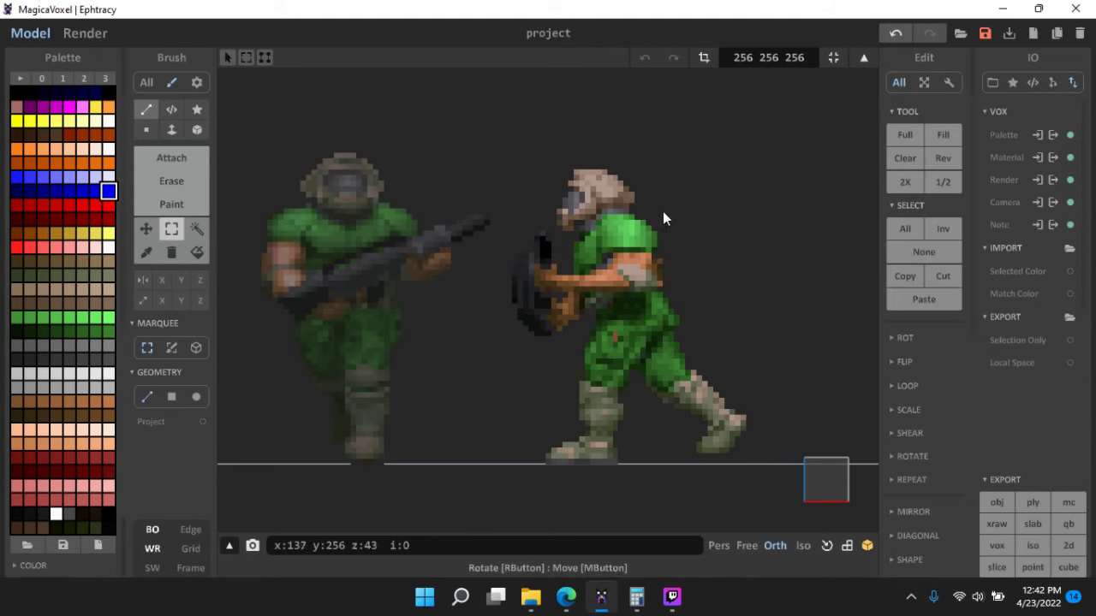
pyautogui.moveTo(748, 243); pyautogui.dragTo(721, 231, button='middle')
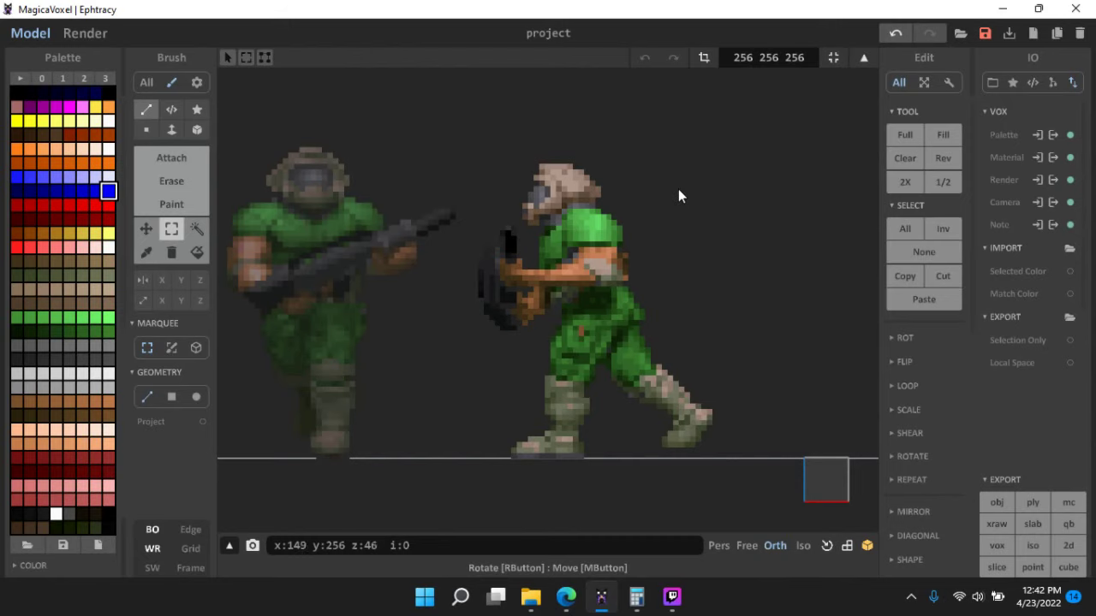
pyautogui.scroll(-5, 616, 243)
pyautogui.scroll(-5, 621, 264)
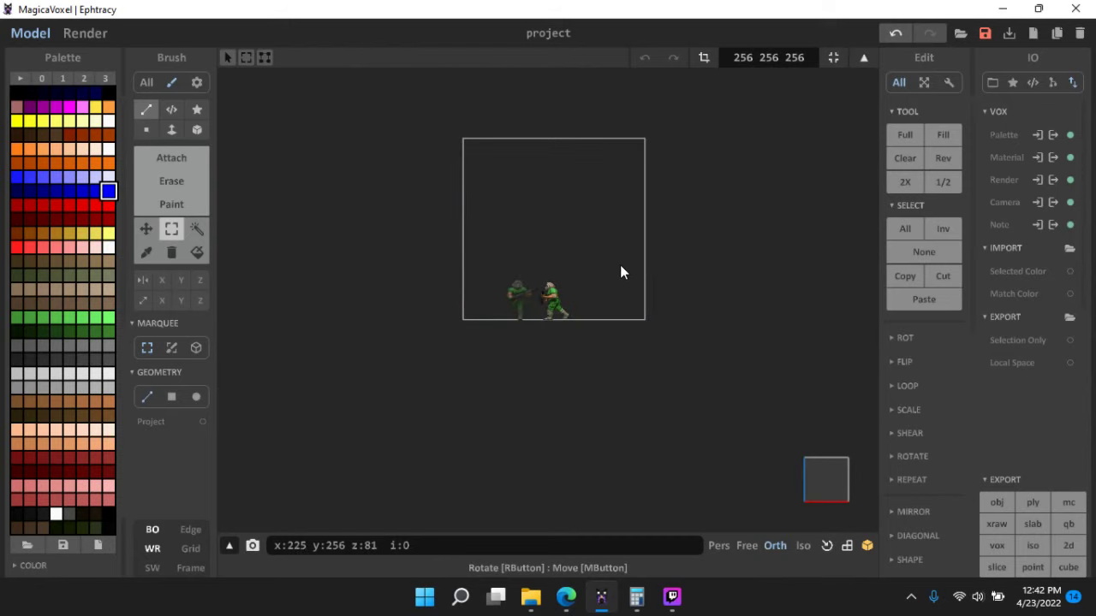
pyautogui.scroll(4, 620, 267)
pyautogui.scroll(-4, 591, 304)
pyautogui.scroll(10, 572, 312)
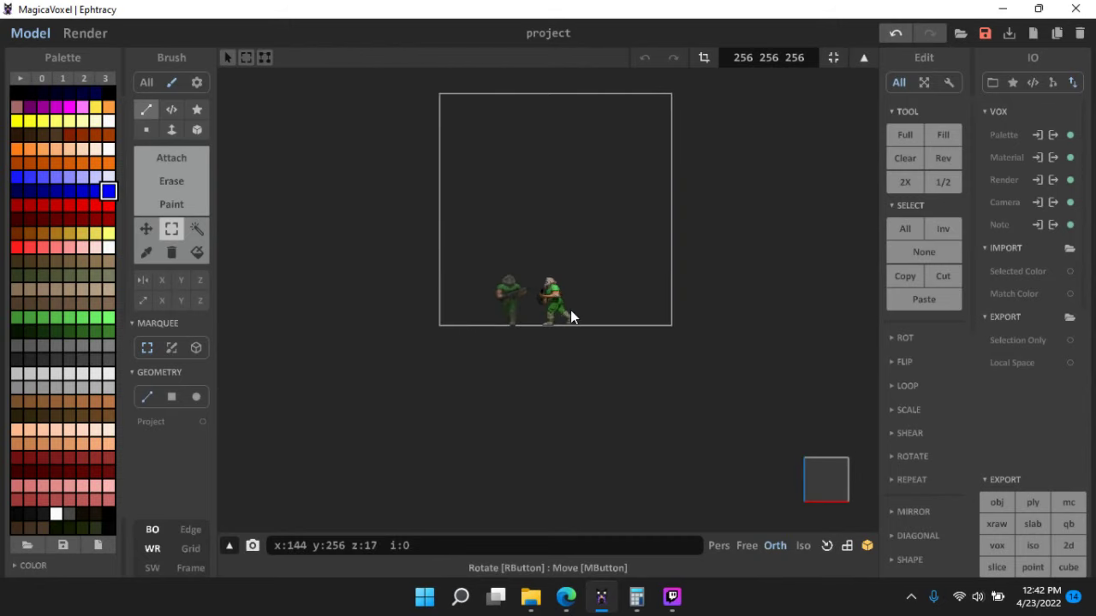
pyautogui.scroll(4, 648, 232)
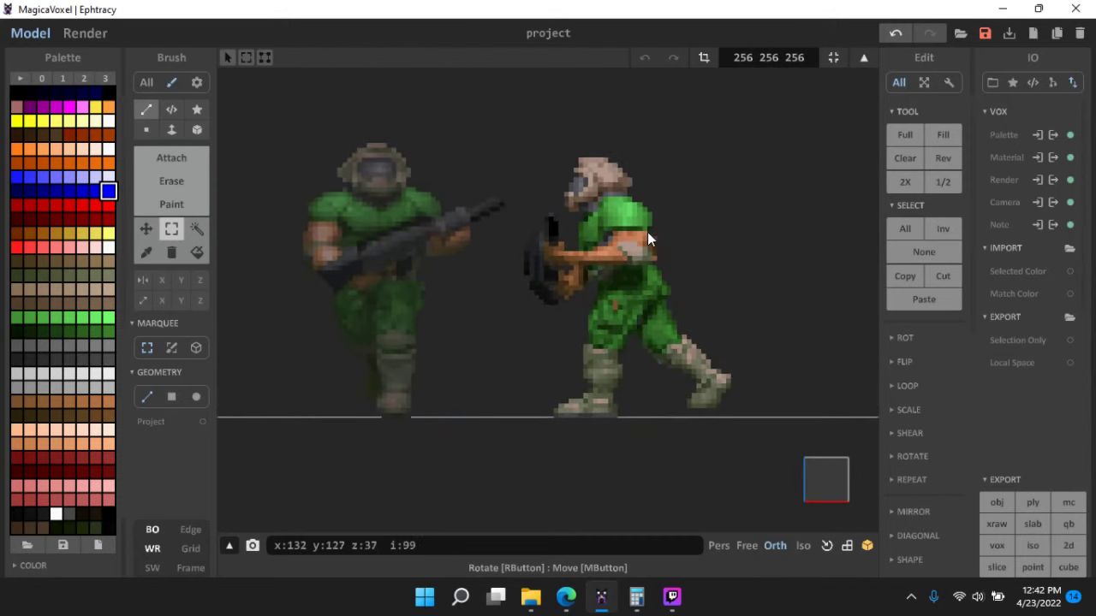
# - Scale the side-view marine sprite vertically to a height of 56 voxels, keeping its feet on the ground line
pyautogui.click(144, 230)
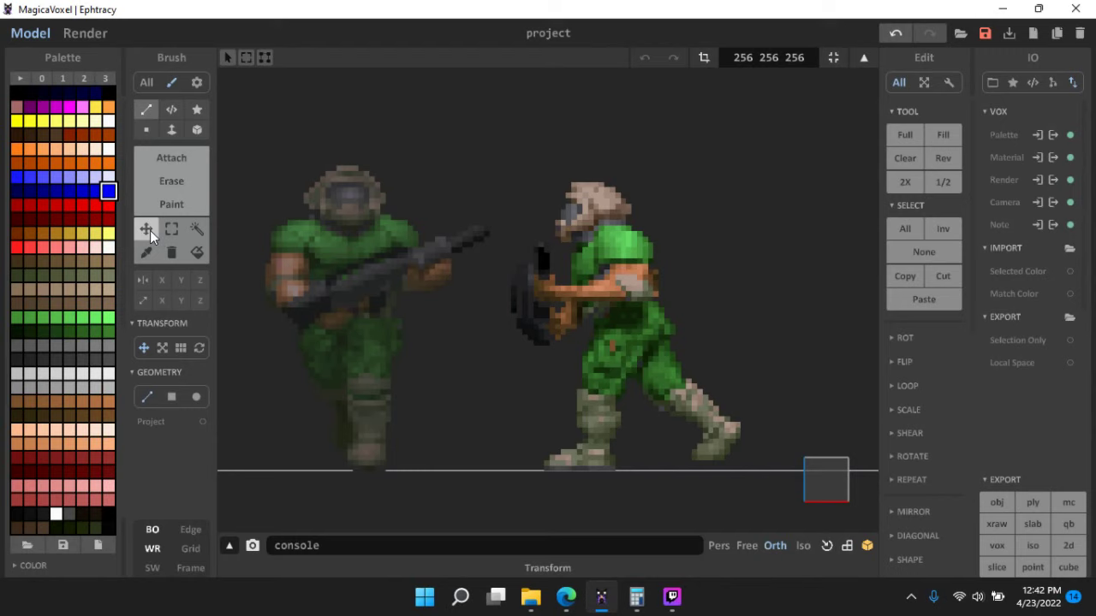
pyautogui.click(163, 347)
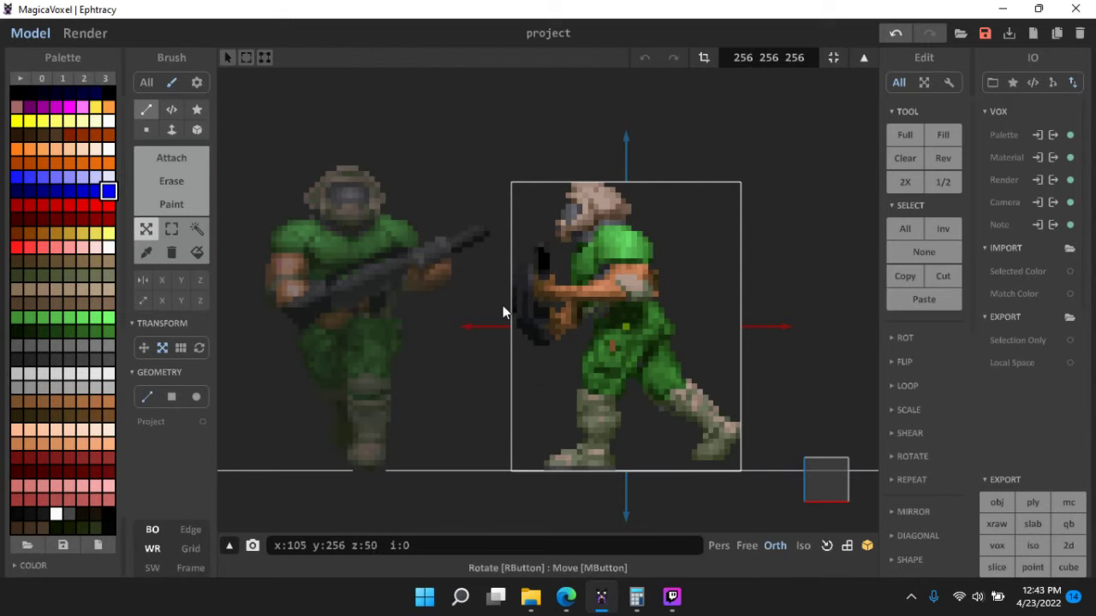
pyautogui.scroll(5, 671, 189)
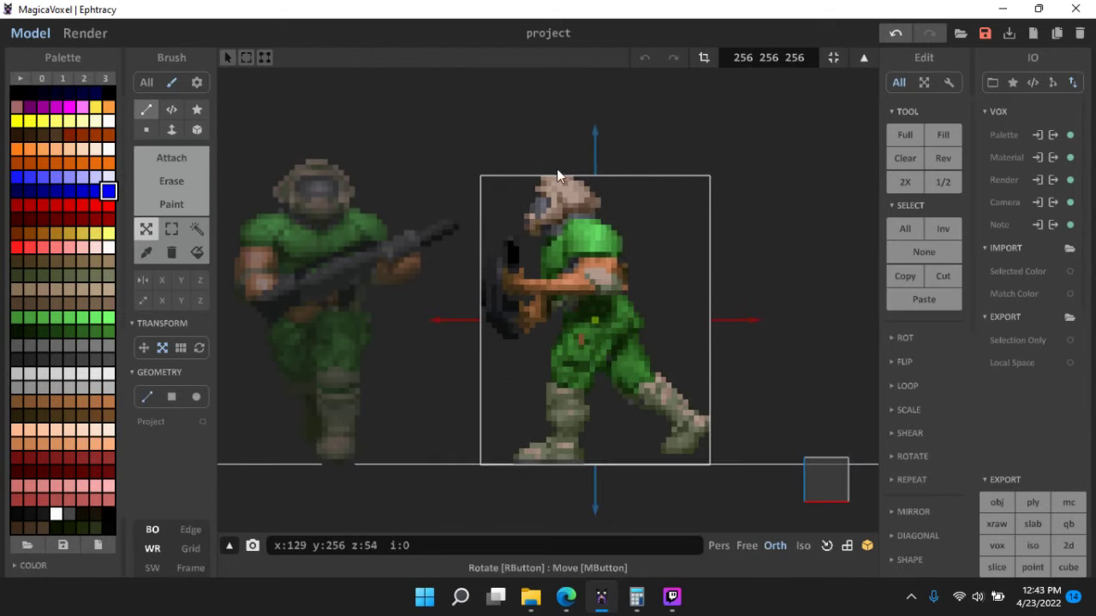
pyautogui.scroll(3, 661, 135)
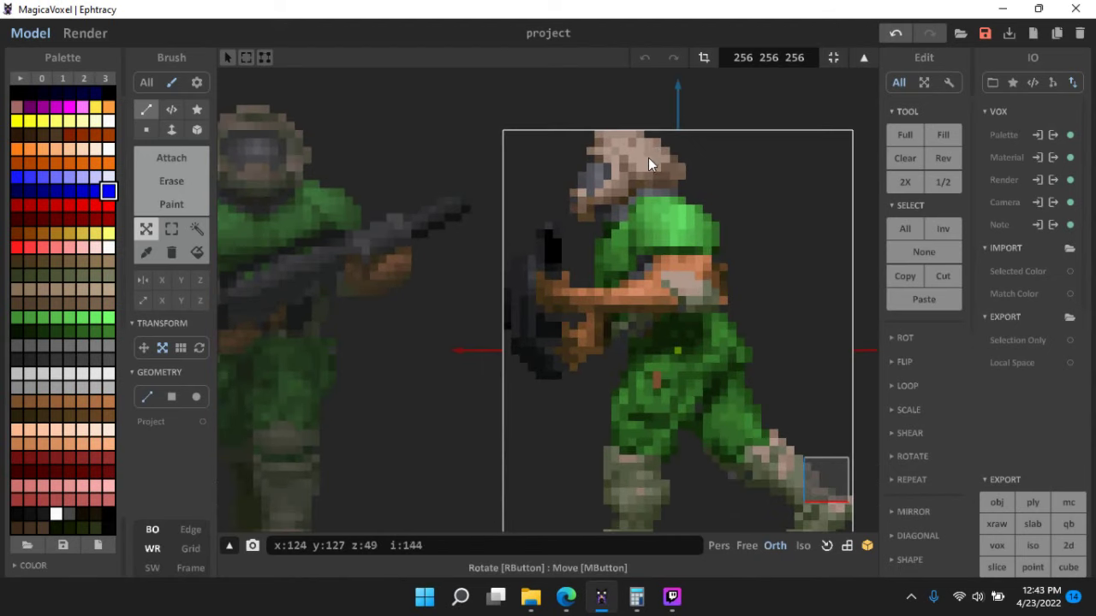
pyautogui.moveTo(698, 144); pyautogui.dragTo(698, 120)
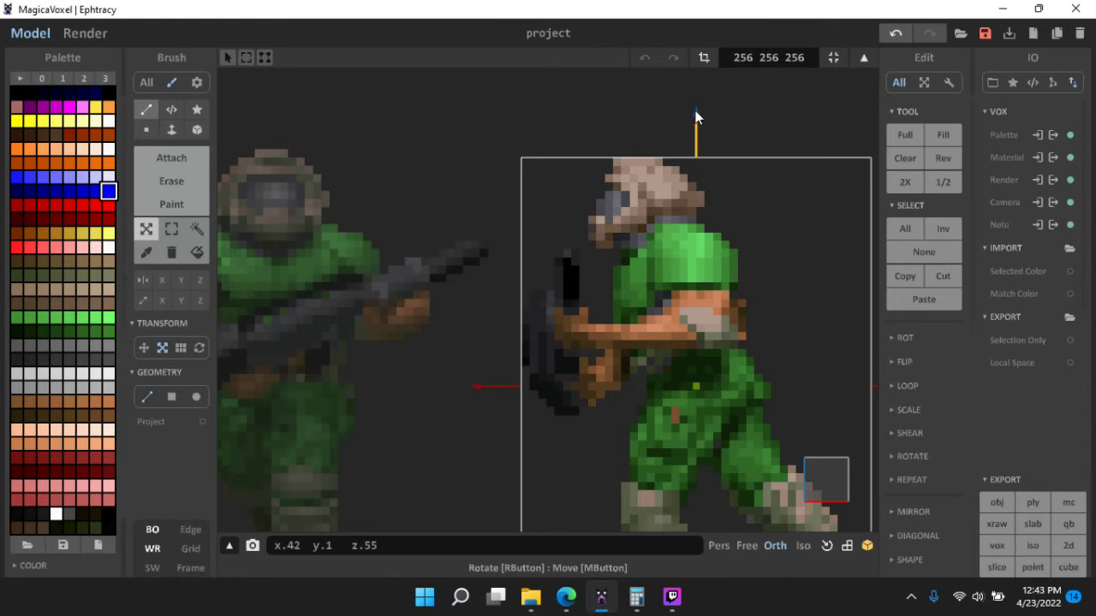
pyautogui.moveTo(695, 117); pyautogui.dragTo(695, 112)
pyautogui.scroll(-1, 301, 254)
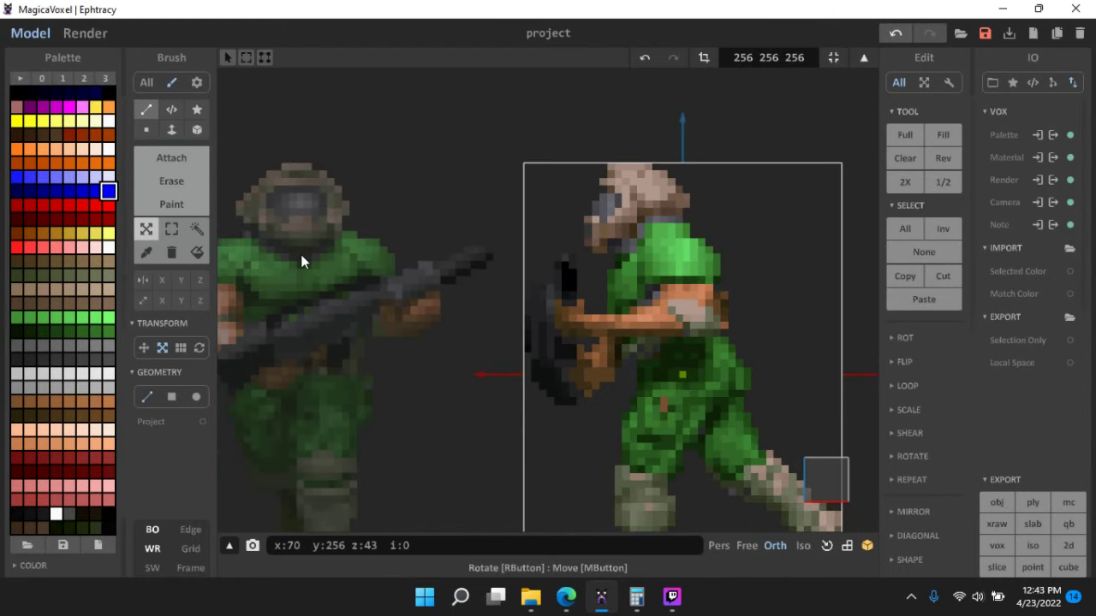
pyautogui.scroll(-1, 395, 252)
pyautogui.scroll(1, 395, 252)
pyautogui.scroll(-1, 451, 206)
pyautogui.scroll(-1, 528, 314)
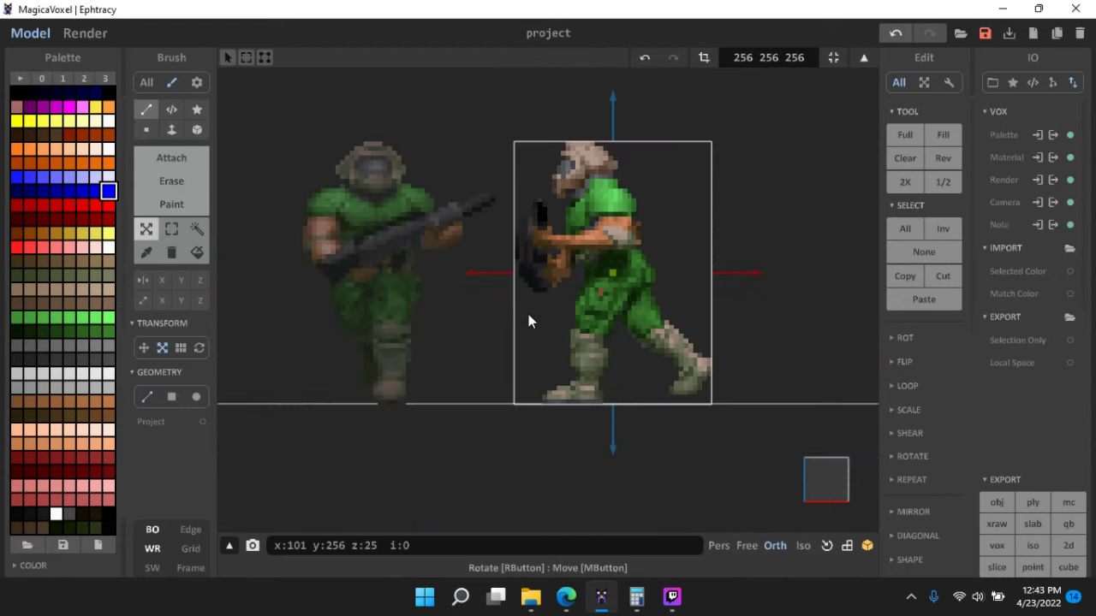
pyautogui.scroll(1, 668, 161)
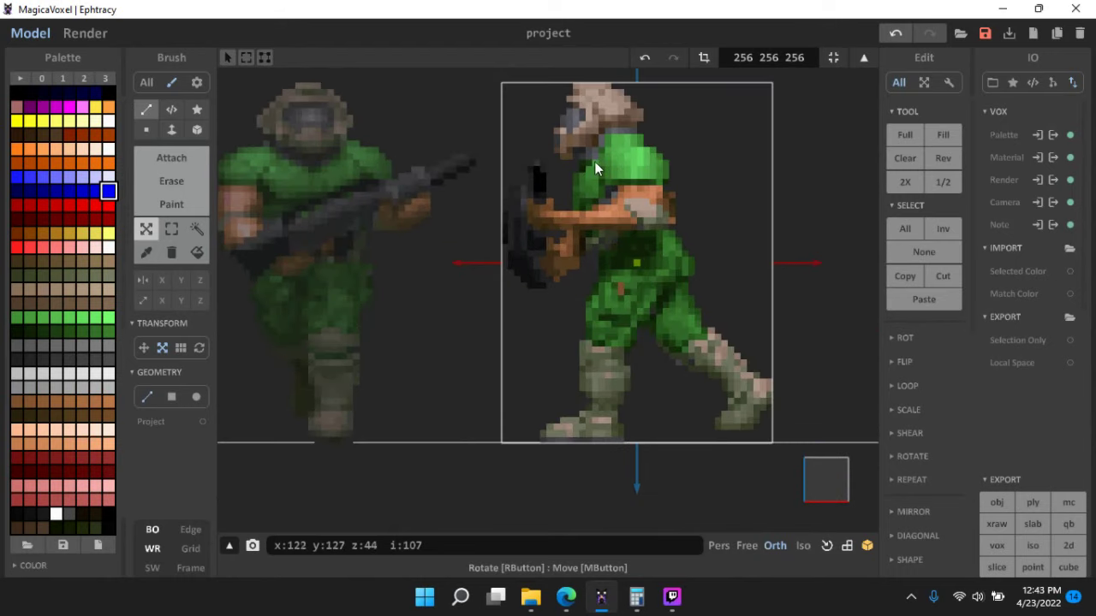
pyautogui.scroll(-1, 598, 330)
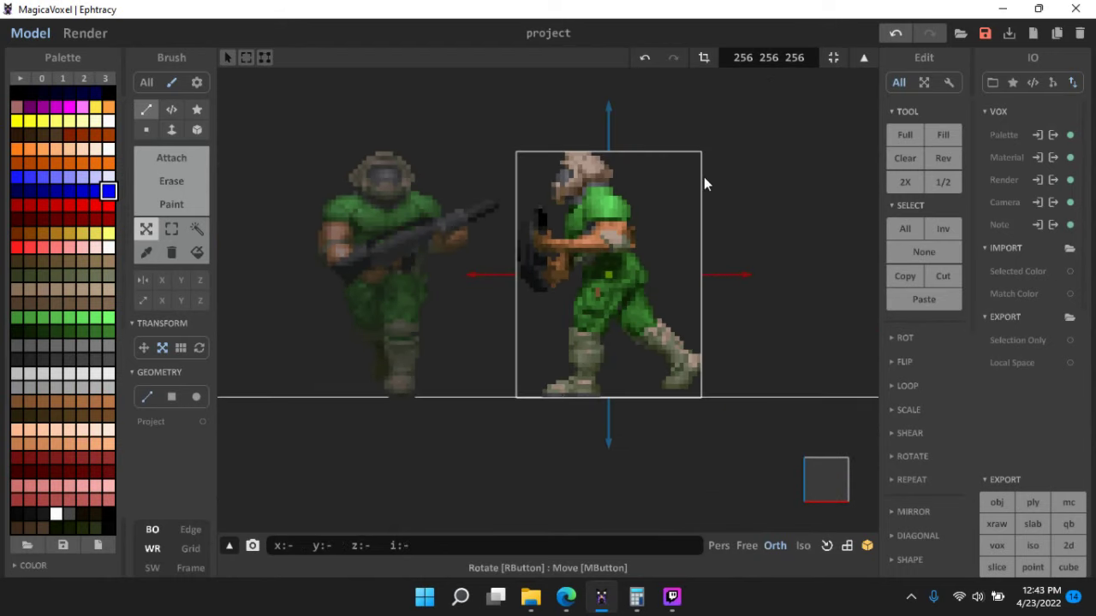
# - Fit the model bounds tightly to the side-view sprite and return to the world view of both sprites
pyautogui.click(179, 228)
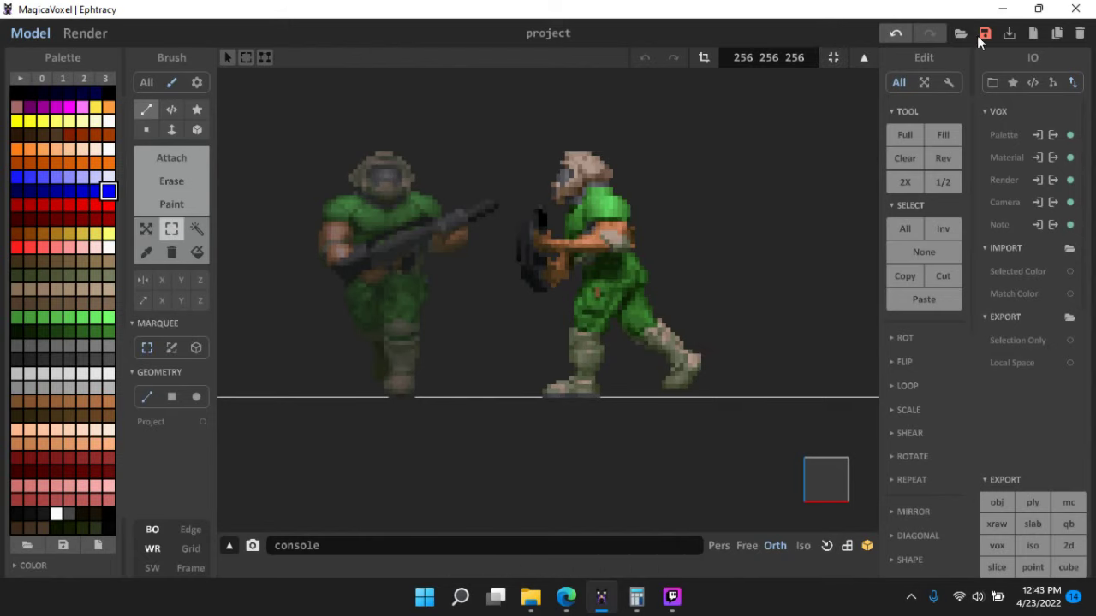
pyautogui.click(835, 56)
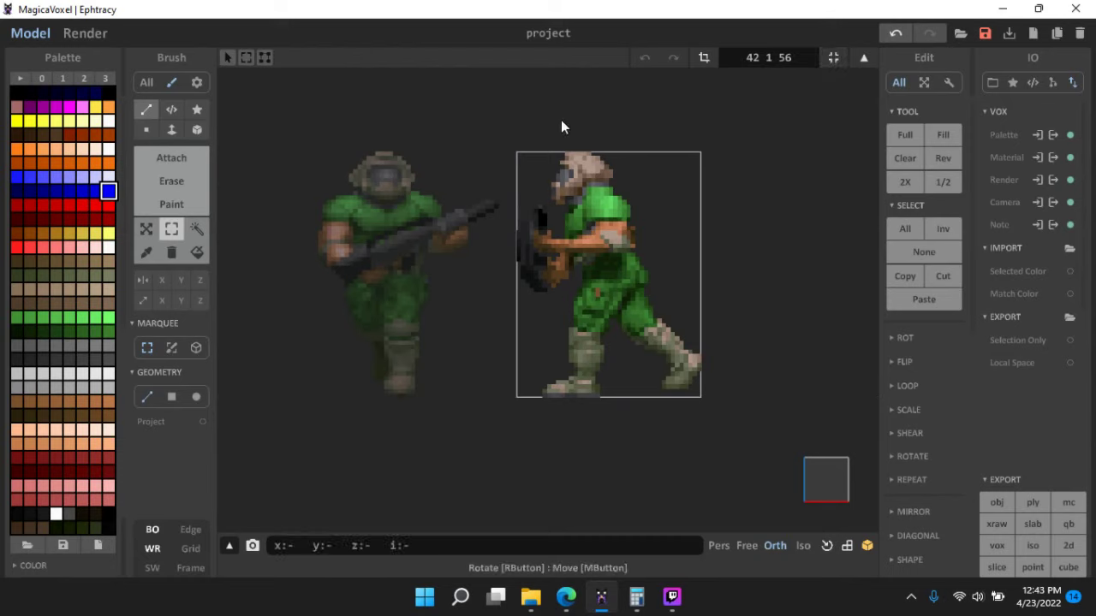
pyautogui.press('Tab')
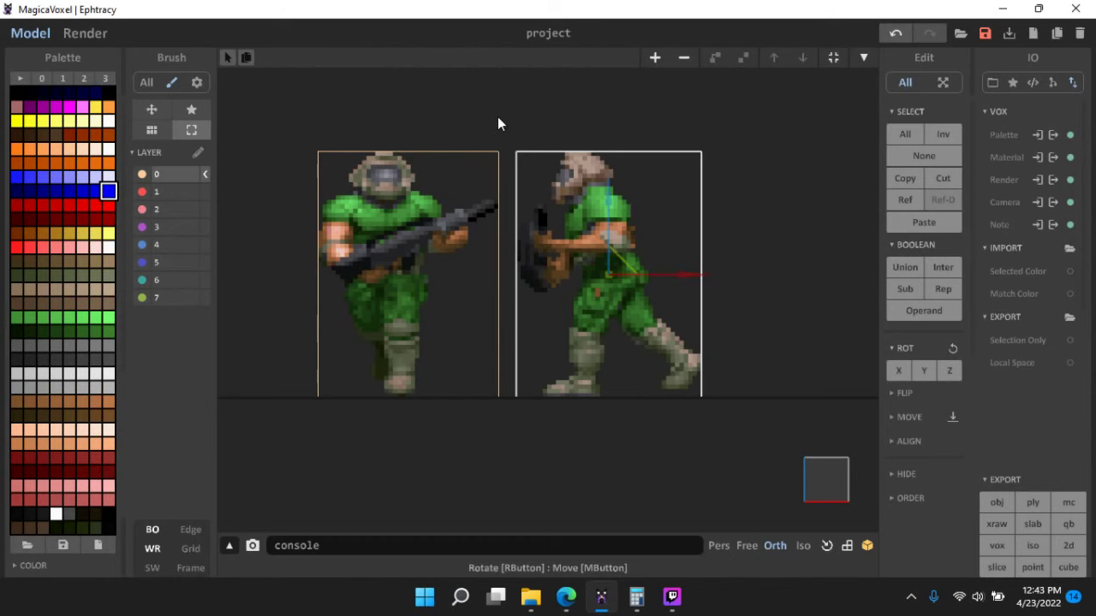
# - Compare the front-view and side-view marine sprites for matching head, arm, gun, waist and foot heights
pyautogui.moveTo(497, 117); pyautogui.dragTo(536, 136, button='middle')
pyautogui.scroll(2, 514, 103)
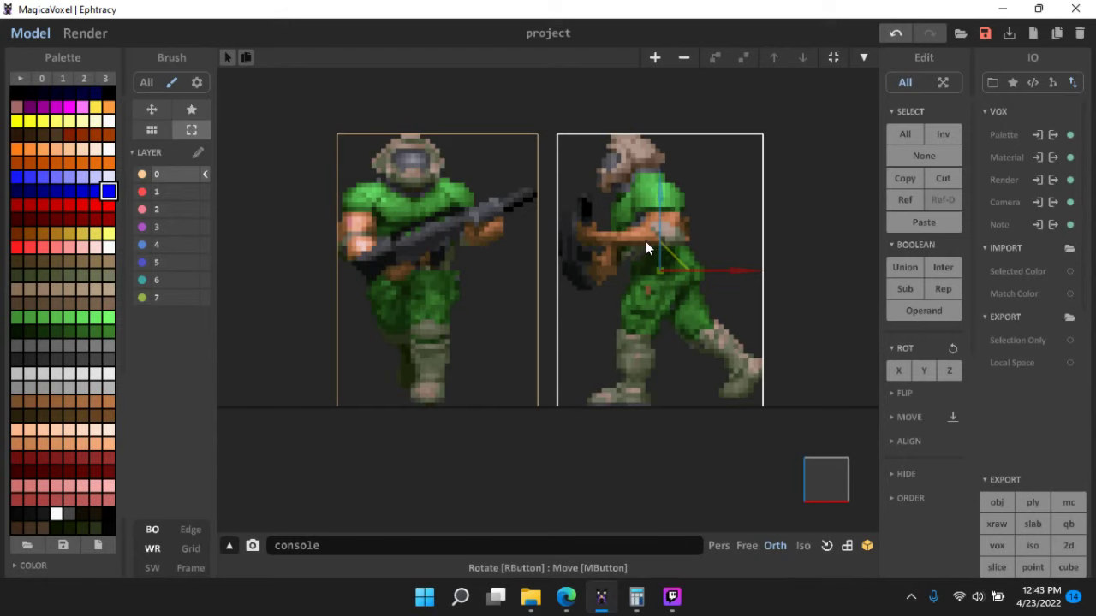
pyautogui.moveTo(697, 261); pyautogui.dragTo(660, 295, button='middle')
pyautogui.scroll(2, 697, 298)
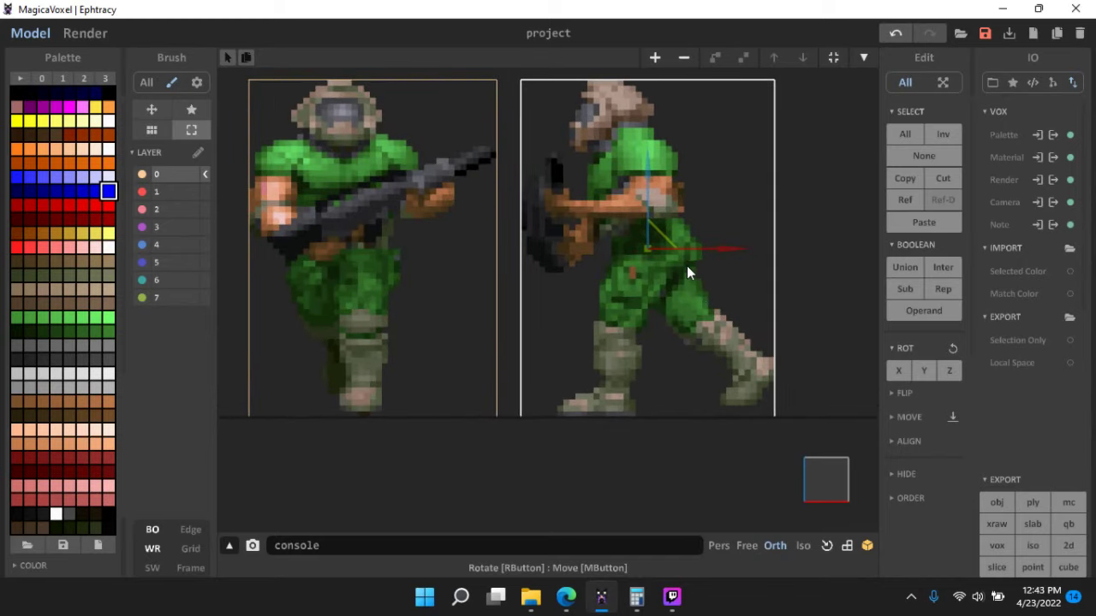
pyautogui.moveTo(609, 226); pyautogui.dragTo(632, 249, button='middle')
pyautogui.moveTo(571, 264); pyautogui.dragTo(589, 269, button='middle')
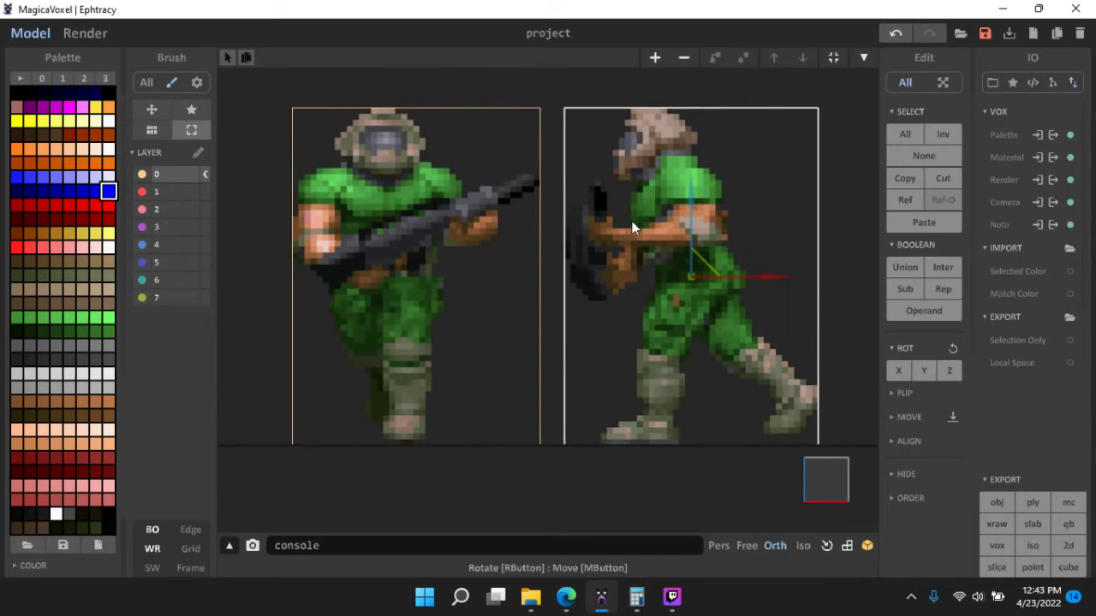
pyautogui.moveTo(684, 283); pyautogui.dragTo(682, 244, button='middle')
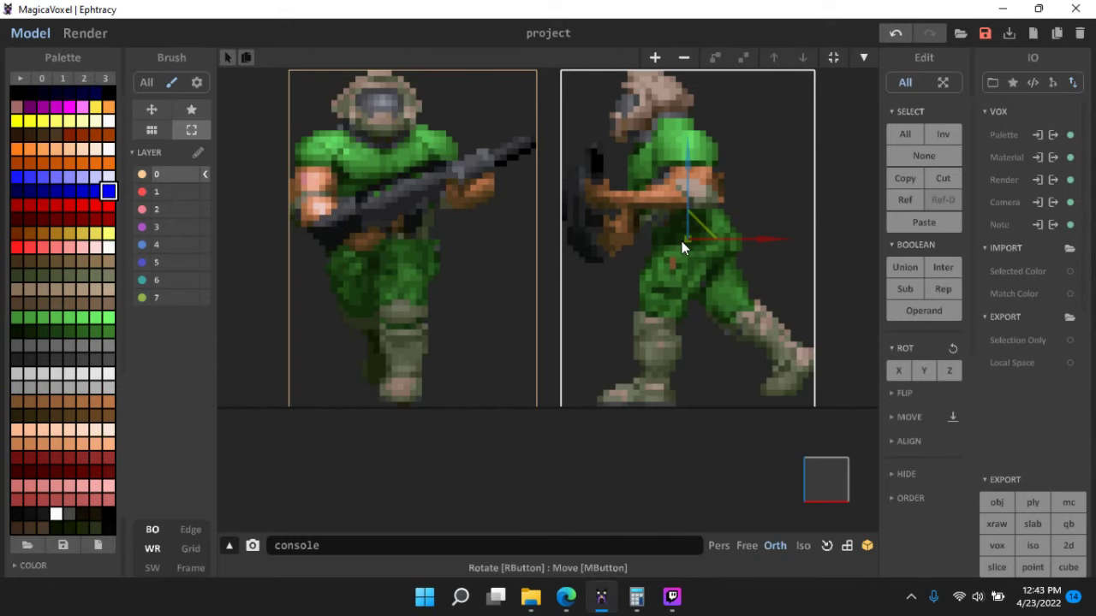
pyautogui.moveTo(685, 238); pyautogui.dragTo(687, 248, button='middle')
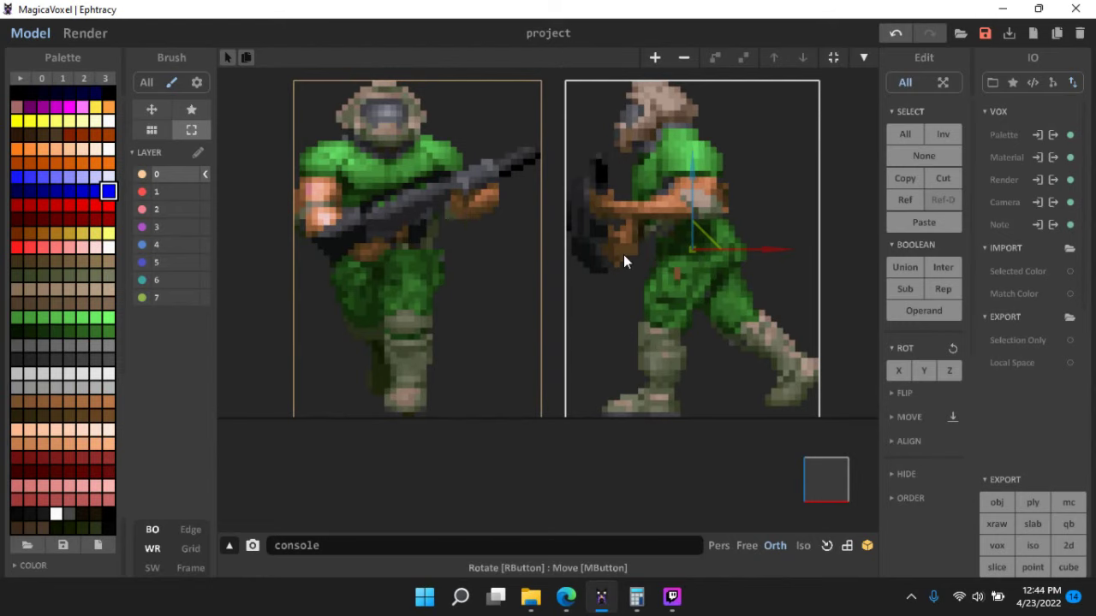
pyautogui.moveTo(505, 207); pyautogui.dragTo(479, 215, button='middle')
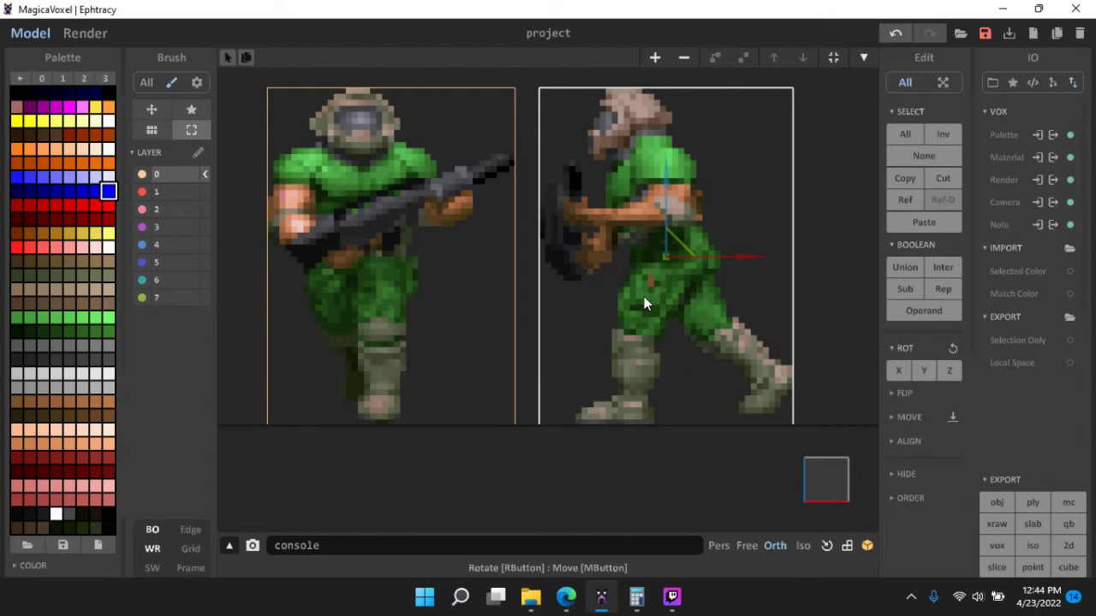
pyautogui.scroll(-3, 655, 312)
pyautogui.scroll(3, 682, 298)
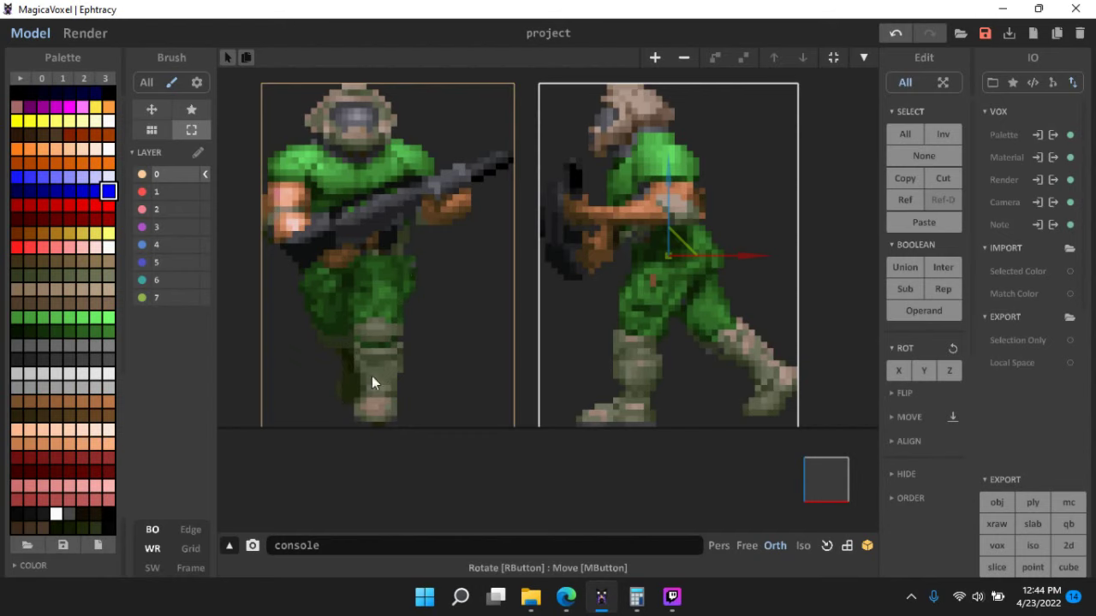
pyautogui.moveTo(499, 394); pyautogui.dragTo(608, 329, button='middle')
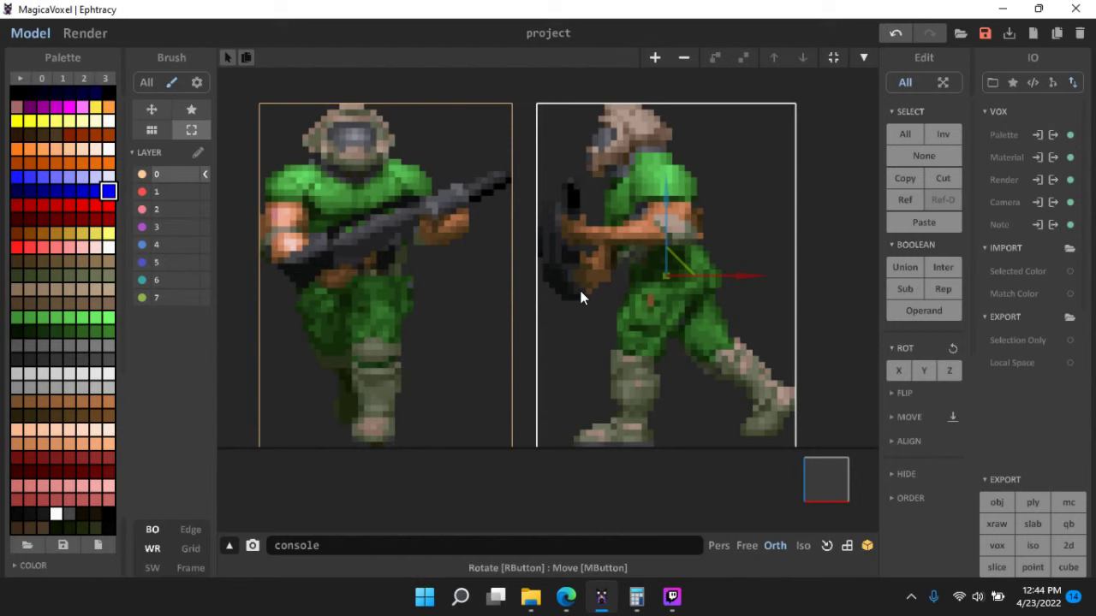
pyautogui.scroll(-2, 685, 351)
pyautogui.moveTo(709, 376); pyautogui.dragTo(673, 348, button='middle')
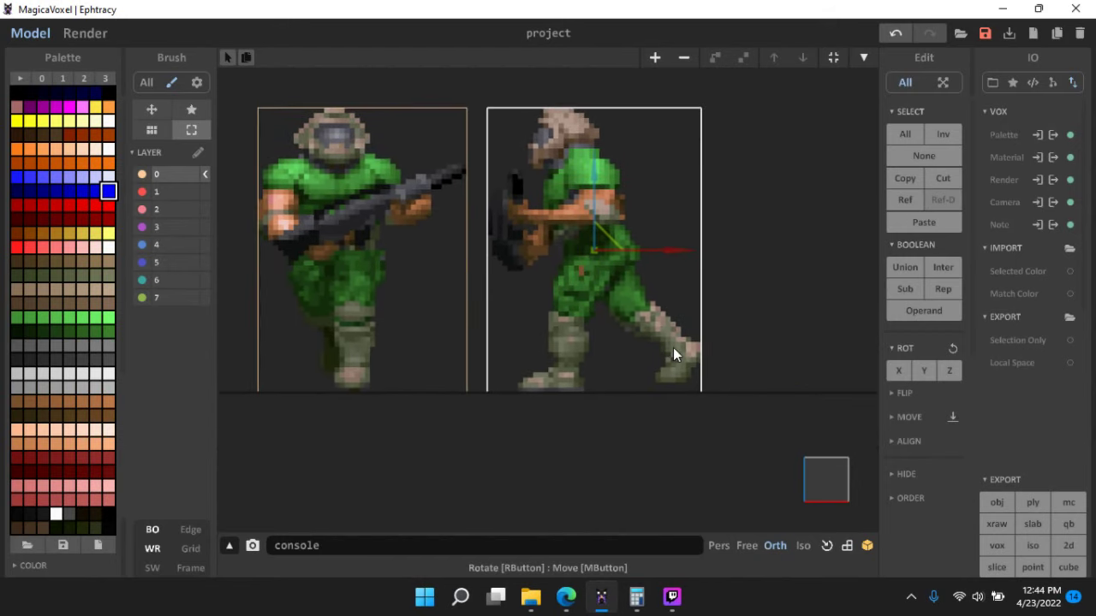
# - Open the side-view sprite for voxel editing and select its whole rear leg from the green thigh to the boot
pyautogui.scroll(2, 647, 345)
pyautogui.moveTo(594, 301); pyautogui.dragTo(531, 287, button='middle')
pyautogui.scroll(1, 531, 287)
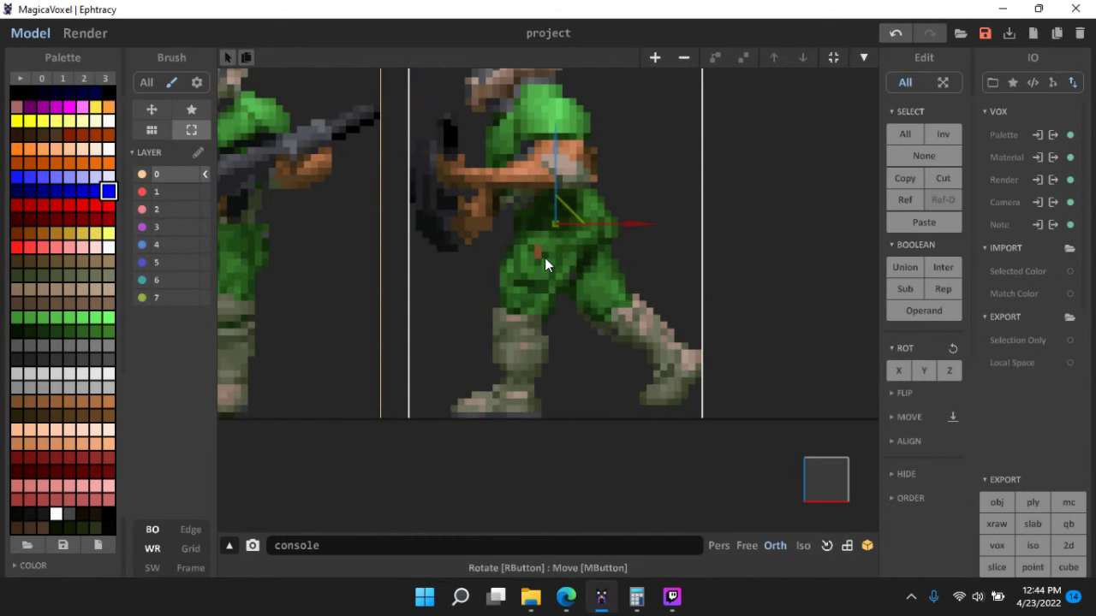
pyautogui.doubleClick(545, 259)
pyautogui.scroll(2, 671, 354)
pyautogui.moveTo(670, 354); pyautogui.dragTo(615, 332, button='middle')
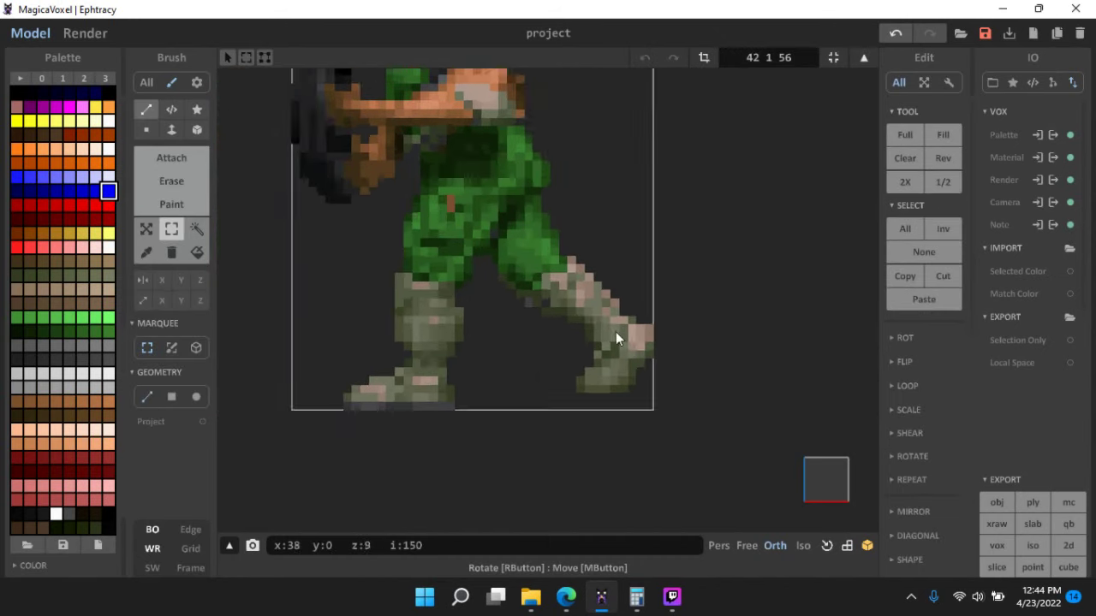
pyautogui.scroll(4, 616, 331)
pyautogui.moveTo(468, 226); pyautogui.dragTo(790, 489)
pyautogui.keyDown('shift'); pyautogui.moveTo(470, 217); pyautogui.dragTo(713, 380); pyautogui.keyUp('shift')
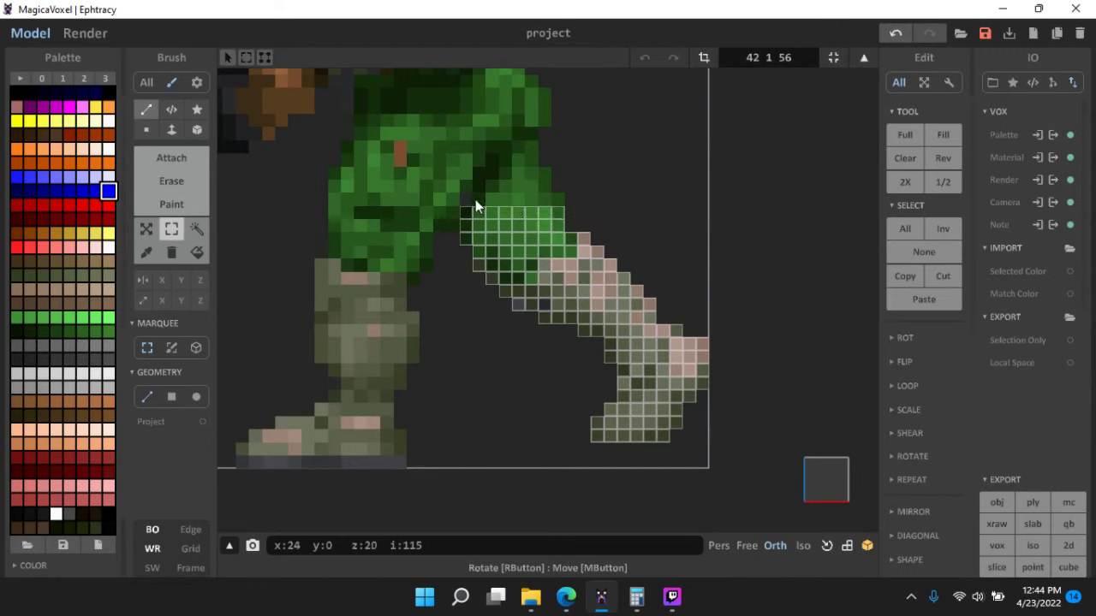
pyautogui.keyDown('shift'); pyautogui.moveTo(480, 202); pyautogui.dragTo(556, 250); pyautogui.keyUp('shift')
pyautogui.keyDown('shift'); pyautogui.moveTo(480, 186); pyautogui.dragTo(548, 205); pyautogui.keyUp('shift')
pyautogui.moveTo(487, 173); pyautogui.dragTo(543, 198)
pyautogui.moveTo(496, 157); pyautogui.dragTo(561, 173)
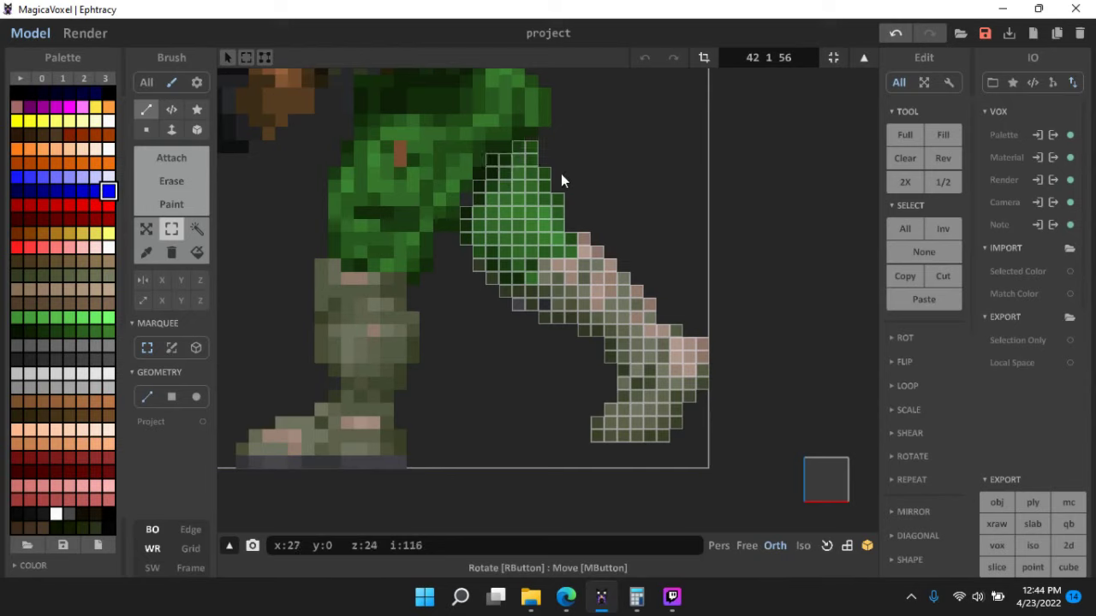
# - Stretch the selected rear leg down to the bottom edge of the model bounds, and clear the selection
pyautogui.click(148, 226)
pyautogui.click(163, 348)
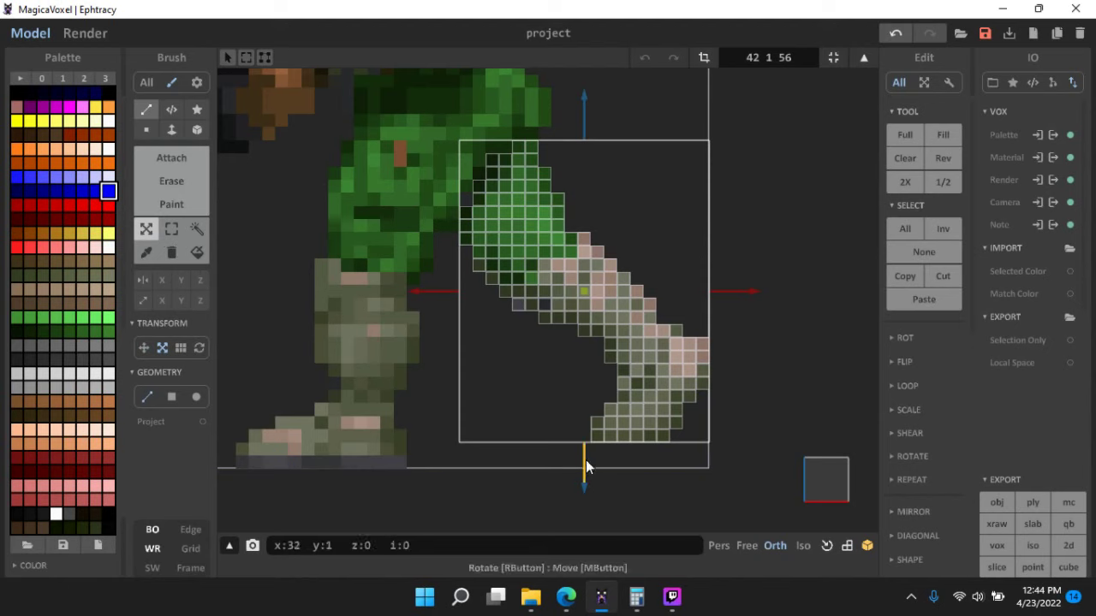
pyautogui.moveTo(584, 467); pyautogui.dragTo(578, 494)
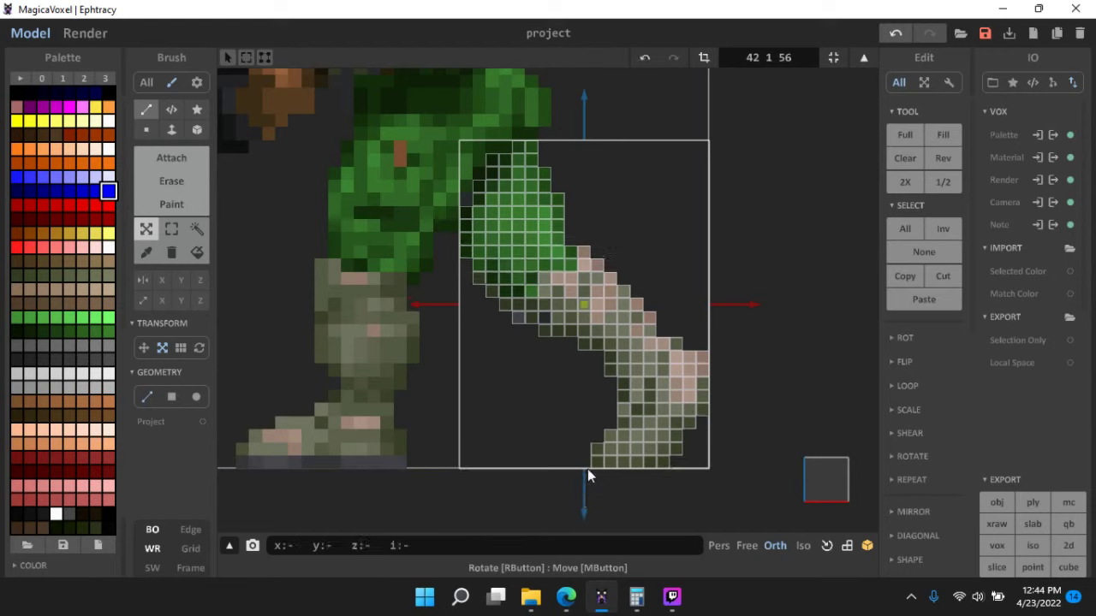
pyautogui.click(171, 230)
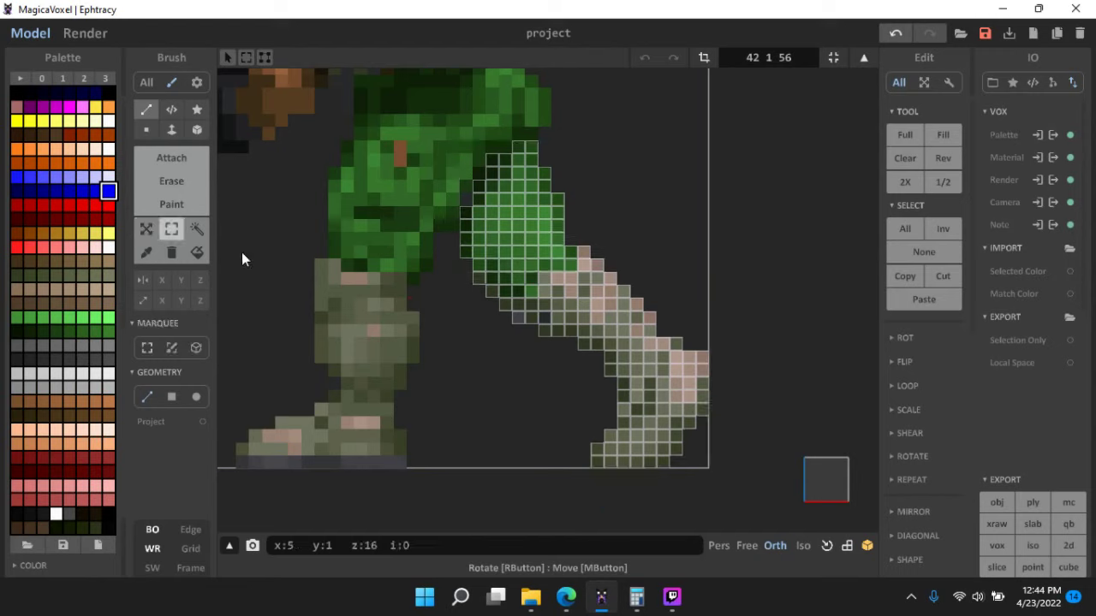
pyautogui.click(238, 255)
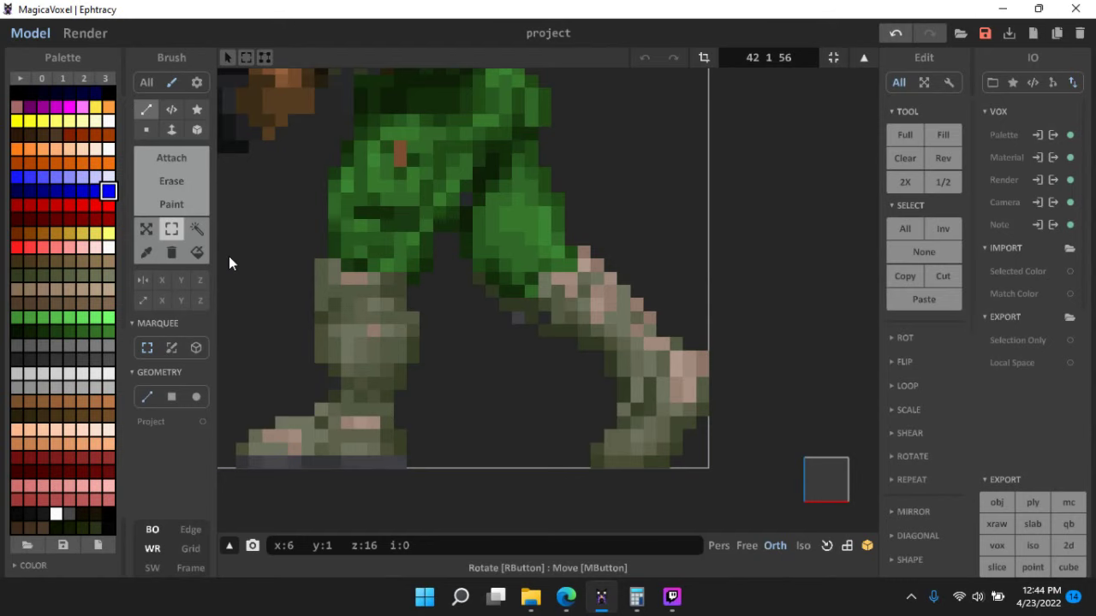
pyautogui.scroll(-3, 470, 340)
pyautogui.scroll(1, 572, 282)
pyautogui.scroll(-1, 583, 299)
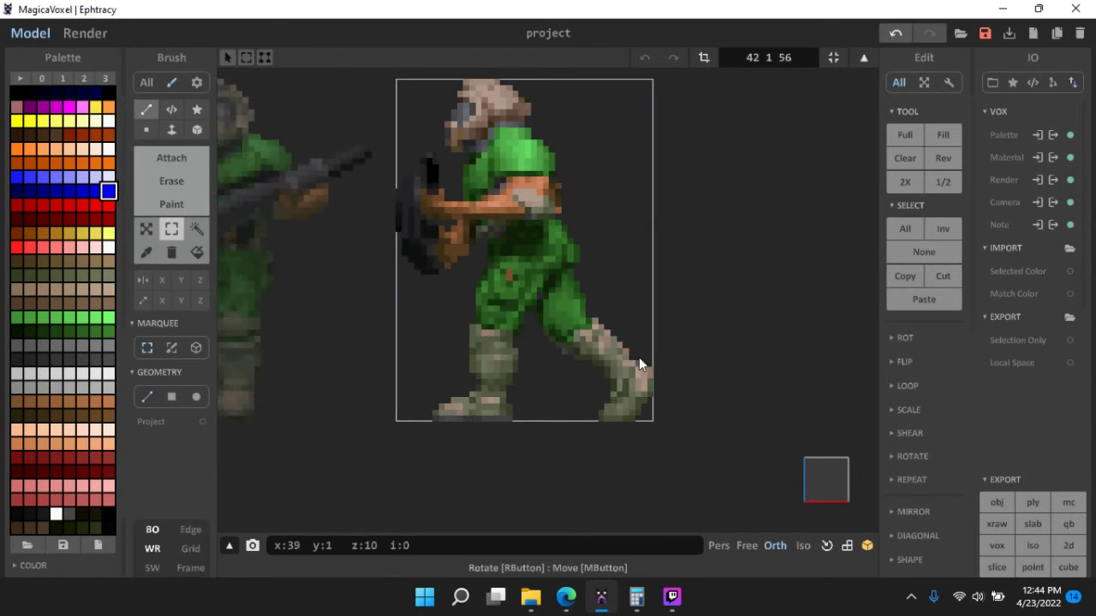
pyautogui.moveTo(638, 357); pyautogui.dragTo(695, 364, button='middle')
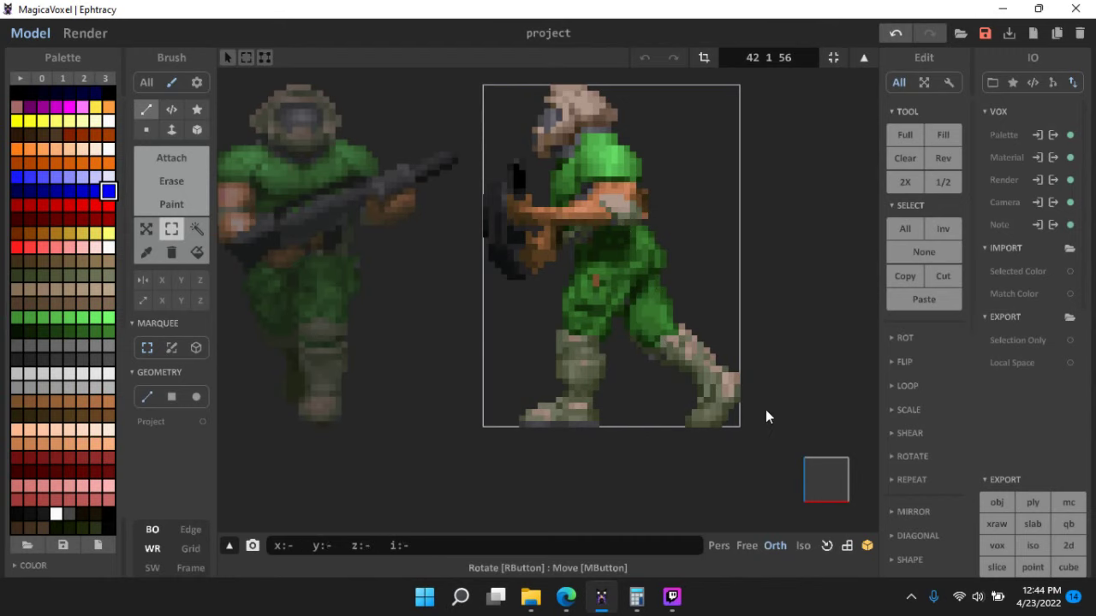
# - Check the side-view marine's rear boot and open the front-view sprite for voxel editing
pyautogui.scroll(4, 578, 248)
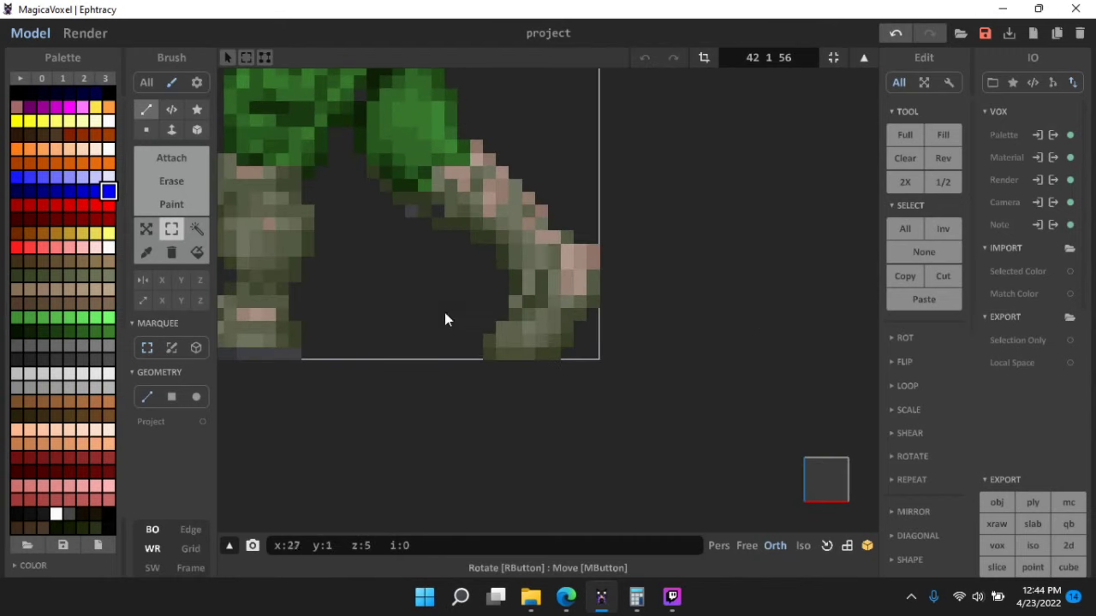
pyautogui.scroll(-3, 447, 353)
pyautogui.moveTo(448, 377); pyautogui.dragTo(612, 376, button='middle')
pyautogui.scroll(-1, 607, 374)
pyautogui.moveTo(532, 357); pyautogui.dragTo(545, 399, button='middle')
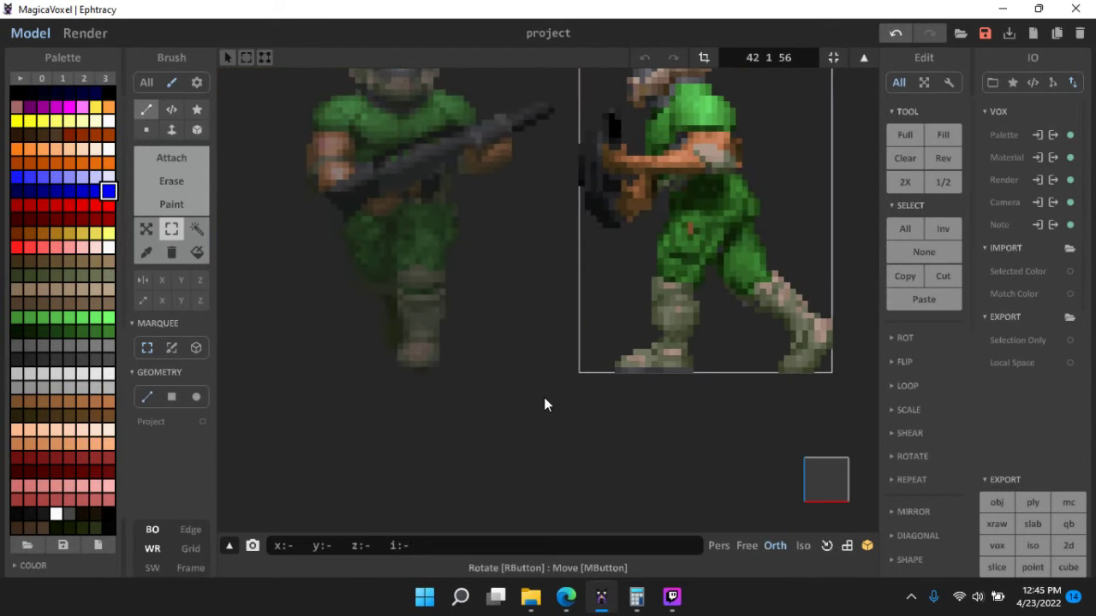
pyautogui.press('Tab')
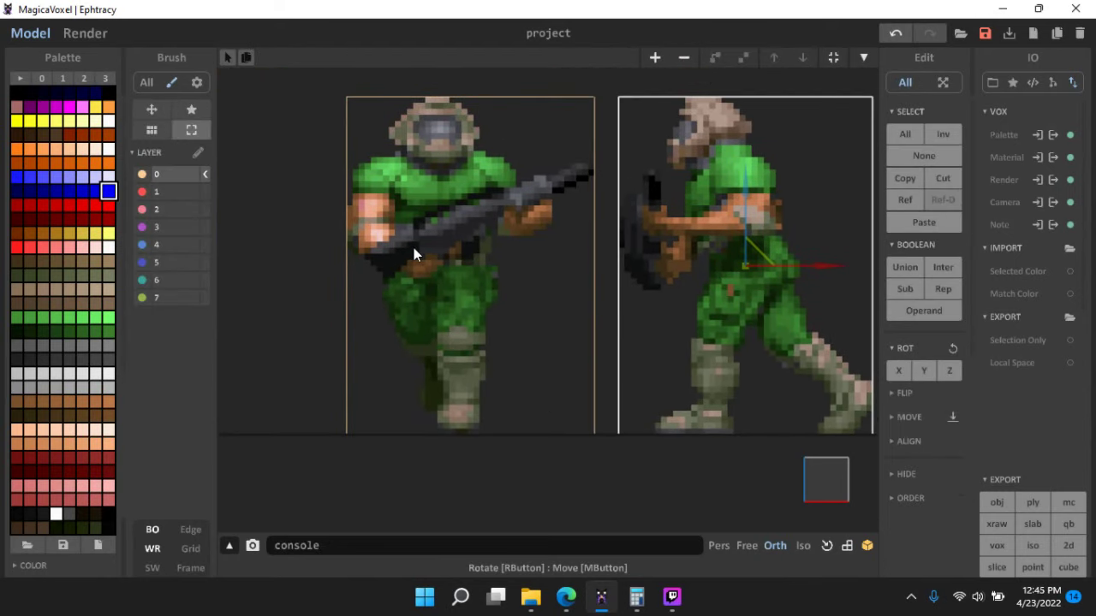
pyautogui.doubleClick(414, 250)
# - Select the front-view marine's rear leg, stretch it down to the lower edge of the model bounds, and clear the selection
pyautogui.moveTo(452, 399); pyautogui.dragTo(463, 351, button='middle')
pyautogui.scroll(3, 462, 351)
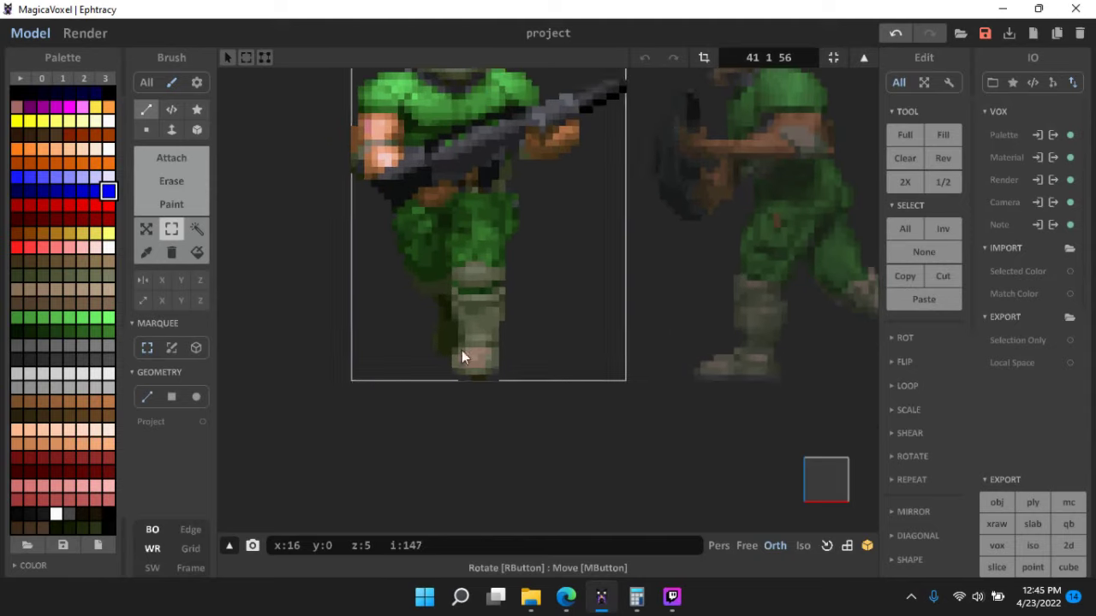
pyautogui.scroll(3, 404, 355)
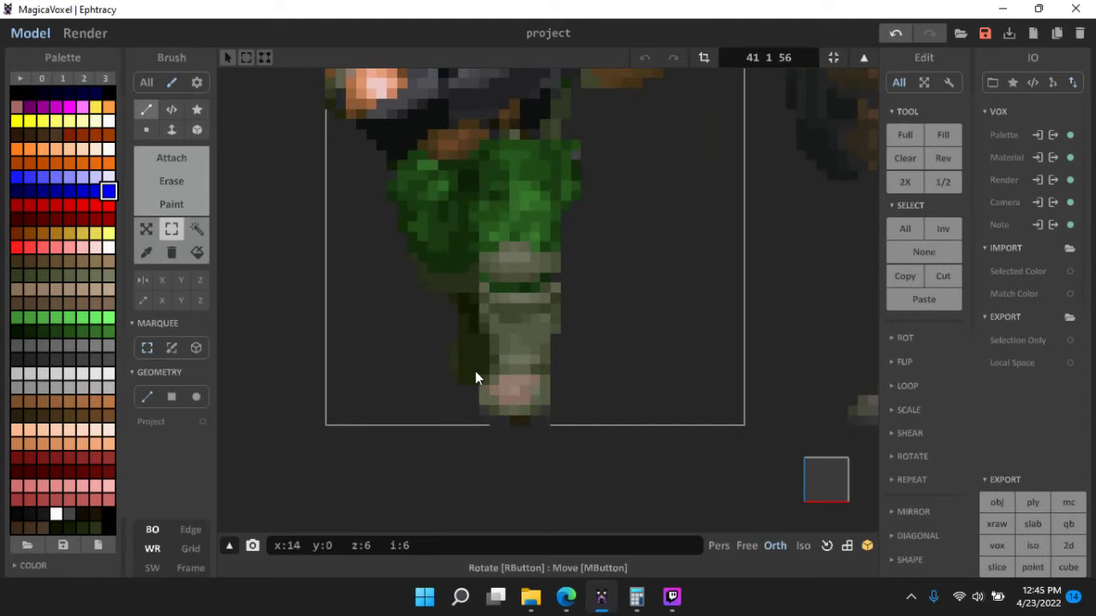
pyautogui.moveTo(466, 375); pyautogui.dragTo(375, 173)
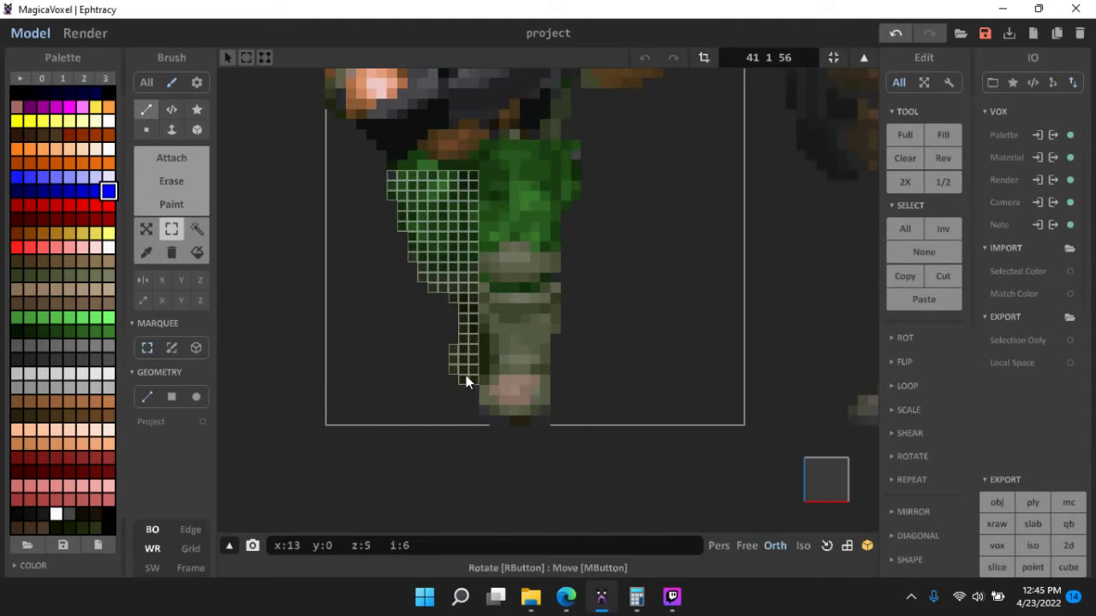
pyautogui.click(147, 229)
pyautogui.moveTo(433, 416); pyautogui.dragTo(424, 448)
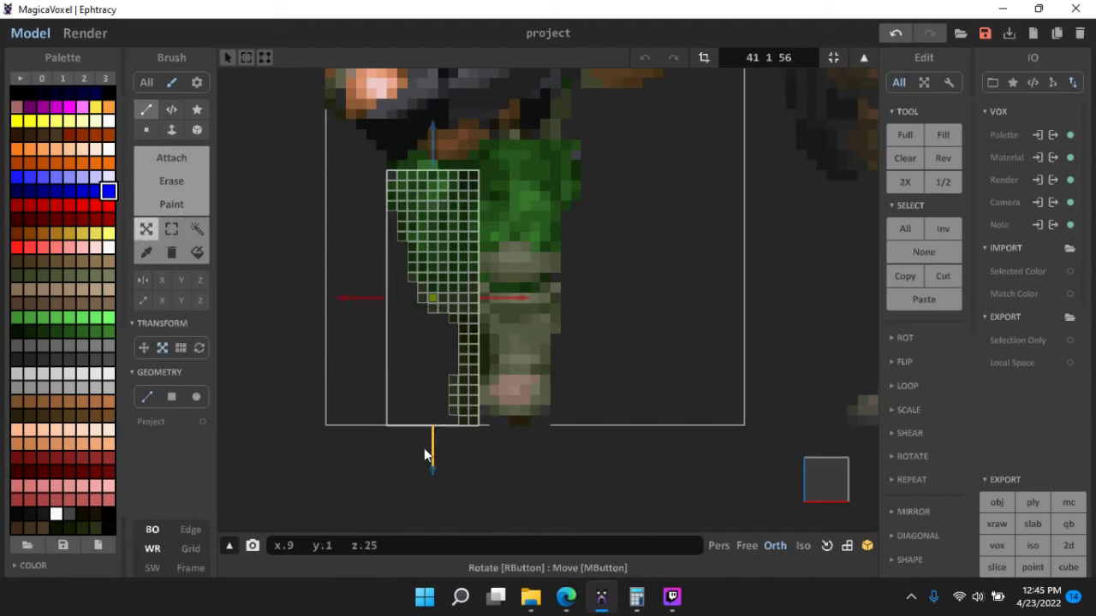
pyautogui.click(172, 229)
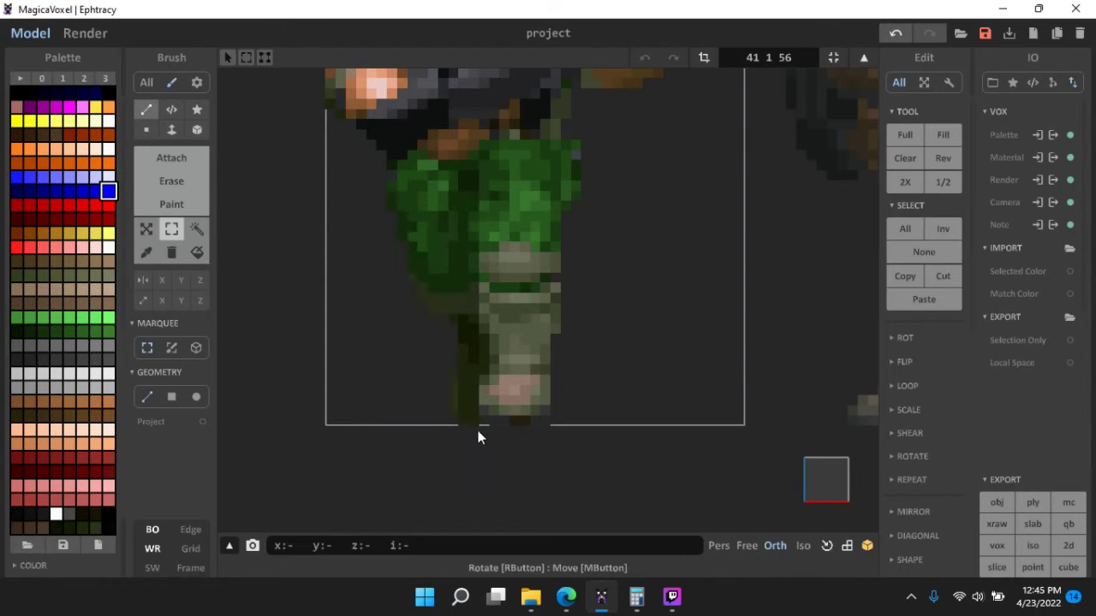
# - Return to the world view of both sprites and open the side-view sprite for voxel editing around its rear boot
pyautogui.scroll(-5, 531, 432)
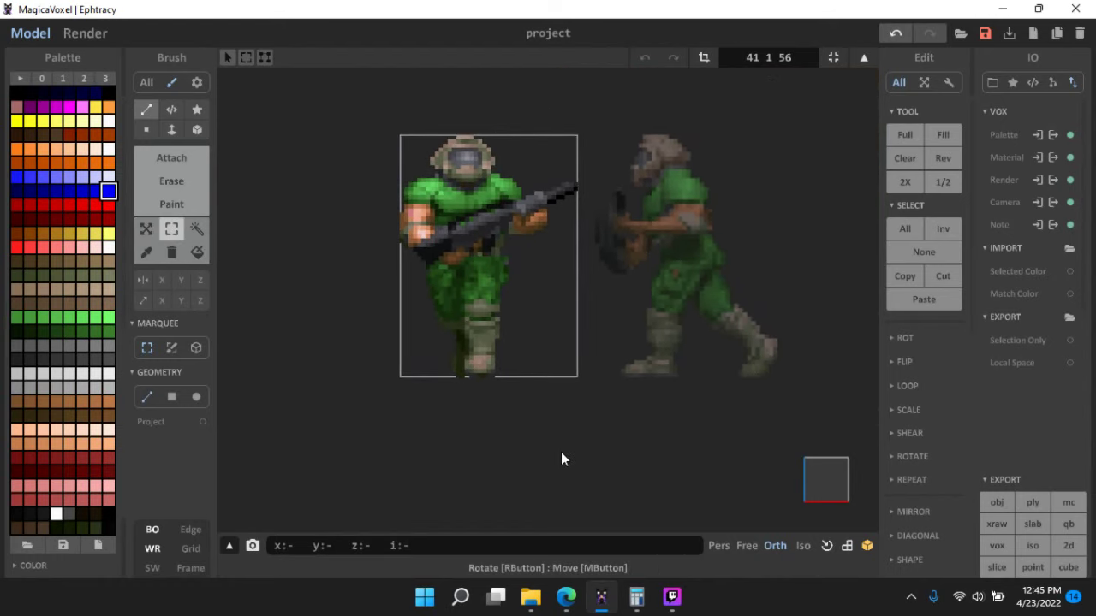
pyautogui.press('Tab')
pyautogui.scroll(4, 582, 368)
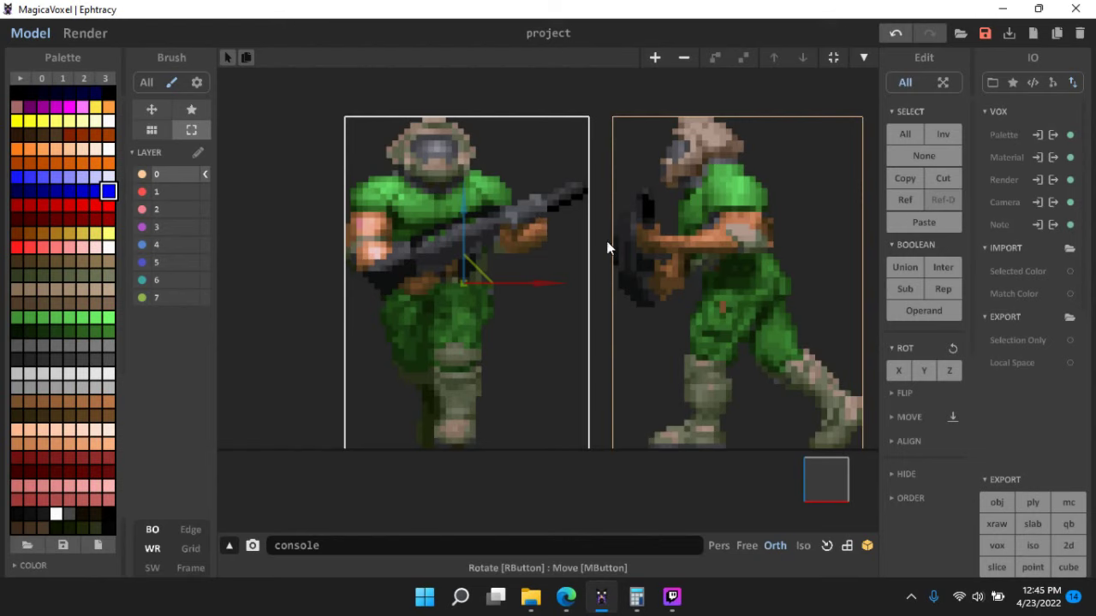
pyautogui.moveTo(673, 257); pyautogui.dragTo(490, 154, button='middle')
pyautogui.scroll(1, 520, 303)
pyautogui.scroll(3, 588, 339)
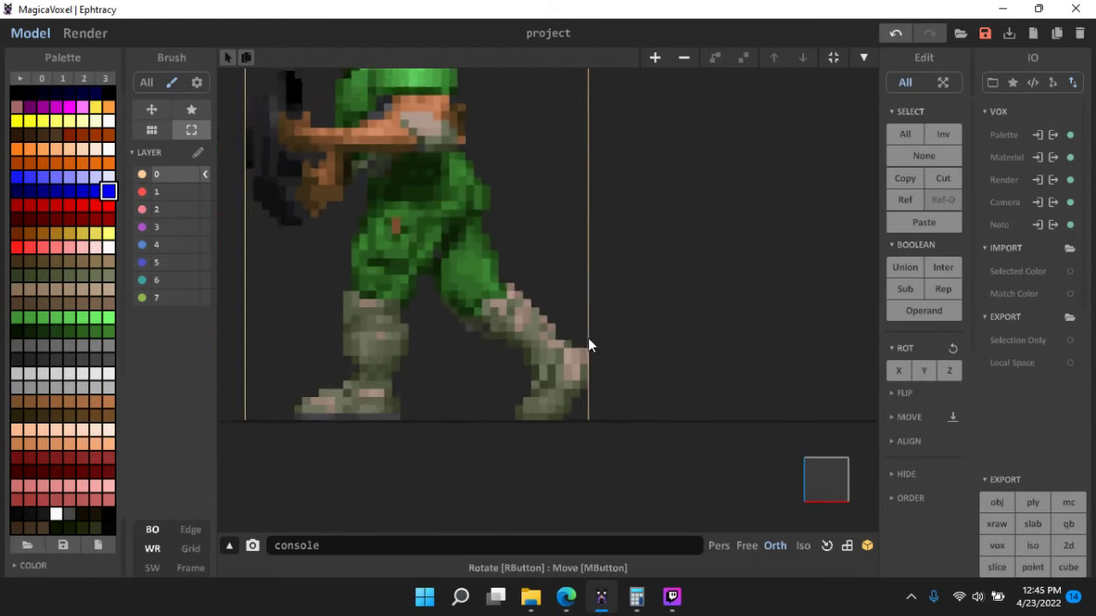
pyautogui.moveTo(546, 385); pyautogui.dragTo(542, 303, button='middle')
pyautogui.scroll(3, 543, 299)
pyautogui.doubleClick(557, 268)
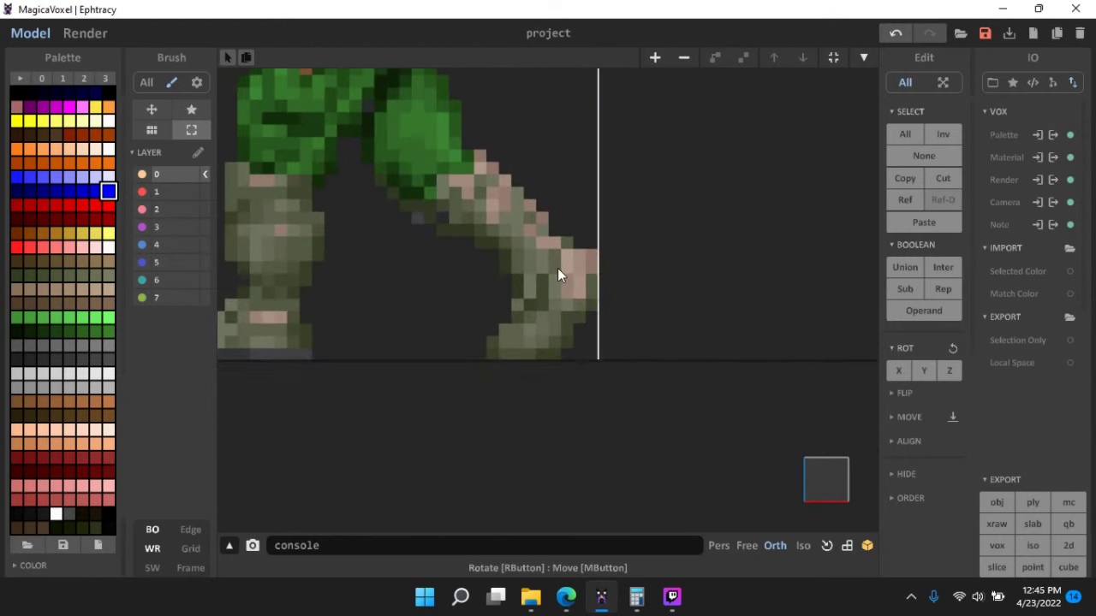
pyautogui.scroll(3, 600, 319)
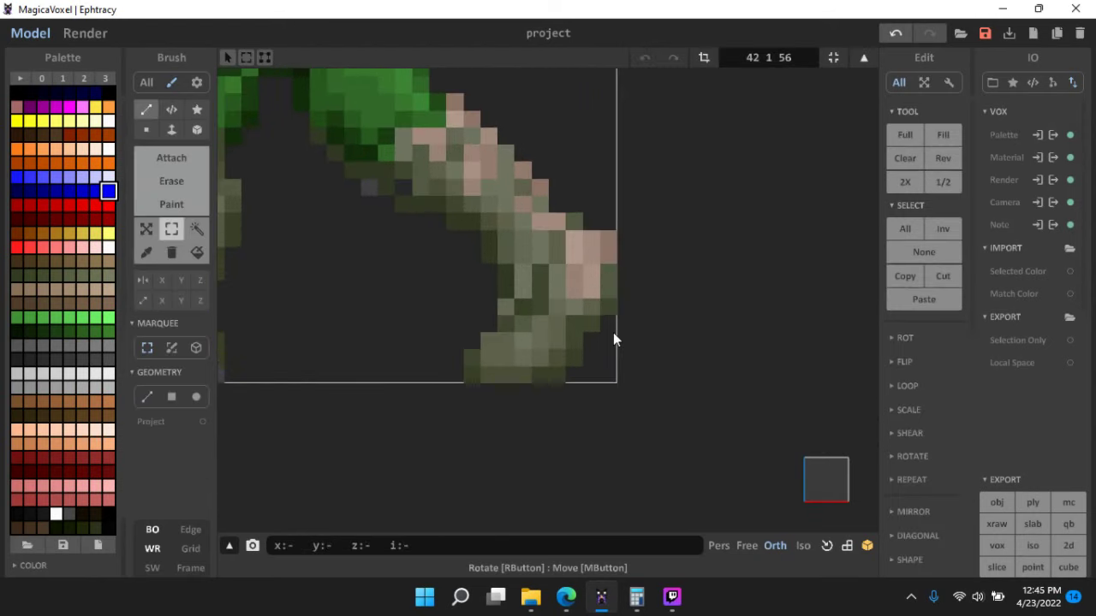
# - Paint over uneven pixels on the side-view marine's rear boot with olive and tan shades sampled from the boot
pyautogui.click(191, 198)
pyautogui.keyDown('alt'); pyautogui.click(557, 258); pyautogui.keyUp('alt')
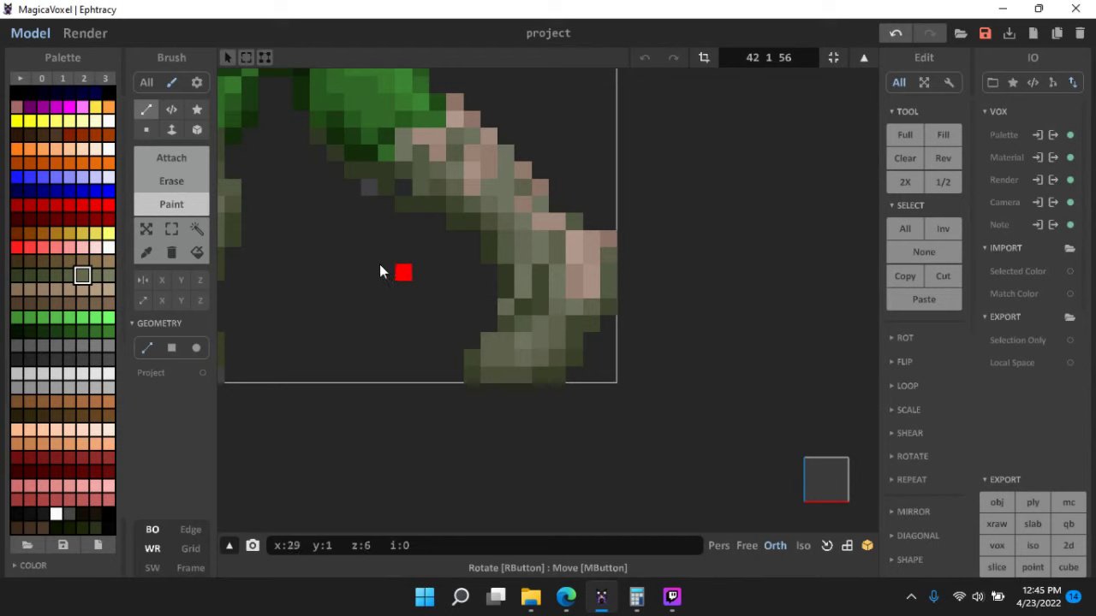
pyautogui.keyDown('alt'); pyautogui.click(597, 253); pyautogui.keyUp('alt')
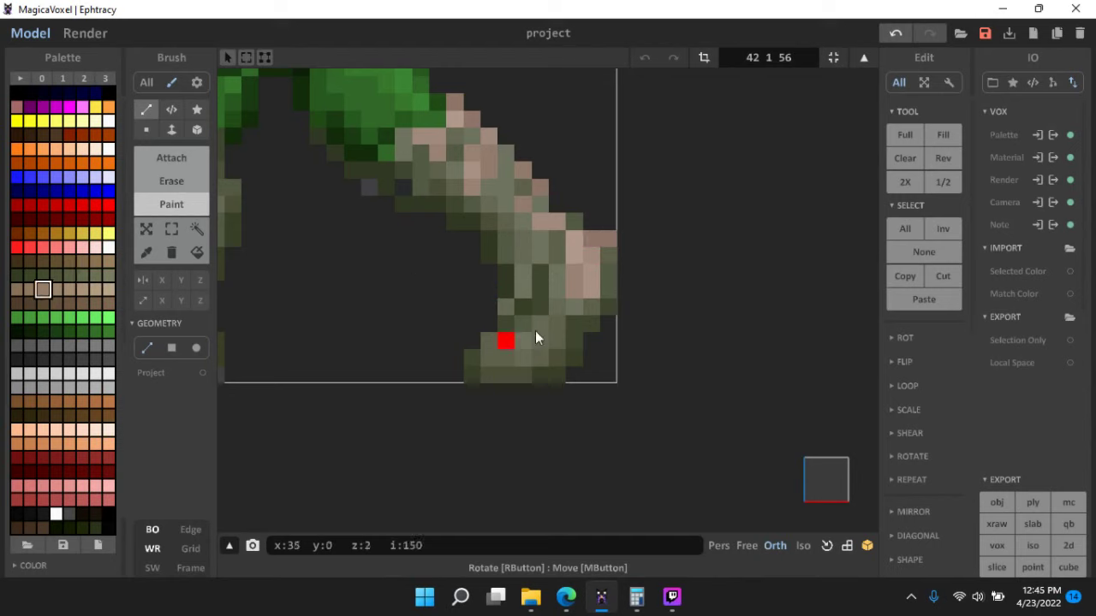
pyautogui.keyDown('alt'); pyautogui.click(543, 243); pyautogui.keyUp('alt')
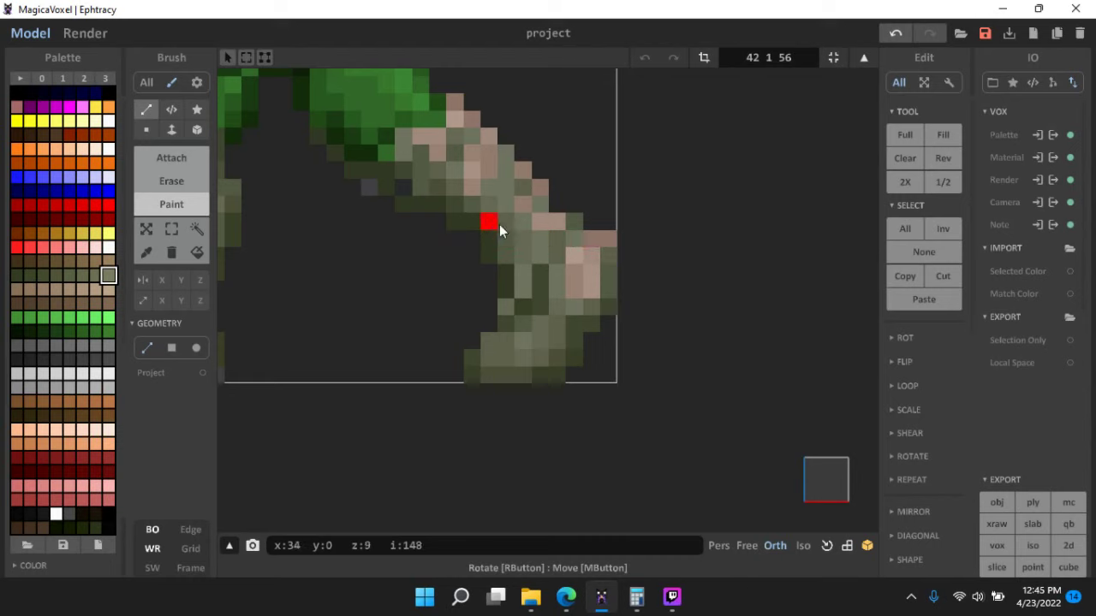
pyautogui.keyDown('alt'); pyautogui.click(534, 219); pyautogui.keyUp('alt')
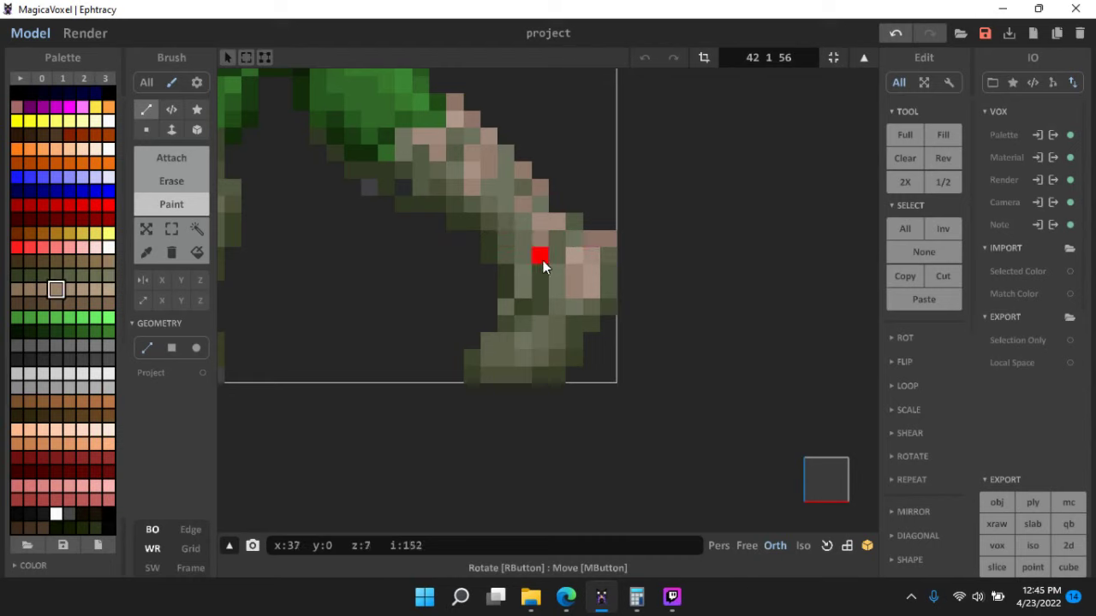
pyautogui.keyDown('alt'); pyautogui.click(543, 261); pyautogui.keyUp('alt')
pyautogui.keyDown('alt'); pyautogui.click(506, 232); pyautogui.keyUp('alt')
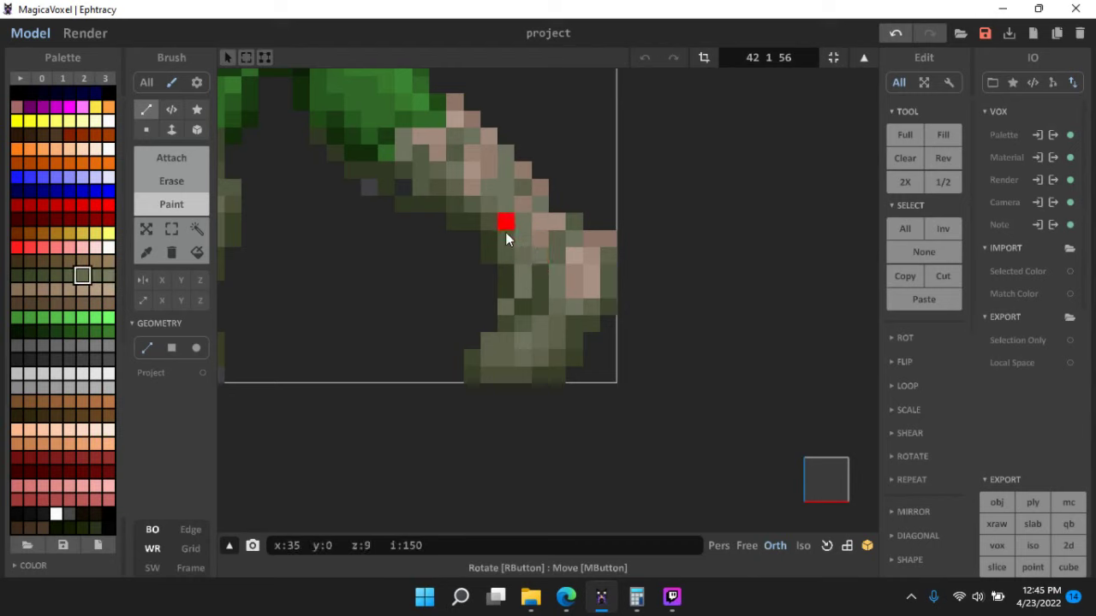
pyautogui.keyDown('alt'); pyautogui.click(508, 255); pyautogui.keyUp('alt')
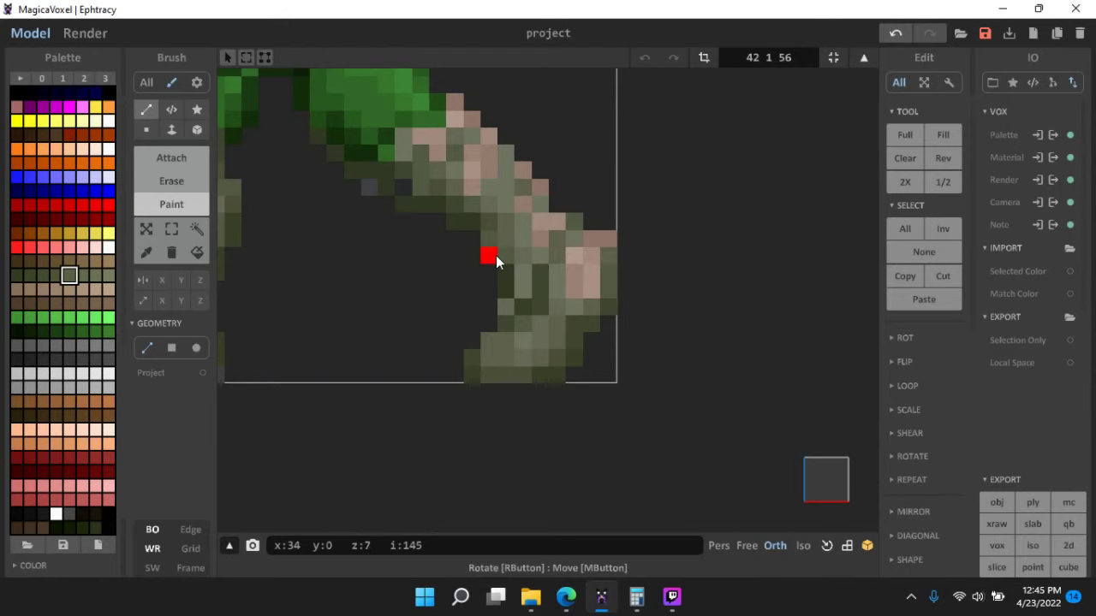
# - Erase the protruding corner voxel at the back of the rear boot's heel and switch to attaching voxels
pyautogui.scroll(-5, 692, 330)
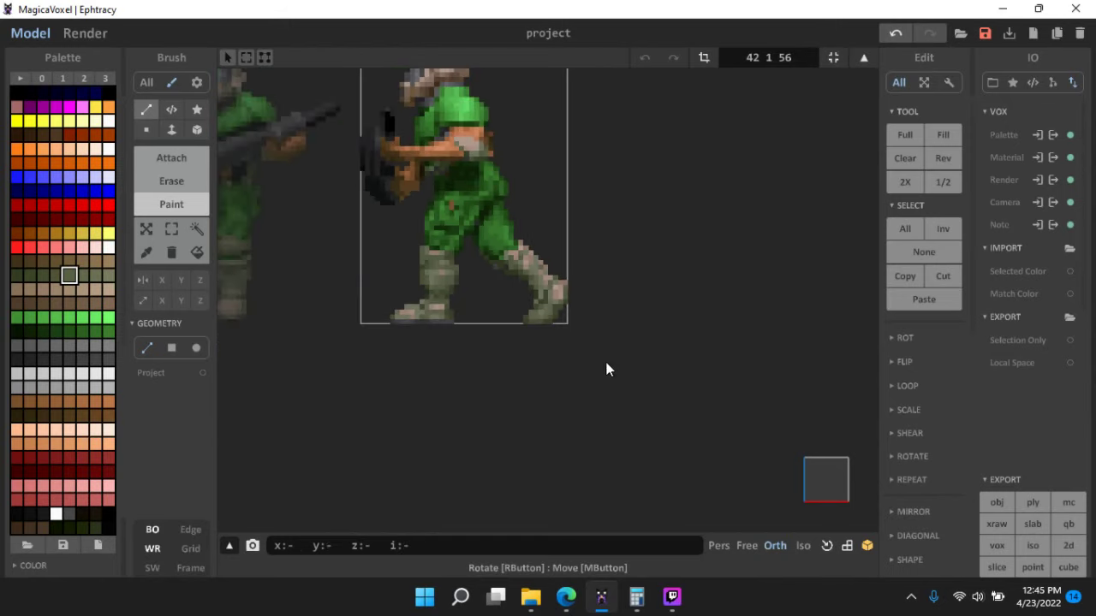
pyautogui.scroll(5, 613, 366)
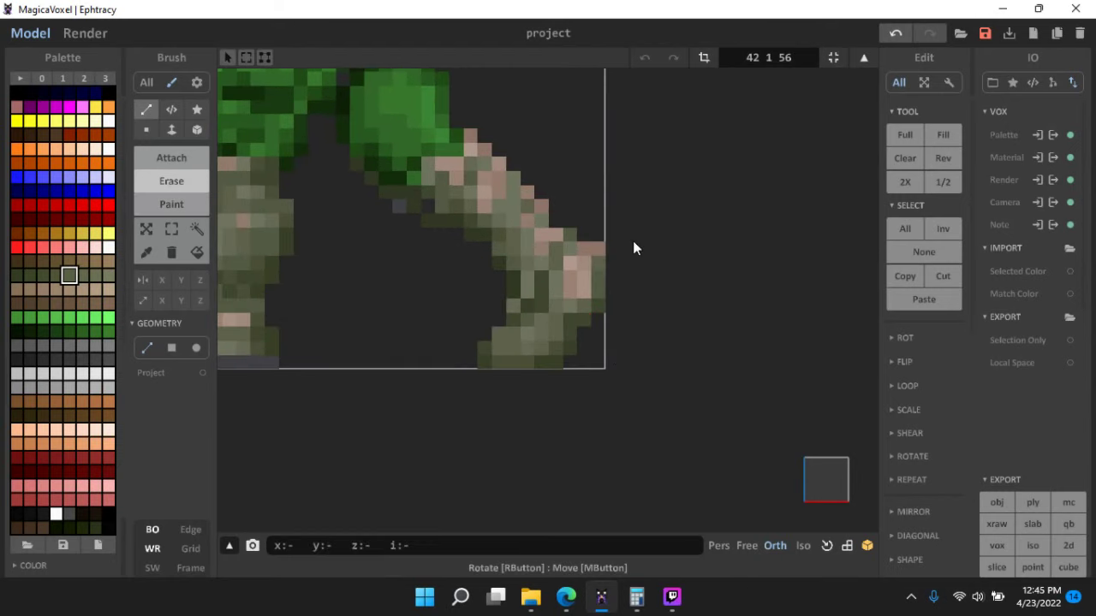
pyautogui.scroll(-5, 610, 401)
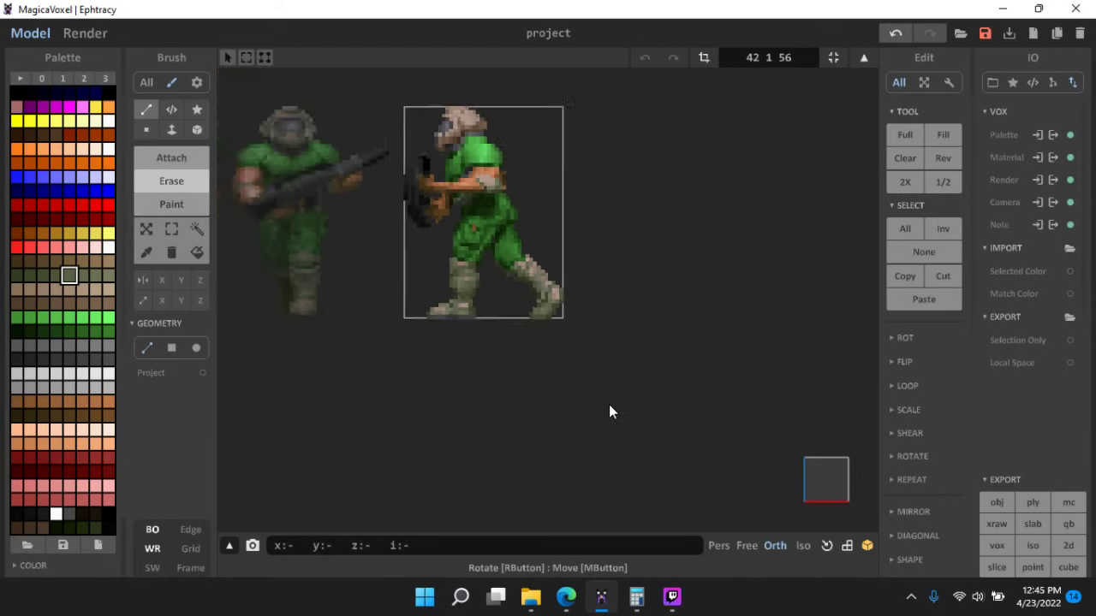
pyautogui.scroll(5, 609, 404)
pyautogui.click(148, 159)
pyautogui.scroll(2, 597, 272)
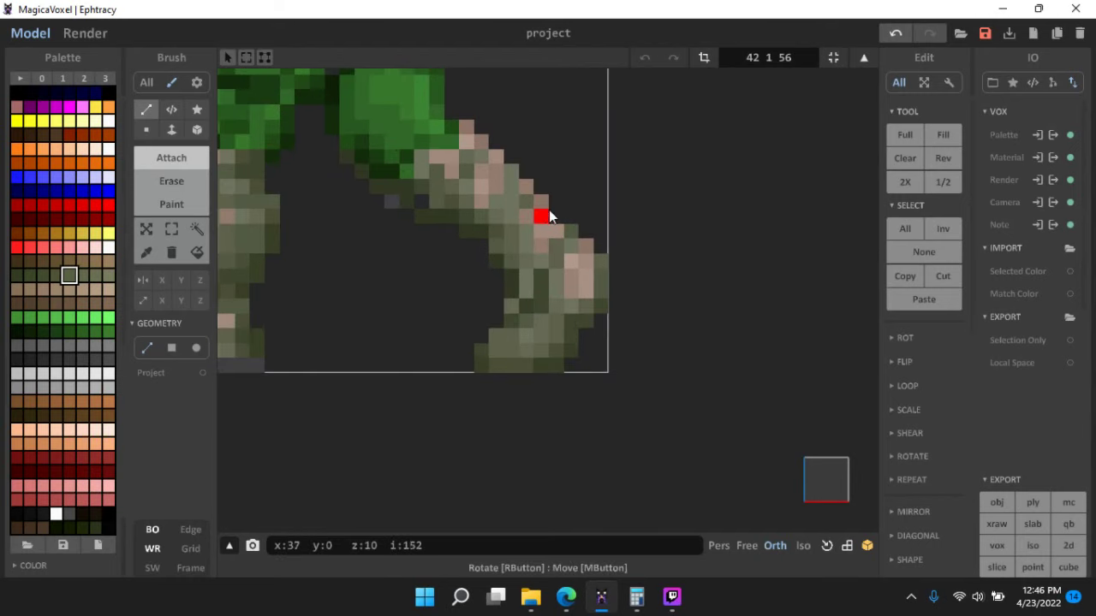
pyautogui.scroll(-3, 714, 385)
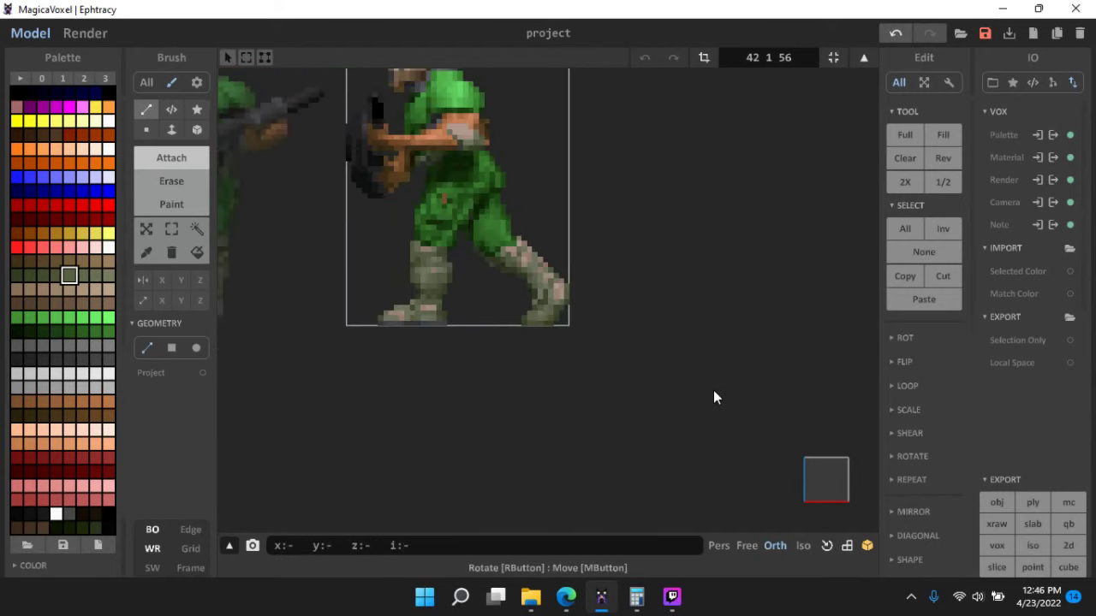
pyautogui.scroll(-3, 713, 391)
# - Attach one green voxel in the notch behind the side-view marine's upper shoulder, using the green sampled from the shoulder's rear edge
pyautogui.moveTo(610, 341); pyautogui.dragTo(673, 375, button='middle')
pyautogui.scroll(3, 628, 226)
pyautogui.moveTo(638, 227); pyautogui.dragTo(591, 296, button='middle')
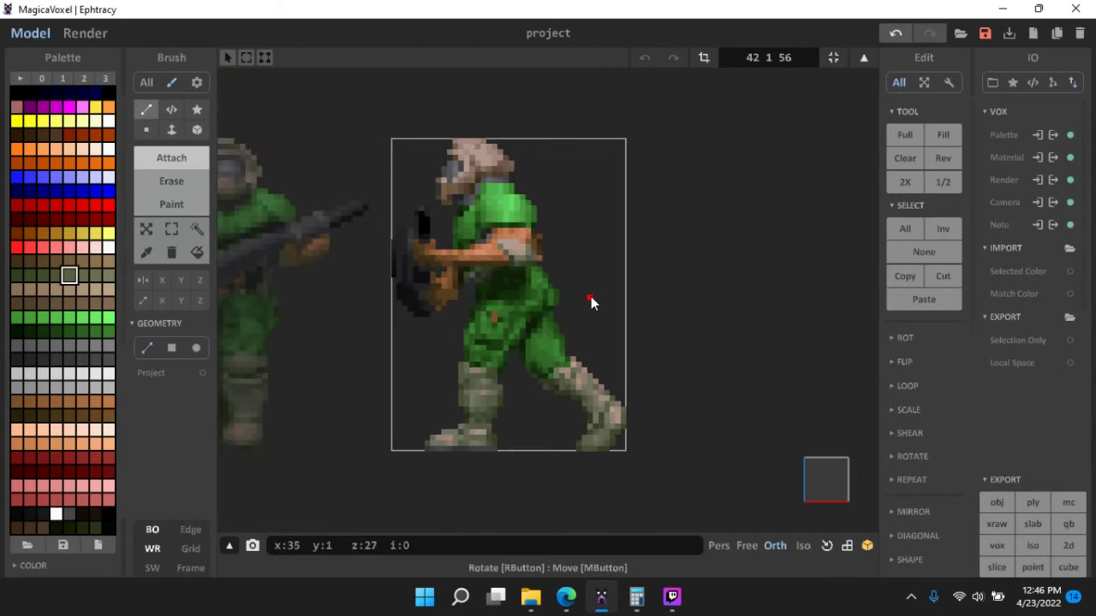
pyautogui.scroll(1, 591, 297)
pyautogui.scroll(3, 508, 205)
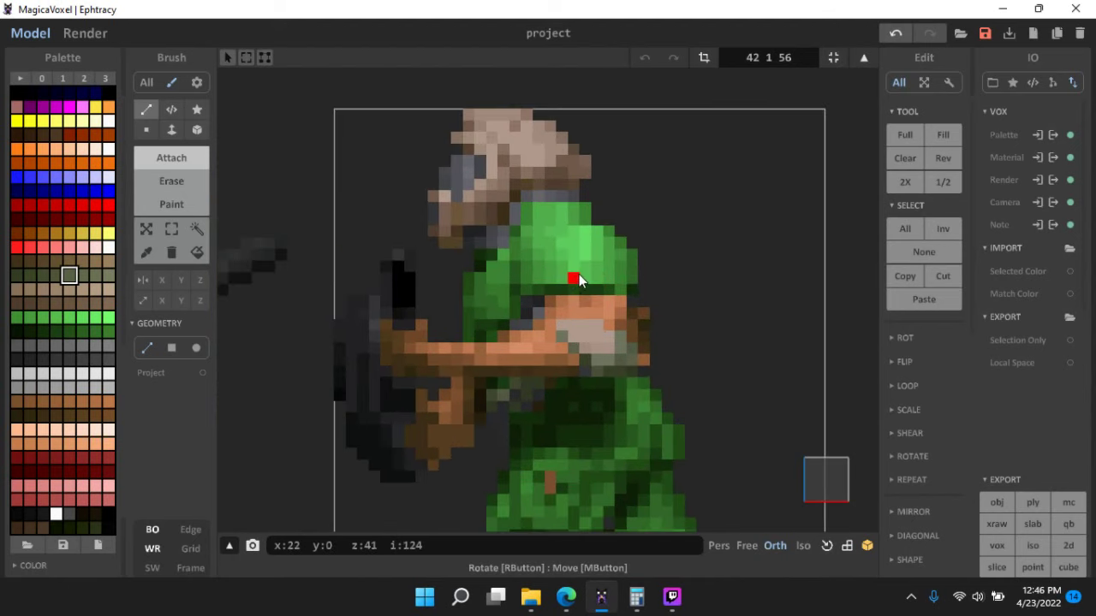
pyautogui.scroll(-2, 591, 240)
pyautogui.scroll(4, 619, 267)
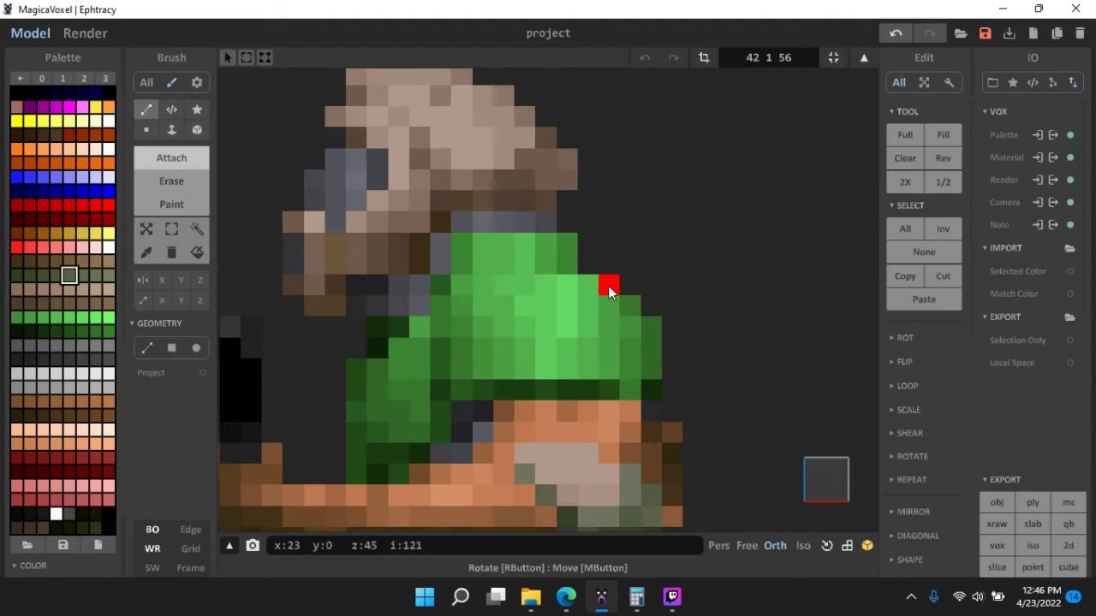
pyautogui.keyDown('alt'); pyautogui.click(610, 292); pyautogui.keyUp('alt')
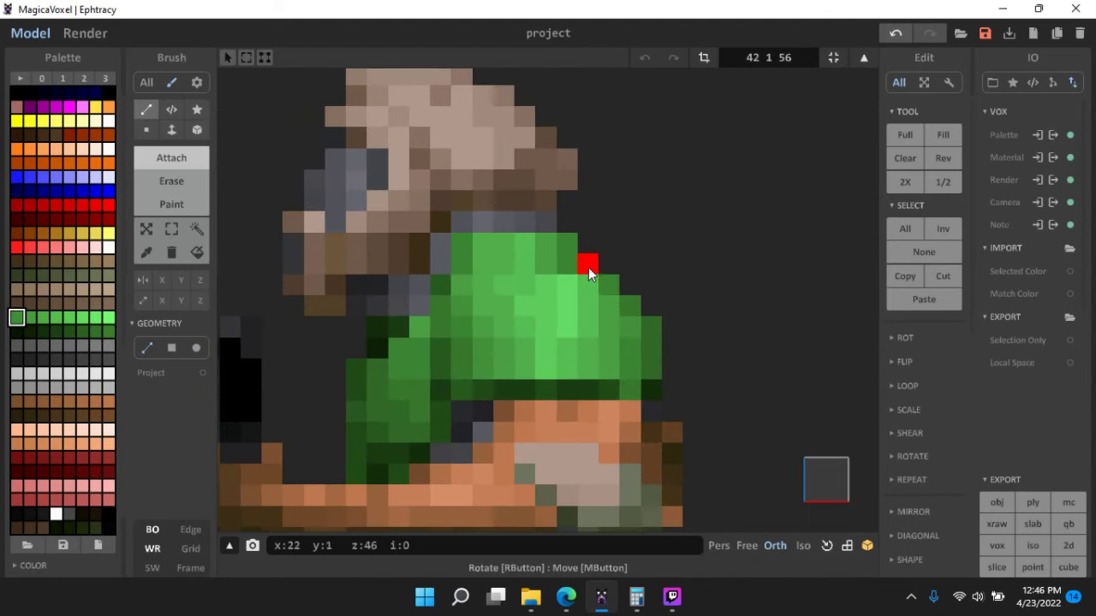
pyautogui.click(172, 202)
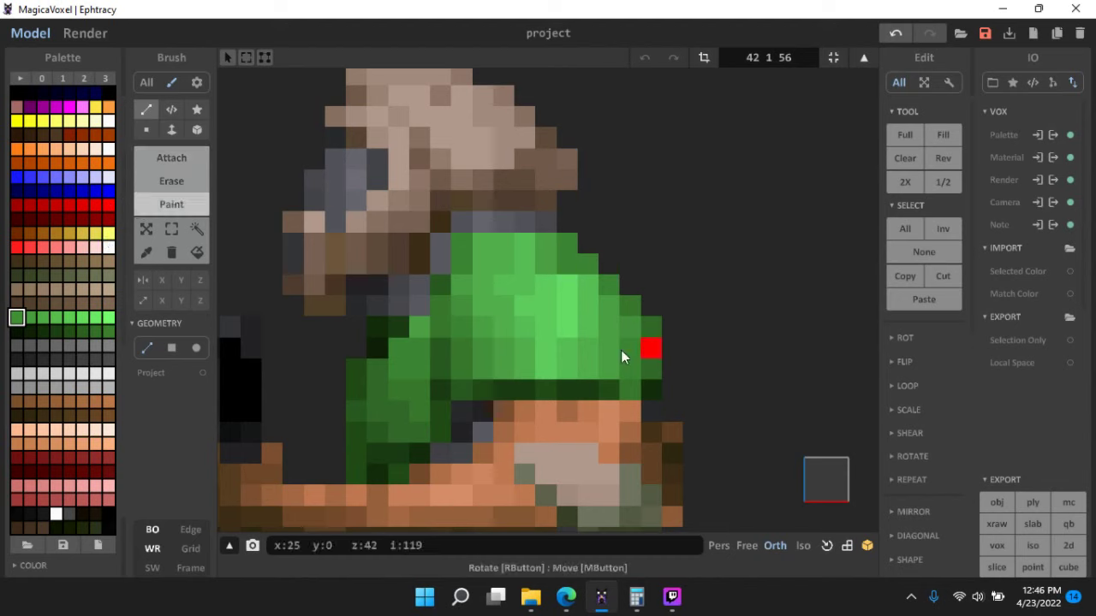
pyautogui.keyDown('alt'); pyautogui.click(606, 309); pyautogui.keyUp('alt')
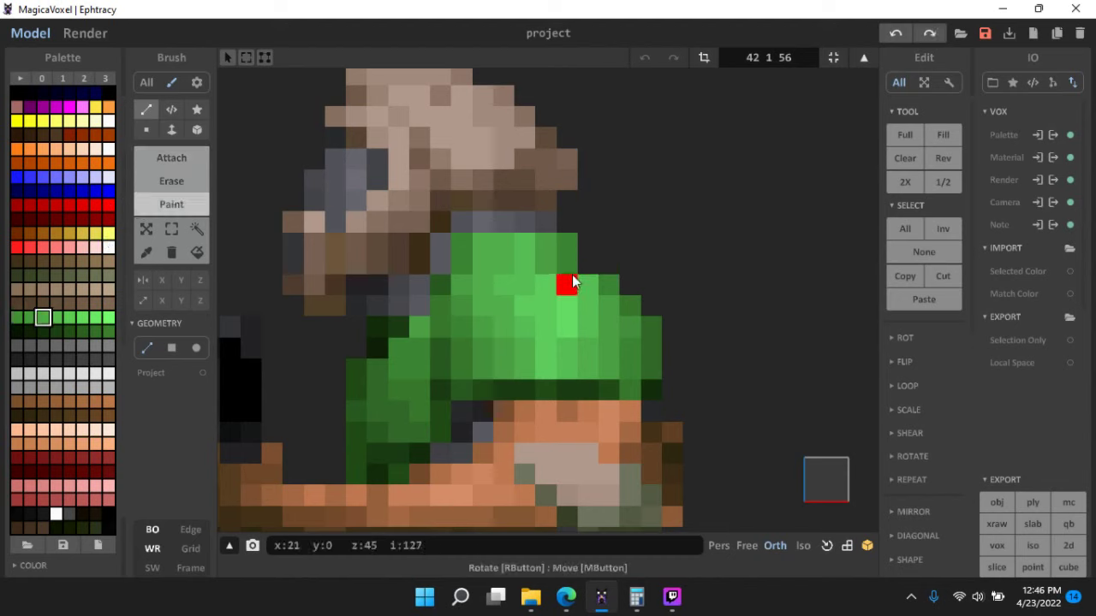
pyautogui.click(161, 154)
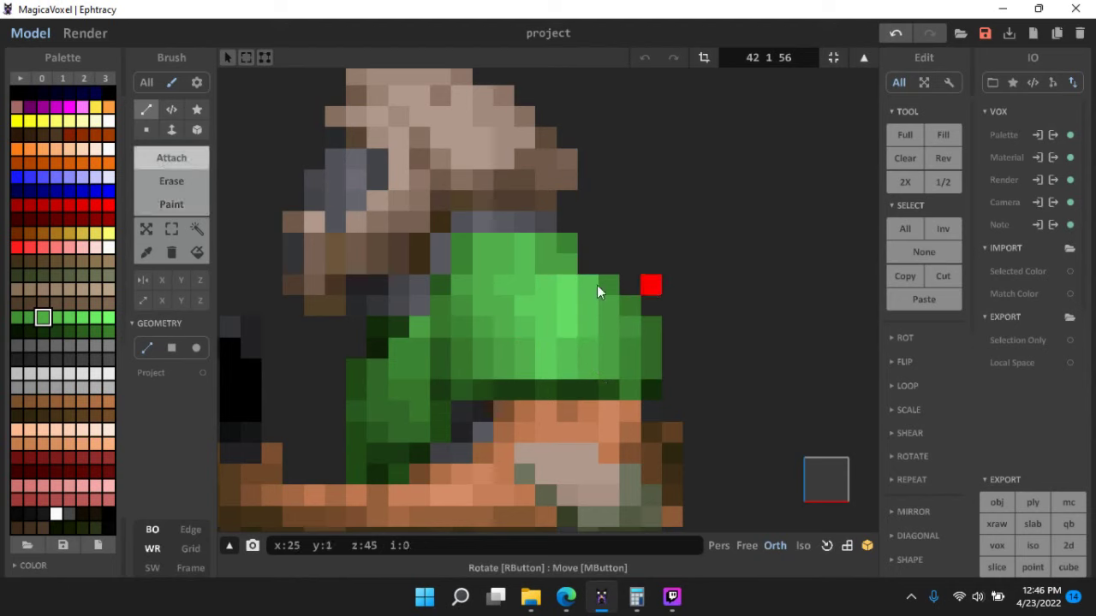
pyautogui.keyDown('alt'); pyautogui.click(609, 279); pyautogui.keyUp('alt')
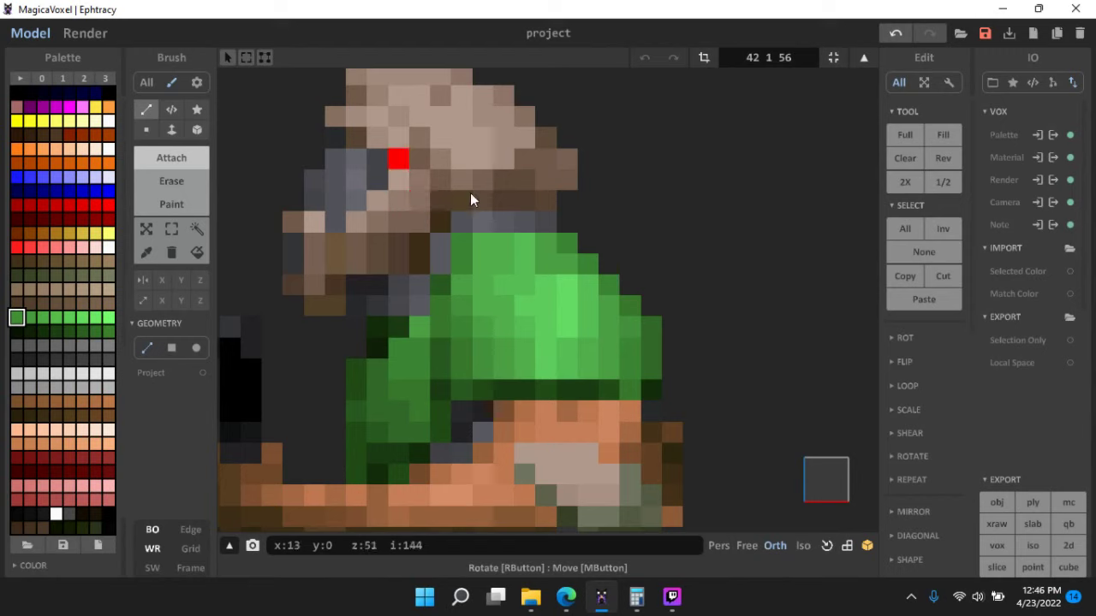
# - Try scattered strokes of green voxels in the empty space behind the marine's helmet and shoulder, and undo them
pyautogui.click(651, 222)
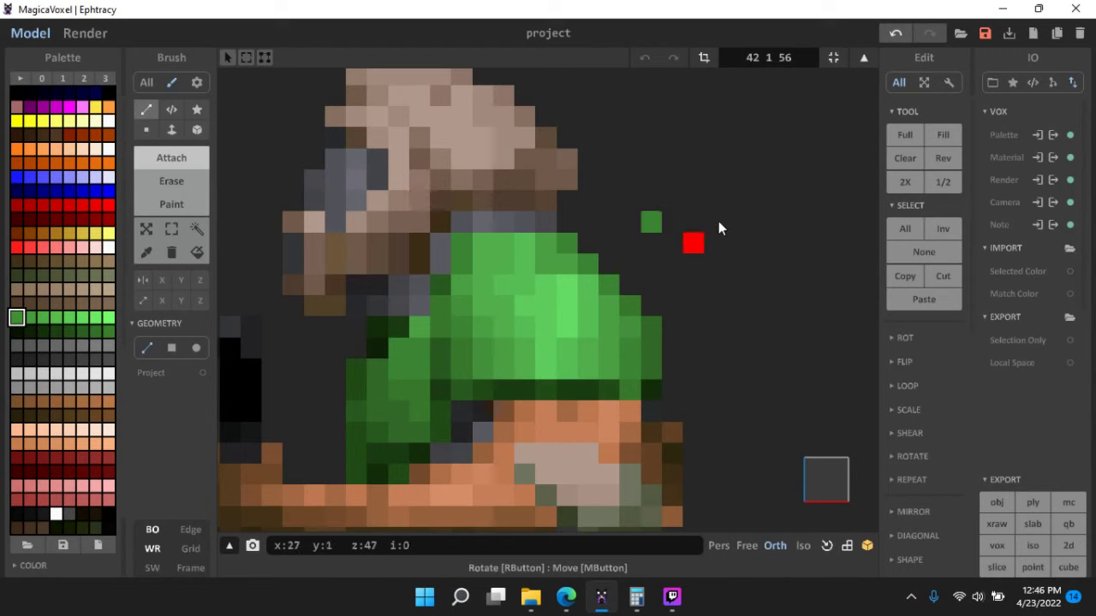
pyautogui.moveTo(714, 222); pyautogui.dragTo(714, 180)
pyautogui.moveTo(733, 132); pyautogui.dragTo(757, 138)
pyautogui.moveTo(798, 179)
pyautogui.mouseDown()
pyautogui.moveTo(735, 306)
pyautogui.moveTo(632, 223)
pyautogui.mouseUp()
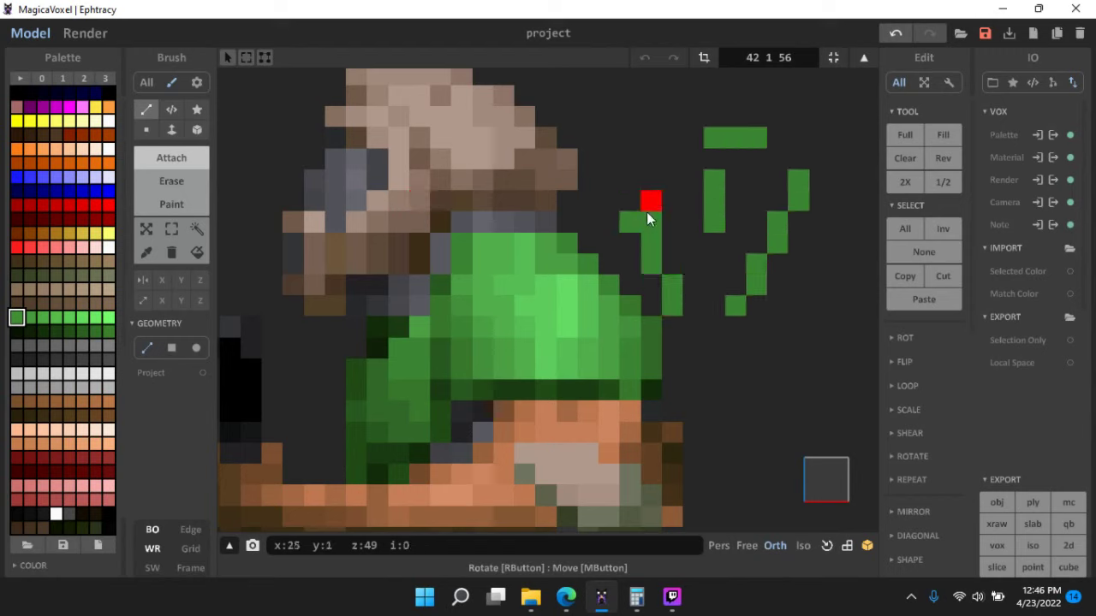
pyautogui.hotkey('ctrl', 'z')
pyautogui.hotkey('ctrl', 'z')
pyautogui.hotkey('ctrl', 'z')
pyautogui.hotkey('ctrl', 'z')
pyautogui.hotkey('ctrl', 'z')
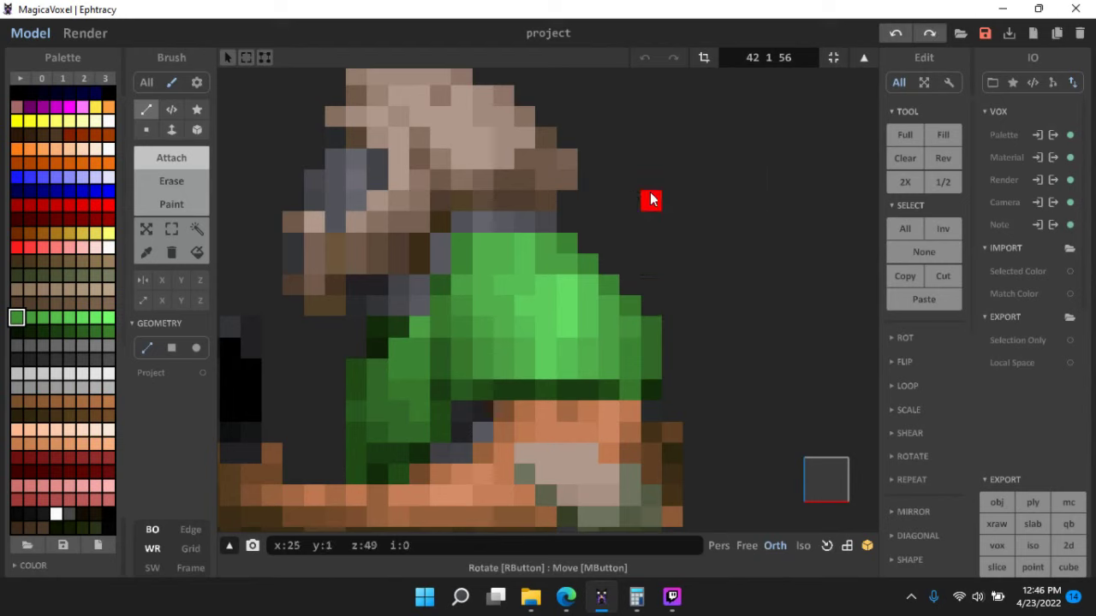
pyautogui.click(652, 197)
pyautogui.click(654, 184)
pyautogui.click(684, 185)
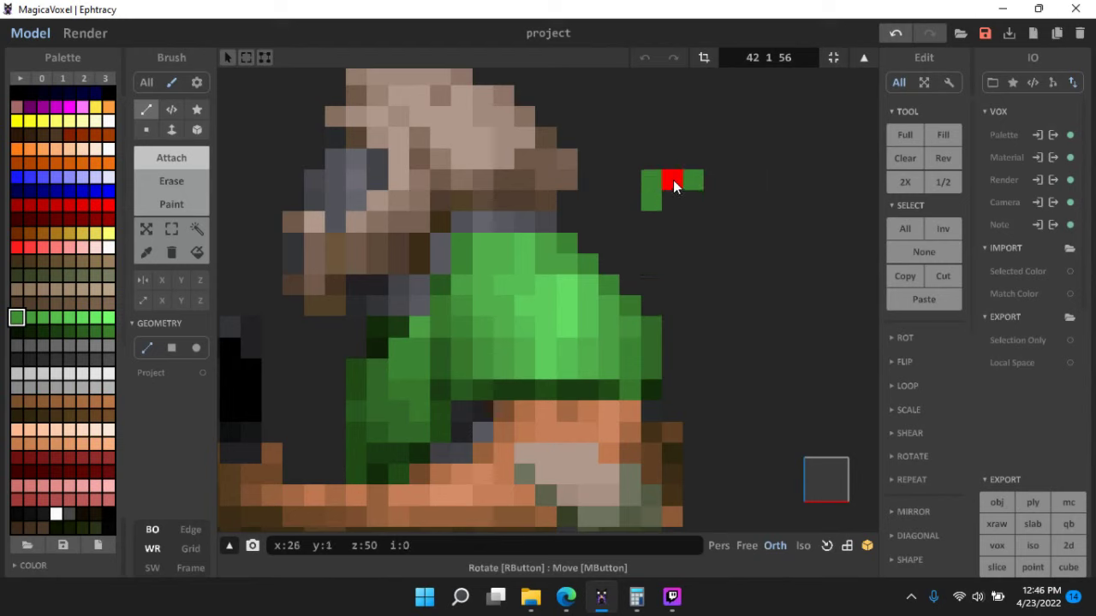
pyautogui.click(674, 182)
pyautogui.click(680, 200)
pyautogui.moveTo(688, 161); pyautogui.dragTo(692, 202)
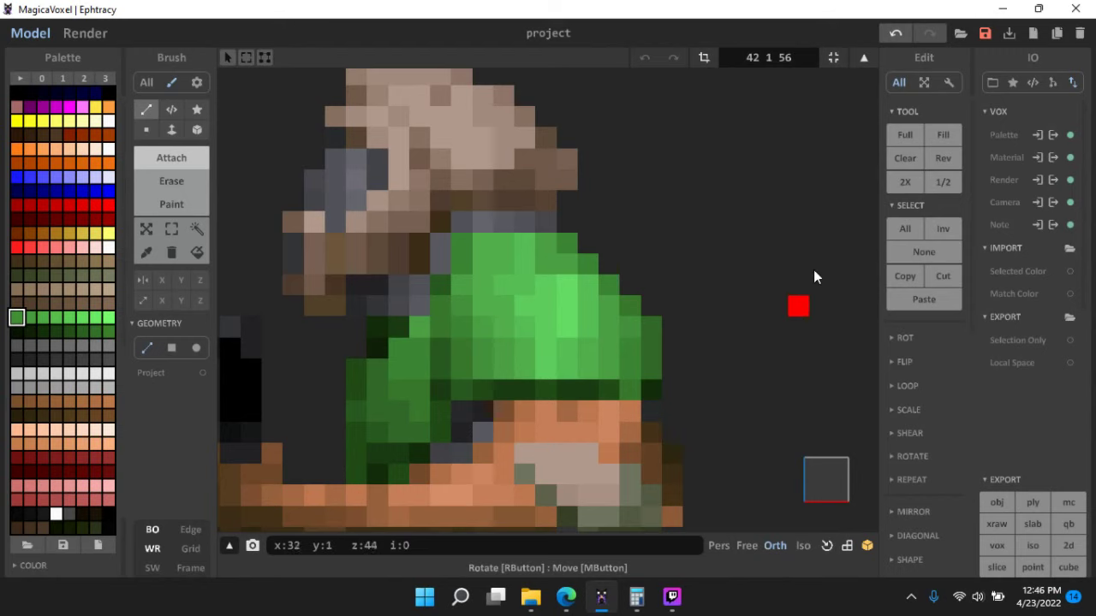
# - Repaint uneven pixels along the top and front edge of the side-view marine's shoulder with greens sampled from it, and leave voxel editing
pyautogui.scroll(-3, 746, 350)
pyautogui.scroll(5, 600, 253)
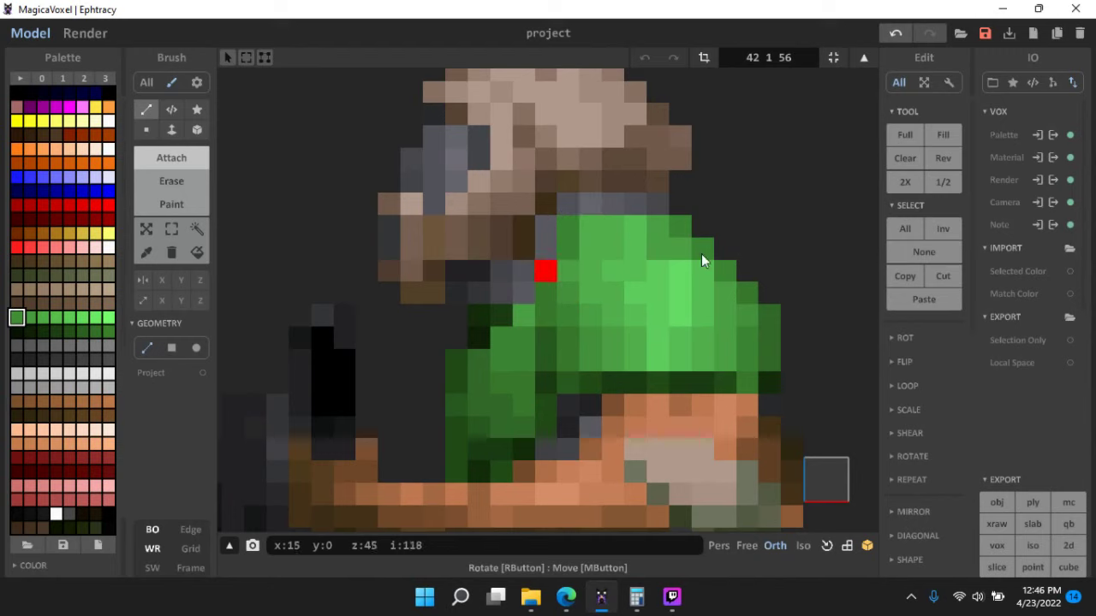
pyautogui.scroll(-2, 601, 261)
pyautogui.scroll(3, 682, 275)
pyautogui.scroll(1, 565, 293)
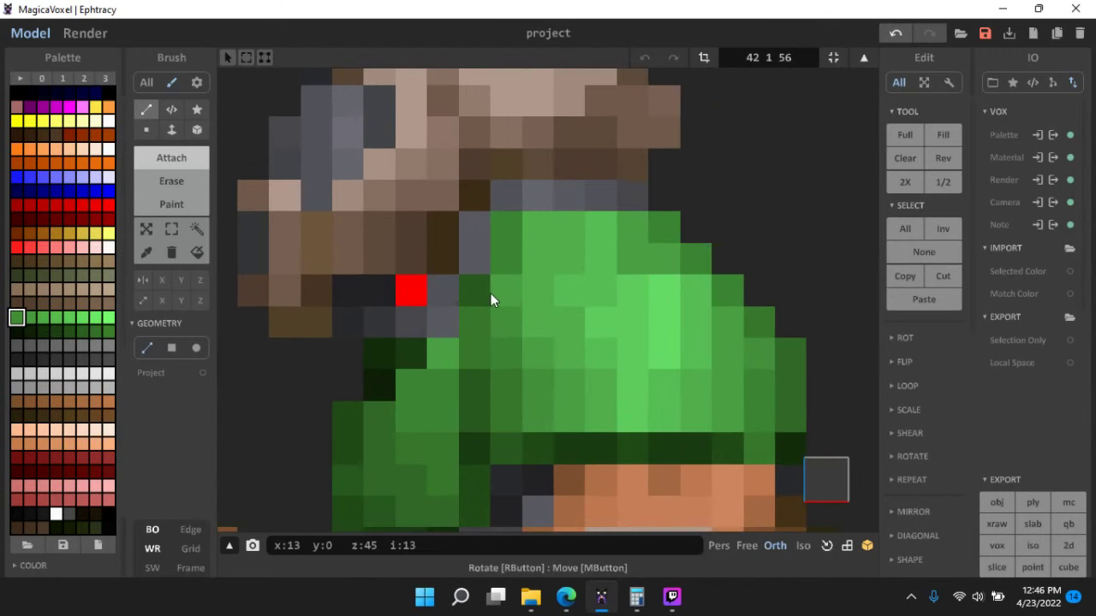
pyautogui.click(172, 204)
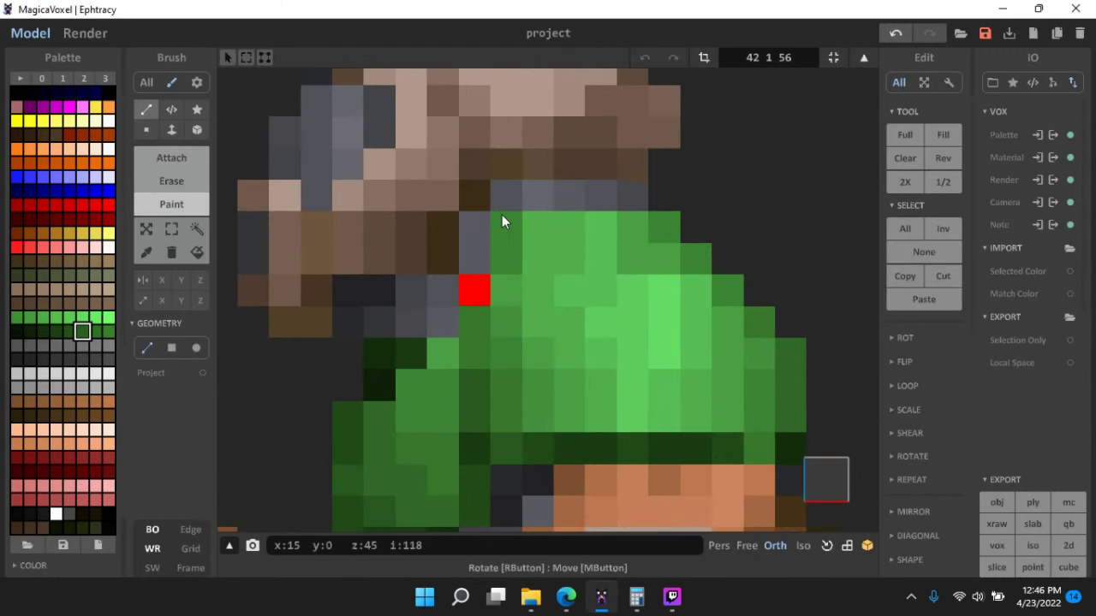
pyautogui.keyDown('alt'); pyautogui.click(650, 245); pyautogui.keyUp('alt')
pyautogui.keyDown('alt'); pyautogui.click(541, 266); pyautogui.keyUp('alt')
pyautogui.click(601, 228)
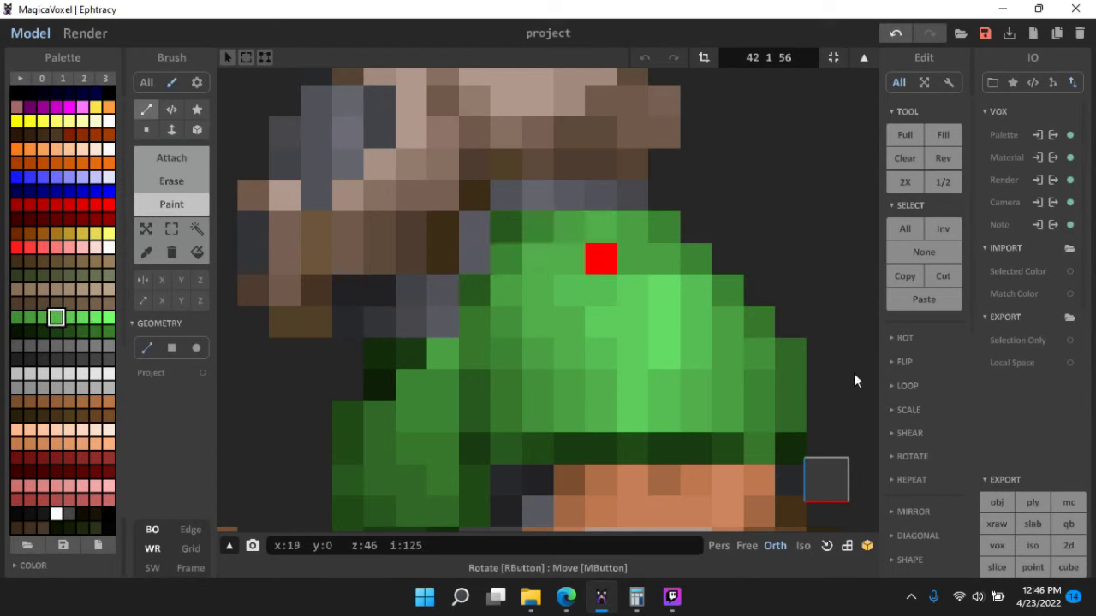
pyautogui.keyDown('alt'); pyautogui.click(612, 279); pyautogui.keyUp('alt')
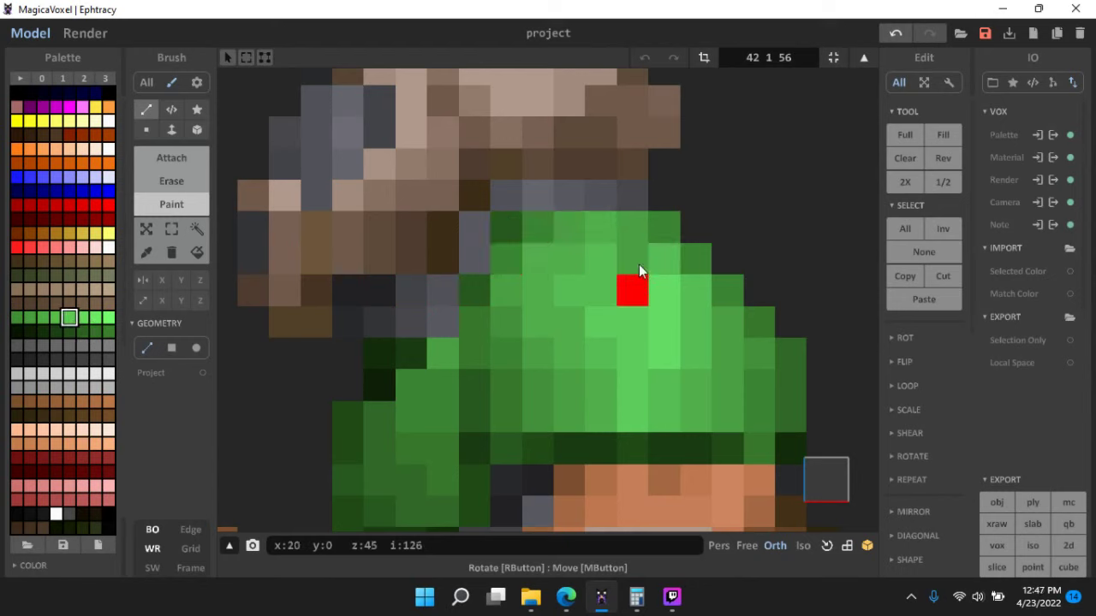
pyautogui.scroll(-3, 693, 393)
pyautogui.scroll(-4, 693, 393)
pyautogui.moveTo(702, 415); pyautogui.dragTo(722, 318, button='middle')
pyautogui.moveTo(726, 375); pyautogui.dragTo(775, 351, button='middle')
pyautogui.press('Tab')
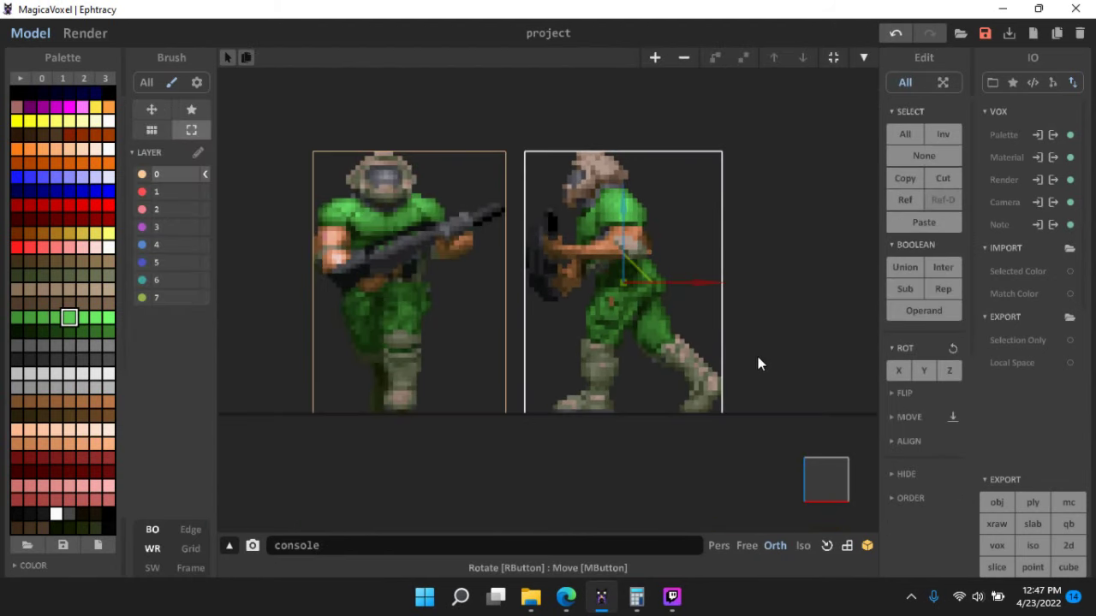
# - Switch to Edge, open Twitter in a new tab and look through the notification about new followers
pyautogui.click(567, 602)
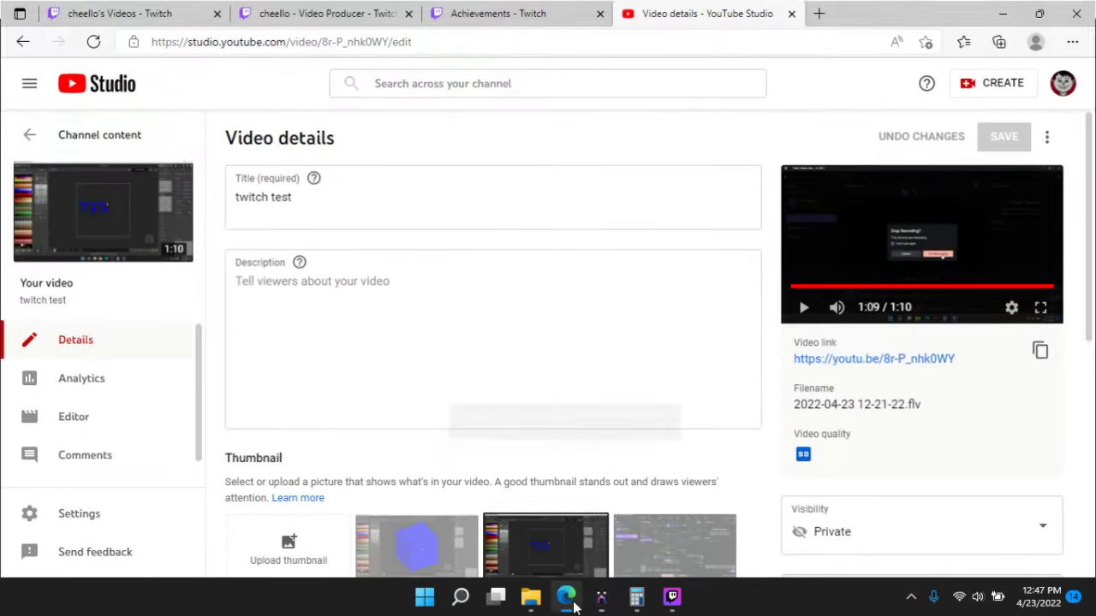
pyautogui.click(819, 13)
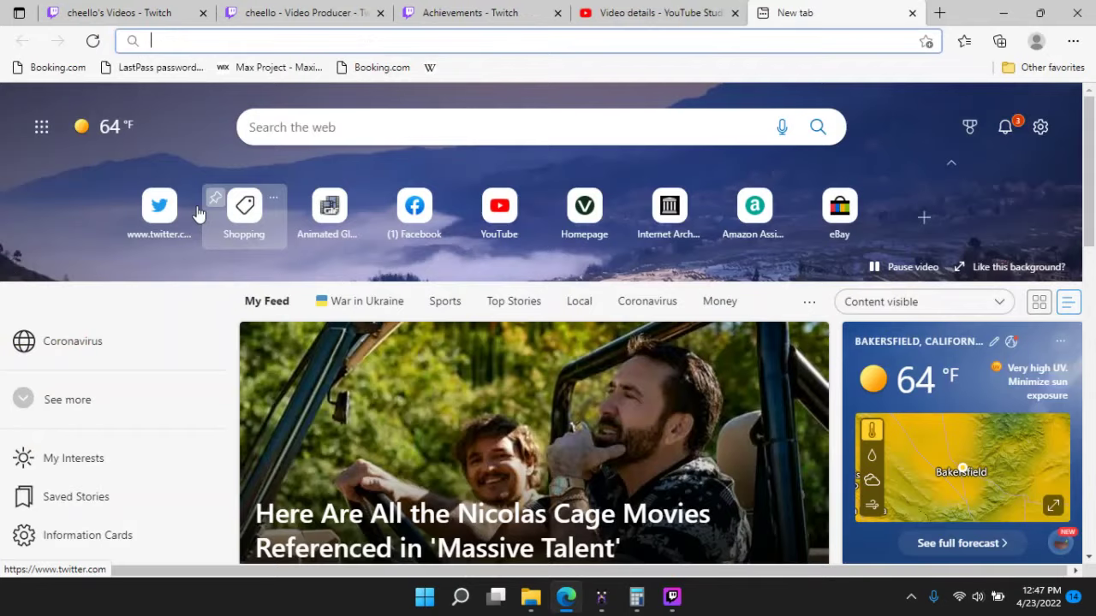
pyautogui.click(155, 209)
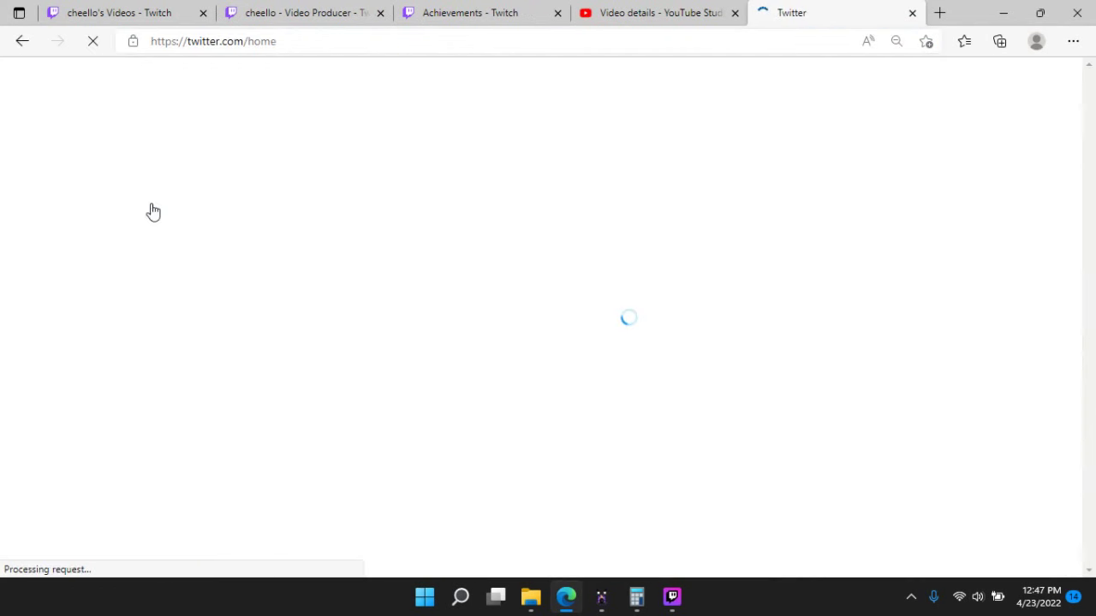
pyautogui.click(235, 193)
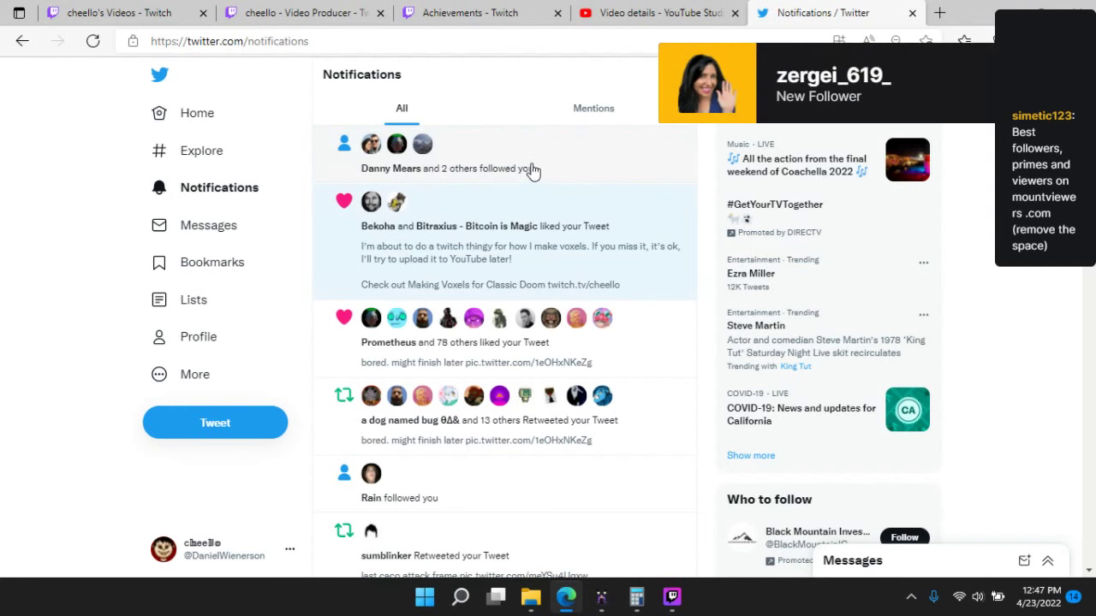
pyautogui.click(526, 169)
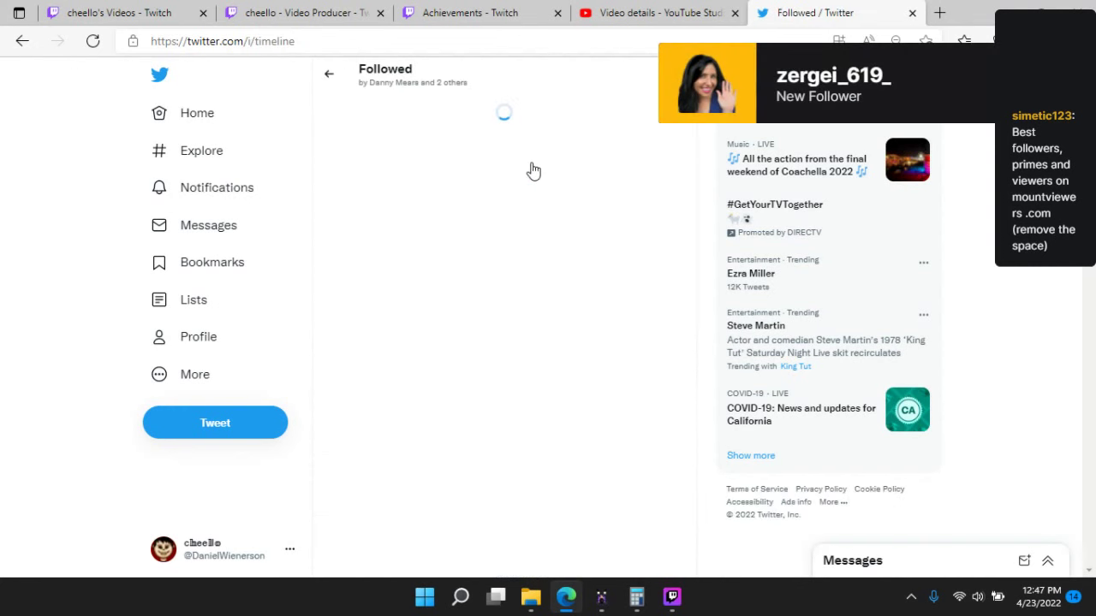
# - Check the Achievements page of the Twitch dashboard and the chat and activity feed in Twitch Studio
pyautogui.click(623, 11)
pyautogui.click(486, 9)
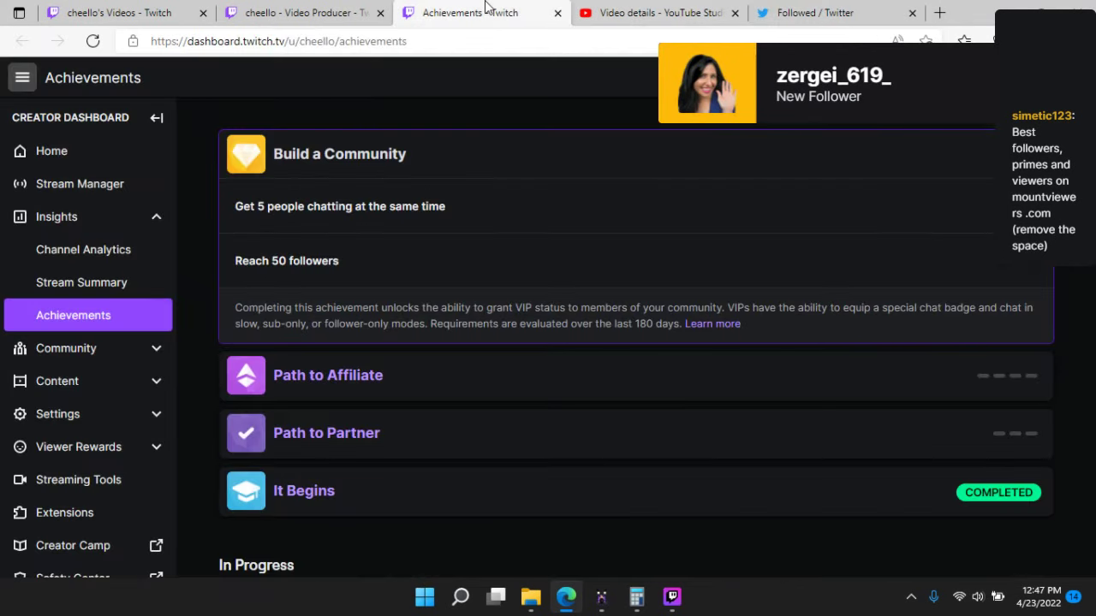
pyautogui.click(673, 597)
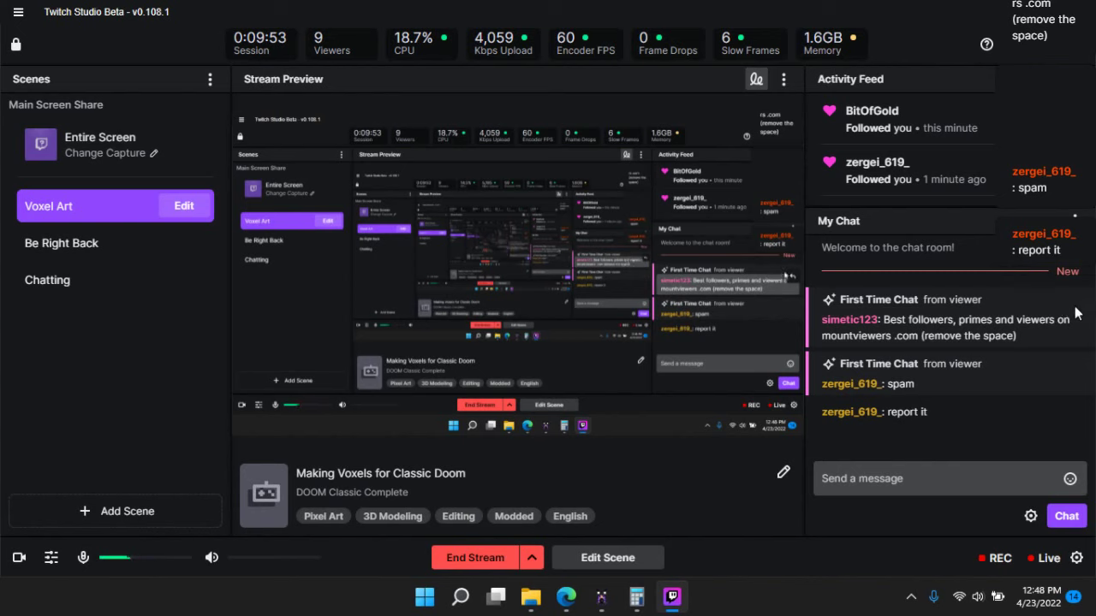
pyautogui.moveTo(1076, 317)
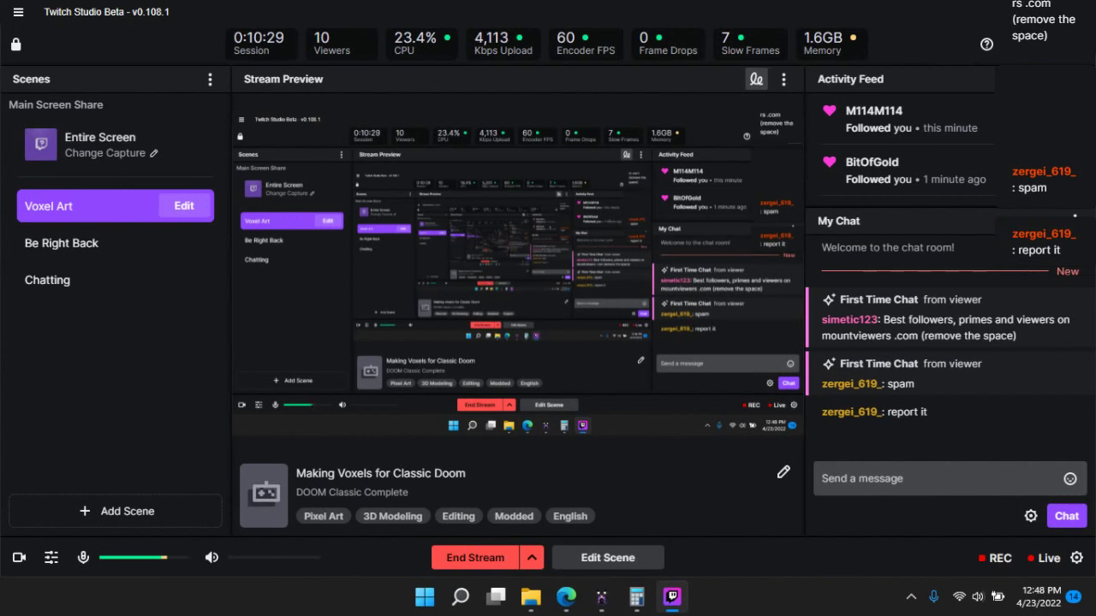
pyautogui.hotkey('alt', 'Tab')
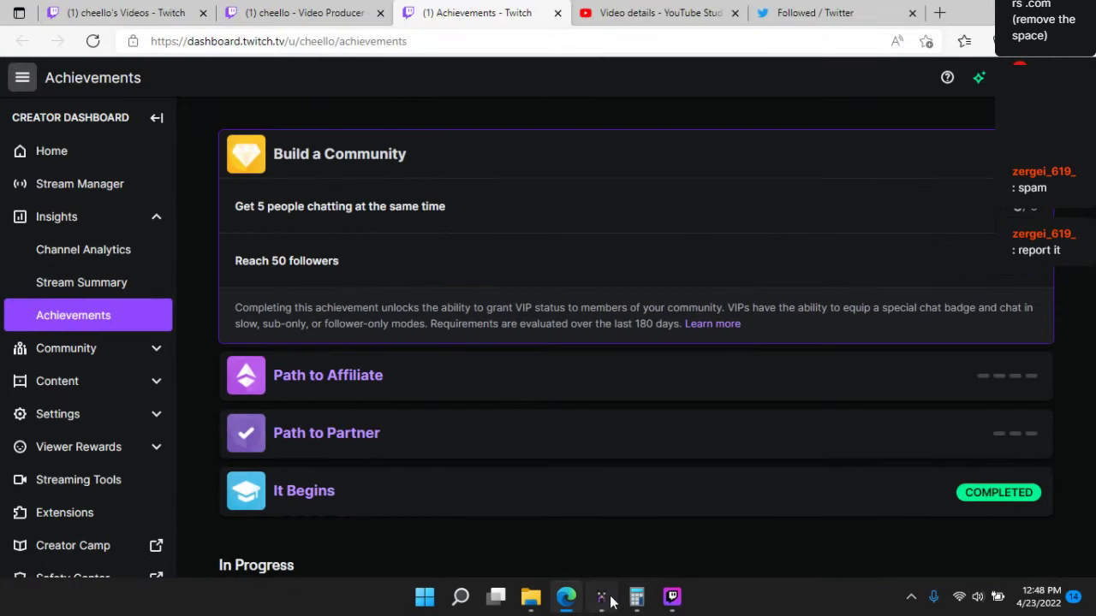
# - Switch to MagicaVoxel and paint over the olive-brown pixels below the side-view marine's visor with tan shades sampled from the helmet
pyautogui.click(601, 597)
pyautogui.moveTo(591, 336); pyautogui.dragTo(621, 317, button='middle')
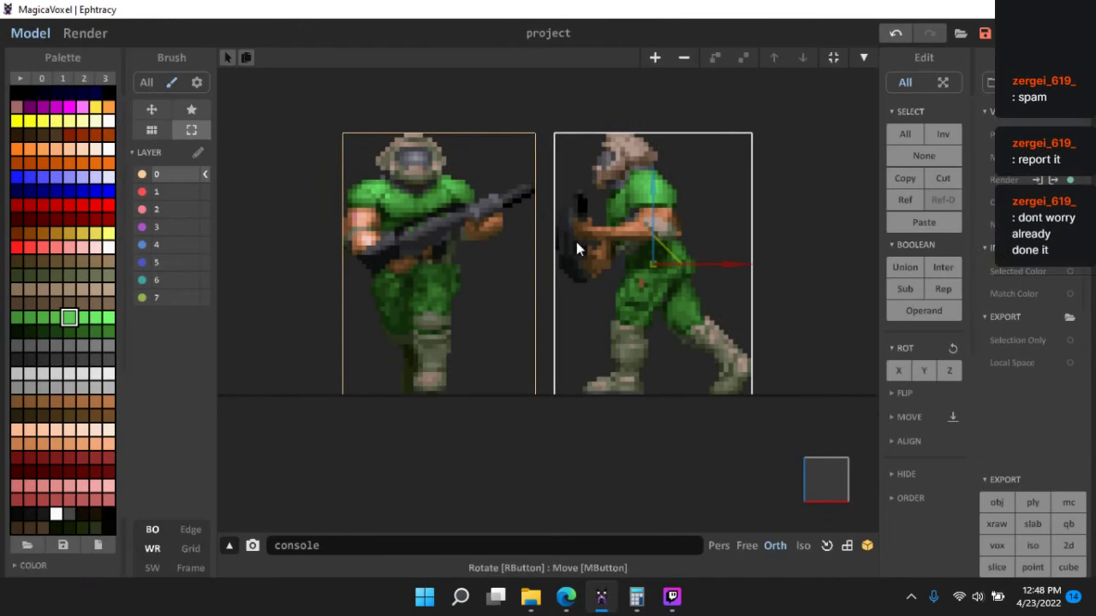
pyautogui.scroll(2, 576, 248)
pyautogui.moveTo(508, 310)
pyautogui.mouseDown(button='middle')
pyautogui.moveTo(538, 318)
pyautogui.moveTo(503, 327)
pyautogui.mouseUp(button='middle')
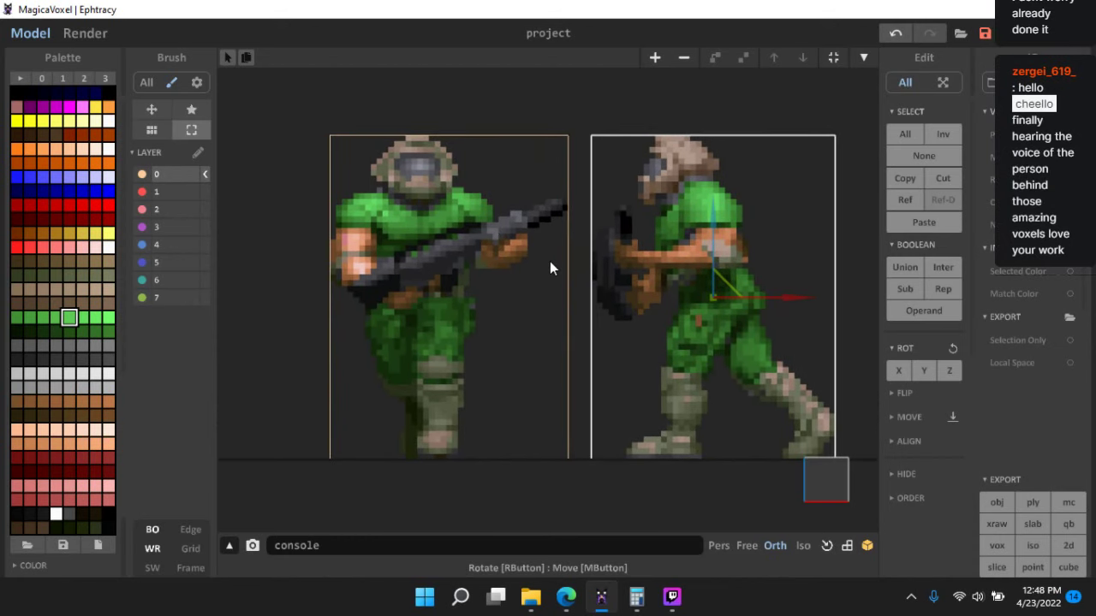
pyautogui.moveTo(550, 261); pyautogui.dragTo(504, 222, button='middle')
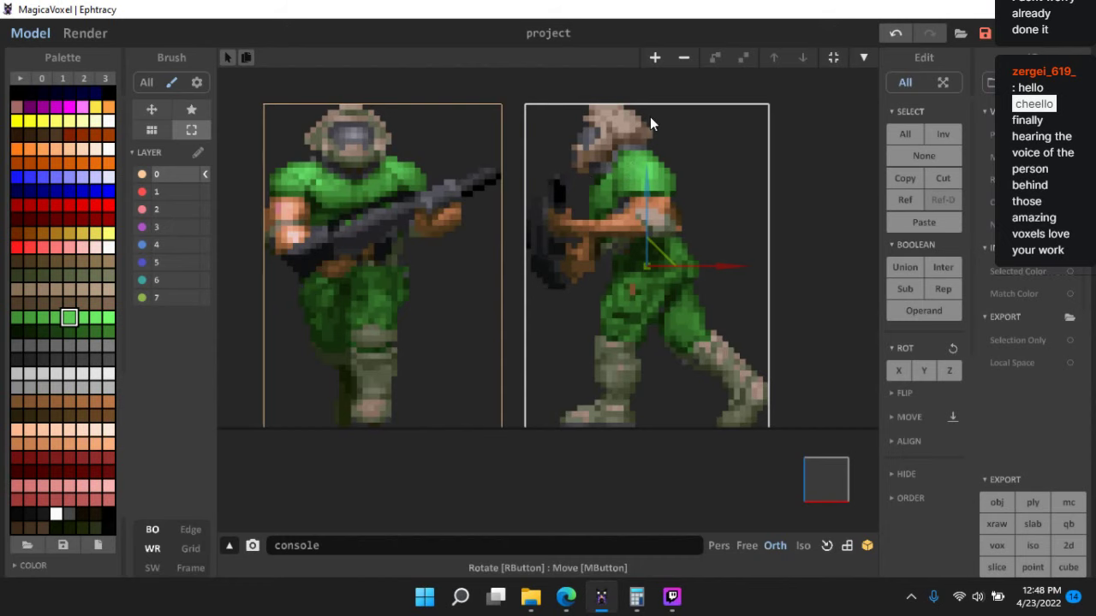
pyautogui.scroll(3, 591, 176)
pyautogui.moveTo(622, 106); pyautogui.dragTo(522, 228, button='middle')
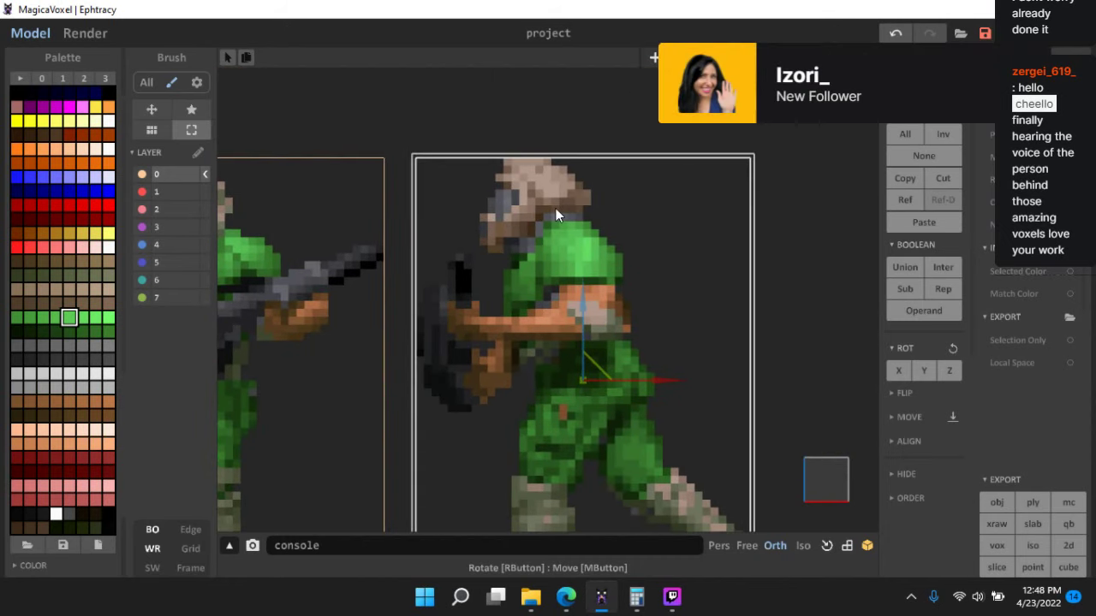
pyautogui.press('Tab')
pyautogui.scroll(5, 399, 201)
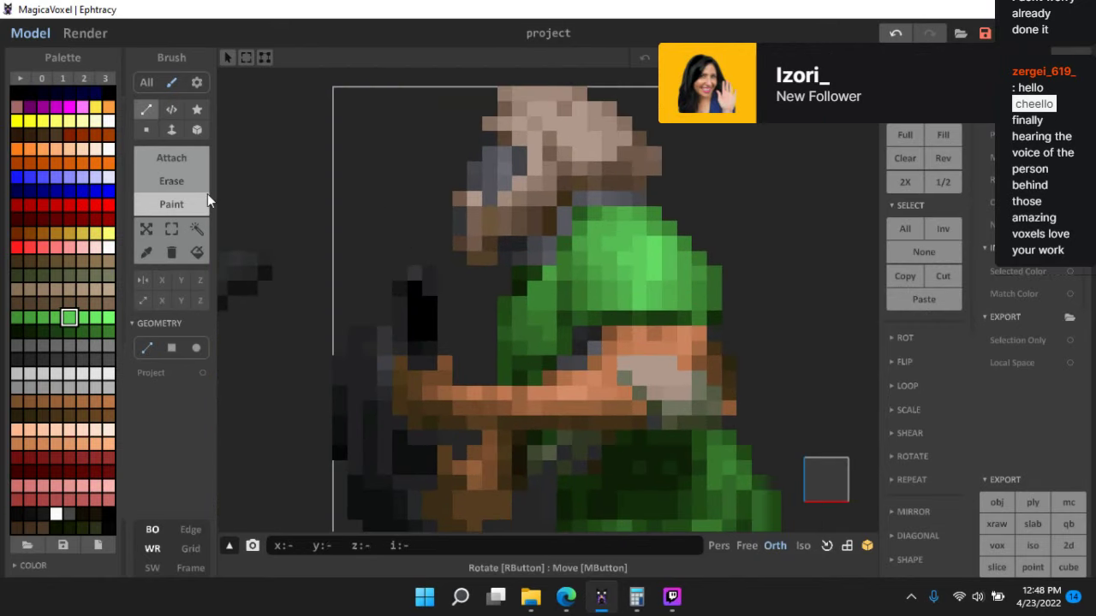
pyautogui.keyDown('alt'); pyautogui.click(520, 207); pyautogui.keyUp('alt')
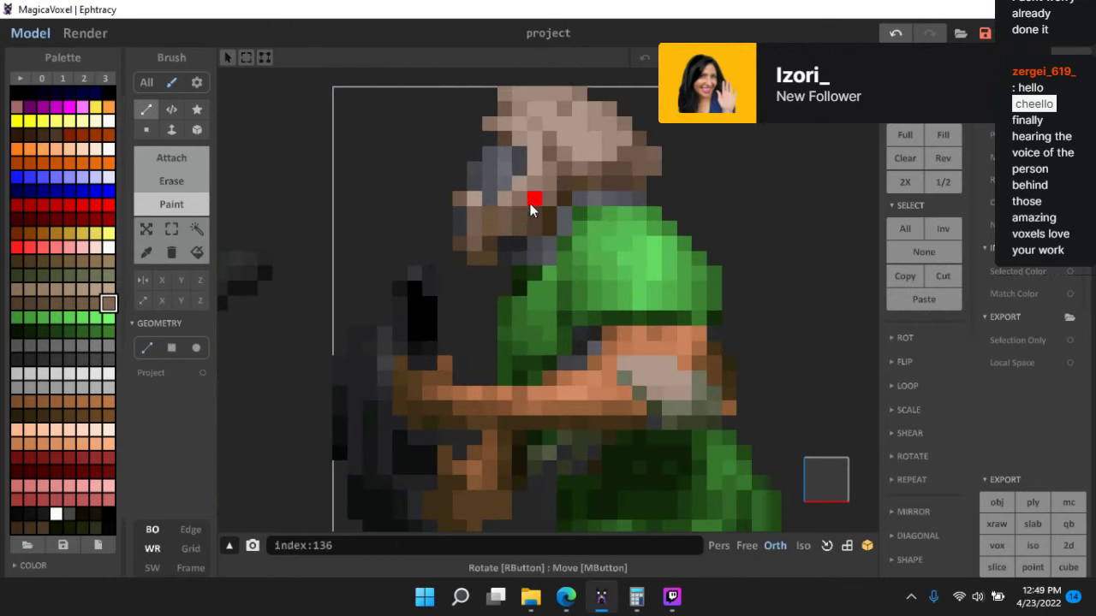
pyautogui.keyDown('alt'); pyautogui.click(509, 210); pyautogui.keyUp('alt')
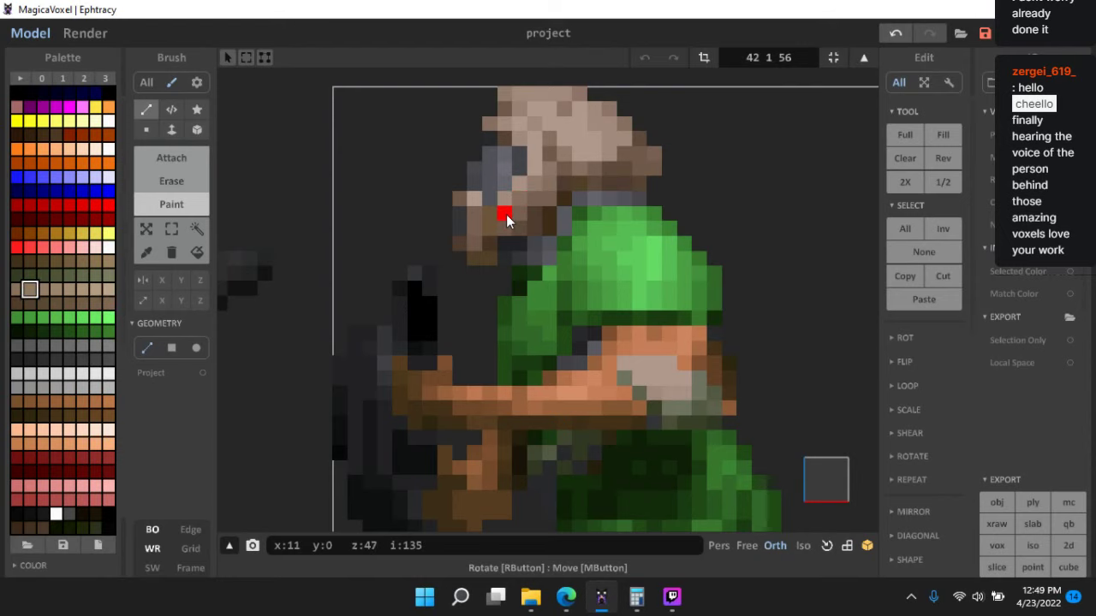
pyautogui.keyDown('alt'); pyautogui.click(533, 184); pyautogui.keyUp('alt')
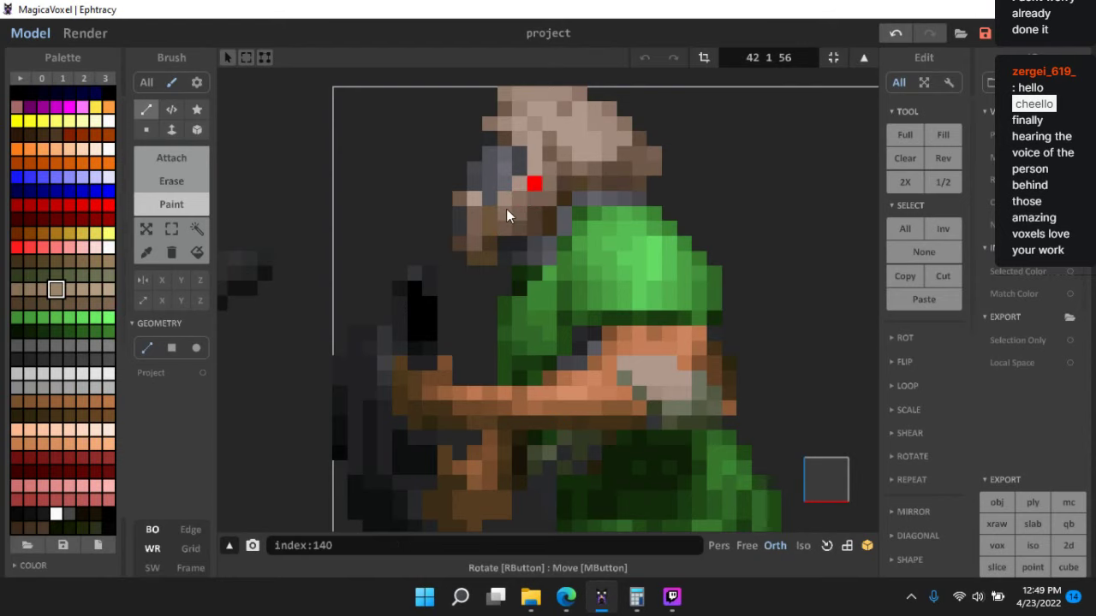
pyautogui.click(489, 213)
pyautogui.keyDown('alt'); pyautogui.click(506, 213); pyautogui.keyUp('alt')
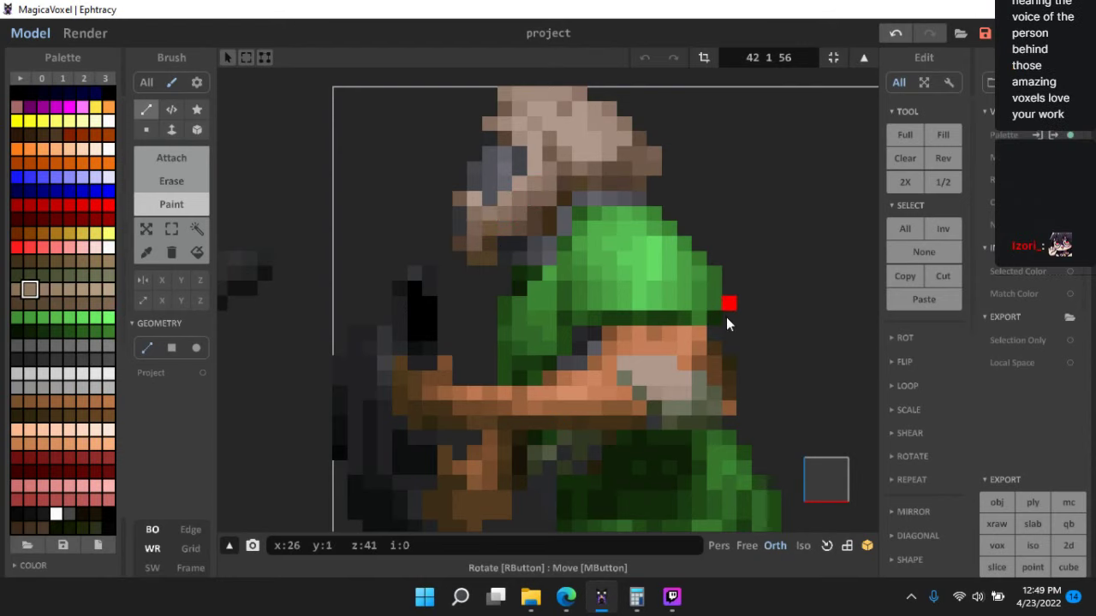
# - Smooth the shading at the side-view marine's waist by painting uneven pixels with dark greens sampled from the surrounding clothing
pyautogui.scroll(-5, 726, 317)
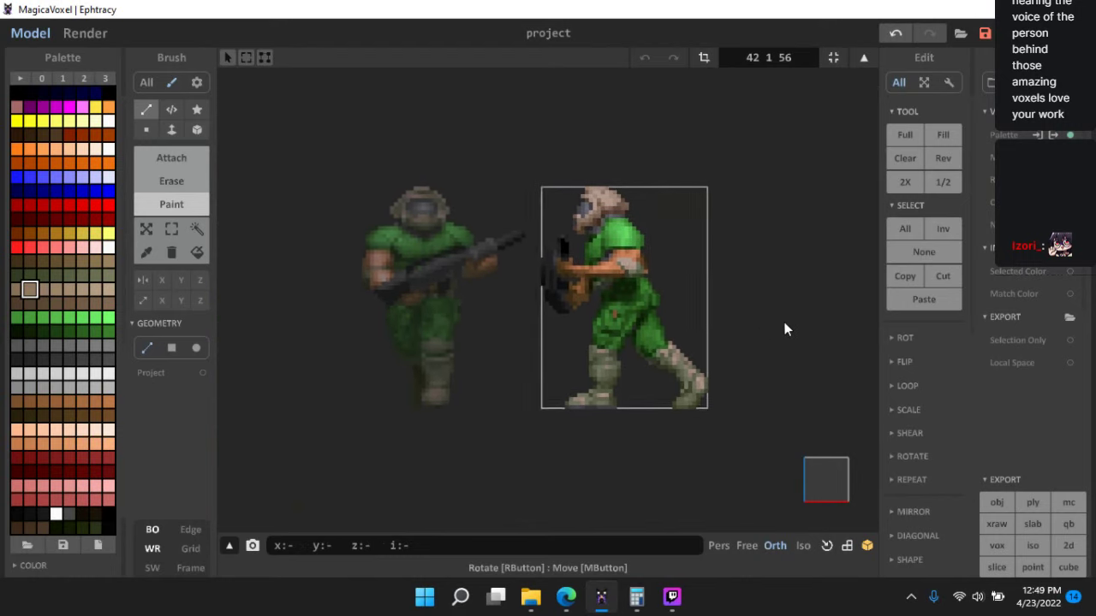
pyautogui.scroll(5, 742, 315)
pyautogui.scroll(3, 581, 275)
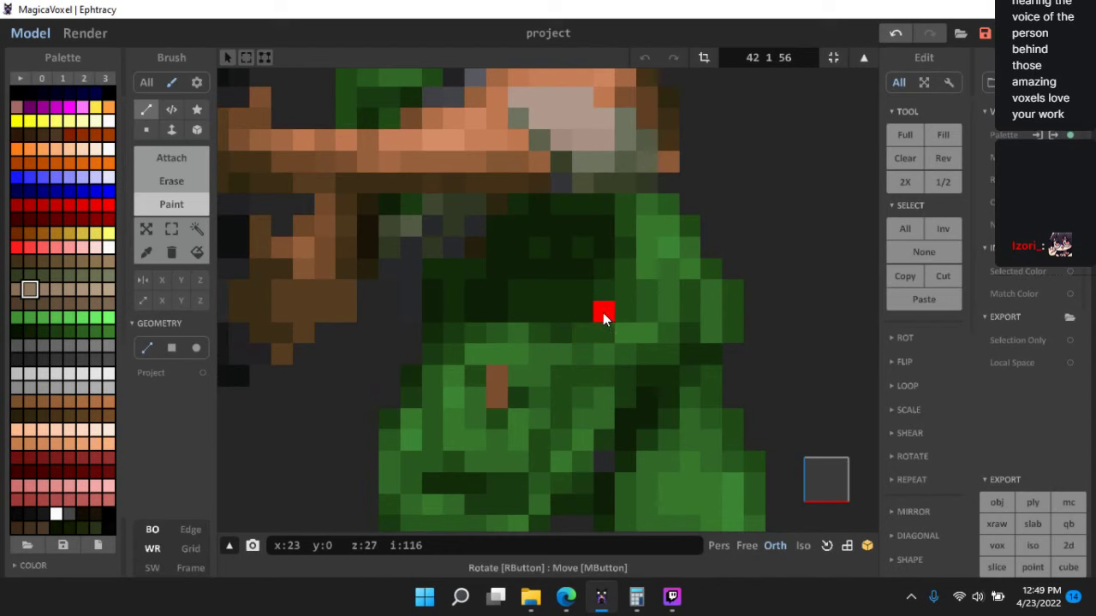
pyautogui.keyDown('alt'); pyautogui.click(603, 312); pyautogui.keyUp('alt')
pyautogui.keyDown('alt'); pyautogui.click(624, 307); pyautogui.keyUp('alt')
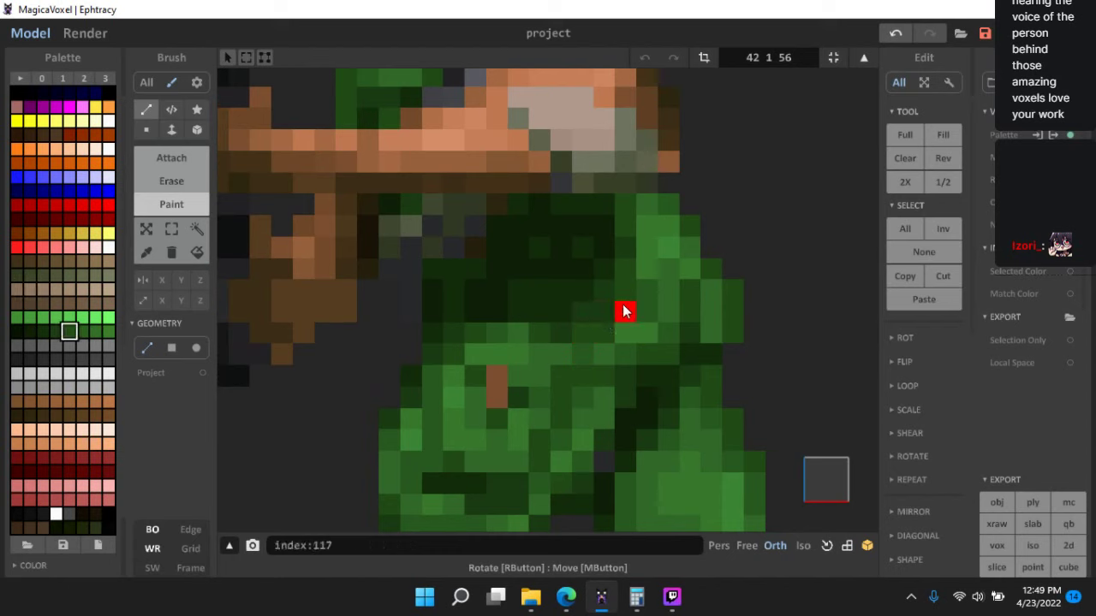
pyautogui.moveTo(555, 312); pyautogui.dragTo(539, 314)
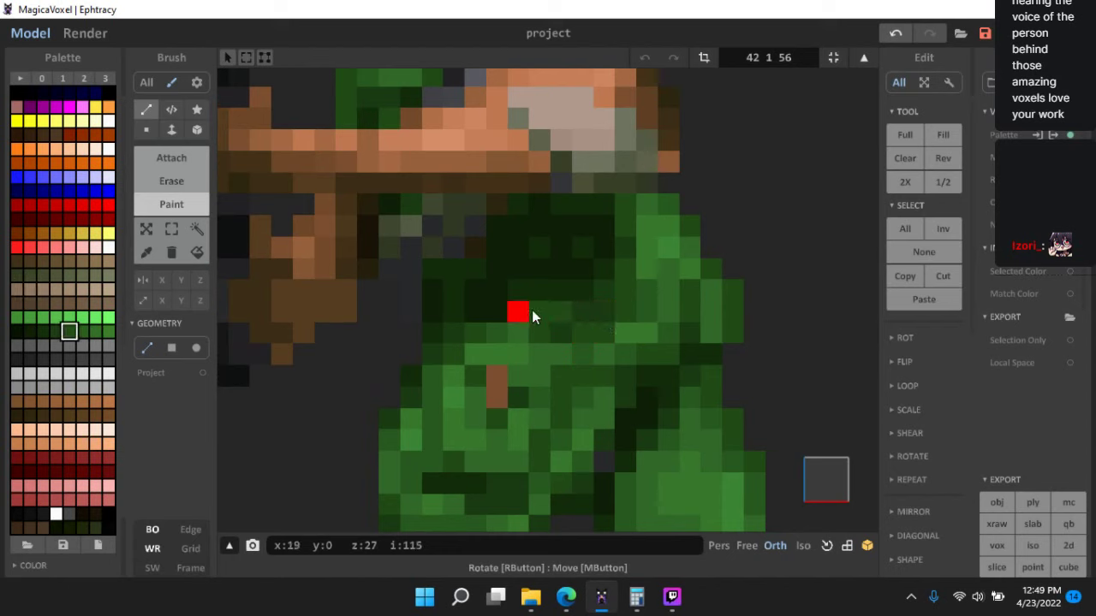
pyautogui.keyDown('alt'); pyautogui.click(544, 310); pyautogui.keyUp('alt')
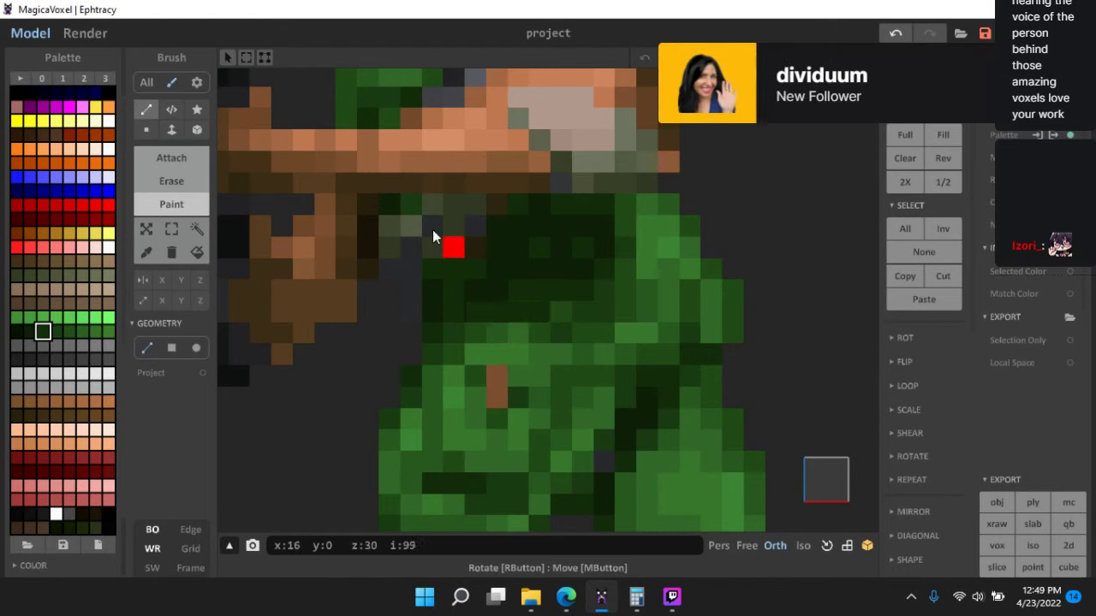
pyautogui.keyDown('alt'); pyautogui.click(521, 268); pyautogui.keyUp('alt')
pyautogui.click(452, 293)
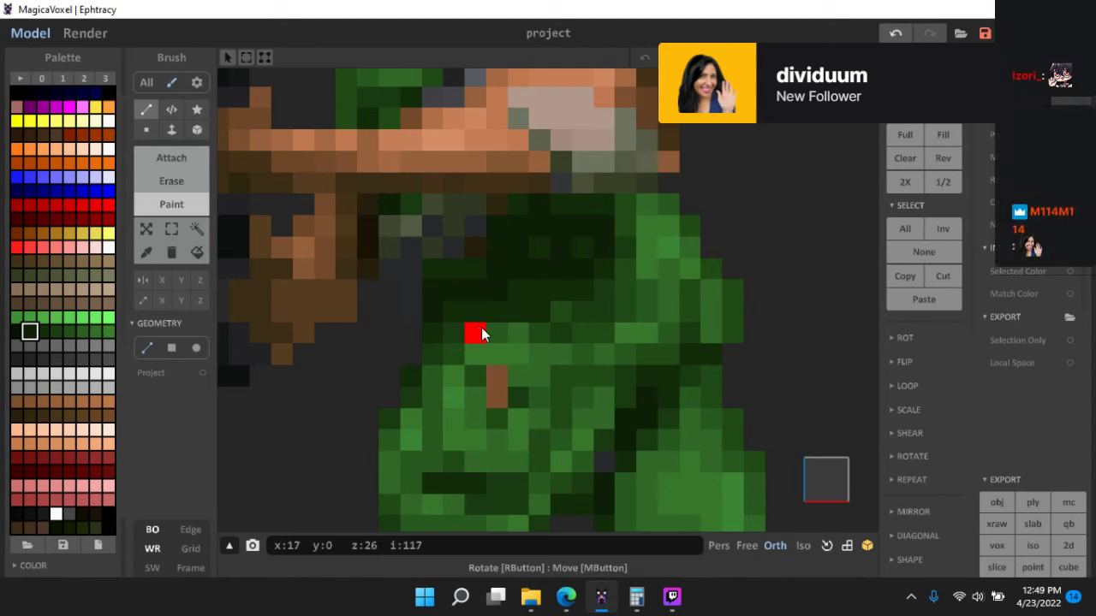
pyautogui.keyDown('alt'); pyautogui.click(481, 335); pyautogui.keyUp('alt')
pyautogui.click(512, 316)
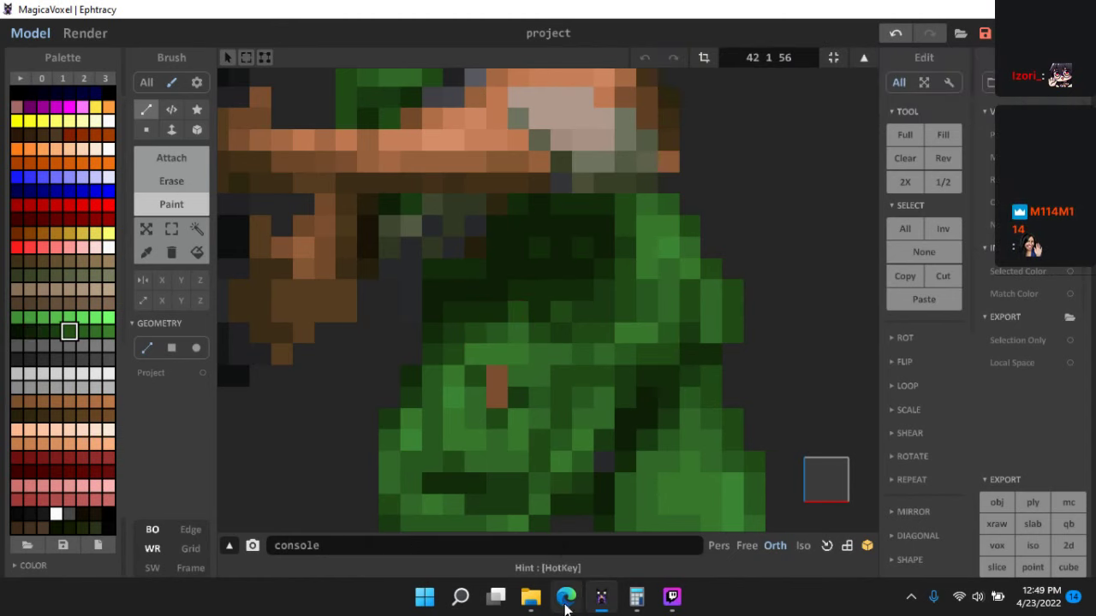
# - Check the viewer chat in Twitch Studio and switch back to the side-view marine in MagicaVoxel
pyautogui.click(673, 598)
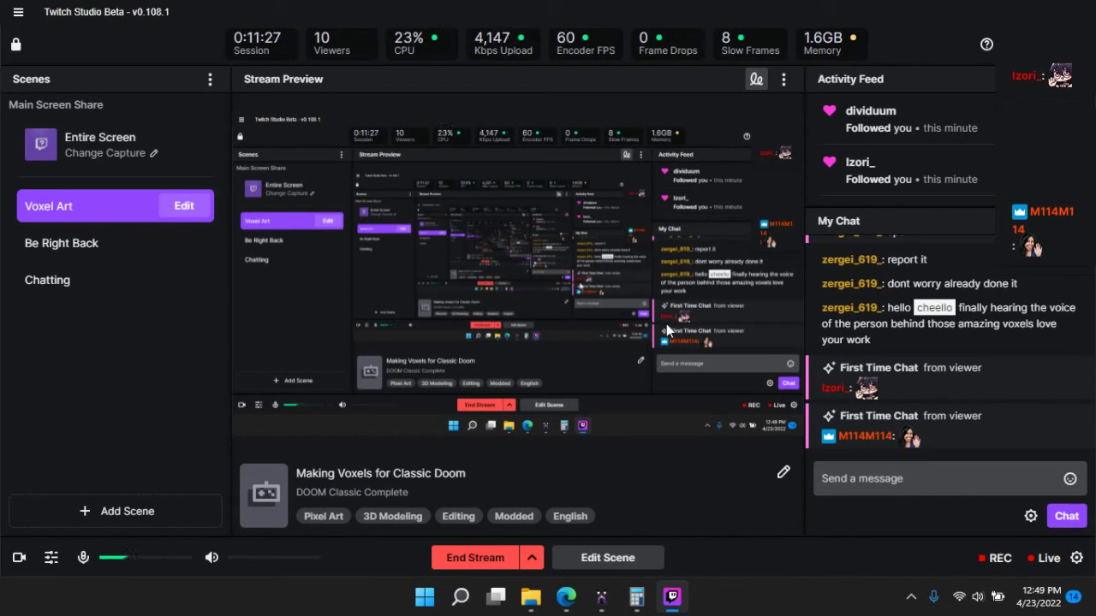
pyautogui.click(604, 596)
pyautogui.scroll(-5, 562, 346)
pyautogui.moveTo(619, 9)
pyautogui.mouseDown()
pyautogui.moveTo(359, 458)
pyautogui.moveTo(364, 436)
pyautogui.moveTo(416, 485)
pyautogui.moveTo(430, 417)
pyautogui.moveTo(457, 419)
pyautogui.moveTo(618, 6)
pyautogui.mouseUp()
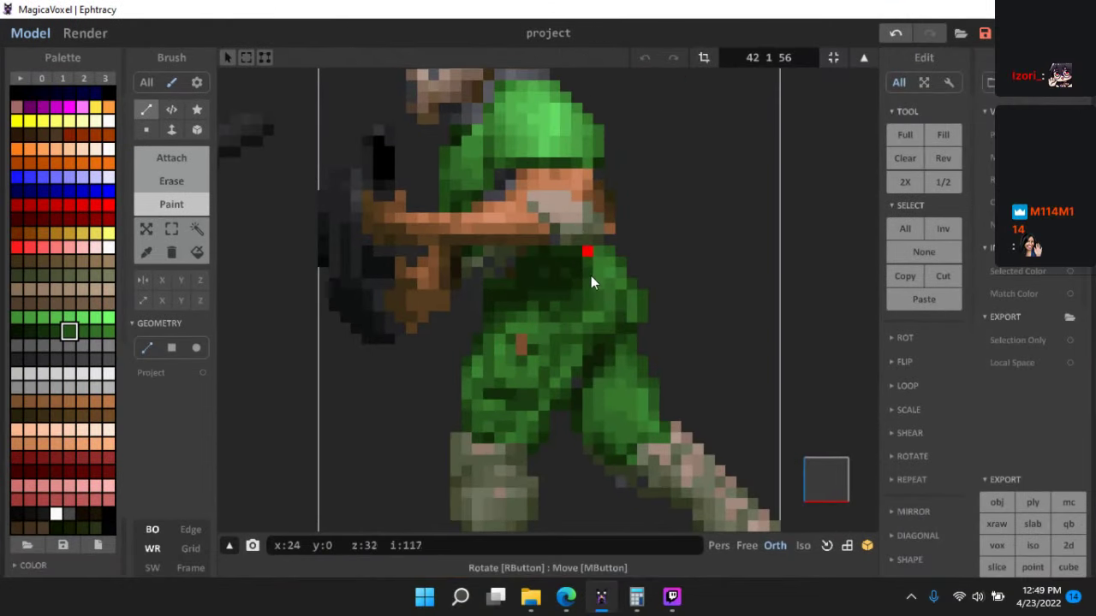
# - Compare the side-view marine with the front-view marine and inspect it for remaining stray pixels
pyautogui.scroll(-2, 656, 270)
pyautogui.scroll(3, 637, 308)
pyautogui.click(171, 181)
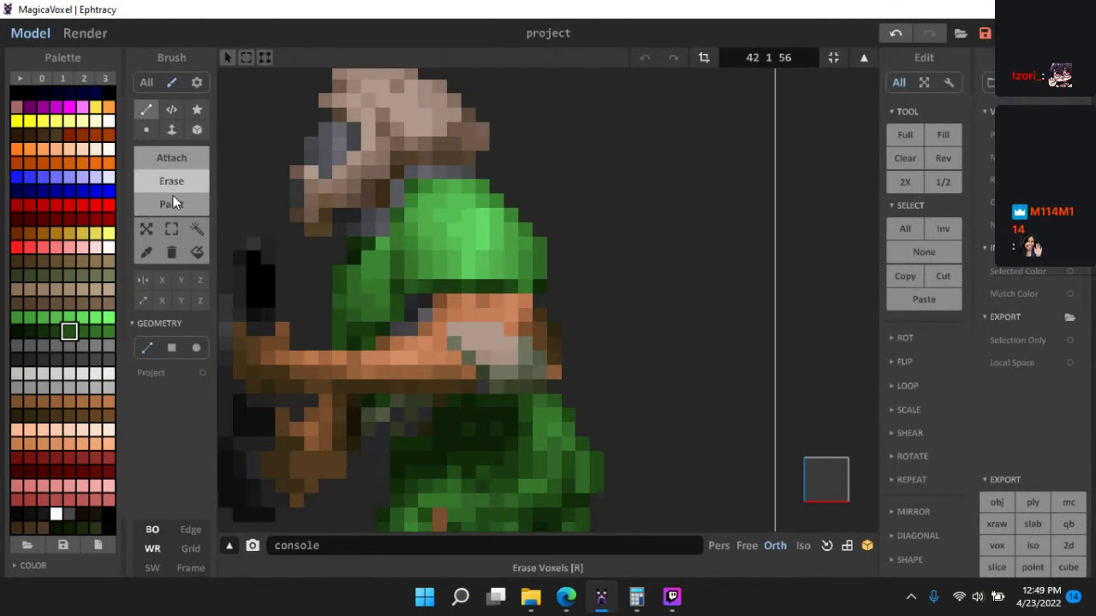
pyautogui.scroll(-4, 729, 408)
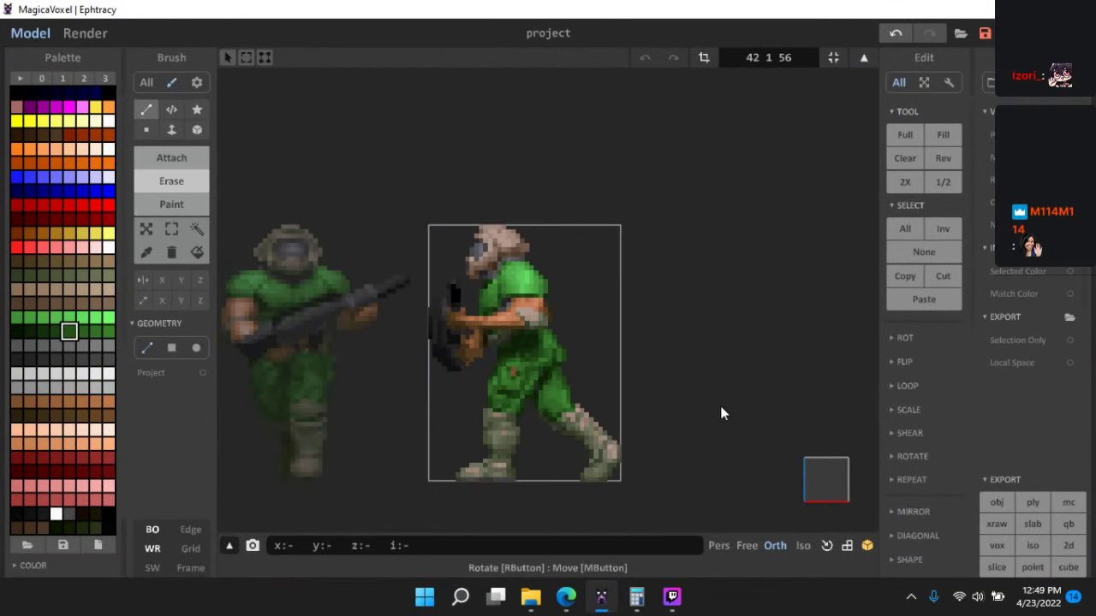
pyautogui.scroll(2, 759, 366)
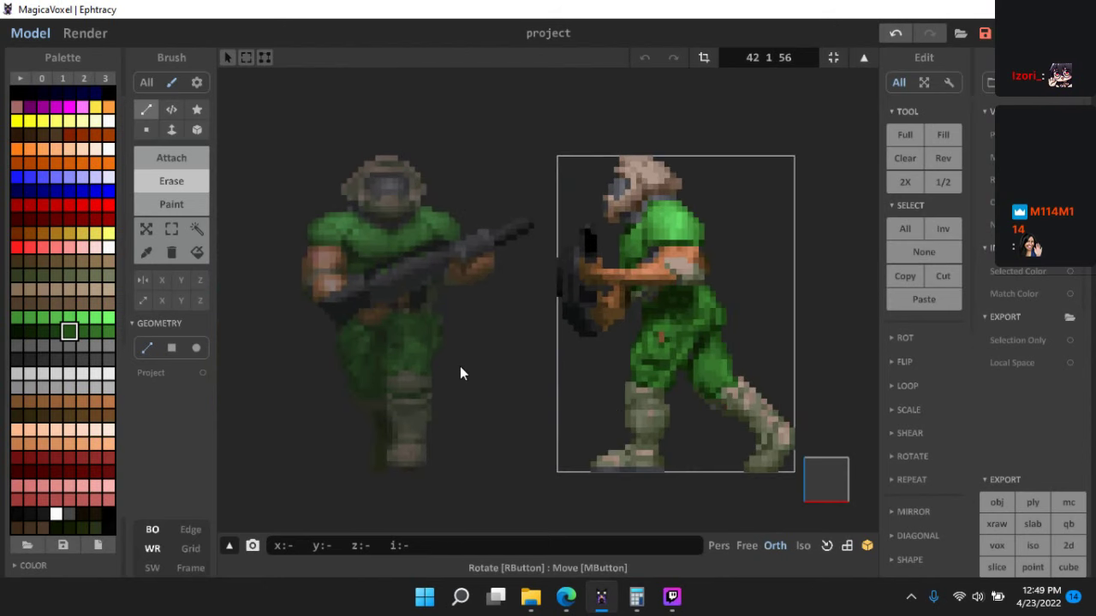
pyautogui.moveTo(545, 389); pyautogui.dragTo(477, 351, button='middle')
pyautogui.scroll(4, 646, 330)
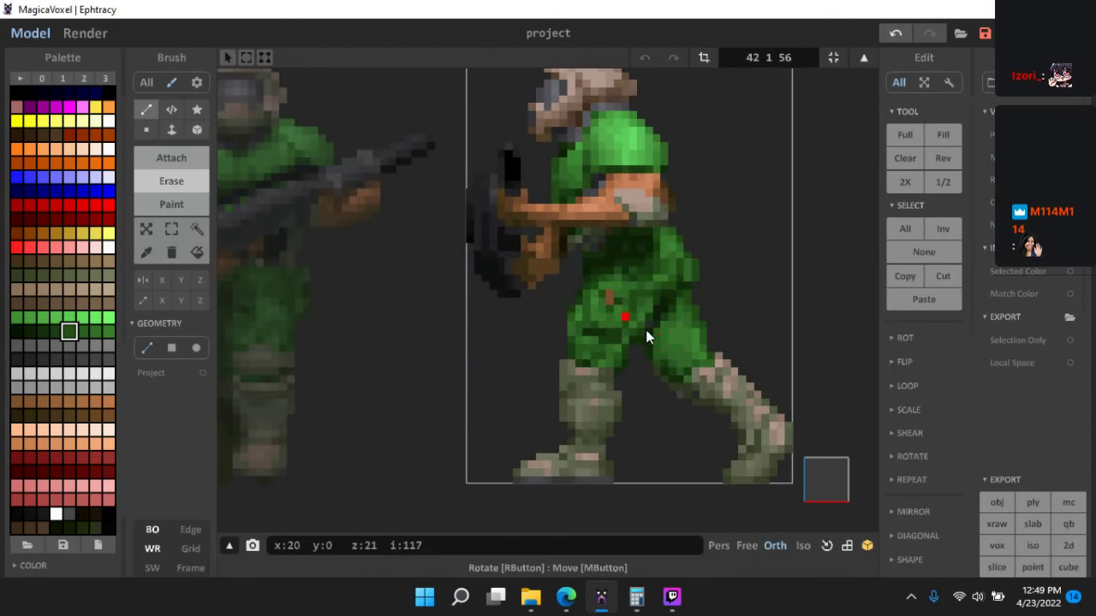
pyautogui.scroll(3, 523, 318)
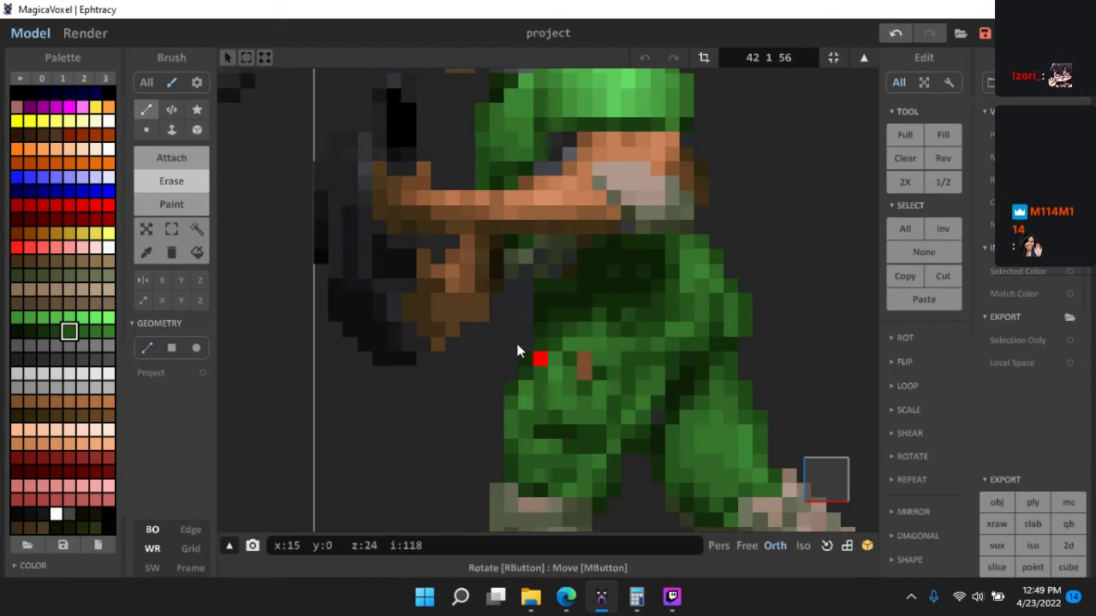
# - Repaint the edge of the side-view marine's lower hand with dark browns sampled from the arm
pyautogui.click(175, 203)
pyautogui.keyDown('alt'); pyautogui.click(478, 282); pyautogui.keyUp('alt')
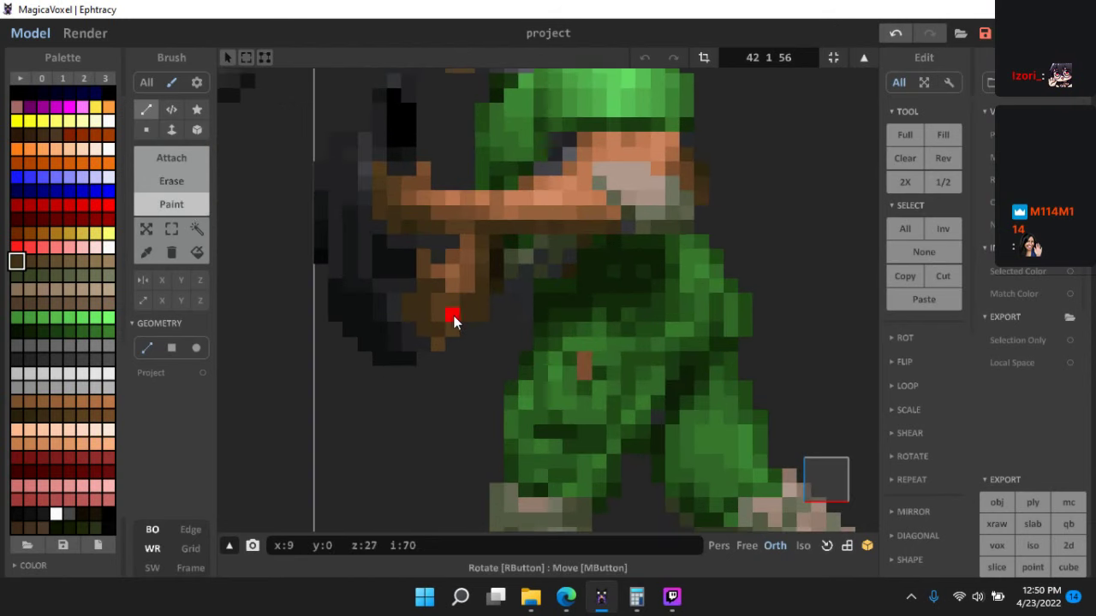
pyautogui.moveTo(408, 328); pyautogui.dragTo(496, 286)
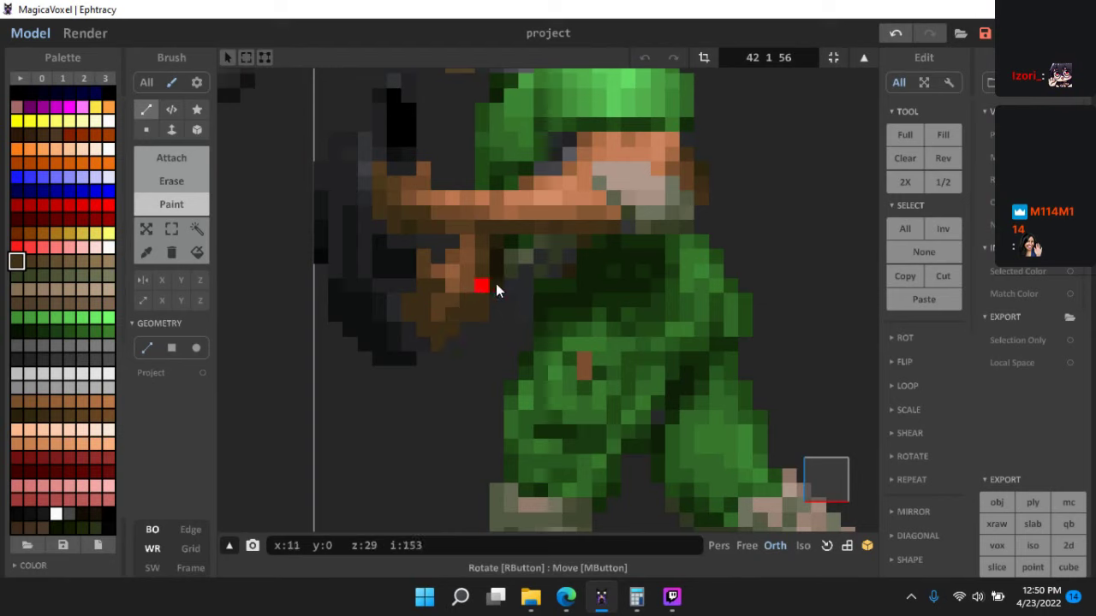
pyautogui.click(172, 180)
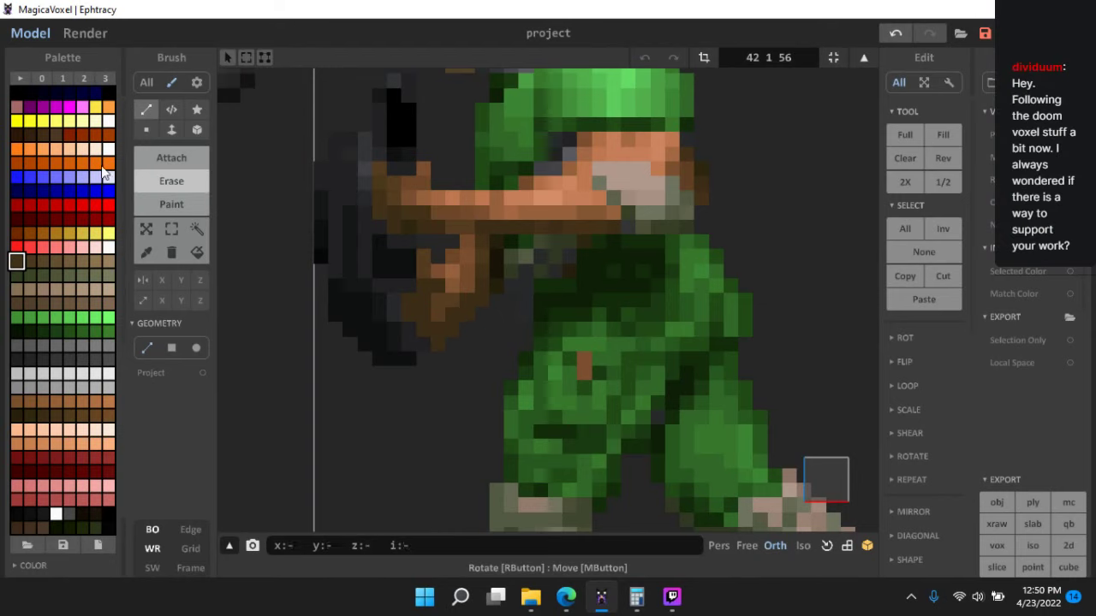
pyautogui.click(172, 203)
pyautogui.keyDown('alt'); pyautogui.click(492, 298); pyautogui.keyUp('alt')
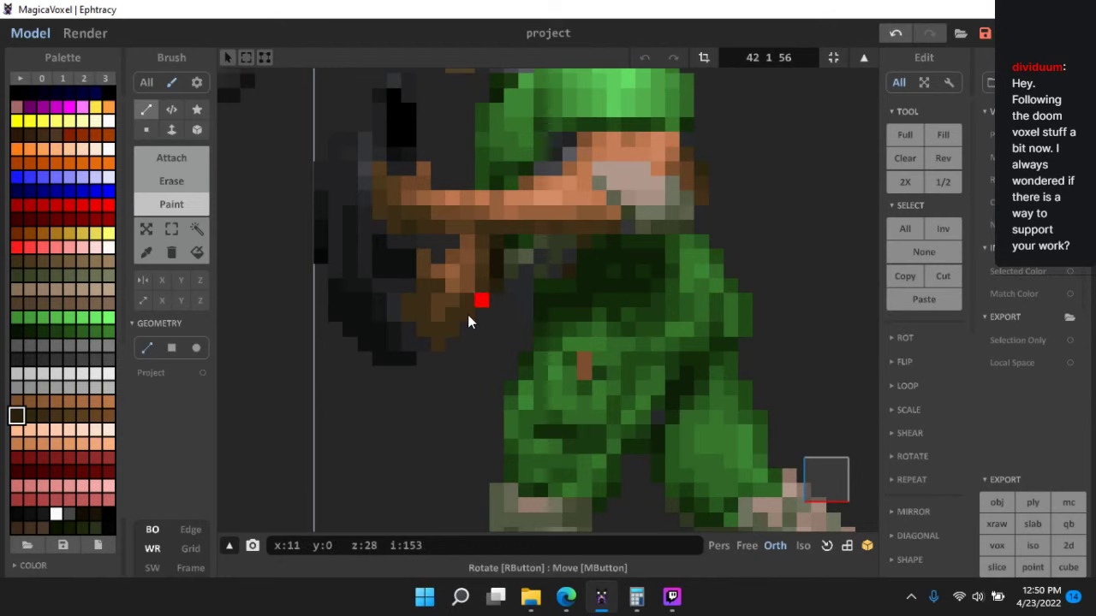
pyautogui.scroll(-5, 530, 398)
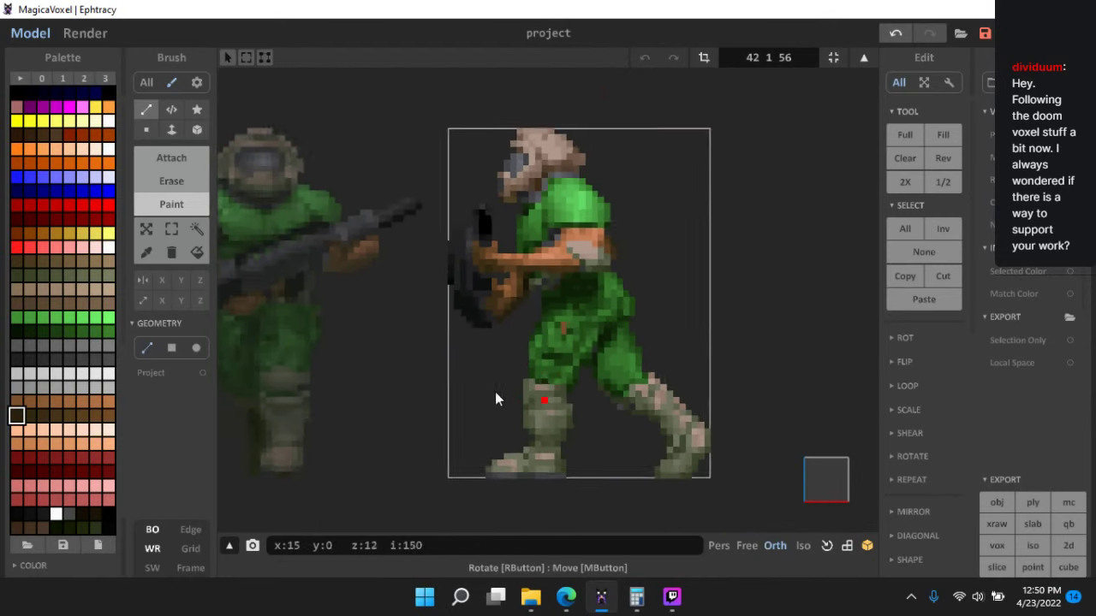
pyautogui.scroll(5, 453, 372)
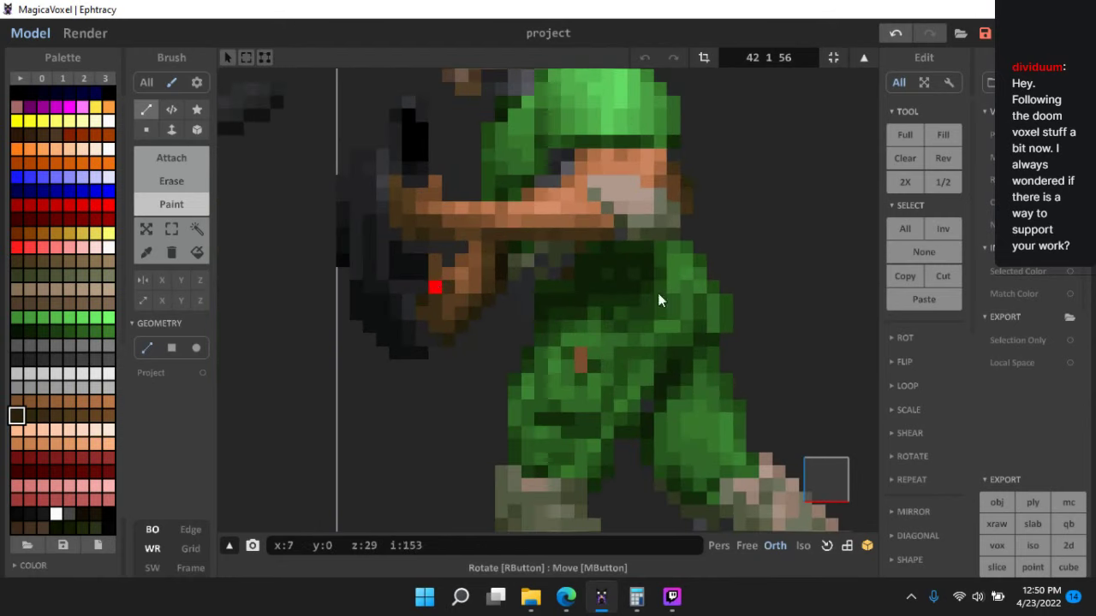
pyautogui.keyDown('alt'); pyautogui.click(451, 286); pyautogui.keyUp('alt')
# - Paint over the reddish-brown pixels on the side-view marine's front thigh with greens sampled from the surrounding trousers
pyautogui.scroll(-5, 436, 278)
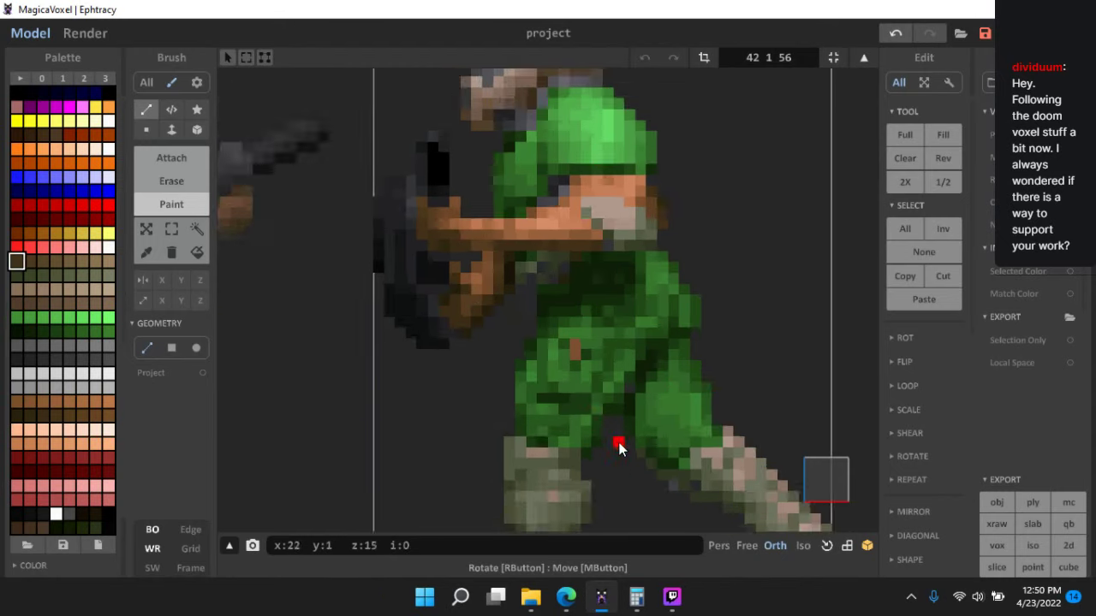
pyautogui.scroll(3, 660, 407)
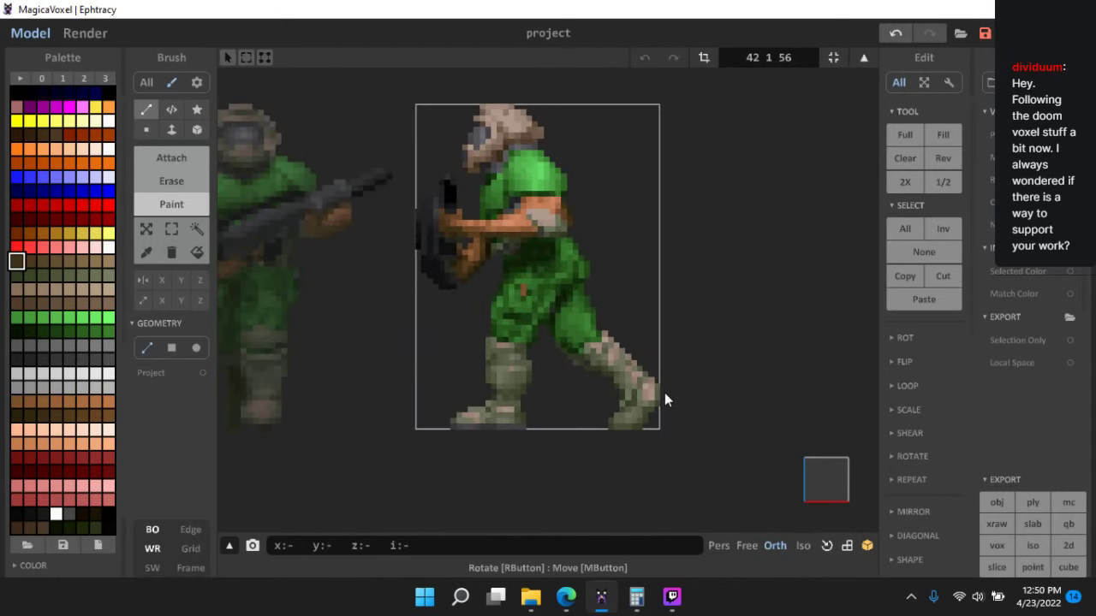
pyautogui.moveTo(743, 441); pyautogui.dragTo(787, 372, button='middle')
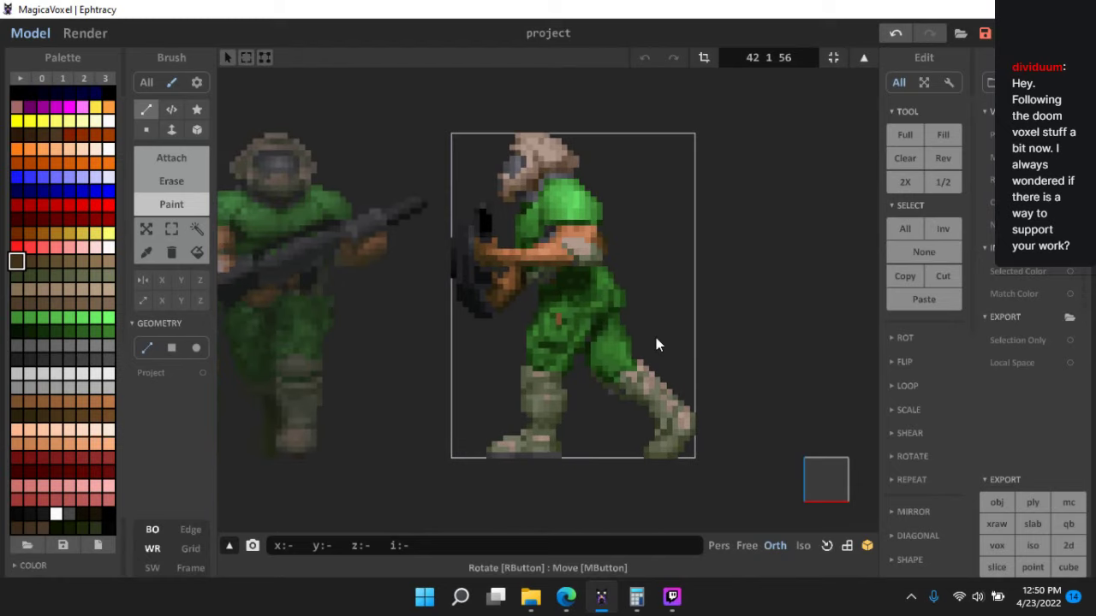
pyautogui.scroll(2, 557, 340)
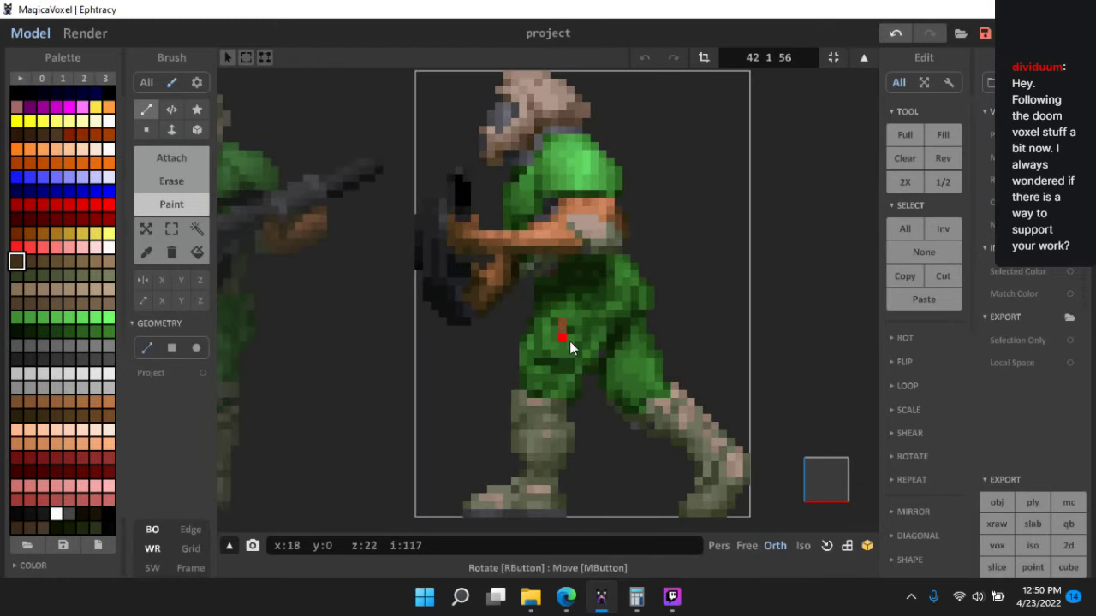
pyautogui.scroll(4, 570, 341)
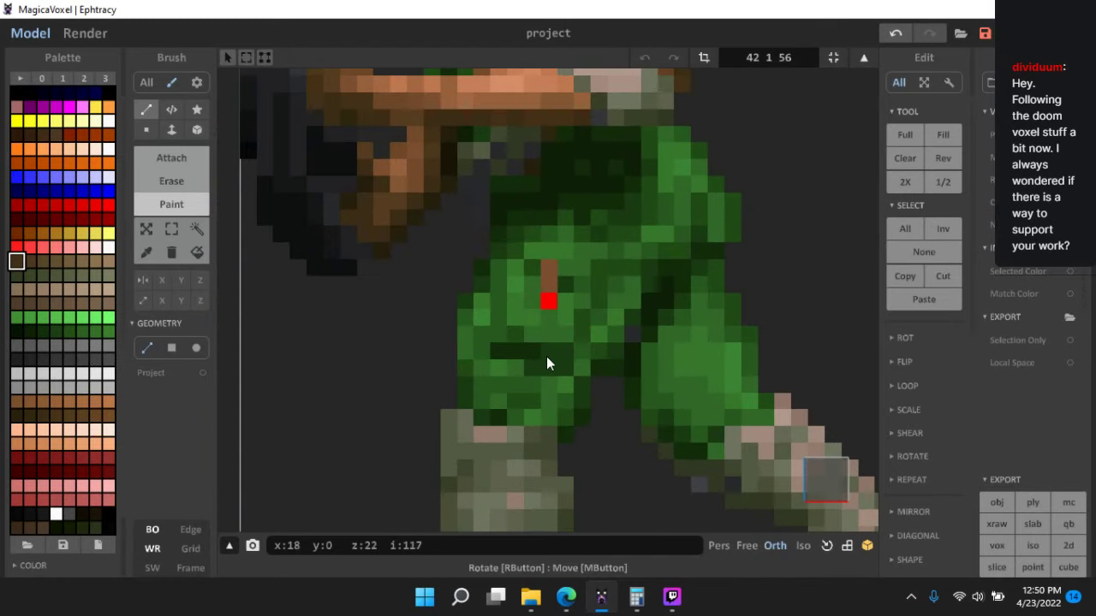
pyautogui.scroll(-3, 548, 284)
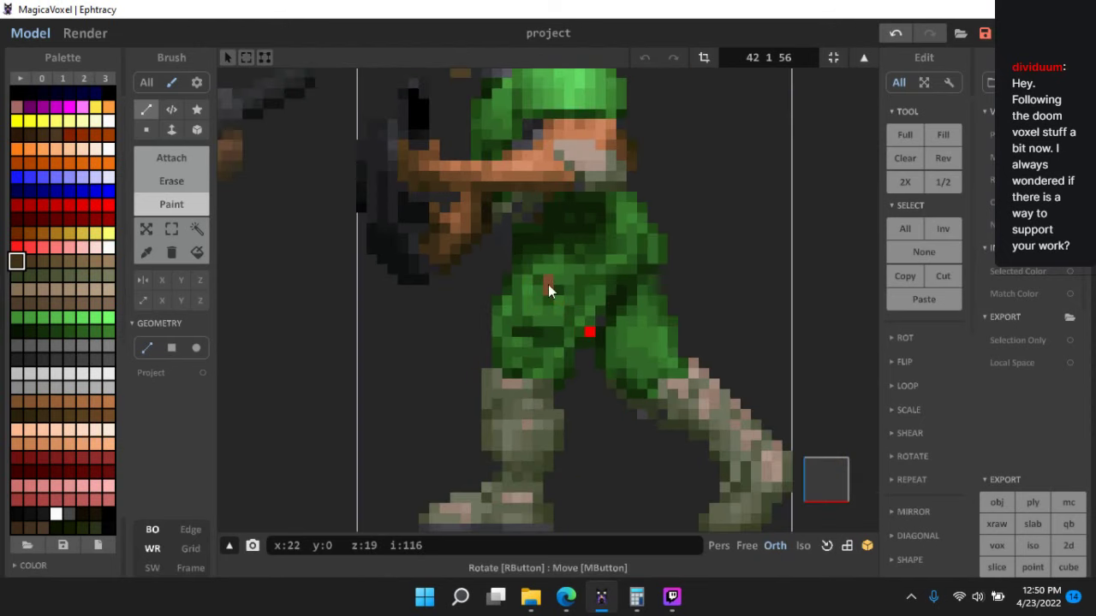
pyautogui.scroll(3, 548, 283)
pyautogui.keyDown('alt'); pyautogui.click(580, 287); pyautogui.keyUp('alt')
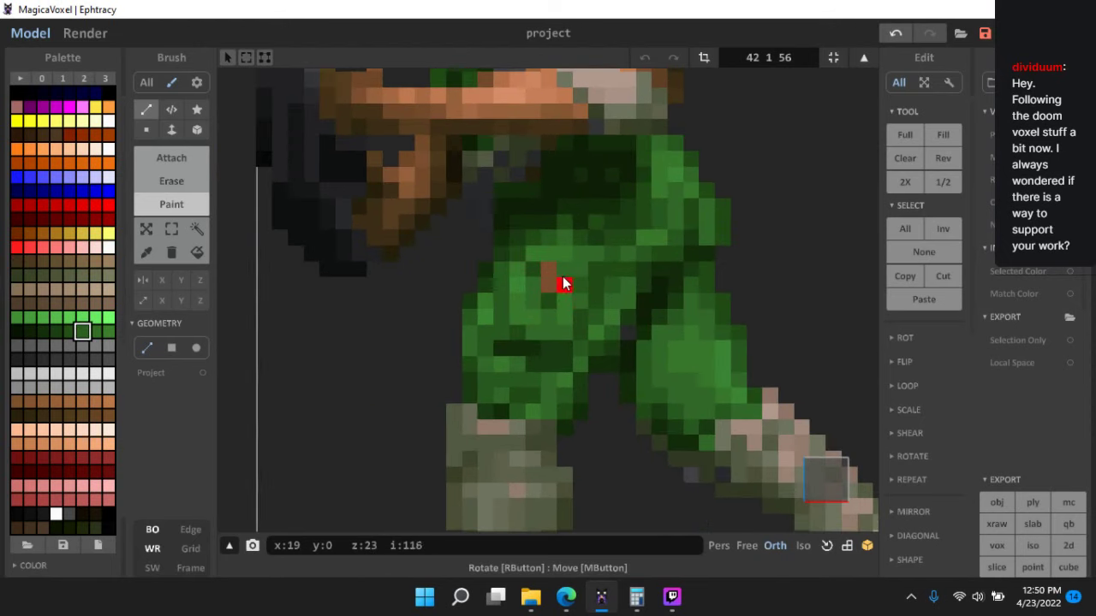
pyautogui.hotkey('ctrl', 'z')
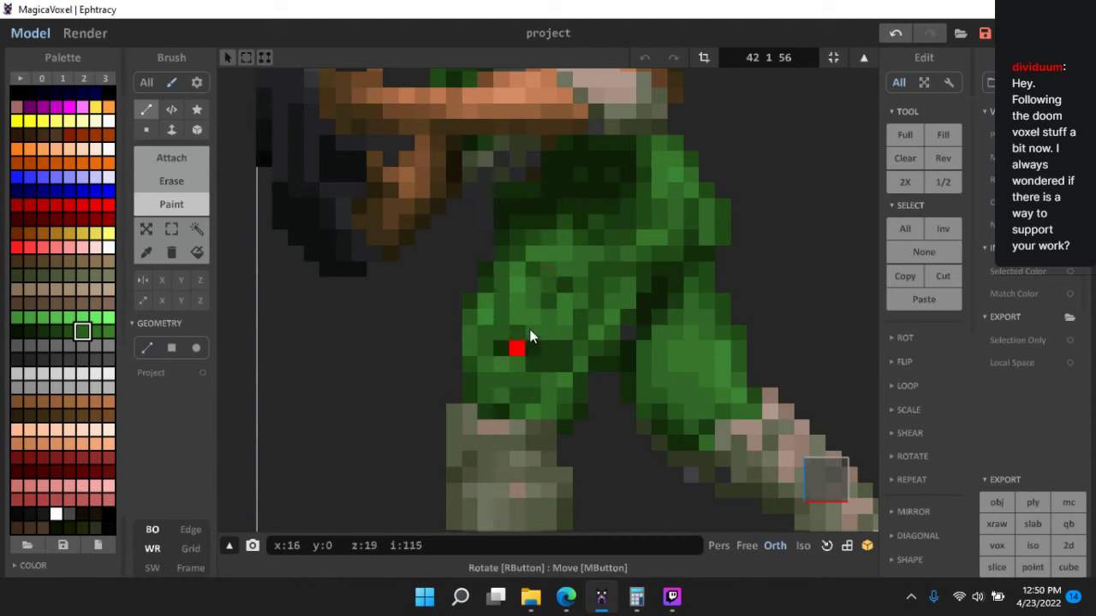
pyautogui.keyDown('alt'); pyautogui.click(578, 332); pyautogui.keyUp('alt')
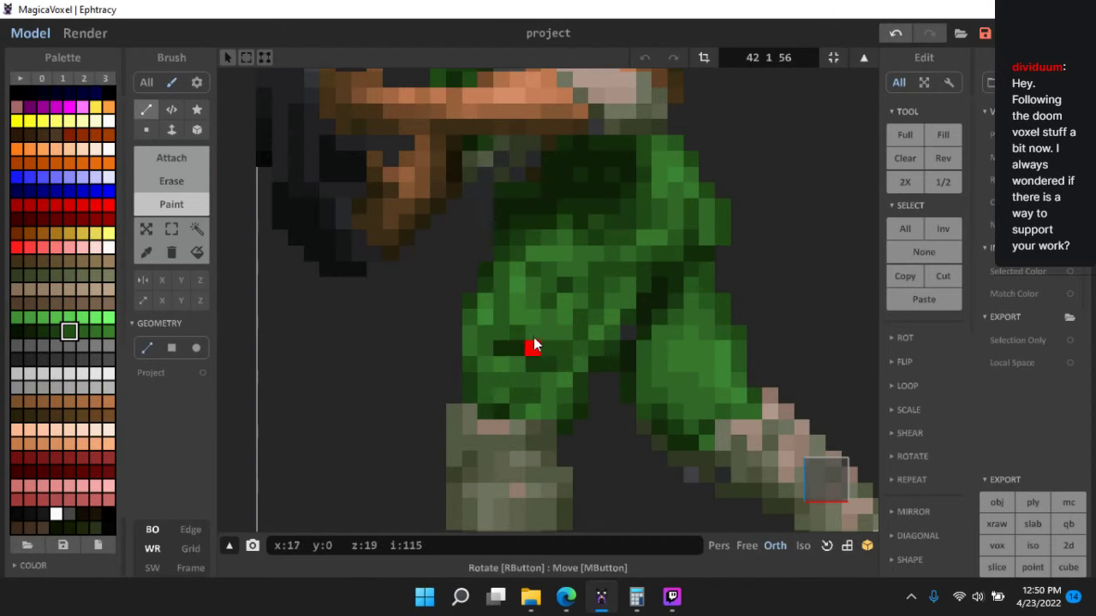
pyautogui.scroll(-5, 683, 397)
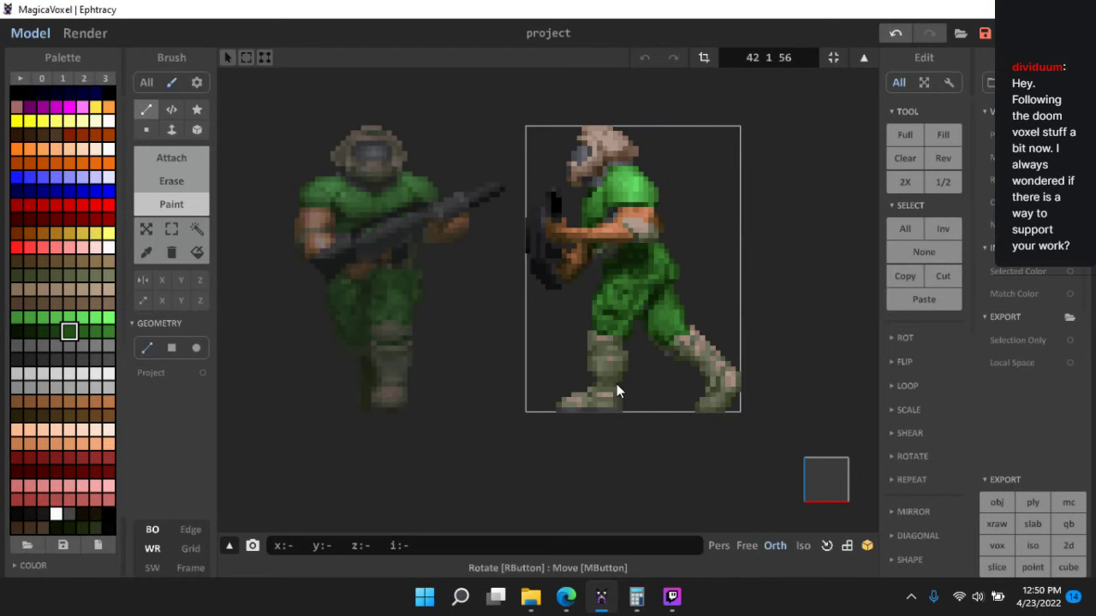
# - Return to the world view of both sprites and save the project to the Desktop as marine_test
pyautogui.press('Tab')
pyautogui.scroll(1, 805, 265)
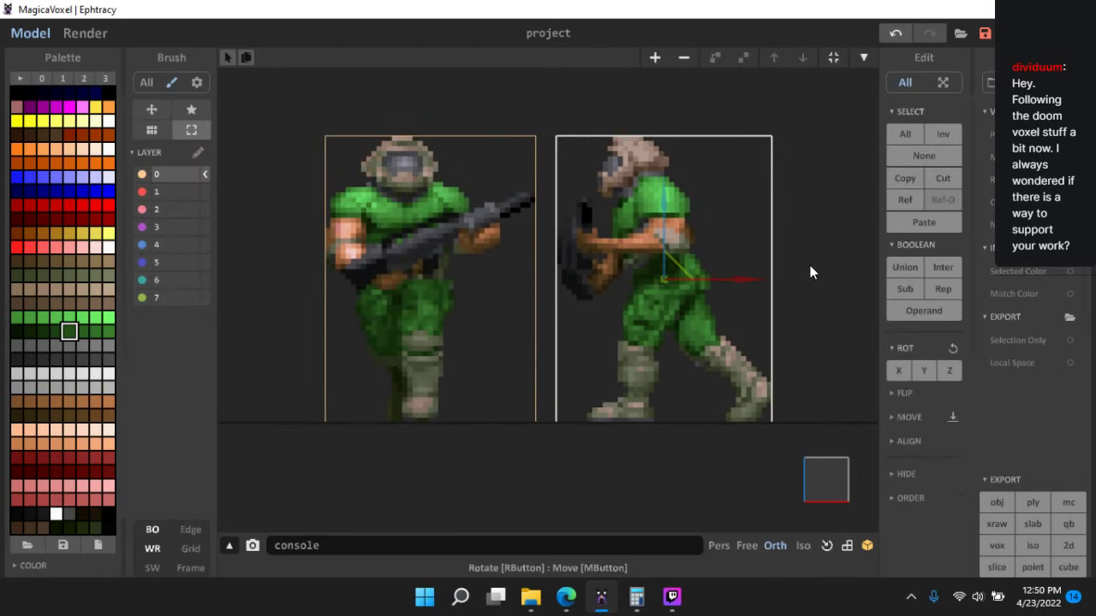
pyautogui.scroll(-1, 799, 274)
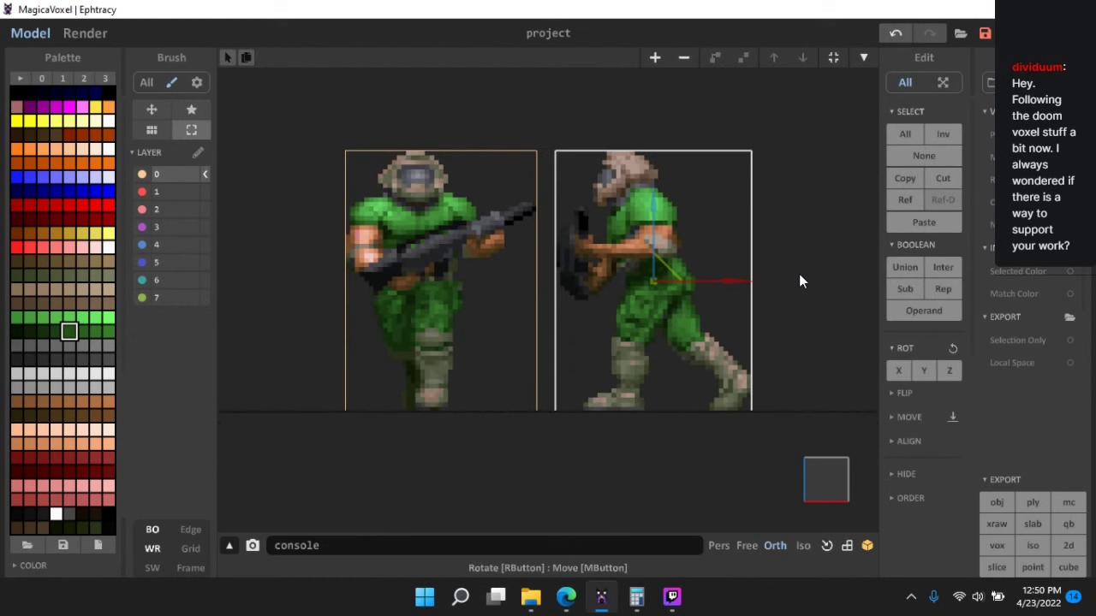
pyautogui.hotkey('ctrl', 's')
pyautogui.click(64, 127)
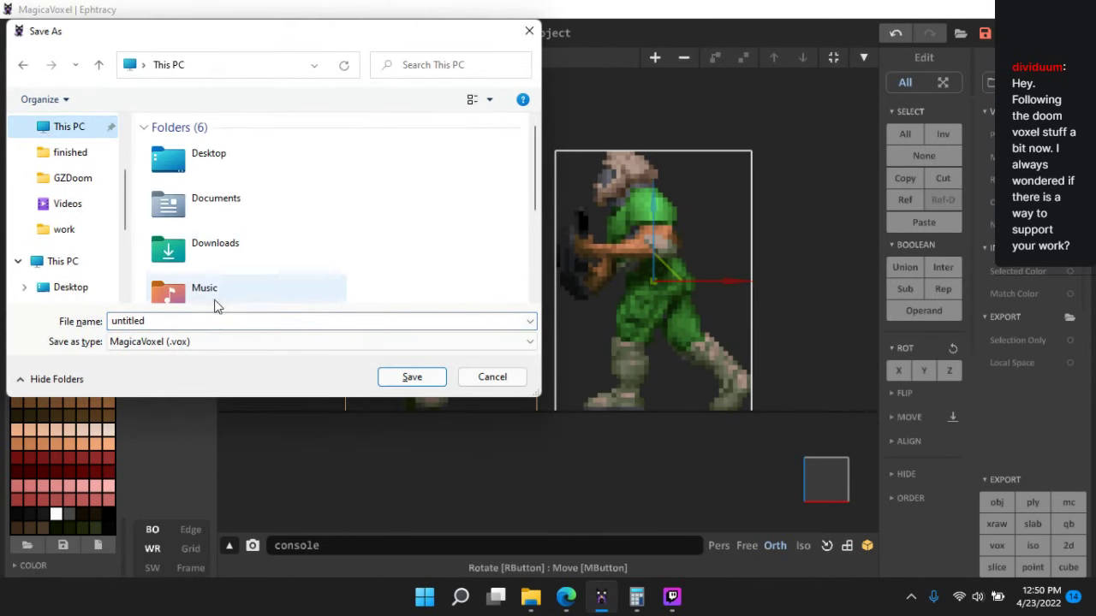
pyautogui.write('marine_')
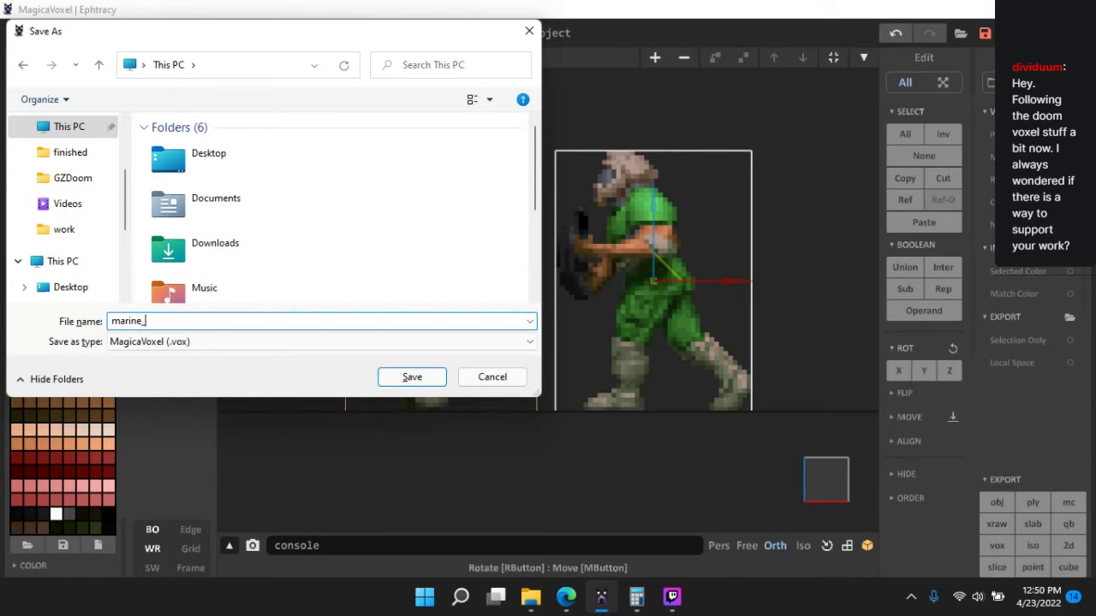
pyautogui.write('test')
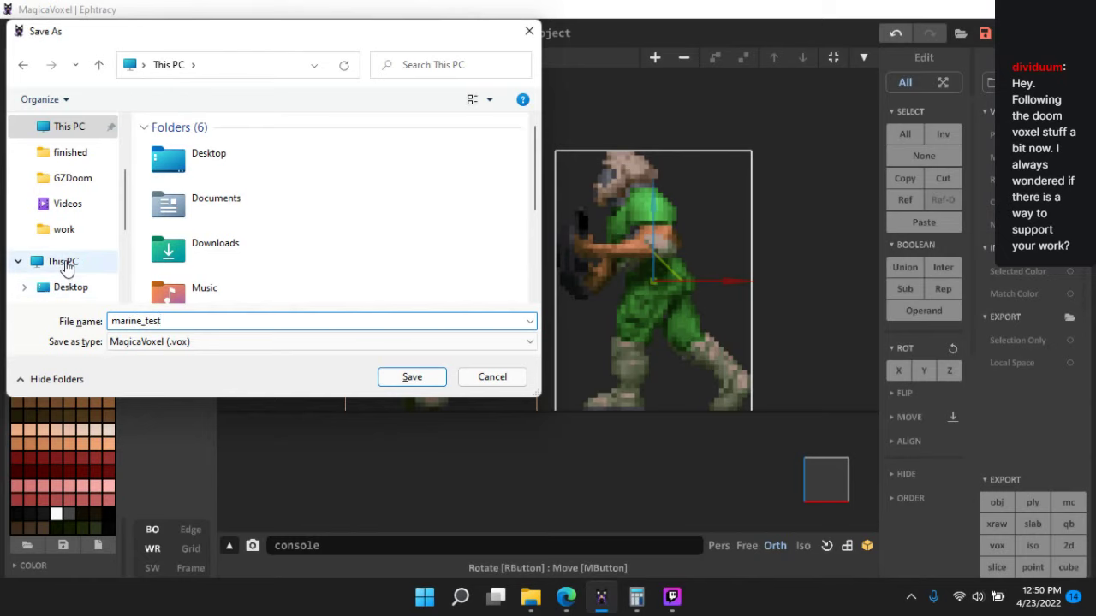
pyautogui.click(75, 286)
pyautogui.click(415, 378)
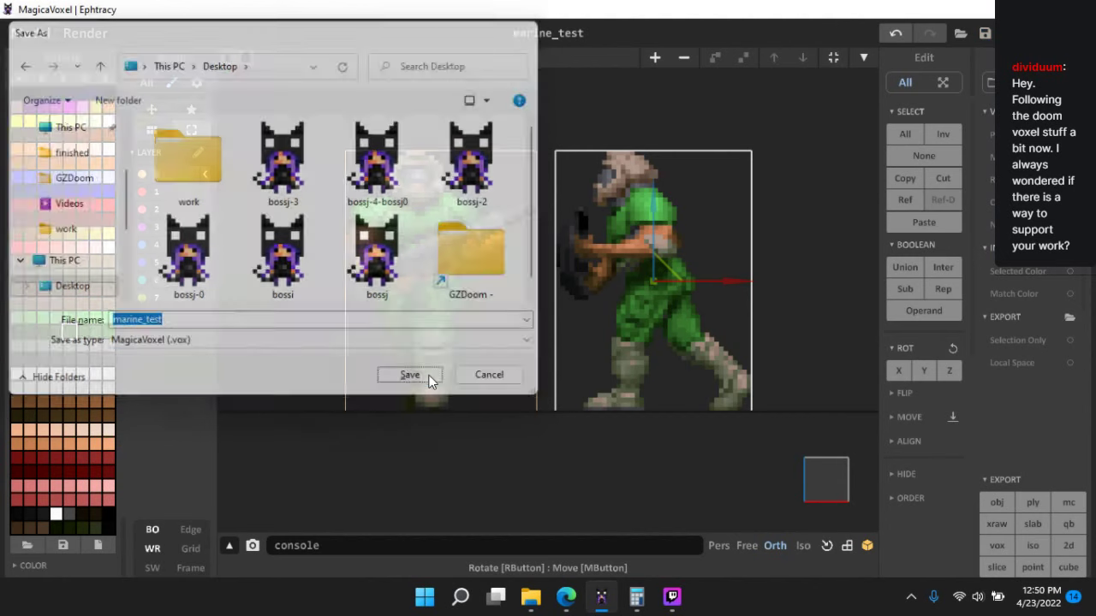
# - Rotate the side-view marine object about the Z axis so it stands perpendicular to the front-view sprite
pyautogui.scroll(2, 602, 498)
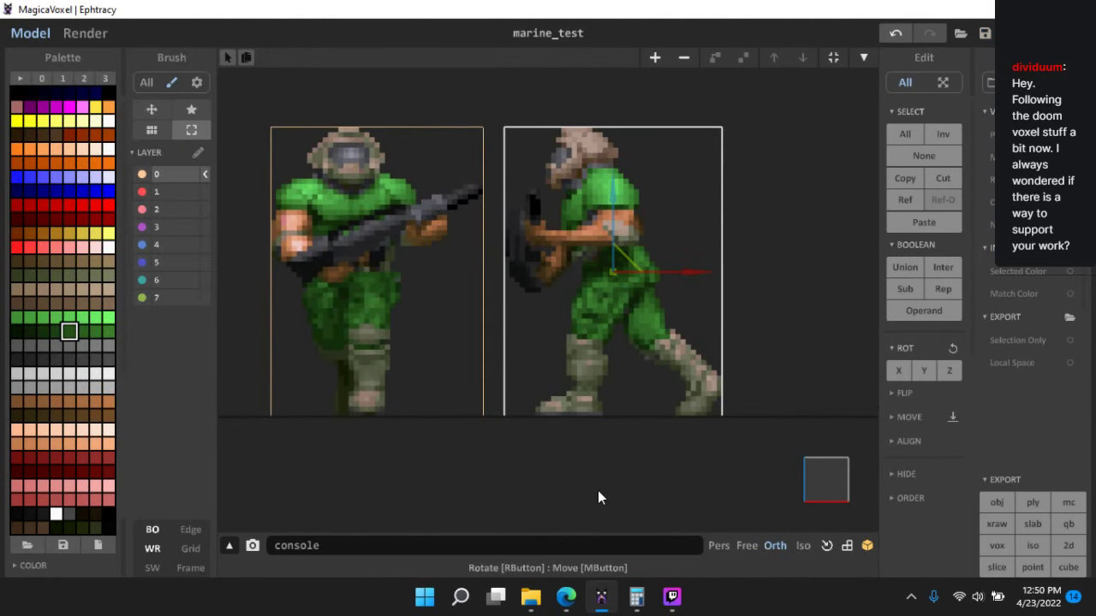
pyautogui.scroll(1, 598, 496)
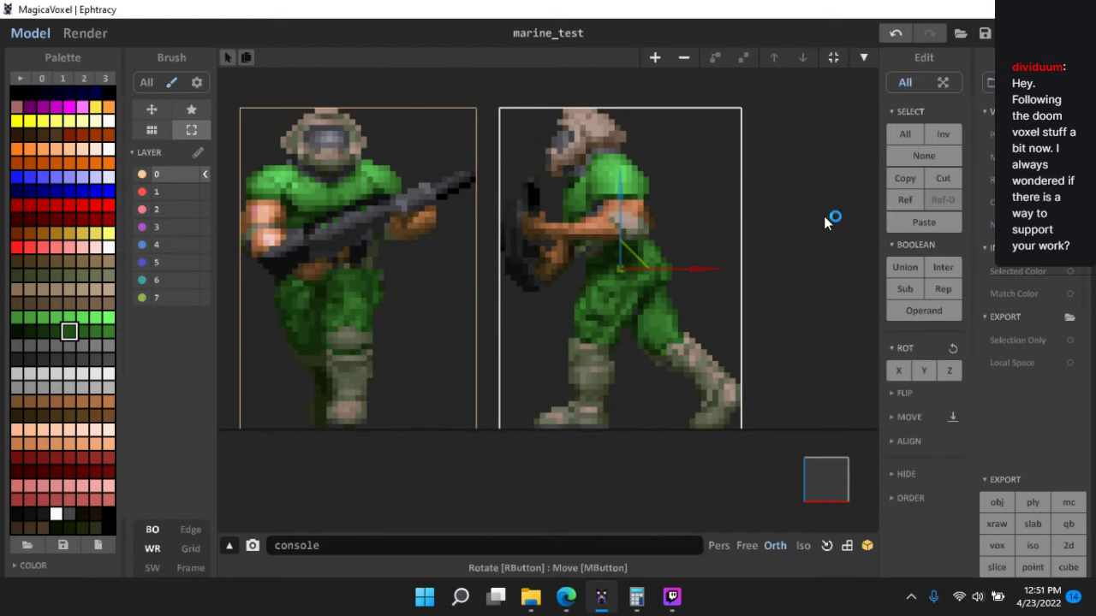
pyautogui.scroll(1, 807, 243)
pyautogui.scroll(1, 755, 327)
pyautogui.scroll(1, 793, 355)
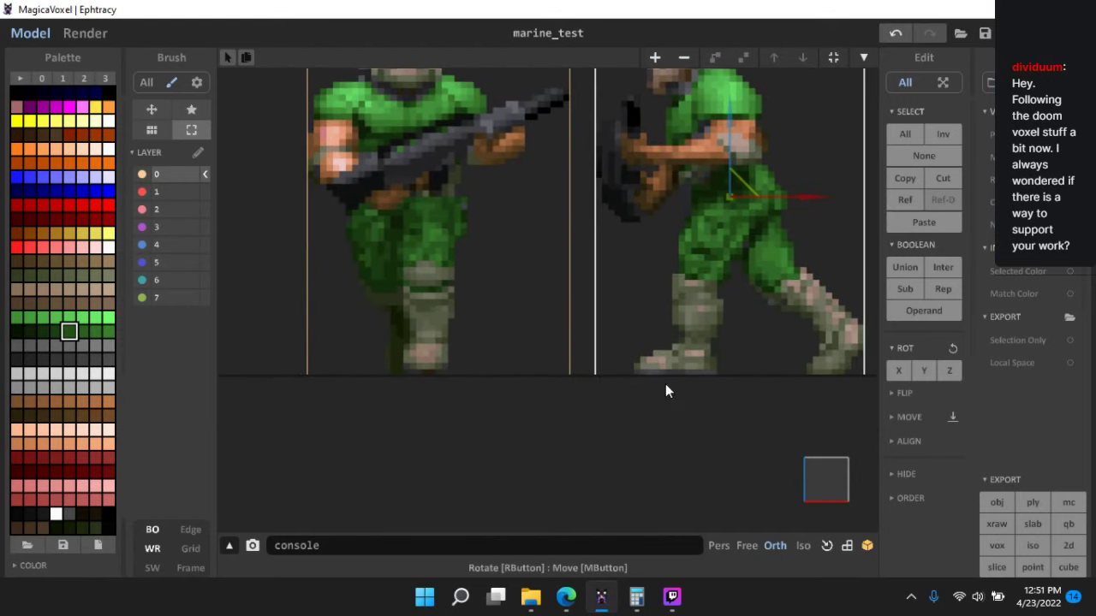
pyautogui.scroll(-3, 665, 384)
pyautogui.click(949, 372)
pyautogui.moveTo(758, 279); pyautogui.dragTo(611, 314, button='right')
# - Move the rotated side-view sprite against the gun-stock side edge of the front-view sprite, forming a corner of two reference planes
pyautogui.click(832, 470)
pyautogui.scroll(1, 720, 317)
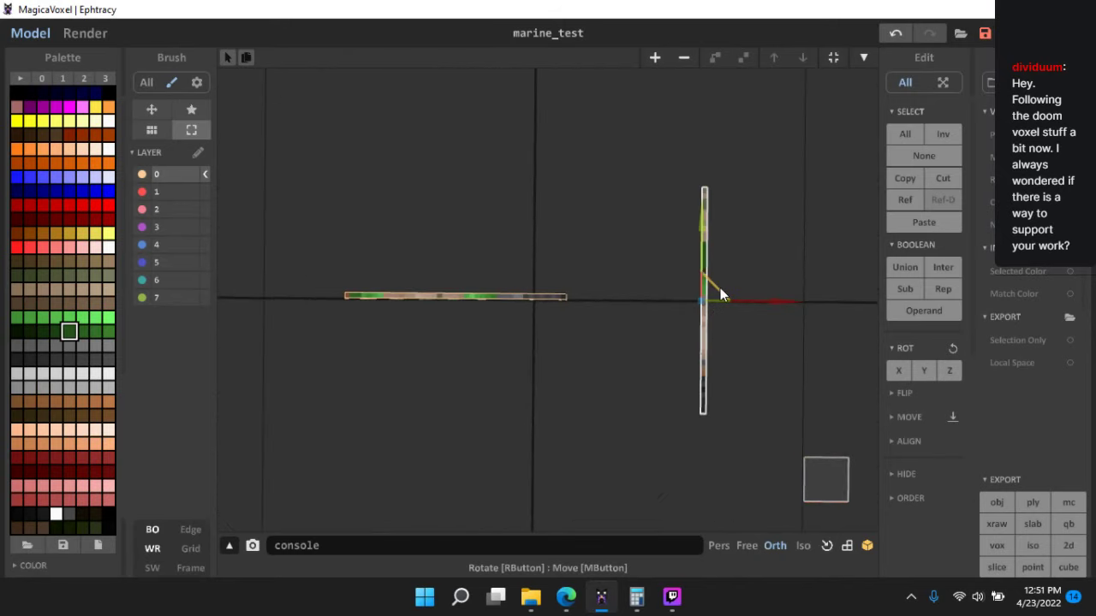
pyautogui.moveTo(721, 289); pyautogui.dragTo(358, 397)
pyautogui.moveTo(701, 403); pyautogui.dragTo(583, 300, button='right')
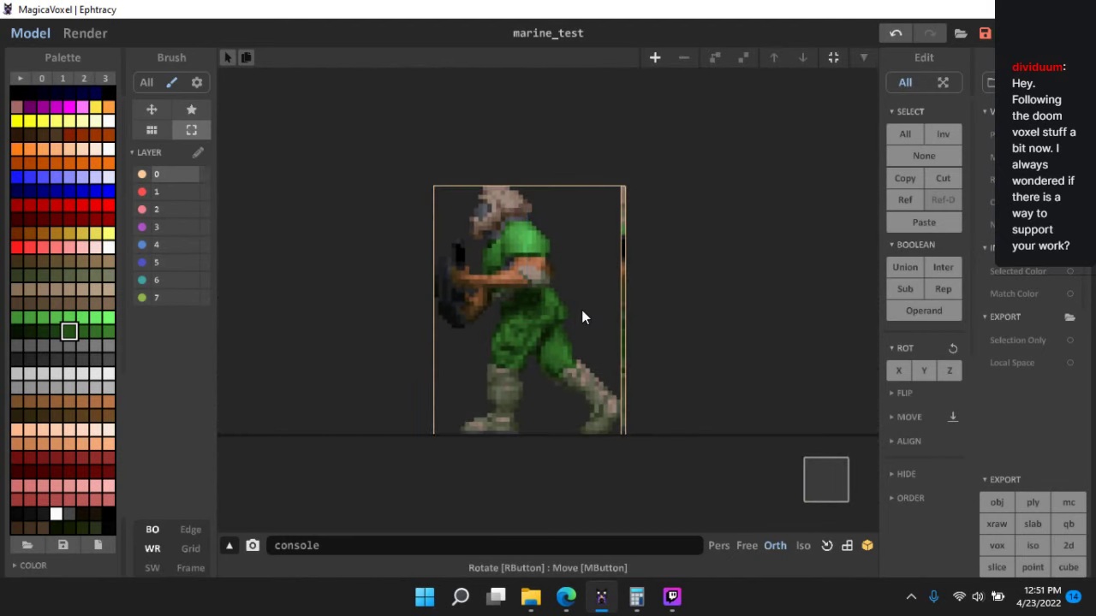
pyautogui.moveTo(581, 310); pyautogui.dragTo(669, 323)
pyautogui.moveTo(661, 155); pyautogui.dragTo(810, 249, button='right')
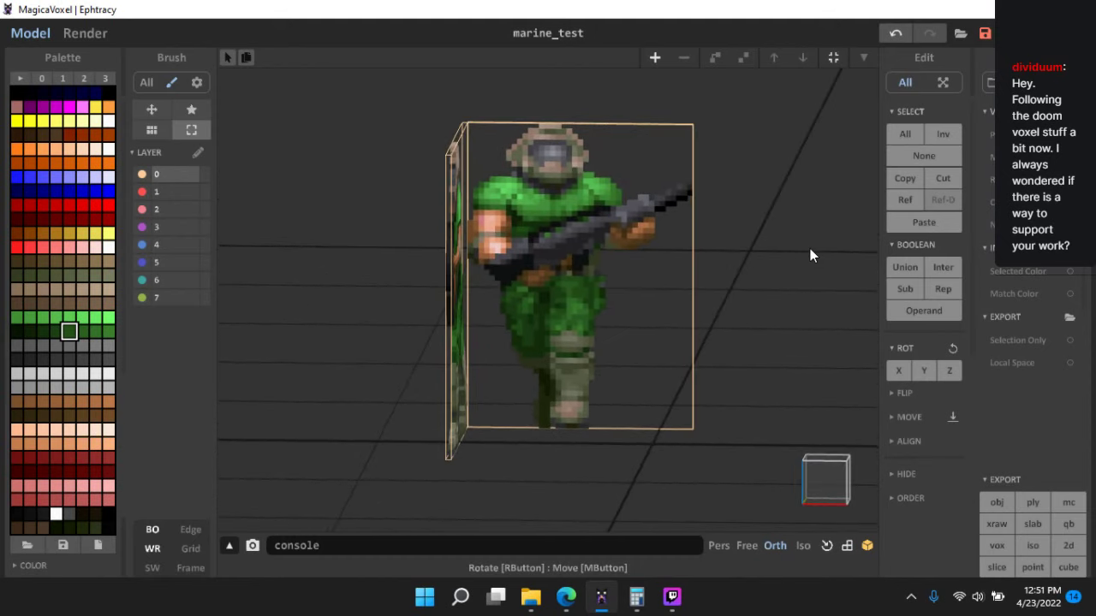
# - Add a new empty object to the scene while facing the front-view sprite
pyautogui.click(844, 458)
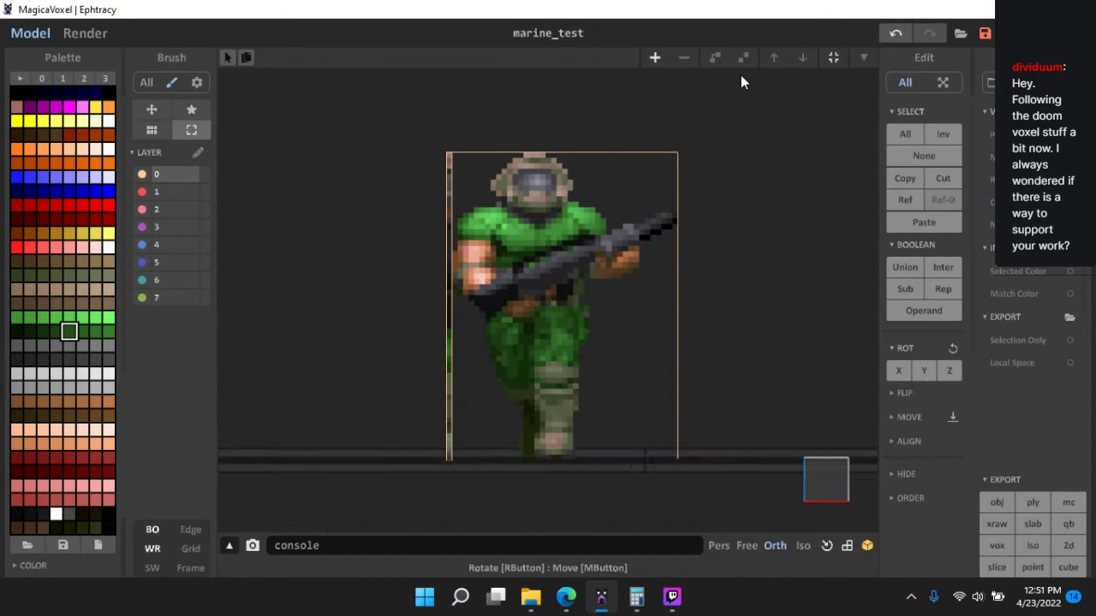
pyautogui.click(656, 60)
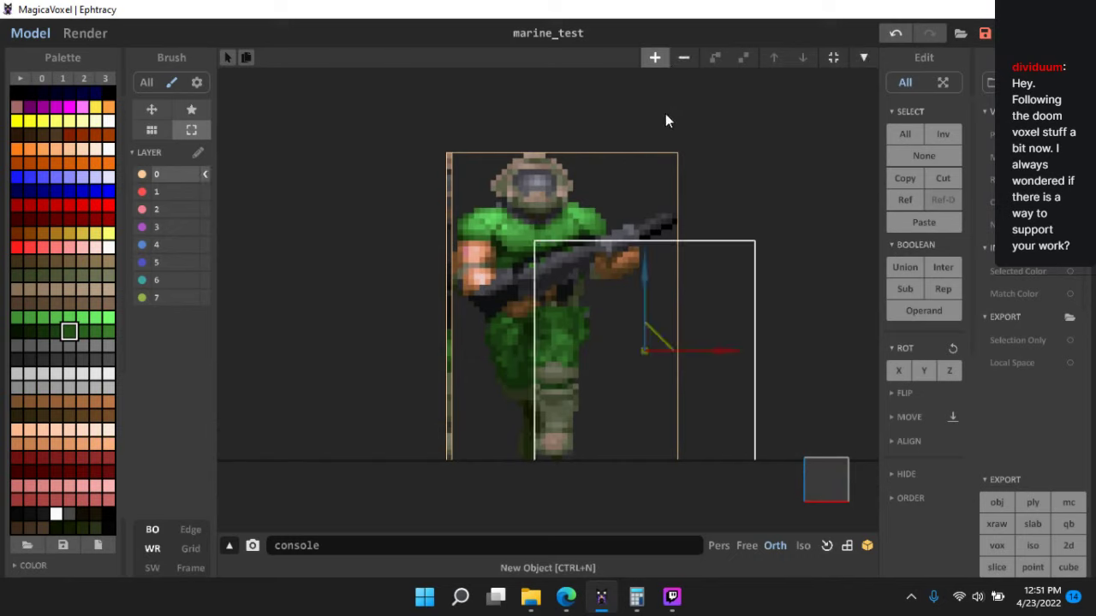
# - Resize the new empty object to 1 1 1, fill it with pure blue, and return to the world view
pyautogui.click(863, 57)
pyautogui.click(769, 58)
pyautogui.write('1')
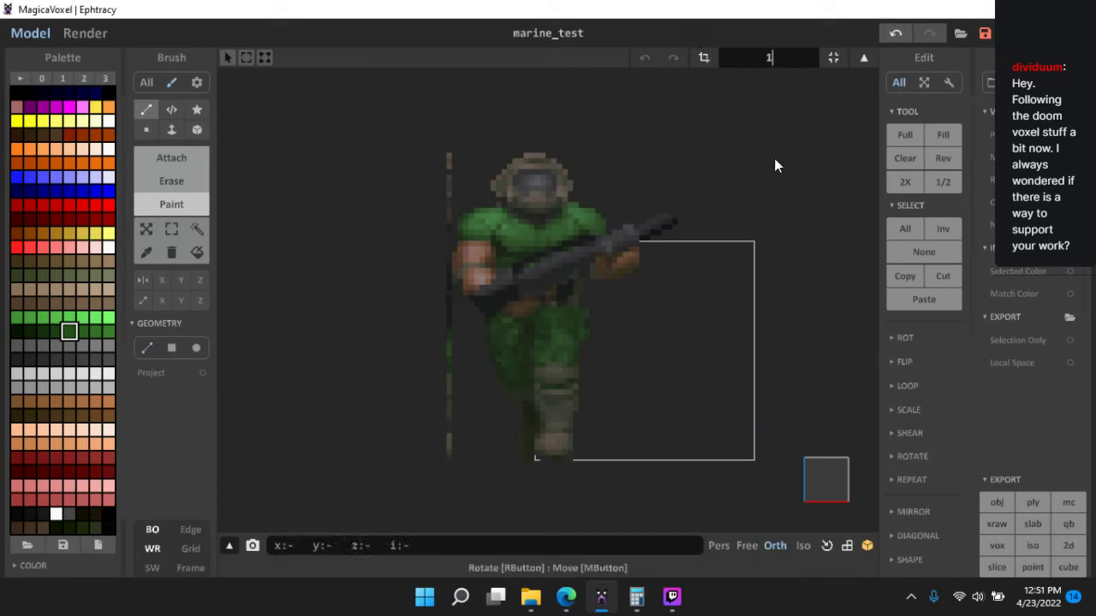
pyautogui.press('Return')
pyautogui.click(108, 191)
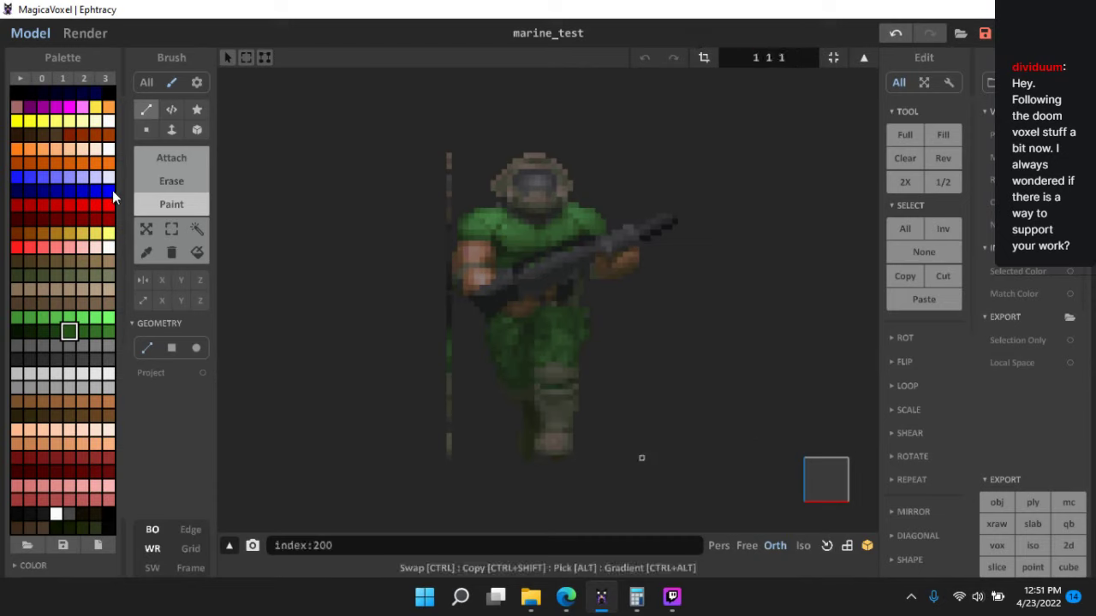
pyautogui.click(945, 139)
pyautogui.press('Tab')
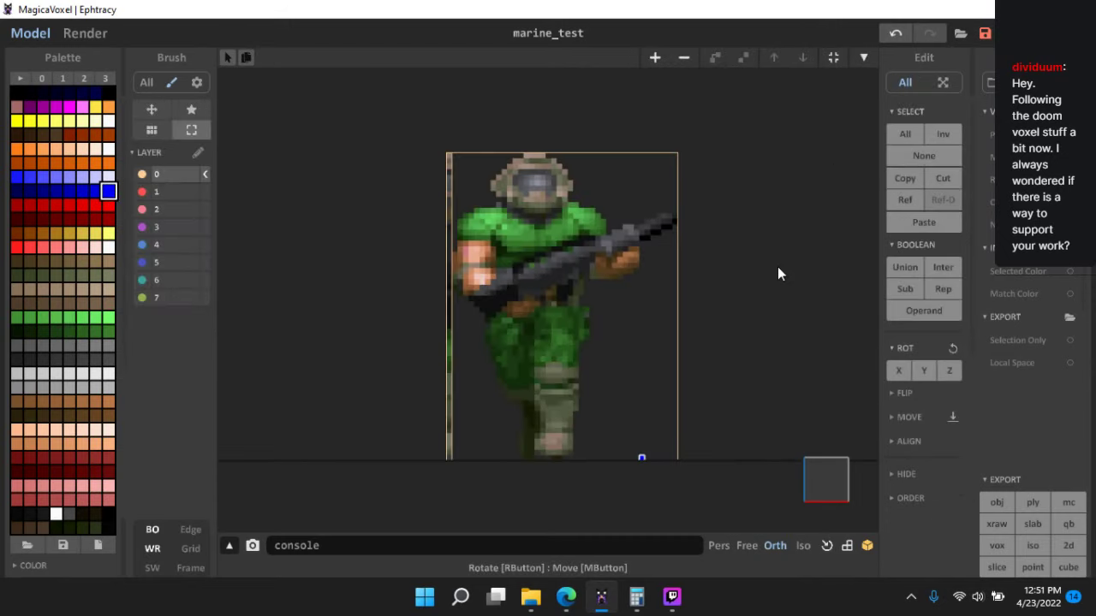
# - Move the blue voxel onto the marine's right shoulder in the front view
pyautogui.moveTo(740, 351)
pyautogui.mouseDown(button='middle')
pyautogui.moveTo(747, 284)
pyautogui.moveTo(752, 325)
pyautogui.moveTo(735, 382)
pyautogui.mouseUp(button='middle')
pyautogui.scroll(2, 747, 283)
pyautogui.scroll(-4, 680, 406)
pyautogui.scroll(3, 643, 396)
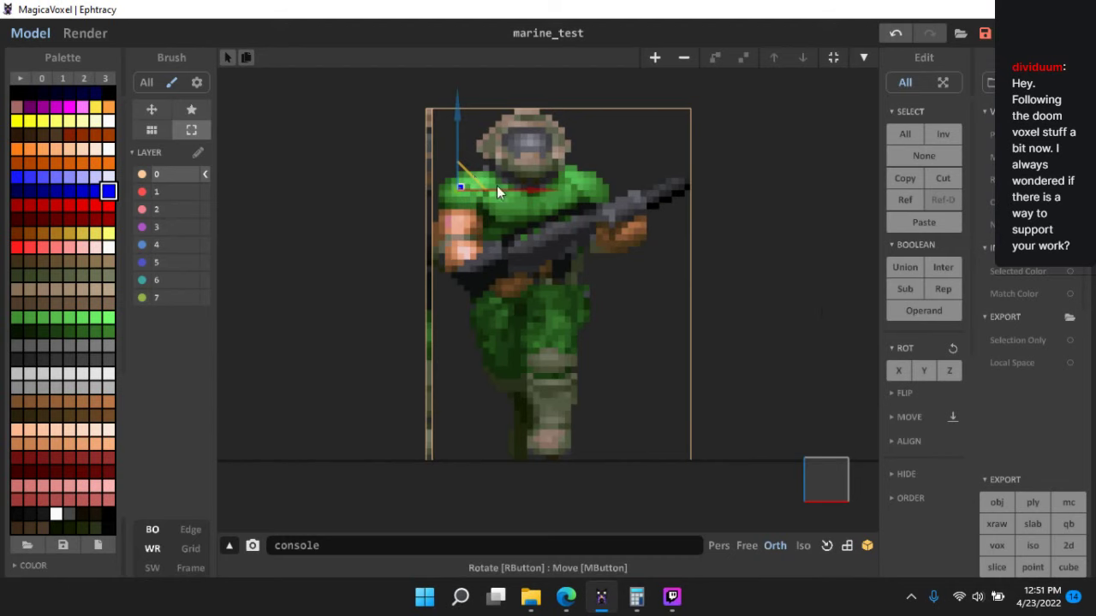
# - Shift the blue marker in depth to line up with the shoulder of the side-view sprite, and return to the front view
pyautogui.moveTo(496, 186); pyautogui.dragTo(829, 457, button='right')
pyautogui.click(838, 480)
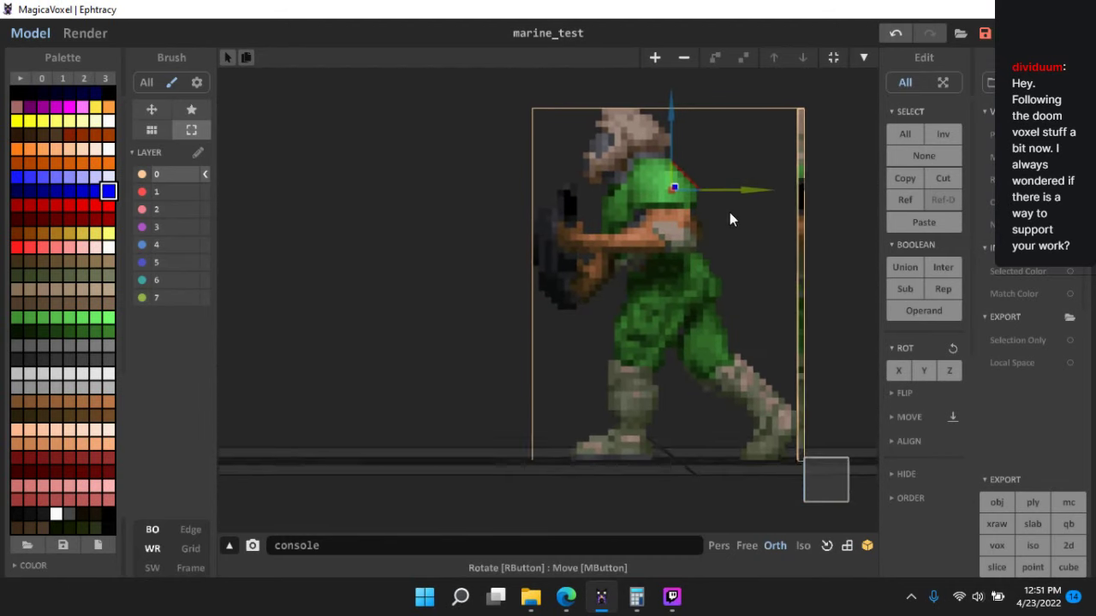
pyautogui.moveTo(668, 170); pyautogui.dragTo(617, 225, button='middle')
pyautogui.scroll(4, 616, 225)
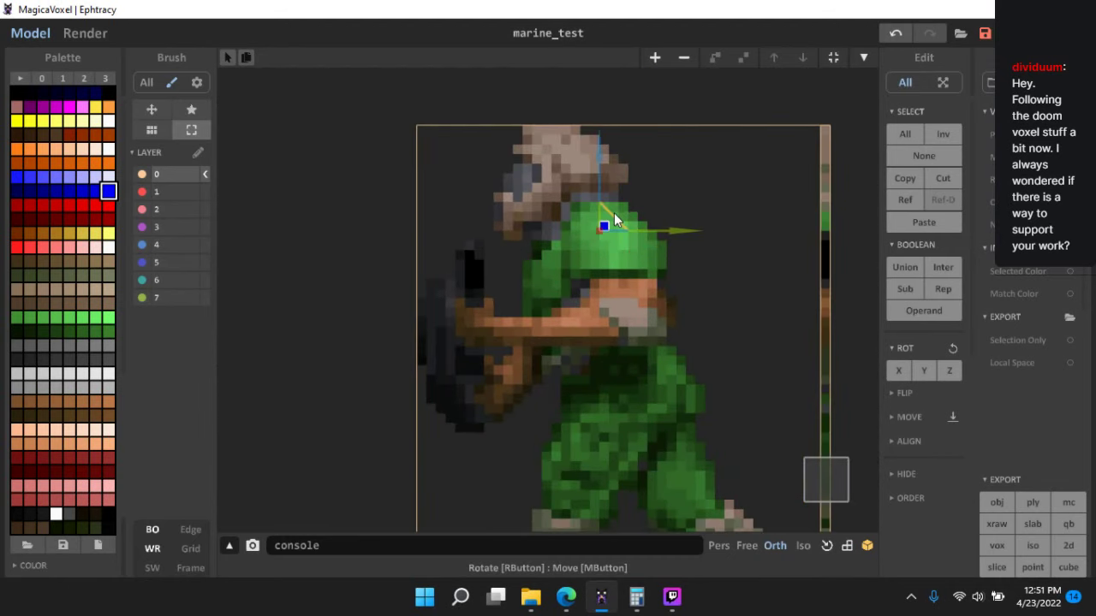
pyautogui.scroll(-2, 659, 282)
pyautogui.moveTo(649, 330); pyautogui.dragTo(829, 474, button='right')
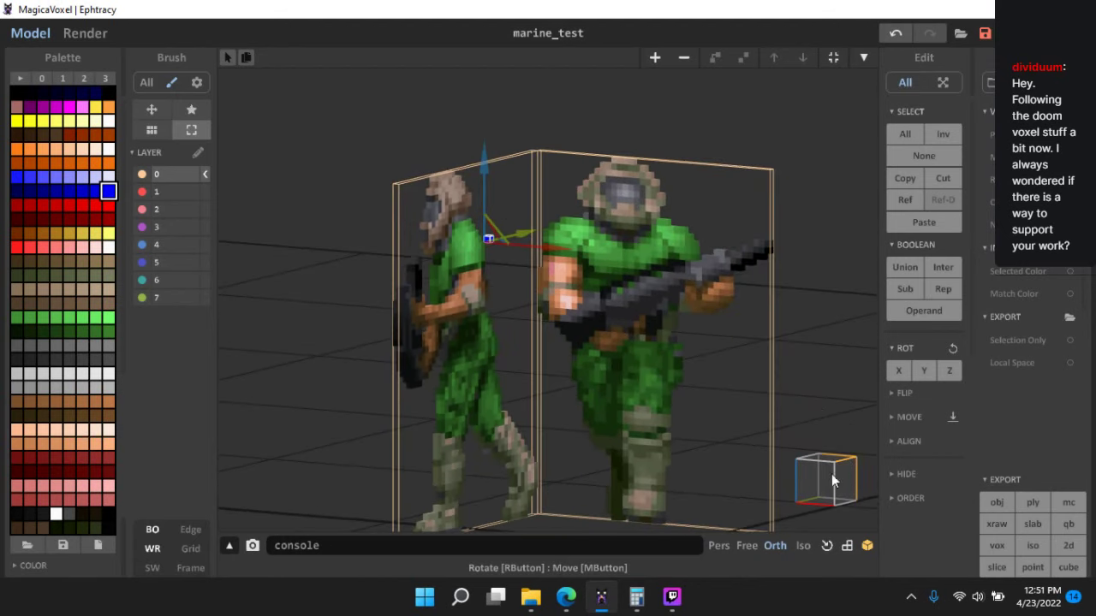
pyautogui.click(829, 476)
# - Duplicate the right-shoulder marker twice, placing the copies on the marine's right elbow and right hand
pyautogui.scroll(3, 428, 217)
pyautogui.scroll(1, 429, 217)
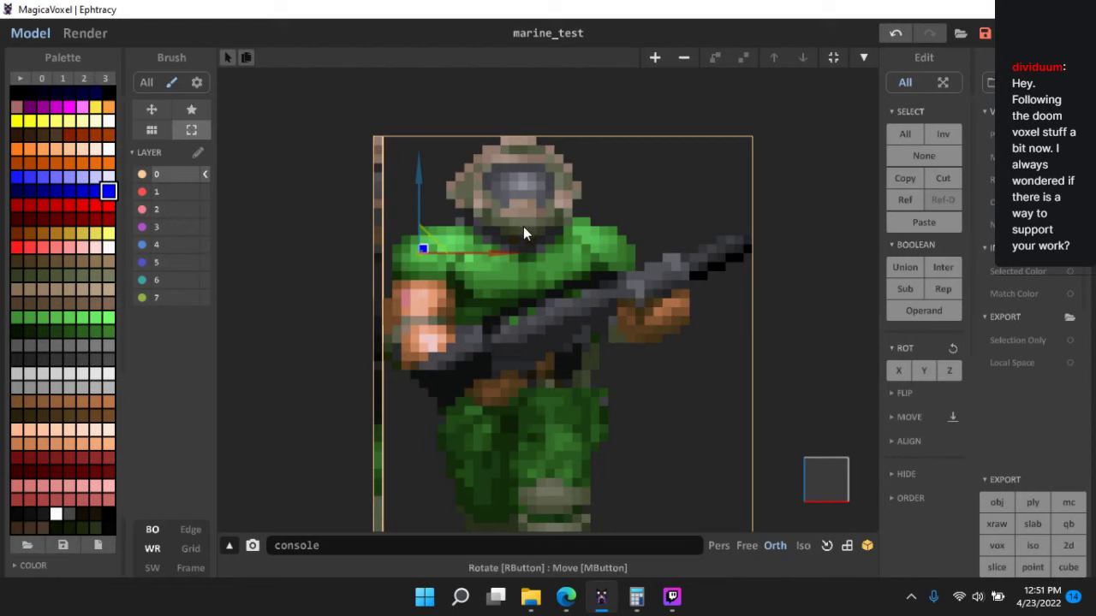
pyautogui.scroll(-4, 523, 239)
pyautogui.scroll(3, 535, 266)
pyautogui.moveTo(560, 269); pyautogui.dragTo(582, 215, button='middle')
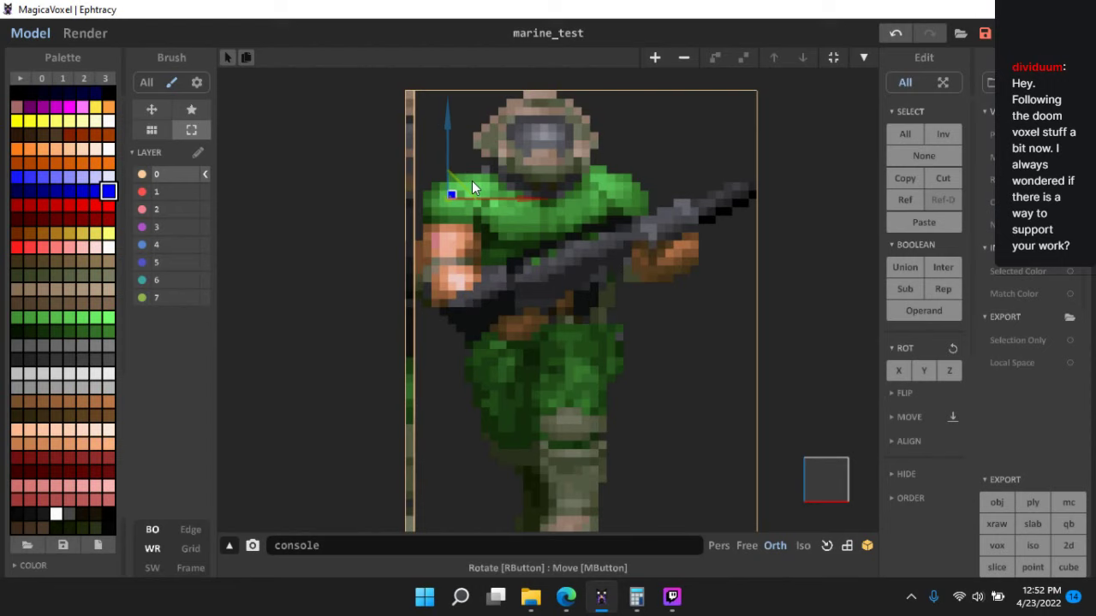
pyautogui.moveTo(462, 184); pyautogui.dragTo(460, 272)
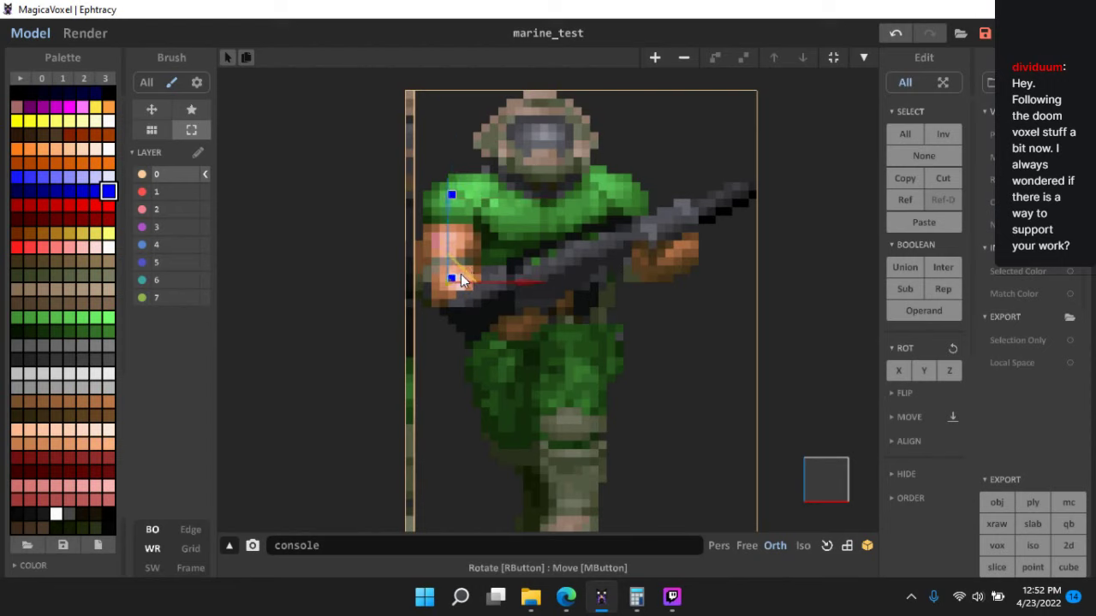
pyautogui.click(518, 319)
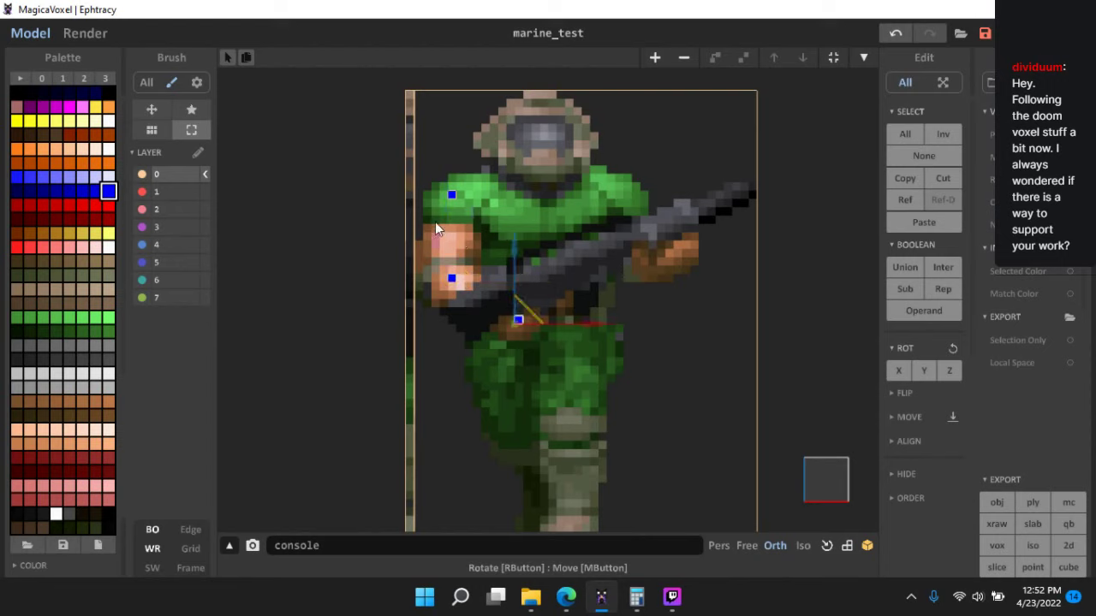
pyautogui.click(448, 197)
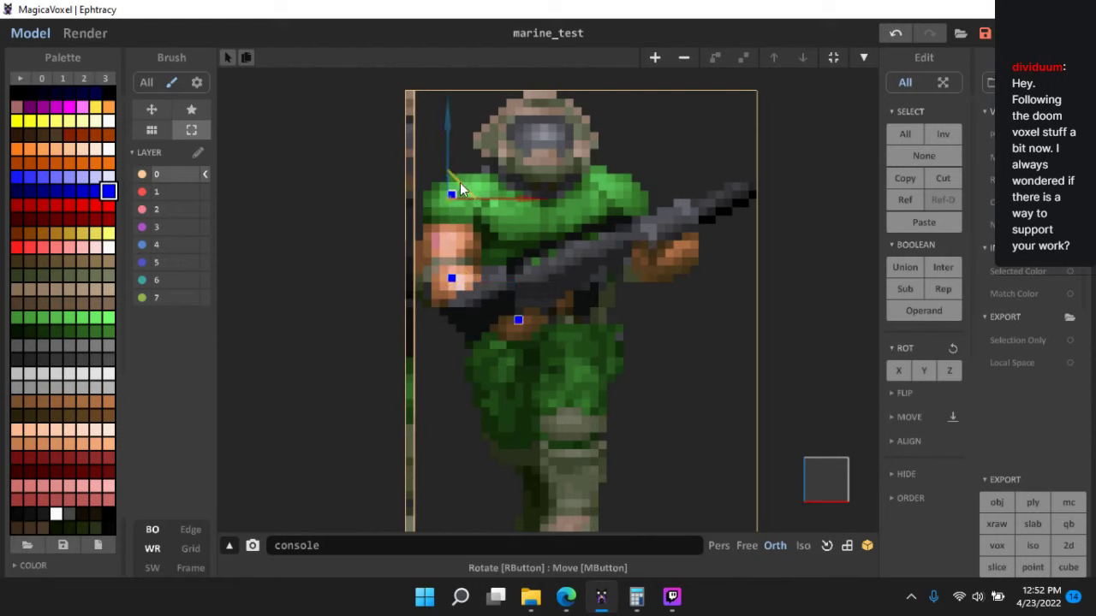
# - Add another object, move it clear of the front-view sprite on the gun-barrel side, and resize it to 1 1 1
pyautogui.moveTo(753, 277); pyautogui.dragTo(679, 275, button='middle')
pyautogui.scroll(-4, 608, 275)
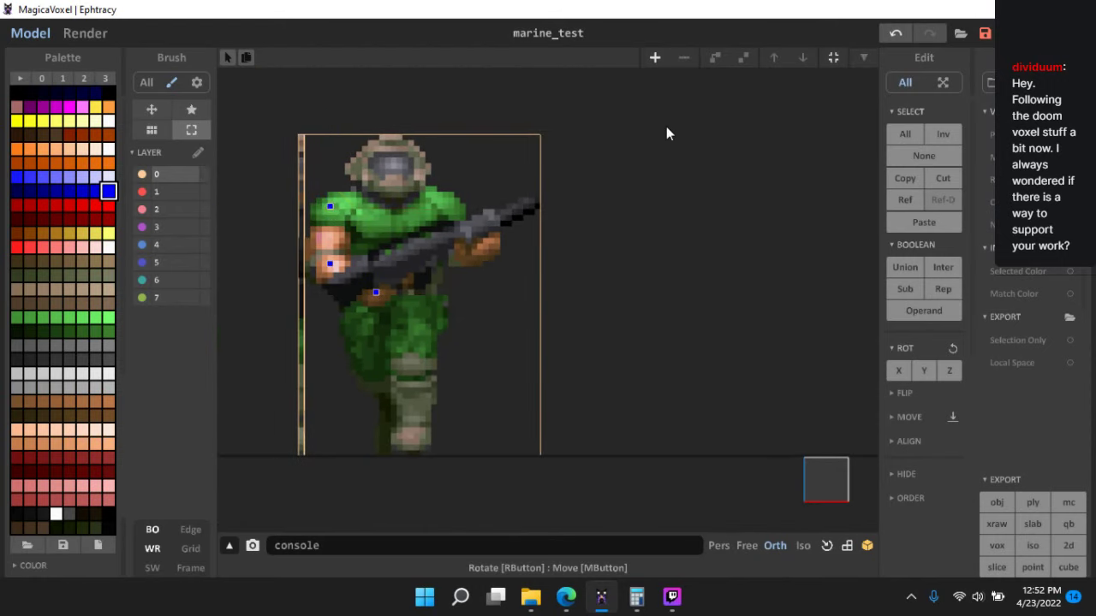
pyautogui.click(655, 58)
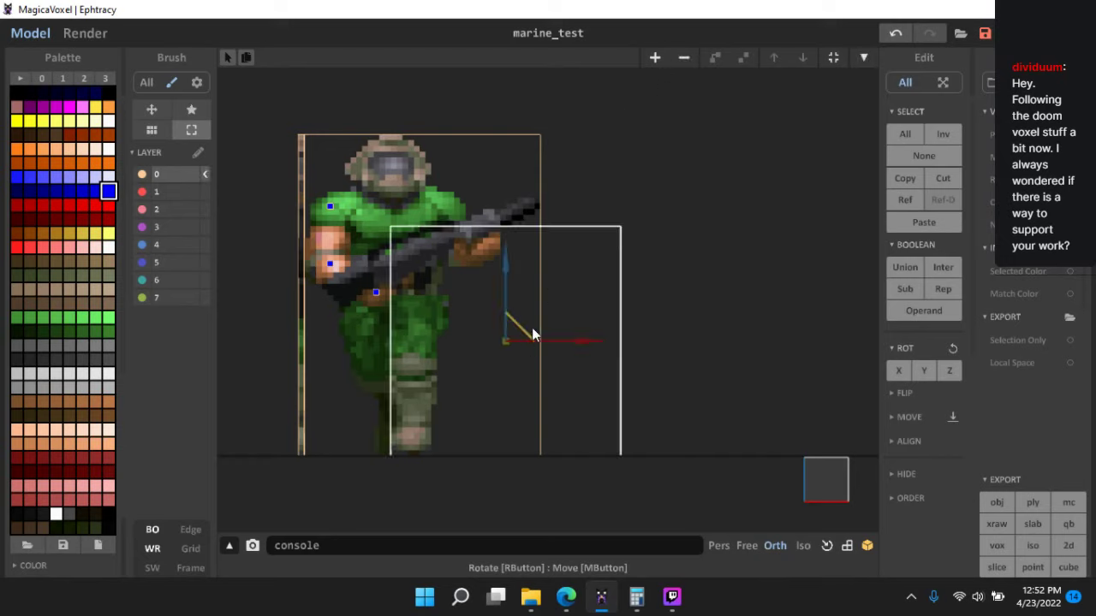
pyautogui.moveTo(543, 335); pyautogui.dragTo(731, 292)
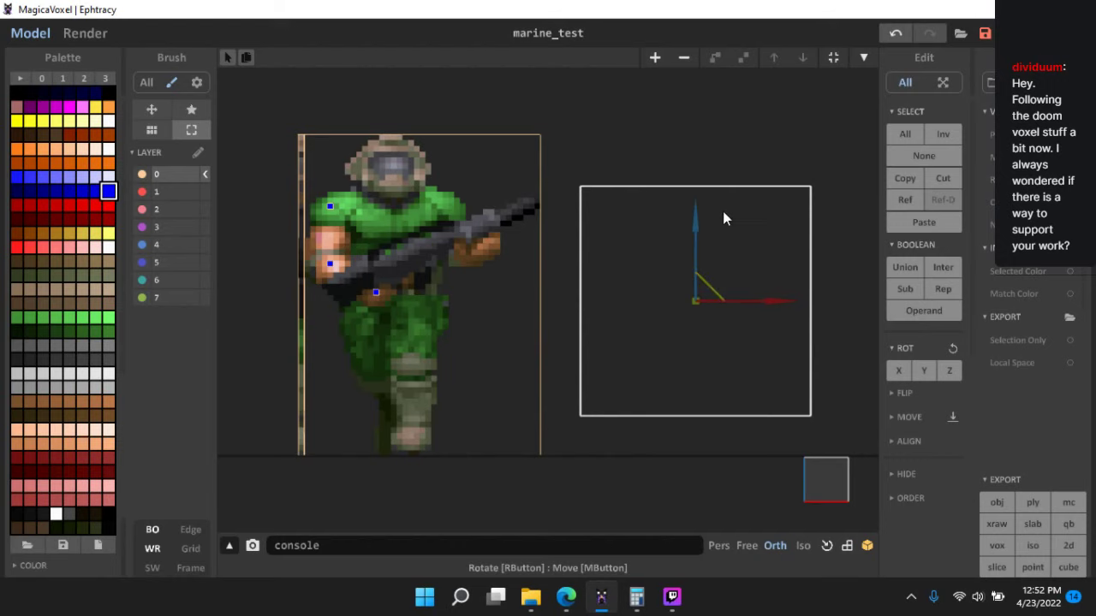
pyautogui.moveTo(730, 173); pyautogui.dragTo(617, 168, button='middle')
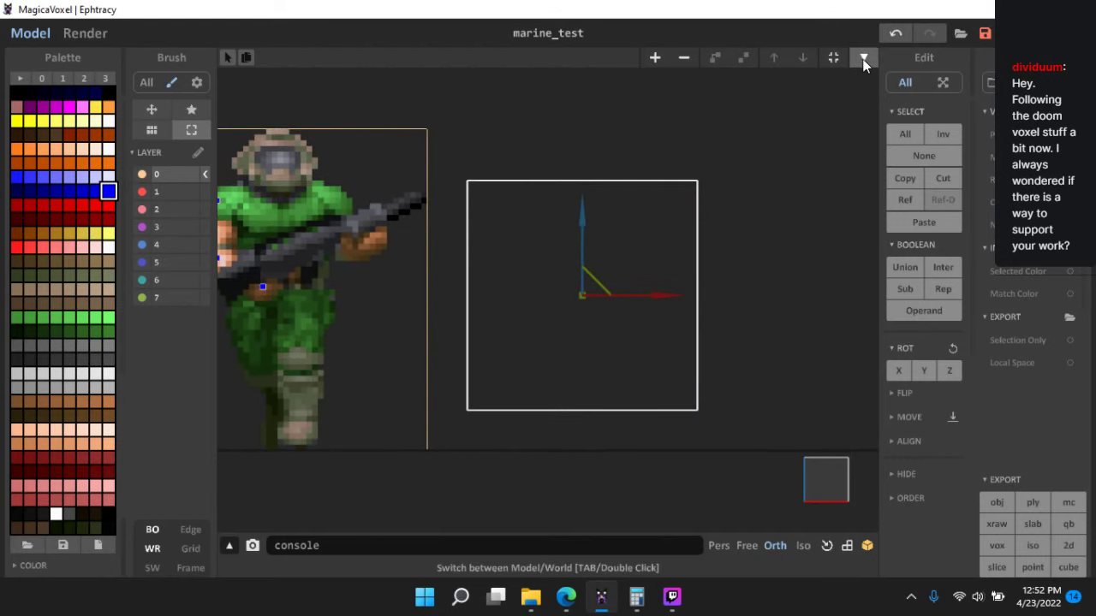
pyautogui.click(863, 60)
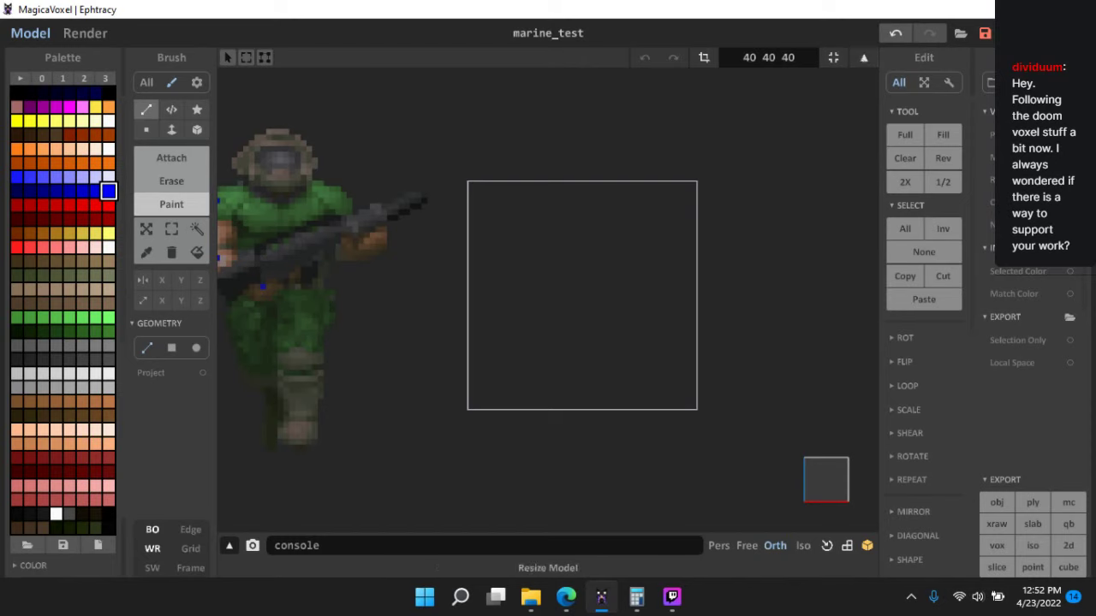
pyautogui.click(769, 57)
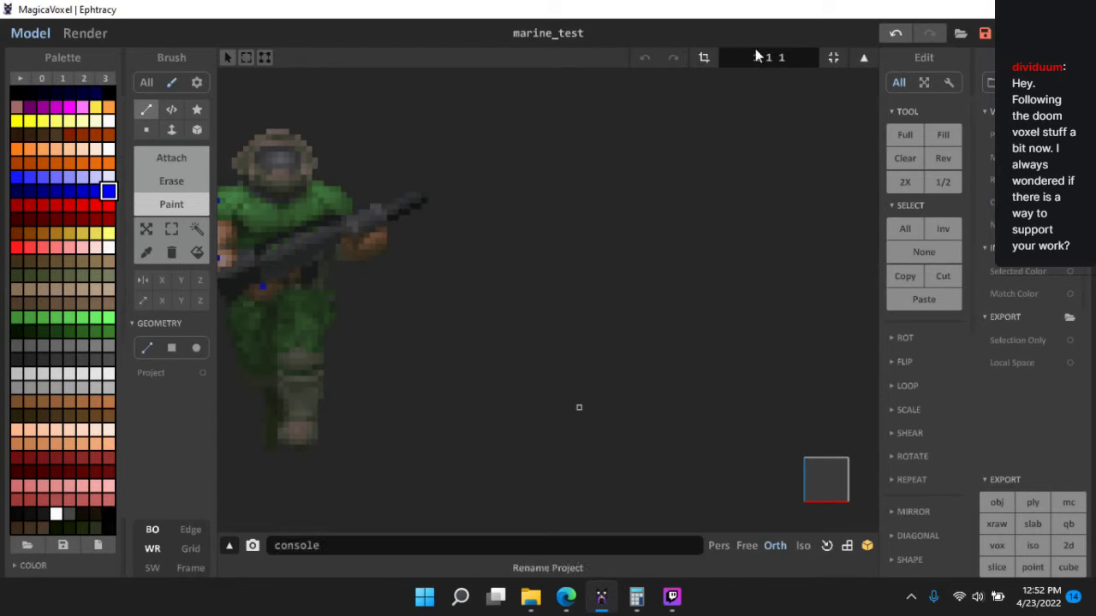
# - Fill the new single-voxel object with the same blue and return to the world view
pyautogui.moveTo(687, 385); pyautogui.dragTo(785, 74, button='middle')
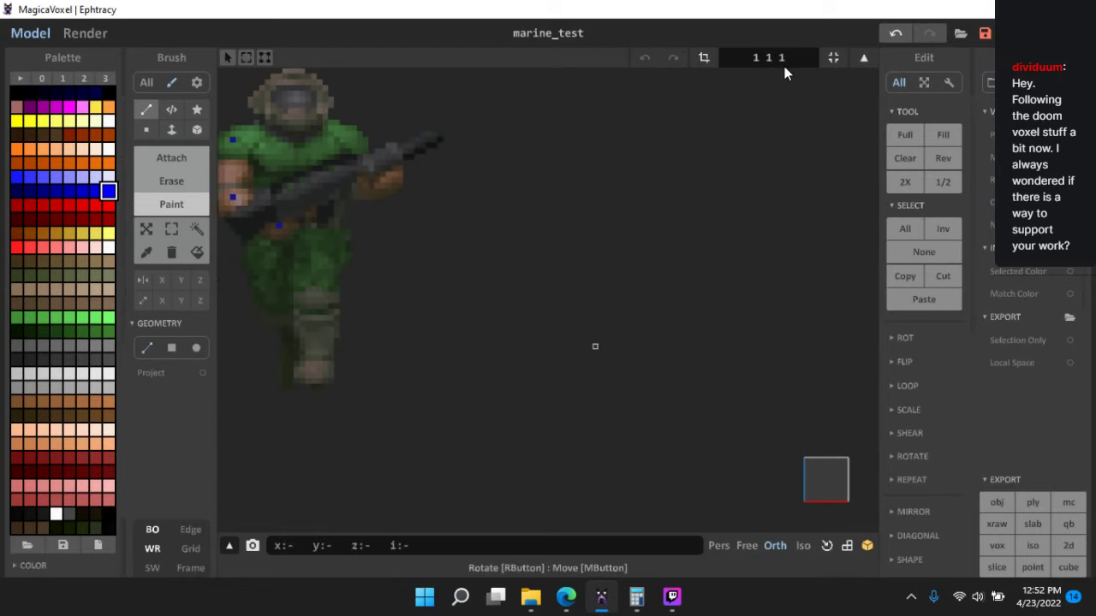
pyautogui.scroll(4, 682, 373)
pyautogui.moveTo(697, 402); pyautogui.dragTo(659, 356, button='middle')
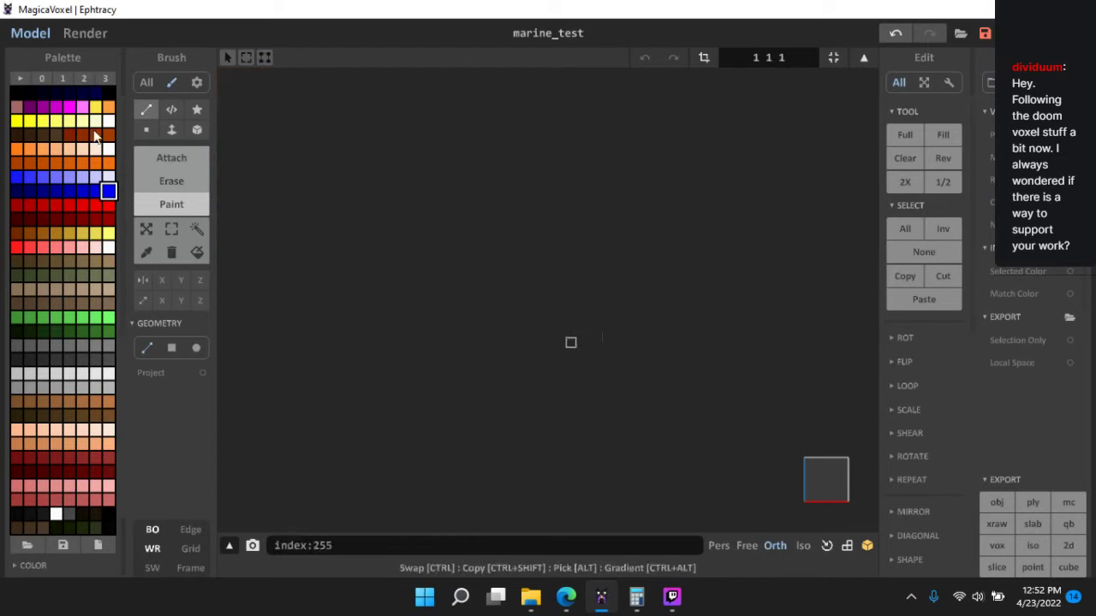
pyautogui.moveTo(619, 310); pyautogui.dragTo(610, 340, button='right')
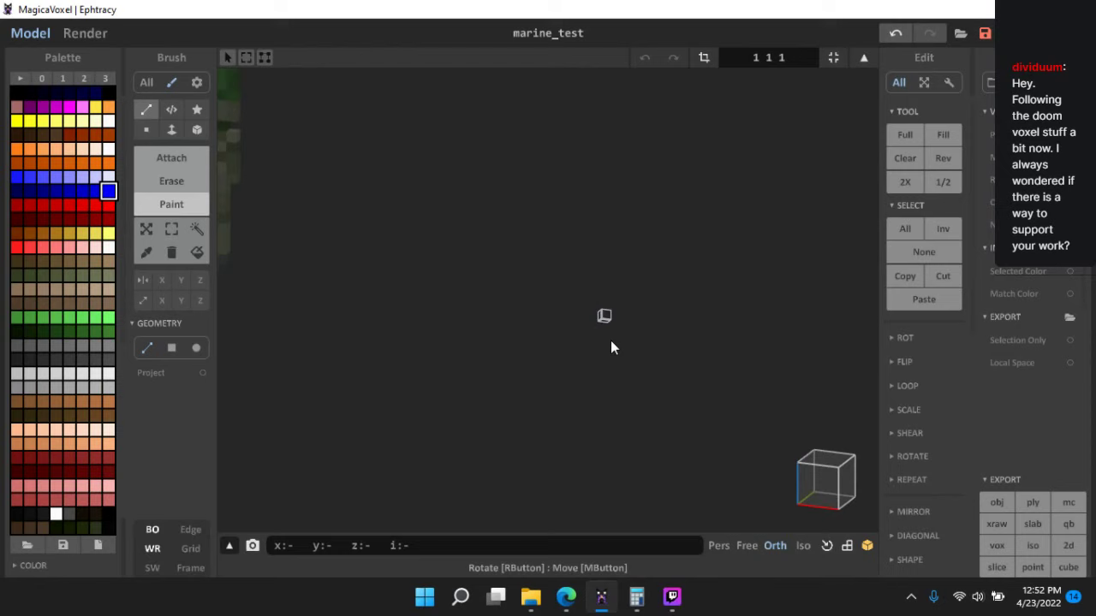
pyautogui.click(824, 477)
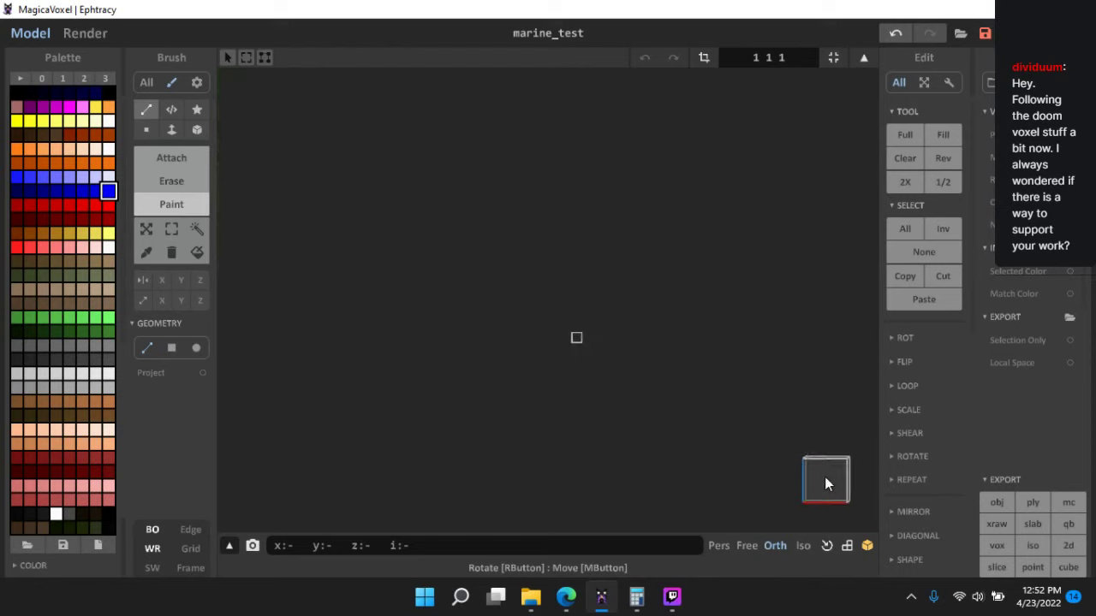
pyautogui.click(949, 158)
pyautogui.scroll(-1, 477, 246)
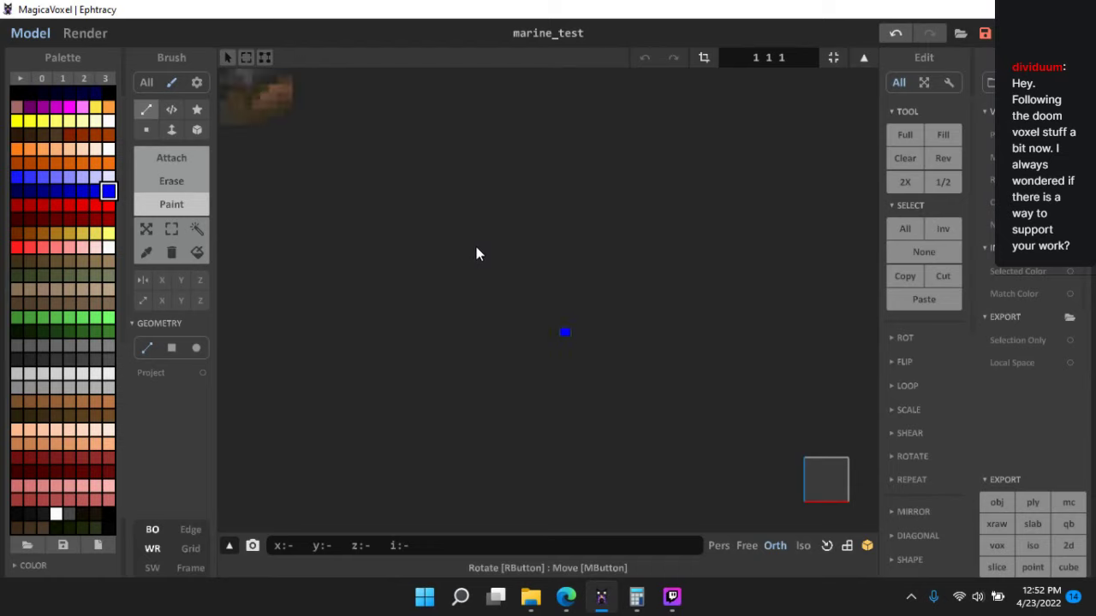
pyautogui.moveTo(476, 247); pyautogui.dragTo(491, 229, button='middle')
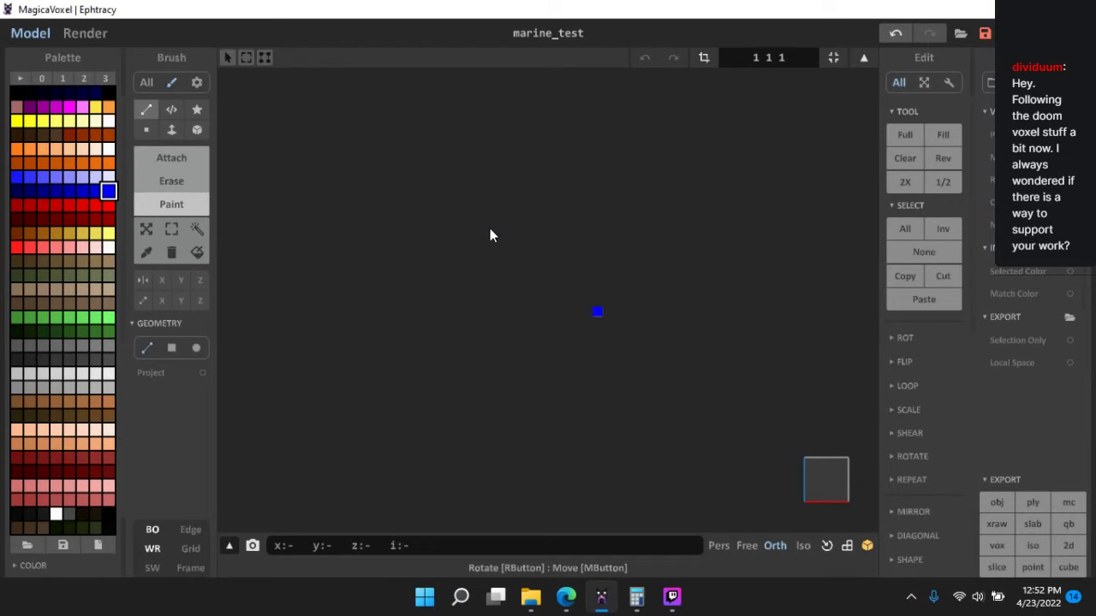
pyautogui.press('Tab')
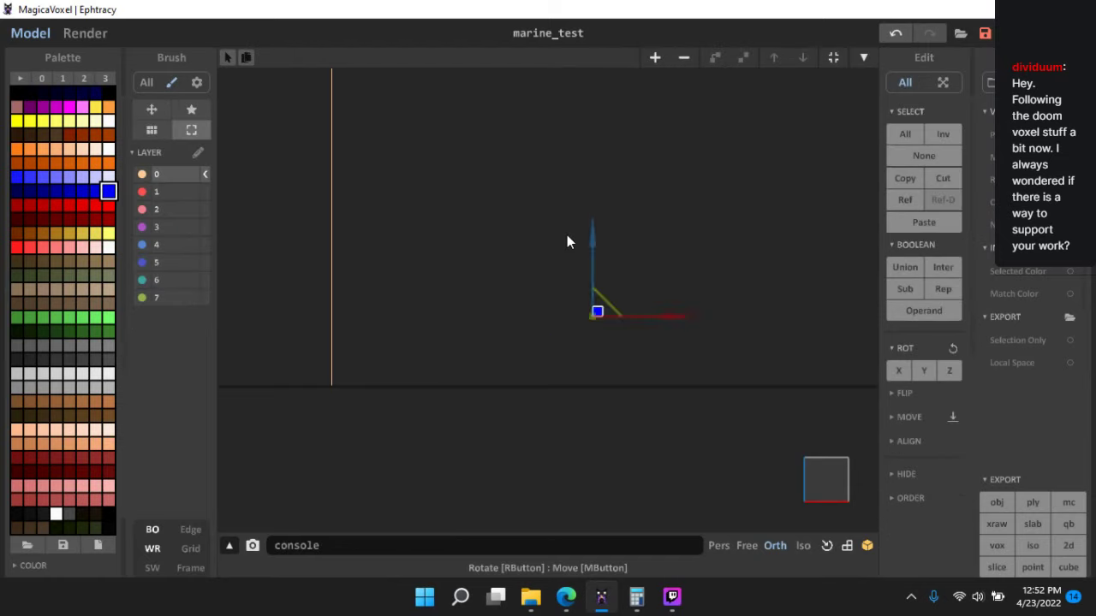
# - Move the new blue marker onto the marine's left shoulder, level with the right-shoulder marker
pyautogui.scroll(-3, 468, 233)
pyautogui.scroll(-2, 527, 300)
pyautogui.moveTo(495, 260); pyautogui.dragTo(554, 288, button='middle')
pyautogui.scroll(2, 554, 288)
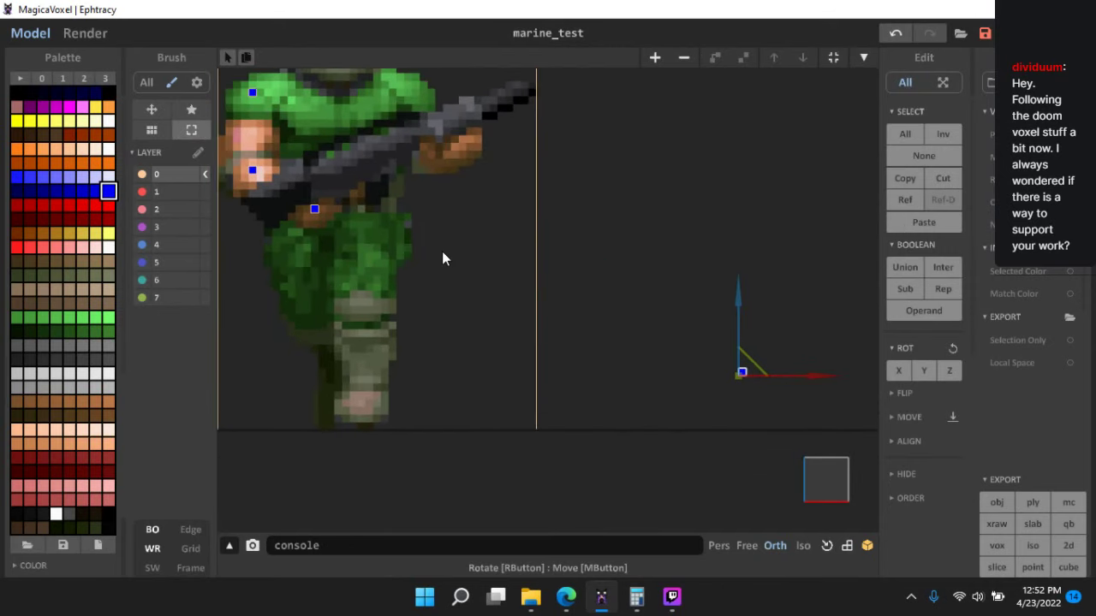
pyautogui.moveTo(474, 206); pyautogui.dragTo(571, 298, button='middle')
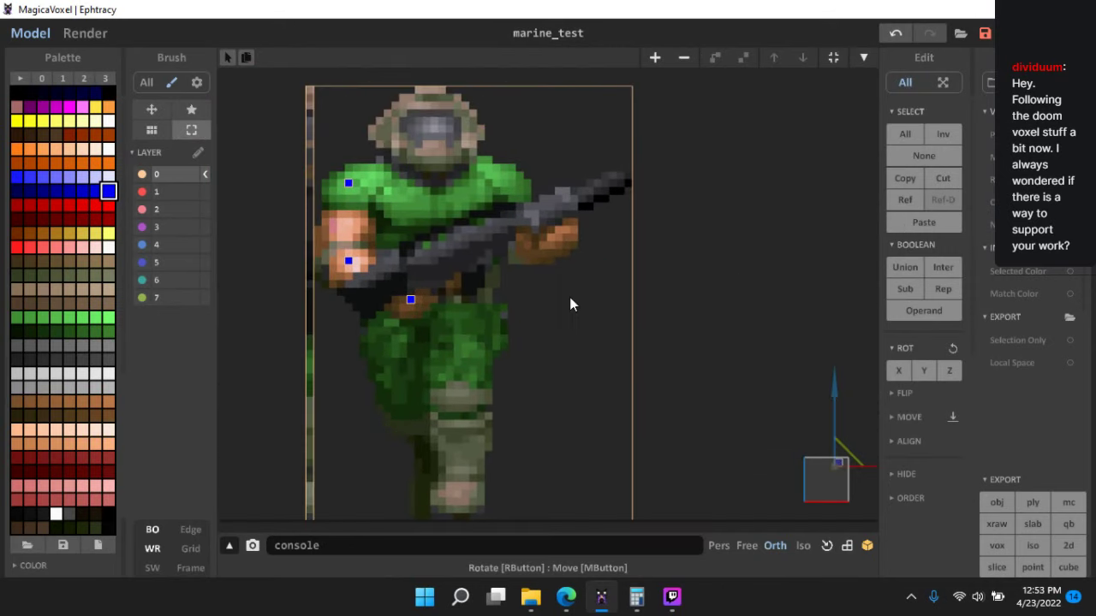
pyautogui.click(348, 184)
pyautogui.click(822, 208)
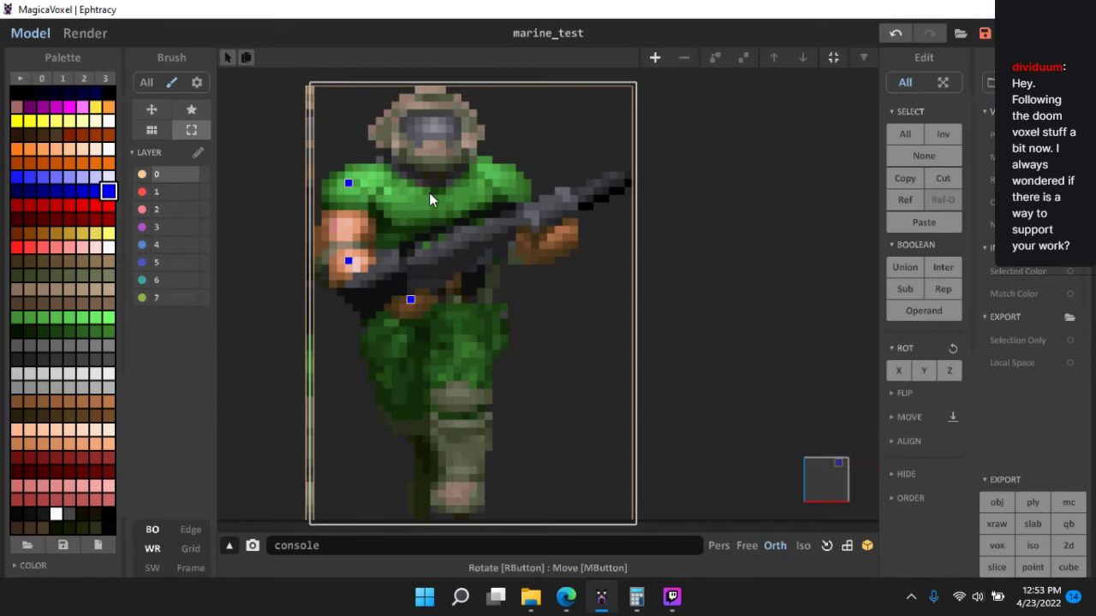
pyautogui.moveTo(523, 277); pyautogui.dragTo(533, 231, button='middle')
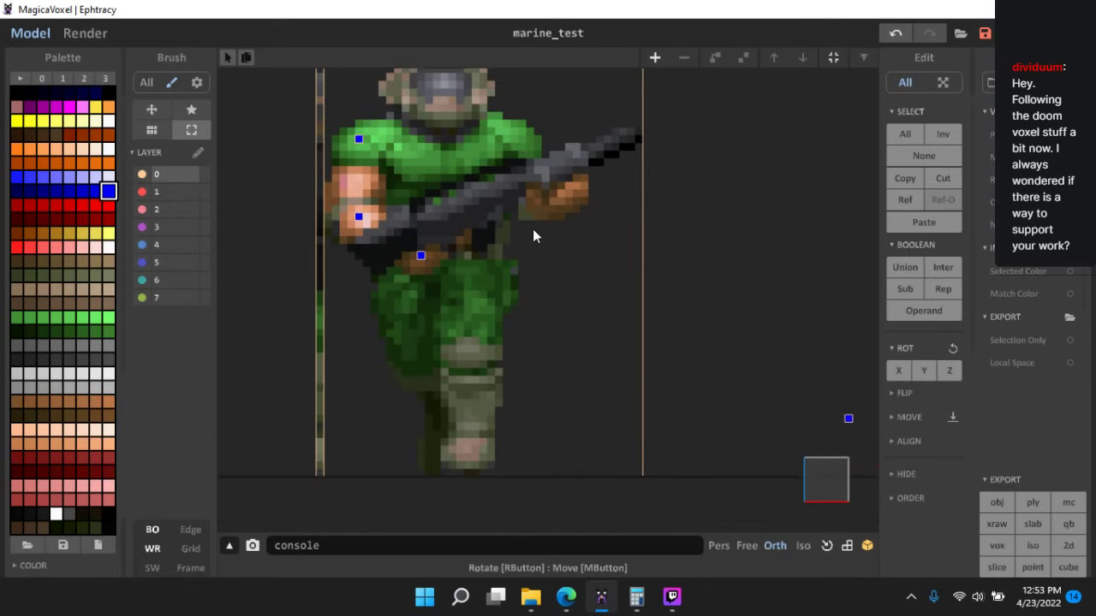
pyautogui.scroll(-1, 533, 235)
pyautogui.moveTo(667, 318); pyautogui.dragTo(543, 305, button='middle')
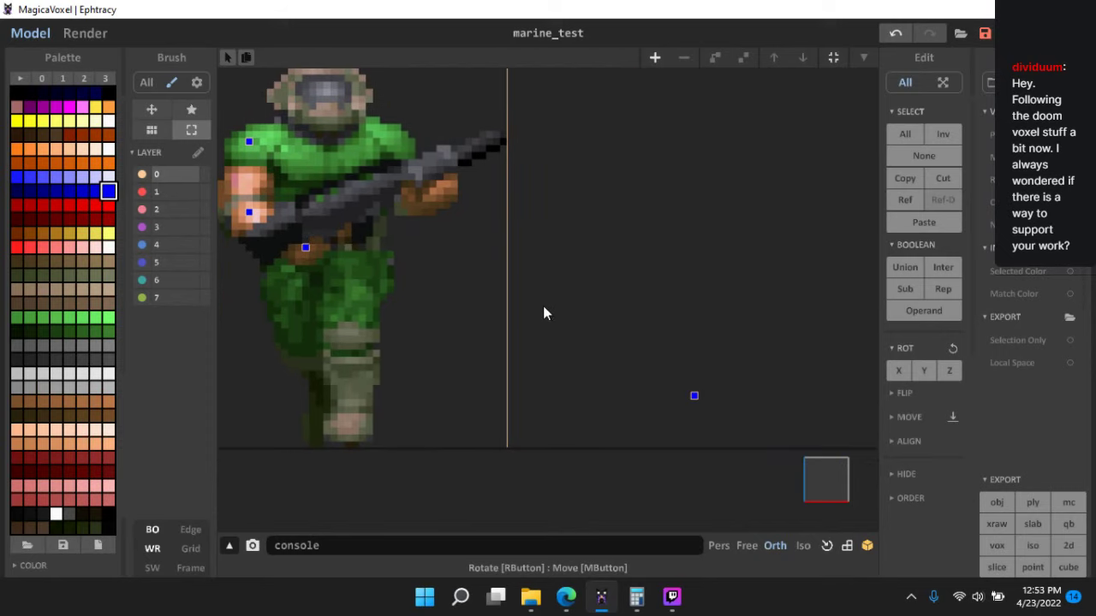
pyautogui.click(691, 393)
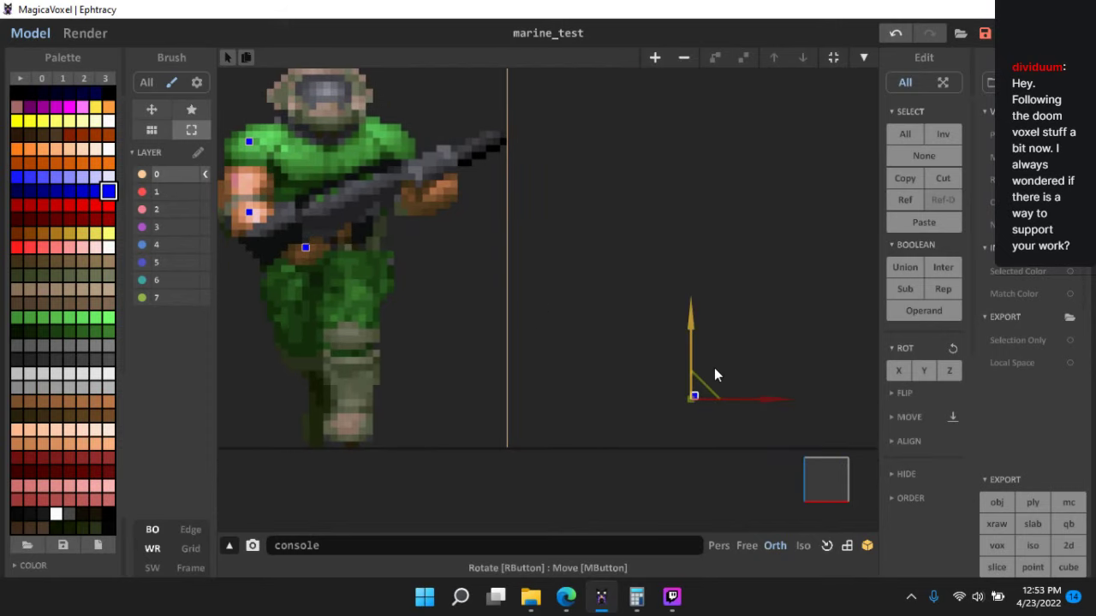
pyautogui.moveTo(702, 387); pyautogui.dragTo(399, 124)
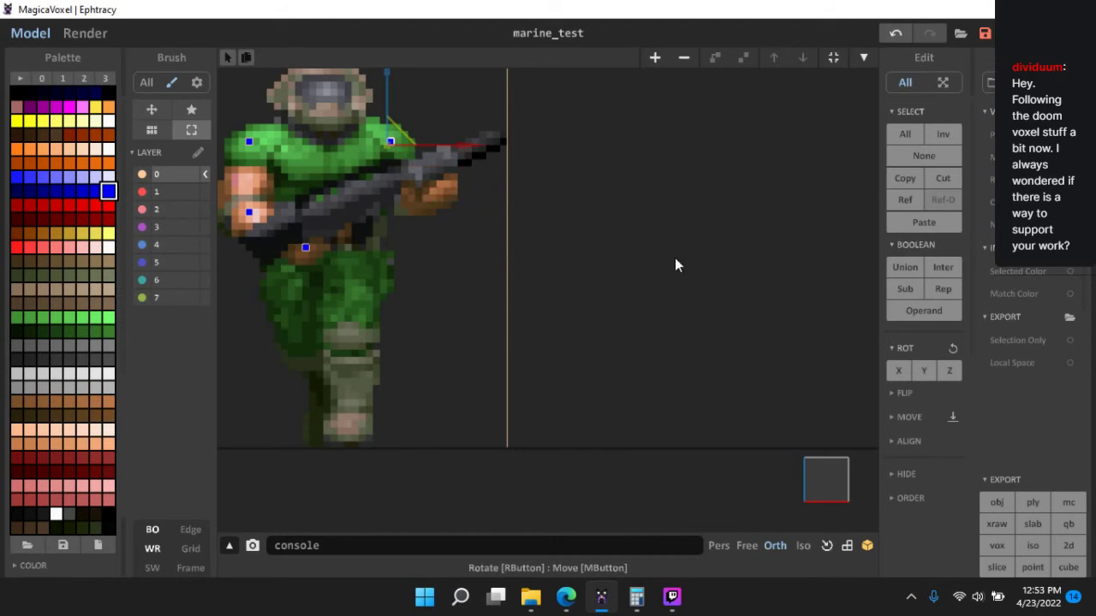
# - Duplicate the left-shoulder marker for the left elbow and left hand in the front view, and switch to the side view
pyautogui.moveTo(675, 257); pyautogui.dragTo(774, 399, button='right')
pyautogui.click(821, 481)
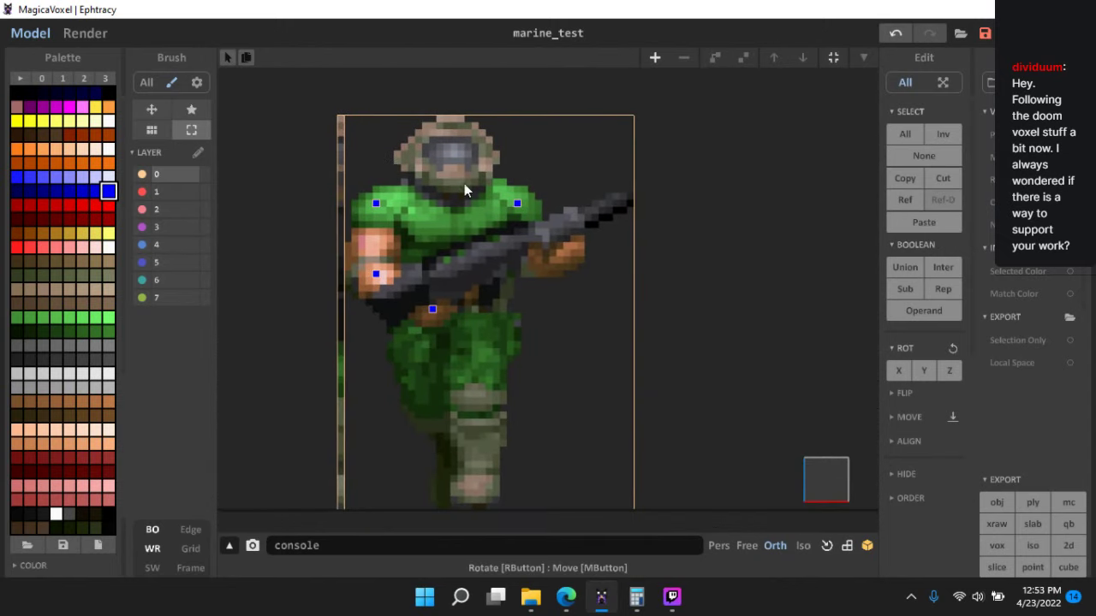
pyautogui.scroll(5, 601, 233)
pyautogui.moveTo(584, 239); pyautogui.dragTo(604, 212, button='middle')
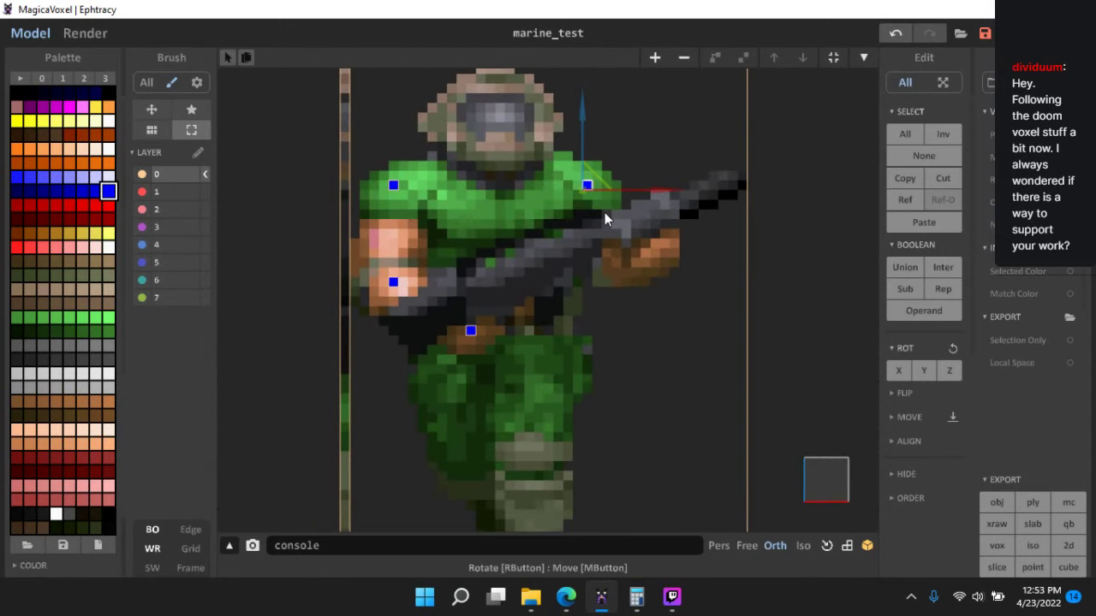
pyautogui.moveTo(596, 180); pyautogui.dragTo(667, 240)
pyautogui.moveTo(772, 323); pyautogui.dragTo(628, 343, button='right')
pyautogui.click(817, 471)
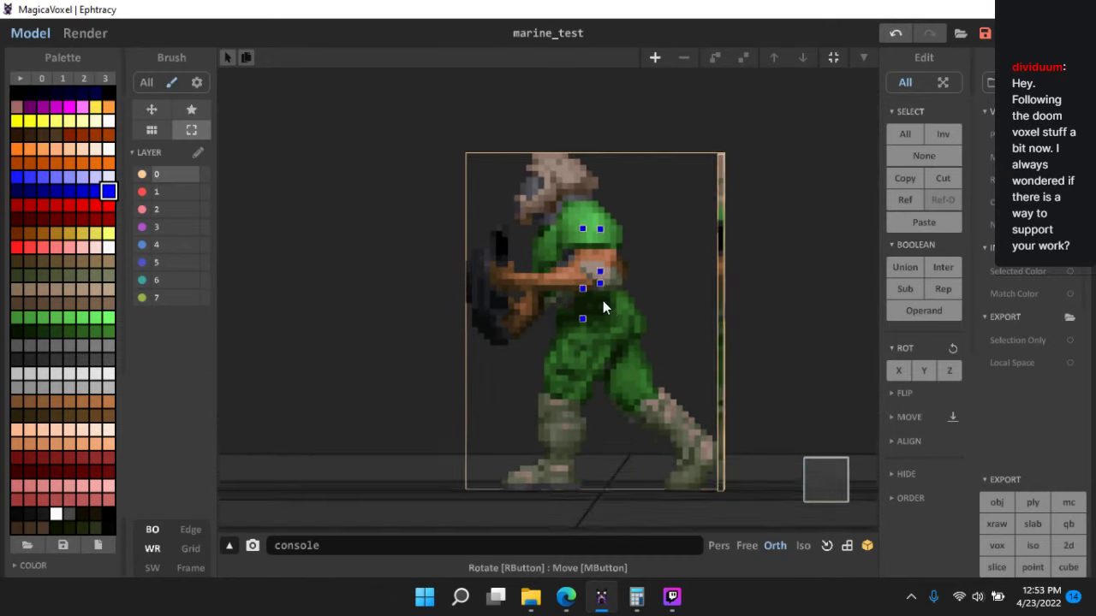
# - Switch to the front view and duplicate the shoulder marker onto the marine's neck and the top of the helmet
pyautogui.moveTo(603, 301); pyautogui.dragTo(773, 329, button='right')
pyautogui.click(835, 494)
pyautogui.scroll(2, 553, 310)
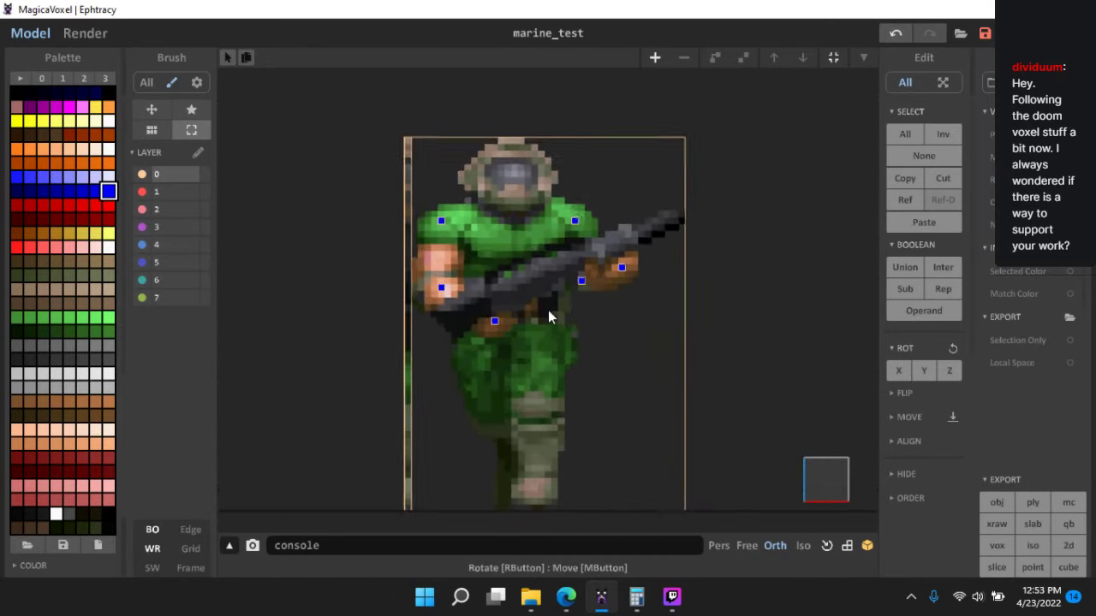
pyautogui.click(429, 213)
pyautogui.scroll(2, 536, 267)
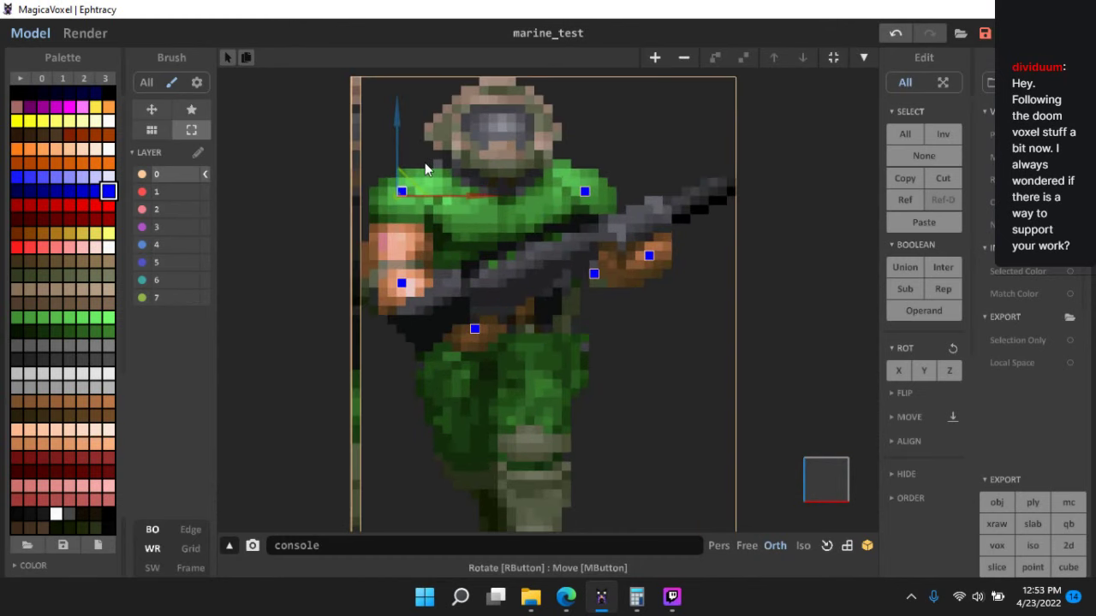
pyautogui.moveTo(520, 180); pyautogui.dragTo(514, 178)
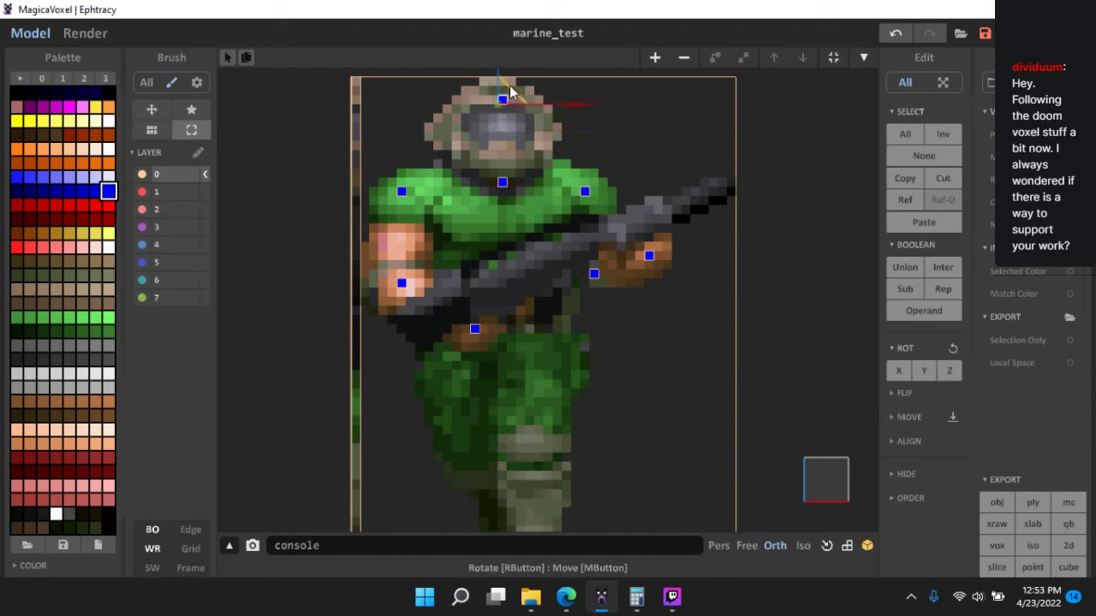
pyautogui.click(512, 91)
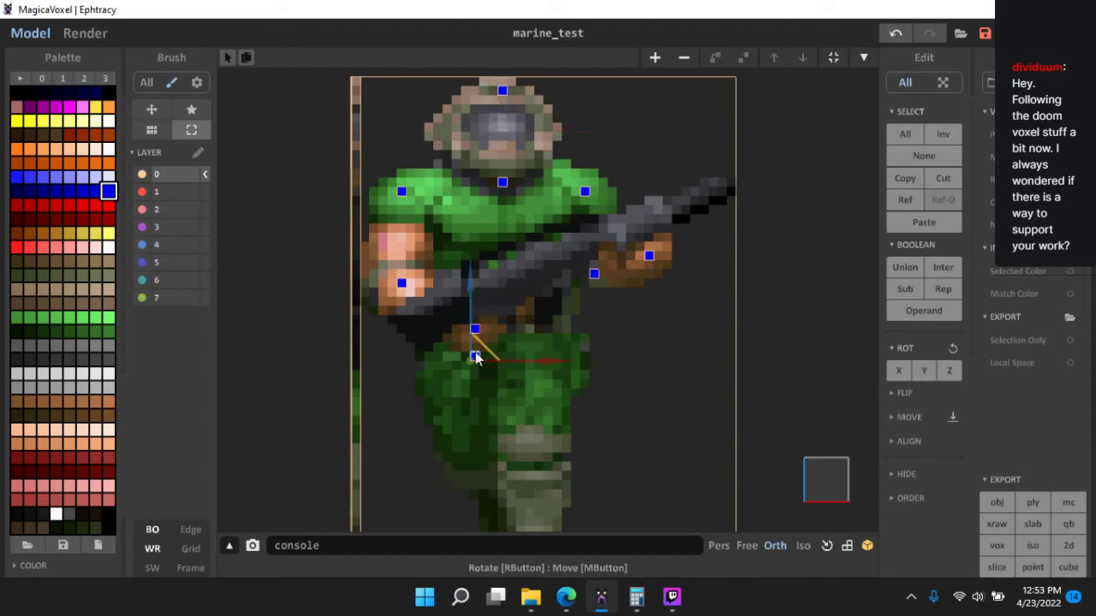
# - Duplicate the marker in the front view for the pelvis centre, the left hip and the right hip
pyautogui.moveTo(477, 358)
pyautogui.mouseDown()
pyautogui.moveTo(448, 349)
pyautogui.moveTo(448, 337)
pyautogui.moveTo(507, 320)
pyautogui.moveTo(514, 345)
pyautogui.moveTo(553, 337)
pyautogui.moveTo(477, 356)
pyautogui.moveTo(475, 337)
pyautogui.mouseUp()
pyautogui.click(514, 331)
pyautogui.moveTo(480, 274); pyautogui.dragTo(495, 192, button='middle')
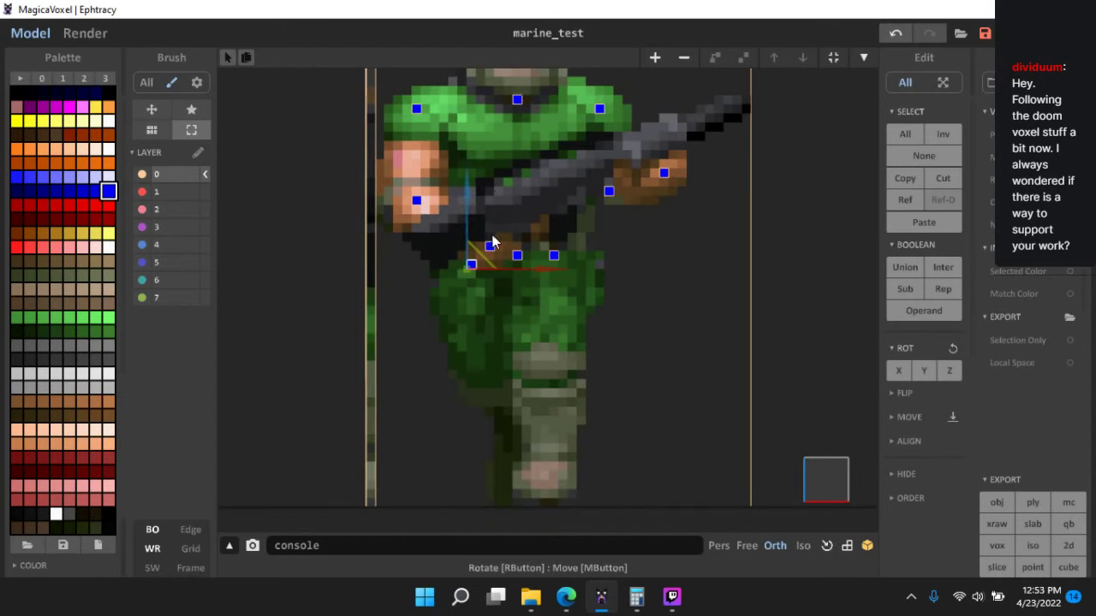
# - Duplicate the hip marker onto the marine's right and left knees in the front view
pyautogui.keyDown('ctrl'); pyautogui.moveTo(482, 258); pyautogui.dragTo(489, 381); pyautogui.keyUp('ctrl')
pyautogui.click(567, 371)
pyautogui.moveTo(567, 371); pyautogui.dragTo(556, 357)
# - Duplicate the marker for both ankles and both toes in the front view, and deselect it
pyautogui.click(558, 456)
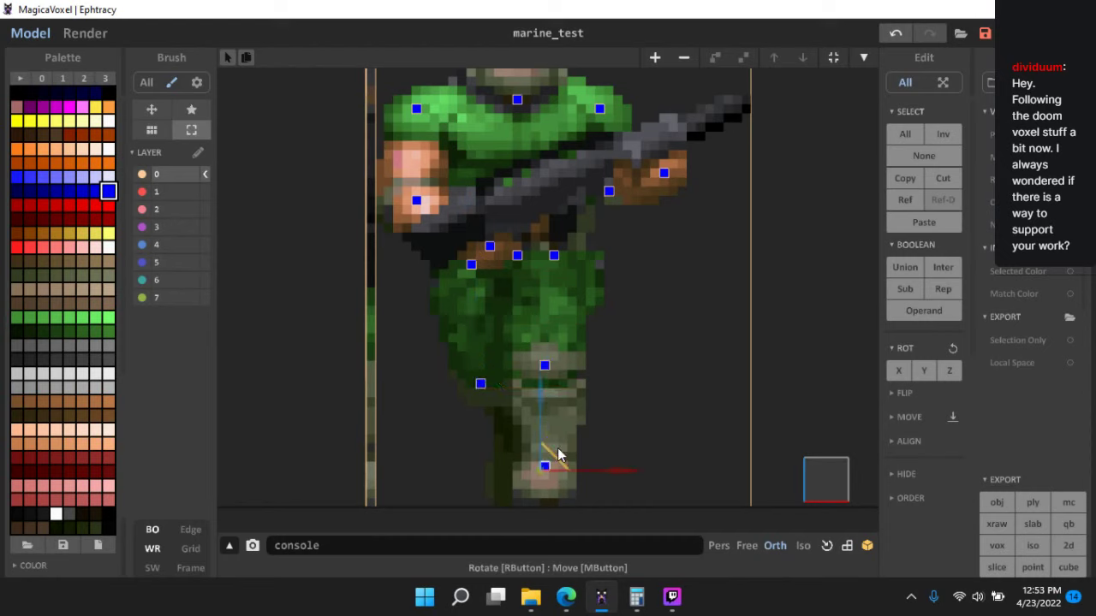
pyautogui.moveTo(558, 449); pyautogui.dragTo(534, 450)
pyautogui.click(518, 483)
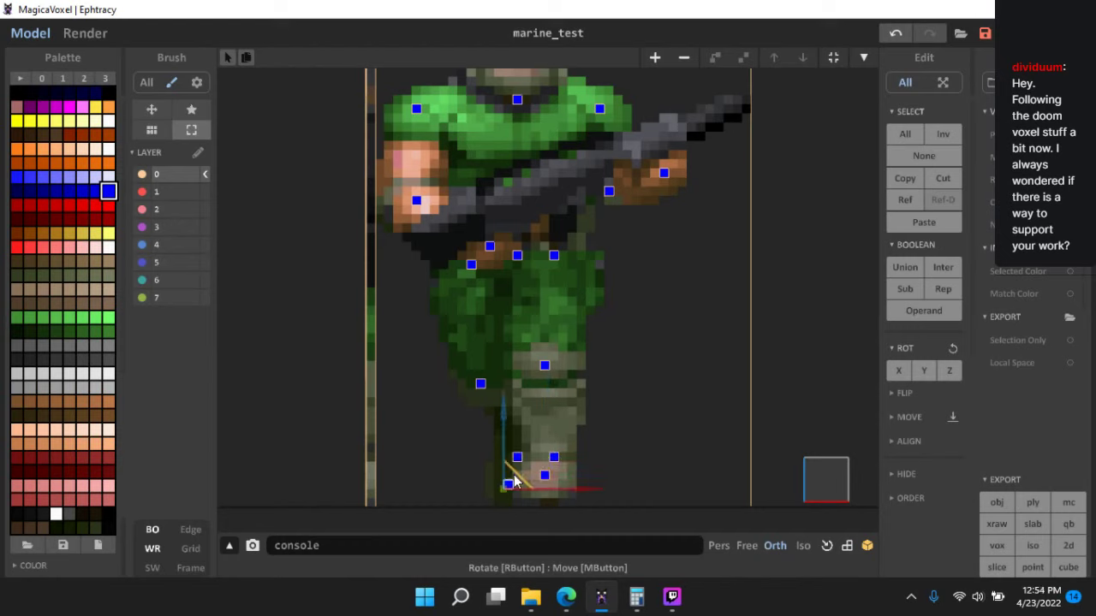
pyautogui.moveTo(514, 485); pyautogui.dragTo(555, 484)
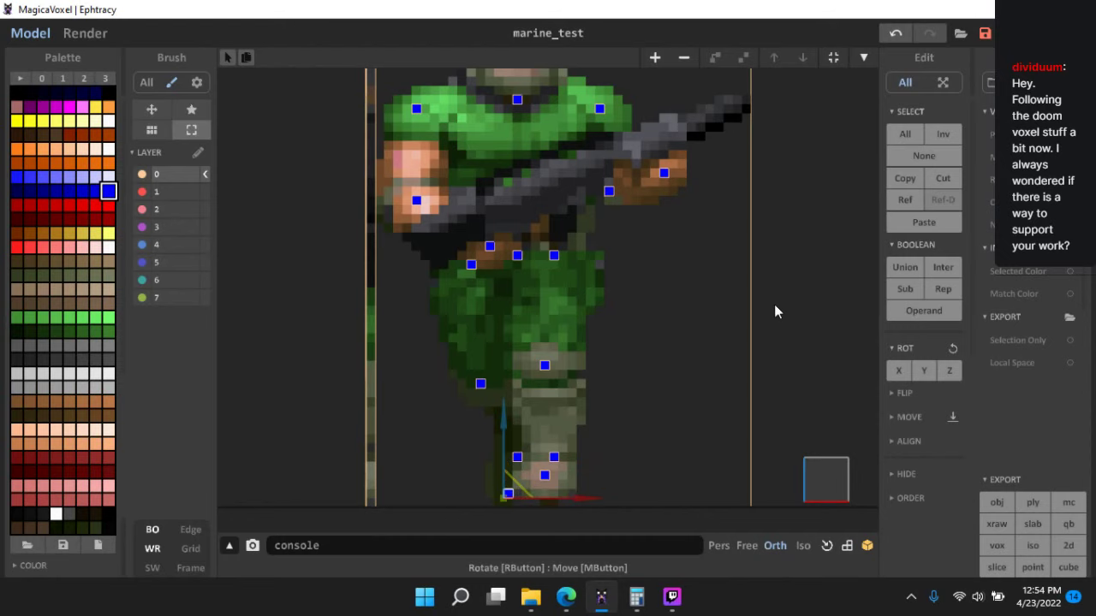
pyautogui.click(830, 290)
# - Select the marine's left knee, ankle and toe markers together in the front view
pyautogui.moveTo(712, 204); pyautogui.dragTo(707, 342, button='middle')
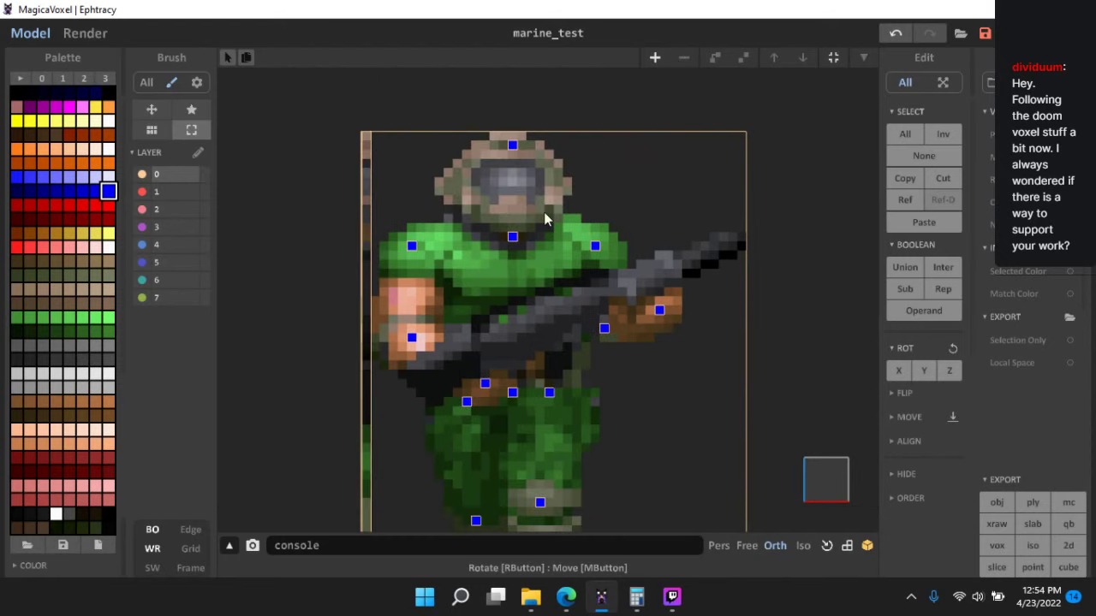
pyautogui.scroll(-3, 687, 310)
pyautogui.moveTo(671, 404); pyautogui.dragTo(686, 291, button='middle')
pyautogui.scroll(3, 686, 291)
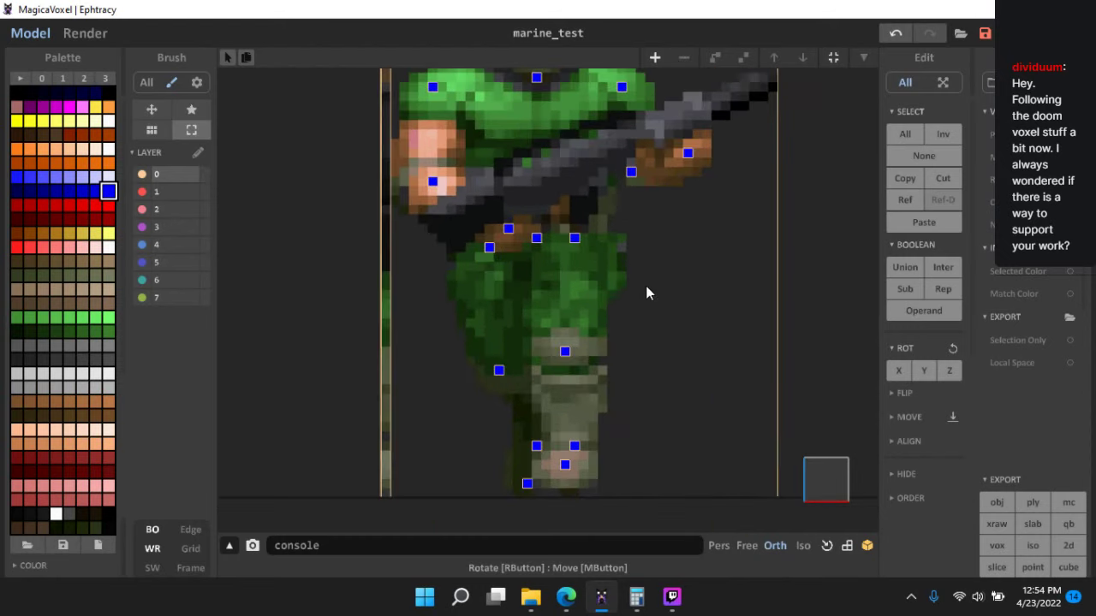
pyautogui.click(566, 354)
pyautogui.keyDown('shift'); pyautogui.click(575, 448); pyautogui.keyUp('shift')
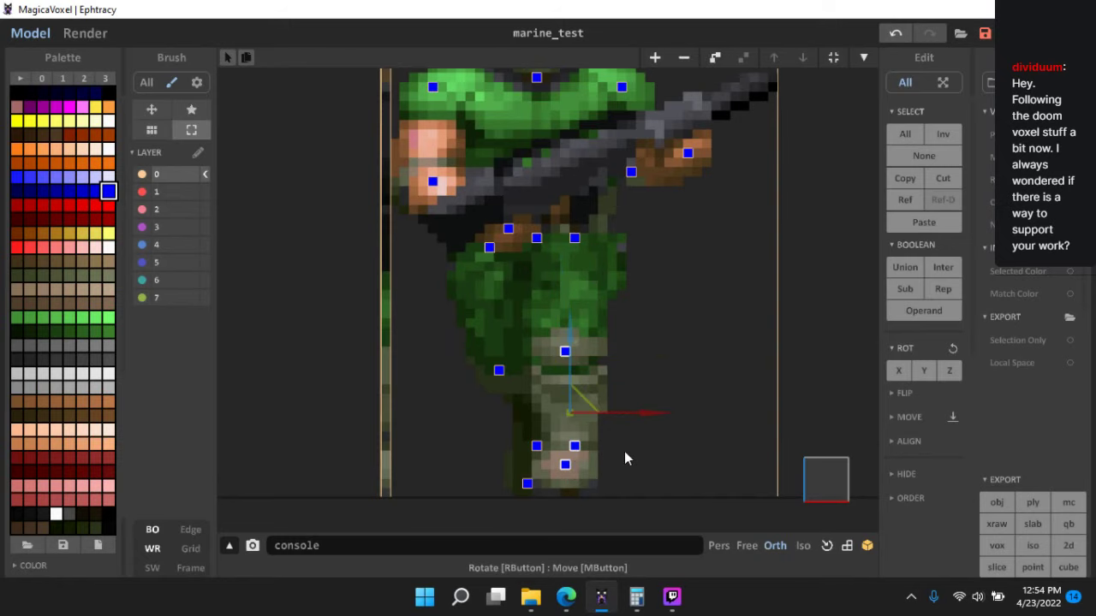
pyautogui.moveTo(624, 453); pyautogui.dragTo(668, 403, button='middle')
pyautogui.scroll(-2, 622, 357)
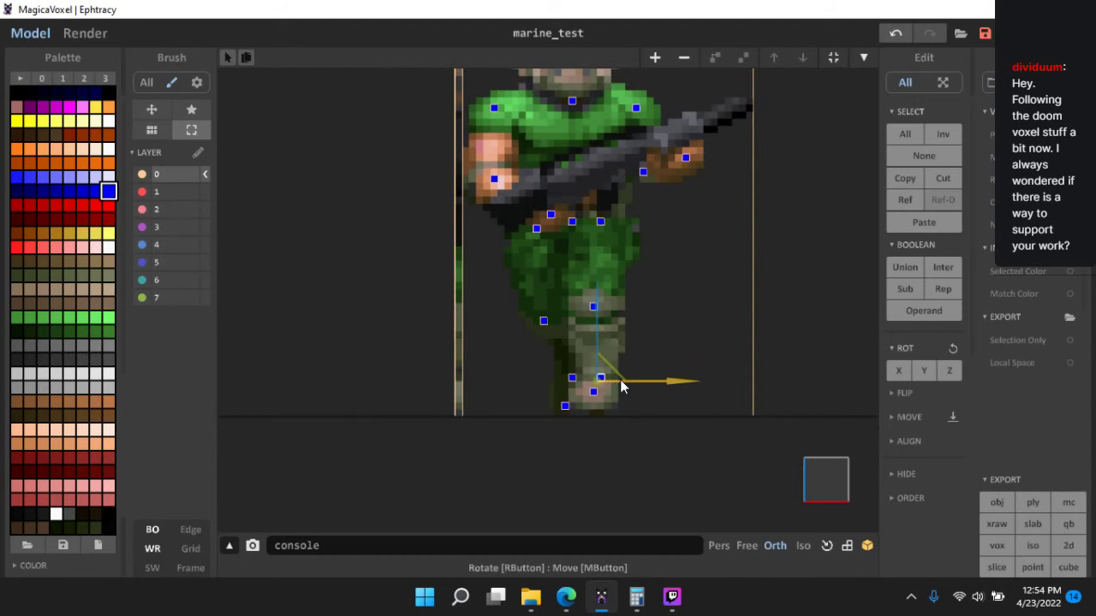
# - Edit the front-view sprite with the other objects hidden, sample the dark grey from its boot sole, and return to the world view
pyautogui.press('Tab')
pyautogui.scroll(2, 701, 415)
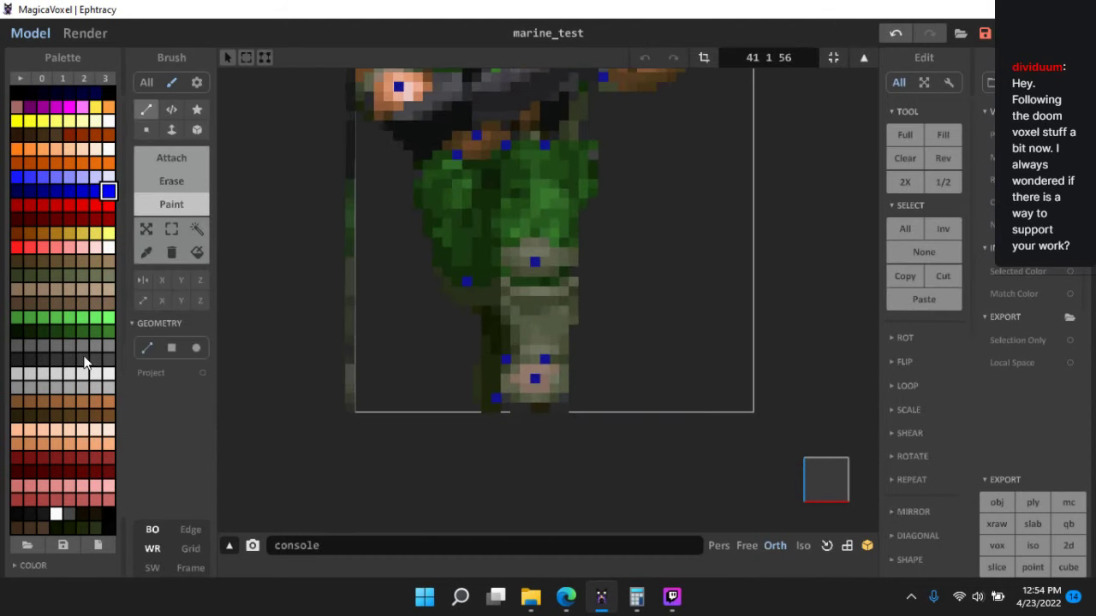
pyautogui.click(153, 530)
pyautogui.scroll(2, 611, 324)
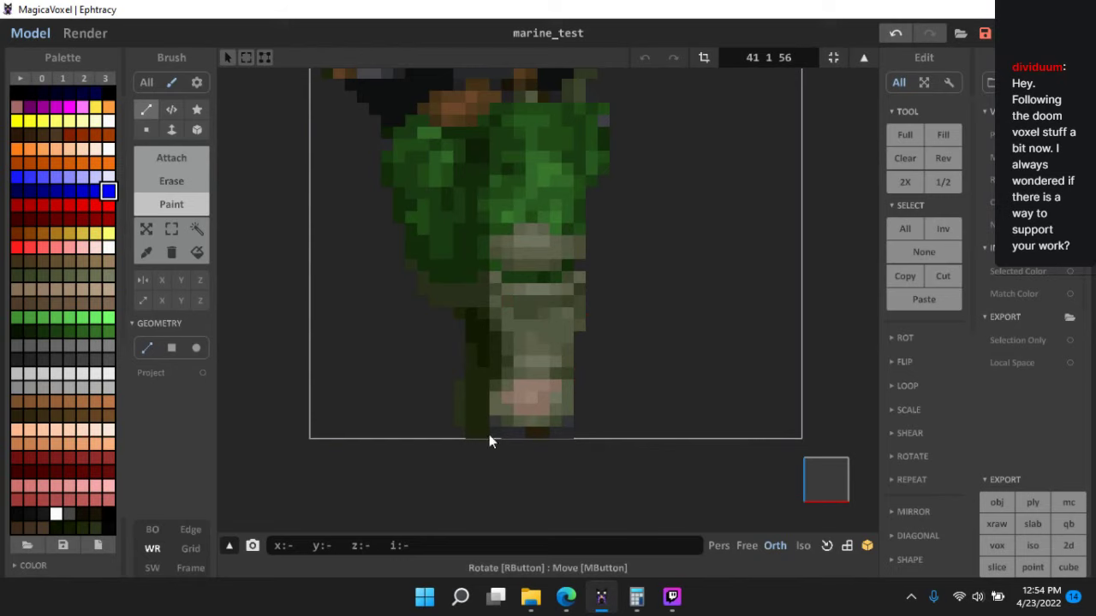
pyautogui.click(172, 228)
pyautogui.click(178, 163)
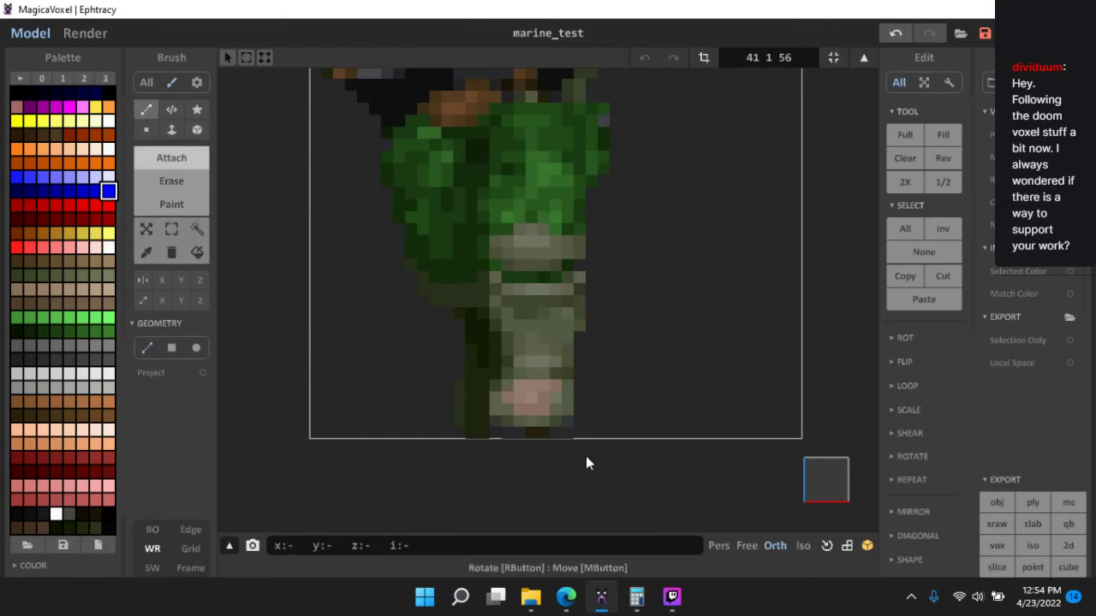
pyautogui.moveTo(585, 456); pyautogui.dragTo(581, 390, button='middle')
pyautogui.scroll(2, 579, 390)
pyautogui.keyDown('alt'); pyautogui.click(501, 393); pyautogui.keyUp('alt')
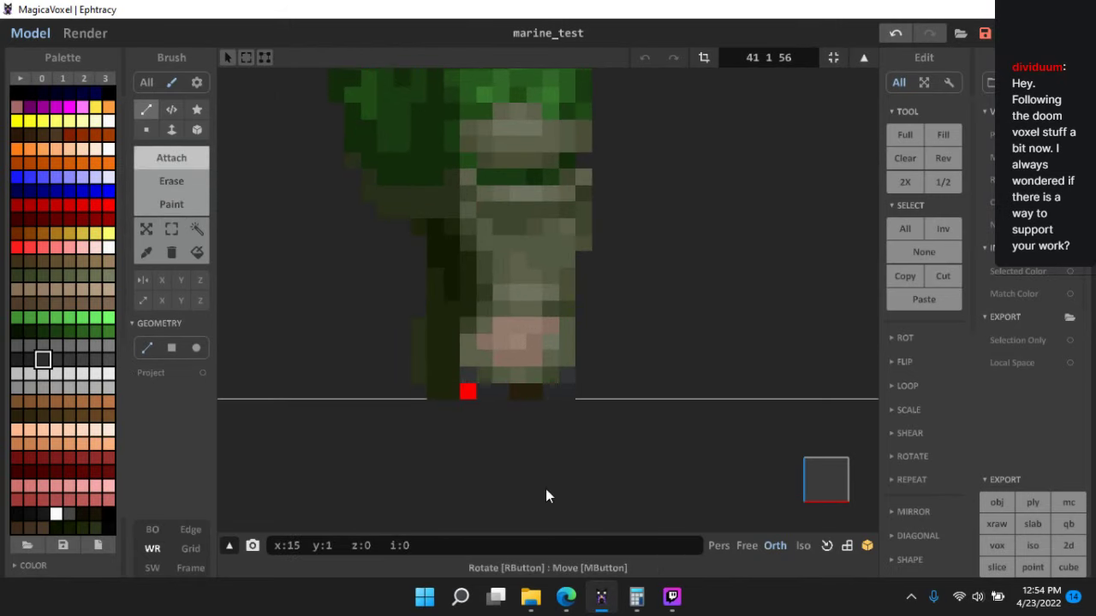
pyautogui.press('Tab')
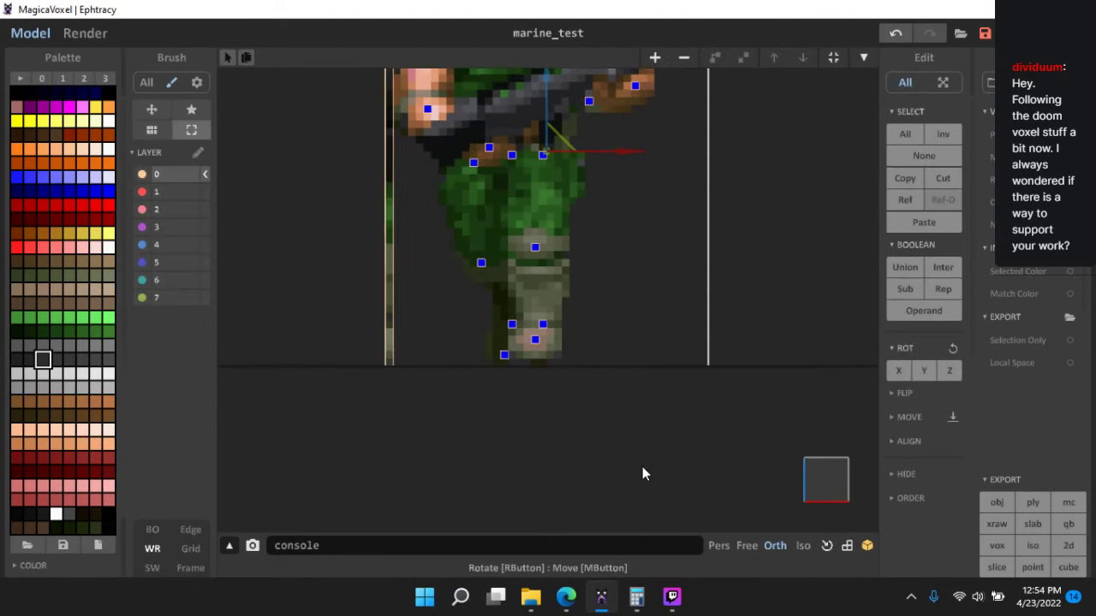
# - Select the left toe, ankle, knee and hip markers in the front view and switch to the side view
pyautogui.click(514, 404)
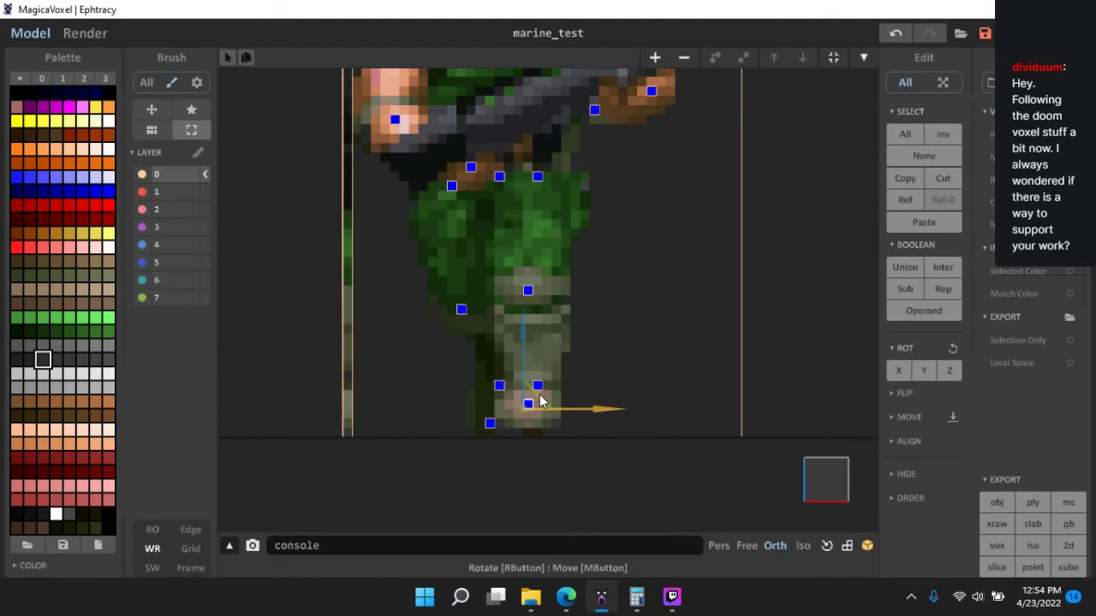
pyautogui.scroll(-1, 609, 411)
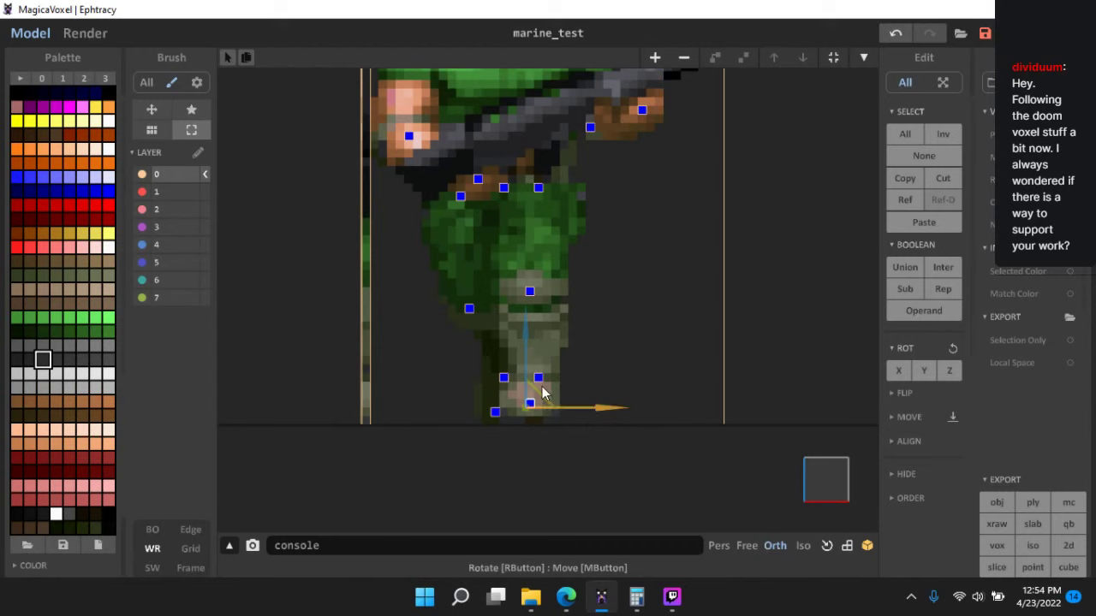
pyautogui.keyDown('shift'); pyautogui.click(540, 377); pyautogui.keyUp('shift')
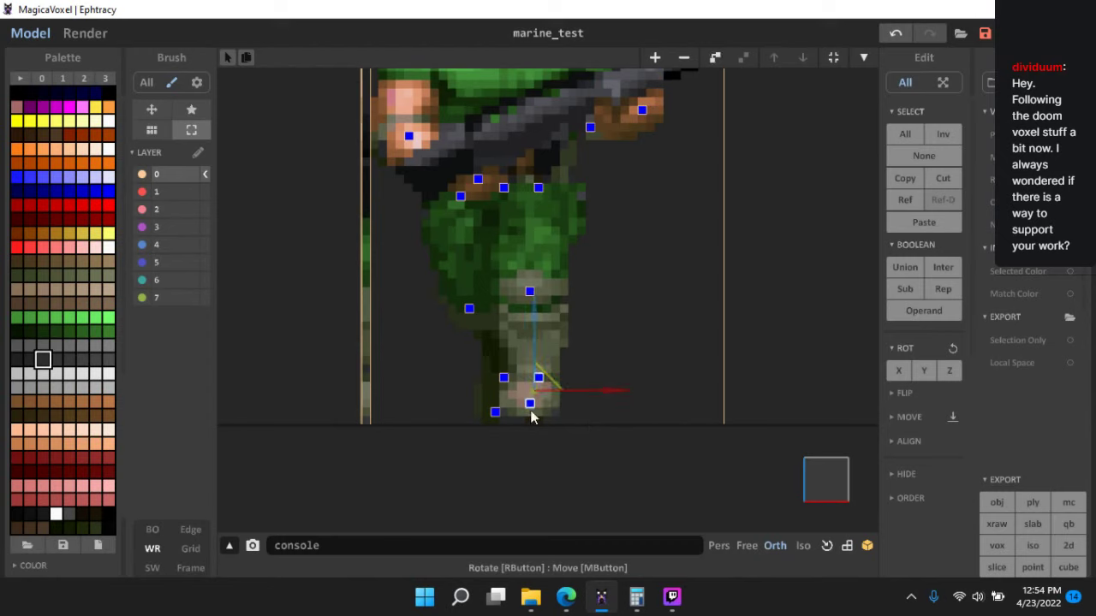
pyautogui.click(530, 292)
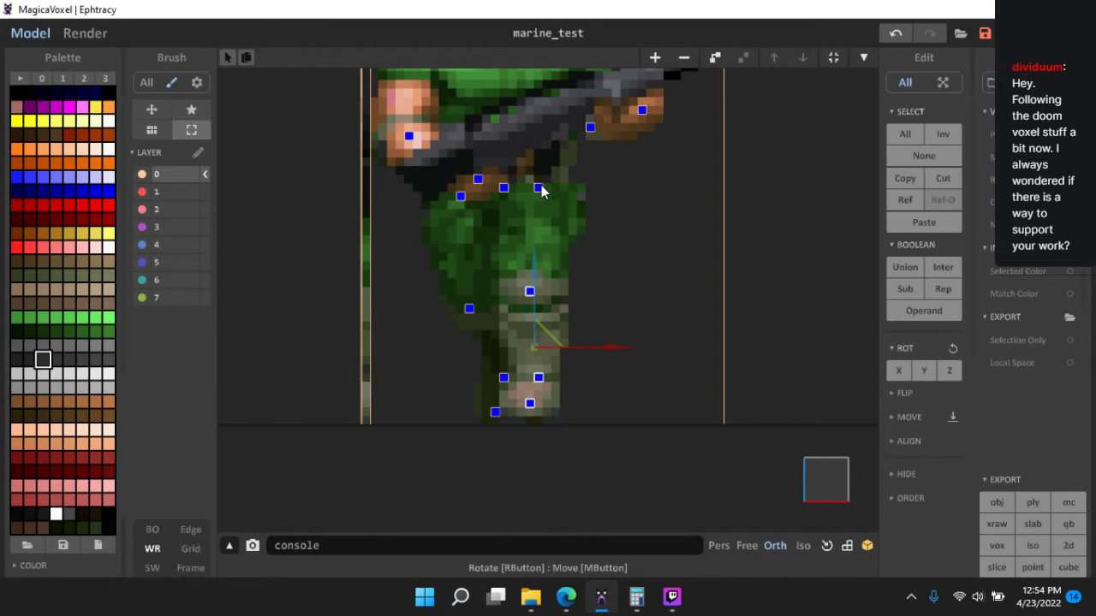
pyautogui.moveTo(862, 477); pyautogui.dragTo(851, 482)
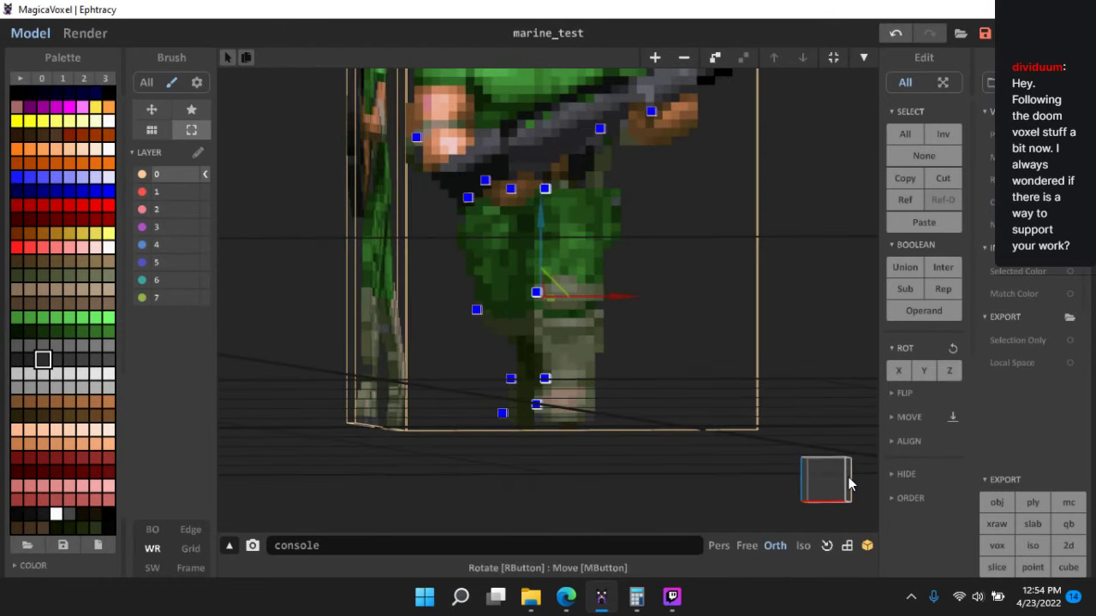
pyautogui.click(849, 478)
pyautogui.moveTo(643, 365); pyautogui.dragTo(551, 401, button='middle')
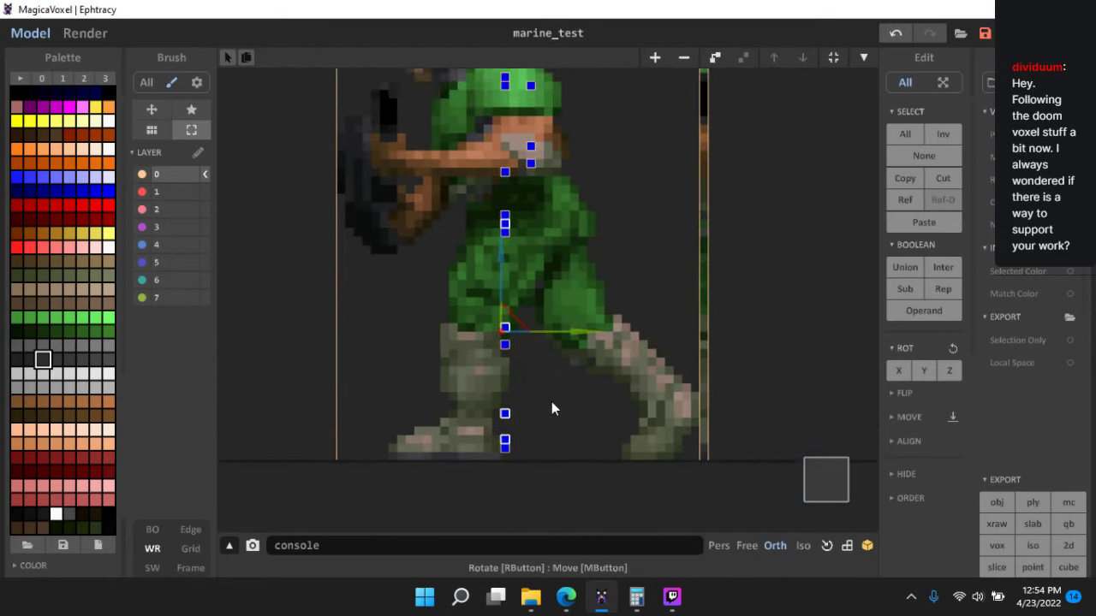
# - Examine the selected leg markers against both reference sprites from several angles and return to the side view
pyautogui.scroll(-3, 548, 304)
pyautogui.moveTo(548, 304); pyautogui.dragTo(500, 223, button='right')
pyautogui.scroll(5, 524, 275)
pyautogui.scroll(-5, 520, 338)
pyautogui.moveTo(620, 364); pyautogui.dragTo(631, 314, button='middle')
pyautogui.moveTo(685, 347); pyautogui.dragTo(781, 413, button='right')
pyautogui.scroll(3, 719, 348)
pyautogui.click(836, 480)
# - Check the stream chat in Twitch Studio and return to MagicaVoxel
pyautogui.click(564, 595)
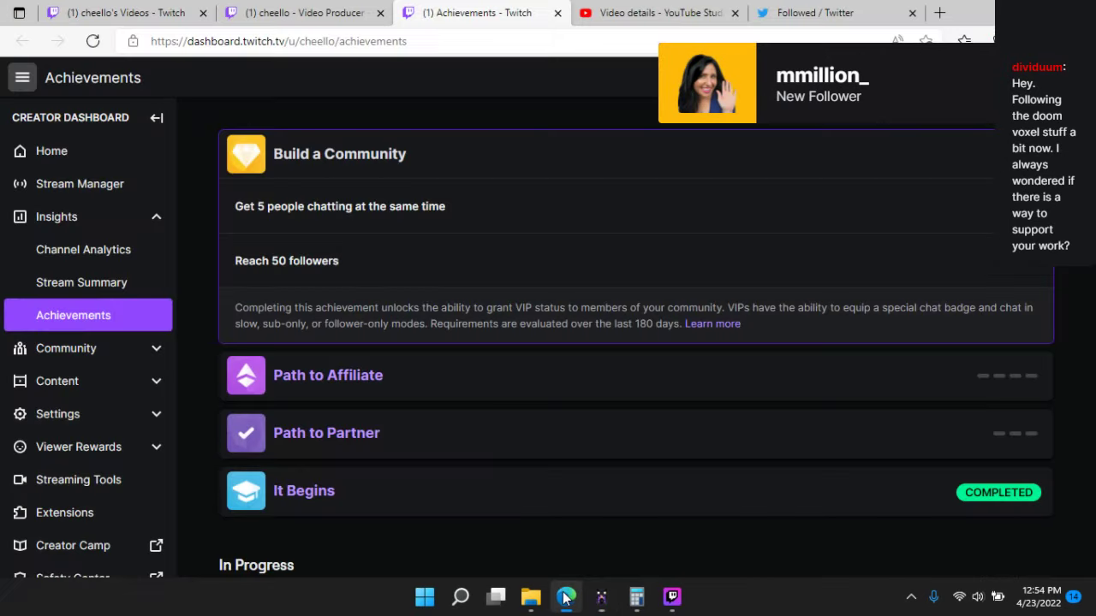
pyautogui.click(565, 597)
pyautogui.click(672, 597)
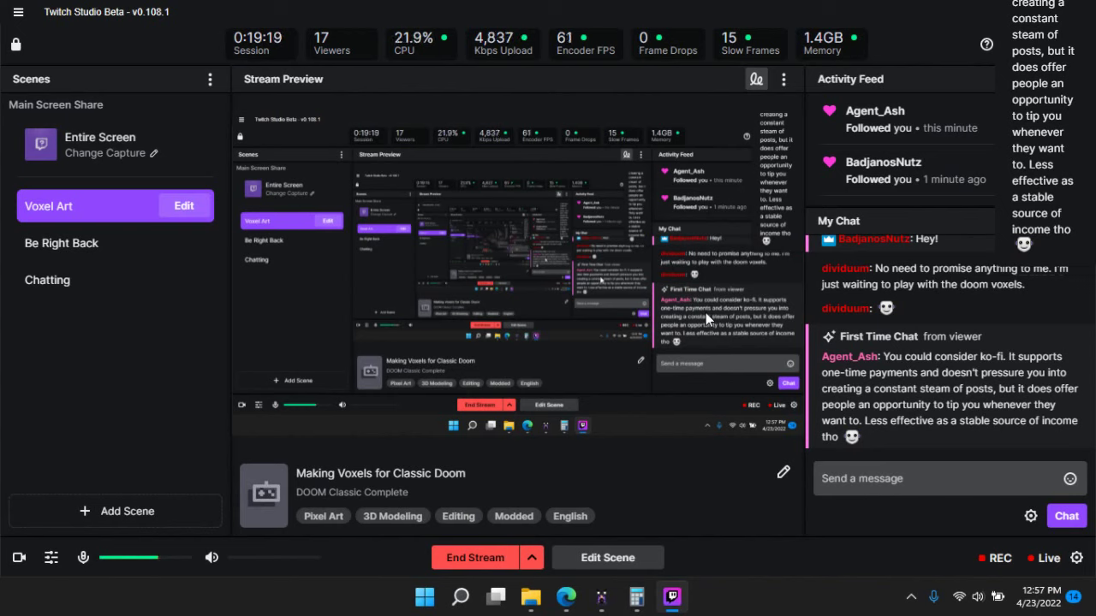
pyautogui.click(601, 597)
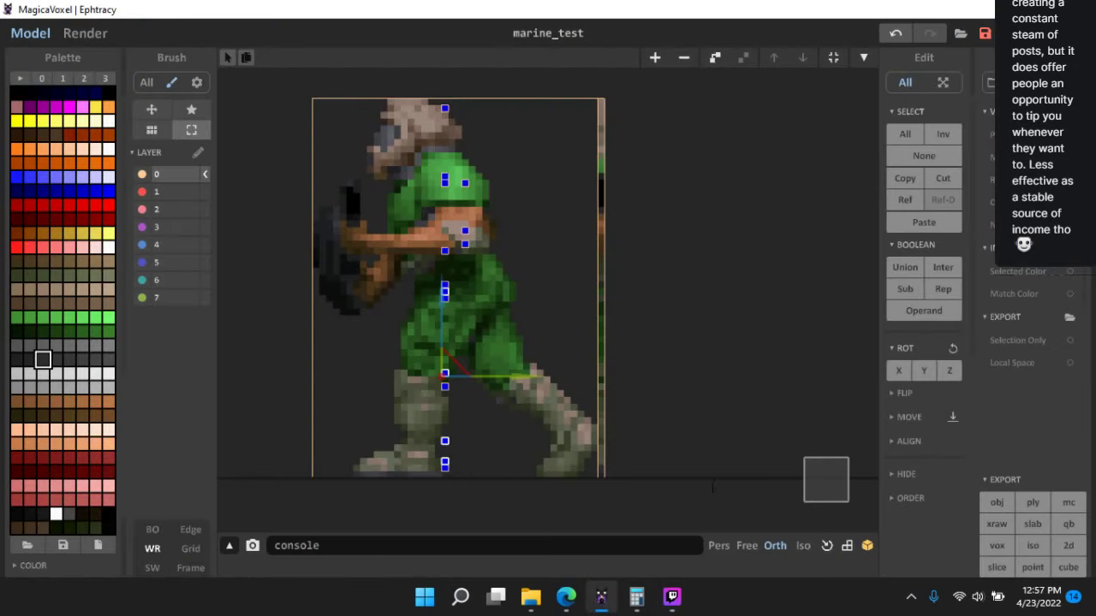
# - Move the selected left-leg markers forward onto the marine's leading leg in the side view
pyautogui.moveTo(522, 325); pyautogui.dragTo(628, 257, button='middle')
pyautogui.scroll(2, 667, 279)
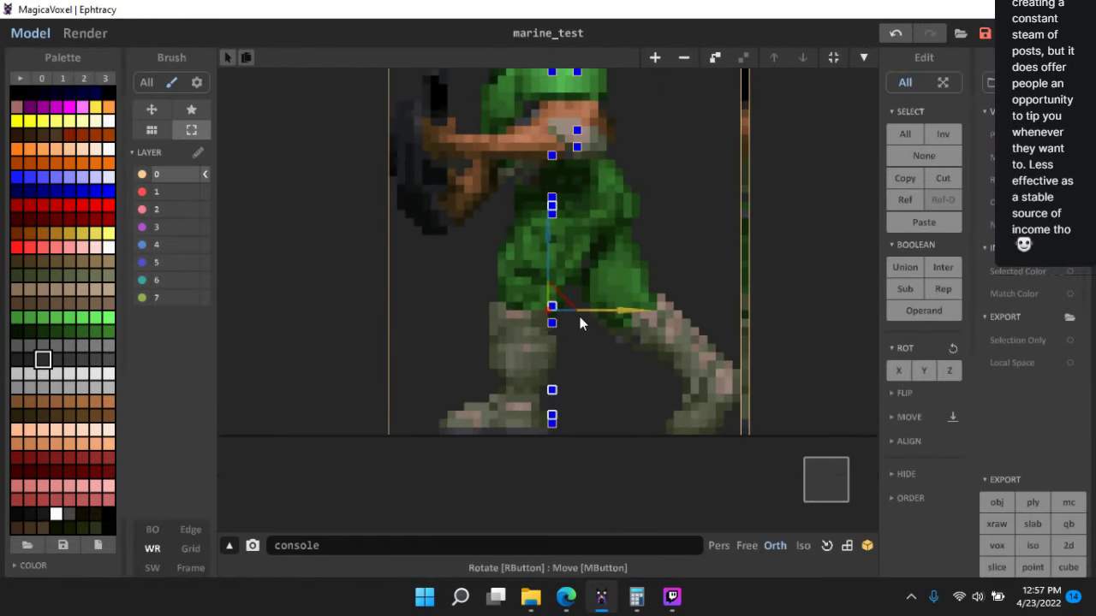
pyautogui.moveTo(597, 320); pyautogui.dragTo(584, 225, button='right')
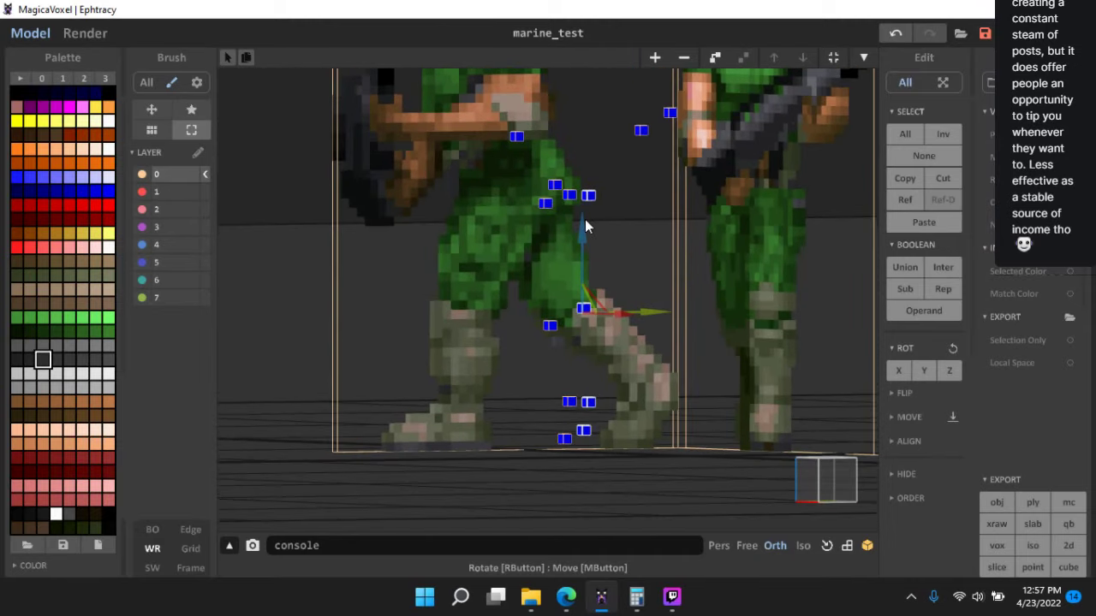
pyautogui.moveTo(612, 422); pyautogui.dragTo(713, 399, button='right')
pyautogui.moveTo(612, 288); pyautogui.dragTo(839, 480, button='right')
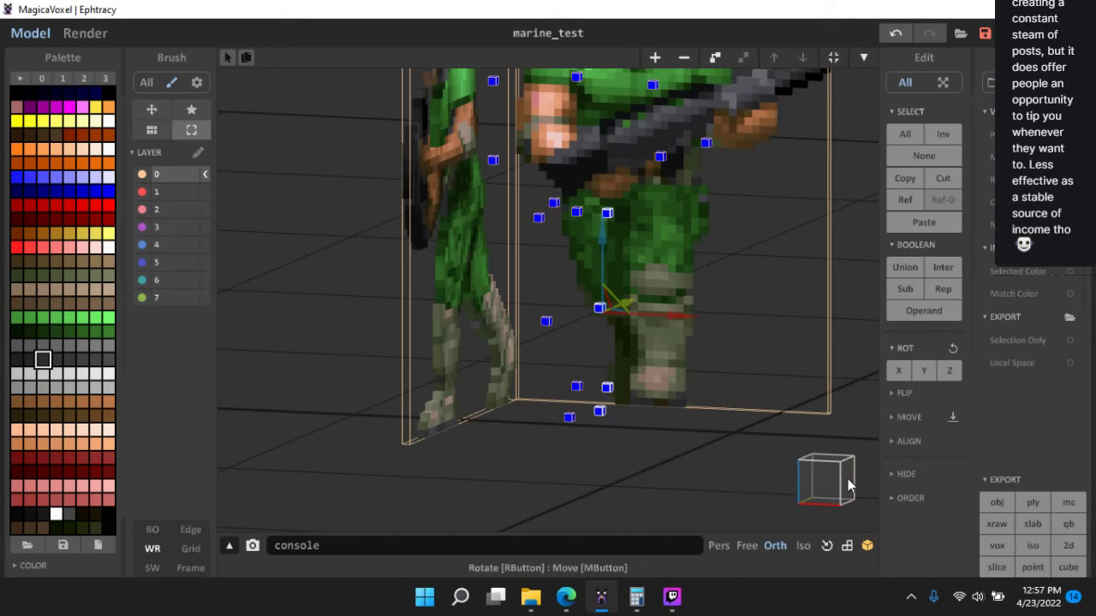
pyautogui.click(848, 481)
pyautogui.moveTo(598, 314); pyautogui.dragTo(570, 323)
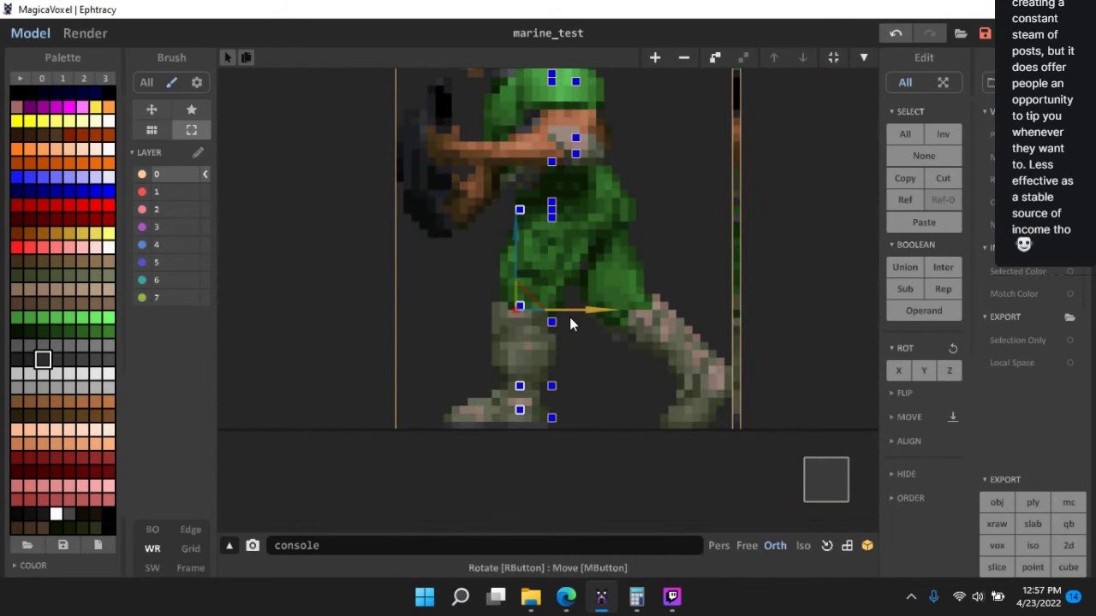
# - In the side view, move the left toe marker to the leading boot's tip and shift the left knee marker one voxel back
pyautogui.click(397, 360)
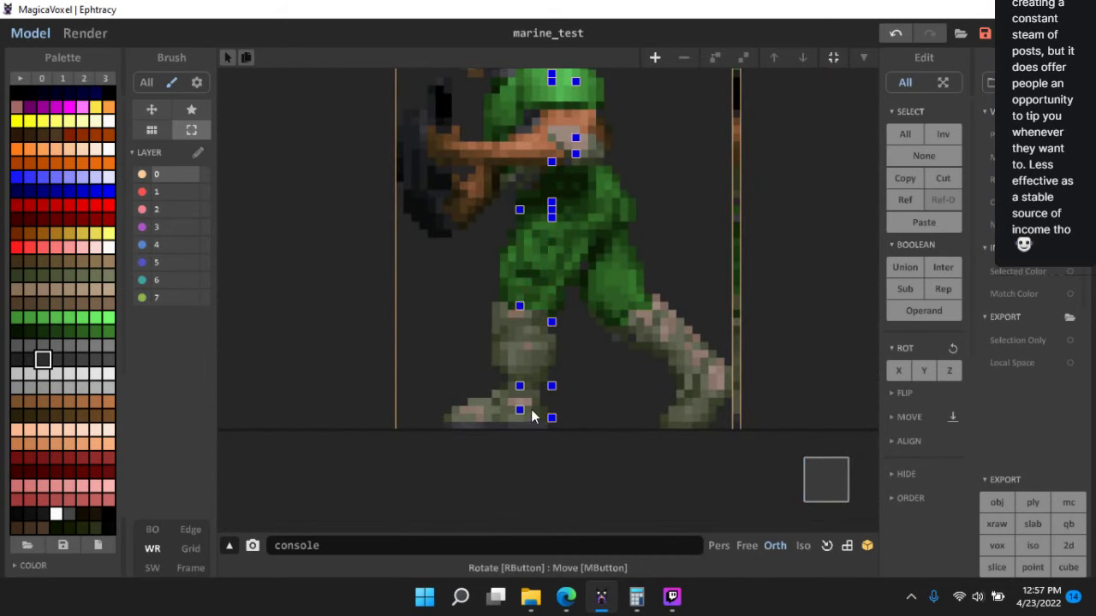
pyautogui.moveTo(572, 420); pyautogui.dragTo(471, 411)
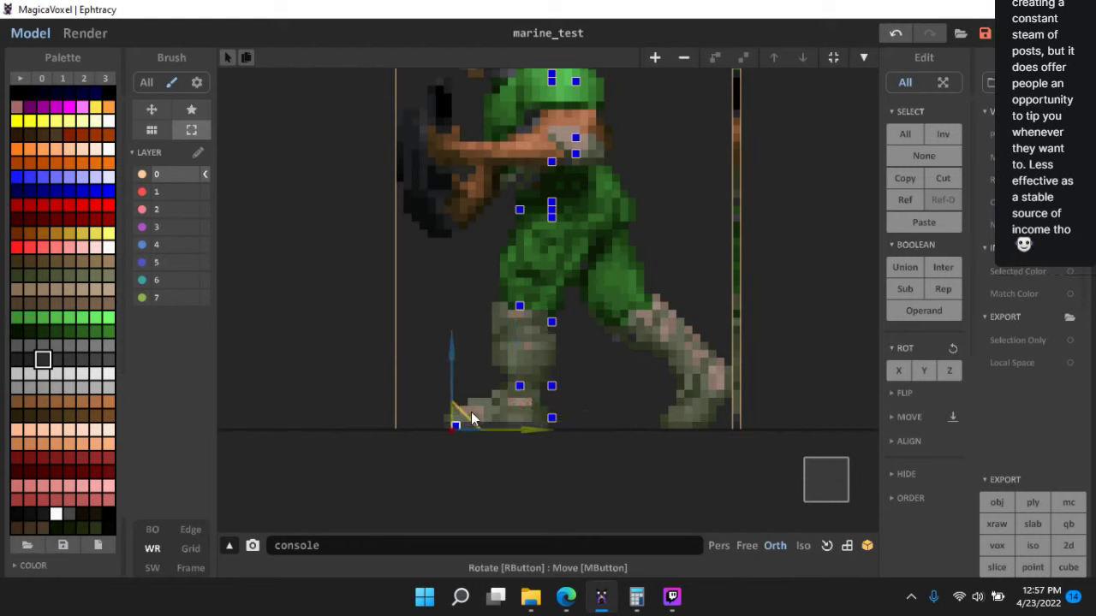
pyautogui.click(519, 307)
pyautogui.moveTo(543, 312); pyautogui.dragTo(612, 329, button='right')
pyautogui.click(843, 480)
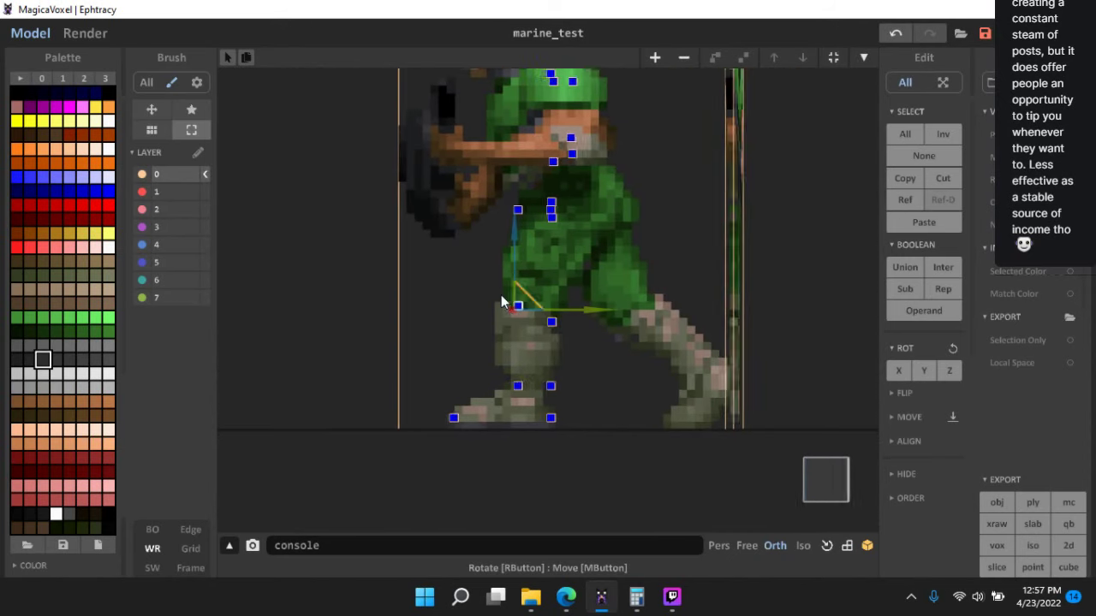
pyautogui.moveTo(568, 313); pyautogui.dragTo(816, 486, button='right')
pyautogui.click(816, 487)
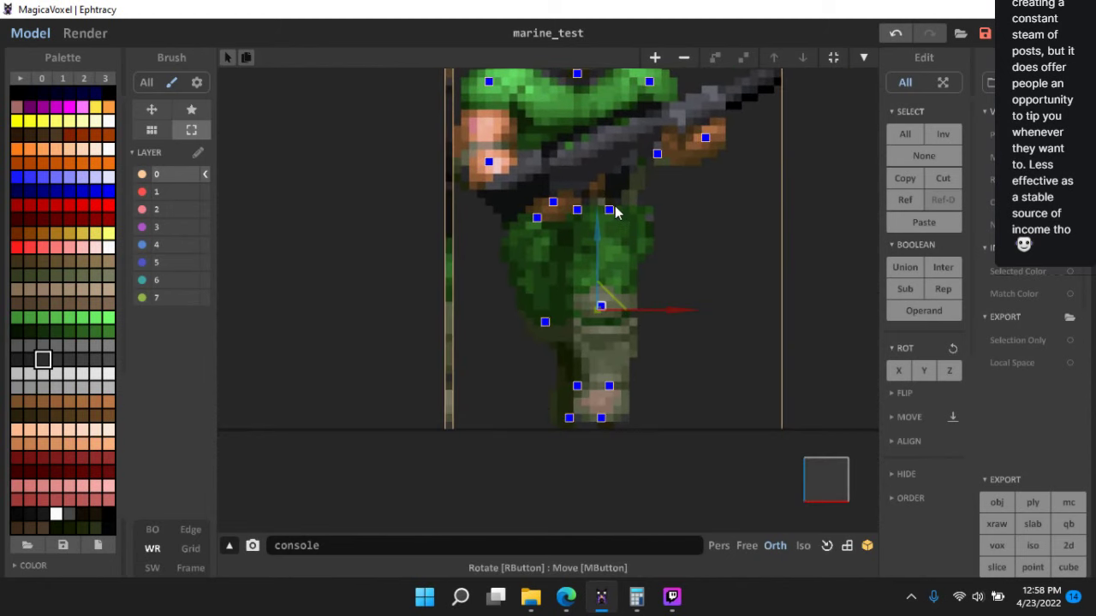
# - In the side view, move the left hip marker eight voxels back and shift the left knee marker one voxel forward
pyautogui.click(611, 208)
pyautogui.click(815, 490)
pyautogui.click(816, 490)
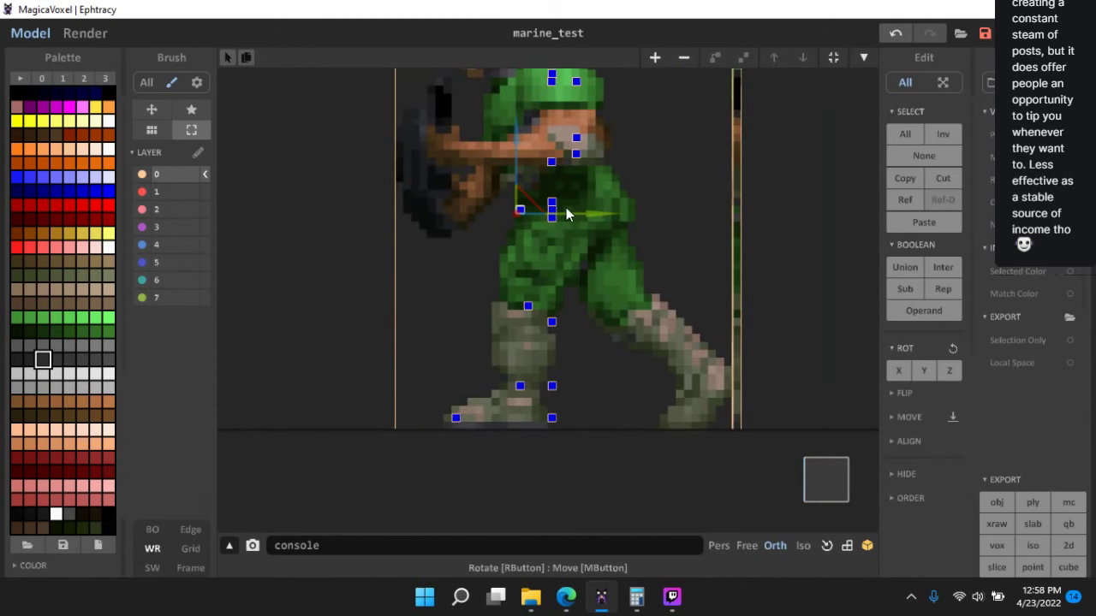
pyautogui.moveTo(626, 217); pyautogui.dragTo(631, 217)
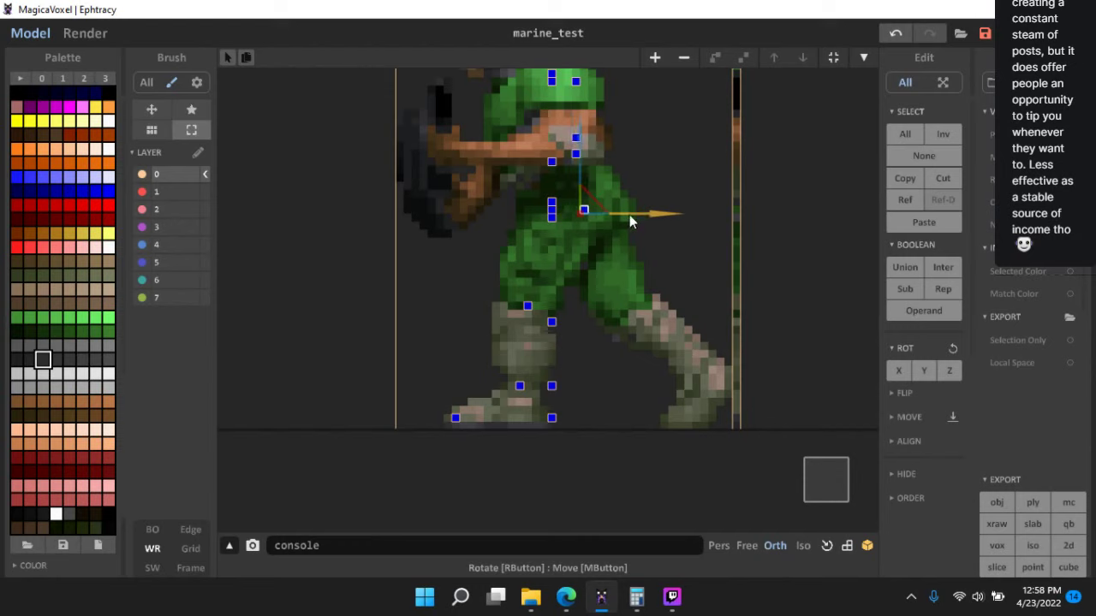
pyautogui.click(528, 306)
pyautogui.moveTo(569, 311); pyautogui.dragTo(562, 310)
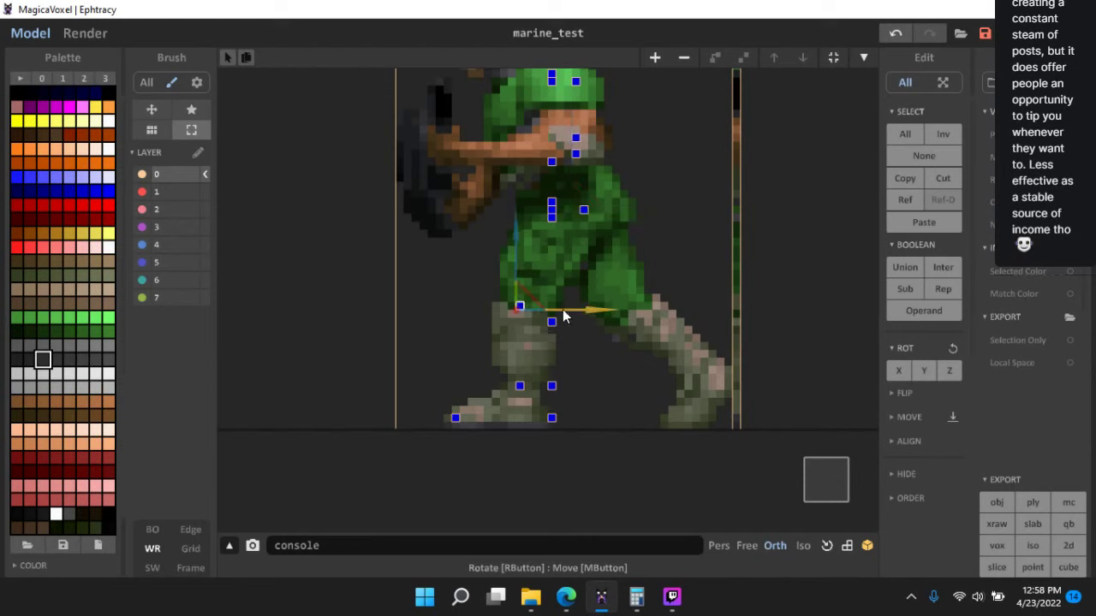
pyautogui.click(520, 387)
pyautogui.click(455, 420)
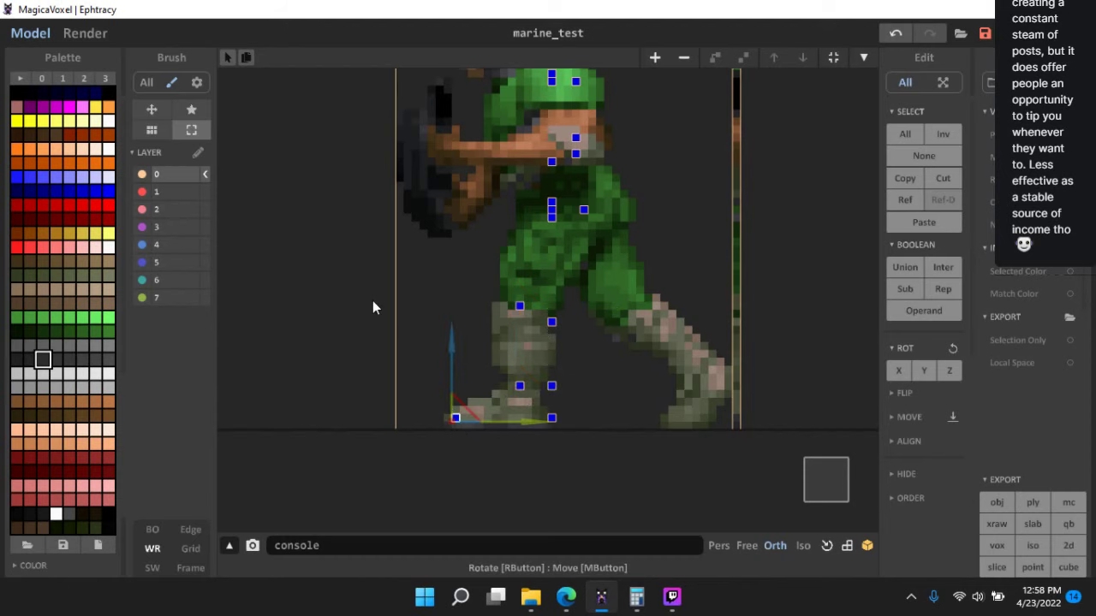
# - In the side view, move the right ankle marker back to the trailing boot's heel and the right toe marker to that boot's tip
pyautogui.moveTo(434, 289); pyautogui.dragTo(727, 322, button='right')
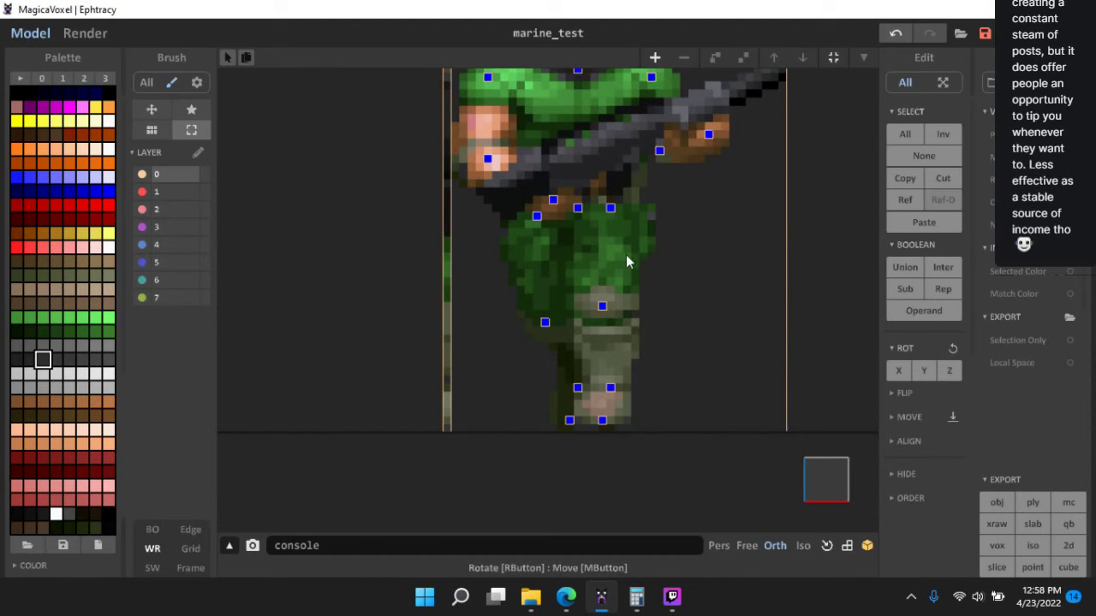
pyautogui.moveTo(737, 264); pyautogui.dragTo(744, 302, button='middle')
pyautogui.scroll(-4, 679, 256)
pyautogui.scroll(3, 679, 256)
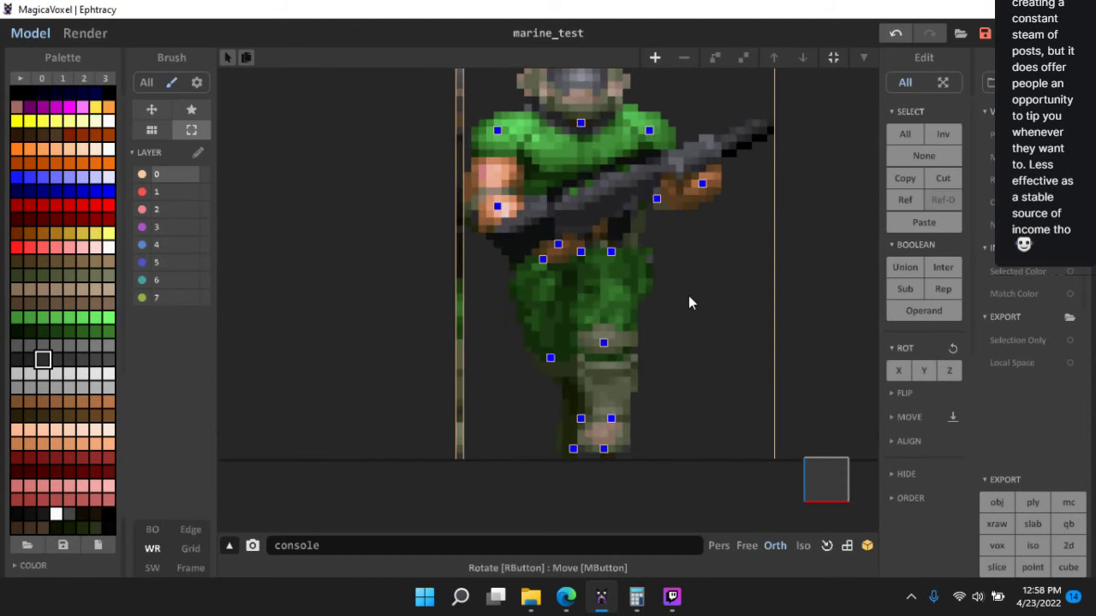
pyautogui.moveTo(689, 302); pyautogui.dragTo(555, 383, button='right')
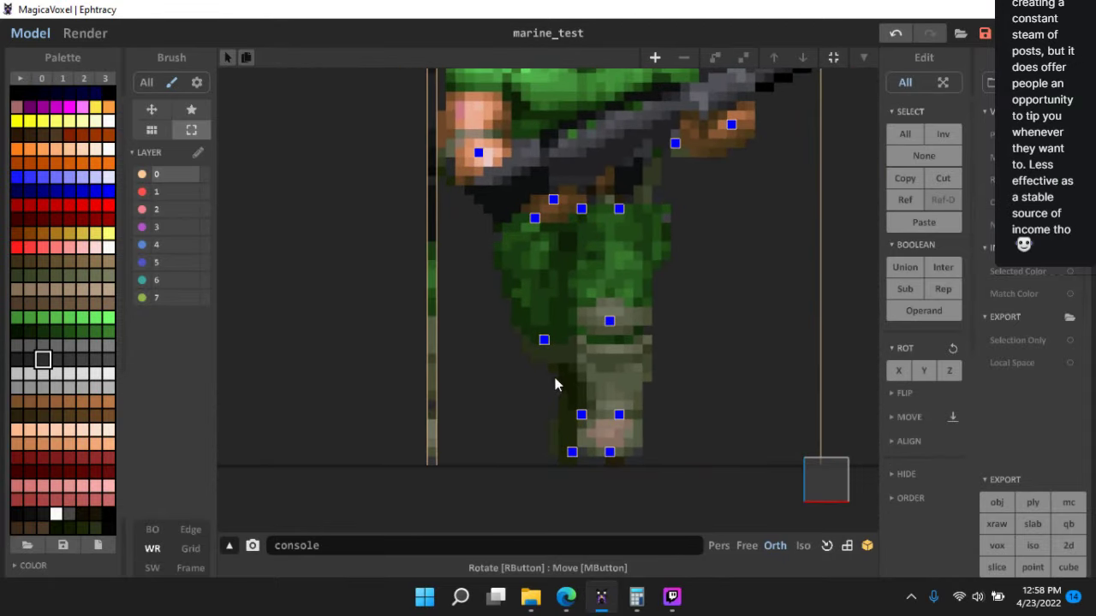
pyautogui.moveTo(724, 408); pyautogui.dragTo(566, 431, button='right')
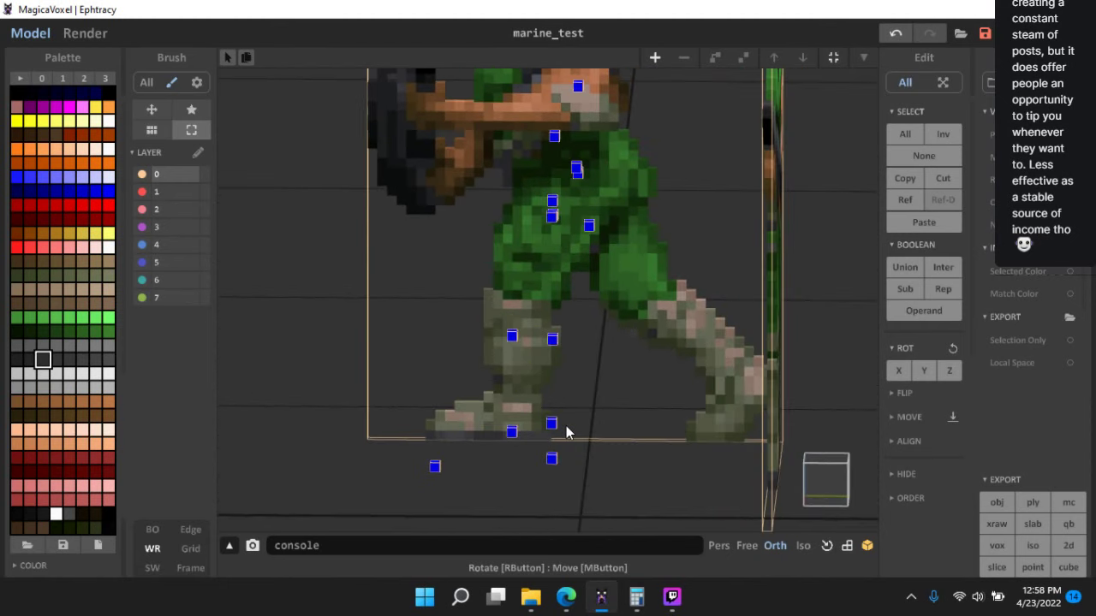
pyautogui.click(555, 424)
pyautogui.click(829, 489)
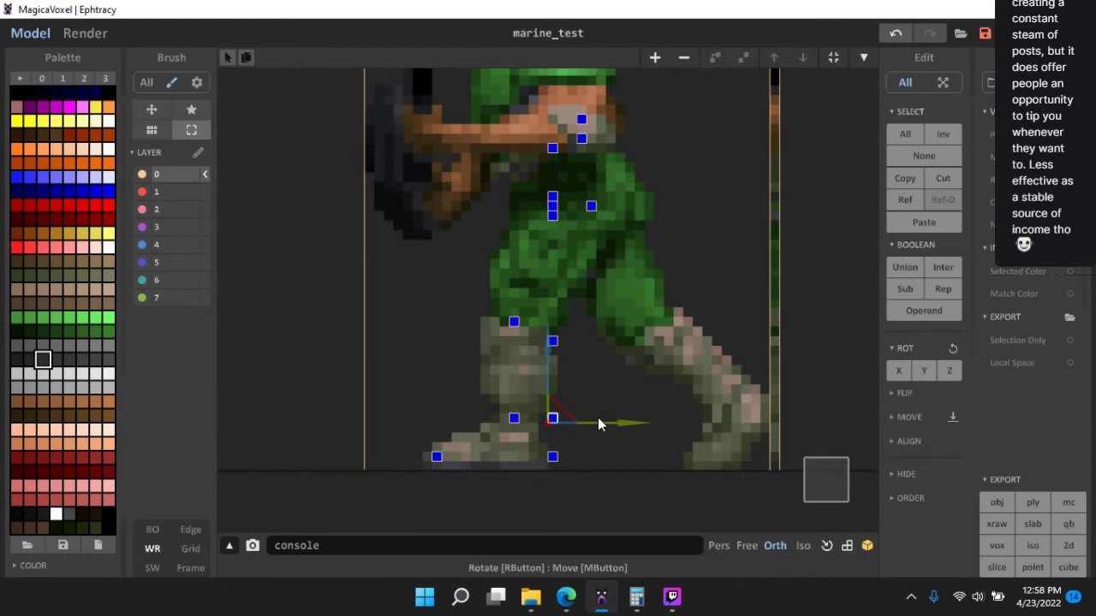
pyautogui.moveTo(595, 421); pyautogui.dragTo(796, 445)
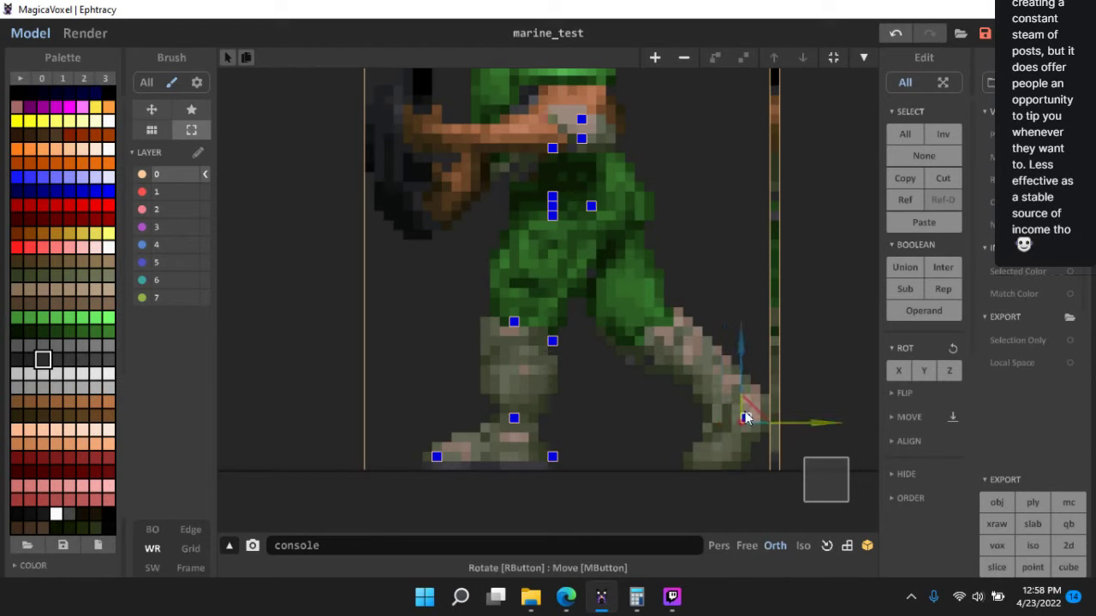
pyautogui.moveTo(744, 404)
pyautogui.mouseDown()
pyautogui.moveTo(742, 386)
pyautogui.moveTo(749, 412)
pyautogui.moveTo(758, 402)
pyautogui.mouseUp()
pyautogui.click(553, 458)
pyautogui.moveTo(600, 460); pyautogui.dragTo(746, 481)
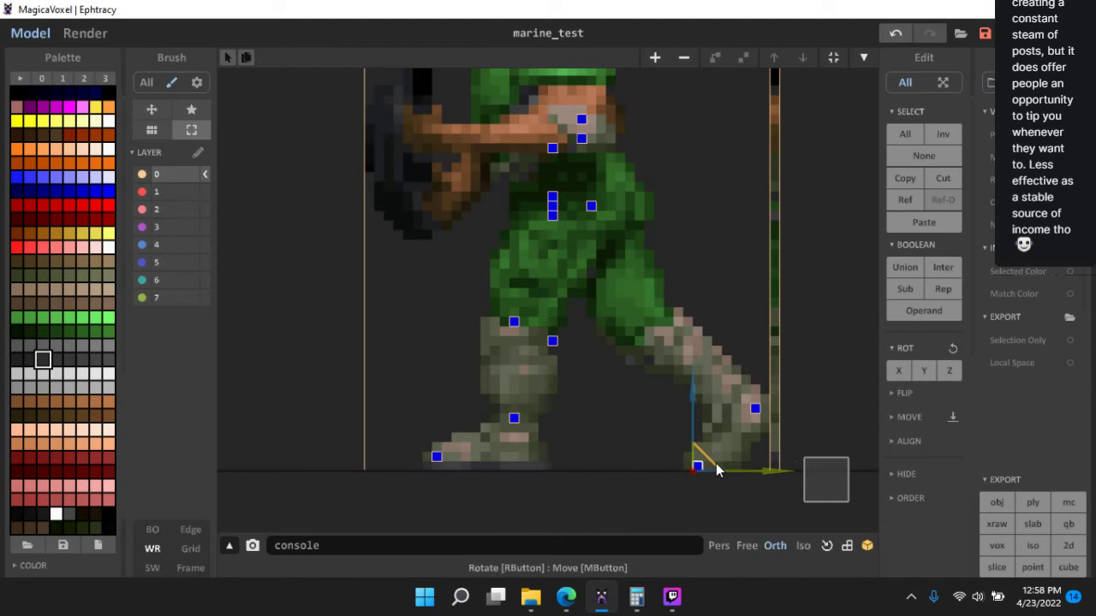
# - Move the right knee marker back and one voxel up onto the trailing leg's knee in the side view
pyautogui.moveTo(569, 385)
pyautogui.mouseDown(button='right')
pyautogui.moveTo(571, 365)
pyautogui.moveTo(625, 362)
pyautogui.mouseUp(button='right')
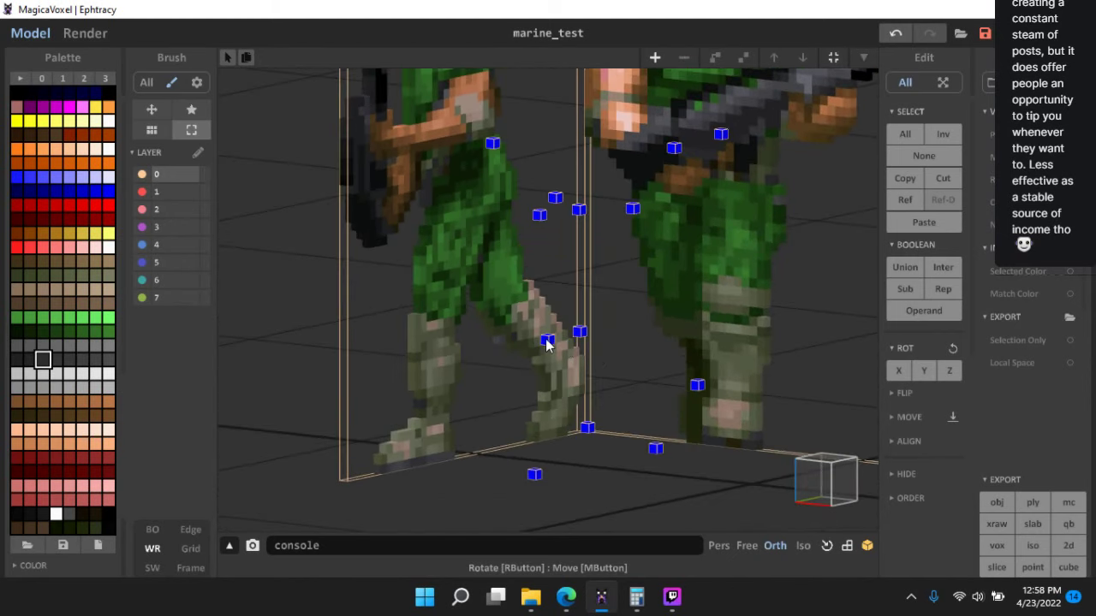
pyautogui.click(548, 343)
pyautogui.click(843, 469)
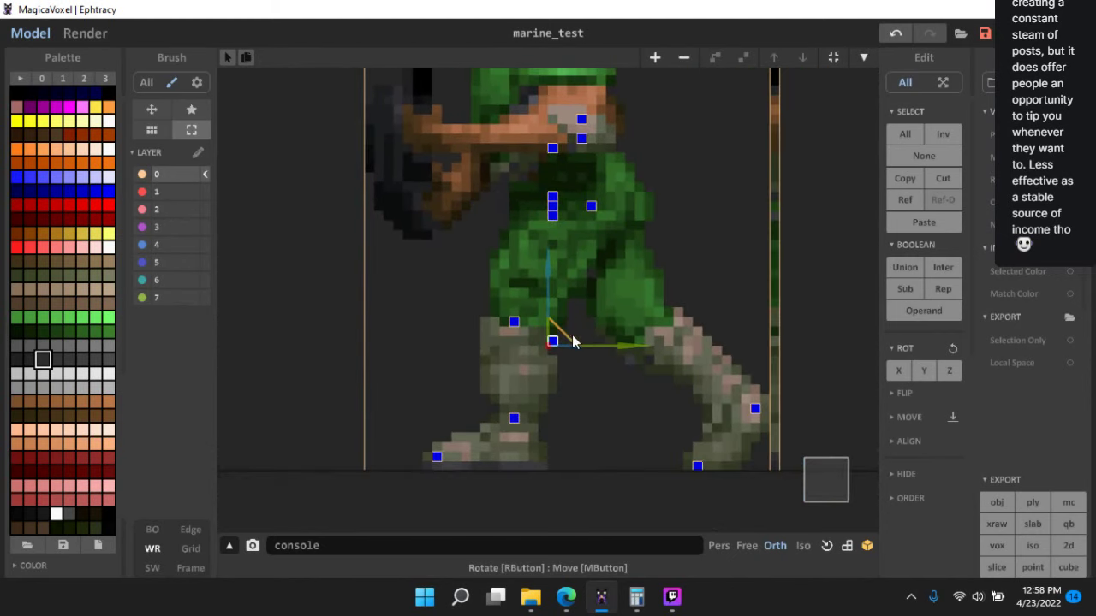
pyautogui.moveTo(571, 334)
pyautogui.mouseDown()
pyautogui.moveTo(671, 328)
pyautogui.moveTo(662, 324)
pyautogui.mouseUp()
# - Shift the right hip marker one voxel outward and down and six voxels back, and move the right knee marker one voxel forward
pyautogui.moveTo(619, 377)
pyautogui.mouseDown(button='right')
pyautogui.moveTo(820, 459)
pyautogui.moveTo(854, 436)
pyautogui.mouseUp(button='right')
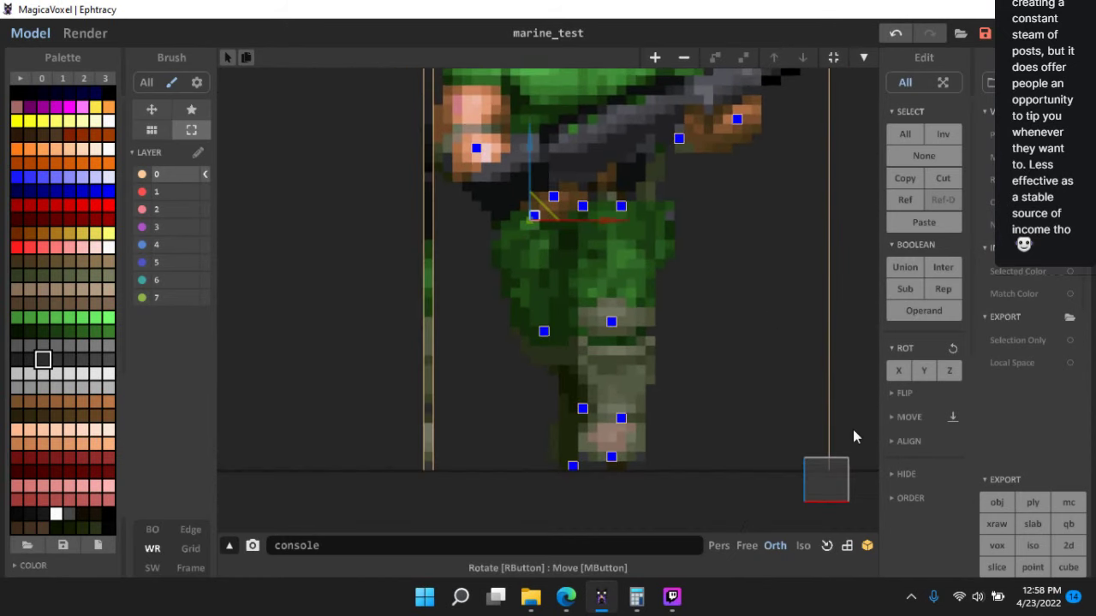
pyautogui.moveTo(543, 208); pyautogui.dragTo(531, 221)
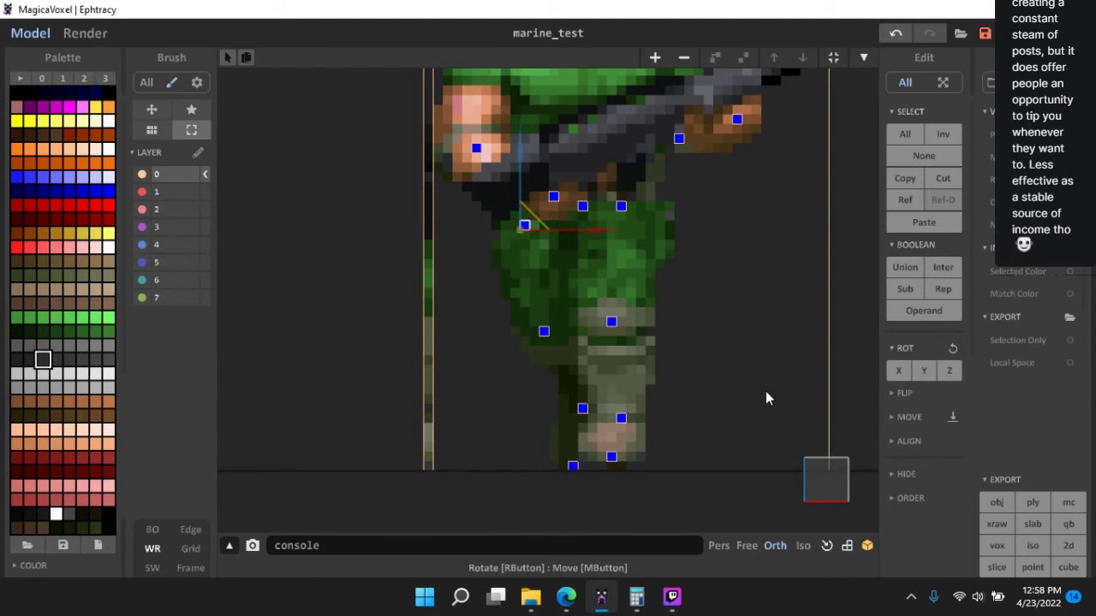
pyautogui.moveTo(765, 398); pyautogui.dragTo(602, 237, button='right')
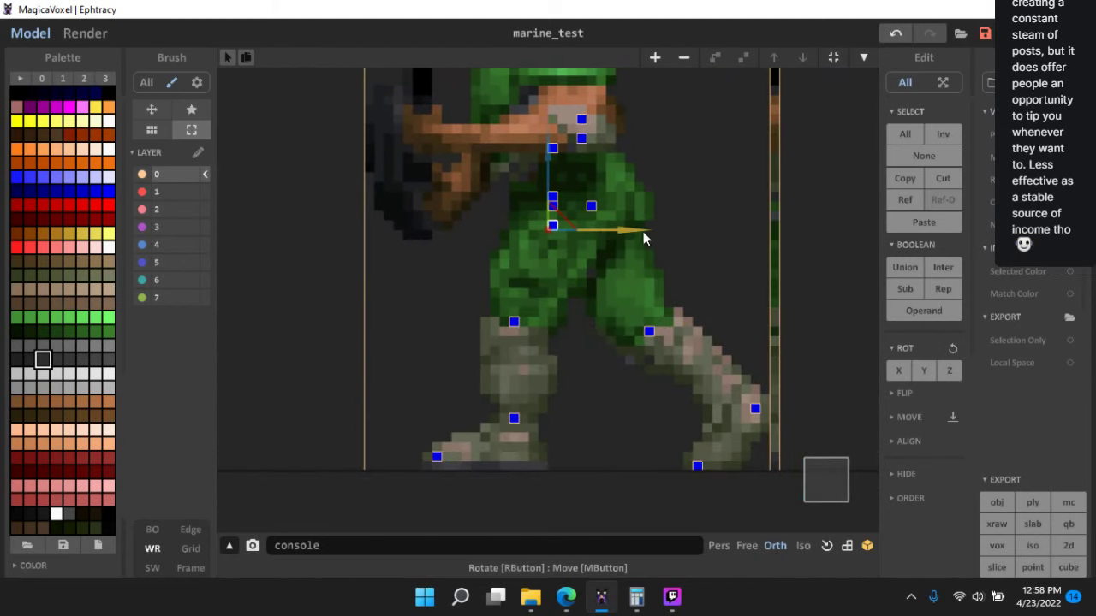
pyautogui.moveTo(643, 231)
pyautogui.mouseDown()
pyautogui.moveTo(669, 232)
pyautogui.moveTo(657, 234)
pyautogui.mouseUp()
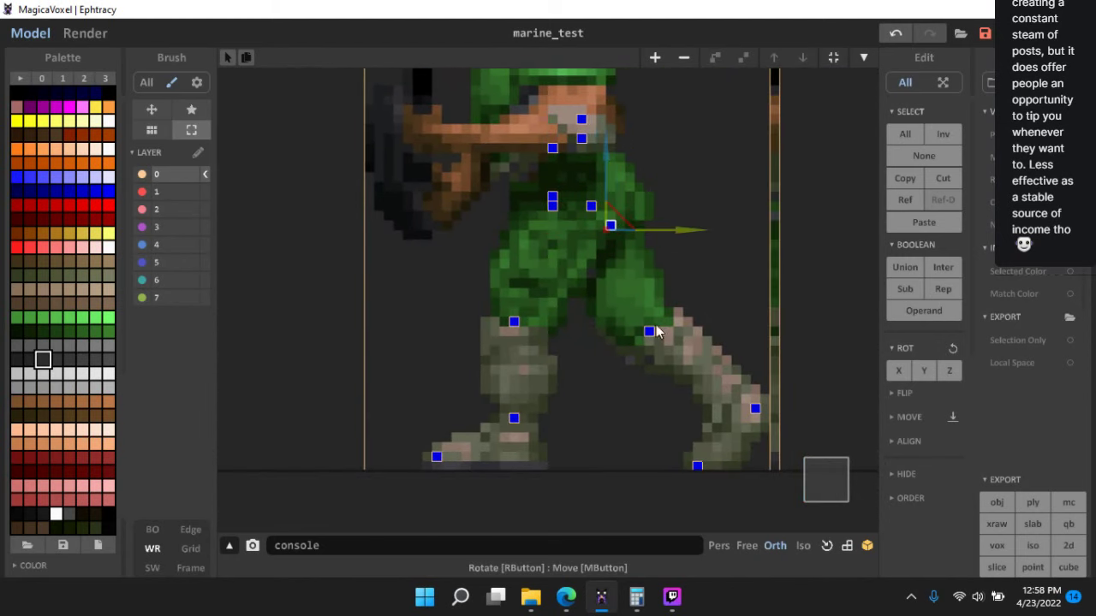
pyautogui.click(647, 332)
pyautogui.moveTo(690, 339); pyautogui.dragTo(682, 339)
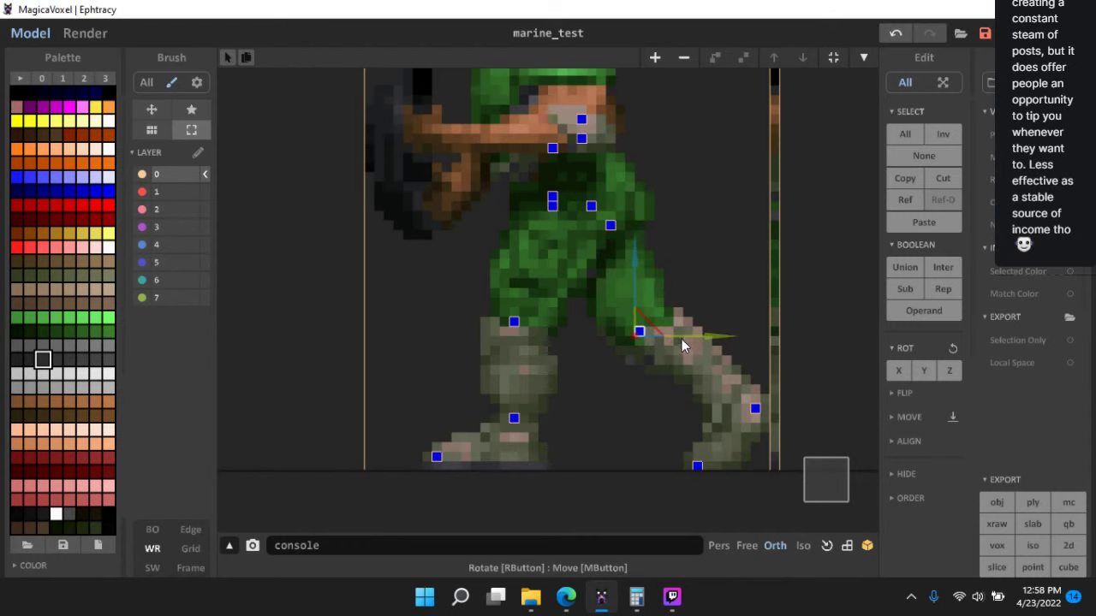
# - Check the stream chat in Twitch Studio, return to MagicaVoxel, and shift the centre pelvis marker two voxels back in the side view
pyautogui.moveTo(403, 342); pyautogui.dragTo(561, 192, button='right')
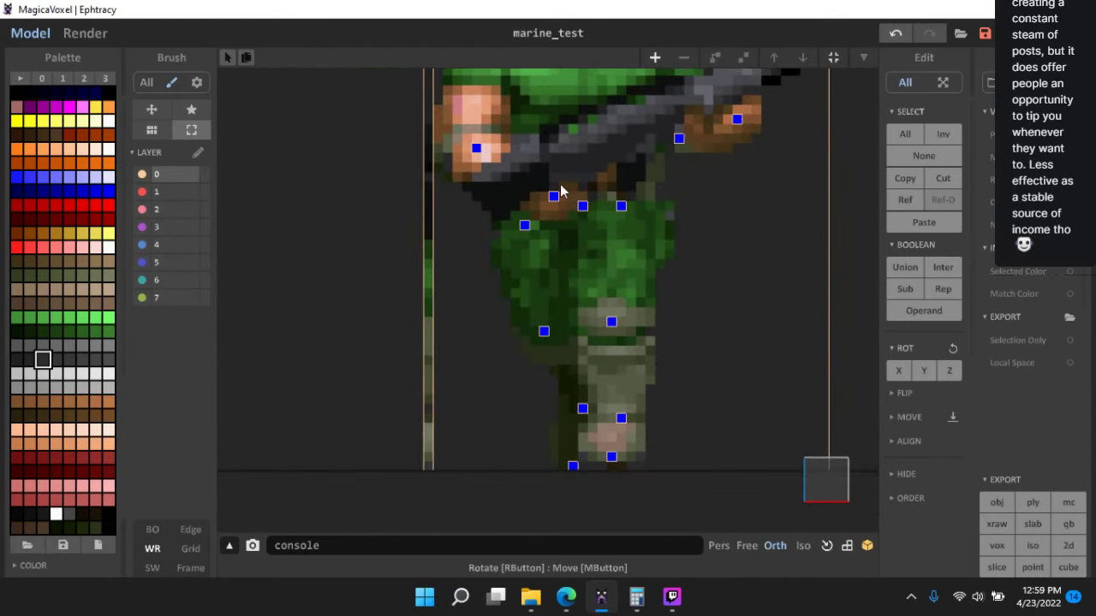
pyautogui.click(671, 597)
pyautogui.moveTo(616, 247); pyautogui.dragTo(614, 278, button='middle')
pyautogui.moveTo(587, 241); pyautogui.dragTo(843, 505, button='right')
pyautogui.click(842, 505)
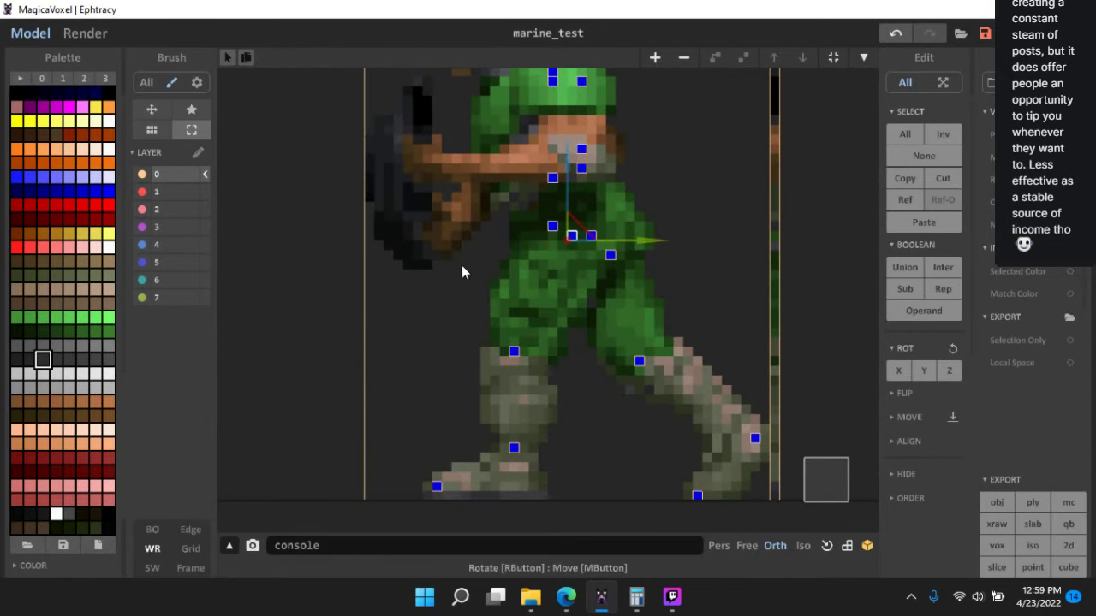
# - Move the right hand marker forward onto the hand holding the gun's grip in the side view
pyautogui.moveTo(462, 269); pyautogui.dragTo(723, 386, button='right')
pyautogui.click(821, 480)
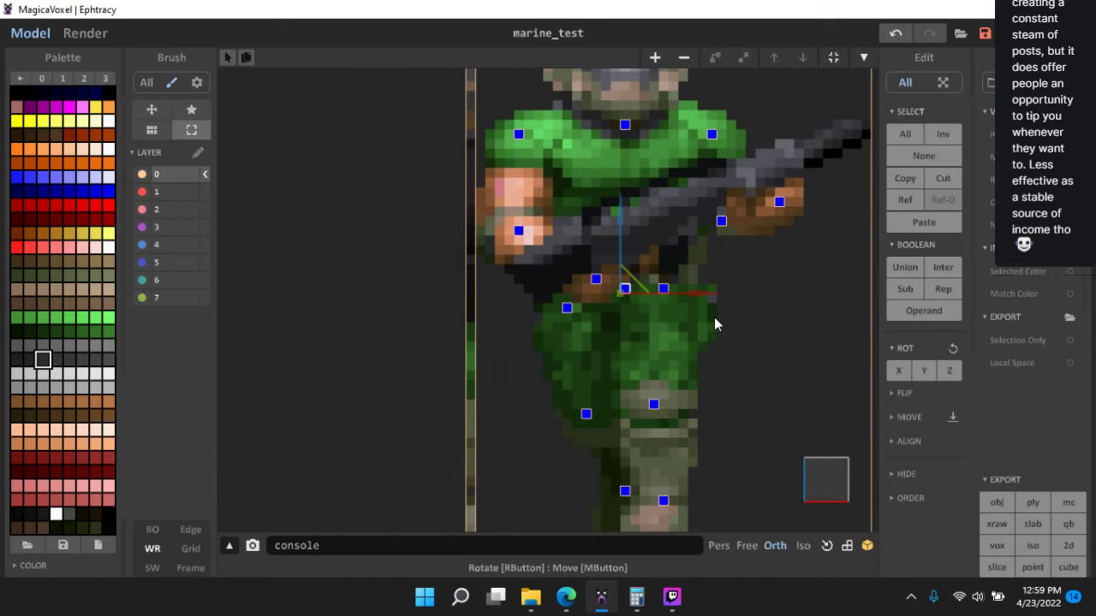
pyautogui.moveTo(633, 288)
pyautogui.mouseDown(button='right')
pyautogui.moveTo(582, 288)
pyautogui.moveTo(620, 287)
pyautogui.mouseUp(button='right')
pyautogui.moveTo(597, 282); pyautogui.dragTo(510, 288)
# - Move the right elbow marker four voxels forward in the side view
pyautogui.moveTo(518, 284); pyautogui.dragTo(736, 438, button='right')
pyautogui.click(818, 483)
pyautogui.click(519, 231)
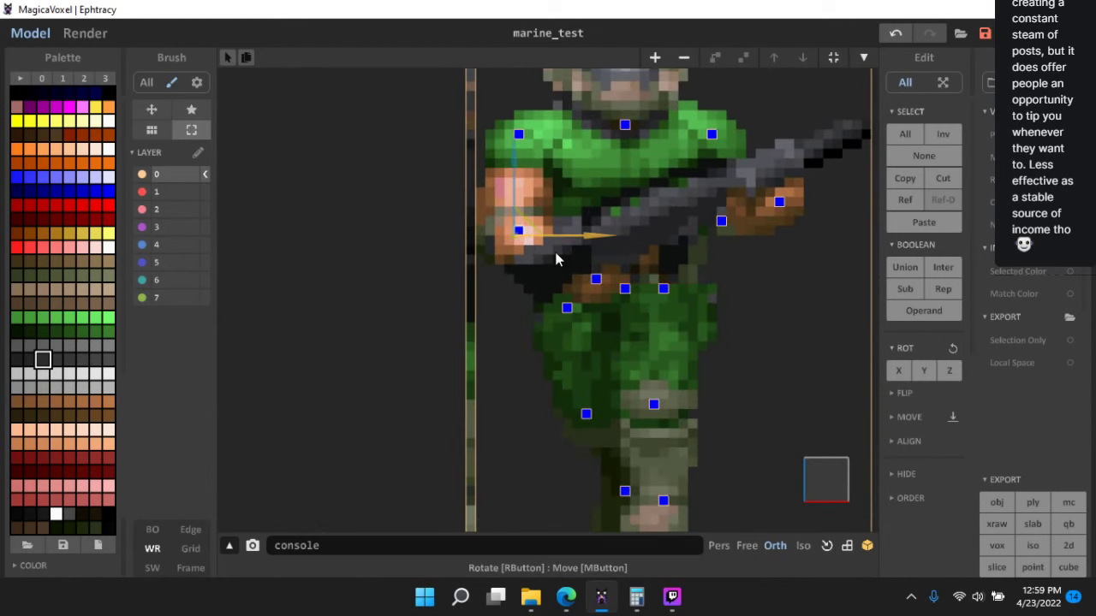
pyautogui.click(834, 489)
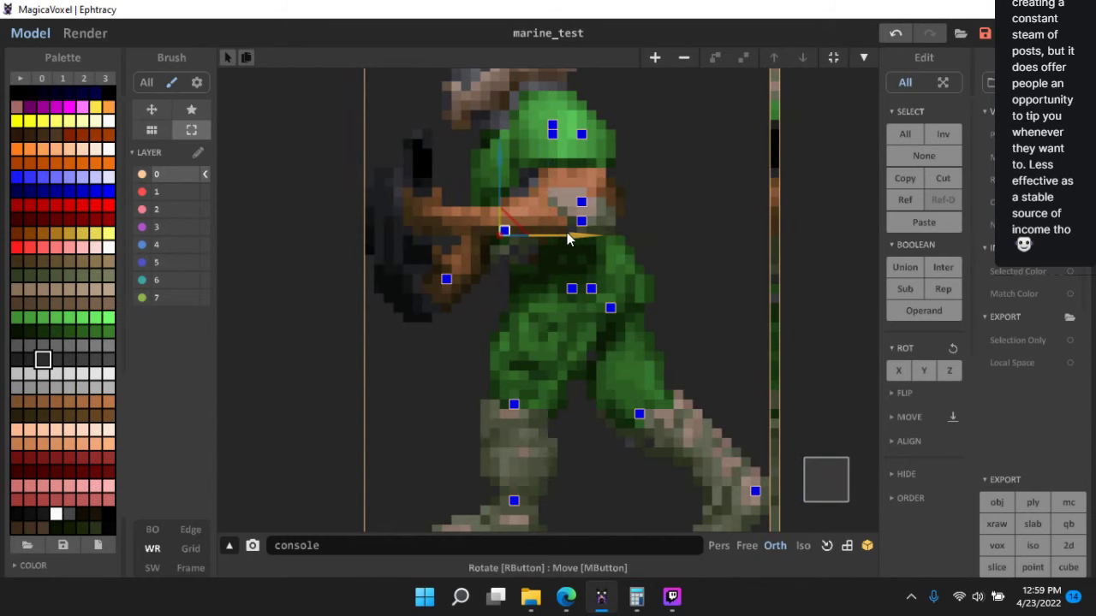
pyautogui.moveTo(567, 232); pyautogui.dragTo(680, 255, button='right')
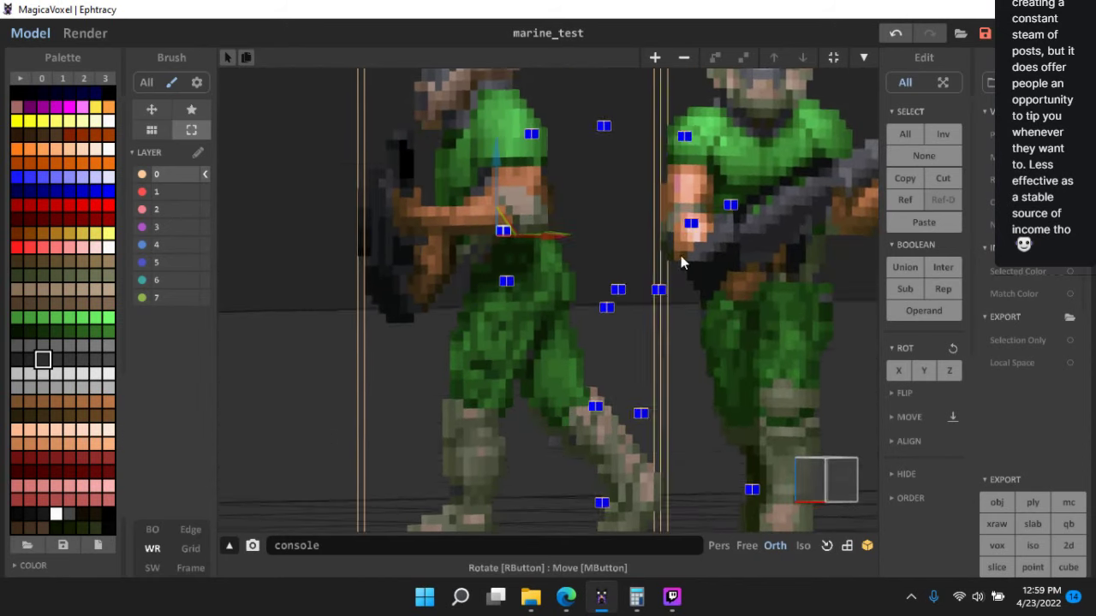
# - In the side view, move the right shoulder marker four voxels forward and the left shoulder marker three voxels forward
pyautogui.click(815, 485)
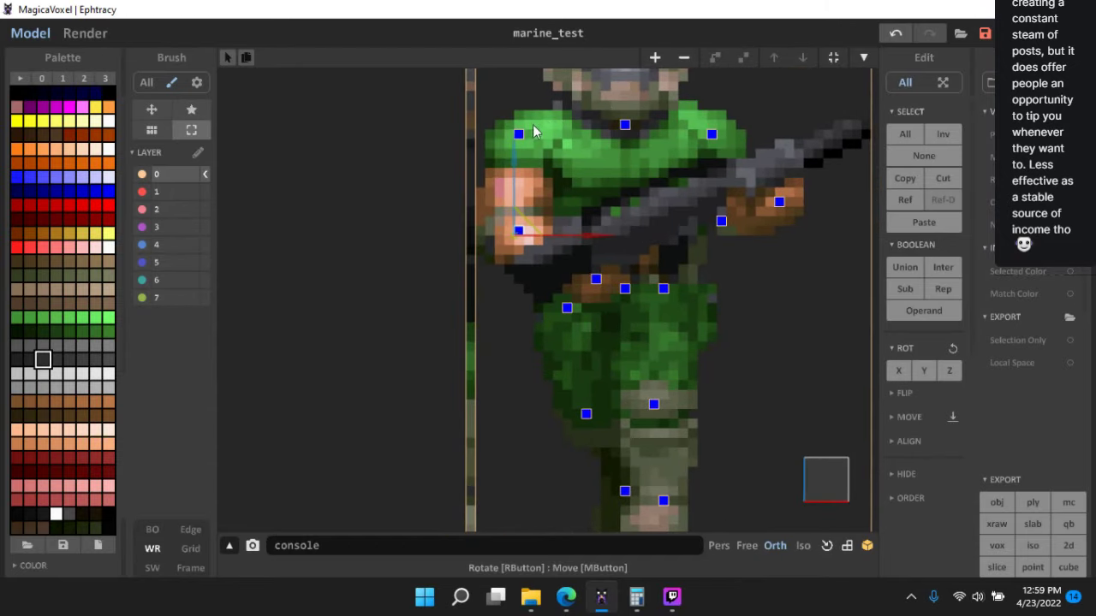
pyautogui.moveTo(536, 145); pyautogui.dragTo(865, 451, button='right')
pyautogui.click(843, 489)
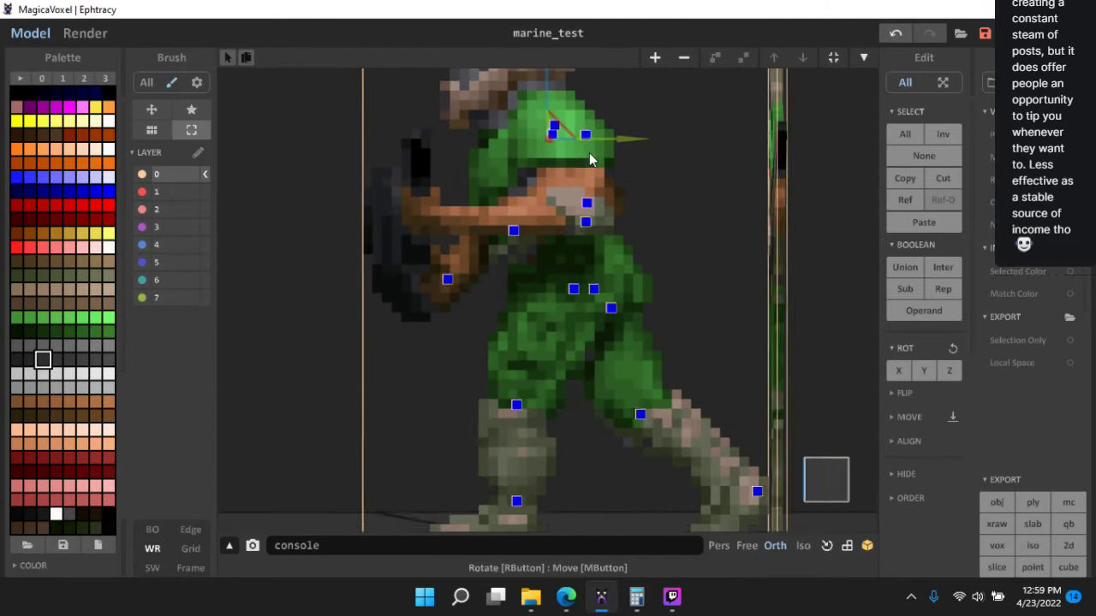
pyautogui.moveTo(576, 140); pyautogui.dragTo(567, 140)
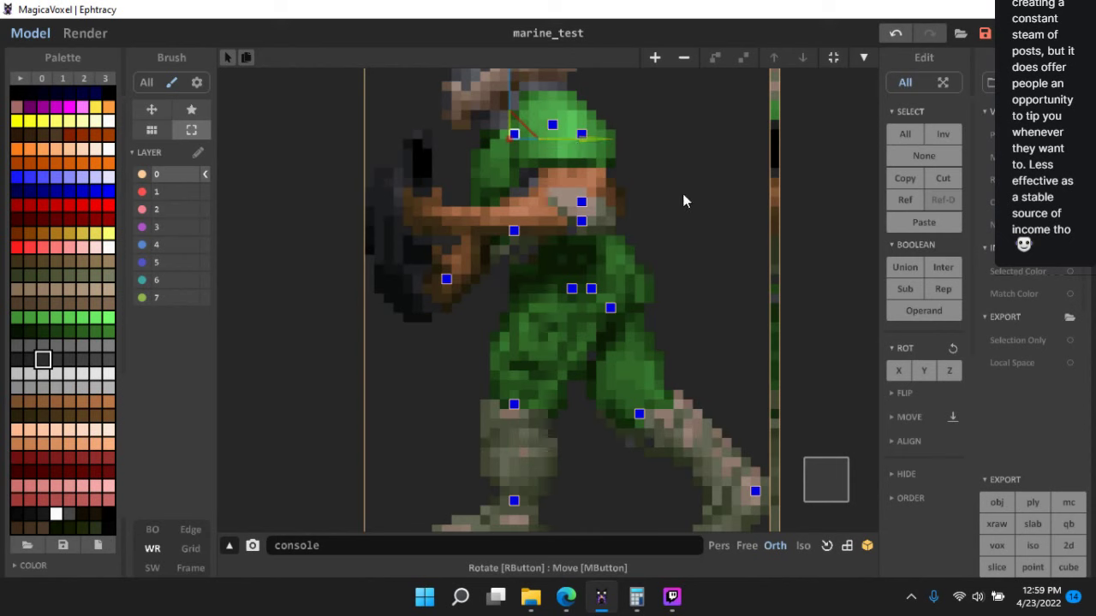
pyautogui.moveTo(702, 226); pyautogui.dragTo(716, 142, button='right')
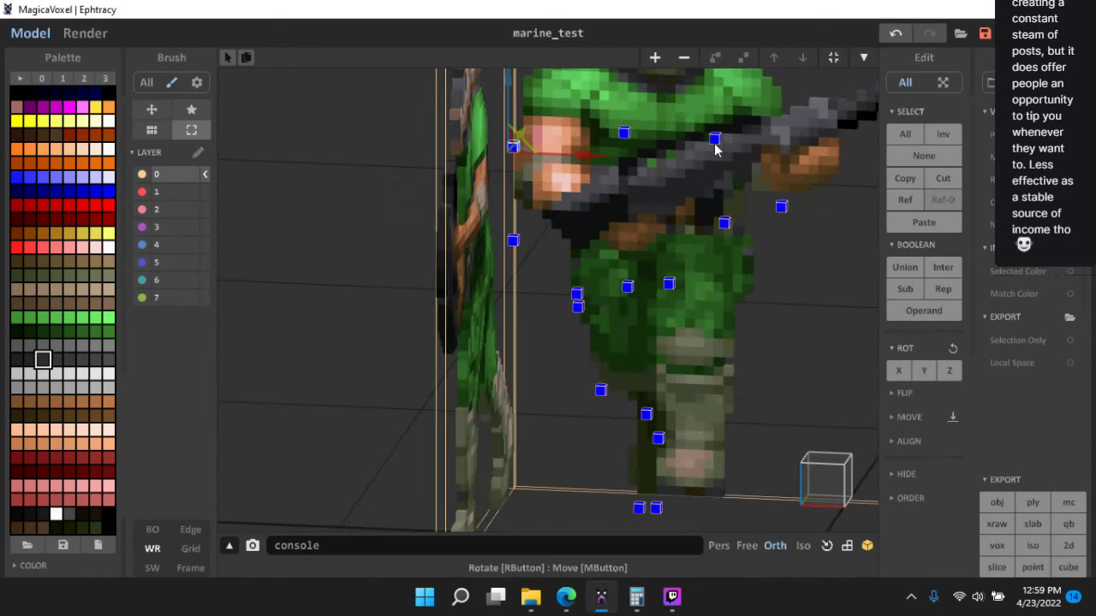
pyautogui.click(839, 475)
pyautogui.click(856, 481)
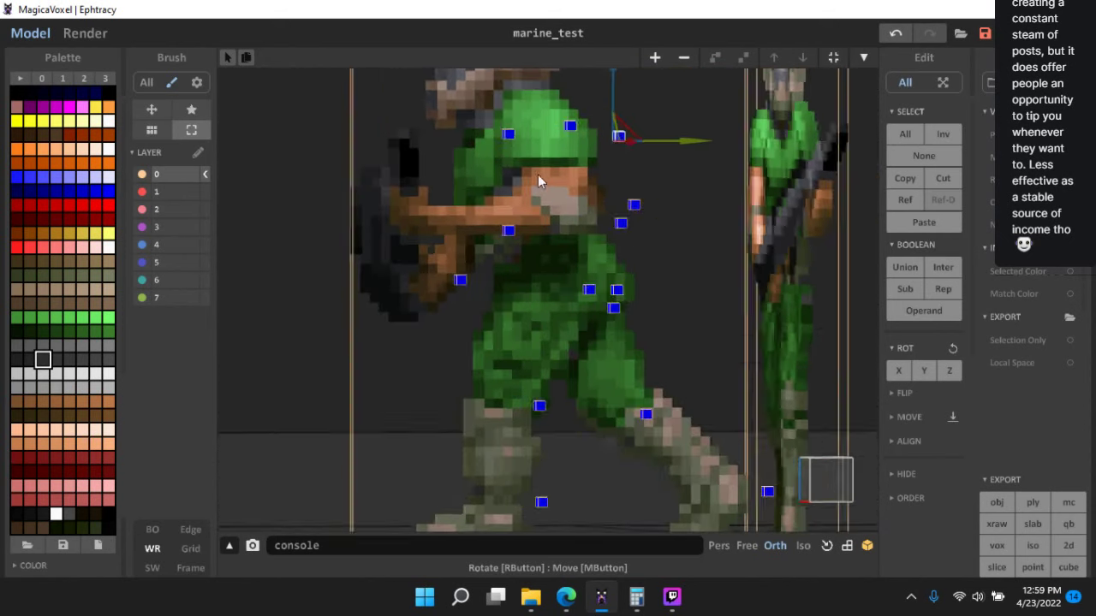
pyautogui.moveTo(622, 137); pyautogui.dragTo(565, 136)
# - Move the neck marker three voxels forward and one voxel up in the side view
pyautogui.moveTo(544, 145); pyautogui.dragTo(563, 143, button='right')
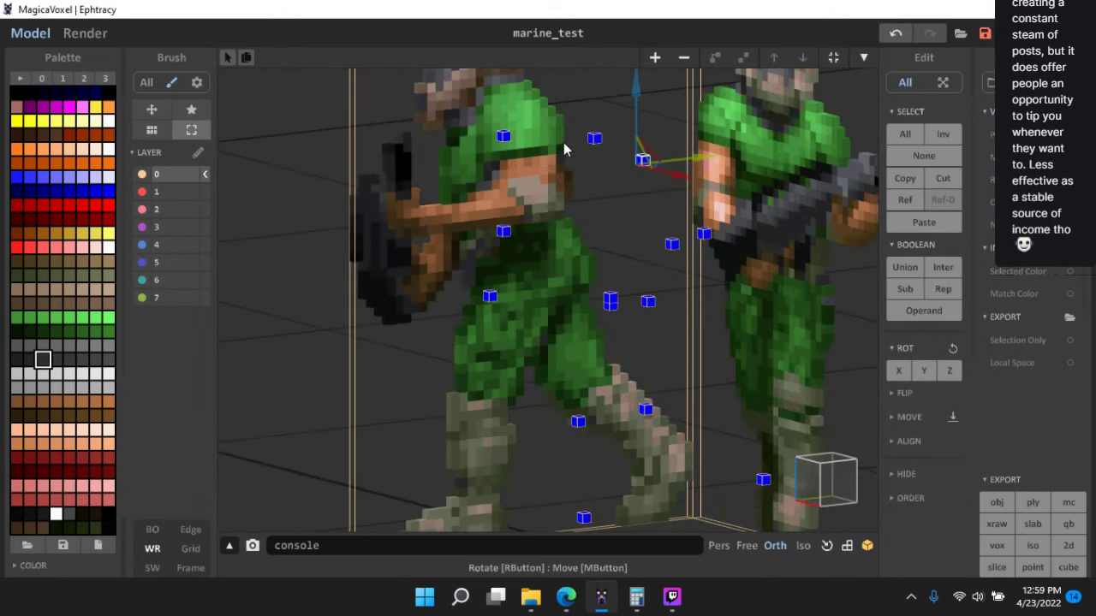
pyautogui.click(599, 144)
pyautogui.click(847, 476)
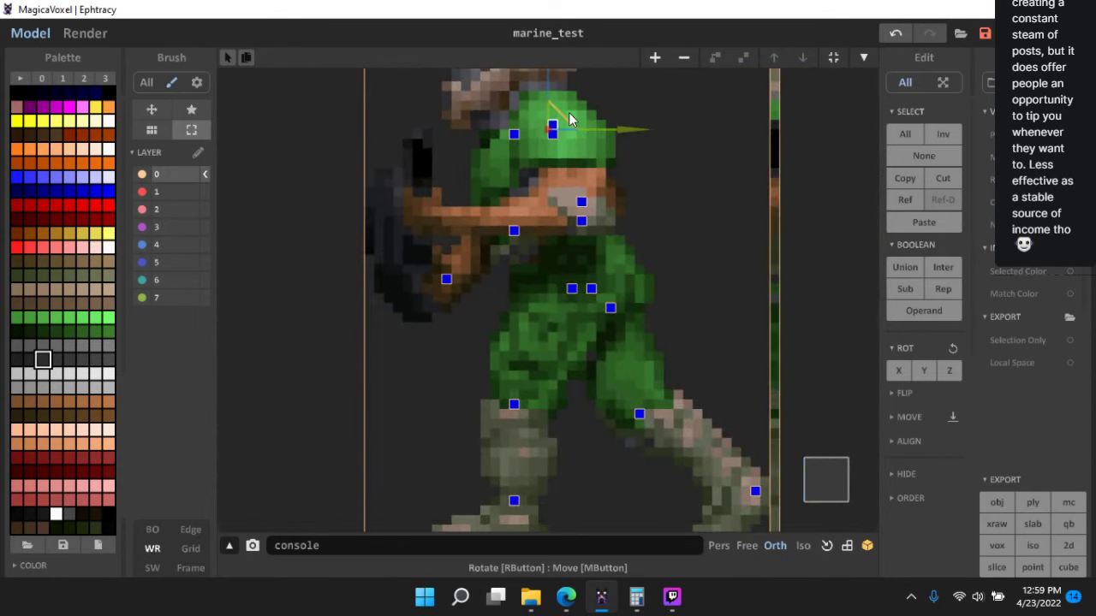
pyautogui.moveTo(561, 111); pyautogui.dragTo(535, 102)
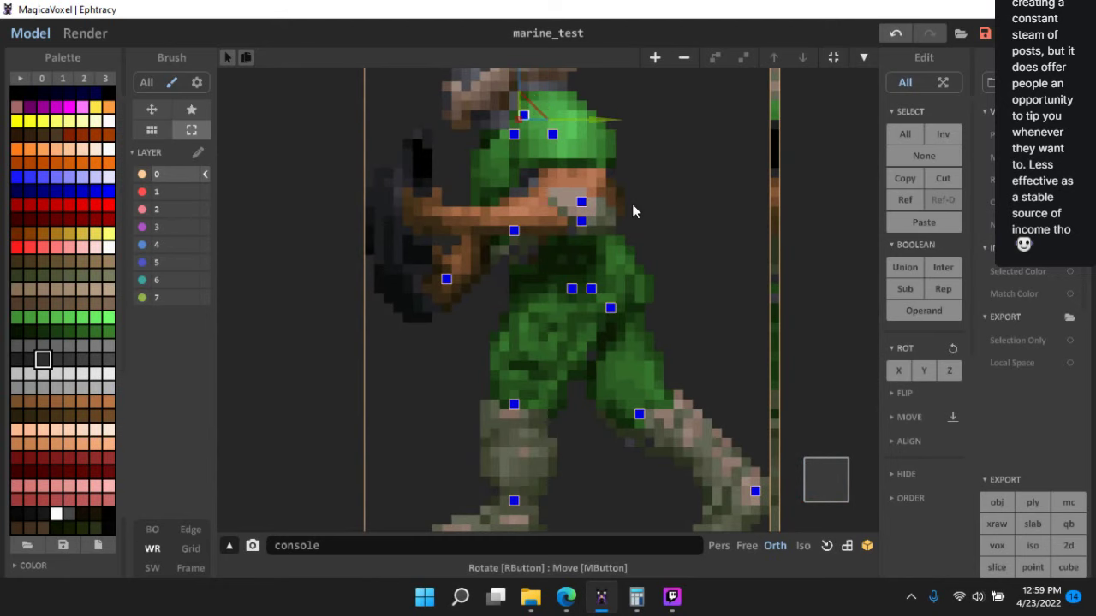
# - Move the head marker forward to the front part of the helmet's crown in the side view and inspect the markers from an angle
pyautogui.scroll(-4, 632, 205)
pyautogui.moveTo(621, 235); pyautogui.dragTo(629, 263, button='middle')
pyautogui.scroll(2, 629, 263)
pyautogui.scroll(2, 432, 248)
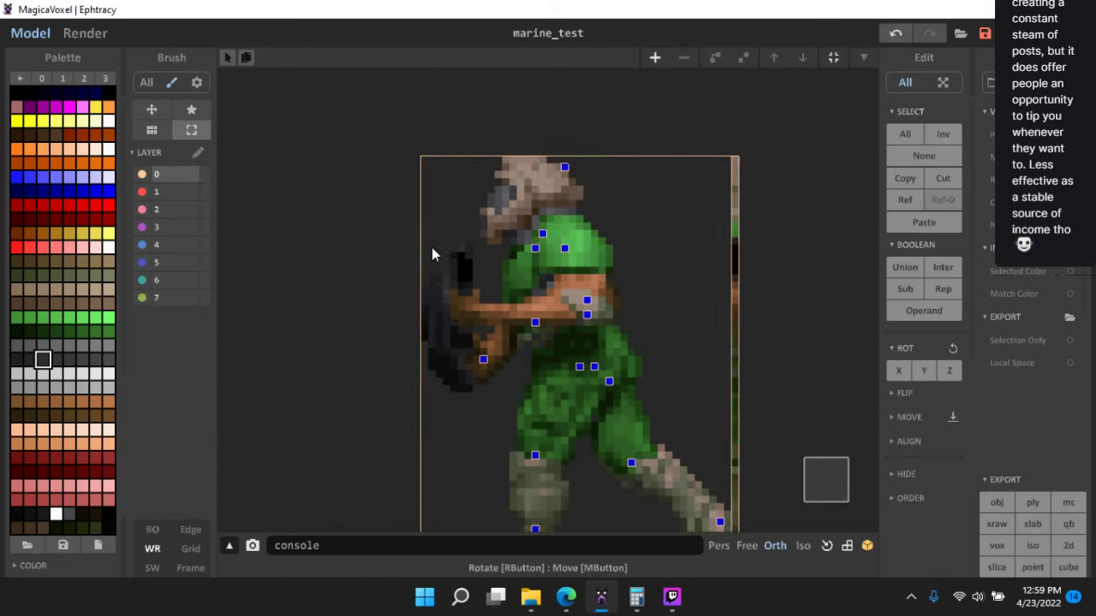
pyautogui.moveTo(633, 125); pyautogui.dragTo(570, 125)
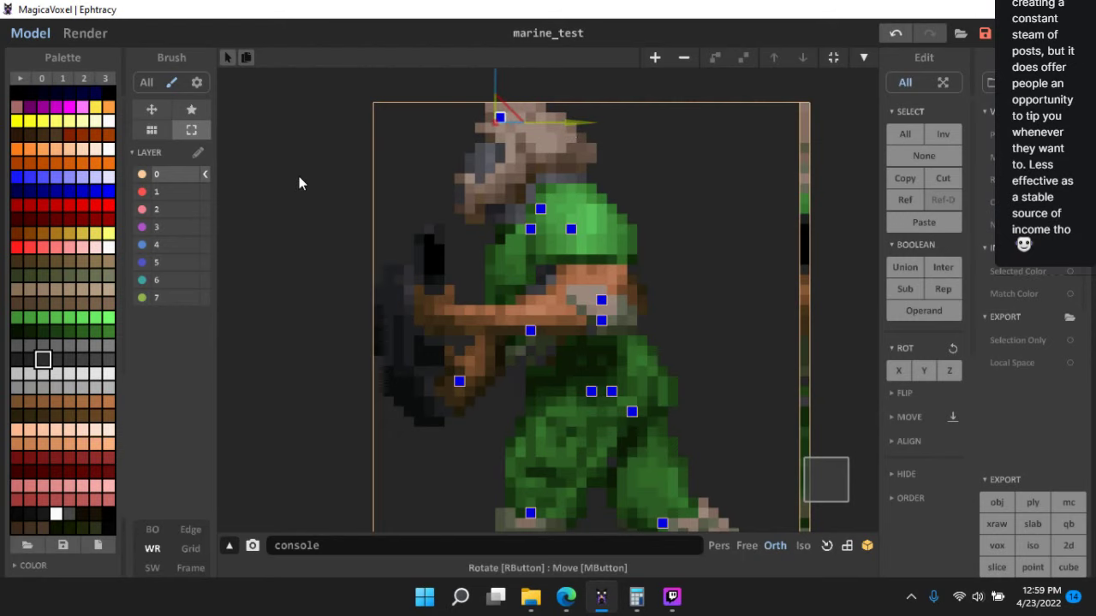
pyautogui.moveTo(298, 176); pyautogui.dragTo(705, 257, button='right')
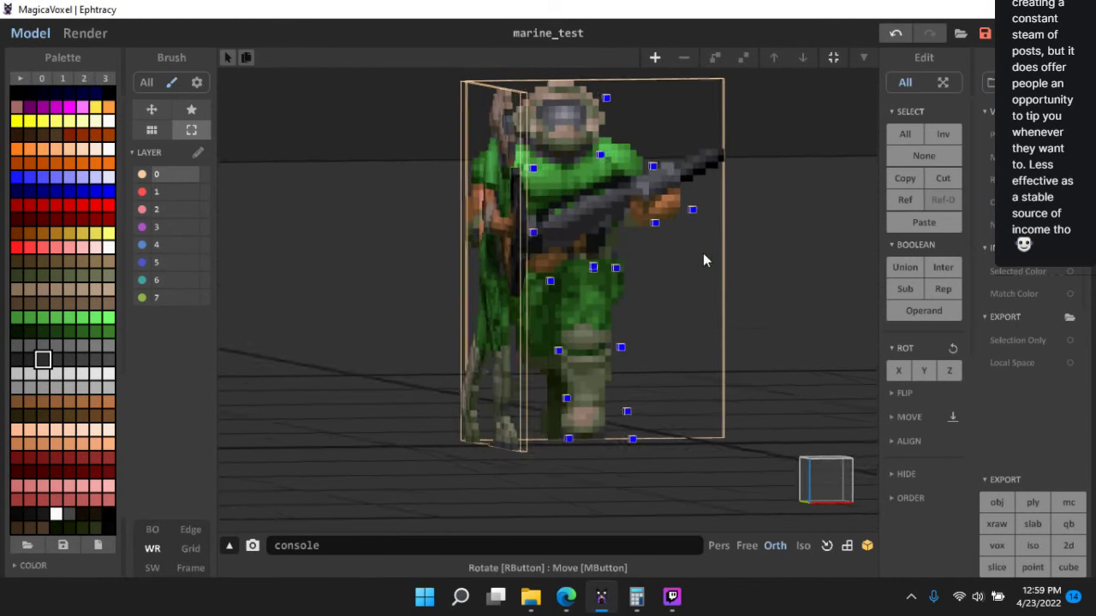
# - In the side view, move the marker of the hand supporting the gun barrel about 16 voxels forward onto the gun
pyautogui.click(828, 495)
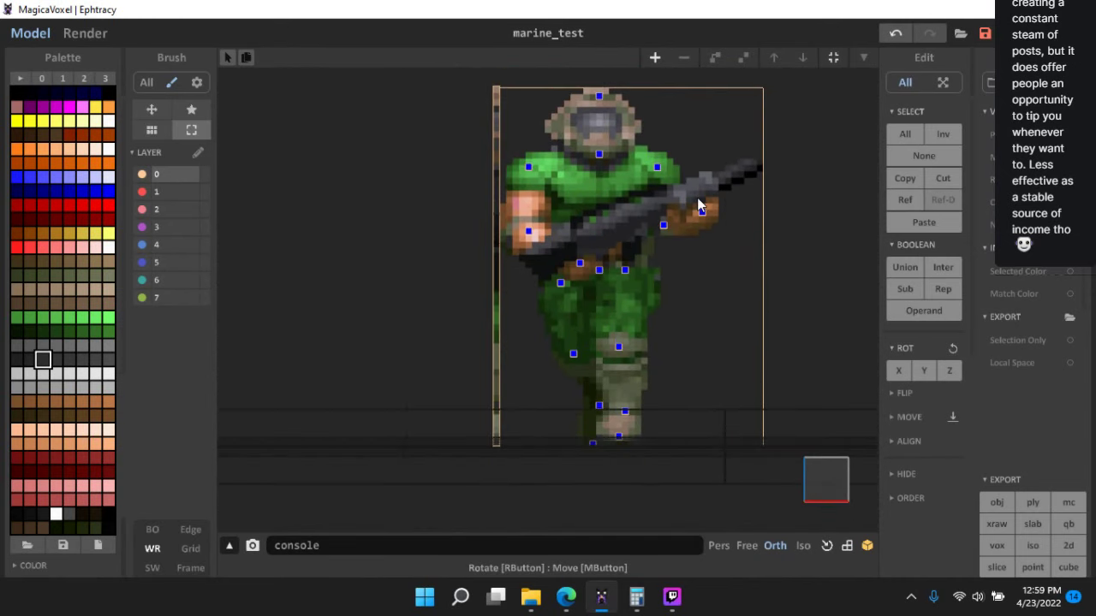
pyautogui.click(704, 210)
pyautogui.click(820, 464)
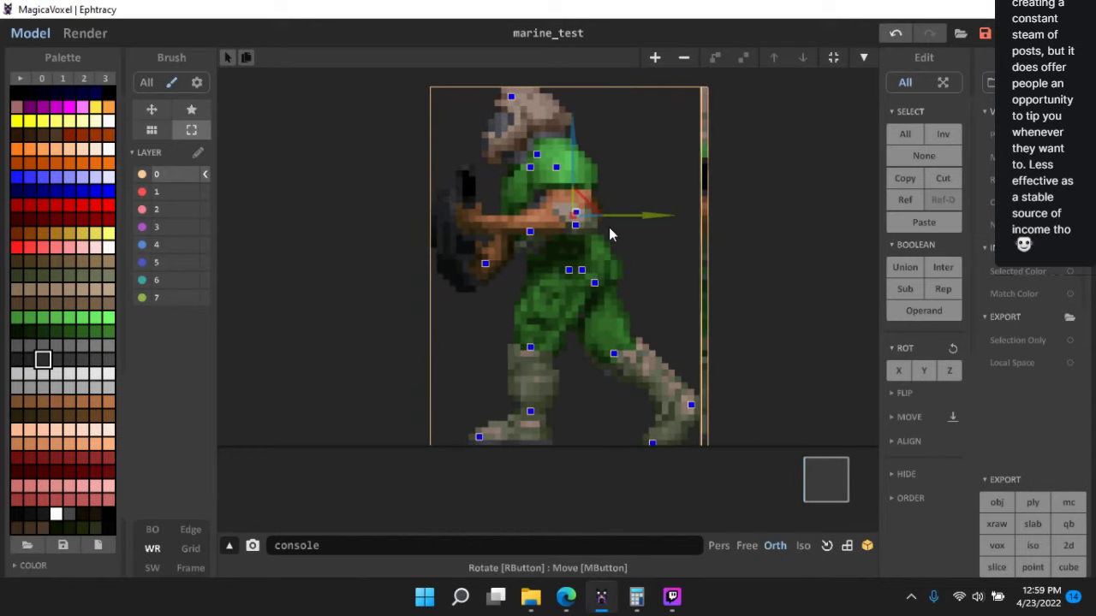
pyautogui.moveTo(622, 223); pyautogui.dragTo(525, 226)
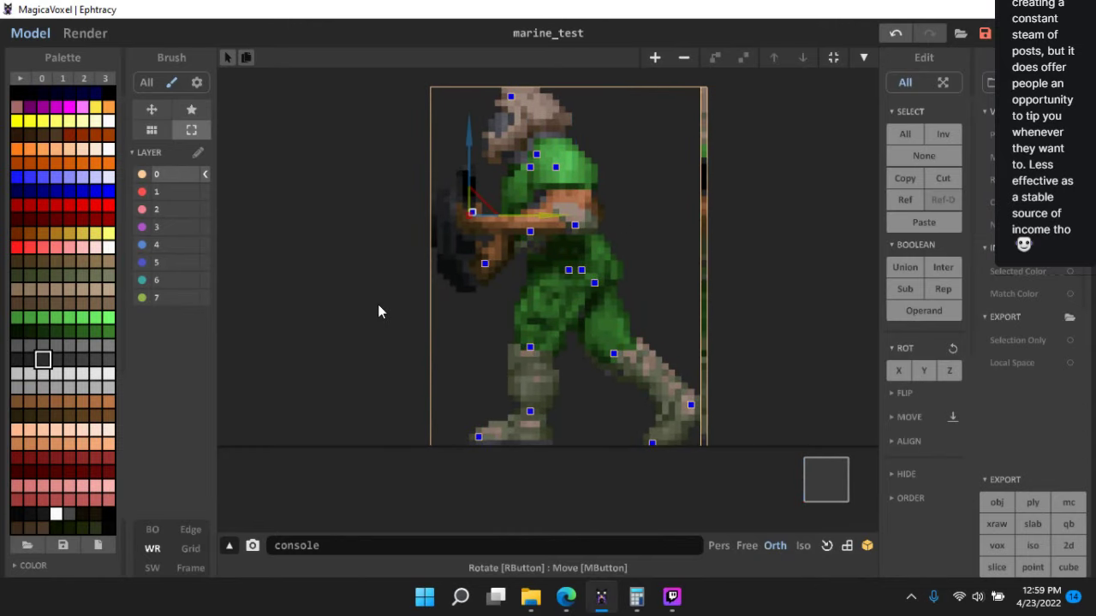
pyautogui.moveTo(416, 296); pyautogui.dragTo(605, 301, button='right')
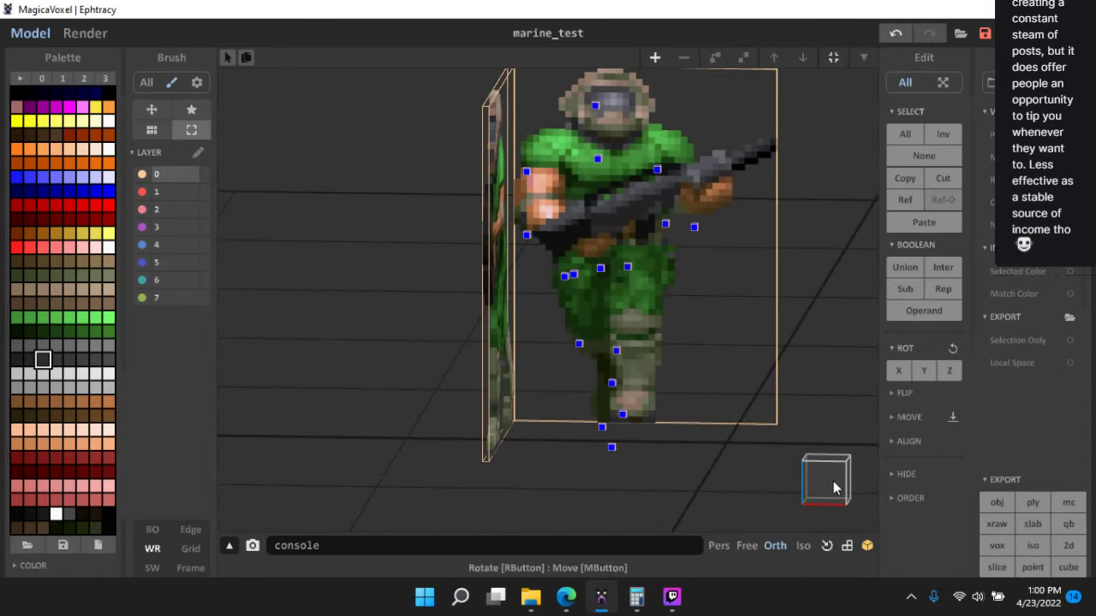
pyautogui.click(833, 487)
pyautogui.moveTo(622, 258); pyautogui.dragTo(787, 440, button='right')
pyautogui.click(814, 481)
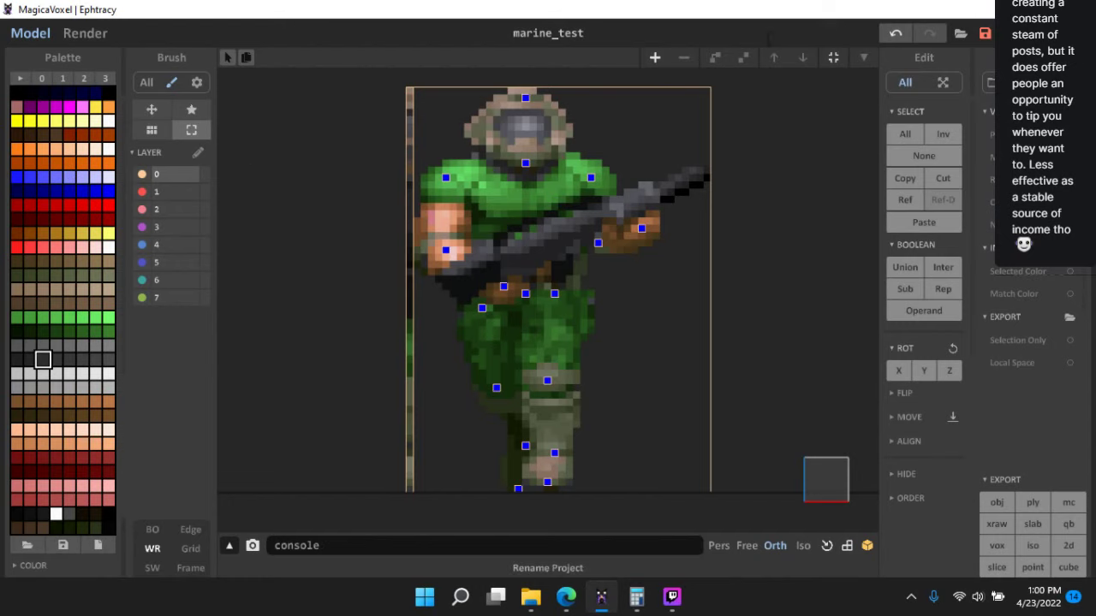
# - Create a new object, resize it to 1 1 1 and fill it with a magenta voxel as a gun marker
pyautogui.click(863, 57)
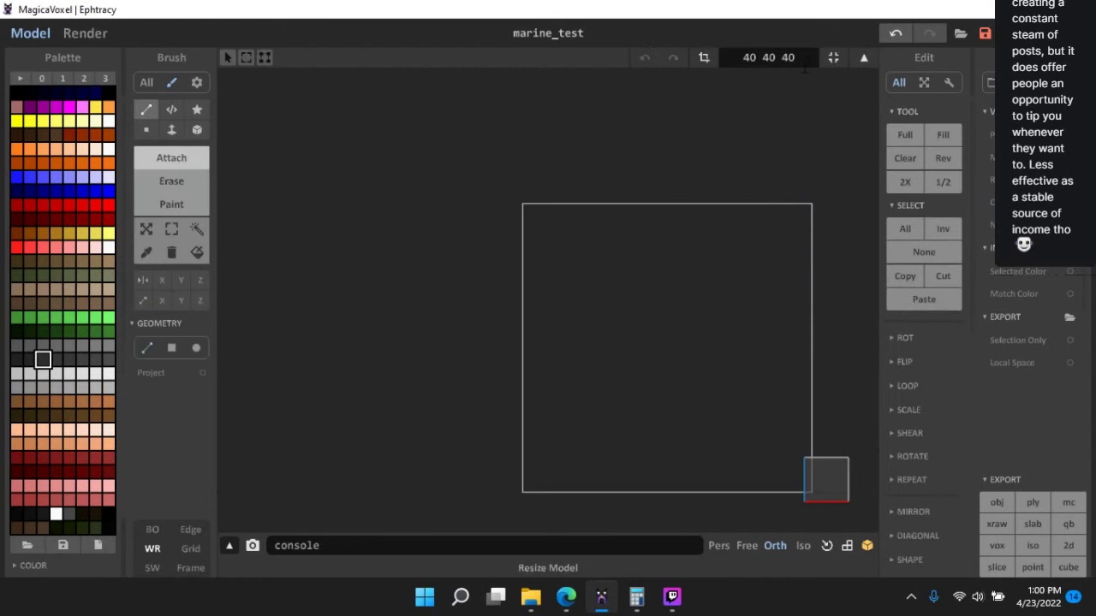
pyautogui.click(768, 57)
pyautogui.write('1 1 1')
pyautogui.press('Return')
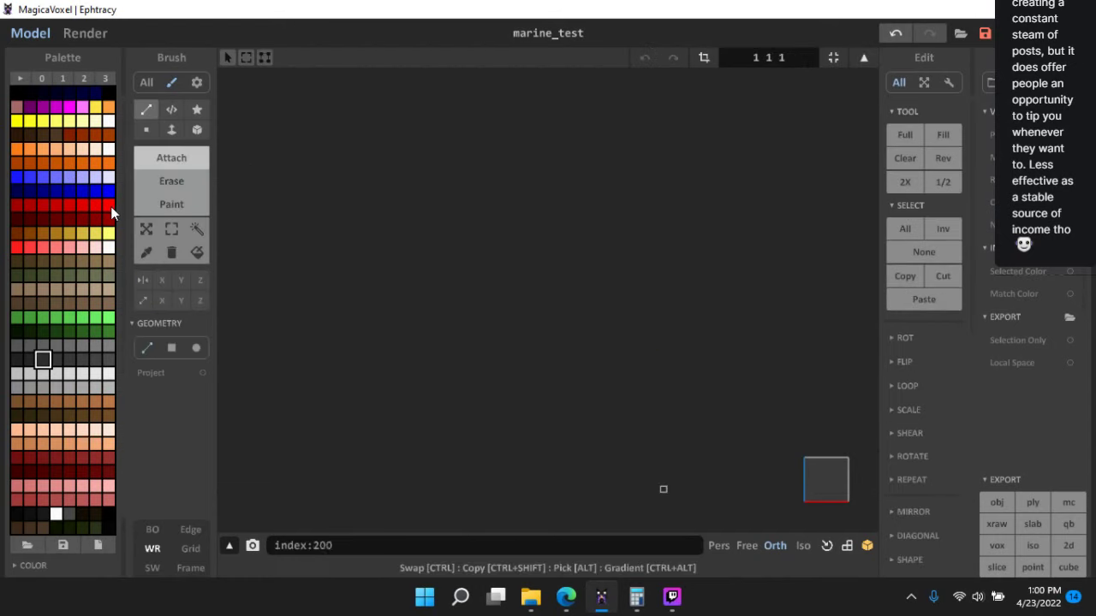
pyautogui.click(57, 107)
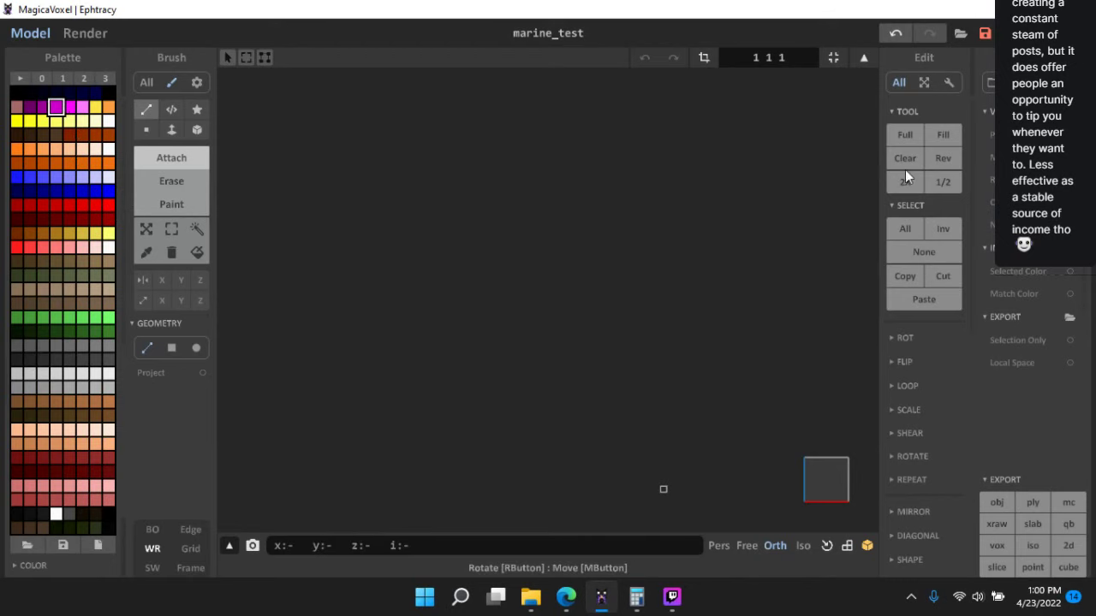
pyautogui.click(941, 158)
pyautogui.press('Tab')
# - In the front view, place the magenta marker at the gun's stock end and put a copy at the muzzle tip
pyautogui.scroll(2, 724, 343)
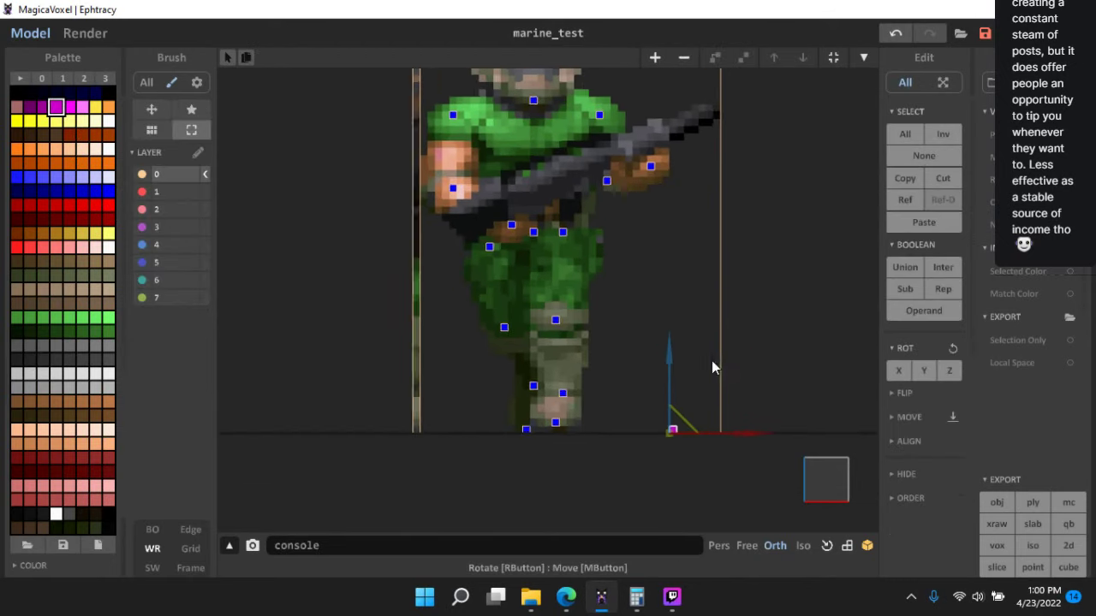
pyautogui.moveTo(695, 461); pyautogui.dragTo(465, 236)
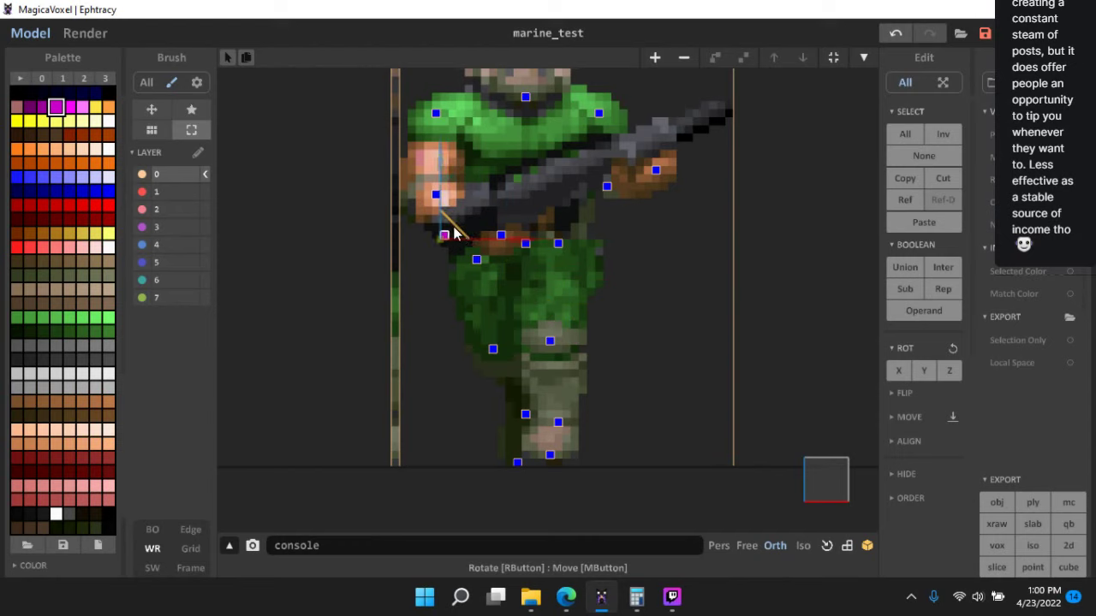
pyautogui.moveTo(458, 233); pyautogui.dragTo(745, 94)
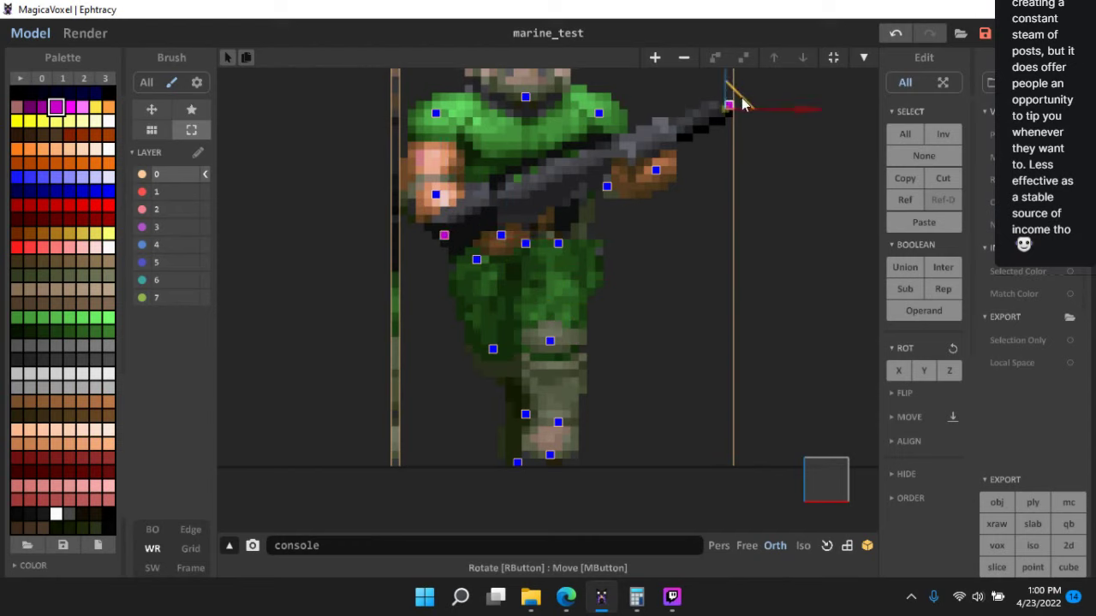
# - Select both magenta gun markers and move them forward together onto the gun in the side view
pyautogui.keyDown('shift'); pyautogui.click(447, 239); pyautogui.keyUp('shift')
pyautogui.moveTo(454, 244); pyautogui.dragTo(772, 436, button='right')
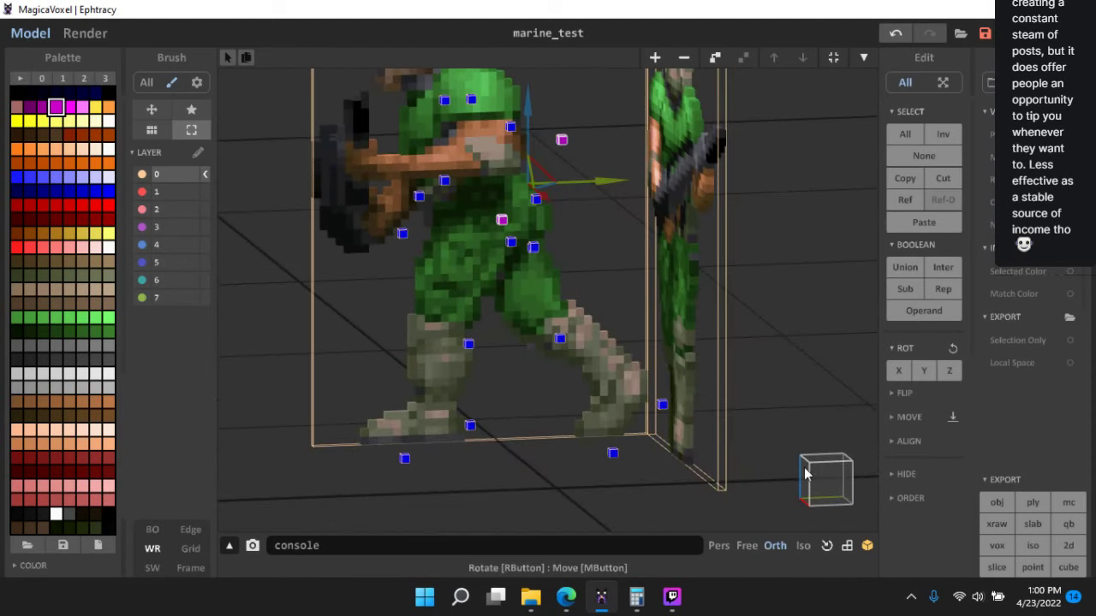
pyautogui.click(828, 481)
pyautogui.moveTo(577, 174); pyautogui.dragTo(442, 206)
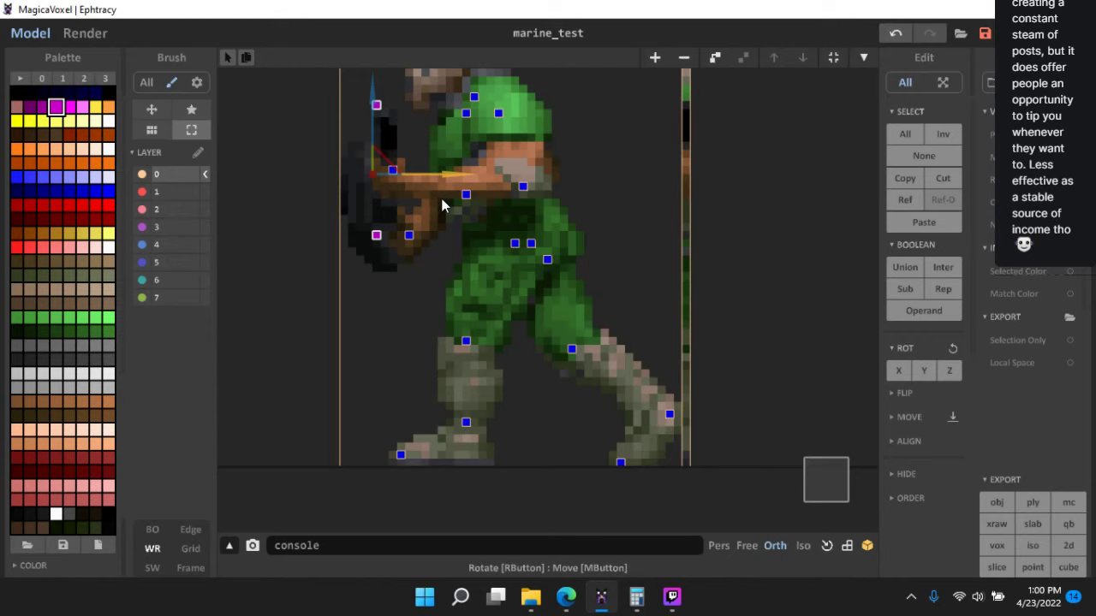
pyautogui.moveTo(291, 255); pyautogui.dragTo(785, 402, button='right')
pyautogui.moveTo(812, 466); pyautogui.dragTo(728, 360, button='right')
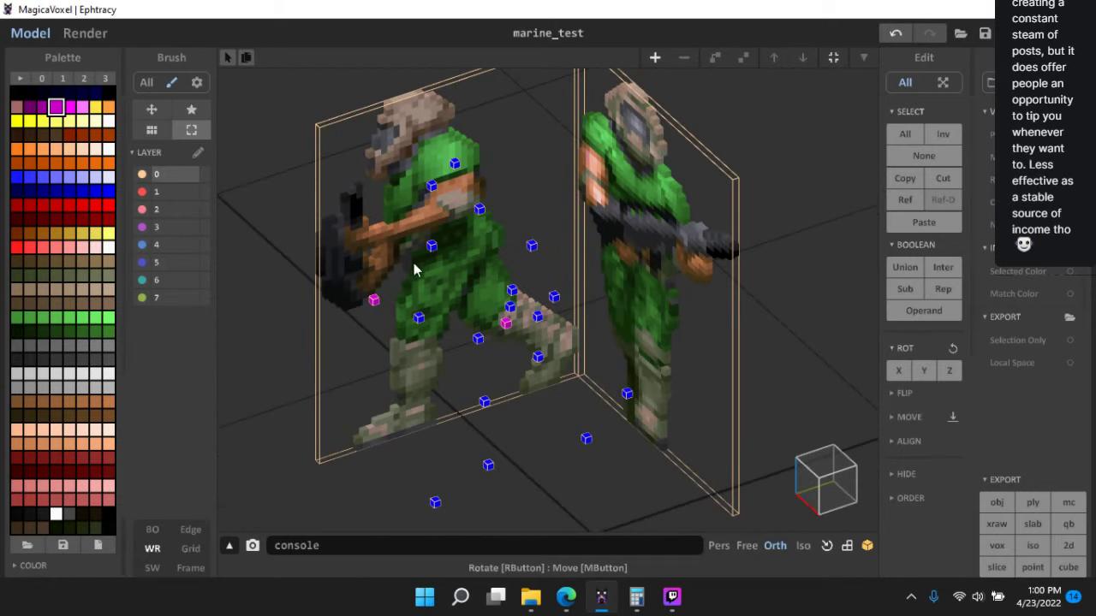
pyautogui.moveTo(457, 250); pyautogui.dragTo(408, 214, button='right')
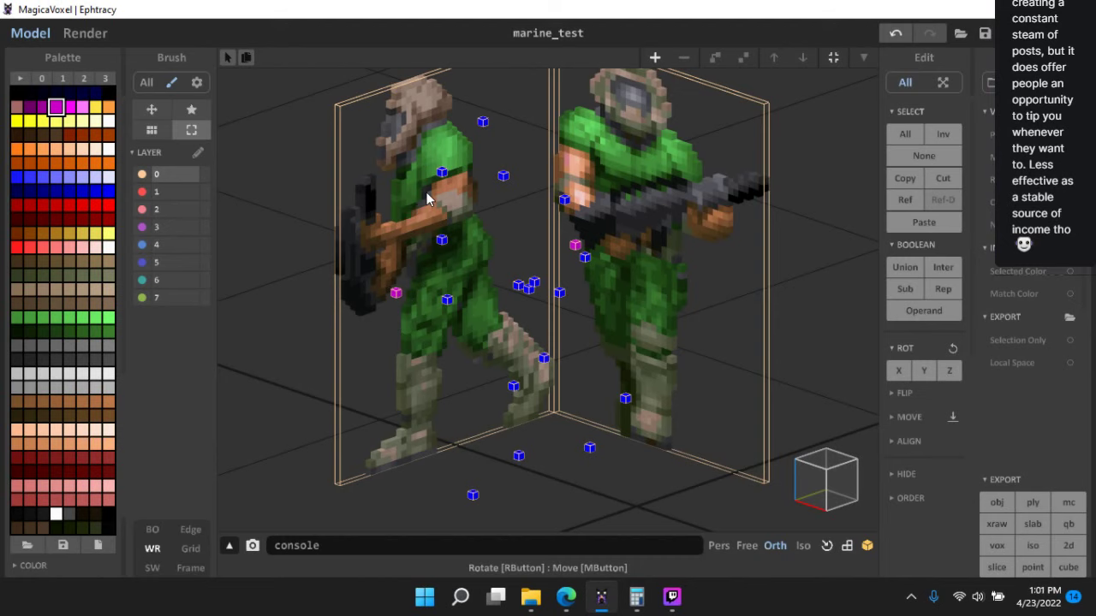
pyautogui.moveTo(428, 199); pyautogui.dragTo(403, 274, button='right')
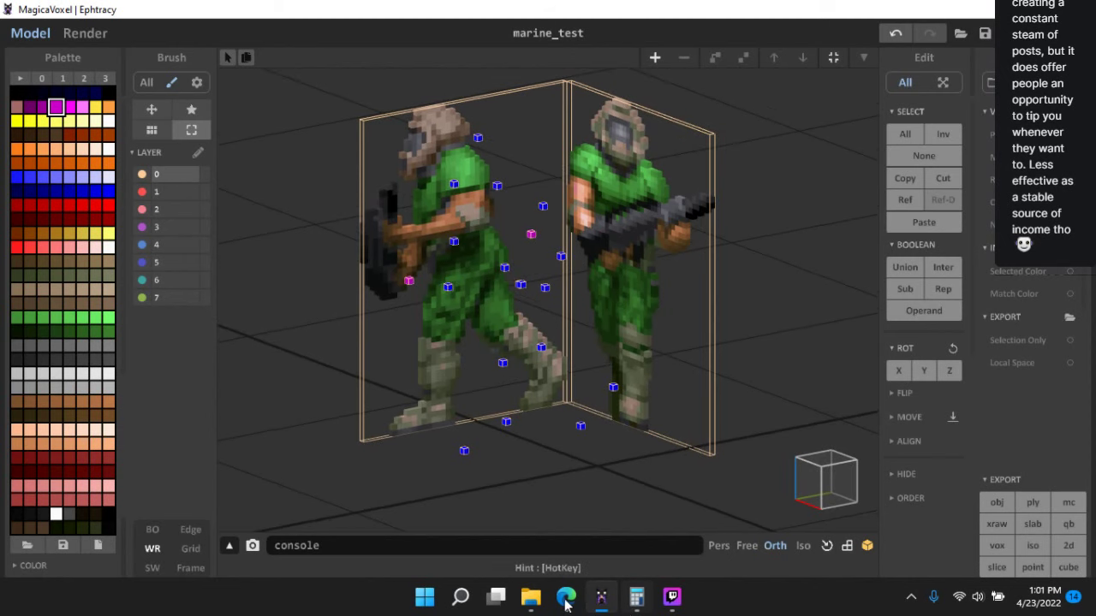
# - Switch to File Explorer and look through the marine sprite images in the PLAY folder
pyautogui.moveTo(531, 597)
pyautogui.click(482, 525)
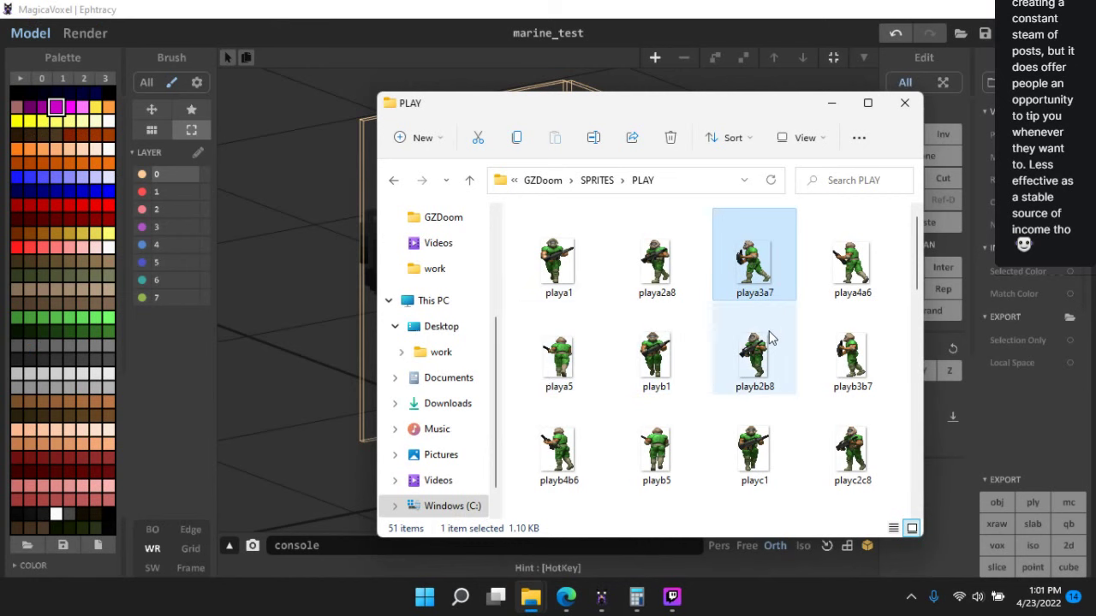
pyautogui.scroll(-5, 769, 337)
pyautogui.scroll(5, 772, 343)
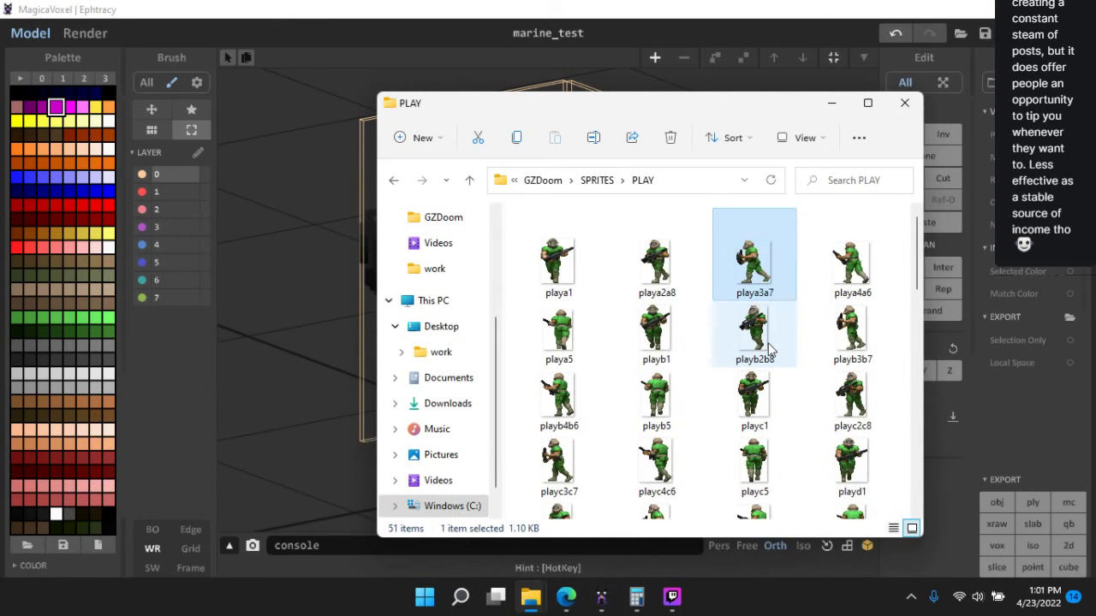
pyautogui.click(534, 9)
# - Examine the joint and gun markers against the front sprite, from an angle and straight on
pyautogui.moveTo(546, 214); pyautogui.dragTo(657, 234, button='right')
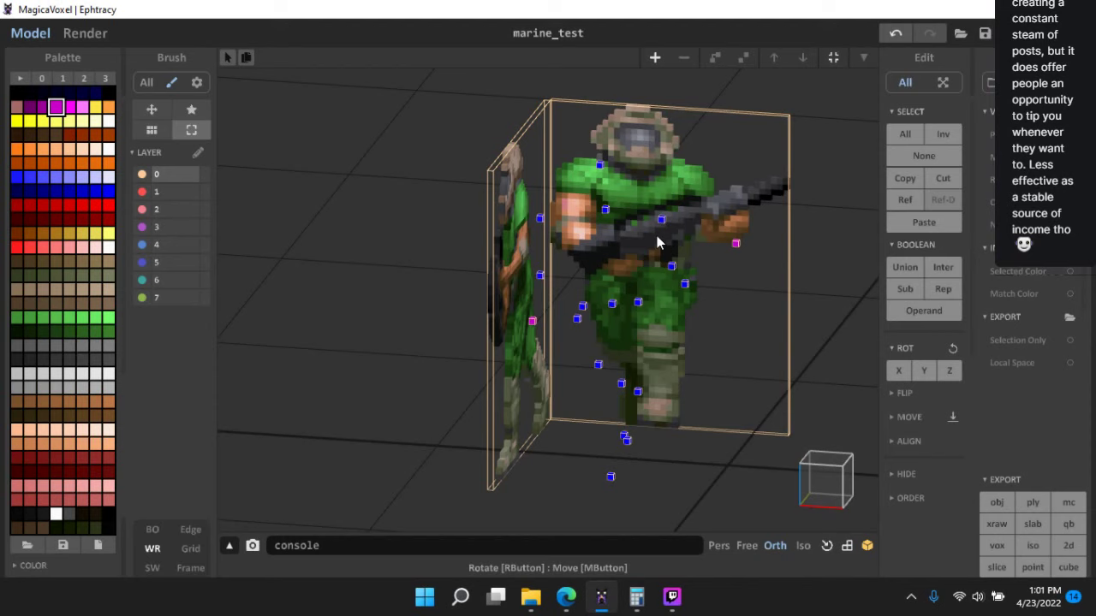
pyautogui.moveTo(657, 235); pyautogui.dragTo(766, 458, button='right')
pyautogui.click(820, 478)
pyautogui.scroll(6, 787, 372)
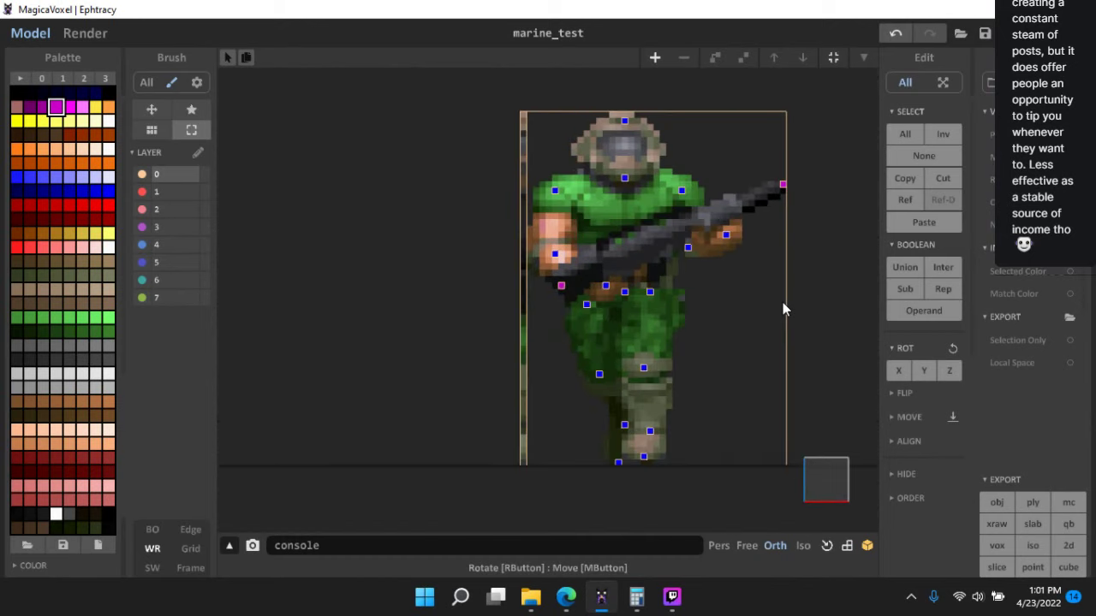
pyautogui.scroll(-2, 769, 336)
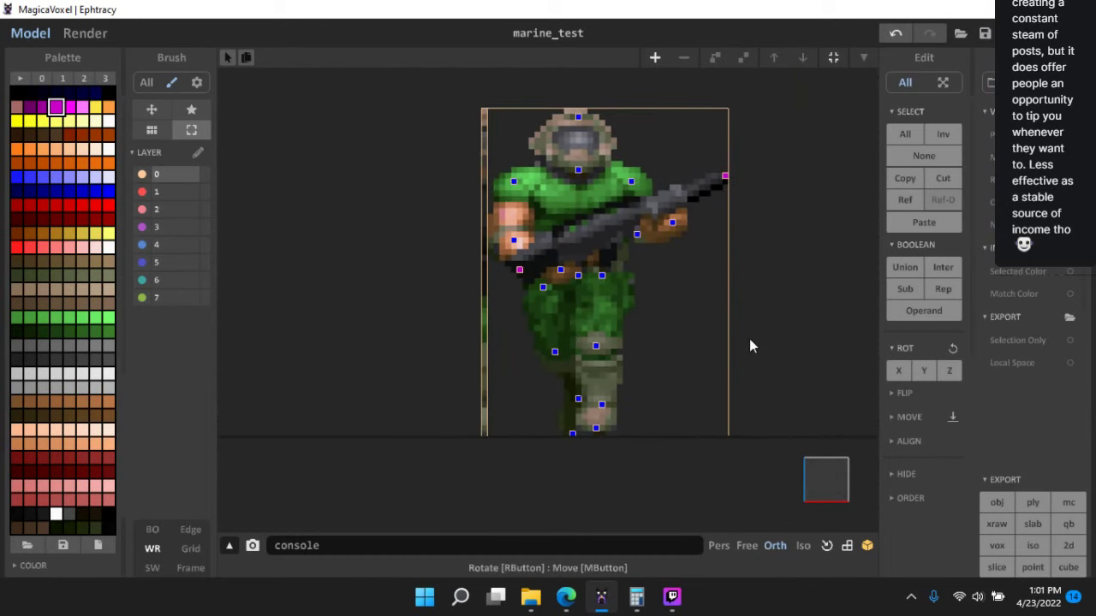
pyautogui.scroll(2, 749, 340)
pyautogui.scroll(-2, 771, 344)
pyautogui.moveTo(791, 343); pyautogui.dragTo(921, 492, button='right')
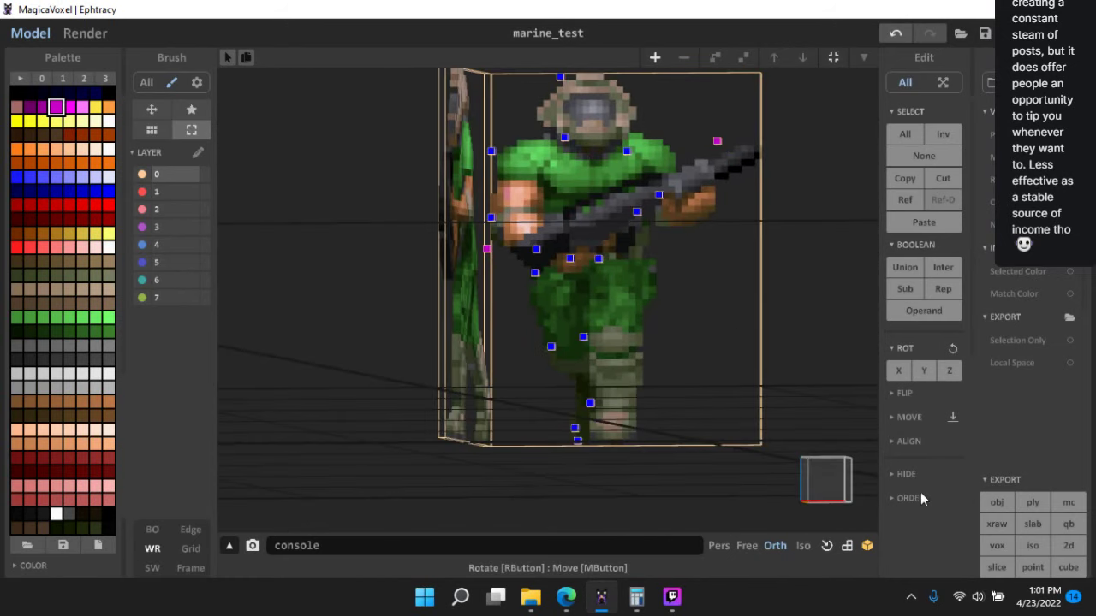
pyautogui.click(835, 486)
pyautogui.scroll(2, 605, 229)
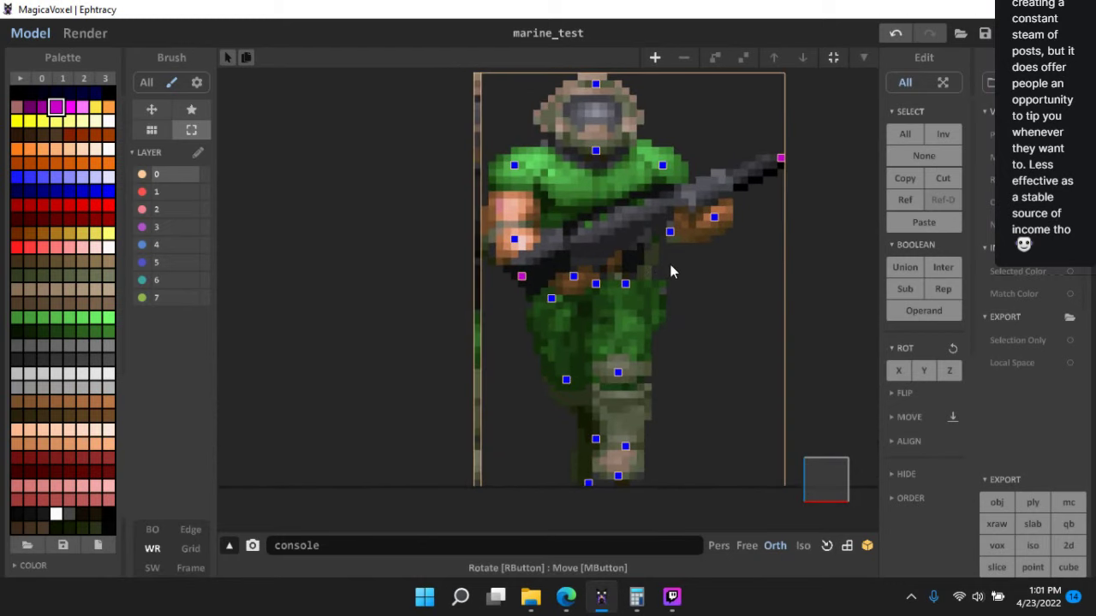
# - Select all blue joint markers and both magenta gun markers in the top view and merge them with Union
pyautogui.moveTo(673, 268); pyautogui.dragTo(736, 386, button='right')
pyautogui.moveTo(741, 436); pyautogui.dragTo(431, 144)
pyautogui.scroll(1, 694, 326)
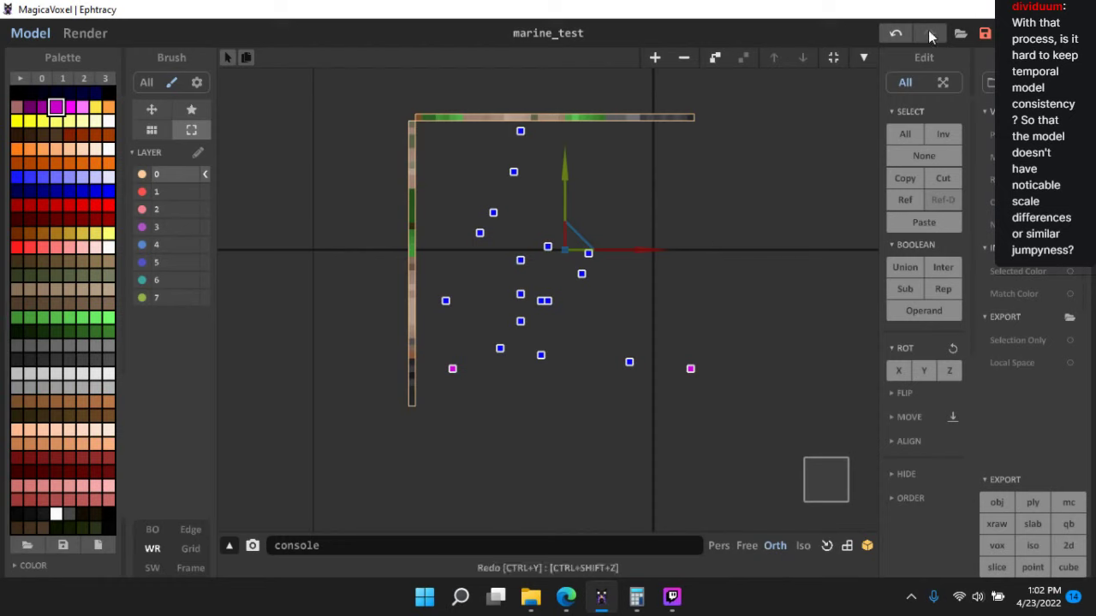
pyautogui.click(907, 266)
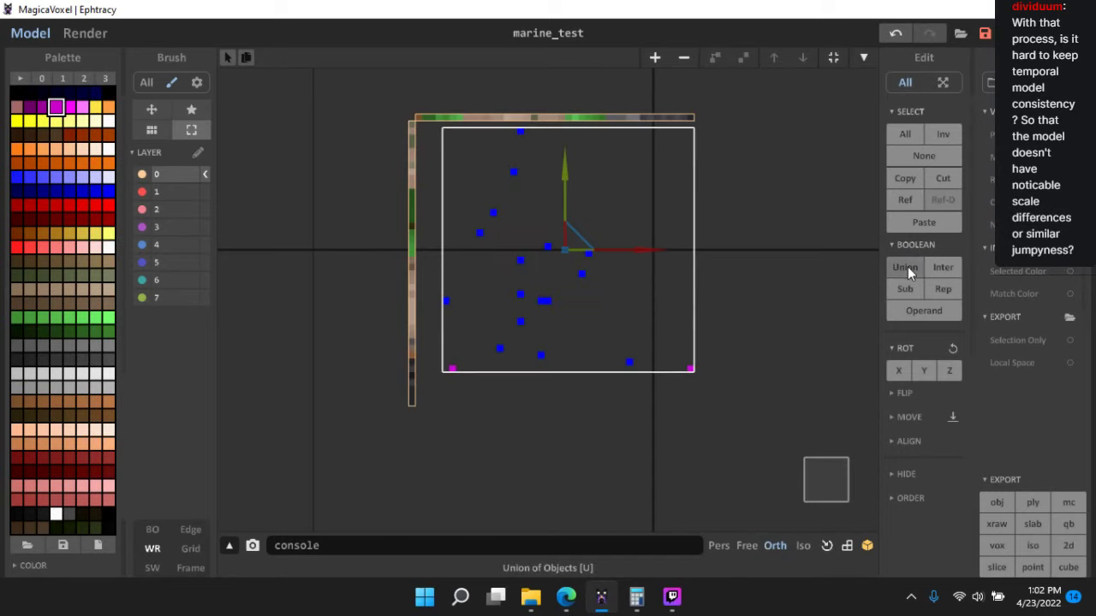
pyautogui.moveTo(577, 243); pyautogui.dragTo(651, 243, button='right')
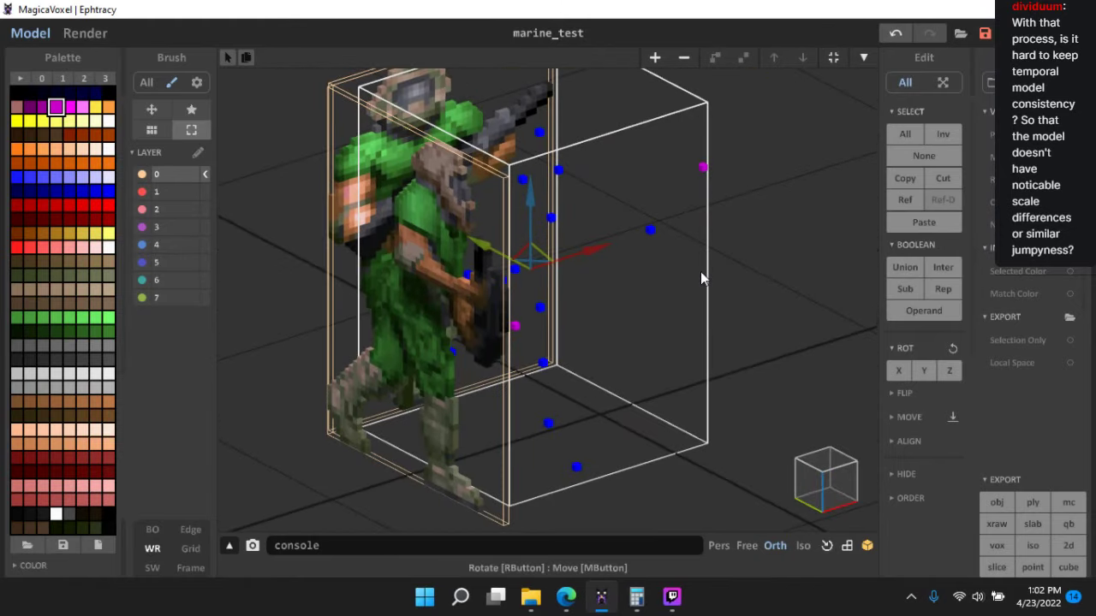
pyautogui.moveTo(701, 276); pyautogui.dragTo(516, 280, button='right')
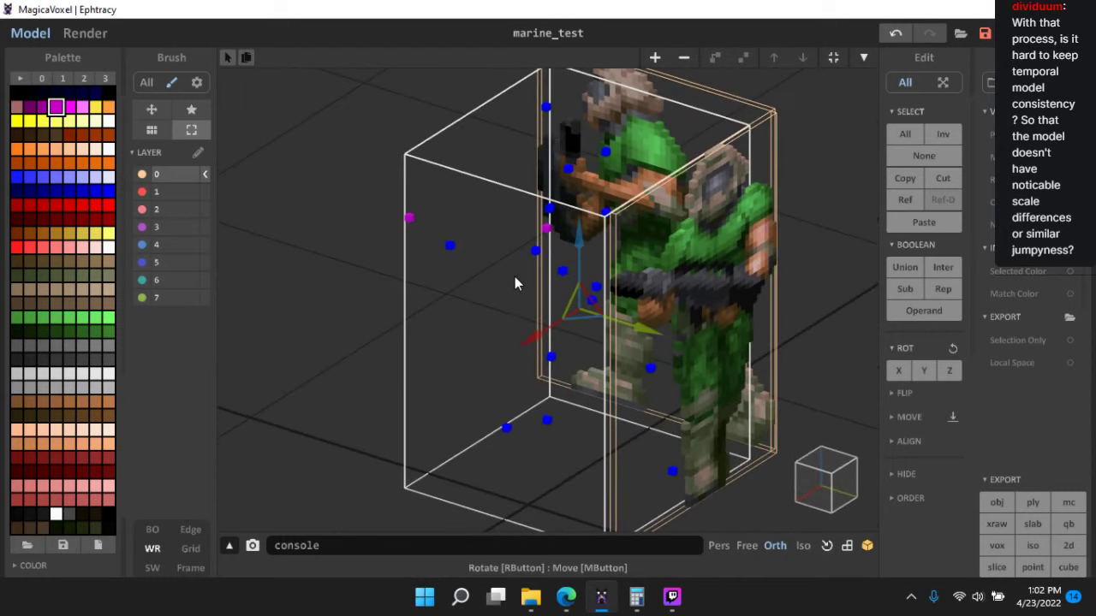
pyautogui.moveTo(465, 248); pyautogui.dragTo(708, 205, button='right')
pyautogui.moveTo(688, 139); pyautogui.dragTo(473, 271, button='right')
pyautogui.moveTo(545, 294); pyautogui.dragTo(552, 333, button='right')
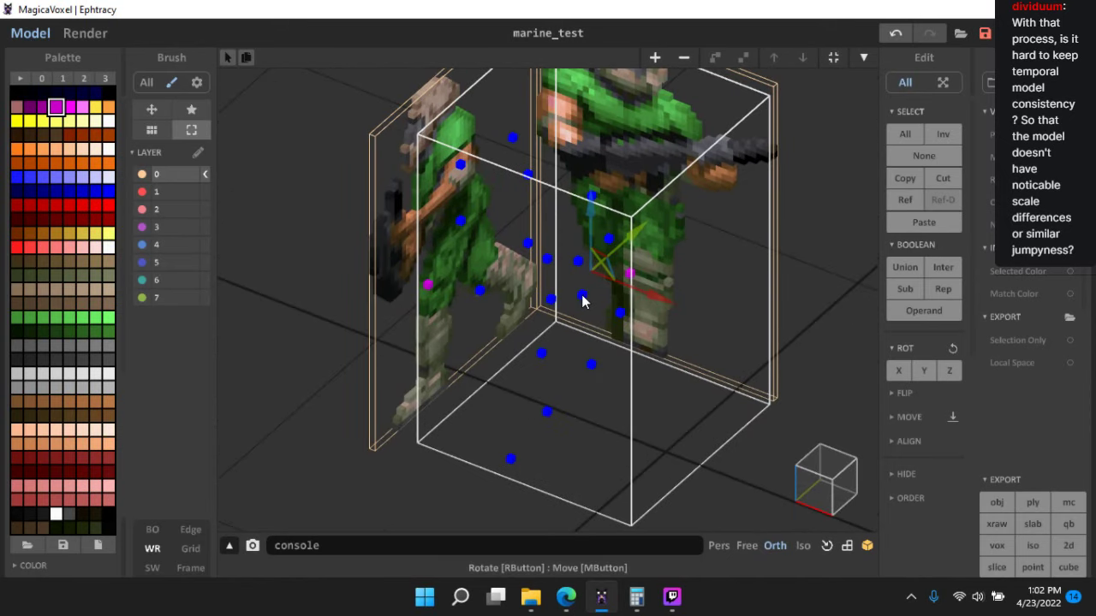
# - Open the merged marker object for voxel editing and enter 555 as its size, enlarging it to 256 256 256
pyautogui.press('Tab')
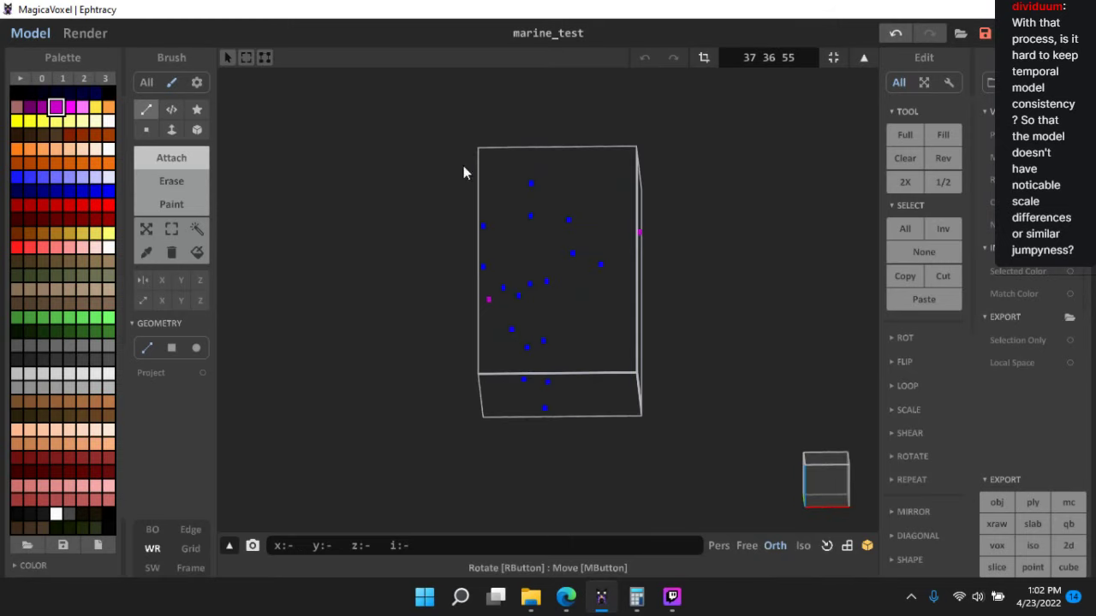
pyautogui.moveTo(663, 291); pyautogui.dragTo(757, 339, button='right')
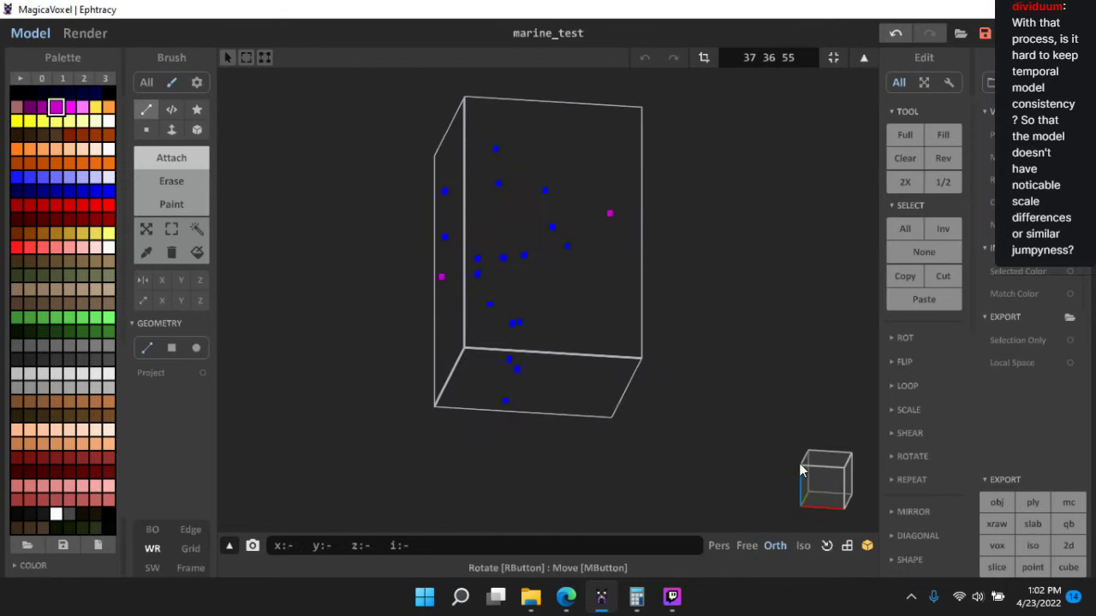
pyautogui.click(825, 484)
pyautogui.moveTo(404, 323); pyautogui.dragTo(697, 237, button='right')
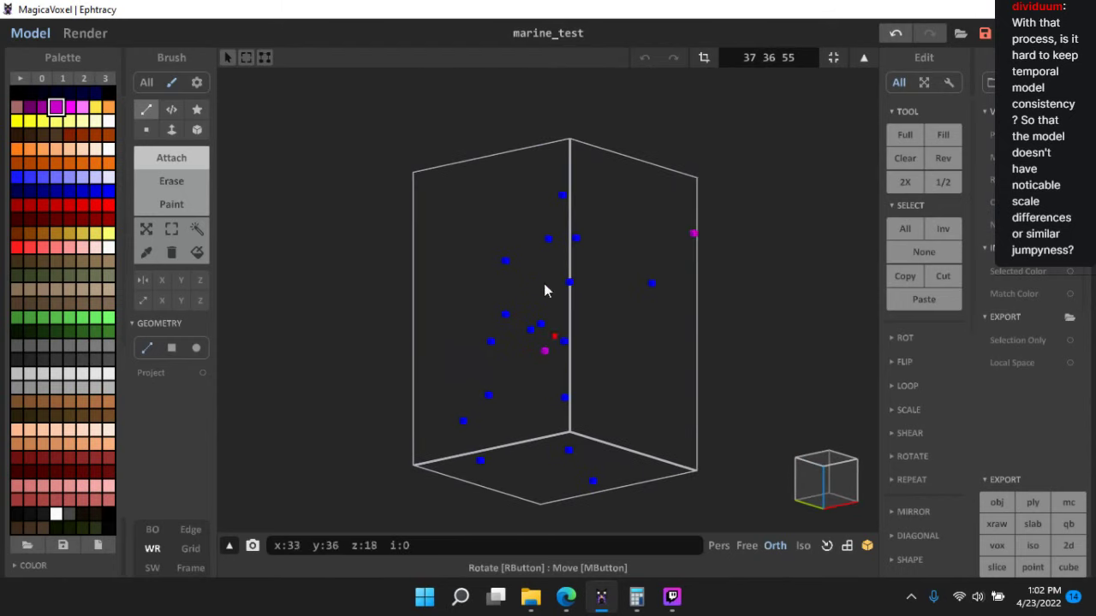
pyautogui.moveTo(545, 289); pyautogui.dragTo(573, 339, button='right')
pyautogui.moveTo(723, 292); pyautogui.dragTo(753, 281, button='right')
pyautogui.click(768, 58)
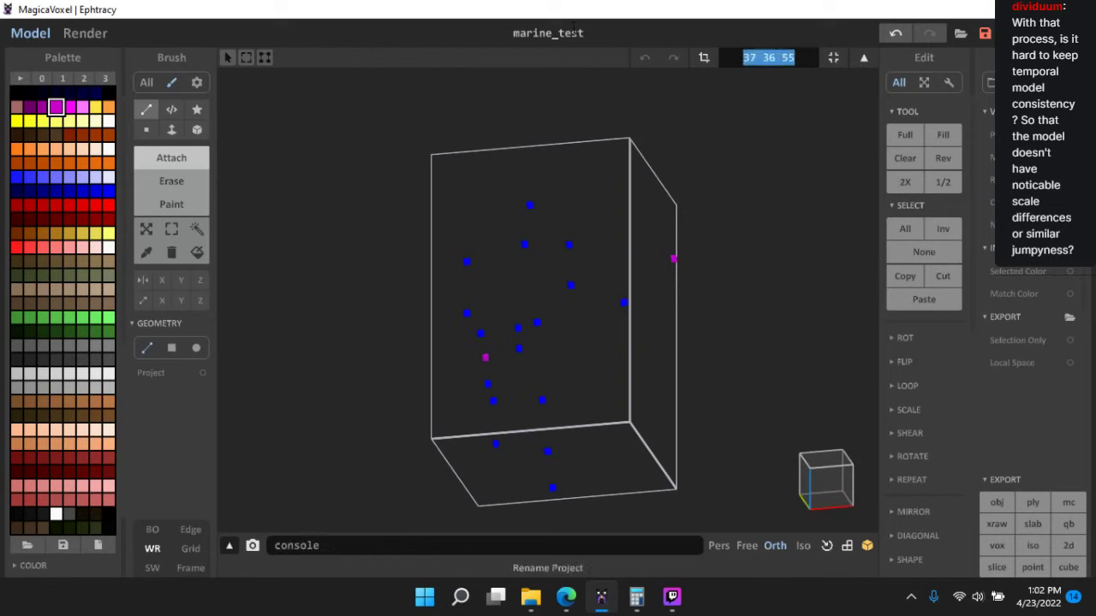
pyautogui.write('555')
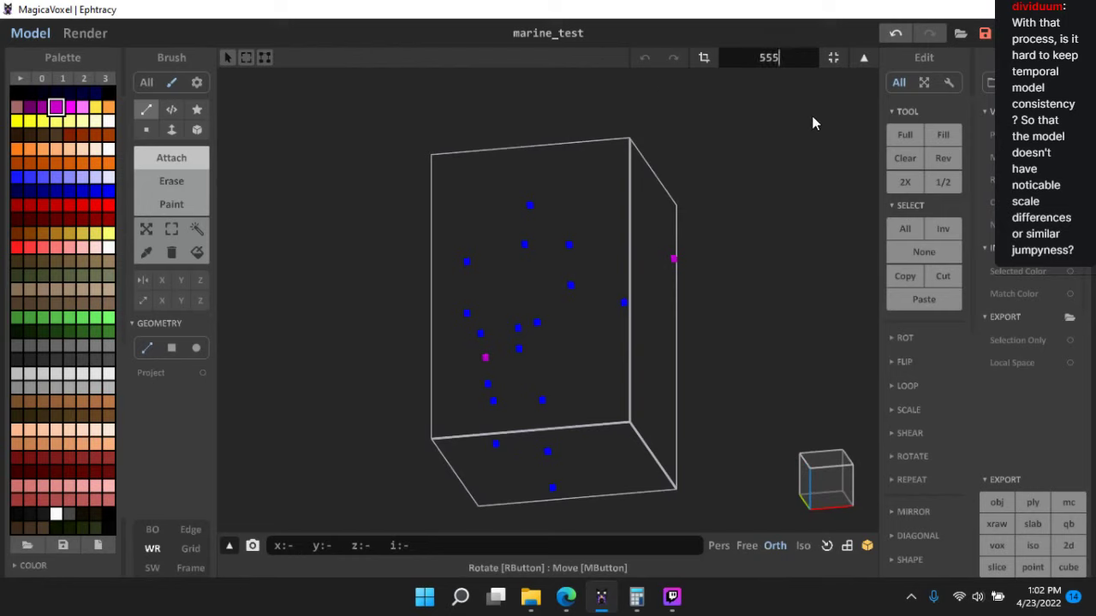
pyautogui.press('Return')
# - Box-select the stray magenta voxel floating away from the joint markers and delete it
pyautogui.scroll(-5, 779, 235)
pyautogui.moveTo(746, 286); pyautogui.dragTo(788, 277, button='right')
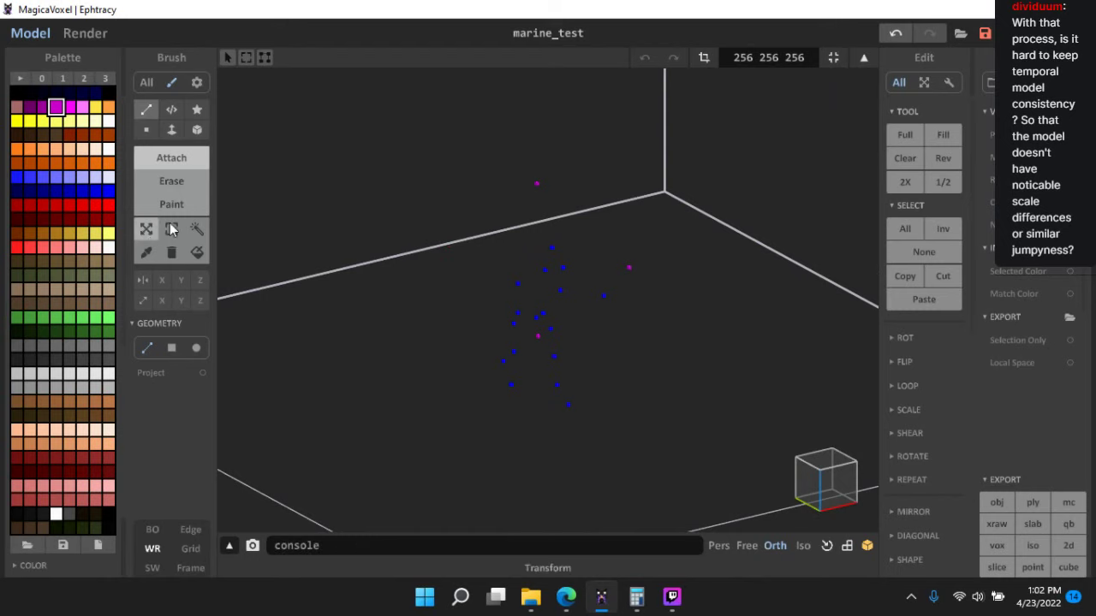
pyautogui.click(171, 229)
pyautogui.moveTo(515, 136); pyautogui.dragTo(712, 159, button='right')
pyautogui.moveTo(747, 147); pyautogui.dragTo(905, 231)
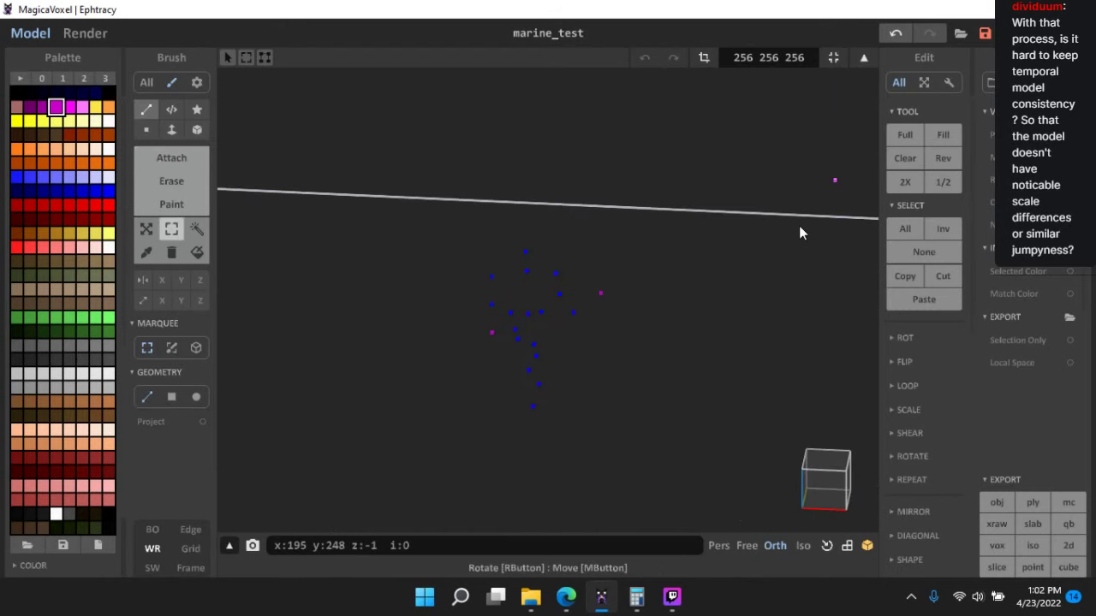
# - Examine the merged joint and gun markers straight from the front
pyautogui.moveTo(799, 225); pyautogui.dragTo(697, 268, button='right')
pyautogui.scroll(3, 701, 254)
pyautogui.click(827, 479)
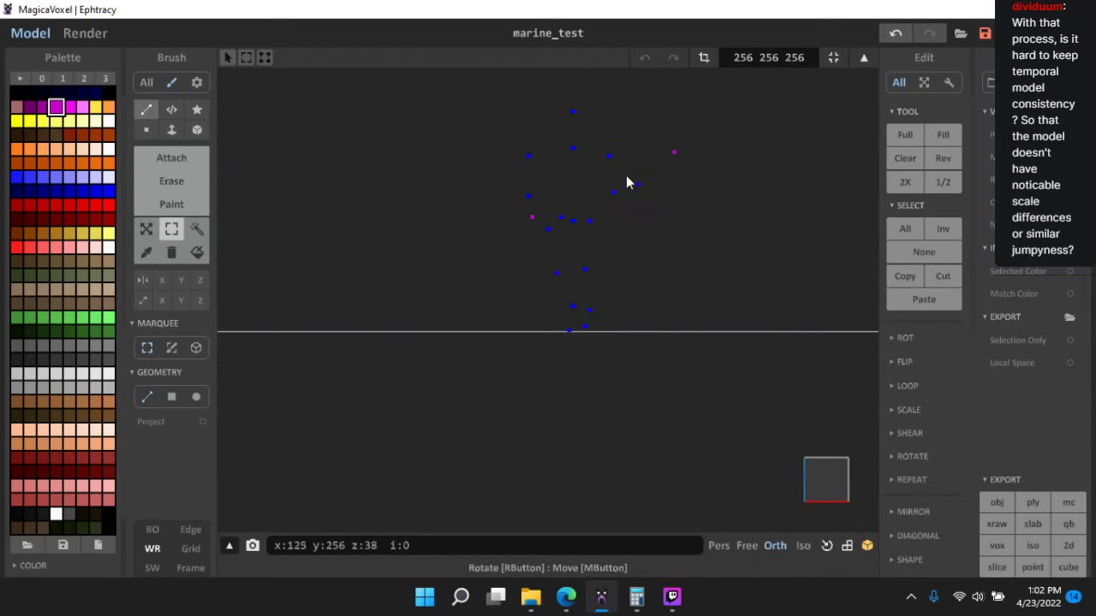
pyautogui.scroll(4, 646, 198)
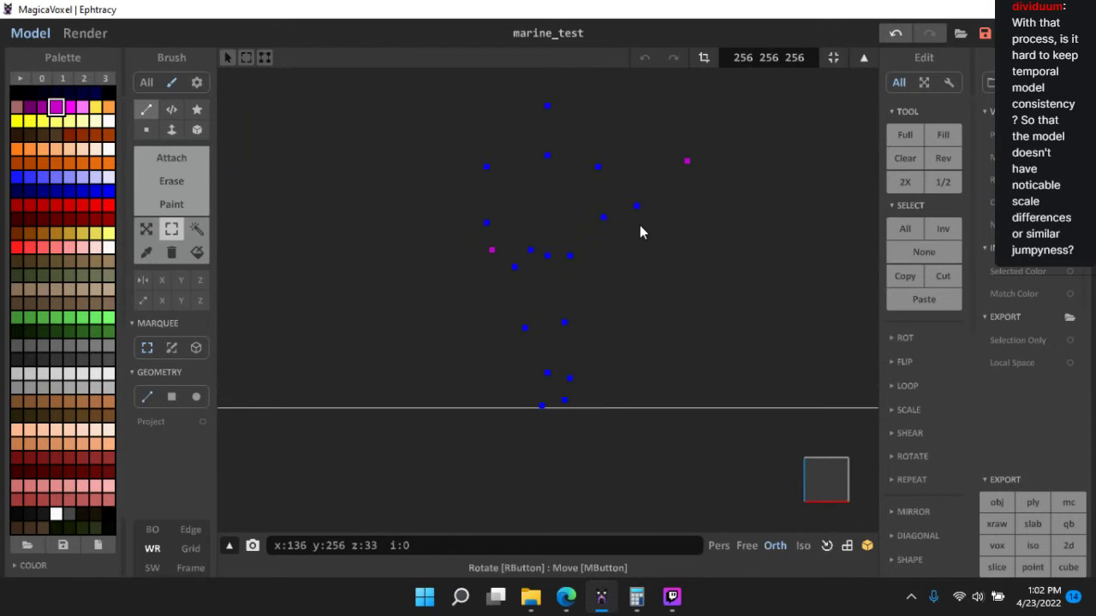
pyautogui.scroll(3, 577, 223)
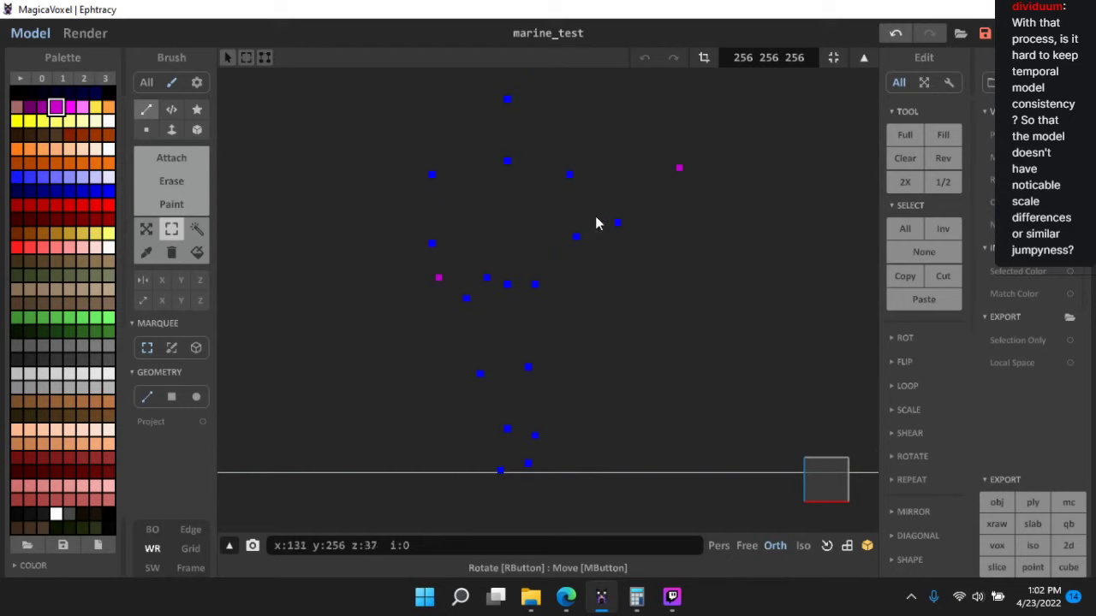
pyautogui.scroll(-3, 547, 206)
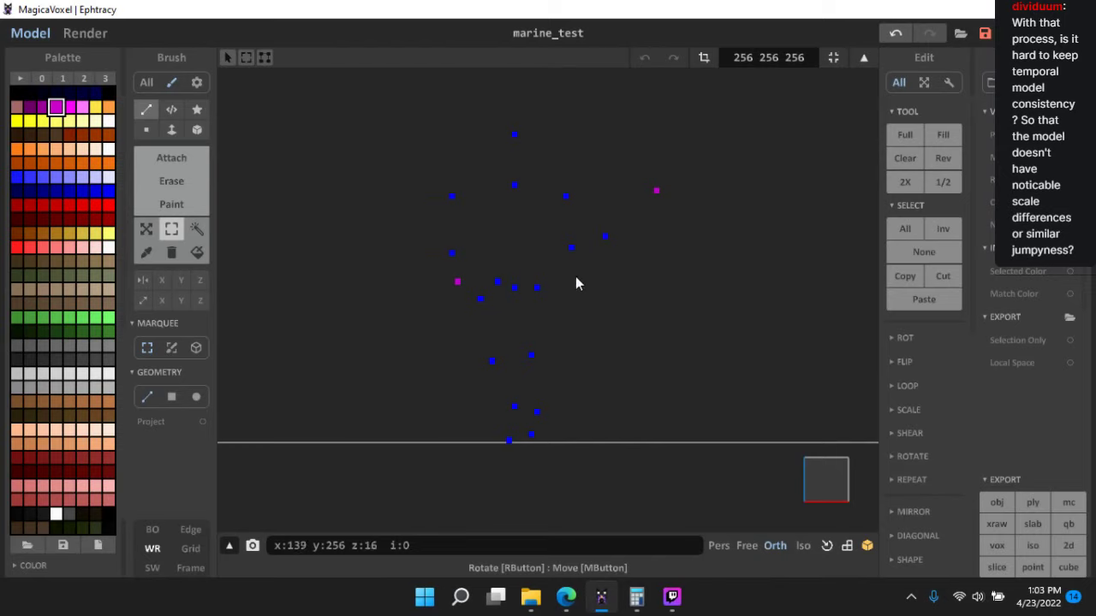
pyautogui.scroll(-5, 554, 384)
# - Display the background objects and compare the markers with the marine sprites, from an angle and straight from the front
pyautogui.click(151, 530)
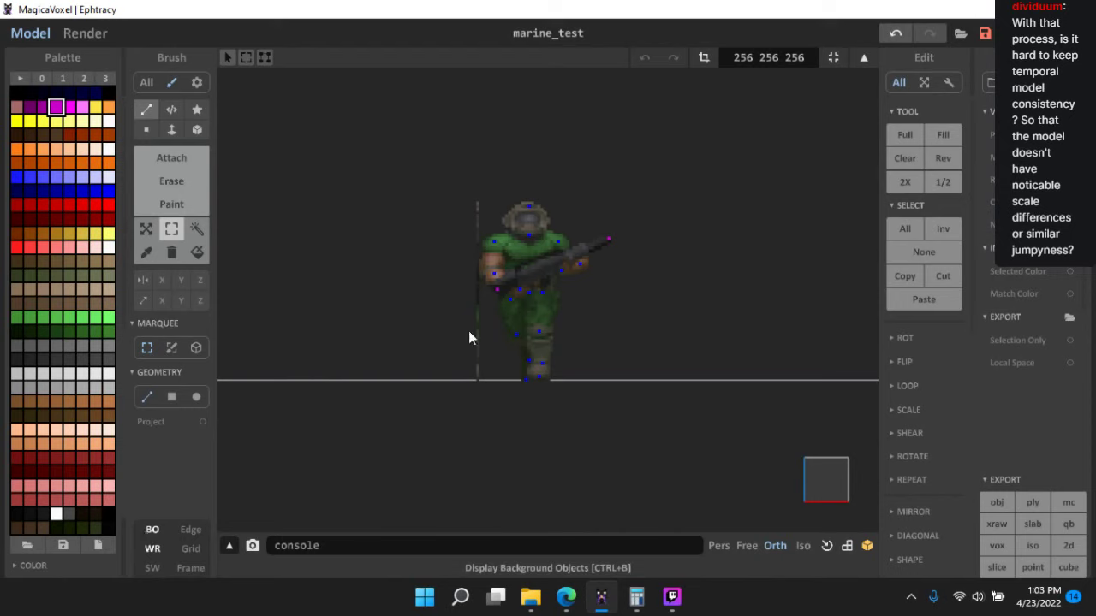
pyautogui.scroll(6, 513, 339)
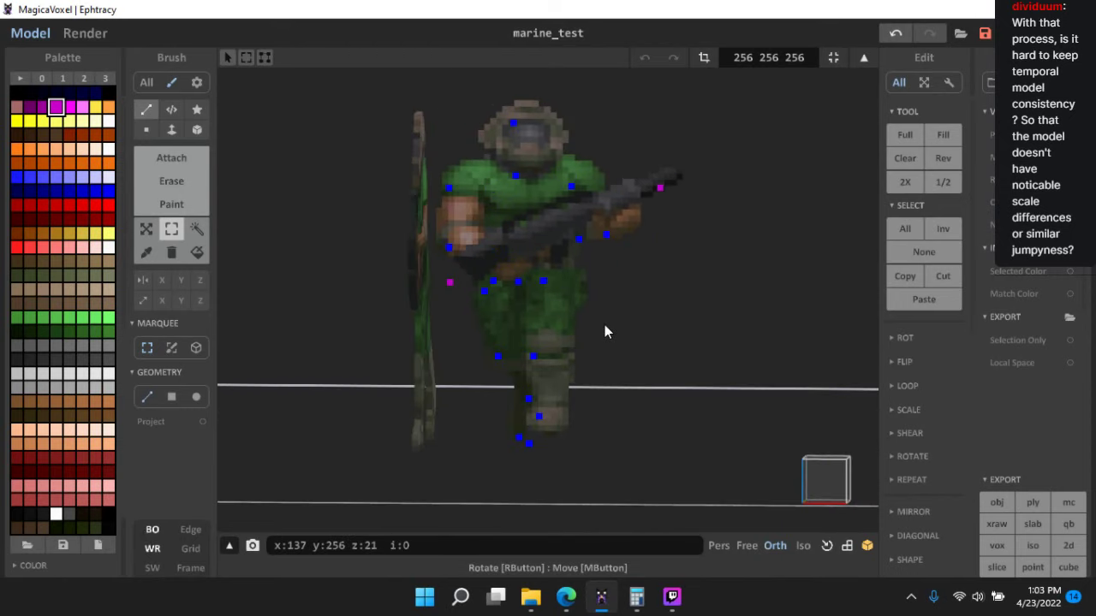
pyautogui.click(826, 474)
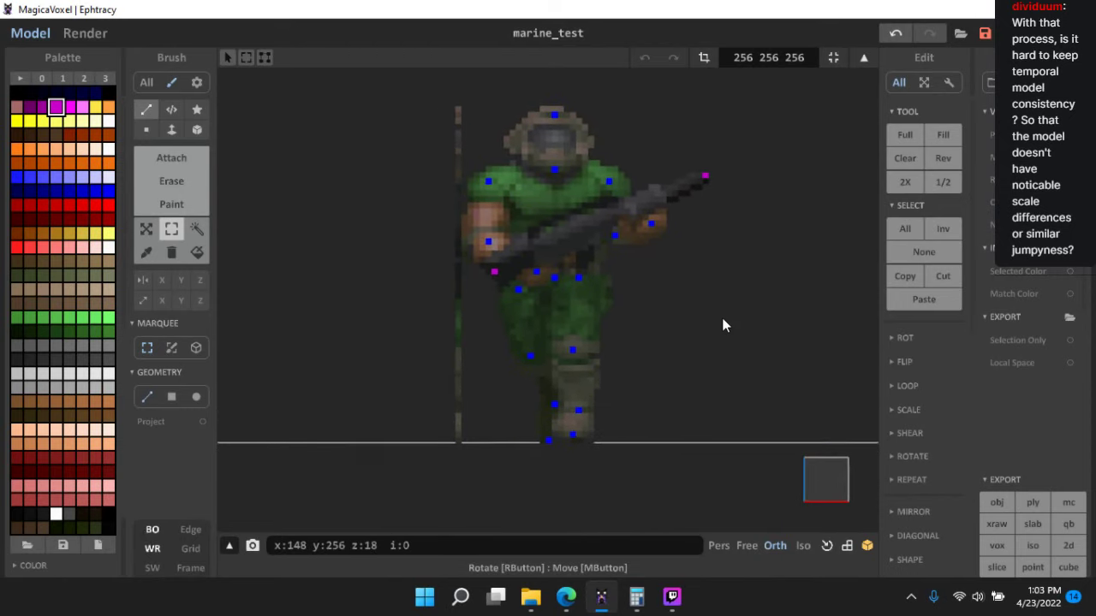
pyautogui.moveTo(765, 266); pyautogui.dragTo(690, 291, button='right')
pyautogui.moveTo(689, 291); pyautogui.dragTo(518, 163, button='middle')
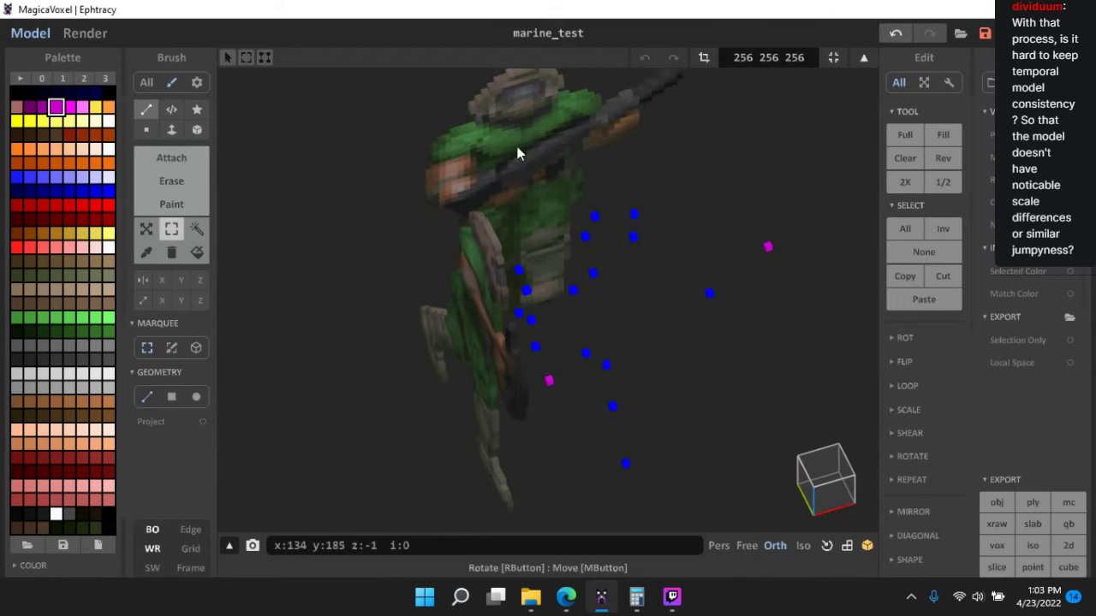
pyautogui.moveTo(518, 154); pyautogui.dragTo(809, 469, button='right')
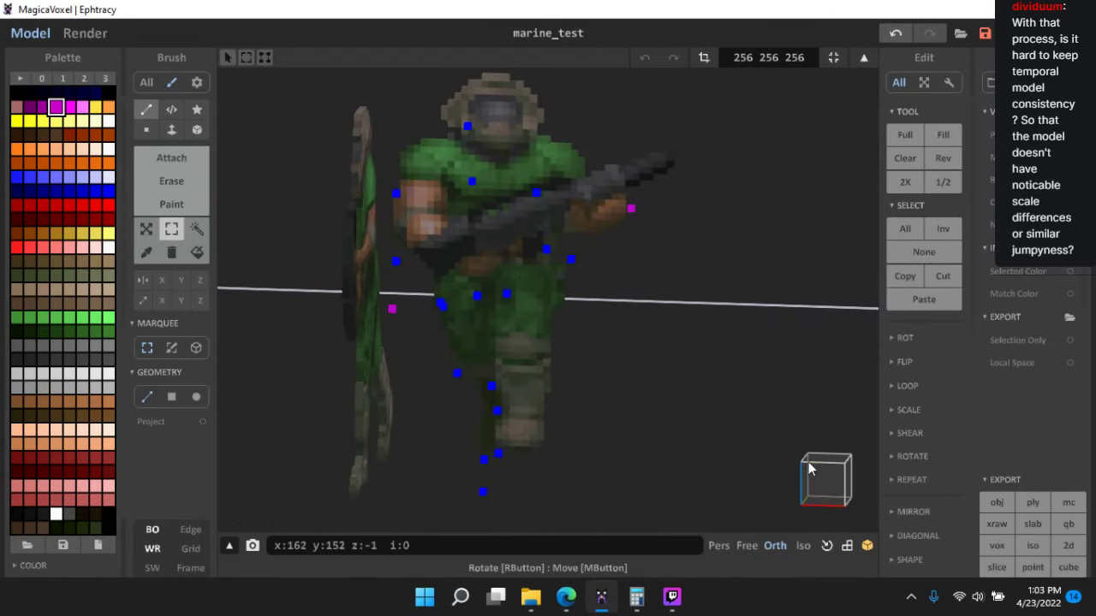
pyautogui.click(810, 470)
# - Set the line brush to attach voxels in bright yellow
pyautogui.click(175, 158)
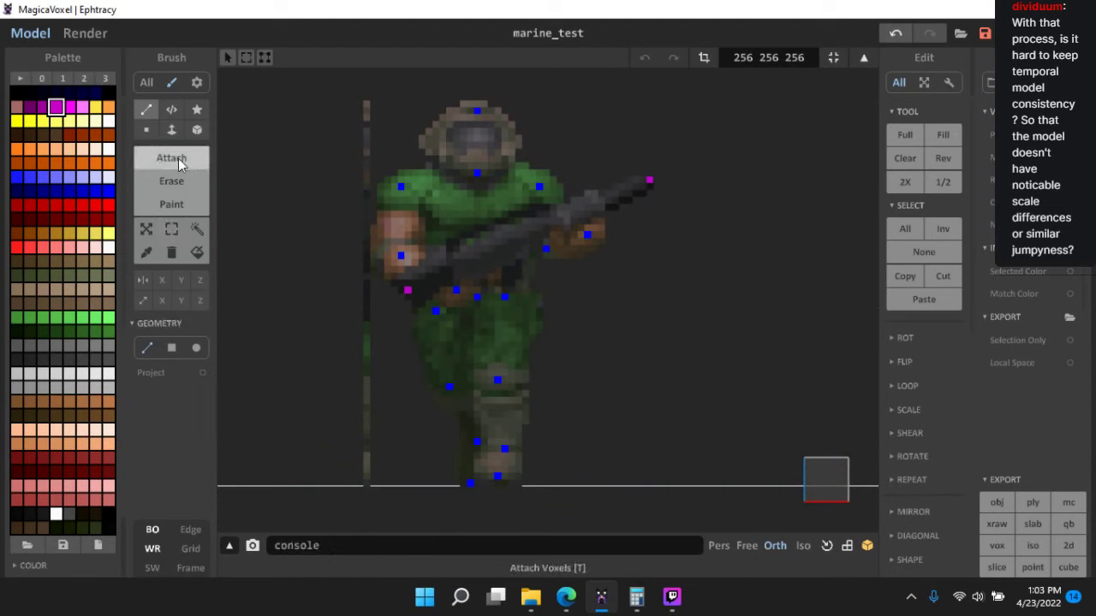
pyautogui.click(43, 122)
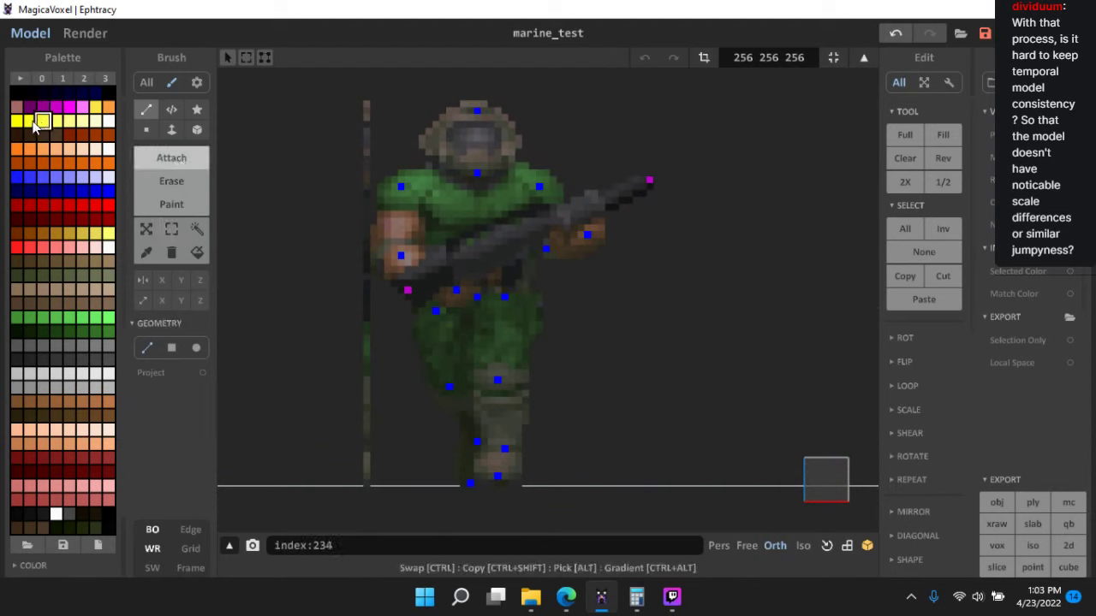
pyautogui.click(31, 124)
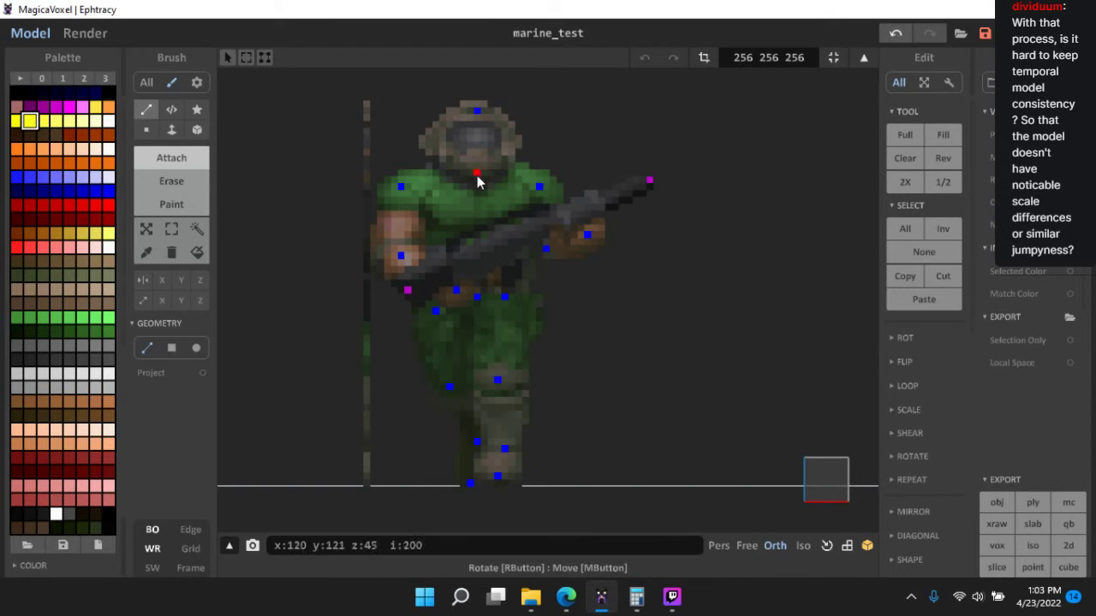
# - Try drawing a yellow line between the head and neck markers with Project enabled
pyautogui.click(202, 372)
pyautogui.click(476, 109)
pyautogui.scroll(-2, 519, 180)
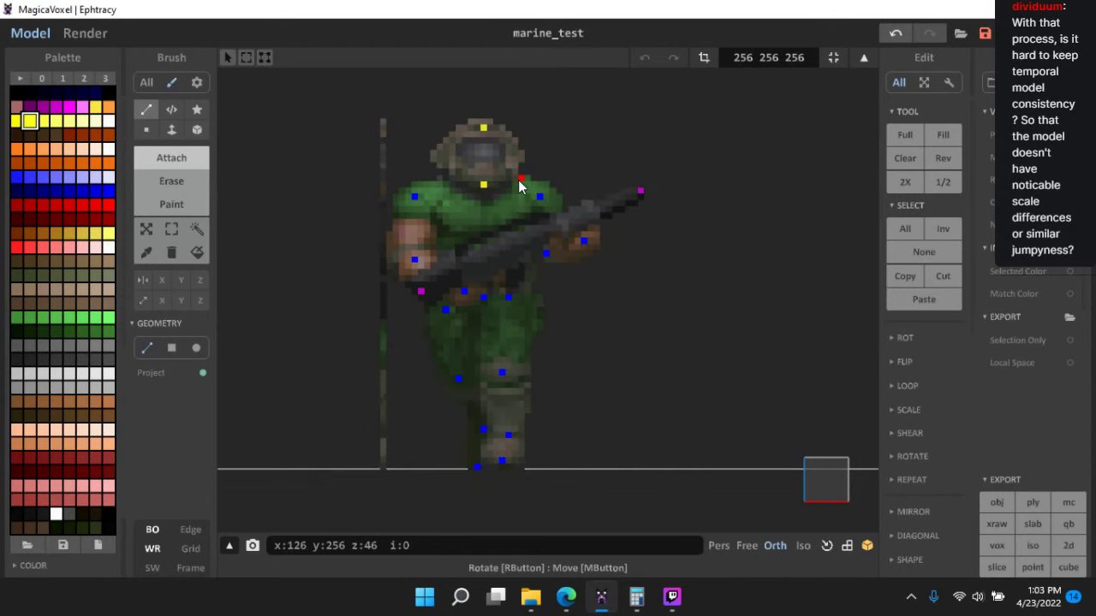
pyautogui.scroll(2, 466, 199)
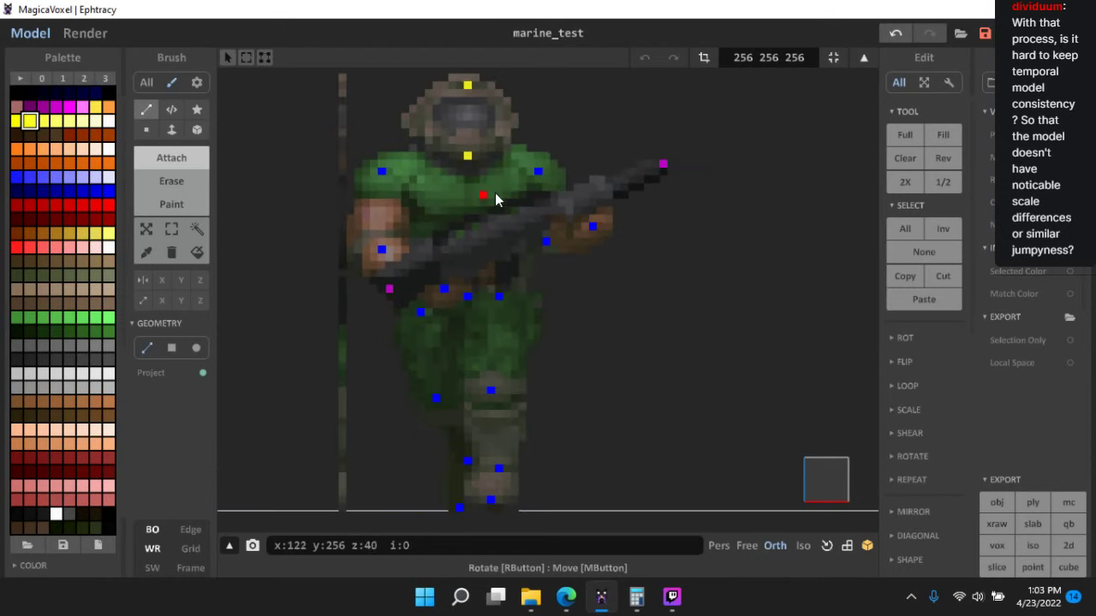
pyautogui.moveTo(495, 192); pyautogui.dragTo(559, 219, button='right')
pyautogui.moveTo(481, 182); pyautogui.dragTo(402, 272, button='middle')
pyautogui.scroll(-5, 401, 271)
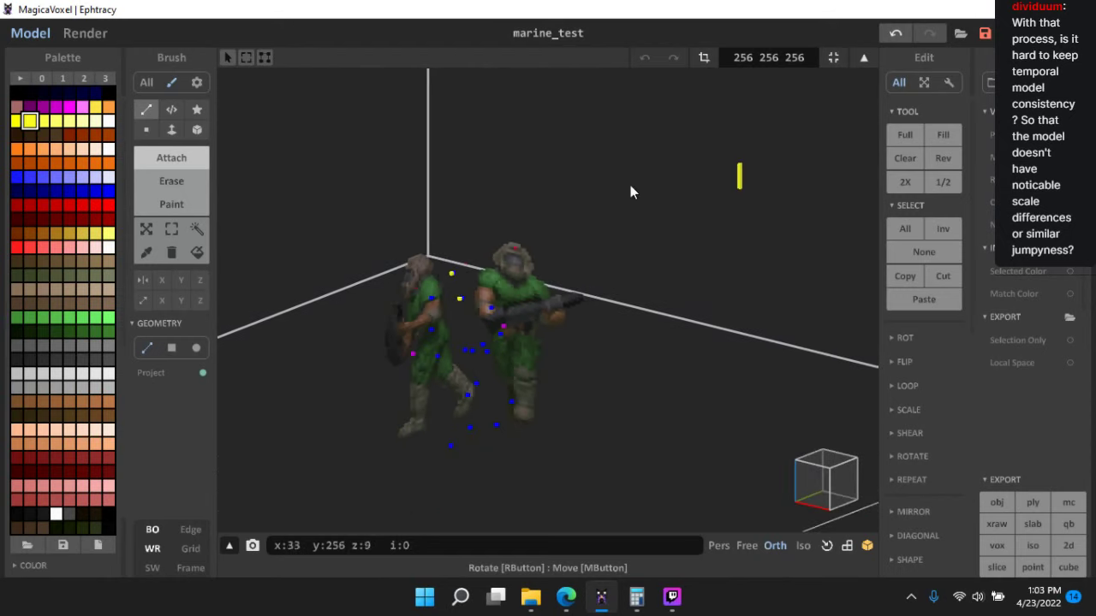
pyautogui.scroll(3, 788, 150)
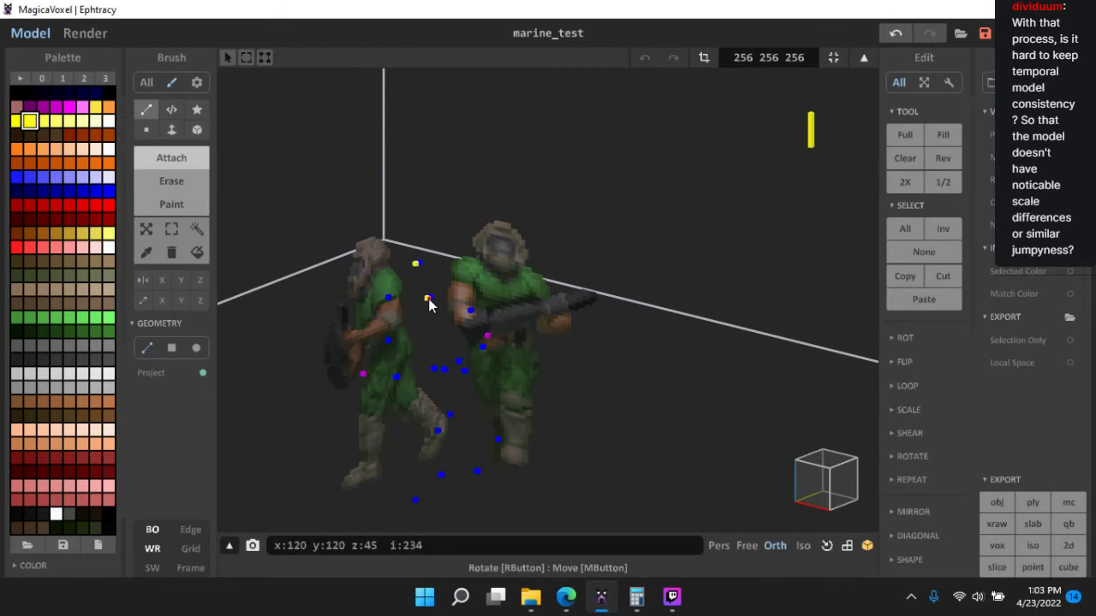
pyautogui.hotkey('ctrl', 'z')
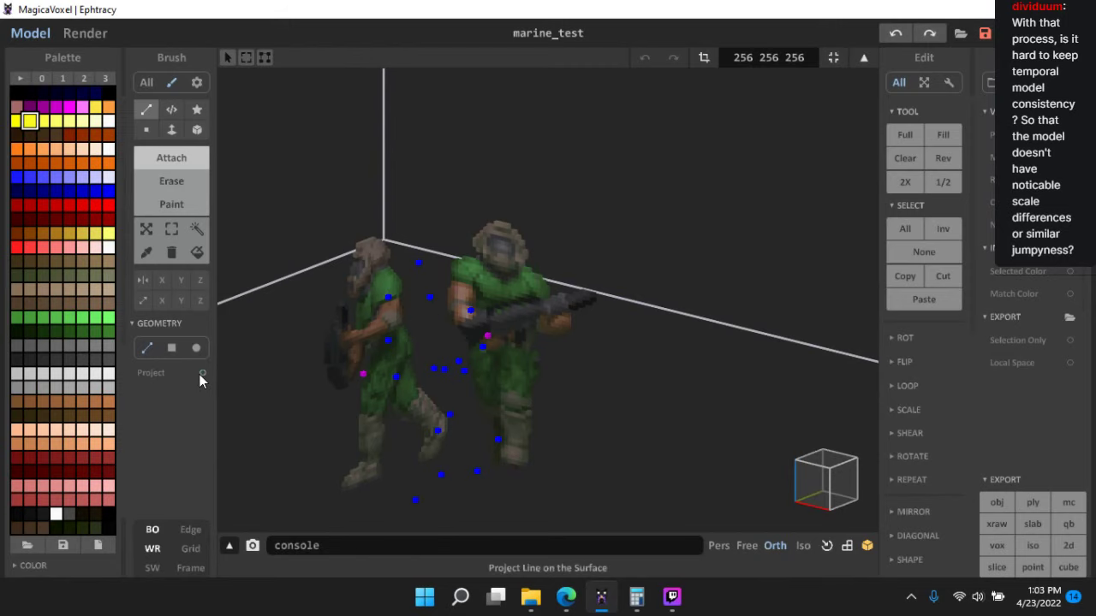
# - Draw a yellow voxel line from the head marker to the neck marker with Project off
pyautogui.scroll(6, 427, 293)
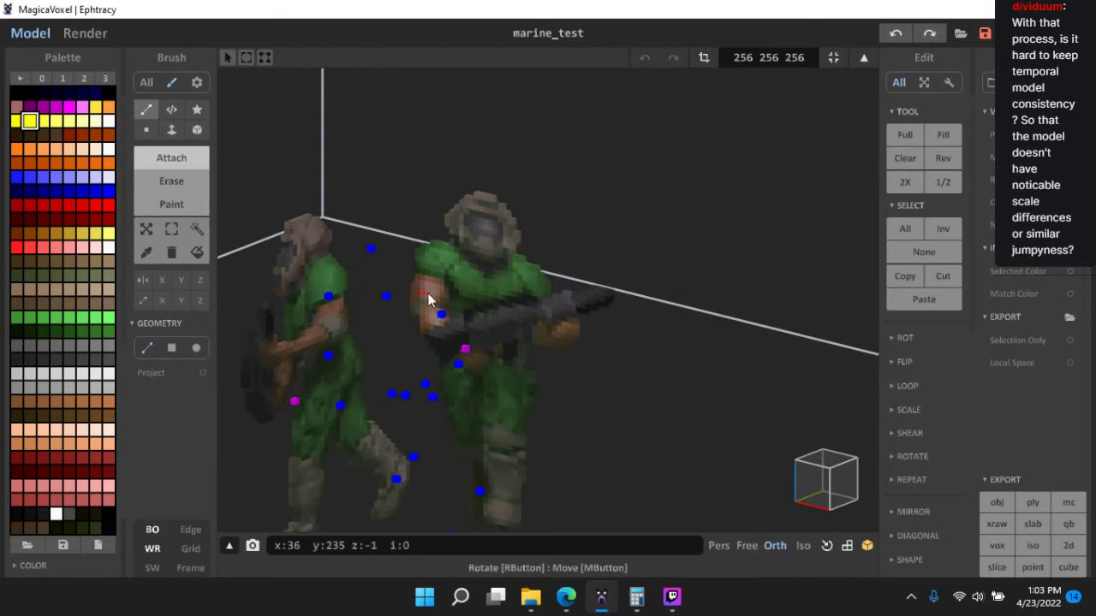
pyautogui.scroll(1, 446, 293)
pyautogui.scroll(1, 417, 192)
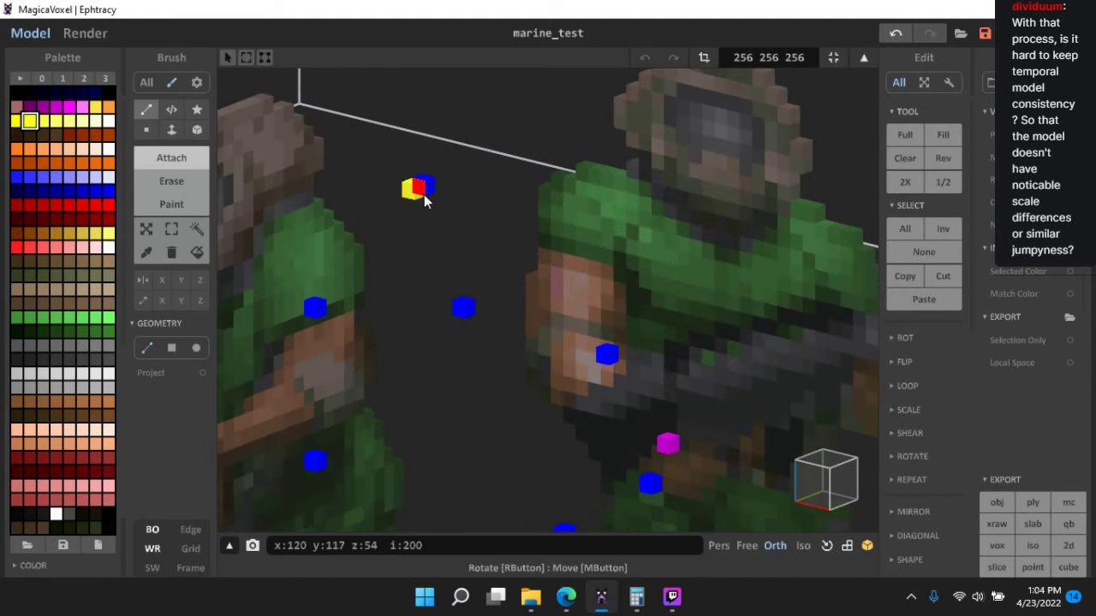
pyautogui.moveTo(424, 195)
pyautogui.mouseDown()
pyautogui.moveTo(429, 263)
pyautogui.moveTo(459, 319)
pyautogui.mouseUp()
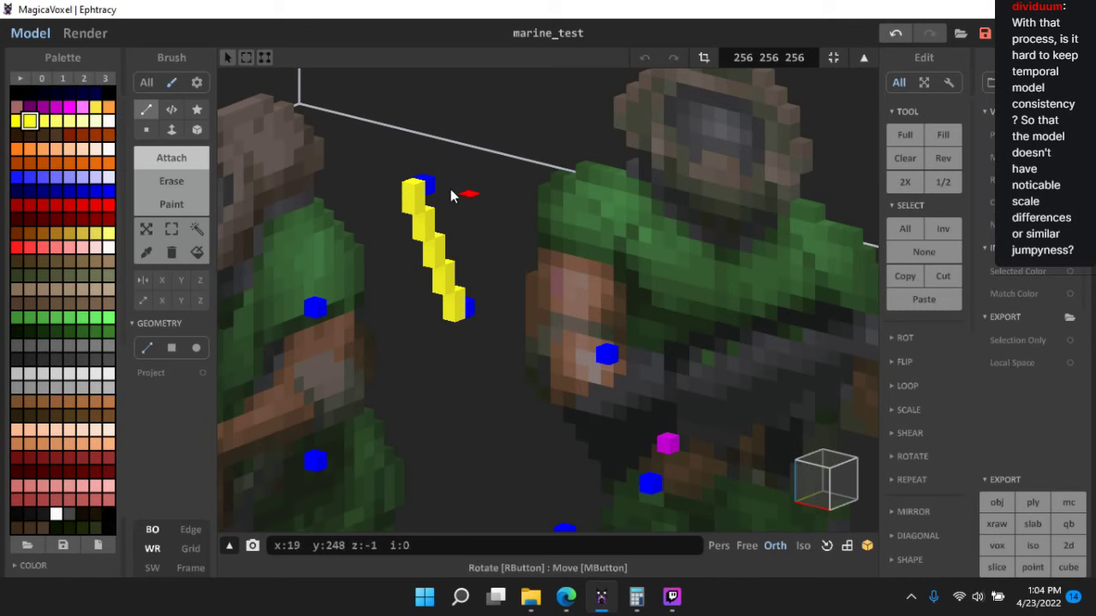
pyautogui.moveTo(464, 192); pyautogui.dragTo(476, 187, button='right')
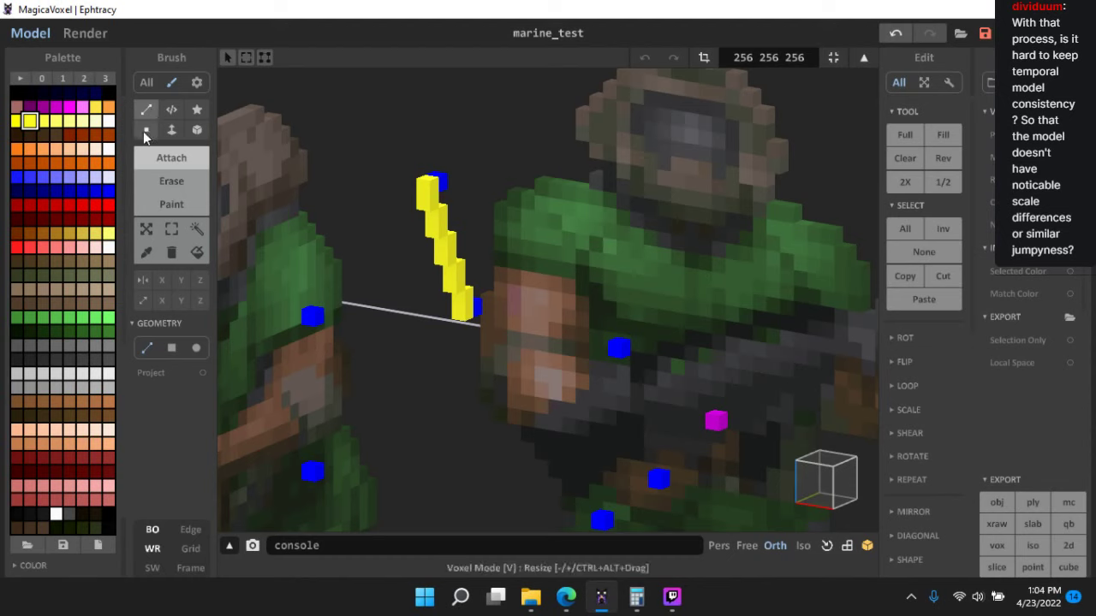
pyautogui.click(147, 114)
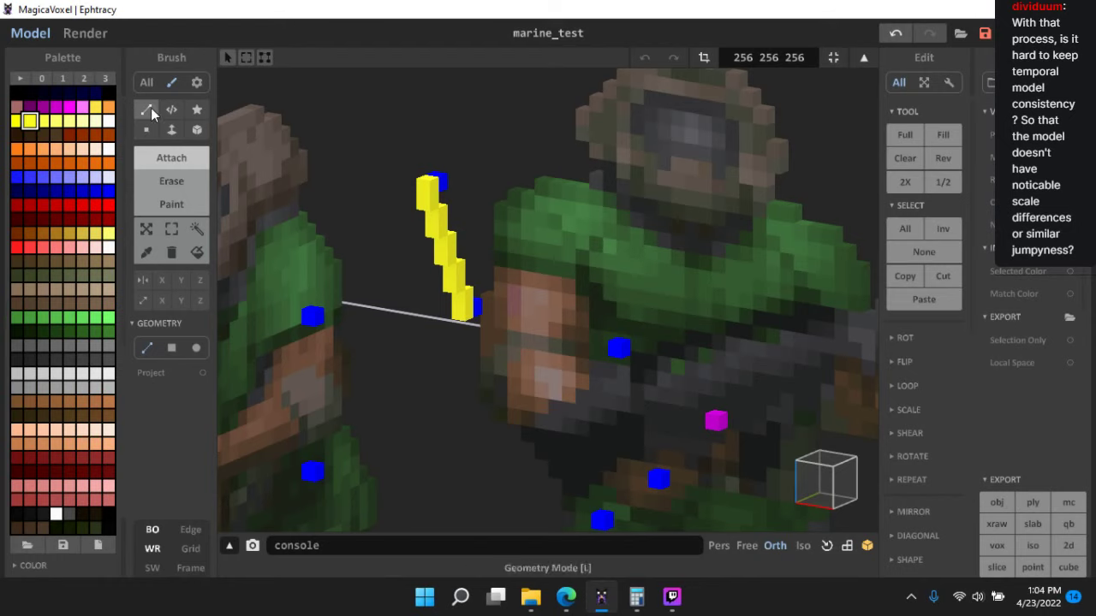
# - Draw yellow voxel lines in the front view connecting both shoulder markers to the neck marker
pyautogui.moveTo(607, 285)
pyautogui.mouseDown(button='right')
pyautogui.moveTo(642, 300)
pyautogui.moveTo(684, 289)
pyautogui.moveTo(756, 442)
pyautogui.mouseUp(button='right')
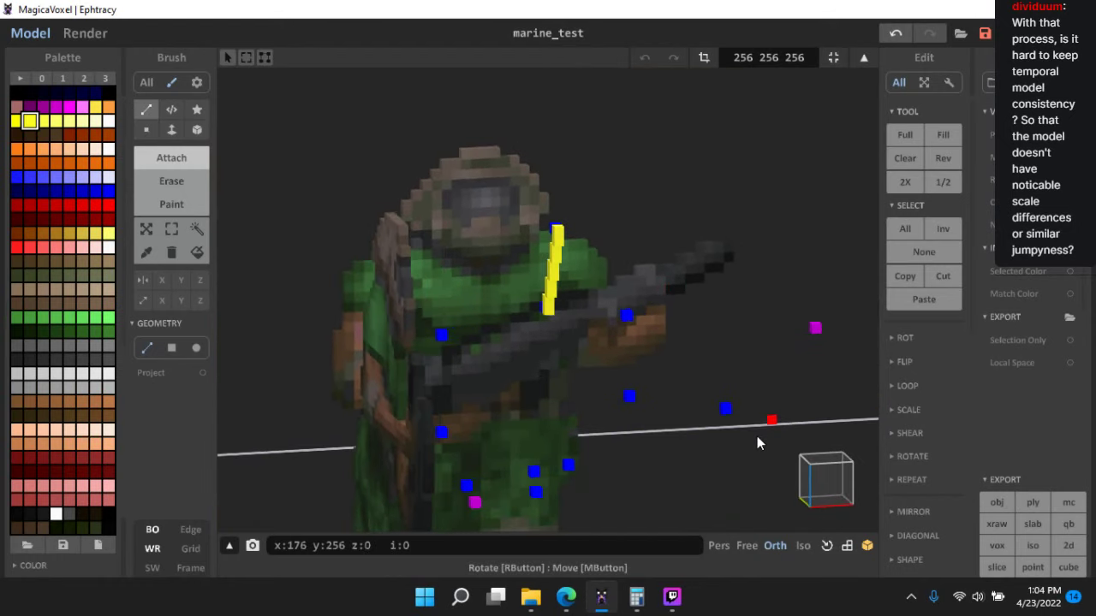
pyautogui.click(830, 481)
pyautogui.scroll(5, 505, 359)
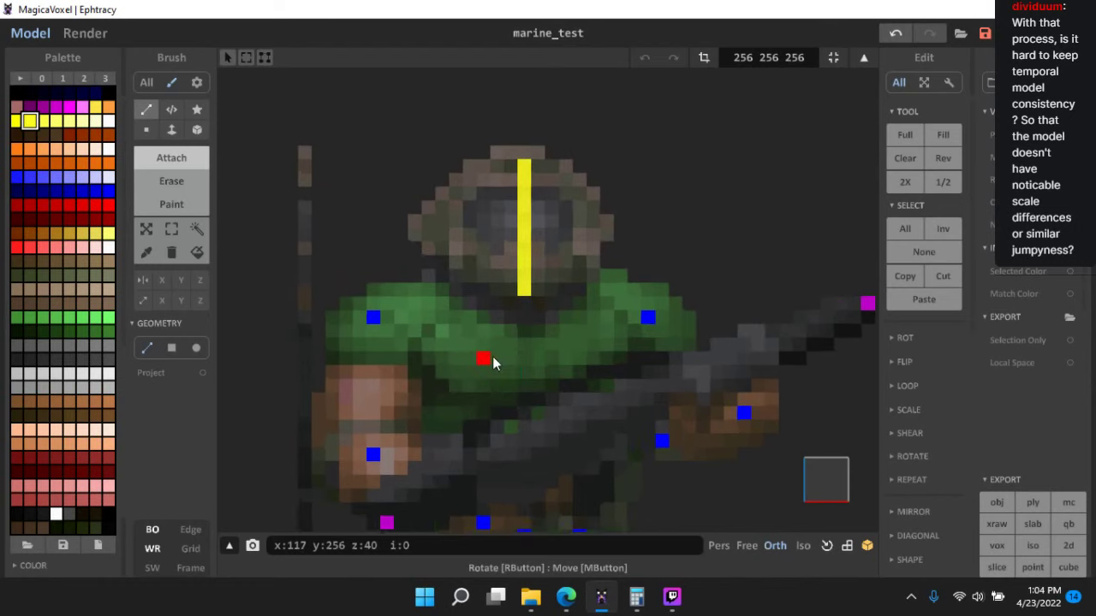
pyautogui.moveTo(531, 329); pyautogui.dragTo(444, 338, button='middle')
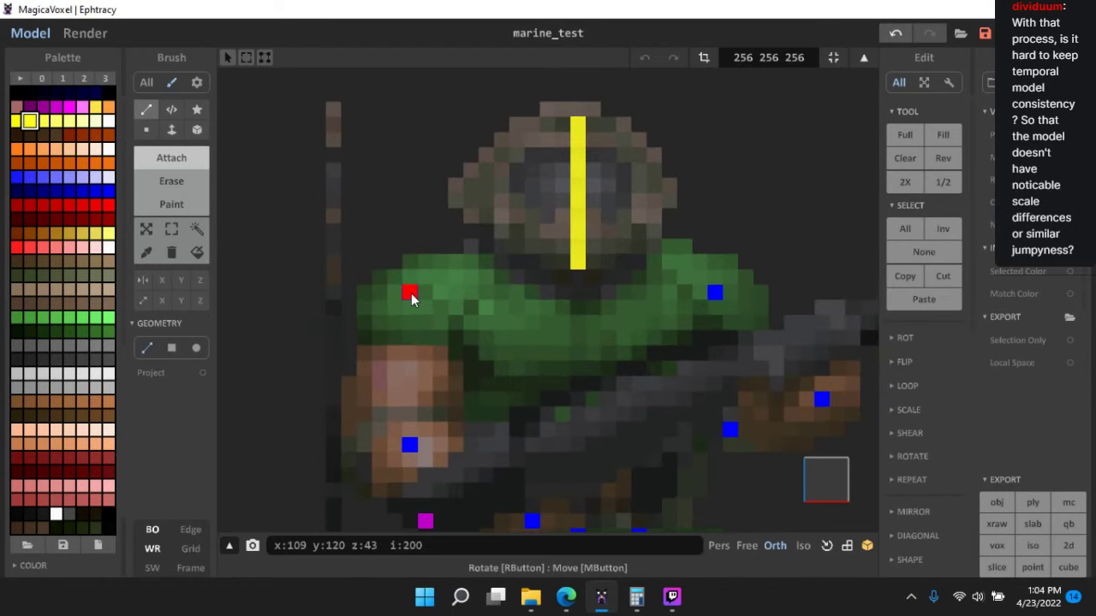
pyautogui.moveTo(411, 293)
pyautogui.mouseDown()
pyautogui.moveTo(581, 265)
pyautogui.moveTo(714, 294)
pyautogui.mouseUp()
# - Draw yellow voxel lines for the marine's right arm, from the shoulder marker through the elbow marker to the hand marker
pyautogui.moveTo(440, 399); pyautogui.dragTo(386, 211, button='middle')
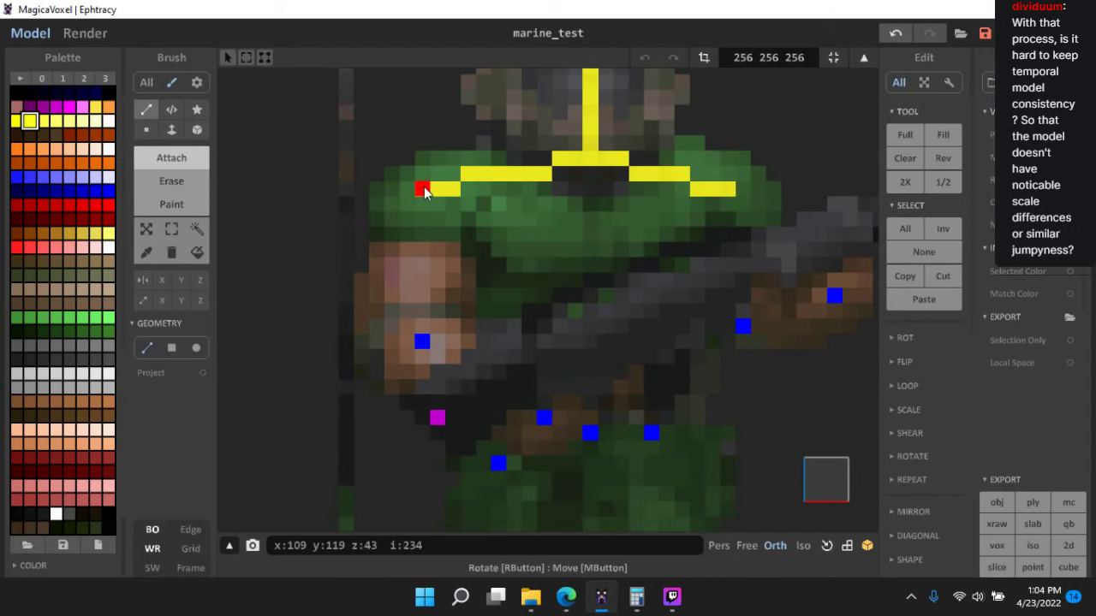
pyautogui.moveTo(424, 186)
pyautogui.mouseDown()
pyautogui.moveTo(435, 359)
pyautogui.moveTo(406, 228)
pyautogui.moveTo(420, 185)
pyautogui.mouseUp()
pyautogui.hotkey('ctrl', 'z')
pyautogui.scroll(-2, 509, 347)
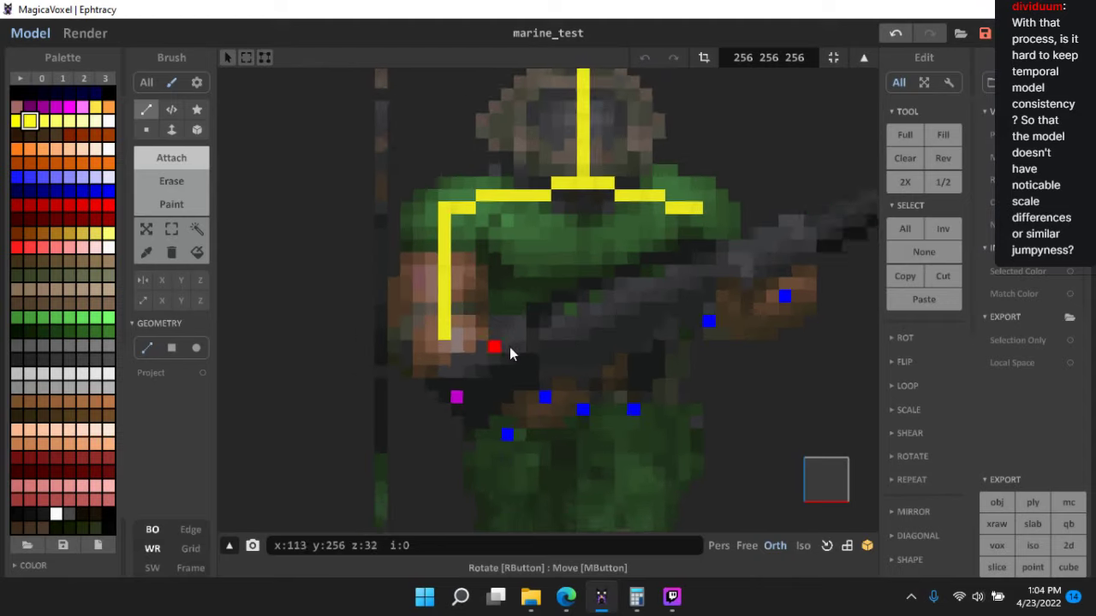
pyautogui.moveTo(509, 347); pyautogui.dragTo(542, 358, button='right')
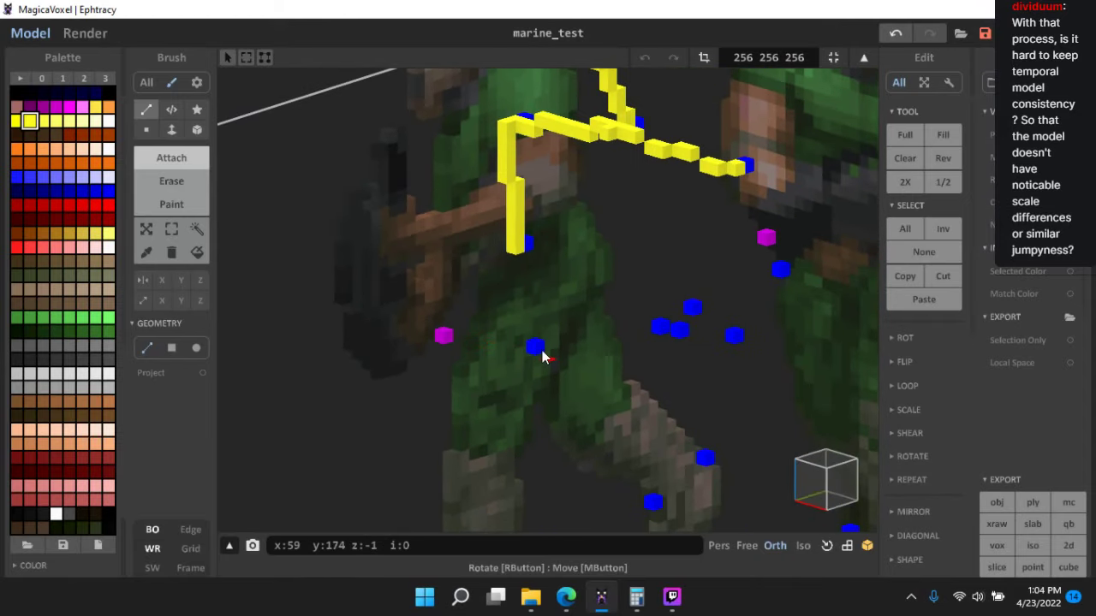
pyautogui.moveTo(542, 358); pyautogui.dragTo(524, 242)
pyautogui.moveTo(525, 242)
pyautogui.mouseDown(button='right')
pyautogui.moveTo(719, 394)
pyautogui.moveTo(622, 358)
pyautogui.moveTo(533, 198)
pyautogui.moveTo(571, 210)
pyautogui.mouseUp(button='right')
# - Draw yellow voxel lines for the marine's left arm, from the shoulder marker through the elbow marker to the hand marker
pyautogui.moveTo(598, 195); pyautogui.dragTo(587, 274)
pyautogui.moveTo(677, 348); pyautogui.dragTo(517, 296, button='right')
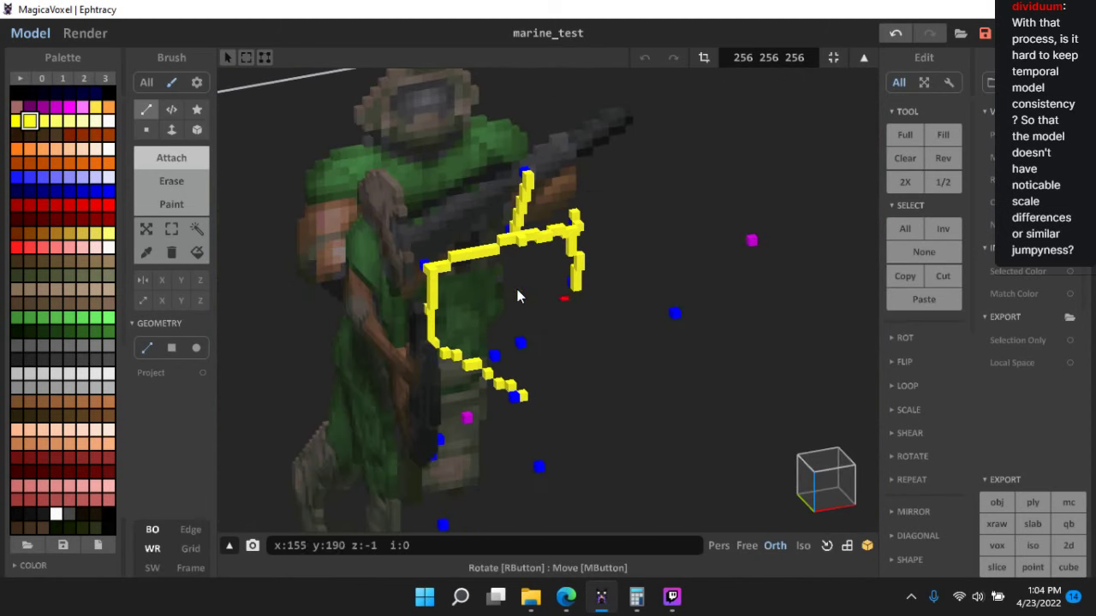
pyautogui.scroll(2, 518, 296)
pyautogui.moveTo(588, 281)
pyautogui.mouseDown()
pyautogui.moveTo(734, 318)
pyautogui.moveTo(726, 325)
pyautogui.mouseUp()
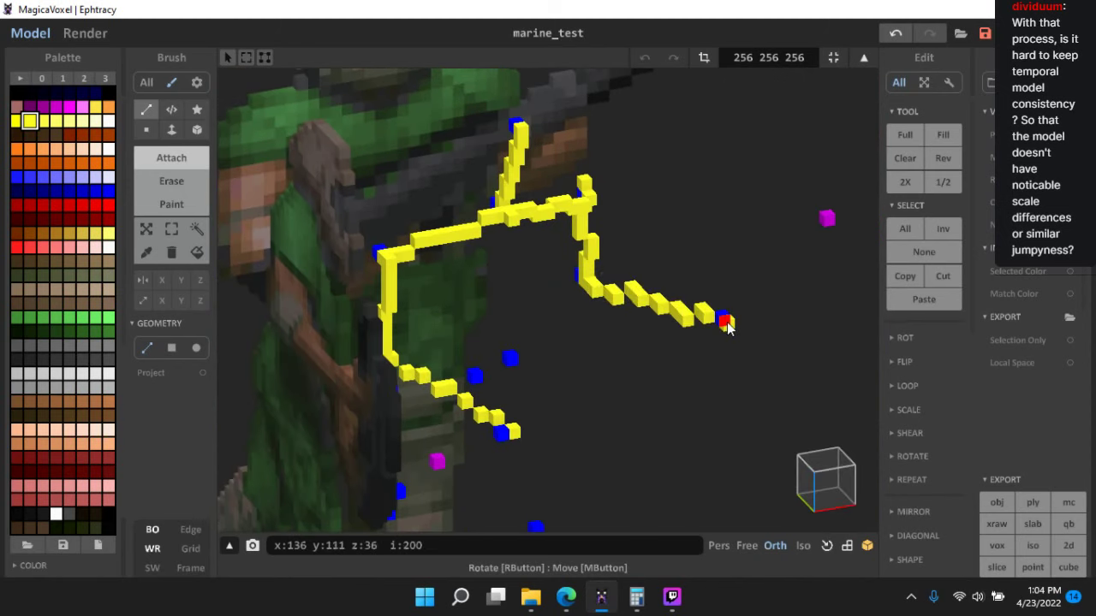
# - Draw the yellow spine line from the neck marker down to the pelvis marker and connect it to both hip markers
pyautogui.moveTo(726, 325)
pyautogui.mouseDown(button='right')
pyautogui.moveTo(647, 377)
pyautogui.moveTo(602, 347)
pyautogui.moveTo(502, 219)
pyautogui.moveTo(507, 150)
pyautogui.mouseUp(button='right')
pyautogui.moveTo(511, 151)
pyautogui.mouseDown()
pyautogui.moveTo(563, 334)
pyautogui.moveTo(549, 364)
pyautogui.moveTo(501, 379)
pyautogui.mouseUp()
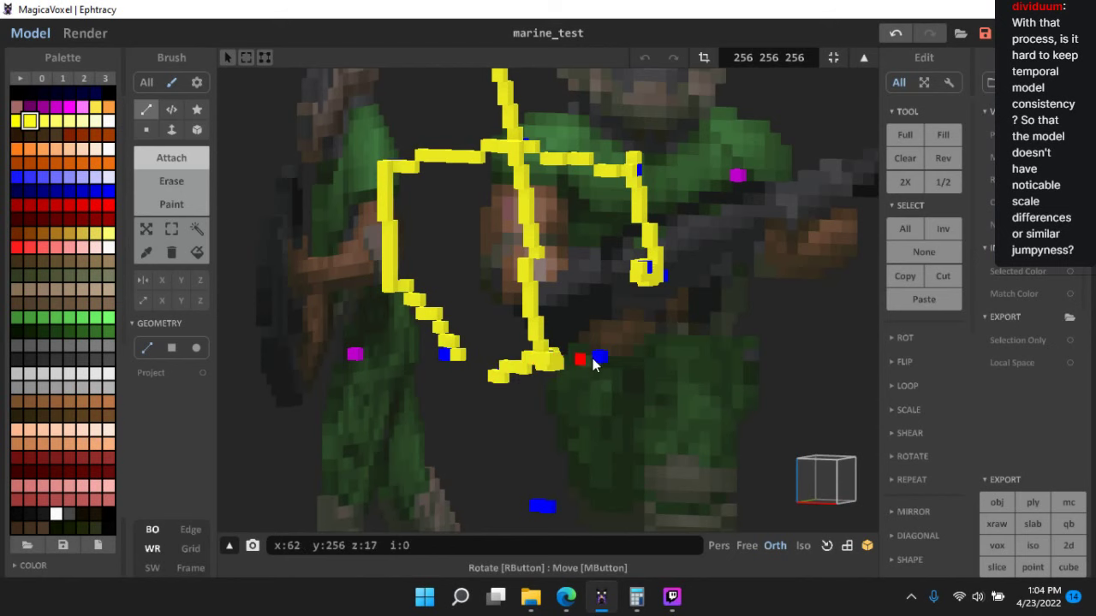
pyautogui.moveTo(629, 390); pyautogui.dragTo(567, 226, button='right')
pyautogui.press('Tab')
pyautogui.press('Tab')
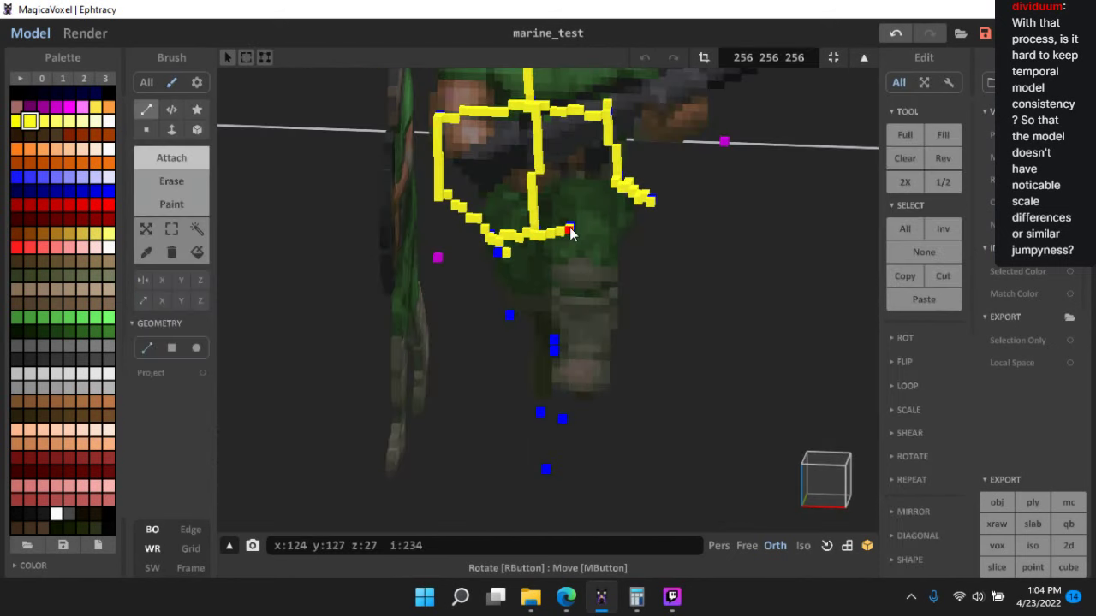
# - Try drawing a yellow thigh line from the marine's left hip marker to a knee marker
pyautogui.moveTo(569, 227); pyautogui.dragTo(556, 351)
pyautogui.moveTo(555, 351)
pyautogui.mouseDown(button='right')
pyautogui.moveTo(628, 356)
pyautogui.moveTo(601, 329)
pyautogui.moveTo(565, 336)
pyautogui.moveTo(597, 448)
pyautogui.mouseUp(button='right')
pyautogui.hotkey('ctrl', 'z')
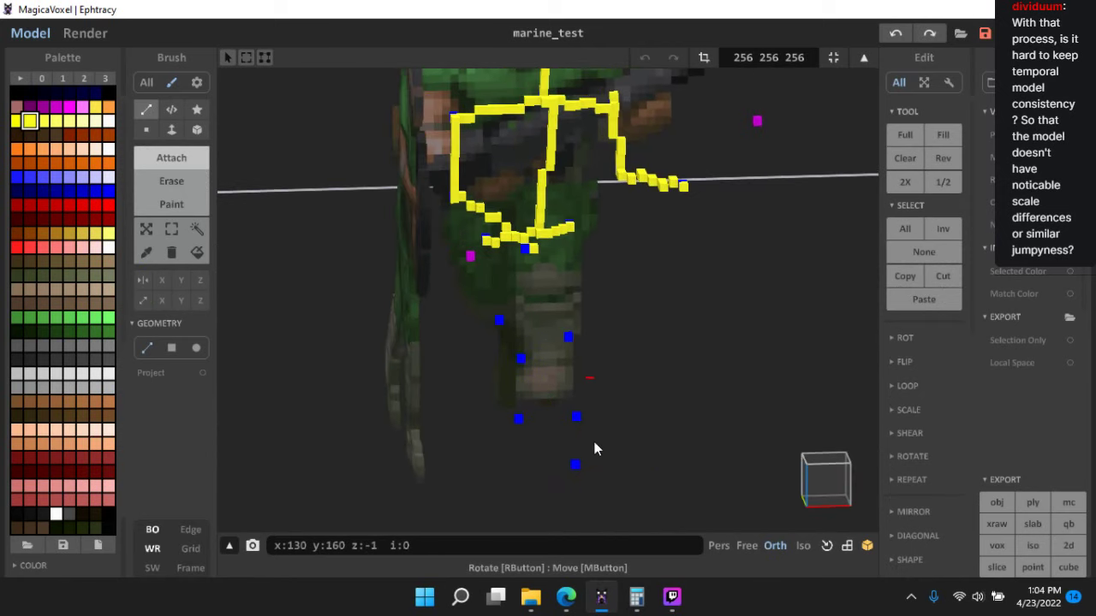
# - Draw yellow voxel lines for the marine's left leg, joining the foot, ankle, knee and hip markers
pyautogui.moveTo(576, 468); pyautogui.dragTo(570, 337)
pyautogui.moveTo(570, 337); pyautogui.dragTo(506, 342, button='right')
pyautogui.scroll(5, 543, 331)
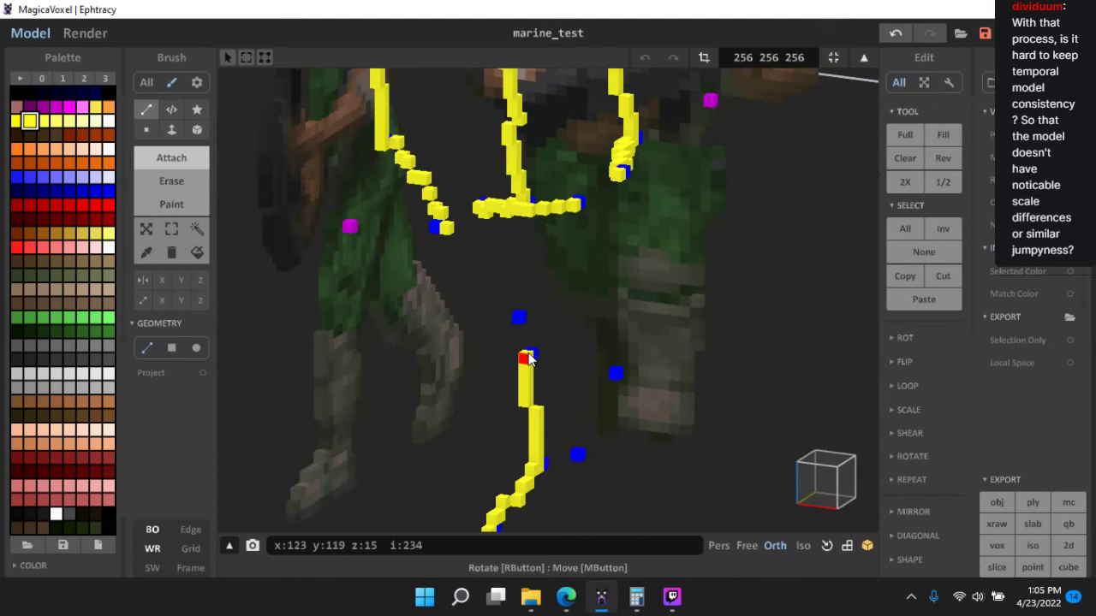
pyautogui.moveTo(525, 354); pyautogui.dragTo(573, 205)
pyautogui.scroll(-3, 525, 325)
pyautogui.moveTo(525, 325); pyautogui.dragTo(557, 306, button='right')
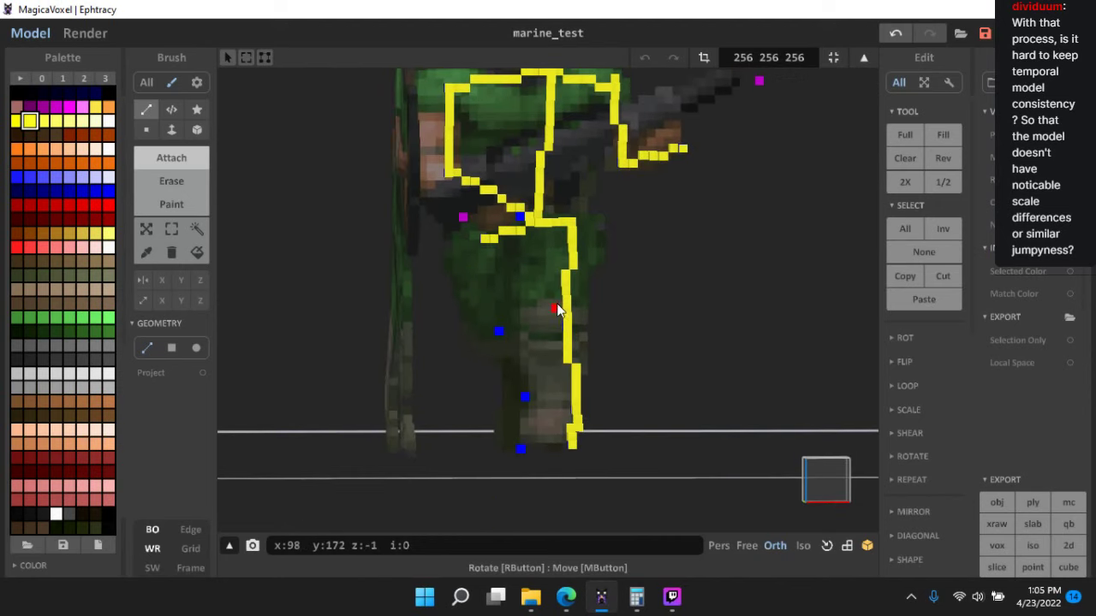
# - Draw yellow voxel lines for the marine's right leg, from the hip marker through the knee and ankle markers to the foot marker
pyautogui.scroll(3, 503, 248)
pyautogui.moveTo(497, 249); pyautogui.dragTo(491, 245, button='right')
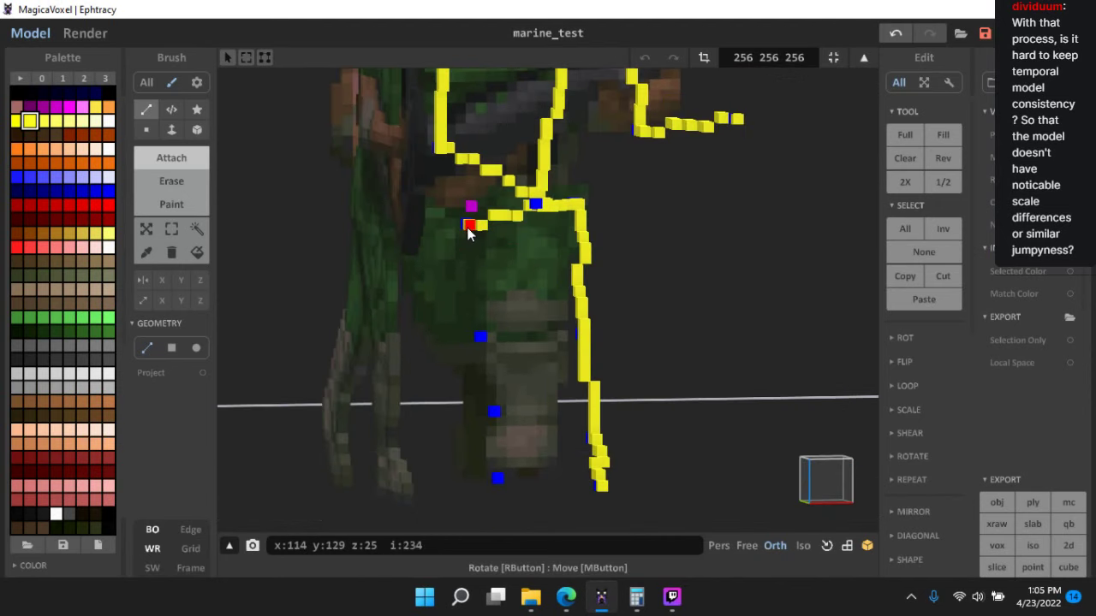
pyautogui.moveTo(469, 229); pyautogui.dragTo(500, 477)
pyautogui.scroll(-5, 648, 420)
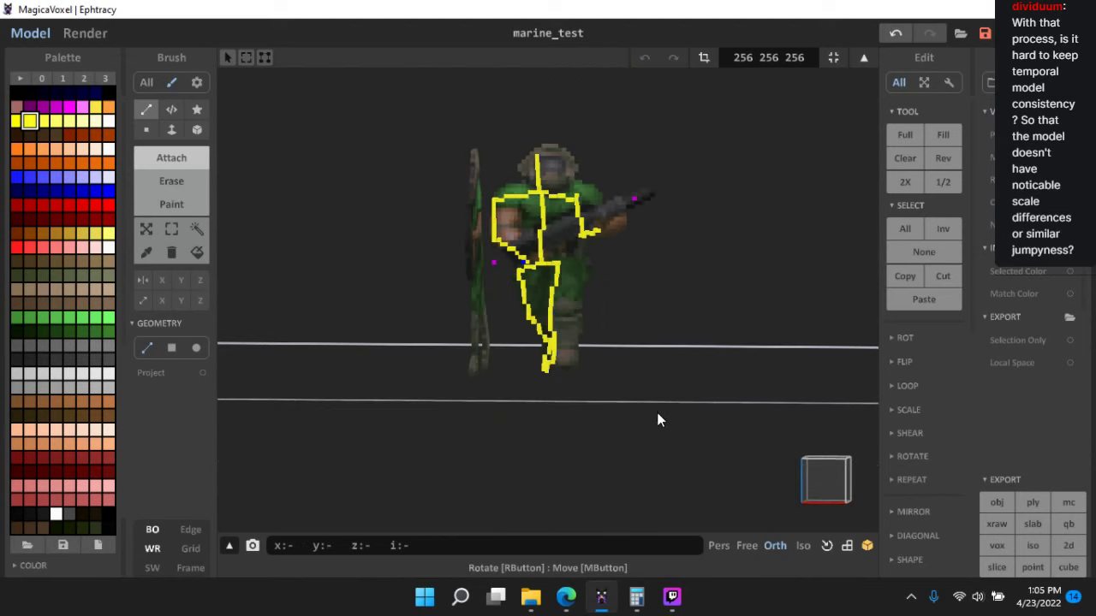
pyautogui.moveTo(657, 420); pyautogui.dragTo(707, 413, button='right')
pyautogui.scroll(-3, 692, 432)
pyautogui.scroll(3, 689, 405)
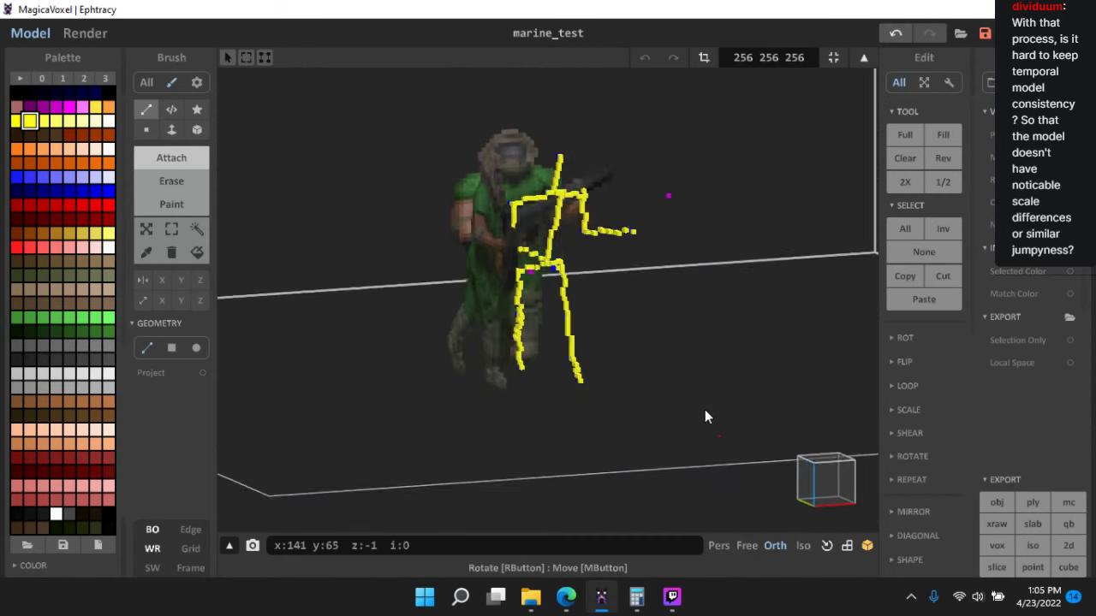
# - Draw a red voxel line between the two magenta gun markers and check it against the front sprite
pyautogui.scroll(5, 705, 417)
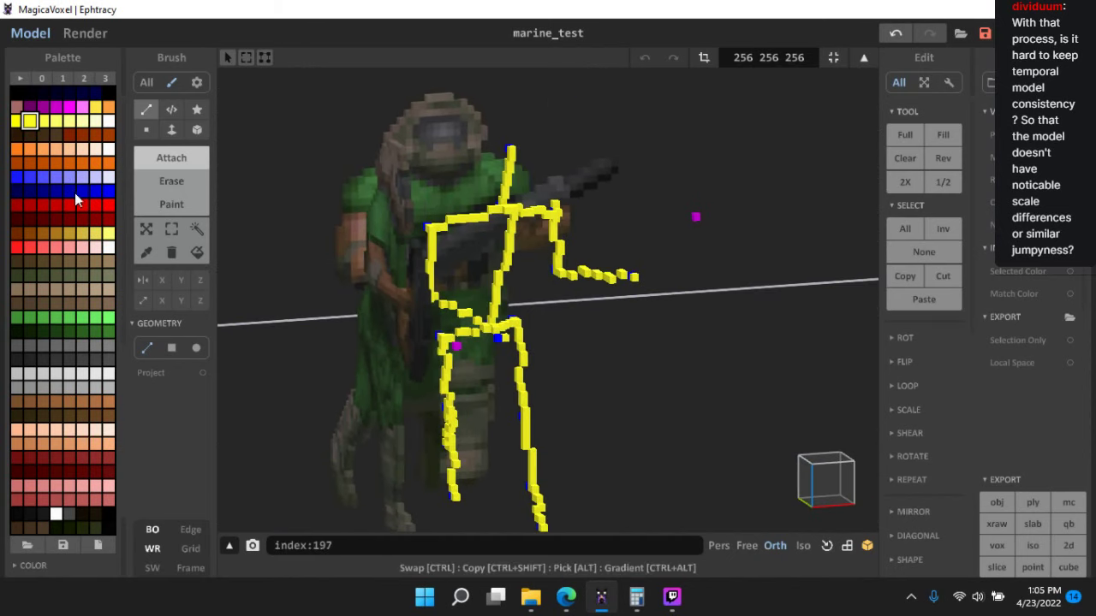
pyautogui.click(17, 248)
pyautogui.scroll(2, 419, 396)
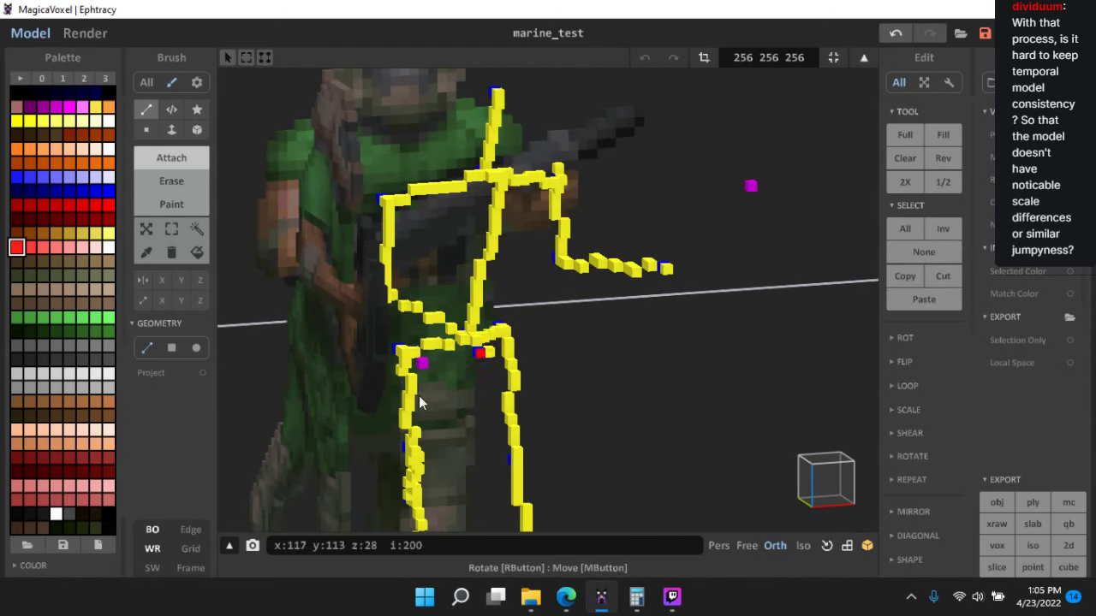
pyautogui.moveTo(430, 366); pyautogui.dragTo(753, 185)
pyautogui.scroll(-6, 699, 372)
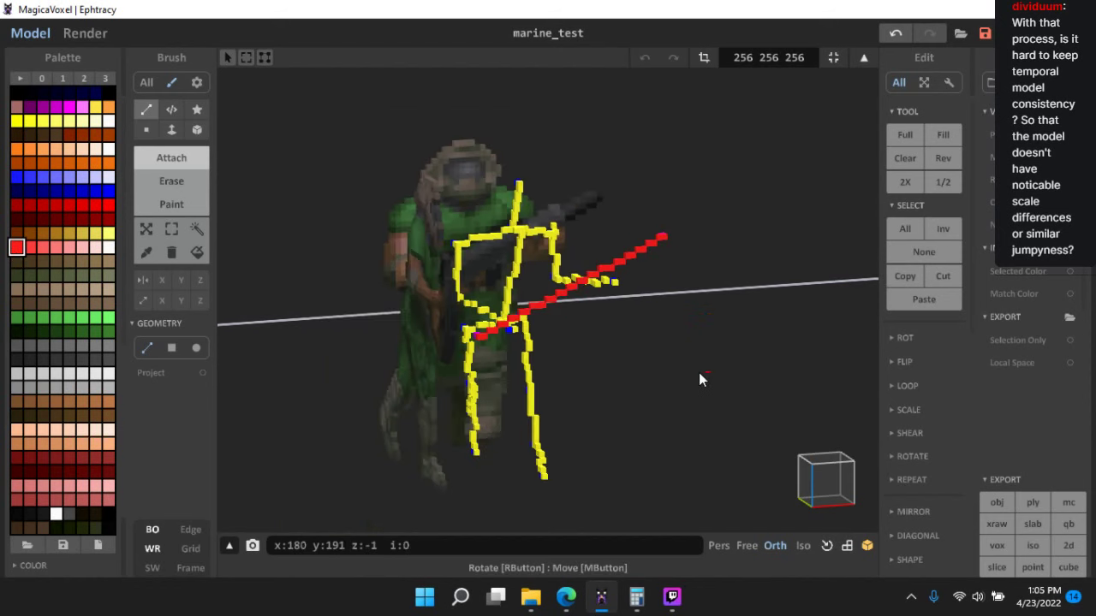
pyautogui.moveTo(702, 377); pyautogui.dragTo(714, 332, button='right')
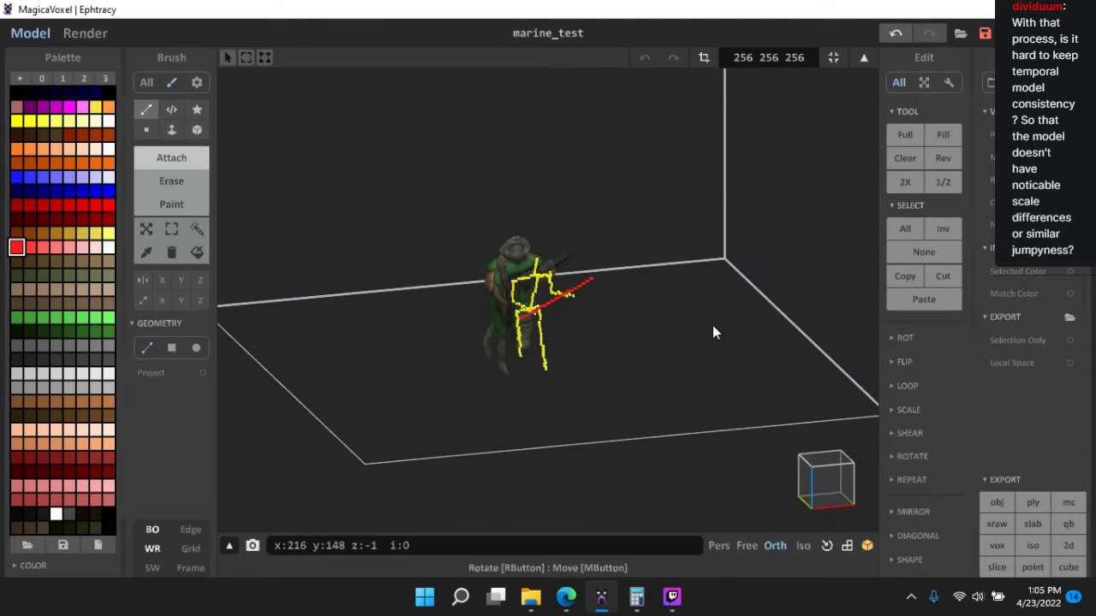
pyautogui.moveTo(695, 282); pyautogui.dragTo(725, 316, button='right')
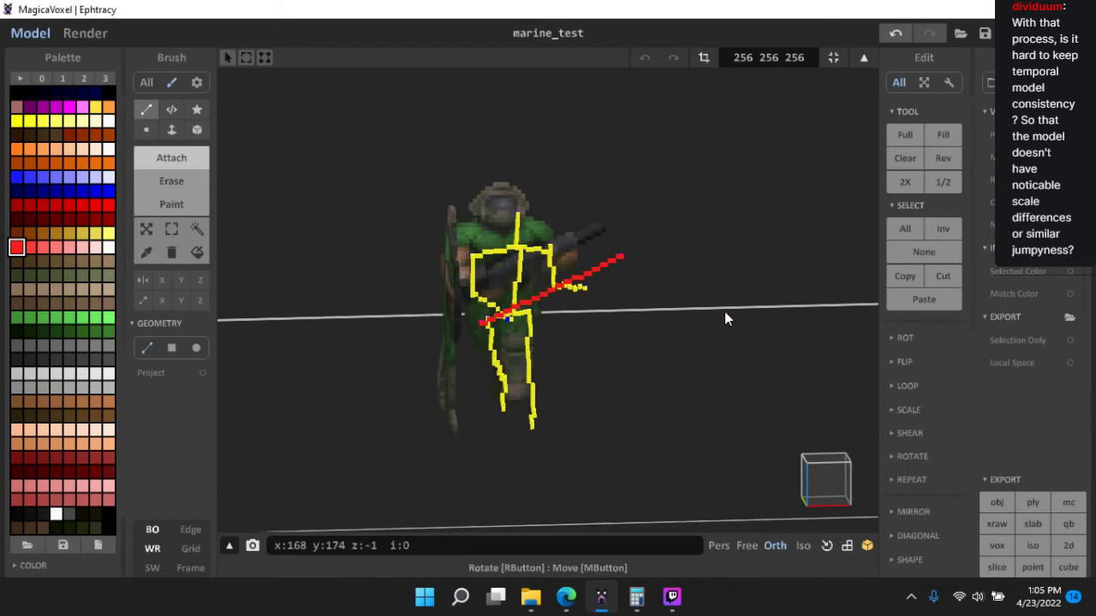
pyautogui.click(818, 470)
pyautogui.scroll(3, 622, 369)
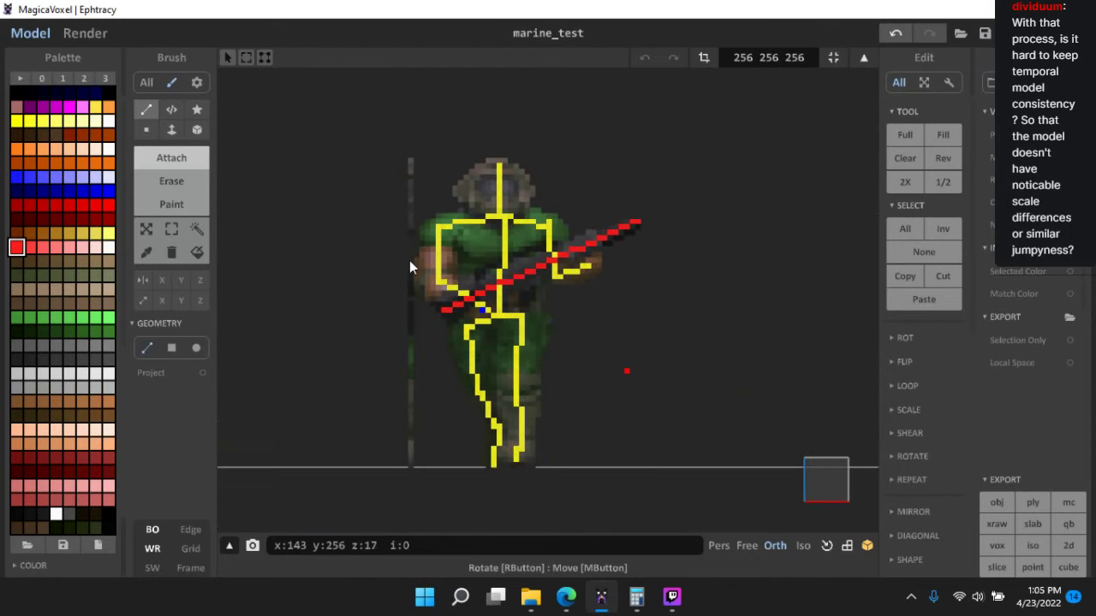
# - Select the red gun line and its magenta end markers with the region selection tool and cut them out of the skeleton object
pyautogui.click(171, 230)
pyautogui.scroll(-2, 619, 416)
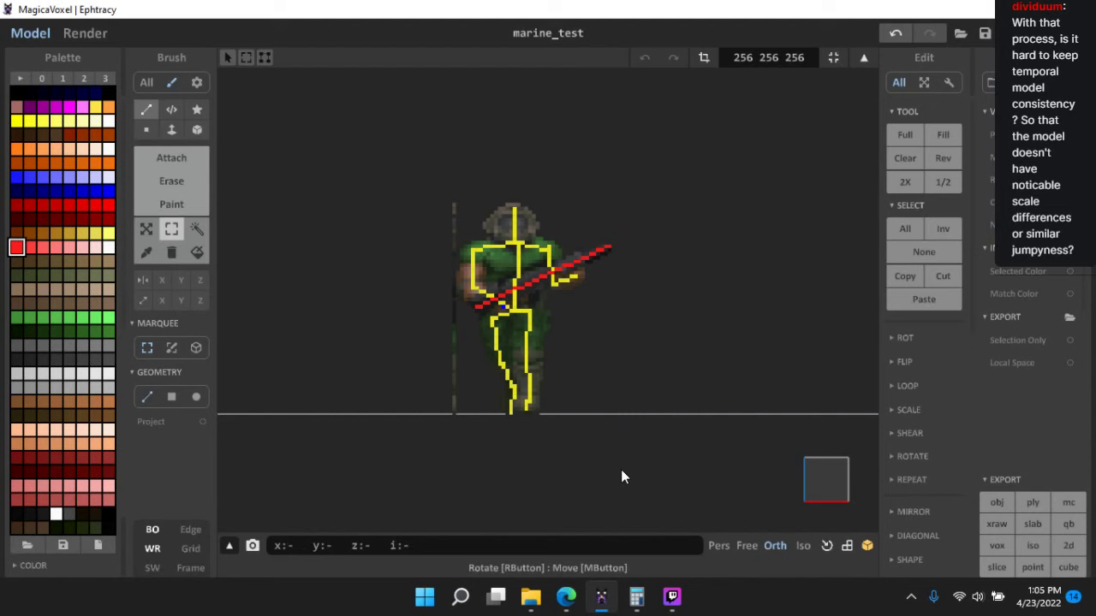
pyautogui.moveTo(642, 475); pyautogui.dragTo(652, 476, button='right')
pyautogui.scroll(2, 652, 476)
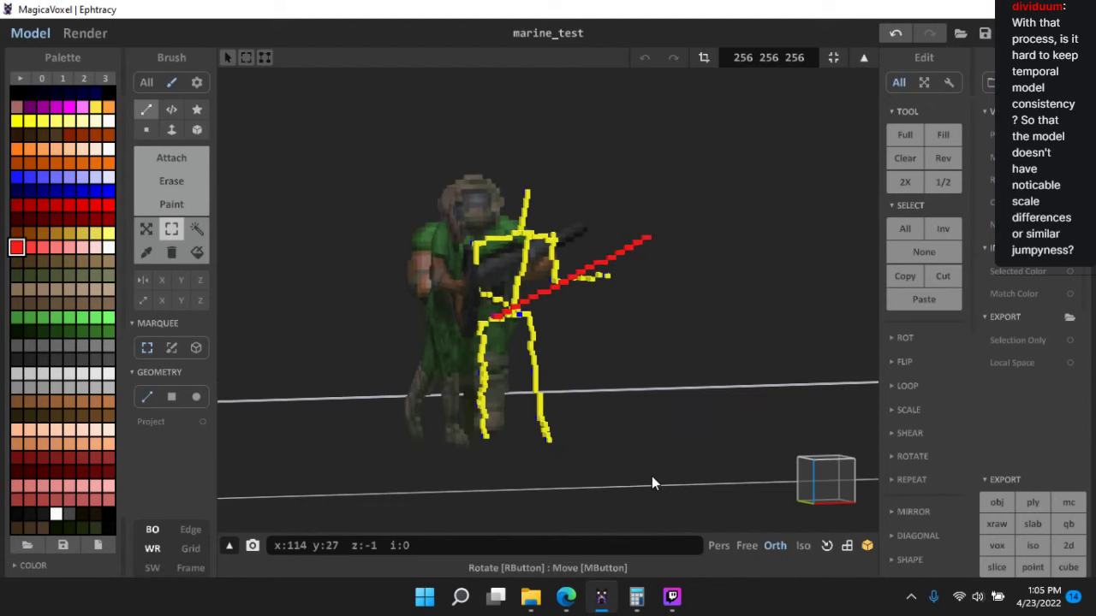
pyautogui.moveTo(648, 436); pyautogui.dragTo(670, 362, button='middle')
pyautogui.moveTo(669, 361); pyautogui.dragTo(683, 398, button='right')
pyautogui.scroll(3, 683, 398)
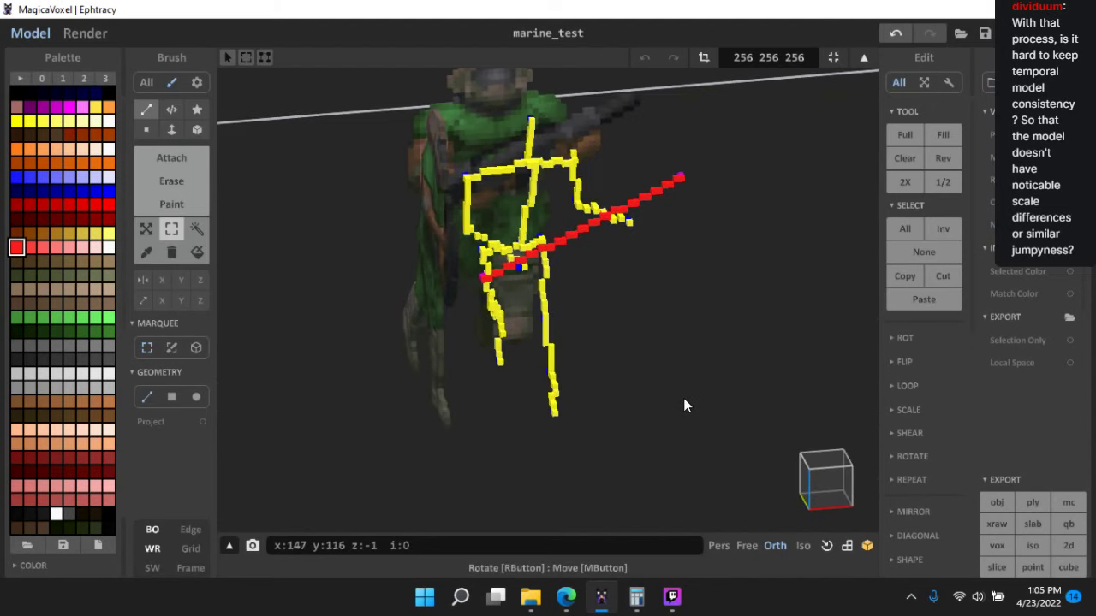
pyautogui.click(194, 226)
pyautogui.moveTo(568, 227); pyautogui.dragTo(539, 176, button='right')
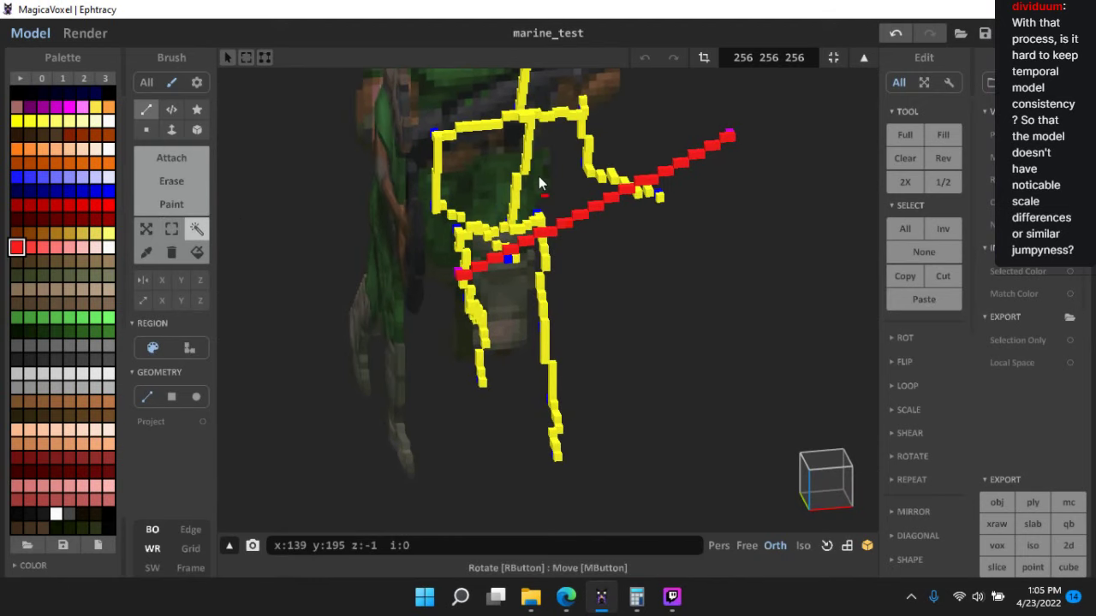
pyautogui.click(197, 229)
pyautogui.click(581, 218)
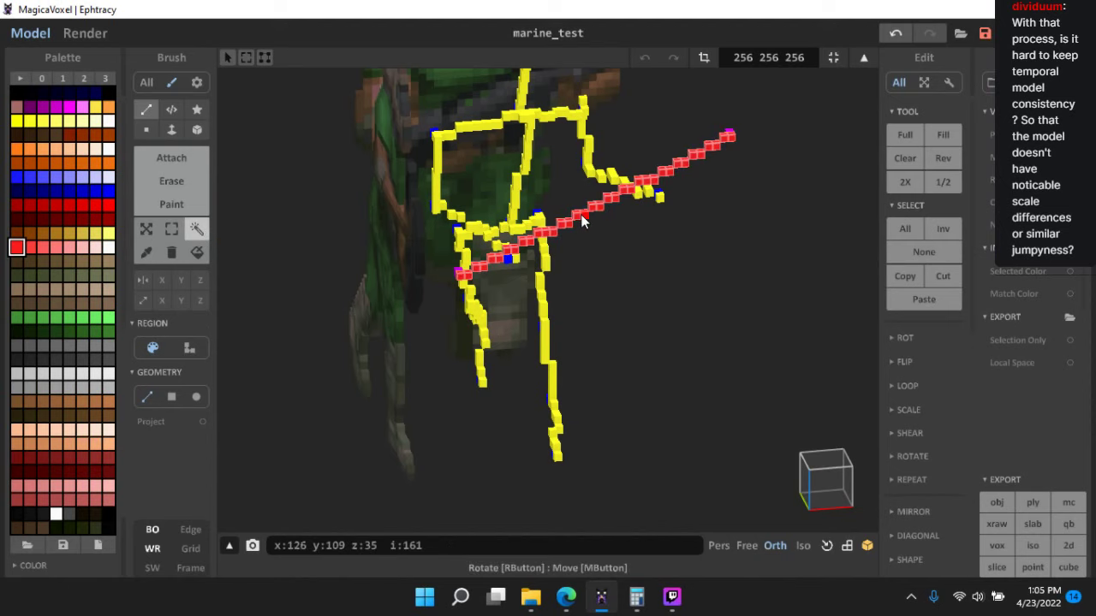
pyautogui.moveTo(738, 229); pyautogui.dragTo(359, 184, button='right')
pyautogui.scroll(5, 445, 289)
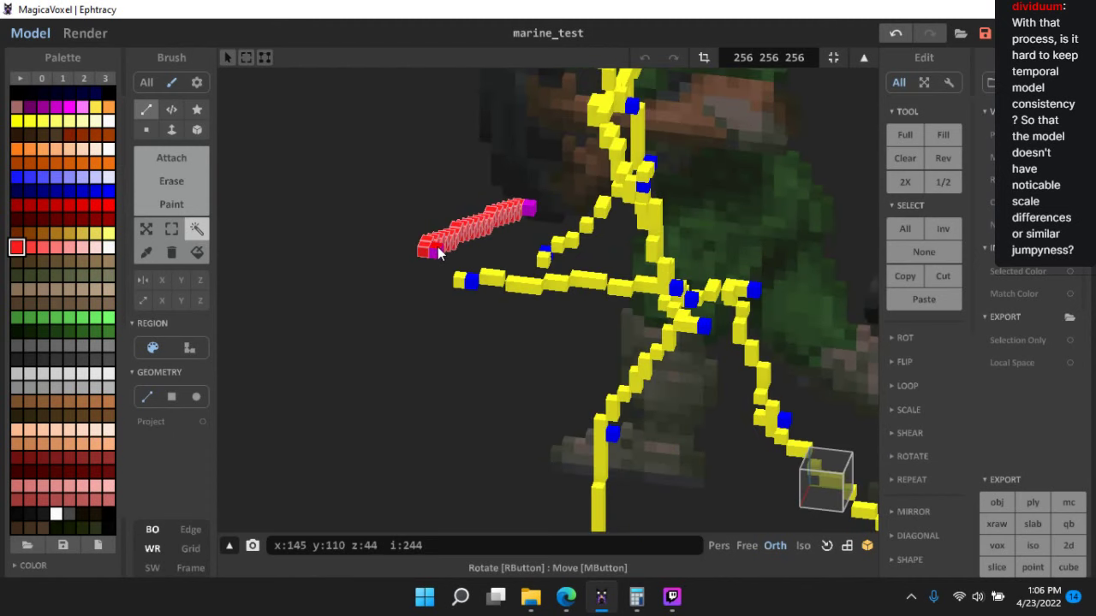
pyautogui.scroll(-5, 439, 289)
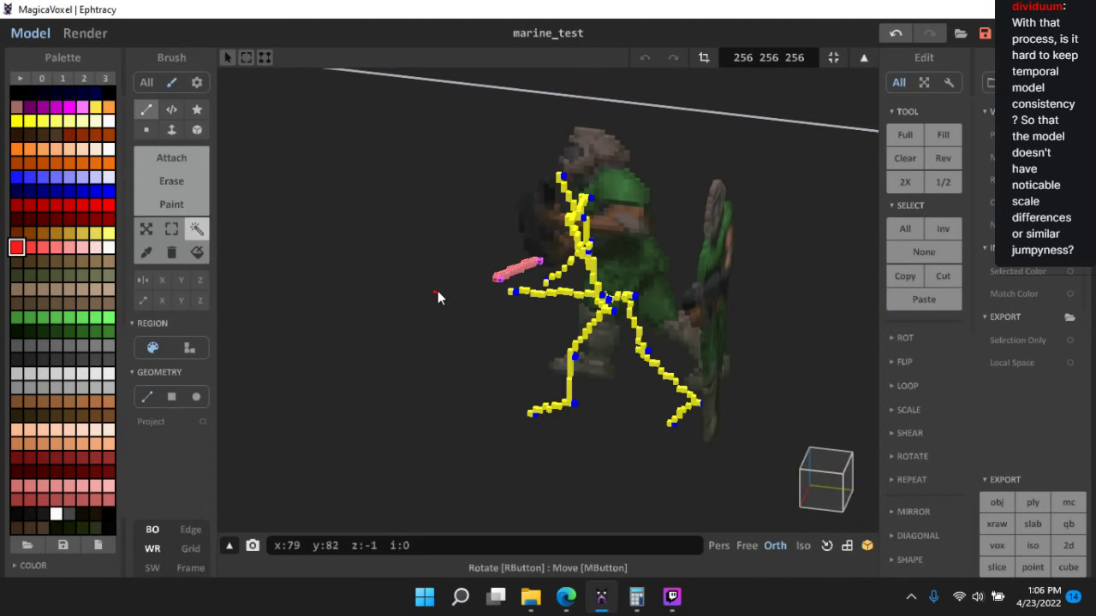
pyautogui.moveTo(437, 291); pyautogui.dragTo(619, 295, button='right')
pyautogui.scroll(-6, 619, 295)
pyautogui.scroll(3, 671, 239)
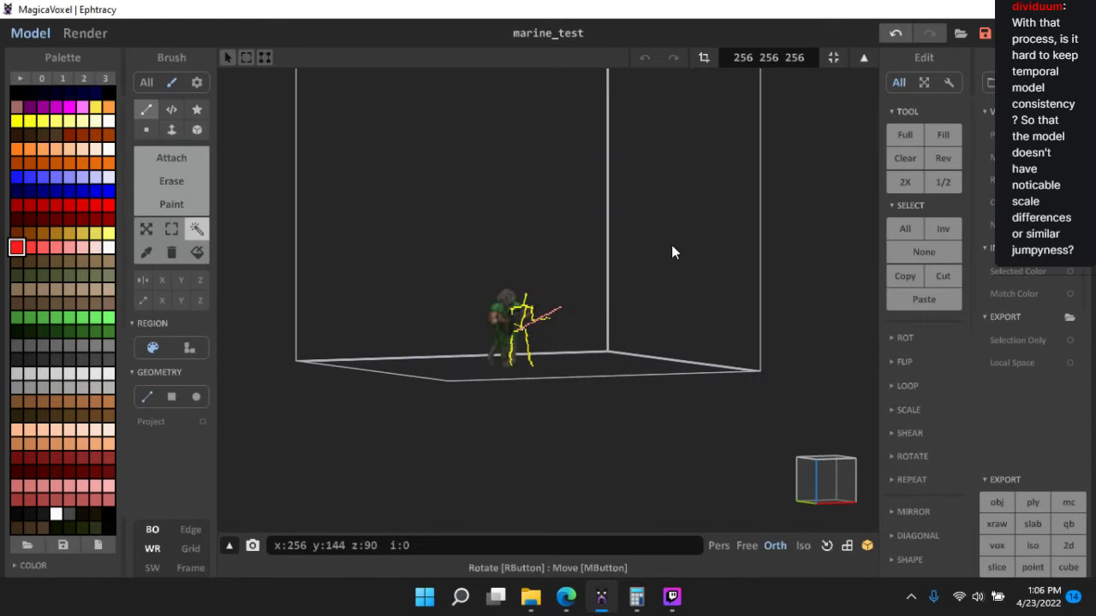
pyautogui.scroll(2, 669, 249)
pyautogui.scroll(-4, 671, 250)
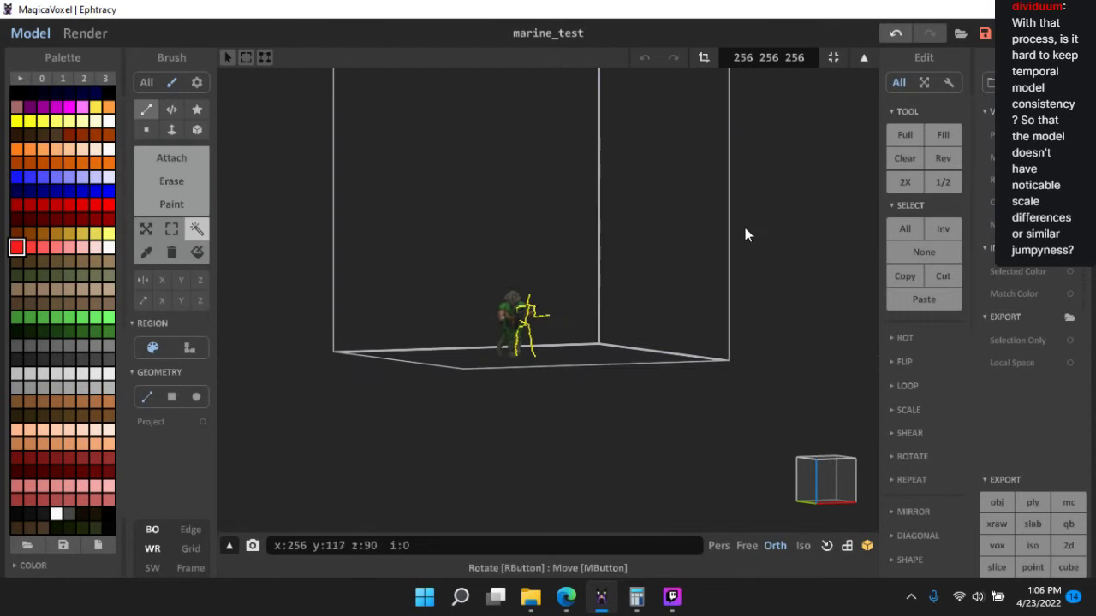
# - Leave voxel editing for the object view and paste the cut gun line as a separate object
pyautogui.moveTo(746, 234); pyautogui.dragTo(770, 223, button='right')
pyautogui.press('Tab')
pyautogui.scroll(2, 758, 218)
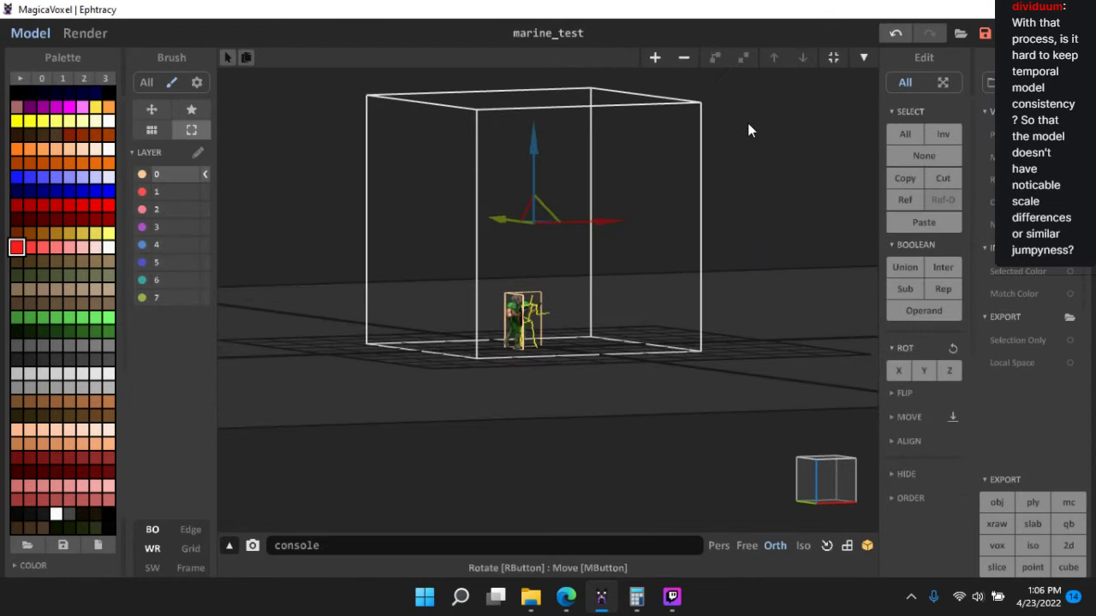
pyautogui.moveTo(771, 147); pyautogui.dragTo(749, 193, button='middle')
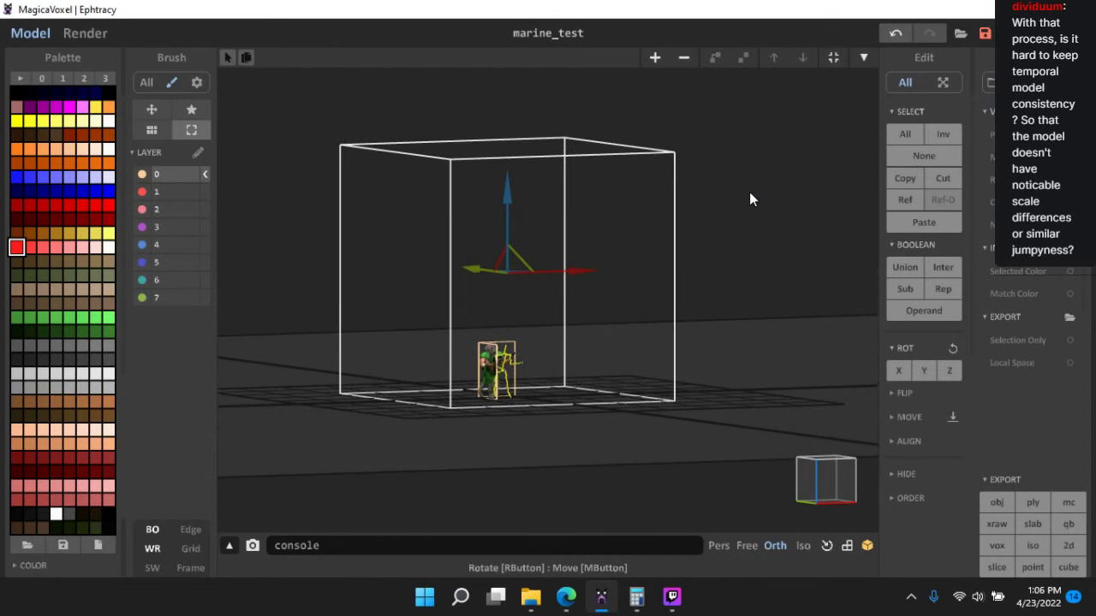
pyautogui.click(749, 198)
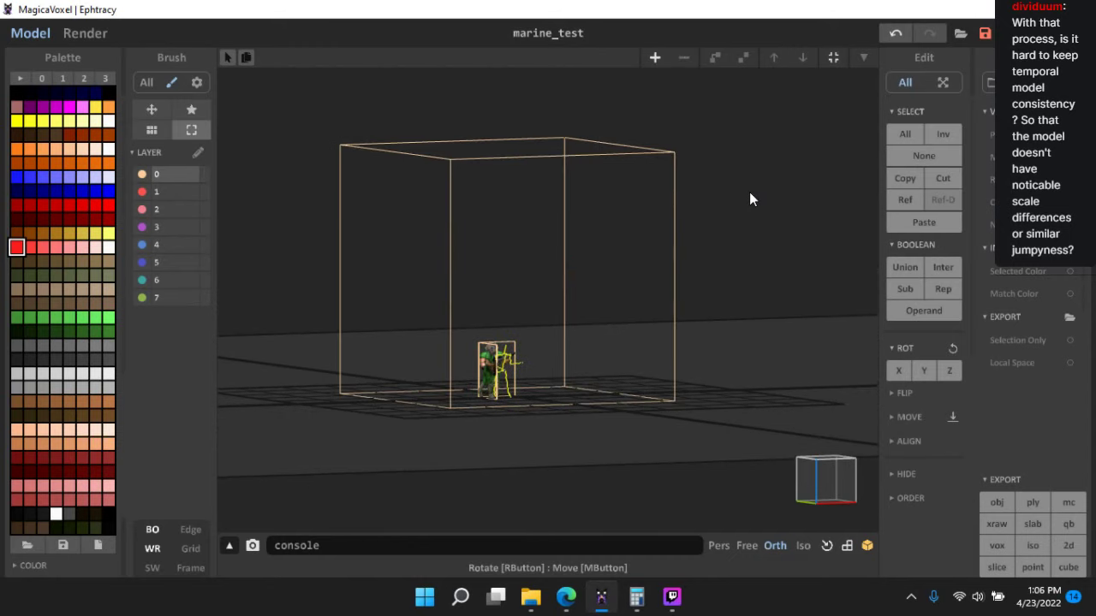
pyautogui.scroll(2, 749, 192)
pyautogui.click(749, 192)
pyautogui.moveTo(773, 245); pyautogui.dragTo(778, 218, button='middle')
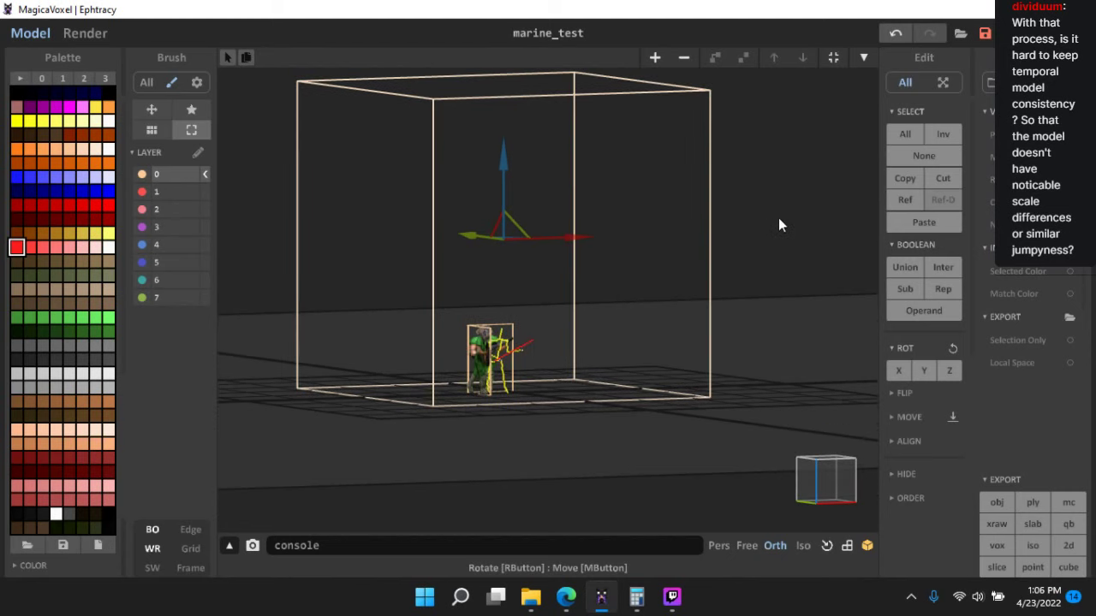
# - Shrink the pasted gun line object's volume to fit its voxels and inspect its placement relative to the skeleton and sprites
pyautogui.moveTo(778, 217); pyautogui.dragTo(601, 288, button='right')
pyautogui.scroll(2, 601, 278)
pyautogui.moveTo(598, 245); pyautogui.dragTo(640, 162, button='middle')
pyautogui.scroll(3, 570, 262)
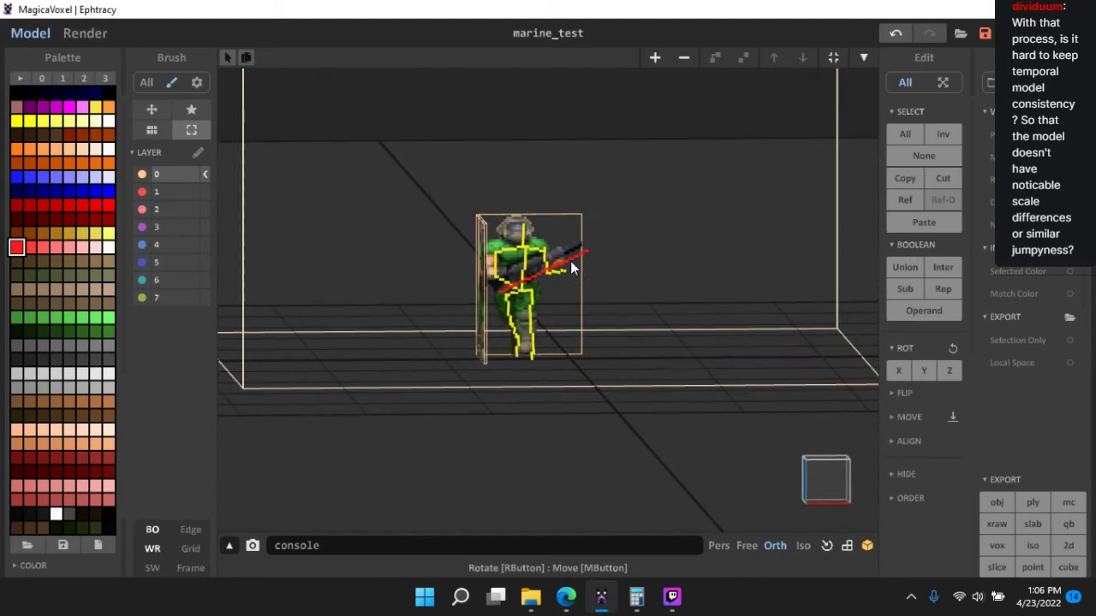
pyautogui.moveTo(572, 268); pyautogui.dragTo(539, 264, button='right')
pyautogui.scroll(3, 478, 250)
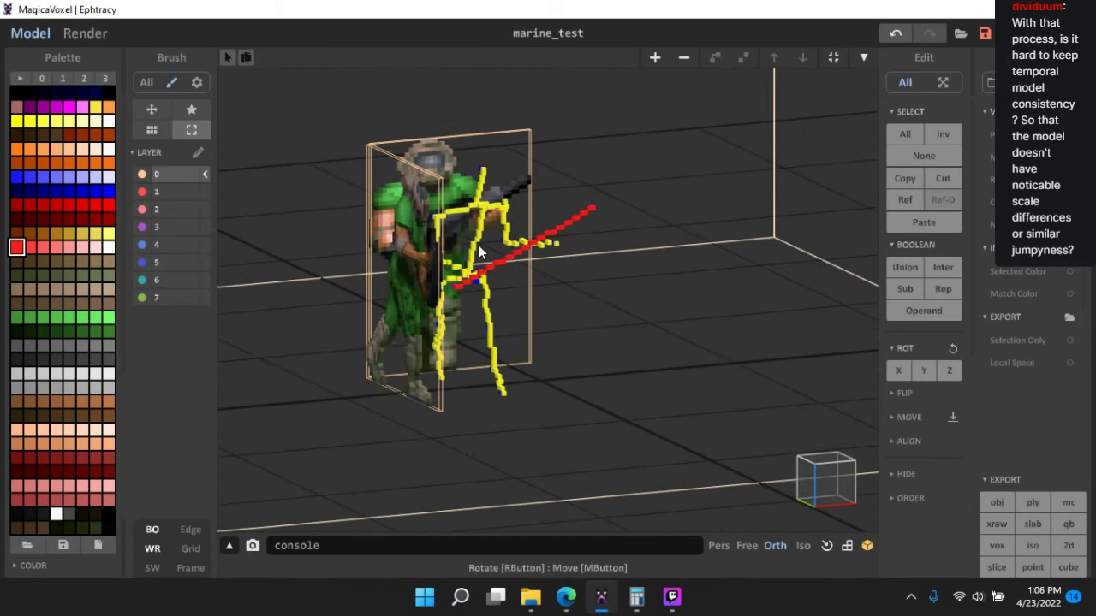
pyautogui.scroll(-3, 590, 261)
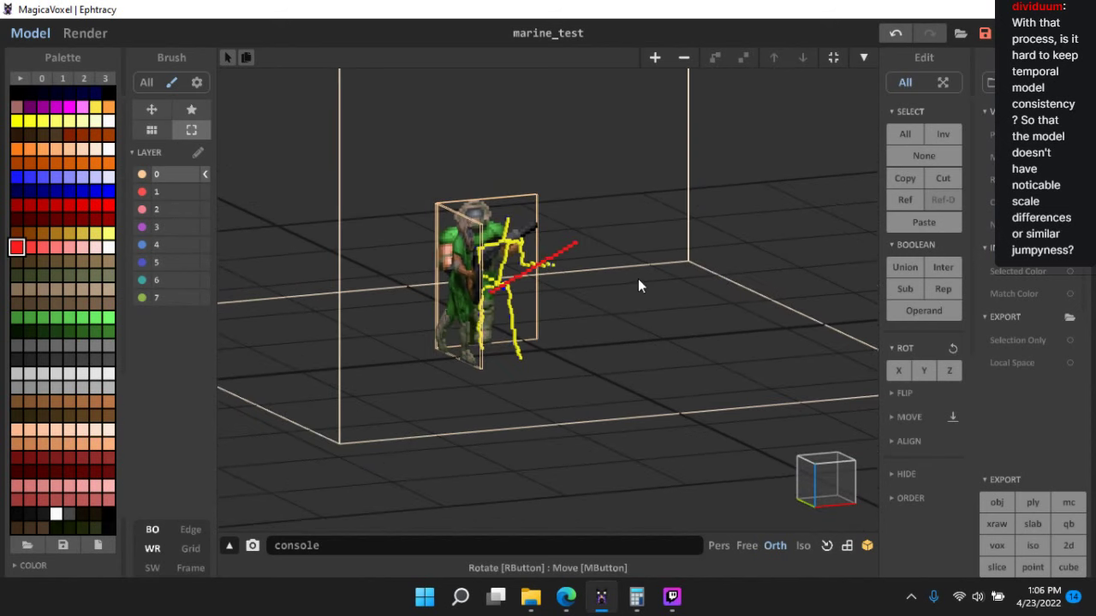
pyautogui.scroll(-3, 651, 270)
pyautogui.scroll(3, 755, 143)
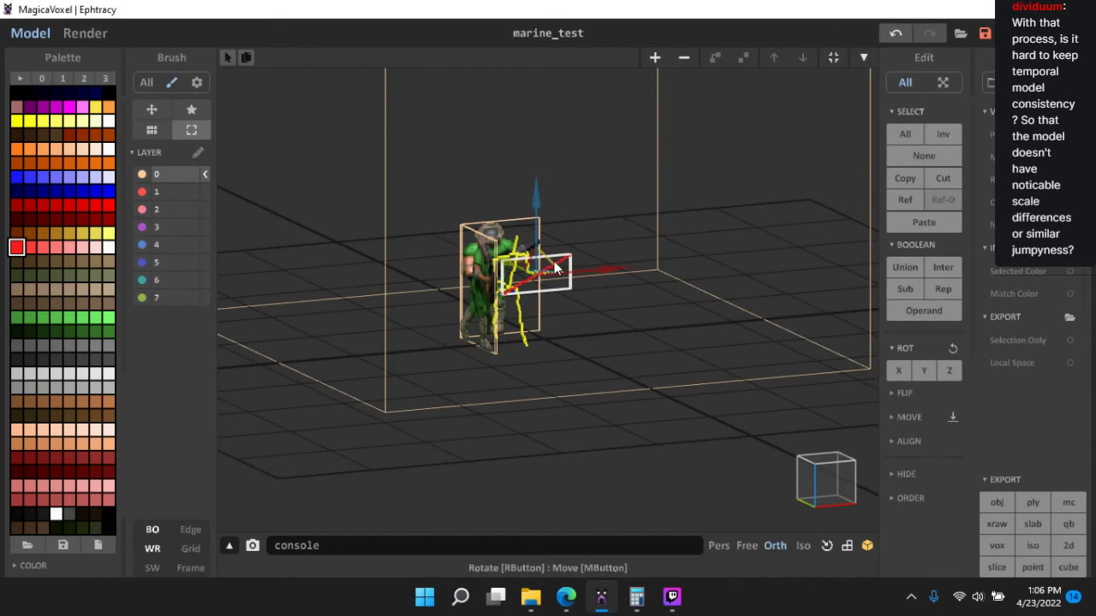
pyautogui.scroll(3, 621, 288)
pyautogui.moveTo(622, 281); pyautogui.dragTo(569, 285, button='right')
pyautogui.scroll(3, 592, 229)
pyautogui.moveTo(592, 229); pyautogui.dragTo(589, 298, button='right')
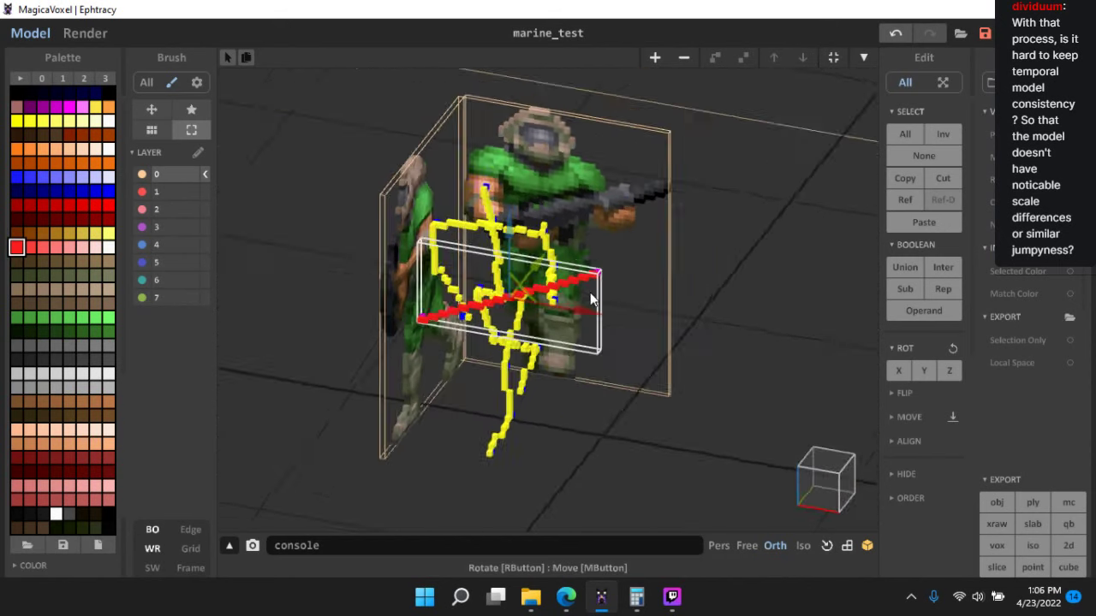
pyautogui.scroll(2, 475, 321)
pyautogui.moveTo(475, 321); pyautogui.dragTo(618, 230, button='right')
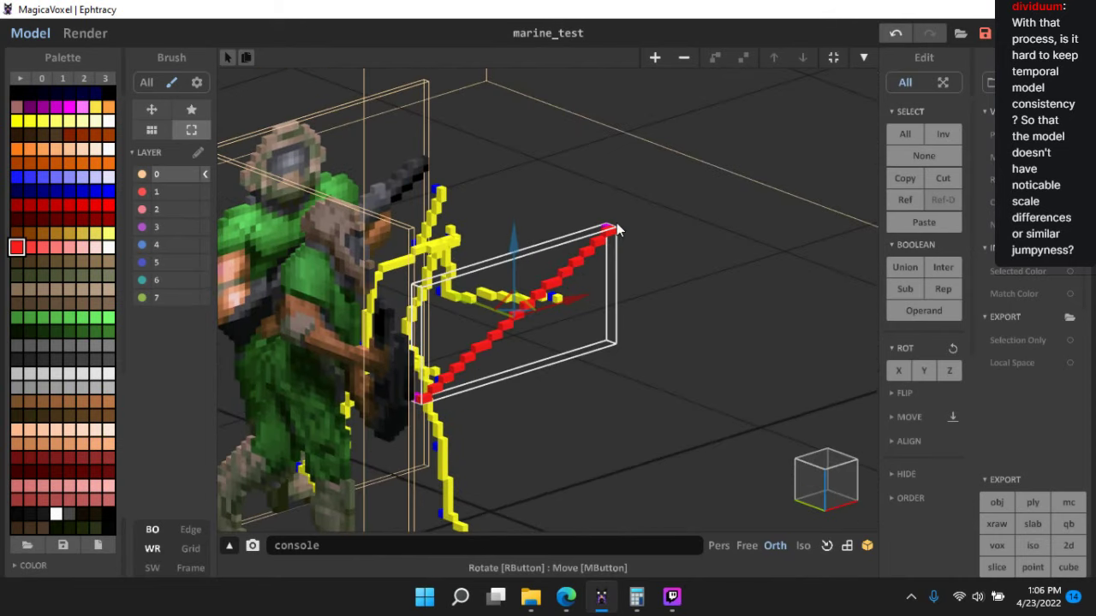
pyautogui.moveTo(631, 328); pyautogui.dragTo(395, 218, button='right')
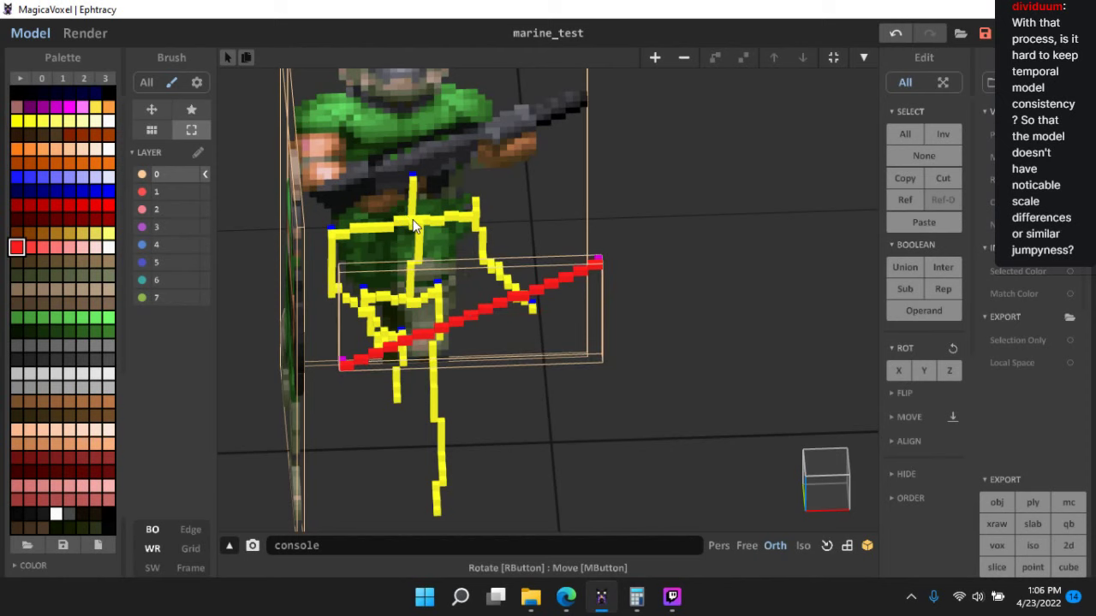
# - Reopen the yellow skeleton object for voxel editing and compare it and the gun line with the front sprite
pyautogui.doubleClick(416, 226)
pyautogui.scroll(-5, 548, 283)
pyautogui.moveTo(631, 331); pyautogui.dragTo(622, 301, button='right')
pyautogui.scroll(2, 622, 301)
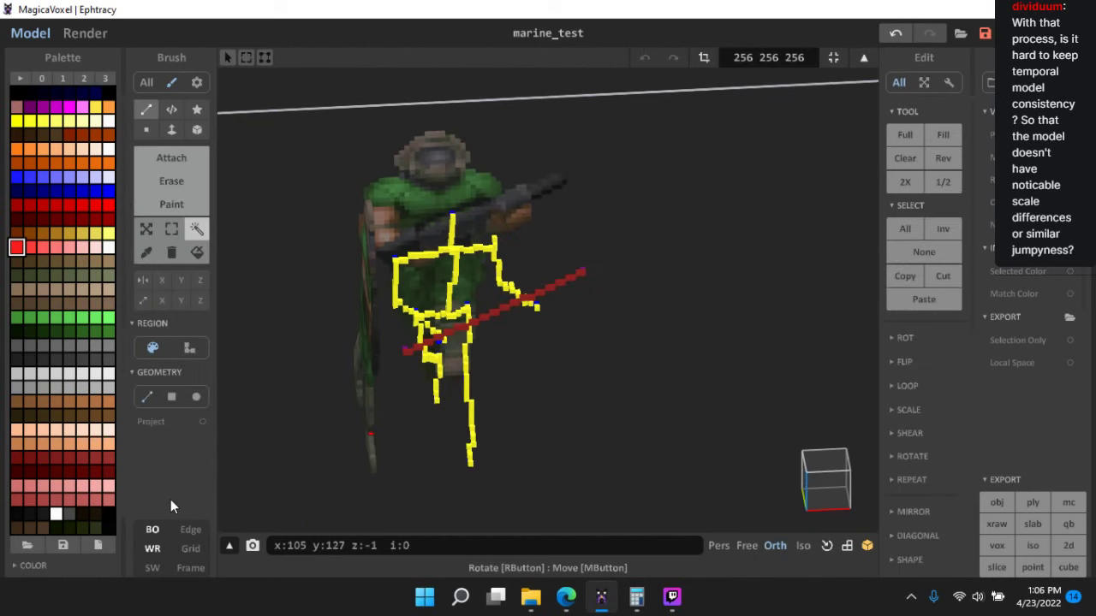
pyautogui.click(153, 529)
pyautogui.moveTo(513, 383); pyautogui.dragTo(454, 364, button='right')
pyautogui.click(152, 529)
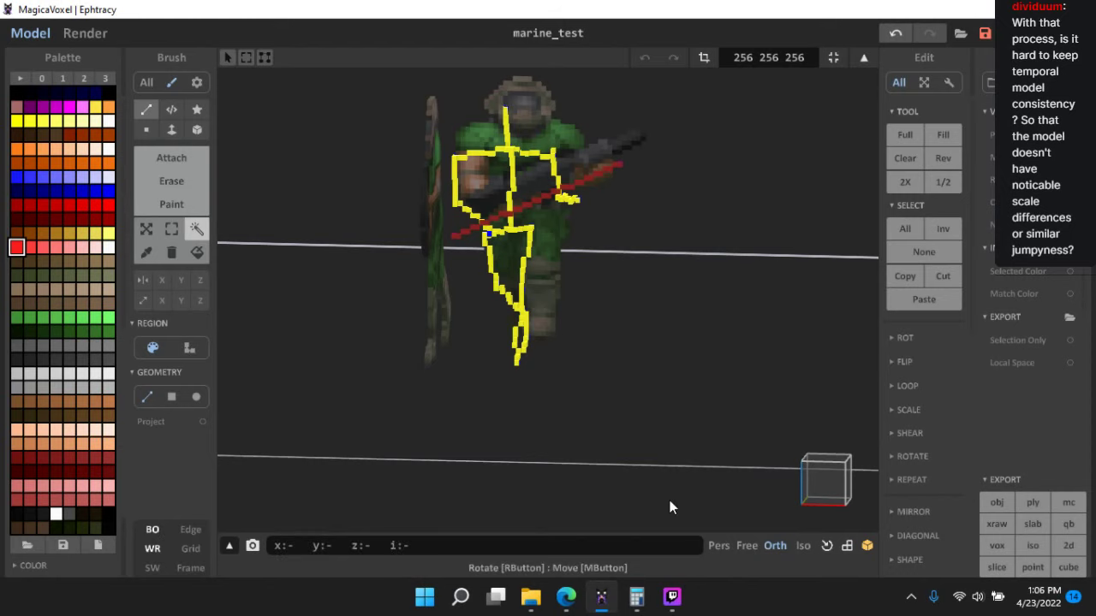
pyautogui.moveTo(794, 475); pyautogui.dragTo(627, 343, button='right')
pyautogui.scroll(5, 626, 342)
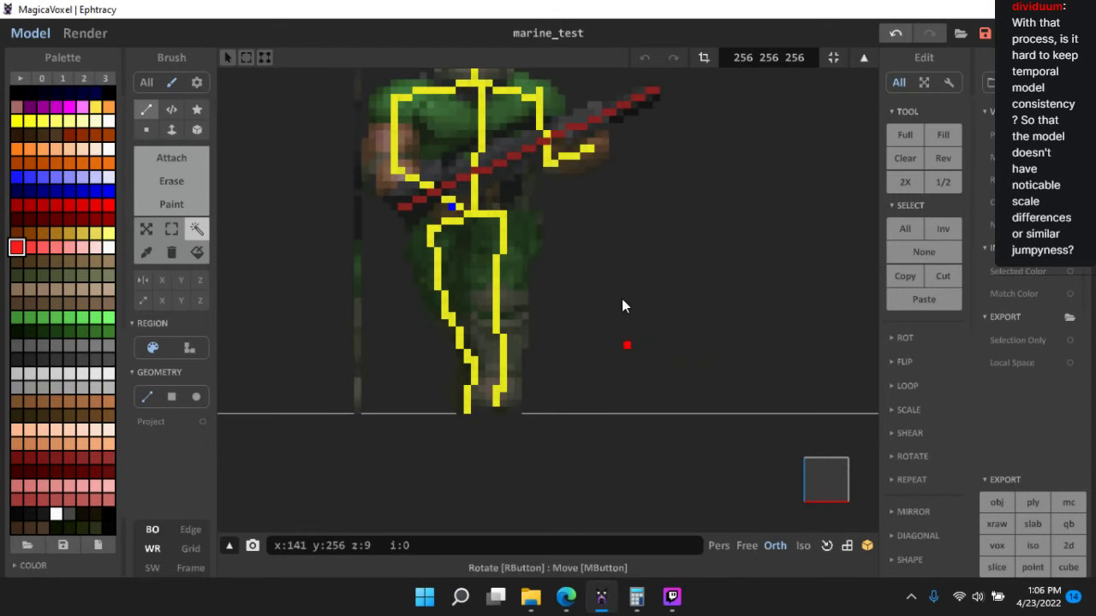
pyautogui.scroll(-3, 667, 333)
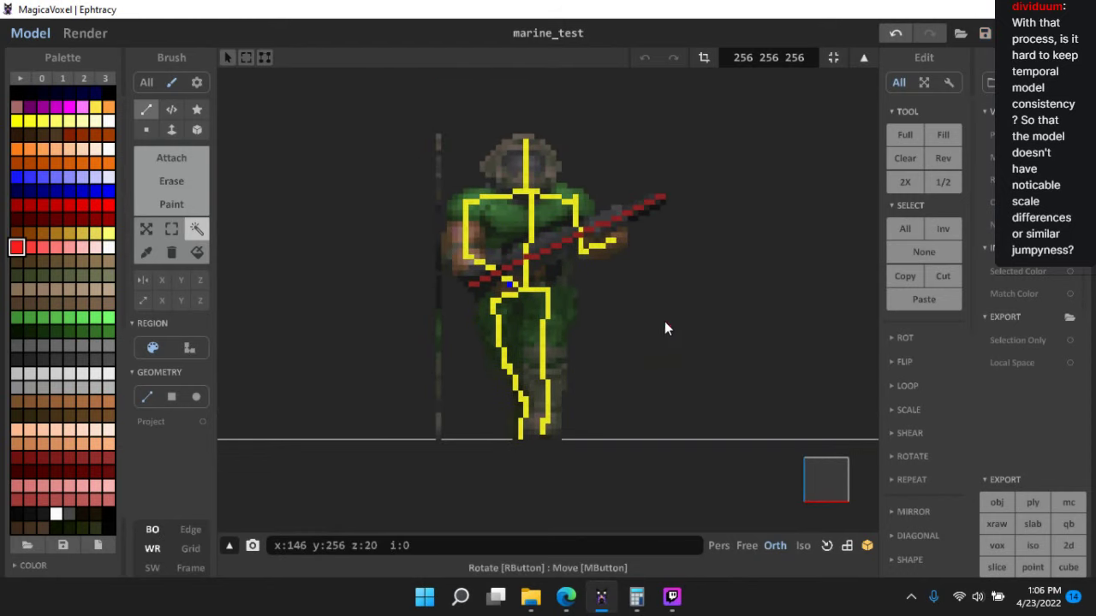
# - Switch to marquee selection and examine how the skeleton's leg lines align with the legs of the front sprite
pyautogui.click(171, 229)
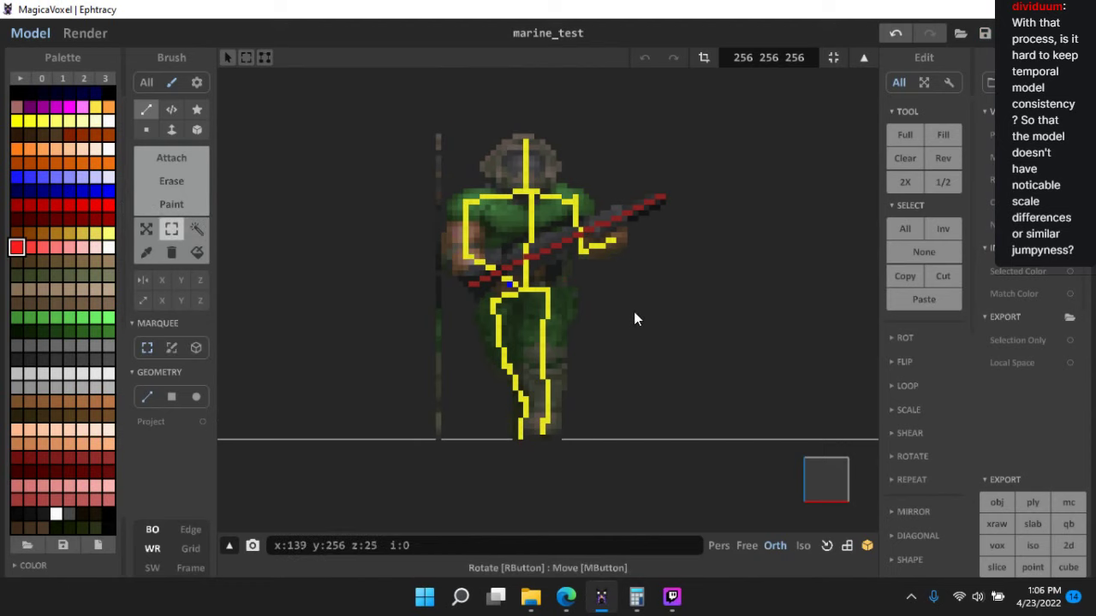
pyautogui.scroll(2, 638, 291)
pyautogui.moveTo(642, 262)
pyautogui.mouseDown(button='middle')
pyautogui.moveTo(632, 248)
pyautogui.moveTo(646, 259)
pyautogui.mouseUp(button='middle')
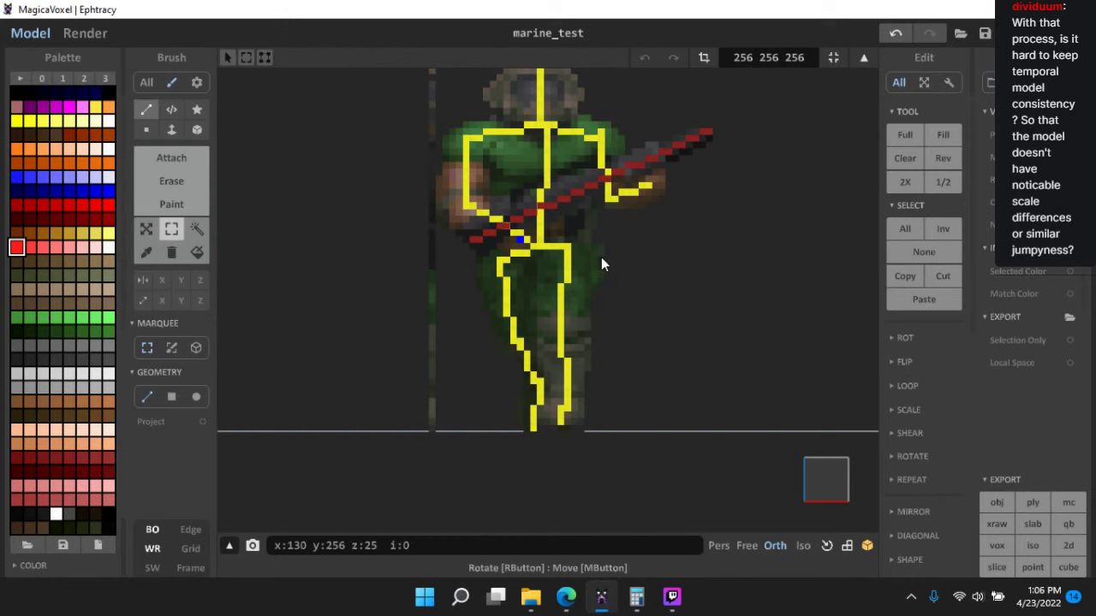
pyautogui.scroll(1, 606, 270)
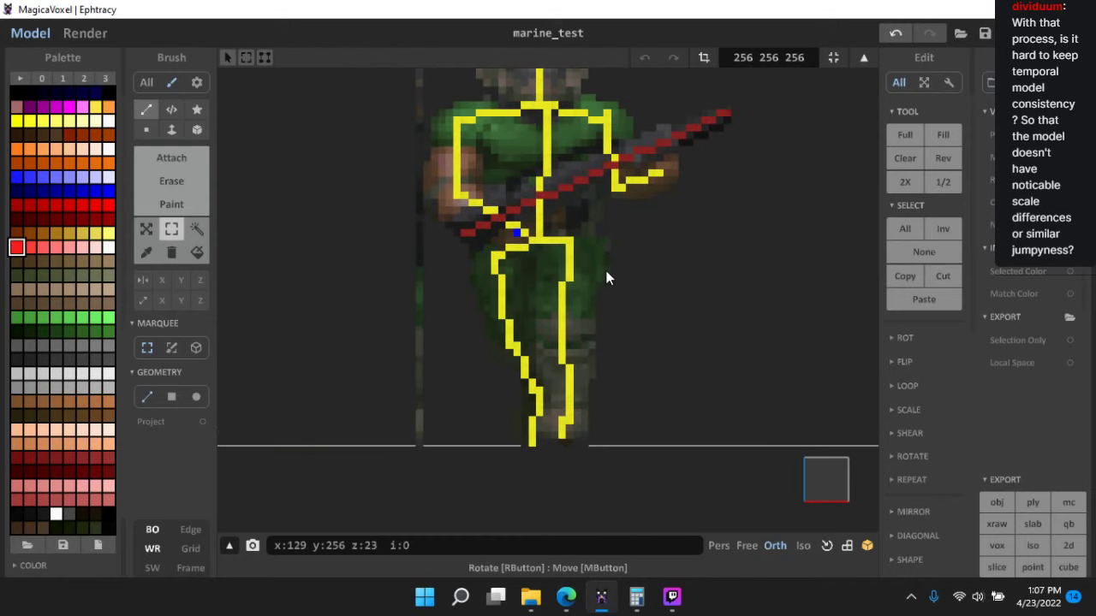
pyautogui.moveTo(629, 304); pyautogui.dragTo(557, 301, button='middle')
pyautogui.scroll(2, 597, 279)
pyautogui.scroll(1, 599, 264)
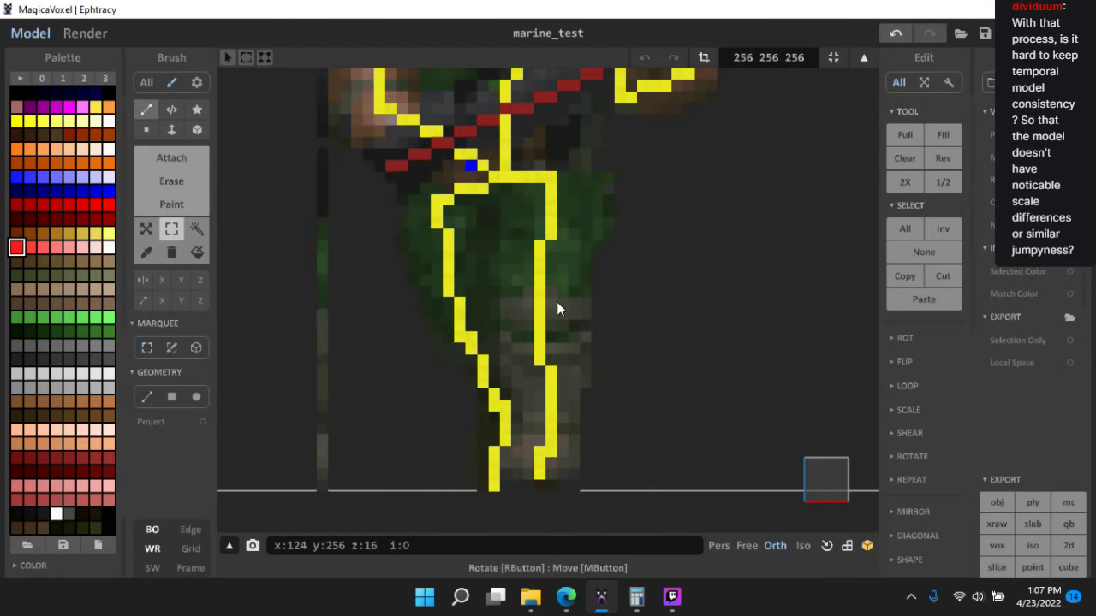
pyautogui.scroll(-2, 557, 302)
pyautogui.scroll(-2, 572, 257)
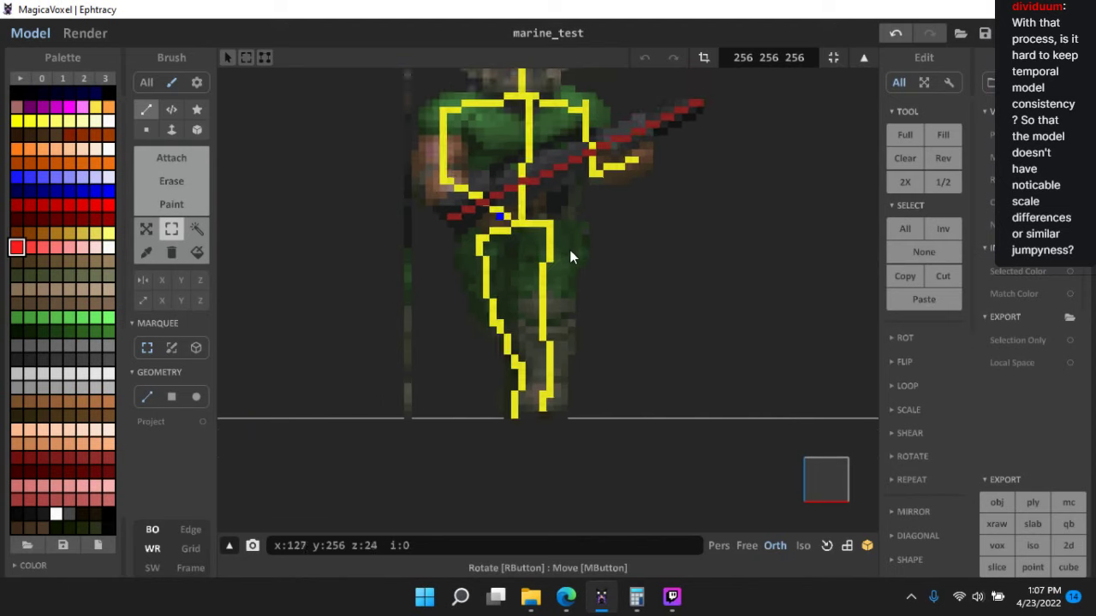
pyautogui.scroll(-4, 571, 250)
pyautogui.scroll(4, 574, 253)
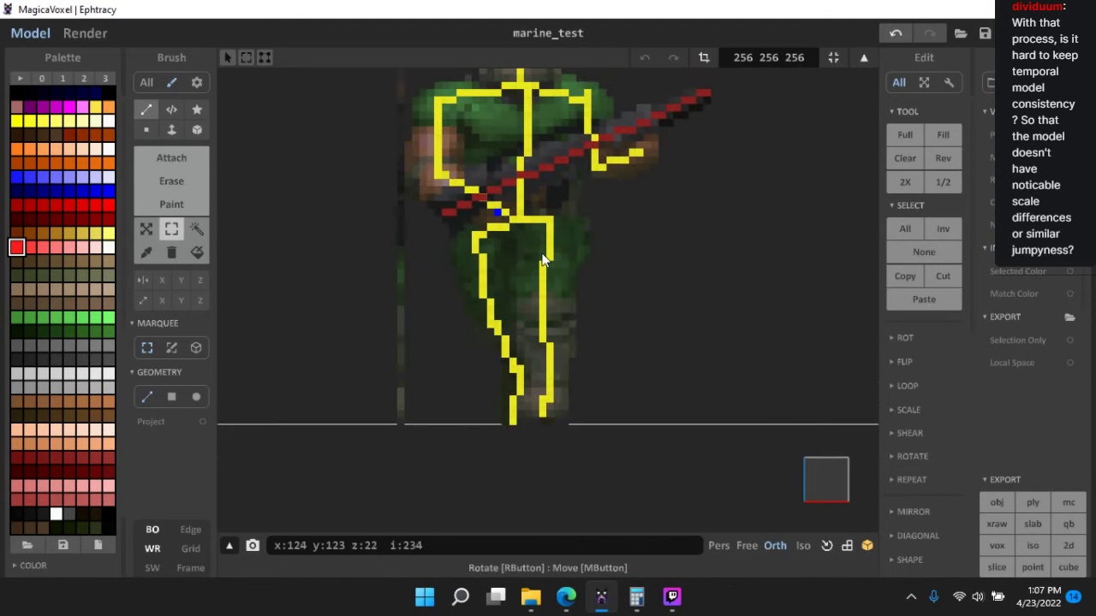
pyautogui.scroll(2, 542, 259)
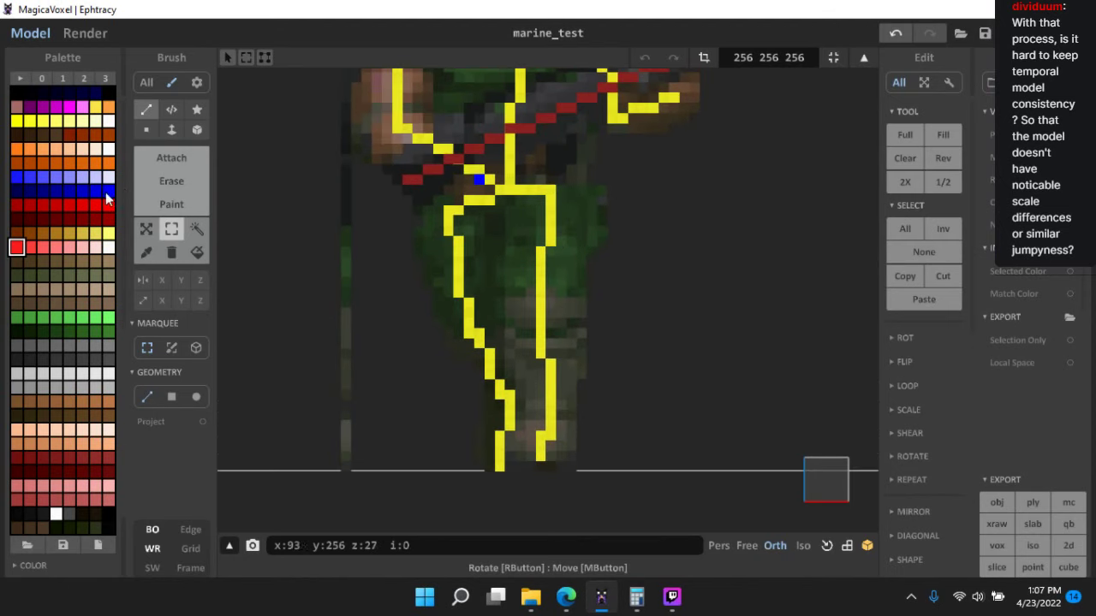
# - Marquee-select the skeleton's straighter leg from hip to foot, leaving the other leg and the gun line out
pyautogui.click(174, 228)
pyautogui.moveTo(550, 178); pyautogui.dragTo(606, 274)
pyautogui.moveTo(527, 219); pyautogui.dragTo(648, 479)
pyautogui.moveTo(628, 353); pyautogui.dragTo(526, 326, button='right')
pyautogui.scroll(-4, 569, 317)
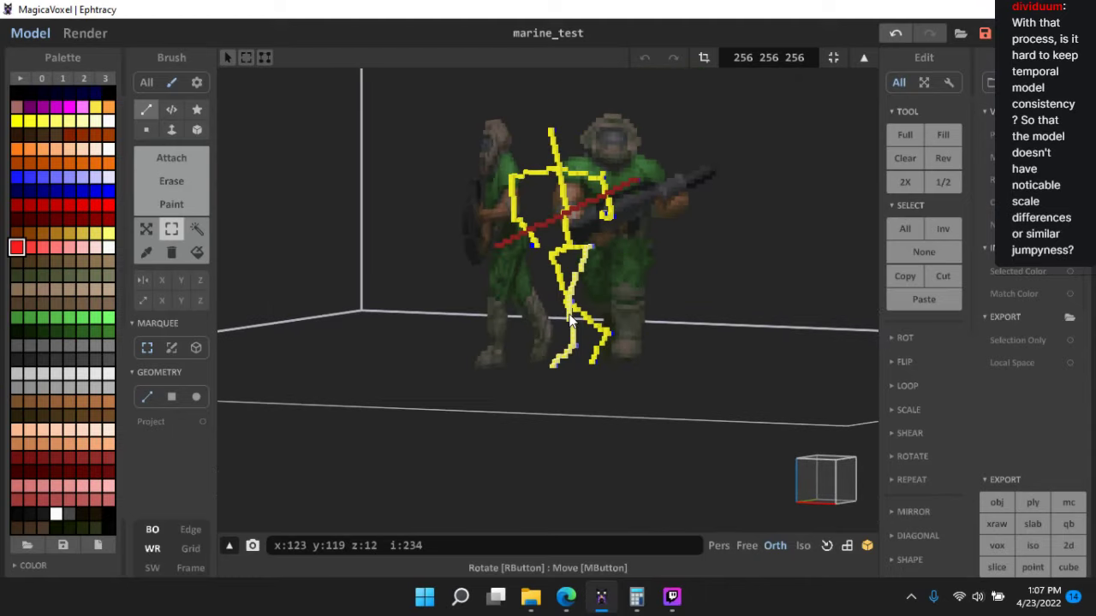
# - Examine the skeleton, gun line and sprites together in the object view, and return to voxel editing of the skeleton
pyautogui.scroll(-2, 572, 319)
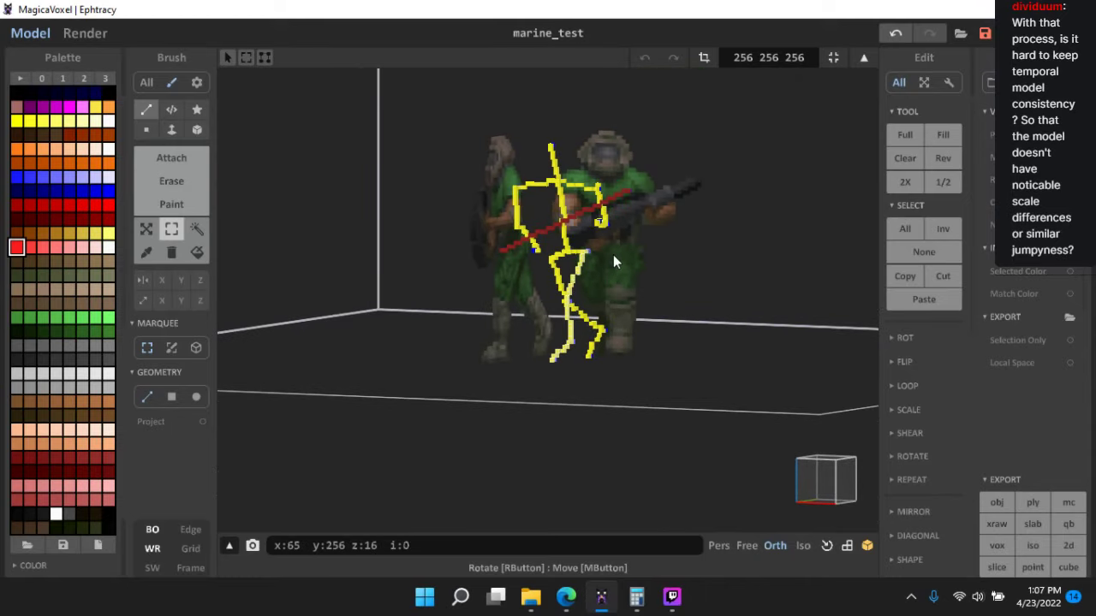
pyautogui.scroll(-2, 608, 262)
pyautogui.scroll(-3, 602, 267)
pyautogui.moveTo(557, 243); pyautogui.dragTo(546, 306, button='right')
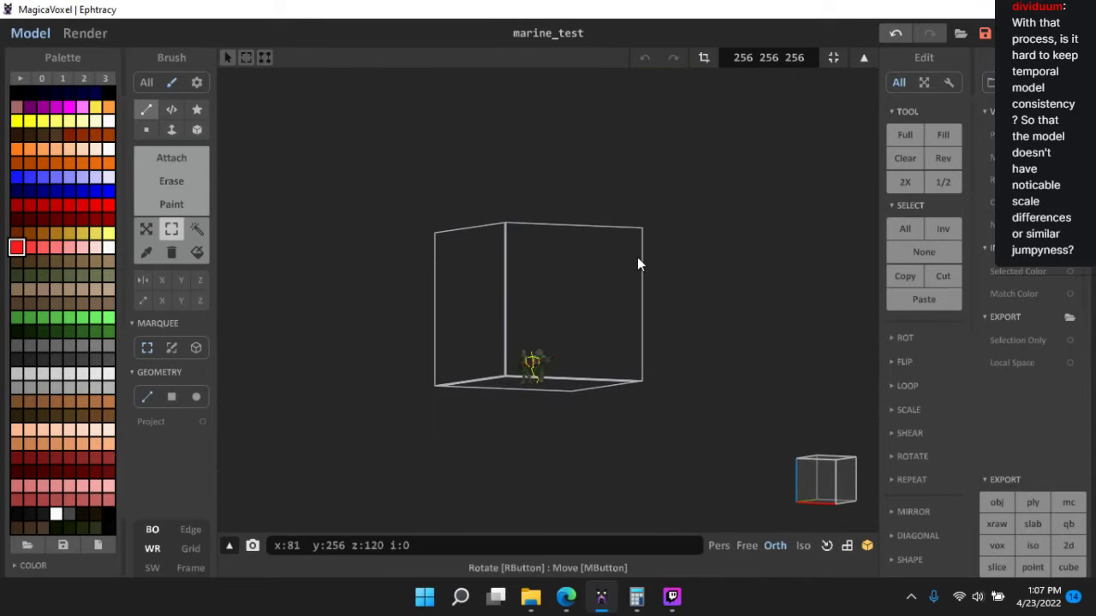
pyautogui.press('Tab')
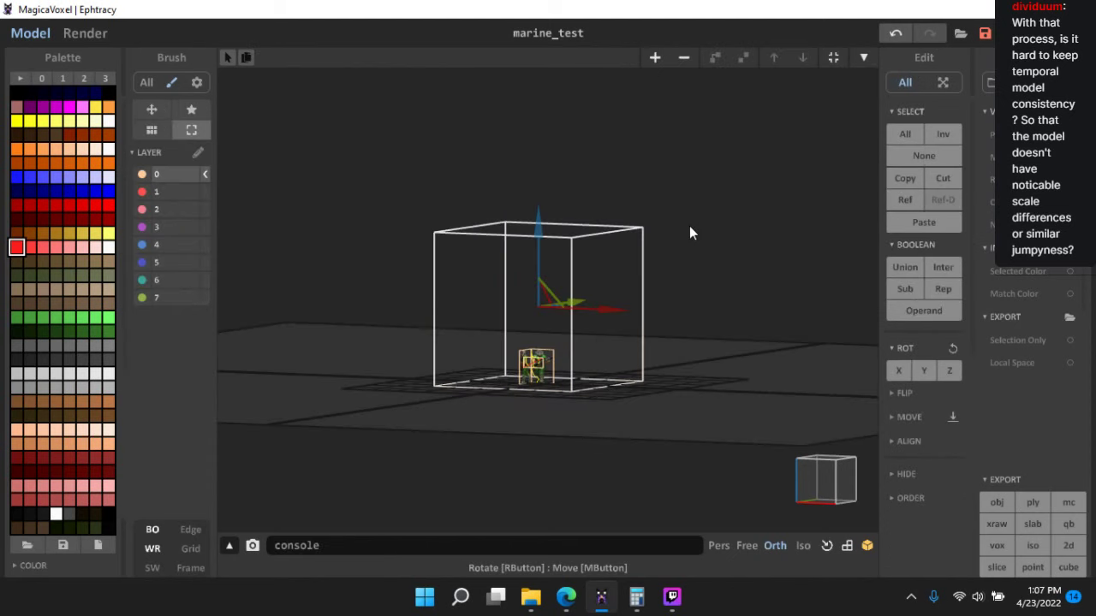
pyautogui.scroll(3, 581, 311)
pyautogui.scroll(5, 581, 311)
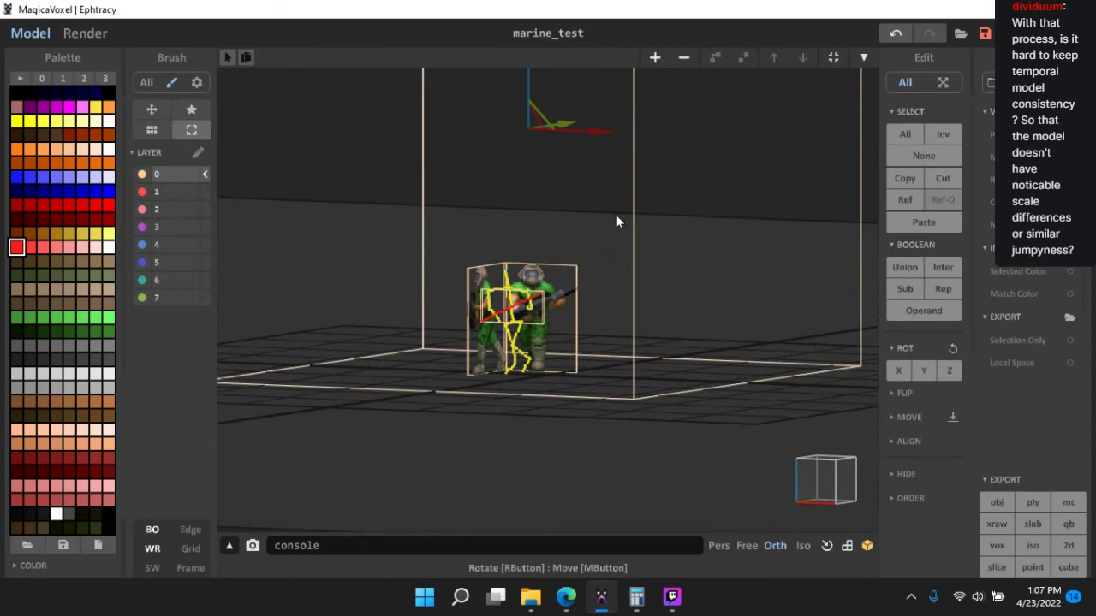
pyautogui.click(861, 58)
pyautogui.moveTo(550, 281); pyautogui.dragTo(614, 305, button='right')
pyautogui.moveTo(602, 325); pyautogui.dragTo(654, 293, button='middle')
pyautogui.scroll(1, 654, 293)
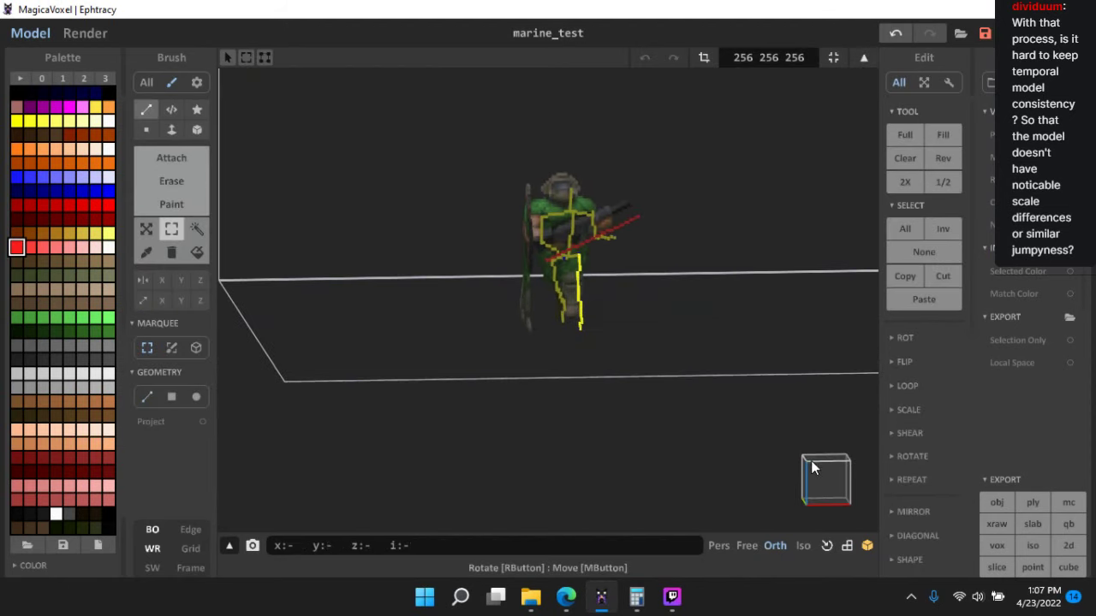
# - Dilate the selected leg line once in red, working from the front view
pyautogui.click(827, 483)
pyautogui.scroll(5, 612, 282)
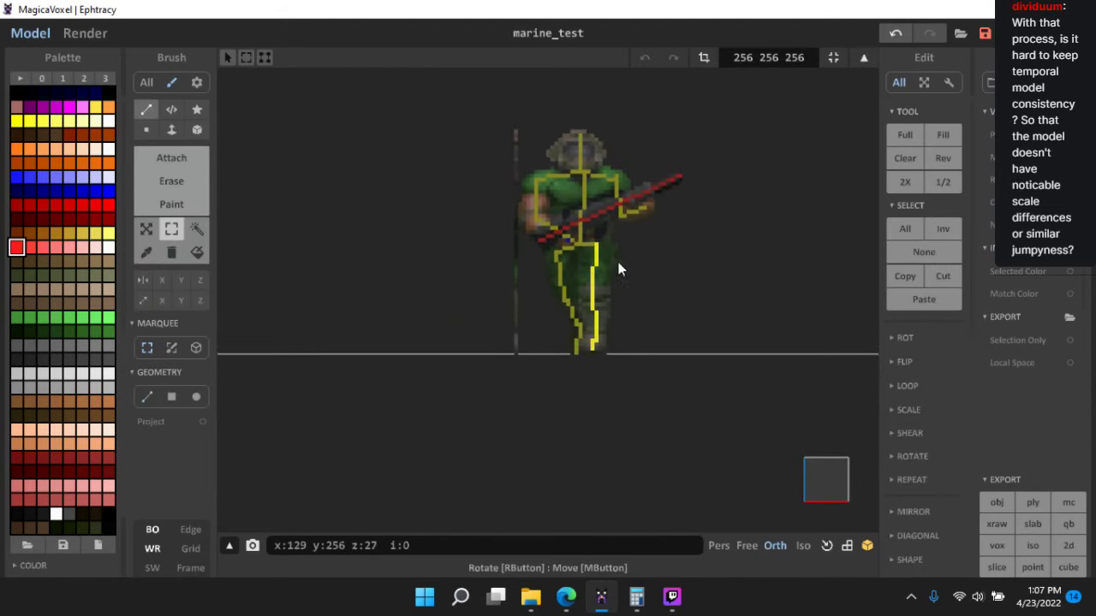
pyautogui.scroll(1, 649, 276)
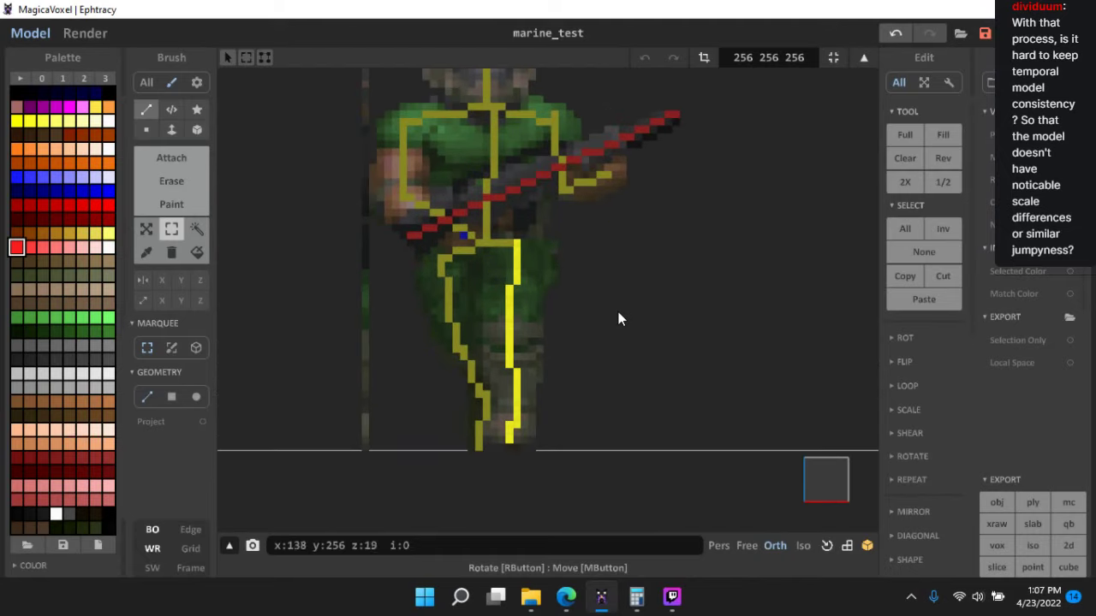
pyautogui.moveTo(587, 298); pyautogui.dragTo(643, 282, button='middle')
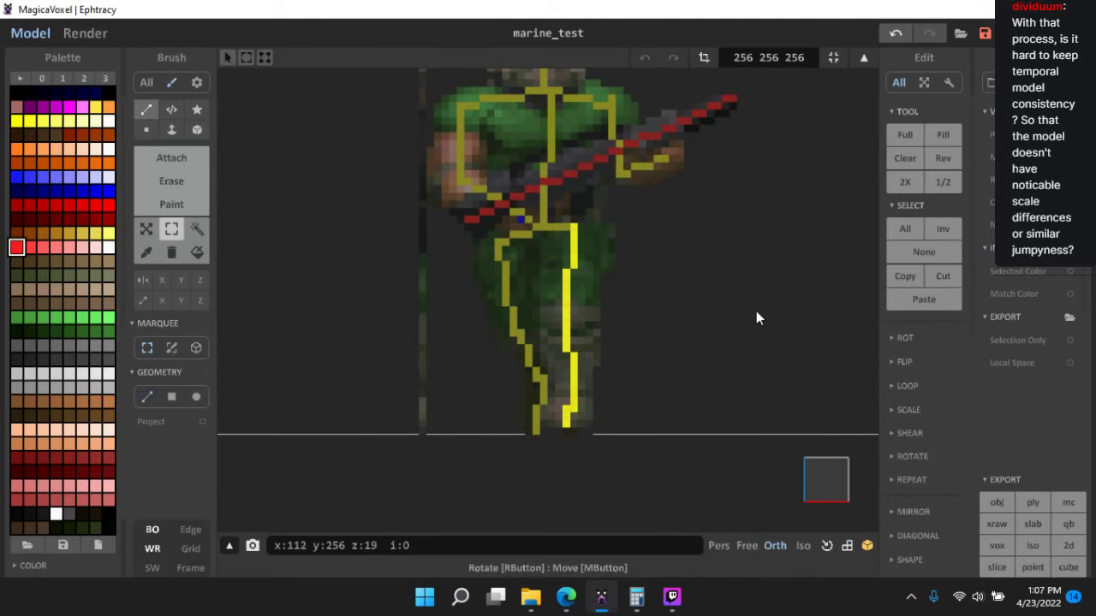
pyautogui.scroll(-4, 922, 433)
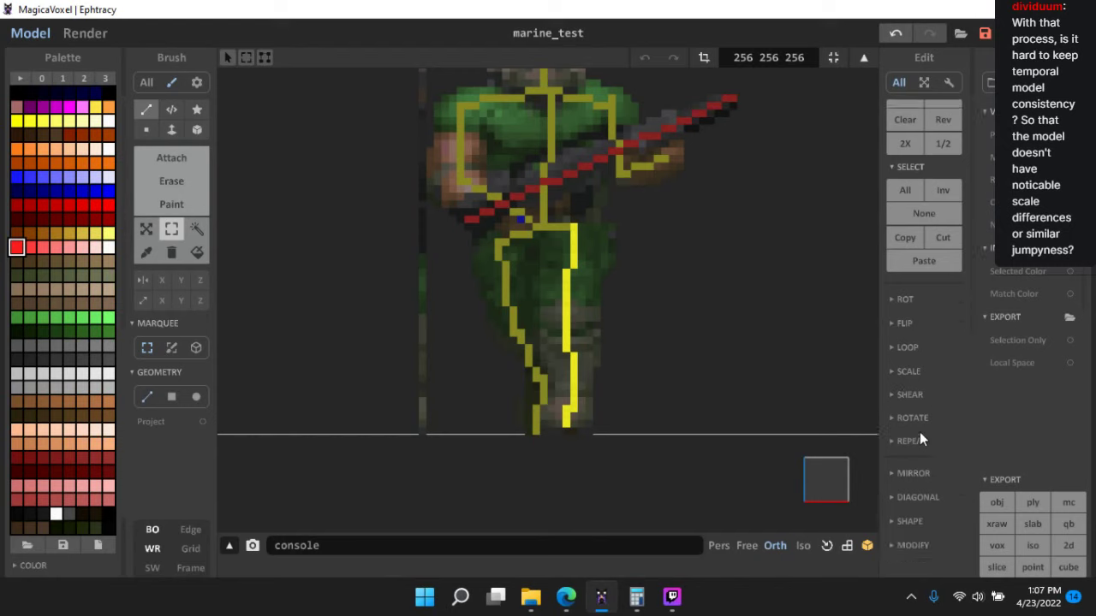
pyautogui.scroll(-5, 938, 358)
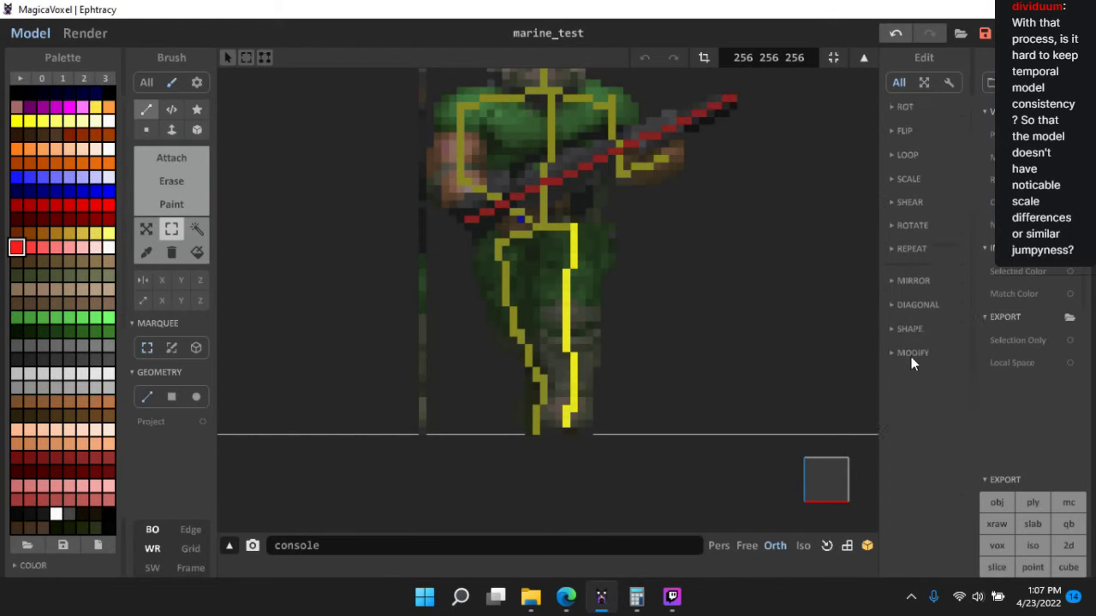
pyautogui.click(912, 358)
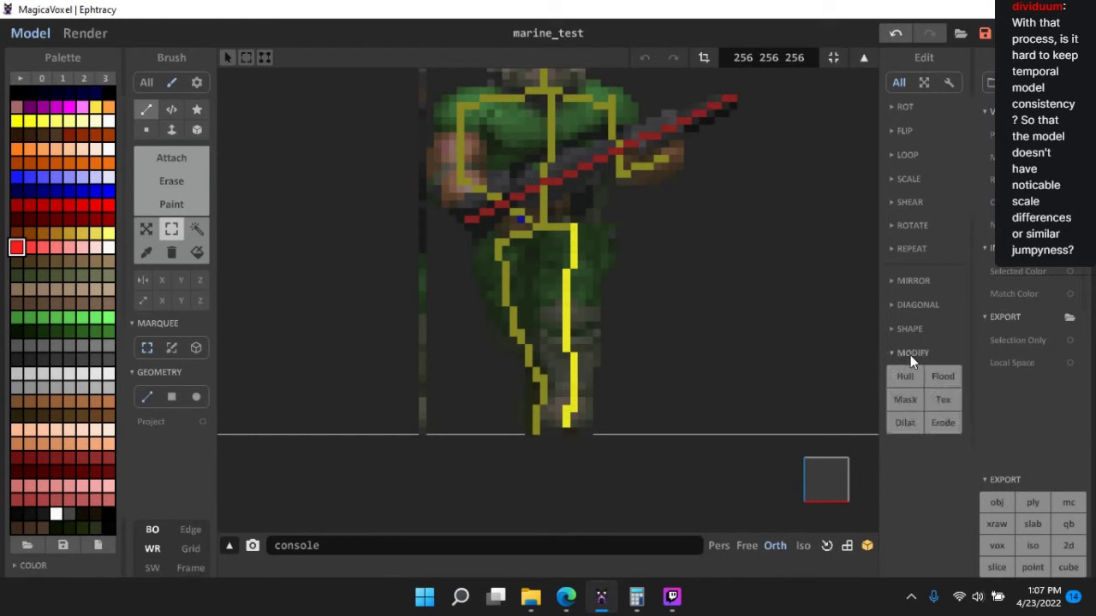
pyautogui.click(908, 427)
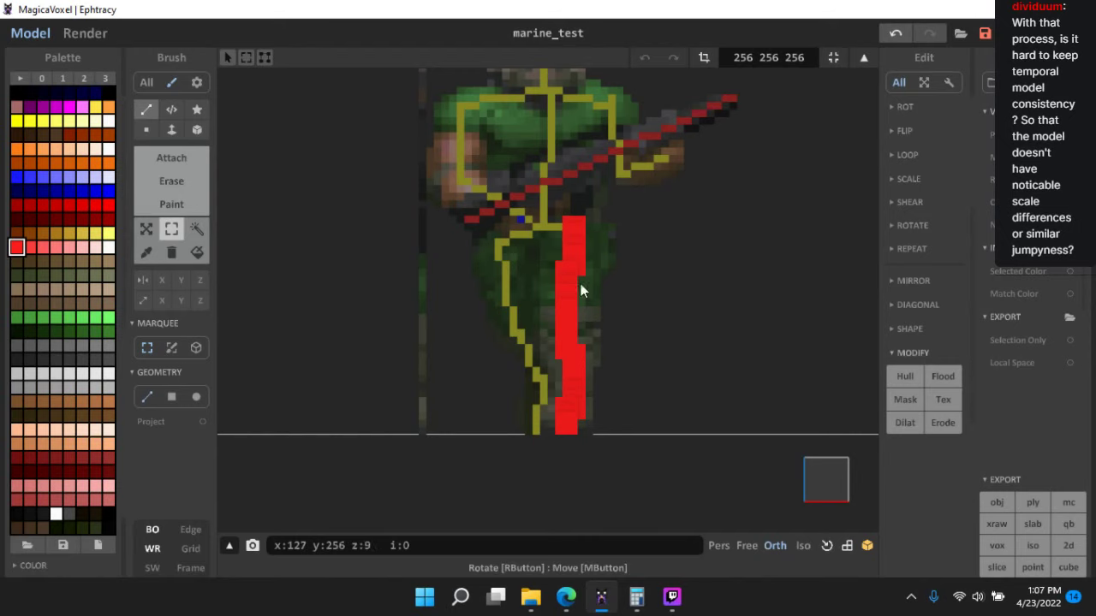
# - Dilate the red leg four more times so it grows to about the sprite leg's thickness
pyautogui.scroll(2, 569, 264)
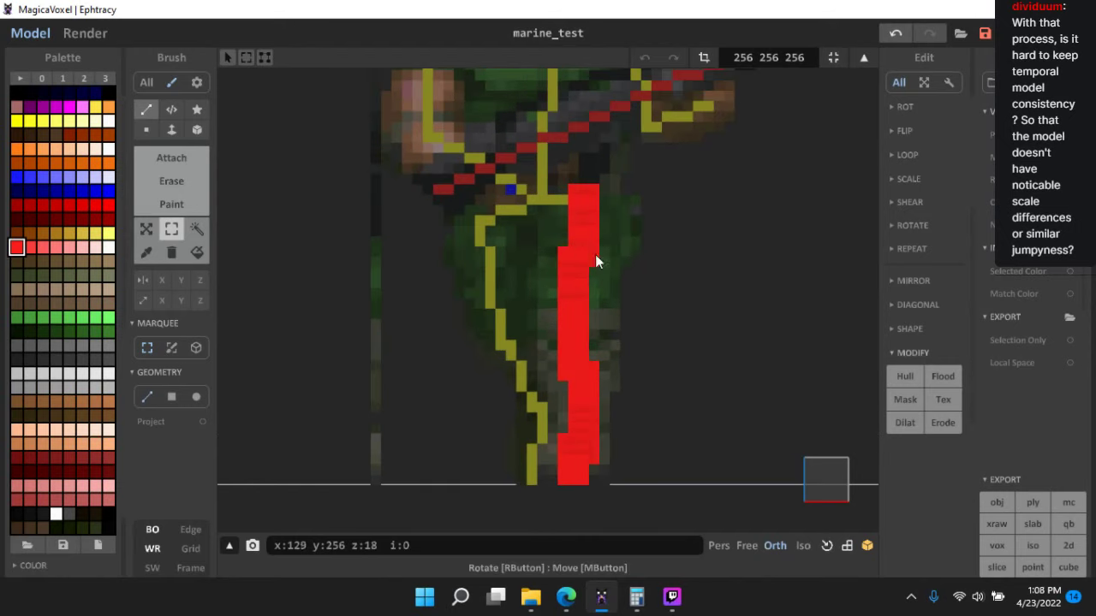
pyautogui.click(905, 423)
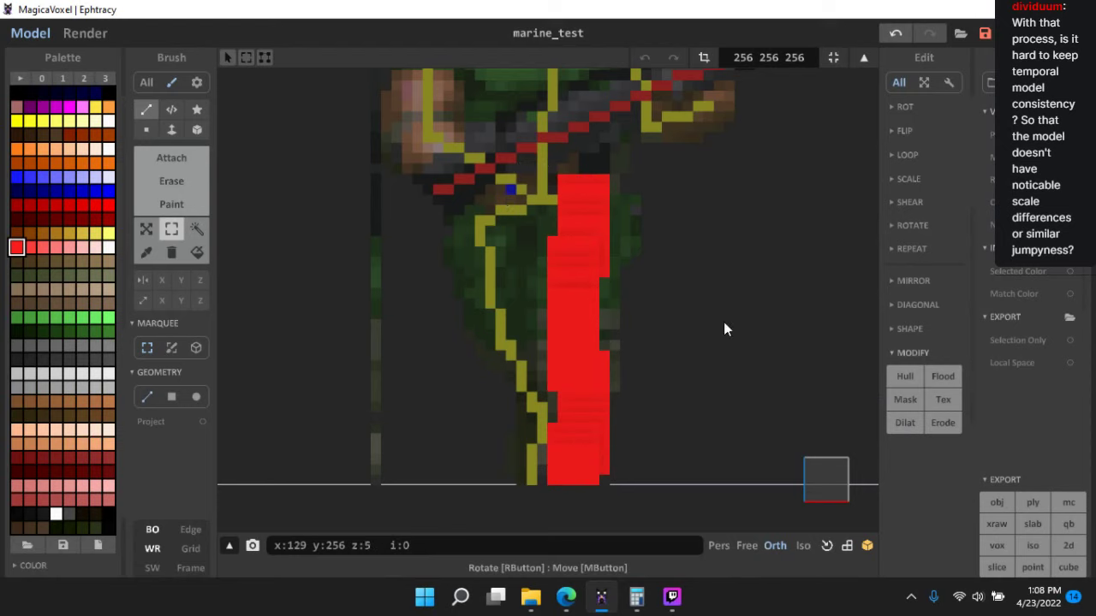
pyautogui.click(908, 423)
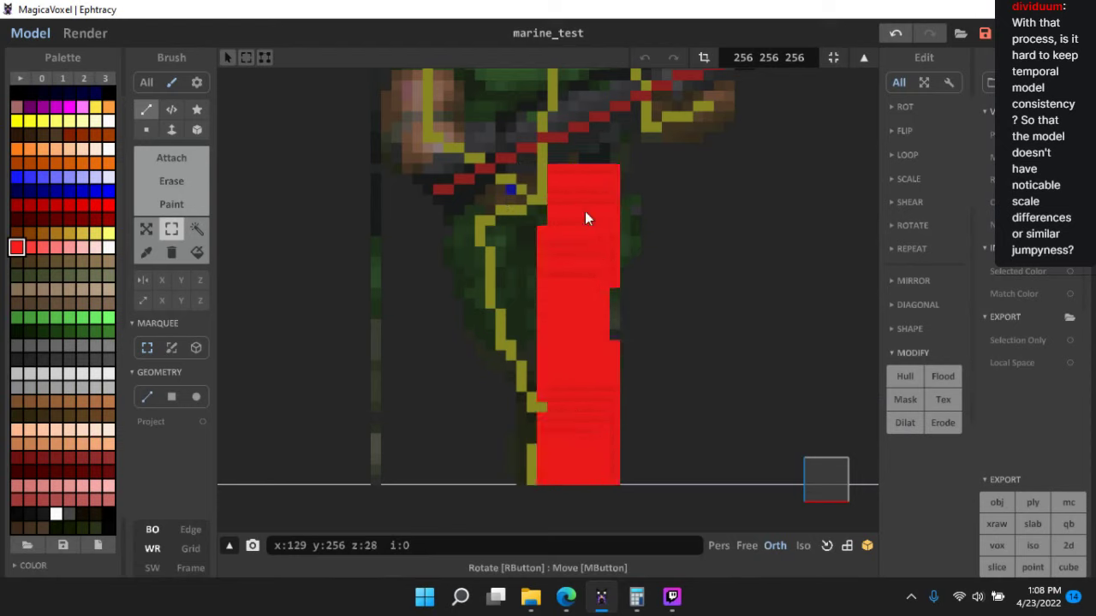
pyautogui.click(905, 421)
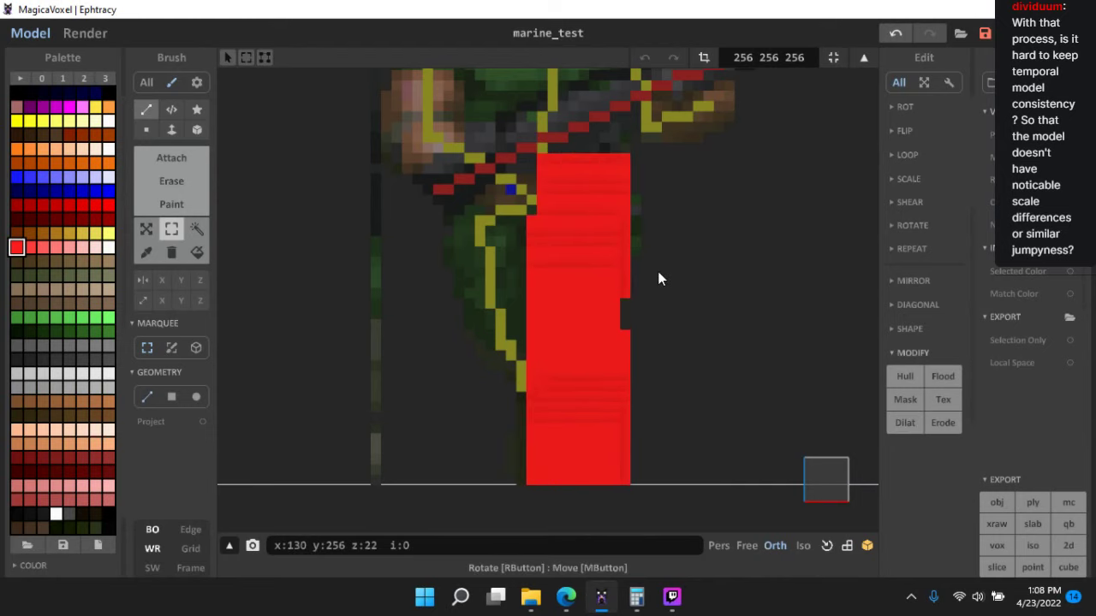
pyautogui.moveTo(745, 318); pyautogui.dragTo(731, 314, button='middle')
pyautogui.click(904, 424)
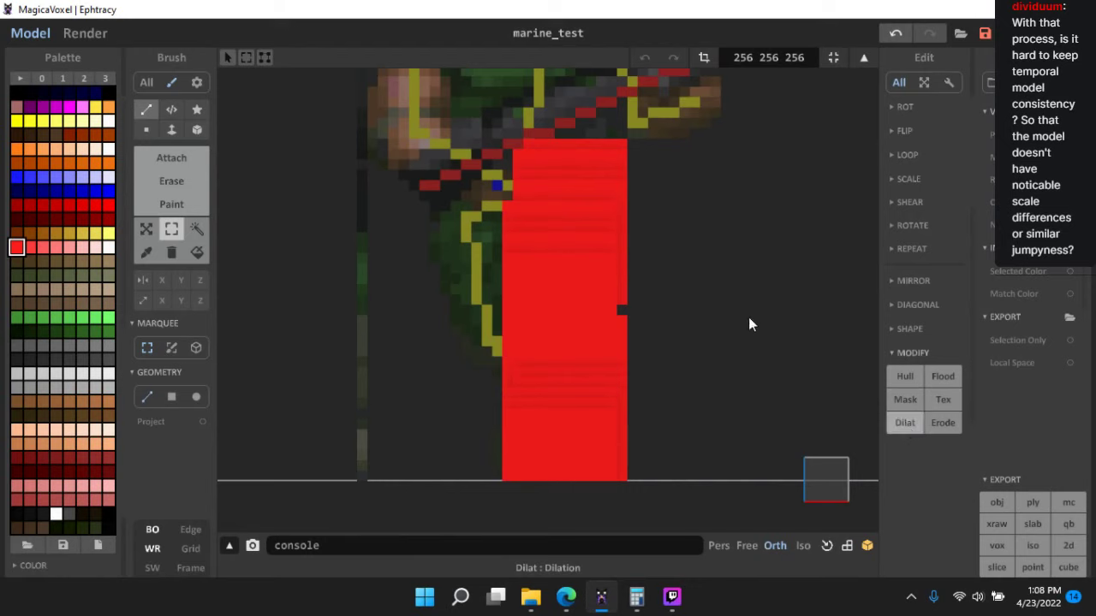
# - From the back view, marquee-select the two-voxel-wide red strip beside the sprite's leg, from the thigh to the ground, and delete it
pyautogui.scroll(-3, 744, 311)
pyautogui.moveTo(755, 317); pyautogui.dragTo(666, 309, button='right')
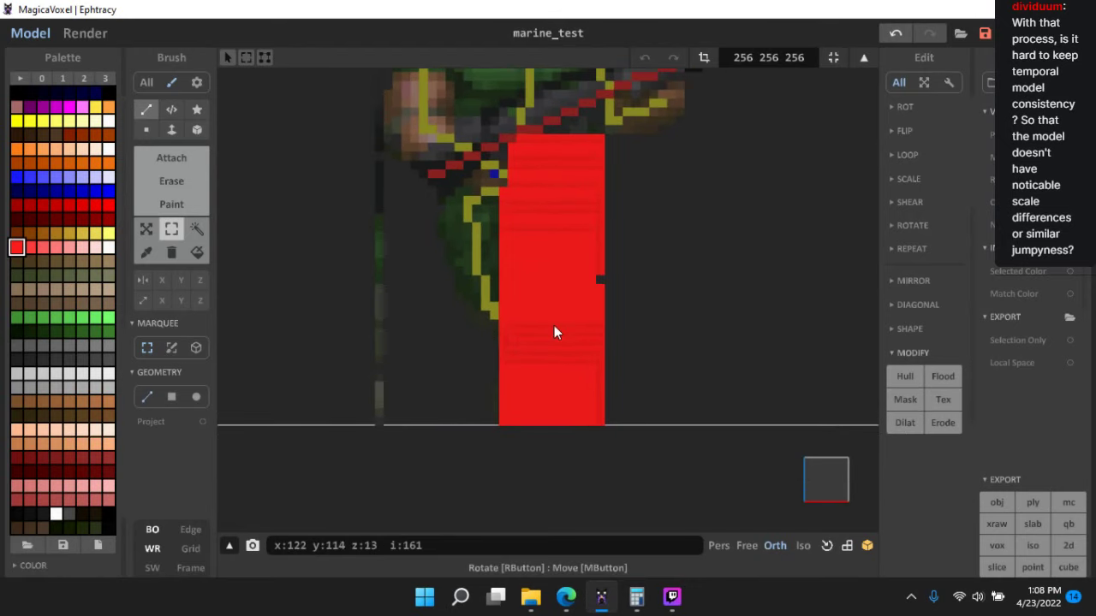
pyautogui.scroll(2, 551, 296)
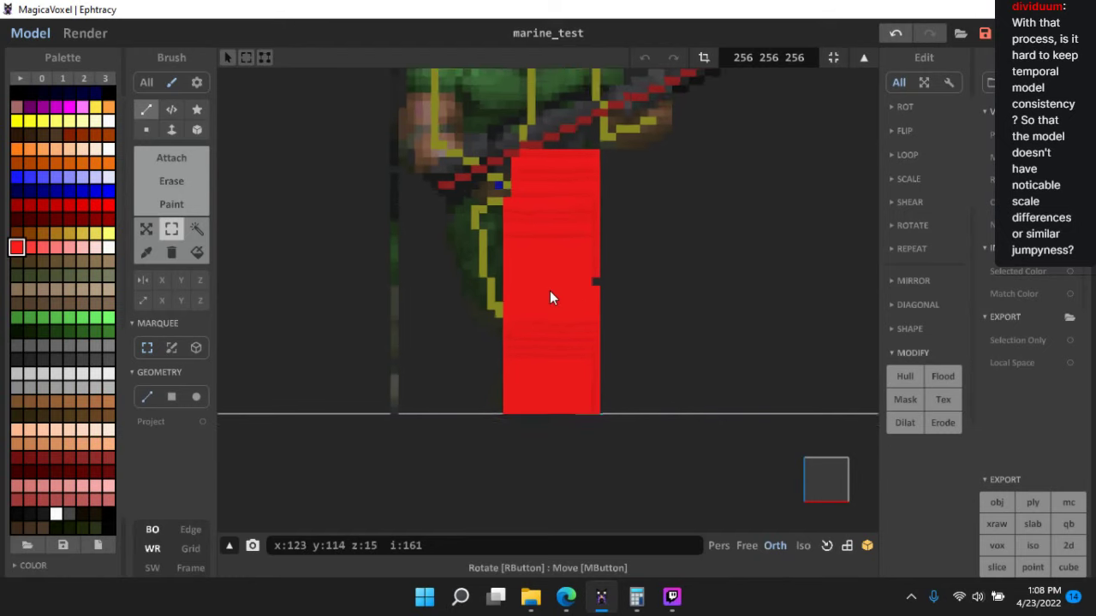
pyautogui.moveTo(573, 203); pyautogui.dragTo(659, 302, button='right')
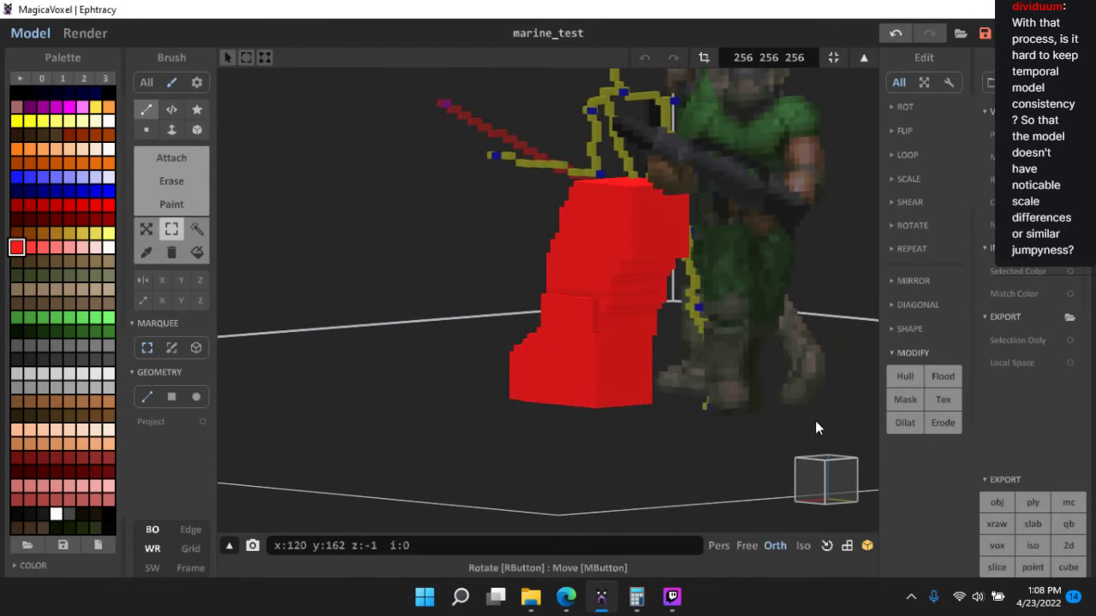
pyautogui.click(837, 476)
pyautogui.scroll(-5, 591, 341)
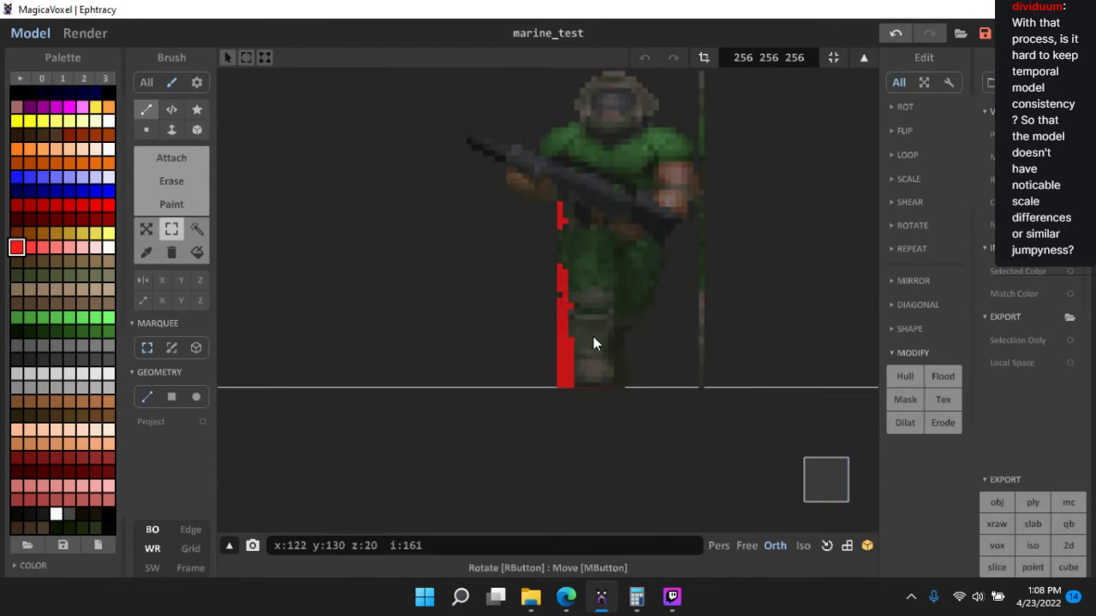
pyautogui.scroll(3, 508, 273)
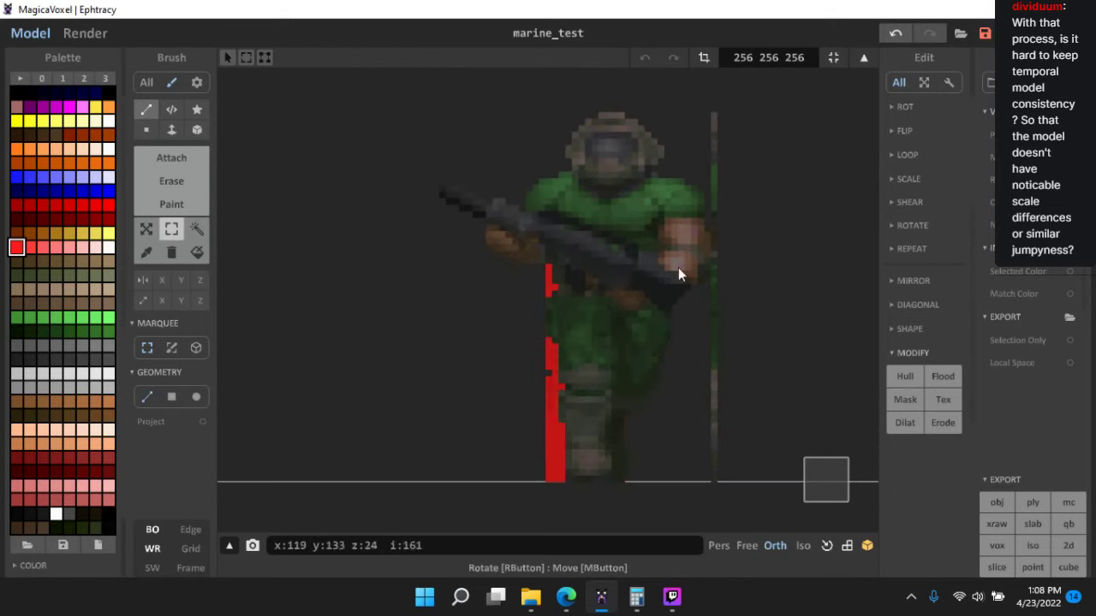
pyautogui.scroll(2, 553, 402)
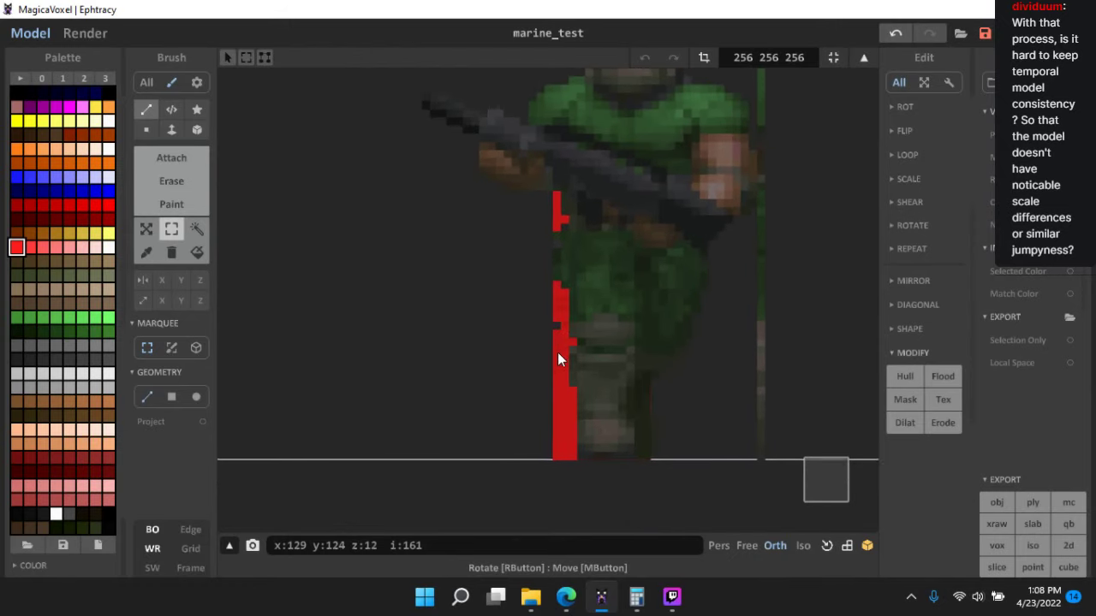
pyautogui.scroll(2, 600, 368)
pyautogui.moveTo(575, 358); pyautogui.dragTo(564, 297, button='middle')
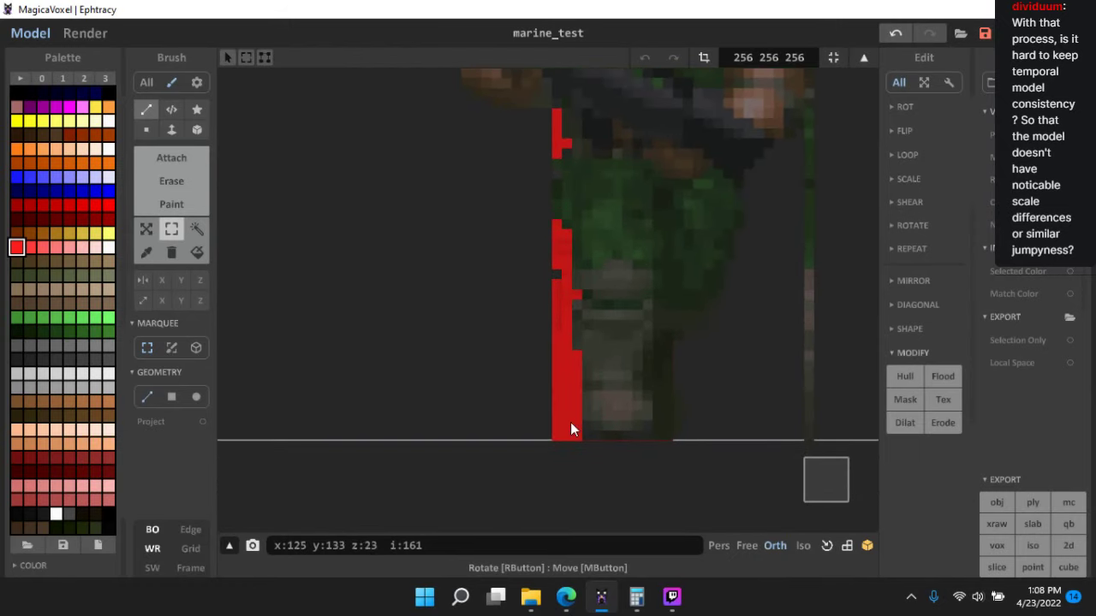
pyautogui.scroll(1, 561, 330)
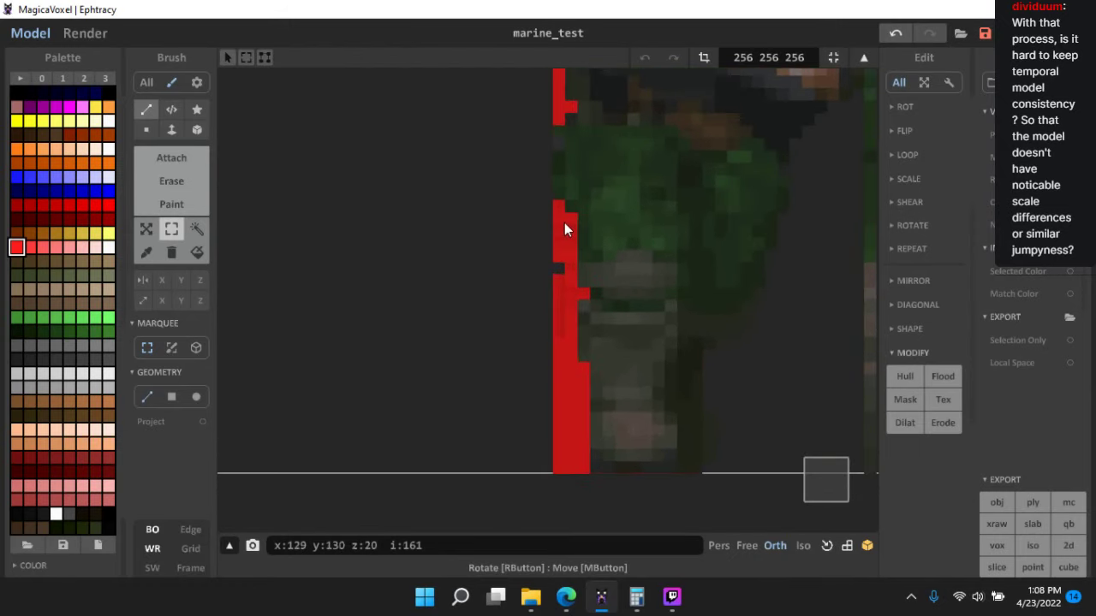
pyautogui.moveTo(569, 222); pyautogui.dragTo(520, 501)
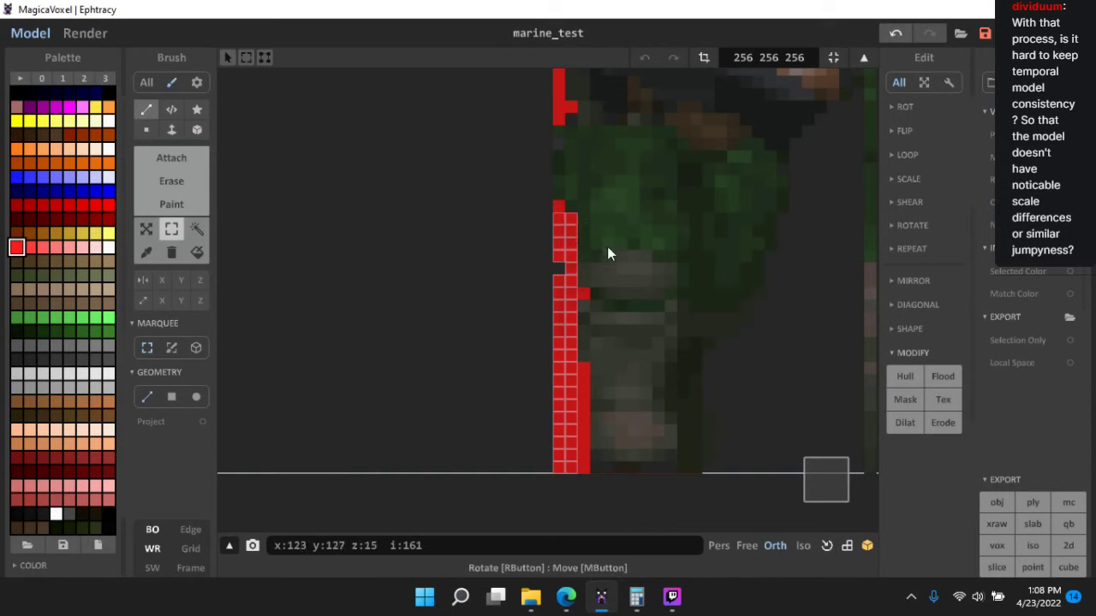
pyautogui.click(558, 254)
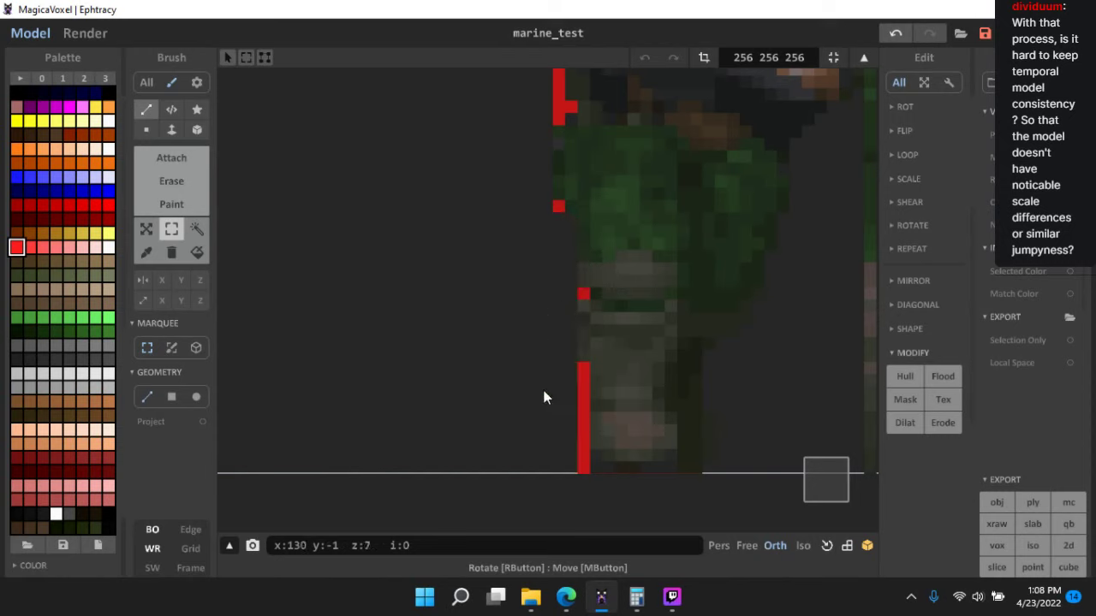
# - Delete the remaining red voxels outside the sprite's outer leg edge at the shin, knee, thigh and hip, working from the back view
pyautogui.moveTo(586, 368); pyautogui.dragTo(556, 490)
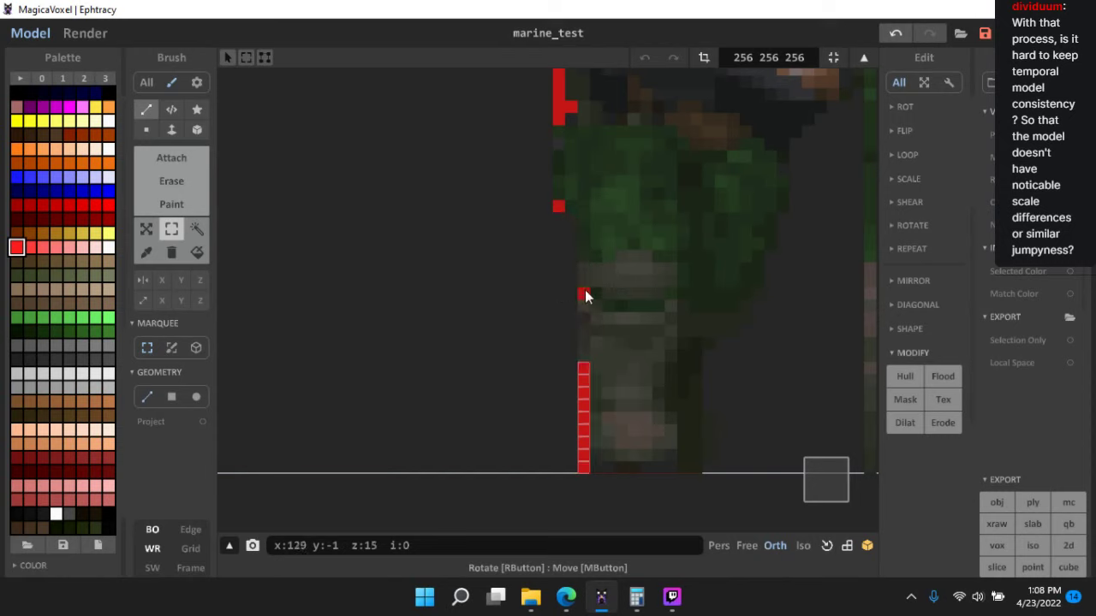
pyautogui.press('Delete')
pyautogui.click(558, 206)
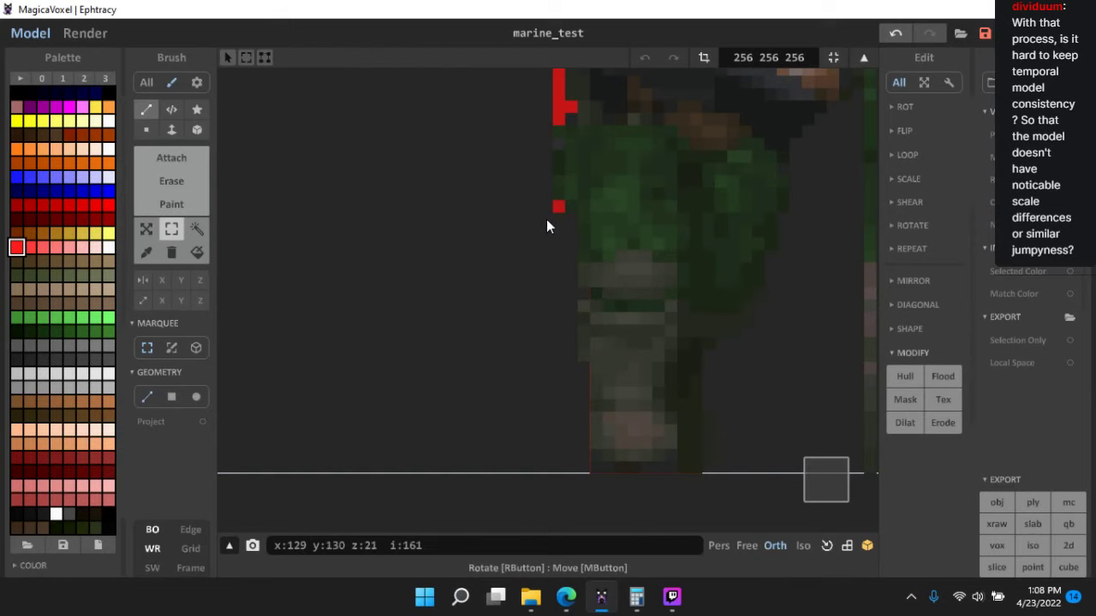
pyautogui.moveTo(589, 180); pyautogui.dragTo(534, 337, button='right')
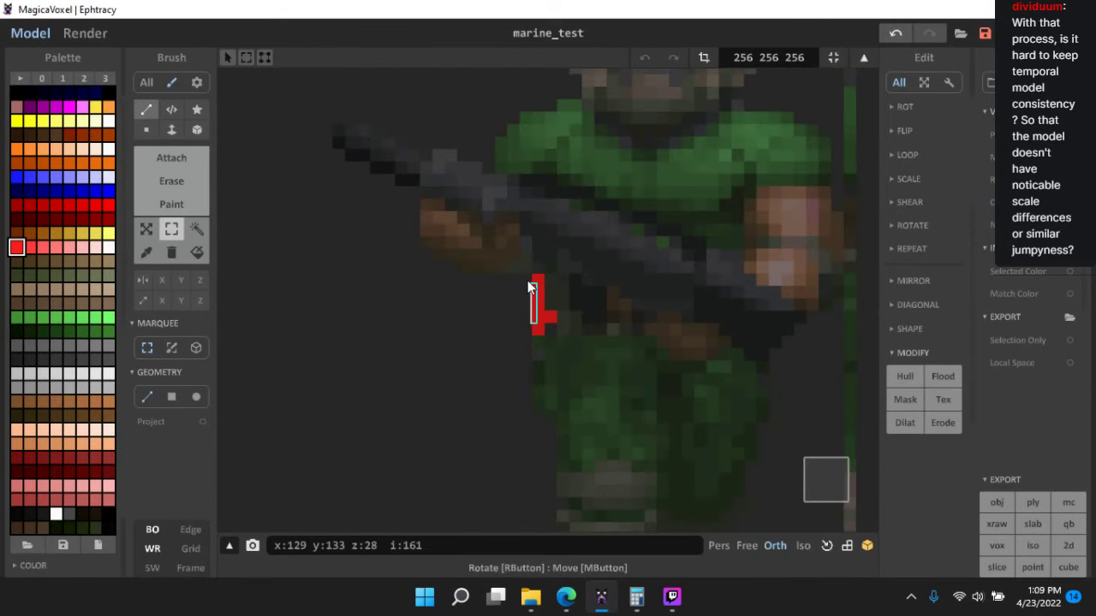
pyautogui.click(540, 310)
pyautogui.click(548, 316)
pyautogui.moveTo(680, 399)
pyautogui.mouseDown(button='right')
pyautogui.moveTo(600, 346)
pyautogui.moveTo(505, 380)
pyautogui.moveTo(542, 318)
pyautogui.moveTo(597, 297)
pyautogui.moveTo(639, 383)
pyautogui.moveTo(594, 408)
pyautogui.moveTo(601, 445)
pyautogui.moveTo(599, 420)
pyautogui.mouseUp(button='right')
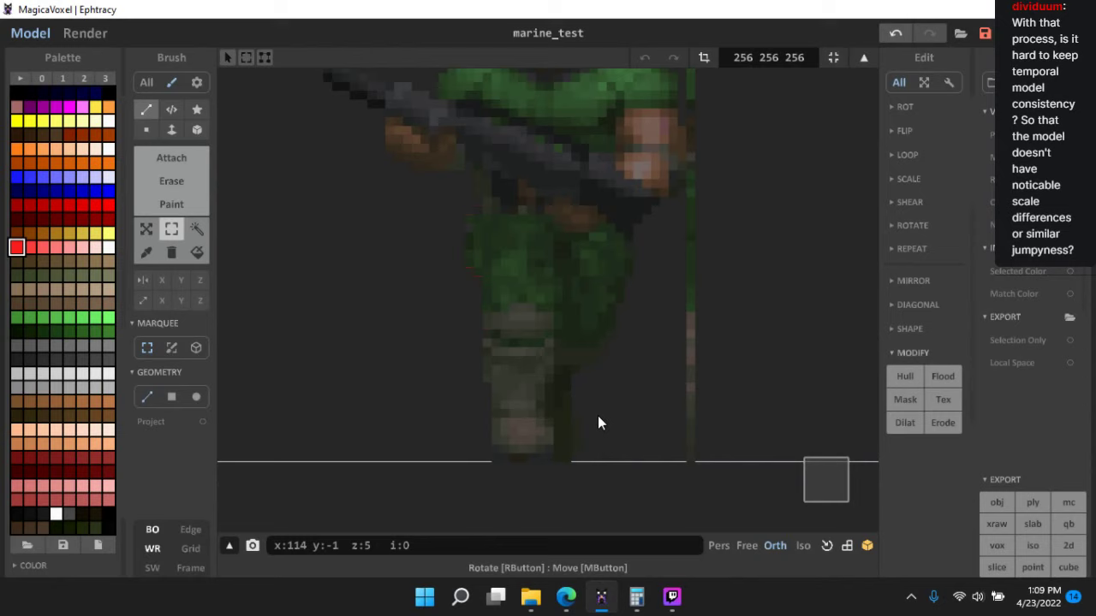
# - Trim a two-voxel-wide strip off the red leg's inner side from the thigh to the ground, and check the leg from the front
pyautogui.click(156, 530)
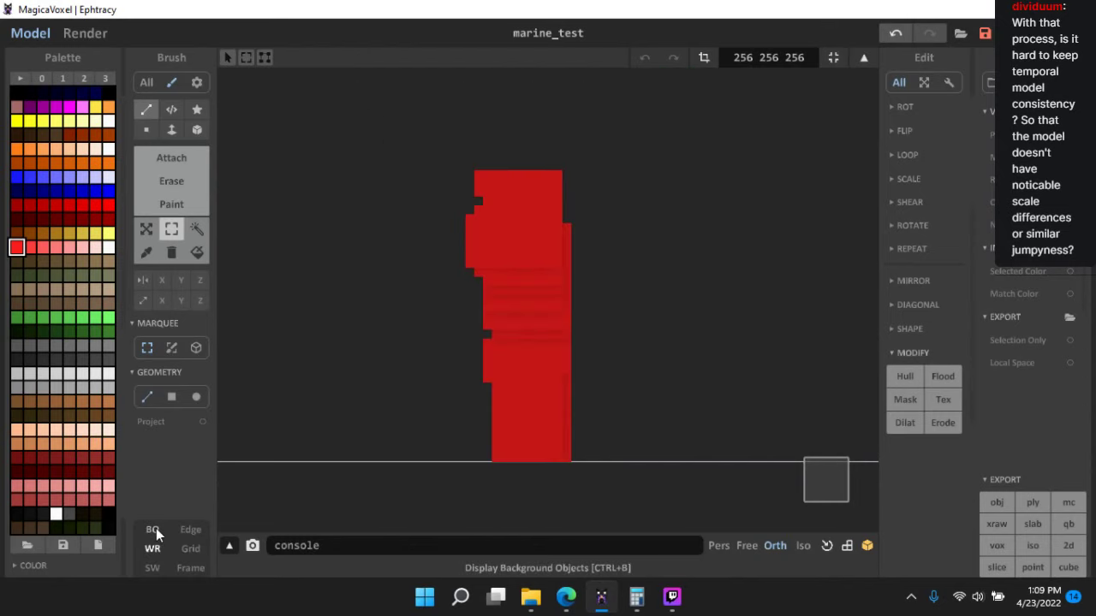
pyautogui.click(154, 530)
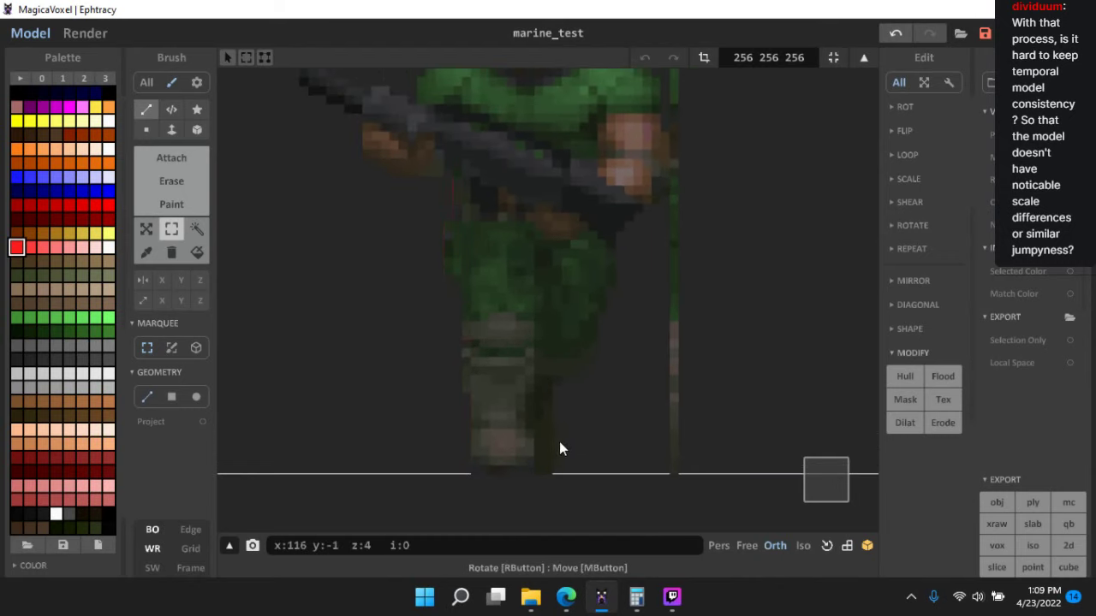
pyautogui.moveTo(540, 470); pyautogui.dragTo(637, 227)
pyautogui.moveTo(546, 280); pyautogui.dragTo(765, 336, button='right')
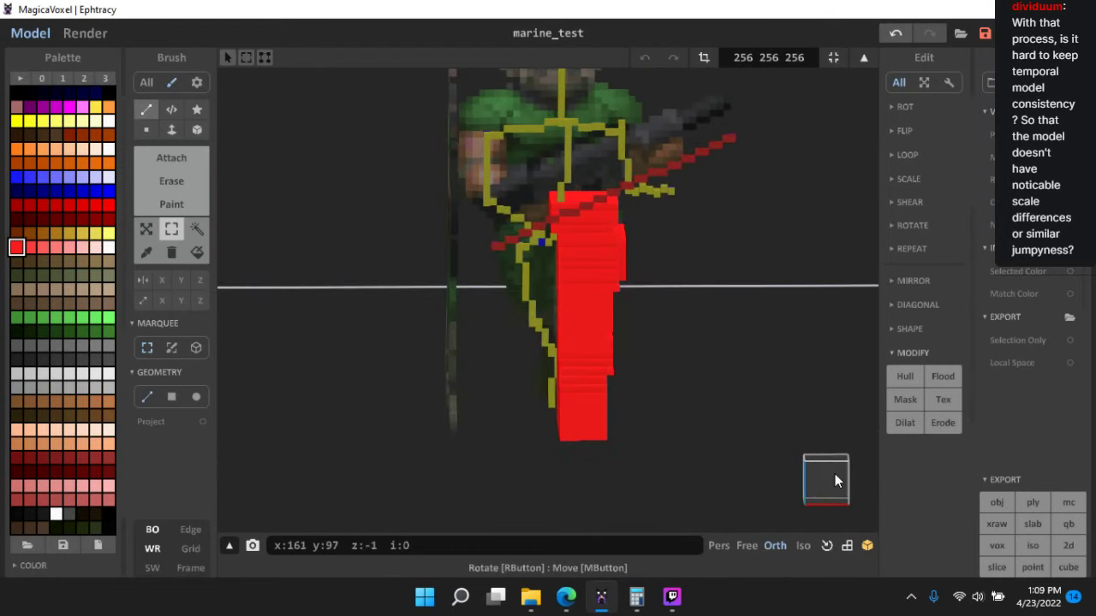
pyautogui.click(834, 476)
pyautogui.scroll(4, 676, 308)
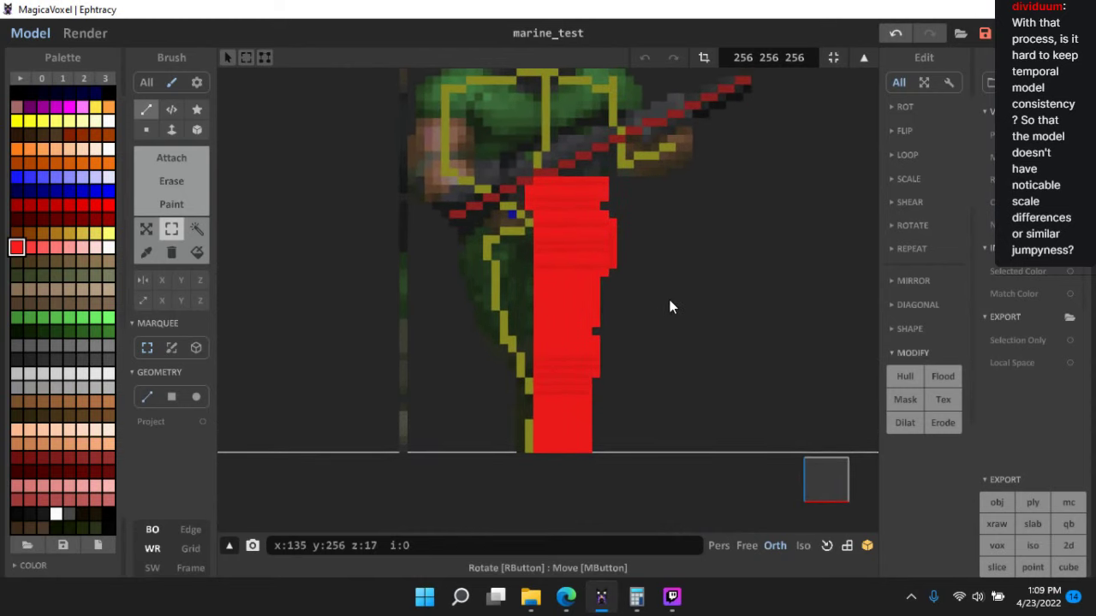
pyautogui.moveTo(457, 138); pyautogui.dragTo(681, 225)
pyautogui.moveTo(503, 162); pyautogui.dragTo(701, 225)
# - From the side view, marquee-select and delete the excess red in front of the sprite's thigh and shin, down to just above the foot
pyautogui.moveTo(701, 225); pyautogui.dragTo(712, 468, button='right')
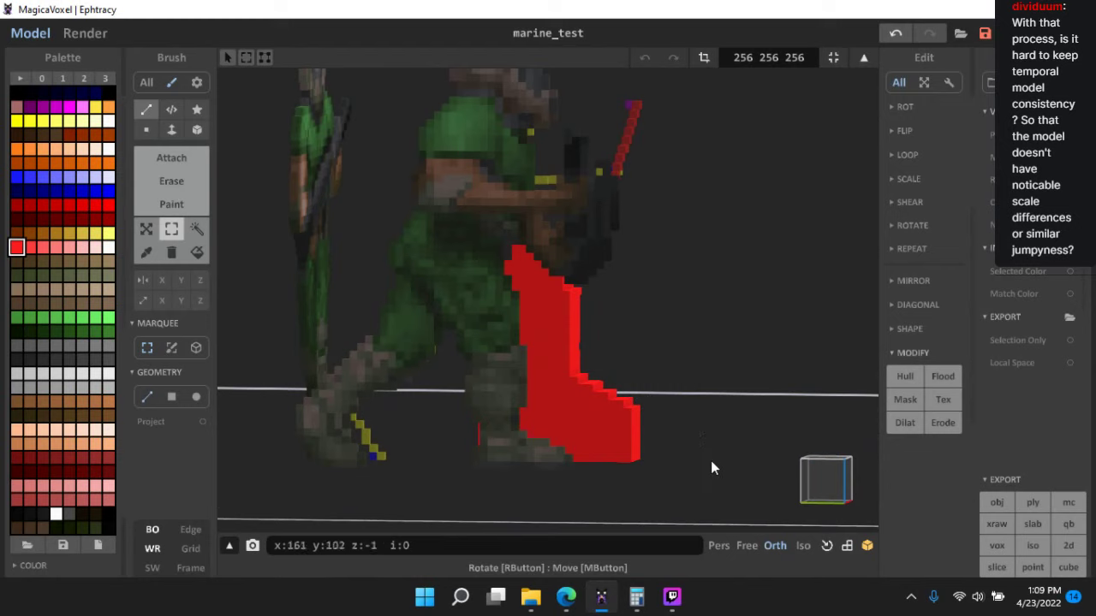
pyautogui.click(816, 478)
pyautogui.scroll(2, 689, 364)
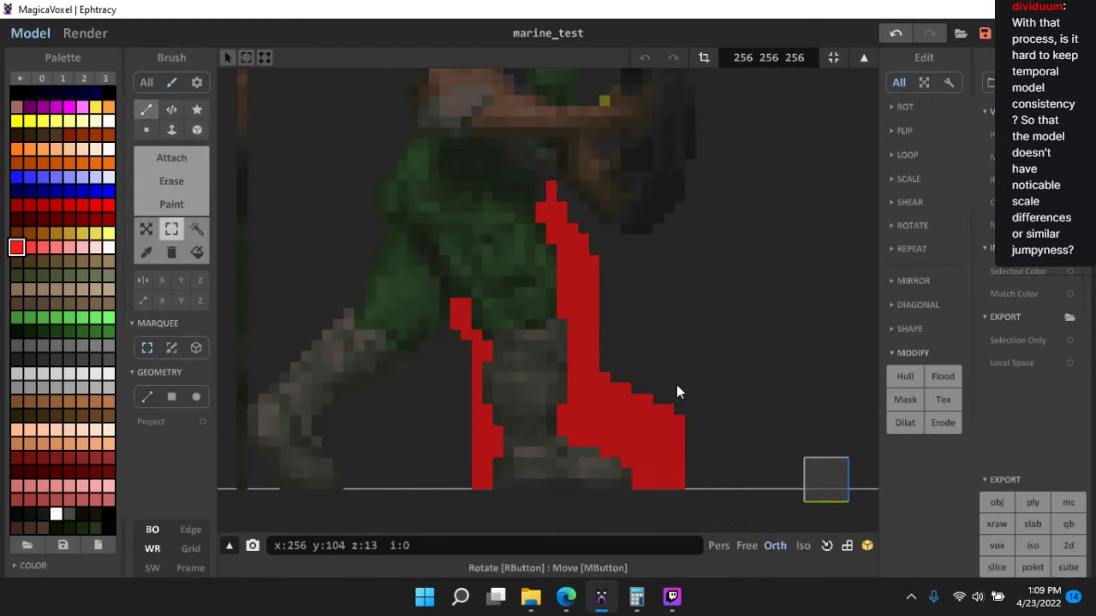
pyautogui.scroll(1, 651, 288)
pyautogui.scroll(-1, 545, 260)
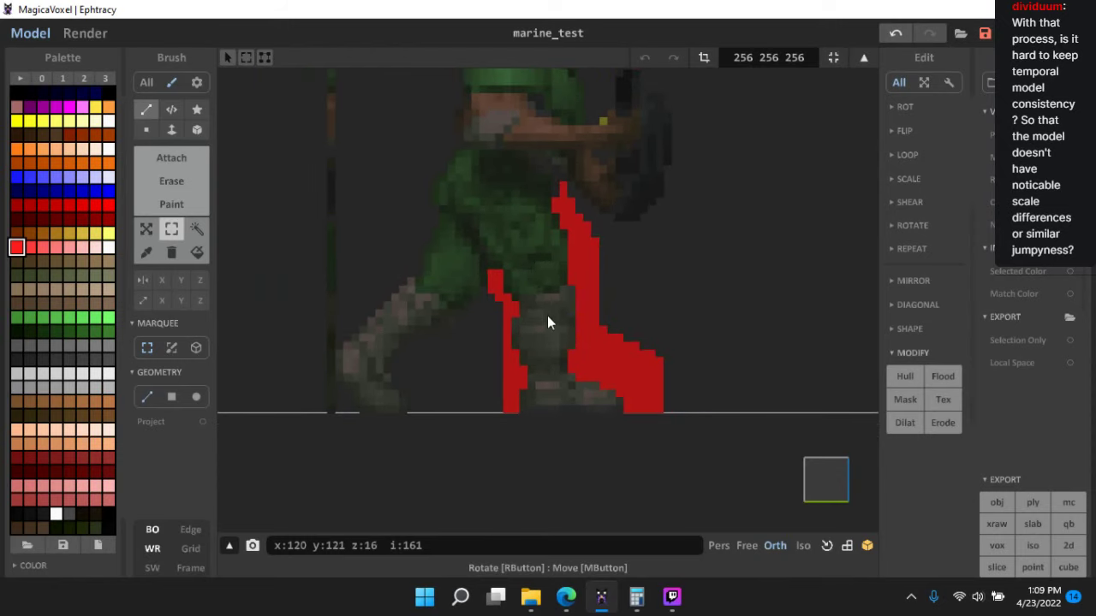
pyautogui.scroll(3, 573, 363)
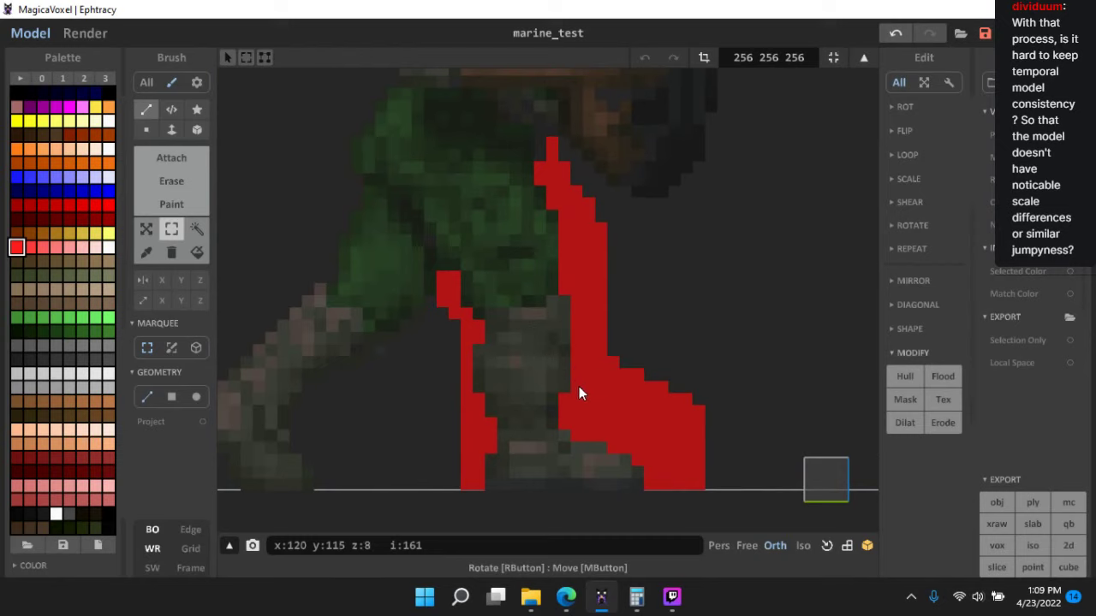
pyautogui.moveTo(579, 386); pyautogui.dragTo(699, 186)
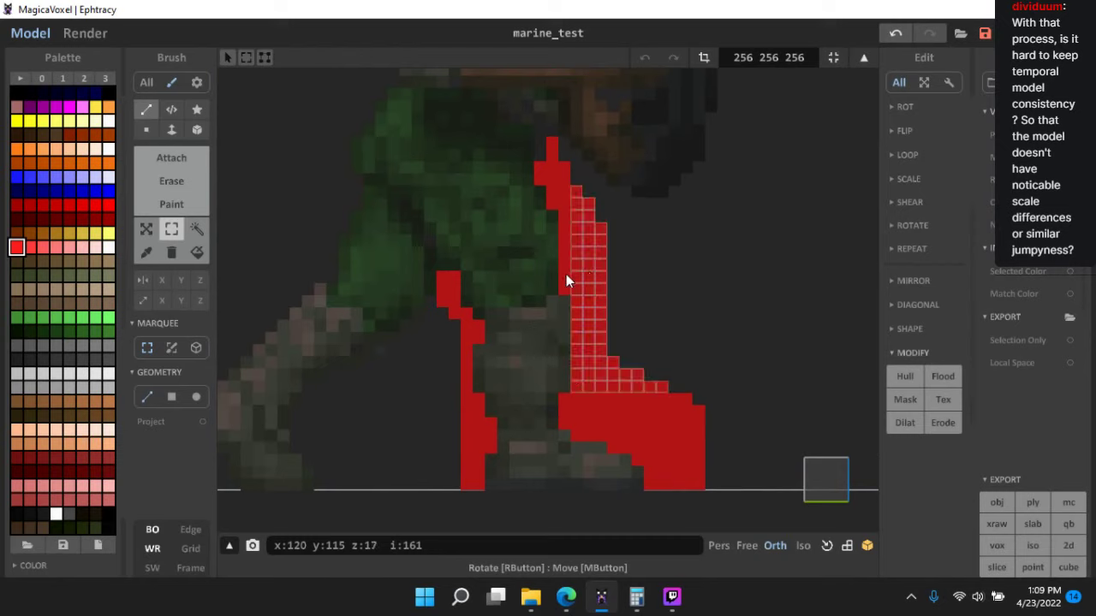
pyautogui.press('Delete')
pyautogui.moveTo(601, 167); pyautogui.dragTo(605, 171)
pyautogui.press('Delete')
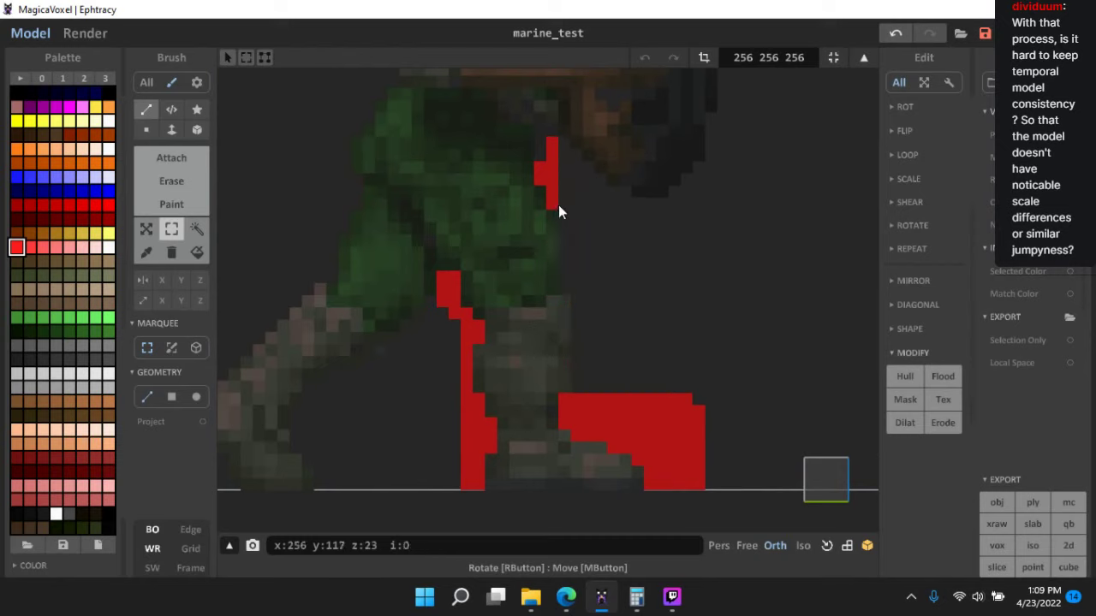
# - Delete the excess red voxels protruding in front of the marine's upper thigh
pyautogui.press('Delete')
pyautogui.moveTo(540, 181); pyautogui.dragTo(551, 170)
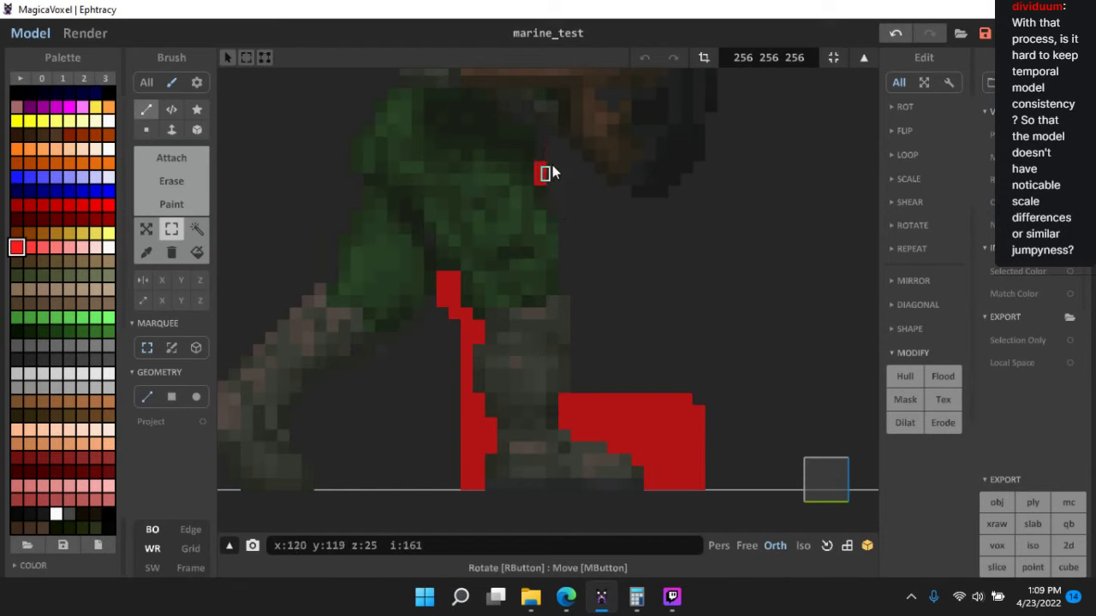
pyautogui.press('Delete')
# - Delete the red voxel block above and in front of the forward foot, following the boot's silhouette
pyautogui.moveTo(566, 409); pyautogui.dragTo(725, 427)
pyautogui.press('Delete')
pyautogui.moveTo(576, 438); pyautogui.dragTo(731, 388)
pyautogui.press('Delete')
pyautogui.moveTo(614, 448); pyautogui.dragTo(699, 446)
pyautogui.press('Delete')
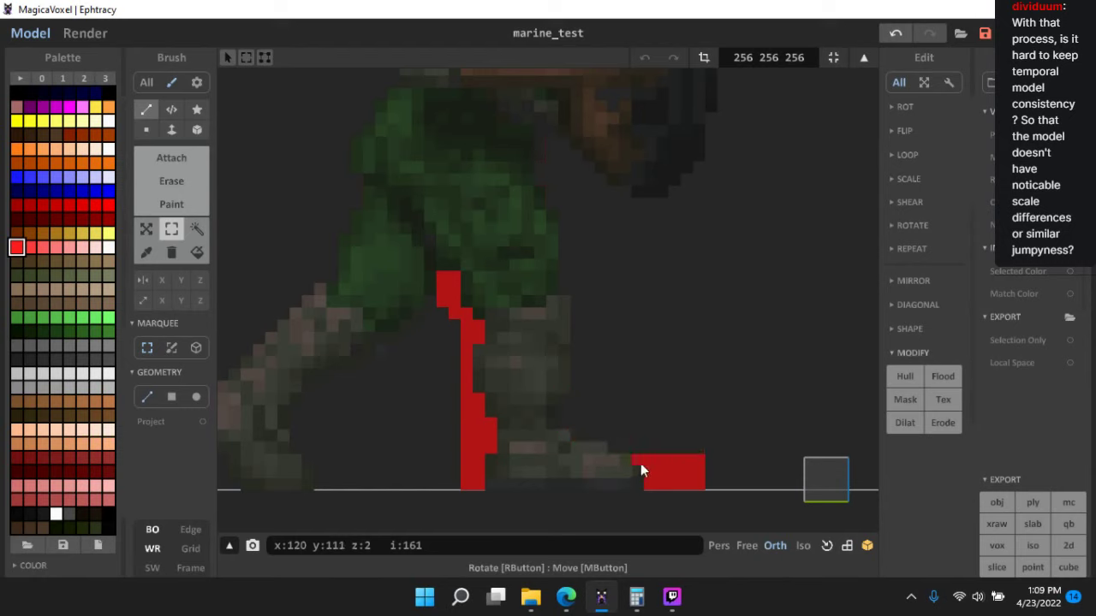
pyautogui.moveTo(641, 463); pyautogui.dragTo(712, 436)
pyautogui.press('Delete')
pyautogui.moveTo(649, 471); pyautogui.dragTo(808, 523)
pyautogui.press('Delete')
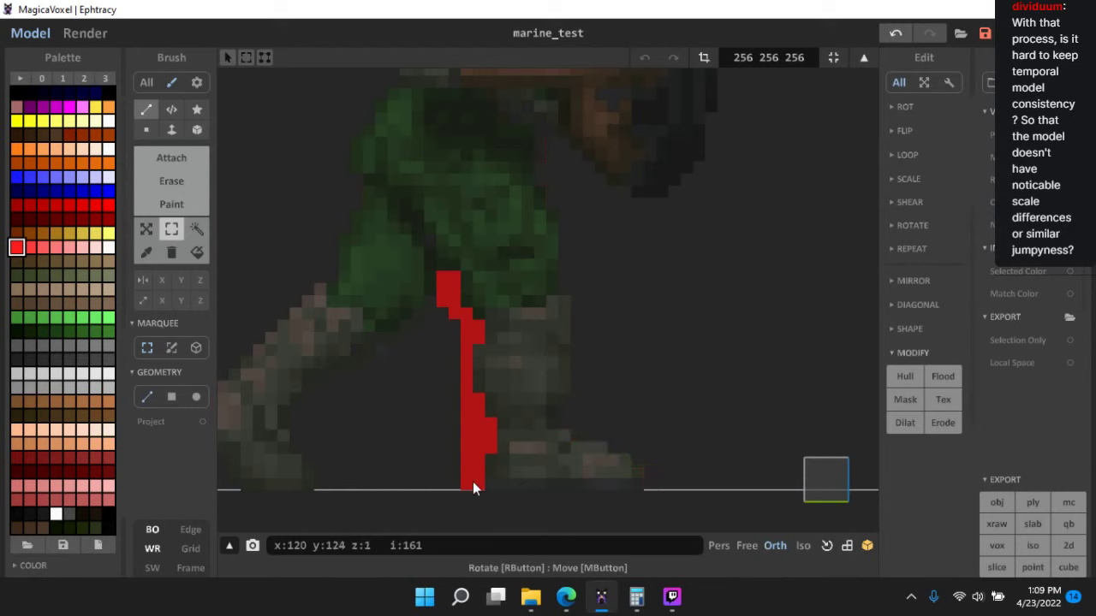
# - Delete the red voxels behind the forward leg, from the heel up to the crotch
pyautogui.moveTo(477, 485); pyautogui.dragTo(443, 404)
pyautogui.press('Delete')
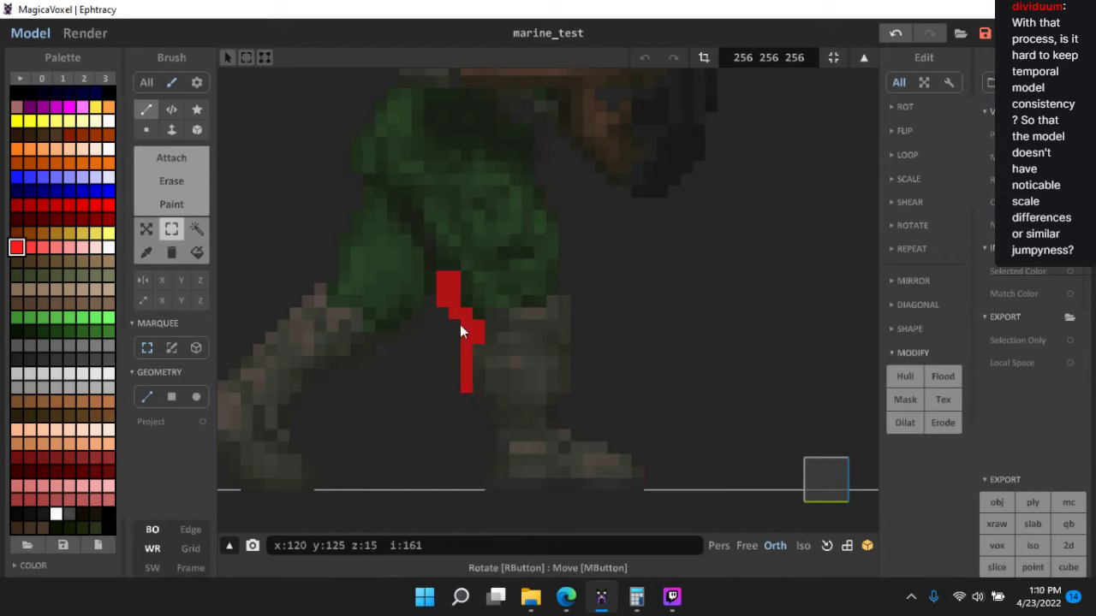
pyautogui.moveTo(464, 316); pyautogui.dragTo(416, 415)
pyautogui.press('Delete')
pyautogui.moveTo(470, 330); pyautogui.dragTo(466, 328)
pyautogui.press('Delete')
pyautogui.moveTo(458, 276)
pyautogui.mouseDown()
pyautogui.moveTo(413, 329)
pyautogui.moveTo(370, 338)
pyautogui.mouseUp()
pyautogui.press('Delete')
pyautogui.press('Delete')
# - Delete the leftover voxels in steps along the back of the forward leg's upper thigh
pyautogui.moveTo(406, 239); pyautogui.dragTo(344, 335)
pyautogui.press('Delete')
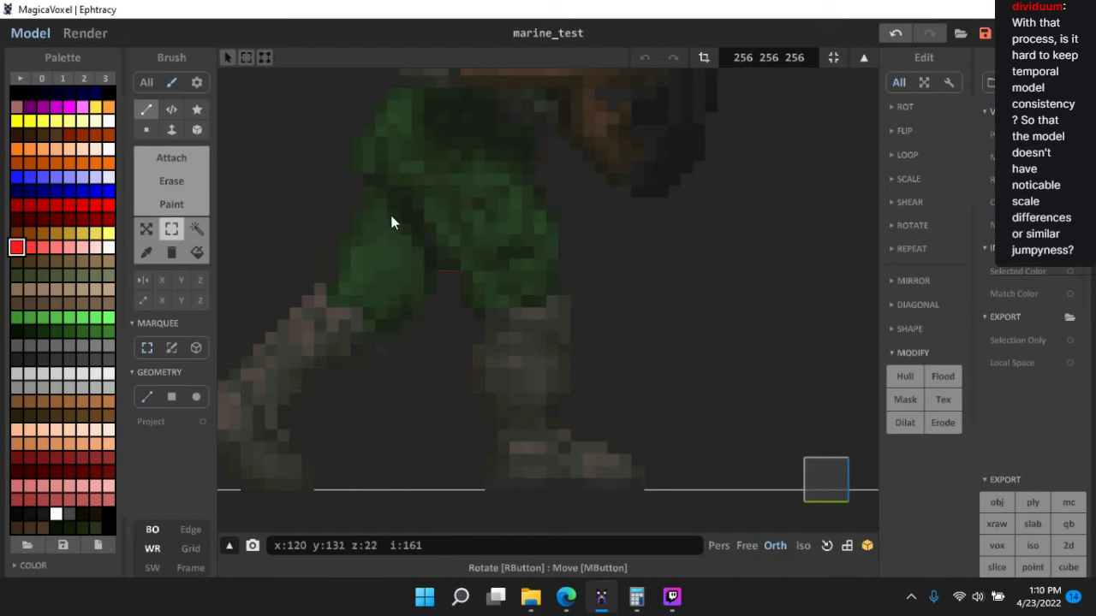
pyautogui.moveTo(391, 215); pyautogui.dragTo(332, 339)
pyautogui.press('Delete')
pyautogui.moveTo(384, 202); pyautogui.dragTo(333, 265)
pyautogui.press('Delete')
pyautogui.moveTo(369, 190); pyautogui.dragTo(309, 254)
pyautogui.press('Delete')
# - From the opposite side, trim the upper front corner of the red thigh into a stepped slope
pyautogui.scroll(-5, 511, 378)
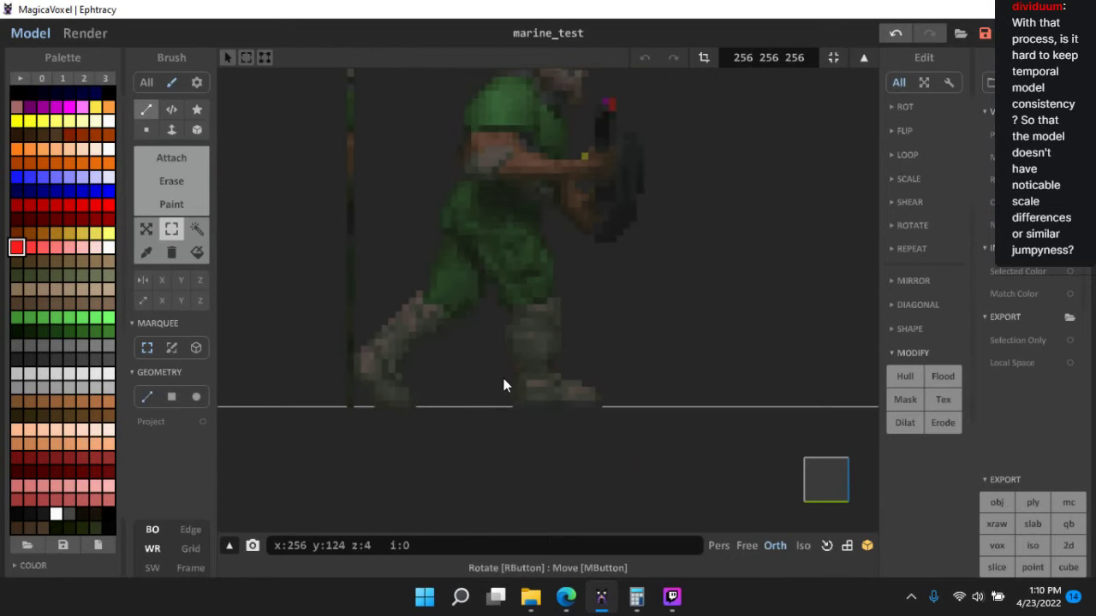
pyautogui.moveTo(504, 379); pyautogui.dragTo(600, 295, button='right')
pyautogui.scroll(4, 579, 278)
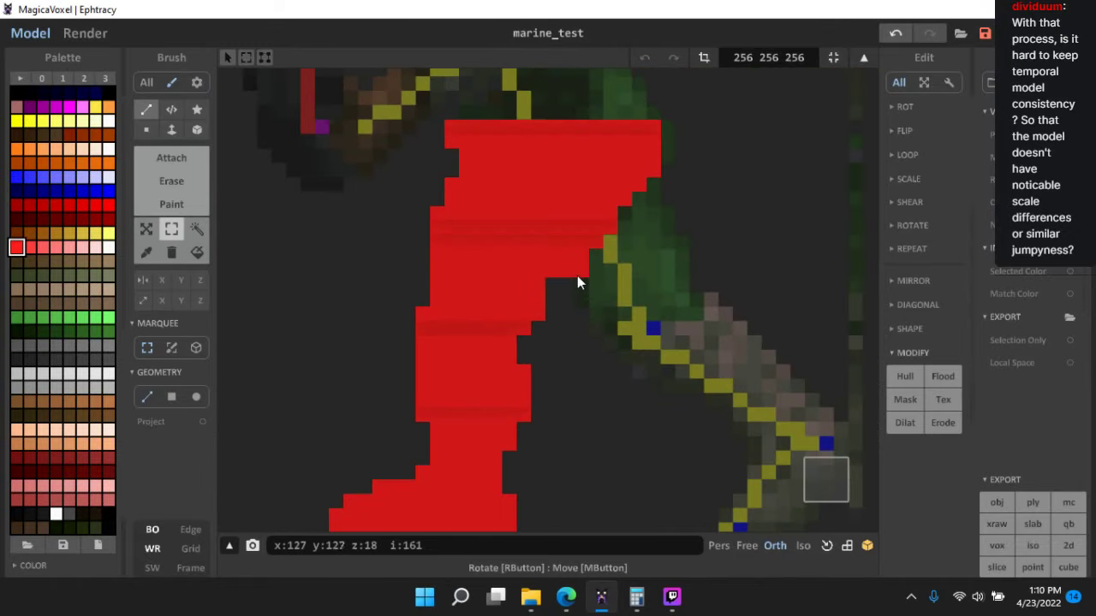
pyautogui.scroll(-4, 659, 343)
pyautogui.moveTo(628, 344); pyautogui.dragTo(618, 301, button='middle')
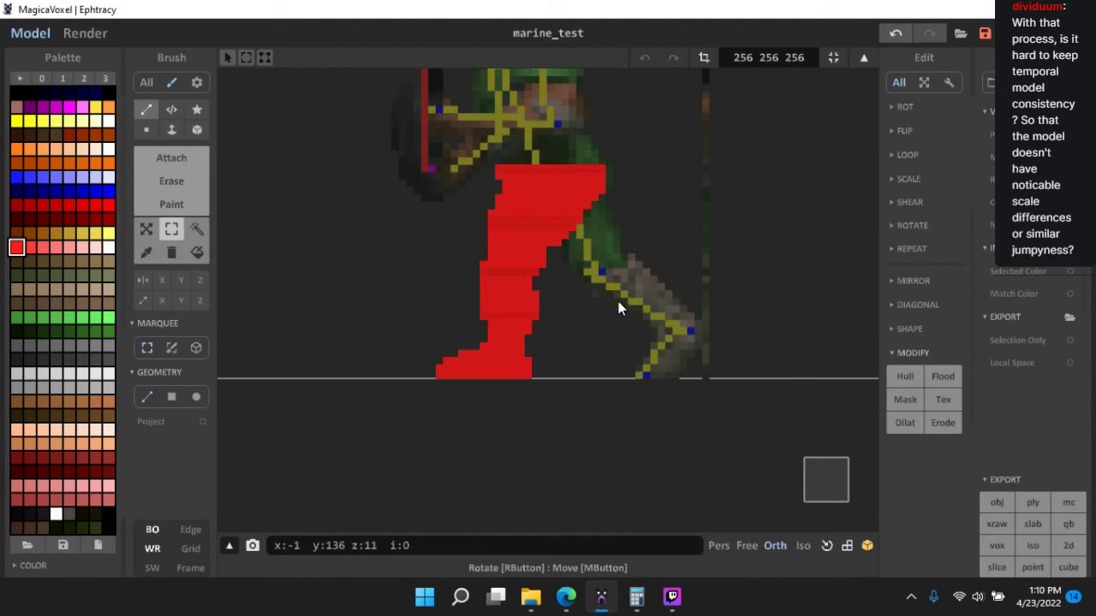
pyautogui.moveTo(618, 301); pyautogui.dragTo(620, 249, button='right')
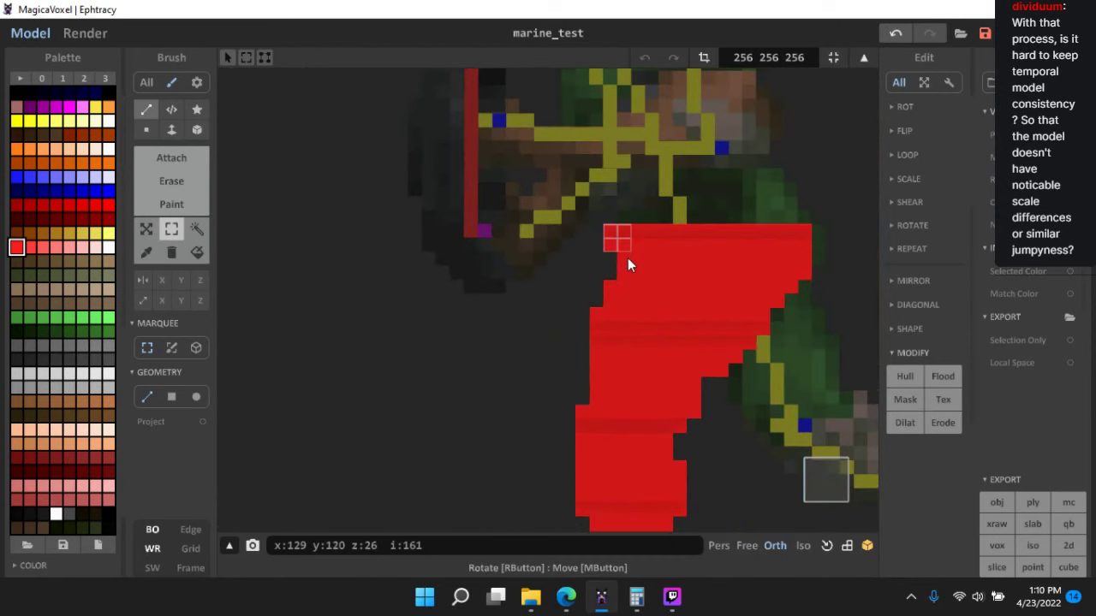
pyautogui.click(638, 230)
pyautogui.press('Delete')
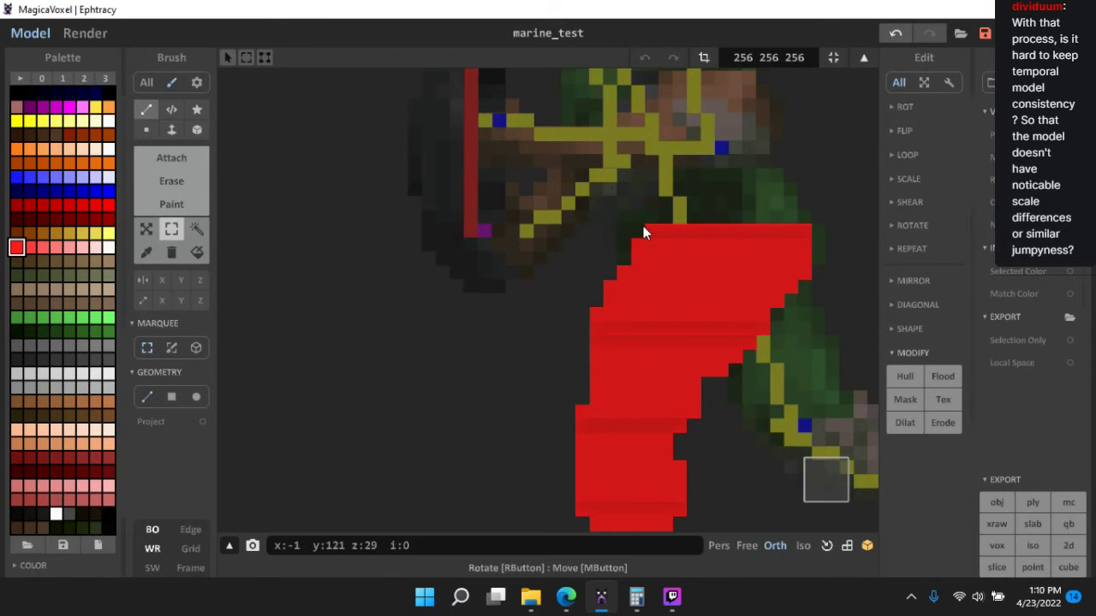
pyautogui.click(637, 242)
# - Set the Line brush to Erase mode with Project enabled
pyautogui.moveTo(624, 239)
pyautogui.mouseDown(button='right')
pyautogui.moveTo(531, 255)
pyautogui.moveTo(528, 284)
pyautogui.moveTo(675, 304)
pyautogui.moveTo(680, 297)
pyautogui.moveTo(648, 294)
pyautogui.moveTo(626, 245)
pyautogui.moveTo(708, 255)
pyautogui.moveTo(551, 244)
pyautogui.moveTo(678, 271)
pyautogui.moveTo(753, 372)
pyautogui.moveTo(700, 384)
pyautogui.moveTo(628, 367)
pyautogui.moveTo(624, 346)
pyautogui.moveTo(716, 345)
pyautogui.moveTo(785, 375)
pyautogui.moveTo(705, 374)
pyautogui.moveTo(721, 310)
pyautogui.moveTo(668, 317)
pyautogui.moveTo(568, 306)
pyautogui.moveTo(790, 320)
pyautogui.moveTo(704, 325)
pyautogui.moveTo(724, 345)
pyautogui.moveTo(741, 340)
pyautogui.moveTo(711, 348)
pyautogui.mouseUp(button='right')
pyautogui.scroll(3, 711, 348)
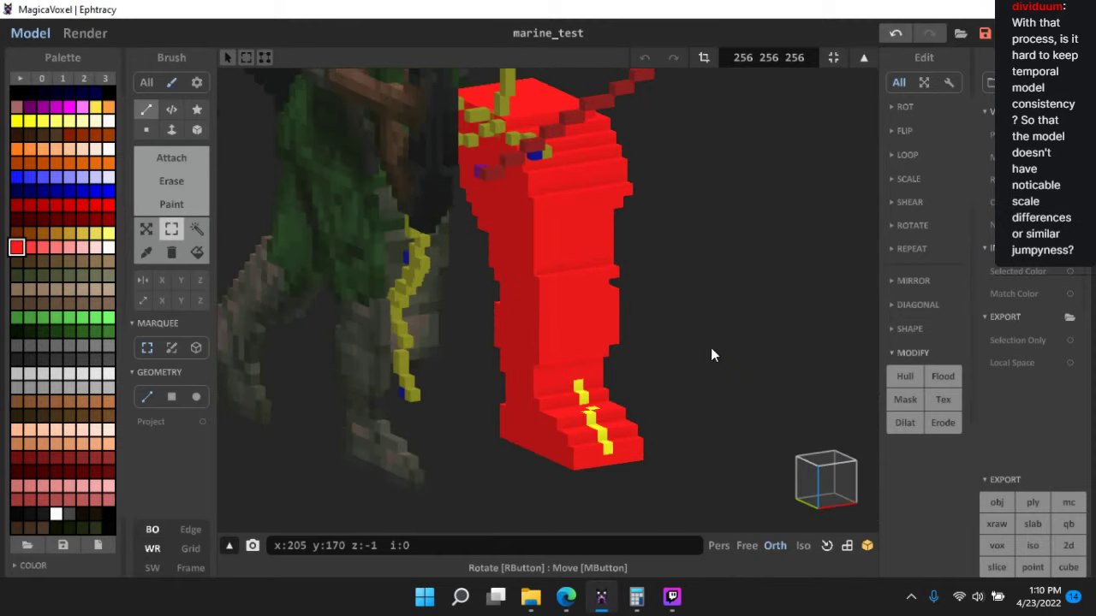
pyautogui.moveTo(711, 348); pyautogui.dragTo(715, 303, button='middle')
pyautogui.click(154, 175)
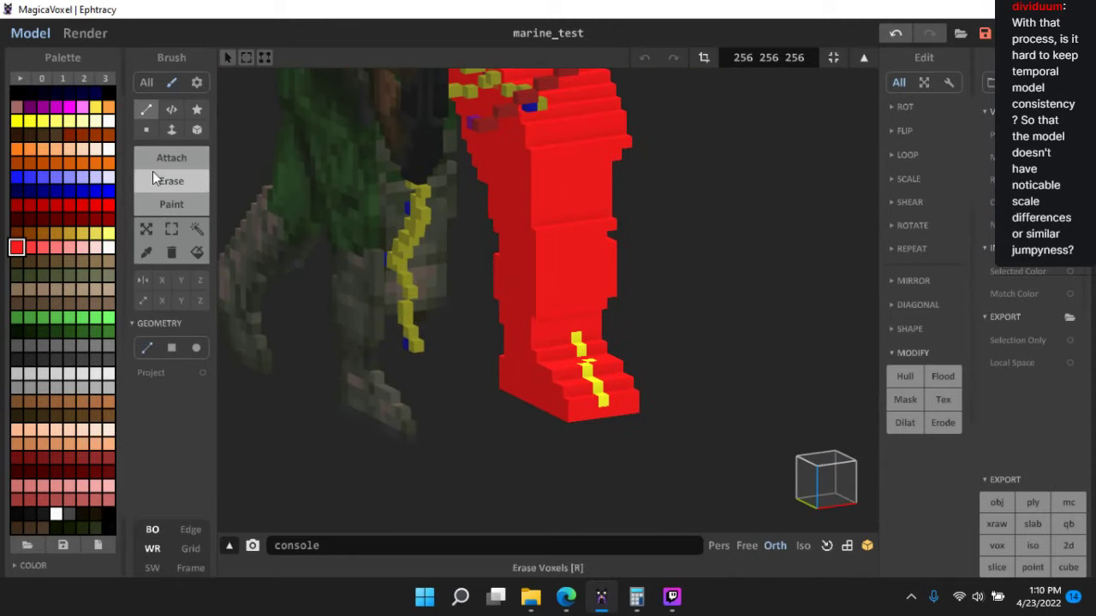
pyautogui.click(156, 109)
pyautogui.moveTo(501, 308); pyautogui.dragTo(647, 411, button='right')
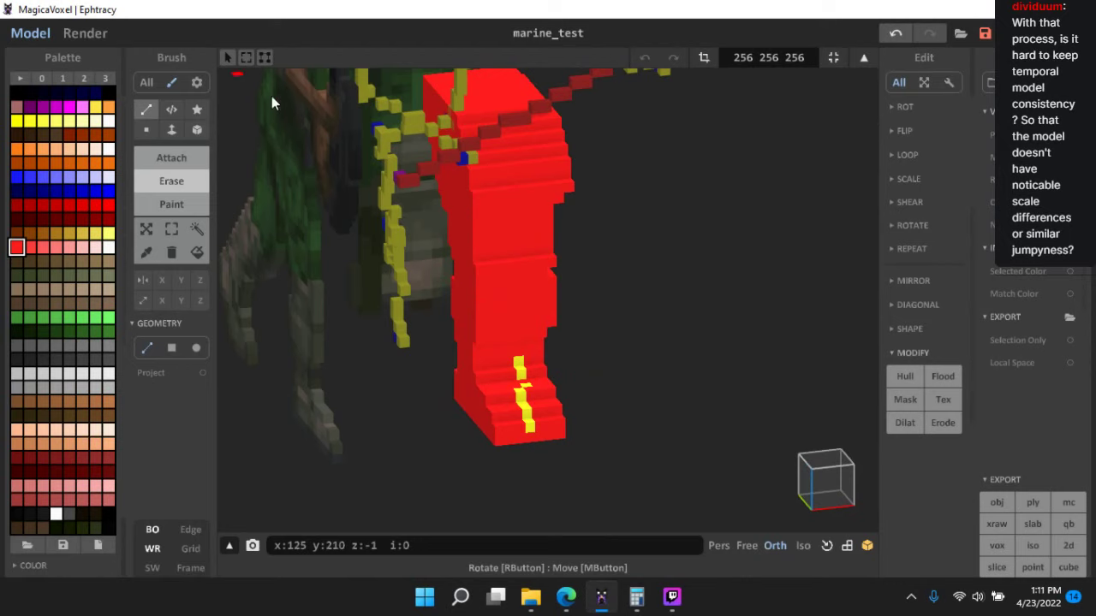
pyautogui.moveTo(434, 272); pyautogui.dragTo(268, 283, button='right')
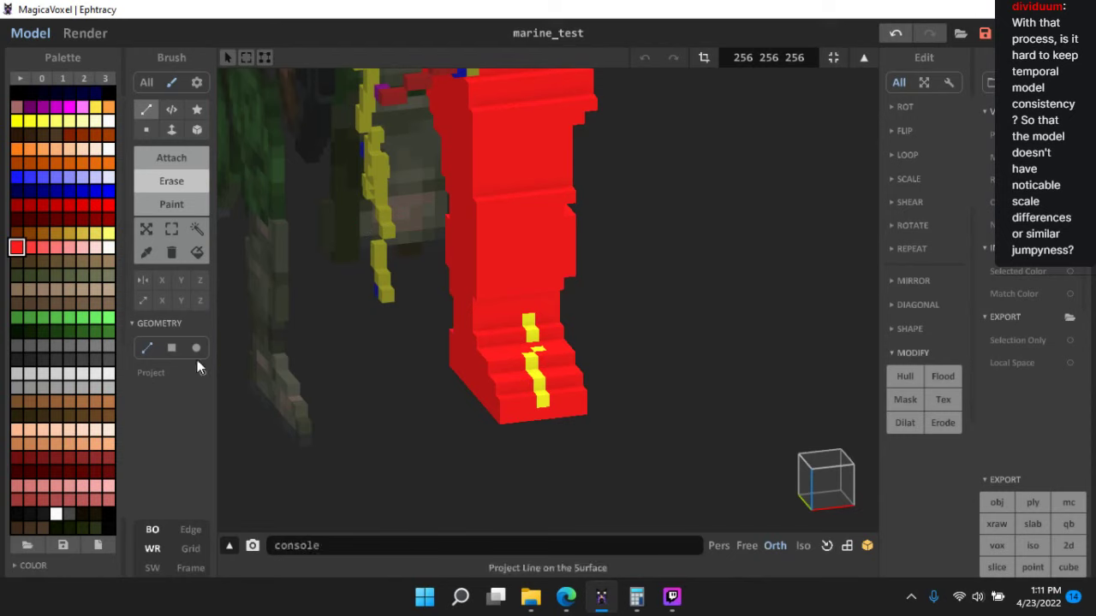
pyautogui.click(148, 111)
pyautogui.moveTo(594, 260); pyautogui.dragTo(708, 354, button='right')
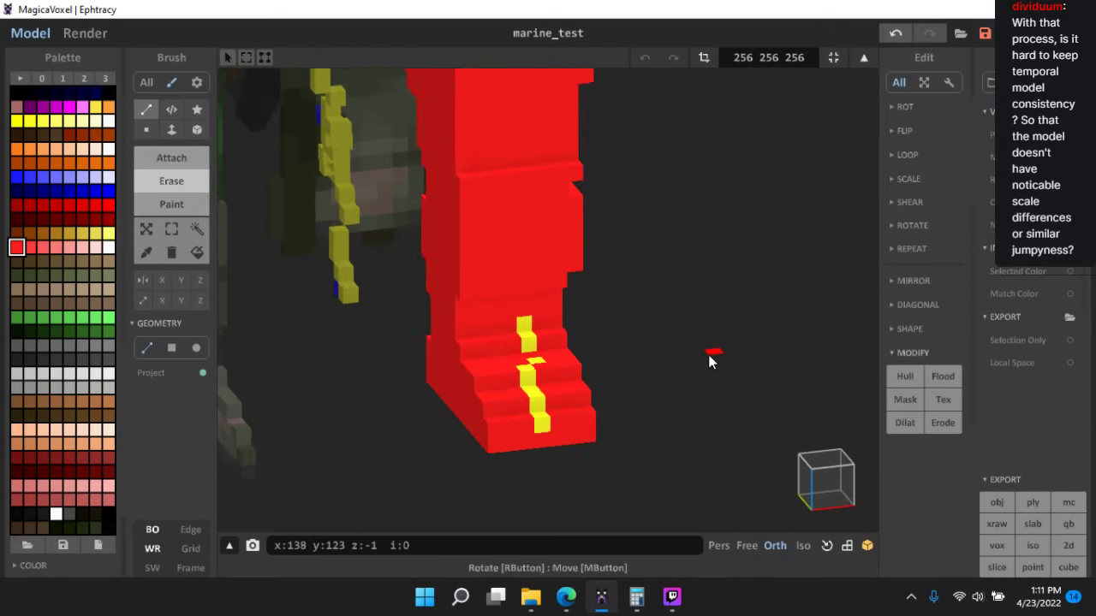
# - Erase corner voxels in steps on the low-x side of the red boot's toe to round it
pyautogui.click(812, 478)
pyautogui.scroll(2, 690, 422)
pyautogui.moveTo(690, 422); pyautogui.dragTo(687, 376, button='middle')
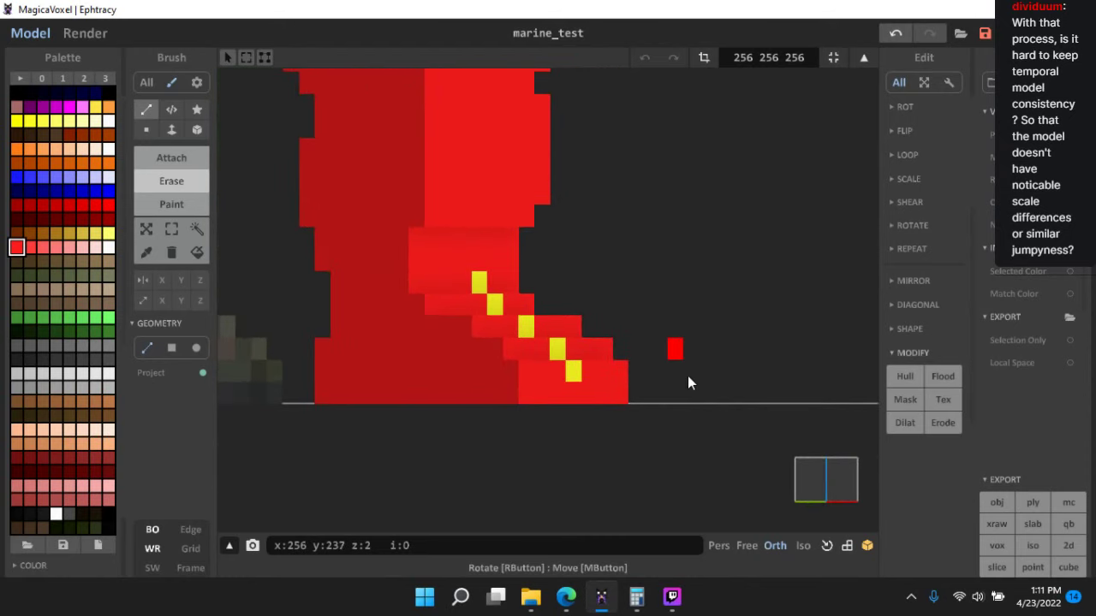
pyautogui.moveTo(688, 376)
pyautogui.mouseDown(button='right')
pyautogui.moveTo(686, 420)
pyautogui.moveTo(679, 382)
pyautogui.mouseUp(button='right')
pyautogui.moveTo(677, 382); pyautogui.dragTo(733, 286, button='middle')
pyautogui.scroll(2, 728, 291)
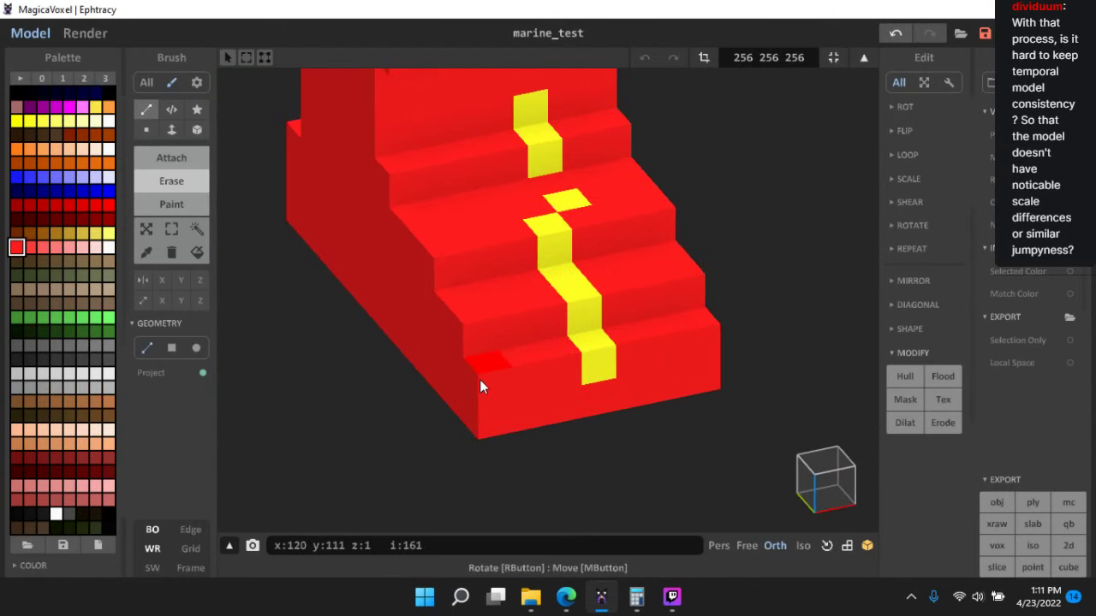
pyautogui.click(488, 399)
pyautogui.click(486, 327)
pyautogui.click(480, 363)
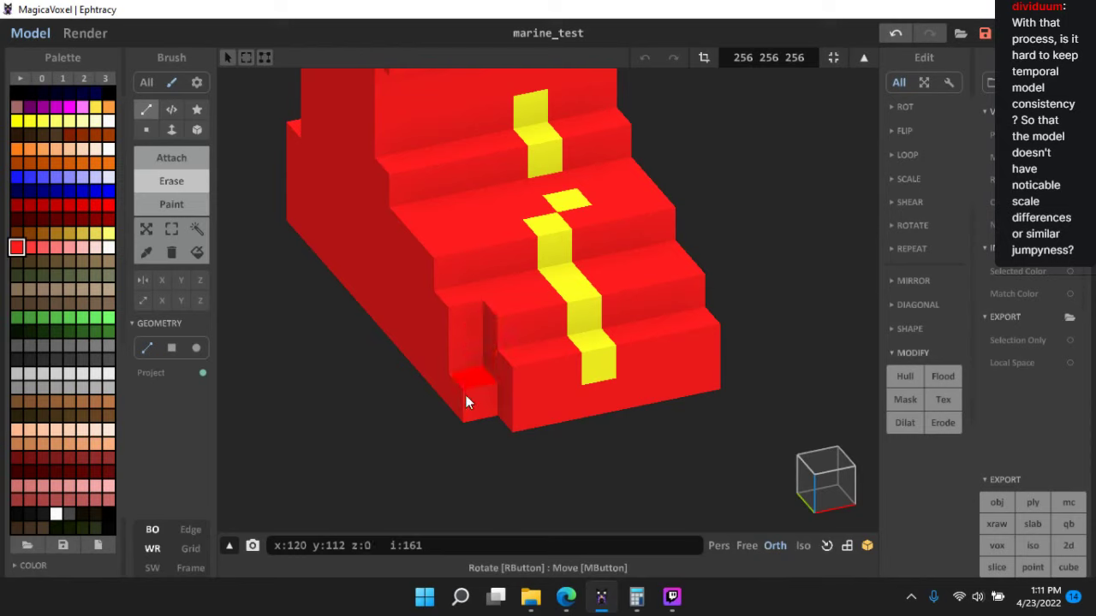
pyautogui.click(476, 395)
pyautogui.click(481, 310)
pyautogui.click(497, 318)
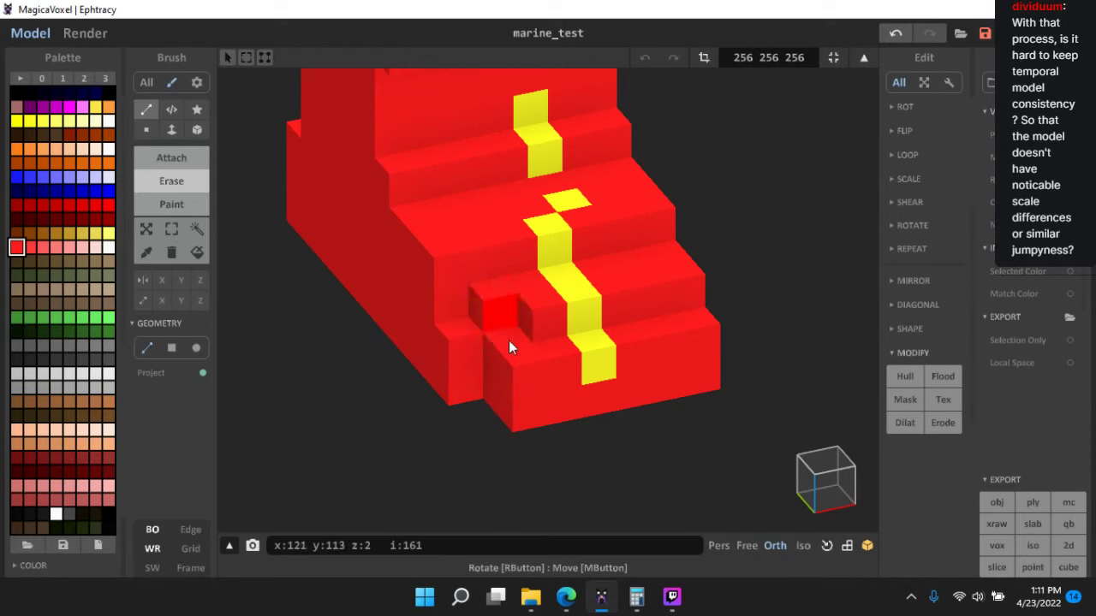
# - Erase matching corner voxels on the other side of the boot's toe, up to the yellow guide line
pyautogui.moveTo(517, 416); pyautogui.dragTo(652, 380, button='right')
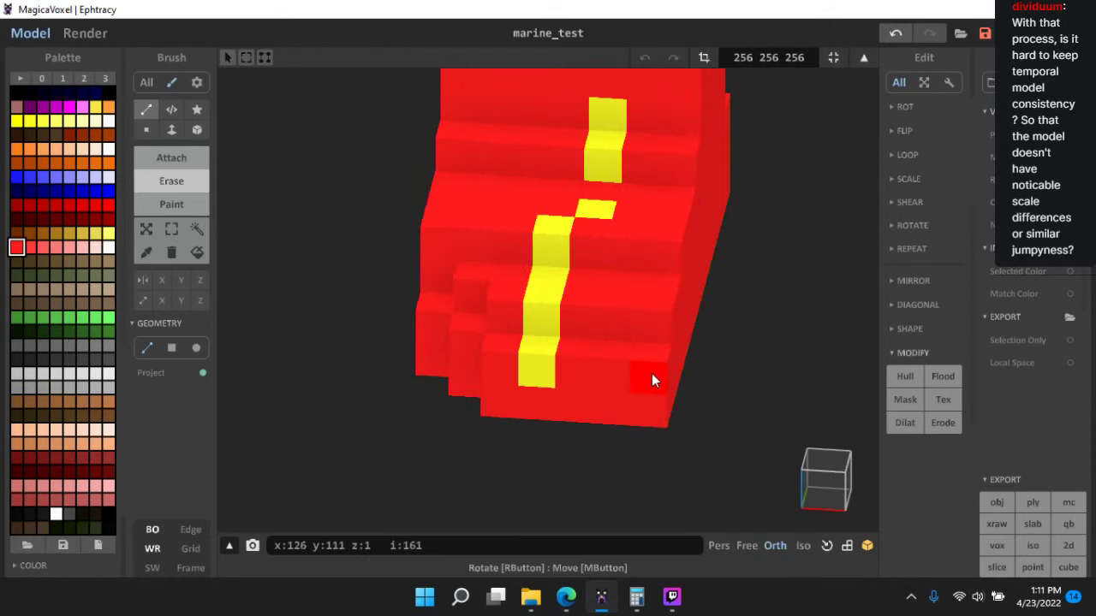
pyautogui.click(628, 393)
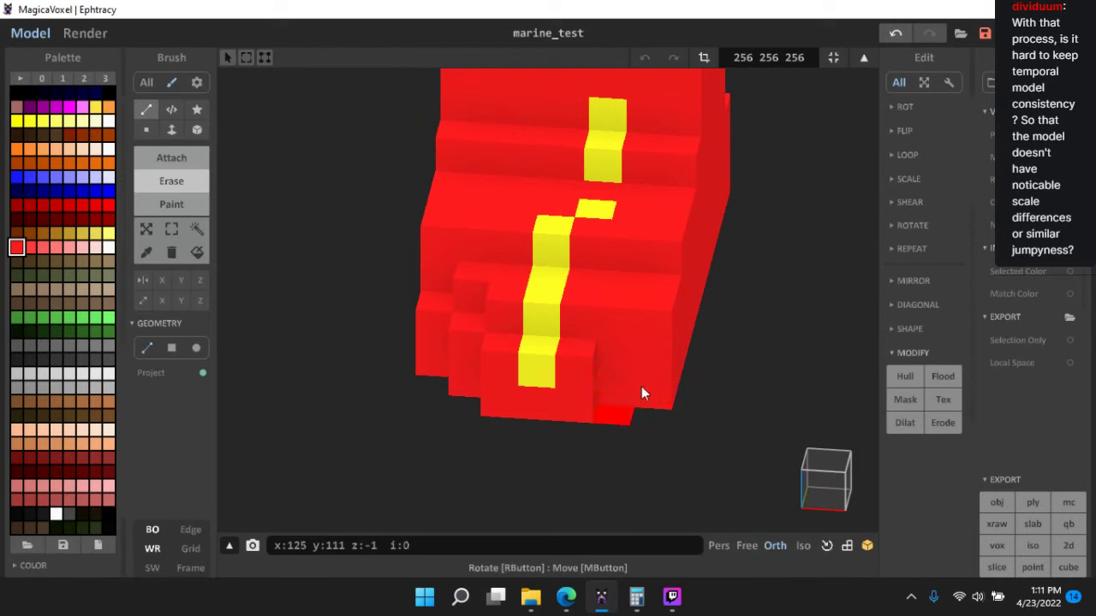
pyautogui.click(644, 386)
pyautogui.moveTo(741, 399); pyautogui.dragTo(609, 338, button='right')
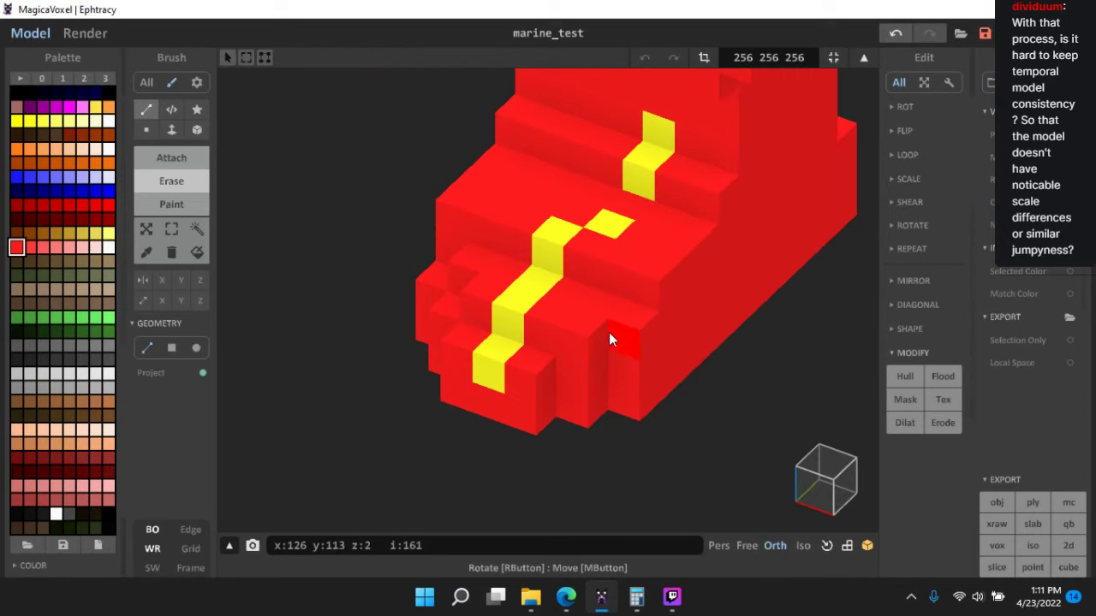
pyautogui.click(638, 396)
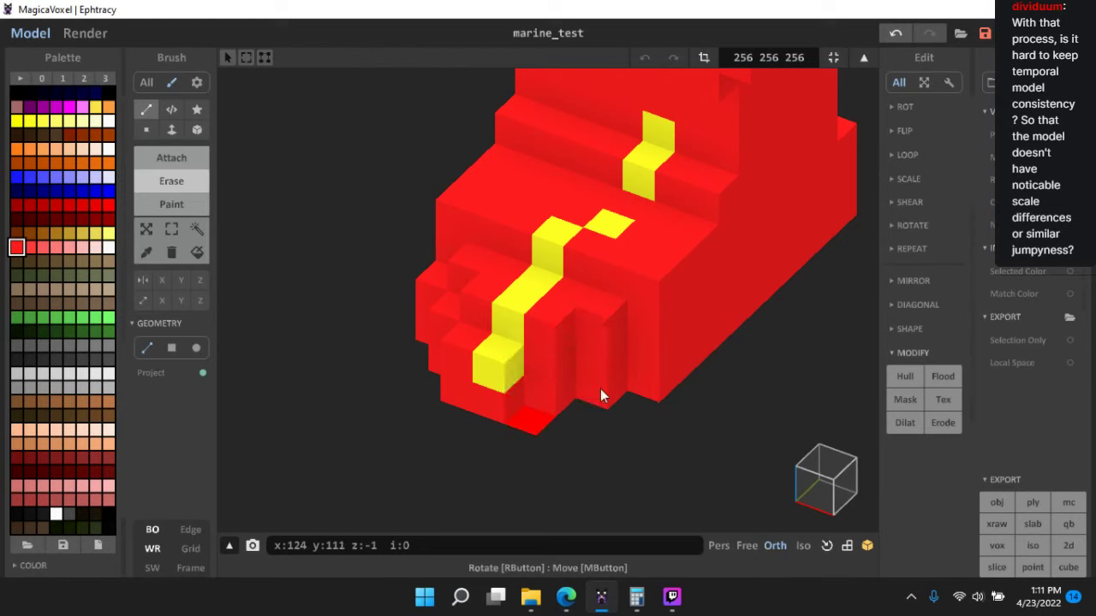
# - Erase the edge voxels along both sides of the boot's instep to round the top of the foot
pyautogui.moveTo(600, 389); pyautogui.dragTo(668, 298, button='right')
pyautogui.moveTo(699, 245); pyautogui.dragTo(423, 269, button='right')
pyautogui.moveTo(413, 253); pyautogui.dragTo(403, 215)
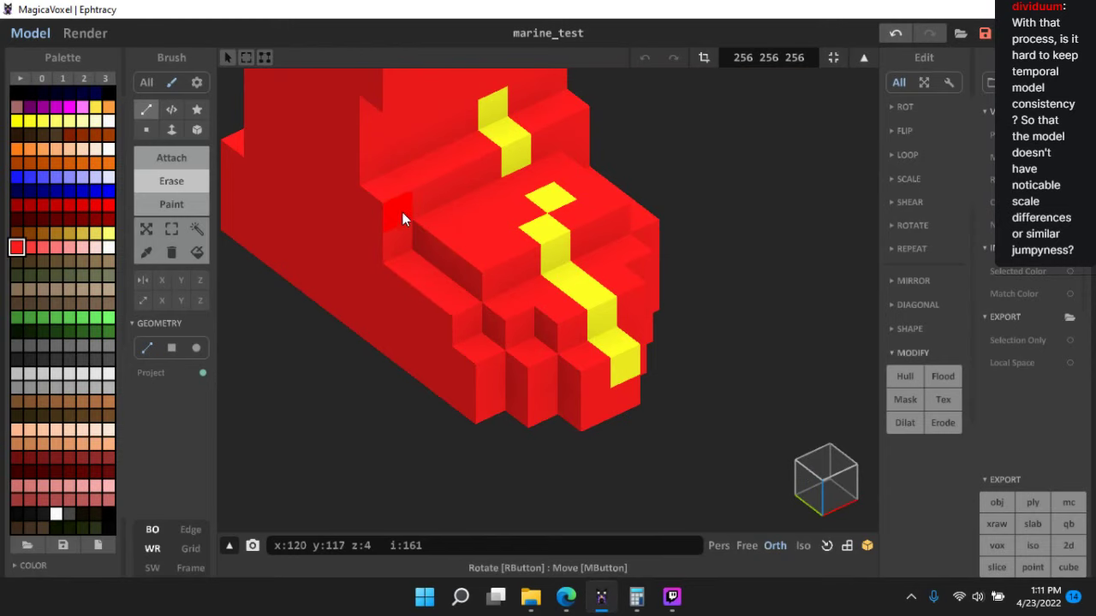
pyautogui.moveTo(700, 303); pyautogui.dragTo(642, 360, button='right')
# - Check the stream chat in Twitch Studio, then return to MagicaVoxel
pyautogui.click(672, 597)
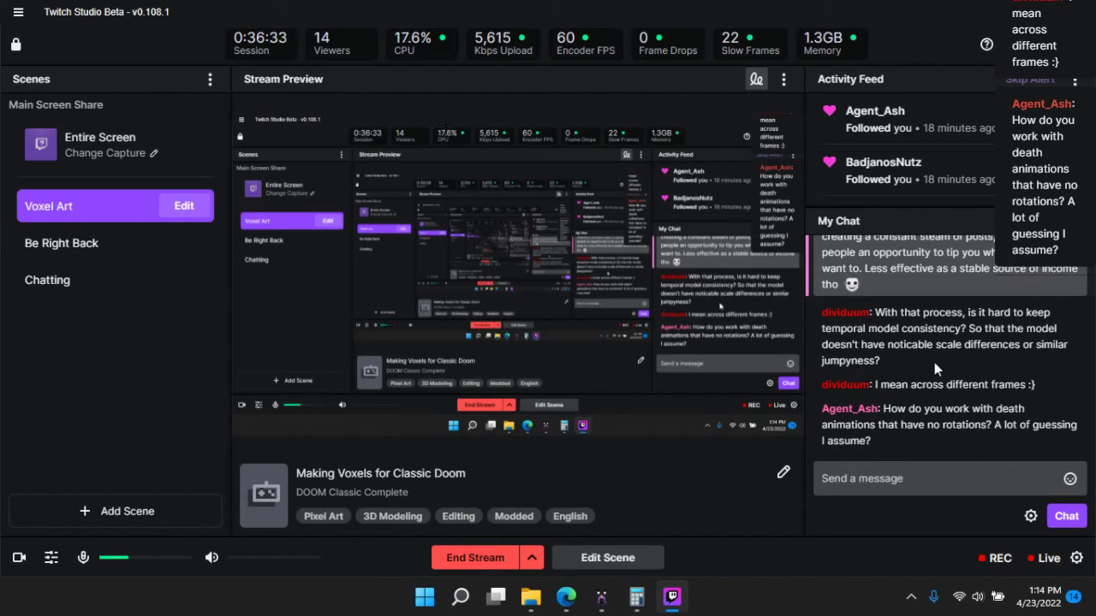
pyautogui.click(601, 597)
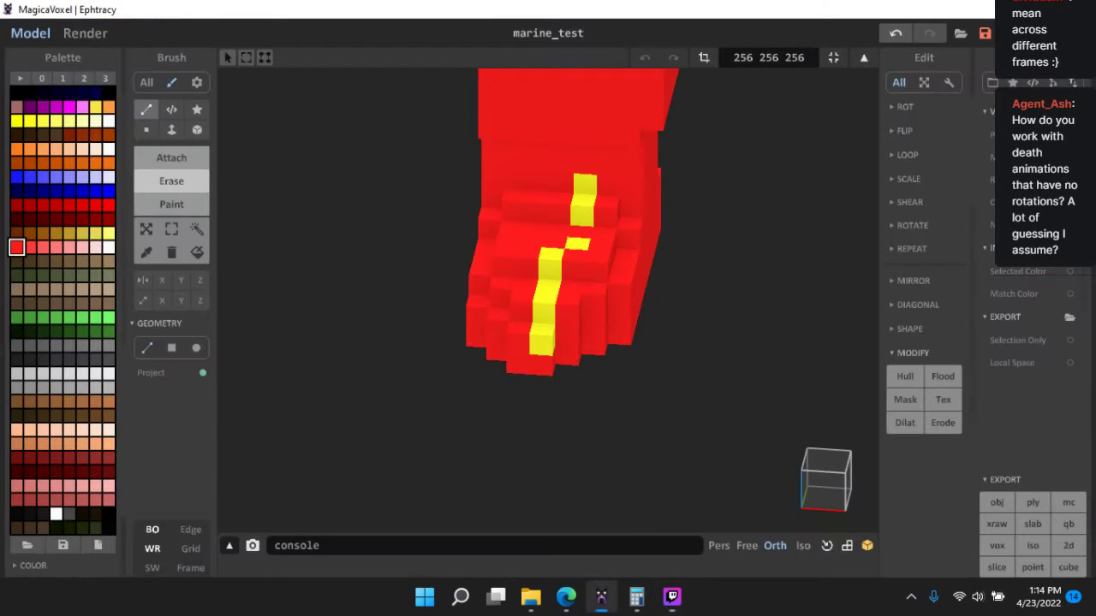
# - Erase the front corner voxels of the ankle and shin to round the lower leg
pyautogui.moveTo(539, 337); pyautogui.dragTo(610, 275, button='right')
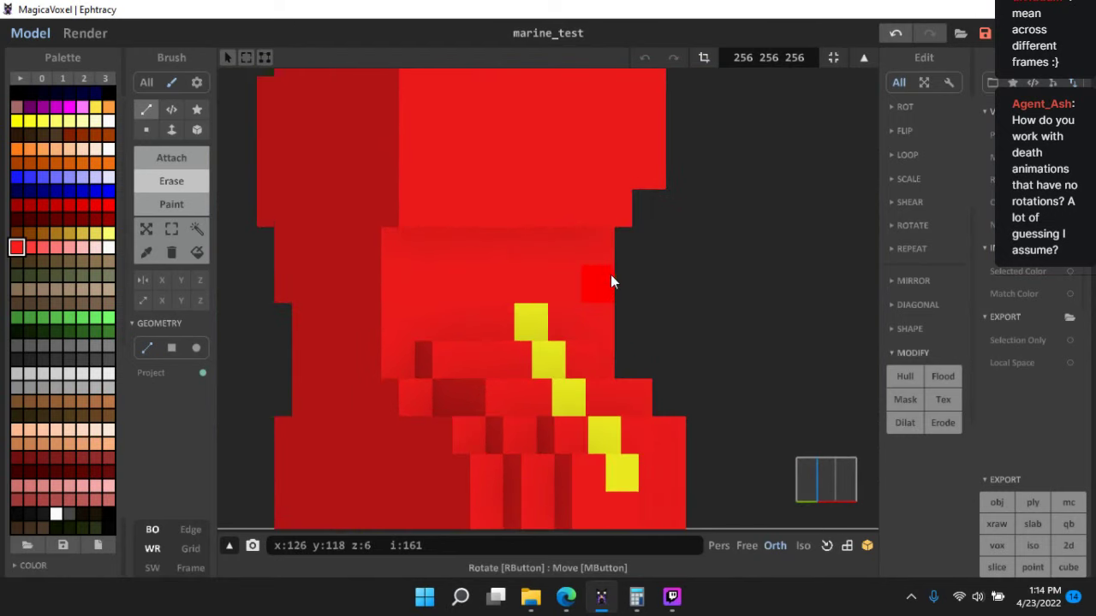
pyautogui.moveTo(640, 335); pyautogui.dragTo(438, 332, button='right')
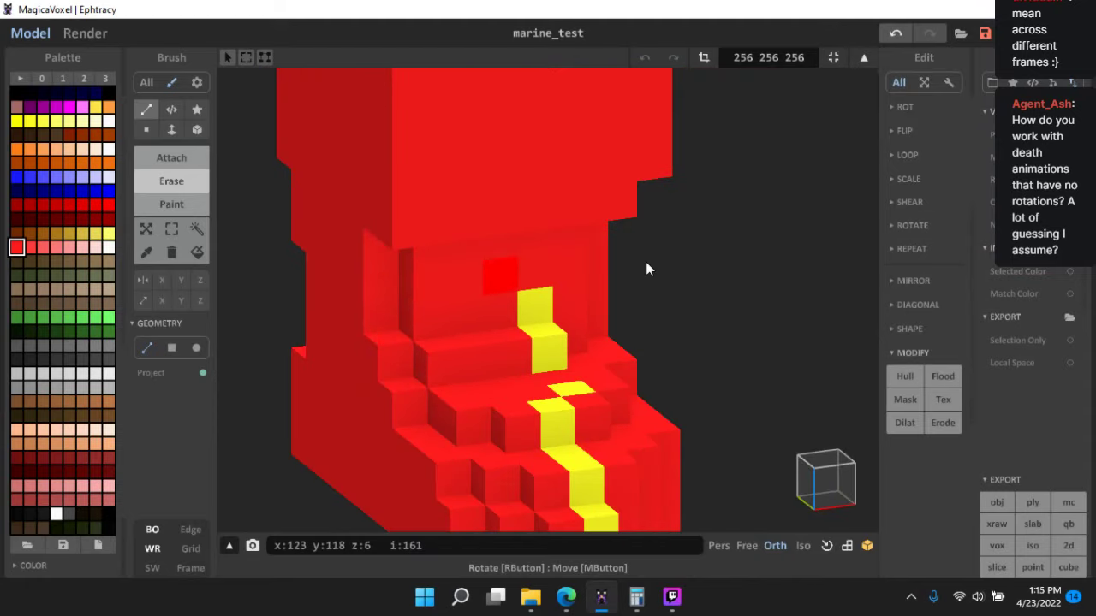
pyautogui.moveTo(646, 263); pyautogui.dragTo(592, 292, button='right')
pyautogui.moveTo(636, 254); pyautogui.dragTo(632, 340, button='right')
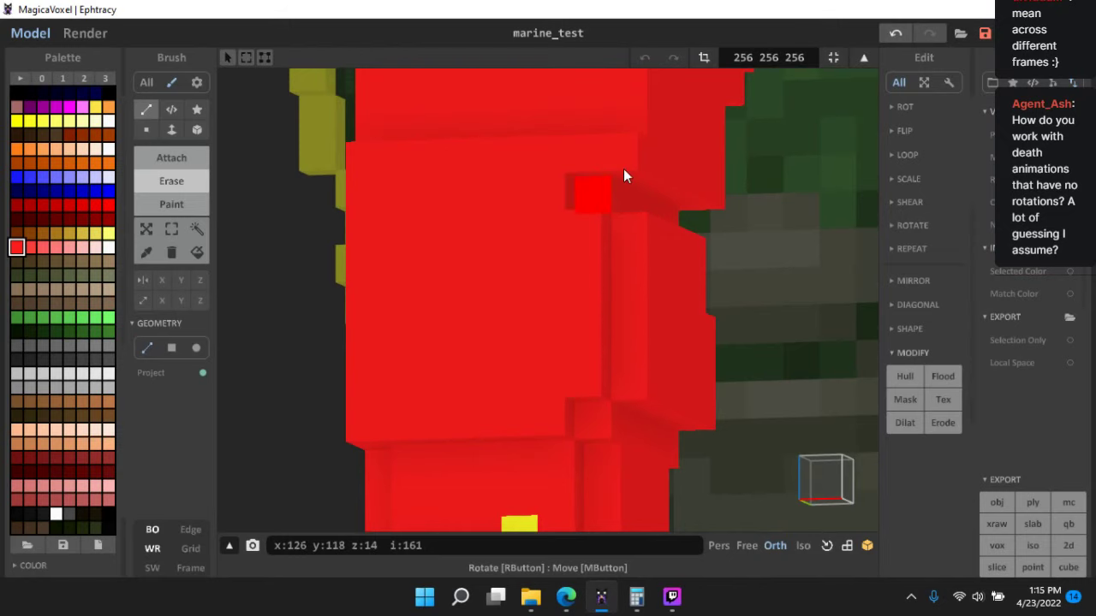
# - Erase the front corner voxels along the high-x side of the knee and thigh in stepped rows
pyautogui.moveTo(685, 215); pyautogui.dragTo(656, 345, button='right')
pyautogui.moveTo(642, 208); pyautogui.dragTo(602, 301, button='right')
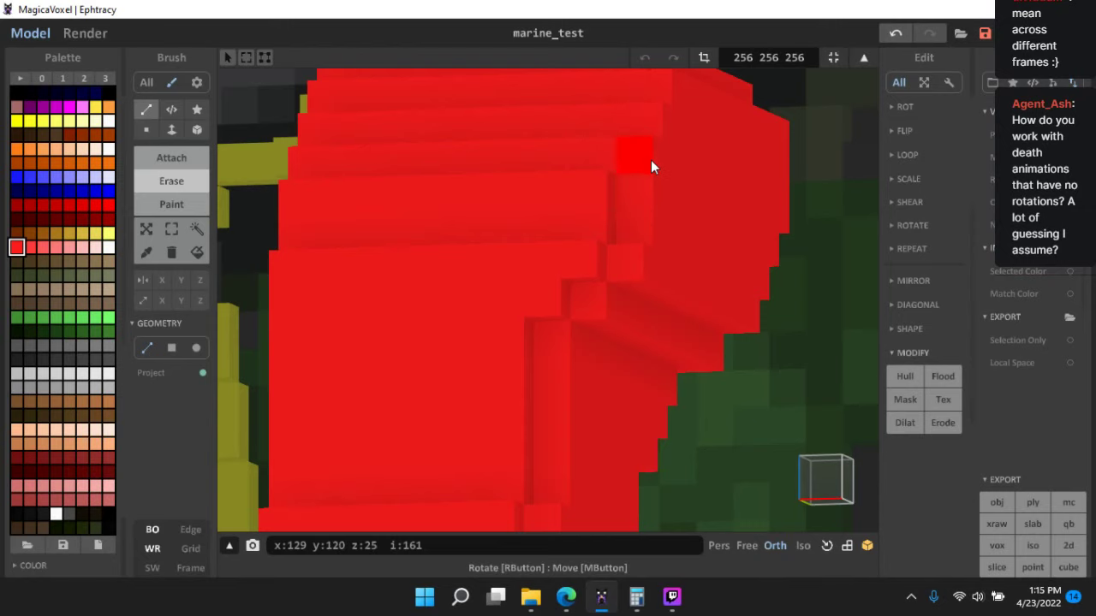
pyautogui.moveTo(742, 128); pyautogui.dragTo(664, 251, button='right')
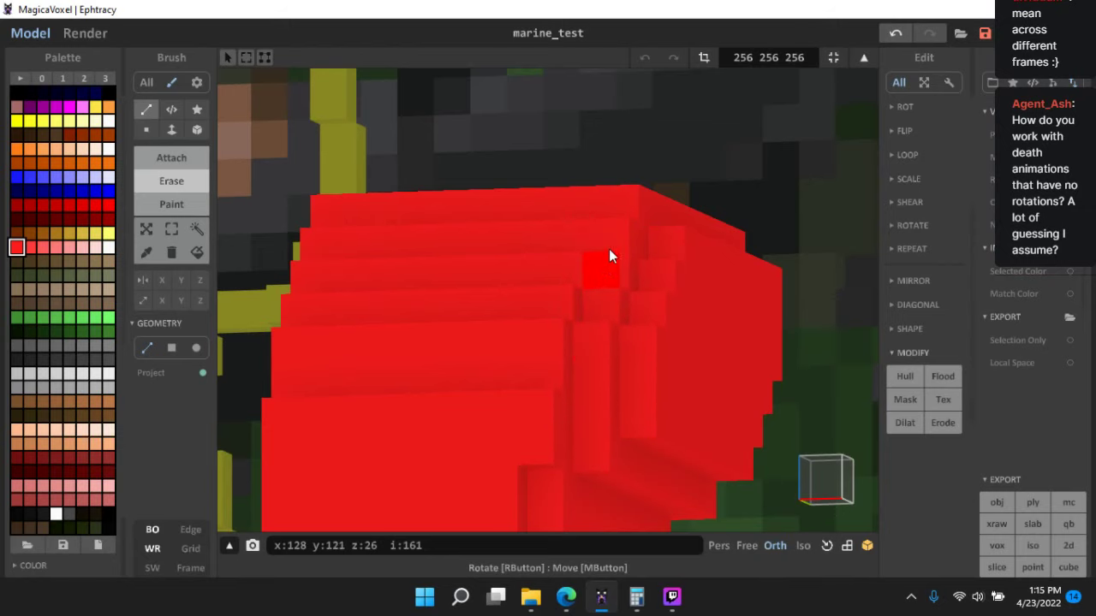
pyautogui.moveTo(641, 202); pyautogui.dragTo(597, 337, button='right')
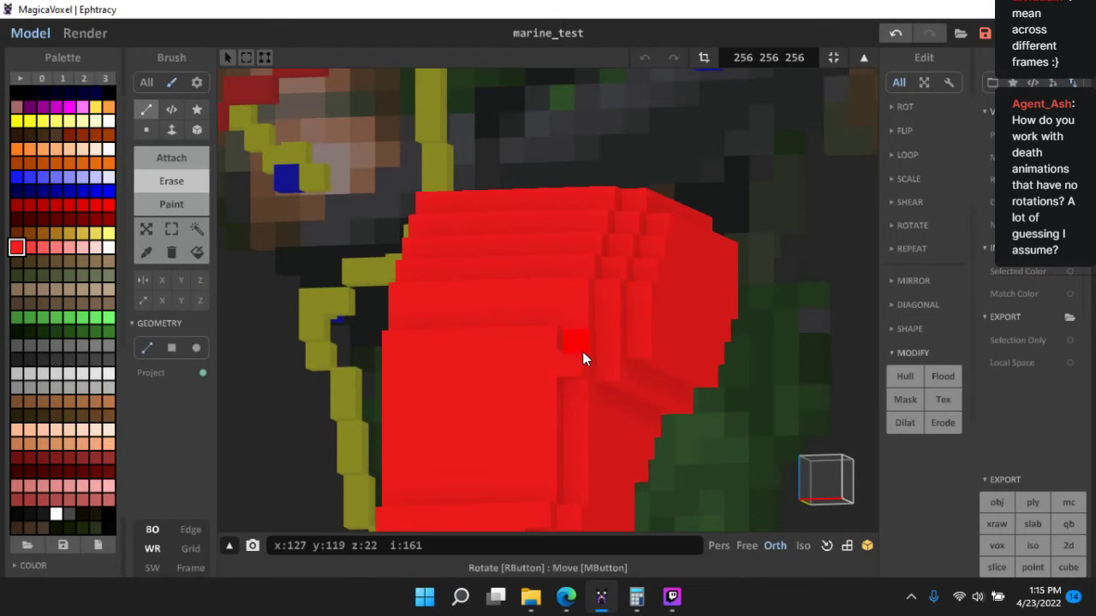
# - Erase the front edge voxels of the thigh, knee and shin on the high-x side in stepped rows to round the leg
pyautogui.moveTo(594, 402); pyautogui.dragTo(607, 306, button='middle')
pyautogui.moveTo(640, 284); pyautogui.dragTo(588, 280, button='right')
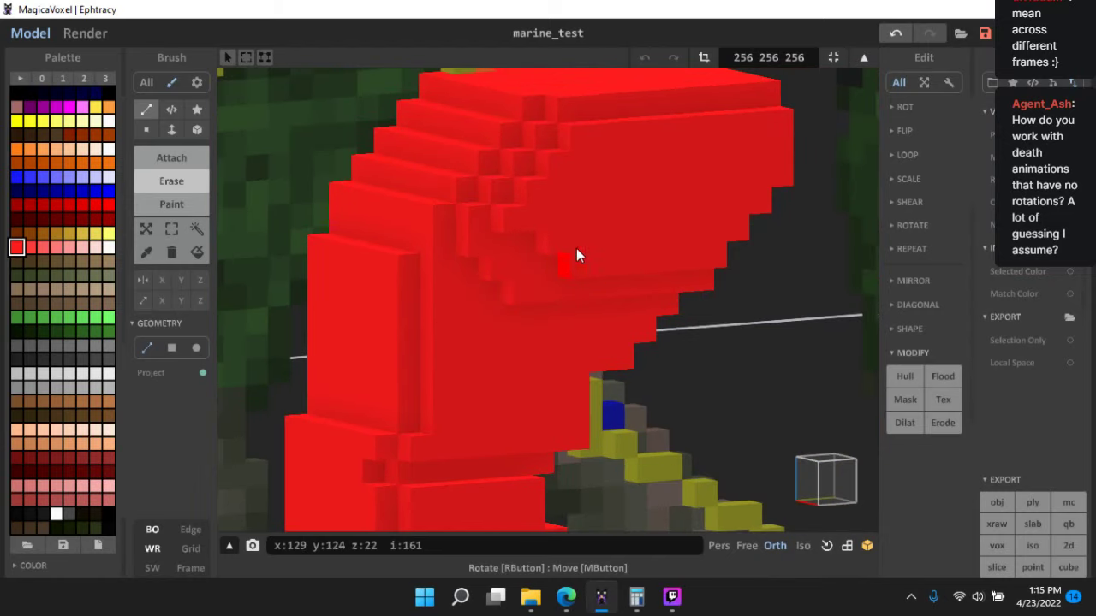
pyautogui.moveTo(675, 372); pyautogui.dragTo(537, 231, button='right')
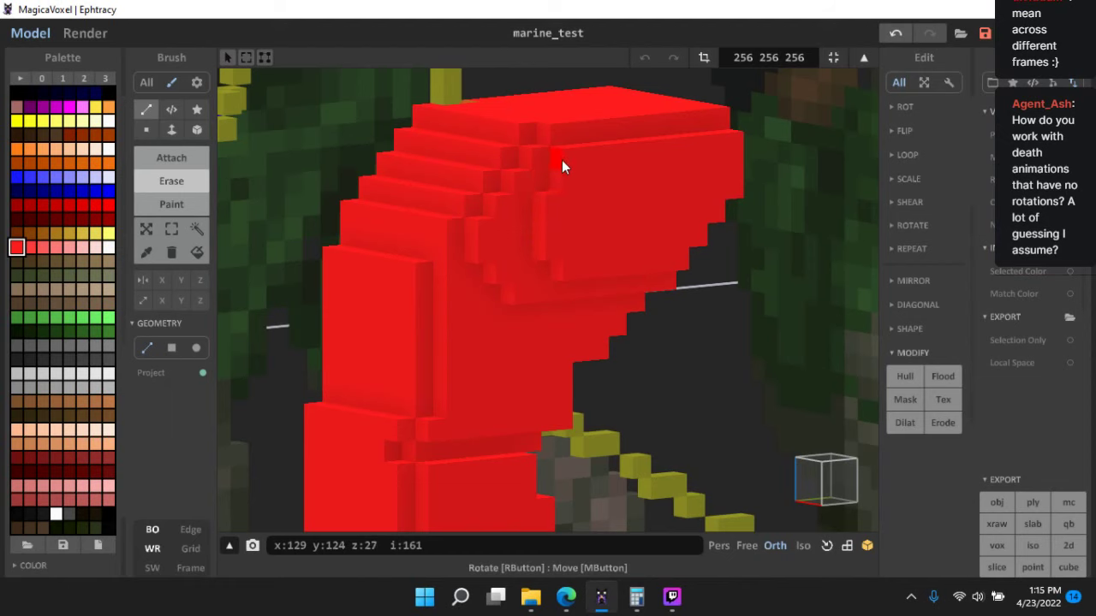
pyautogui.moveTo(650, 243); pyautogui.dragTo(467, 246, button='right')
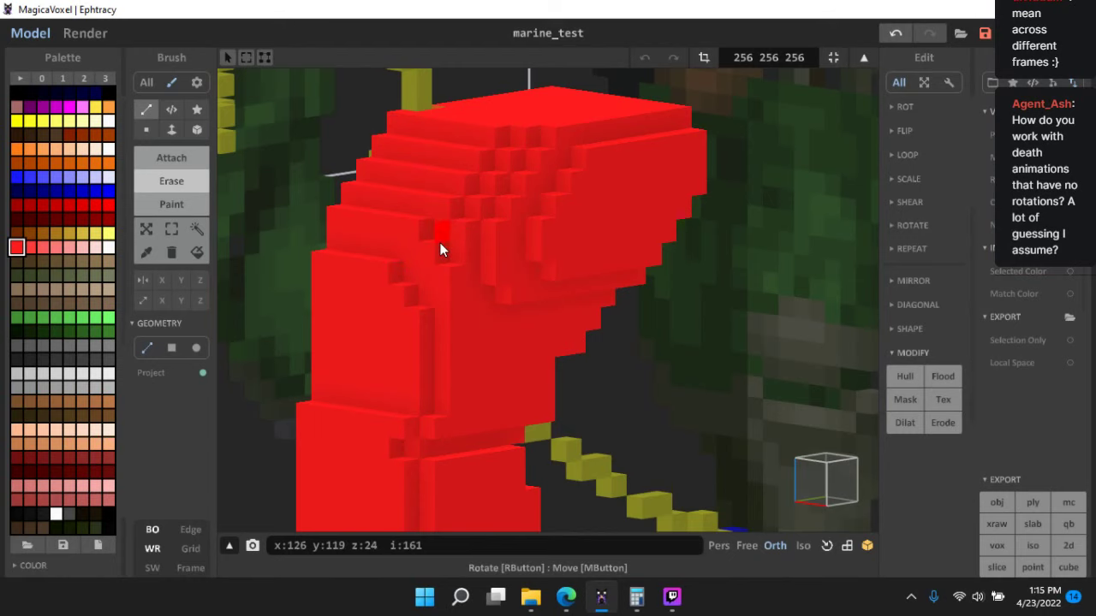
pyautogui.moveTo(508, 418); pyautogui.dragTo(542, 336, button='right')
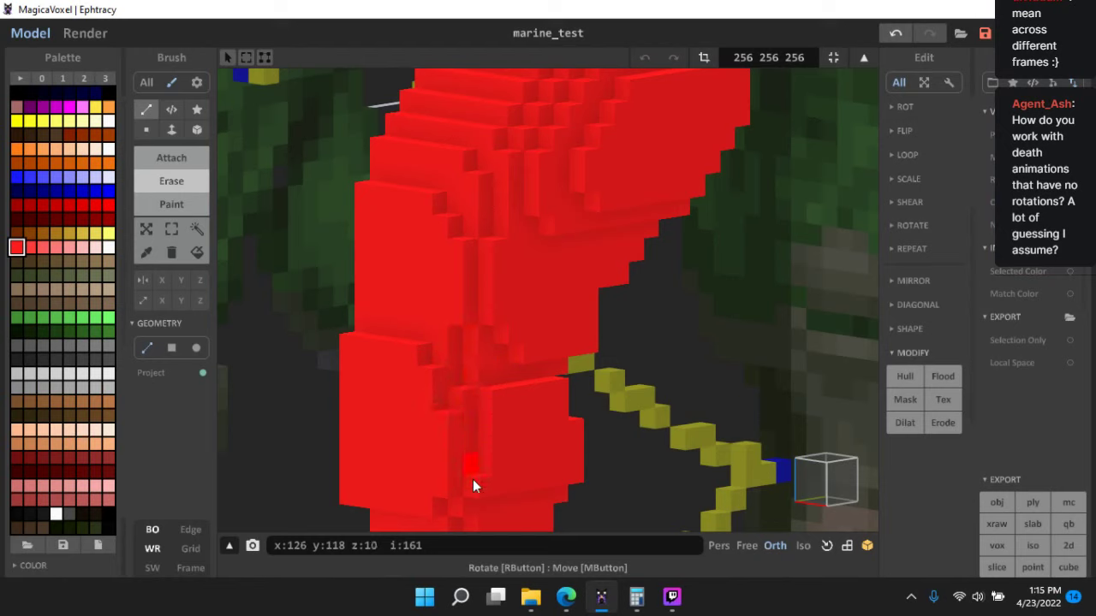
# - Erase the back corner voxels of the calf on the high-x side to round the back of the lower leg
pyautogui.moveTo(504, 403); pyautogui.dragTo(625, 341, button='right')
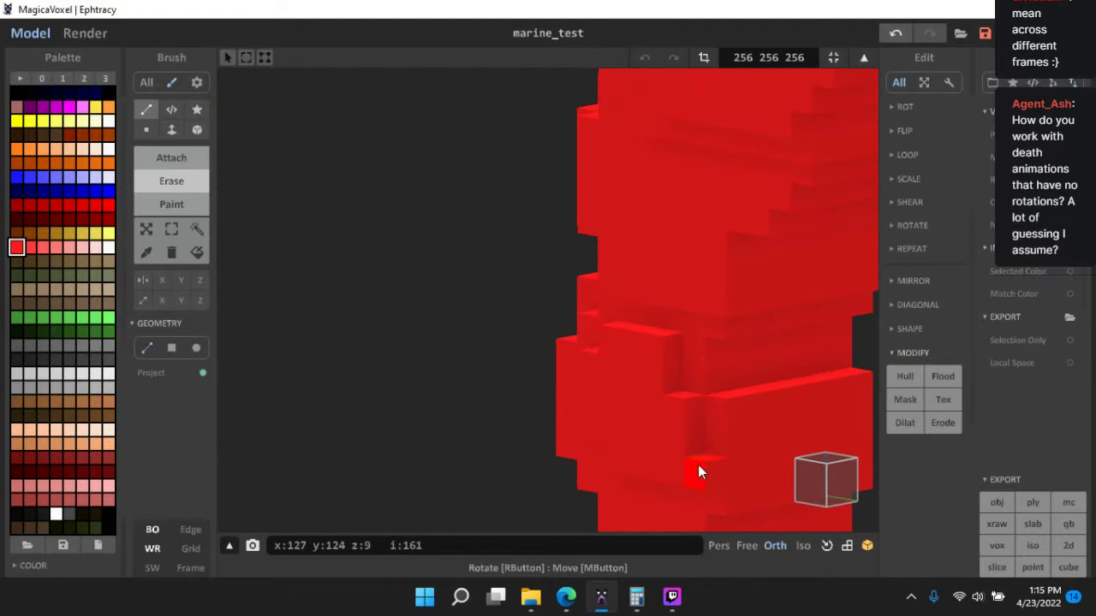
pyautogui.moveTo(697, 470); pyautogui.dragTo(501, 350, button='middle')
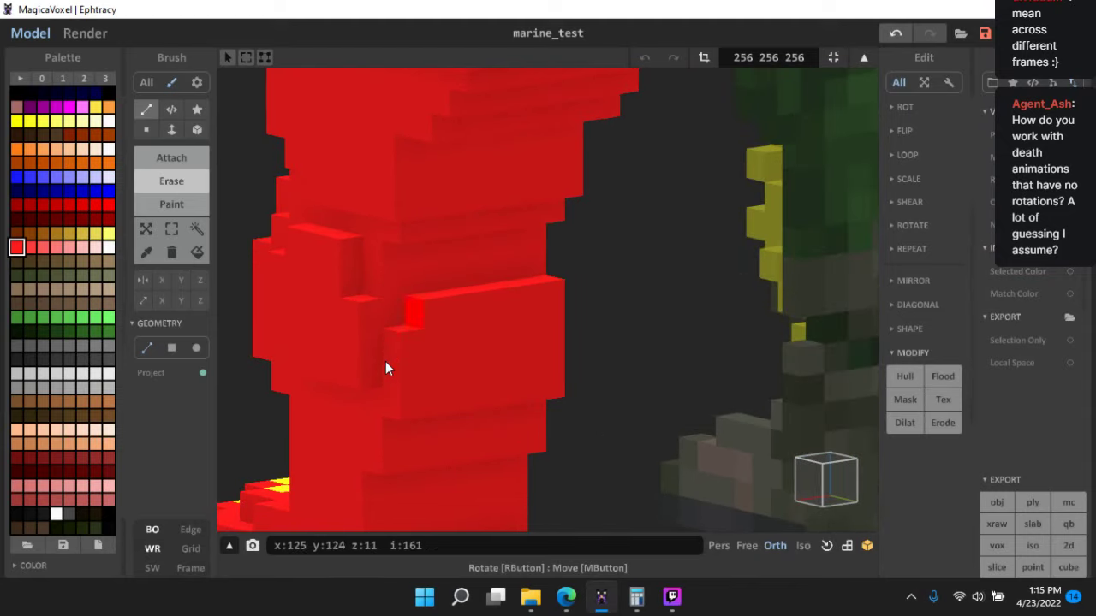
pyautogui.scroll(-1, 408, 439)
pyautogui.moveTo(409, 438)
pyautogui.mouseDown(button='middle')
pyautogui.moveTo(447, 363)
pyautogui.moveTo(465, 366)
pyautogui.mouseUp(button='middle')
pyautogui.click(451, 356)
pyautogui.click(447, 375)
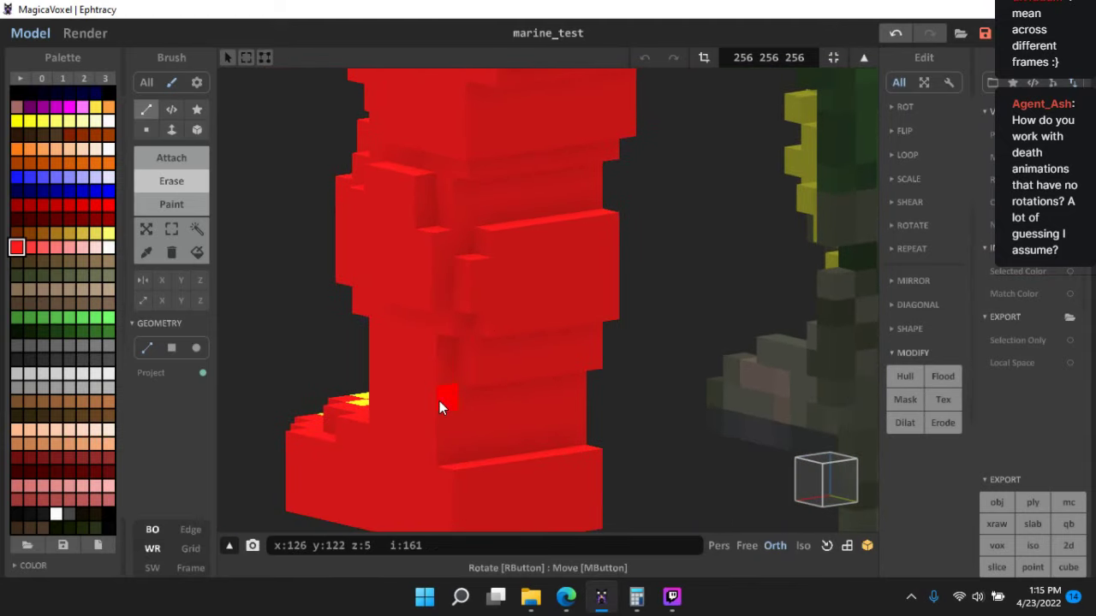
# - Erase the back corner voxels of the ankle and heel to round the back of the boot
pyautogui.moveTo(439, 401); pyautogui.dragTo(434, 456)
pyautogui.click(453, 476)
pyautogui.moveTo(525, 467); pyautogui.dragTo(468, 287, button='middle')
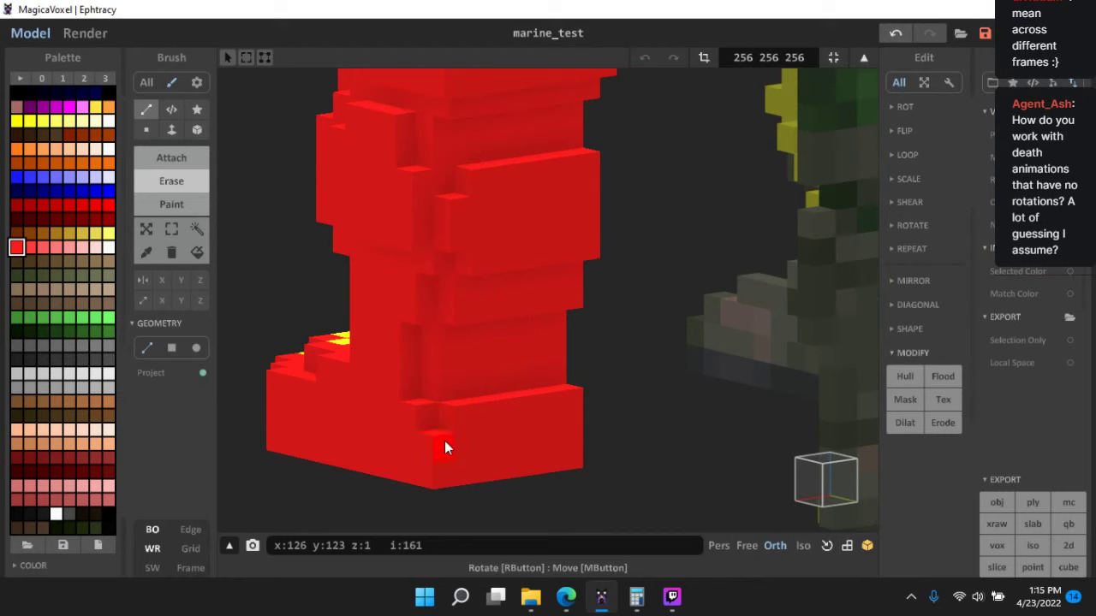
pyautogui.moveTo(445, 441); pyautogui.dragTo(611, 444, button='right')
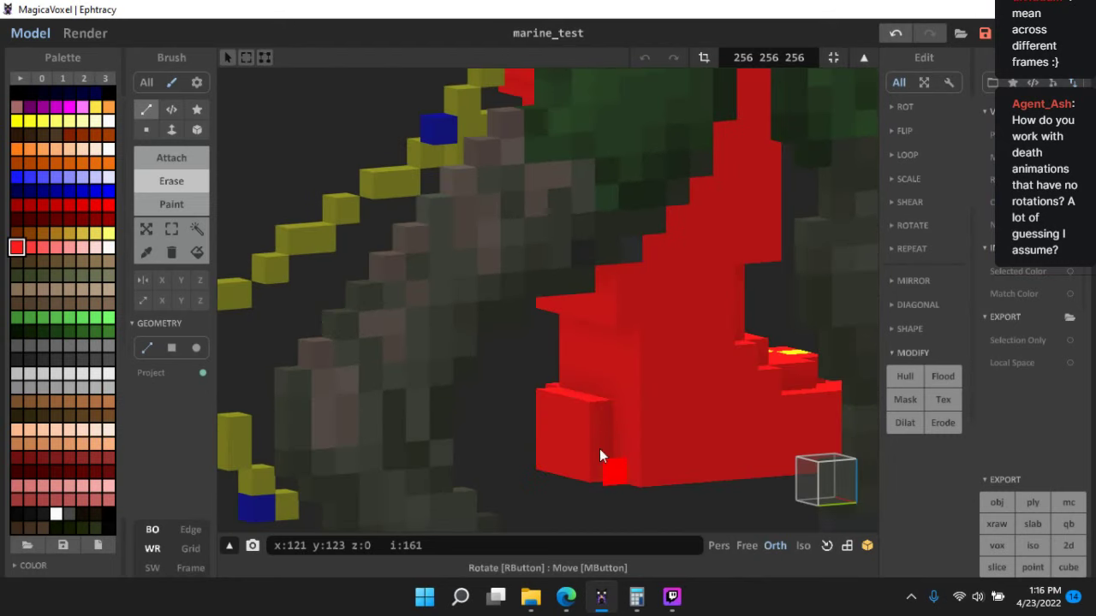
pyautogui.moveTo(511, 434); pyautogui.dragTo(454, 362, button='right')
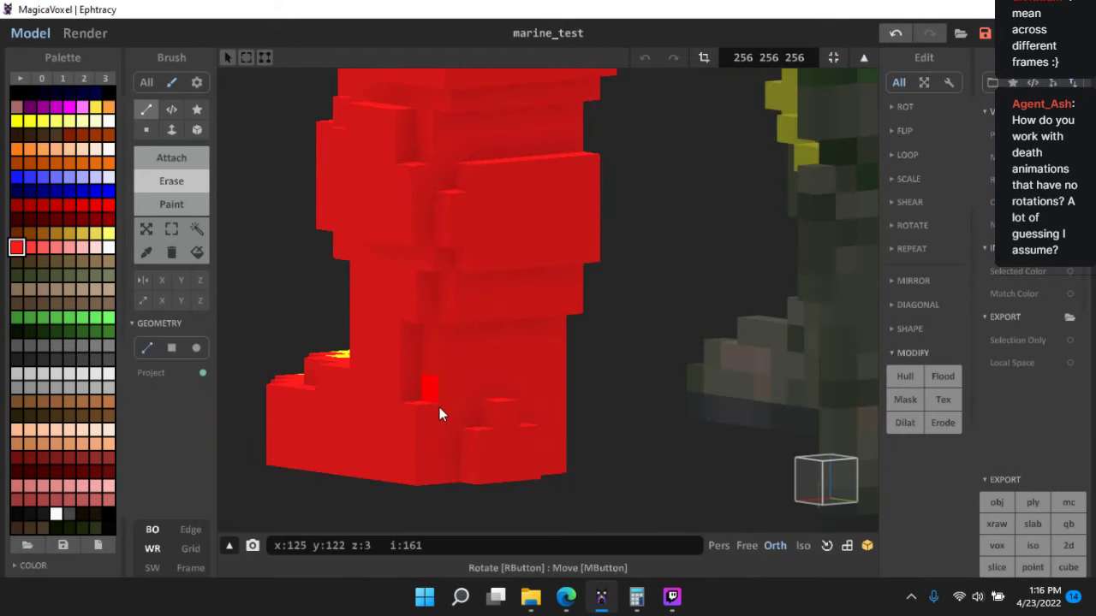
pyautogui.moveTo(429, 417); pyautogui.dragTo(418, 467)
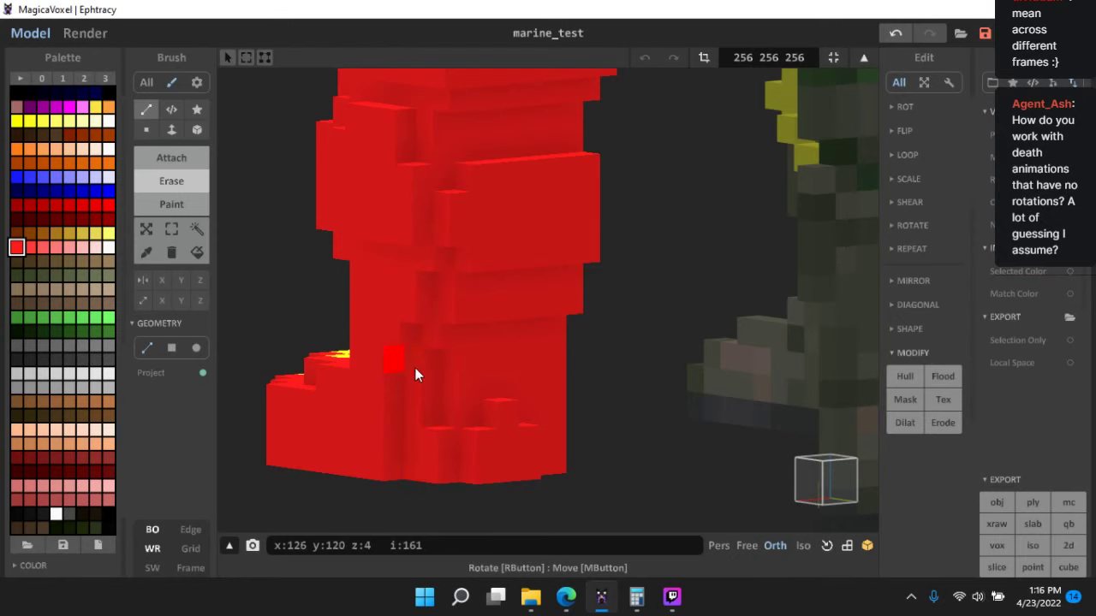
# - Hide the background objects so that only the red leg is displayed
pyautogui.moveTo(416, 374); pyautogui.dragTo(526, 392, button='right')
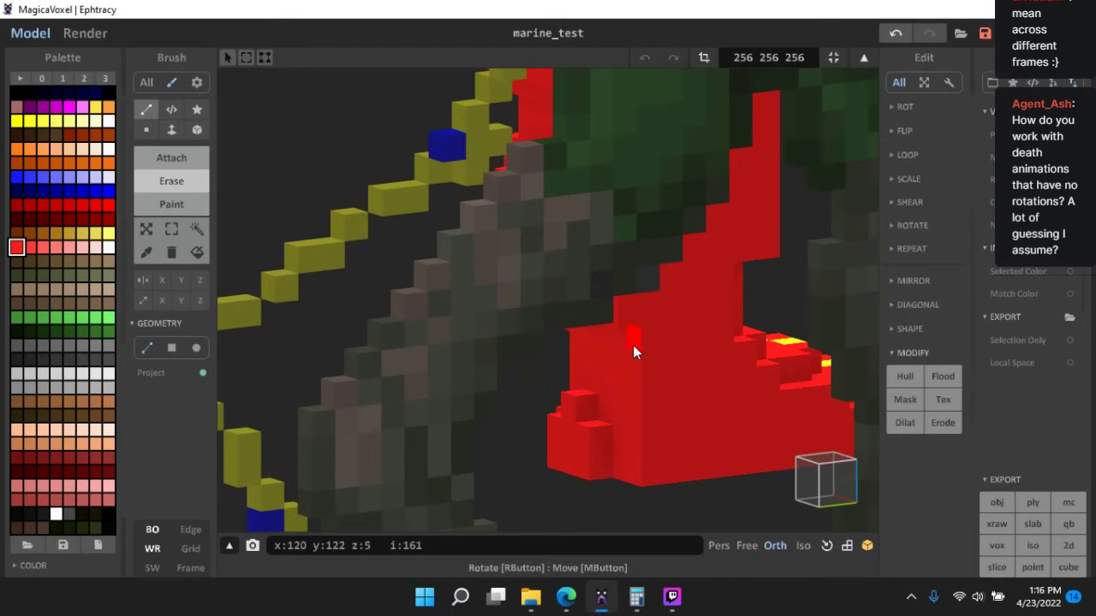
pyautogui.moveTo(643, 384); pyautogui.dragTo(327, 418, button='right')
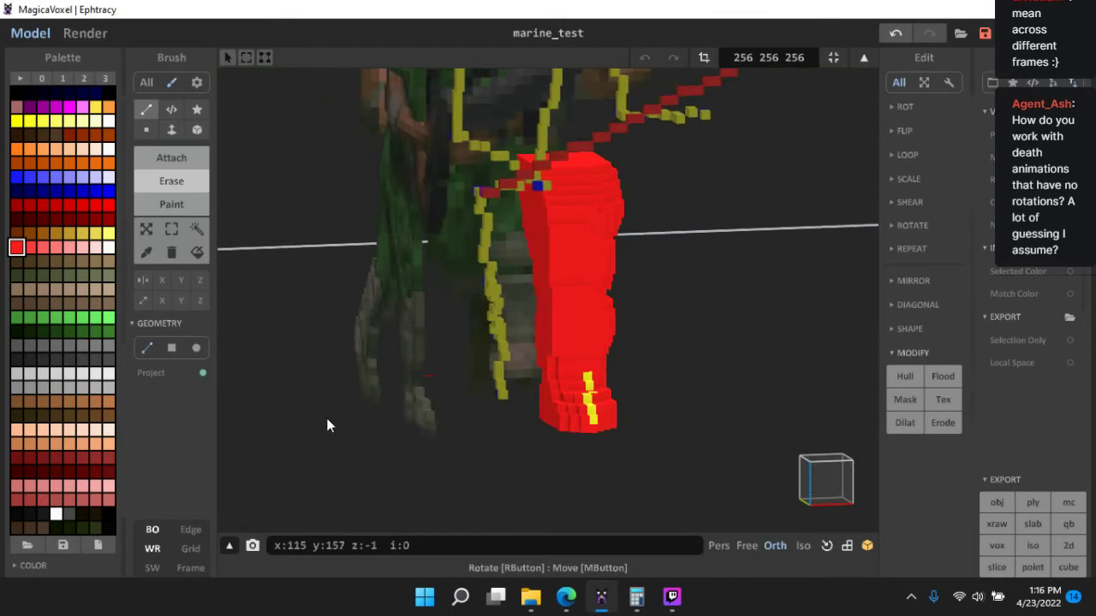
pyautogui.click(154, 530)
pyautogui.moveTo(548, 377); pyautogui.dragTo(623, 373, button='right')
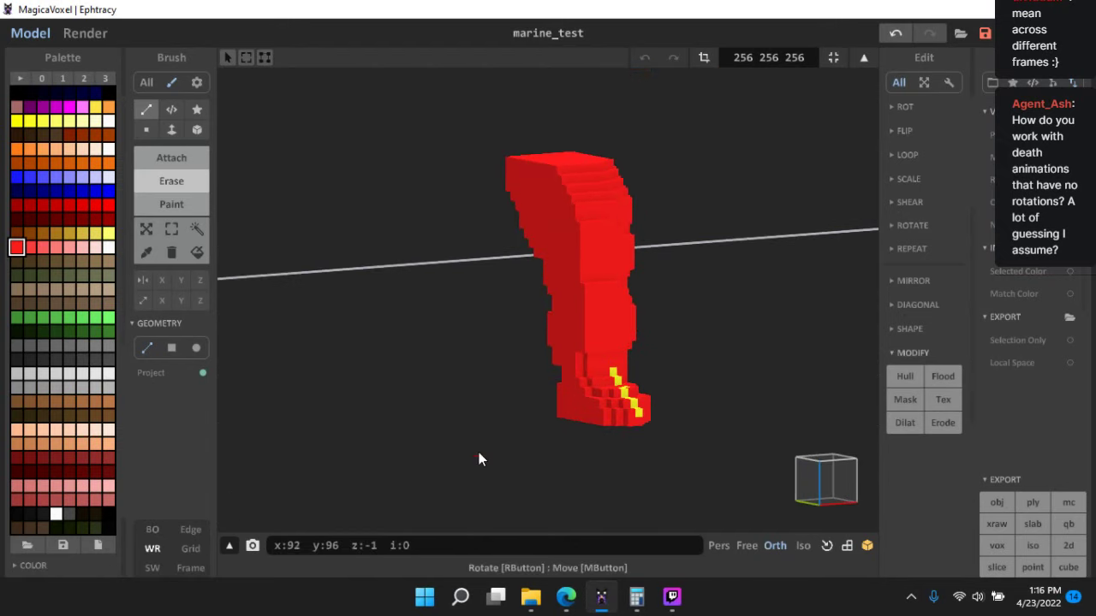
# - Erase the back corner voxels of the ankle on the low-x side in vertical columns above the heel
pyautogui.scroll(4, 479, 452)
pyautogui.moveTo(578, 332); pyautogui.dragTo(620, 391, button='right')
pyautogui.scroll(3, 671, 332)
pyautogui.scroll(3, 624, 403)
pyautogui.moveTo(626, 463); pyautogui.dragTo(622, 384, button='right')
pyautogui.moveTo(615, 422); pyautogui.dragTo(632, 394, button='right')
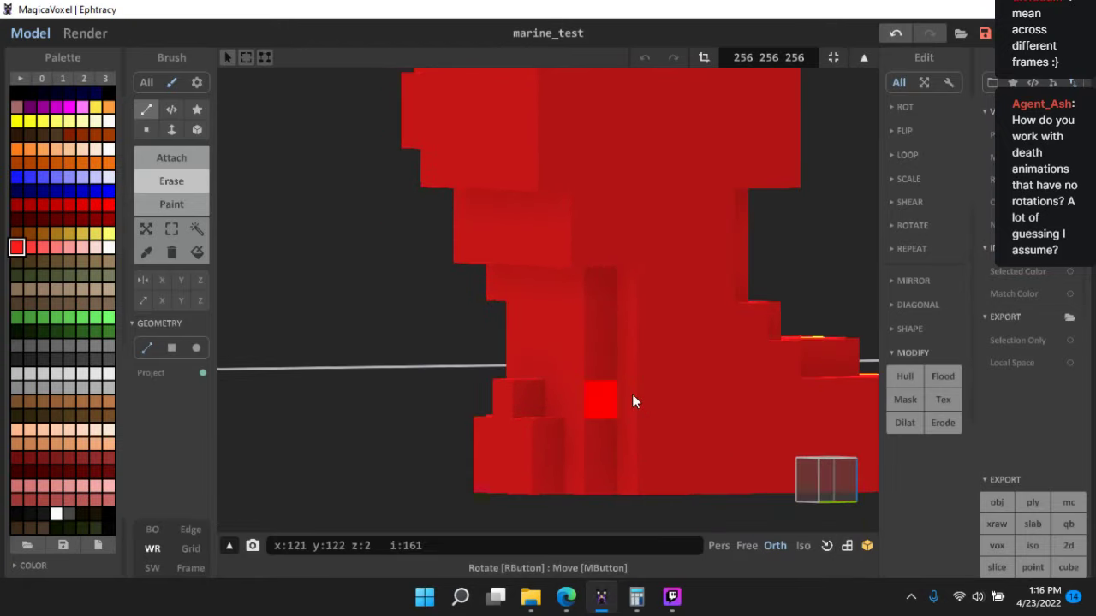
pyautogui.moveTo(648, 304); pyautogui.dragTo(646, 287)
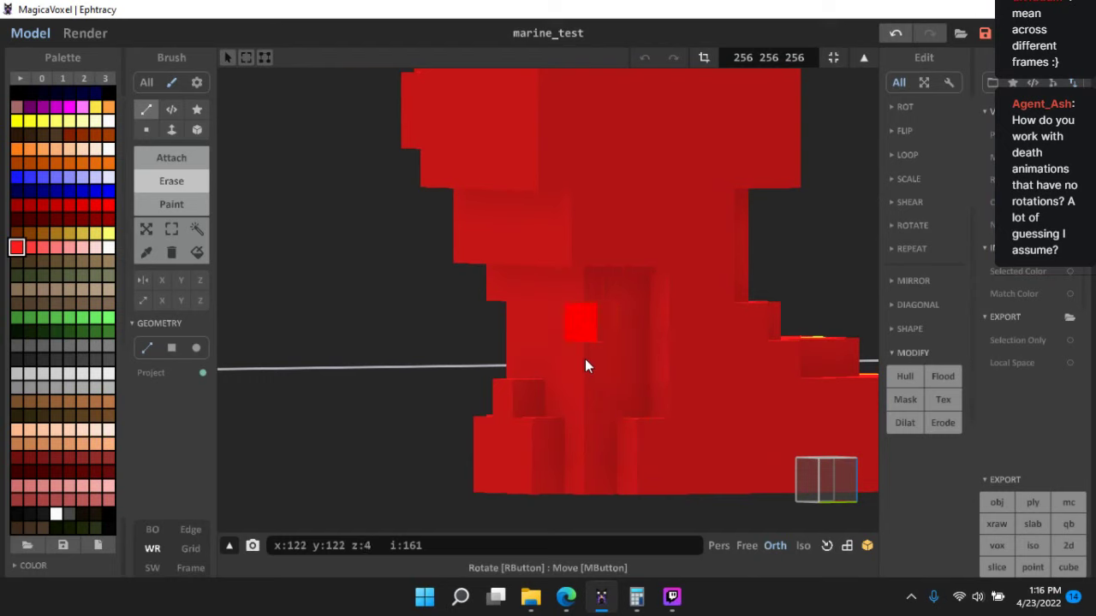
pyautogui.click(584, 360)
pyautogui.click(578, 405)
pyautogui.click(576, 292)
pyautogui.click(576, 255)
pyautogui.click(571, 219)
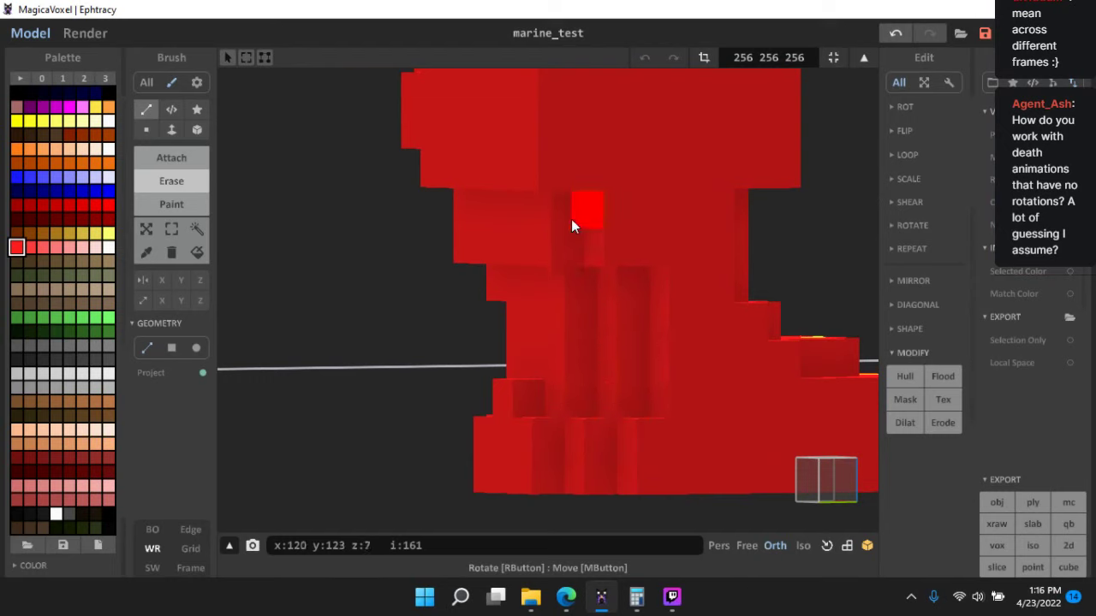
# - Erase the back corner voxels of the calf on the low-x side
pyautogui.moveTo(540, 214); pyautogui.dragTo(566, 331, button='middle')
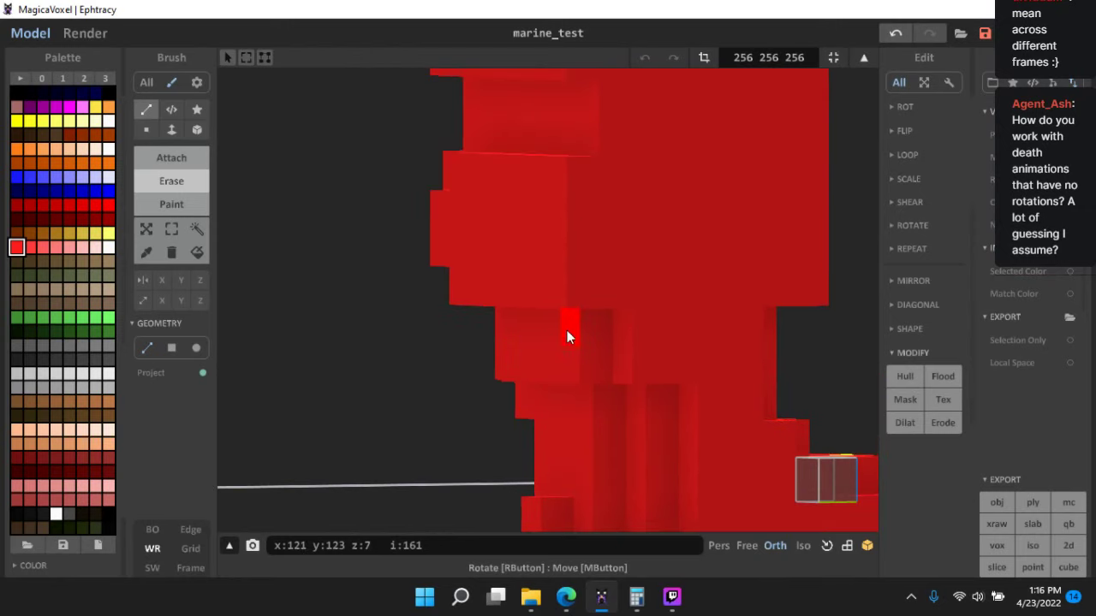
pyautogui.moveTo(562, 297); pyautogui.dragTo(564, 170)
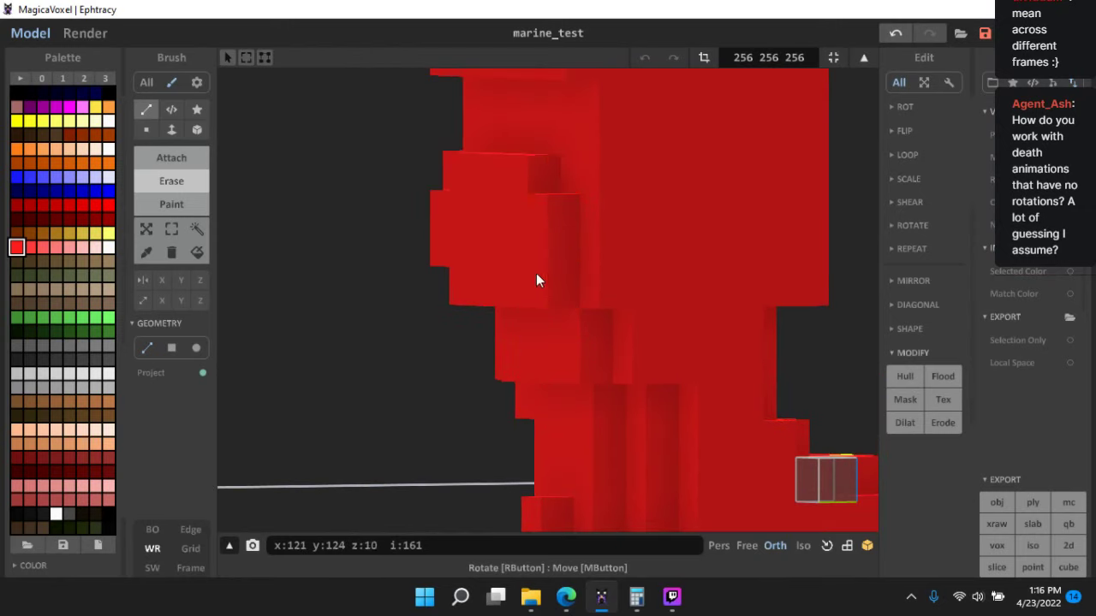
pyautogui.moveTo(560, 293); pyautogui.dragTo(570, 391, button='right')
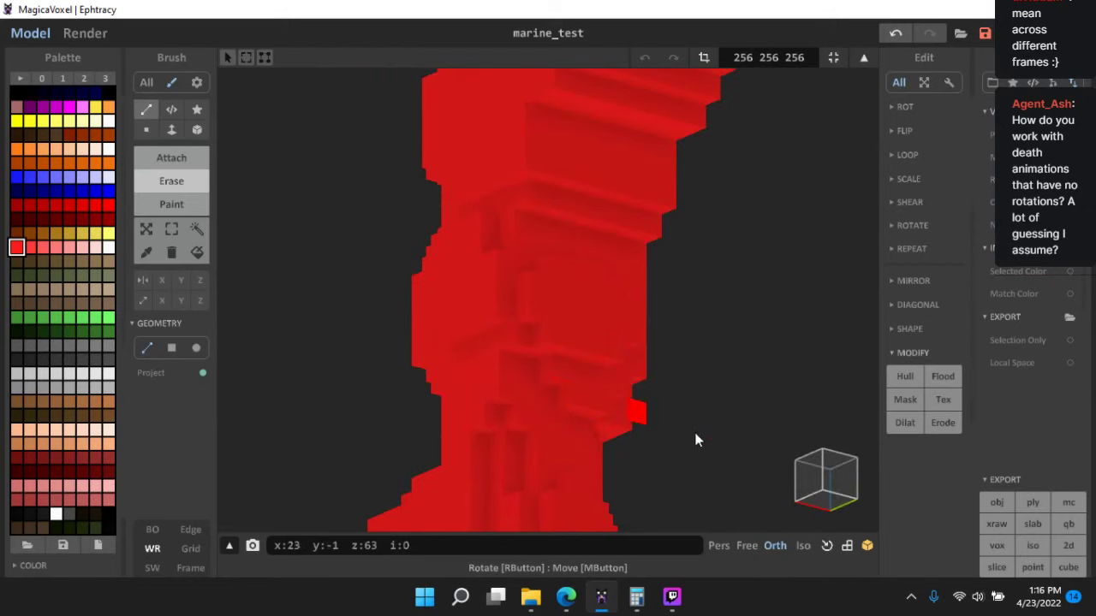
# - Erase the stepped back edge voxels of the knee and thigh on the low-x side
pyautogui.moveTo(697, 440); pyautogui.dragTo(582, 317, button='right')
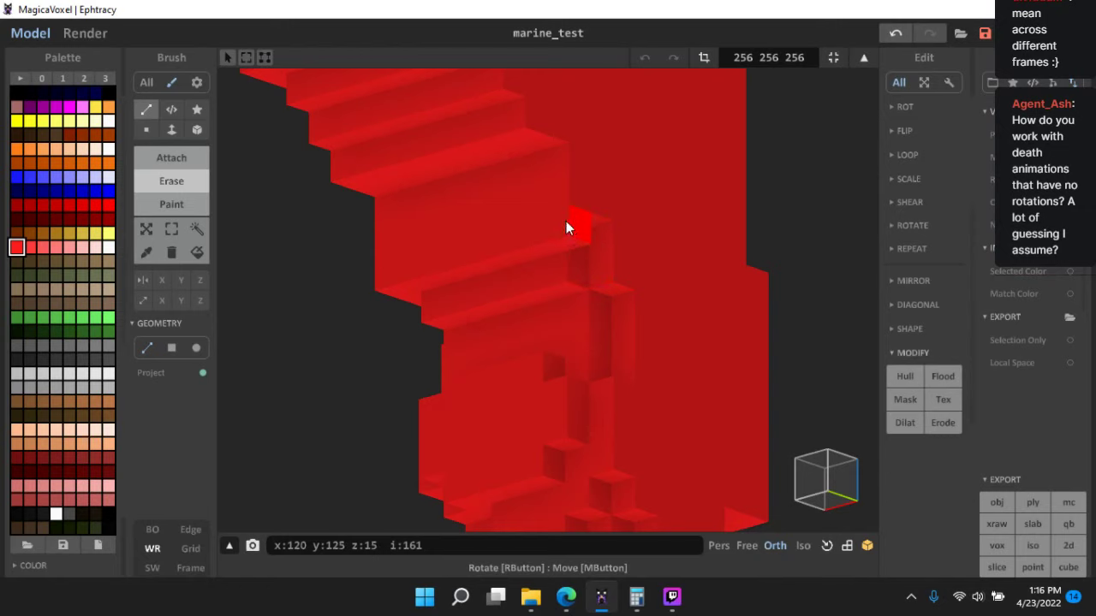
pyautogui.moveTo(588, 147); pyautogui.dragTo(625, 289, button='right')
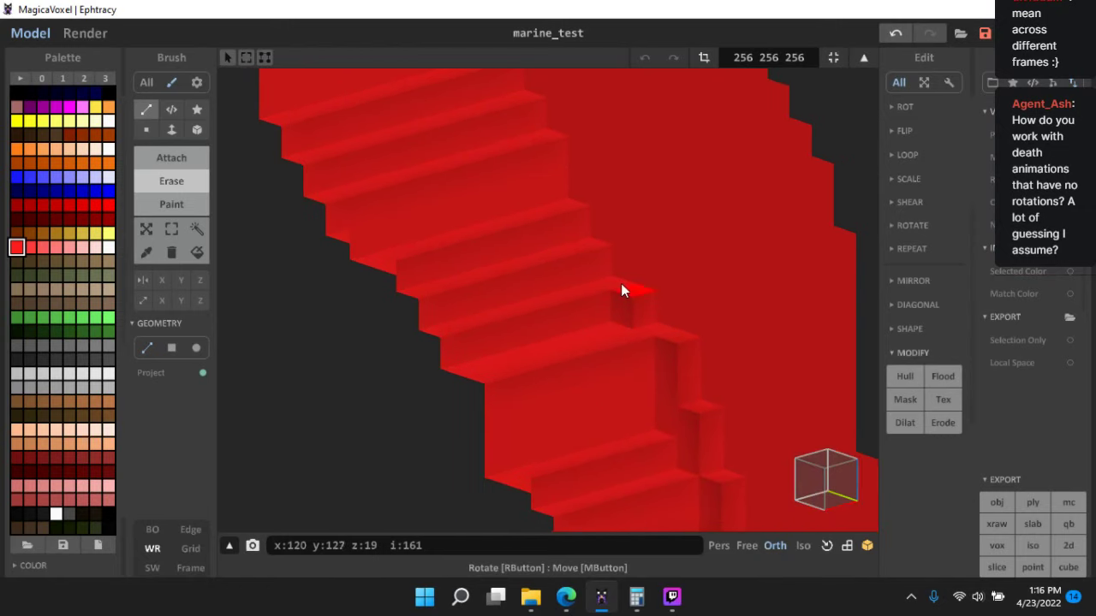
pyautogui.moveTo(643, 305)
pyautogui.mouseDown()
pyautogui.moveTo(566, 190)
pyautogui.moveTo(566, 157)
pyautogui.moveTo(546, 135)
pyautogui.mouseUp()
pyautogui.moveTo(562, 165); pyautogui.dragTo(618, 361, button='middle')
pyautogui.moveTo(588, 308); pyautogui.dragTo(561, 224)
# - Erase the back edge voxels of the thigh and knee on the high-x side in stepped rows
pyautogui.moveTo(560, 227); pyautogui.dragTo(525, 263, button='right')
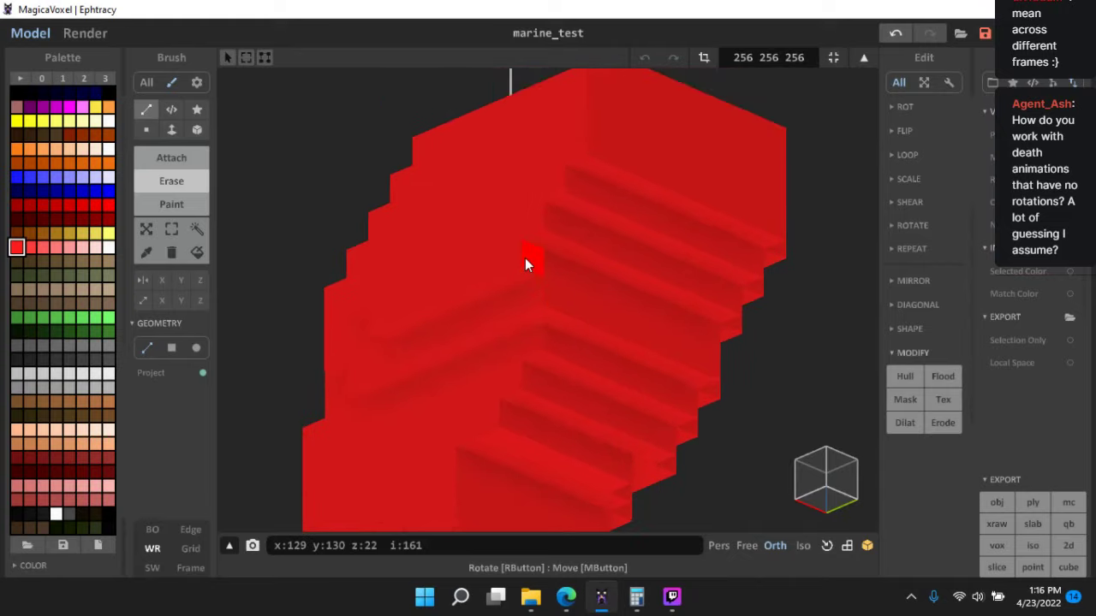
pyautogui.moveTo(580, 140); pyautogui.dragTo(577, 211, button='middle')
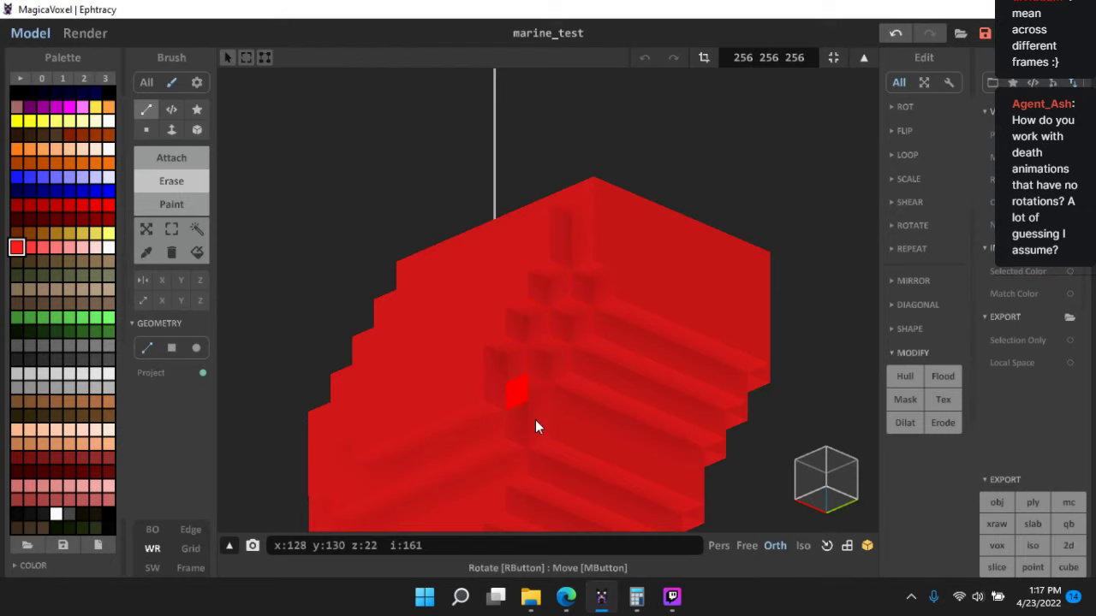
pyautogui.moveTo(573, 463); pyautogui.dragTo(508, 295, button='middle')
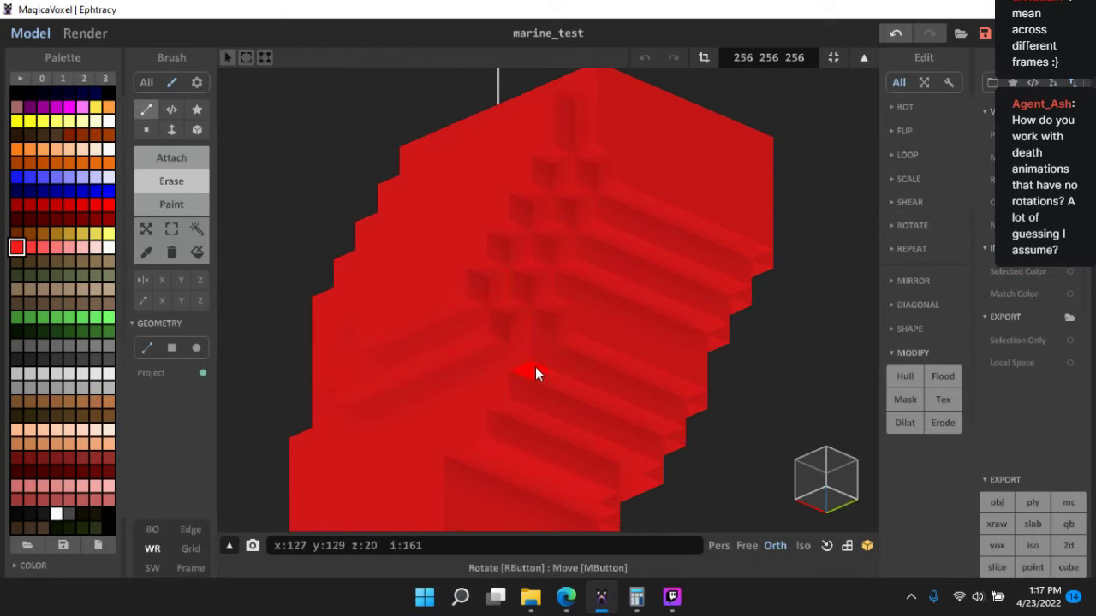
pyautogui.moveTo(489, 440); pyautogui.dragTo(492, 323, button='middle')
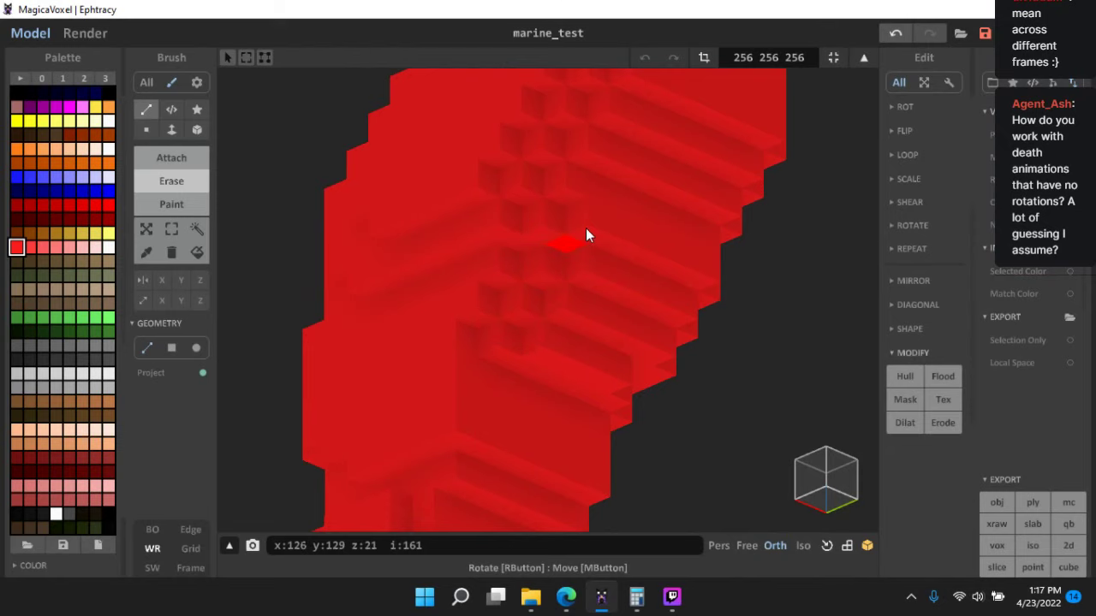
pyautogui.moveTo(474, 368); pyautogui.dragTo(504, 304, button='middle')
pyautogui.scroll(-1, 504, 304)
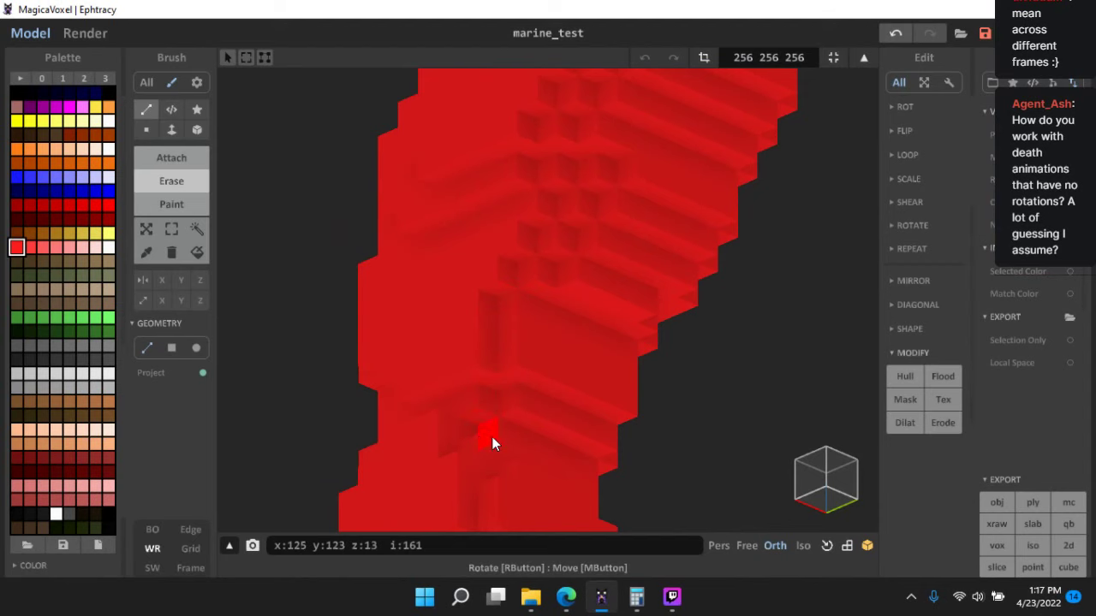
# - Check the stream chat in Twitch Studio, then return to MagicaVoxel
pyautogui.moveTo(492, 443); pyautogui.dragTo(642, 539, button='right')
pyautogui.click(673, 596)
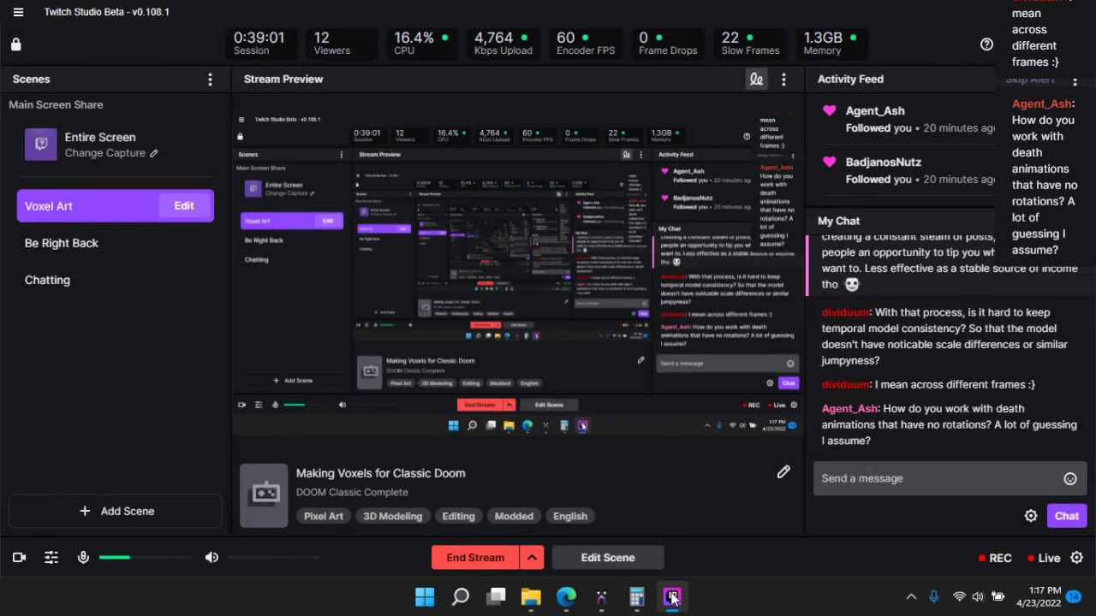
pyautogui.click(673, 597)
# - Erase the remaining back corner voxels below the knee on the high-x side to smooth the calf
pyautogui.moveTo(572, 360); pyautogui.dragTo(577, 297, button='right')
pyautogui.scroll(3, 577, 297)
pyautogui.moveTo(522, 274); pyautogui.dragTo(541, 382, button='right')
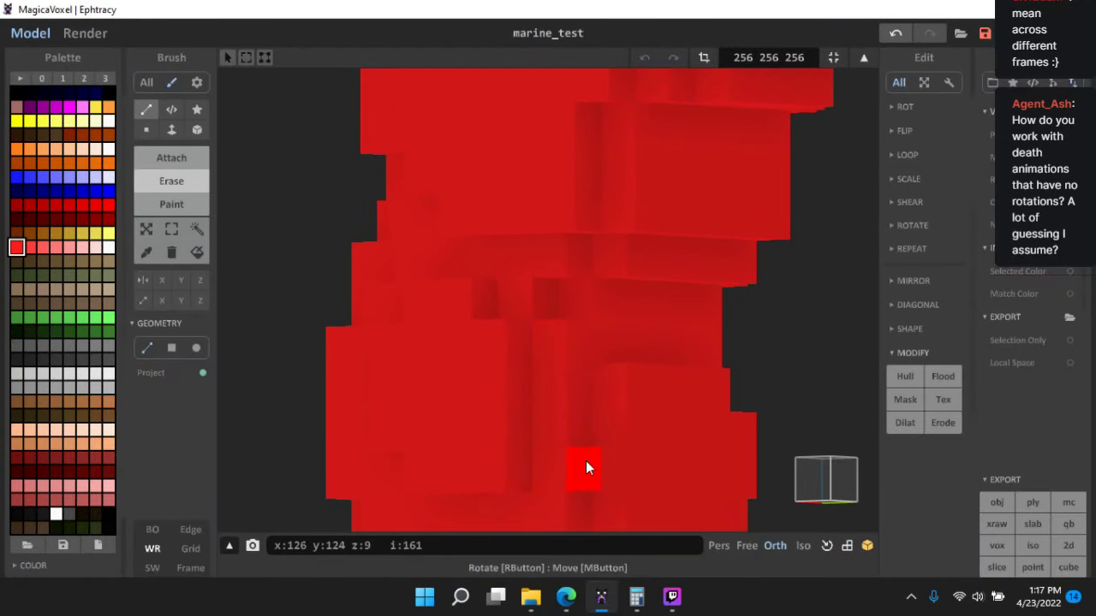
# - Rework the voxels at the heel's high-x back corner to shape the notch above the boot's base
pyautogui.moveTo(616, 385); pyautogui.dragTo(439, 368, button='right')
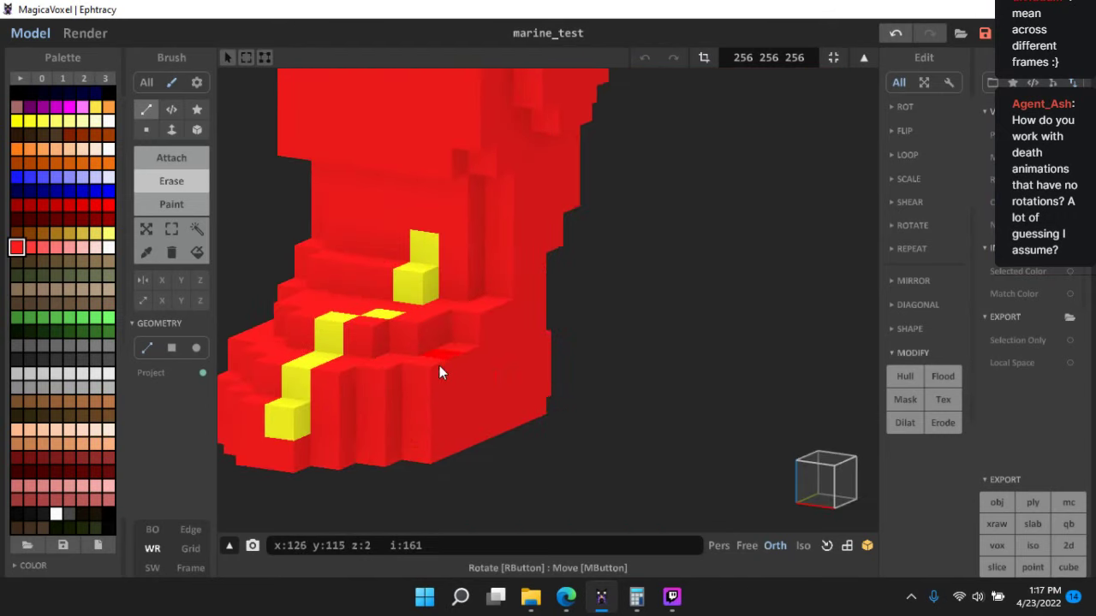
pyautogui.moveTo(345, 370); pyautogui.dragTo(659, 405, button='right')
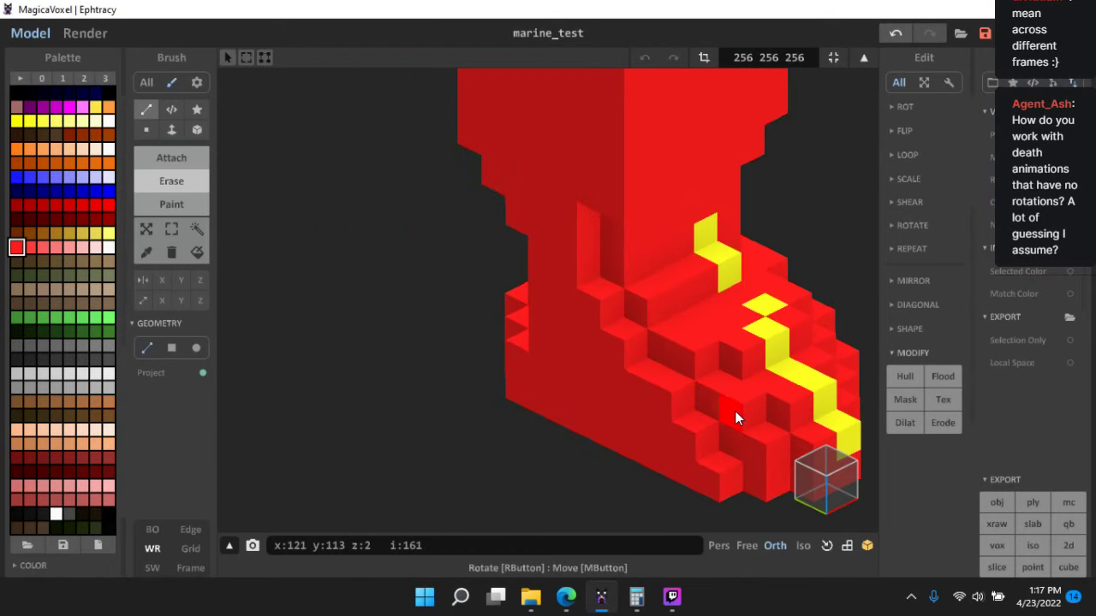
pyautogui.moveTo(704, 433); pyautogui.dragTo(546, 262, button='right')
pyautogui.moveTo(629, 350); pyautogui.dragTo(608, 339, button='right')
pyautogui.moveTo(498, 367)
pyautogui.mouseDown(button='right')
pyautogui.moveTo(580, 373)
pyautogui.moveTo(627, 353)
pyautogui.moveTo(593, 315)
pyautogui.moveTo(594, 420)
pyautogui.moveTo(597, 402)
pyautogui.moveTo(690, 405)
pyautogui.moveTo(602, 409)
pyautogui.moveTo(625, 428)
pyautogui.moveTo(600, 420)
pyautogui.moveTo(656, 372)
pyautogui.moveTo(757, 409)
pyautogui.moveTo(642, 431)
pyautogui.moveTo(688, 411)
pyautogui.moveTo(680, 387)
pyautogui.moveTo(656, 394)
pyautogui.moveTo(624, 368)
pyautogui.moveTo(564, 409)
pyautogui.mouseUp(button='right')
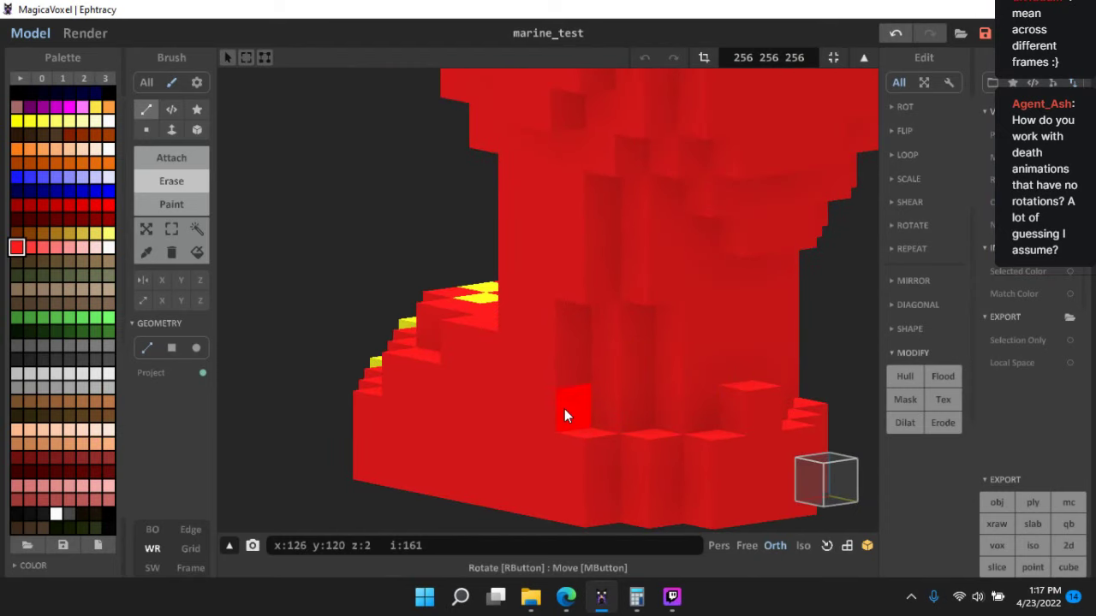
pyautogui.click(196, 183)
pyautogui.moveTo(522, 282)
pyautogui.mouseDown(button='right')
pyautogui.moveTo(553, 293)
pyautogui.moveTo(570, 371)
pyautogui.moveTo(549, 370)
pyautogui.mouseUp(button='right')
pyautogui.click(549, 370)
pyautogui.click(556, 354)
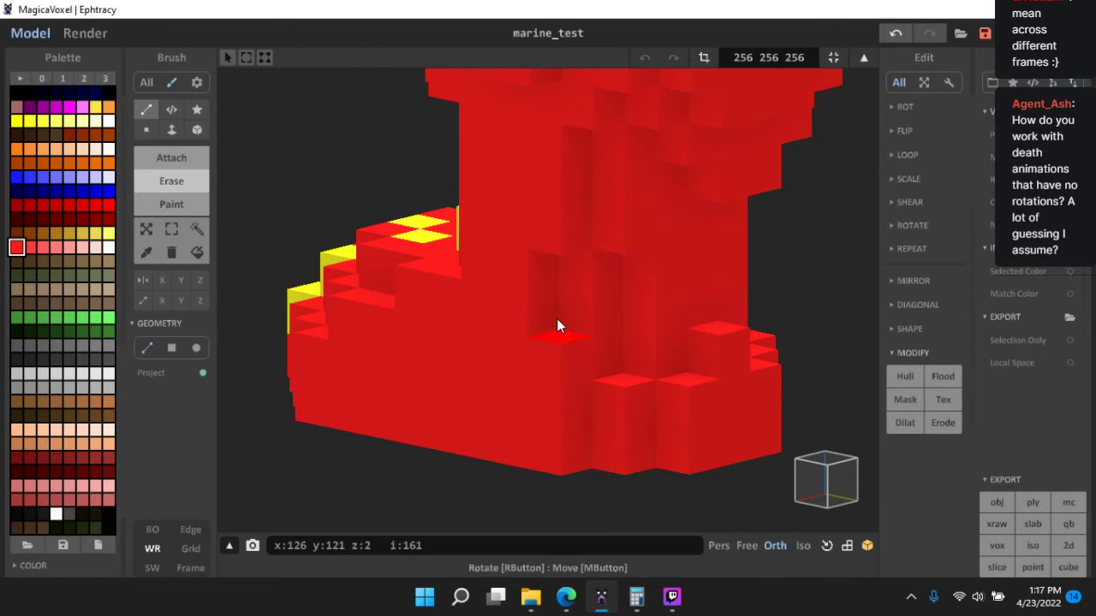
# - Undo the last voxel edits at the heel's high-x back corner
pyautogui.hotkey('ctrl', 'z')
pyautogui.hotkey('ctrl', 'z')
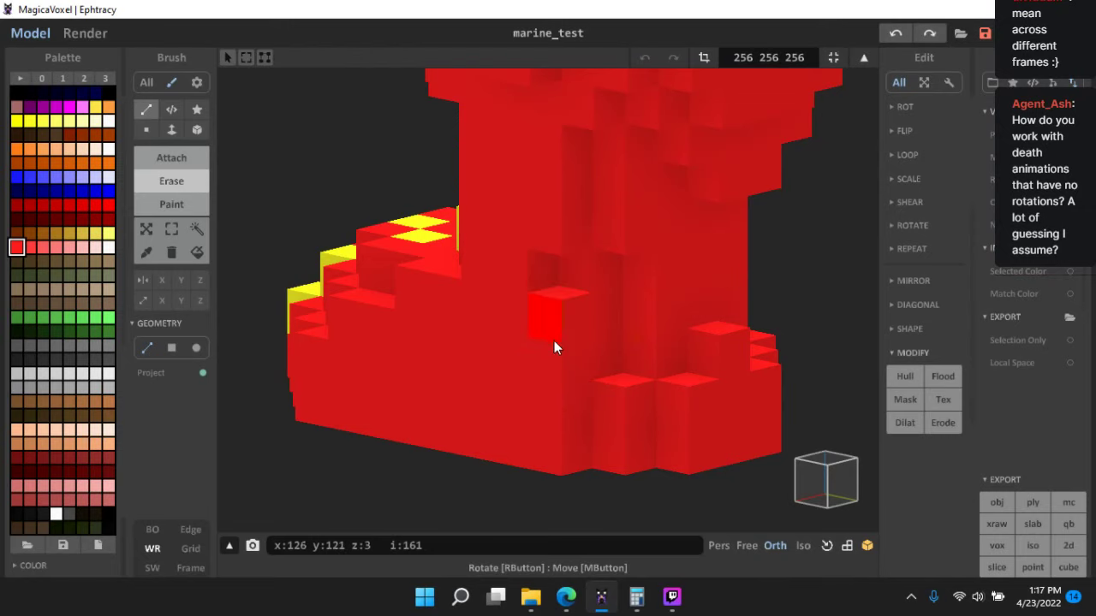
pyautogui.moveTo(568, 349)
pyautogui.mouseDown(button='right')
pyautogui.moveTo(761, 352)
pyautogui.moveTo(617, 320)
pyautogui.moveTo(699, 317)
pyautogui.moveTo(560, 310)
pyautogui.mouseUp(button='right')
pyautogui.scroll(4, 505, 242)
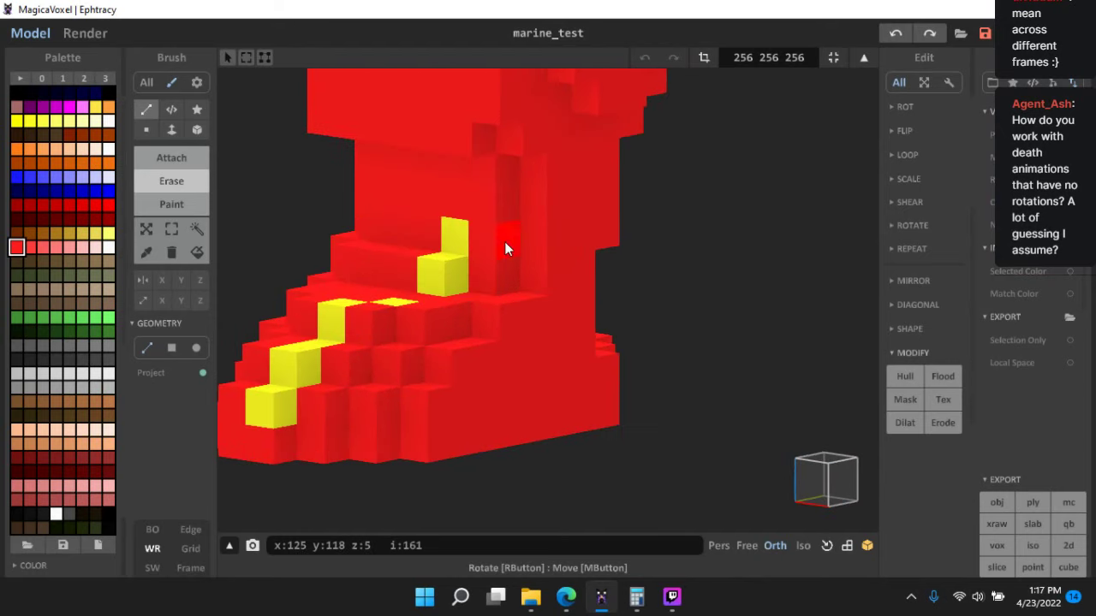
# - Erase a short vertical run of voxels at the ankle's front corner on the high-x side
pyautogui.moveTo(504, 242); pyautogui.dragTo(537, 310, button='middle')
pyautogui.click(528, 305)
pyautogui.click(527, 271)
pyautogui.click(528, 236)
# - Erase a vertical strip of voxels along the shin's front corner on the low-x side, above the ankle
pyautogui.moveTo(536, 266); pyautogui.dragTo(685, 436, button='right')
pyautogui.moveTo(659, 291); pyautogui.dragTo(684, 435, button='middle')
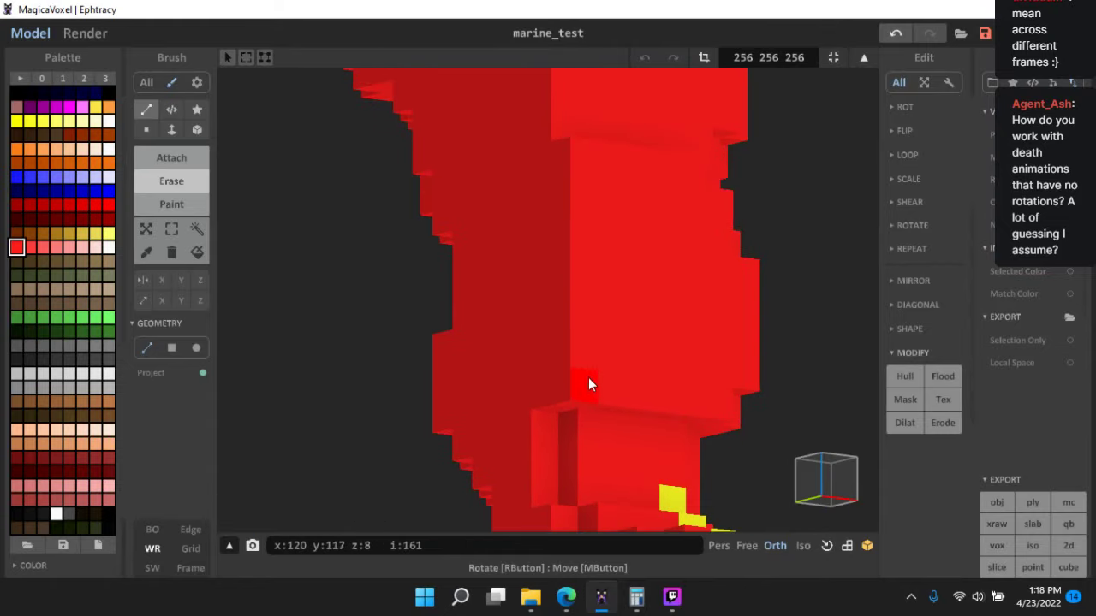
pyautogui.moveTo(587, 378); pyautogui.dragTo(582, 156)
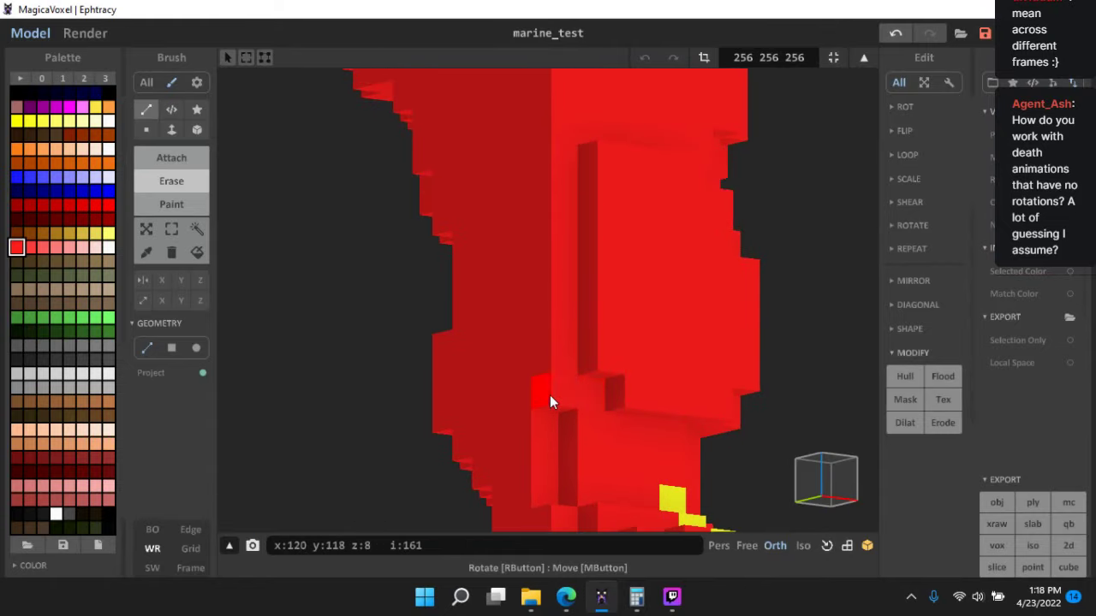
# - Examine the leg's rounding around the knee, the high-x side of the thigh and the stepped back
pyautogui.moveTo(551, 397); pyautogui.dragTo(616, 378, button='right')
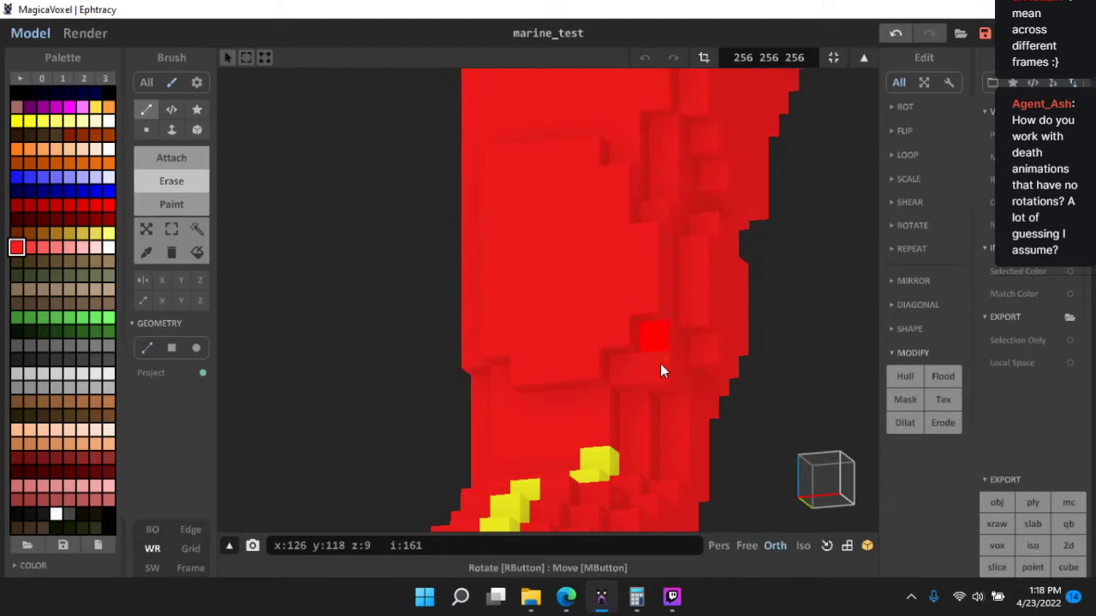
pyautogui.moveTo(727, 318); pyautogui.dragTo(577, 208, button='right')
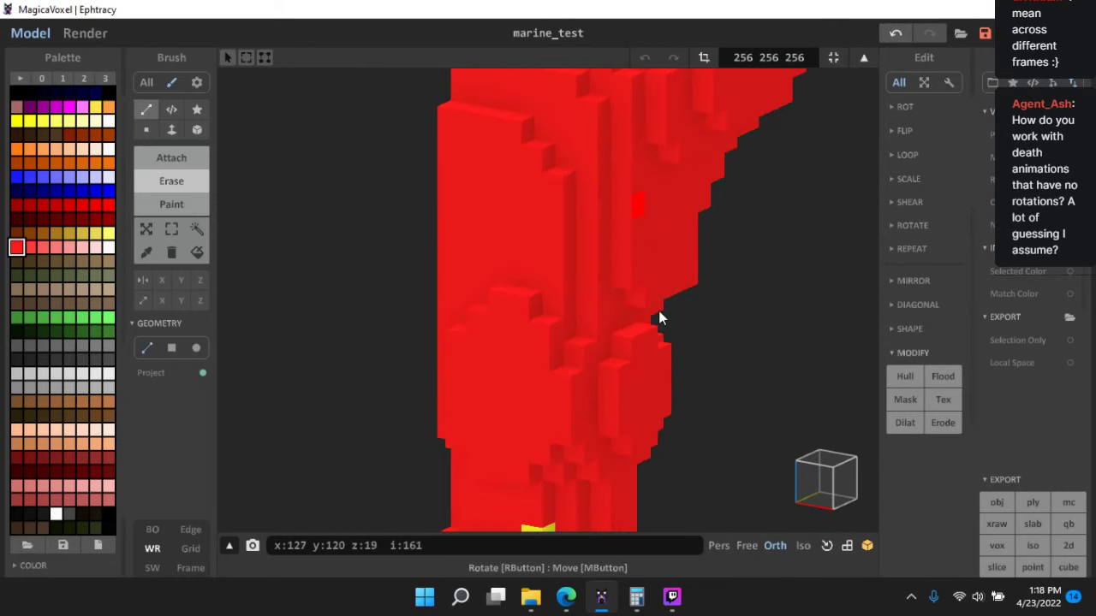
pyautogui.moveTo(659, 314); pyautogui.dragTo(628, 301, button='right')
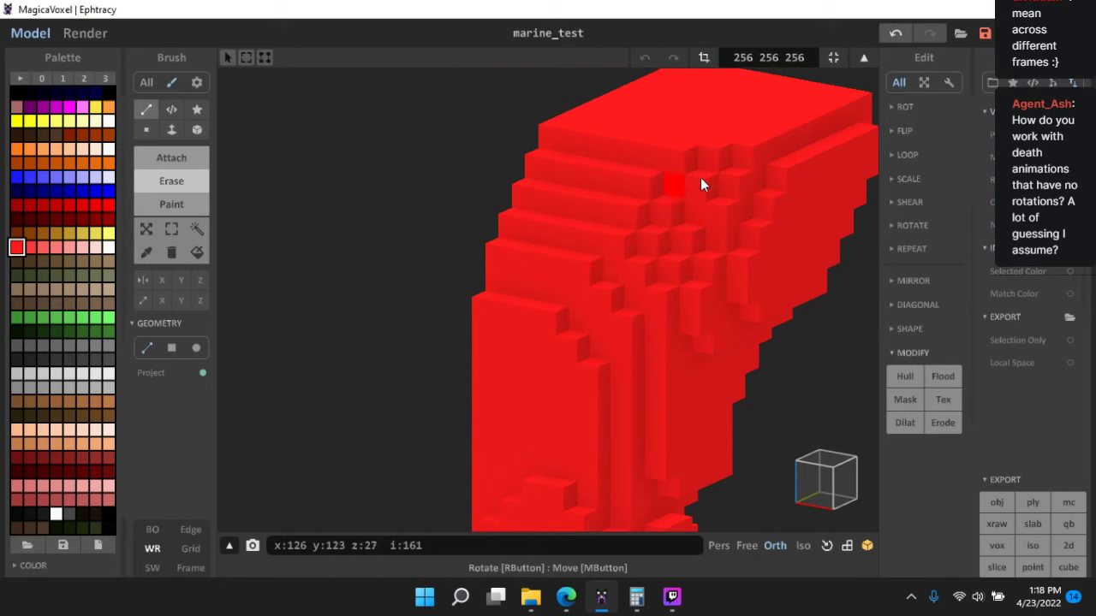
pyautogui.scroll(-2, 743, 163)
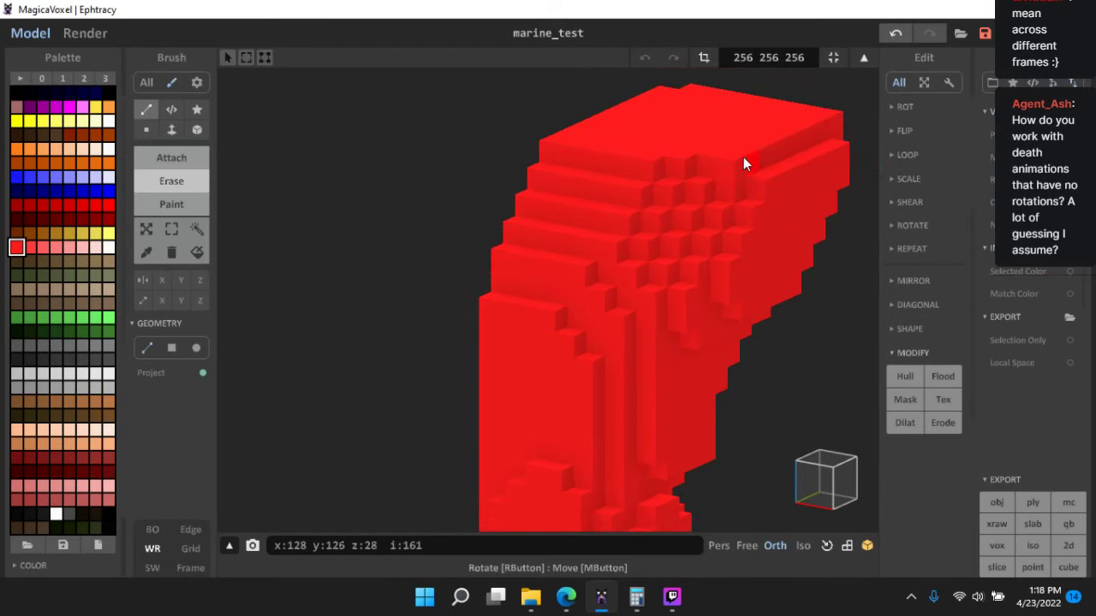
pyautogui.moveTo(704, 376); pyautogui.dragTo(641, 312, button='right')
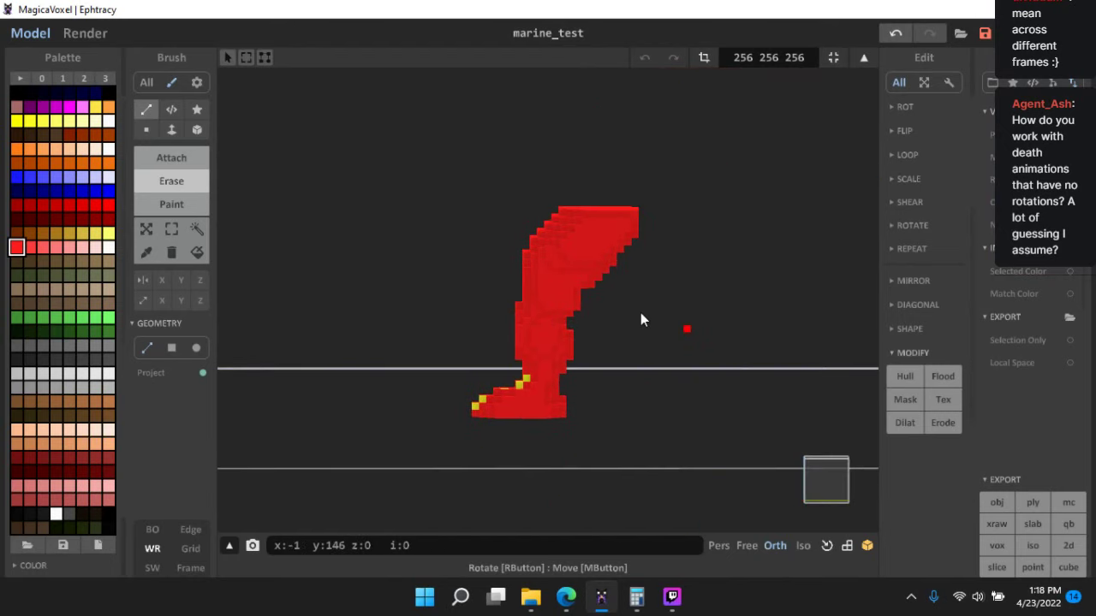
pyautogui.scroll(5, 554, 292)
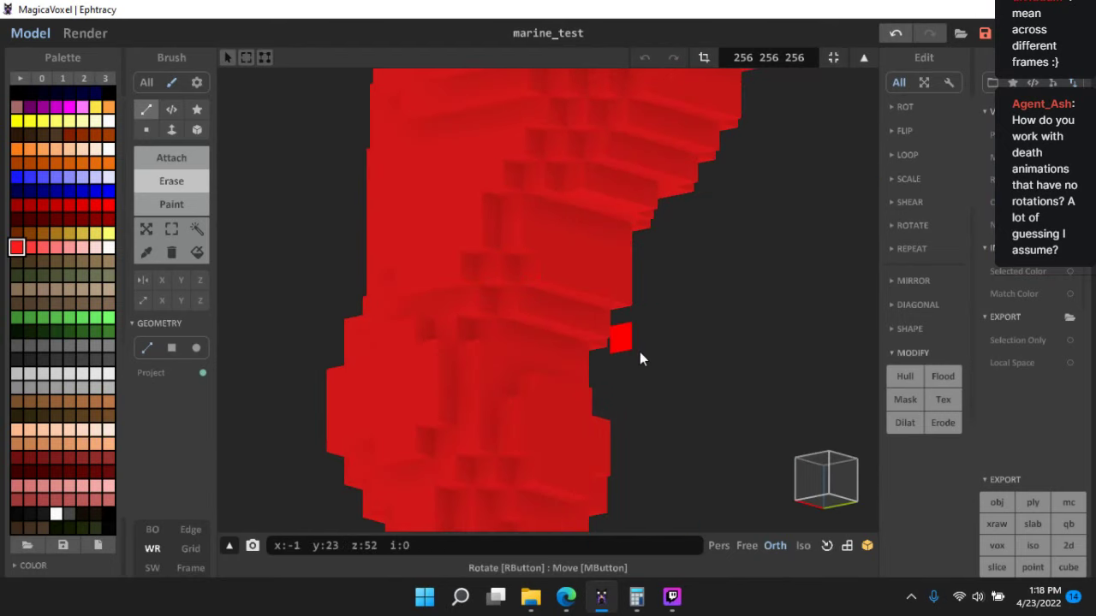
pyautogui.moveTo(641, 360); pyautogui.dragTo(441, 334, button='right')
pyautogui.moveTo(528, 363); pyautogui.dragTo(551, 388, button='right')
# - Erase voxels down the thigh's stepped front corner on the low-x side to round the upper thigh
pyautogui.scroll(-3, 694, 294)
pyautogui.scroll(5, 558, 351)
pyautogui.moveTo(545, 391)
pyautogui.mouseDown()
pyautogui.moveTo(571, 212)
pyautogui.moveTo(557, 210)
pyautogui.mouseUp()
pyautogui.moveTo(544, 208); pyautogui.dragTo(562, 386, button='middle')
pyautogui.moveTo(556, 365); pyautogui.dragTo(529, 277)
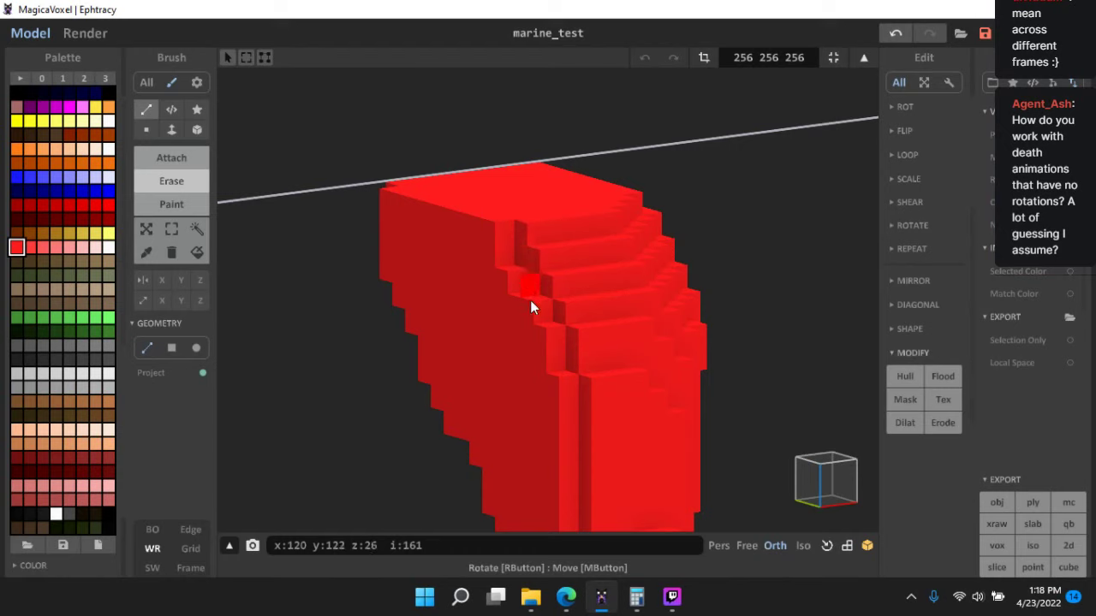
pyautogui.moveTo(539, 330)
pyautogui.mouseDown()
pyautogui.moveTo(584, 402)
pyautogui.moveTo(590, 342)
pyautogui.moveTo(514, 246)
pyautogui.moveTo(525, 231)
pyautogui.moveTo(540, 255)
pyautogui.mouseUp()
# - Erase vertical strips down the lower thigh's front low-x corner, just above the knee, to taper the edge
pyautogui.moveTo(540, 255); pyautogui.dragTo(561, 289, button='right')
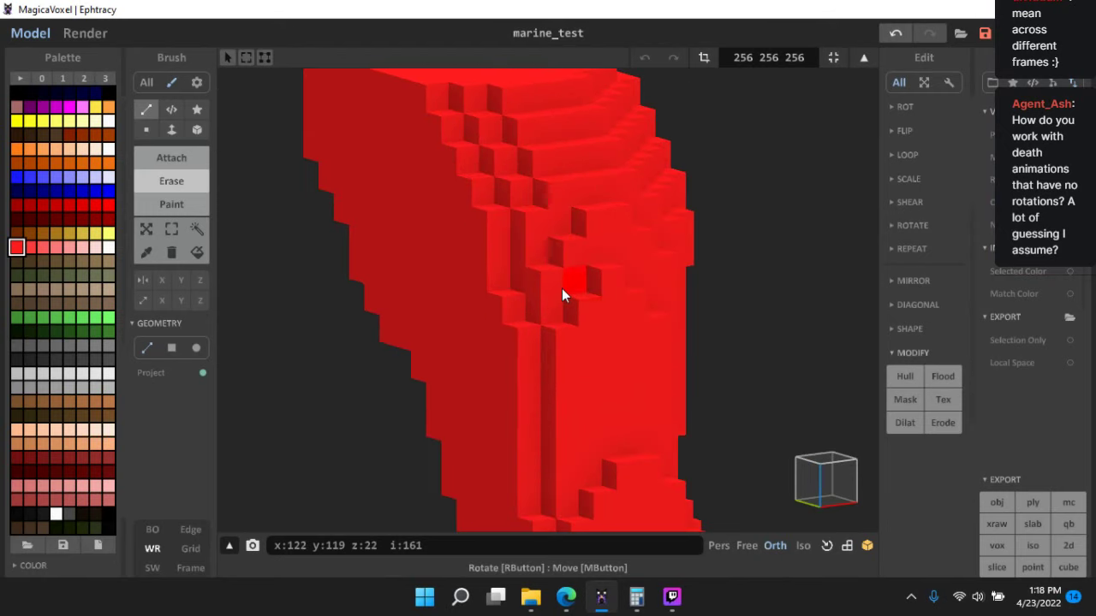
pyautogui.moveTo(645, 312); pyautogui.dragTo(550, 326, button='right')
pyautogui.scroll(2, 550, 327)
pyautogui.moveTo(541, 346); pyautogui.dragTo(544, 422, button='middle')
pyautogui.moveTo(542, 423); pyautogui.dragTo(523, 271)
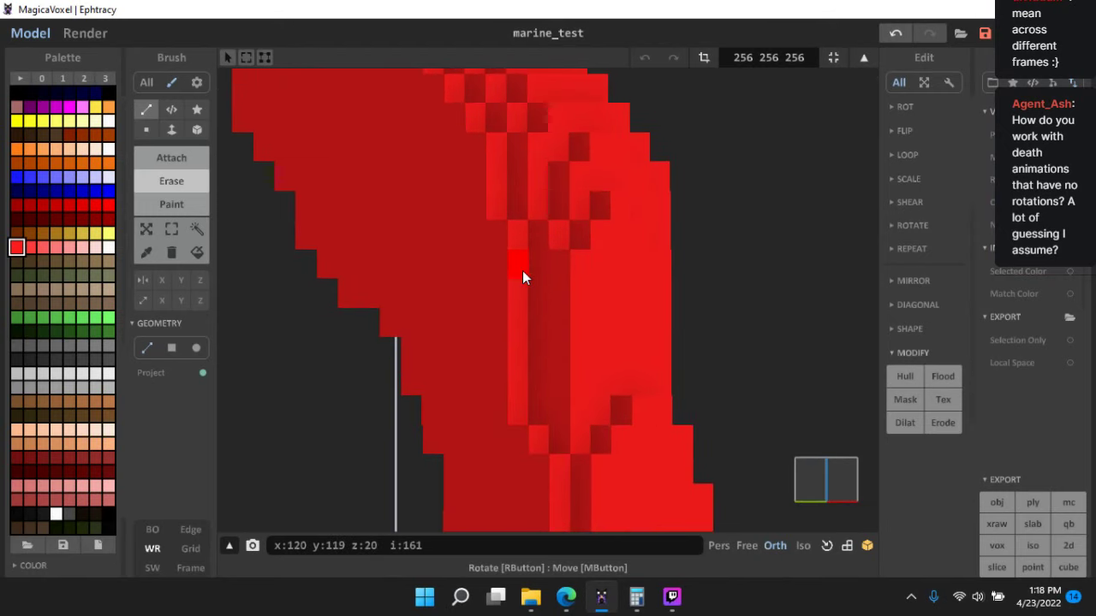
pyautogui.moveTo(569, 386); pyautogui.dragTo(568, 279)
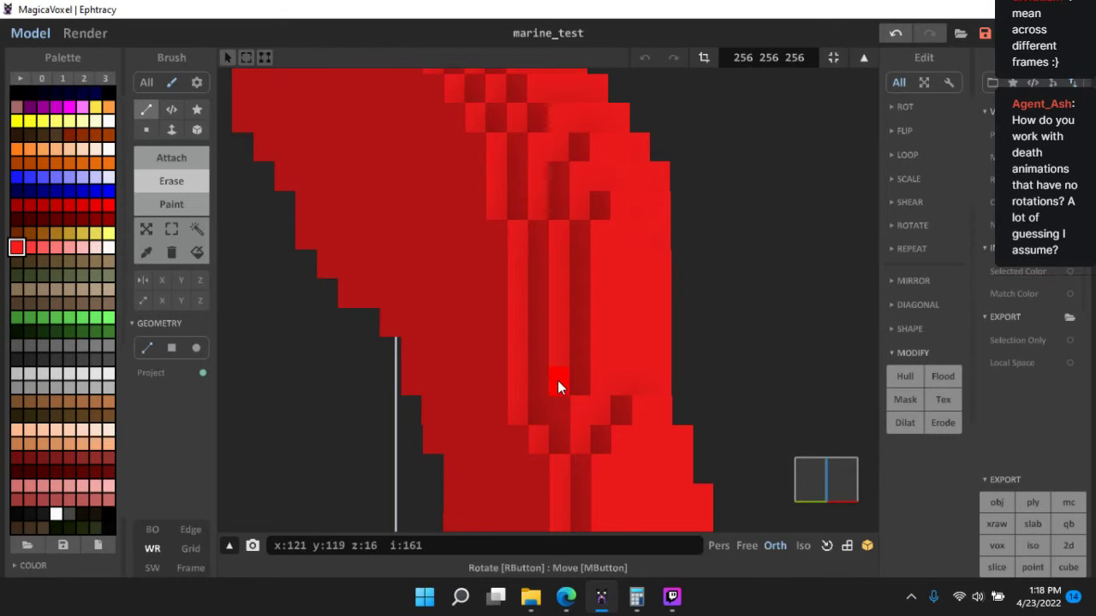
# - Show the surrounding models and compare the carved leg with the marine sprites from the front, side and back
pyautogui.moveTo(565, 398); pyautogui.dragTo(508, 211, button='right')
pyautogui.scroll(-5, 634, 299)
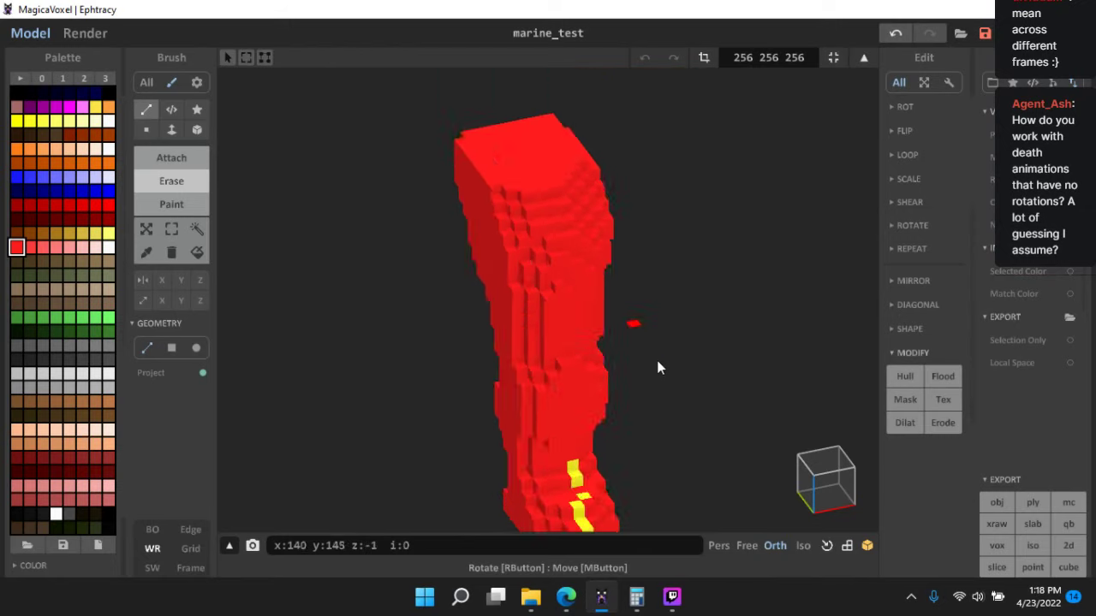
pyautogui.moveTo(691, 301); pyautogui.dragTo(669, 330, button='right')
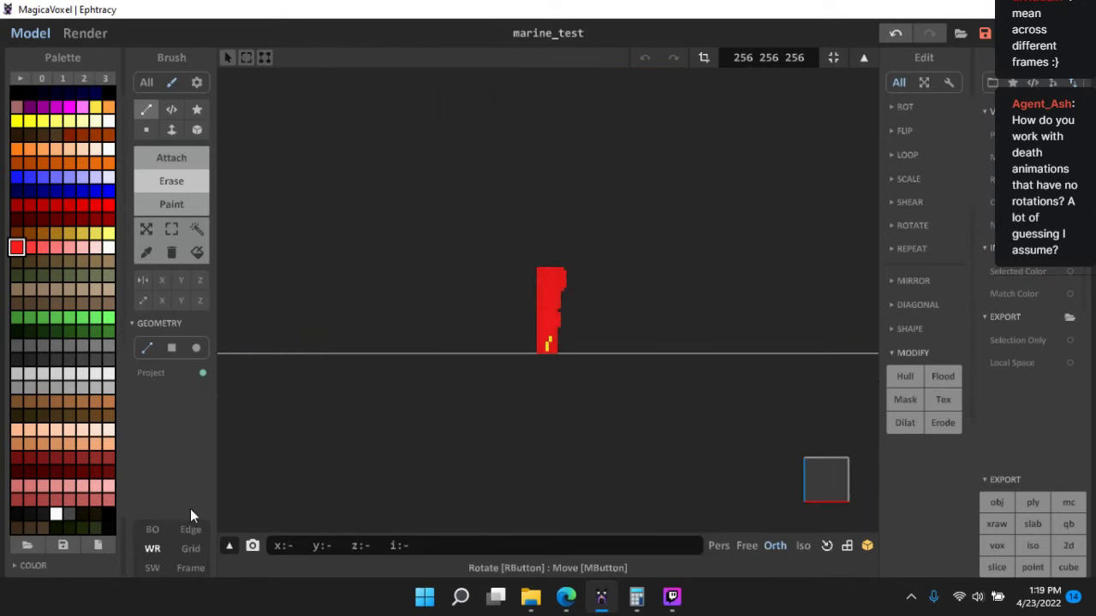
pyautogui.click(153, 530)
pyautogui.scroll(5, 530, 454)
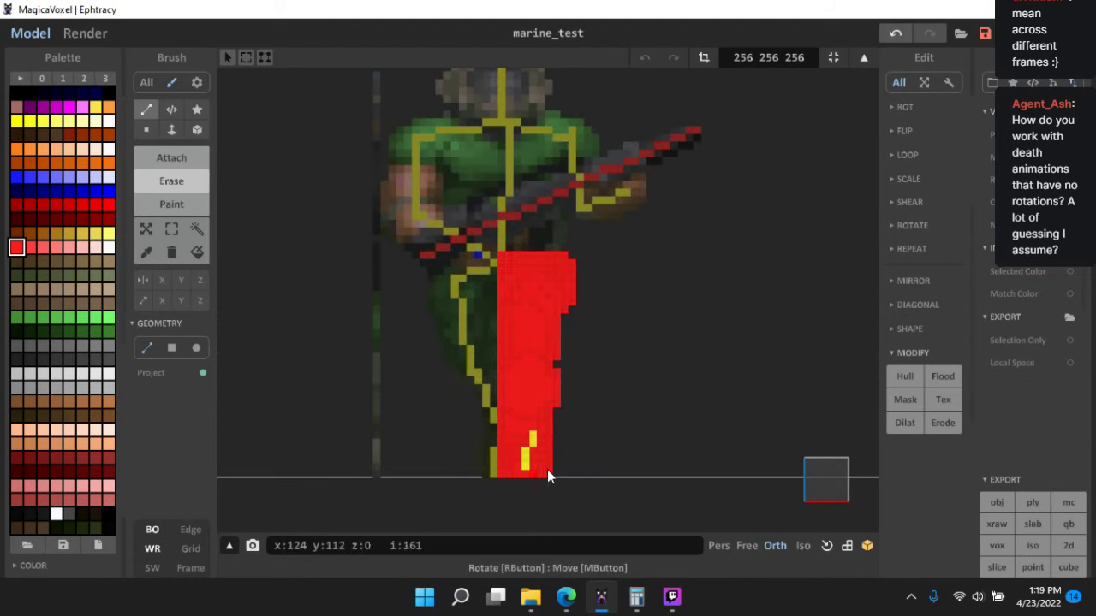
pyautogui.moveTo(599, 301); pyautogui.dragTo(781, 461, button='right')
pyautogui.click(828, 482)
pyautogui.scroll(2, 798, 377)
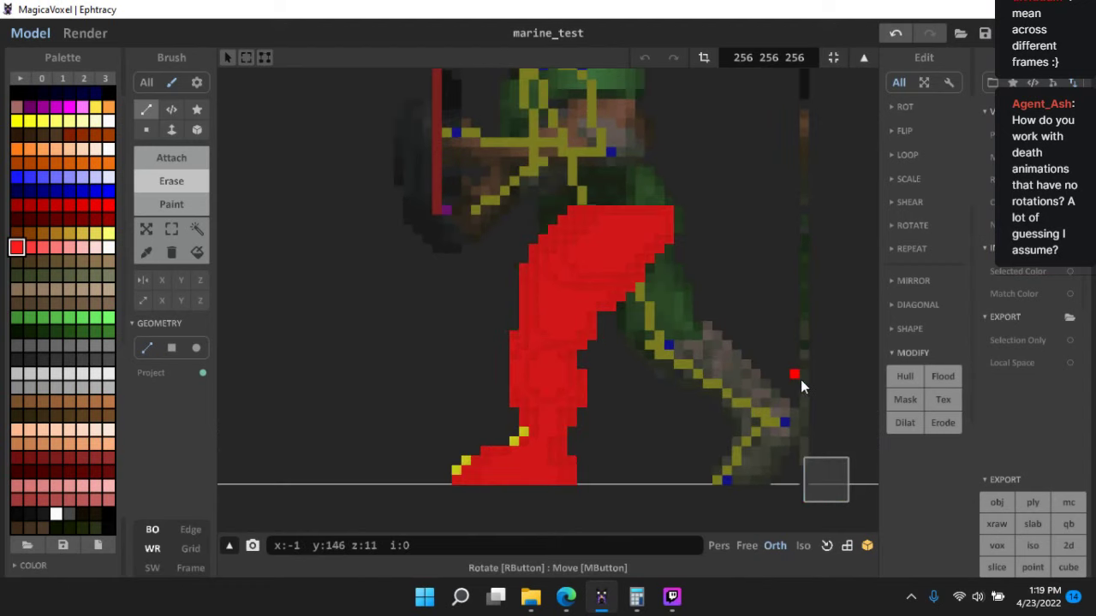
pyautogui.moveTo(800, 381); pyautogui.dragTo(727, 406, button='right')
pyautogui.click(840, 475)
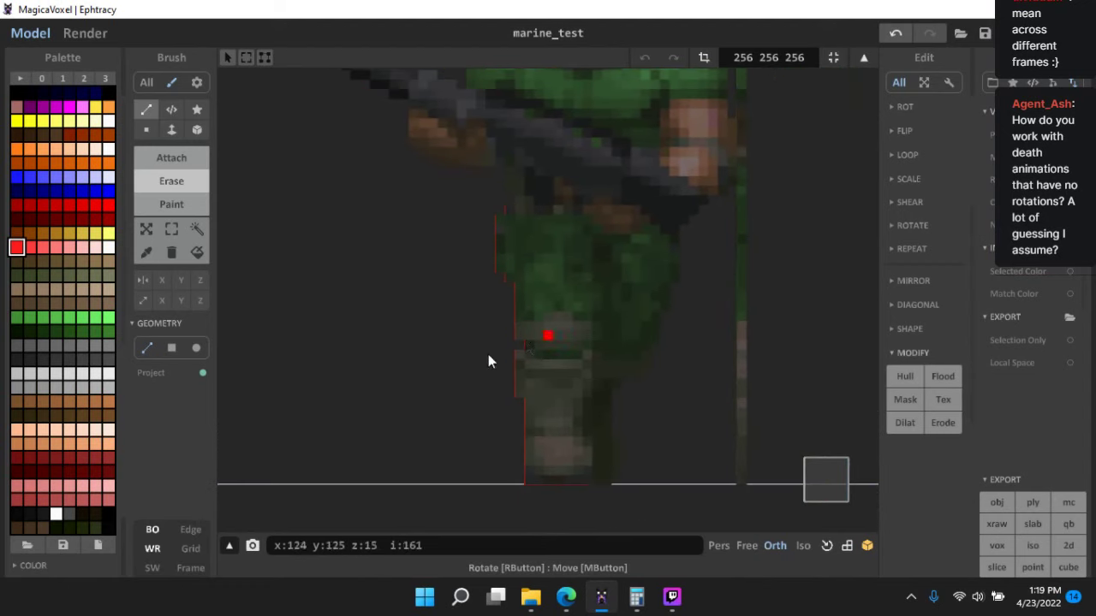
pyautogui.moveTo(452, 374); pyautogui.dragTo(796, 455, button='right')
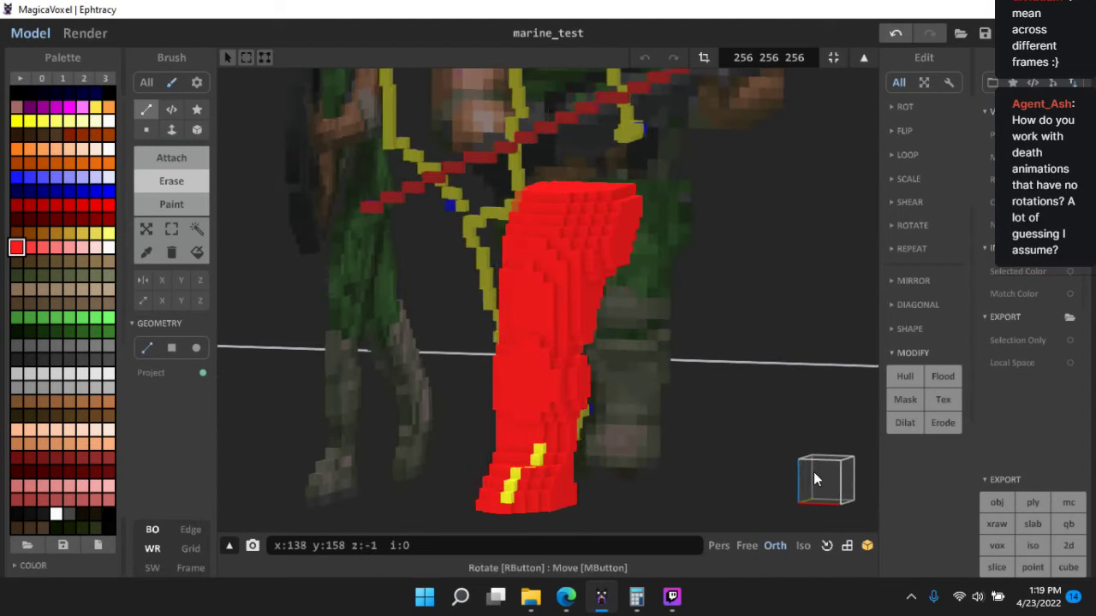
# - Examine the red leg's high-x outline against the front-view sprite, from the hip past the knee notch to the boot
pyautogui.click(813, 471)
pyautogui.scroll(2, 650, 364)
pyautogui.moveTo(688, 356); pyautogui.dragTo(545, 279, button='right')
pyautogui.moveTo(644, 328); pyautogui.dragTo(773, 402, button='right')
pyautogui.click(818, 480)
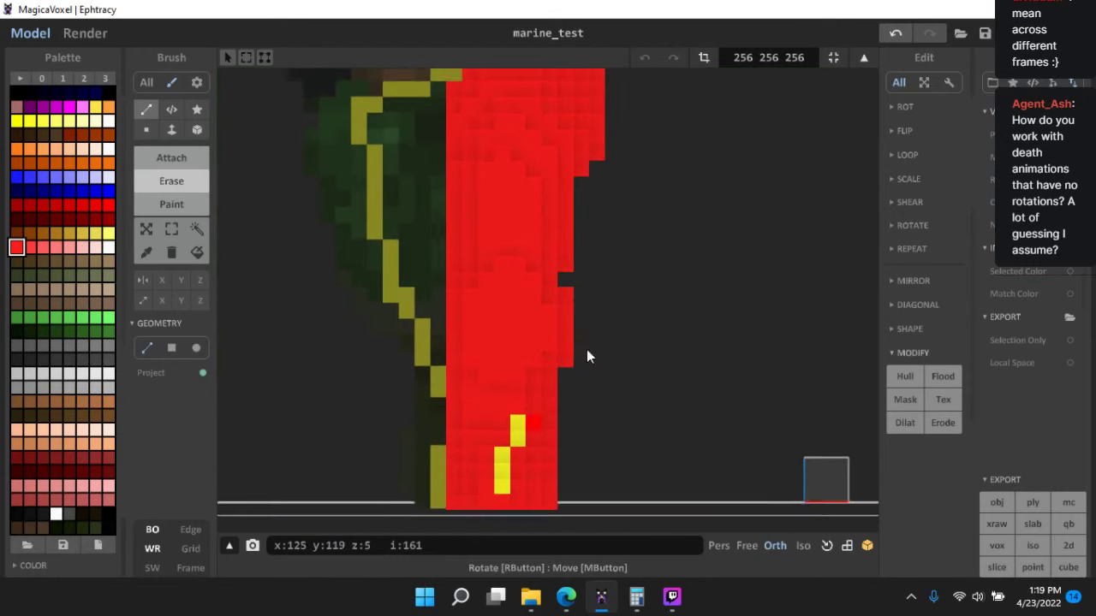
pyautogui.moveTo(557, 263); pyautogui.dragTo(625, 283, button='right')
pyautogui.scroll(-3, 564, 278)
pyautogui.scroll(-3, 626, 284)
pyautogui.click(811, 467)
pyautogui.moveTo(708, 430); pyautogui.dragTo(565, 255, button='right')
pyautogui.moveTo(566, 254); pyautogui.dragTo(572, 226, button='middle')
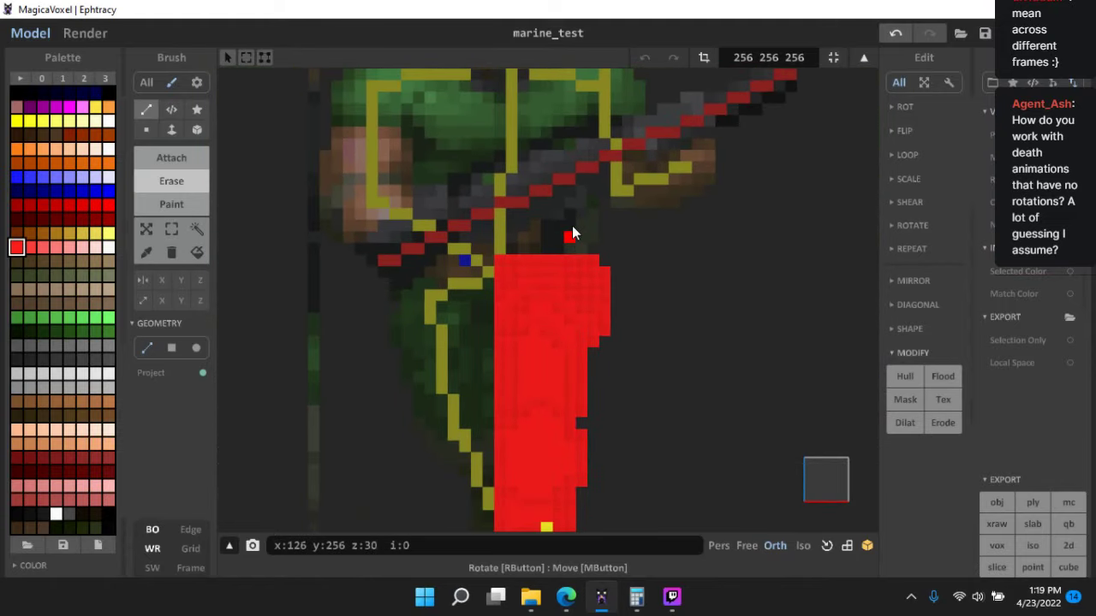
pyautogui.scroll(-4, 572, 226)
pyautogui.moveTo(597, 319); pyautogui.dragTo(558, 250, button='middle')
pyautogui.scroll(1, 557, 250)
pyautogui.scroll(2, 556, 249)
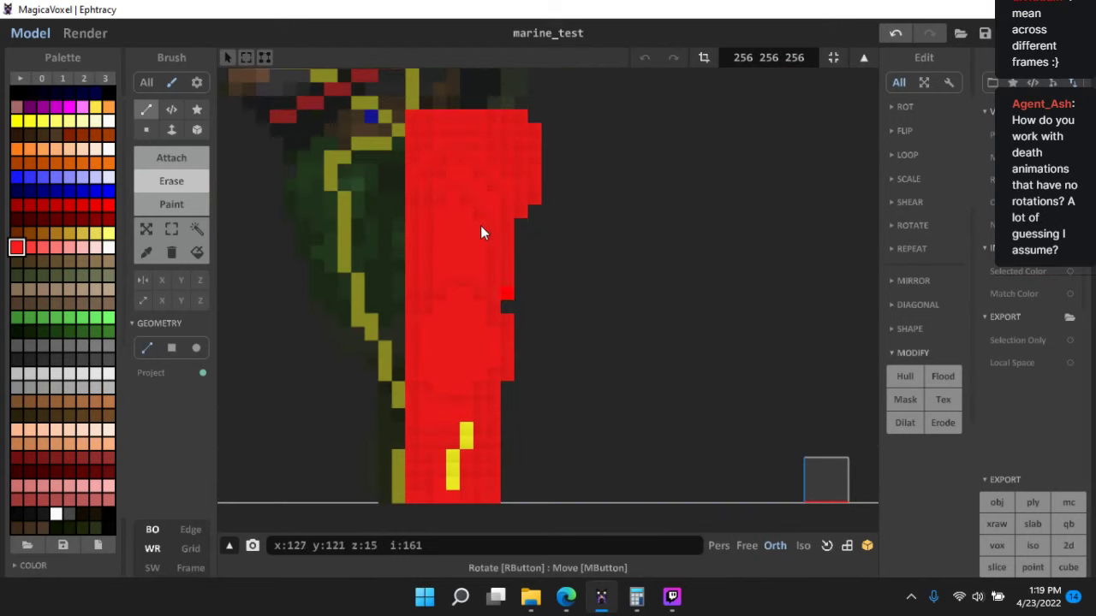
pyautogui.scroll(2, 514, 325)
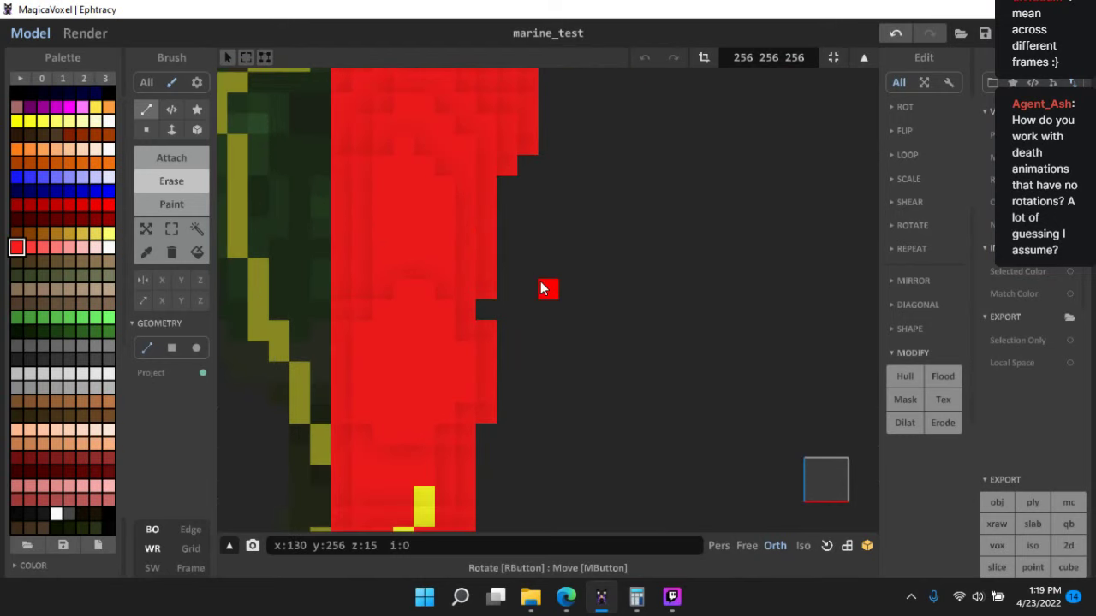
pyautogui.moveTo(506, 240); pyautogui.dragTo(543, 221, button='right')
pyautogui.scroll(-3, 551, 333)
pyautogui.moveTo(548, 351); pyautogui.dragTo(599, 369, button='right')
pyautogui.moveTo(742, 409); pyautogui.dragTo(548, 385, button='right')
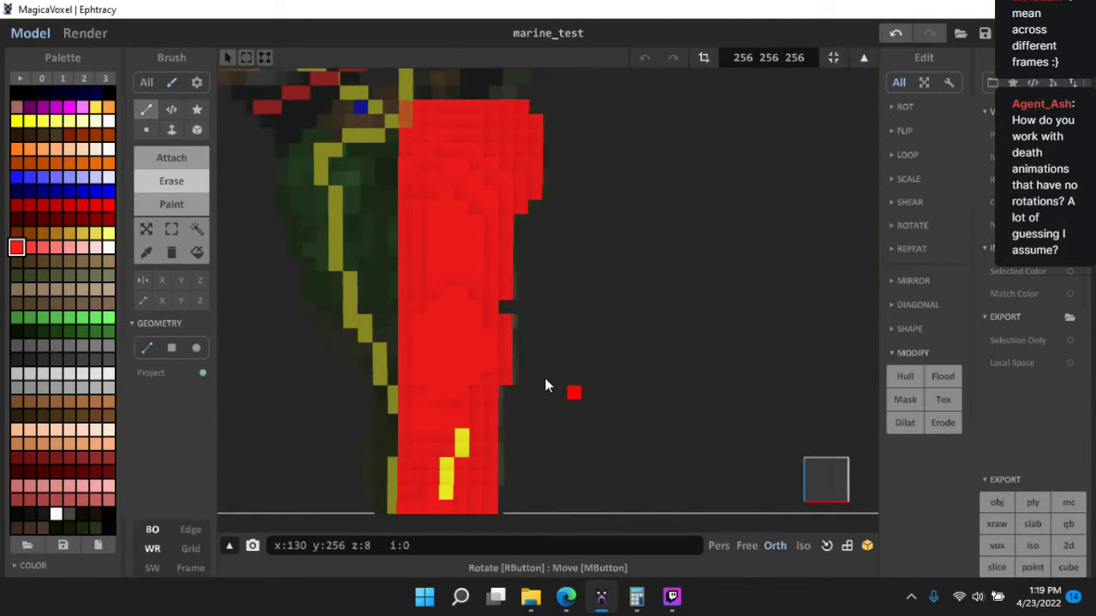
pyautogui.scroll(3, 548, 385)
# - Try to remove a two-voxel-high piece from the leg's high-x edge above the knee using a box selection
pyautogui.click(172, 230)
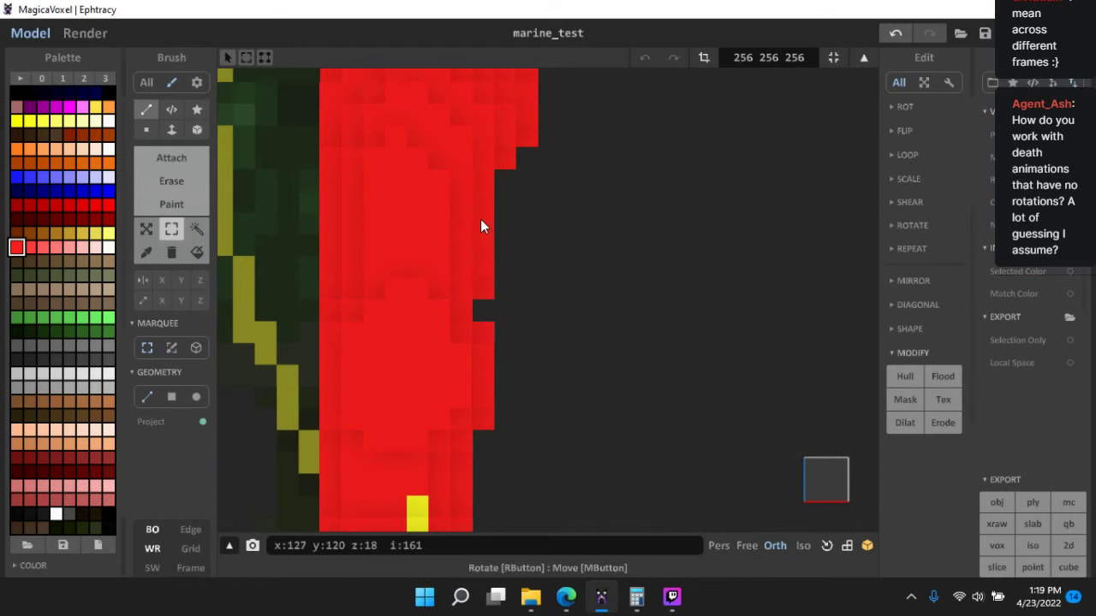
pyautogui.moveTo(480, 226)
pyautogui.mouseDown()
pyautogui.moveTo(690, 262)
pyautogui.moveTo(599, 248)
pyautogui.mouseUp()
pyautogui.scroll(1, 548, 296)
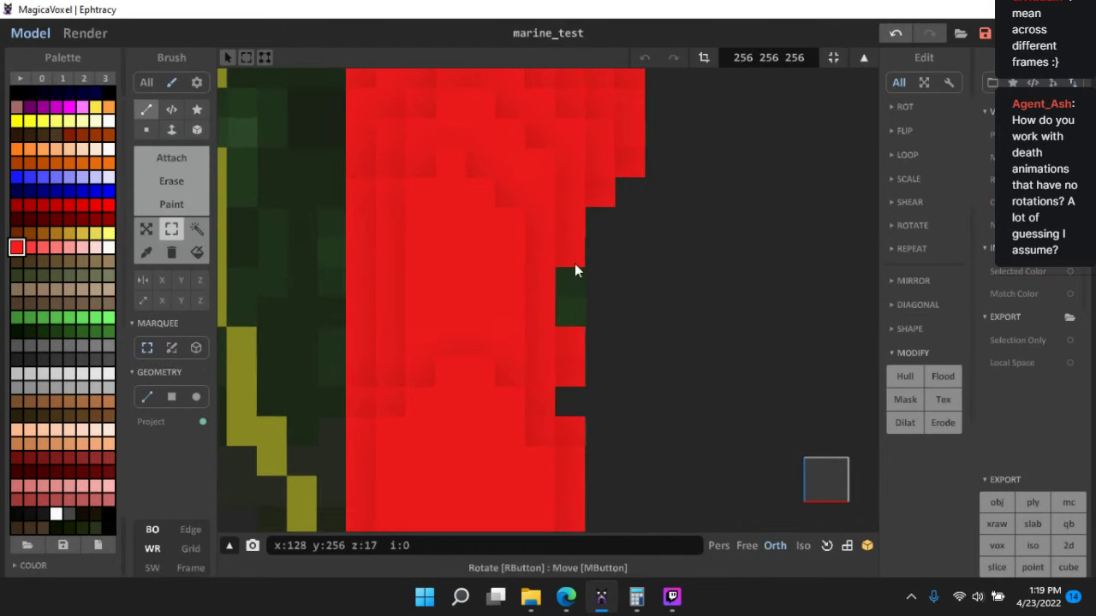
pyautogui.click(172, 160)
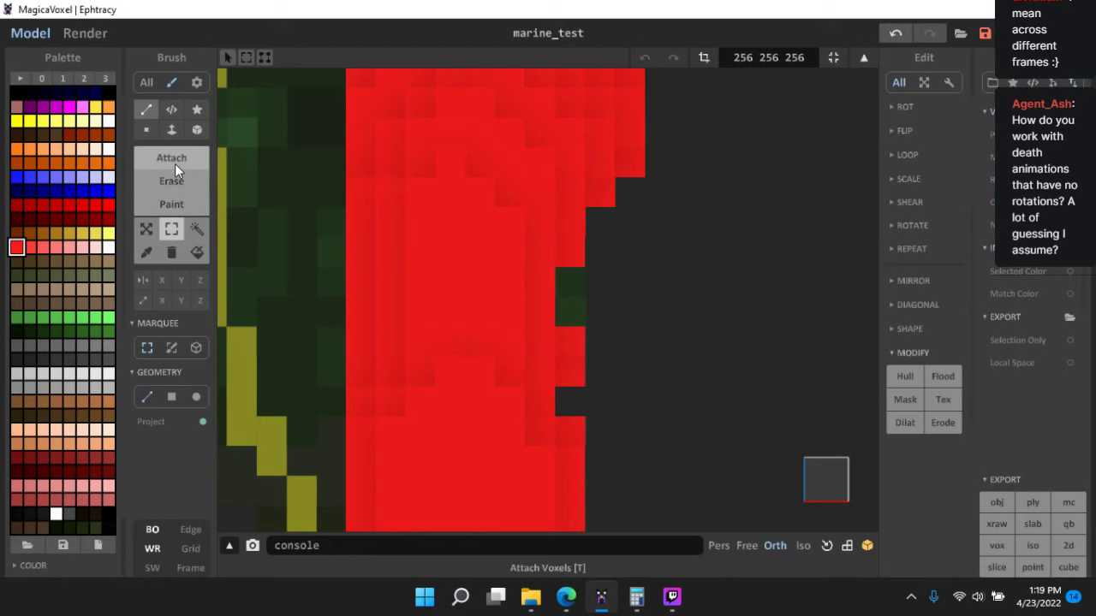
pyautogui.moveTo(738, 324); pyautogui.dragTo(519, 306, button='right')
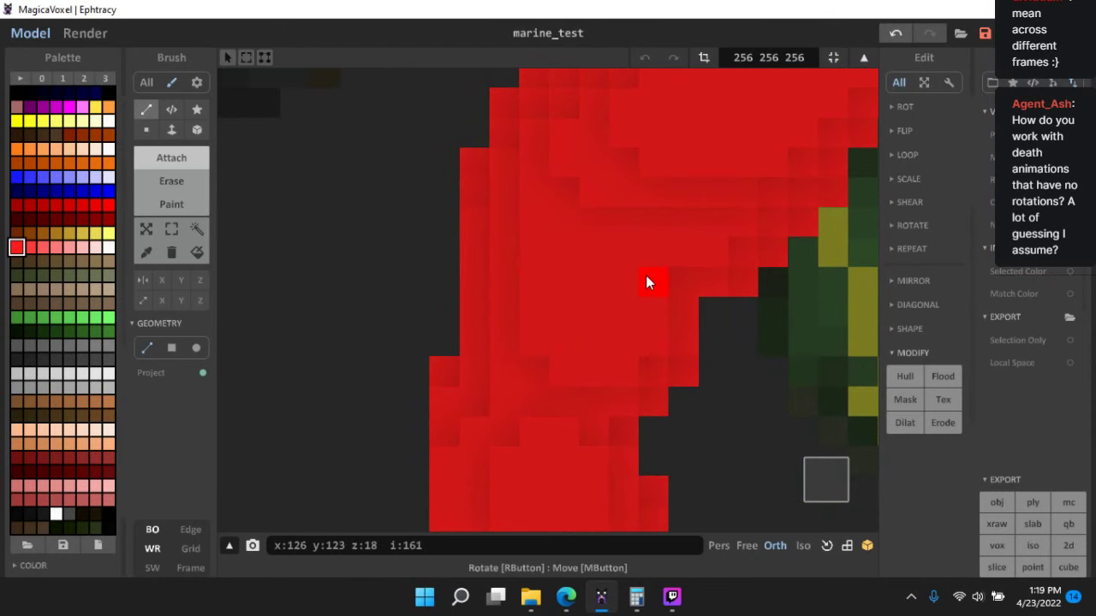
pyautogui.moveTo(687, 326); pyautogui.dragTo(639, 450, button='right')
# - Open the yellow guide-line skeleton for voxel editing, choose box selection, and hide the surrounding models
pyautogui.press('Tab')
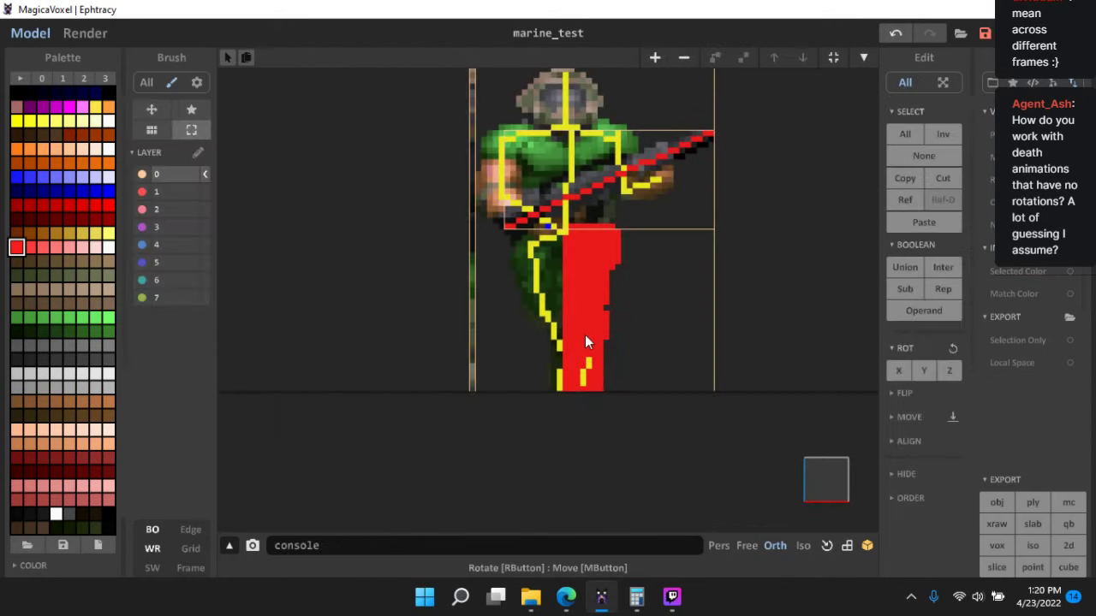
pyautogui.scroll(3, 548, 317)
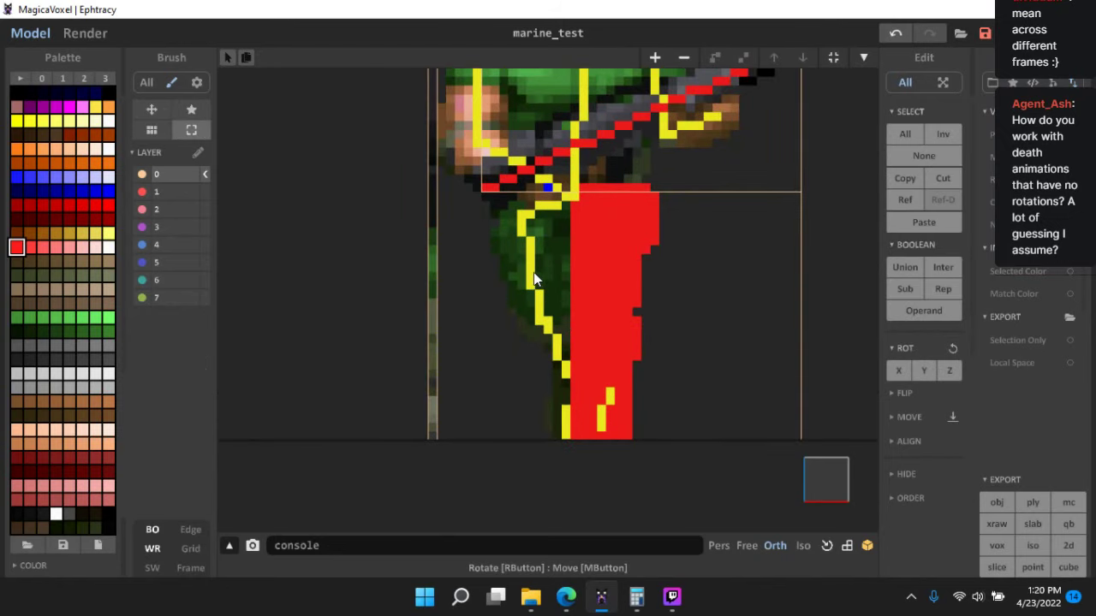
pyautogui.doubleClick(532, 271)
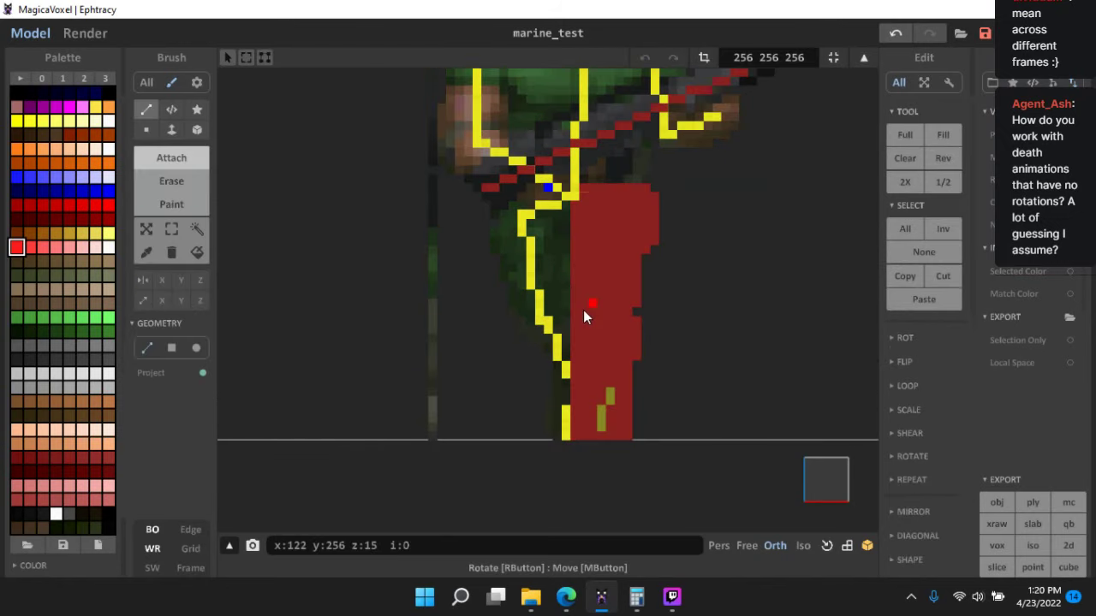
pyautogui.scroll(-3, 583, 310)
pyautogui.moveTo(580, 327); pyautogui.dragTo(563, 379, button='middle')
pyautogui.moveTo(563, 379); pyautogui.dragTo(591, 387, button='right')
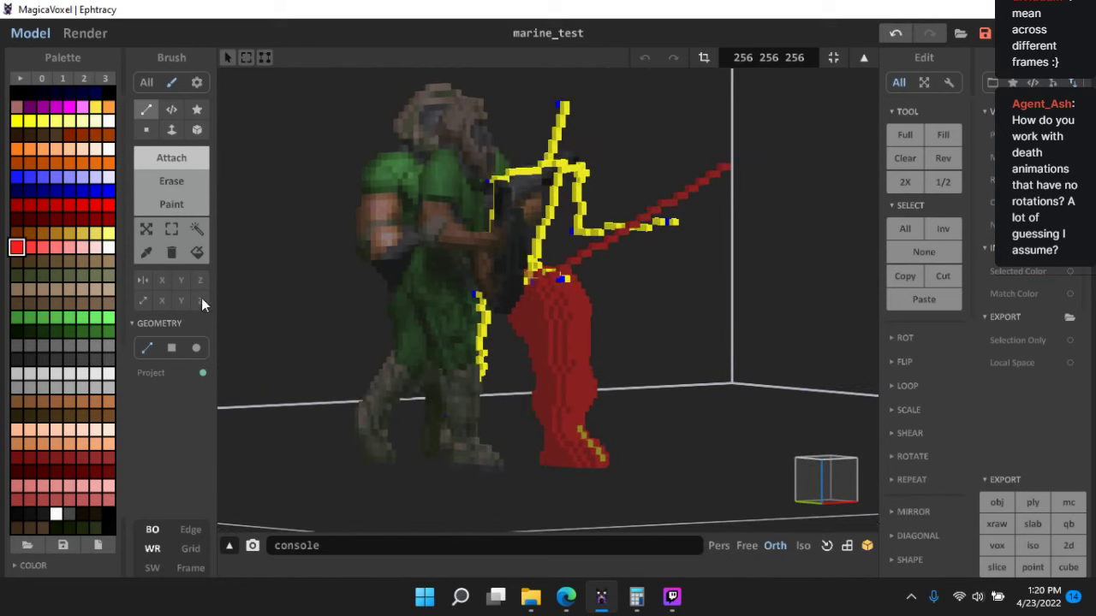
pyautogui.click(177, 229)
pyautogui.moveTo(610, 341); pyautogui.dragTo(637, 395, button='right')
pyautogui.click(814, 474)
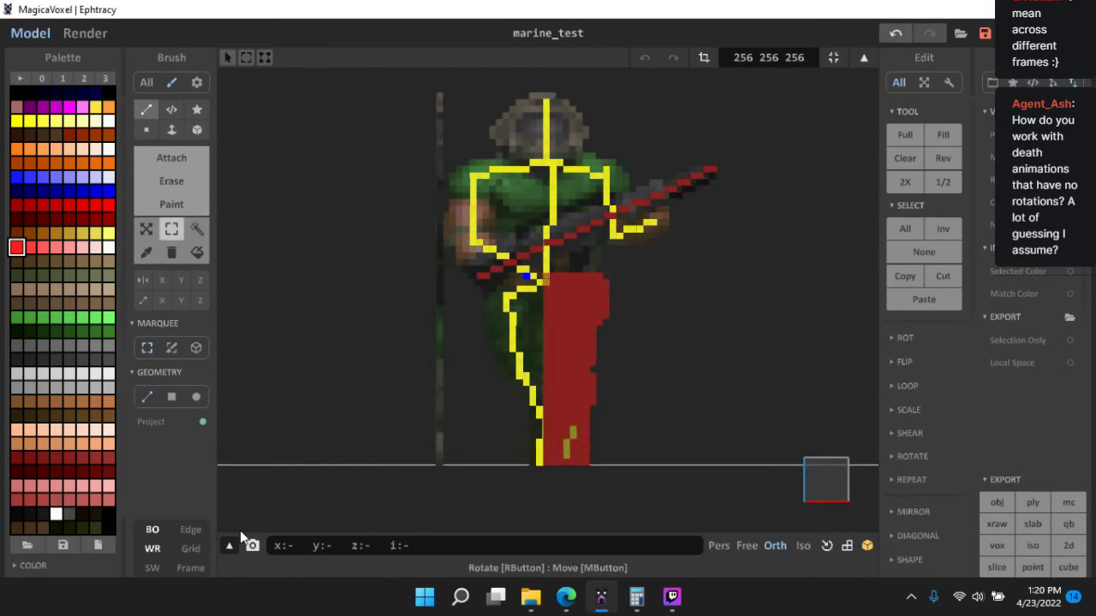
pyautogui.click(153, 530)
# - Box-select the skeleton's low-x leg guide line below the hip and delete it
pyautogui.moveTo(409, 425); pyautogui.dragTo(448, 305, button='right')
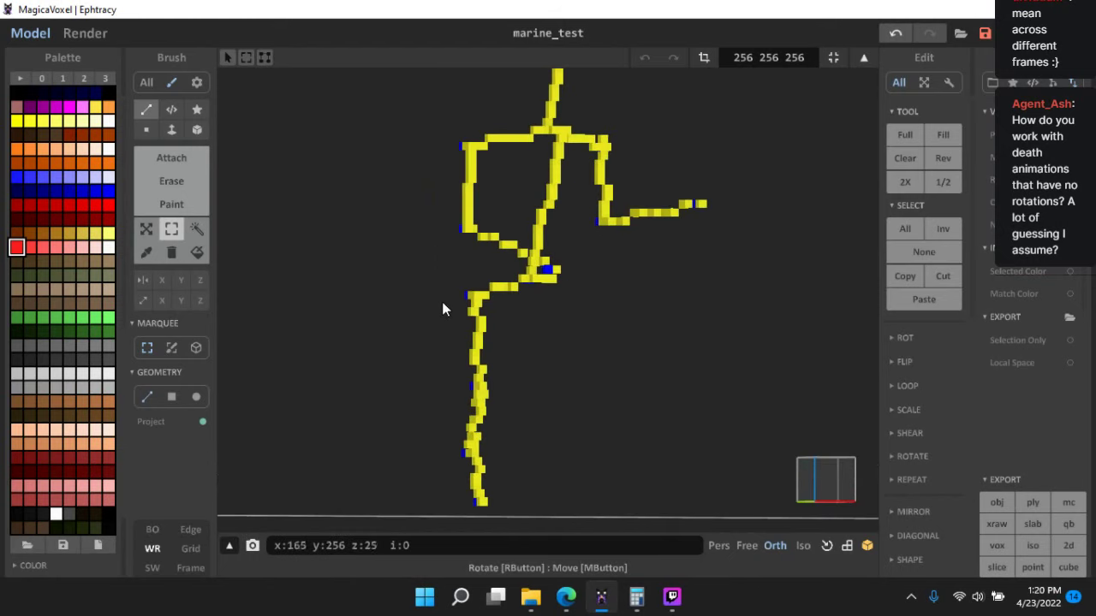
pyautogui.moveTo(442, 294); pyautogui.dragTo(486, 526)
pyautogui.moveTo(522, 491); pyautogui.dragTo(605, 445, button='right')
pyautogui.scroll(-2, 605, 445)
pyautogui.press('Delete')
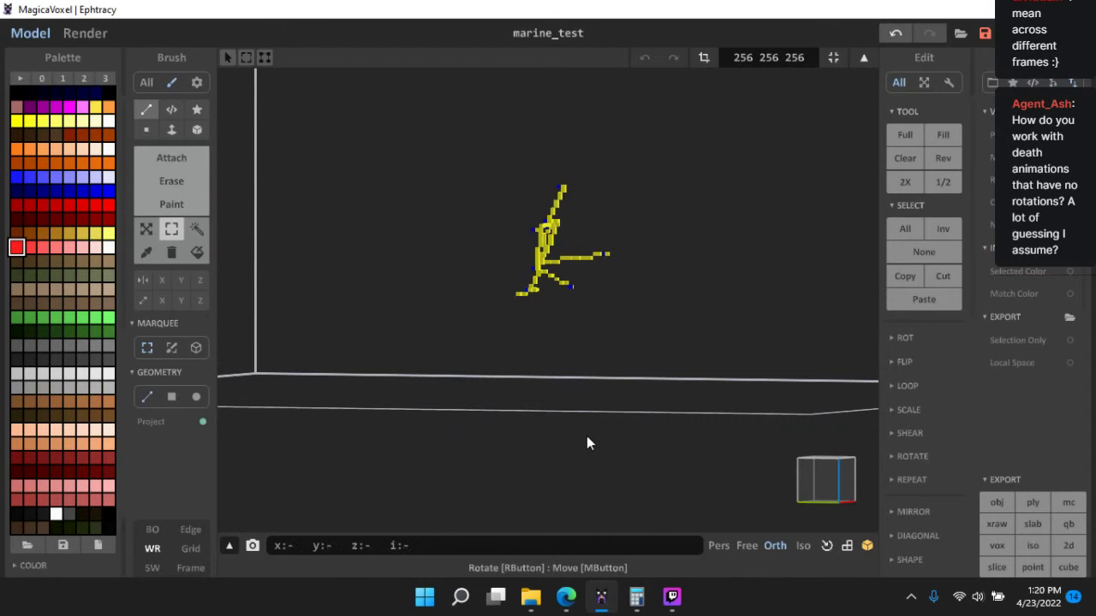
pyautogui.scroll(-9, 611, 429)
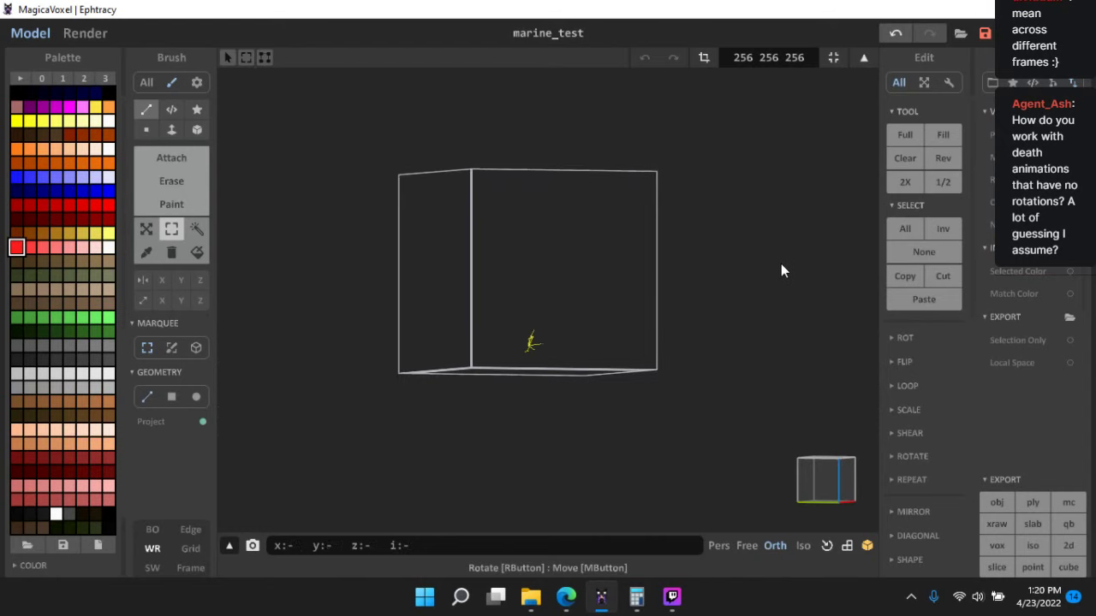
# - Reopen the separated leg guide line for voxel editing in the front view, with the surrounding models displayed as background
pyautogui.press('Tab')
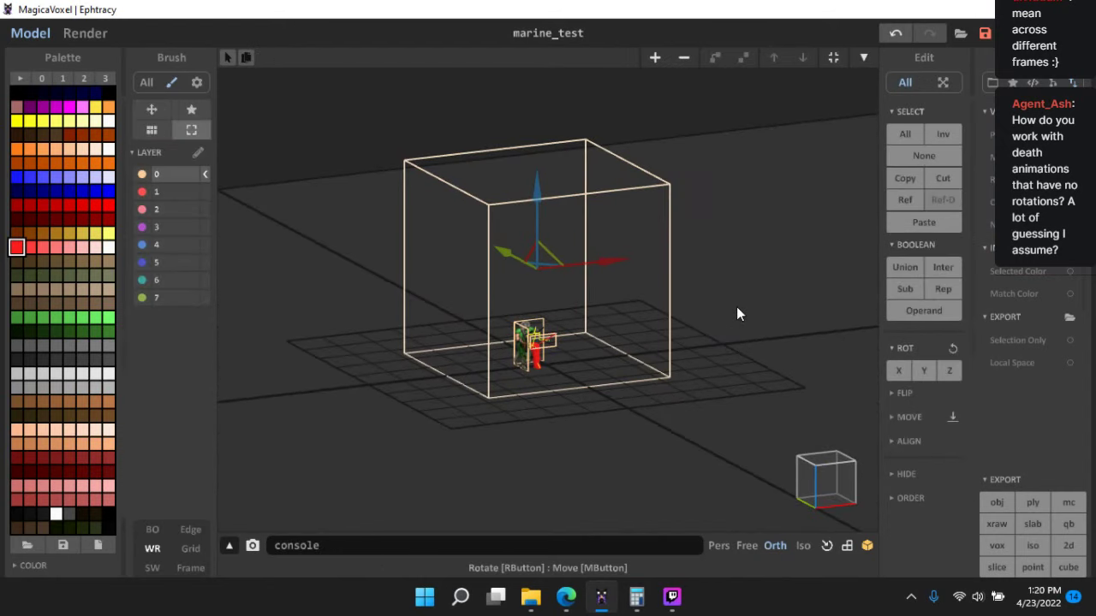
pyautogui.scroll(2, 723, 274)
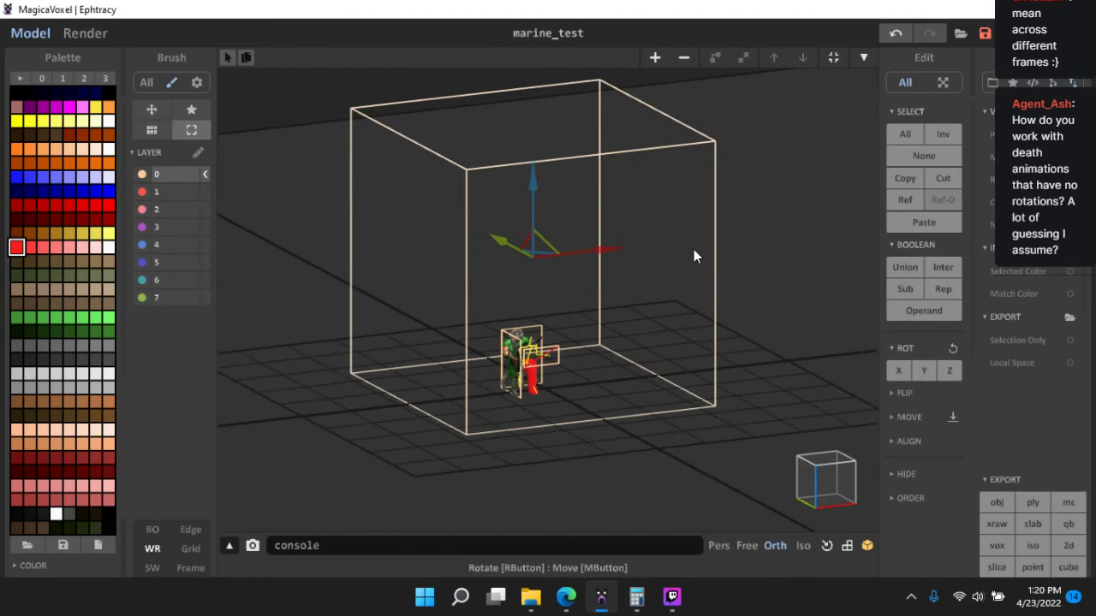
pyautogui.scroll(2, 694, 250)
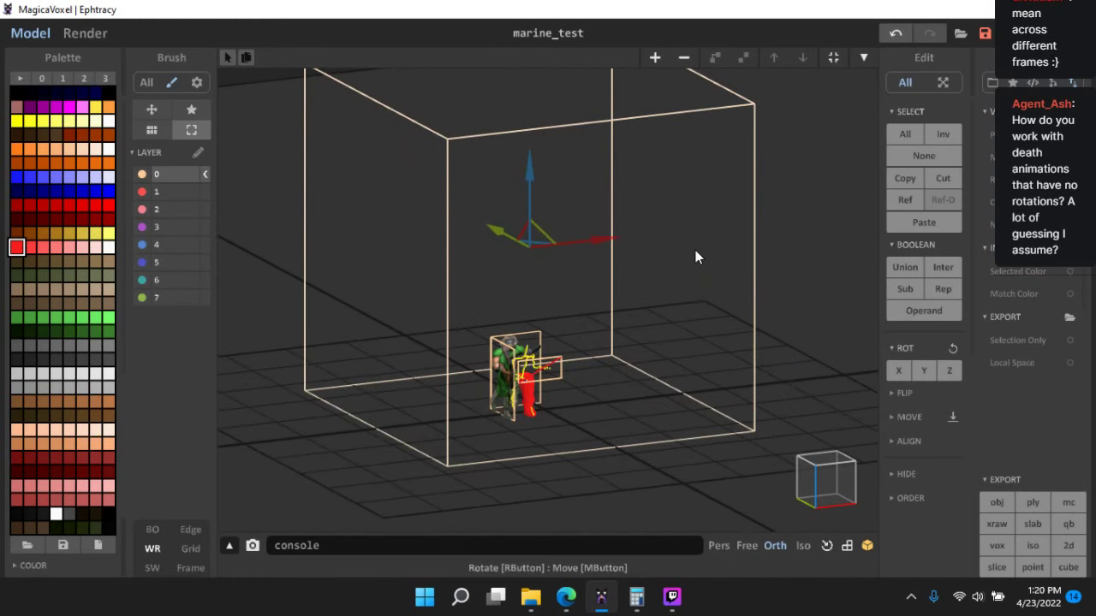
pyautogui.scroll(-2, 695, 250)
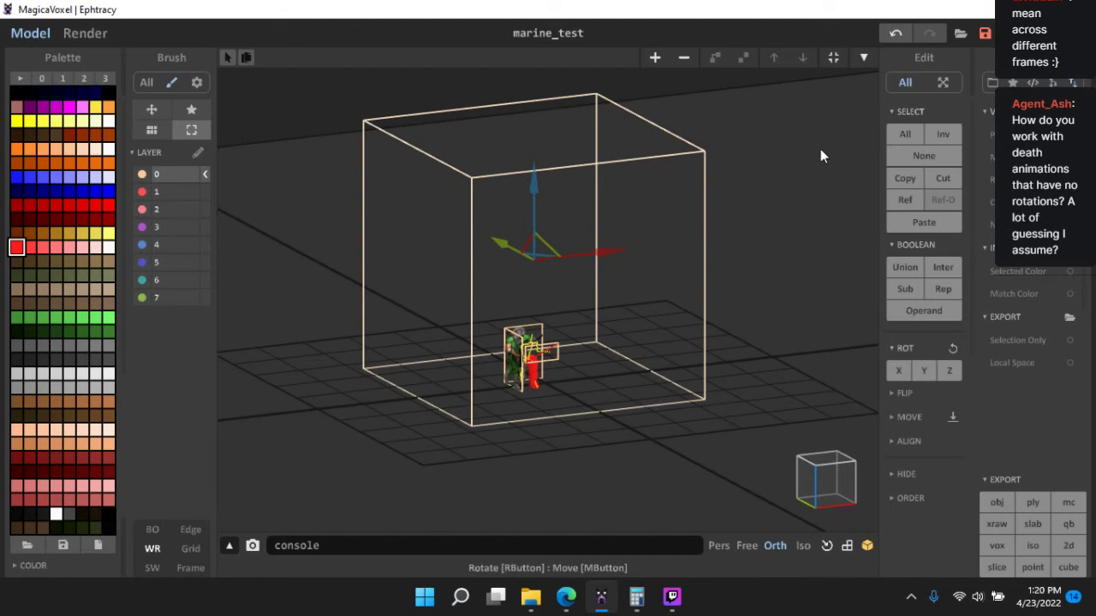
pyautogui.scroll(2, 816, 162)
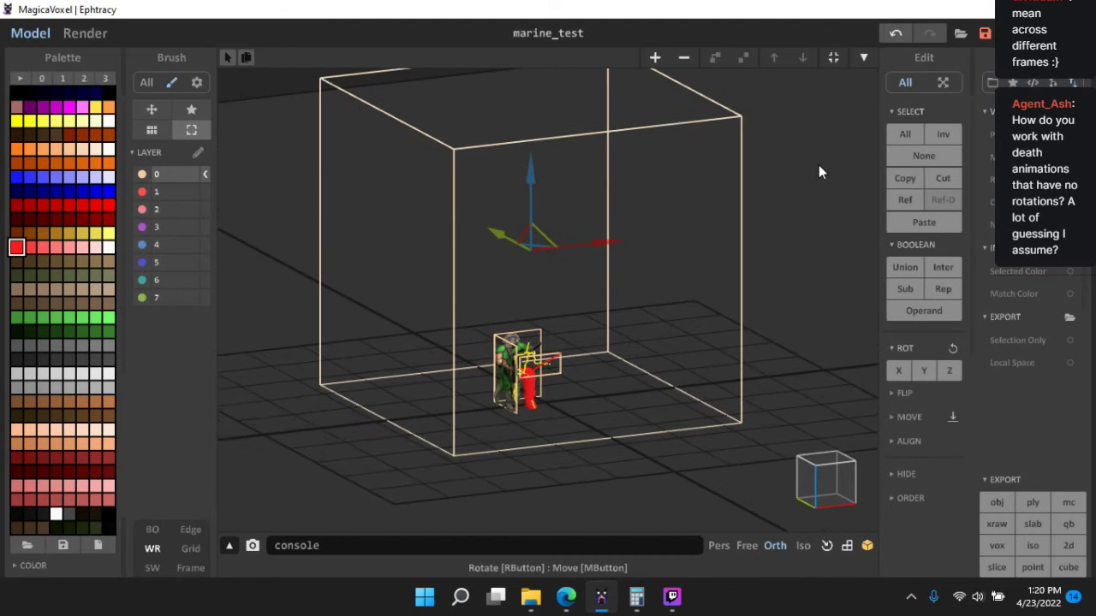
pyautogui.click(863, 57)
pyautogui.moveTo(633, 291)
pyautogui.mouseDown(button='right')
pyautogui.moveTo(594, 325)
pyautogui.moveTo(606, 265)
pyautogui.moveTo(721, 339)
pyautogui.moveTo(666, 367)
pyautogui.moveTo(725, 348)
pyautogui.moveTo(688, 351)
pyautogui.moveTo(708, 360)
pyautogui.moveTo(683, 402)
pyautogui.moveTo(671, 384)
pyautogui.moveTo(804, 471)
pyautogui.mouseUp(button='right')
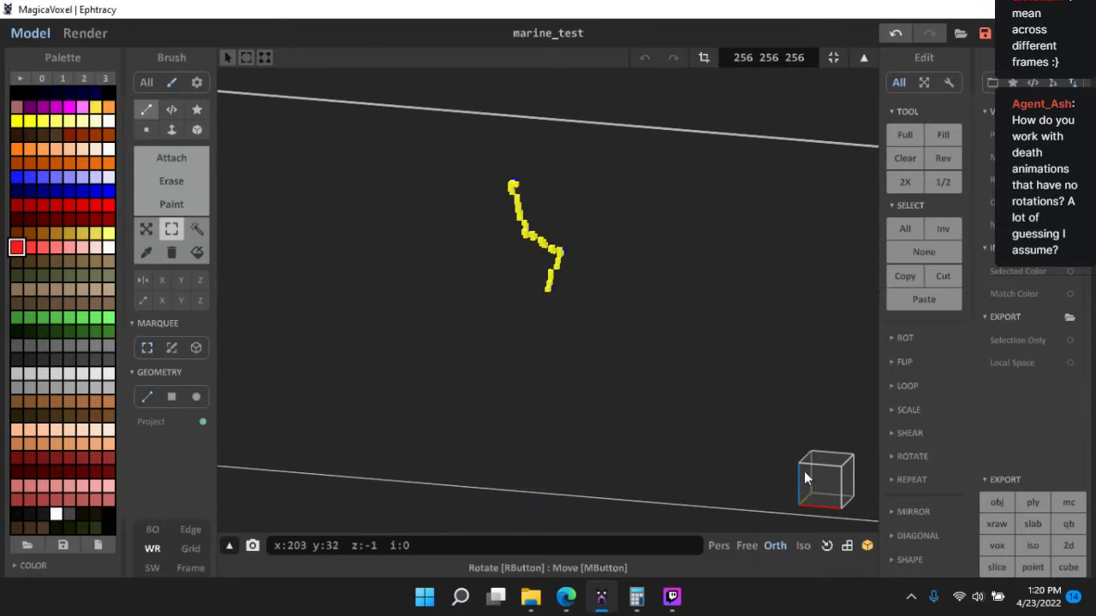
pyautogui.click(827, 473)
pyautogui.click(153, 529)
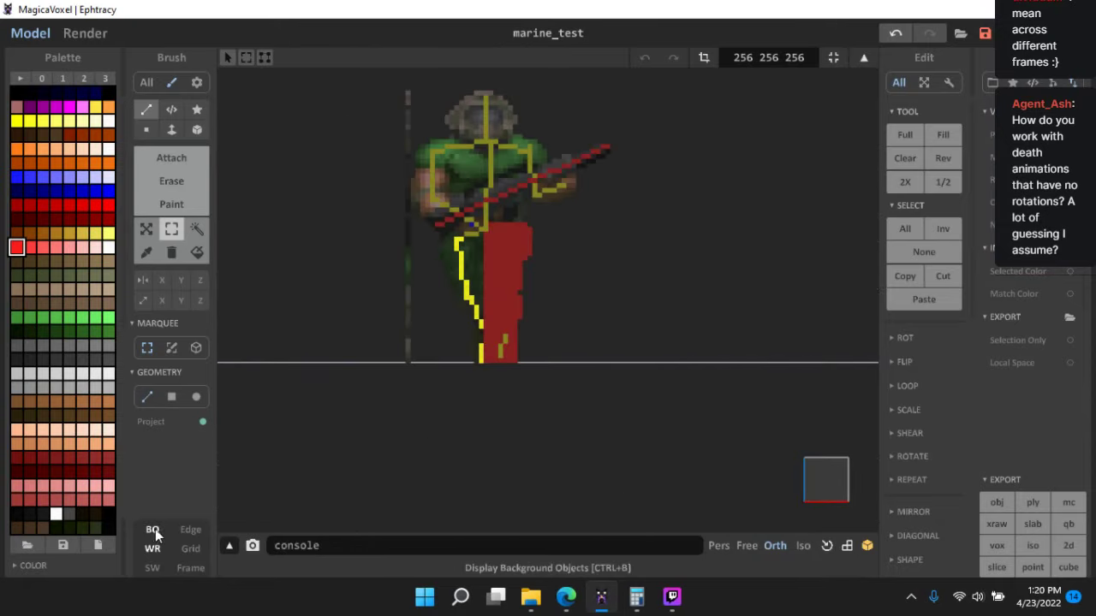
pyautogui.scroll(8, 599, 408)
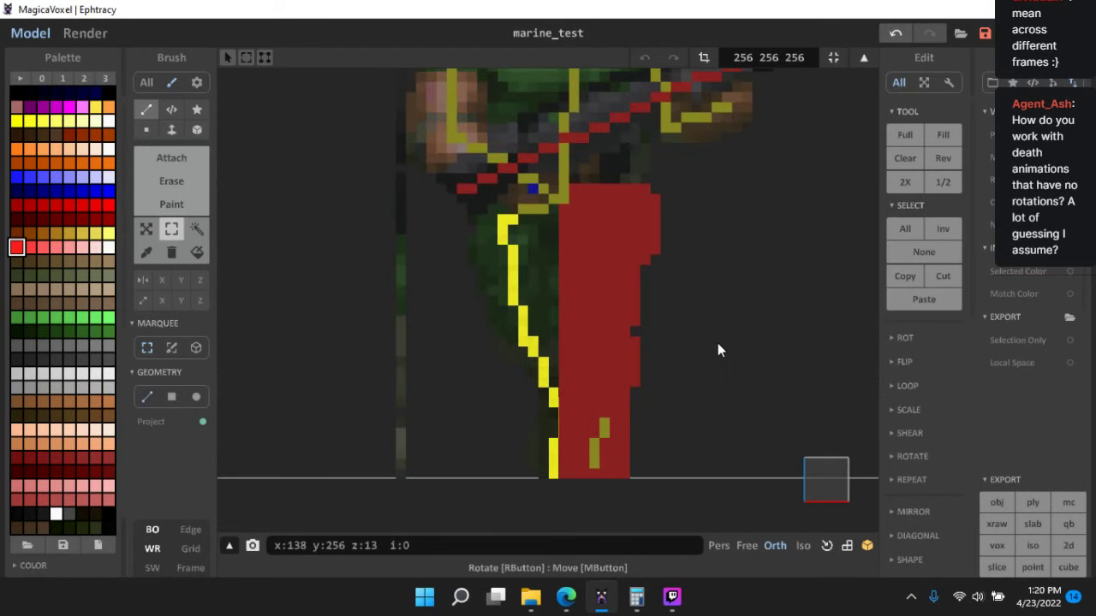
pyautogui.moveTo(759, 254); pyautogui.dragTo(817, 276, button='middle')
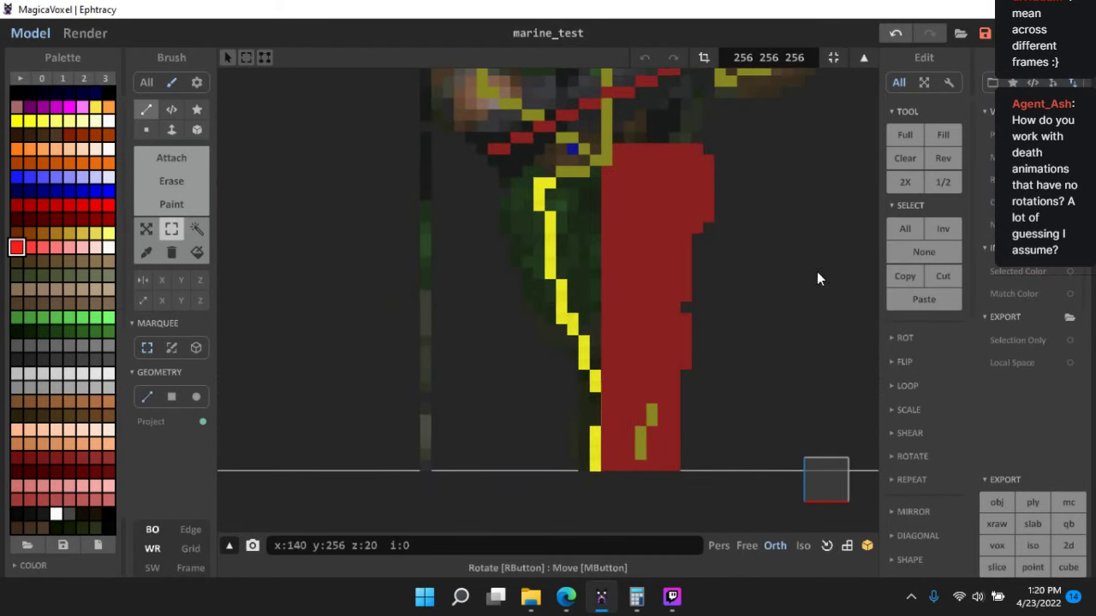
pyautogui.moveTo(704, 392); pyautogui.dragTo(550, 264, button='middle')
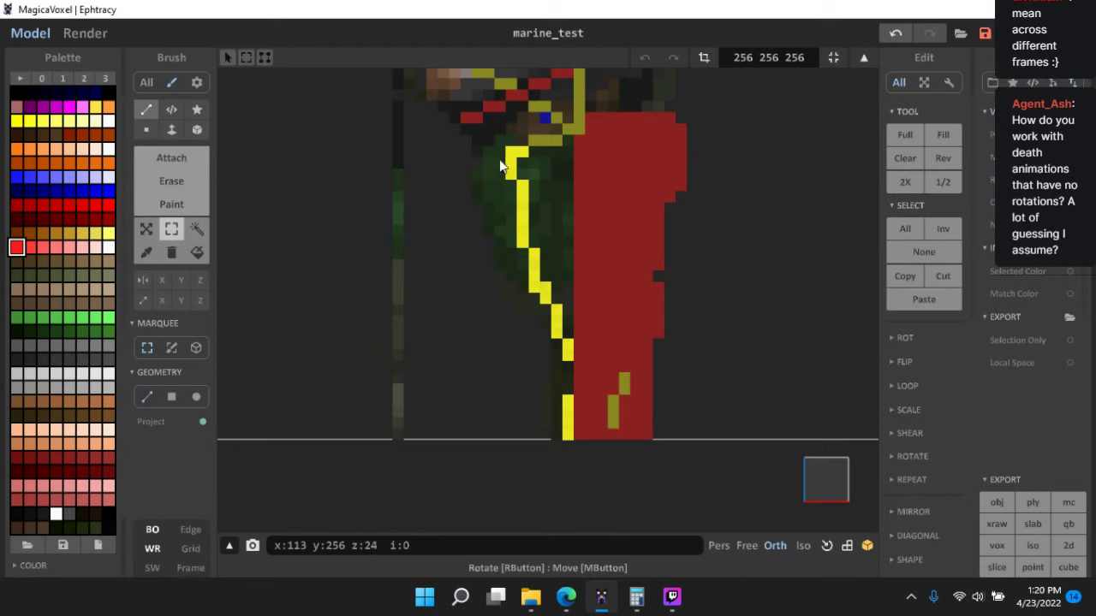
# - Thicken the trailing leg's guide line into a red volume with three dilations, undoing any further dilation
pyautogui.scroll(-2, 911, 514)
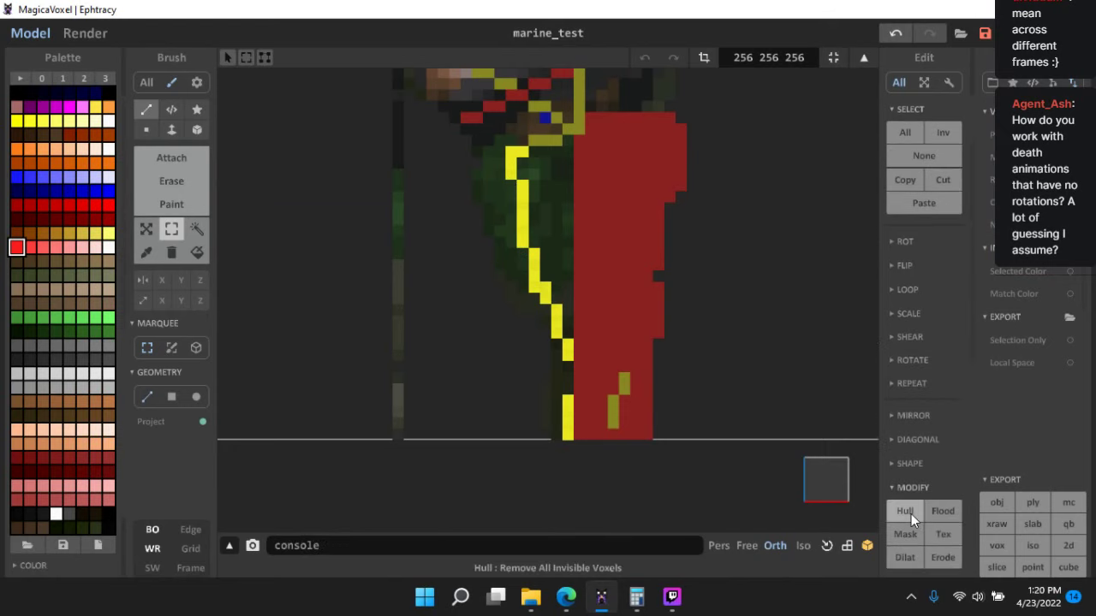
pyautogui.scroll(-2, 911, 513)
pyautogui.click(911, 465)
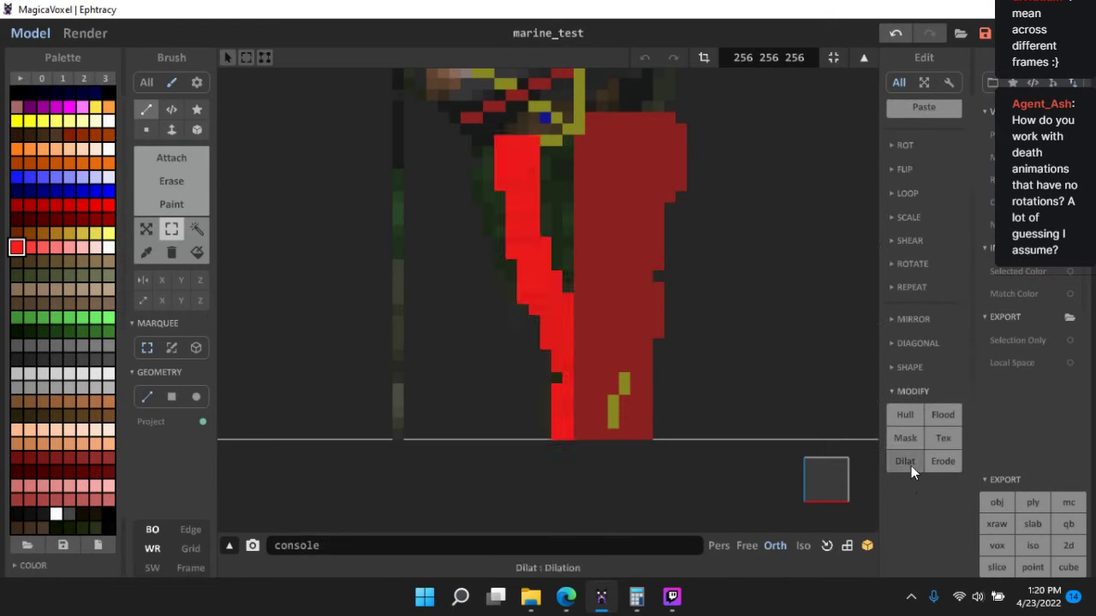
pyautogui.click(911, 466)
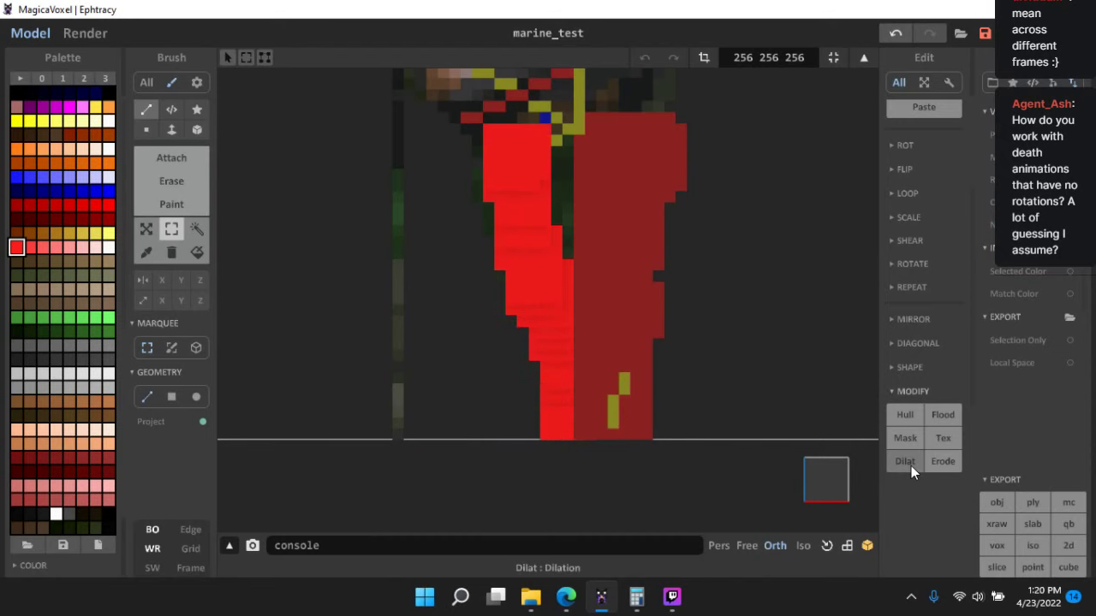
pyautogui.moveTo(670, 307); pyautogui.dragTo(650, 331, button='middle')
pyautogui.moveTo(650, 338); pyautogui.dragTo(789, 381, button='right')
pyautogui.click(913, 465)
pyautogui.click(826, 488)
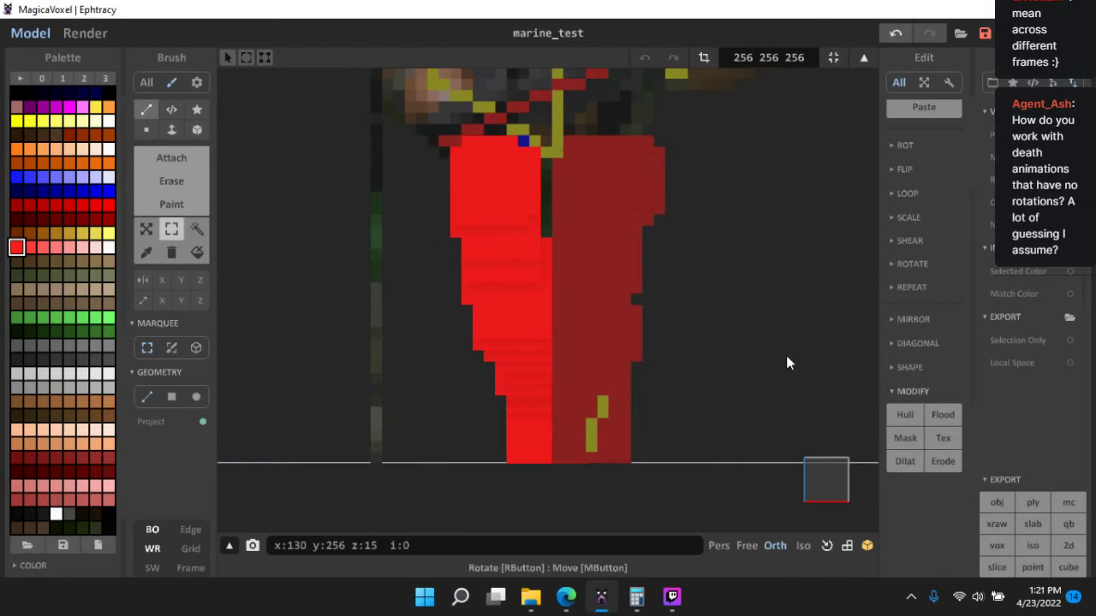
pyautogui.click(906, 458)
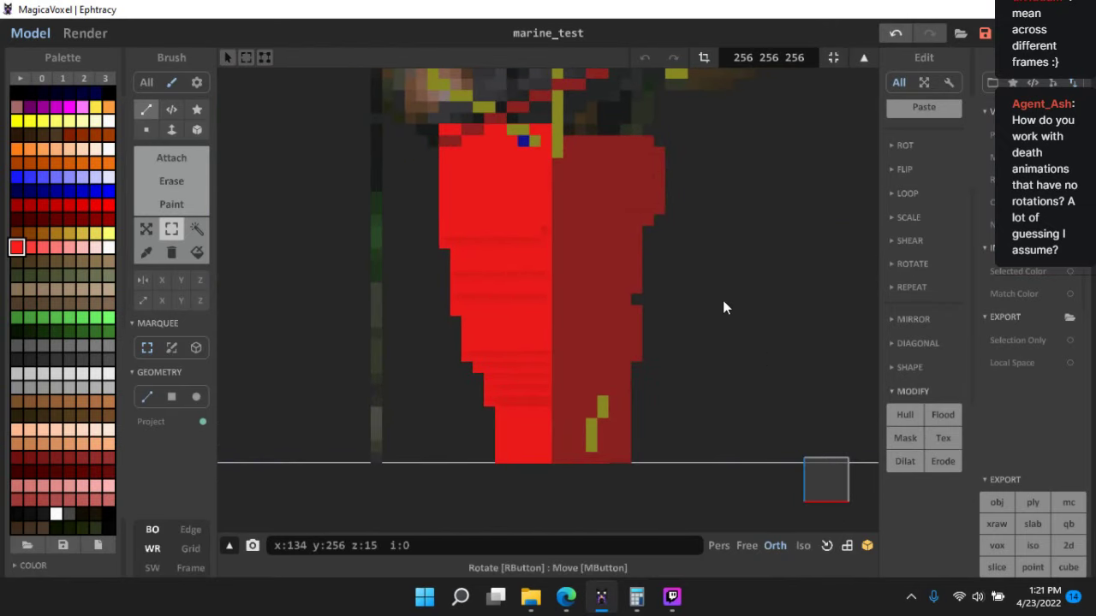
pyautogui.hotkey('ctrl', 'z')
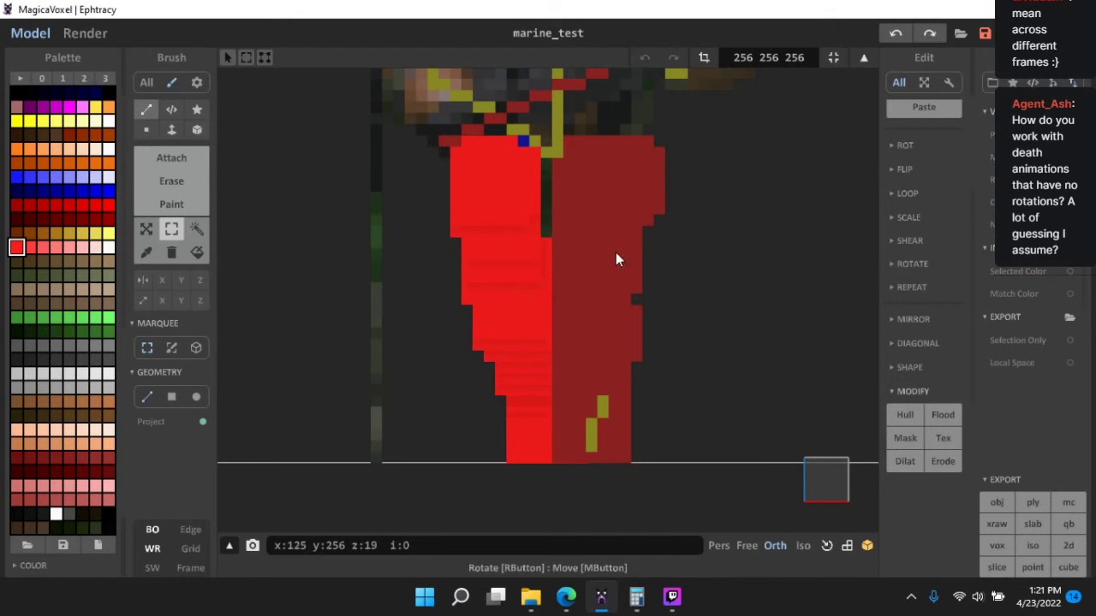
# - Box-select the trailing leg's upper thigh block and offset it one voxel toward the other red leg to close the gap
pyautogui.scroll(4, 668, 306)
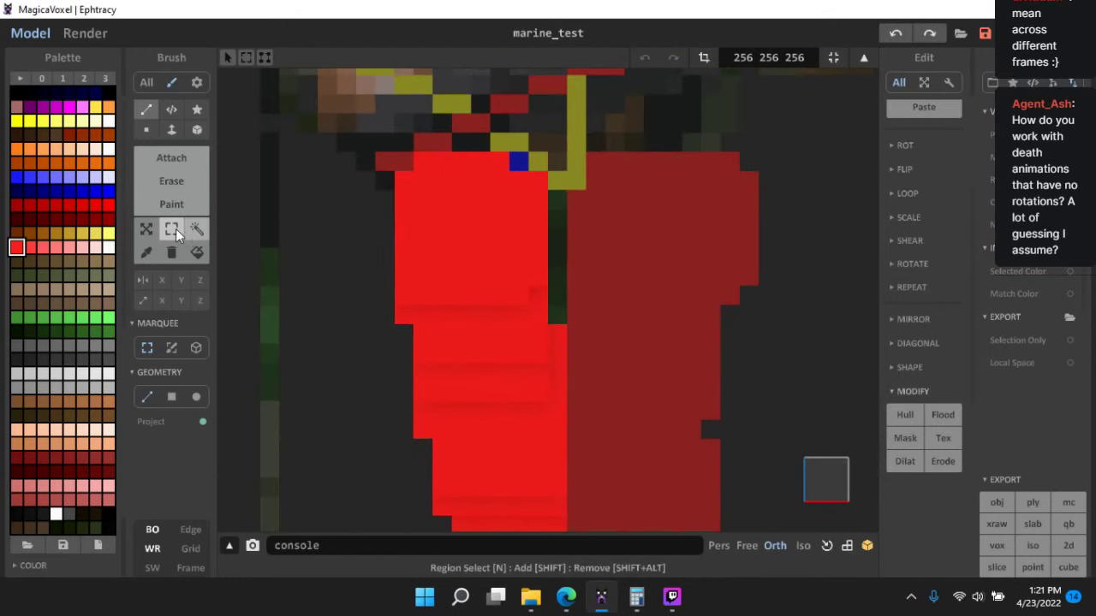
pyautogui.moveTo(299, 130)
pyautogui.mouseDown()
pyautogui.moveTo(532, 272)
pyautogui.moveTo(579, 317)
pyautogui.mouseUp()
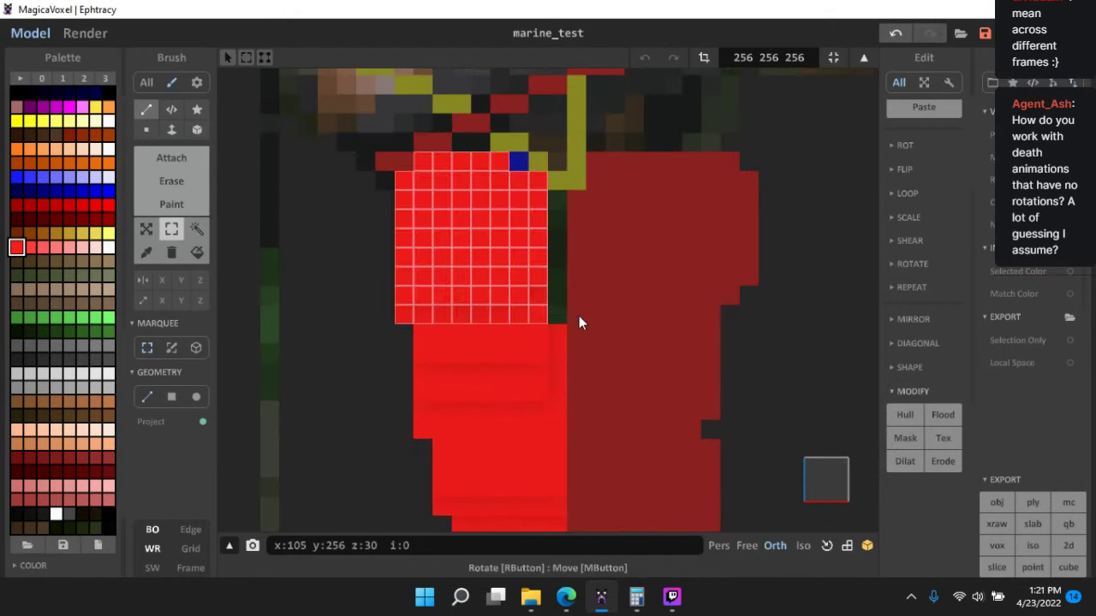
pyautogui.click(146, 228)
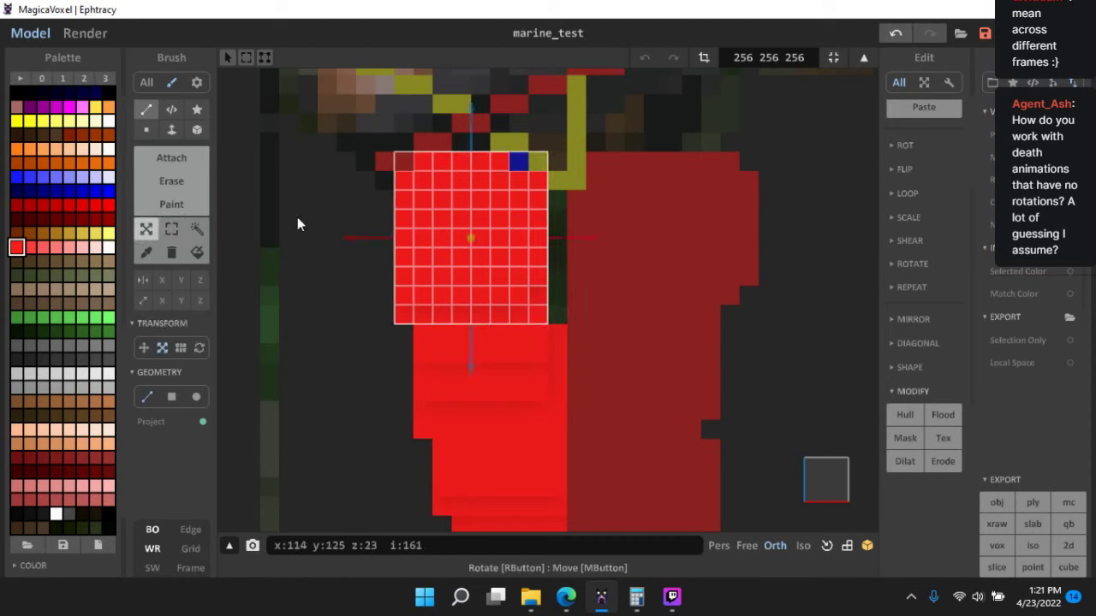
pyautogui.click(143, 348)
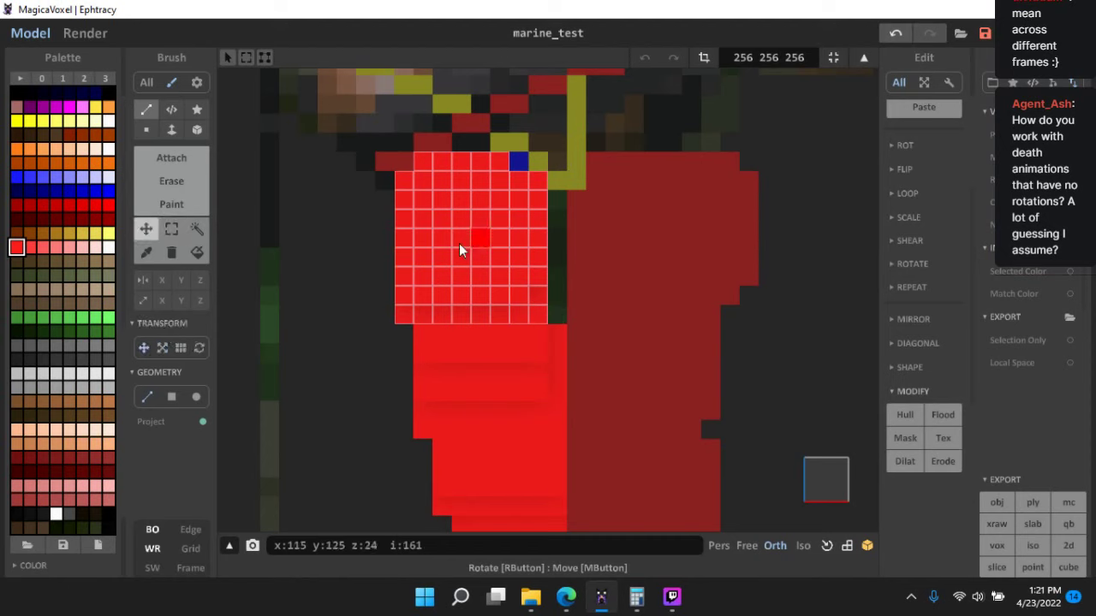
pyautogui.moveTo(459, 244); pyautogui.dragTo(482, 245)
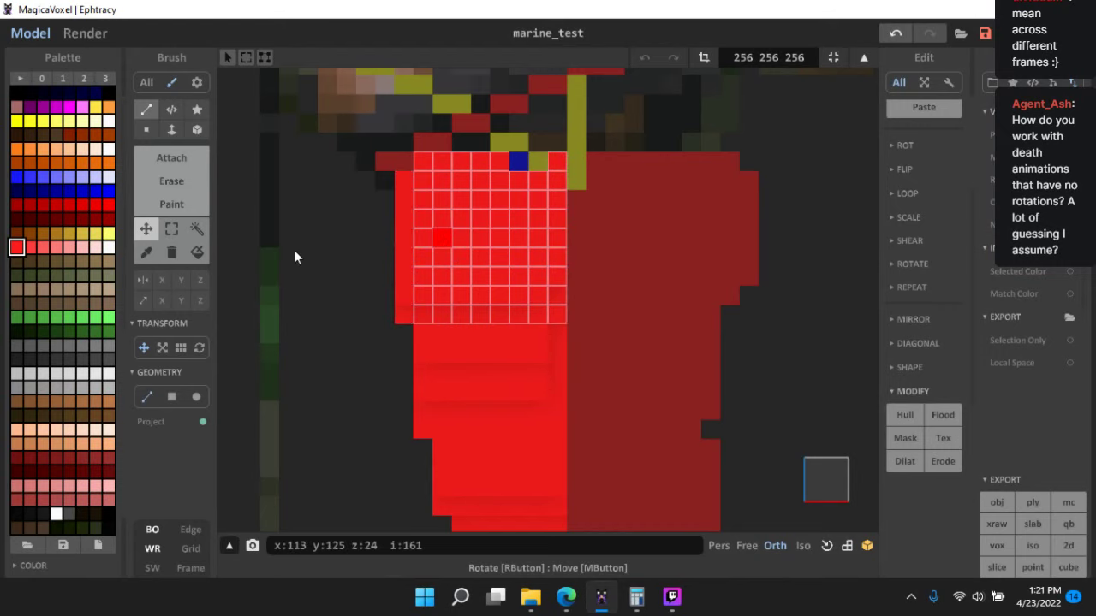
# - In the side view, box-select and delete the red voxels outside the sprite behind the lower calf and heel and in front of the shin and foot
pyautogui.click(172, 229)
pyautogui.moveTo(362, 274); pyautogui.dragTo(742, 340, button='right')
pyautogui.scroll(-2, 899, 402)
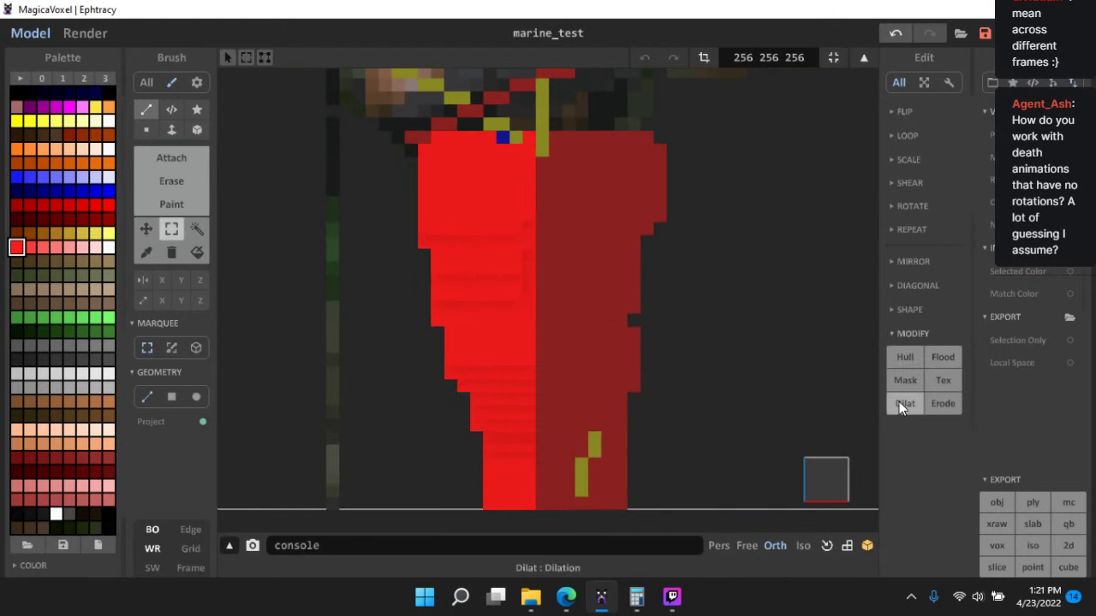
pyautogui.scroll(-2, 739, 309)
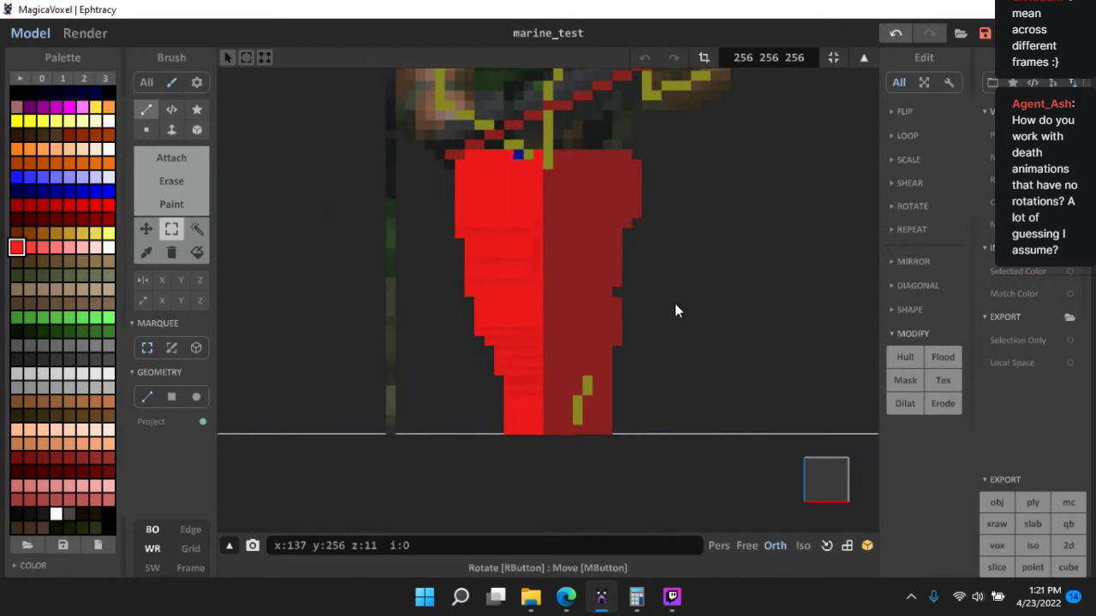
pyautogui.moveTo(675, 304); pyautogui.dragTo(846, 414, button='right')
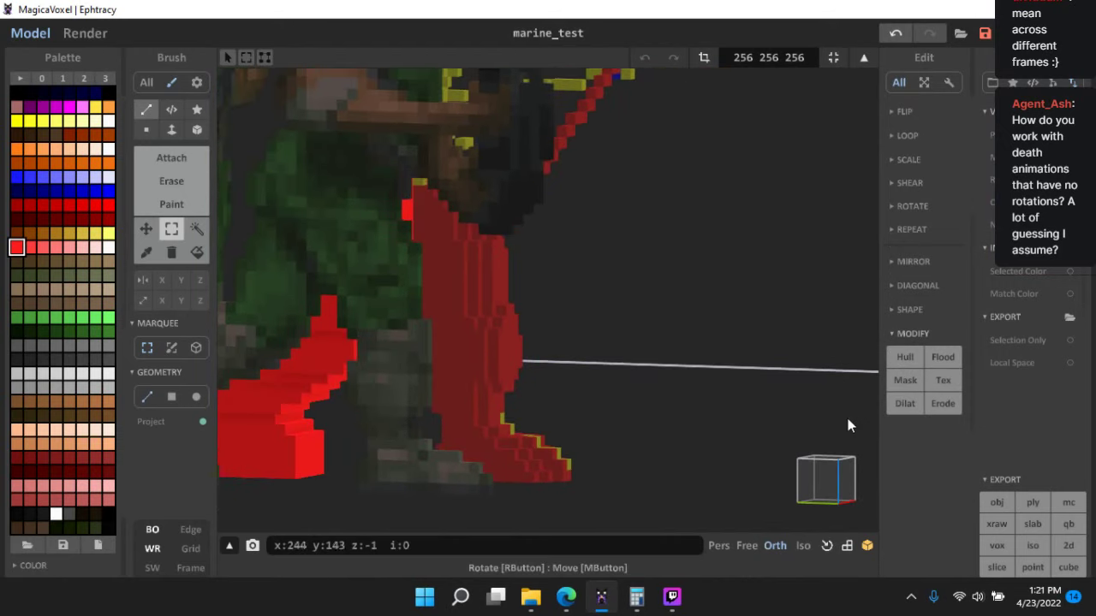
pyautogui.click(836, 476)
pyautogui.scroll(6, 599, 377)
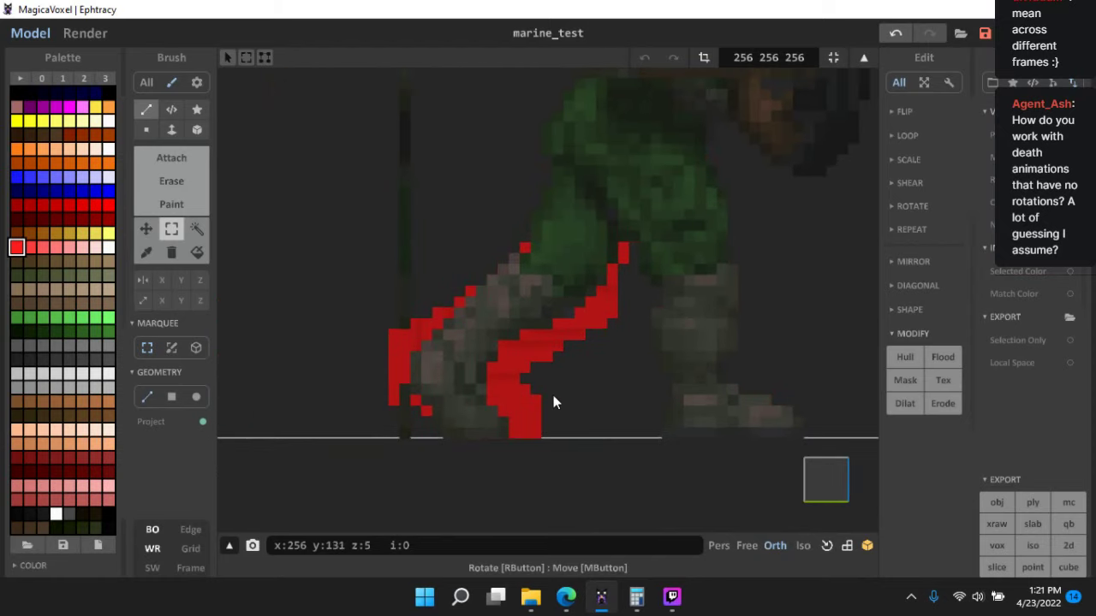
pyautogui.moveTo(583, 370); pyautogui.dragTo(594, 370, button='middle')
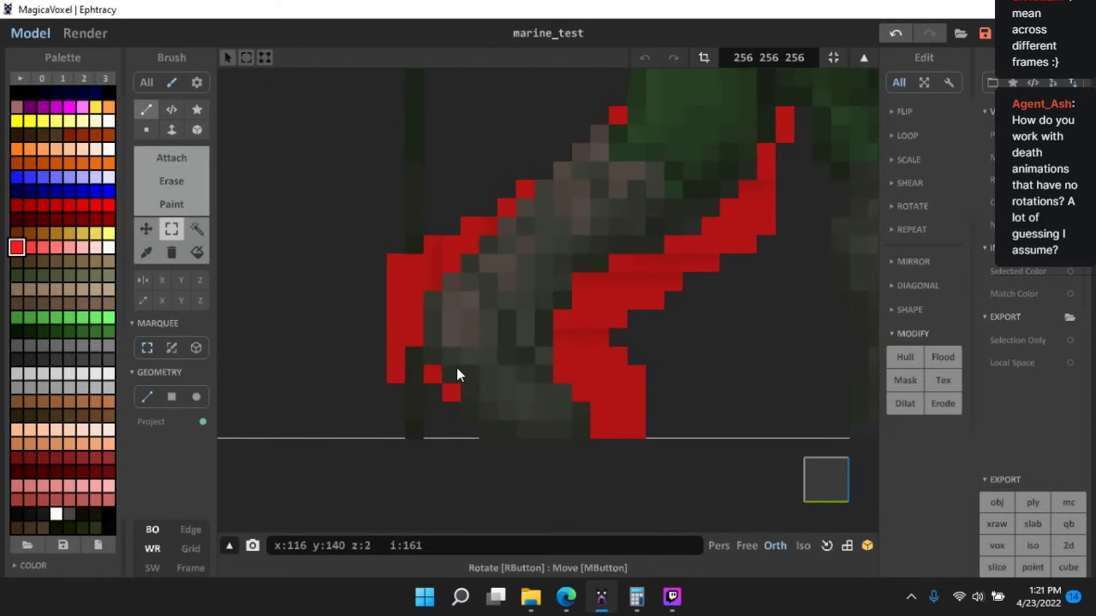
pyautogui.moveTo(413, 252)
pyautogui.mouseDown()
pyautogui.moveTo(428, 299)
pyautogui.moveTo(427, 370)
pyautogui.mouseUp()
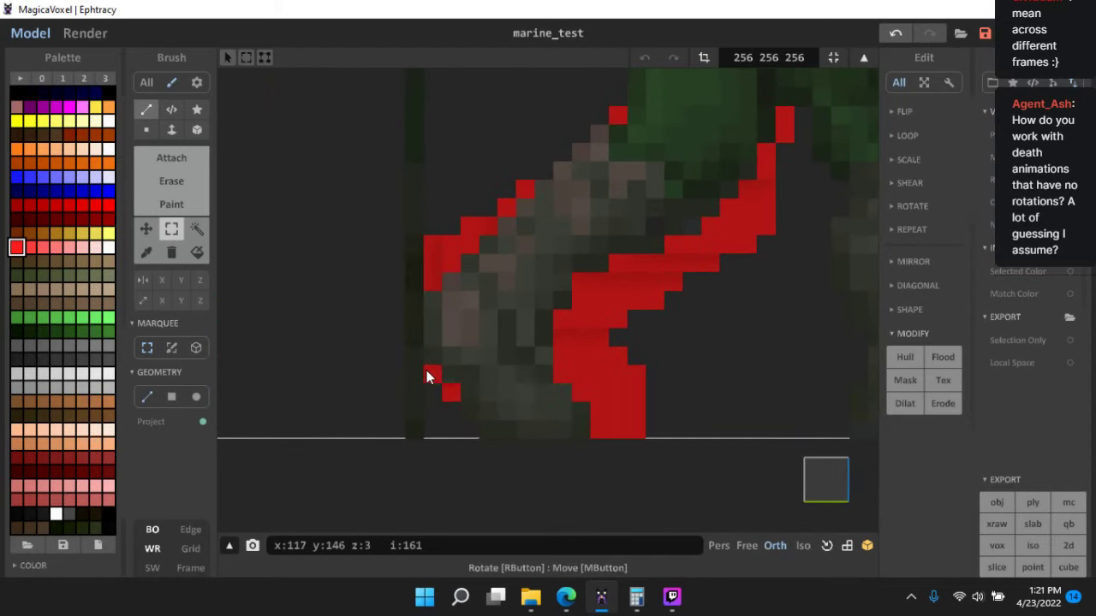
pyautogui.moveTo(422, 419); pyautogui.dragTo(423, 416)
pyautogui.moveTo(582, 393); pyautogui.dragTo(695, 286)
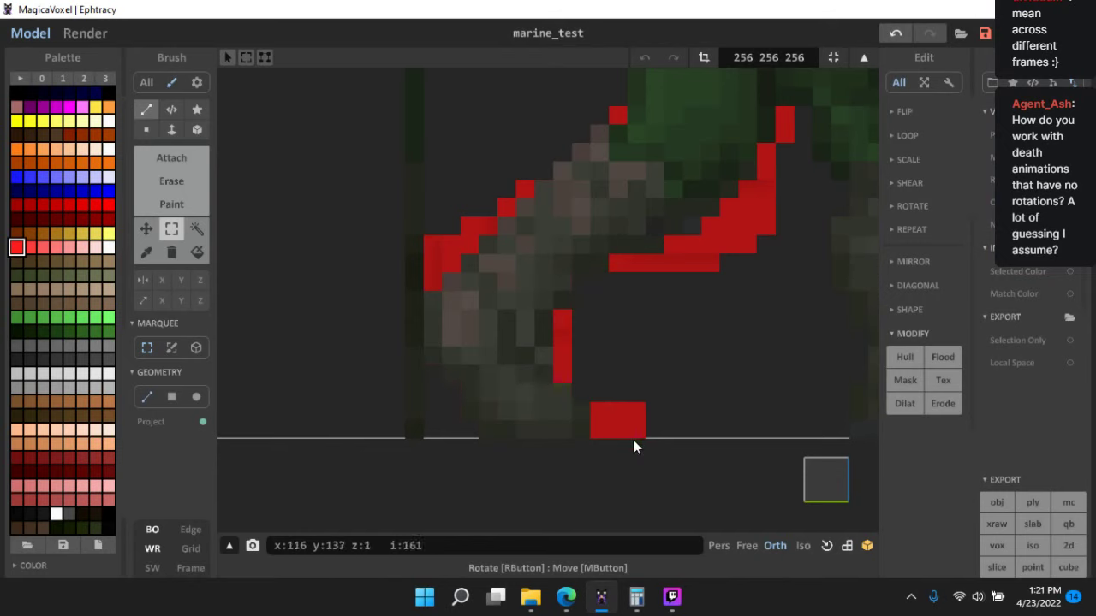
pyautogui.moveTo(631, 440)
pyautogui.mouseDown()
pyautogui.moveTo(592, 401)
pyautogui.moveTo(587, 324)
pyautogui.mouseUp()
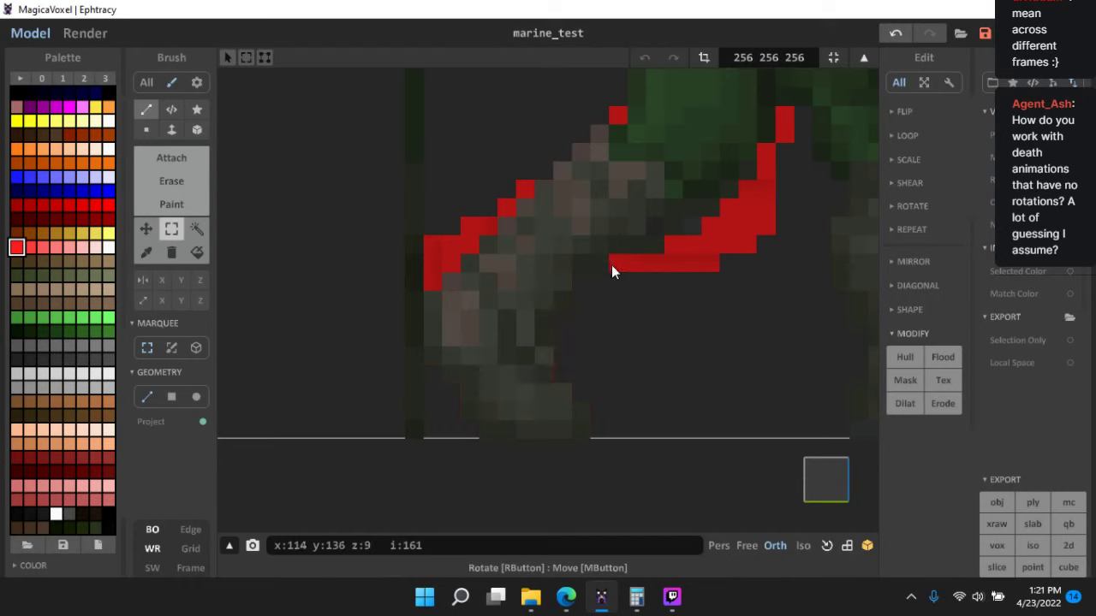
# - Delete the red voxels protruding beyond the side-view sprite under the shin, at the knee and along the front of the thigh
pyautogui.moveTo(611, 264)
pyautogui.mouseDown()
pyautogui.moveTo(697, 262)
pyautogui.moveTo(686, 239)
pyautogui.mouseUp()
pyautogui.moveTo(743, 268); pyautogui.dragTo(749, 262)
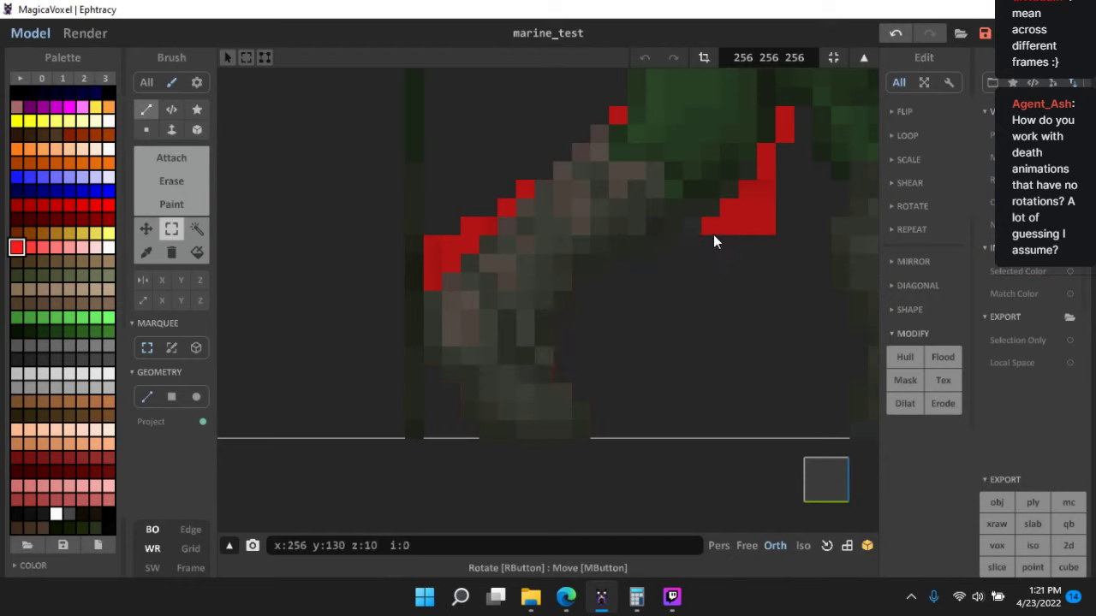
pyautogui.moveTo(712, 229)
pyautogui.mouseDown()
pyautogui.moveTo(742, 245)
pyautogui.moveTo(779, 241)
pyautogui.moveTo(744, 190)
pyautogui.mouseUp()
pyautogui.press('Delete')
pyautogui.moveTo(783, 130); pyautogui.dragTo(792, 126)
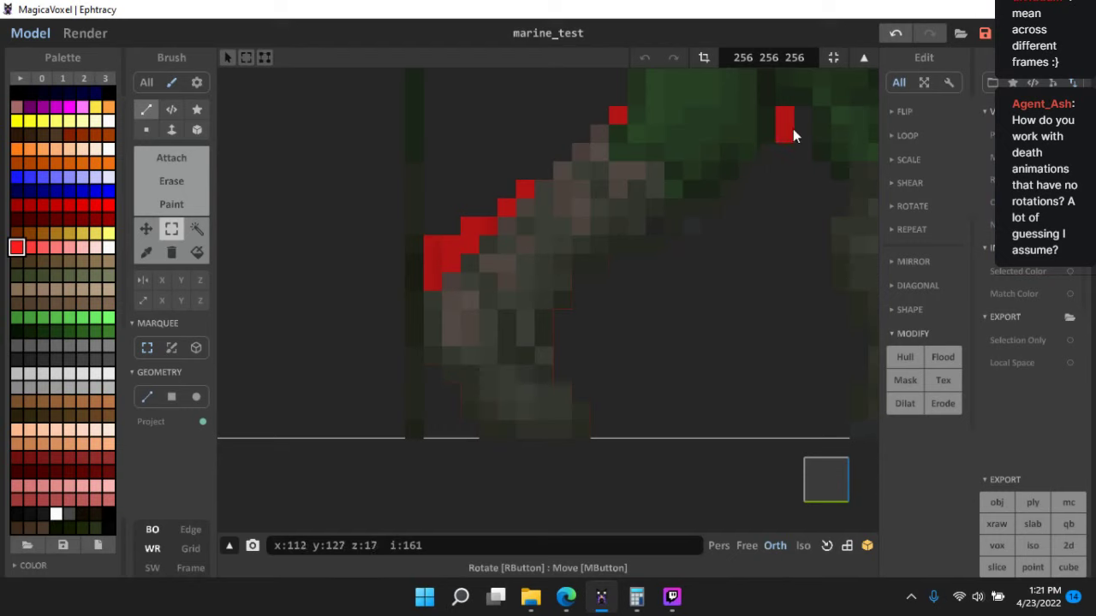
pyautogui.press('Delete')
# - Remove the remaining red voxels protruding beyond the side-view sprite along the back edge of the trailing leg's calf
pyautogui.click(616, 115)
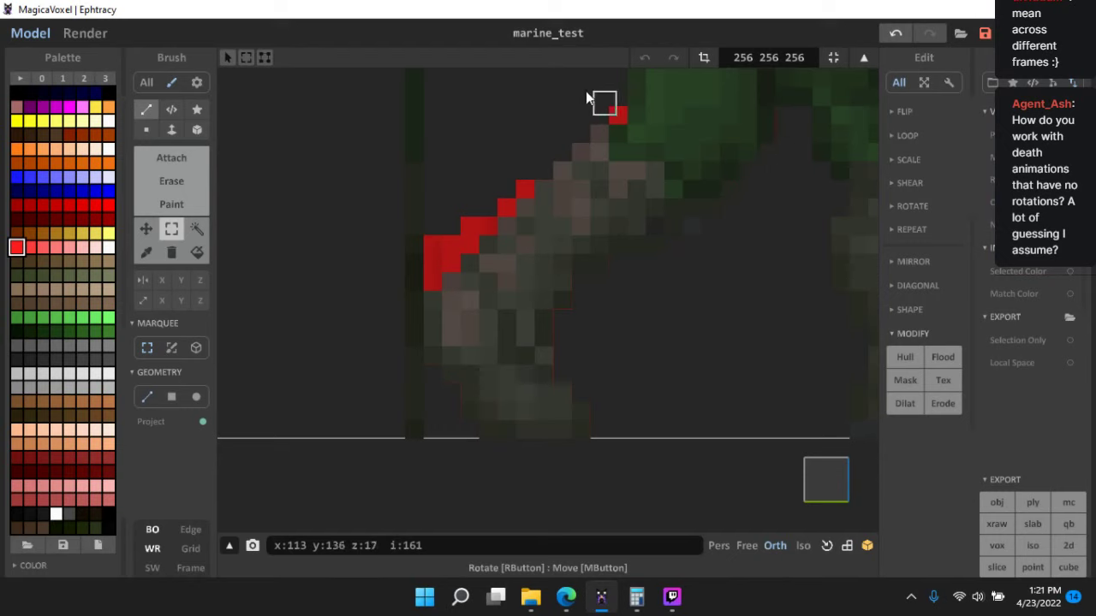
pyautogui.click(526, 186)
pyautogui.click(504, 210)
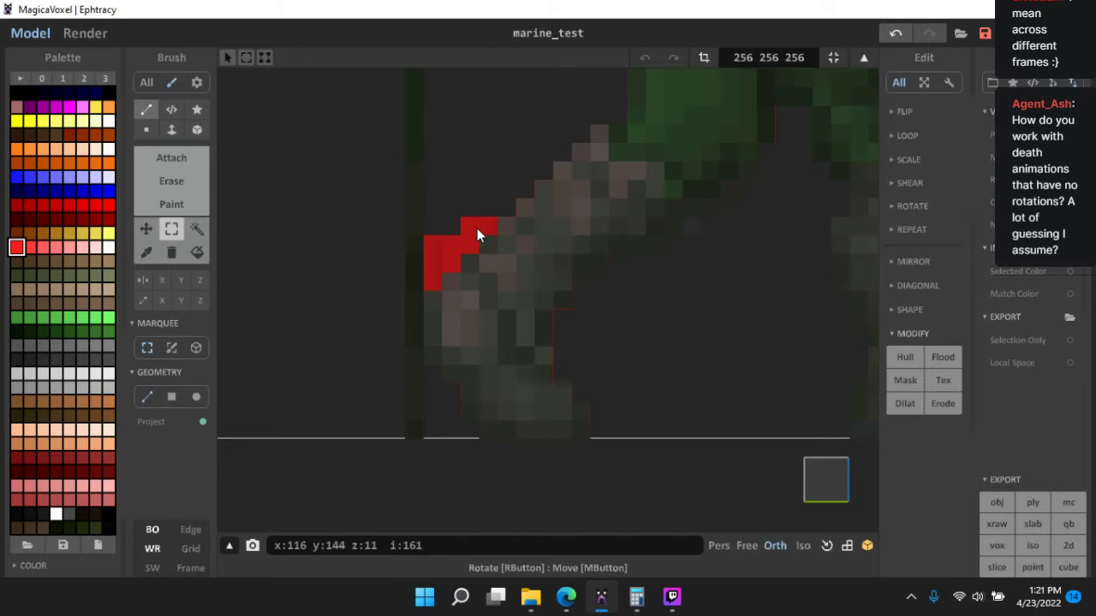
pyautogui.moveTo(469, 250); pyautogui.dragTo(371, 189)
pyautogui.press('Delete')
pyautogui.moveTo(440, 257)
pyautogui.mouseDown()
pyautogui.moveTo(460, 271)
pyautogui.moveTo(377, 214)
pyautogui.mouseUp()
pyautogui.press('Delete')
pyautogui.press('Delete')
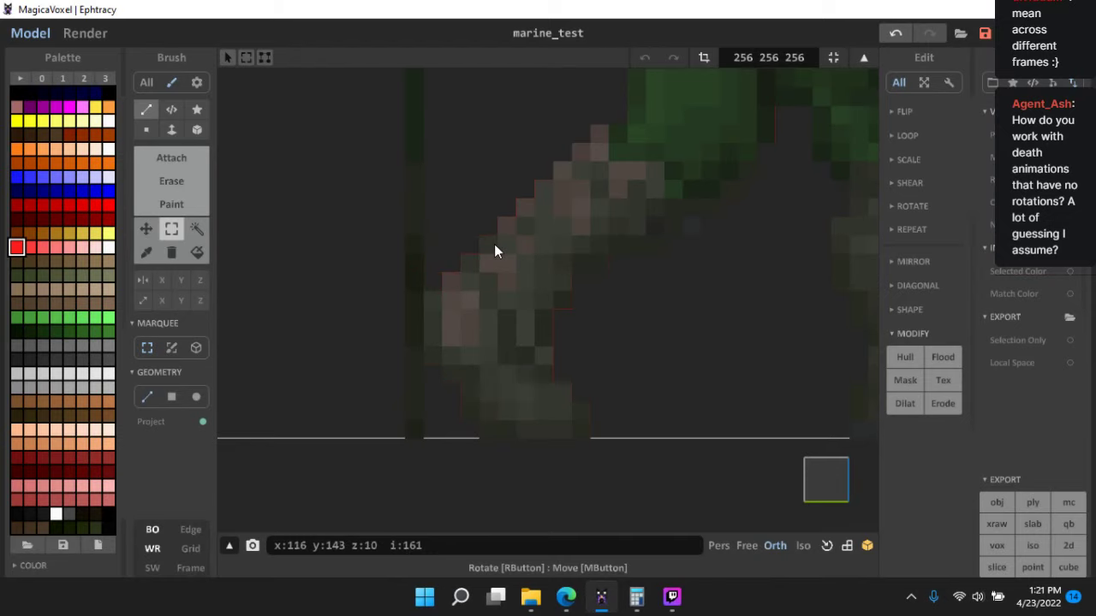
# - In the back view, box-select and delete the red voxels protruding beyond the sprite beside the trailing leg's foot, calf, knee and thigh
pyautogui.scroll(-5, 523, 273)
pyautogui.scroll(1, 548, 300)
pyautogui.moveTo(571, 306); pyautogui.dragTo(494, 443, button='right')
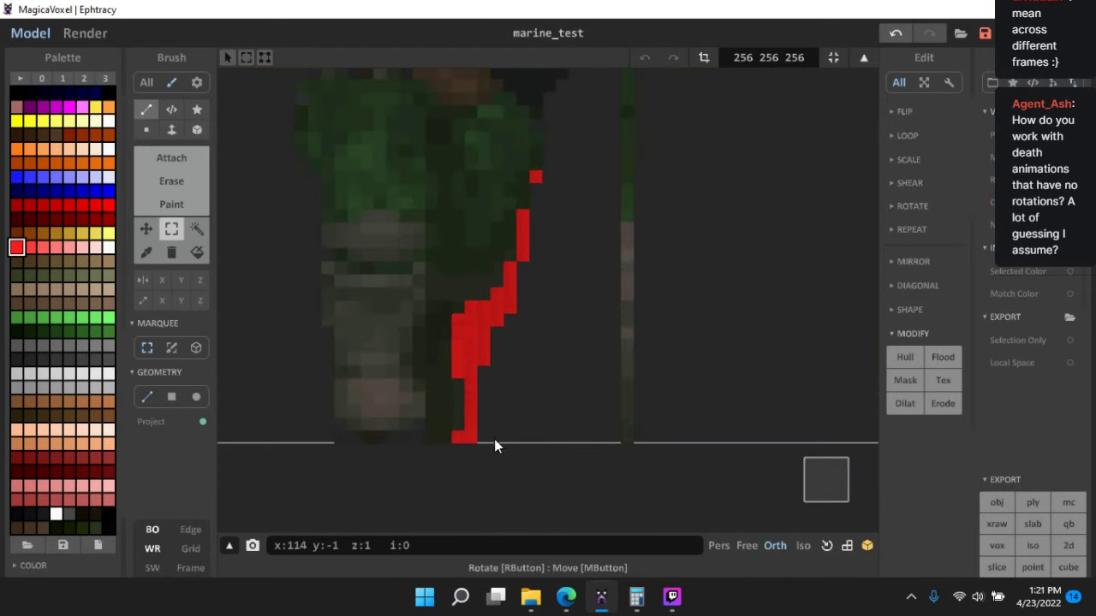
pyautogui.scroll(3, 440, 482)
pyautogui.moveTo(438, 469); pyautogui.dragTo(499, 316)
pyautogui.moveTo(422, 325); pyautogui.dragTo(428, 406)
pyautogui.moveTo(495, 276); pyautogui.dragTo(511, 302)
pyautogui.moveTo(550, 258); pyautogui.dragTo(551, 257)
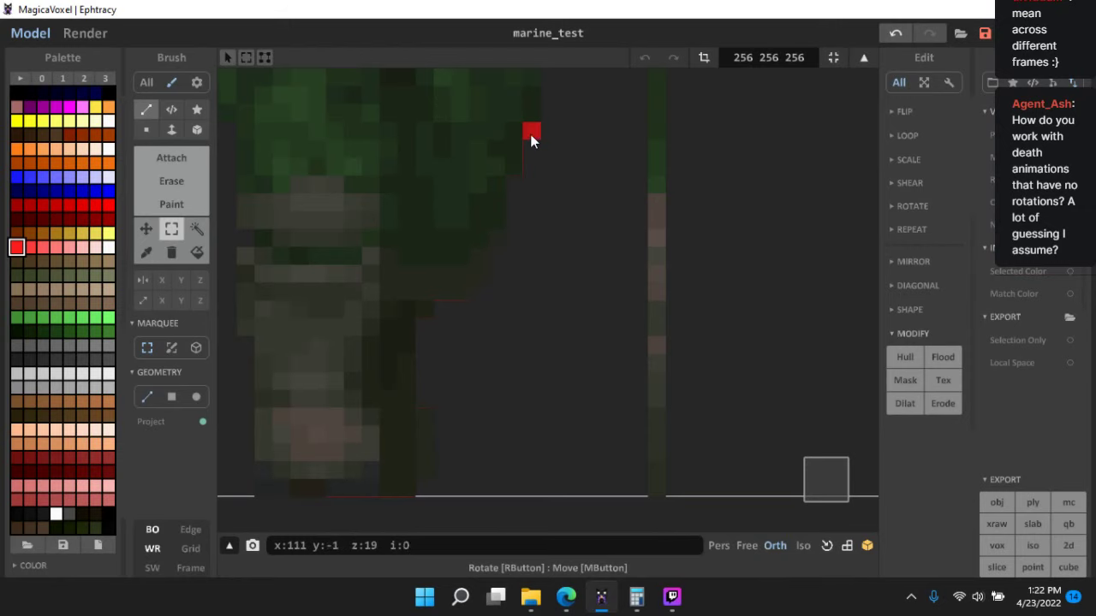
pyautogui.moveTo(554, 168); pyautogui.dragTo(554, 169)
# - Hide the surrounding objects to isolate the trailing leg and erase the outer front corner edge of its upper thigh block
pyautogui.moveTo(554, 168)
pyautogui.mouseDown(button='right')
pyautogui.moveTo(563, 227)
pyautogui.moveTo(658, 363)
pyautogui.moveTo(677, 313)
pyautogui.moveTo(557, 370)
pyautogui.moveTo(692, 373)
pyautogui.moveTo(577, 400)
pyautogui.mouseUp(button='right')
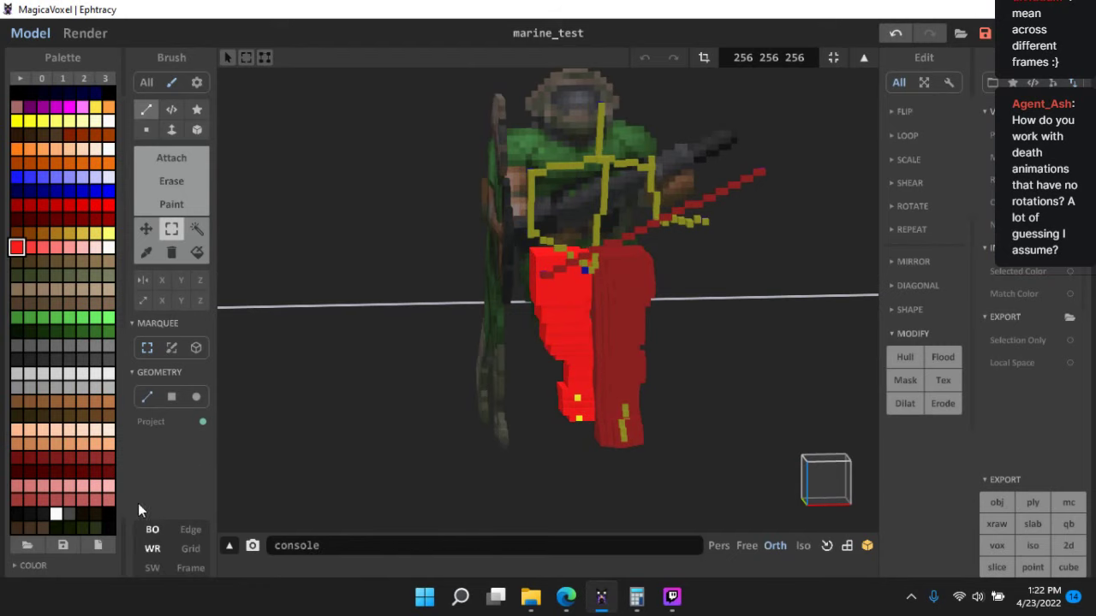
pyautogui.click(152, 530)
pyautogui.moveTo(661, 406); pyautogui.dragTo(633, 345, button='right')
pyautogui.scroll(5, 635, 334)
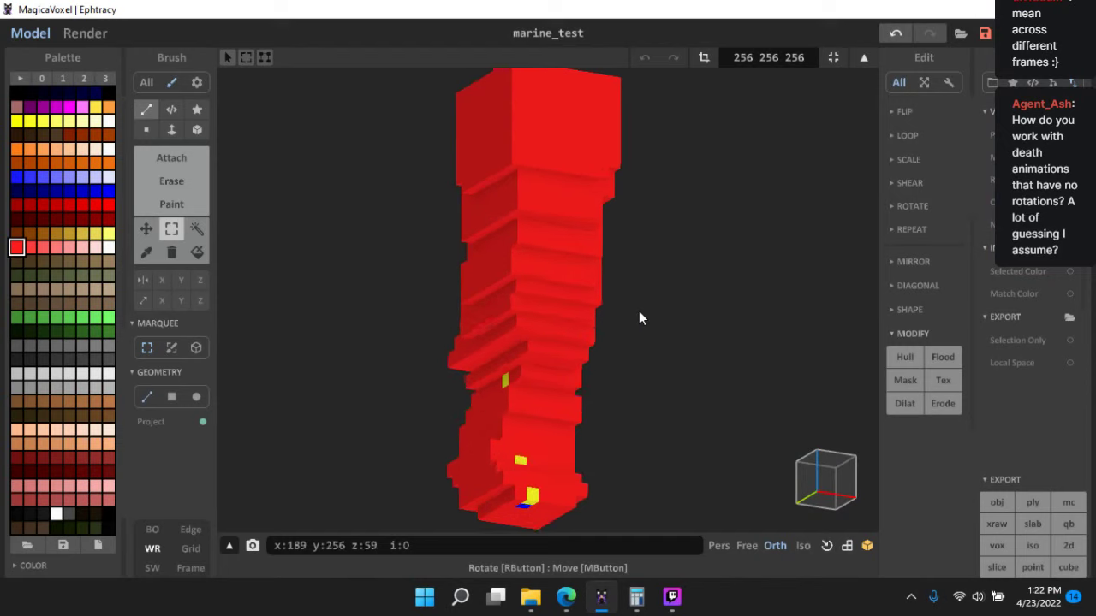
pyautogui.click(152, 184)
pyautogui.moveTo(553, 226); pyautogui.dragTo(535, 324, button='right')
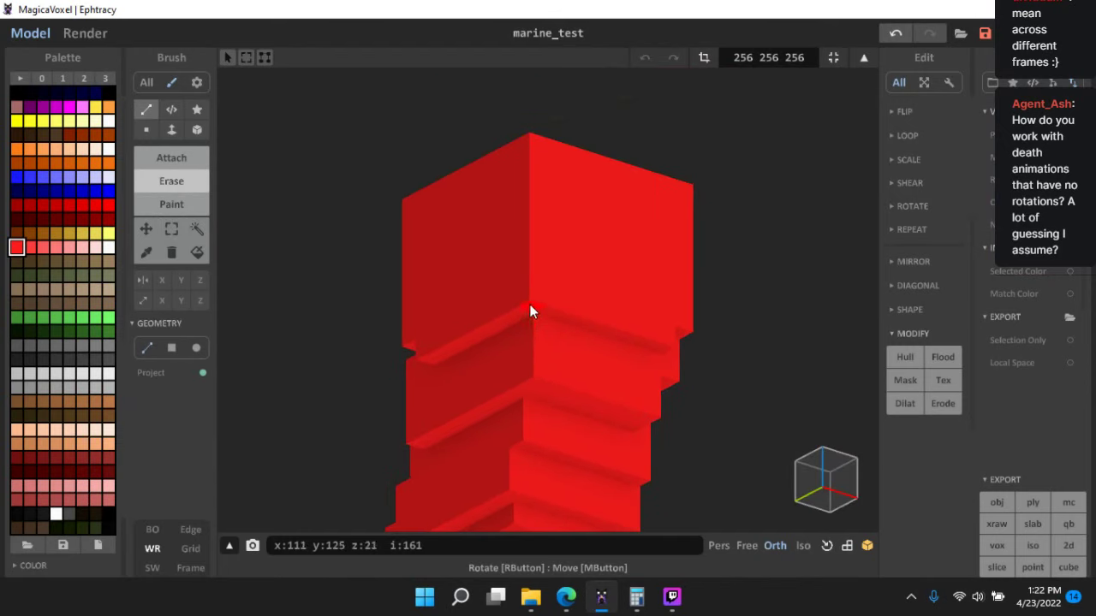
pyautogui.moveTo(530, 304); pyautogui.dragTo(537, 141)
pyautogui.moveTo(536, 140)
pyautogui.mouseDown(button='right')
pyautogui.moveTo(607, 276)
pyautogui.moveTo(562, 254)
pyautogui.moveTo(519, 283)
pyautogui.moveTo(520, 230)
pyautogui.moveTo(590, 351)
pyautogui.moveTo(572, 302)
pyautogui.moveTo(534, 287)
pyautogui.mouseUp(button='right')
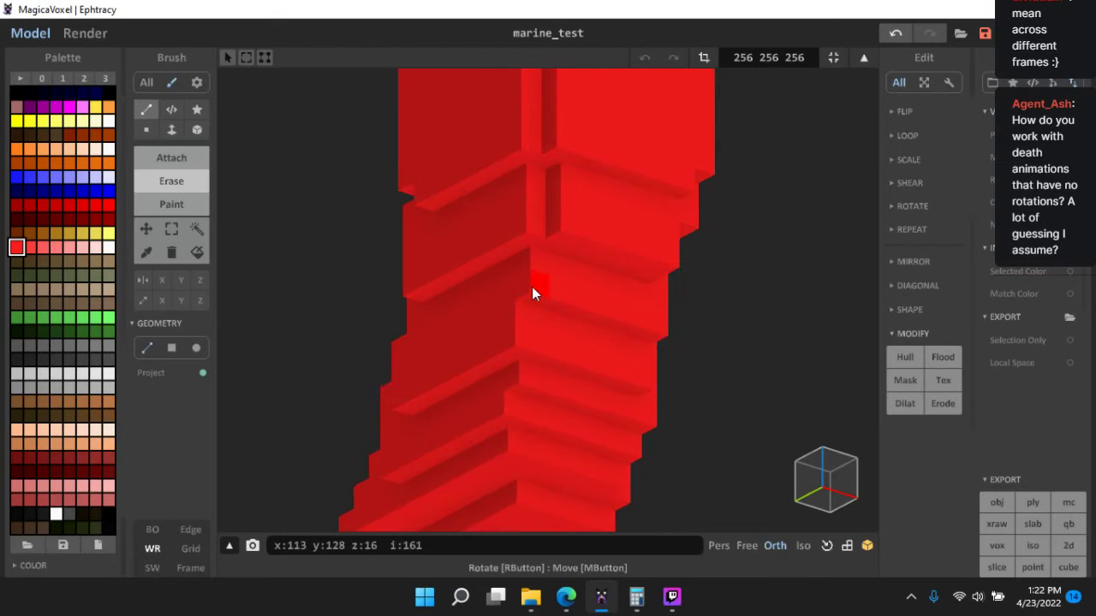
# - Continue erasing the corner voxels along the outer front edge from the thigh steps down to the knee
pyautogui.scroll(-3, 532, 287)
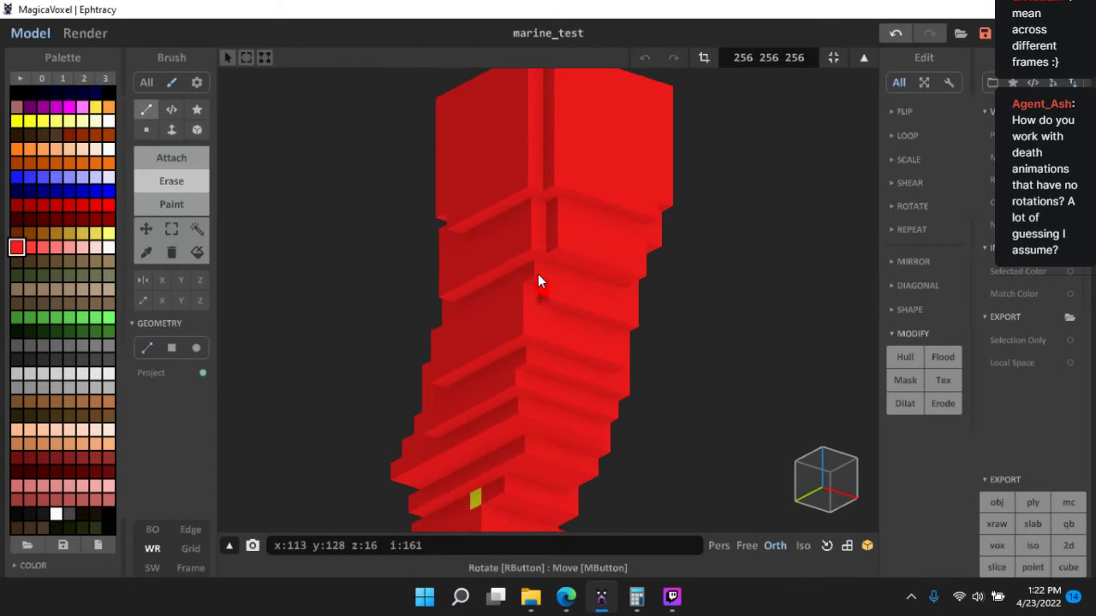
pyautogui.scroll(2, 520, 332)
pyautogui.moveTo(524, 373)
pyautogui.mouseDown(button='middle')
pyautogui.moveTo(523, 293)
pyautogui.moveTo(526, 301)
pyautogui.mouseUp(button='middle')
pyautogui.click(526, 302)
pyautogui.click(511, 324)
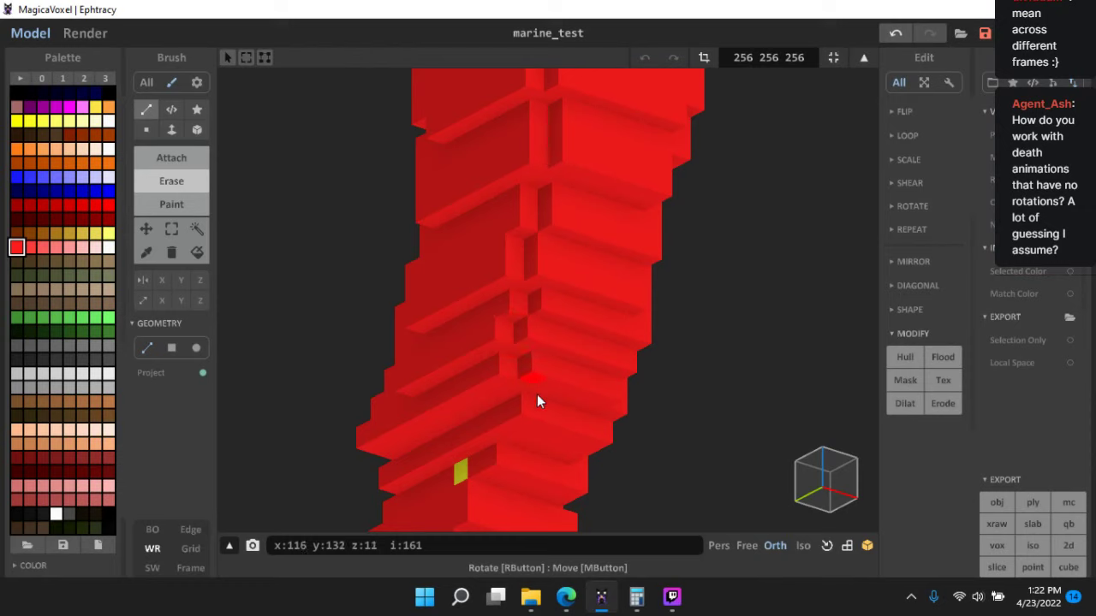
pyautogui.click(526, 406)
pyautogui.moveTo(601, 337); pyautogui.dragTo(633, 240, button='middle')
pyautogui.click(542, 368)
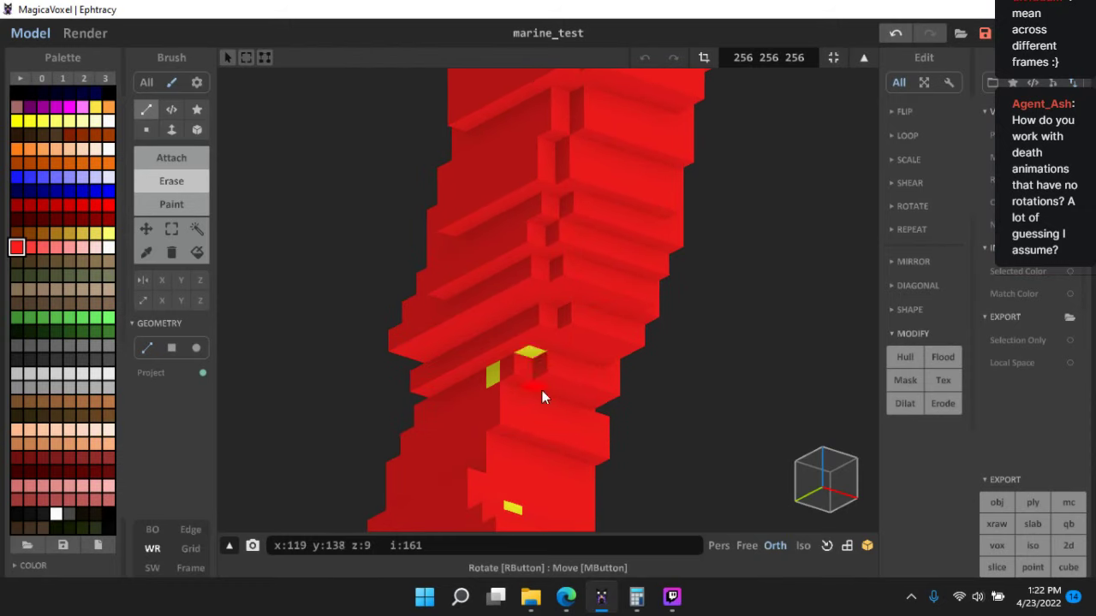
# - Erase the outer front corner voxels from the shin down to the foot
pyautogui.moveTo(542, 391); pyautogui.dragTo(521, 332, button='right')
pyautogui.moveTo(509, 353); pyautogui.dragTo(498, 393)
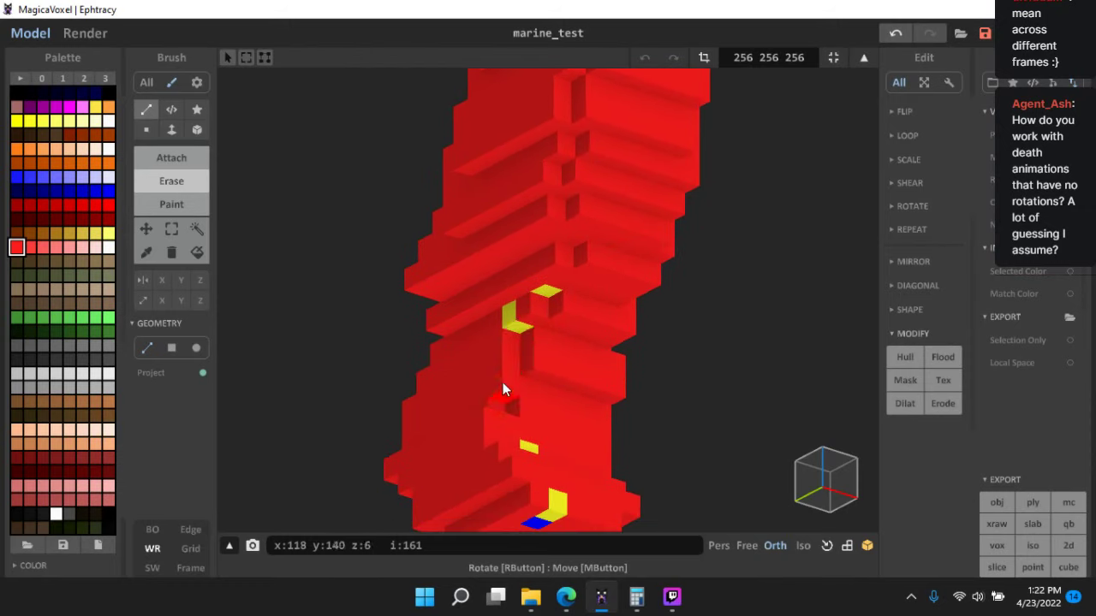
pyautogui.moveTo(597, 362); pyautogui.dragTo(501, 322, button='right')
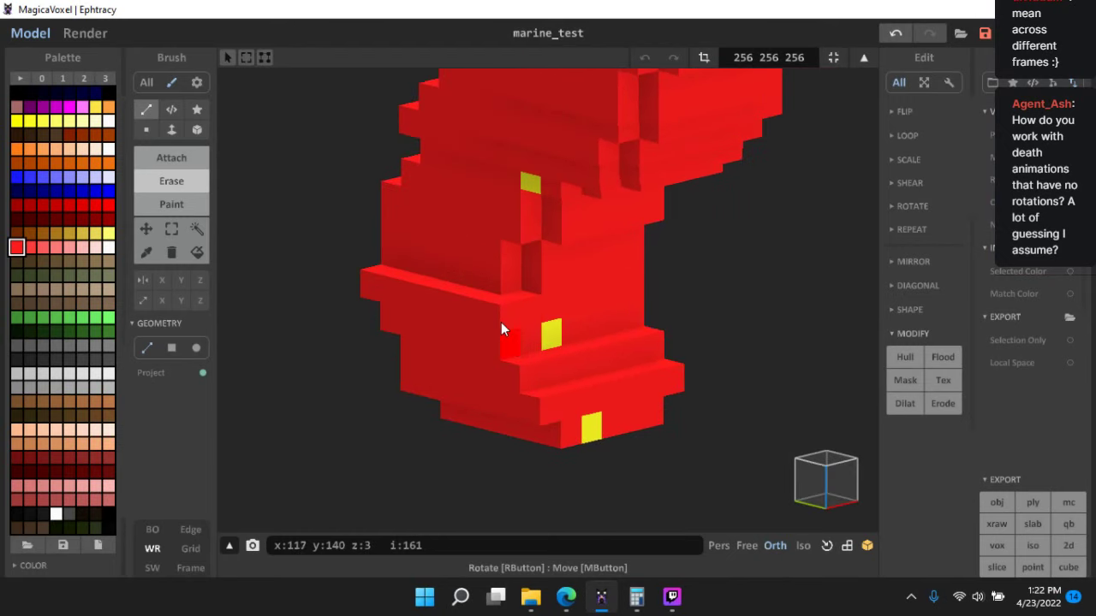
pyautogui.moveTo(503, 315)
pyautogui.mouseDown()
pyautogui.moveTo(502, 333)
pyautogui.moveTo(541, 396)
pyautogui.mouseUp()
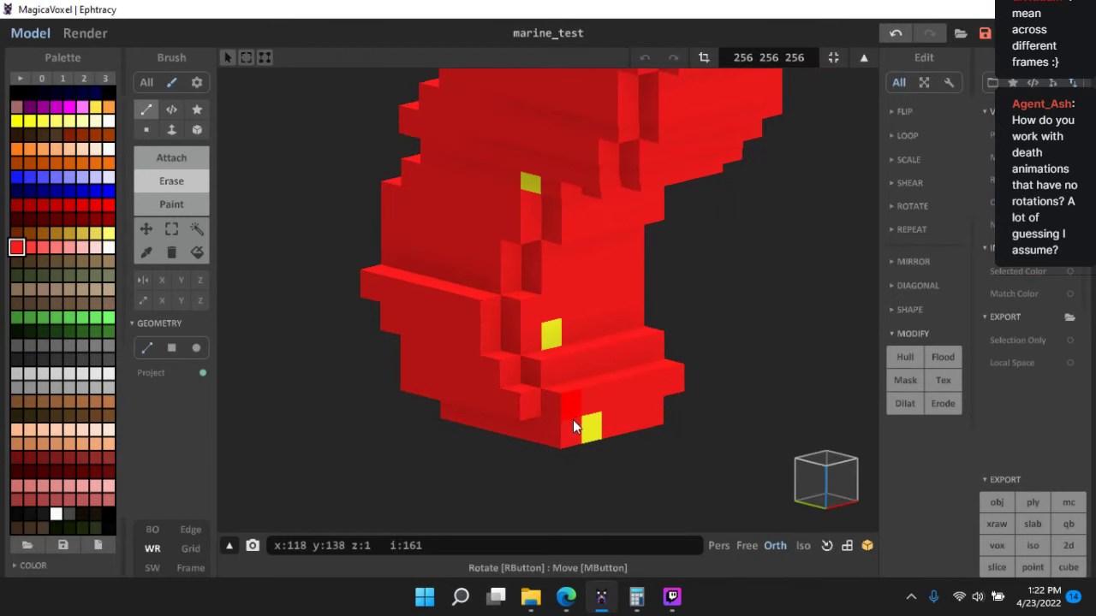
# - Reverse the leg's empty space twice to turn the remaining yellow and blue guide voxels red
pyautogui.moveTo(648, 413); pyautogui.dragTo(662, 285, button='right')
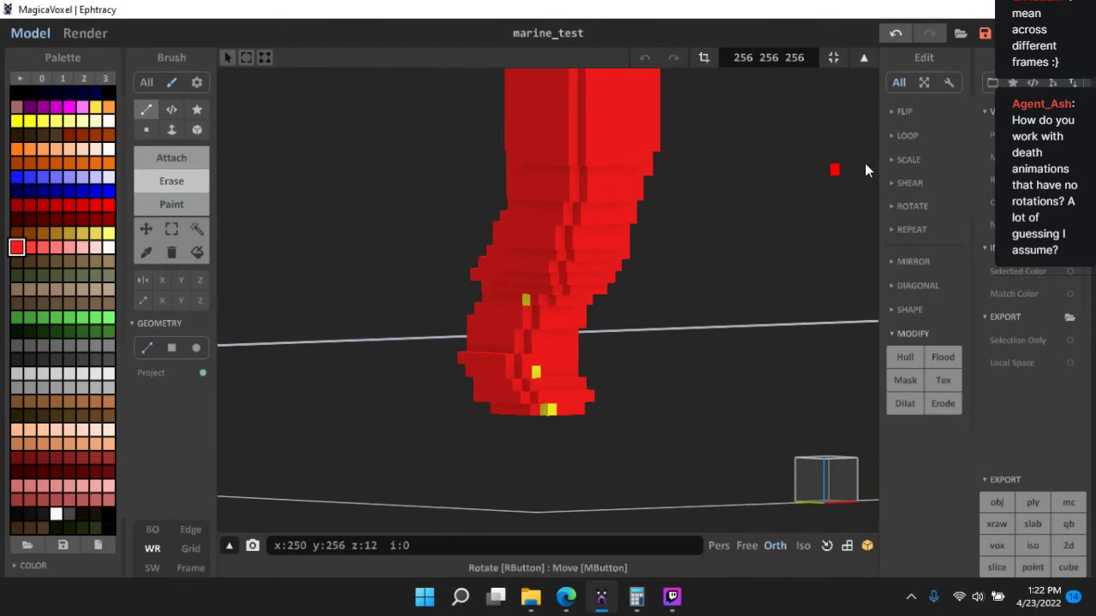
pyautogui.scroll(5, 917, 177)
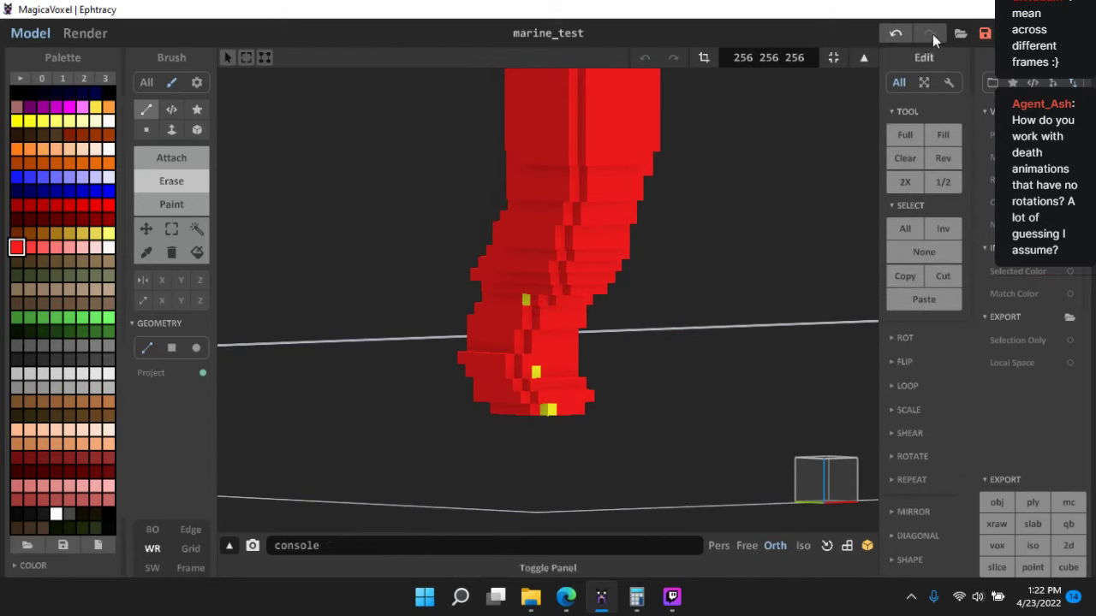
pyautogui.click(950, 158)
pyautogui.click(951, 158)
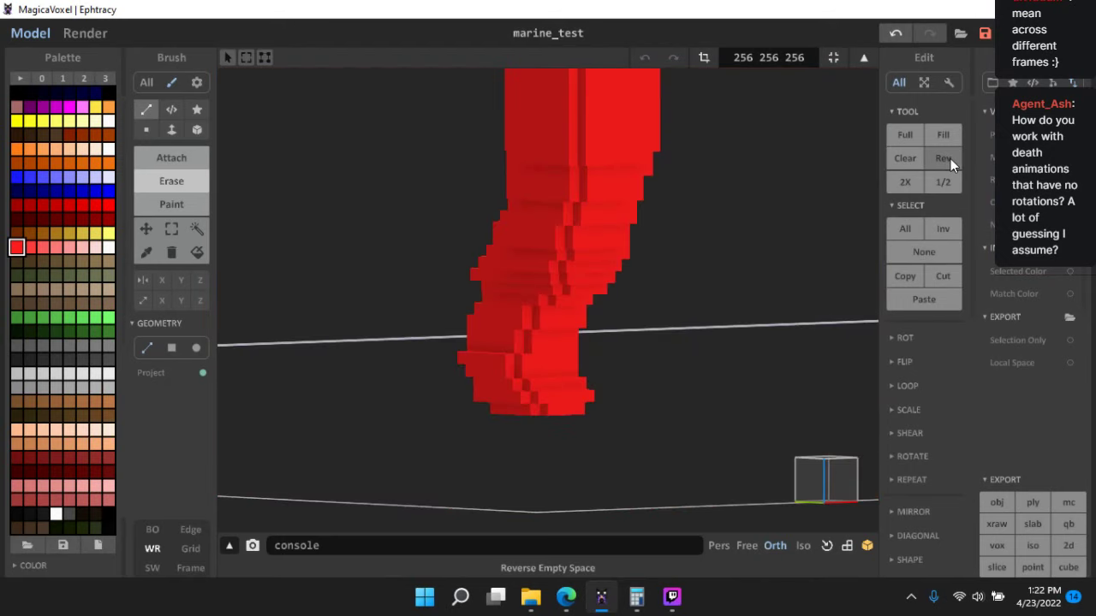
# - Erase the corner voxels along the leg's inner front edge from the foot up past the shin to the knee
pyautogui.moveTo(803, 204); pyautogui.dragTo(524, 417, button='right')
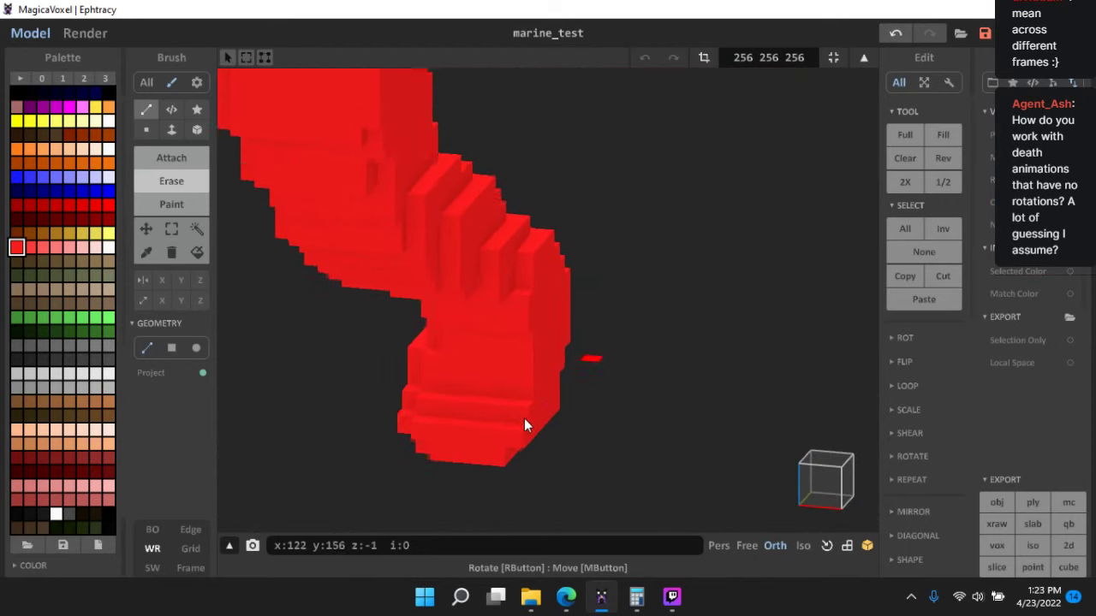
pyautogui.moveTo(524, 418); pyautogui.dragTo(592, 358, button='middle')
pyautogui.scroll(3, 583, 364)
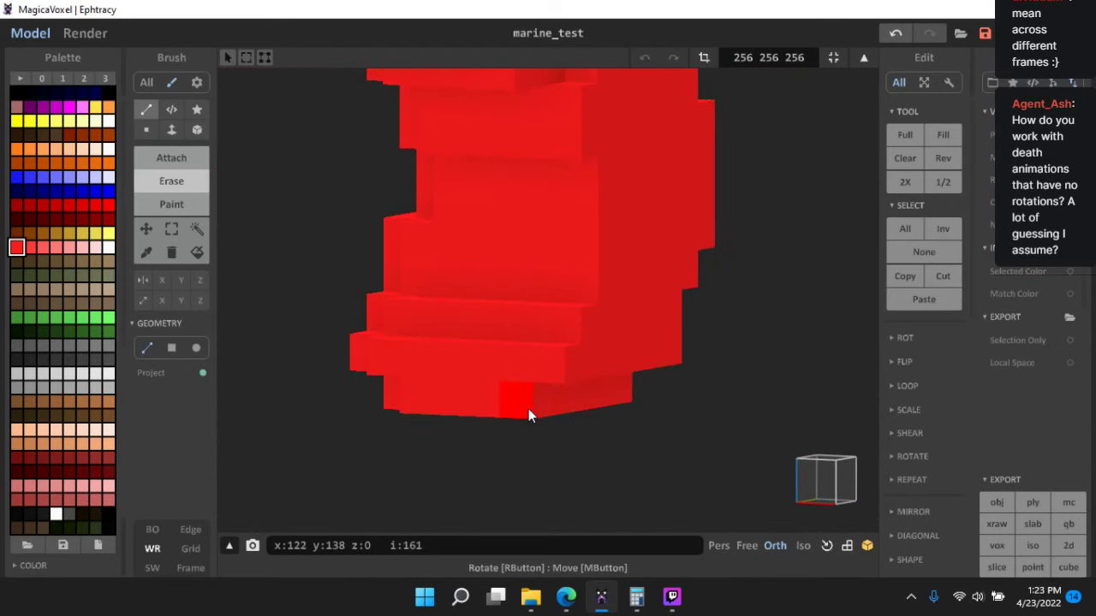
pyautogui.moveTo(574, 334)
pyautogui.mouseDown()
pyautogui.moveTo(607, 215)
pyautogui.moveTo(600, 177)
pyautogui.mouseUp()
pyautogui.moveTo(599, 176); pyautogui.dragTo(565, 411, button='right')
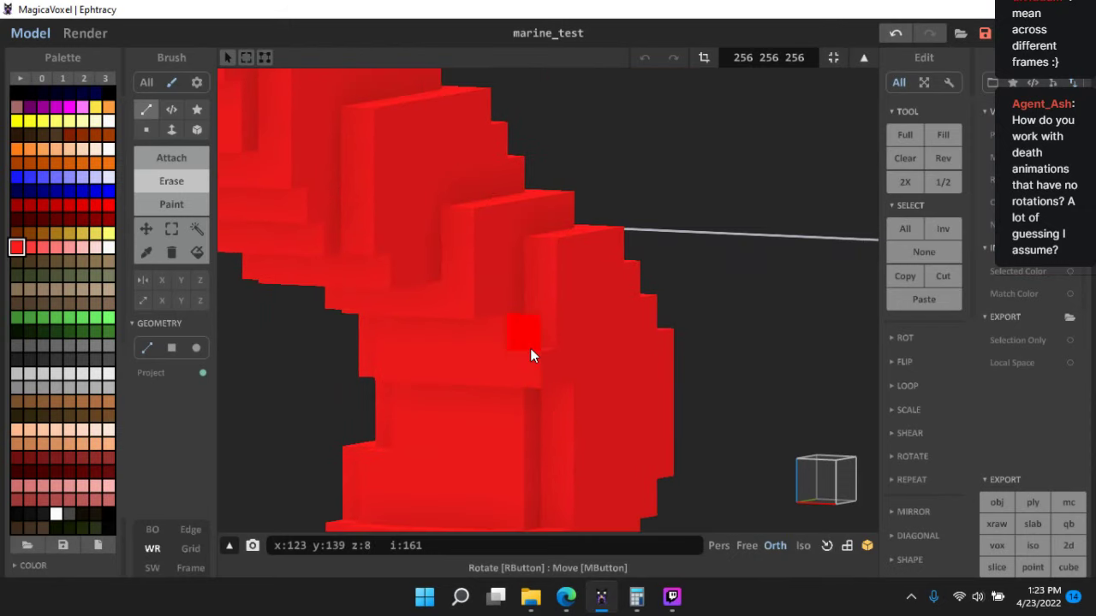
pyautogui.click(400, 271)
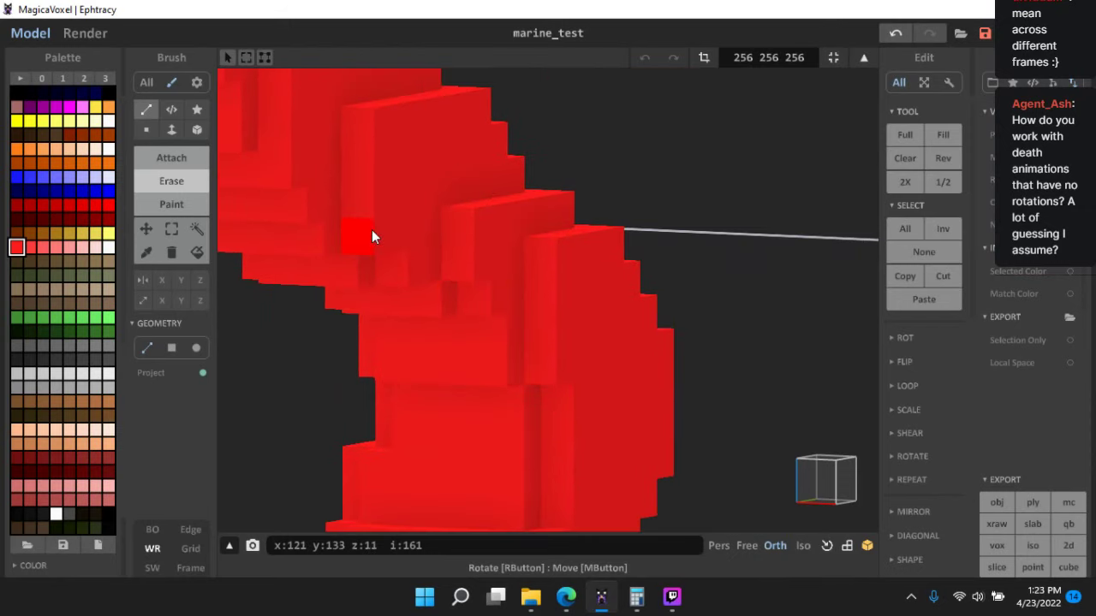
pyautogui.click(370, 232)
# - Erase the inner front corner voxels up the stepped thigh to the underside of the upper block
pyautogui.moveTo(412, 291); pyautogui.dragTo(472, 312, button='right')
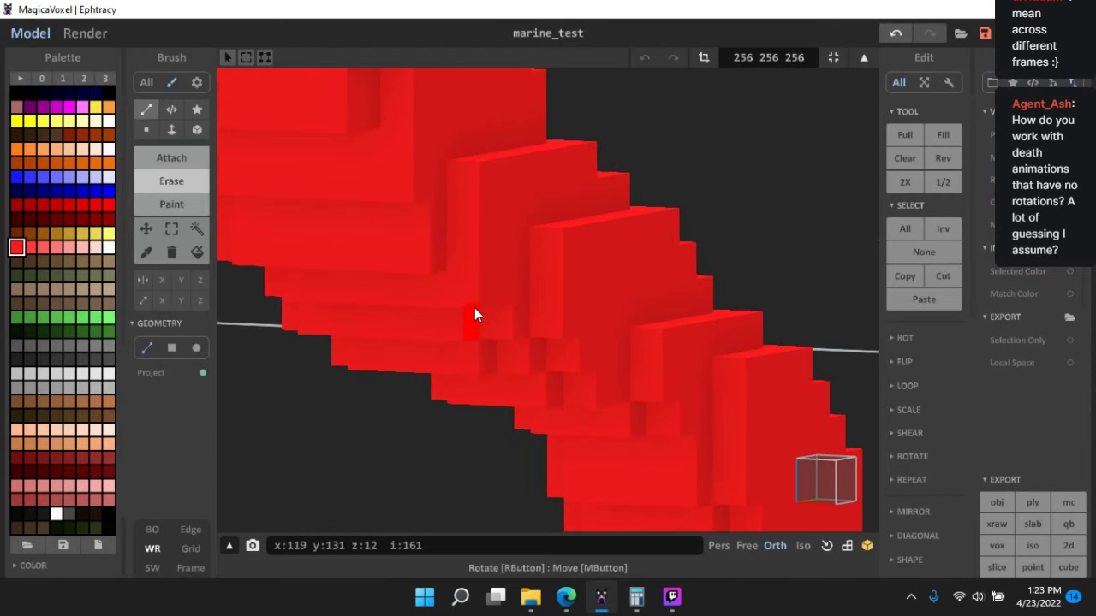
pyautogui.moveTo(433, 258); pyautogui.dragTo(552, 330, button='right')
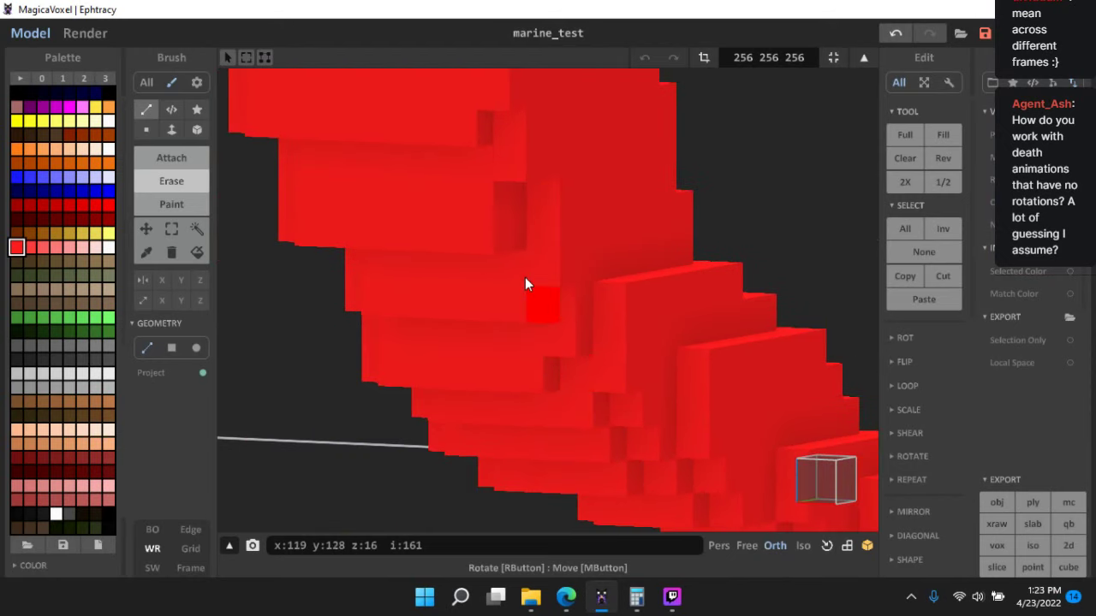
pyautogui.scroll(2, 531, 246)
pyautogui.moveTo(526, 288); pyautogui.dragTo(501, 214)
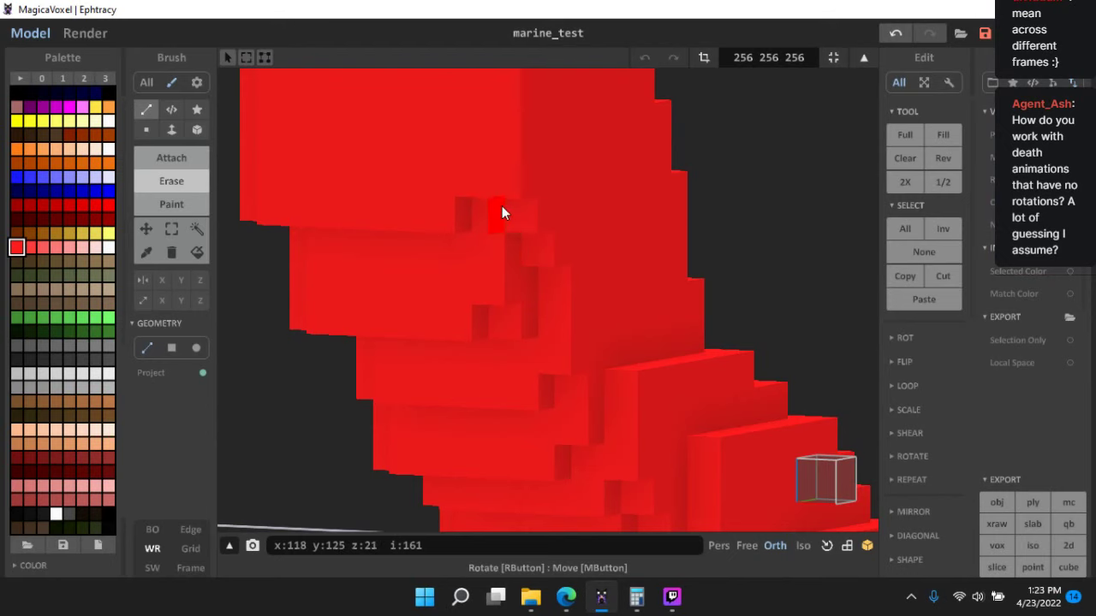
# - Round the thigh's front edges further by erasing extra voxels beside the trimmed corners where the steps meet
pyautogui.moveTo(499, 250); pyautogui.dragTo(465, 252, button='right')
pyautogui.scroll(-3, 624, 340)
pyautogui.scroll(5, 442, 205)
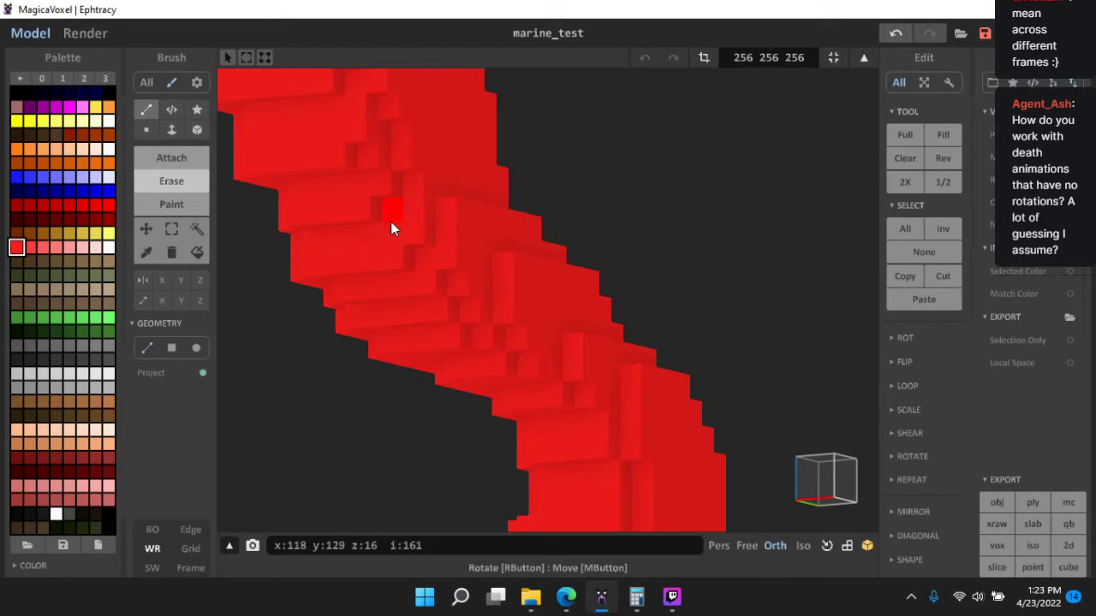
pyautogui.moveTo(390, 221); pyautogui.dragTo(609, 180, button='right')
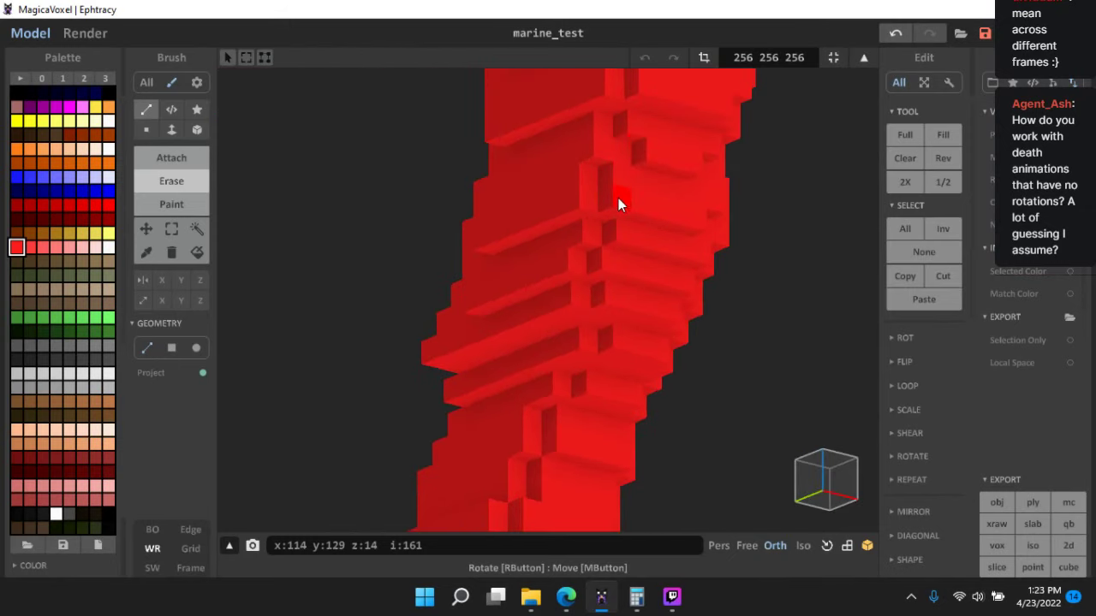
pyautogui.moveTo(654, 223); pyautogui.dragTo(566, 247, button='right')
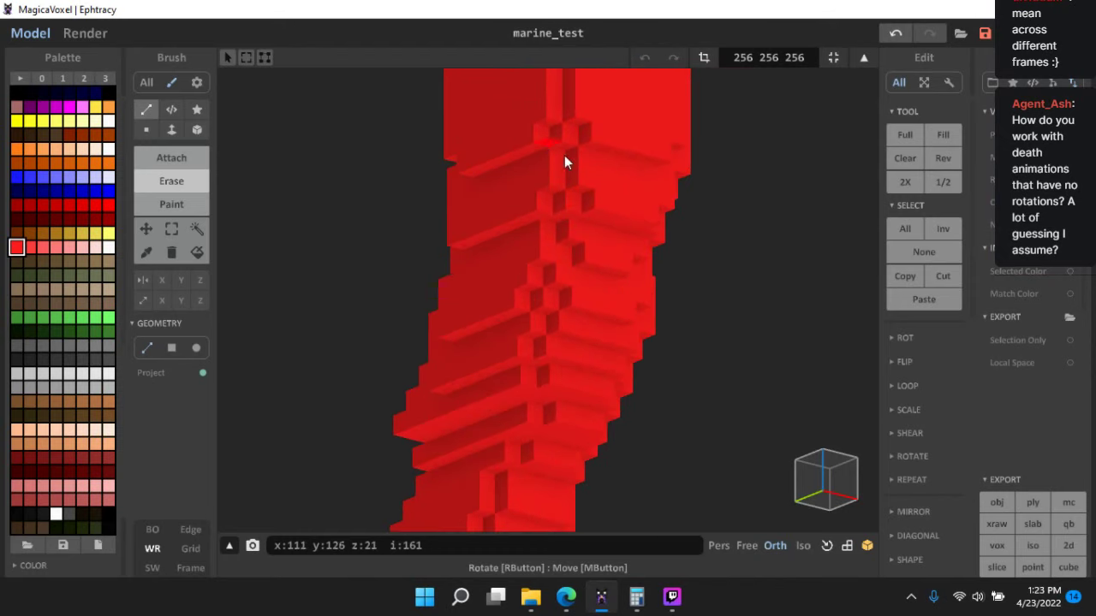
# - Erase the corner voxels along the outer back edge of the upper thigh and the steps below it
pyautogui.moveTo(566, 162); pyautogui.dragTo(613, 339, button='right')
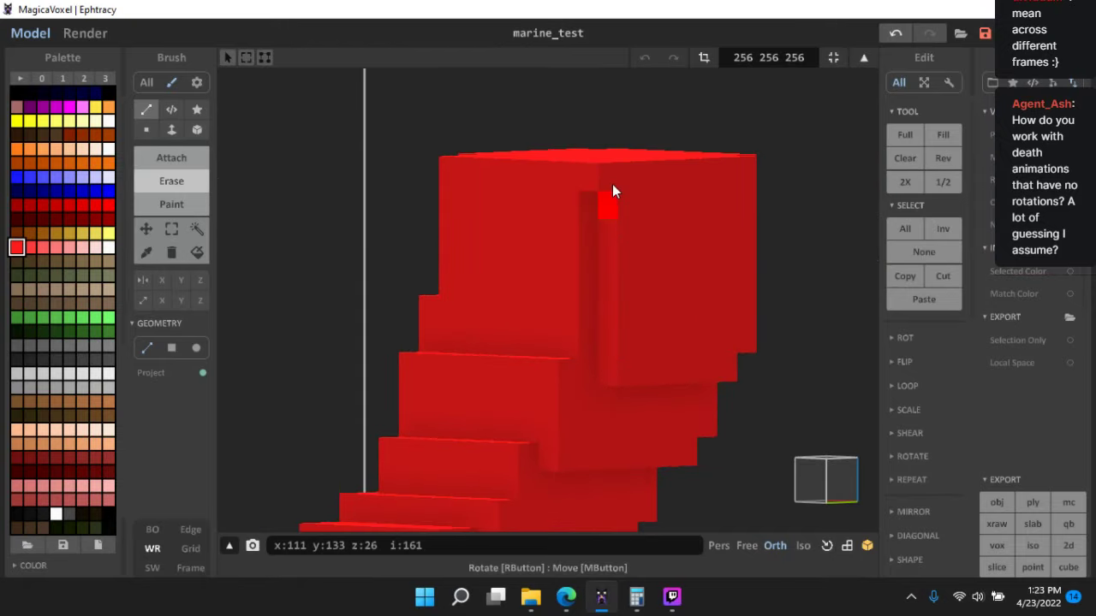
pyautogui.moveTo(550, 434); pyautogui.dragTo(489, 299, button='middle')
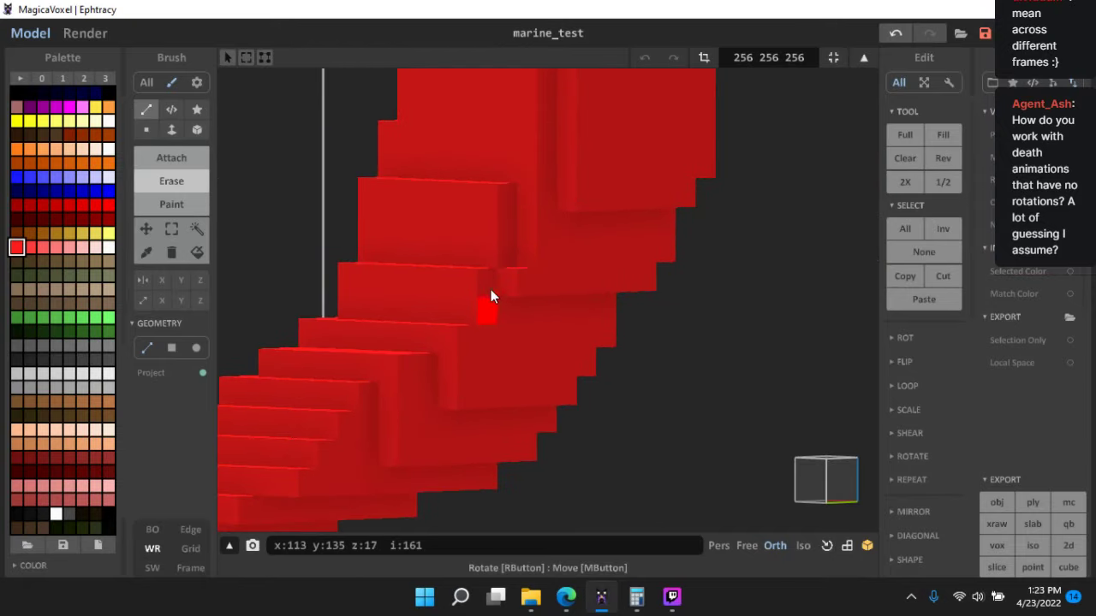
pyautogui.moveTo(490, 290); pyautogui.dragTo(490, 309)
pyautogui.click(509, 285)
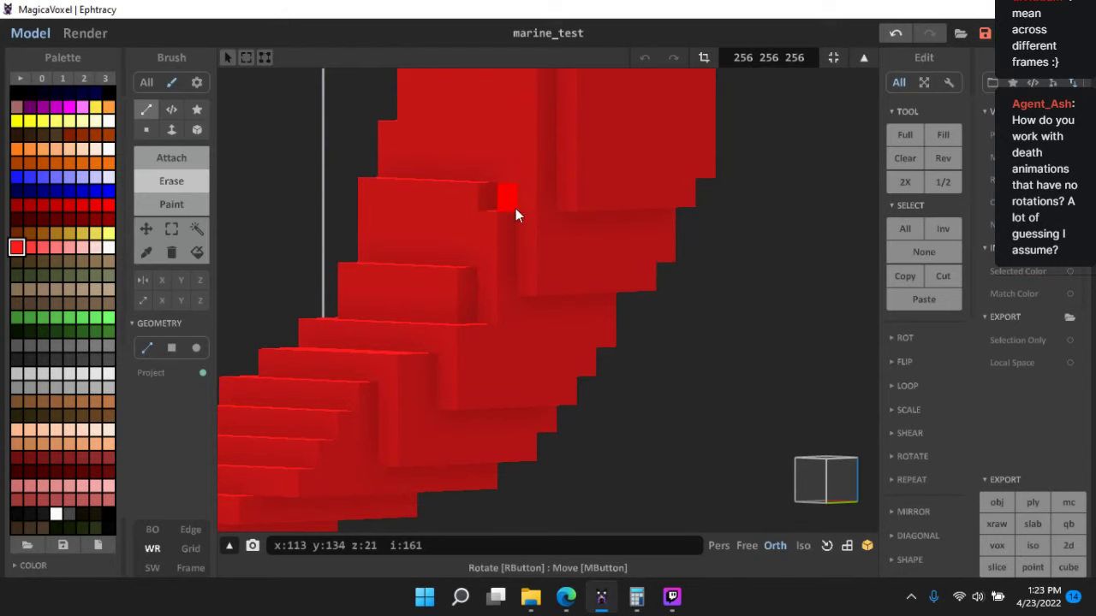
pyautogui.moveTo(515, 208)
pyautogui.mouseDown()
pyautogui.moveTo(562, 203)
pyautogui.moveTo(462, 275)
pyautogui.moveTo(462, 337)
pyautogui.moveTo(424, 355)
pyautogui.mouseUp()
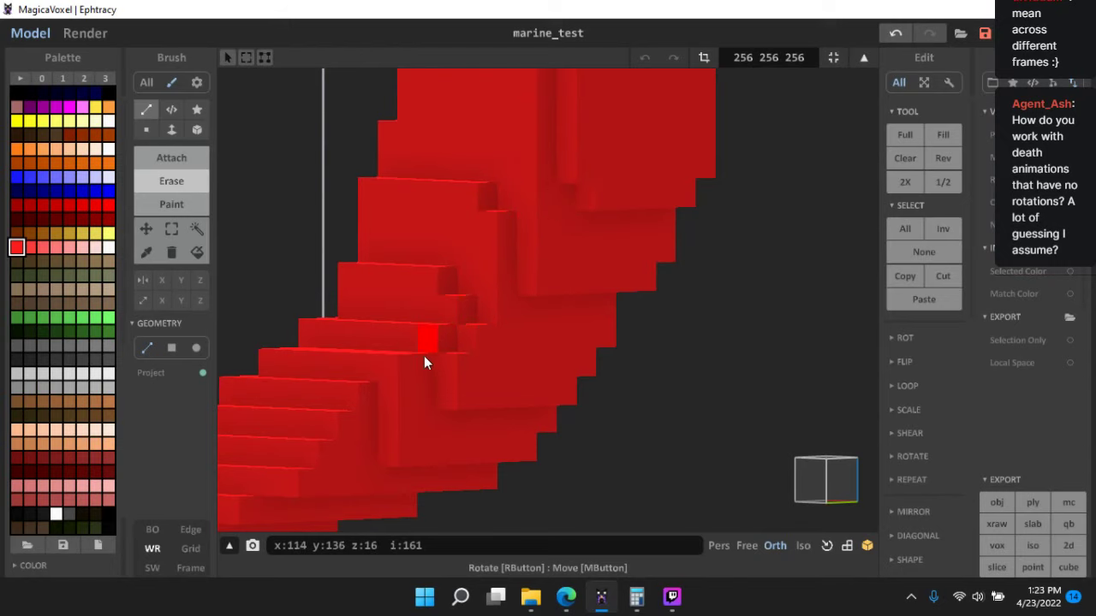
# - Erase the outer back corner voxels from the lower thigh steps down the calf
pyautogui.moveTo(412, 362); pyautogui.dragTo(431, 299, button='right')
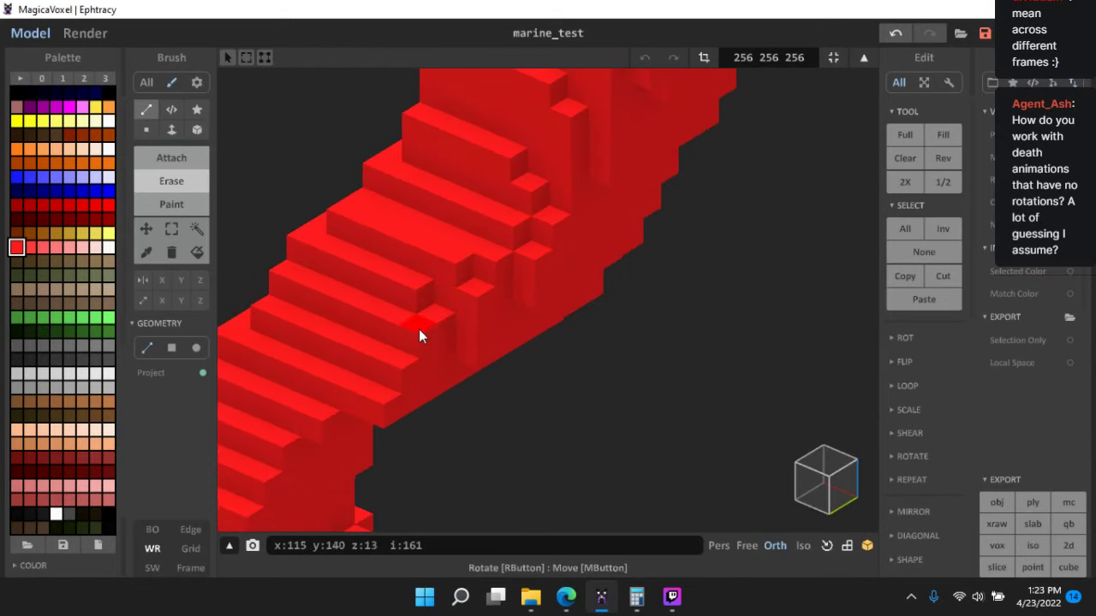
pyautogui.moveTo(376, 418); pyautogui.dragTo(626, 299, button='middle')
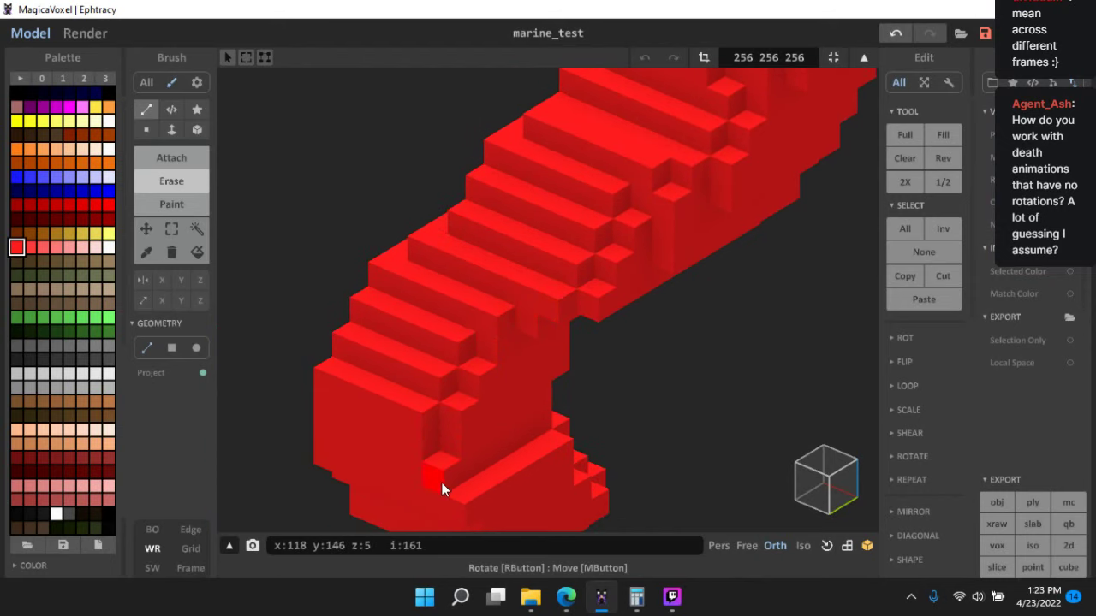
pyautogui.click(442, 483)
pyautogui.moveTo(522, 429)
pyautogui.mouseDown(button='middle')
pyautogui.moveTo(505, 326)
pyautogui.moveTo(517, 297)
pyautogui.mouseUp(button='middle')
pyautogui.scroll(2, 448, 388)
# - Erase the corner voxels on the outer edge of the heel, undoing one erase and redoing it from a lower angle
pyautogui.click(459, 399)
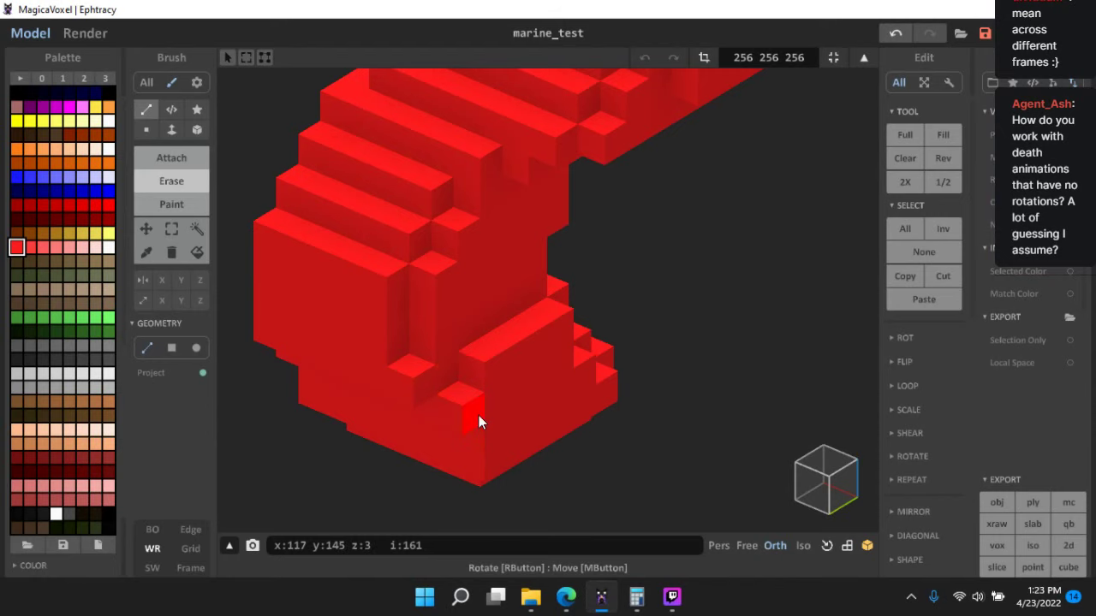
pyautogui.moveTo(479, 415)
pyautogui.mouseDown(button='right')
pyautogui.moveTo(487, 355)
pyautogui.moveTo(452, 365)
pyautogui.mouseUp(button='right')
pyautogui.hotkey('ctrl', 'z')
pyautogui.click(454, 369)
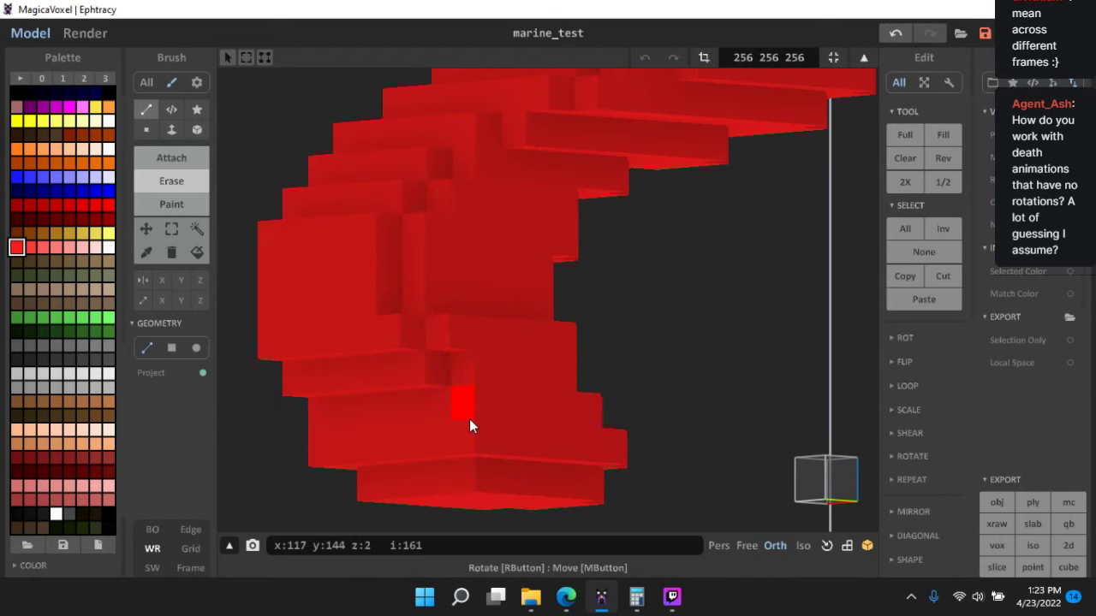
pyautogui.click(468, 419)
# - Erase the corner voxels on the inner back edge of the trailing leg, from the heel up the calf
pyautogui.moveTo(531, 476)
pyautogui.mouseDown(button='right')
pyautogui.moveTo(601, 437)
pyautogui.moveTo(426, 424)
pyautogui.mouseUp(button='right')
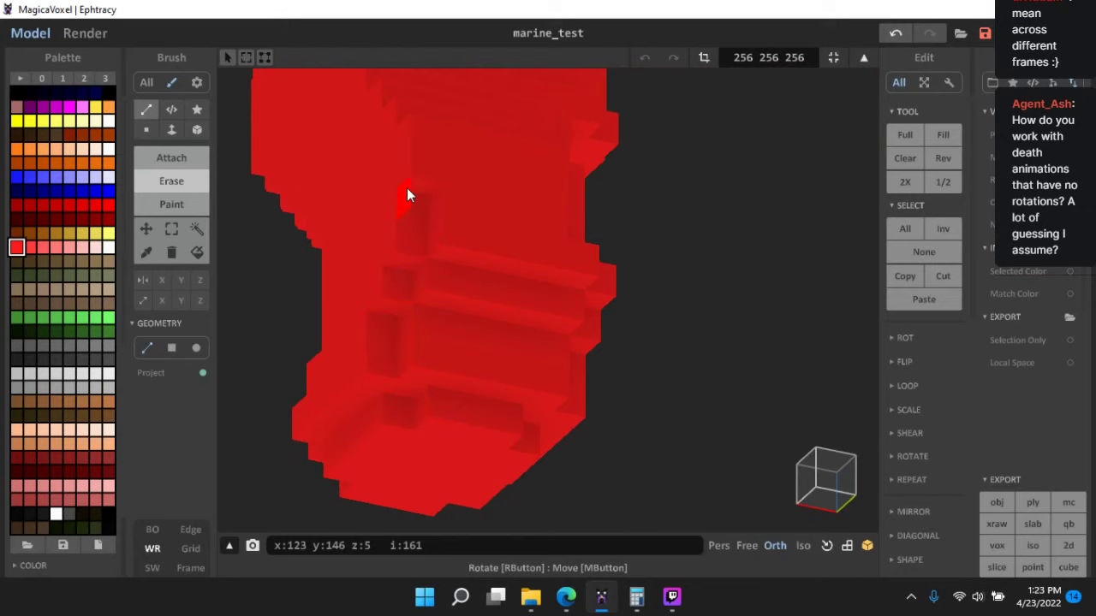
pyautogui.moveTo(415, 136); pyautogui.dragTo(548, 338, button='middle')
pyautogui.moveTo(547, 338); pyautogui.dragTo(568, 336, button='right')
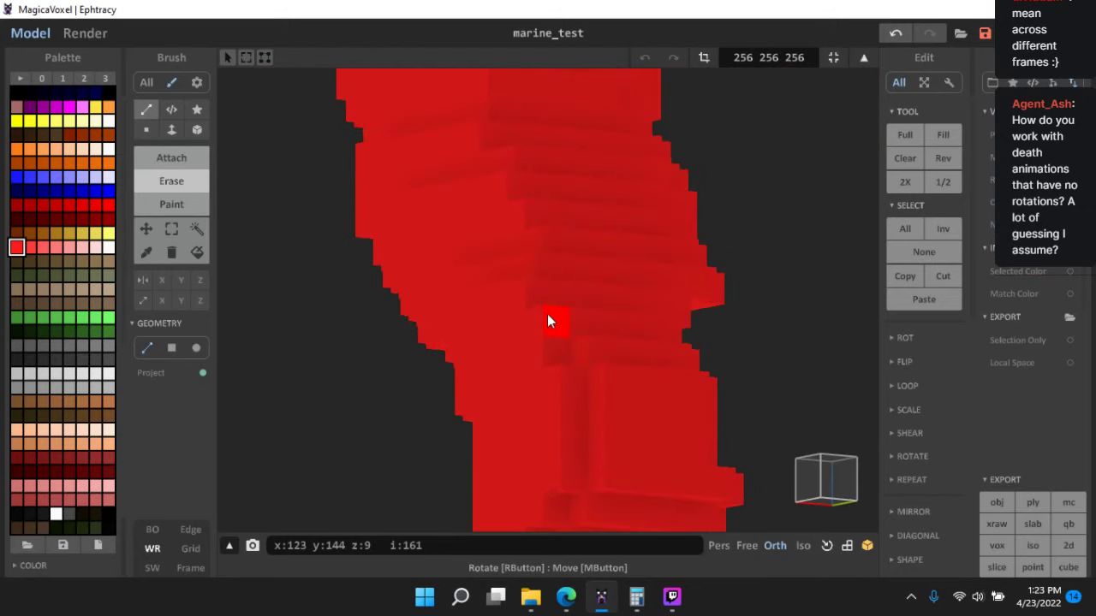
pyautogui.moveTo(577, 298); pyautogui.dragTo(548, 284, button='right')
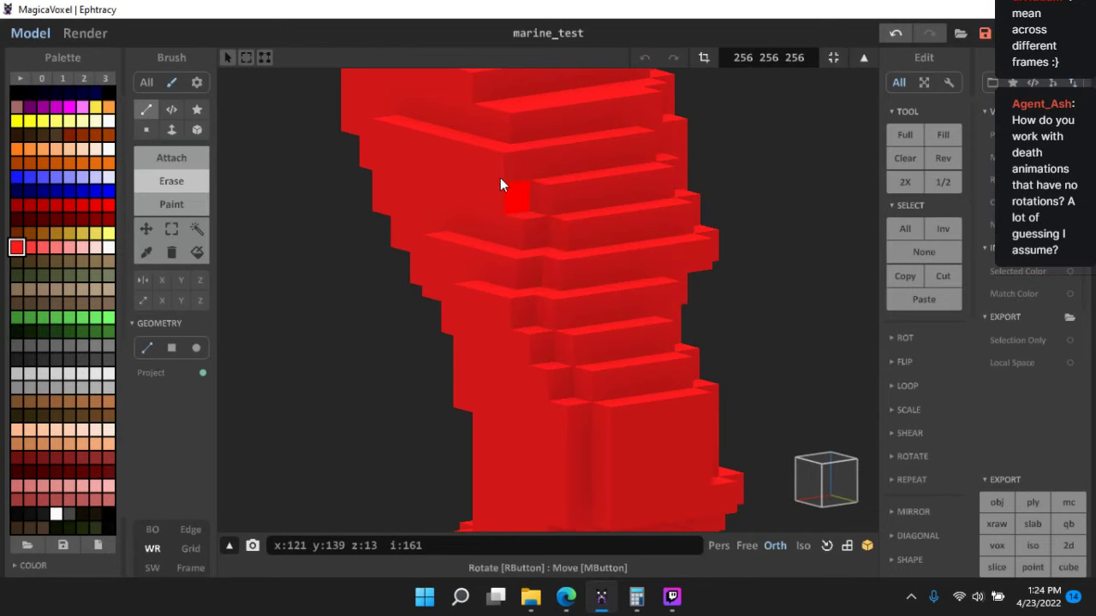
# - Erase the inner back corner voxels from the lower thigh steps up to the top of the thigh
pyautogui.moveTo(500, 177); pyautogui.dragTo(519, 311, button='right')
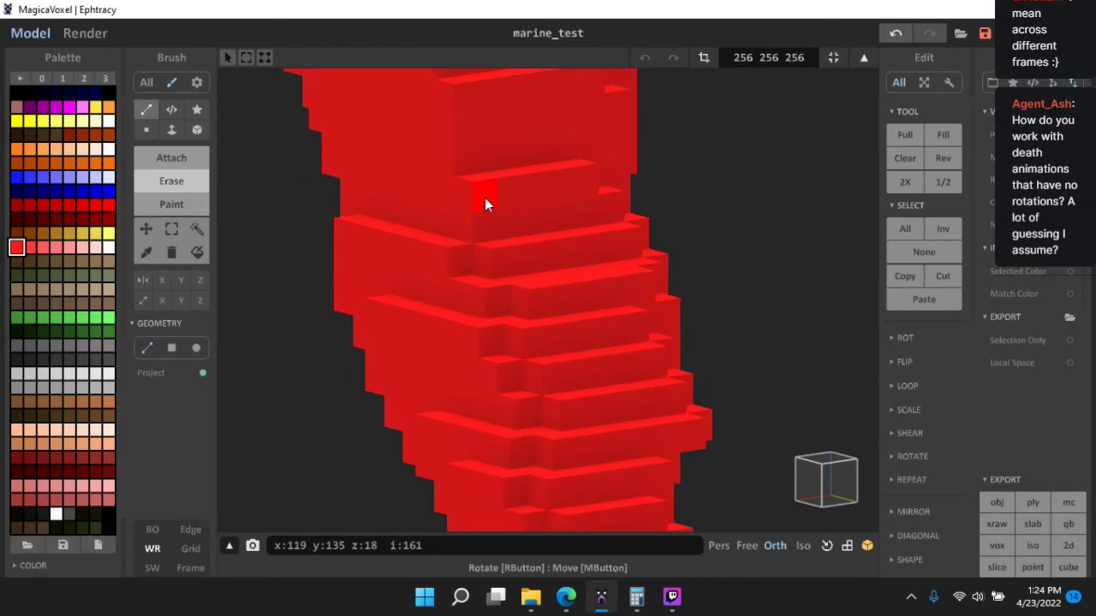
pyautogui.moveTo(485, 198); pyautogui.dragTo(510, 250, button='right')
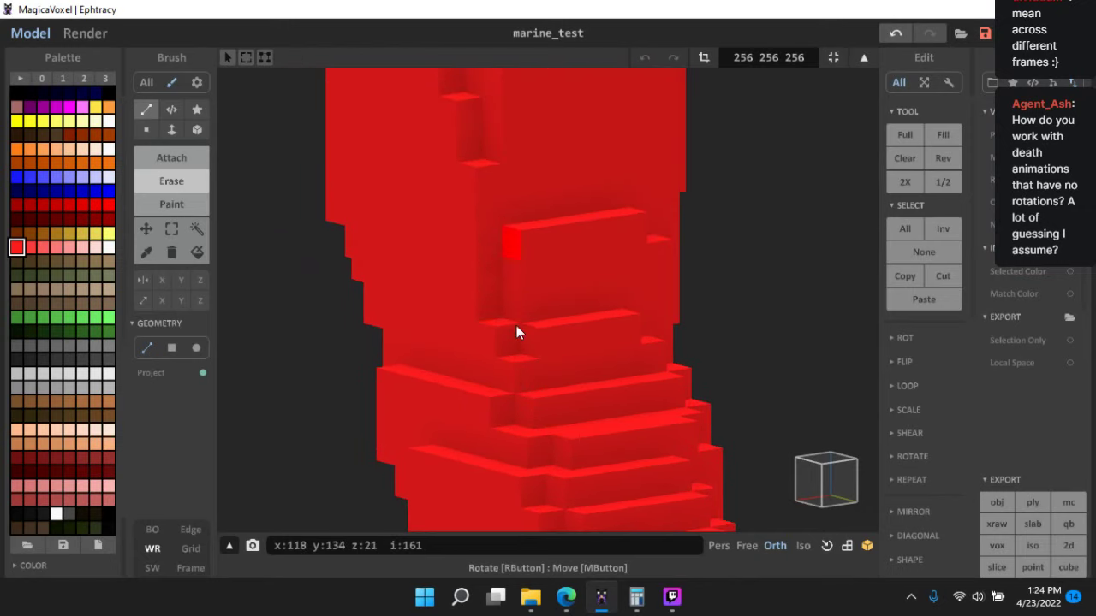
pyautogui.moveTo(517, 332); pyautogui.dragTo(503, 294, button='right')
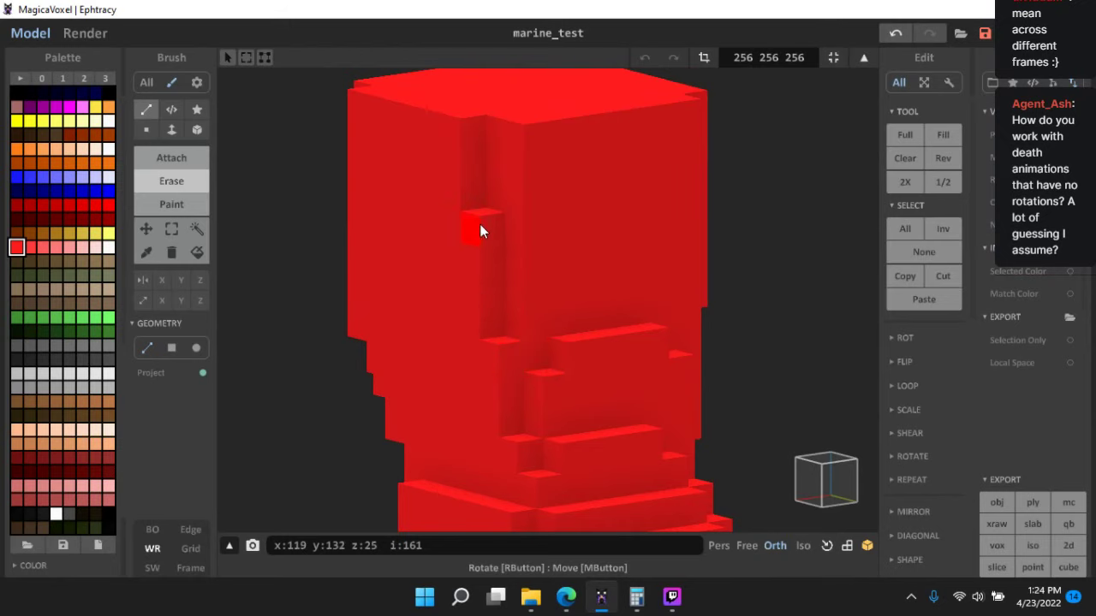
pyautogui.click(525, 212)
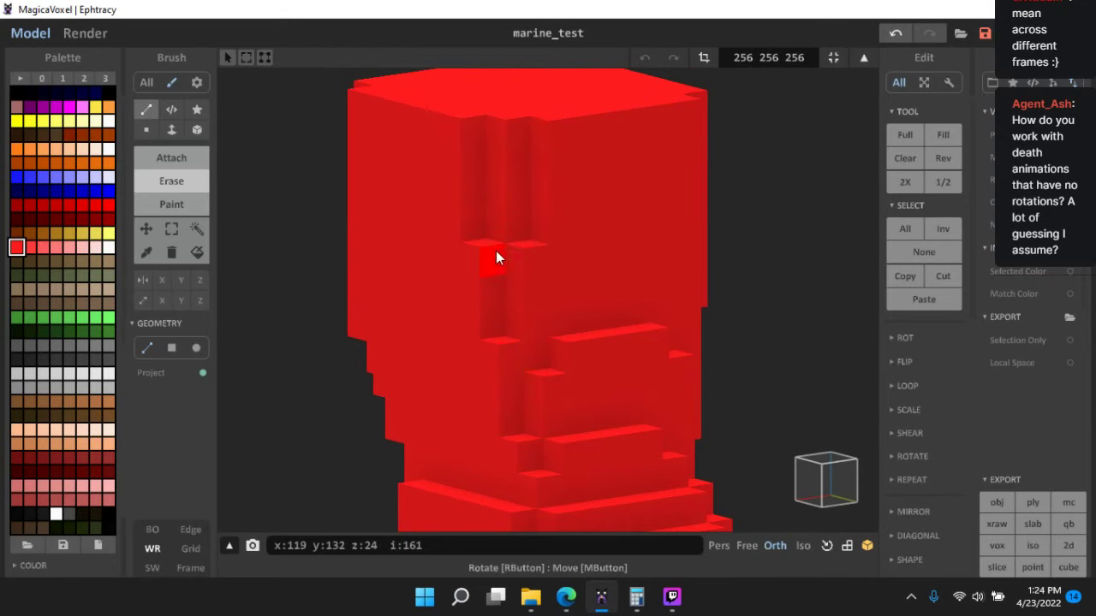
# - Round the outer side of the upper thigh by erasing extra voxels beside its trimmed front and back corners
pyautogui.moveTo(496, 258); pyautogui.dragTo(641, 349, button='right')
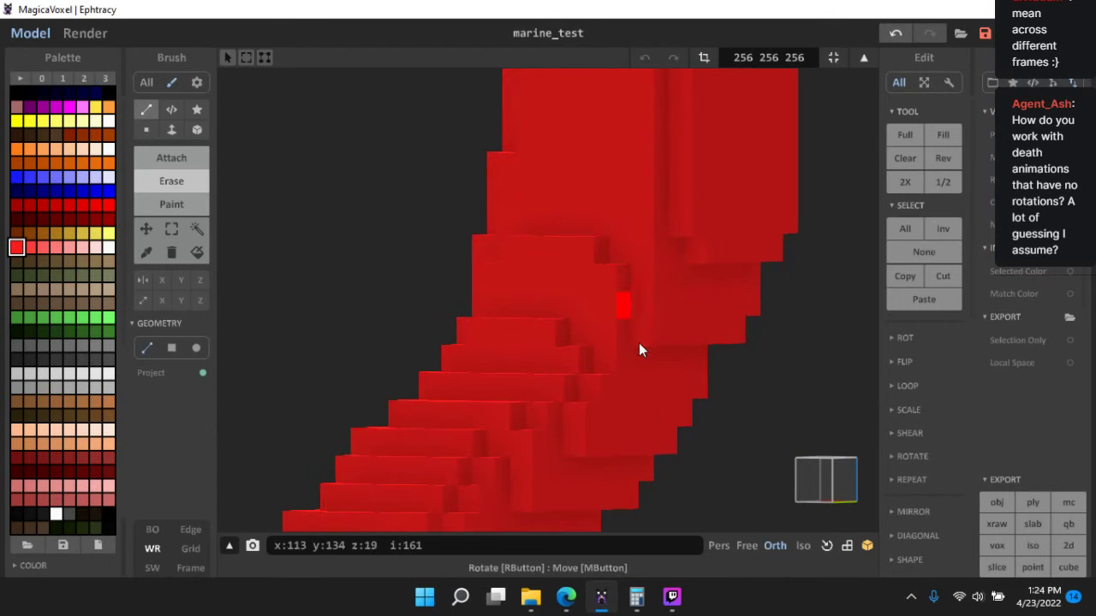
pyautogui.moveTo(679, 309); pyautogui.dragTo(680, 280, button='right')
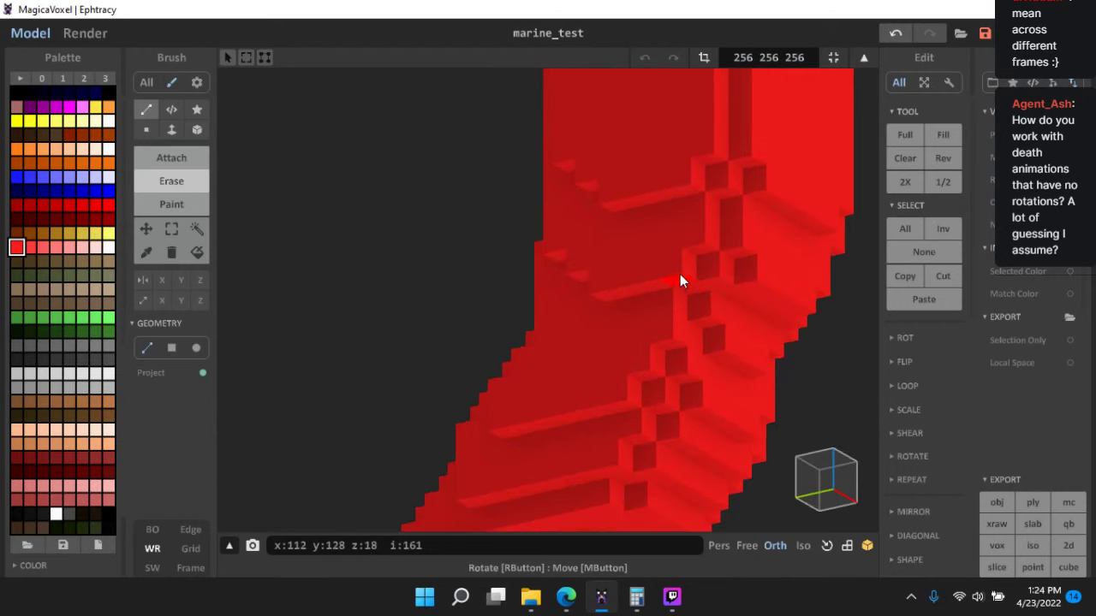
pyautogui.click(722, 276)
pyautogui.scroll(-2, 627, 300)
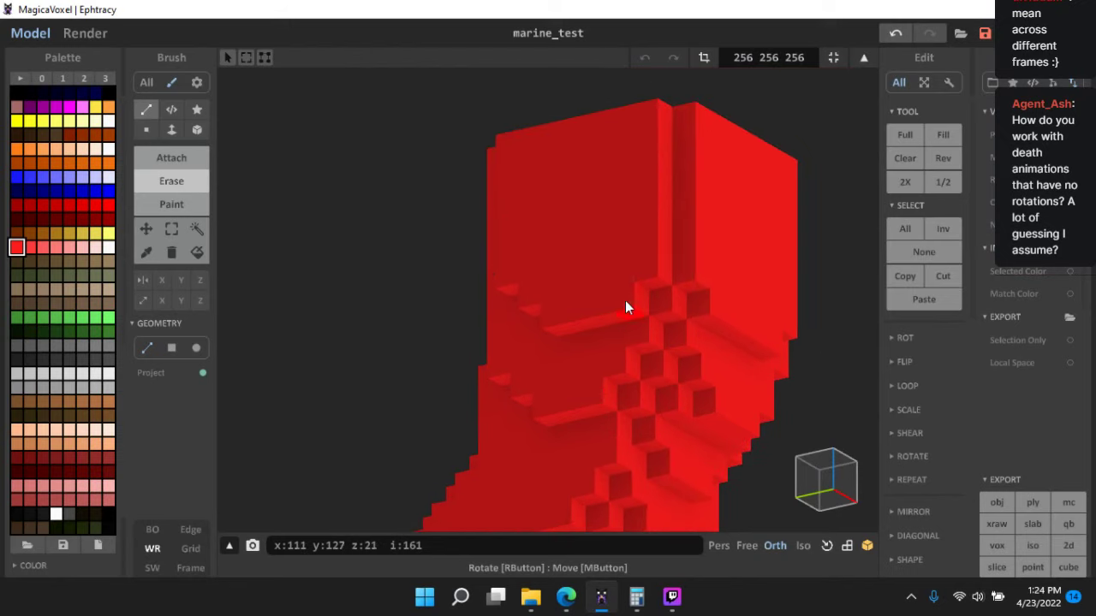
# - Erase extra voxels beside the trimmed corners of the lower thigh steps on the outer side
pyautogui.scroll(-3, 675, 401)
pyautogui.moveTo(675, 400); pyautogui.dragTo(651, 374, button='right')
pyautogui.scroll(6, 614, 382)
pyautogui.moveTo(643, 422); pyautogui.dragTo(608, 309, button='right')
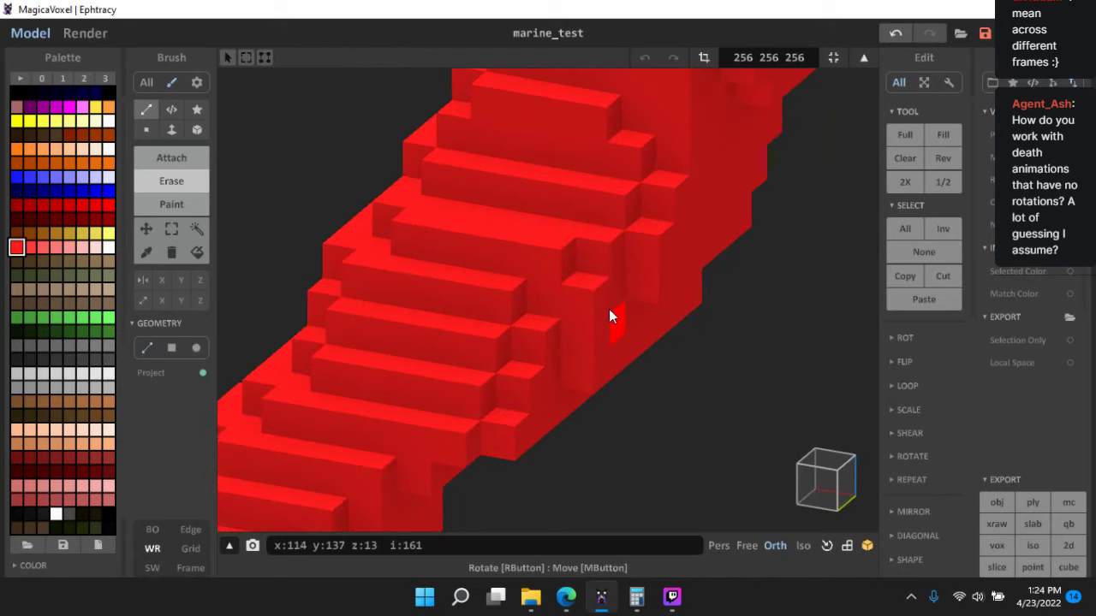
pyautogui.moveTo(709, 303); pyautogui.dragTo(612, 241, button='right')
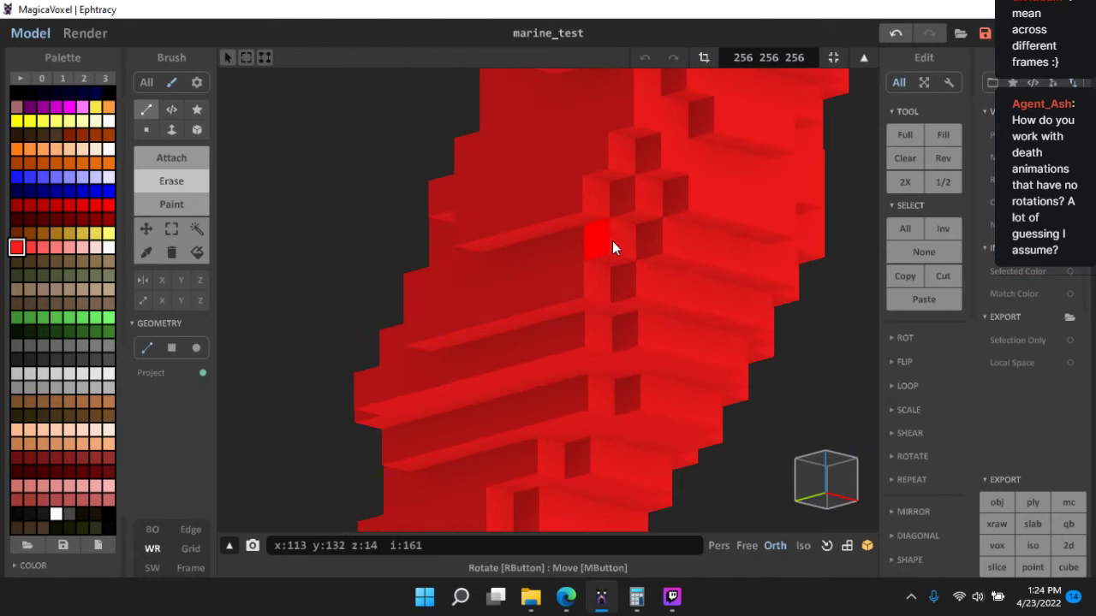
# - Erase the remaining corner voxels along the outer back edge of the steps between the thigh and calf
pyautogui.moveTo(603, 292); pyautogui.dragTo(718, 302, button='right')
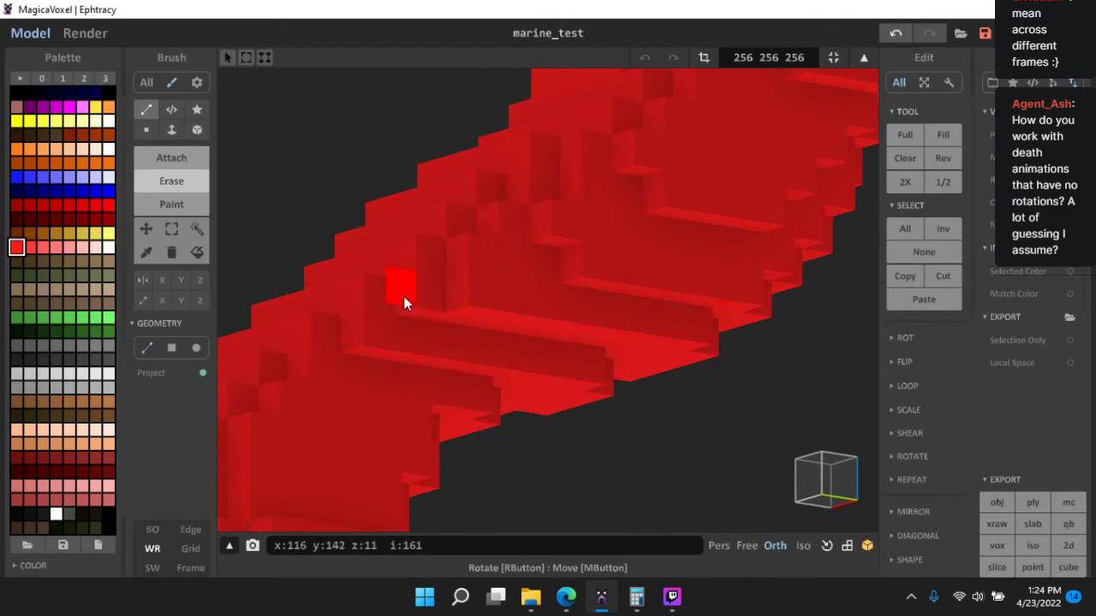
pyautogui.moveTo(416, 345); pyautogui.dragTo(385, 321, button='right')
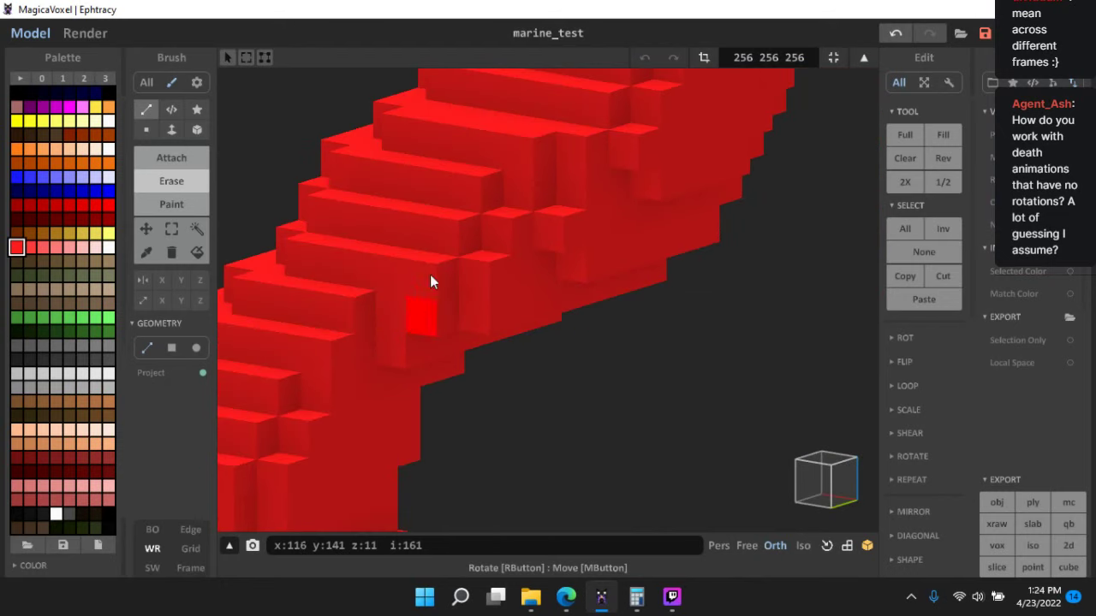
pyautogui.click(437, 307)
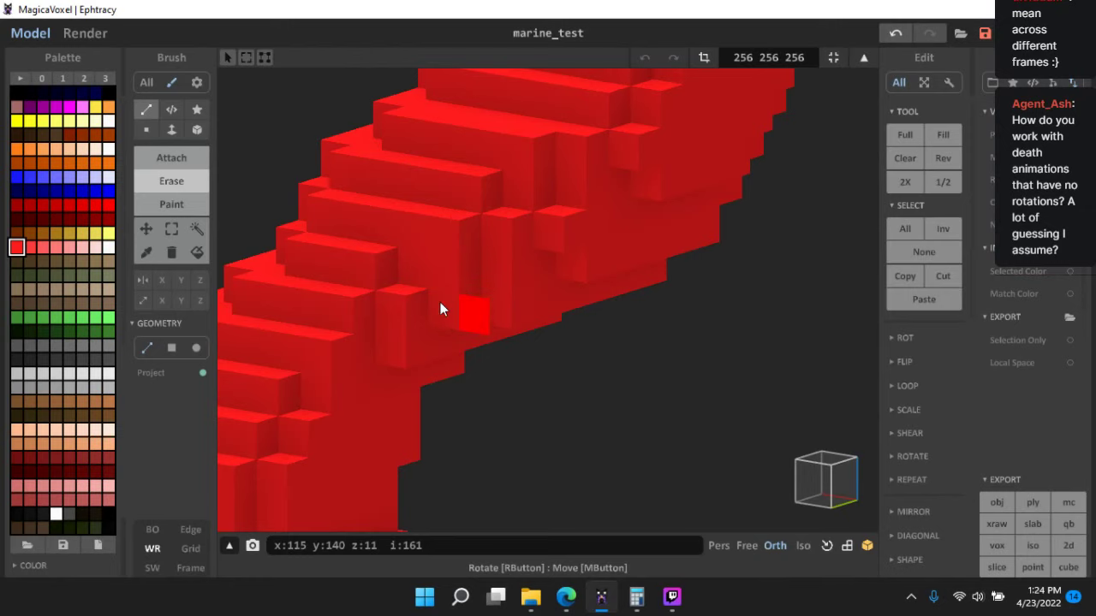
pyautogui.click(487, 218)
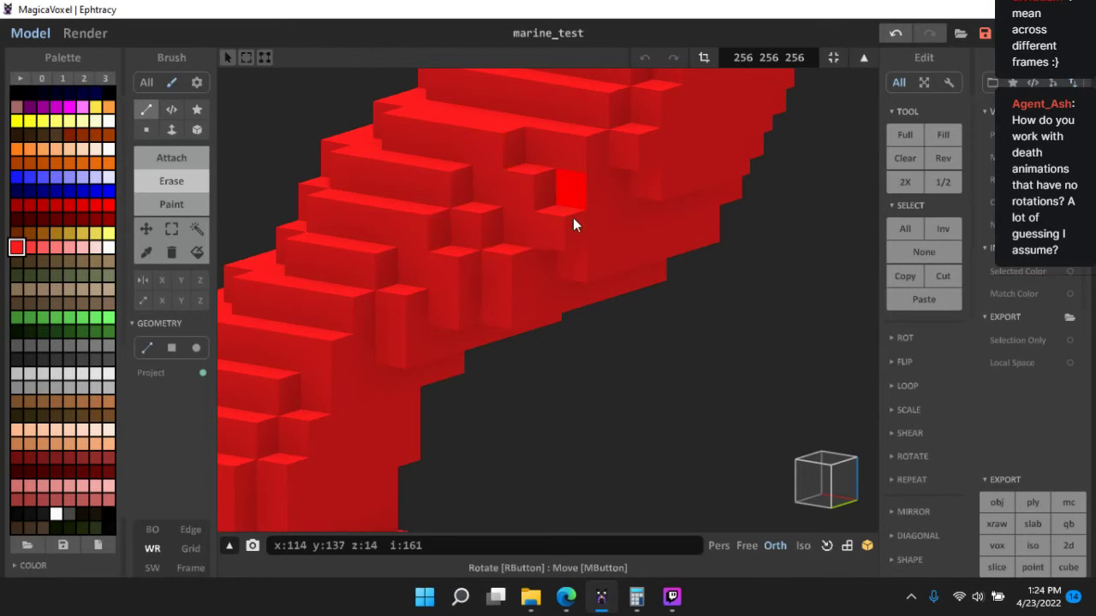
pyautogui.moveTo(599, 268); pyautogui.dragTo(573, 274, button='right')
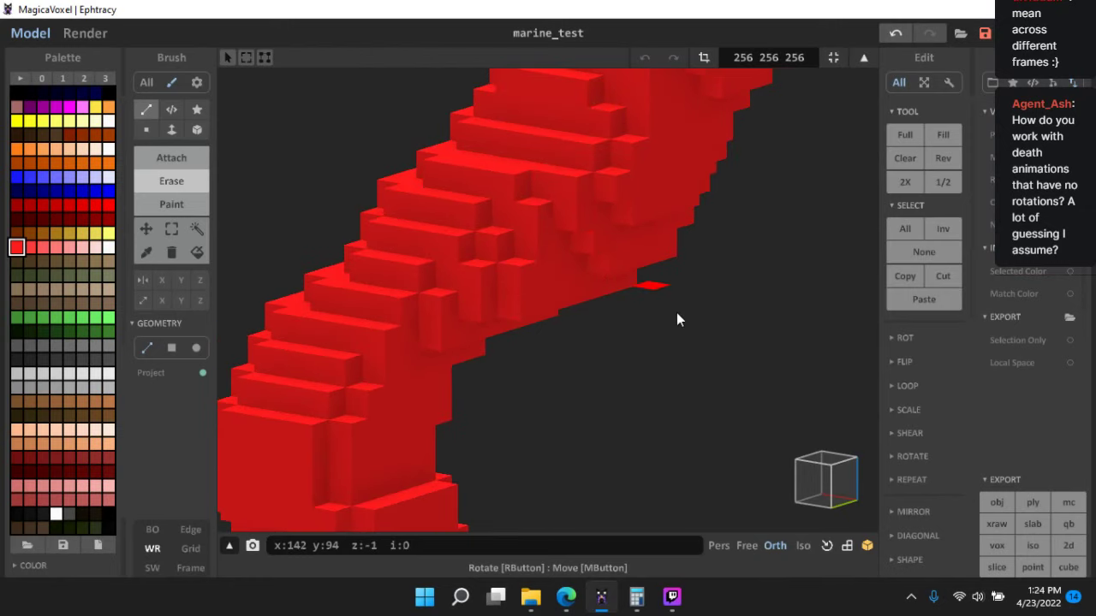
pyautogui.moveTo(676, 315); pyautogui.dragTo(521, 277, button='right')
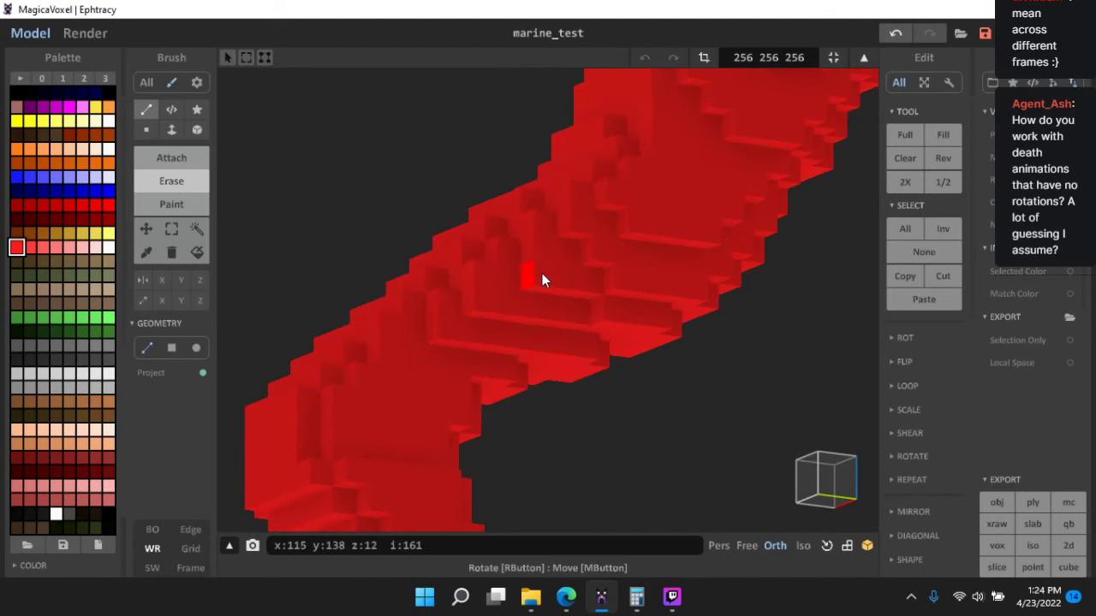
pyautogui.moveTo(556, 311); pyautogui.dragTo(442, 316, button='right')
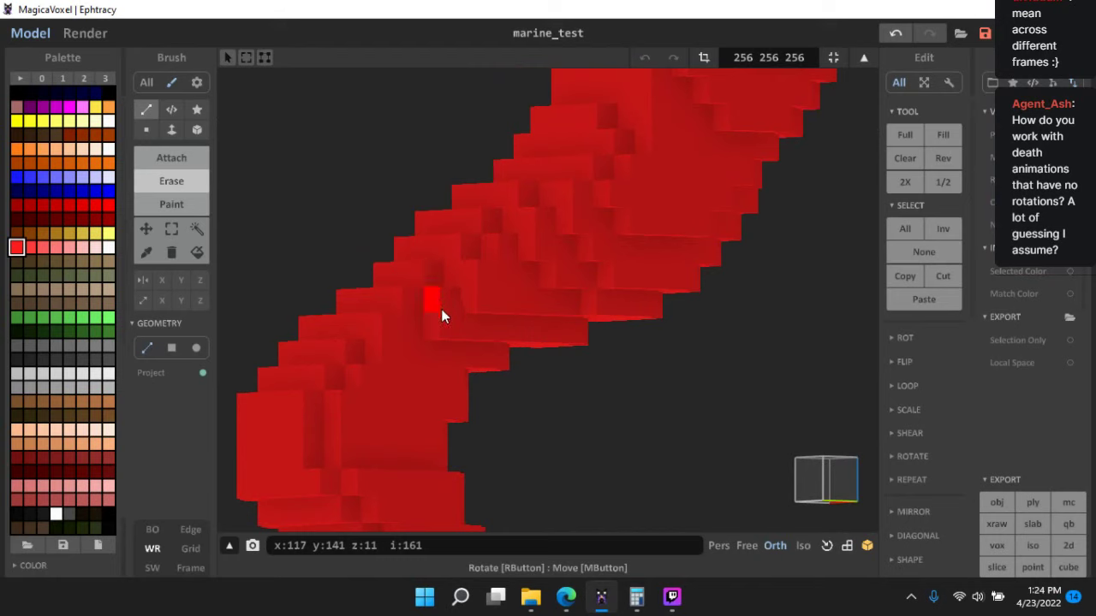
# - Round the front edges of the thigh and calf on both sides by erasing extra voxels at the step corners
pyautogui.moveTo(602, 367); pyautogui.dragTo(551, 302, button='right')
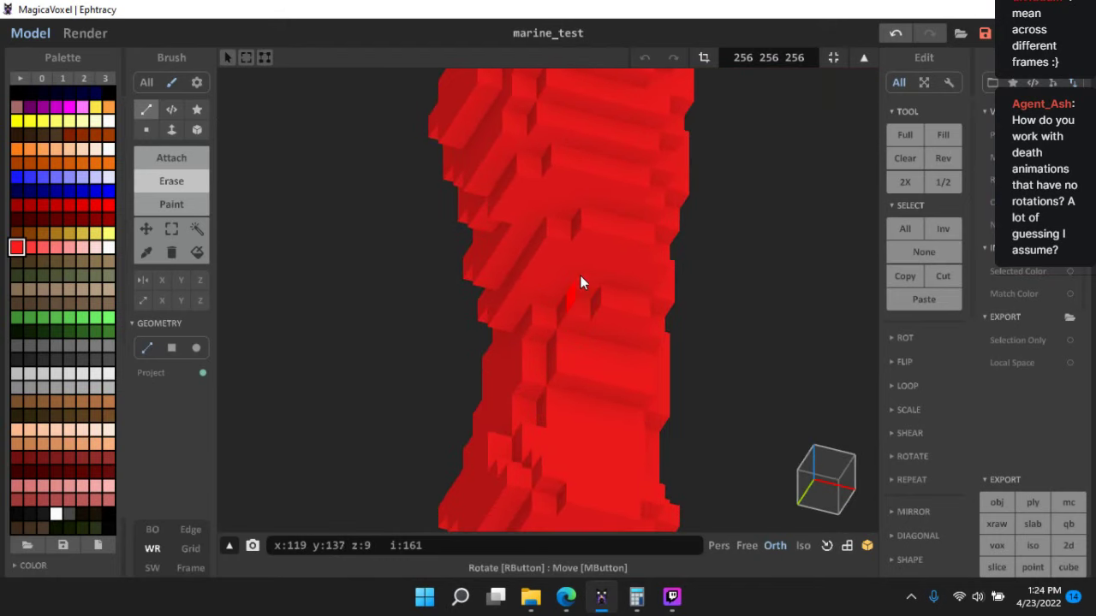
pyautogui.moveTo(543, 243); pyautogui.dragTo(485, 339, button='right')
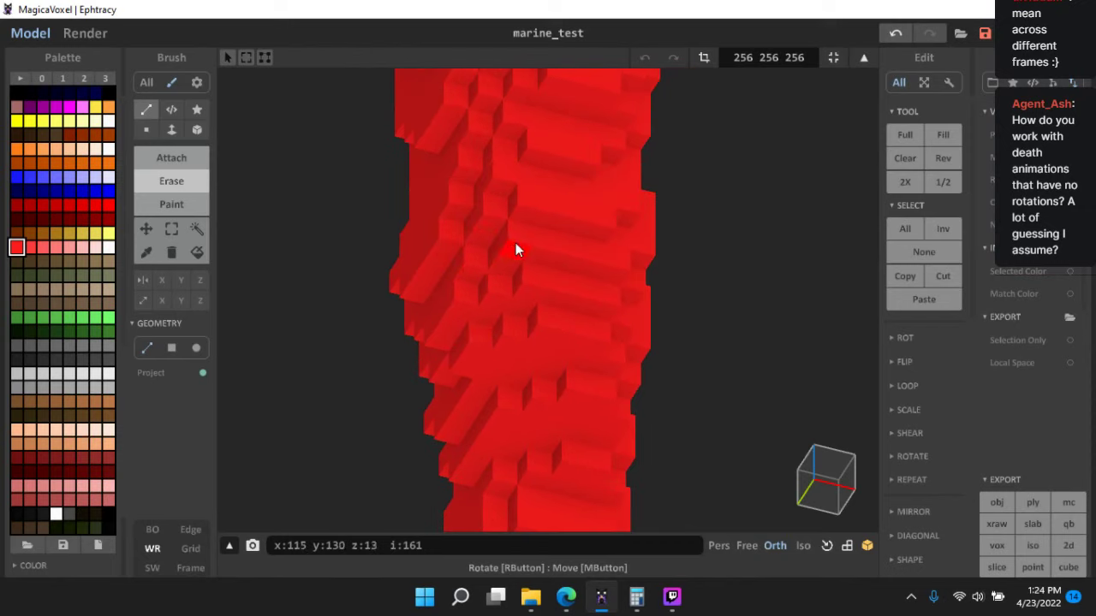
pyautogui.moveTo(586, 218); pyautogui.dragTo(561, 307, button='right')
pyautogui.scroll(5, 531, 295)
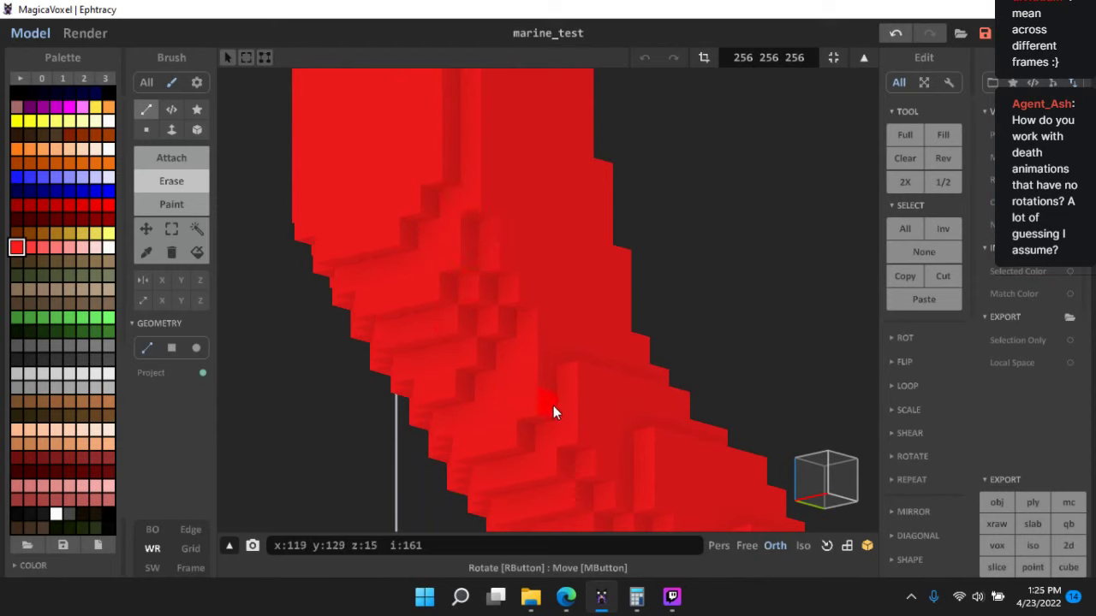
pyautogui.moveTo(587, 387); pyautogui.dragTo(543, 446, button='right')
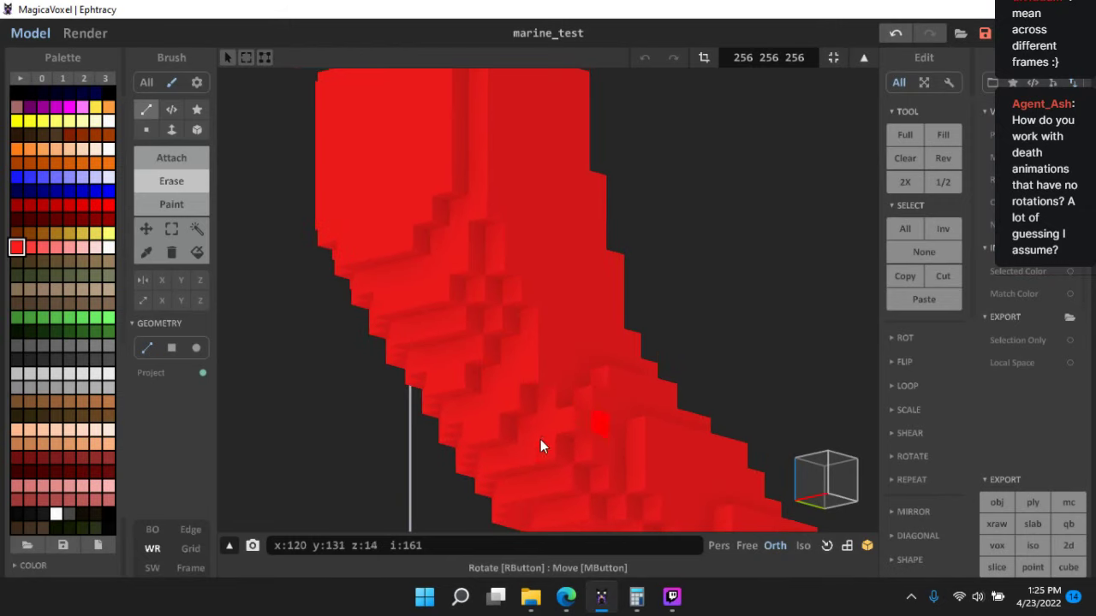
pyautogui.moveTo(653, 419); pyautogui.dragTo(537, 306, button='right')
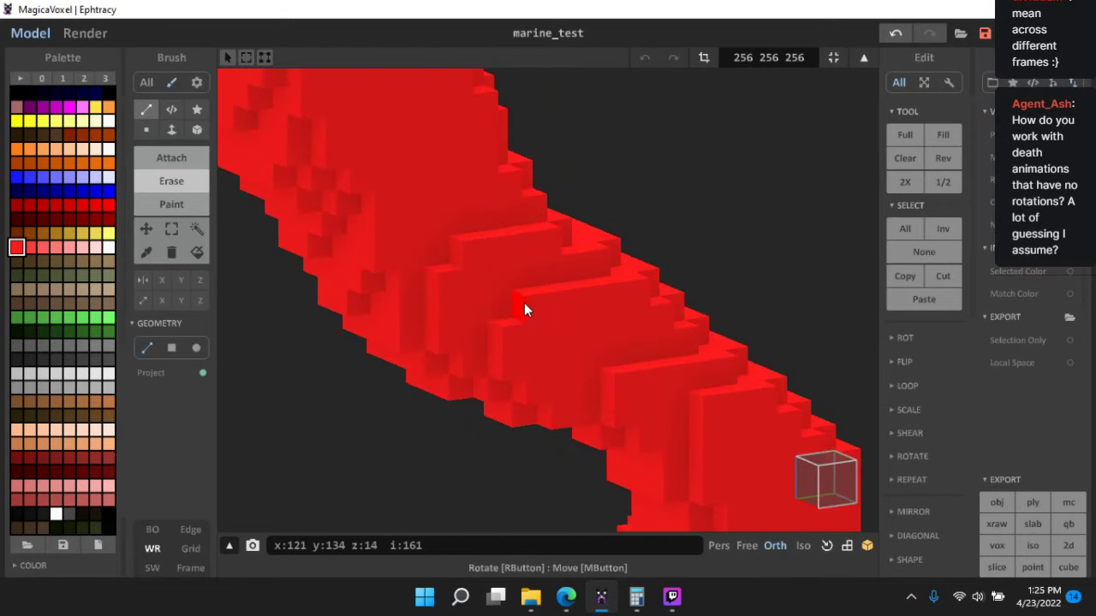
pyautogui.moveTo(593, 330); pyautogui.dragTo(512, 266, button='right')
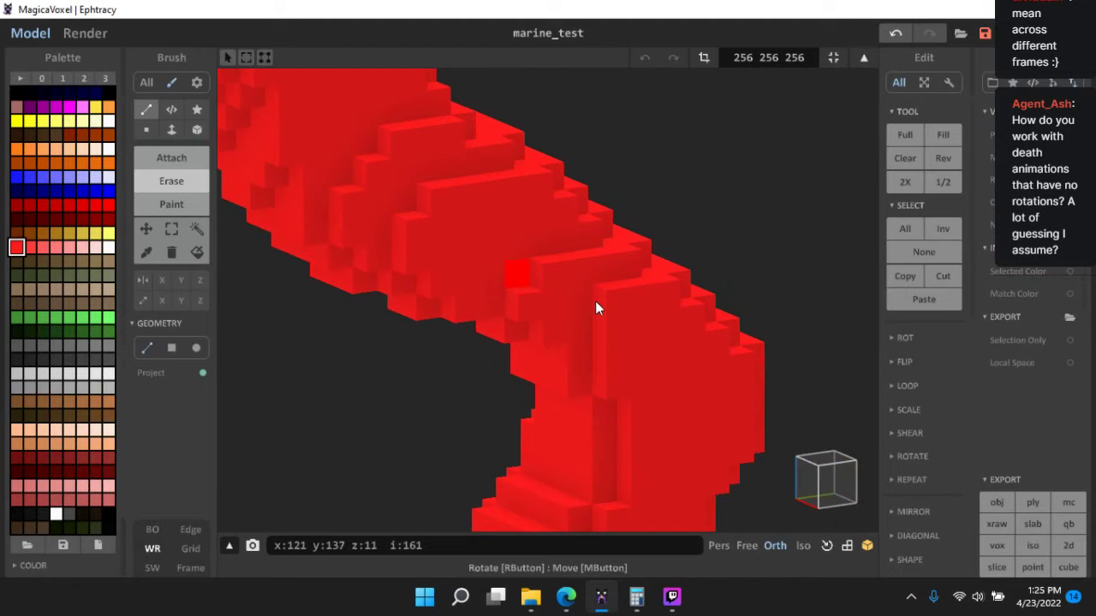
# - Erase the front corner voxels of the ankle and the stepped toe on the foot's inner side
pyautogui.moveTo(659, 355); pyautogui.dragTo(509, 362, button='right')
pyautogui.moveTo(588, 313); pyautogui.dragTo(529, 375, button='right')
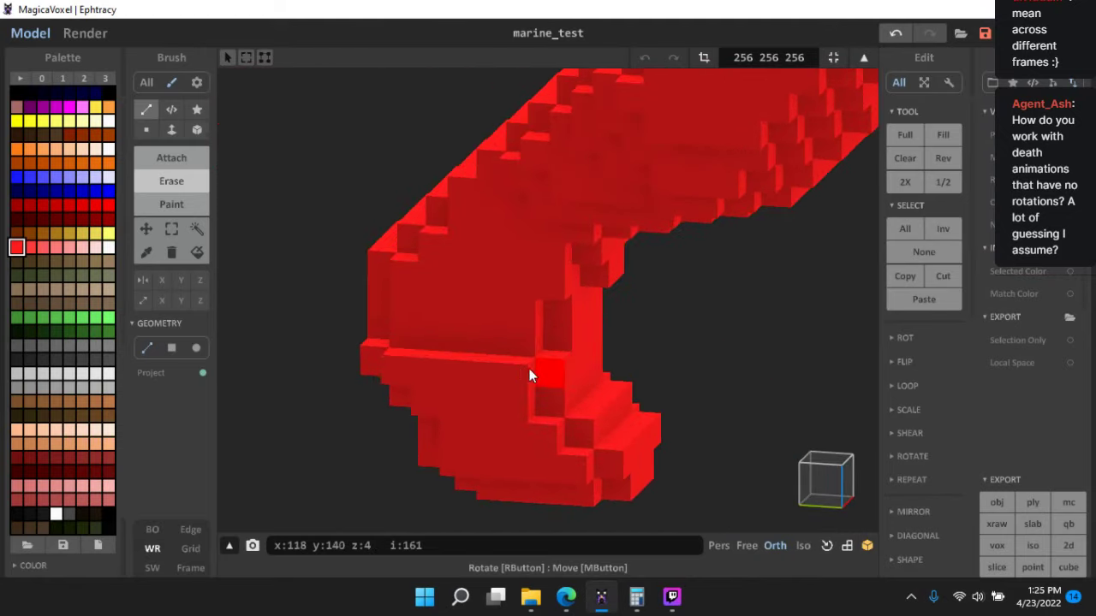
pyautogui.moveTo(580, 416); pyautogui.dragTo(595, 338, button='right')
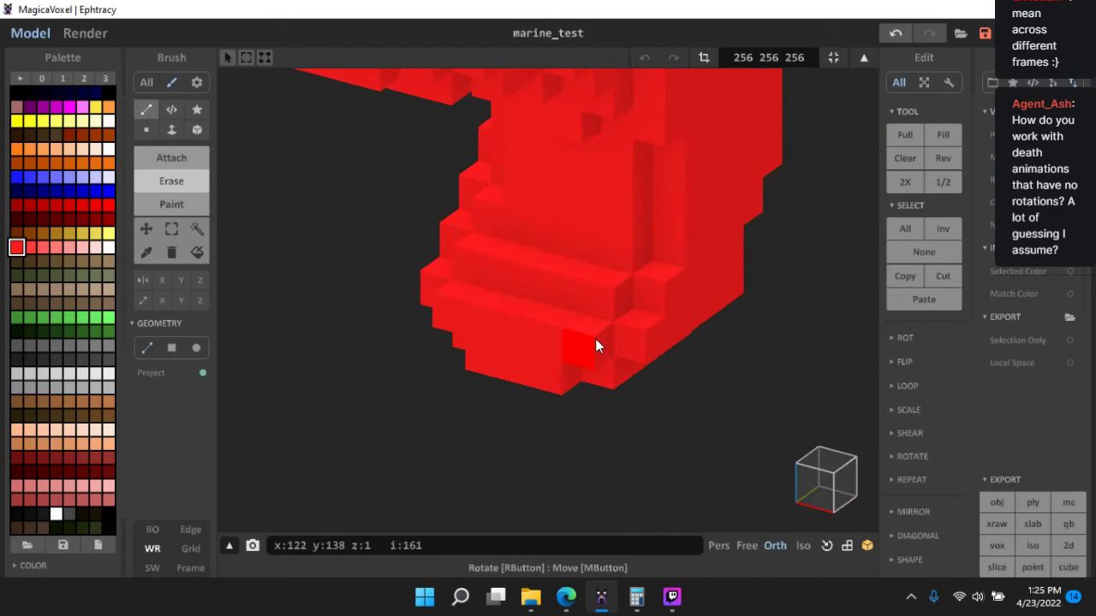
pyautogui.click(595, 339)
pyautogui.click(602, 303)
pyautogui.click(574, 317)
pyautogui.click(636, 331)
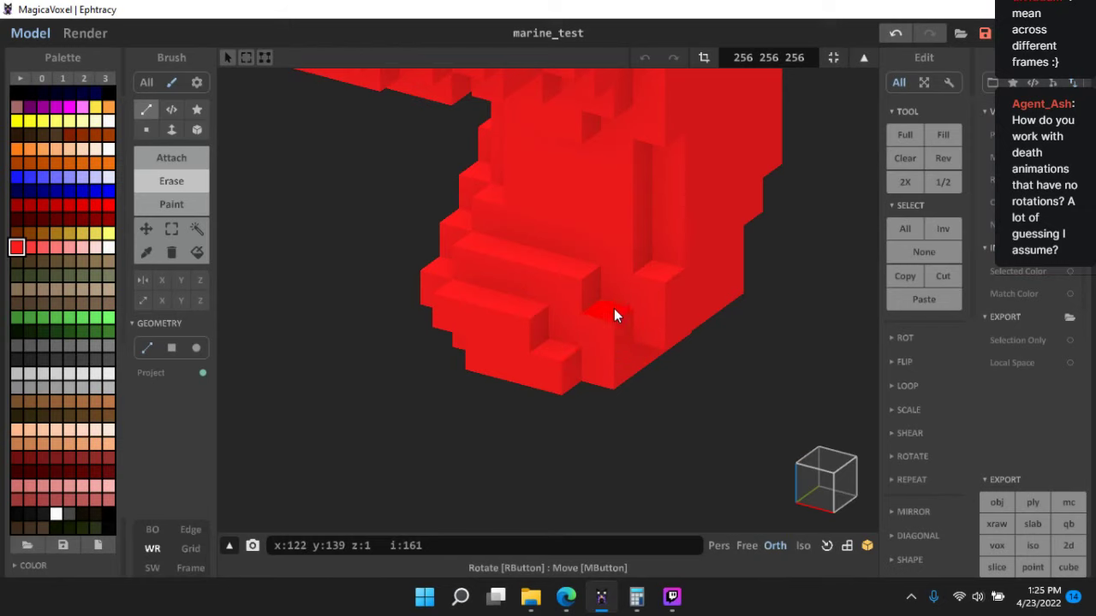
# - Trim the corner voxels around the ankle on the inner side of the foot
pyautogui.moveTo(709, 338); pyautogui.dragTo(637, 198, button='right')
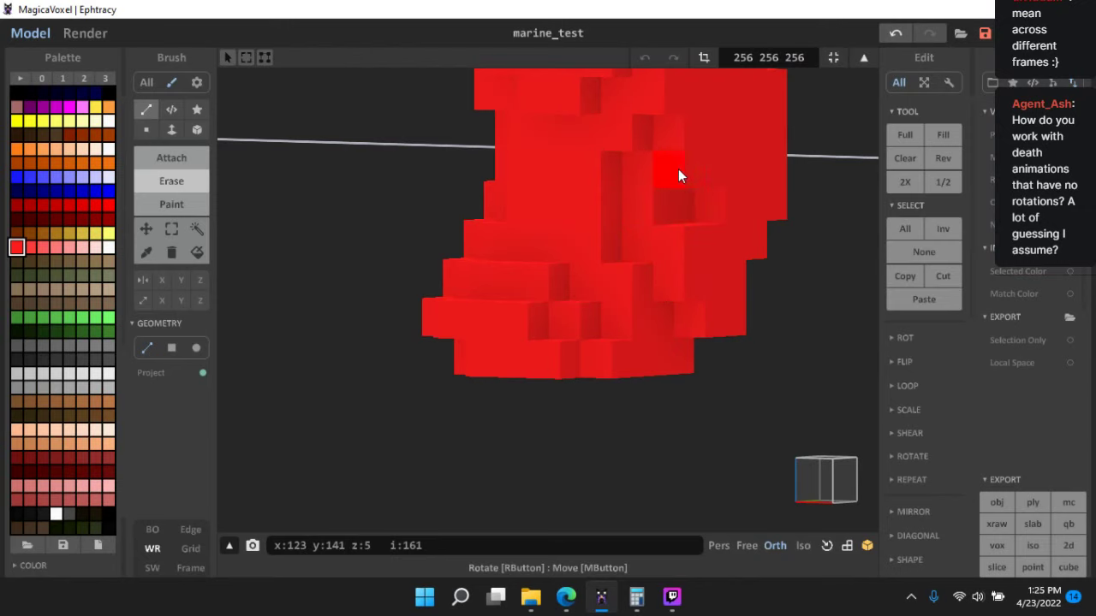
pyautogui.moveTo(663, 246); pyautogui.dragTo(696, 245, button='right')
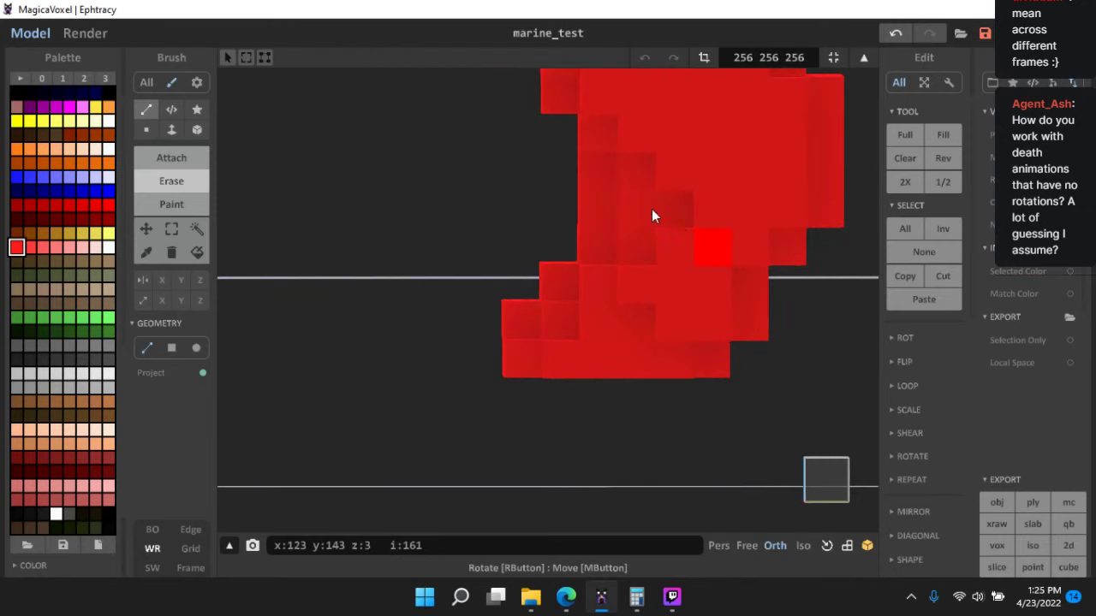
pyautogui.moveTo(599, 243); pyautogui.dragTo(617, 220, button='right')
# - Erase the corner voxels of the toe steps on the foot's outer front edge
pyautogui.moveTo(752, 308); pyautogui.dragTo(524, 403, button='right')
pyautogui.click(522, 395)
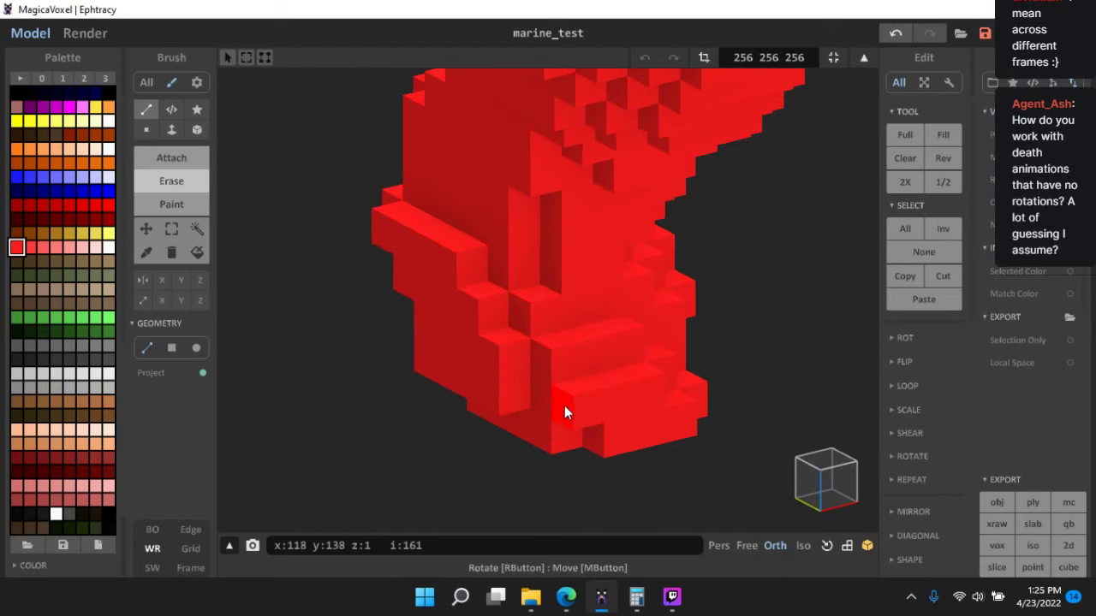
pyautogui.click(565, 405)
pyautogui.click(566, 351)
pyautogui.click(520, 318)
pyautogui.click(497, 355)
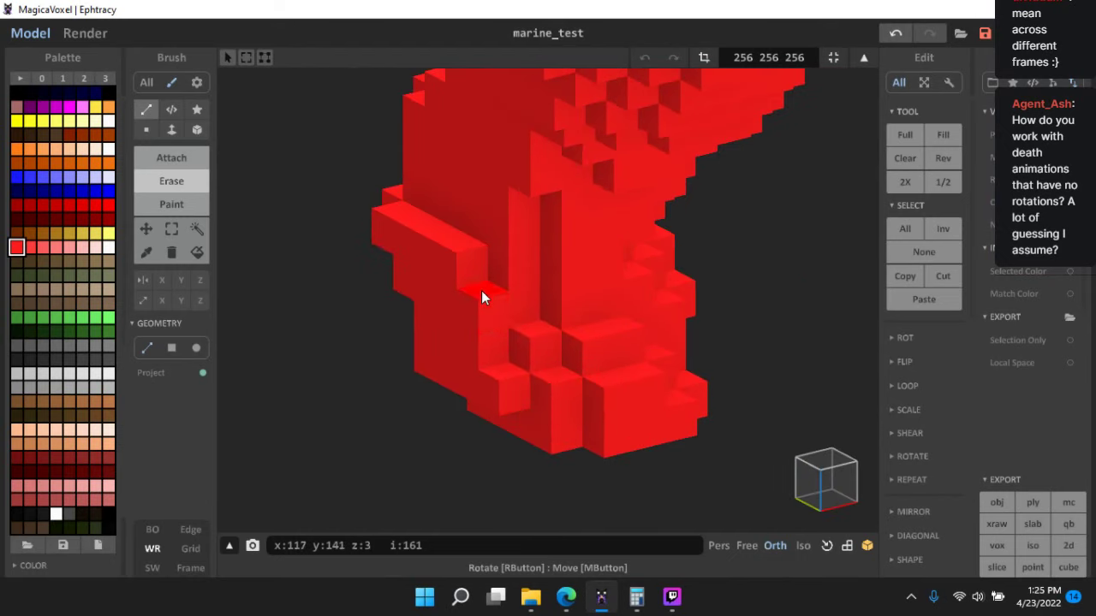
# - Erase the outer front corner voxels from the upper foot up to the ankle groove
pyautogui.click(481, 293)
pyautogui.click(478, 258)
pyautogui.click(509, 242)
pyautogui.click(513, 256)
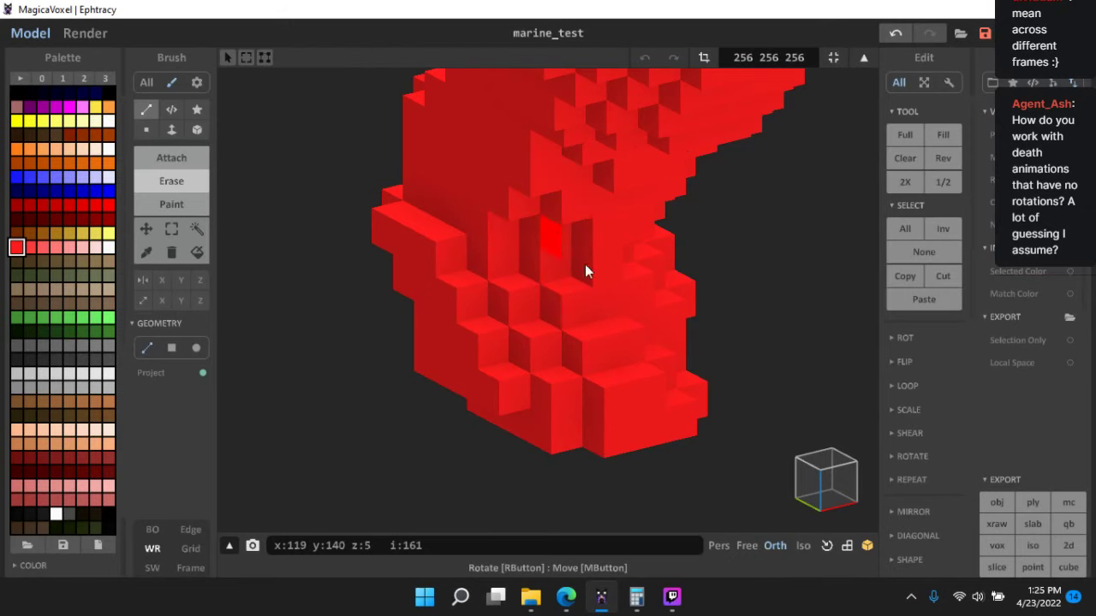
# - Examine the trailing leg's rounded edges from foot to thigh, viewing them from the front, back and both sides
pyautogui.moveTo(585, 263); pyautogui.dragTo(609, 331, button='right')
pyautogui.scroll(6, 584, 335)
pyautogui.scroll(1, 490, 292)
pyautogui.scroll(1, 603, 256)
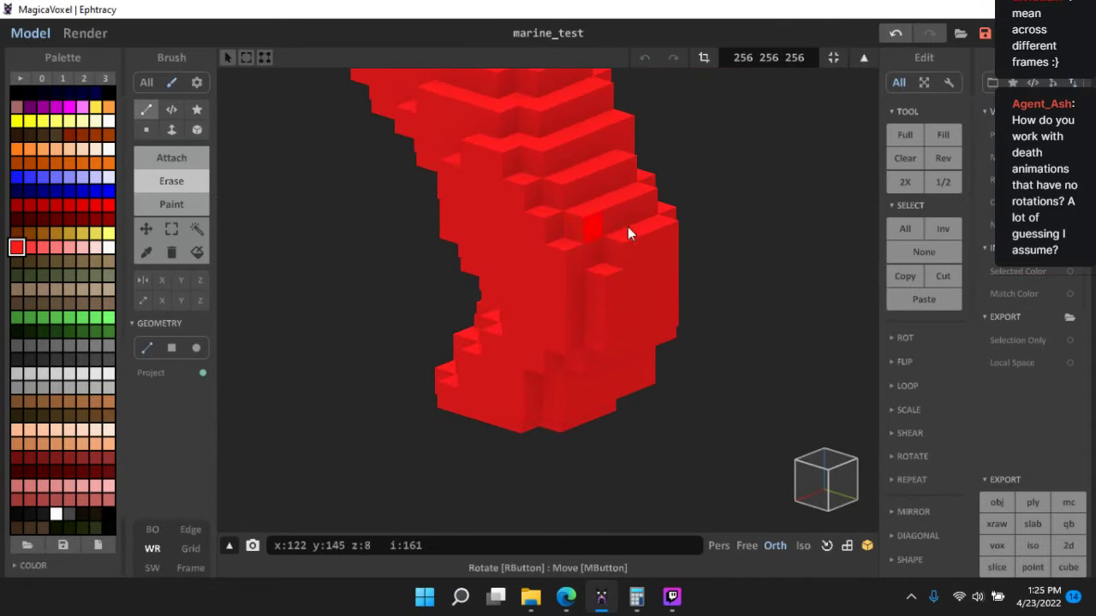
pyautogui.scroll(1, 556, 278)
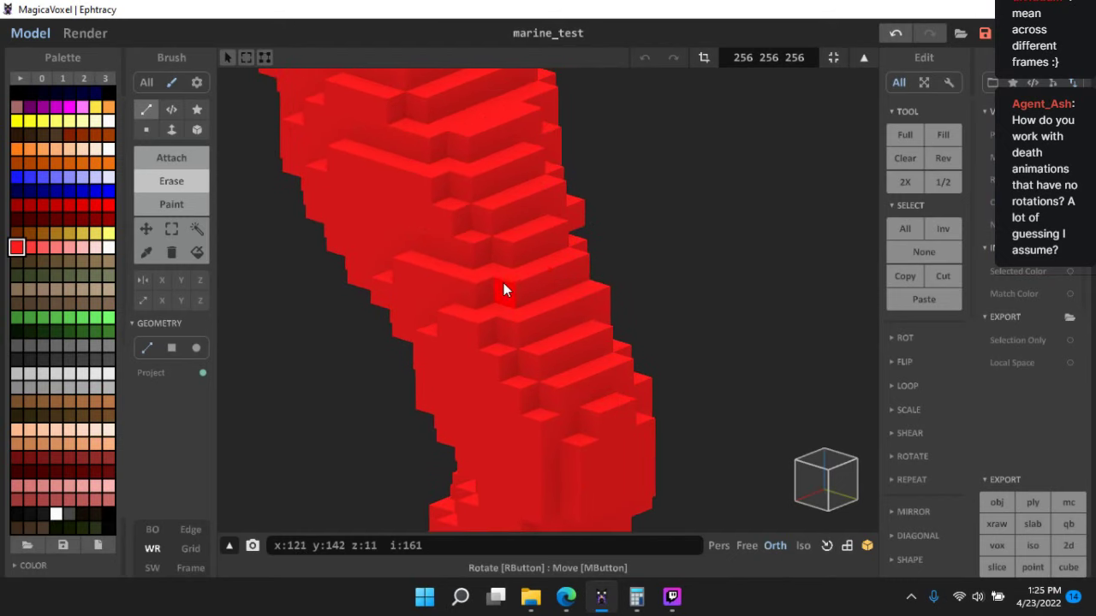
pyautogui.moveTo(577, 224); pyautogui.dragTo(506, 244, button='right')
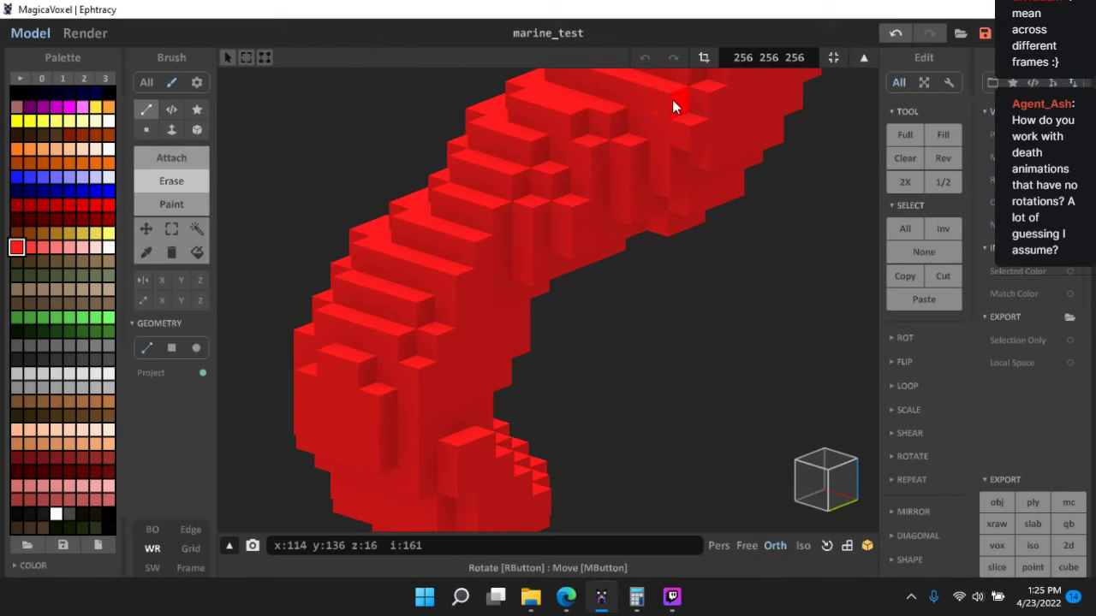
pyautogui.moveTo(717, 159); pyautogui.dragTo(678, 206, button='right')
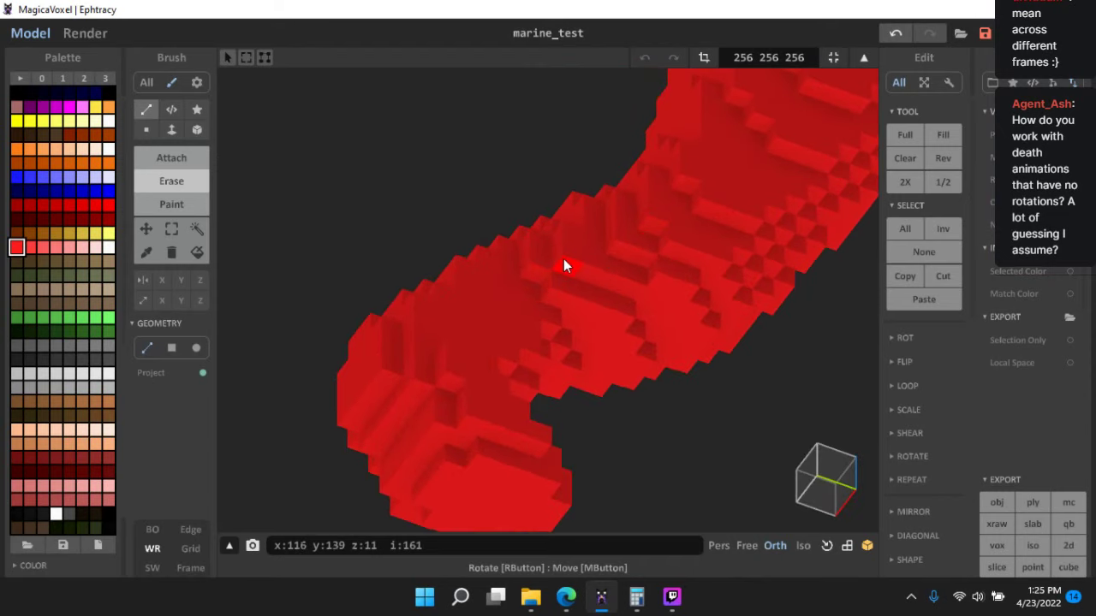
pyautogui.scroll(-5, 646, 322)
pyautogui.moveTo(647, 322); pyautogui.dragTo(638, 428, button='right')
pyautogui.scroll(6, 590, 371)
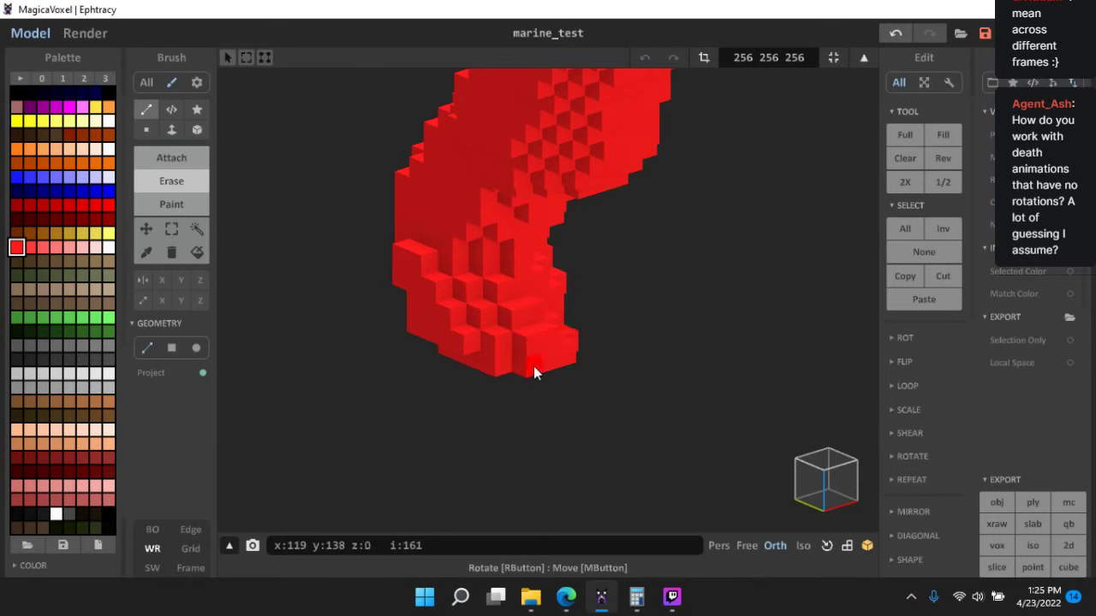
pyautogui.moveTo(518, 354); pyautogui.dragTo(582, 337, button='right')
pyautogui.scroll(5, 617, 335)
pyautogui.moveTo(675, 311); pyautogui.dragTo(603, 350, button='right')
pyautogui.scroll(-3, 582, 282)
pyautogui.moveTo(568, 240); pyautogui.dragTo(555, 320, button='middle')
pyautogui.scroll(6, 544, 307)
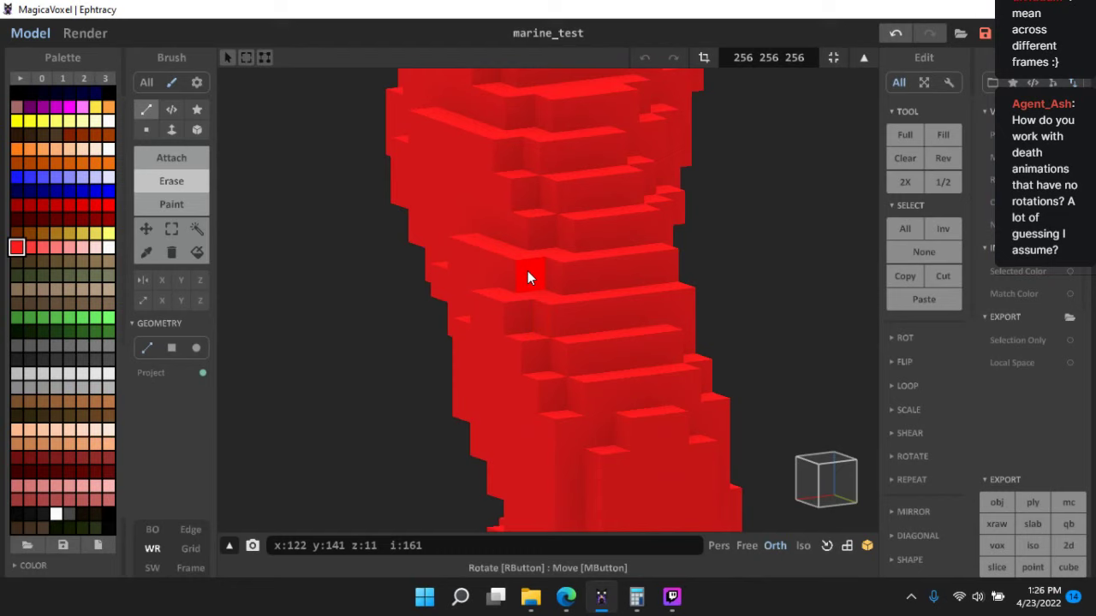
pyautogui.moveTo(497, 306); pyautogui.dragTo(674, 353, button='right')
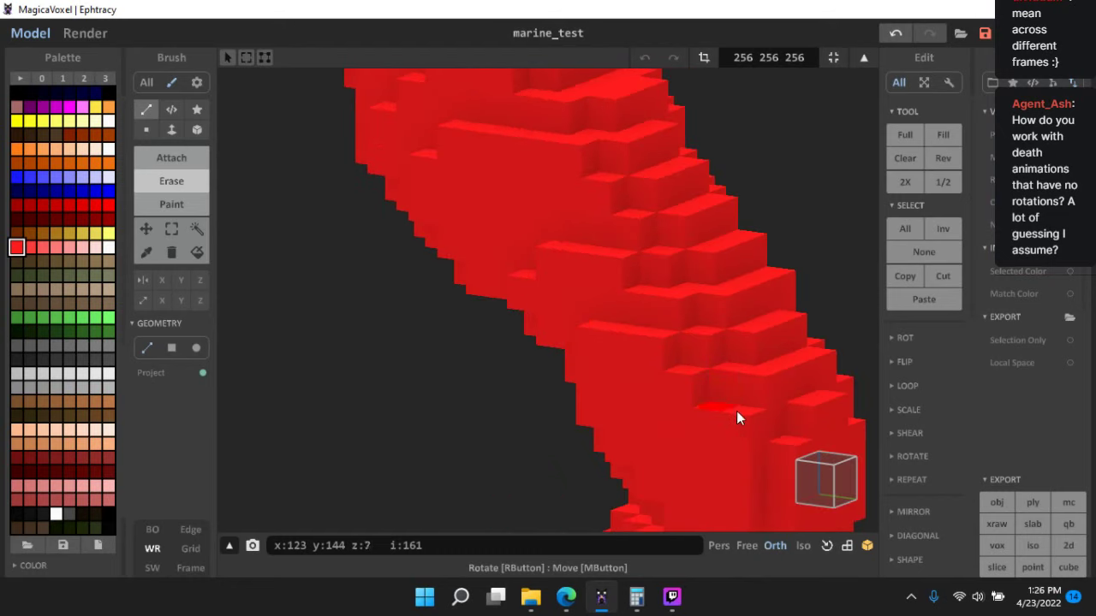
pyautogui.scroll(-3, 659, 328)
pyautogui.moveTo(660, 328); pyautogui.dragTo(694, 354, button='right')
pyautogui.scroll(5, 643, 306)
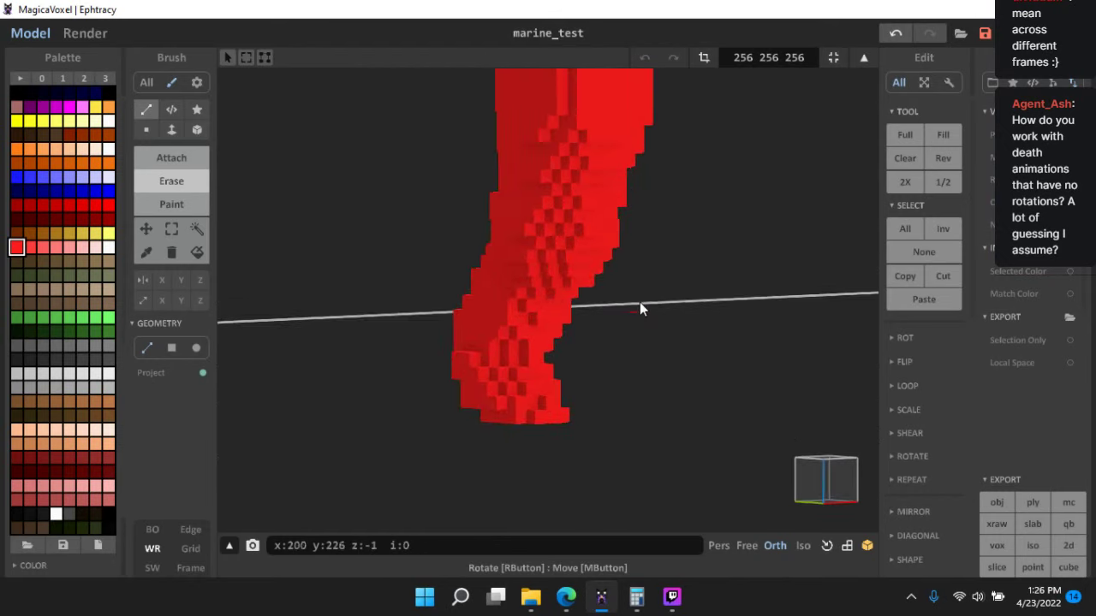
pyautogui.moveTo(640, 299); pyautogui.dragTo(501, 208, button='right')
pyautogui.moveTo(549, 256); pyautogui.dragTo(757, 467, button='right')
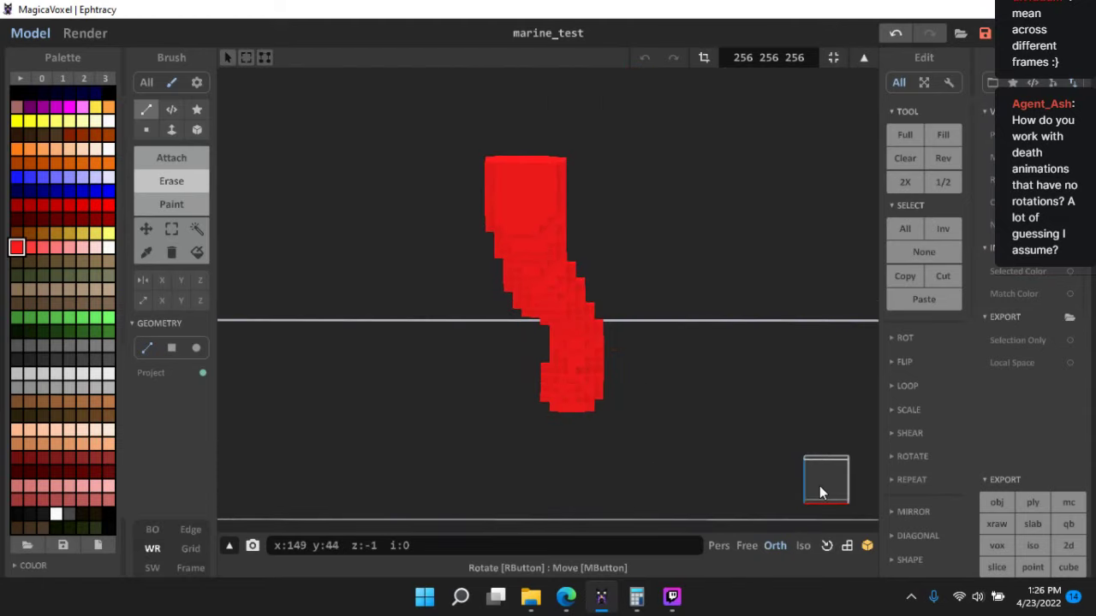
# - Show the background objects and compare the trailing leg's silhouette with the sprite reference in the front and side views
pyautogui.click(152, 529)
pyautogui.scroll(3, 402, 383)
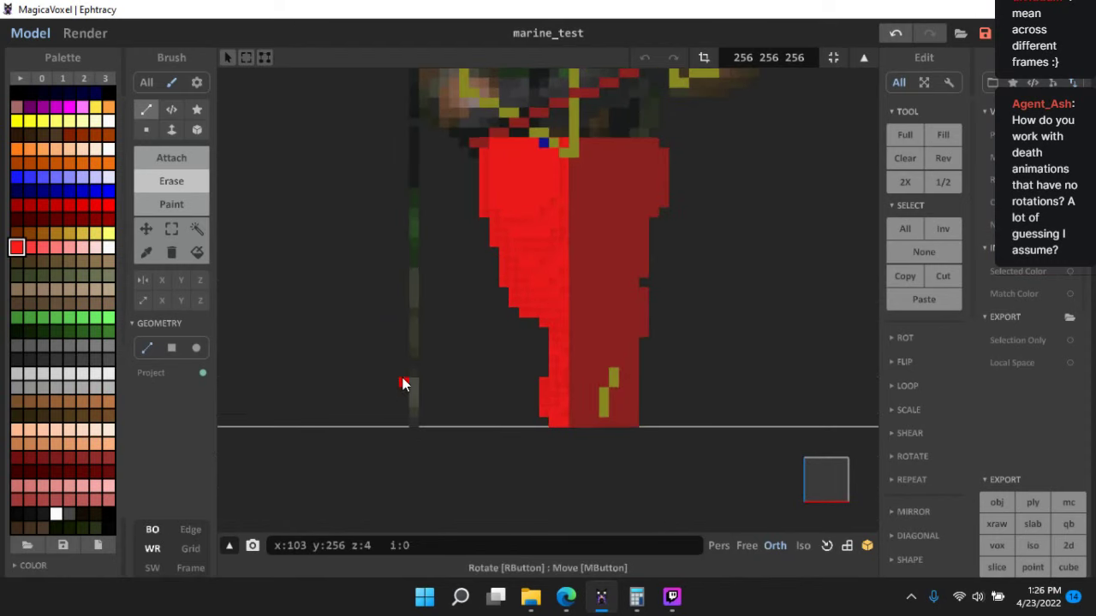
pyautogui.scroll(5, 435, 330)
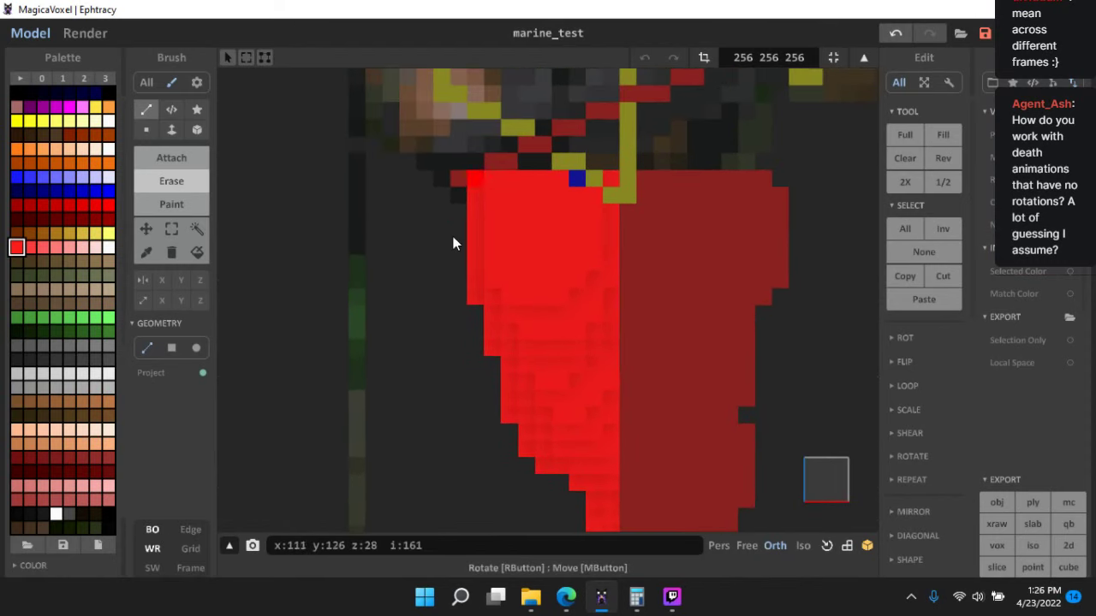
pyautogui.scroll(-1, 474, 299)
pyautogui.moveTo(482, 402); pyautogui.dragTo(443, 180, button='middle')
pyautogui.scroll(3, 481, 368)
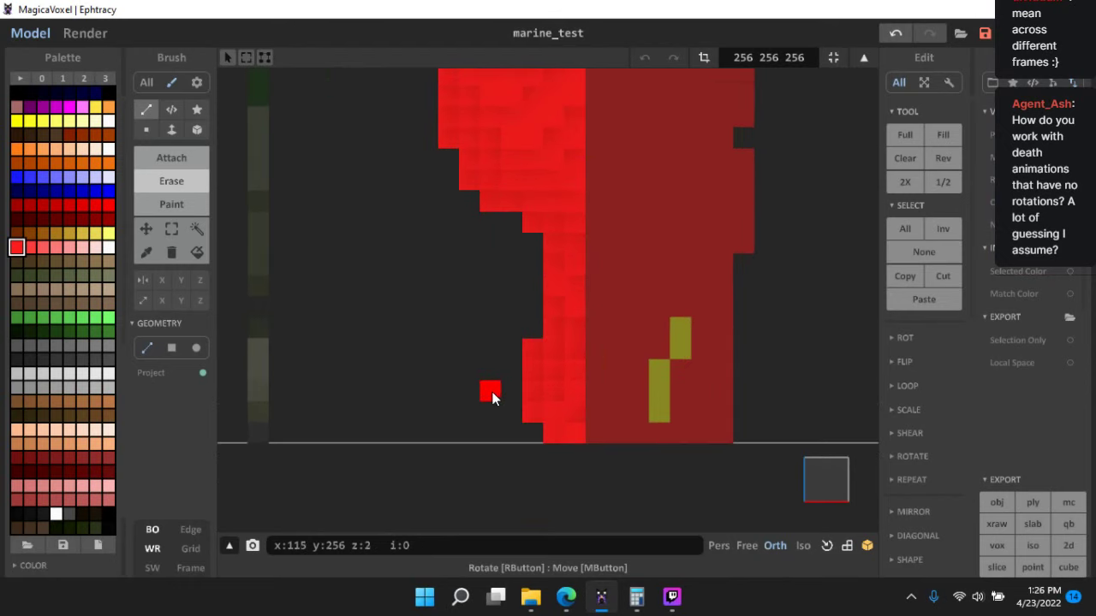
pyautogui.moveTo(493, 394); pyautogui.dragTo(485, 325, button='middle')
pyautogui.moveTo(485, 326); pyautogui.dragTo(525, 391, button='right')
pyautogui.click(815, 475)
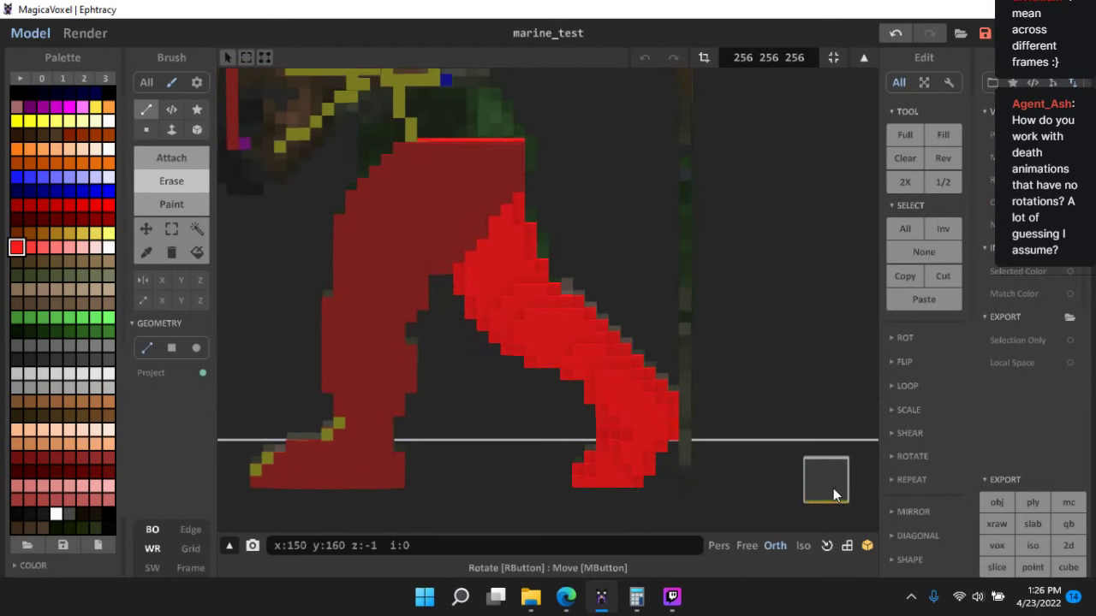
pyautogui.scroll(3, 635, 353)
pyautogui.scroll(2, 608, 306)
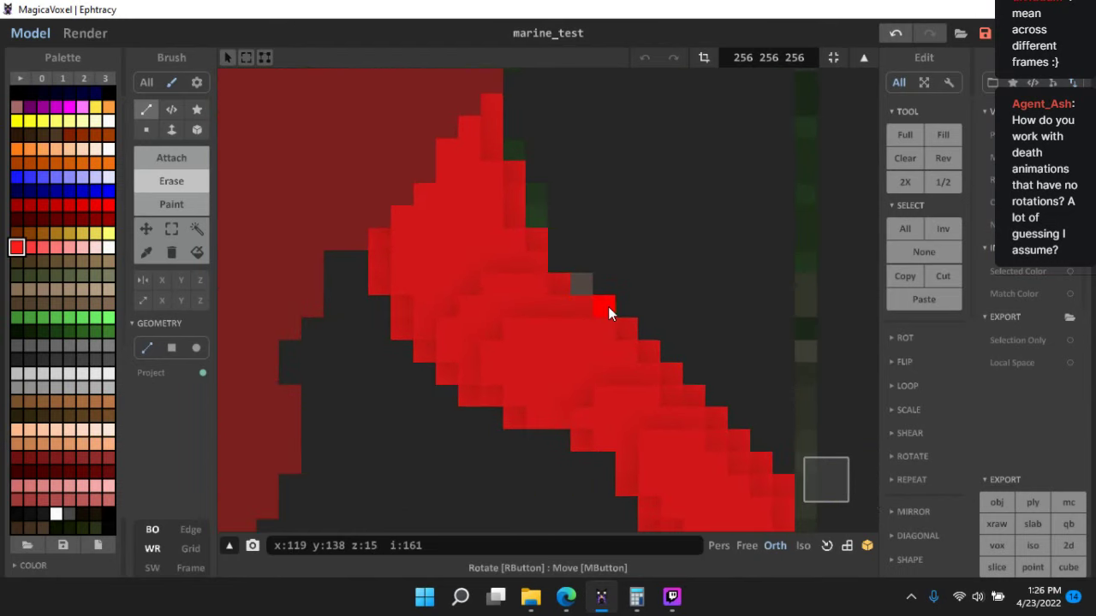
pyautogui.moveTo(608, 307)
pyautogui.mouseDown(button='right')
pyautogui.moveTo(602, 189)
pyautogui.moveTo(571, 294)
pyautogui.moveTo(575, 276)
pyautogui.mouseUp(button='right')
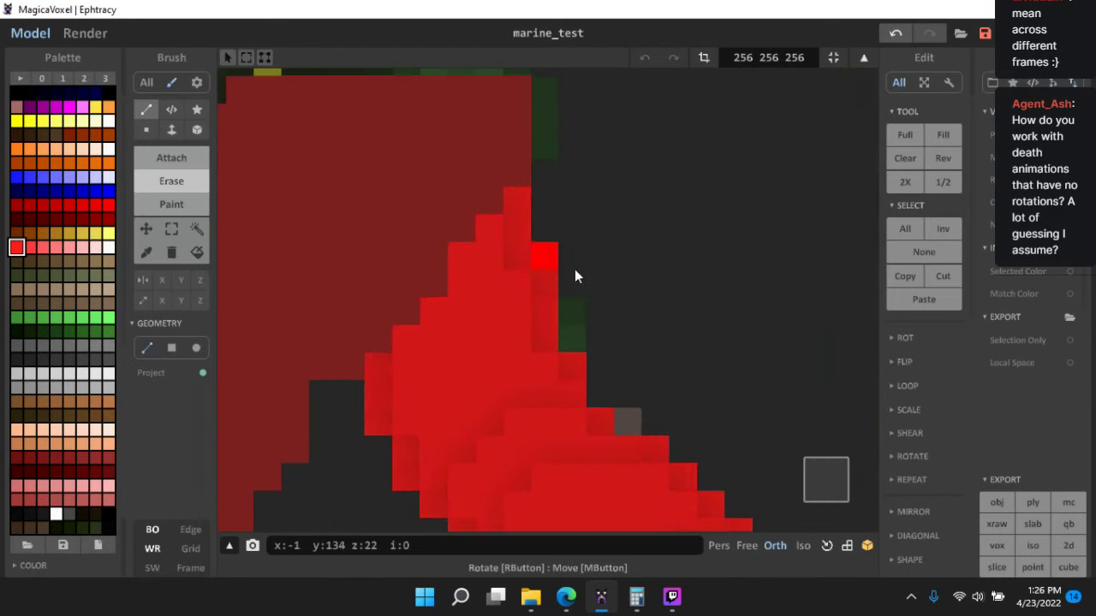
# - Fit the model's volume to the leg's voxels, giving a size of 13 × 22 × 29
pyautogui.click(190, 161)
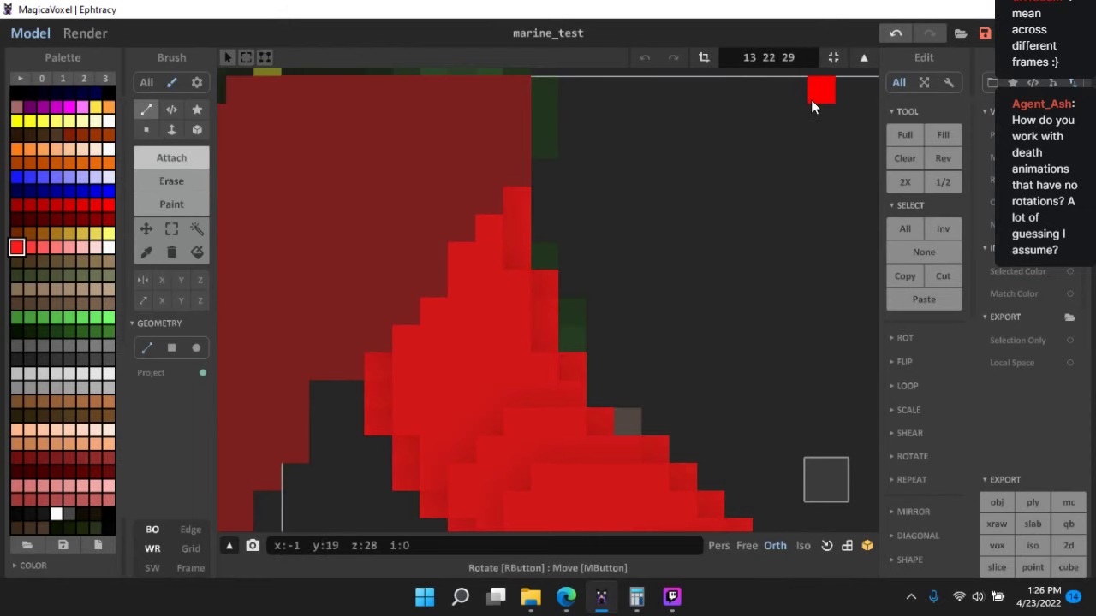
pyautogui.click(836, 58)
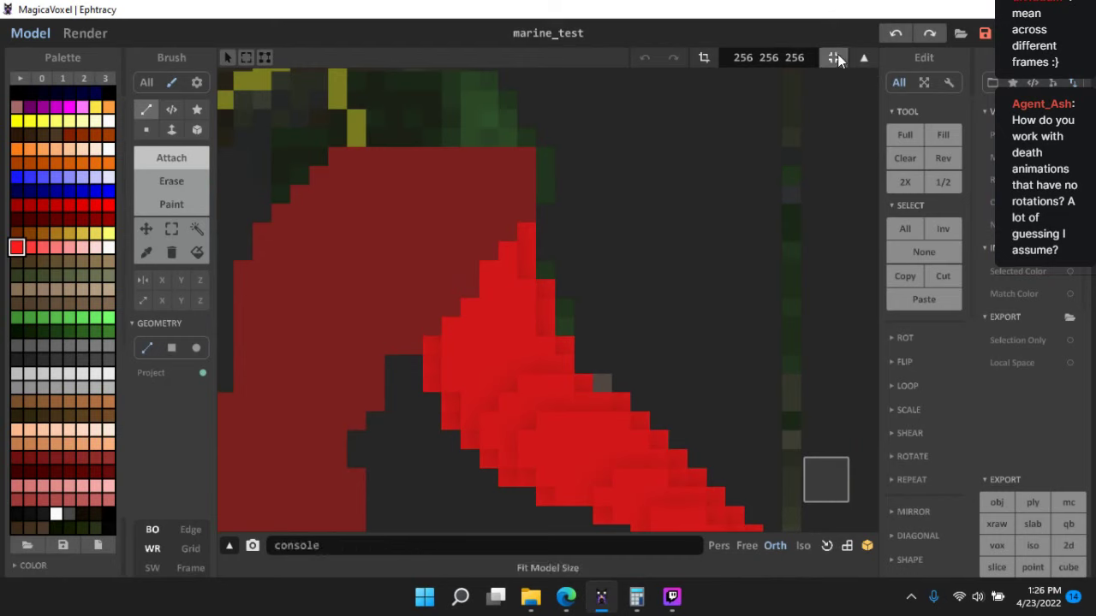
pyautogui.click(835, 58)
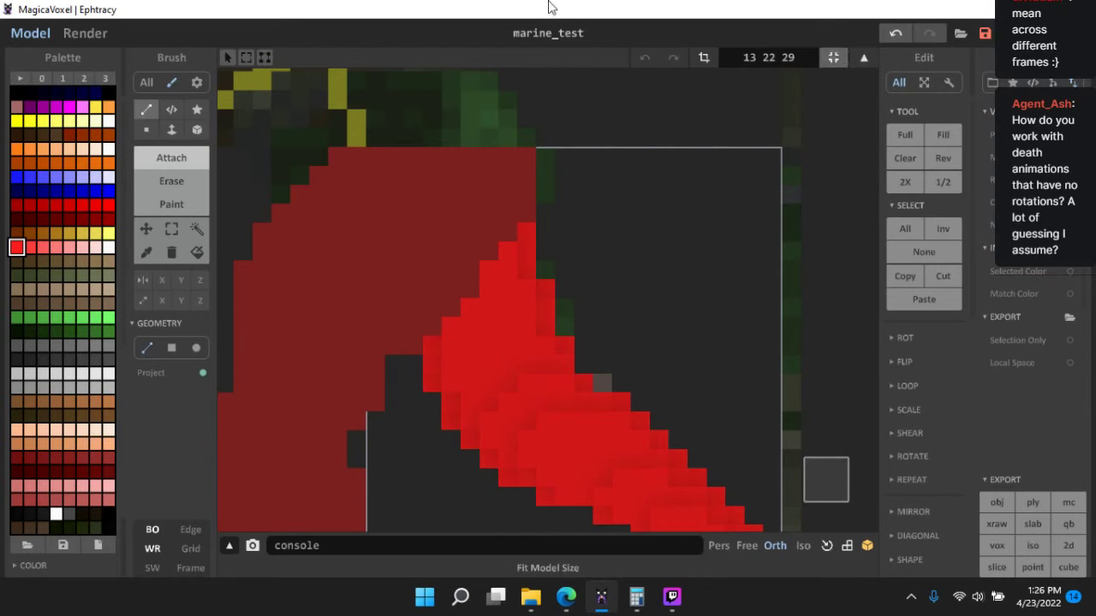
# - Attach four purple voxels over the uncovered sprite pixels along the rear edge of the leg's side silhouette
pyautogui.click(55, 107)
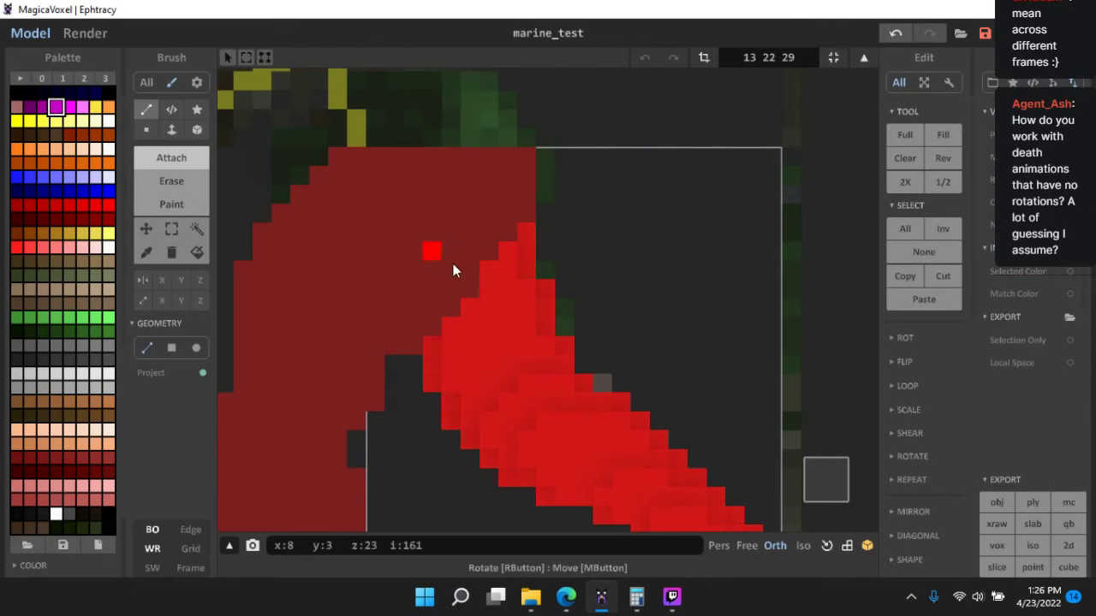
pyautogui.scroll(2, 513, 263)
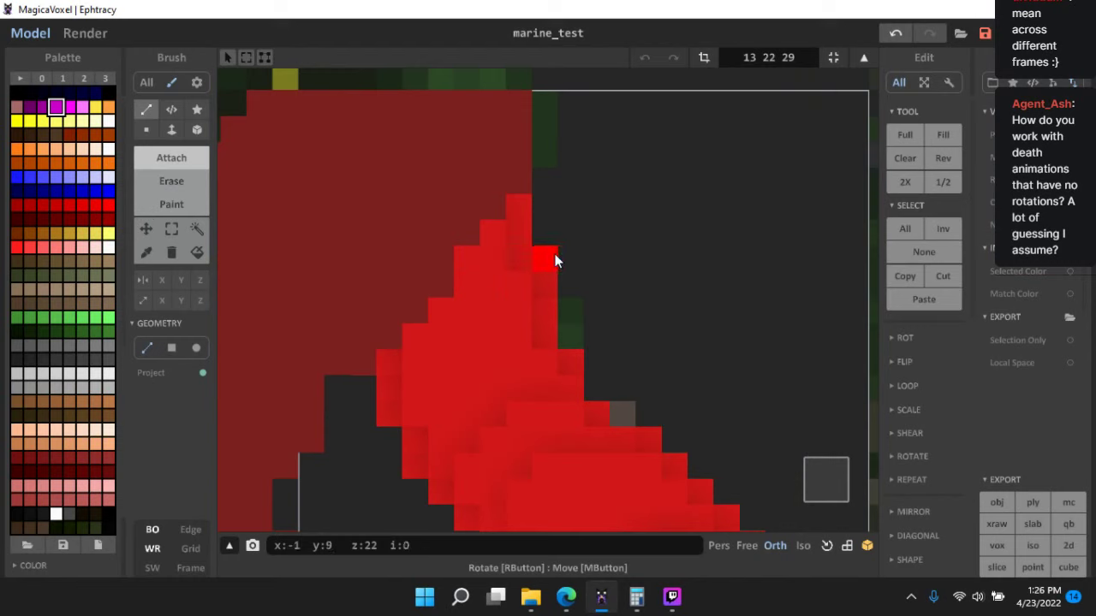
pyautogui.click(572, 339)
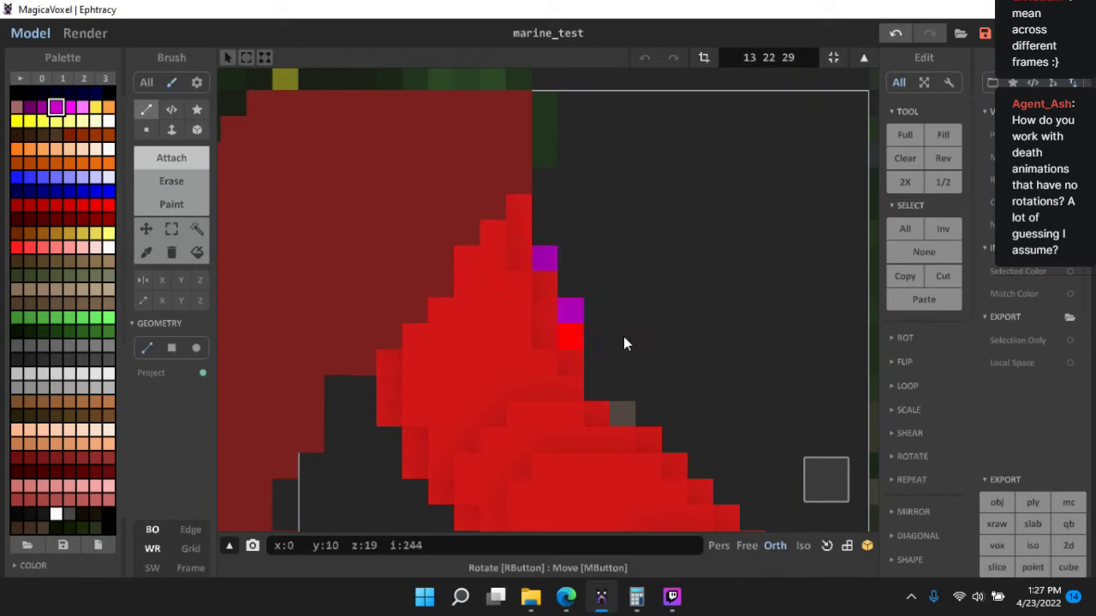
# - Select the four purple voxels, hide the background objects and move the selection sideways to the middle of the leg's rear face
pyautogui.moveTo(732, 262)
pyautogui.mouseDown(button='right')
pyautogui.moveTo(768, 286)
pyautogui.moveTo(734, 320)
pyautogui.moveTo(753, 329)
pyautogui.mouseUp(button='right')
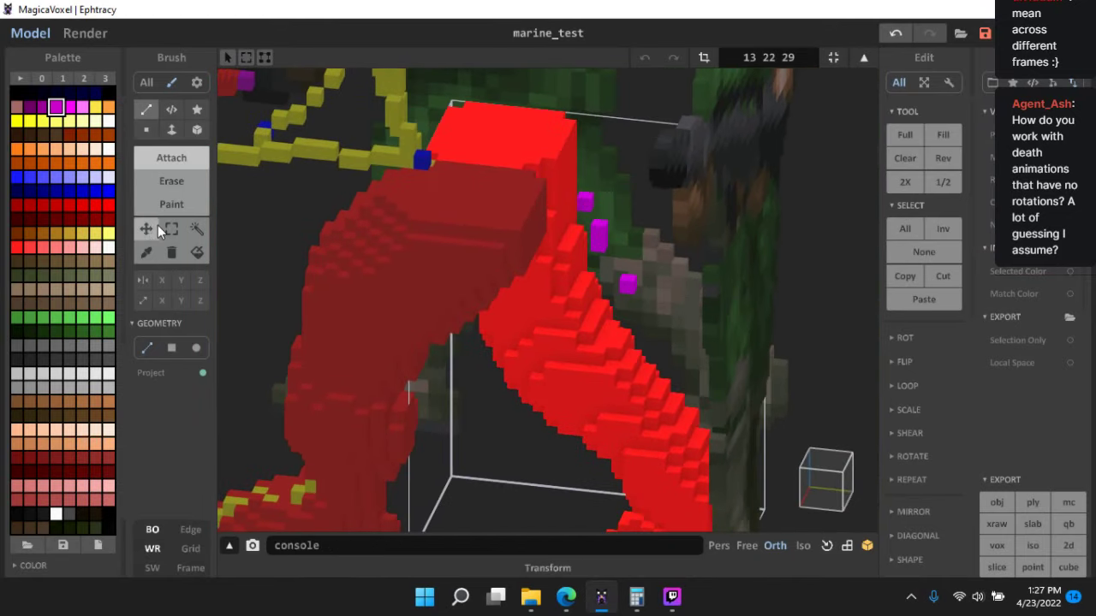
pyautogui.click(171, 229)
pyautogui.scroll(3, 637, 302)
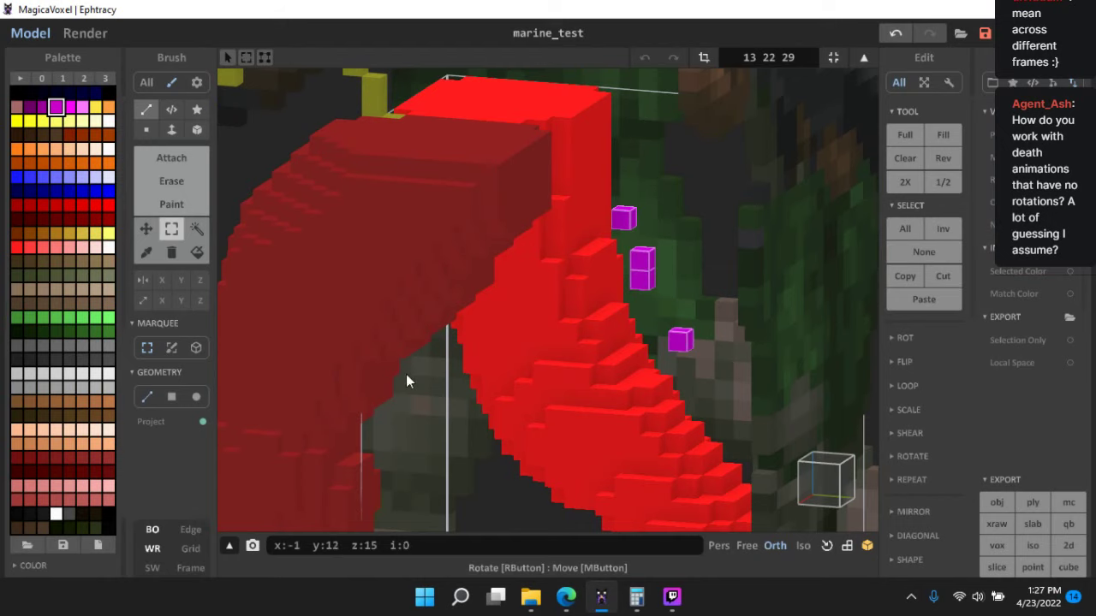
pyautogui.click(154, 531)
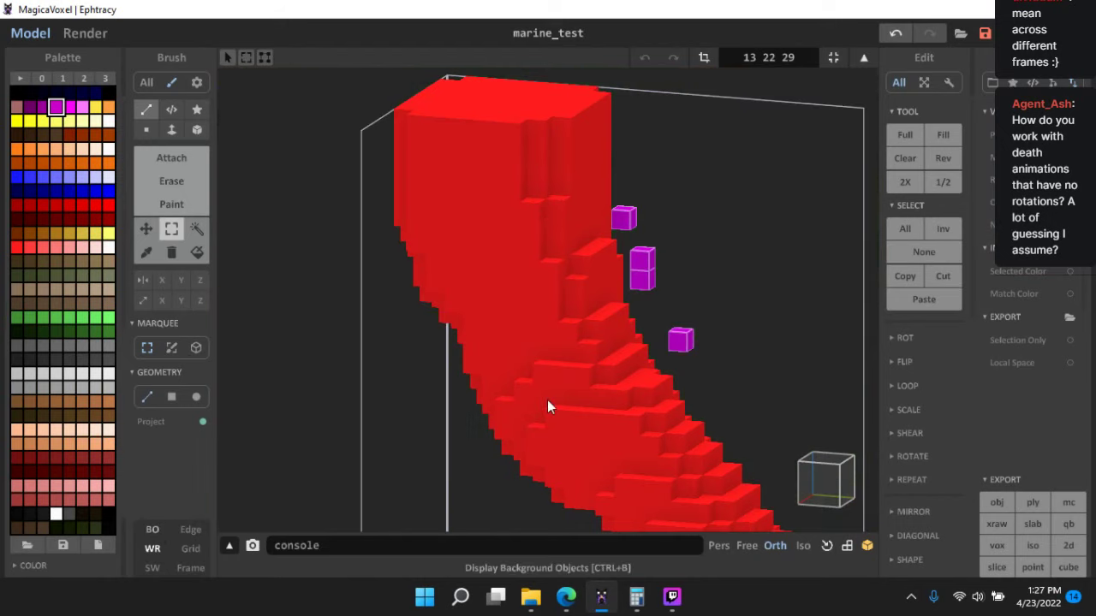
pyautogui.moveTo(766, 302); pyautogui.dragTo(226, 282, button='right')
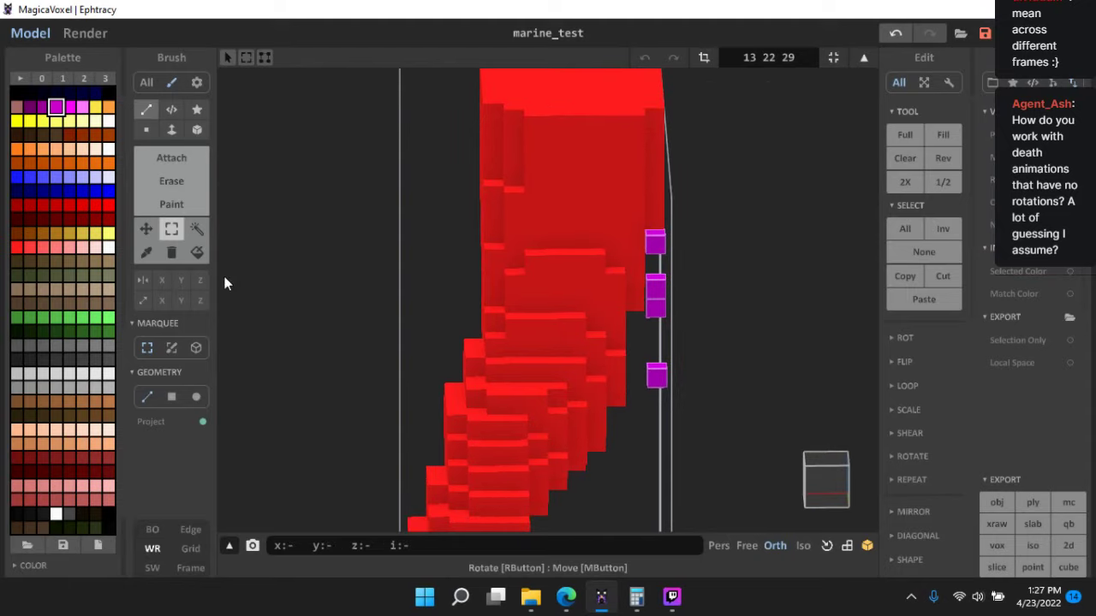
pyautogui.click(145, 229)
pyautogui.moveTo(663, 287); pyautogui.dragTo(559, 295)
pyautogui.scroll(3, 439, 297)
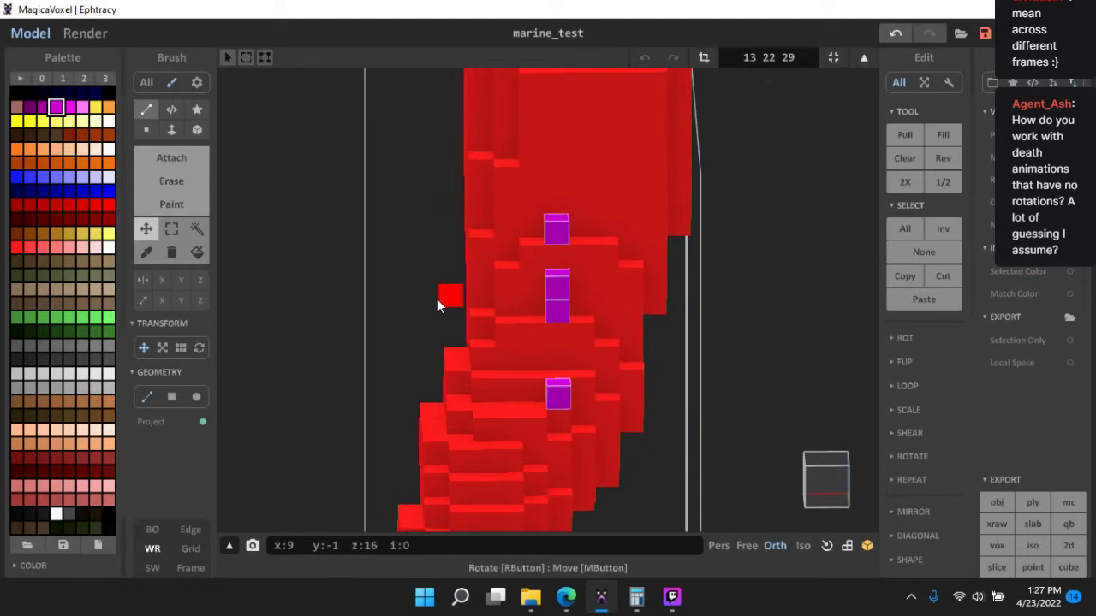
# - Box-select only the lowest purple voxel, move it two voxels sideways toward the middle of its ledge, and clear the selection
pyautogui.click(172, 228)
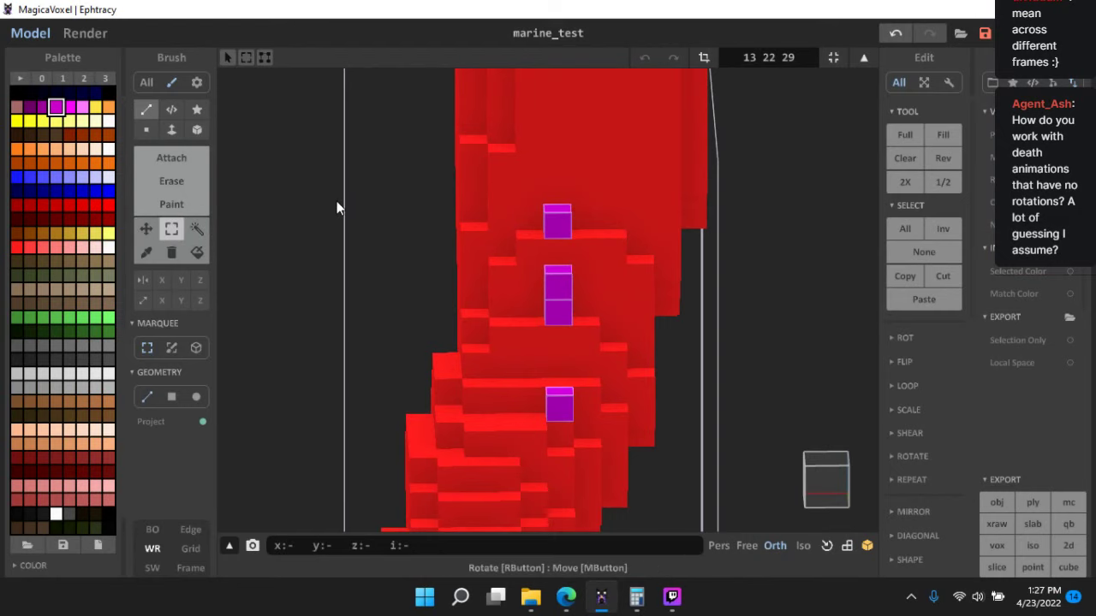
pyautogui.moveTo(339, 206); pyautogui.dragTo(425, 185, button='right')
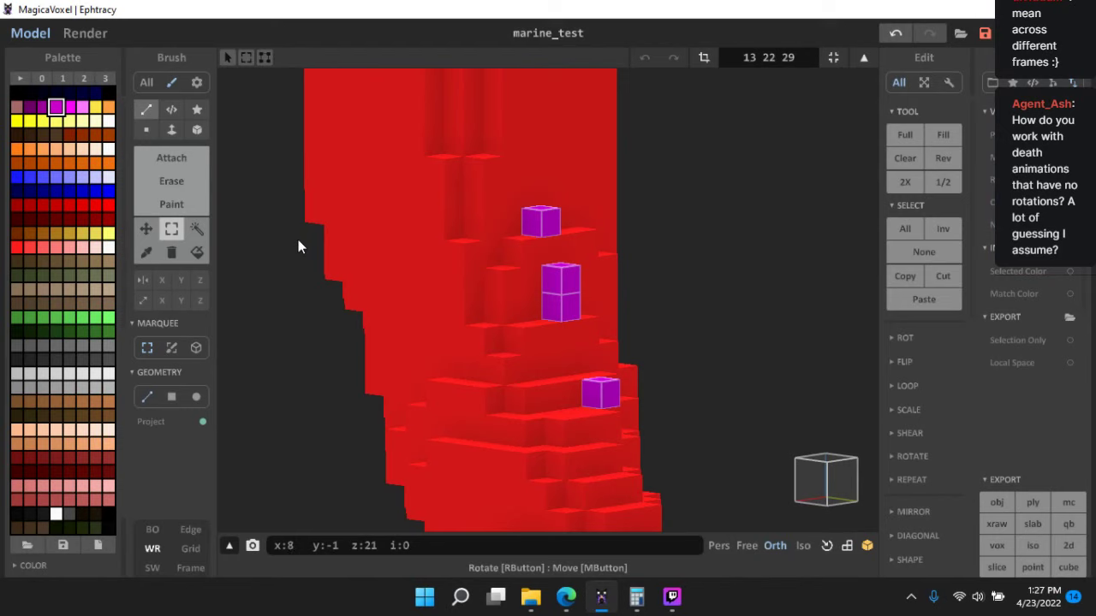
pyautogui.click(728, 234)
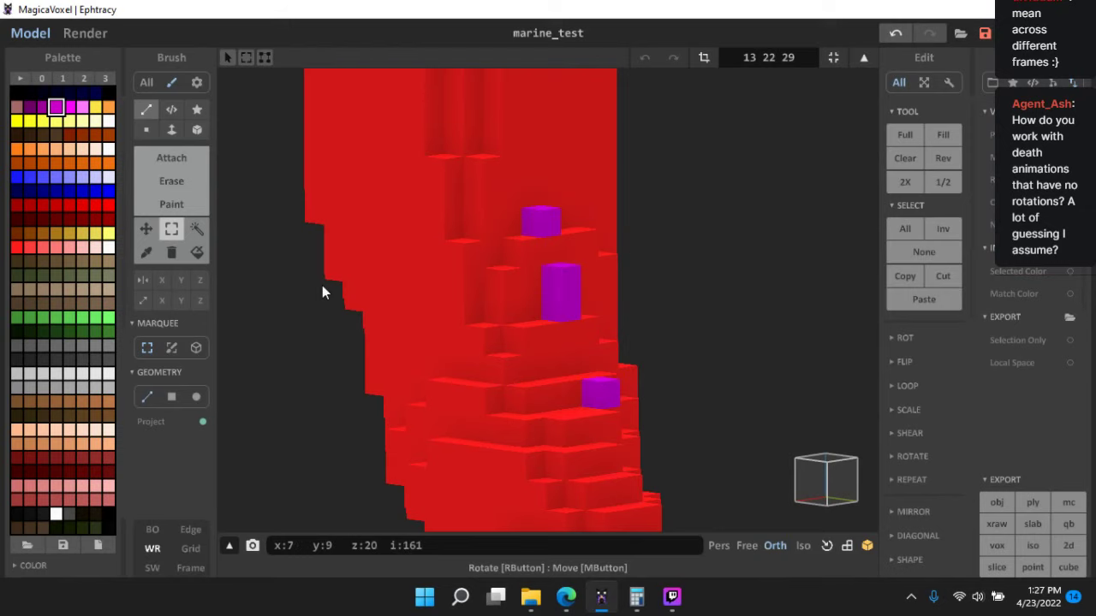
pyautogui.click(195, 348)
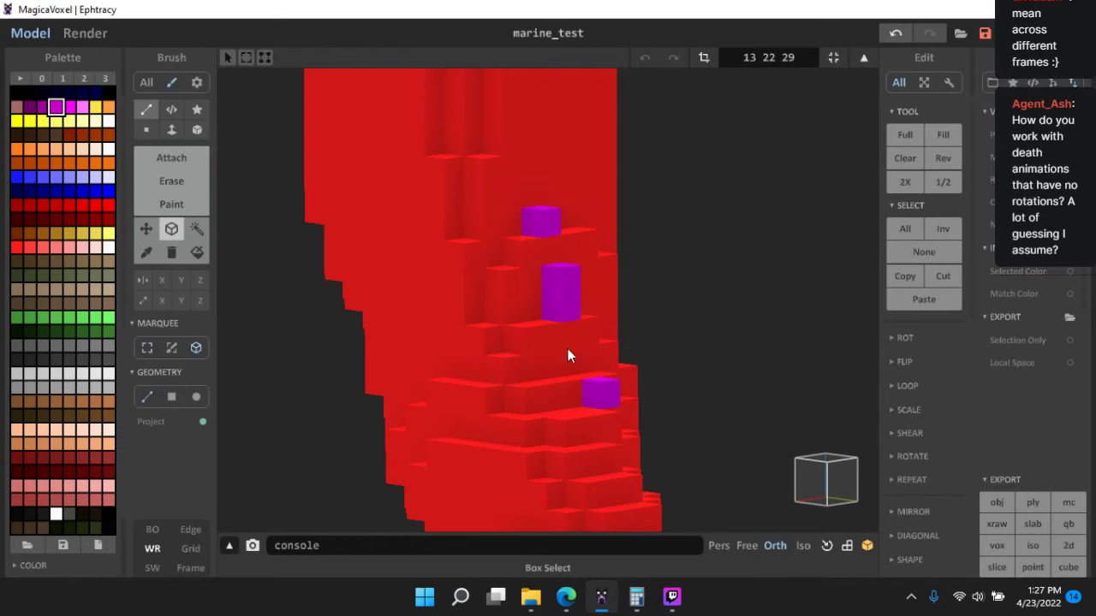
pyautogui.moveTo(567, 348)
pyautogui.mouseDown(button='right')
pyautogui.moveTo(551, 379)
pyautogui.moveTo(596, 401)
pyautogui.mouseUp(button='right')
pyautogui.click(591, 402)
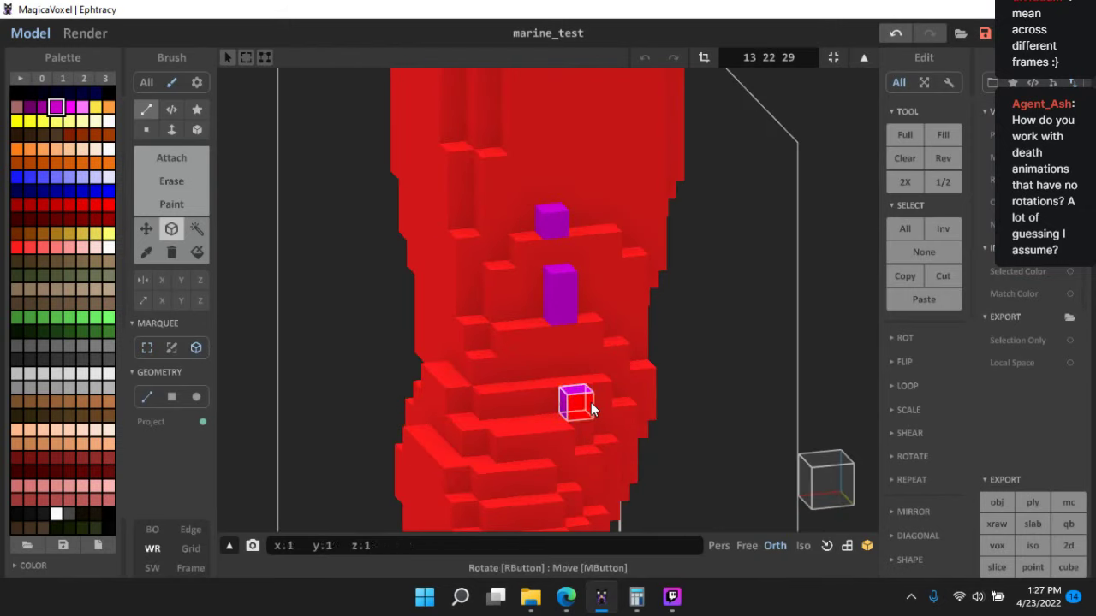
pyautogui.click(145, 230)
pyautogui.moveTo(572, 388); pyautogui.dragTo(553, 375, button='right')
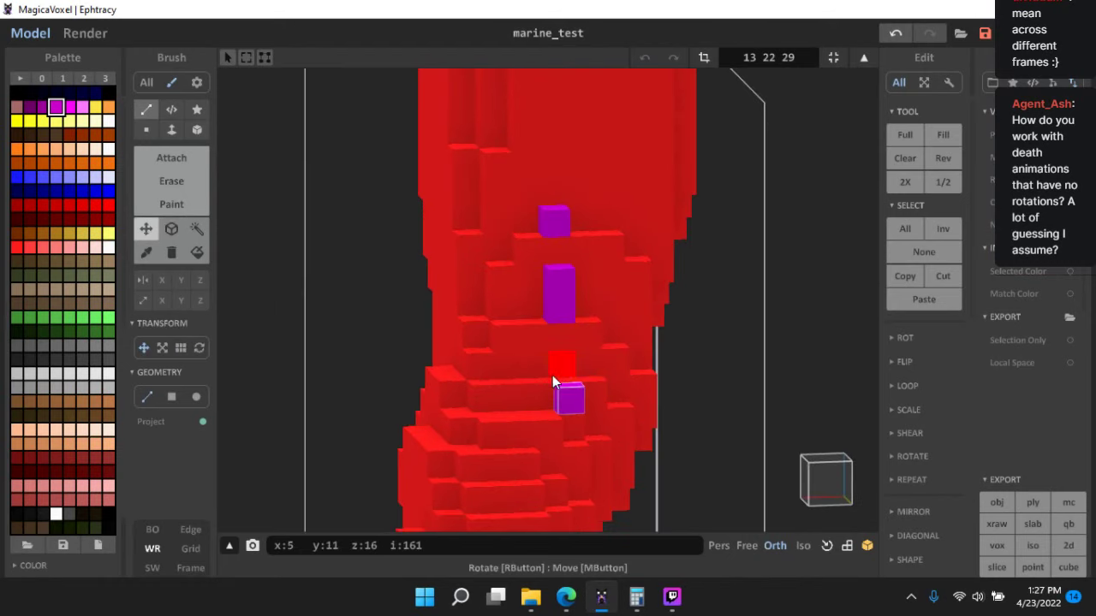
pyautogui.moveTo(572, 405); pyautogui.dragTo(523, 407)
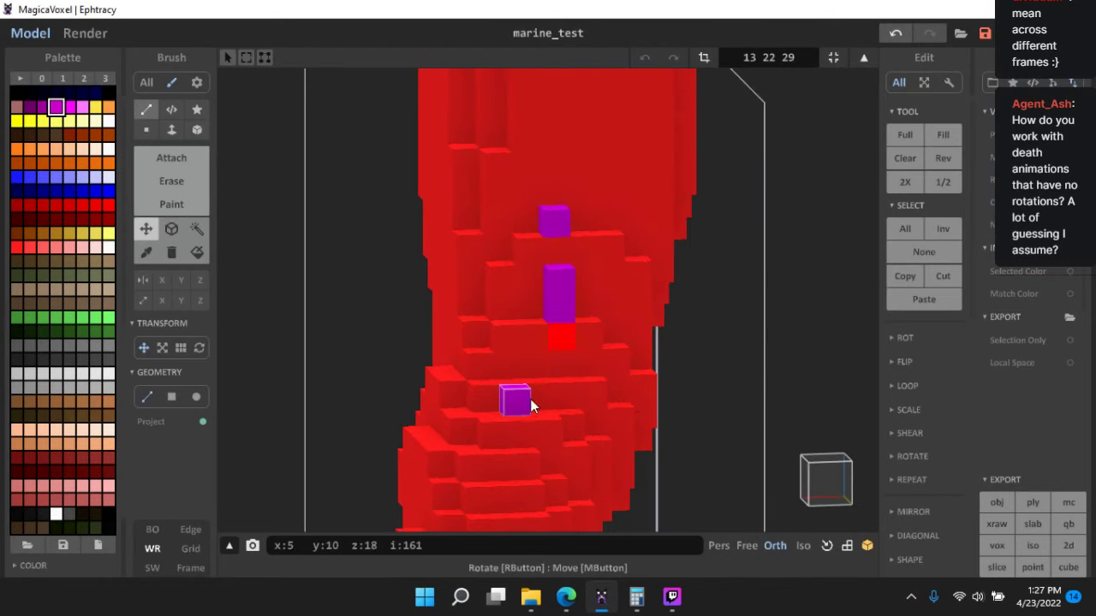
pyautogui.moveTo(451, 381); pyautogui.dragTo(428, 347, button='right')
pyautogui.click(171, 229)
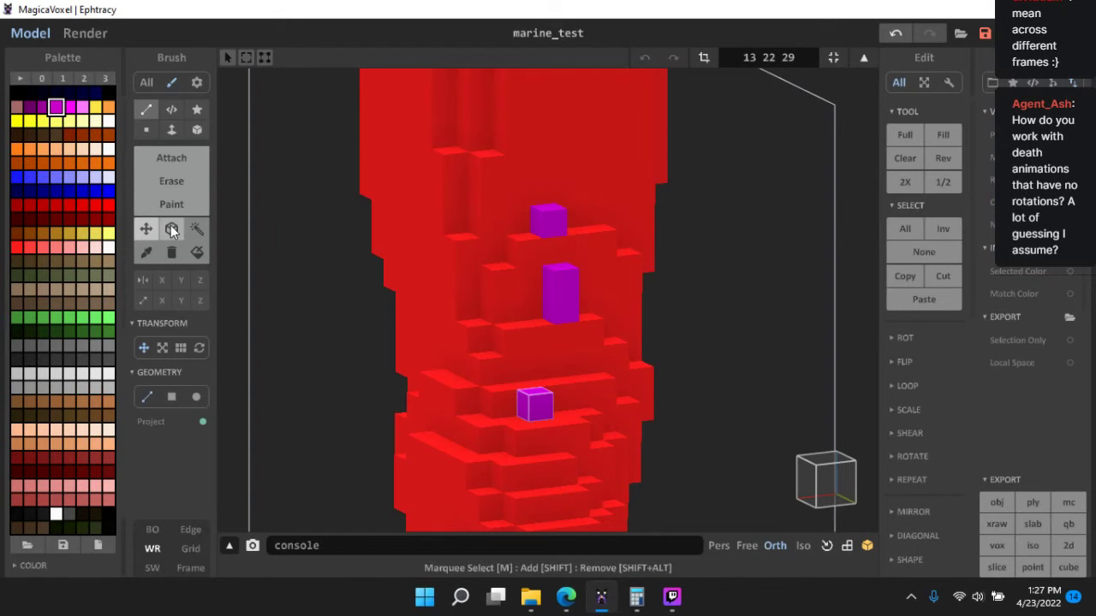
pyautogui.click(174, 154)
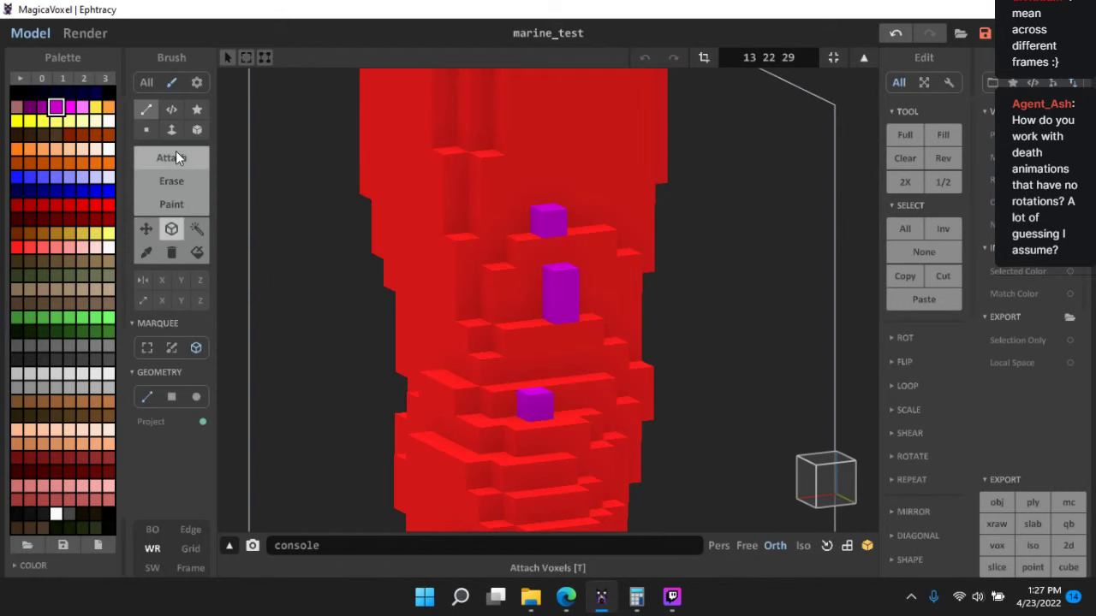
# - Attach one purple voxel beside the lowest purple voxel and one beside the base of the middle two-voxel column
pyautogui.moveTo(468, 418); pyautogui.dragTo(540, 417, button='right')
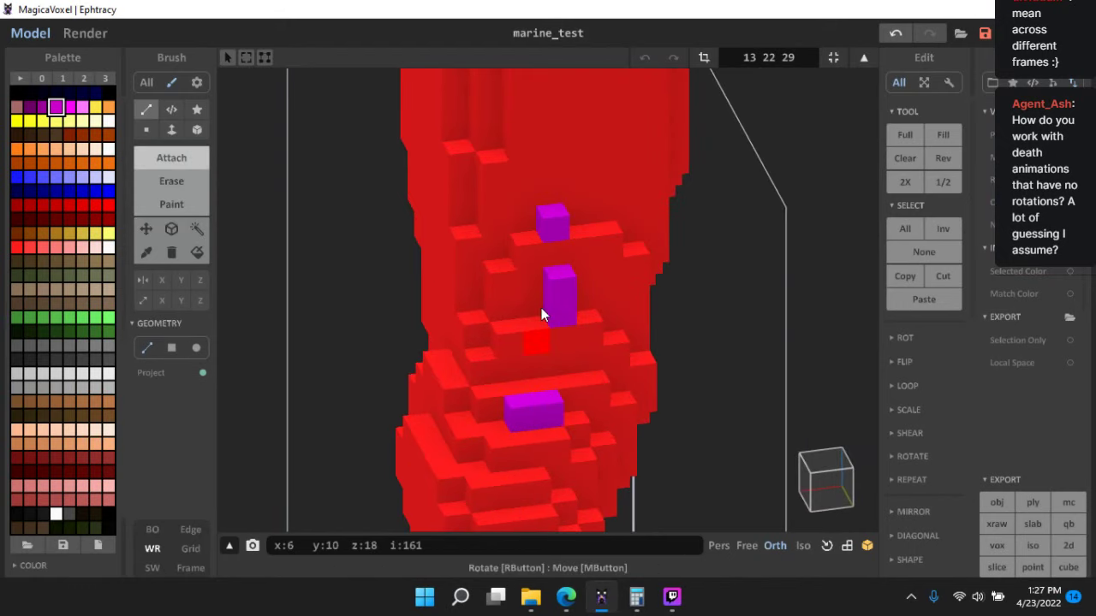
pyautogui.moveTo(606, 301); pyautogui.dragTo(589, 294, button='right')
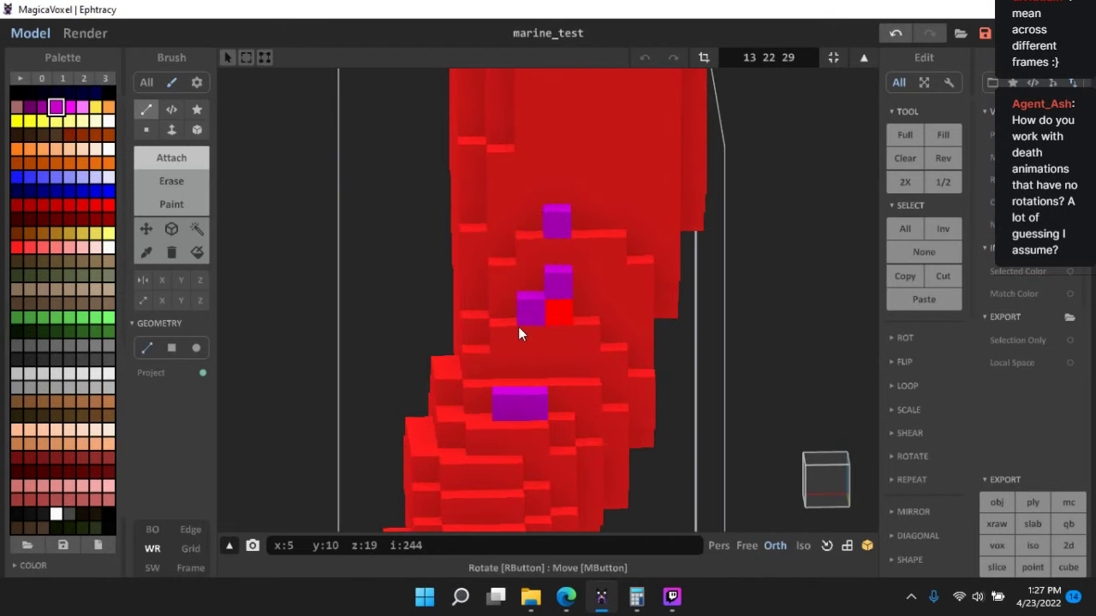
pyautogui.moveTo(519, 331); pyautogui.dragTo(550, 341, button='right')
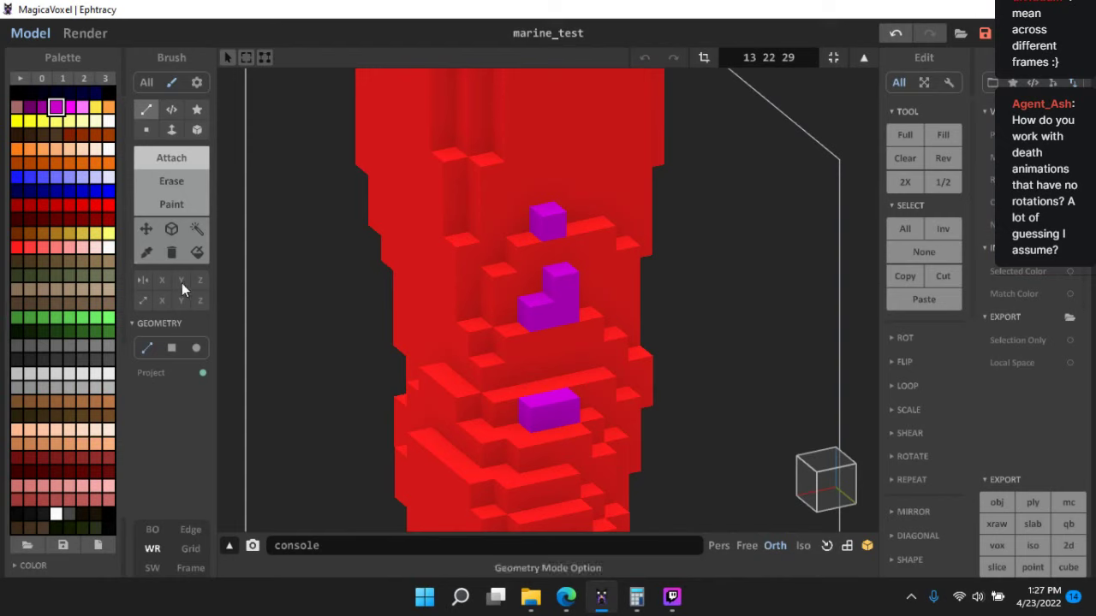
pyautogui.click(173, 230)
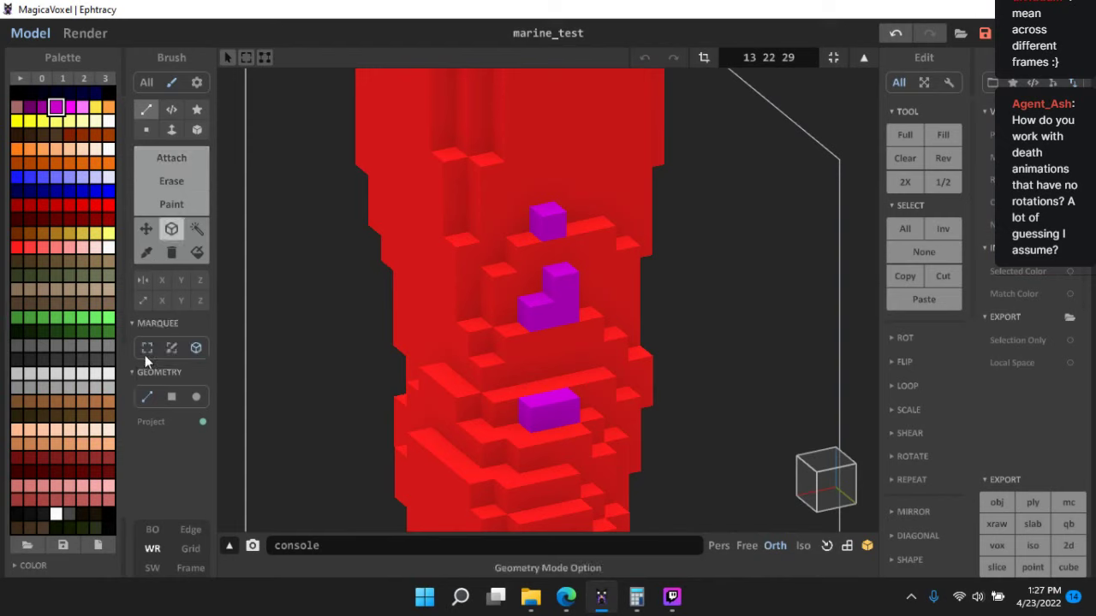
pyautogui.click(150, 346)
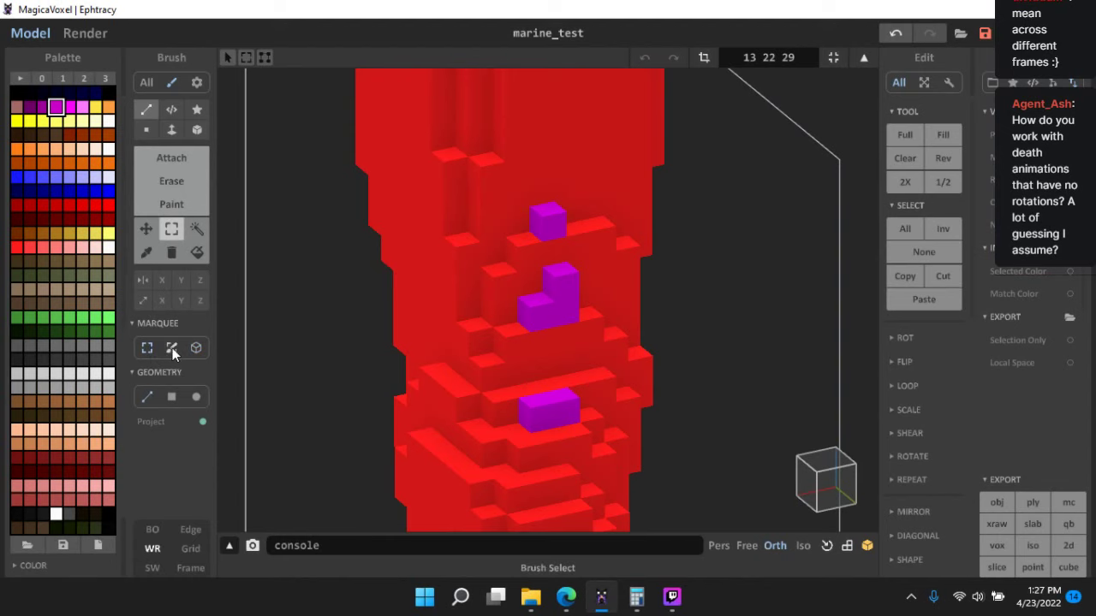
pyautogui.moveTo(333, 278); pyautogui.dragTo(528, 417)
pyautogui.moveTo(529, 416); pyautogui.dragTo(394, 333, button='right')
pyautogui.click(297, 328)
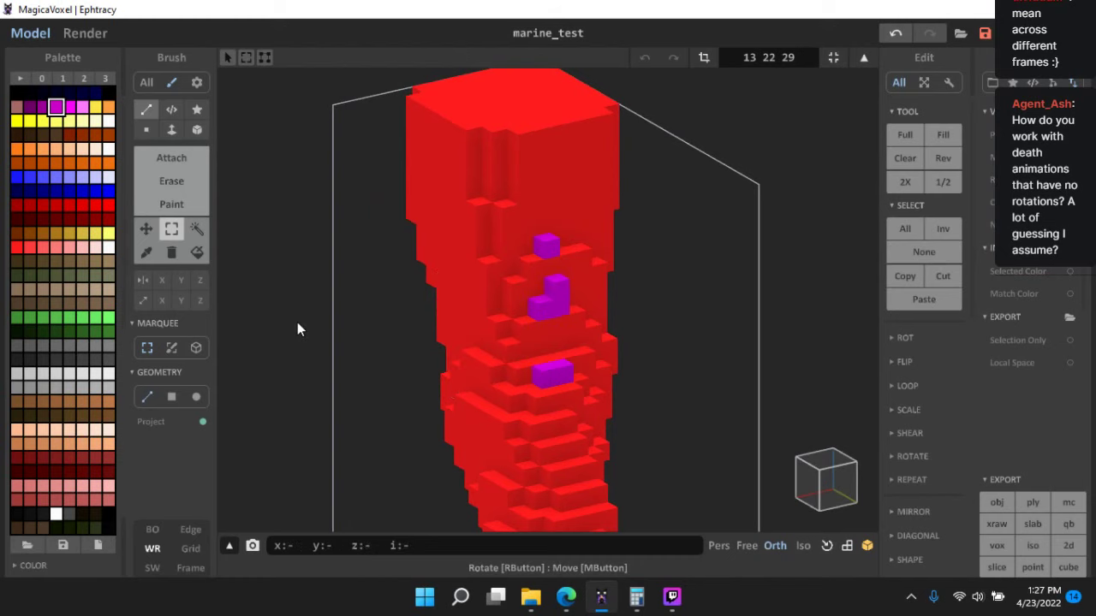
pyautogui.click(197, 349)
pyautogui.moveTo(500, 323); pyautogui.dragTo(598, 393)
pyautogui.moveTo(597, 392); pyautogui.dragTo(514, 420, button='right')
pyautogui.moveTo(583, 454); pyautogui.dragTo(466, 283)
pyautogui.click(718, 346)
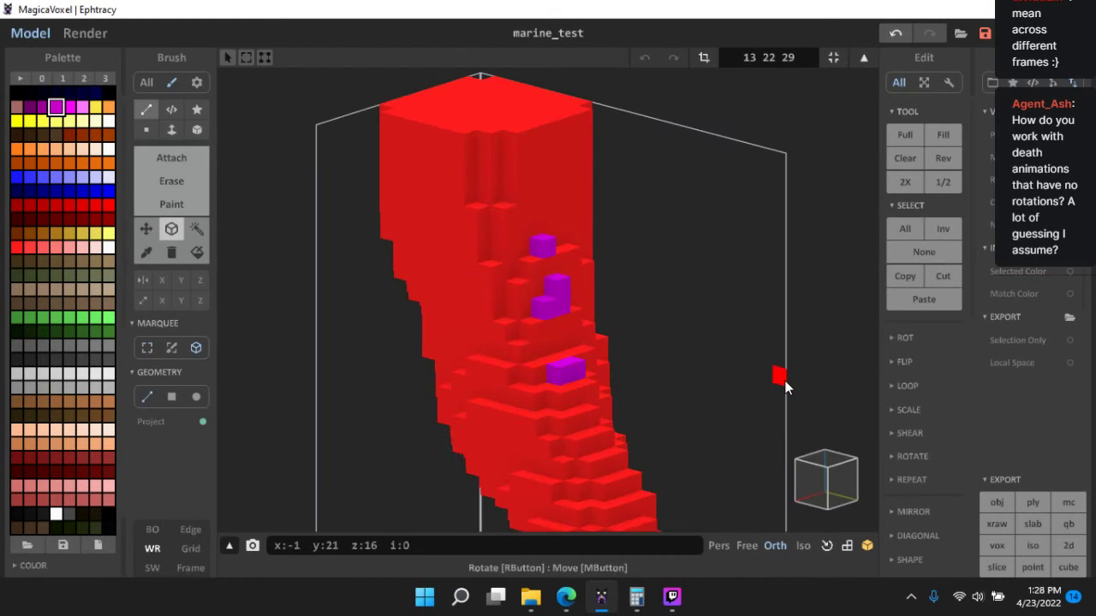
# - Attach purple voxels beside the top purple voxel and along the other side of the middle column's base to widen both patches
pyautogui.moveTo(785, 380); pyautogui.dragTo(591, 368, button='right')
pyautogui.scroll(3, 589, 369)
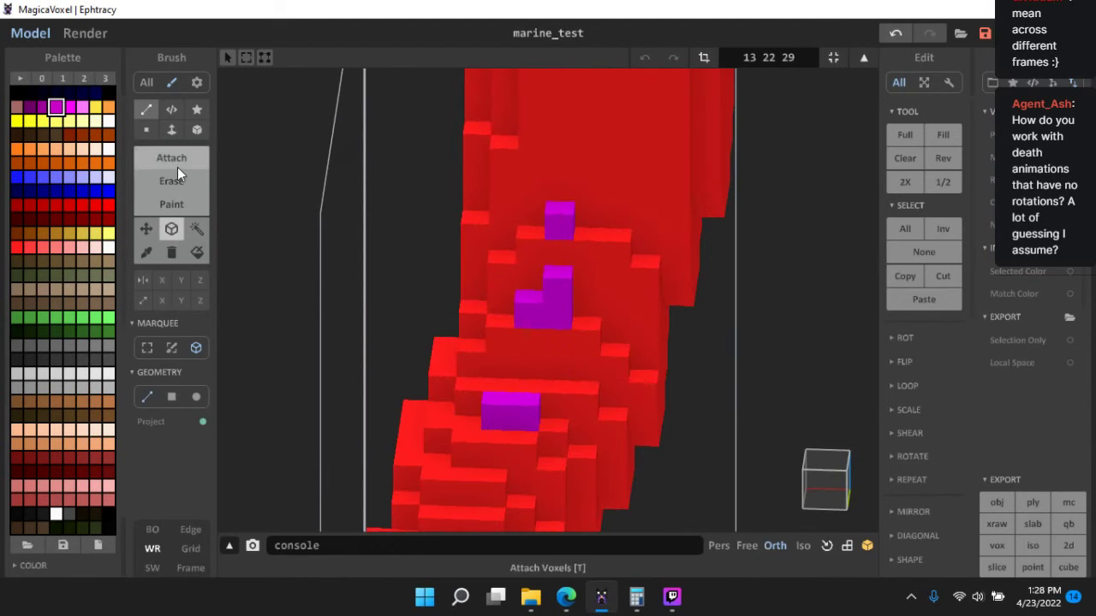
pyautogui.click(177, 166)
pyautogui.moveTo(580, 301); pyautogui.dragTo(590, 206, button='right')
pyautogui.moveTo(663, 354)
pyautogui.mouseDown(button='right')
pyautogui.moveTo(582, 358)
pyautogui.moveTo(635, 379)
pyautogui.moveTo(679, 366)
pyautogui.moveTo(727, 379)
pyautogui.moveTo(651, 351)
pyautogui.mouseUp(button='right')
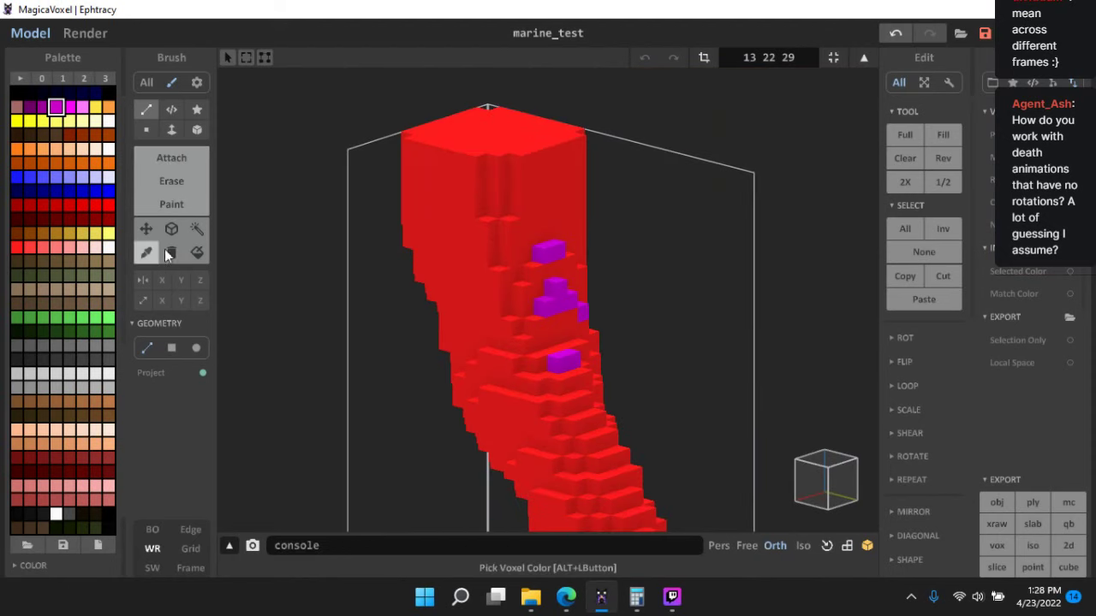
# - Pick the leg's red color and compare the side silhouette with the sprite by temporarily showing the background objects
pyautogui.click(447, 201)
pyautogui.moveTo(661, 275); pyautogui.dragTo(687, 283, button='right')
pyautogui.scroll(3, 687, 346)
pyautogui.moveTo(687, 346); pyautogui.dragTo(687, 302, button='middle')
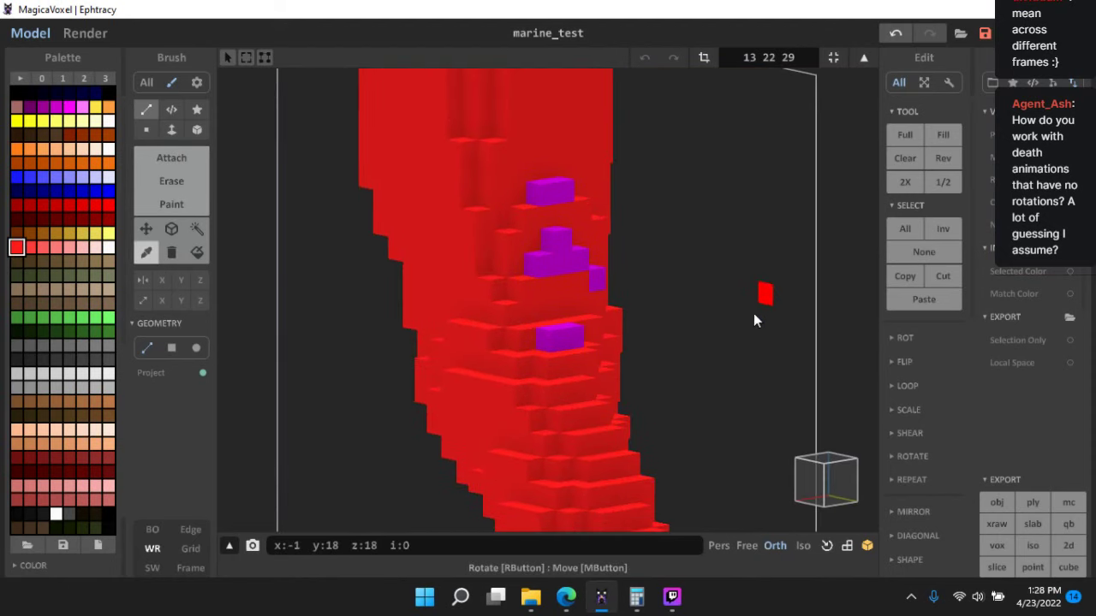
pyautogui.moveTo(753, 320); pyautogui.dragTo(768, 296, button='right')
pyautogui.scroll(-3, 664, 308)
pyautogui.click(827, 470)
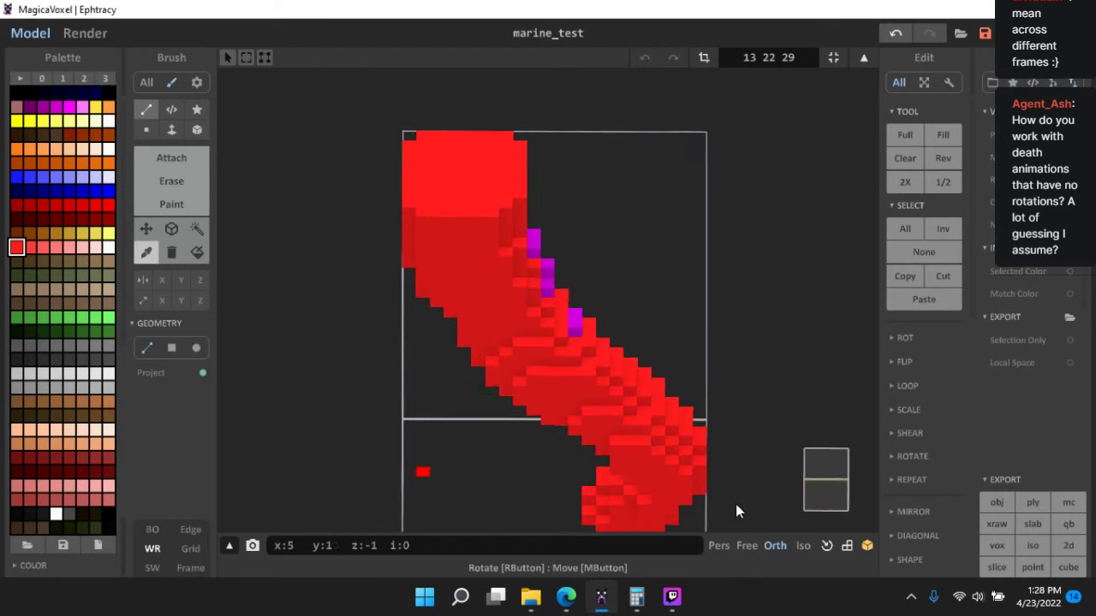
pyautogui.click(147, 528)
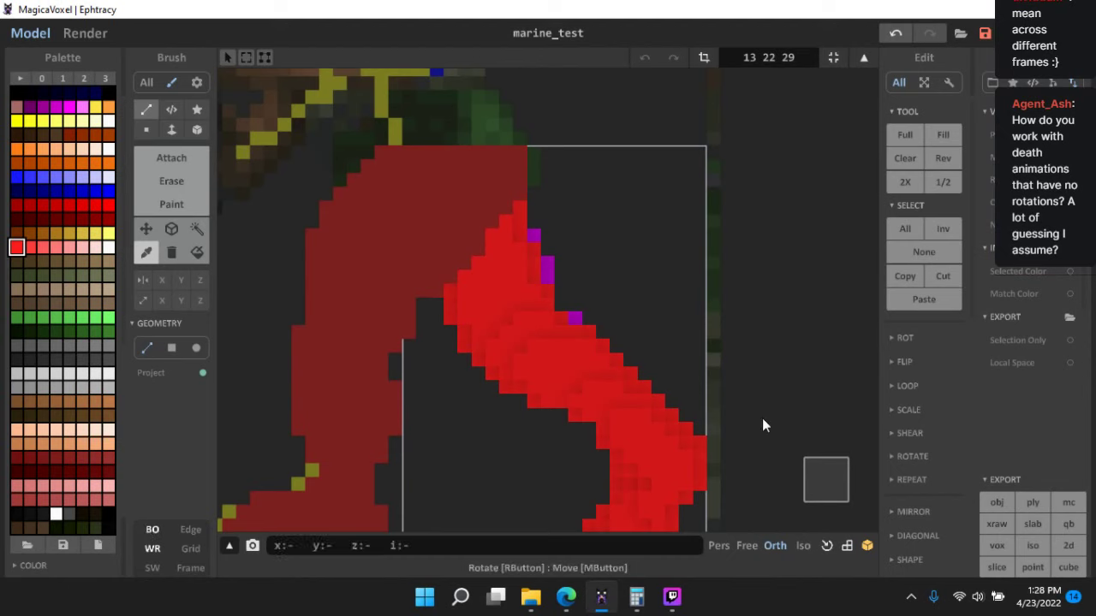
pyautogui.moveTo(762, 418); pyautogui.dragTo(725, 299, button='middle')
pyautogui.moveTo(725, 299); pyautogui.dragTo(646, 360, button='right')
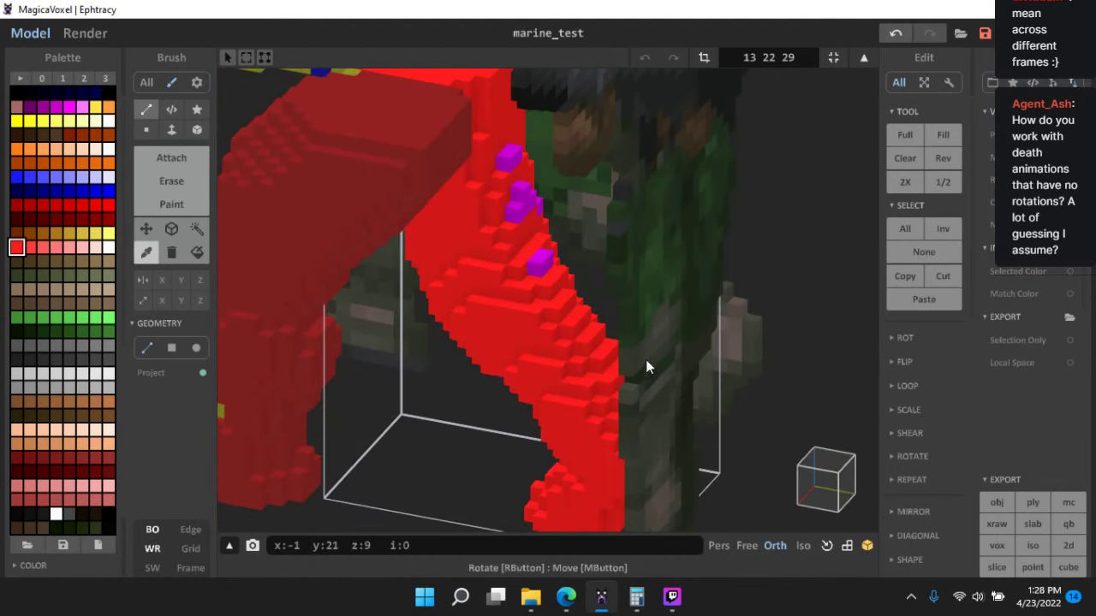
pyautogui.click(148, 532)
pyautogui.moveTo(803, 370); pyautogui.dragTo(732, 336, button='right')
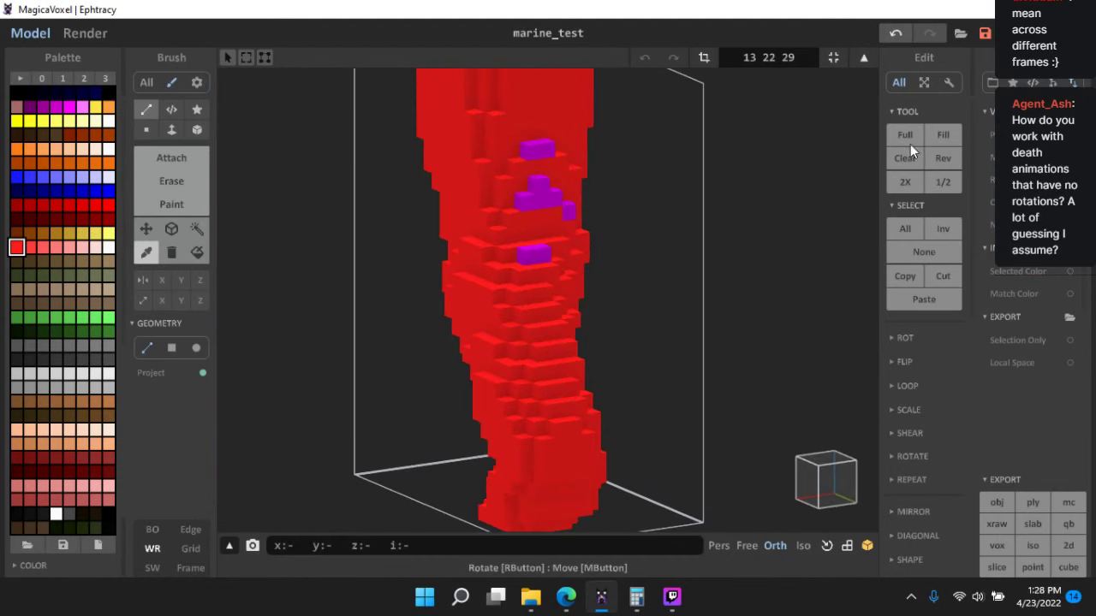
# - Recolor the trailing leg's purple voxels red by reversing the empty space twice
pyautogui.click(938, 158)
pyautogui.click(938, 158)
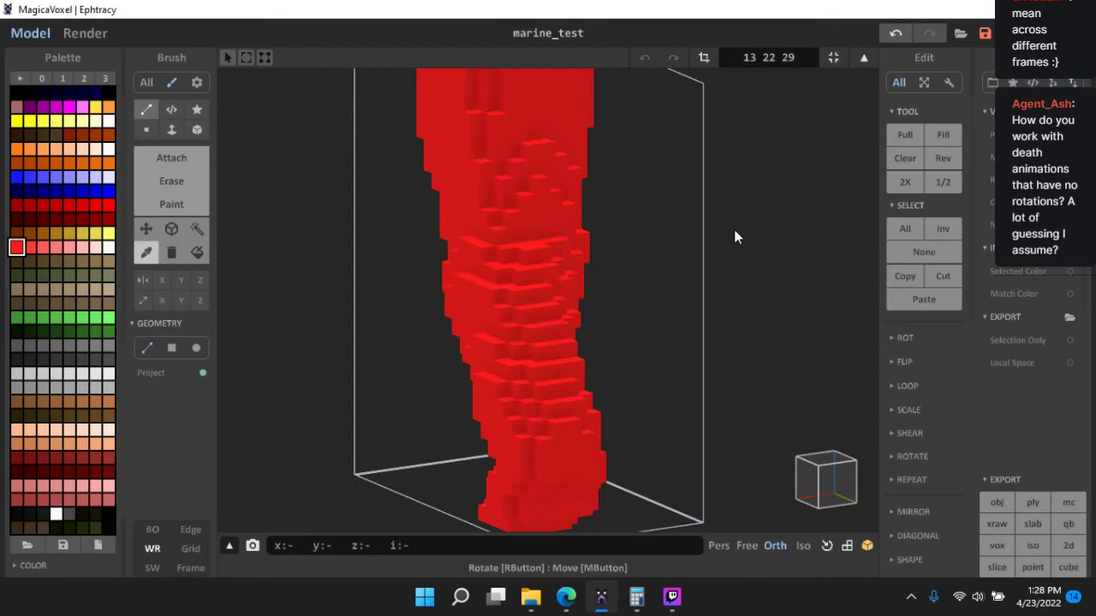
pyautogui.moveTo(733, 226); pyautogui.dragTo(818, 283, button='right')
pyautogui.click(814, 491)
# - Open the leading leg's model for editing and turn its yellow foot guide voxels red with Reverse Empty Space
pyautogui.press('Tab')
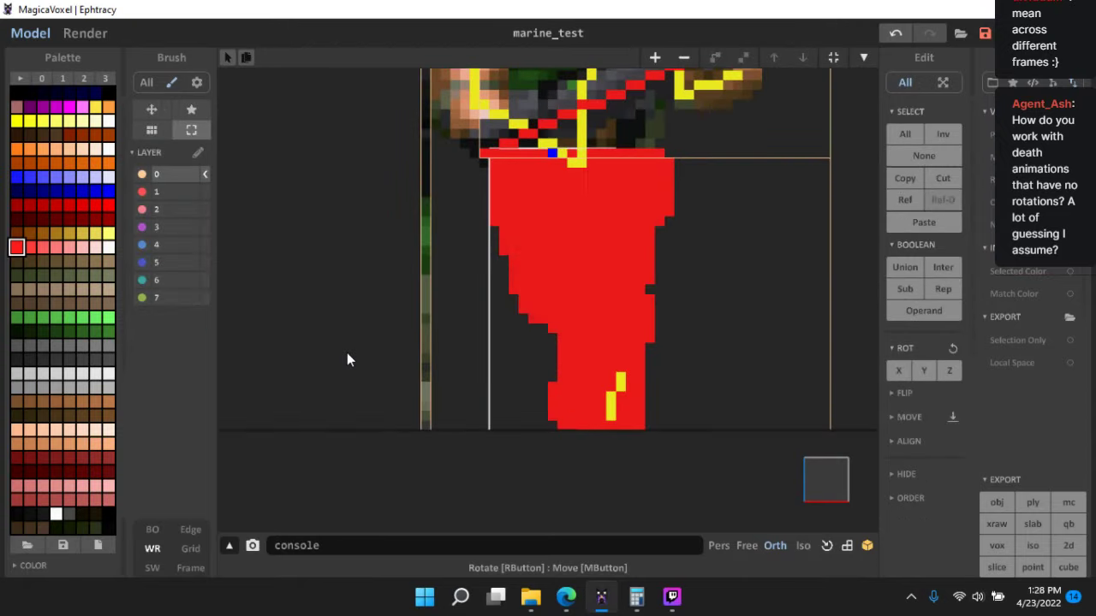
pyautogui.scroll(-3, 425, 327)
pyautogui.moveTo(425, 327); pyautogui.dragTo(550, 431, button='right')
pyautogui.scroll(5, 621, 404)
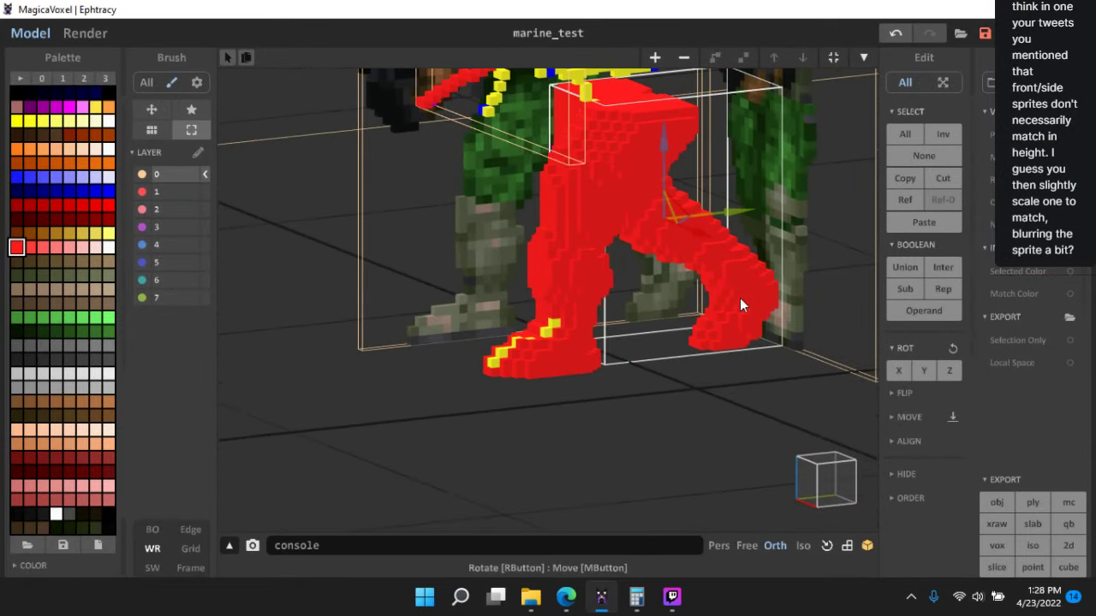
pyautogui.press('Tab')
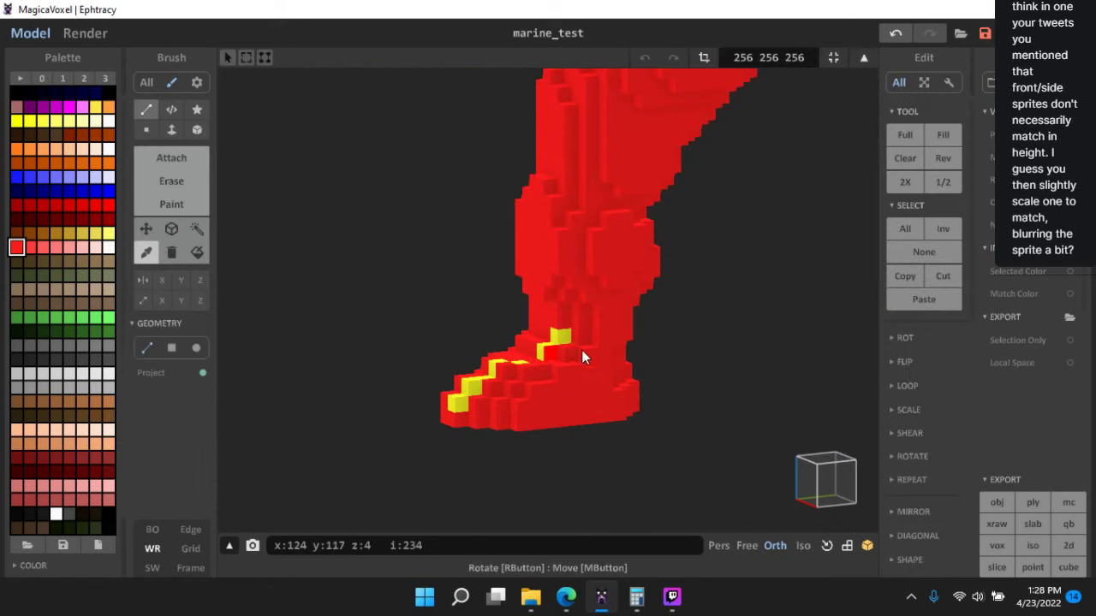
pyautogui.moveTo(582, 359); pyautogui.dragTo(685, 351, button='right')
pyautogui.click(957, 159)
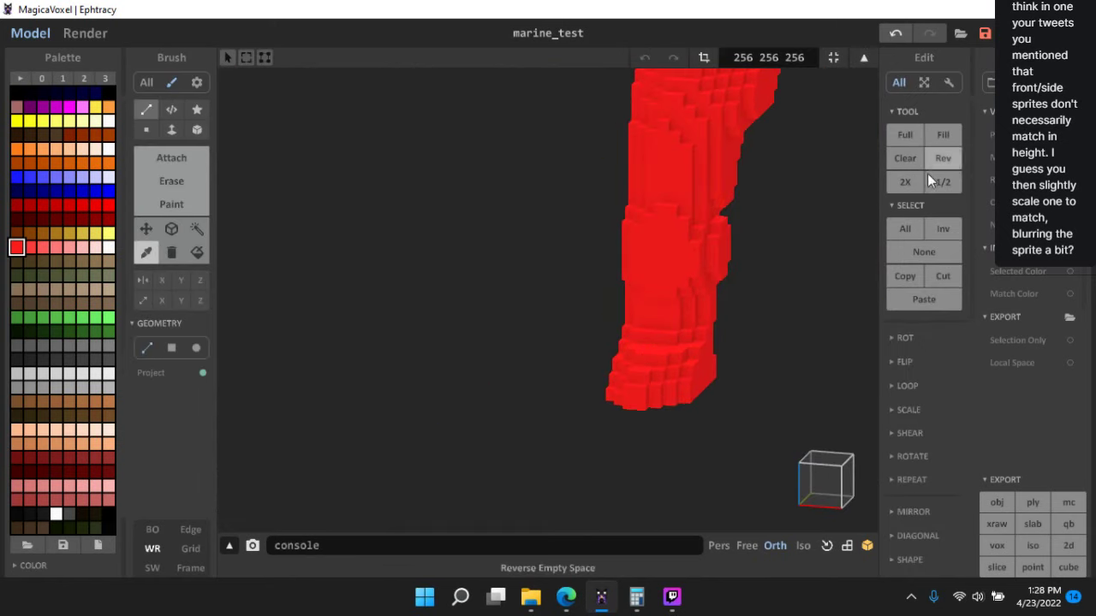
pyautogui.moveTo(683, 395); pyautogui.dragTo(543, 497, button='right')
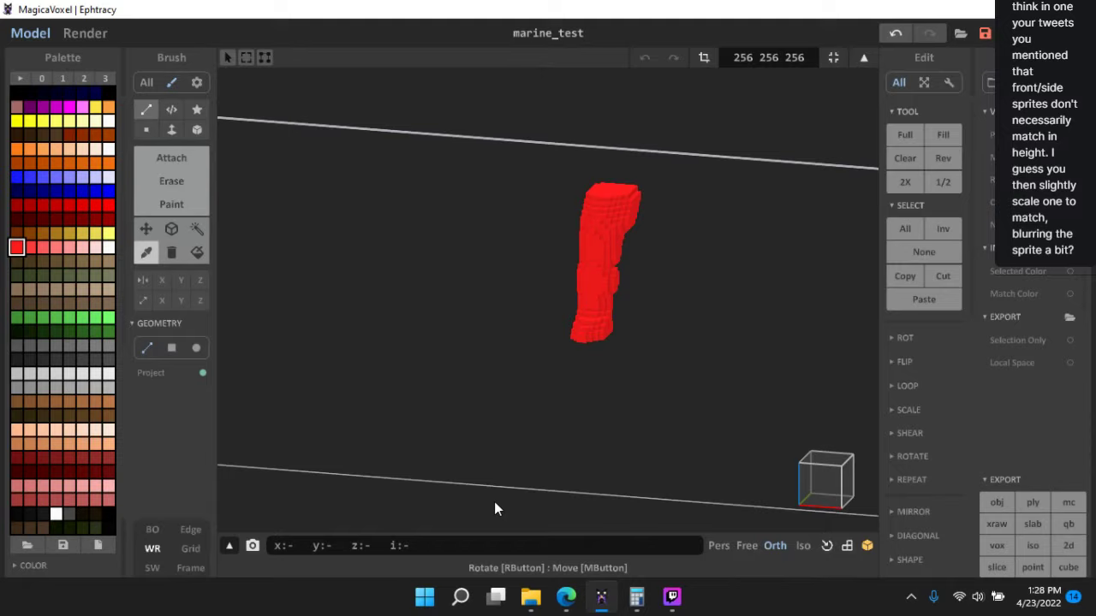
# - Return to the scene view, clear the selection and examine both red legs against the marine sprite from the front
pyautogui.press('Tab')
pyautogui.moveTo(619, 430); pyautogui.dragTo(789, 327, button='right')
pyautogui.moveTo(747, 278); pyautogui.dragTo(677, 390, button='right')
pyautogui.scroll(-3, 633, 296)
pyautogui.click(828, 484)
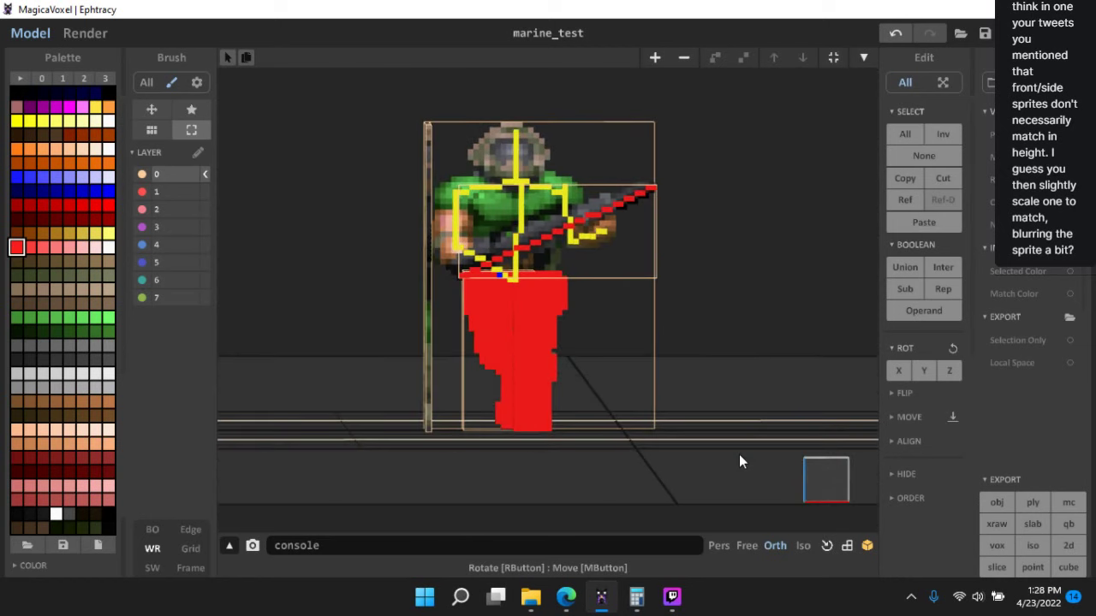
pyautogui.click(548, 495)
pyautogui.moveTo(567, 399); pyautogui.dragTo(634, 455, button='middle')
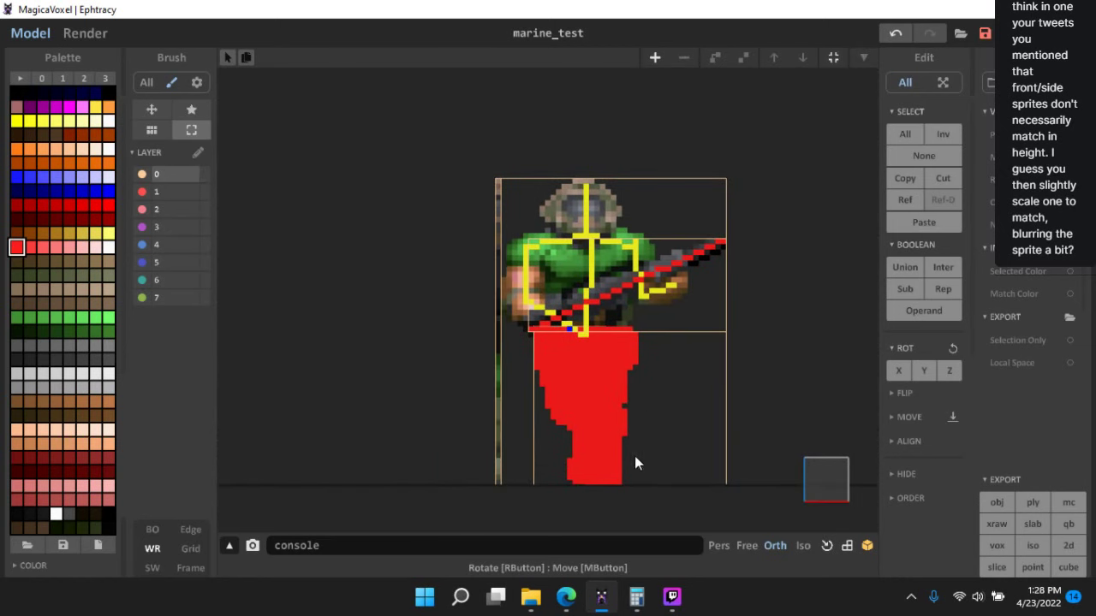
# - Switch to Twitch Studio and read through the recent chat questions
pyautogui.click(672, 597)
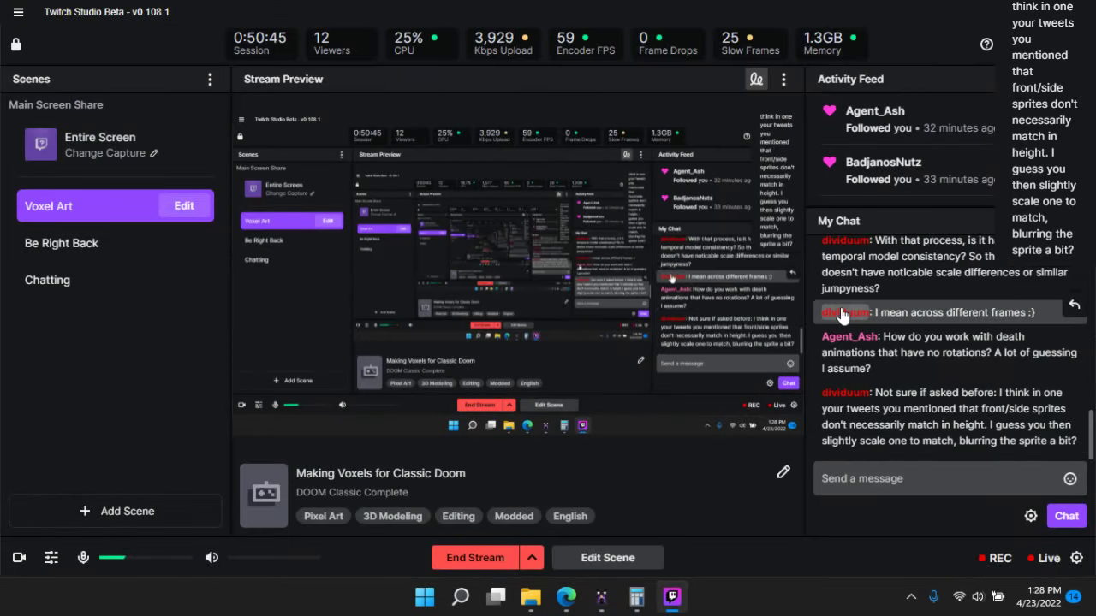
pyautogui.scroll(2, 873, 372)
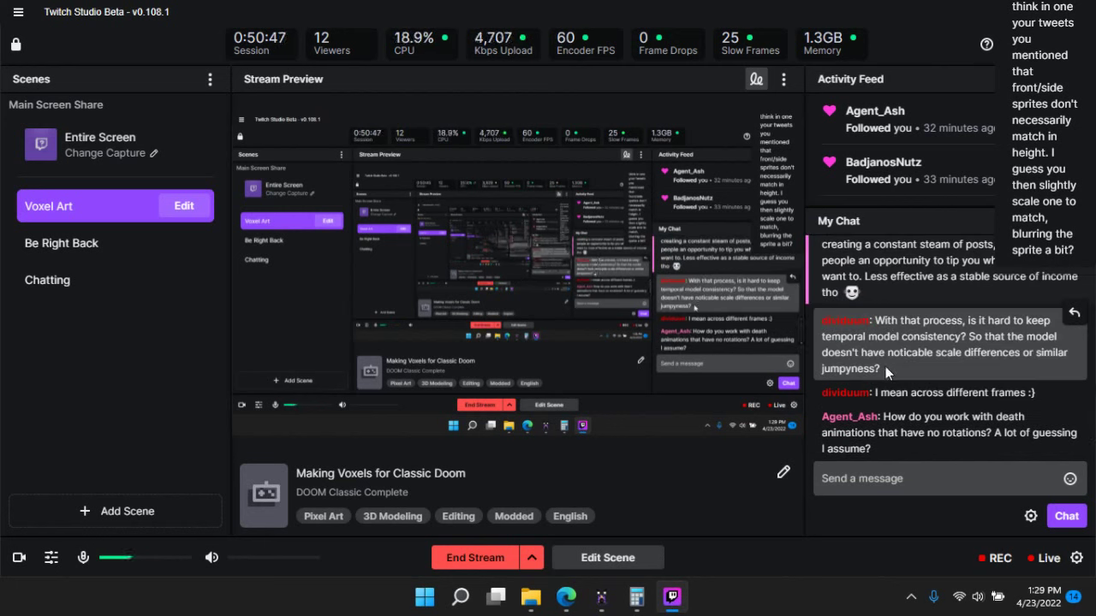
pyautogui.scroll(-2, 885, 367)
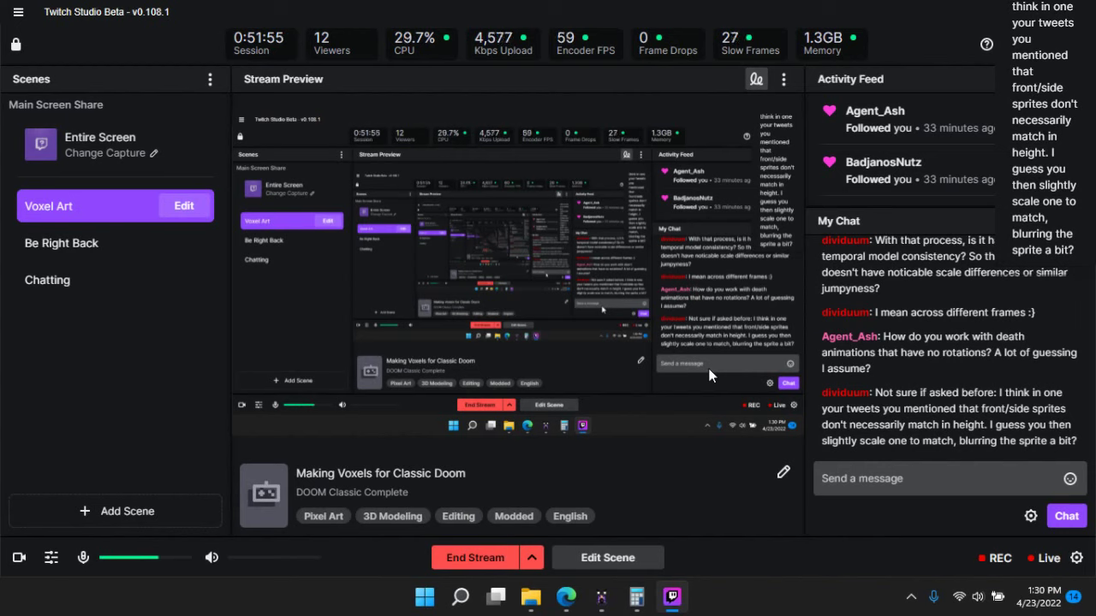
# - Back in MagicaVoxel, cut the yellow head line from the upper-body guide skeleton and place it in a separate 256 × 256 × 256 model
pyautogui.click(601, 596)
pyautogui.moveTo(712, 275); pyautogui.dragTo(673, 266, button='right')
pyautogui.click(810, 464)
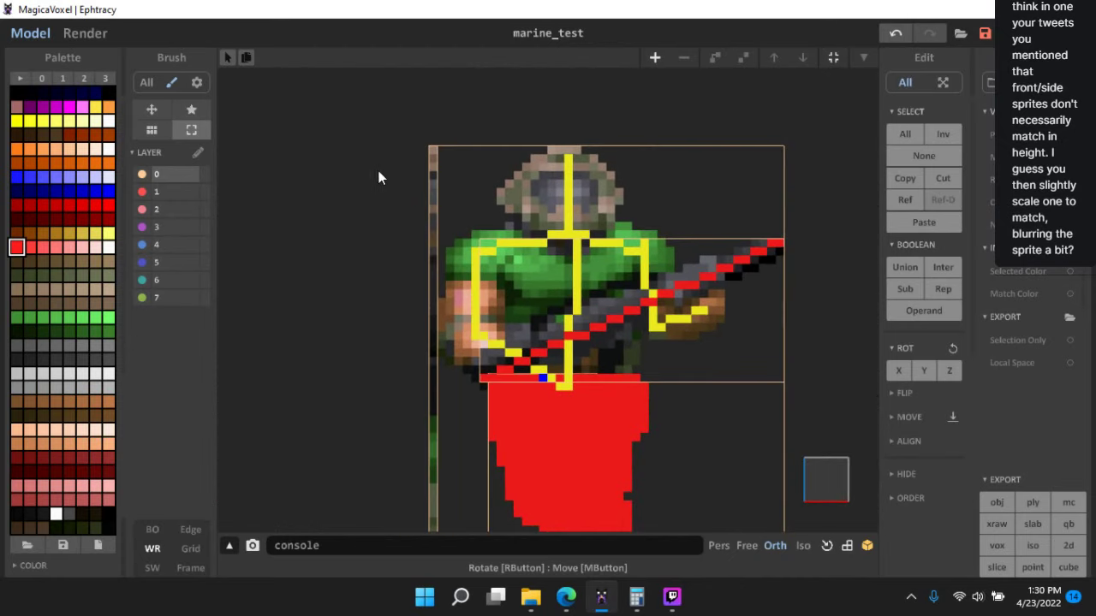
pyautogui.doubleClick(568, 190)
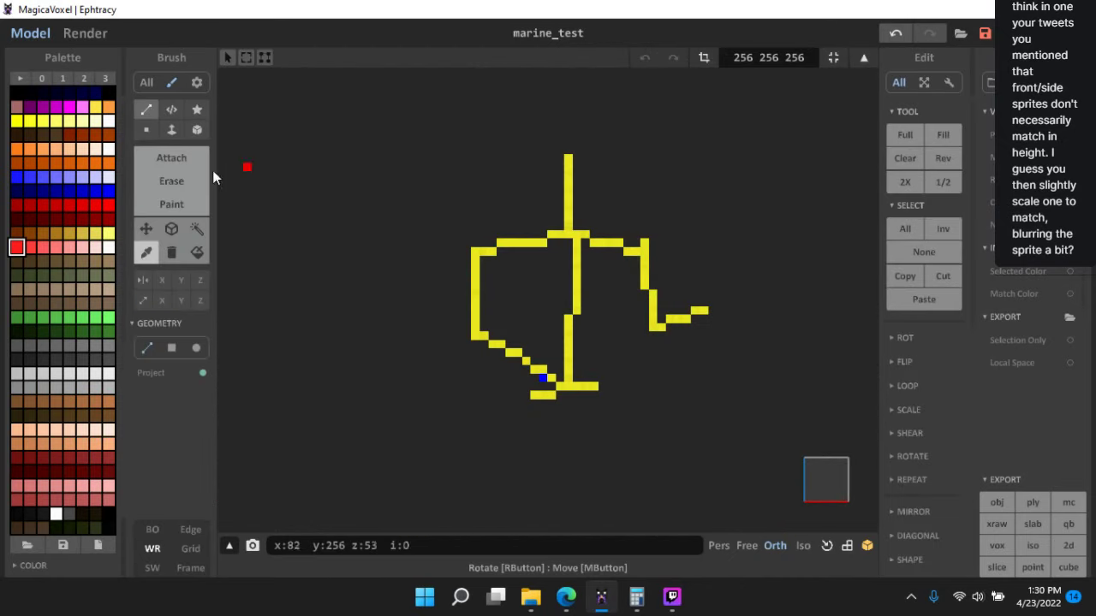
pyautogui.click(146, 348)
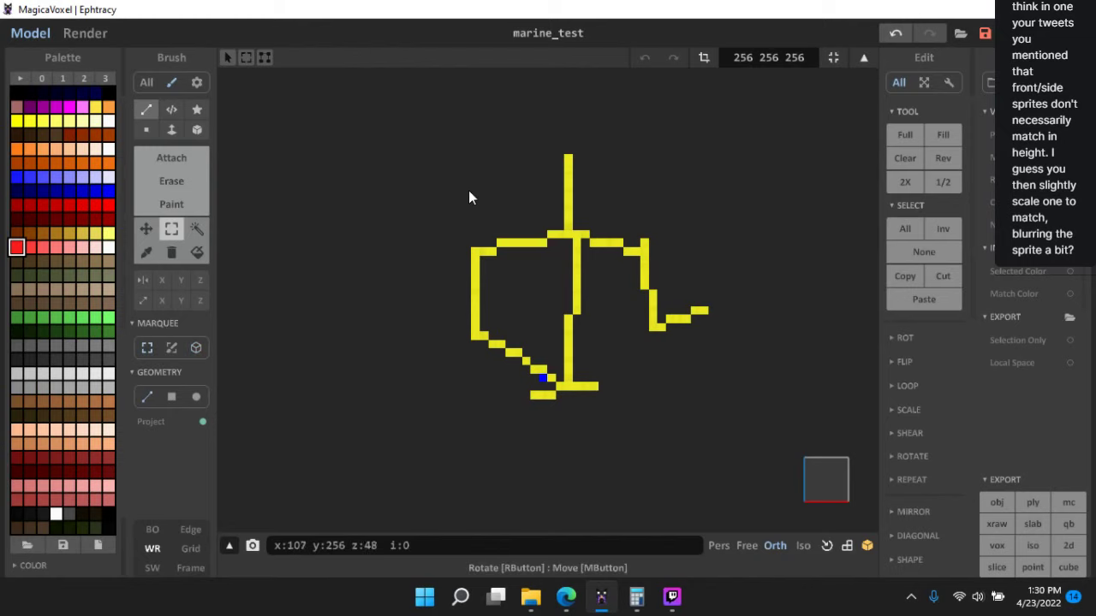
pyautogui.moveTo(444, 134); pyautogui.dragTo(623, 221)
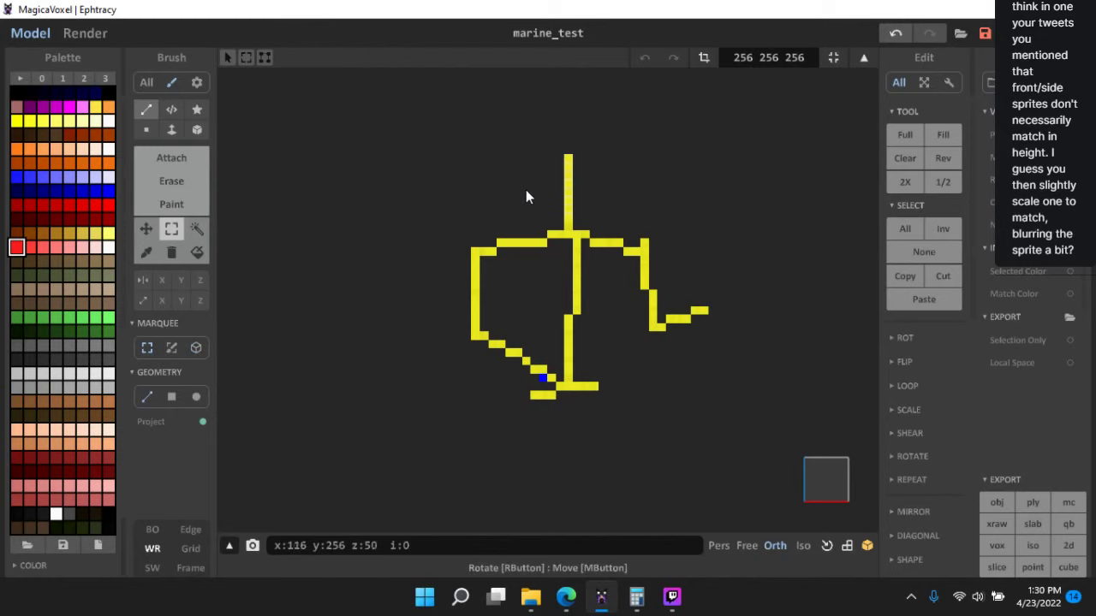
pyautogui.scroll(-8, 478, 285)
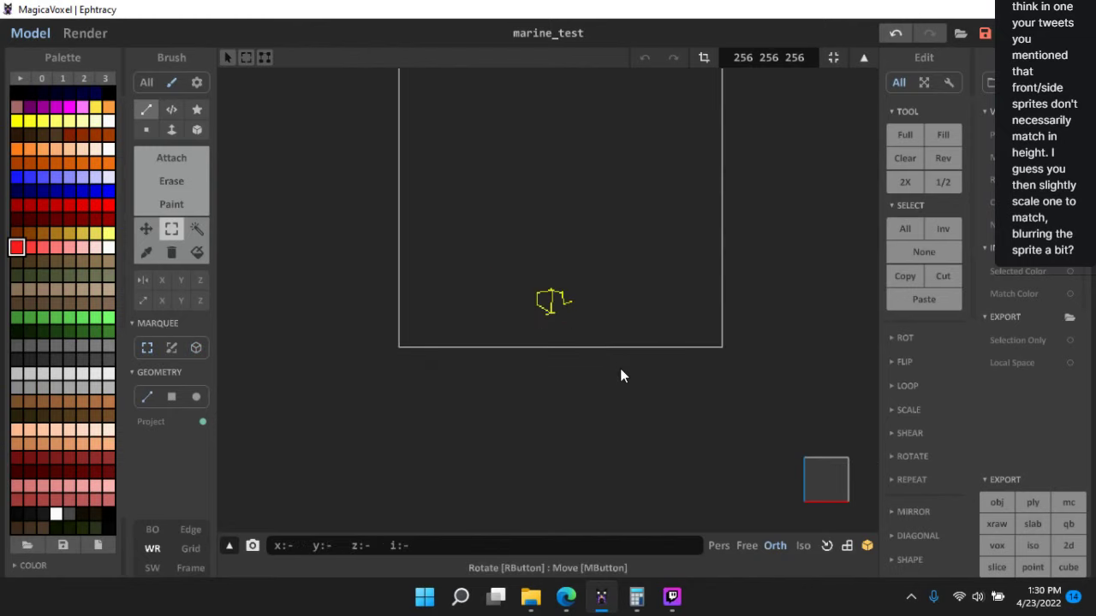
pyautogui.press('Tab')
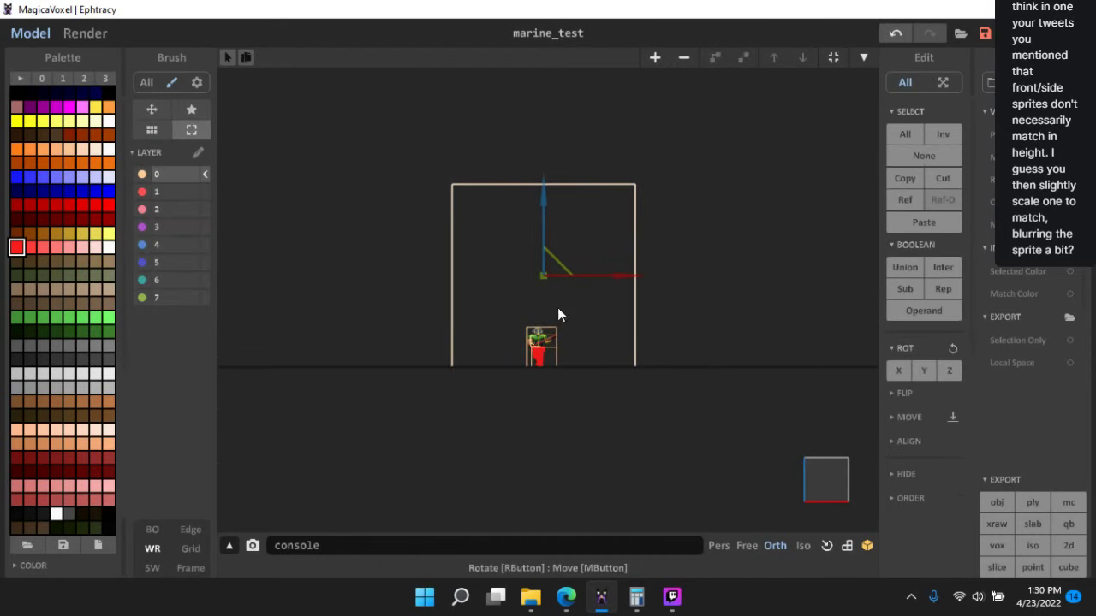
# - Open the separated head guide line for editing from the front and show the background objects around it
pyautogui.scroll(8, 558, 313)
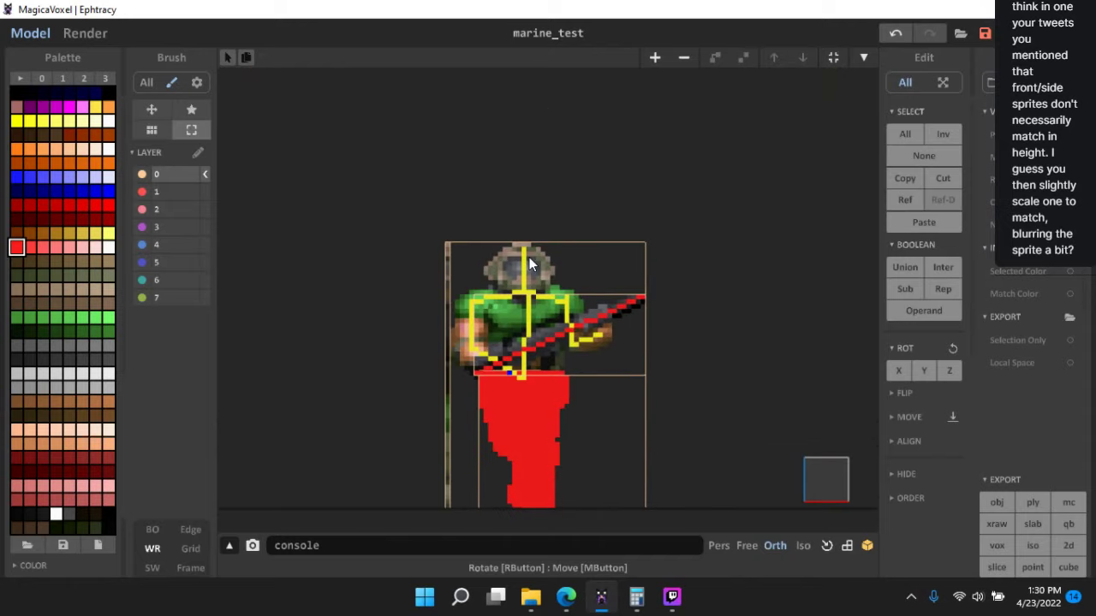
pyautogui.doubleClick(526, 258)
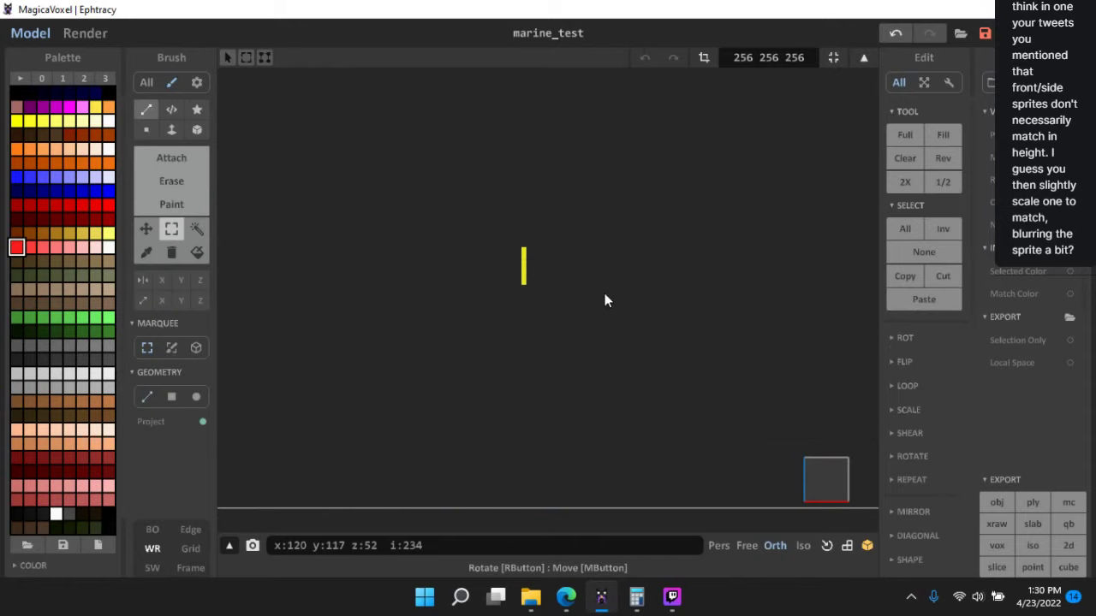
pyautogui.click(155, 529)
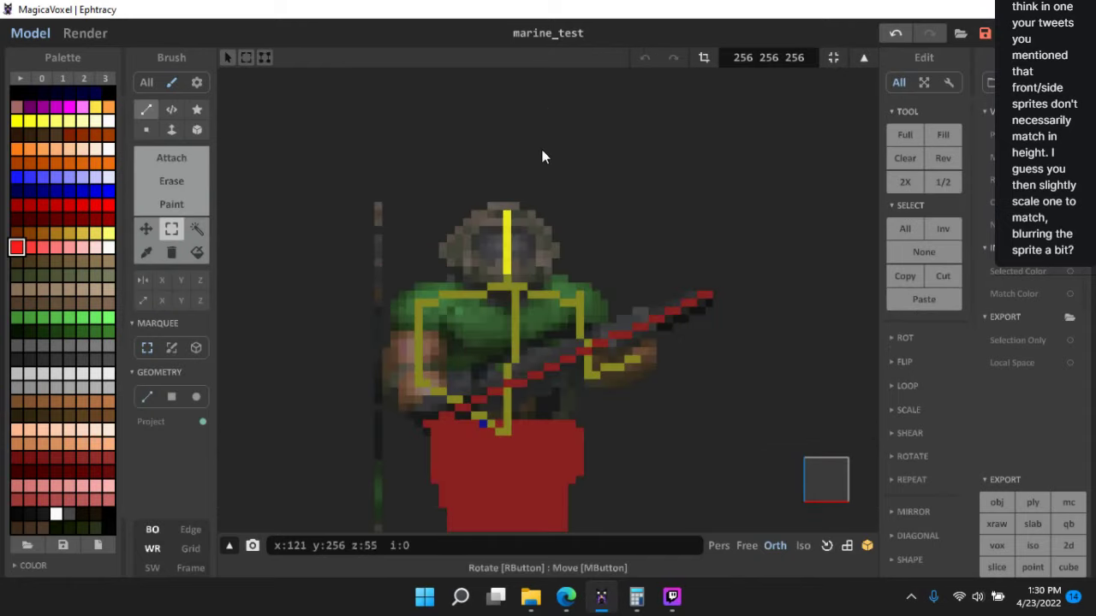
pyautogui.scroll(3, 477, 198)
pyautogui.scroll(1, 523, 221)
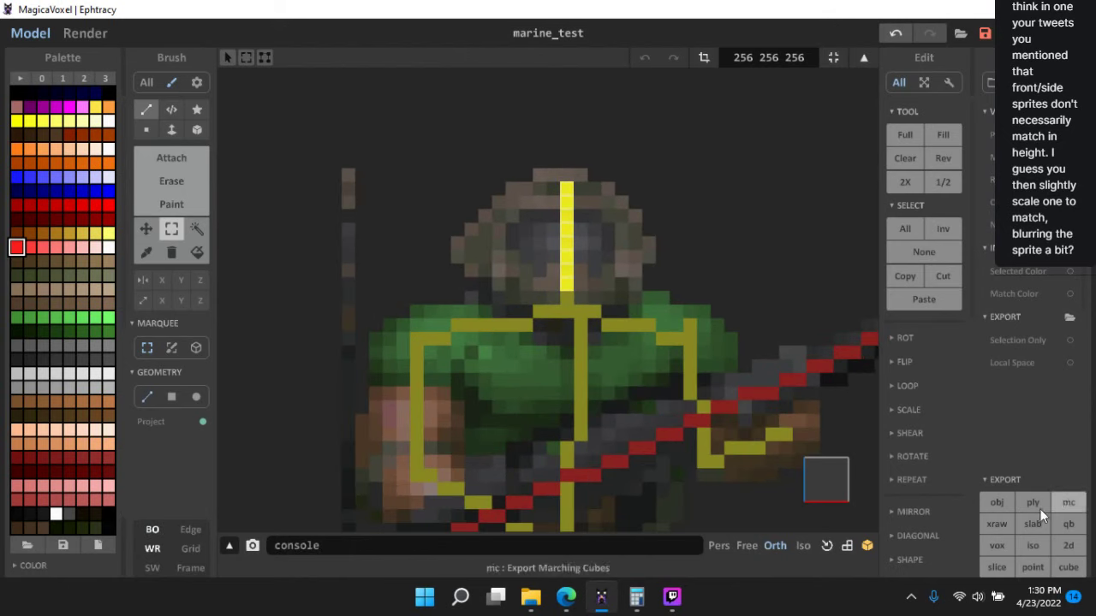
# - Dilate the yellow head guide line repeatedly into a red block about as wide as the helmet
pyautogui.scroll(-5, 921, 511)
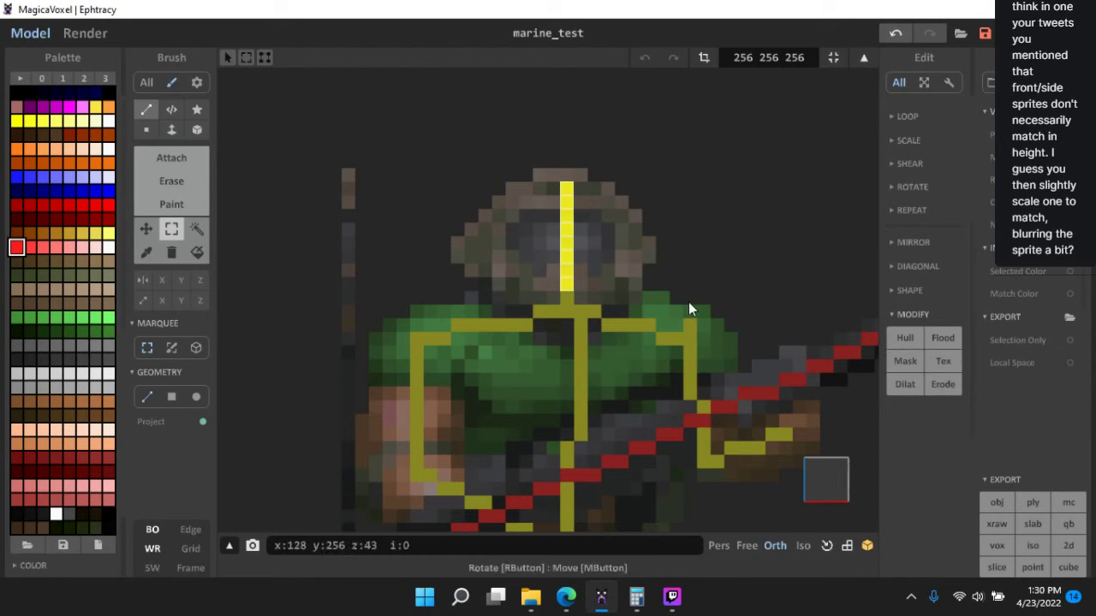
pyautogui.click(897, 386)
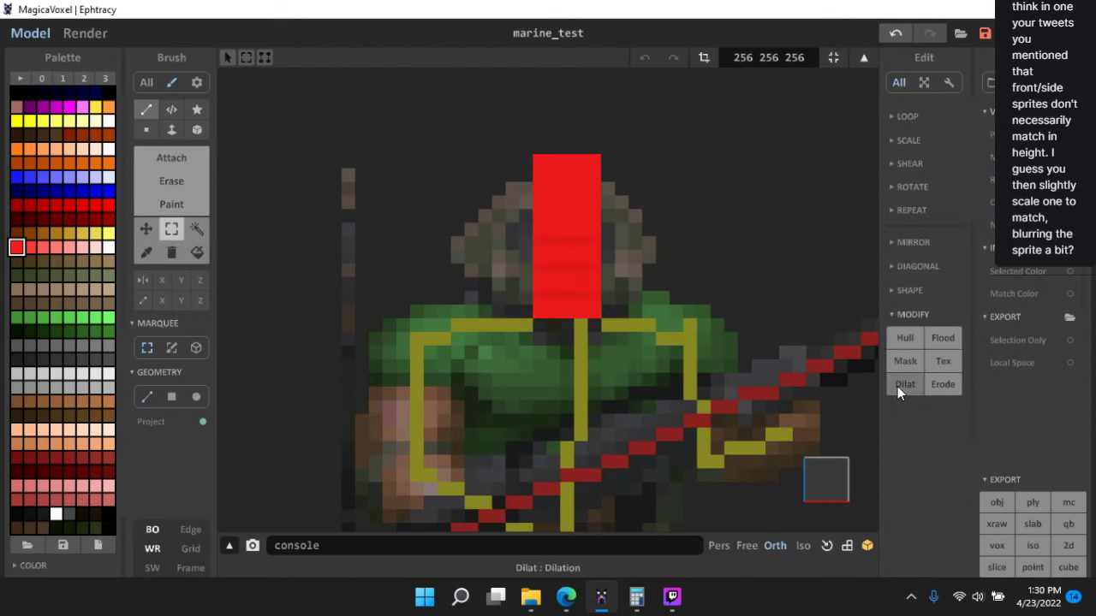
pyautogui.click(897, 385)
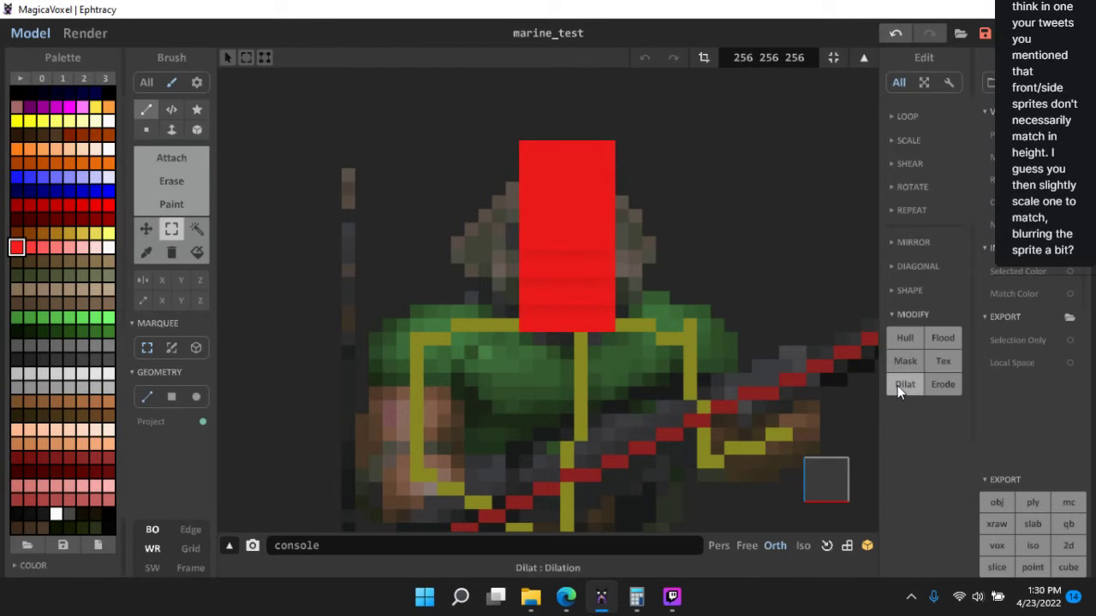
pyautogui.click(897, 385)
pyautogui.click(898, 385)
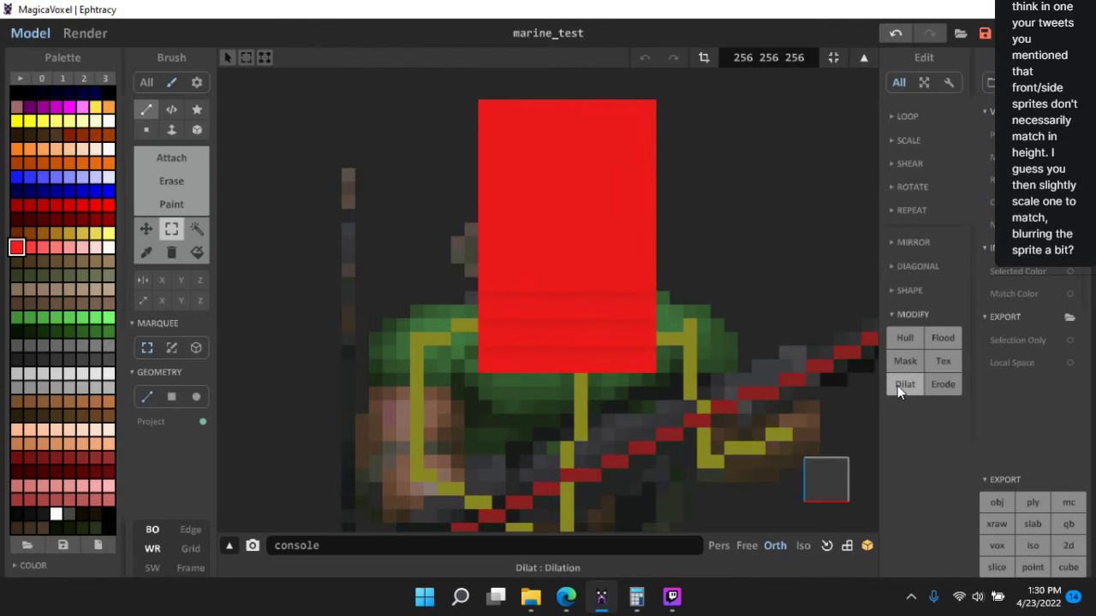
pyautogui.click(897, 385)
pyautogui.click(897, 385)
# - In front view, delete the part of the red block that rises above the marine sprite's helmet
pyautogui.moveTo(730, 355); pyautogui.dragTo(744, 426, button='right')
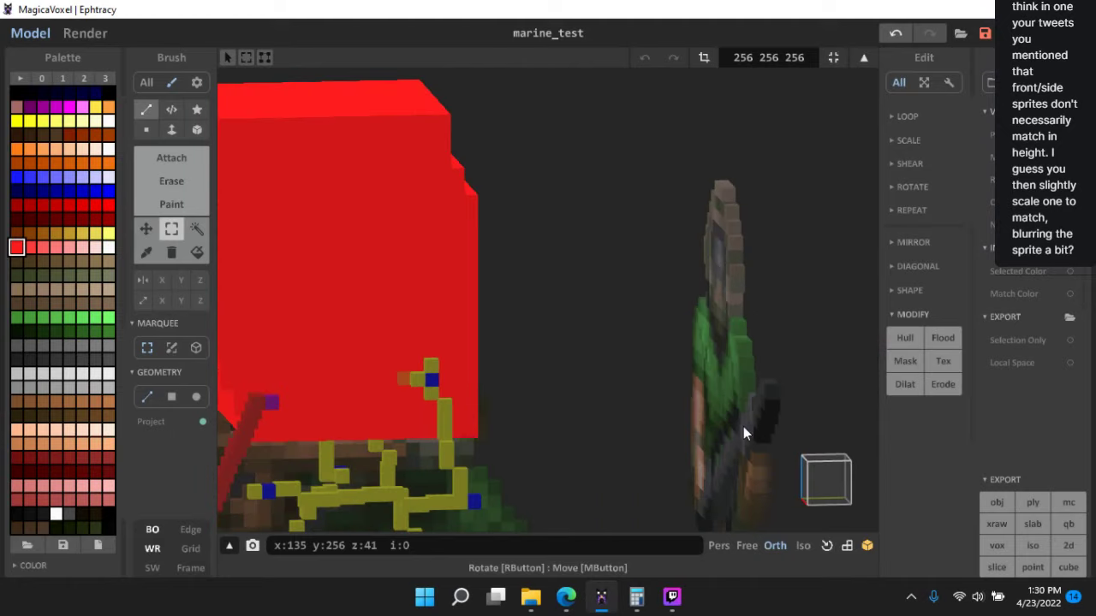
pyautogui.moveTo(643, 379); pyautogui.dragTo(778, 350, button='middle')
pyautogui.moveTo(778, 350); pyautogui.dragTo(746, 426, button='right')
pyautogui.click(844, 468)
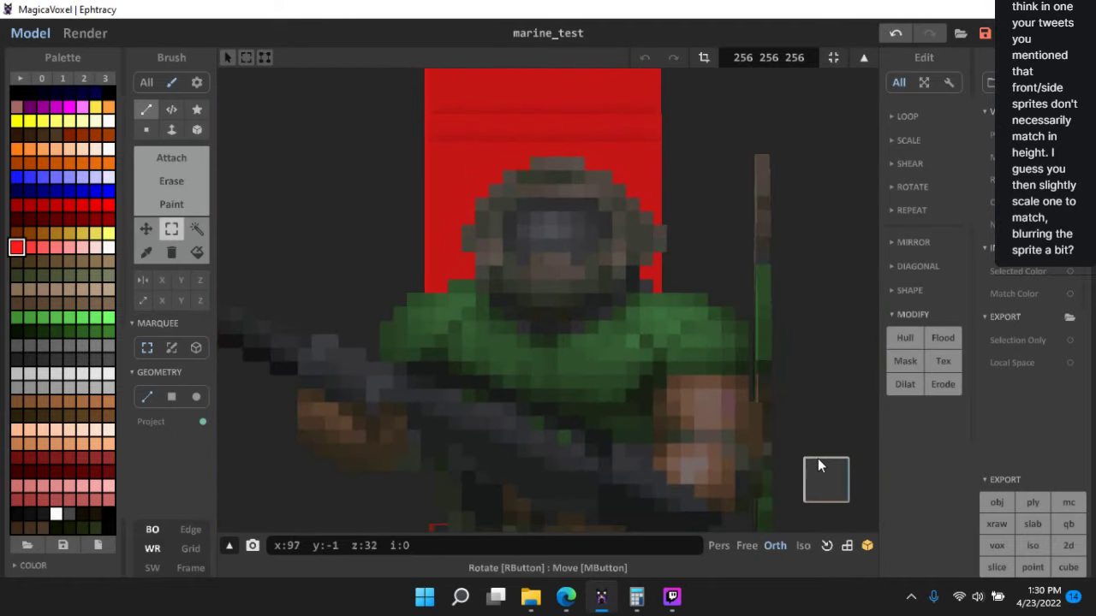
pyautogui.moveTo(650, 296); pyautogui.dragTo(645, 426, button='middle')
pyautogui.moveTo(622, 223); pyautogui.dragTo(719, 278)
pyautogui.press('Delete')
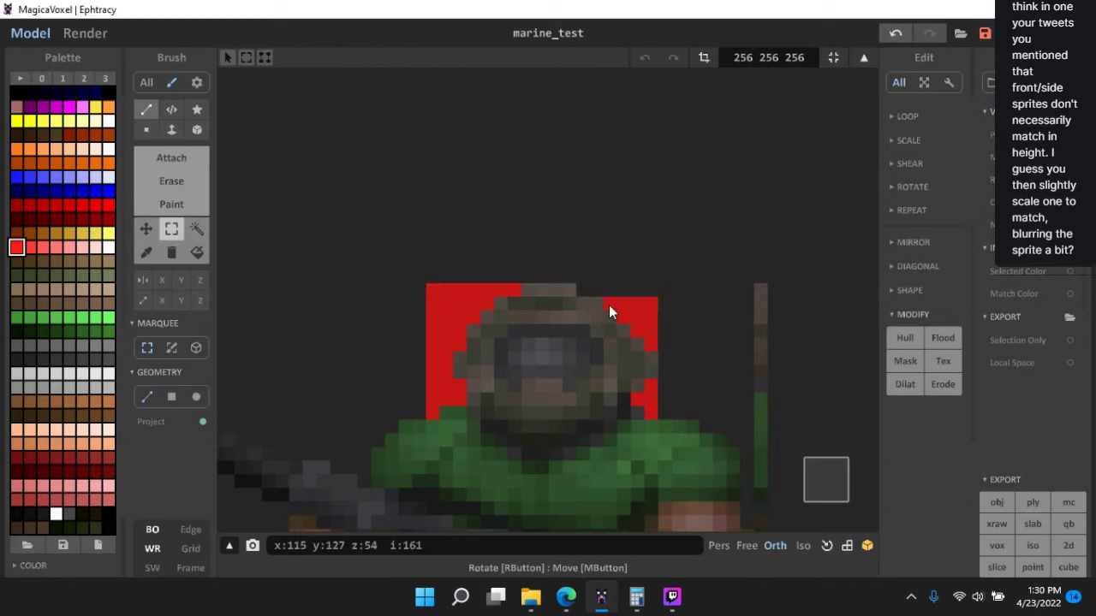
# - Delete the red voxels outside the helmet's silhouette along its right edge in front view, from crown to shoulder
pyautogui.moveTo(611, 305); pyautogui.dragTo(693, 280)
pyautogui.press('Delete')
pyautogui.press('Delete')
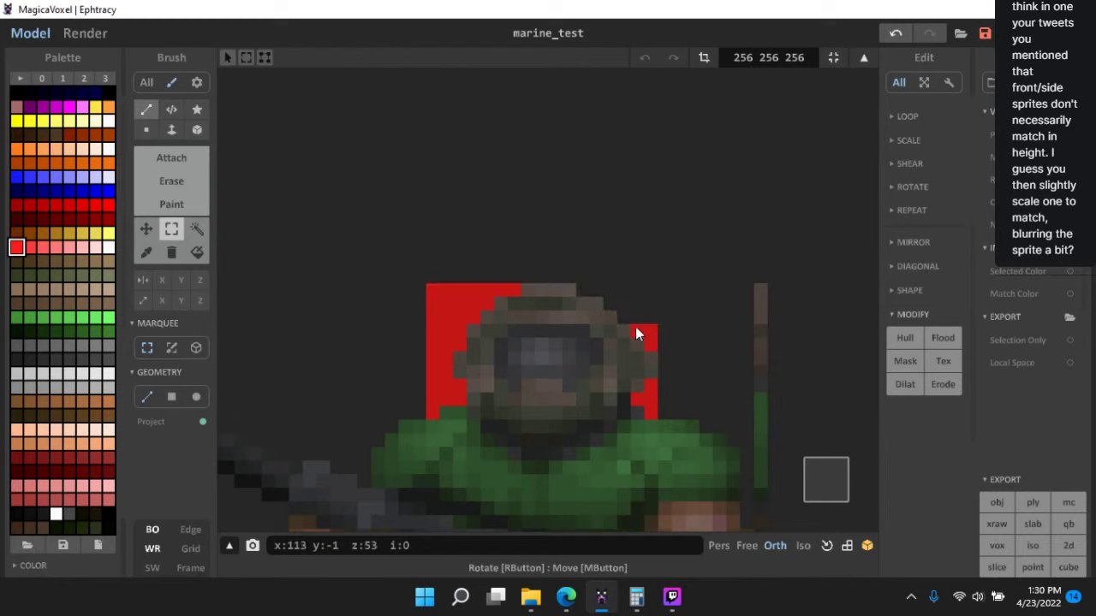
pyautogui.moveTo(636, 329); pyautogui.dragTo(678, 307)
pyautogui.press('Delete')
pyautogui.moveTo(650, 345); pyautogui.dragTo(688, 324)
pyautogui.press('Delete')
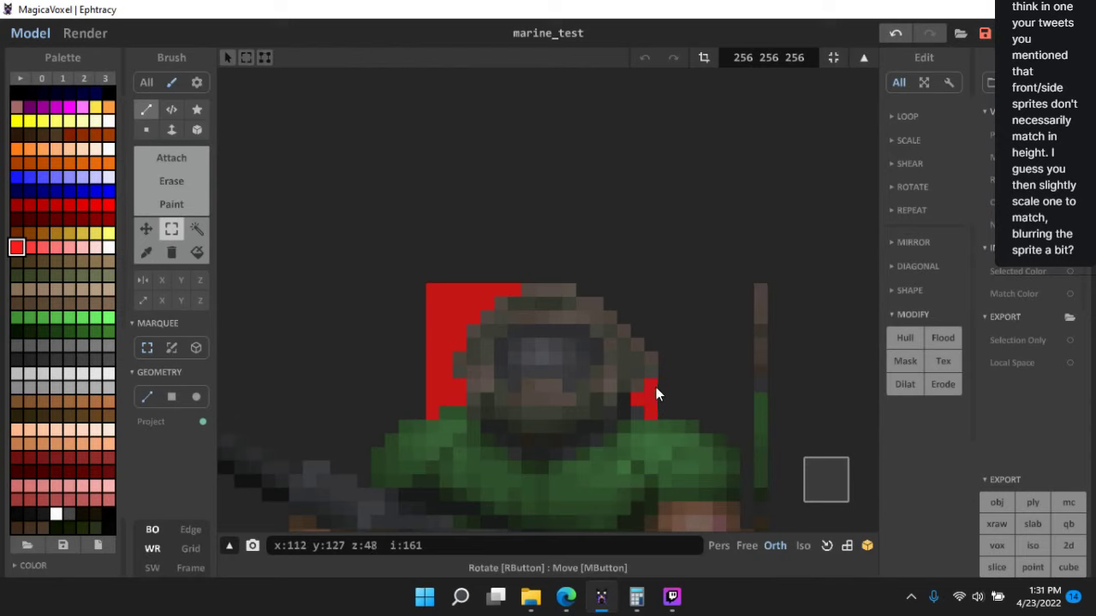
pyautogui.moveTo(671, 415); pyautogui.dragTo(635, 400)
pyautogui.press('Delete')
pyautogui.press('Delete')
# - Delete the red voxels outside the helmet's silhouette along its left edge in front view, from crown to shoulder
pyautogui.moveTo(512, 293); pyautogui.dragTo(384, 242)
pyautogui.press('Delete')
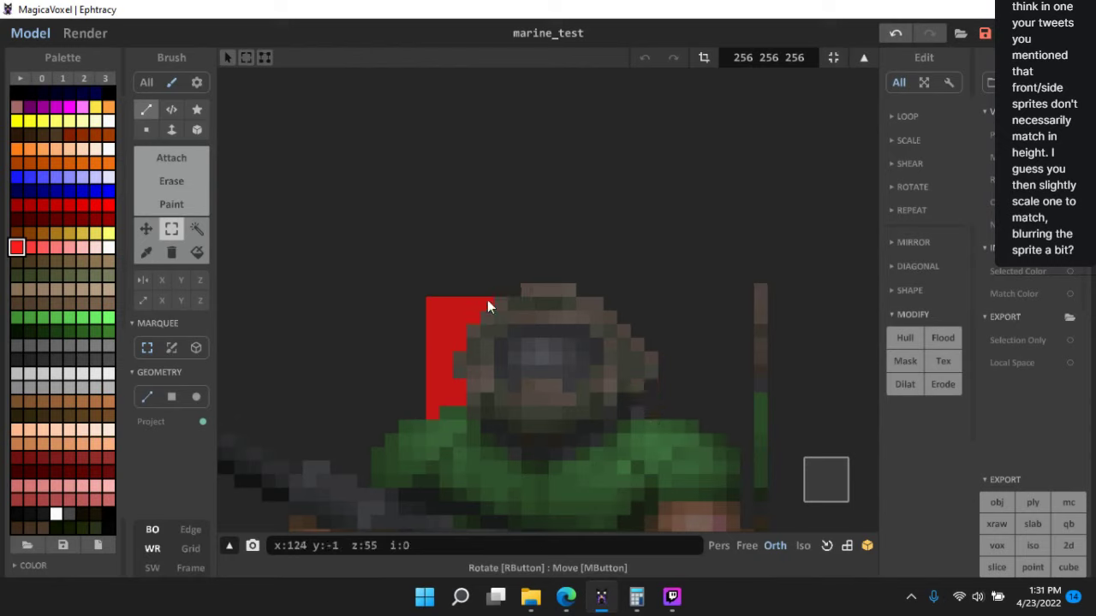
pyautogui.moveTo(488, 299); pyautogui.dragTo(354, 251)
pyautogui.press('Delete')
pyautogui.moveTo(470, 319); pyautogui.dragTo(364, 254)
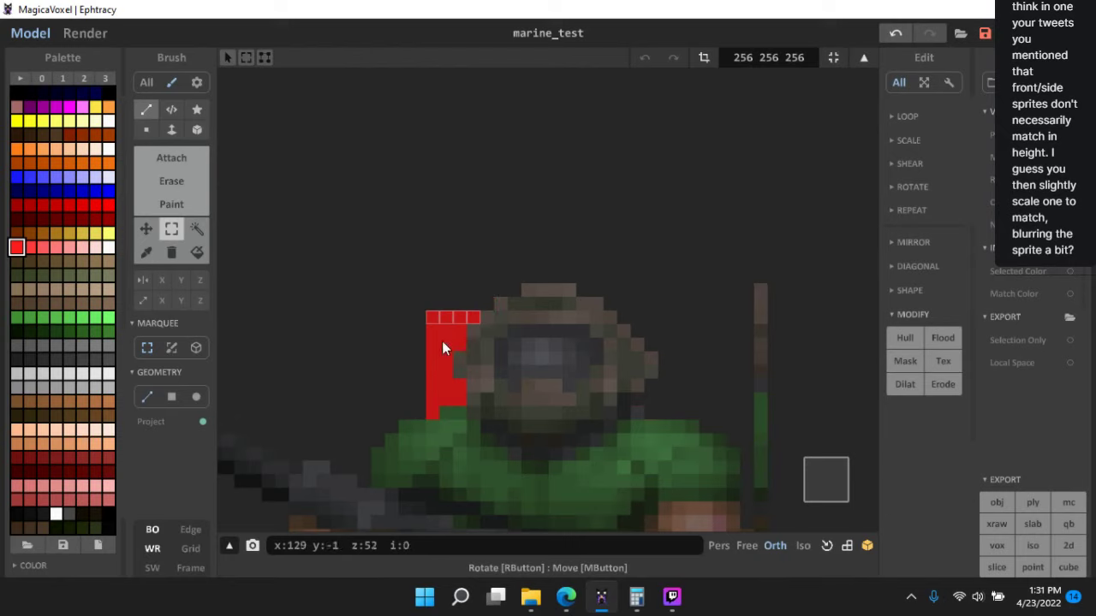
pyautogui.press('Delete')
pyautogui.moveTo(465, 348); pyautogui.dragTo(415, 296)
pyautogui.press('Delete')
pyautogui.moveTo(433, 352)
pyautogui.mouseDown()
pyautogui.moveTo(452, 391)
pyautogui.moveTo(423, 402)
pyautogui.moveTo(432, 416)
pyautogui.mouseUp()
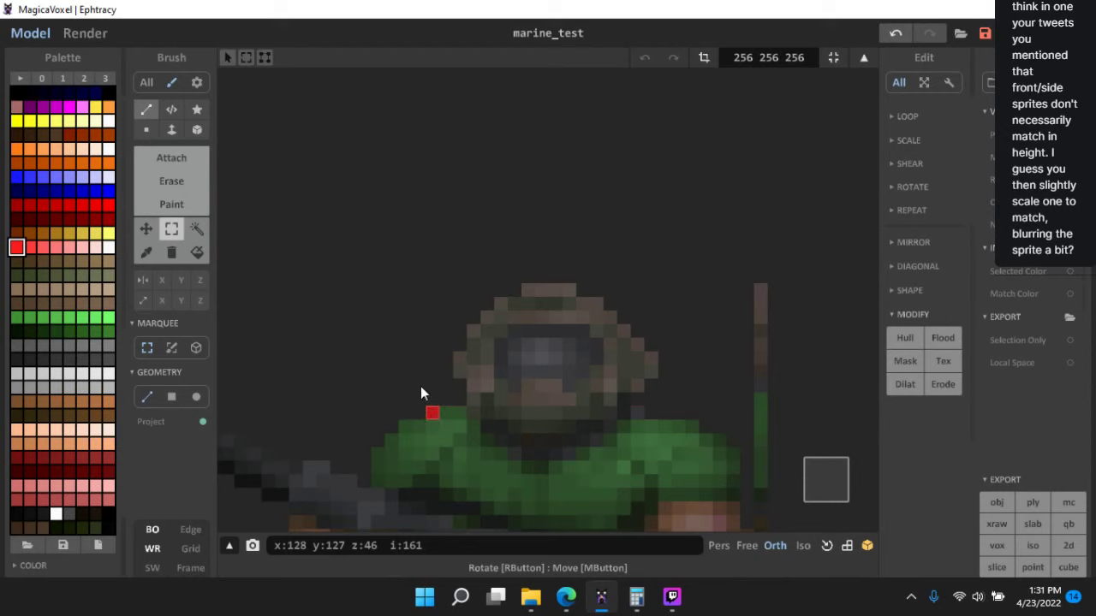
# - In side view, delete the red voxels below the chin and in front of the visor to match the sprite's face profile
pyautogui.moveTo(420, 387); pyautogui.dragTo(894, 417, button='right')
pyautogui.moveTo(820, 485); pyautogui.dragTo(623, 392, button='right')
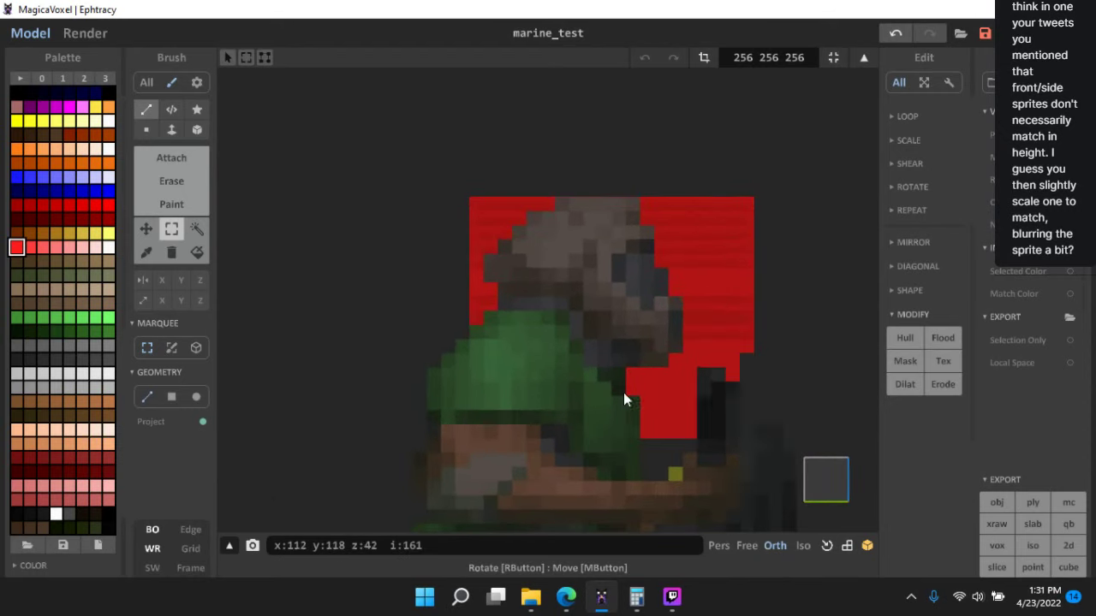
pyautogui.moveTo(822, 489)
pyautogui.mouseDown()
pyautogui.moveTo(649, 376)
pyautogui.moveTo(798, 418)
pyautogui.mouseUp()
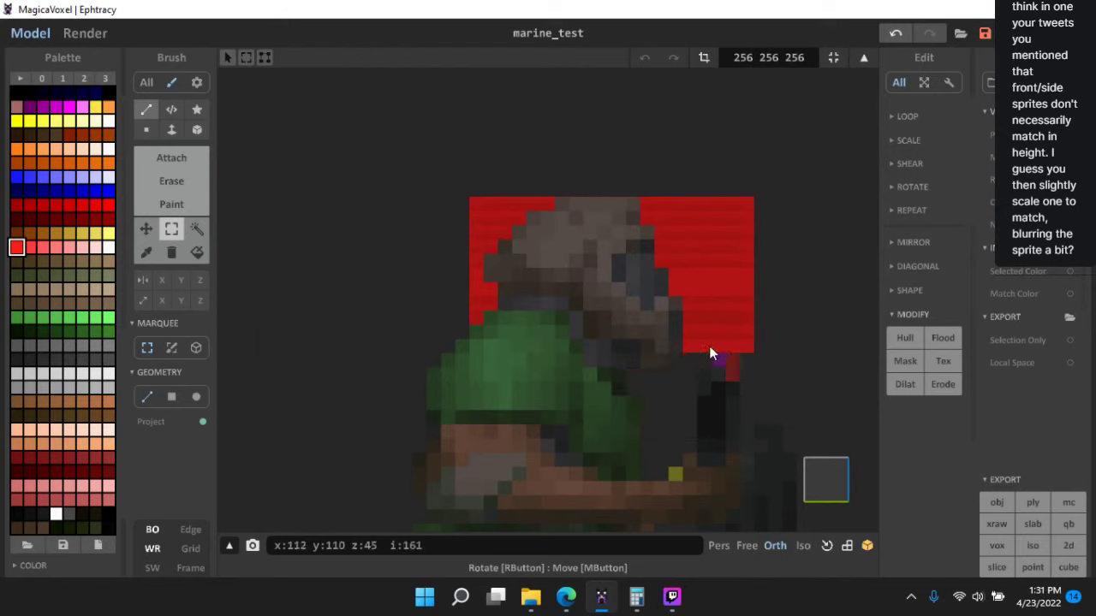
pyautogui.moveTo(690, 348); pyautogui.dragTo(784, 192)
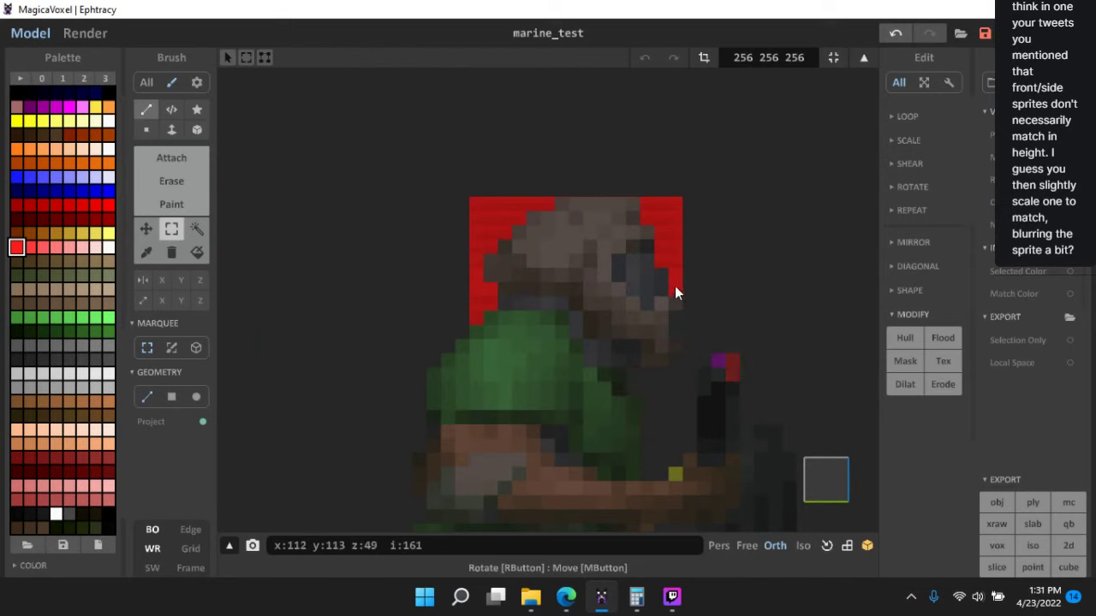
pyautogui.moveTo(676, 287); pyautogui.dragTo(742, 170)
pyautogui.press('Delete')
pyautogui.moveTo(661, 260); pyautogui.dragTo(688, 191)
pyautogui.press('Delete')
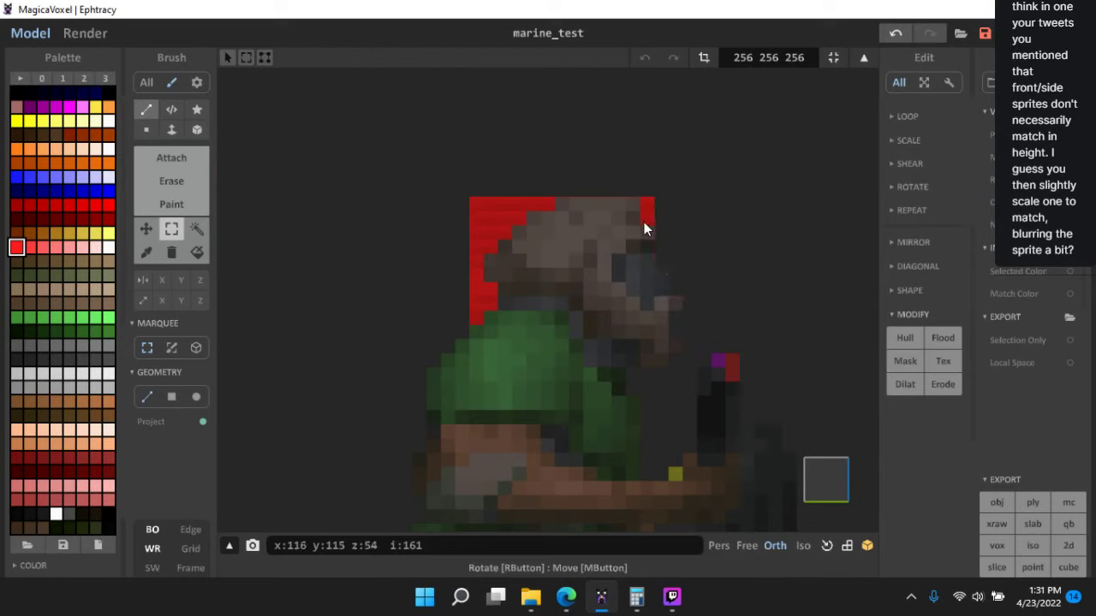
pyautogui.moveTo(644, 223); pyautogui.dragTo(690, 144)
# - Delete the red voxels outside the back of the helmet in side view, following the sprite's stepped outline
pyautogui.moveTo(544, 204)
pyautogui.mouseDown()
pyautogui.moveTo(431, 210)
pyautogui.moveTo(514, 224)
pyautogui.moveTo(441, 187)
pyautogui.mouseUp()
pyautogui.press('Delete')
pyautogui.moveTo(507, 236); pyautogui.dragTo(448, 205)
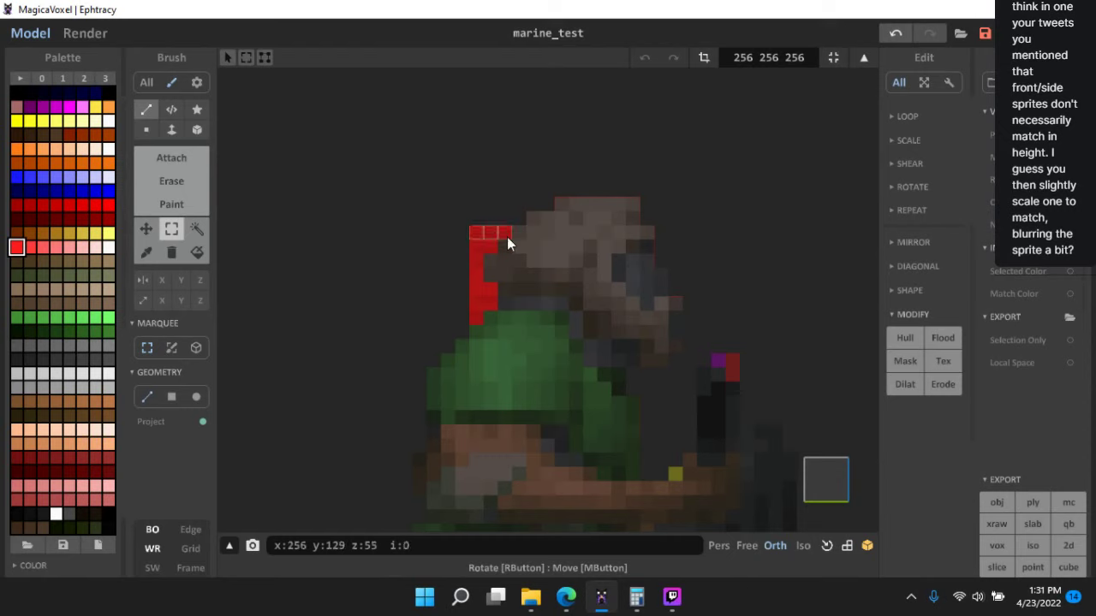
pyautogui.press('Delete')
pyautogui.moveTo(496, 245); pyautogui.dragTo(421, 205)
pyautogui.press('Delete')
pyautogui.moveTo(476, 272)
pyautogui.mouseDown()
pyautogui.moveTo(437, 342)
pyautogui.moveTo(488, 294)
pyautogui.mouseUp()
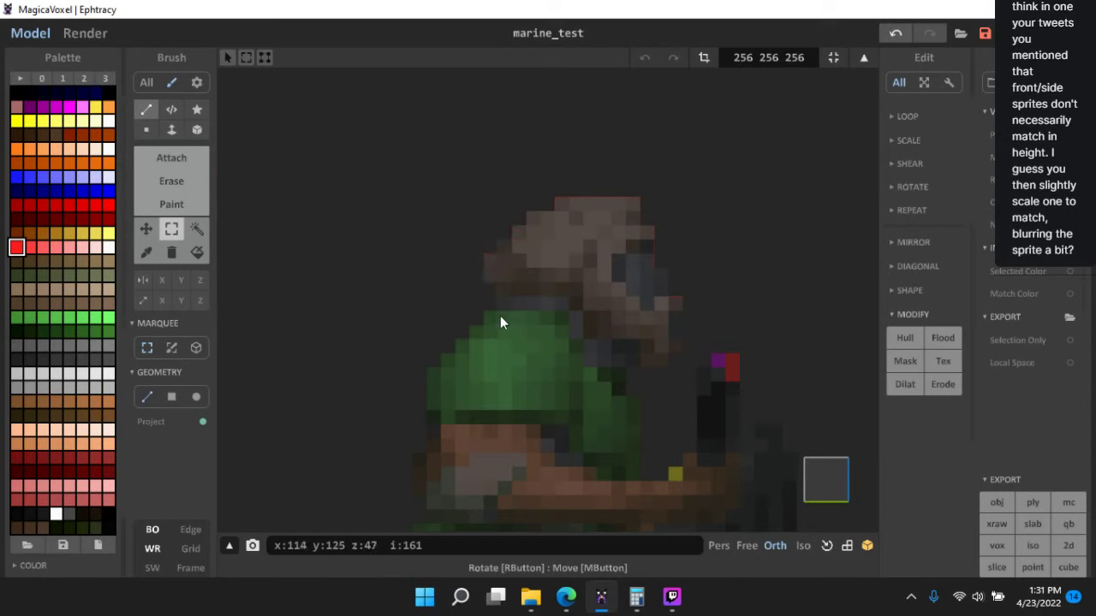
# - Remove the stray red voxels left behind the shoulder, below the trimmed head
pyautogui.moveTo(559, 337); pyautogui.dragTo(561, 340)
pyautogui.moveTo(683, 384); pyautogui.dragTo(568, 336, button='right')
pyautogui.moveTo(567, 331); pyautogui.dragTo(658, 420)
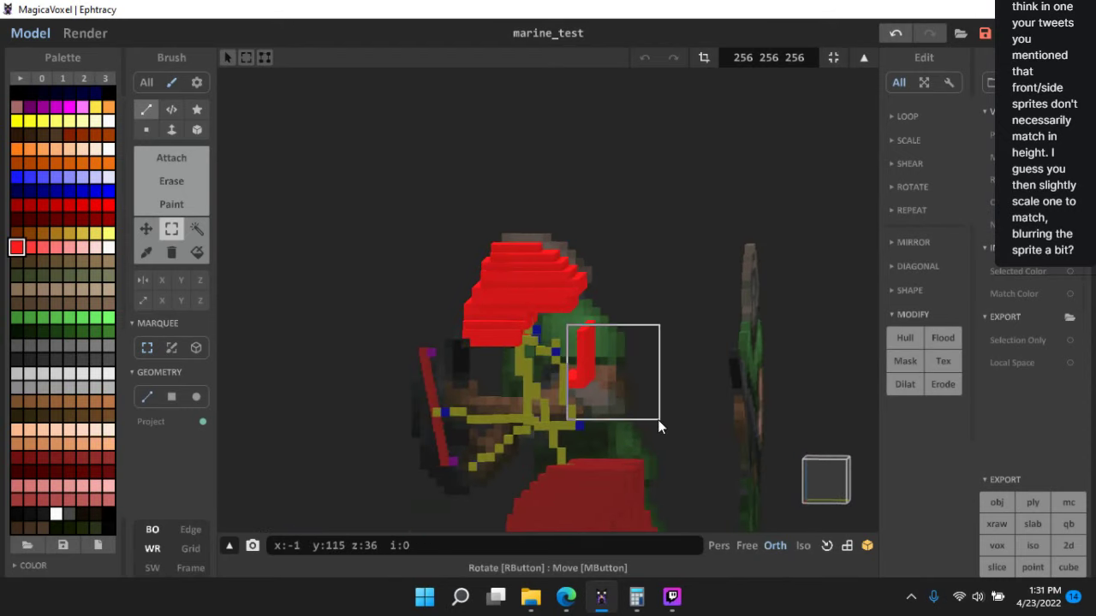
pyautogui.moveTo(657, 420); pyautogui.dragTo(900, 432, button='right')
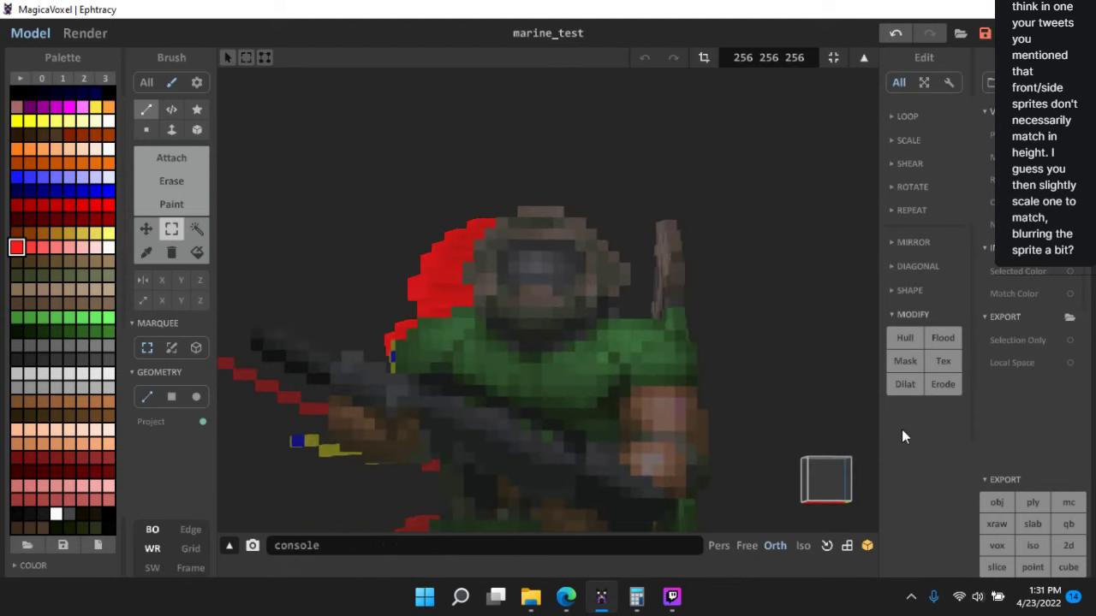
# - In front view, trim the excess red voxels under the helmet and over the shoulders down to a narrow neck
pyautogui.click(827, 474)
pyautogui.moveTo(582, 342); pyautogui.dragTo(714, 453)
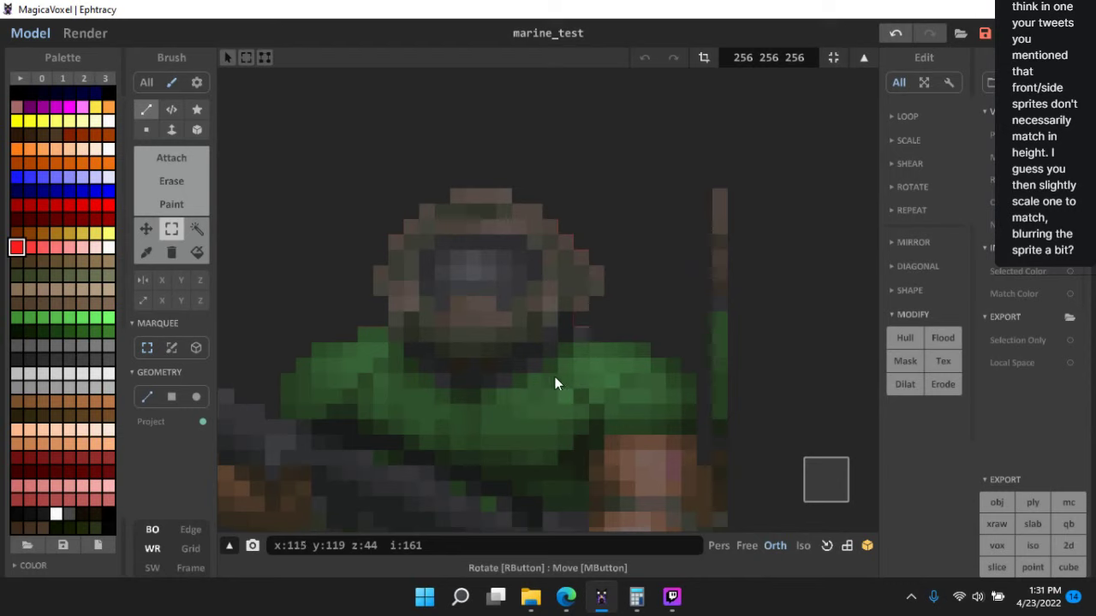
pyautogui.moveTo(522, 382); pyautogui.dragTo(389, 423)
pyautogui.moveTo(442, 369); pyautogui.dragTo(307, 393)
pyautogui.moveTo(500, 365); pyautogui.dragTo(561, 400)
pyautogui.moveTo(530, 347); pyautogui.dragTo(651, 400)
pyautogui.moveTo(579, 330); pyautogui.dragTo(729, 445)
pyautogui.moveTo(515, 352); pyautogui.dragTo(763, 486)
pyautogui.moveTo(716, 414)
pyautogui.mouseDown(button='right')
pyautogui.moveTo(661, 424)
pyautogui.moveTo(738, 374)
pyautogui.moveTo(633, 377)
pyautogui.moveTo(765, 387)
pyautogui.moveTo(692, 320)
pyautogui.moveTo(761, 330)
pyautogui.moveTo(556, 330)
pyautogui.moveTo(657, 337)
pyautogui.moveTo(695, 353)
pyautogui.moveTo(617, 331)
pyautogui.moveTo(643, 337)
pyautogui.moveTo(778, 455)
pyautogui.moveTo(663, 304)
pyautogui.mouseUp(button='right')
# - Erase the protruding corner voxels around the red head's stepped layers and lower edge to round its shape
pyautogui.scroll(5, 663, 304)
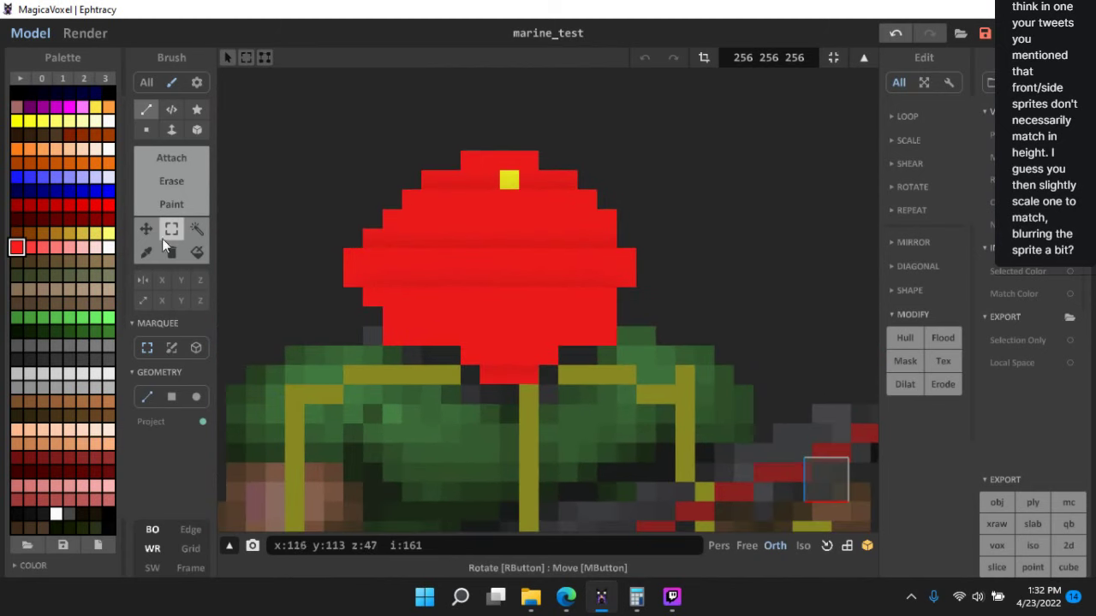
pyautogui.click(181, 184)
pyautogui.moveTo(581, 193); pyautogui.dragTo(481, 221, button='right')
pyautogui.scroll(3, 480, 222)
pyautogui.moveTo(481, 221); pyautogui.dragTo(516, 313, button='middle')
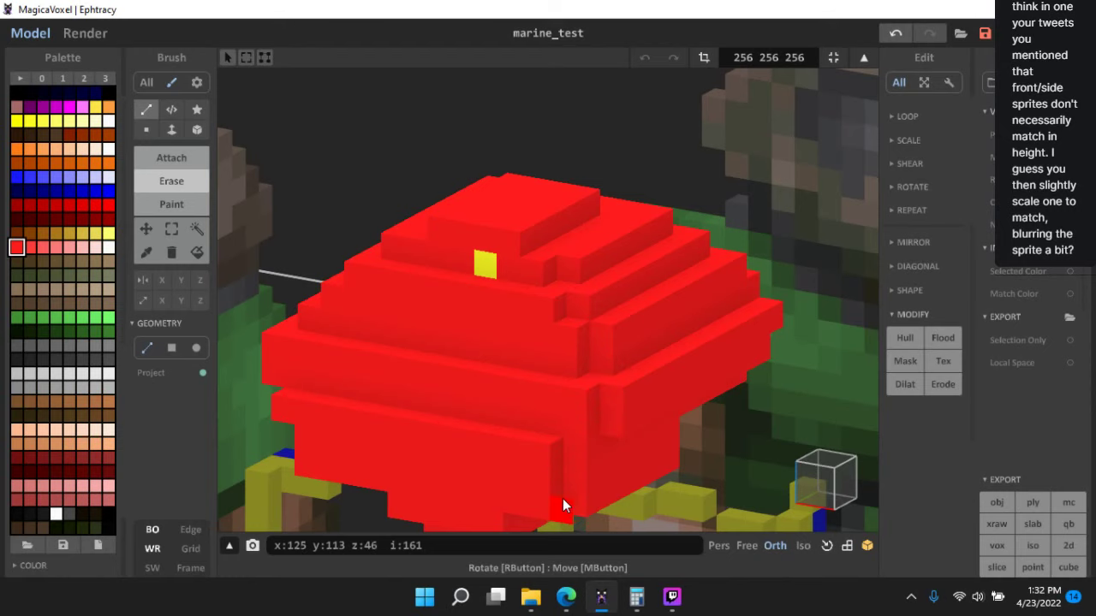
pyautogui.moveTo(550, 346); pyautogui.dragTo(555, 315, button='right')
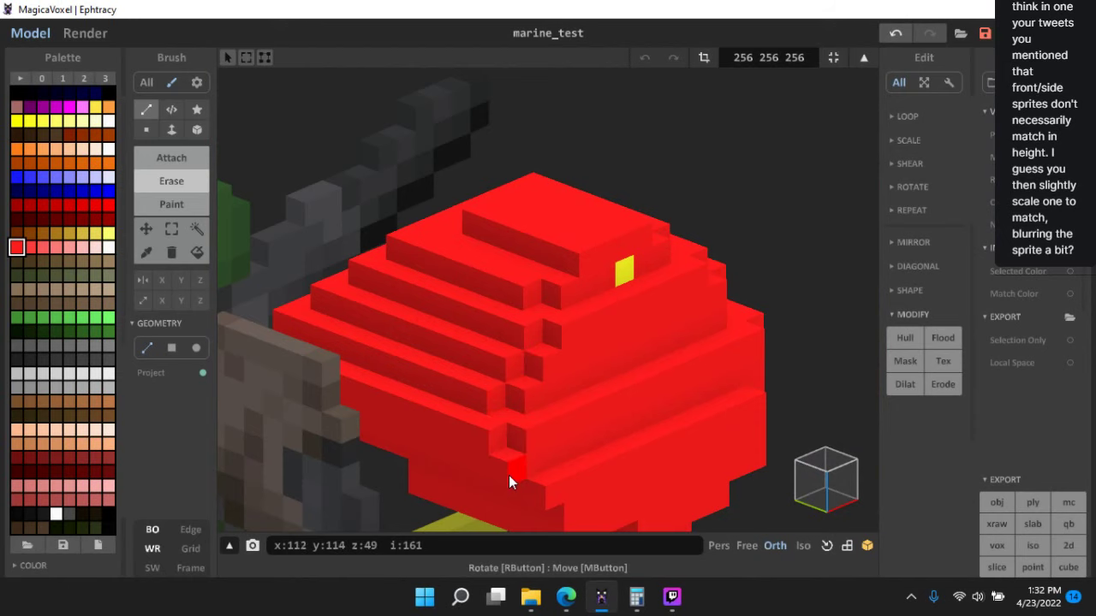
pyautogui.moveTo(549, 490); pyautogui.dragTo(491, 293, button='right')
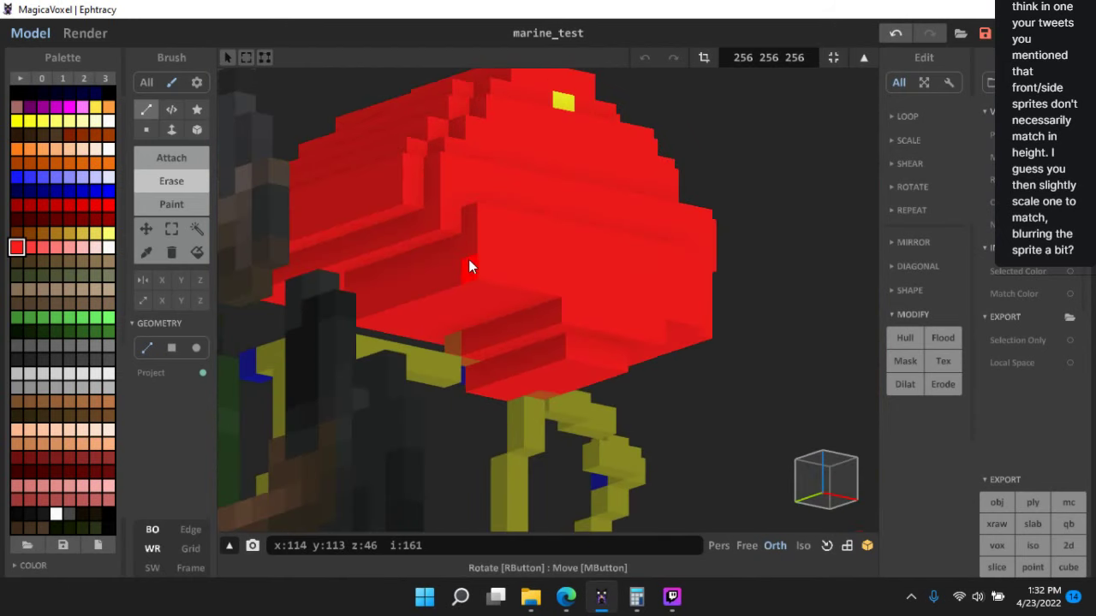
pyautogui.moveTo(569, 349); pyautogui.dragTo(364, 257, button='right')
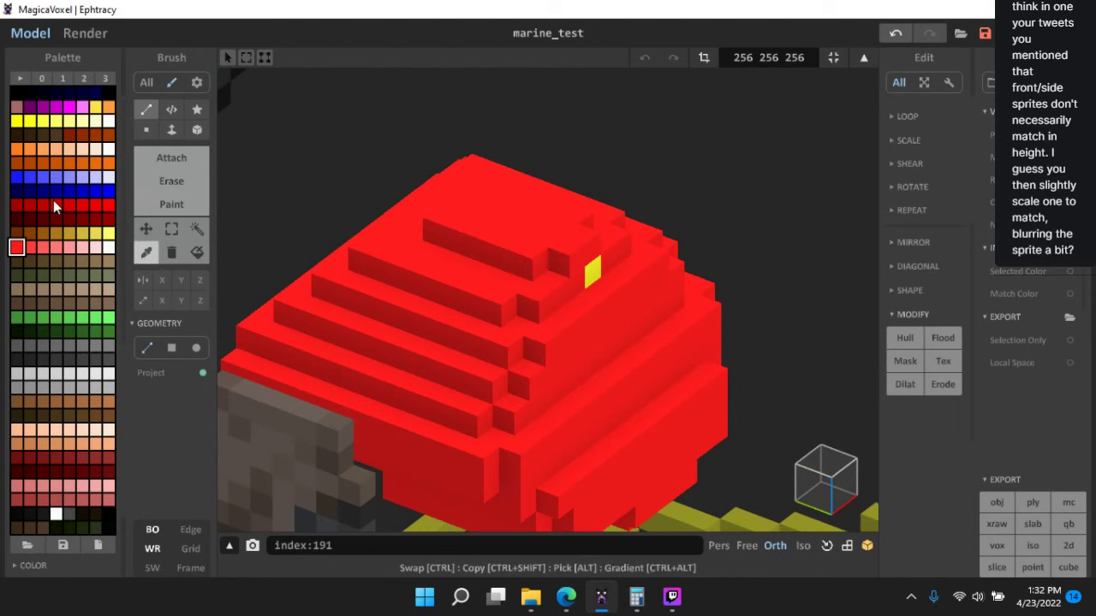
# - Try filling the whole head with the palest blue from the palette
pyautogui.click(106, 177)
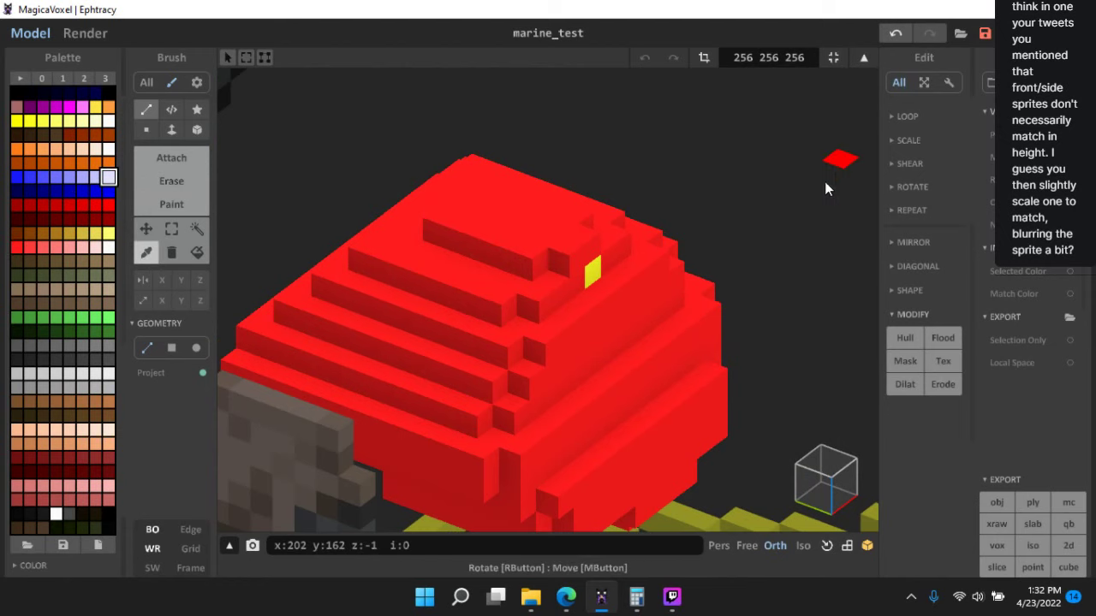
pyautogui.scroll(5, 948, 266)
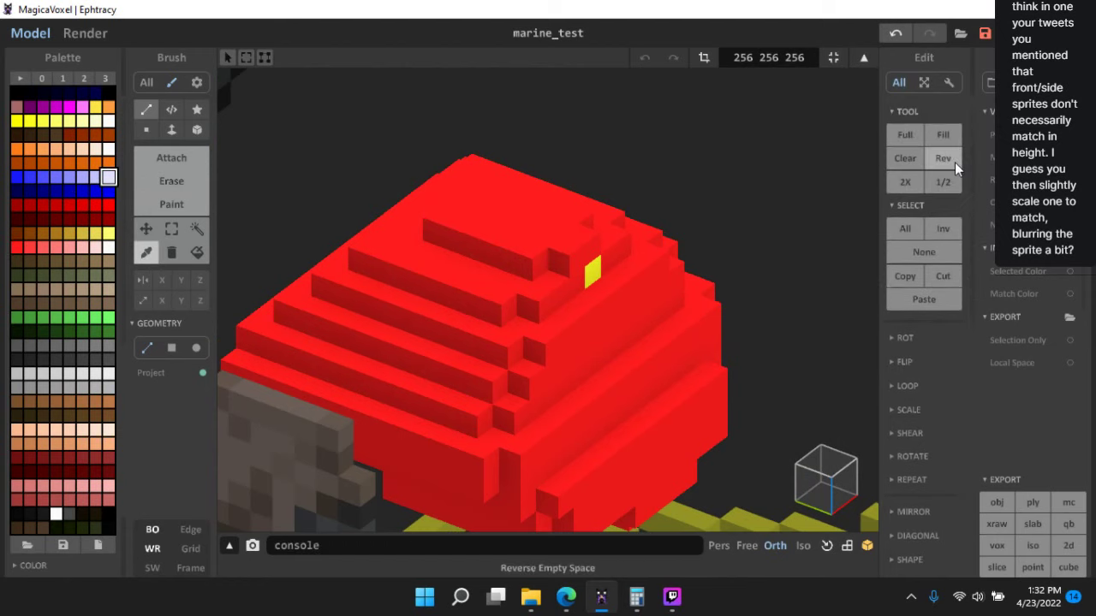
pyautogui.click(943, 135)
pyautogui.moveTo(762, 183); pyautogui.dragTo(614, 264, button='right')
pyautogui.scroll(3, 613, 263)
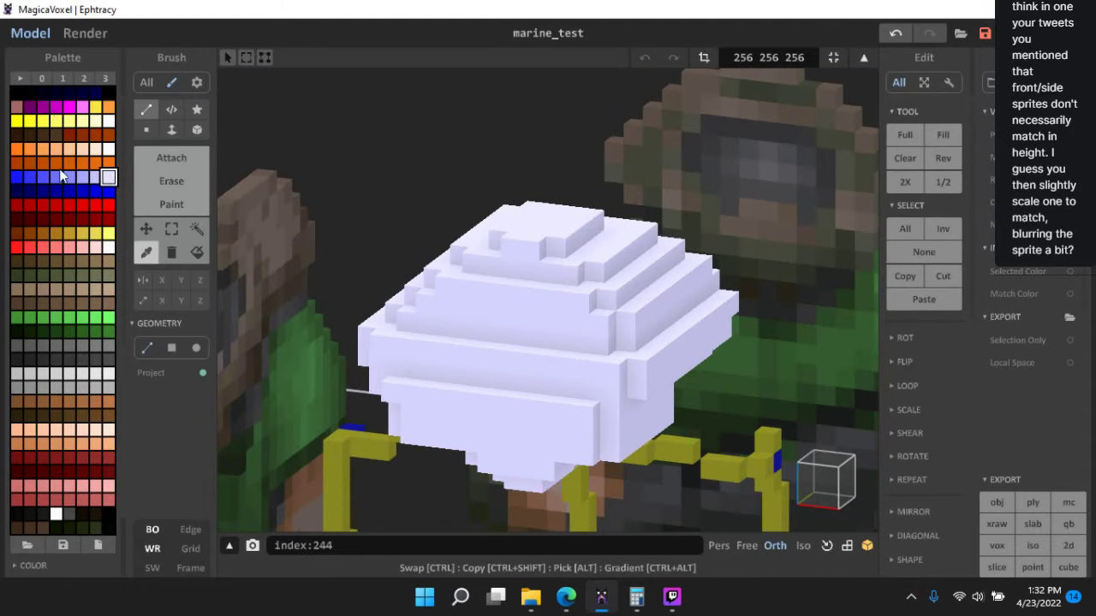
pyautogui.click(86, 195)
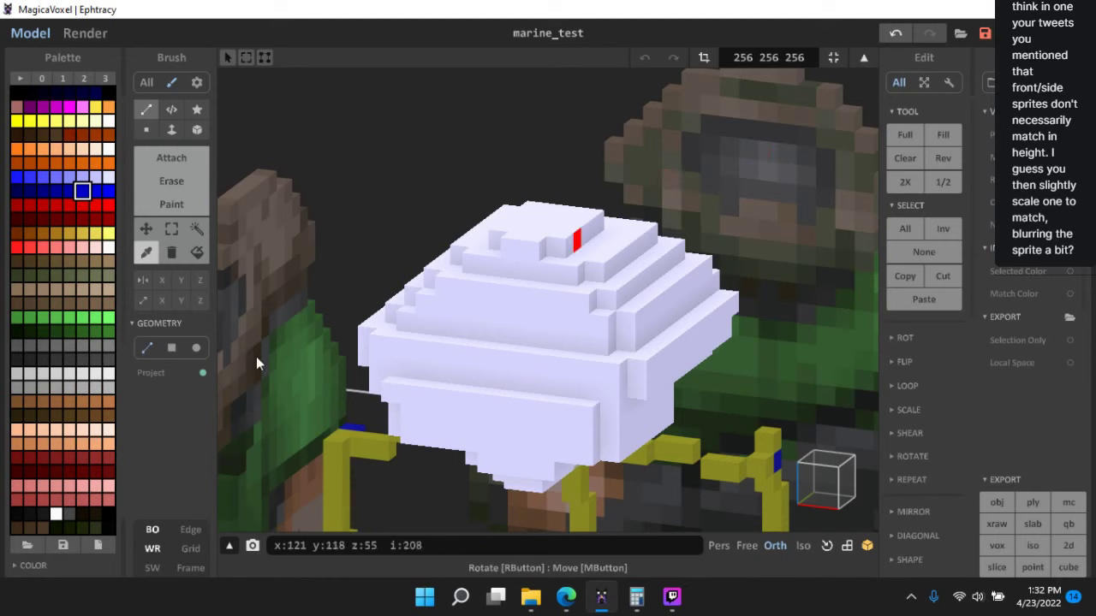
# - Recolour the whole head with the dark brown palette colour
pyautogui.click(59, 263)
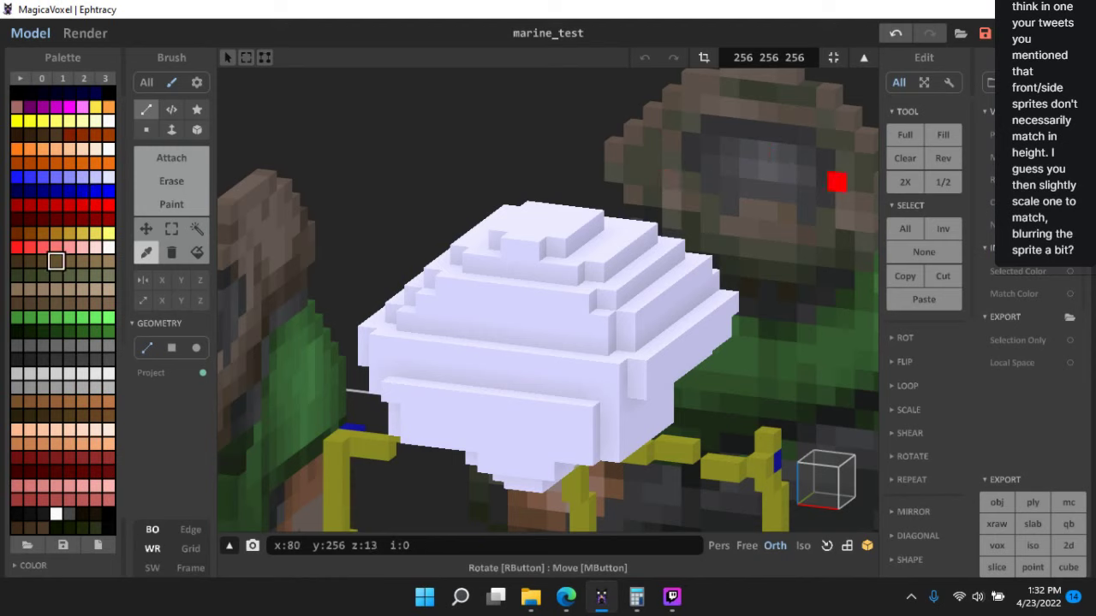
pyautogui.doubleClick(954, 161)
pyautogui.moveTo(752, 185); pyautogui.dragTo(521, 275, button='right')
pyautogui.scroll(3, 536, 328)
pyautogui.moveTo(536, 328); pyautogui.dragTo(605, 322, button='right')
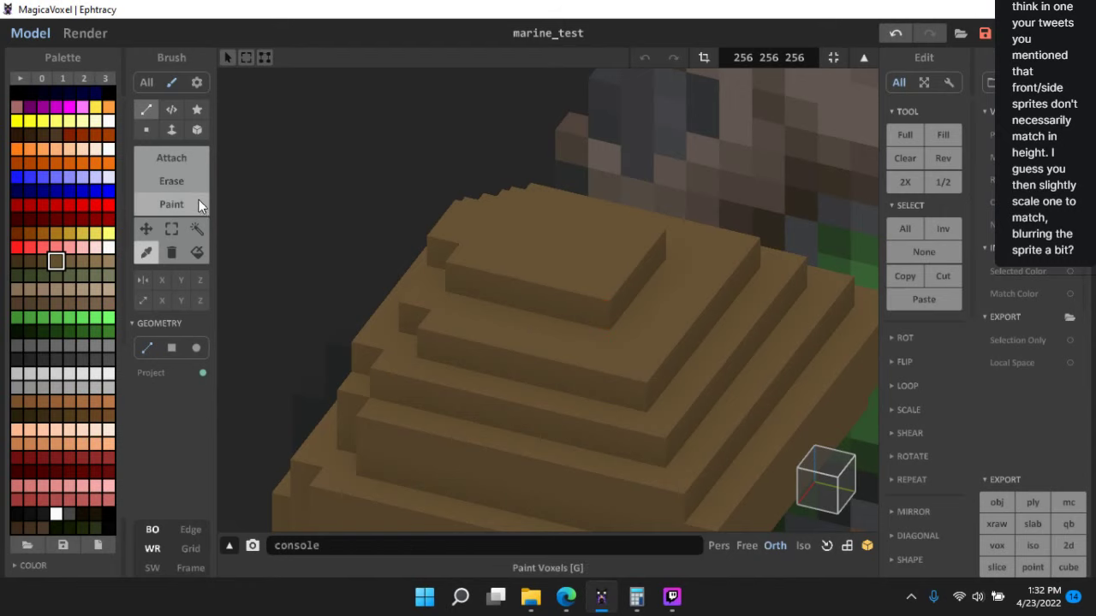
# - Erase the corner voxels of the brown head's topmost layer to round its outline
pyautogui.click(171, 181)
pyautogui.click(525, 297)
pyautogui.moveTo(595, 301); pyautogui.dragTo(521, 320, button='right')
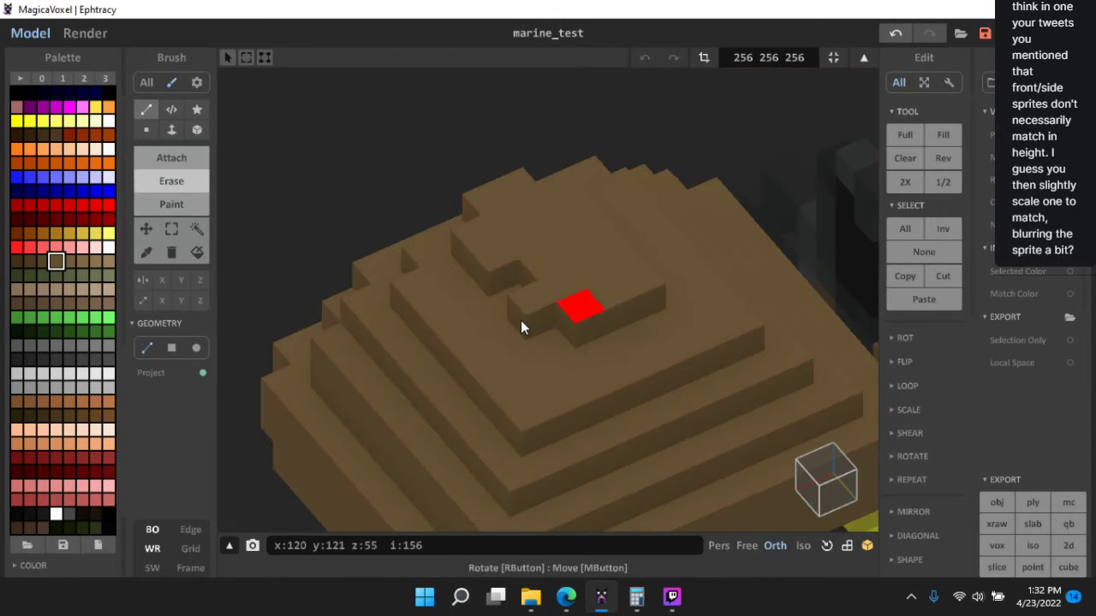
pyautogui.hotkey('ctrl', 'z')
pyautogui.click(644, 304)
pyautogui.moveTo(707, 333)
pyautogui.mouseDown(button='right')
pyautogui.moveTo(568, 336)
pyautogui.moveTo(559, 355)
pyautogui.moveTo(589, 362)
pyautogui.moveTo(596, 336)
pyautogui.mouseUp(button='right')
pyautogui.scroll(-3, 595, 335)
pyautogui.scroll(5, 597, 336)
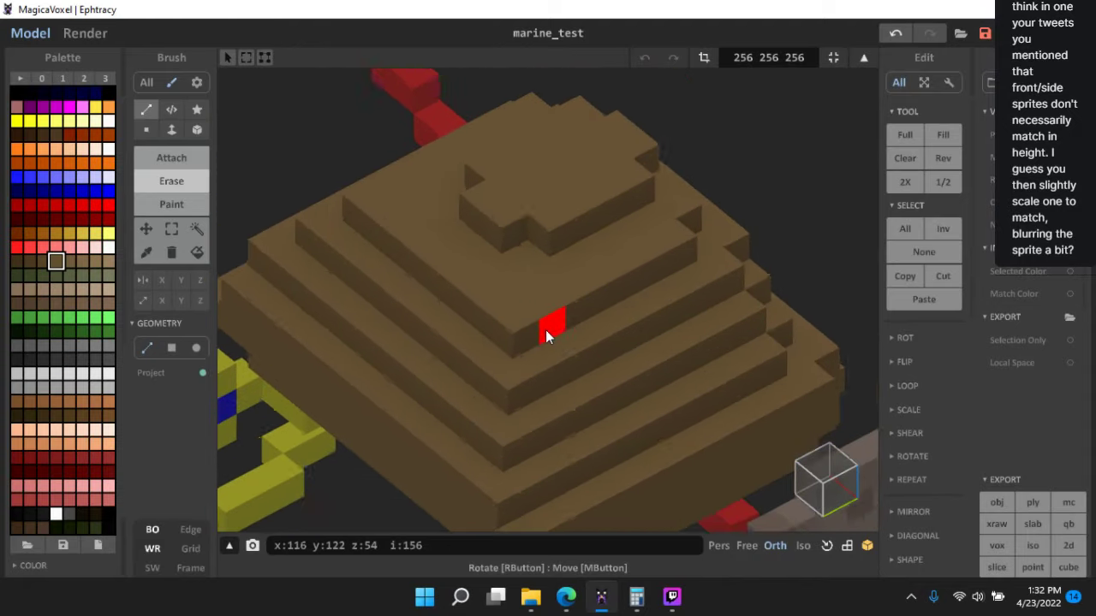
# - Erase the corner voxels of the second and third layers from the top, on all sides of the head
pyautogui.moveTo(517, 338); pyautogui.dragTo(451, 388, button='right')
pyautogui.moveTo(418, 353); pyautogui.dragTo(530, 338, button='right')
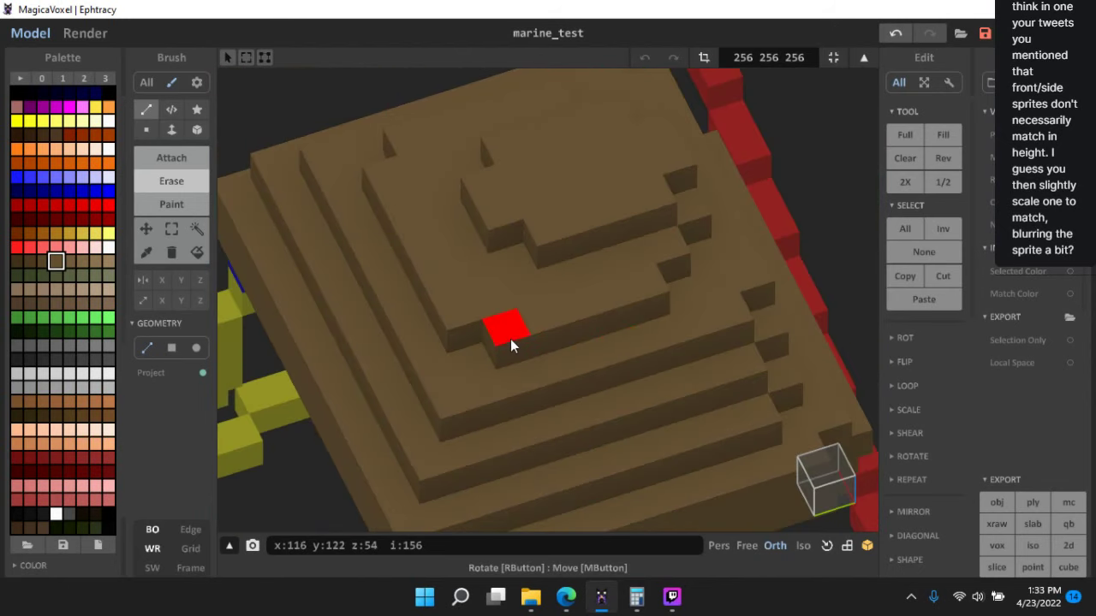
pyautogui.moveTo(448, 330); pyautogui.dragTo(474, 454, button='right')
pyautogui.moveTo(550, 435); pyautogui.dragTo(581, 404, button='right')
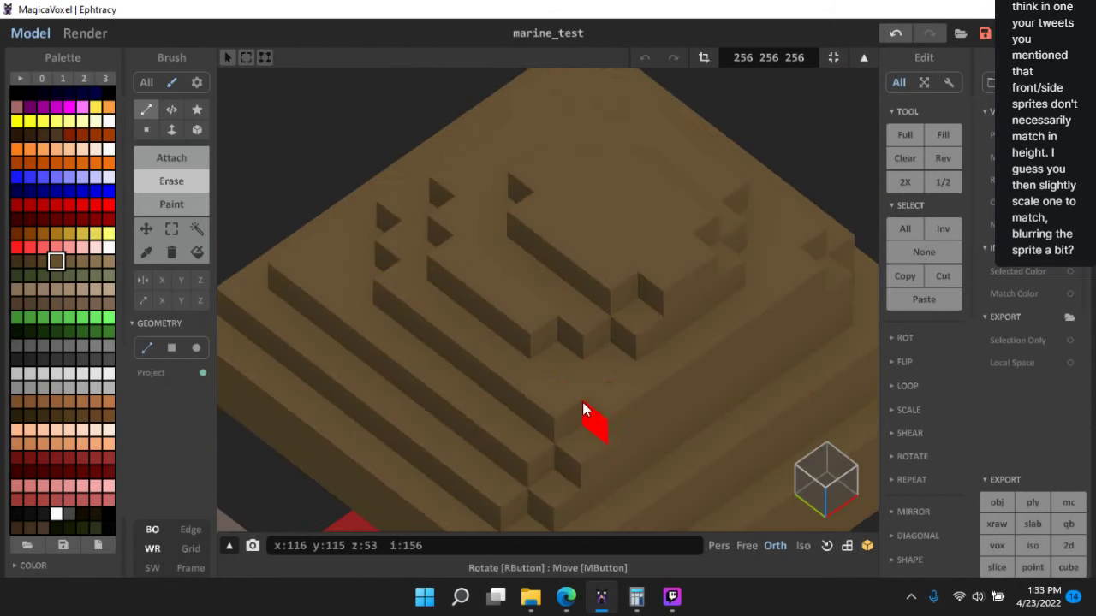
pyautogui.moveTo(758, 409); pyautogui.dragTo(590, 391, button='right')
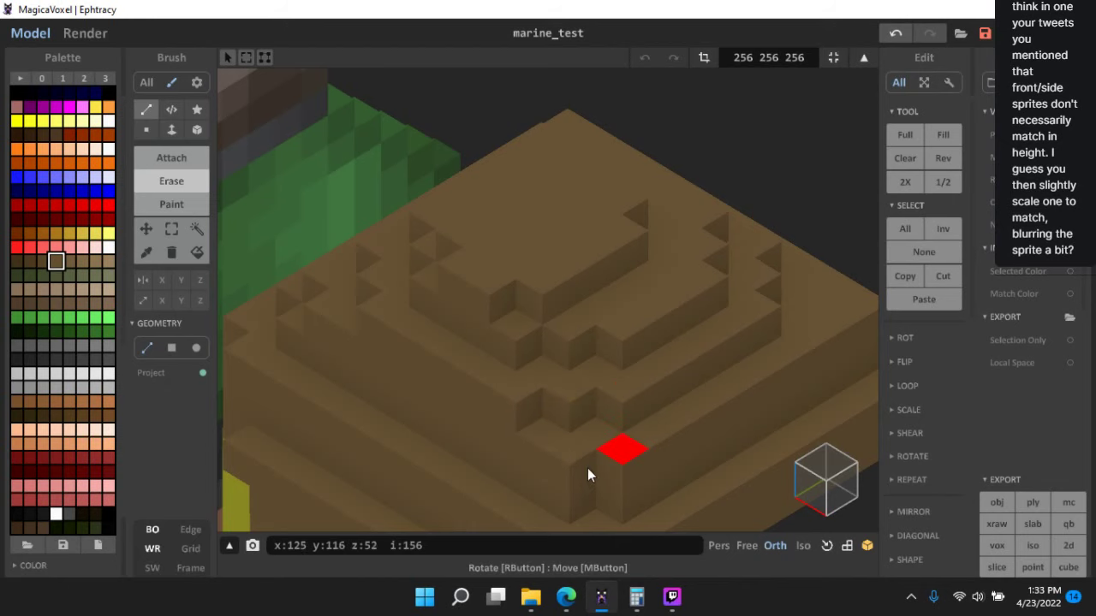
# - Erase the corner voxels around the head's middle layers down to its widest band
pyautogui.moveTo(708, 447); pyautogui.dragTo(585, 492, button='right')
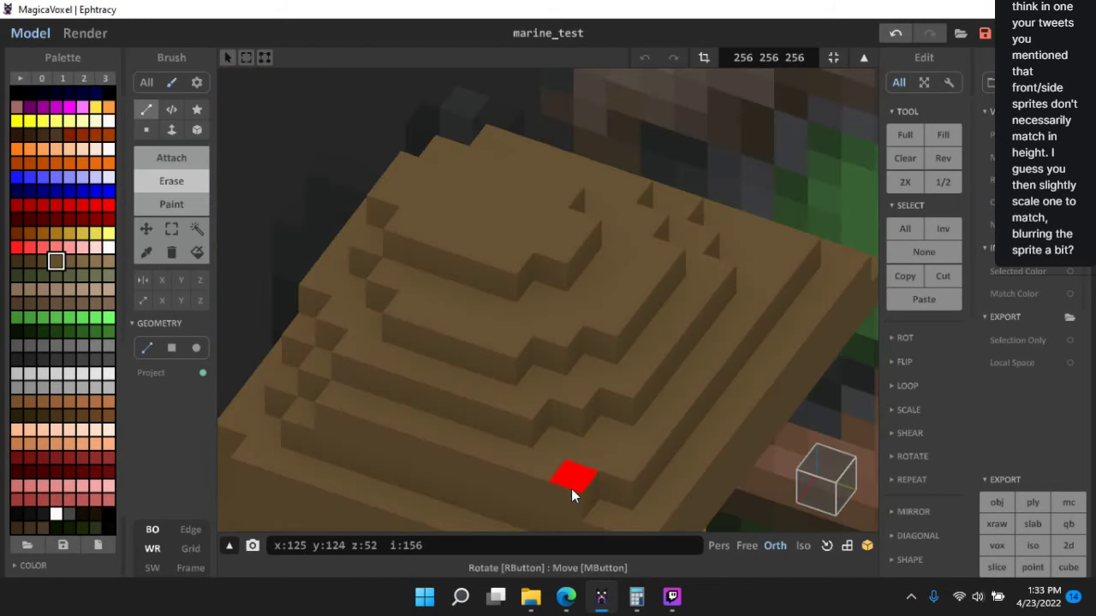
pyautogui.moveTo(706, 443); pyautogui.dragTo(655, 346, button='right')
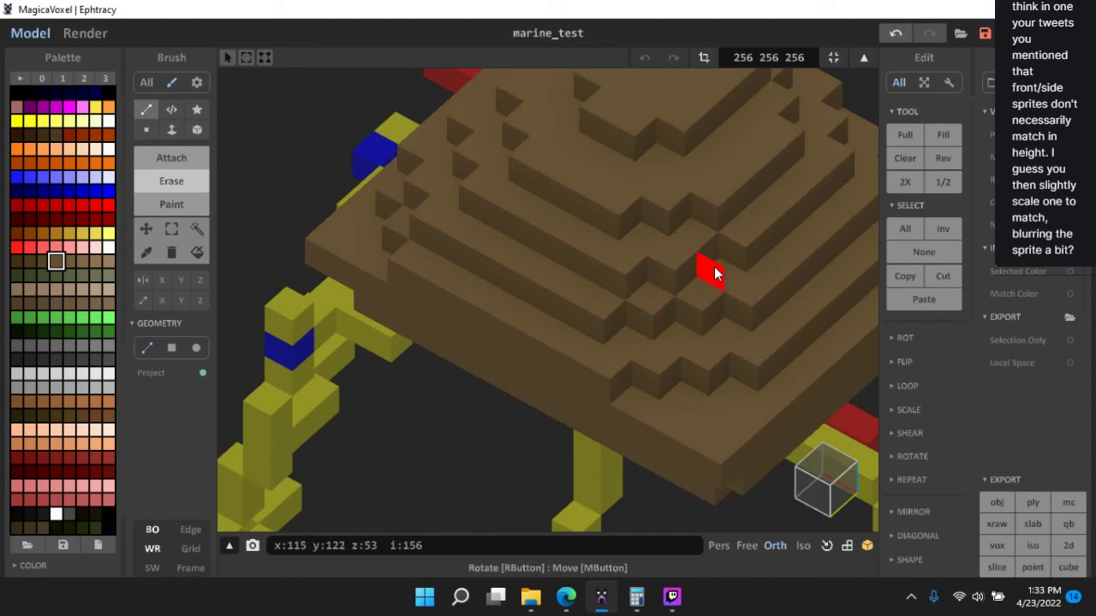
pyautogui.moveTo(643, 267); pyautogui.dragTo(497, 255, button='right')
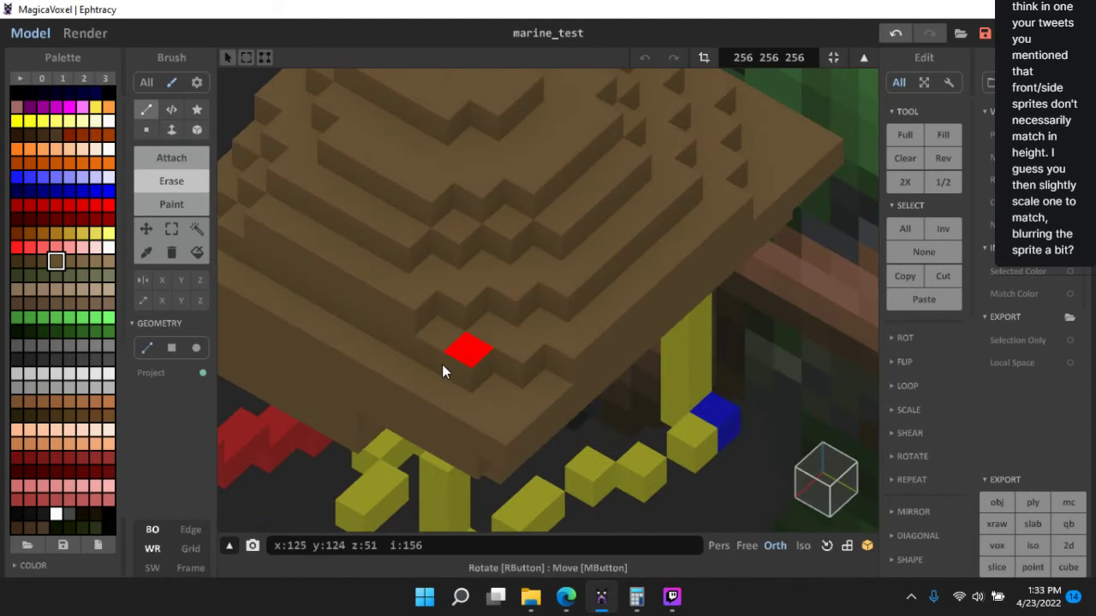
pyautogui.moveTo(525, 425); pyautogui.dragTo(485, 372, button='right')
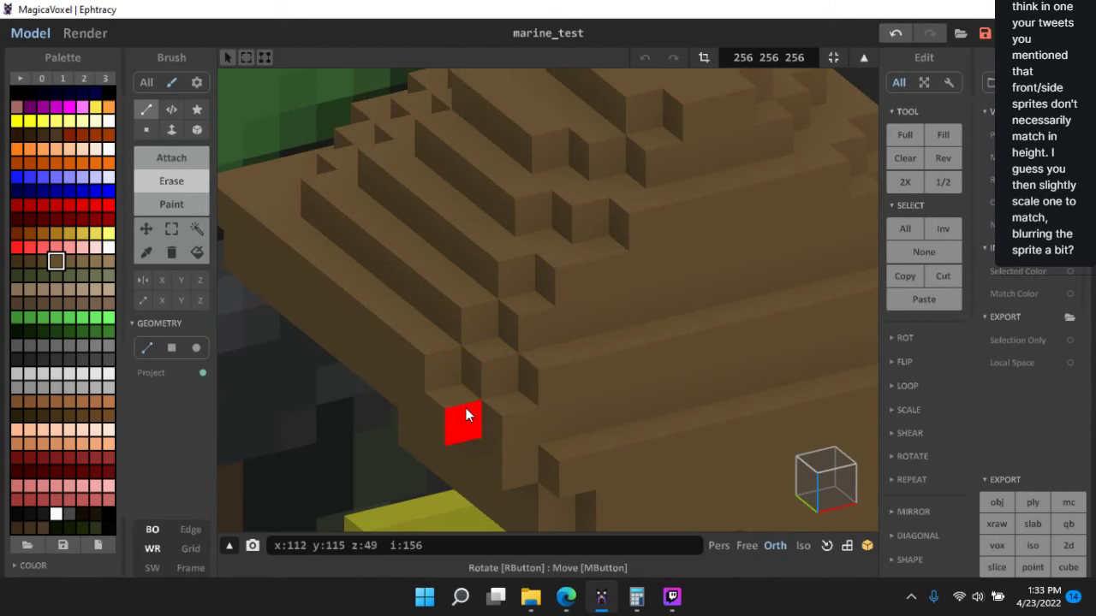
pyautogui.scroll(-5, 558, 458)
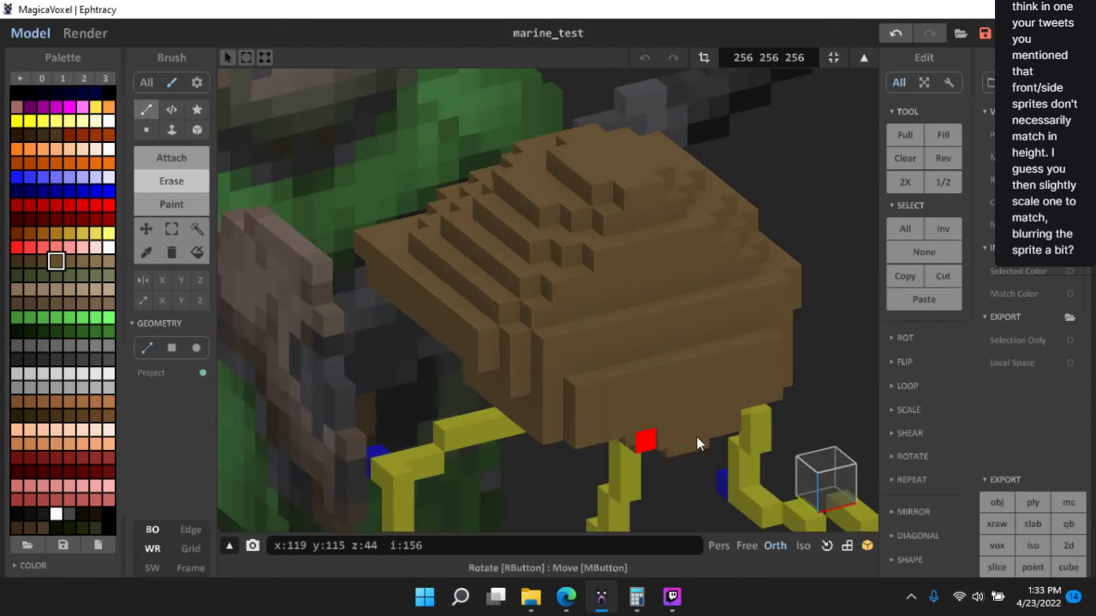
# - Cut back the vertical corner columns of the head's widest band into small rounded steps
pyautogui.moveTo(696, 437); pyautogui.dragTo(588, 397, button='right')
pyautogui.scroll(-3, 683, 400)
pyautogui.scroll(2, 606, 417)
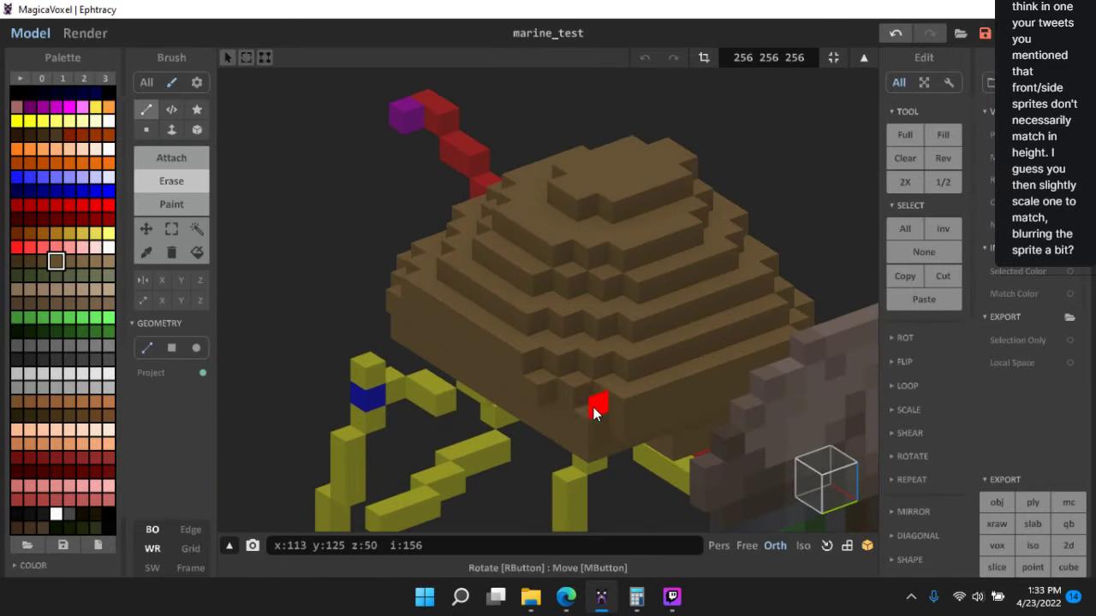
pyautogui.moveTo(611, 422); pyautogui.dragTo(565, 399, button='right')
pyautogui.scroll(1, 565, 399)
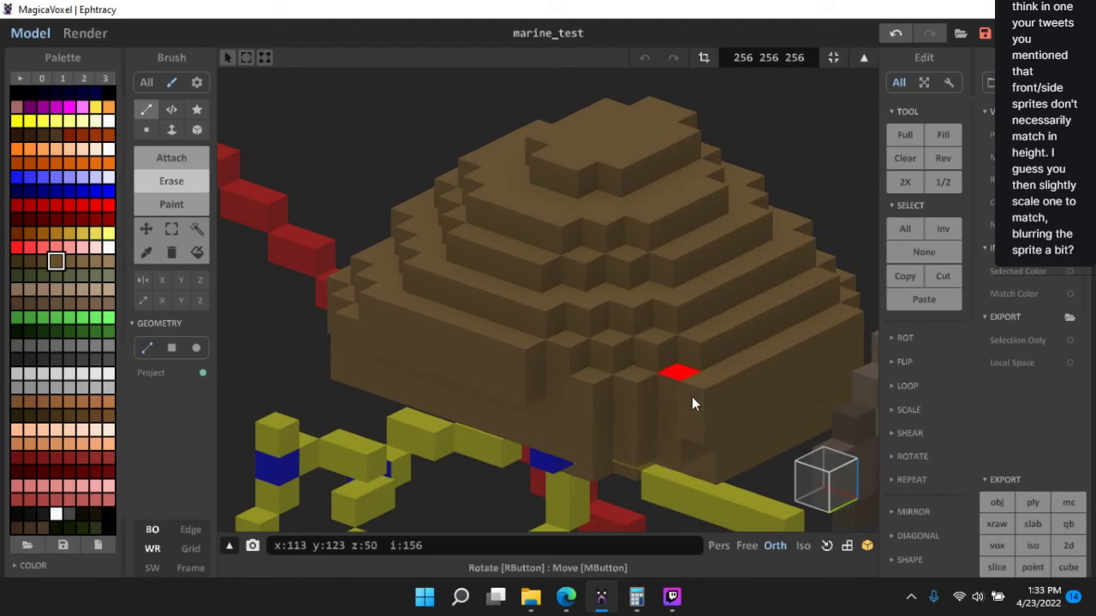
pyautogui.moveTo(709, 395); pyautogui.dragTo(522, 395, button='right')
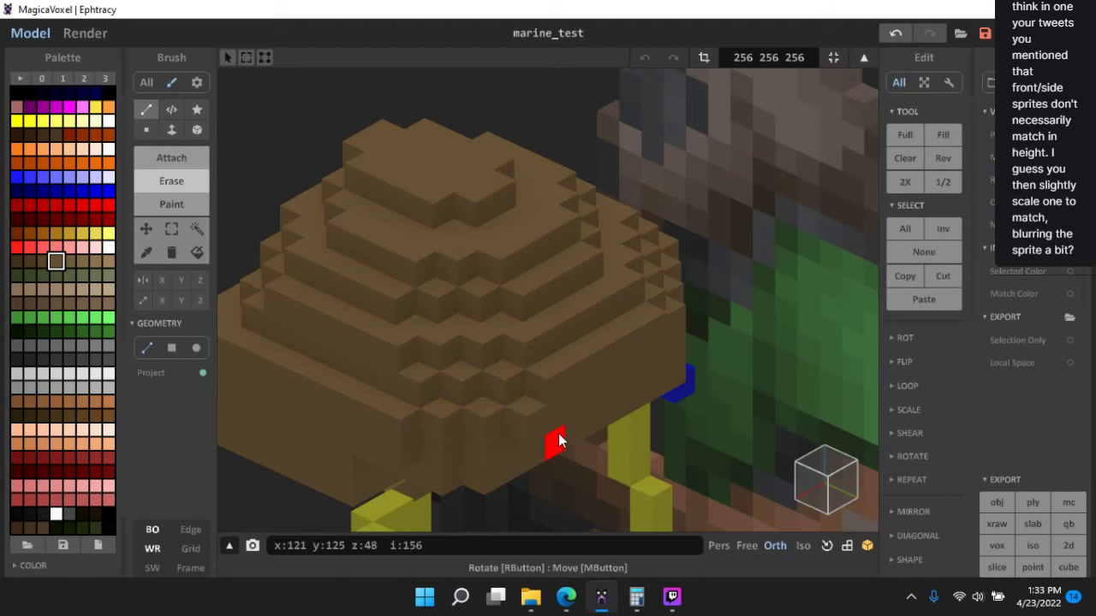
pyautogui.moveTo(558, 440); pyautogui.dragTo(650, 368, button='right')
# - Compare the head with the side and front sprites and erase corner voxels on its underside around the neck
pyautogui.click(825, 479)
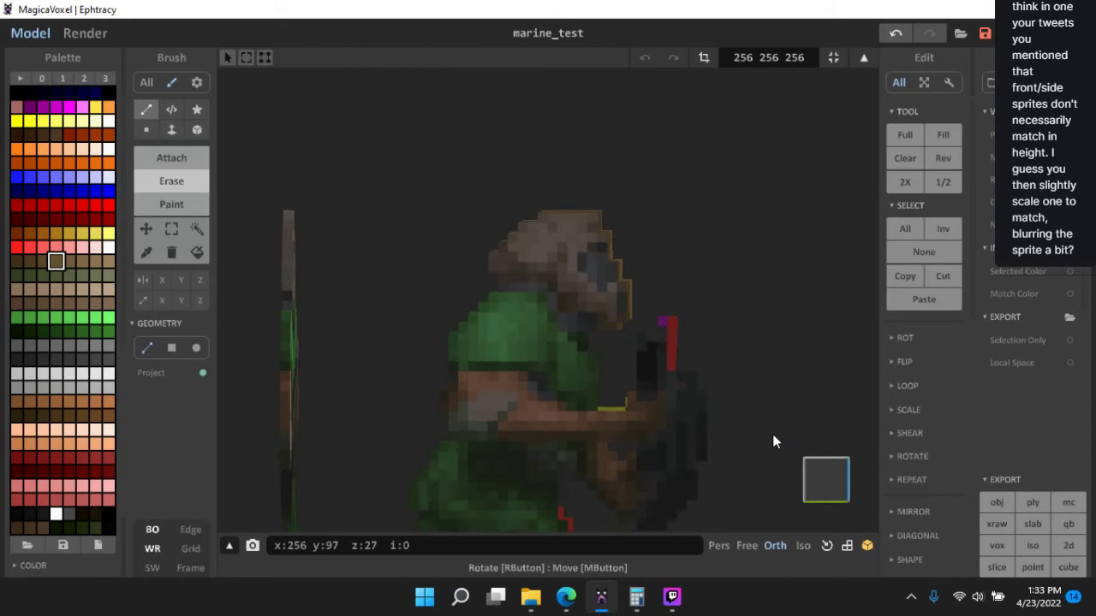
pyautogui.moveTo(790, 325); pyautogui.dragTo(684, 365, button='right')
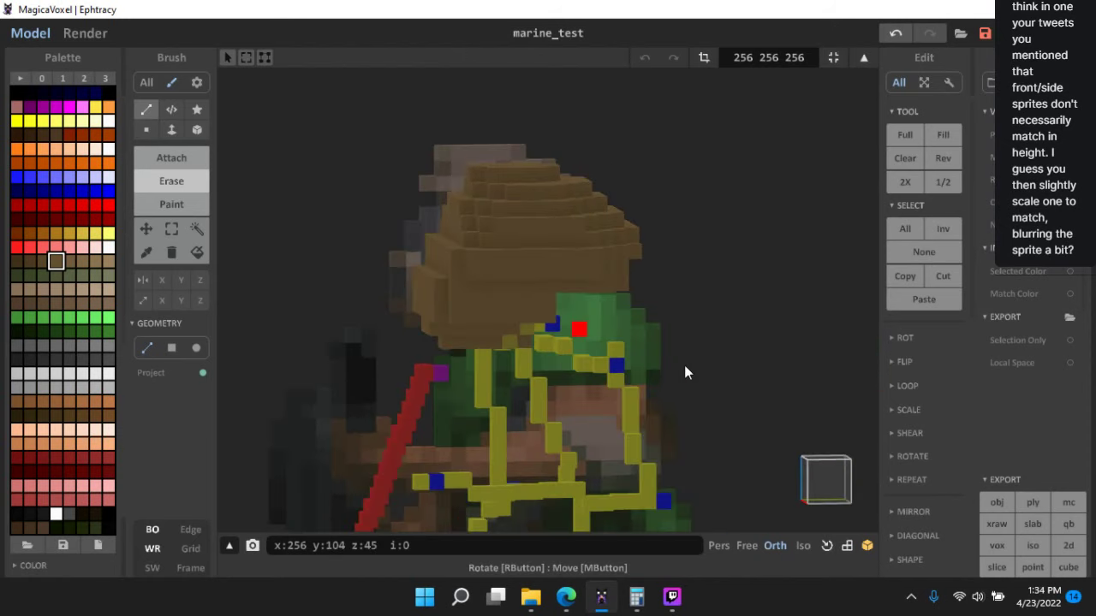
pyautogui.click(846, 483)
pyautogui.click(821, 483)
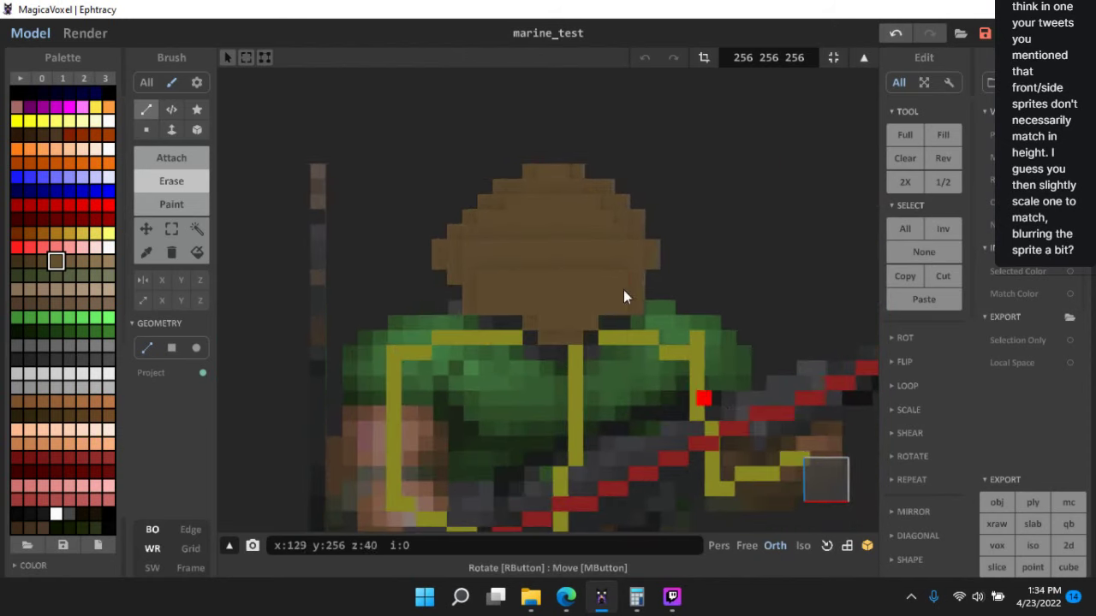
pyautogui.scroll(3, 624, 290)
pyautogui.moveTo(670, 293); pyautogui.dragTo(565, 349, button='right')
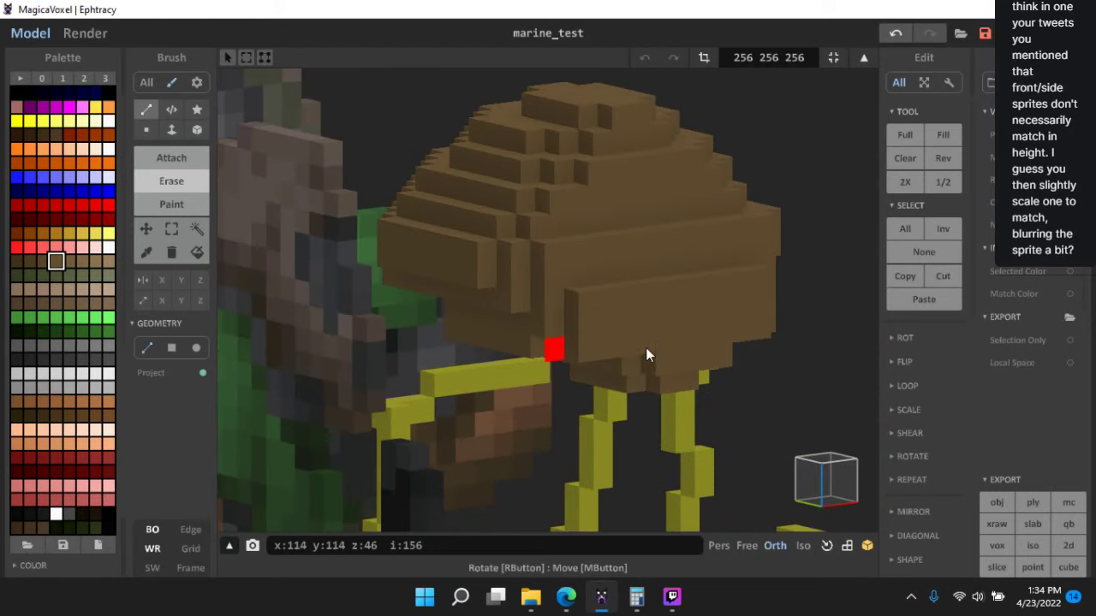
pyautogui.moveTo(647, 355); pyautogui.dragTo(565, 312, button='right')
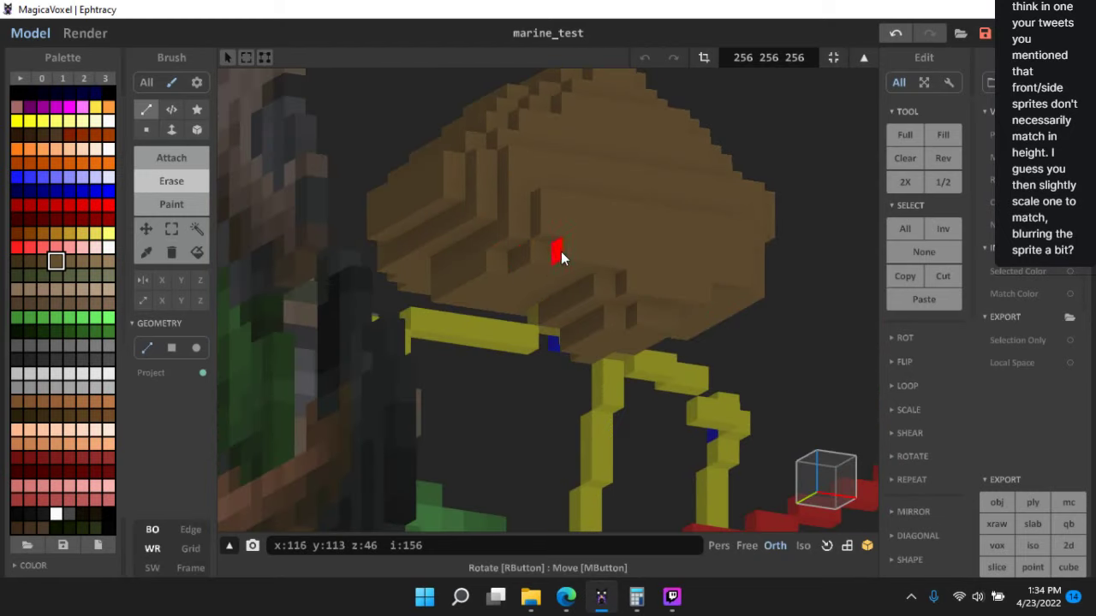
pyautogui.moveTo(626, 276)
pyautogui.mouseDown(button='right')
pyautogui.moveTo(673, 344)
pyautogui.moveTo(659, 347)
pyautogui.moveTo(665, 329)
pyautogui.moveTo(498, 314)
pyautogui.moveTo(501, 335)
pyautogui.moveTo(501, 258)
pyautogui.mouseUp(button='right')
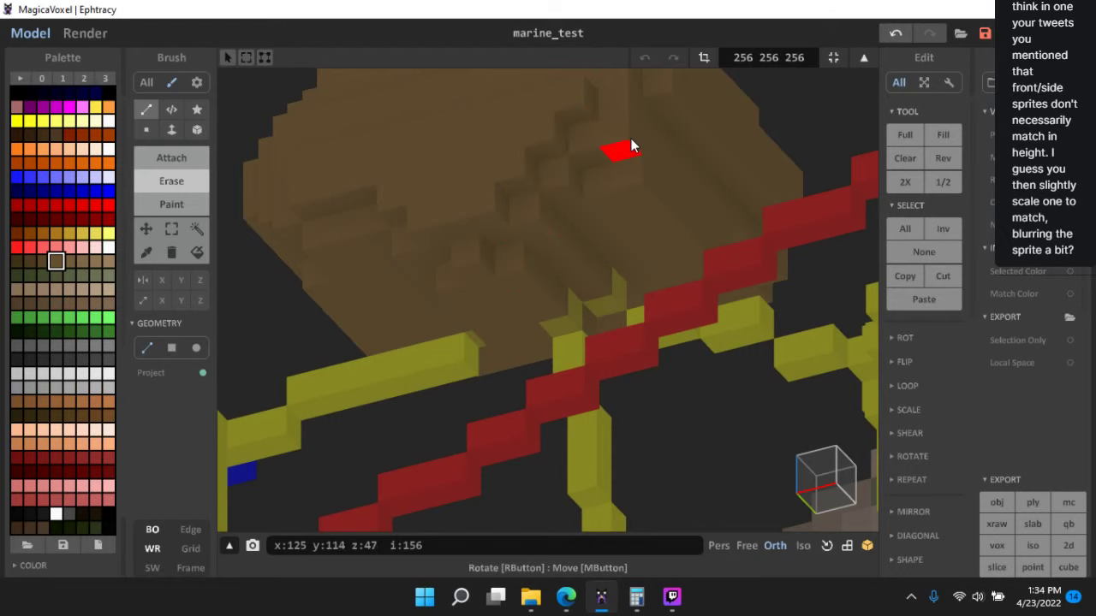
pyautogui.moveTo(585, 263); pyautogui.dragTo(611, 272, button='right')
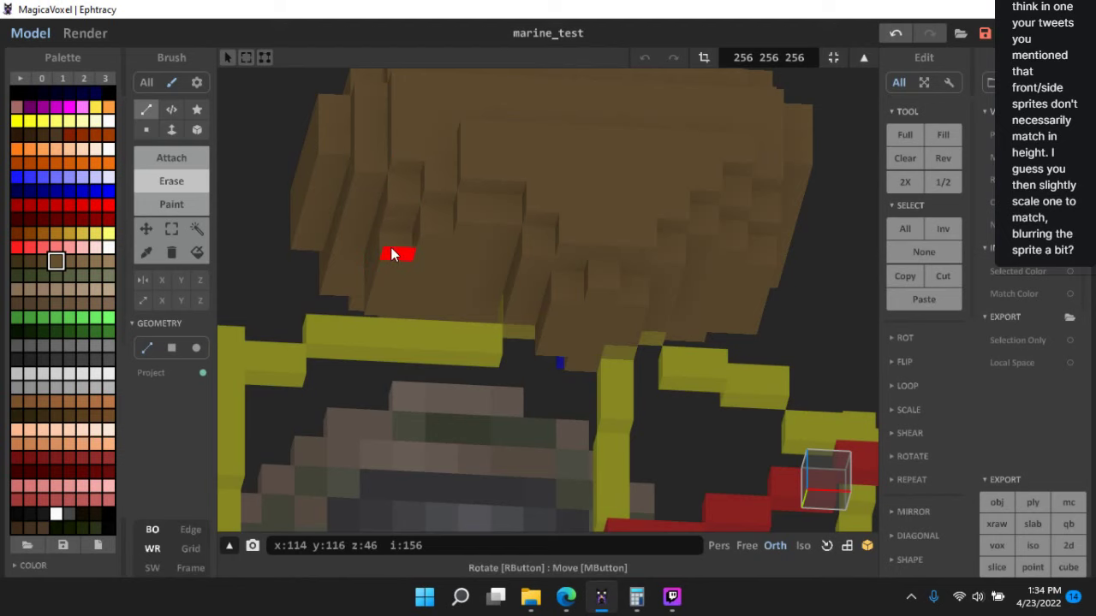
# - Round the front corners of the head's lower layers between the widest band and the neck
pyautogui.moveTo(385, 248); pyautogui.dragTo(428, 262, button='right')
pyautogui.moveTo(401, 192)
pyautogui.mouseDown(button='right')
pyautogui.moveTo(509, 250)
pyautogui.moveTo(465, 282)
pyautogui.mouseUp(button='right')
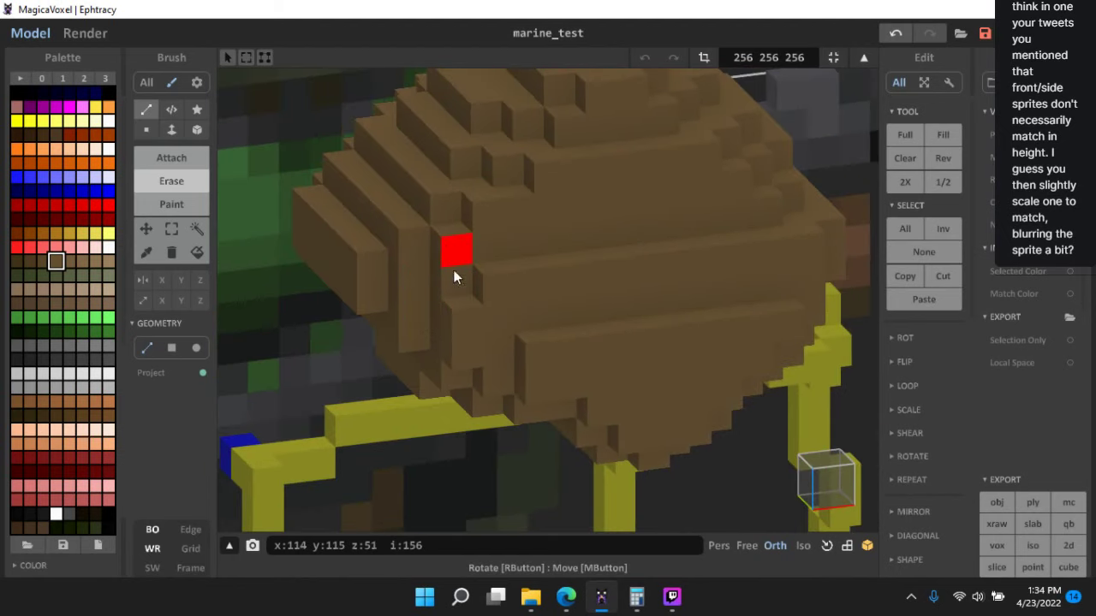
pyautogui.moveTo(499, 304); pyautogui.dragTo(624, 284, button='right')
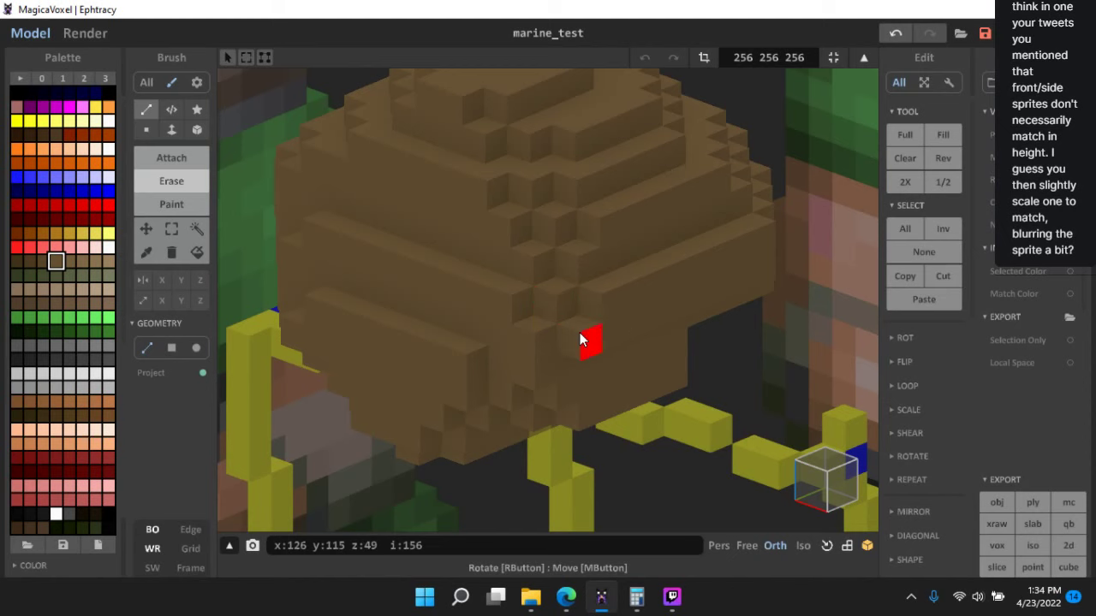
pyautogui.moveTo(581, 333); pyautogui.dragTo(619, 391, button='right')
pyautogui.scroll(-7, 556, 396)
pyautogui.scroll(6, 604, 403)
pyautogui.moveTo(590, 334); pyautogui.dragTo(526, 291, button='right')
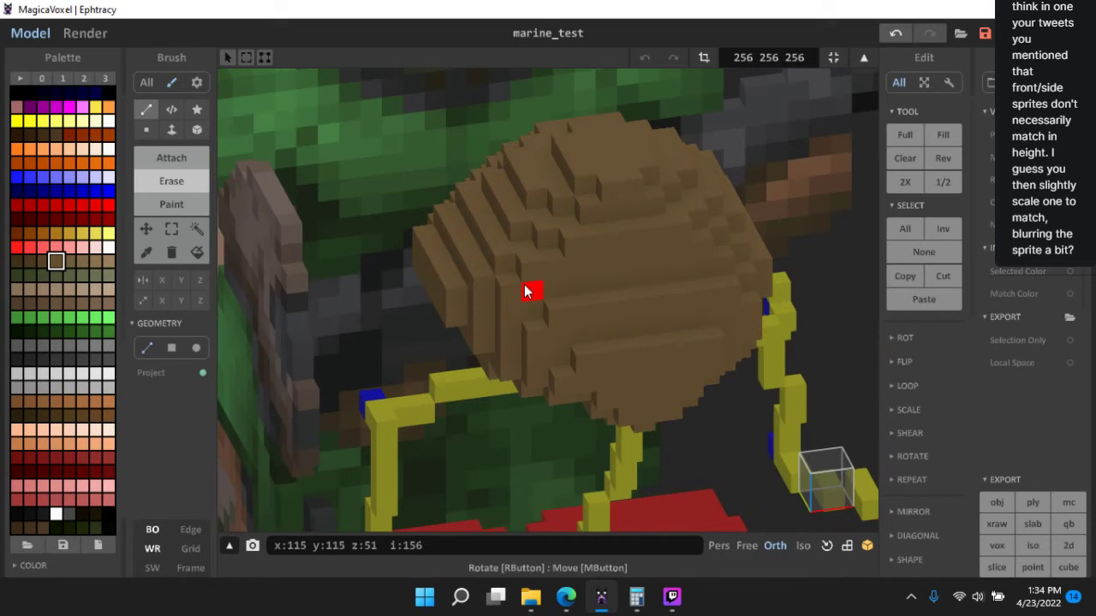
# - Erase single protruding voxels on one front corner where the head's stepped layers meet the side columns
pyautogui.scroll(5, 505, 265)
pyautogui.click(476, 270)
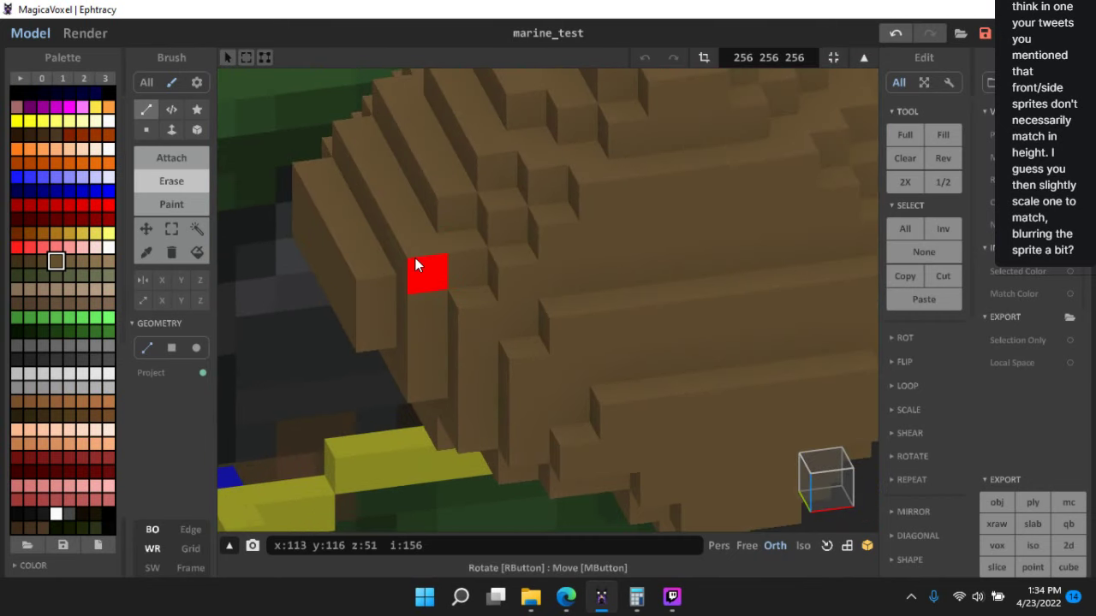
pyautogui.click(415, 257)
pyautogui.click(367, 282)
pyautogui.scroll(-3, 527, 325)
pyautogui.moveTo(527, 331); pyautogui.dragTo(550, 295, button='right')
pyautogui.moveTo(470, 326); pyautogui.dragTo(556, 323, button='right')
# - Erase the matching protruding voxels on the opposite front corner of the head's middle layers
pyautogui.scroll(3, 557, 319)
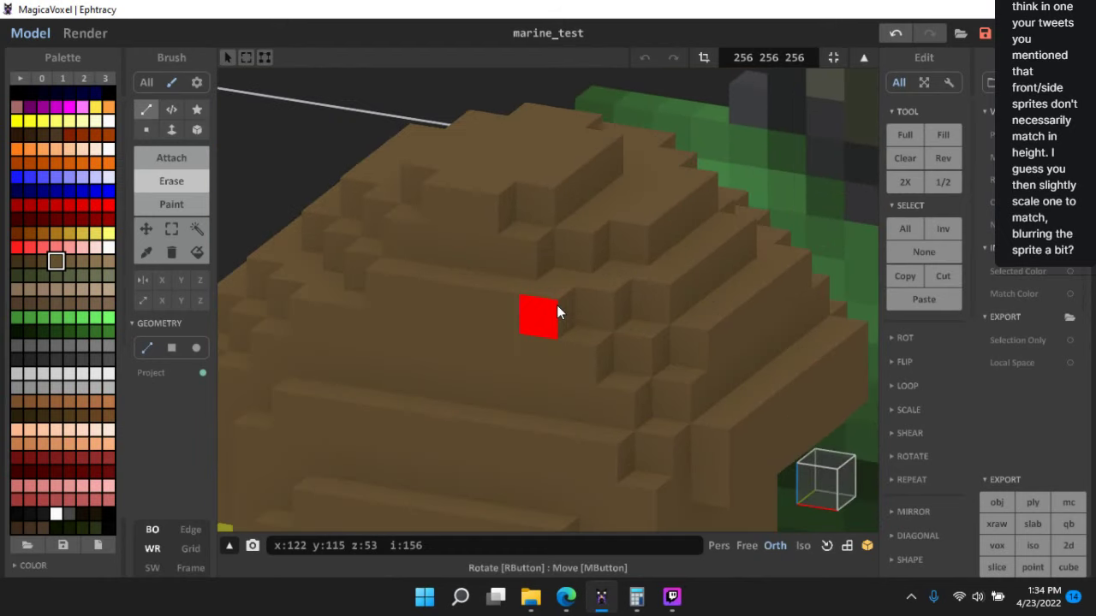
pyautogui.click(556, 306)
pyautogui.click(599, 306)
pyautogui.click(660, 294)
pyautogui.click(604, 345)
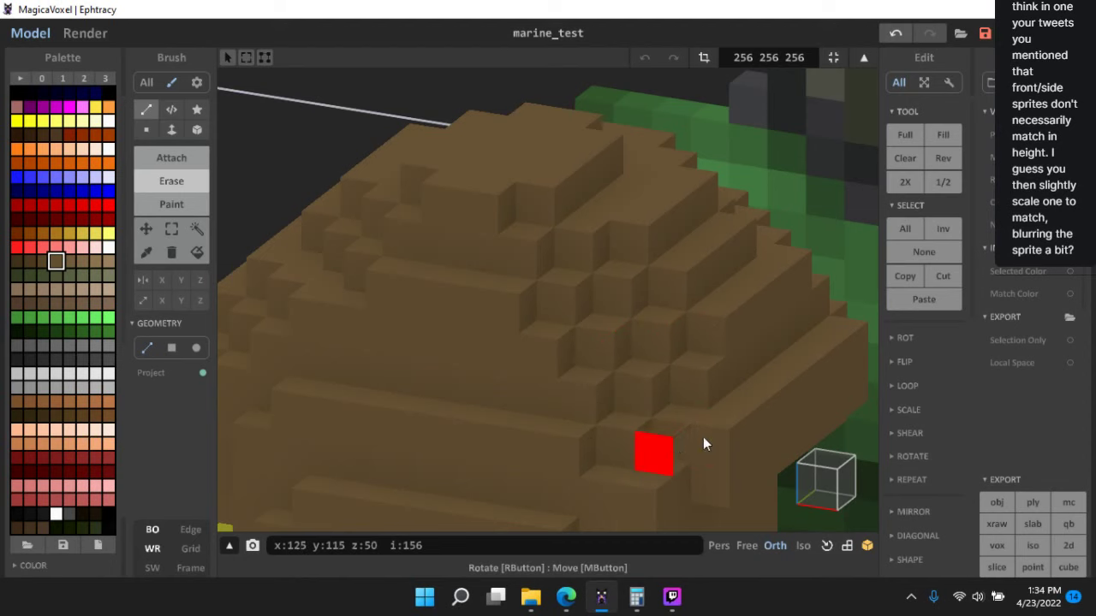
# - Smooth the head's rear corners and the remaining stepped edges near its widest band by erasing protruding voxels
pyautogui.scroll(-5, 701, 418)
pyautogui.moveTo(700, 418); pyautogui.dragTo(579, 287, button='right')
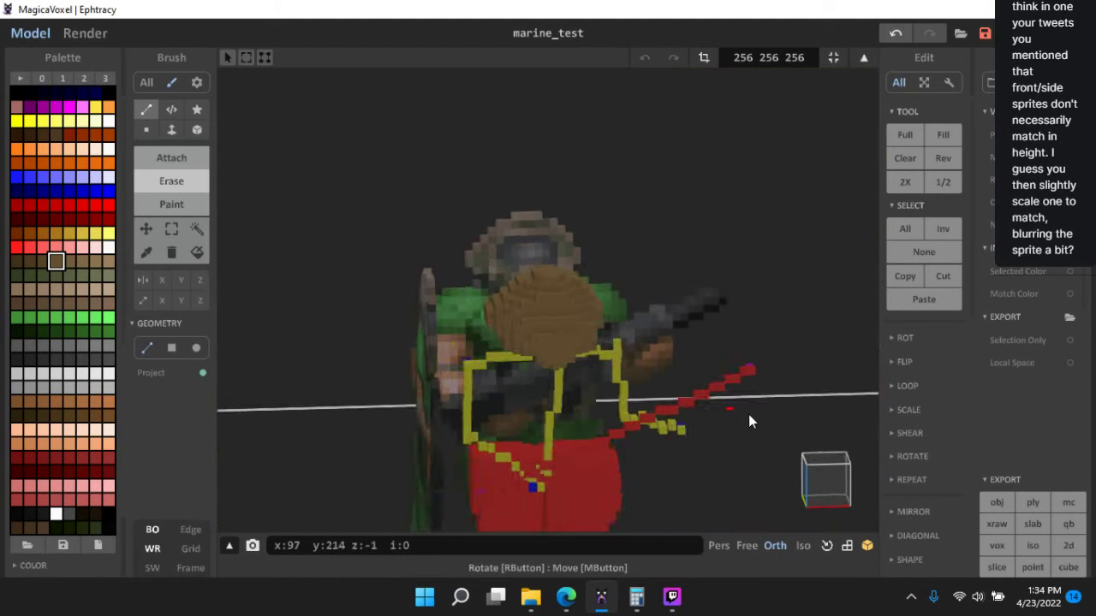
pyautogui.scroll(8, 617, 379)
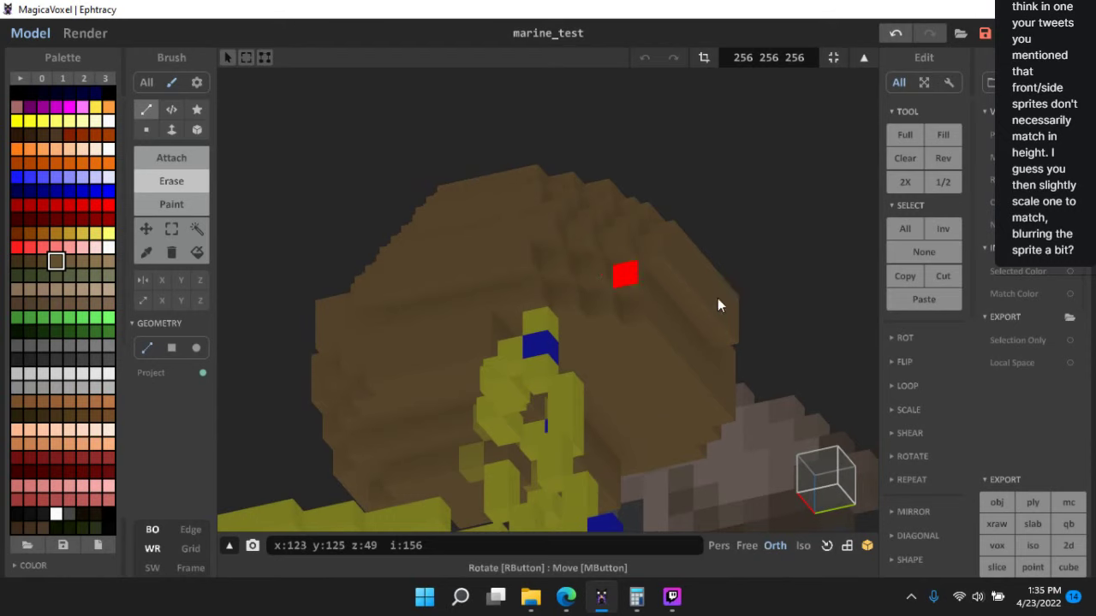
pyautogui.moveTo(717, 304); pyautogui.dragTo(588, 362, button='right')
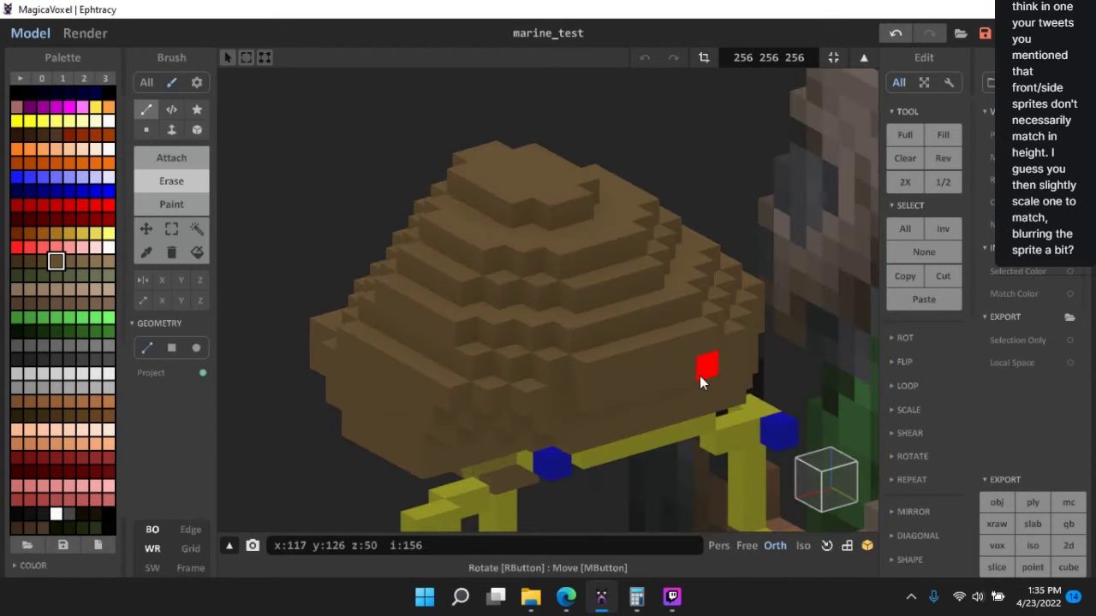
pyautogui.moveTo(699, 376); pyautogui.dragTo(678, 412, button='right')
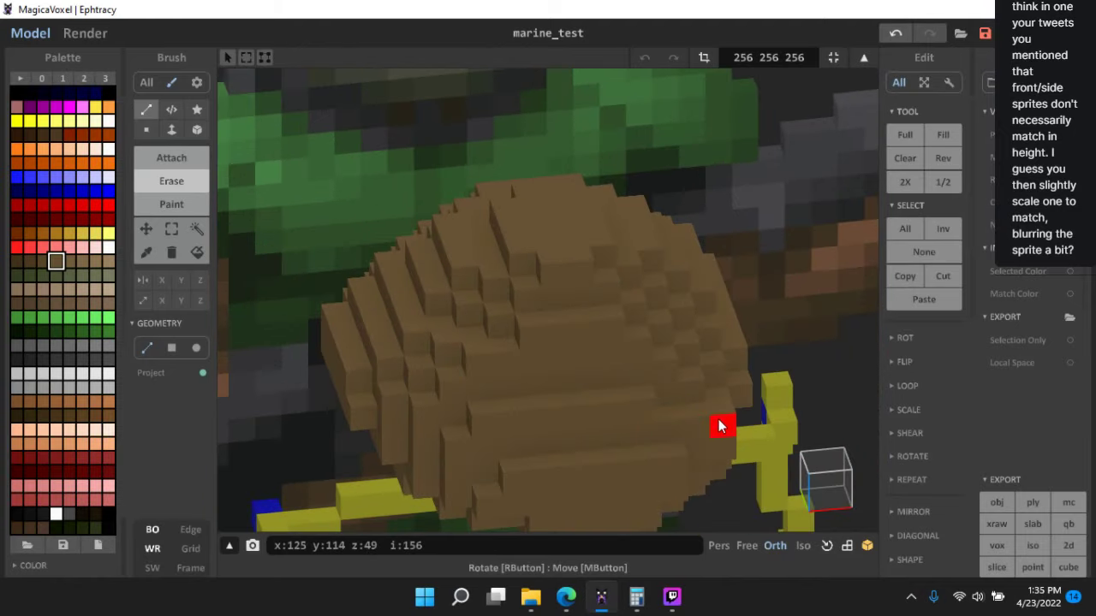
pyautogui.moveTo(731, 449); pyautogui.dragTo(503, 305, button='right')
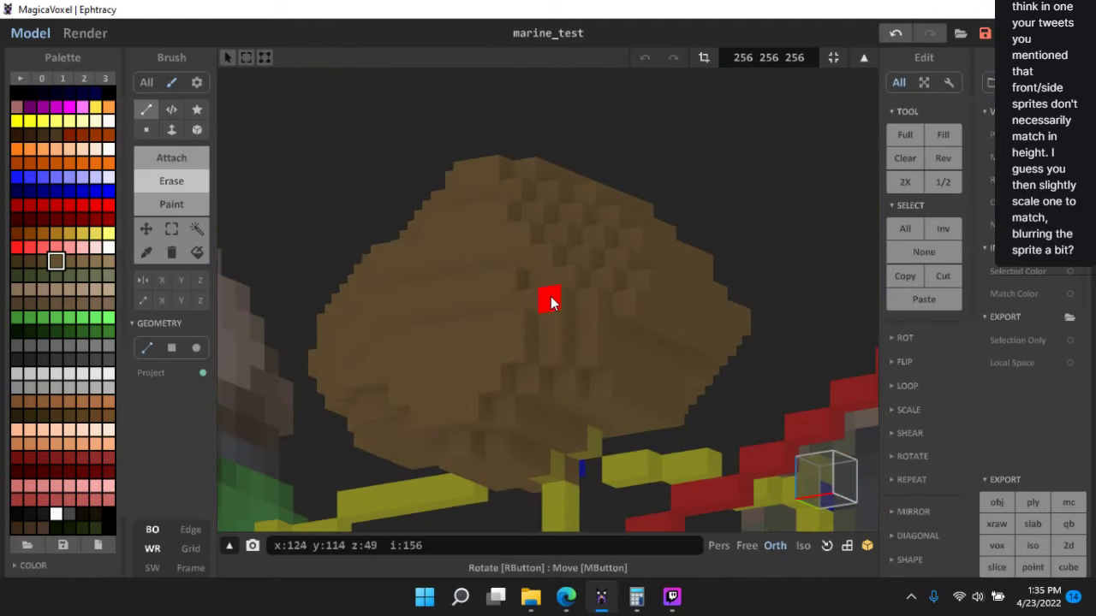
pyautogui.moveTo(577, 368); pyautogui.dragTo(766, 451, button='right')
pyautogui.scroll(-3, 766, 451)
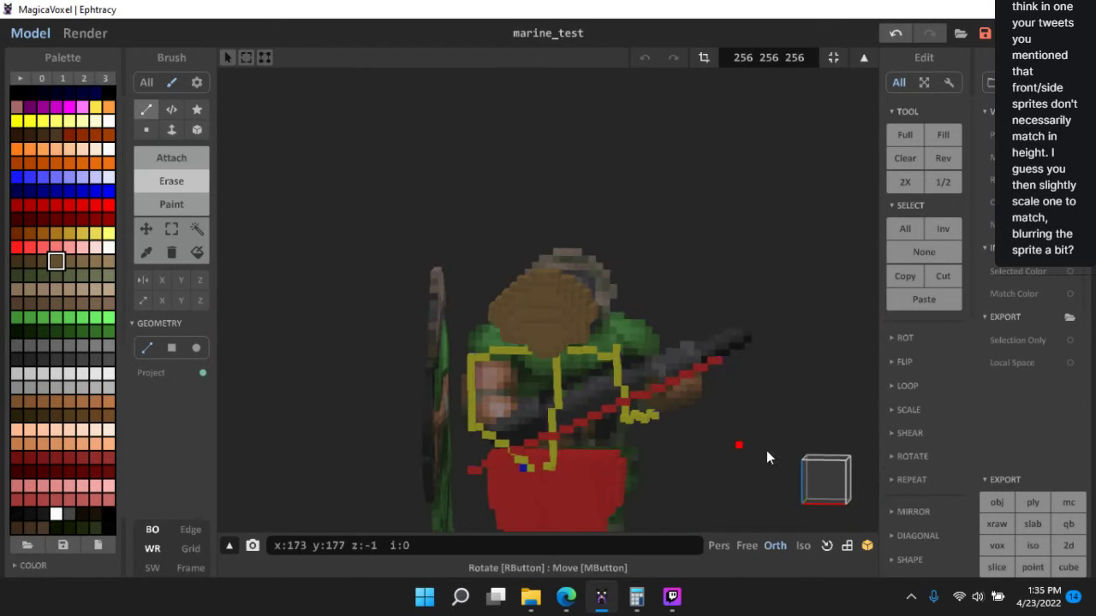
# - Leave voxel editing for the whole-scene view, deselect the head, and compare it with the legs and sprites
pyautogui.click(832, 489)
pyautogui.scroll(-5, 718, 447)
pyautogui.press('Tab')
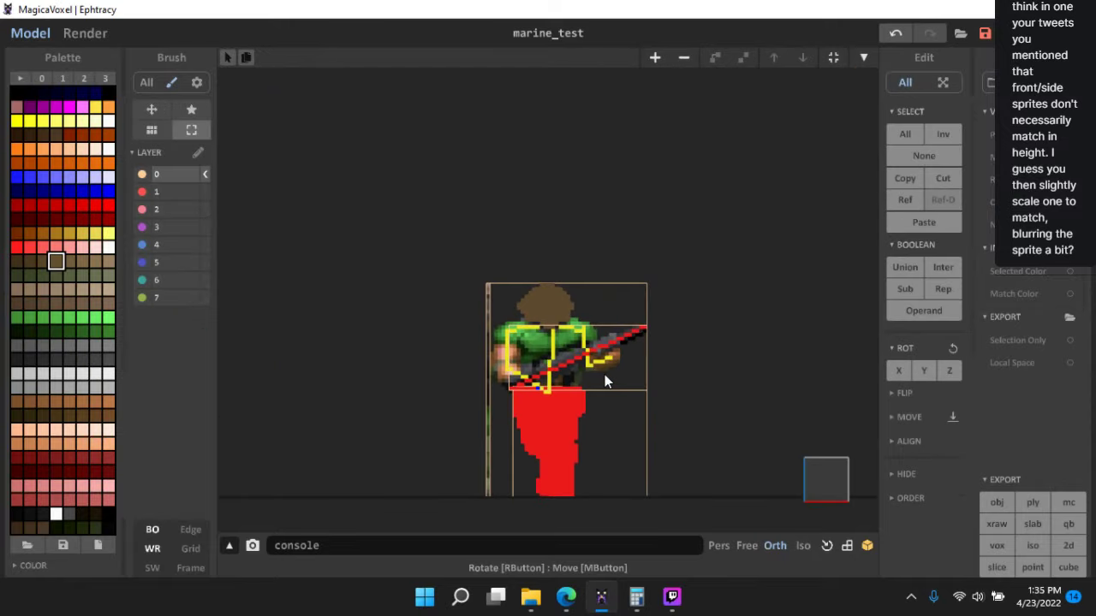
pyautogui.moveTo(605, 379)
pyautogui.mouseDown(button='right')
pyautogui.moveTo(646, 402)
pyautogui.moveTo(611, 396)
pyautogui.moveTo(703, 392)
pyautogui.moveTo(552, 362)
pyautogui.moveTo(452, 363)
pyautogui.moveTo(606, 346)
pyautogui.moveTo(659, 381)
pyautogui.moveTo(738, 393)
pyautogui.moveTo(643, 389)
pyautogui.moveTo(639, 367)
pyautogui.moveTo(602, 348)
pyautogui.moveTo(616, 334)
pyautogui.mouseUp(button='right')
pyautogui.click(833, 58)
pyautogui.scroll(3, 430, 346)
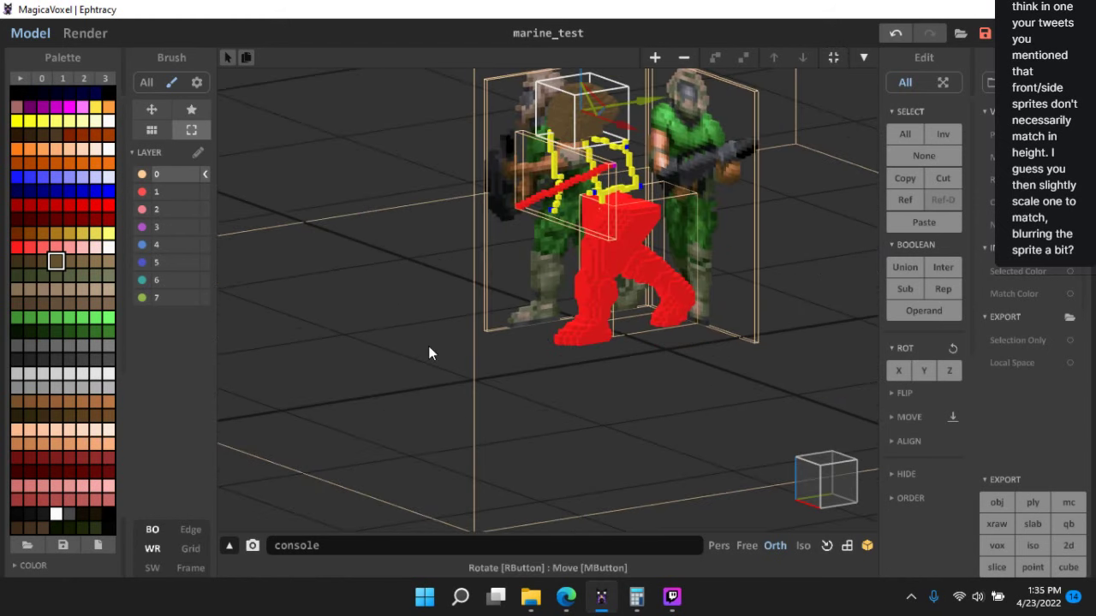
pyautogui.click(340, 502)
pyautogui.scroll(-1, 480, 403)
pyautogui.moveTo(480, 404); pyautogui.dragTo(645, 409, button='right')
pyautogui.scroll(2, 776, 464)
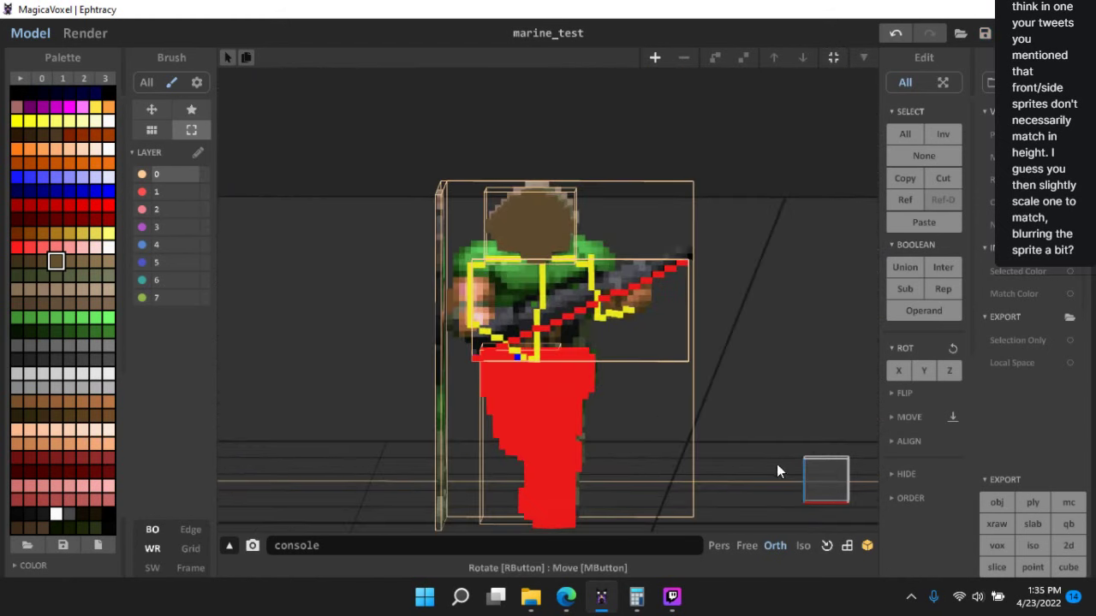
# - Hide both red leg objects so only the head, guide lines and sprites remain in the scene
pyautogui.scroll(2, 476, 246)
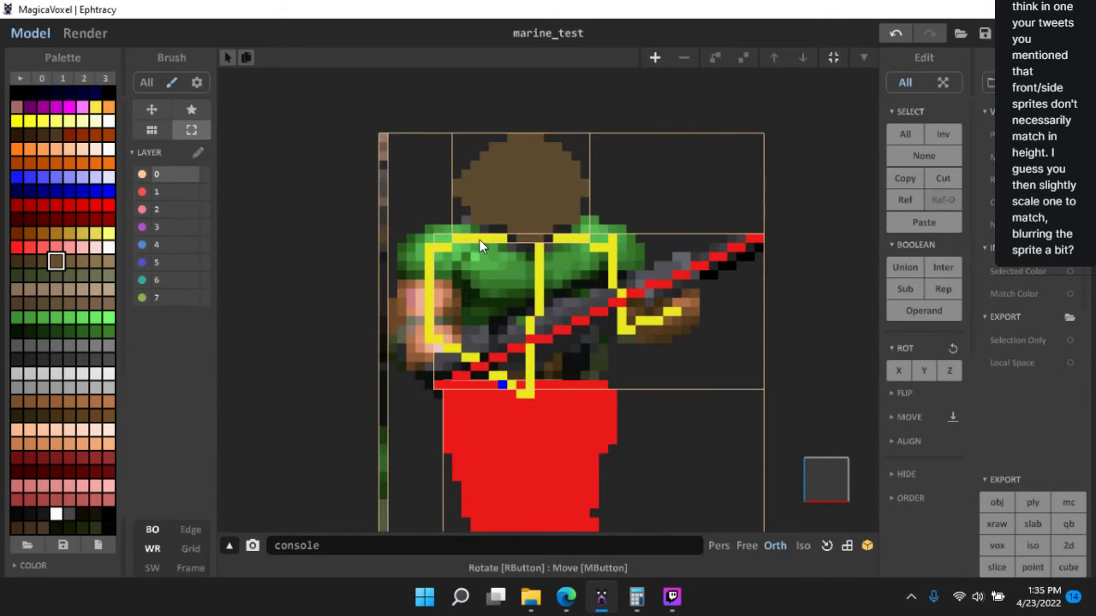
pyautogui.scroll(-4, 586, 346)
pyautogui.moveTo(659, 387); pyautogui.dragTo(653, 317, button='middle')
pyautogui.scroll(3, 534, 320)
pyautogui.moveTo(568, 371)
pyautogui.mouseDown(button='right')
pyautogui.moveTo(625, 396)
pyautogui.moveTo(510, 387)
pyautogui.moveTo(572, 356)
pyautogui.mouseUp(button='right')
pyautogui.scroll(-3, 572, 359)
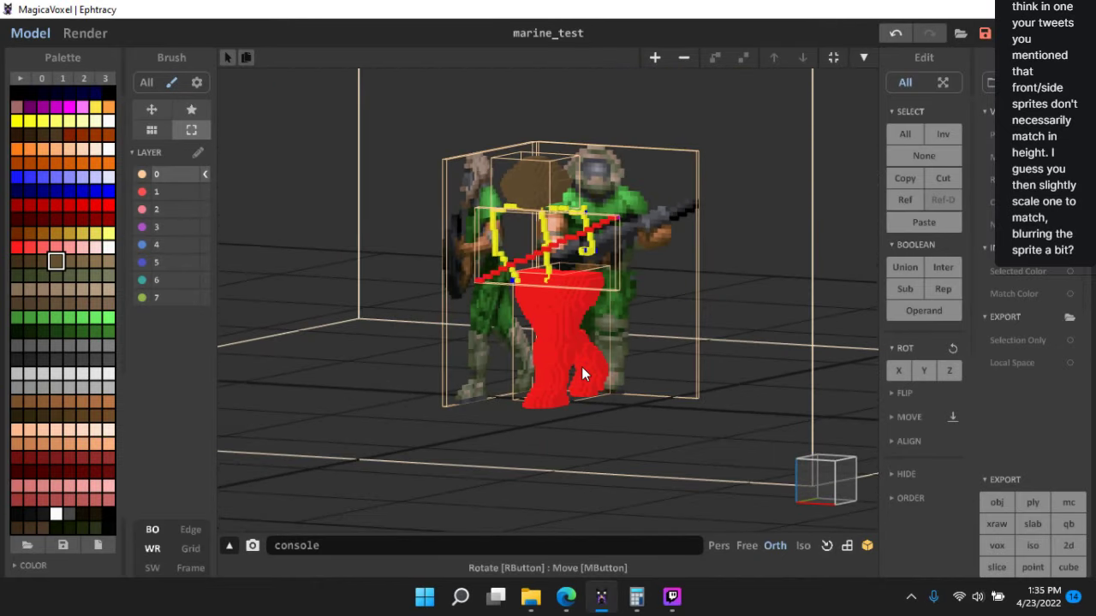
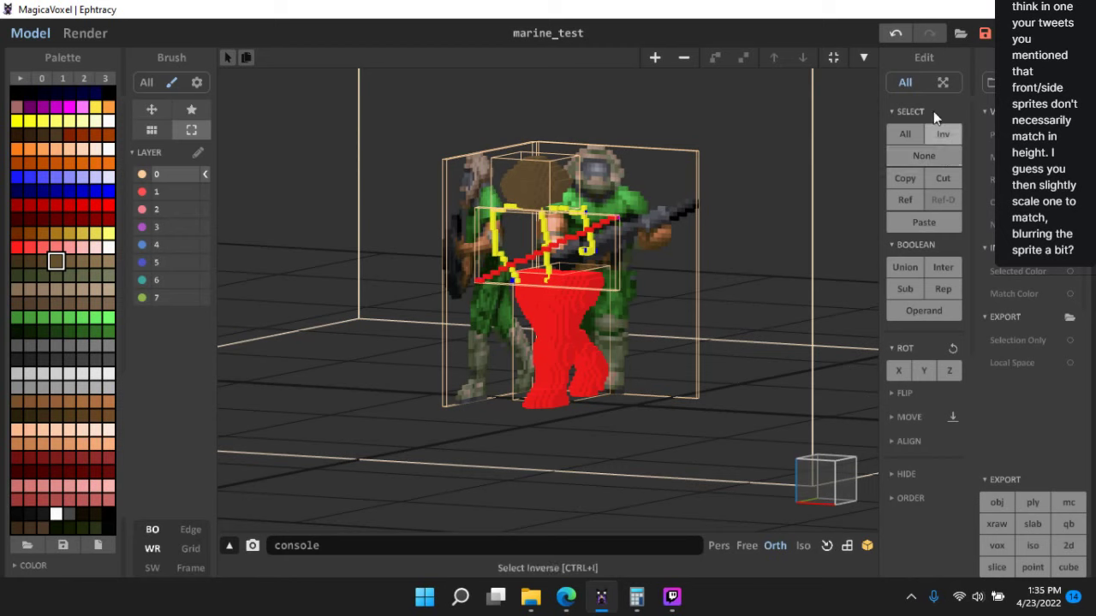
pyautogui.scroll(-2, 918, 306)
pyautogui.click(895, 416)
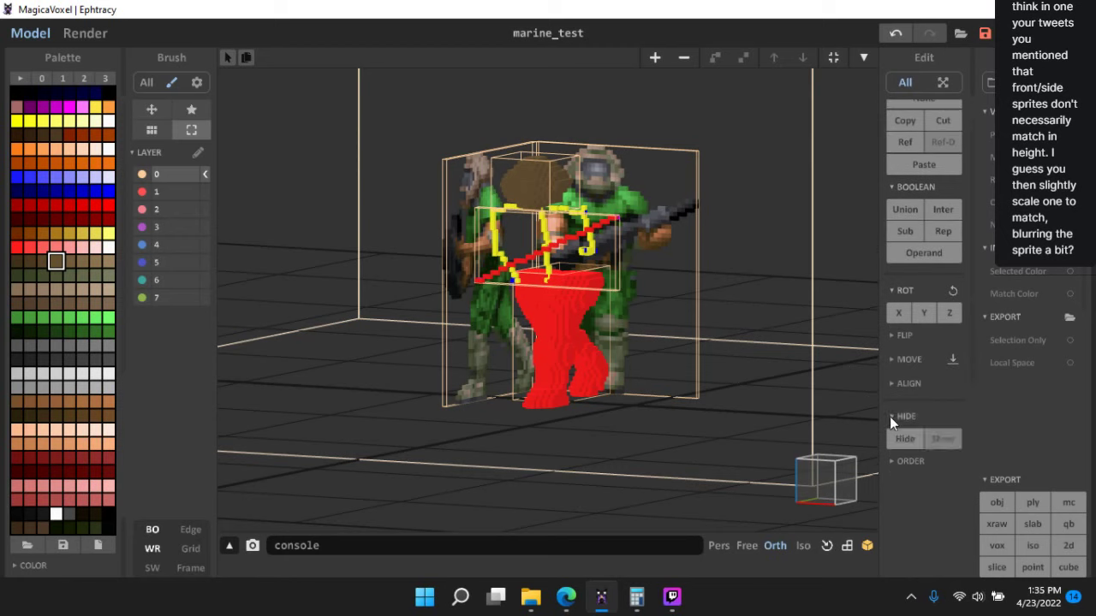
pyautogui.click(901, 438)
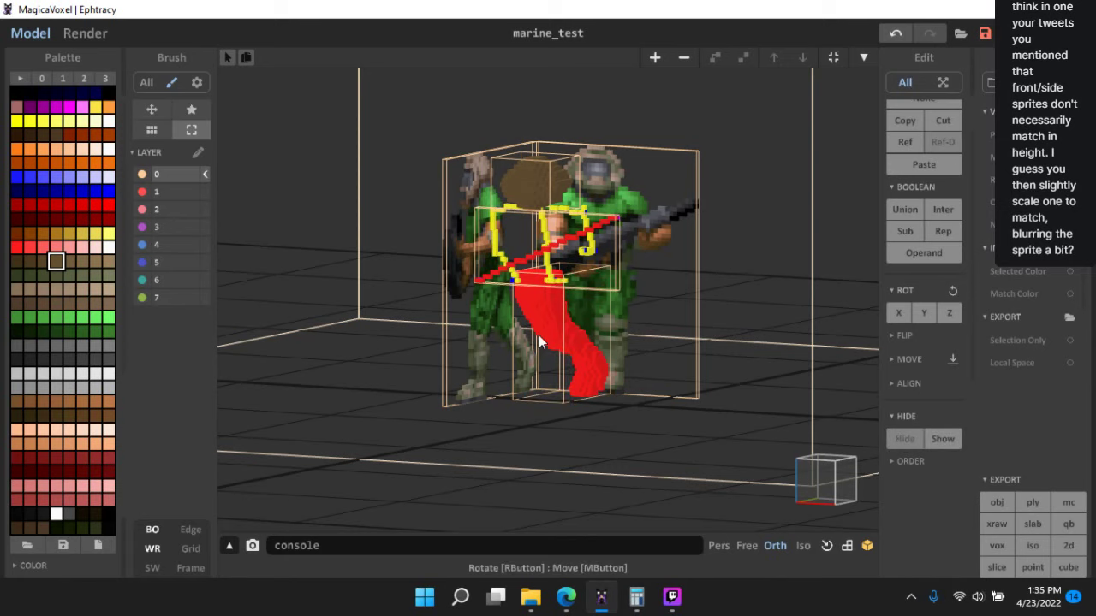
pyautogui.click(897, 440)
# - Select the brown head from the front and hide it to expose the helmet on the front sprite
pyautogui.moveTo(867, 434); pyautogui.dragTo(535, 184, button='right')
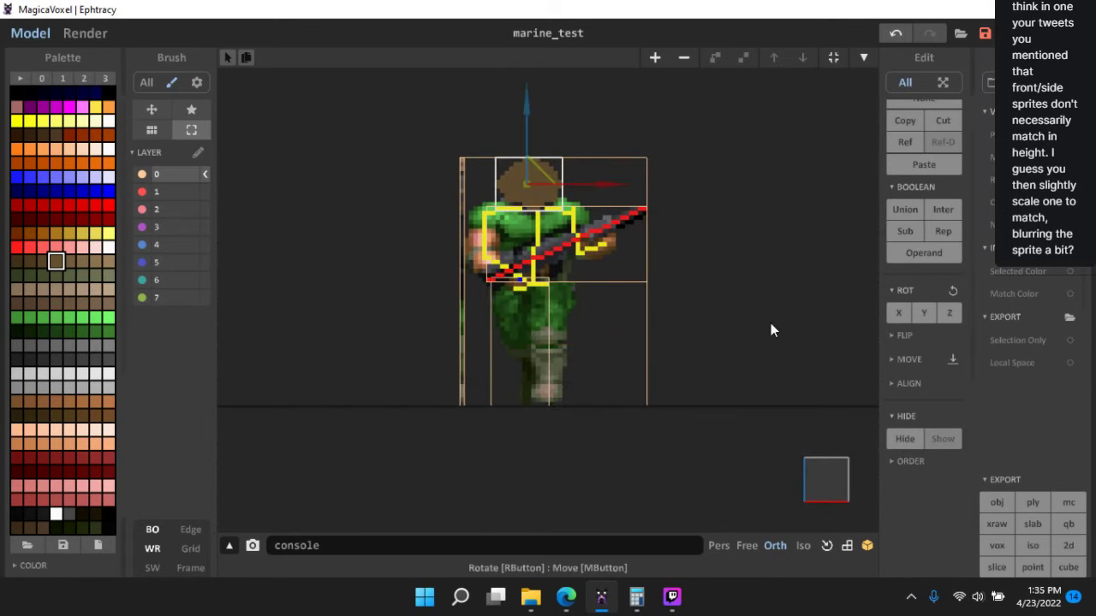
pyautogui.click(903, 438)
pyautogui.scroll(1, 676, 279)
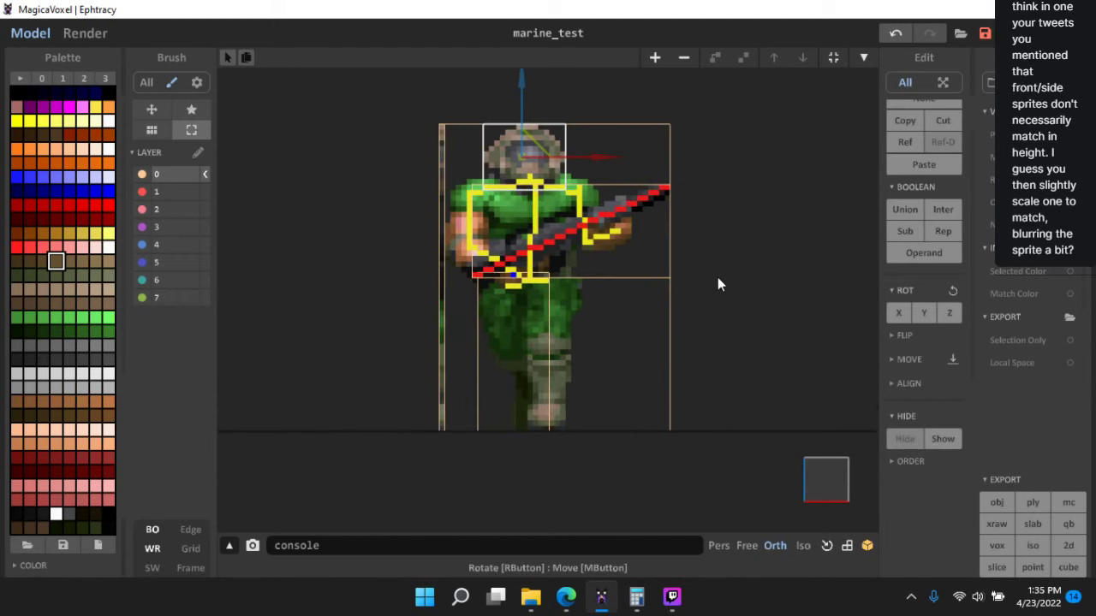
# - Open the yellow skeleton lines of the marine's upper body for voxel editing
pyautogui.moveTo(738, 259); pyautogui.dragTo(779, 288, button='right')
pyautogui.moveTo(711, 296); pyautogui.dragTo(508, 281, button='right')
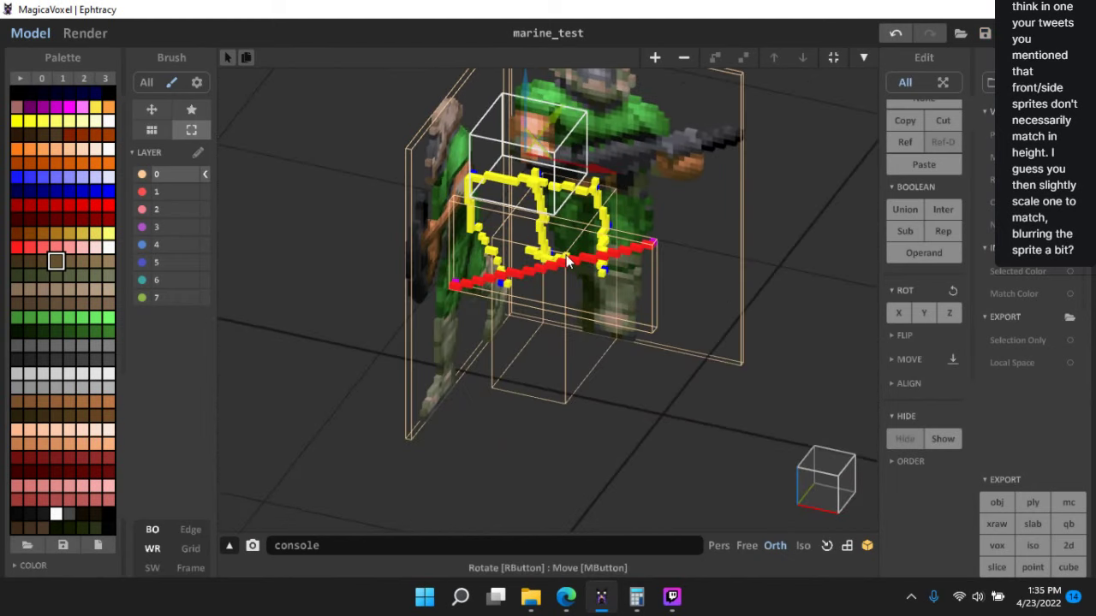
pyautogui.moveTo(557, 281); pyautogui.dragTo(568, 348, button='middle')
pyautogui.scroll(3, 568, 348)
pyautogui.moveTo(445, 256); pyautogui.dragTo(514, 251, button='right')
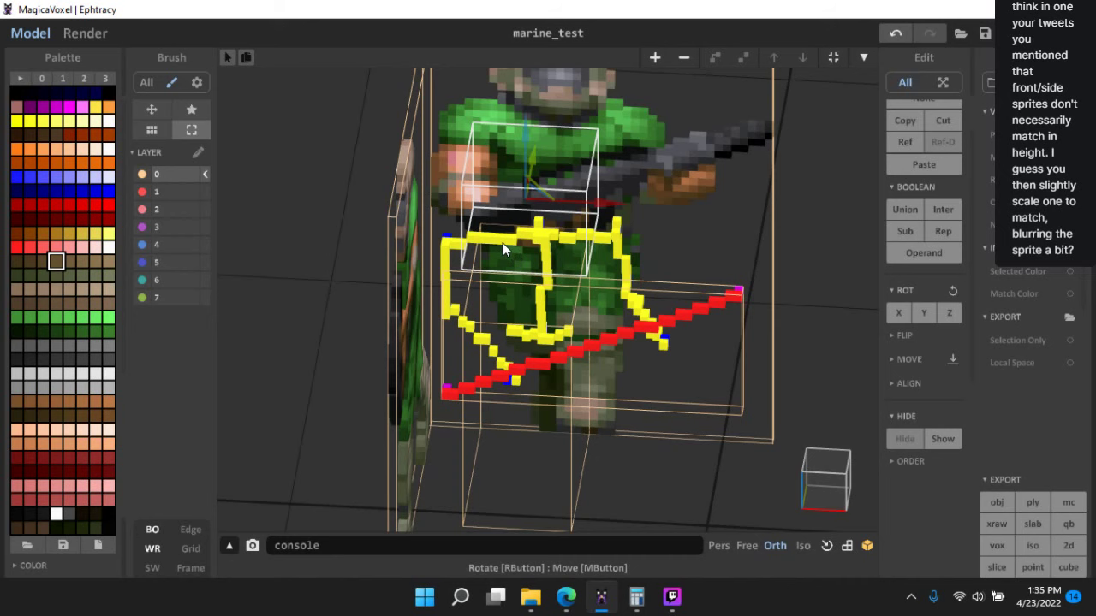
pyautogui.click(446, 246)
pyautogui.doubleClick(445, 243)
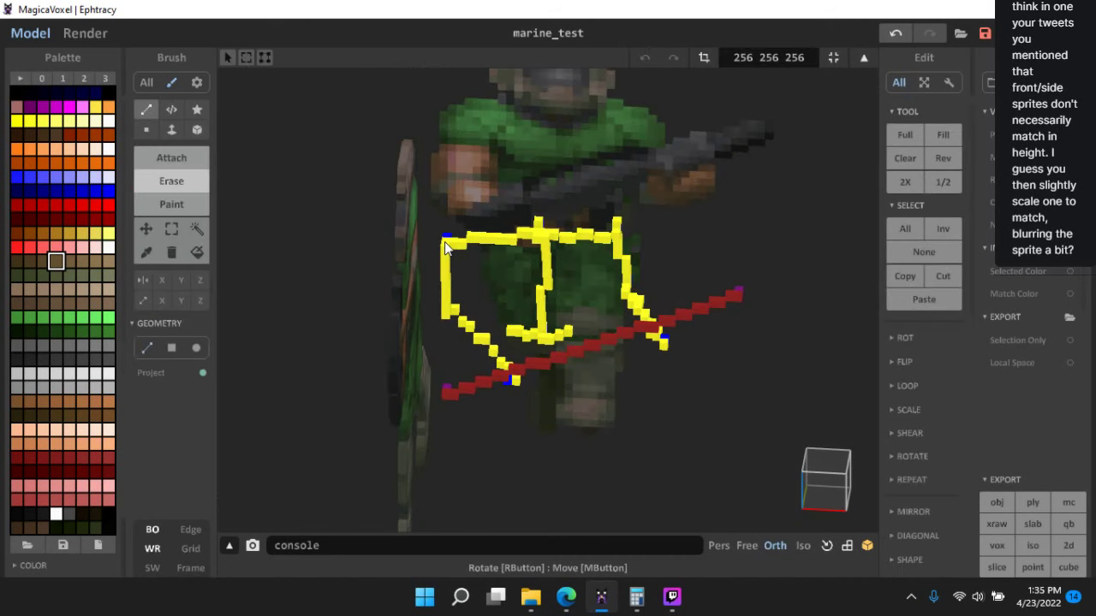
# - Box-select the skeleton voxels of the arm nearest the side sprite, adding the forearm to the upper-arm selection
pyautogui.click(175, 231)
pyautogui.moveTo(517, 276); pyautogui.dragTo(407, 185, button='right')
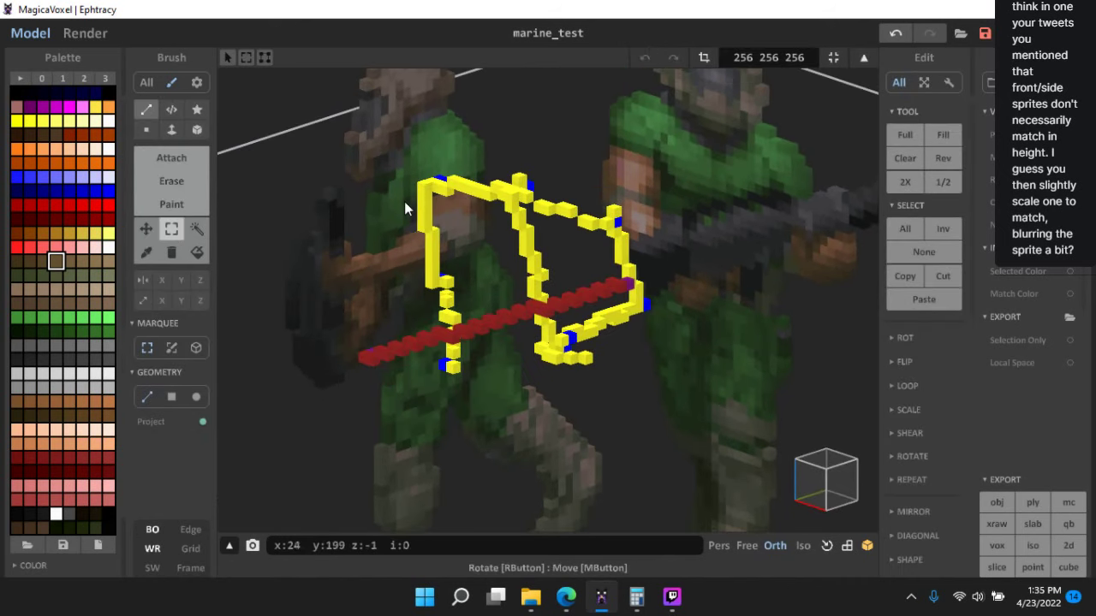
pyautogui.moveTo(407, 182); pyautogui.dragTo(438, 269)
pyautogui.keyDown('shift'); pyautogui.moveTo(425, 233); pyautogui.dragTo(473, 394); pyautogui.keyUp('shift')
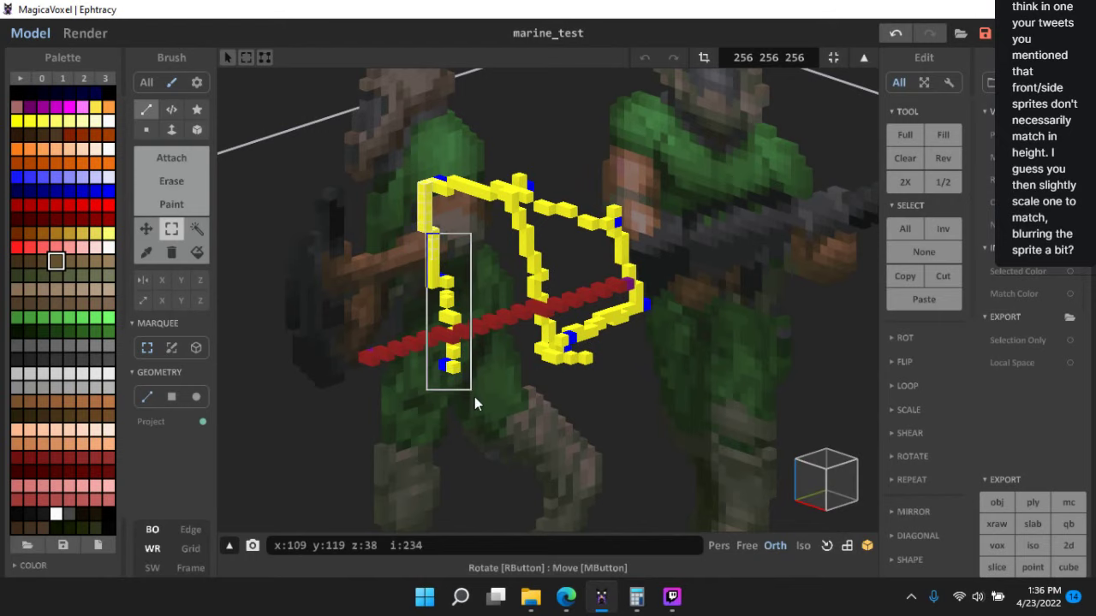
# - Compare the selected arm lines with the marine's front sprite, in the whole scene and in voxel editing
pyautogui.scroll(-4, 506, 387)
pyautogui.moveTo(507, 389); pyautogui.dragTo(551, 385, button='right')
pyautogui.scroll(-10, 565, 381)
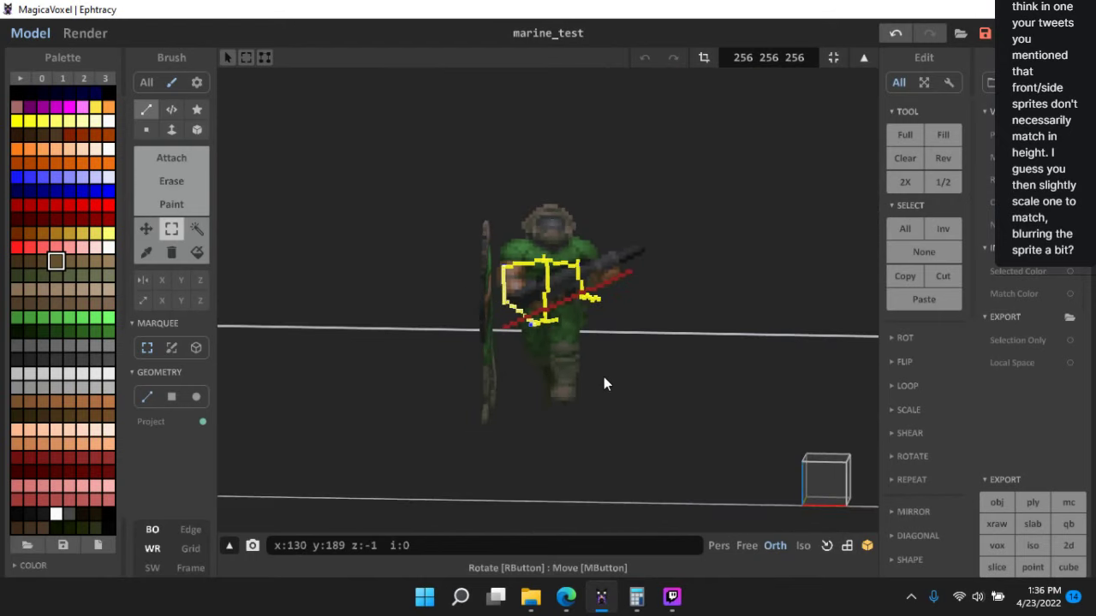
pyautogui.press('Tab')
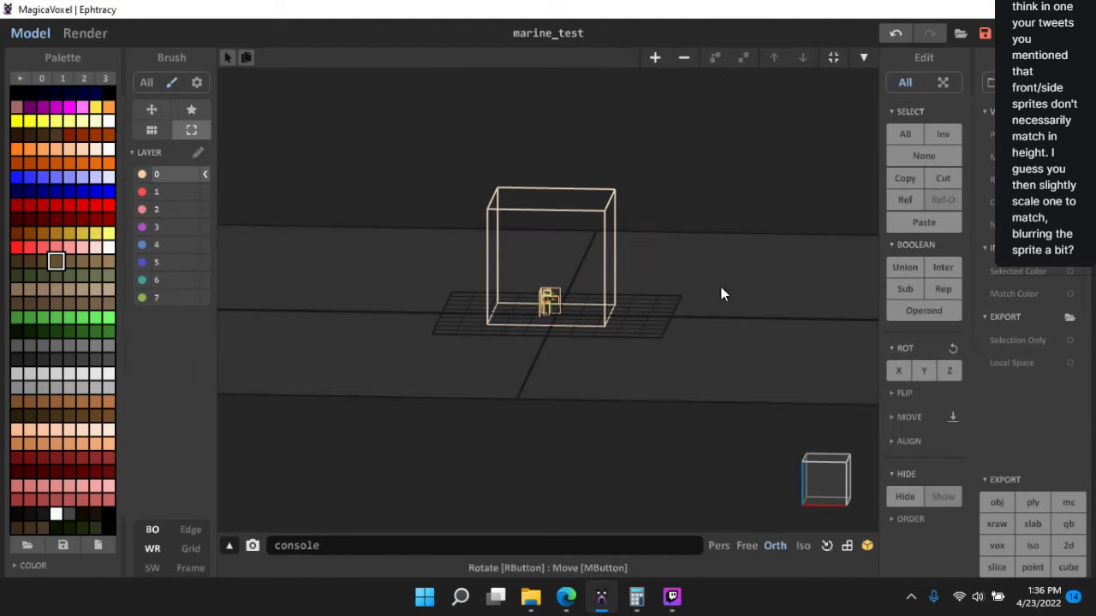
pyautogui.scroll(2, 684, 290)
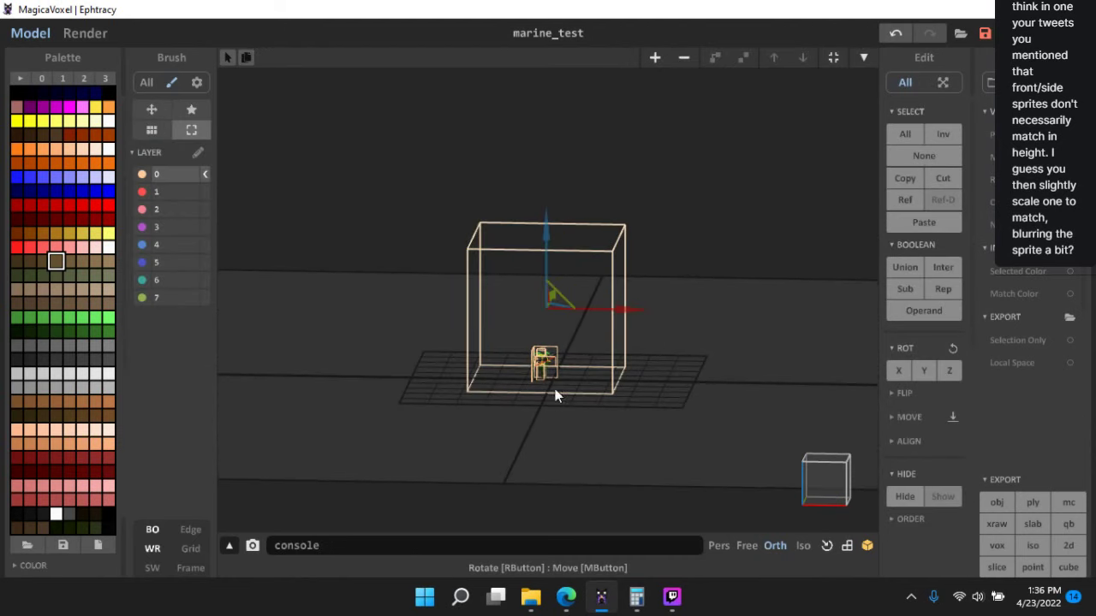
pyautogui.scroll(4, 556, 403)
pyautogui.scroll(3, 564, 421)
pyautogui.moveTo(567, 411); pyautogui.dragTo(582, 274, button='middle')
pyautogui.scroll(5, 514, 385)
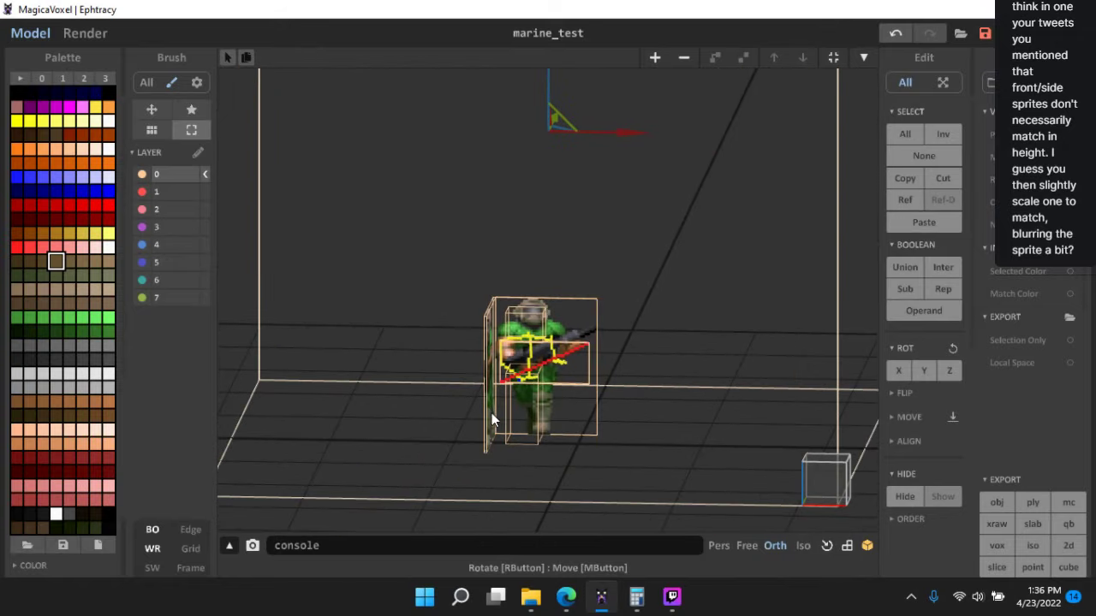
pyautogui.click(863, 62)
pyautogui.scroll(5, 580, 303)
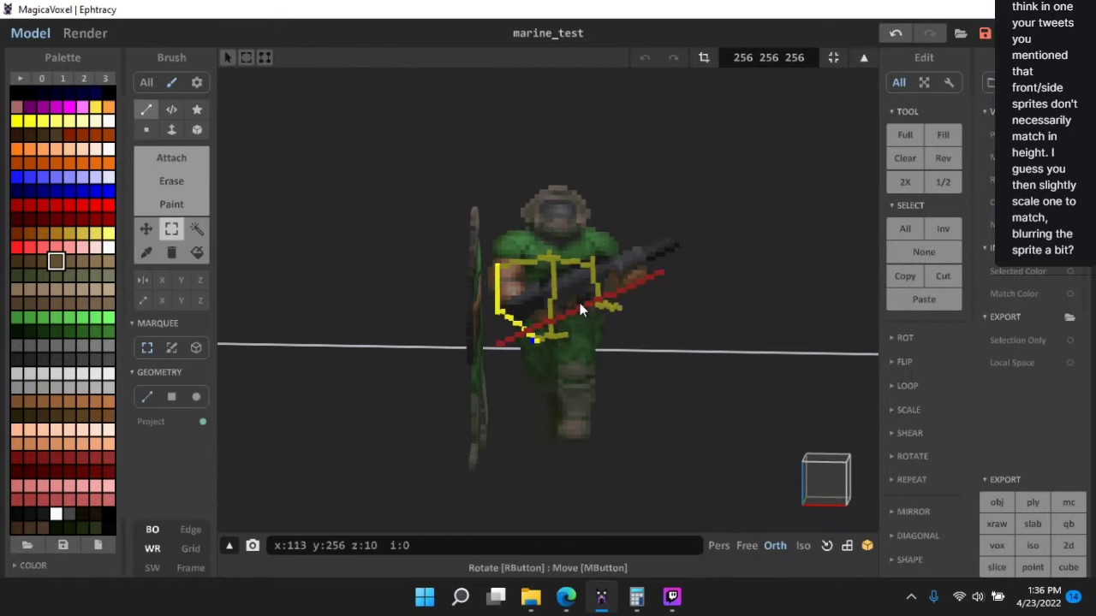
pyautogui.moveTo(783, 448); pyautogui.dragTo(794, 440, button='right')
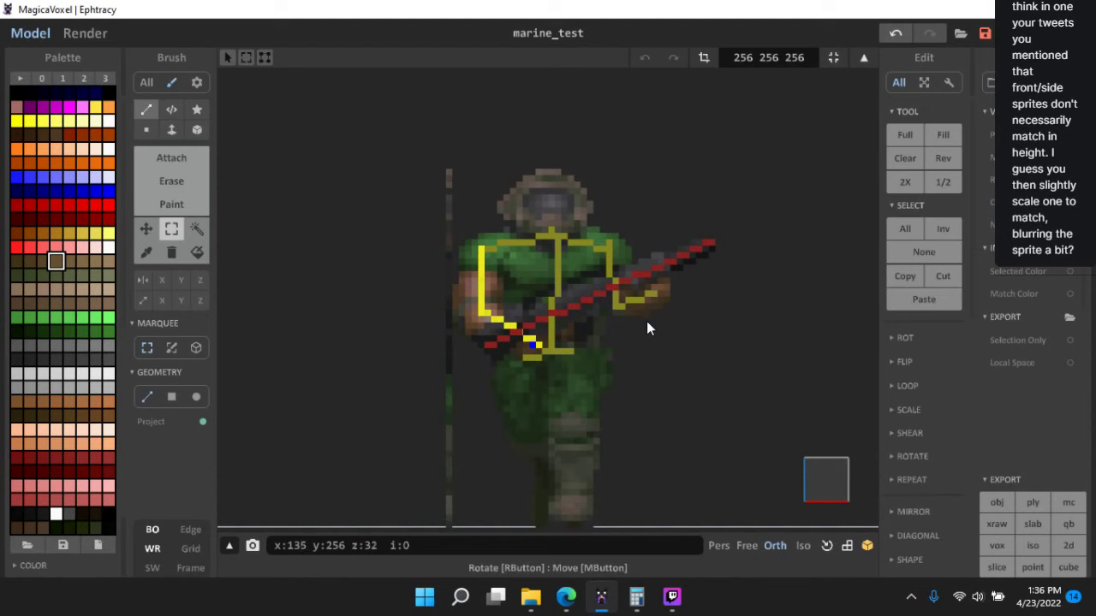
# - Return to the whole-scene view and hide the red diagonal gun line
pyautogui.scroll(-5, 646, 321)
pyautogui.press('Tab')
pyautogui.scroll(5, 579, 396)
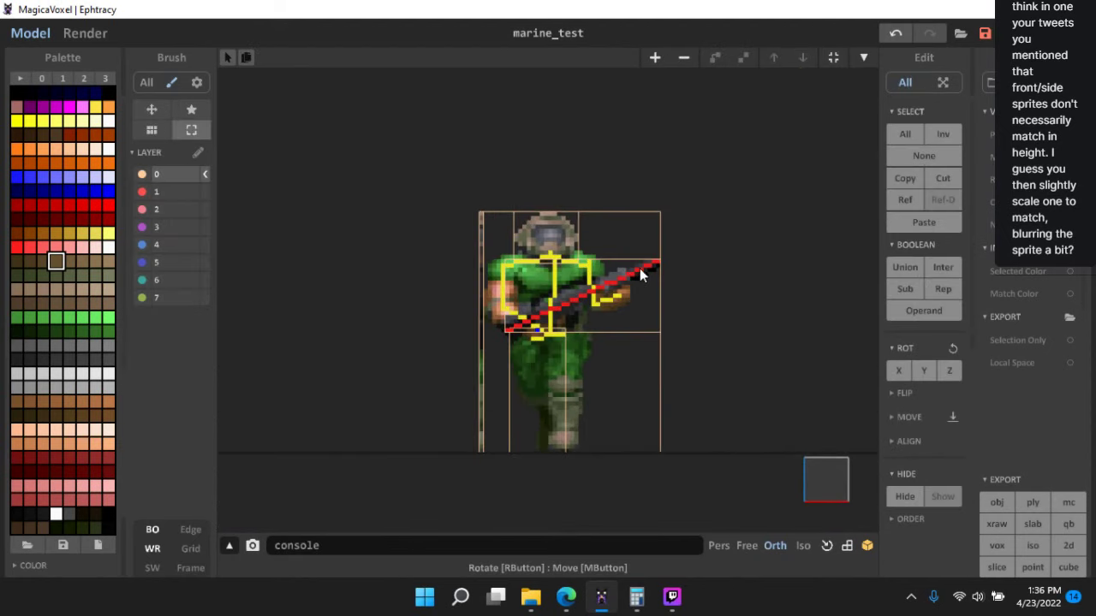
pyautogui.click(904, 497)
pyautogui.scroll(4, 490, 300)
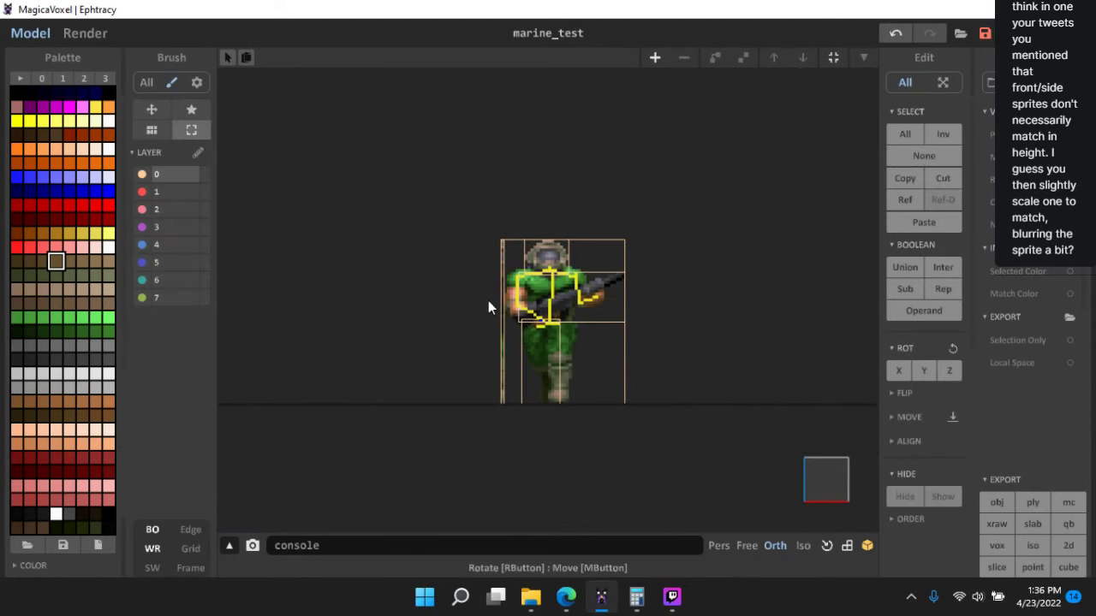
pyautogui.scroll(2, 497, 293)
pyautogui.click(479, 288)
pyautogui.press('Tab')
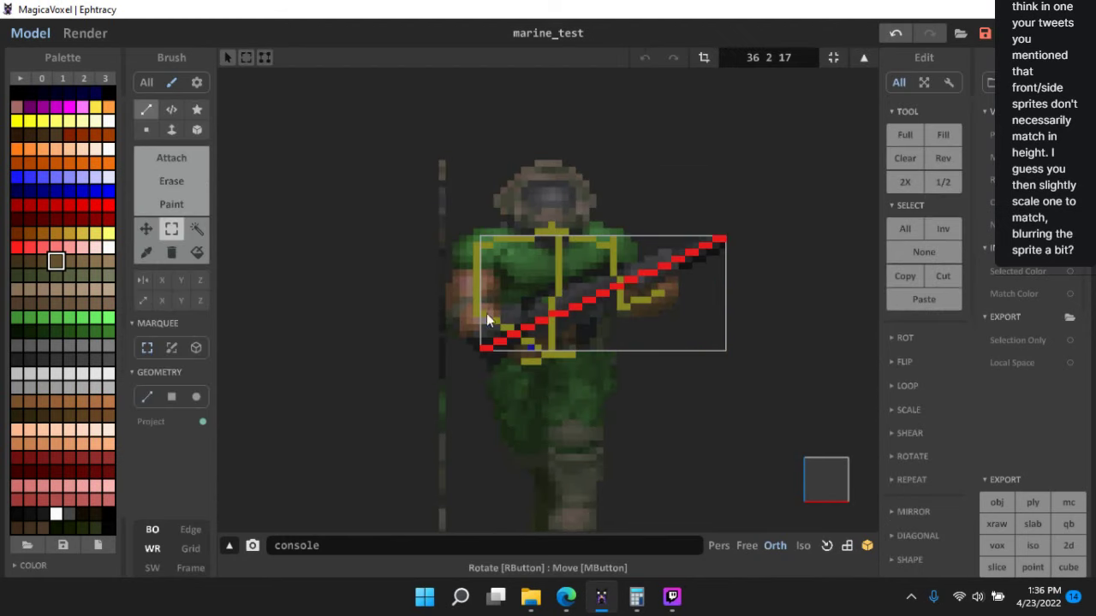
pyautogui.scroll(-4, 612, 482)
pyautogui.press('Tab')
pyautogui.scroll(5, 467, 303)
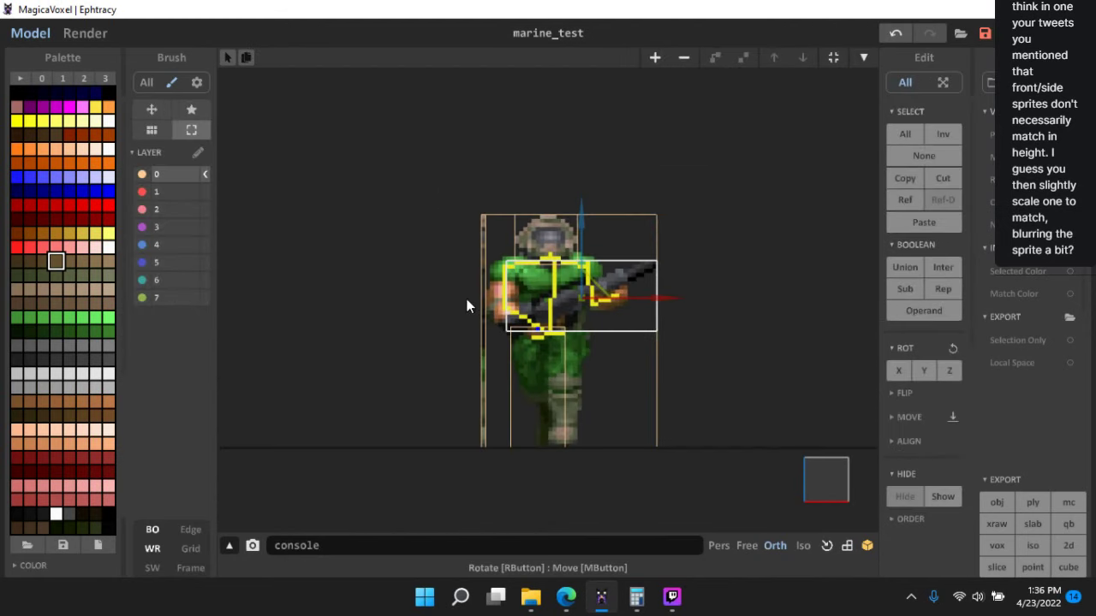
pyautogui.doubleClick(489, 277)
pyautogui.scroll(-3, 647, 488)
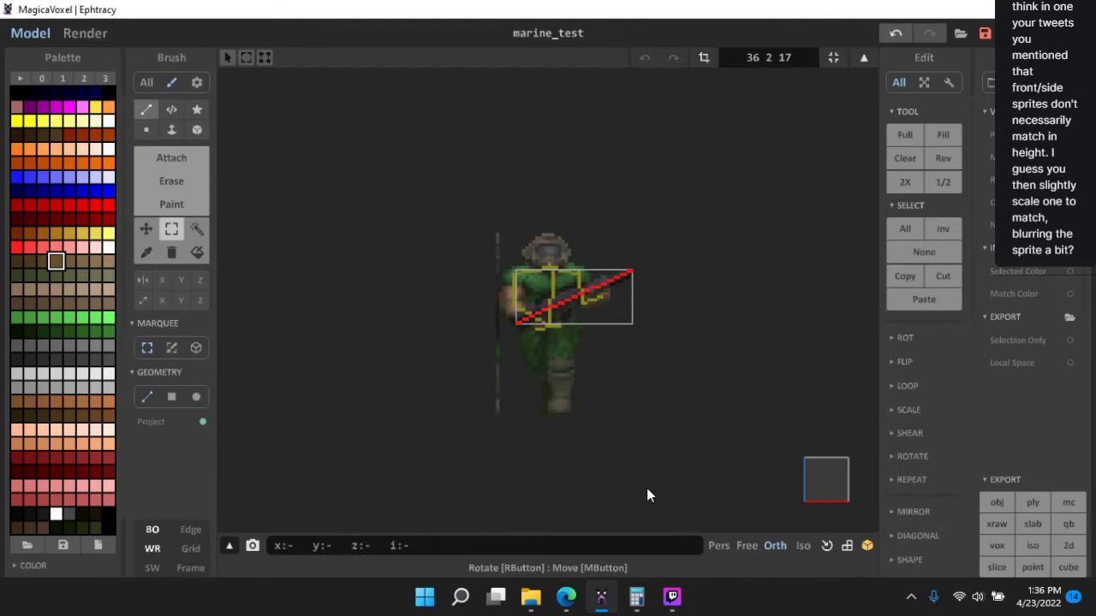
pyautogui.press('Tab')
# - Reopen the yellow skeleton for voxel editing and align the view straight to the front
pyautogui.moveTo(634, 482); pyautogui.dragTo(511, 372, button='right')
pyautogui.scroll(5, 599, 249)
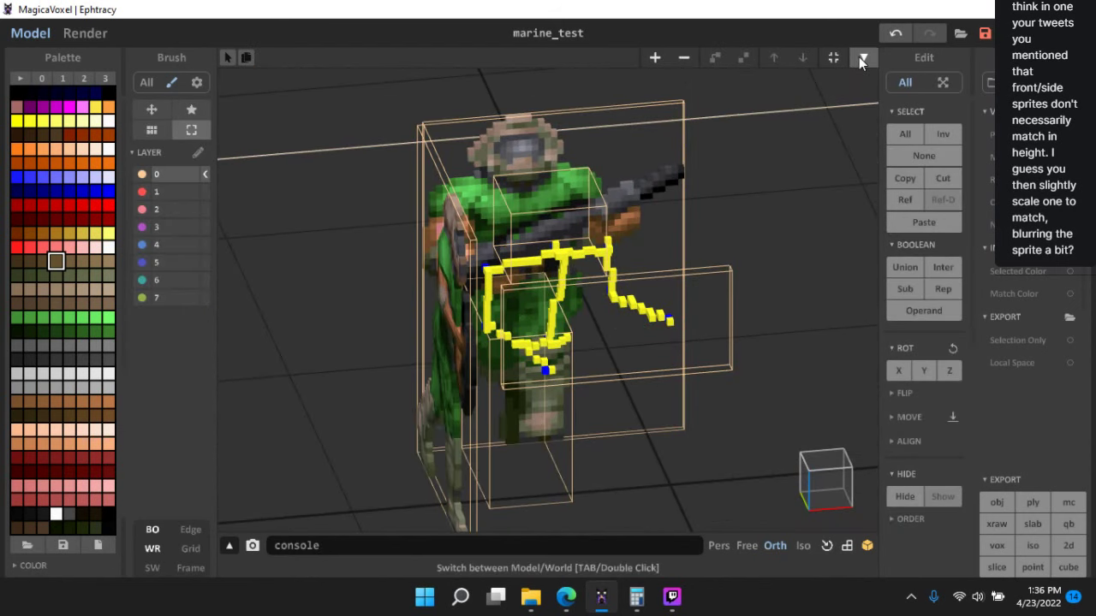
pyautogui.click(833, 56)
pyautogui.moveTo(698, 283); pyautogui.dragTo(761, 424, button='right')
pyautogui.click(814, 480)
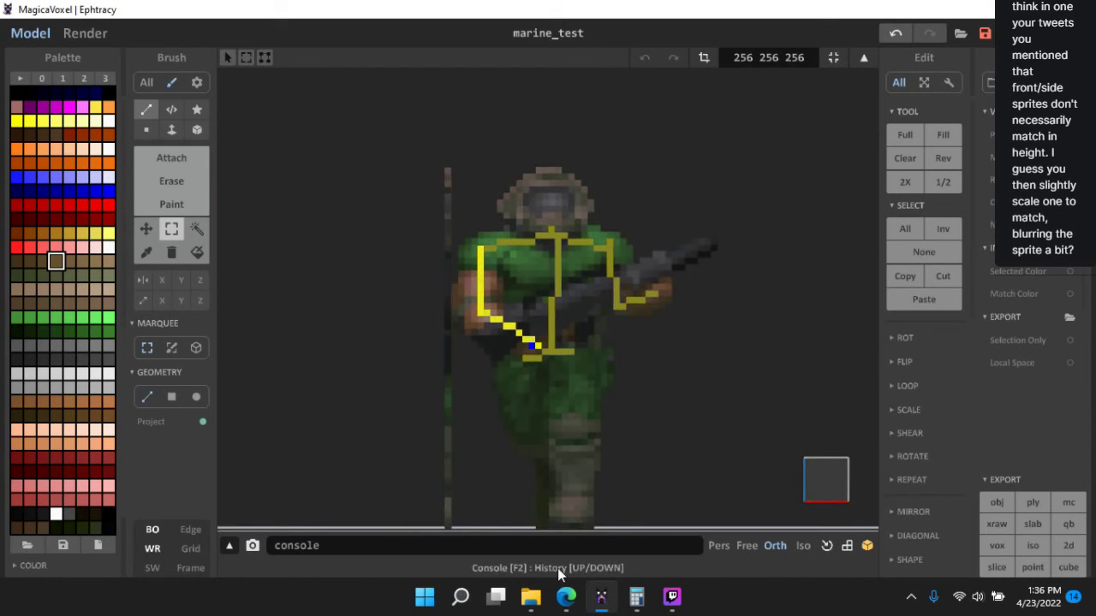
# - Check the stream chat in Twitch Studio and return to MagicaVoxel
pyautogui.click(678, 600)
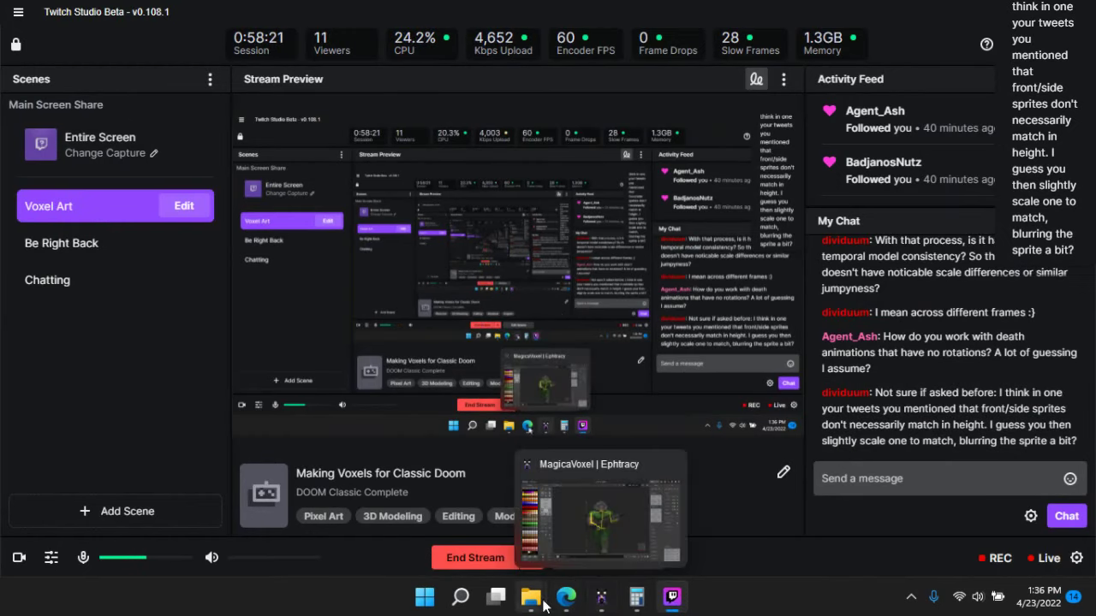
pyautogui.click(611, 603)
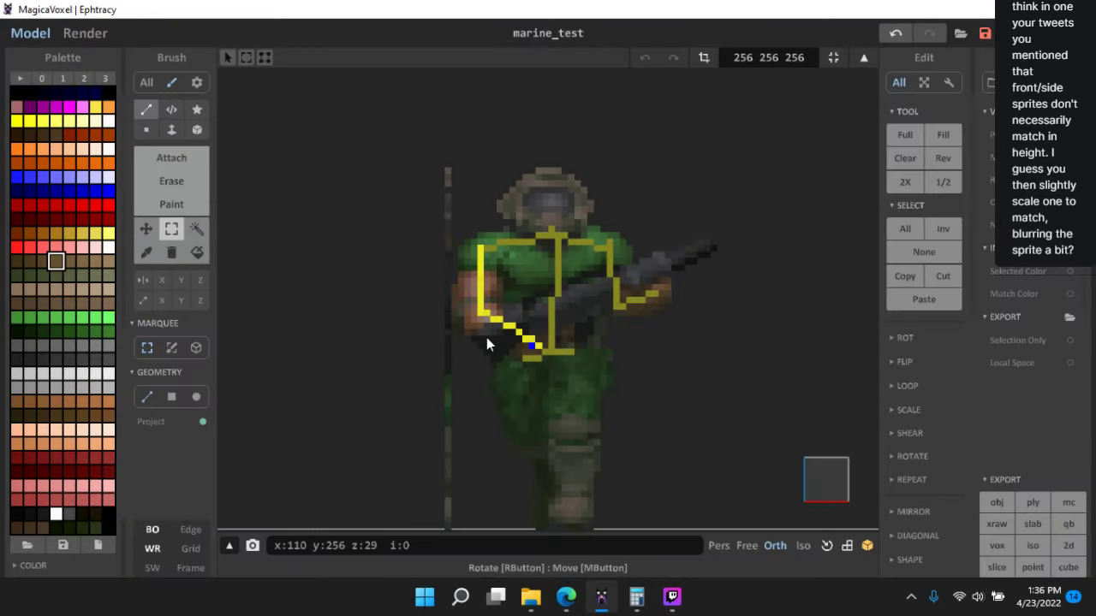
# - Thicken the selected arm voxels by applying Dilation twice
pyautogui.scroll(4, 485, 334)
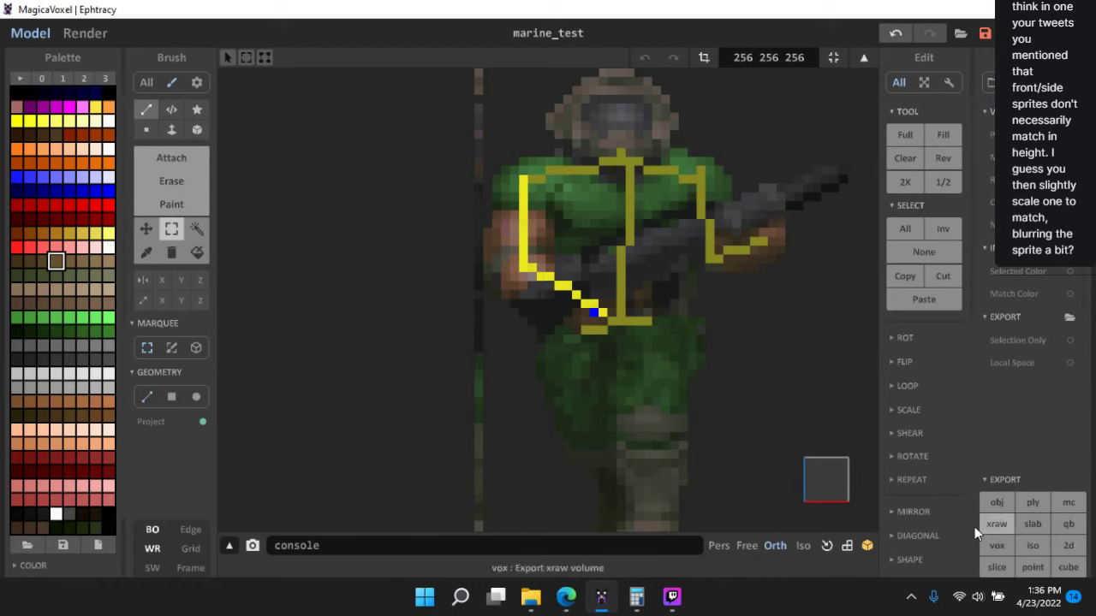
pyautogui.scroll(-4, 913, 514)
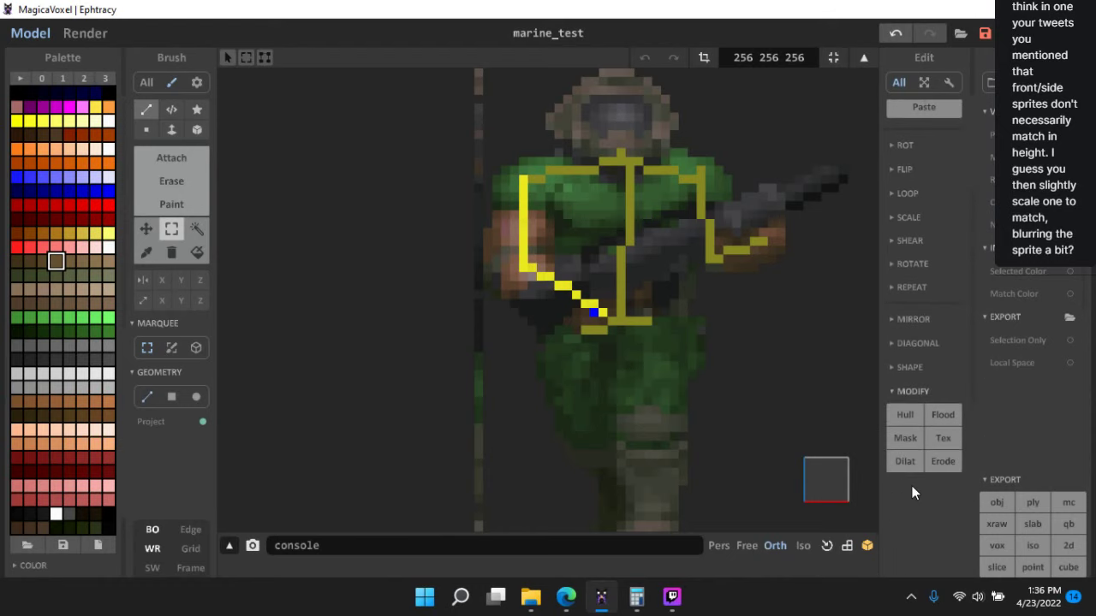
pyautogui.click(911, 464)
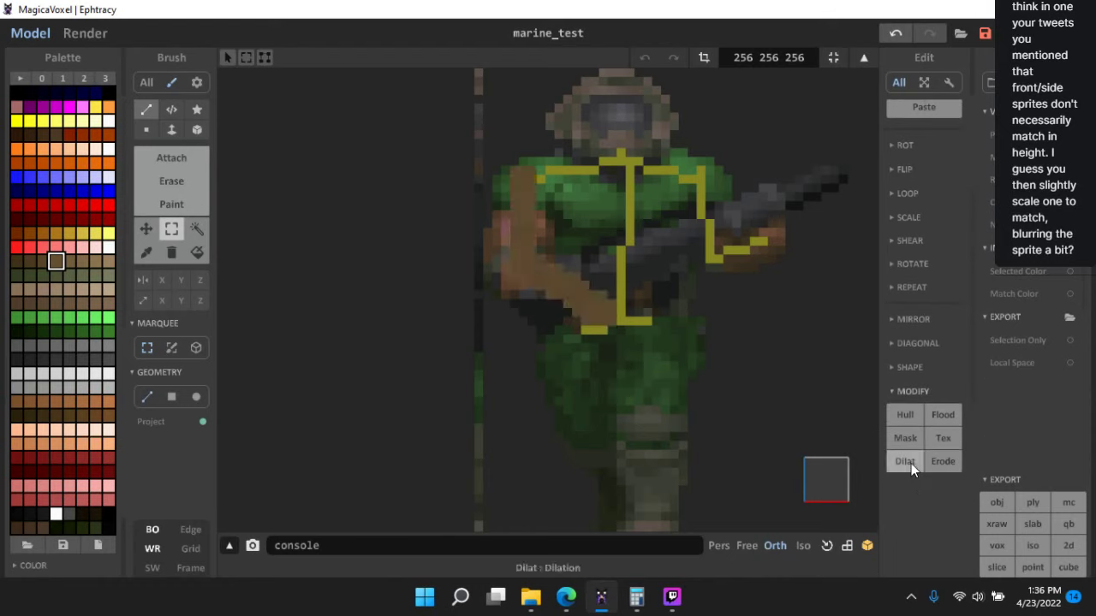
pyautogui.click(911, 463)
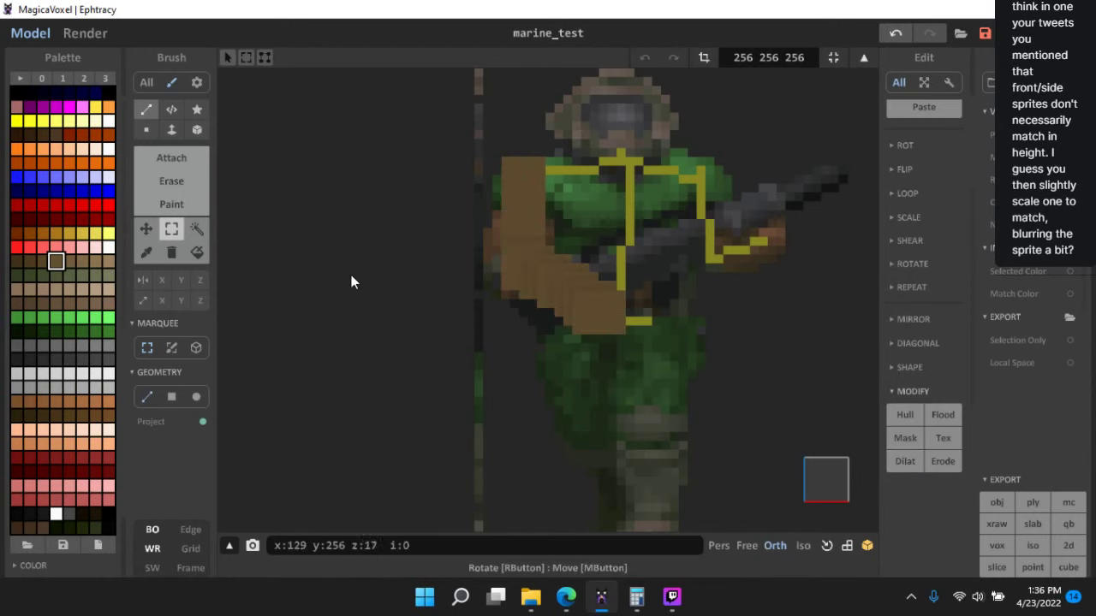
# - Fill the thickened arm voxels with bright red from the palette
pyautogui.click(16, 248)
pyautogui.scroll(5, 938, 167)
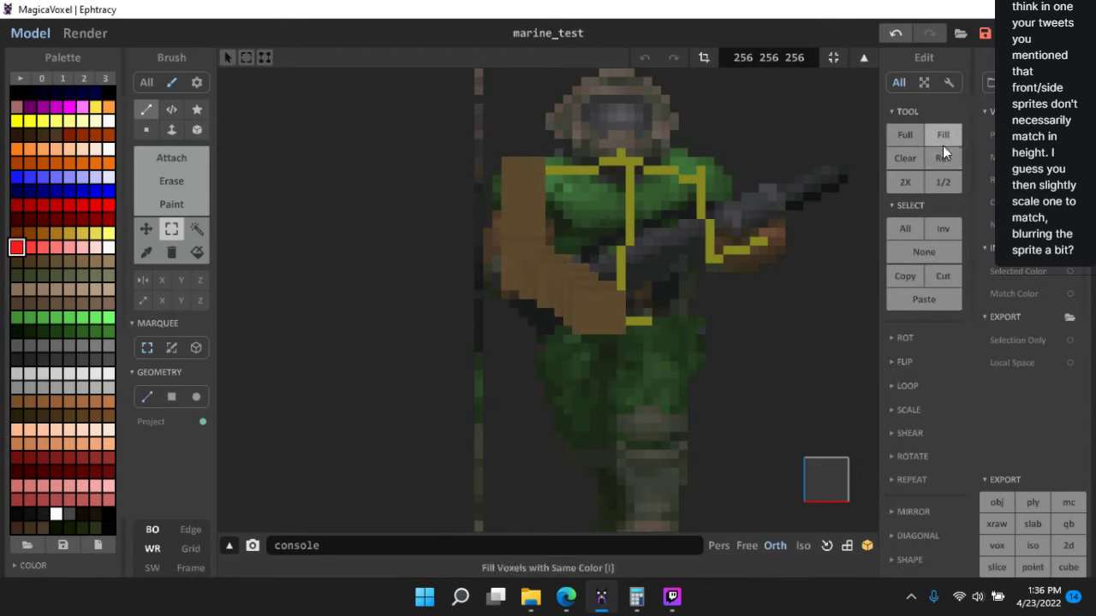
pyautogui.click(943, 139)
pyautogui.scroll(3, 680, 298)
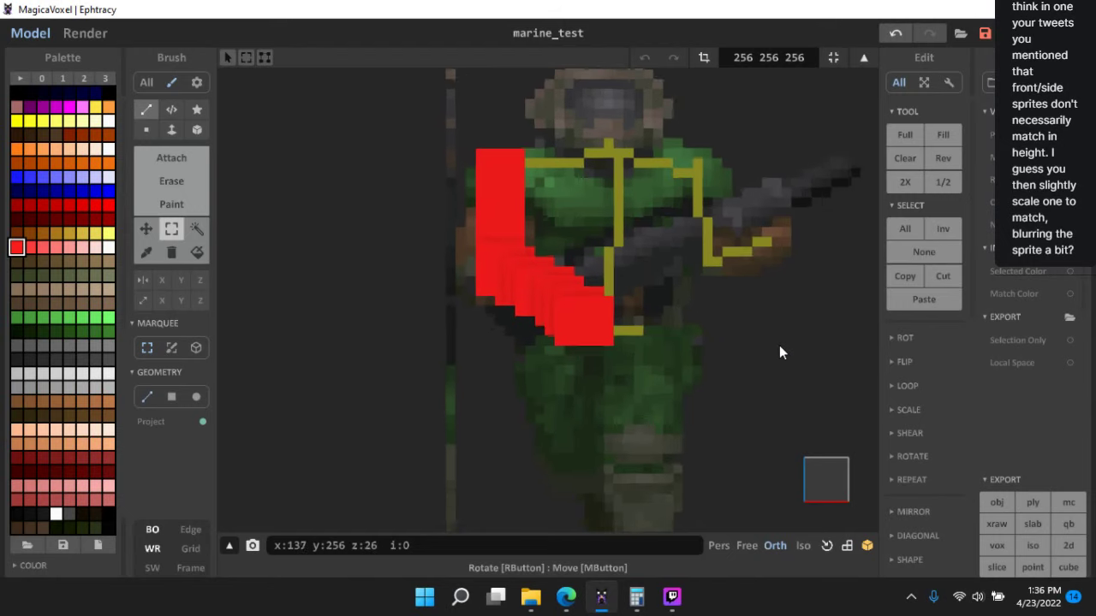
# - Dilate the red arm once more and check its width against the front sprite
pyautogui.scroll(-5, 917, 554)
pyautogui.click(917, 555)
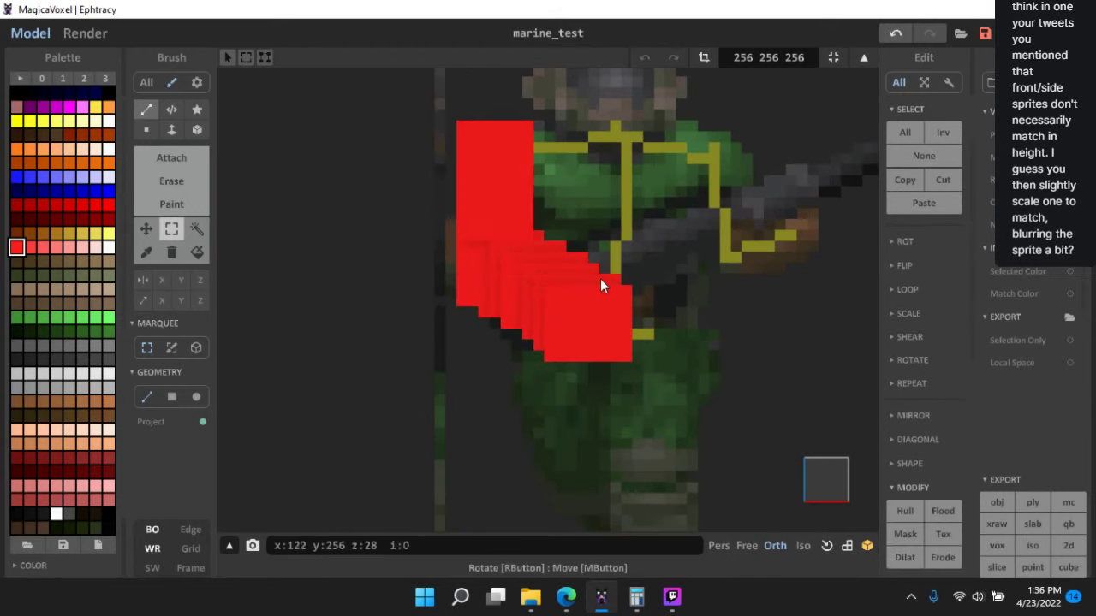
pyautogui.moveTo(660, 301); pyautogui.dragTo(788, 443, button='right')
pyautogui.click(816, 486)
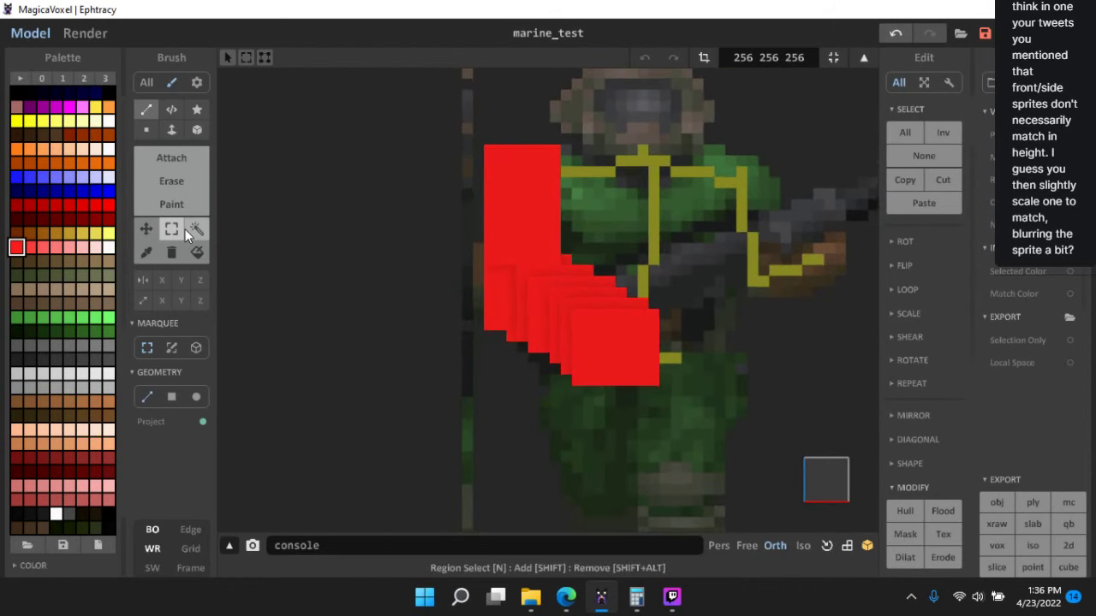
# - Select the outer elbow block of the red arm and move it one voxel outward towards the sprite's edge
pyautogui.scroll(3, 441, 282)
pyautogui.moveTo(460, 222); pyautogui.dragTo(506, 311)
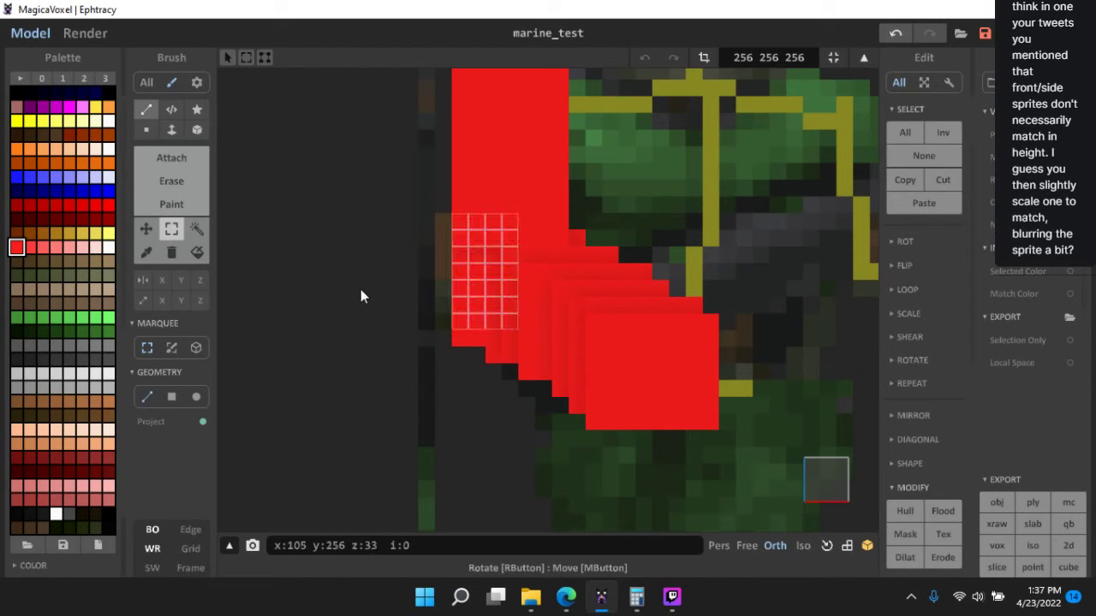
pyautogui.click(145, 228)
pyautogui.moveTo(481, 269); pyautogui.dragTo(467, 266)
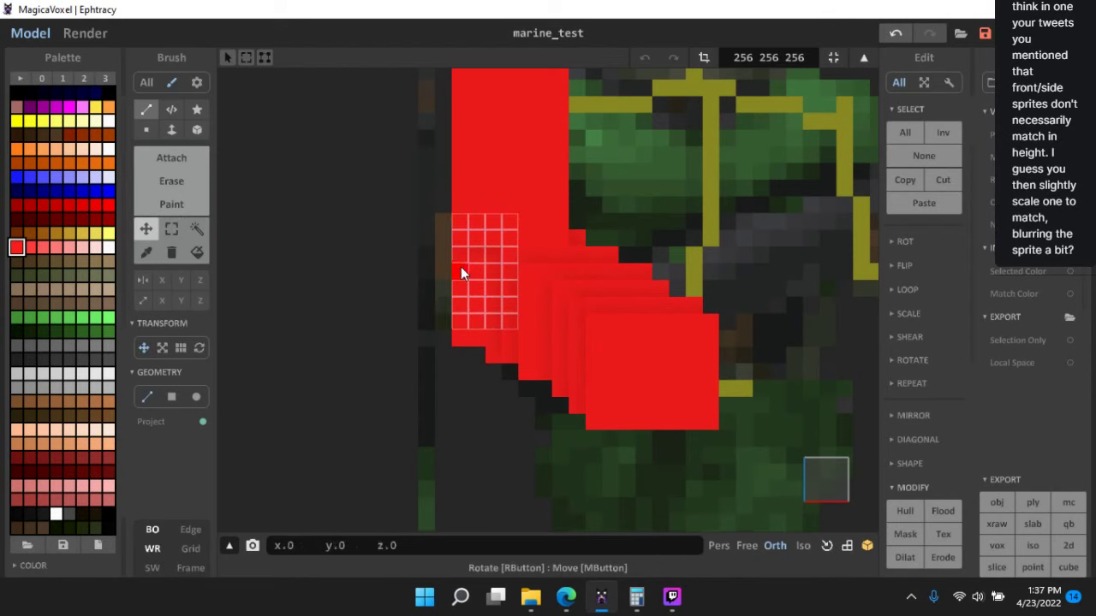
pyautogui.click(171, 228)
pyautogui.scroll(-3, 567, 347)
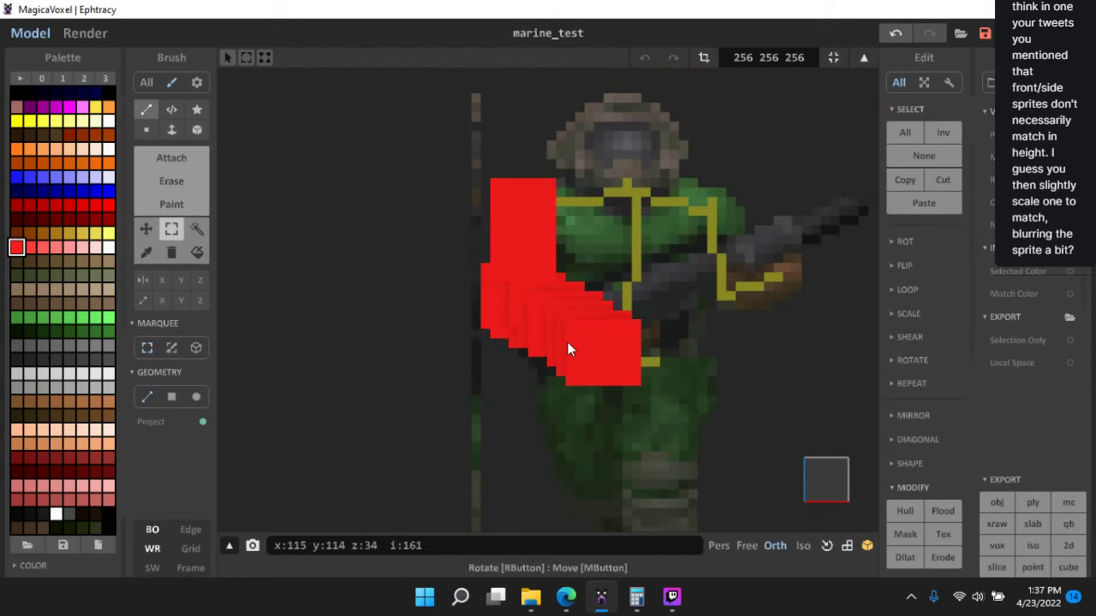
# - From the front view, trim the red upper arm and shoulder voxels that exceed the front sprite's arm outline
pyautogui.scroll(3, 551, 382)
pyautogui.moveTo(566, 342)
pyautogui.mouseDown(button='middle')
pyautogui.moveTo(552, 387)
pyautogui.moveTo(554, 341)
pyautogui.mouseUp(button='middle')
pyautogui.scroll(-4, 517, 377)
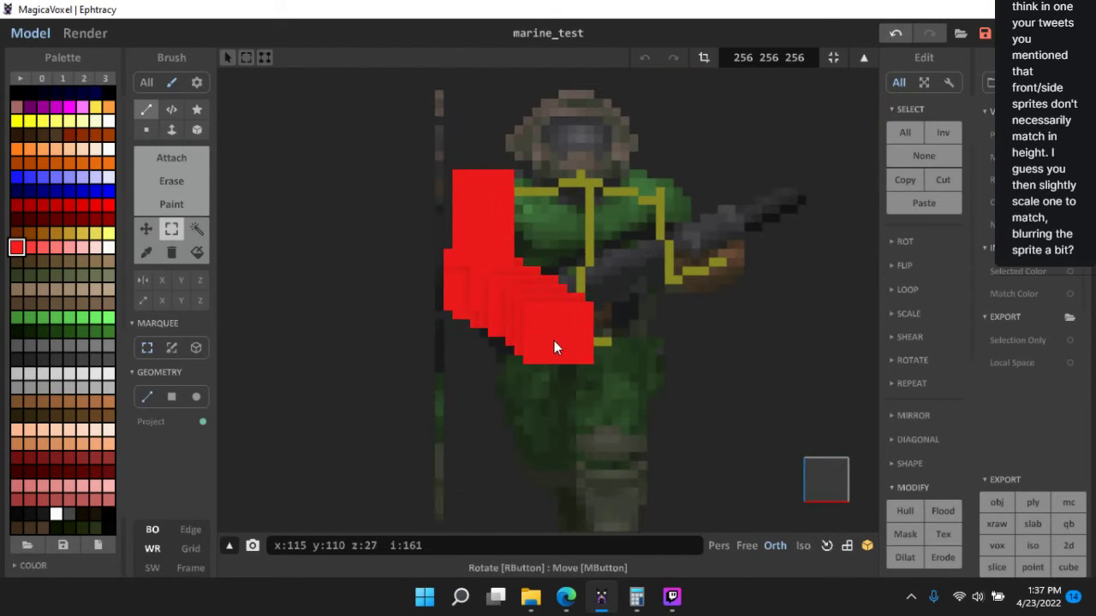
pyautogui.moveTo(554, 347); pyautogui.dragTo(840, 476, button='right')
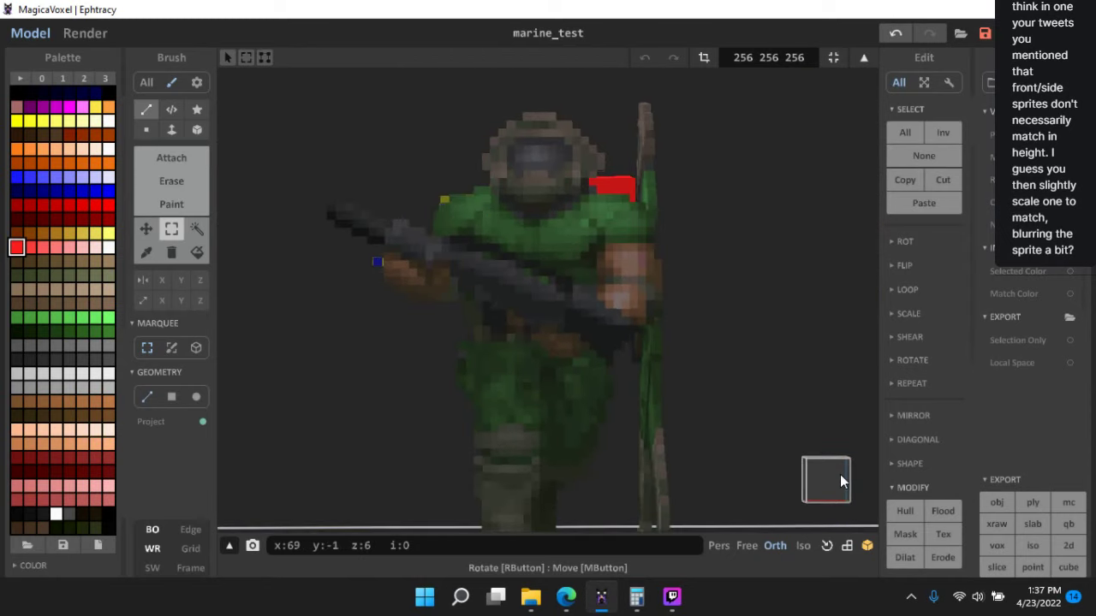
pyautogui.click(840, 481)
pyautogui.scroll(2, 616, 291)
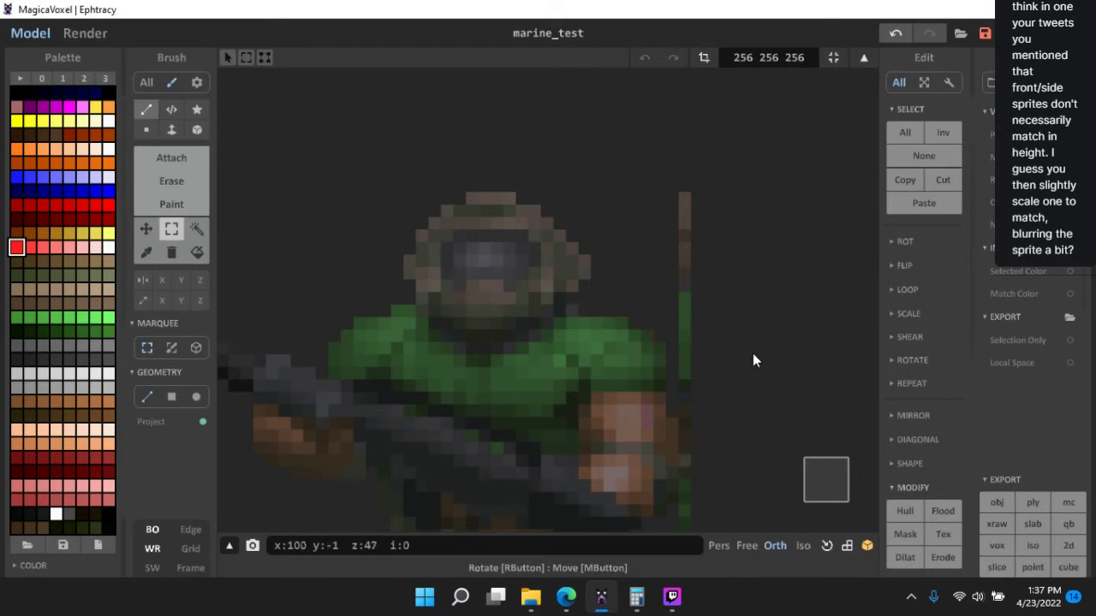
pyautogui.scroll(-2, 730, 304)
pyautogui.scroll(4, 521, 274)
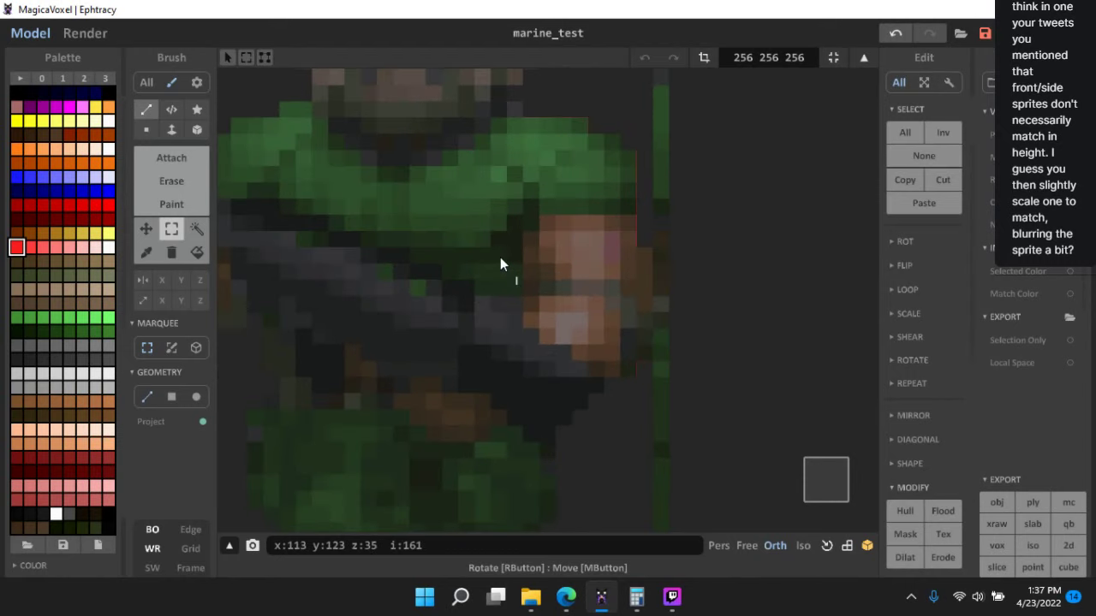
pyautogui.moveTo(500, 257); pyautogui.dragTo(362, 77)
pyautogui.moveTo(522, 208); pyautogui.dragTo(430, 93)
pyautogui.moveTo(557, 227); pyautogui.dragTo(557, 202, button='right')
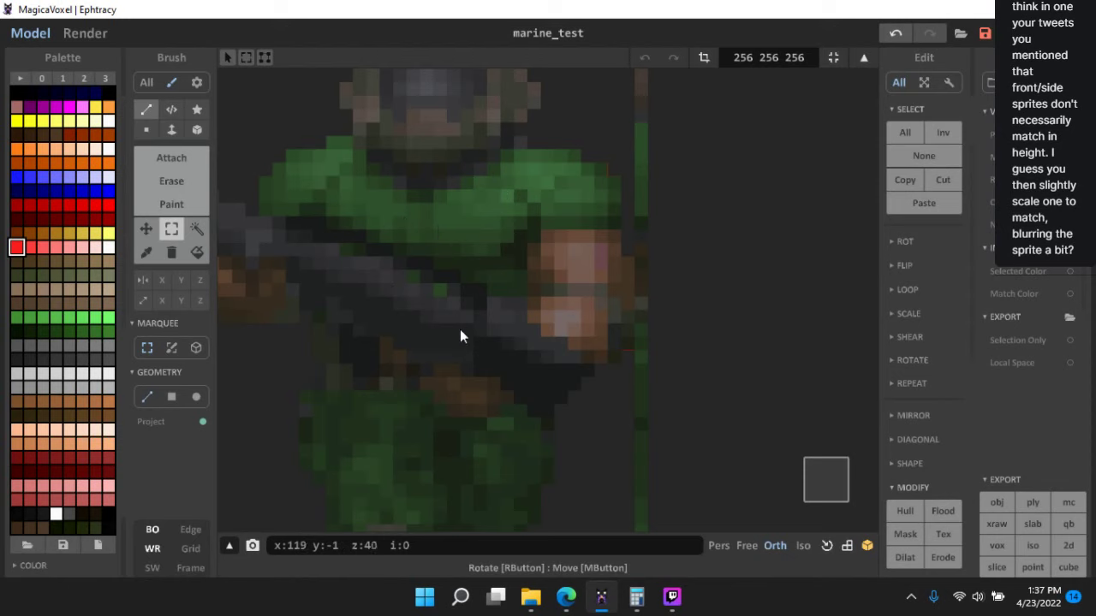
# - Trim the excess red voxels around the forearm and hand to follow the front sprite
pyautogui.moveTo(616, 341); pyautogui.dragTo(573, 301, button='right')
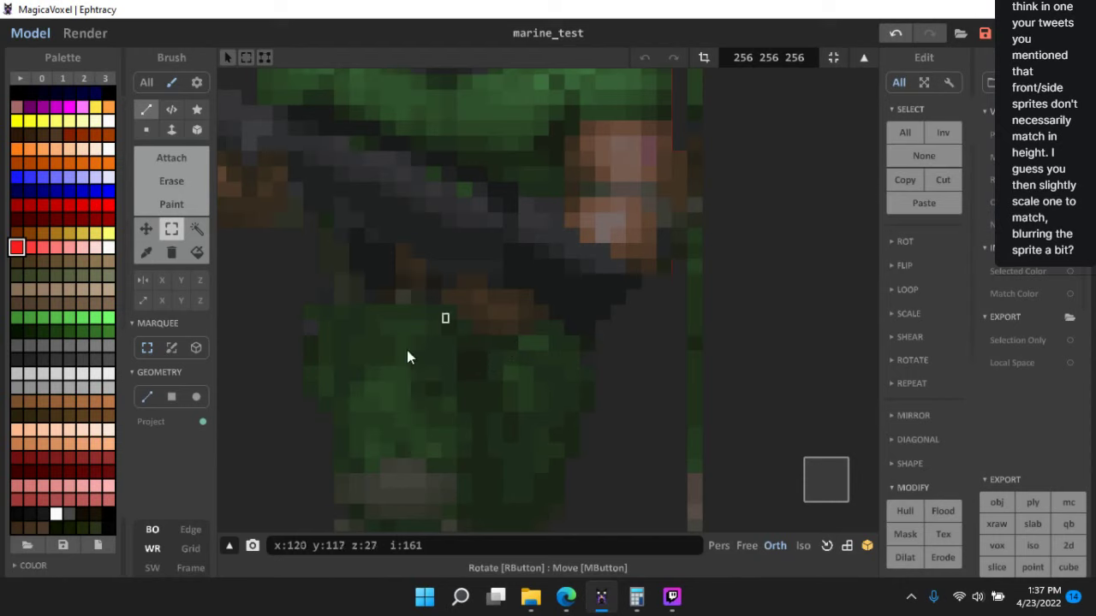
pyautogui.moveTo(431, 301); pyautogui.dragTo(326, 151)
pyautogui.moveTo(475, 244); pyautogui.dragTo(380, 87)
pyautogui.scroll(-5, 592, 256)
pyautogui.moveTo(756, 290); pyautogui.dragTo(659, 317, button='right')
pyautogui.scroll(-5, 642, 306)
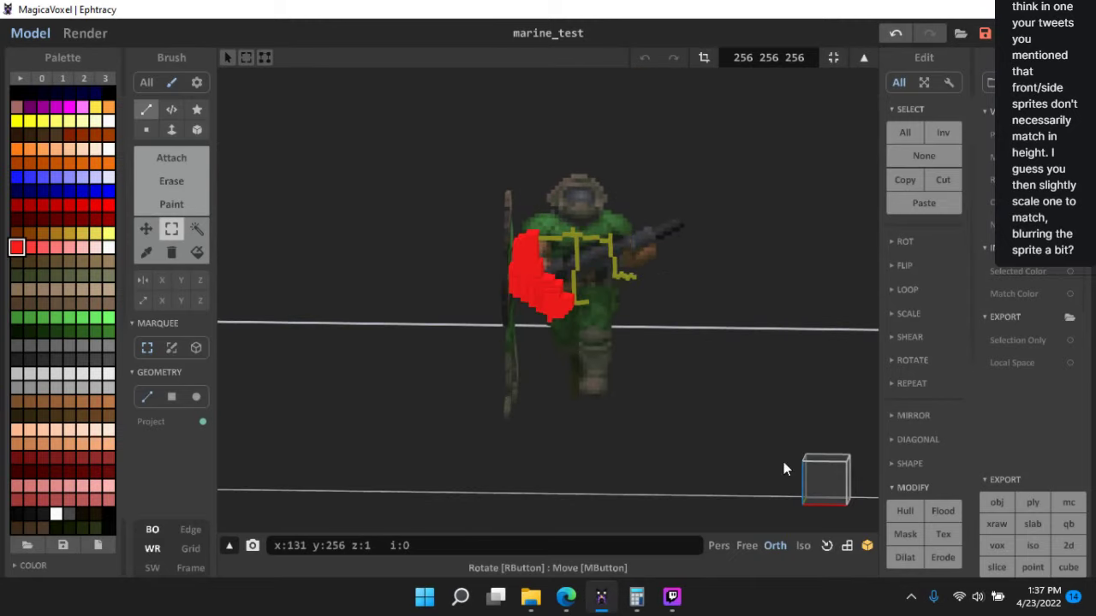
# - Try to delete the lowest row of red voxels under the hand from the back view
pyautogui.click(828, 481)
pyautogui.scroll(8, 564, 345)
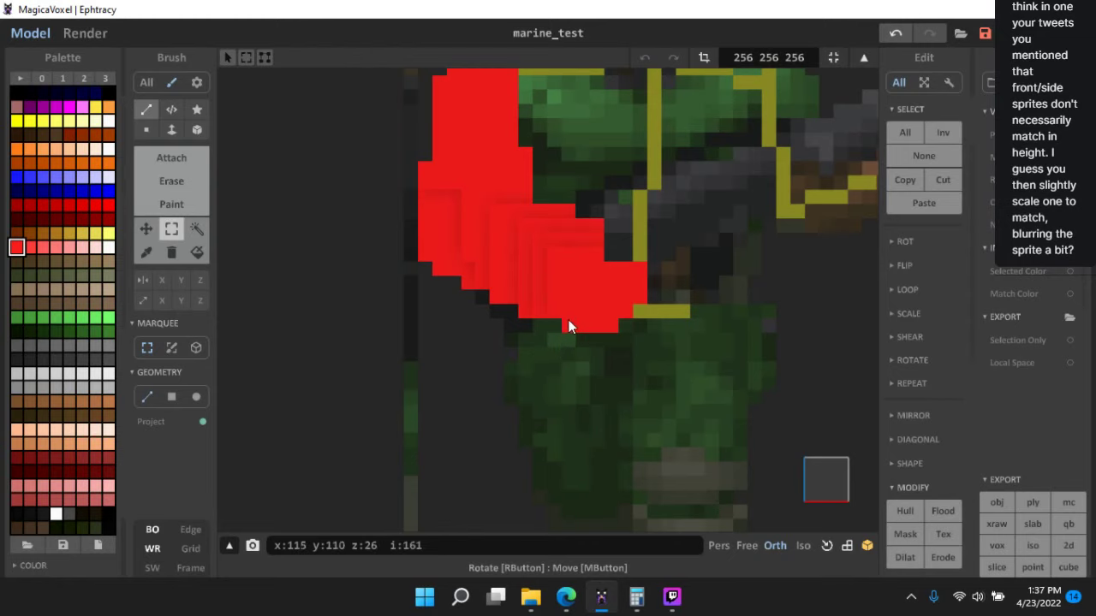
pyautogui.moveTo(571, 326); pyautogui.dragTo(657, 364)
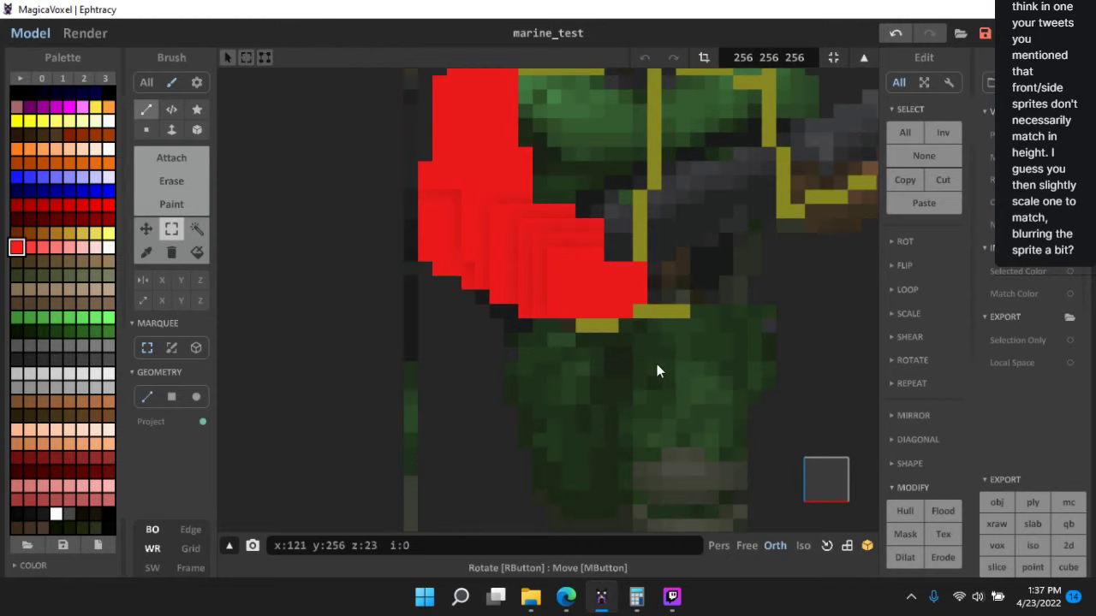
pyautogui.click(543, 371)
pyautogui.scroll(-6, 649, 348)
pyautogui.scroll(4, 662, 341)
pyautogui.moveTo(649, 295); pyautogui.dragTo(569, 351, button='middle')
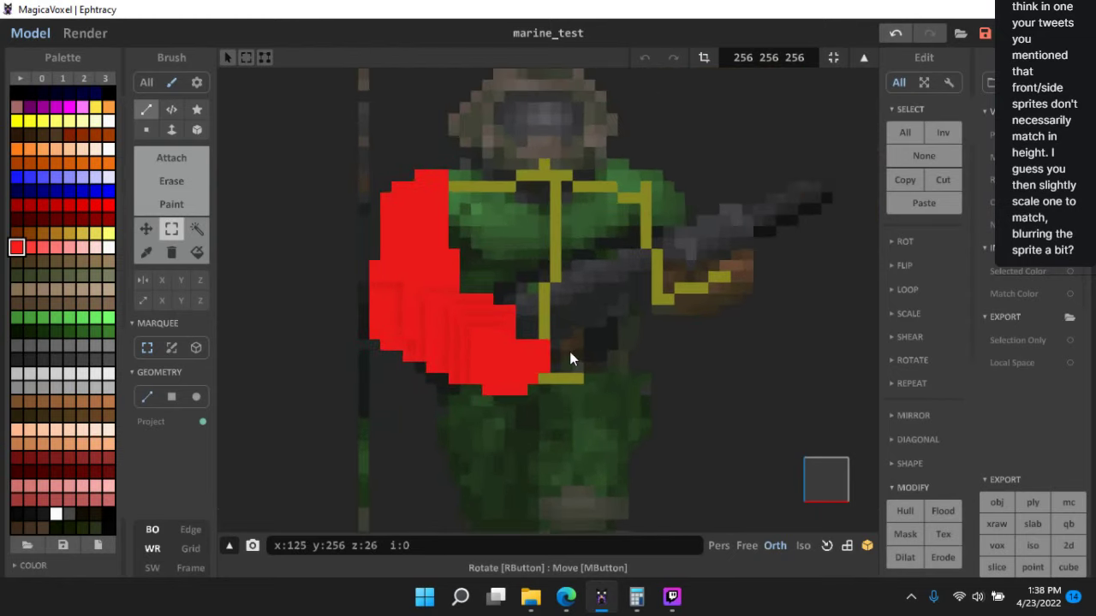
# - Try to delete the inner column of red voxels on the upper arm just above the forearm
pyautogui.scroll(1, 539, 334)
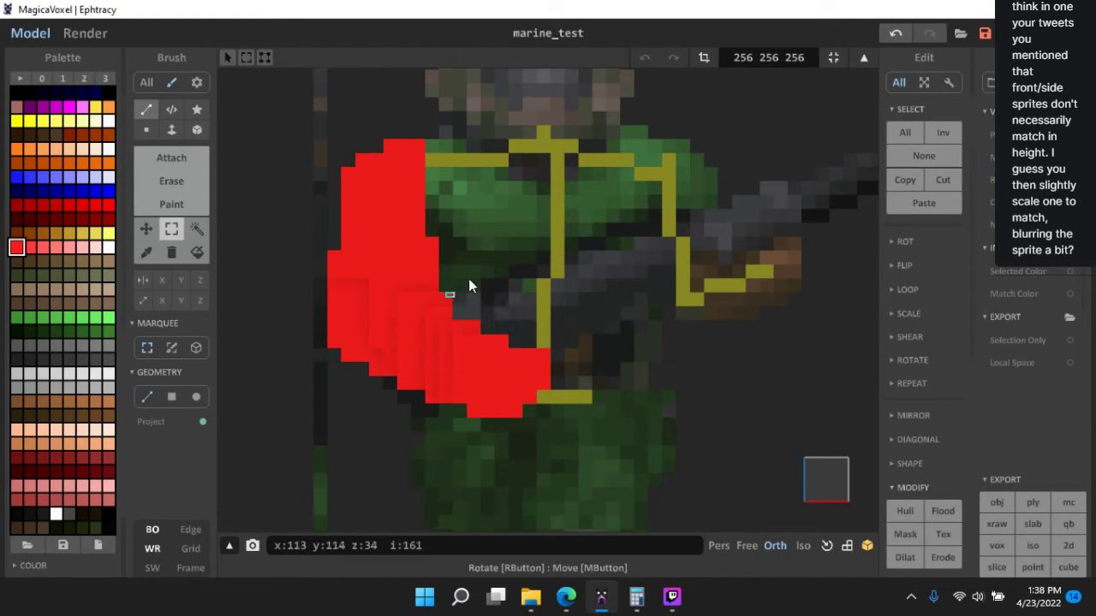
pyautogui.moveTo(436, 292); pyautogui.dragTo(445, 230)
pyautogui.press('Delete')
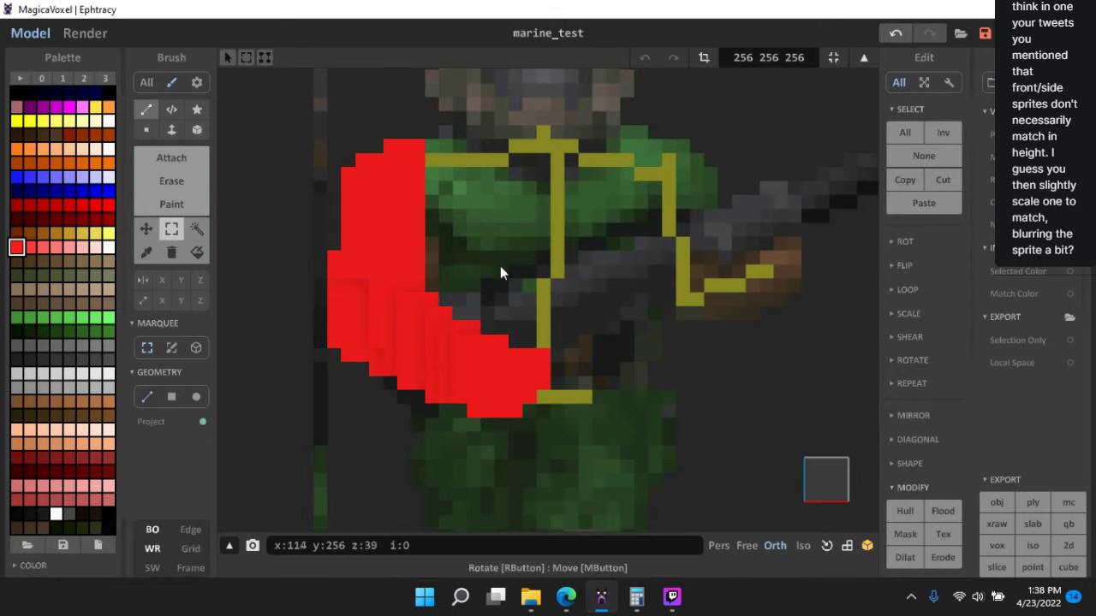
pyautogui.scroll(-1, 500, 274)
pyautogui.hotkey('ctrl', 'z')
pyautogui.click(482, 252)
# - From the side view, delete the red upper-arm voxels that protrude in front of the side sprite's chest
pyautogui.scroll(3, 501, 337)
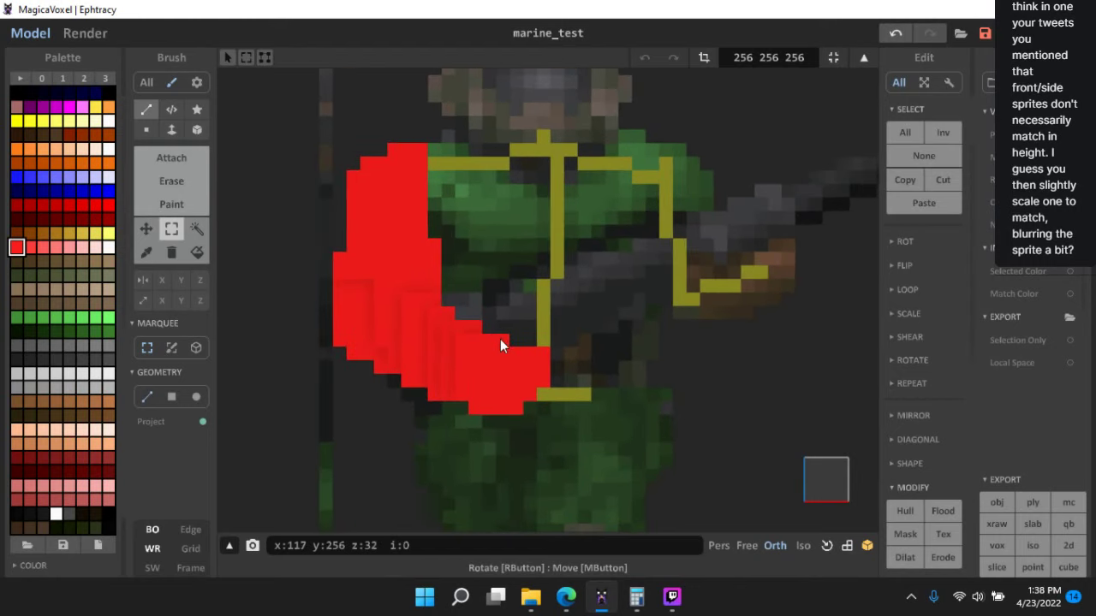
pyautogui.scroll(-3, 591, 319)
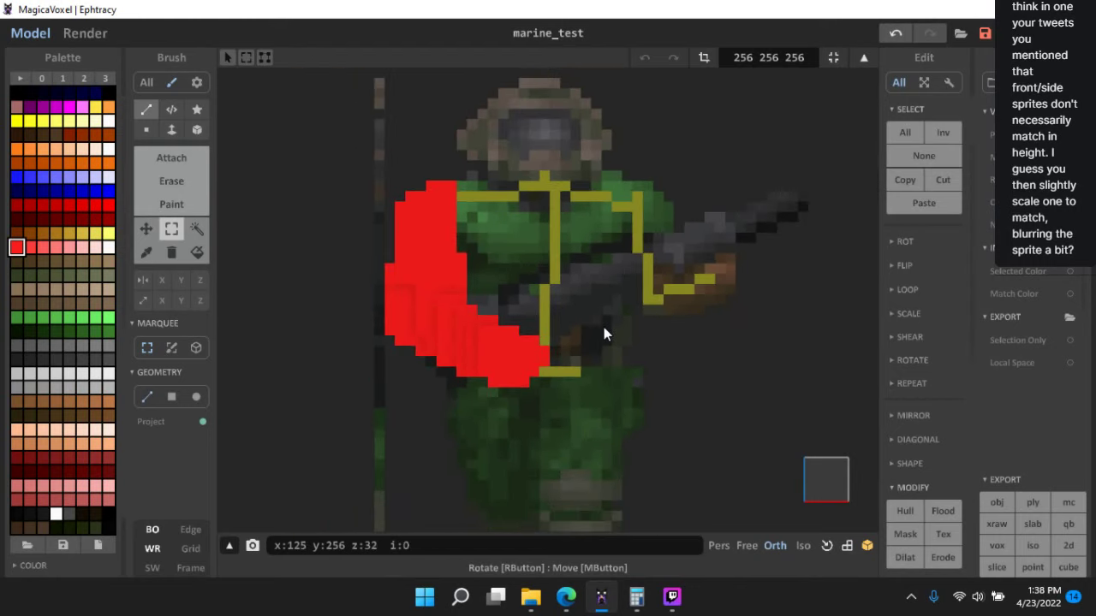
pyautogui.scroll(3, 604, 327)
pyautogui.moveTo(640, 308); pyautogui.dragTo(856, 377, button='right')
pyautogui.scroll(-4, 634, 339)
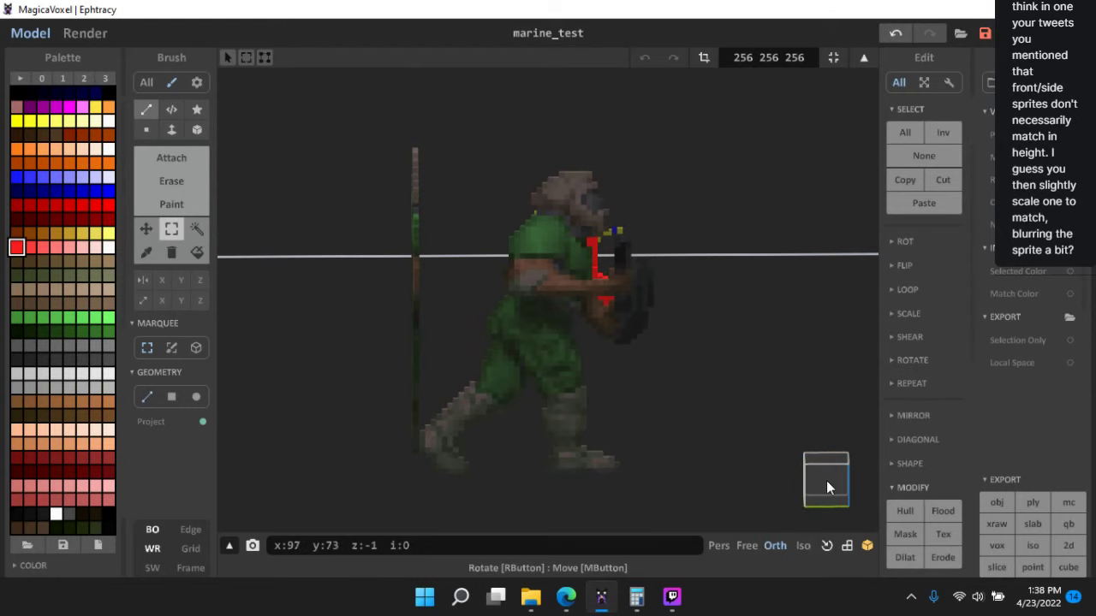
pyautogui.click(826, 480)
pyautogui.scroll(4, 595, 283)
pyautogui.moveTo(622, 235); pyautogui.dragTo(587, 289, button='middle')
pyautogui.scroll(5, 587, 289)
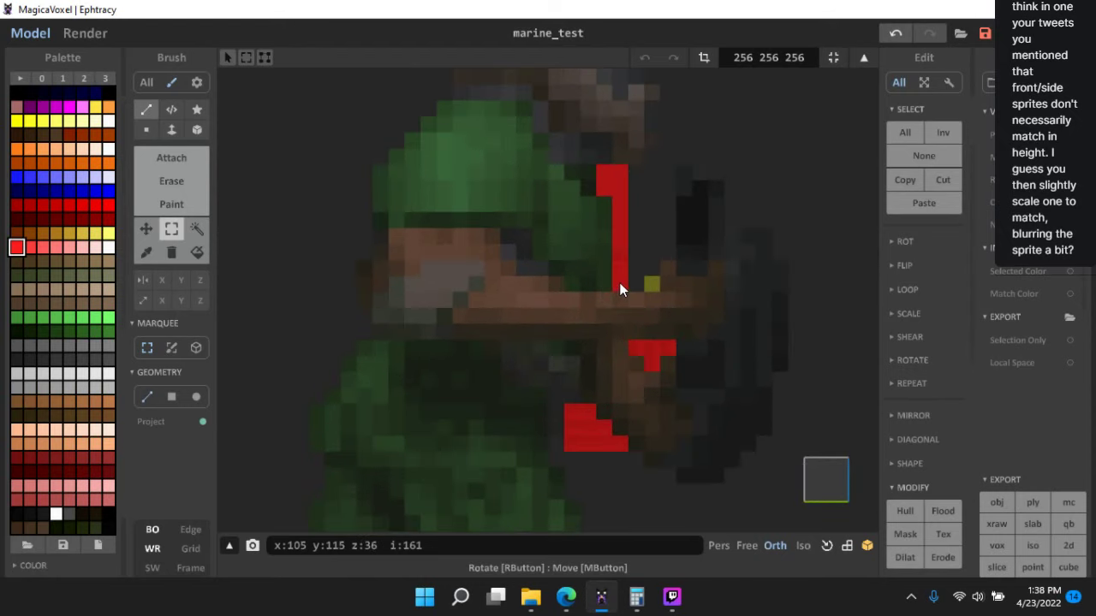
pyautogui.moveTo(620, 282); pyautogui.dragTo(681, 156)
pyautogui.press('Delete')
pyautogui.moveTo(603, 187); pyautogui.dragTo(664, 104)
pyautogui.press('Delete')
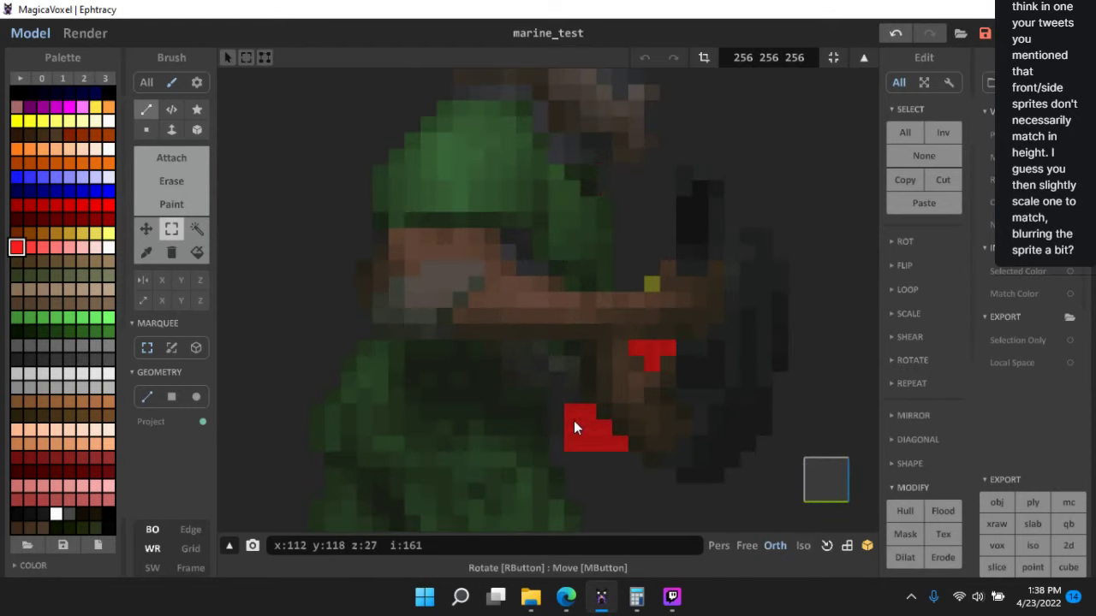
# - Delete the red voxels that protrude below the forearm beyond the side sprite's outline
pyautogui.moveTo(573, 420); pyautogui.dragTo(579, 333, button='middle')
pyautogui.scroll(1, 580, 333)
pyautogui.moveTo(582, 320); pyautogui.dragTo(580, 366)
pyautogui.press('Delete')
pyautogui.click(625, 362)
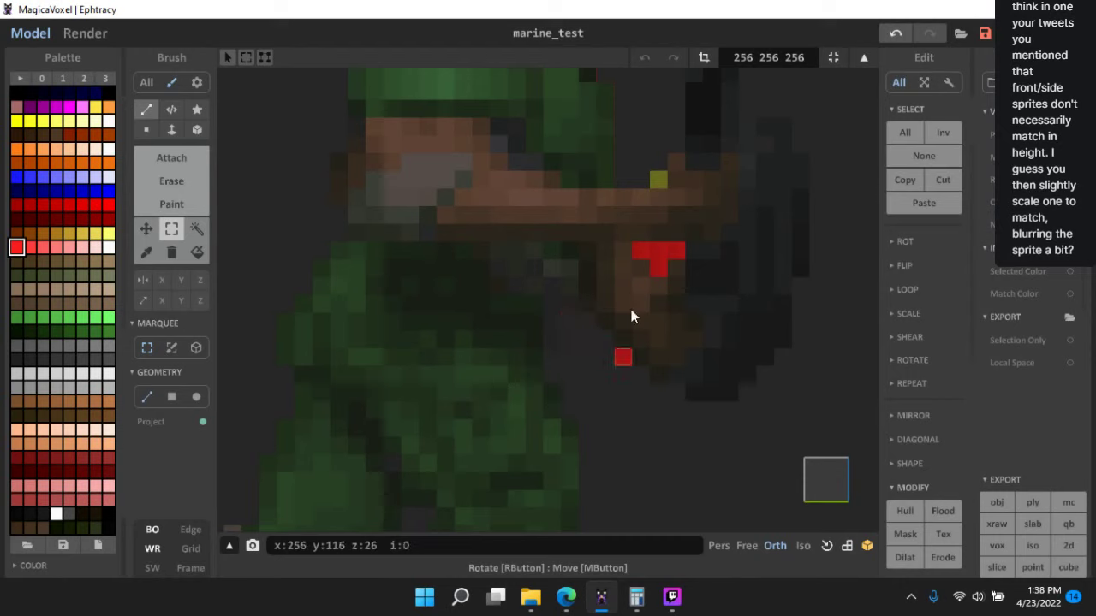
# - Delete the red arm voxels that stick out beyond the side sprite's outline, and fit the model volume to the remaining voxels
pyautogui.press('Delete')
pyautogui.moveTo(641, 251); pyautogui.dragTo(660, 274)
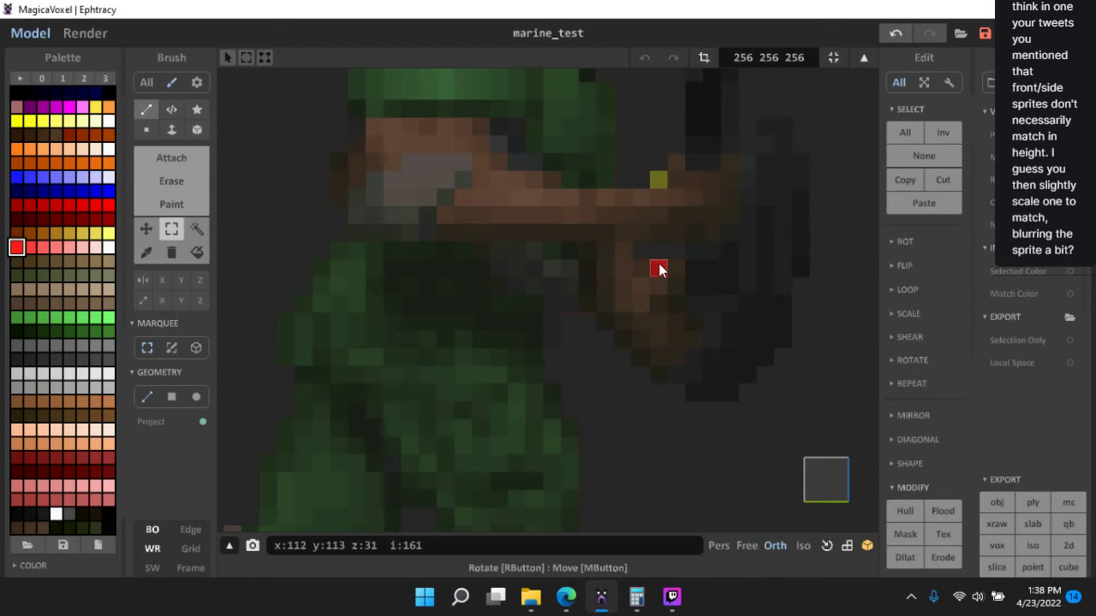
pyautogui.moveTo(655, 268); pyautogui.dragTo(572, 319, button='right')
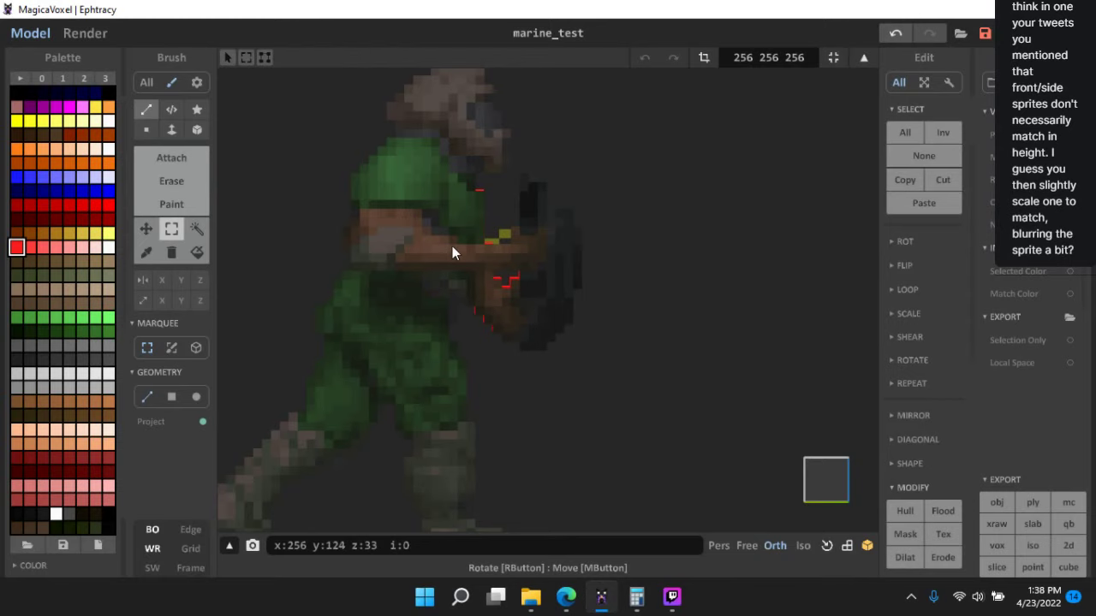
pyautogui.moveTo(634, 337); pyautogui.dragTo(669, 353, button='right')
pyautogui.scroll(-10, 602, 299)
pyautogui.click(833, 58)
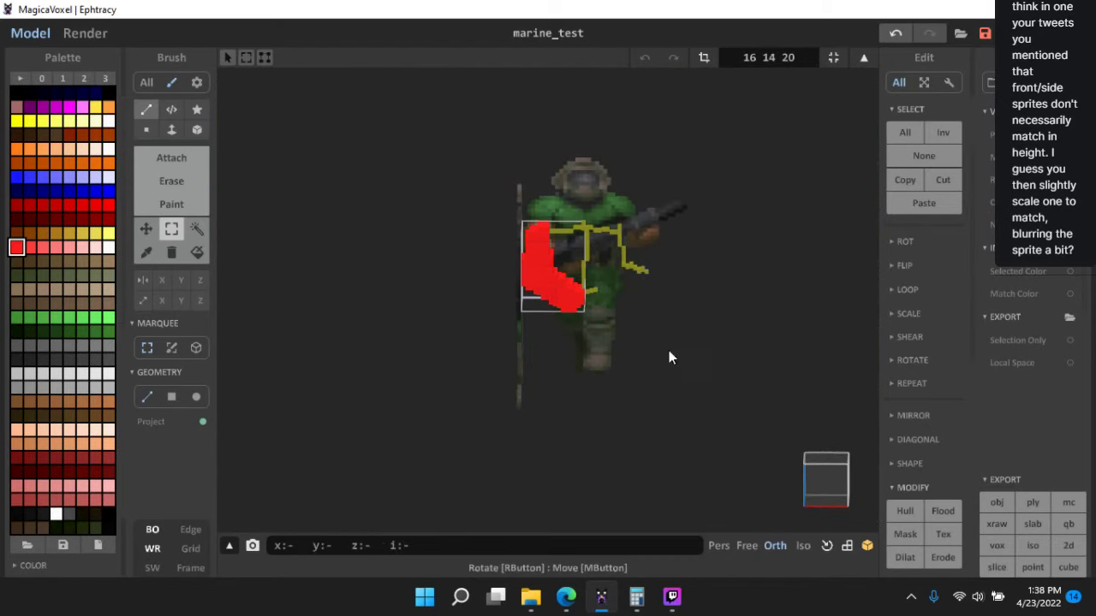
# - Examine the red arm model against the front and side marine sprites from several angles, ending in a straight front view
pyautogui.press('Tab')
pyautogui.scroll(2, 686, 403)
pyautogui.scroll(3, 687, 402)
pyautogui.moveTo(696, 401); pyautogui.dragTo(616, 406, button='right')
pyautogui.scroll(3, 627, 325)
pyautogui.moveTo(630, 292); pyautogui.dragTo(571, 325, button='right')
pyautogui.doubleClick(525, 329)
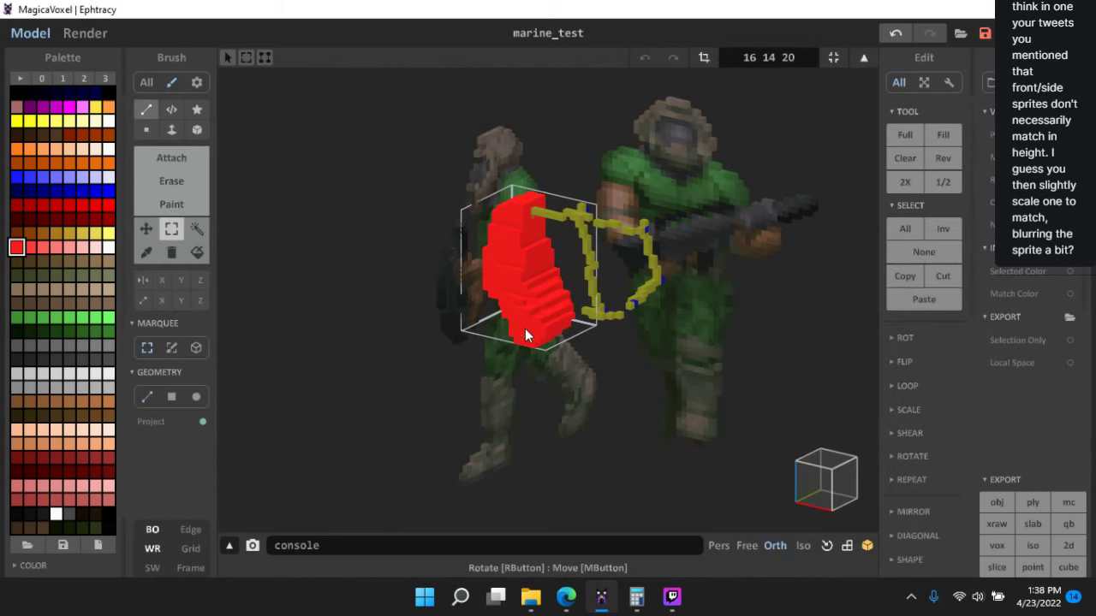
pyautogui.scroll(-4, 647, 354)
pyautogui.moveTo(677, 355); pyautogui.dragTo(624, 353, button='right')
pyautogui.scroll(4, 655, 348)
pyautogui.scroll(3, 633, 351)
pyautogui.scroll(2, 642, 351)
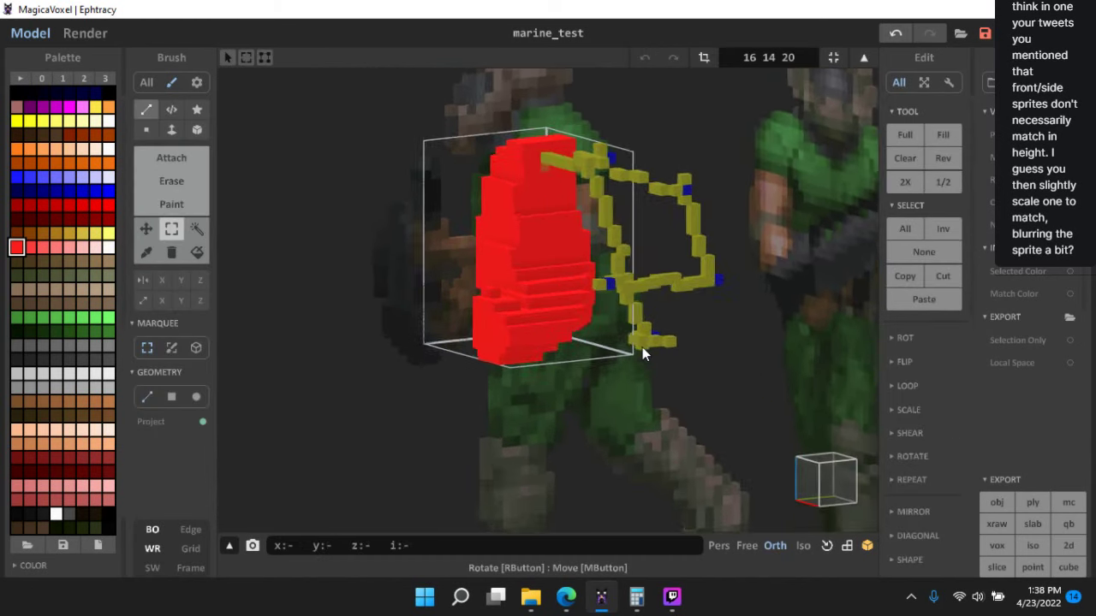
pyautogui.scroll(1, 642, 347)
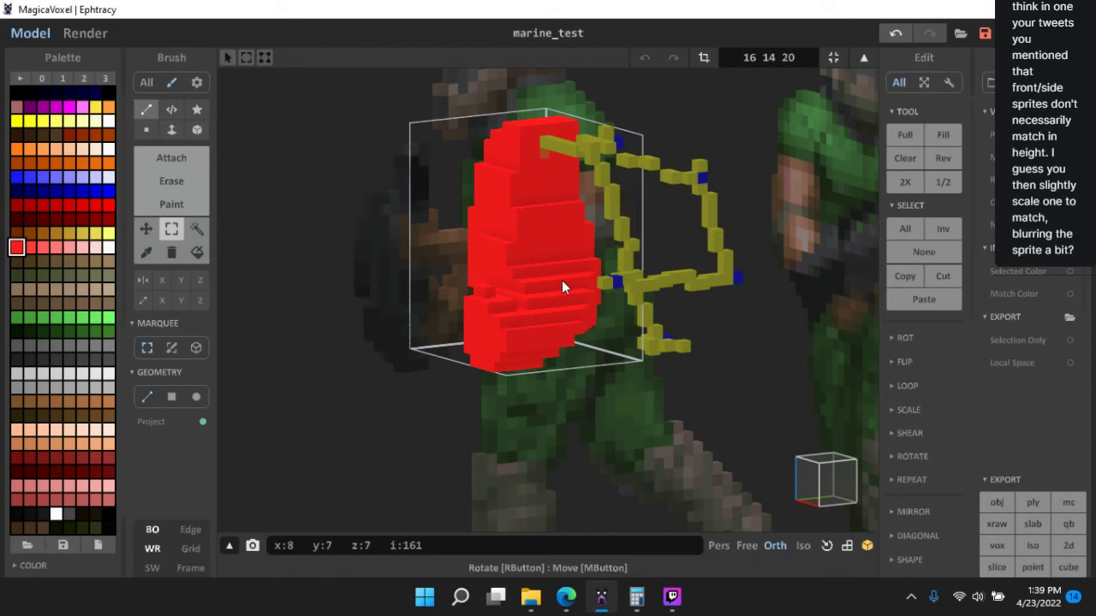
pyautogui.moveTo(577, 255); pyautogui.dragTo(648, 264, button='right')
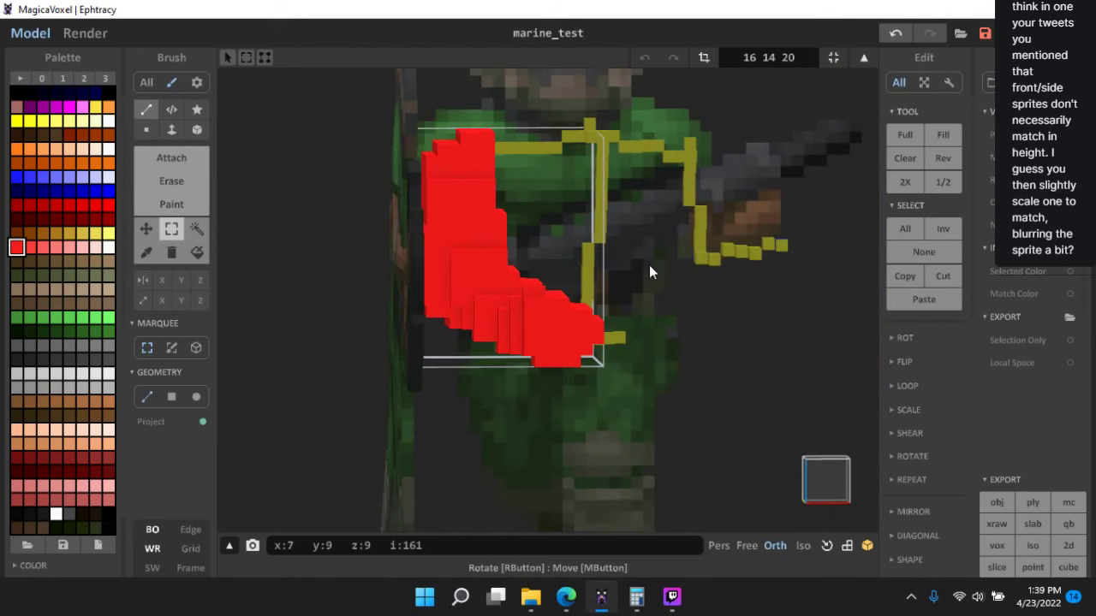
pyautogui.click(821, 479)
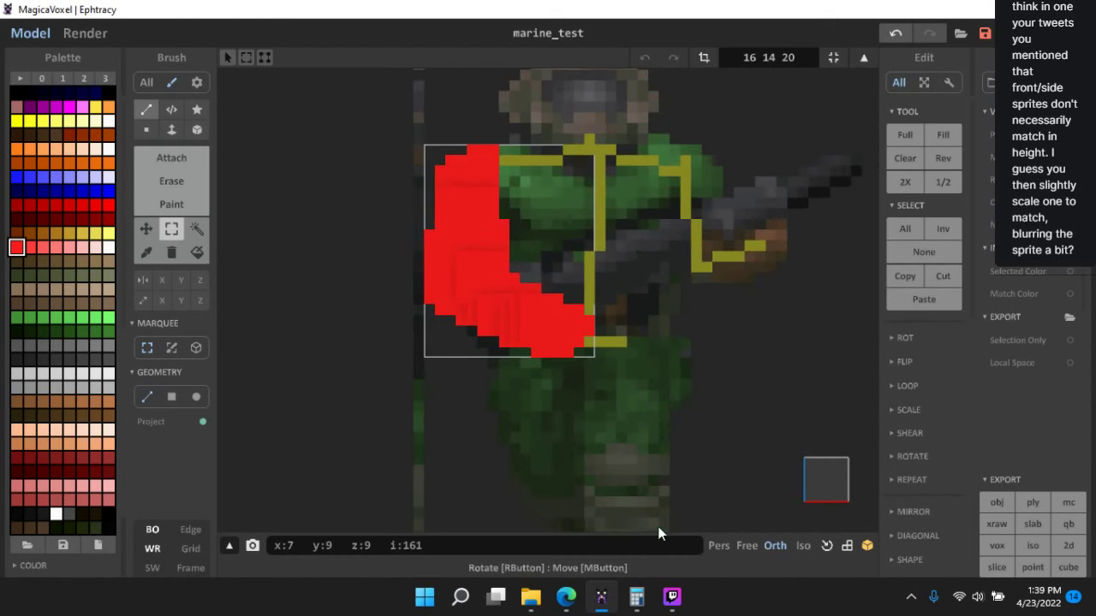
# - Switch to Twitch Studio to read the stream chat, and return to MagicaVoxel
pyautogui.click(672, 596)
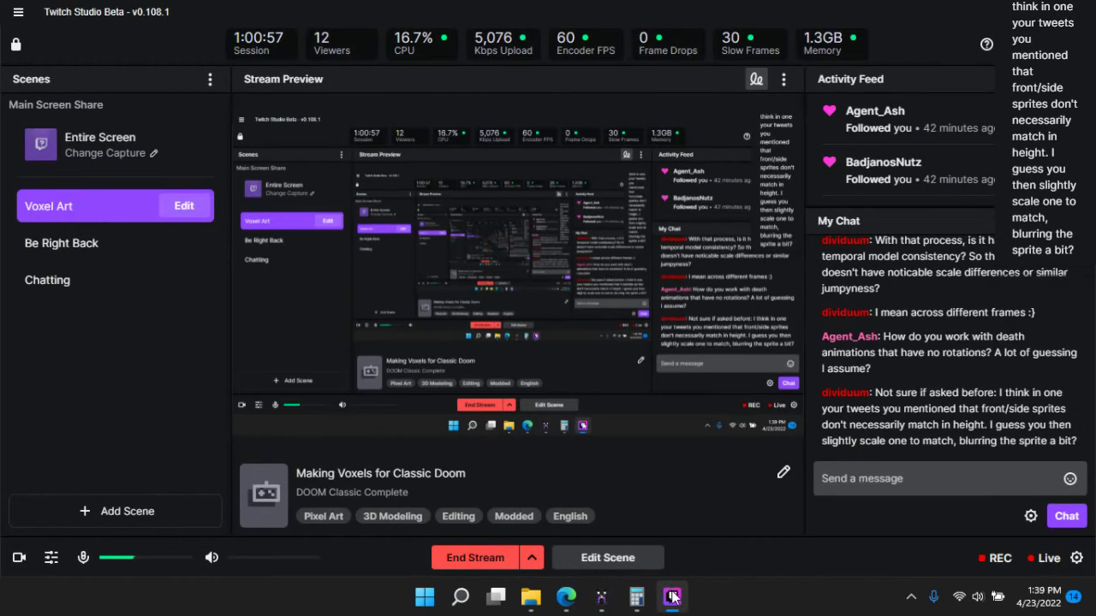
pyautogui.scroll(5, 637, 333)
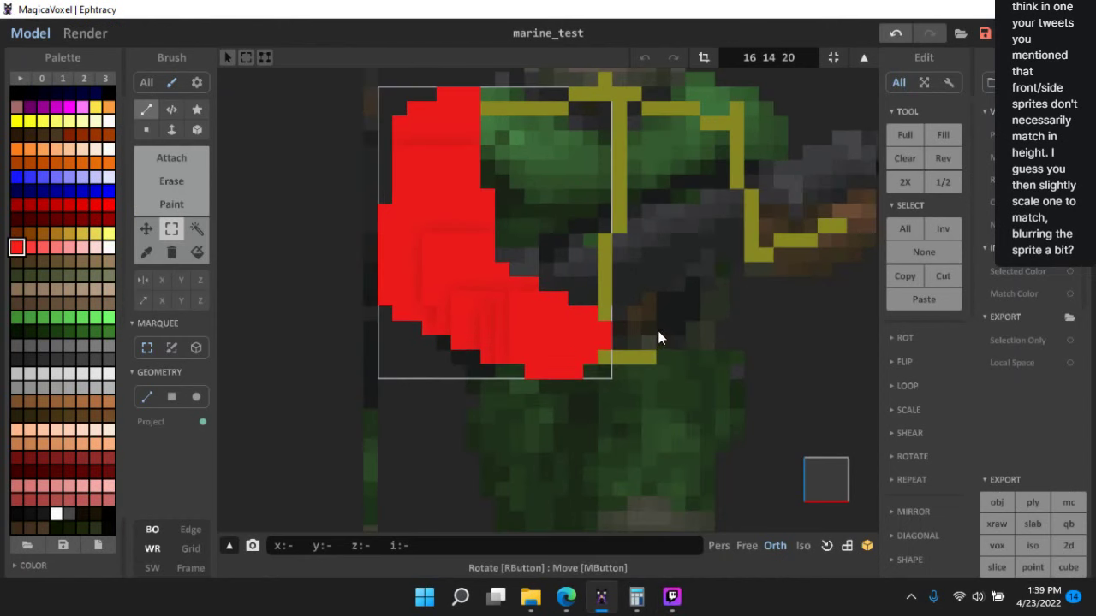
pyautogui.click(672, 596)
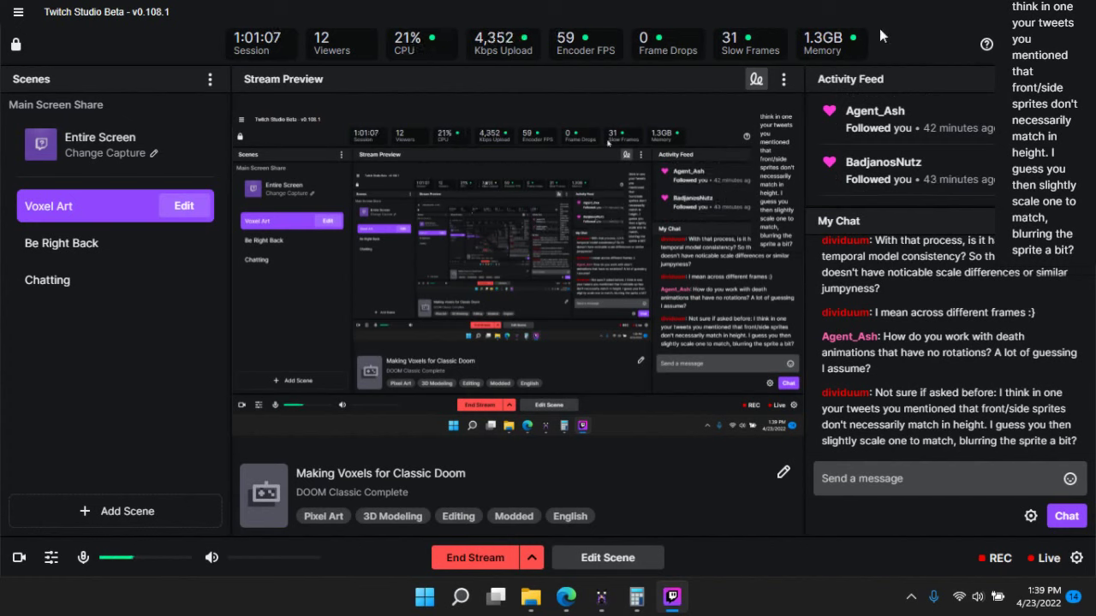
pyautogui.click(993, 11)
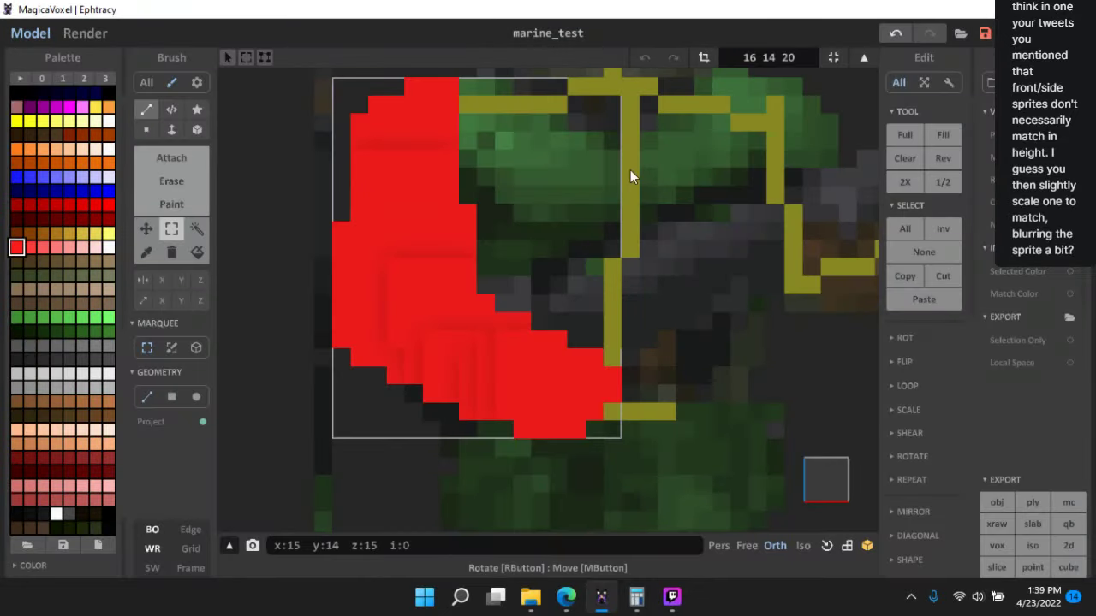
# - Try to marquee-select the voxels along one vertical side of the red arm and compare them with the side sprite
pyautogui.moveTo(630, 169); pyautogui.dragTo(559, 433, button='right')
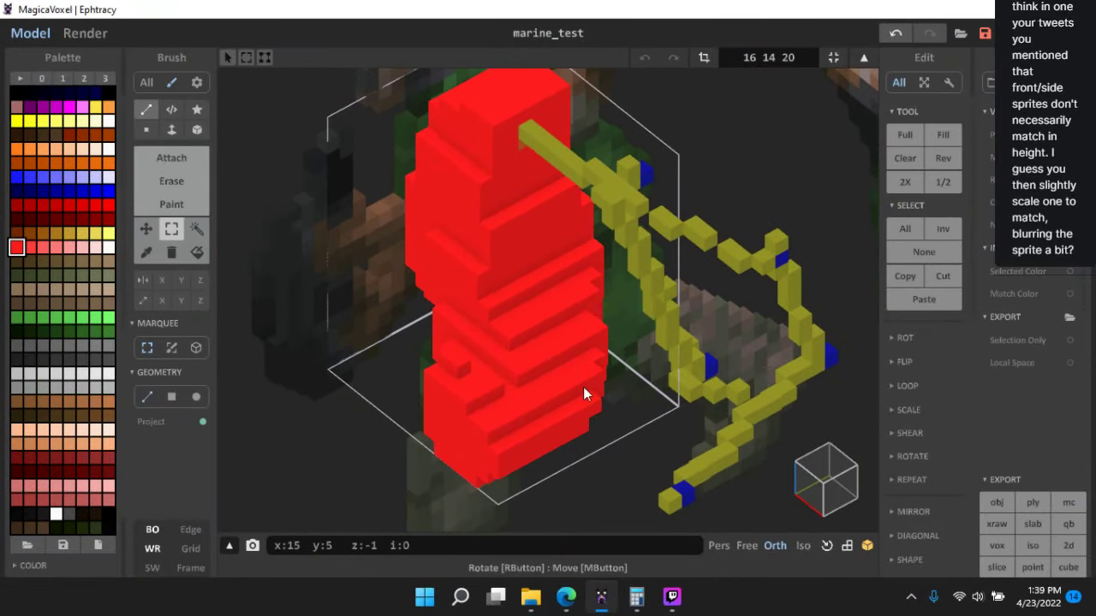
pyautogui.moveTo(583, 387); pyautogui.dragTo(651, 197)
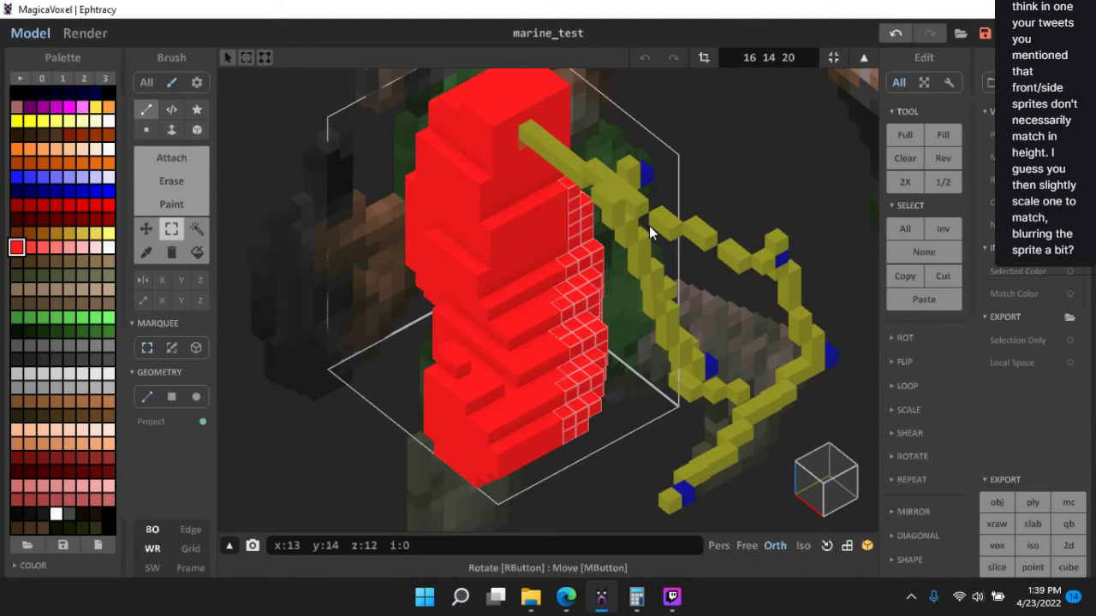
pyautogui.moveTo(651, 232); pyautogui.dragTo(572, 361, button='right')
pyautogui.moveTo(574, 360); pyautogui.dragTo(732, 158)
pyautogui.moveTo(733, 159)
pyautogui.mouseDown(button='right')
pyautogui.moveTo(673, 185)
pyautogui.moveTo(684, 225)
pyautogui.moveTo(628, 245)
pyautogui.moveTo(686, 285)
pyautogui.moveTo(630, 249)
pyautogui.moveTo(797, 240)
pyautogui.moveTo(726, 330)
pyautogui.moveTo(311, 436)
pyautogui.mouseUp(button='right')
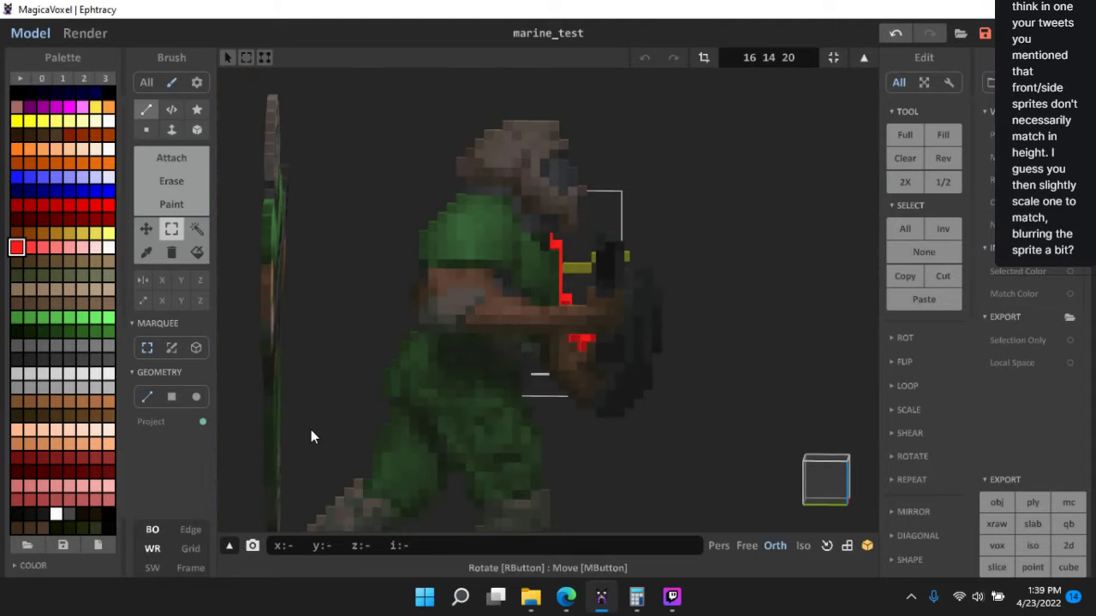
# - Hide the surrounding reference sprites and skeleton so that only the red arm model is displayed
pyautogui.click(159, 527)
pyautogui.moveTo(402, 397); pyautogui.dragTo(463, 356, button='right')
pyautogui.scroll(3, 466, 355)
pyautogui.moveTo(532, 353); pyautogui.dragTo(595, 361, button='middle')
pyautogui.moveTo(594, 361); pyautogui.dragTo(586, 445, button='right')
# - Switch to Twitch Studio to check the activity feed, and return to MagicaVoxel
pyautogui.click(672, 597)
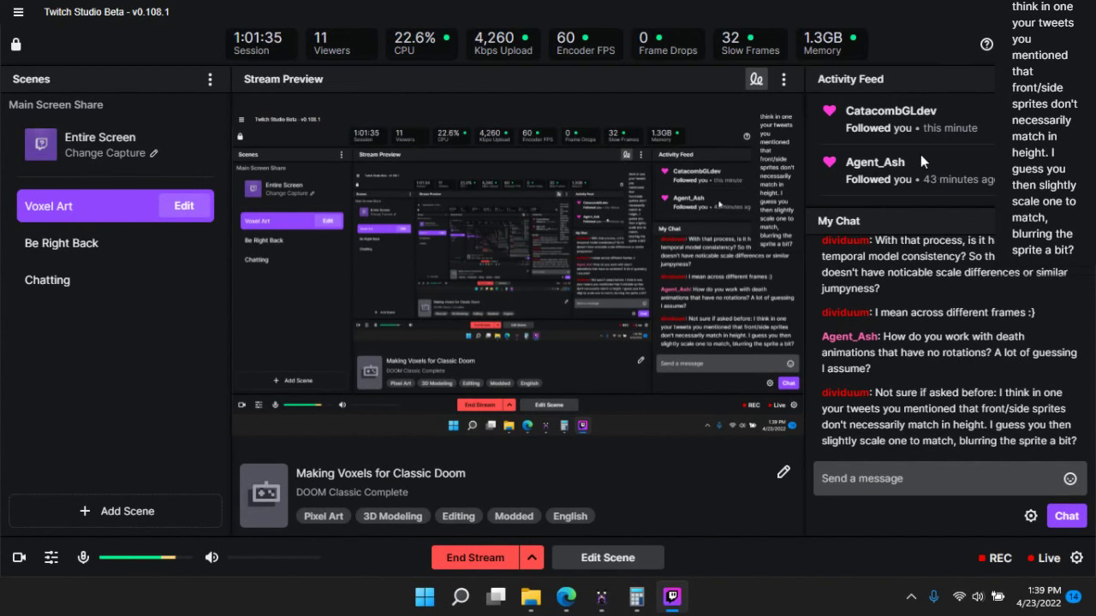
pyautogui.click(601, 597)
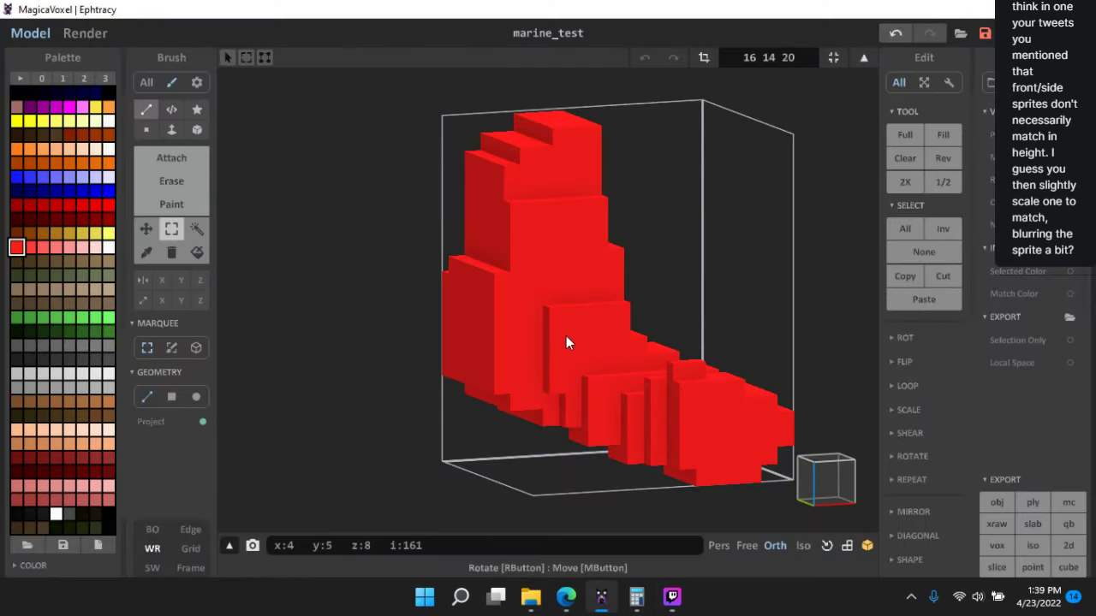
# - Erase the corner voxels down one vertical edge of the shoulder and upper arm to soften its blocky shape
pyautogui.moveTo(566, 341); pyautogui.dragTo(625, 353, button='right')
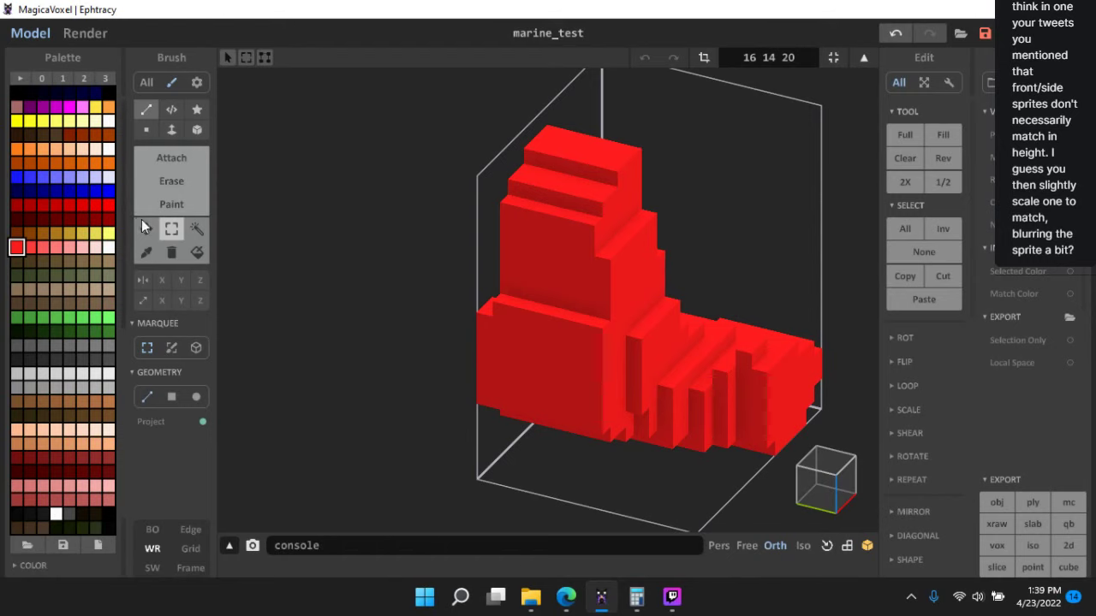
pyautogui.click(170, 181)
pyautogui.scroll(4, 505, 275)
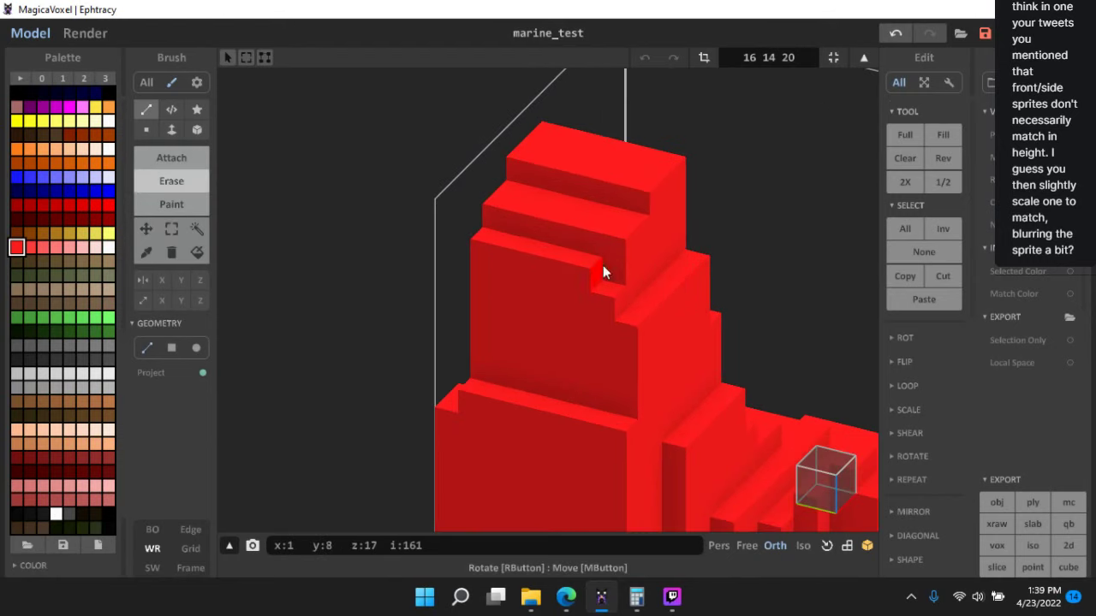
pyautogui.moveTo(637, 239); pyautogui.dragTo(632, 246)
pyautogui.moveTo(656, 192); pyautogui.dragTo(679, 157)
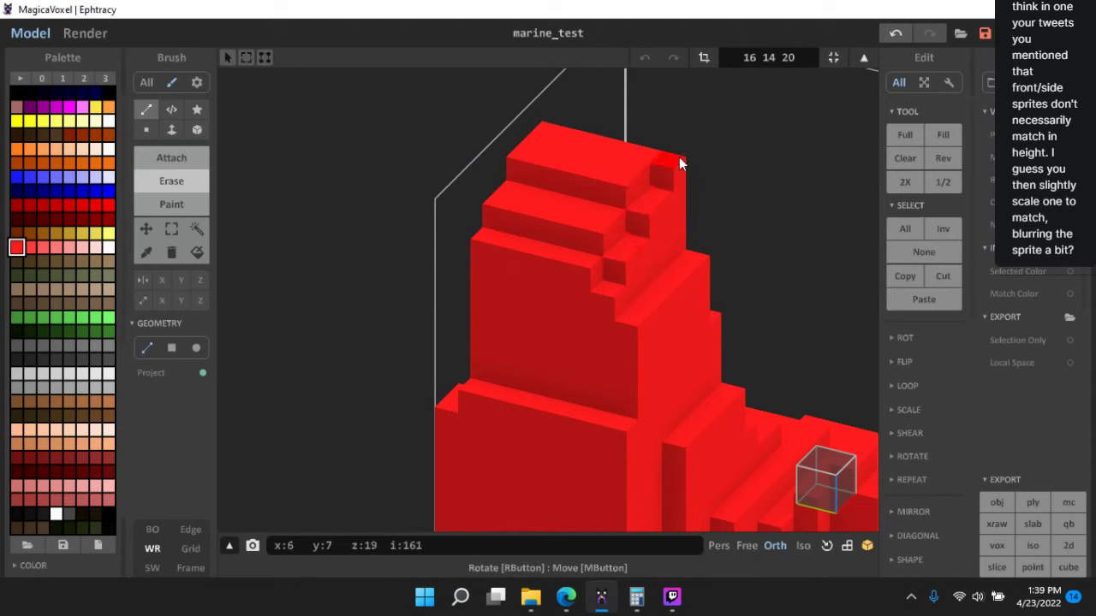
pyautogui.moveTo(594, 315)
pyautogui.mouseDown()
pyautogui.moveTo(650, 332)
pyautogui.moveTo(634, 398)
pyautogui.moveTo(620, 348)
pyautogui.mouseUp()
pyautogui.moveTo(620, 349); pyautogui.dragTo(574, 315, button='middle')
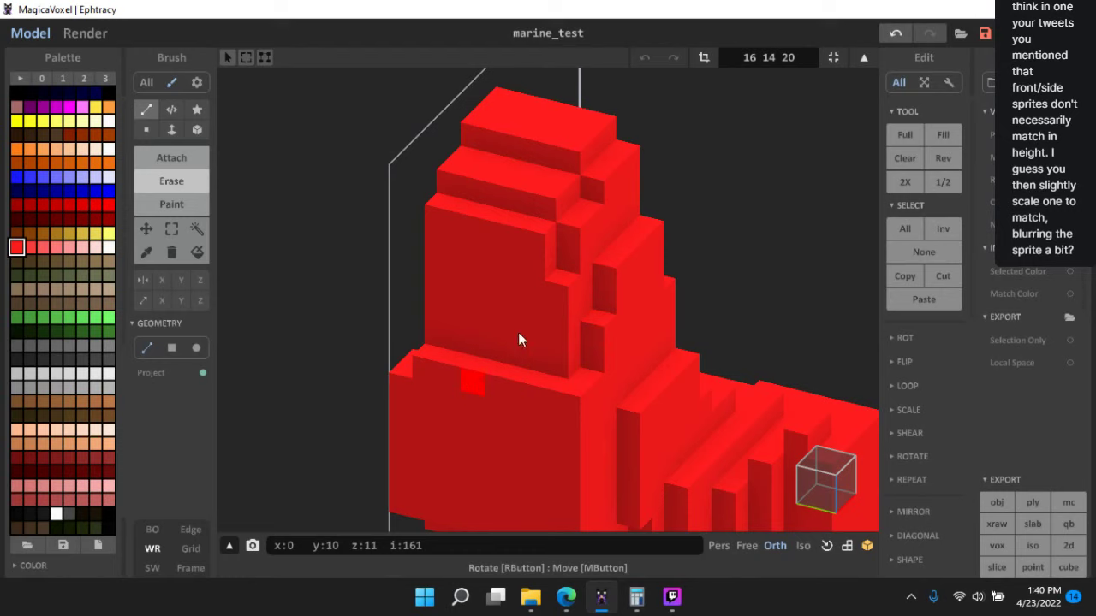
# - Erase the corner voxels down the opposite edge of the shoulder and upper arm, ending at the elbow ledge
pyautogui.moveTo(533, 276); pyautogui.dragTo(589, 251, button='right')
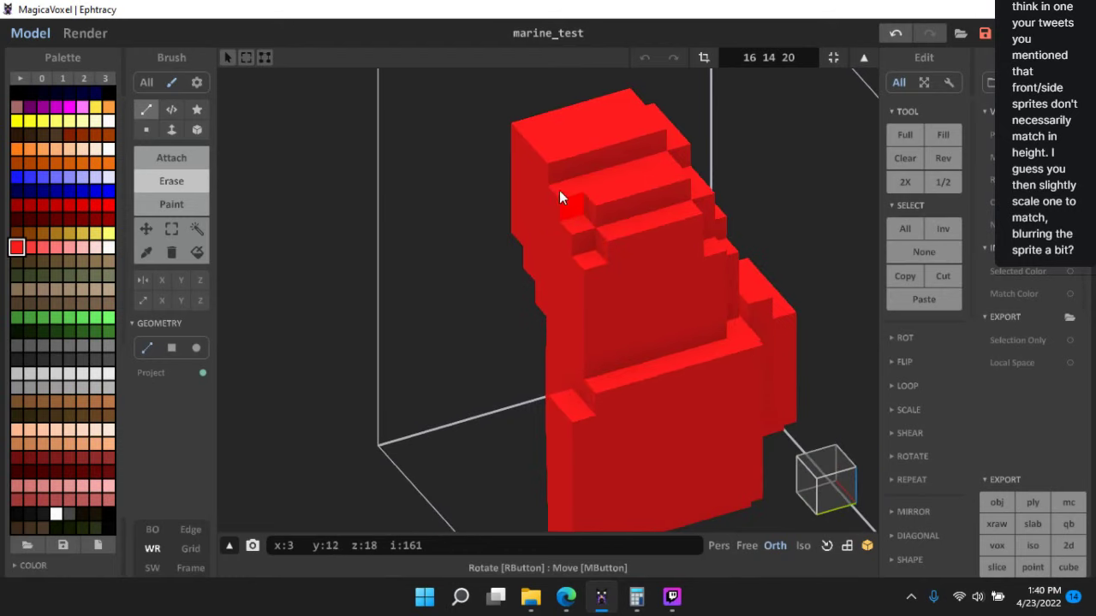
pyautogui.click(555, 173)
pyautogui.click(537, 140)
pyautogui.click(536, 138)
pyautogui.click(566, 202)
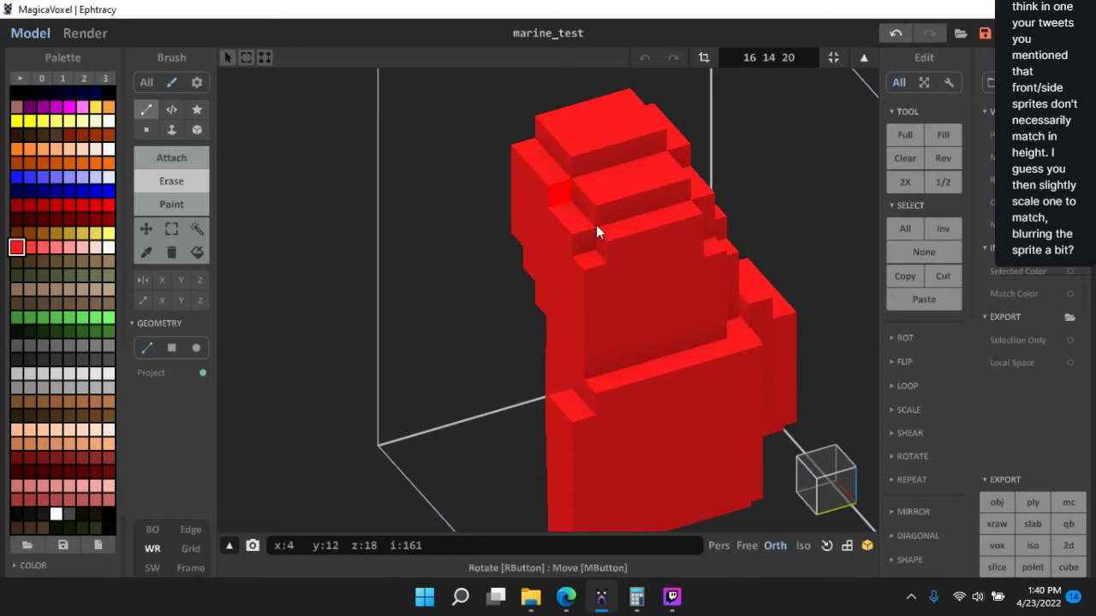
pyautogui.click(597, 225)
pyautogui.moveTo(598, 272); pyautogui.dragTo(596, 402)
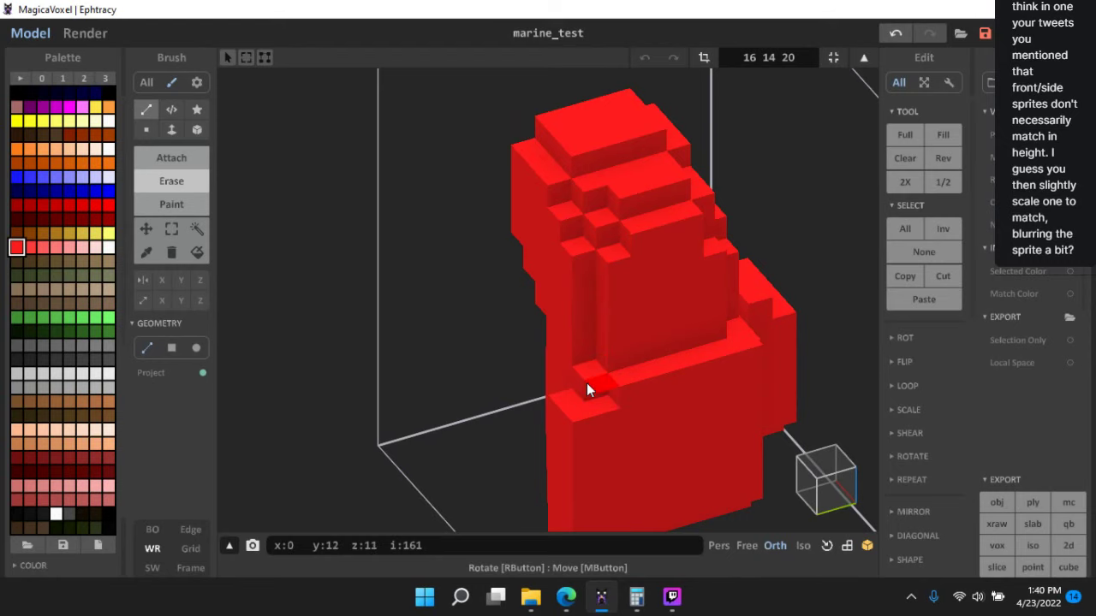
# - Erase additional single voxels on the stepped shoulder corner to round it further
pyautogui.moveTo(586, 389); pyautogui.dragTo(519, 232, button='right')
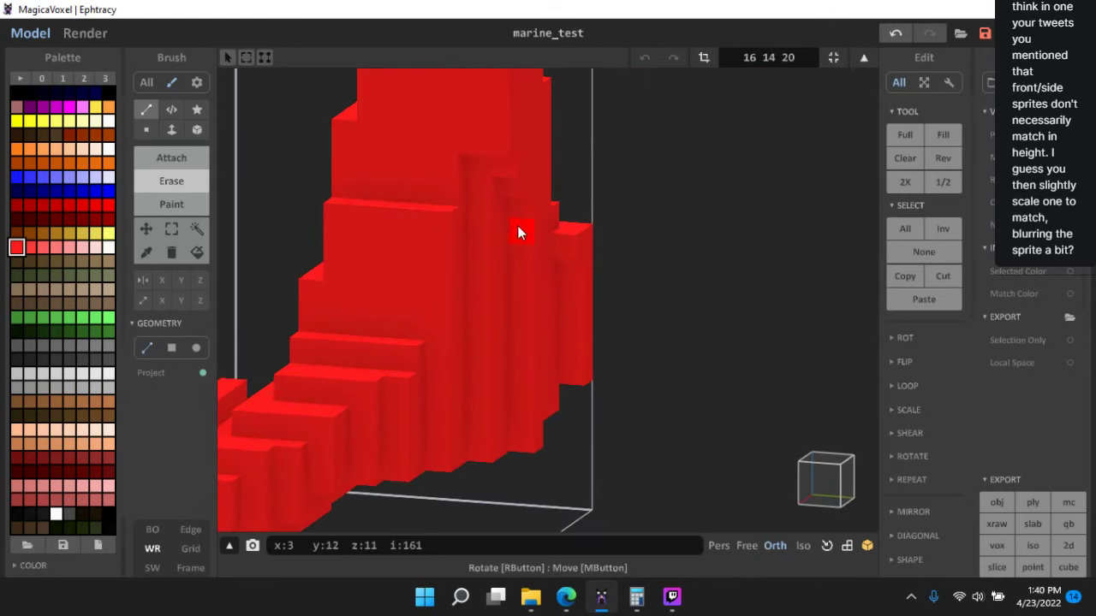
pyautogui.moveTo(580, 186); pyautogui.dragTo(575, 233, button='right')
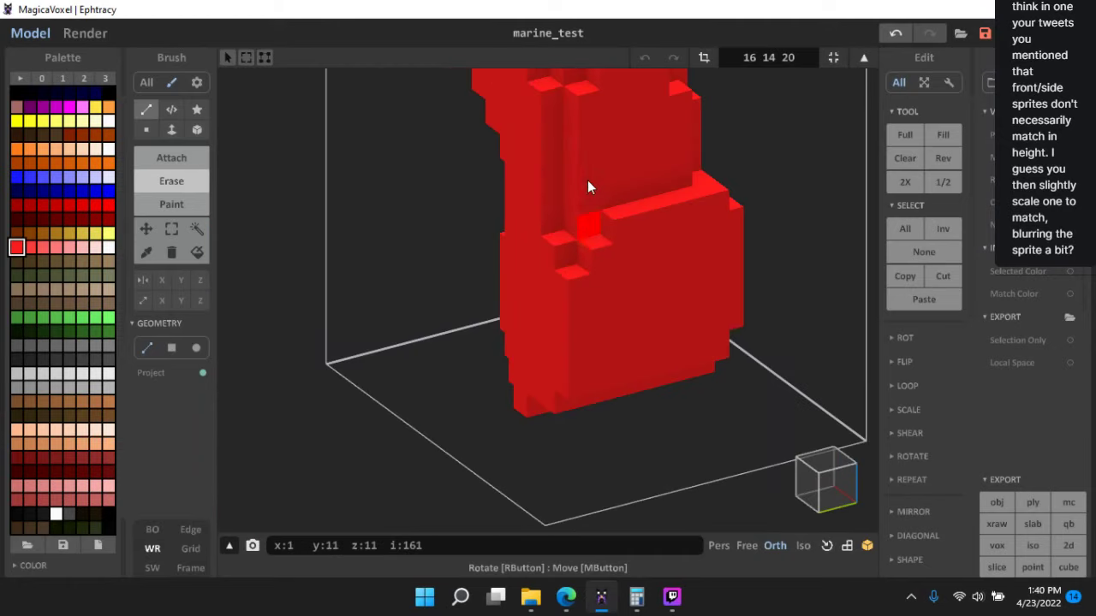
pyautogui.moveTo(588, 181); pyautogui.dragTo(508, 278, button='right')
pyautogui.click(524, 248)
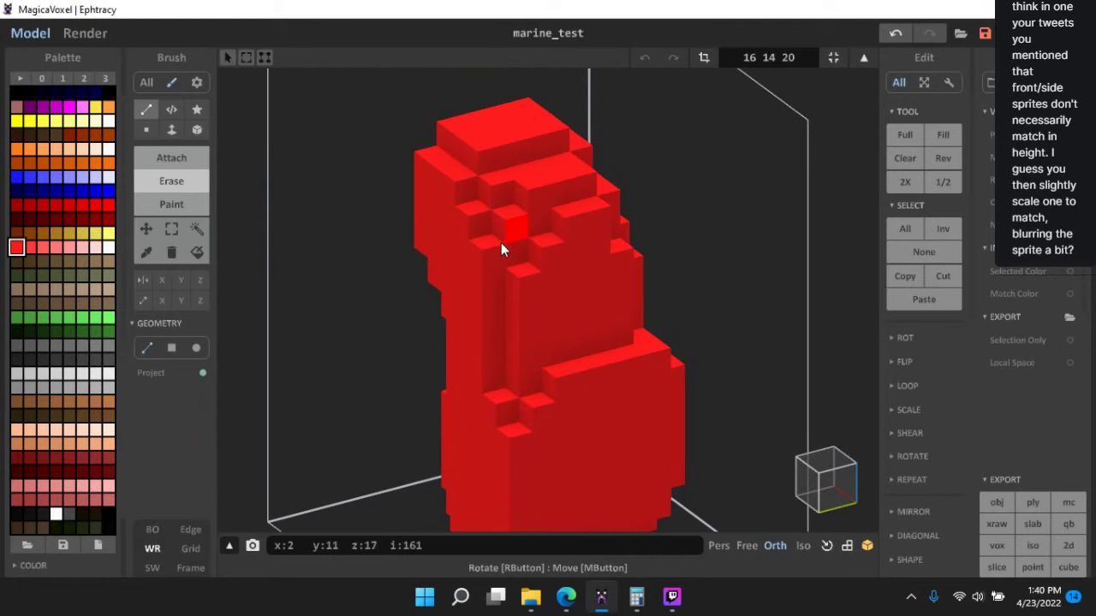
pyautogui.click(518, 219)
pyautogui.click(494, 204)
pyautogui.click(480, 210)
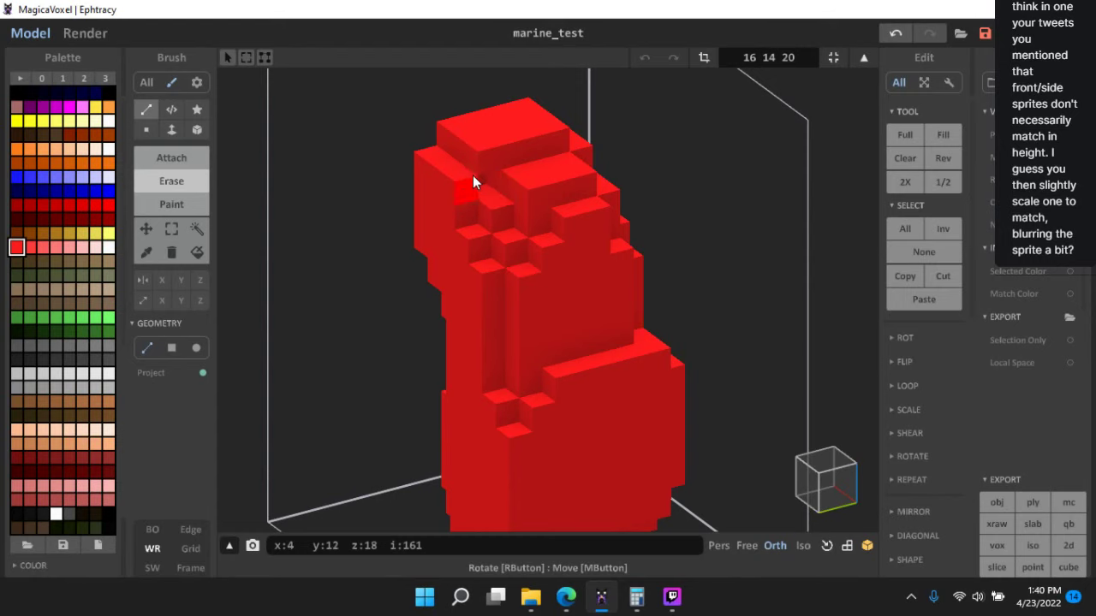
# - Erase protruding corner voxels on the other side of the shoulder's stepped top
pyautogui.moveTo(478, 160); pyautogui.dragTo(509, 191, button='right')
pyautogui.moveTo(653, 253); pyautogui.dragTo(564, 237, button='right')
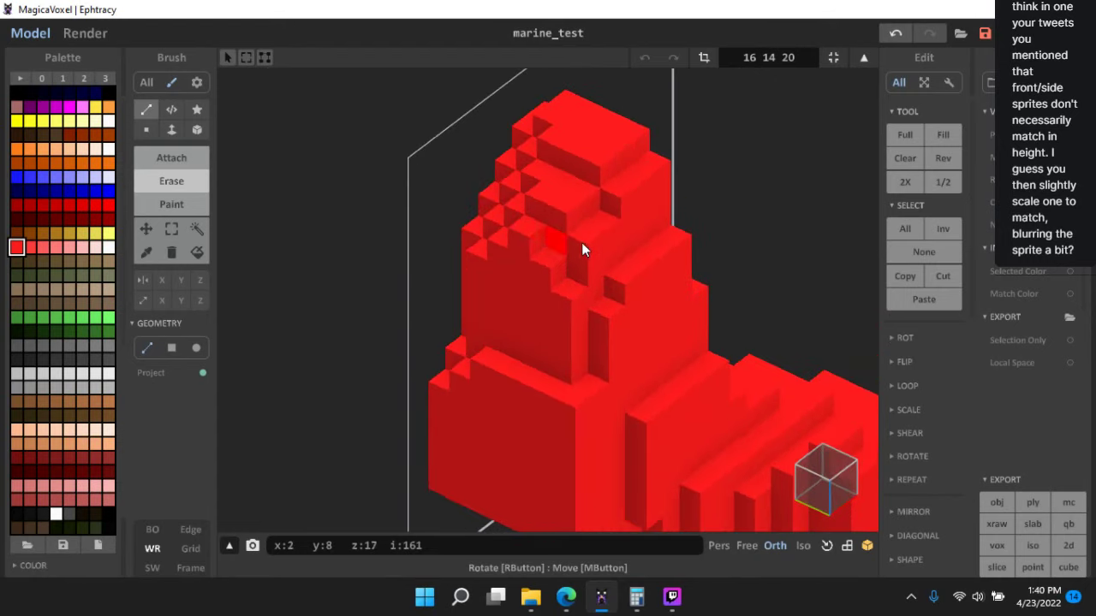
pyautogui.click(571, 215)
pyautogui.click(611, 165)
# - Erase the voxels along the arm's inner vertical edge, from the forearm steps up to the upper arm
pyautogui.scroll(-5, 693, 342)
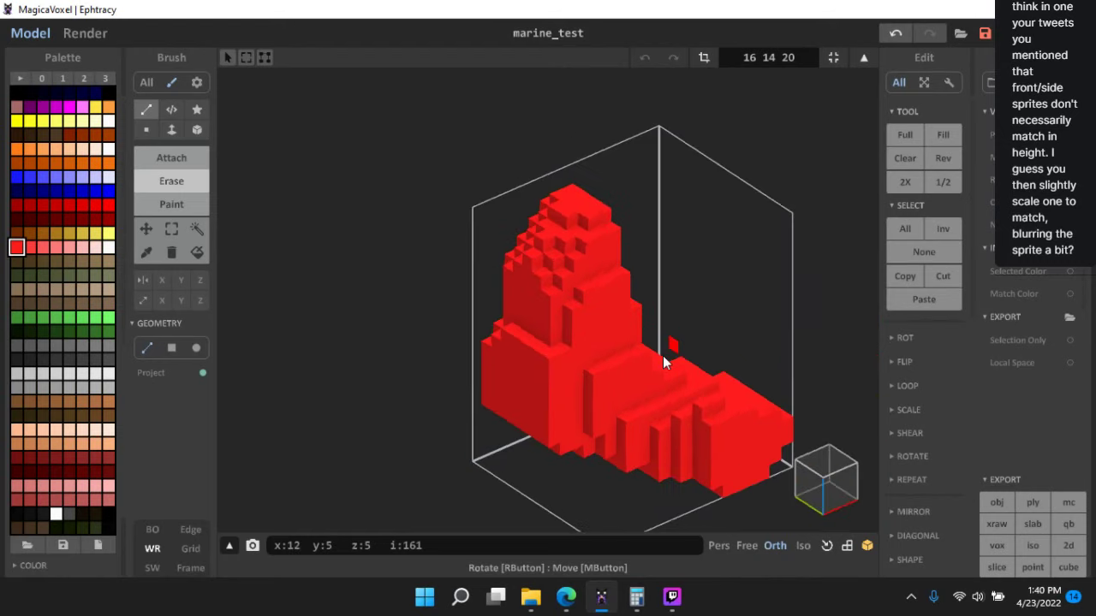
pyautogui.moveTo(663, 355); pyautogui.dragTo(677, 291, button='middle')
pyautogui.moveTo(677, 291)
pyautogui.mouseDown(button='right')
pyautogui.moveTo(570, 272)
pyautogui.moveTo(570, 296)
pyautogui.moveTo(677, 364)
pyautogui.moveTo(608, 215)
pyautogui.moveTo(636, 237)
pyautogui.moveTo(671, 343)
pyautogui.moveTo(725, 312)
pyautogui.moveTo(675, 341)
pyautogui.moveTo(623, 331)
pyautogui.moveTo(641, 335)
pyautogui.mouseUp(button='right')
pyautogui.scroll(-2, 670, 342)
pyautogui.scroll(2, 641, 335)
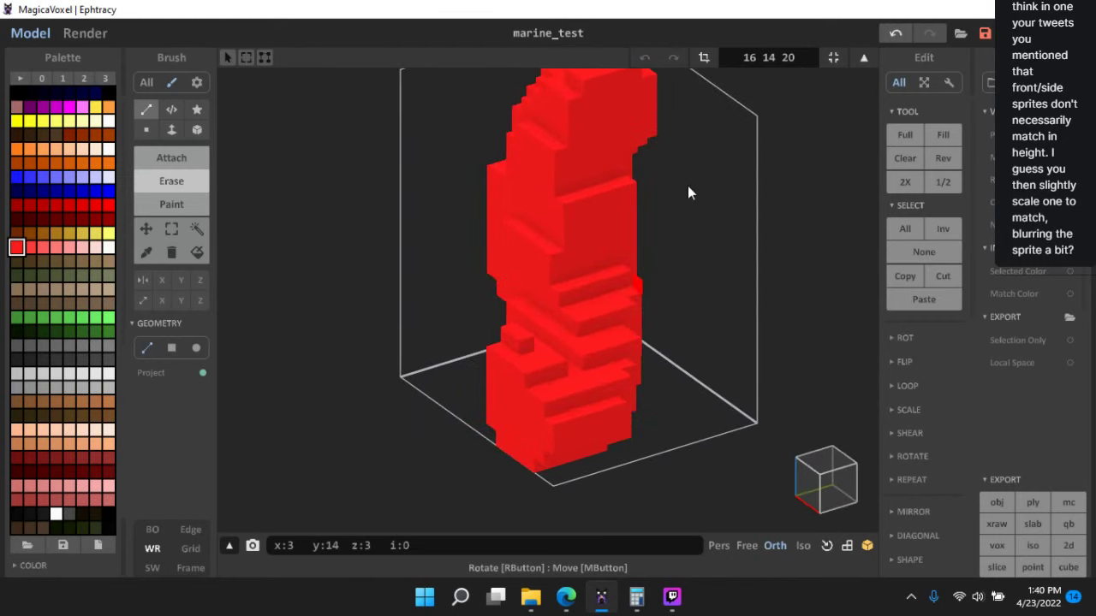
pyautogui.moveTo(689, 297); pyautogui.dragTo(626, 415, button='right')
pyautogui.scroll(-2, 738, 332)
pyautogui.moveTo(625, 408)
pyautogui.mouseDown()
pyautogui.moveTo(658, 190)
pyautogui.moveTo(608, 438)
pyautogui.moveTo(641, 175)
pyautogui.moveTo(609, 345)
pyautogui.moveTo(634, 197)
pyautogui.moveTo(600, 337)
pyautogui.moveTo(643, 123)
pyautogui.mouseUp()
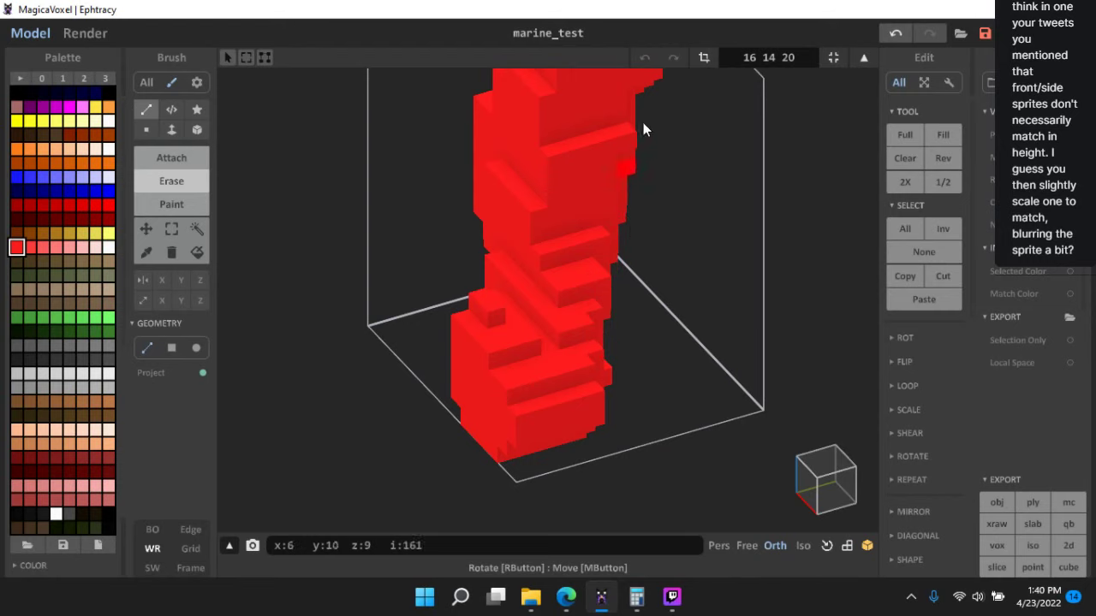
# - Erase the remaining sharp corner voxels along the arm's inner edge above the forearm steps
pyautogui.moveTo(648, 168); pyautogui.dragTo(607, 296, button='middle')
pyautogui.moveTo(607, 296)
pyautogui.mouseDown(button='right')
pyautogui.moveTo(574, 322)
pyautogui.moveTo(594, 288)
pyautogui.moveTo(596, 300)
pyautogui.moveTo(590, 291)
pyautogui.moveTo(618, 302)
pyautogui.mouseUp(button='right')
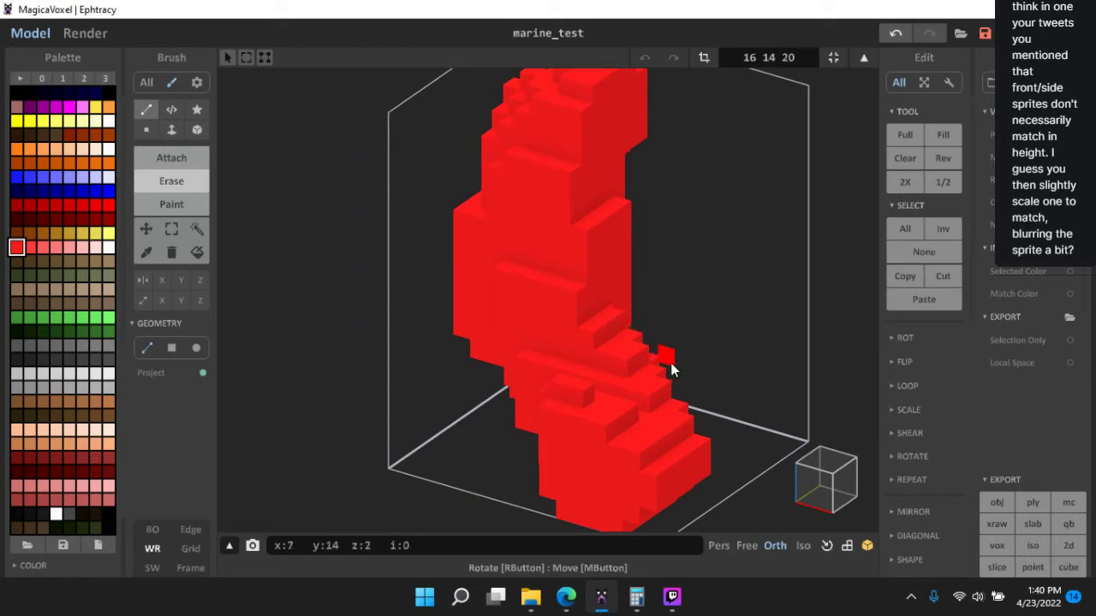
pyautogui.moveTo(626, 296)
pyautogui.mouseDown()
pyautogui.moveTo(608, 242)
pyautogui.moveTo(619, 297)
pyautogui.mouseUp()
pyautogui.scroll(-5, 660, 244)
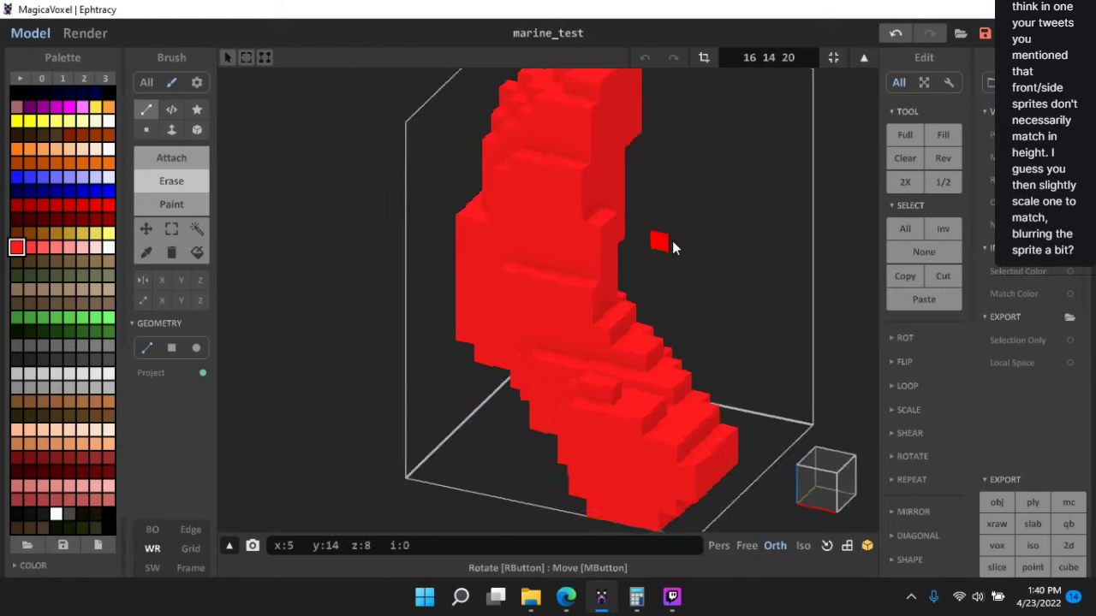
pyautogui.moveTo(774, 345); pyautogui.dragTo(657, 342, button='right')
pyautogui.scroll(5, 658, 343)
pyautogui.moveTo(590, 343); pyautogui.dragTo(517, 390, button='right')
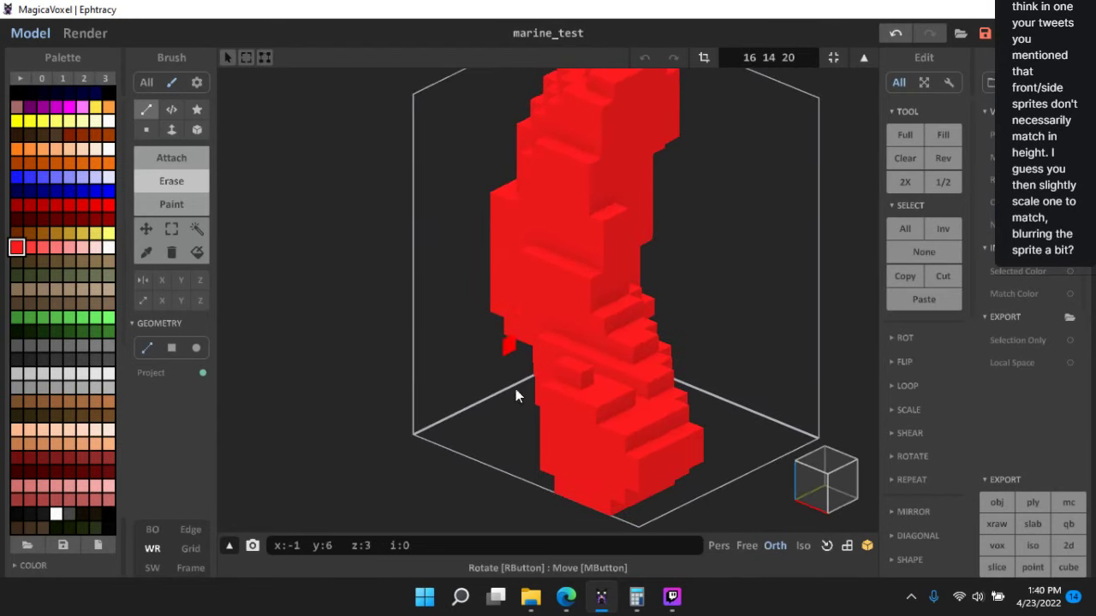
# - Erase the protruding voxels along the elbow's outer side and lower edge to round its silhouette
pyautogui.moveTo(499, 323); pyautogui.dragTo(499, 251)
pyautogui.moveTo(528, 350); pyautogui.dragTo(499, 267)
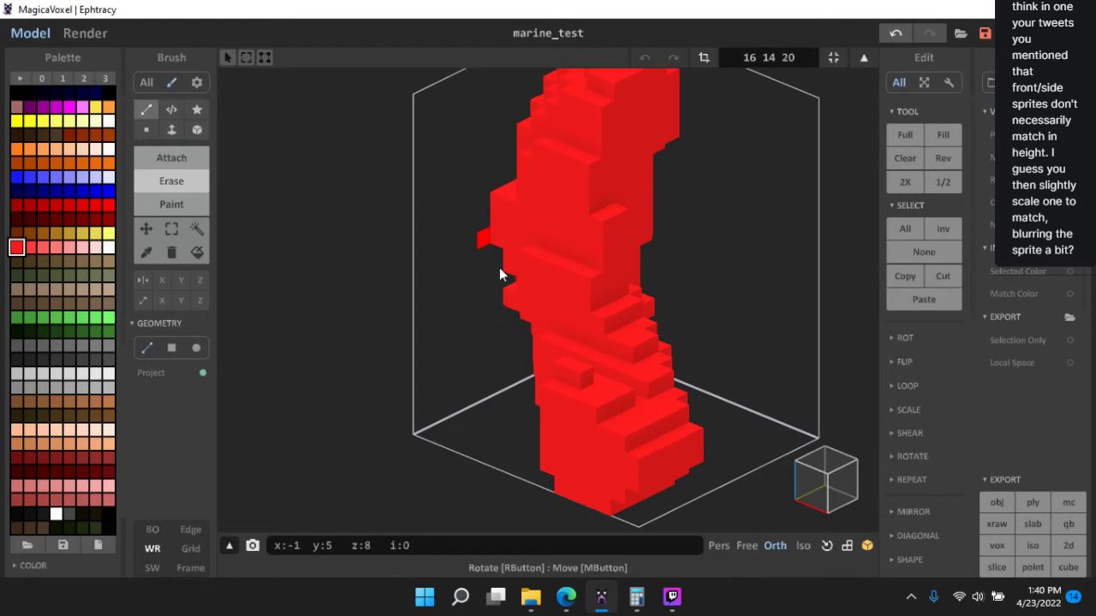
pyautogui.moveTo(482, 216)
pyautogui.mouseDown()
pyautogui.moveTo(488, 251)
pyautogui.moveTo(505, 196)
pyautogui.mouseUp()
pyautogui.moveTo(505, 196)
pyautogui.mouseDown(button='right')
pyautogui.moveTo(614, 261)
pyautogui.moveTo(643, 304)
pyautogui.moveTo(525, 289)
pyautogui.moveTo(417, 225)
pyautogui.mouseUp(button='right')
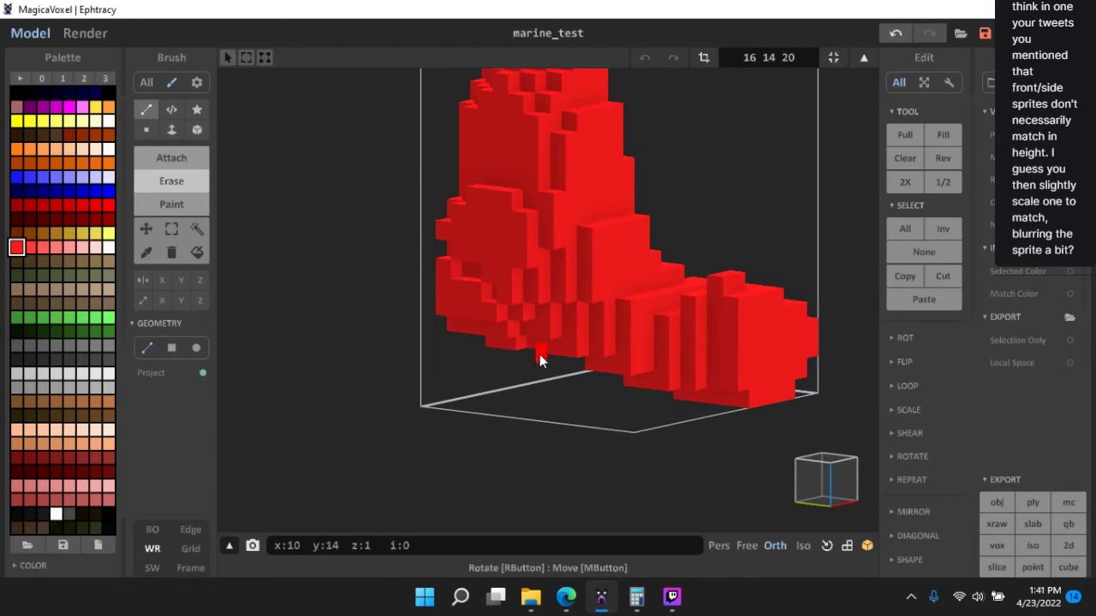
pyautogui.moveTo(449, 246)
pyautogui.mouseDown()
pyautogui.moveTo(448, 275)
pyautogui.moveTo(525, 357)
pyautogui.moveTo(484, 311)
pyautogui.moveTo(458, 245)
pyautogui.mouseUp()
pyautogui.moveTo(475, 310); pyautogui.dragTo(425, 301)
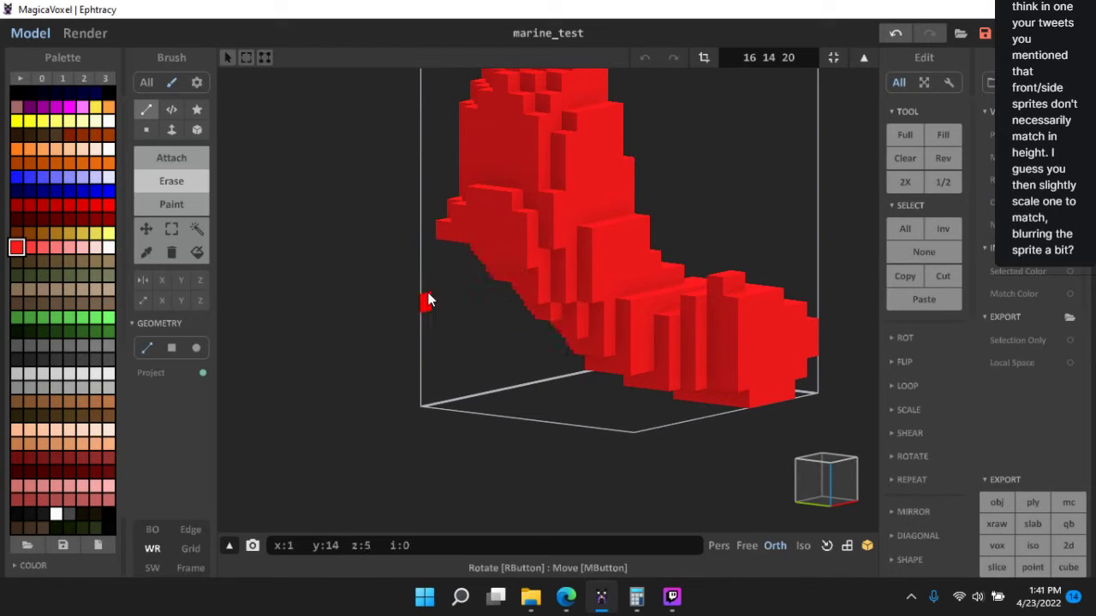
# - Erase sharp corner voxels across the elbow's back and underside, and trim the raised patch on its outer side
pyautogui.moveTo(573, 342); pyautogui.dragTo(497, 248, button='right')
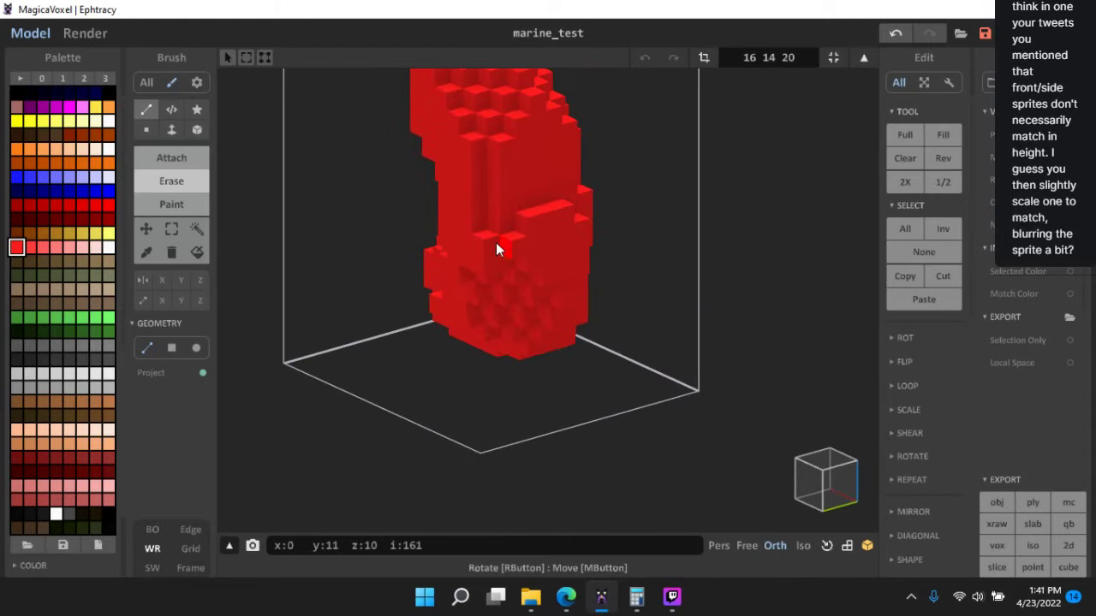
pyautogui.moveTo(583, 305); pyautogui.dragTo(533, 214, button='right')
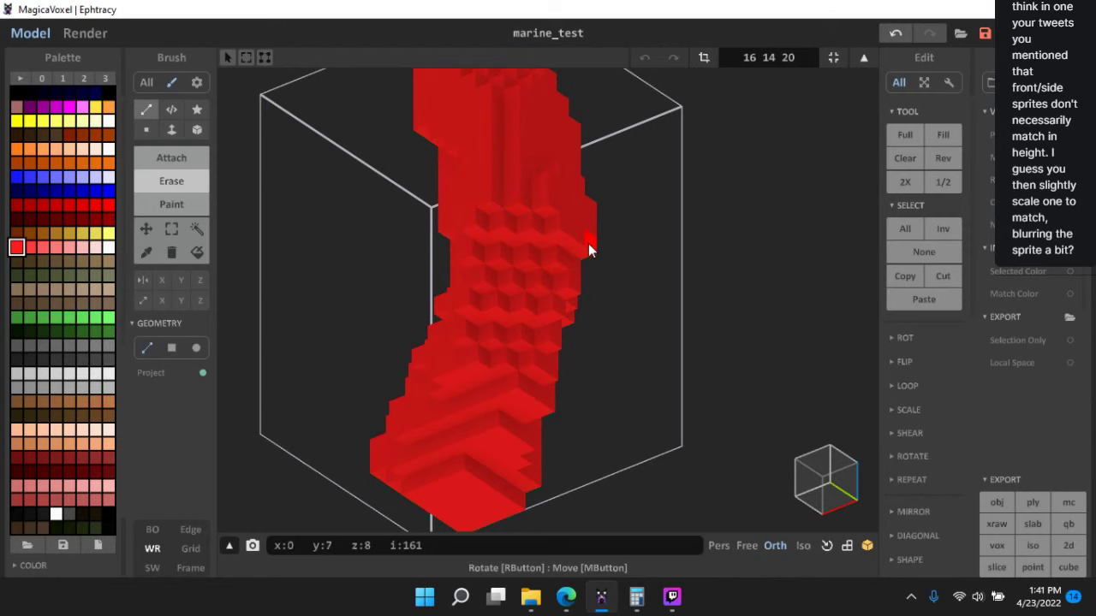
pyautogui.moveTo(614, 269); pyautogui.dragTo(528, 230, button='right')
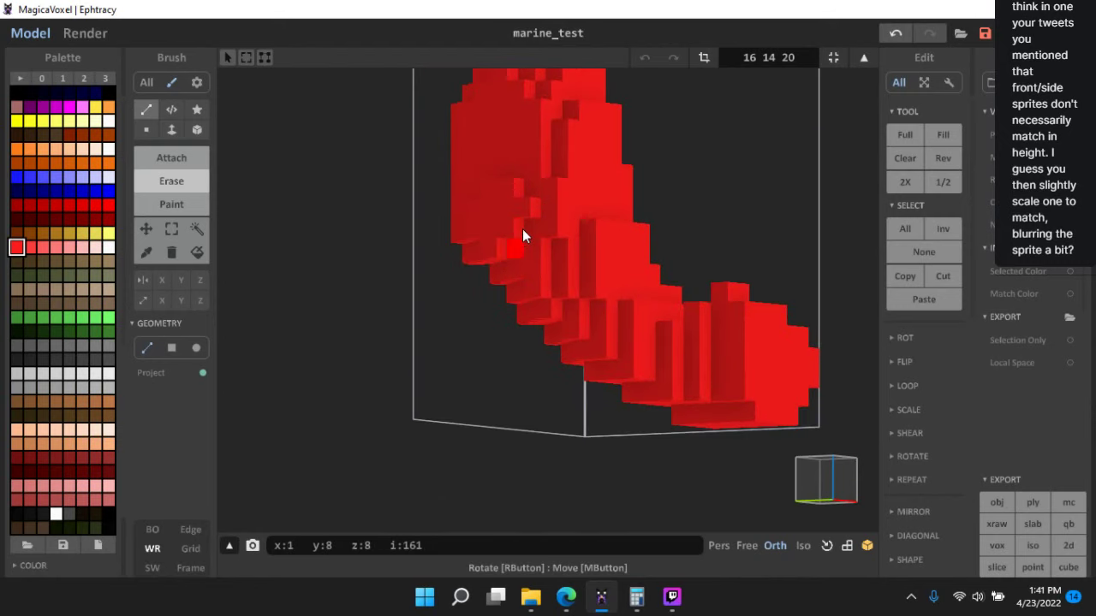
pyautogui.moveTo(556, 186); pyautogui.dragTo(592, 241, button='right')
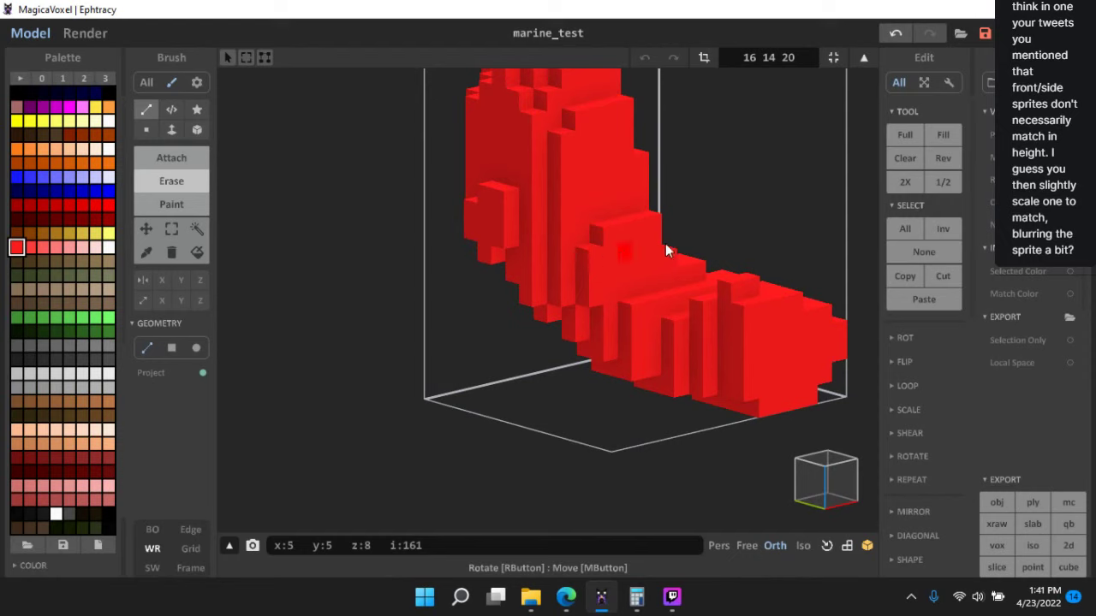
pyautogui.moveTo(666, 244); pyautogui.dragTo(635, 247, button='right')
pyautogui.moveTo(693, 290); pyautogui.dragTo(592, 279, button='right')
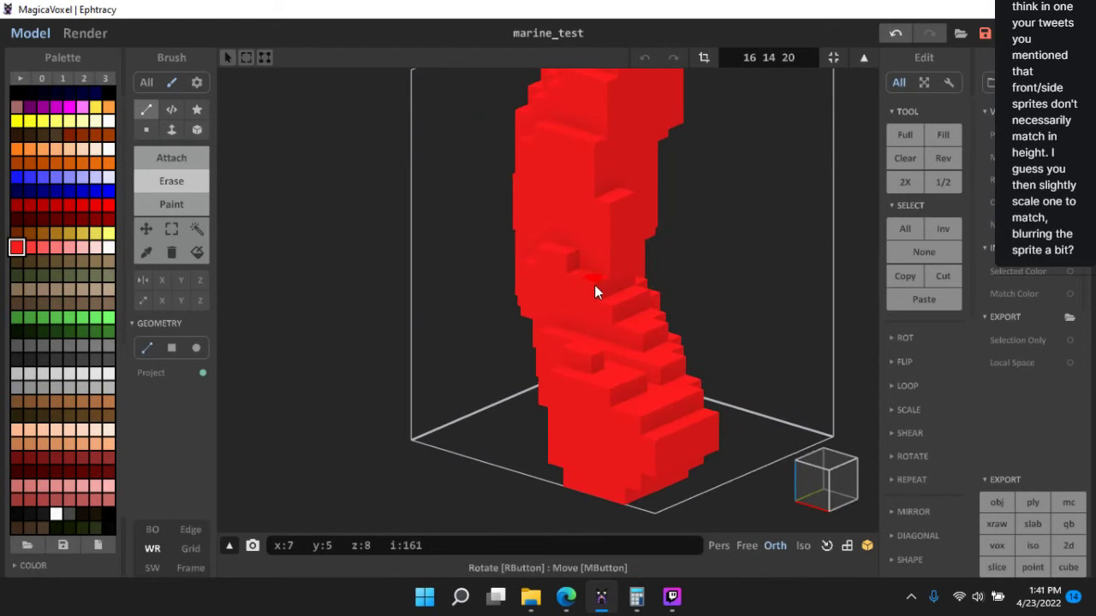
# - Erase the corner voxels around the forearm's end and along the steps behind it
pyautogui.moveTo(679, 377); pyautogui.dragTo(592, 283, button='right')
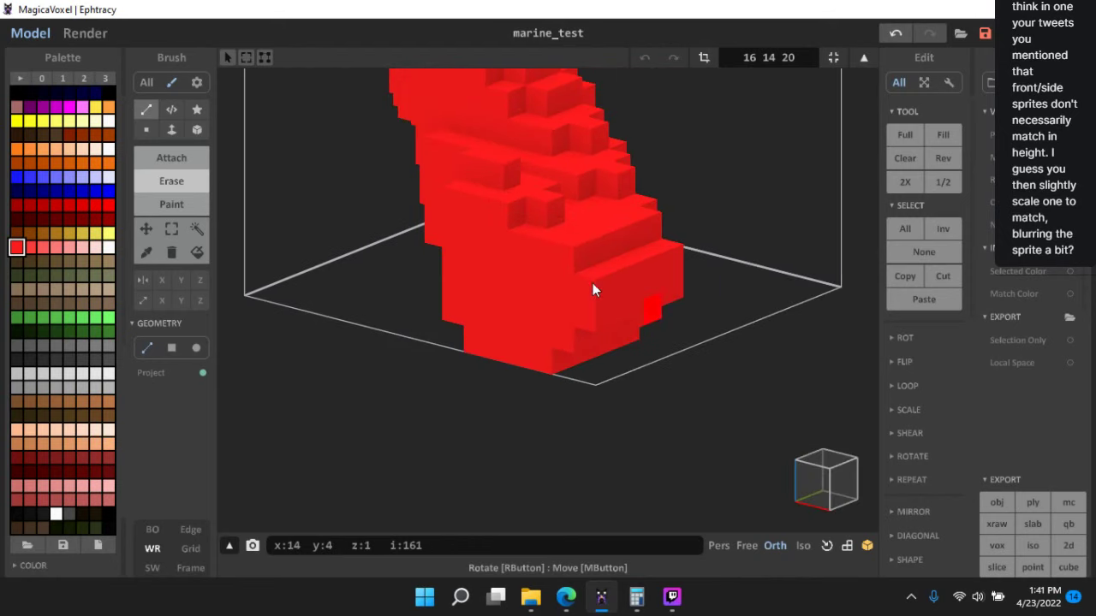
pyautogui.moveTo(582, 329); pyautogui.dragTo(599, 224, button='right')
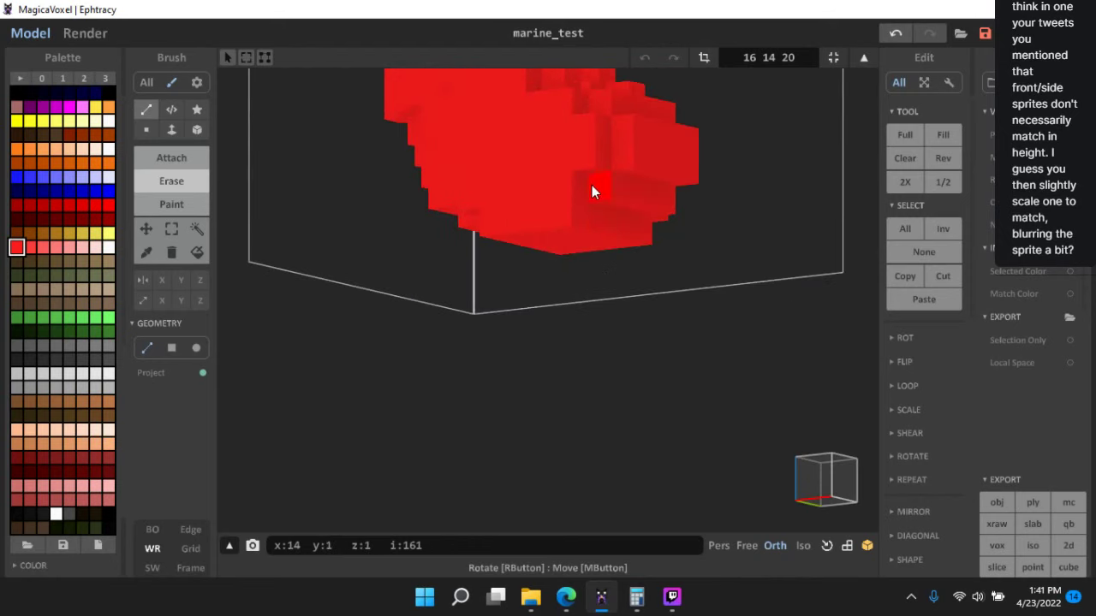
pyautogui.moveTo(741, 225); pyautogui.dragTo(375, 332, button='right')
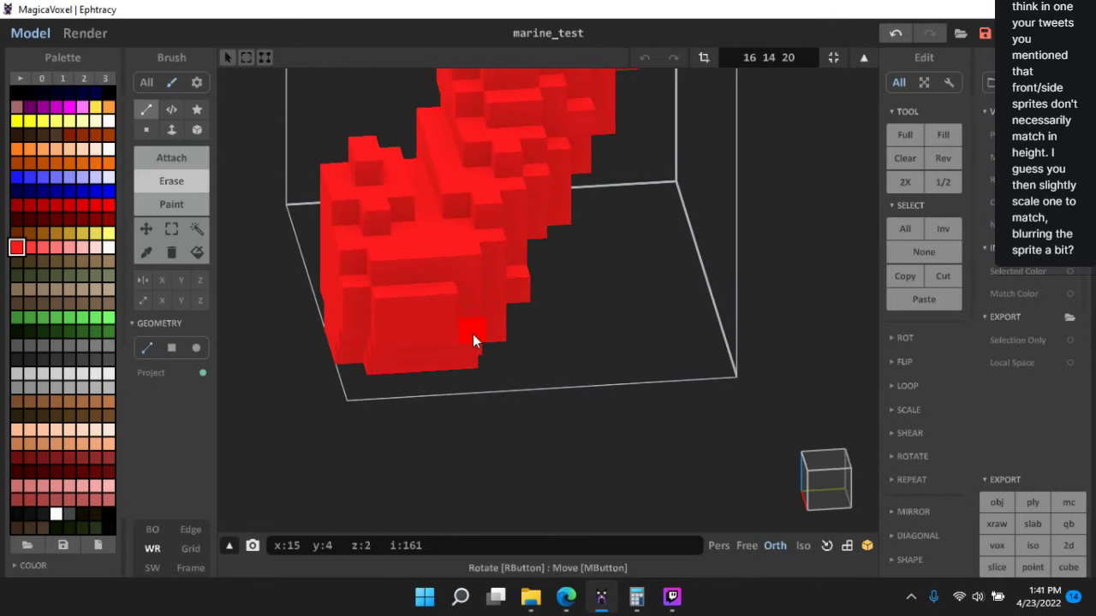
pyautogui.moveTo(473, 338); pyautogui.dragTo(532, 404, button='right')
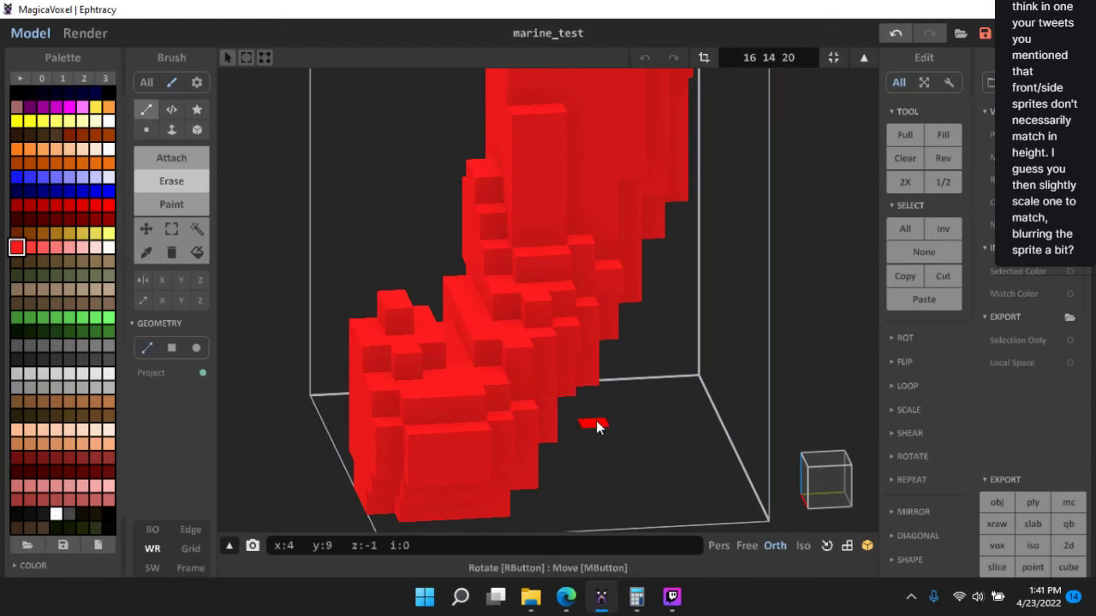
pyautogui.moveTo(597, 425); pyautogui.dragTo(465, 341, button='right')
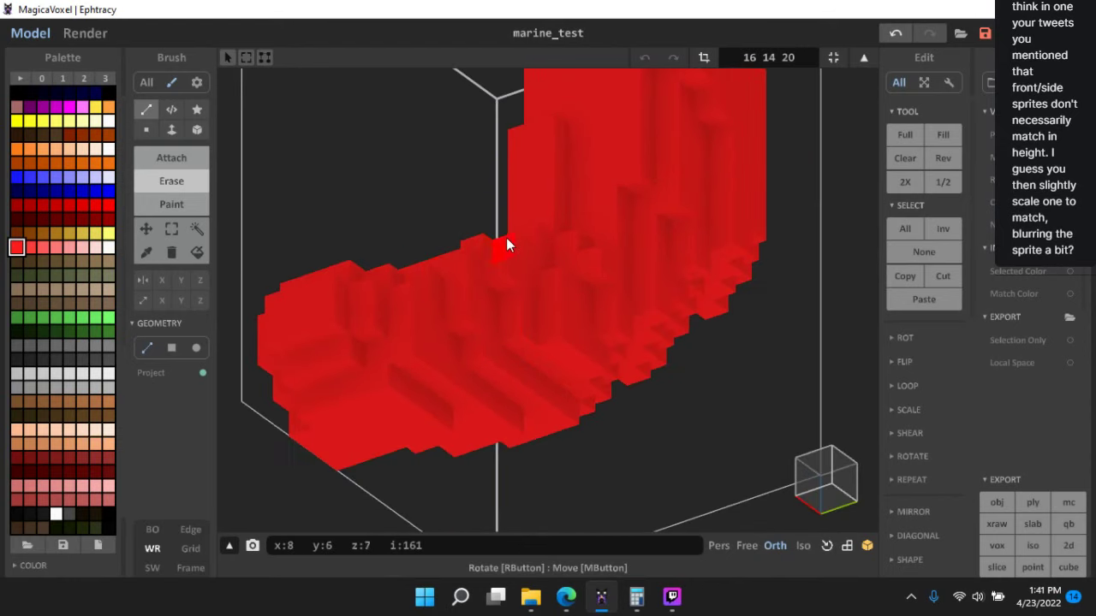
# - Erase single protruding corner voxels along the forearm's upper front edge near its end
pyautogui.moveTo(506, 244); pyautogui.dragTo(590, 351, button='right')
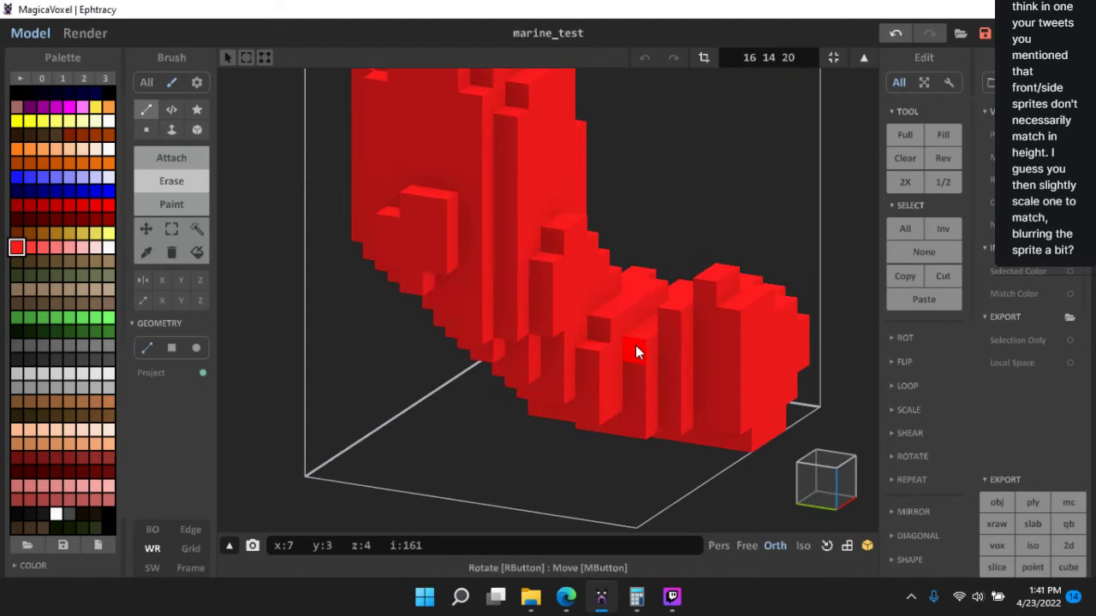
pyautogui.click(713, 307)
pyautogui.click(723, 283)
pyautogui.click(747, 305)
pyautogui.click(740, 339)
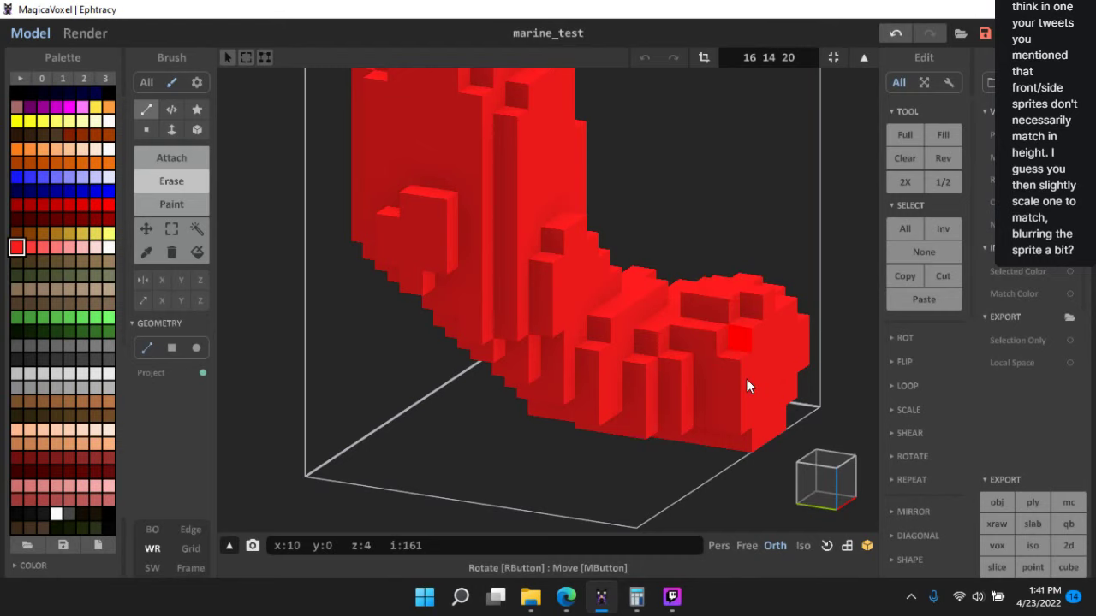
# - Erase the sharp voxel columns along the upper arm's vertical edges between the shoulder and the elbow
pyautogui.scroll(-3, 757, 380)
pyautogui.scroll(-2, 736, 385)
pyautogui.moveTo(757, 380); pyautogui.dragTo(657, 412, button='right')
pyautogui.scroll(4, 594, 385)
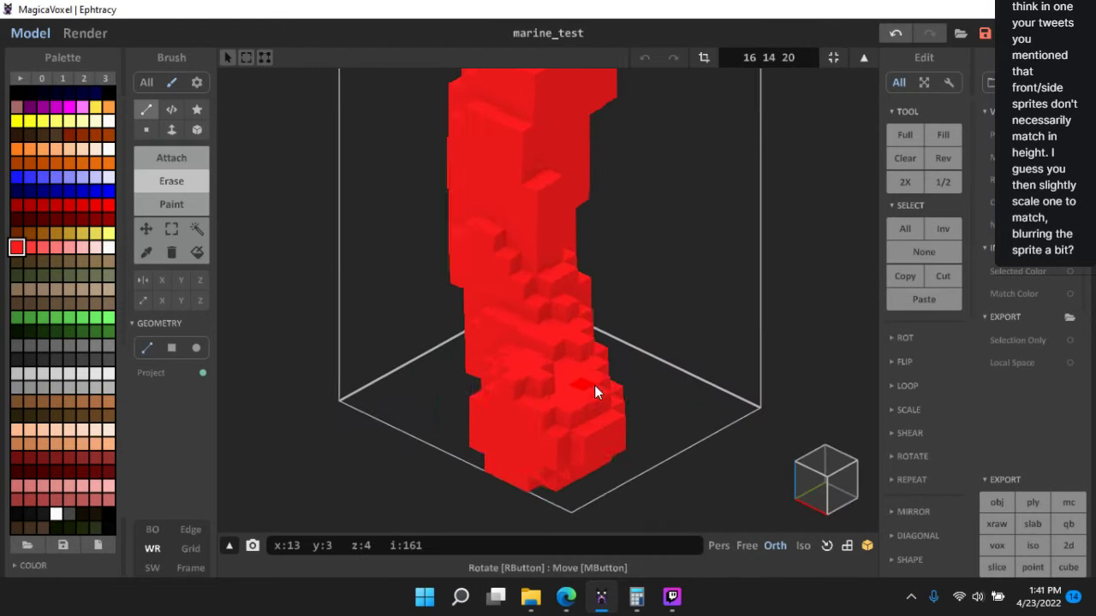
pyautogui.moveTo(594, 386); pyautogui.dragTo(561, 331, button='right')
pyautogui.scroll(-3, 701, 315)
pyautogui.scroll(3, 571, 355)
pyautogui.scroll(1, 561, 308)
pyautogui.moveTo(561, 300); pyautogui.dragTo(561, 368, button='middle')
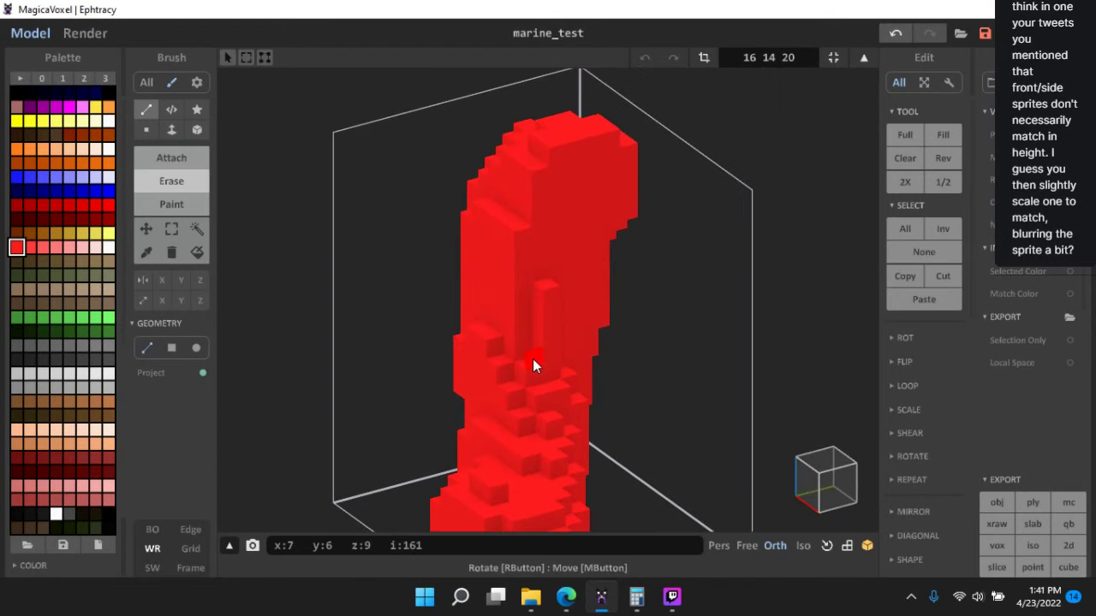
pyautogui.moveTo(563, 342); pyautogui.dragTo(546, 244, button='right')
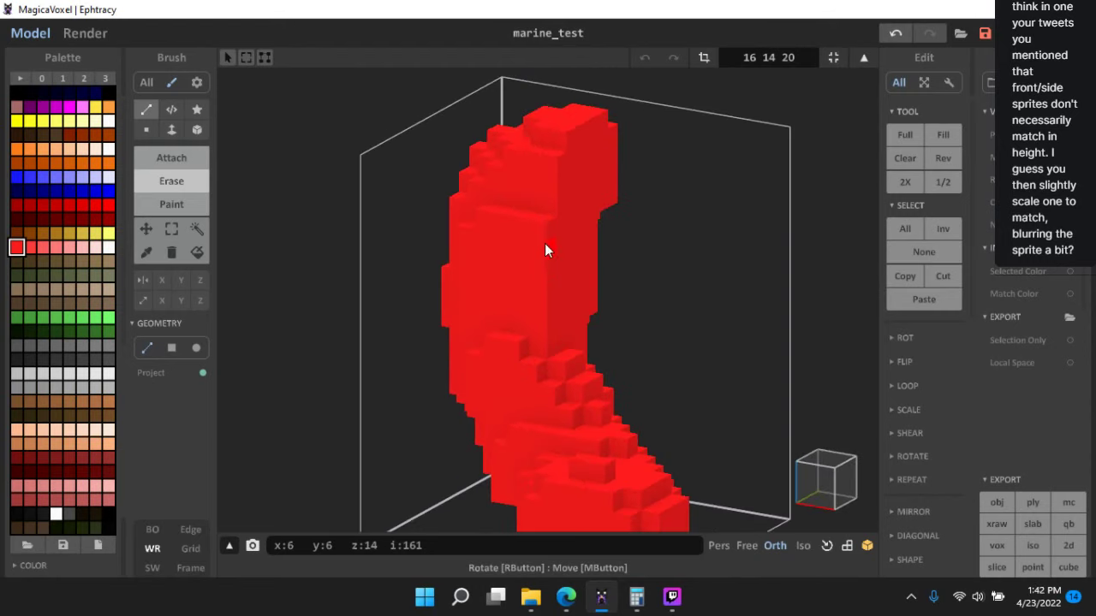
pyautogui.moveTo(542, 331); pyautogui.dragTo(556, 287, button='right')
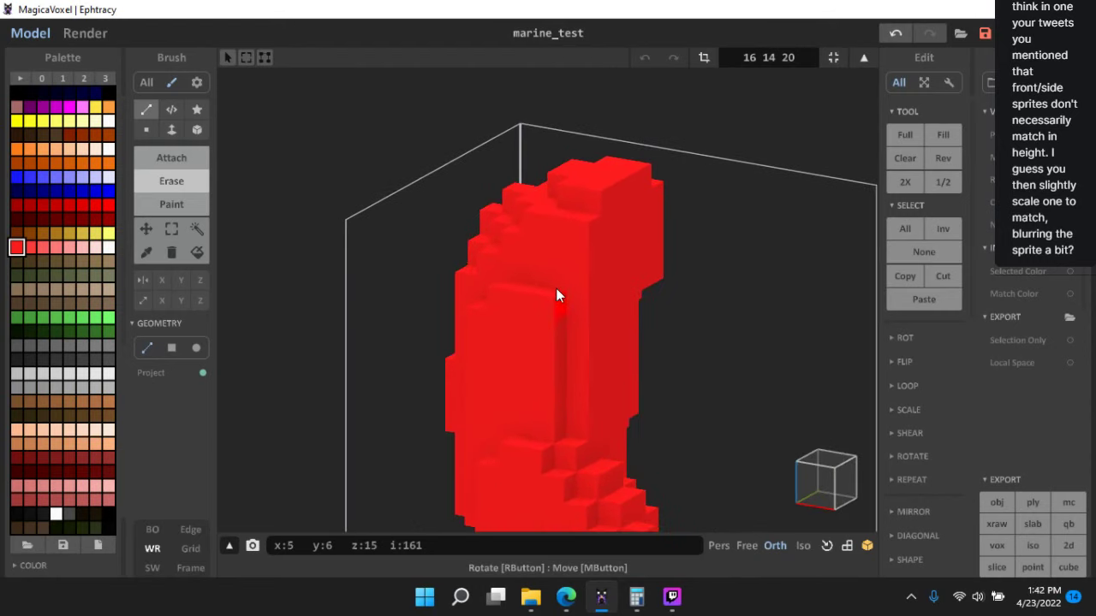
pyautogui.moveTo(558, 379); pyautogui.dragTo(512, 309, button='right')
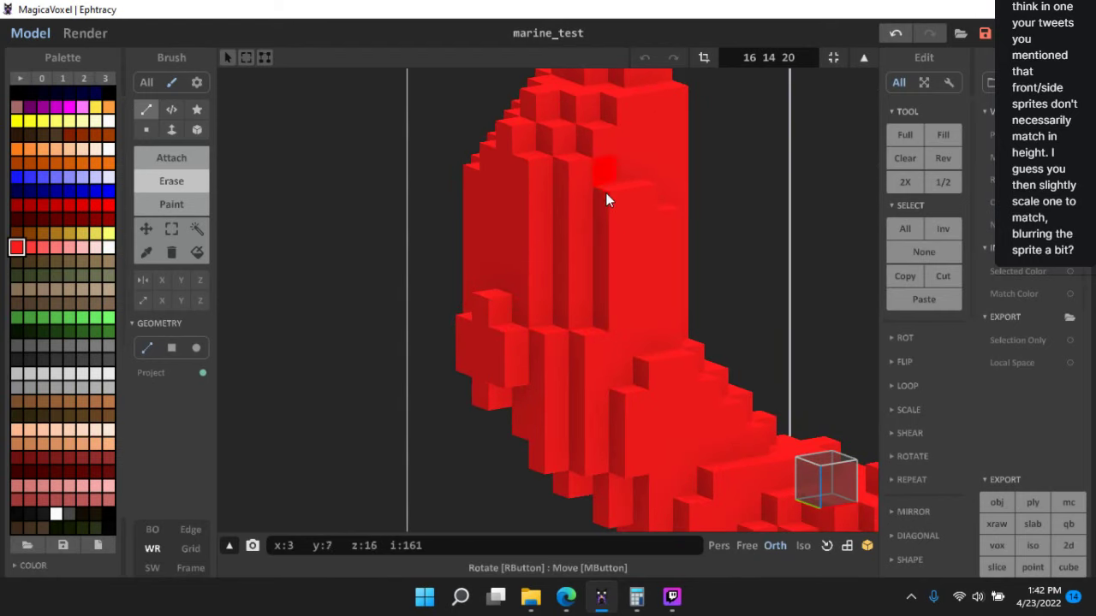
pyautogui.moveTo(635, 356); pyautogui.dragTo(592, 369, button='right')
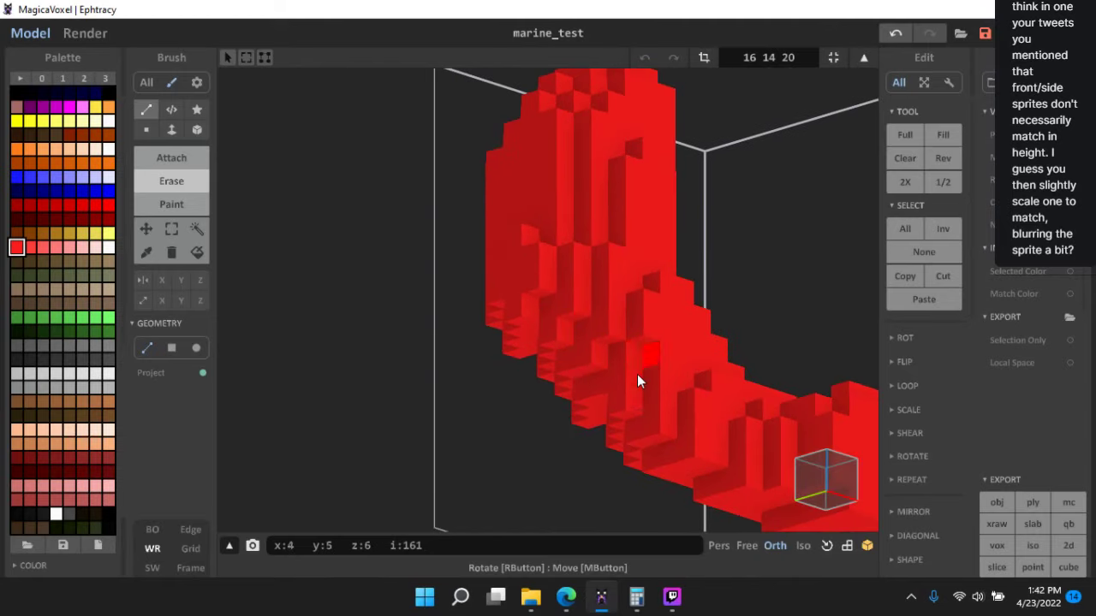
# - Erase individual corner voxels along the forearm's lower front edge, from the elbow toward the hand end
pyautogui.moveTo(651, 438); pyautogui.dragTo(576, 329, button='right')
pyautogui.click(576, 331)
pyautogui.click(605, 339)
pyautogui.click(615, 367)
pyautogui.click(591, 360)
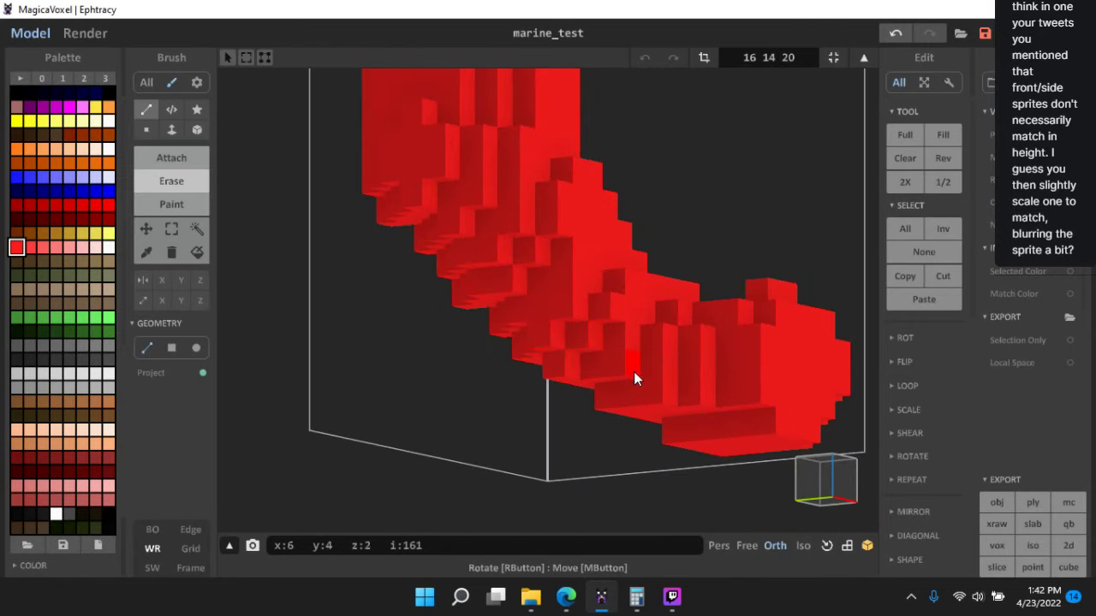
pyautogui.click(657, 401)
pyautogui.click(636, 396)
pyautogui.click(659, 370)
pyautogui.click(697, 394)
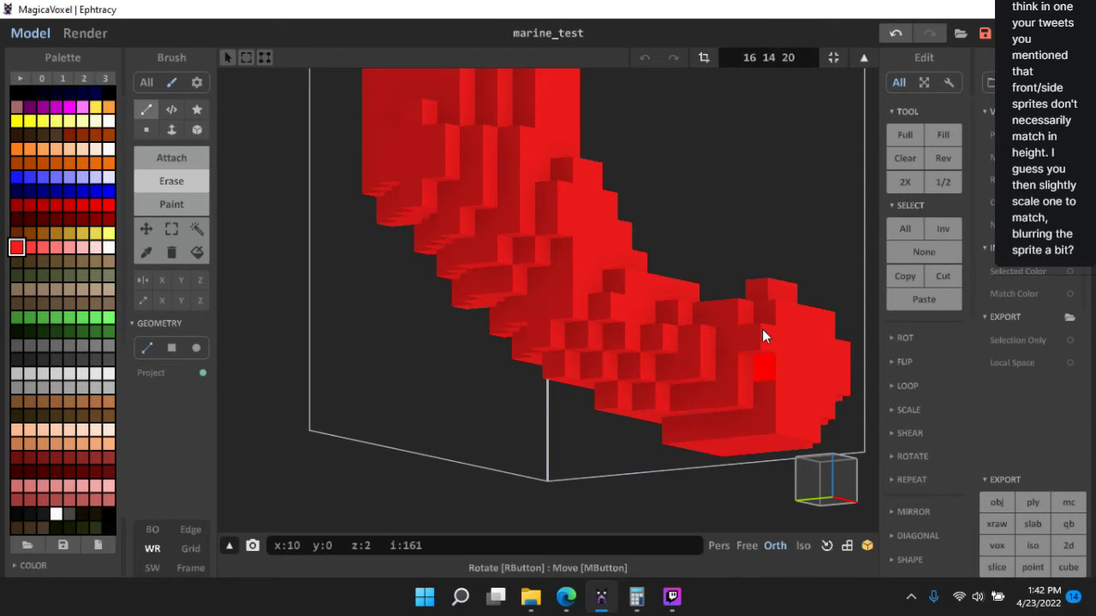
# - Erase the remaining corner voxels on the underside and lower edges of the forearm's hand end
pyautogui.moveTo(773, 423); pyautogui.dragTo(543, 262, button='right')
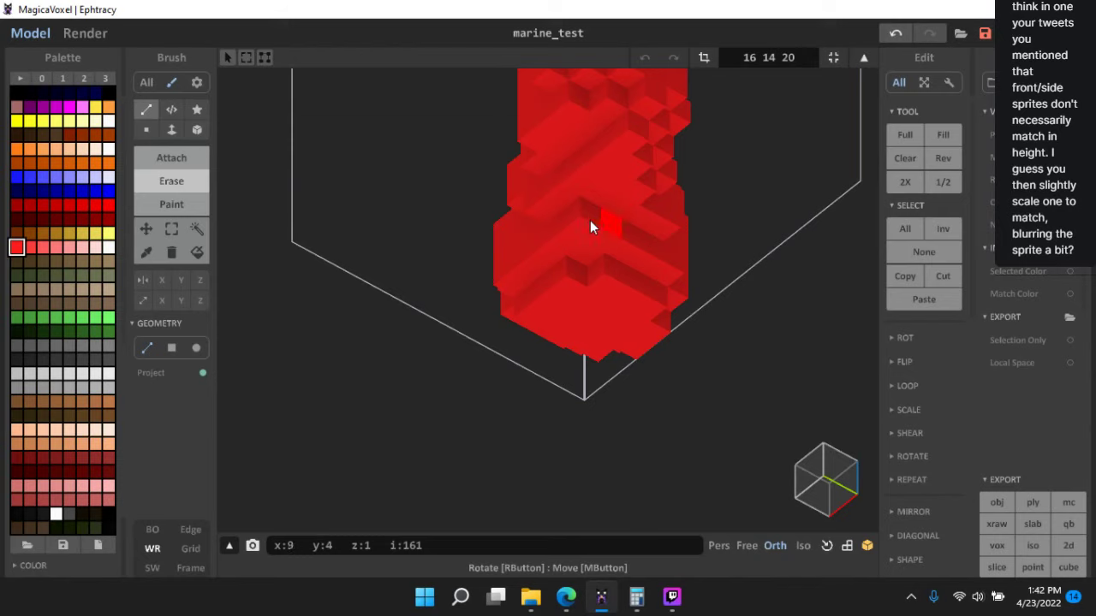
pyautogui.moveTo(618, 164); pyautogui.dragTo(468, 270, button='right')
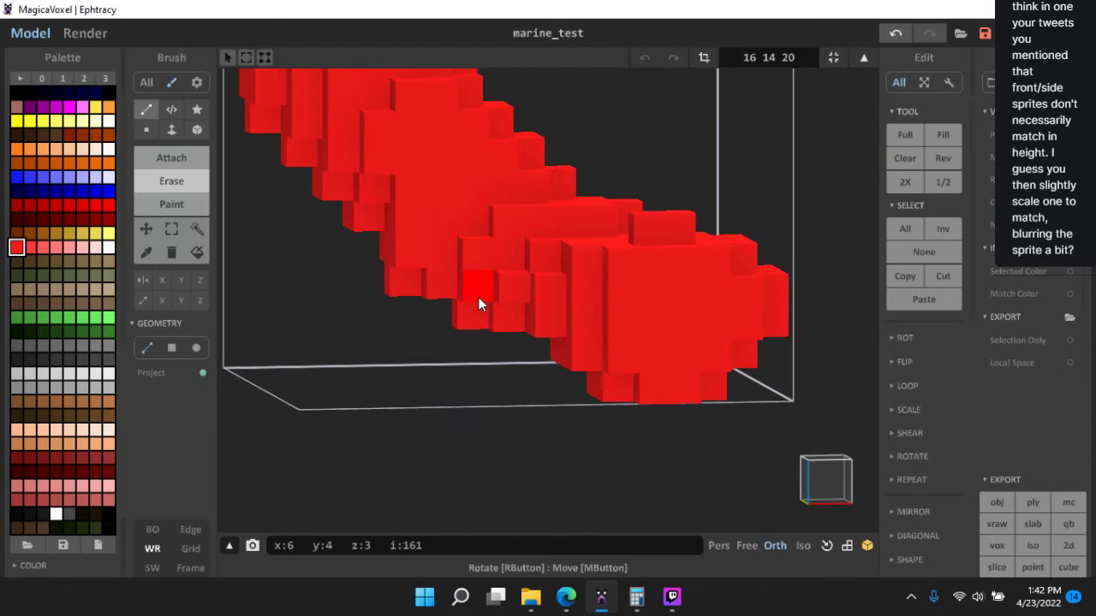
pyautogui.moveTo(477, 299); pyautogui.dragTo(590, 311, button='right')
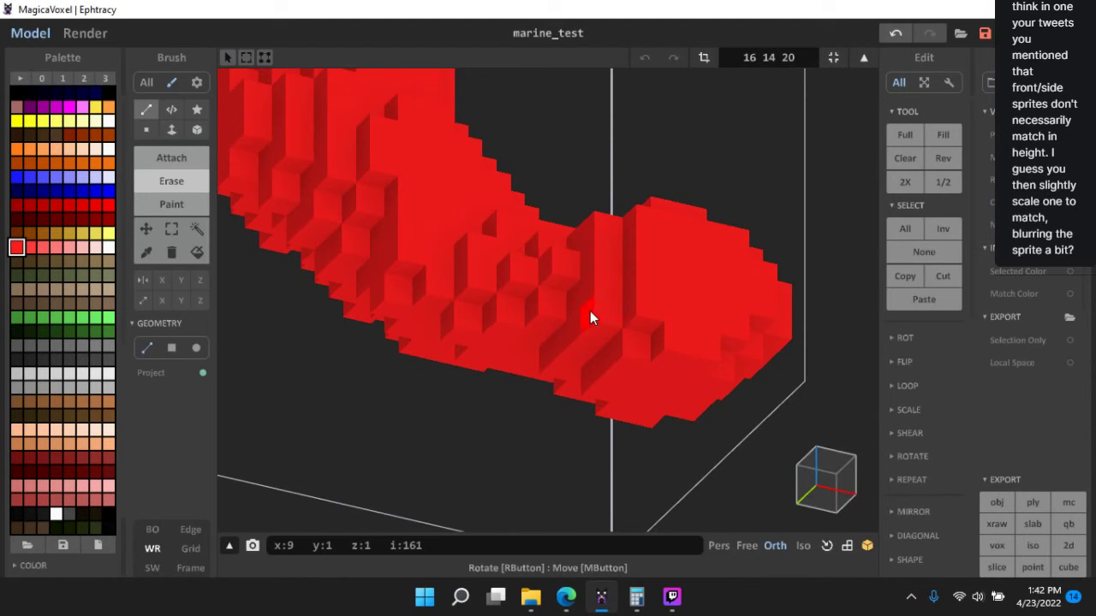
pyautogui.moveTo(621, 252); pyautogui.dragTo(602, 278, button='right')
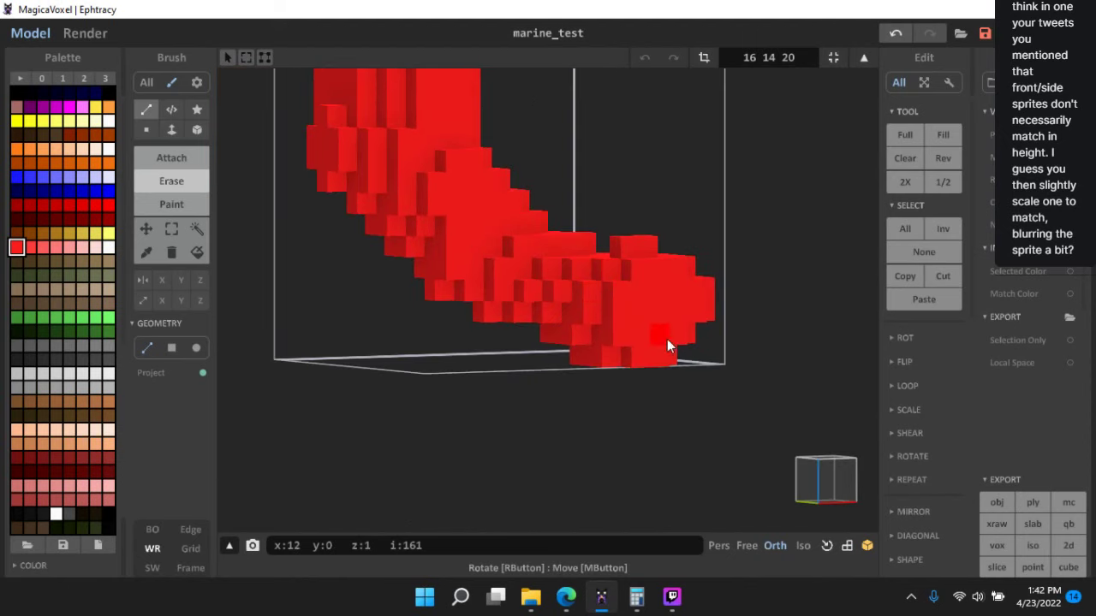
pyautogui.moveTo(673, 342); pyautogui.dragTo(647, 267, button='right')
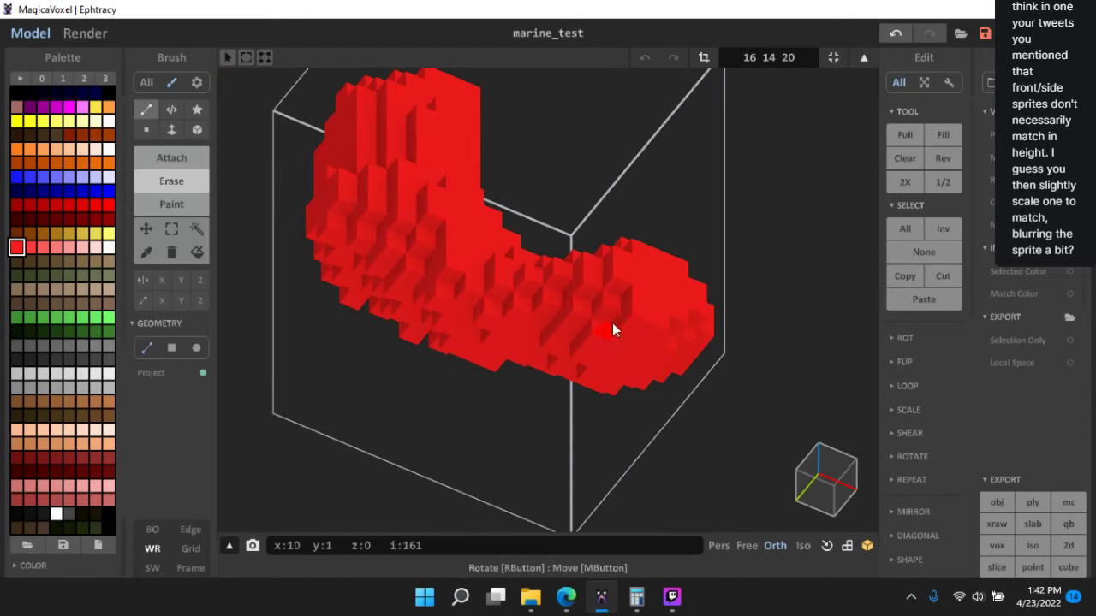
# - Erase leftover corner voxels around the shoulder, the back of the upper arm and the elbow's underside
pyautogui.moveTo(670, 335); pyautogui.dragTo(500, 309, button='right')
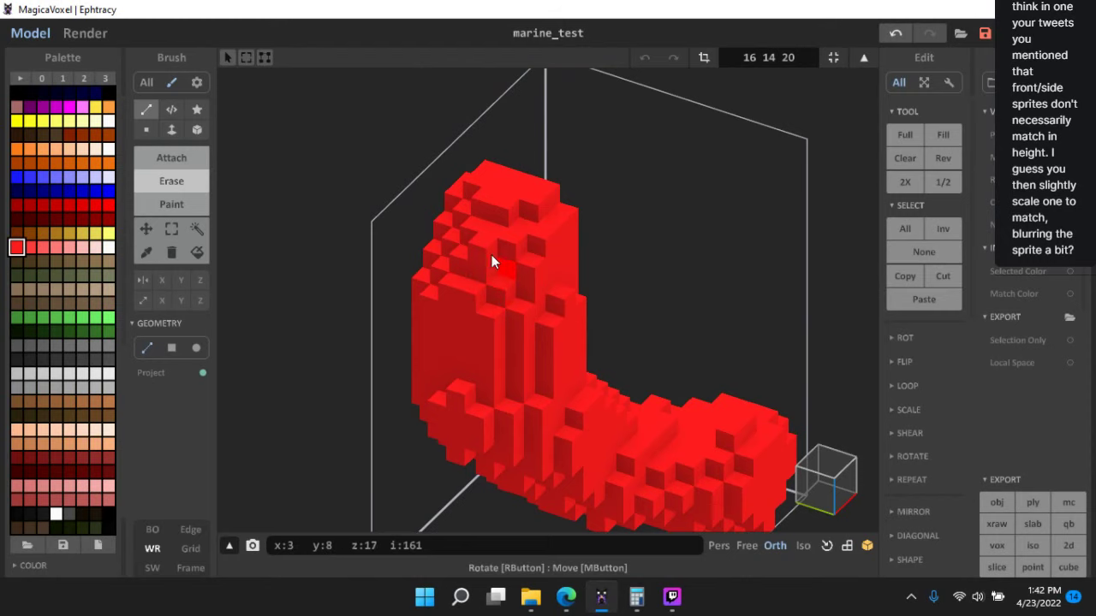
pyautogui.moveTo(554, 238); pyautogui.dragTo(611, 243, button='right')
pyautogui.scroll(10, 611, 242)
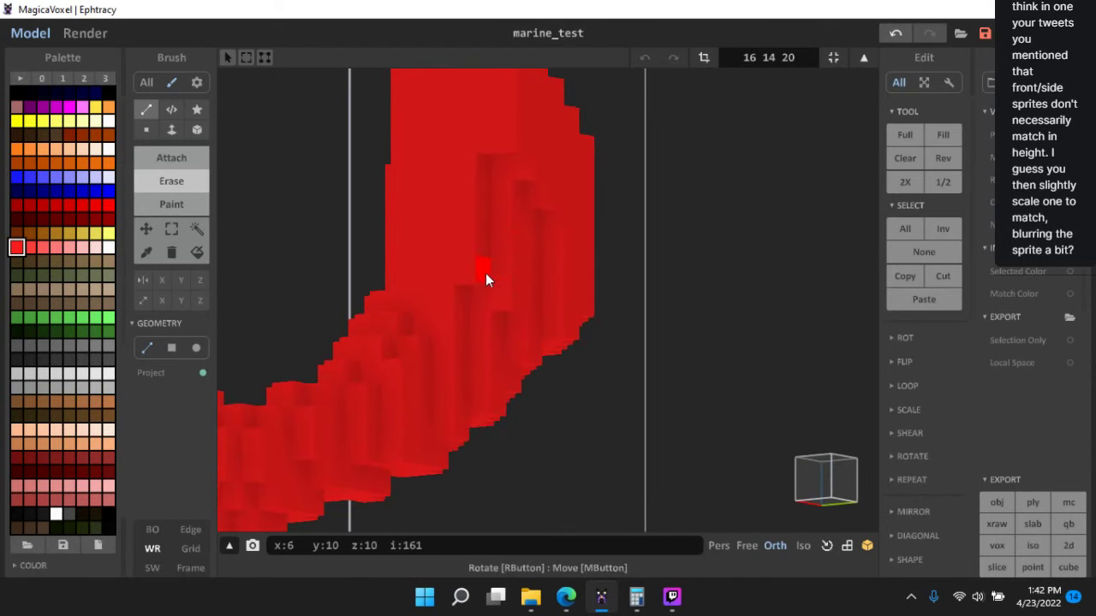
pyautogui.moveTo(542, 301); pyautogui.dragTo(571, 358, button='right')
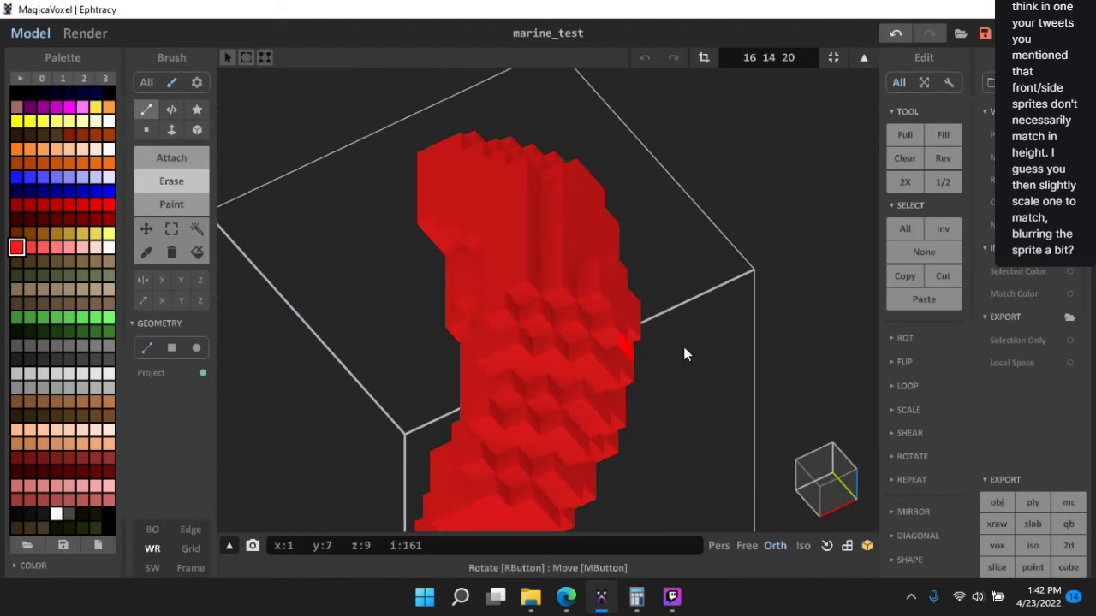
pyautogui.moveTo(685, 355); pyautogui.dragTo(548, 348, button='right')
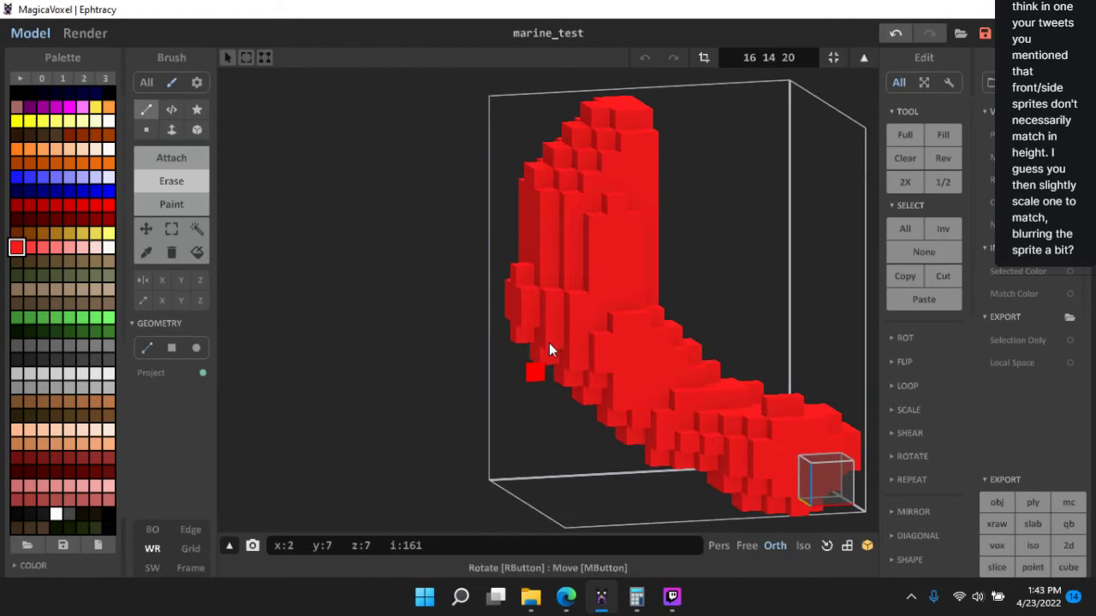
# - View the arm straight from the front in the full scene and compare its outline with the marine's front sprite
pyautogui.scroll(-8, 705, 368)
pyautogui.moveTo(704, 367); pyautogui.dragTo(663, 365, button='right')
pyautogui.scroll(4, 662, 365)
pyautogui.click(813, 472)
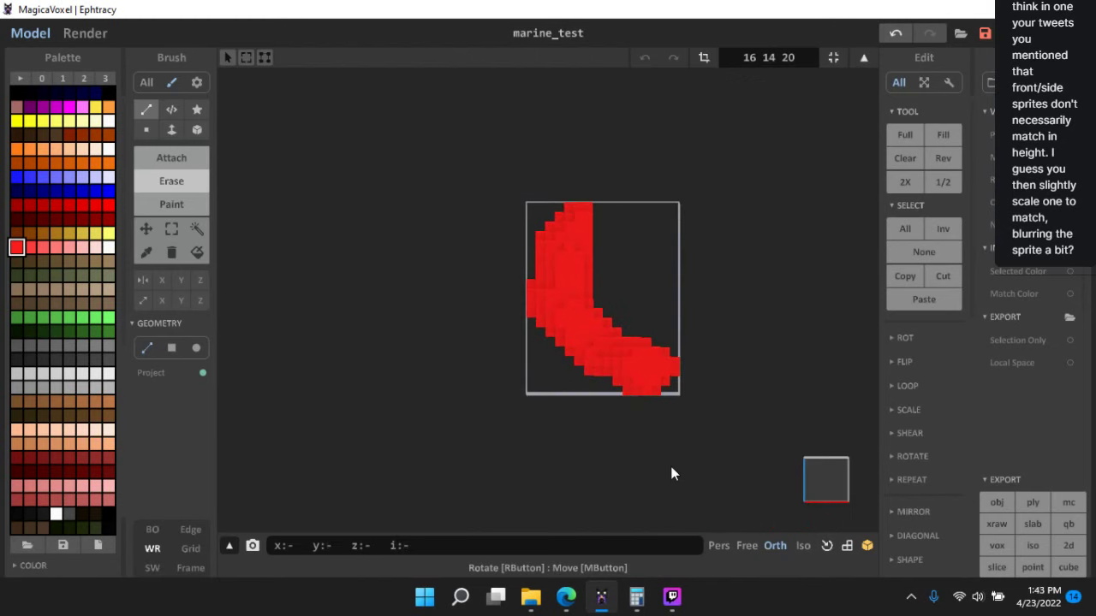
pyautogui.press('Tab')
pyautogui.scroll(-4, 665, 469)
pyautogui.moveTo(668, 412); pyautogui.dragTo(645, 368, button='middle')
pyautogui.scroll(4, 595, 292)
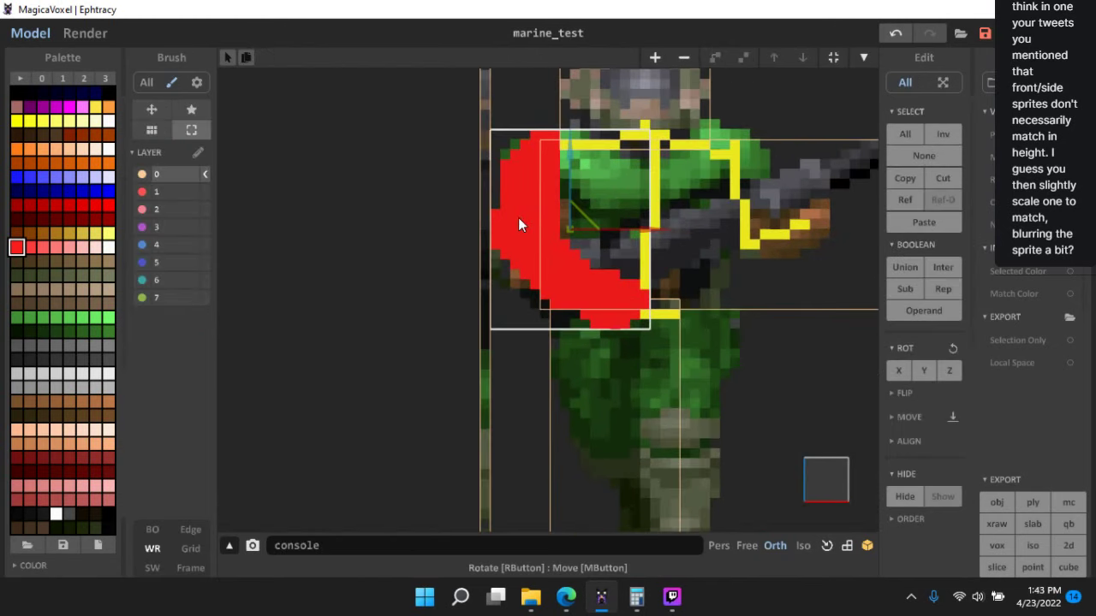
pyautogui.scroll(-2, 559, 238)
pyautogui.scroll(2, 579, 235)
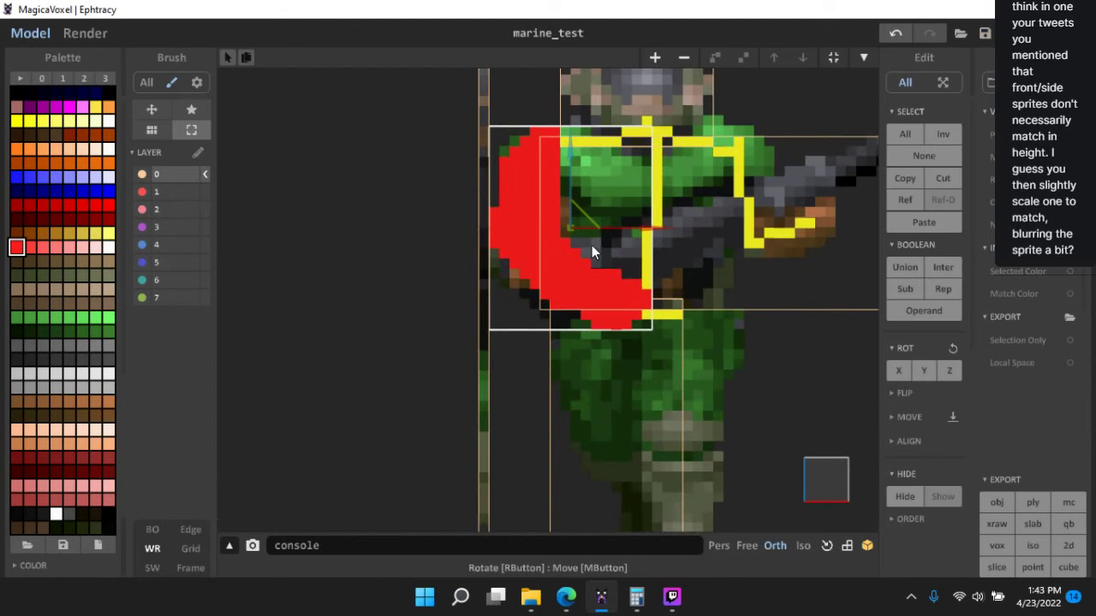
# - Compare the red arm's outline with the marine's sprites from the front and side views
pyautogui.scroll(2, 582, 218)
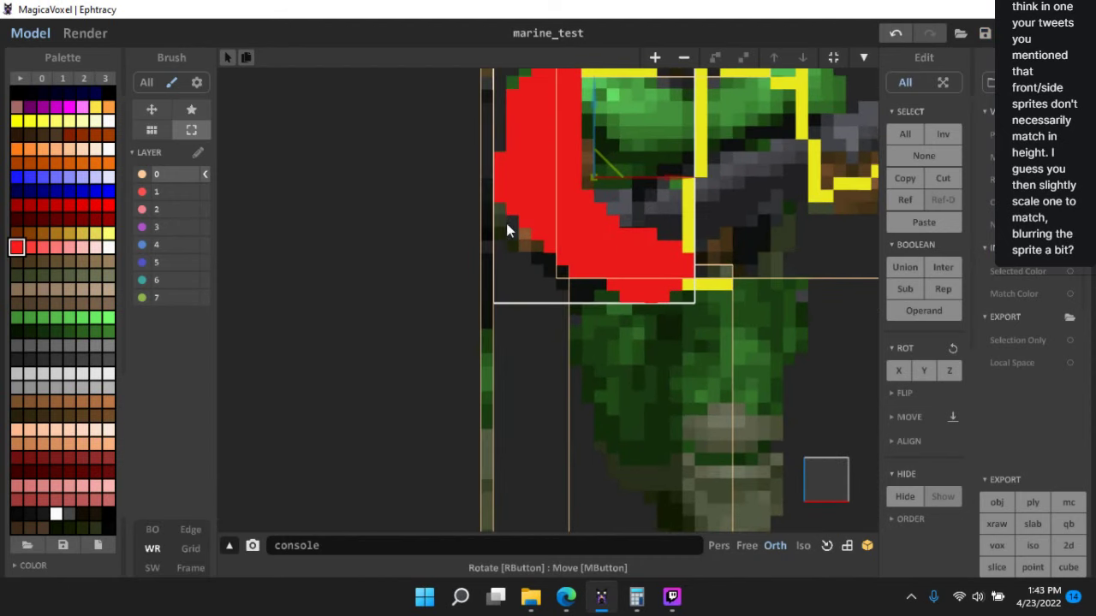
pyautogui.scroll(-2, 557, 191)
pyautogui.scroll(1, 539, 248)
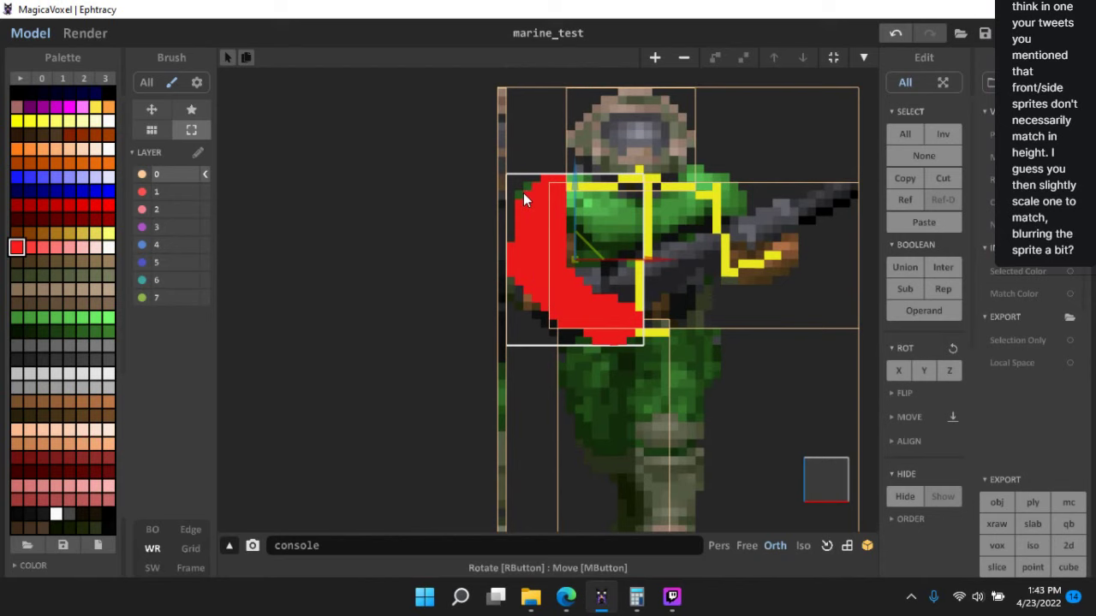
pyautogui.scroll(1, 518, 185)
pyautogui.scroll(-3, 522, 237)
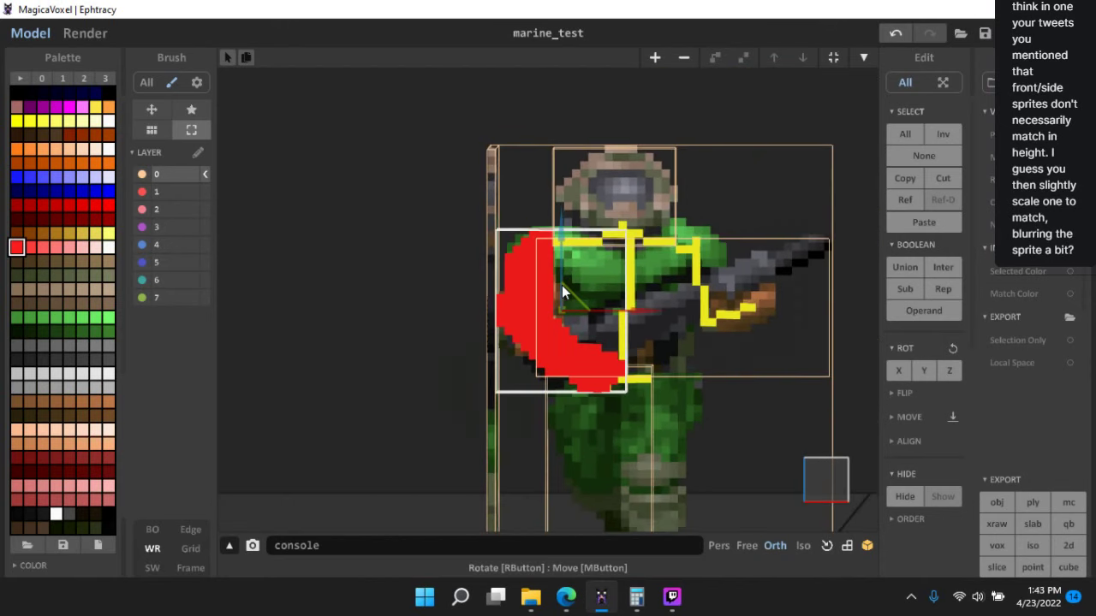
pyautogui.moveTo(562, 285); pyautogui.dragTo(755, 407, button='right')
pyautogui.click(828, 478)
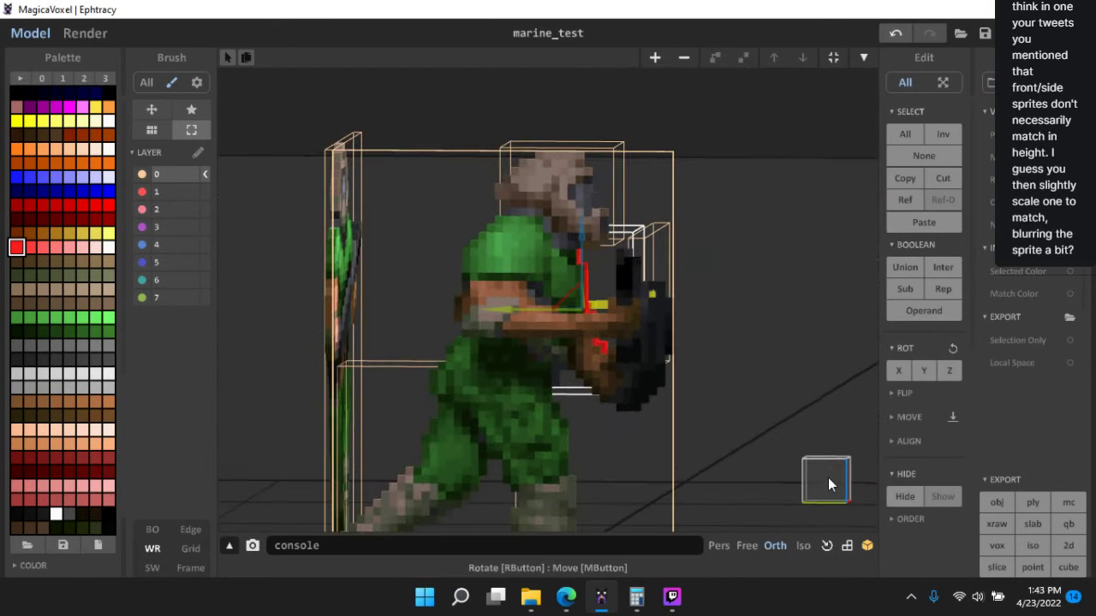
pyautogui.scroll(3, 721, 317)
pyautogui.moveTo(844, 329); pyautogui.dragTo(726, 347, button='right')
pyautogui.click(843, 475)
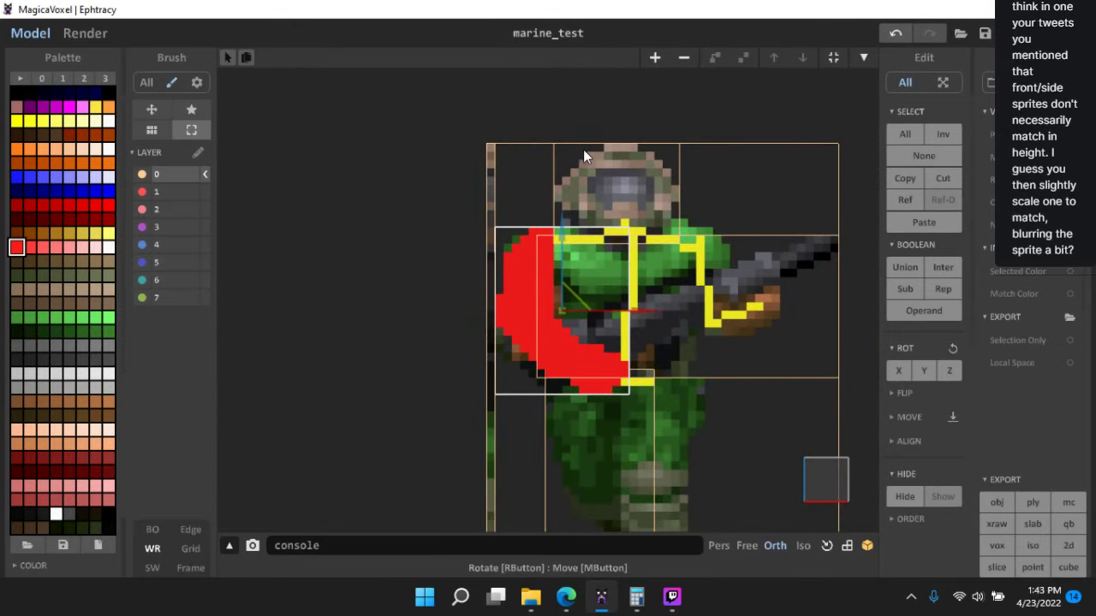
# - Open the arm for editing with the background scene shown and attach two dark blue voxels at the shoulder's outer corner
pyautogui.click(863, 57)
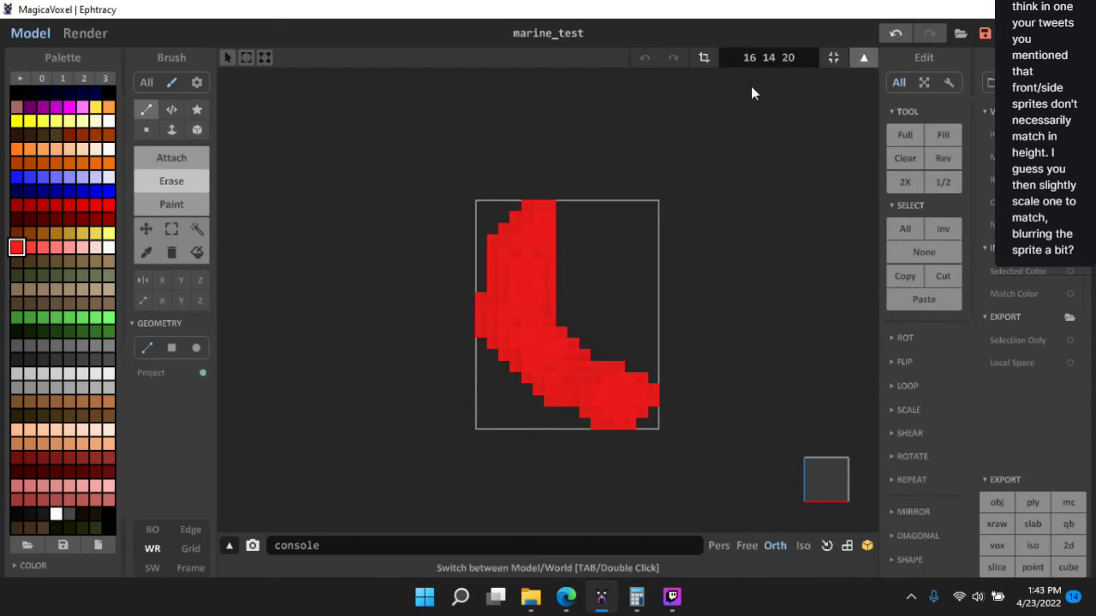
pyautogui.click(152, 529)
pyautogui.scroll(2, 334, 176)
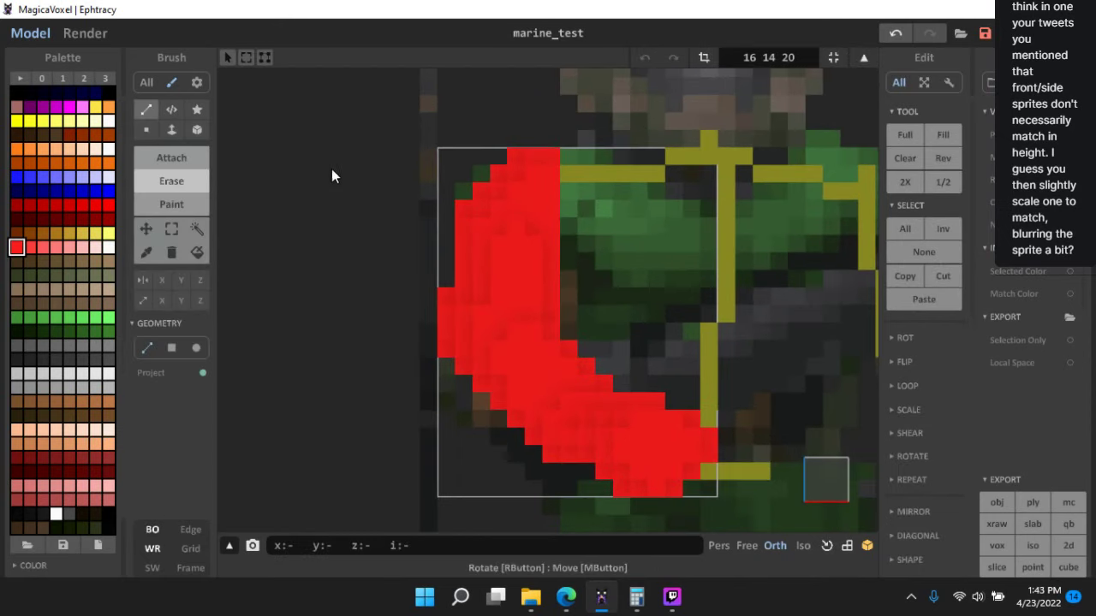
pyautogui.click(86, 190)
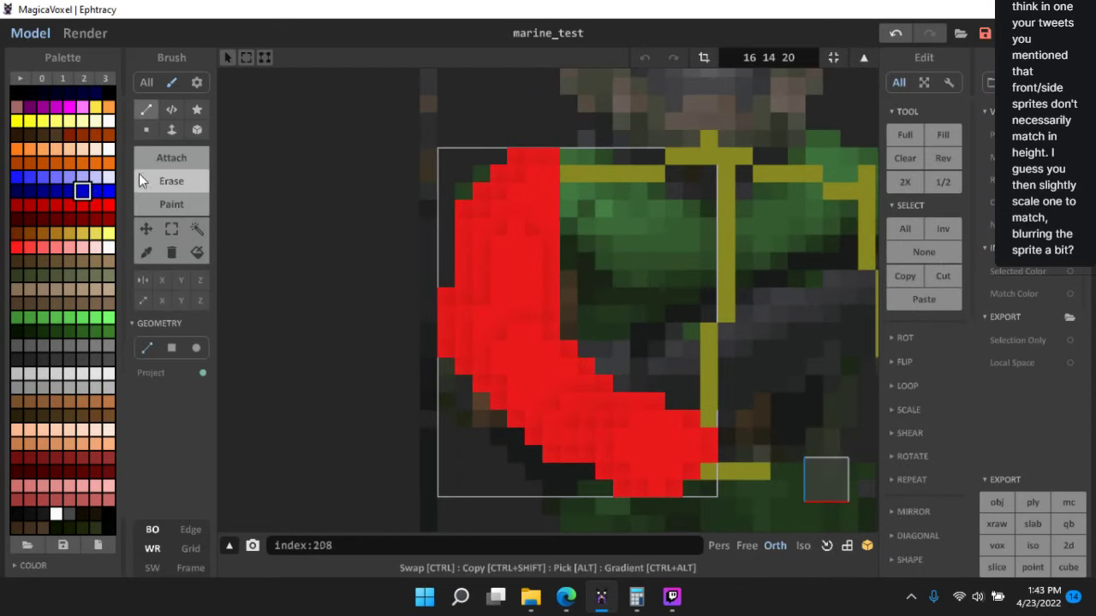
pyautogui.click(156, 155)
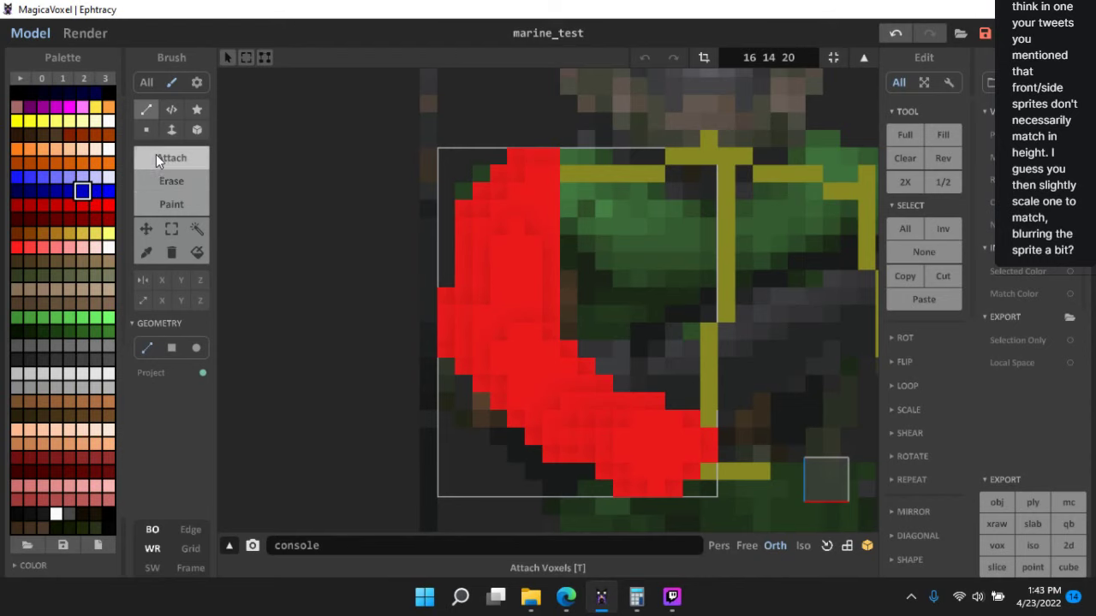
pyautogui.click(464, 190)
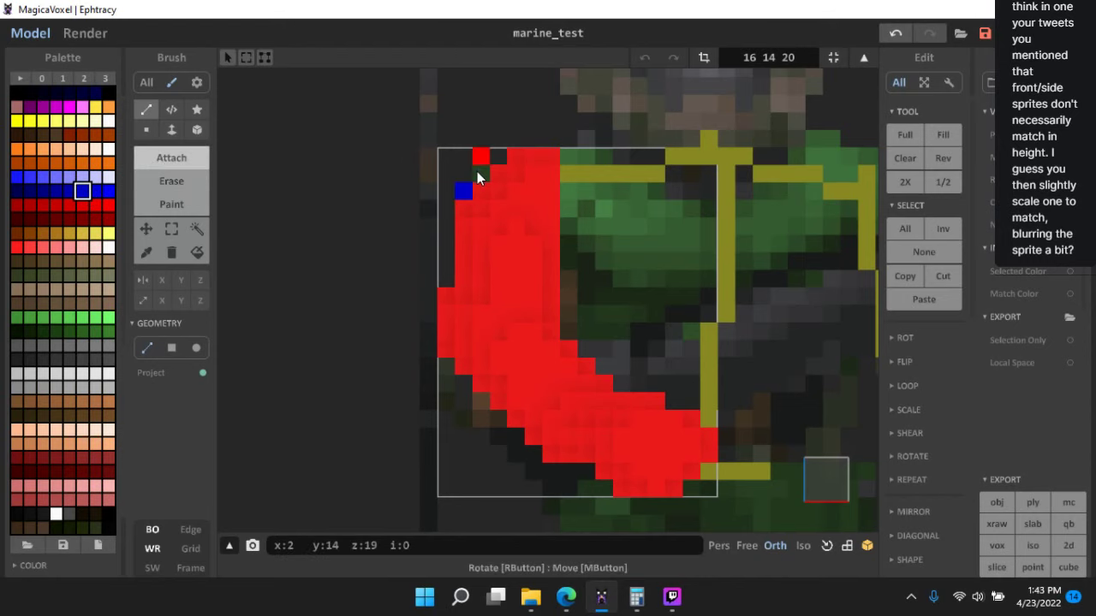
pyautogui.click(478, 173)
# - Attach dark blue voxels in steps along the elbow's outer lower edge, following the front sprite's outline
pyautogui.moveTo(415, 277); pyautogui.dragTo(422, 183, button='middle')
pyautogui.scroll(3, 421, 182)
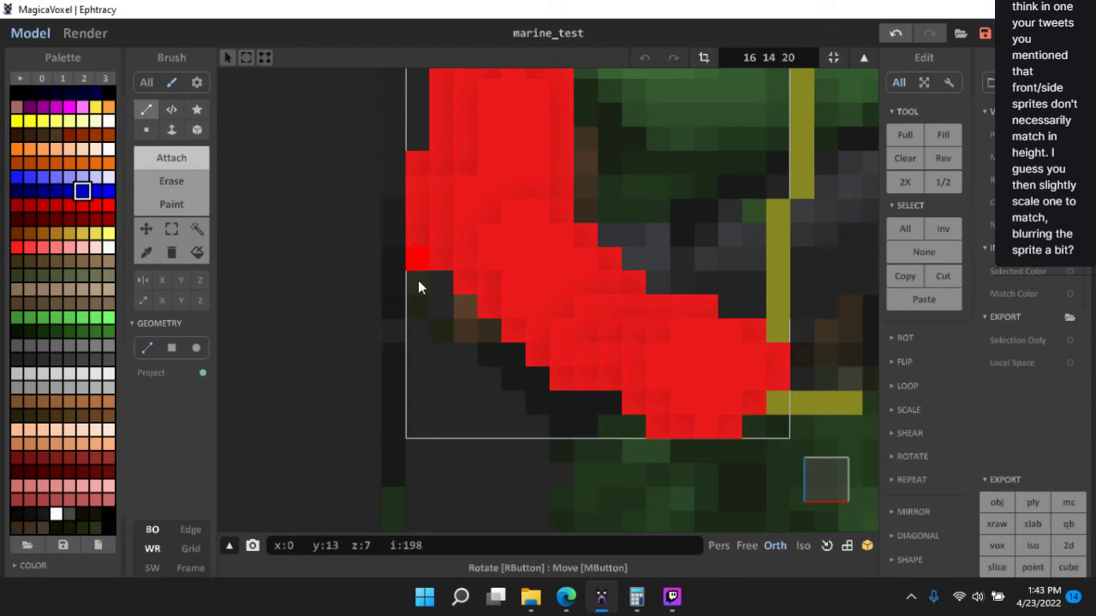
pyautogui.click(417, 264)
pyautogui.click(417, 285)
pyautogui.click(419, 304)
pyautogui.click(440, 286)
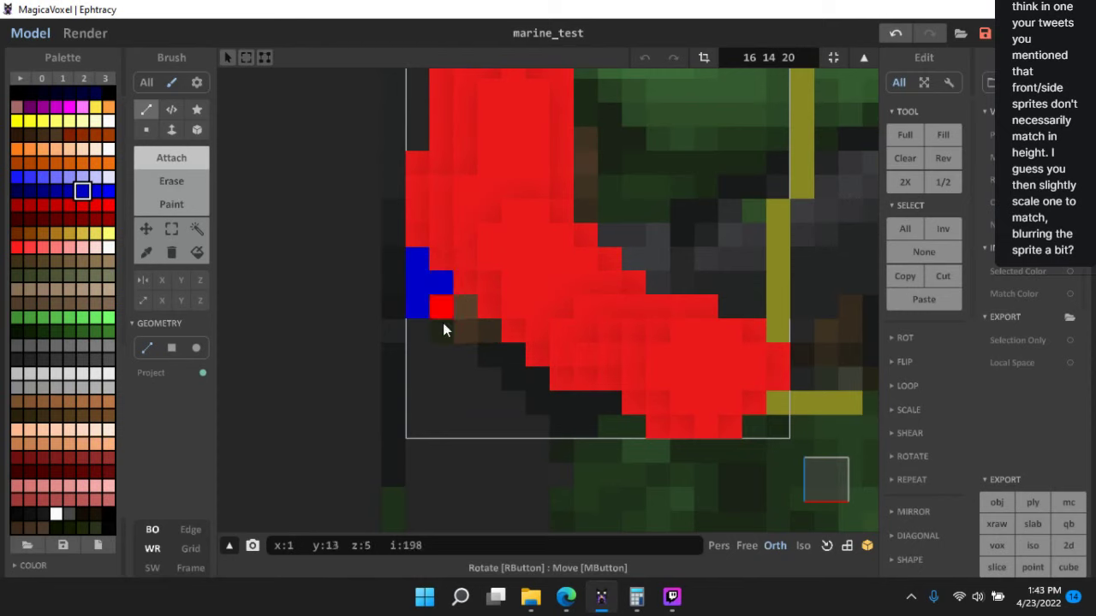
pyautogui.click(442, 310)
pyautogui.click(443, 323)
pyautogui.click(462, 307)
pyautogui.click(464, 322)
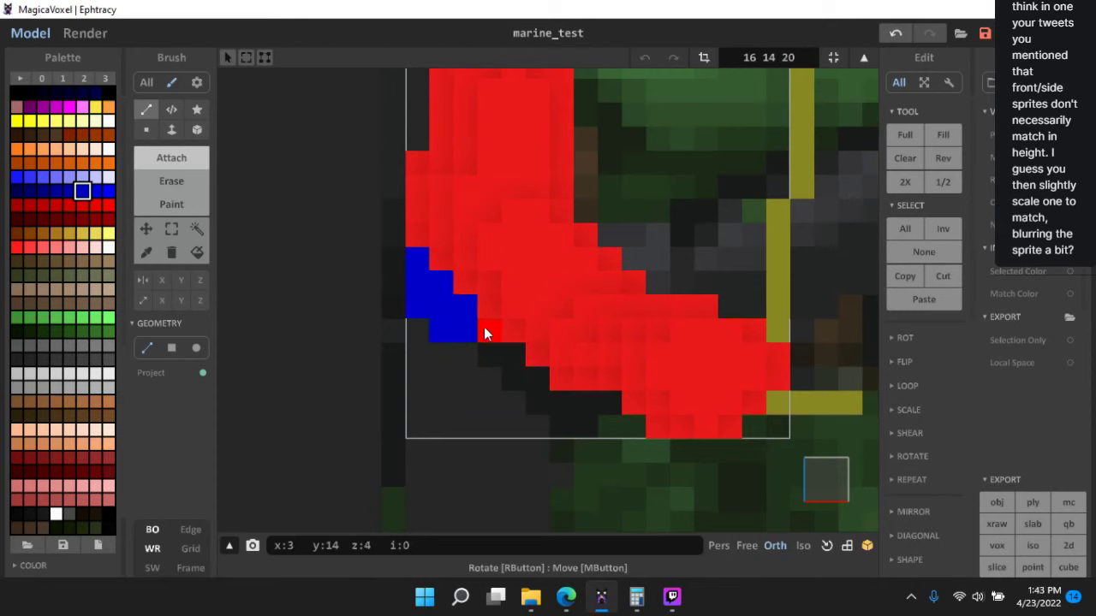
# - Select the blue shoulder and elbow voxels and move them together in depth until they sit against the red arm
pyautogui.click(171, 229)
pyautogui.scroll(-1, 371, 310)
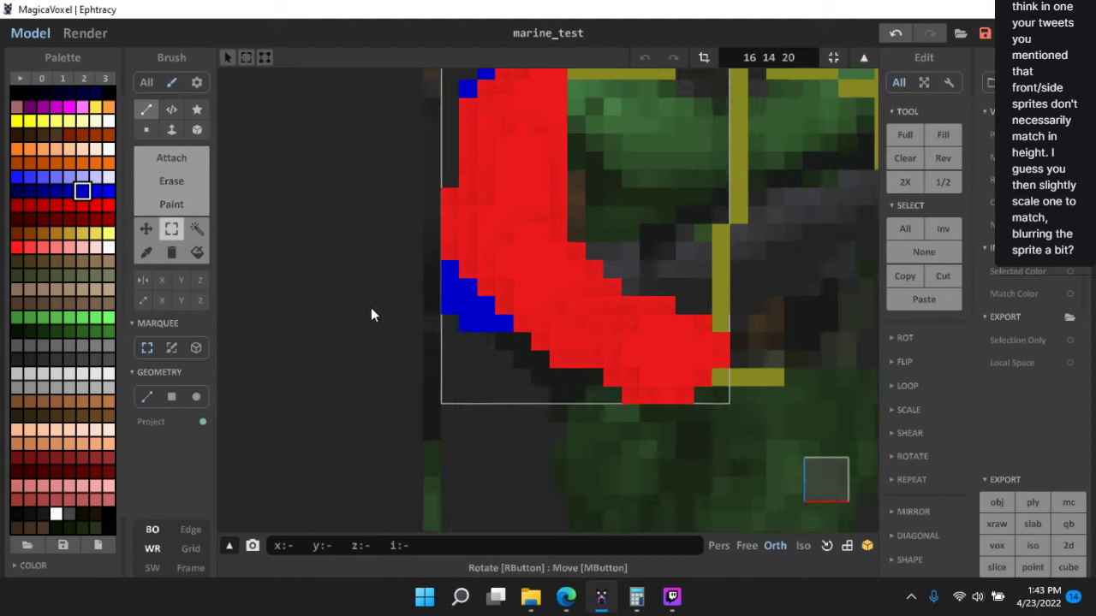
pyautogui.scroll(-1, 370, 308)
pyautogui.moveTo(351, 251); pyautogui.dragTo(340, 324, button='middle')
pyautogui.scroll(2, 340, 324)
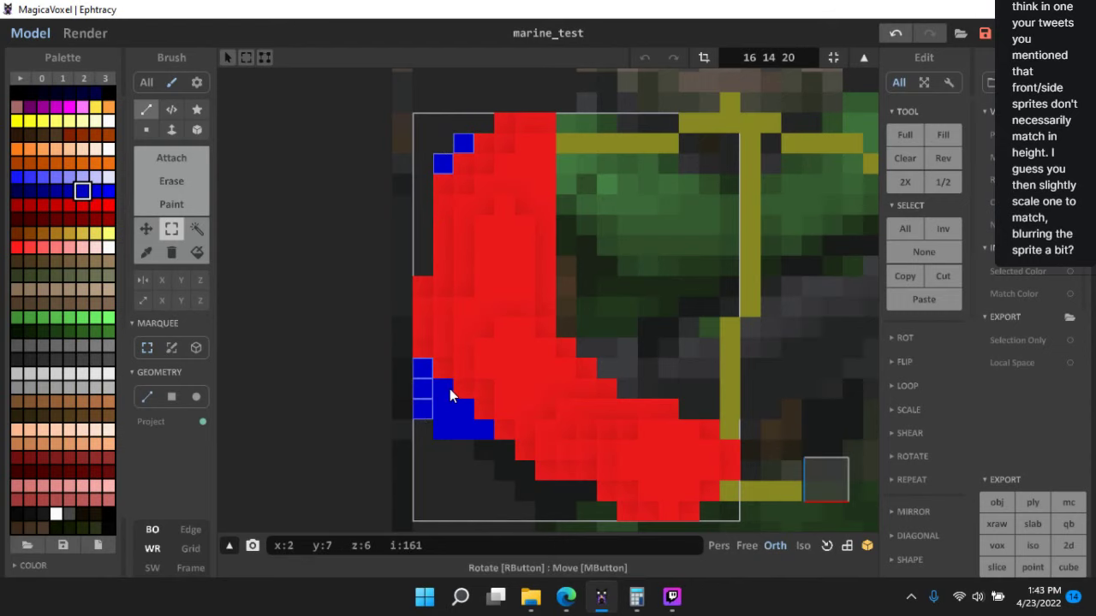
pyautogui.keyDown('shift'); pyautogui.moveTo(441, 392); pyautogui.dragTo(422, 457); pyautogui.keyUp('shift')
pyautogui.keyDown('shift'); pyautogui.moveTo(462, 410); pyautogui.dragTo(455, 447); pyautogui.keyUp('shift')
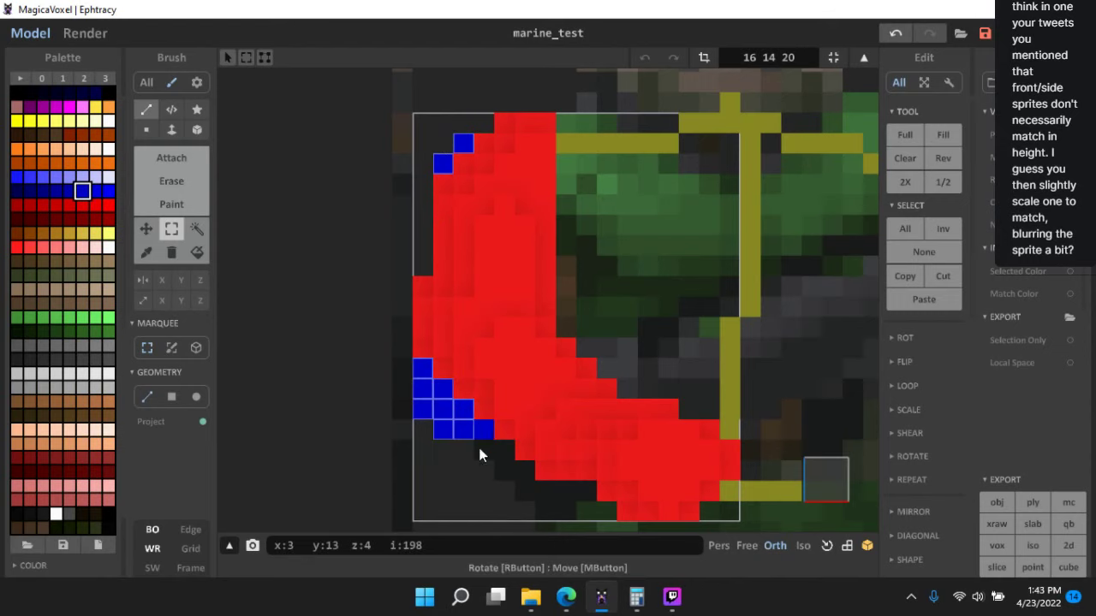
pyautogui.moveTo(480, 456); pyautogui.dragTo(506, 368, button='right')
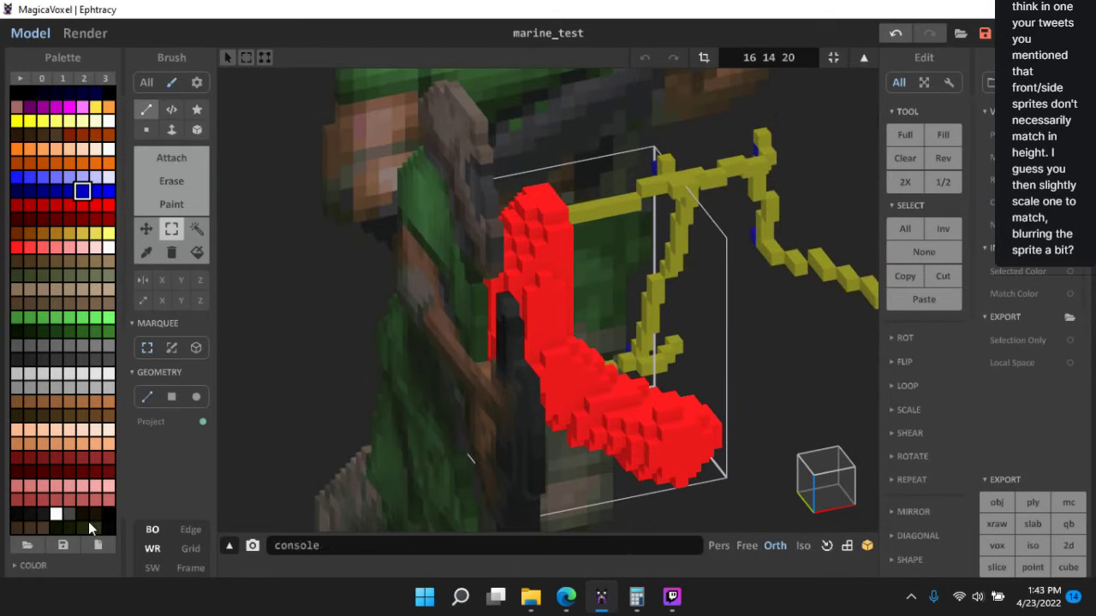
pyautogui.click(151, 524)
pyautogui.moveTo(546, 282); pyautogui.dragTo(627, 292, button='right')
pyautogui.scroll(2, 620, 275)
pyautogui.scroll(2, 599, 290)
pyautogui.moveTo(428, 274); pyautogui.dragTo(488, 283, button='right')
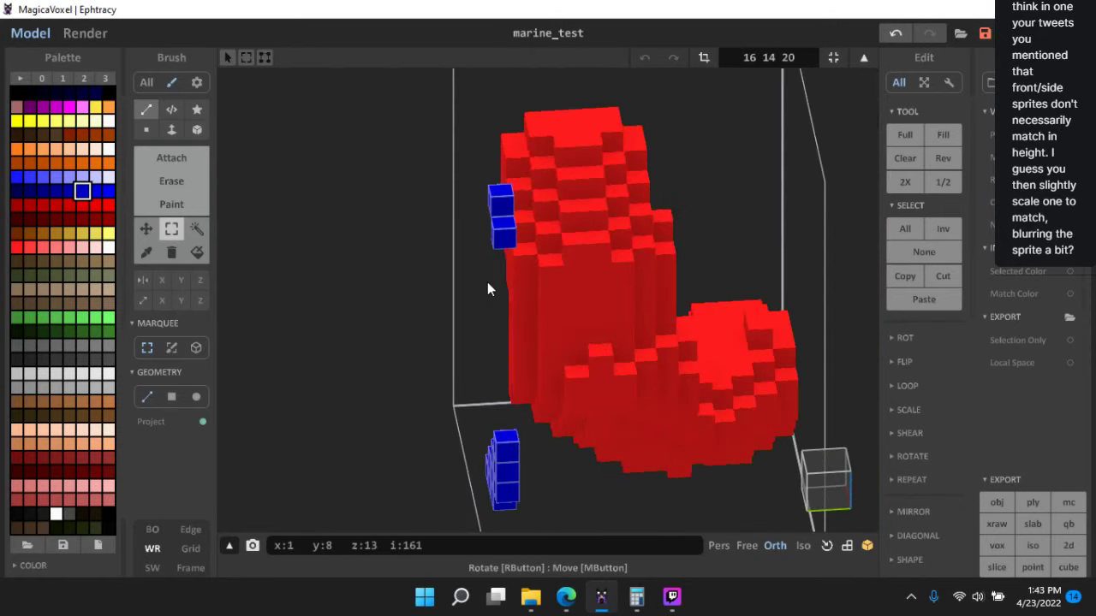
pyautogui.click(146, 228)
pyautogui.moveTo(480, 231); pyautogui.dragTo(506, 242, button='right')
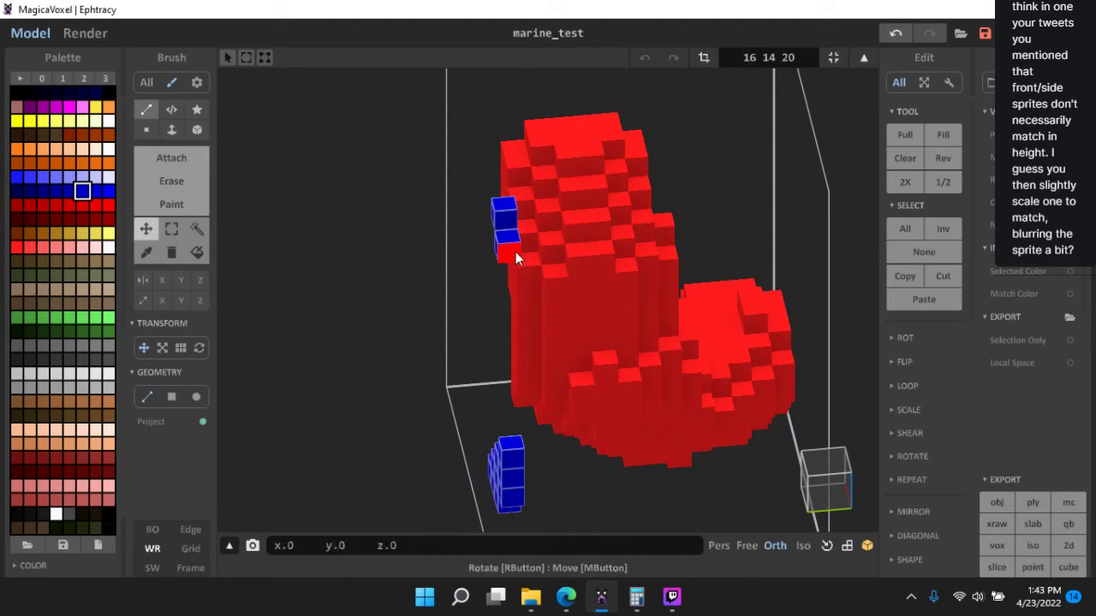
pyautogui.moveTo(515, 252); pyautogui.dragTo(594, 231)
# - Box-select only the blue elbow voxels and move them further in depth toward the middle of the elbow
pyautogui.moveTo(635, 262); pyautogui.dragTo(676, 257, button='right')
pyautogui.scroll(3, 734, 310)
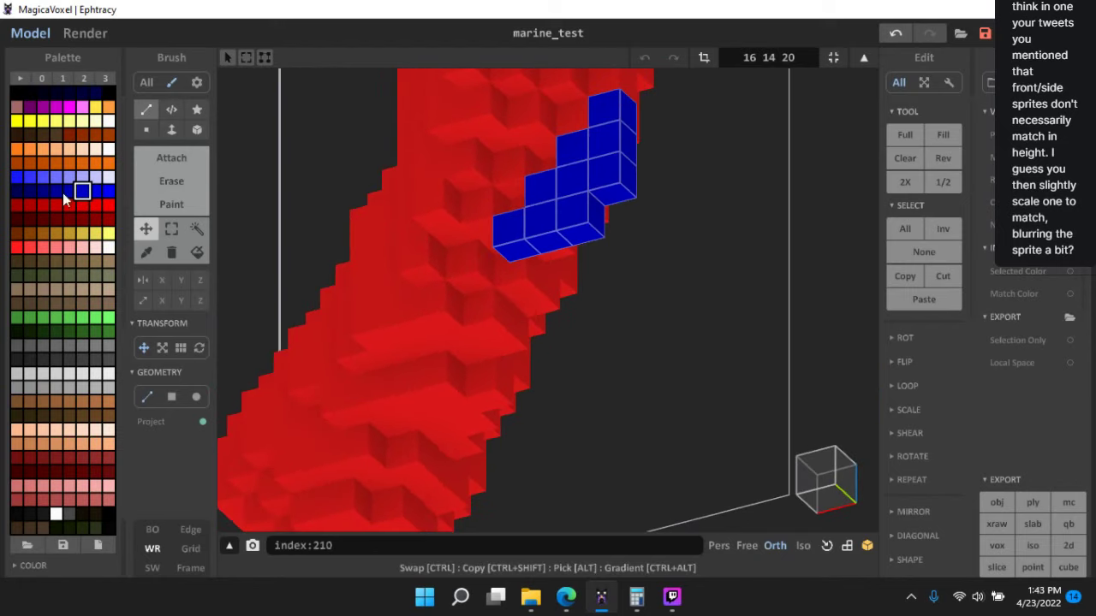
pyautogui.click(171, 229)
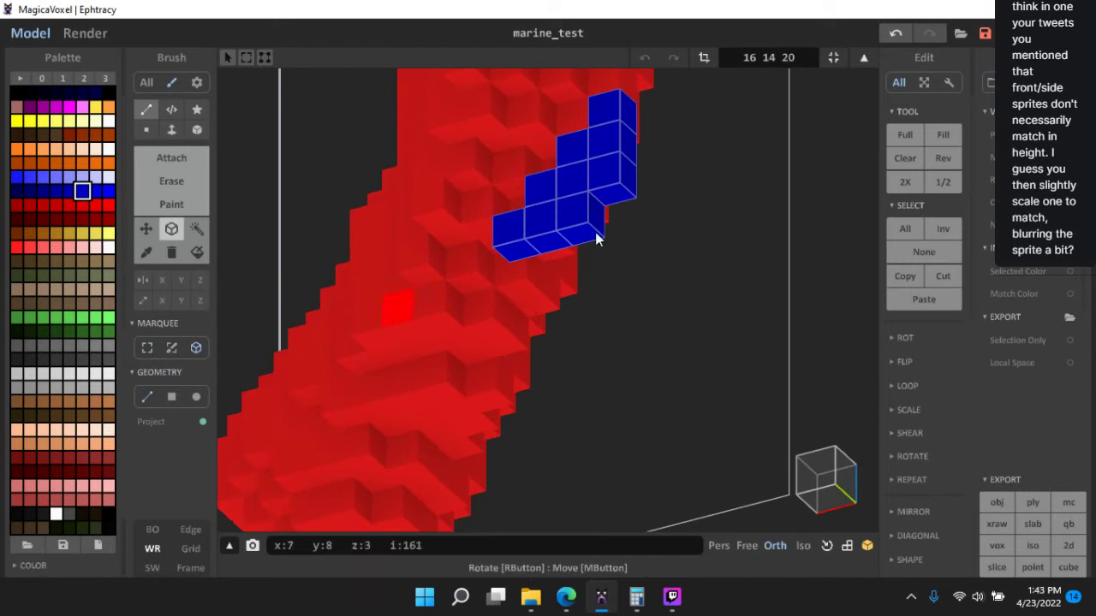
pyautogui.moveTo(511, 228); pyautogui.dragTo(574, 211)
pyautogui.keyDown('shift'); pyautogui.moveTo(605, 170); pyautogui.dragTo(629, 111); pyautogui.keyUp('shift')
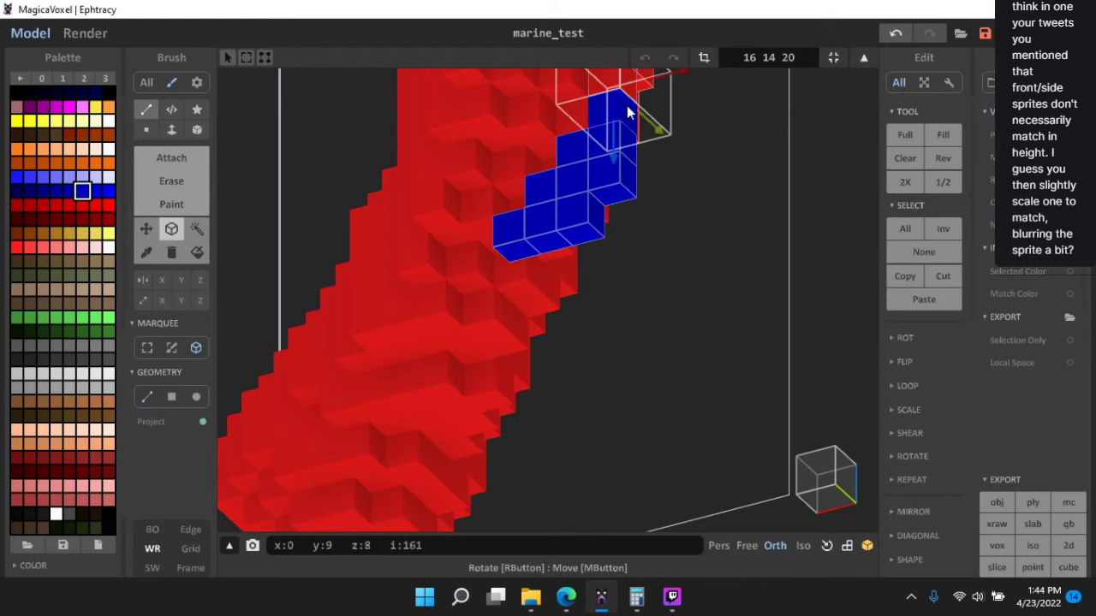
pyautogui.moveTo(715, 188); pyautogui.dragTo(638, 283, button='right')
pyautogui.click(146, 229)
pyautogui.moveTo(378, 237); pyautogui.dragTo(435, 203, button='right')
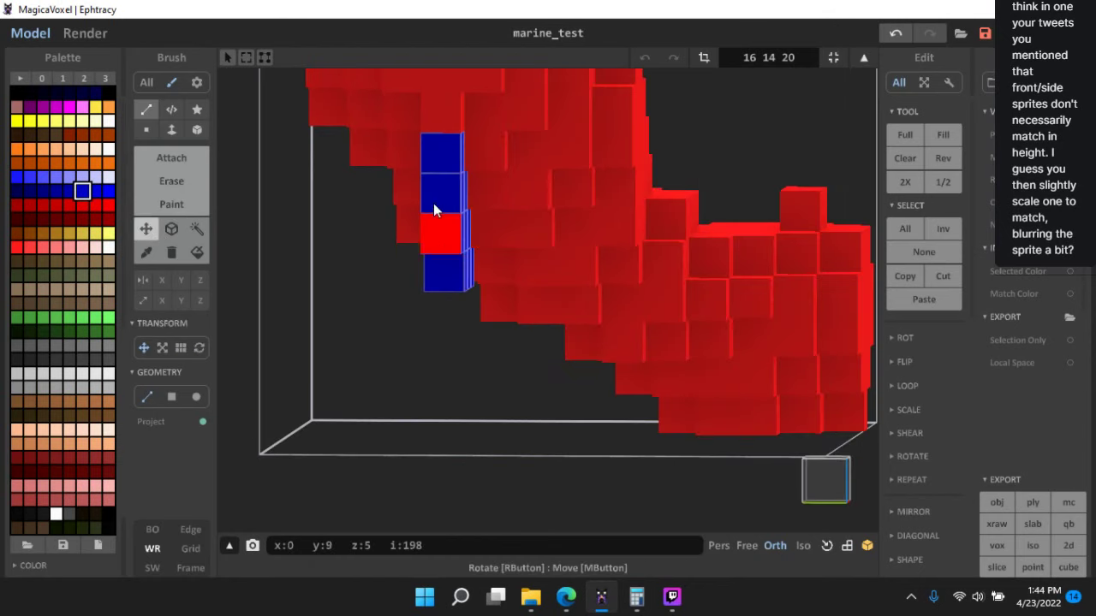
pyautogui.moveTo(435, 203); pyautogui.dragTo(516, 203)
# - Select the three uppermost blue elbow voxels and shift them back in depth to stagger them from the lower ones
pyautogui.moveTo(515, 202); pyautogui.dragTo(492, 169, button='right')
pyautogui.click(170, 234)
pyautogui.moveTo(385, 223); pyautogui.dragTo(548, 199, button='right')
pyautogui.click(587, 190)
pyautogui.moveTo(580, 211); pyautogui.dragTo(586, 179)
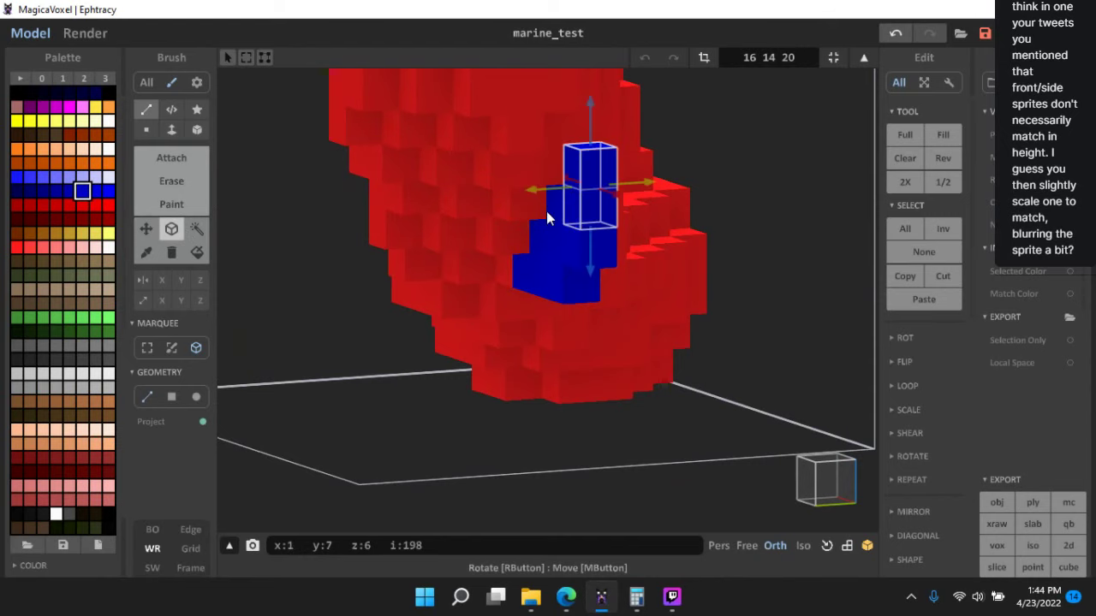
pyautogui.keyDown('shift'); pyautogui.click(550, 214); pyautogui.keyUp('shift')
pyautogui.scroll(-4, 642, 221)
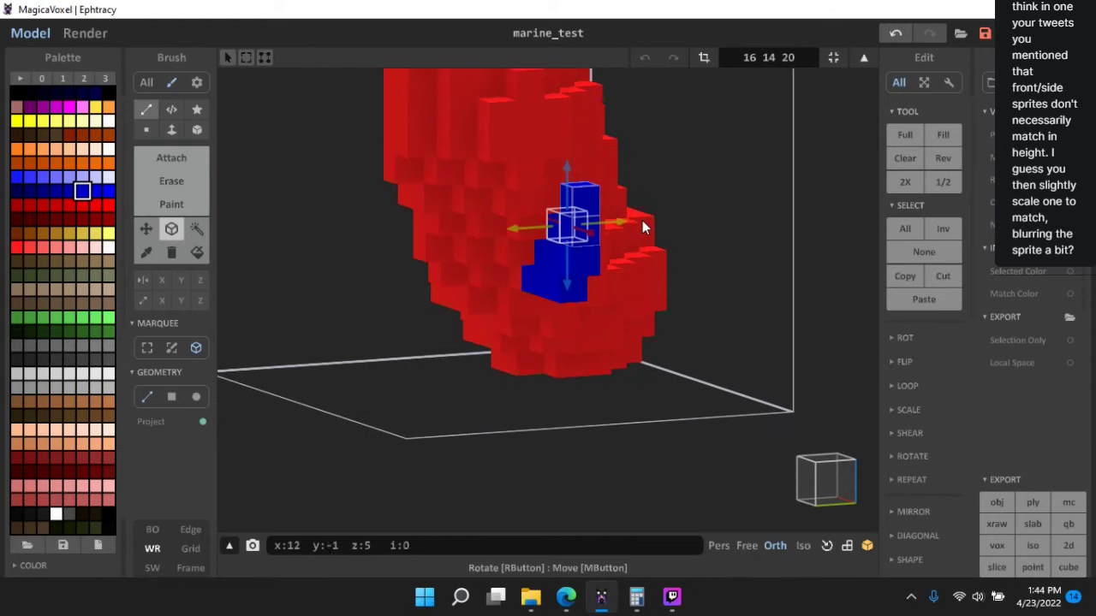
pyautogui.scroll(3, 583, 232)
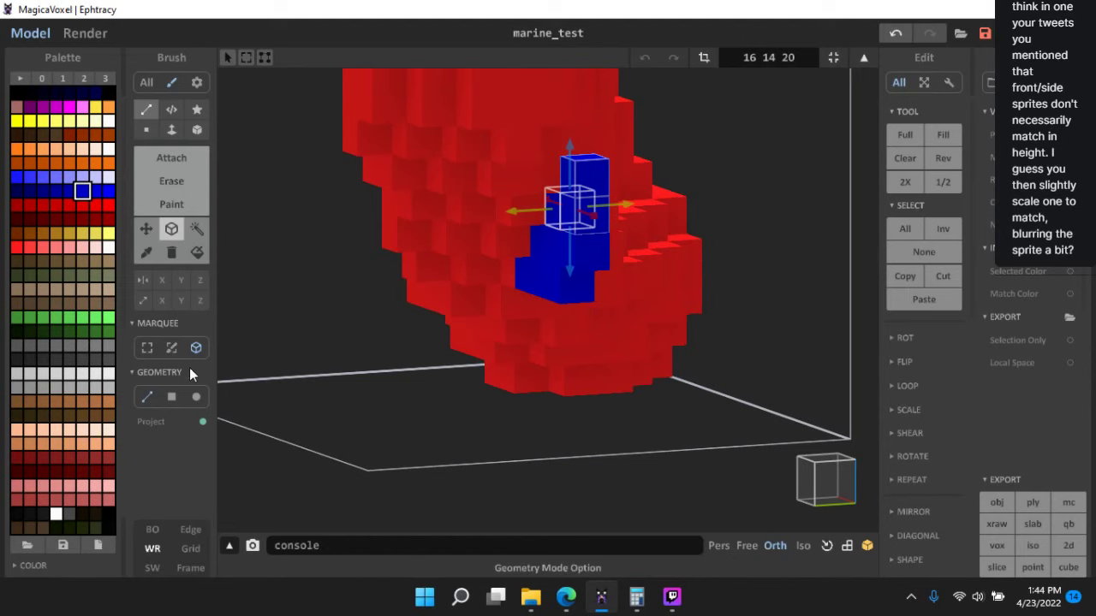
pyautogui.moveTo(685, 221); pyautogui.dragTo(501, 218, button='right')
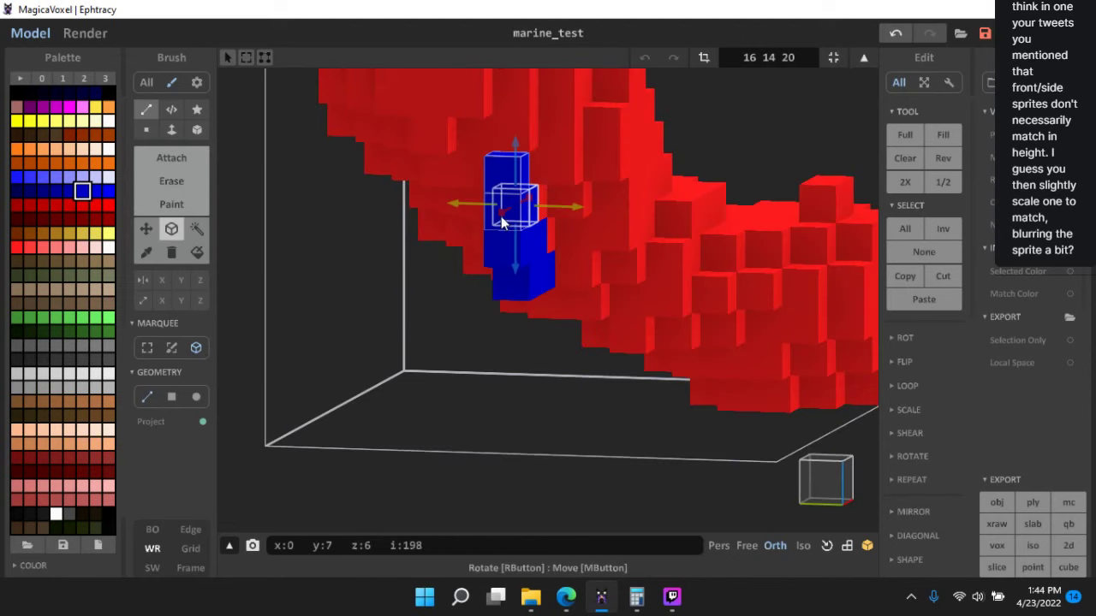
pyautogui.scroll(2, 502, 217)
pyautogui.click(147, 228)
pyautogui.moveTo(487, 150); pyautogui.dragTo(434, 164)
pyautogui.moveTo(434, 165); pyautogui.dragTo(548, 169, button='right')
# - Clear the selection and attach blue voxels across the elbow's underside and rear to fill the gaps beside the red arm
pyautogui.click(173, 228)
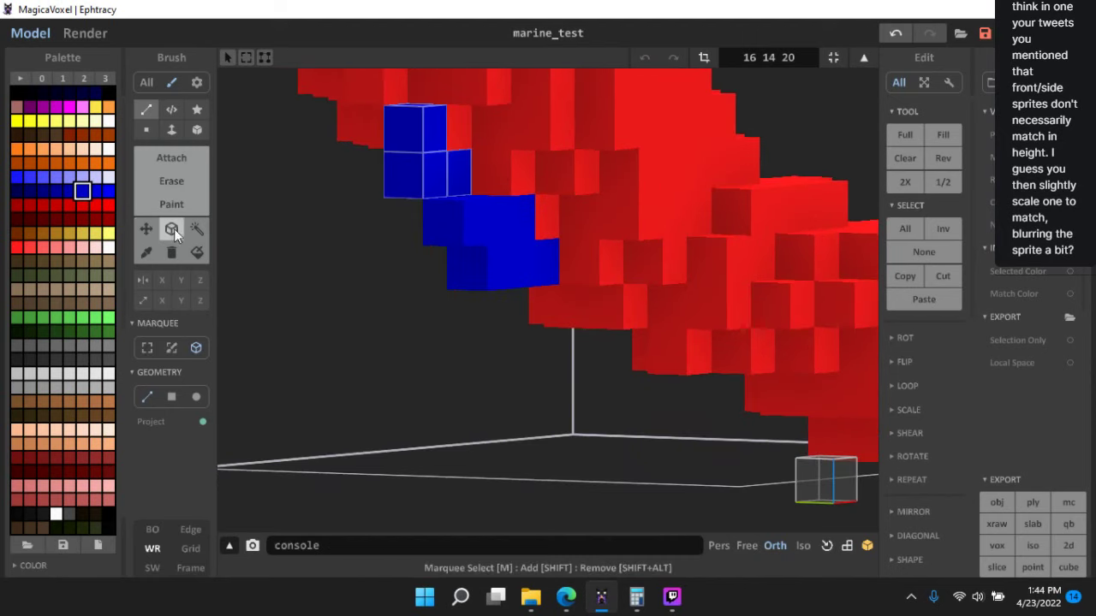
pyautogui.scroll(-3, 312, 306)
pyautogui.click(327, 272)
pyautogui.scroll(-3, 372, 305)
pyautogui.moveTo(374, 306)
pyautogui.mouseDown(button='right')
pyautogui.moveTo(504, 307)
pyautogui.moveTo(586, 264)
pyautogui.moveTo(577, 292)
pyautogui.moveTo(499, 267)
pyautogui.mouseUp(button='right')
pyautogui.scroll(3, 565, 272)
pyautogui.scroll(3, 587, 266)
pyautogui.click(182, 155)
pyautogui.moveTo(522, 241); pyautogui.dragTo(441, 236)
pyautogui.moveTo(462, 297)
pyautogui.mouseDown()
pyautogui.moveTo(418, 296)
pyautogui.moveTo(445, 282)
pyautogui.mouseUp()
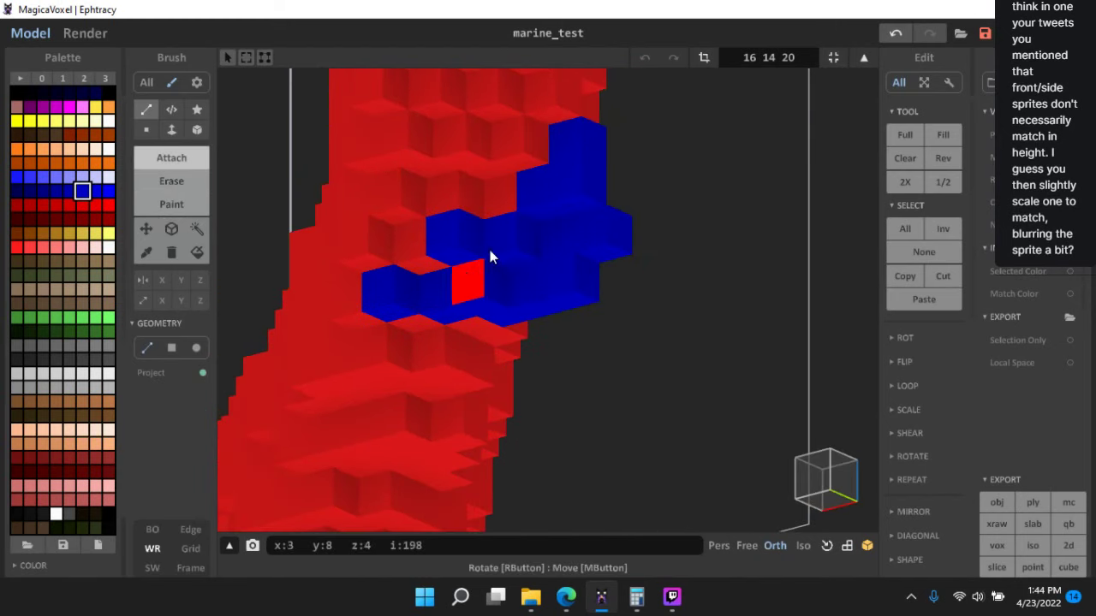
pyautogui.click(535, 224)
pyautogui.click(505, 268)
pyautogui.click(499, 204)
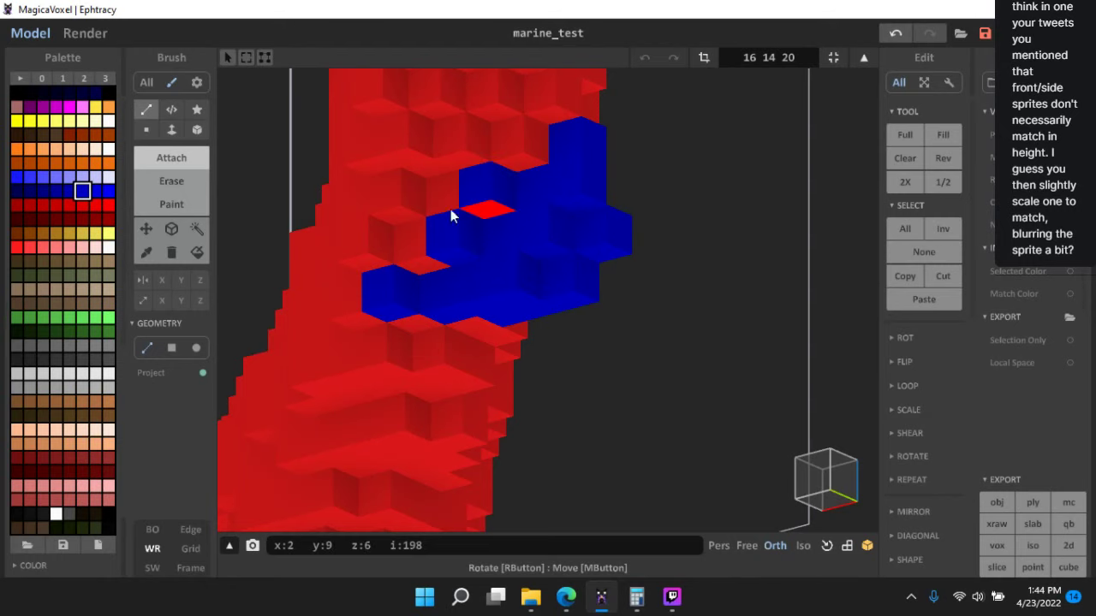
pyautogui.click(448, 208)
# - Attach more blue voxels on the opposite side of the elbow to blend the new corner into the forearm
pyautogui.moveTo(427, 276); pyautogui.dragTo(491, 206, button='right')
pyautogui.scroll(2, 532, 241)
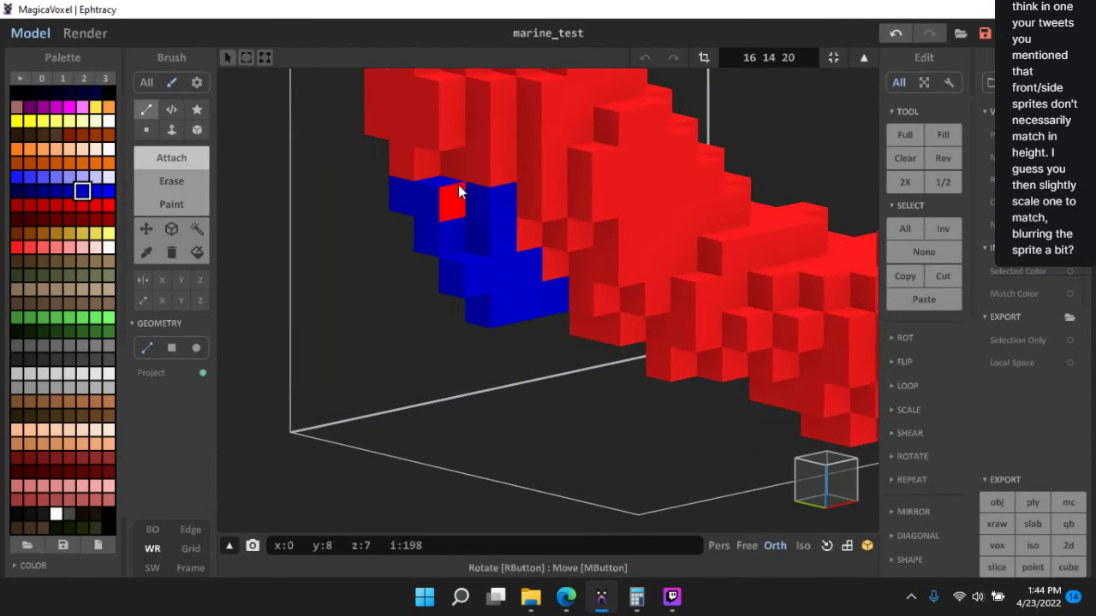
pyautogui.click(475, 227)
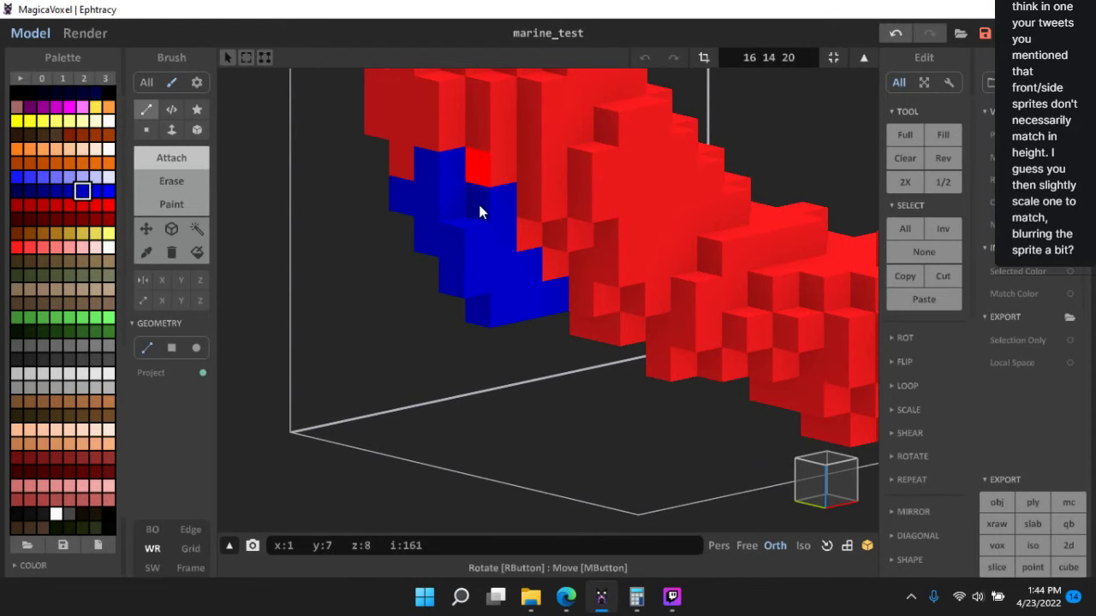
pyautogui.click(540, 240)
pyautogui.click(565, 275)
pyautogui.moveTo(580, 289); pyautogui.dragTo(570, 250, button='right')
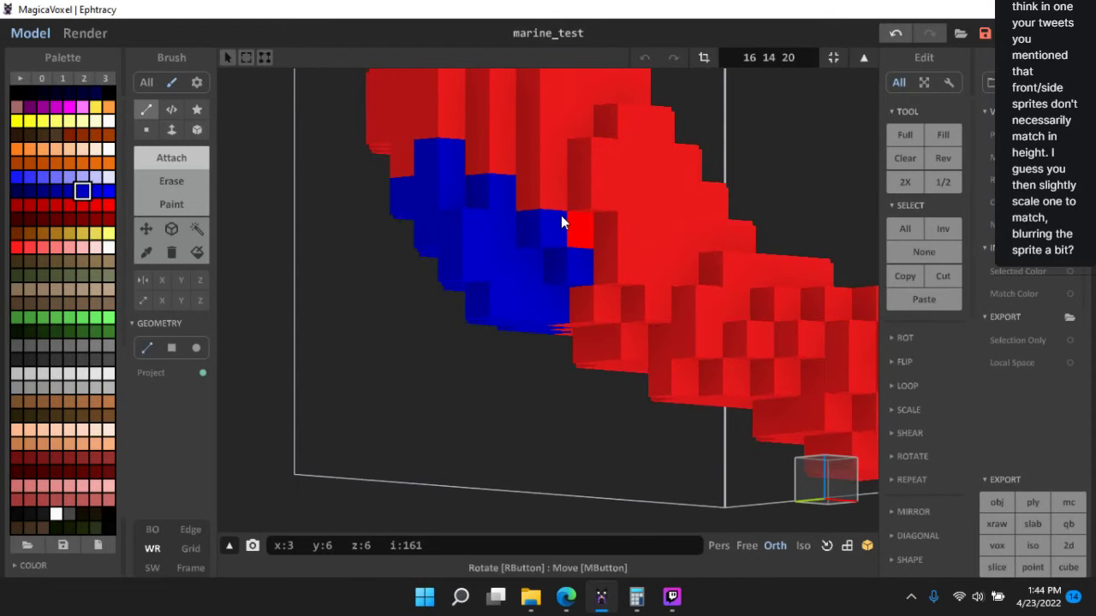
pyautogui.click(560, 306)
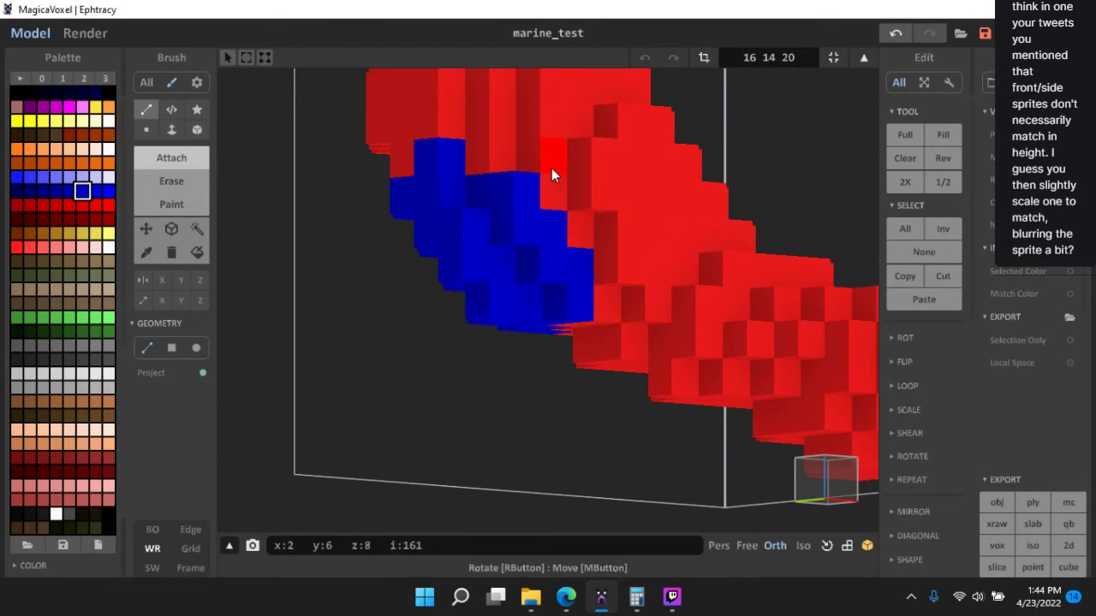
pyautogui.moveTo(551, 168); pyautogui.dragTo(619, 258, button='right')
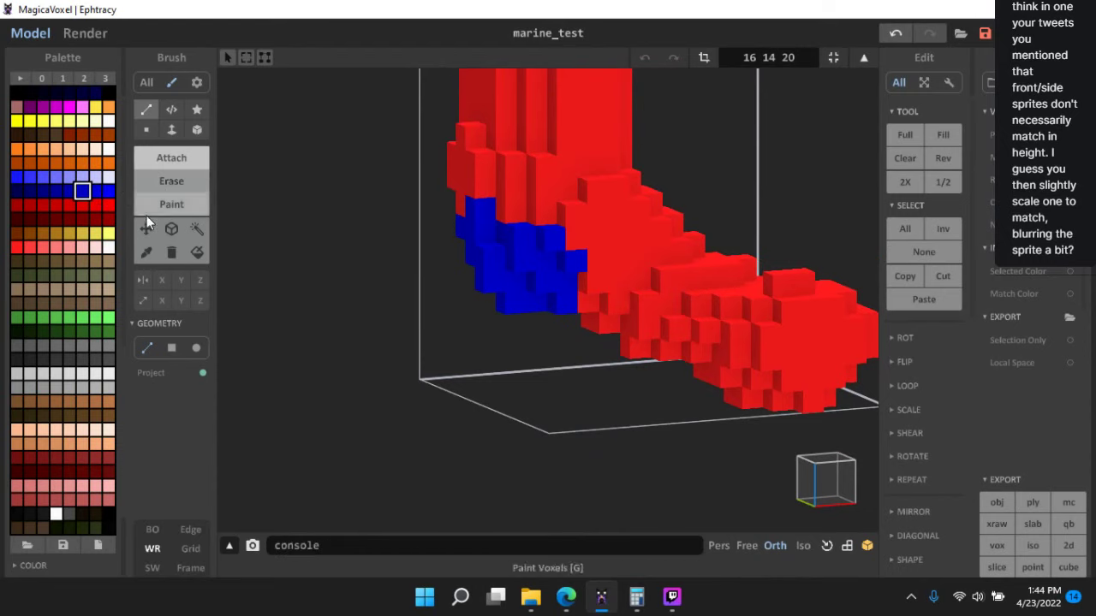
# - Sample the arm's red and recolor the blue elbow voxels with it by reversing the volume twice
pyautogui.click(146, 252)
pyautogui.click(575, 115)
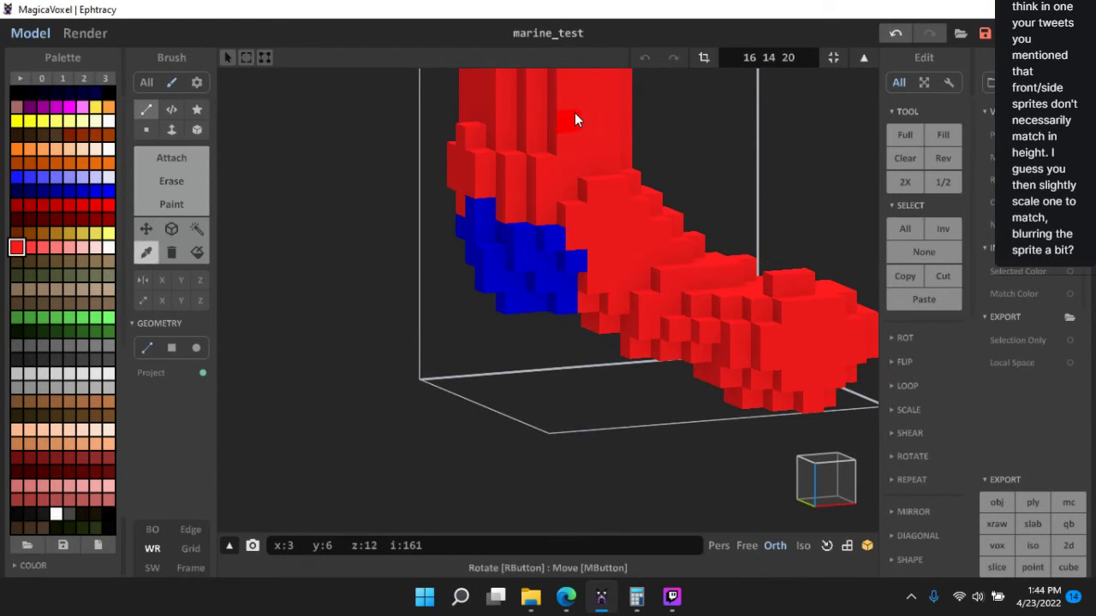
pyautogui.click(943, 160)
pyautogui.click(943, 160)
pyautogui.moveTo(616, 223); pyautogui.dragTo(643, 225, button='right')
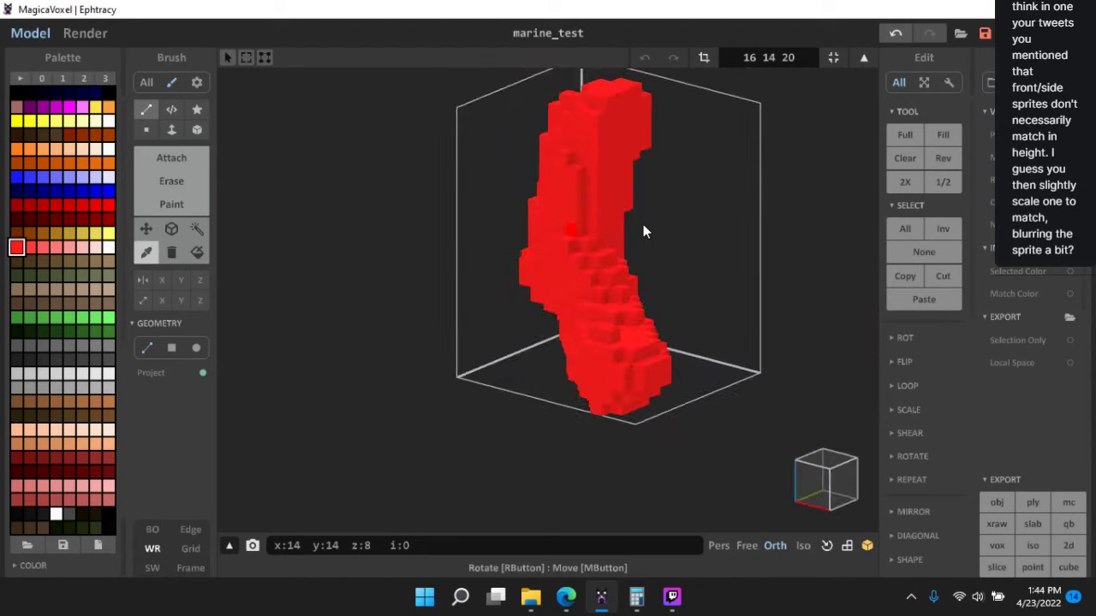
# - Examine the recolored arm from all sides, checking the contours of the shoulder, elbow underside and forearm
pyautogui.scroll(6, 643, 224)
pyautogui.moveTo(657, 181); pyautogui.dragTo(644, 202, button='right')
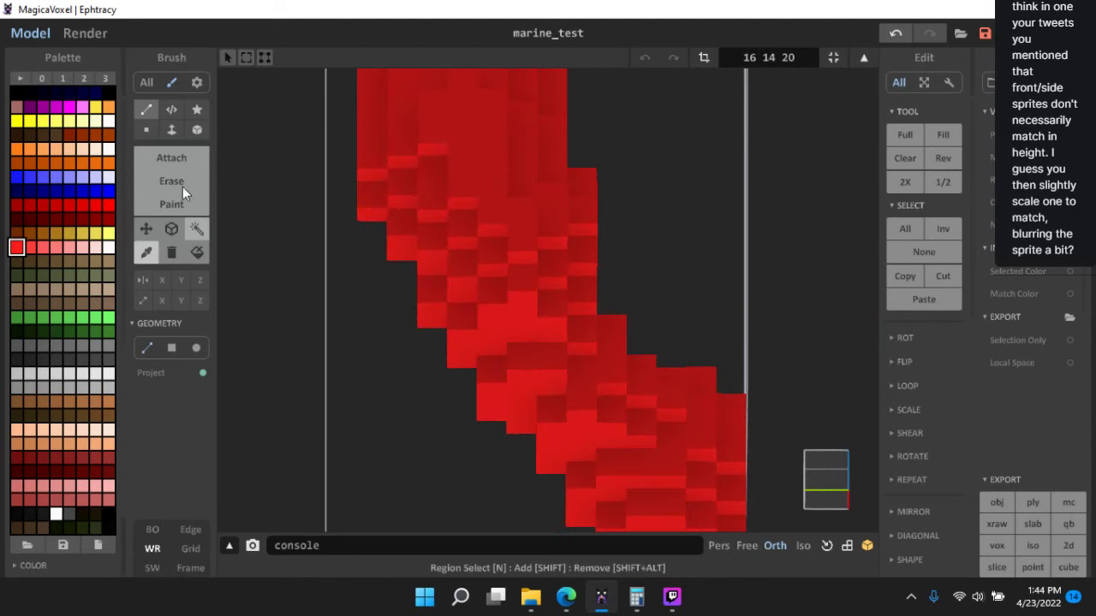
pyautogui.click(174, 161)
pyautogui.moveTo(597, 240); pyautogui.dragTo(487, 225, button='right')
pyautogui.moveTo(579, 272); pyautogui.dragTo(513, 260, button='right')
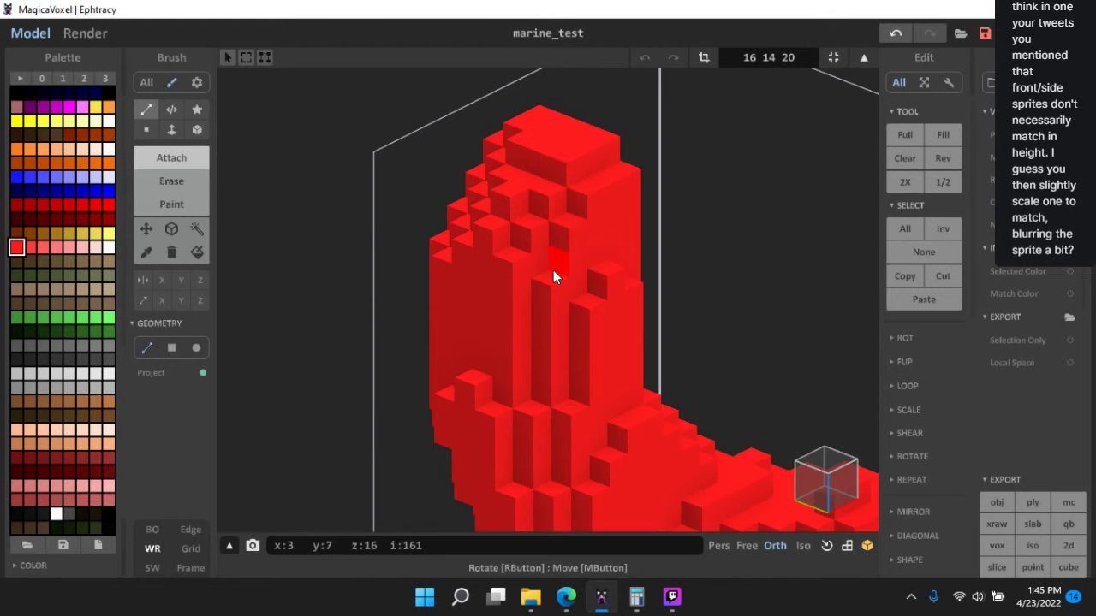
pyautogui.scroll(-10, 649, 367)
pyautogui.moveTo(703, 353); pyautogui.dragTo(531, 296, button='right')
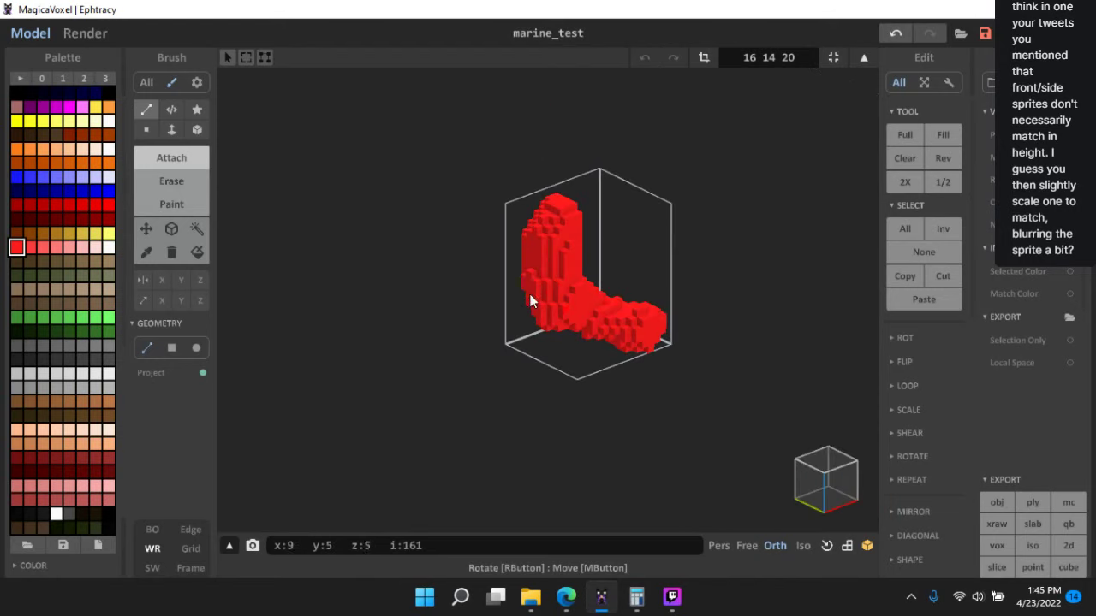
pyautogui.scroll(8, 532, 291)
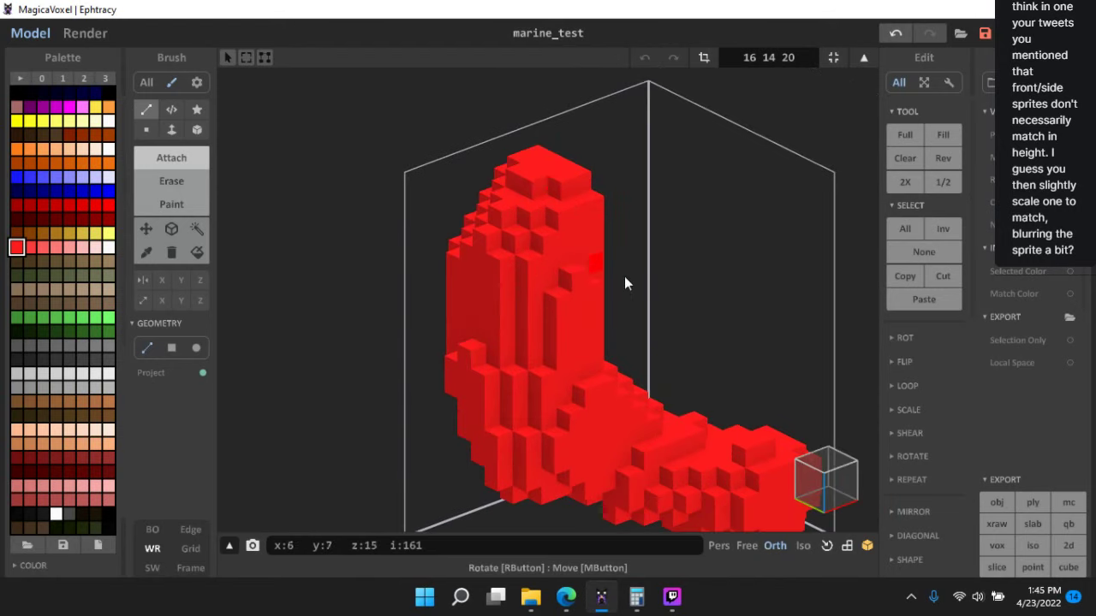
pyautogui.scroll(-5, 625, 257)
pyautogui.moveTo(626, 249); pyautogui.dragTo(632, 331, button='right')
pyautogui.scroll(5, 610, 310)
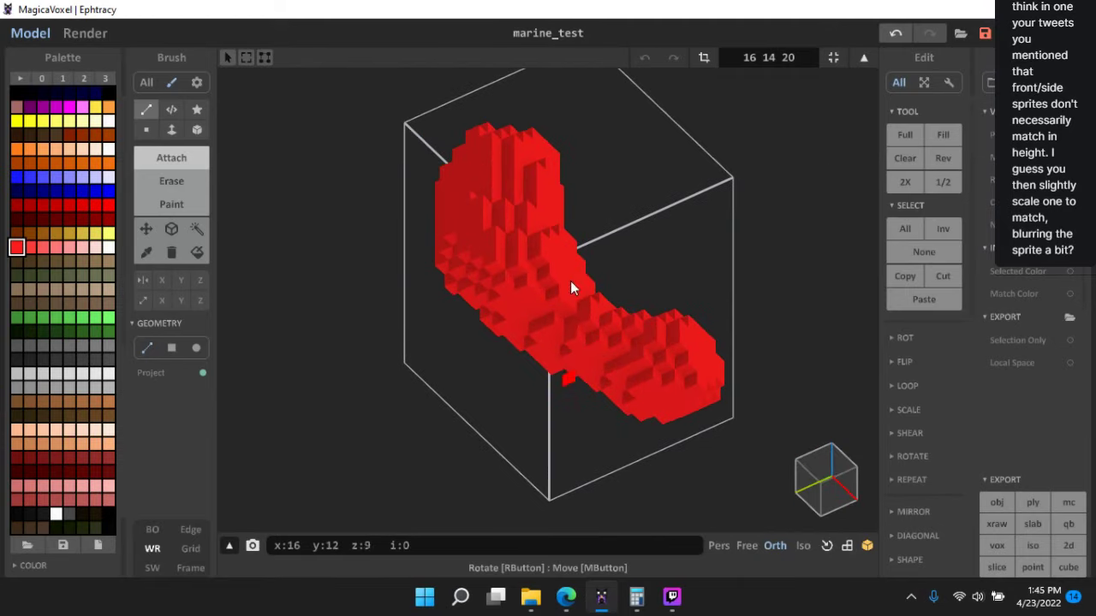
pyautogui.moveTo(570, 283); pyautogui.dragTo(548, 360, button='right')
pyautogui.moveTo(548, 359); pyautogui.dragTo(591, 301, button='middle')
pyautogui.moveTo(590, 301); pyautogui.dragTo(639, 280, button='right')
pyautogui.scroll(5, 599, 261)
pyautogui.moveTo(553, 243); pyautogui.dragTo(574, 220, button='right')
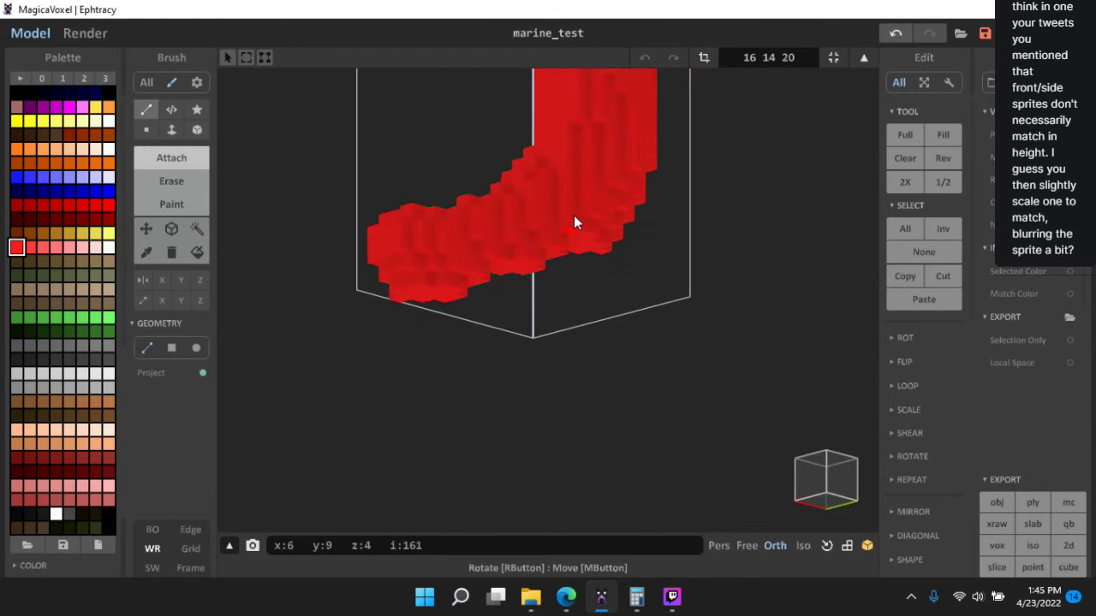
pyautogui.moveTo(658, 215); pyautogui.dragTo(580, 190, button='right')
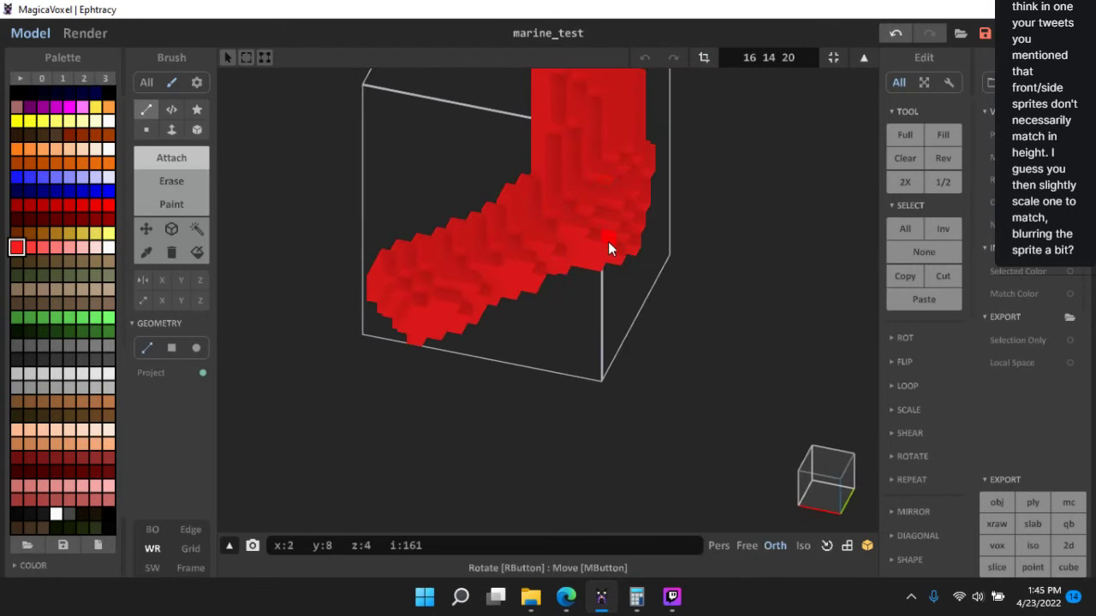
pyautogui.moveTo(608, 241); pyautogui.dragTo(537, 220, button='right')
pyautogui.scroll(3, 513, 249)
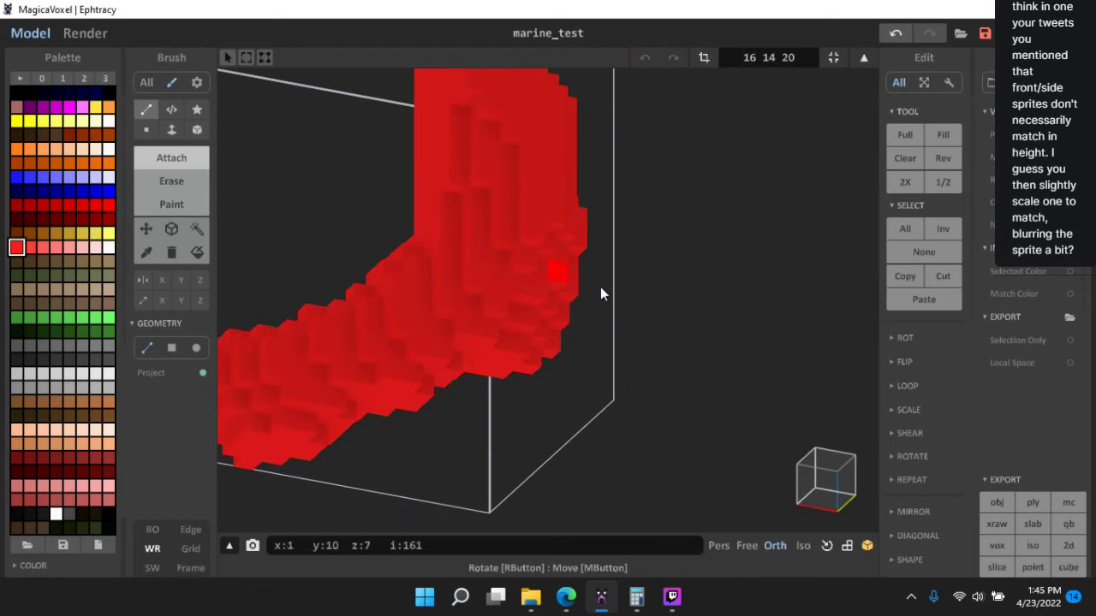
pyautogui.scroll(-3, 590, 304)
pyautogui.moveTo(570, 325); pyautogui.dragTo(697, 335, button='right')
# - Compare the red arm's silhouette with the marine's front sprite in the world view
pyautogui.click(822, 494)
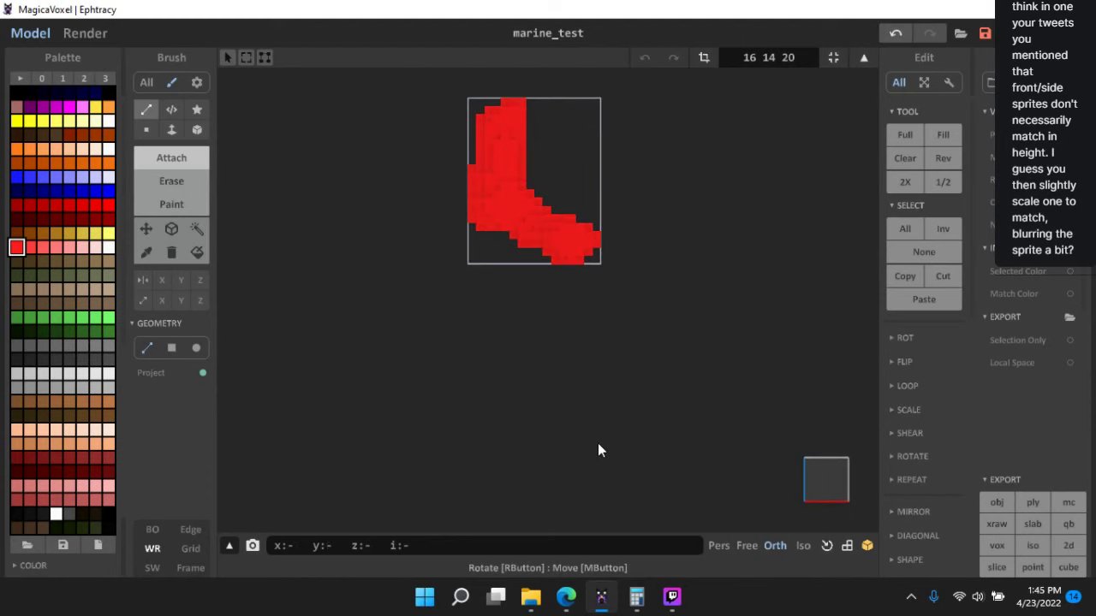
pyautogui.press('Tab')
pyautogui.scroll(3, 637, 296)
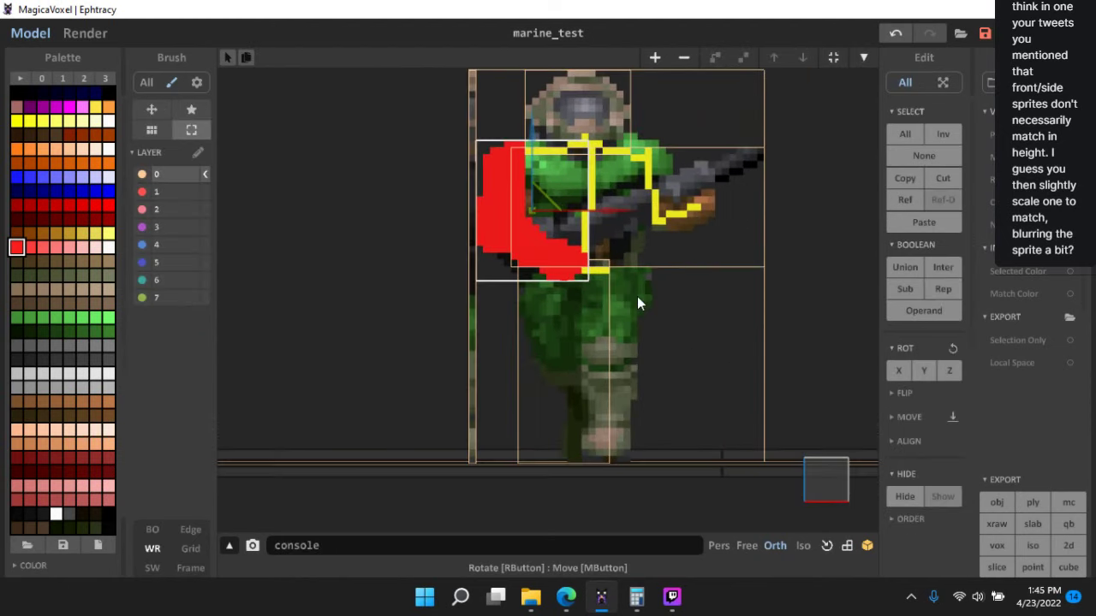
pyautogui.click(834, 478)
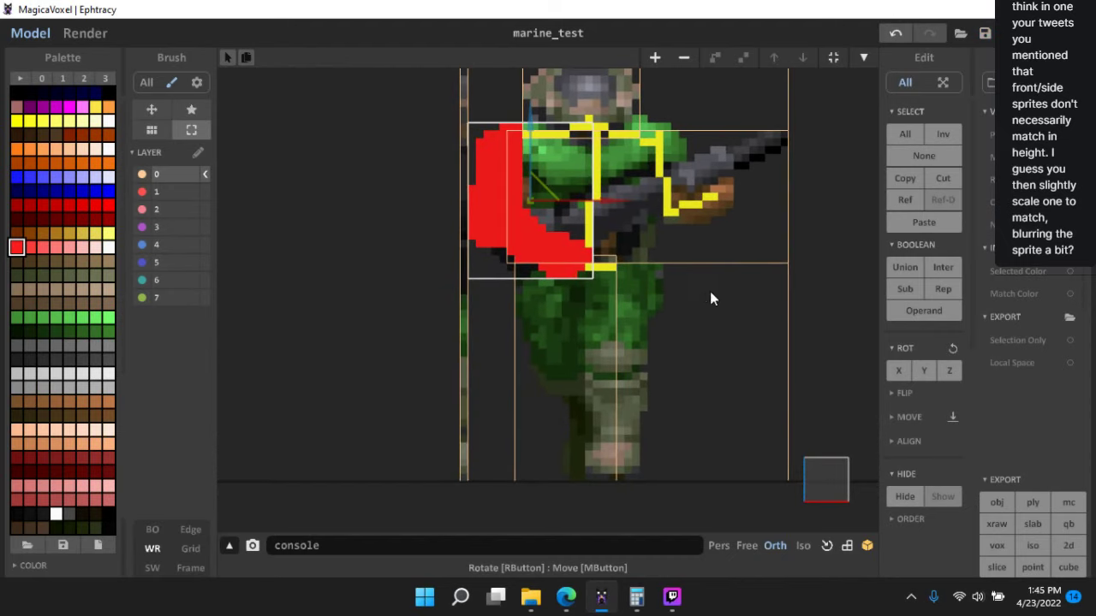
pyautogui.moveTo(729, 259); pyautogui.dragTo(838, 454, button='right')
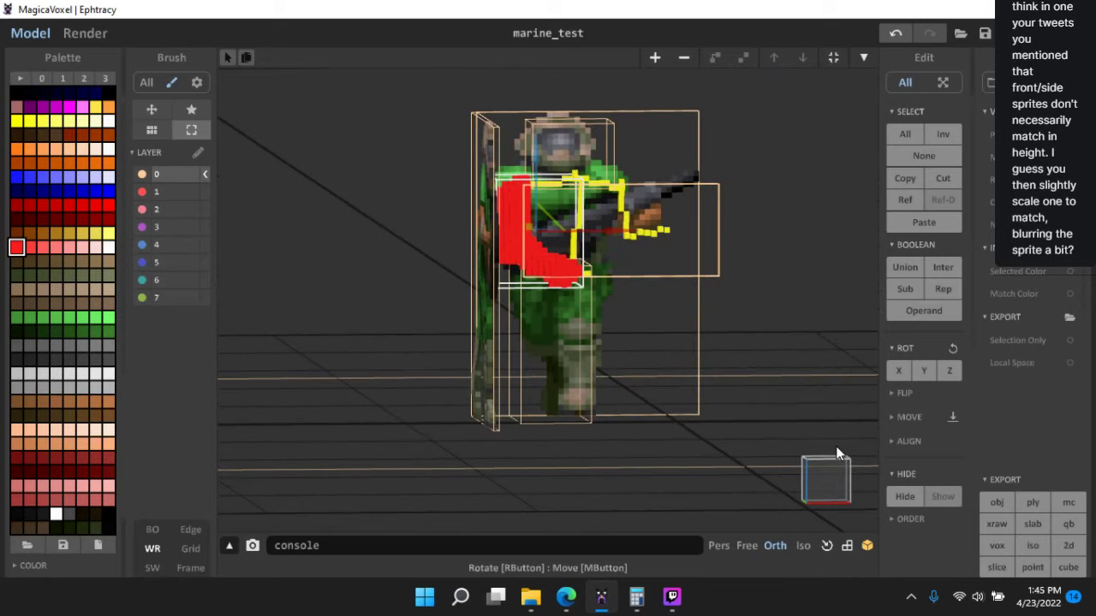
pyautogui.click(836, 483)
# - Check the stream chat in Twitch Studio, return to MagicaVoxel and deselect the arm object
pyautogui.click(672, 597)
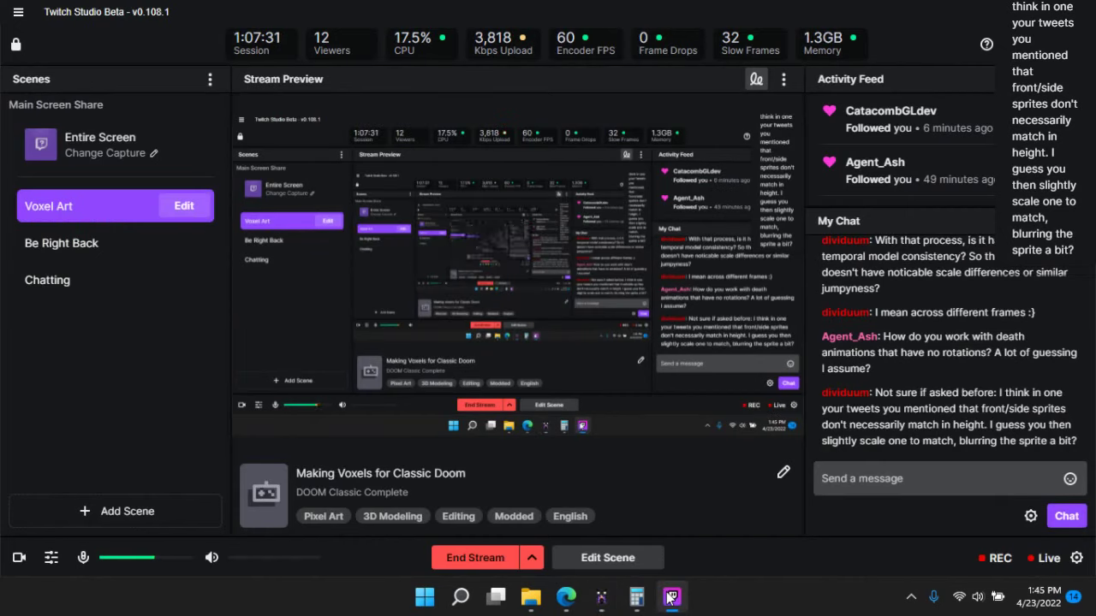
pyautogui.click(672, 598)
pyautogui.scroll(3, 697, 226)
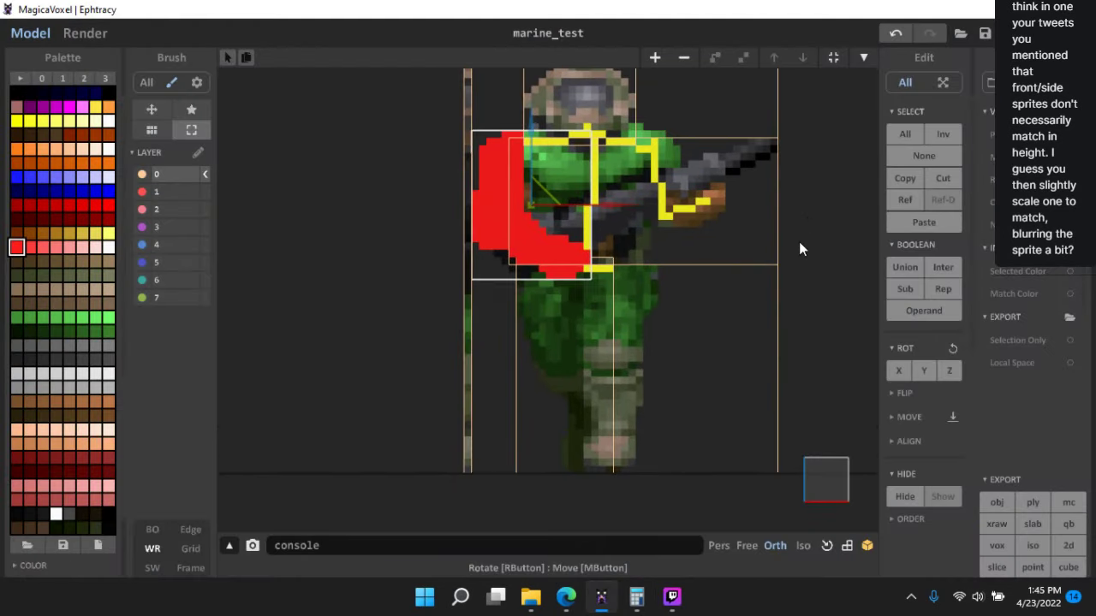
pyautogui.moveTo(799, 242); pyautogui.dragTo(742, 289, button='middle')
pyautogui.click(786, 213)
# - Open the arm for editing, box-select the inner voxels just above the elbow crook, move them one voxel toward the chest, and clear the selection
pyautogui.scroll(-2, 625, 278)
pyautogui.moveTo(610, 282); pyautogui.dragTo(620, 260, button='middle')
pyautogui.scroll(3, 531, 235)
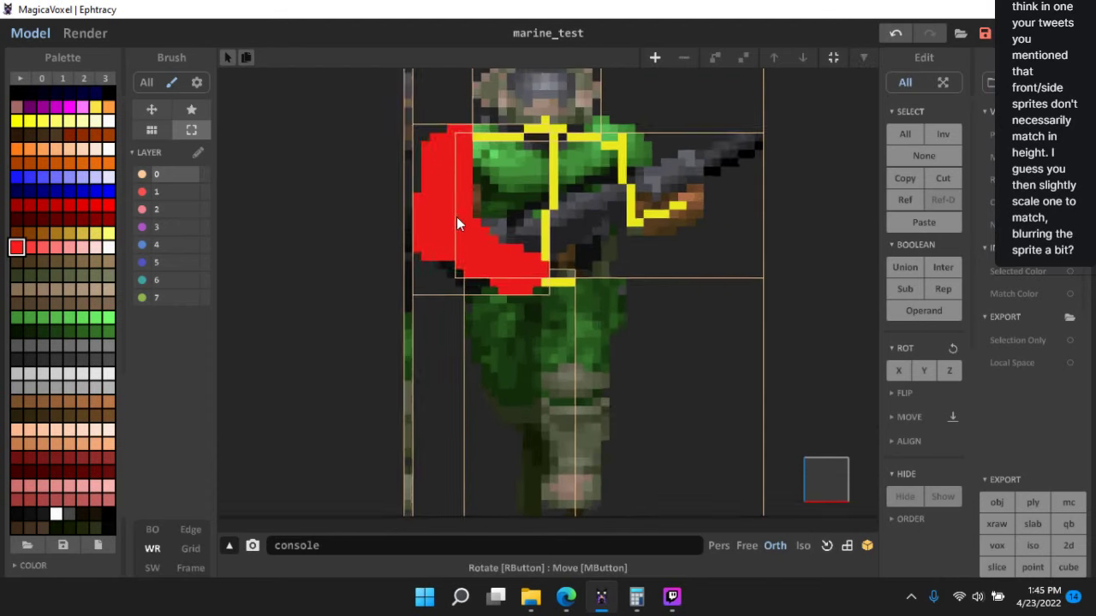
pyautogui.scroll(2, 457, 219)
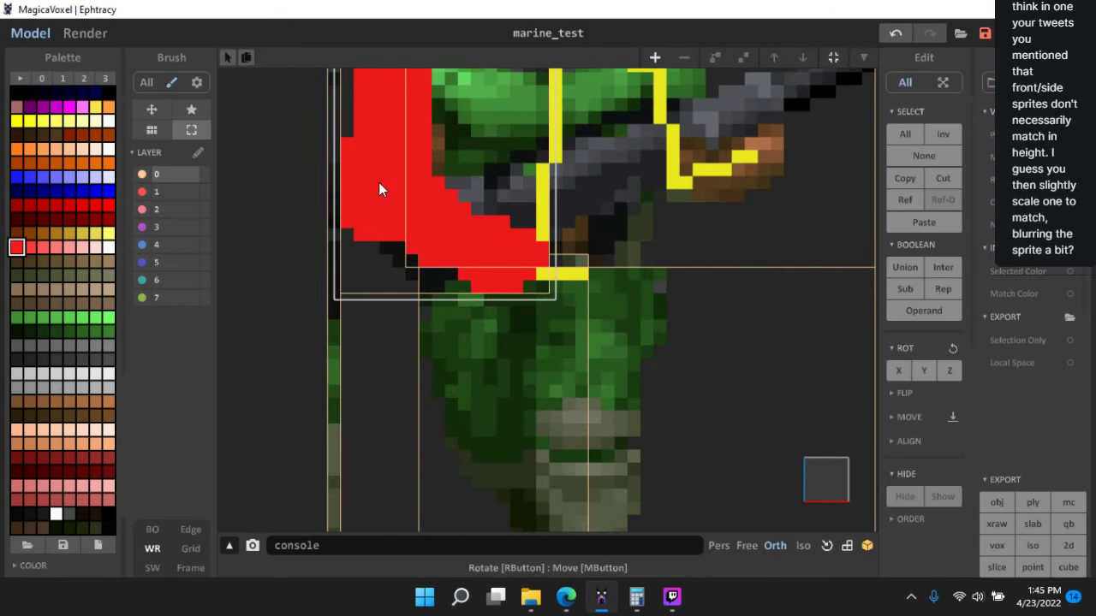
pyautogui.doubleClick(378, 183)
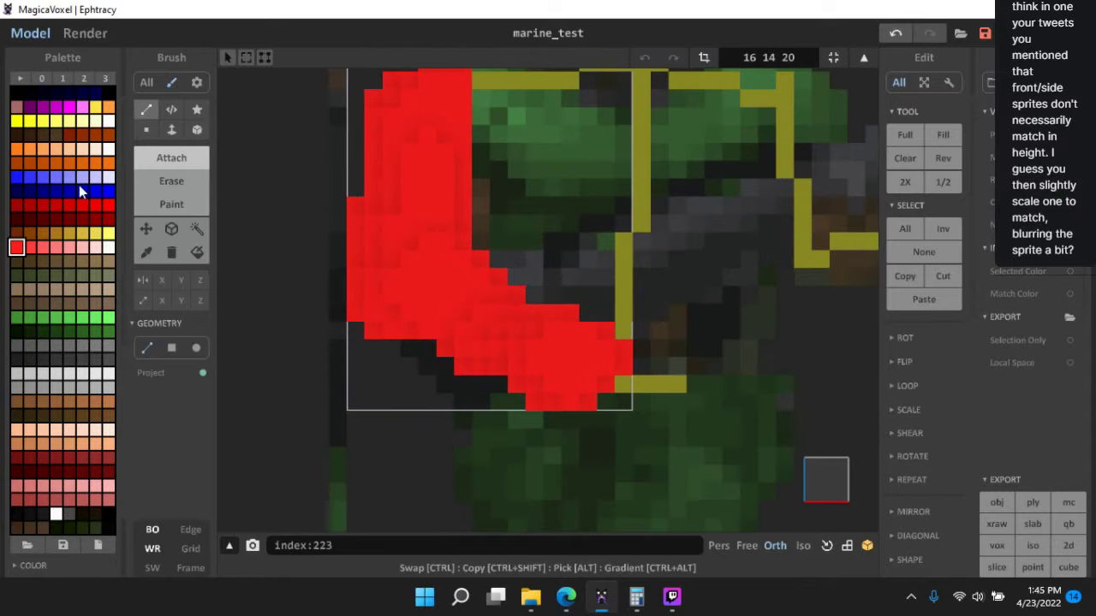
pyautogui.click(172, 229)
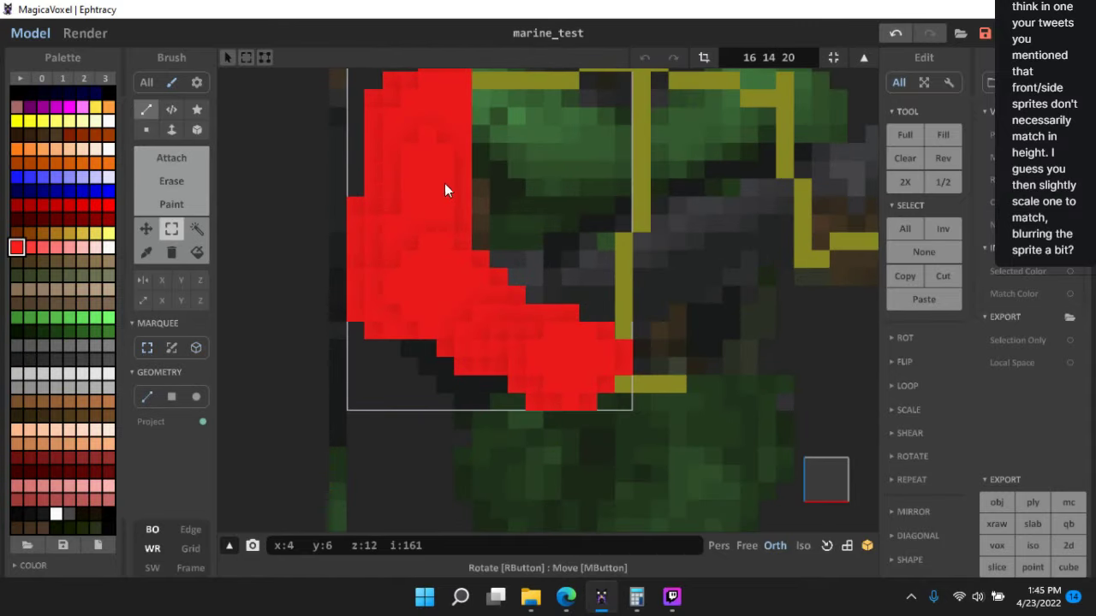
pyautogui.moveTo(487, 225); pyautogui.dragTo(488, 228)
pyautogui.click(145, 229)
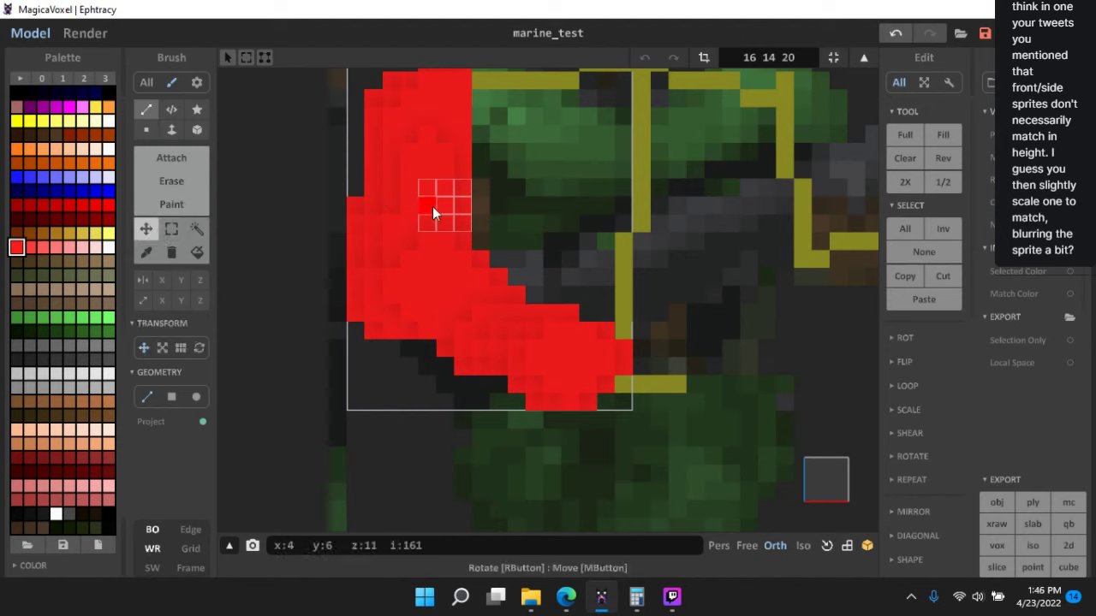
pyautogui.moveTo(434, 206); pyautogui.dragTo(462, 206)
pyautogui.click(172, 229)
pyautogui.click(295, 230)
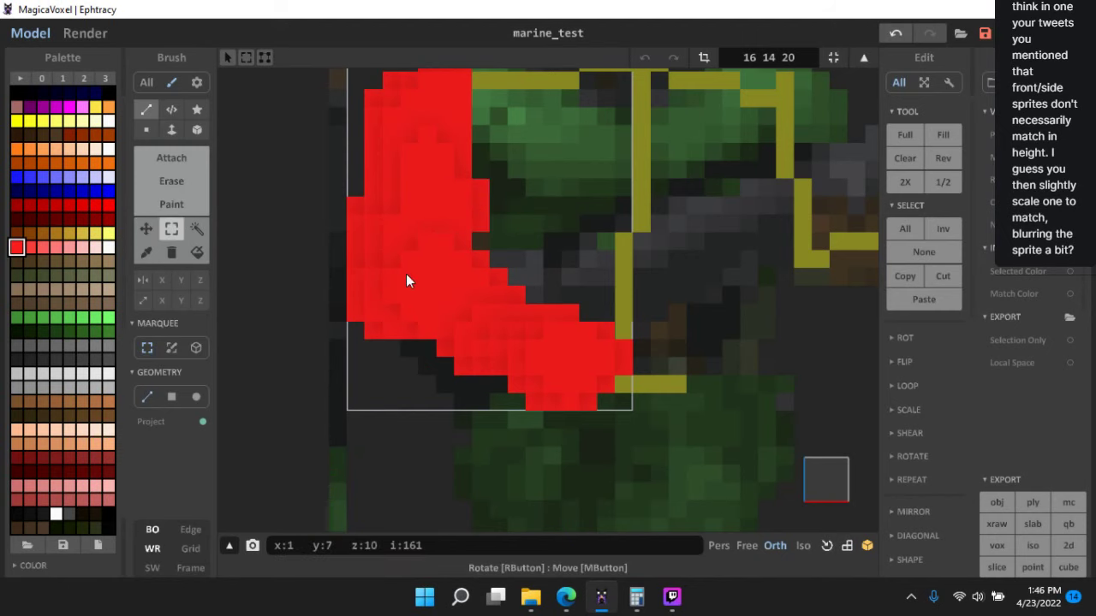
# - Erase a protruding voxel on the inner side of the upper arm above the elbow
pyautogui.scroll(-4, 514, 282)
pyautogui.moveTo(623, 288); pyautogui.dragTo(531, 308, button='right')
pyautogui.scroll(3, 488, 283)
pyautogui.click(176, 181)
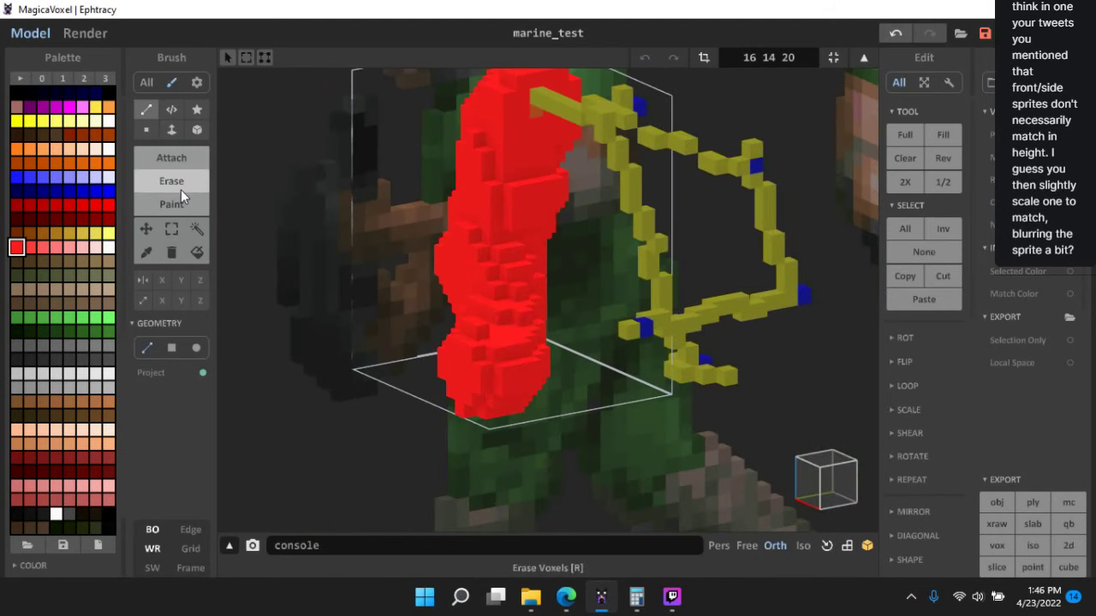
pyautogui.scroll(3, 470, 144)
pyautogui.moveTo(494, 194); pyautogui.dragTo(651, 169, button='right')
pyautogui.click(653, 151)
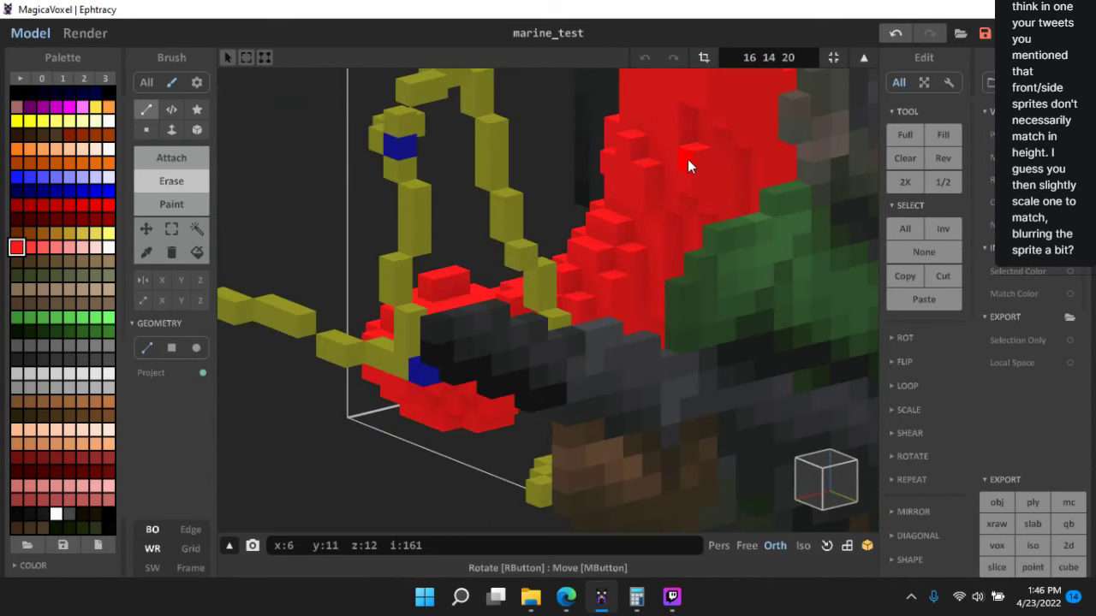
pyautogui.moveTo(663, 225); pyautogui.dragTo(806, 329, button='right')
# - Compare the reshaped arm with the full front sprite in the world view
pyautogui.scroll(-6, 591, 243)
pyautogui.scroll(-3, 753, 333)
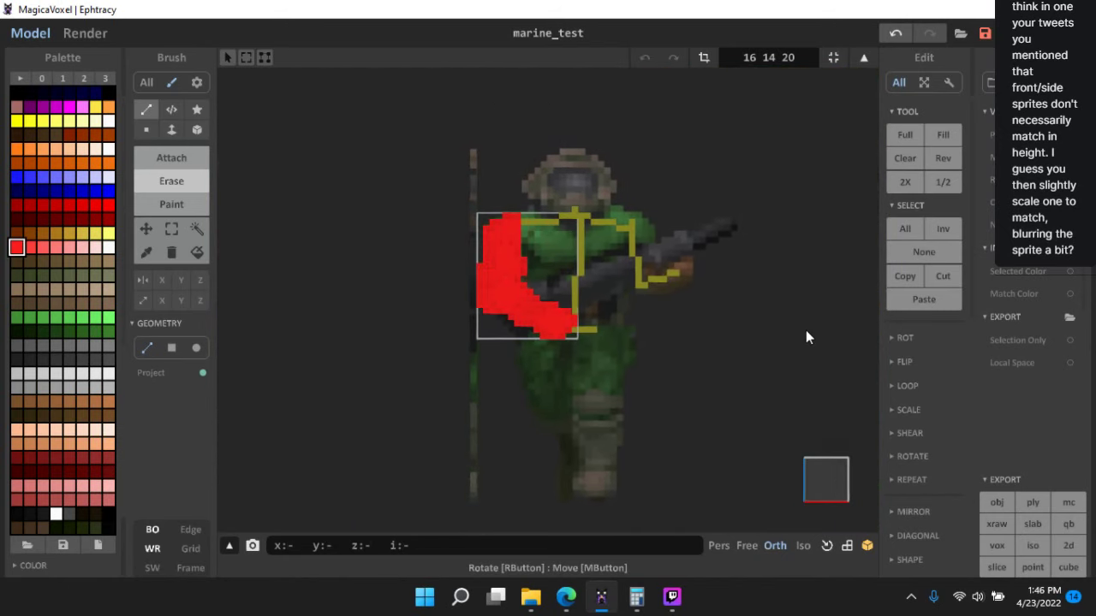
pyautogui.press('Tab')
pyautogui.moveTo(796, 221); pyautogui.dragTo(861, 443, button='right')
pyautogui.click(833, 482)
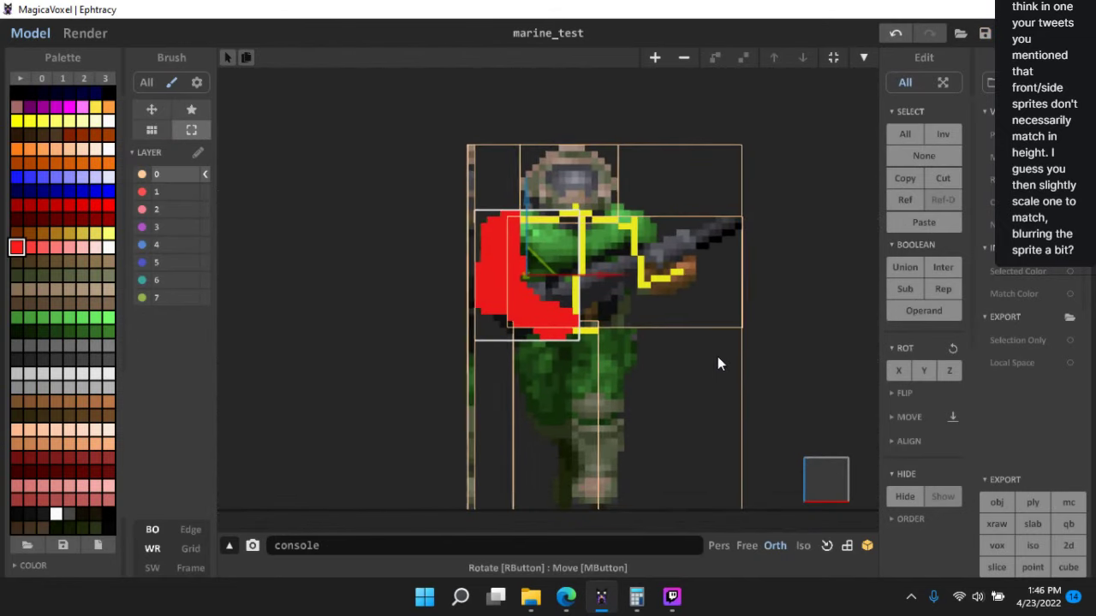
# - Open the yellow skeleton, box-select the bone lines of the arm supporting the gun barrel, and separate them into their own object
pyautogui.scroll(5, 717, 360)
pyautogui.doubleClick(599, 215)
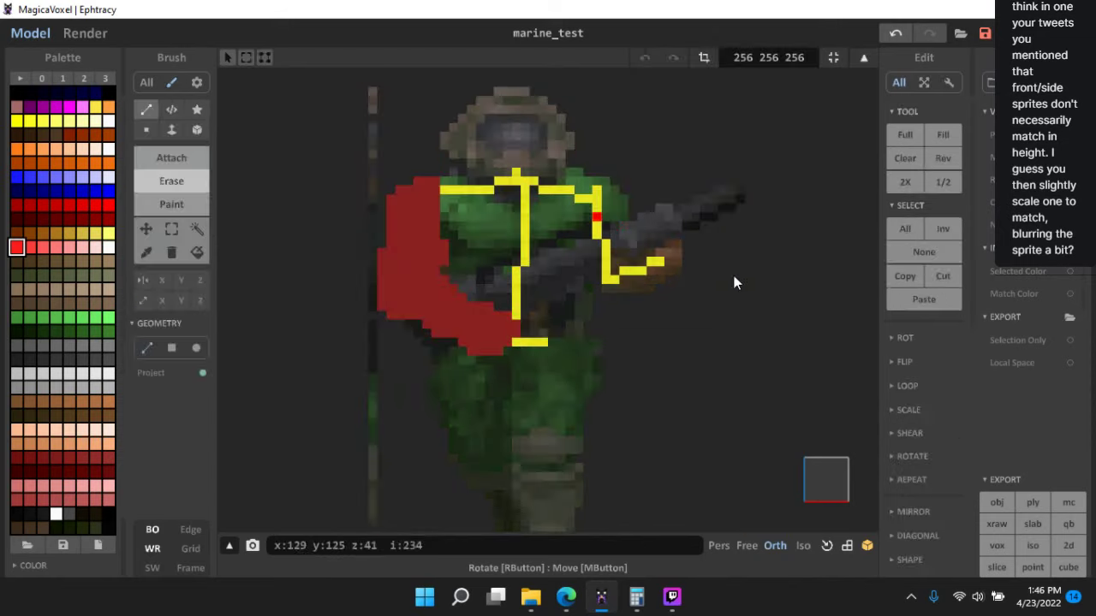
pyautogui.moveTo(765, 307); pyautogui.dragTo(705, 326, button='middle')
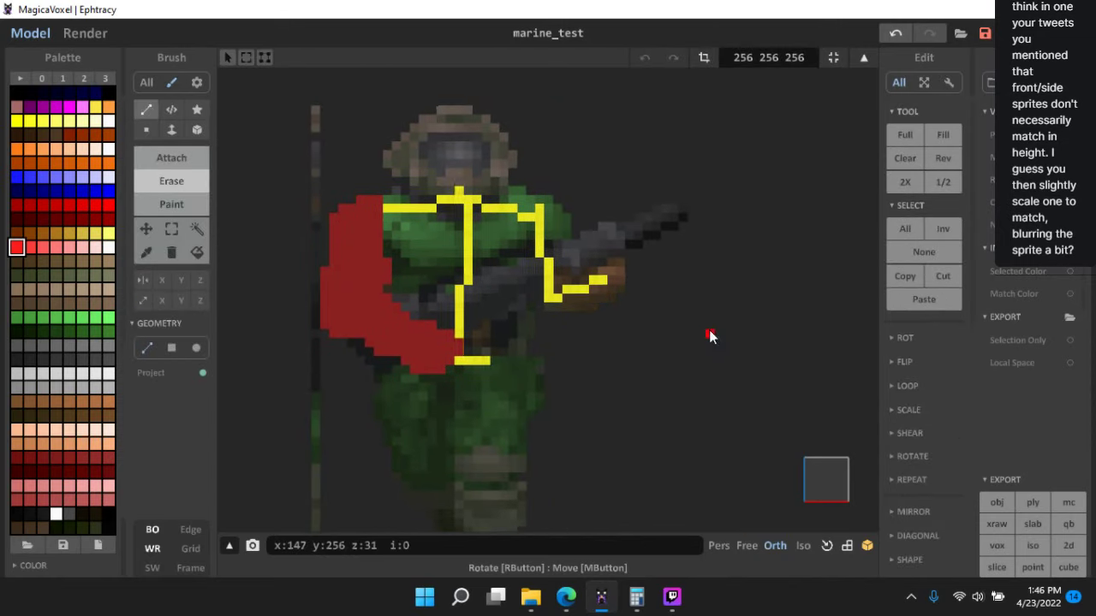
pyautogui.click(172, 230)
pyautogui.scroll(2, 510, 251)
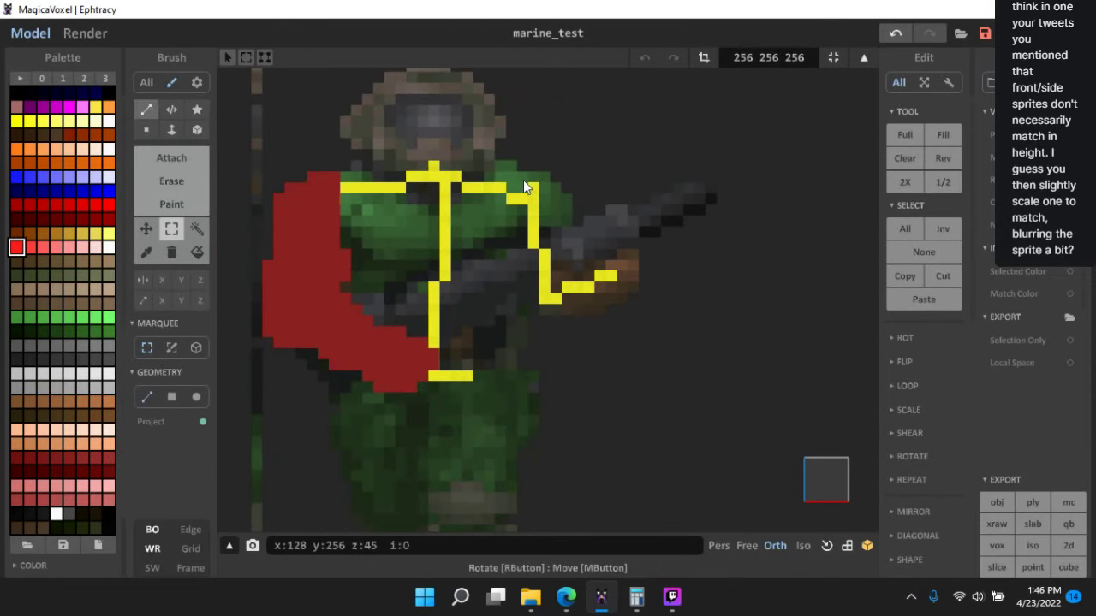
pyautogui.moveTo(530, 179); pyautogui.dragTo(651, 313)
pyautogui.scroll(-5, 646, 304)
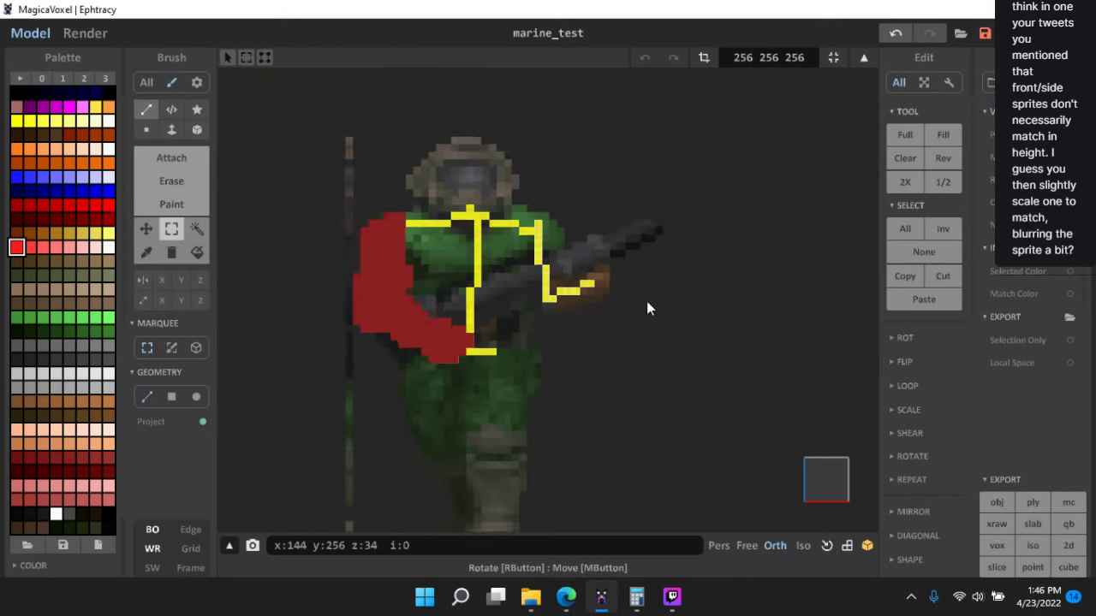
pyautogui.scroll(-3, 661, 407)
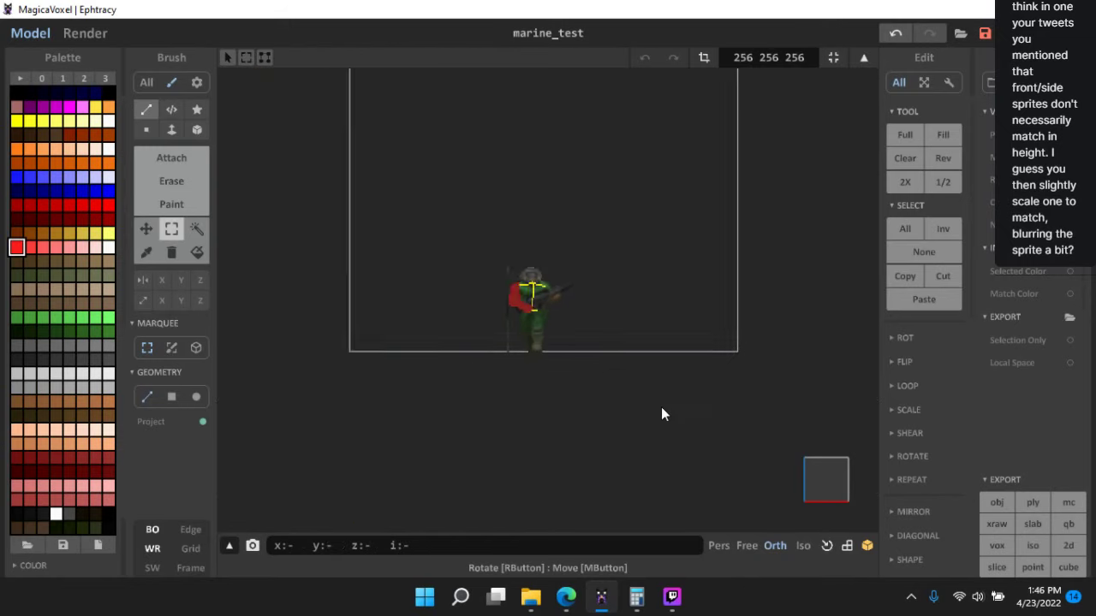
pyautogui.press('Tab')
pyautogui.scroll(-1, 677, 381)
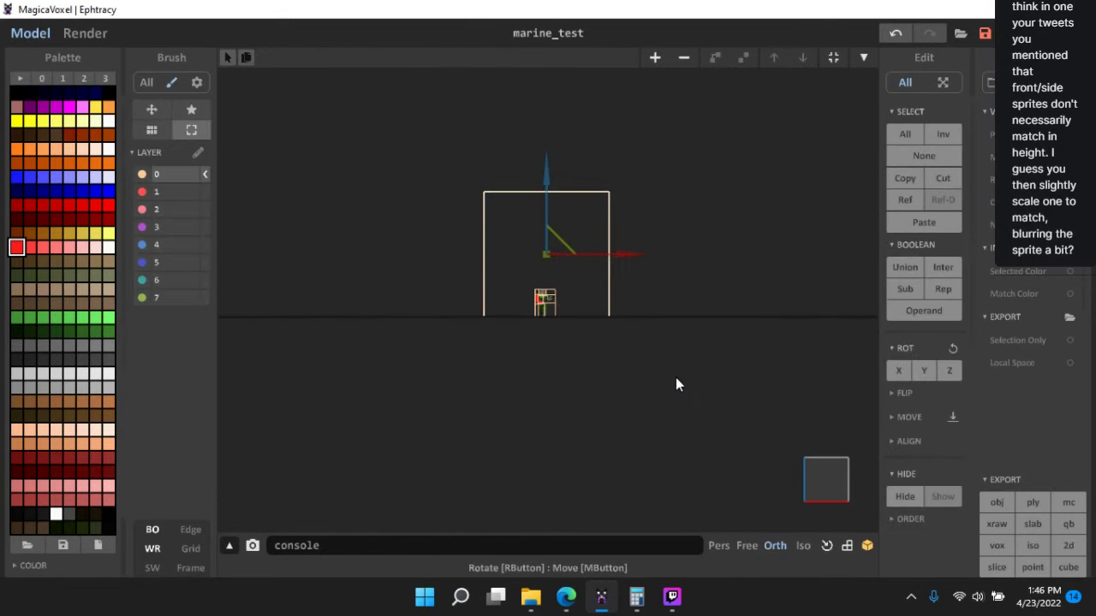
pyautogui.scroll(15, 579, 339)
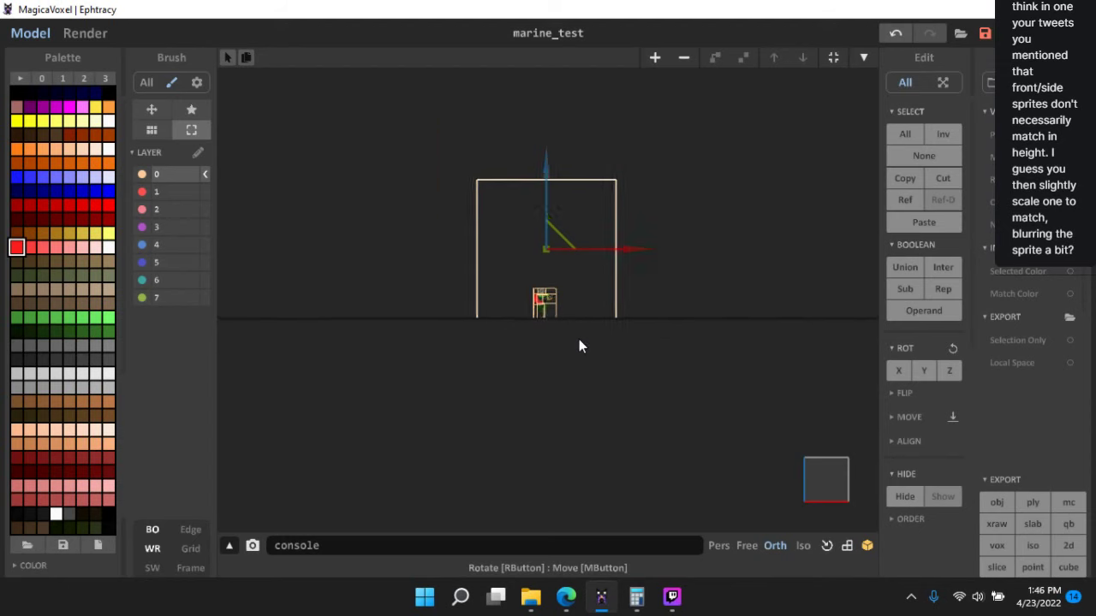
pyautogui.click(863, 57)
# - Dilate the separated bone lines of the gun-supporting arm twice to turn them into a thick red arm volume
pyautogui.scroll(5, 620, 306)
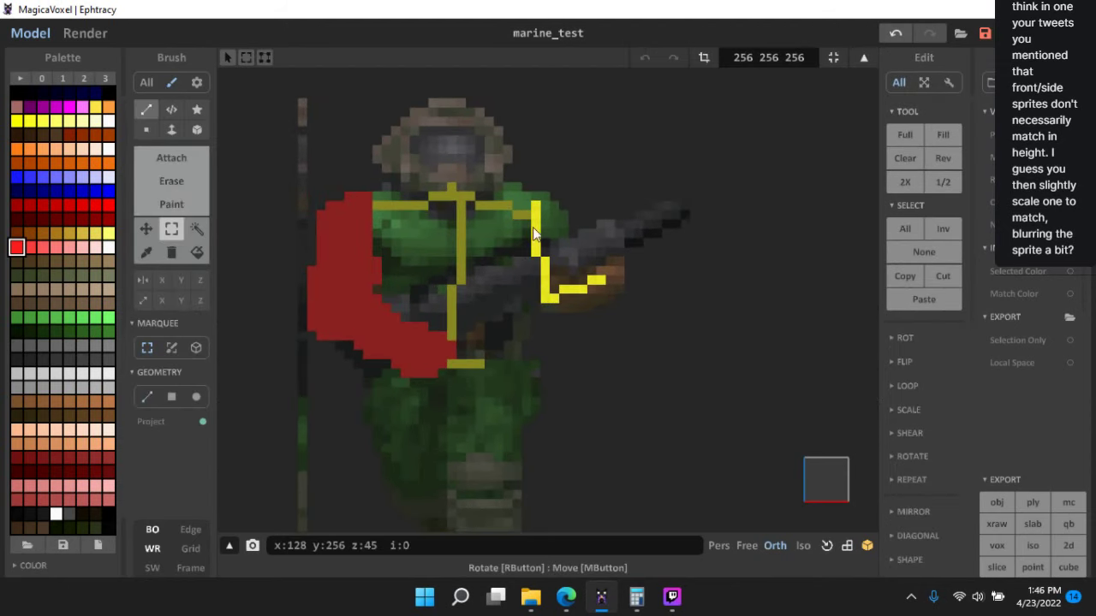
pyautogui.scroll(-3, 947, 456)
pyautogui.scroll(-1, 914, 510)
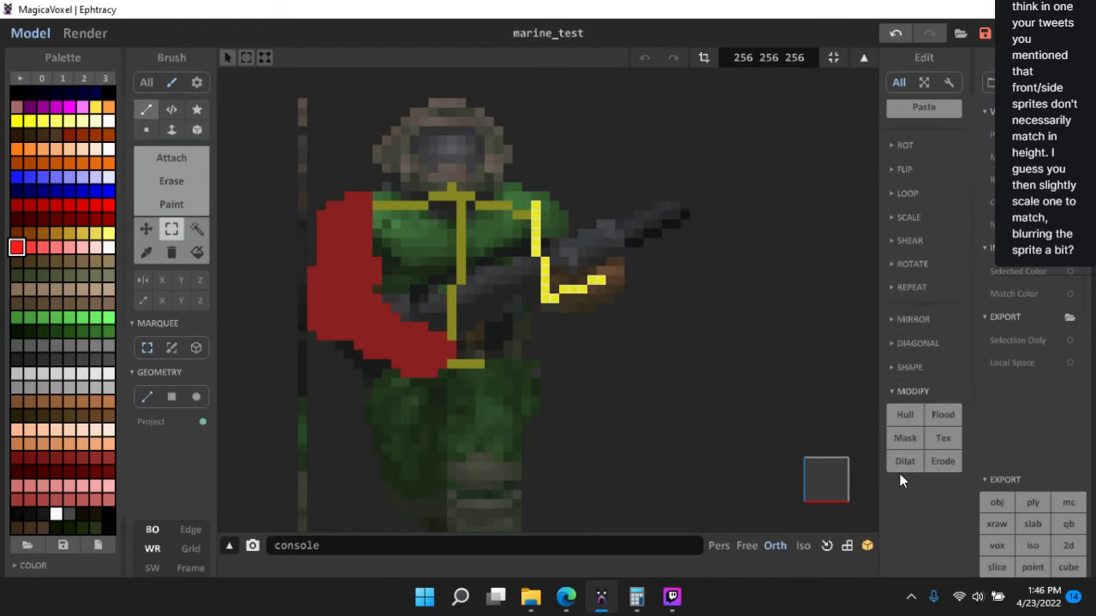
pyautogui.click(904, 461)
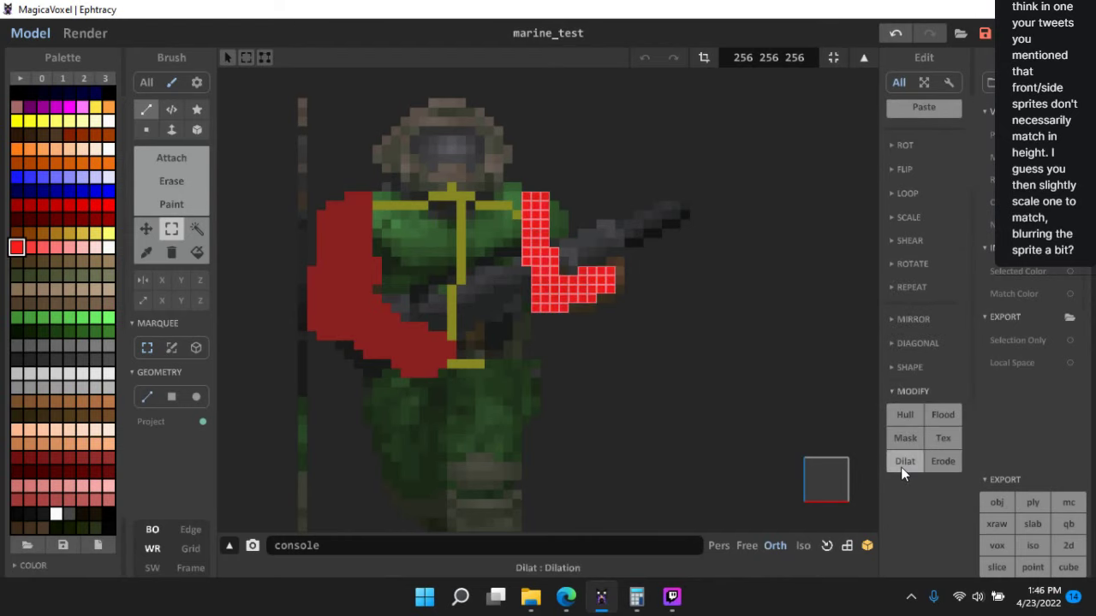
# - Box-select the upper part of the new arm in the front view and extend it one voxel outward
pyautogui.scroll(2, 573, 256)
pyautogui.moveTo(447, 121); pyautogui.dragTo(609, 243)
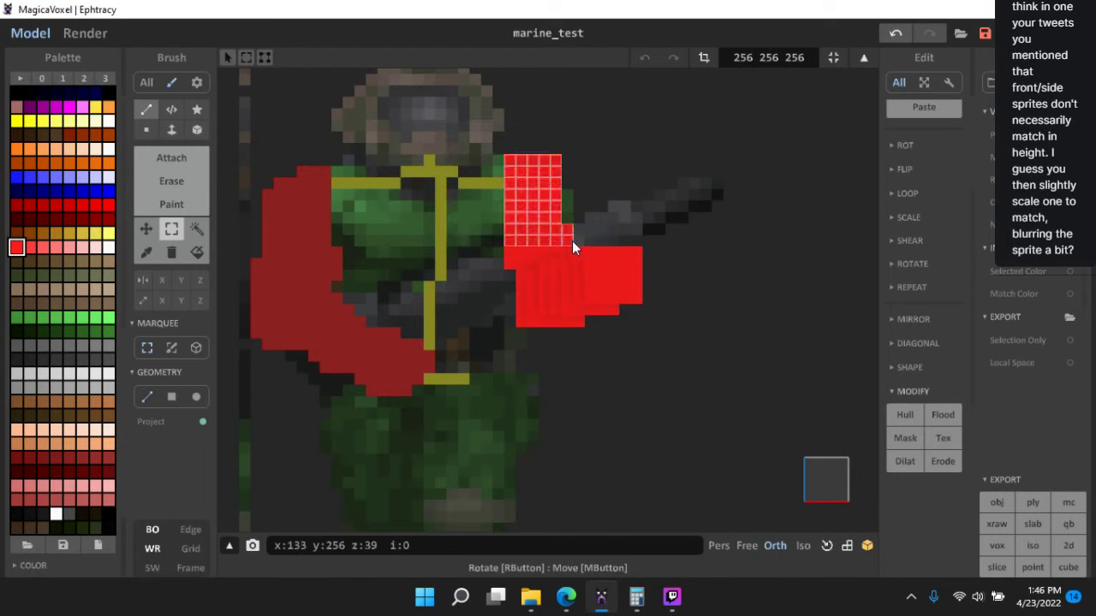
pyautogui.moveTo(471, 127); pyautogui.dragTo(568, 365)
pyautogui.moveTo(447, 100)
pyautogui.mouseDown()
pyautogui.moveTo(610, 227)
pyautogui.moveTo(604, 244)
pyautogui.mouseUp()
pyautogui.click(146, 228)
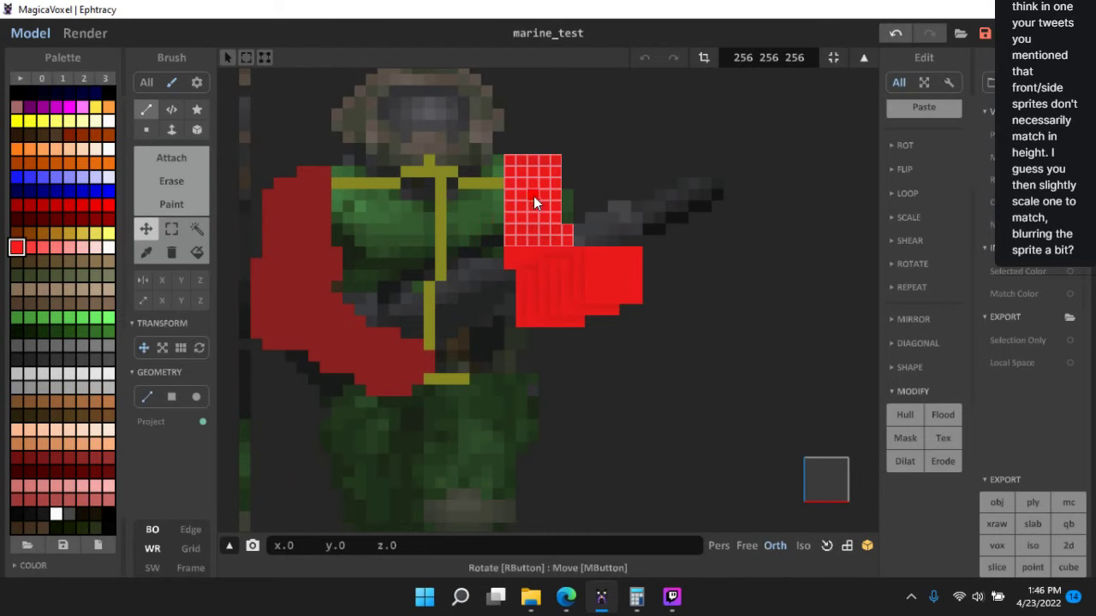
pyautogui.moveTo(533, 197); pyautogui.dragTo(546, 196)
pyautogui.click(172, 230)
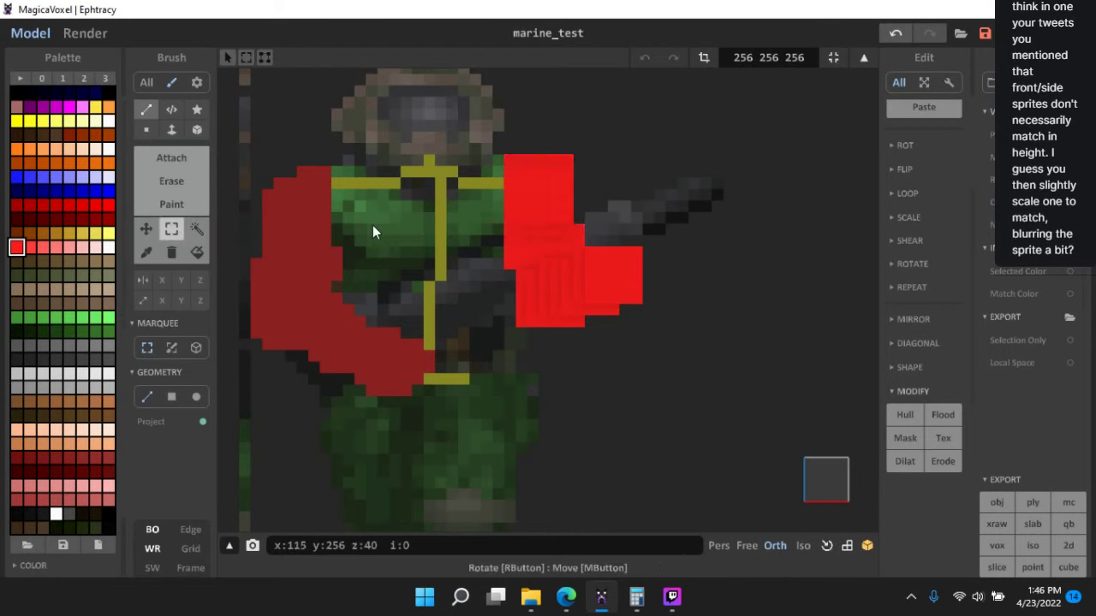
# - From the back, delete the arm voxels outside the sprite's outline beneath the hand and elbow and at the outer shoulder corner
pyautogui.moveTo(372, 231); pyautogui.dragTo(546, 296, button='right')
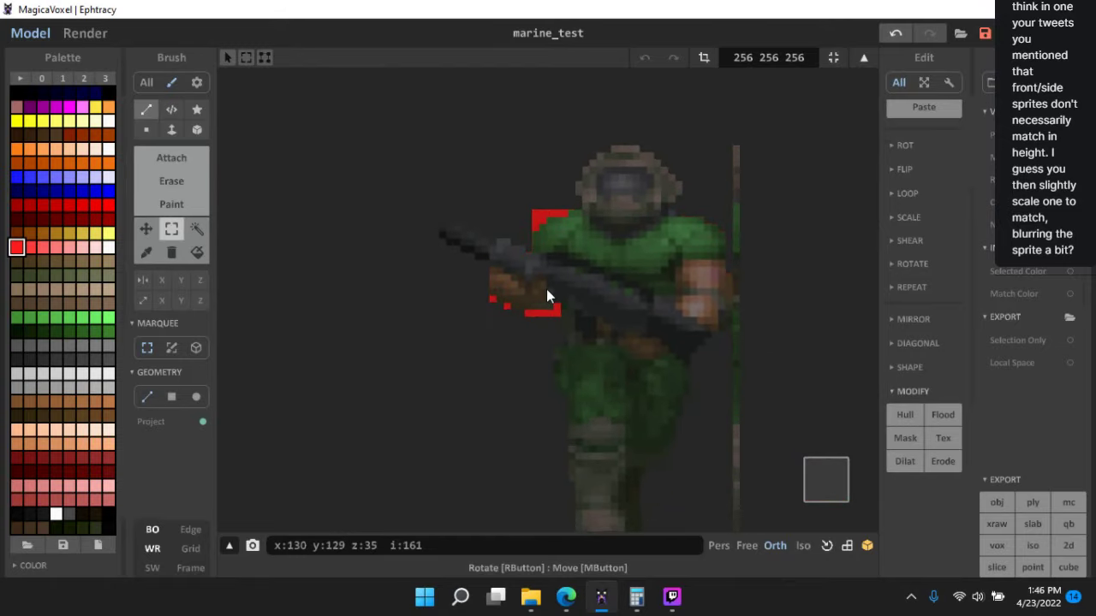
pyautogui.scroll(4, 548, 297)
pyautogui.moveTo(571, 346); pyautogui.dragTo(481, 321)
pyautogui.press('Delete')
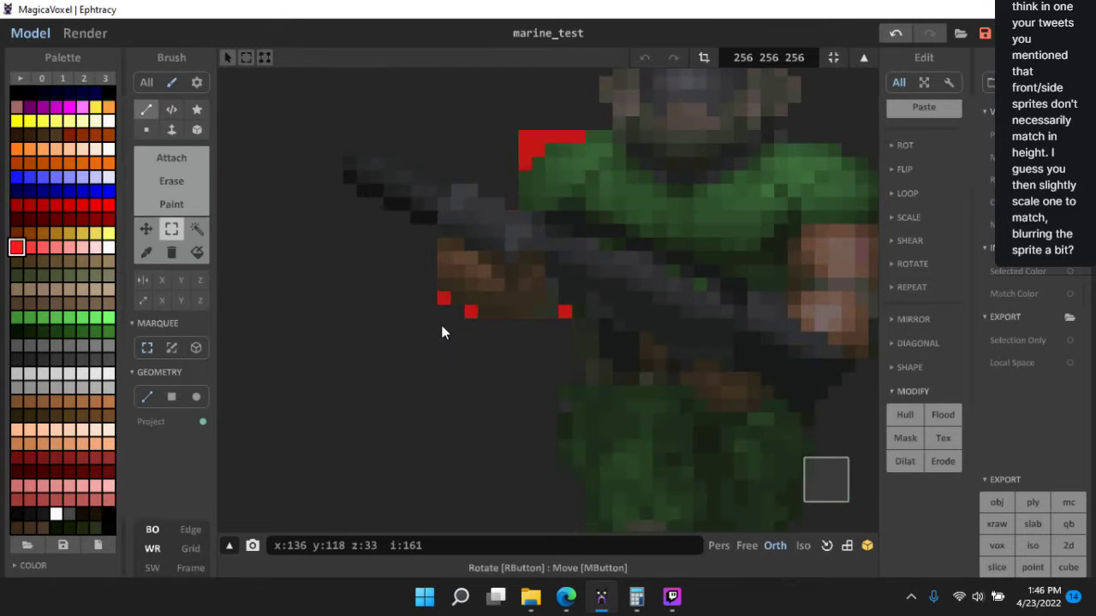
pyautogui.click(443, 298)
pyautogui.click(564, 311)
pyautogui.moveTo(501, 161)
pyautogui.mouseDown()
pyautogui.moveTo(528, 104)
pyautogui.moveTo(608, 163)
pyautogui.mouseUp()
pyautogui.press('Delete')
pyautogui.press('Delete')
pyautogui.press('Delete')
pyautogui.scroll(-3, 677, 287)
pyautogui.moveTo(684, 293); pyautogui.dragTo(601, 271, button='middle')
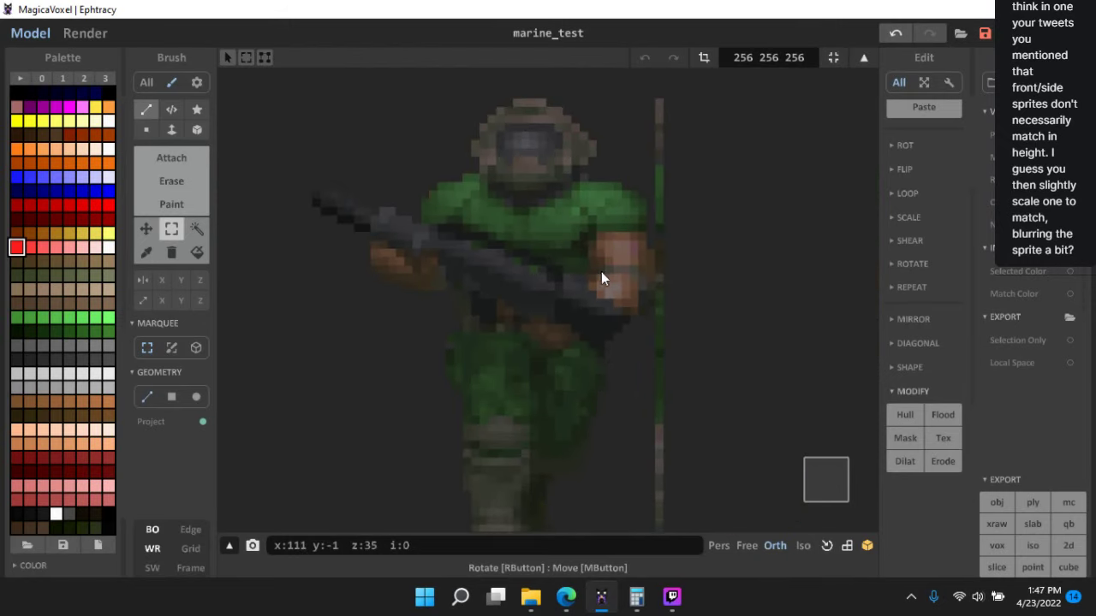
# - In the front view, box-select and delete the leftover voxels hanging below the inner side of the elbow
pyautogui.moveTo(601, 278); pyautogui.dragTo(704, 306, button='right')
pyautogui.click(823, 474)
pyautogui.scroll(5, 645, 332)
pyautogui.moveTo(645, 333); pyautogui.dragTo(596, 327, button='middle')
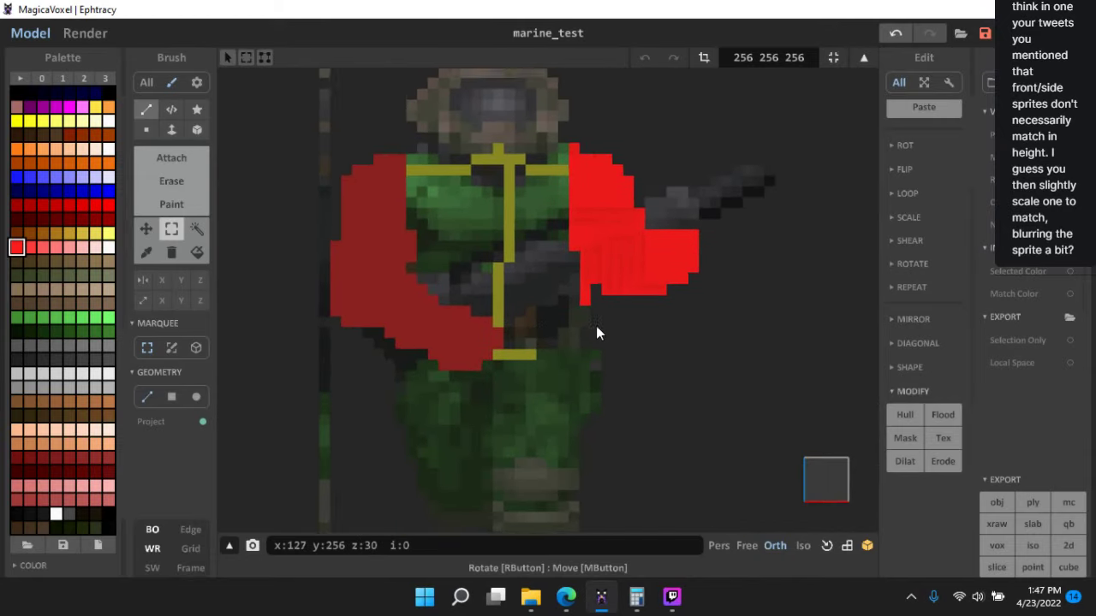
pyautogui.scroll(4, 596, 326)
pyautogui.moveTo(591, 270); pyautogui.dragTo(574, 318)
pyautogui.press('Delete')
pyautogui.scroll(-4, 681, 297)
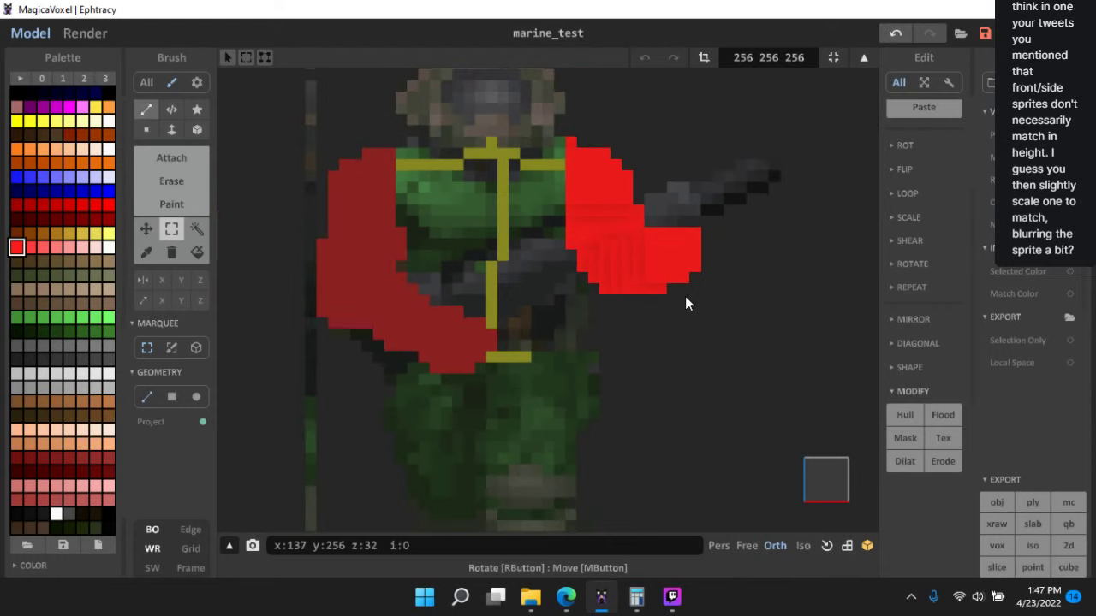
pyautogui.scroll(2, 685, 303)
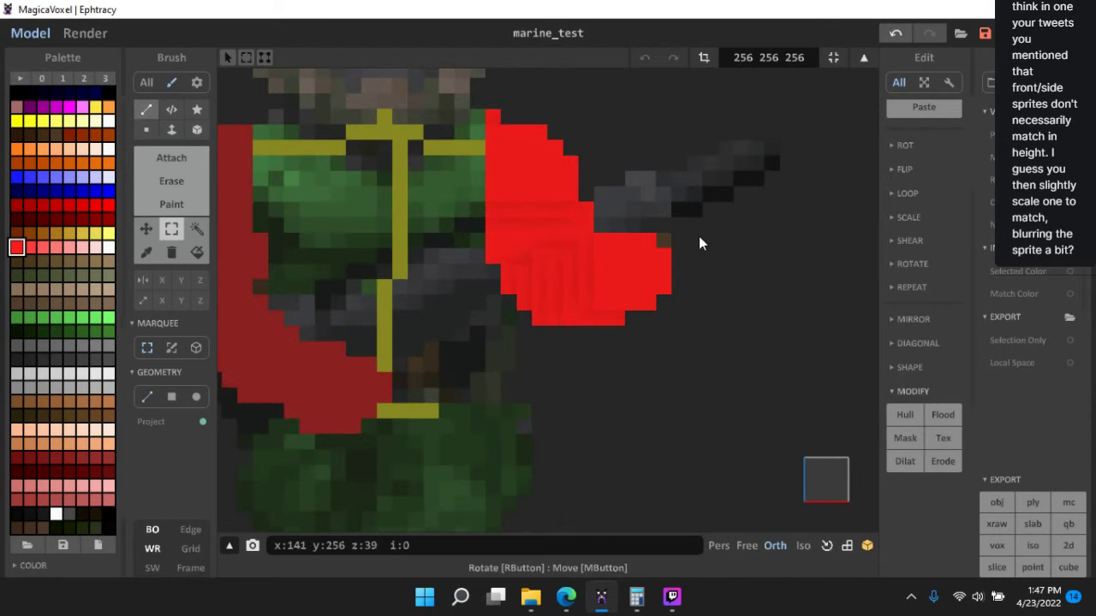
pyautogui.hotkey('ctrl', 'z')
pyautogui.hotkey('ctrl', 'y')
pyautogui.scroll(-3, 762, 310)
# - In the side view, extend the box-selected upper arm and elbow two voxels backward and delete the elbow's lower rear corner
pyautogui.moveTo(763, 311); pyautogui.dragTo(636, 318, button='right')
pyautogui.click(822, 476)
pyautogui.scroll(3, 676, 315)
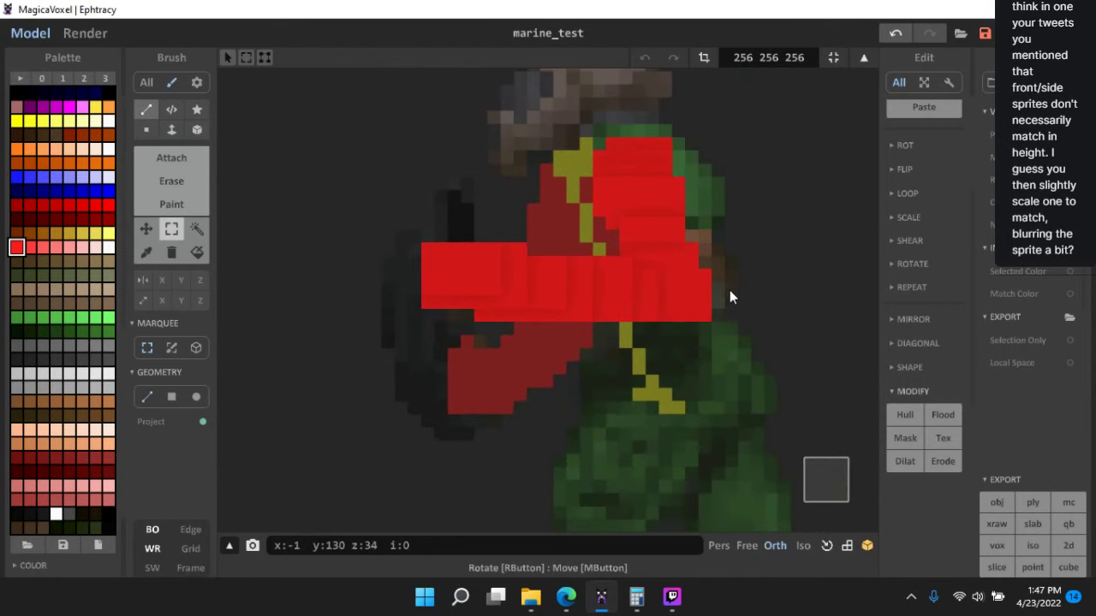
pyautogui.moveTo(729, 291); pyautogui.dragTo(654, 322, button='middle')
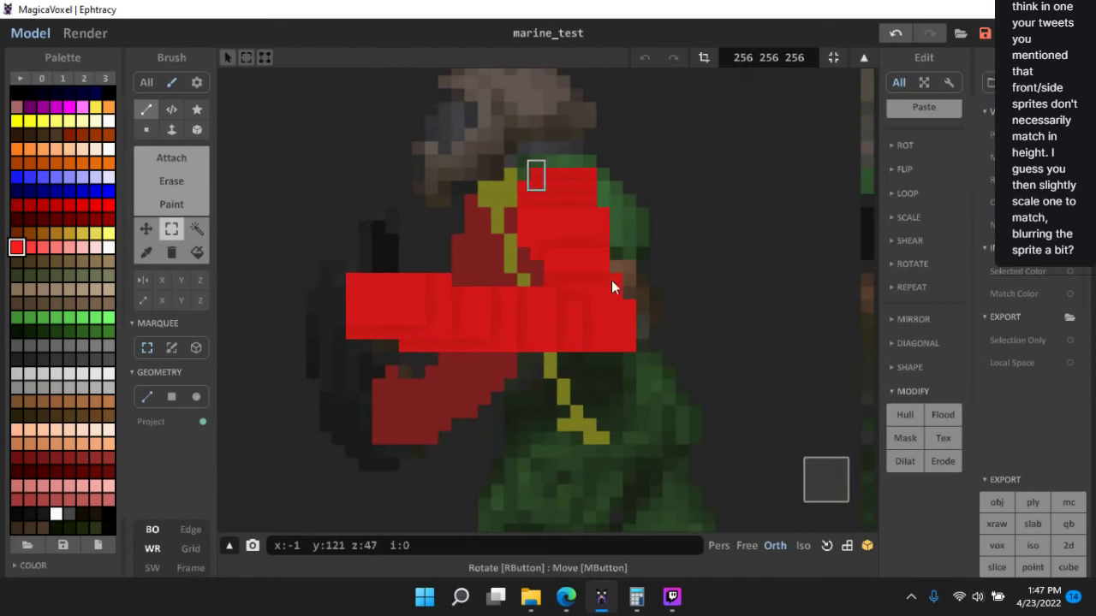
pyautogui.moveTo(611, 280); pyautogui.dragTo(675, 356)
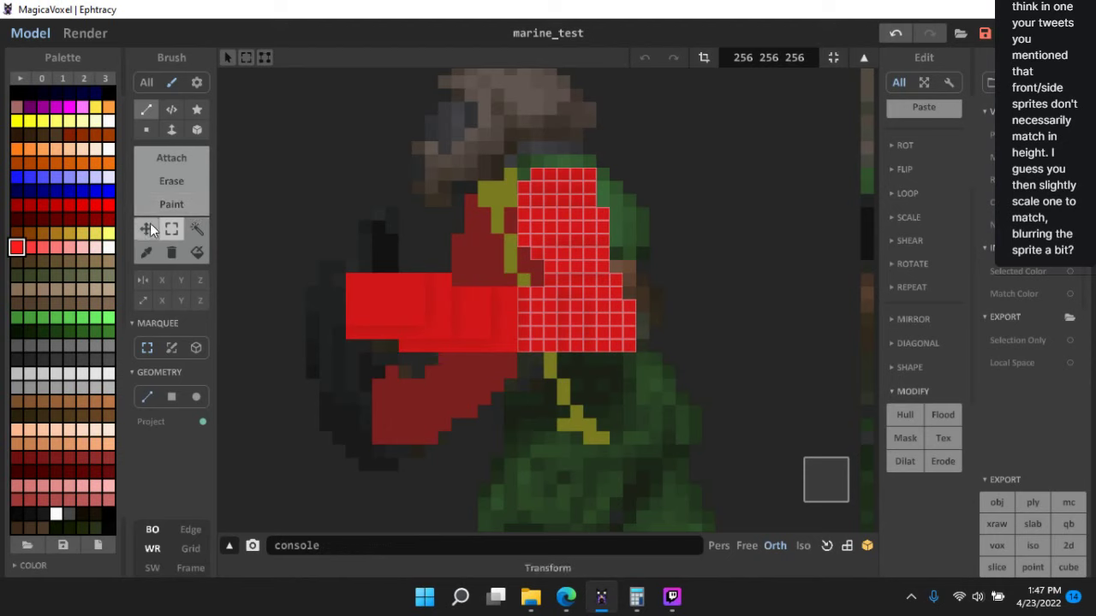
pyautogui.click(147, 227)
pyautogui.moveTo(569, 232); pyautogui.dragTo(590, 229)
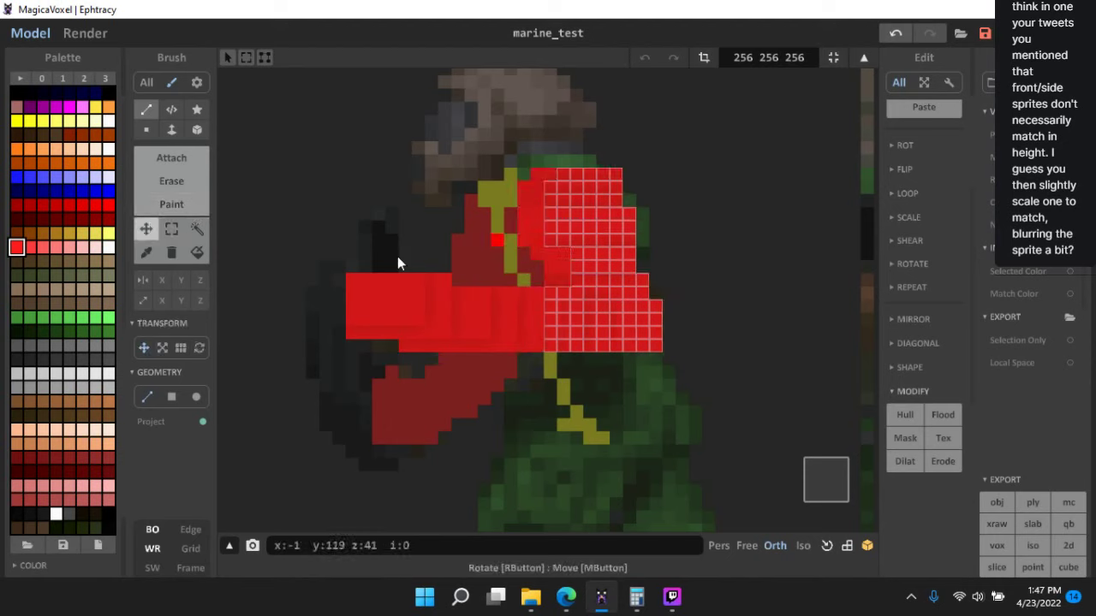
pyautogui.click(170, 227)
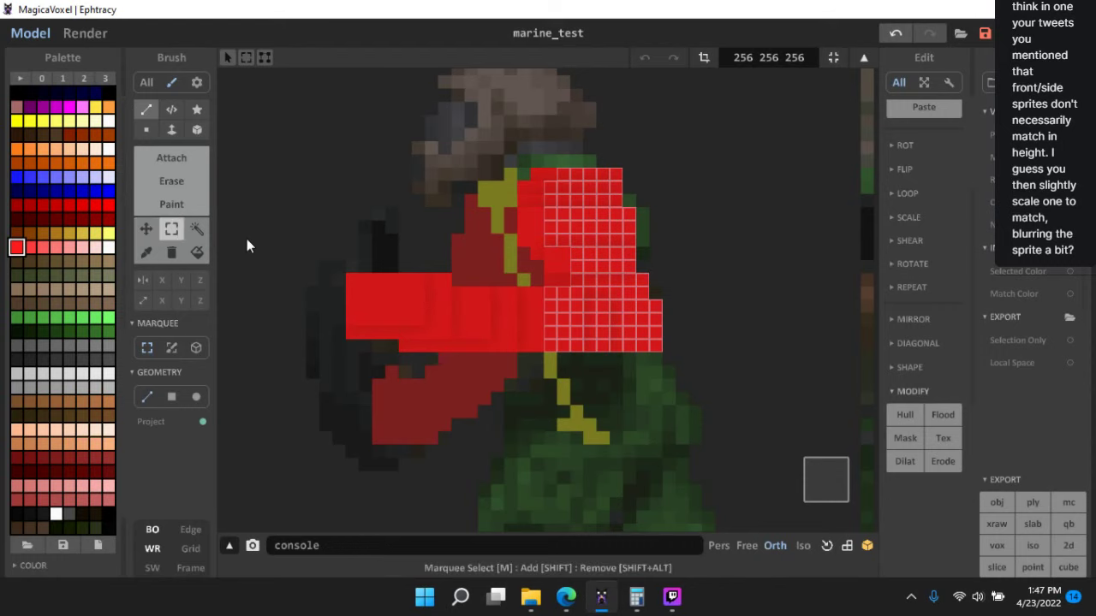
pyautogui.click(662, 352)
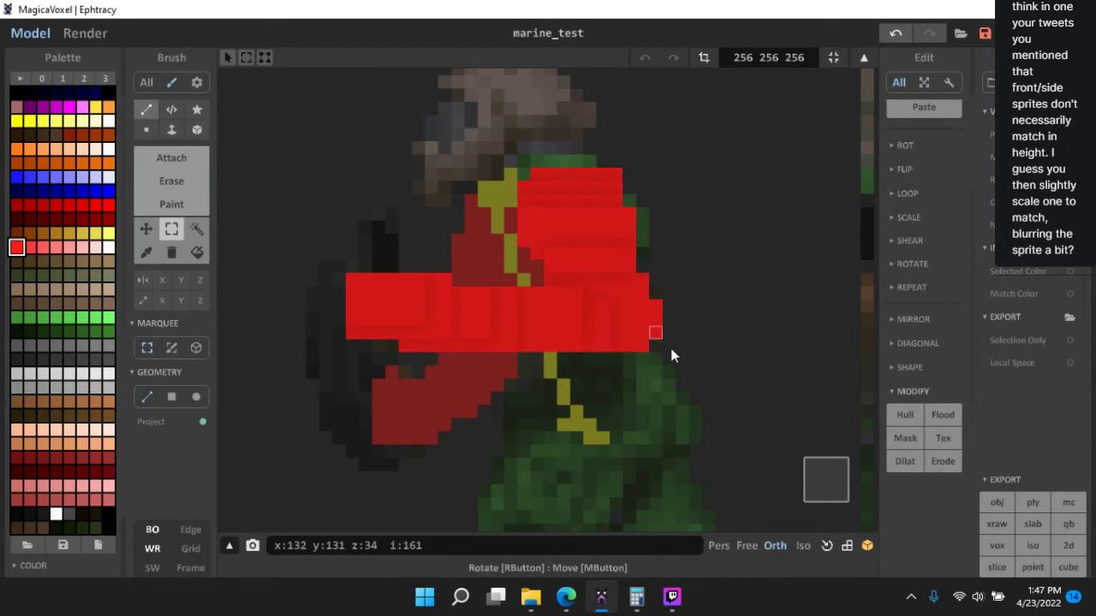
# - Erase voxels along the front and rear outer edges of the upper arm and elbow to round them off
pyautogui.moveTo(677, 357); pyautogui.dragTo(698, 326, button='right')
pyautogui.click(824, 484)
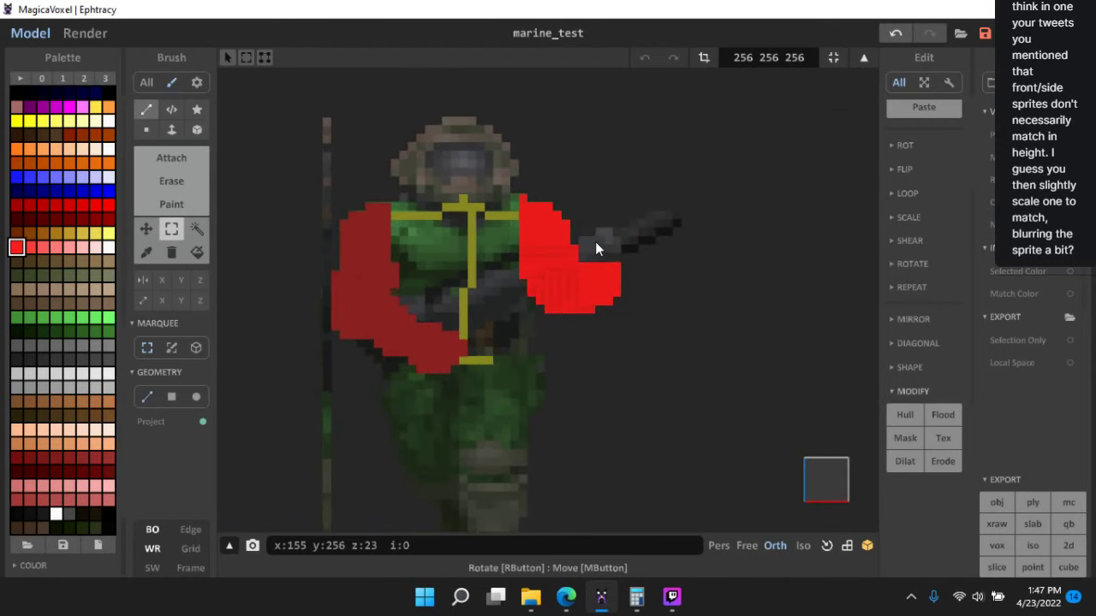
pyautogui.scroll(4, 549, 210)
pyautogui.moveTo(602, 242); pyautogui.dragTo(615, 274, button='right')
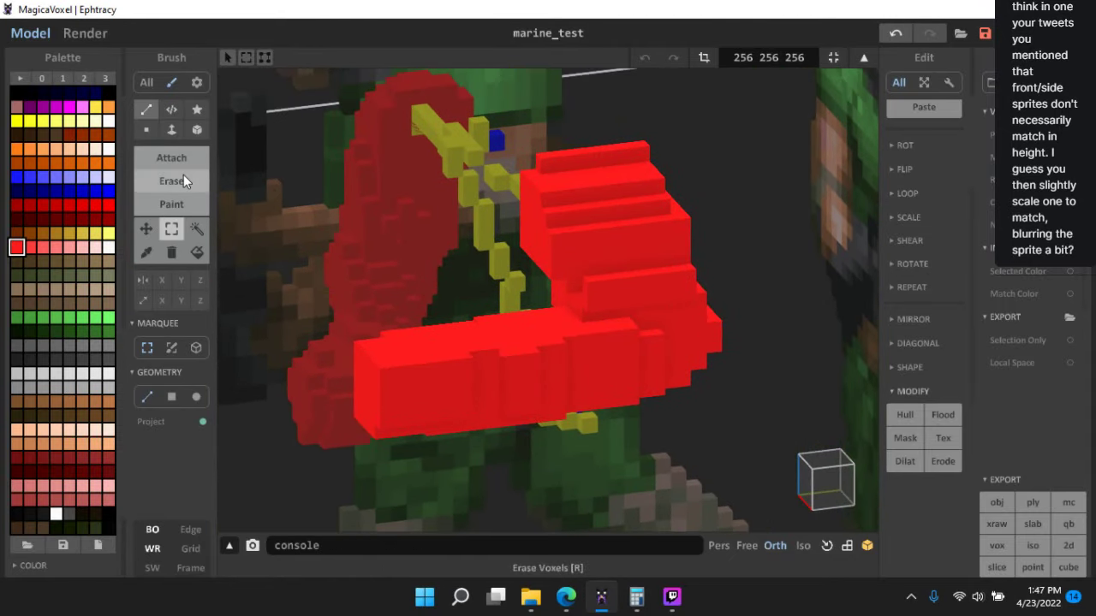
pyautogui.click(171, 180)
pyautogui.scroll(3, 565, 205)
pyautogui.click(557, 174)
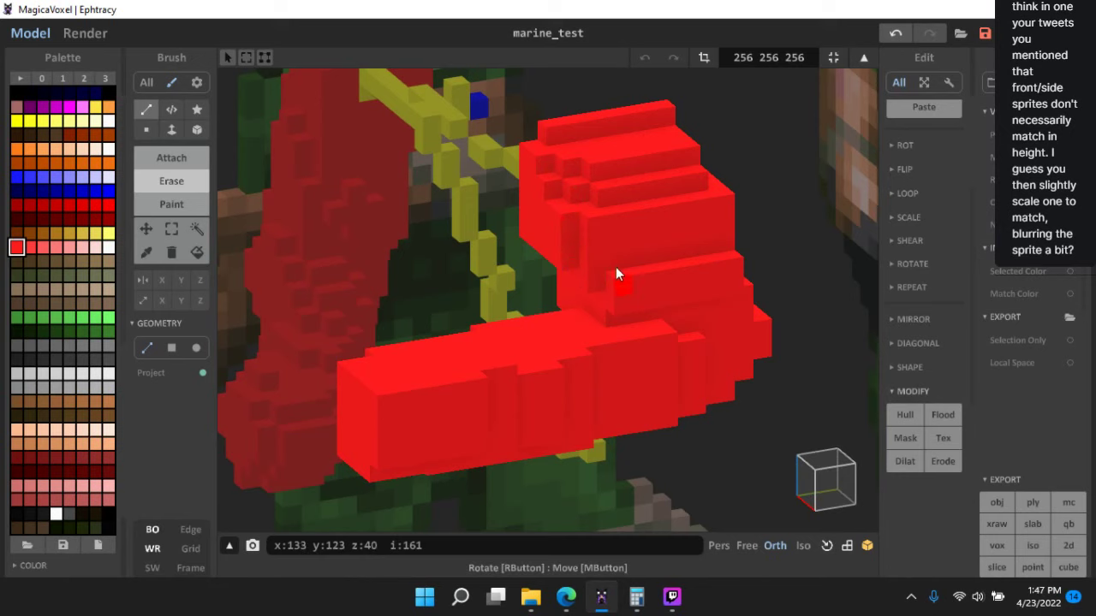
pyautogui.moveTo(616, 269); pyautogui.dragTo(587, 247, button='right')
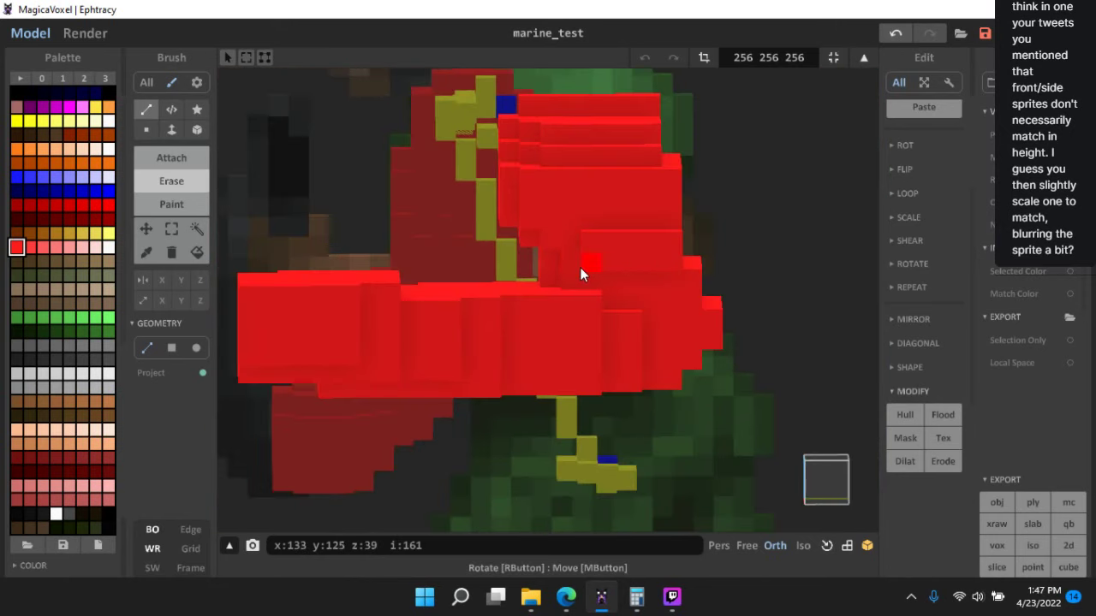
pyautogui.moveTo(707, 275); pyautogui.dragTo(569, 274, button='right')
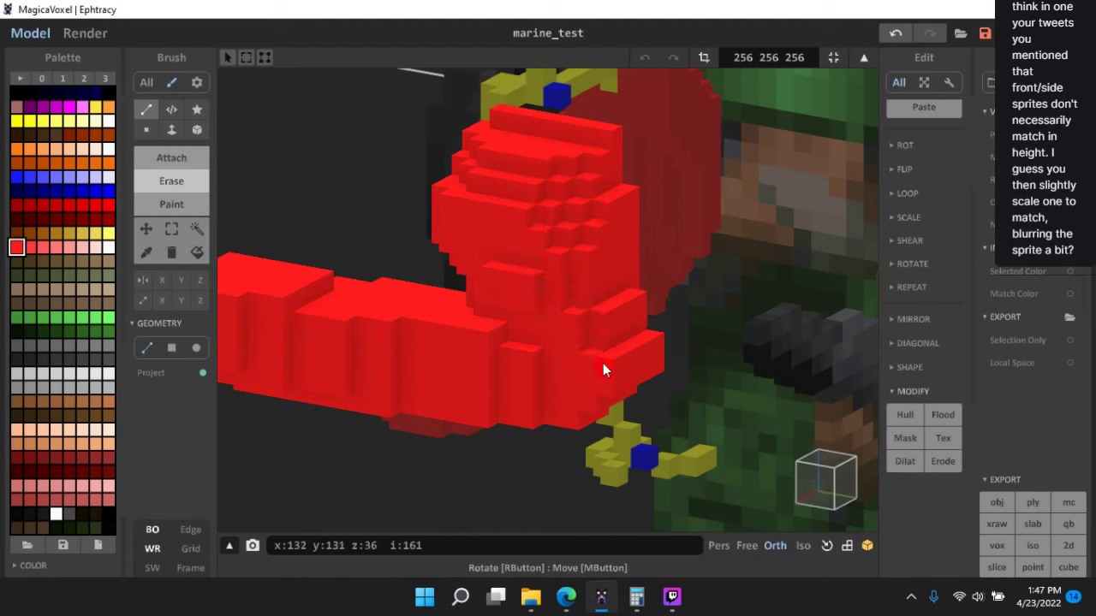
# - Hide the surrounding objects and erase voxels around the underside of the elbow and the lower upper arm to round them
pyautogui.moveTo(663, 382); pyautogui.dragTo(488, 280, button='right')
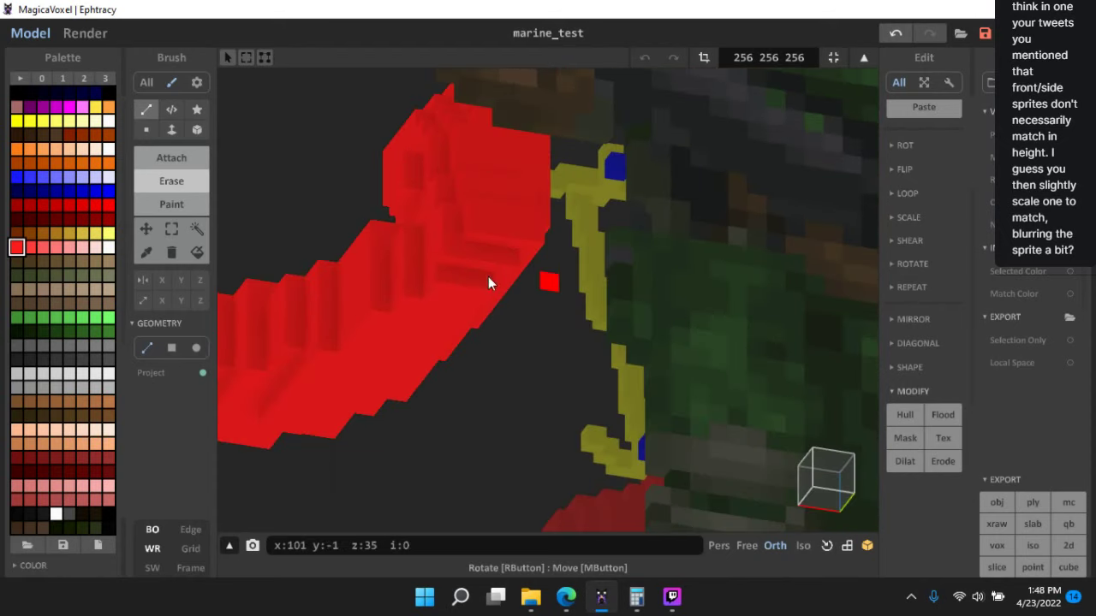
pyautogui.click(151, 529)
pyautogui.moveTo(447, 369); pyautogui.dragTo(447, 325, button='right')
pyautogui.moveTo(447, 325); pyautogui.dragTo(618, 358, button='middle')
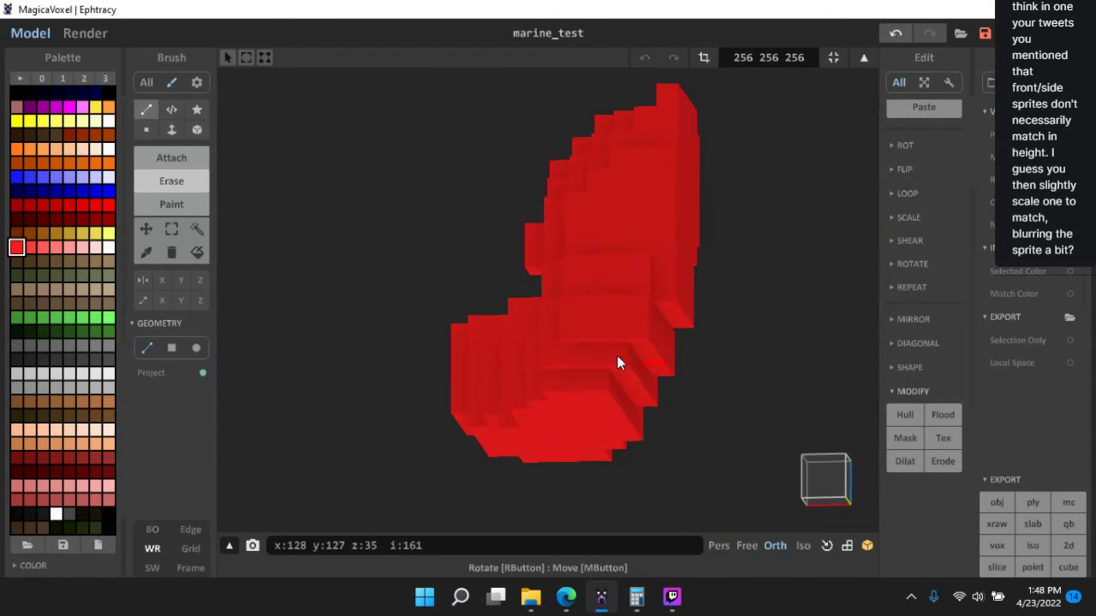
pyautogui.moveTo(617, 358); pyautogui.dragTo(589, 301, button='right')
pyautogui.scroll(3, 587, 300)
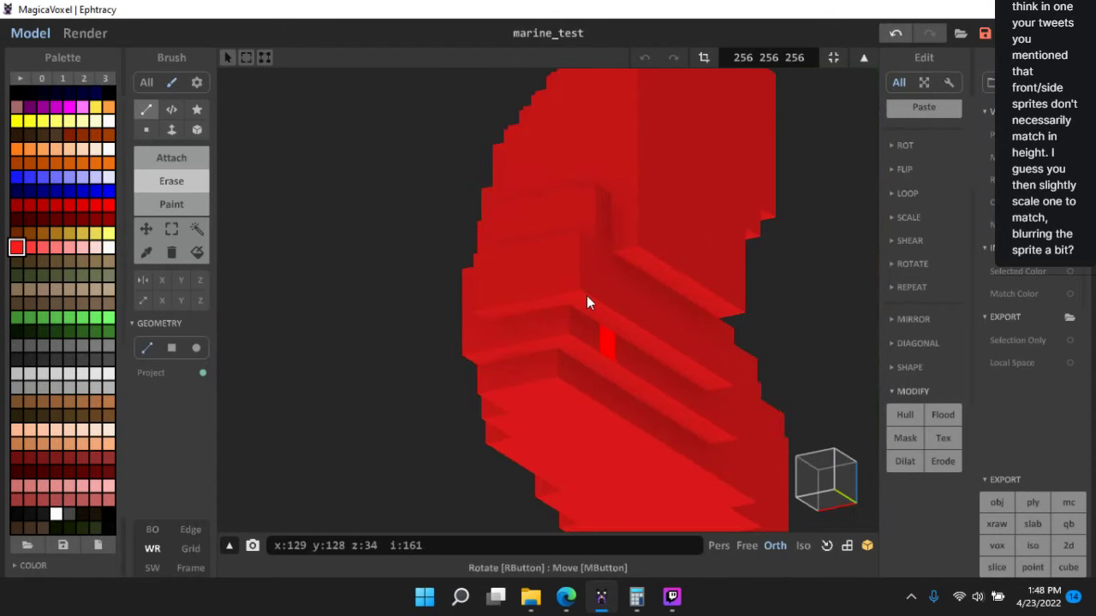
pyautogui.click(627, 238)
pyautogui.moveTo(666, 277); pyautogui.dragTo(679, 242, button='right')
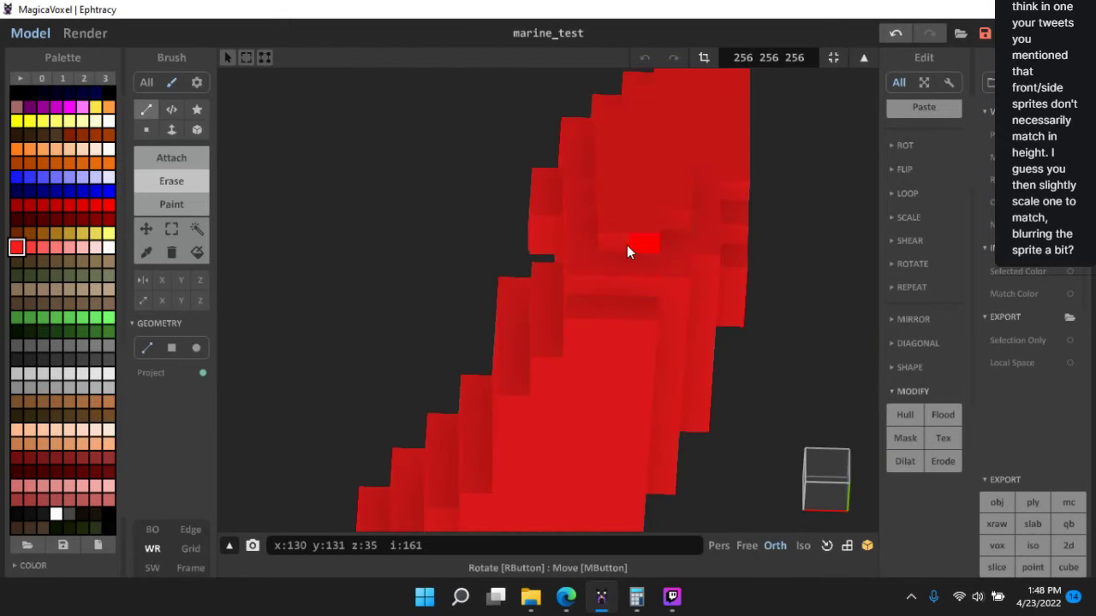
# - Erase voxels in steps along the outer edges of the forearm to round off its outer side
pyautogui.moveTo(572, 375); pyautogui.dragTo(715, 297, button='right')
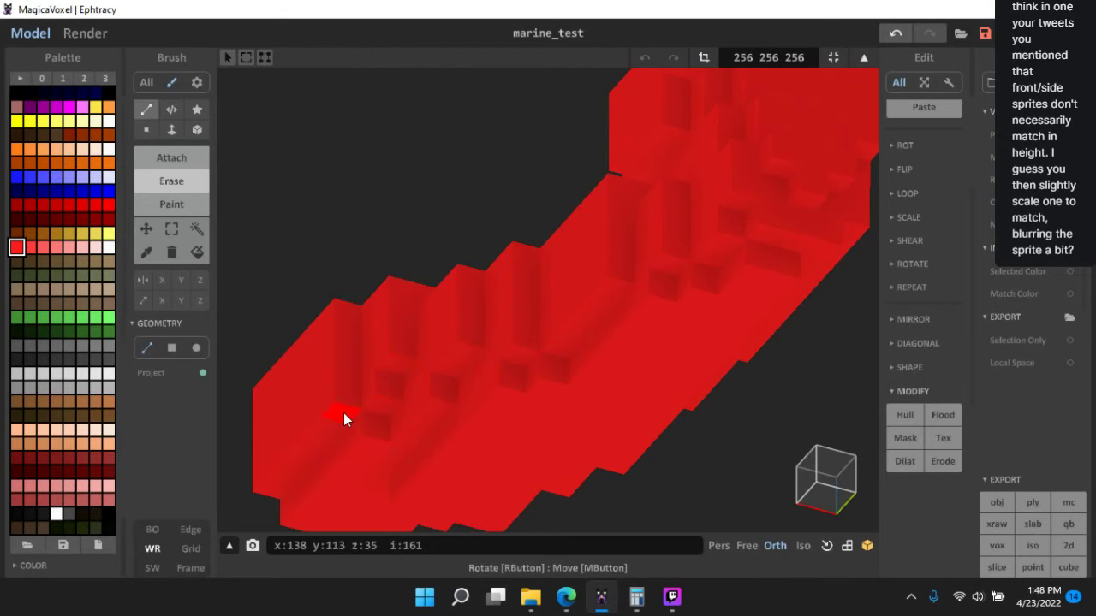
pyautogui.moveTo(387, 341); pyautogui.dragTo(465, 270, button='right')
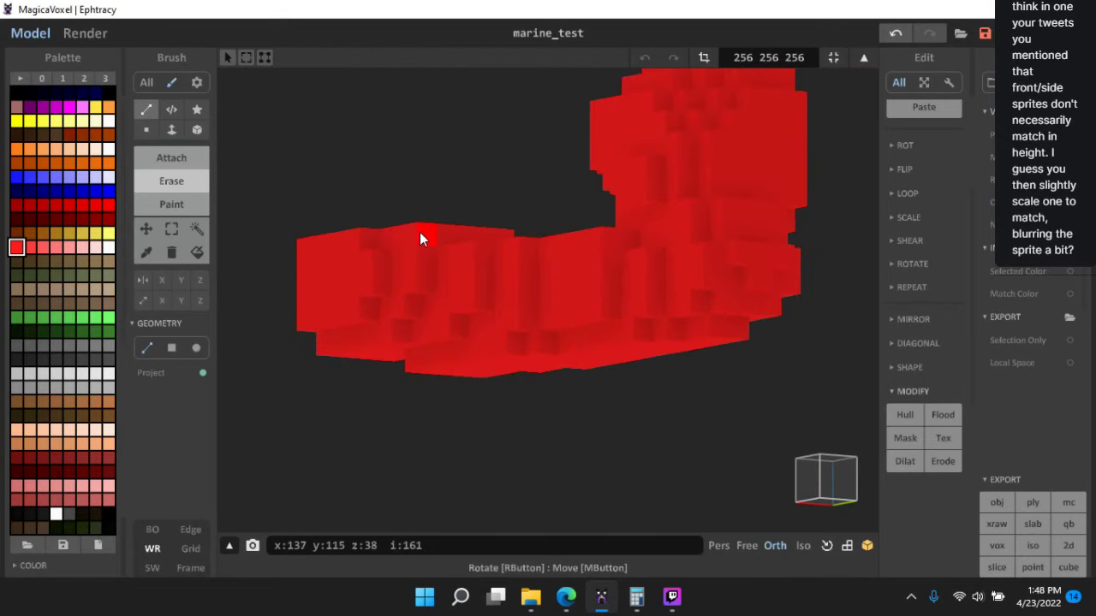
pyautogui.moveTo(526, 253); pyautogui.dragTo(622, 270, button='right')
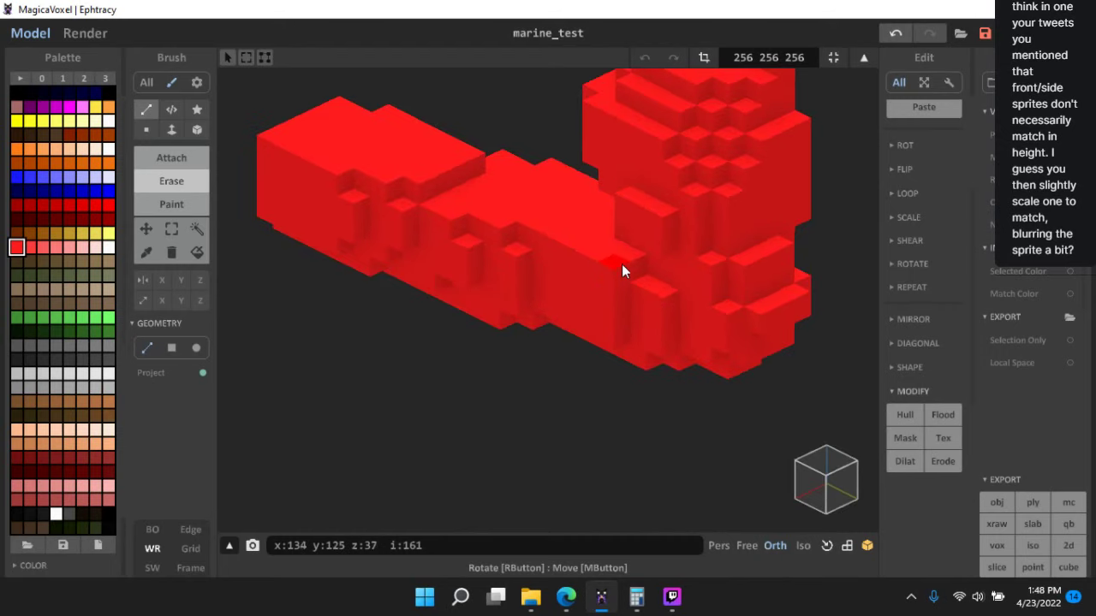
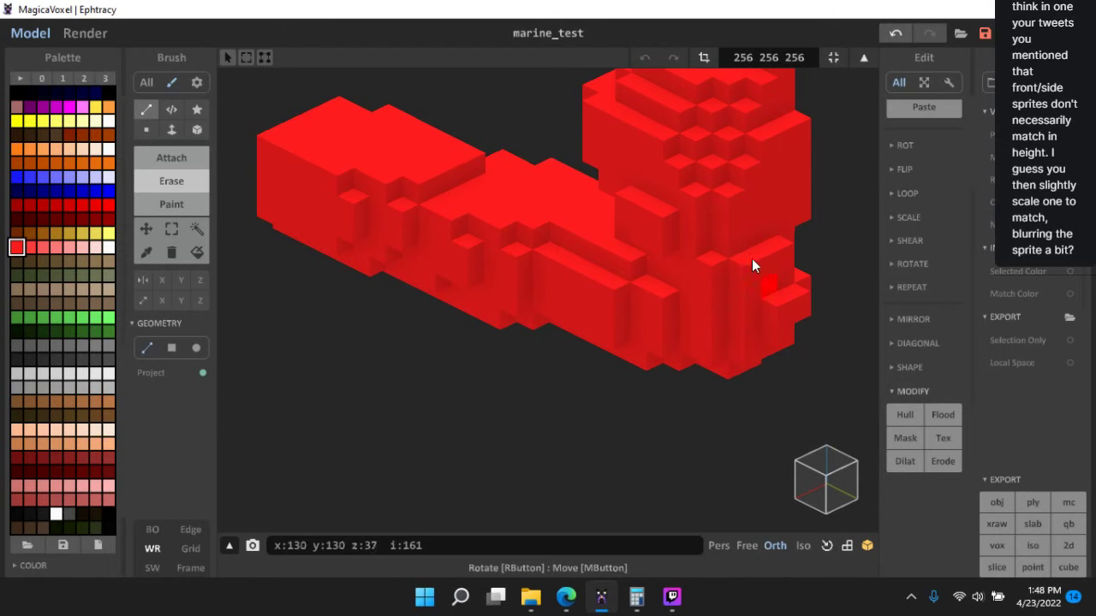
# - Erase voxels in steps along the lower and upper edges of the forearm's inner side to round it off
pyautogui.moveTo(705, 319); pyautogui.dragTo(638, 274, button='right')
pyautogui.moveTo(560, 302); pyautogui.dragTo(534, 311, button='right')
pyautogui.click(470, 317)
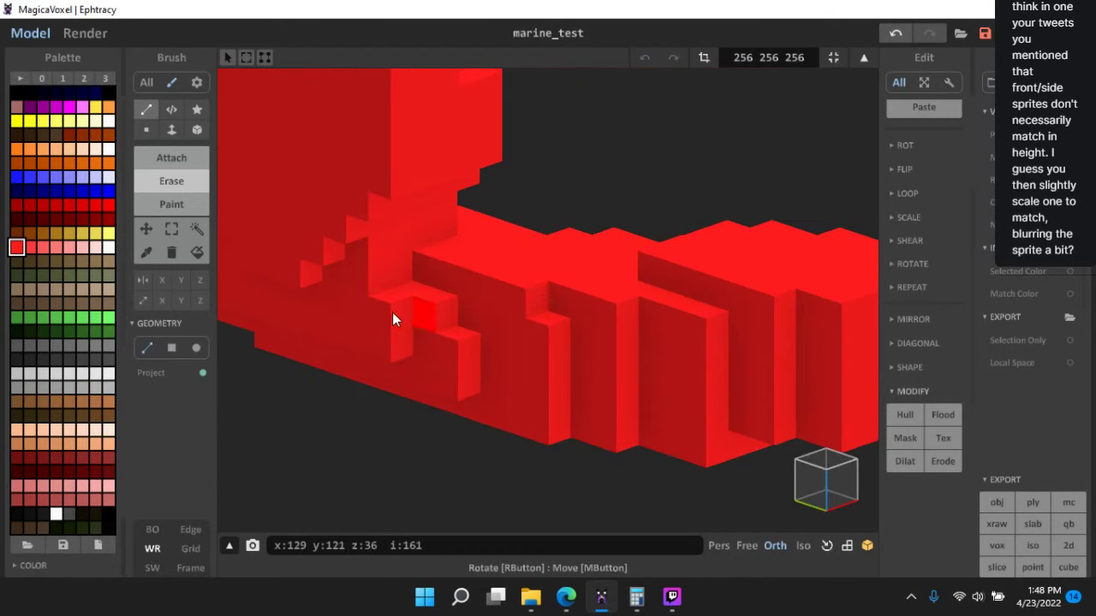
pyautogui.click(393, 316)
pyautogui.moveTo(356, 328)
pyautogui.mouseDown()
pyautogui.moveTo(538, 396)
pyautogui.moveTo(531, 433)
pyautogui.moveTo(501, 432)
pyautogui.moveTo(558, 348)
pyautogui.moveTo(509, 286)
pyautogui.moveTo(480, 283)
pyautogui.moveTo(614, 305)
pyautogui.moveTo(619, 428)
pyautogui.moveTo(605, 427)
pyautogui.moveTo(624, 344)
pyautogui.moveTo(602, 309)
pyautogui.moveTo(576, 295)
pyautogui.moveTo(693, 323)
pyautogui.moveTo(700, 374)
pyautogui.moveTo(680, 328)
pyautogui.moveTo(707, 440)
pyautogui.moveTo(697, 451)
pyautogui.moveTo(649, 441)
pyautogui.mouseUp()
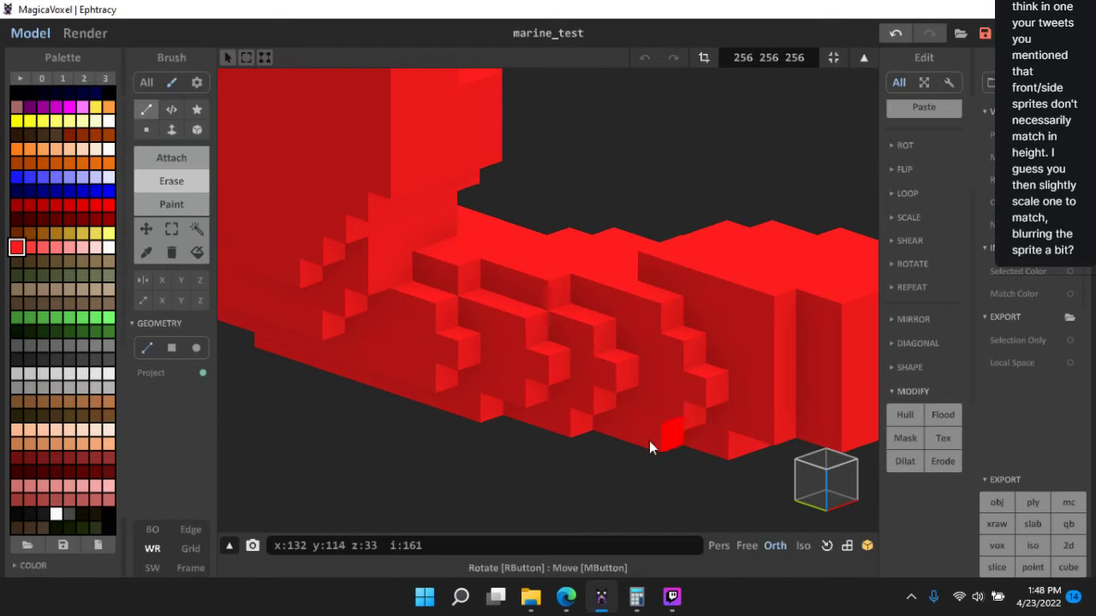
pyautogui.moveTo(623, 431); pyautogui.dragTo(692, 266, button='right')
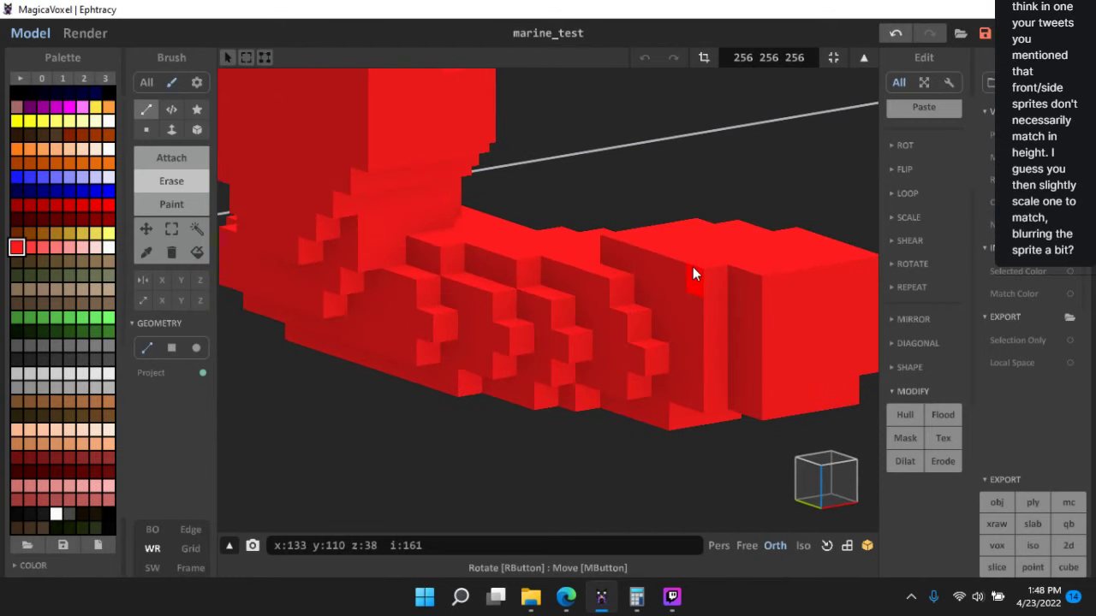
pyautogui.moveTo(692, 266); pyautogui.dragTo(706, 328)
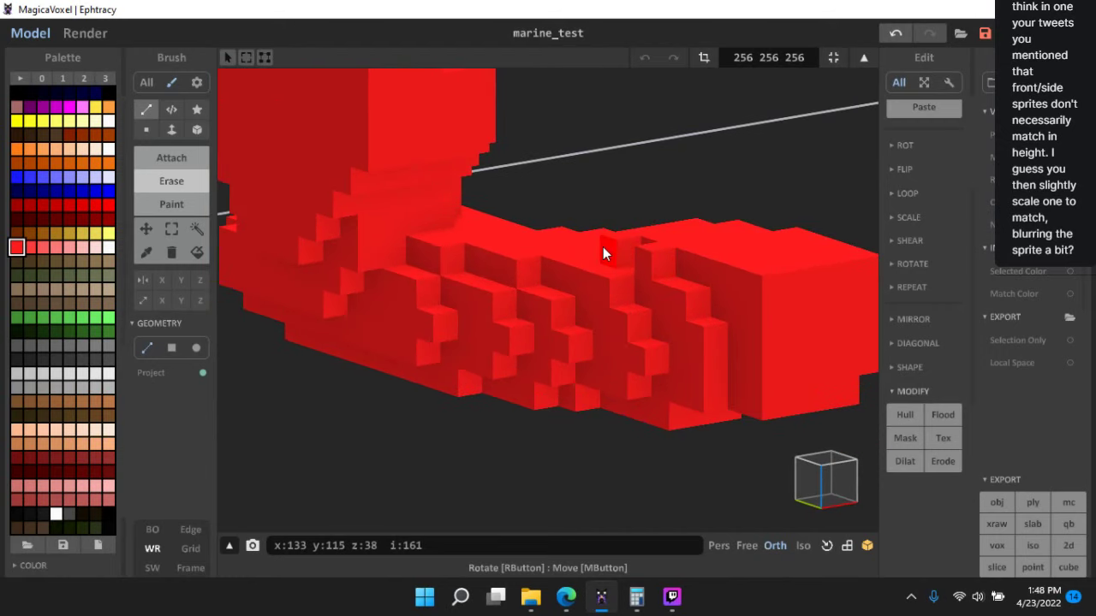
# - Erase voxels along the outer corner at the front end of the forearm to round off the wrist
pyautogui.moveTo(659, 279); pyautogui.dragTo(677, 355, button='right')
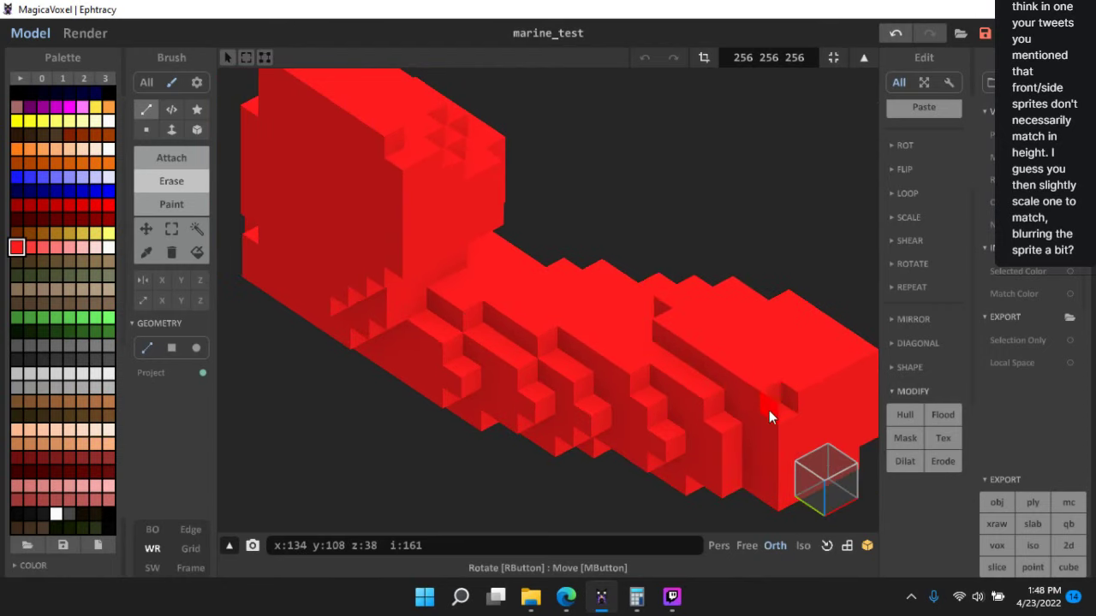
pyautogui.moveTo(773, 501); pyautogui.dragTo(440, 281, button='right')
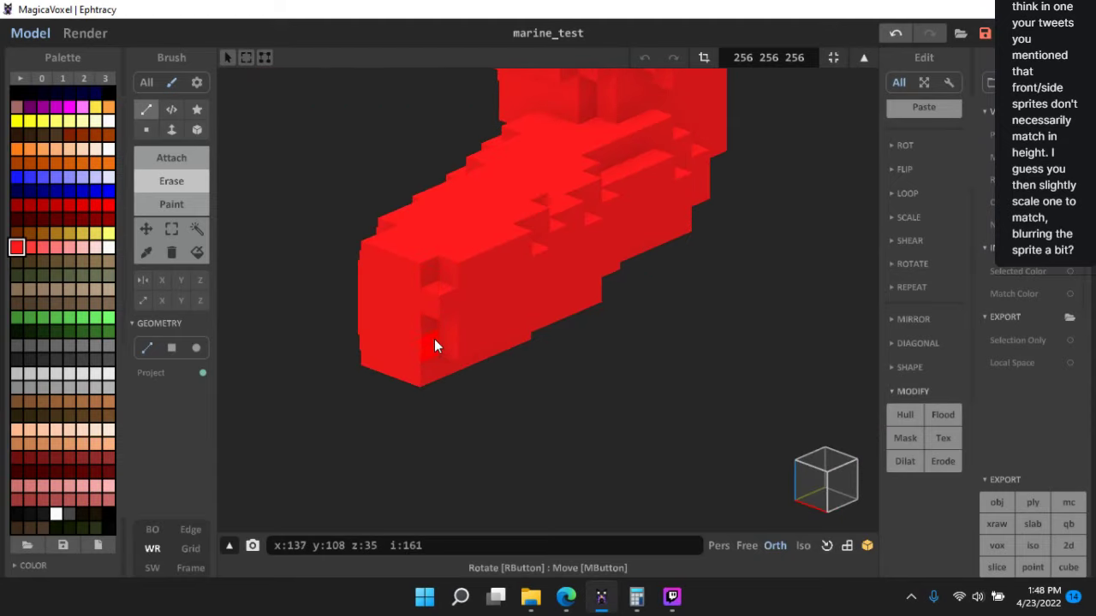
pyautogui.click(431, 307)
pyautogui.click(427, 366)
pyautogui.click(452, 345)
pyautogui.click(457, 264)
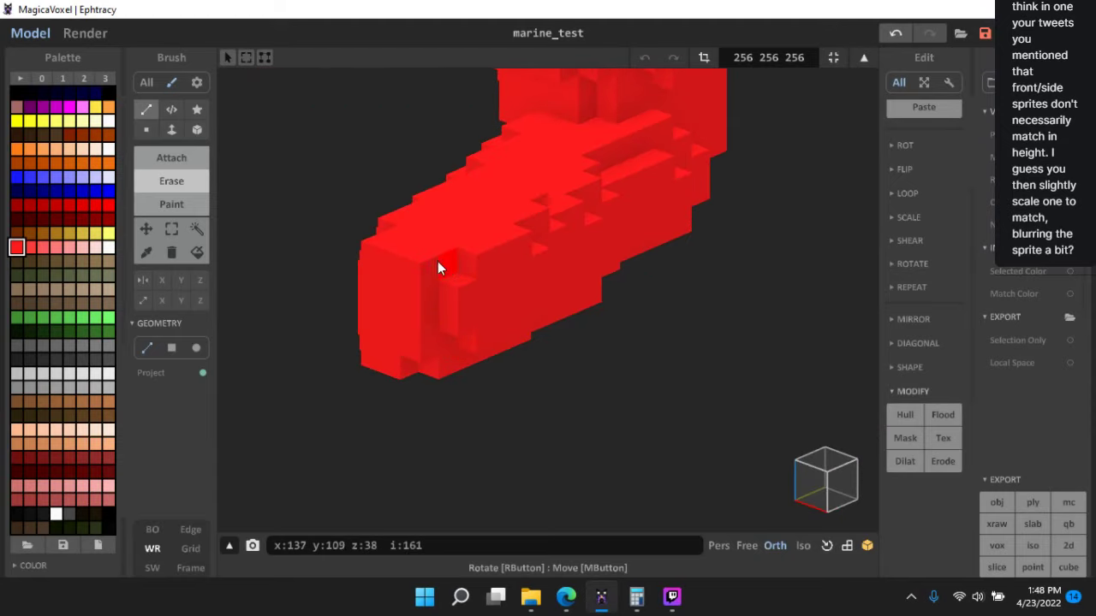
# - Erase voxels along the inner upper edge and the underside near the forearm's front end to round them
pyautogui.moveTo(443, 299); pyautogui.dragTo(648, 318, button='right')
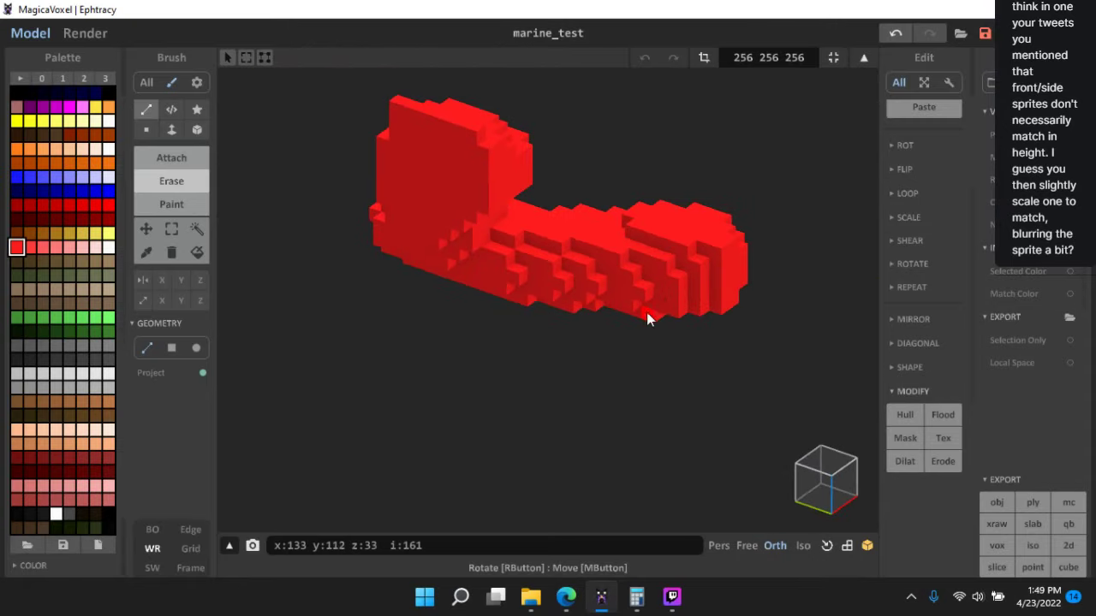
pyautogui.scroll(3, 646, 311)
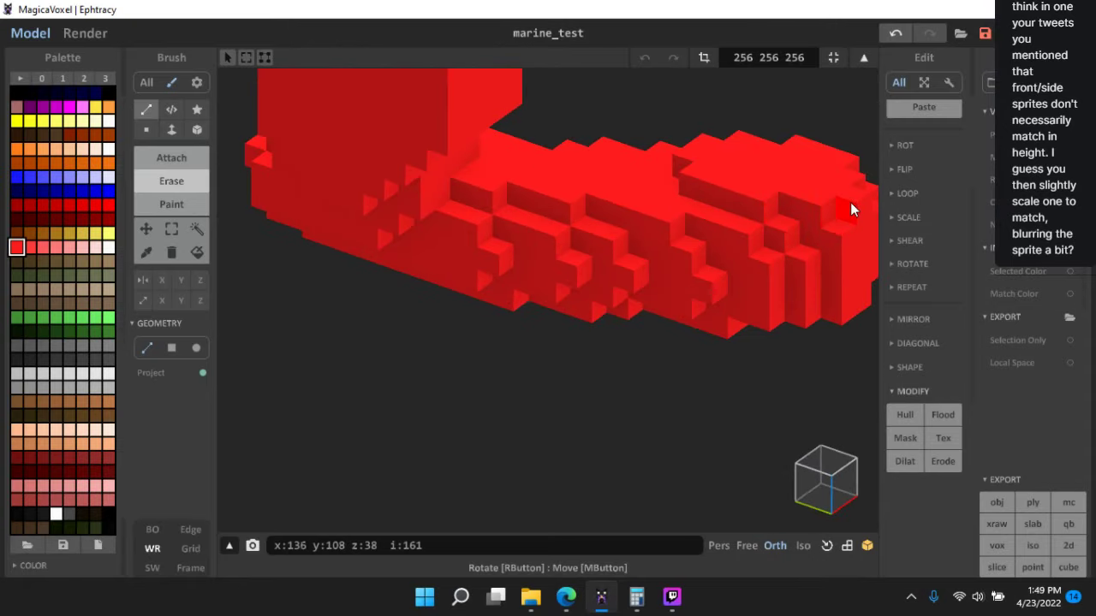
pyautogui.click(827, 245)
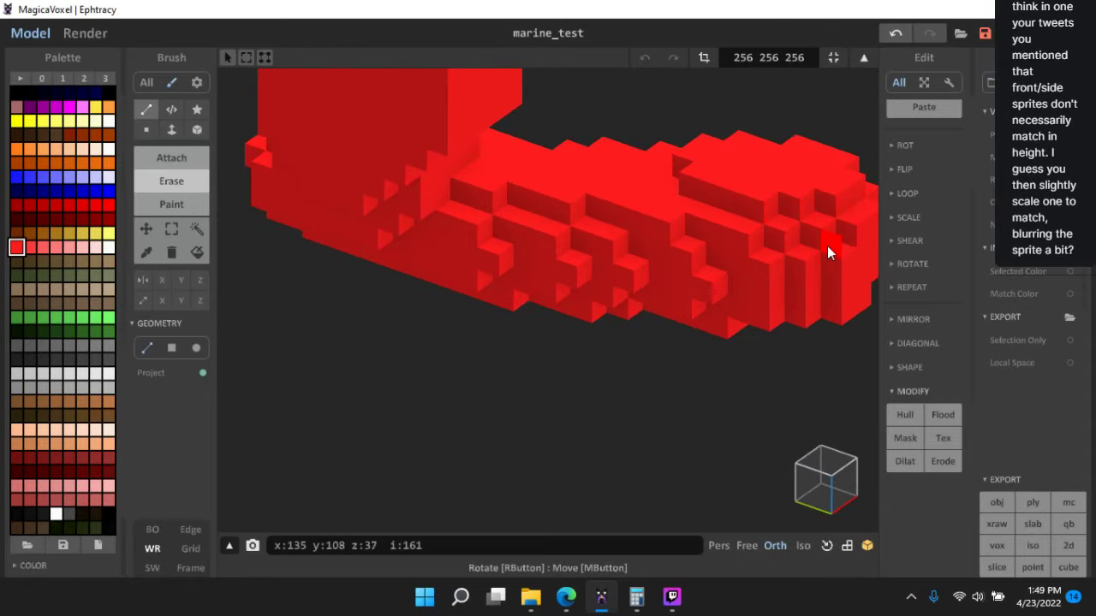
pyautogui.click(756, 318)
pyautogui.moveTo(834, 316); pyautogui.dragTo(722, 237, button='right')
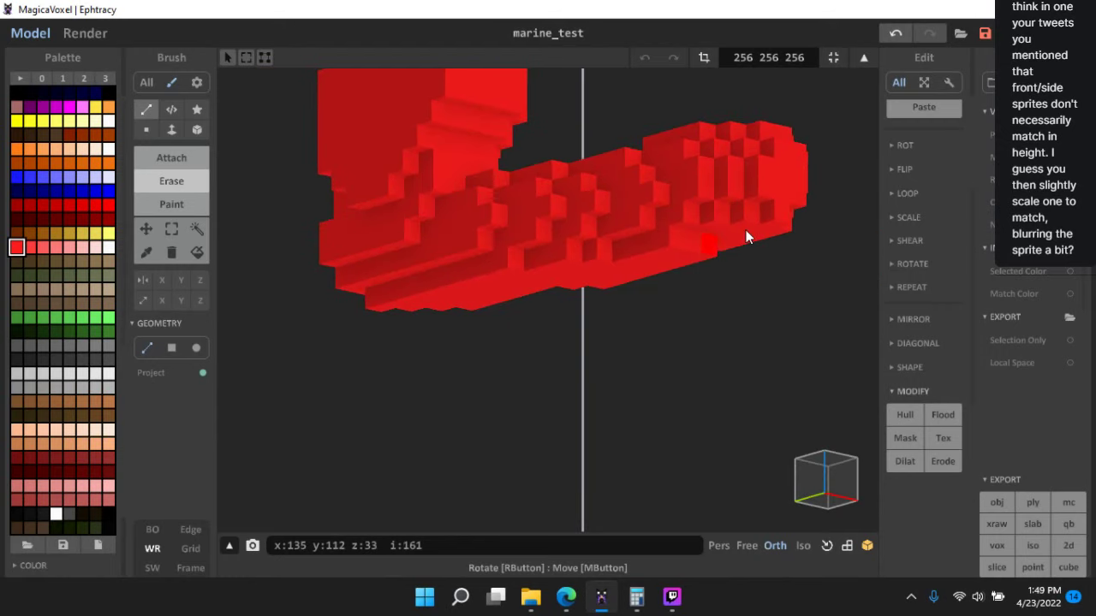
pyautogui.moveTo(746, 300); pyautogui.dragTo(677, 222, button='right')
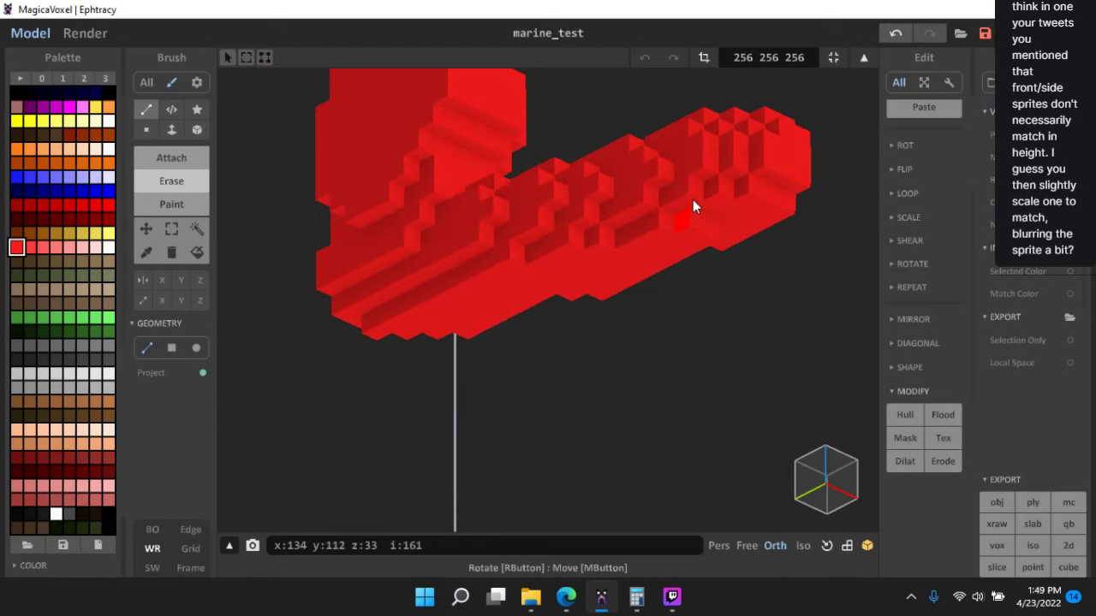
pyautogui.moveTo(691, 182); pyautogui.dragTo(501, 283, button='right')
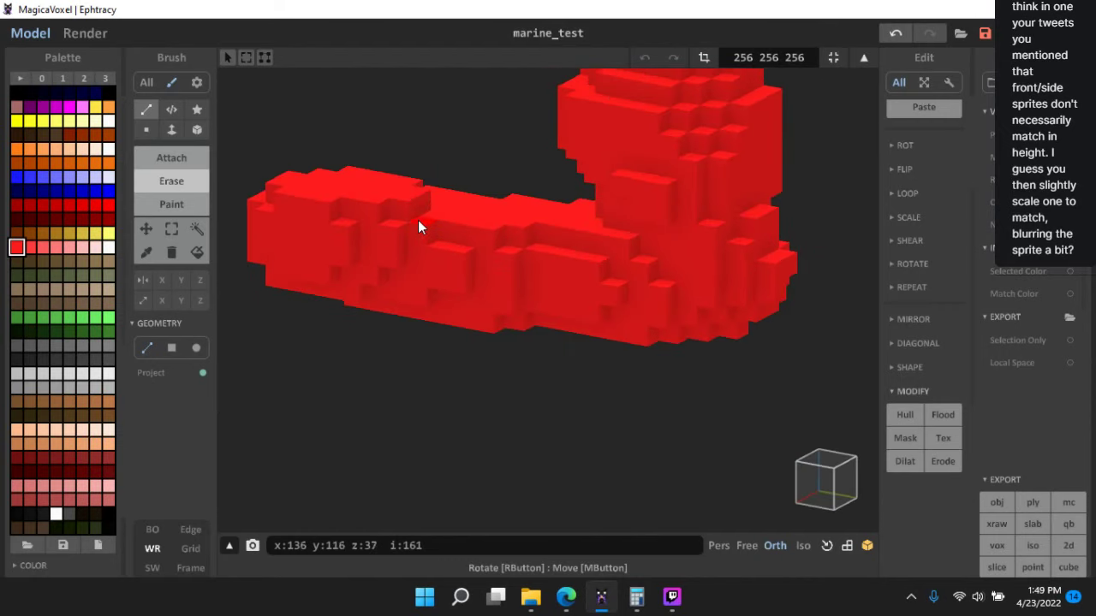
# - Erase voxels in steps along the front outer edge of the upper arm to round it from shoulder to elbow
pyautogui.scroll(-2, 603, 268)
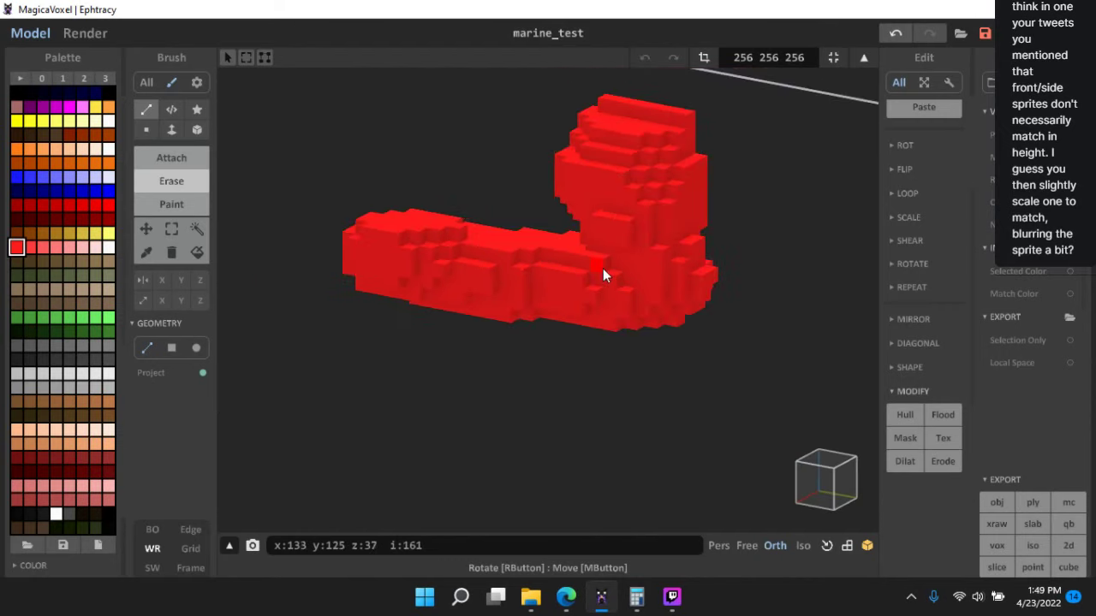
pyautogui.scroll(3, 607, 261)
pyautogui.moveTo(658, 213); pyautogui.dragTo(616, 310, button='middle')
pyautogui.moveTo(617, 310); pyautogui.dragTo(728, 341, button='right')
pyautogui.scroll(4, 544, 235)
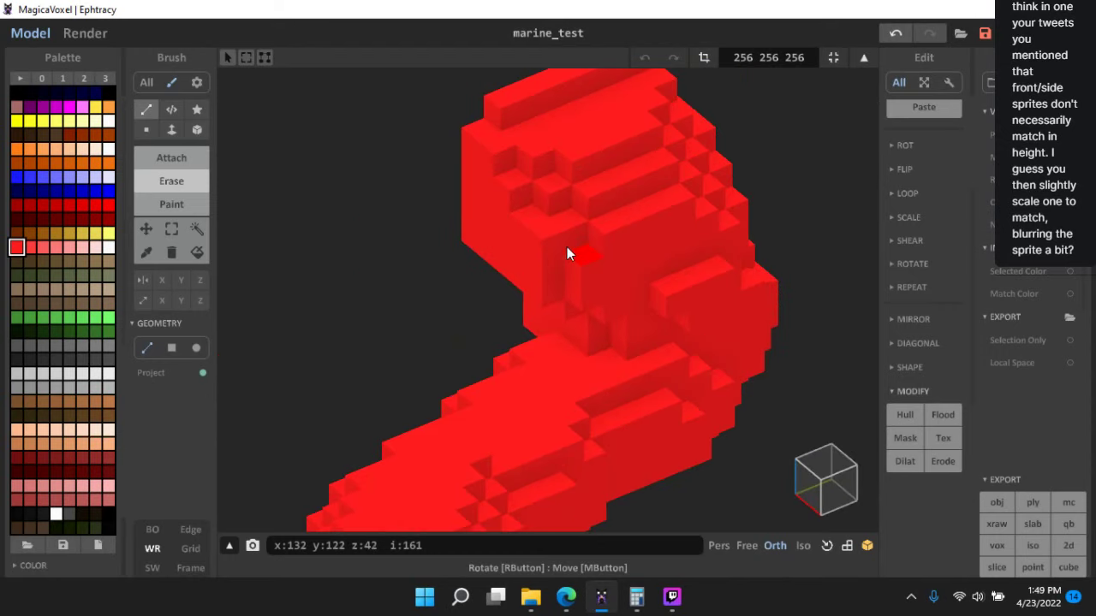
pyautogui.moveTo(584, 301); pyautogui.dragTo(618, 209, button='right')
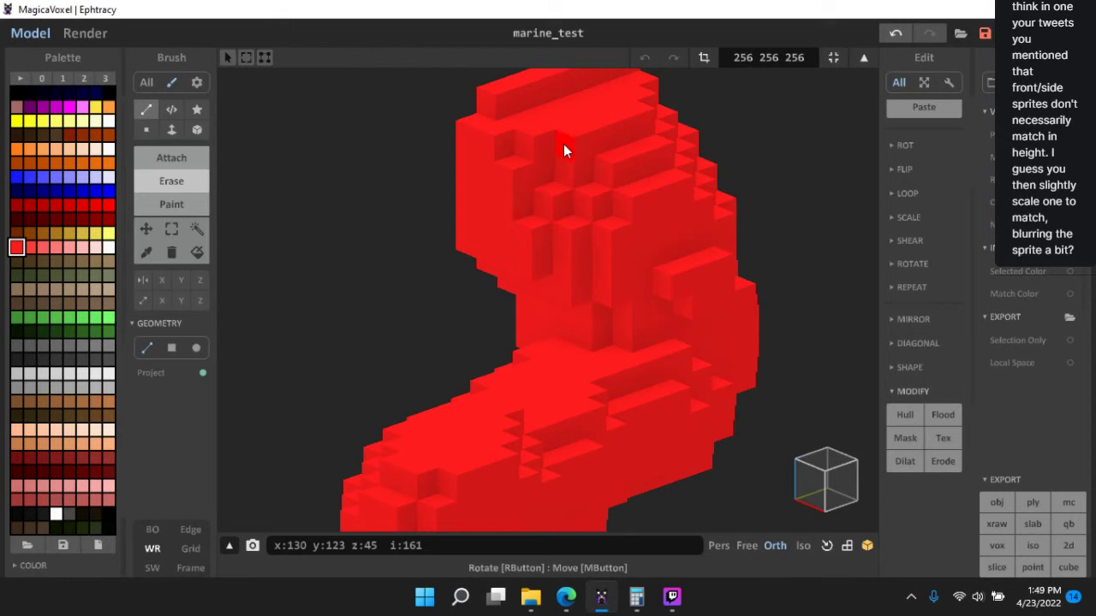
pyautogui.moveTo(504, 158); pyautogui.dragTo(537, 209, button='right')
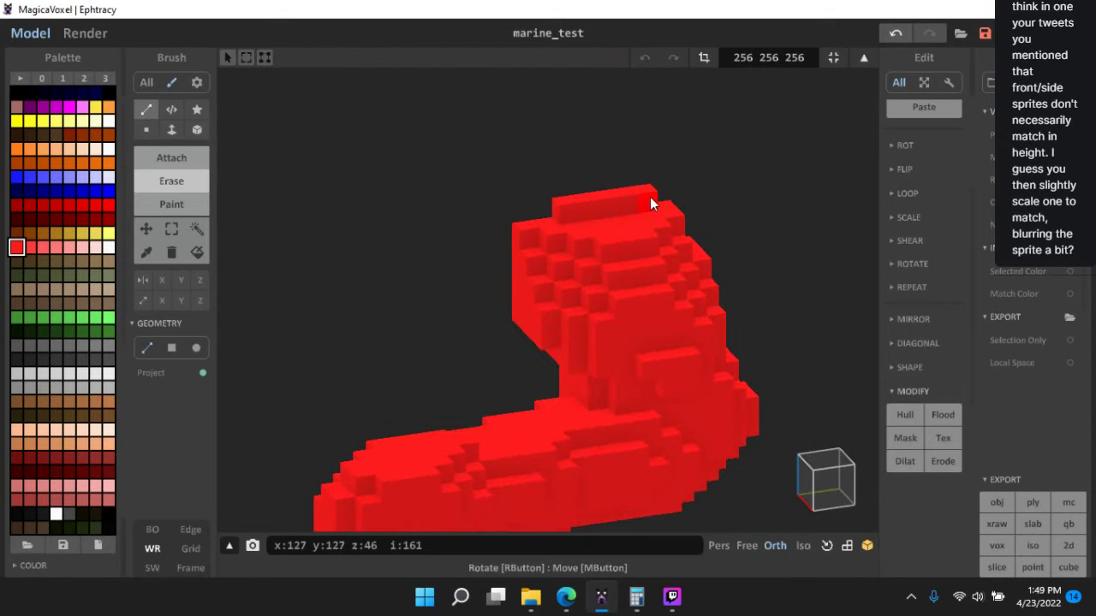
# - Erase protruding voxels on the outer rear side of the upper arm to smooth its stepped surface
pyautogui.moveTo(667, 239); pyautogui.dragTo(650, 242, button='right')
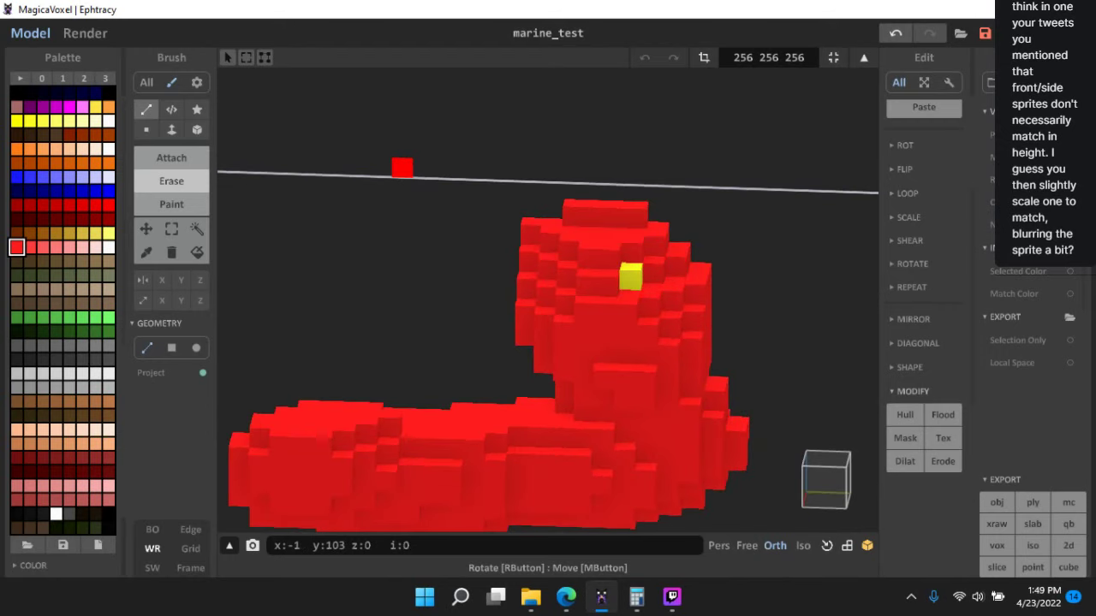
pyautogui.scroll(3, 887, 127)
pyautogui.scroll(2, 893, 123)
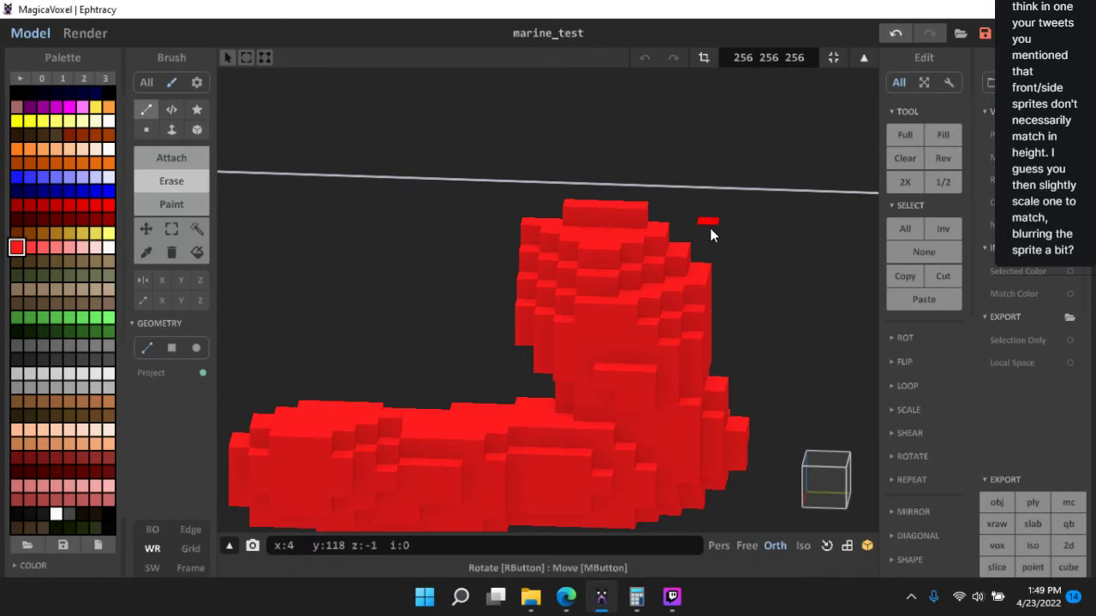
pyautogui.moveTo(710, 227); pyautogui.dragTo(677, 279, button='right')
pyautogui.scroll(3, 674, 311)
pyautogui.scroll(3, 673, 312)
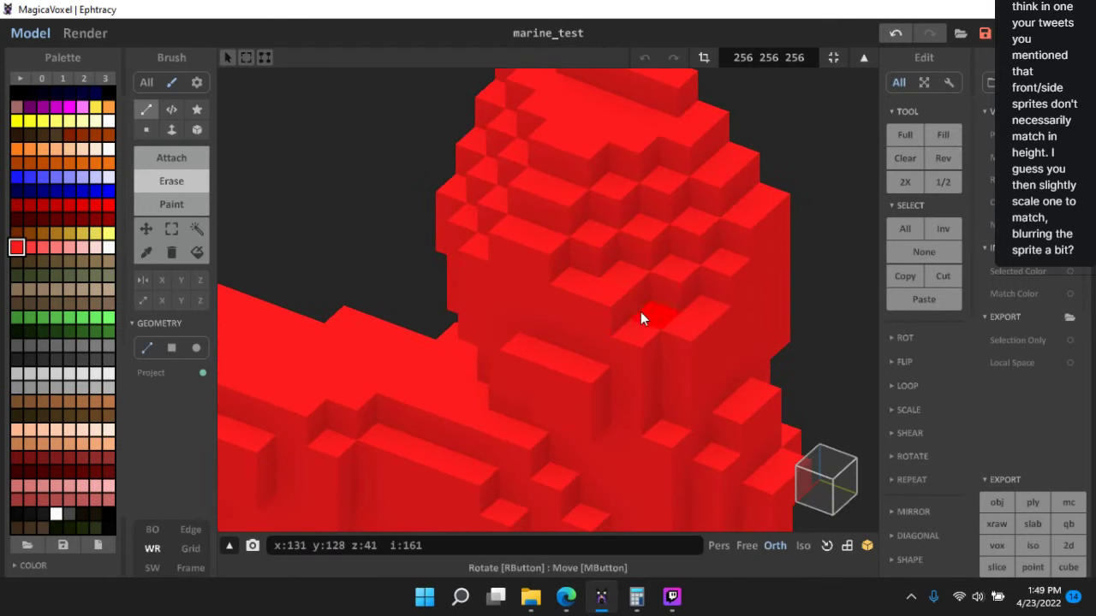
# - Erase leftover edge voxels along the inner side of the forearm and around its front end
pyautogui.scroll(-4, 698, 397)
pyautogui.moveTo(728, 394); pyautogui.dragTo(742, 262, button='middle')
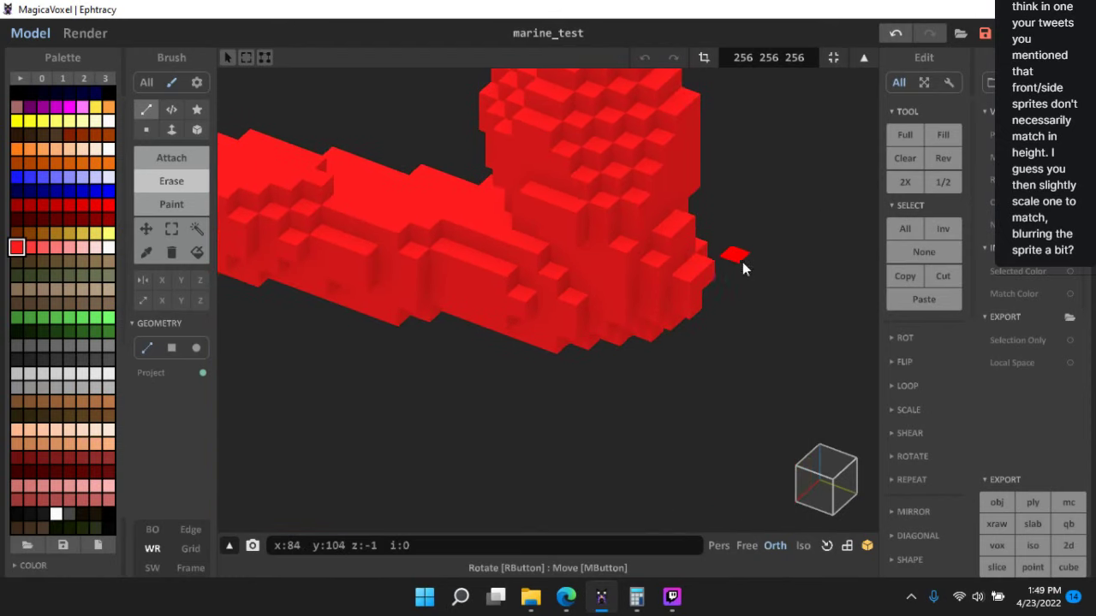
pyautogui.scroll(-5, 702, 278)
pyautogui.moveTo(569, 330); pyautogui.dragTo(642, 340, button='right')
pyautogui.scroll(5, 642, 341)
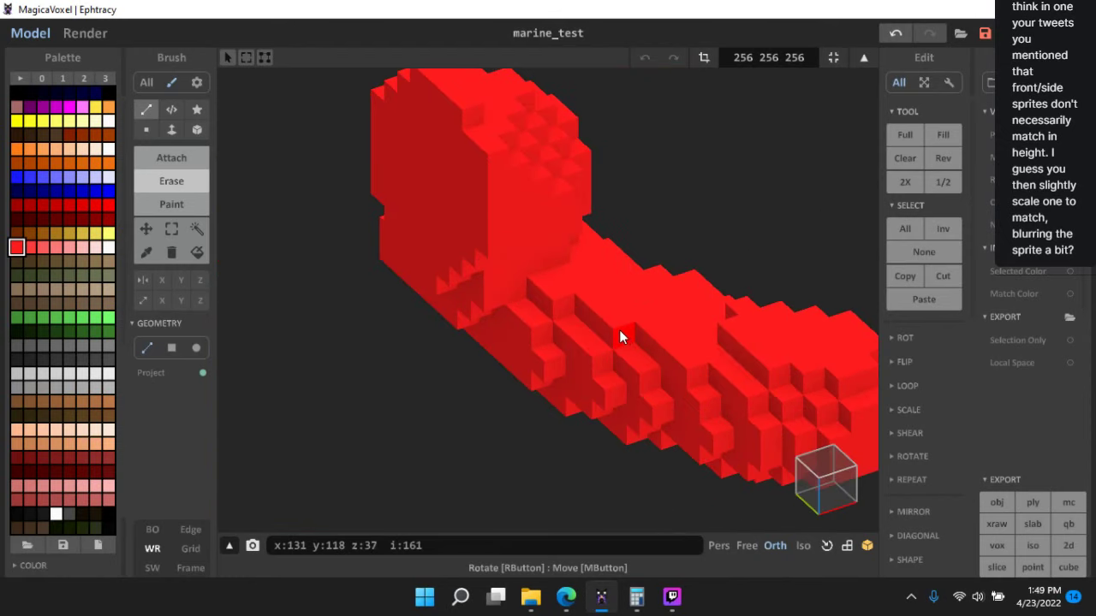
pyautogui.moveTo(708, 354); pyautogui.dragTo(707, 263, button='right')
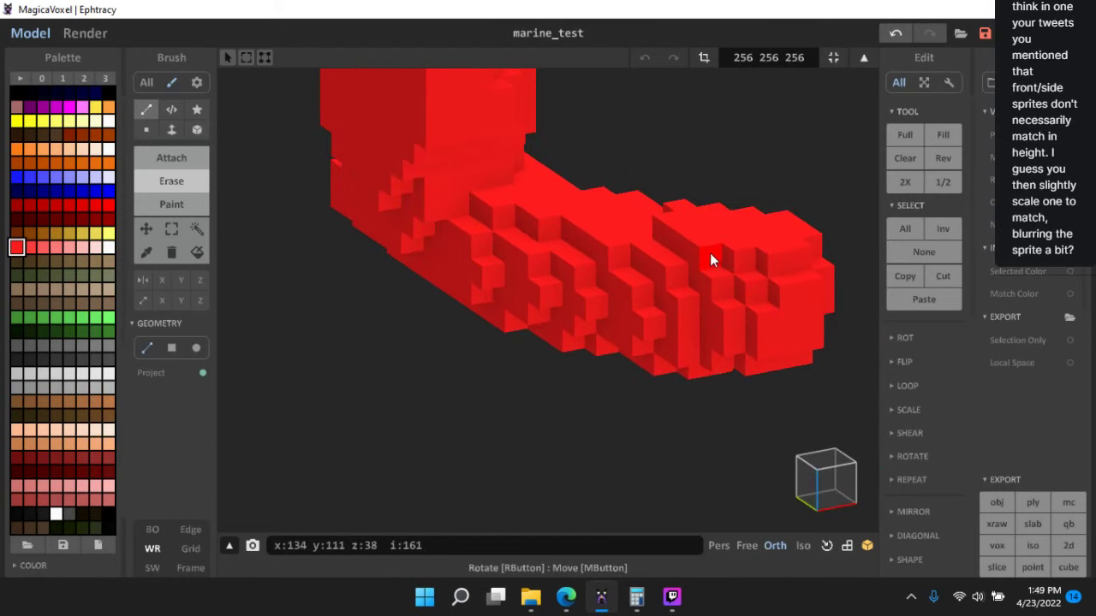
pyautogui.moveTo(776, 330); pyautogui.dragTo(797, 297, button='right')
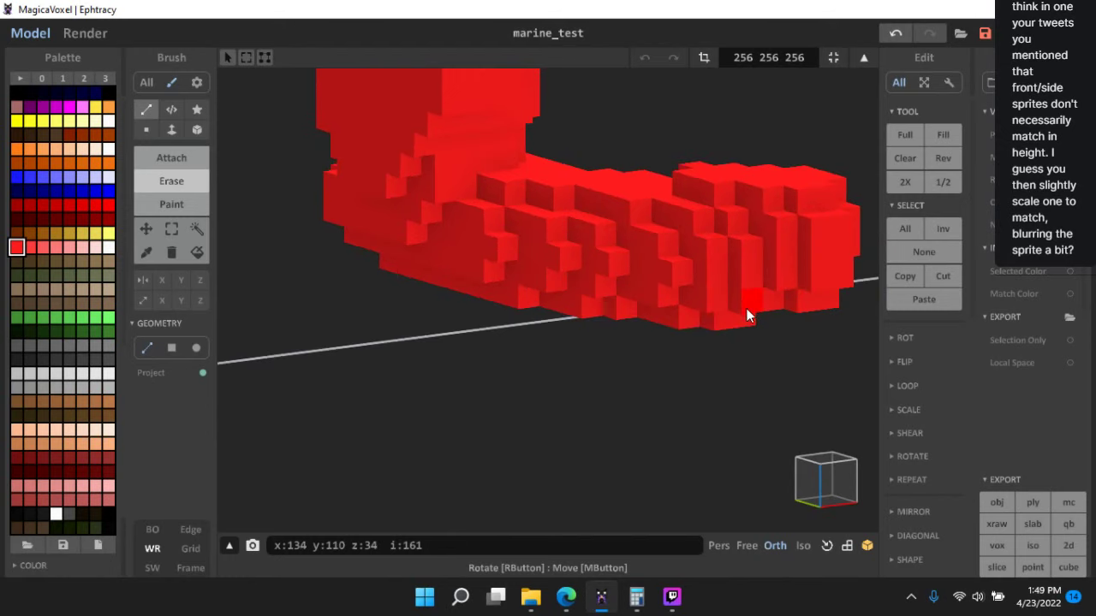
pyautogui.moveTo(704, 303); pyautogui.dragTo(455, 244, button='right')
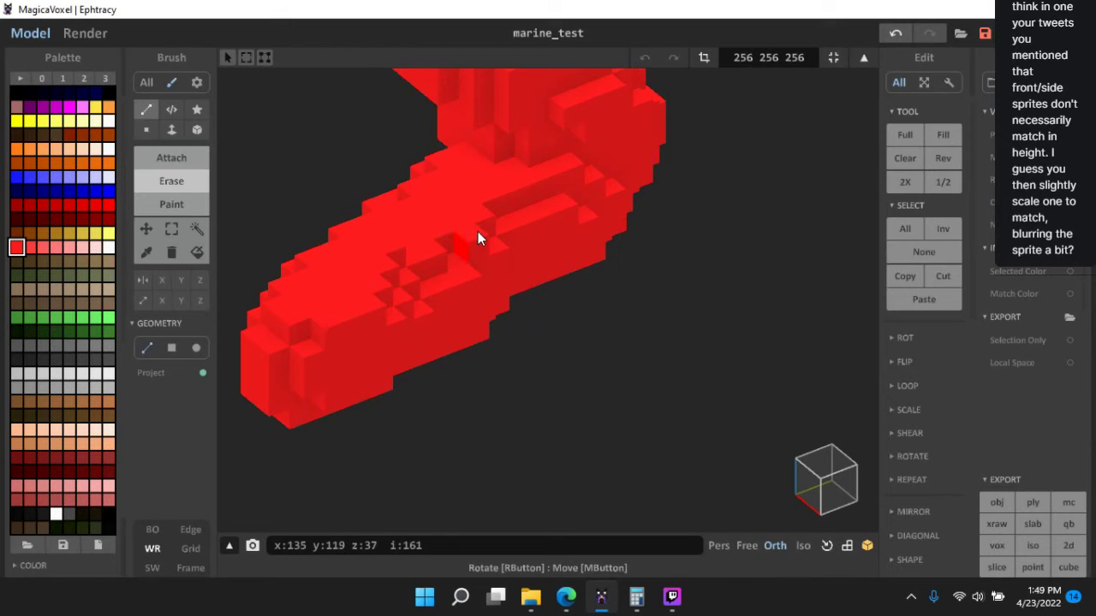
# - Erase voxels along the outer side and underside of the forearm and elbow to smooth the remaining steps
pyautogui.moveTo(596, 259); pyautogui.dragTo(428, 255, button='right')
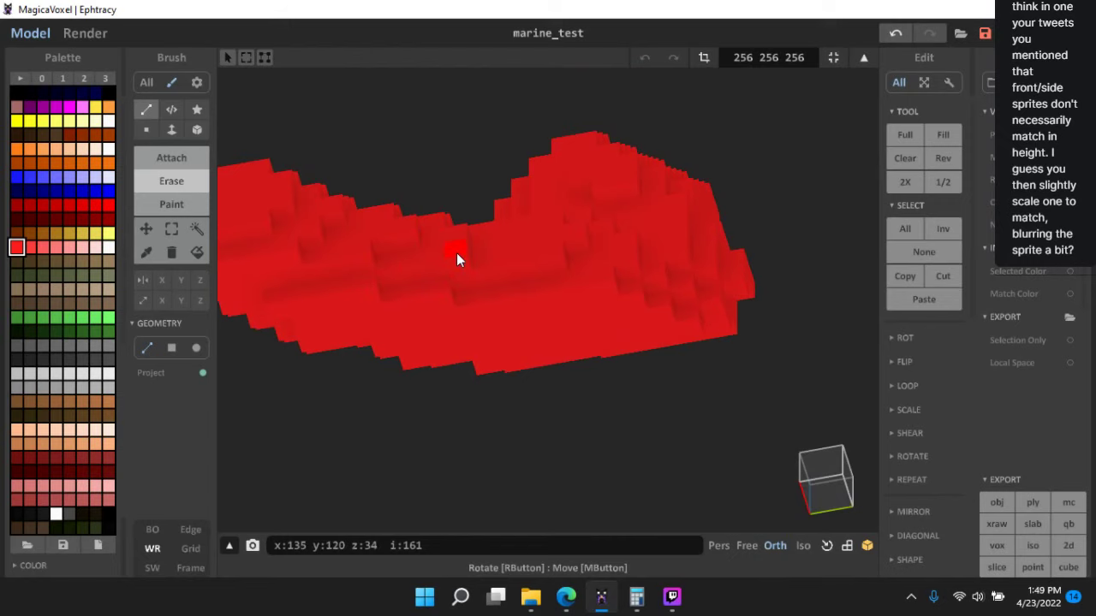
pyautogui.moveTo(380, 297); pyautogui.dragTo(616, 168, button='right')
pyautogui.moveTo(643, 217); pyautogui.dragTo(513, 173, button='right')
pyautogui.scroll(3, 514, 173)
pyautogui.moveTo(673, 200); pyautogui.dragTo(712, 231, button='right')
pyautogui.scroll(5, 495, 219)
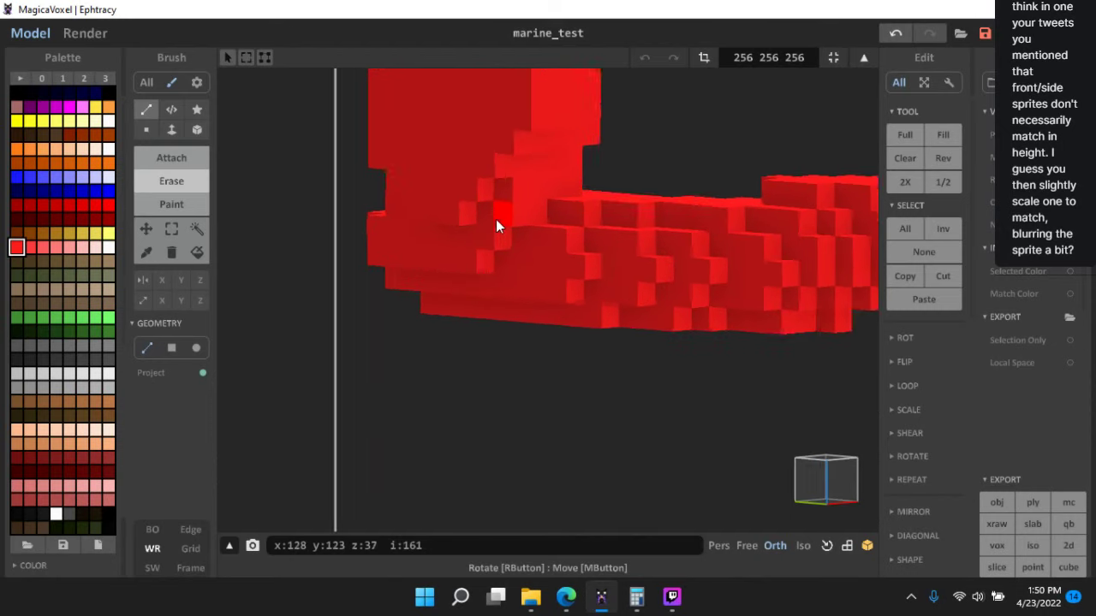
pyautogui.moveTo(523, 197); pyautogui.dragTo(531, 182, button='right')
pyautogui.moveTo(473, 204); pyautogui.dragTo(494, 224, button='right')
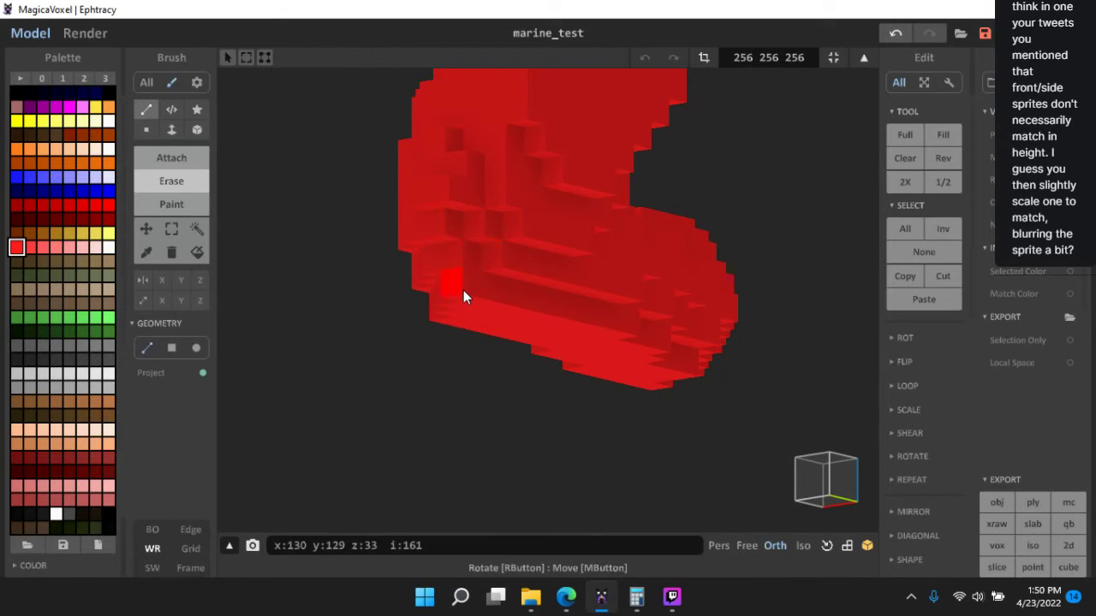
pyautogui.moveTo(440, 189); pyautogui.dragTo(613, 216, button='right')
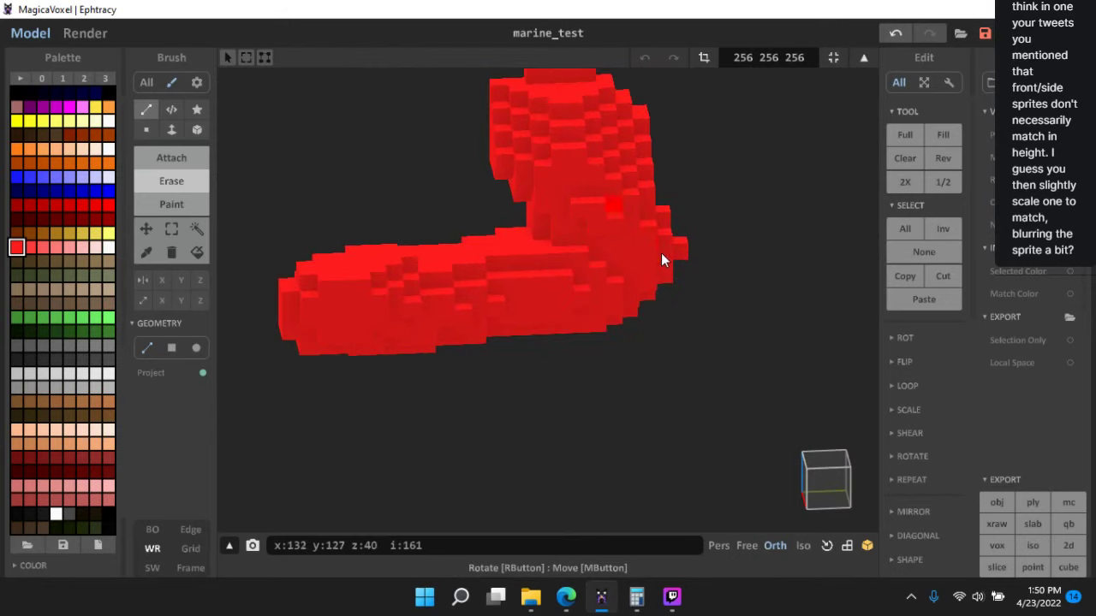
# - Return to the whole scene and compare both arms with the front and side sprites from several angles
pyautogui.moveTo(661, 255); pyautogui.dragTo(773, 460, button='right')
pyautogui.click(809, 477)
pyautogui.press('Tab')
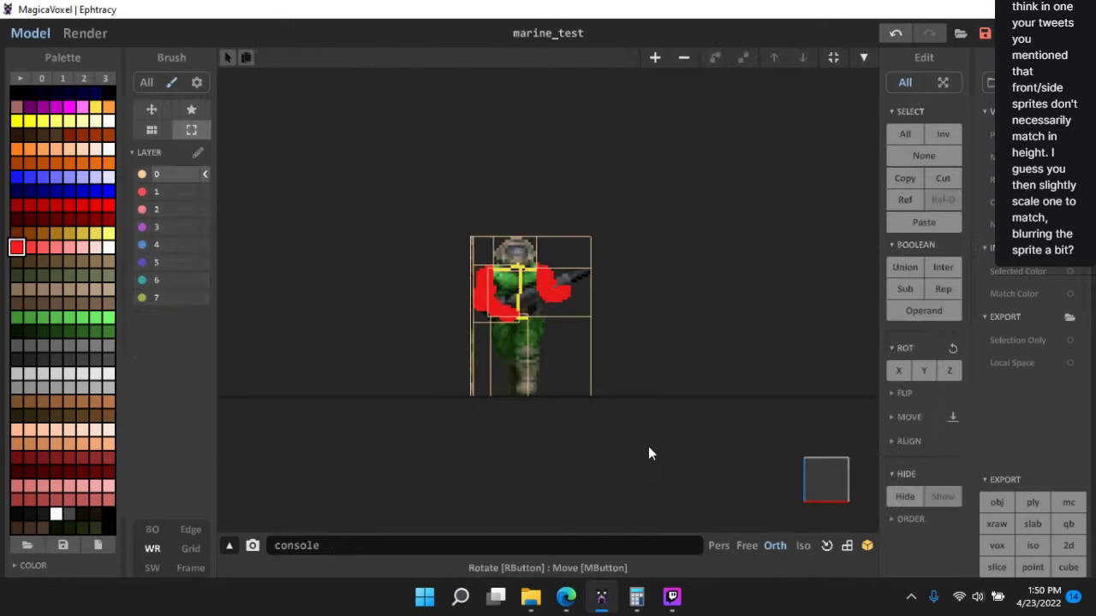
pyautogui.scroll(7, 654, 368)
pyautogui.scroll(-2, 702, 280)
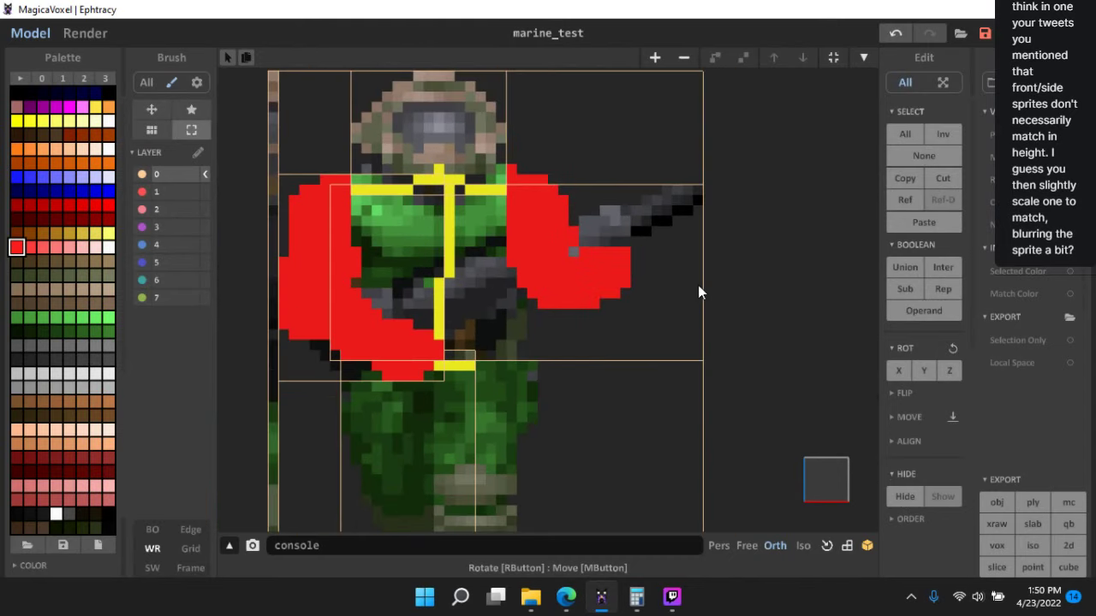
pyautogui.moveTo(707, 305); pyautogui.dragTo(480, 311, button='right')
pyautogui.click(823, 487)
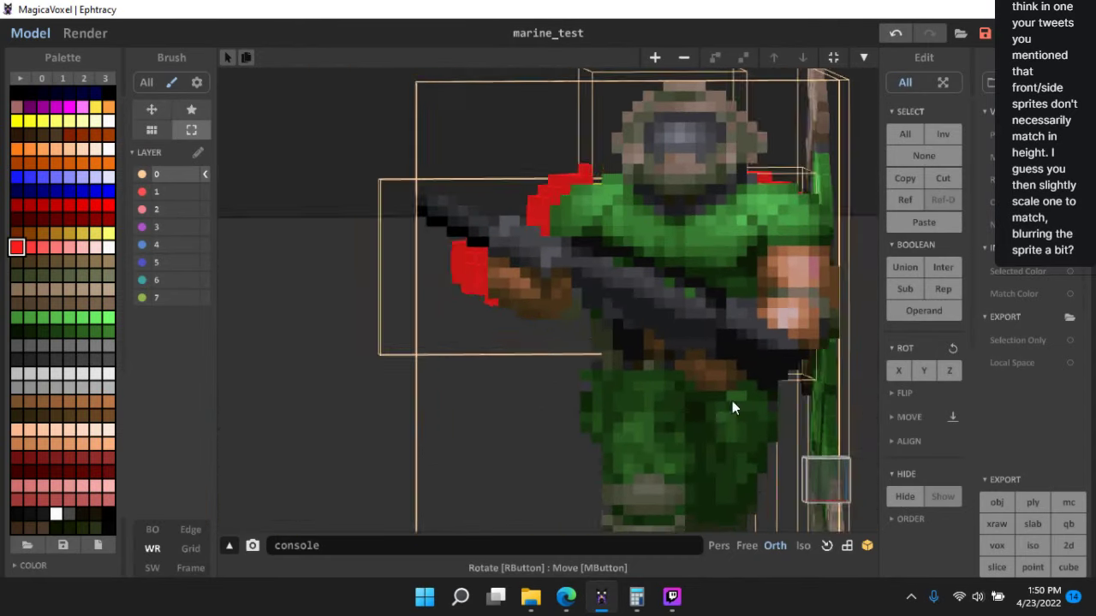
pyautogui.moveTo(530, 260); pyautogui.dragTo(655, 350, button='right')
pyautogui.moveTo(527, 318); pyautogui.dragTo(352, 273, button='right')
pyautogui.scroll(-3, 353, 272)
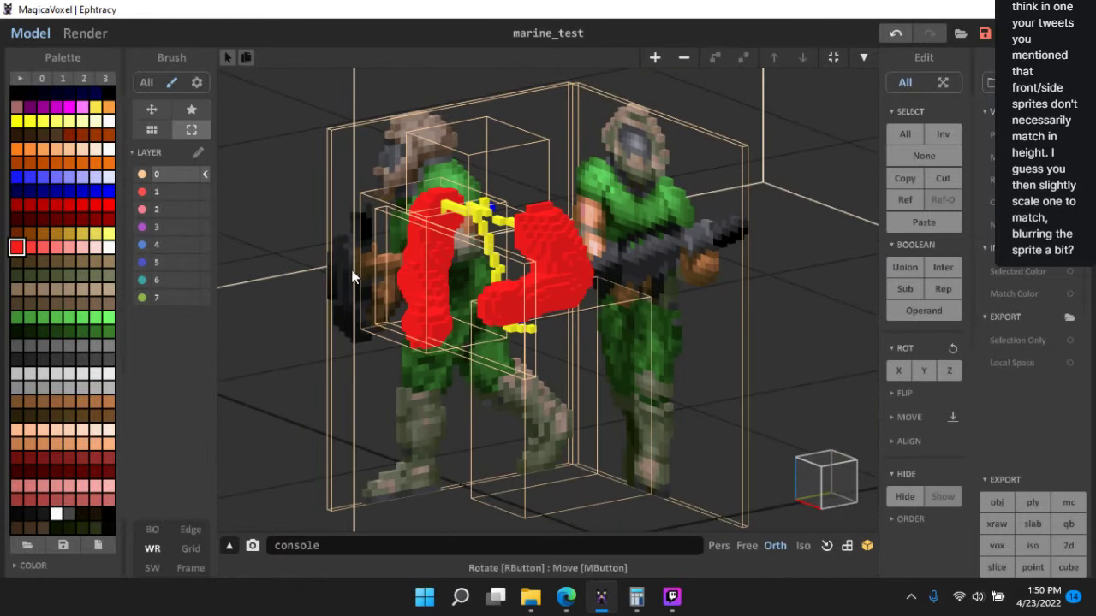
# - Hide the other arm and view the gun-supporting arm against the side sprite in the straight side view
pyautogui.click(417, 287)
pyautogui.click(895, 497)
pyautogui.moveTo(707, 353); pyautogui.dragTo(836, 463, button='right')
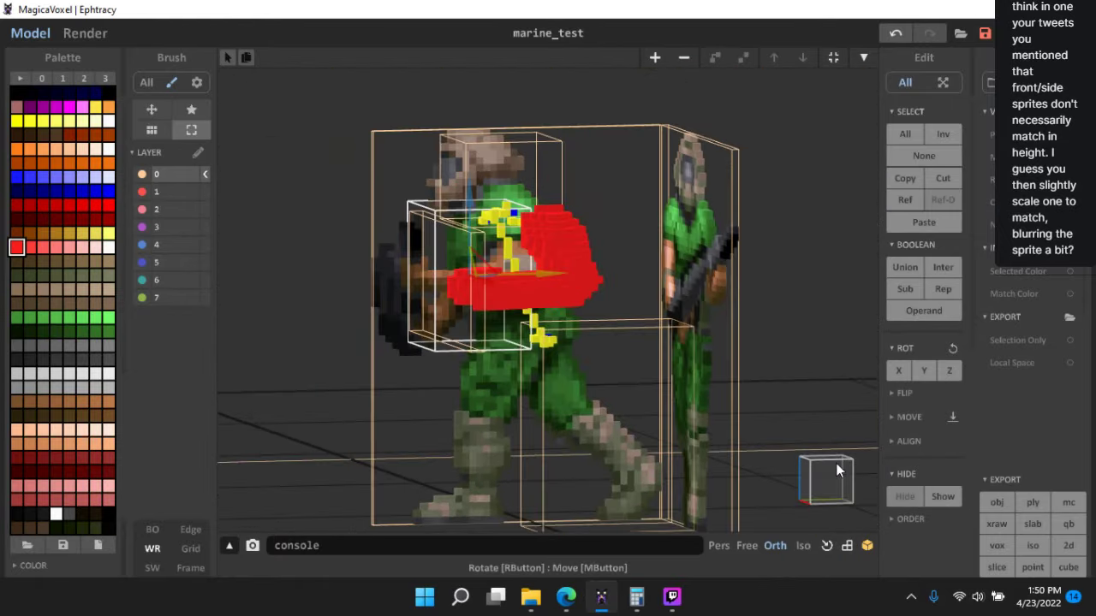
pyautogui.click(835, 463)
pyautogui.scroll(5, 586, 286)
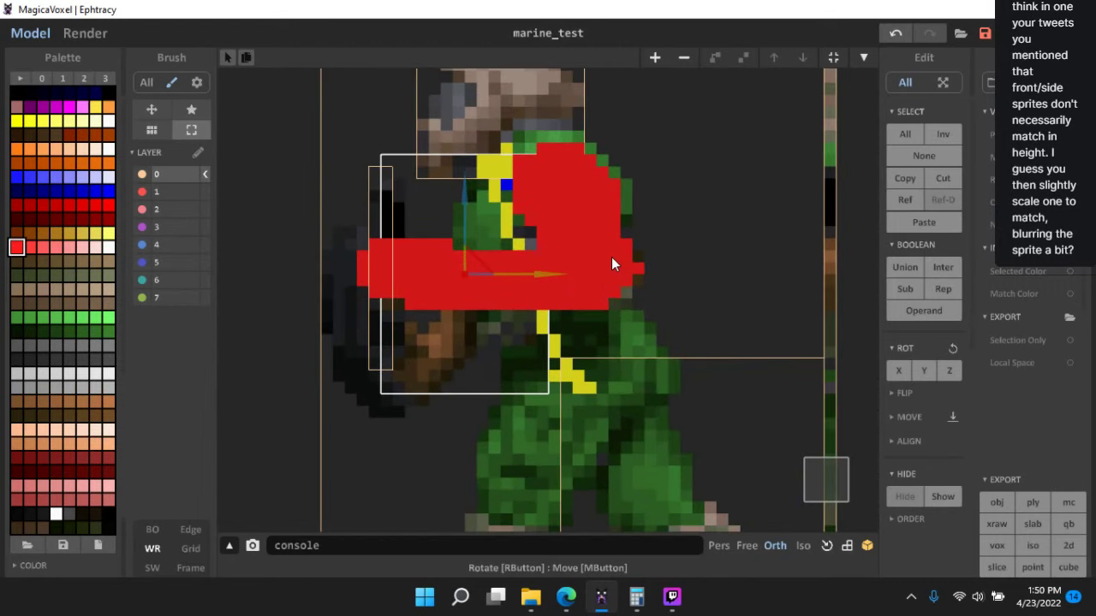
# - Check the gun-supporting arm against the side sprite from the opposite side in the straight side view
pyautogui.doubleClick(612, 257)
pyautogui.scroll(-3, 772, 351)
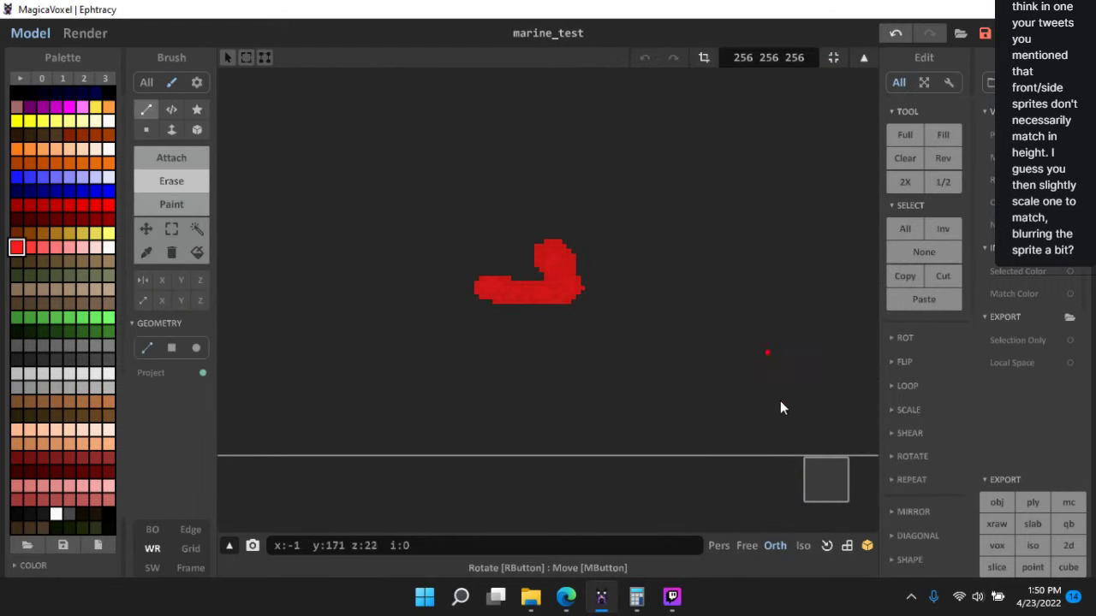
pyautogui.press('Tab')
pyautogui.scroll(3, 556, 253)
pyautogui.moveTo(534, 269); pyautogui.dragTo(800, 460, button='right')
pyautogui.click(805, 472)
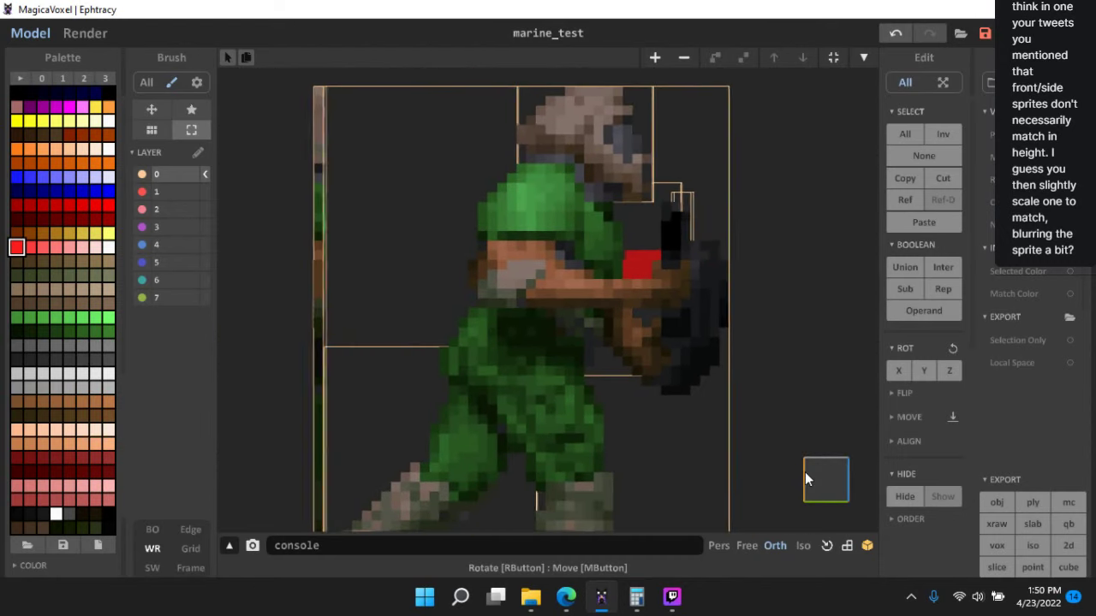
pyautogui.scroll(-4, 710, 314)
pyautogui.scroll(4, 643, 300)
pyautogui.moveTo(637, 288); pyautogui.dragTo(609, 300, button='middle')
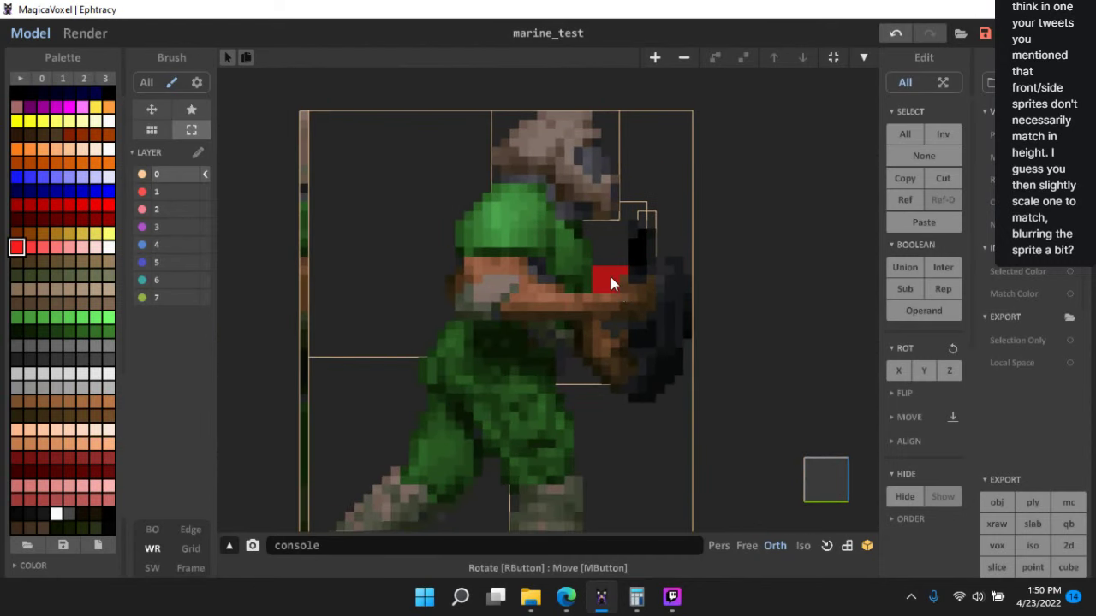
# - With background objects displayed, select and delete the arm voxels that stick out above the side sprite's forearm
pyautogui.doubleClick(611, 278)
pyautogui.click(154, 530)
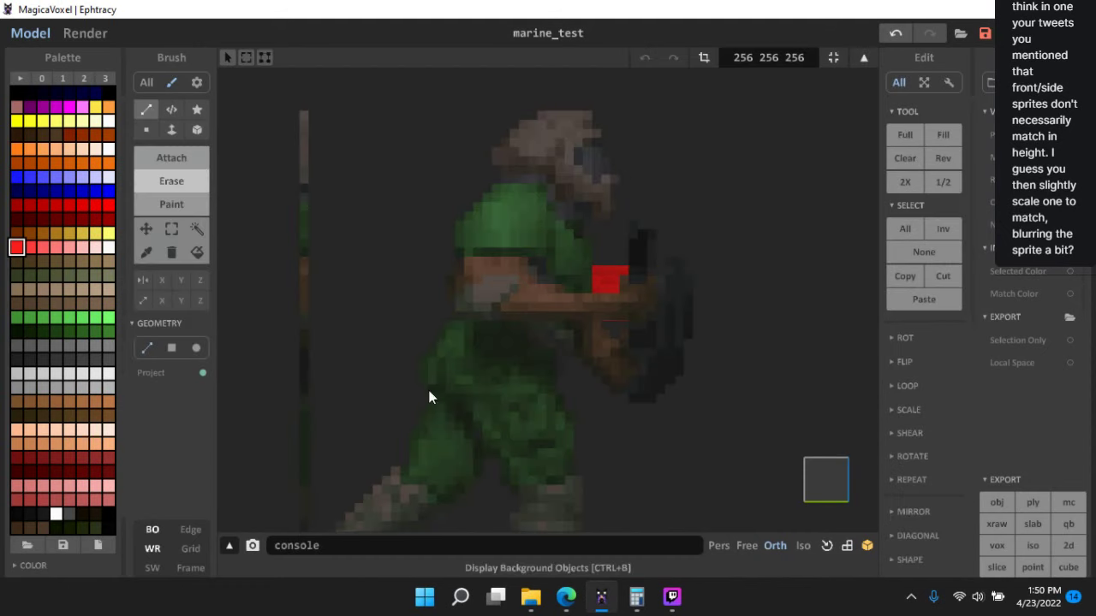
pyautogui.scroll(4, 429, 392)
pyautogui.click(171, 228)
pyautogui.scroll(1, 513, 282)
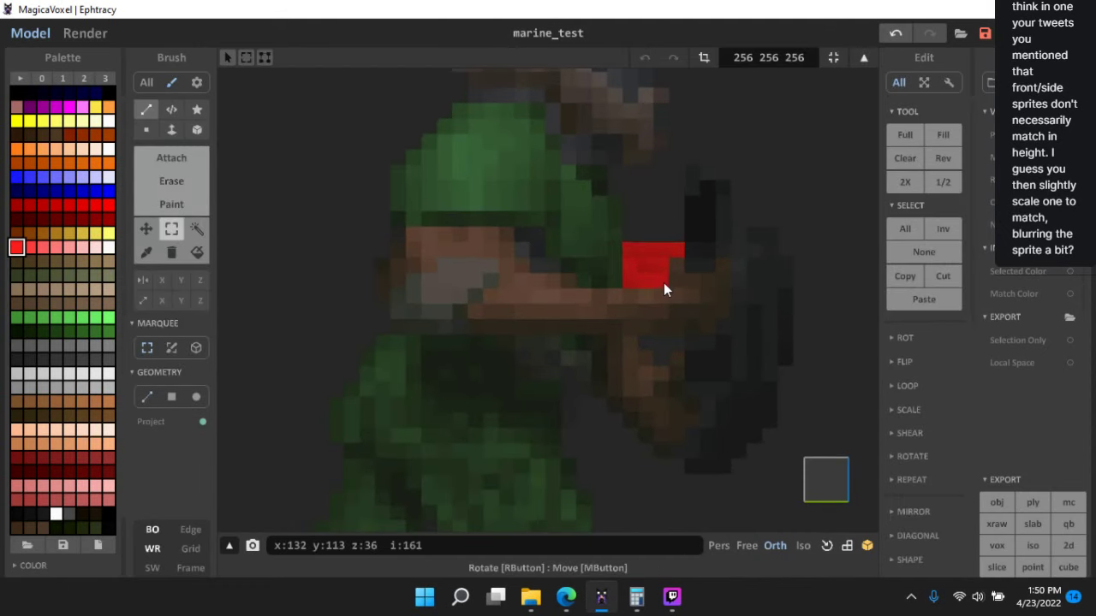
pyautogui.moveTo(662, 285); pyautogui.dragTo(588, 214)
pyautogui.moveTo(565, 262); pyautogui.dragTo(639, 206)
pyautogui.moveTo(727, 251); pyautogui.dragTo(643, 158)
pyautogui.press('Delete')
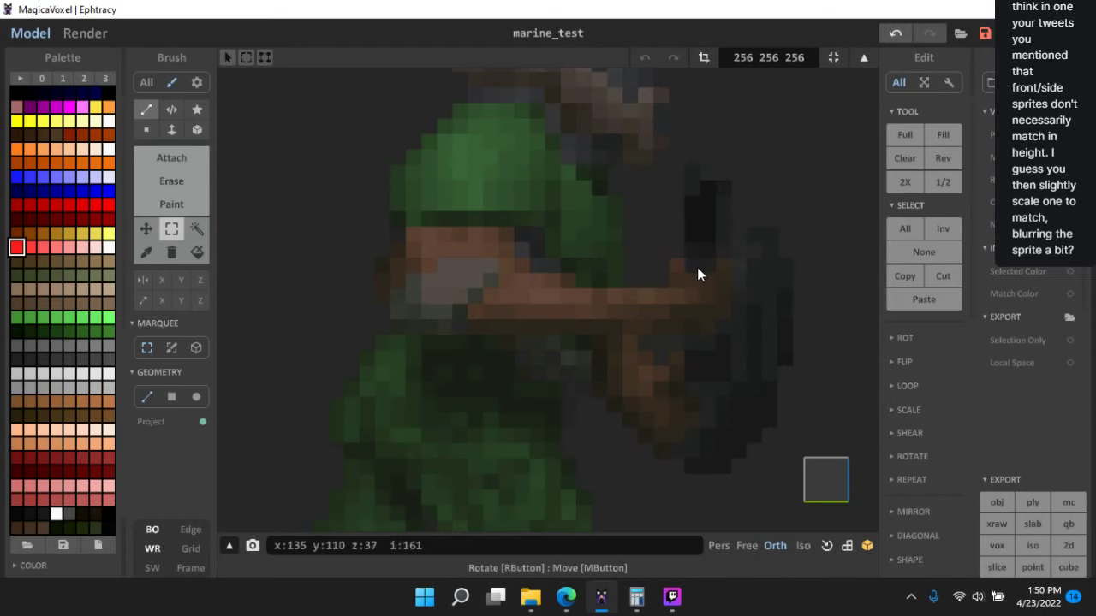
# - Hide the background objects and erase stray voxels on the upper side of the hand
pyautogui.moveTo(780, 293)
pyautogui.mouseDown(button='right')
pyautogui.moveTo(753, 325)
pyautogui.moveTo(662, 334)
pyautogui.moveTo(455, 310)
pyautogui.moveTo(404, 281)
pyautogui.moveTo(451, 276)
pyautogui.moveTo(426, 293)
pyautogui.mouseUp(button='right')
pyautogui.click(157, 181)
pyautogui.moveTo(401, 246)
pyautogui.mouseDown(button='right')
pyautogui.moveTo(366, 245)
pyautogui.moveTo(392, 285)
pyautogui.moveTo(433, 263)
pyautogui.moveTo(637, 222)
pyautogui.moveTo(506, 295)
pyautogui.moveTo(510, 271)
pyautogui.mouseUp(button='right')
pyautogui.click(363, 243)
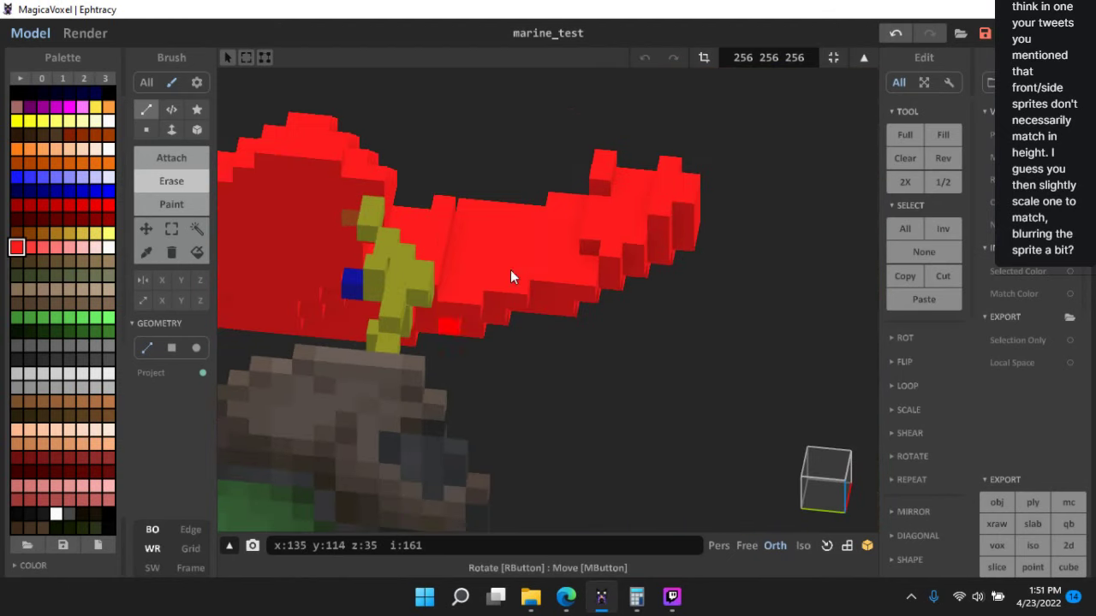
pyautogui.click(151, 530)
pyautogui.moveTo(596, 248); pyautogui.dragTo(572, 254, button='right')
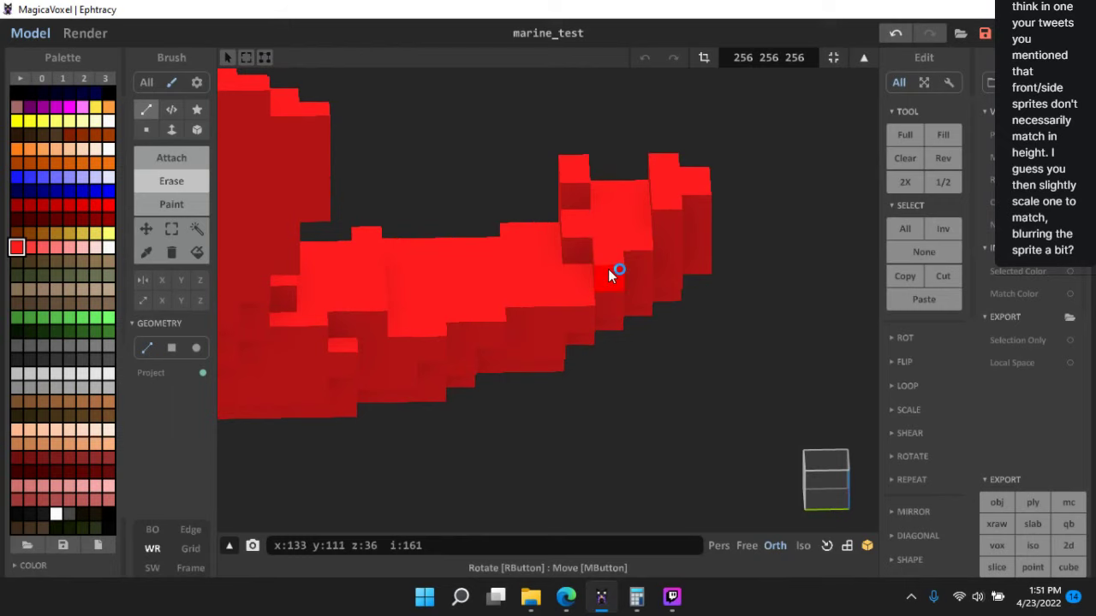
pyautogui.moveTo(636, 238); pyautogui.dragTo(560, 261, button='right')
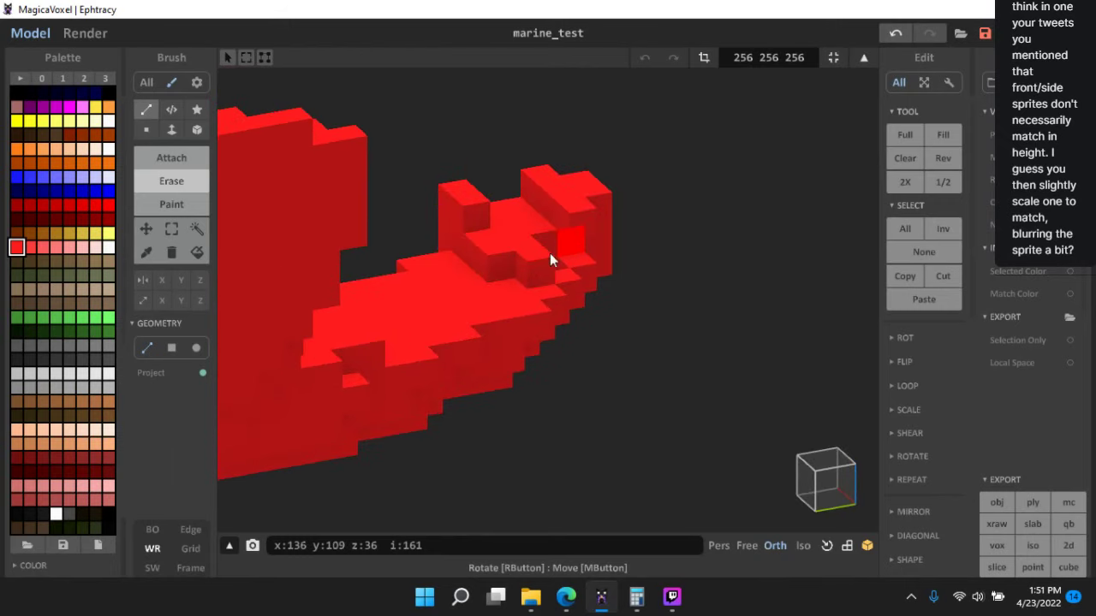
pyautogui.click(548, 257)
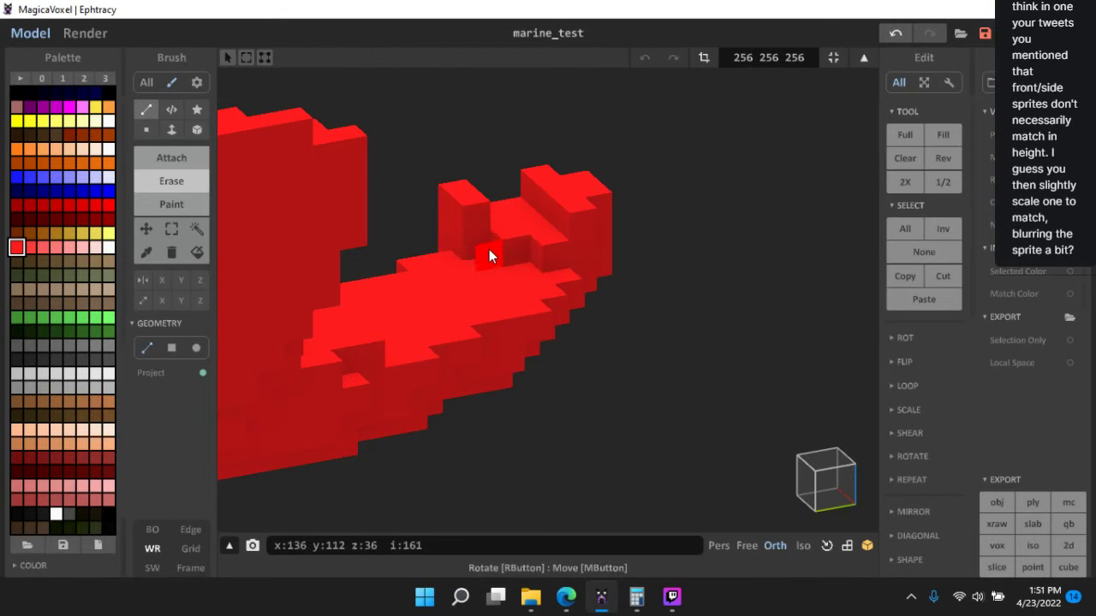
# - Erase voxels between the raised thumb and finger parts to hollow out the hand's grip
pyautogui.scroll(-3, 575, 276)
pyautogui.scroll(-4, 602, 305)
pyautogui.moveTo(582, 281); pyautogui.dragTo(568, 346, button='right')
pyautogui.scroll(3, 598, 306)
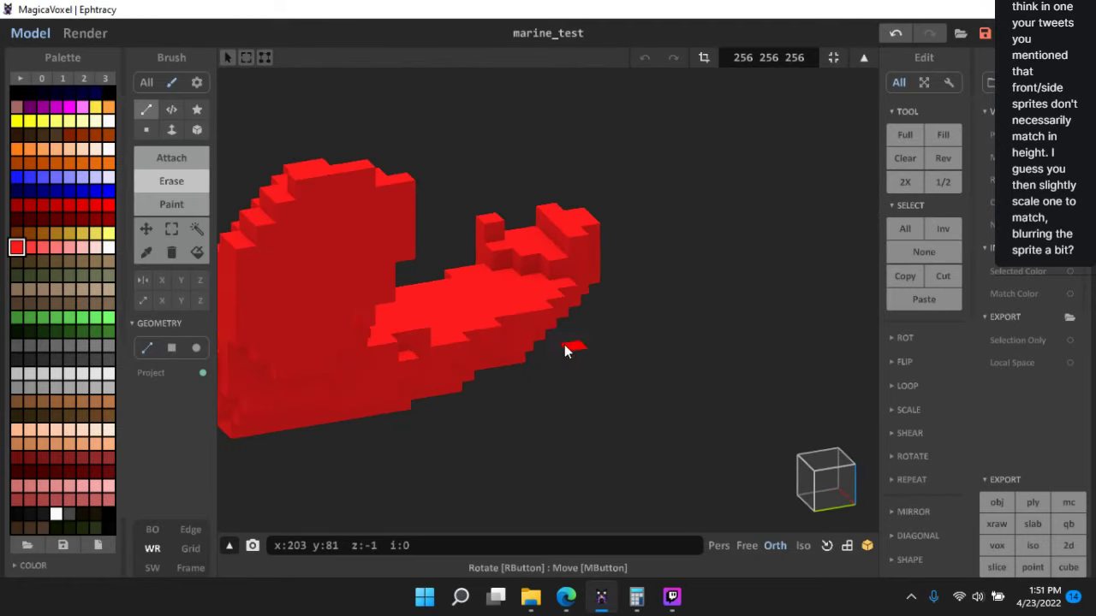
pyautogui.scroll(3, 587, 266)
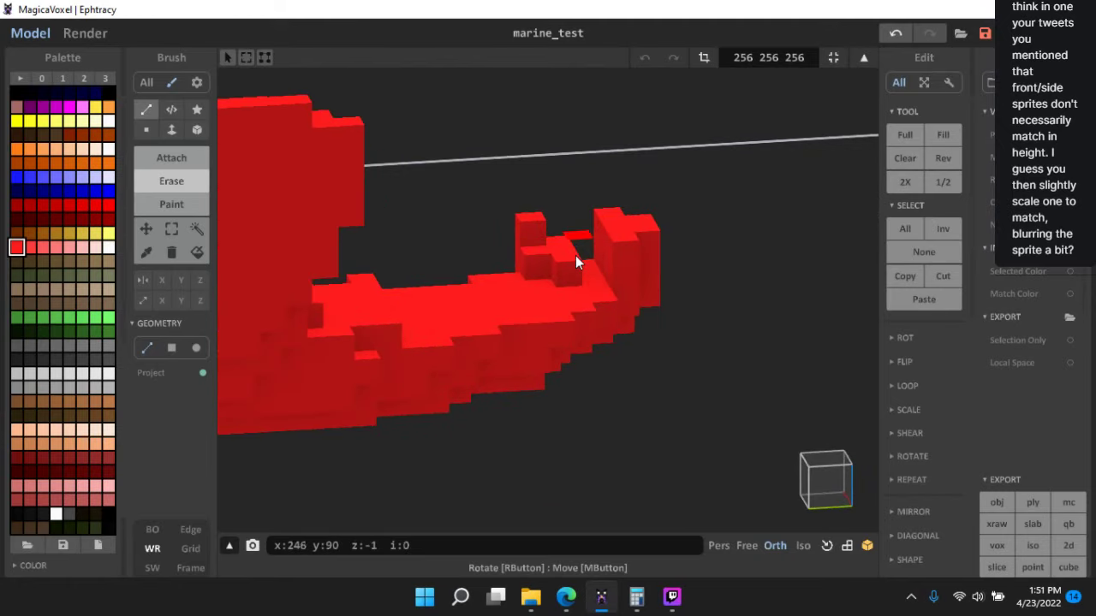
pyautogui.moveTo(566, 256); pyautogui.dragTo(679, 273, button='right')
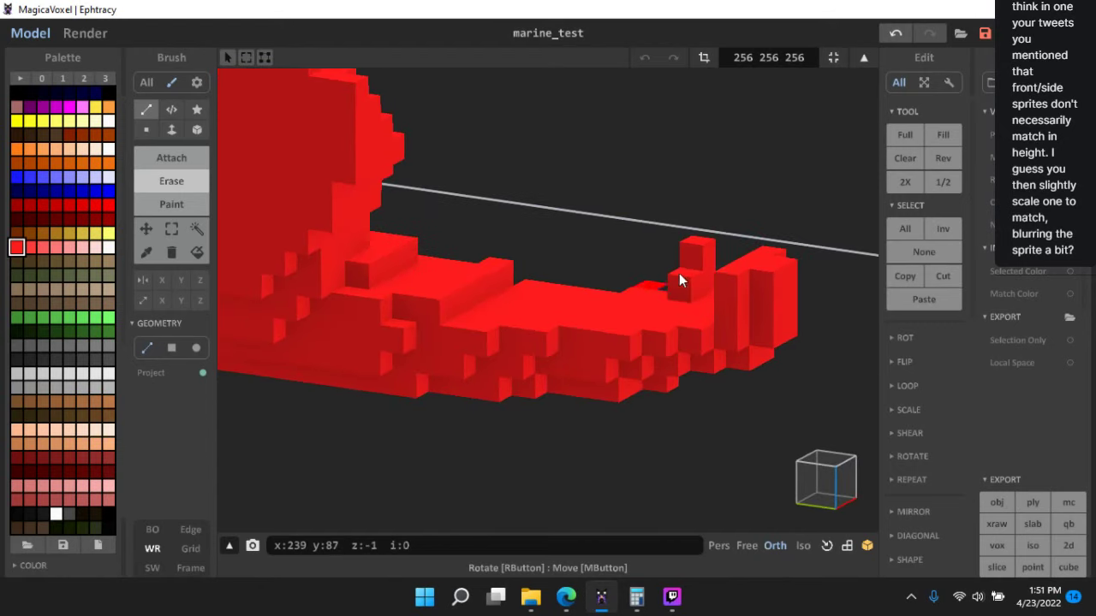
pyautogui.moveTo(768, 289); pyautogui.dragTo(643, 450, button='right')
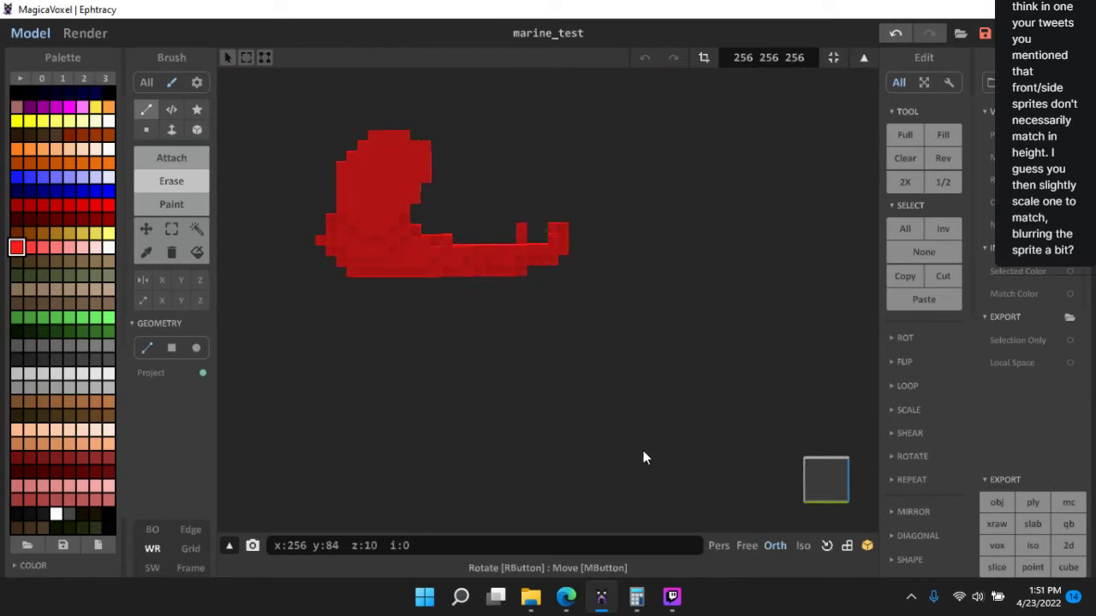
# - Toggle the background objects to compare the hand's shape with the side sprite
pyautogui.click(149, 536)
pyautogui.click(149, 536)
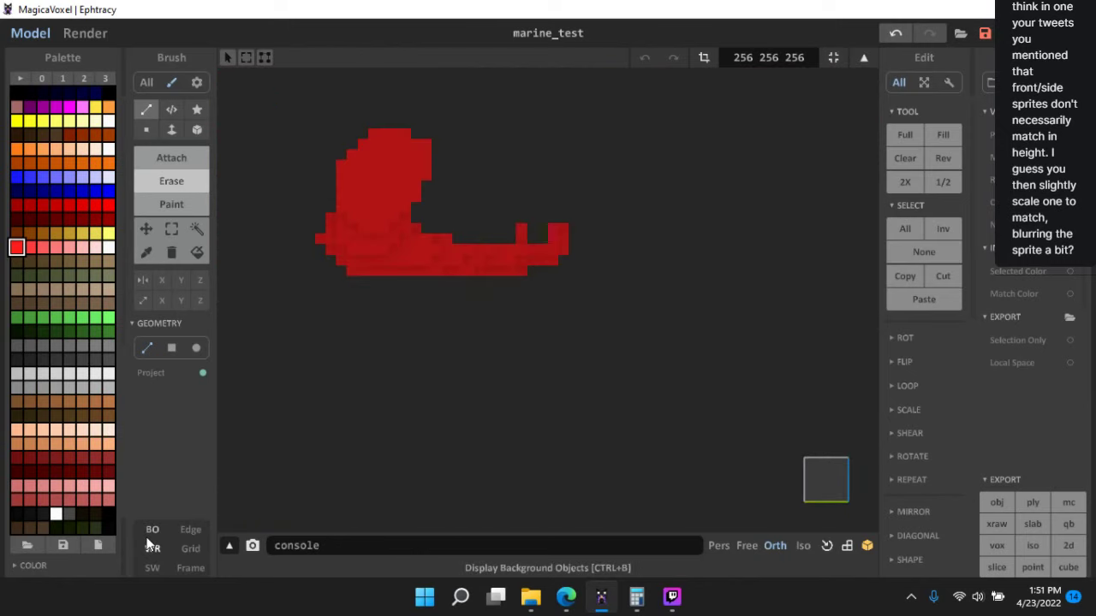
pyautogui.click(149, 536)
pyautogui.scroll(5, 509, 270)
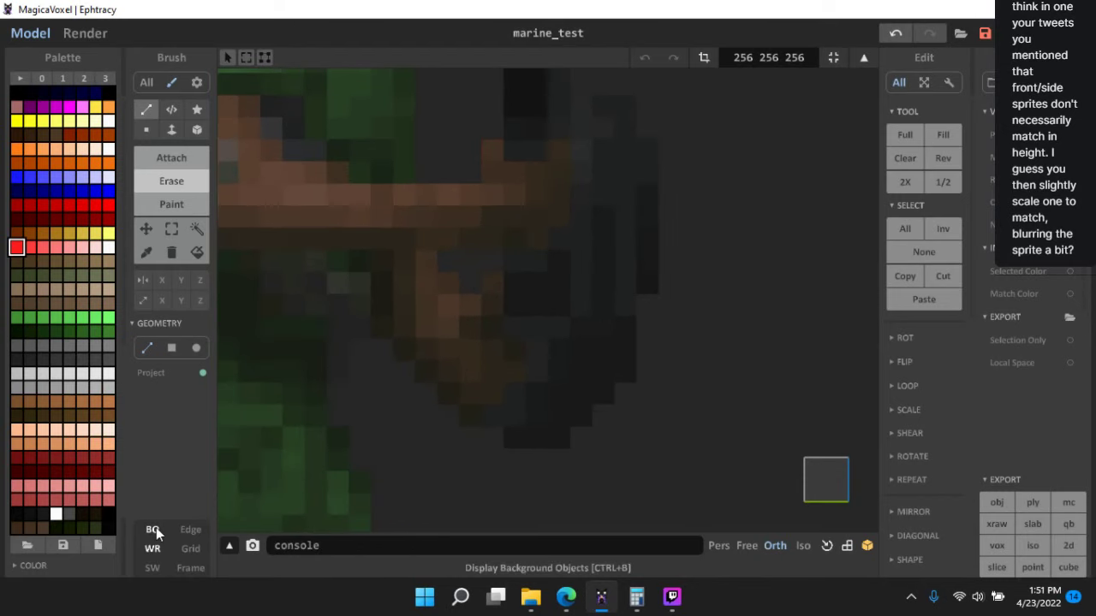
pyautogui.click(155, 529)
pyautogui.moveTo(469, 296); pyautogui.dragTo(533, 223, button='right')
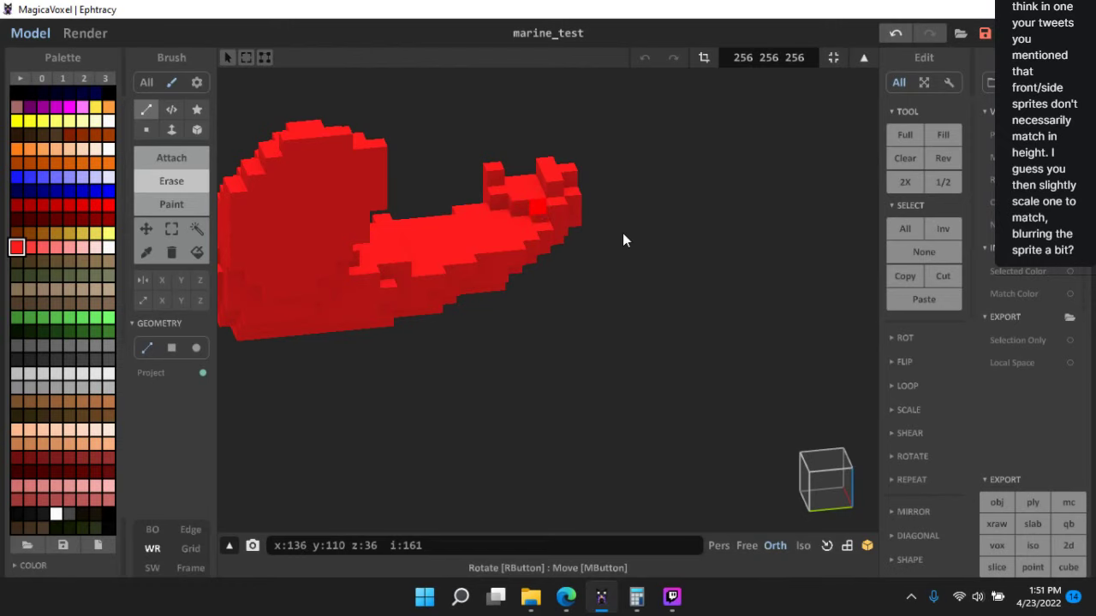
# - Erase protruding voxels around the hand and wrist, checking the arm from both sides
pyautogui.scroll(-3, 629, 240)
pyautogui.moveTo(635, 249); pyautogui.dragTo(582, 182, button='right')
pyautogui.scroll(-4, 596, 279)
pyautogui.scroll(3, 565, 226)
pyautogui.scroll(4, 582, 182)
pyautogui.moveTo(575, 274); pyautogui.dragTo(651, 240, button='right')
pyautogui.moveTo(651, 242); pyautogui.dragTo(559, 265, button='middle')
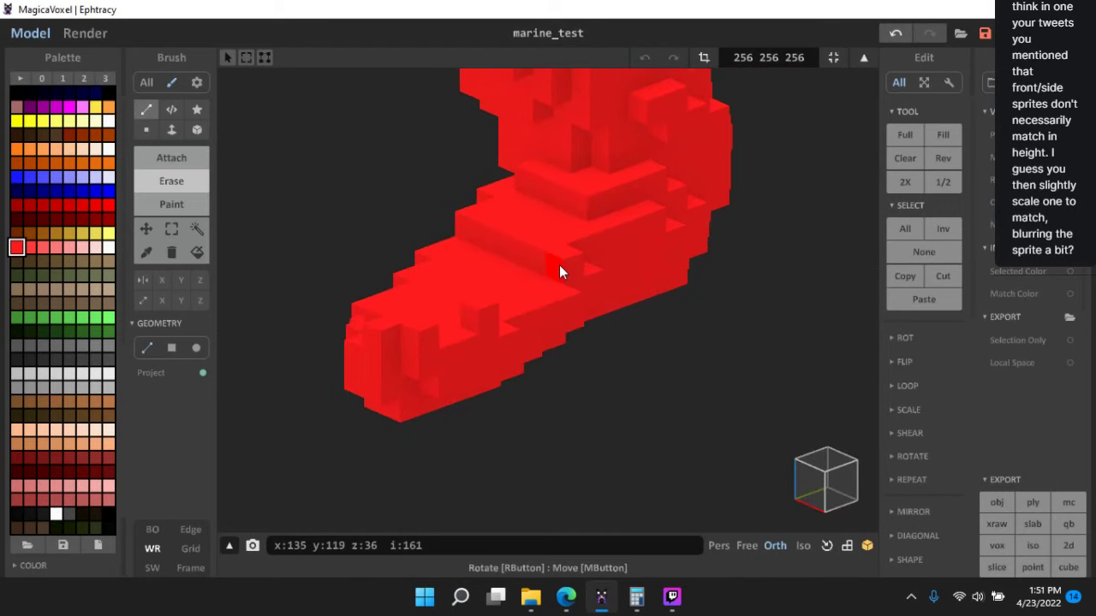
pyautogui.moveTo(535, 261); pyautogui.dragTo(605, 313, button='right')
pyautogui.moveTo(517, 341); pyautogui.dragTo(480, 353, button='right')
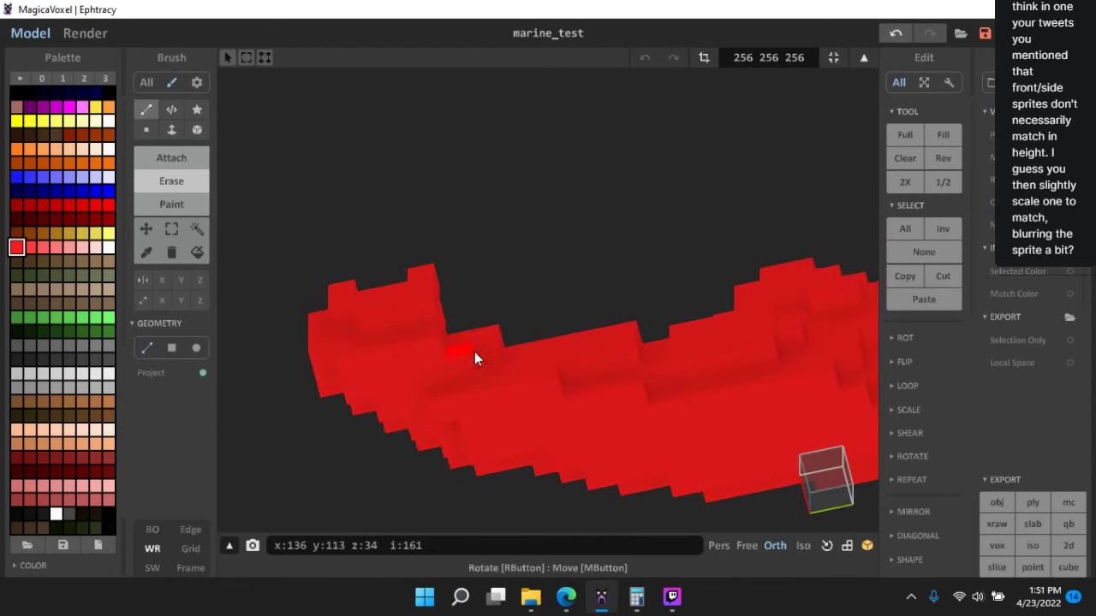
pyautogui.moveTo(471, 344); pyautogui.dragTo(507, 341, button='right')
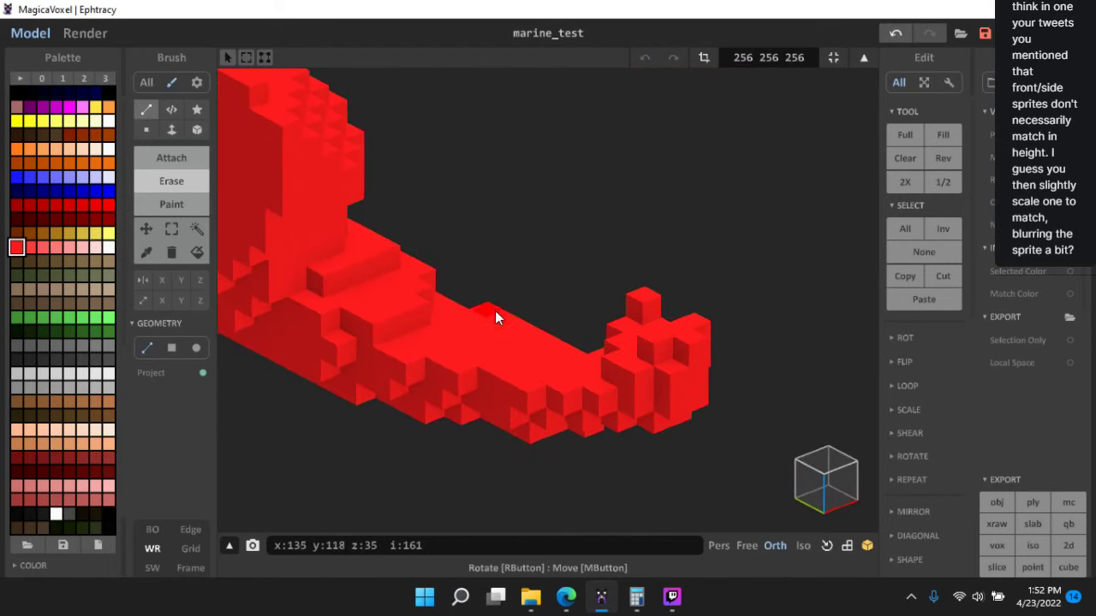
# - Erase voxels from the raised step on top of the forearm so it slopes gradually toward the elbow
pyautogui.moveTo(592, 351); pyautogui.dragTo(545, 345, button='right')
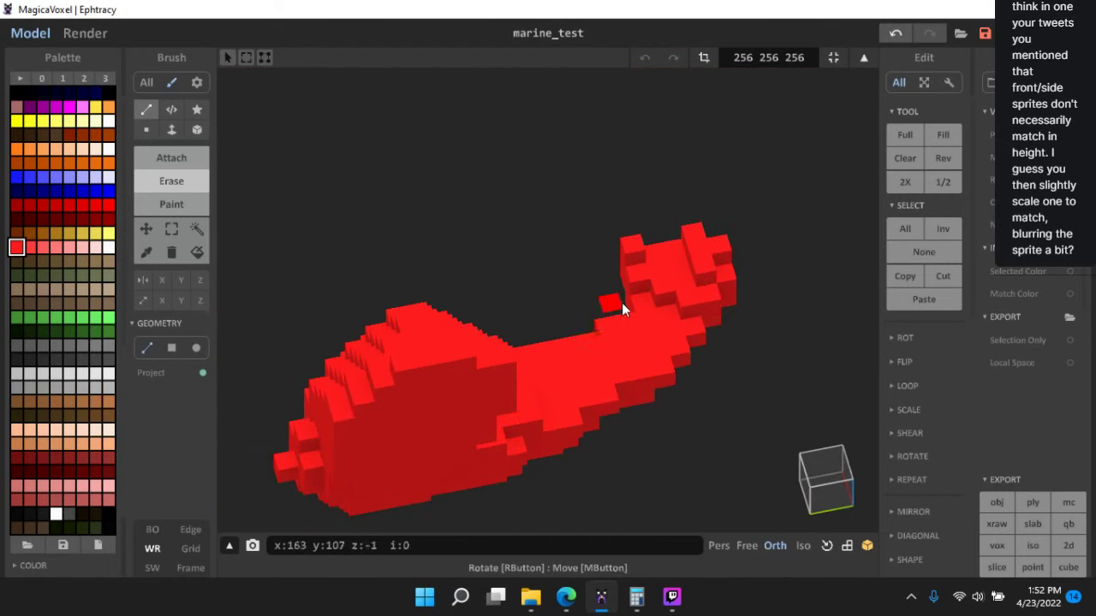
pyautogui.moveTo(665, 325); pyautogui.dragTo(580, 255, button='right')
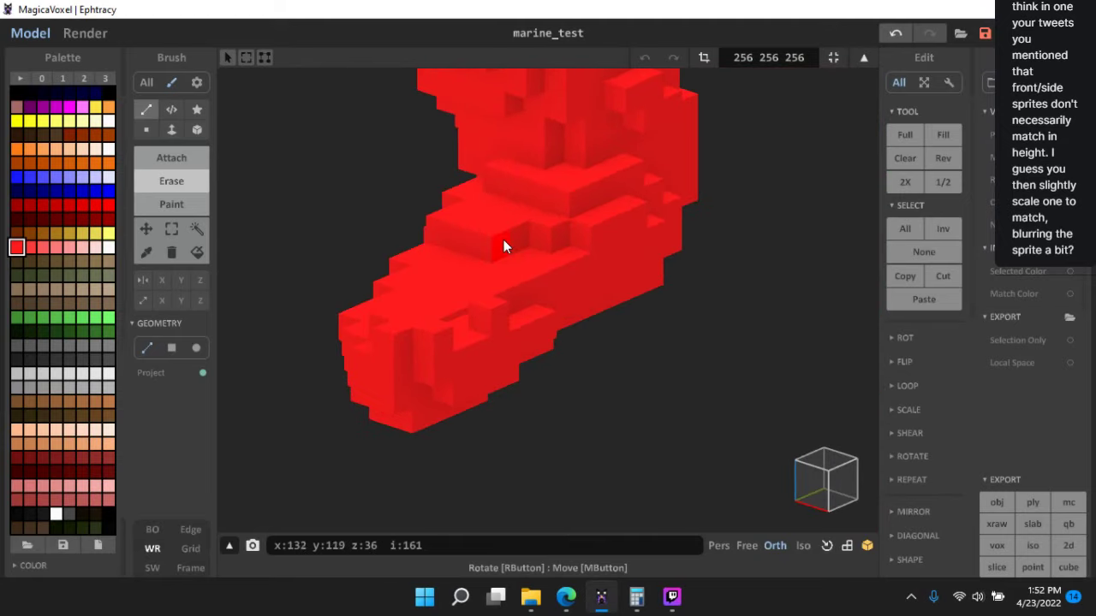
pyautogui.moveTo(504, 247); pyautogui.dragTo(357, 304, button='right')
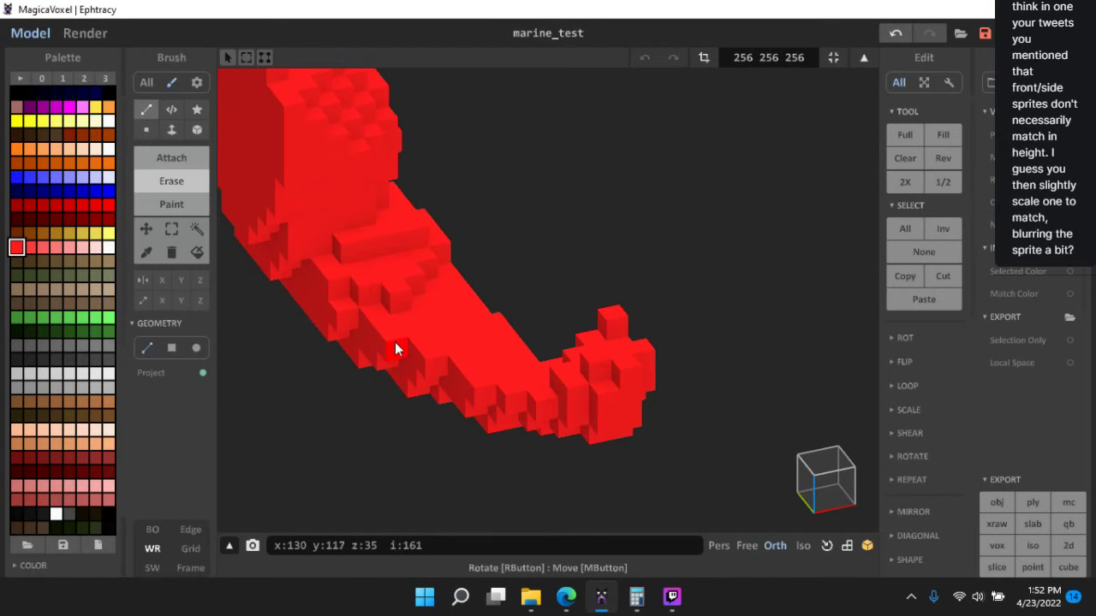
pyautogui.moveTo(394, 340)
pyautogui.mouseDown(button='right')
pyautogui.moveTo(392, 300)
pyautogui.moveTo(447, 338)
pyautogui.moveTo(407, 348)
pyautogui.mouseUp(button='right')
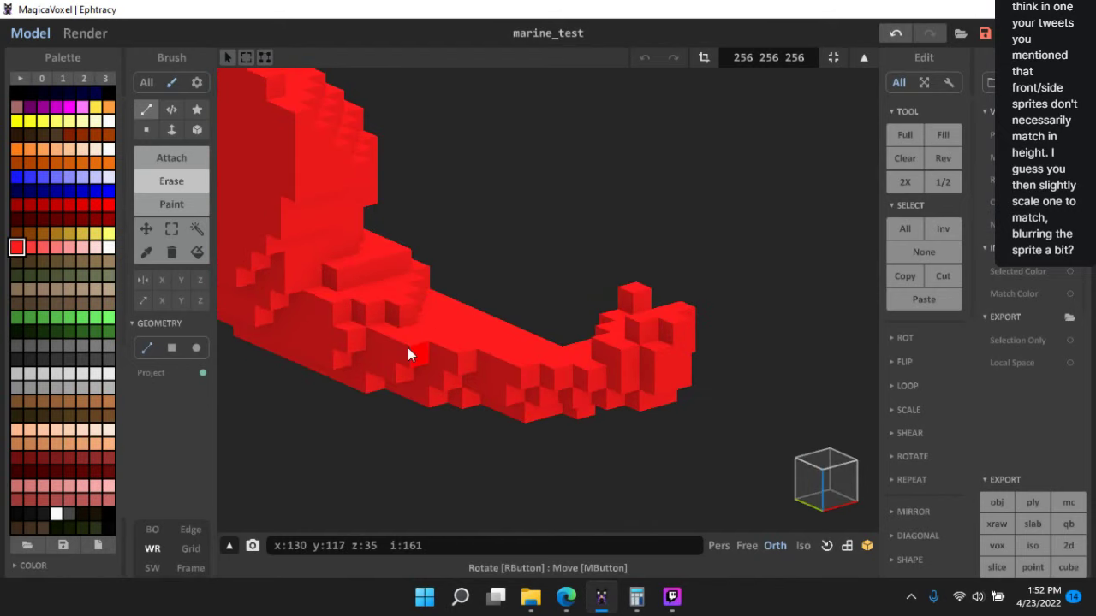
# - Erase corner voxels along the forearm's upper outer edge from the elbow to the wrist to round it
pyautogui.click(452, 347)
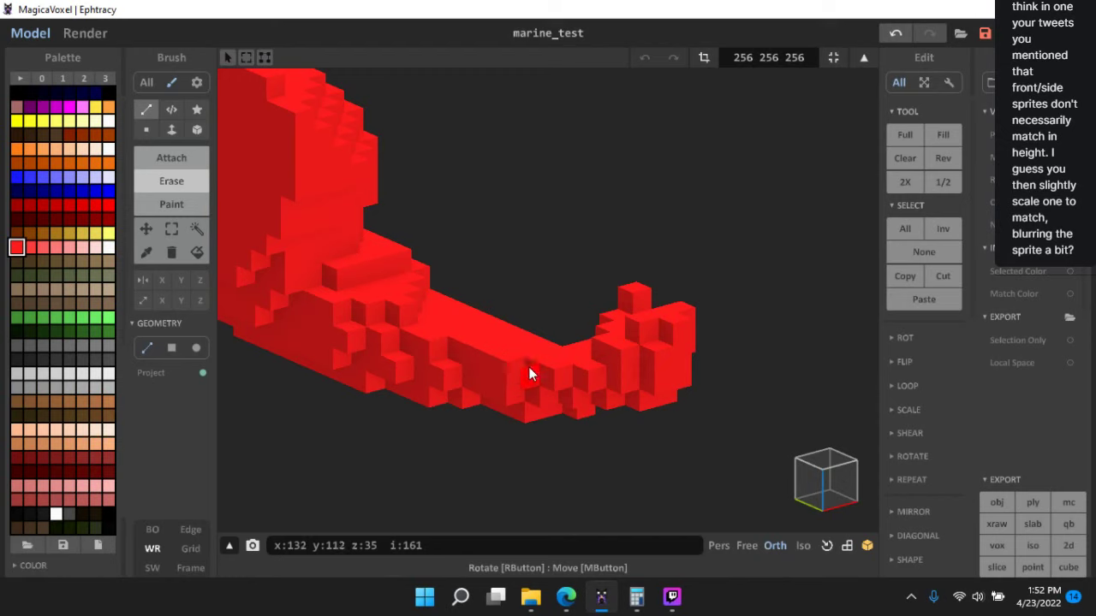
pyautogui.click(529, 368)
pyautogui.click(558, 368)
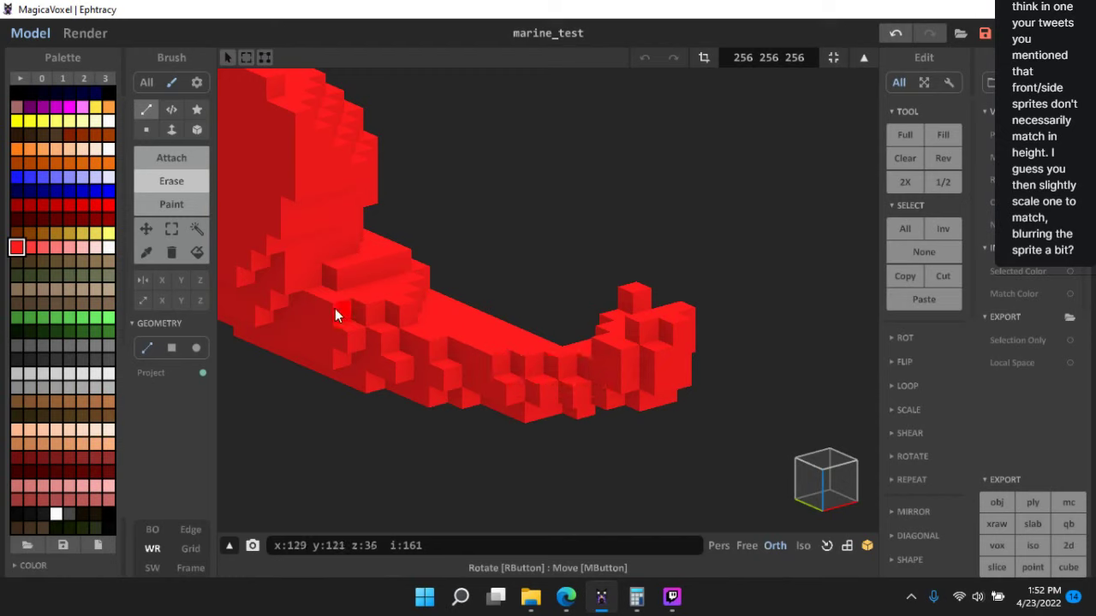
pyautogui.moveTo(390, 306); pyautogui.dragTo(466, 223, button='right')
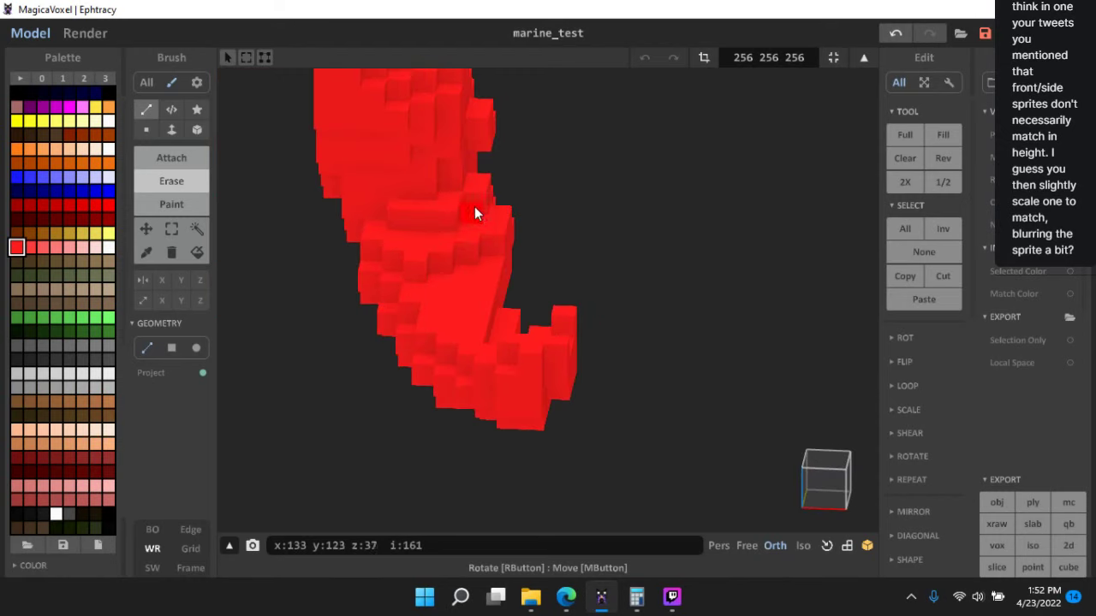
pyautogui.moveTo(460, 218); pyautogui.dragTo(718, 280, button='right')
# - Return to the whole scene, compare the arm with the front sprite, and hide the arm
pyautogui.moveTo(652, 257); pyautogui.dragTo(417, 455, button='right')
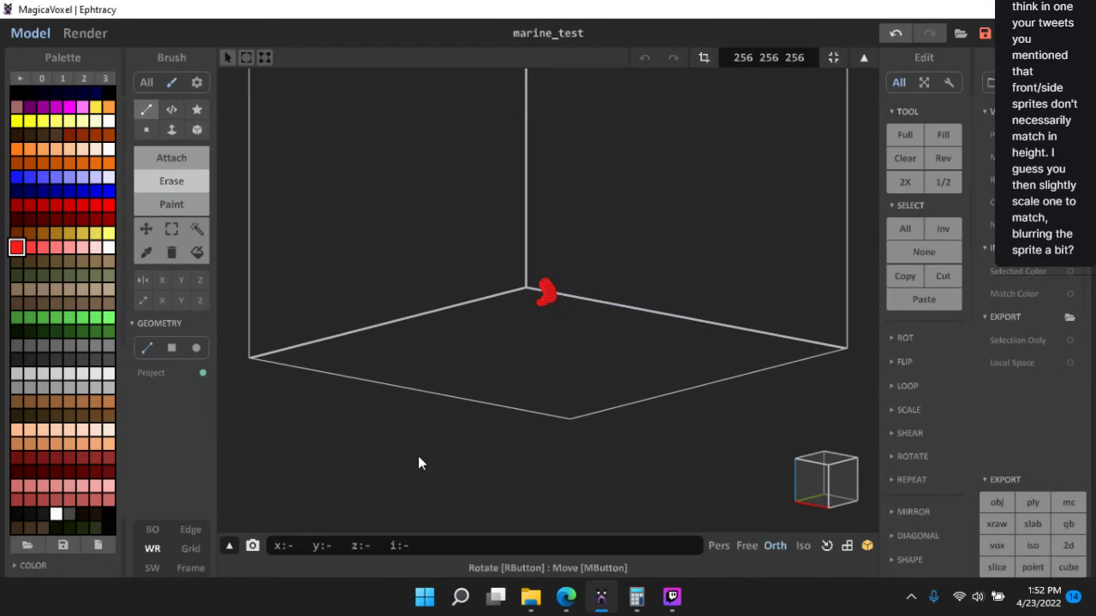
pyautogui.press('Tab')
pyautogui.moveTo(530, 441); pyautogui.dragTo(650, 361, button='right')
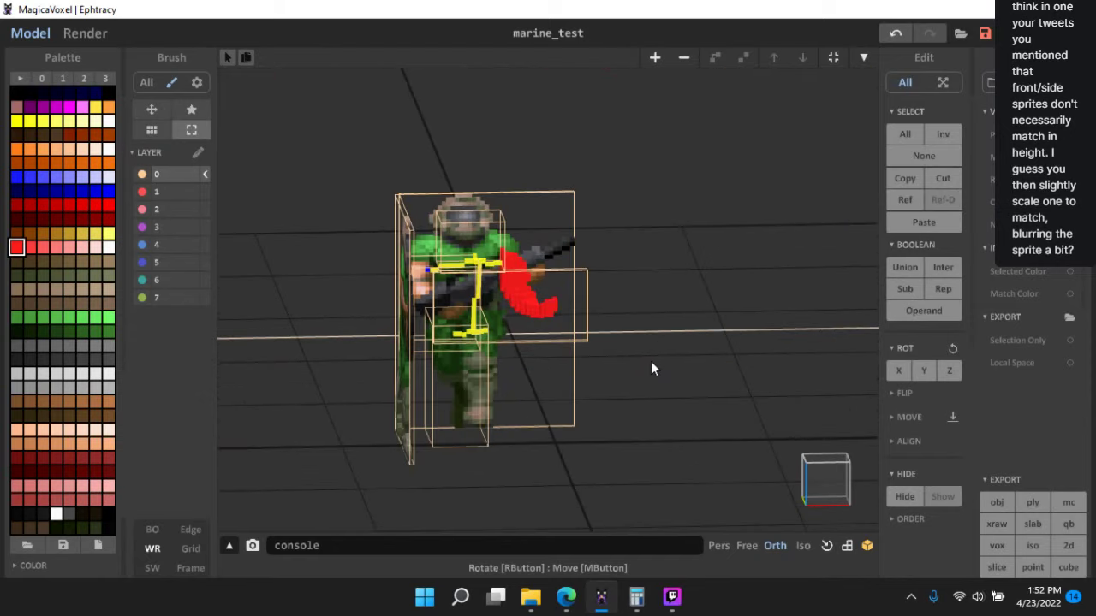
pyautogui.click(835, 469)
pyautogui.click(818, 486)
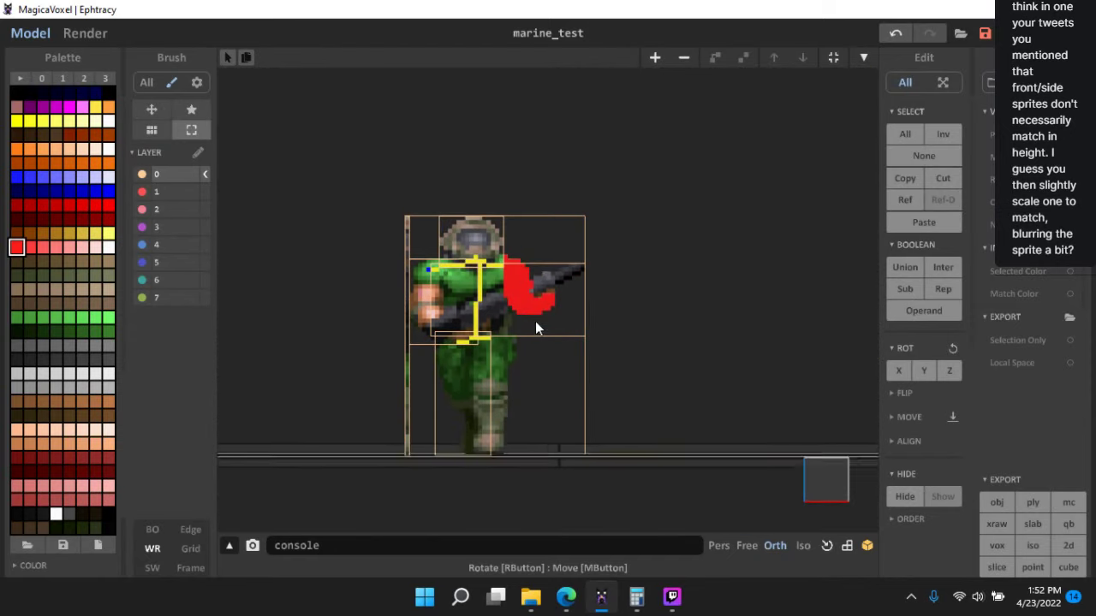
pyautogui.scroll(5, 535, 321)
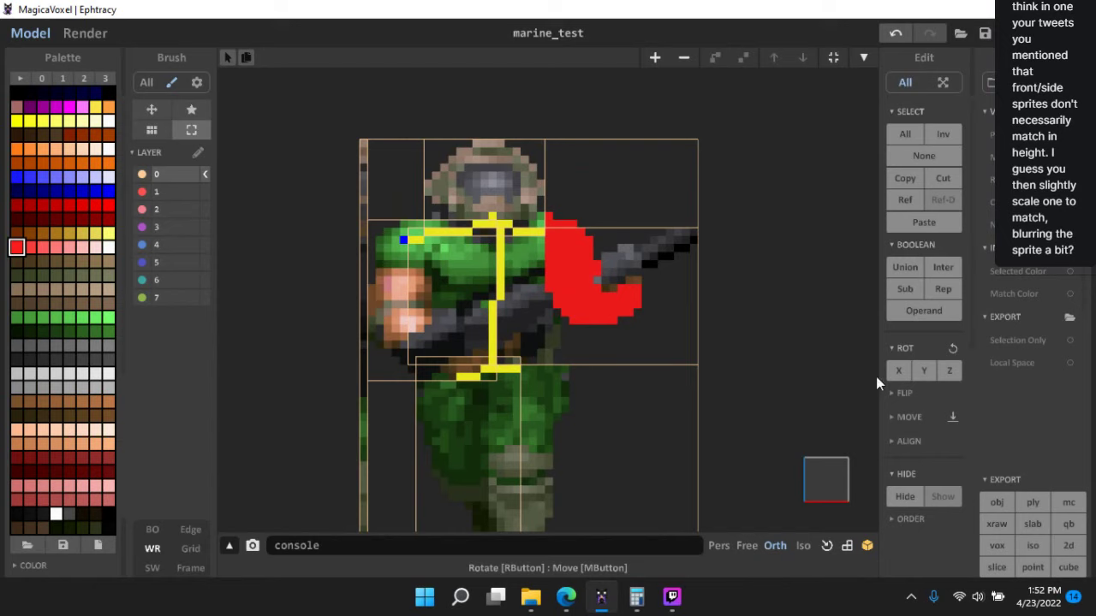
pyautogui.click(905, 496)
pyautogui.scroll(-2, 784, 296)
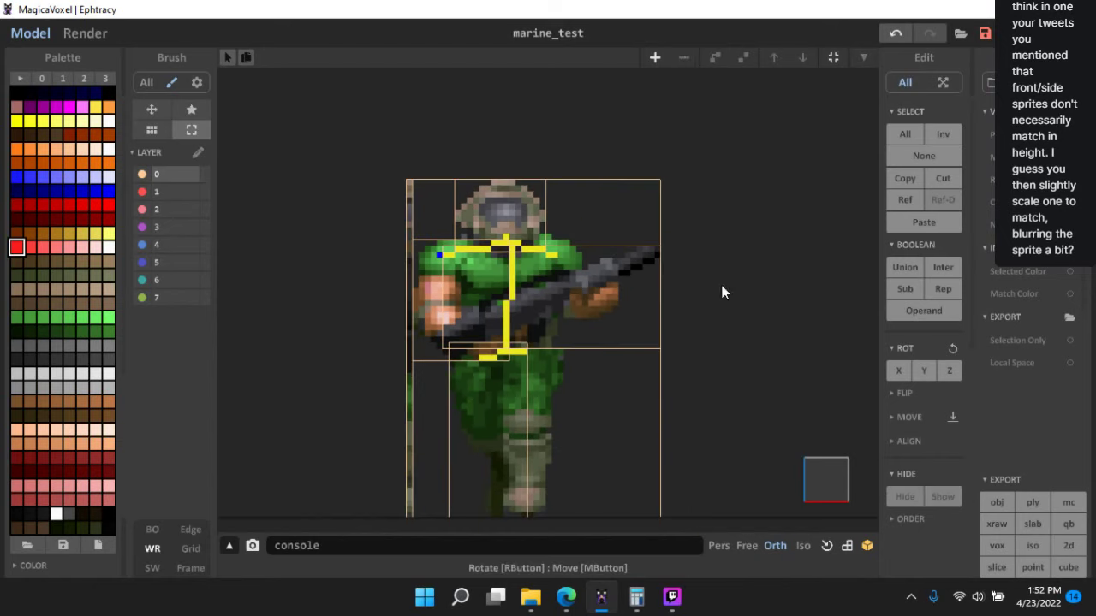
# - Open the yellow torso skeleton model for voxel editing and show the sprites around it in front view
pyautogui.moveTo(722, 292); pyautogui.dragTo(612, 295, button='right')
pyautogui.click(820, 486)
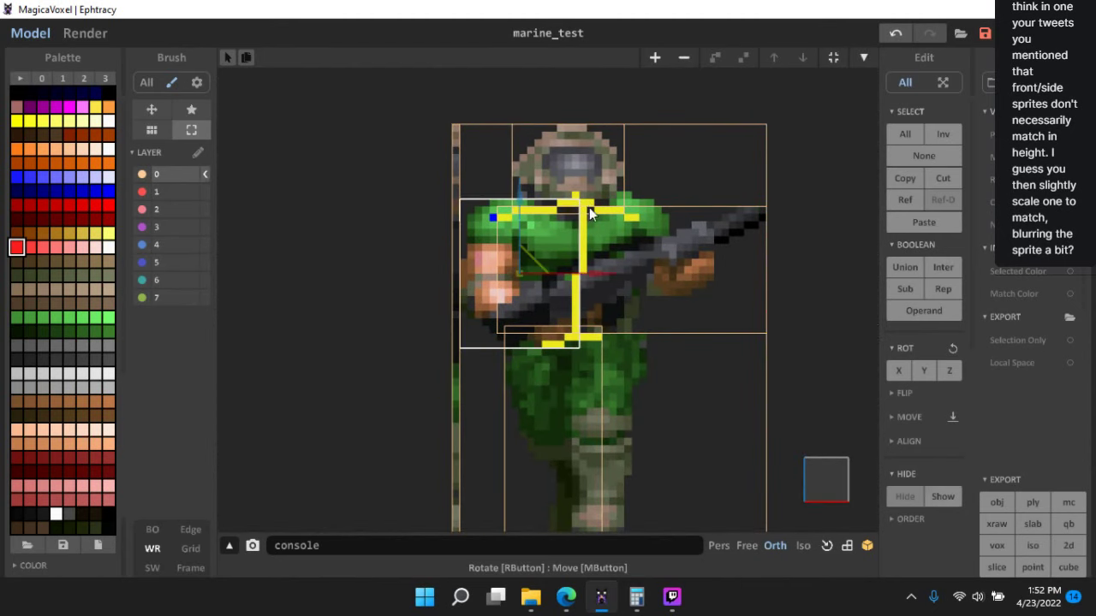
pyautogui.moveTo(589, 207); pyautogui.dragTo(597, 235, button='right')
pyautogui.click(597, 235)
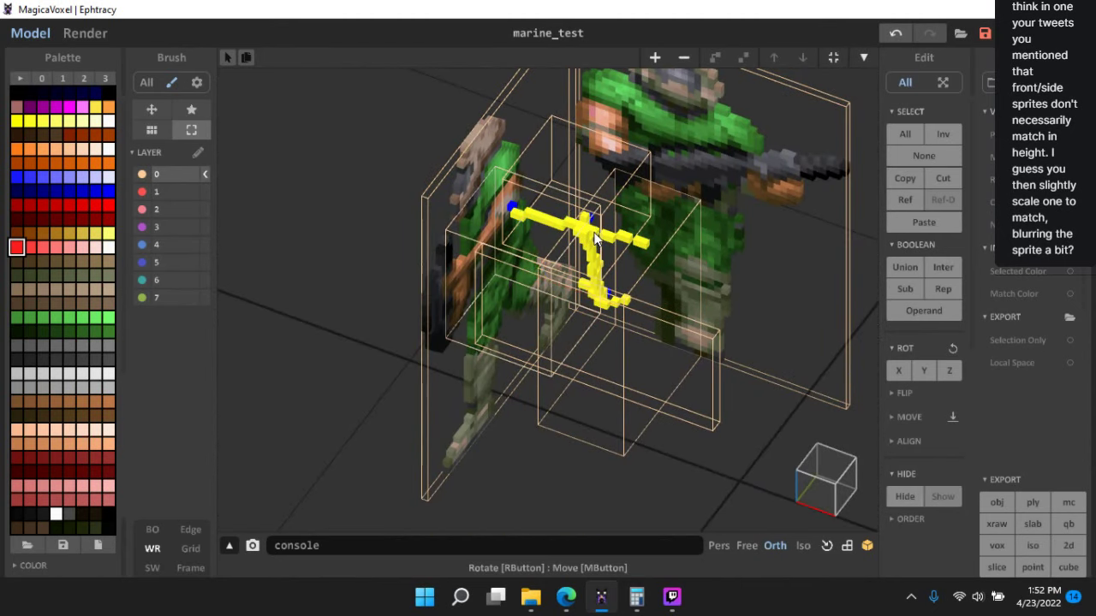
pyautogui.doubleClick(594, 233)
pyautogui.scroll(-3, 709, 317)
pyautogui.click(806, 485)
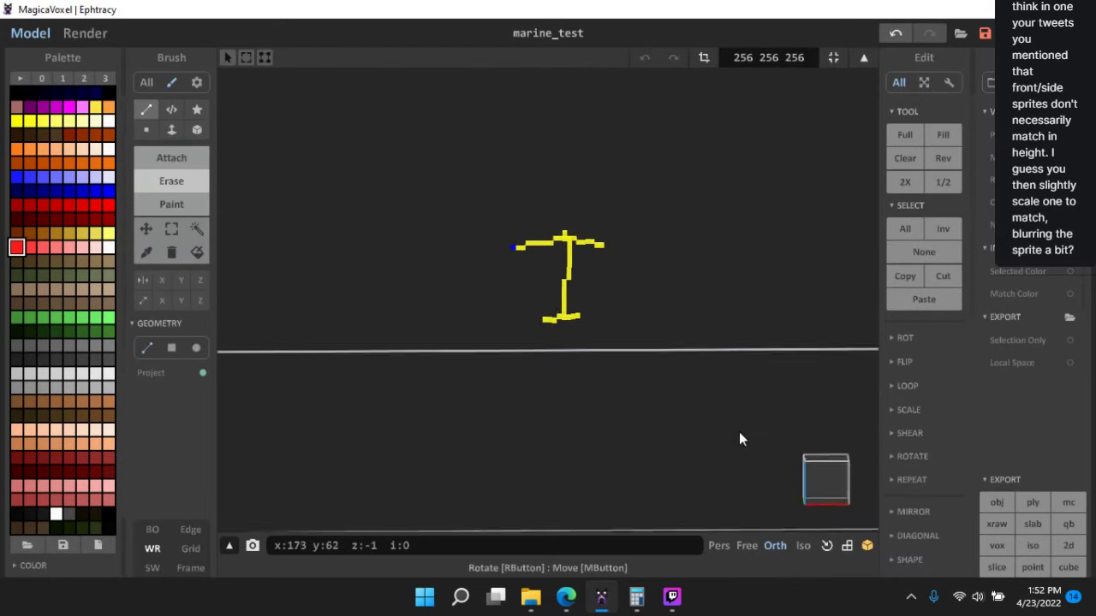
pyautogui.click(151, 530)
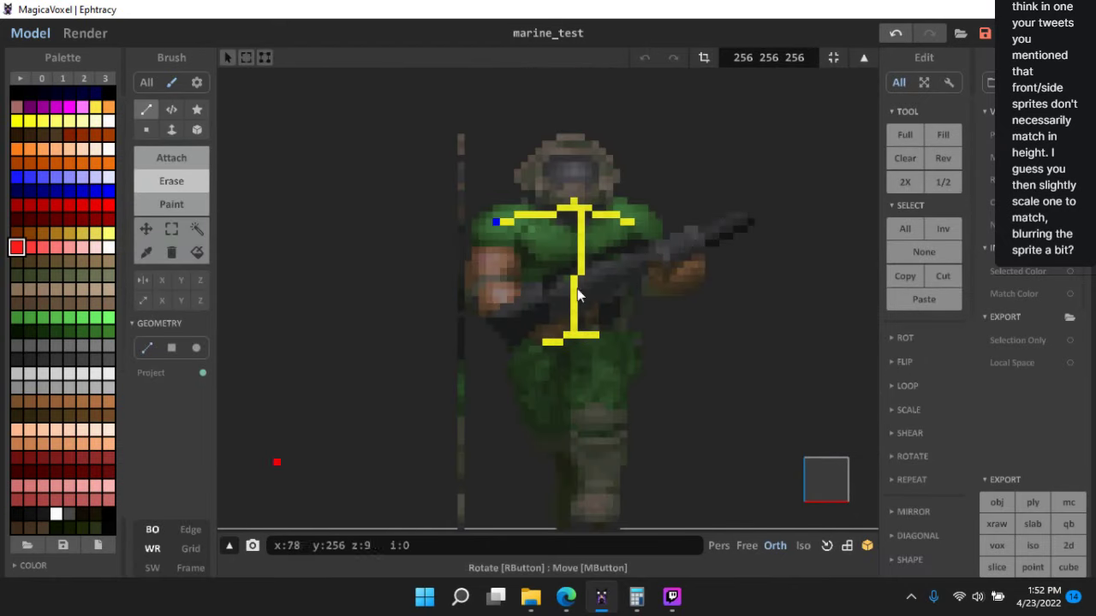
pyautogui.scroll(2, 561, 280)
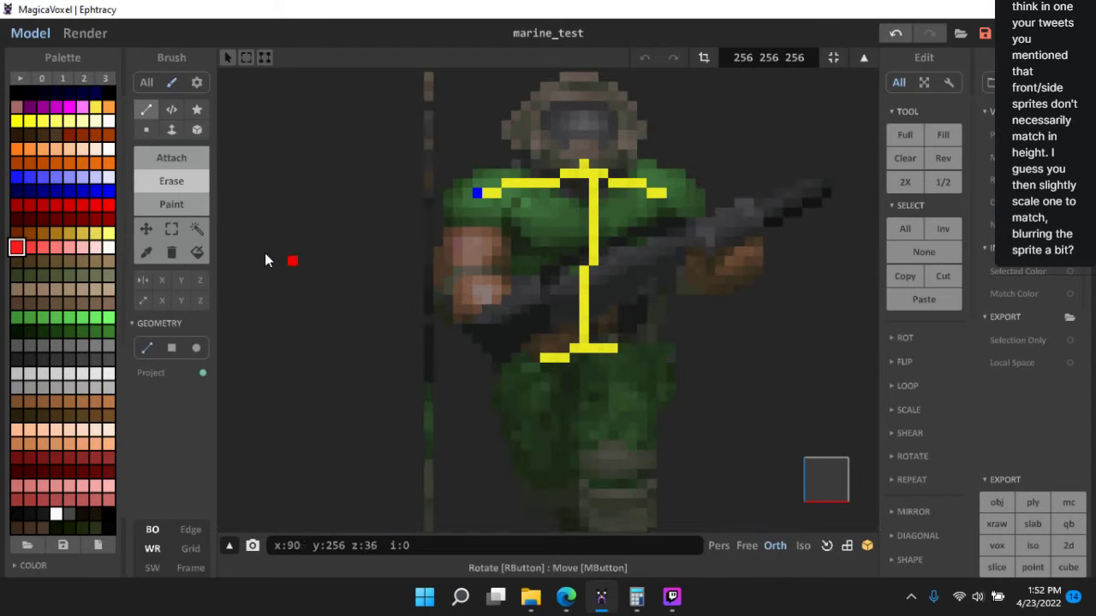
# - Select the skeleton's vertical spine line and copy it about five voxels out to each side, then deselect
pyautogui.click(171, 228)
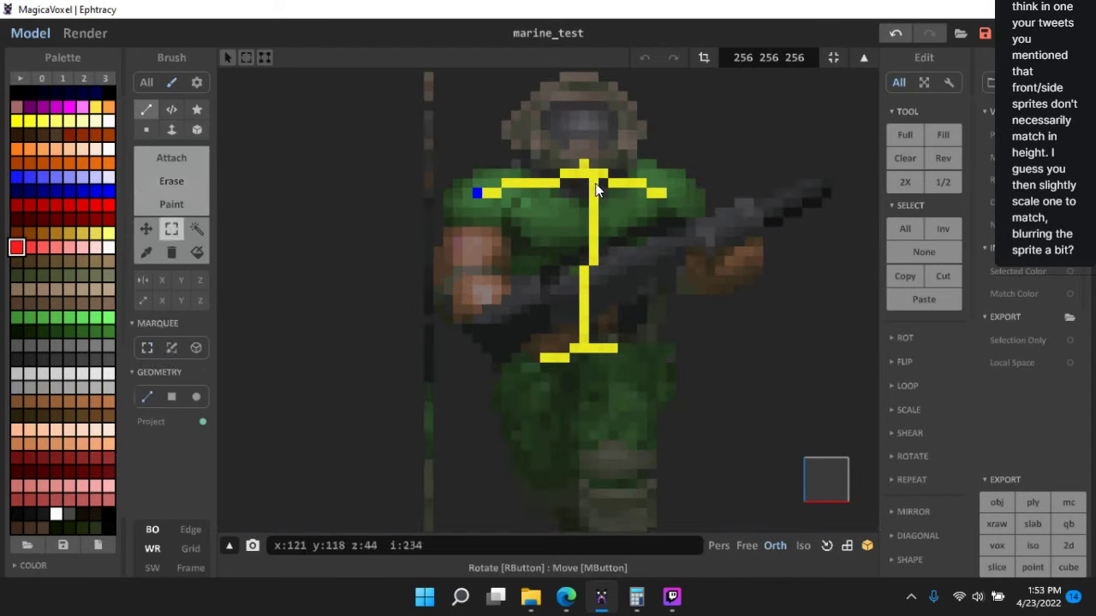
pyautogui.moveTo(579, 291); pyautogui.dragTo(567, 349)
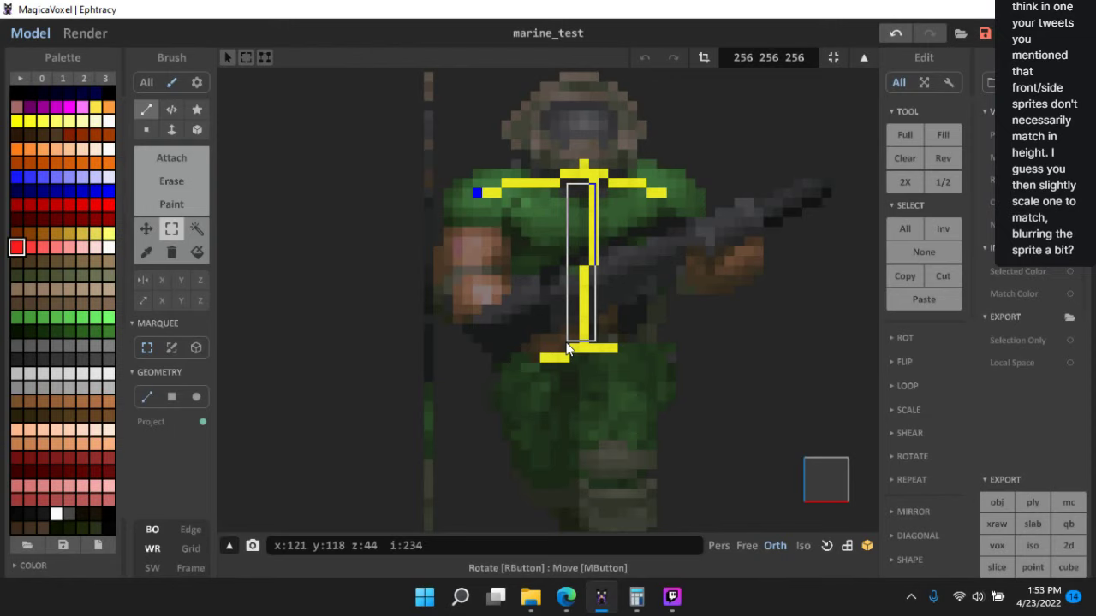
pyautogui.moveTo(567, 344); pyautogui.dragTo(567, 342)
pyautogui.scroll(2, 417, 96)
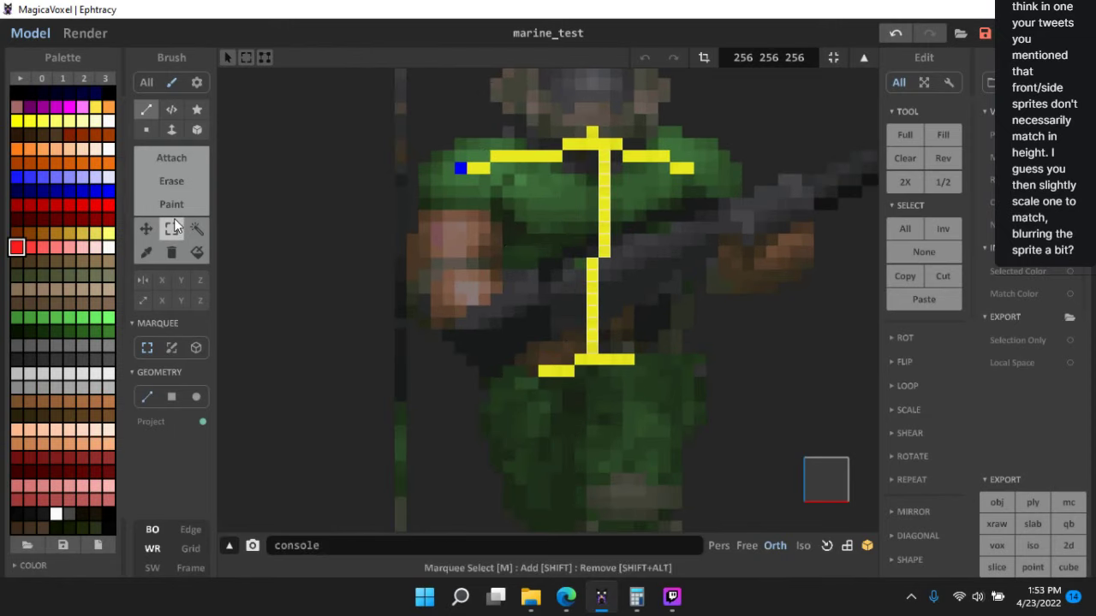
pyautogui.click(147, 227)
pyautogui.moveTo(604, 250); pyautogui.dragTo(670, 245)
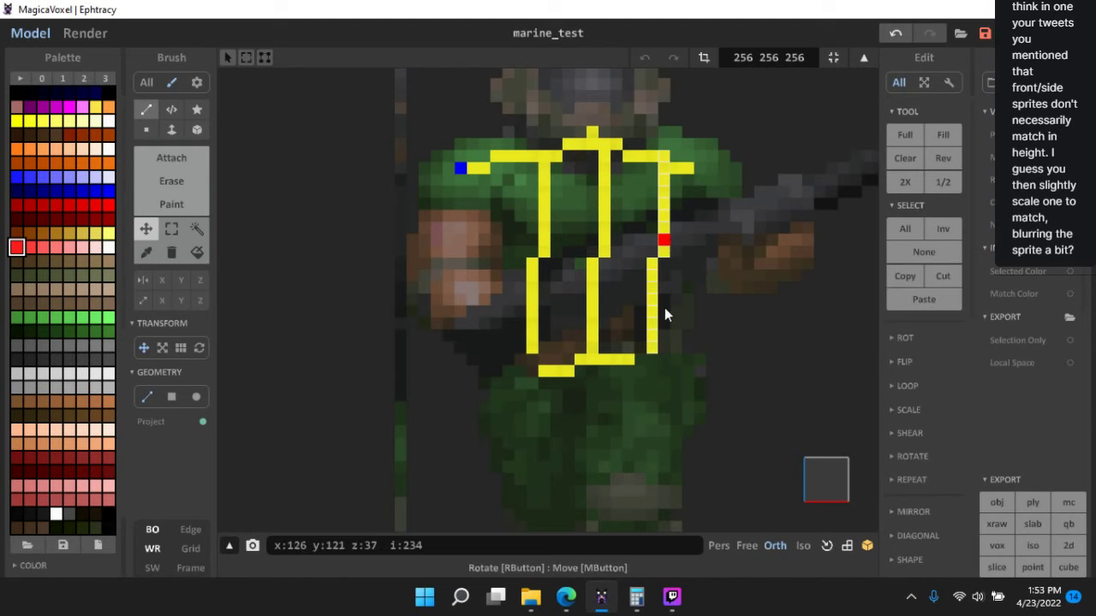
pyautogui.scroll(-5, 664, 309)
pyautogui.click(176, 228)
# - Dilate the torso skeleton three times to thicken it into a solid red block
pyautogui.scroll(-1, 407, 275)
pyautogui.moveTo(405, 276); pyautogui.dragTo(637, 276, button='right')
pyautogui.scroll(3, 637, 276)
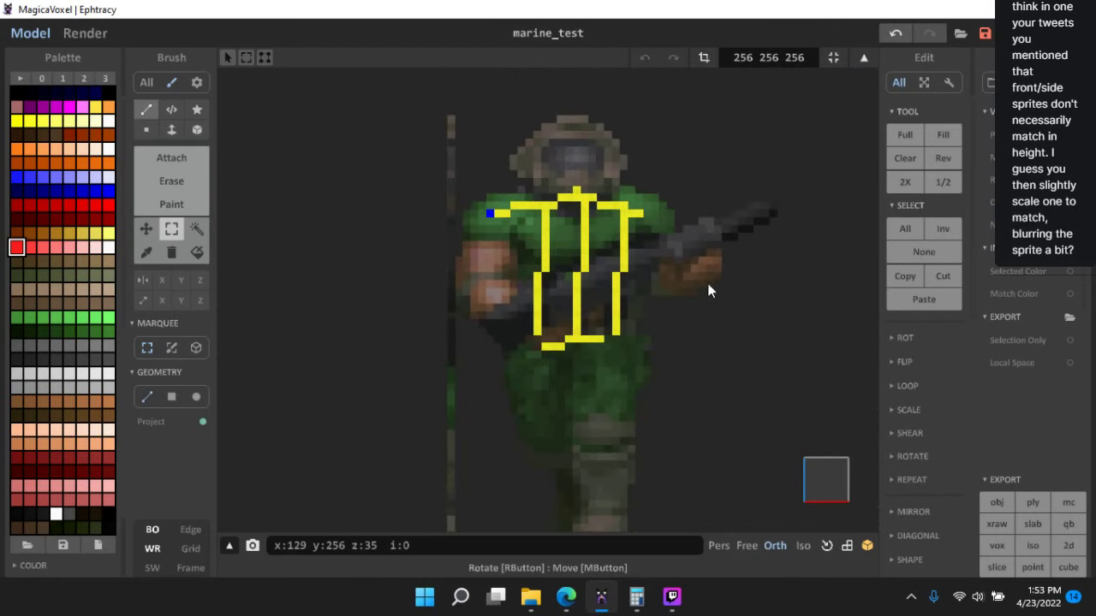
pyautogui.scroll(-5, 912, 471)
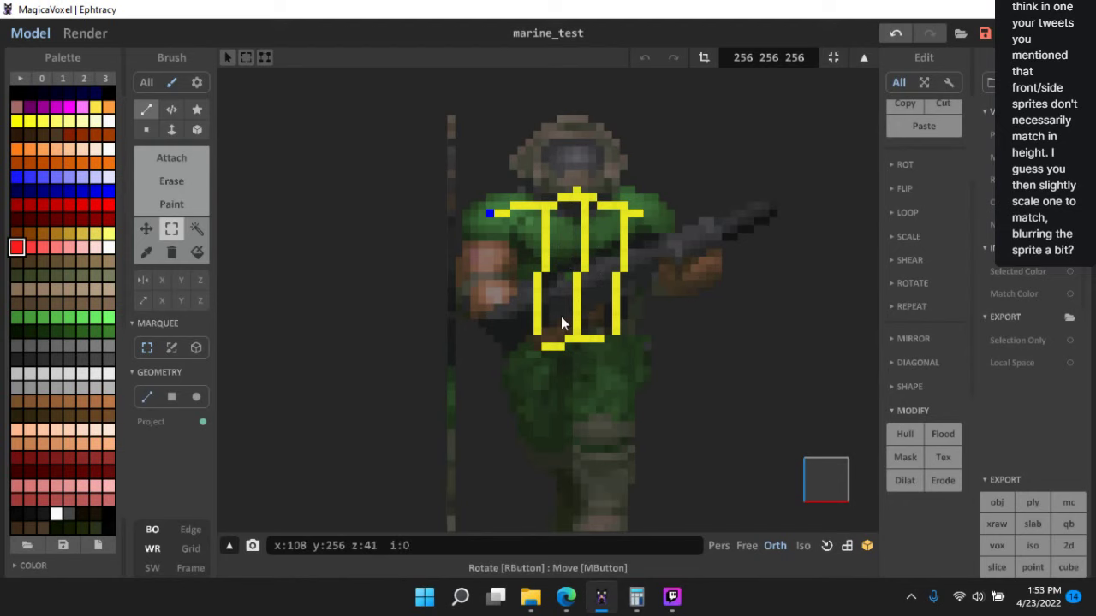
pyautogui.scroll(2, 648, 368)
pyautogui.scroll(-1, 694, 342)
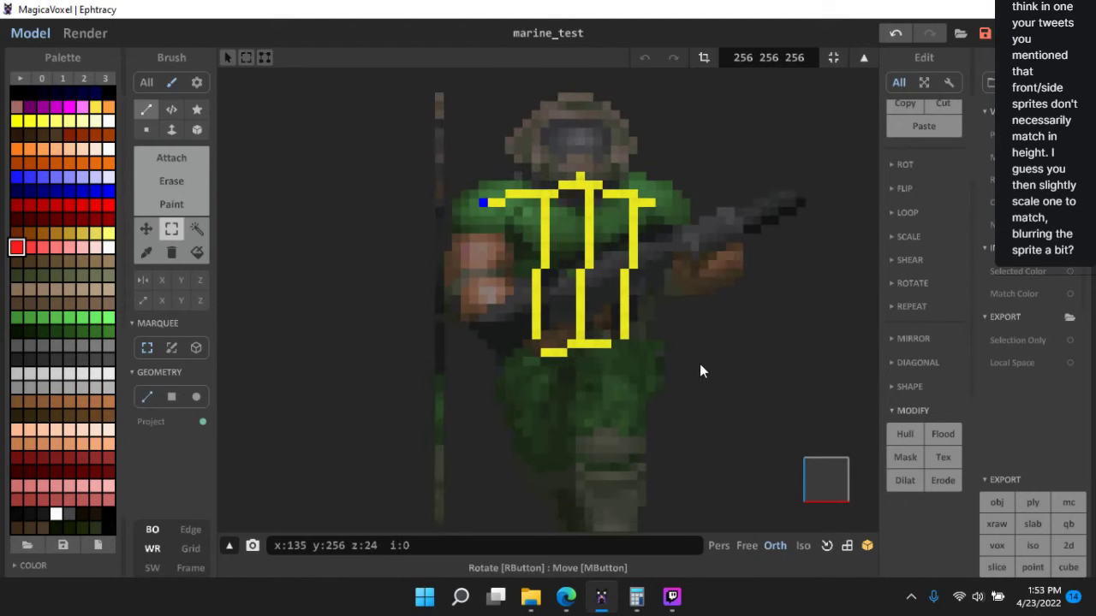
pyautogui.click(906, 479)
pyautogui.click(908, 479)
pyautogui.click(907, 480)
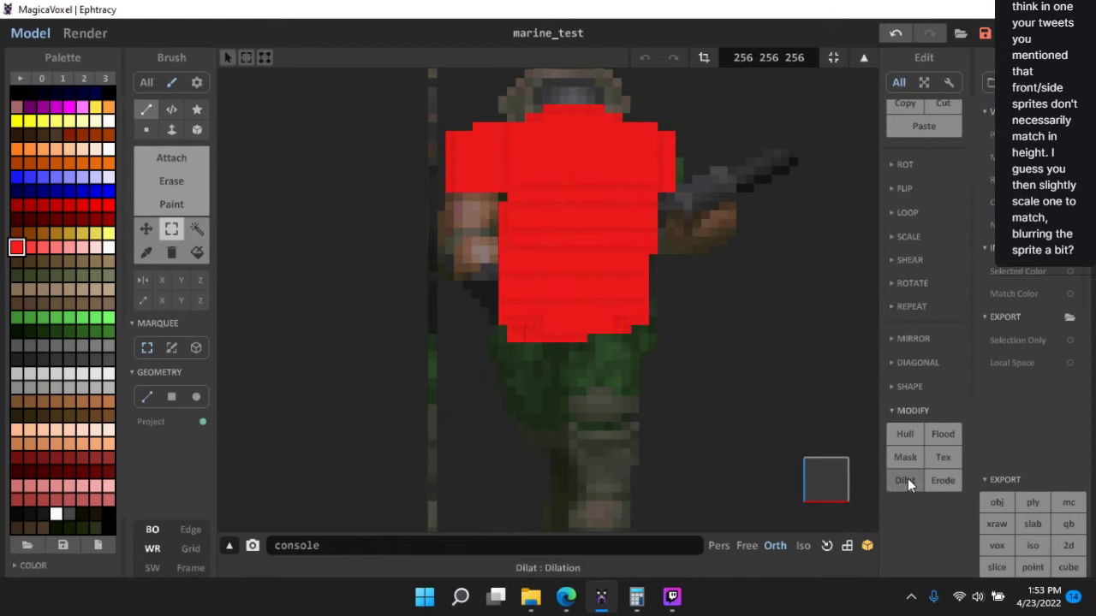
pyautogui.moveTo(634, 343); pyautogui.dragTo(714, 360, button='right')
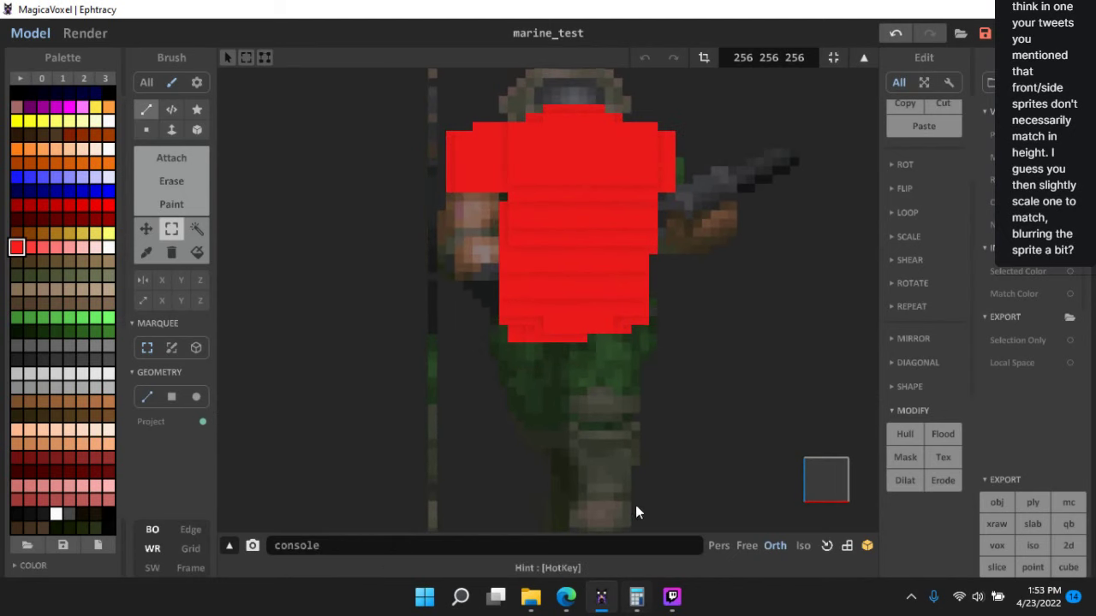
pyautogui.click(672, 597)
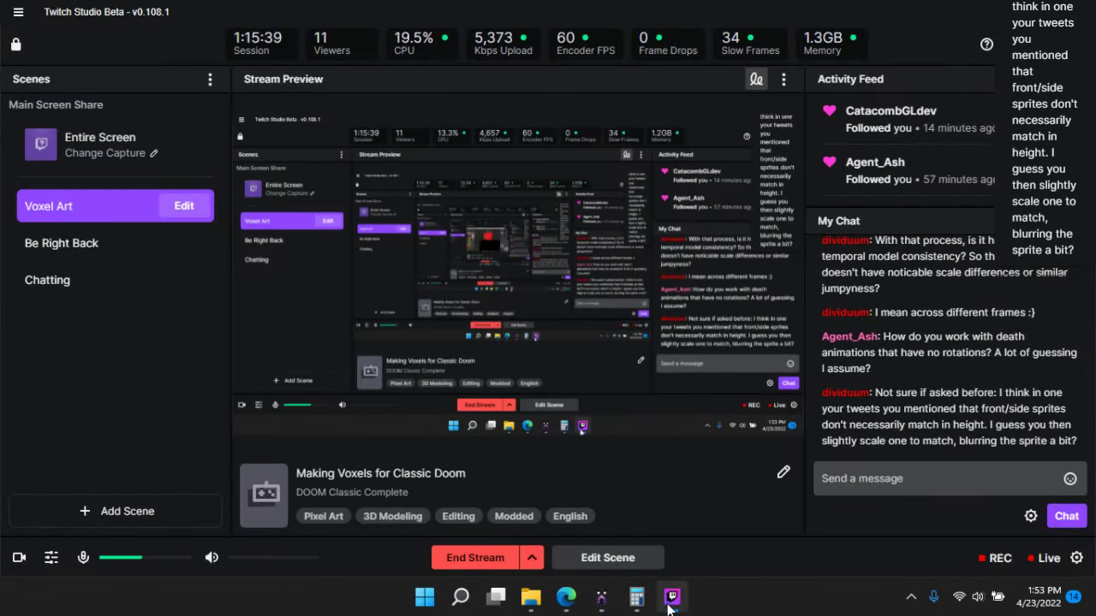
pyautogui.click(673, 596)
# - From the back view, select and delete the red voxels protruding above both of the sprite's shoulders
pyautogui.moveTo(665, 316); pyautogui.dragTo(812, 481, button='right')
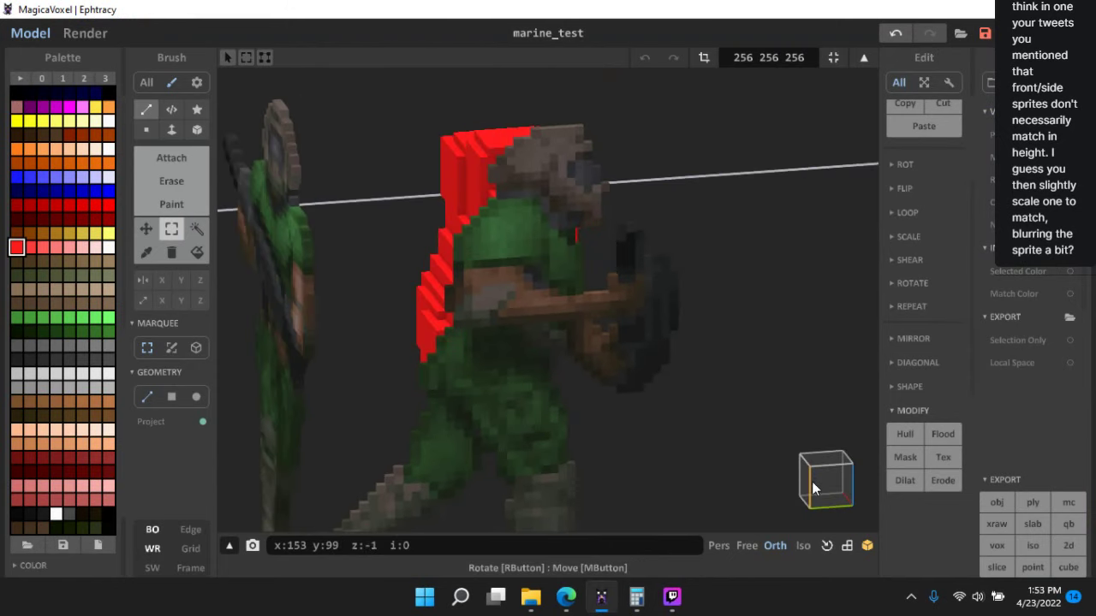
pyautogui.click(824, 479)
pyautogui.scroll(5, 608, 223)
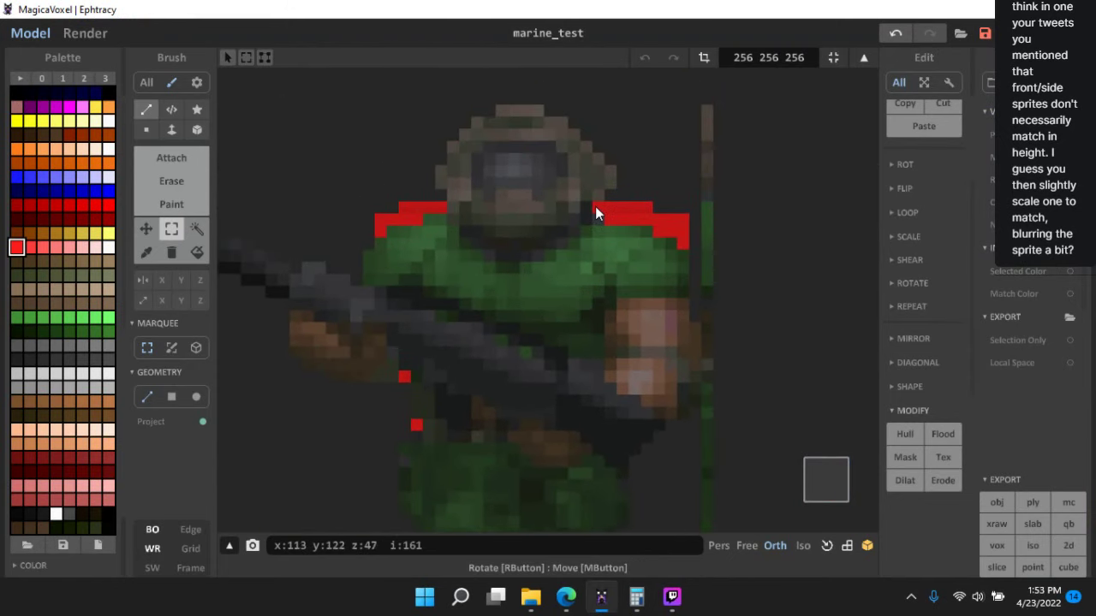
pyautogui.moveTo(493, 235); pyautogui.dragTo(357, 159)
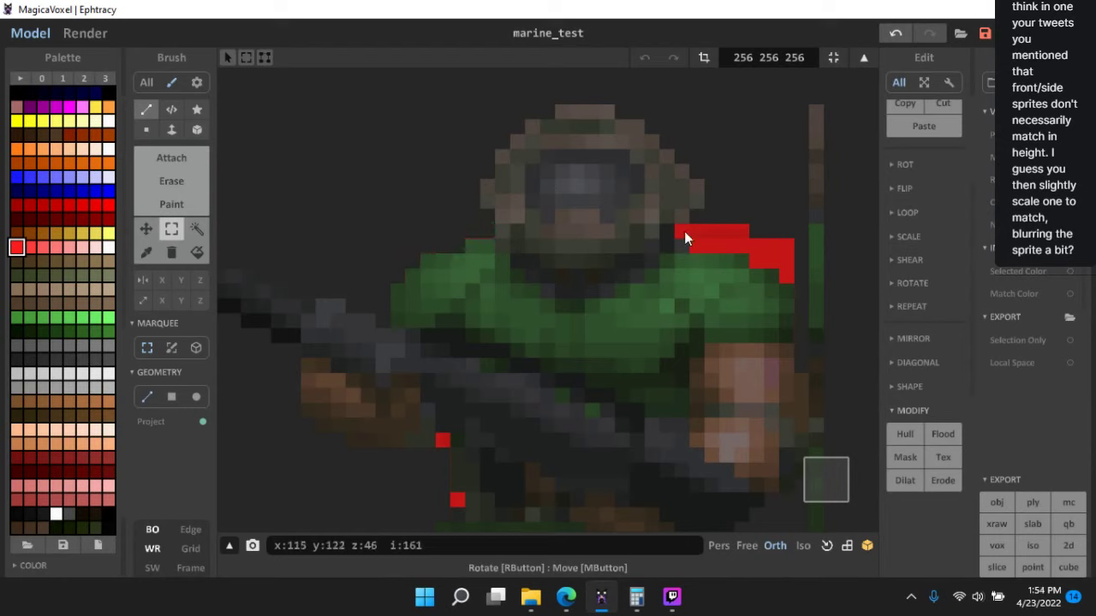
pyautogui.moveTo(684, 231); pyautogui.dragTo(795, 216)
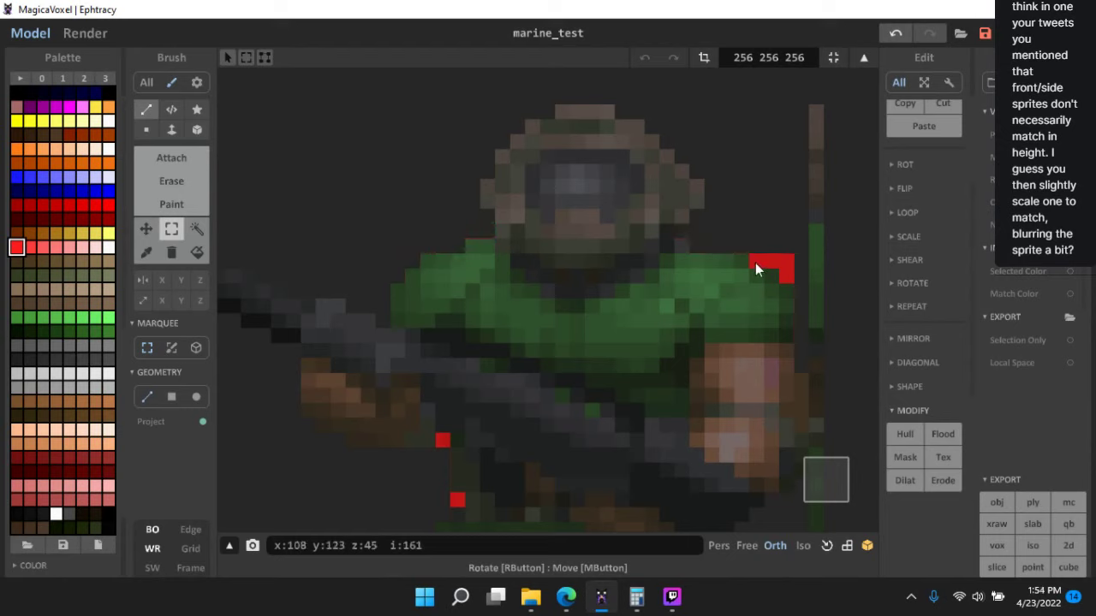
pyautogui.press('Delete')
pyautogui.moveTo(785, 276); pyautogui.dragTo(838, 226)
pyautogui.press('Delete')
# - Delete the remaining shoulder voxels and the excess along the torso's sides to narrow the block
pyautogui.moveTo(748, 265); pyautogui.dragTo(662, 149, button='middle')
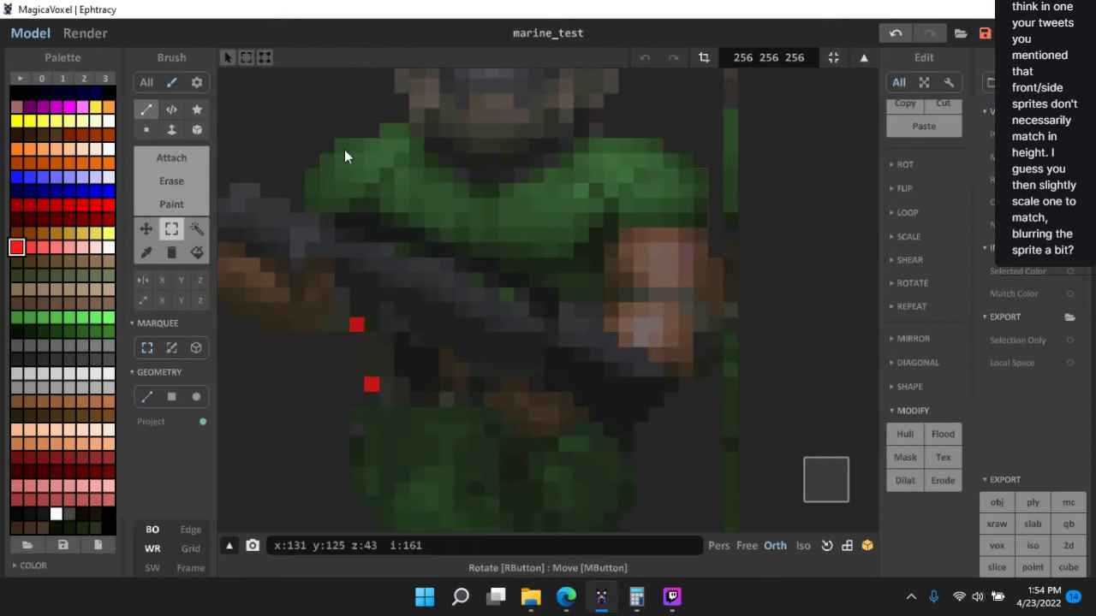
pyautogui.moveTo(374, 127); pyautogui.dragTo(285, 292)
pyautogui.moveTo(357, 331); pyautogui.dragTo(281, 105)
pyautogui.scroll(-3, 514, 372)
pyautogui.moveTo(573, 381); pyautogui.dragTo(662, 326, button='right')
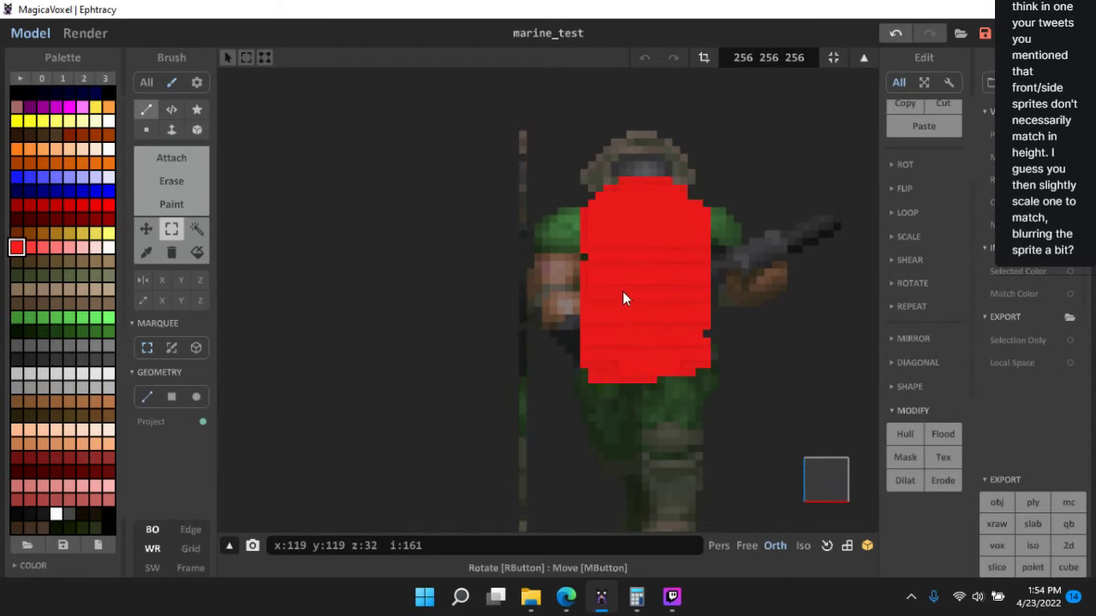
# - In front view, select and delete the torso voxels below the waistline, leaving a flat bottom edge
pyautogui.scroll(3, 622, 291)
pyautogui.moveTo(629, 294)
pyautogui.mouseDown(button='middle')
pyautogui.moveTo(619, 264)
pyautogui.moveTo(695, 311)
pyautogui.mouseUp(button='middle')
pyautogui.moveTo(798, 396)
pyautogui.mouseDown(button='middle')
pyautogui.moveTo(703, 347)
pyautogui.moveTo(654, 280)
pyautogui.mouseUp(button='middle')
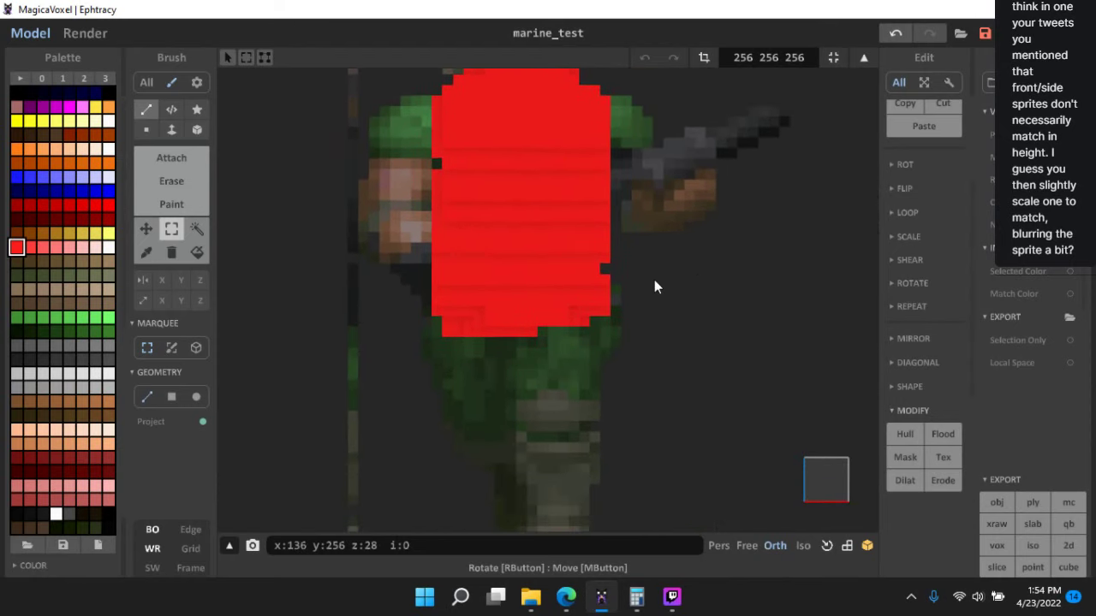
pyautogui.scroll(1, 648, 361)
pyautogui.moveTo(675, 418); pyautogui.dragTo(317, 292)
pyautogui.press('Delete')
pyautogui.scroll(-2, 668, 323)
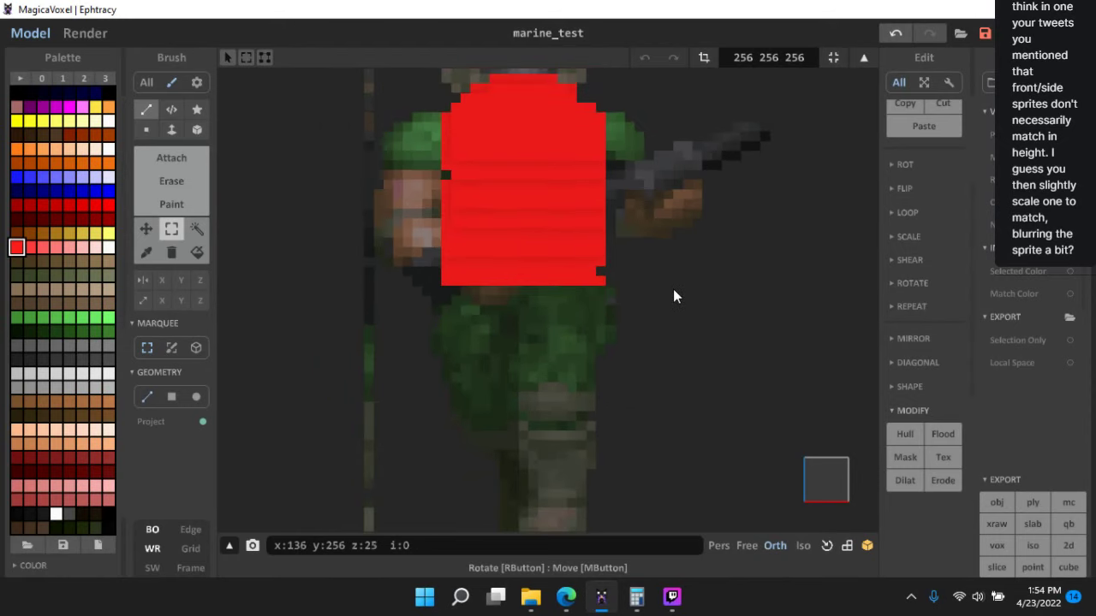
# - From the side view, select the whole torso and copy it backward to make the block deeper
pyautogui.moveTo(673, 288); pyautogui.dragTo(675, 246, button='middle')
pyautogui.moveTo(724, 266); pyautogui.dragTo(624, 291, button='right')
pyautogui.click(835, 472)
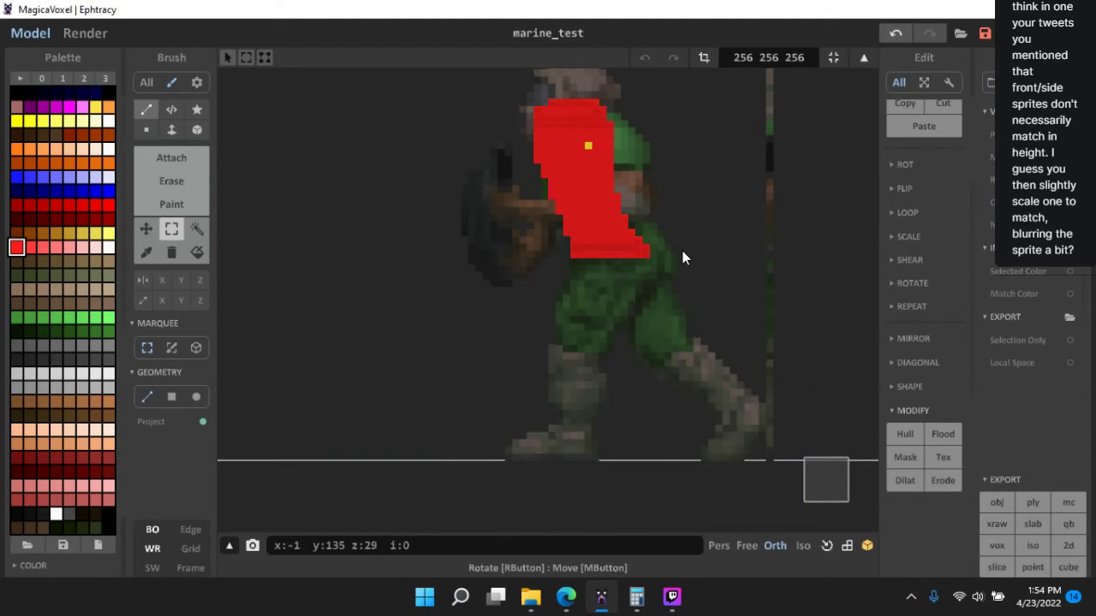
pyautogui.scroll(3, 677, 249)
pyautogui.moveTo(639, 201); pyautogui.dragTo(575, 312, button='middle')
pyautogui.moveTo(361, 139); pyautogui.dragTo(691, 458)
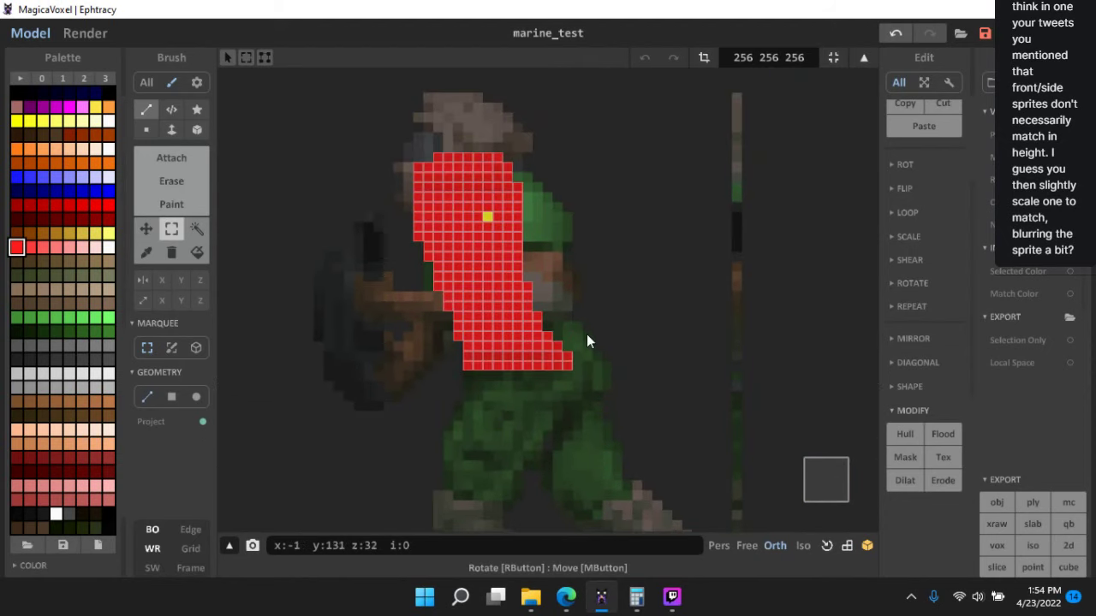
pyautogui.scroll(2, 586, 333)
pyautogui.click(147, 230)
pyautogui.moveTo(473, 297); pyautogui.dragTo(533, 297)
# - Select the band of voxels across the middle of the torso, move it one voxel forward, and deselect it
pyautogui.click(173, 229)
pyautogui.click(178, 229)
pyautogui.click(371, 286)
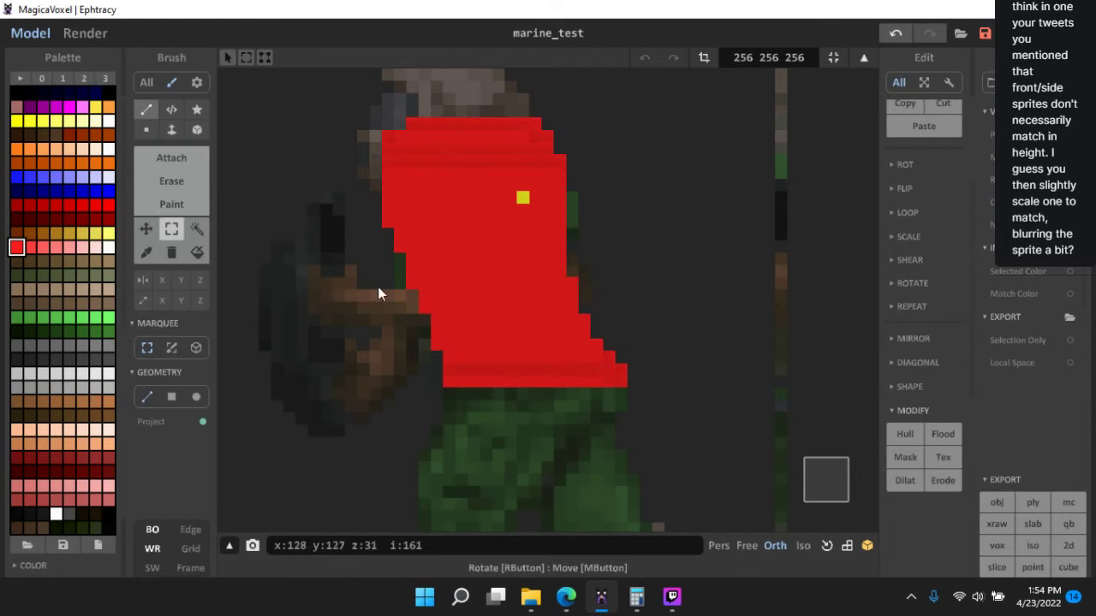
pyautogui.moveTo(596, 297); pyautogui.dragTo(631, 338)
pyautogui.click(144, 227)
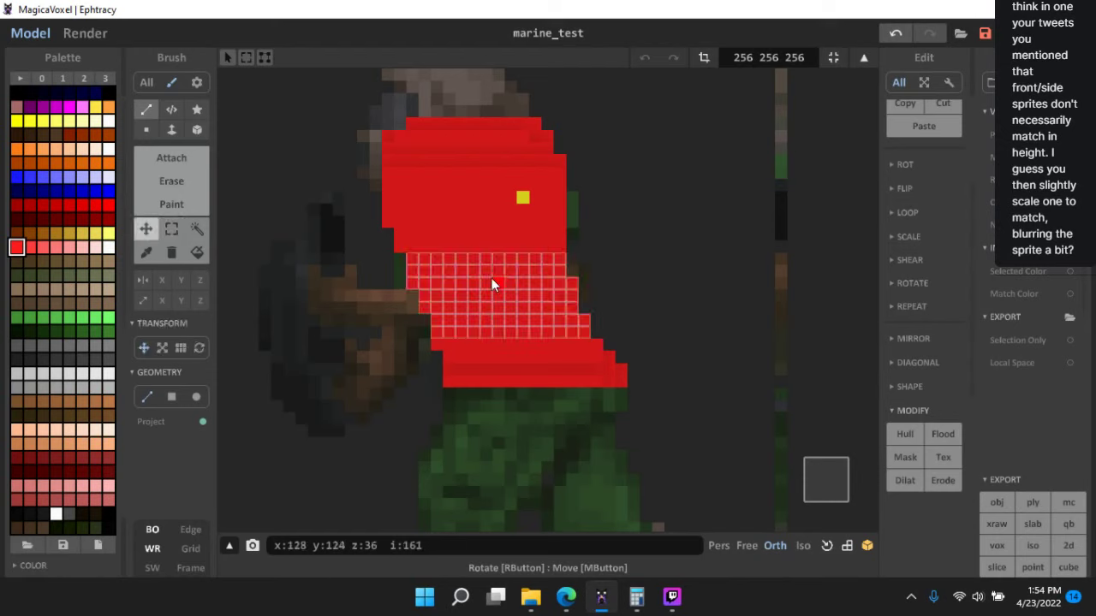
pyautogui.moveTo(491, 279); pyautogui.dragTo(482, 284)
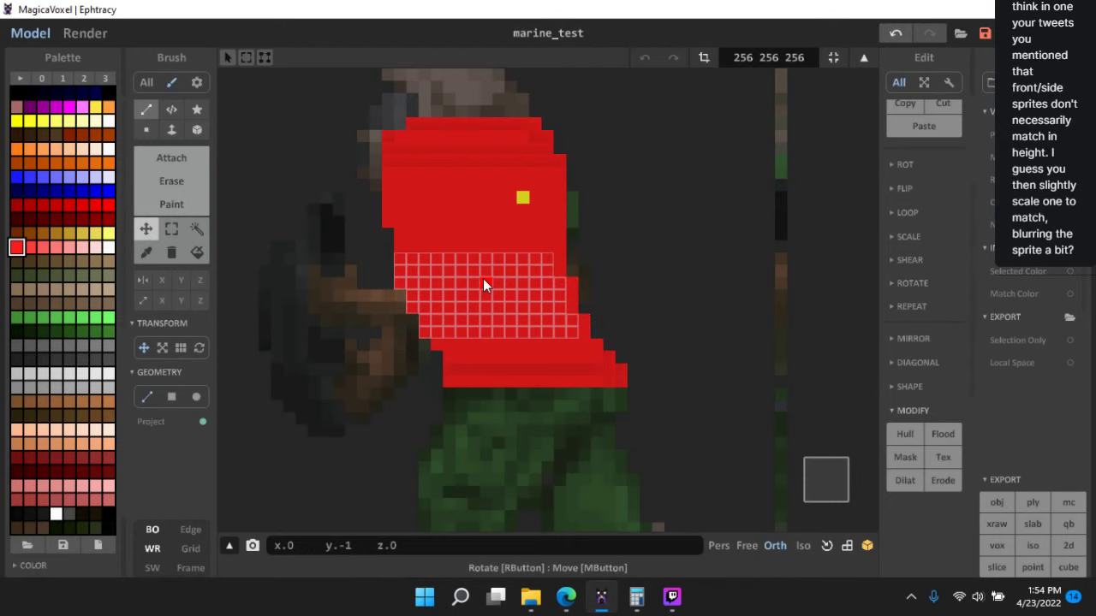
pyautogui.click(179, 231)
pyautogui.click(312, 213)
# - Recolor the whole torso block with a blue from the palette
pyautogui.scroll(-3, 363, 252)
pyautogui.moveTo(363, 253); pyautogui.dragTo(712, 391, button='right')
pyautogui.scroll(2, 594, 290)
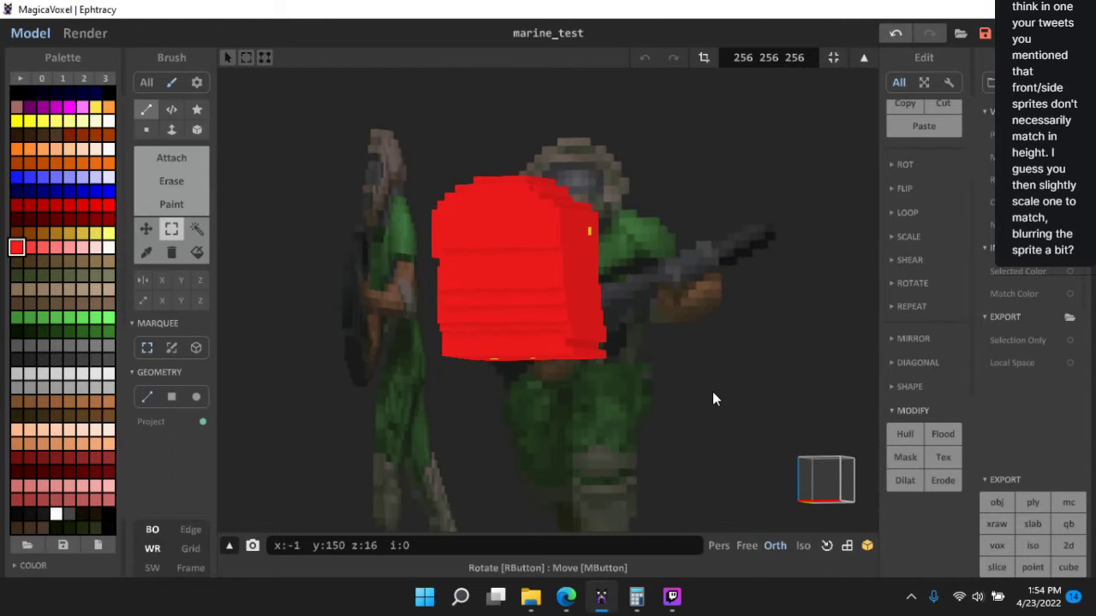
pyautogui.click(79, 176)
pyautogui.scroll(4, 943, 142)
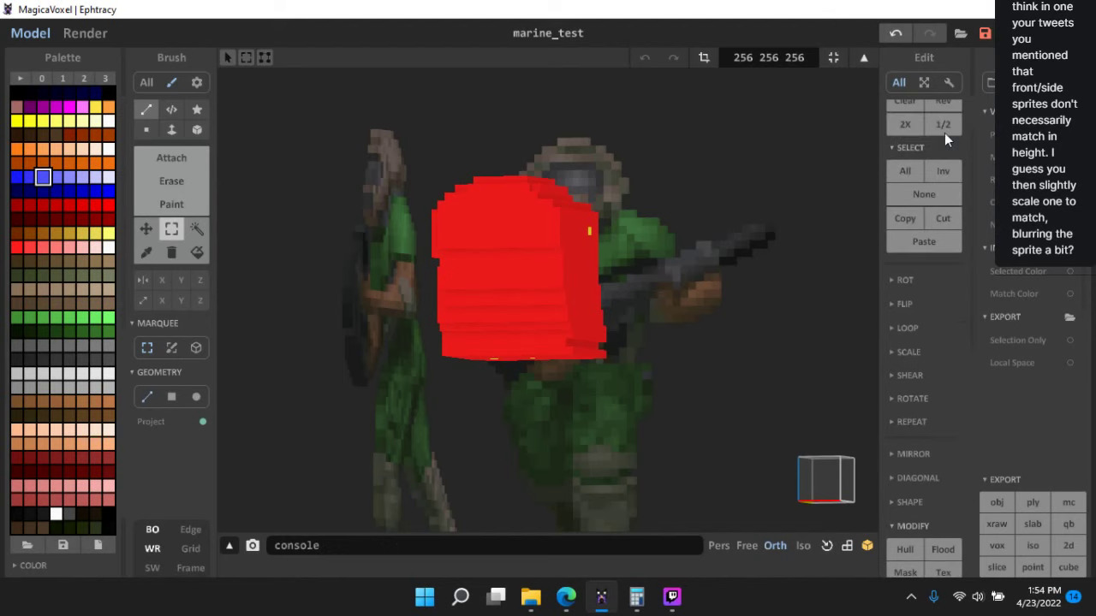
pyautogui.click(942, 159)
pyautogui.click(940, 162)
# - Erase voxels along the stepped ledges at one upper front corner of the torso to round it
pyautogui.moveTo(710, 225); pyautogui.dragTo(635, 278, button='right')
pyautogui.moveTo(537, 298); pyautogui.dragTo(562, 317, button='right')
pyautogui.scroll(5, 539, 271)
pyautogui.moveTo(539, 271)
pyautogui.mouseDown(button='right')
pyautogui.moveTo(543, 286)
pyautogui.moveTo(513, 291)
pyautogui.mouseUp(button='right')
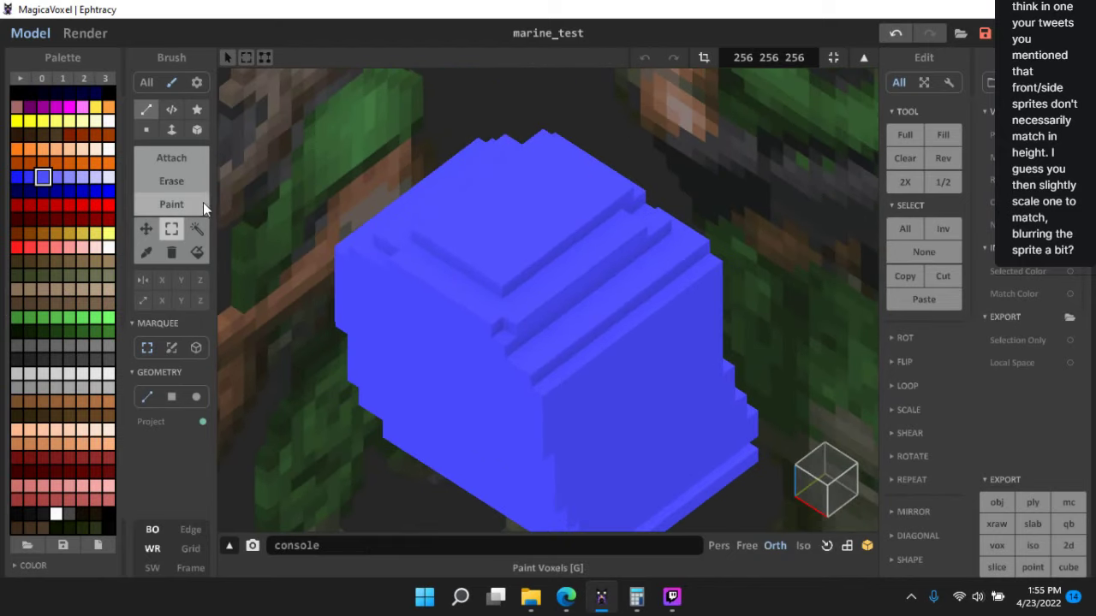
pyautogui.click(172, 181)
pyautogui.scroll(3, 594, 251)
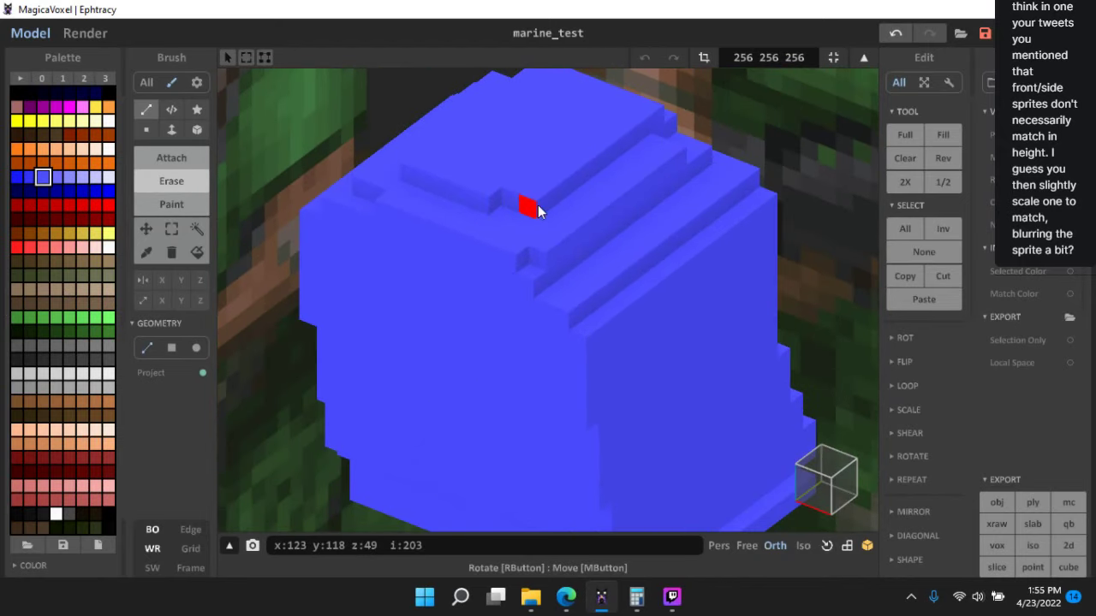
pyautogui.click(514, 269)
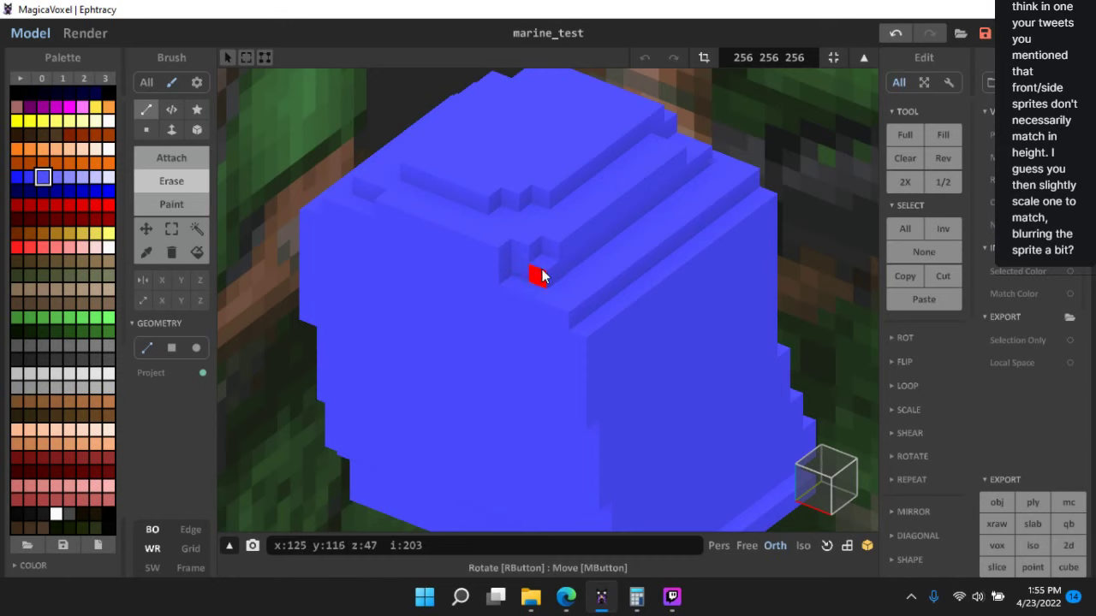
pyautogui.click(540, 272)
pyautogui.click(551, 249)
pyautogui.click(524, 245)
# - Hide the background image and erase voxels along the stepped ledges at the opposite upper front corner of the torso
pyautogui.moveTo(421, 285); pyautogui.dragTo(213, 483, button='right')
pyautogui.click(154, 529)
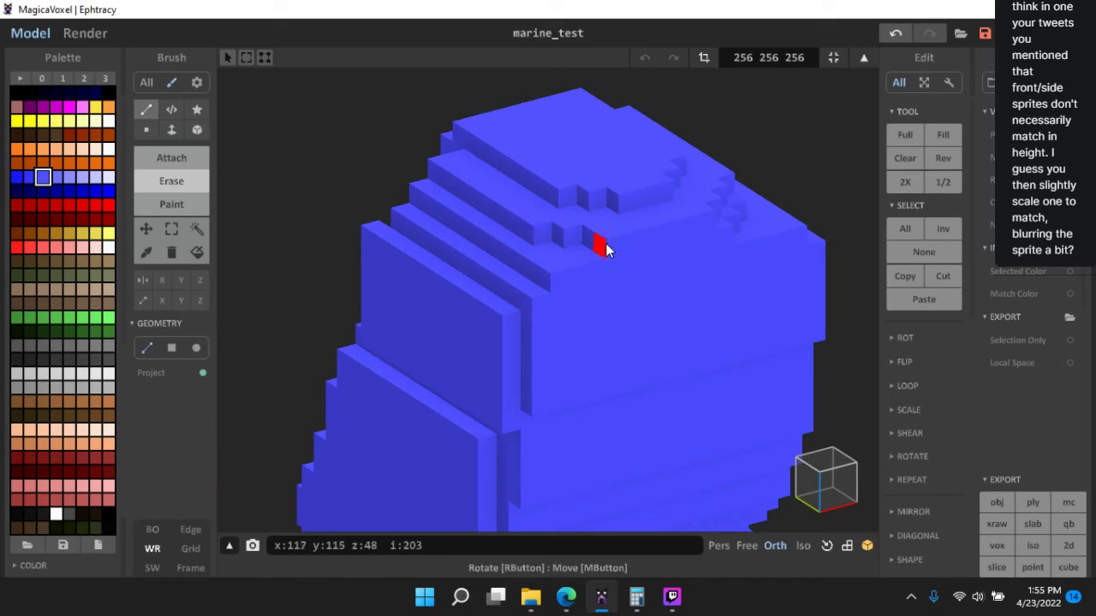
pyautogui.click(629, 242)
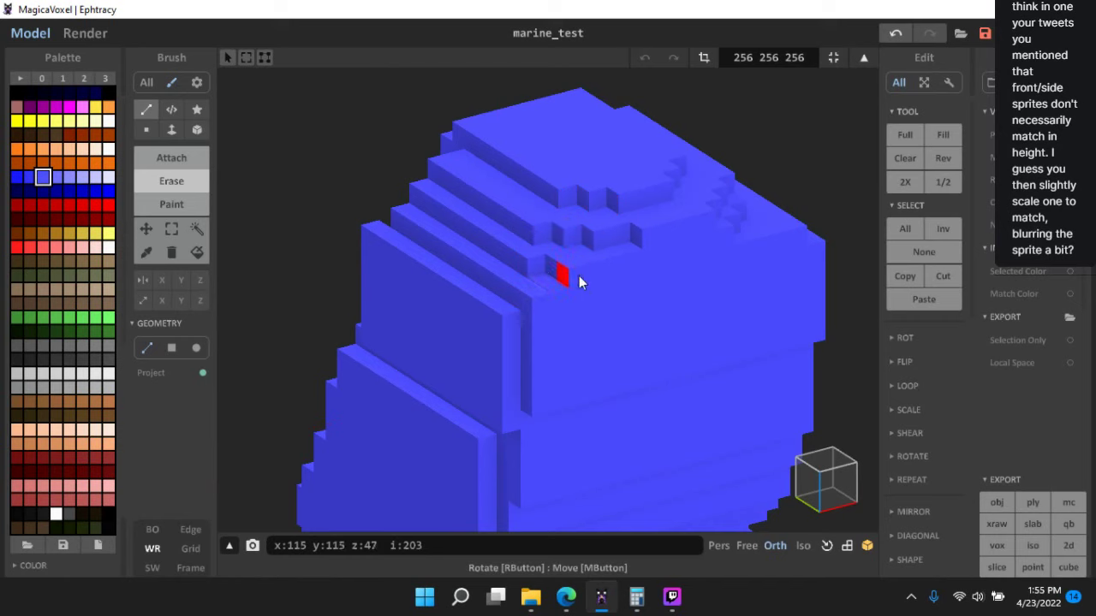
pyautogui.click(565, 274)
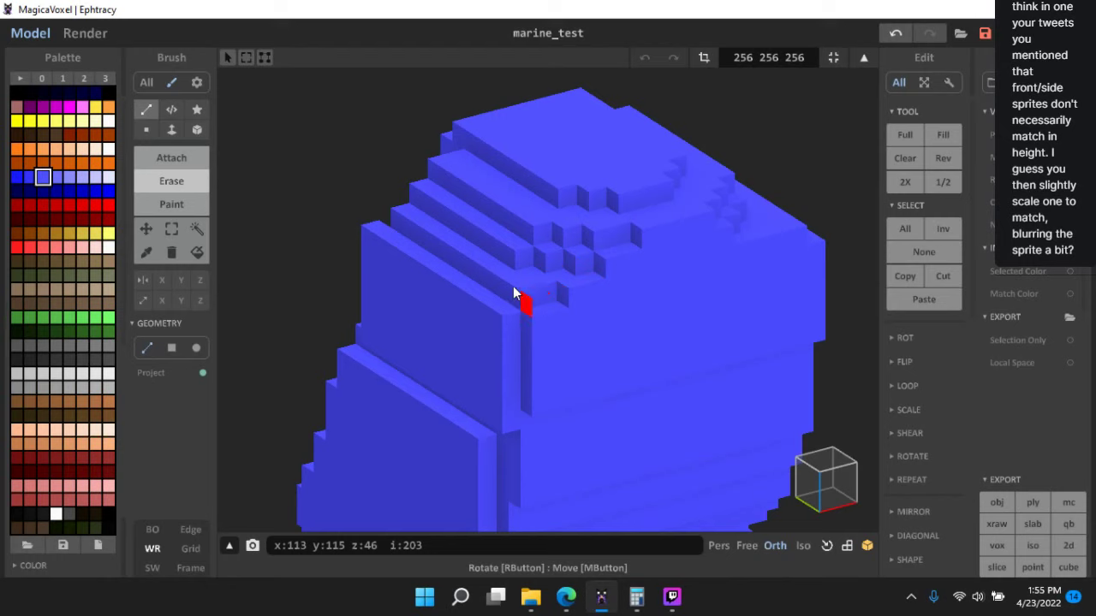
pyautogui.click(548, 298)
# - Erase voxels where the stepped shoulder ledges meet the upper back corner on the same side of the torso
pyautogui.moveTo(488, 294); pyautogui.dragTo(590, 325, button='right')
pyautogui.moveTo(595, 316)
pyautogui.mouseDown()
pyautogui.moveTo(548, 242)
pyautogui.moveTo(555, 231)
pyautogui.mouseUp()
pyautogui.click(550, 262)
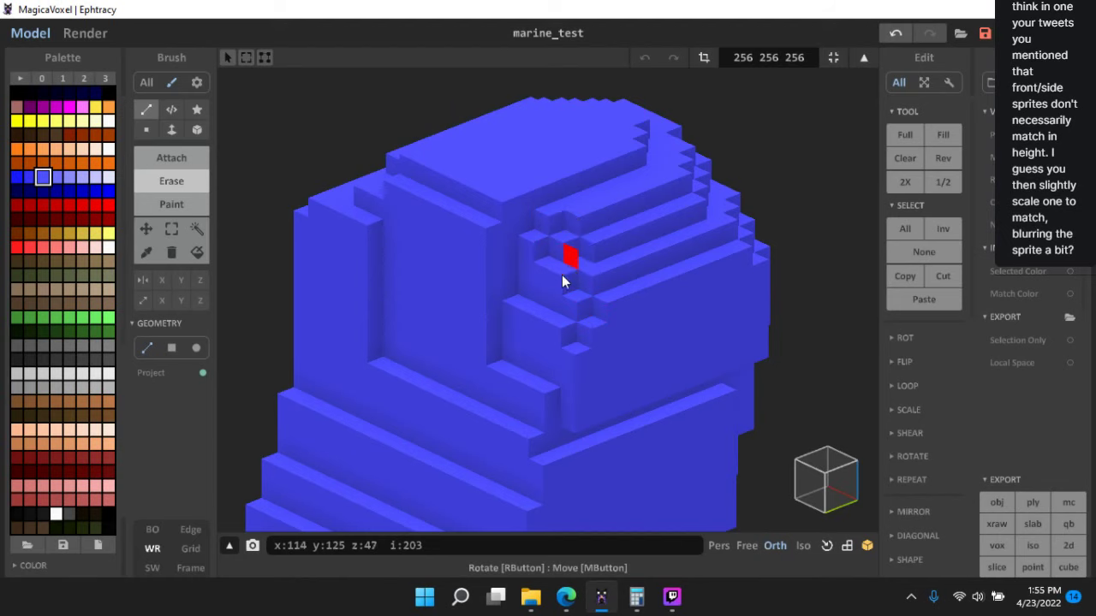
pyautogui.moveTo(577, 306); pyautogui.dragTo(594, 334)
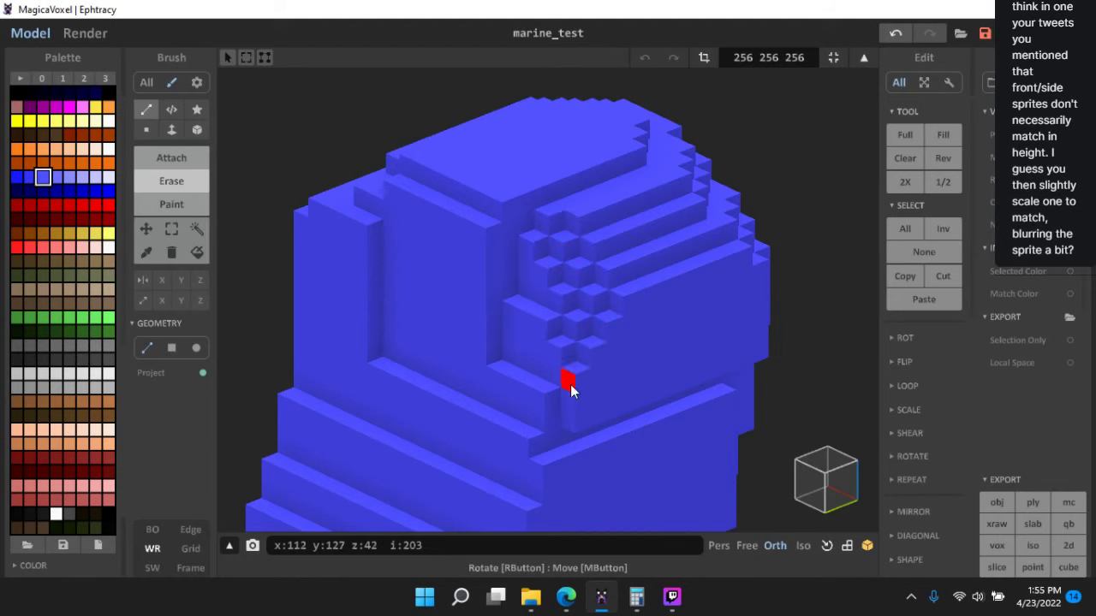
# - Erase the vertical back edge on that side down to the base and notch its upper corner to round it
pyautogui.moveTo(560, 457); pyautogui.dragTo(556, 318, button='right')
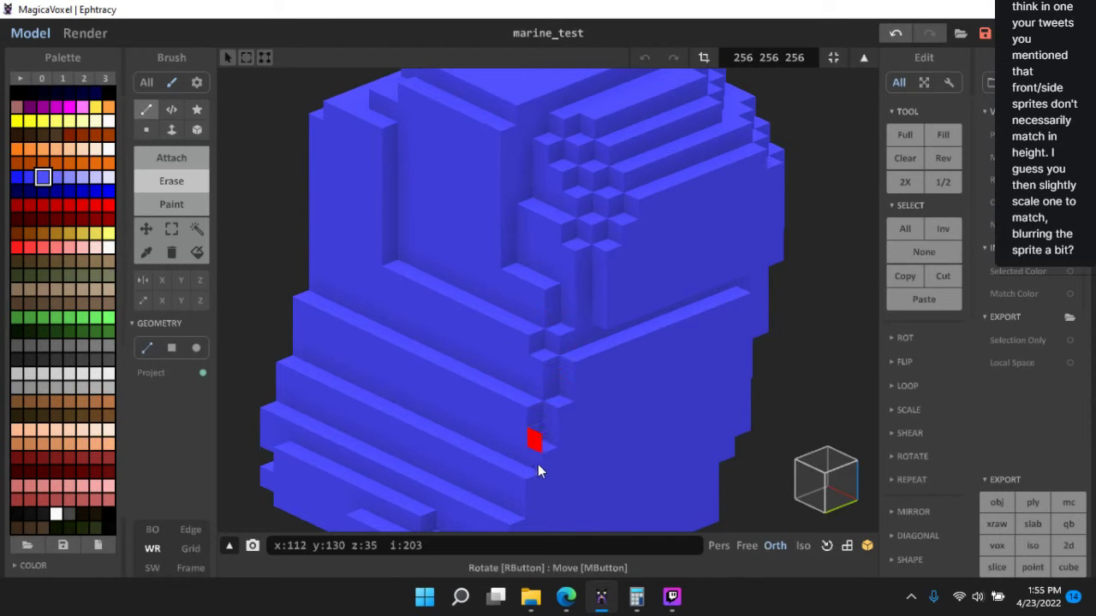
pyautogui.moveTo(538, 466); pyautogui.dragTo(527, 345, button='right')
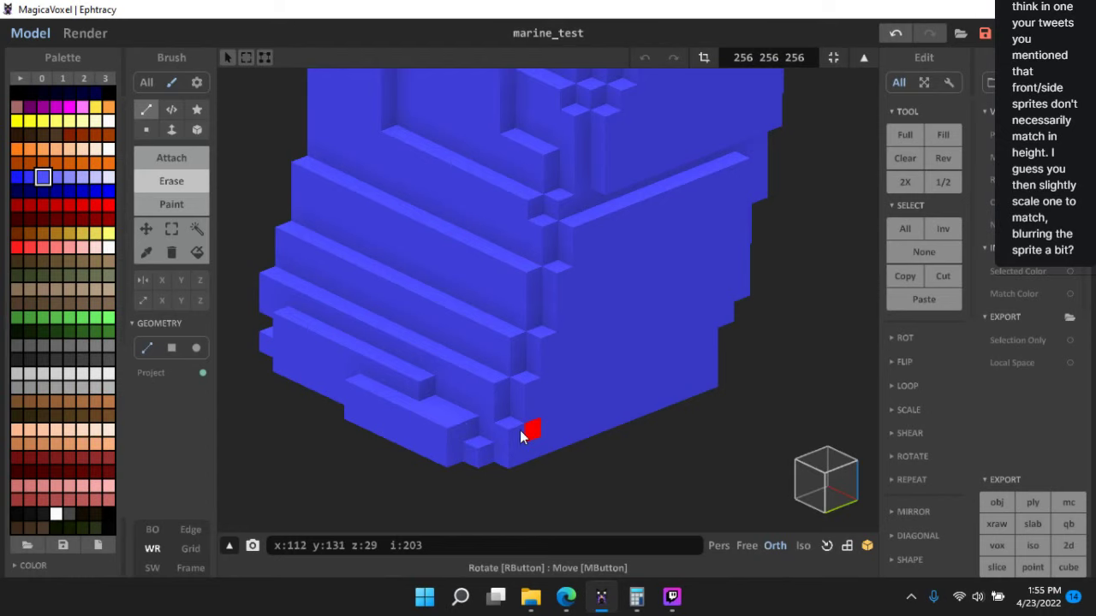
pyautogui.moveTo(587, 340); pyautogui.dragTo(531, 370, button='right')
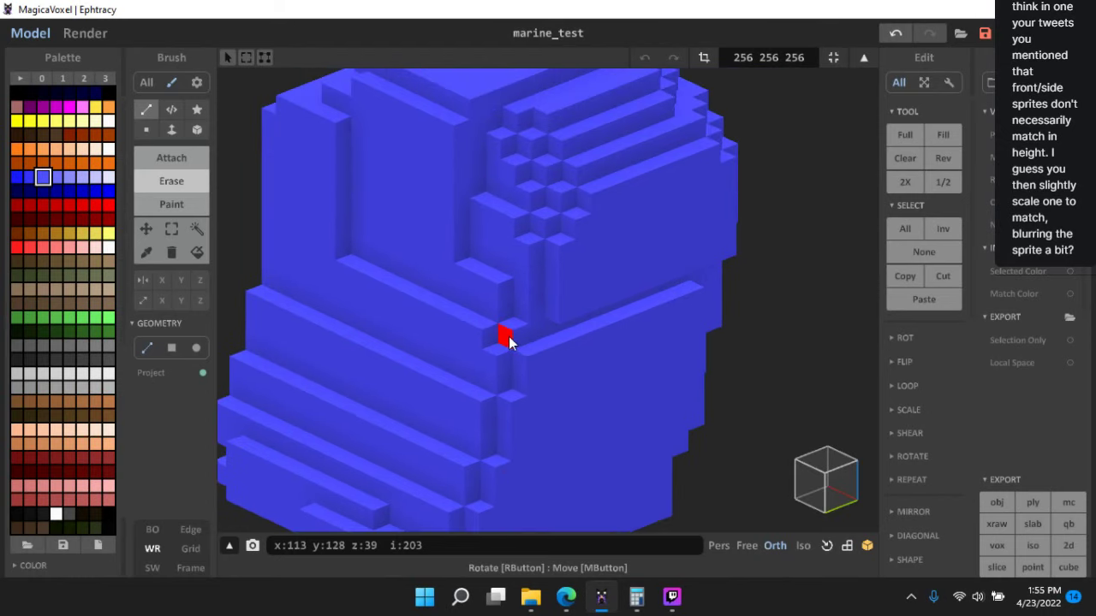
pyautogui.moveTo(509, 341)
pyautogui.mouseDown()
pyautogui.moveTo(524, 369)
pyautogui.moveTo(493, 368)
pyautogui.moveTo(497, 296)
pyautogui.moveTo(522, 249)
pyautogui.moveTo(514, 220)
pyautogui.moveTo(537, 294)
pyautogui.moveTo(564, 297)
pyautogui.mouseUp()
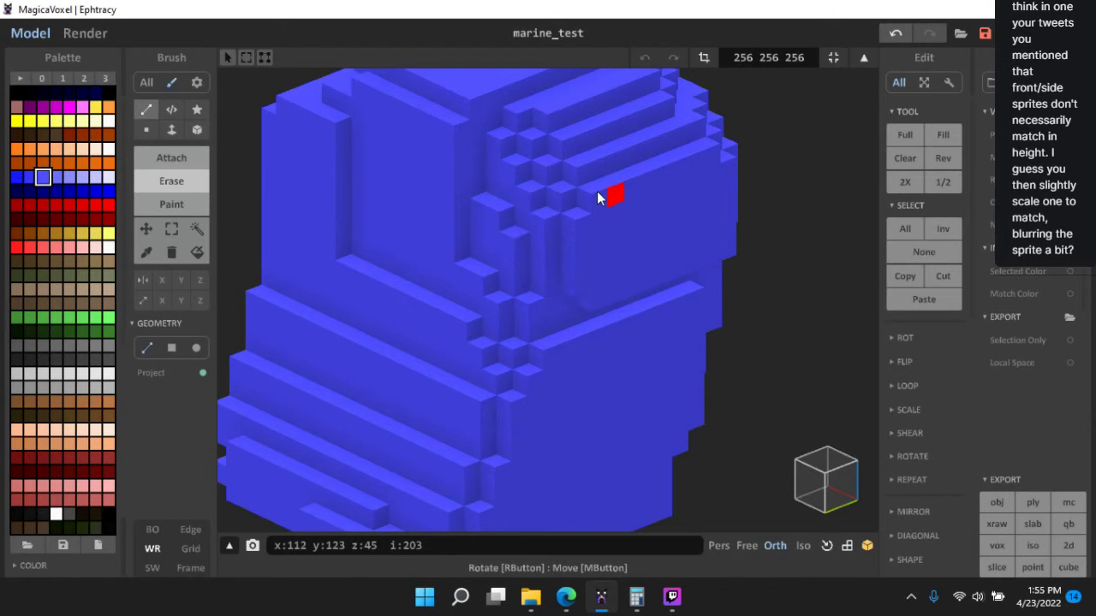
# - Erase further diagonal rows of voxels at both upper front corners of the torso to extend the rounding
pyautogui.moveTo(691, 227); pyautogui.dragTo(585, 232, button='right')
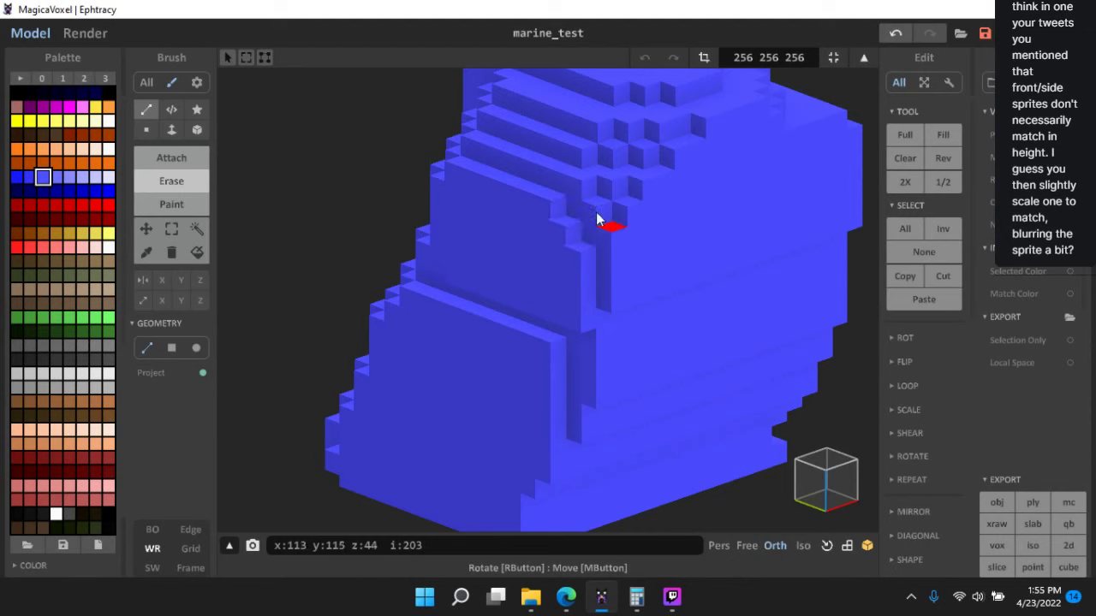
pyautogui.moveTo(597, 219)
pyautogui.mouseDown()
pyautogui.moveTo(570, 183)
pyautogui.moveTo(643, 176)
pyautogui.moveTo(636, 153)
pyautogui.moveTo(577, 154)
pyautogui.moveTo(626, 130)
pyautogui.moveTo(673, 130)
pyautogui.mouseUp()
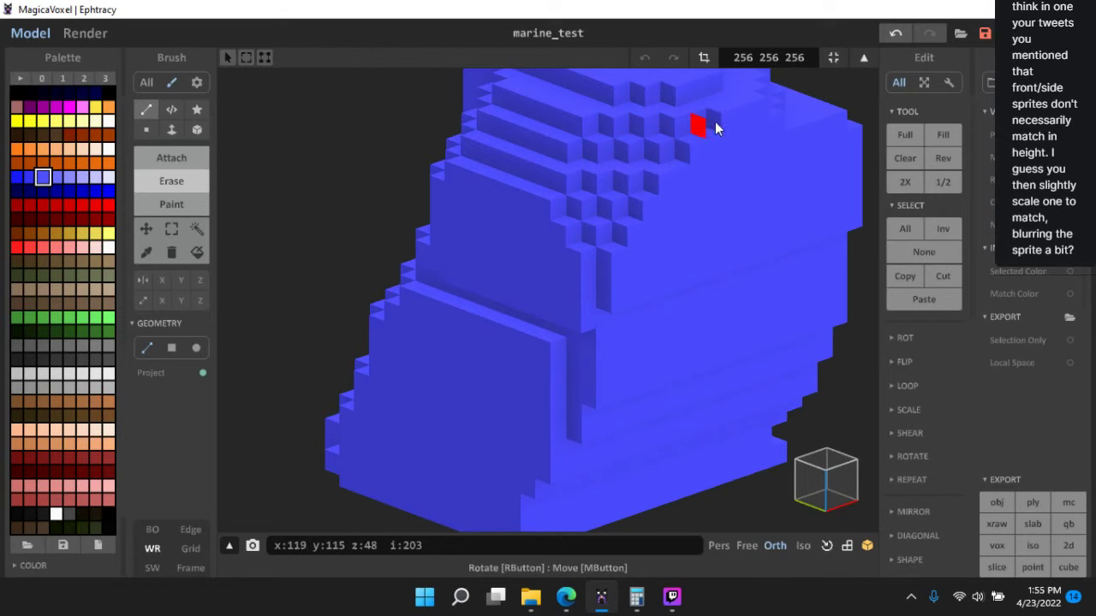
pyautogui.moveTo(802, 171); pyautogui.dragTo(665, 212, button='right')
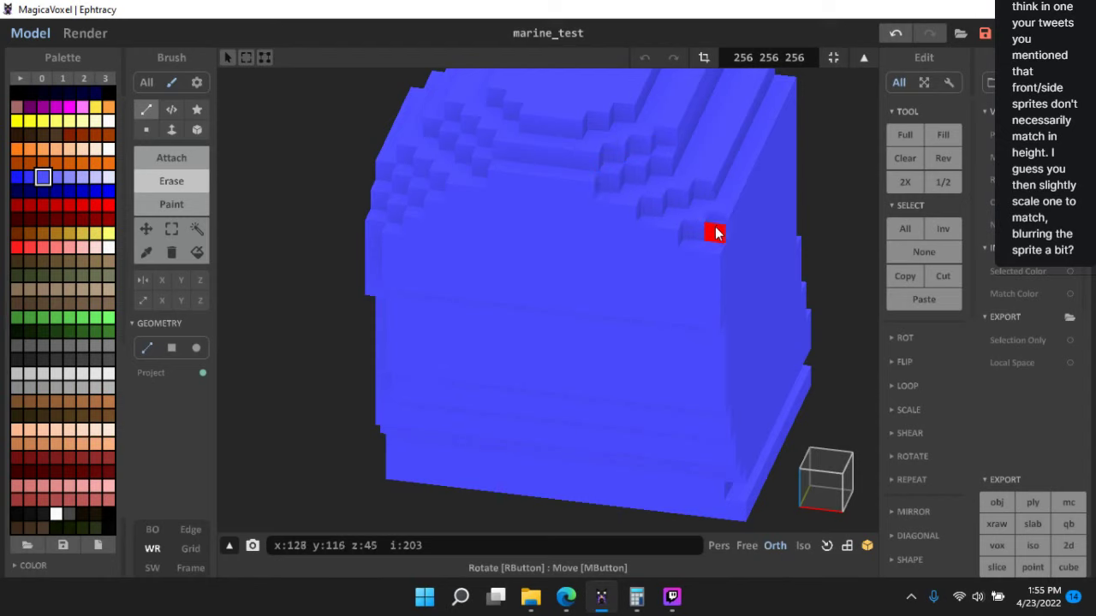
# - Turn on the shadow, grid and voxel edge display for the torso model
pyautogui.moveTo(759, 276); pyautogui.dragTo(428, 369, button='right')
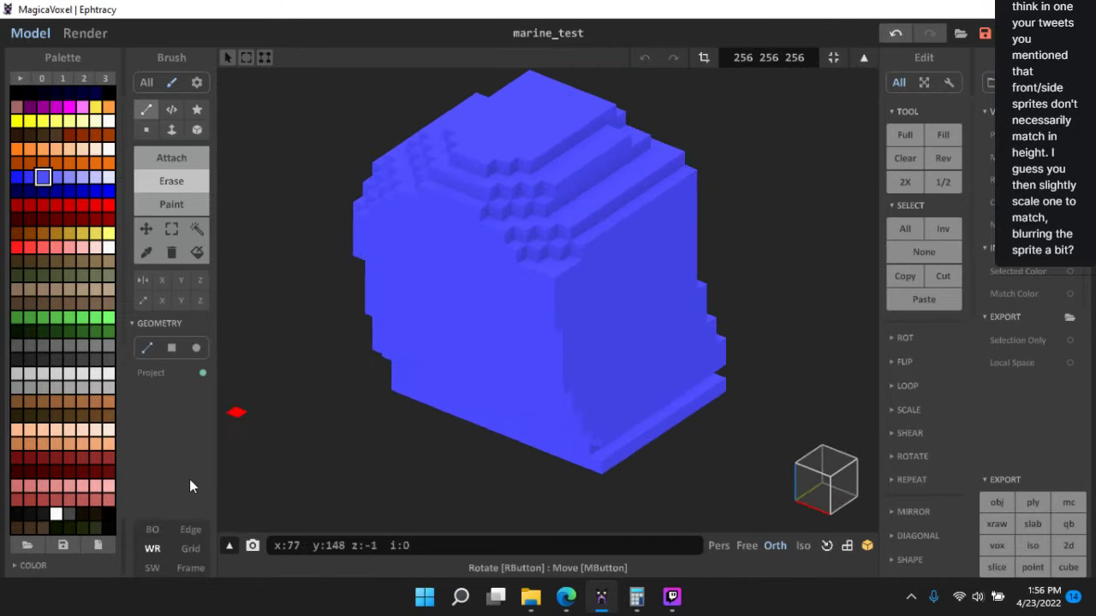
pyautogui.click(153, 567)
pyautogui.moveTo(659, 367); pyautogui.dragTo(659, 267, button='right')
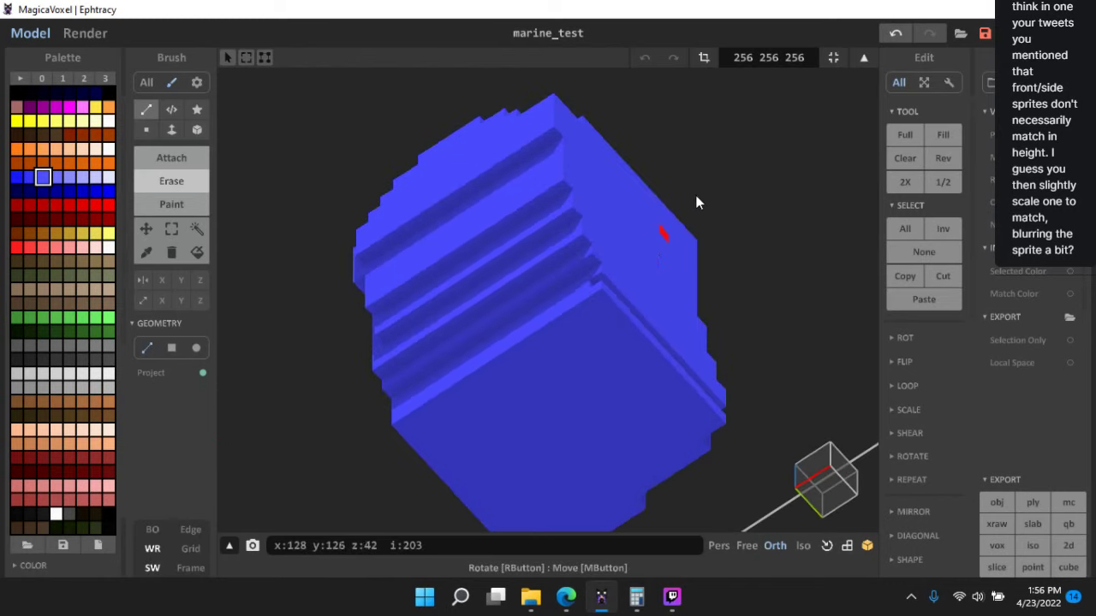
pyautogui.moveTo(697, 202); pyautogui.dragTo(682, 299, button='right')
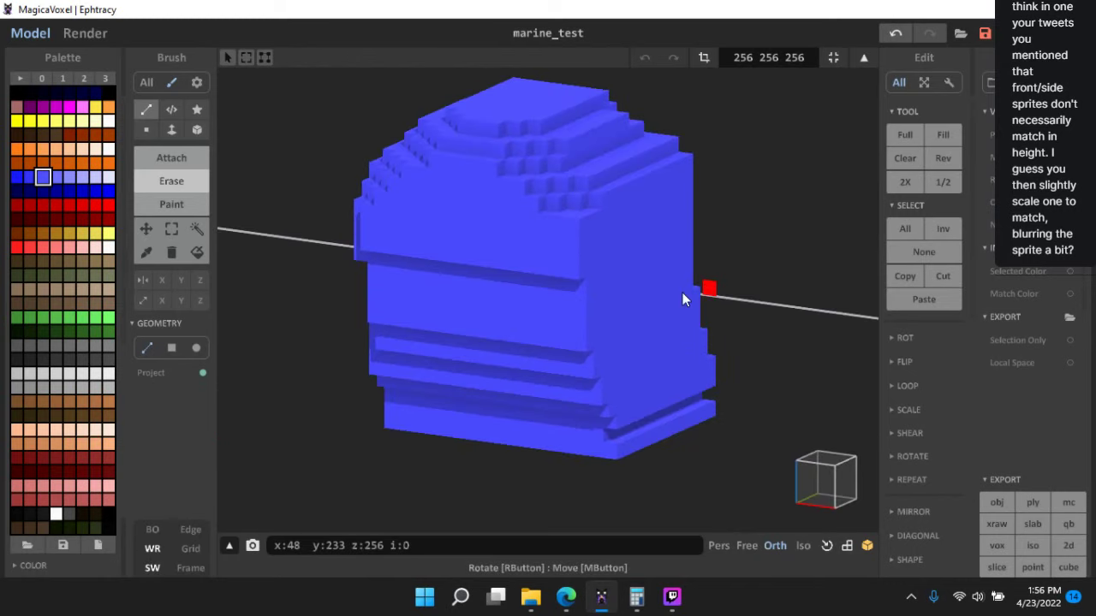
pyautogui.click(194, 550)
pyautogui.moveTo(714, 342); pyautogui.dragTo(572, 346, button='right')
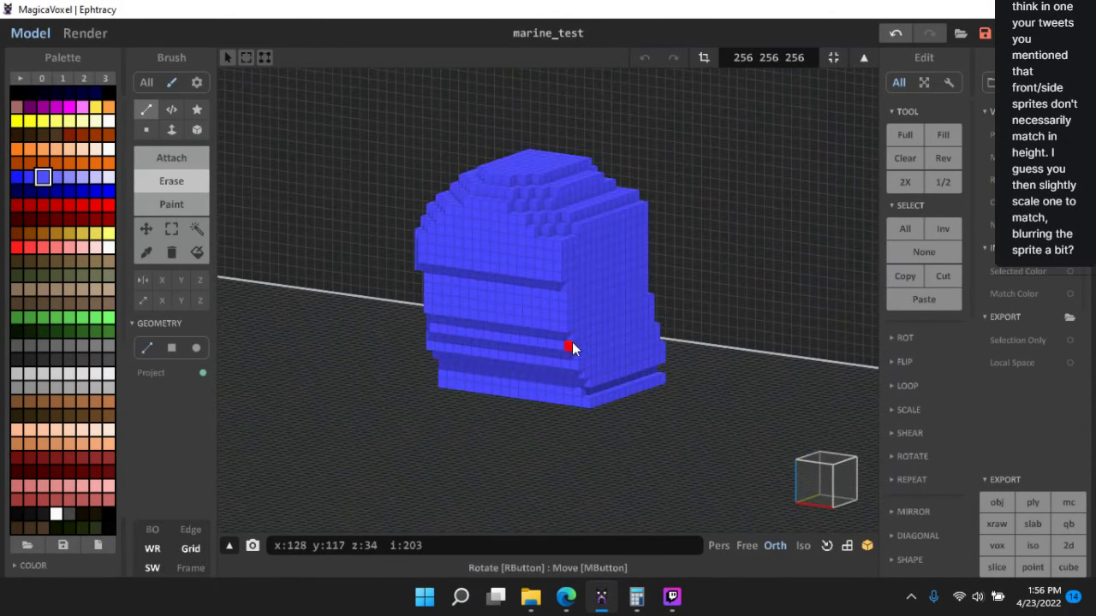
pyautogui.click(190, 535)
# - Erase columns of voxels down one vertical front edge of the torso, from the rounded shoulder to the lower ridges
pyautogui.moveTo(512, 413); pyautogui.dragTo(591, 291, button='right')
pyautogui.moveTo(589, 297); pyautogui.dragTo(573, 243)
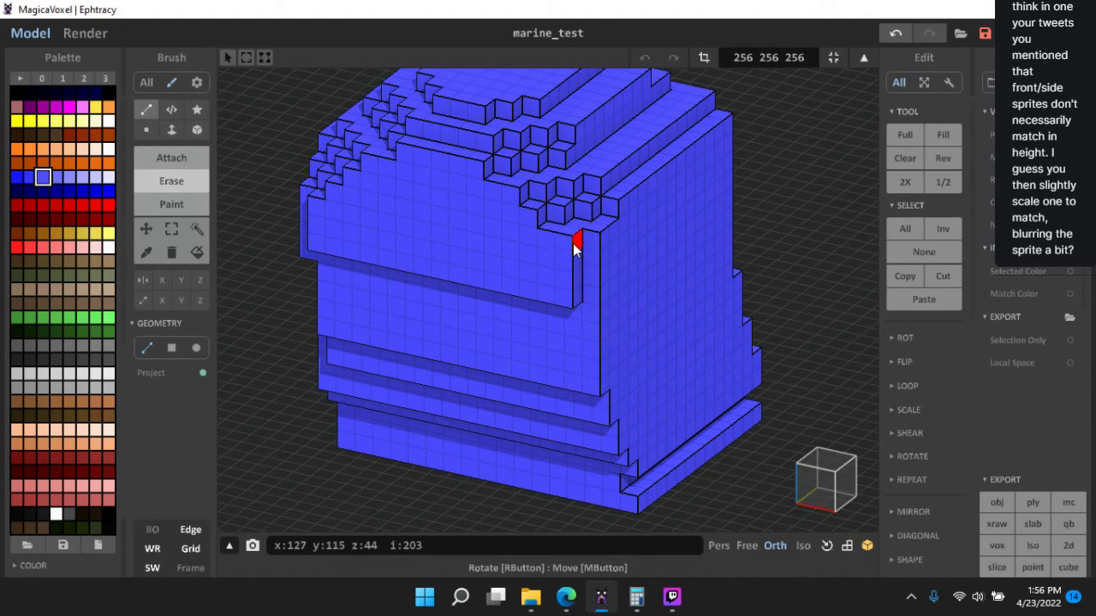
pyautogui.moveTo(572, 298)
pyautogui.mouseDown()
pyautogui.moveTo(591, 237)
pyautogui.moveTo(604, 370)
pyautogui.mouseUp()
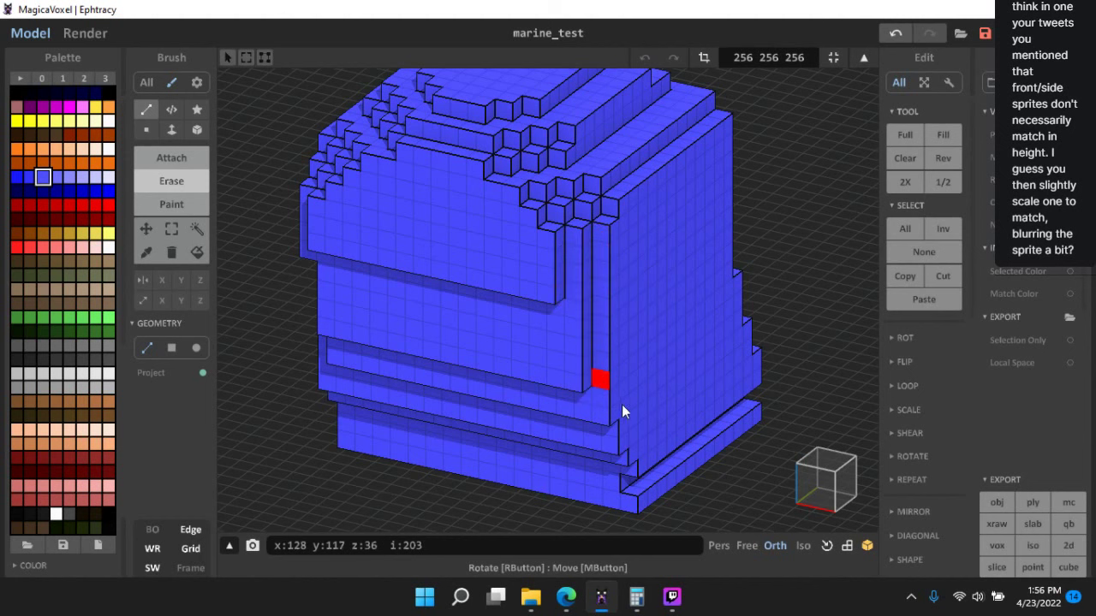
pyautogui.moveTo(622, 404); pyautogui.dragTo(583, 275, button='right')
pyautogui.moveTo(594, 284)
pyautogui.mouseDown()
pyautogui.moveTo(602, 364)
pyautogui.moveTo(580, 272)
pyautogui.moveTo(594, 288)
pyautogui.moveTo(592, 233)
pyautogui.mouseUp()
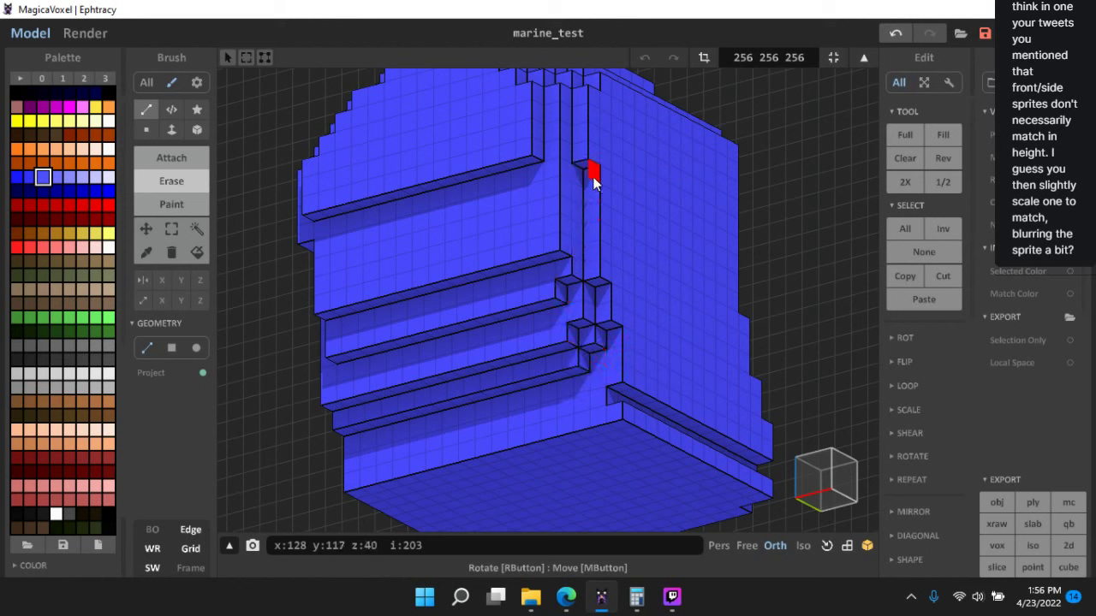
pyautogui.moveTo(563, 187)
pyautogui.mouseDown()
pyautogui.moveTo(560, 243)
pyautogui.moveTo(557, 190)
pyautogui.mouseUp()
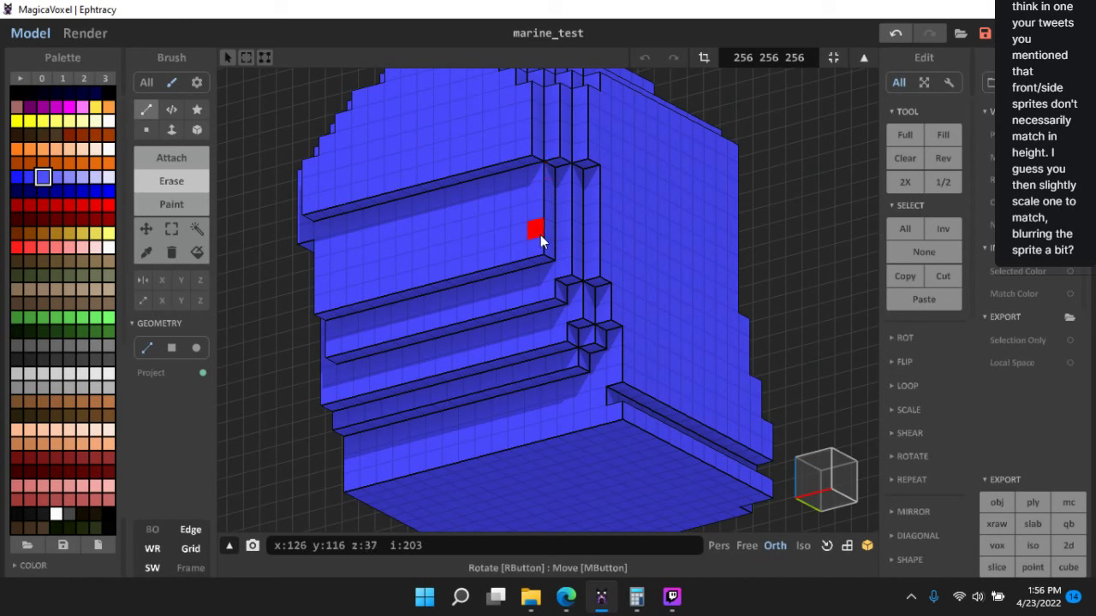
# - Erase voxels down the opposite vertical front edge, stepping the ends of the lower front ridges
pyautogui.moveTo(548, 227); pyautogui.dragTo(454, 216, button='right')
pyautogui.moveTo(454, 216)
pyautogui.mouseDown()
pyautogui.moveTo(474, 222)
pyautogui.moveTo(460, 171)
pyautogui.moveTo(431, 210)
pyautogui.moveTo(442, 300)
pyautogui.moveTo(445, 233)
pyautogui.moveTo(465, 257)
pyautogui.moveTo(455, 310)
pyautogui.moveTo(441, 283)
pyautogui.moveTo(457, 294)
pyautogui.moveTo(420, 333)
pyautogui.moveTo(415, 287)
pyautogui.moveTo(422, 321)
pyautogui.moveTo(450, 337)
pyautogui.mouseUp()
pyautogui.moveTo(448, 331); pyautogui.dragTo(490, 291, button='right')
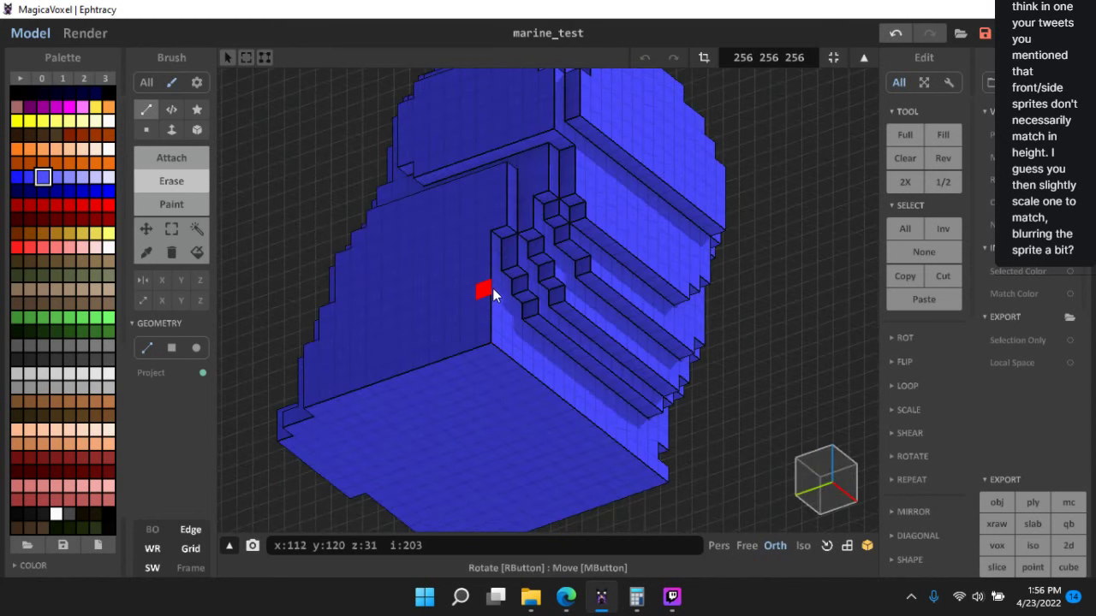
pyautogui.click(487, 286)
pyautogui.moveTo(503, 351); pyautogui.dragTo(504, 328)
# - Erase voxels at the lower corners of the protruding chest section on both sides to round its underside
pyautogui.moveTo(613, 405)
pyautogui.mouseDown(button='right')
pyautogui.moveTo(677, 374)
pyautogui.moveTo(526, 232)
pyautogui.mouseUp(button='right')
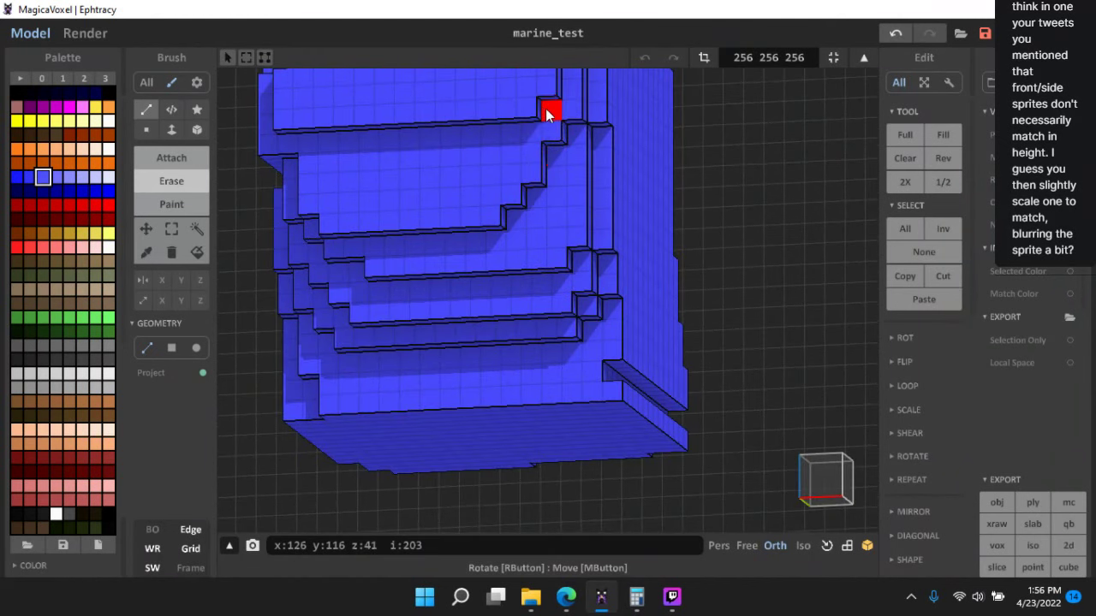
pyautogui.moveTo(590, 111); pyautogui.dragTo(510, 239, button='right')
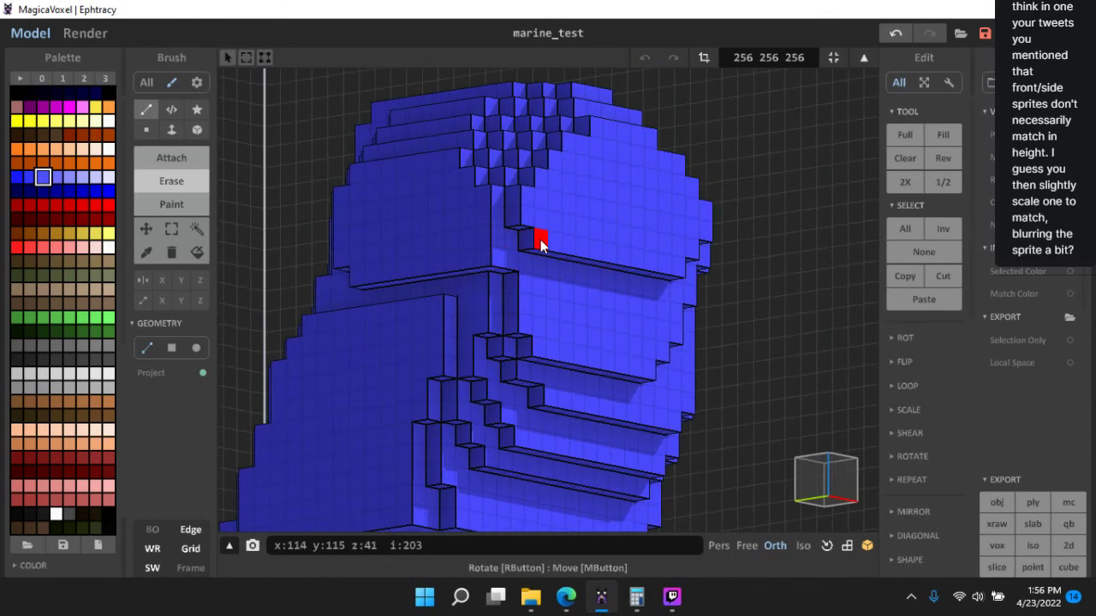
pyautogui.click(496, 214)
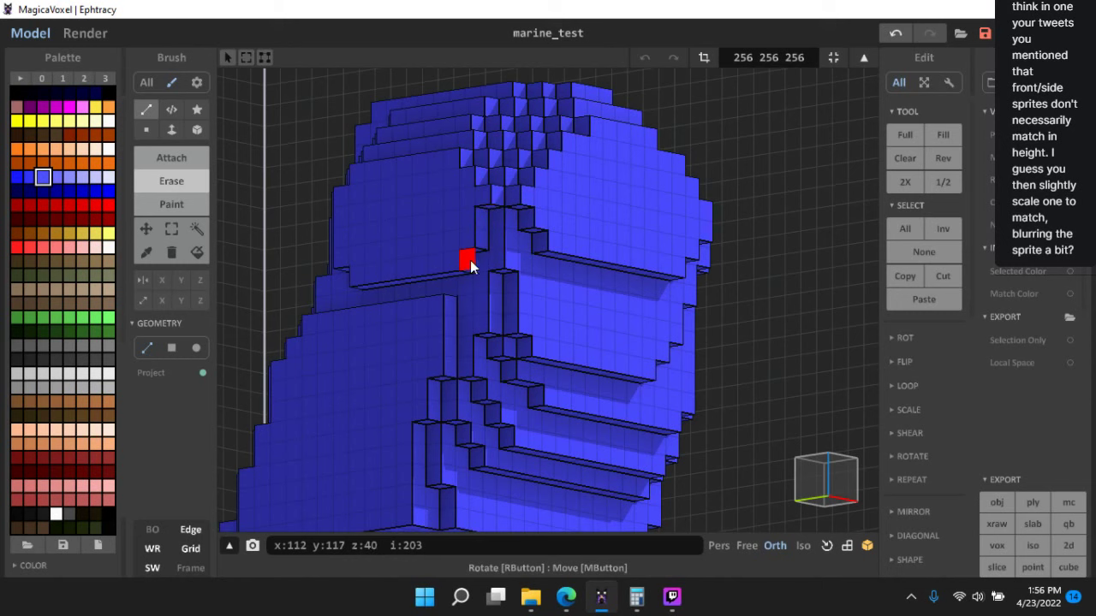
# - Widen the bevel along the vertical back edge on that side by erasing voxels from the lower ledges up to the shoulder
pyautogui.moveTo(477, 242); pyautogui.dragTo(641, 269, button='right')
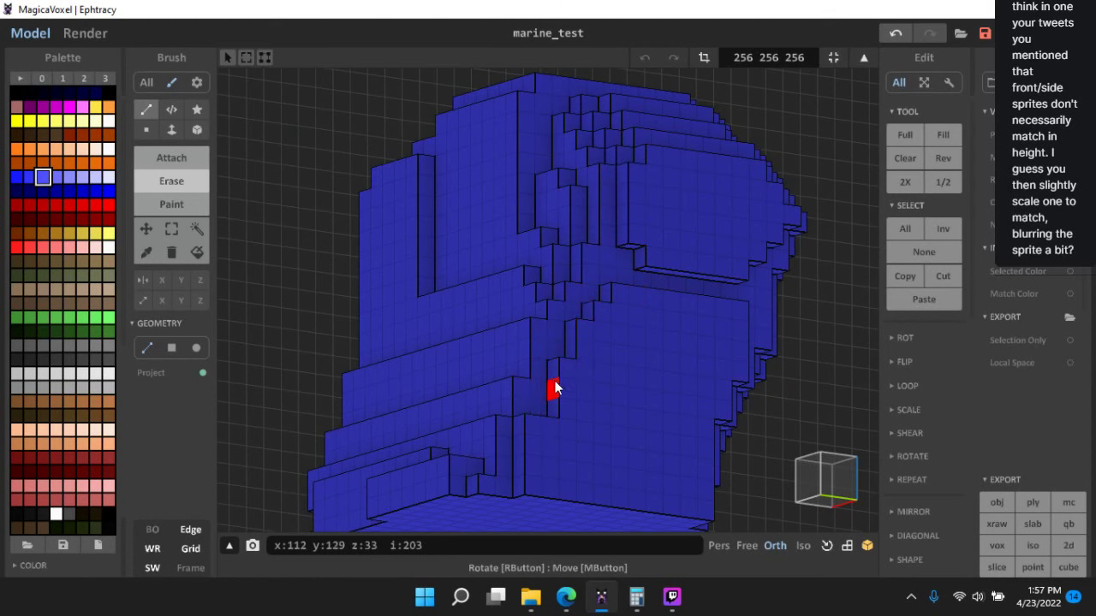
pyautogui.moveTo(518, 489); pyautogui.dragTo(454, 343, button='right')
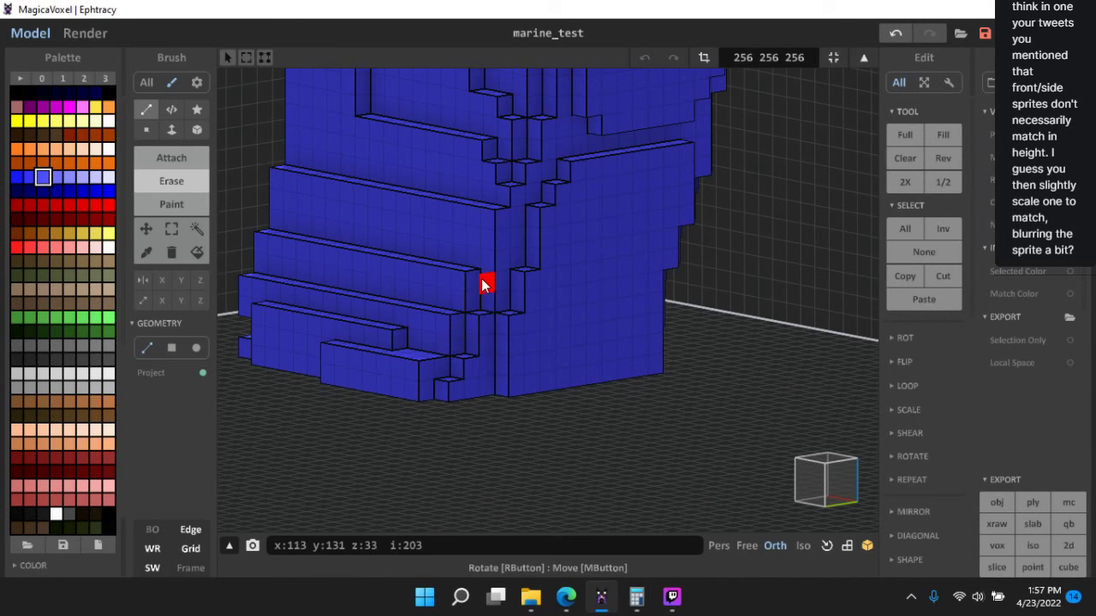
pyautogui.moveTo(485, 261); pyautogui.dragTo(501, 210)
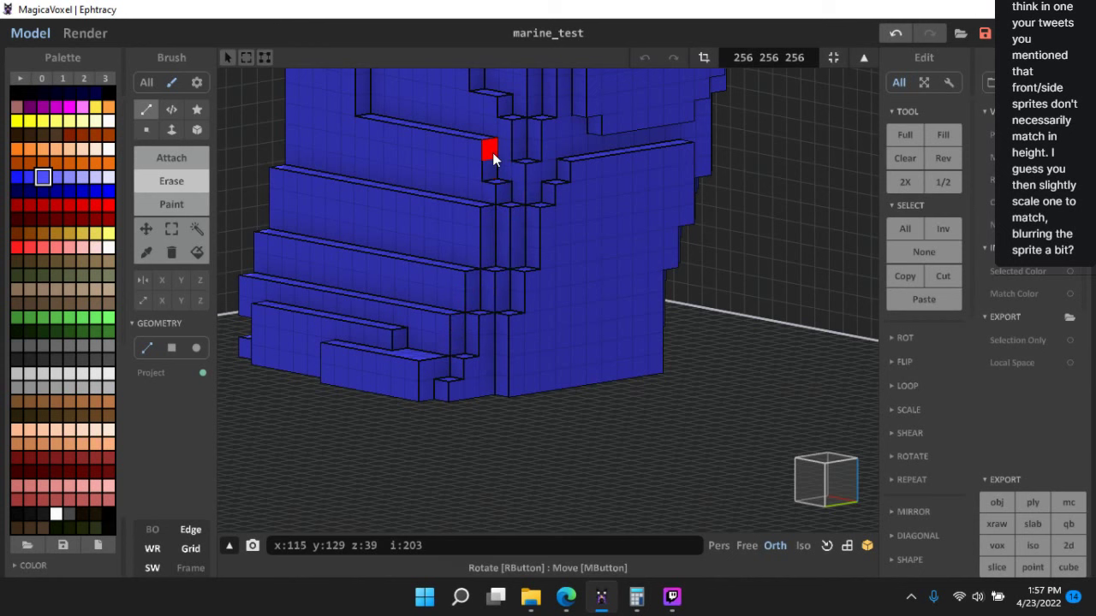
pyautogui.moveTo(493, 152); pyautogui.dragTo(569, 296, button='middle')
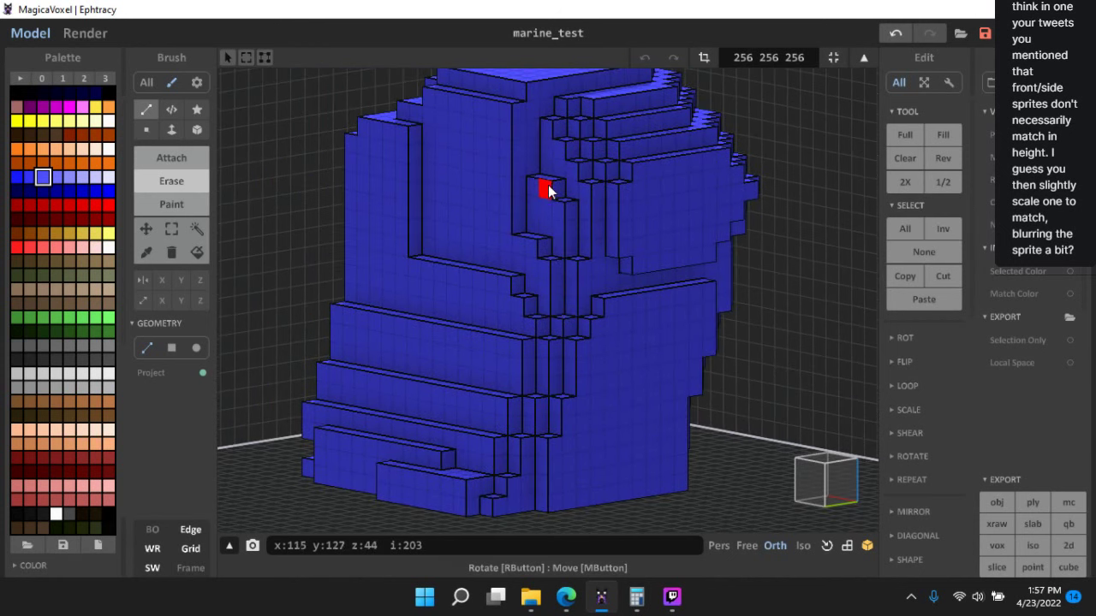
pyautogui.moveTo(630, 193); pyautogui.dragTo(652, 234, button='middle')
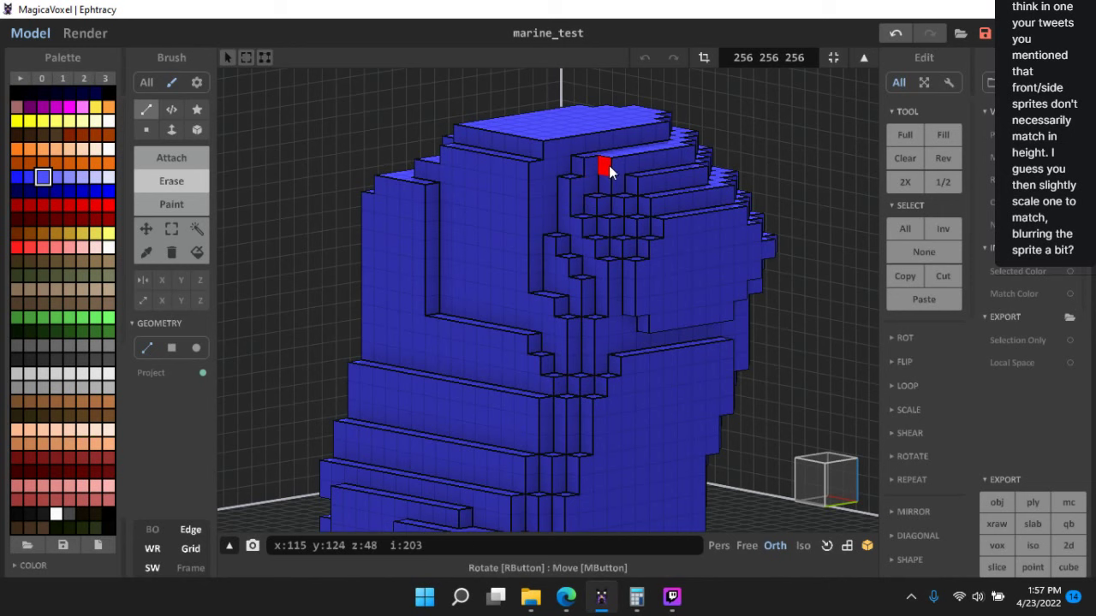
# - Erase the protruding voxels across the stepped upper front corner on that side to smooth the shoulder's curve
pyautogui.moveTo(670, 248); pyautogui.dragTo(577, 237, button='right')
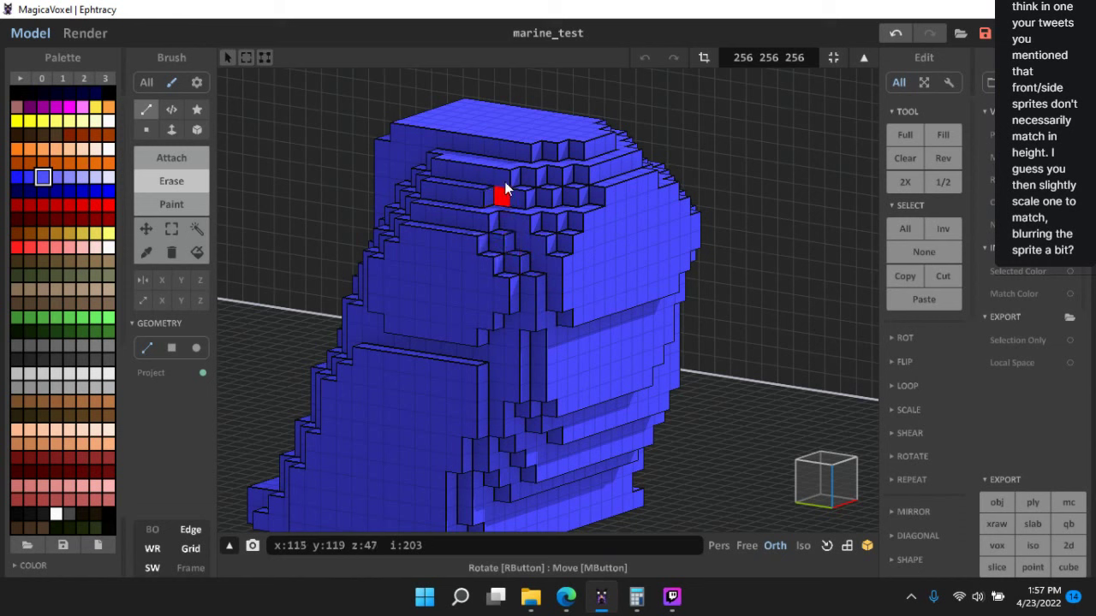
pyautogui.click(506, 181)
pyautogui.click(520, 184)
pyautogui.click(526, 194)
pyautogui.click(538, 231)
pyautogui.click(550, 246)
pyautogui.click(558, 262)
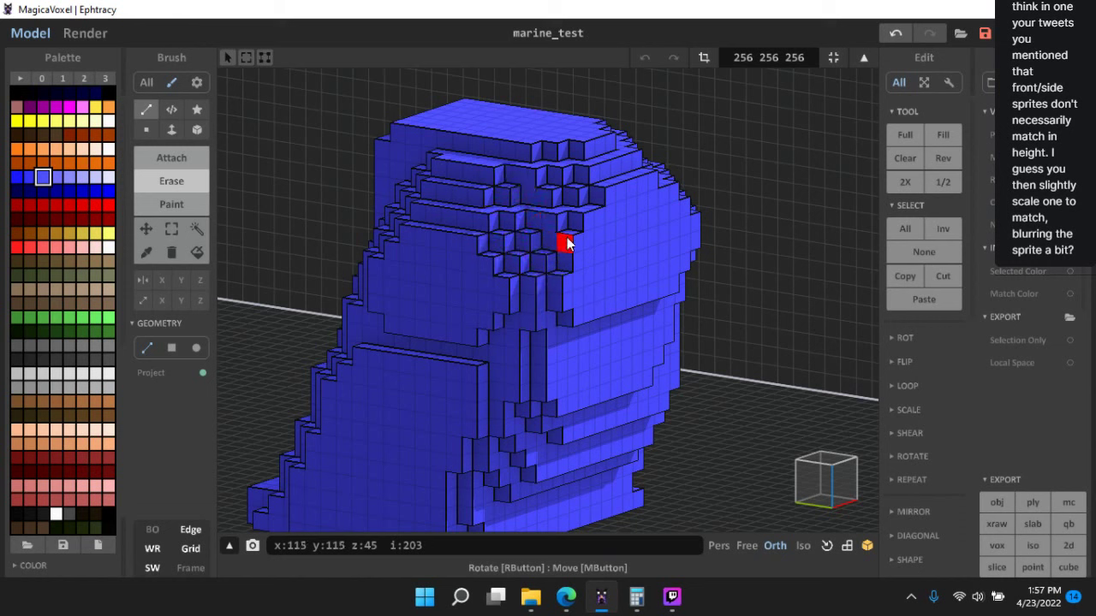
pyautogui.moveTo(566, 244)
pyautogui.mouseDown()
pyautogui.moveTo(587, 220)
pyautogui.moveTo(552, 204)
pyautogui.mouseUp()
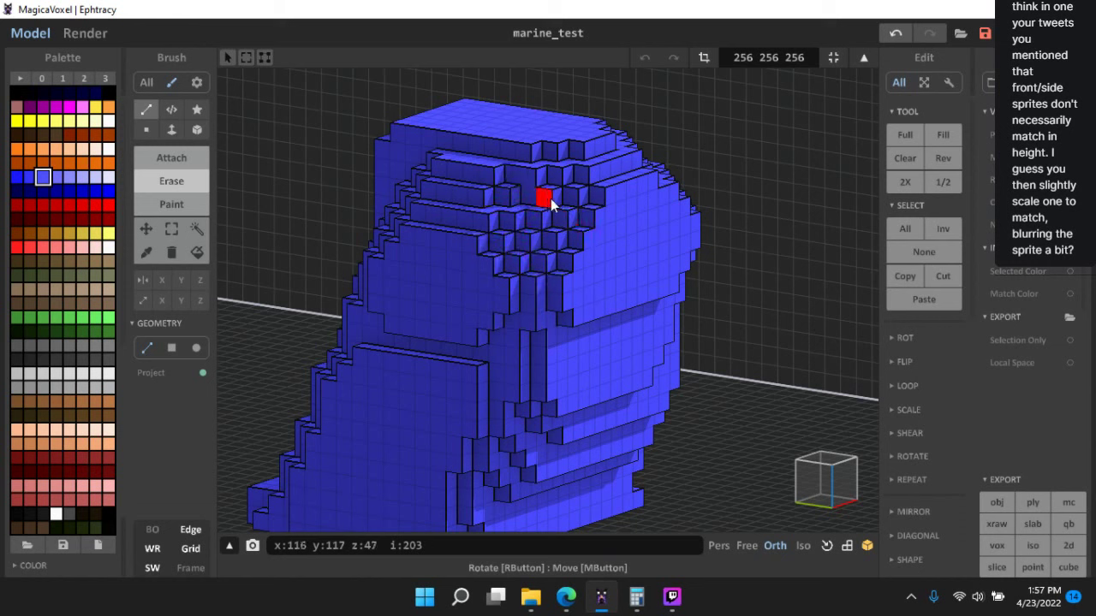
pyautogui.click(604, 198)
# - On the opposite side, erase voxels around the side panel's upper corners and down the vertical back edge to the base
pyautogui.moveTo(572, 233); pyautogui.dragTo(535, 272, button='right')
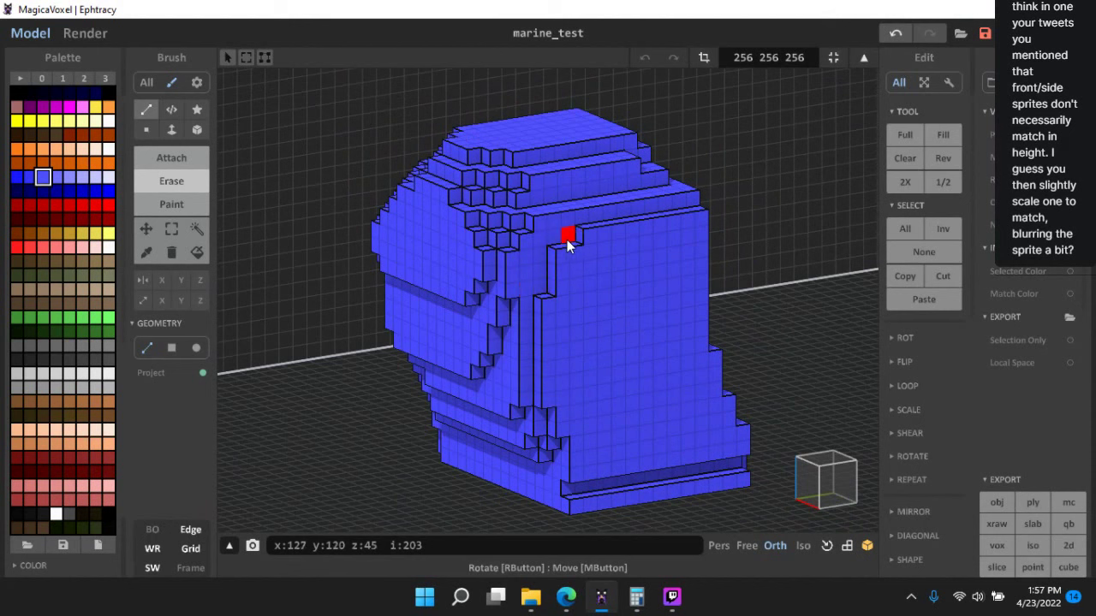
pyautogui.moveTo(558, 215); pyautogui.dragTo(520, 211, button='right')
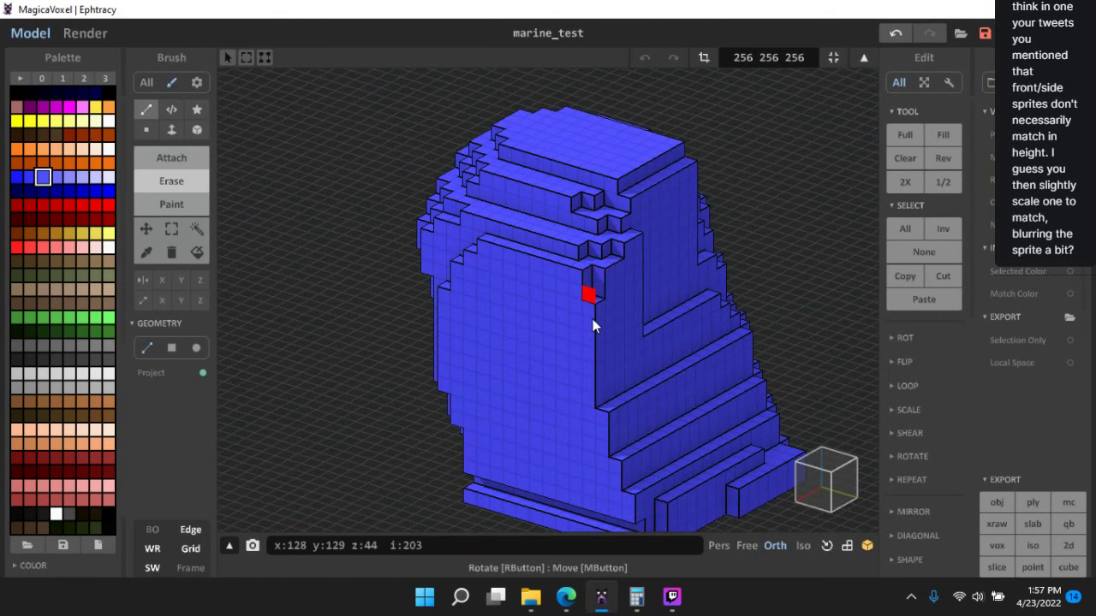
pyautogui.moveTo(595, 326); pyautogui.dragTo(606, 406)
pyautogui.moveTo(606, 449); pyautogui.dragTo(506, 226, button='middle')
pyautogui.click(519, 273)
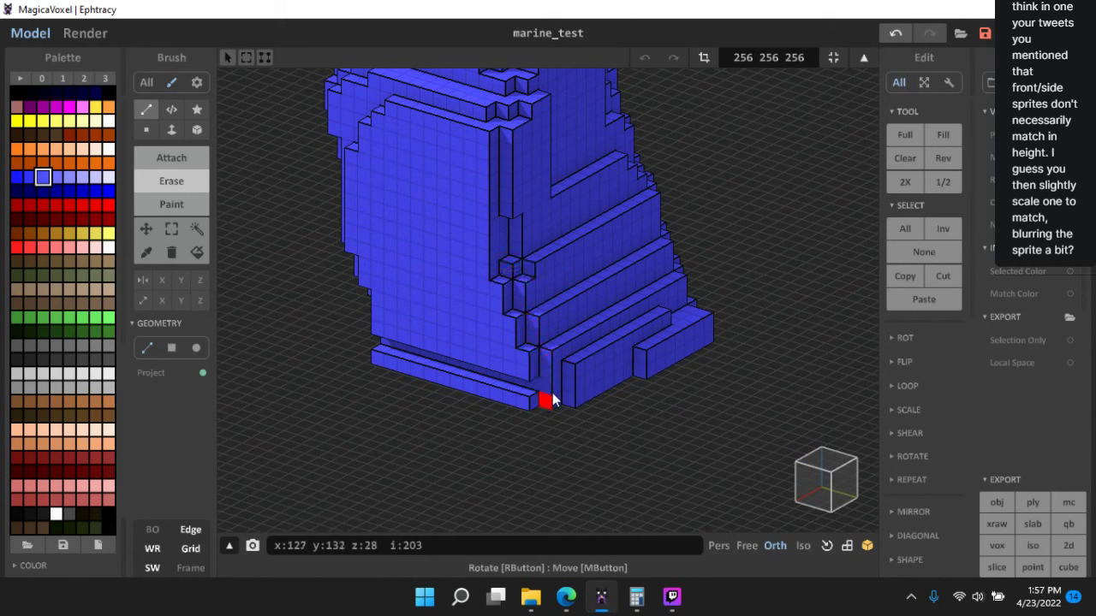
# - Erase voxels at the base of the vertical back edge, then step the lower ledges' ends at the back corner on the opposite side
pyautogui.moveTo(570, 369); pyautogui.dragTo(568, 405)
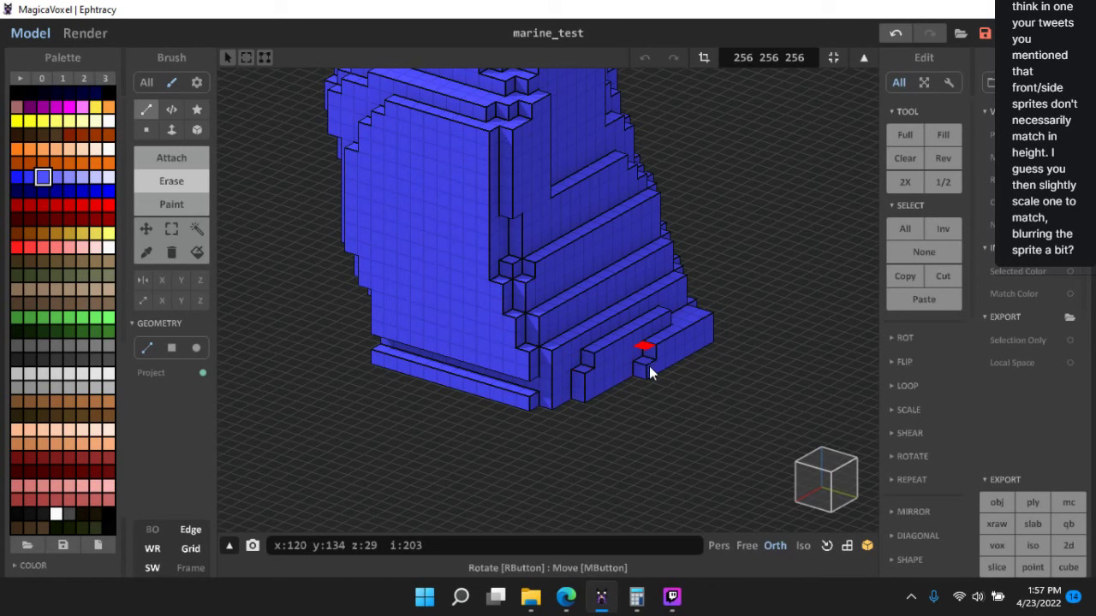
pyautogui.moveTo(710, 331); pyautogui.dragTo(454, 211, button='right')
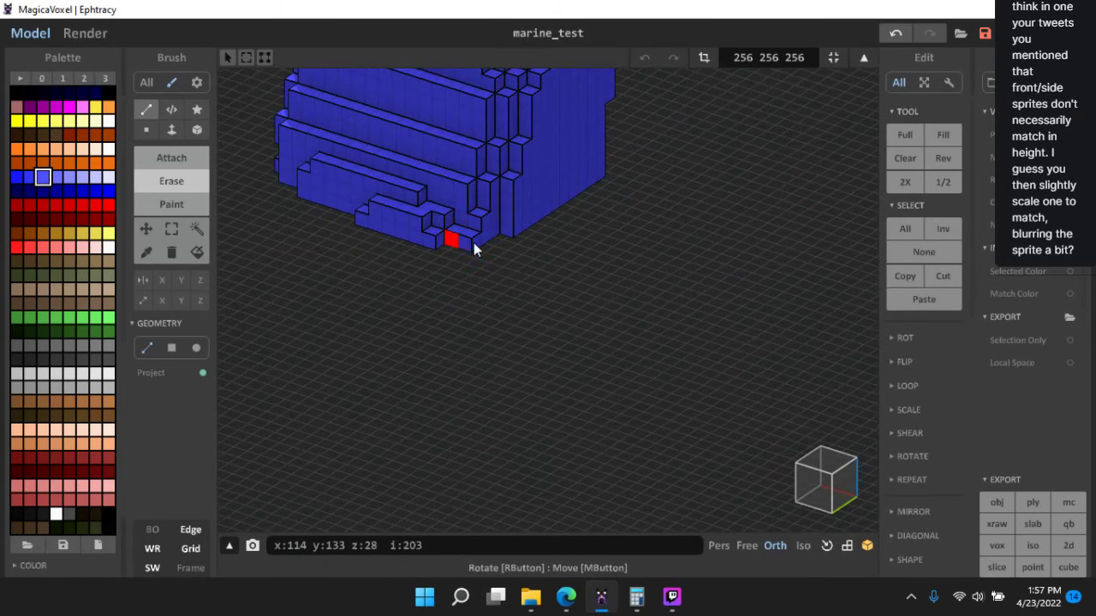
pyautogui.click(476, 242)
pyautogui.click(479, 227)
pyautogui.click(469, 185)
pyautogui.click(492, 178)
pyautogui.click(478, 149)
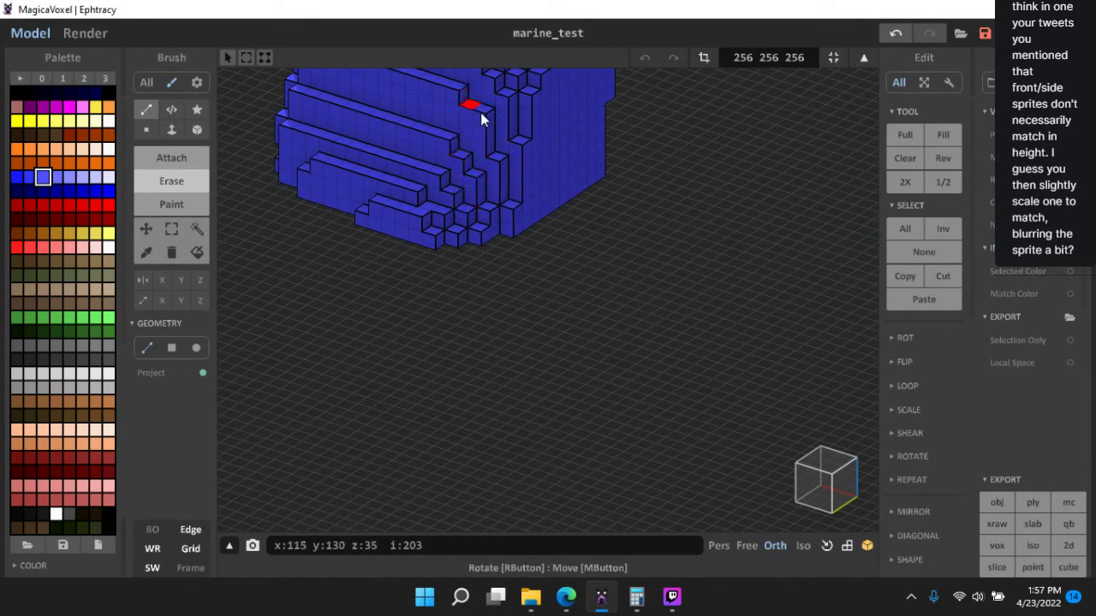
# - Erase voxels along the vertical back edge and the stepped corner just below the torso's top to widen the bevel
pyautogui.moveTo(508, 107); pyautogui.dragTo(551, 270, button='middle')
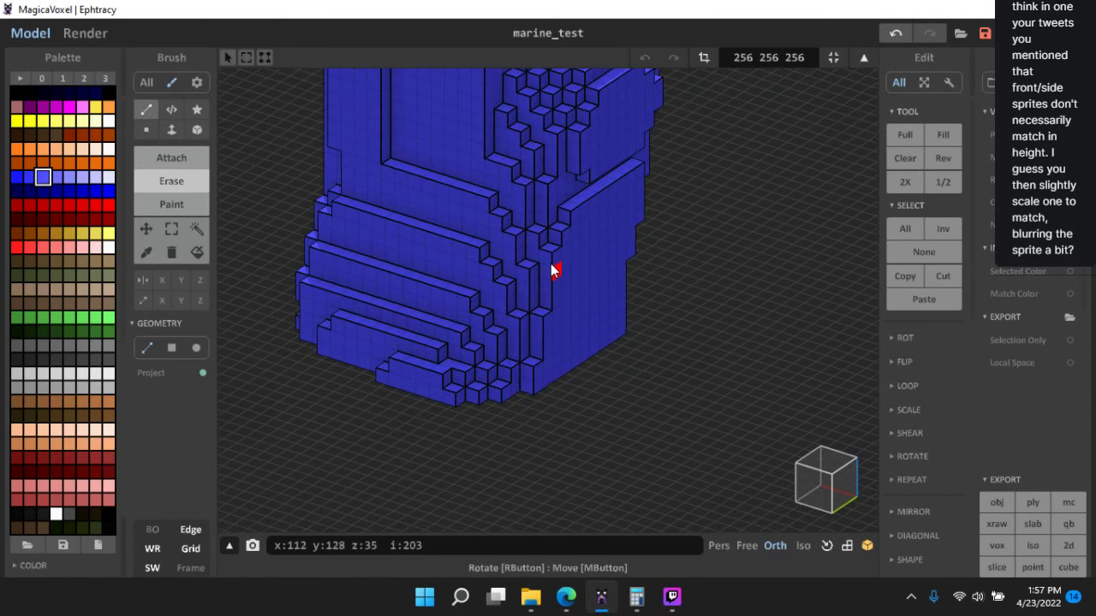
pyautogui.moveTo(638, 203); pyautogui.dragTo(624, 220, button='right')
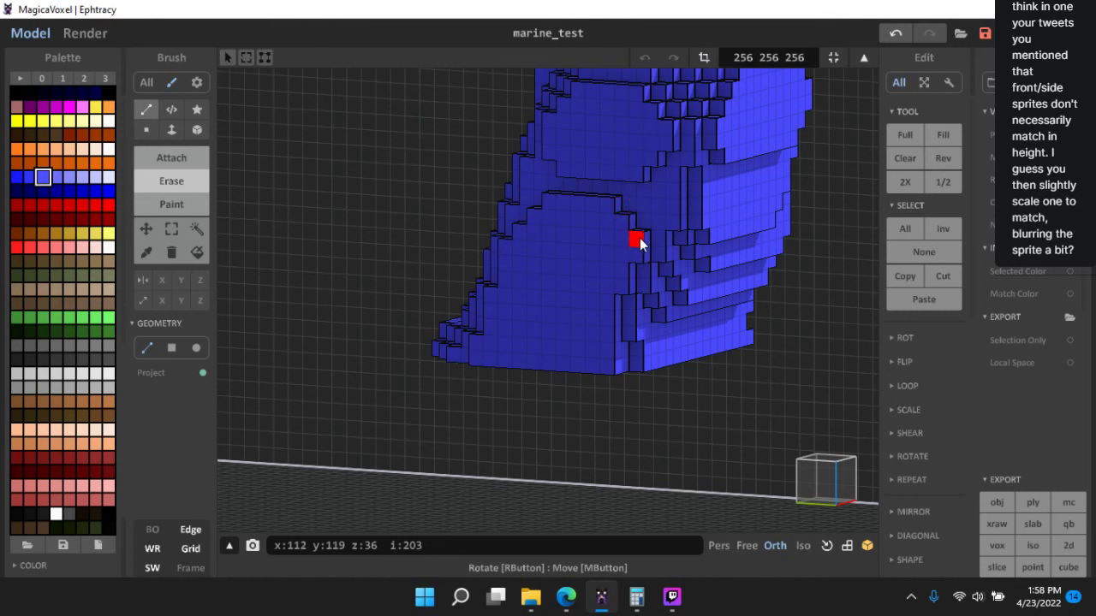
pyautogui.moveTo(616, 215); pyautogui.dragTo(676, 188, button='right')
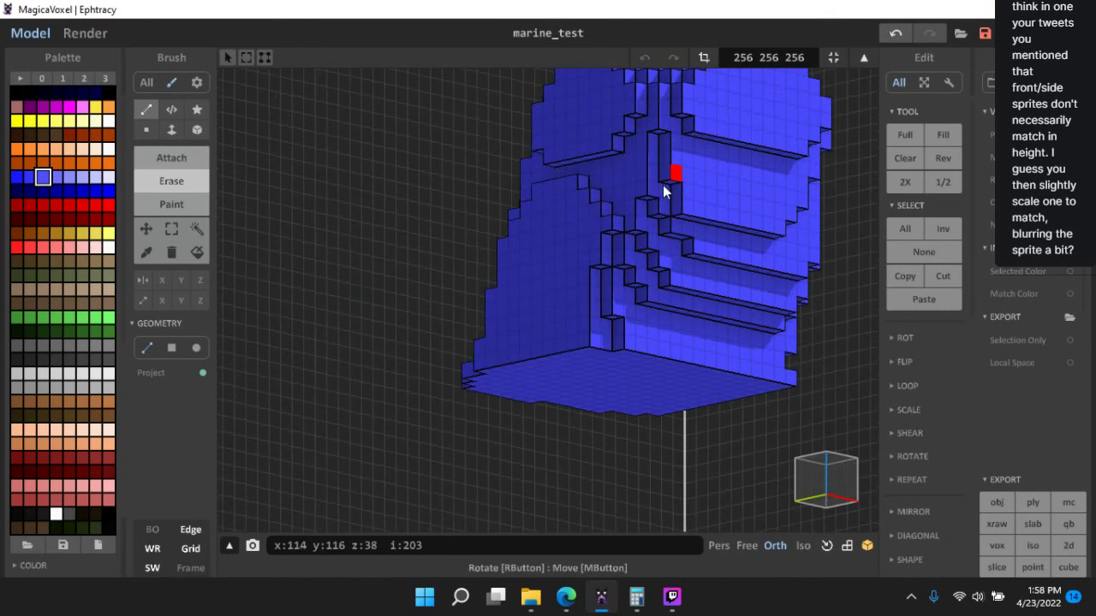
pyautogui.moveTo(749, 235); pyautogui.dragTo(754, 218, button='right')
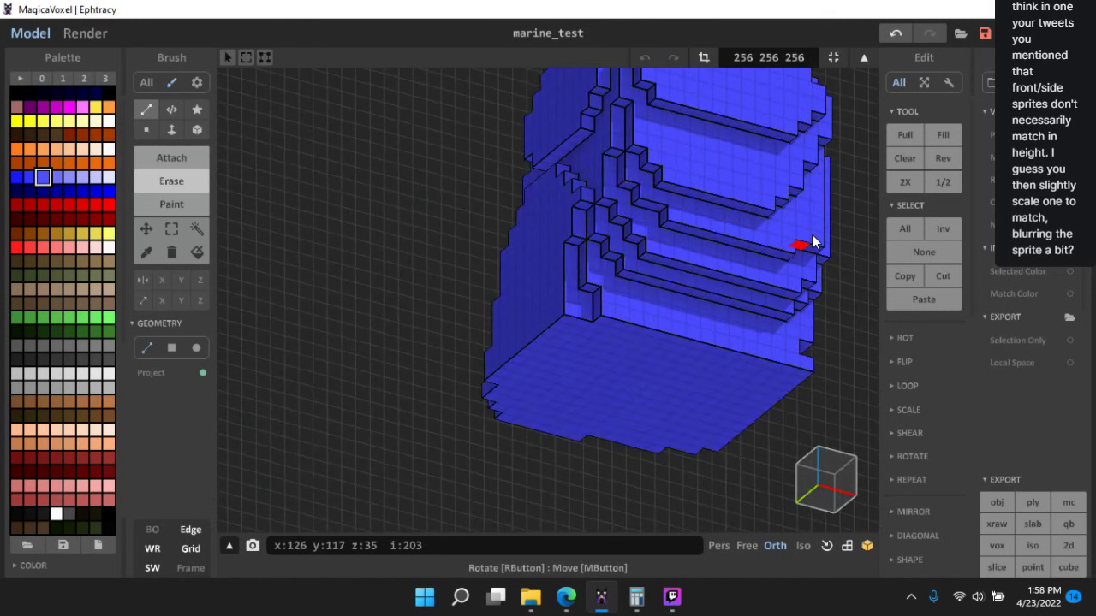
pyautogui.moveTo(814, 238); pyautogui.dragTo(697, 246, button='right')
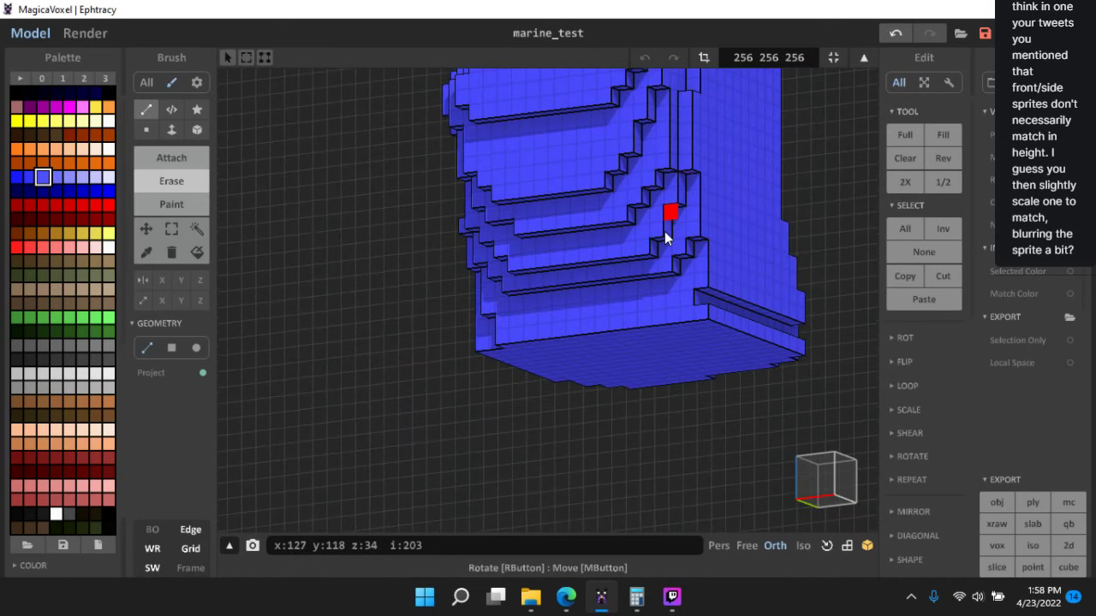
pyautogui.moveTo(627, 255); pyautogui.dragTo(628, 278, button='right')
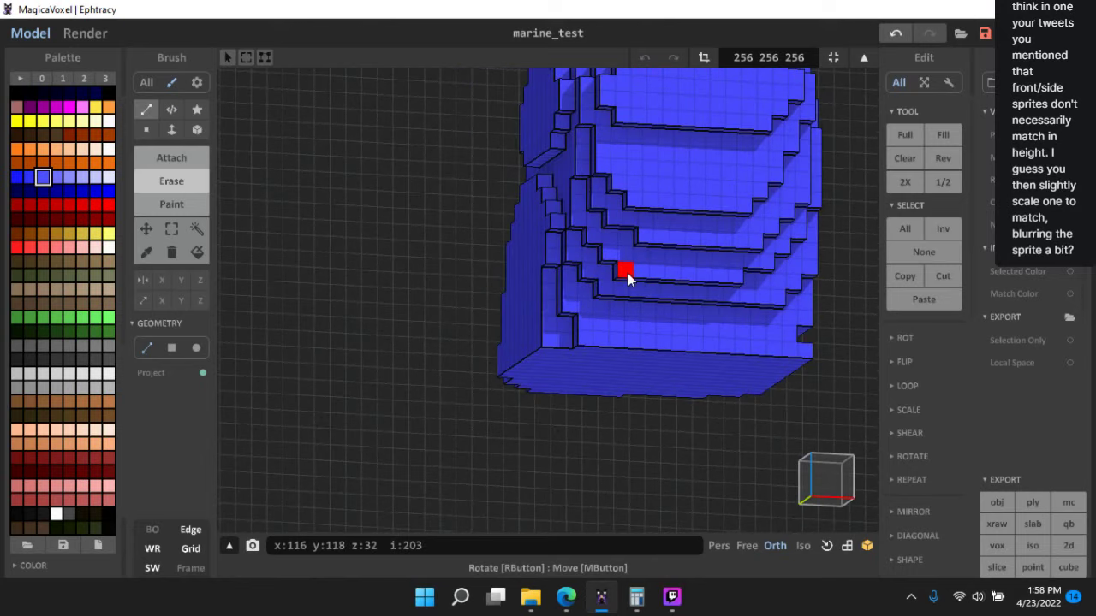
pyautogui.moveTo(643, 219); pyautogui.dragTo(542, 244, button='right')
pyautogui.scroll(3, 542, 242)
pyautogui.moveTo(540, 248); pyautogui.dragTo(538, 304)
pyautogui.click(551, 254)
pyautogui.click(562, 230)
pyautogui.click(583, 215)
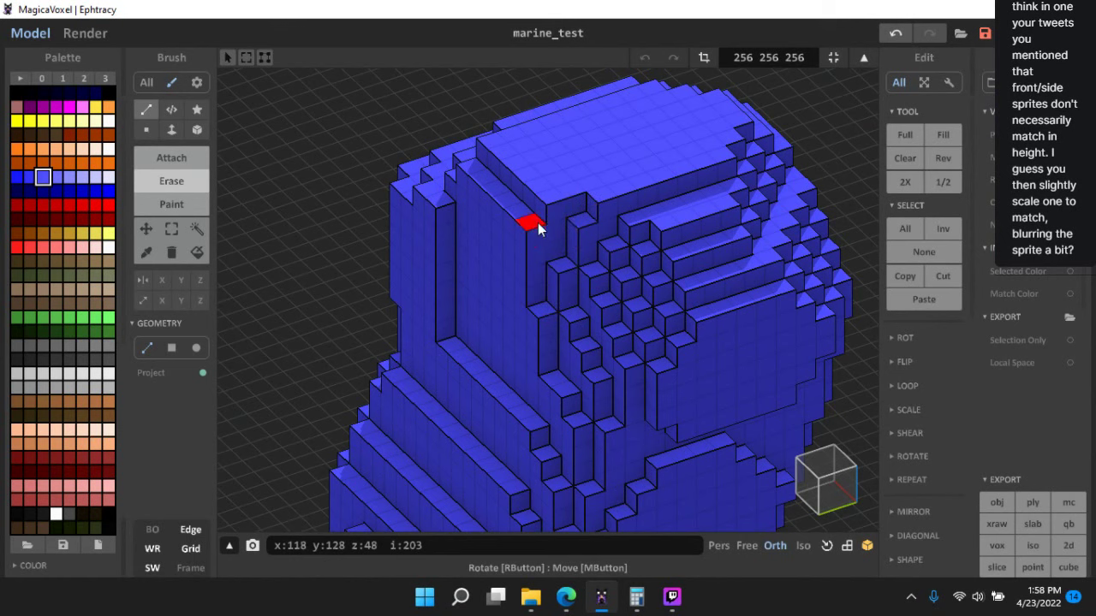
# - Erase voxels across the upper back panels' corners so their side edges descend in diagonal steps
pyautogui.click(537, 225)
pyautogui.click(552, 217)
pyautogui.click(532, 250)
pyautogui.moveTo(552, 253); pyautogui.dragTo(437, 391, button='right')
pyautogui.moveTo(436, 398); pyautogui.dragTo(519, 274, button='middle')
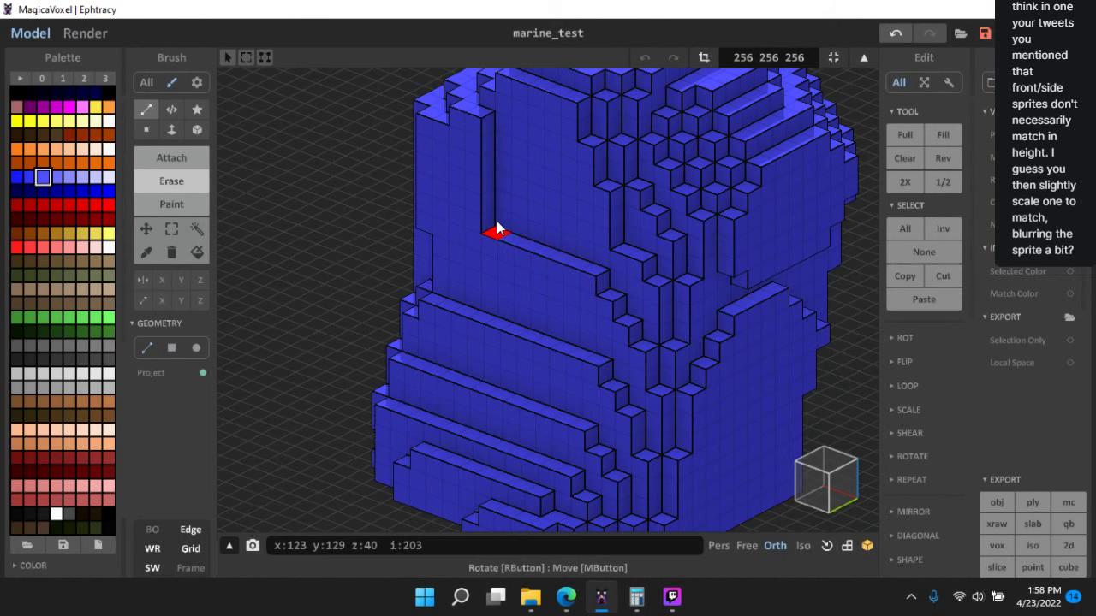
pyautogui.click(544, 217)
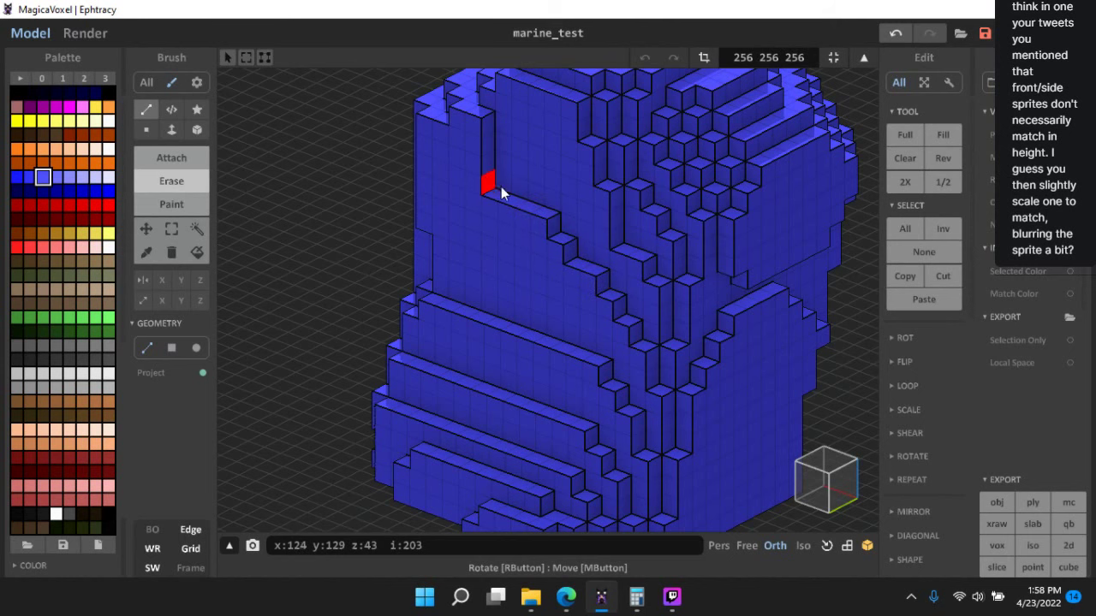
pyautogui.moveTo(500, 187); pyautogui.dragTo(533, 199)
pyautogui.moveTo(500, 164); pyautogui.dragTo(531, 176)
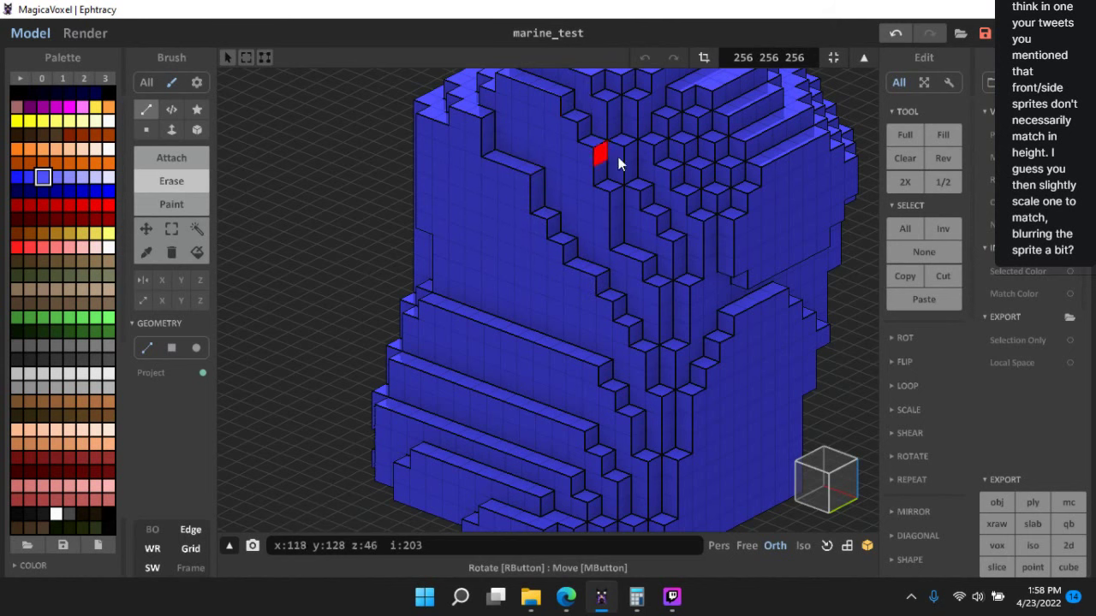
# - On the opposite side, erase voxels at the lower back corner, from the ledge ends down the side panel's edge to the base
pyautogui.scroll(-3, 519, 213)
pyautogui.moveTo(499, 166); pyautogui.dragTo(589, 327, button='right')
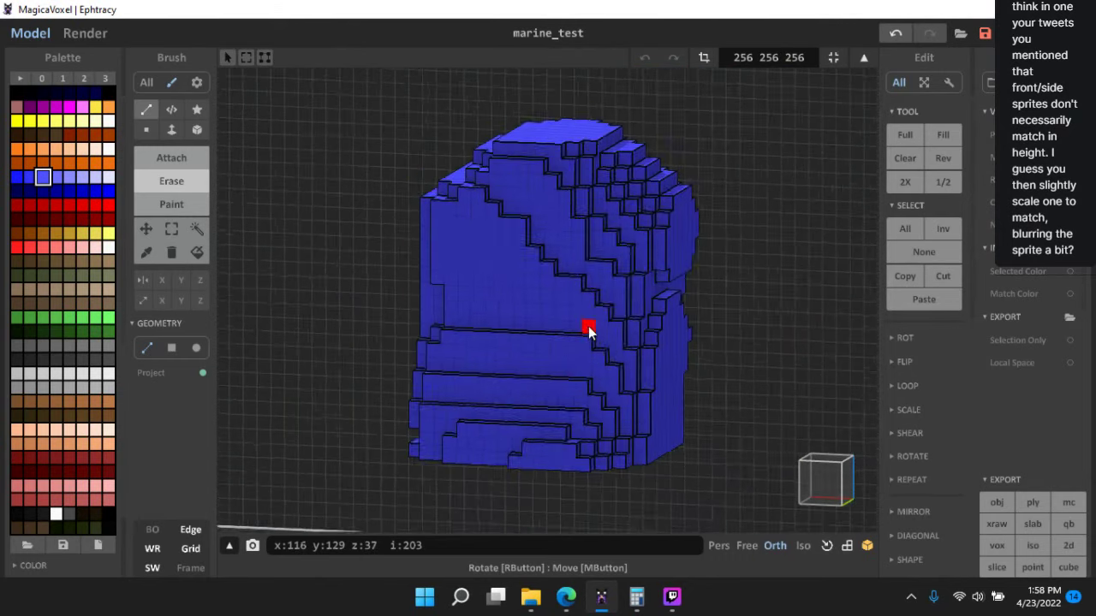
pyautogui.scroll(3, 589, 326)
pyautogui.moveTo(607, 282); pyautogui.dragTo(450, 295, button='right')
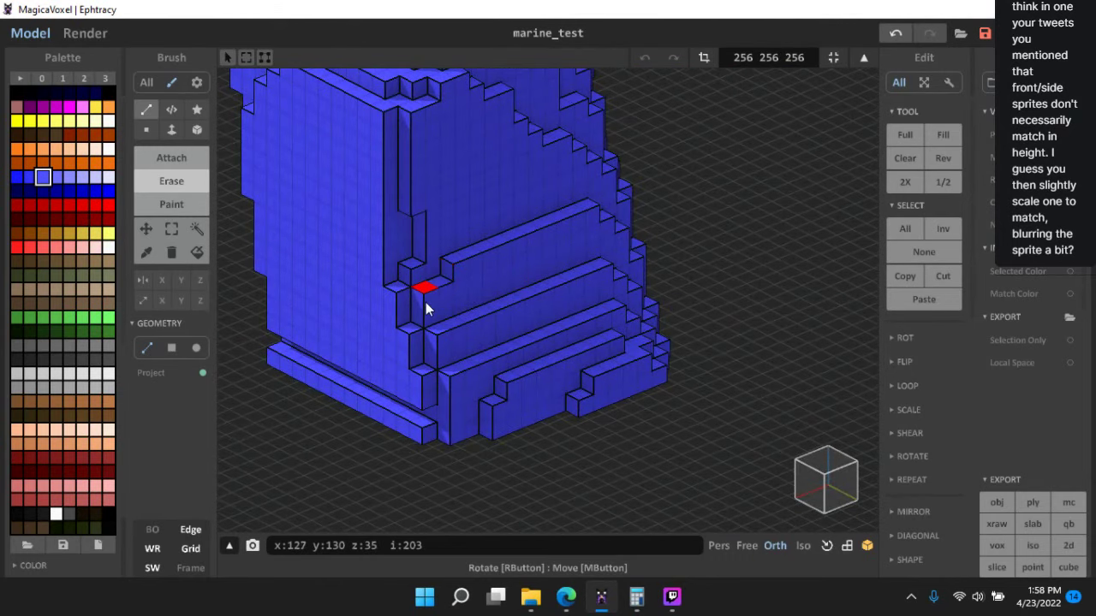
pyautogui.click(426, 300)
pyautogui.click(402, 296)
pyautogui.click(415, 337)
pyautogui.click(423, 375)
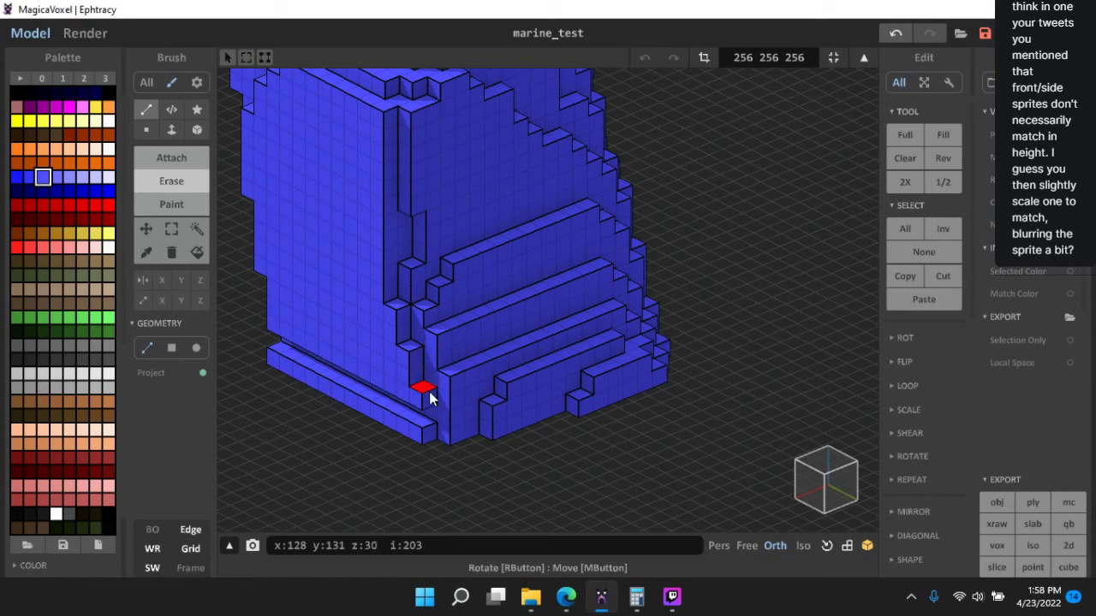
pyautogui.moveTo(431, 396)
pyautogui.mouseDown()
pyautogui.moveTo(426, 440)
pyautogui.moveTo(429, 379)
pyautogui.mouseUp()
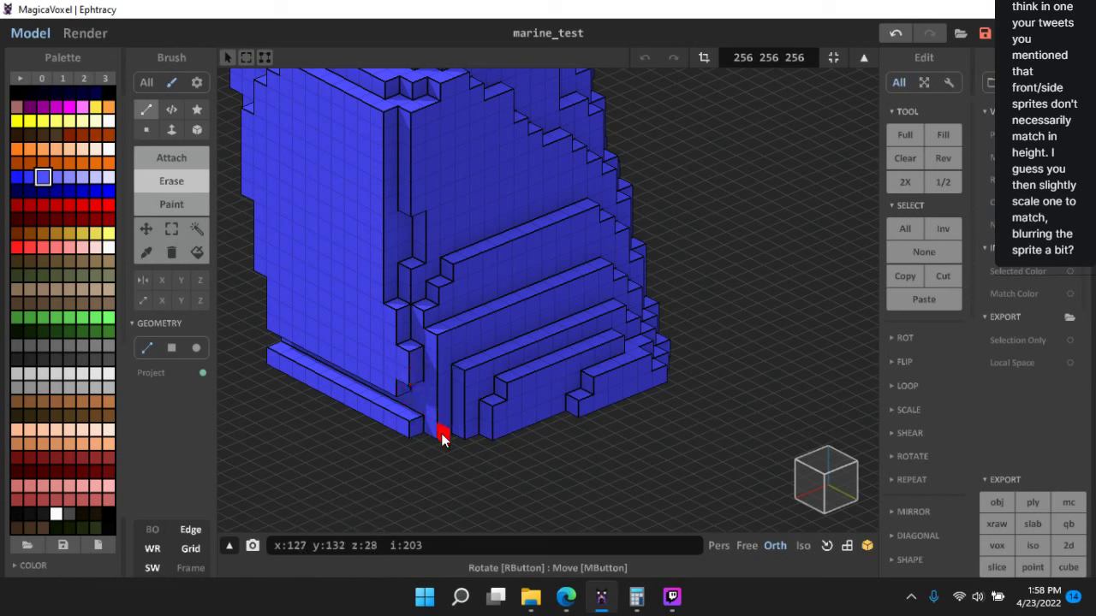
pyautogui.moveTo(441, 438)
pyautogui.mouseDown()
pyautogui.moveTo(436, 342)
pyautogui.moveTo(479, 367)
pyautogui.moveTo(453, 386)
pyautogui.moveTo(414, 355)
pyautogui.moveTo(392, 379)
pyautogui.moveTo(404, 365)
pyautogui.mouseUp()
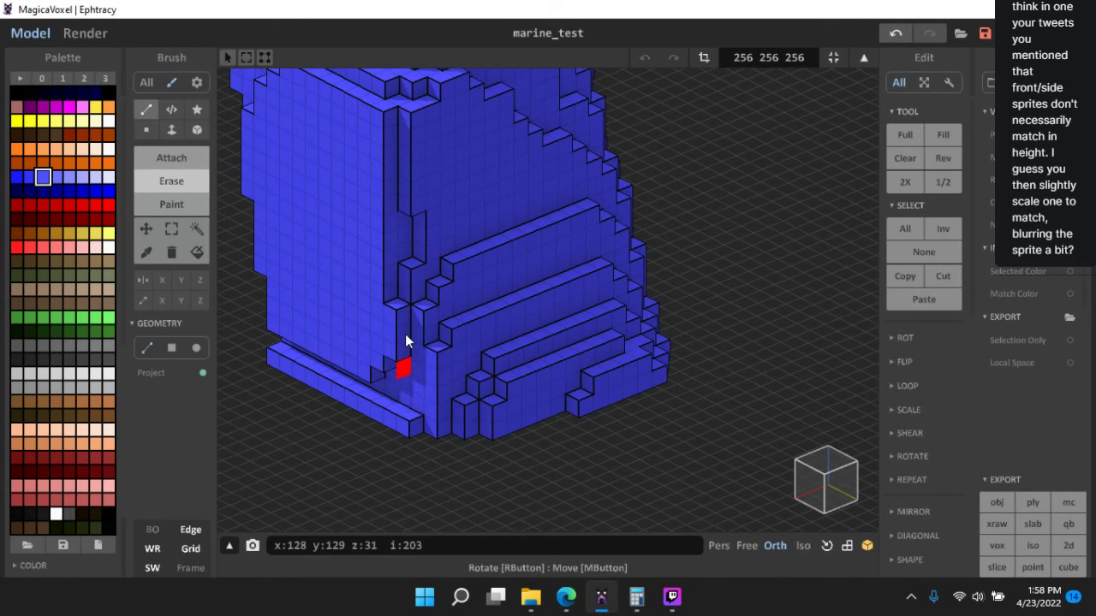
# - Erase voxels at the side panel's upper back corner and down its adjoining vertical edge
pyautogui.moveTo(394, 257); pyautogui.dragTo(449, 354, button='middle')
pyautogui.click(435, 208)
pyautogui.moveTo(436, 205)
pyautogui.mouseDown()
pyautogui.moveTo(445, 227)
pyautogui.moveTo(458, 233)
pyautogui.moveTo(450, 210)
pyautogui.moveTo(472, 234)
pyautogui.moveTo(492, 186)
pyautogui.moveTo(442, 170)
pyautogui.moveTo(454, 176)
pyautogui.moveTo(422, 188)
pyautogui.moveTo(445, 289)
pyautogui.mouseUp()
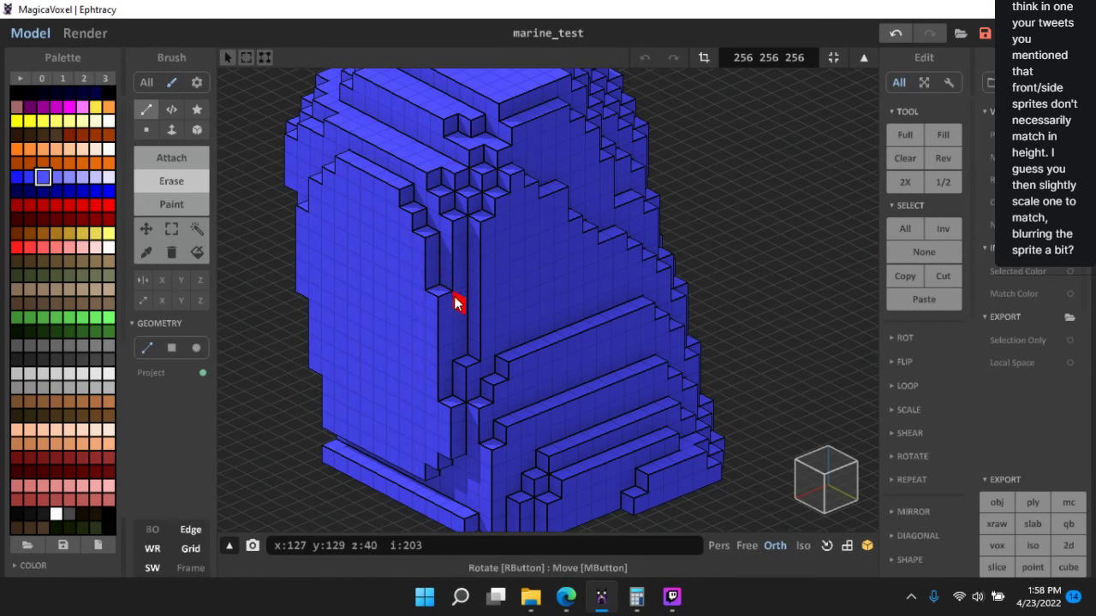
# - Erase the corner voxels of the stepped ledges around the torso's upper back corner to round the shoulder
pyautogui.moveTo(456, 301); pyautogui.dragTo(495, 216, button='right')
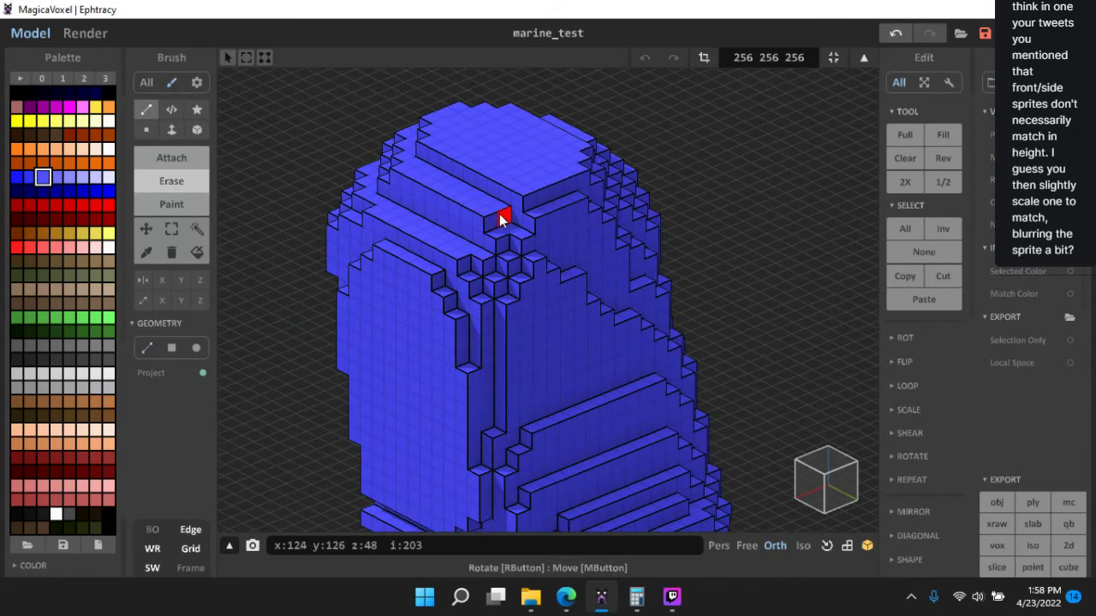
pyautogui.click(477, 212)
pyautogui.click(505, 212)
pyautogui.click(528, 205)
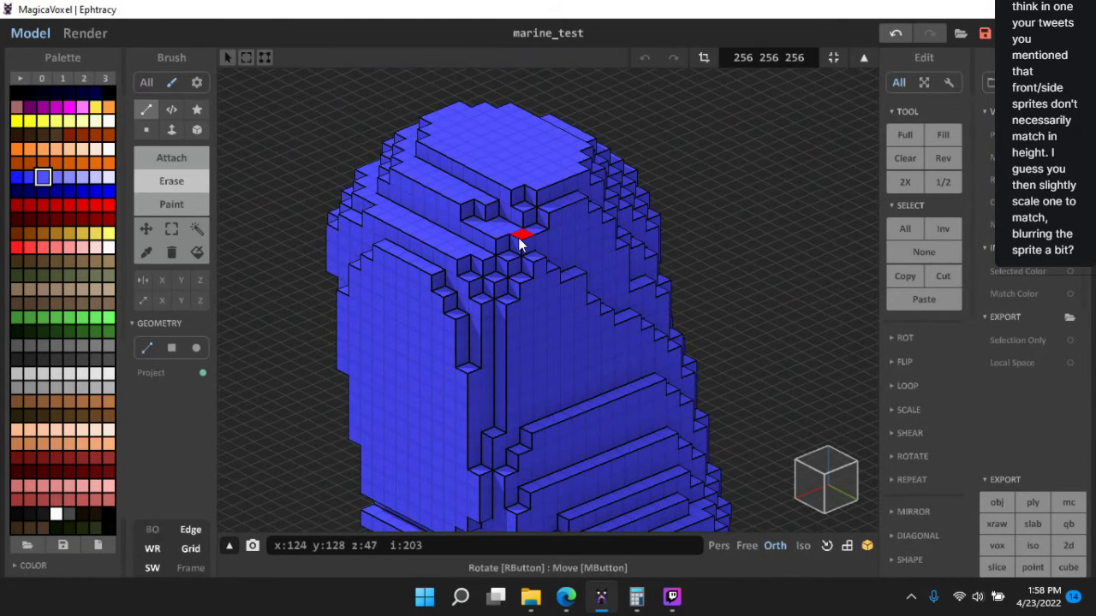
pyautogui.moveTo(463, 266)
pyautogui.mouseDown()
pyautogui.moveTo(509, 273)
pyautogui.moveTo(525, 291)
pyautogui.moveTo(487, 305)
pyautogui.moveTo(479, 298)
pyautogui.mouseUp()
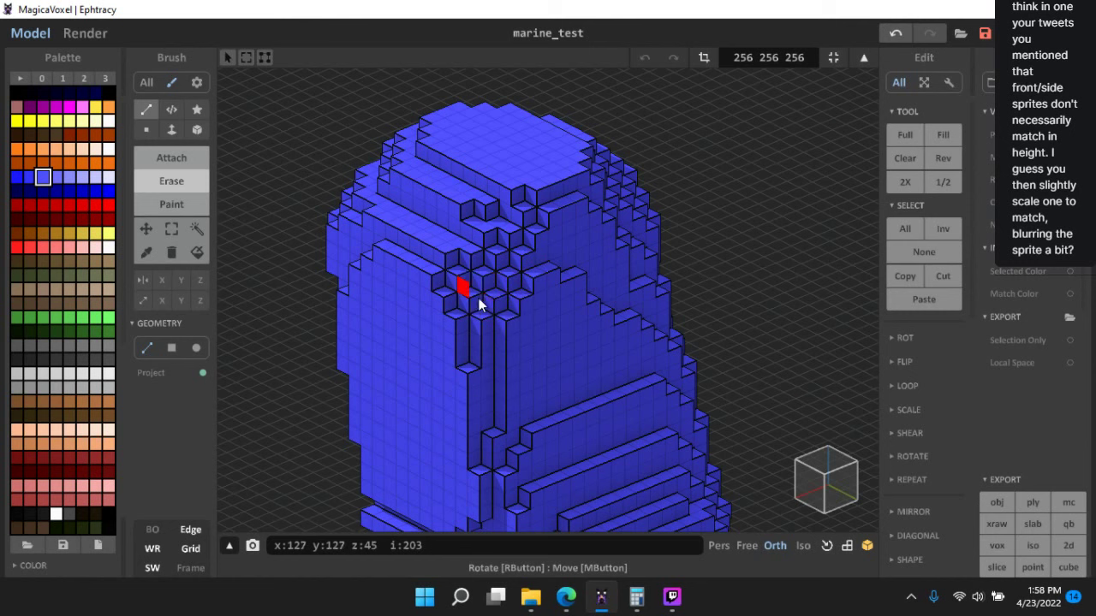
# - Erase voxels at the lower corner of the tier below the protruding chest section to step its end inward
pyautogui.scroll(-5, 478, 298)
pyautogui.moveTo(508, 348); pyautogui.dragTo(471, 346, button='right')
pyautogui.scroll(3, 551, 283)
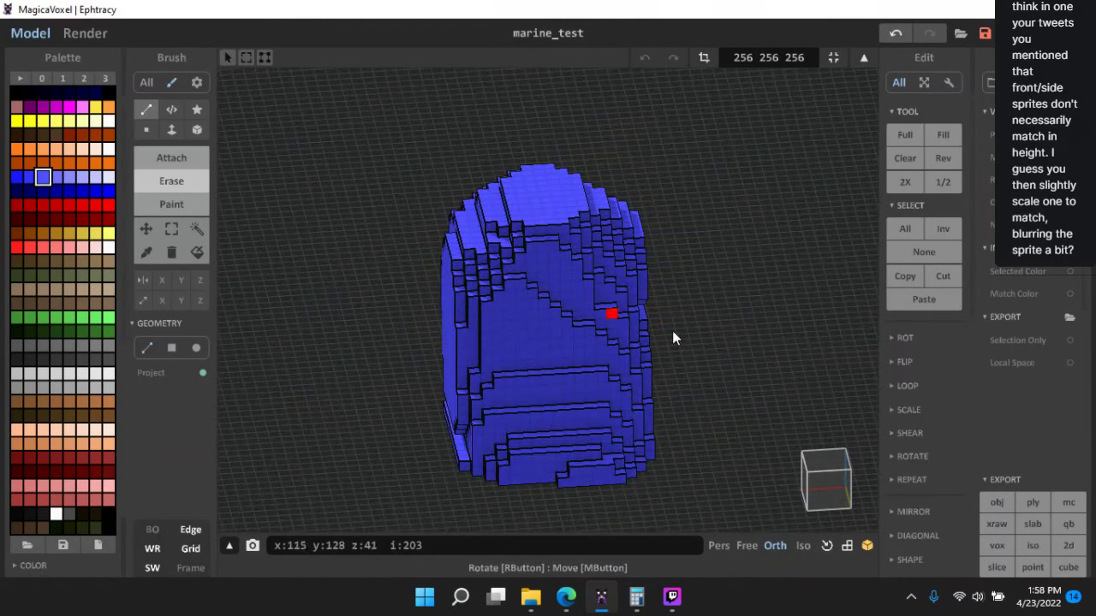
pyautogui.moveTo(672, 338); pyautogui.dragTo(656, 491, button='right')
pyautogui.moveTo(711, 376); pyautogui.dragTo(638, 394, button='right')
pyautogui.scroll(4, 561, 313)
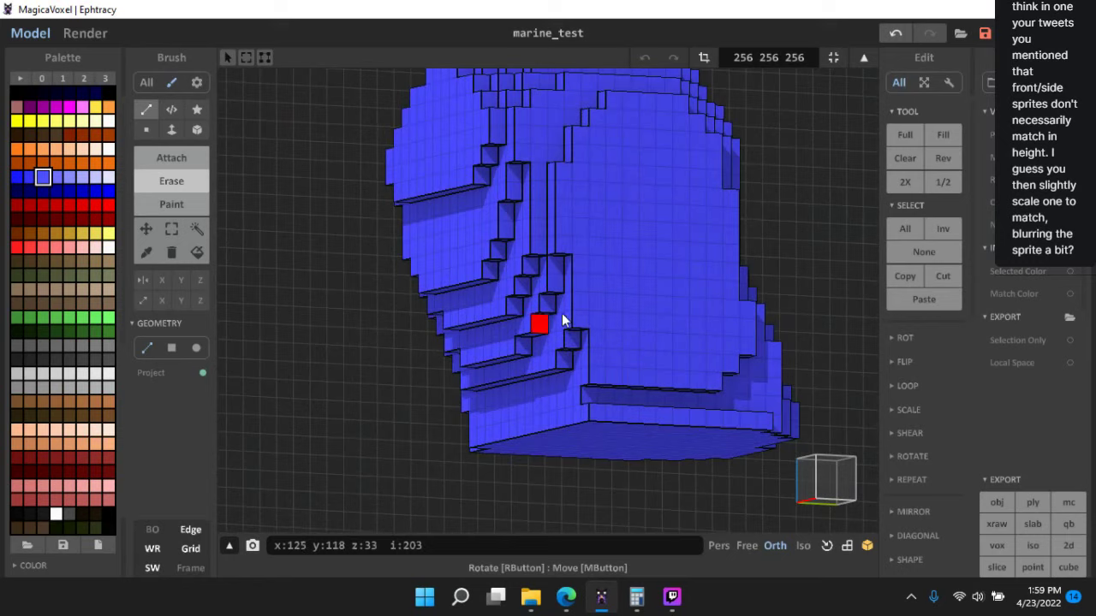
pyautogui.moveTo(562, 314); pyautogui.dragTo(538, 293, button='right')
pyautogui.click(539, 293)
pyautogui.click(520, 280)
pyautogui.click(511, 267)
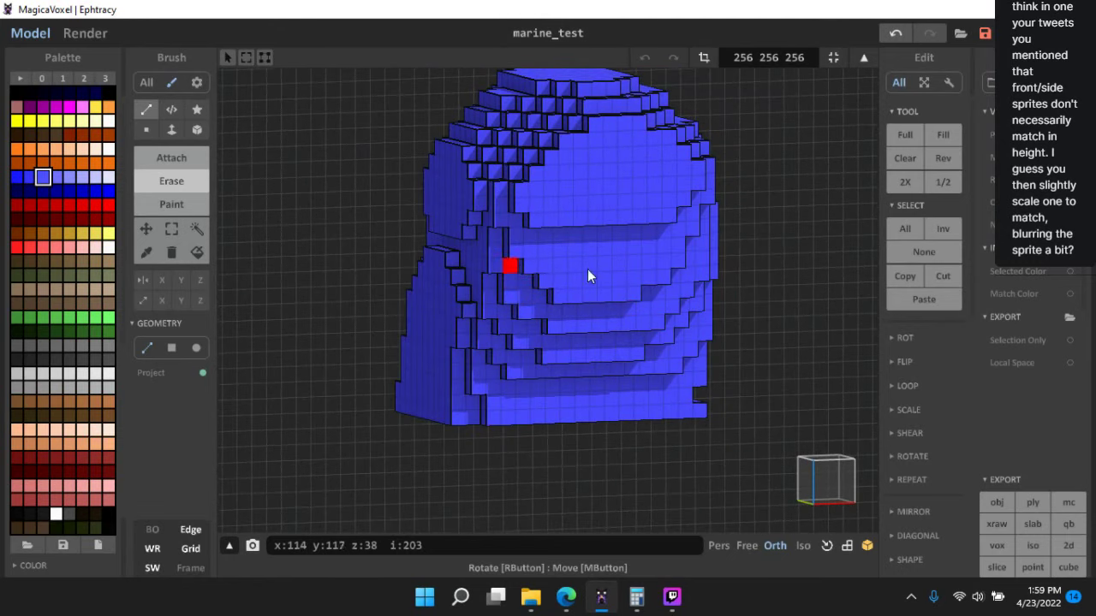
# - Erase the protruding voxel on the stepped ledge at the torso's upper back corner
pyautogui.scroll(-4, 599, 279)
pyautogui.moveTo(684, 326); pyautogui.dragTo(724, 353, button='right')
pyautogui.scroll(4, 539, 289)
pyautogui.moveTo(536, 293); pyautogui.dragTo(530, 262, button='right')
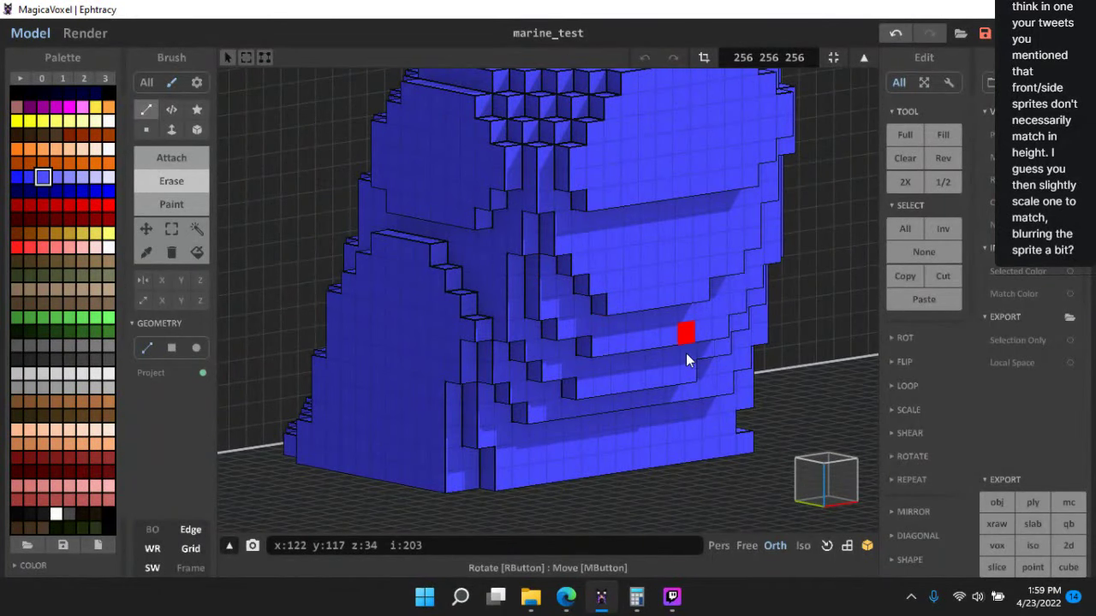
pyautogui.moveTo(688, 359); pyautogui.dragTo(589, 244, button='right')
pyautogui.scroll(2, 539, 257)
pyautogui.moveTo(673, 330); pyautogui.dragTo(561, 254, button='right')
pyautogui.scroll(3, 617, 303)
pyautogui.scroll(3, 571, 255)
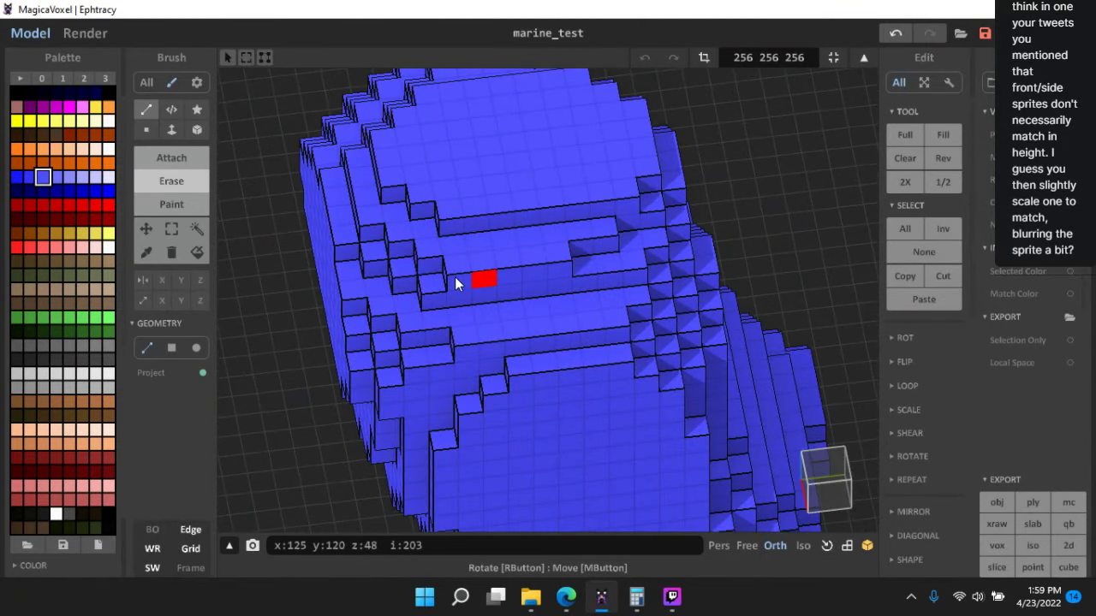
pyautogui.moveTo(644, 276); pyautogui.dragTo(548, 294, button='right')
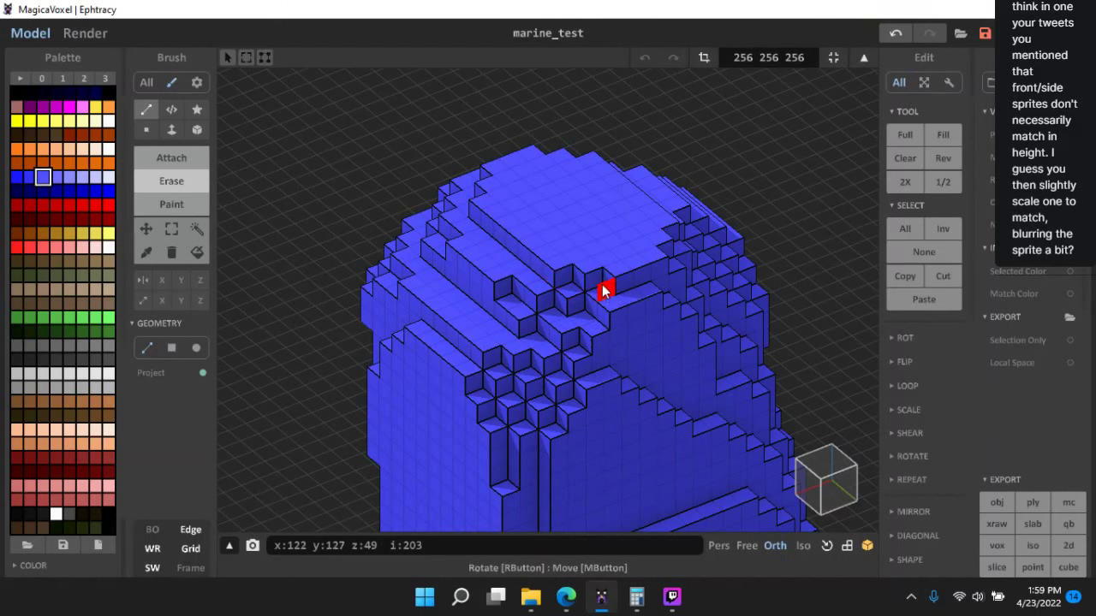
pyautogui.click(568, 335)
# - Examine the whole torso block's silhouette and bevels from the back, front and side
pyautogui.scroll(-10, 672, 388)
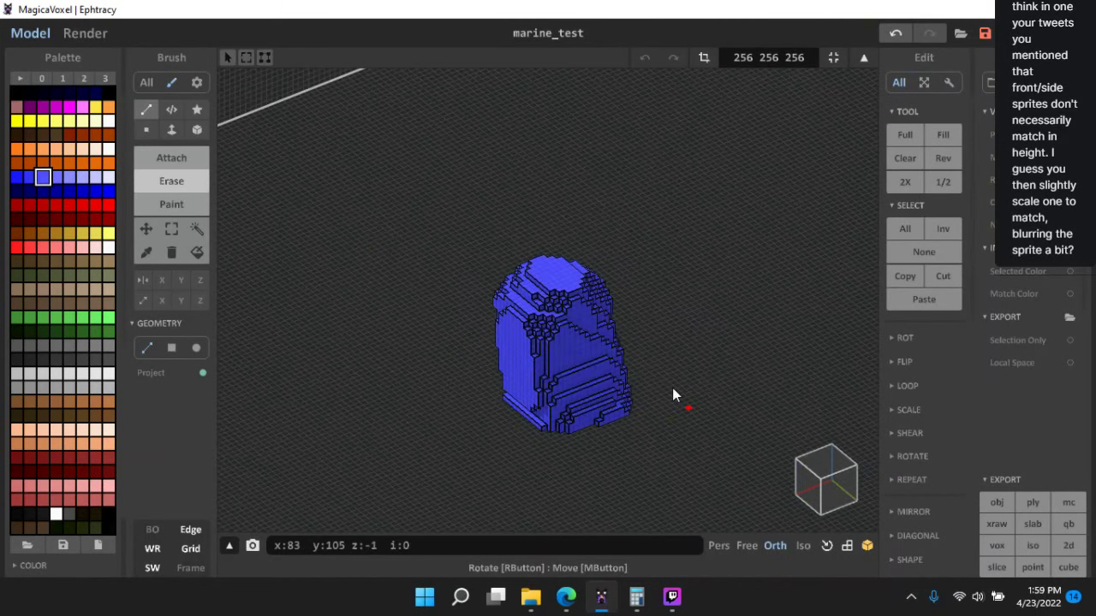
pyautogui.moveTo(672, 388)
pyautogui.mouseDown(button='right')
pyautogui.moveTo(692, 403)
pyautogui.moveTo(608, 298)
pyautogui.moveTo(584, 328)
pyautogui.mouseUp(button='right')
pyautogui.scroll(4, 598, 311)
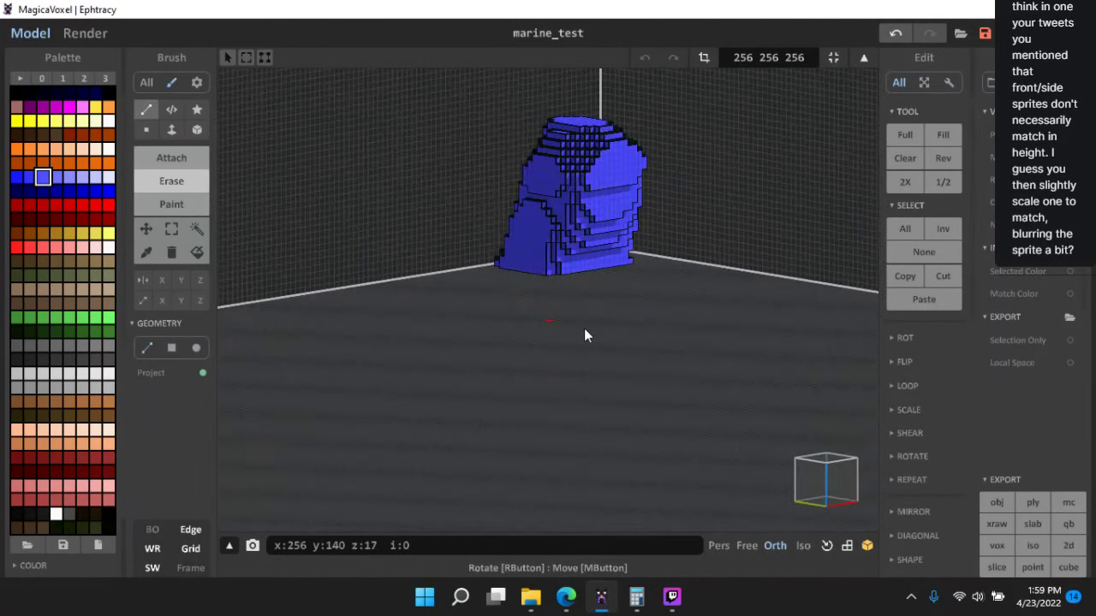
pyautogui.scroll(4, 570, 315)
pyautogui.moveTo(561, 308); pyautogui.dragTo(582, 417, button='middle')
pyautogui.scroll(4, 582, 403)
pyautogui.moveTo(599, 310); pyautogui.dragTo(650, 312, button='right')
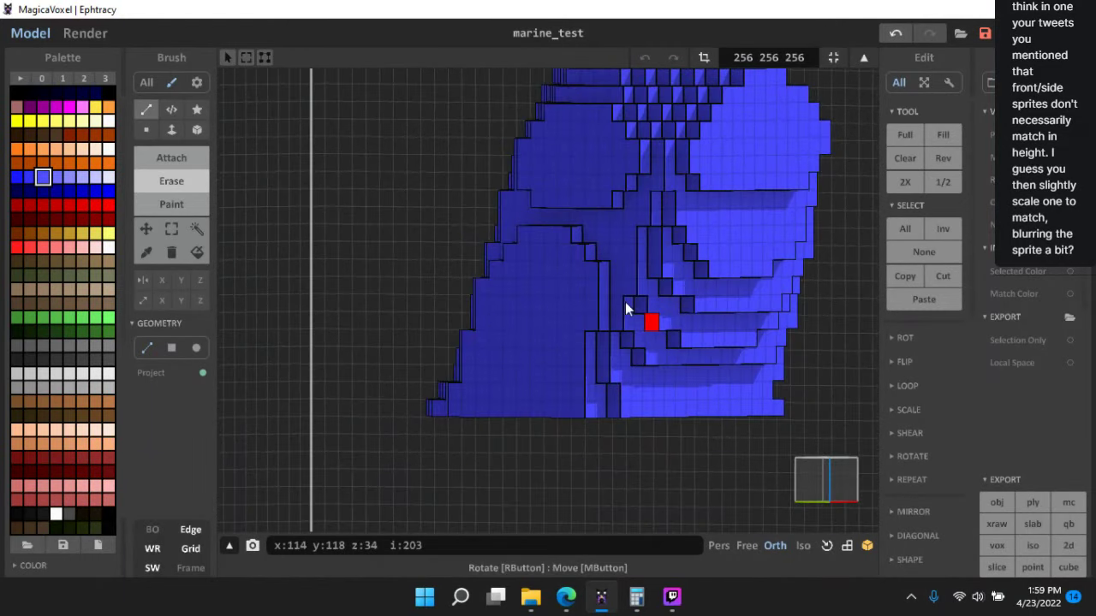
pyautogui.moveTo(595, 268); pyautogui.dragTo(570, 317, button='right')
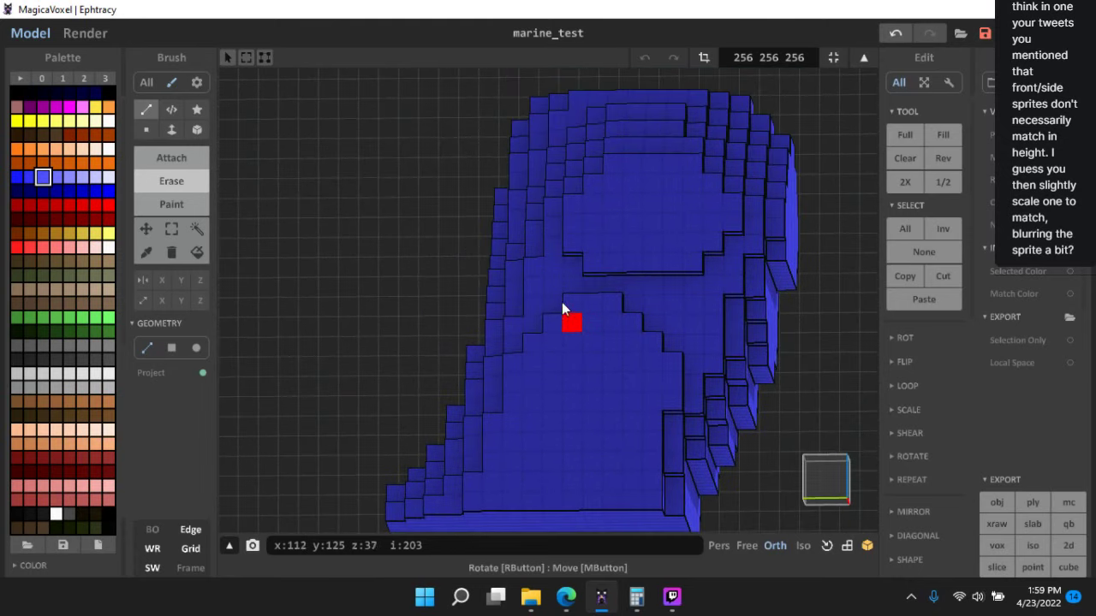
# - Erase voxels at the lower back ledges' ends beside the side panel, continuing down the corner to the base
pyautogui.moveTo(680, 316); pyautogui.dragTo(532, 382, button='right')
pyautogui.scroll(-3, 695, 419)
pyautogui.moveTo(533, 382); pyautogui.dragTo(531, 308, button='middle')
pyautogui.scroll(5, 531, 308)
pyautogui.click(506, 311)
pyautogui.scroll(1, 506, 311)
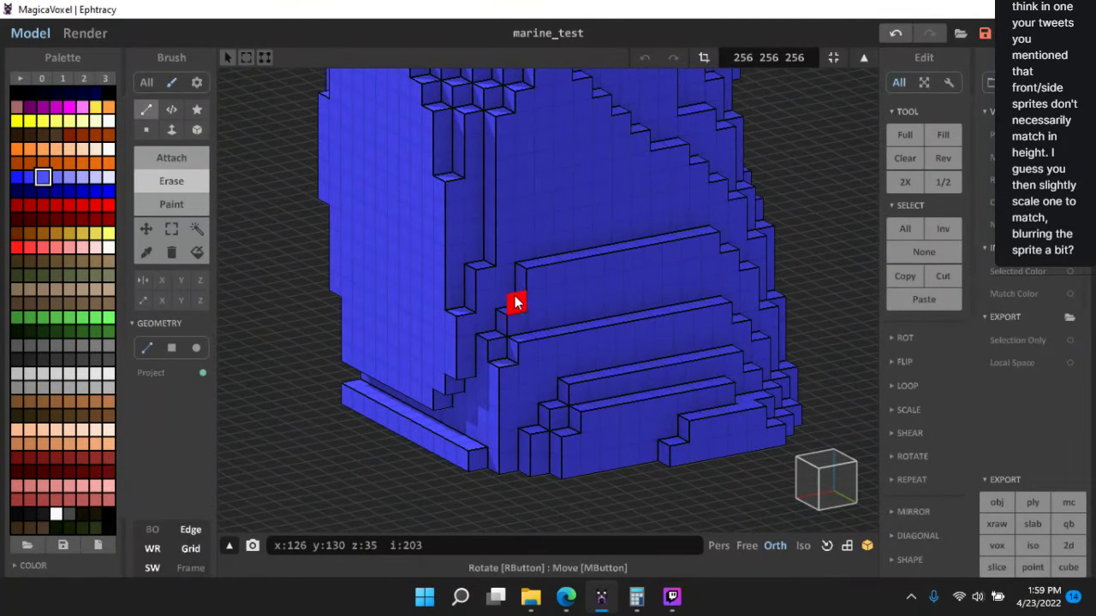
pyautogui.click(515, 301)
pyautogui.click(523, 278)
pyautogui.click(518, 330)
pyautogui.click(523, 352)
pyautogui.moveTo(511, 379); pyautogui.dragTo(505, 441)
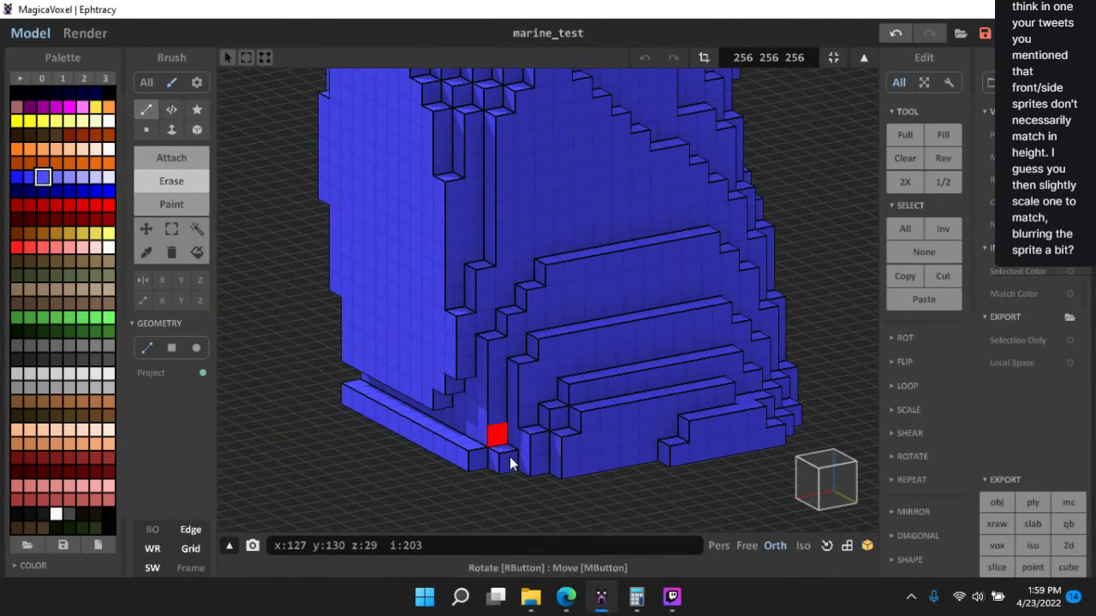
# - Erase voxels at the side panel's lower front corner and the base beneath it to round the underside
pyautogui.moveTo(479, 455); pyautogui.dragTo(566, 333, button='right')
pyautogui.moveTo(583, 329)
pyautogui.mouseDown()
pyautogui.moveTo(587, 269)
pyautogui.moveTo(571, 292)
pyautogui.mouseUp()
pyautogui.moveTo(630, 327); pyautogui.dragTo(604, 252, button='right')
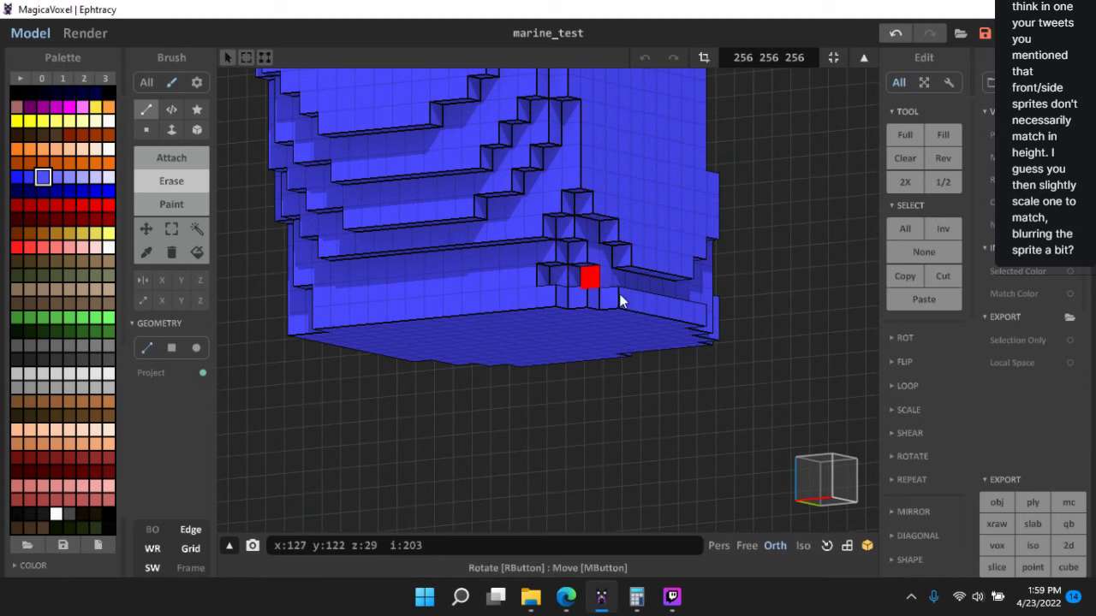
# - Fit the torso model's volume to its voxels at 17 × 20 × 22 and return to the whole scene
pyautogui.moveTo(620, 294); pyautogui.dragTo(499, 262, button='right')
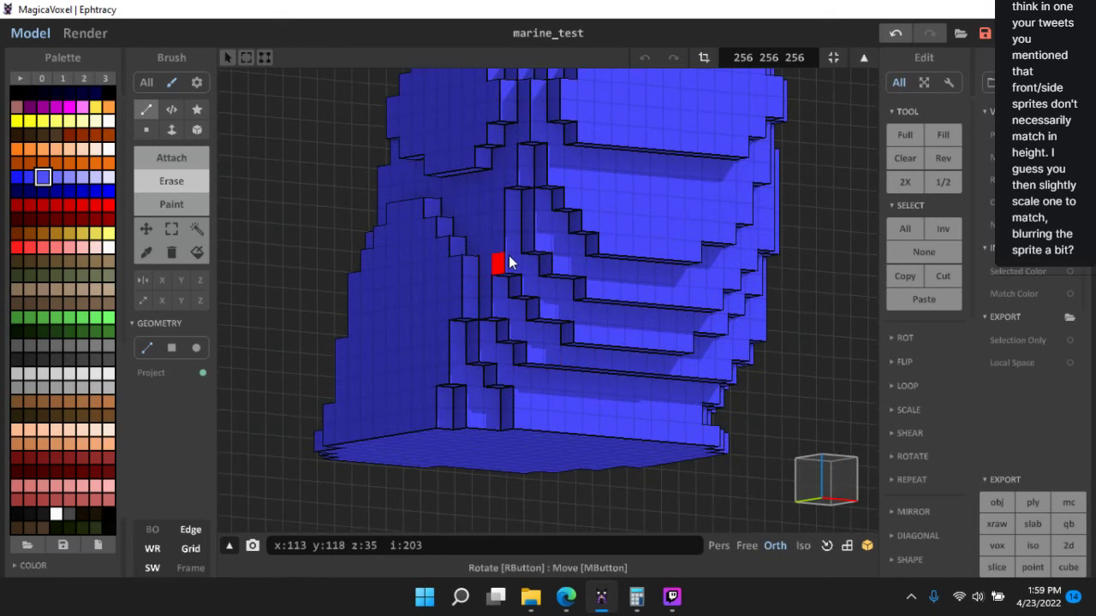
pyautogui.moveTo(562, 289); pyautogui.dragTo(689, 376, button='right')
pyautogui.scroll(-5, 691, 357)
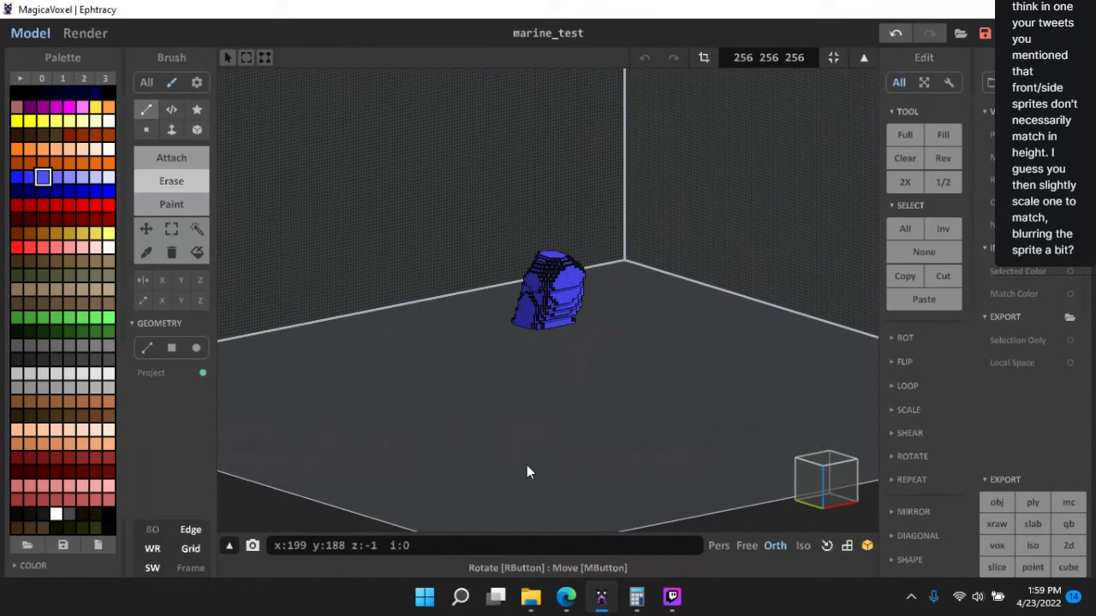
pyautogui.click(833, 58)
pyautogui.press('Tab')
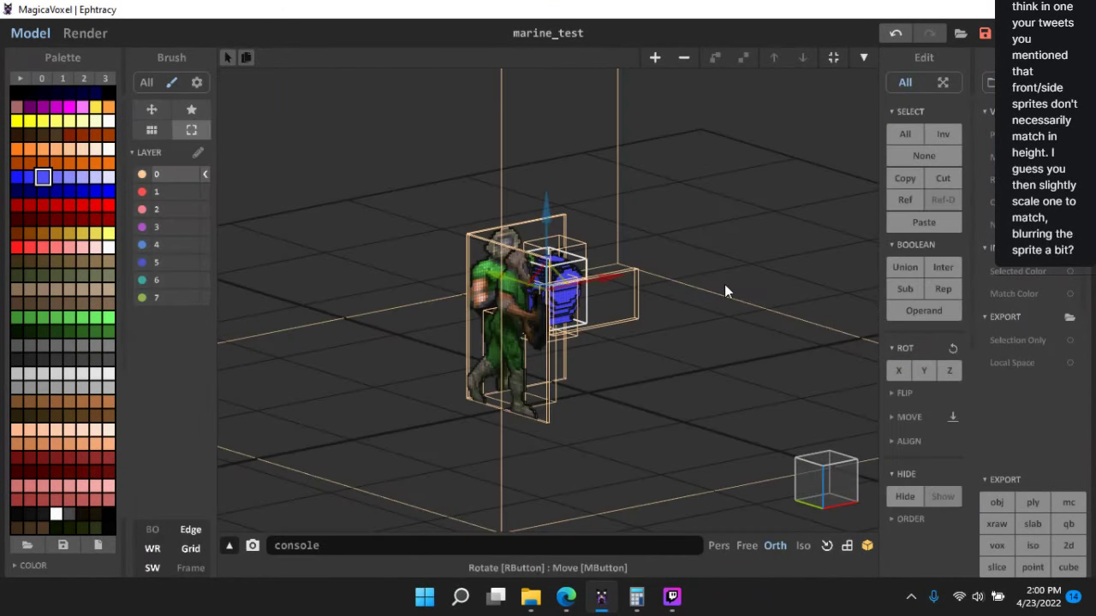
# - Turn off the voxel edges and grid, and compare the torso with the front and side sprites
pyautogui.moveTo(724, 288); pyautogui.dragTo(532, 421, button='right')
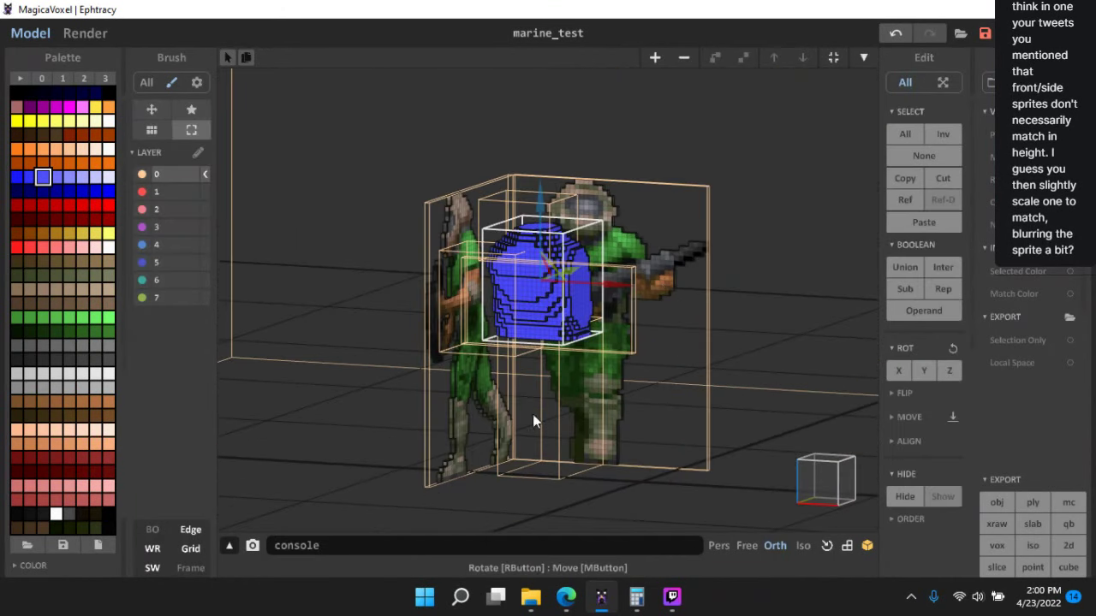
pyautogui.click(190, 532)
pyautogui.moveTo(648, 406); pyautogui.dragTo(694, 430, button='right')
pyautogui.click(199, 546)
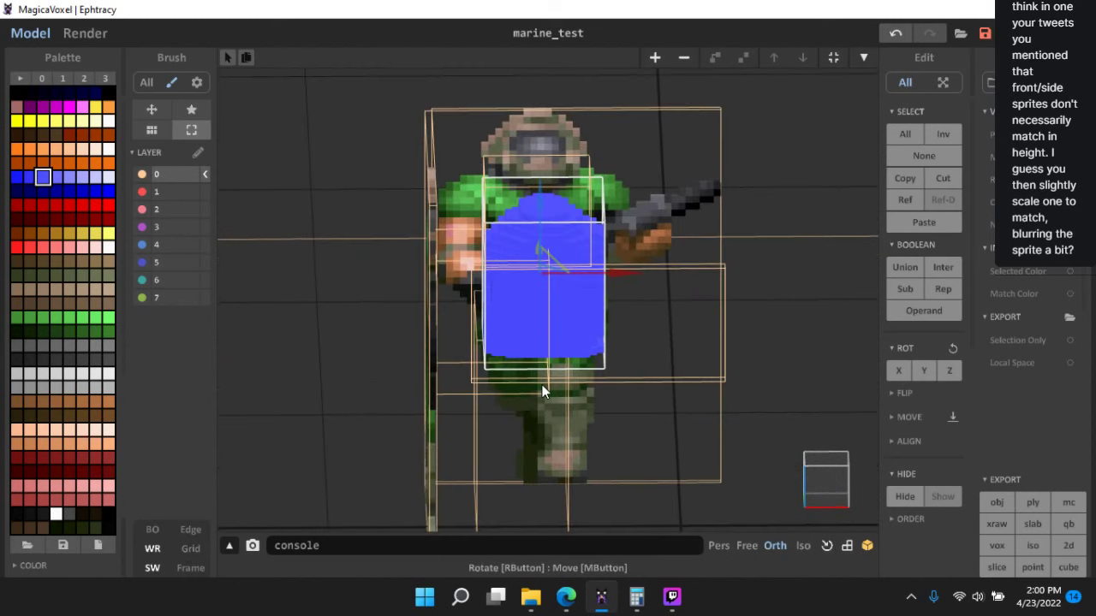
pyautogui.moveTo(543, 386); pyautogui.dragTo(597, 298, button='right')
pyautogui.scroll(-5, 624, 286)
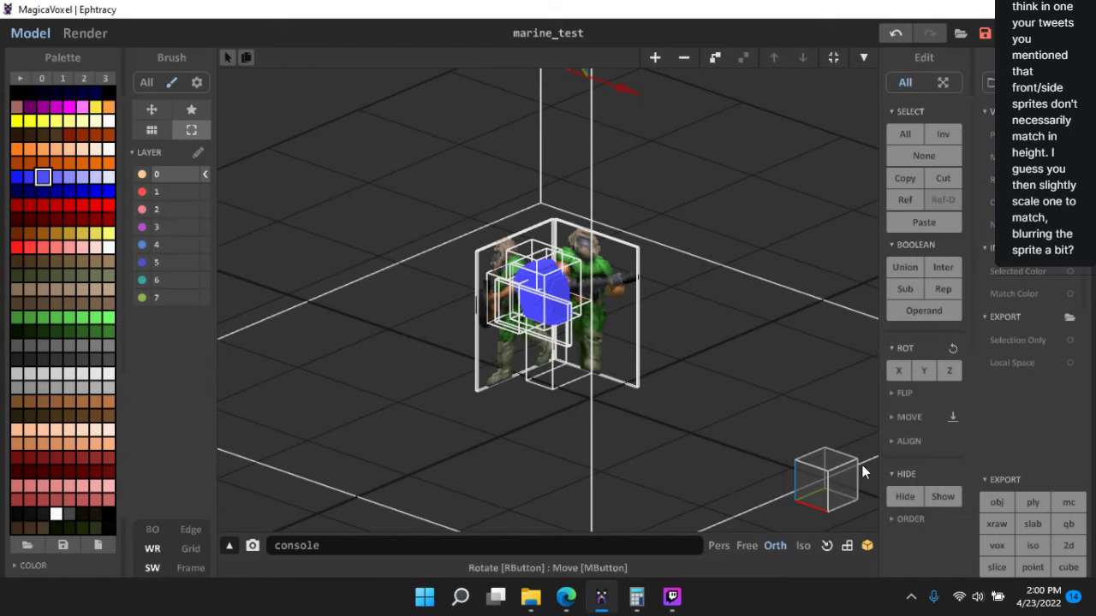
# - Unhide the hidden body parts and open the torso for editing from the side with the surrounding models displayed
pyautogui.click(942, 496)
pyautogui.scroll(3, 738, 267)
pyautogui.moveTo(739, 270); pyautogui.dragTo(529, 212, button='right')
pyautogui.doubleClick(529, 211)
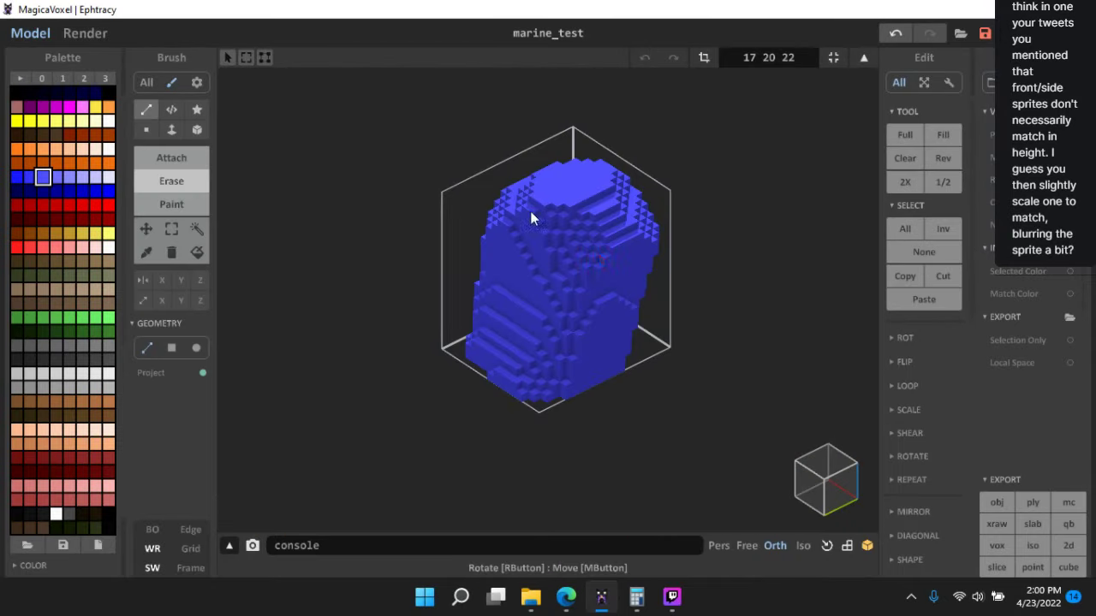
pyautogui.click(824, 486)
pyautogui.click(152, 529)
pyautogui.scroll(3, 558, 261)
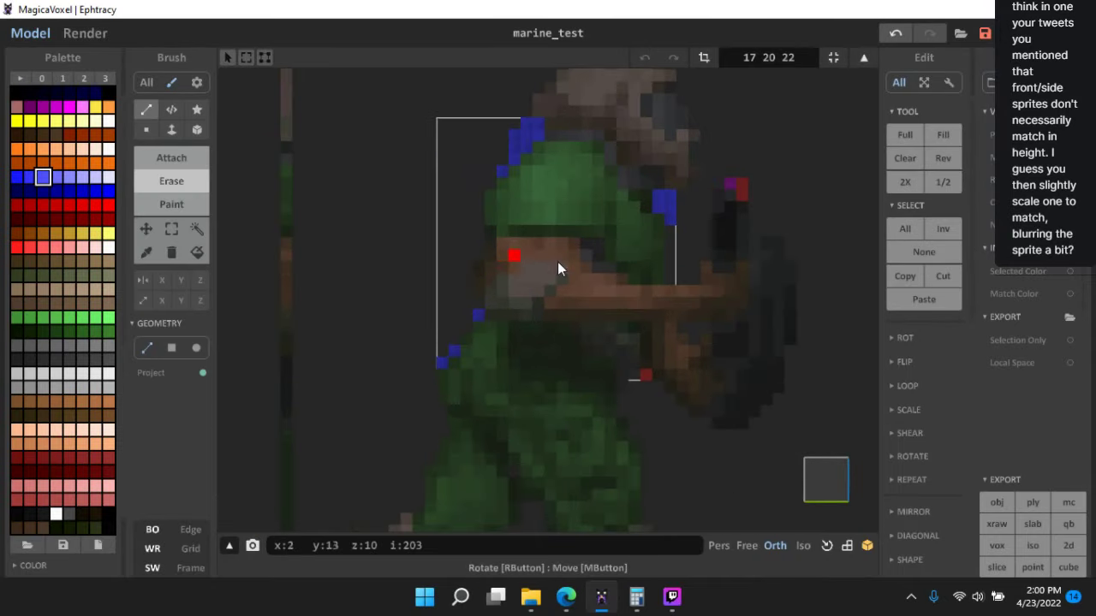
pyautogui.scroll(2, 520, 244)
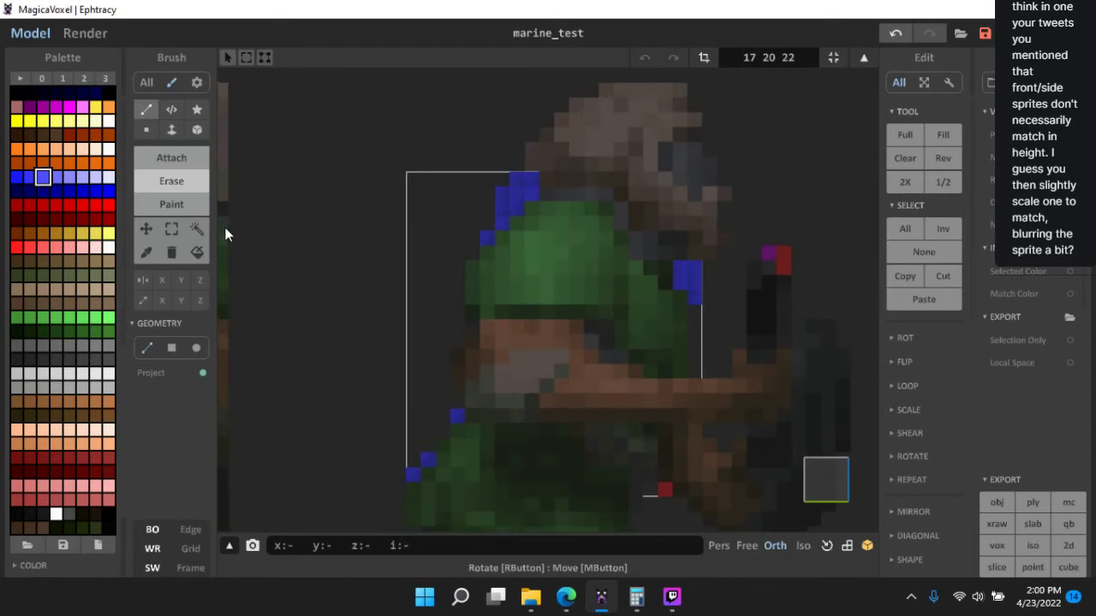
# - Select the torso voxels protruding past the side sprite's outline at the upper back, upper chest and lower back
pyautogui.click(172, 229)
pyautogui.moveTo(443, 280); pyautogui.dragTo(443, 355, button='middle')
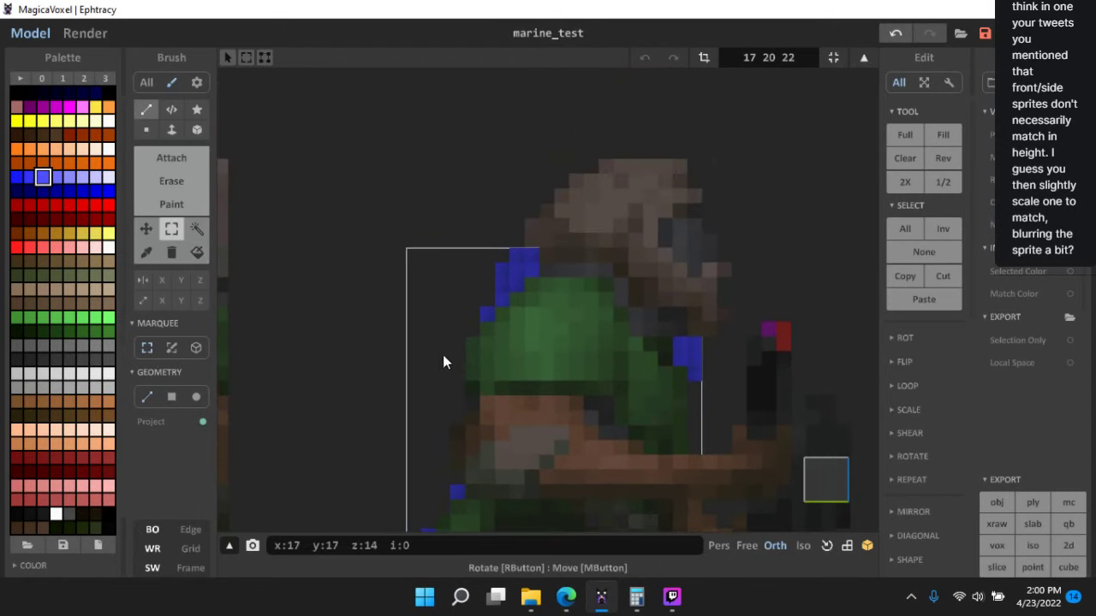
pyautogui.scroll(2, 449, 347)
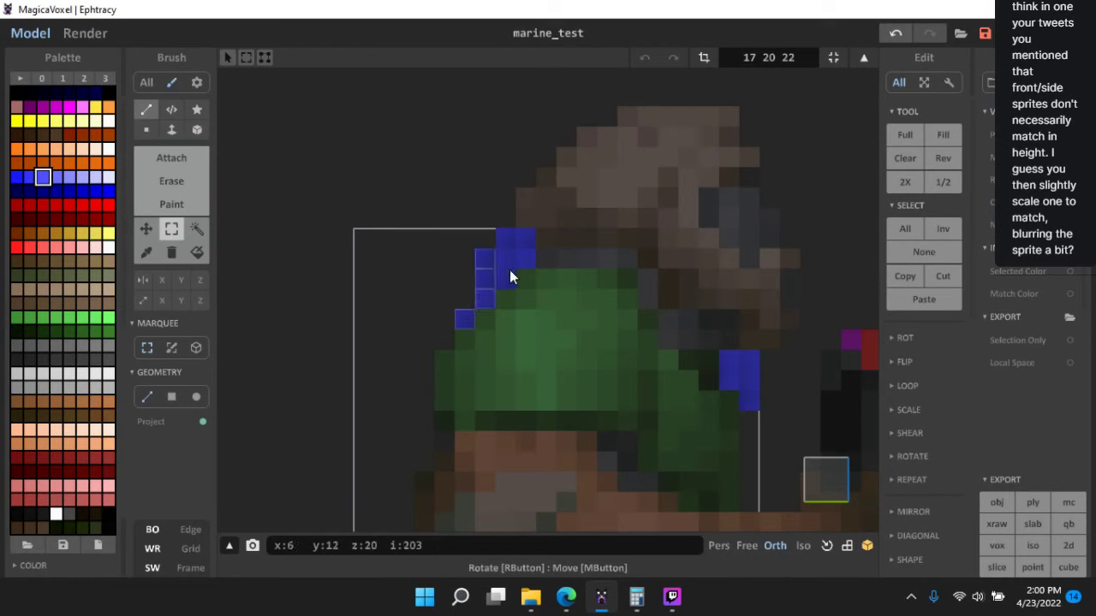
pyautogui.moveTo(510, 270); pyautogui.dragTo(517, 235)
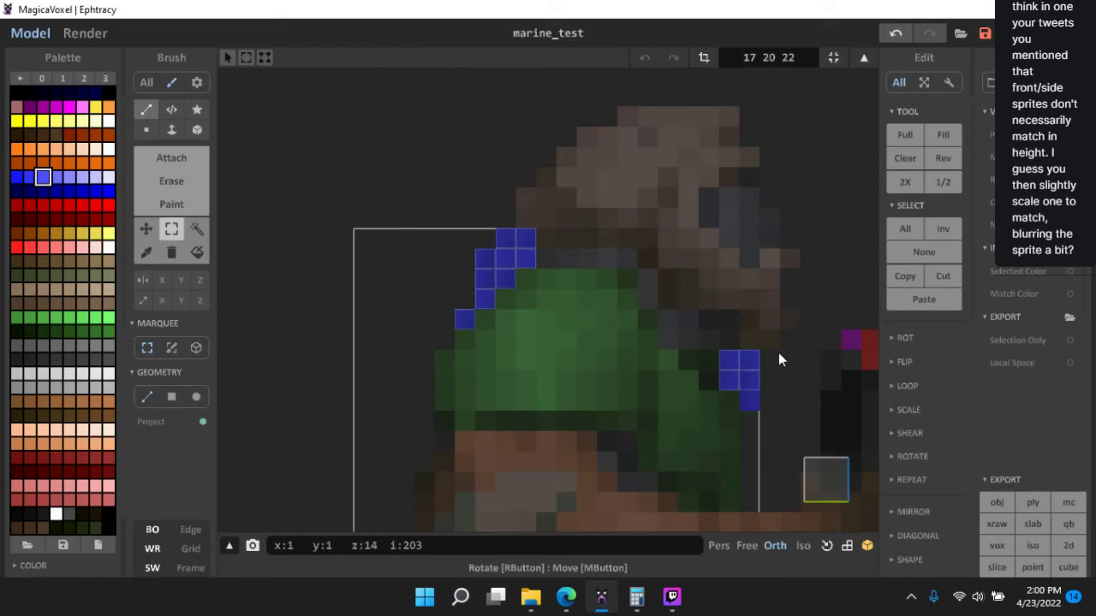
pyautogui.scroll(-5, 594, 182)
pyautogui.scroll(5, 524, 306)
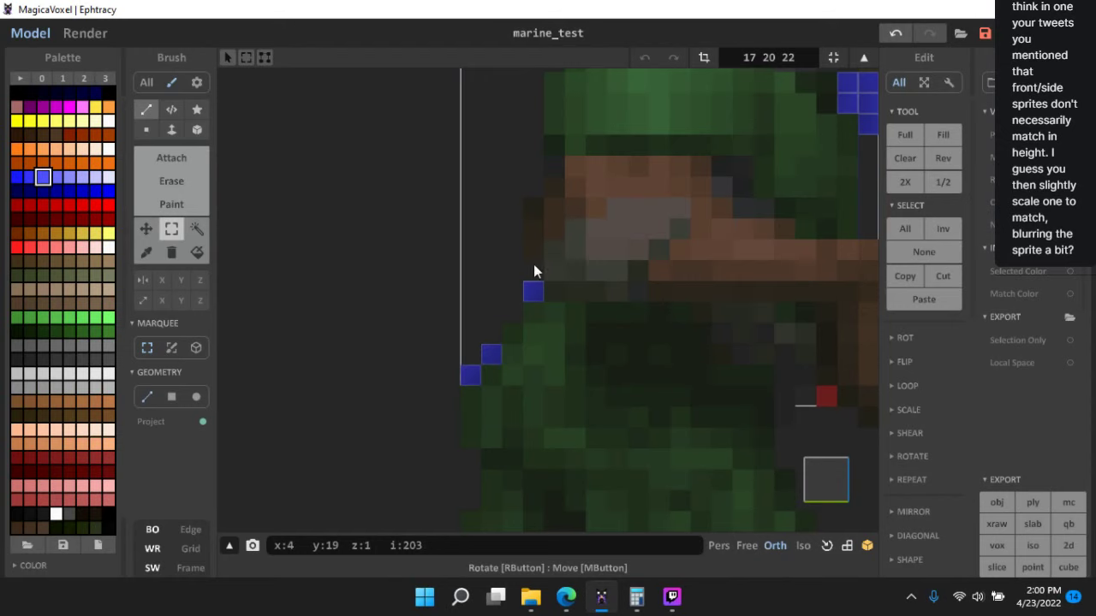
# - Erase the few torso voxels protruding at the upper shoulder corner where it meets the red arm
pyautogui.moveTo(534, 265); pyautogui.dragTo(648, 328, button='right')
pyautogui.scroll(-5, 665, 395)
pyautogui.scroll(6, 648, 328)
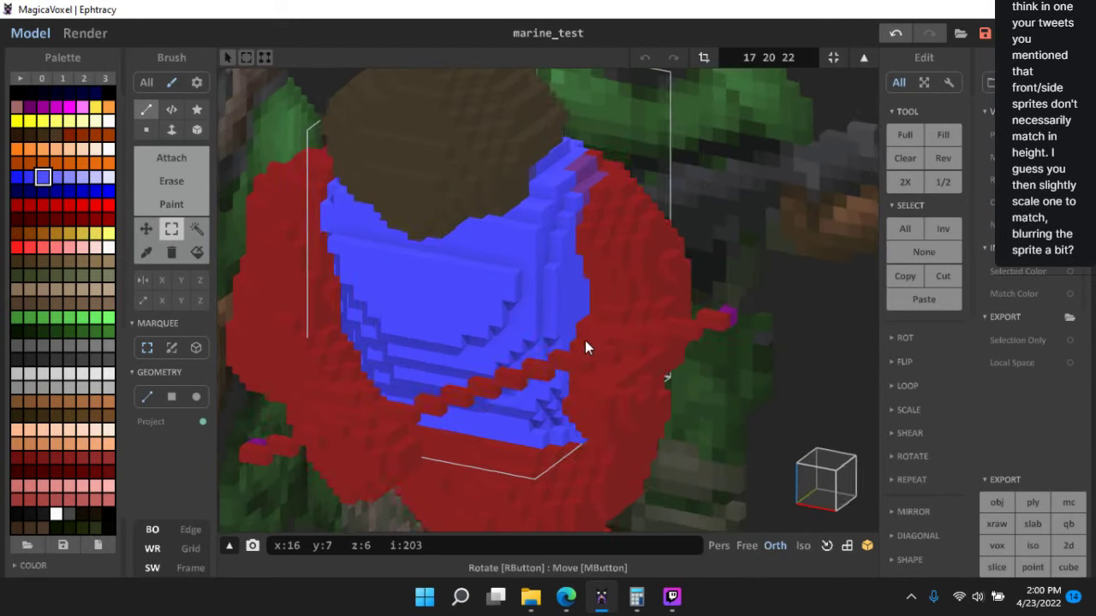
pyautogui.click(164, 181)
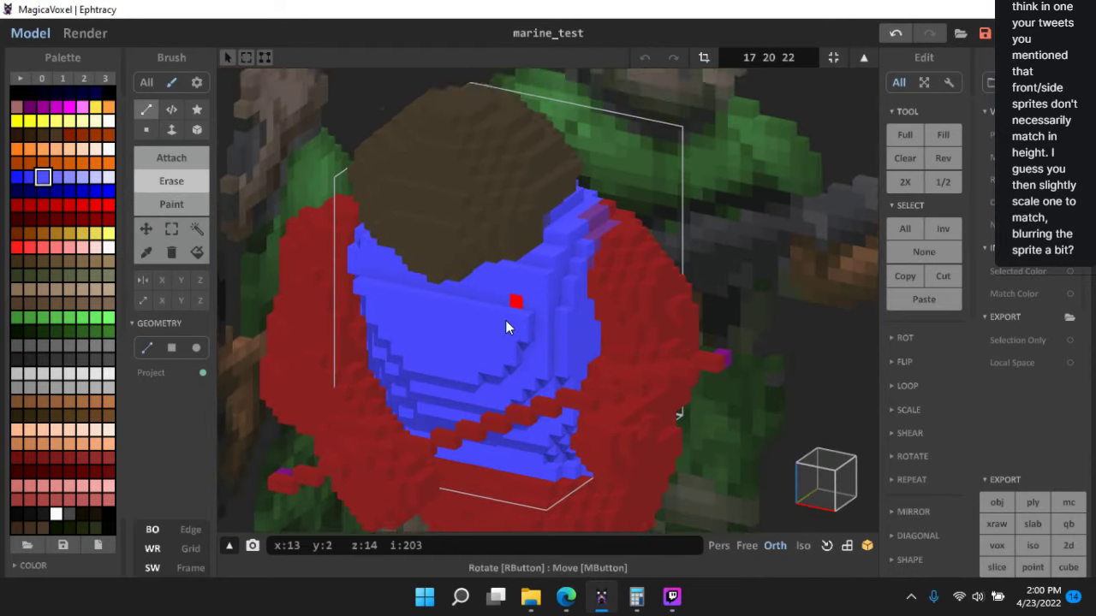
pyautogui.scroll(3, 506, 320)
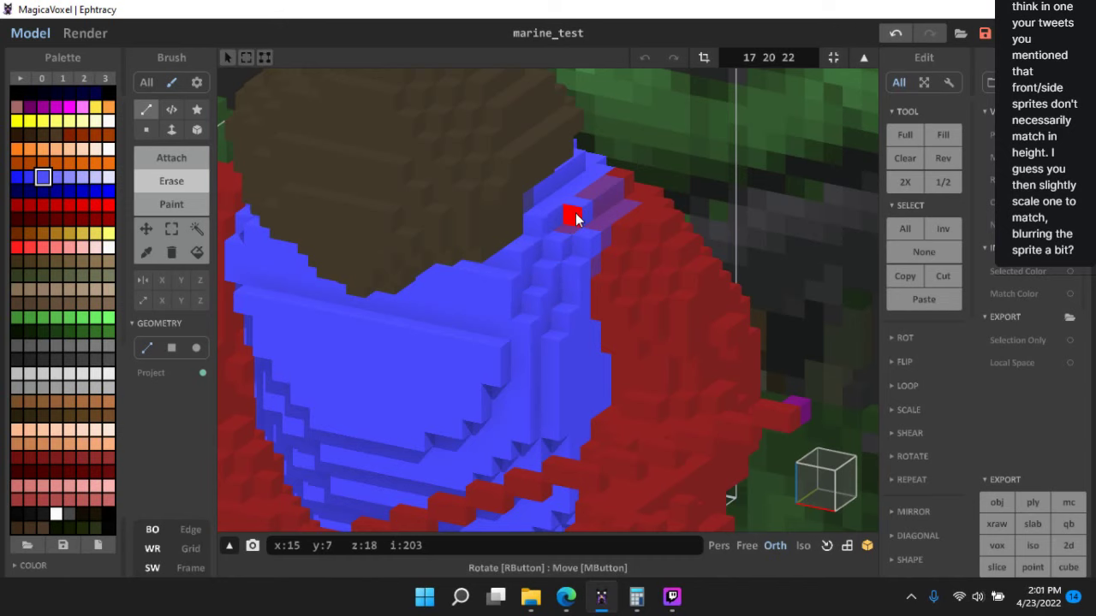
pyautogui.moveTo(570, 215)
pyautogui.mouseDown(button='right')
pyautogui.moveTo(614, 300)
pyautogui.moveTo(516, 239)
pyautogui.mouseUp(button='right')
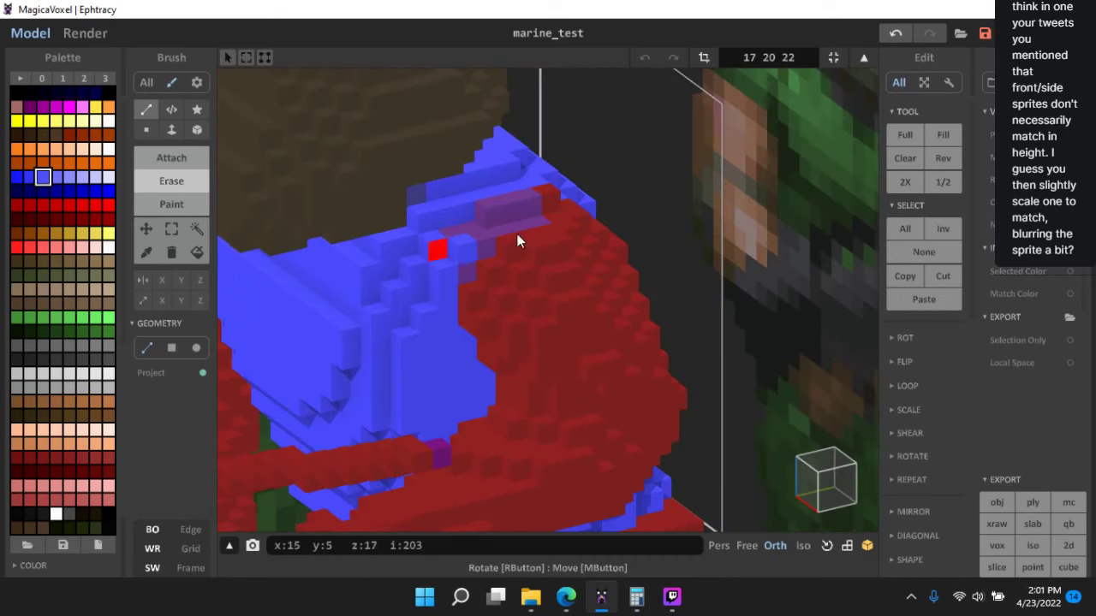
pyautogui.click(458, 256)
pyautogui.click(435, 262)
pyautogui.click(435, 248)
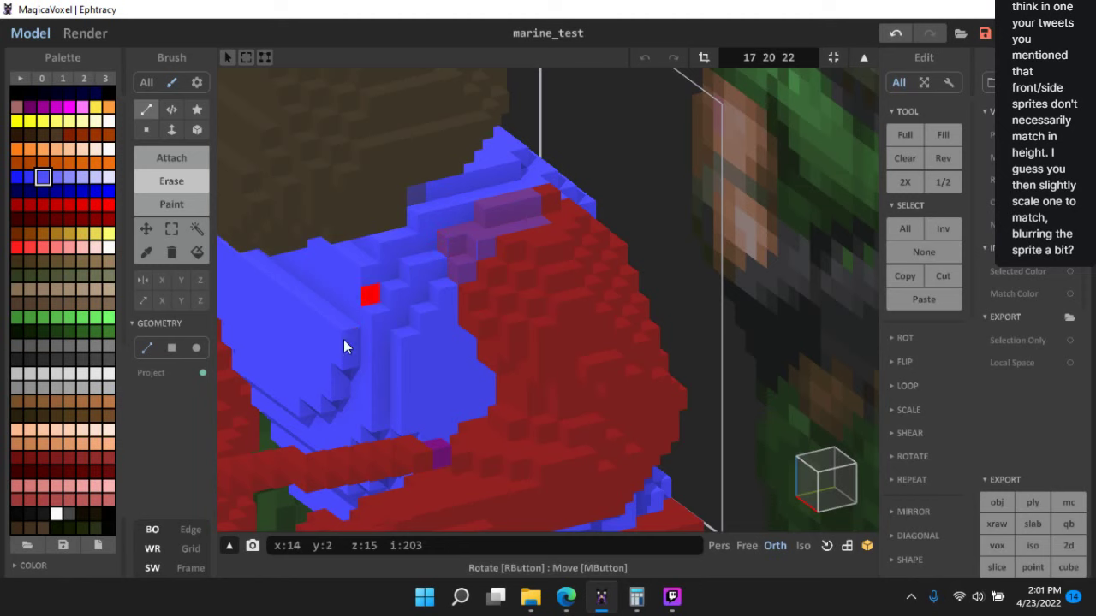
# - Examine how the torso fits beneath the head and between the arms from the front, side and back
pyautogui.scroll(-5, 445, 374)
pyautogui.moveTo(446, 374); pyautogui.dragTo(574, 385, button='right')
pyautogui.scroll(6, 488, 285)
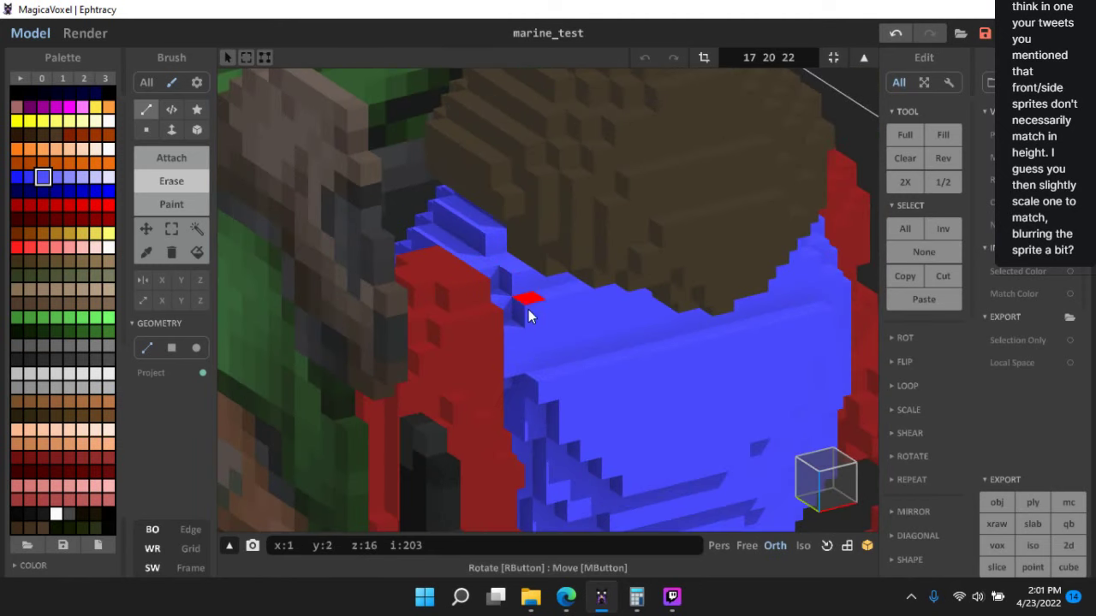
pyautogui.moveTo(502, 288)
pyautogui.mouseDown(button='right')
pyautogui.moveTo(539, 357)
pyautogui.moveTo(545, 282)
pyautogui.moveTo(487, 240)
pyautogui.moveTo(539, 351)
pyautogui.moveTo(496, 333)
pyautogui.moveTo(523, 322)
pyautogui.moveTo(497, 350)
pyautogui.moveTo(490, 295)
pyautogui.mouseUp(button='right')
pyautogui.scroll(-6, 490, 295)
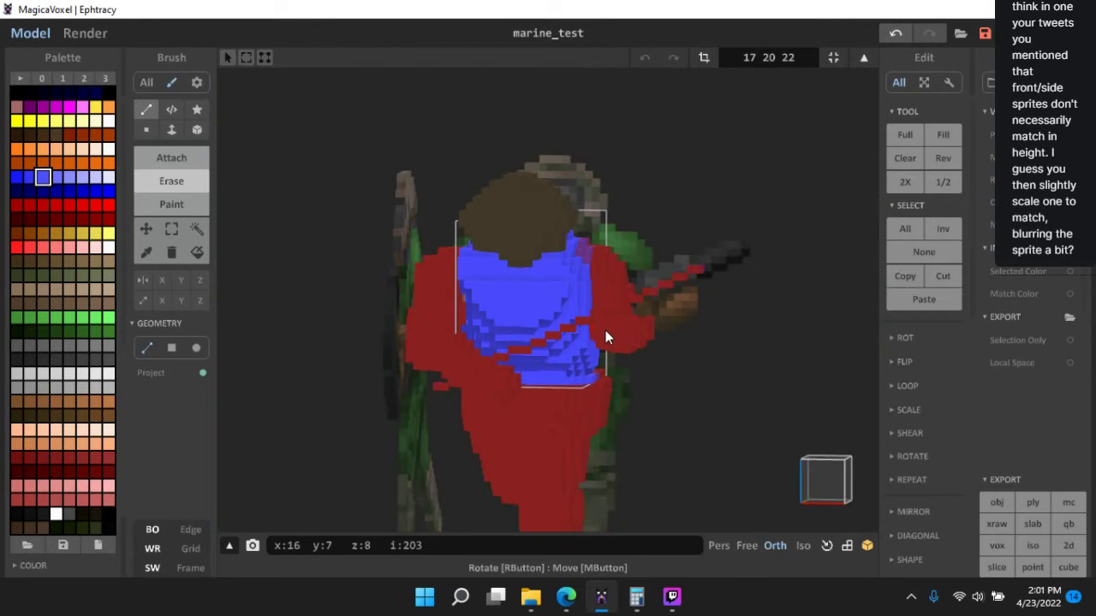
pyautogui.scroll(-3, 605, 337)
pyautogui.moveTo(625, 363); pyautogui.dragTo(450, 385, button='right')
pyautogui.scroll(5, 567, 322)
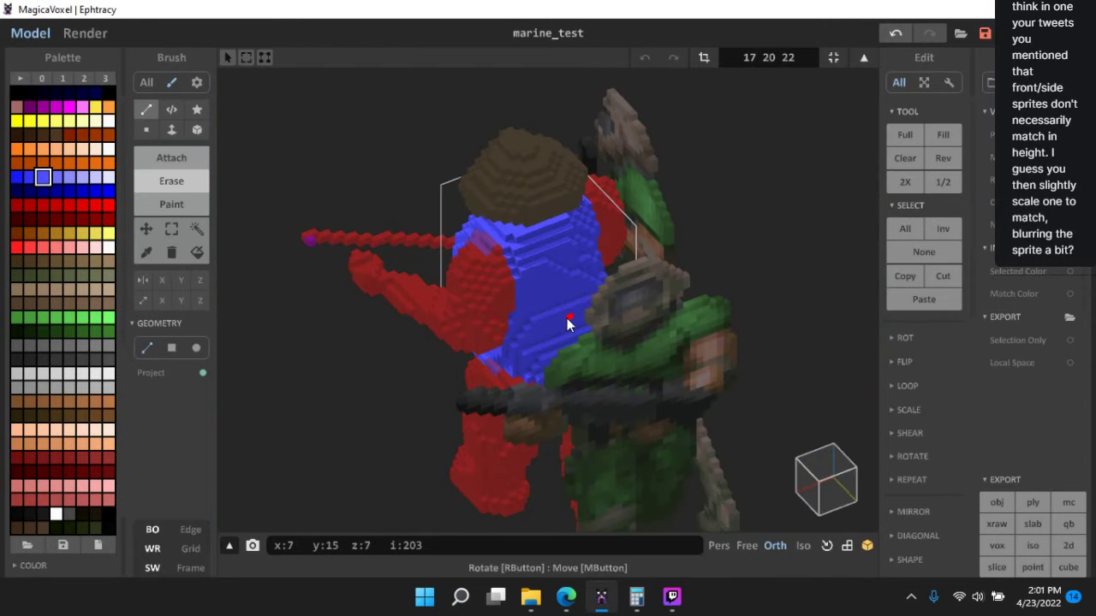
pyautogui.scroll(5, 567, 322)
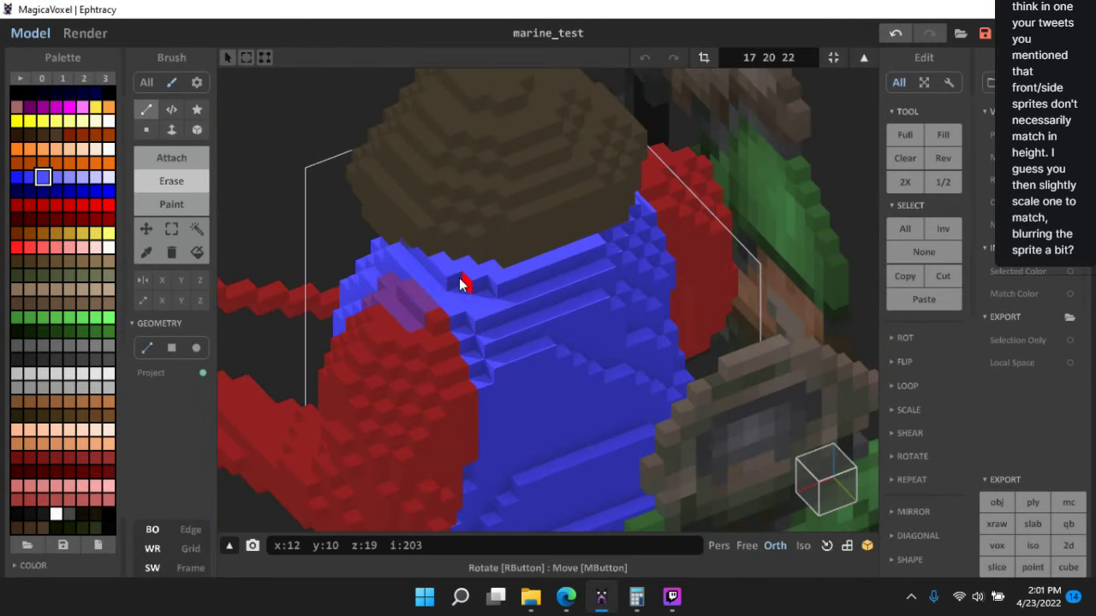
pyautogui.moveTo(474, 320); pyautogui.dragTo(507, 308, button='right')
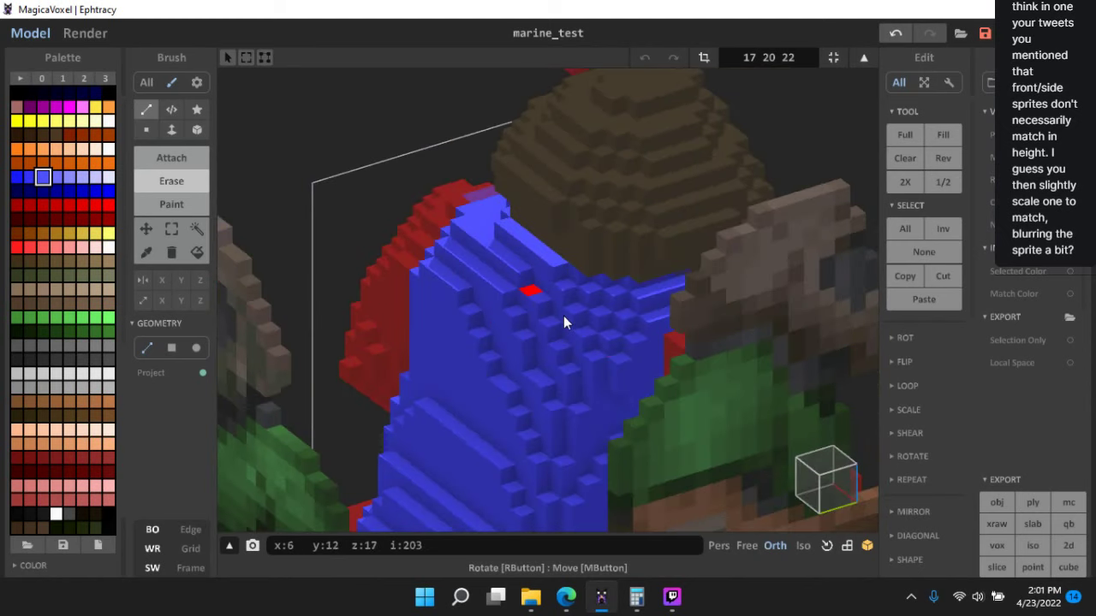
pyautogui.scroll(-6, 593, 385)
pyautogui.moveTo(595, 392); pyautogui.dragTo(357, 392, button='right')
pyautogui.scroll(5, 569, 321)
pyautogui.scroll(-5, 612, 335)
pyautogui.scroll(-2, 334, 376)
# - Hide the front and side reference sprites in the scene
pyautogui.press('Tab')
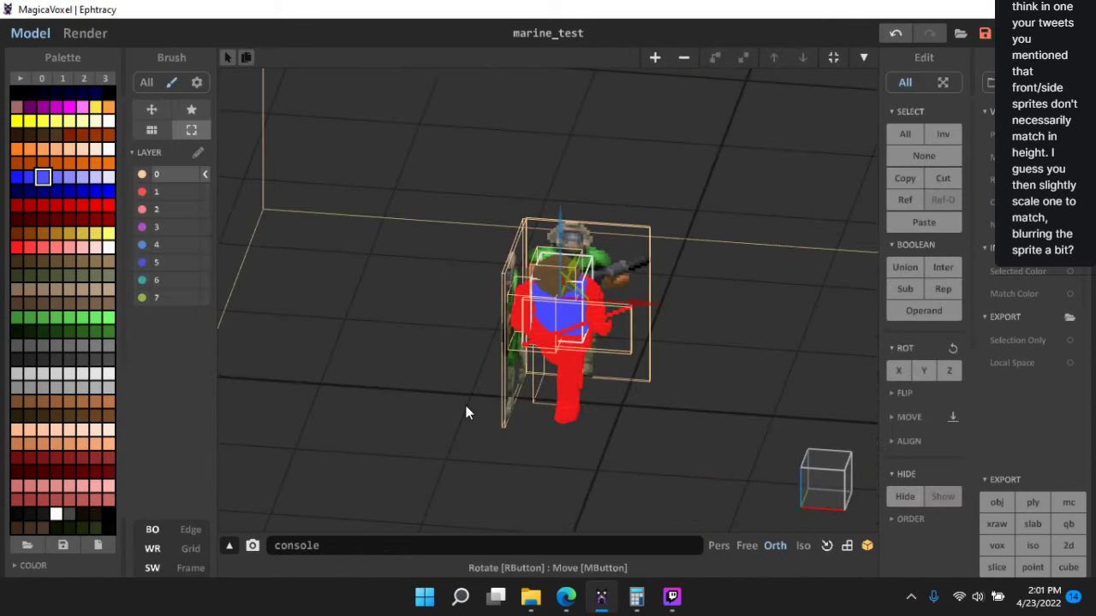
pyautogui.scroll(3, 467, 257)
pyautogui.click(604, 170)
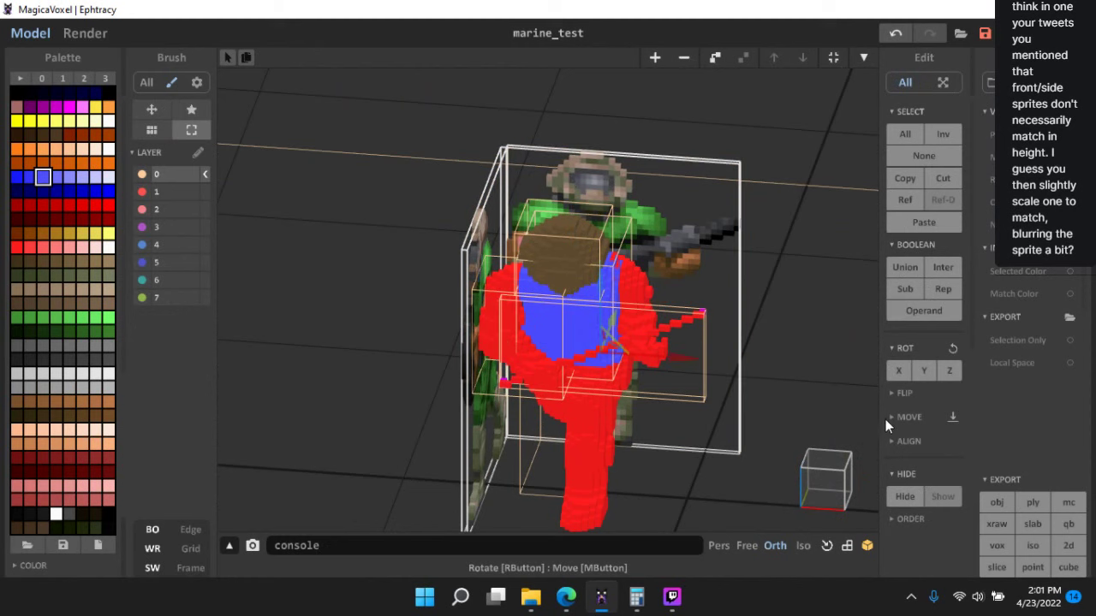
pyautogui.click(914, 495)
# - Reopen the torso for editing and turn the voxel edges back on
pyautogui.moveTo(727, 399)
pyautogui.mouseDown(button='right')
pyautogui.moveTo(574, 384)
pyautogui.moveTo(583, 343)
pyautogui.moveTo(566, 300)
pyautogui.moveTo(508, 298)
pyautogui.mouseUp(button='right')
pyautogui.press('Tab')
pyautogui.scroll(3, 611, 345)
pyautogui.moveTo(611, 344); pyautogui.dragTo(544, 367, button='right')
pyautogui.click(179, 531)
pyautogui.moveTo(492, 343); pyautogui.dragTo(651, 387, button='right')
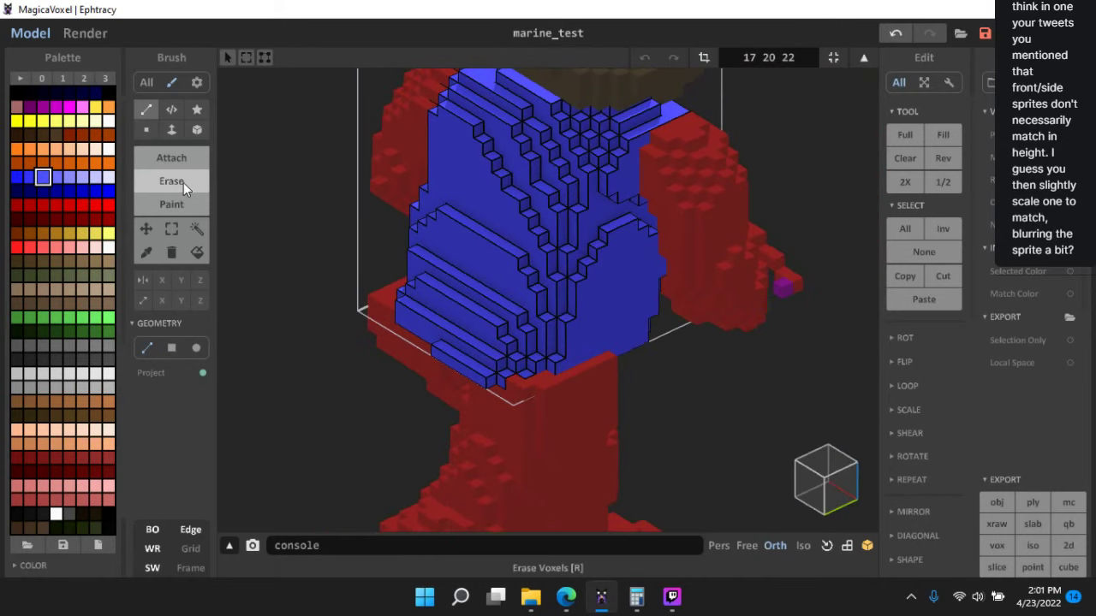
# - Erase voxels up the side panel's lower front corner so the torso tapers toward the base
pyautogui.moveTo(569, 313)
pyautogui.mouseDown(button='right')
pyautogui.moveTo(653, 356)
pyautogui.moveTo(481, 270)
pyautogui.moveTo(532, 318)
pyautogui.mouseUp(button='right')
pyautogui.scroll(-4, 534, 319)
pyautogui.moveTo(634, 332); pyautogui.dragTo(659, 366, button='right')
pyautogui.scroll(5, 617, 350)
pyautogui.hotkey('ctrl', 'z')
pyautogui.click(726, 263)
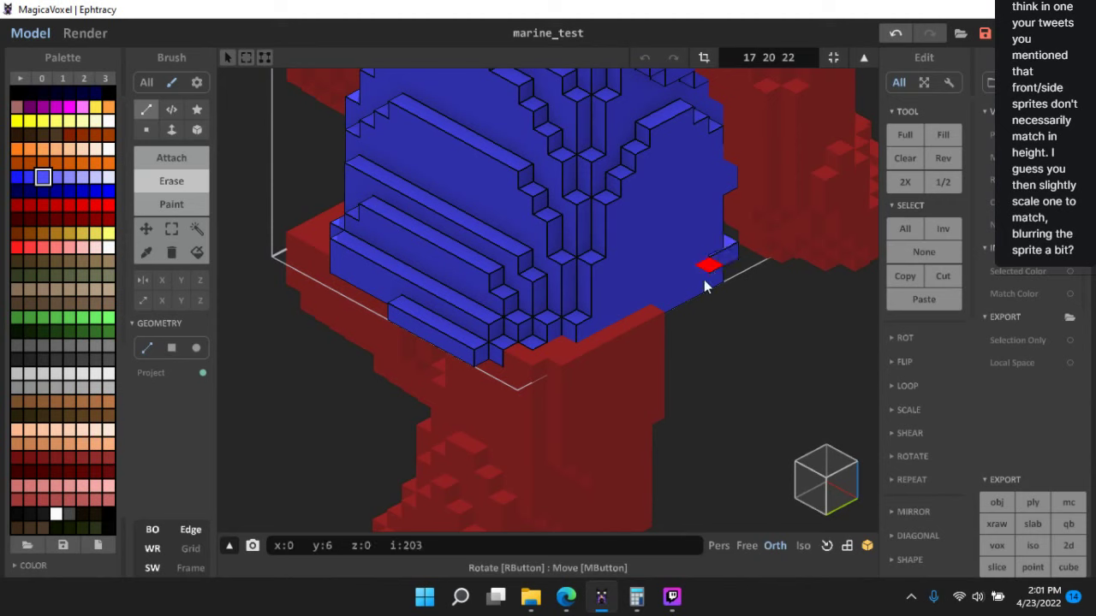
pyautogui.moveTo(673, 301)
pyautogui.mouseDown()
pyautogui.moveTo(714, 238)
pyautogui.moveTo(708, 228)
pyautogui.moveTo(672, 310)
pyautogui.moveTo(710, 276)
pyautogui.mouseUp()
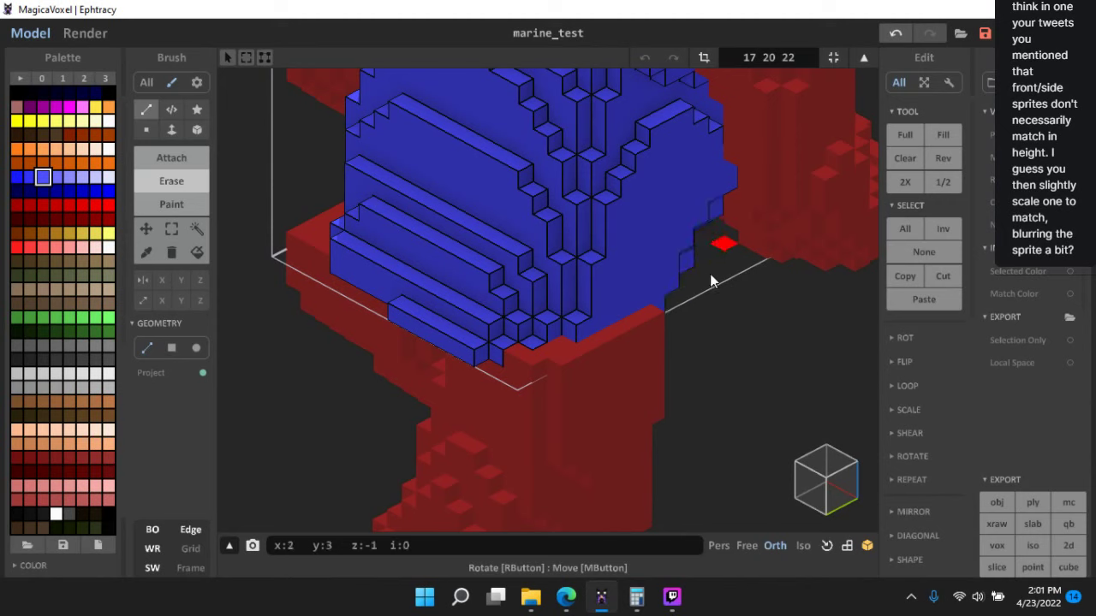
pyautogui.moveTo(690, 300)
pyautogui.mouseDown(button='right')
pyautogui.moveTo(609, 335)
pyautogui.moveTo(651, 302)
pyautogui.mouseUp(button='right')
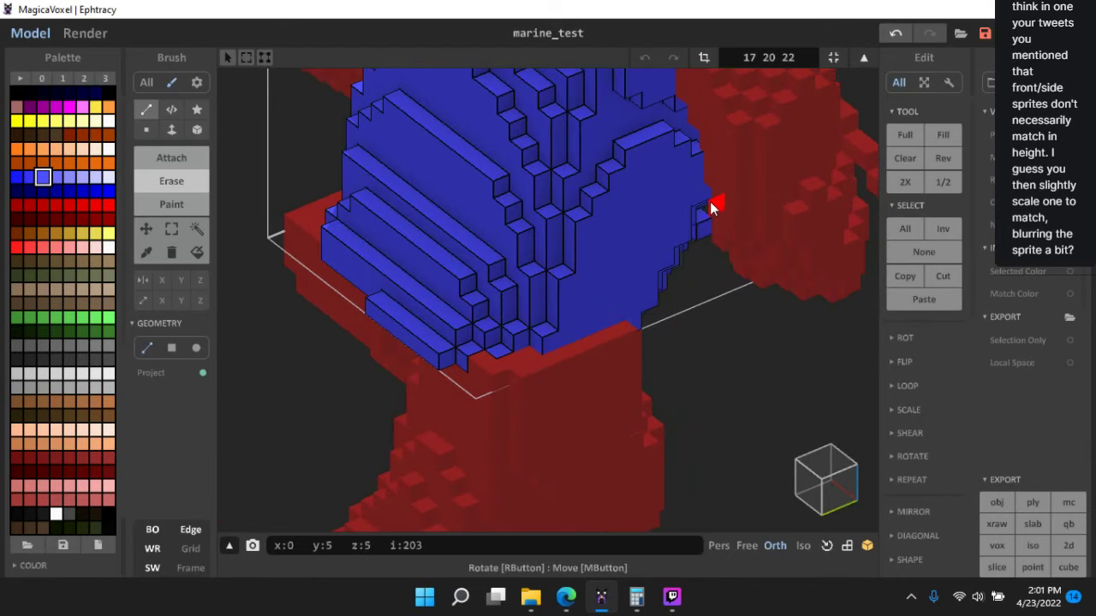
pyautogui.click(710, 201)
pyautogui.click(705, 201)
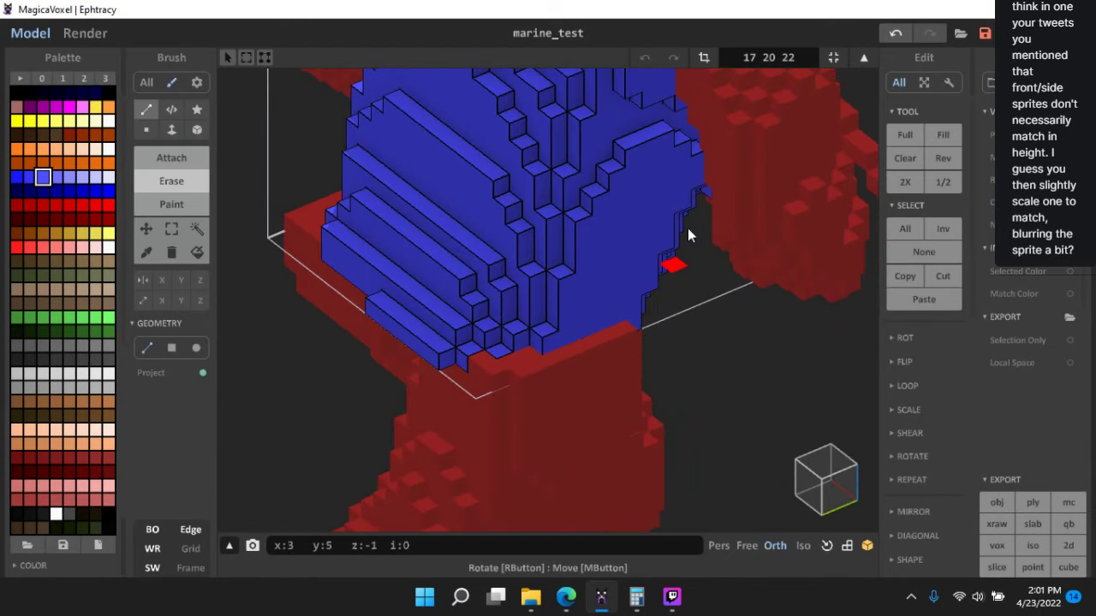
# - Erase rows of voxels along the torso's lower front, from the base up to the belly, to slope the underside
pyautogui.moveTo(660, 325); pyautogui.dragTo(464, 266, button='right')
pyautogui.scroll(3, 633, 306)
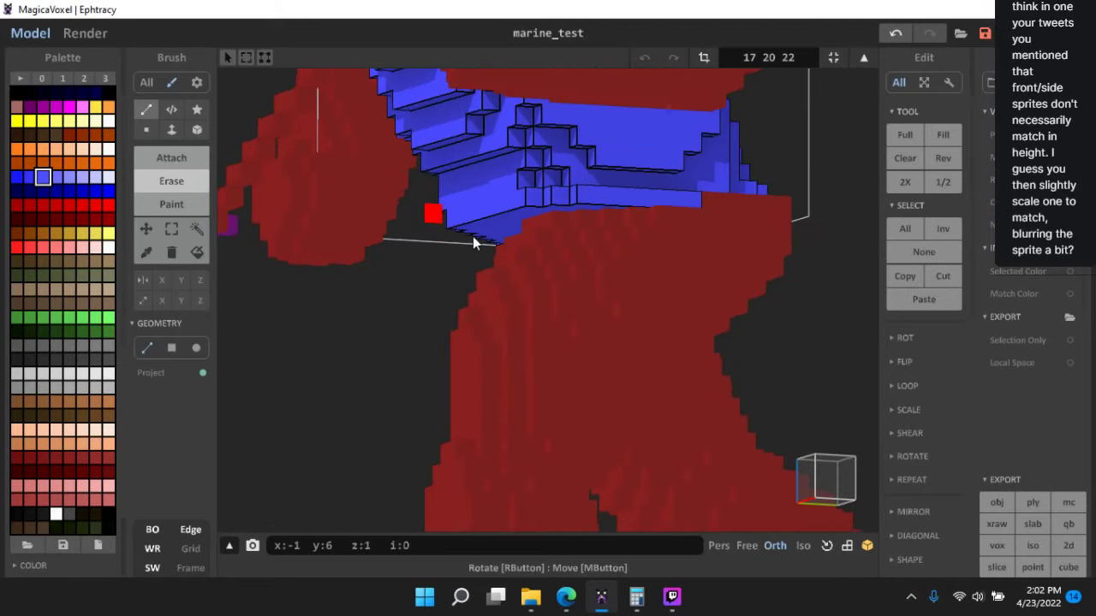
pyautogui.moveTo(457, 195)
pyautogui.mouseDown()
pyautogui.moveTo(432, 168)
pyautogui.moveTo(498, 226)
pyautogui.mouseUp()
pyautogui.moveTo(443, 202); pyautogui.dragTo(480, 327, button='right')
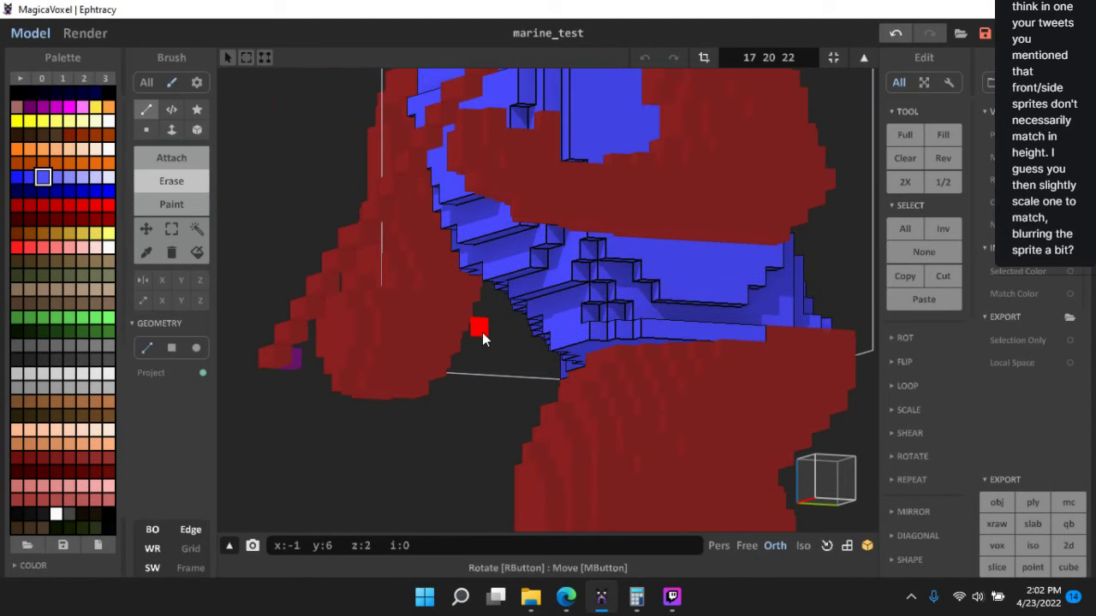
pyautogui.moveTo(429, 174)
pyautogui.mouseDown()
pyautogui.moveTo(564, 392)
pyautogui.moveTo(498, 274)
pyautogui.mouseUp()
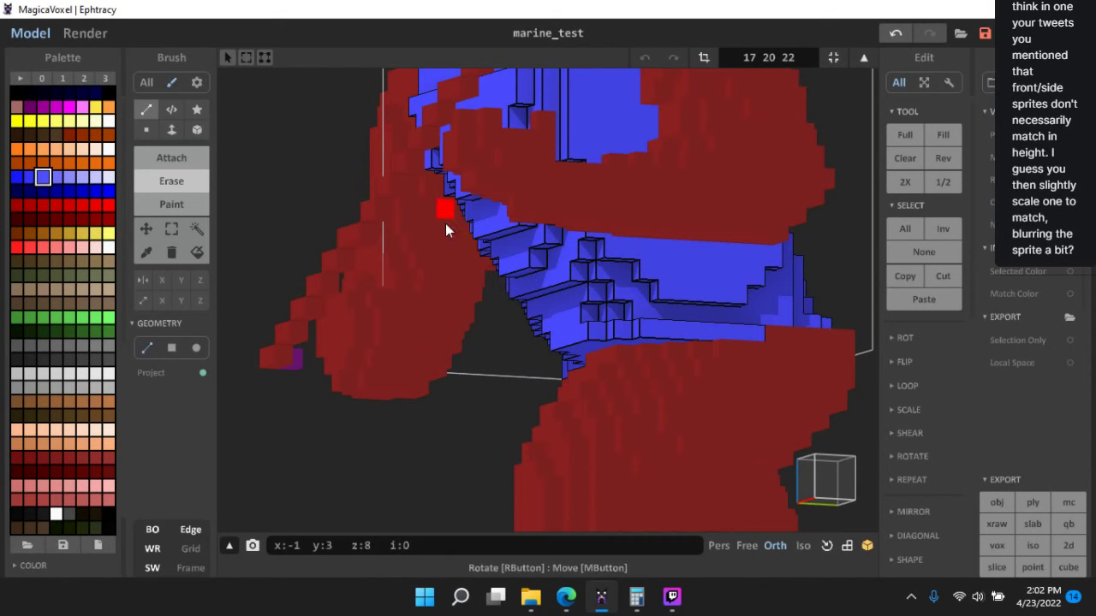
# - Erase further voxels along the belly's front ledges down to the waist to even out the stepped slope
pyautogui.moveTo(445, 224); pyautogui.dragTo(516, 307, button='right')
pyautogui.moveTo(516, 307); pyautogui.dragTo(600, 417)
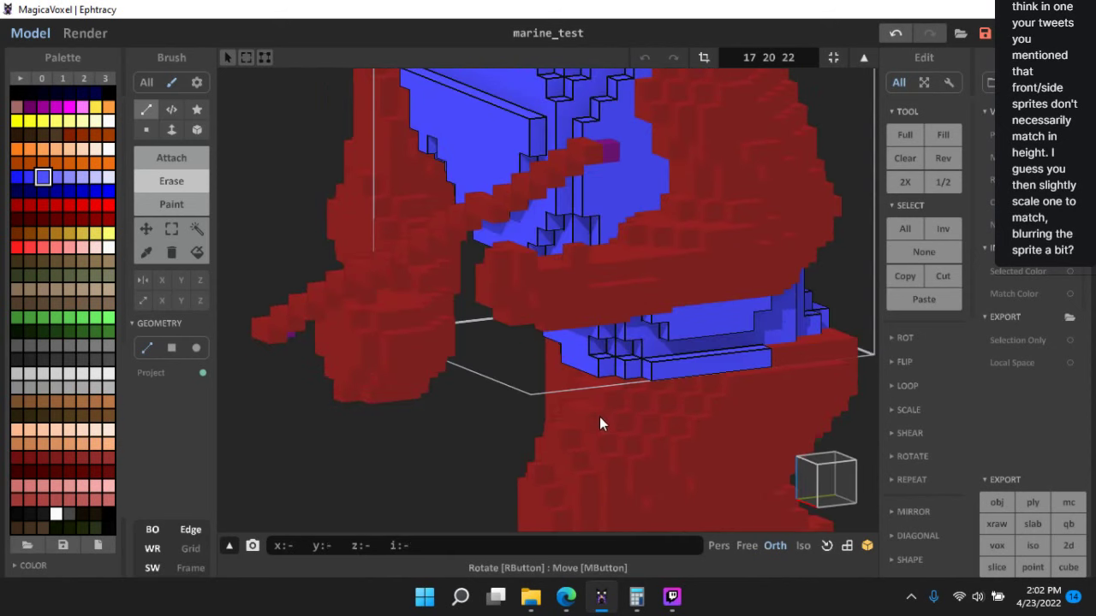
pyautogui.moveTo(535, 313); pyautogui.dragTo(584, 372)
pyautogui.moveTo(499, 271); pyautogui.dragTo(584, 375)
pyautogui.moveTo(570, 340); pyautogui.dragTo(658, 320, button='right')
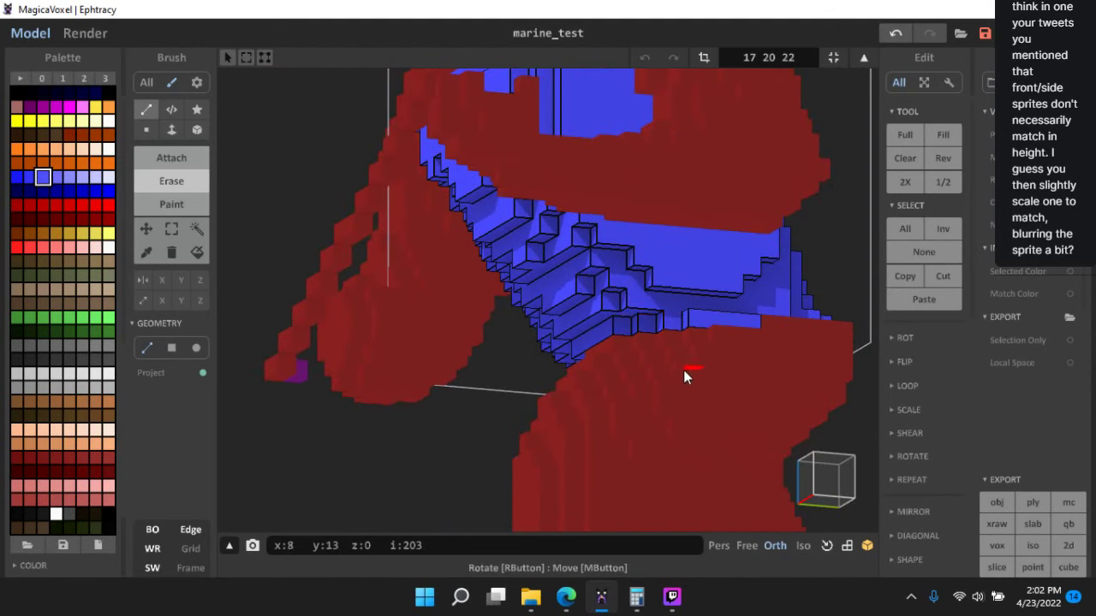
# - Inspect the torso's tapered belly and chest from several angles, and examine how it sits in the assembled marine
pyautogui.moveTo(687, 371); pyautogui.dragTo(640, 327, button='right')
pyautogui.scroll(3, 640, 327)
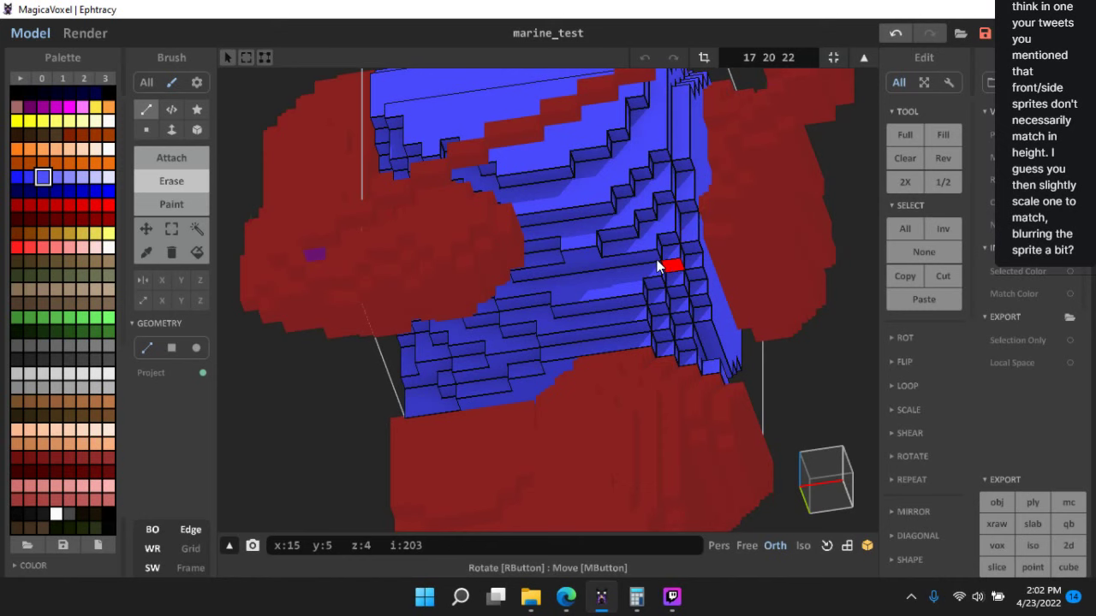
pyautogui.moveTo(588, 310); pyautogui.dragTo(590, 152, button='right')
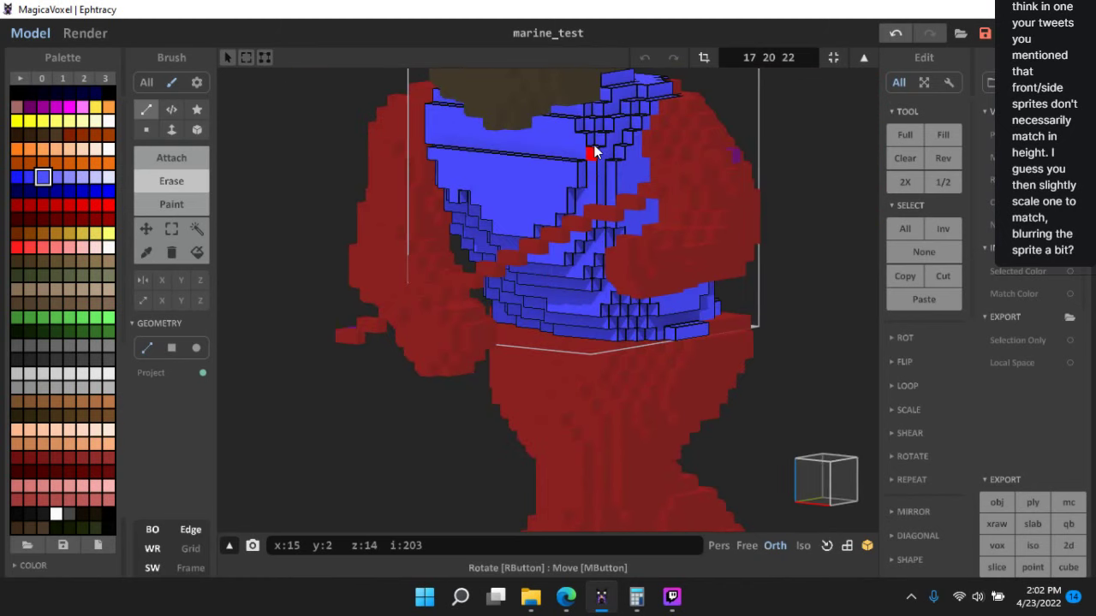
pyautogui.moveTo(464, 196)
pyautogui.mouseDown(button='right')
pyautogui.moveTo(491, 171)
pyautogui.moveTo(457, 176)
pyautogui.mouseUp(button='right')
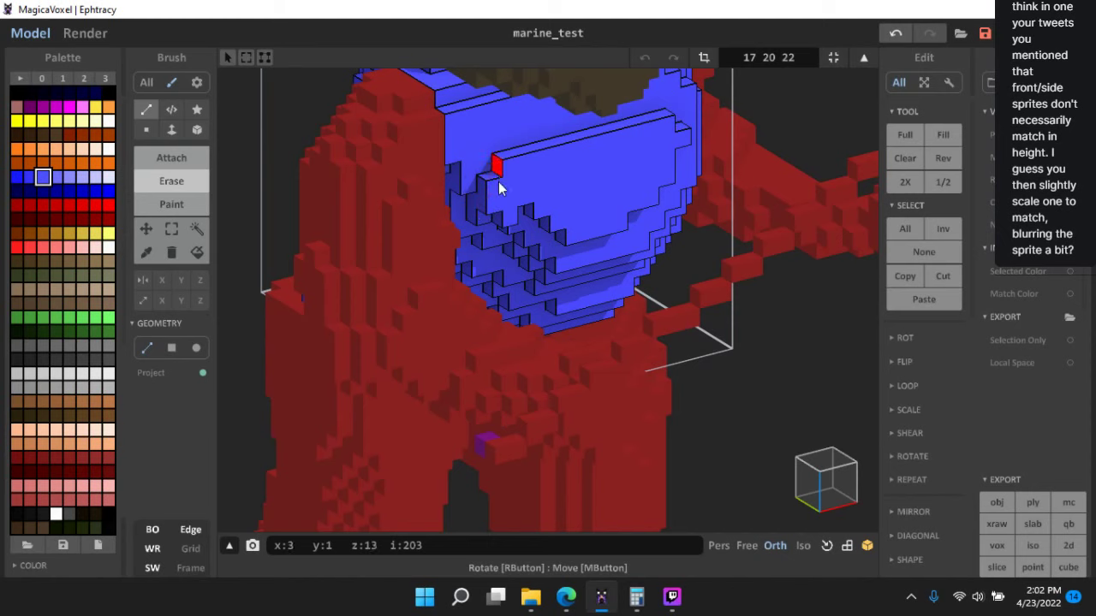
pyautogui.moveTo(506, 220); pyautogui.dragTo(582, 221, button='right')
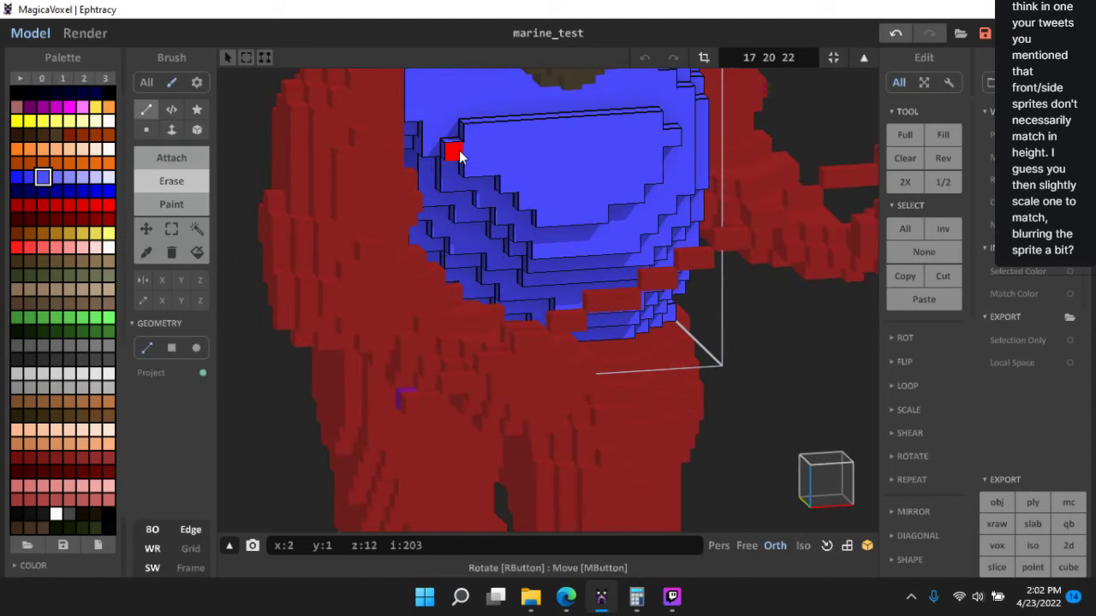
pyautogui.moveTo(479, 129); pyautogui.dragTo(756, 377, button='right')
pyautogui.press('Tab')
pyautogui.moveTo(842, 486); pyautogui.dragTo(639, 300, button='right')
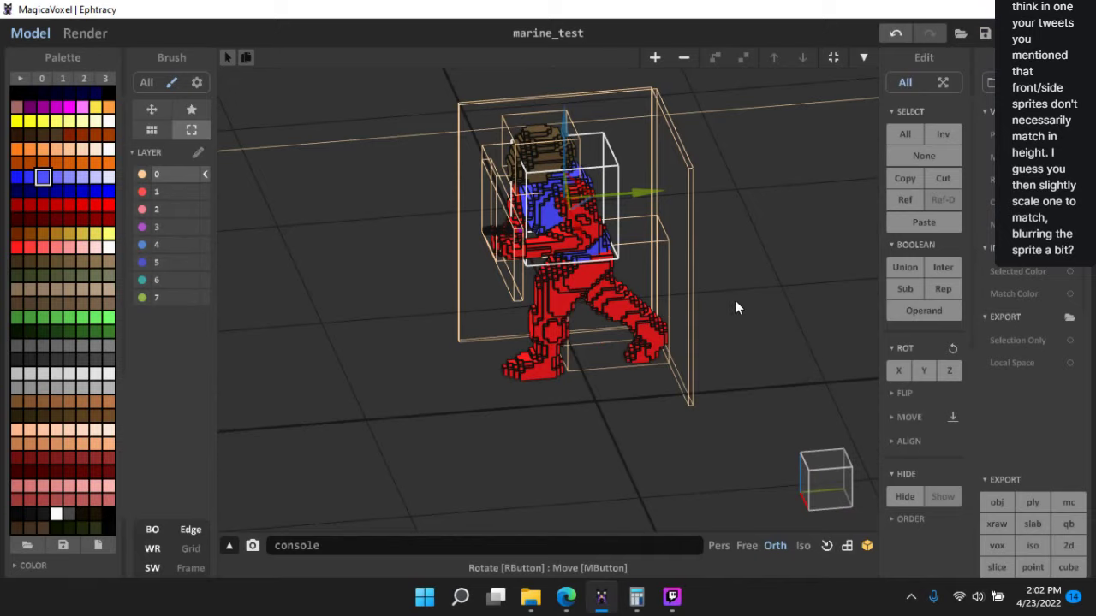
pyautogui.moveTo(735, 299); pyautogui.dragTo(645, 313, button='right')
pyautogui.scroll(5, 689, 274)
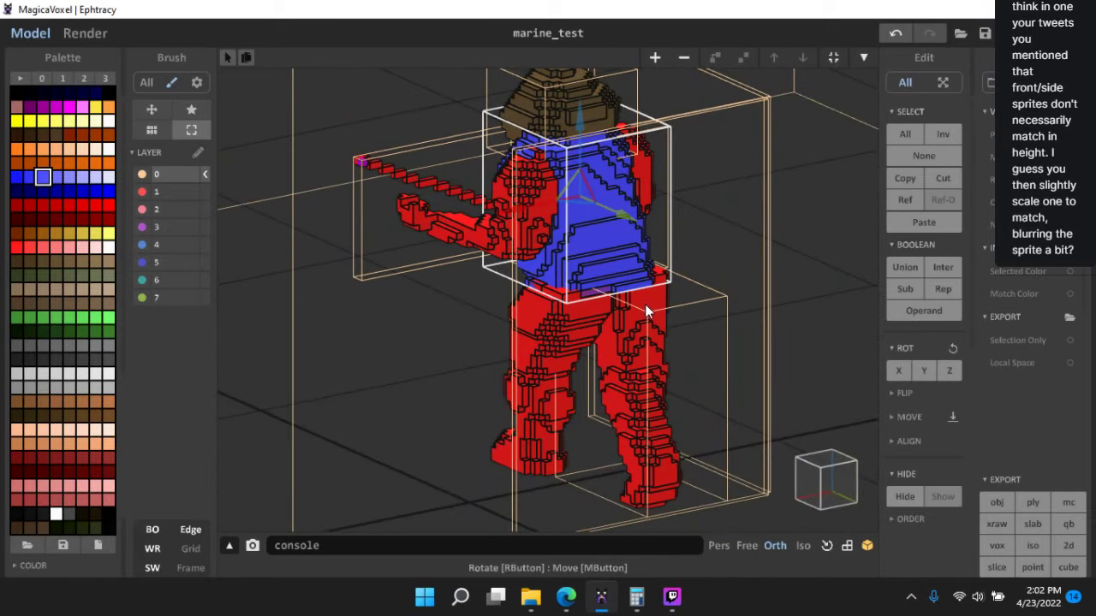
# - Open the rear leg for editing and erase the voxel columns along its upper back edge, just below the torso
pyautogui.doubleClick(645, 307)
pyautogui.moveTo(758, 323); pyautogui.dragTo(556, 290, button='right')
pyautogui.scroll(4, 555, 289)
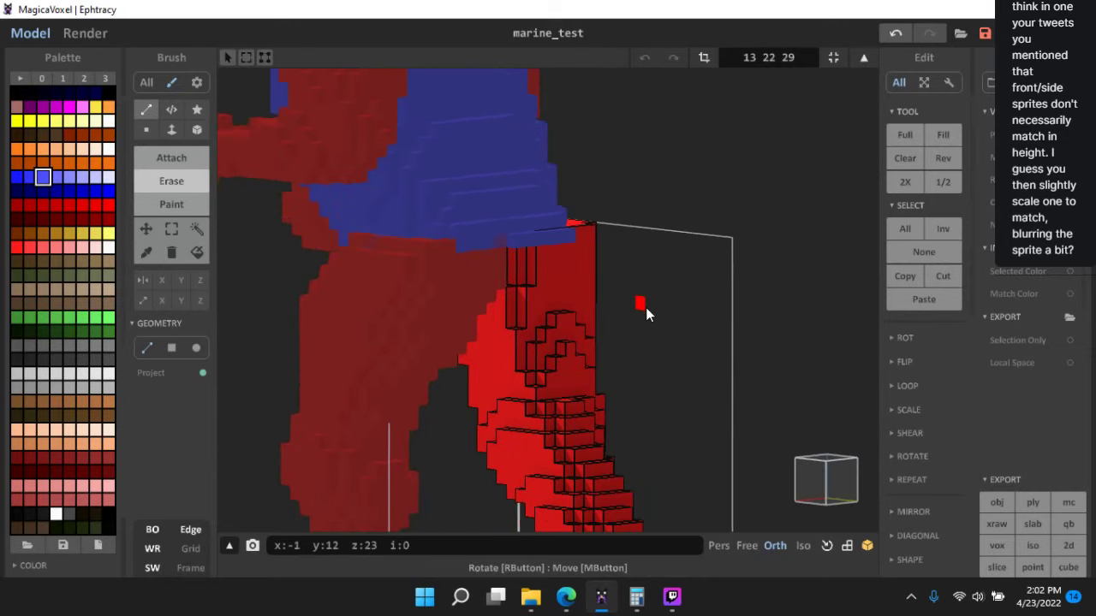
pyautogui.click(824, 481)
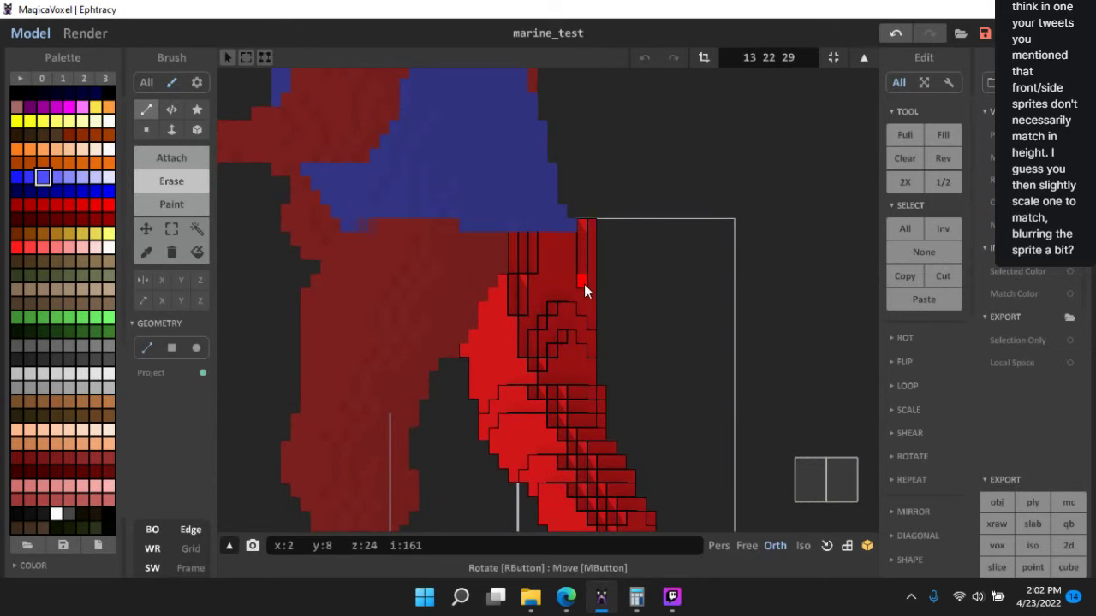
pyautogui.moveTo(584, 284); pyautogui.dragTo(584, 304)
pyautogui.moveTo(593, 225)
pyautogui.mouseDown()
pyautogui.moveTo(596, 298)
pyautogui.moveTo(582, 220)
pyautogui.mouseUp()
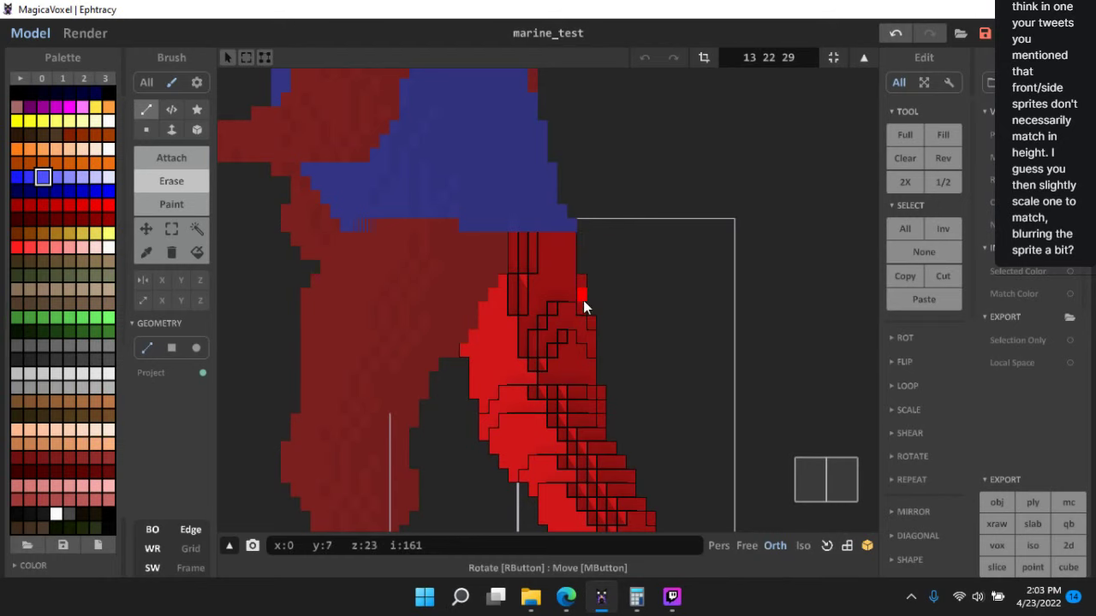
# - Examine the rear leg's trimmed hip against the torso from several angles and leave the leg's editing
pyautogui.moveTo(606, 329); pyautogui.dragTo(538, 380, button='right')
pyautogui.moveTo(609, 354); pyautogui.dragTo(500, 210, button='right')
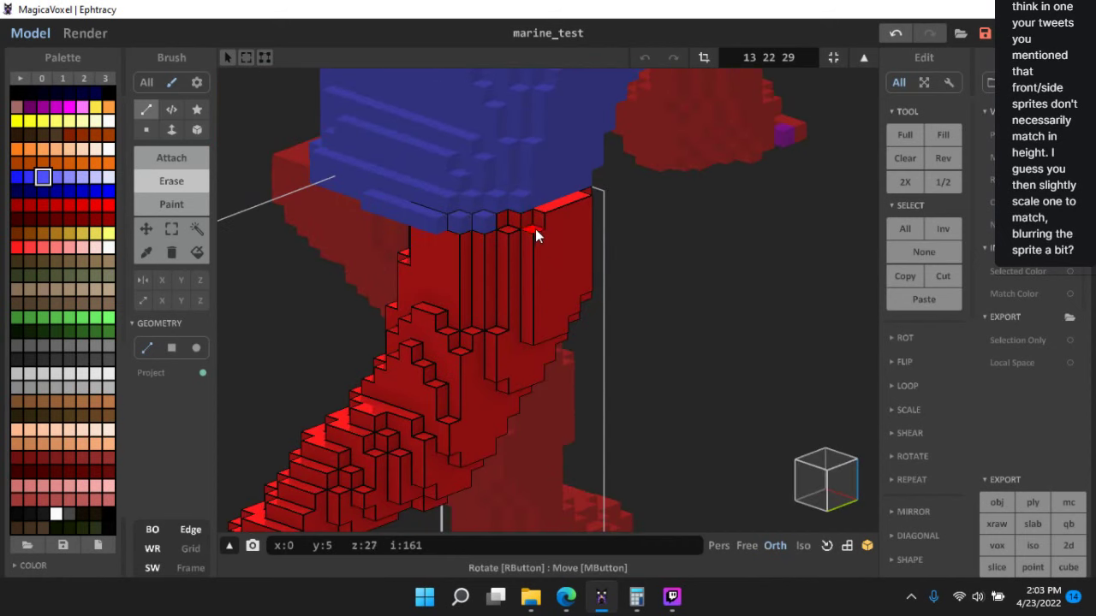
pyautogui.scroll(-3, 557, 235)
pyautogui.moveTo(560, 238); pyautogui.dragTo(729, 279, button='right')
pyautogui.scroll(-3, 668, 308)
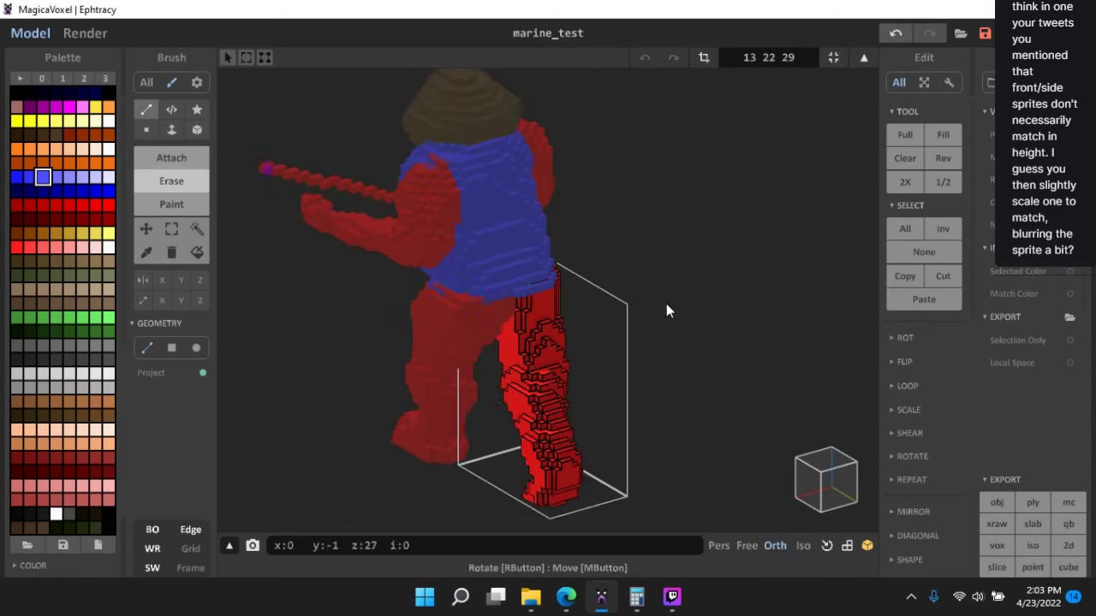
pyautogui.moveTo(666, 309); pyautogui.dragTo(707, 319, button='right')
pyautogui.scroll(3, 708, 319)
pyautogui.scroll(-3, 708, 318)
pyautogui.moveTo(713, 257); pyautogui.dragTo(735, 286, button='right')
pyautogui.press('Tab')
# - Open the front leg for editing and erase single voxels around its upper rear hip corner to round it below the torso
pyautogui.scroll(3, 399, 326)
pyautogui.doubleClick(399, 325)
pyautogui.scroll(2, 389, 314)
pyautogui.moveTo(390, 317); pyautogui.dragTo(478, 341, button='middle')
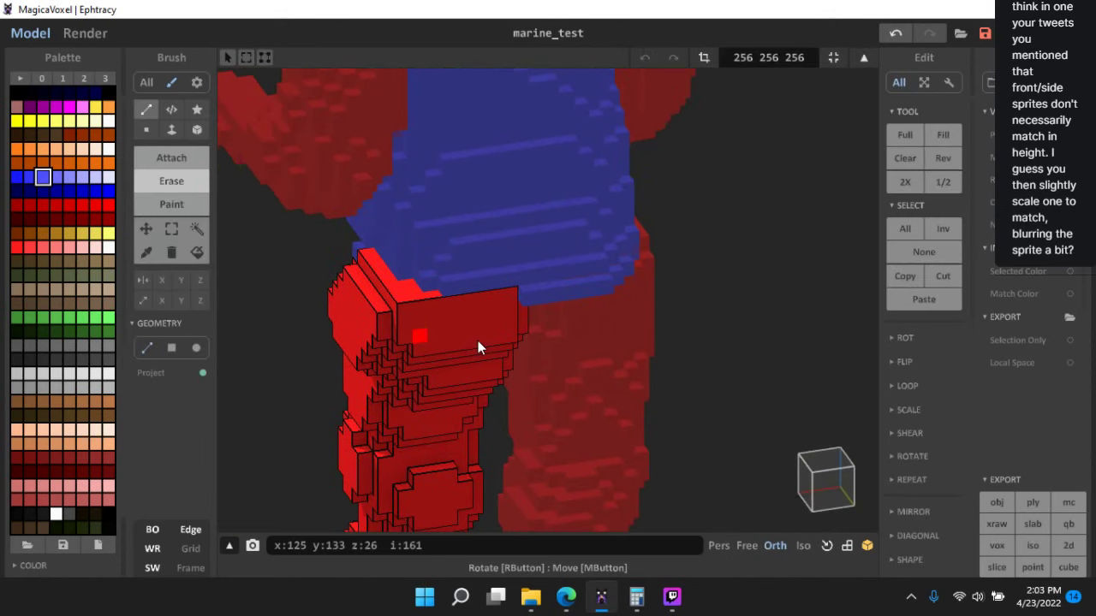
pyautogui.scroll(2, 477, 340)
pyautogui.click(481, 349)
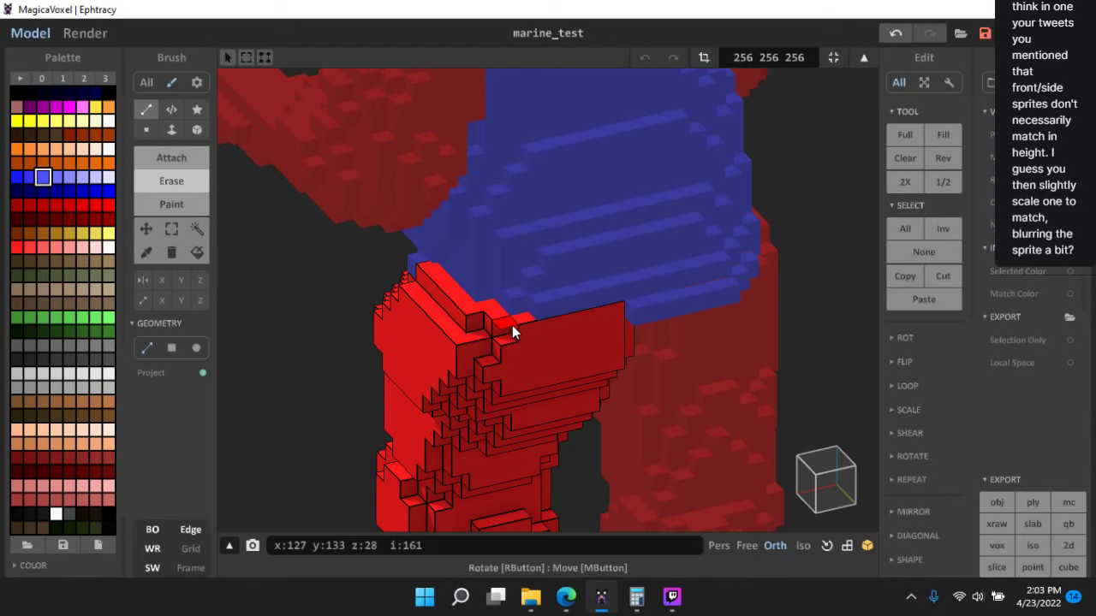
pyautogui.click(492, 317)
pyautogui.click(475, 315)
pyautogui.click(466, 347)
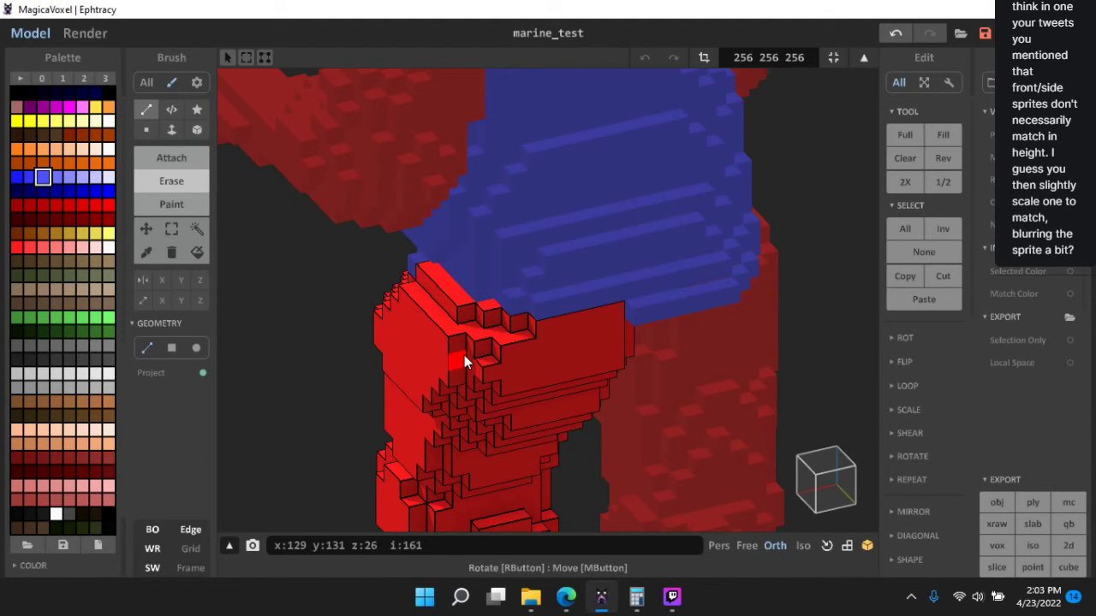
pyautogui.click(464, 356)
pyautogui.moveTo(487, 369); pyautogui.dragTo(591, 383, button='right')
pyautogui.scroll(-5, 728, 350)
pyautogui.moveTo(764, 321); pyautogui.dragTo(668, 368, button='right')
pyautogui.press('Tab')
# - Unhide the hidden reference sprites in the scene with all models selected
pyautogui.moveTo(576, 468); pyautogui.dragTo(662, 445, button='right')
pyautogui.scroll(3, 668, 445)
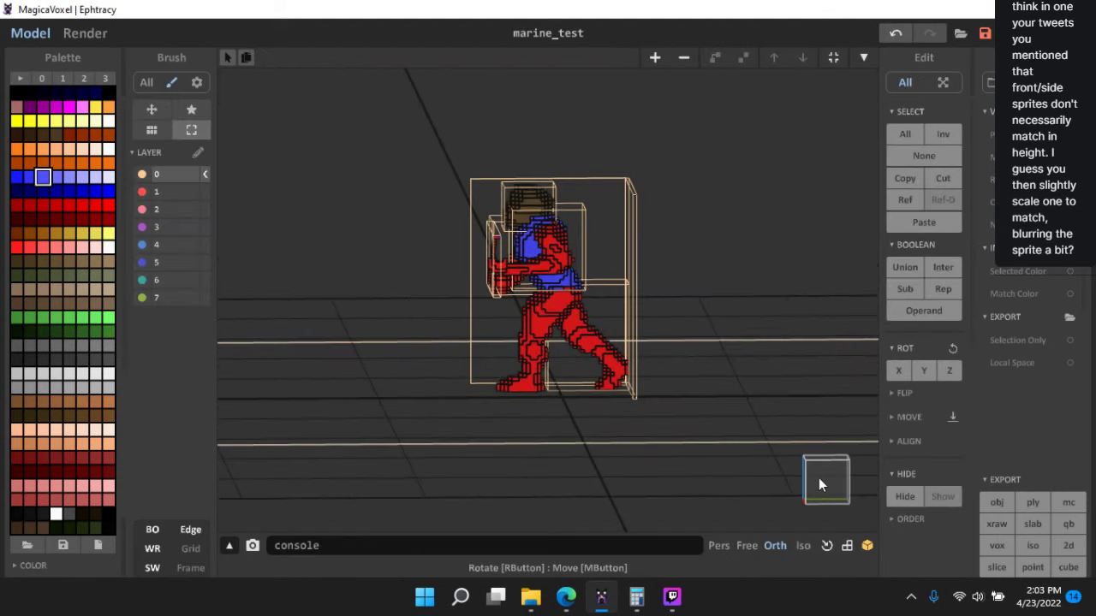
pyautogui.click(822, 477)
pyautogui.click(561, 317)
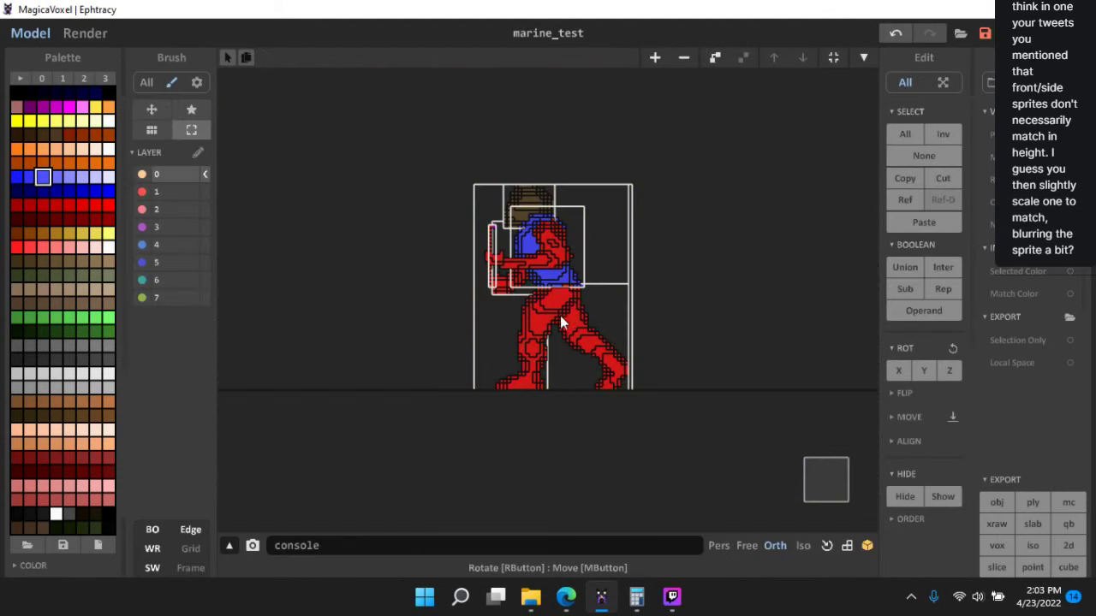
pyautogui.click(152, 534)
pyautogui.moveTo(436, 447); pyautogui.dragTo(509, 481, button='right')
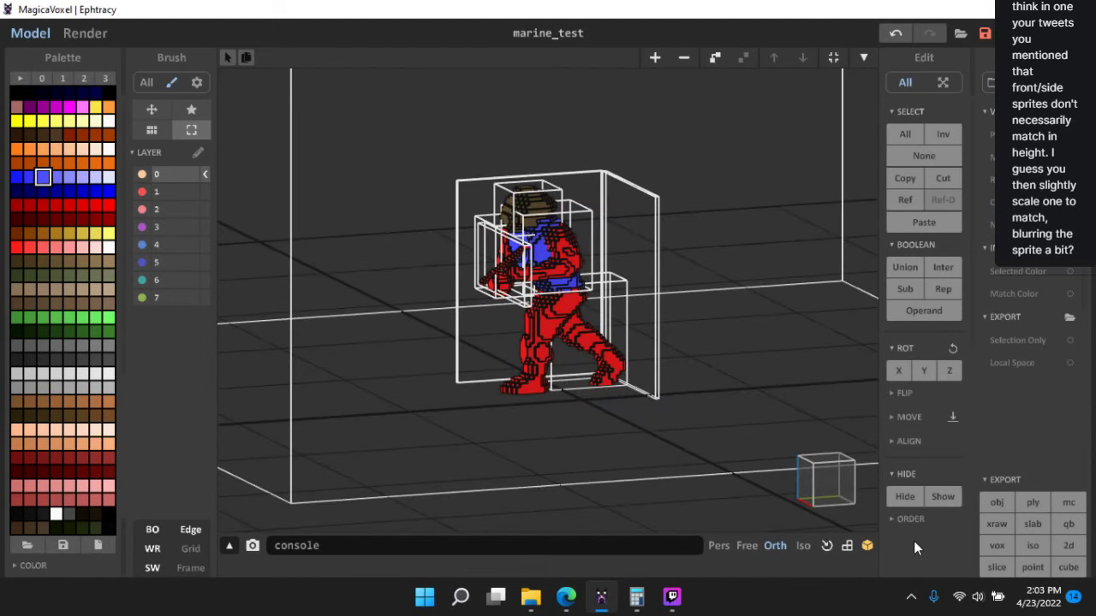
pyautogui.click(937, 494)
# - Compare the marine's silhouette with the reference sprites from the side and at an angle
pyautogui.click(820, 489)
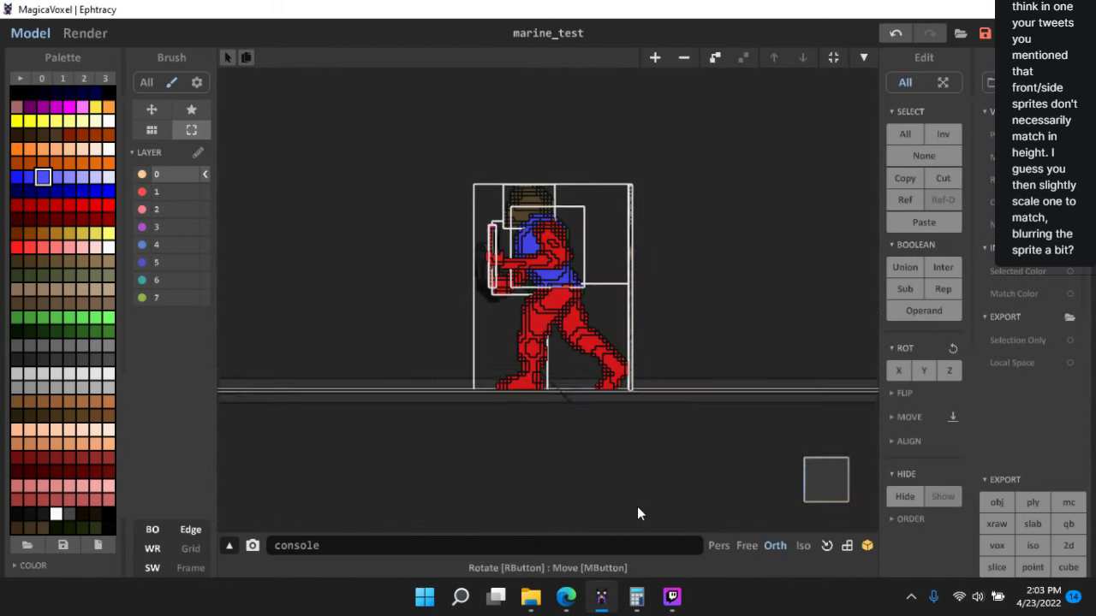
pyautogui.scroll(8, 676, 377)
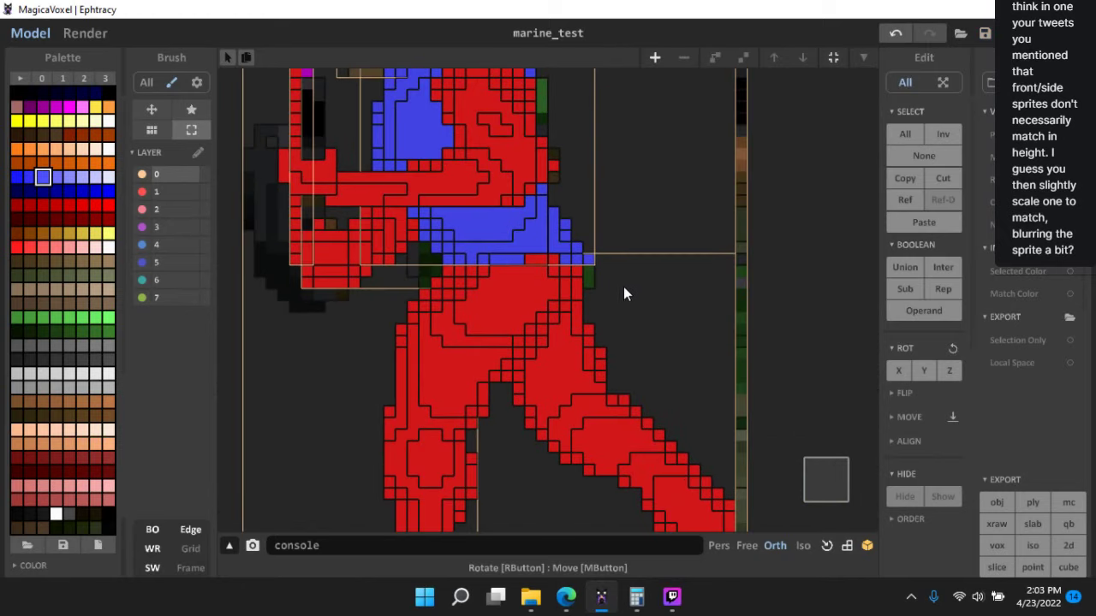
pyautogui.moveTo(656, 303); pyautogui.dragTo(688, 343, button='right')
pyautogui.moveTo(823, 467); pyautogui.dragTo(536, 214, button='right')
pyautogui.click(807, 463)
pyautogui.scroll(3, 509, 253)
pyautogui.scroll(-3, 614, 278)
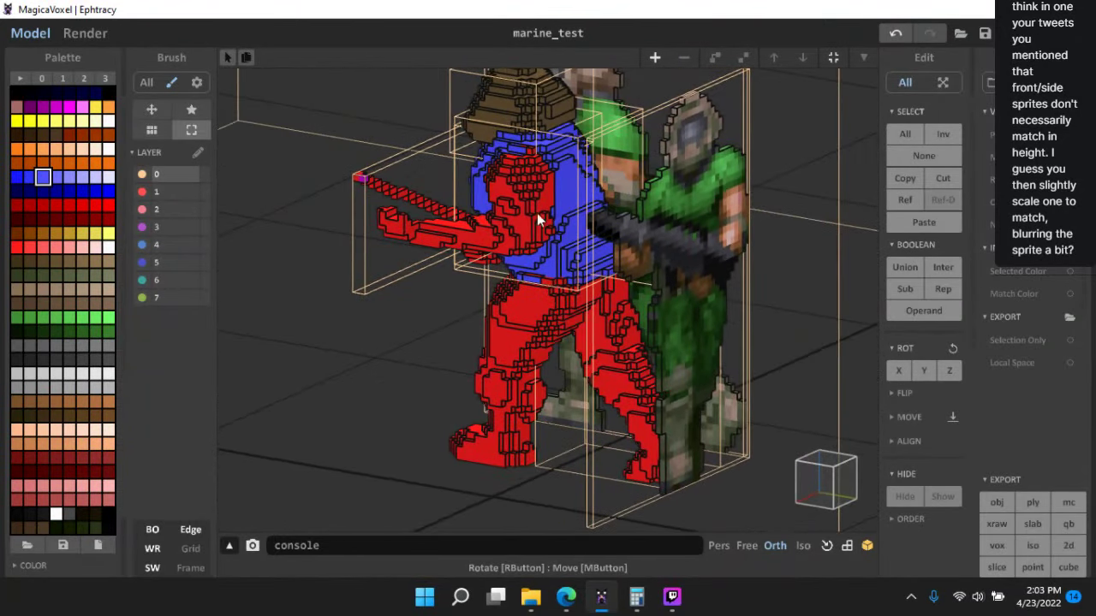
# - Open the marine's arm for editing and examine its shoulder against the torso
pyautogui.scroll(4, 536, 254)
pyautogui.doubleClick(530, 274)
pyautogui.scroll(4, 512, 216)
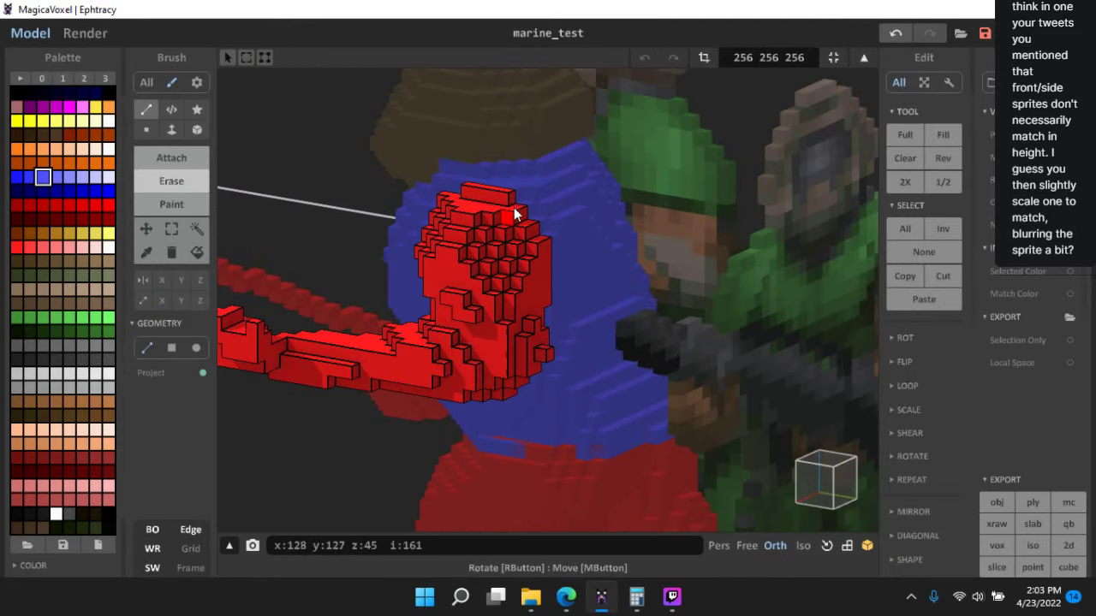
pyautogui.scroll(-6, 531, 329)
pyautogui.scroll(-5, 382, 374)
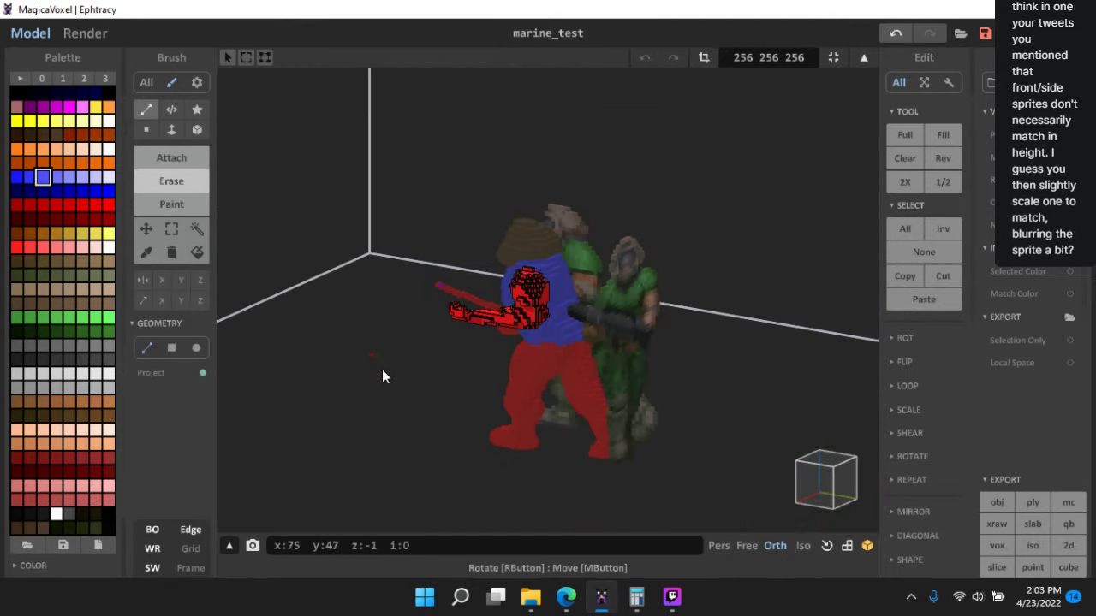
# - Leave the arm object and merge the red legs and blue torso into one object with a Boolean Union
pyautogui.doubleClick(320, 458)
pyautogui.scroll(3, 556, 396)
pyautogui.moveTo(556, 396); pyautogui.dragTo(551, 318, button='middle')
pyautogui.scroll(4, 552, 318)
pyautogui.scroll(-3, 553, 318)
pyautogui.moveTo(553, 318); pyautogui.dragTo(606, 301, button='right')
pyautogui.scroll(3, 593, 327)
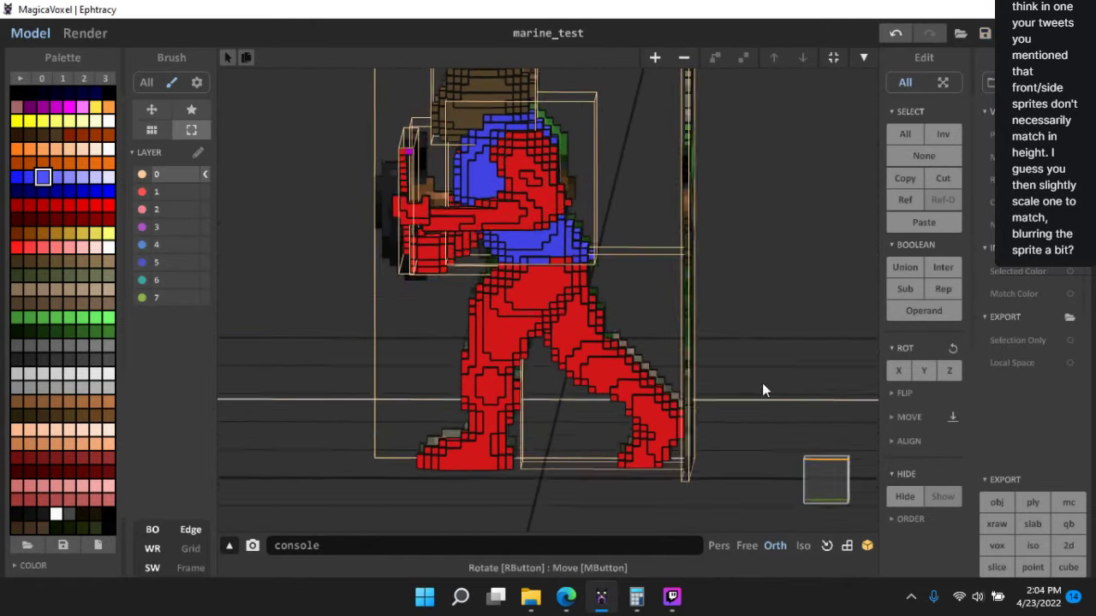
pyautogui.scroll(5, 762, 383)
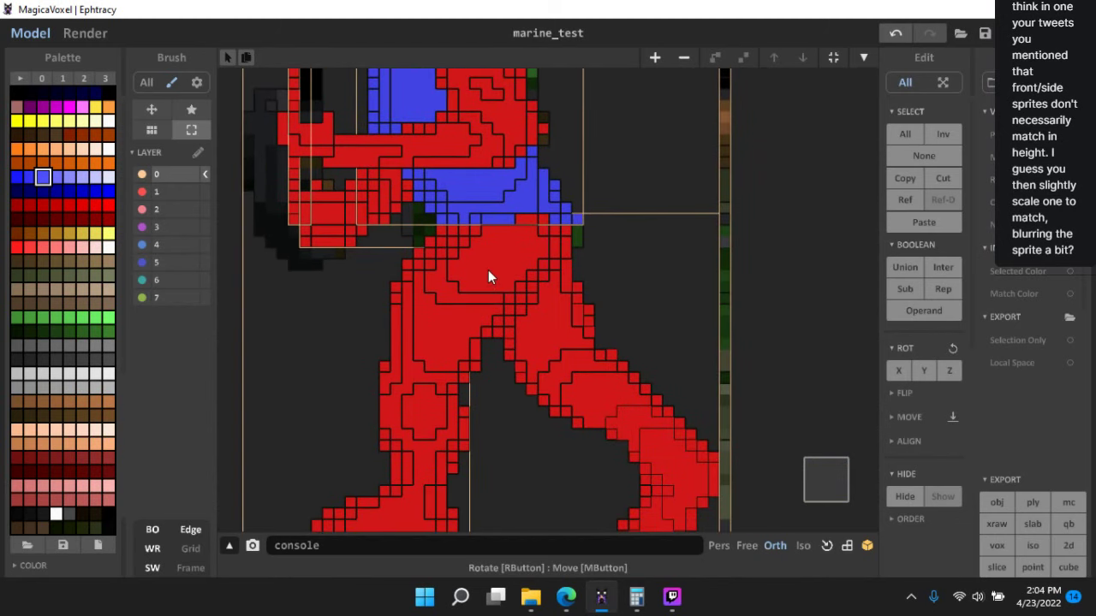
pyautogui.scroll(-3, 555, 292)
pyautogui.moveTo(556, 292); pyautogui.dragTo(622, 353, button='right')
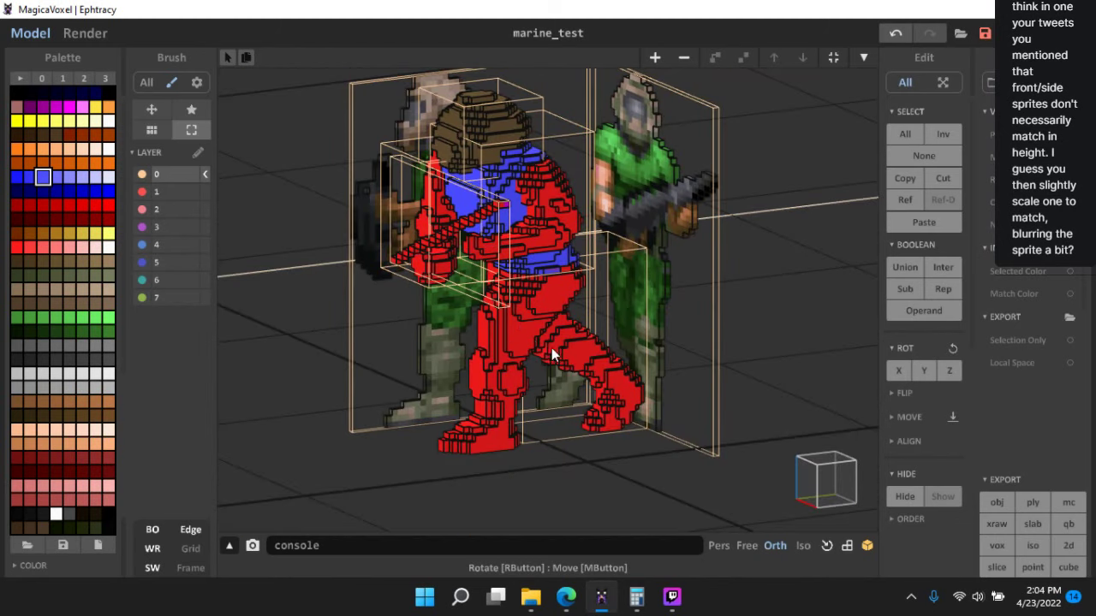
pyautogui.moveTo(551, 348); pyautogui.dragTo(549, 242, button='right')
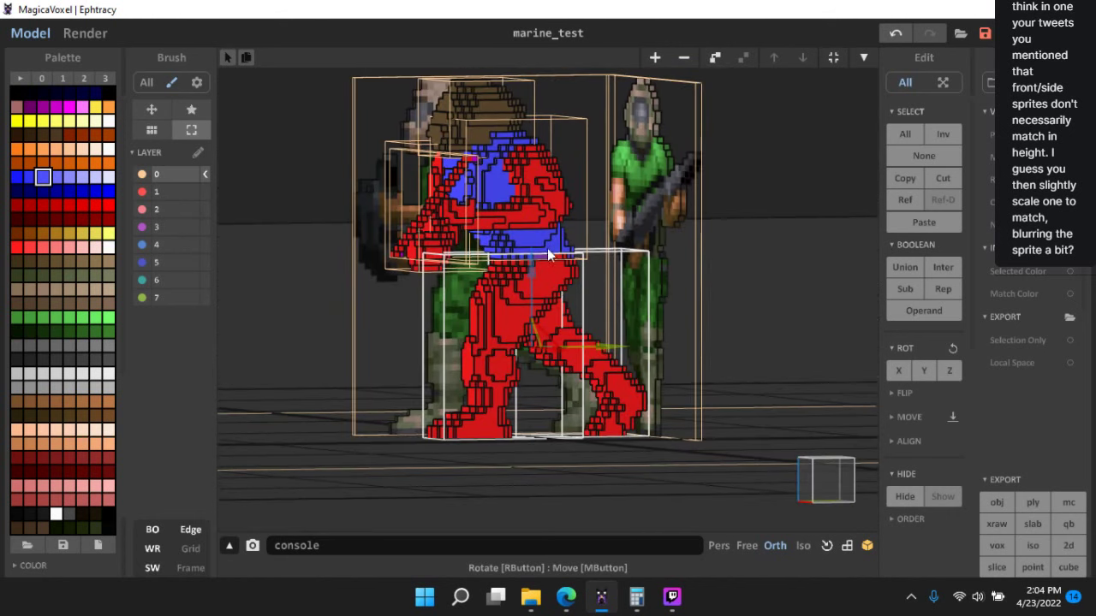
pyautogui.moveTo(785, 292); pyautogui.dragTo(829, 292, button='right')
pyautogui.click(901, 271)
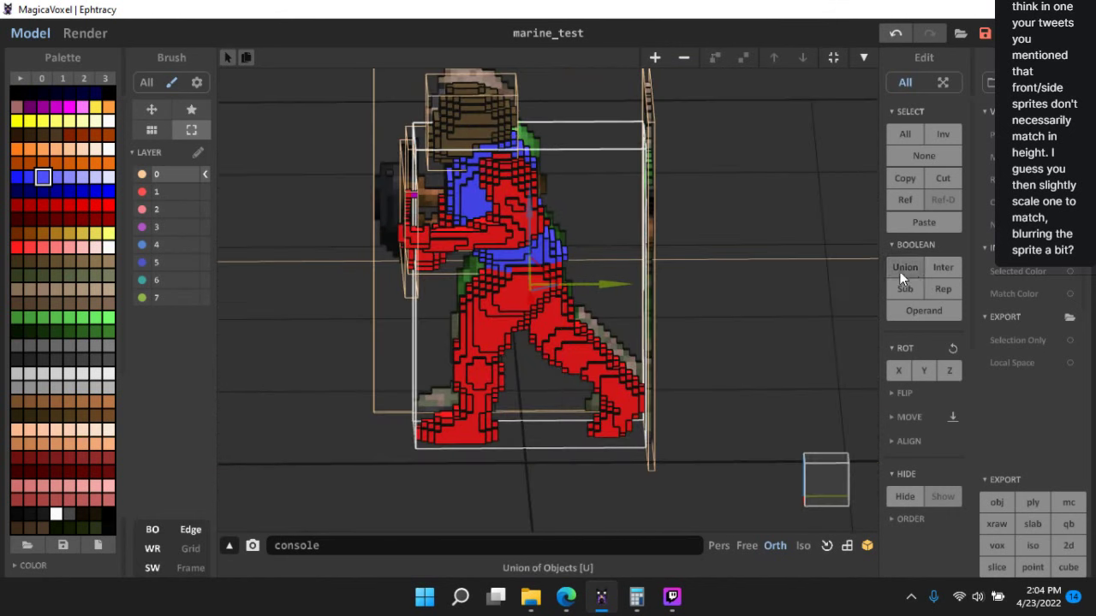
# - Open the merged body for voxel editing and attach a short column of dark purple voxels behind the waist
pyautogui.moveTo(655, 299); pyautogui.dragTo(523, 274, button='right')
pyautogui.scroll(3, 523, 274)
pyautogui.doubleClick(524, 269)
pyautogui.scroll(3, 565, 267)
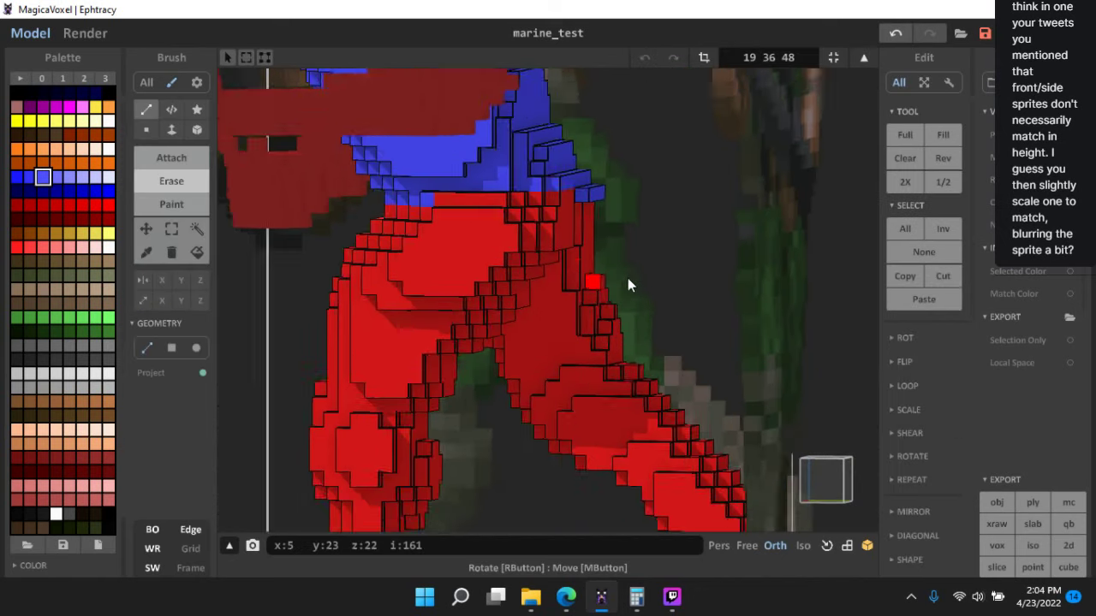
pyautogui.moveTo(628, 278); pyautogui.dragTo(676, 338, button='right')
pyautogui.click(814, 476)
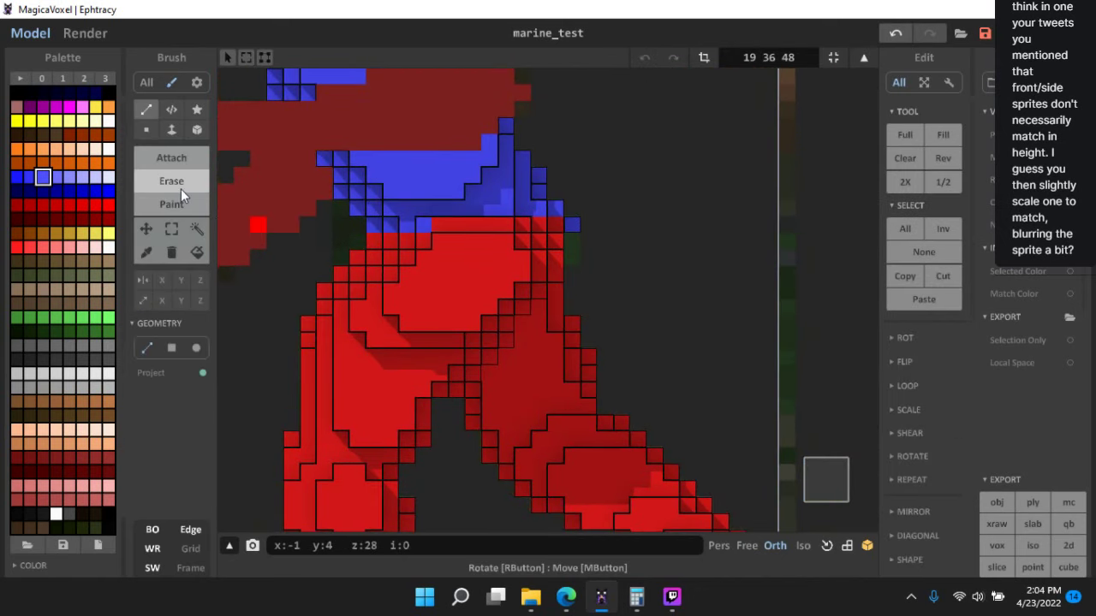
pyautogui.click(171, 154)
pyautogui.click(46, 106)
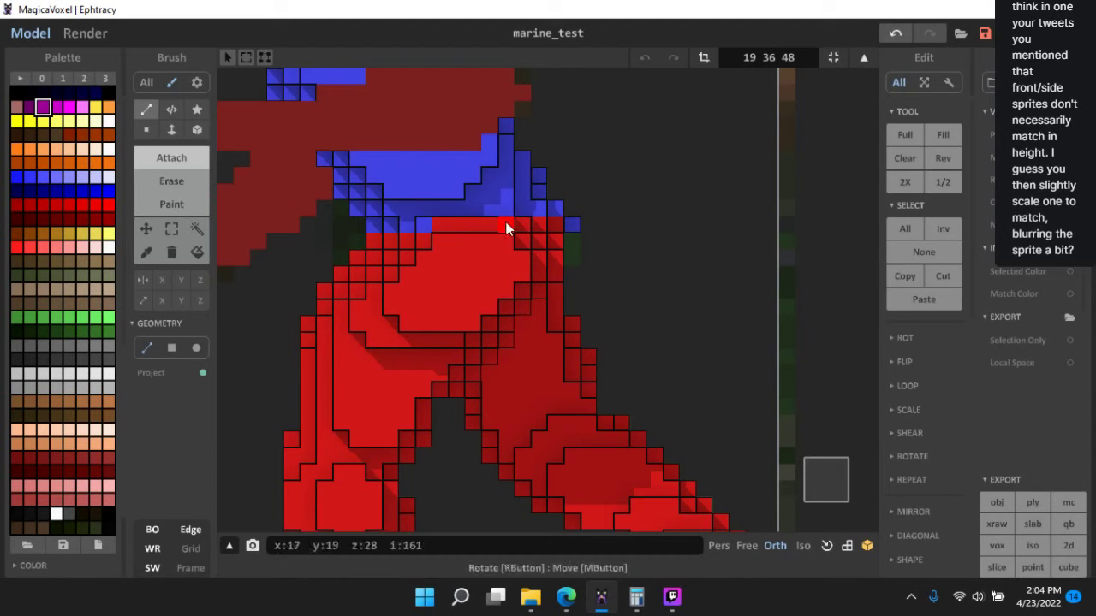
pyautogui.moveTo(575, 244); pyautogui.dragTo(578, 263)
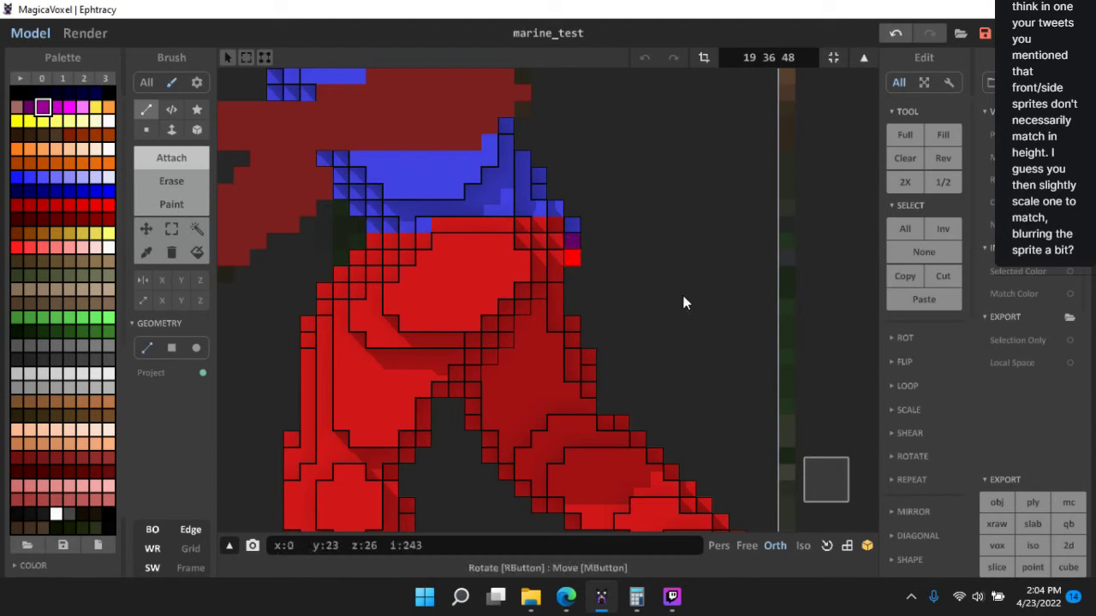
# - Attach dark purple voxels at the front of the waist to fill the gap beneath the blue torso
pyautogui.click(362, 228)
pyautogui.click(351, 245)
pyautogui.moveTo(344, 257); pyautogui.dragTo(346, 223)
# - Hide the background objects and move the rear purple voxels 10 voxels along X to the middle of the lower back
pyautogui.click(171, 229)
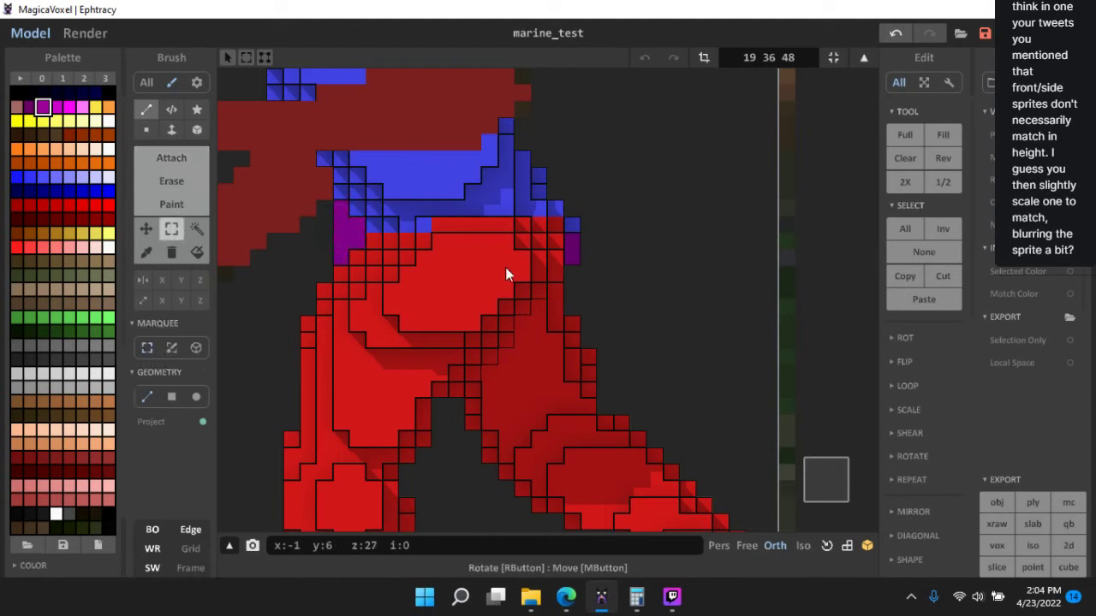
pyautogui.moveTo(547, 273); pyautogui.dragTo(504, 264, button='middle')
pyautogui.scroll(-1, 535, 268)
pyautogui.scroll(2, 532, 269)
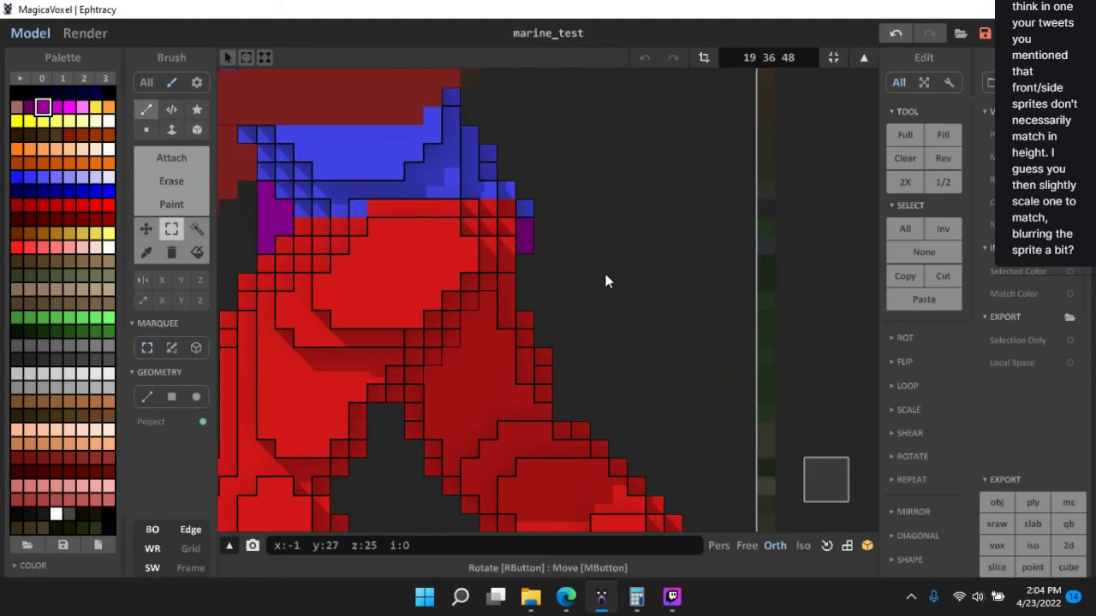
pyautogui.moveTo(605, 274); pyautogui.dragTo(594, 286, button='right')
pyautogui.click(150, 530)
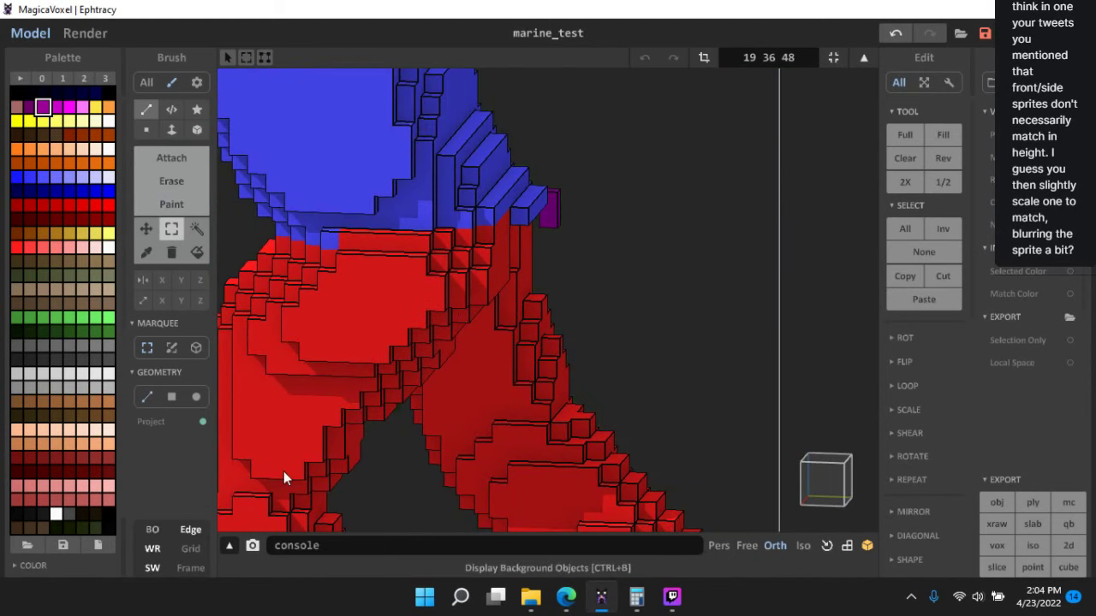
pyautogui.moveTo(283, 471); pyautogui.dragTo(598, 225, button='right')
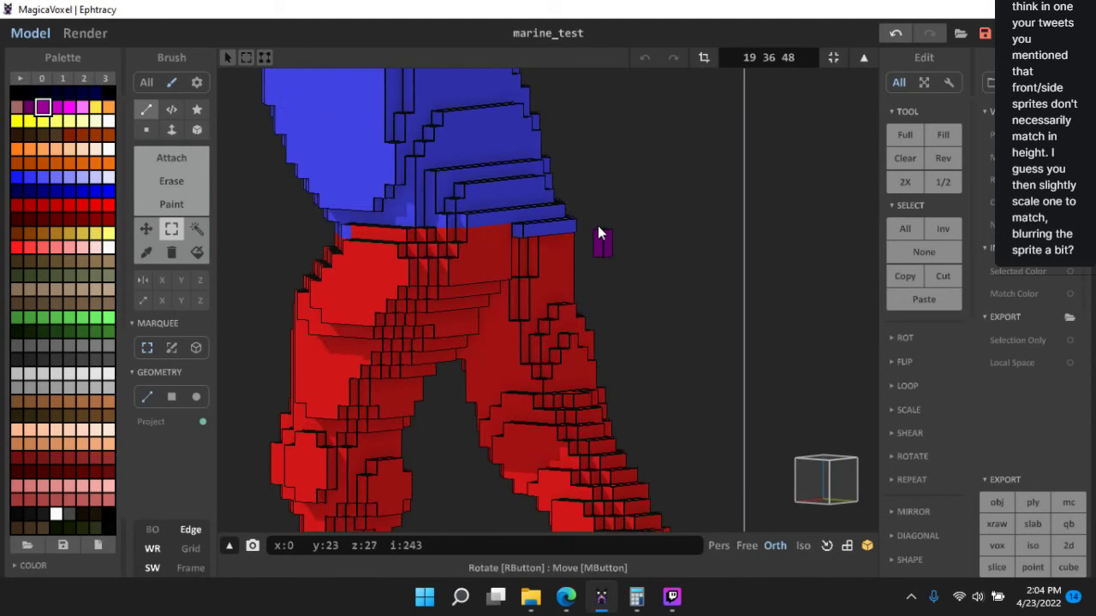
pyautogui.moveTo(656, 282); pyautogui.dragTo(206, 234, button='right')
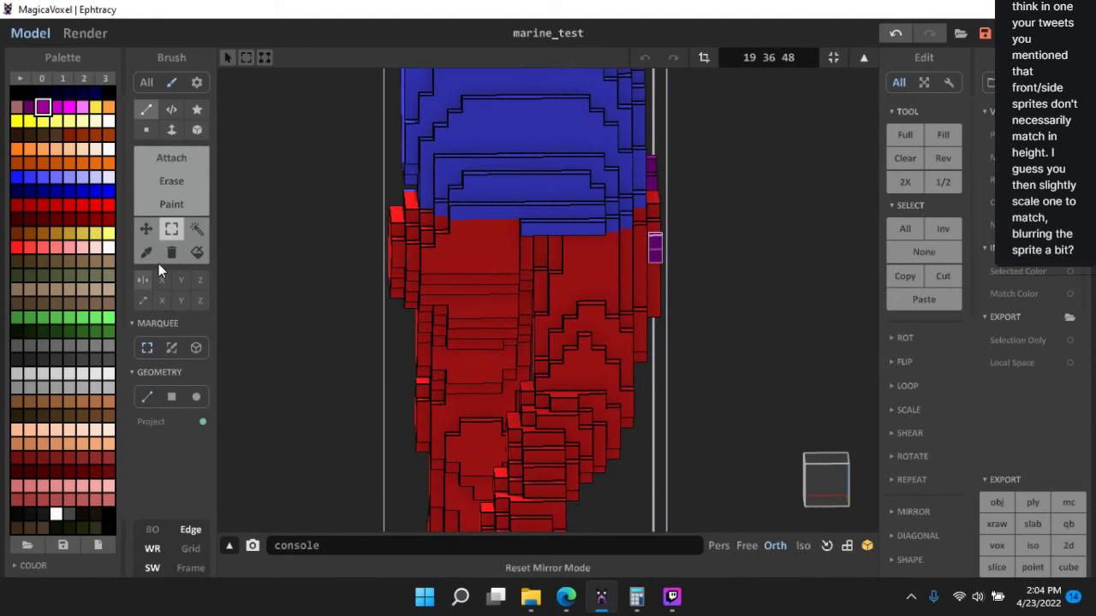
pyautogui.press('m')
pyautogui.moveTo(652, 253); pyautogui.dragTo(522, 262)
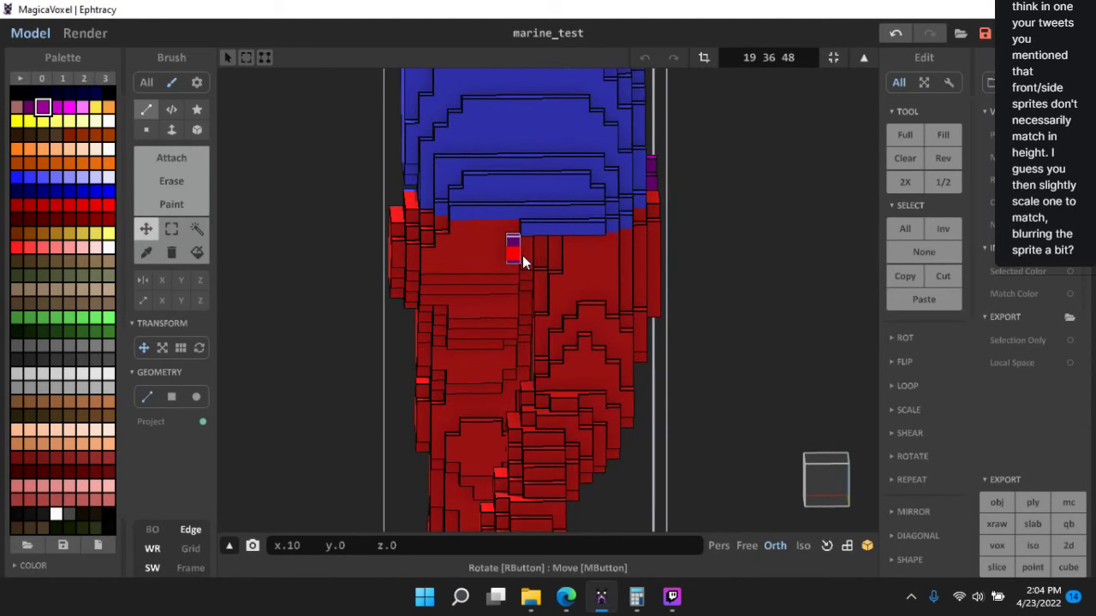
# - Attach more purple voxels sideways from the moved column, widening it along the lower back toward the near hip
pyautogui.moveTo(538, 296)
pyautogui.mouseDown(button='right')
pyautogui.moveTo(639, 311)
pyautogui.moveTo(533, 324)
pyautogui.moveTo(586, 320)
pyautogui.moveTo(611, 300)
pyautogui.mouseUp(button='right')
pyautogui.click(172, 228)
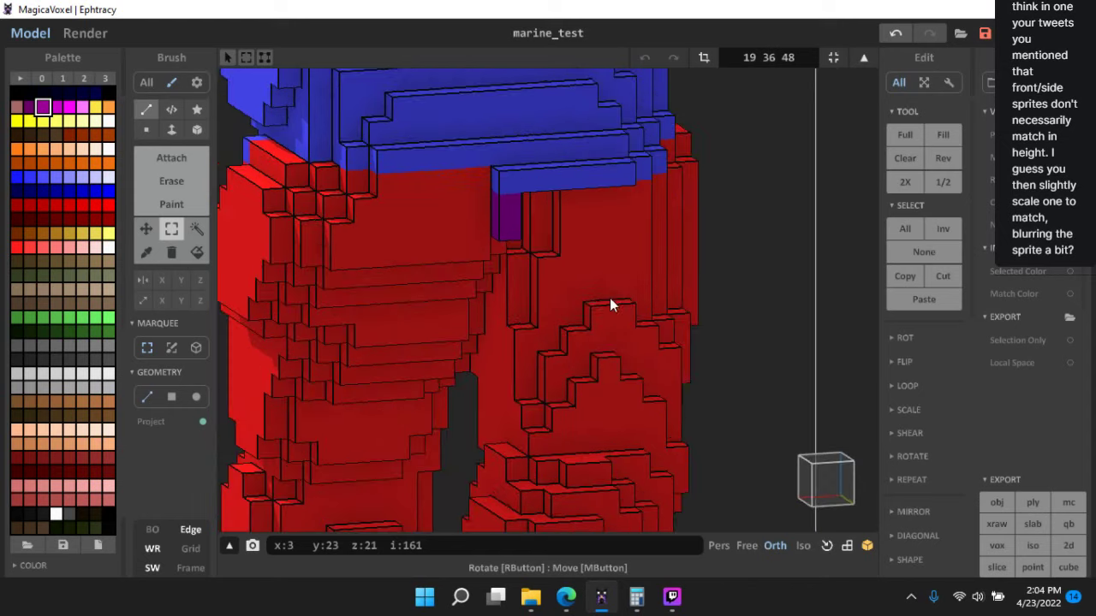
pyautogui.click(177, 160)
pyautogui.moveTo(467, 240); pyautogui.dragTo(488, 215, button='right')
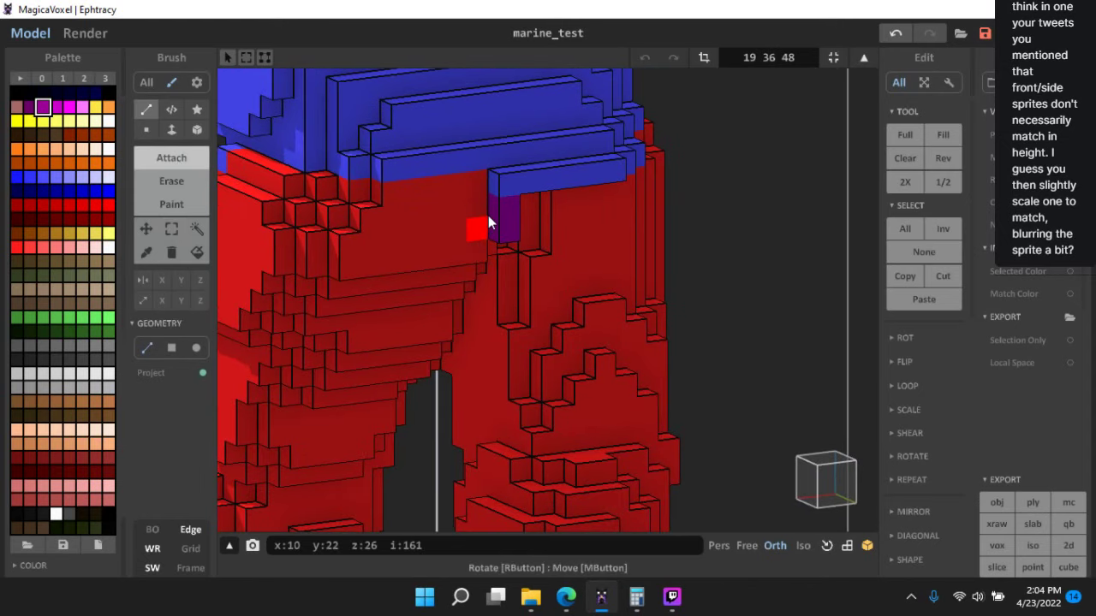
pyautogui.click(442, 195)
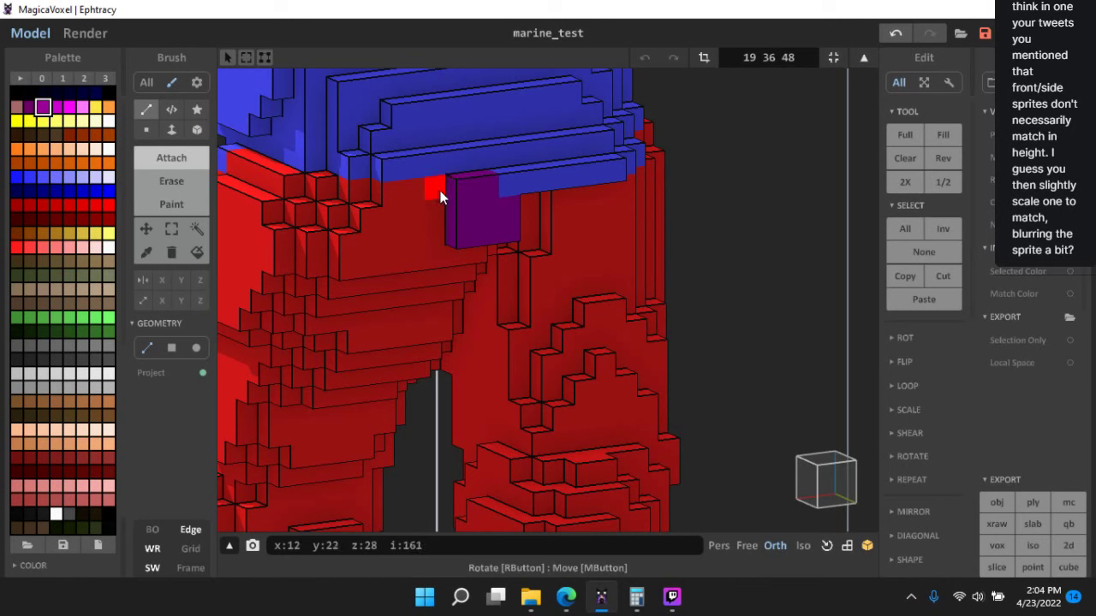
pyautogui.click(411, 231)
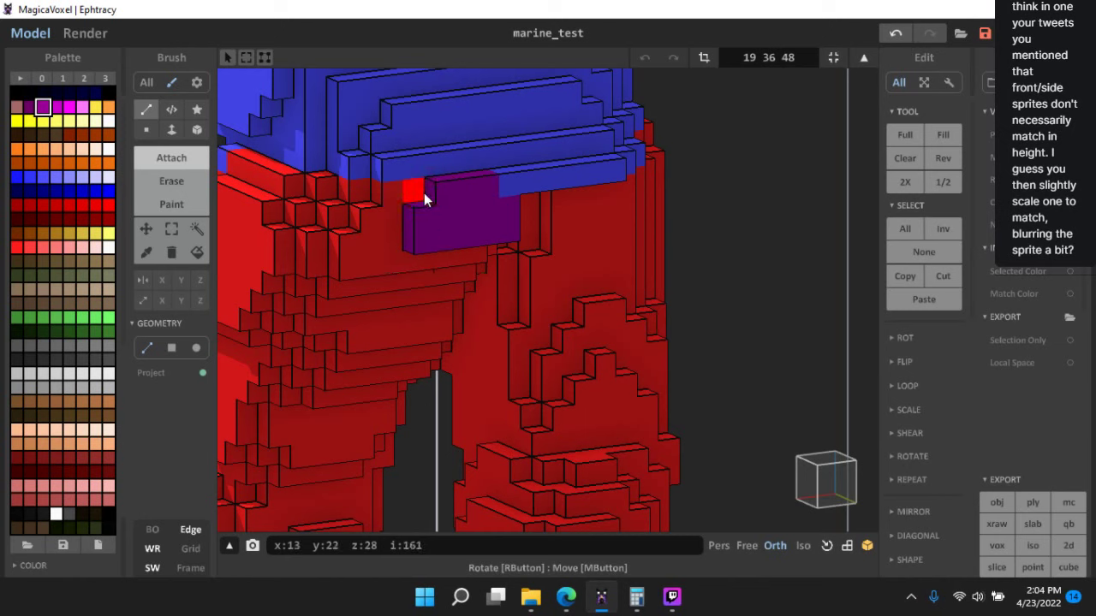
pyautogui.click(424, 193)
# - Extend the purple band across the rest of the lower back, directly under the blue hem, toward the far hip
pyautogui.moveTo(456, 275); pyautogui.dragTo(361, 281, button='right')
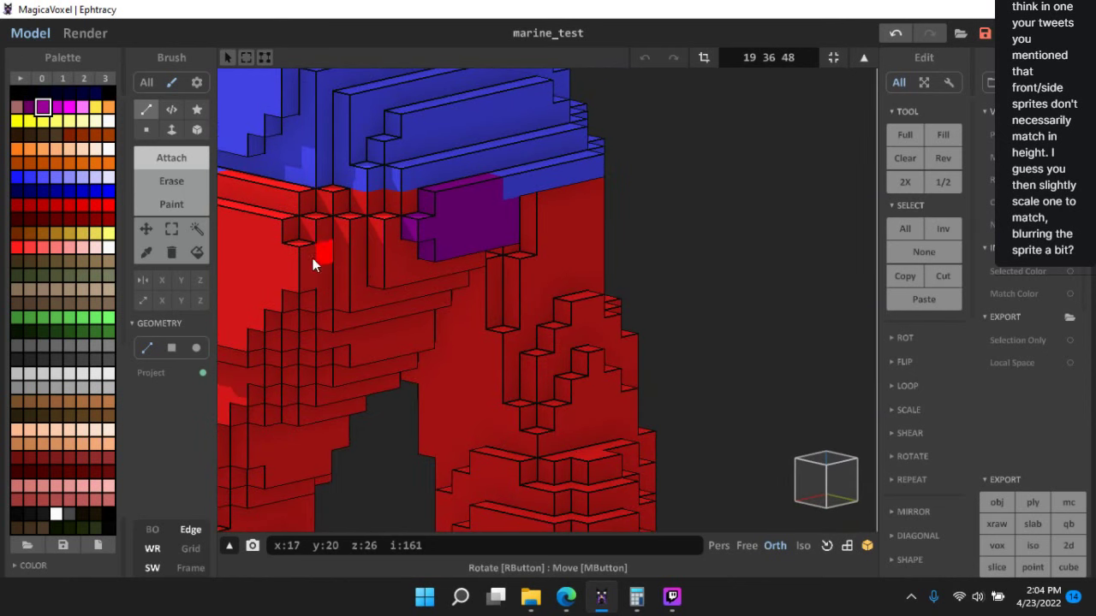
pyautogui.moveTo(470, 283); pyautogui.dragTo(428, 303, button='right')
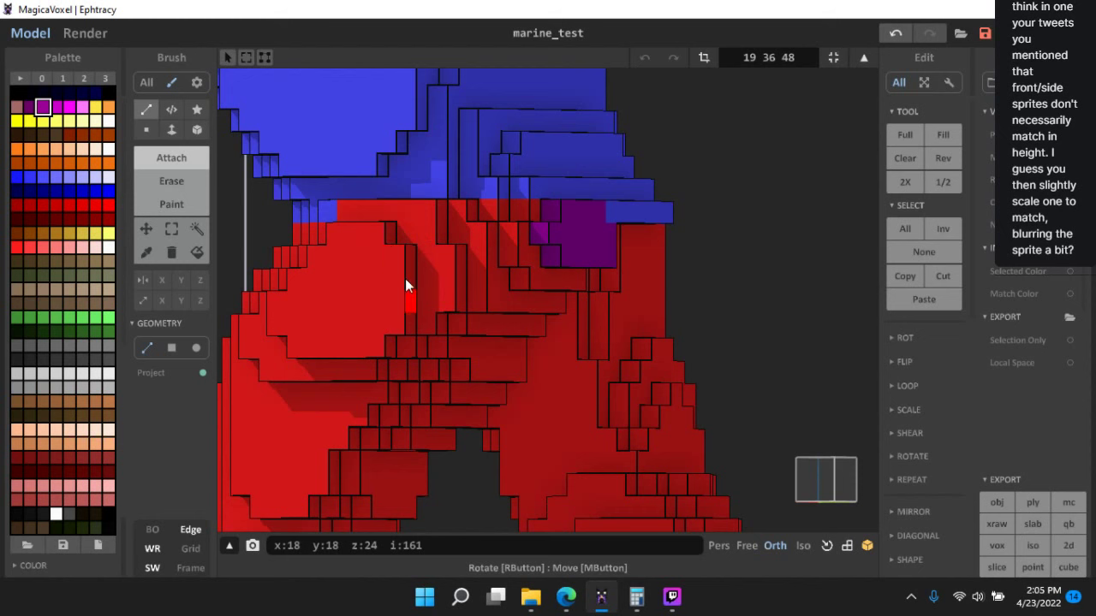
pyautogui.moveTo(384, 232); pyautogui.dragTo(449, 314, button='right')
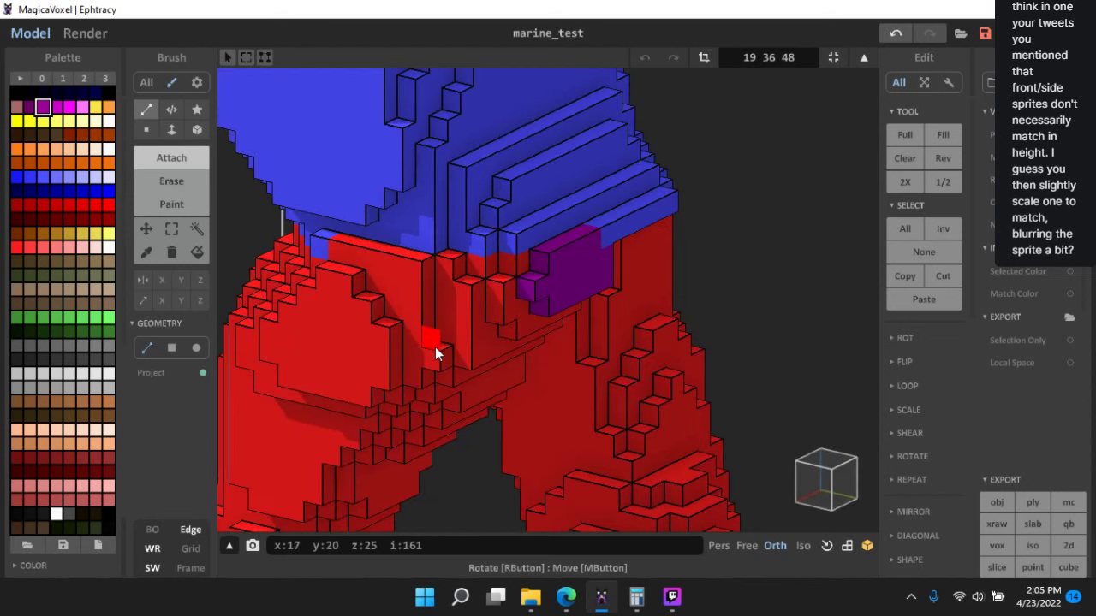
pyautogui.moveTo(508, 346); pyautogui.dragTo(452, 299, button='right')
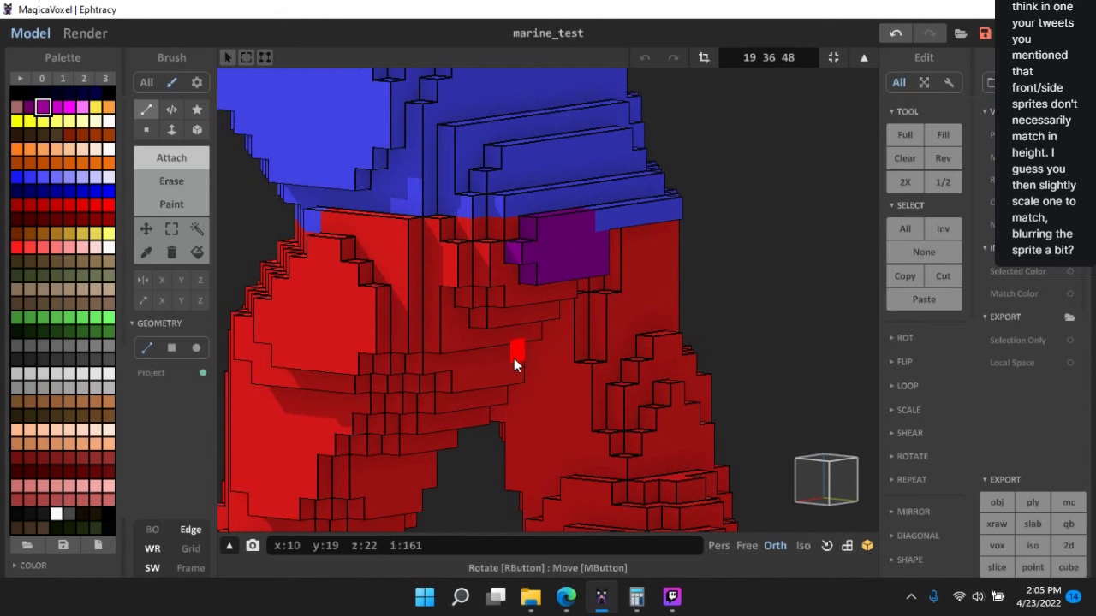
pyautogui.moveTo(513, 358); pyautogui.dragTo(555, 218, button='right')
pyautogui.moveTo(542, 274); pyautogui.dragTo(584, 214, button='right')
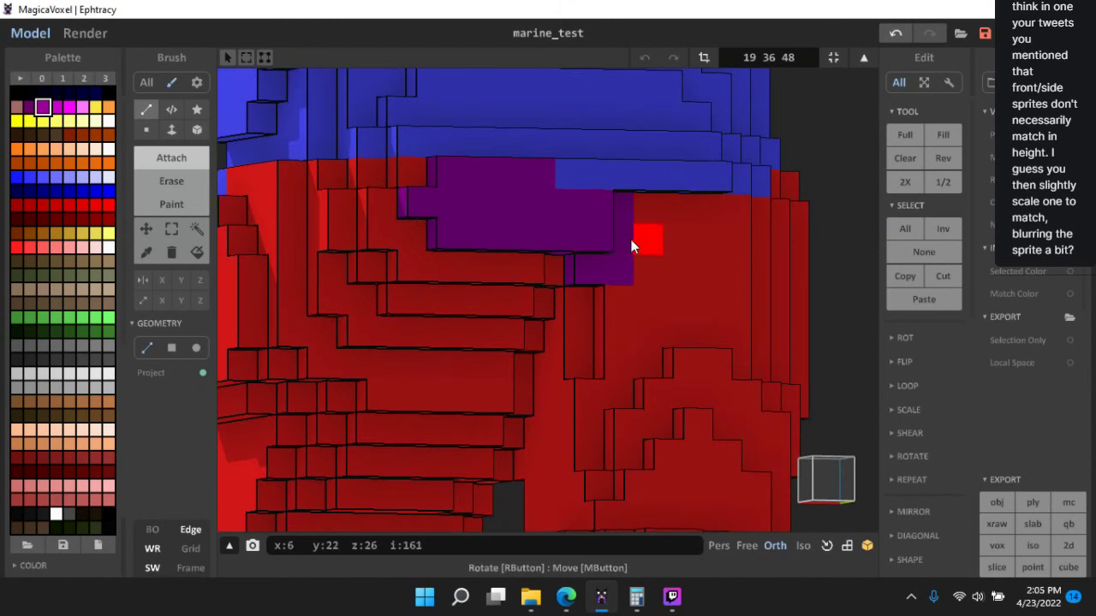
pyautogui.moveTo(629, 240); pyautogui.dragTo(704, 240)
pyautogui.moveTo(626, 210); pyautogui.dragTo(712, 208)
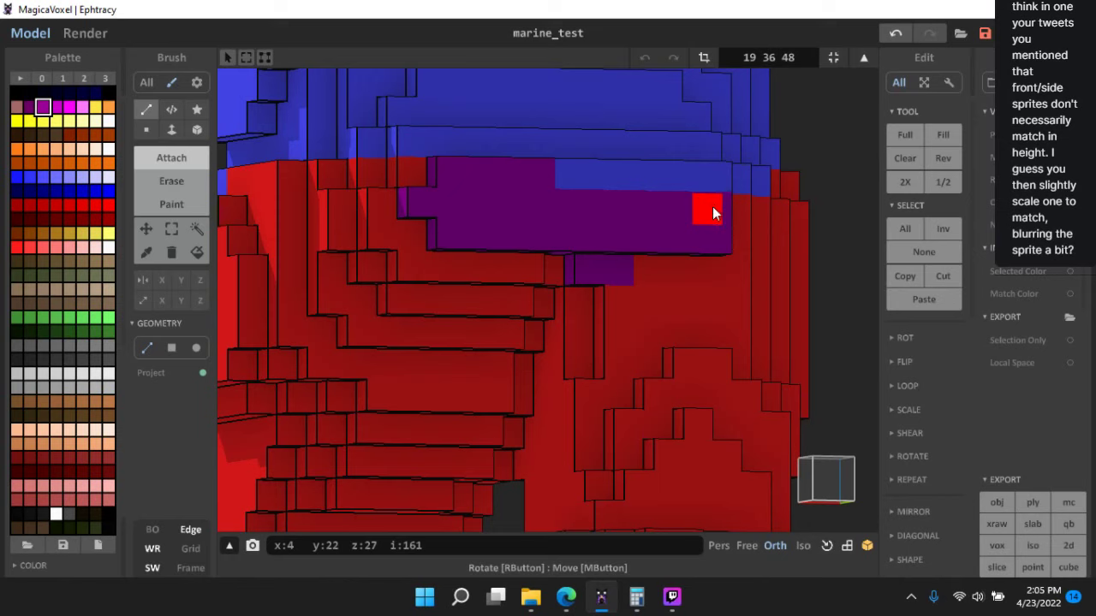
pyautogui.moveTo(712, 207); pyautogui.dragTo(738, 274, button='right')
pyautogui.keyDown('shift'); pyautogui.click(672, 263); pyautogui.keyUp('shift')
pyautogui.scroll(-1, 719, 352)
# - Switch to Twitch Studio to check the stream chat, and return to MagicaVoxel
pyautogui.click(671, 599)
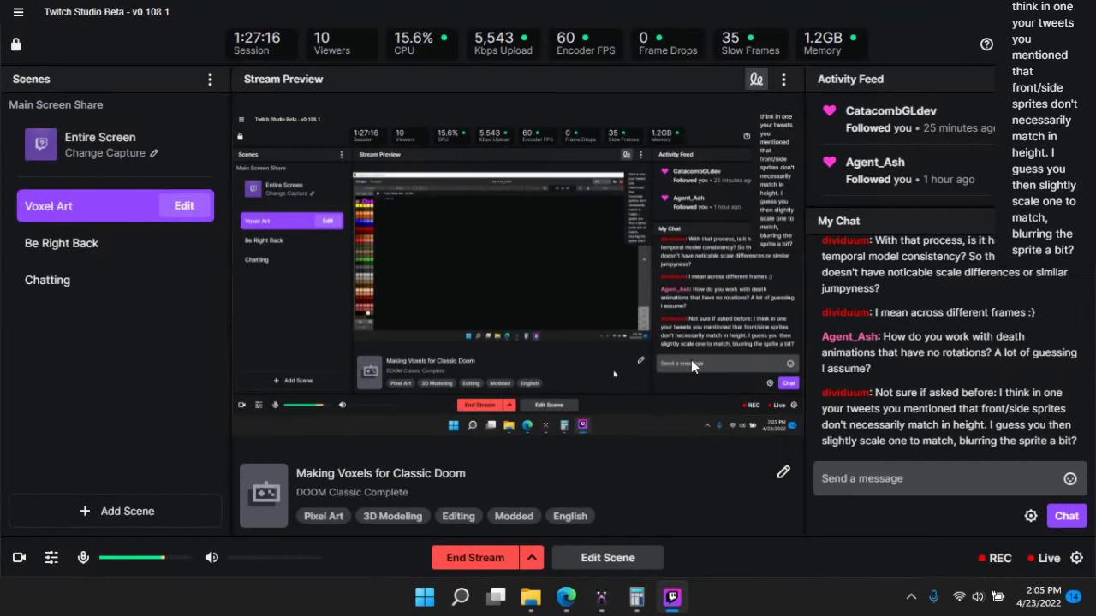
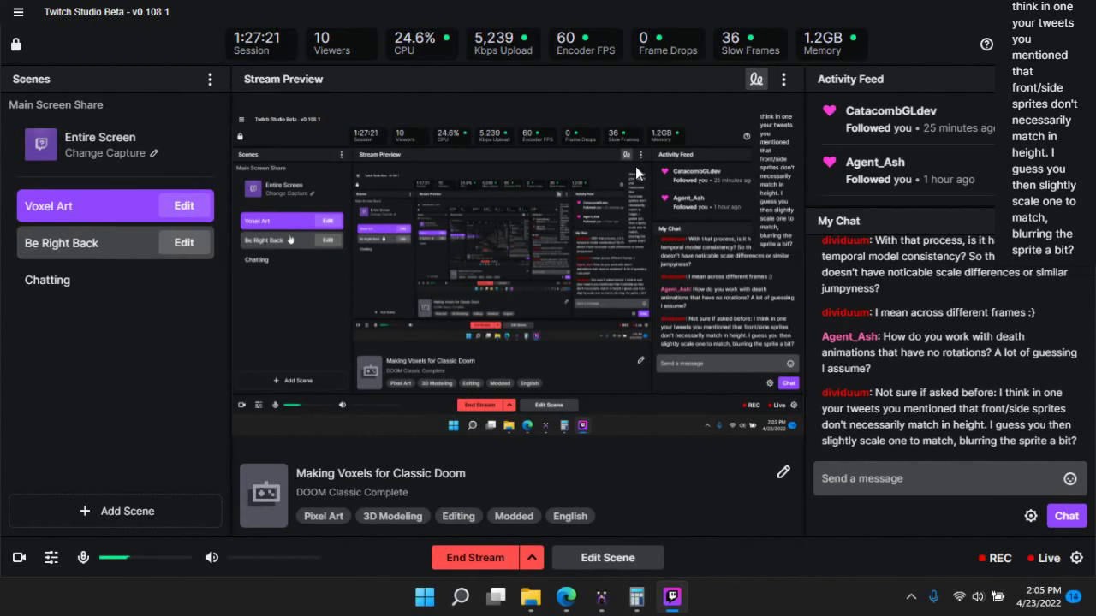
pyautogui.hotkey('alt', 'Tab')
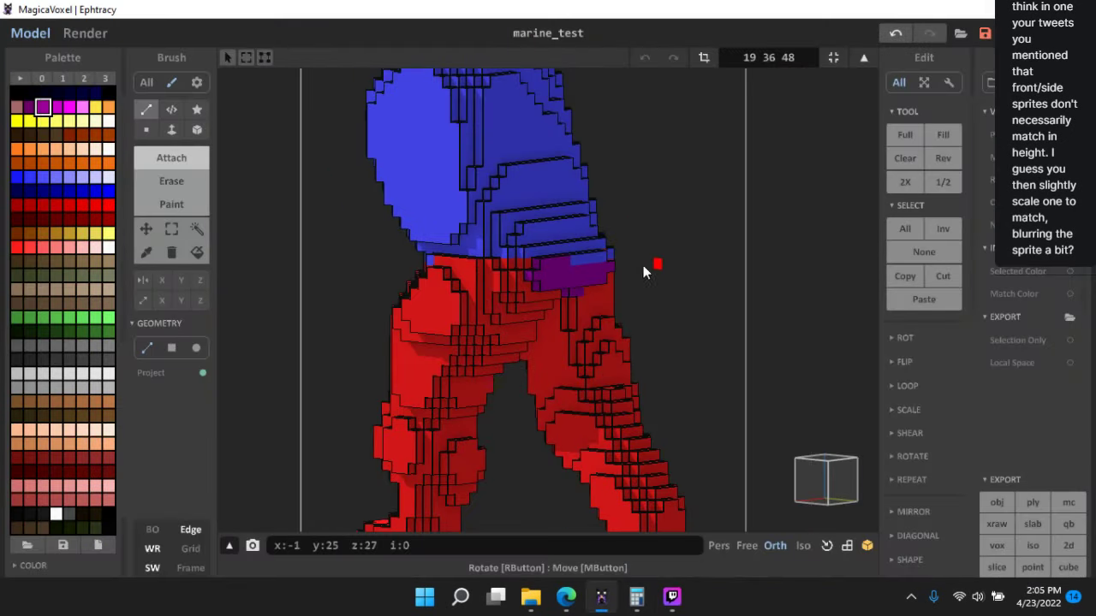
# - Turn the background objects' display back on while viewing the purple waist band in side view
pyautogui.scroll(8, 643, 265)
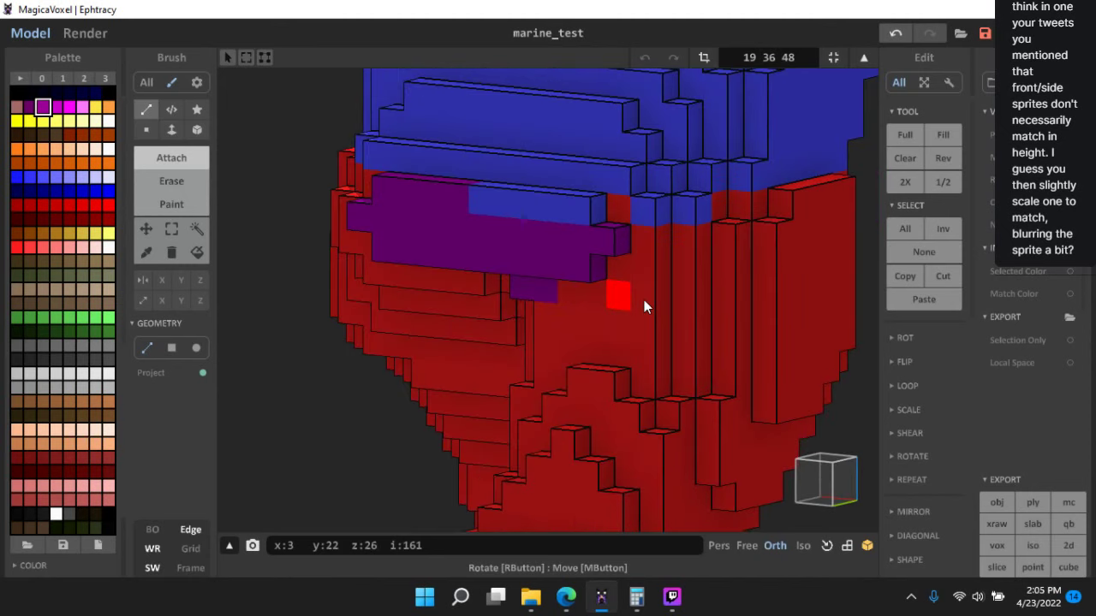
pyautogui.moveTo(644, 300); pyautogui.dragTo(739, 415, button='right')
pyautogui.scroll(-5, 680, 412)
pyautogui.click(818, 494)
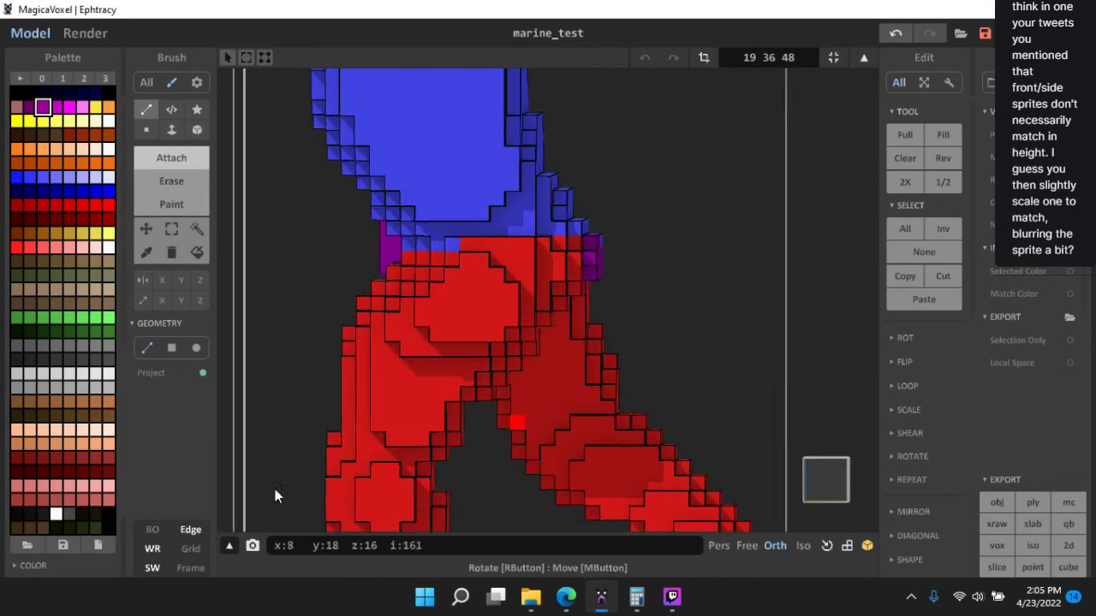
pyautogui.click(151, 529)
pyautogui.scroll(-5, 756, 333)
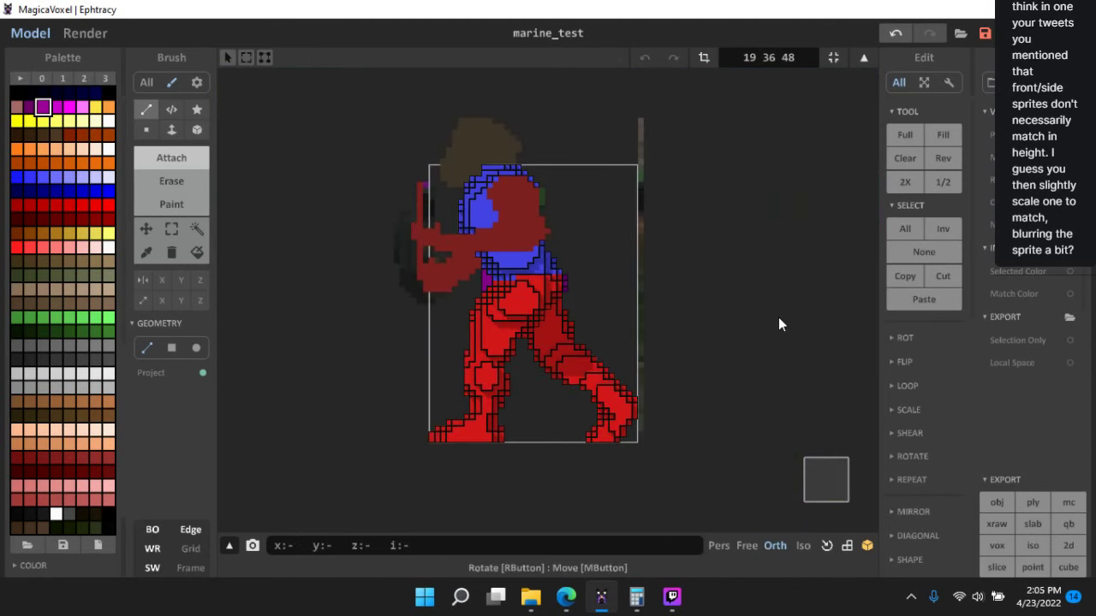
# - Examine the merged body and purple waist band against the marine reference sprites from oblique and side views
pyautogui.scroll(2, 778, 325)
pyautogui.moveTo(793, 320); pyautogui.dragTo(788, 376, button='right')
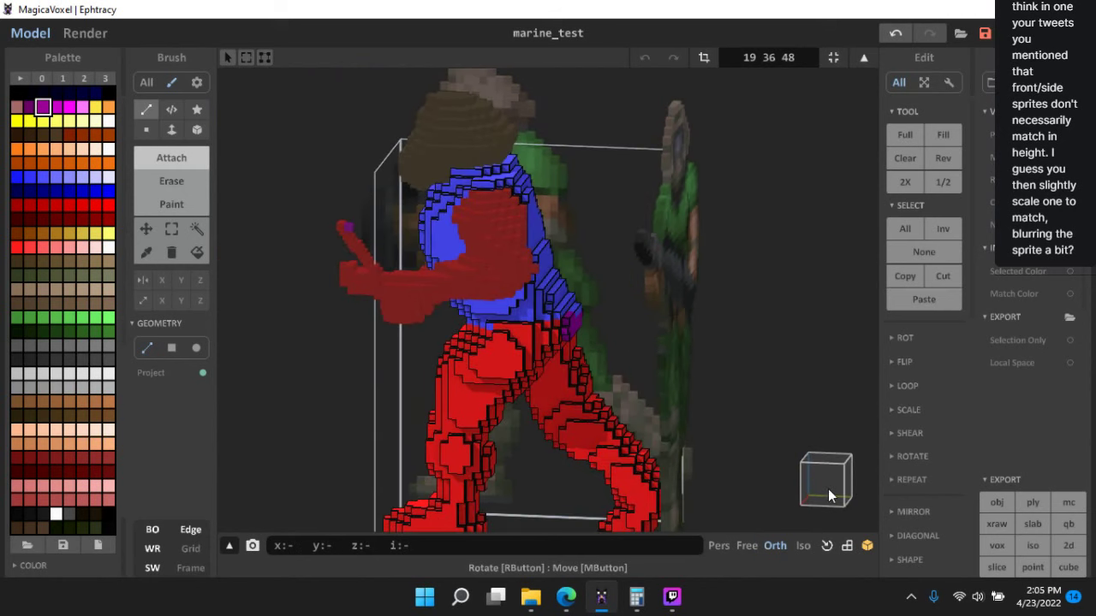
pyautogui.click(828, 490)
pyautogui.press('Tab')
pyautogui.scroll(3, 692, 235)
pyautogui.moveTo(693, 236); pyautogui.dragTo(679, 249, button='right')
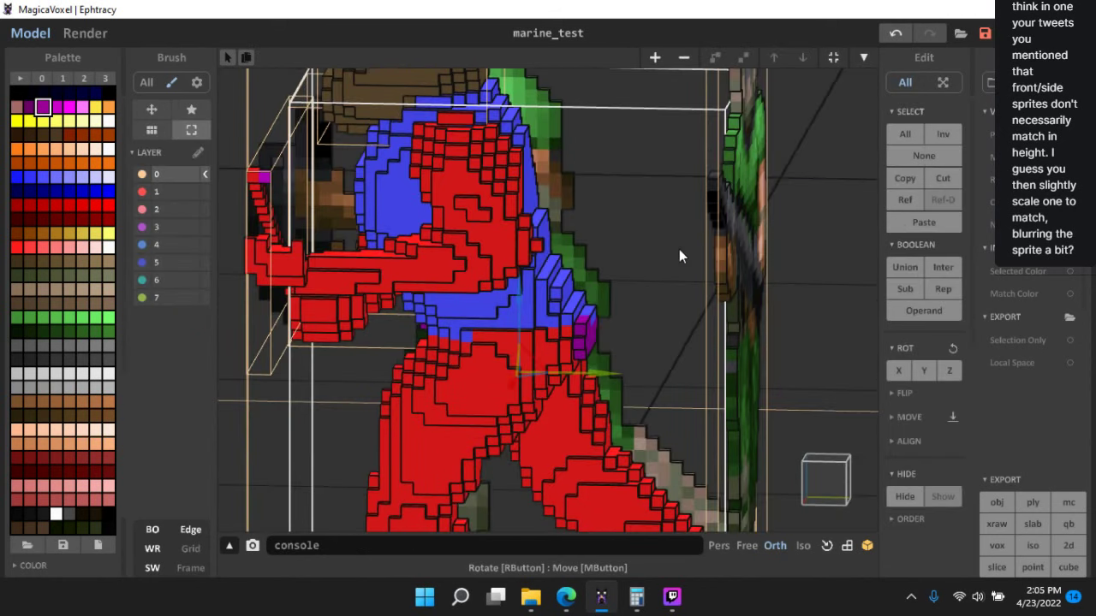
pyautogui.moveTo(485, 192); pyautogui.dragTo(489, 202, button='right')
pyautogui.press('Tab')
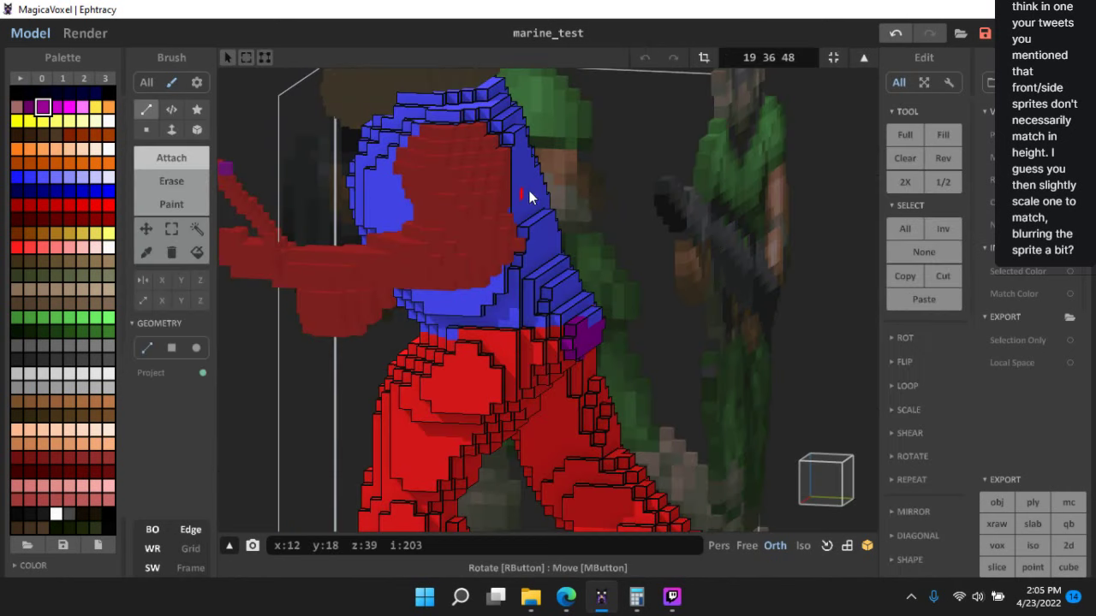
pyautogui.moveTo(720, 233); pyautogui.dragTo(737, 218, button='right')
pyautogui.click(824, 472)
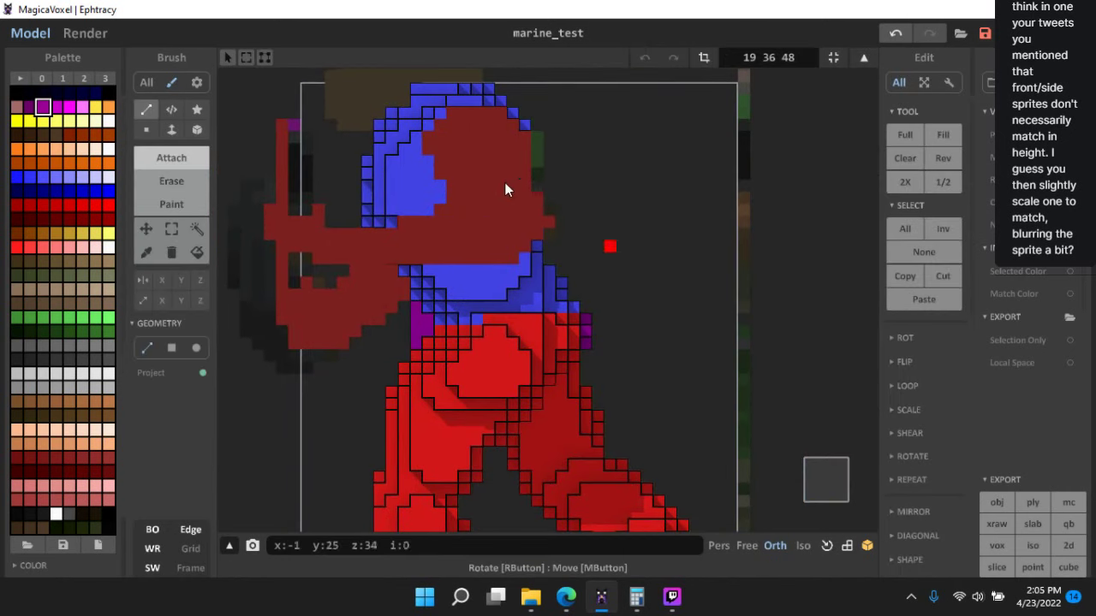
# - Draw a purple column four voxels tall behind the upper back in side view, select it, and hide the background objects
pyautogui.scroll(4, 574, 186)
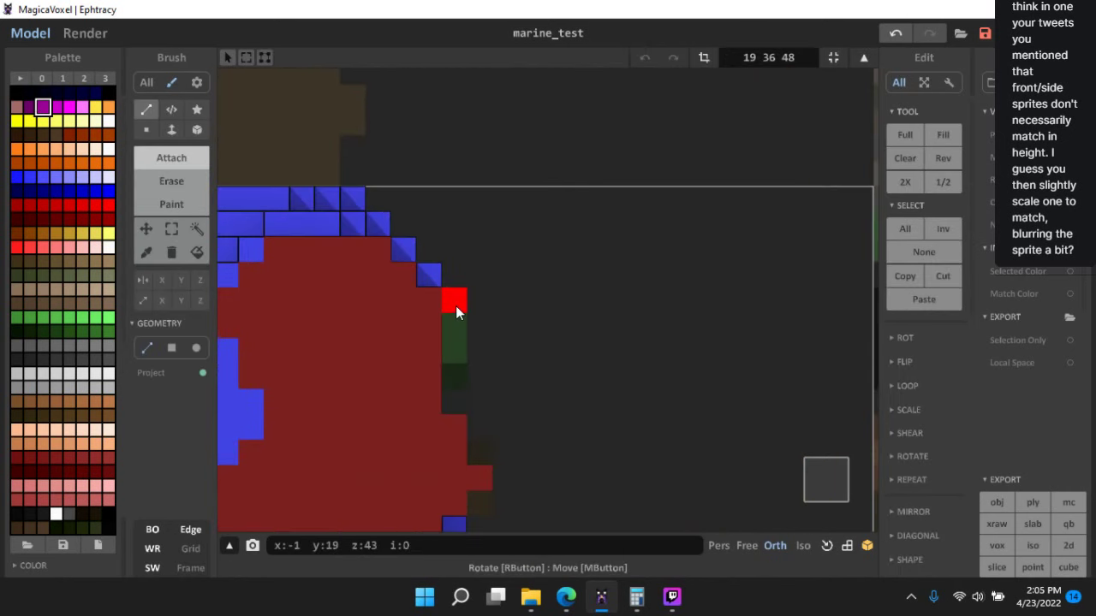
pyautogui.moveTo(455, 301); pyautogui.dragTo(459, 366)
pyautogui.moveTo(562, 452); pyautogui.dragTo(634, 369, button='middle')
pyautogui.moveTo(633, 369)
pyautogui.mouseDown(button='right')
pyautogui.moveTo(616, 372)
pyautogui.moveTo(668, 386)
pyautogui.mouseUp(button='right')
pyautogui.click(162, 226)
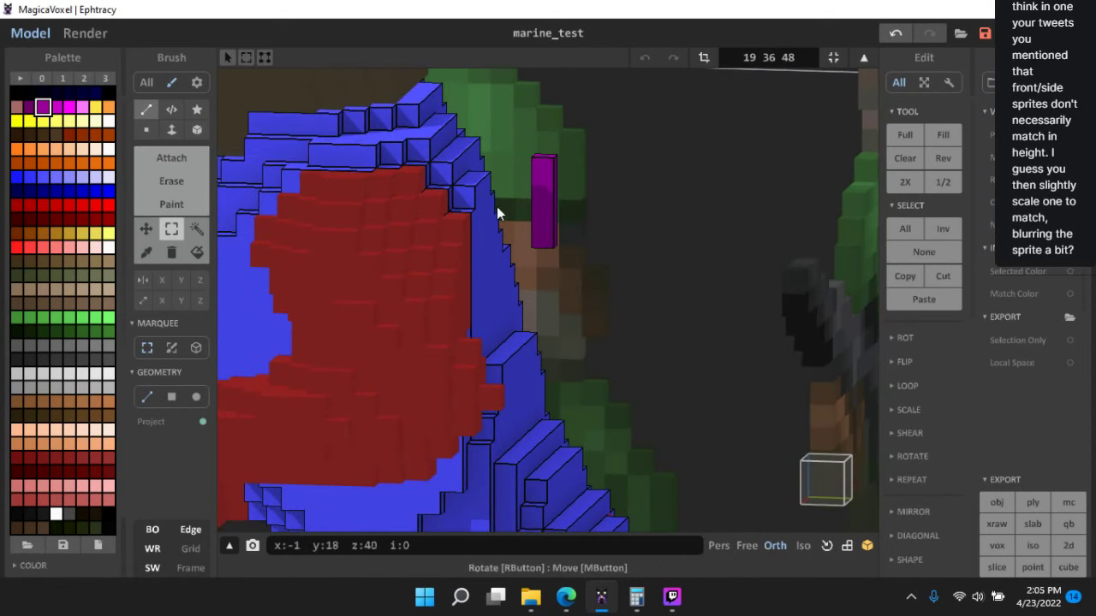
pyautogui.moveTo(575, 252)
pyautogui.mouseDown(button='right')
pyautogui.moveTo(631, 277)
pyautogui.moveTo(564, 136)
pyautogui.moveTo(687, 228)
pyautogui.moveTo(631, 249)
pyautogui.mouseUp(button='right')
pyautogui.click(151, 538)
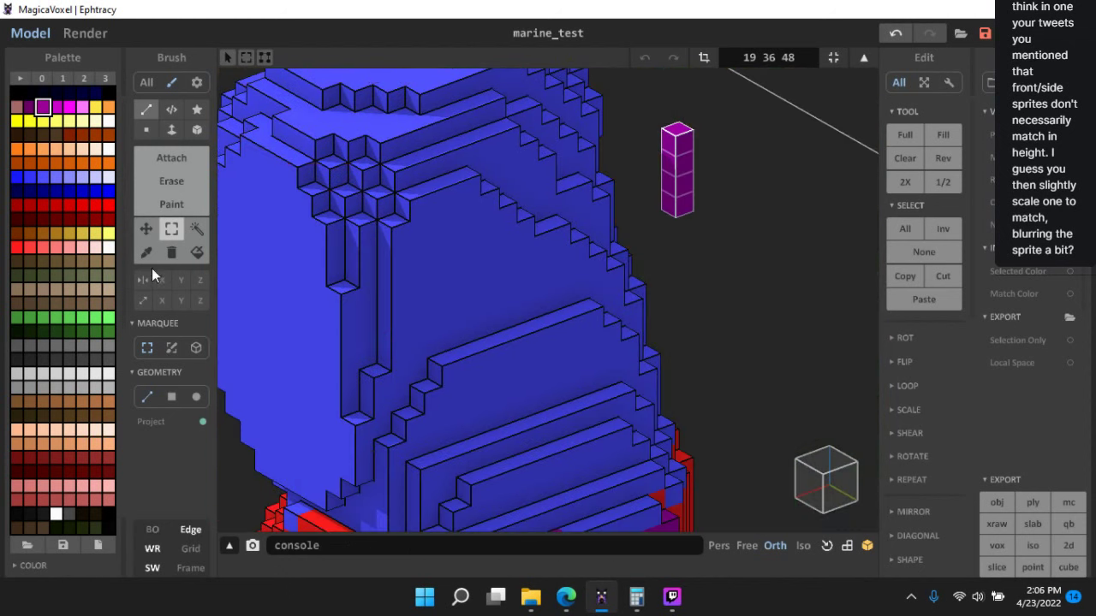
# - Move the selected column 10 voxels along X onto the upper back, and duplicate it sideways into a patch five voxels wide
pyautogui.click(146, 229)
pyautogui.moveTo(575, 214); pyautogui.dragTo(506, 237)
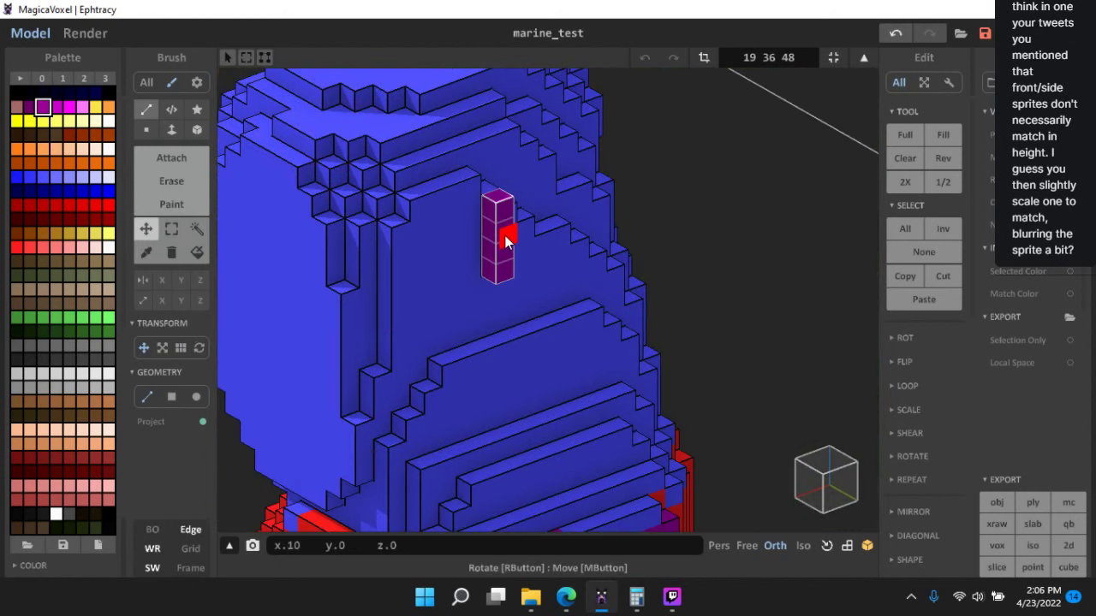
pyautogui.moveTo(647, 274); pyautogui.dragTo(622, 254, button='right')
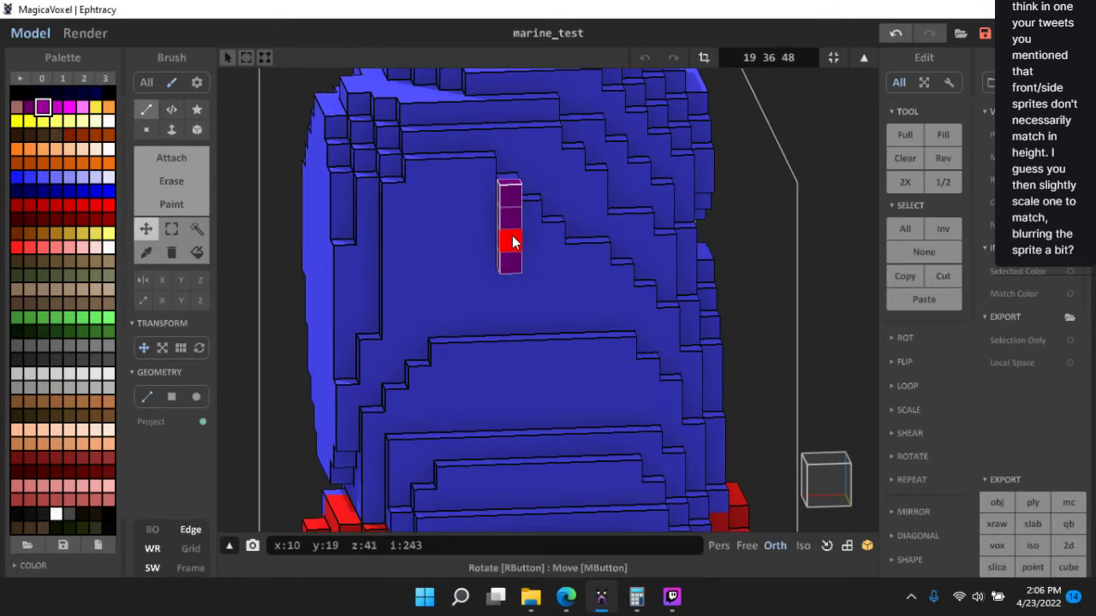
pyautogui.moveTo(506, 237); pyautogui.dragTo(558, 229)
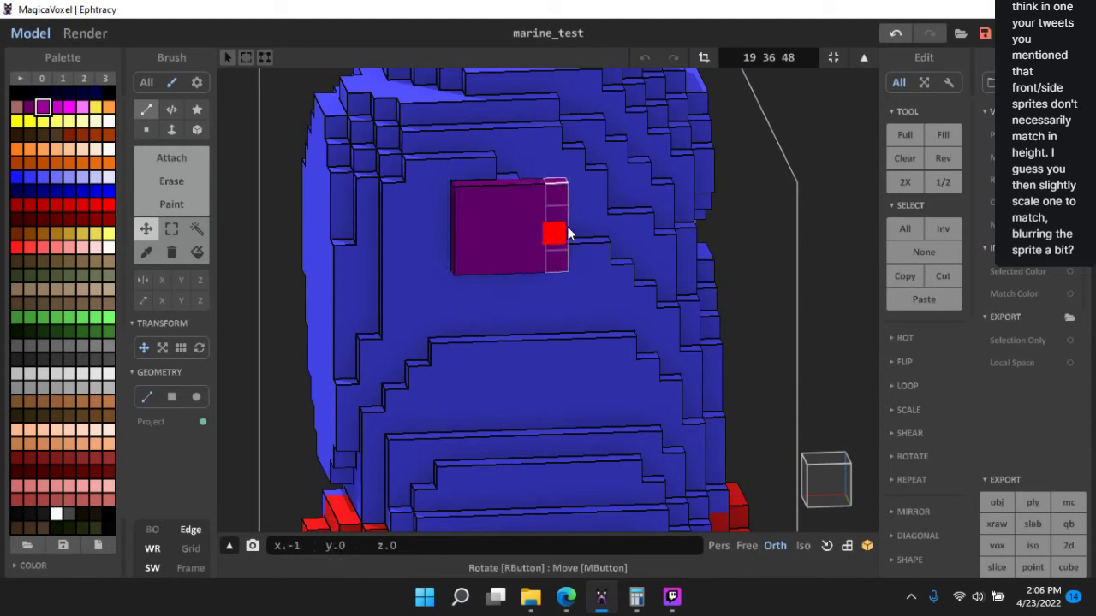
pyautogui.click(171, 229)
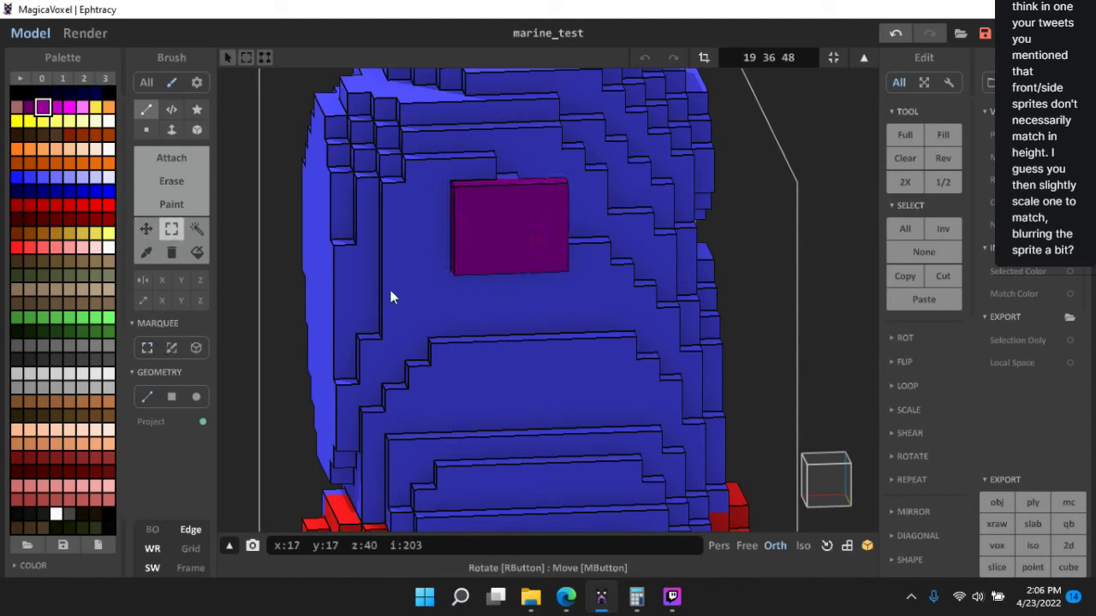
# - Erase the four corner voxels of the purple patch on the upper back to round it off
pyautogui.click(198, 183)
pyautogui.click(463, 192)
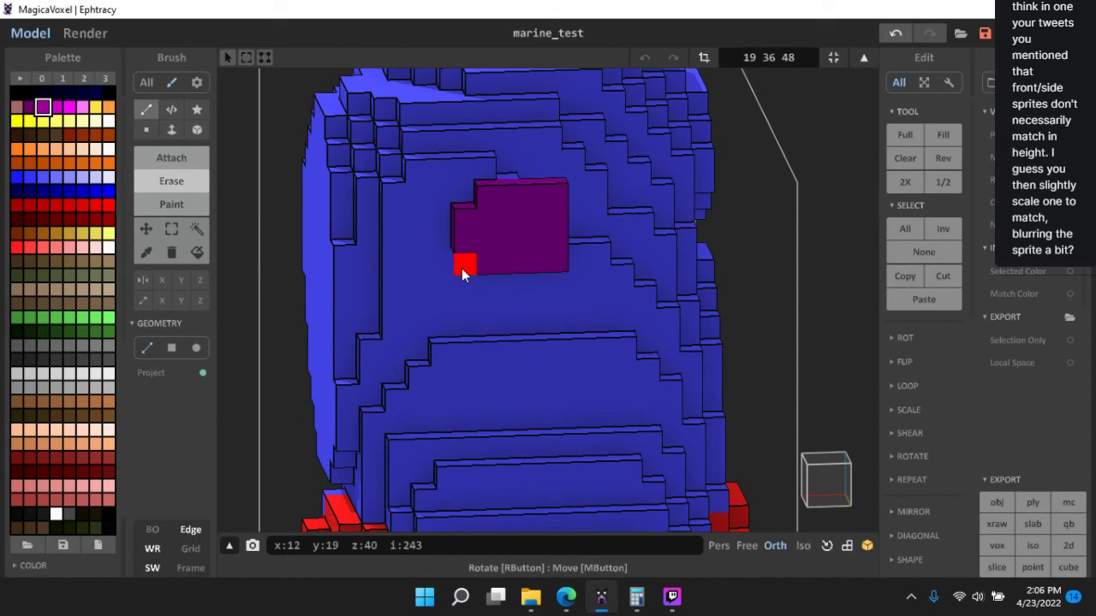
pyautogui.click(462, 265)
pyautogui.click(556, 191)
pyautogui.click(558, 259)
pyautogui.moveTo(652, 252); pyautogui.dragTo(577, 270, button='right')
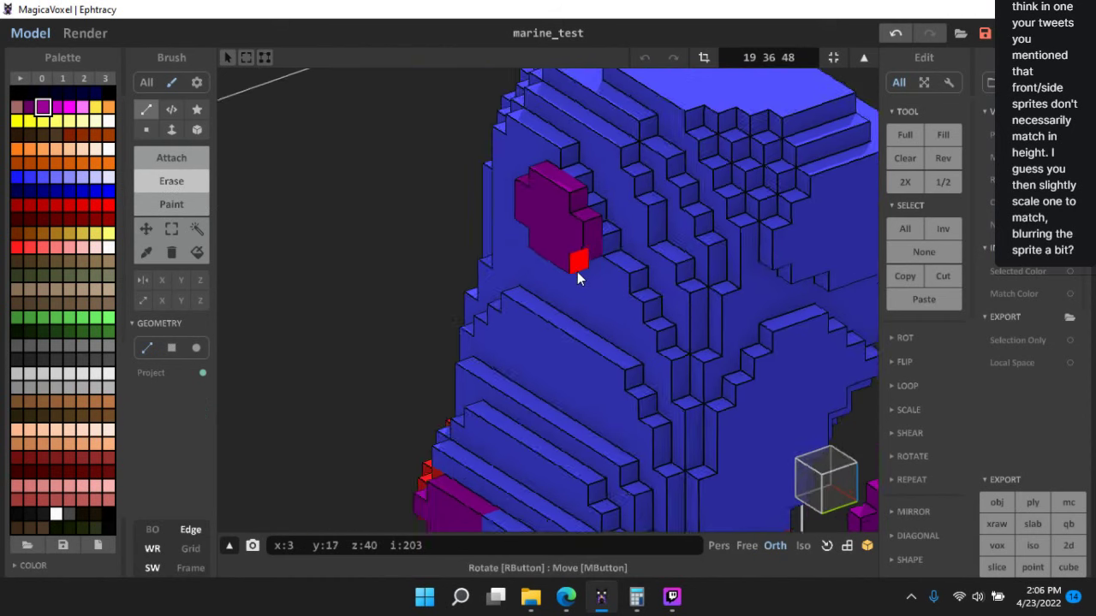
# - Attach purple voxels along the stepped blue edge beside the back patch, blending it into the shoulder
pyautogui.click(171, 158)
pyautogui.click(590, 170)
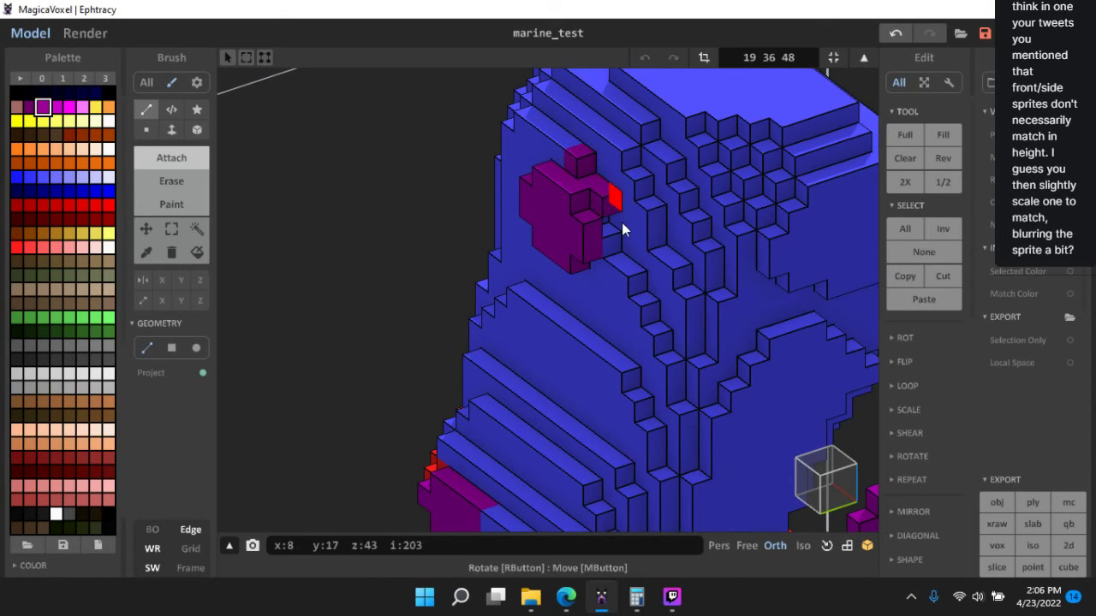
pyautogui.click(622, 229)
pyautogui.click(599, 192)
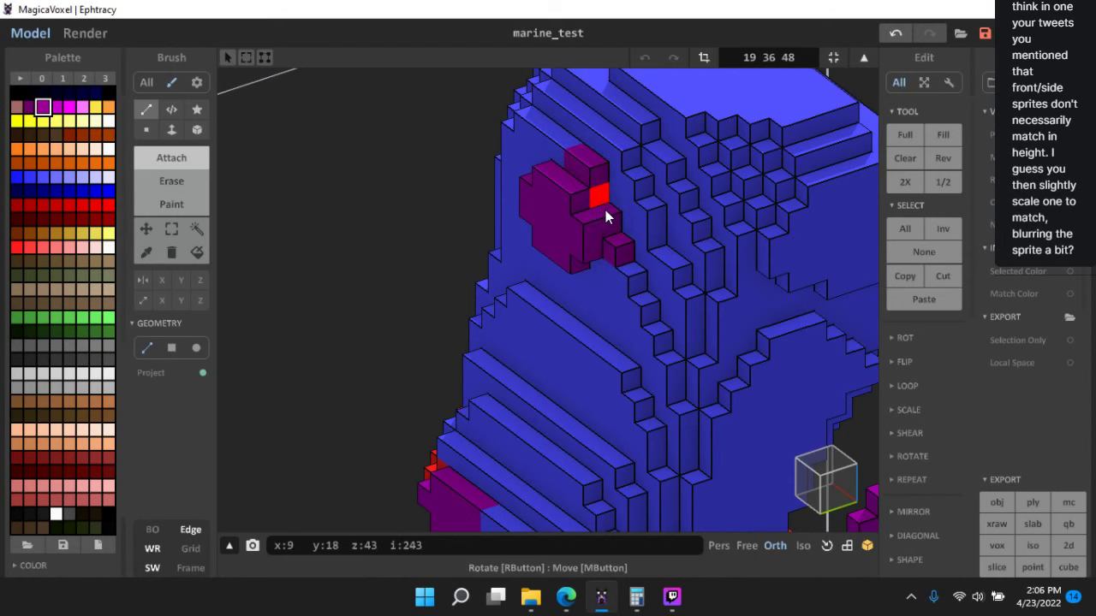
pyautogui.moveTo(648, 267); pyautogui.dragTo(708, 243, button='right')
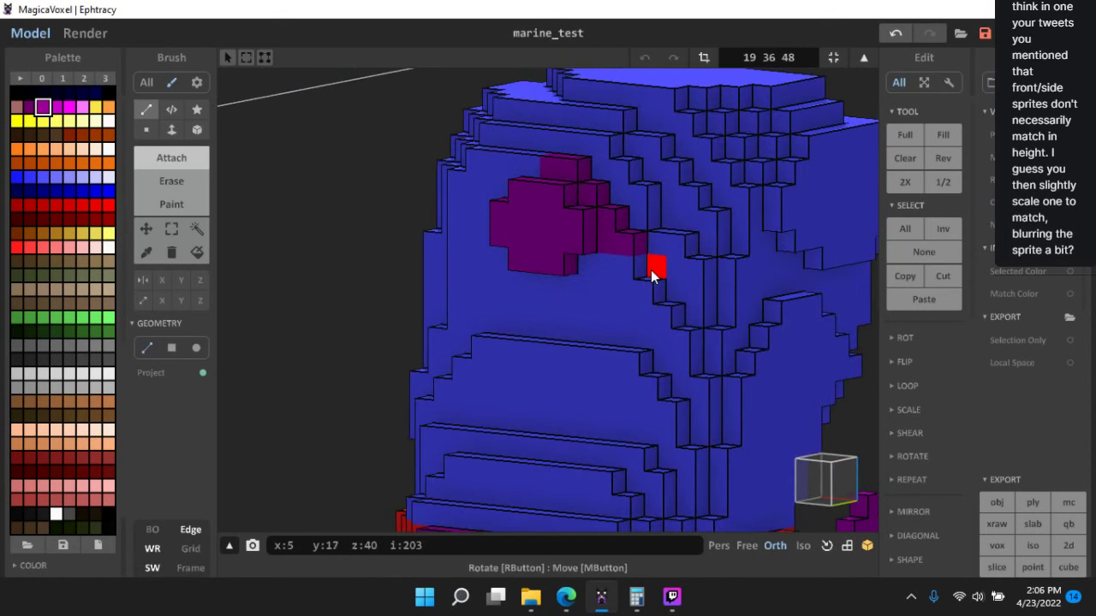
pyautogui.click(652, 270)
# - Select the loose purple column at the front of the waist and move it 9 voxels along X toward the body's centre
pyautogui.scroll(-3, 689, 337)
pyautogui.moveTo(688, 339); pyautogui.dragTo(611, 283, button='right')
pyautogui.scroll(3, 371, 208)
pyautogui.scroll(-3, 417, 198)
pyautogui.click(171, 229)
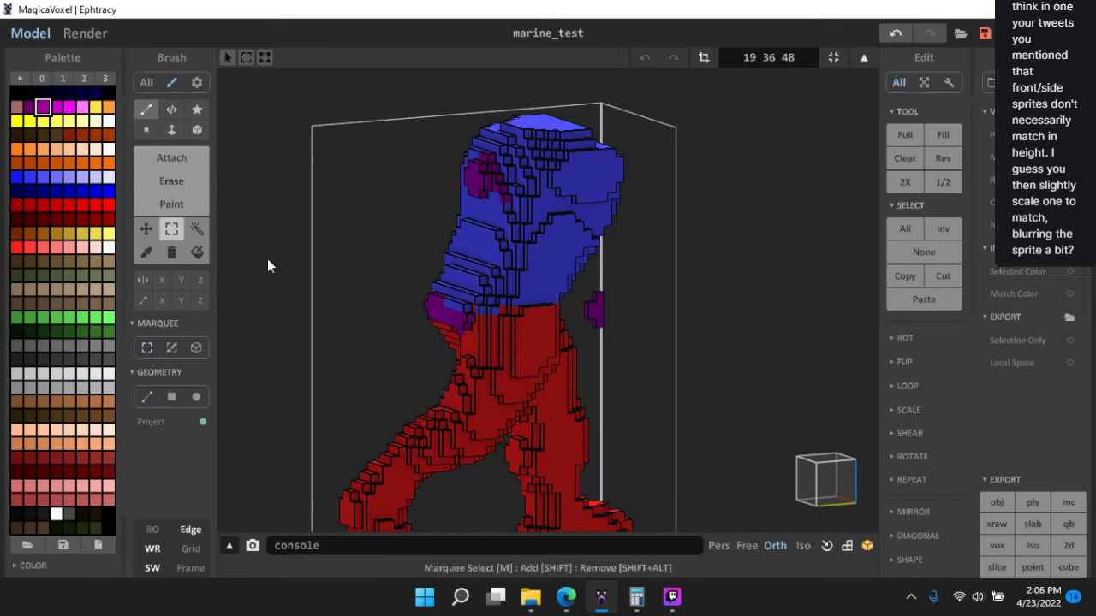
pyautogui.scroll(2, 605, 287)
pyautogui.moveTo(690, 351); pyautogui.dragTo(266, 264, button='right')
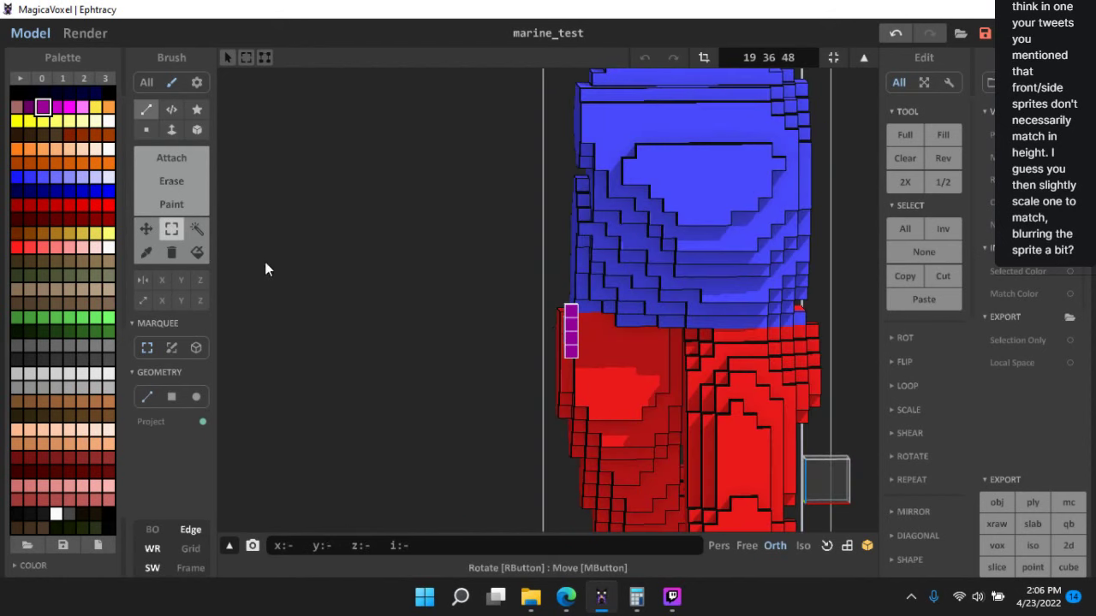
pyautogui.click(146, 228)
pyautogui.moveTo(574, 338); pyautogui.dragTo(694, 334)
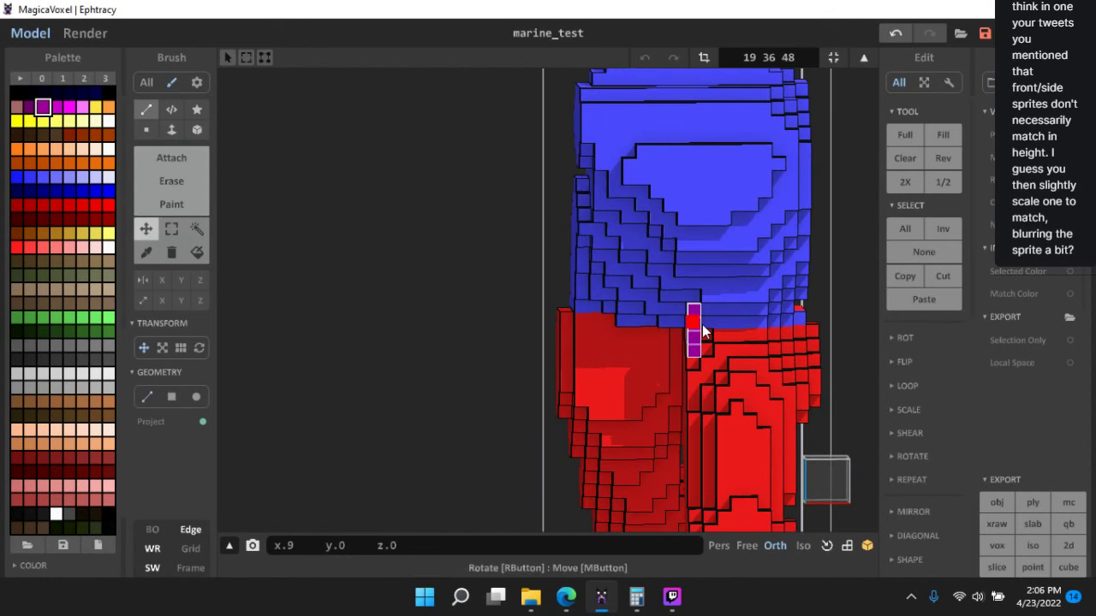
# - Duplicate the front waist column sideways into a strip three voxels wide below the torso
pyautogui.moveTo(692, 330); pyautogui.dragTo(563, 244, button='right')
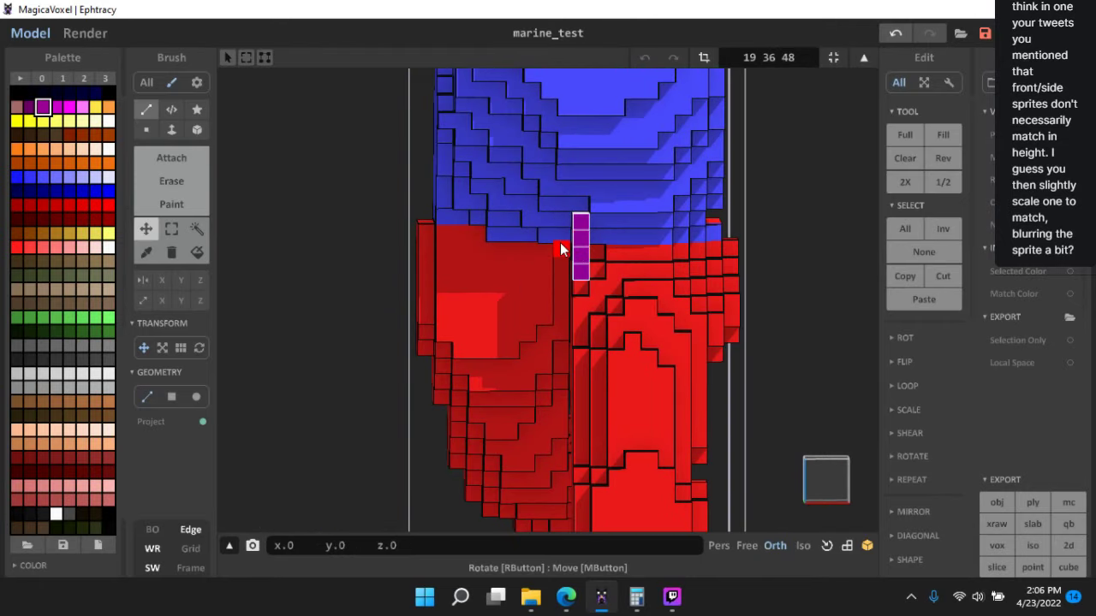
pyautogui.moveTo(560, 243); pyautogui.dragTo(543, 243)
pyautogui.scroll(3, 618, 293)
pyautogui.moveTo(618, 293); pyautogui.dragTo(660, 317, button='right')
pyautogui.scroll(3, 661, 316)
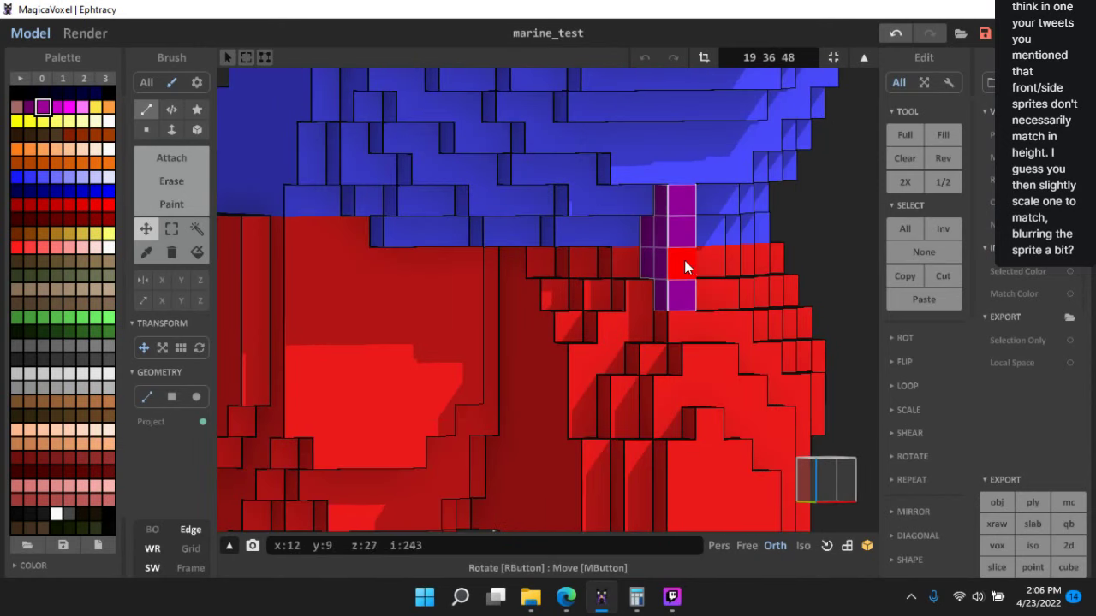
pyautogui.click(645, 264)
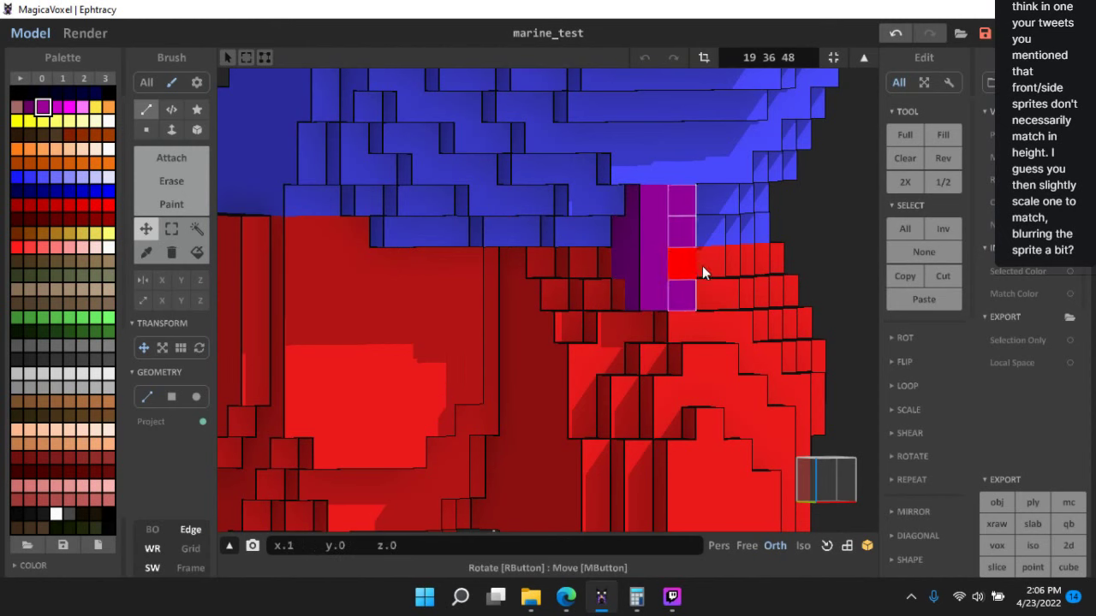
# - Deselect the strip and attach purple voxels beside it, filling the gap beneath the blue hem toward the other leg
pyautogui.scroll(-2, 694, 306)
pyautogui.click(172, 230)
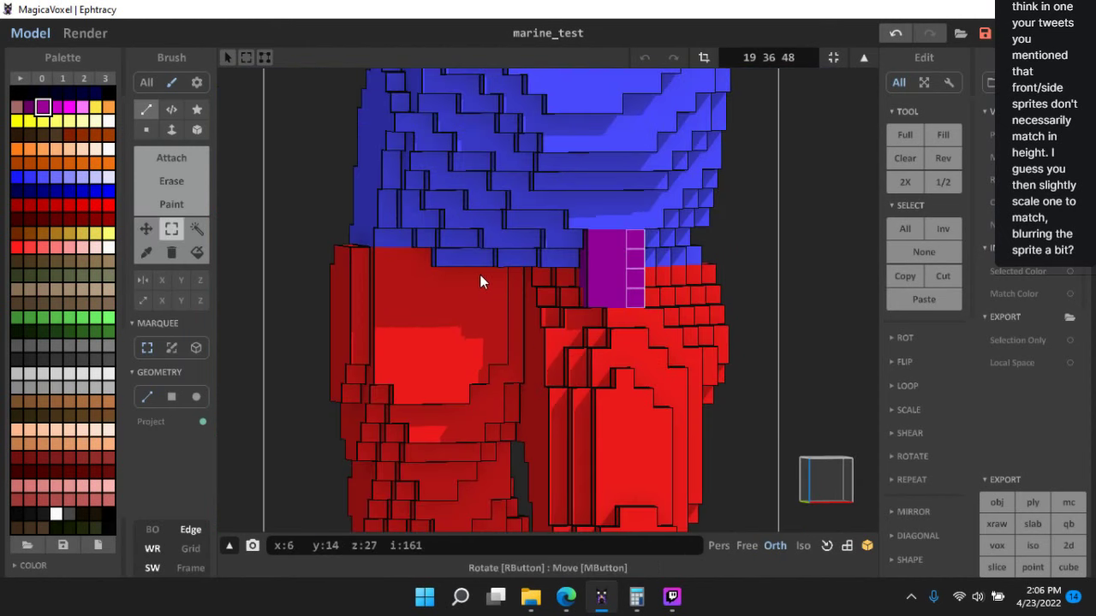
pyautogui.click(479, 274)
pyautogui.moveTo(479, 274); pyautogui.dragTo(544, 296, button='right')
pyautogui.scroll(3, 544, 296)
pyautogui.click(171, 158)
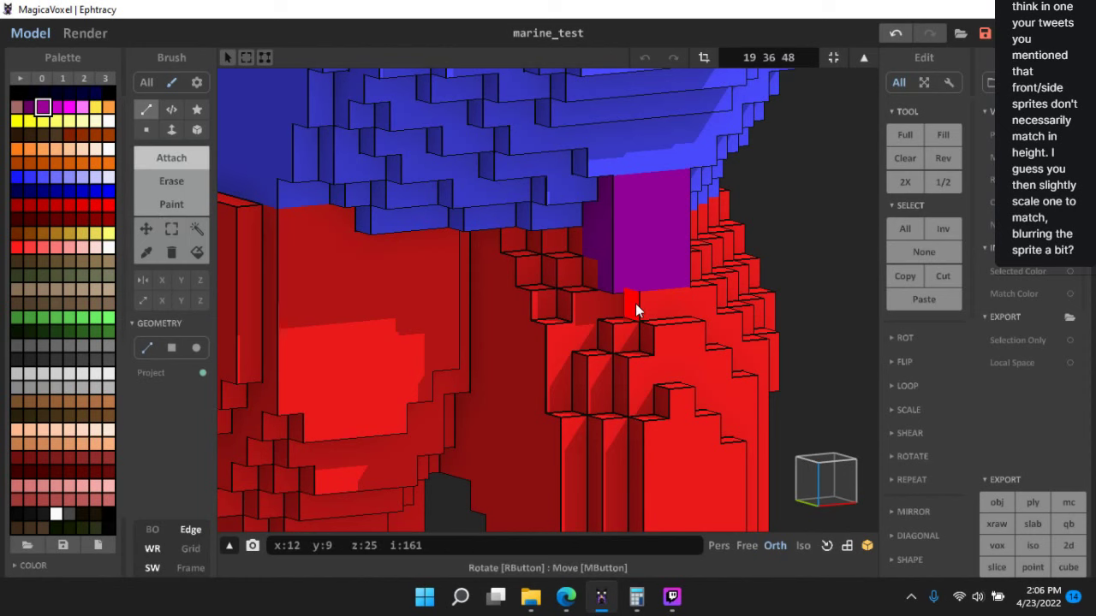
pyautogui.click(574, 245)
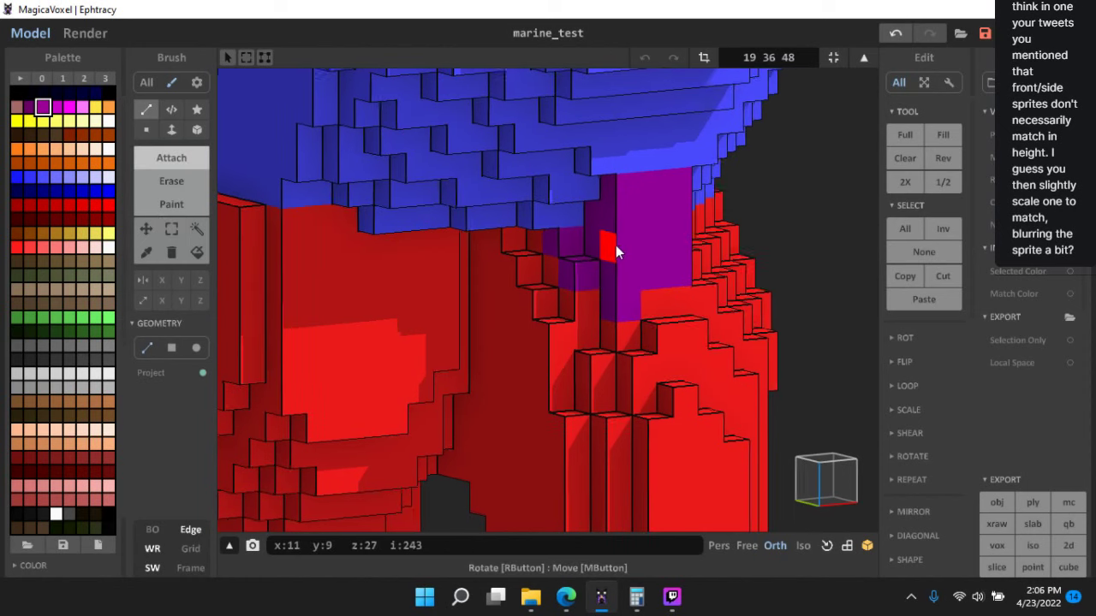
pyautogui.click(591, 220)
pyautogui.scroll(-3, 631, 334)
pyautogui.moveTo(631, 334); pyautogui.dragTo(481, 248, button='right')
pyautogui.scroll(3, 479, 252)
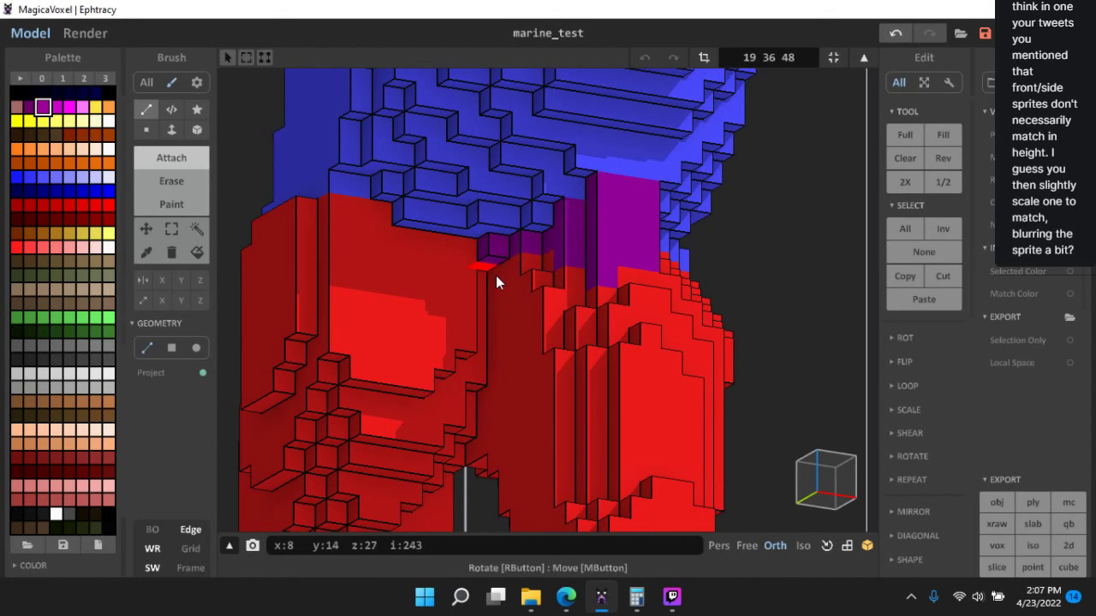
# - Extend the purple waist fill around the near side, directly under the stepped blue hem above the hip
pyautogui.scroll(-2, 488, 280)
pyautogui.scroll(-4, 538, 323)
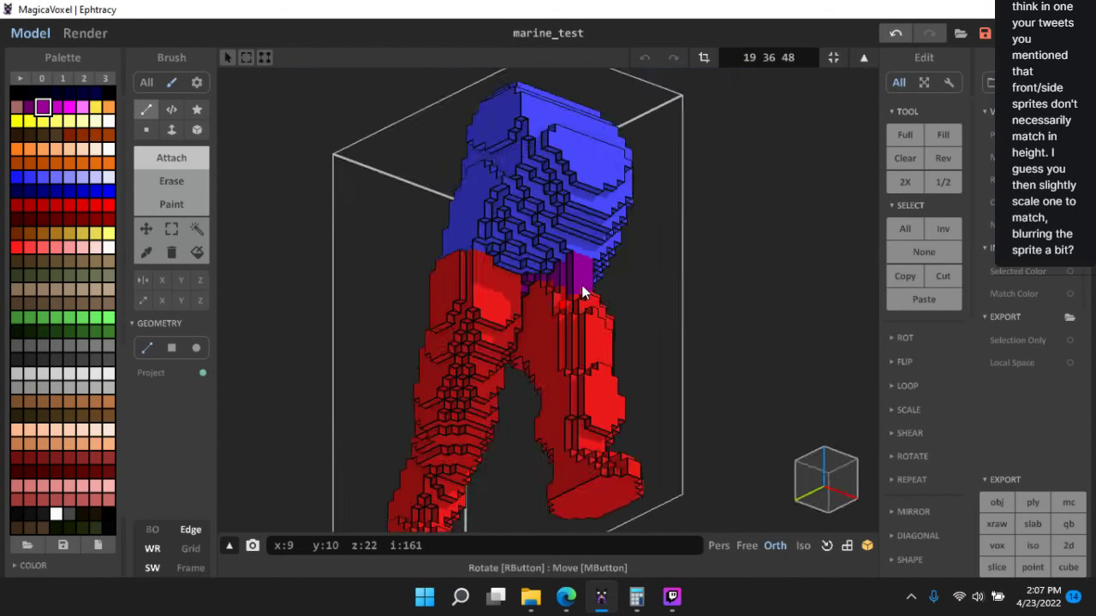
pyautogui.moveTo(582, 287); pyautogui.dragTo(558, 335, button='right')
pyautogui.scroll(-3, 558, 335)
pyautogui.moveTo(710, 317); pyautogui.dragTo(592, 311, button='right')
pyautogui.scroll(4, 617, 320)
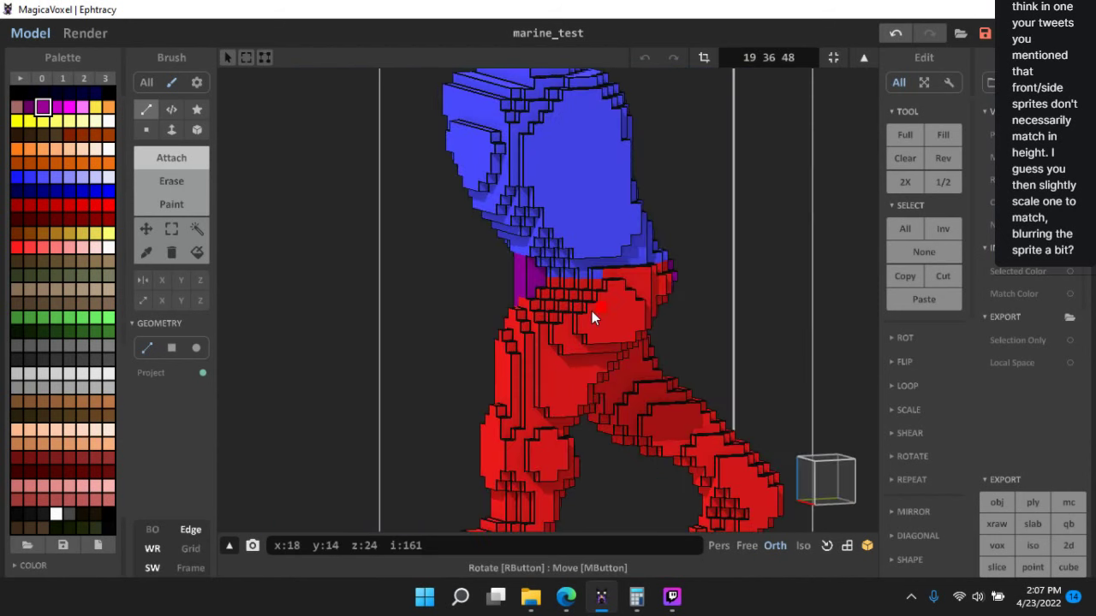
pyautogui.scroll(5, 592, 310)
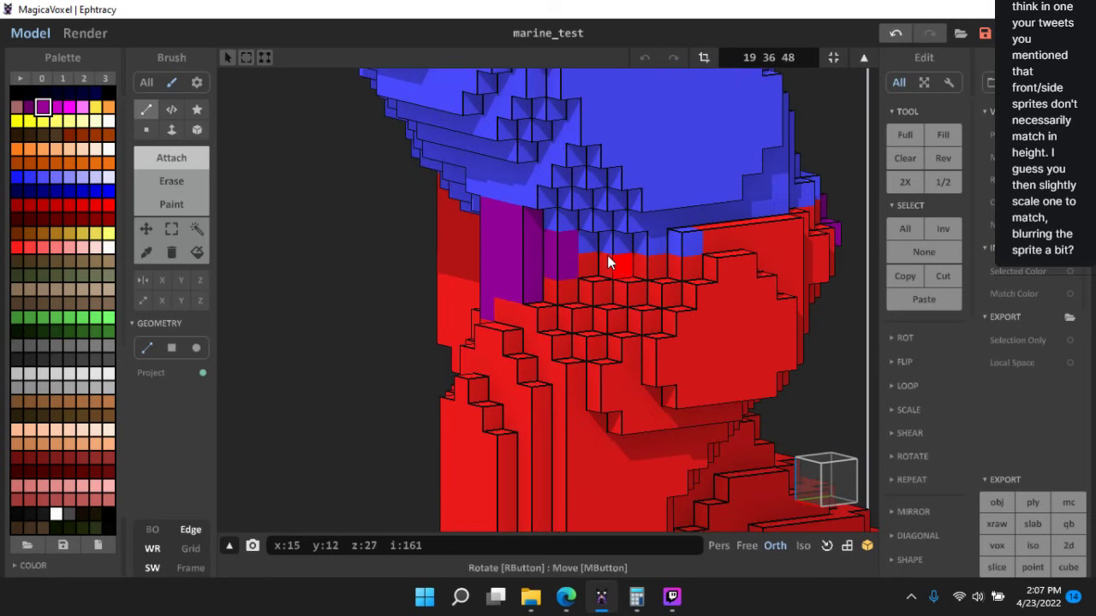
pyautogui.click(597, 265)
pyautogui.click(597, 245)
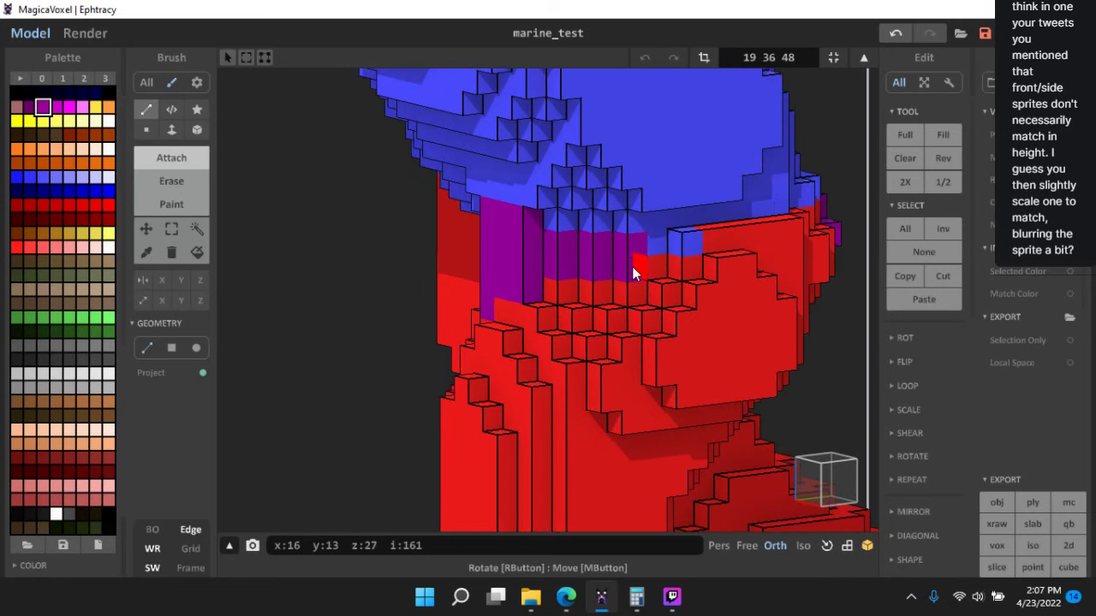
# - Erase the blue hem voxels overlapping the top of the near hip
pyautogui.keyDown('shift'); pyautogui.click(632, 266); pyautogui.keyUp('shift')
pyautogui.keyDown('shift'); pyautogui.click(677, 249); pyautogui.keyUp('shift')
pyautogui.keyDown('shift'); pyautogui.click(791, 231); pyautogui.keyUp('shift')
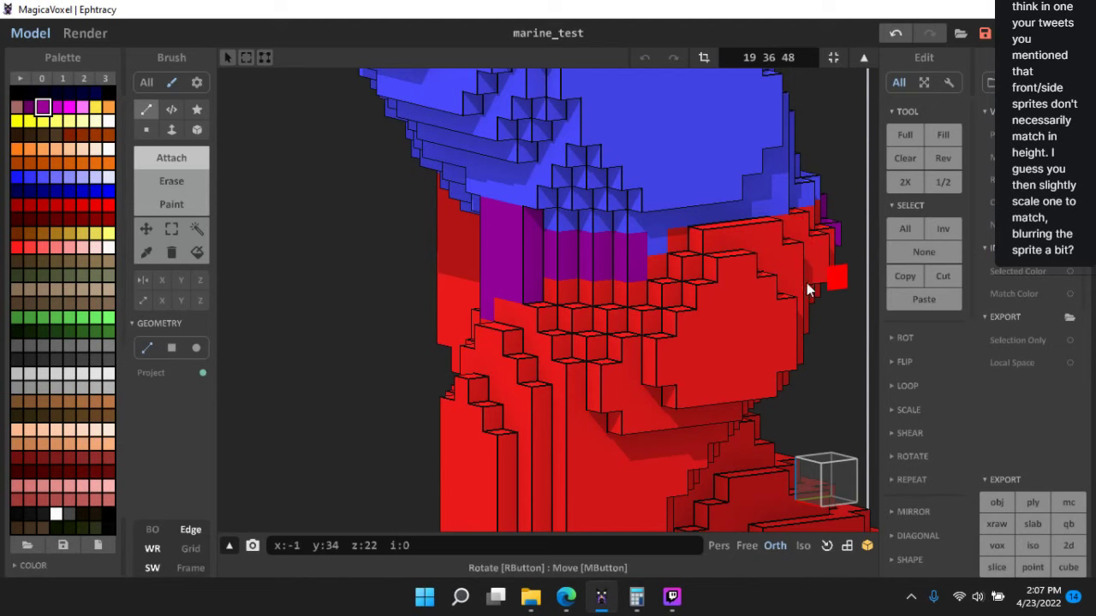
# - Compare the assembled body with the marine's side reference sprite in side view
pyautogui.scroll(-6, 771, 291)
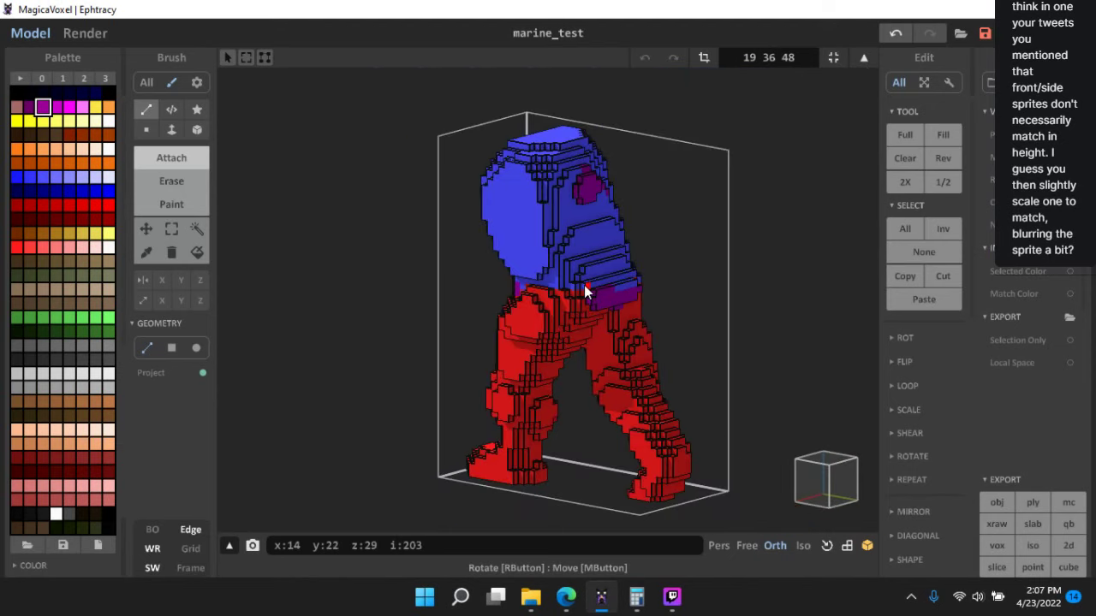
pyautogui.moveTo(584, 291); pyautogui.dragTo(641, 299, button='right')
pyautogui.press('Tab')
pyautogui.moveTo(842, 476)
pyautogui.mouseDown(button='right')
pyautogui.moveTo(729, 354)
pyautogui.moveTo(675, 318)
pyautogui.moveTo(827, 477)
pyautogui.mouseUp(button='right')
pyautogui.scroll(6, 649, 234)
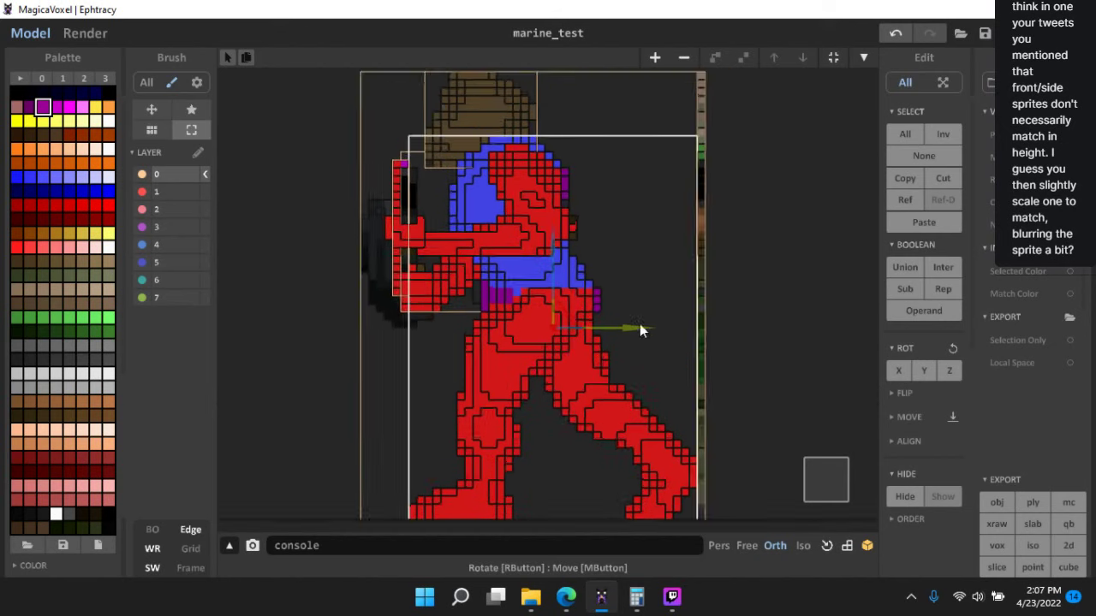
pyautogui.moveTo(664, 313); pyautogui.dragTo(590, 211, button='right')
pyautogui.scroll(2, 590, 231)
pyautogui.press('Tab')
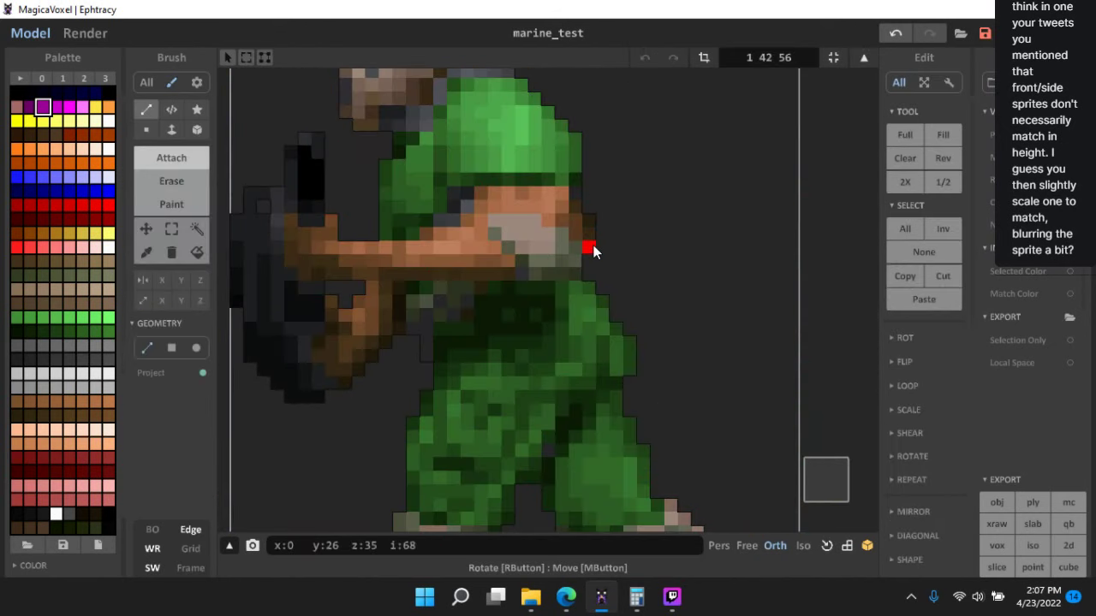
pyautogui.press('Tab')
pyautogui.scroll(2, 627, 233)
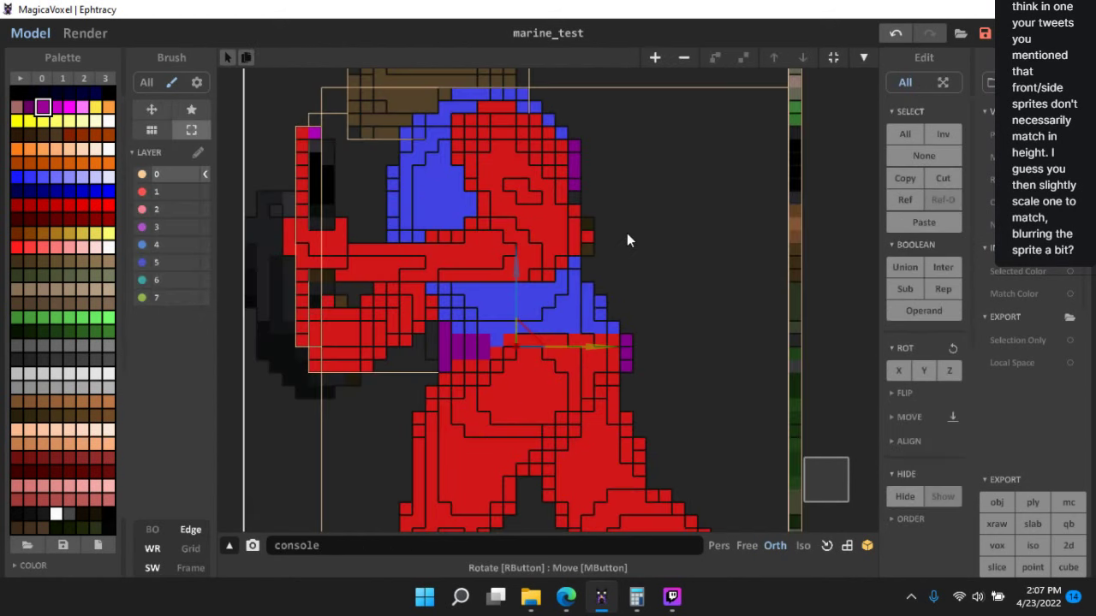
# - Open the arm model, attach two purple voxels beside the elbow tip, and move the stray pair across onto the elbow
pyautogui.doubleClick(558, 243)
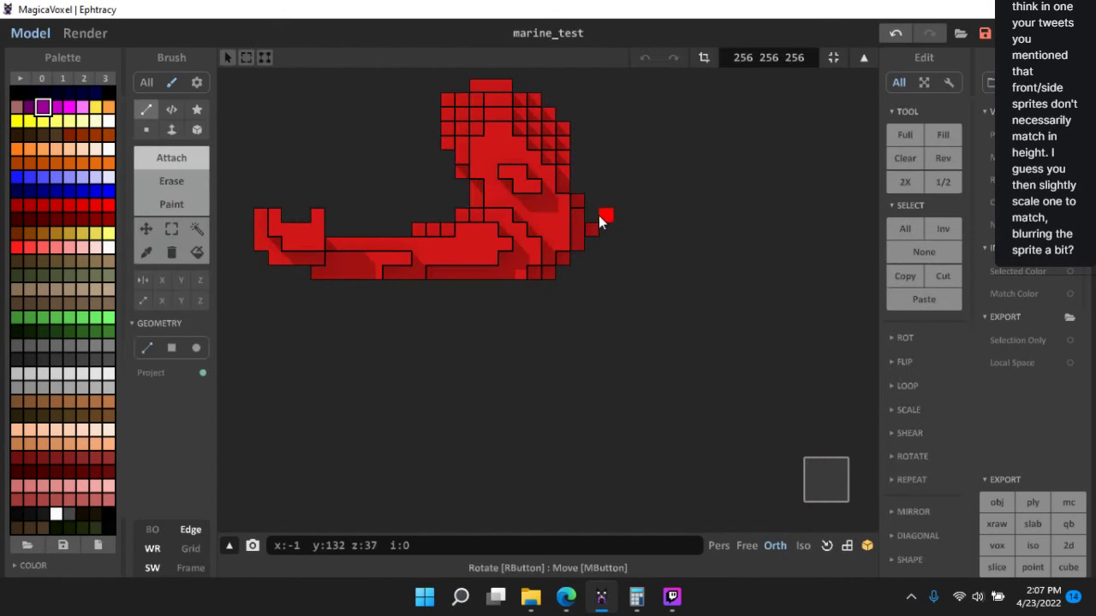
pyautogui.click(590, 243)
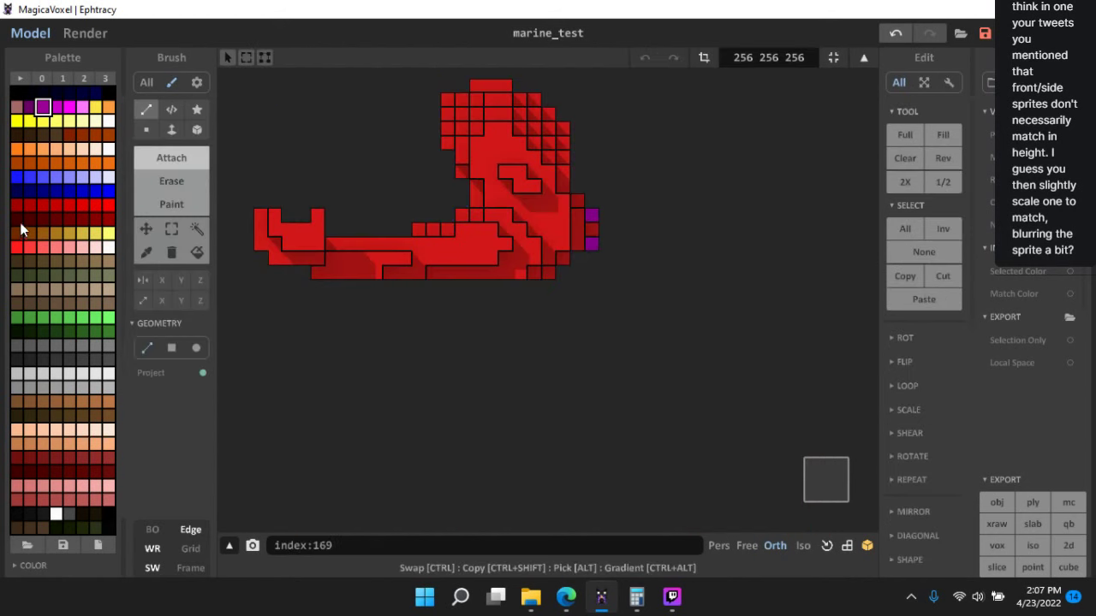
pyautogui.click(164, 229)
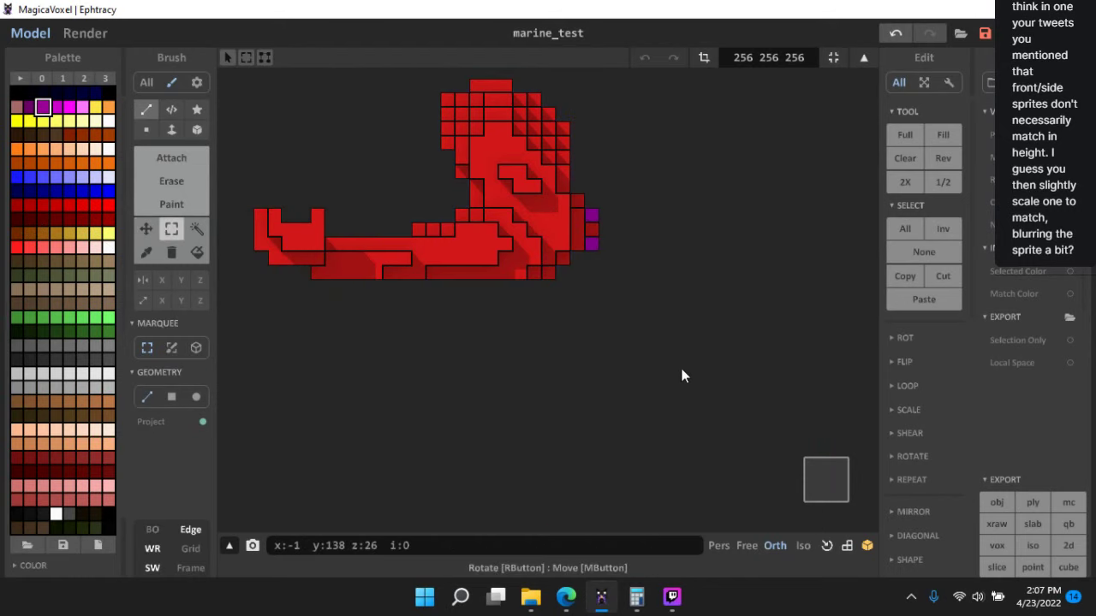
pyautogui.moveTo(680, 364); pyautogui.dragTo(643, 281, button='right')
pyautogui.scroll(-4, 683, 241)
pyautogui.moveTo(684, 240); pyautogui.dragTo(690, 236, button='right')
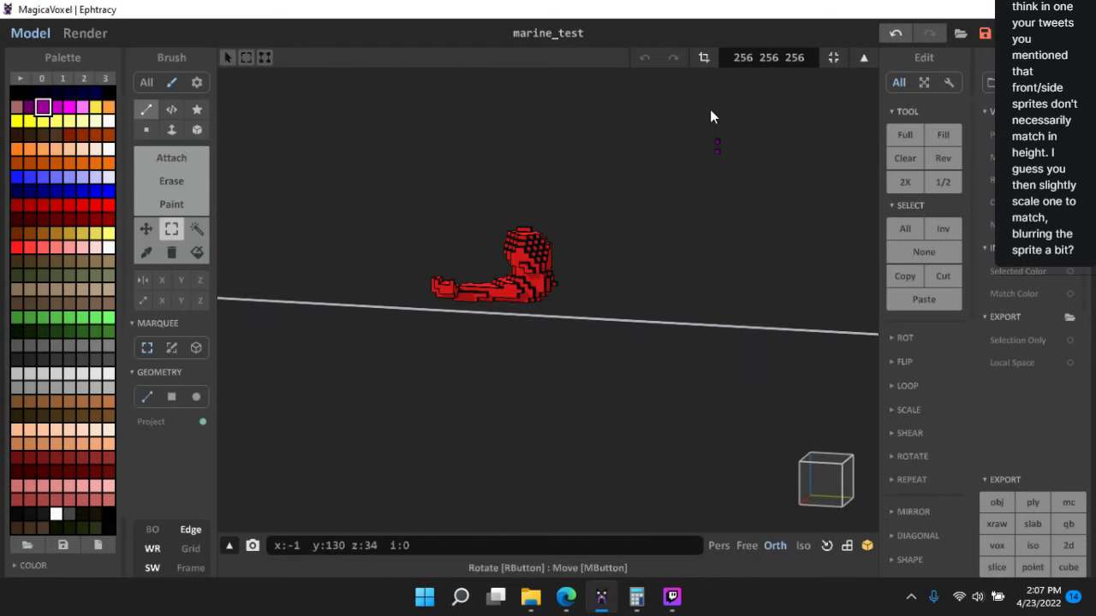
pyautogui.moveTo(708, 104); pyautogui.dragTo(771, 195)
pyautogui.click(145, 229)
pyautogui.moveTo(676, 229); pyautogui.dragTo(757, 215, button='right')
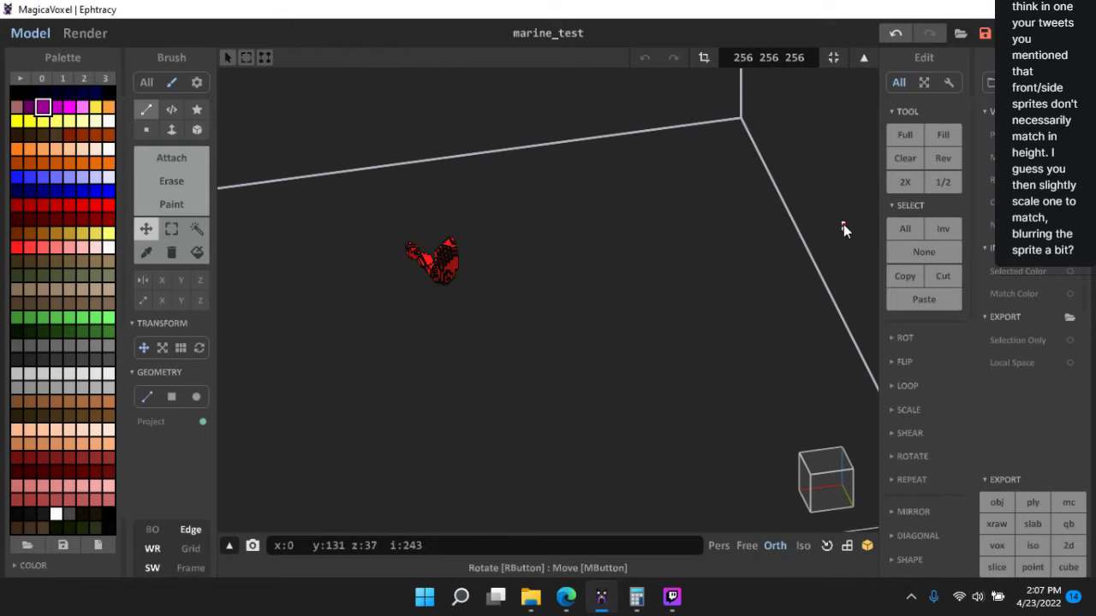
pyautogui.moveTo(843, 225); pyautogui.dragTo(449, 325)
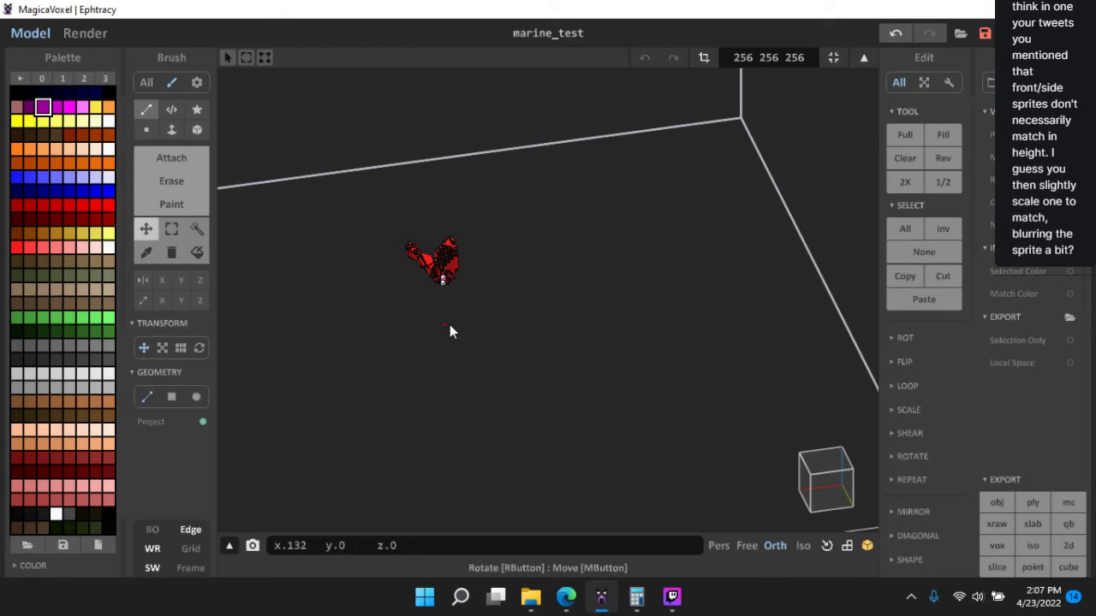
# - Check the moved pair's position on the elbow and fit the arm's model volume tightly around its voxels
pyautogui.moveTo(449, 325); pyautogui.dragTo(545, 297, button='right')
pyautogui.scroll(3, 545, 289)
pyautogui.moveTo(544, 290); pyautogui.dragTo(629, 330, button='middle')
pyautogui.scroll(4, 574, 336)
pyautogui.moveTo(478, 292); pyautogui.dragTo(673, 313, button='middle')
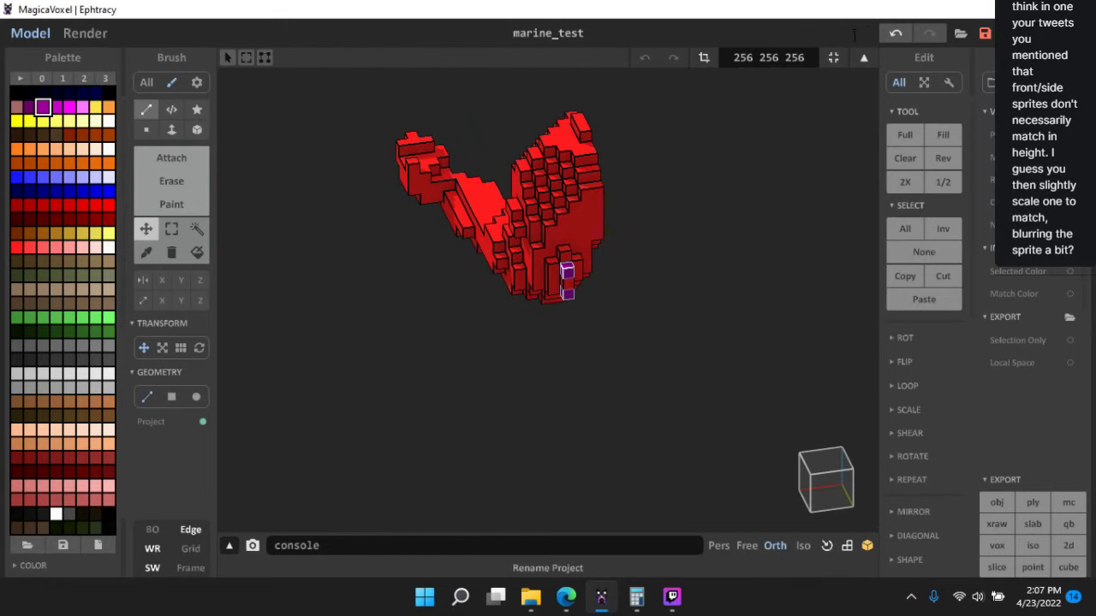
pyautogui.click(834, 58)
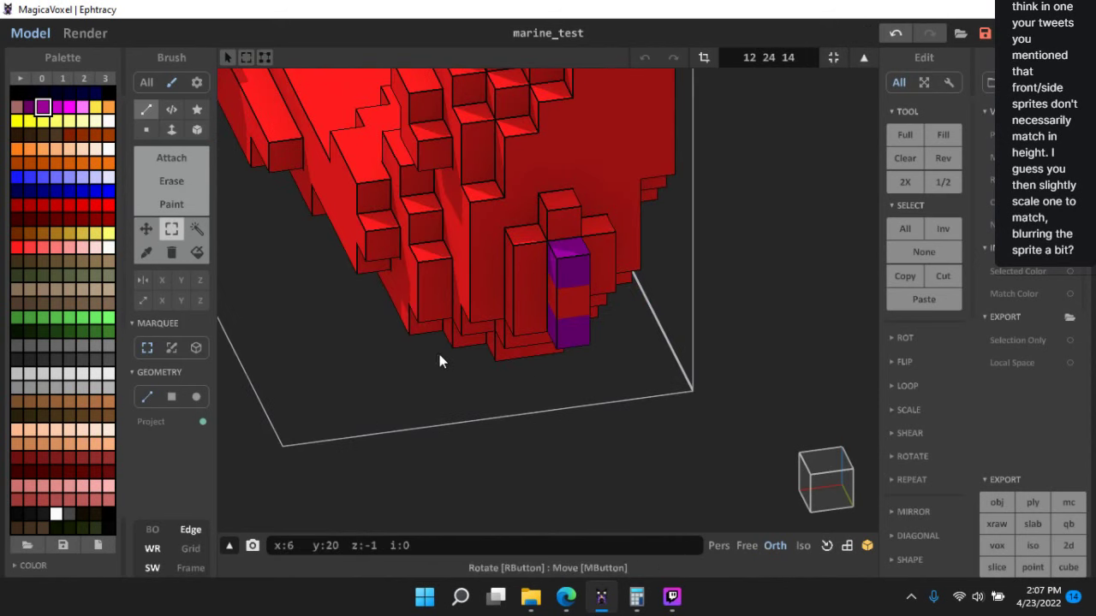
# - Attach more purple voxels around the elbow tip, building it out on the neighbouring faces
pyautogui.click(202, 164)
pyautogui.moveTo(533, 292); pyautogui.dragTo(633, 368, button='right')
pyautogui.scroll(-2, 665, 312)
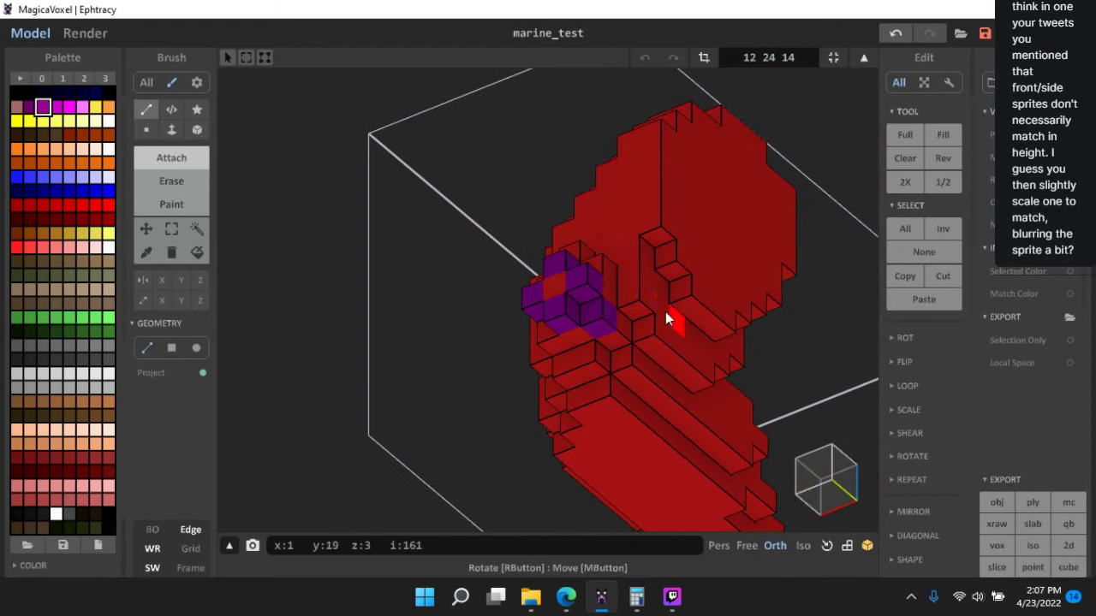
pyautogui.moveTo(666, 312); pyautogui.dragTo(224, 196, button='right')
pyautogui.scroll(-5, 662, 378)
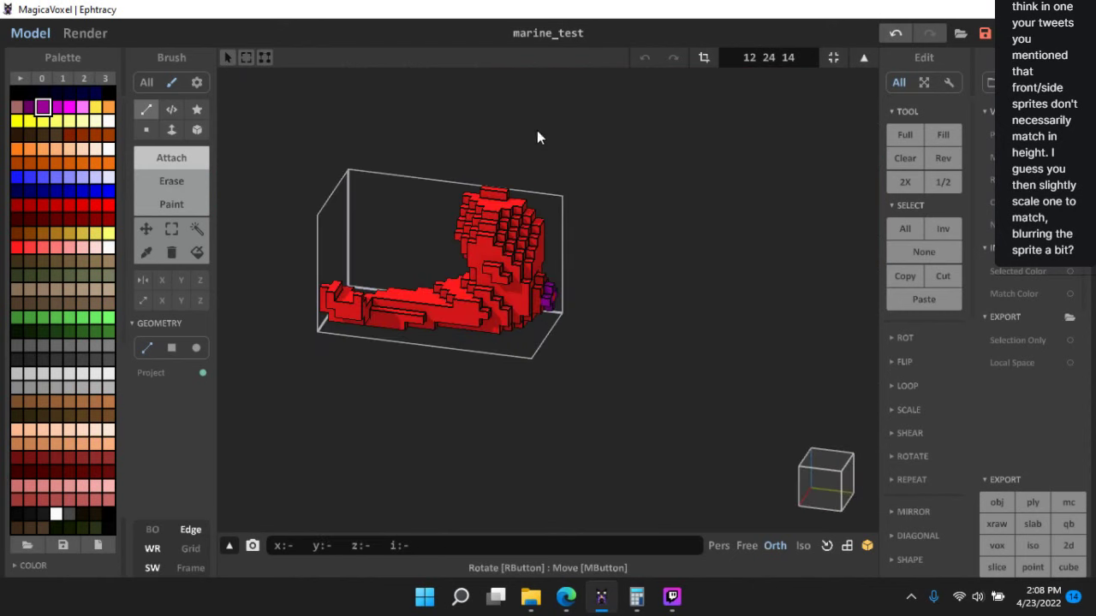
# - Return to the assembled scene and compare the arm and body with the marine's side reference sprite
pyautogui.press('Tab')
pyautogui.moveTo(665, 220); pyautogui.dragTo(685, 237, button='right')
pyautogui.scroll(-2, 706, 316)
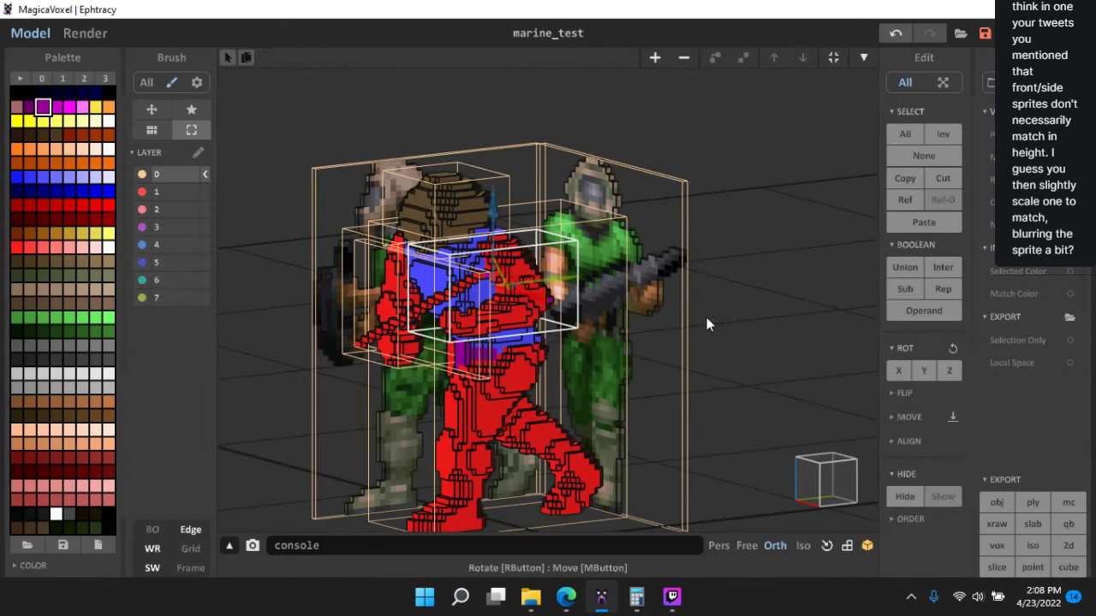
pyautogui.moveTo(706, 317); pyautogui.dragTo(694, 179, button='middle')
pyautogui.moveTo(695, 185); pyautogui.dragTo(733, 384, button='right')
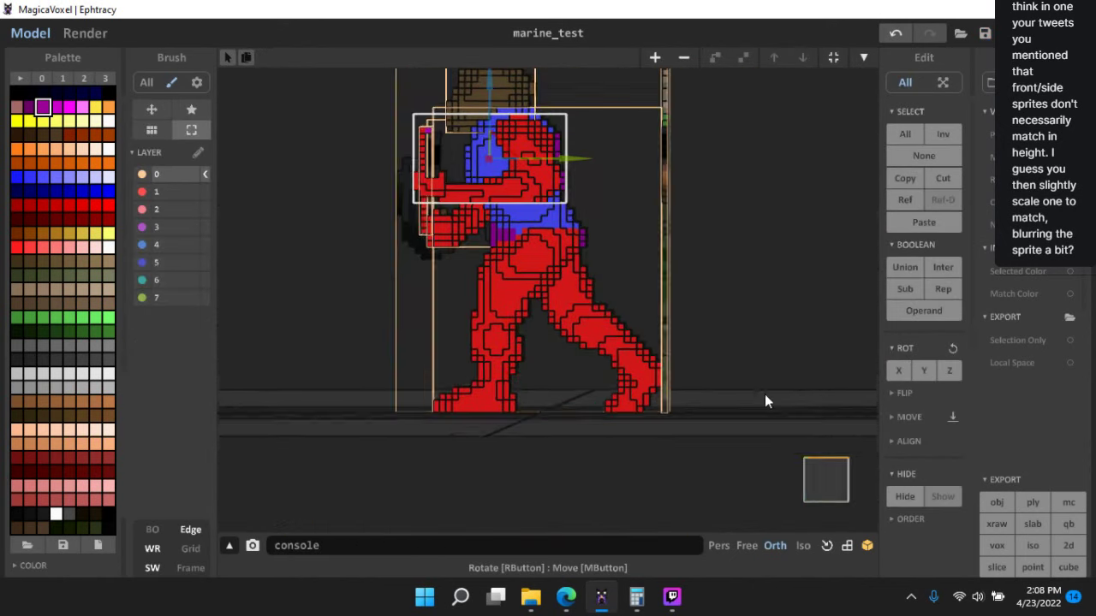
pyautogui.scroll(4, 741, 249)
pyautogui.moveTo(532, 267); pyautogui.dragTo(513, 282, button='right')
pyautogui.click(832, 474)
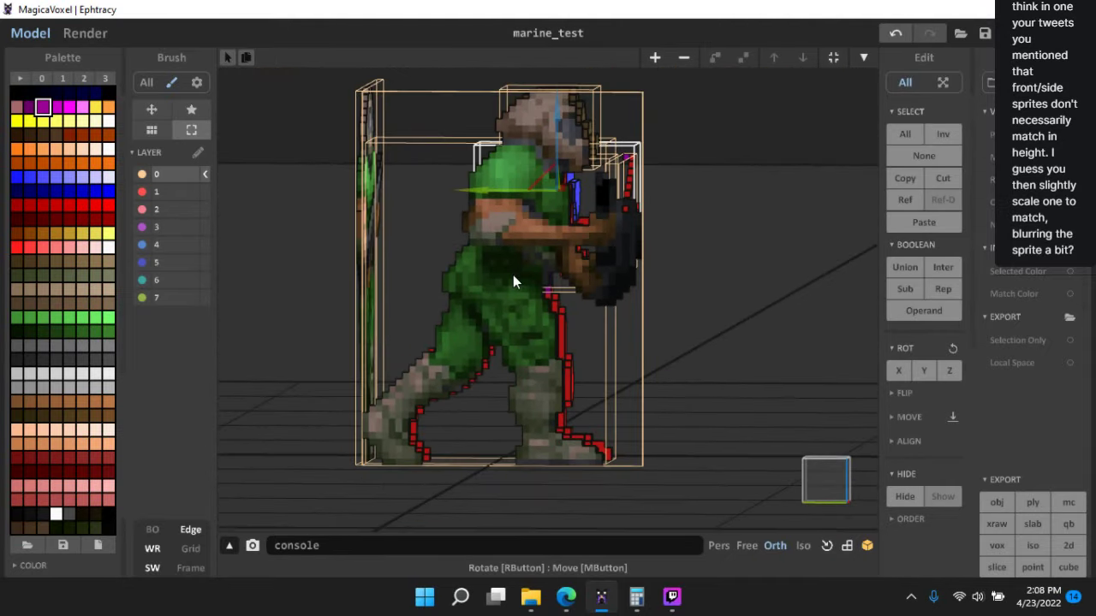
pyautogui.scroll(3, 574, 306)
pyautogui.moveTo(559, 313); pyautogui.dragTo(515, 320, button='right')
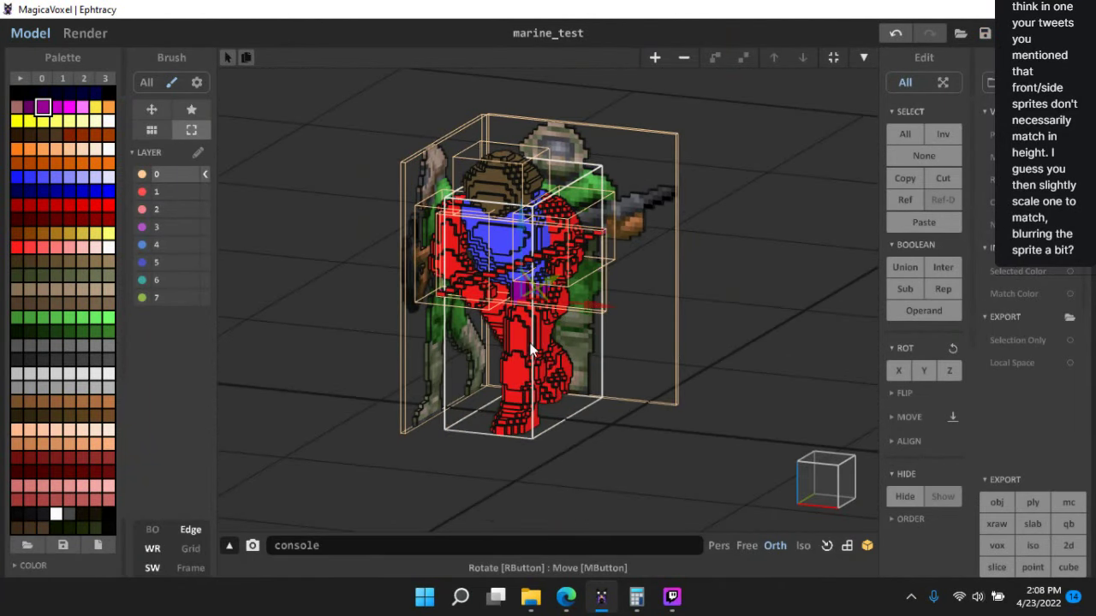
# - Open the torso-and-legs model and recolour all its voxels with the dark green palette colour 116
pyautogui.doubleClick(515, 360)
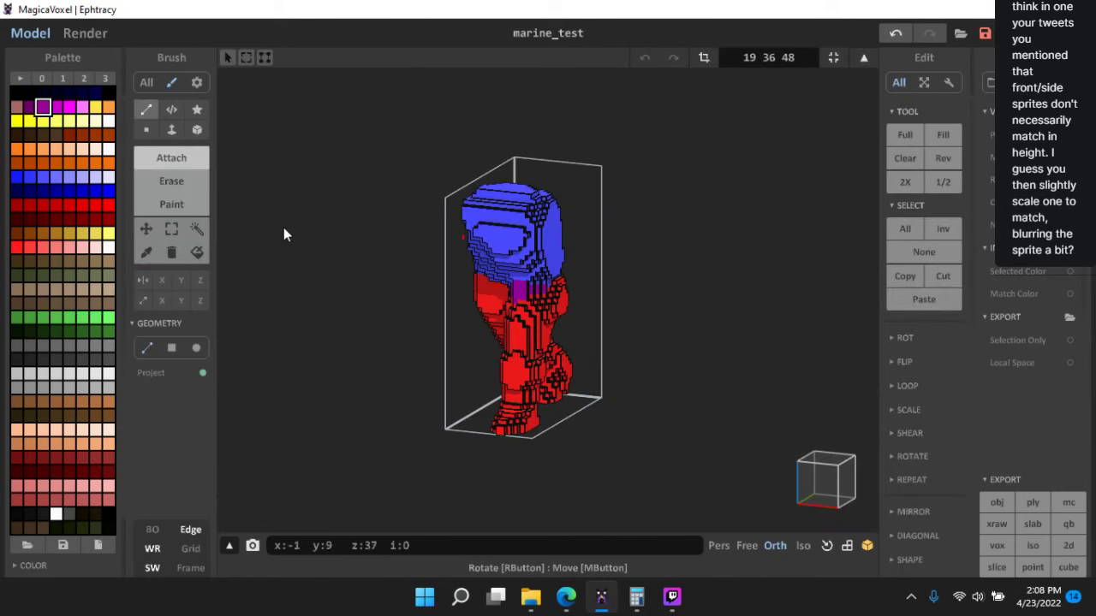
pyautogui.click(143, 254)
pyautogui.click(58, 330)
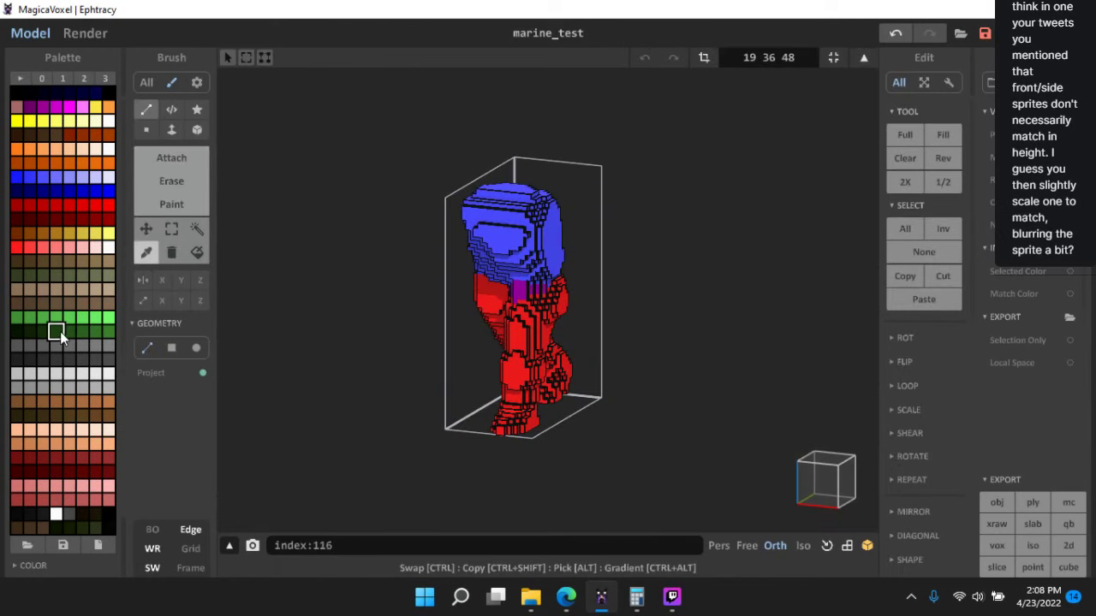
pyautogui.click(947, 152)
pyautogui.click(947, 152)
# - Choose the Erase brush and examine the recoloured waist, hips and thighs from several sides
pyautogui.moveTo(663, 240); pyautogui.dragTo(468, 252, button='right')
pyautogui.scroll(6, 455, 254)
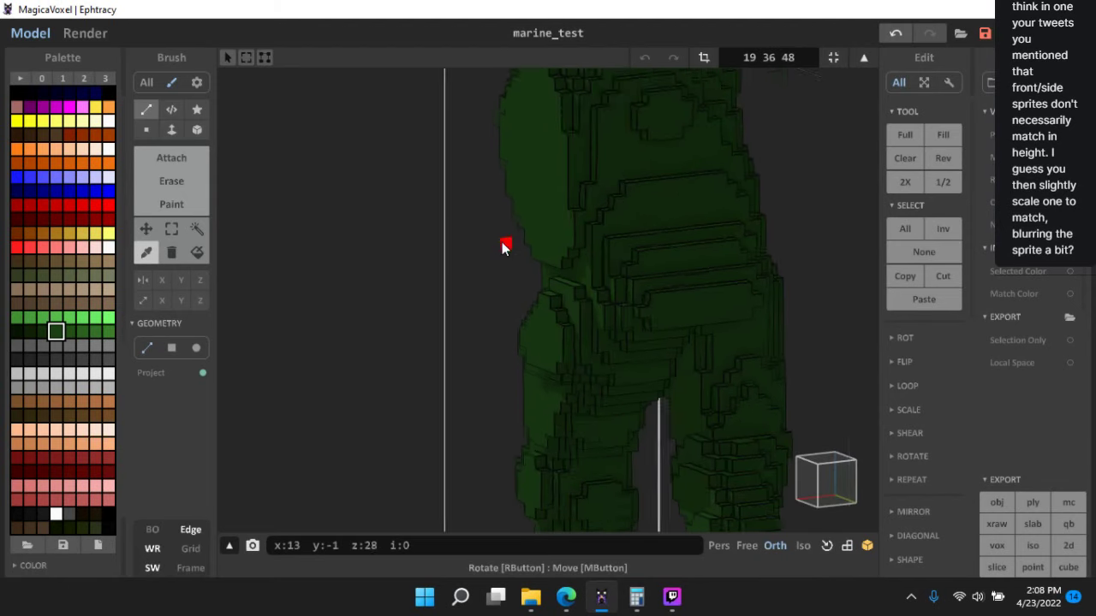
pyautogui.click(172, 181)
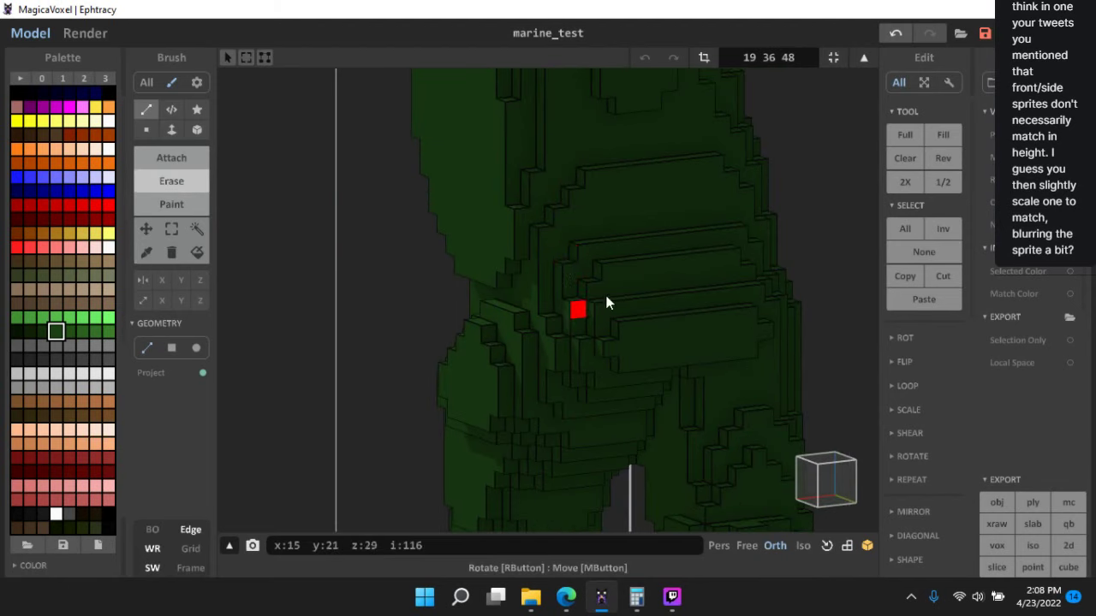
pyautogui.scroll(-5, 625, 322)
pyautogui.moveTo(642, 335); pyautogui.dragTo(518, 324, button='right')
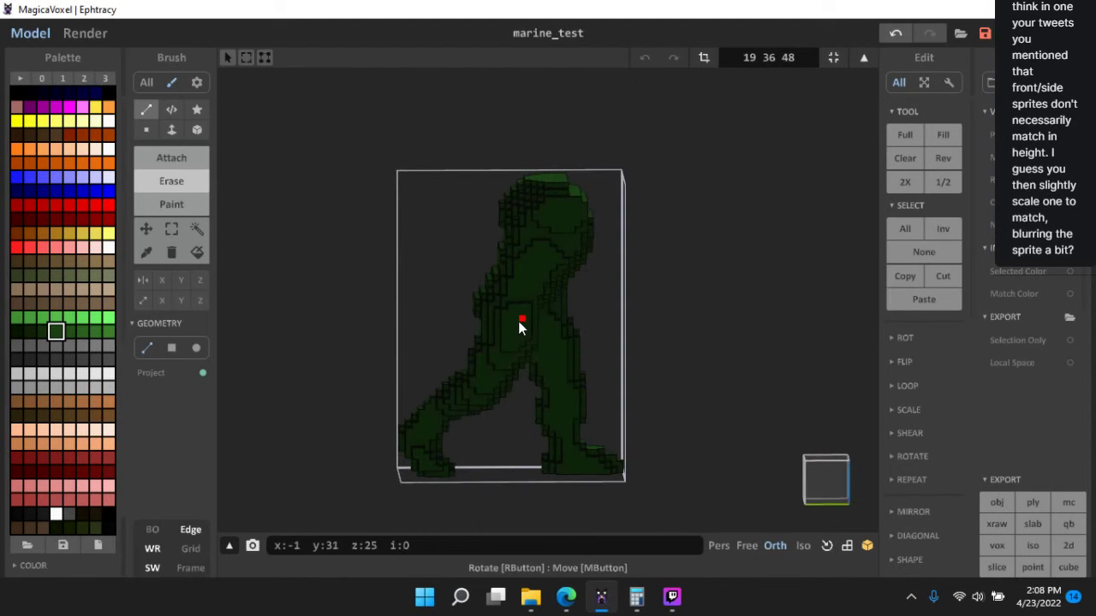
pyautogui.scroll(5, 519, 315)
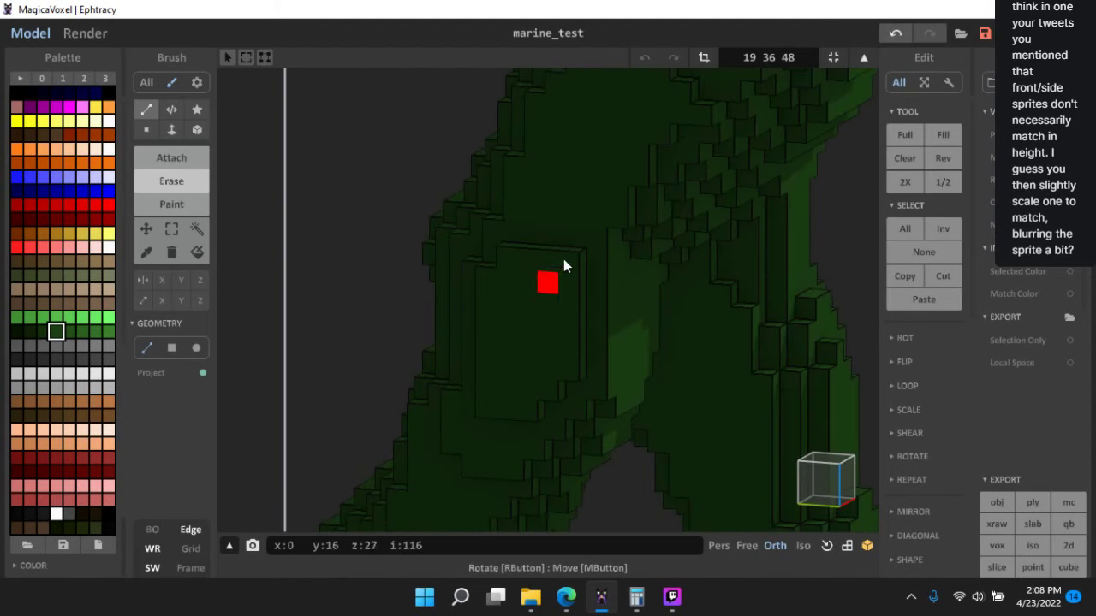
pyautogui.scroll(-5, 567, 280)
pyautogui.moveTo(680, 328); pyautogui.dragTo(611, 327, button='right')
pyautogui.scroll(-5, 685, 330)
pyautogui.moveTo(771, 330); pyautogui.dragTo(533, 344, button='right')
pyautogui.scroll(4, 537, 292)
pyautogui.scroll(5, 587, 292)
pyautogui.scroll(-6, 697, 384)
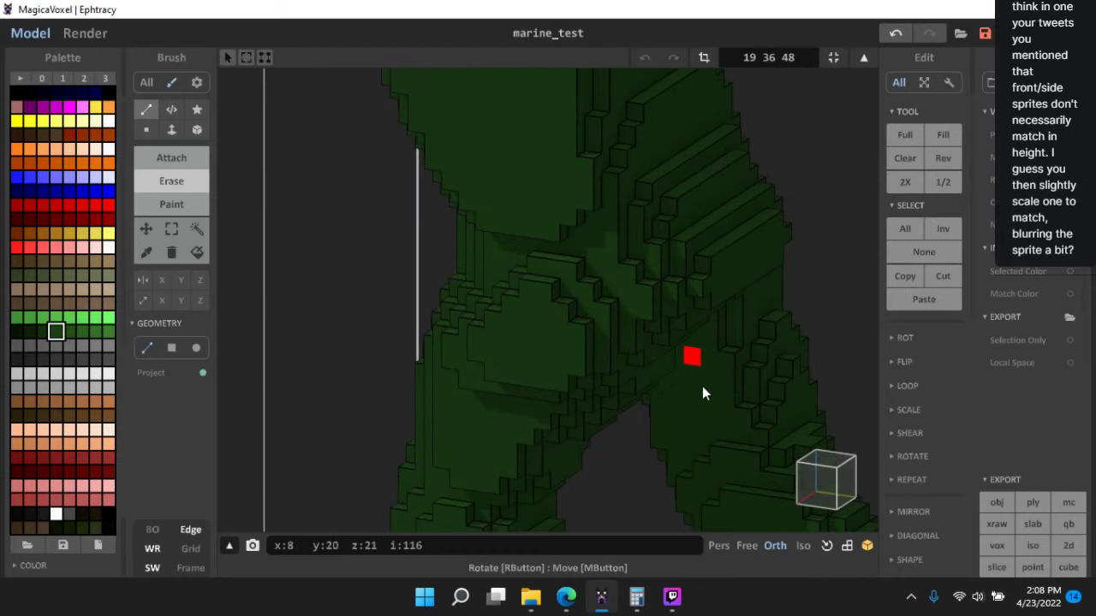
# - Examine the boots, lower legs and crotch of the dark green body up close from several angles
pyautogui.moveTo(692, 371); pyautogui.dragTo(591, 371, button='right')
pyautogui.scroll(4, 591, 372)
pyautogui.scroll(5, 557, 432)
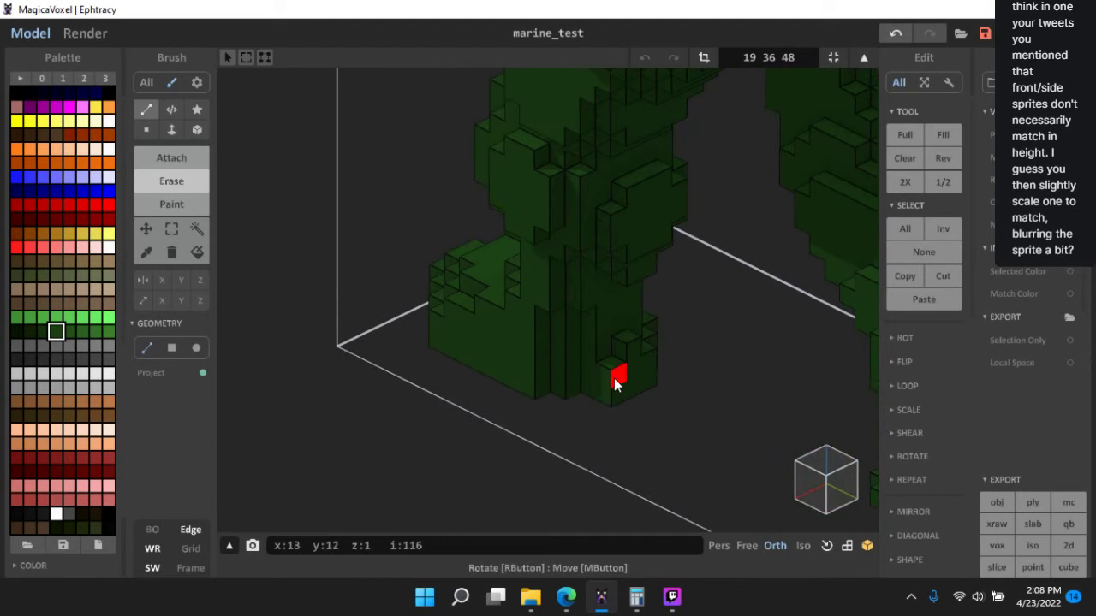
pyautogui.moveTo(614, 378); pyautogui.dragTo(600, 337, button='right')
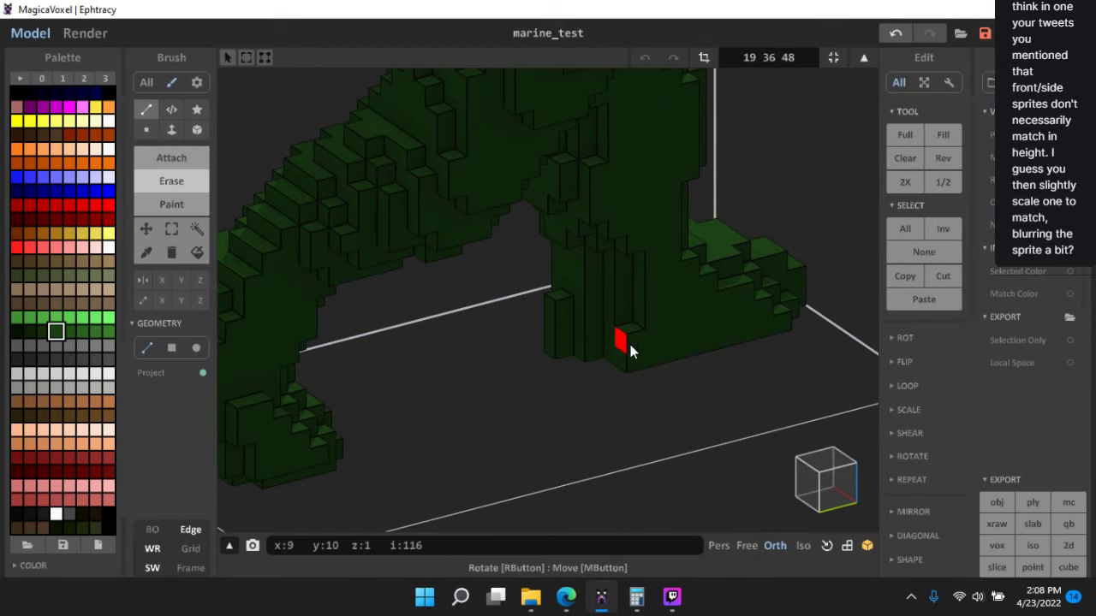
pyautogui.scroll(-3, 695, 432)
pyautogui.moveTo(696, 431); pyautogui.dragTo(594, 376, button='right')
pyautogui.scroll(3, 582, 391)
pyautogui.scroll(5, 596, 407)
pyautogui.scroll(-4, 654, 406)
pyautogui.scroll(4, 614, 330)
pyautogui.moveTo(615, 322); pyautogui.dragTo(615, 417, button='middle')
pyautogui.moveTo(617, 390); pyautogui.dragTo(507, 356, button='right')
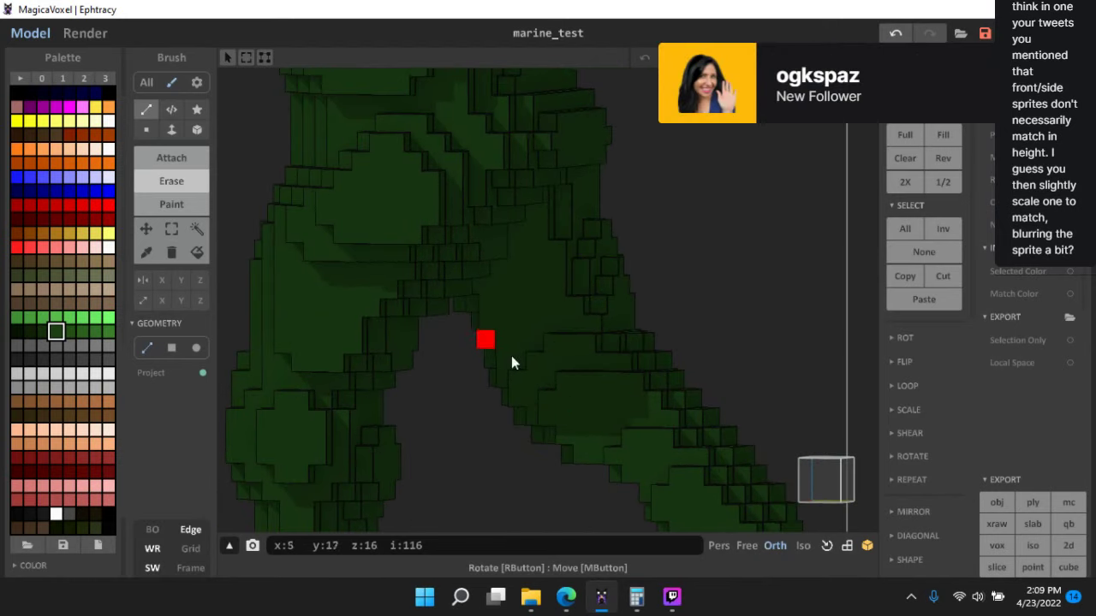
pyautogui.scroll(-6, 613, 451)
pyautogui.moveTo(761, 446); pyautogui.dragTo(642, 564, button='right')
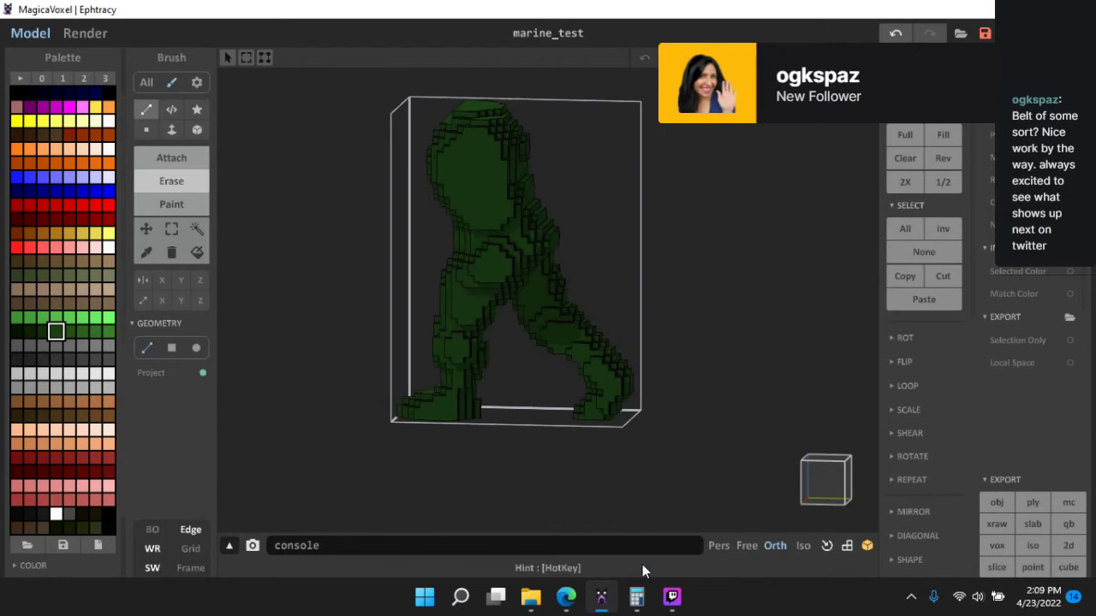
# - Switch to Twitch Studio and read through the recent chat messages
pyautogui.click(672, 597)
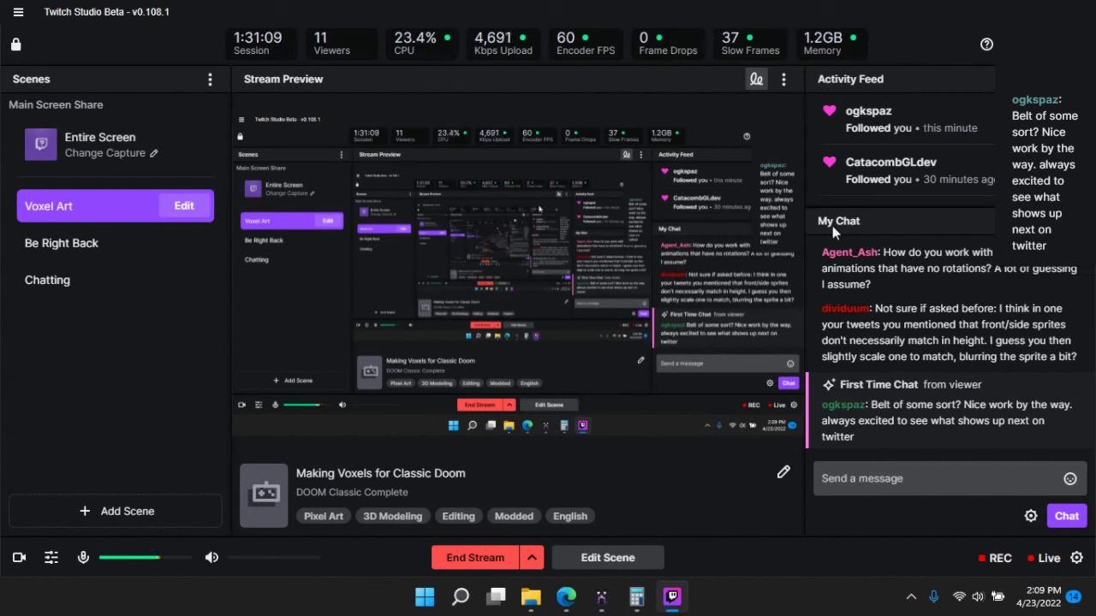
pyautogui.scroll(4, 981, 321)
pyautogui.scroll(-5, 985, 348)
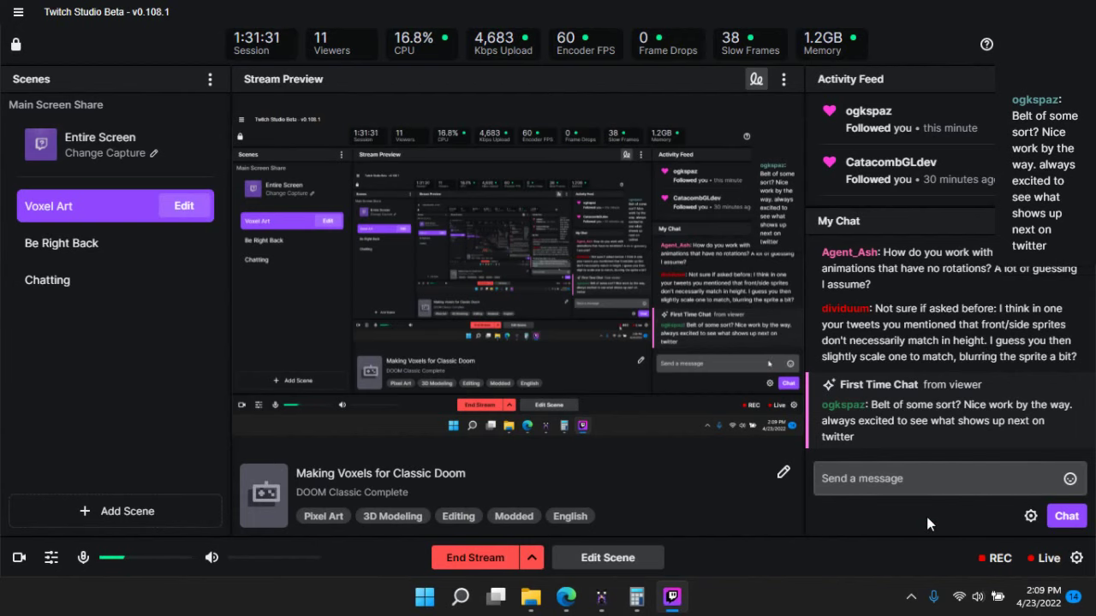
# - Switch back to MagicaVoxel and examine the waist area of the side reference sprite in the assembled scene
pyautogui.click(601, 597)
pyautogui.moveTo(540, 388); pyautogui.dragTo(742, 296, button='right')
pyautogui.press('Tab')
pyautogui.moveTo(666, 345); pyautogui.dragTo(643, 253, button='right')
pyautogui.moveTo(669, 363); pyautogui.dragTo(846, 320, button='right')
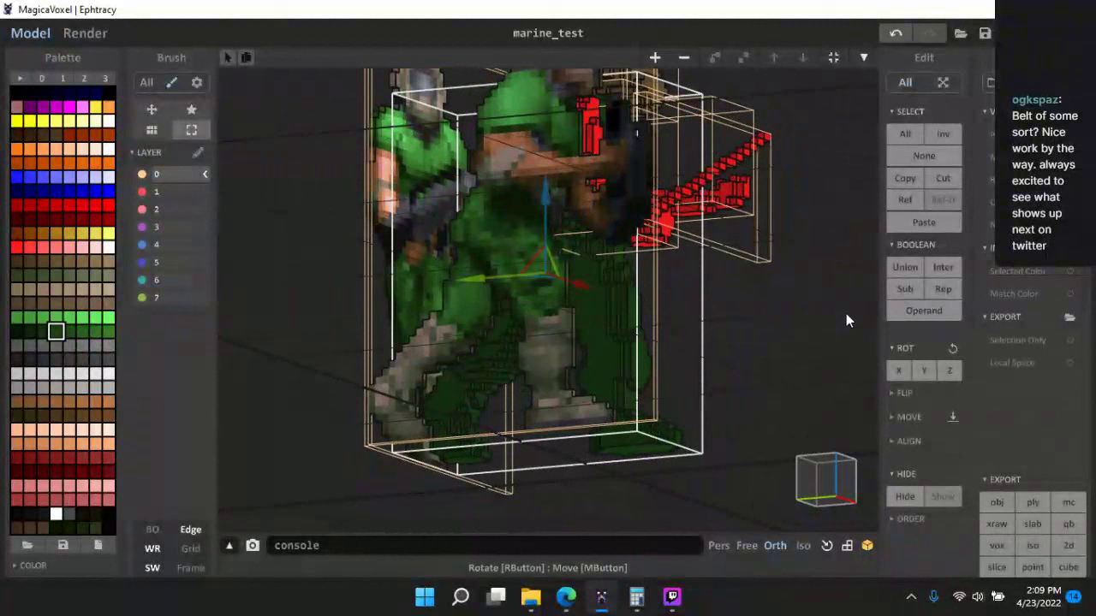
pyautogui.click(835, 481)
pyautogui.scroll(4, 681, 257)
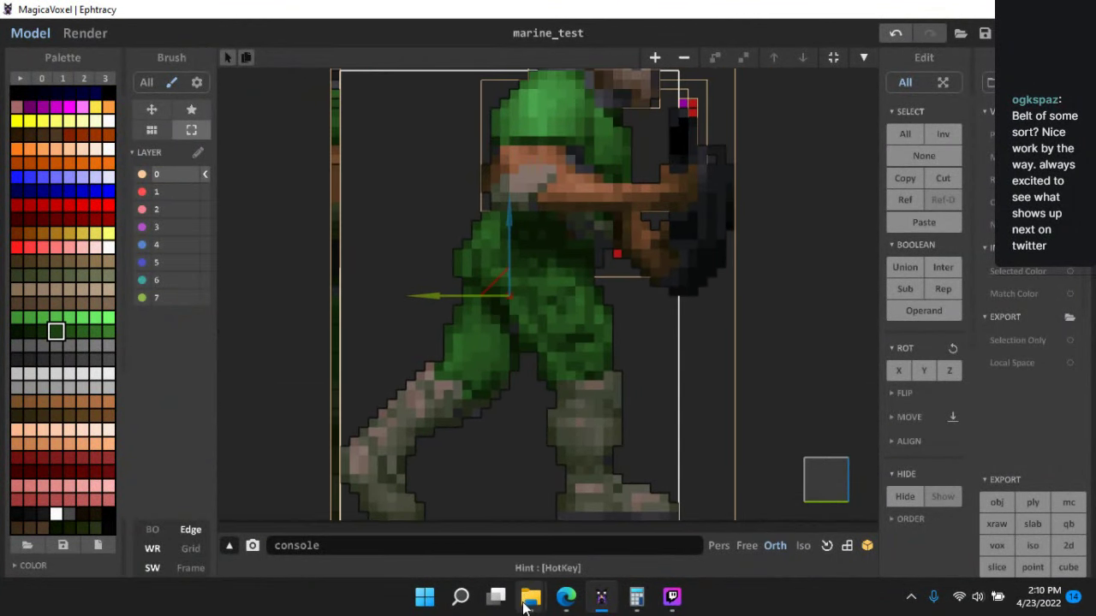
# - Look through the marine sprites in the PLAY folder in File Explorer, then go back to MagicaVoxel
pyautogui.moveTo(531, 597)
pyautogui.click(469, 529)
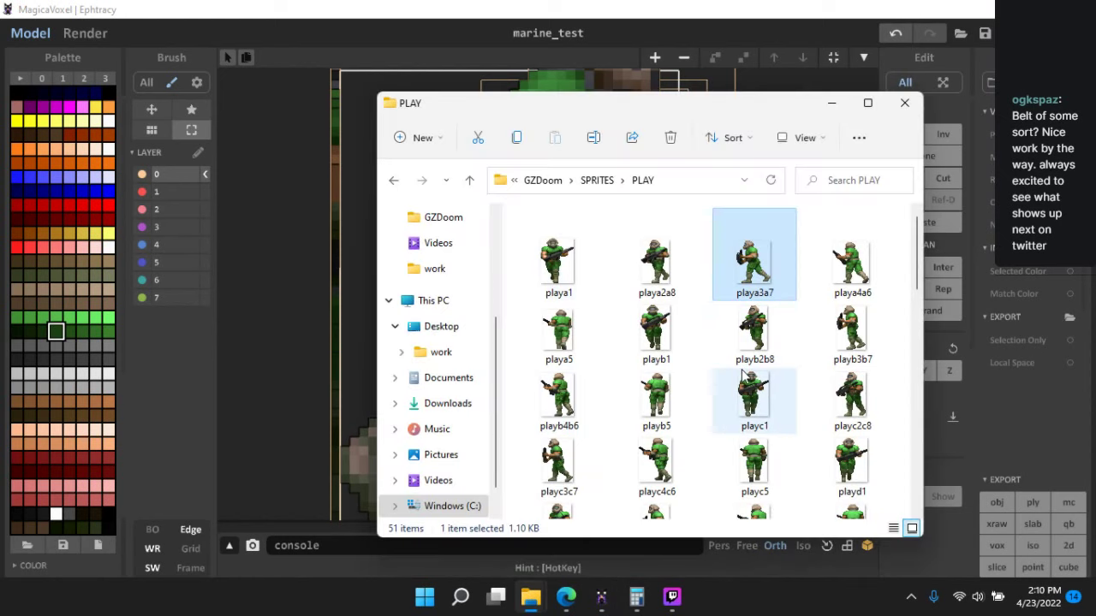
pyautogui.scroll(-4, 300, 257)
pyautogui.click(320, 272)
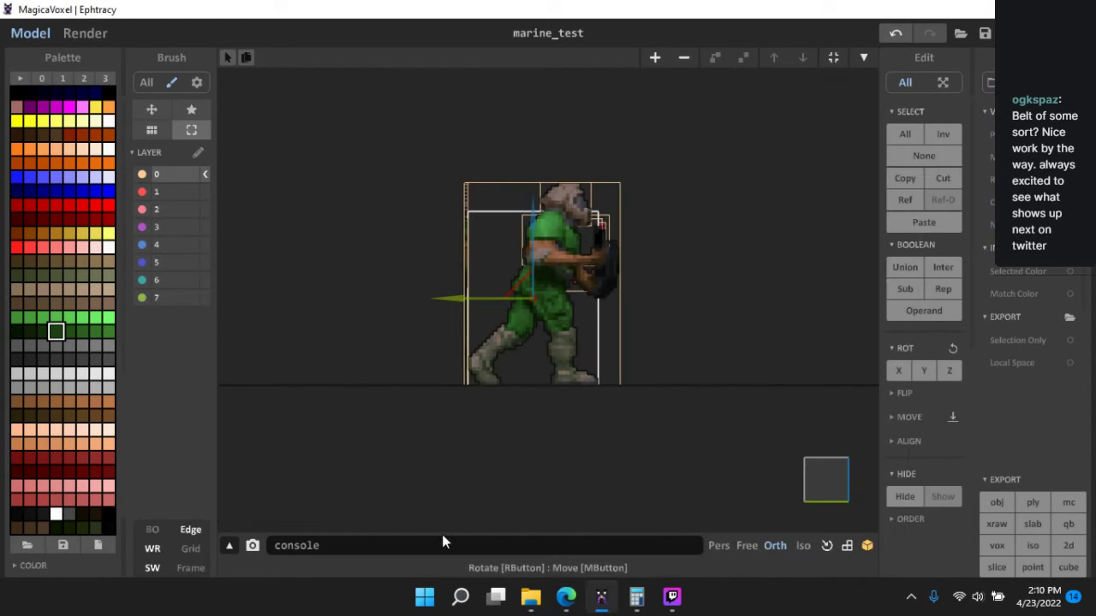
# - Bring the PLAY sprite folder up again and select the playi0 sprite among the marine's death frames
pyautogui.click(561, 597)
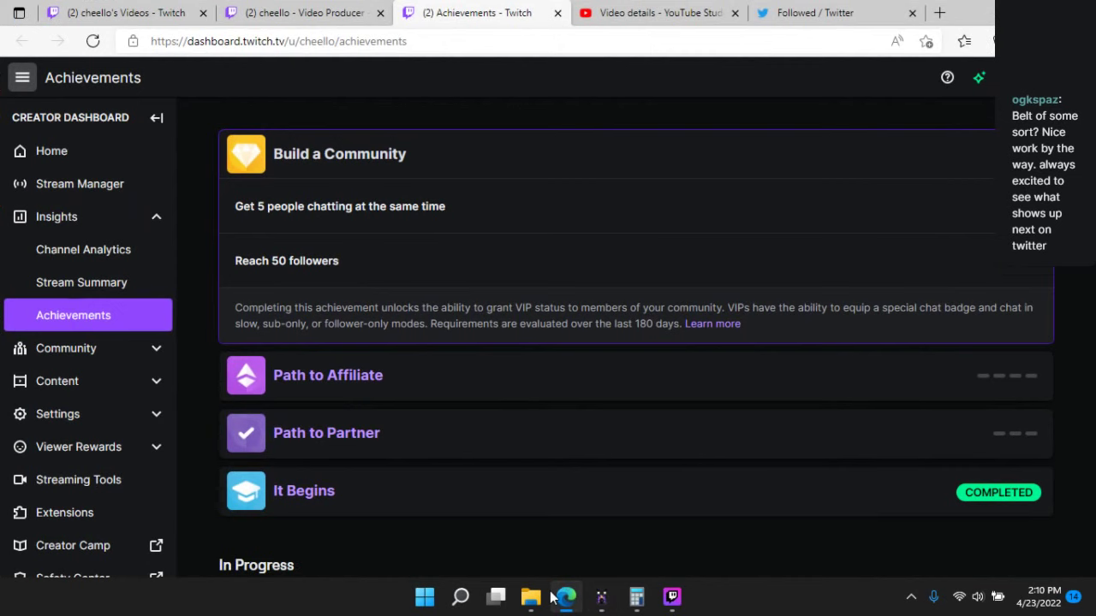
pyautogui.click(576, 604)
pyautogui.click(603, 600)
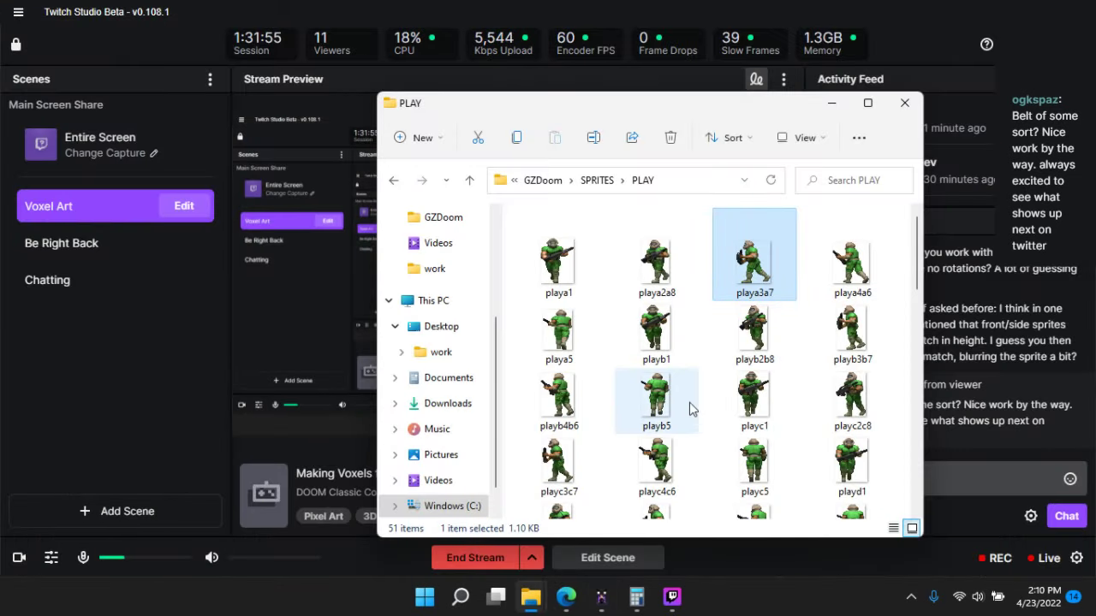
pyautogui.scroll(-5, 689, 410)
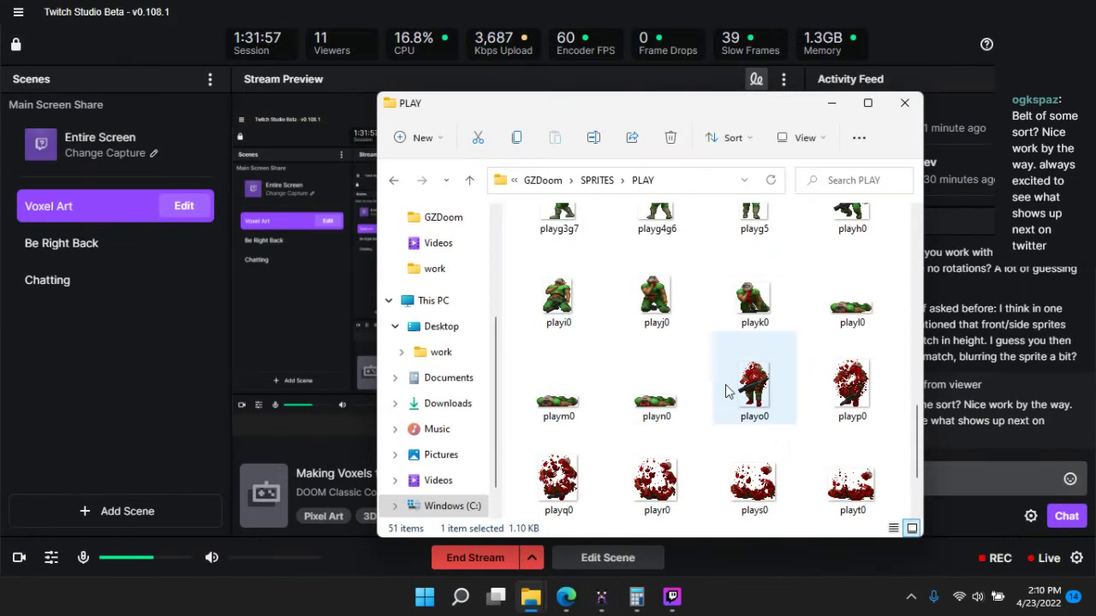
pyautogui.click(557, 314)
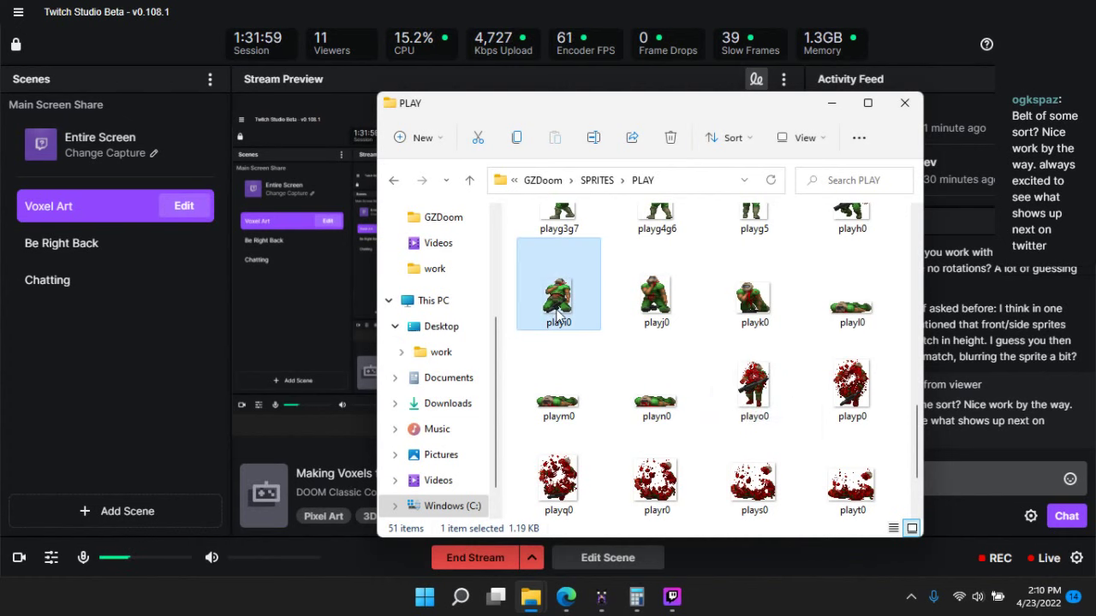
# - Bring the playi0 death-frame sprite into the MagicaVoxel scene and rotate it upright to face the side view
pyautogui.scroll(2, 809, 342)
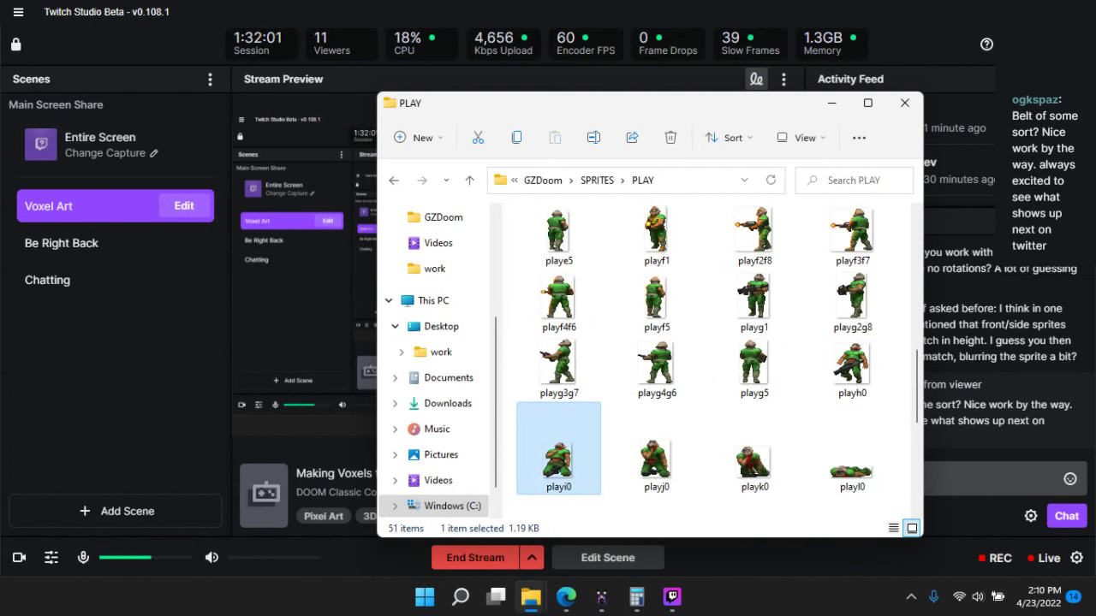
pyautogui.click(1005, 12)
pyautogui.hotkey('alt', 'Tab')
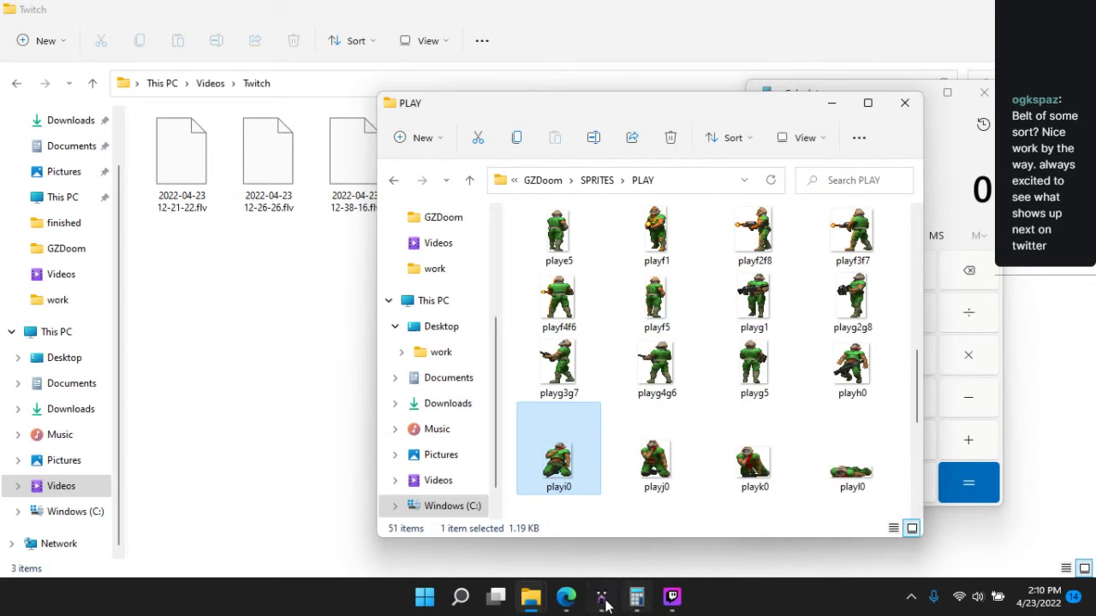
pyautogui.click(599, 602)
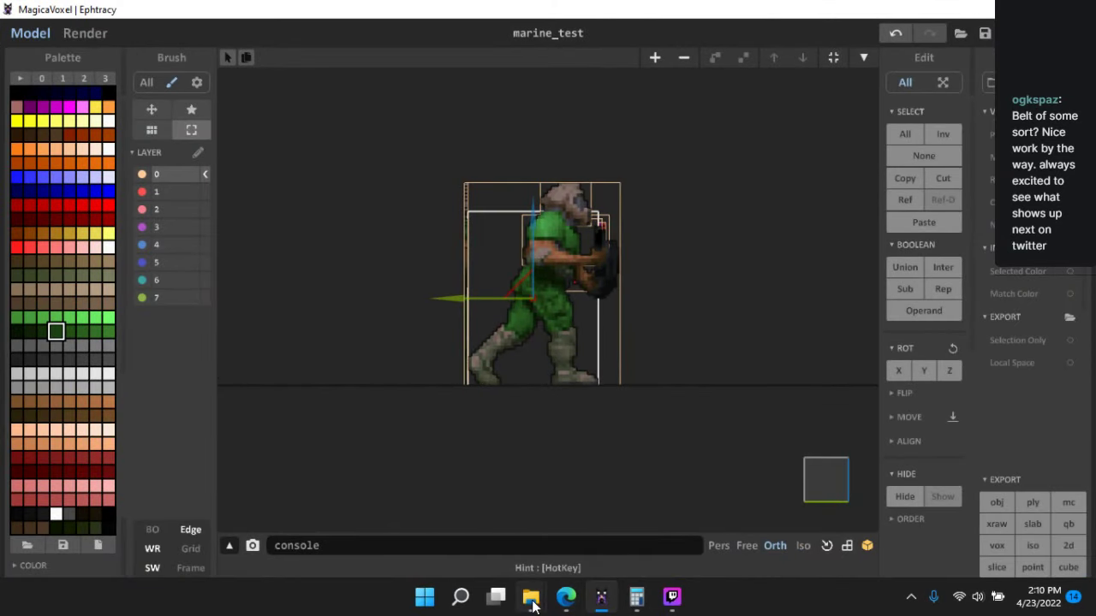
pyautogui.moveTo(531, 597)
pyautogui.click(445, 514)
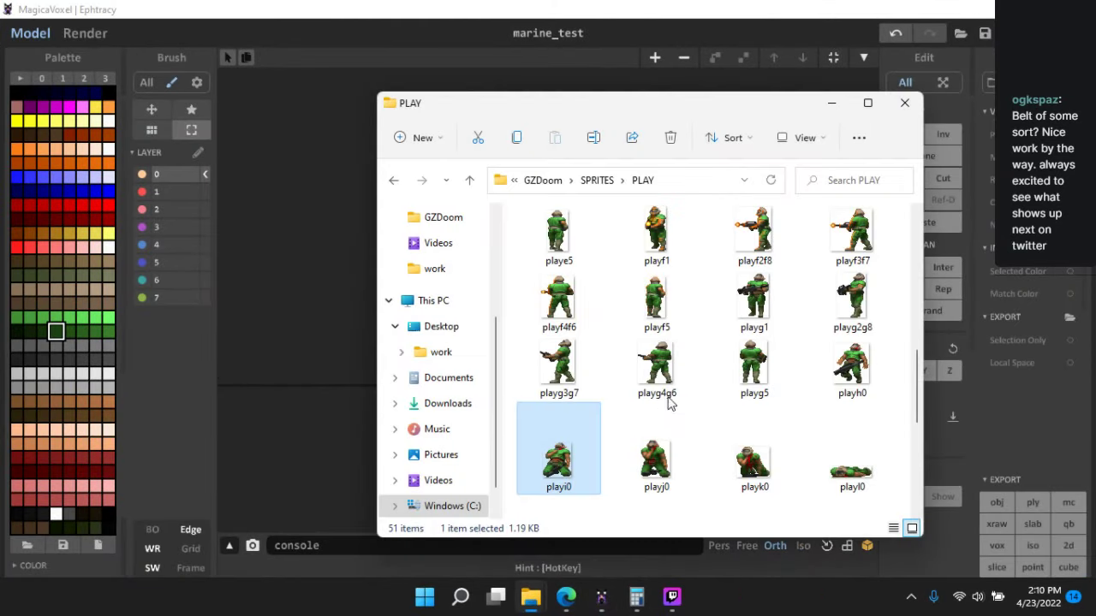
pyautogui.click(322, 303)
pyautogui.click(900, 373)
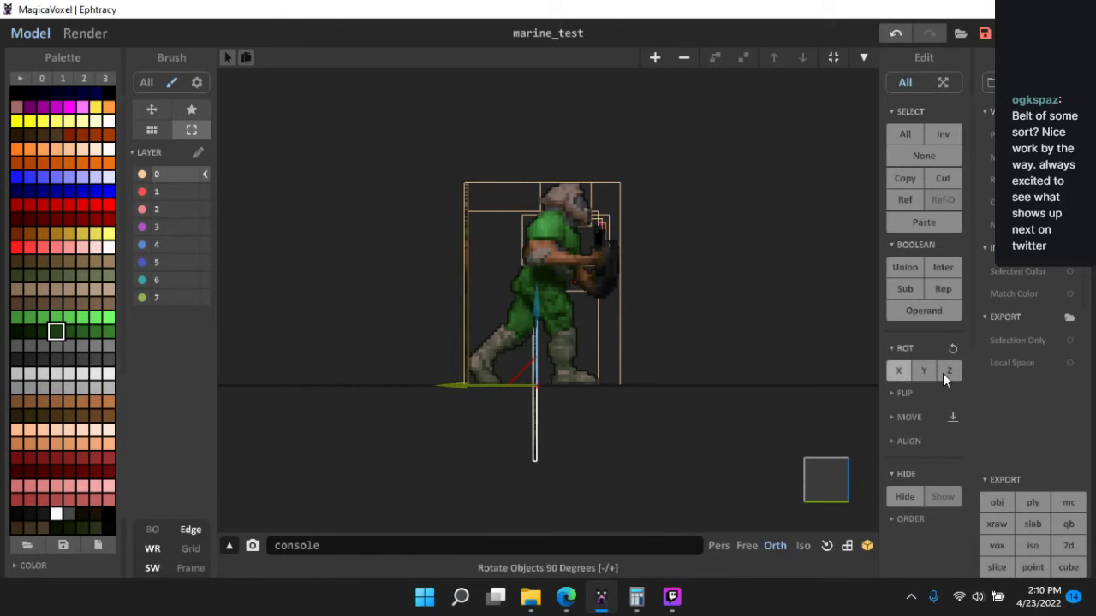
pyautogui.click(943, 373)
pyautogui.click(942, 373)
pyautogui.click(942, 373)
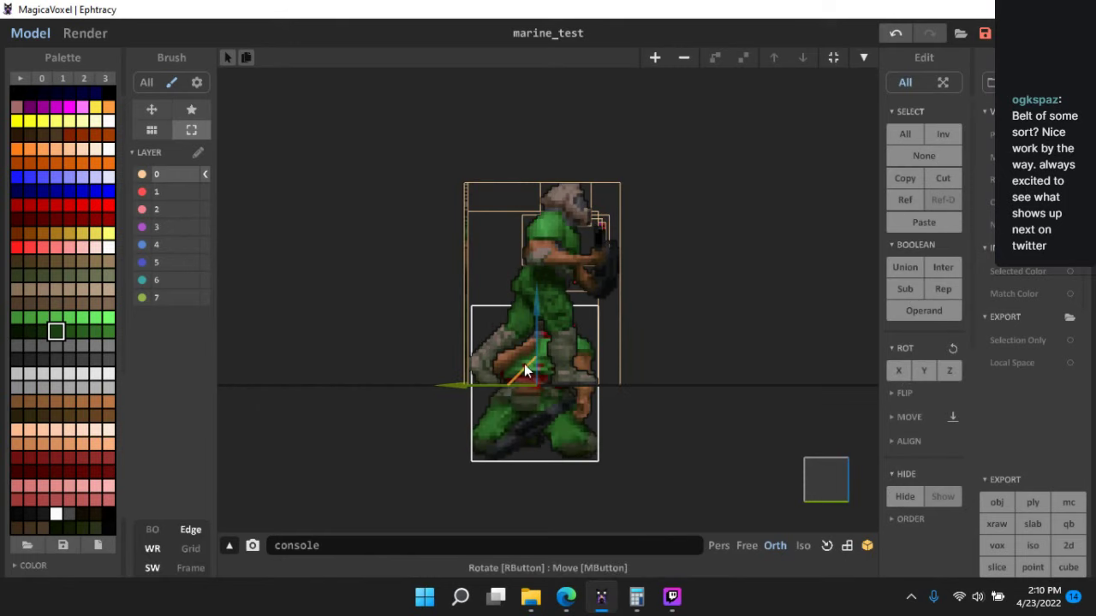
# - Move the imported playi0 sprite clear of the marine, examine its waist area and delete it from the scene
pyautogui.moveTo(524, 364); pyautogui.dragTo(285, 201)
pyautogui.moveTo(331, 237); pyautogui.dragTo(565, 286, button='middle')
pyautogui.scroll(3, 562, 305)
pyautogui.click(578, 408)
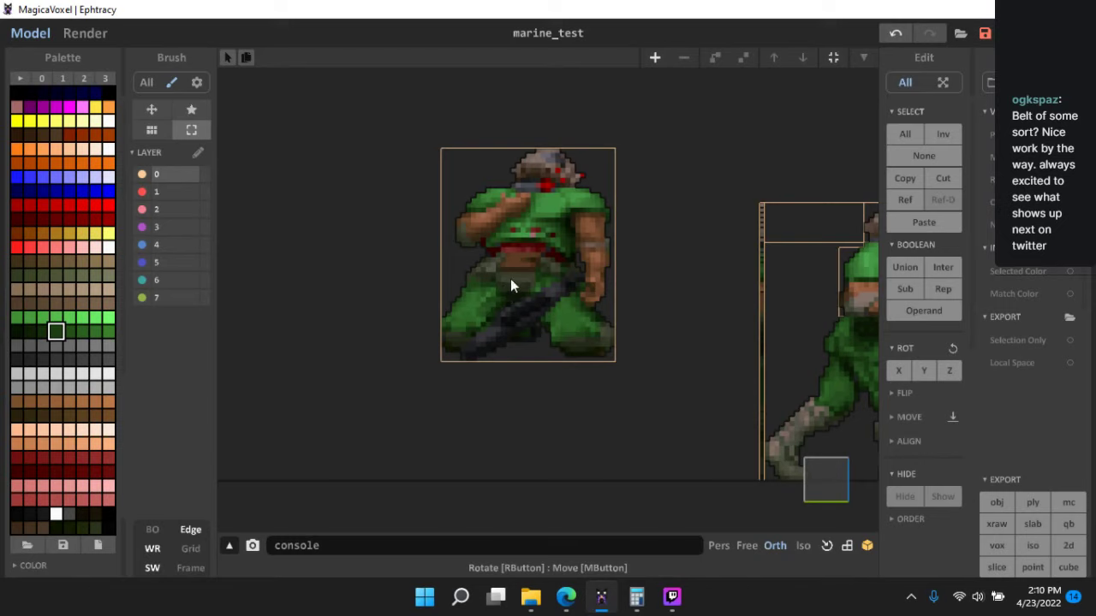
pyautogui.scroll(-4, 600, 294)
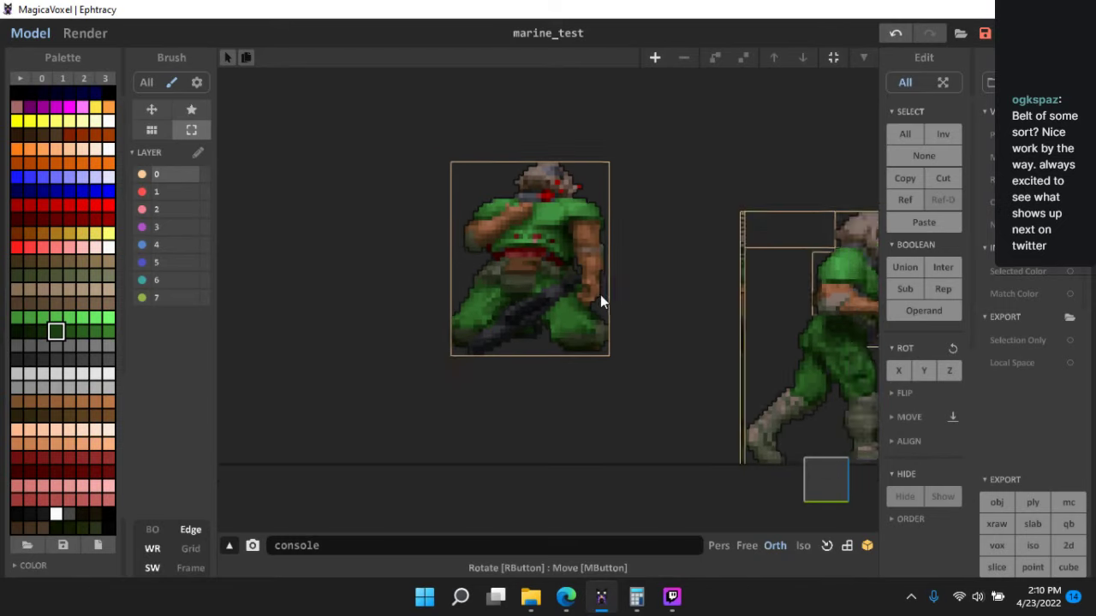
pyautogui.click(588, 290)
pyautogui.press('Delete')
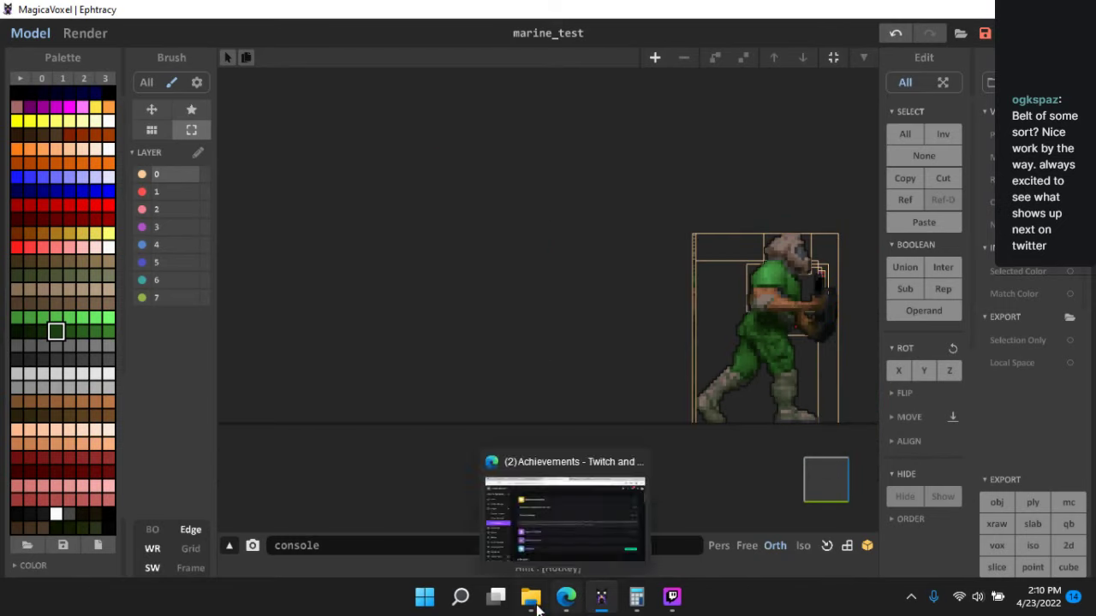
# - Glance at the PLAY sprite folder again, then return to MagicaVoxel and open the green body model for editing
pyautogui.moveTo(531, 597)
pyautogui.click(445, 514)
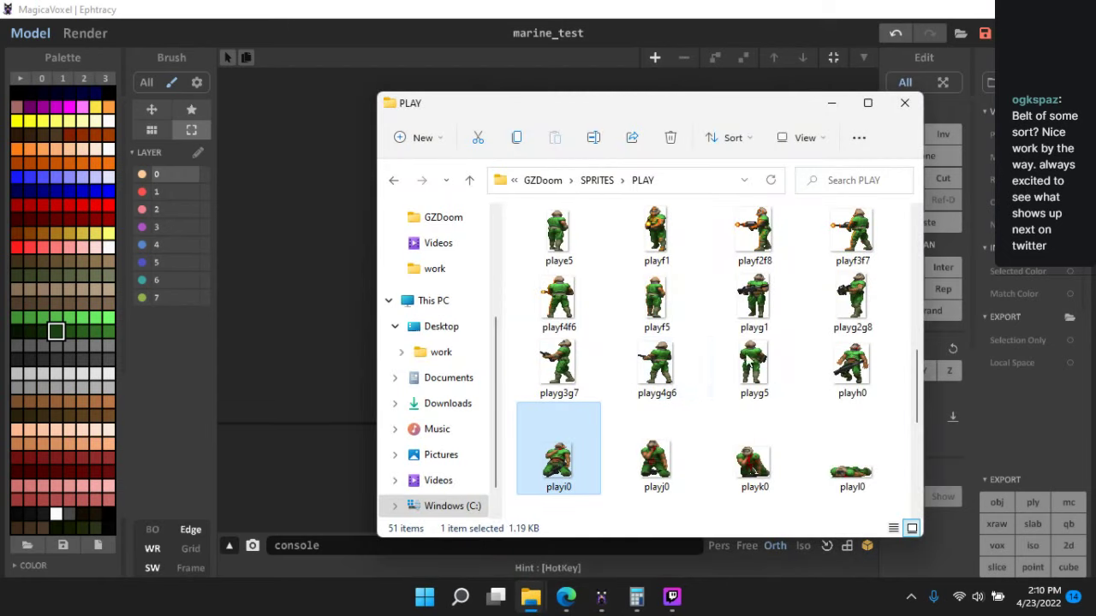
pyautogui.click(586, 4)
pyautogui.moveTo(556, 183); pyautogui.dragTo(673, 506, button='right')
pyautogui.scroll(1, 673, 506)
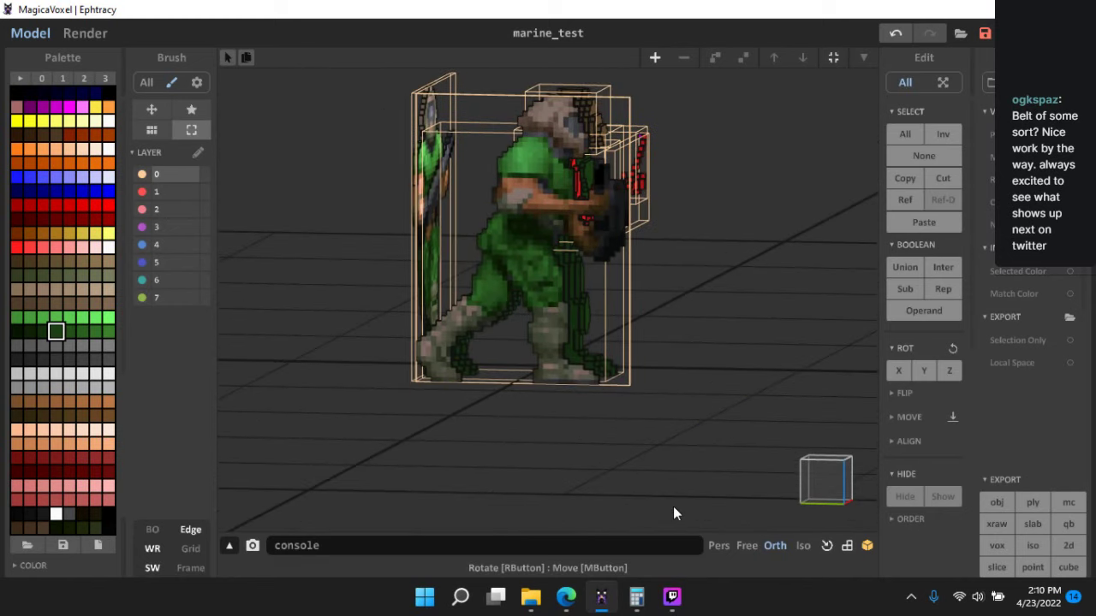
pyautogui.moveTo(737, 385); pyautogui.dragTo(575, 305, button='right')
pyautogui.scroll(2, 751, 309)
pyautogui.doubleClick(575, 306)
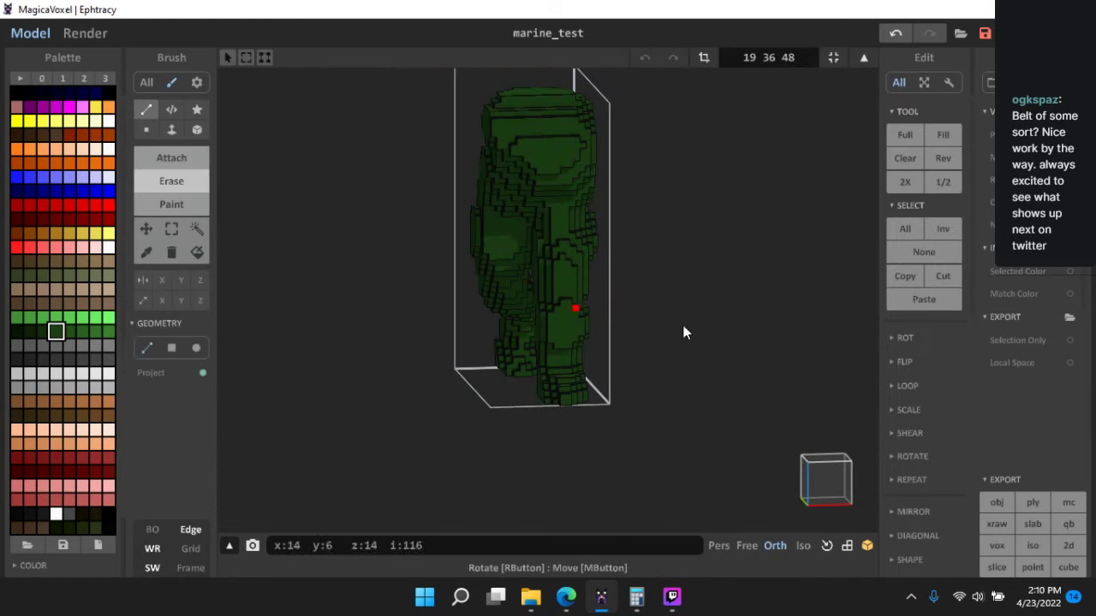
# - Show the background objects and compare the body's waist and legs with the side reference sprite from both sides
pyautogui.click(839, 483)
pyautogui.click(152, 529)
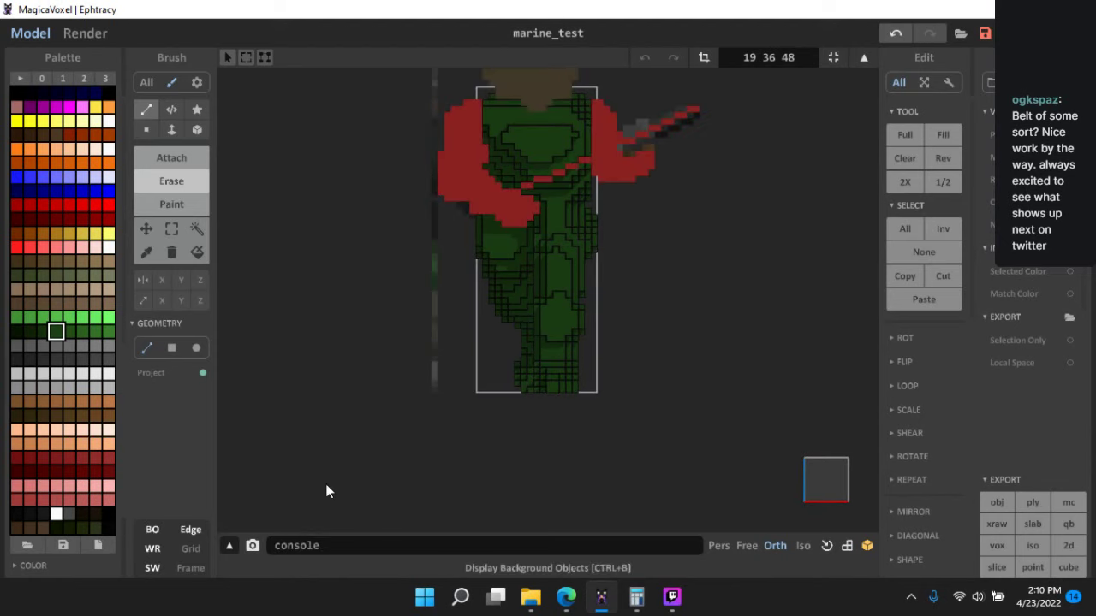
pyautogui.moveTo(325, 488); pyautogui.dragTo(761, 461, button='right')
pyautogui.scroll(8, 603, 318)
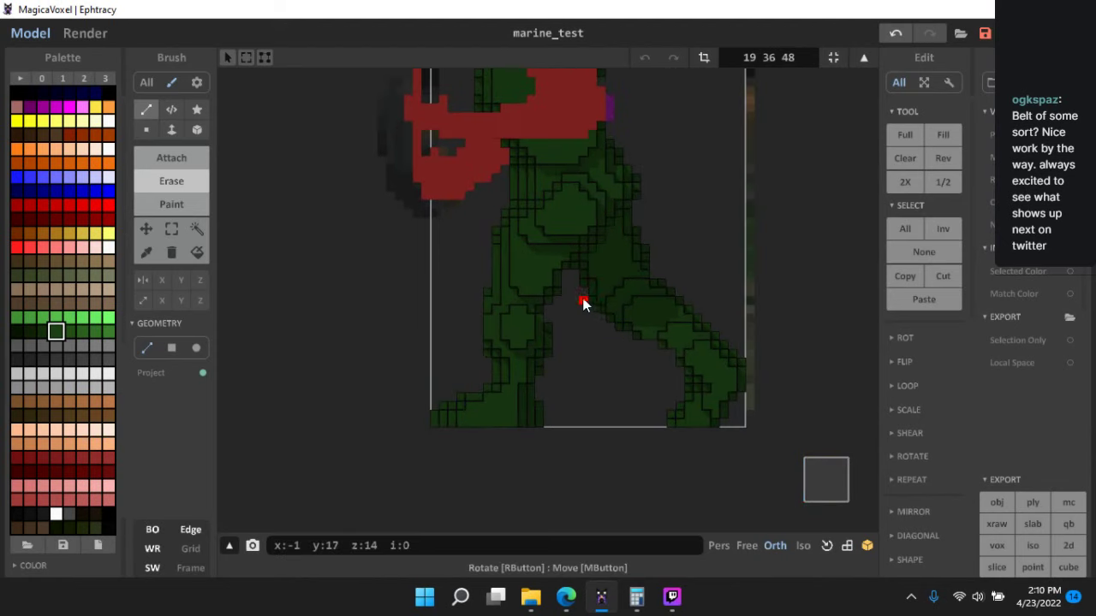
pyautogui.scroll(-8, 529, 325)
pyautogui.moveTo(509, 348); pyautogui.dragTo(714, 357, button='right')
pyautogui.click(832, 483)
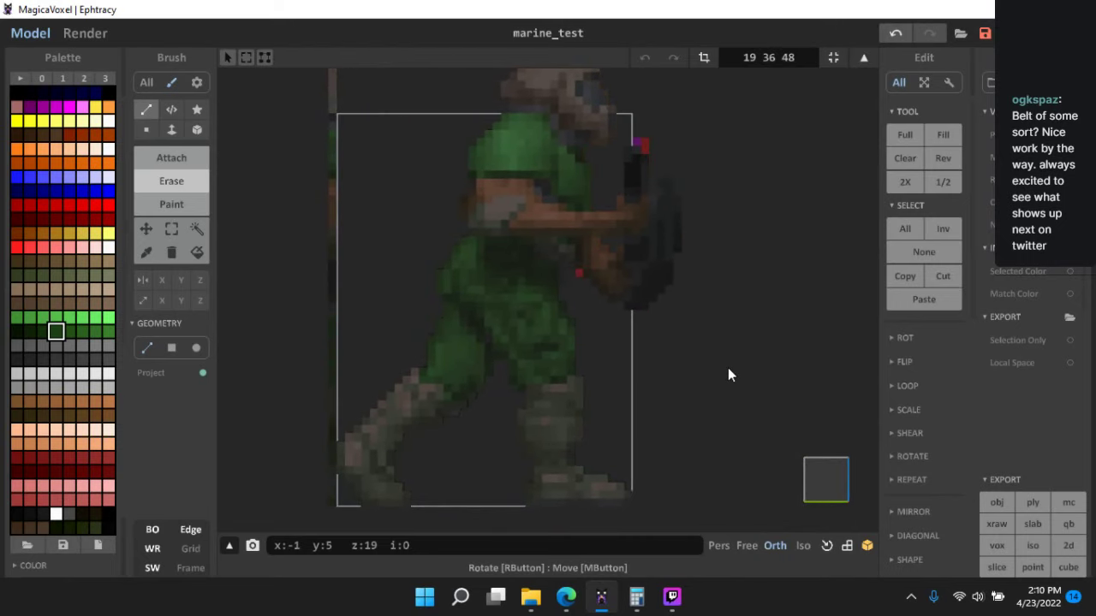
pyautogui.scroll(5, 757, 359)
pyautogui.moveTo(601, 359); pyautogui.dragTo(620, 368, button='right')
pyautogui.click(847, 485)
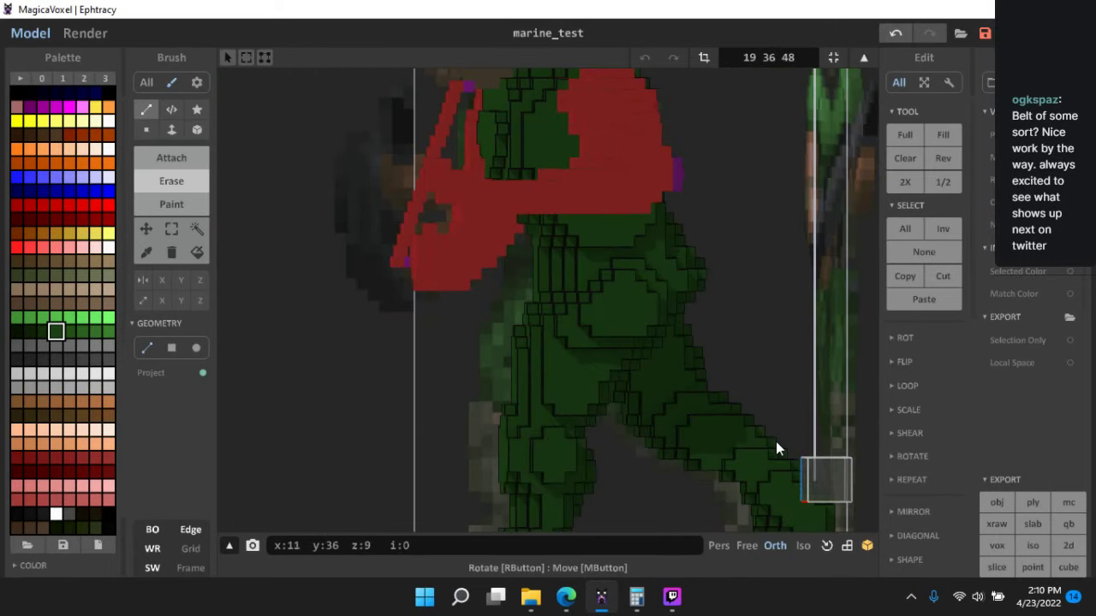
# - Return to the assembled scene and examine the side sprite around the waist and the hand holding the gun
pyautogui.press('Tab')
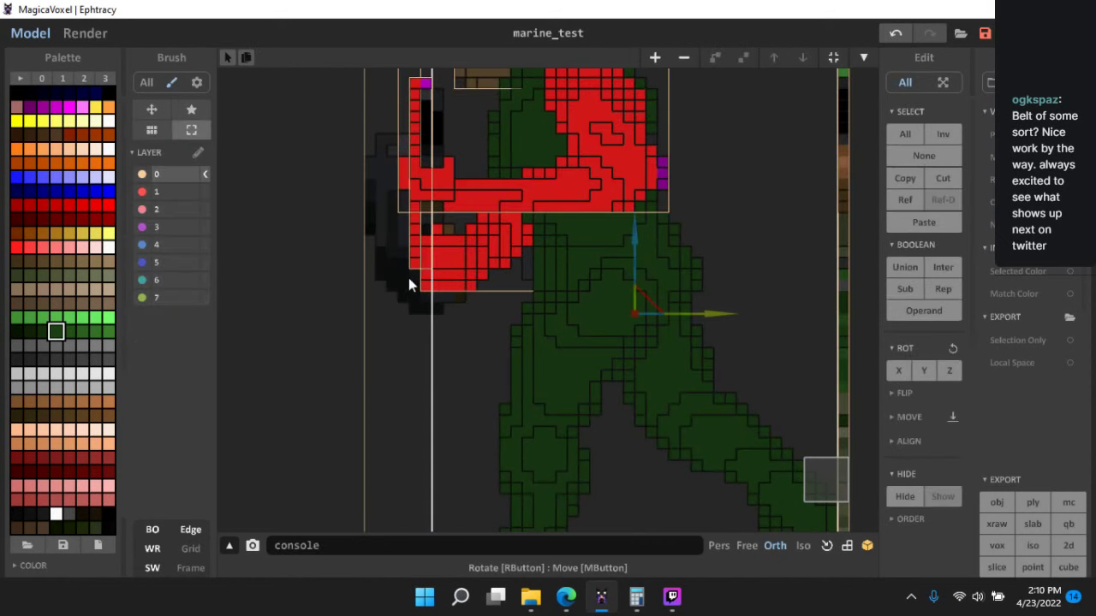
pyautogui.click(396, 276)
pyautogui.scroll(3, 377, 332)
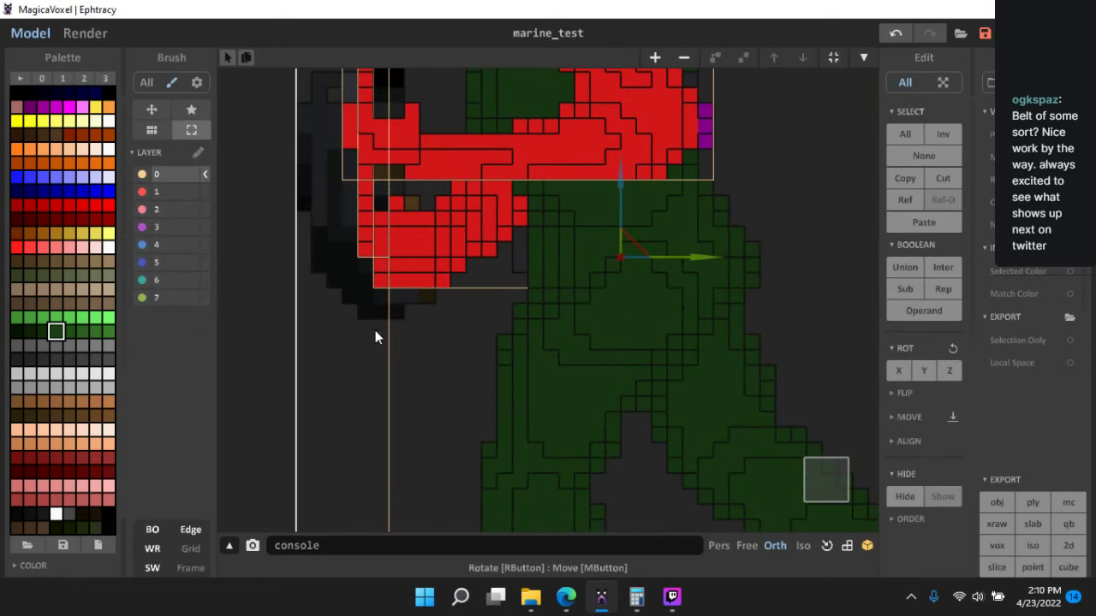
pyautogui.moveTo(375, 331); pyautogui.dragTo(383, 338, button='right')
pyautogui.click(823, 484)
pyautogui.moveTo(510, 267); pyautogui.dragTo(616, 302, button='right')
pyautogui.click(824, 481)
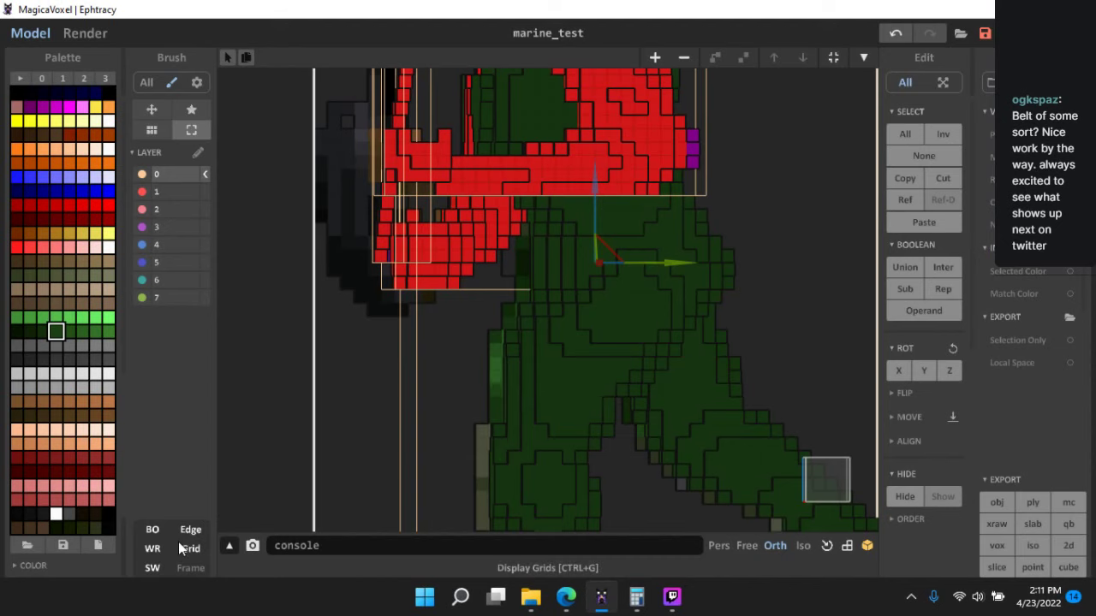
# - Turn off the voxel edge display and reopen the green body model for editing
pyautogui.click(182, 527)
pyautogui.click(186, 528)
pyautogui.click(188, 529)
pyautogui.click(189, 530)
pyautogui.click(190, 530)
pyautogui.click(190, 530)
pyautogui.click(189, 531)
pyautogui.moveTo(651, 428); pyautogui.dragTo(586, 338, button='right')
pyautogui.doubleClick(585, 332)
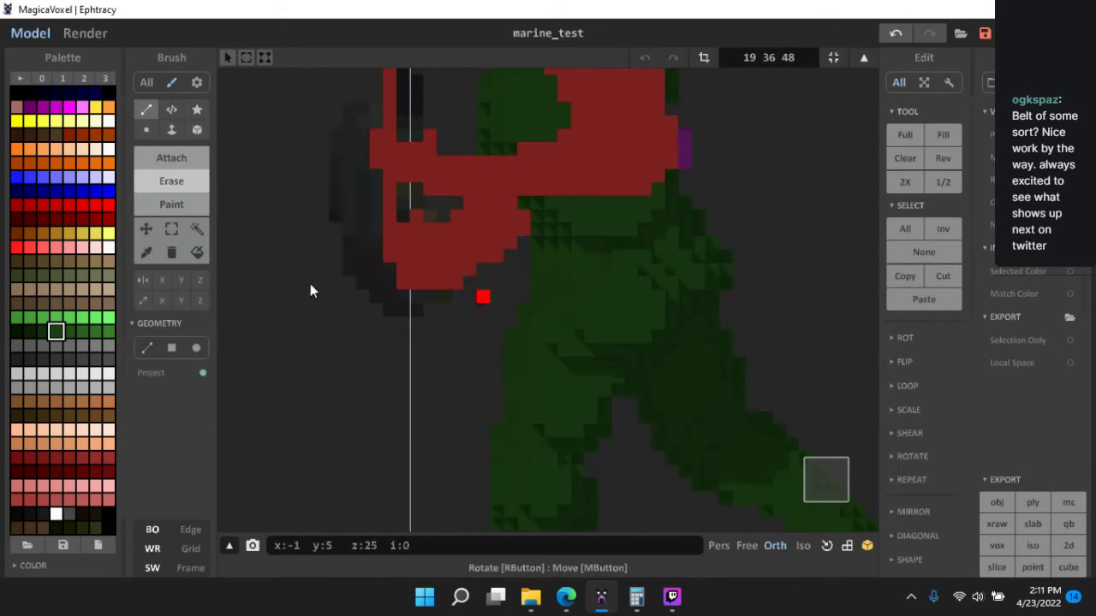
# - Attach a magenta column three voxels tall in front of the body's waist, just behind the lower hand
pyautogui.click(56, 108)
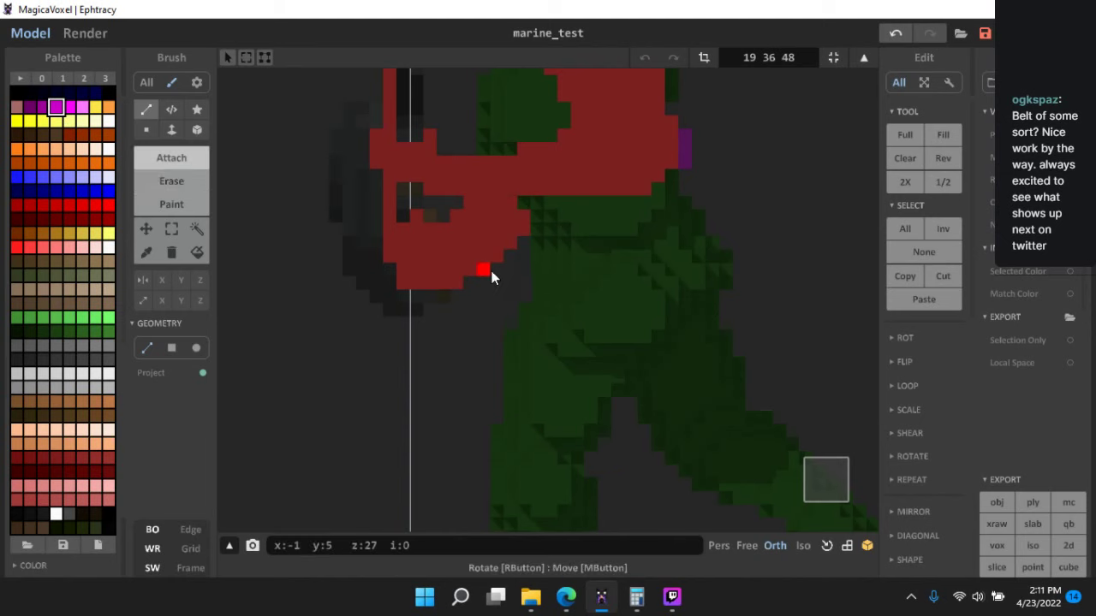
pyautogui.scroll(3, 489, 277)
pyautogui.moveTo(515, 222); pyautogui.dragTo(514, 249)
# - Hide the background objects and move the magenta column sideways to the middle of the waist's front
pyautogui.moveTo(586, 325)
pyautogui.mouseDown(button='right')
pyautogui.moveTo(639, 325)
pyautogui.moveTo(631, 374)
pyautogui.moveTo(631, 355)
pyautogui.moveTo(537, 357)
pyautogui.moveTo(529, 327)
pyautogui.mouseUp(button='right')
pyautogui.click(153, 529)
pyautogui.scroll(1, 523, 330)
pyautogui.click(171, 230)
pyautogui.moveTo(467, 213); pyautogui.dragTo(479, 209, button='right')
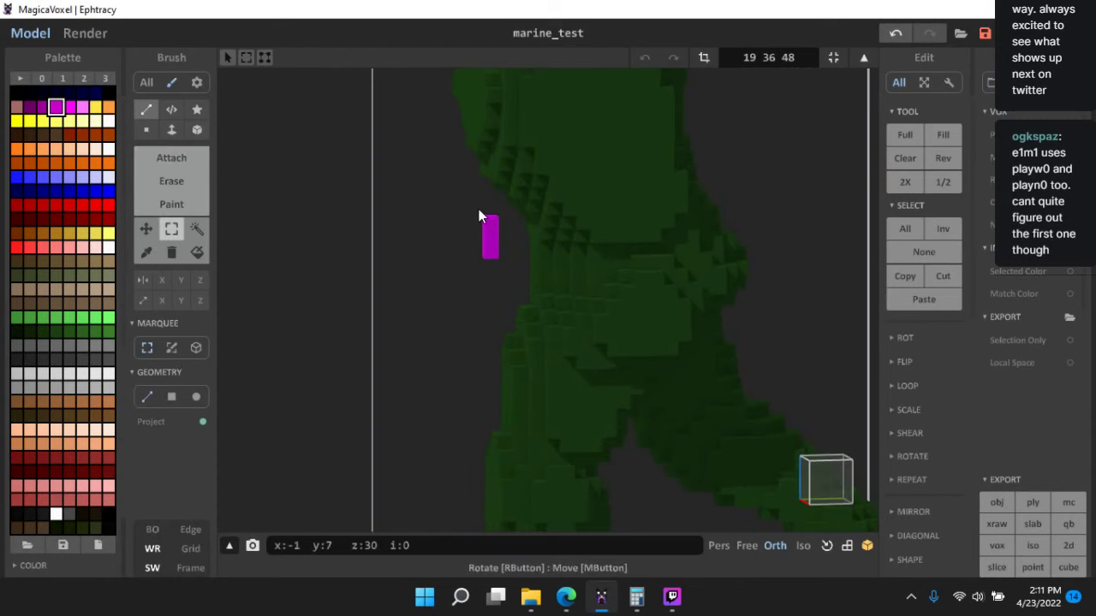
pyautogui.click(145, 228)
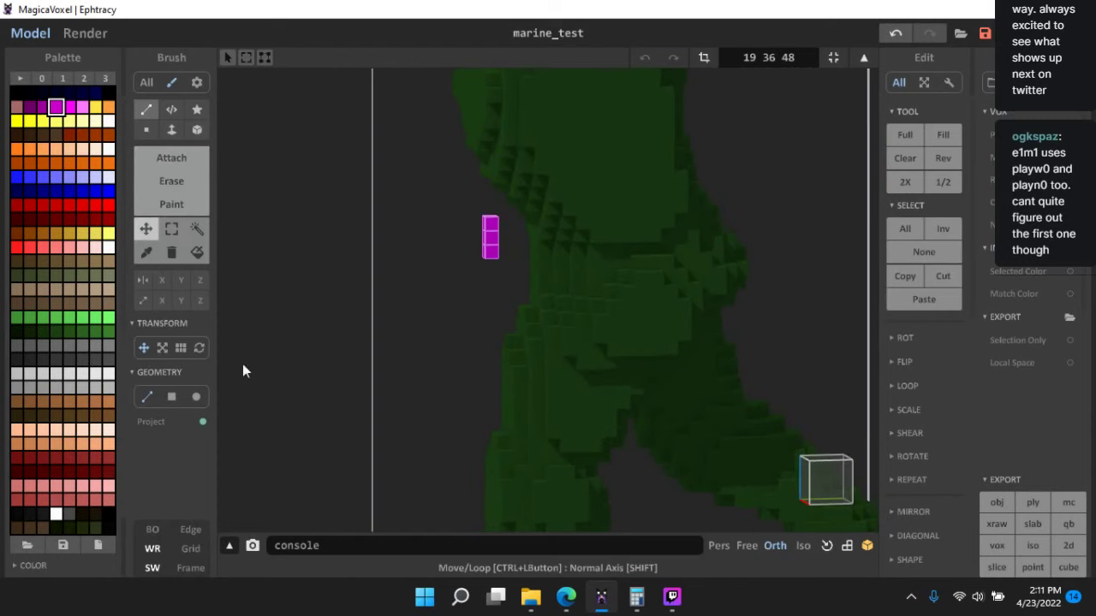
pyautogui.moveTo(245, 371); pyautogui.dragTo(358, 245, button='right')
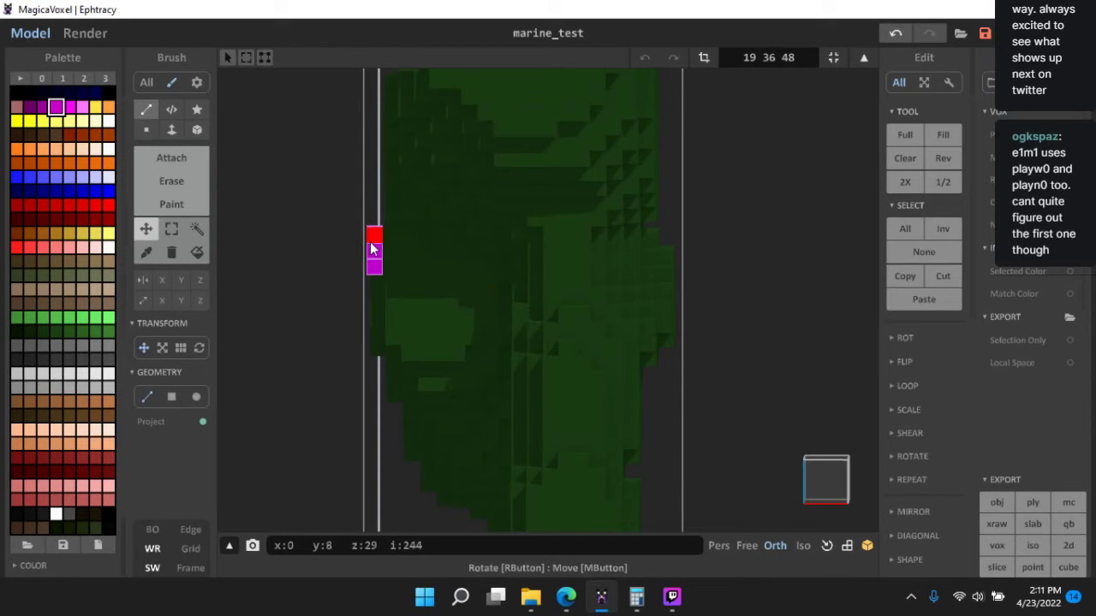
pyautogui.moveTo(371, 247); pyautogui.dragTo(516, 251)
pyautogui.moveTo(597, 298)
pyautogui.mouseDown(button='right')
pyautogui.moveTo(722, 296)
pyautogui.moveTo(713, 306)
pyautogui.moveTo(644, 295)
pyautogui.mouseUp(button='right')
pyautogui.click(172, 233)
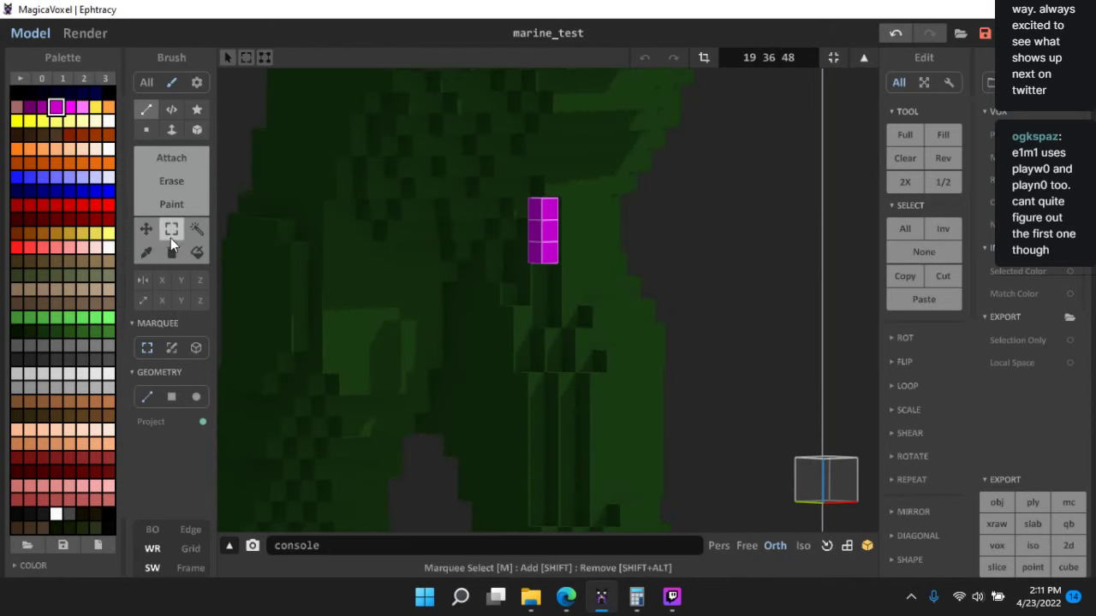
# - Extend the magenta belt three voxels tall across the waist's front and around one side, undoing the last voxel addition
pyautogui.moveTo(731, 347)
pyautogui.mouseDown(button='right')
pyautogui.moveTo(710, 321)
pyautogui.moveTo(633, 295)
pyautogui.mouseUp(button='right')
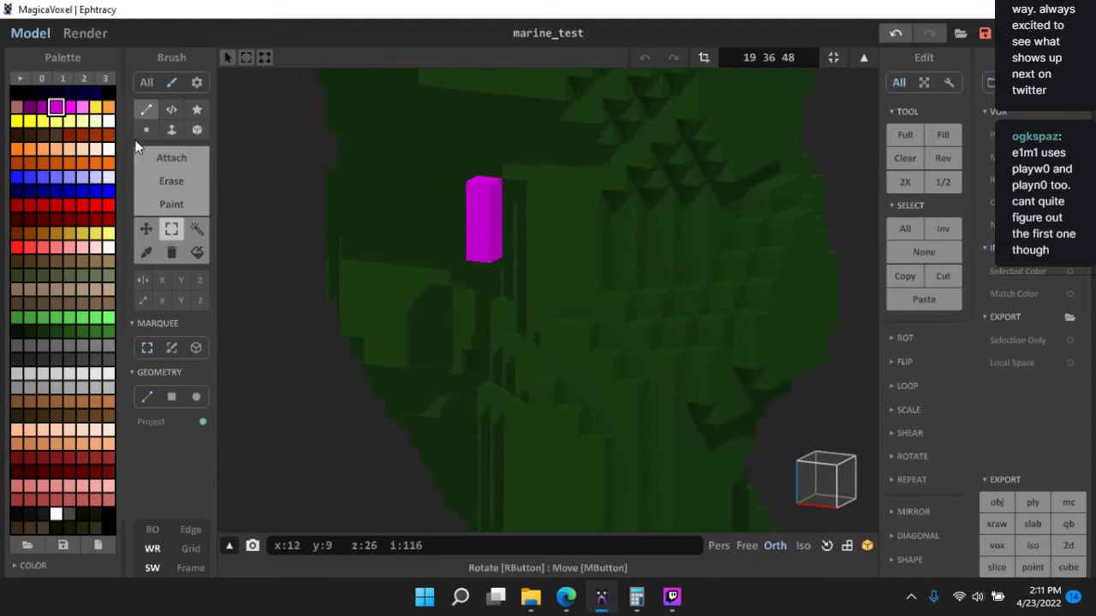
pyautogui.click(180, 158)
pyautogui.moveTo(403, 274)
pyautogui.mouseDown(button='right')
pyautogui.moveTo(508, 174)
pyautogui.moveTo(582, 232)
pyautogui.moveTo(526, 207)
pyautogui.moveTo(514, 249)
pyautogui.mouseUp(button='right')
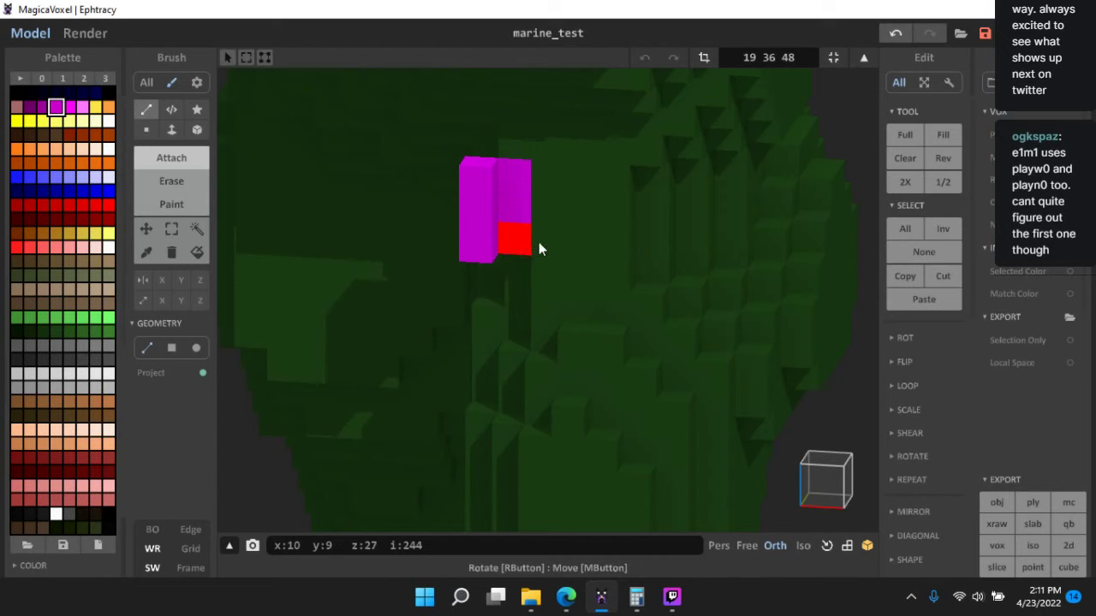
pyautogui.moveTo(538, 248); pyautogui.dragTo(613, 244)
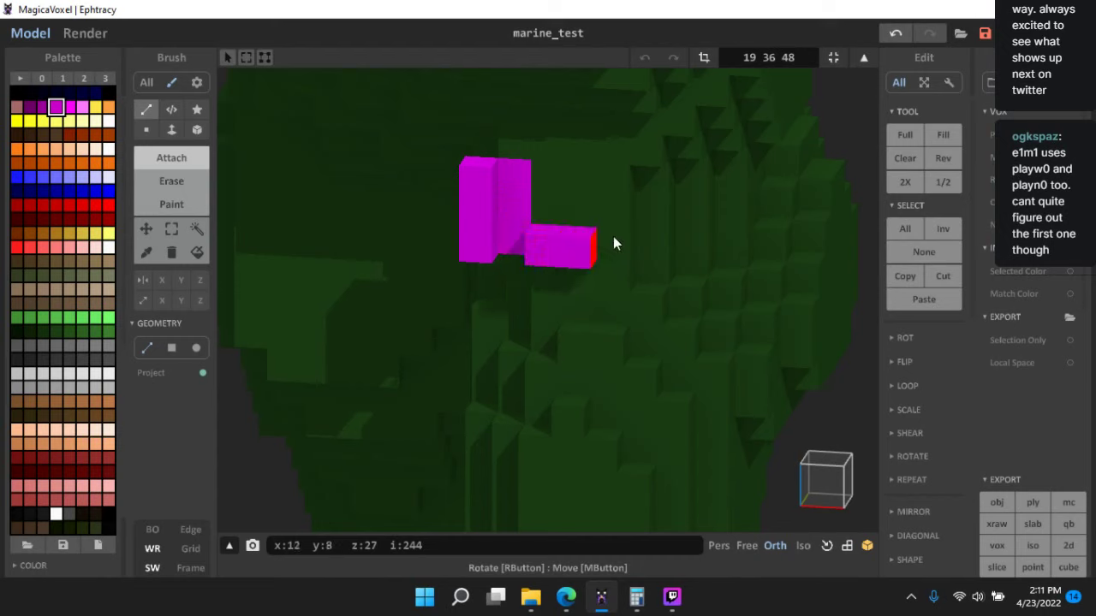
pyautogui.click(512, 207)
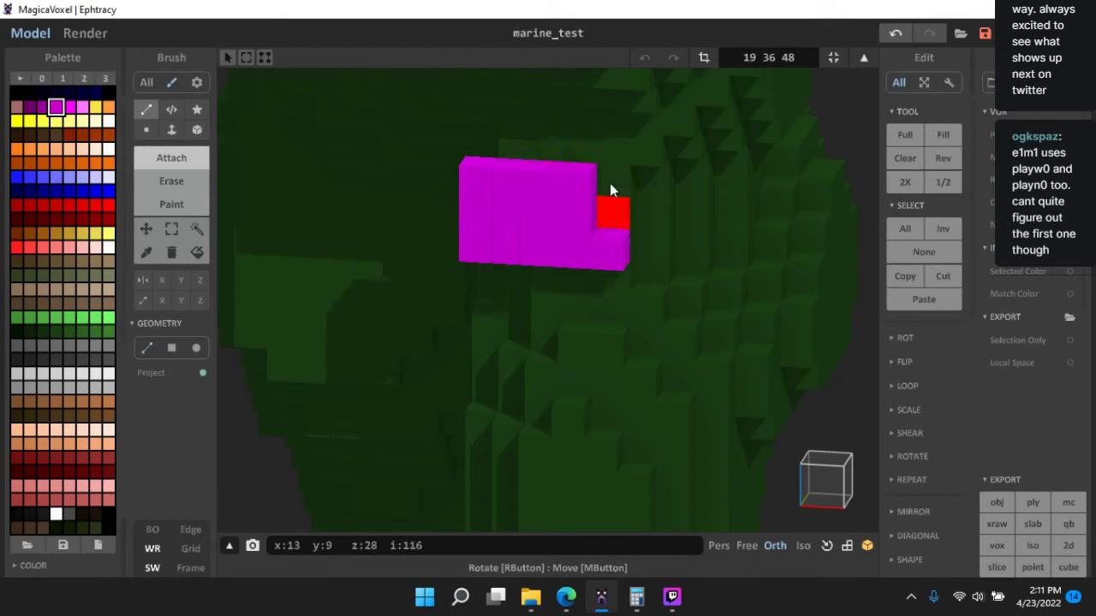
pyautogui.click(653, 215)
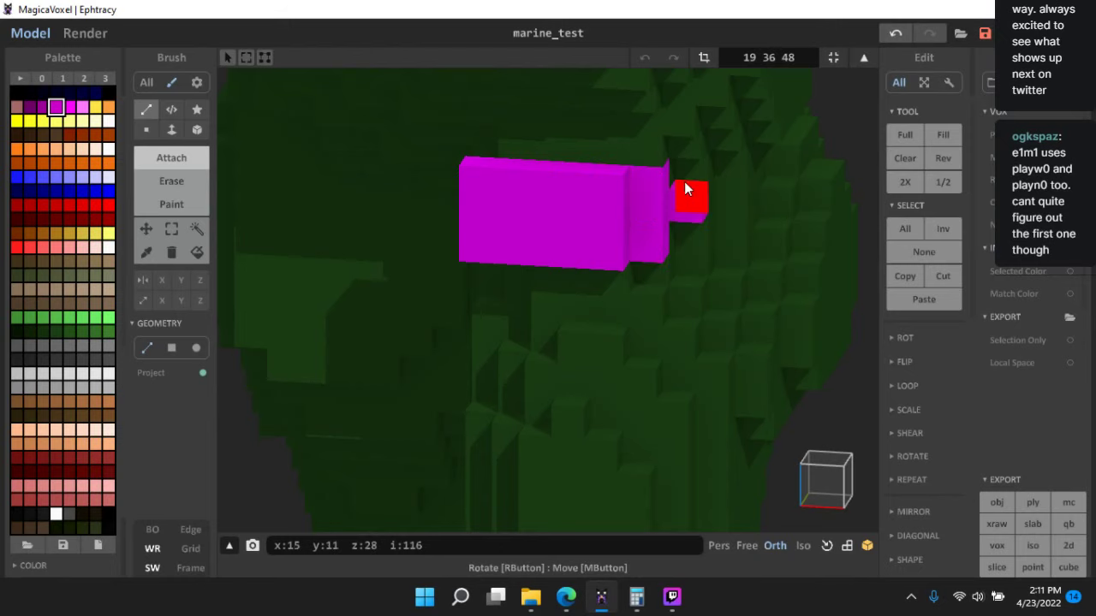
pyautogui.moveTo(694, 245); pyautogui.dragTo(704, 175, button='right')
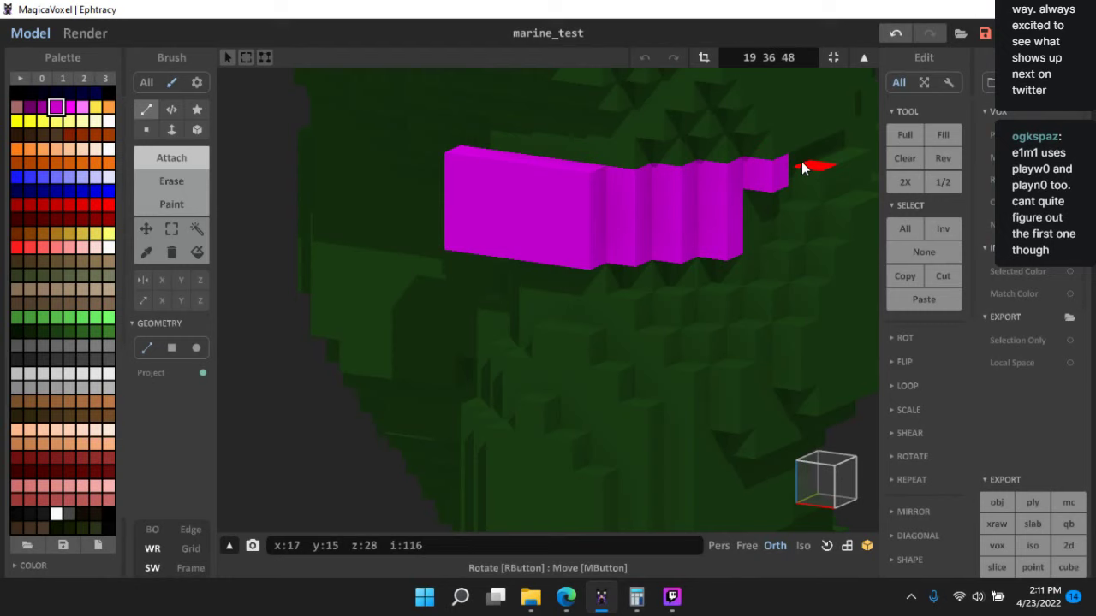
pyautogui.moveTo(807, 168); pyautogui.dragTo(809, 227, button='right')
pyautogui.hotkey('ctrl', 'z')
# - Start wrapping the magenta belt around the opposite side of the waist, attaching voxels in its three rows behind the front corner
pyautogui.click(819, 477)
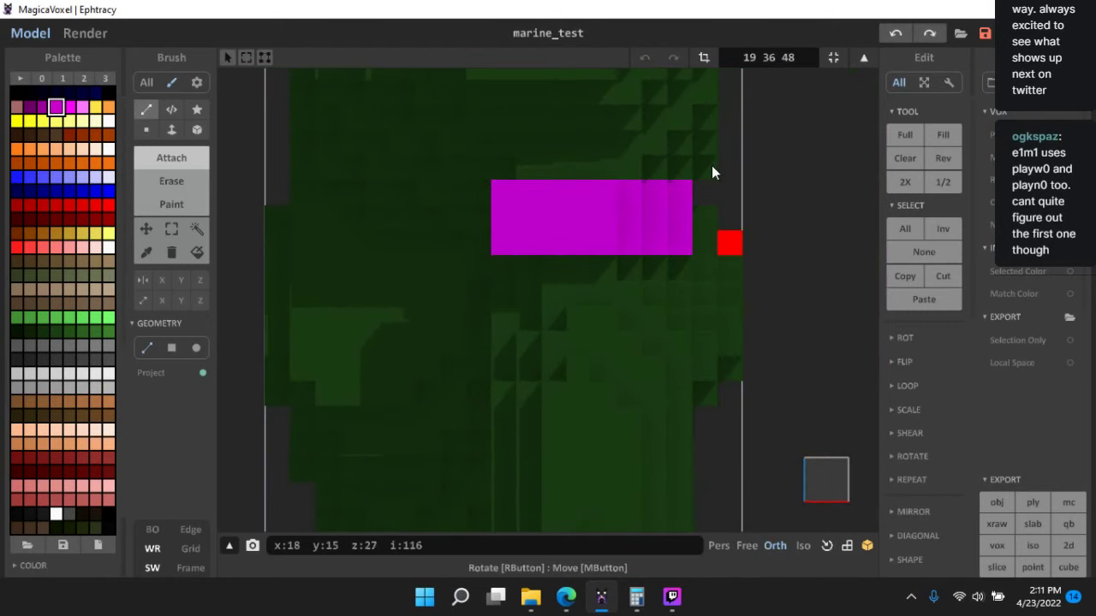
pyautogui.moveTo(289, 259); pyautogui.dragTo(505, 312, button='middle')
pyautogui.moveTo(505, 312); pyautogui.dragTo(565, 238, button='right')
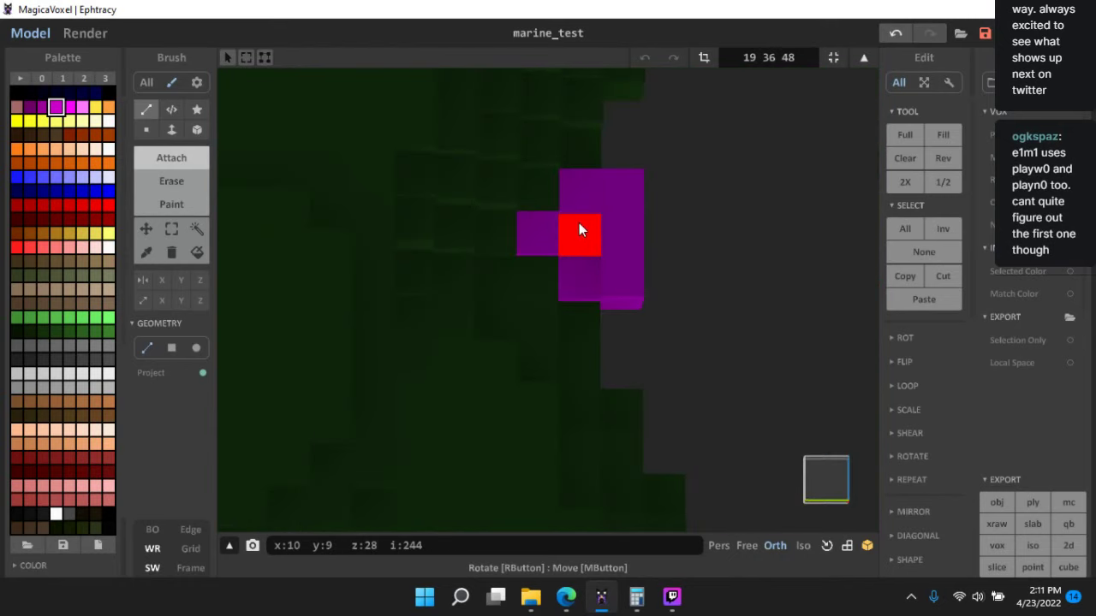
pyautogui.moveTo(578, 225)
pyautogui.mouseDown()
pyautogui.moveTo(549, 284)
pyautogui.moveTo(498, 277)
pyautogui.mouseUp()
pyautogui.moveTo(562, 279); pyautogui.dragTo(591, 232, button='right')
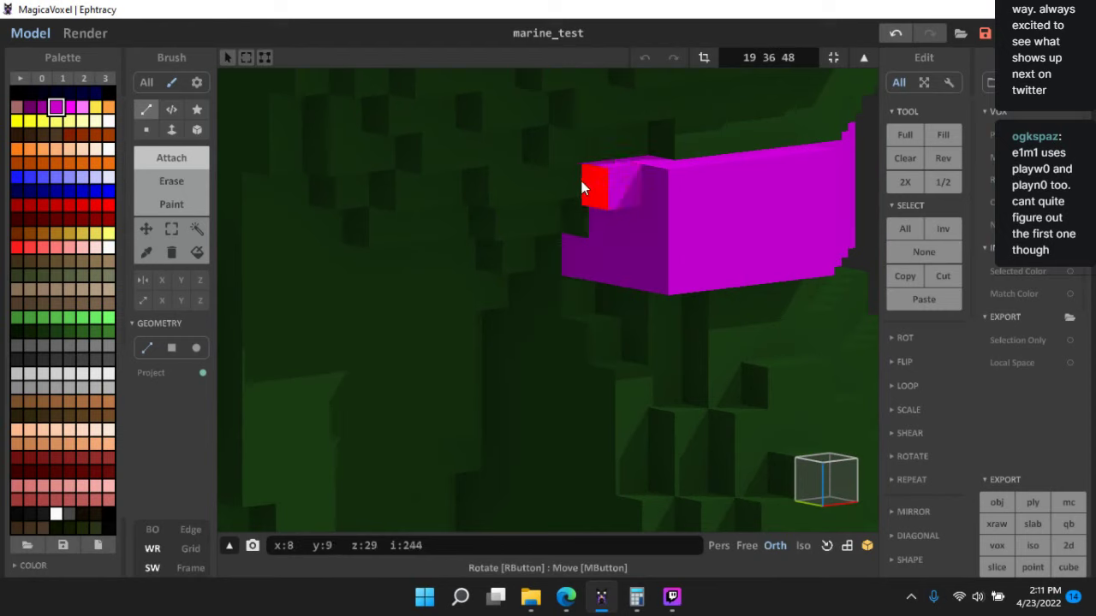
pyautogui.click(582, 188)
pyautogui.click(550, 210)
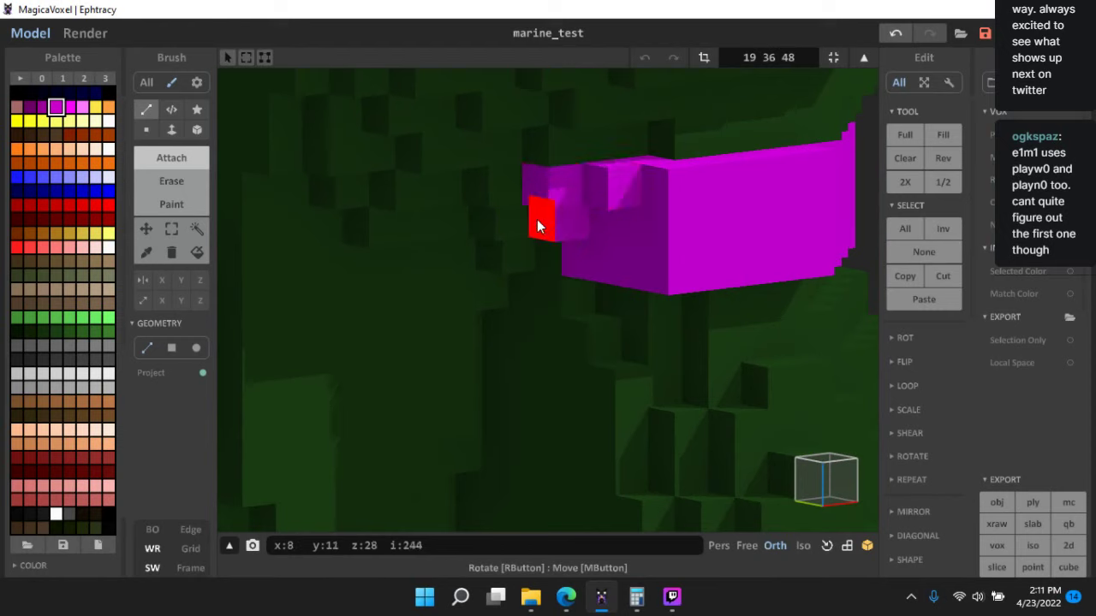
pyautogui.click(512, 216)
pyautogui.click(546, 248)
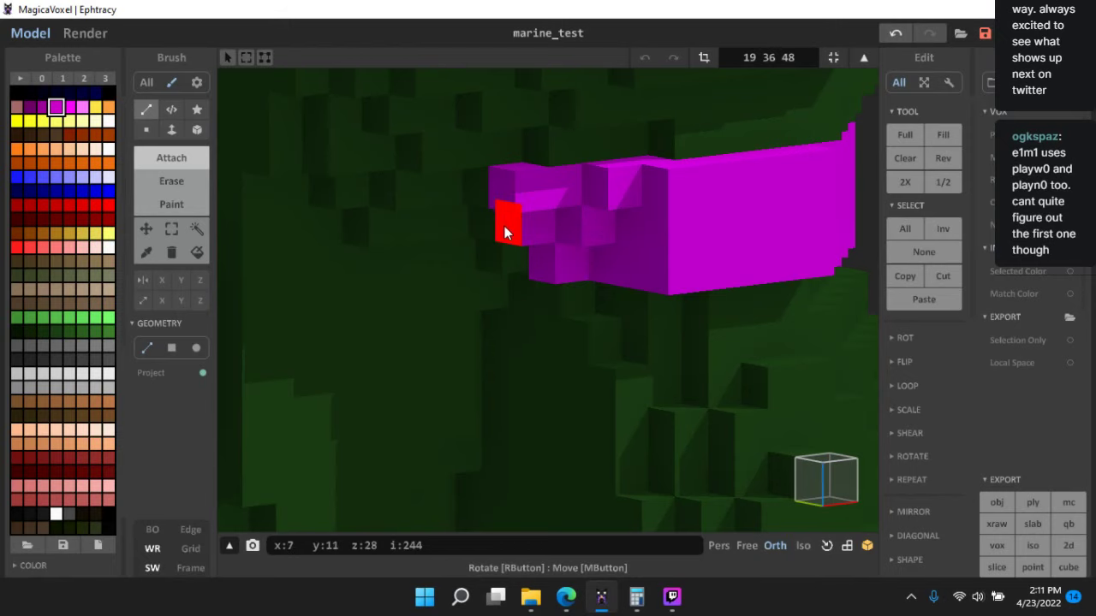
# - Continue the magenta belt backward along the body's side until it reaches the back edge, three voxels tall
pyautogui.click(460, 262)
pyautogui.click(517, 264)
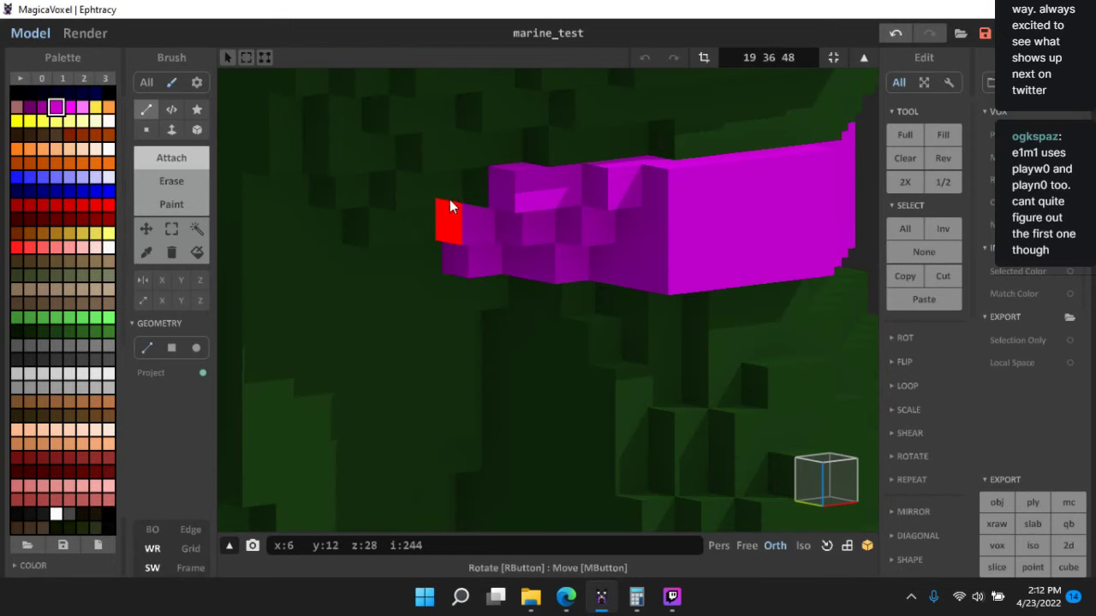
pyautogui.click(431, 190)
pyautogui.click(426, 236)
pyautogui.moveTo(468, 252); pyautogui.dragTo(430, 259, button='right')
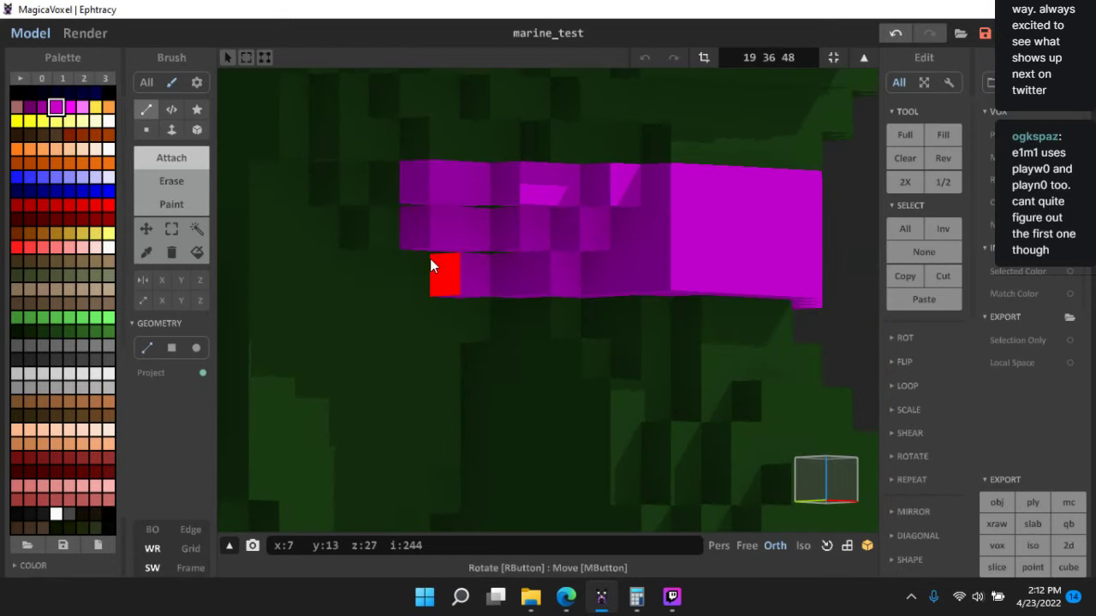
pyautogui.click(430, 259)
pyautogui.moveTo(389, 256)
pyautogui.mouseDown()
pyautogui.moveTo(368, 176)
pyautogui.moveTo(313, 179)
pyautogui.moveTo(341, 229)
pyautogui.mouseUp()
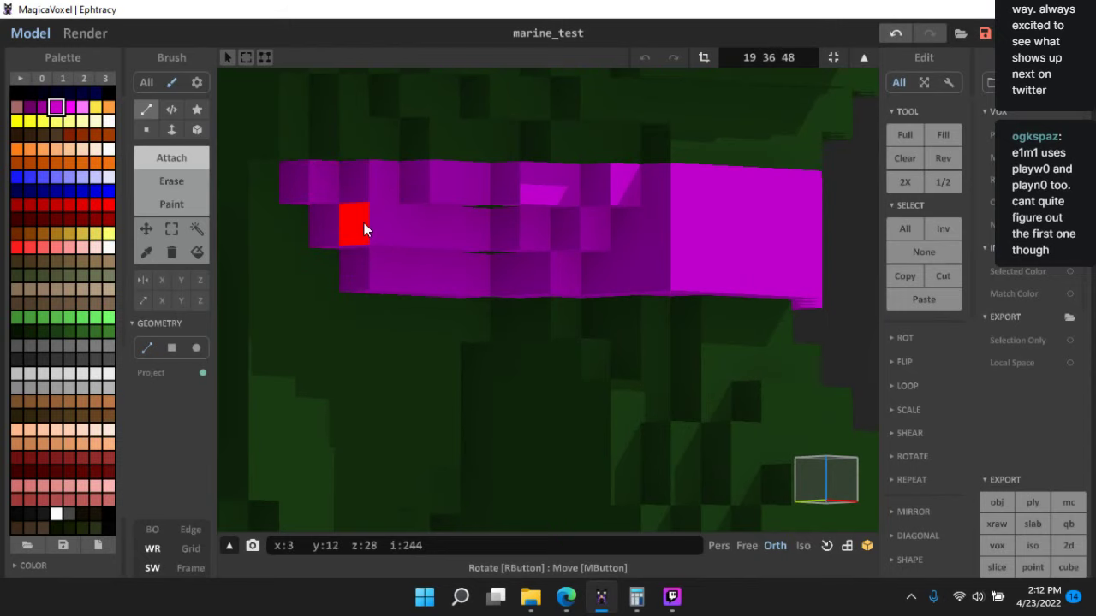
pyautogui.moveTo(364, 224); pyautogui.dragTo(472, 225, button='right')
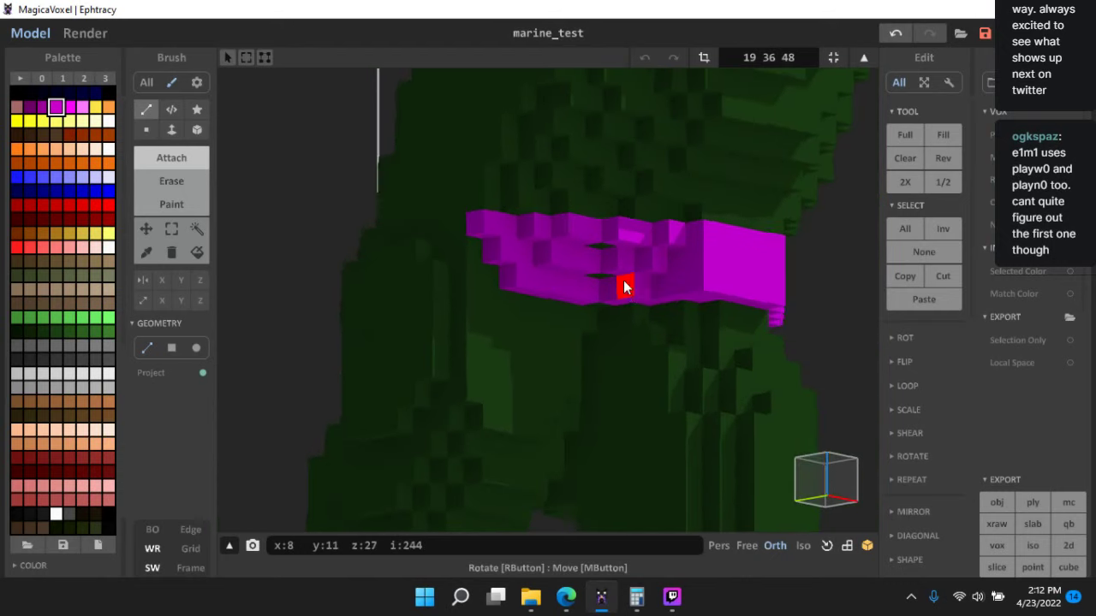
pyautogui.moveTo(623, 286); pyautogui.dragTo(455, 267, button='right')
pyautogui.click(453, 270)
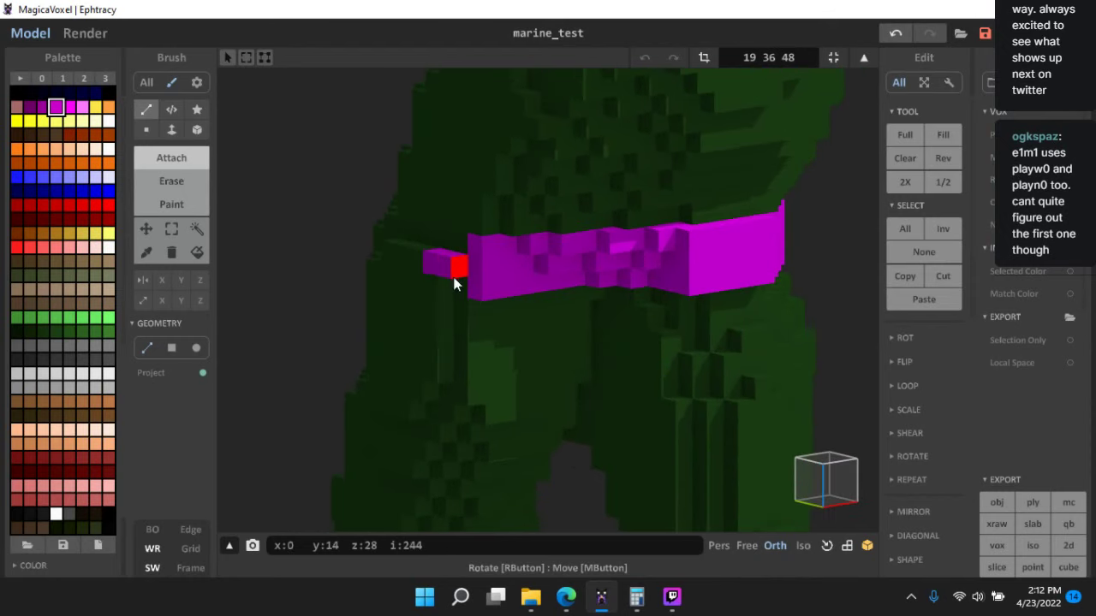
# - Check the belt against the arms, gun line and reference sprites, and show the background objects again while editing
pyautogui.scroll(-8, 513, 293)
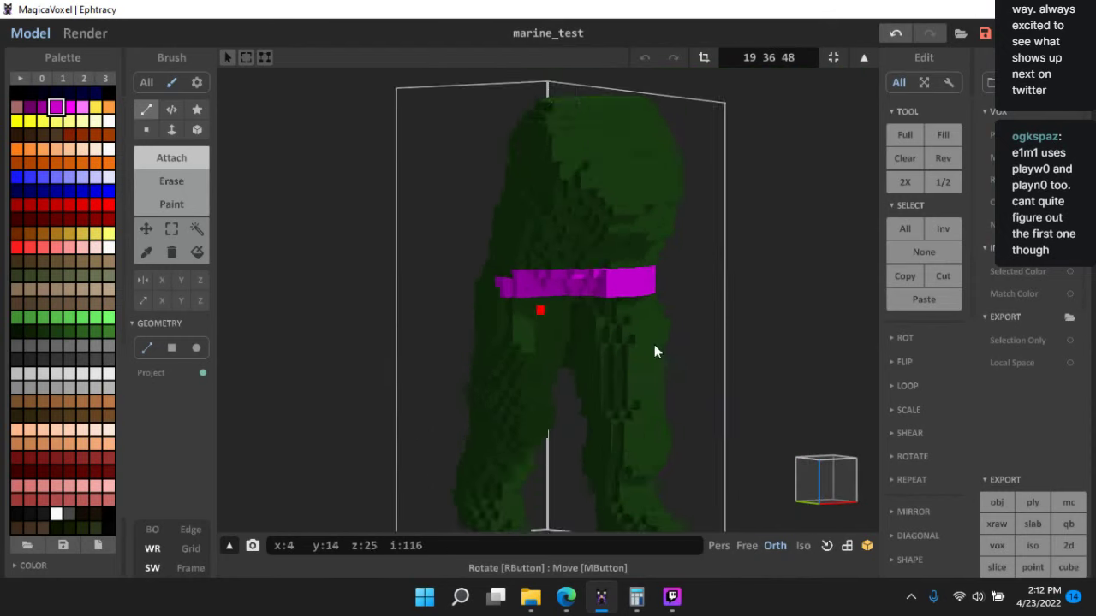
pyautogui.press('Tab')
pyautogui.moveTo(766, 350)
pyautogui.mouseDown(button='right')
pyautogui.moveTo(660, 351)
pyautogui.moveTo(792, 347)
pyautogui.moveTo(777, 339)
pyautogui.mouseUp(button='right')
pyautogui.scroll(10, 714, 345)
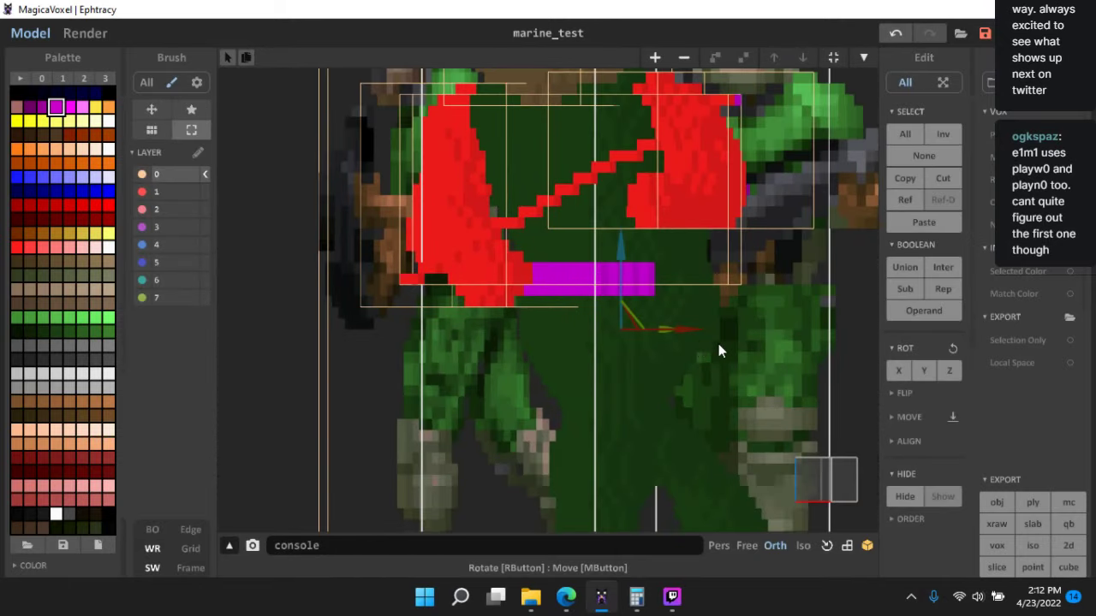
pyautogui.press('Tab')
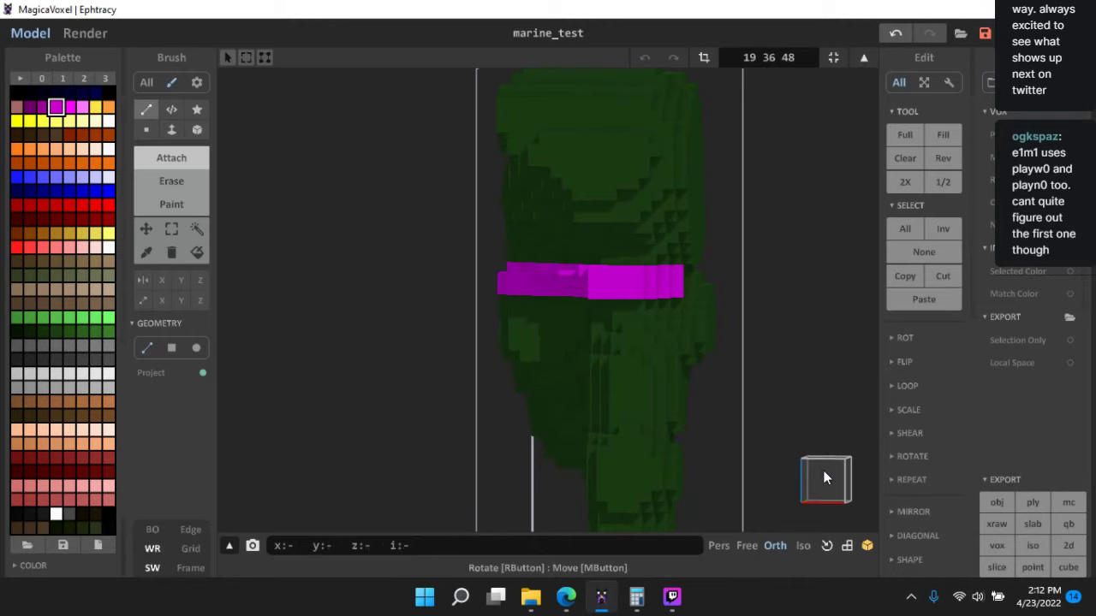
pyautogui.click(153, 529)
pyautogui.press('Tab')
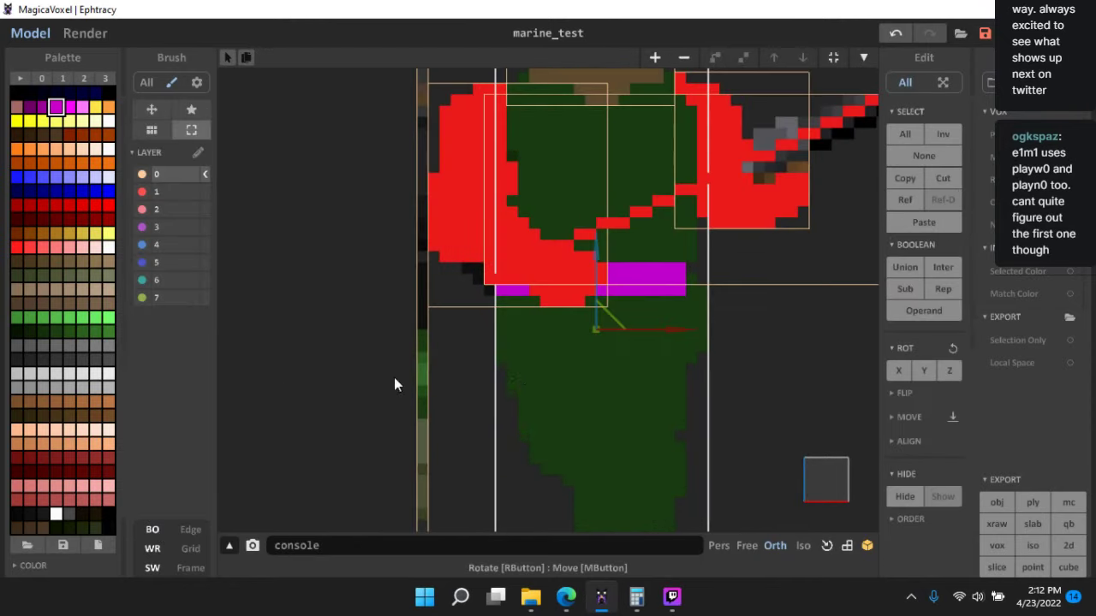
pyautogui.scroll(-5, 513, 381)
pyautogui.moveTo(673, 386); pyautogui.dragTo(620, 394, button='right')
pyautogui.moveTo(573, 387)
pyautogui.mouseDown(button='right')
pyautogui.moveTo(441, 382)
pyautogui.moveTo(685, 381)
pyautogui.moveTo(687, 291)
pyautogui.moveTo(662, 341)
pyautogui.mouseUp(button='right')
pyautogui.scroll(4, 661, 341)
# - Reopen the body model, fill all its voxels including the belt with a lighter green, and return to the whole scene
pyautogui.doubleClick(607, 340)
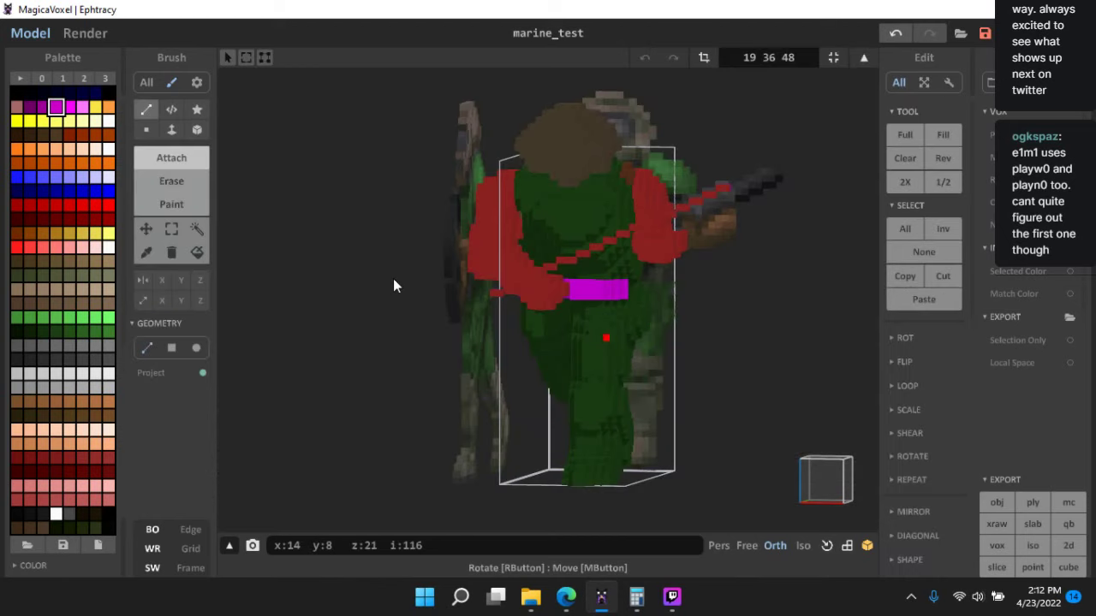
pyautogui.click(147, 253)
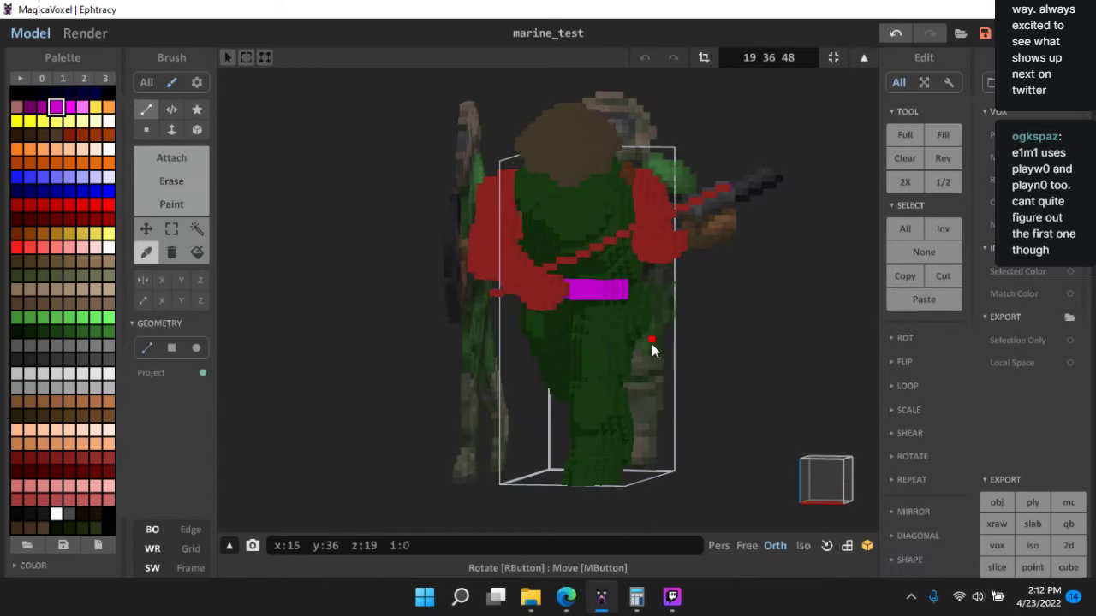
pyautogui.click(106, 330)
pyautogui.click(943, 137)
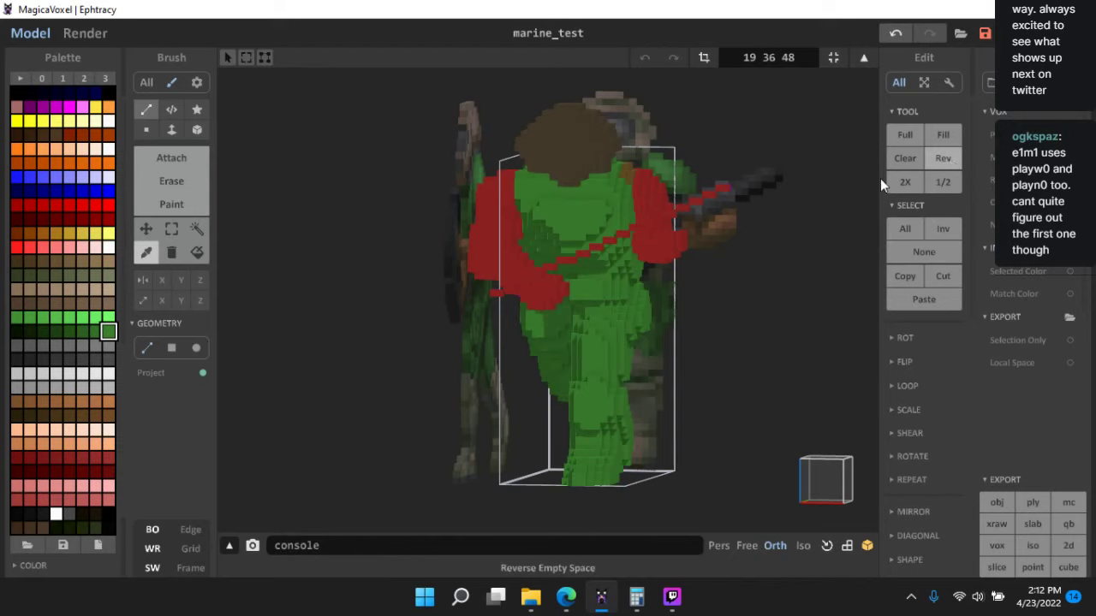
pyautogui.doubleClick(787, 273)
# - Hide the body, both arms and the head so that only the red gun line and the reference sprites remain
pyautogui.moveTo(787, 273); pyautogui.dragTo(761, 291, button='right')
pyautogui.scroll(-3, 729, 328)
pyautogui.scroll(4, 738, 359)
pyautogui.scroll(-3, 748, 357)
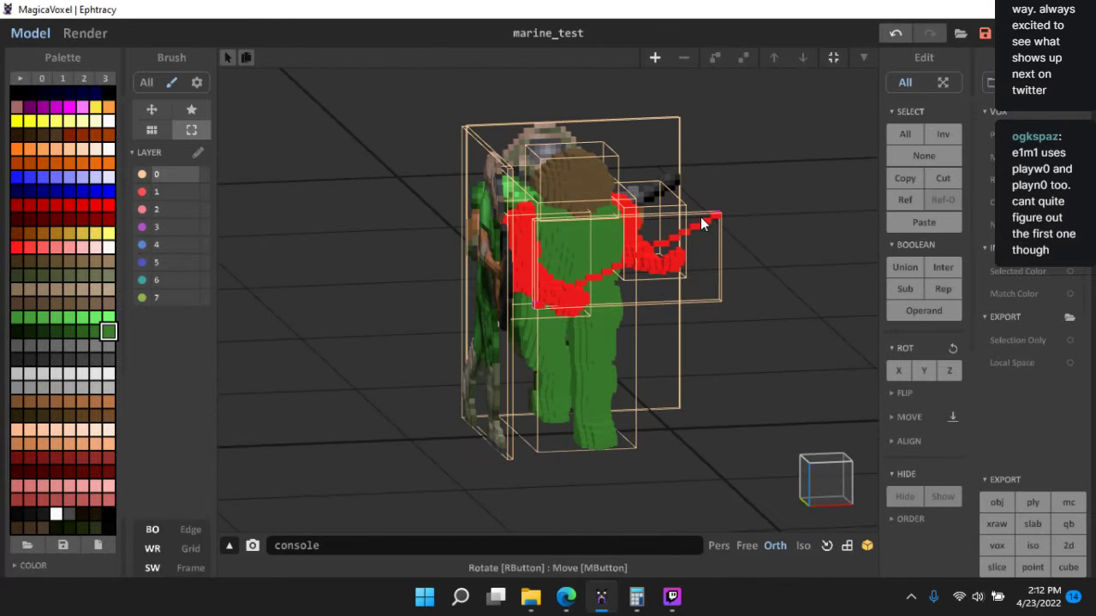
pyautogui.moveTo(695, 227); pyautogui.dragTo(644, 281, button='right')
pyautogui.click(672, 243)
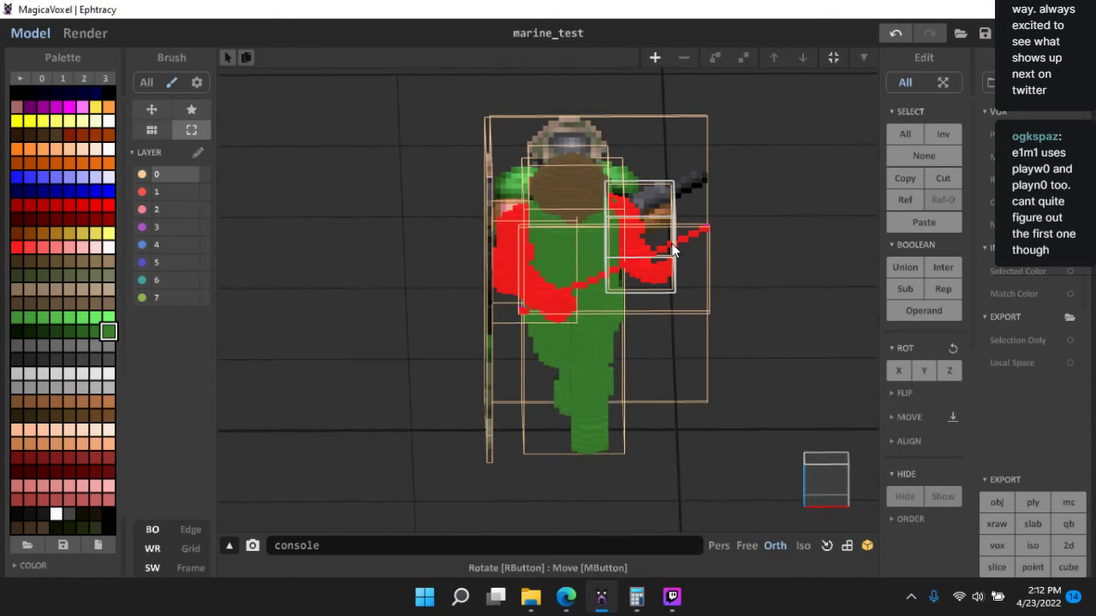
pyautogui.click(697, 237)
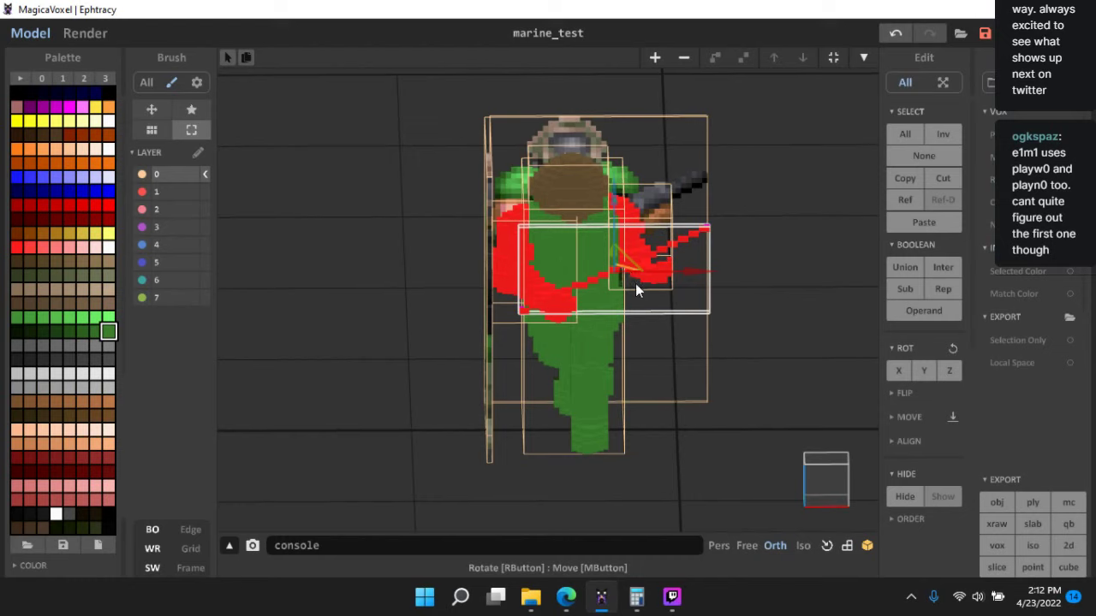
pyautogui.click(593, 374)
pyautogui.click(905, 499)
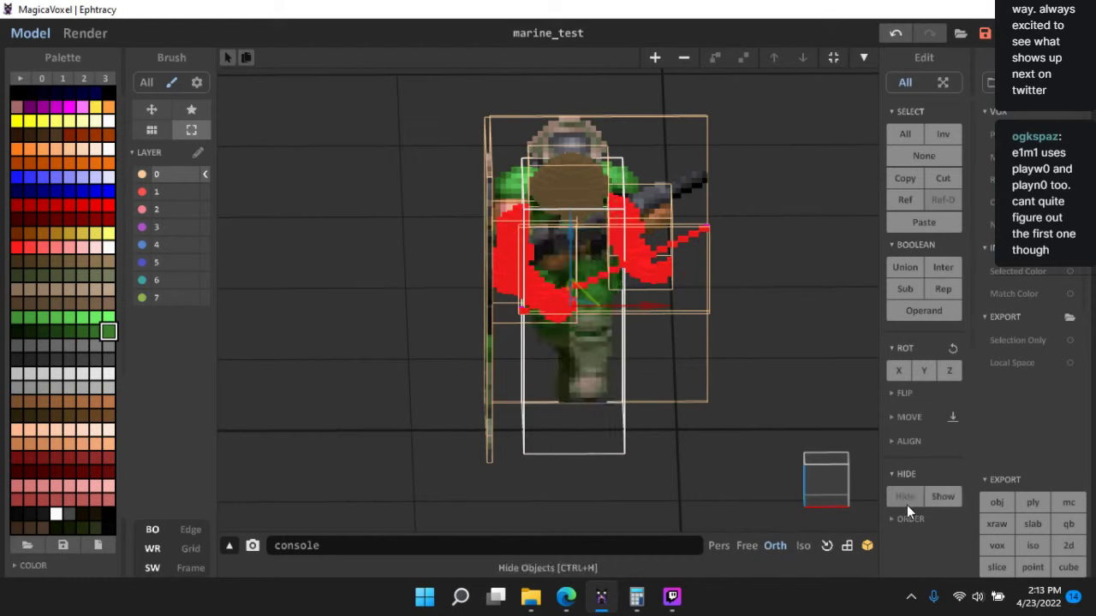
pyautogui.click(651, 278)
pyautogui.keyDown('shift'); pyautogui.click(506, 261); pyautogui.keyUp('shift')
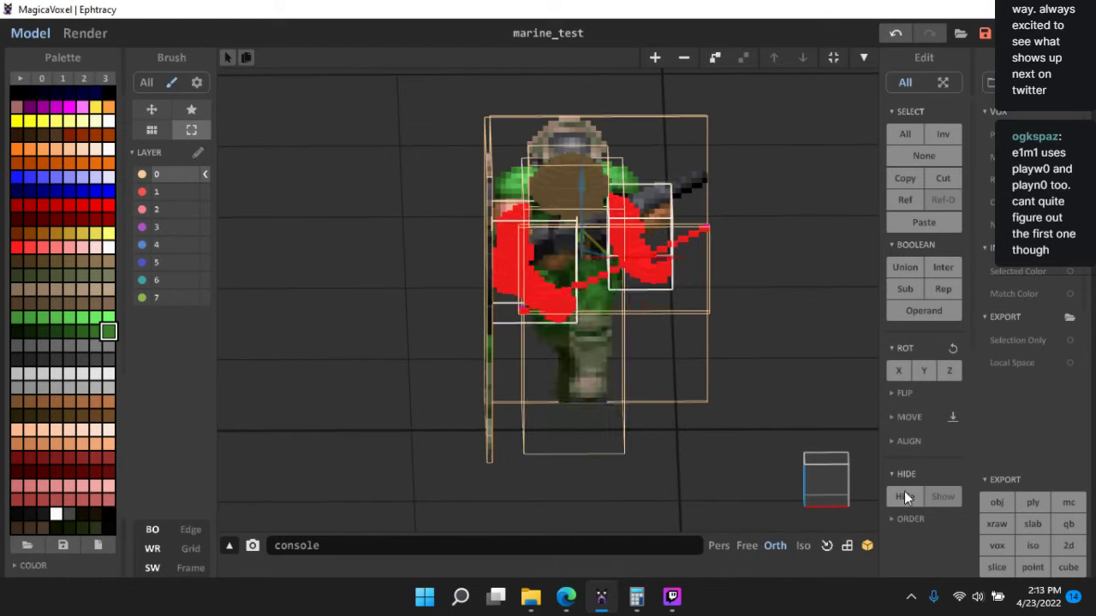
pyautogui.click(905, 497)
pyautogui.click(551, 188)
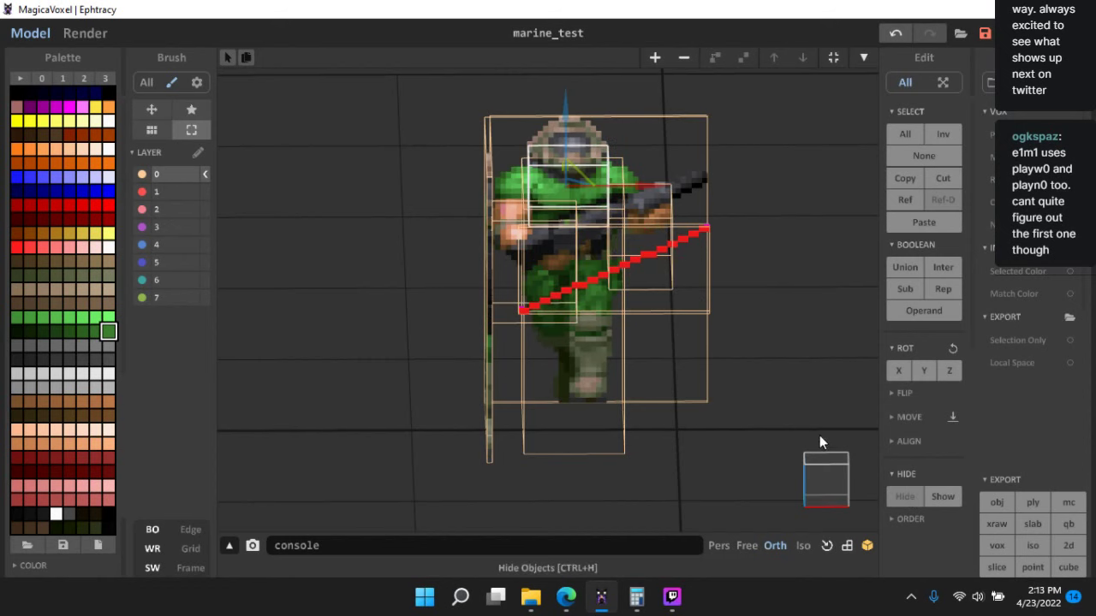
# - Open the red gun line for editing in the front view and set its model size to 44 44 44
pyautogui.moveTo(819, 435); pyautogui.dragTo(700, 383, button='right')
pyautogui.moveTo(632, 317); pyautogui.dragTo(844, 463, button='right')
pyautogui.click(820, 469)
pyautogui.doubleClick(602, 273)
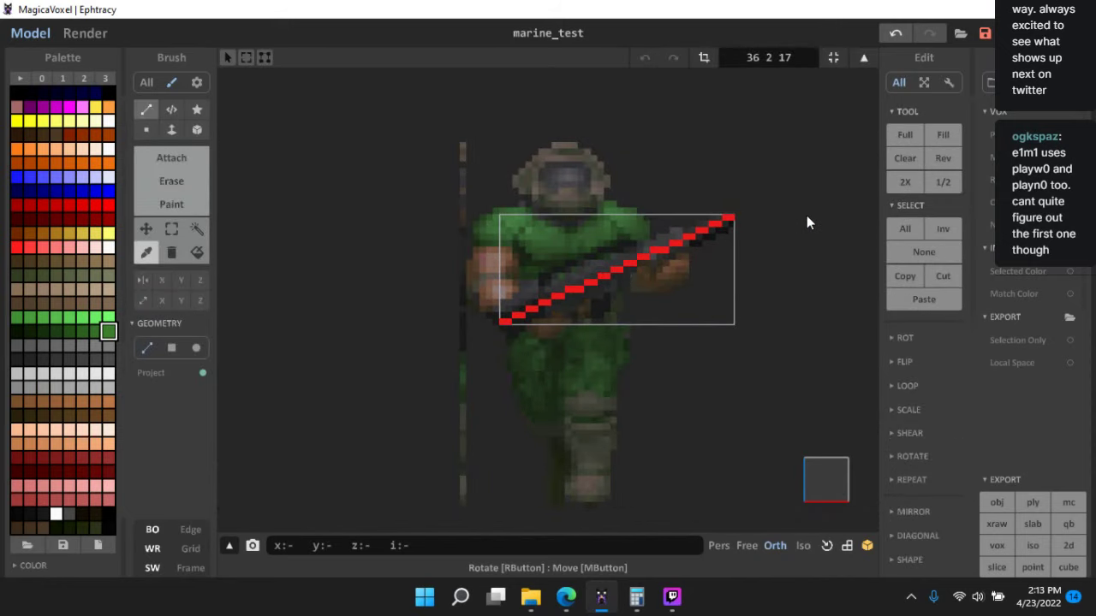
pyautogui.scroll(2, 516, 274)
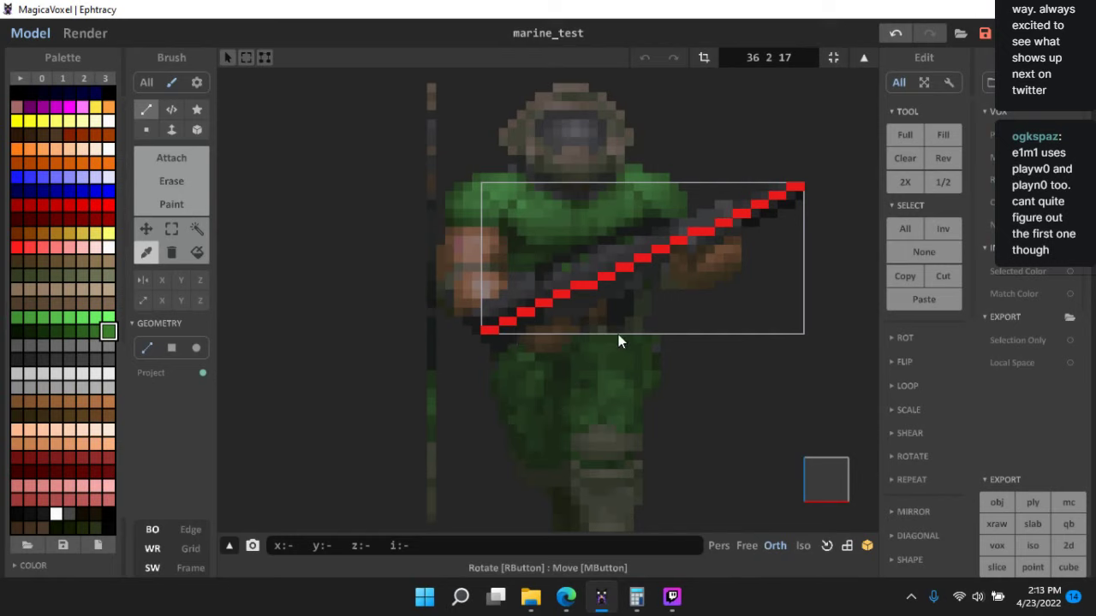
pyautogui.click(768, 57)
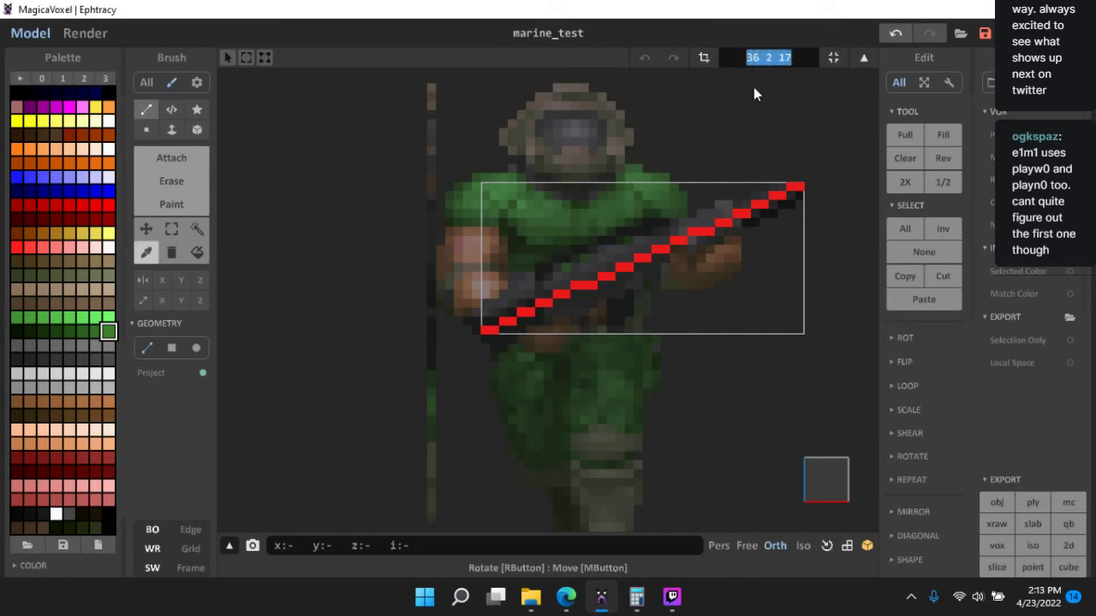
pyautogui.write('44 44 44')
pyautogui.press('Return')
pyautogui.scroll(-4, 759, 155)
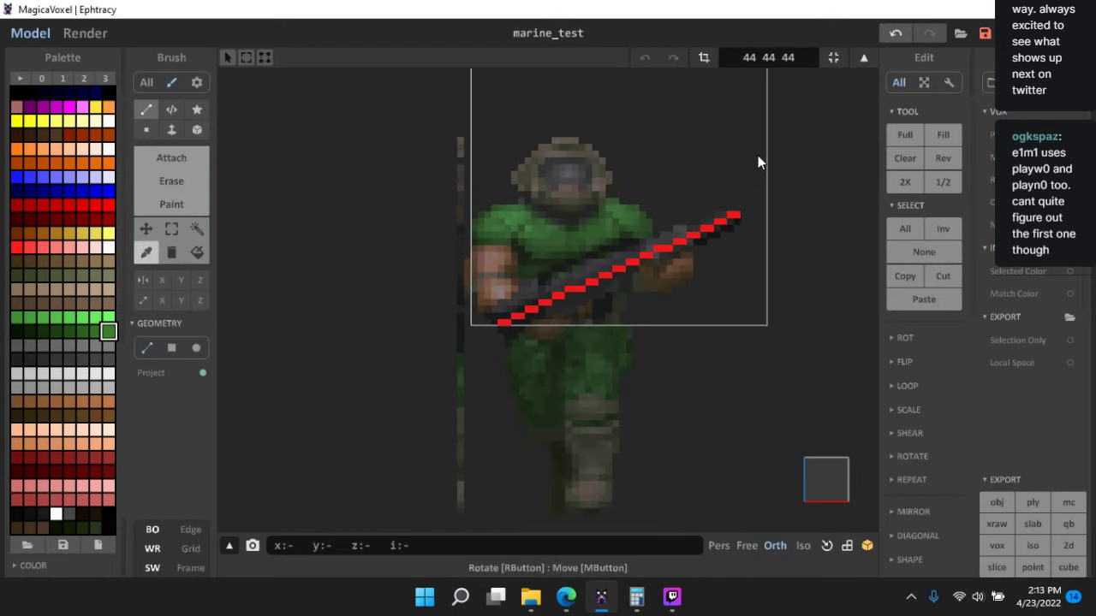
# - Move the enlarged gun object down two voxels in the scene to make room below the red line
pyautogui.scroll(3, 627, 202)
pyautogui.moveTo(626, 205); pyautogui.dragTo(465, 318, button='right')
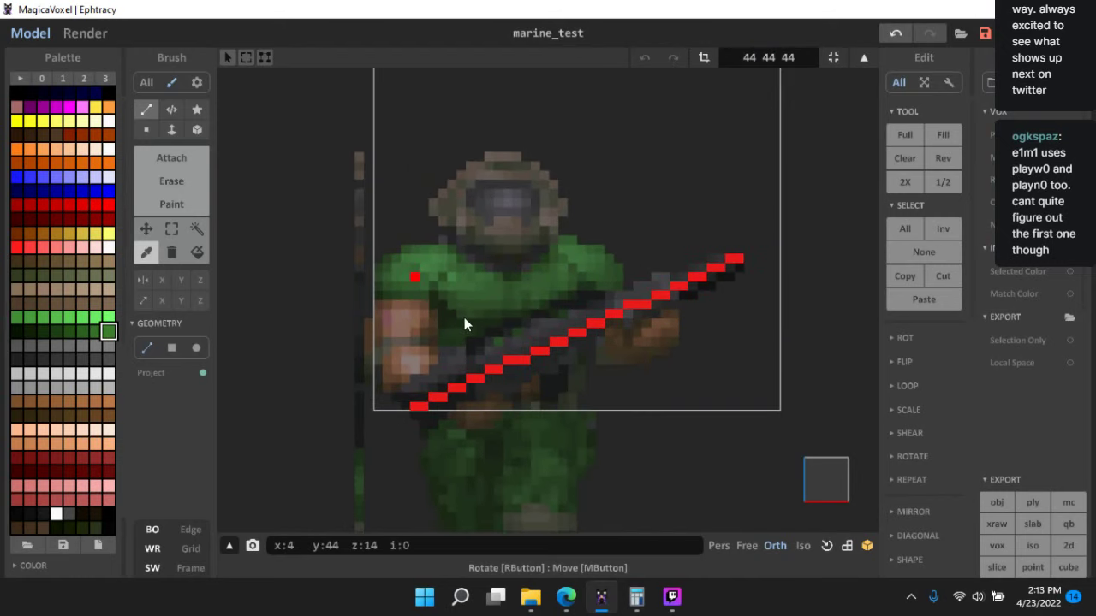
pyautogui.moveTo(631, 350); pyautogui.dragTo(721, 207, button='right')
pyautogui.moveTo(722, 208); pyautogui.dragTo(749, 170, button='middle')
pyautogui.scroll(3, 506, 272)
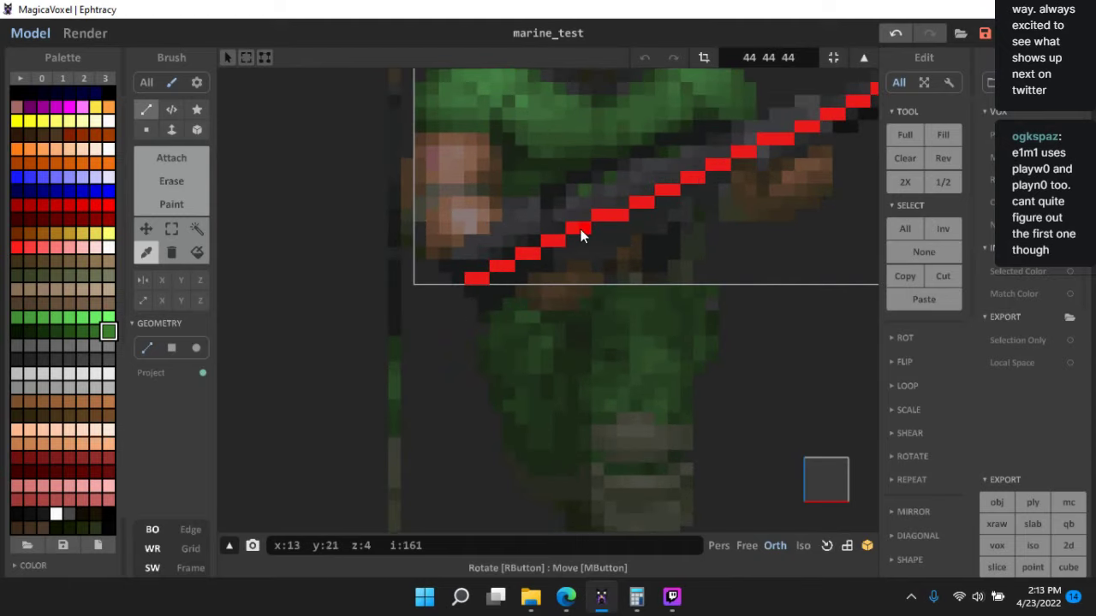
pyautogui.scroll(-3, 566, 248)
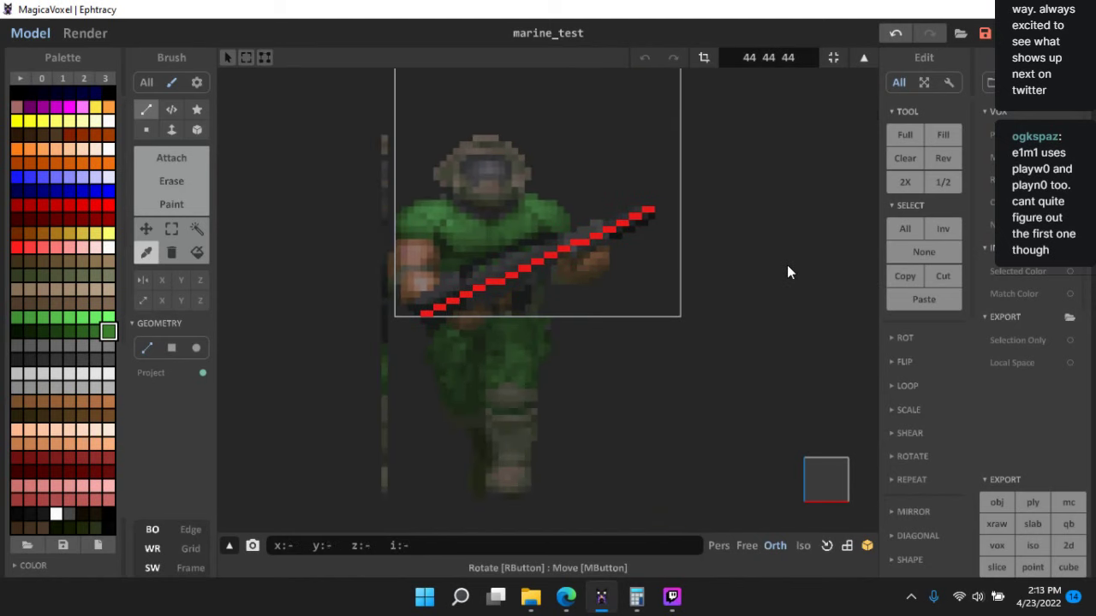
pyautogui.press('Tab')
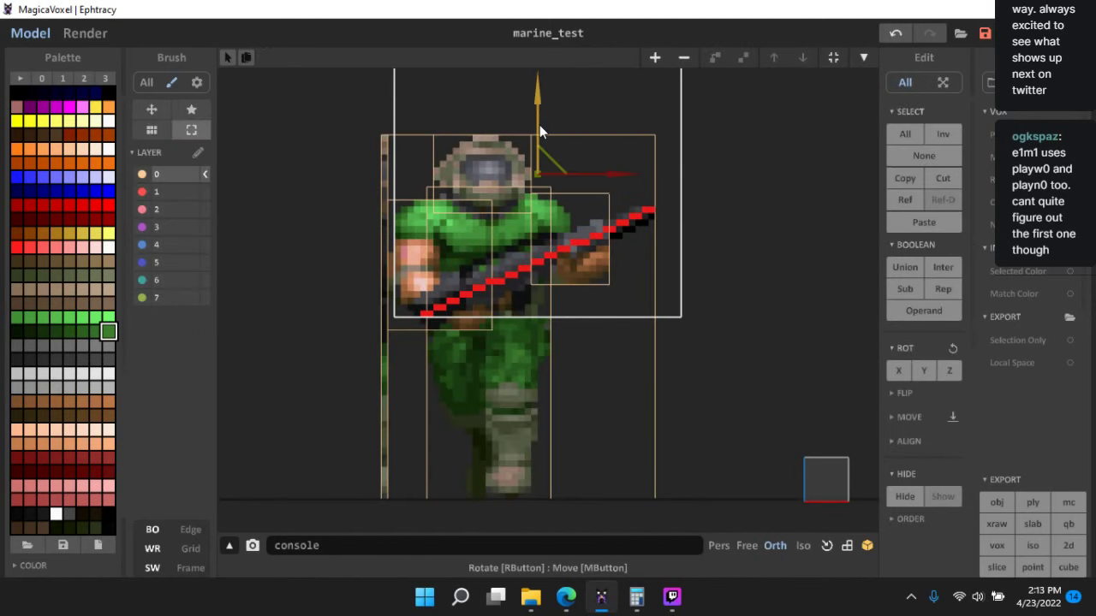
pyautogui.moveTo(540, 125); pyautogui.dragTo(540, 130)
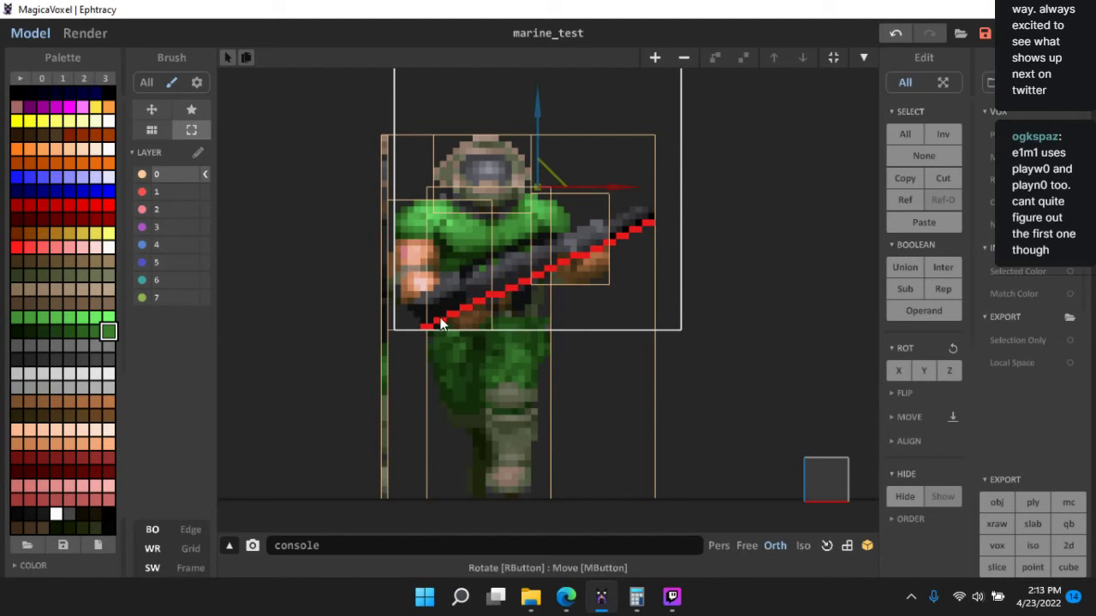
# - Shift the red line up two voxels inside its volume to realign it with the gun in the front sprite
pyautogui.scroll(2, 453, 335)
pyautogui.scroll(2, 471, 334)
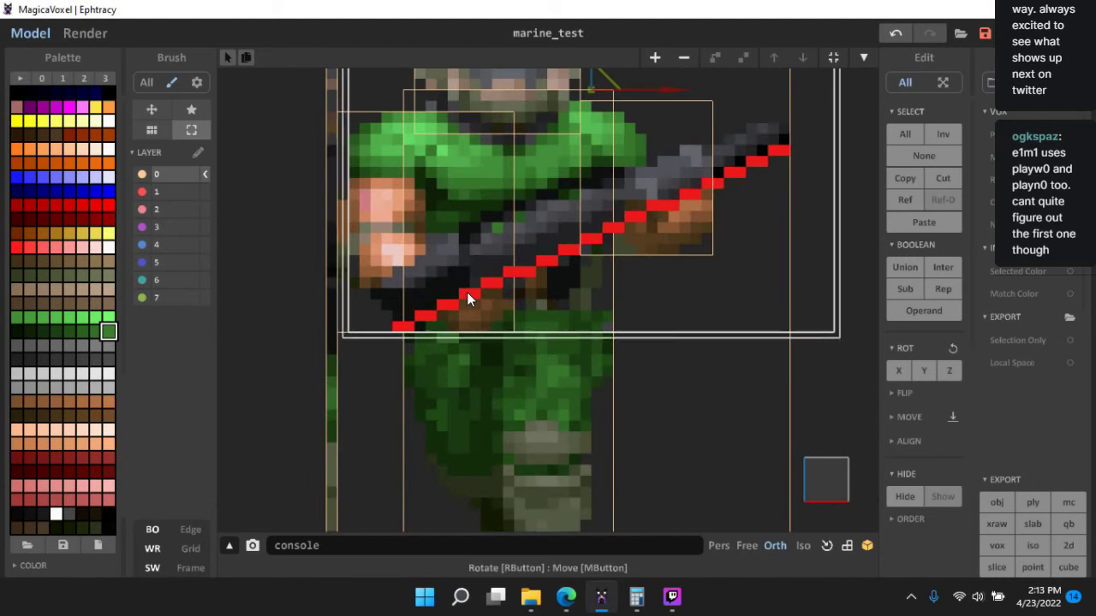
pyautogui.press('Tab')
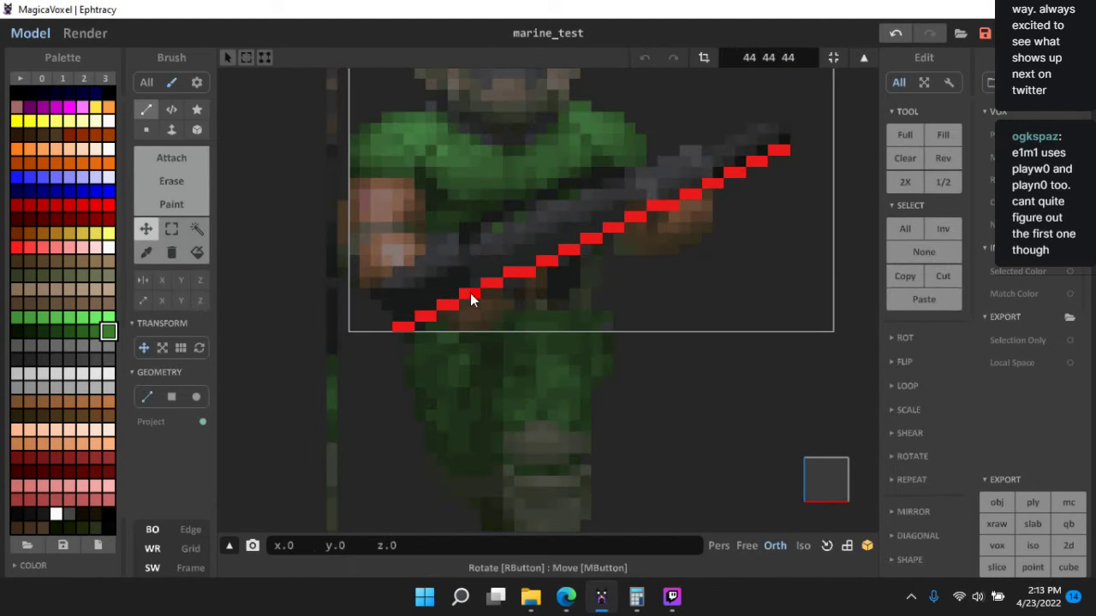
pyautogui.moveTo(470, 293); pyautogui.dragTo(480, 274)
pyautogui.scroll(-2, 660, 266)
pyautogui.scroll(2, 659, 265)
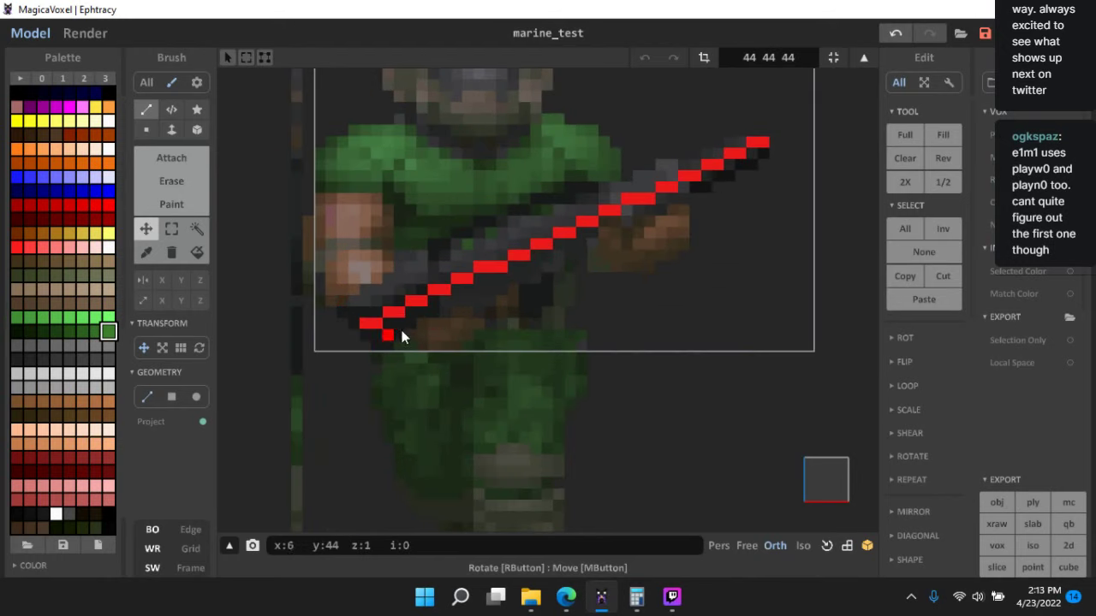
# - Dilate the red gun line once in the front view to thicken it by one voxel on each side
pyautogui.moveTo(404, 333); pyautogui.dragTo(387, 347)
pyautogui.moveTo(567, 283); pyautogui.dragTo(514, 298, button='right')
pyautogui.click(814, 472)
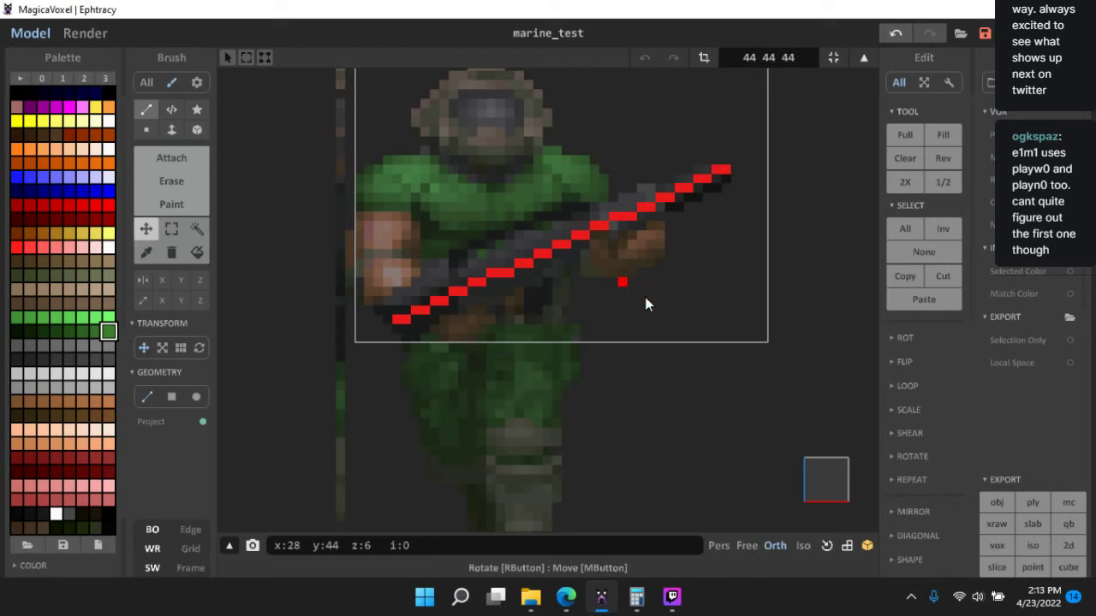
pyautogui.scroll(-4, 895, 487)
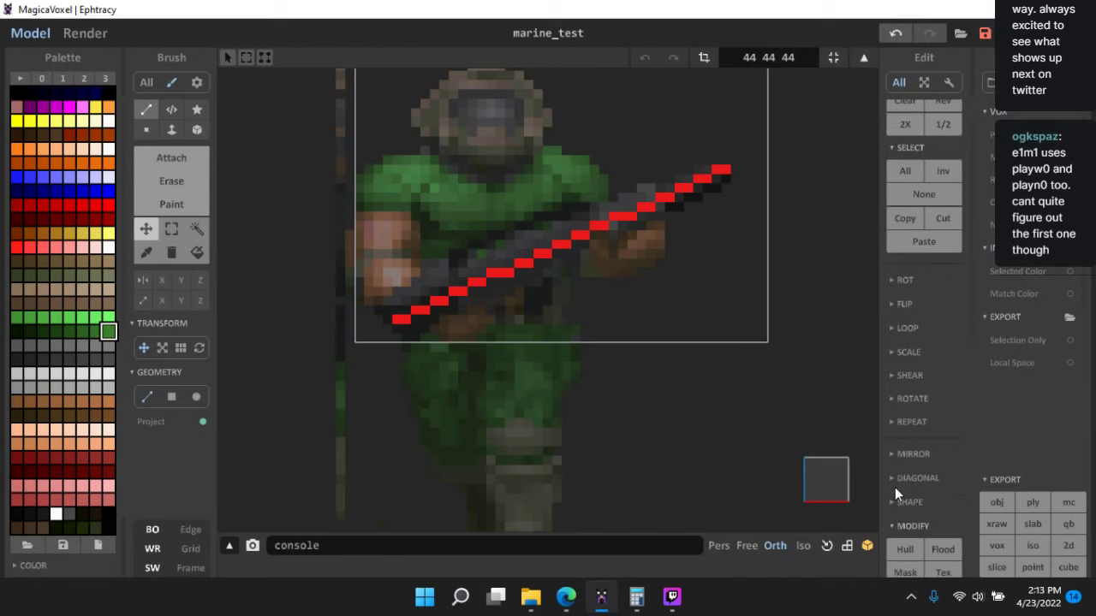
pyautogui.click(905, 519)
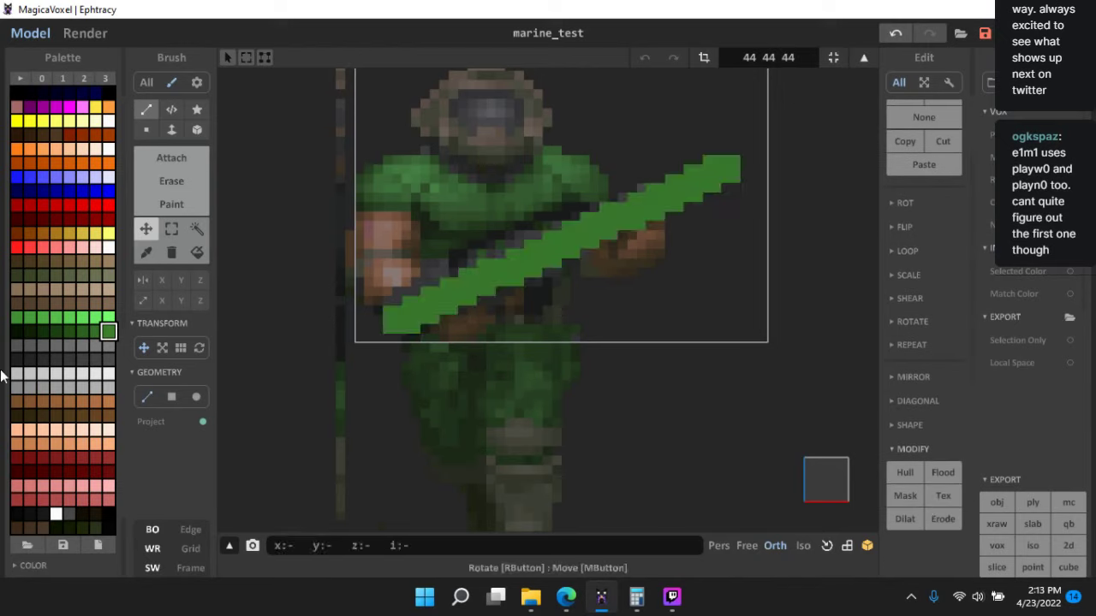
# - Recolour the thickened gun bar bright magenta by filling all its voxels with that palette colour
pyautogui.click(87, 206)
pyautogui.click(69, 149)
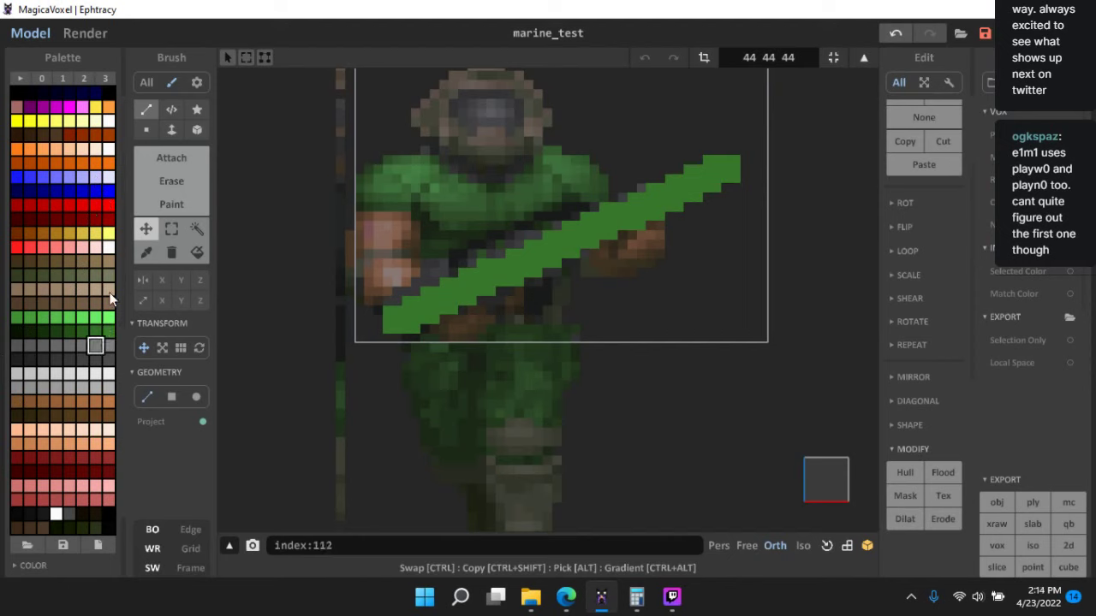
pyautogui.click(108, 345)
pyautogui.click(108, 191)
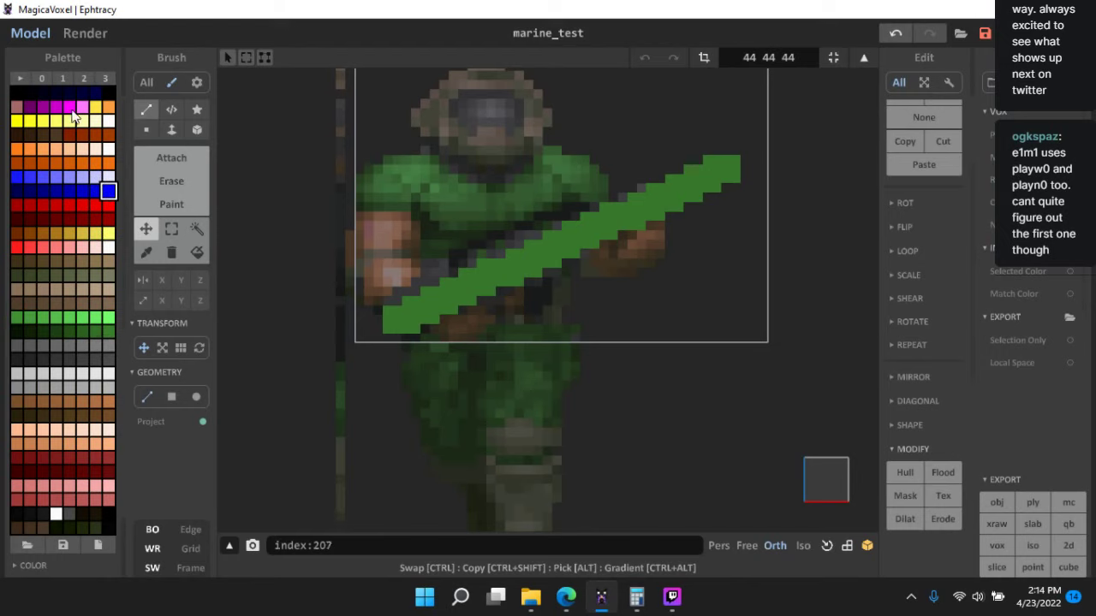
pyautogui.click(70, 107)
pyautogui.scroll(3, 888, 227)
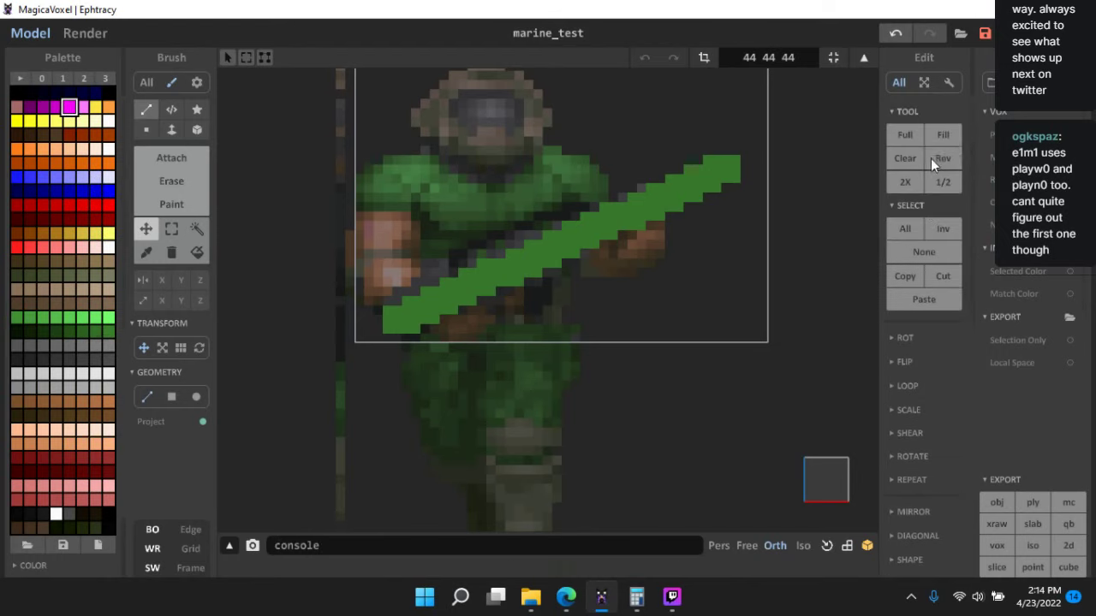
pyautogui.click(943, 135)
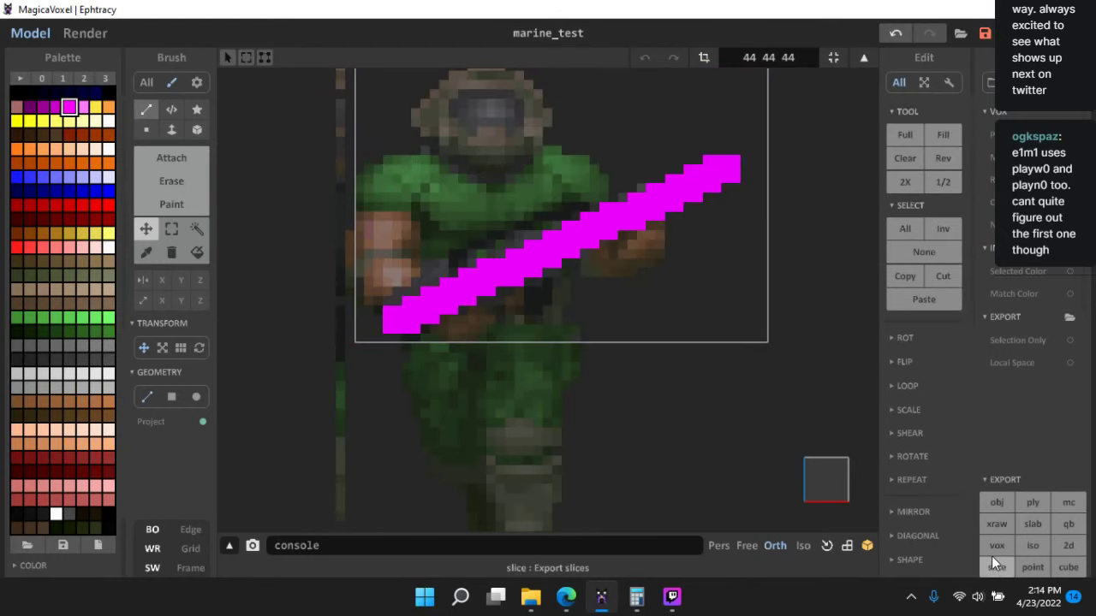
# - Dilate the magenta bar two more times so that it covers the whole gun in the front sprite
pyautogui.scroll(-2, 925, 561)
pyautogui.click(915, 557)
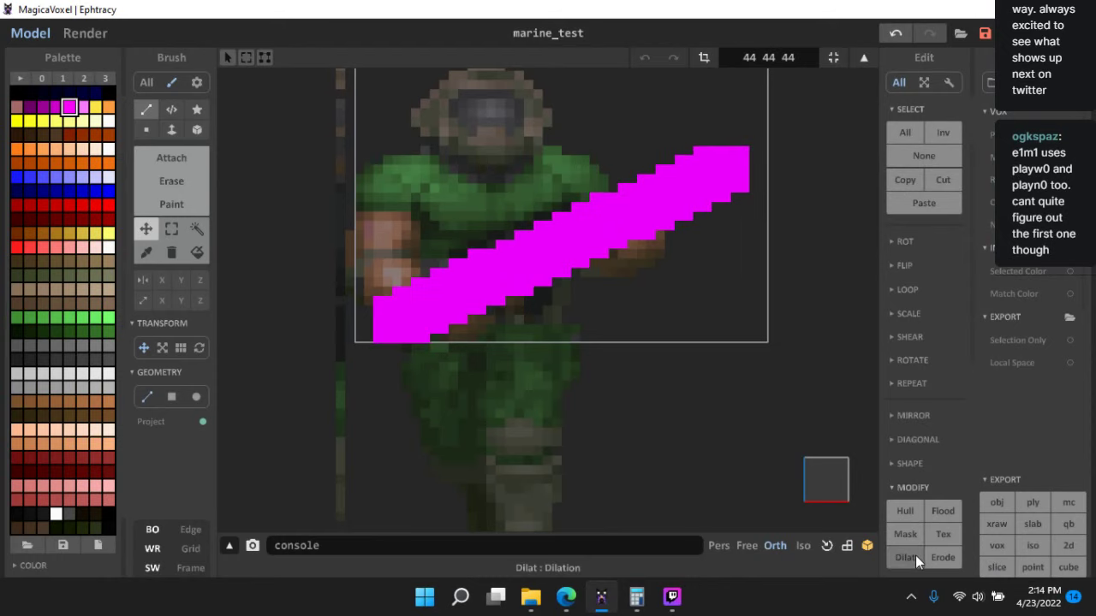
pyautogui.click(915, 555)
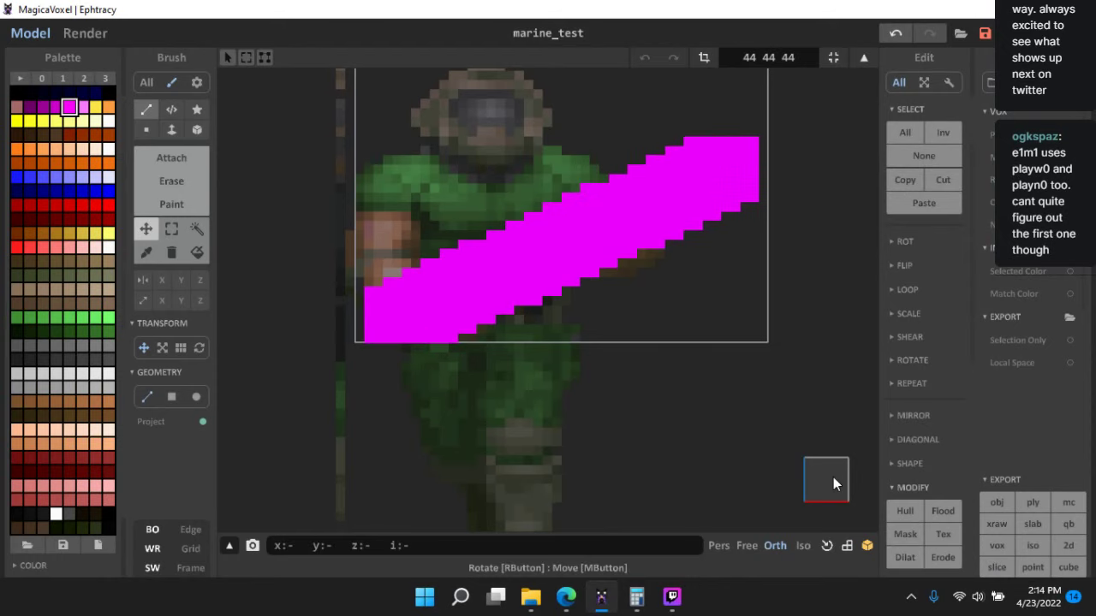
# - Trim the magenta block in front of and behind the barrel to the barrel's width in the side sprite, using marquee selections
pyautogui.moveTo(859, 431); pyautogui.dragTo(769, 477, button='right')
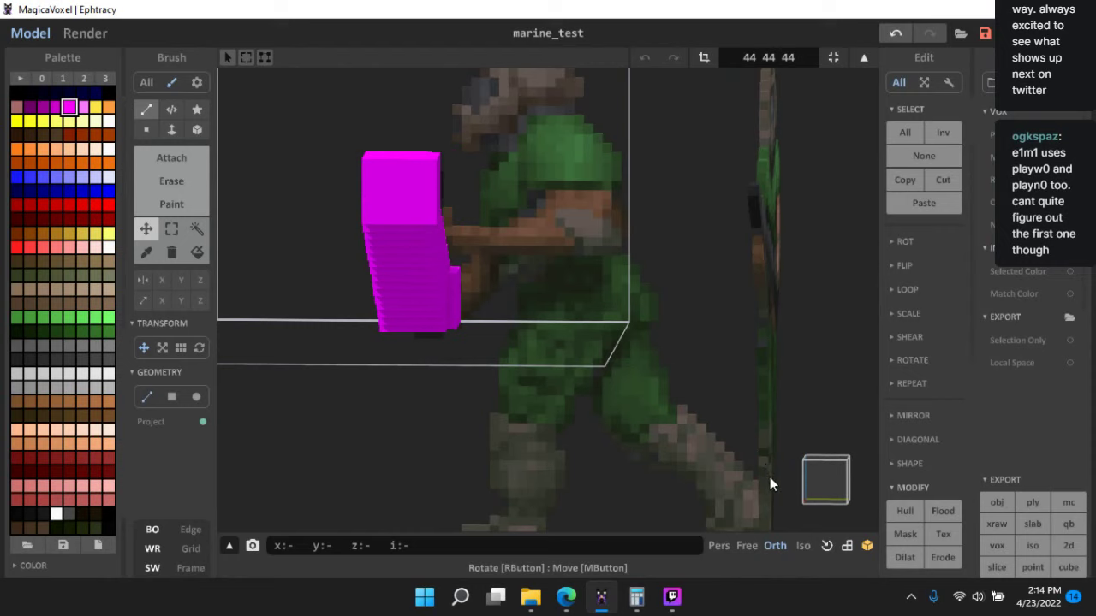
pyautogui.click(826, 481)
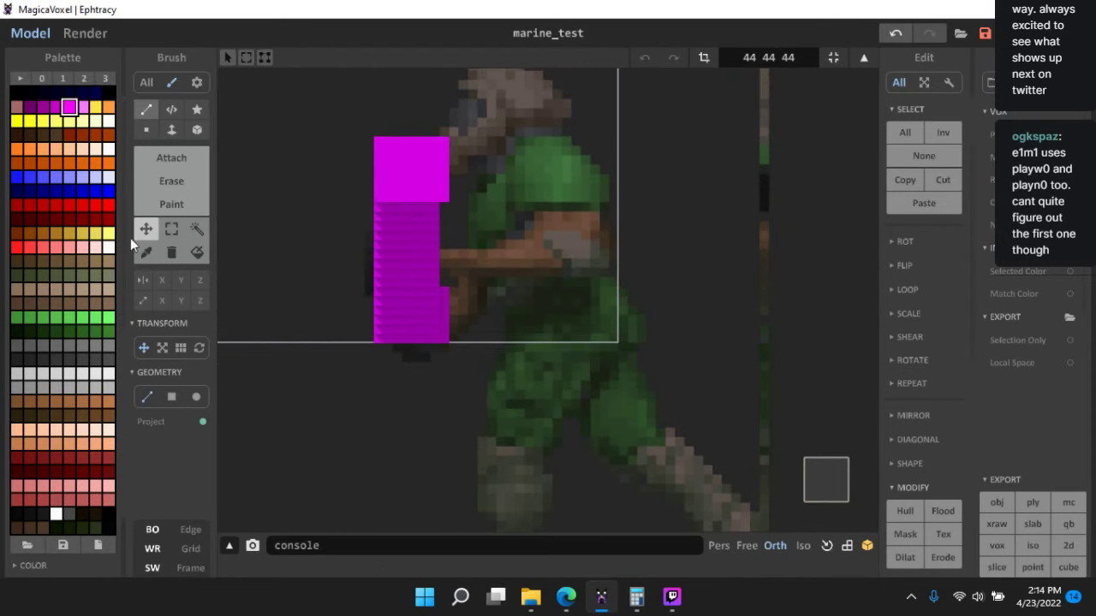
pyautogui.click(168, 232)
pyautogui.moveTo(591, 446)
pyautogui.mouseDown(button='right')
pyautogui.moveTo(694, 457)
pyautogui.moveTo(838, 505)
pyautogui.mouseUp(button='right')
pyautogui.click(816, 494)
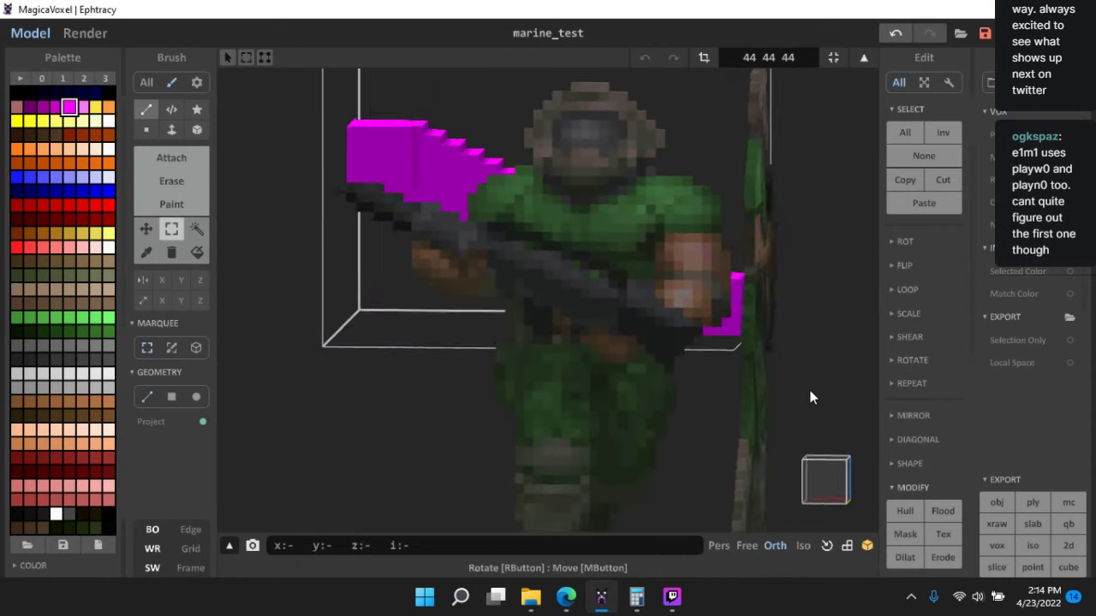
pyautogui.moveTo(819, 415); pyautogui.dragTo(653, 233, button='right')
pyautogui.moveTo(639, 229); pyautogui.dragTo(681, 107)
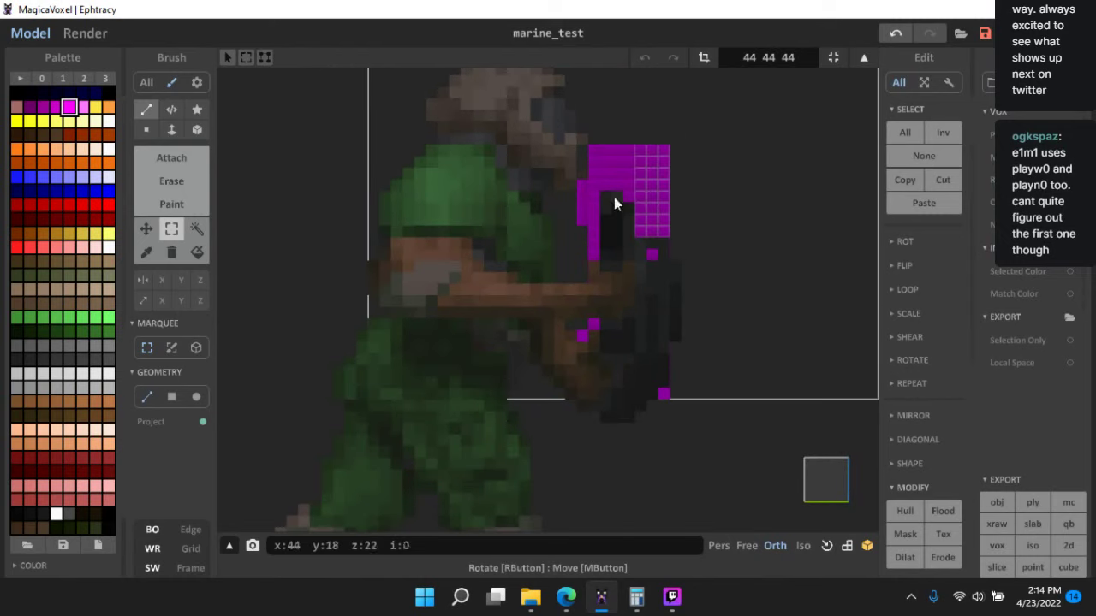
pyautogui.moveTo(597, 259)
pyautogui.mouseDown()
pyautogui.moveTo(570, 115)
pyautogui.moveTo(607, 188)
pyautogui.mouseUp()
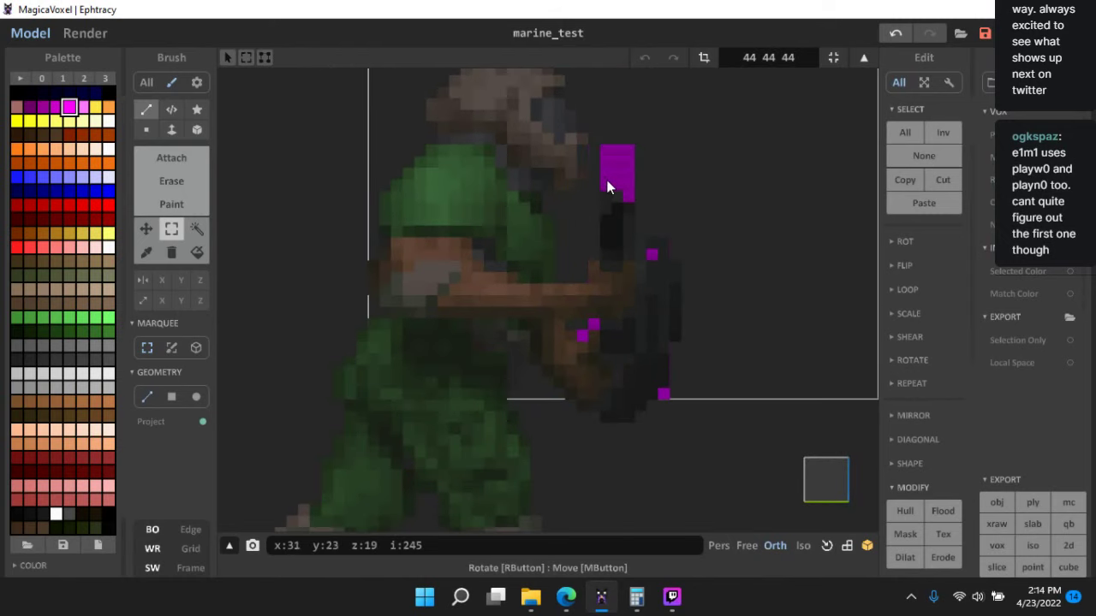
# - Delete the stair-stepped magenta voxels below the barrel, following the gun's lower outline in the front sprite
pyautogui.moveTo(612, 198); pyautogui.dragTo(519, 255, button='right')
pyautogui.scroll(5, 396, 266)
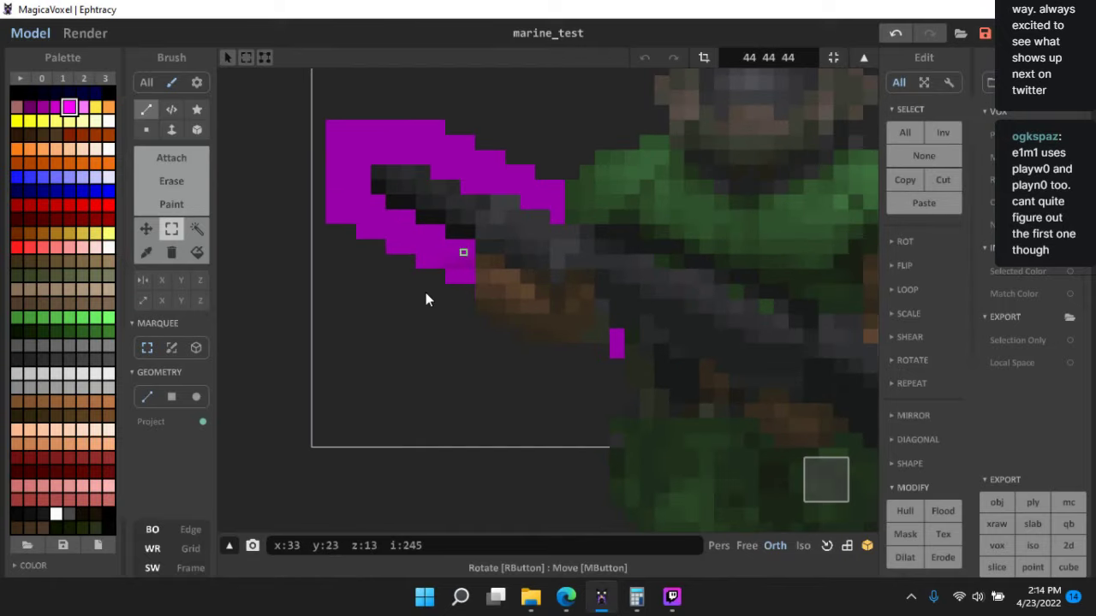
pyautogui.press('Delete')
pyautogui.moveTo(437, 230); pyautogui.dragTo(349, 264)
pyautogui.press('Delete')
pyautogui.moveTo(406, 220); pyautogui.dragTo(319, 251)
pyautogui.press('Delete')
# - Delete the magenta voxels beyond the muzzle and above the barrel up to the marine's shoulder, following the sprite's outline
pyautogui.moveTo(362, 186); pyautogui.dragTo(295, 105)
pyautogui.moveTo(382, 157); pyautogui.dragTo(477, 85)
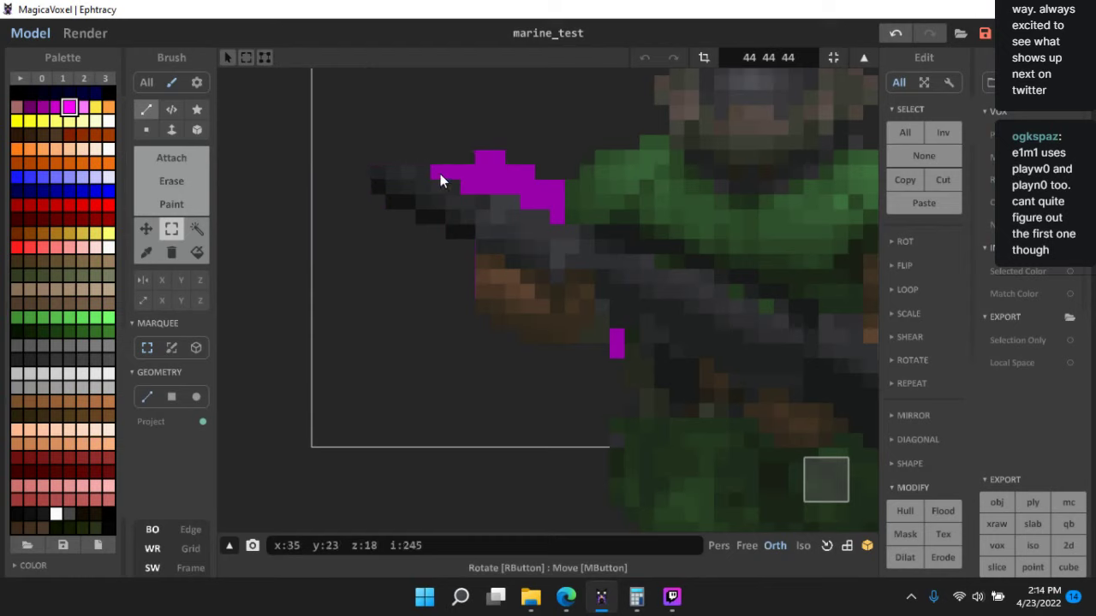
pyautogui.moveTo(440, 174)
pyautogui.mouseDown()
pyautogui.moveTo(526, 124)
pyautogui.moveTo(514, 129)
pyautogui.mouseUp()
pyautogui.moveTo(471, 187); pyautogui.dragTo(569, 151)
pyautogui.moveTo(545, 198); pyautogui.dragTo(519, 190)
pyautogui.press('Delete')
pyautogui.click(557, 213)
pyautogui.press('Delete')
# - Delete the leftover magenta voxels below the gun's middle and at the lower corner of the stock
pyautogui.scroll(-3, 606, 341)
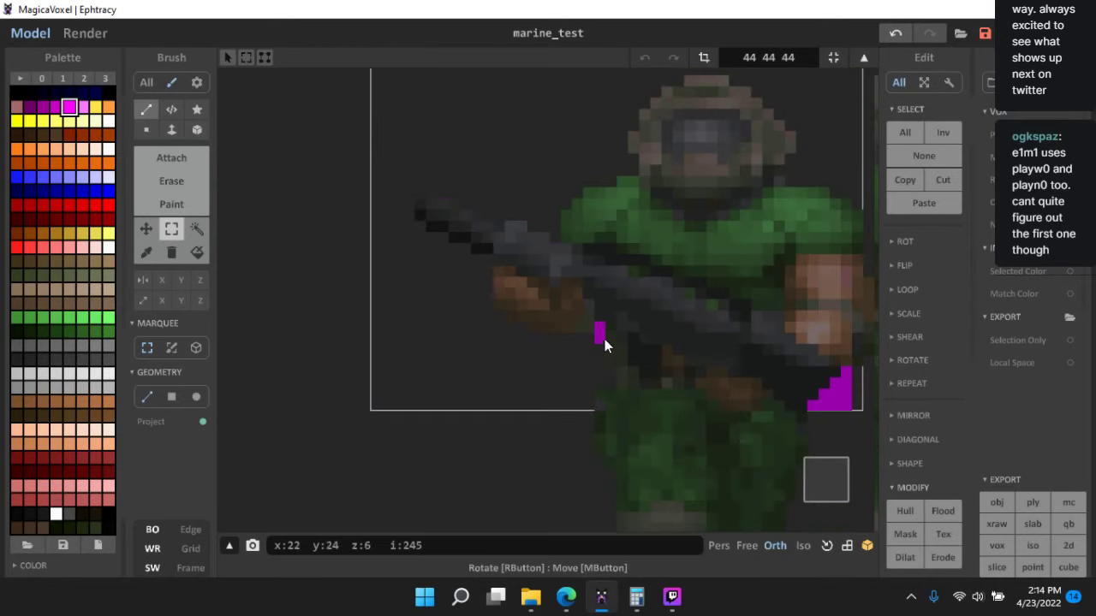
pyautogui.moveTo(600, 328); pyautogui.dragTo(596, 344)
pyautogui.press('Delete')
pyautogui.moveTo(754, 400); pyautogui.dragTo(480, 316, button='middle')
pyautogui.scroll(2, 548, 338)
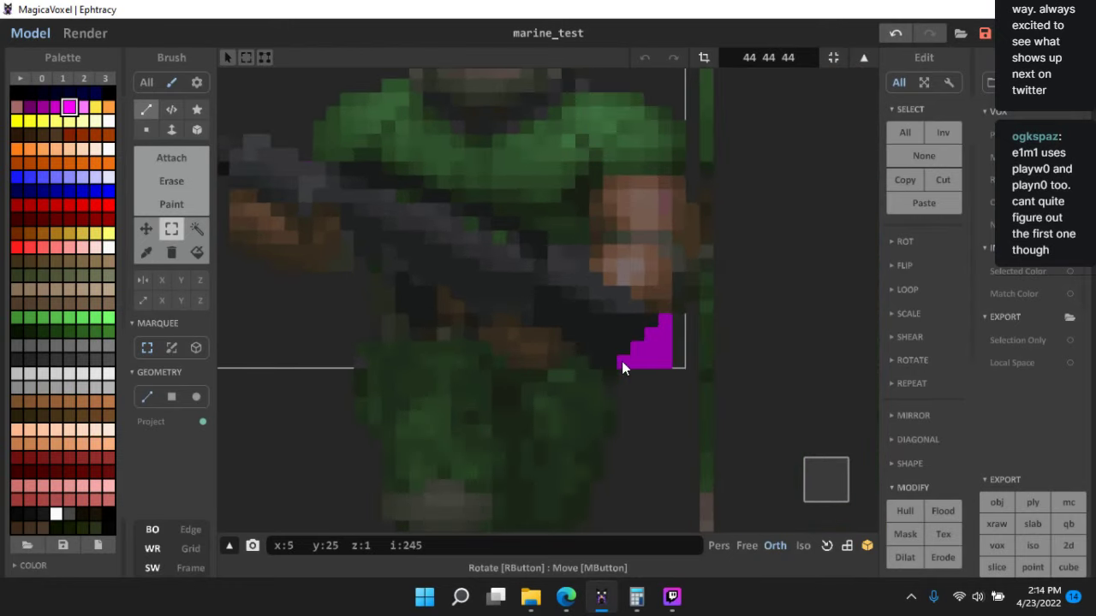
pyautogui.moveTo(623, 362); pyautogui.dragTo(671, 353)
pyautogui.press('Delete')
pyautogui.press('Delete')
pyautogui.press('Delete')
pyautogui.scroll(-3, 646, 337)
pyautogui.moveTo(659, 362); pyautogui.dragTo(667, 411, button='middle')
pyautogui.scroll(-2, 641, 339)
pyautogui.scroll(2, 642, 283)
pyautogui.scroll(1, 642, 256)
pyautogui.scroll(1, 593, 249)
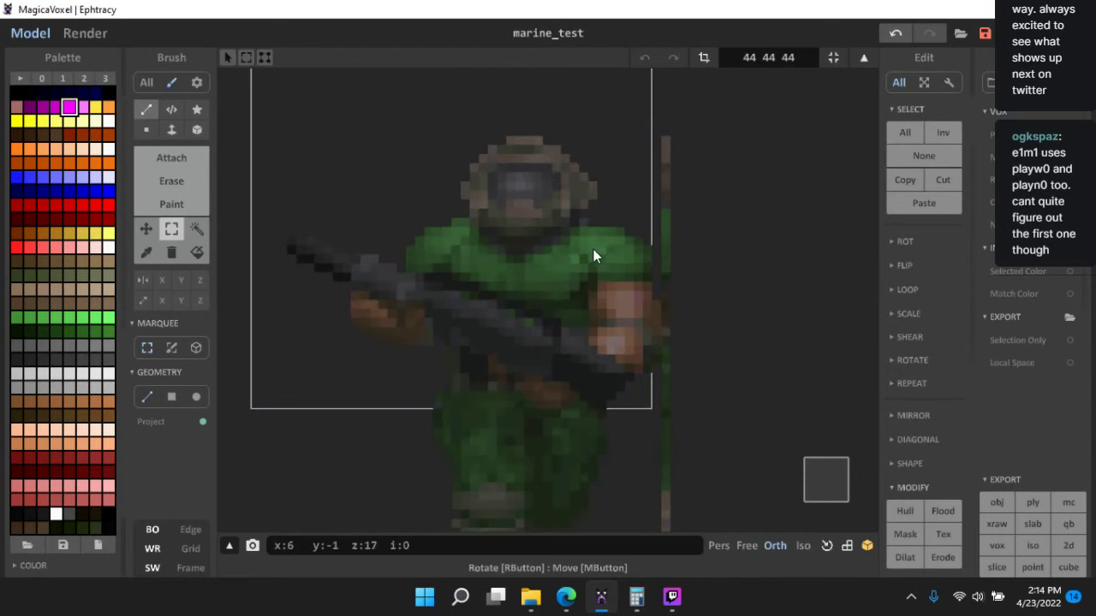
# - Trim the magenta voxels hidden behind the marine sprite above and below the gun's body to match its outline
pyautogui.scroll(-1, 581, 251)
pyautogui.moveTo(580, 250); pyautogui.dragTo(806, 465, button='right')
pyautogui.click(806, 465)
pyautogui.scroll(3, 505, 327)
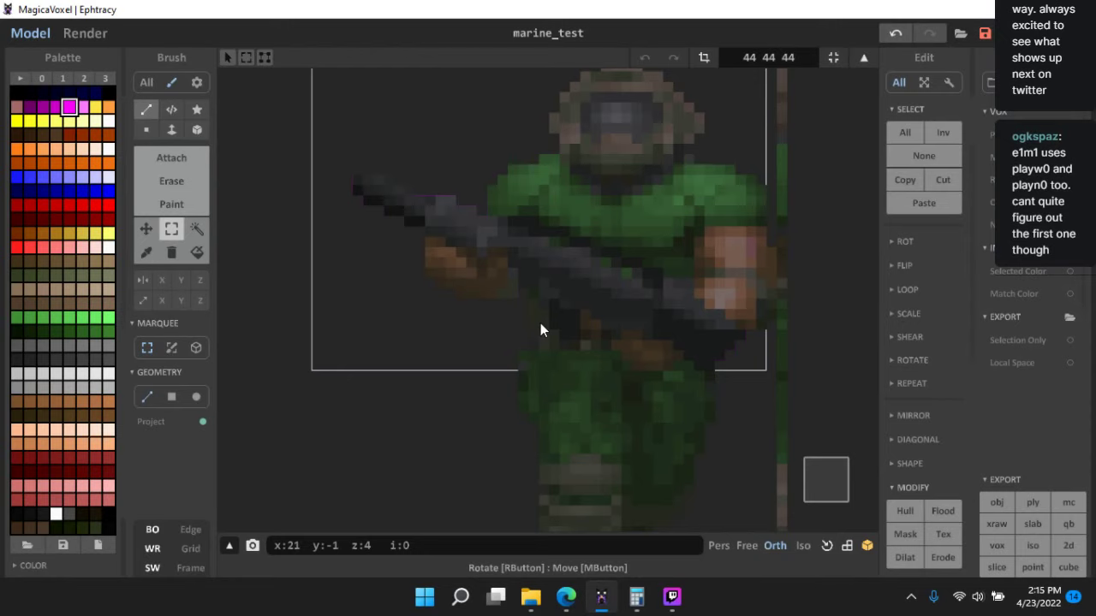
pyautogui.scroll(2, 529, 332)
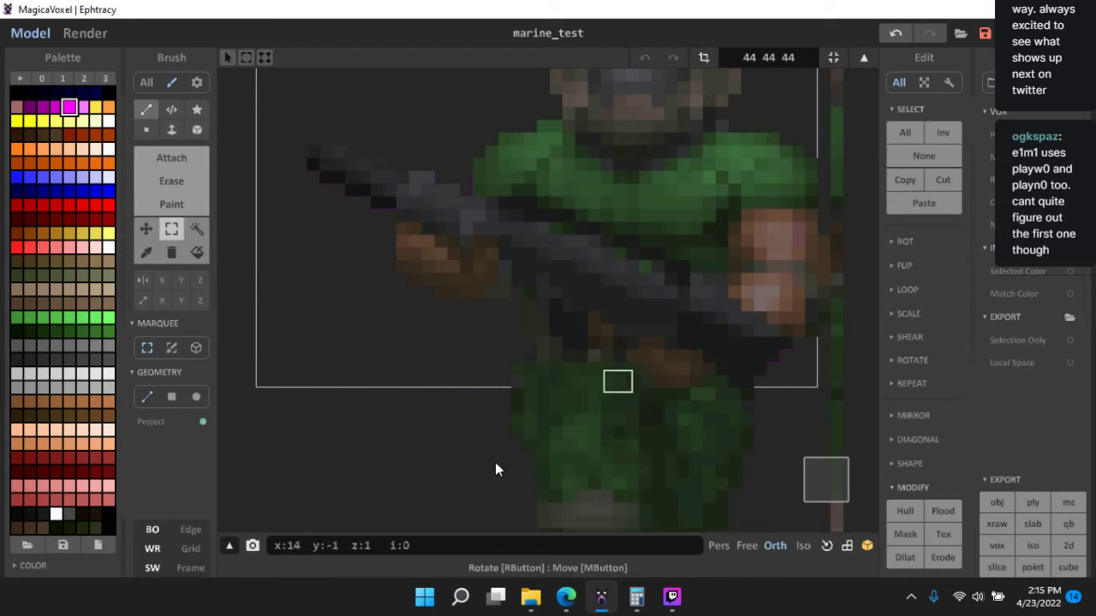
pyautogui.moveTo(606, 360); pyautogui.dragTo(747, 431, button='right')
pyautogui.click(823, 474)
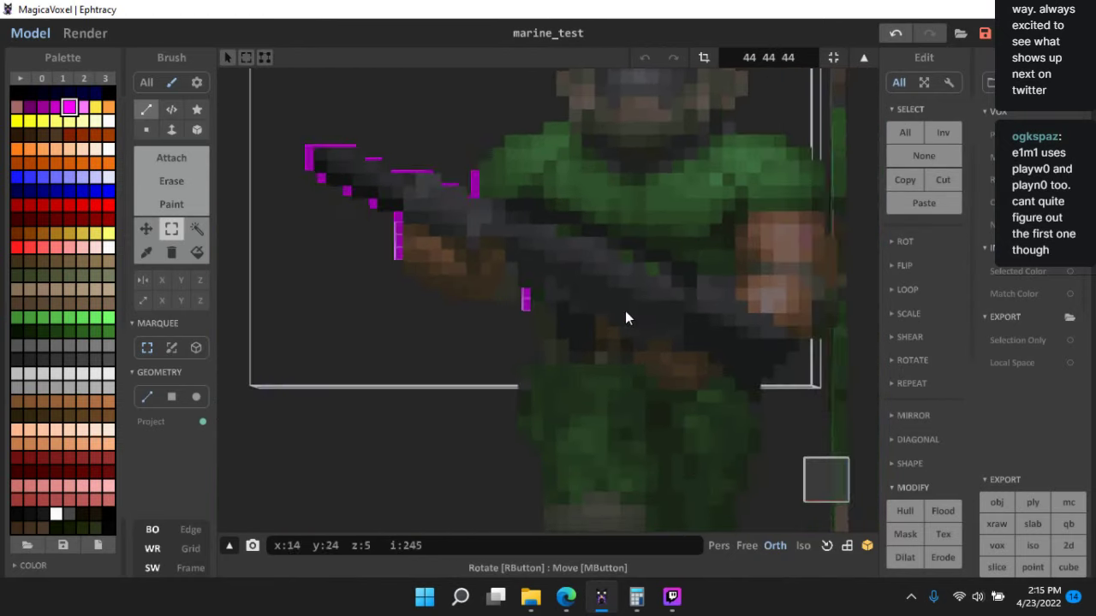
pyautogui.moveTo(480, 190); pyautogui.dragTo(692, 128)
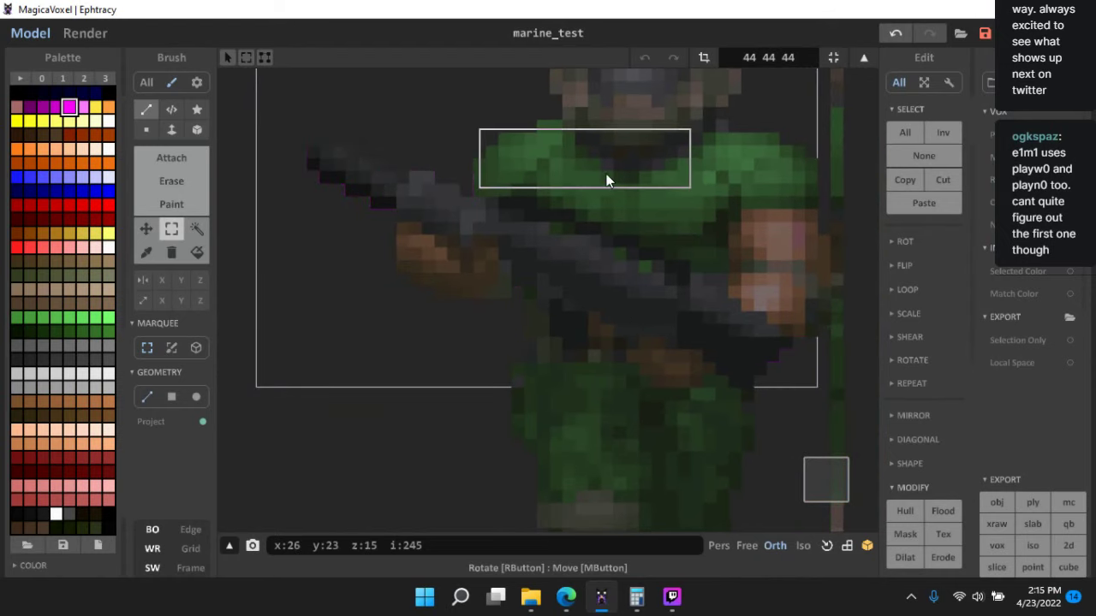
pyautogui.moveTo(544, 200); pyautogui.dragTo(655, 171)
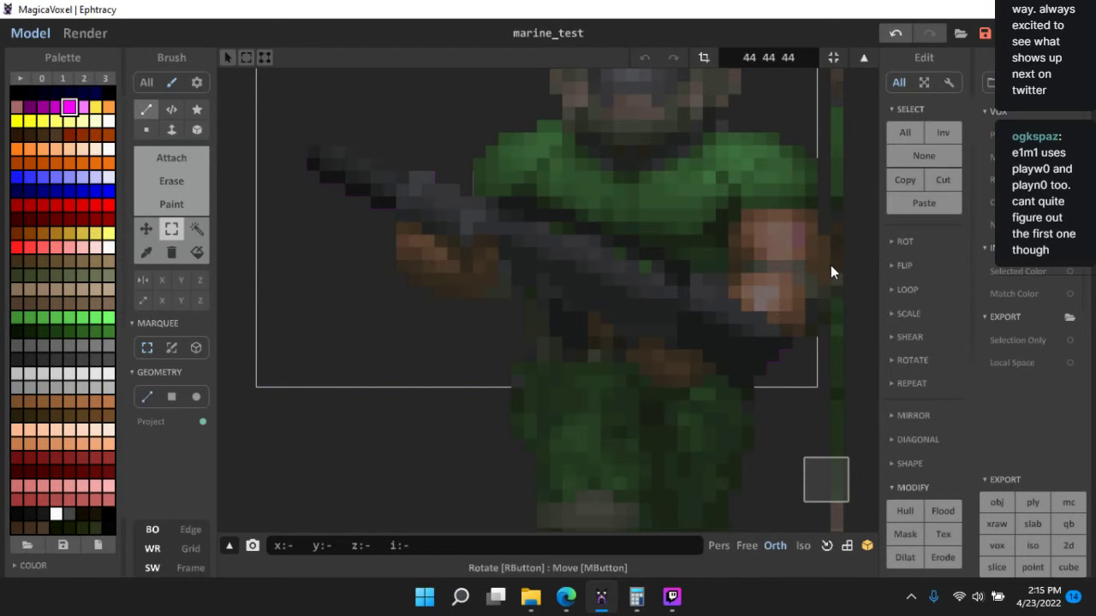
# - Compare the trimmed magenta gun silhouette with the reference sprite from its uncovered side
pyautogui.scroll(-5, 658, 303)
pyautogui.moveTo(659, 303); pyautogui.dragTo(717, 343, button='right')
pyautogui.scroll(5, 698, 337)
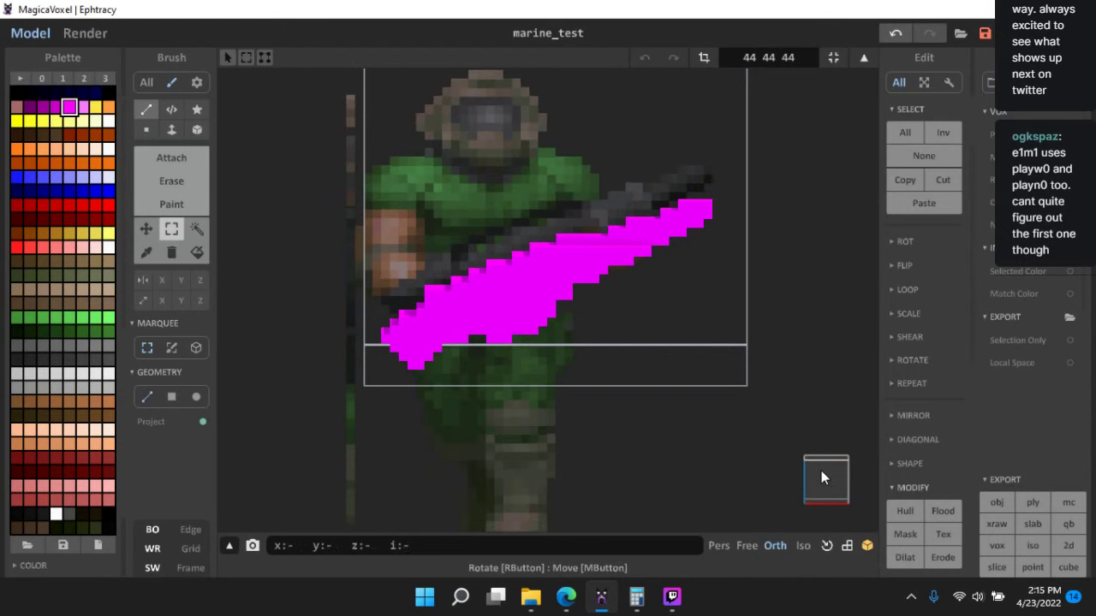
pyautogui.click(821, 471)
pyautogui.scroll(2, 401, 278)
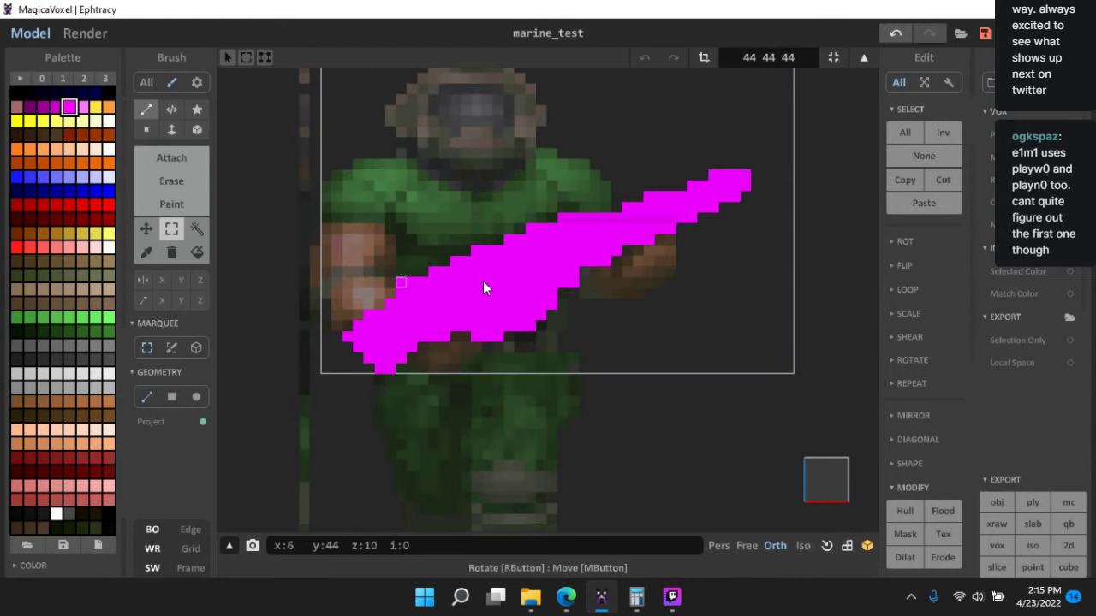
pyautogui.scroll(2, 504, 317)
pyautogui.scroll(-2, 504, 322)
pyautogui.scroll(-2, 558, 337)
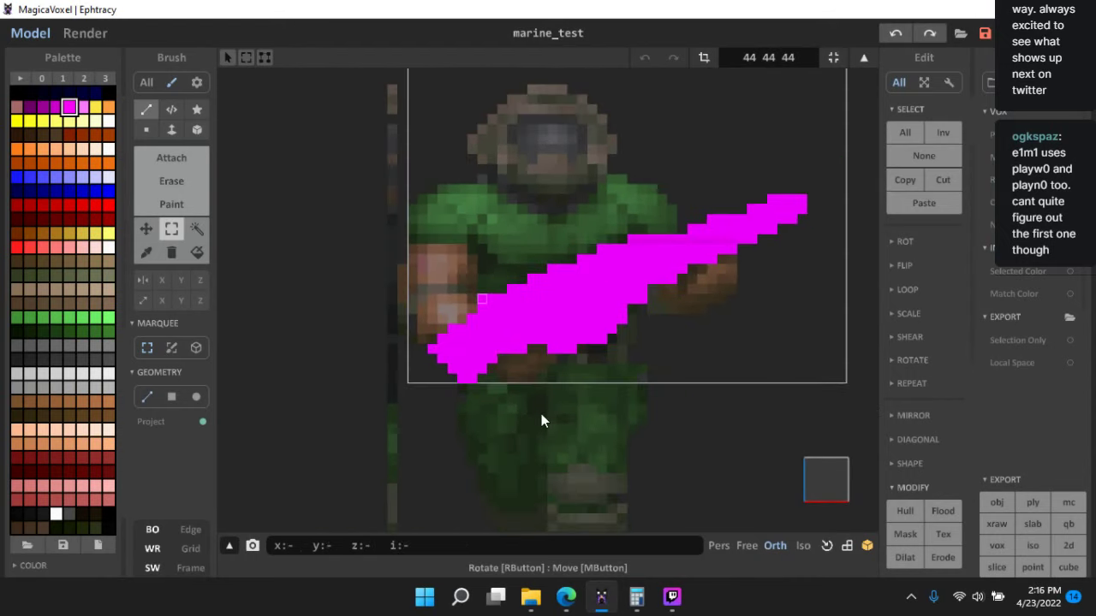
# - Cut small gaps along the gun's upper edge where the green armour shows through in the front sprite
pyautogui.scroll(-2, 541, 415)
pyautogui.moveTo(569, 384); pyautogui.dragTo(788, 464, button='right')
pyautogui.click(821, 478)
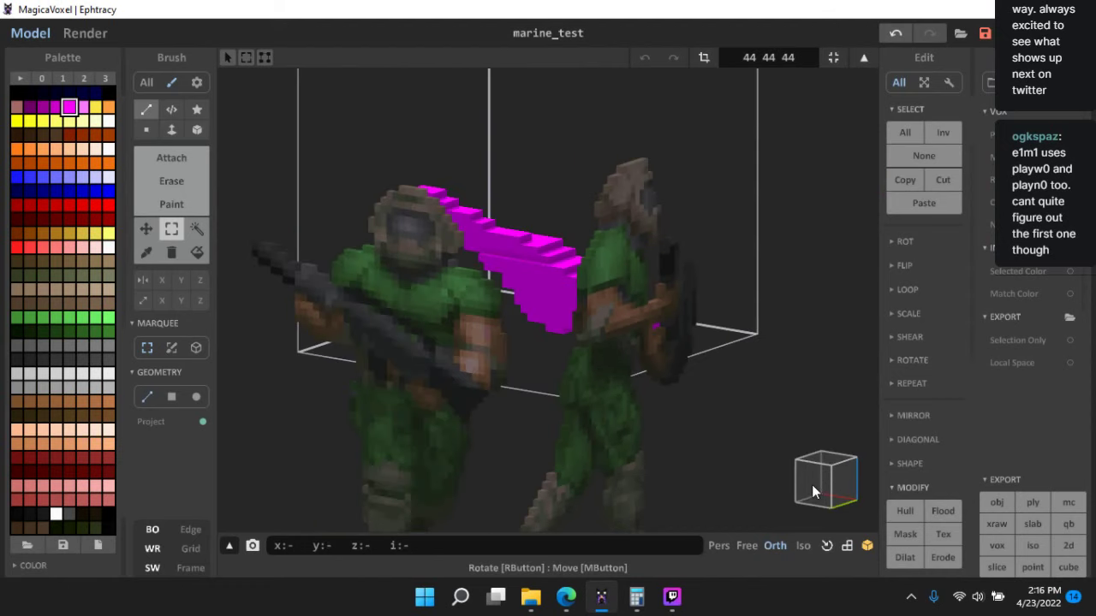
pyautogui.click(812, 485)
pyautogui.scroll(4, 409, 262)
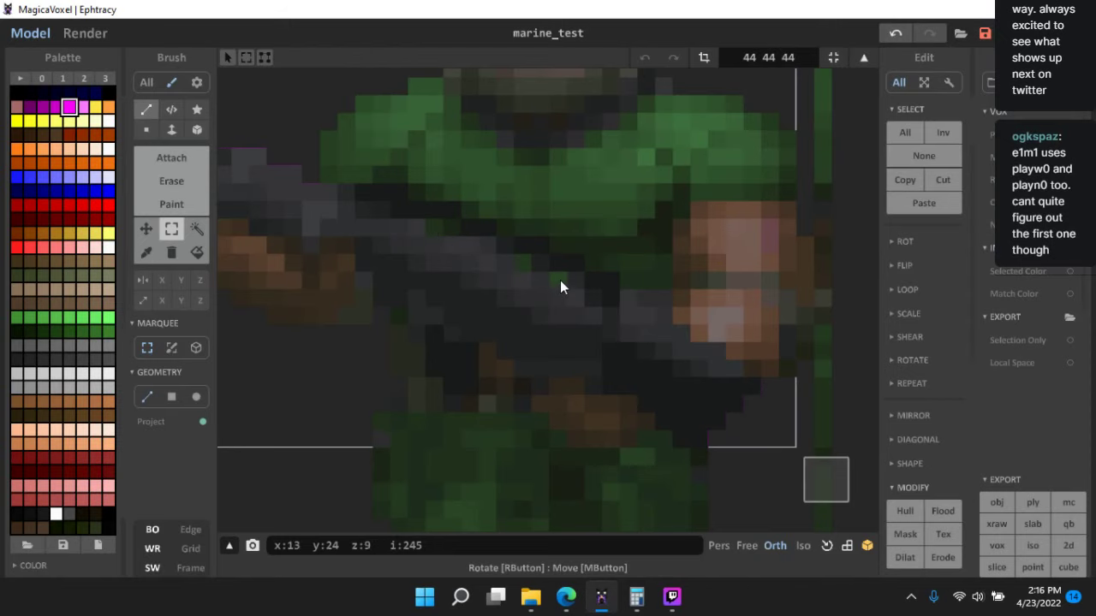
pyautogui.scroll(-5, 451, 240)
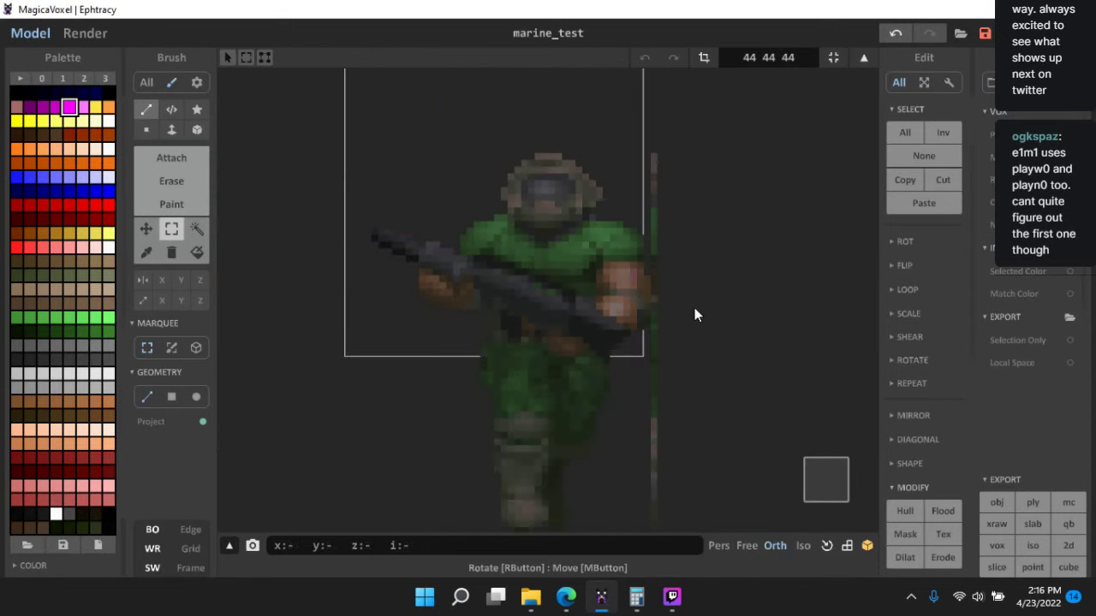
# - Extend the magenta gun profile across the full depth of its volume
pyautogui.moveTo(721, 309); pyautogui.dragTo(625, 334, button='right')
pyautogui.click(145, 229)
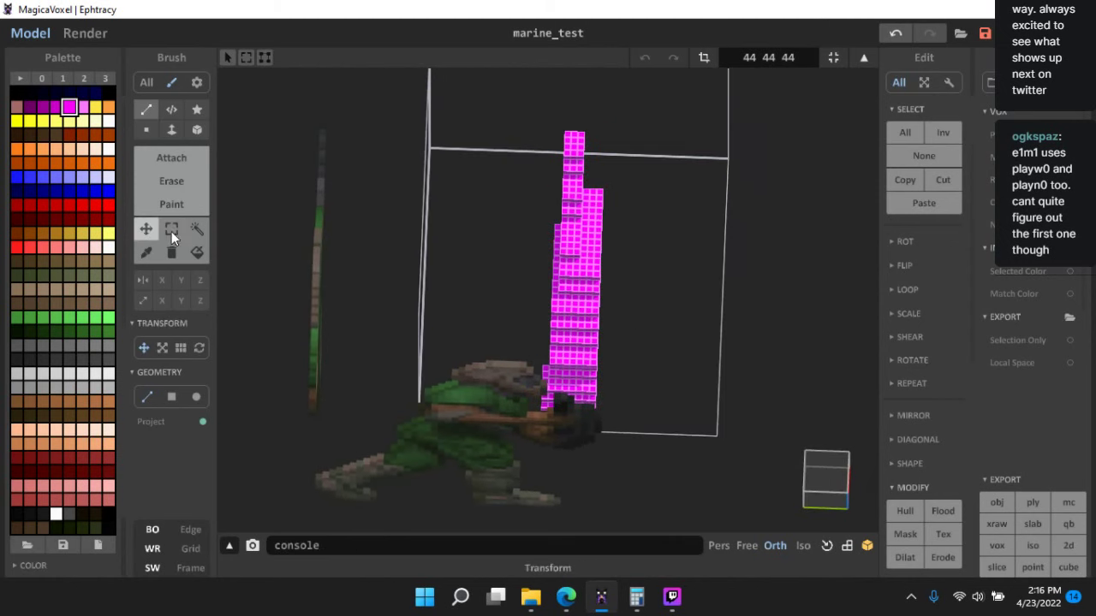
pyautogui.scroll(3, 537, 244)
pyautogui.moveTo(712, 270); pyautogui.dragTo(770, 476, button='right')
pyautogui.click(816, 482)
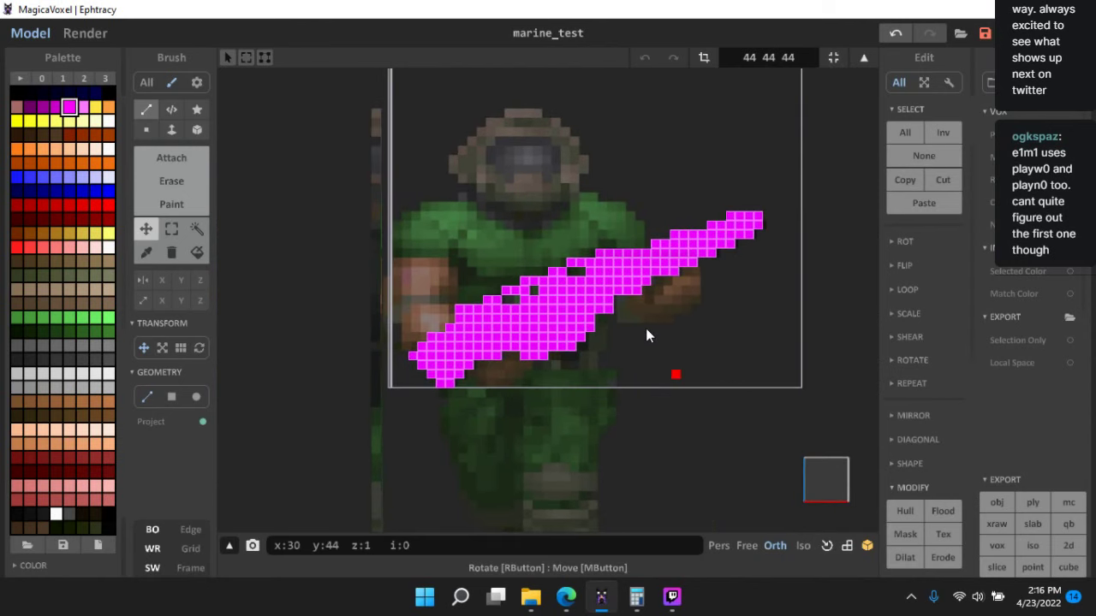
pyautogui.scroll(3, 636, 329)
pyautogui.moveTo(630, 313); pyautogui.dragTo(872, 410, button='right')
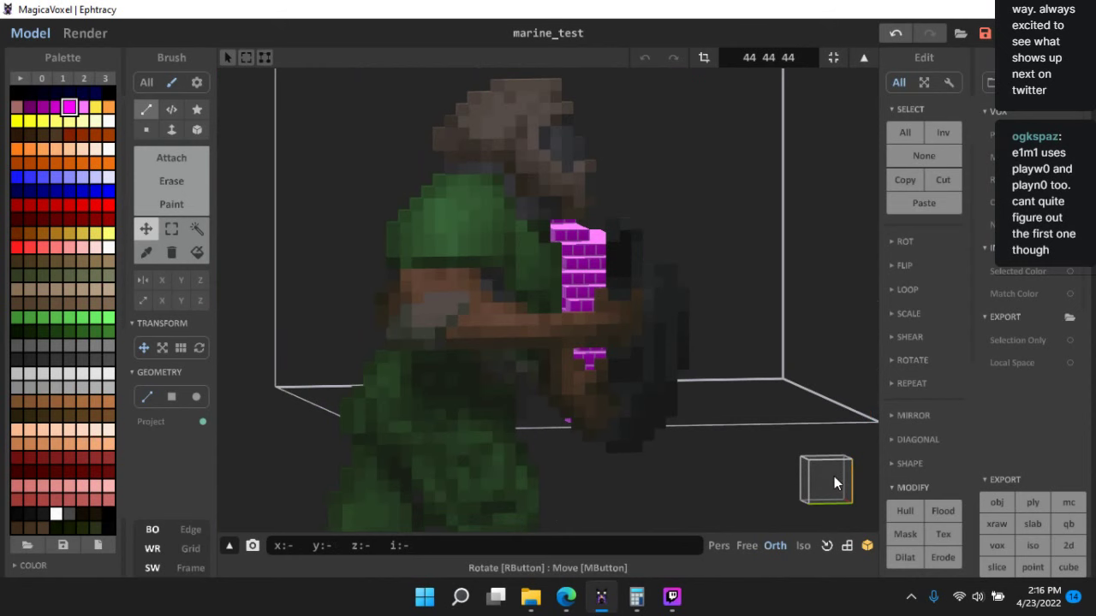
pyautogui.moveTo(834, 479); pyautogui.dragTo(584, 250, button='right')
pyautogui.moveTo(652, 243); pyautogui.dragTo(572, 241, button='right')
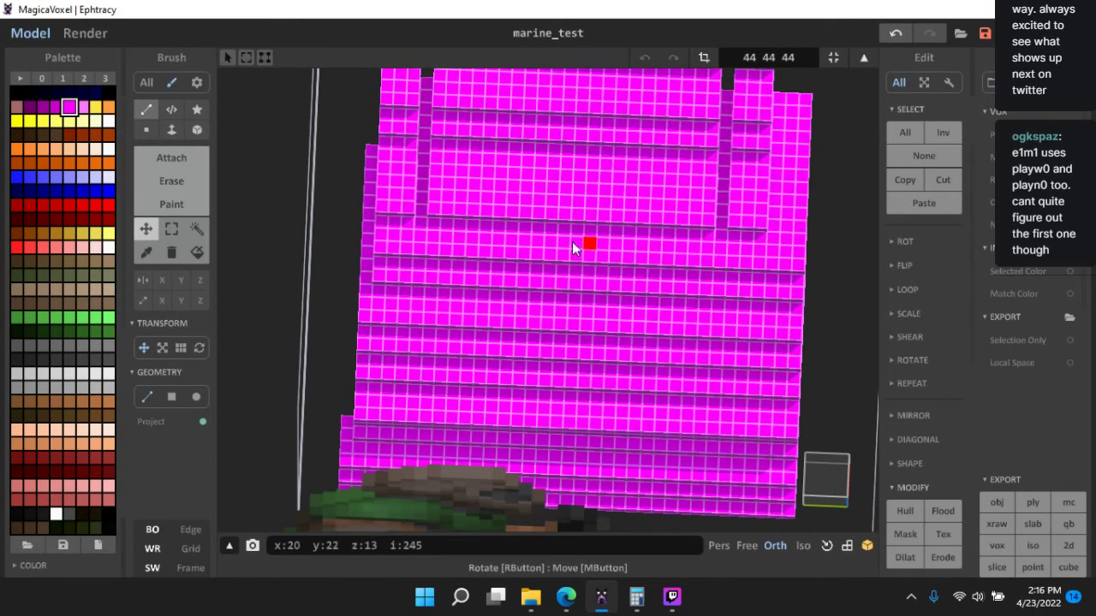
pyautogui.moveTo(489, 236); pyautogui.dragTo(718, 250, button='right')
pyautogui.moveTo(407, 236); pyautogui.dragTo(524, 257)
pyautogui.scroll(-5, 518, 279)
# - Reduce the magenta gun block to one thin slice cut from near the middle of its depth, discarding the rest
pyautogui.click(172, 229)
pyautogui.moveTo(454, 279); pyautogui.dragTo(679, 343, button='right')
pyautogui.click(827, 479)
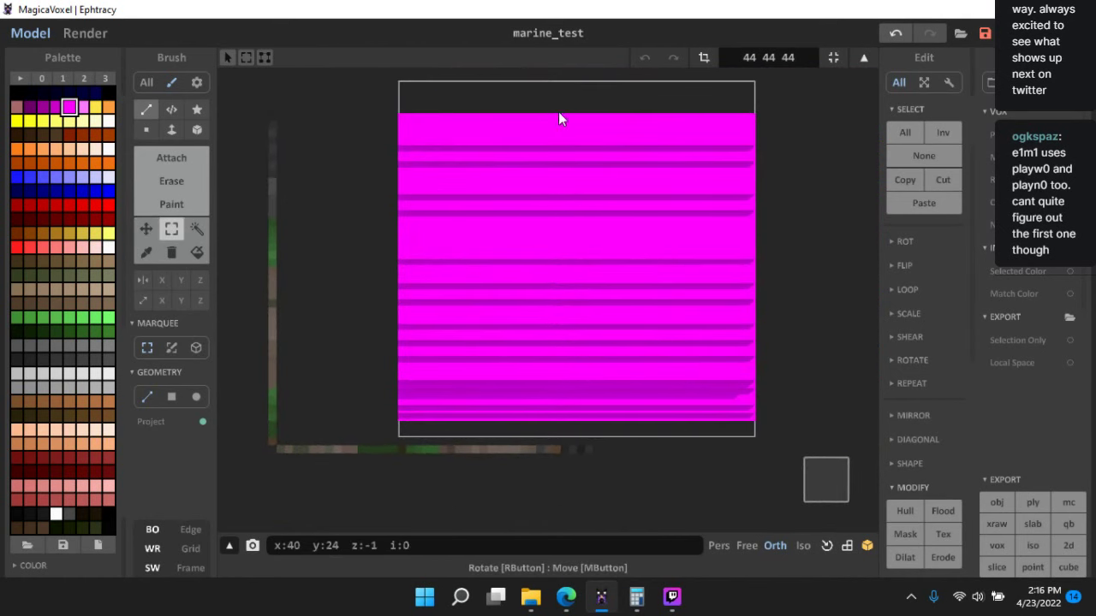
pyautogui.moveTo(558, 108)
pyautogui.mouseDown()
pyautogui.moveTo(591, 428)
pyautogui.moveTo(560, 450)
pyautogui.mouseUp()
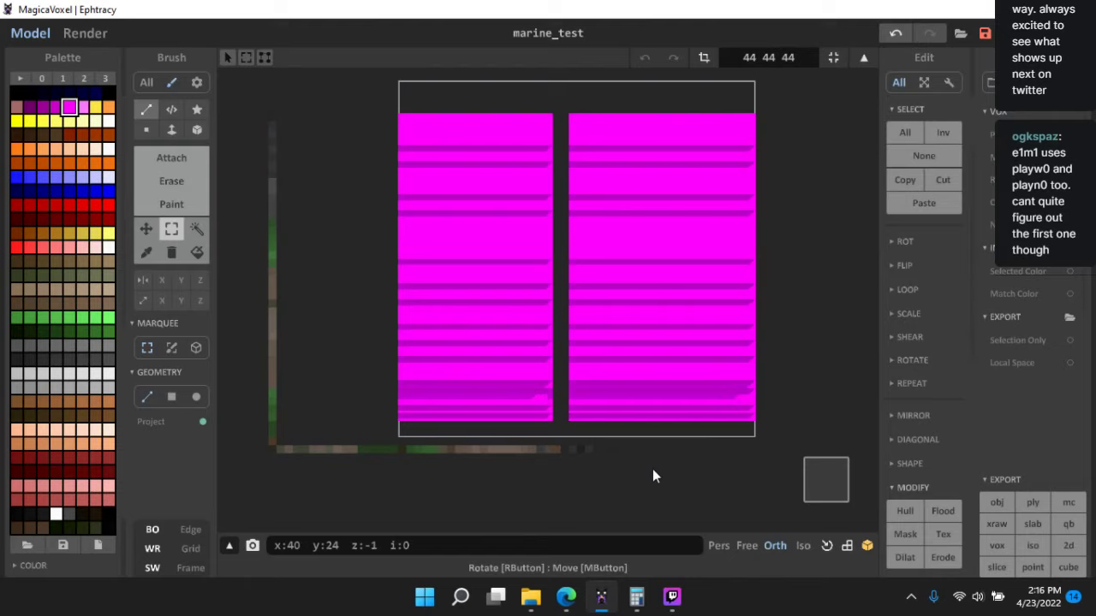
pyautogui.press('Tab')
pyautogui.moveTo(679, 432); pyautogui.dragTo(687, 301, button='right')
pyautogui.hotkey('ctrl', 'v')
pyautogui.click(670, 284)
pyautogui.press('Delete')
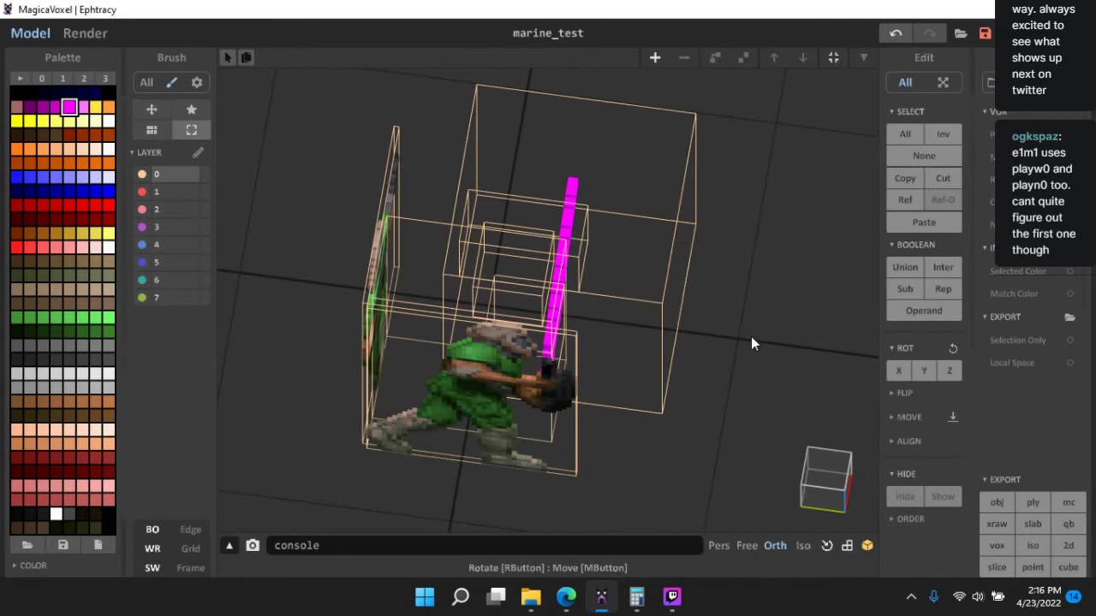
# - Crop the gun object's volume to fit its voxels and unhide all the hidden model parts
pyautogui.moveTo(751, 336); pyautogui.dragTo(700, 336, button='right')
pyautogui.scroll(2, 727, 377)
pyautogui.press('Tab')
pyautogui.press('Tab')
pyautogui.hotkey('ctrl', 'a')
pyautogui.click(835, 58)
pyautogui.click(755, 282)
pyautogui.hotkey('ctrl', 'a')
pyautogui.click(935, 494)
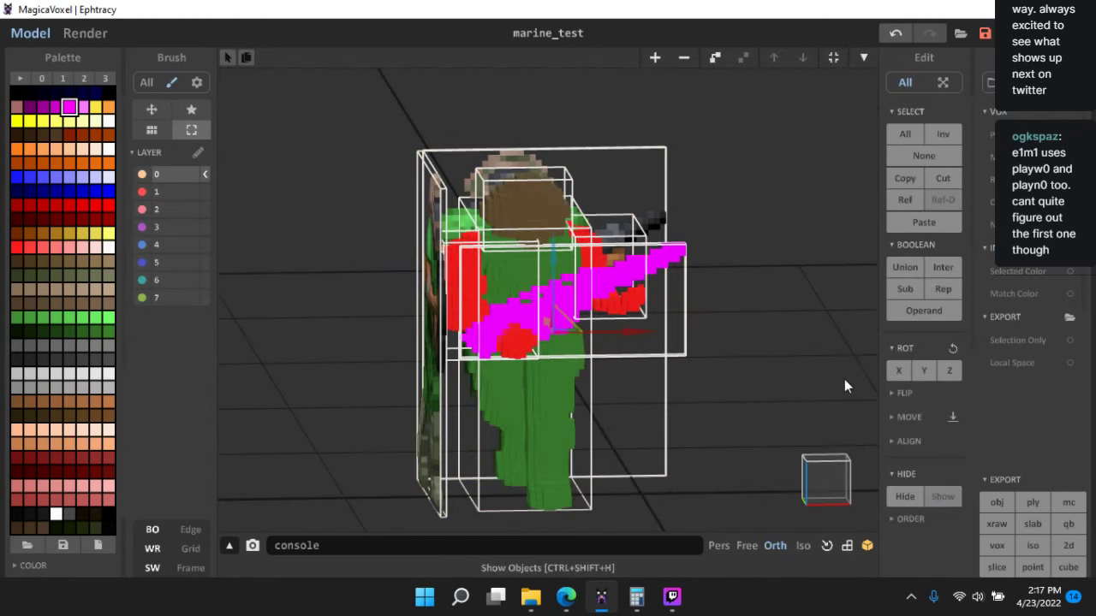
# - Unite the head, both arms and the body into a single object and open it for editing
pyautogui.click(775, 374)
pyautogui.moveTo(769, 374); pyautogui.dragTo(530, 356, button='right')
pyautogui.click(541, 199)
pyautogui.keyDown('shift'); pyautogui.click(449, 293); pyautogui.keyUp('shift')
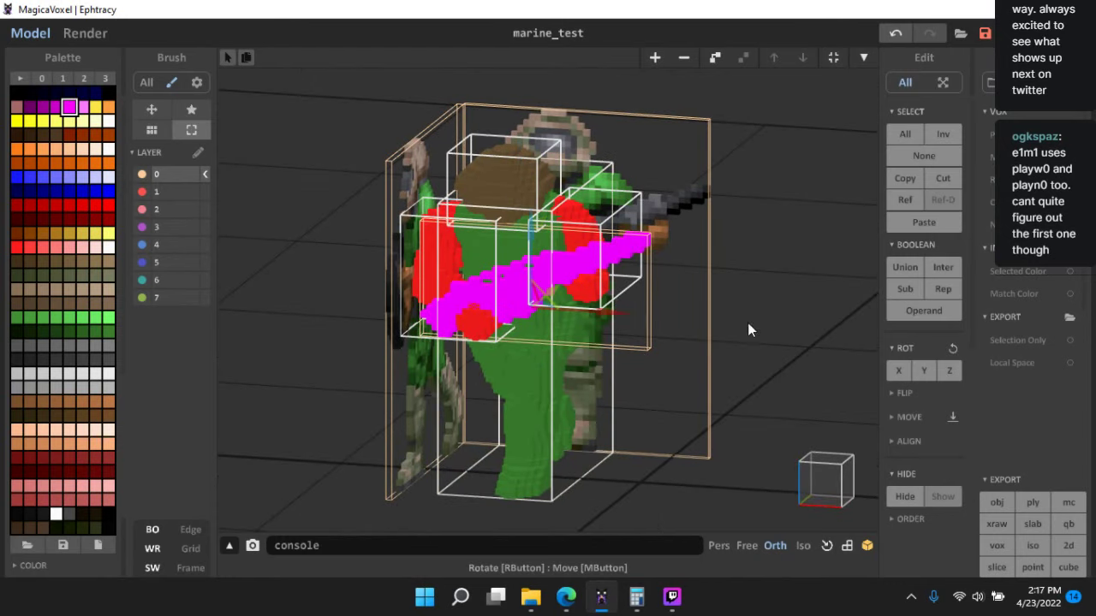
pyautogui.click(899, 267)
pyautogui.press('Tab')
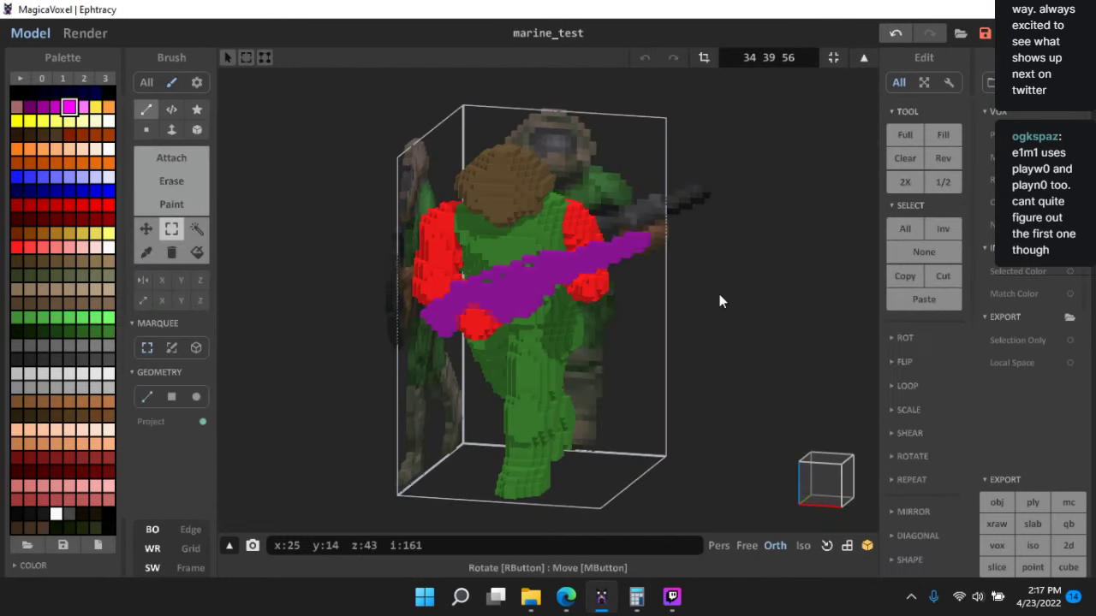
# - Hide the surrounding objects and recolour the whole merged body dark green
pyautogui.click(146, 529)
pyautogui.moveTo(599, 377); pyautogui.dragTo(320, 336, button='right')
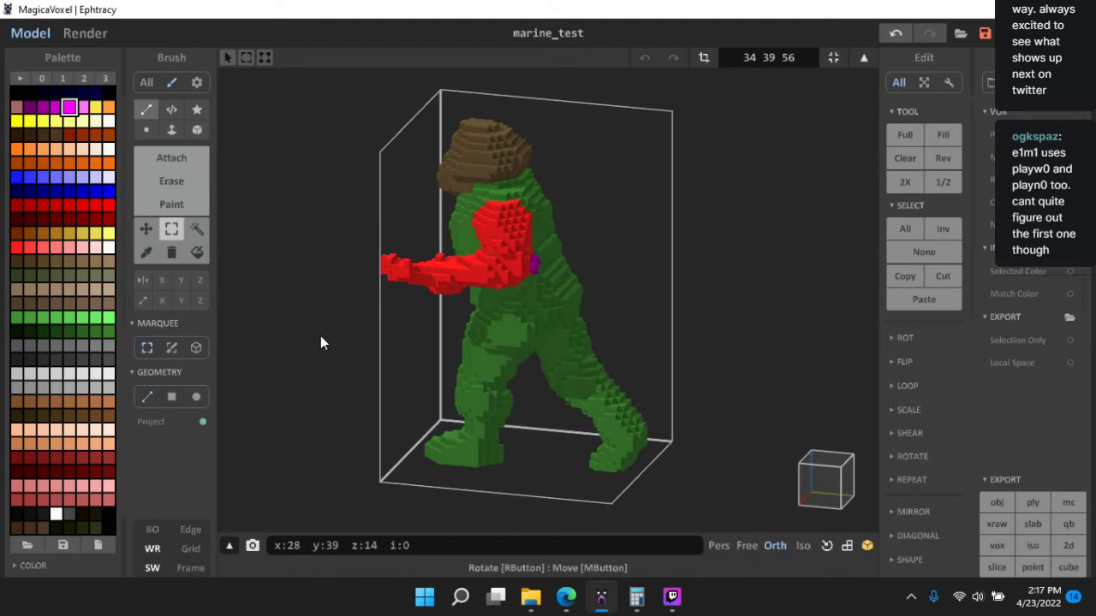
pyautogui.click(83, 331)
pyautogui.doubleClick(939, 163)
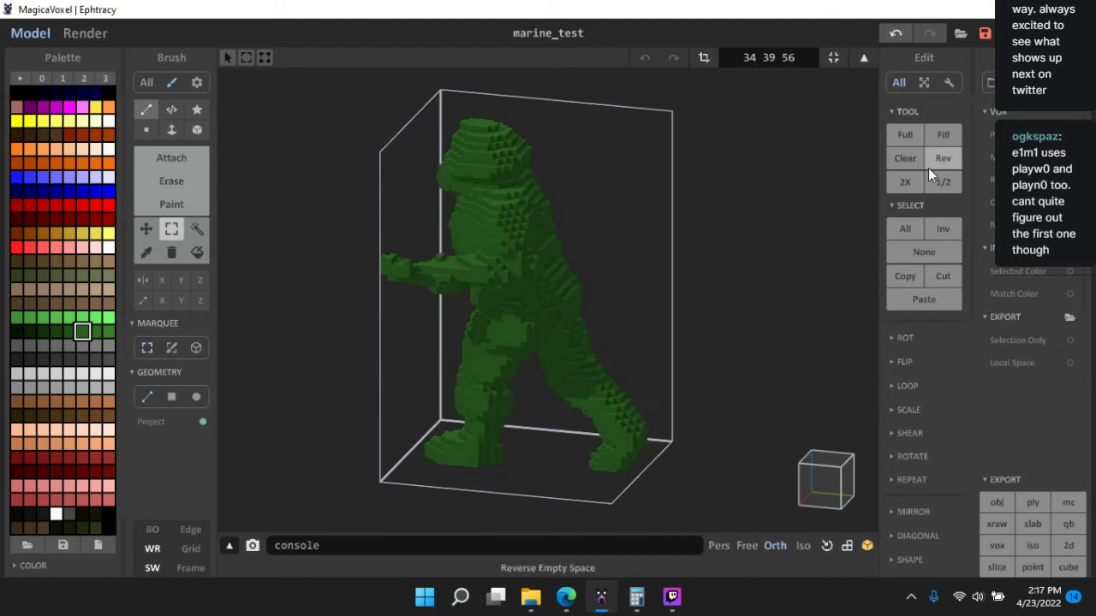
# - Erase a stray voxel from the surface of the merged green body
pyautogui.moveTo(743, 224); pyautogui.dragTo(840, 217, button='right')
pyautogui.scroll(10, 634, 276)
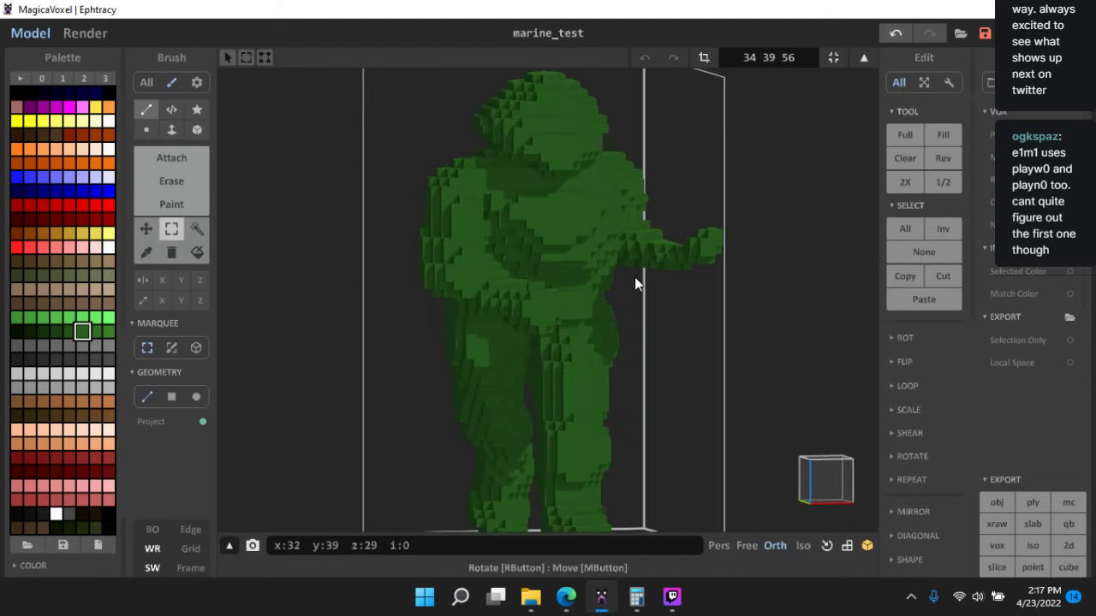
pyautogui.moveTo(548, 346)
pyautogui.mouseDown(button='right')
pyautogui.moveTo(521, 340)
pyautogui.moveTo(634, 340)
pyautogui.moveTo(589, 324)
pyautogui.moveTo(638, 340)
pyautogui.moveTo(568, 269)
pyautogui.moveTo(662, 291)
pyautogui.moveTo(702, 282)
pyautogui.moveTo(665, 264)
pyautogui.moveTo(479, 254)
pyautogui.moveTo(504, 288)
pyautogui.mouseUp(button='right')
pyautogui.click(178, 182)
pyautogui.click(500, 294)
pyautogui.moveTo(683, 322)
pyautogui.mouseDown(button='right')
pyautogui.moveTo(691, 299)
pyautogui.moveTo(660, 286)
pyautogui.moveTo(736, 350)
pyautogui.moveTo(620, 351)
pyautogui.moveTo(592, 397)
pyautogui.moveTo(620, 392)
pyautogui.moveTo(638, 345)
pyautogui.moveTo(791, 343)
pyautogui.moveTo(553, 348)
pyautogui.mouseUp(button='right')
pyautogui.scroll(3, 541, 291)
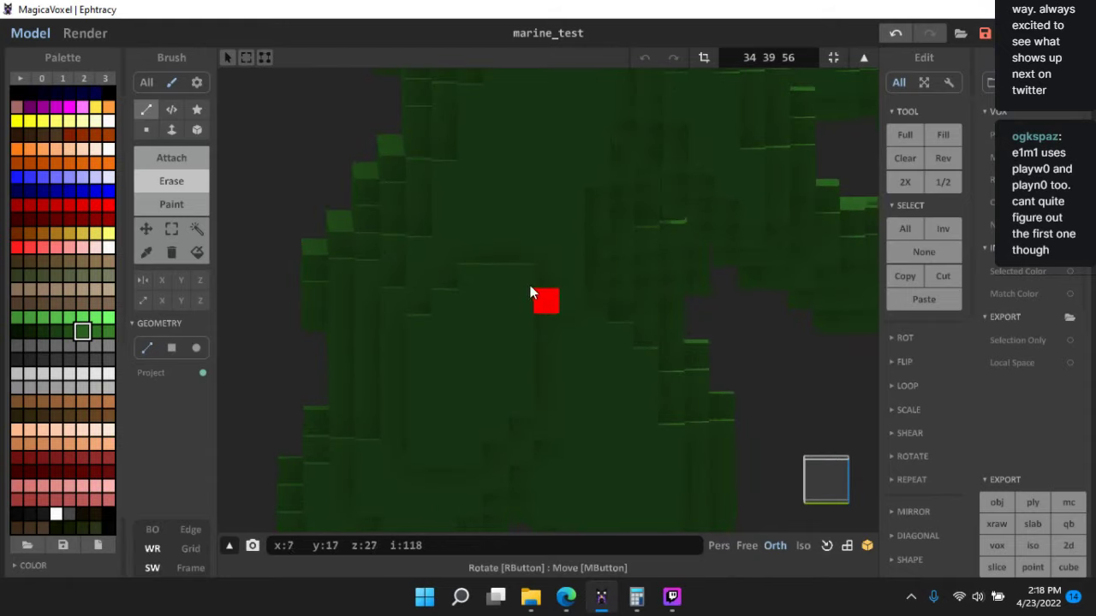
# - Erase two stray voxels on the upper leg of the green body
pyautogui.scroll(-5, 646, 409)
pyautogui.moveTo(582, 386); pyautogui.dragTo(351, 362, button='right')
pyautogui.scroll(6, 464, 367)
pyautogui.moveTo(540, 415); pyautogui.dragTo(541, 342, button='middle')
pyautogui.scroll(2, 541, 341)
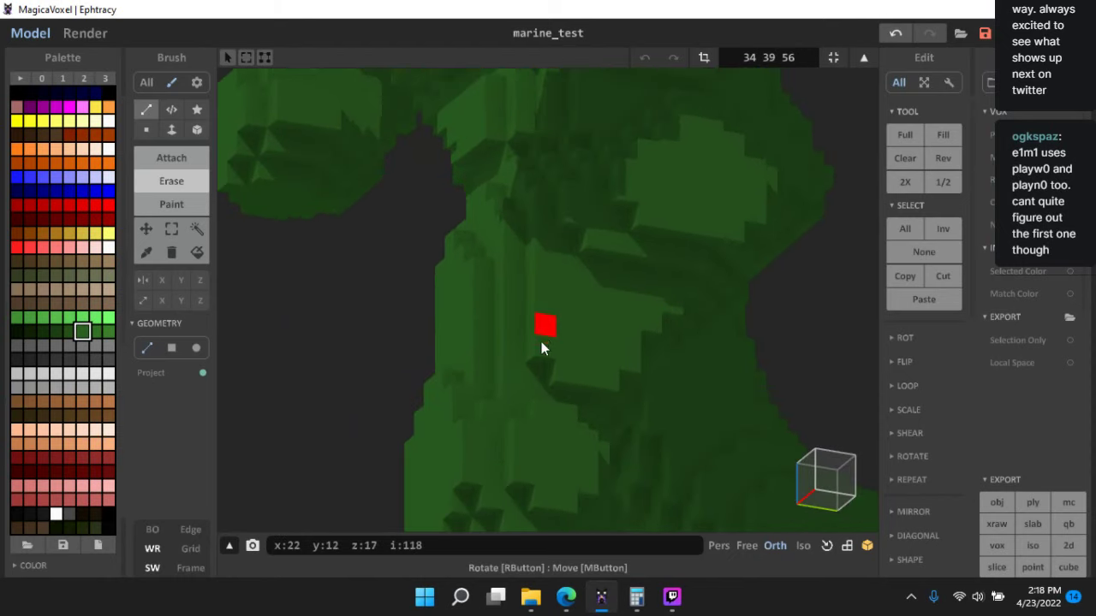
pyautogui.click(541, 341)
pyautogui.click(548, 377)
pyautogui.scroll(-5, 658, 368)
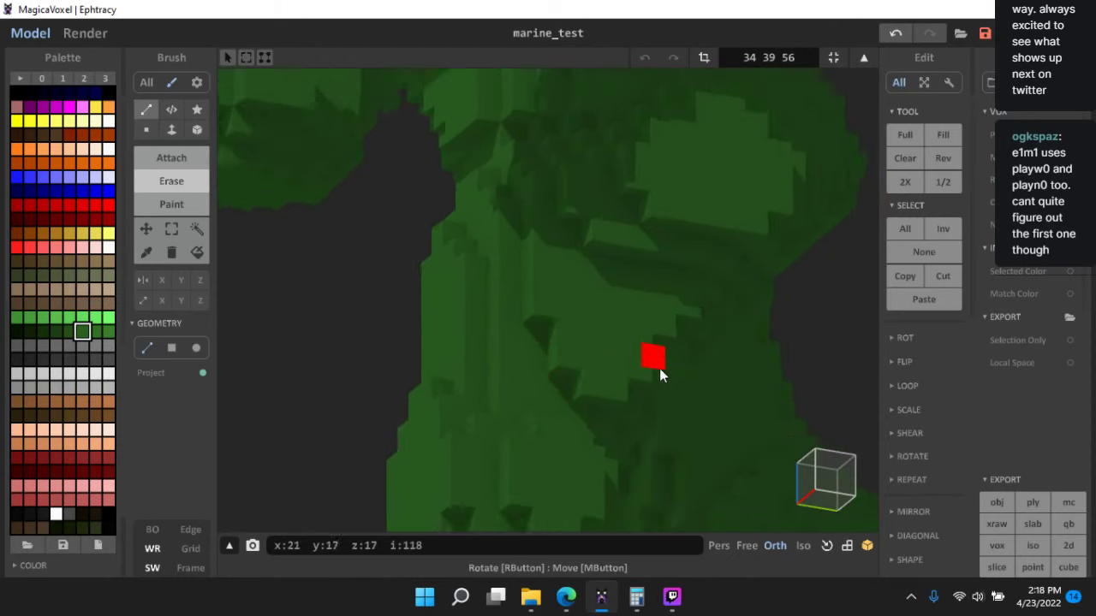
# - Inspect the merged body's legs, hips and arms from several angles and check it against the gun from the front
pyautogui.moveTo(614, 396); pyautogui.dragTo(622, 351, button='right')
pyautogui.scroll(2, 622, 349)
pyautogui.scroll(2, 645, 287)
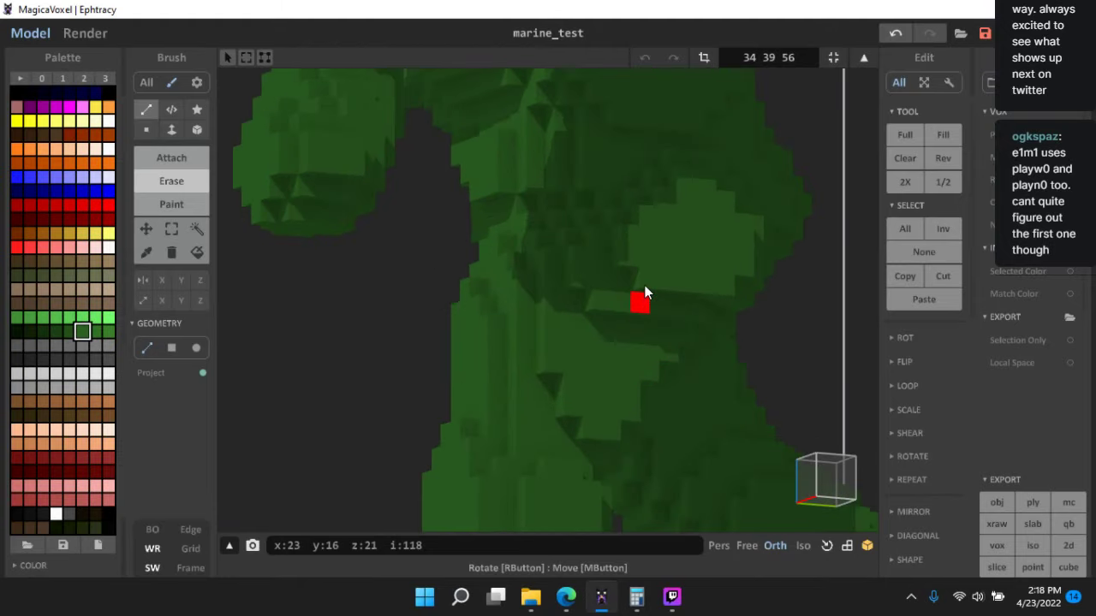
pyautogui.moveTo(644, 287); pyautogui.dragTo(694, 329, button='right')
pyautogui.scroll(-2, 638, 303)
pyautogui.scroll(2, 630, 239)
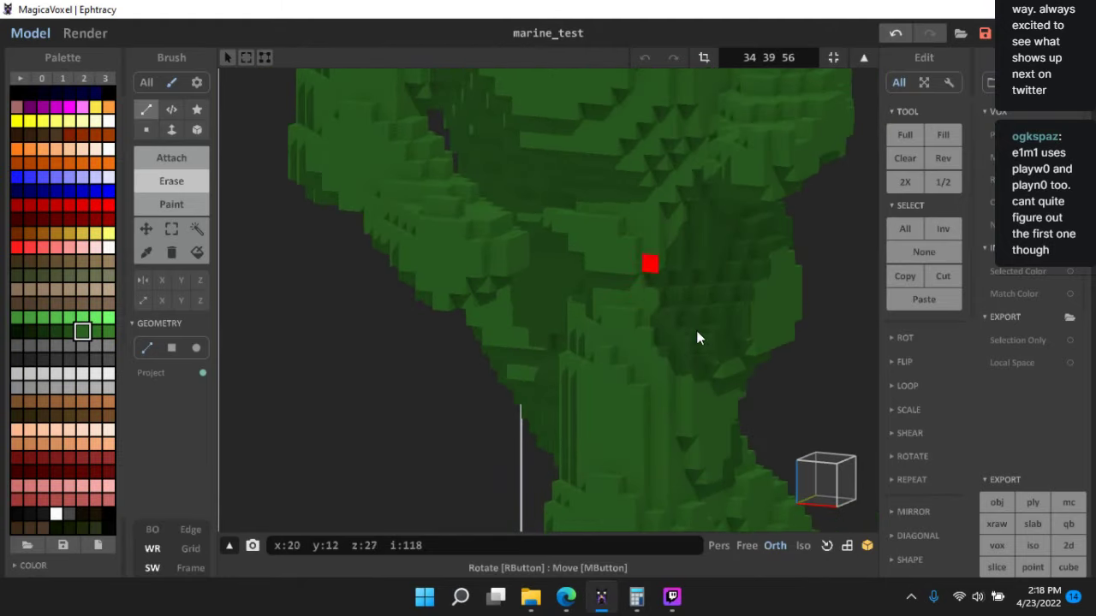
pyautogui.scroll(-5, 696, 334)
pyautogui.moveTo(622, 379); pyautogui.dragTo(805, 367, button='right')
pyautogui.scroll(3, 727, 443)
pyautogui.press('Tab')
pyautogui.click(831, 501)
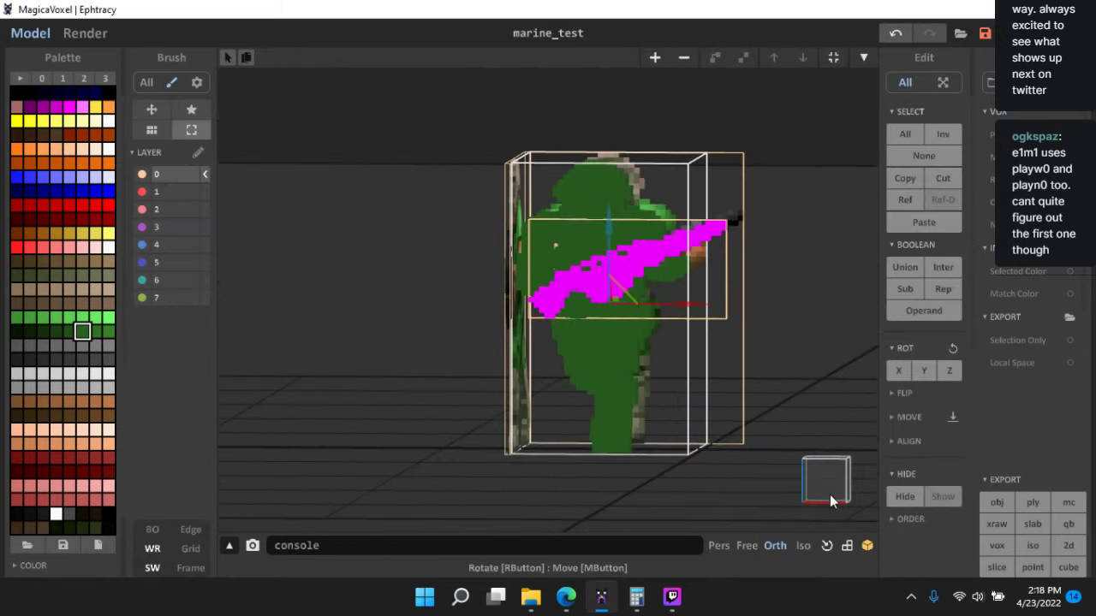
pyautogui.click(824, 483)
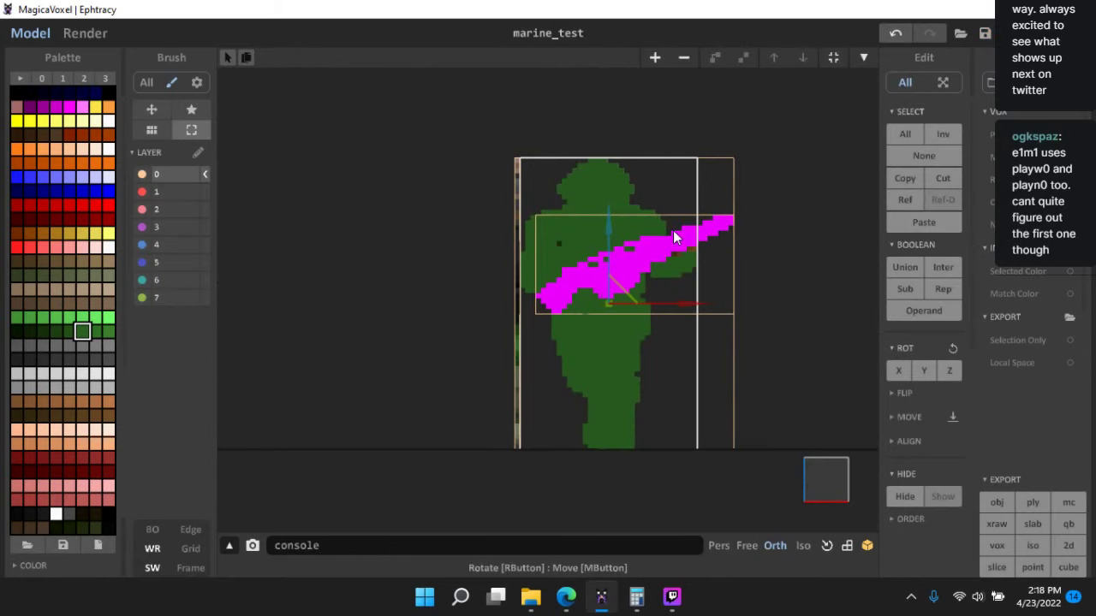
pyautogui.moveTo(676, 238); pyautogui.dragTo(606, 306, button='right')
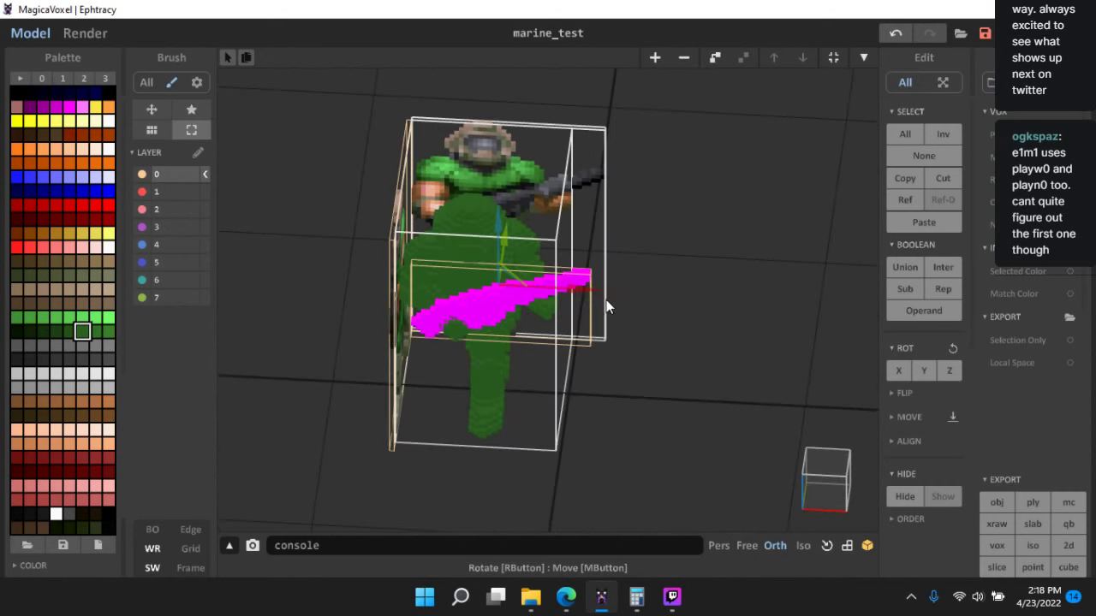
pyautogui.keyDown('ctrl'); pyautogui.moveTo(546, 289); pyautogui.dragTo(887, 307); pyautogui.keyUp('ctrl')
pyautogui.moveTo(878, 320); pyautogui.dragTo(667, 314, button='middle')
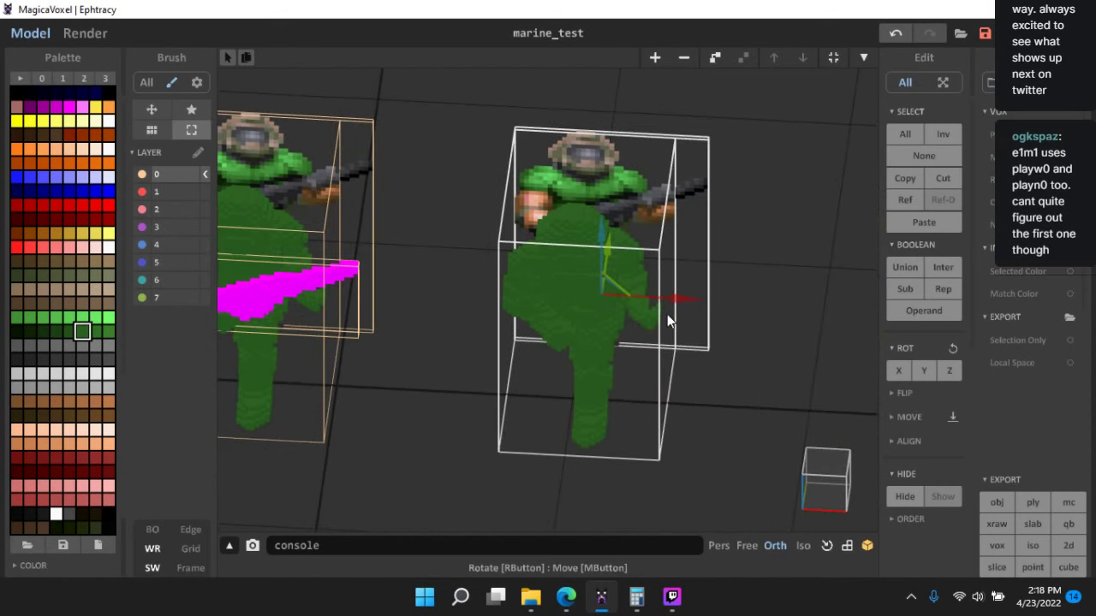
pyautogui.moveTo(667, 315); pyautogui.dragTo(676, 271, button='right')
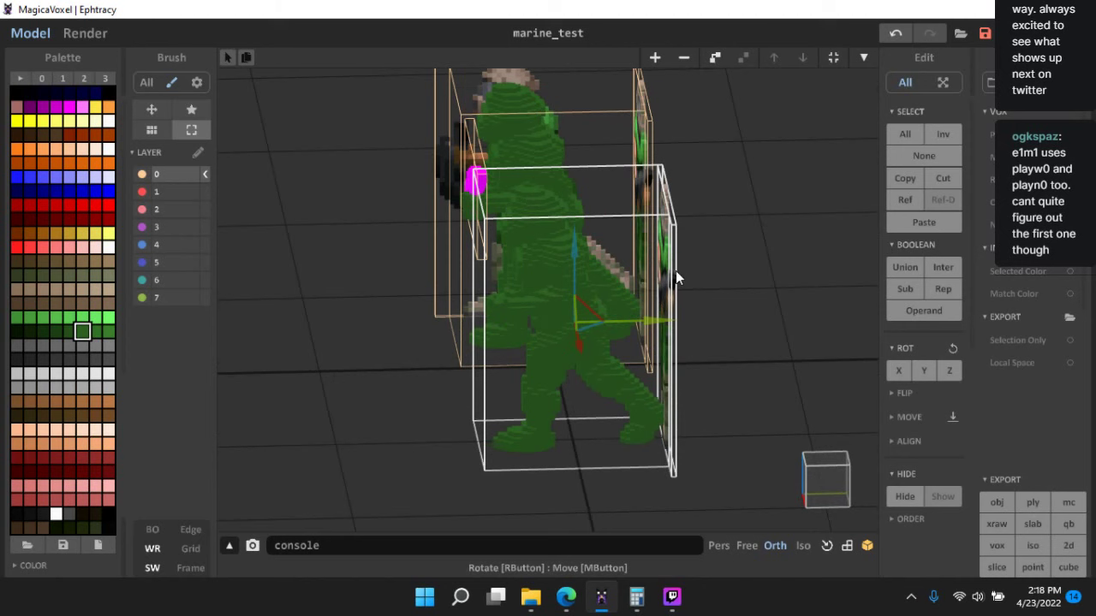
pyautogui.click(675, 270)
pyautogui.moveTo(719, 320); pyautogui.dragTo(722, 319)
pyautogui.moveTo(734, 325); pyautogui.dragTo(661, 241, button='right')
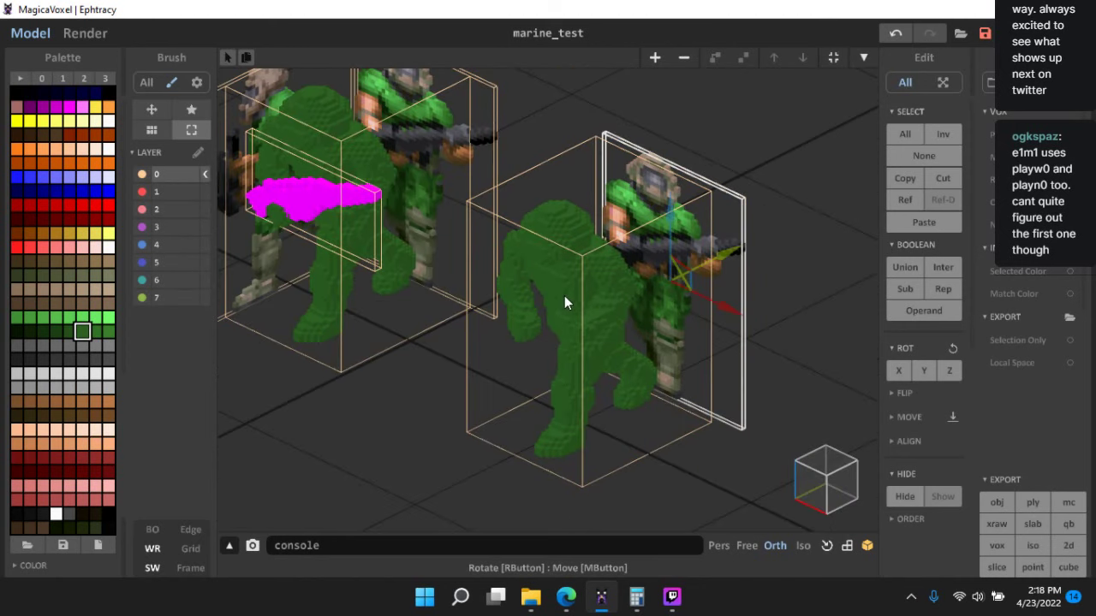
pyautogui.click(786, 210)
pyautogui.moveTo(786, 210); pyautogui.dragTo(836, 240, button='right')
pyautogui.scroll(3, 809, 261)
pyautogui.moveTo(788, 279); pyautogui.dragTo(499, 157, button='right')
pyautogui.moveTo(499, 156); pyautogui.dragTo(732, 420)
pyautogui.press('Delete')
# - Duplicate the green body together with the front sprite and place the copy beside the original
pyautogui.scroll(4, 559, 345)
pyautogui.moveTo(326, 255); pyautogui.dragTo(528, 288, button='middle')
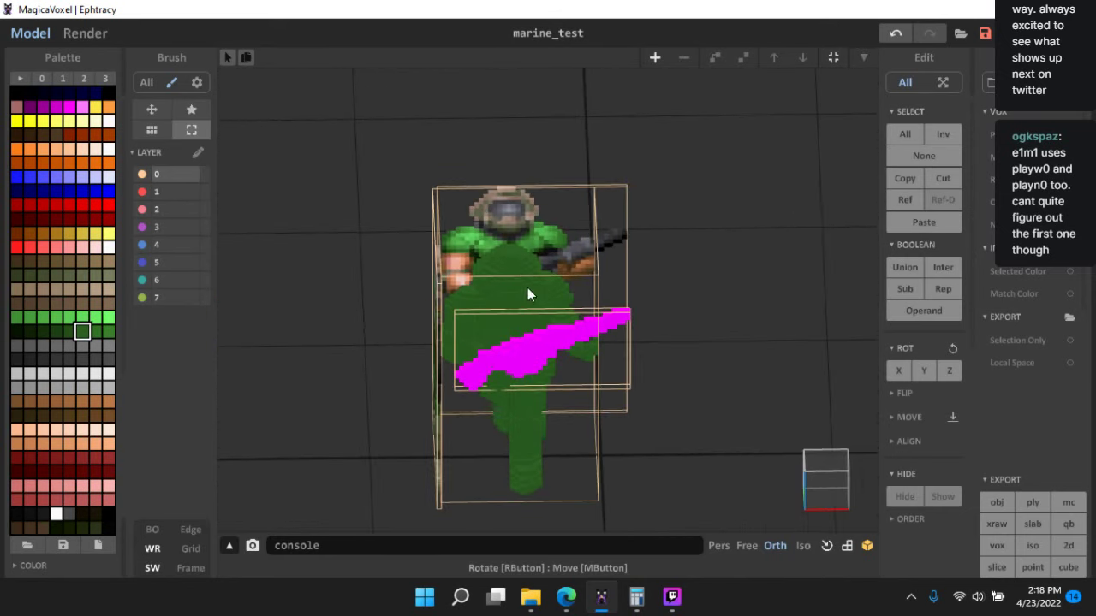
pyautogui.moveTo(505, 255); pyautogui.dragTo(525, 299, button='right')
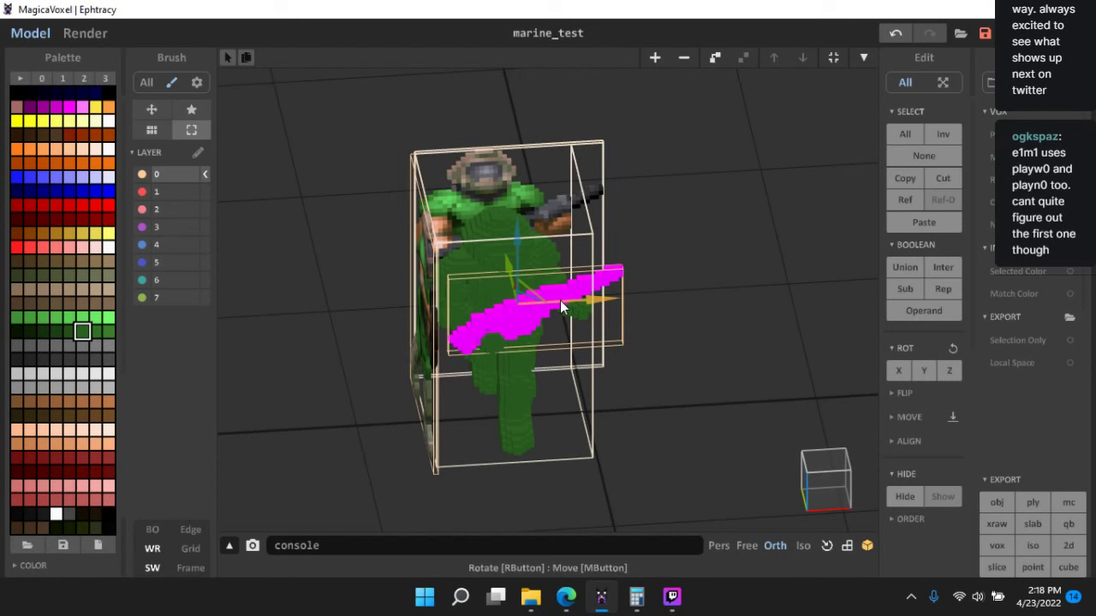
pyautogui.moveTo(583, 300); pyautogui.dragTo(849, 295)
pyautogui.moveTo(777, 304); pyautogui.dragTo(722, 316, button='middle')
pyautogui.moveTo(722, 316); pyautogui.dragTo(712, 302, button='right')
pyautogui.moveTo(617, 283); pyautogui.dragTo(681, 286)
pyautogui.moveTo(682, 291); pyautogui.dragTo(730, 272, button='right')
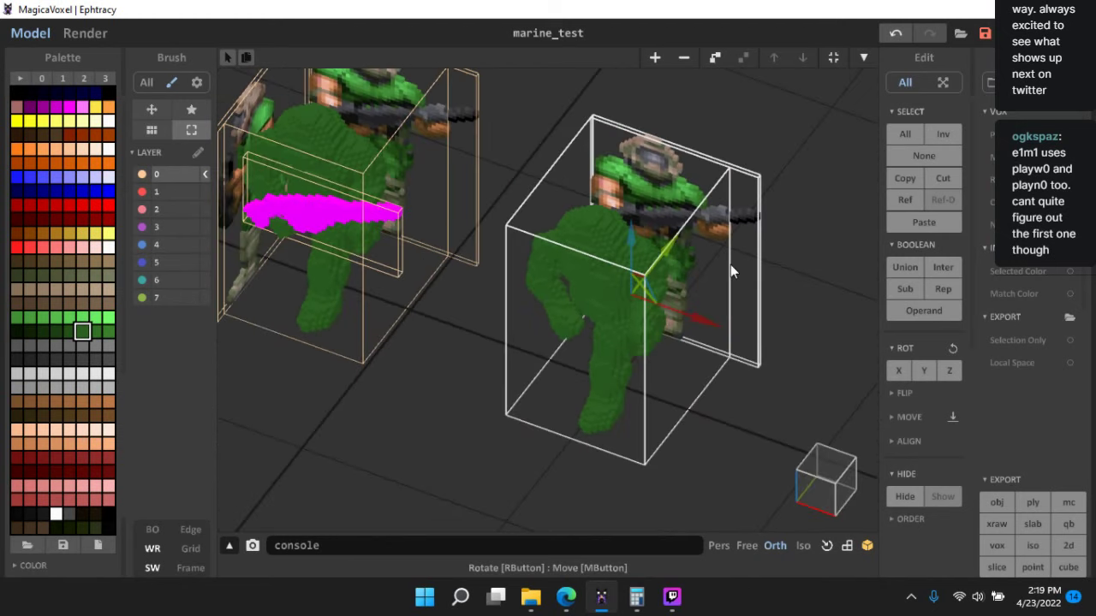
# - Unite the copied body and front sprite into one object and open it for editing
pyautogui.moveTo(756, 233); pyautogui.dragTo(700, 342, button='right')
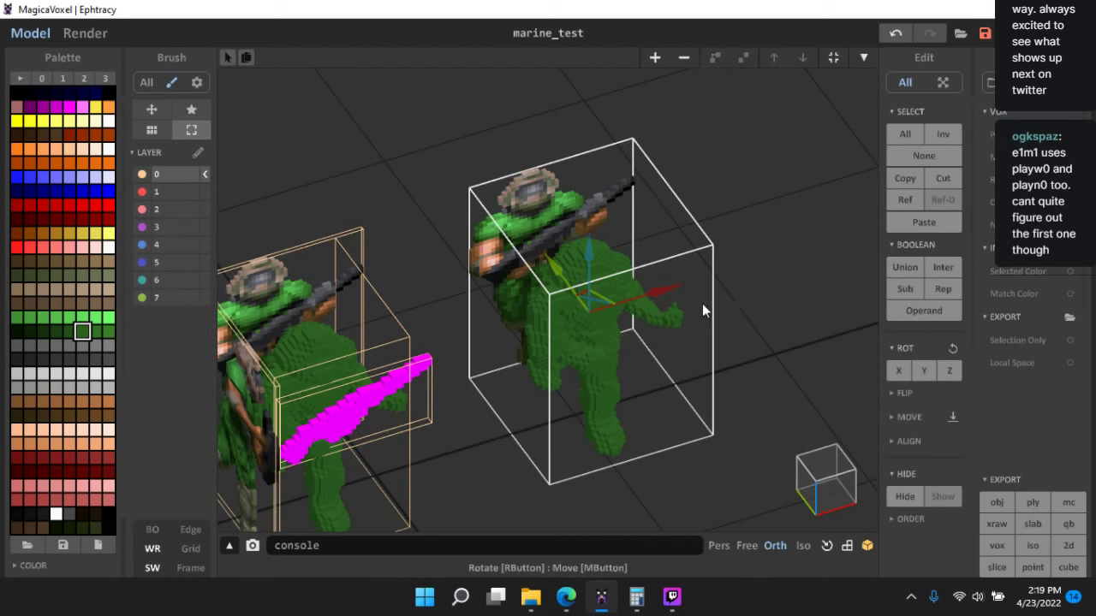
pyautogui.moveTo(702, 303); pyautogui.dragTo(613, 312, button='right')
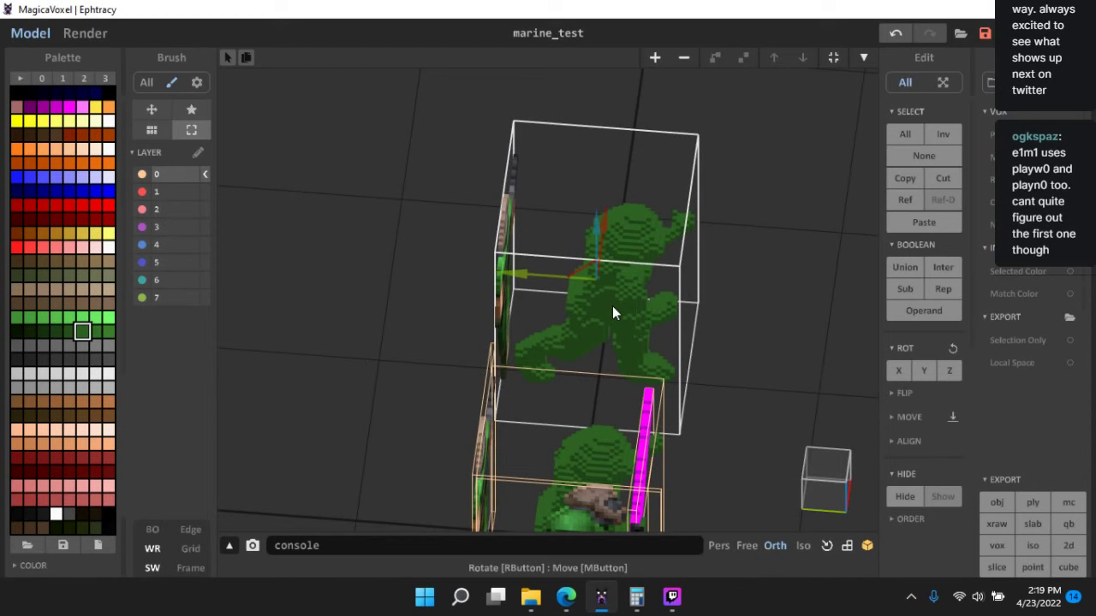
pyautogui.doubleClick(612, 306)
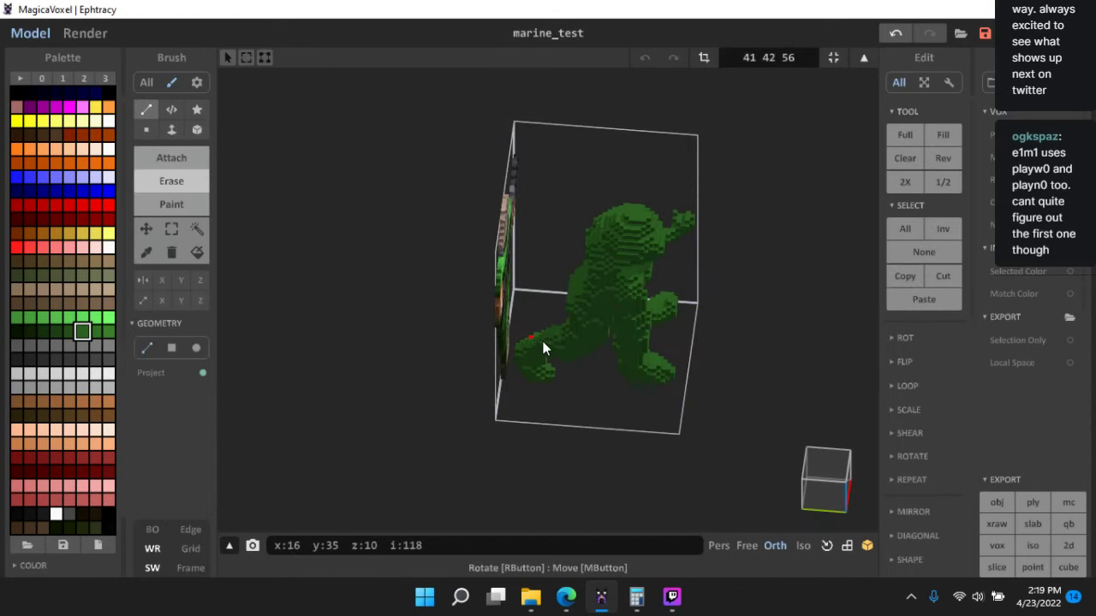
# - Select the sprite layer at the back of the copy and stretch it through the volume's full depth over the body
pyautogui.click(170, 228)
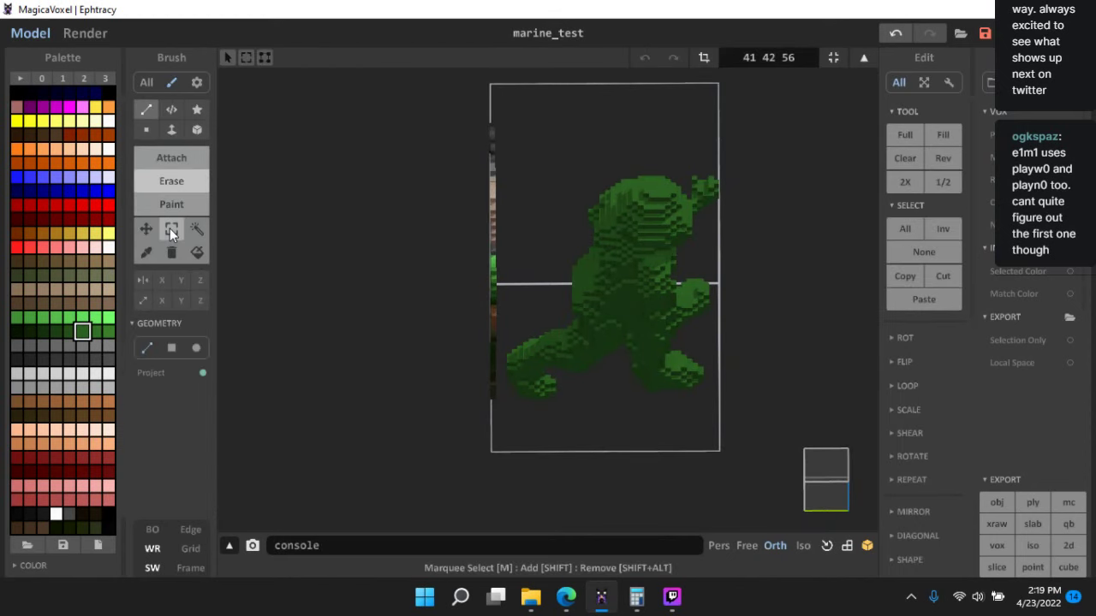
pyautogui.click(170, 227)
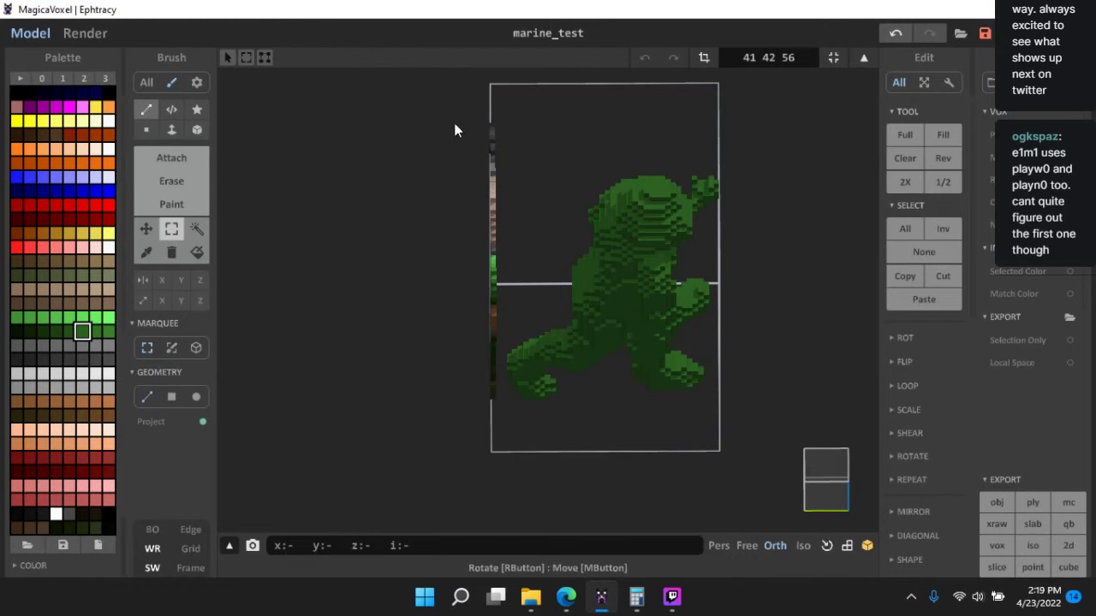
pyautogui.moveTo(440, 101); pyautogui.dragTo(502, 455)
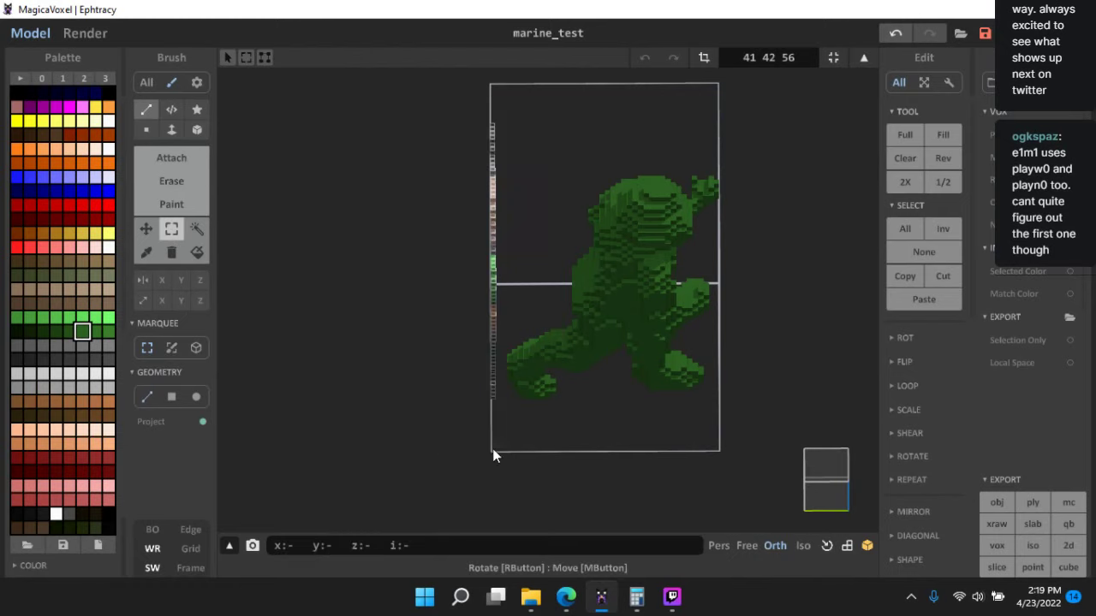
pyautogui.click(146, 225)
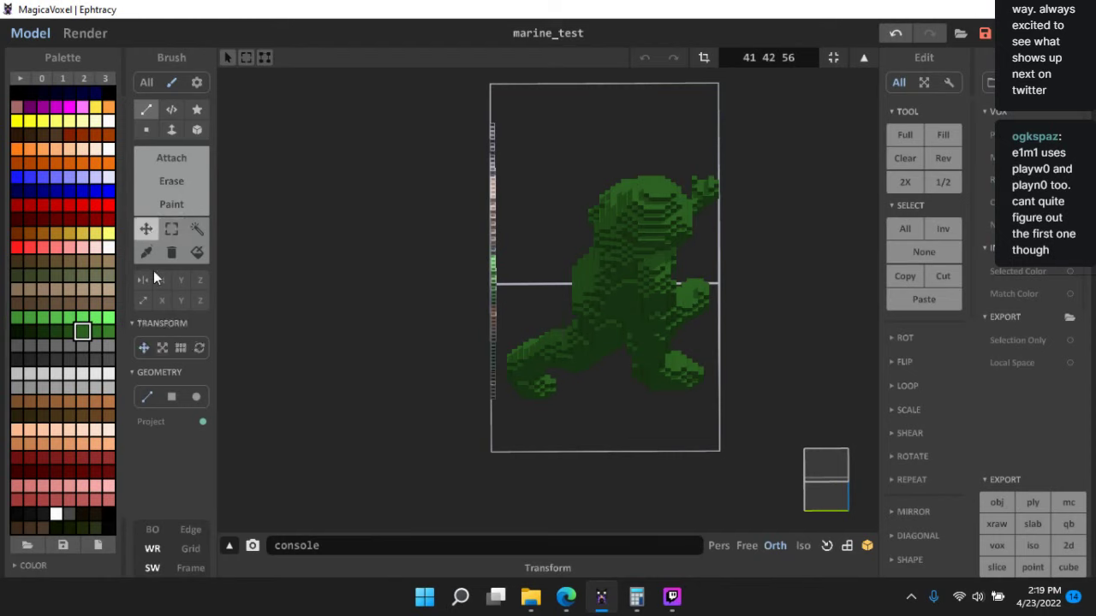
pyautogui.click(163, 346)
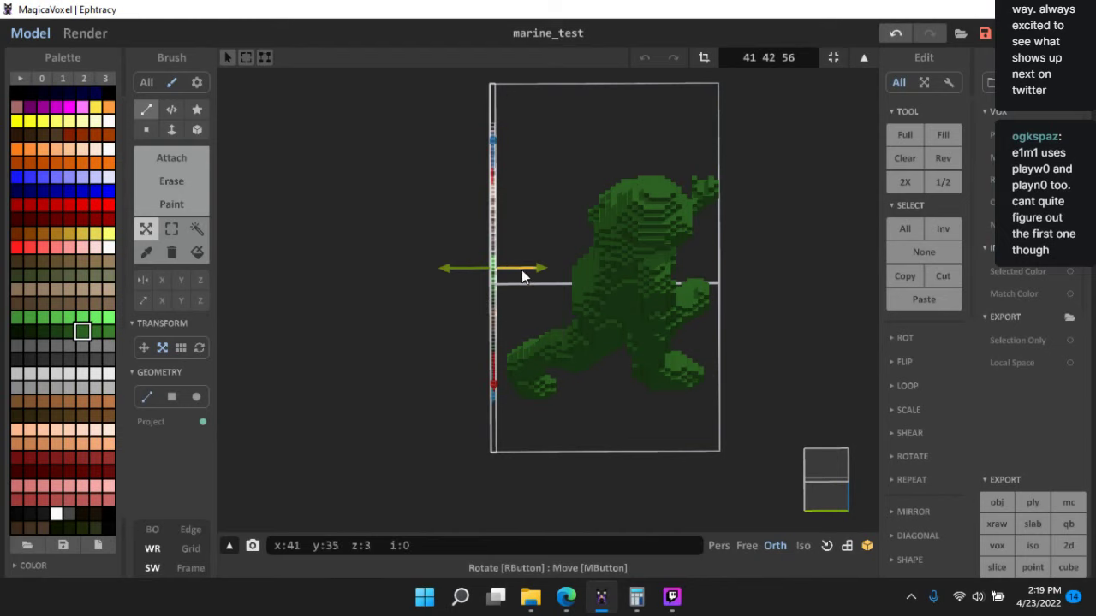
pyautogui.moveTo(521, 271); pyautogui.dragTo(768, 296)
pyautogui.moveTo(795, 348); pyautogui.dragTo(677, 280, button='right')
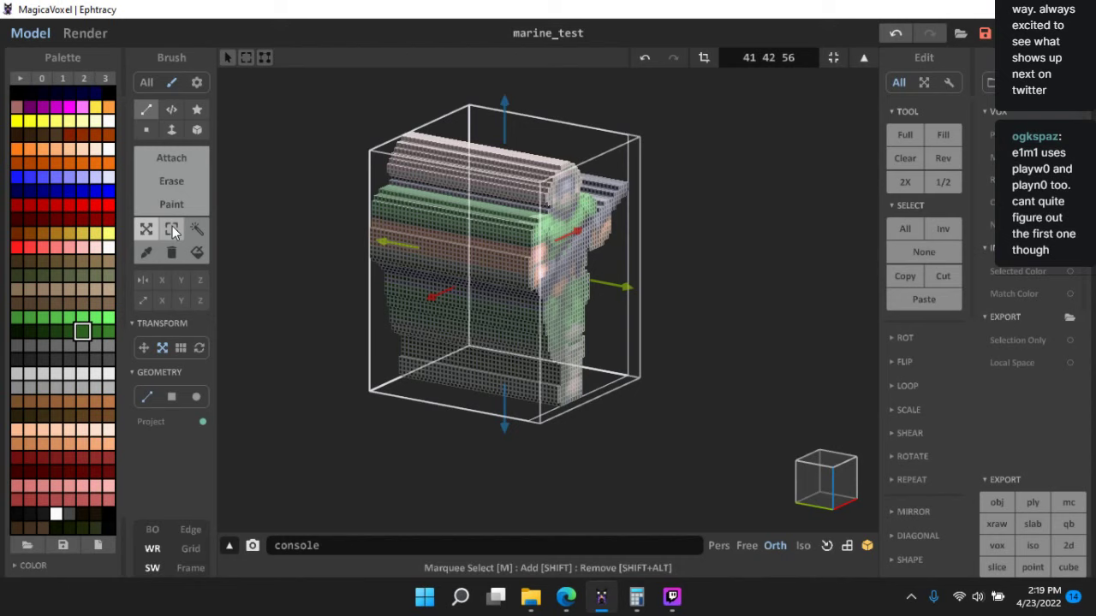
# - Invert the current voxel selection and reverse the volume's voxels using bright blue as the active colour
pyautogui.click(172, 226)
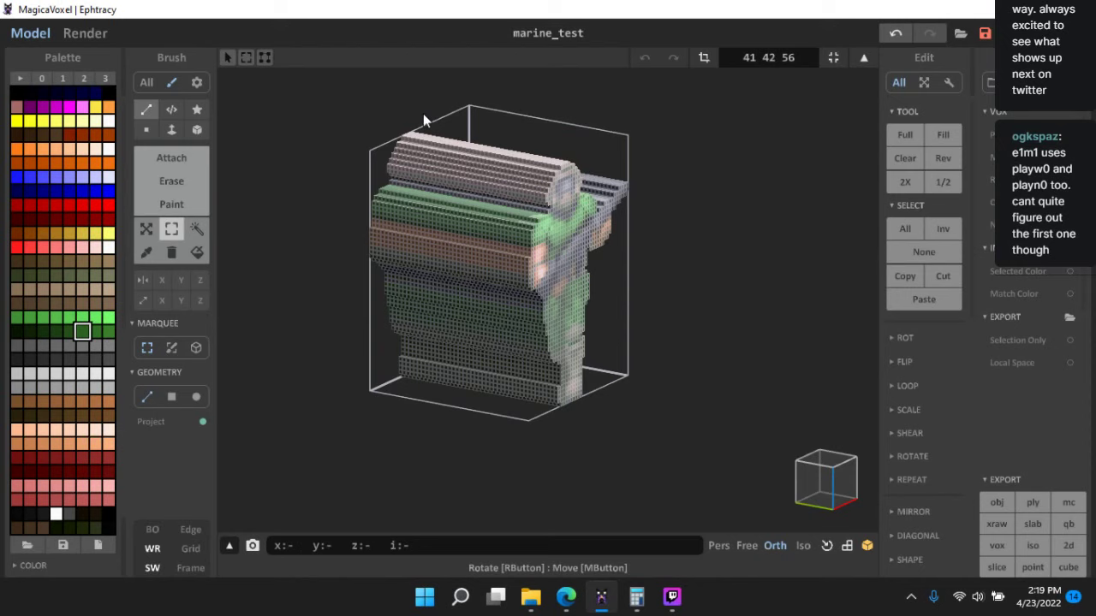
pyautogui.click(108, 191)
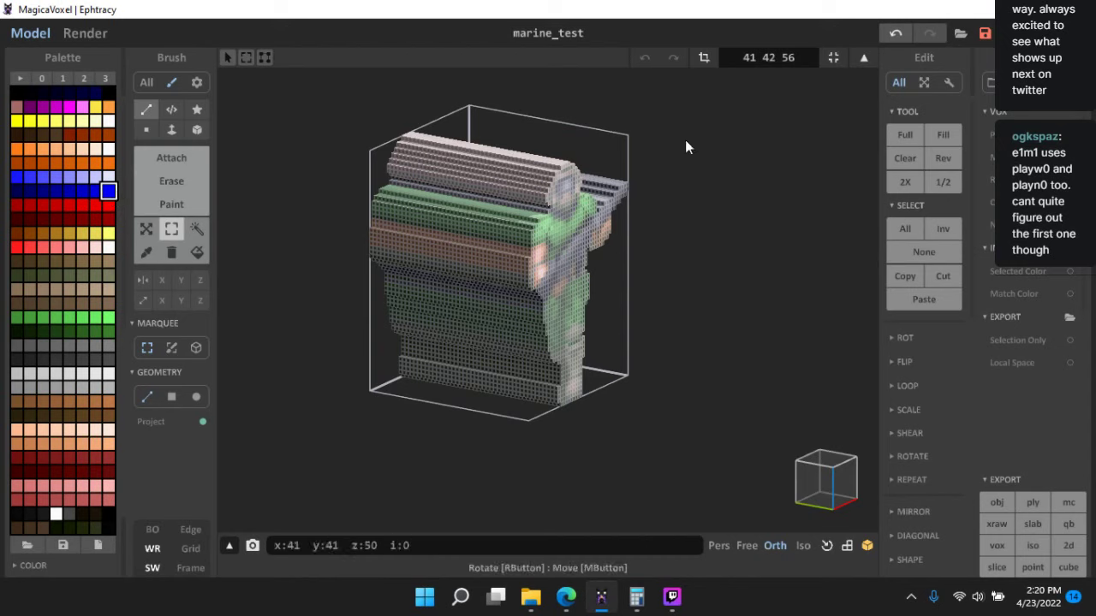
pyautogui.click(945, 228)
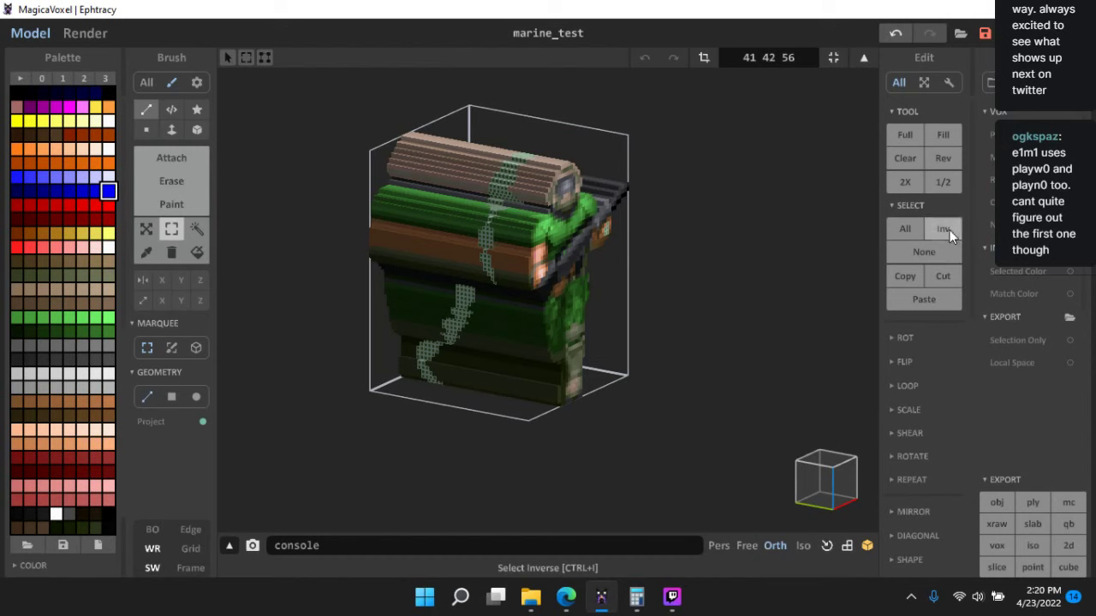
pyautogui.moveTo(469, 196); pyautogui.dragTo(558, 148, button='right')
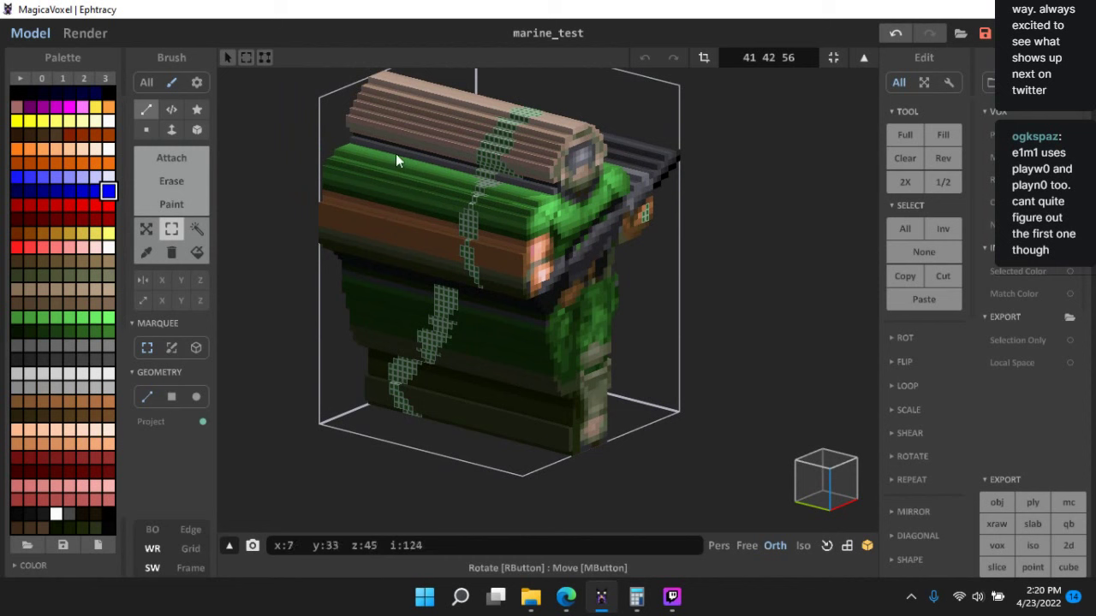
pyautogui.click(958, 157)
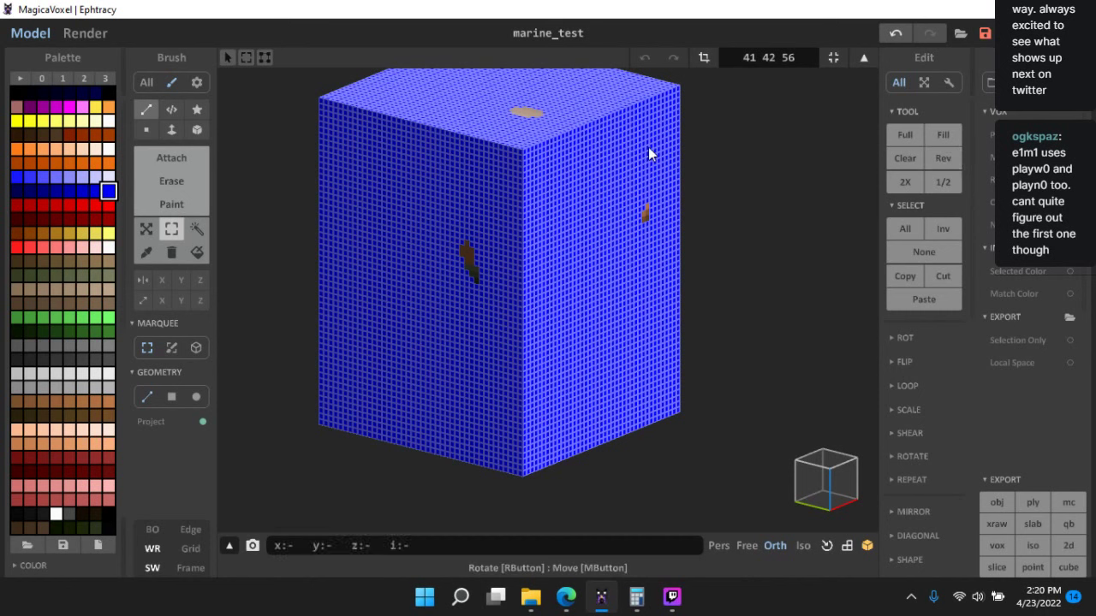
# - Remove all the blue voxels around the marine in one go, keeping only the sprite-coloured body
pyautogui.scroll(-2, 761, 167)
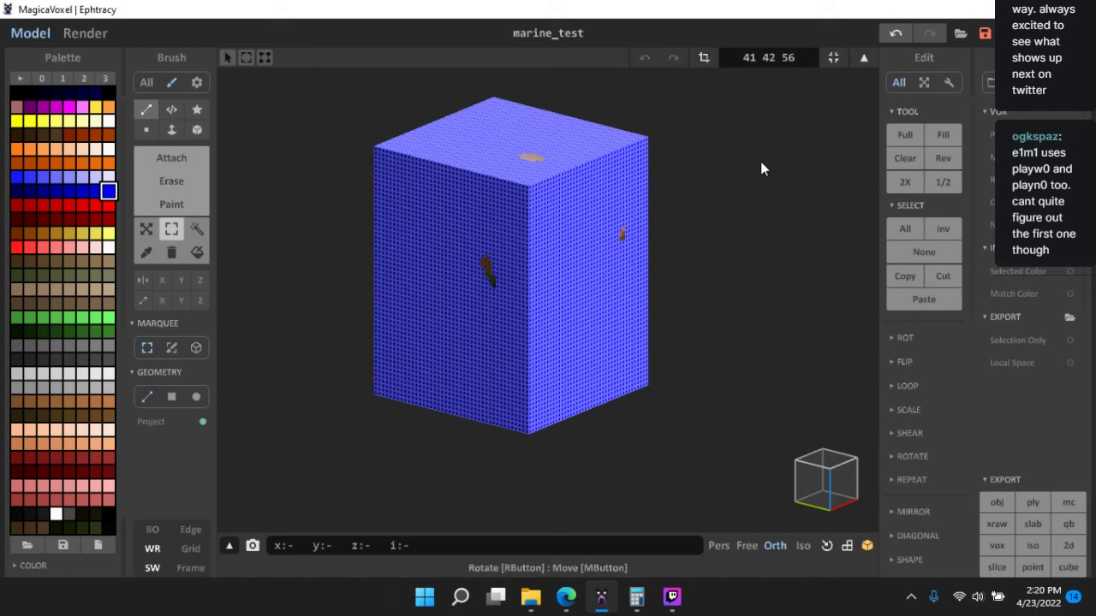
pyautogui.scroll(2, 764, 162)
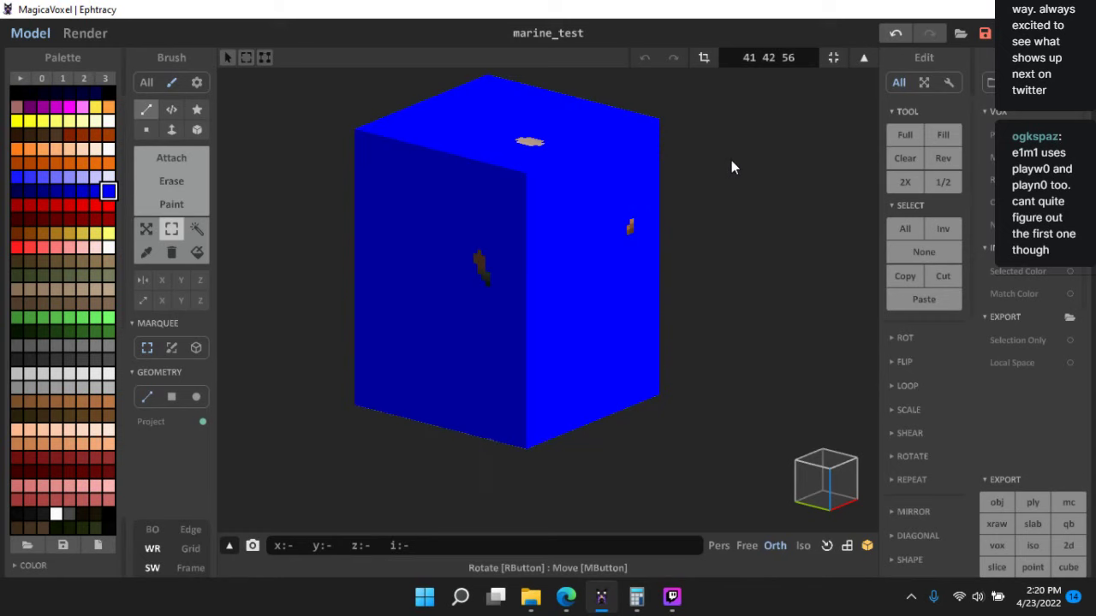
pyautogui.click(174, 254)
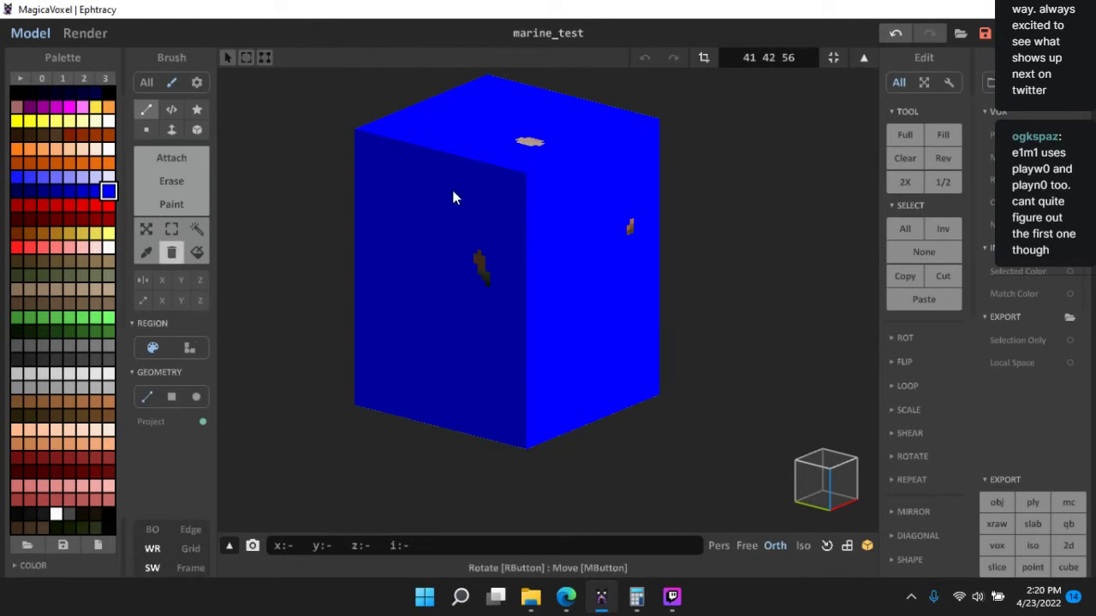
pyautogui.click(526, 172)
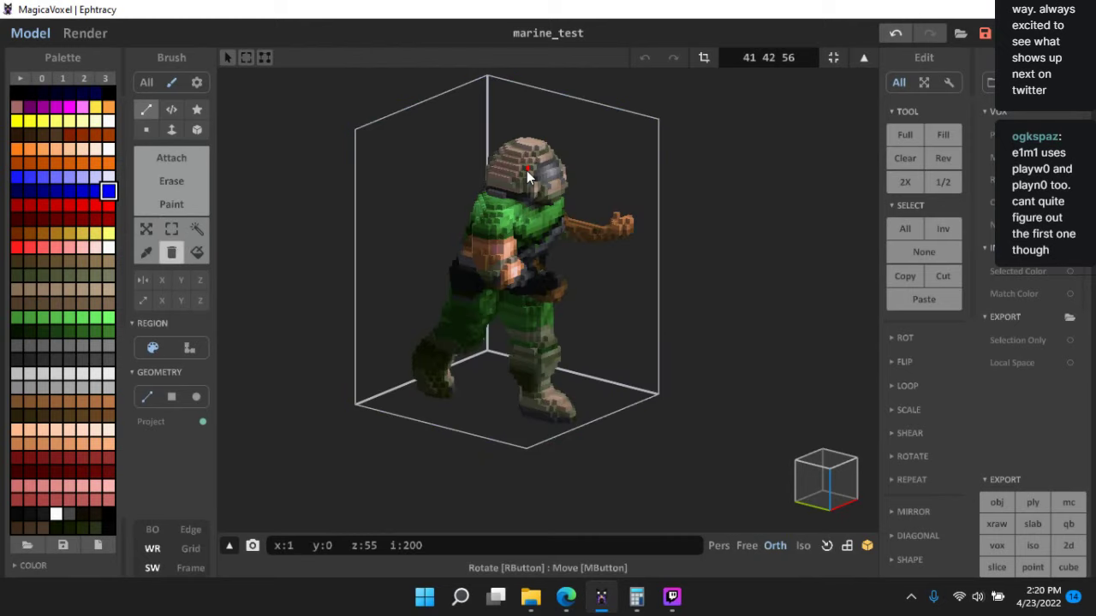
# - Inspect the trimmed, sprite-coloured marine's full figure from the front and up close
pyautogui.moveTo(730, 199)
pyautogui.mouseDown(button='right')
pyautogui.moveTo(450, 199)
pyautogui.moveTo(731, 205)
pyautogui.moveTo(750, 232)
pyautogui.moveTo(793, 254)
pyautogui.moveTo(729, 250)
pyautogui.moveTo(756, 262)
pyautogui.moveTo(845, 260)
pyautogui.moveTo(699, 254)
pyautogui.moveTo(765, 255)
pyautogui.moveTo(746, 238)
pyautogui.moveTo(754, 290)
pyautogui.moveTo(712, 273)
pyautogui.moveTo(671, 277)
pyautogui.moveTo(774, 268)
pyautogui.moveTo(713, 278)
pyautogui.moveTo(756, 268)
pyautogui.moveTo(670, 252)
pyautogui.moveTo(722, 286)
pyautogui.moveTo(810, 286)
pyautogui.moveTo(677, 267)
pyautogui.moveTo(697, 273)
pyautogui.mouseUp(button='right')
pyautogui.scroll(3, 814, 261)
pyautogui.scroll(-3, 737, 262)
pyautogui.scroll(3, 754, 290)
pyautogui.scroll(3, 677, 266)
pyautogui.scroll(2, 689, 275)
pyautogui.scroll(-2, 313, 220)
# - Set up the Voxel brush to erase single voxels, with the marine's upper body in view
pyautogui.click(172, 181)
pyautogui.moveTo(494, 191); pyautogui.dragTo(511, 191, button='right')
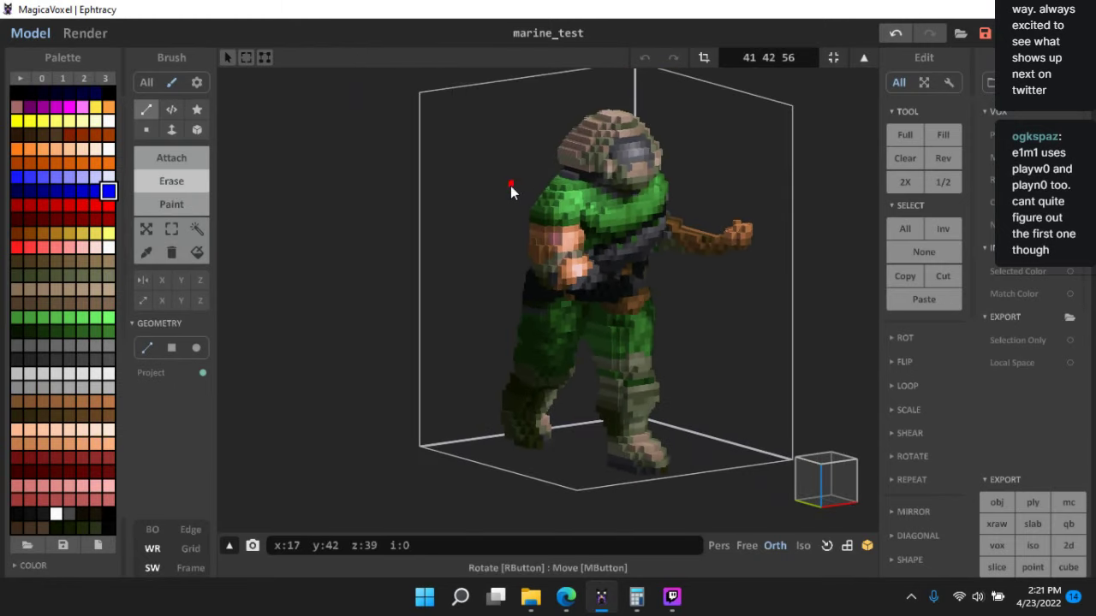
pyautogui.moveTo(511, 191); pyautogui.dragTo(482, 244, button='middle')
pyautogui.scroll(3, 482, 244)
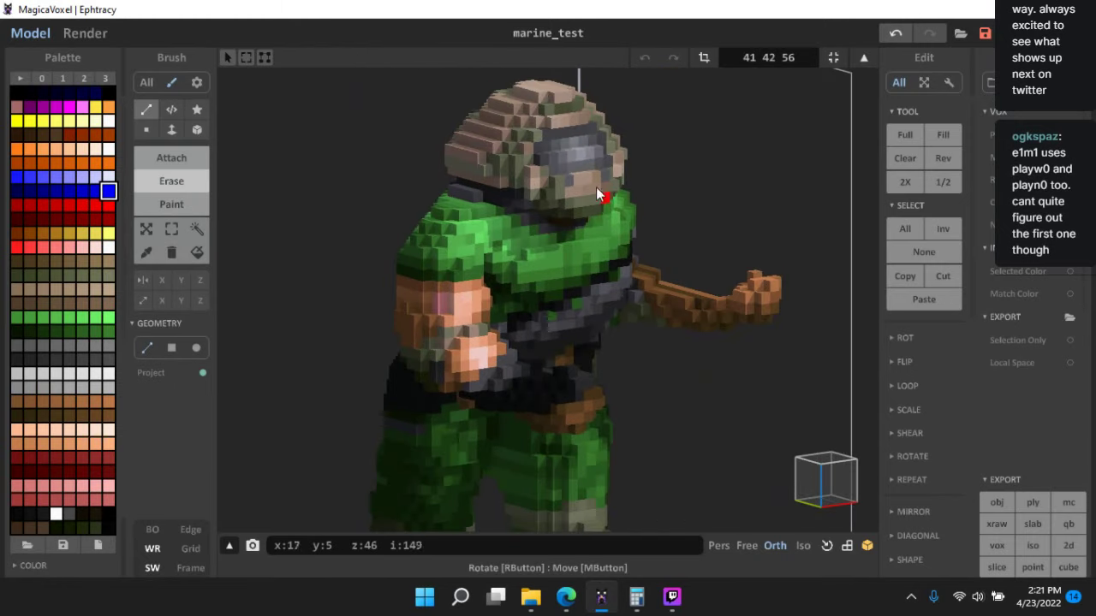
pyautogui.click(146, 129)
# - Examine the helmet, visor, chin and collar for stray or misplaced voxels from several angles
pyautogui.scroll(-3, 565, 246)
pyautogui.scroll(5, 548, 261)
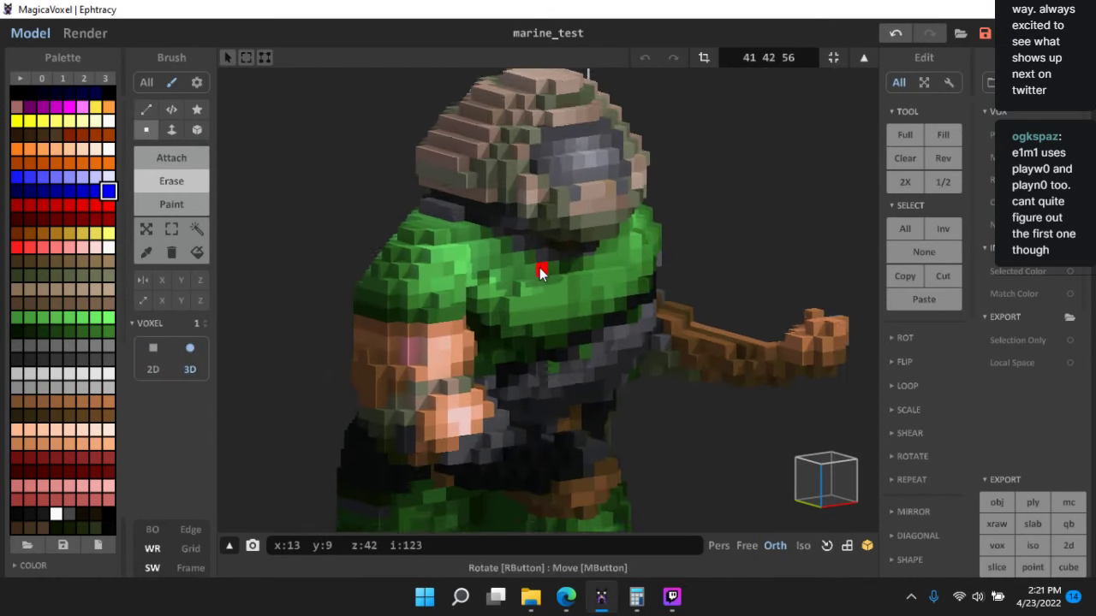
pyautogui.scroll(1, 540, 268)
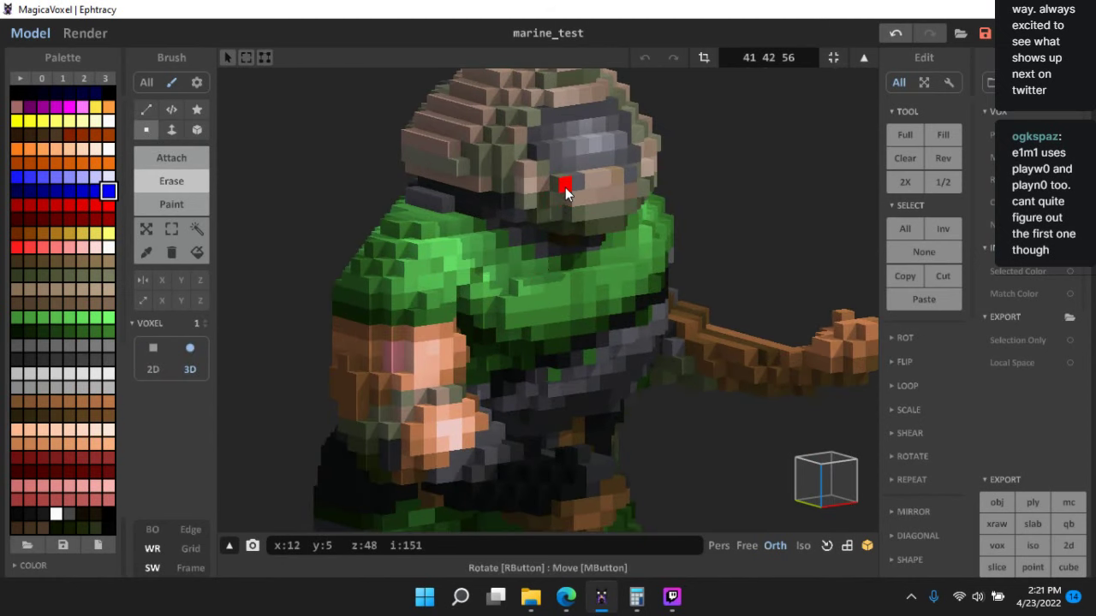
pyautogui.scroll(-3, 598, 246)
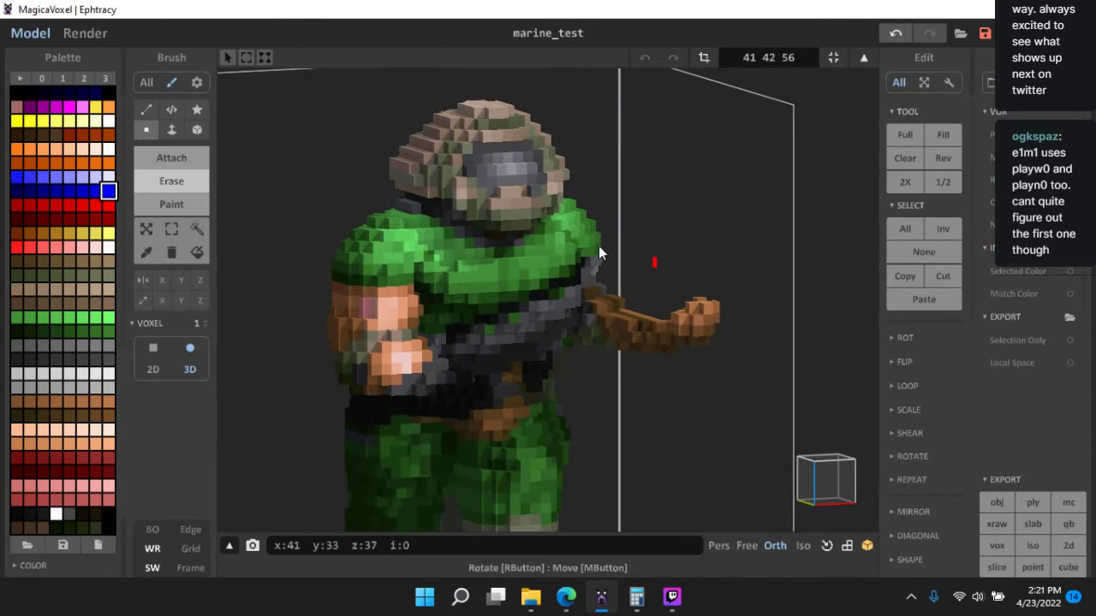
pyautogui.scroll(3, 548, 188)
pyautogui.scroll(-3, 592, 184)
pyautogui.scroll(6, 649, 337)
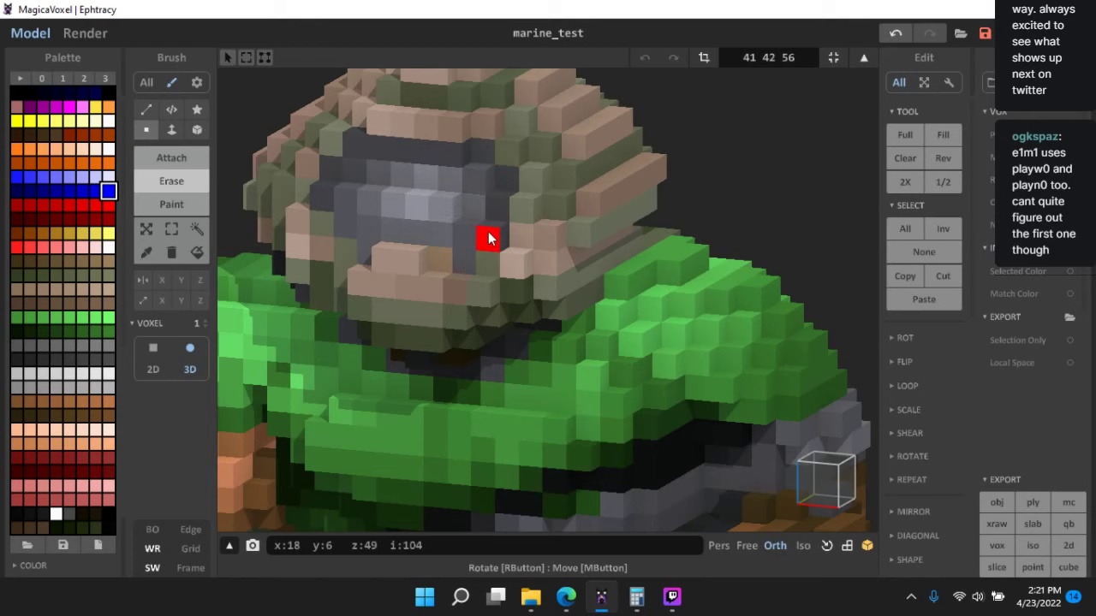
pyautogui.scroll(-3, 565, 353)
pyautogui.scroll(3, 651, 306)
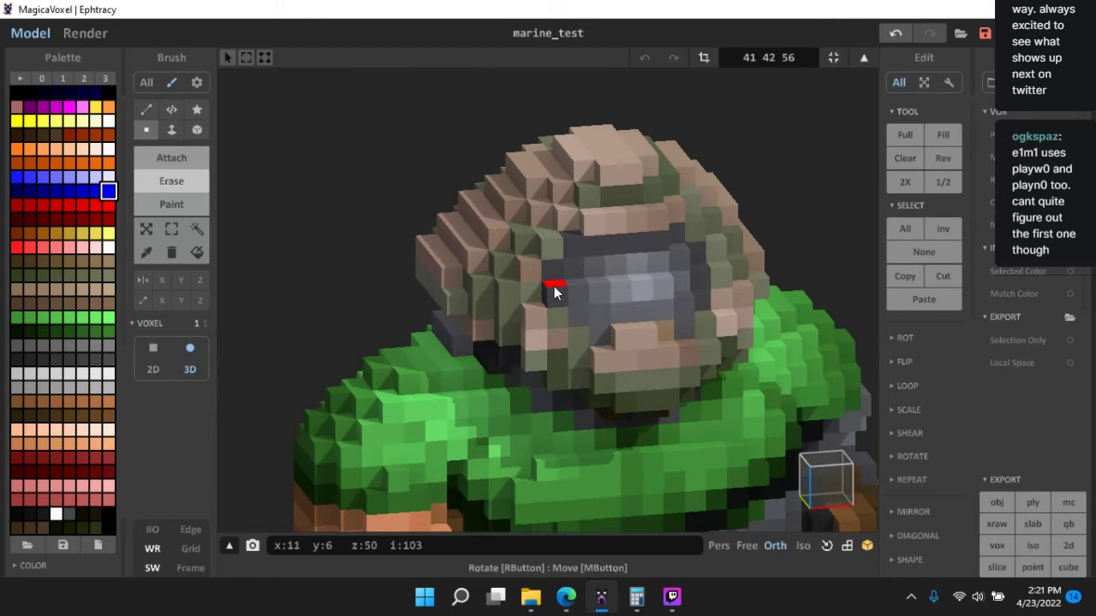
pyautogui.scroll(-5, 634, 353)
pyautogui.moveTo(634, 354); pyautogui.dragTo(649, 240, button='right')
pyautogui.scroll(2, 609, 291)
pyautogui.moveTo(569, 301); pyautogui.dragTo(597, 237, button='right')
pyautogui.scroll(2, 643, 301)
pyautogui.scroll(-3, 692, 321)
pyautogui.scroll(-3, 690, 307)
pyautogui.scroll(4, 591, 235)
pyautogui.moveTo(424, 212); pyautogui.dragTo(463, 303, button='middle')
pyautogui.moveTo(463, 304); pyautogui.dragTo(452, 421, button='right')
pyautogui.scroll(3, 536, 240)
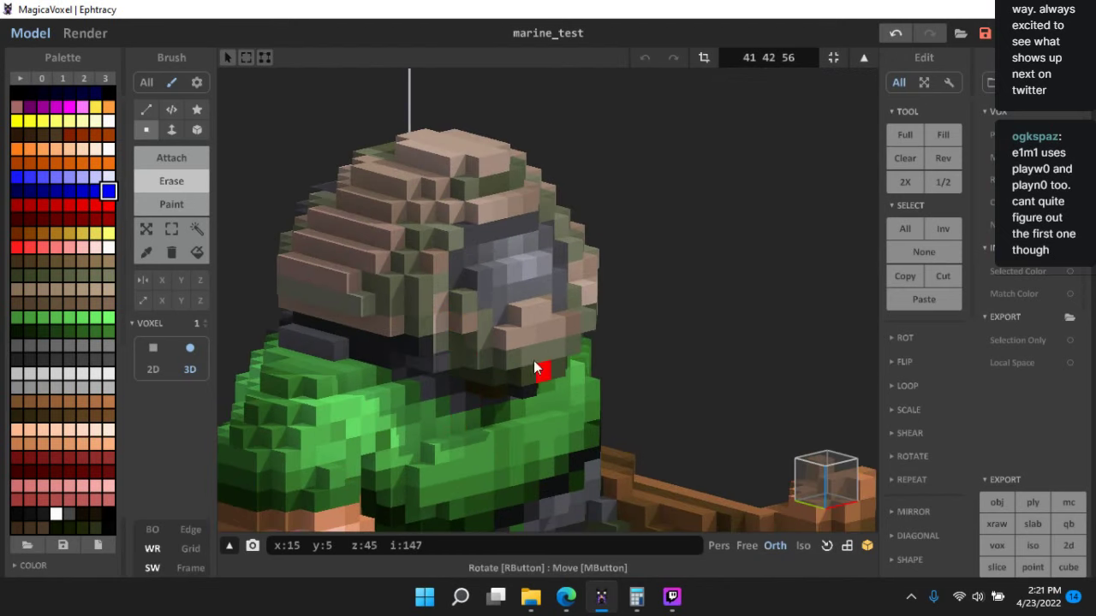
pyautogui.moveTo(534, 361); pyautogui.dragTo(449, 292, button='right')
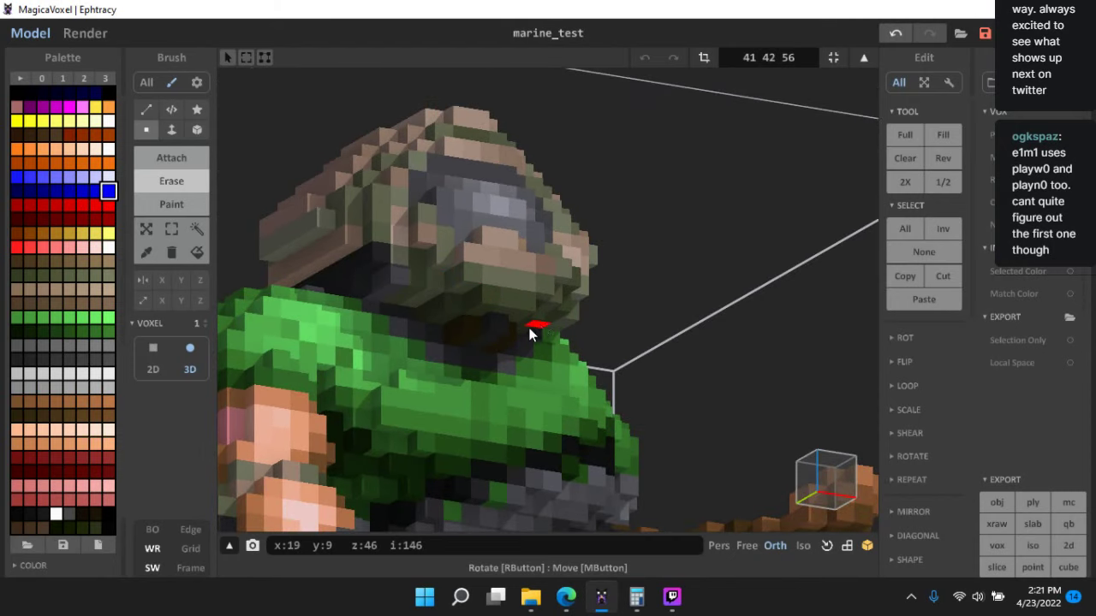
pyautogui.moveTo(531, 321); pyautogui.dragTo(411, 320, button='right')
pyautogui.scroll(2, 429, 337)
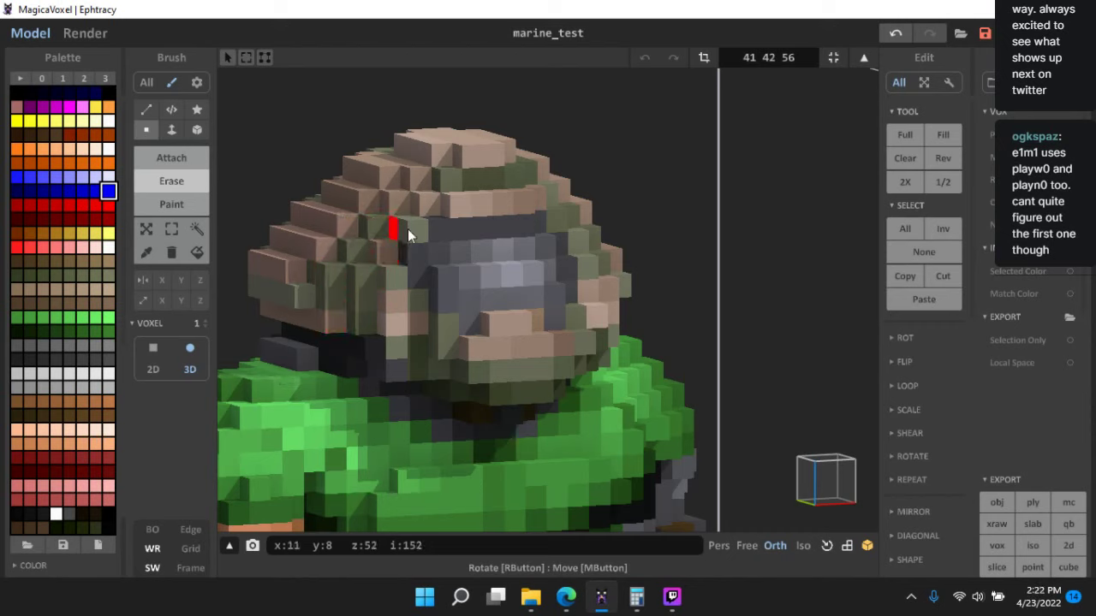
# - Erase the two protruding helmet voxels beside the visor and check the crown from the other side
pyautogui.moveTo(394, 299); pyautogui.dragTo(555, 401, button='right')
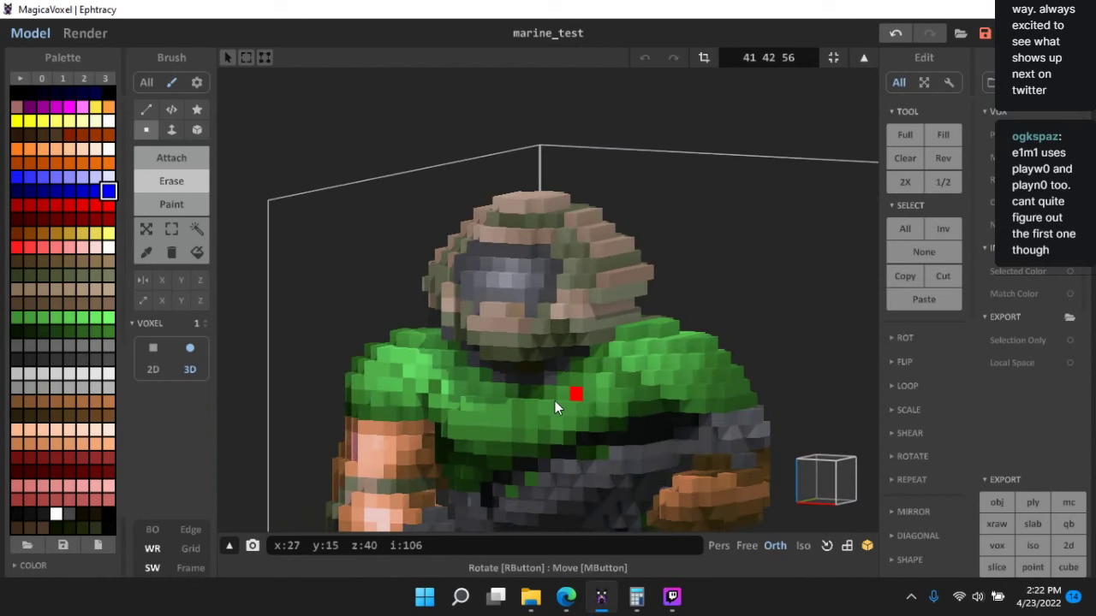
pyautogui.scroll(6, 561, 297)
pyautogui.moveTo(589, 229); pyautogui.dragTo(586, 214, button='right')
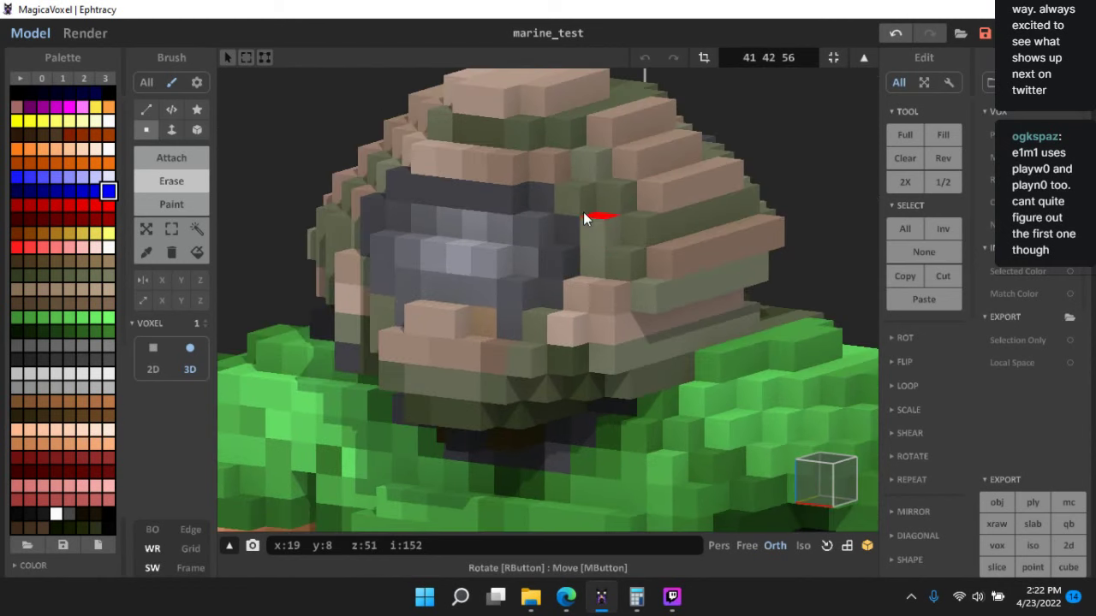
pyautogui.click(598, 226)
pyautogui.click(628, 258)
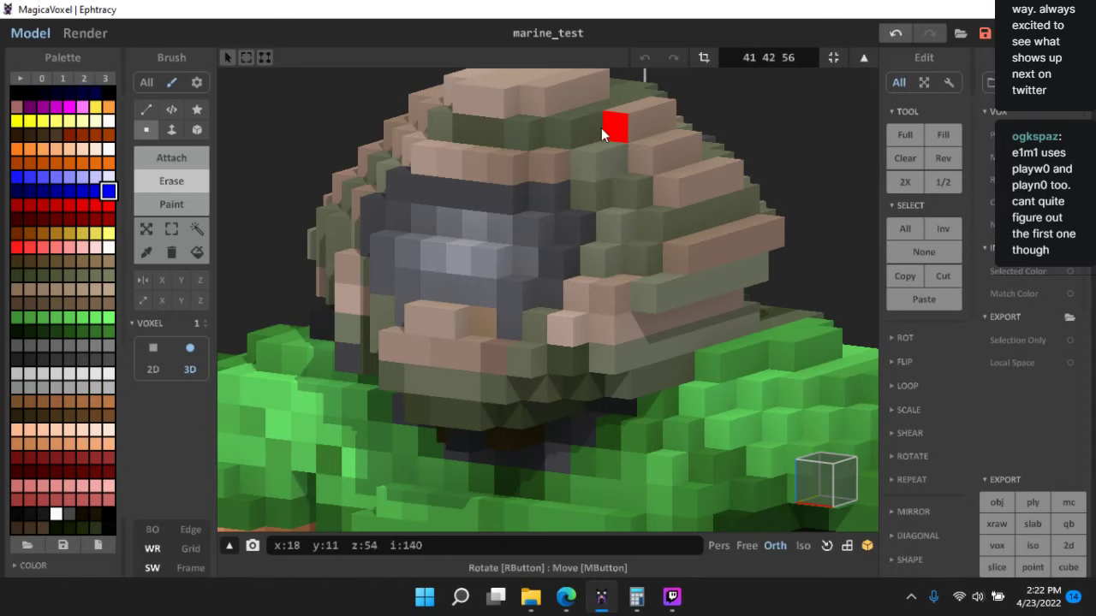
pyautogui.moveTo(513, 98); pyautogui.dragTo(356, 167, button='right')
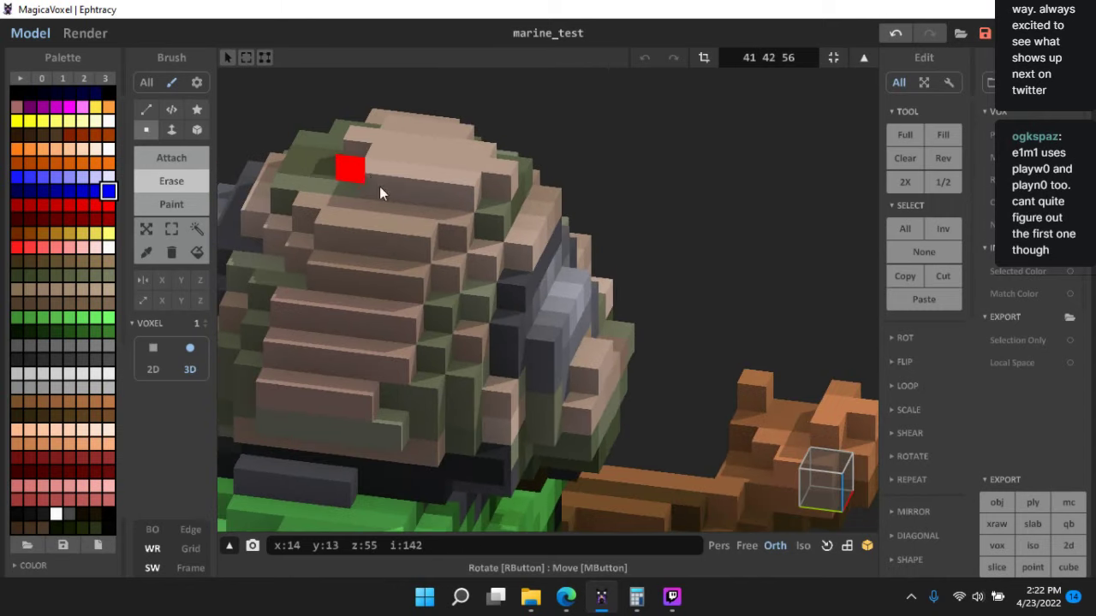
# - Examine the marine's torso, outstretched arm, helmet and side profile from several angles
pyautogui.scroll(-6, 579, 321)
pyautogui.moveTo(658, 334); pyautogui.dragTo(600, 215, button='right')
pyautogui.scroll(4, 650, 238)
pyautogui.scroll(5, 600, 215)
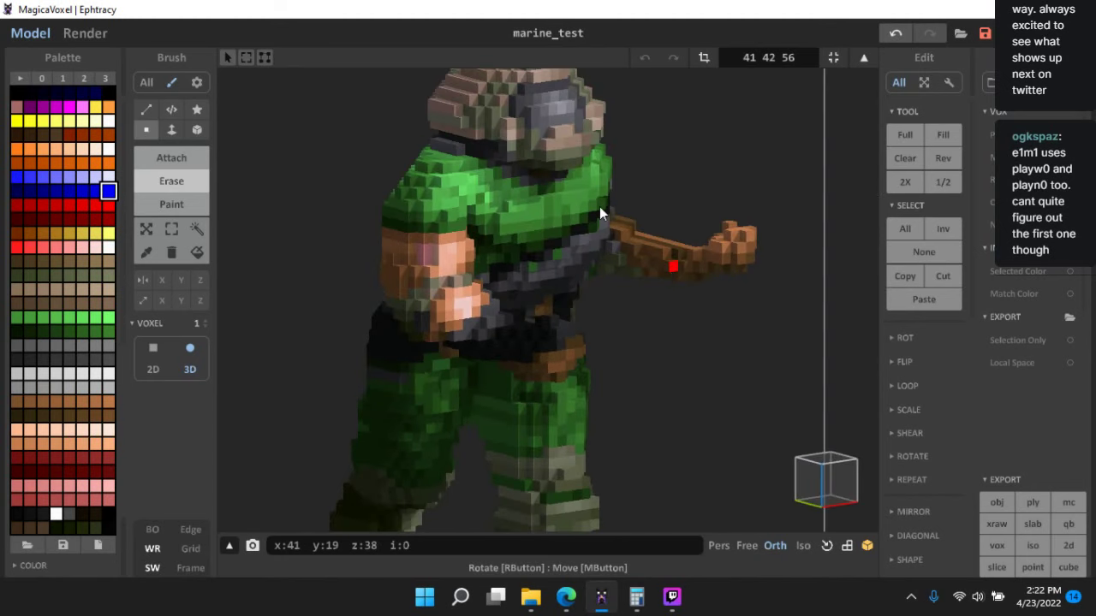
pyautogui.scroll(2, 583, 315)
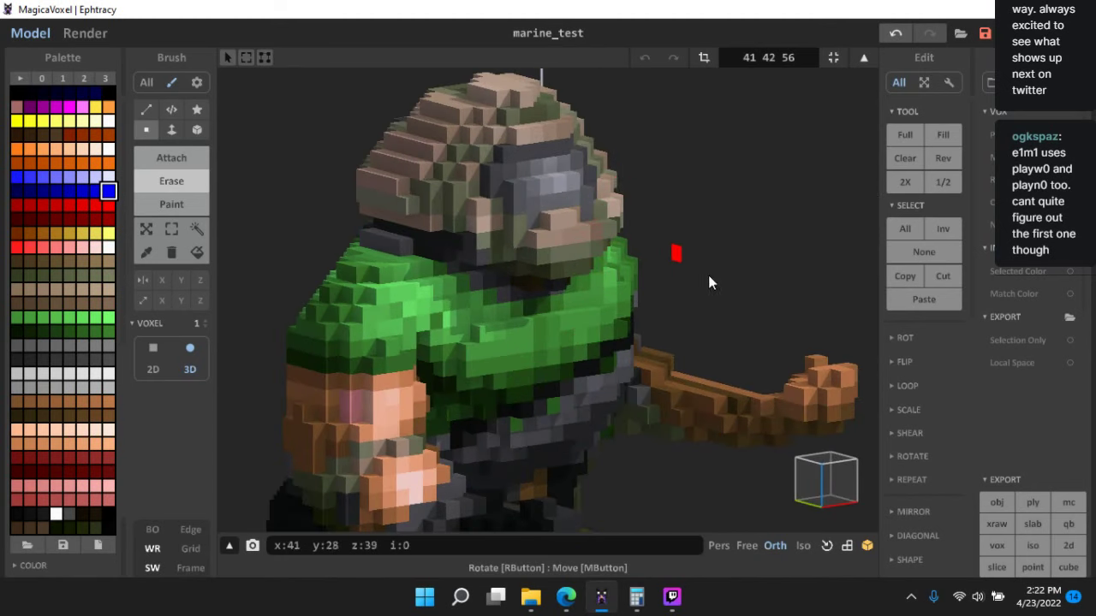
pyautogui.scroll(-4, 726, 363)
pyautogui.scroll(-2, 727, 369)
pyautogui.moveTo(737, 394); pyautogui.dragTo(757, 321, button='right')
pyautogui.scroll(2, 756, 321)
pyautogui.moveTo(619, 188); pyautogui.dragTo(567, 338, button='right')
pyautogui.scroll(2, 567, 338)
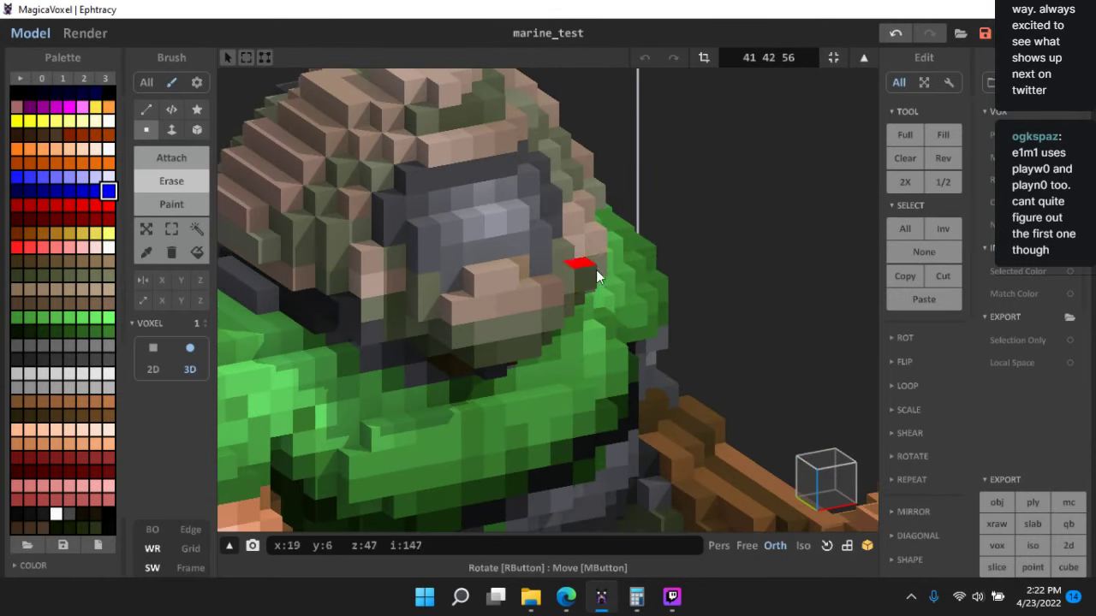
pyautogui.scroll(-4, 740, 364)
pyautogui.moveTo(740, 364); pyautogui.dragTo(763, 312, button='right')
pyautogui.moveTo(761, 311)
pyautogui.mouseDown(button='right')
pyautogui.moveTo(764, 330)
pyautogui.moveTo(745, 289)
pyautogui.moveTo(694, 286)
pyautogui.moveTo(627, 305)
pyautogui.moveTo(645, 291)
pyautogui.moveTo(848, 298)
pyautogui.moveTo(700, 290)
pyautogui.moveTo(704, 299)
pyautogui.moveTo(671, 264)
pyautogui.moveTo(787, 261)
pyautogui.moveTo(762, 307)
pyautogui.mouseUp(button='right')
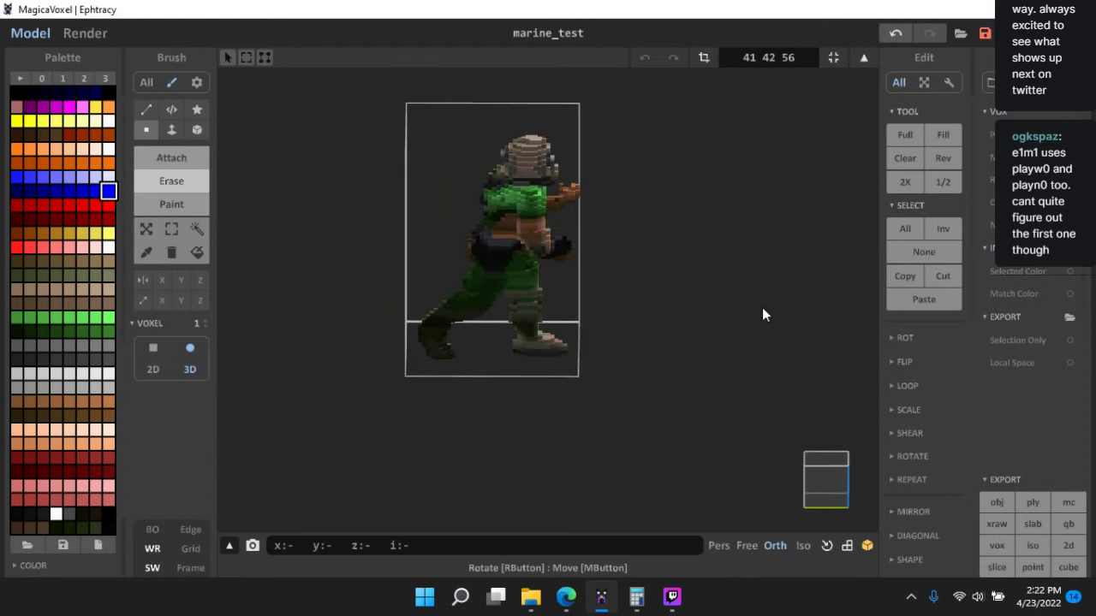
pyautogui.scroll(5, 734, 296)
pyautogui.moveTo(661, 268); pyautogui.dragTo(704, 324, button='middle')
pyautogui.moveTo(703, 325); pyautogui.dragTo(803, 281, button='right')
pyautogui.scroll(-4, 659, 306)
# - Leave voxel editing of the marine and save the marine_test project
pyautogui.press('Tab')
pyautogui.scroll(4, 705, 282)
pyautogui.click(977, 40)
# - Examine the coloured marine in the world scene straight from the front and at an angle around the arms and gun
pyautogui.moveTo(677, 287); pyautogui.dragTo(790, 454, button='right')
pyautogui.scroll(-4, 719, 319)
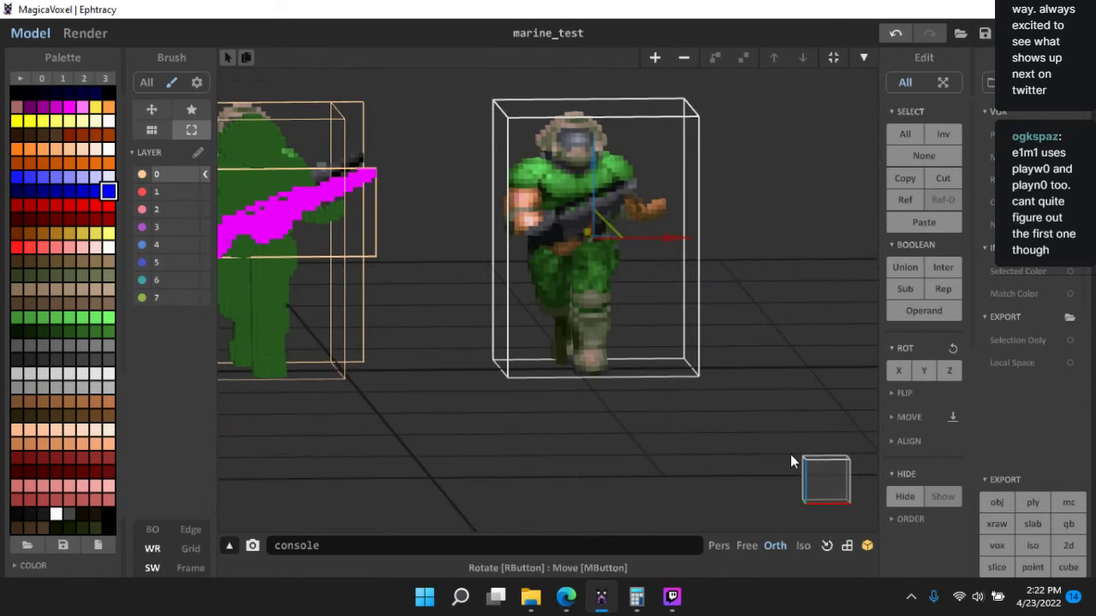
pyautogui.click(818, 483)
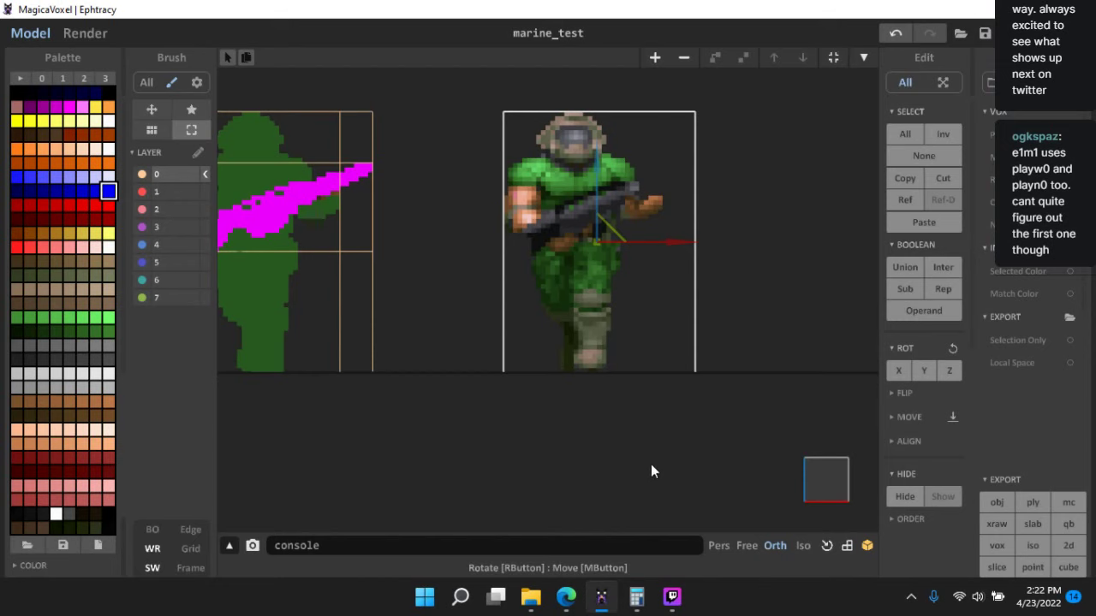
pyautogui.scroll(5, 714, 255)
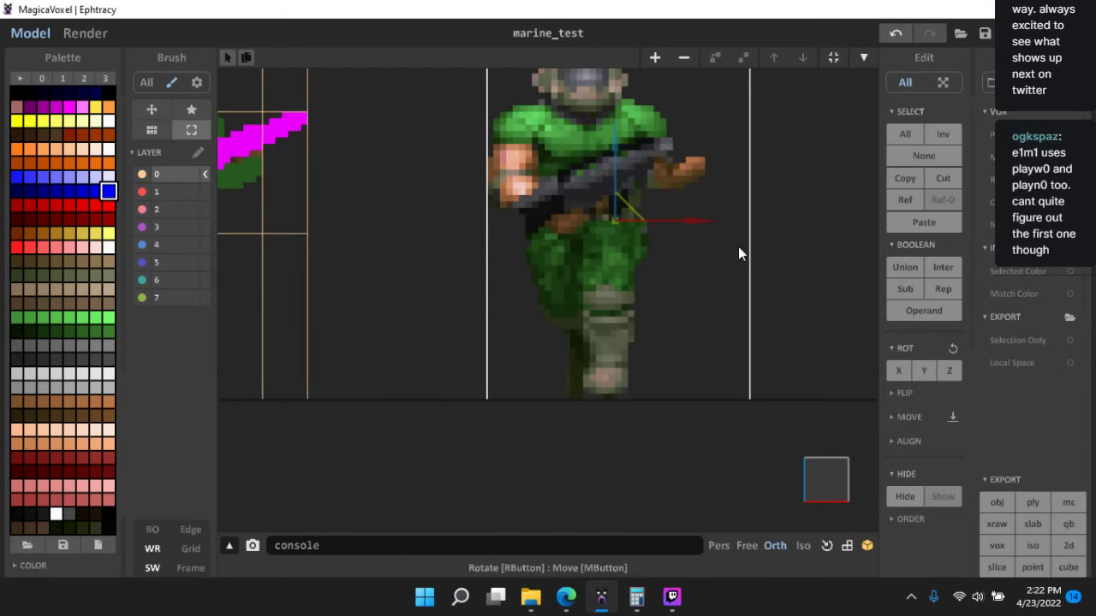
pyautogui.moveTo(690, 156); pyautogui.dragTo(598, 288, button='middle')
pyautogui.scroll(1, 587, 326)
pyautogui.moveTo(585, 328); pyautogui.dragTo(643, 337, button='right')
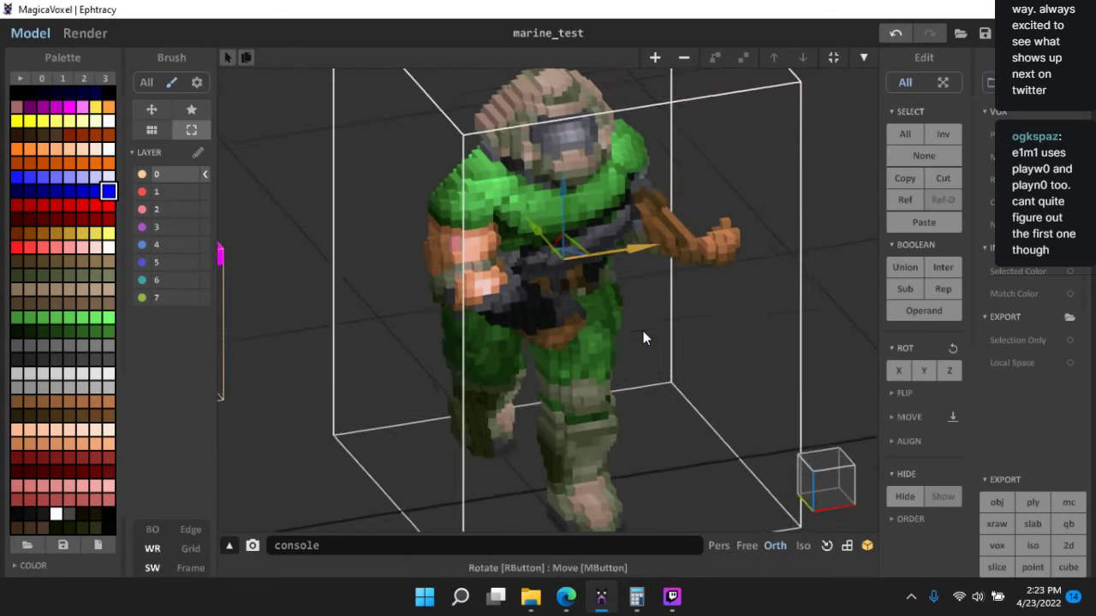
pyautogui.scroll(3, 631, 337)
pyautogui.moveTo(656, 292); pyautogui.dragTo(514, 256, button='right')
pyautogui.scroll(-1, 664, 306)
# - Open the coloured marine for editing, switch to painting and sample the brown beside the gun-holding hand
pyautogui.press('Tab')
pyautogui.scroll(3, 520, 259)
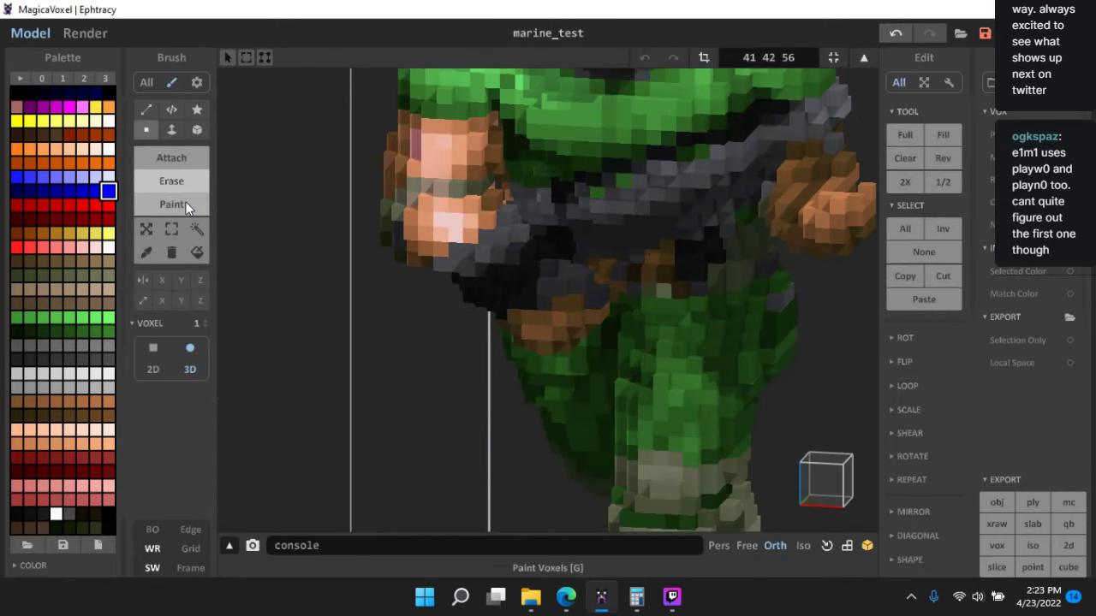
pyautogui.click(186, 202)
pyautogui.moveTo(609, 269); pyautogui.dragTo(483, 215, button='right')
pyautogui.keyDown('alt'); pyautogui.click(456, 185); pyautogui.keyUp('alt')
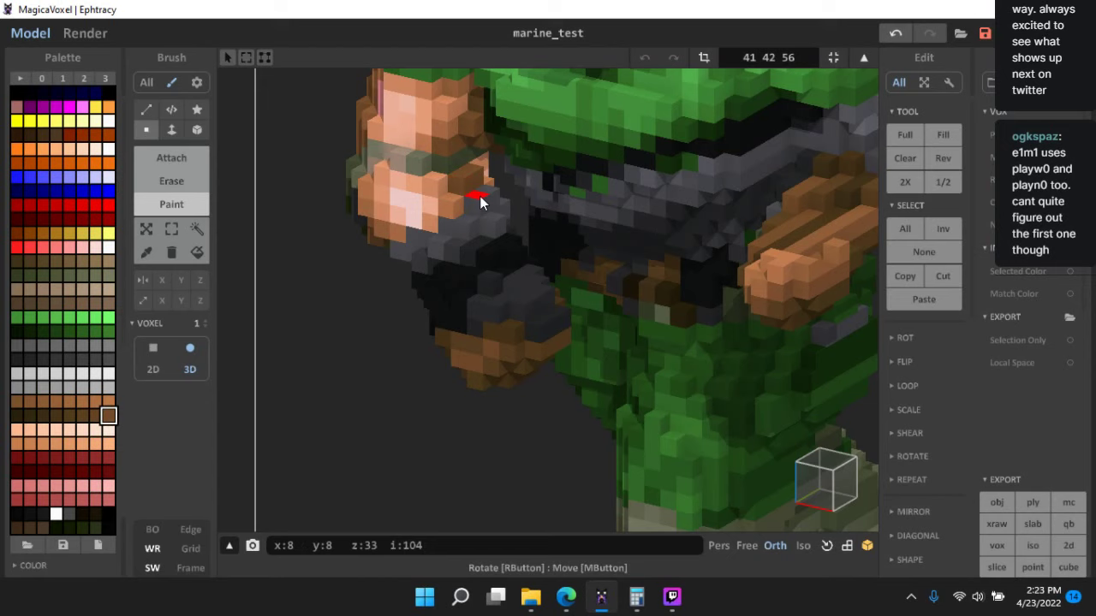
# - View the whole marine straight from the front and return to the world scene
pyautogui.moveTo(494, 306); pyautogui.dragTo(600, 325, button='right')
pyautogui.scroll(-5, 674, 334)
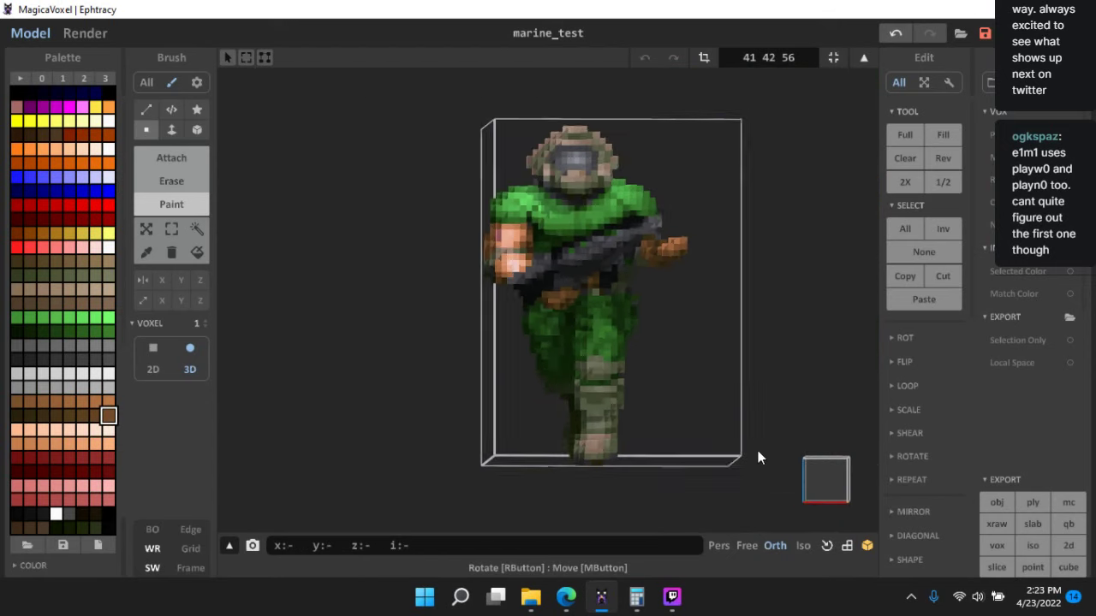
pyautogui.click(815, 469)
pyautogui.press('Tab')
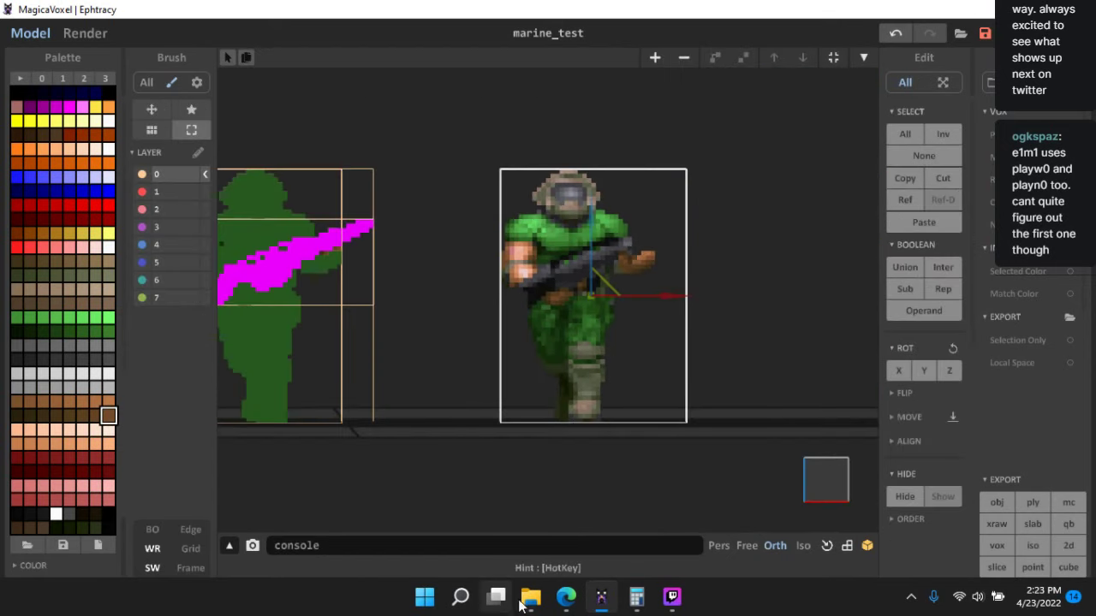
# - Import the playh0 sprite from the PLAY sprites folder and rotate it upright about the X axis
pyautogui.moveTo(528, 599)
pyautogui.click(462, 522)
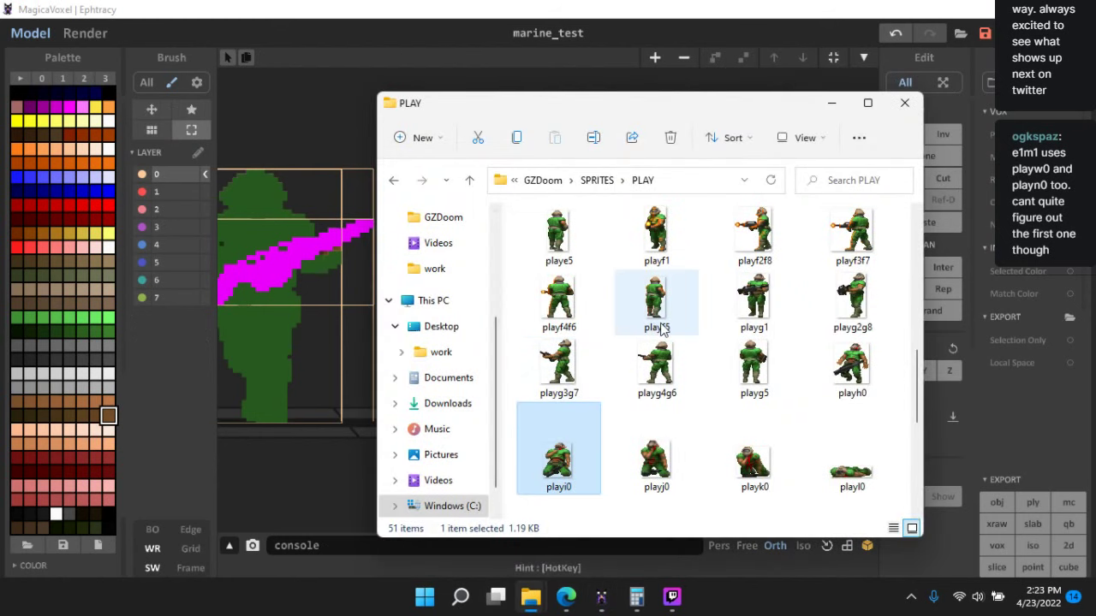
pyautogui.scroll(-2, 660, 330)
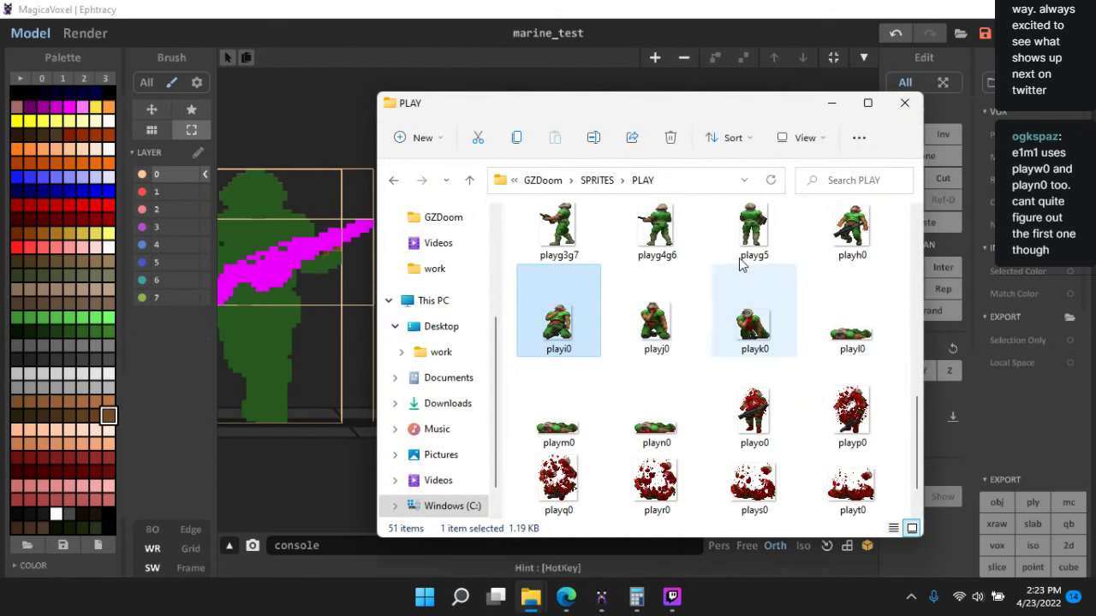
pyautogui.click(853, 256)
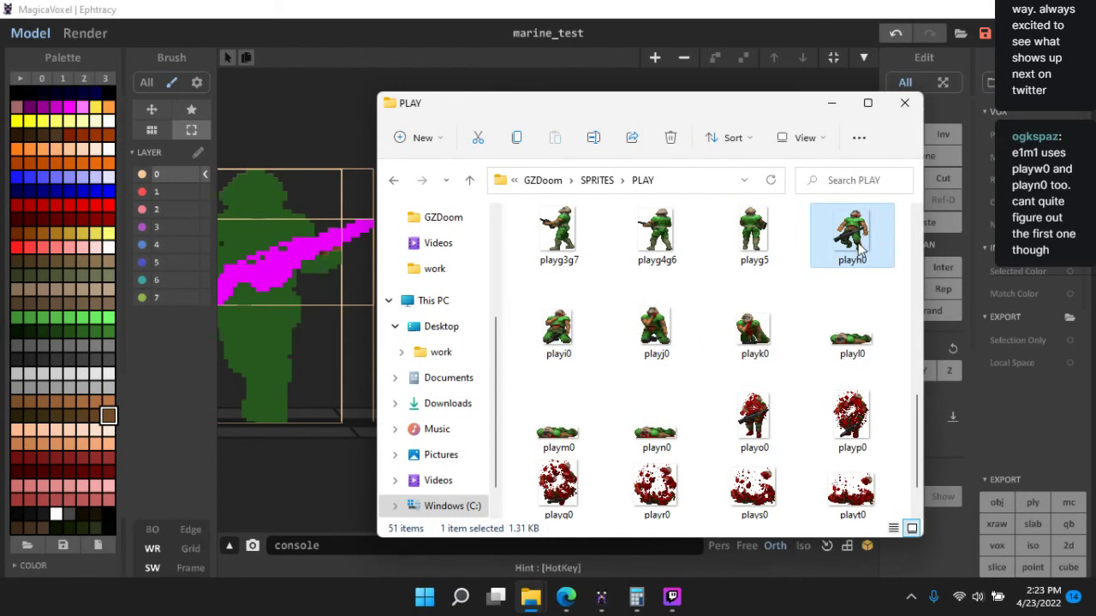
pyautogui.moveTo(853, 244); pyautogui.dragTo(310, 121)
pyautogui.click(899, 370)
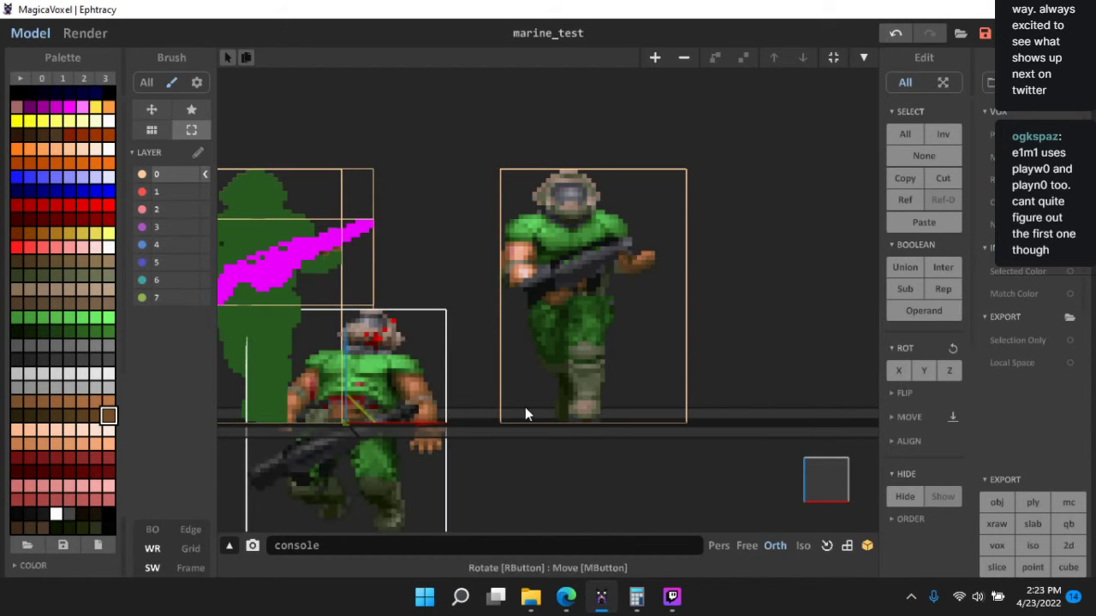
# - Move the playh0 sprite beside the coloured marine and compare the two from straight in front
pyautogui.click(787, 479)
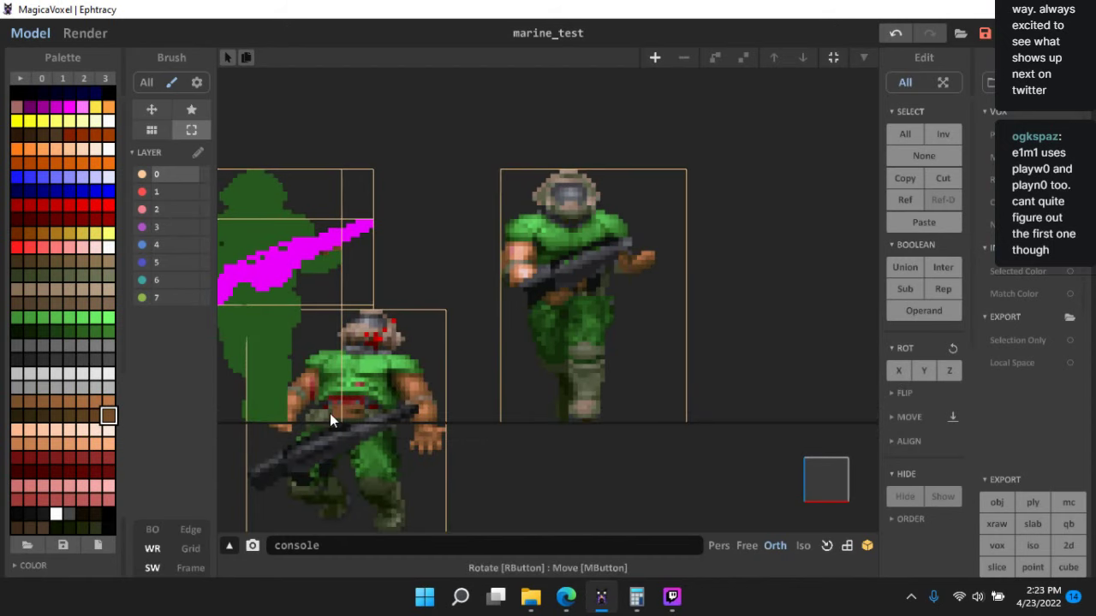
pyautogui.click(357, 426)
pyautogui.moveTo(359, 385); pyautogui.dragTo(822, 282)
pyautogui.scroll(2, 604, 320)
pyautogui.moveTo(611, 324); pyautogui.dragTo(547, 344, button='middle')
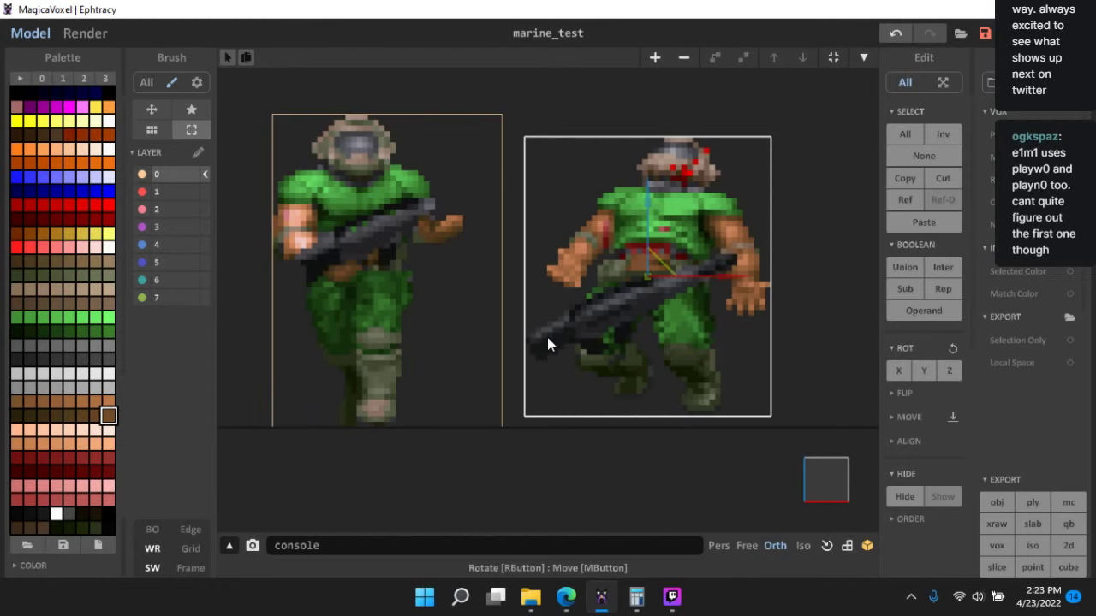
pyautogui.scroll(1, 547, 337)
pyautogui.moveTo(355, 224); pyautogui.dragTo(494, 245, button='middle')
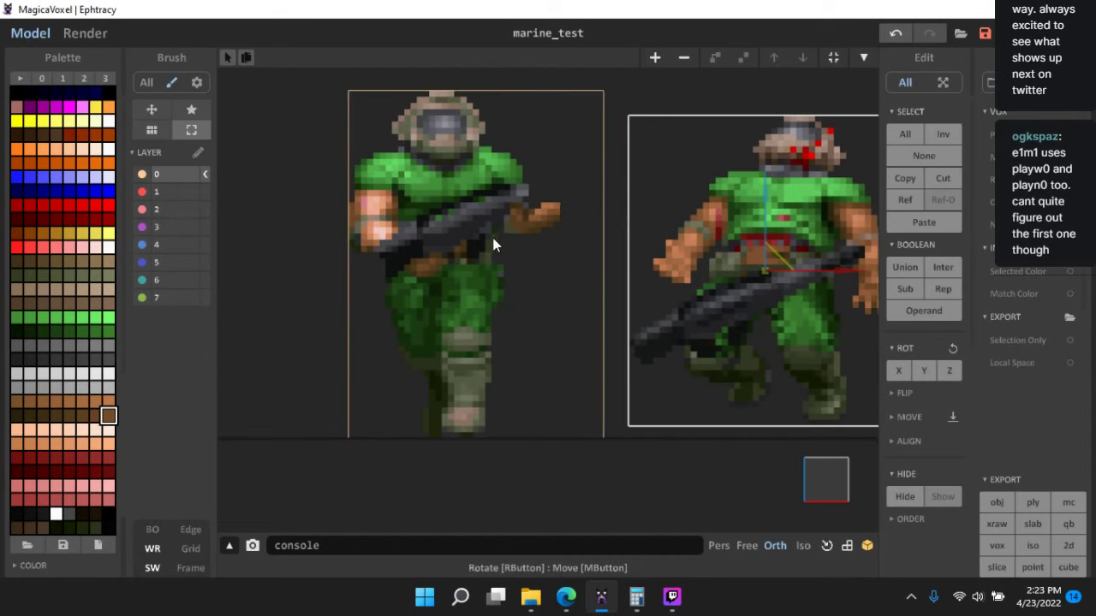
pyautogui.scroll(-2, 530, 255)
pyautogui.moveTo(563, 271); pyautogui.dragTo(614, 290, button='middle')
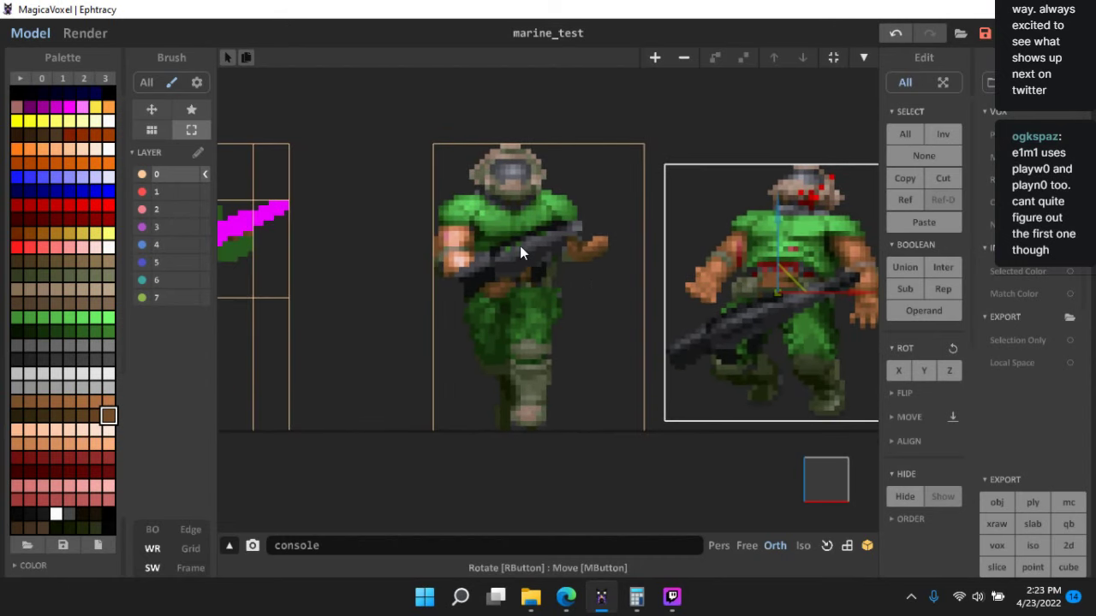
# - Open the coloured marine for voxel editing and marquee-select his gun-holding forearm and hand
pyautogui.click(520, 246)
pyautogui.doubleClick(520, 245)
pyautogui.moveTo(519, 245)
pyautogui.mouseDown(button='right')
pyautogui.moveTo(659, 231)
pyautogui.moveTo(552, 232)
pyautogui.mouseUp(button='right')
pyautogui.scroll(2, 552, 235)
pyautogui.moveTo(552, 236); pyautogui.dragTo(585, 240, button='middle')
pyautogui.moveTo(591, 240); pyautogui.dragTo(510, 232, button='right')
pyautogui.scroll(2, 510, 231)
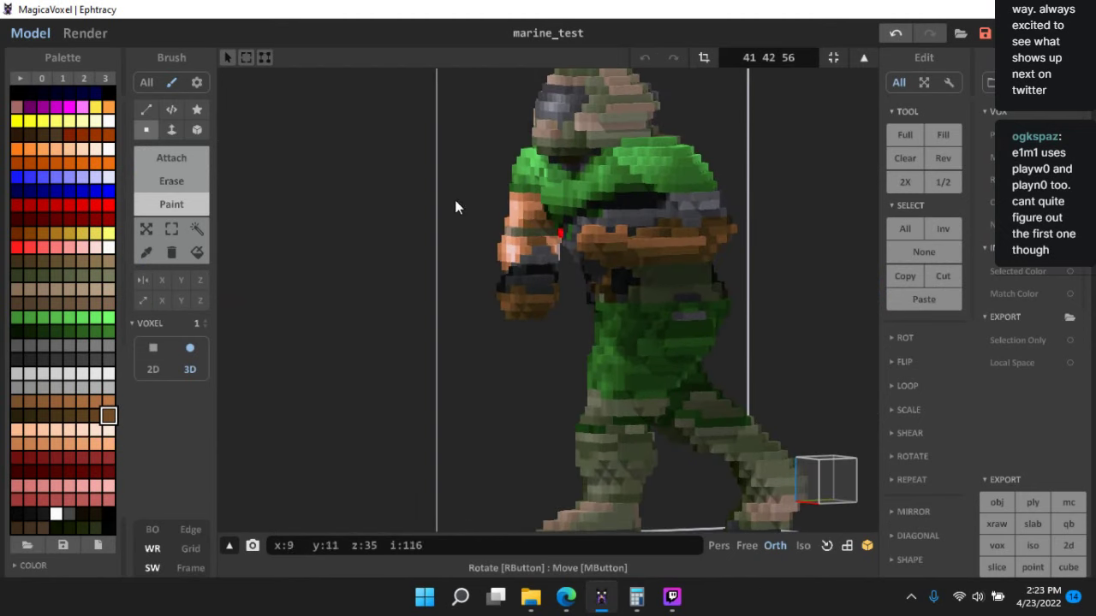
pyautogui.click(171, 228)
pyautogui.moveTo(514, 332); pyautogui.dragTo(556, 325, button='right')
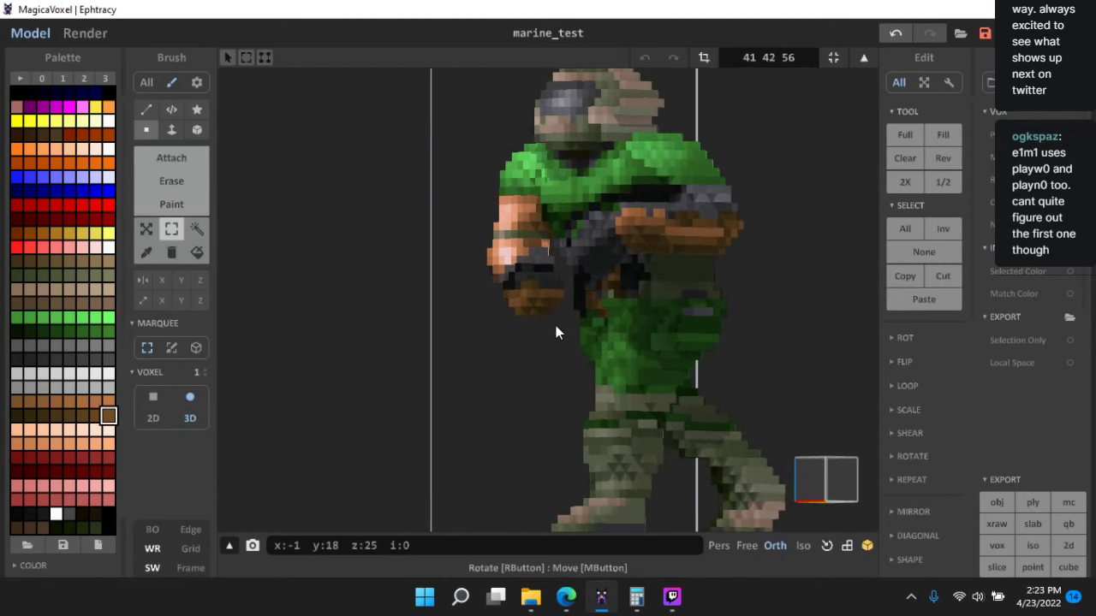
pyautogui.moveTo(508, 271); pyautogui.dragTo(495, 262)
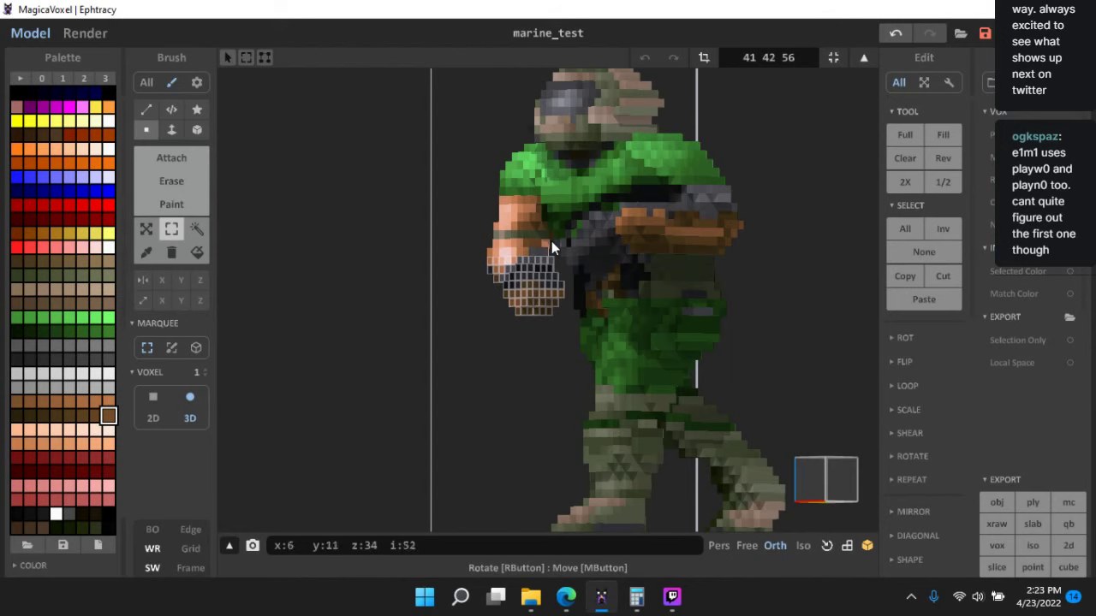
pyautogui.moveTo(483, 188); pyautogui.dragTo(527, 207, button='right')
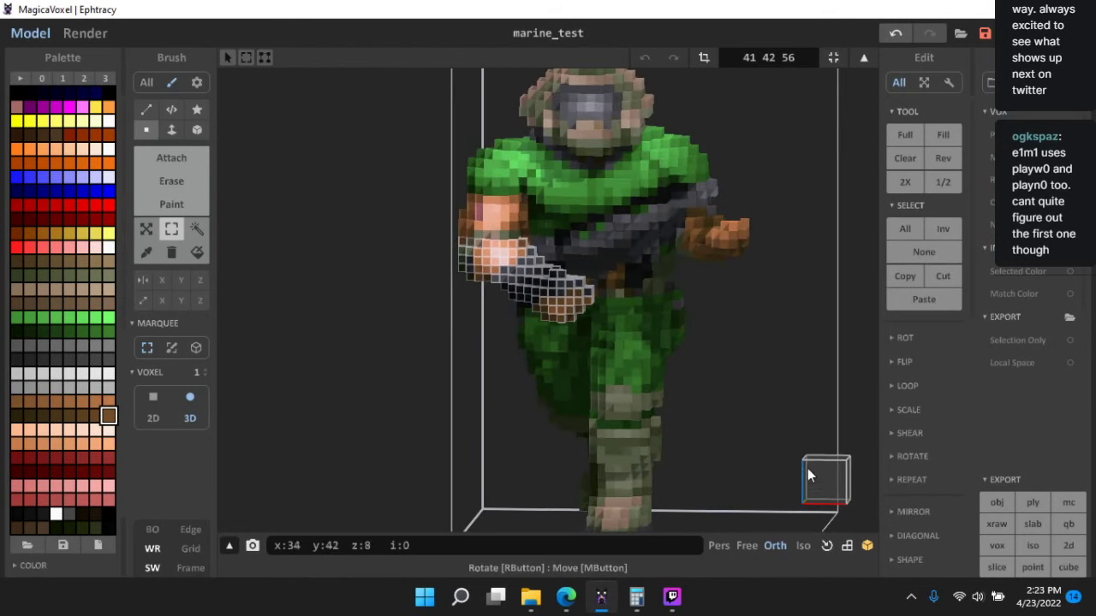
# - Extend the marquee selection up the gun-side arm to the shoulder, hide that arm and return to the world scene
pyautogui.click(808, 469)
pyautogui.moveTo(511, 269); pyautogui.dragTo(517, 265)
pyautogui.moveTo(489, 251); pyautogui.dragTo(550, 223, button='right')
pyautogui.click(831, 464)
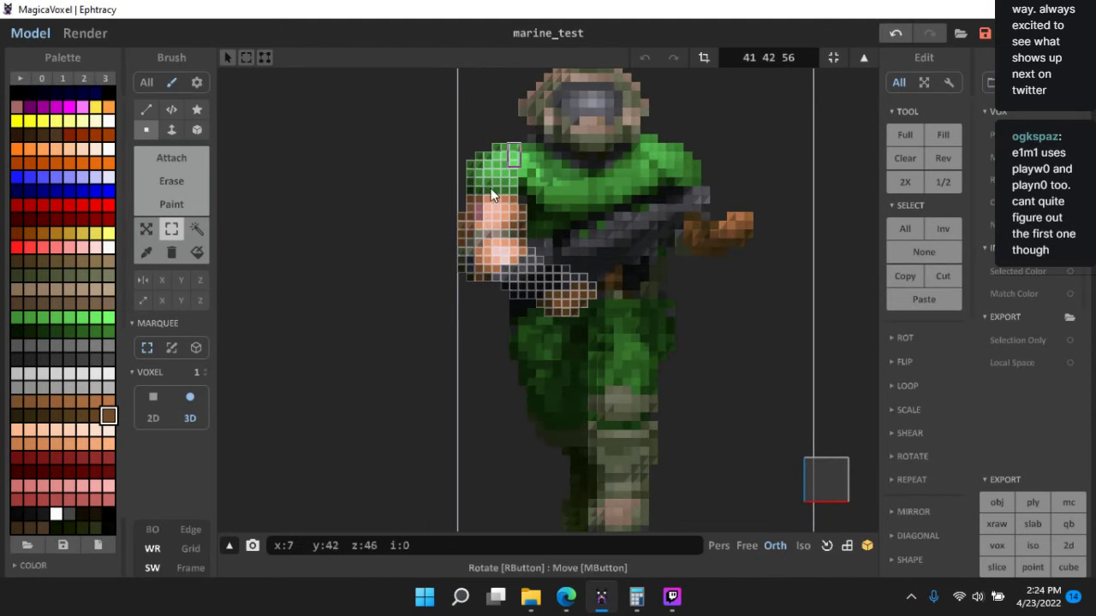
pyautogui.scroll(-5, 464, 219)
pyautogui.click(440, 265)
pyautogui.press('Tab')
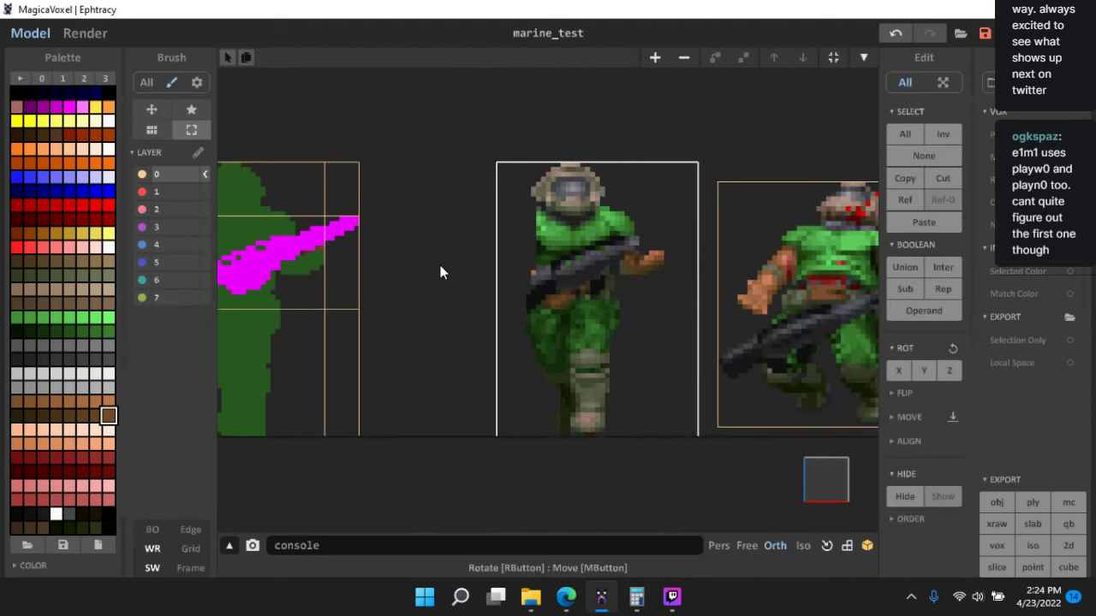
# - Examine the separated gun-side arm from the side in voxel editing and return to the world scene
pyautogui.moveTo(555, 299); pyautogui.dragTo(557, 171, button='right')
pyautogui.press('Tab')
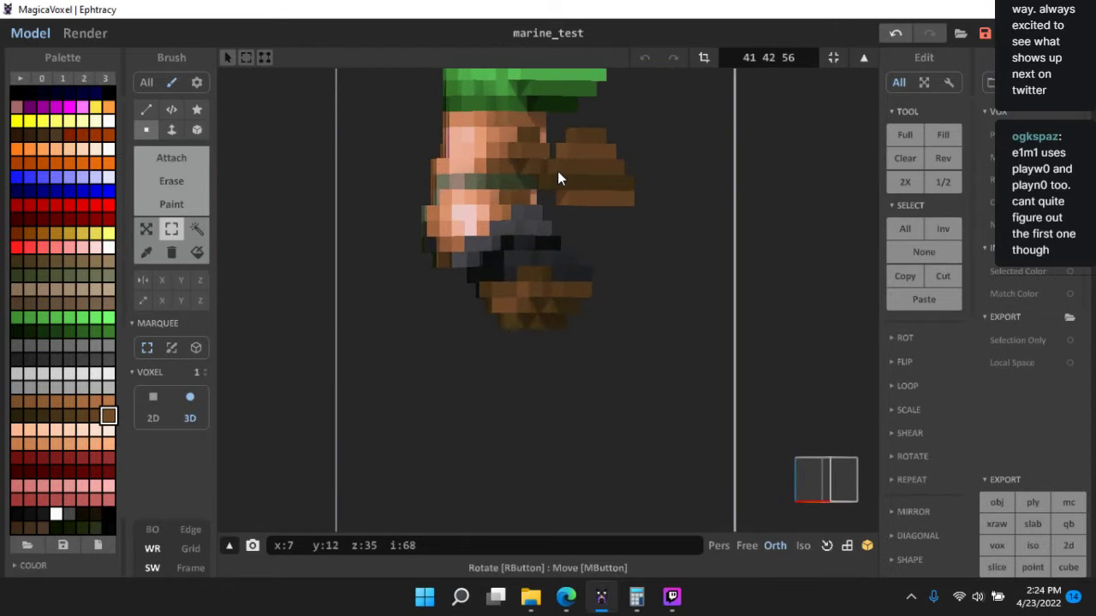
pyautogui.moveTo(568, 134); pyautogui.dragTo(489, 291, button='right')
pyautogui.scroll(-3, 668, 274)
pyautogui.press('Delete')
pyautogui.press('Tab')
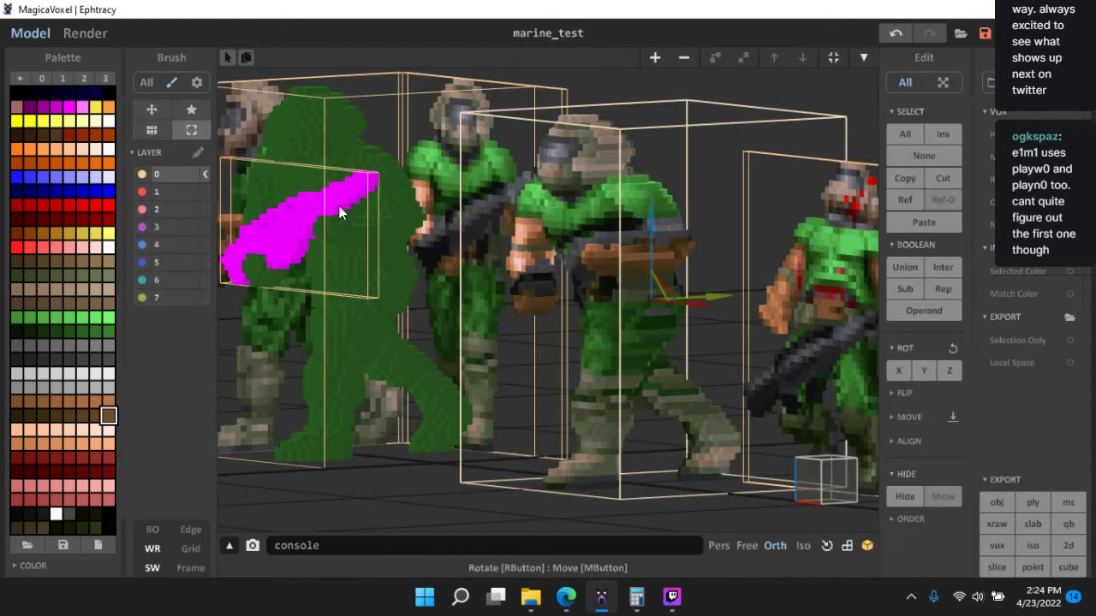
# - Reopen the marine for editing, marquee-select his outstretched arm and hand from the front and hide them
pyautogui.click(539, 205)
pyautogui.press('Tab')
pyautogui.moveTo(495, 242); pyautogui.dragTo(756, 244, button='right')
pyautogui.moveTo(839, 245); pyautogui.dragTo(775, 251, button='right')
pyautogui.scroll(4, 781, 259)
pyautogui.moveTo(671, 302); pyautogui.dragTo(664, 293, button='right')
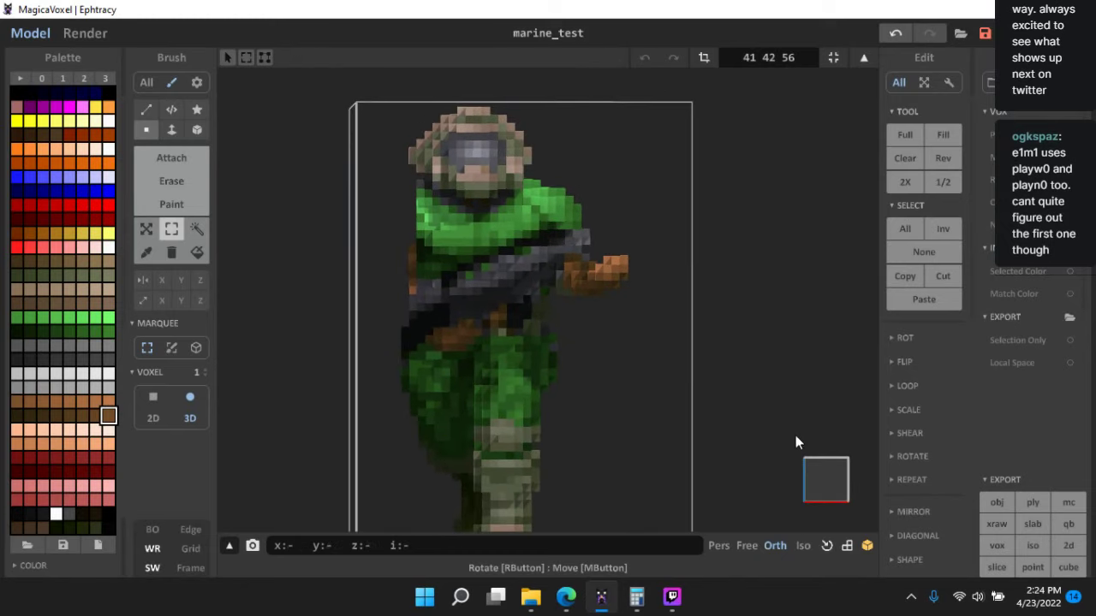
pyautogui.click(813, 475)
pyautogui.moveTo(550, 185); pyautogui.dragTo(658, 320)
pyautogui.moveTo(673, 300); pyautogui.dragTo(736, 289, button='right')
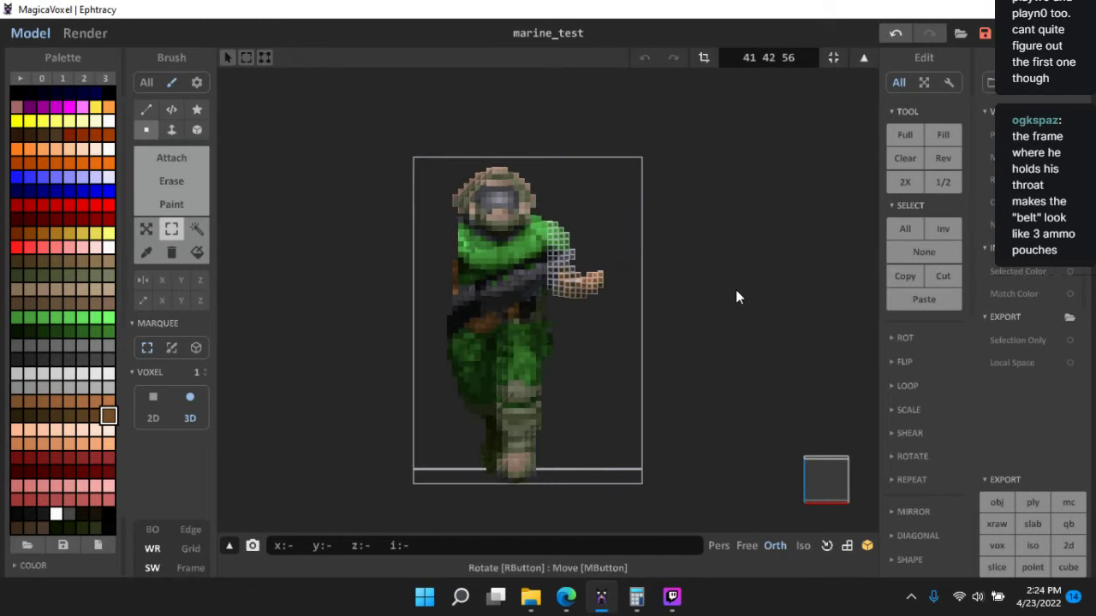
pyautogui.press('Tab')
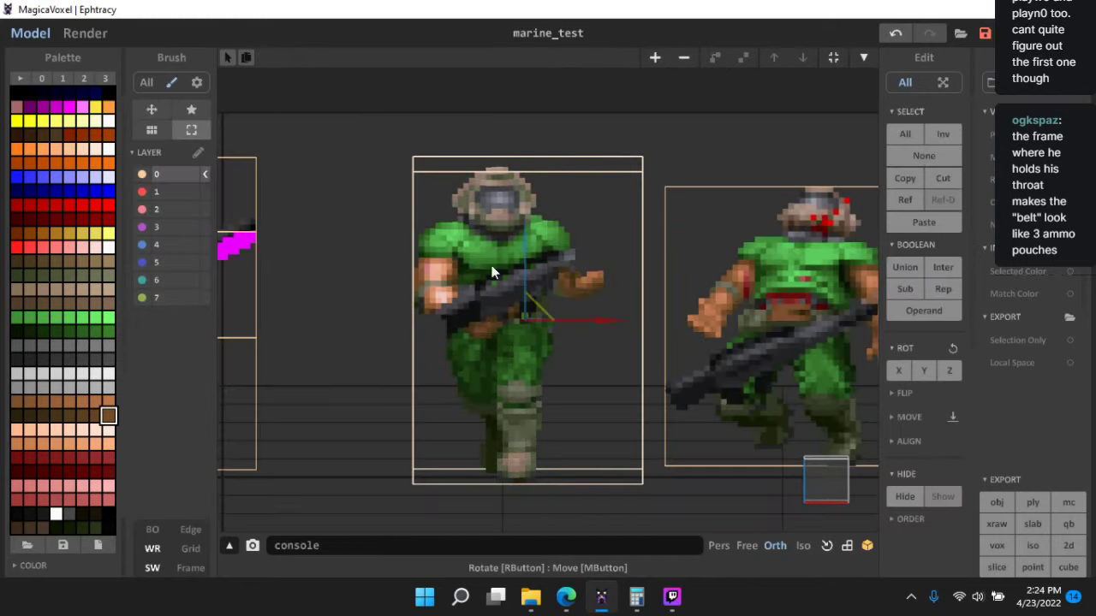
# - Marquee-select the marine's helmet from the front and hide it, leaving only the torso and legs
pyautogui.scroll(3, 491, 265)
pyautogui.press('Tab')
pyautogui.moveTo(673, 310); pyautogui.dragTo(512, 236, button='right')
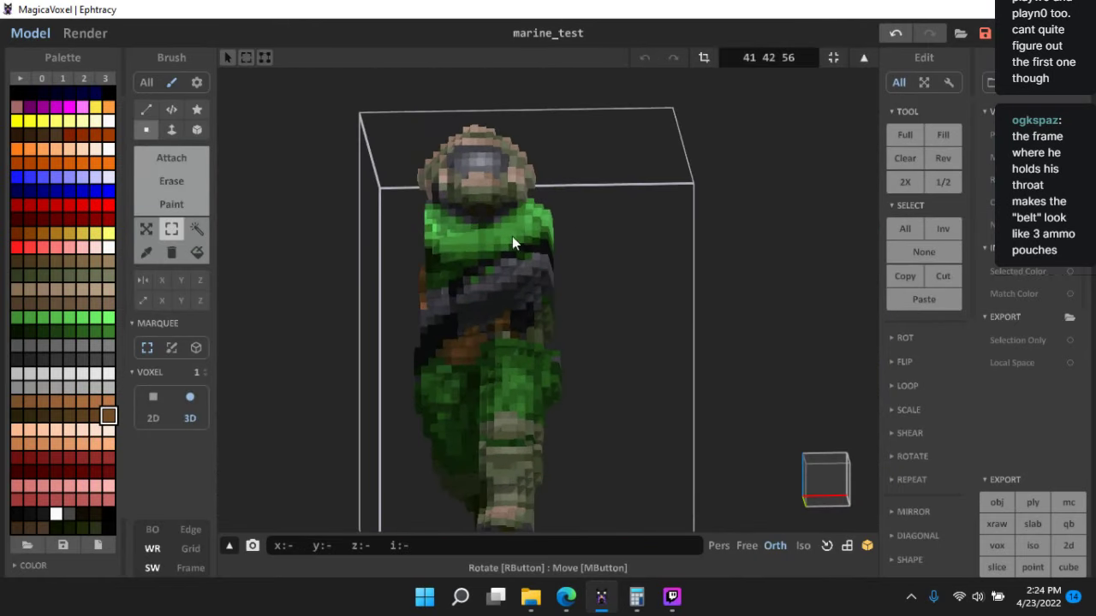
pyautogui.moveTo(512, 236); pyautogui.dragTo(580, 312, button='middle')
pyautogui.scroll(3, 580, 312)
pyautogui.moveTo(580, 312); pyautogui.dragTo(585, 295, button='right')
pyautogui.click(826, 467)
pyautogui.moveTo(454, 92); pyautogui.dragTo(705, 212)
pyautogui.moveTo(596, 221); pyautogui.dragTo(439, 212, button='right')
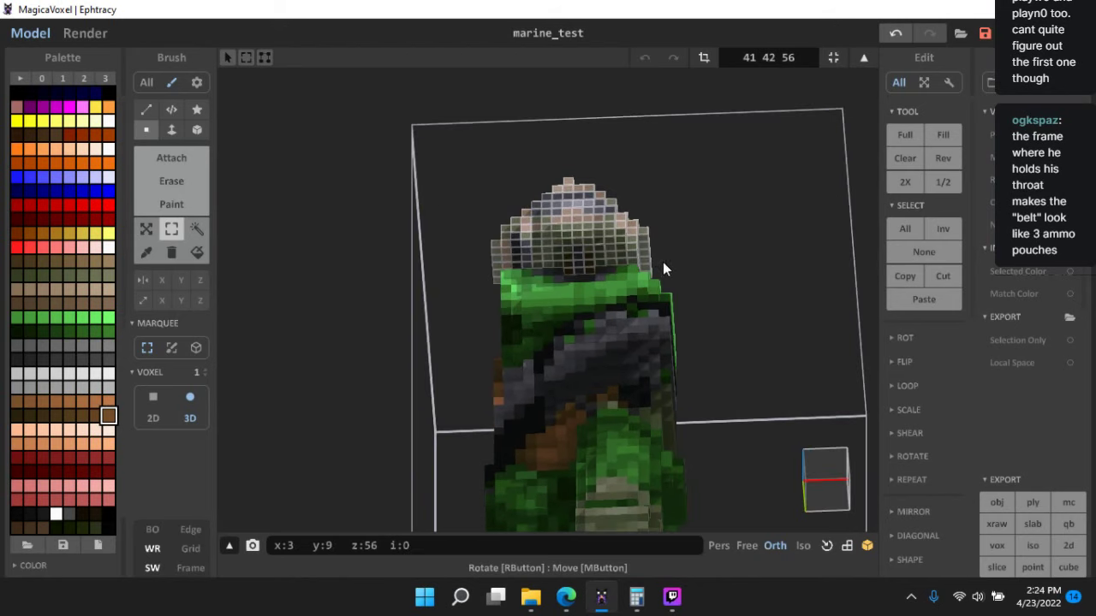
pyautogui.moveTo(663, 262); pyautogui.dragTo(531, 398, button='right')
pyautogui.press('Tab')
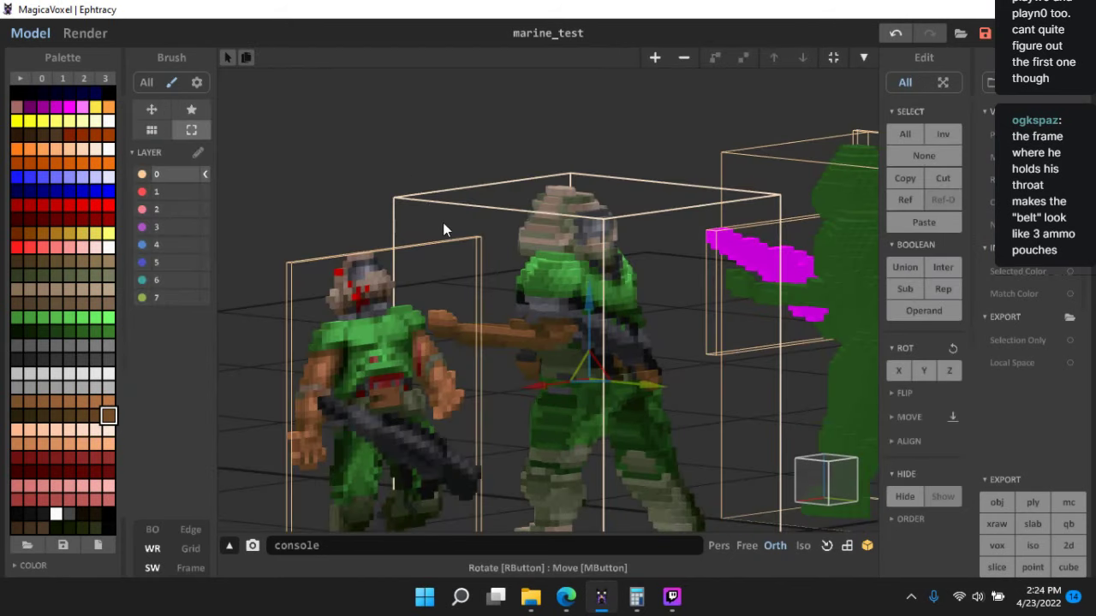
# - Examine the armless, headless body around the belt, and compare it with the full marine in the world scene
pyautogui.moveTo(443, 224); pyautogui.dragTo(575, 301, button='right')
pyautogui.press('Tab')
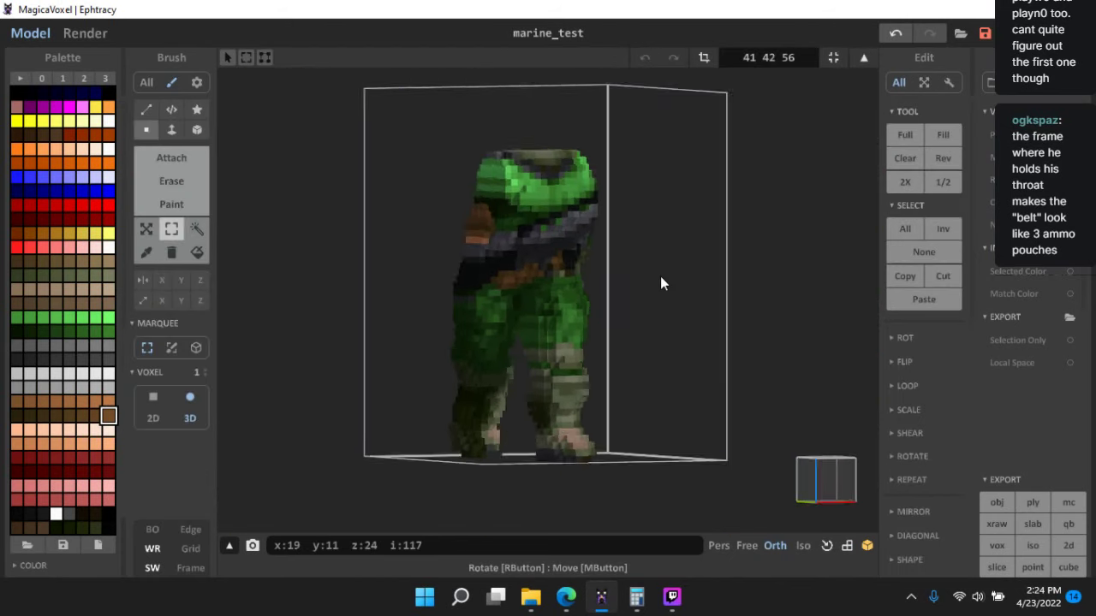
pyautogui.moveTo(660, 283)
pyautogui.mouseDown(button='right')
pyautogui.moveTo(640, 300)
pyautogui.moveTo(664, 244)
pyautogui.moveTo(577, 245)
pyautogui.moveTo(606, 253)
pyautogui.moveTo(614, 329)
pyautogui.moveTo(749, 347)
pyautogui.moveTo(565, 336)
pyautogui.moveTo(660, 341)
pyautogui.moveTo(615, 336)
pyautogui.moveTo(525, 347)
pyautogui.moveTo(569, 337)
pyautogui.moveTo(770, 347)
pyautogui.moveTo(567, 343)
pyautogui.moveTo(676, 311)
pyautogui.moveTo(692, 340)
pyautogui.moveTo(665, 333)
pyautogui.moveTo(656, 306)
pyautogui.moveTo(694, 335)
pyautogui.moveTo(814, 337)
pyautogui.moveTo(727, 328)
pyautogui.moveTo(736, 330)
pyautogui.moveTo(748, 271)
pyautogui.moveTo(824, 406)
pyautogui.mouseUp(button='right')
pyautogui.click(824, 484)
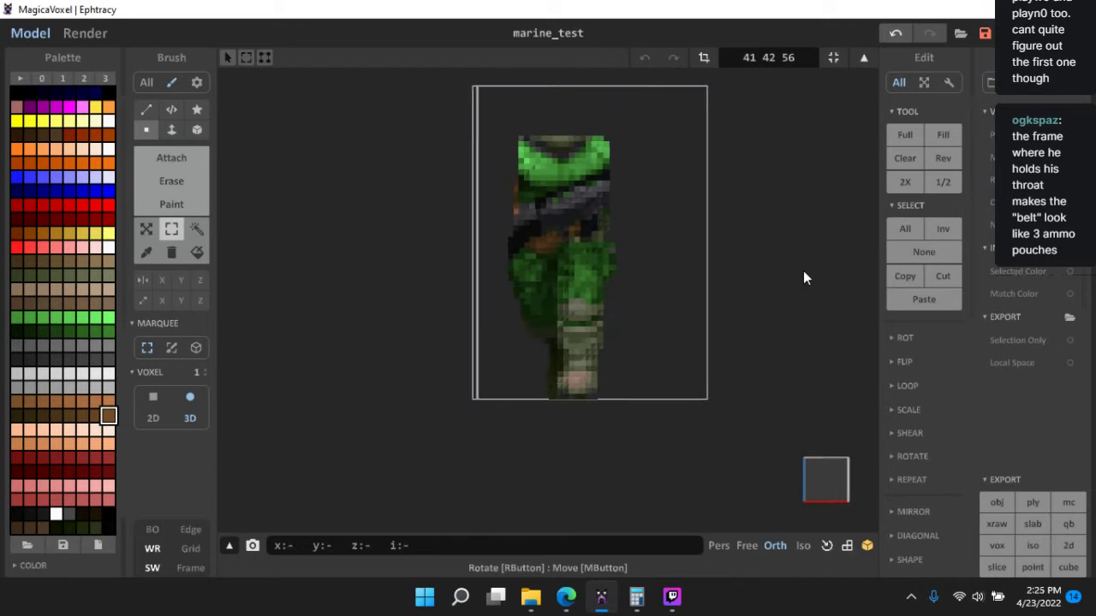
pyautogui.press('Tab')
pyautogui.scroll(2, 696, 238)
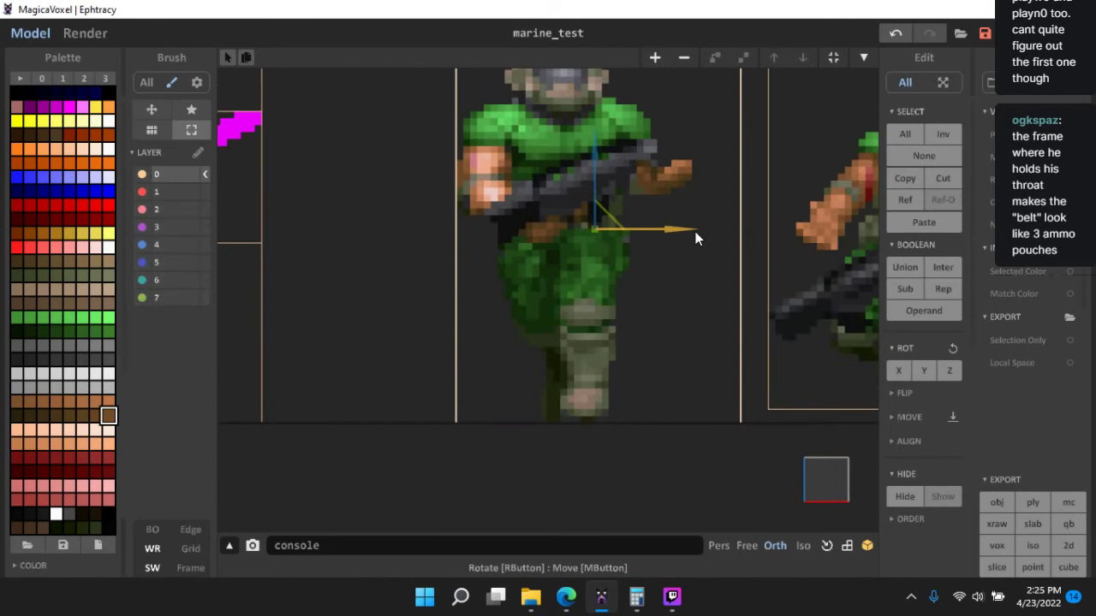
pyautogui.scroll(-3, 695, 239)
pyautogui.moveTo(695, 243); pyautogui.dragTo(649, 301, button='middle')
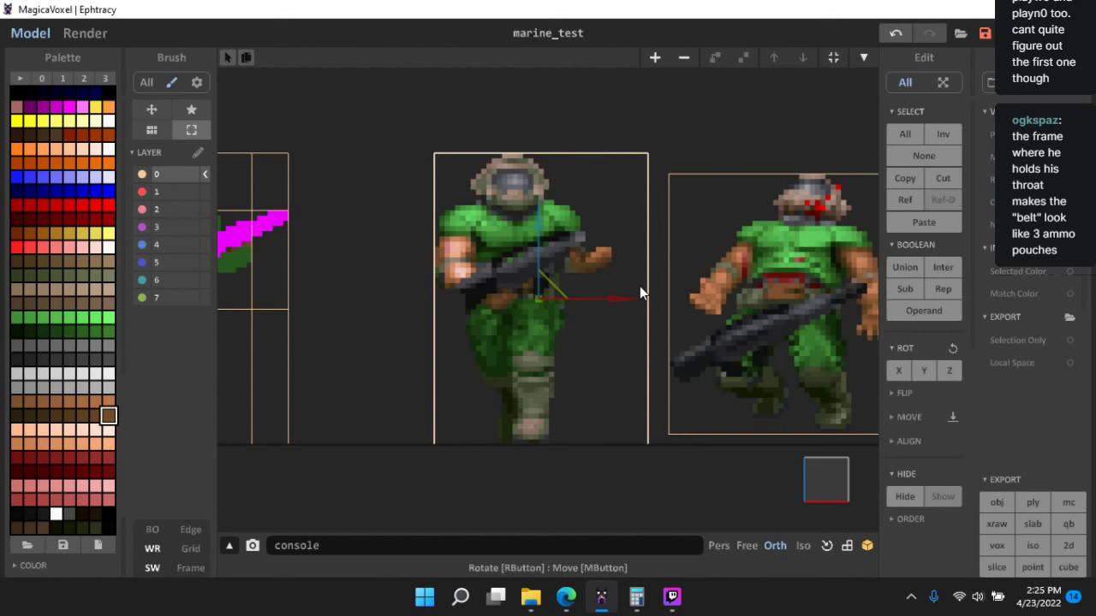
# - Read the viewer's chat messages in Twitch Studio and return to MagicaVoxel
pyautogui.moveTo(673, 597)
pyautogui.click(771, 519)
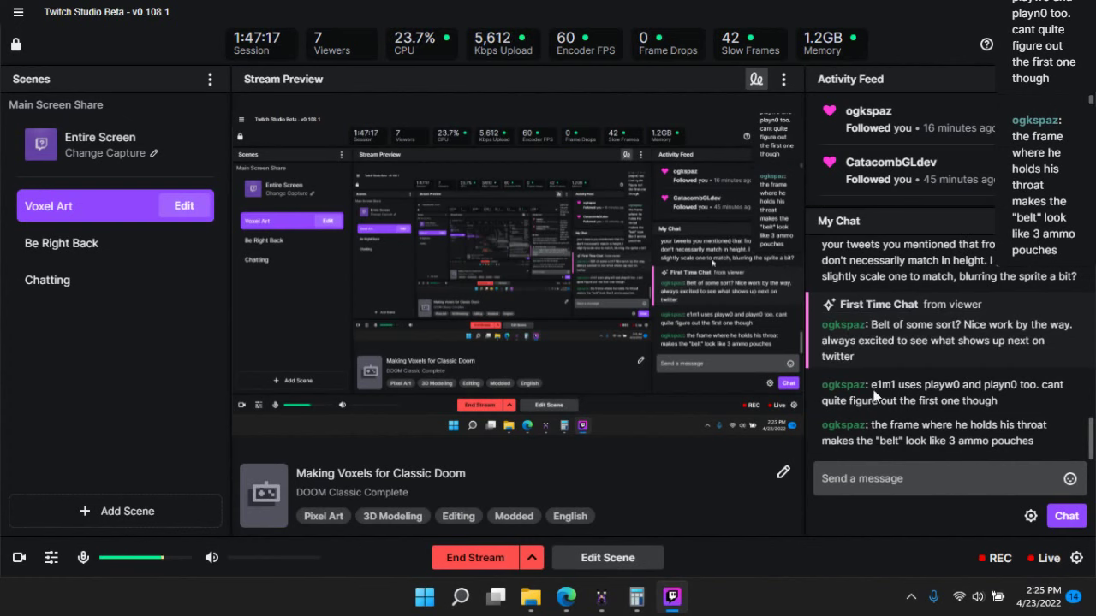
pyautogui.click(598, 600)
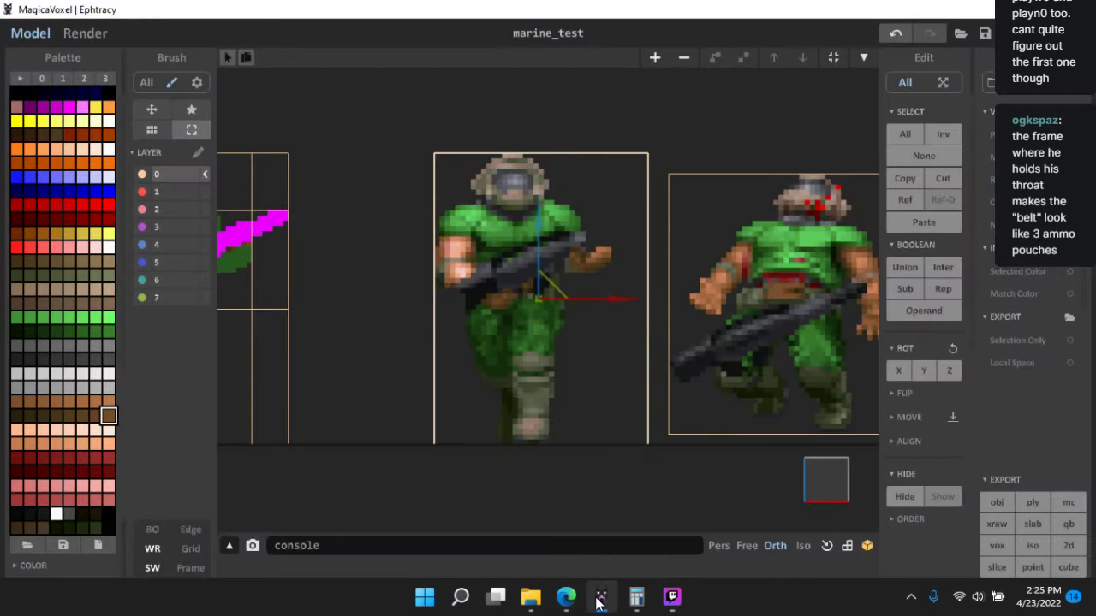
# - Replace the playh0 reference in the scene with the playi0 sprite and move it beside the coloured marine
pyautogui.moveTo(706, 474); pyautogui.dragTo(547, 452, button='middle')
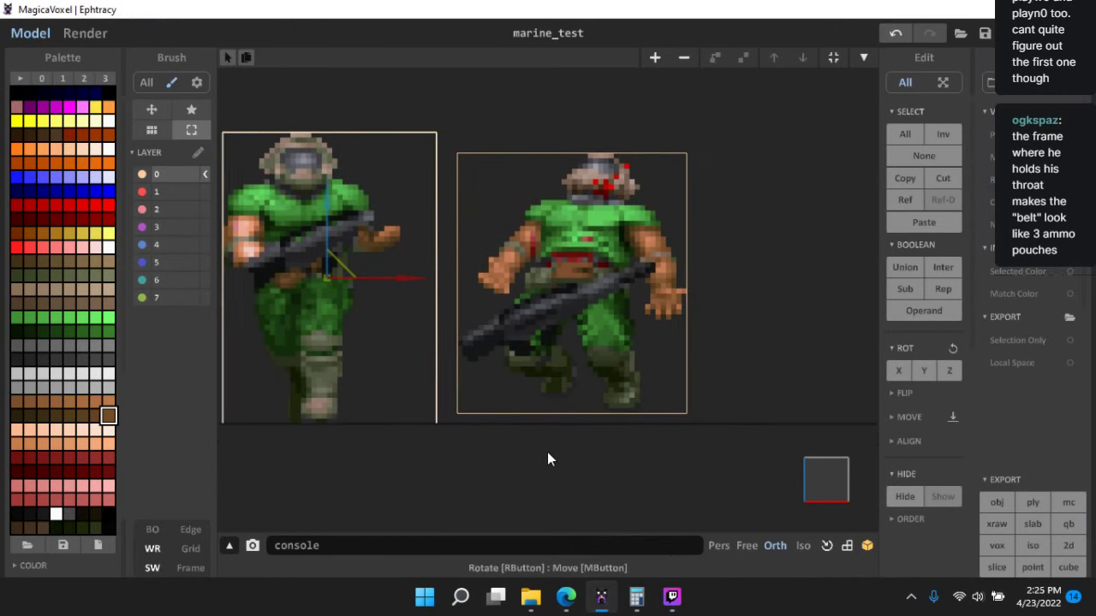
pyautogui.press('Delete')
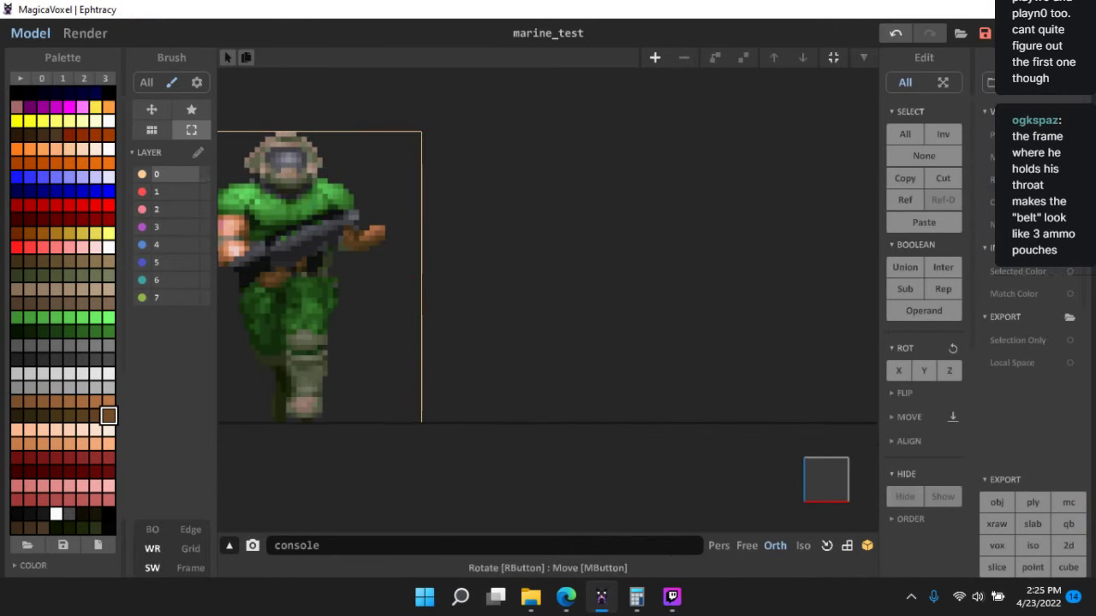
pyautogui.moveTo(531, 597)
pyautogui.click(448, 524)
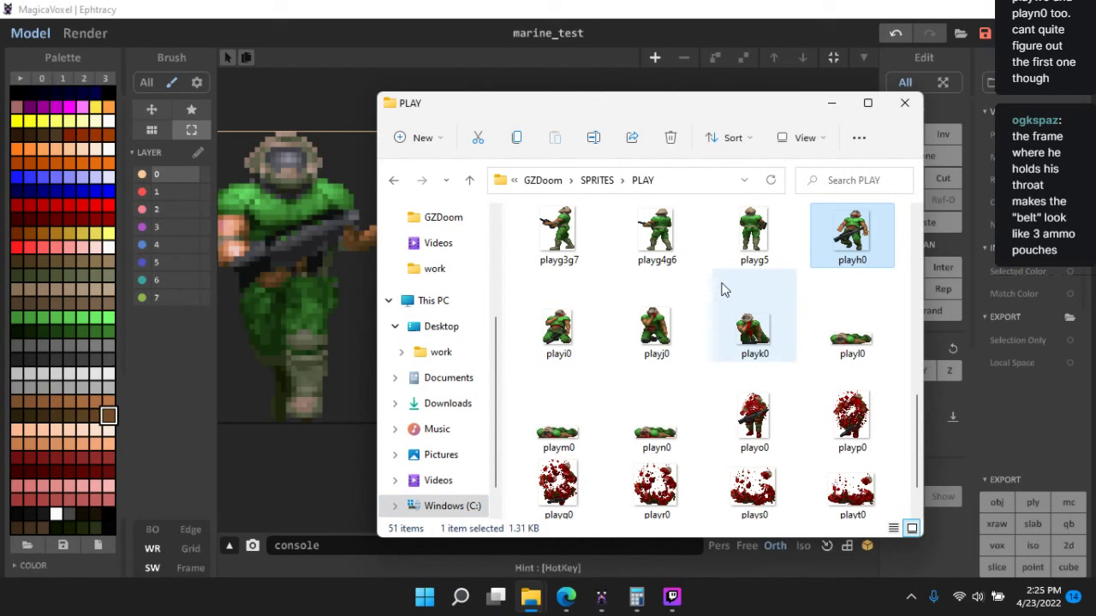
pyautogui.click(558, 323)
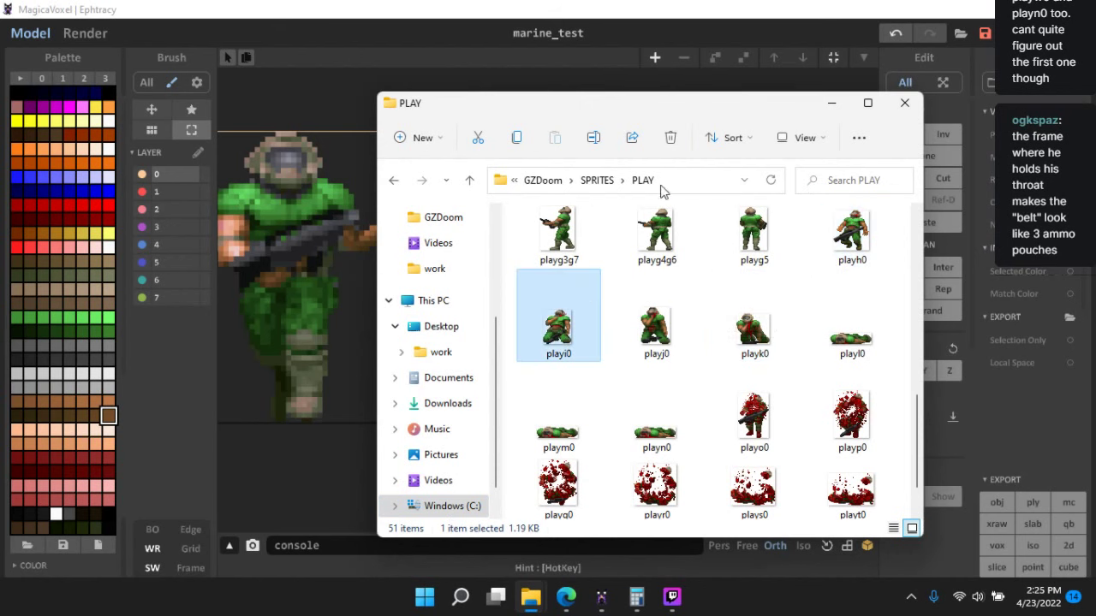
pyautogui.moveTo(707, 116); pyautogui.dragTo(381, 108)
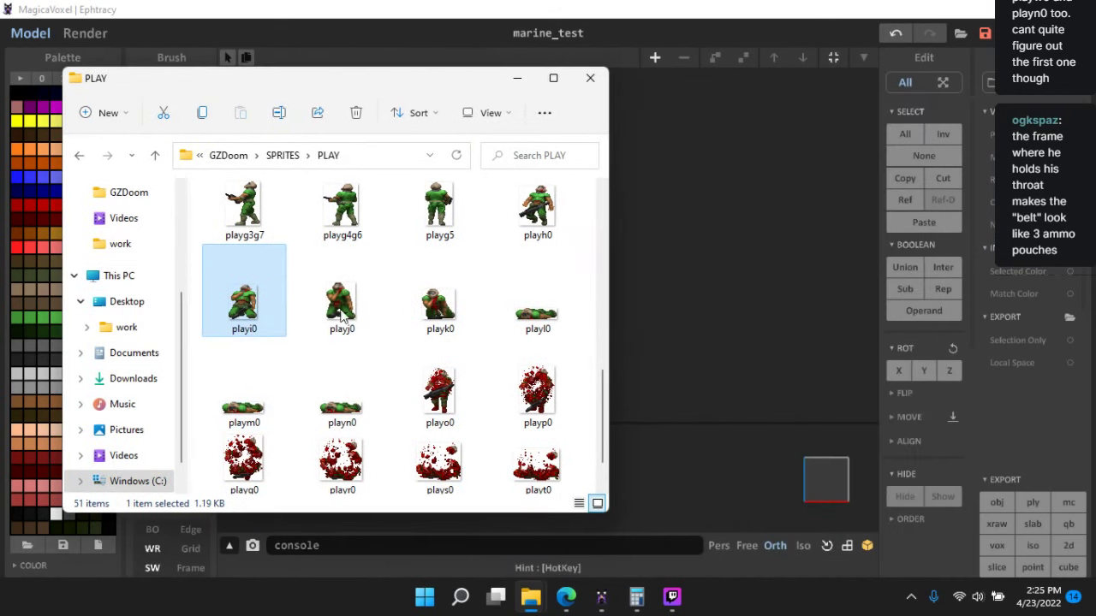
pyautogui.click(739, 314)
pyautogui.scroll(-5, 402, 306)
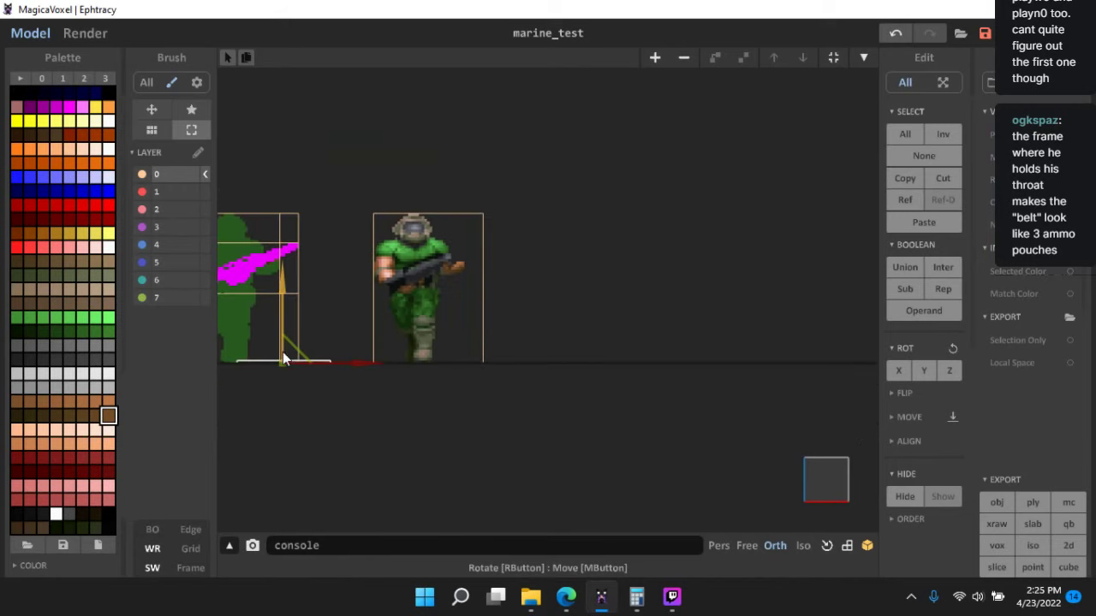
pyautogui.moveTo(298, 344); pyautogui.dragTo(654, 255)
pyautogui.scroll(4, 654, 254)
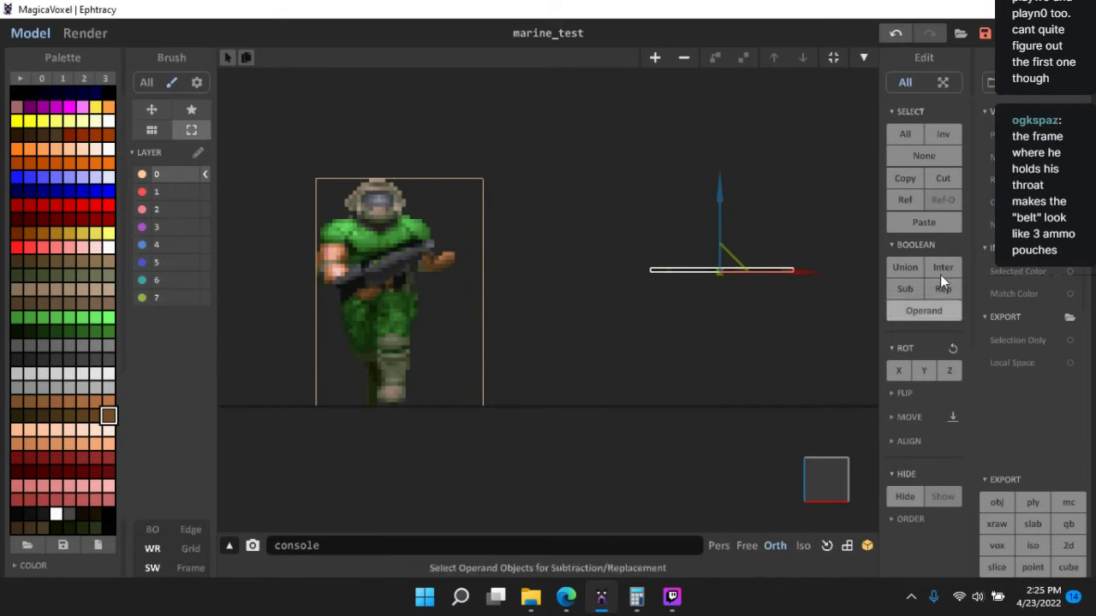
# - Rotate the playi0 sprite upright about the X axis and lower it onto the ground beside the coloured marine
pyautogui.click(898, 370)
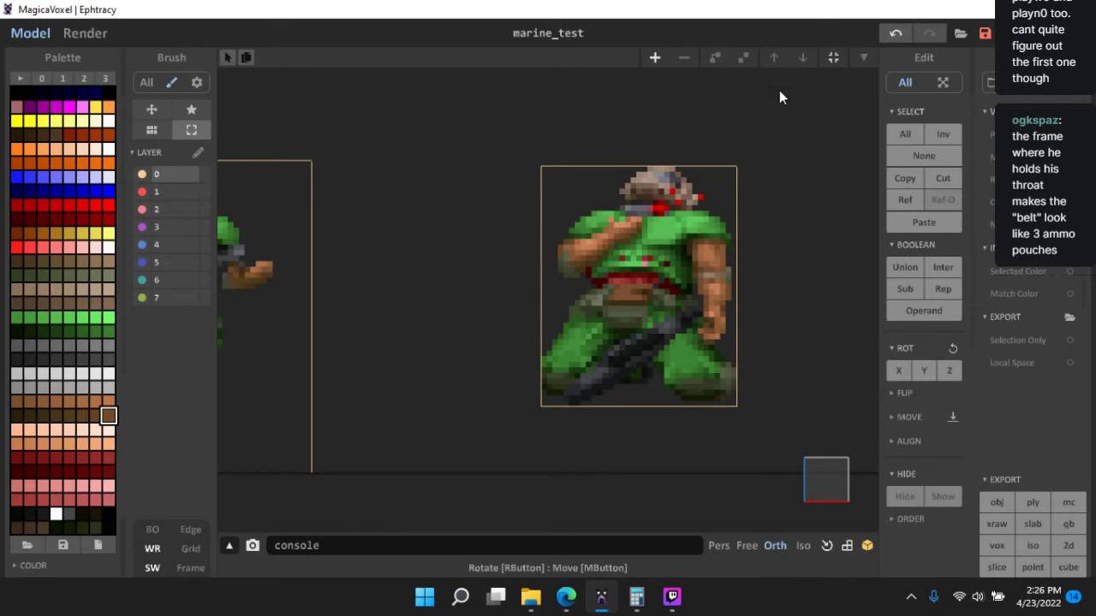
pyautogui.scroll(-4, 513, 184)
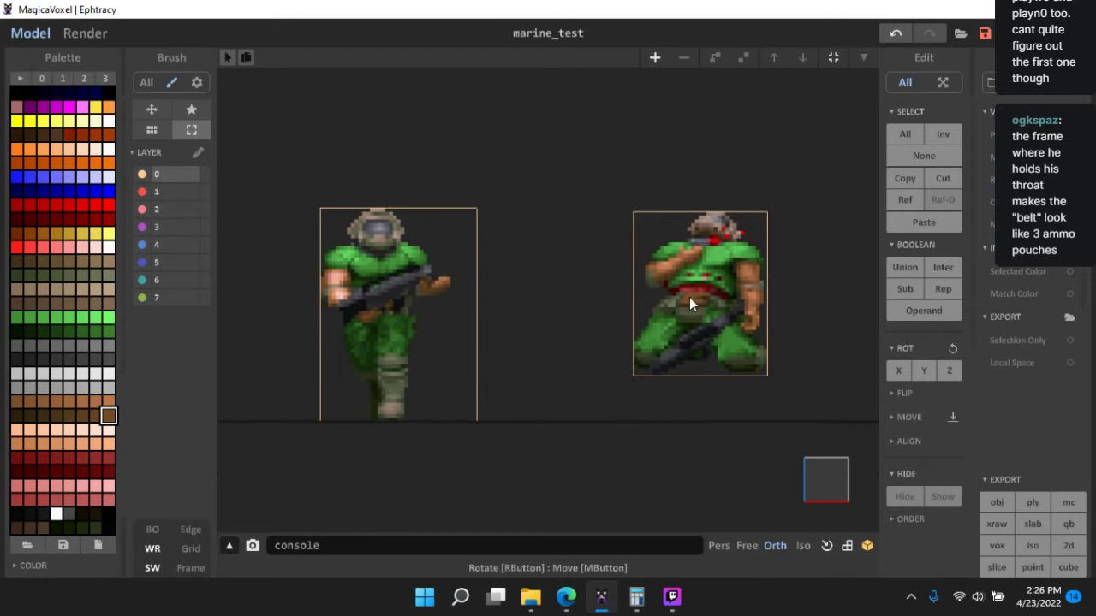
pyautogui.moveTo(689, 297); pyautogui.dragTo(733, 288, button='middle')
pyautogui.click(729, 306)
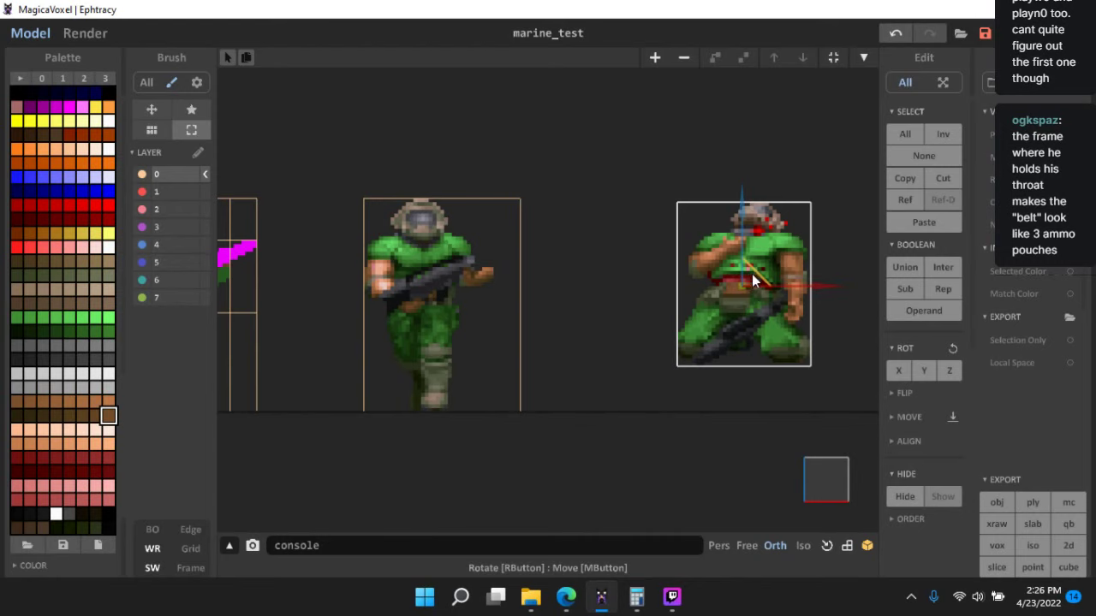
pyautogui.moveTo(754, 280); pyautogui.dragTo(681, 327)
# - Compare the belt area of the kneeling playi0 sprite with the waist of the coloured marine
pyautogui.scroll(2, 758, 389)
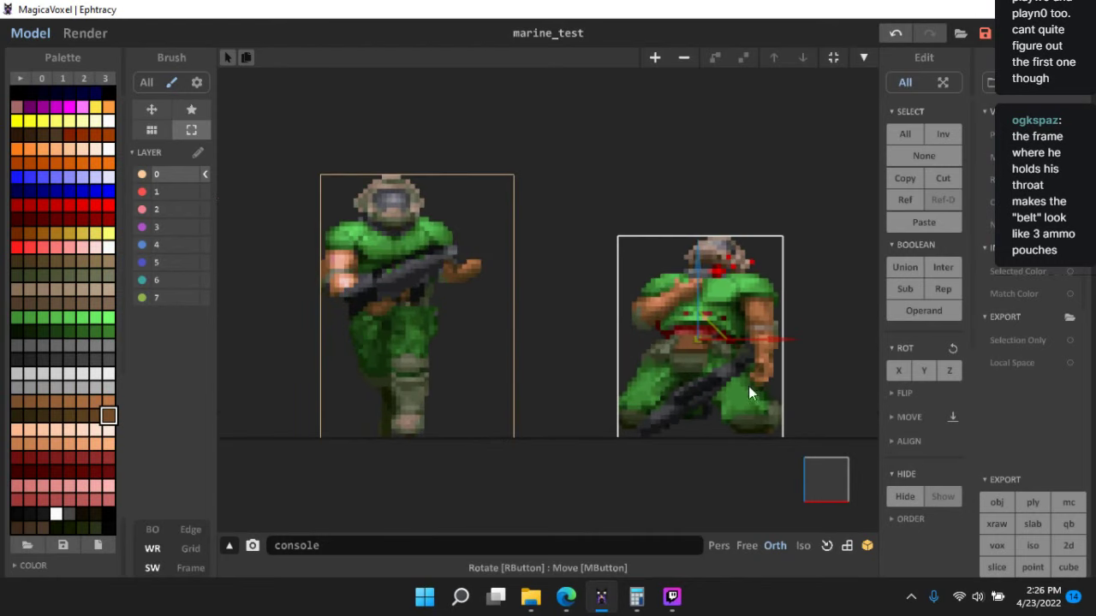
pyautogui.moveTo(748, 386); pyautogui.dragTo(721, 346, button='middle')
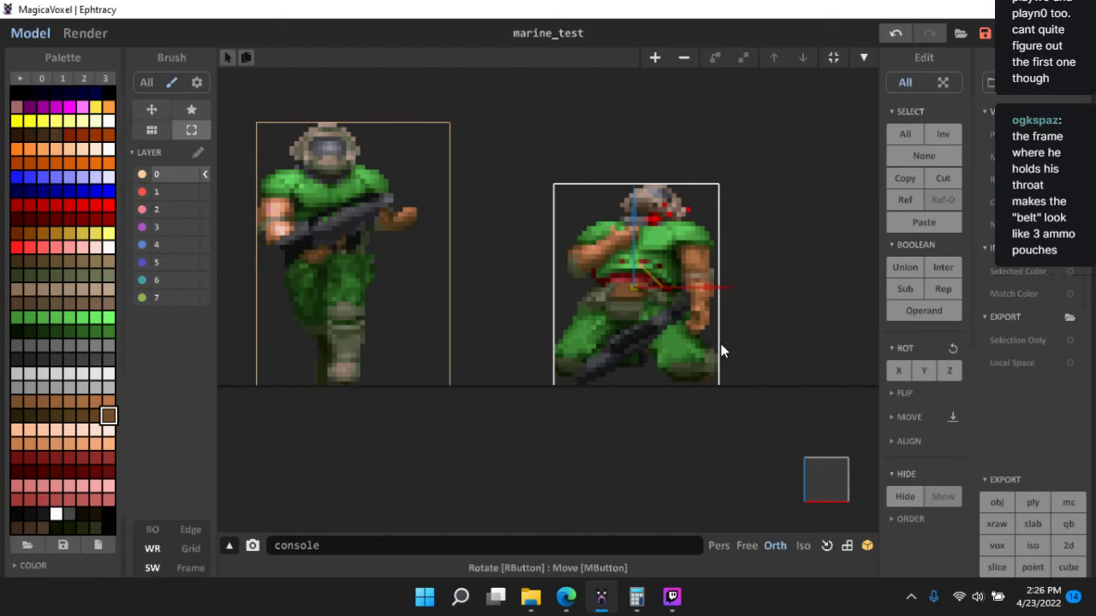
pyautogui.moveTo(596, 369); pyautogui.dragTo(549, 344, button='middle')
pyautogui.scroll(1, 574, 378)
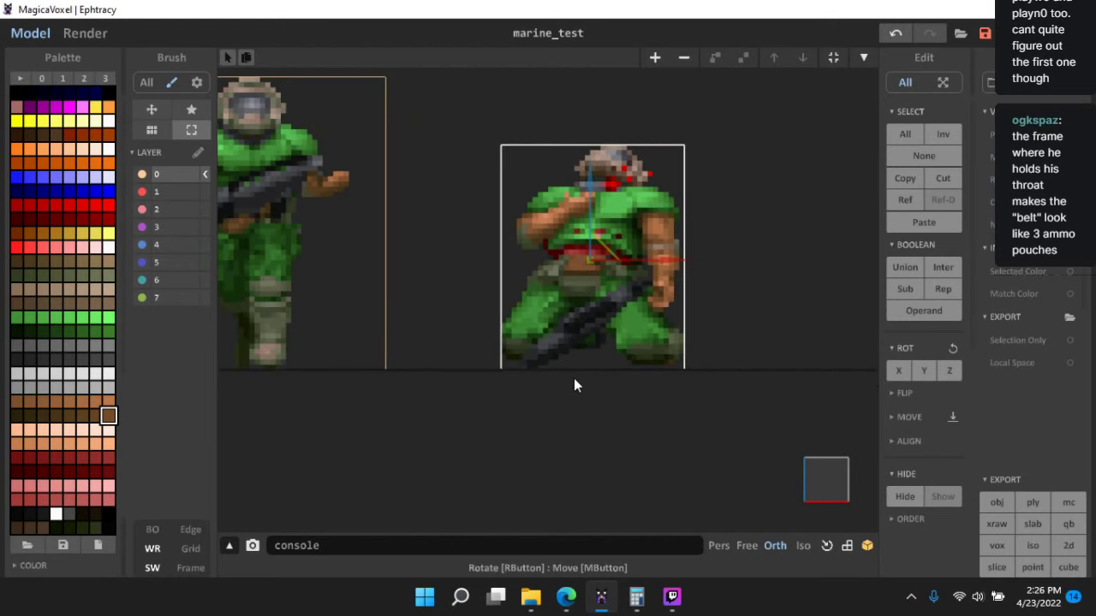
pyautogui.click(556, 390)
pyautogui.scroll(1, 547, 392)
pyautogui.moveTo(533, 395); pyautogui.dragTo(624, 397, button='middle')
pyautogui.scroll(-1, 633, 388)
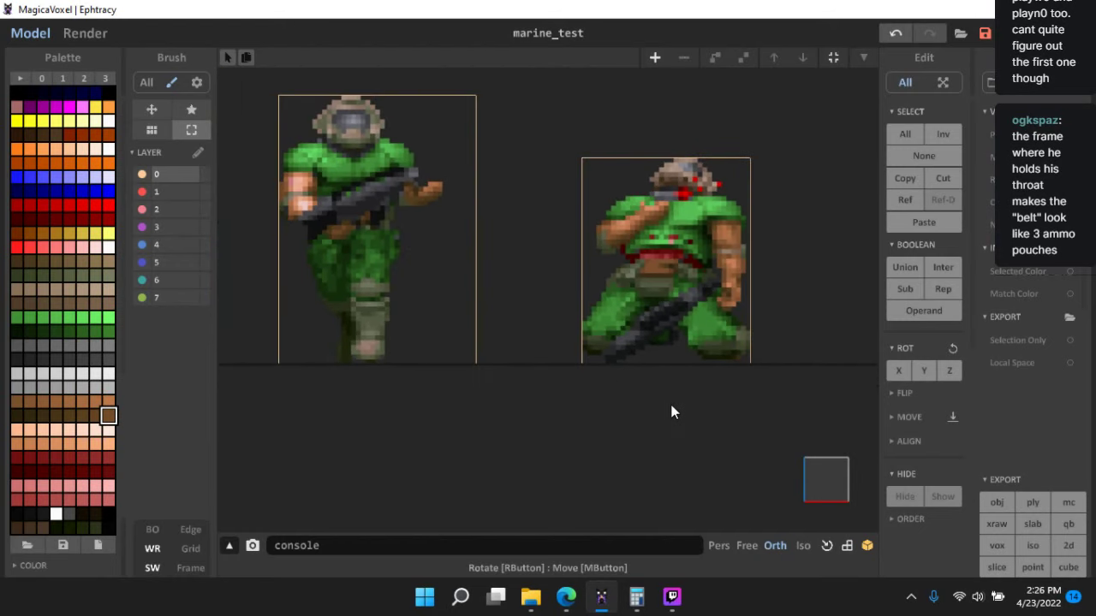
pyautogui.moveTo(630, 286); pyautogui.dragTo(684, 300, button='middle')
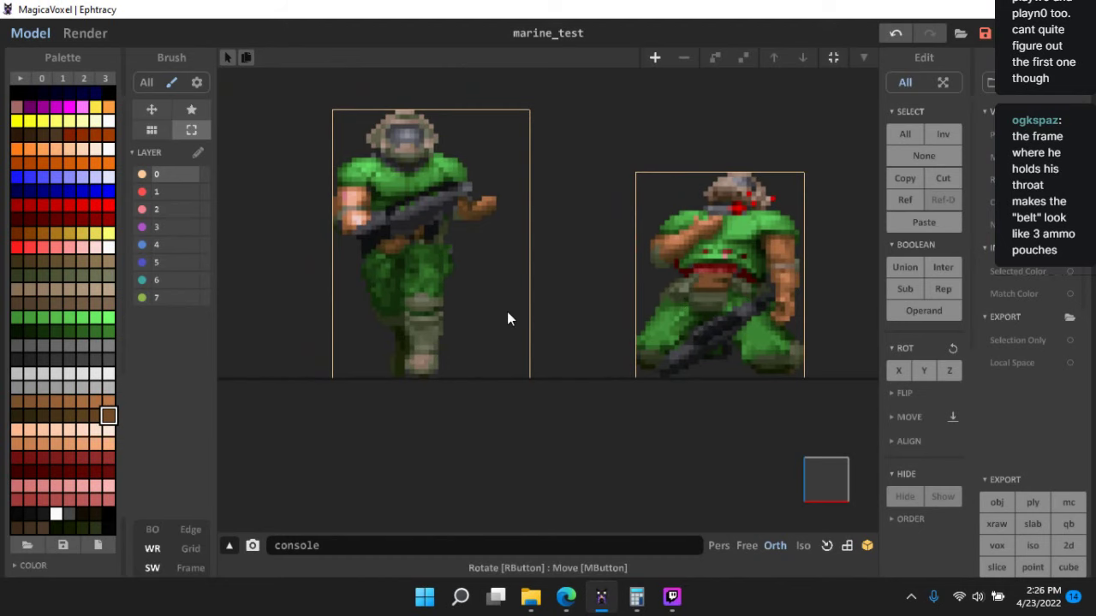
pyautogui.moveTo(509, 316); pyautogui.dragTo(454, 343, button='right')
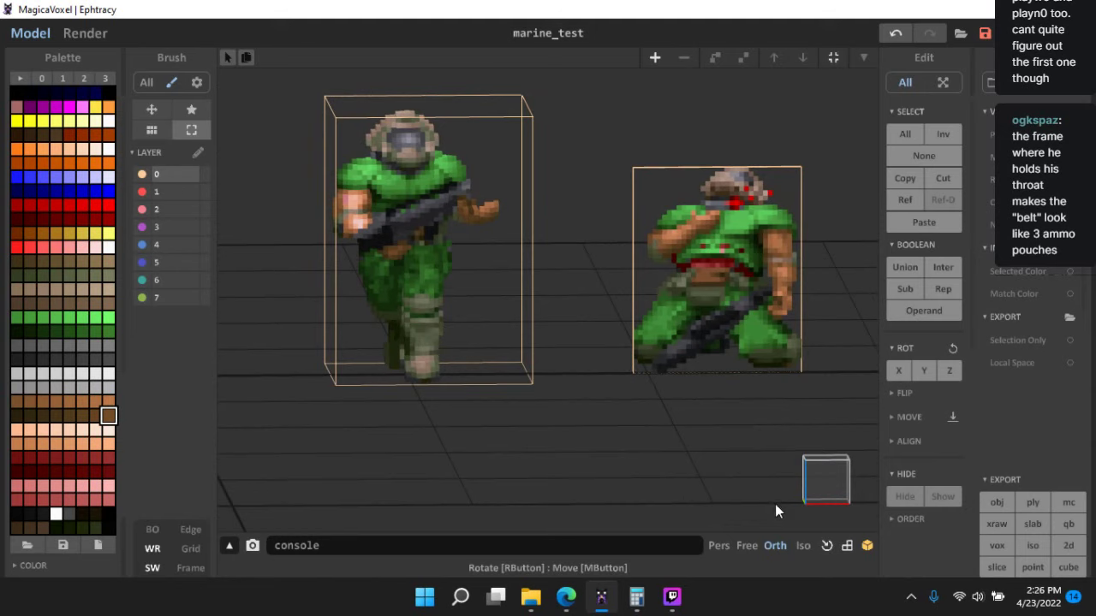
pyautogui.click(831, 485)
pyautogui.moveTo(600, 420); pyautogui.dragTo(661, 432, button='middle')
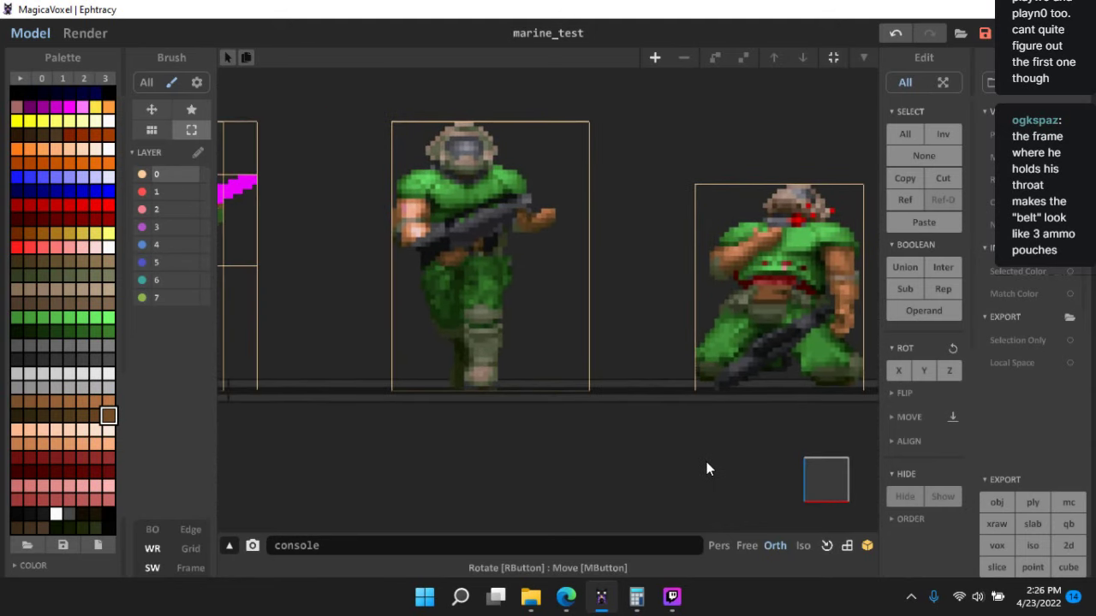
pyautogui.moveTo(706, 461); pyautogui.dragTo(668, 429, button='middle')
# - Delete the playi0 reference sprite from the scene
pyautogui.click(791, 244)
pyautogui.press('Delete')
pyautogui.click(828, 483)
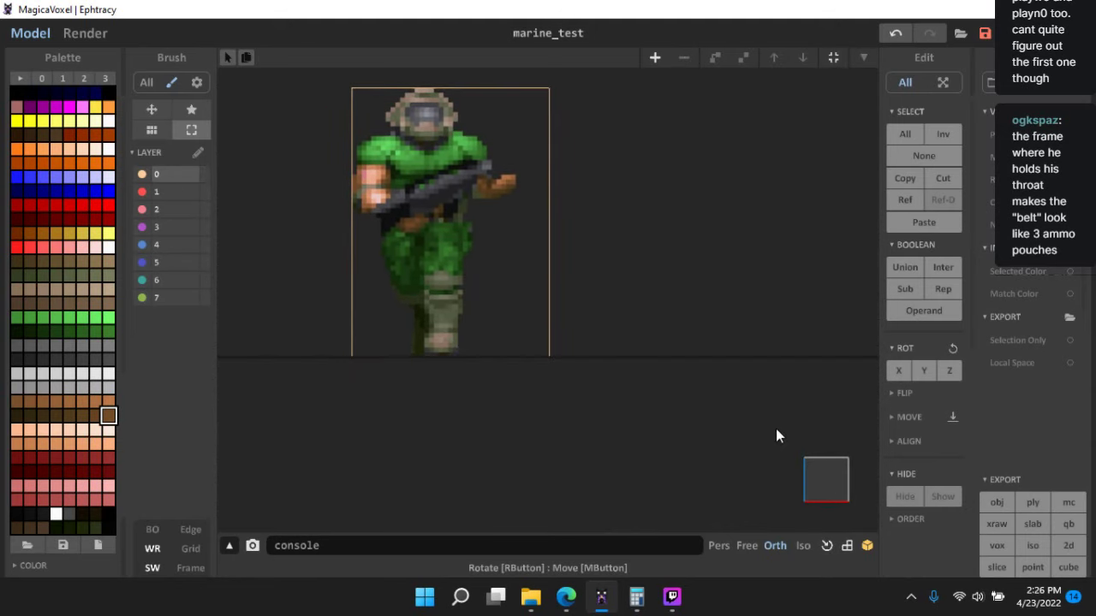
pyautogui.moveTo(511, 242); pyautogui.dragTo(599, 276, button='middle')
pyautogui.scroll(3, 600, 276)
# - Open the marine's torso-and-legs object for voxel editing, viewed from the front
pyautogui.doubleClick(426, 161)
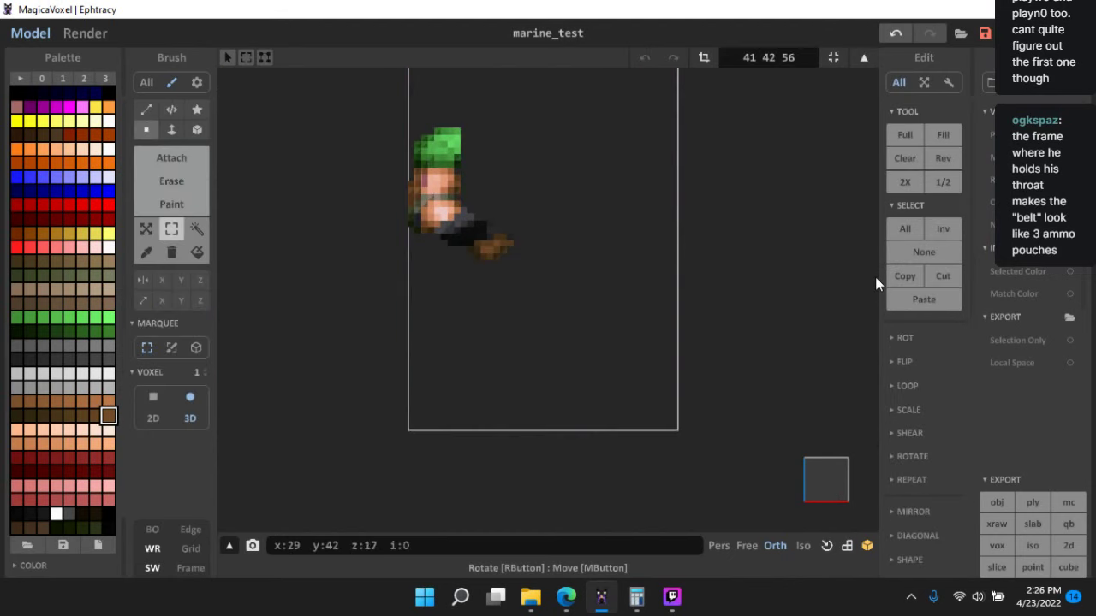
pyautogui.doubleClick(792, 245)
pyautogui.doubleClick(522, 254)
pyautogui.scroll(3, 591, 256)
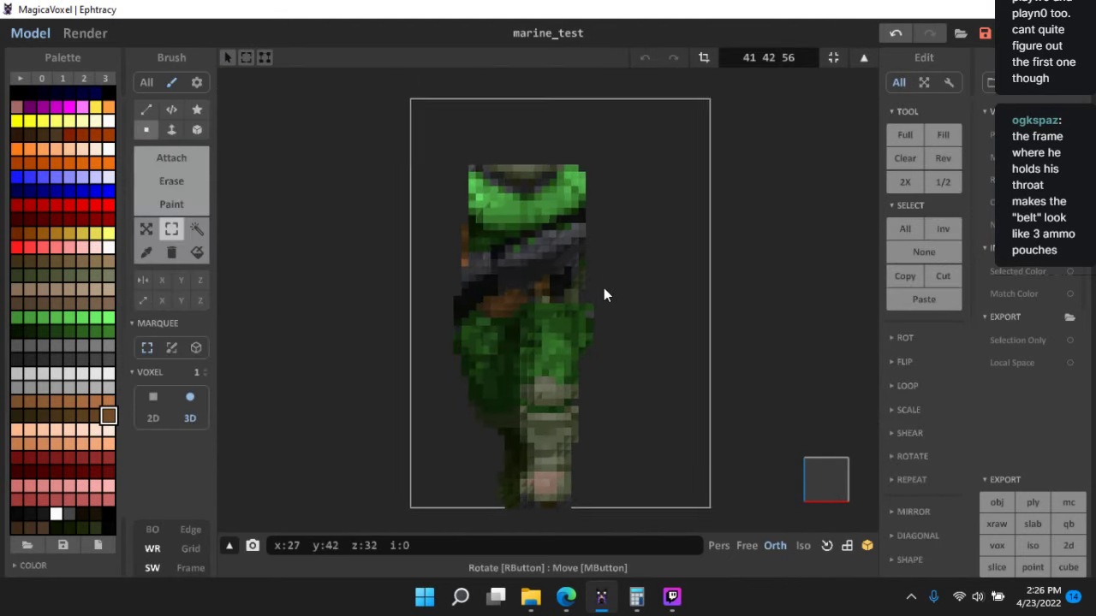
# - Turn off shadows and enable constant shading so the body's voxels show flat colours
pyautogui.click(153, 569)
pyautogui.scroll(-1, 400, 268)
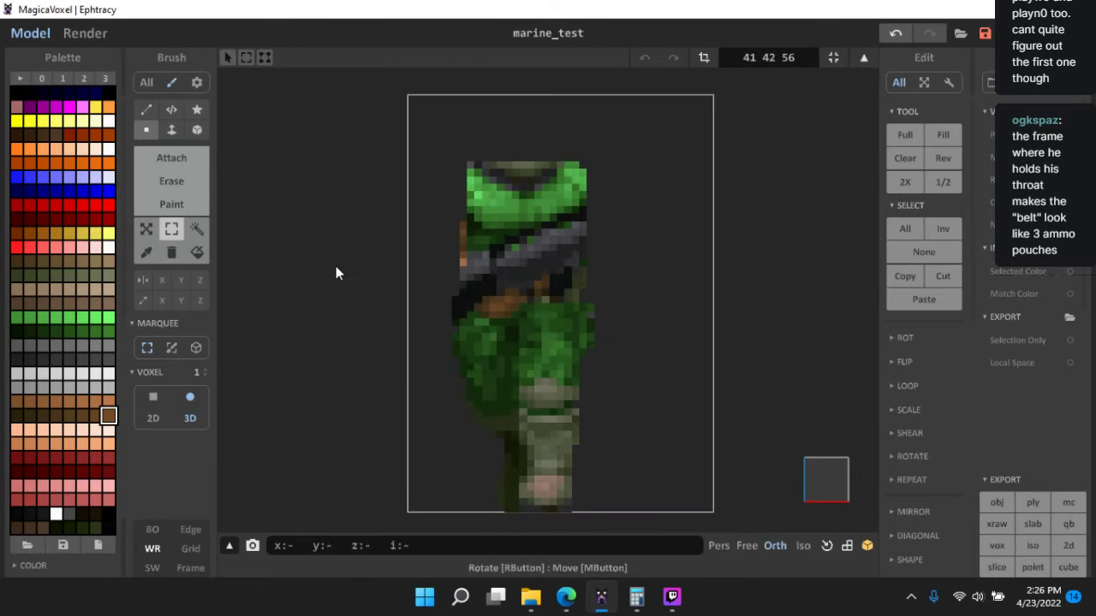
pyautogui.scroll(-2, 343, 281)
pyautogui.moveTo(352, 291)
pyautogui.mouseDown(button='right')
pyautogui.moveTo(411, 301)
pyautogui.moveTo(368, 302)
pyautogui.mouseUp(button='right')
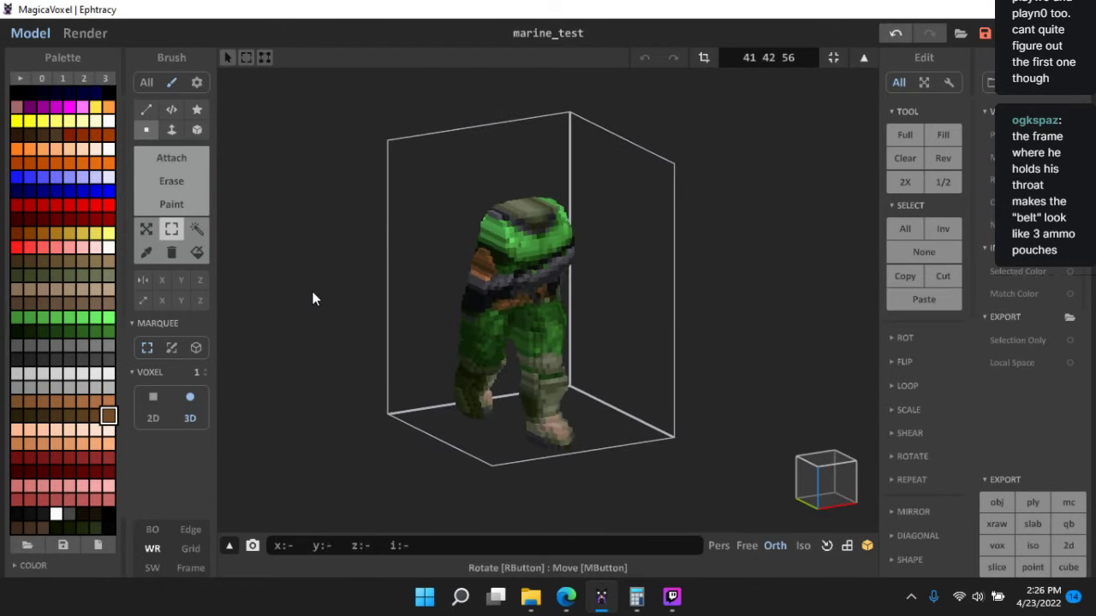
pyautogui.scroll(1, 313, 299)
pyautogui.click(197, 82)
pyautogui.click(203, 180)
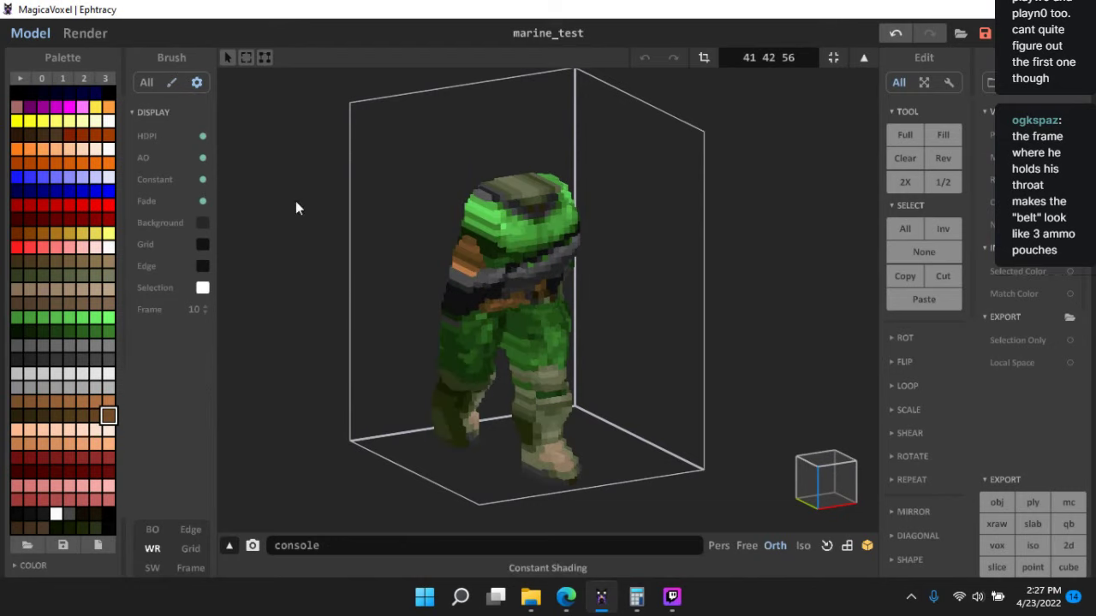
# - With the Paint brush, sample a dark green from the hip and cover the gun and arm colours on the abdomen's right-arm side
pyautogui.moveTo(514, 214); pyautogui.dragTo(836, 490, button='right')
pyautogui.scroll(3, 688, 230)
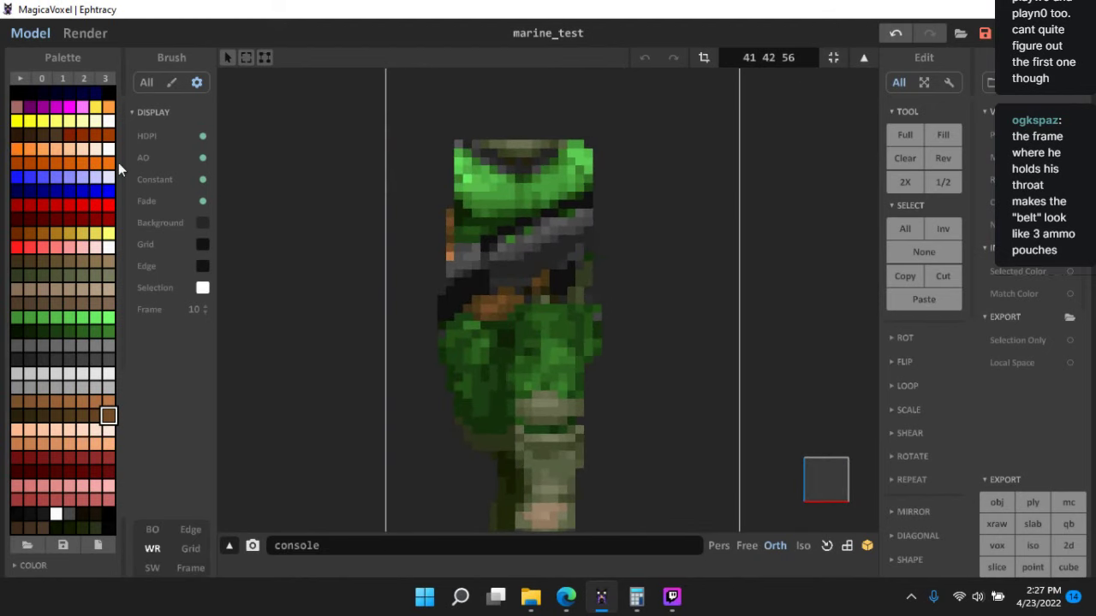
pyautogui.scroll(3, 341, 223)
pyautogui.click(149, 83)
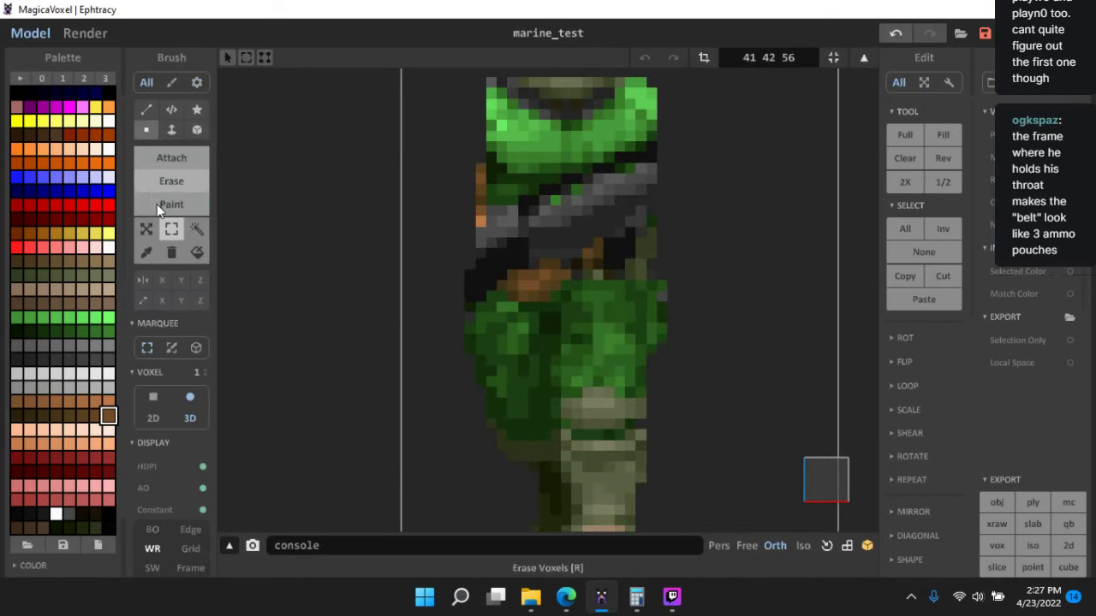
pyautogui.scroll(-4, 442, 254)
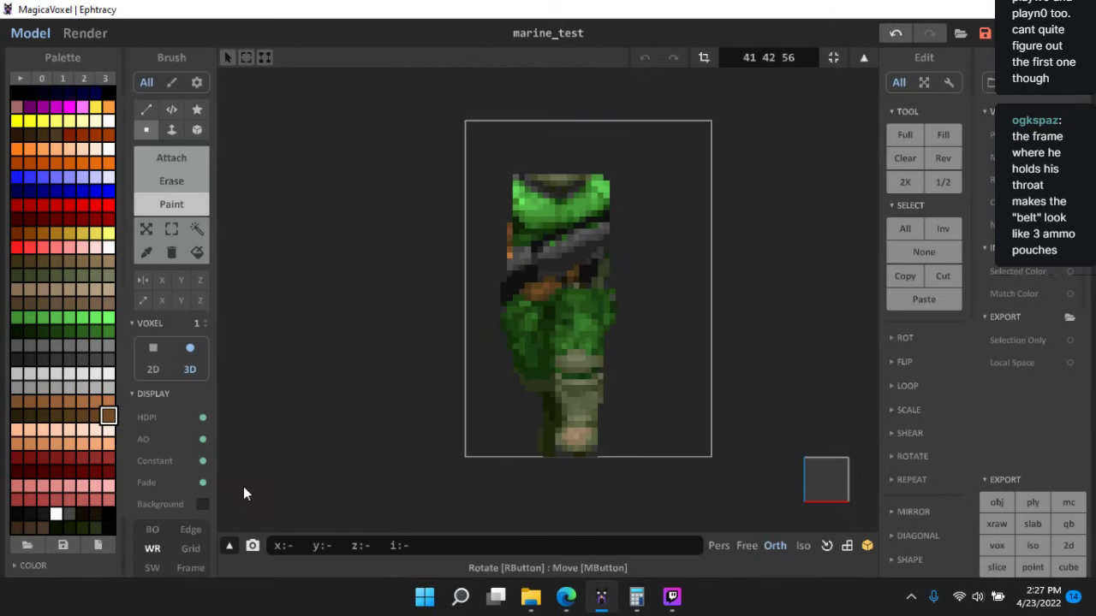
pyautogui.scroll(3, 401, 260)
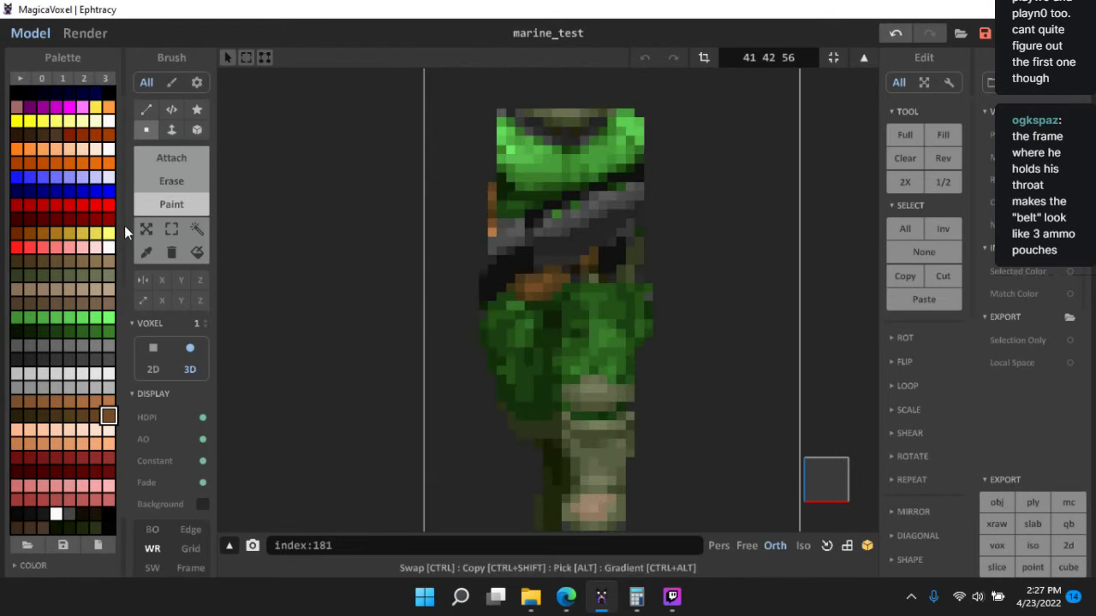
pyautogui.scroll(2, 548, 350)
pyautogui.moveTo(498, 344); pyautogui.dragTo(488, 358, button='middle')
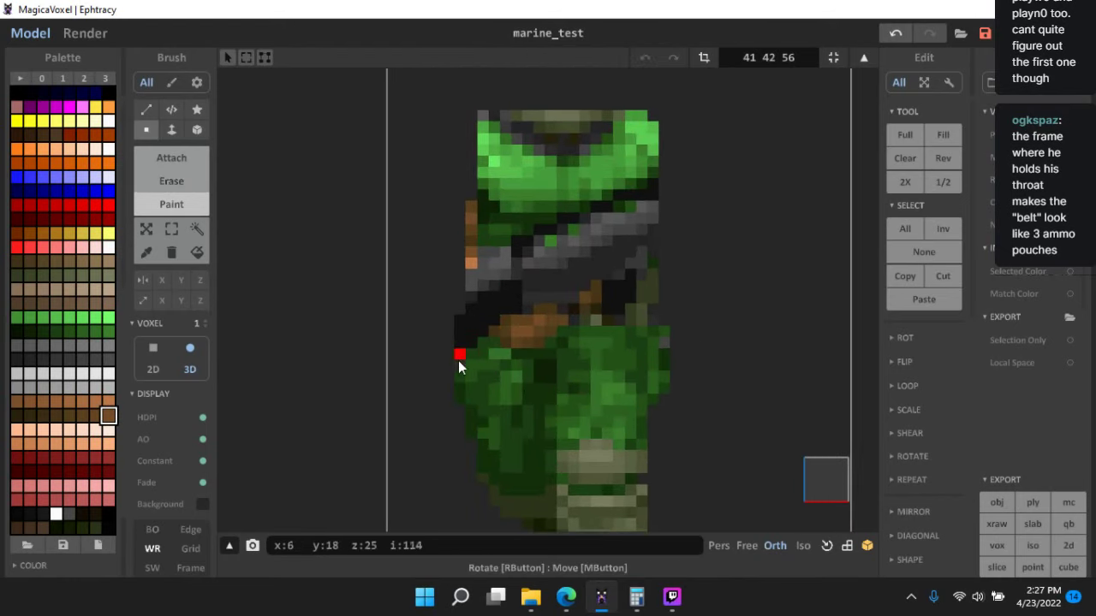
pyautogui.keyDown('alt'); pyautogui.click(458, 354); pyautogui.keyUp('alt')
pyautogui.keyDown('alt'); pyautogui.click(472, 345); pyautogui.keyUp('alt')
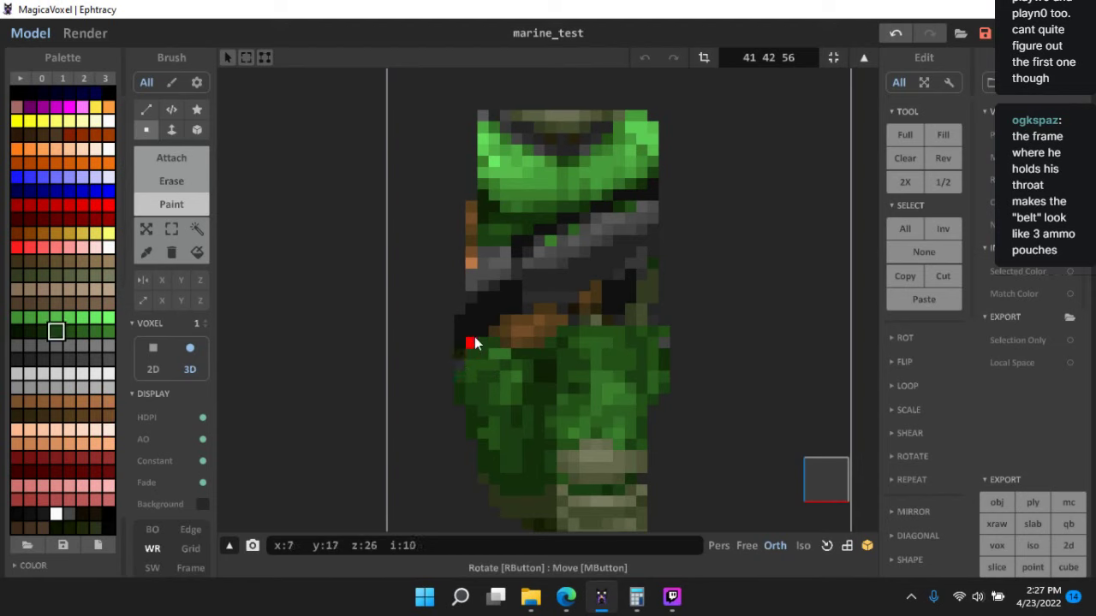
pyautogui.moveTo(473, 332); pyautogui.dragTo(482, 216)
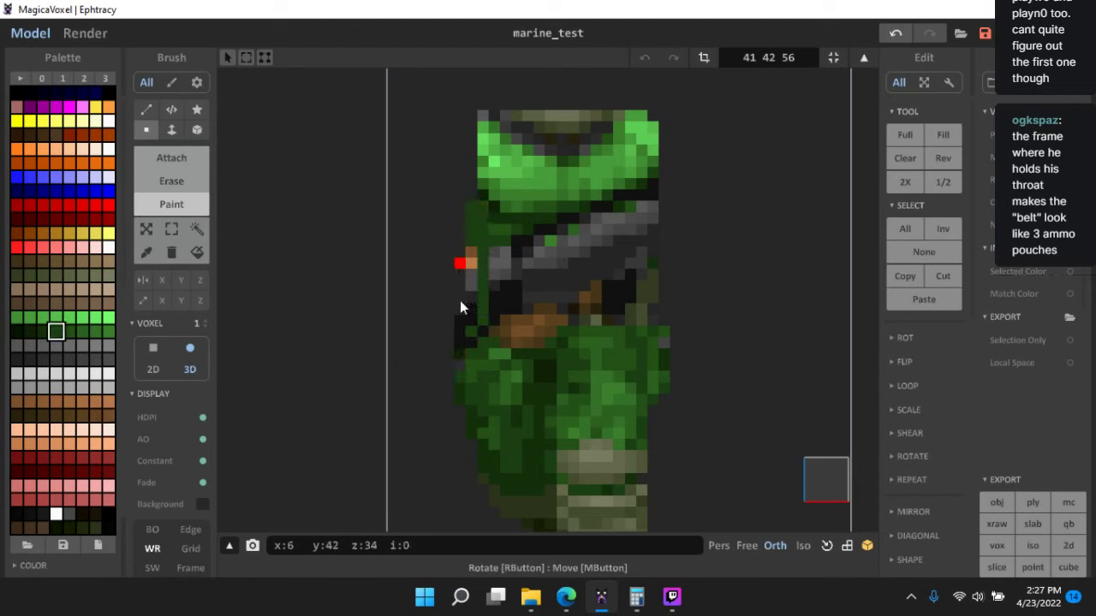
pyautogui.moveTo(472, 337)
pyautogui.mouseDown()
pyautogui.moveTo(470, 251)
pyautogui.moveTo(499, 328)
pyautogui.moveTo(511, 253)
pyautogui.mouseUp()
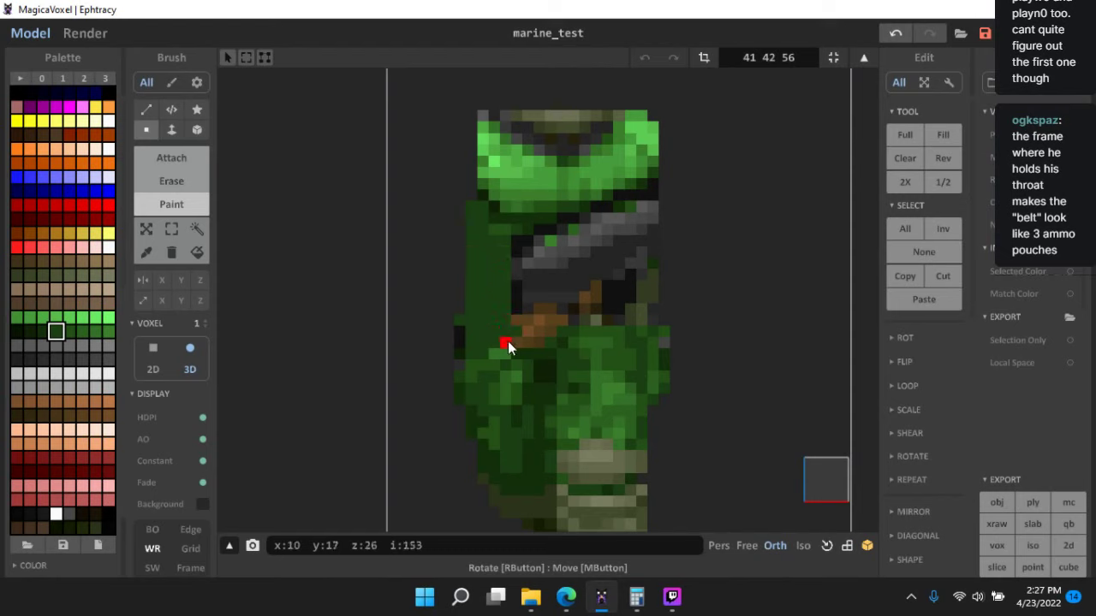
# - Paint the remaining gun and hand colours across the middle and far side of the abdomen in the same dark green
pyautogui.moveTo(512, 340)
pyautogui.mouseDown()
pyautogui.moveTo(526, 263)
pyautogui.moveTo(516, 240)
pyautogui.moveTo(520, 331)
pyautogui.moveTo(534, 331)
pyautogui.moveTo(556, 229)
pyautogui.moveTo(542, 230)
pyautogui.moveTo(561, 226)
pyautogui.moveTo(557, 331)
pyautogui.moveTo(554, 284)
pyautogui.moveTo(537, 341)
pyautogui.mouseUp()
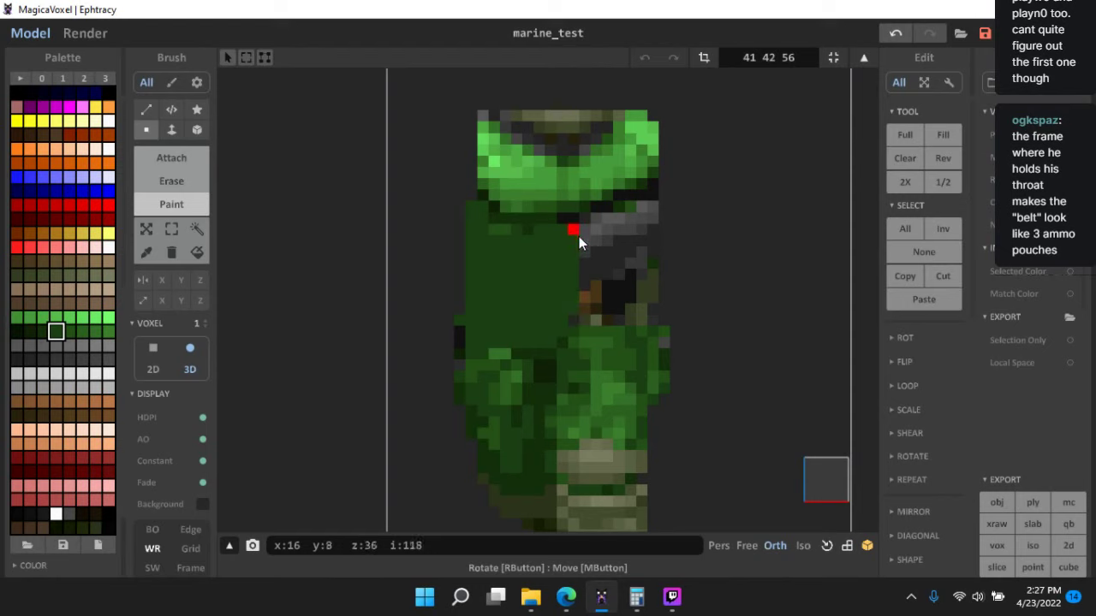
pyautogui.moveTo(579, 238)
pyautogui.mouseDown()
pyautogui.moveTo(571, 323)
pyautogui.moveTo(591, 228)
pyautogui.moveTo(599, 327)
pyautogui.moveTo(600, 229)
pyautogui.moveTo(617, 313)
pyautogui.moveTo(632, 321)
pyautogui.mouseUp()
pyautogui.moveTo(631, 224); pyautogui.dragTo(644, 296)
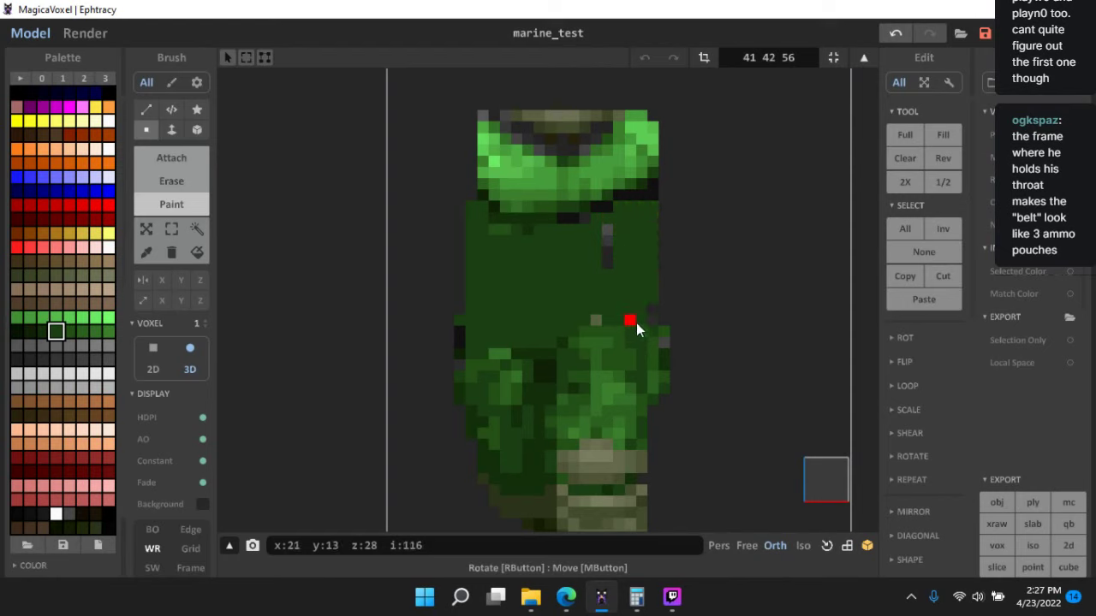
pyautogui.moveTo(598, 275)
pyautogui.mouseDown()
pyautogui.moveTo(597, 199)
pyautogui.moveTo(593, 209)
pyautogui.mouseUp()
# - Sample a darker green and recolour the black voxels under the chest armour's lower edge, then sample green from the upper thigh
pyautogui.keyDown('alt'); pyautogui.click(641, 185); pyautogui.keyUp('alt')
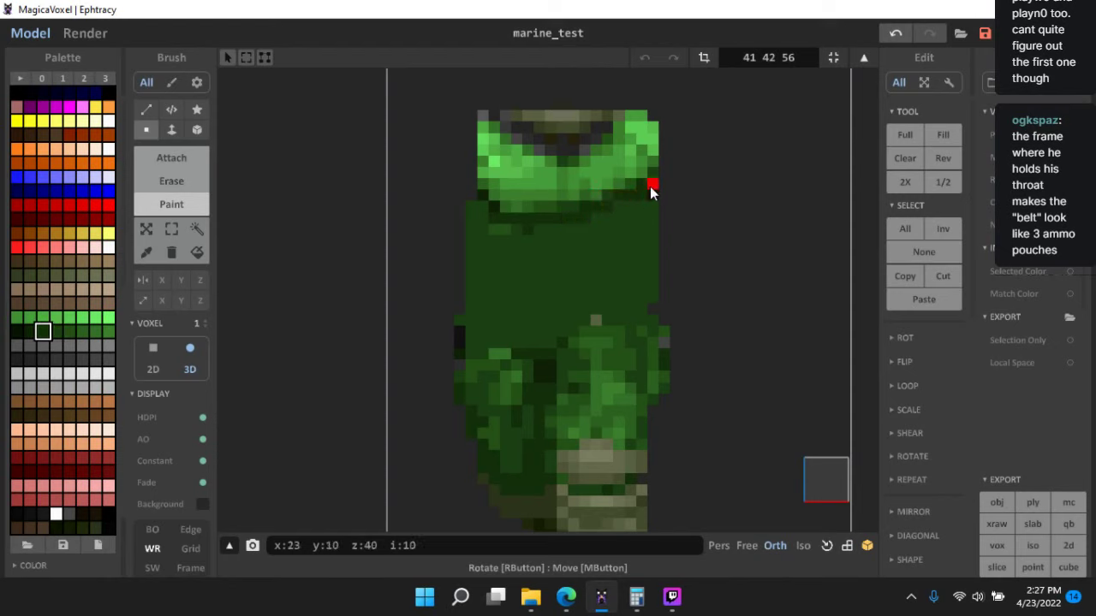
pyautogui.moveTo(650, 186); pyautogui.dragTo(648, 213, button='right')
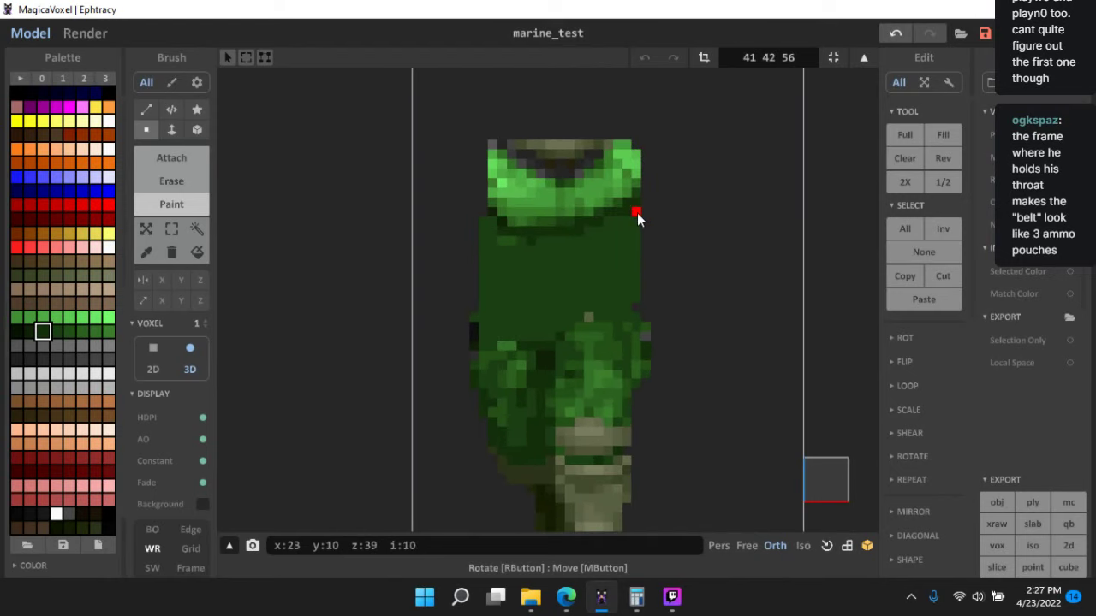
pyautogui.scroll(2, 618, 260)
pyautogui.keyDown('alt'); pyautogui.click(601, 324); pyautogui.keyUp('alt')
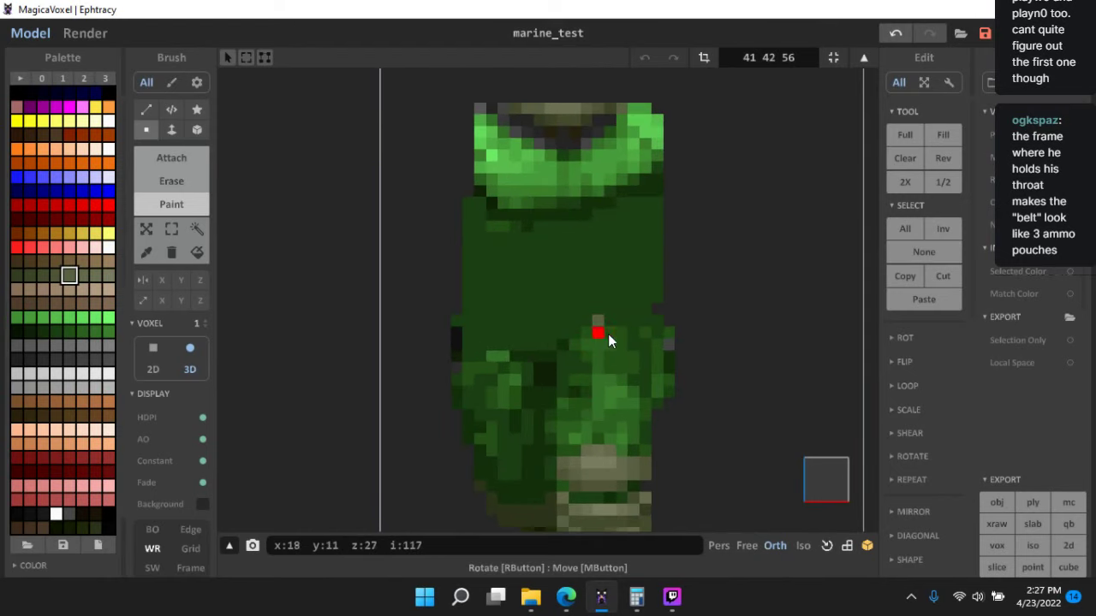
pyautogui.keyDown('alt'); pyautogui.click(609, 338); pyautogui.keyUp('alt')
pyautogui.scroll(-3, 735, 373)
pyautogui.moveTo(736, 373); pyautogui.dragTo(684, 353, button='right')
# - Return to the world scene, open the marine's bent right arm for editing, and paint the forearm's black lower voxels in sampled medium brown
pyautogui.press('Tab')
pyautogui.scroll(3, 756, 350)
pyautogui.scroll(2, 554, 328)
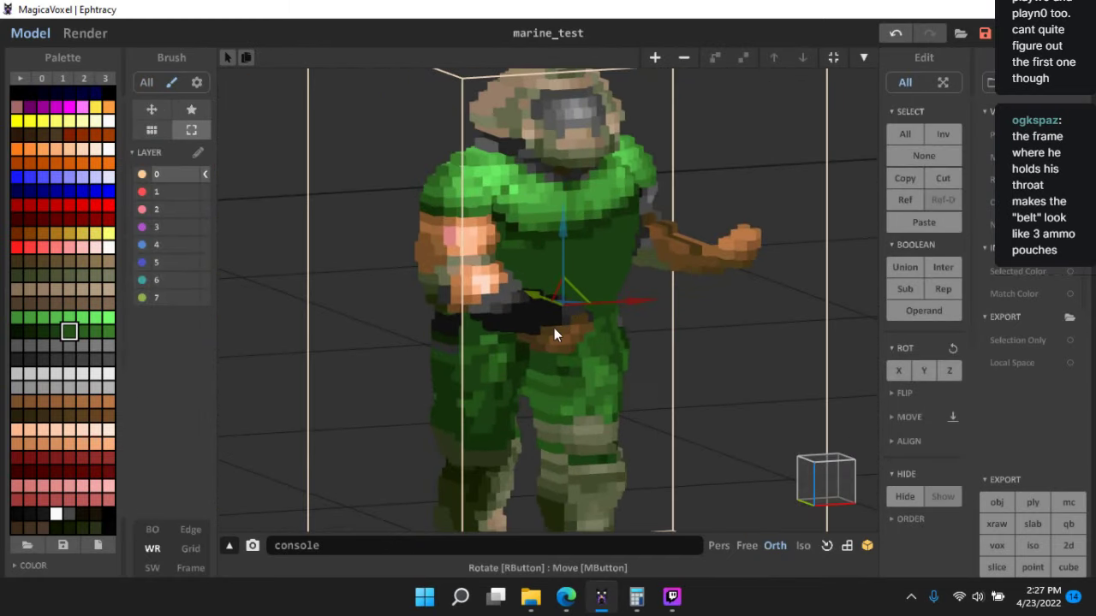
pyautogui.doubleClick(554, 327)
pyautogui.scroll(3, 504, 328)
pyautogui.keyDown('alt'); pyautogui.click(401, 297); pyautogui.keyUp('alt')
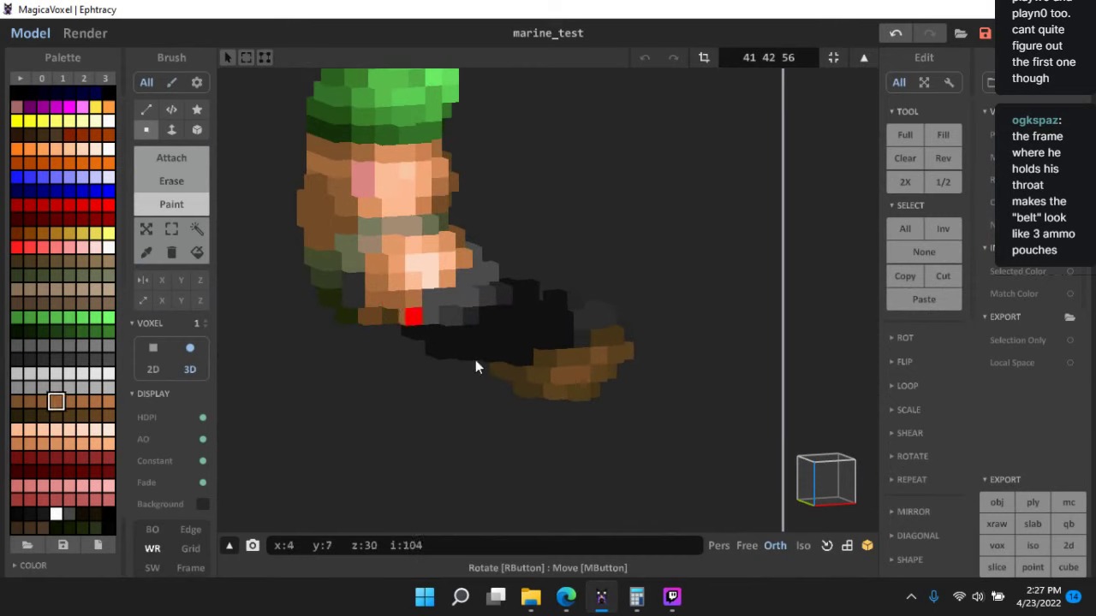
pyautogui.moveTo(417, 327); pyautogui.dragTo(502, 311, button='right')
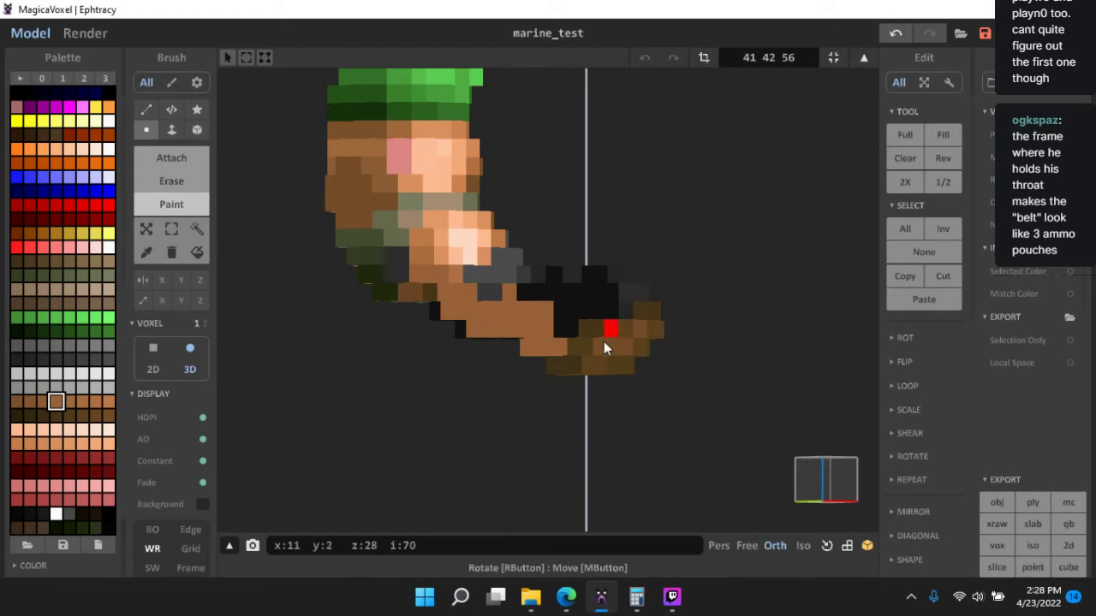
pyautogui.moveTo(603, 341); pyautogui.dragTo(579, 351, button='right')
# - Paint the forearm's underside in sampled dark brown and the black and grey voxels along its front in sampled orange-brown
pyautogui.keyDown('alt'); pyautogui.click(541, 363); pyautogui.keyUp('alt')
pyautogui.moveTo(499, 340)
pyautogui.mouseDown()
pyautogui.moveTo(413, 311)
pyautogui.moveTo(444, 340)
pyautogui.mouseUp()
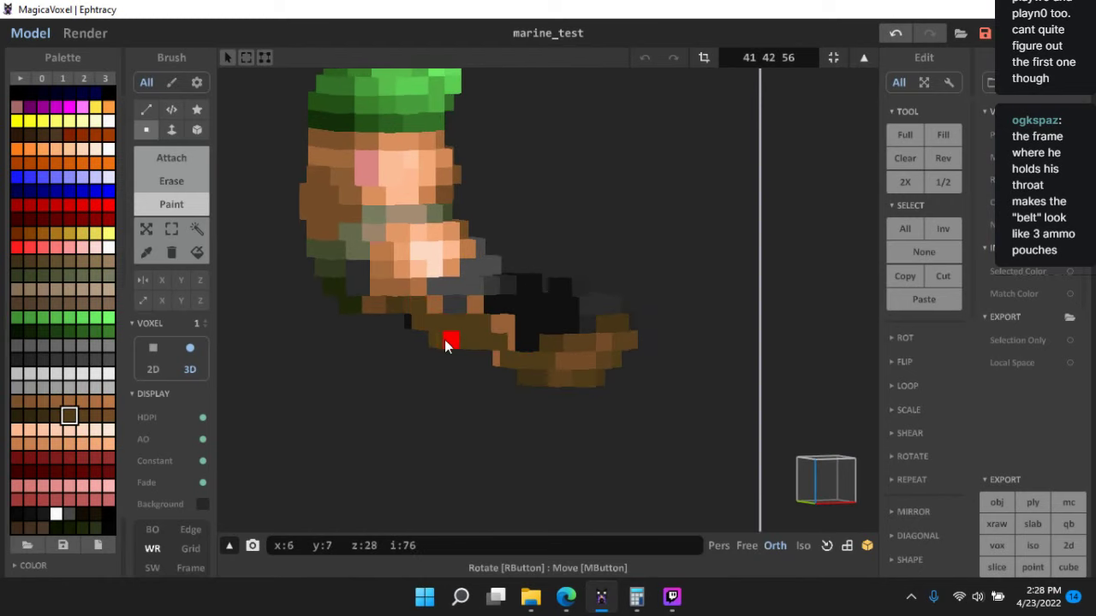
pyautogui.moveTo(444, 339); pyautogui.dragTo(433, 315, button='right')
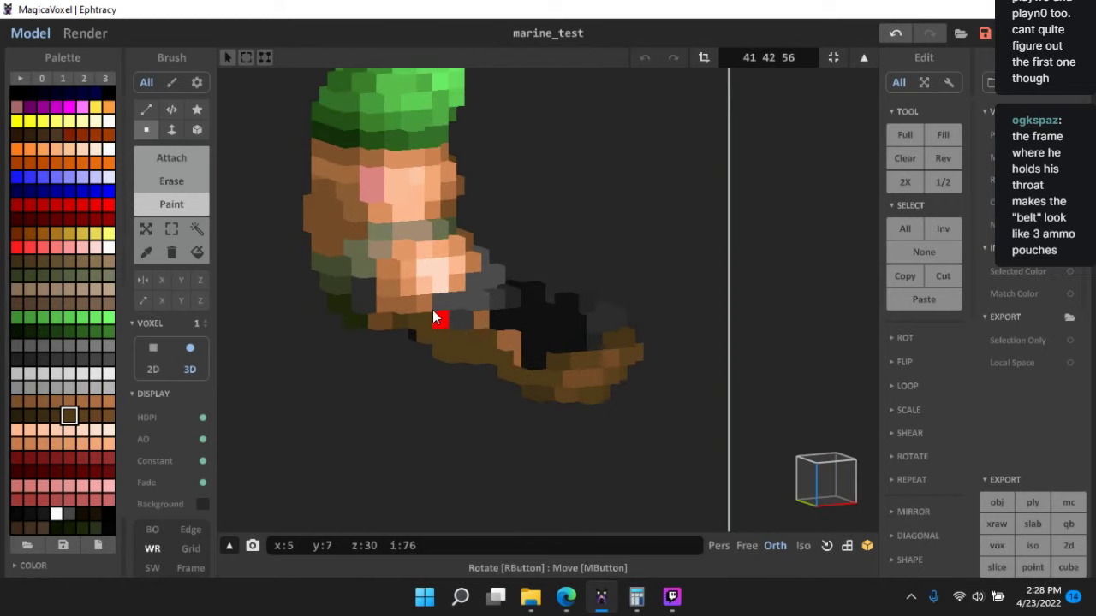
pyautogui.keyDown('alt'); pyautogui.click(436, 311); pyautogui.keyUp('alt')
pyautogui.moveTo(534, 359)
pyautogui.mouseDown(button='right')
pyautogui.moveTo(551, 367)
pyautogui.moveTo(527, 368)
pyautogui.mouseUp(button='right')
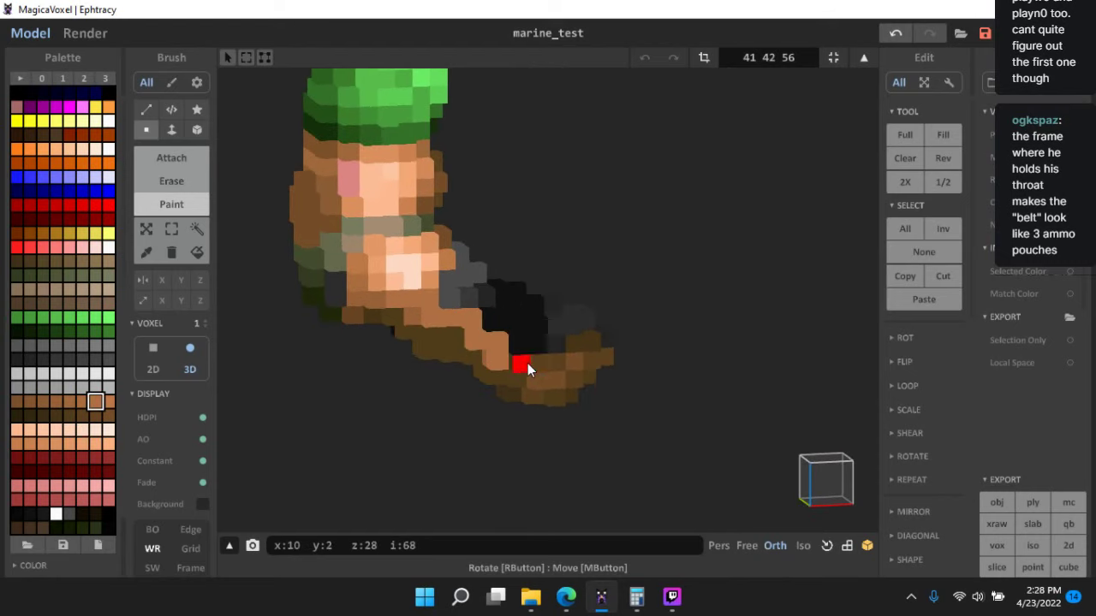
pyautogui.keyDown('alt'); pyautogui.click(527, 364); pyautogui.keyUp('alt')
pyautogui.keyDown('alt'); pyautogui.click(428, 296); pyautogui.keyUp('alt')
pyautogui.moveTo(444, 297)
pyautogui.mouseDown()
pyautogui.moveTo(541, 356)
pyautogui.moveTo(522, 344)
pyautogui.mouseUp()
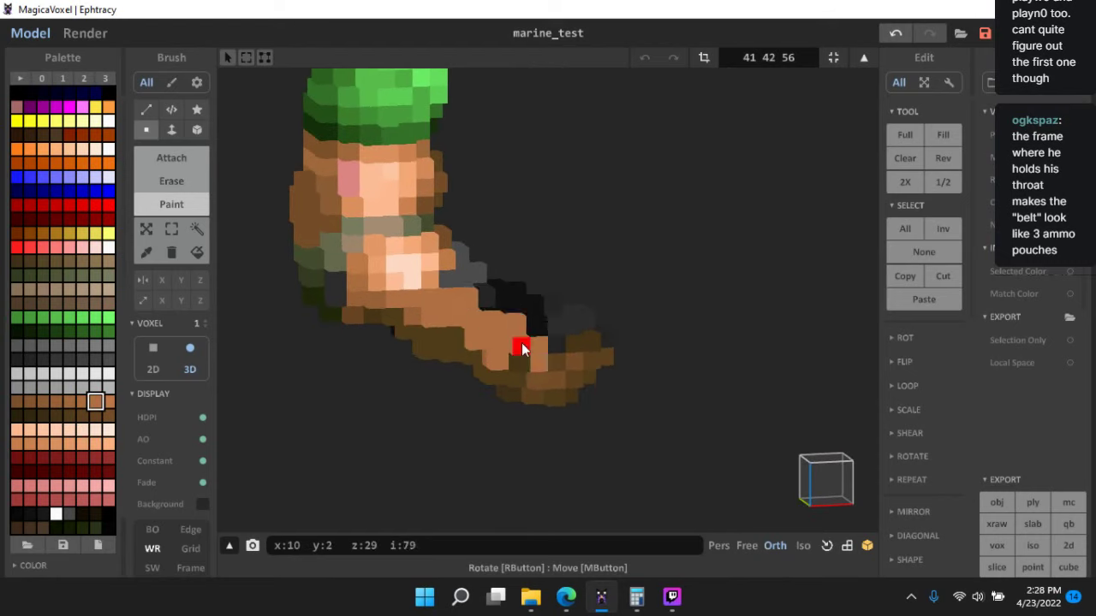
# - Cover the dark voxels beside the hand in orange-brown, and paint the forearm's upper edge in brown sampled near the elbow
pyautogui.moveTo(522, 349); pyautogui.dragTo(419, 260, button='right')
pyautogui.keyDown('alt'); pyautogui.click(446, 298); pyautogui.keyUp('alt')
pyautogui.keyDown('alt'); pyautogui.click(472, 355); pyautogui.keyUp('alt')
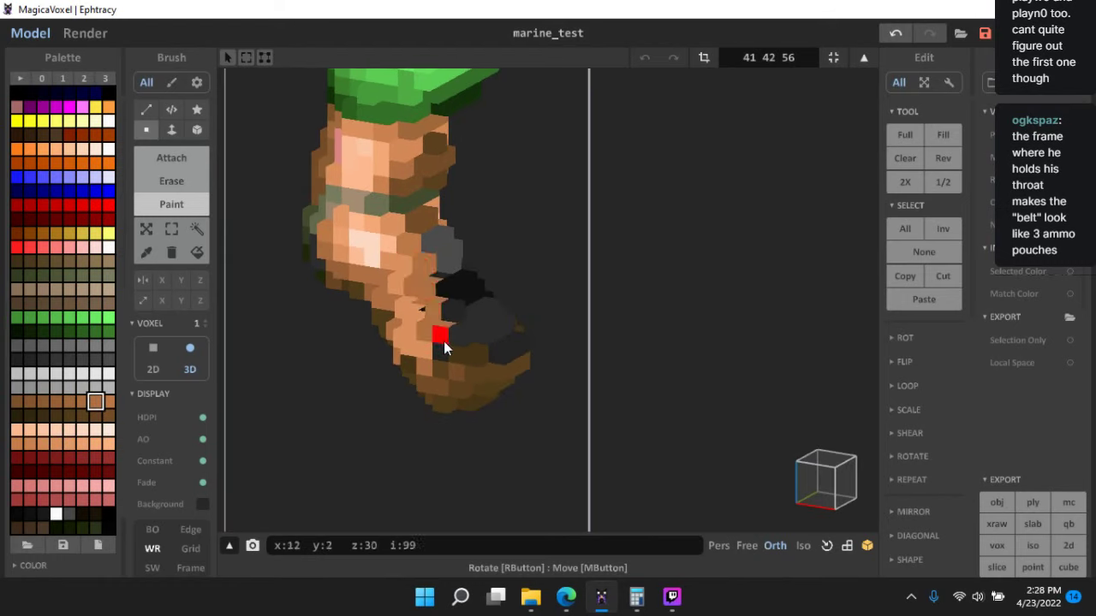
pyautogui.moveTo(423, 308)
pyautogui.mouseDown()
pyautogui.moveTo(440, 346)
pyautogui.moveTo(443, 312)
pyautogui.mouseUp()
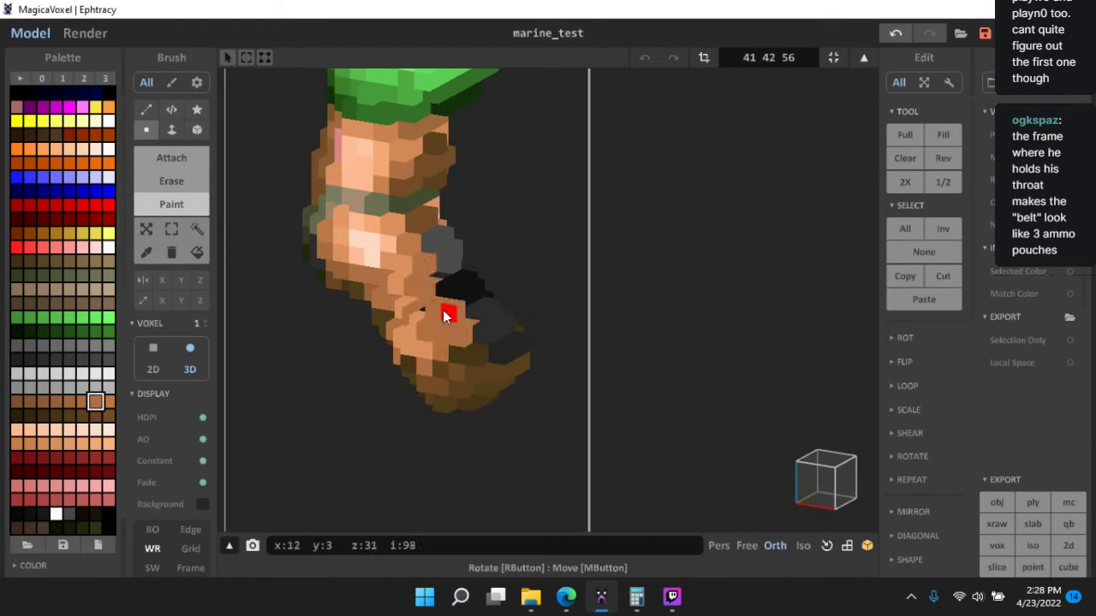
pyautogui.moveTo(428, 314); pyautogui.dragTo(449, 334, button='right')
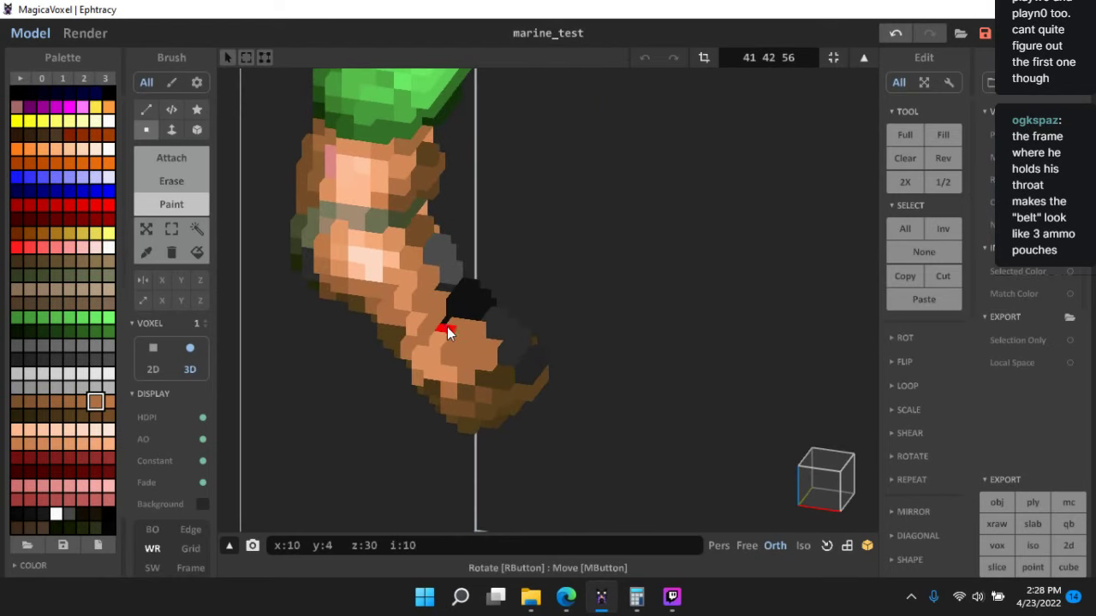
pyautogui.moveTo(447, 332); pyautogui.dragTo(450, 311)
pyautogui.keyDown('alt'); pyautogui.click(419, 237); pyautogui.keyUp('alt')
pyautogui.moveTo(431, 255); pyautogui.dragTo(468, 322)
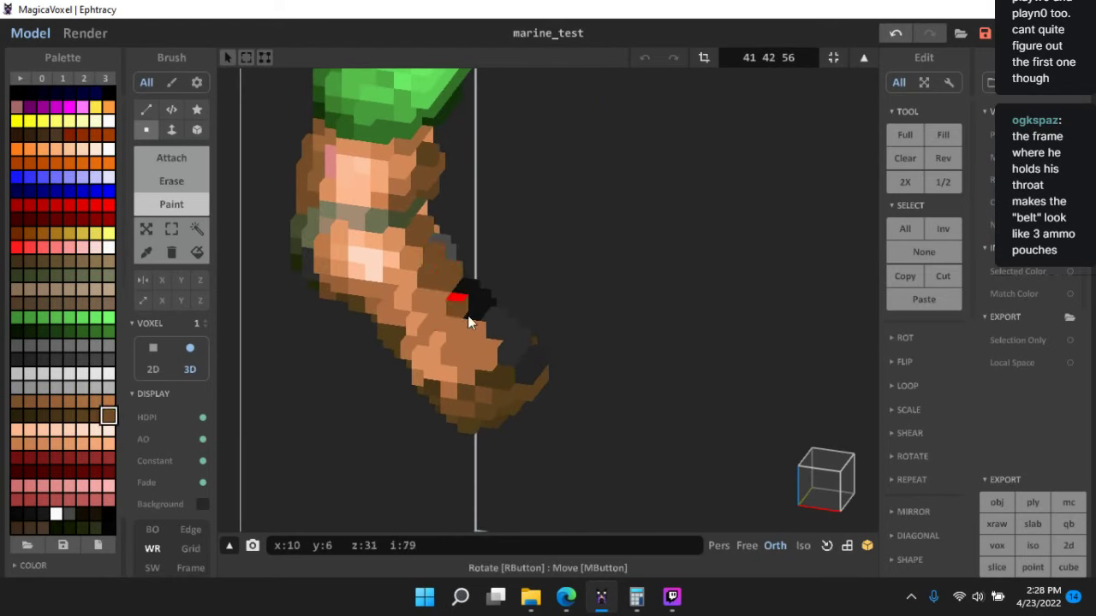
# - Sample dark brown from the fist and paint over all the remaining grey and black voxels on the forearm's inner side
pyautogui.moveTo(495, 338); pyautogui.dragTo(445, 329, button='right')
pyautogui.moveTo(449, 285)
pyautogui.mouseDown(button='right')
pyautogui.moveTo(420, 289)
pyautogui.moveTo(422, 247)
pyautogui.moveTo(445, 302)
pyautogui.mouseUp(button='right')
pyautogui.keyDown('alt'); pyautogui.click(452, 302); pyautogui.keyUp('alt')
pyautogui.moveTo(422, 314)
pyautogui.mouseDown()
pyautogui.moveTo(408, 310)
pyautogui.moveTo(442, 288)
pyautogui.moveTo(435, 252)
pyautogui.mouseUp()
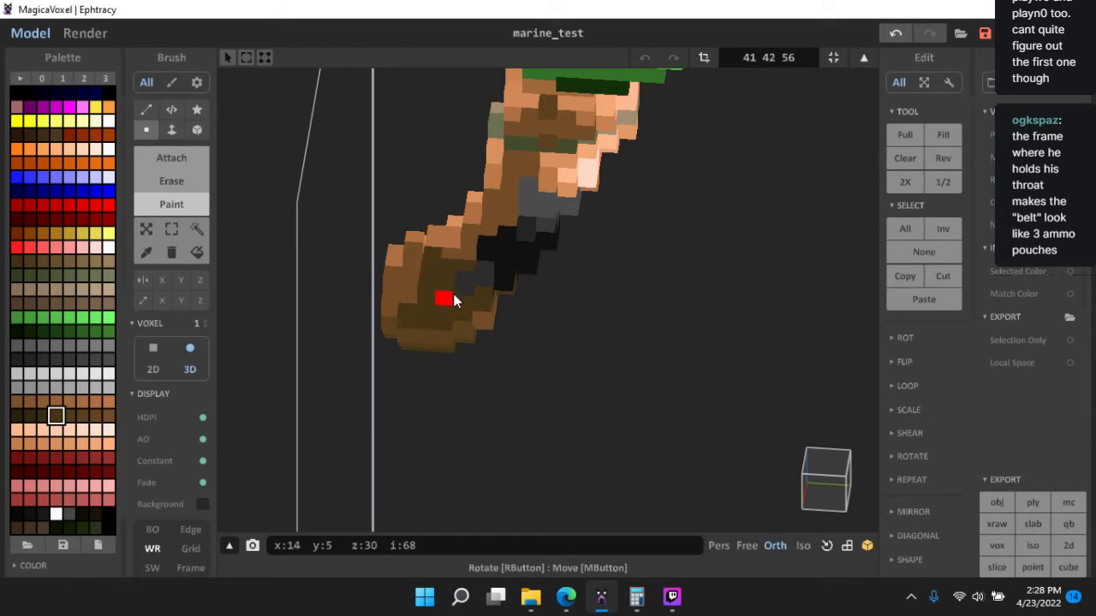
pyautogui.moveTo(500, 284); pyautogui.dragTo(491, 285, button='right')
pyautogui.moveTo(491, 287)
pyautogui.mouseDown()
pyautogui.moveTo(557, 268)
pyautogui.moveTo(573, 277)
pyautogui.moveTo(577, 260)
pyautogui.moveTo(574, 288)
pyautogui.mouseUp()
pyautogui.moveTo(574, 288); pyautogui.dragTo(638, 284, button='right')
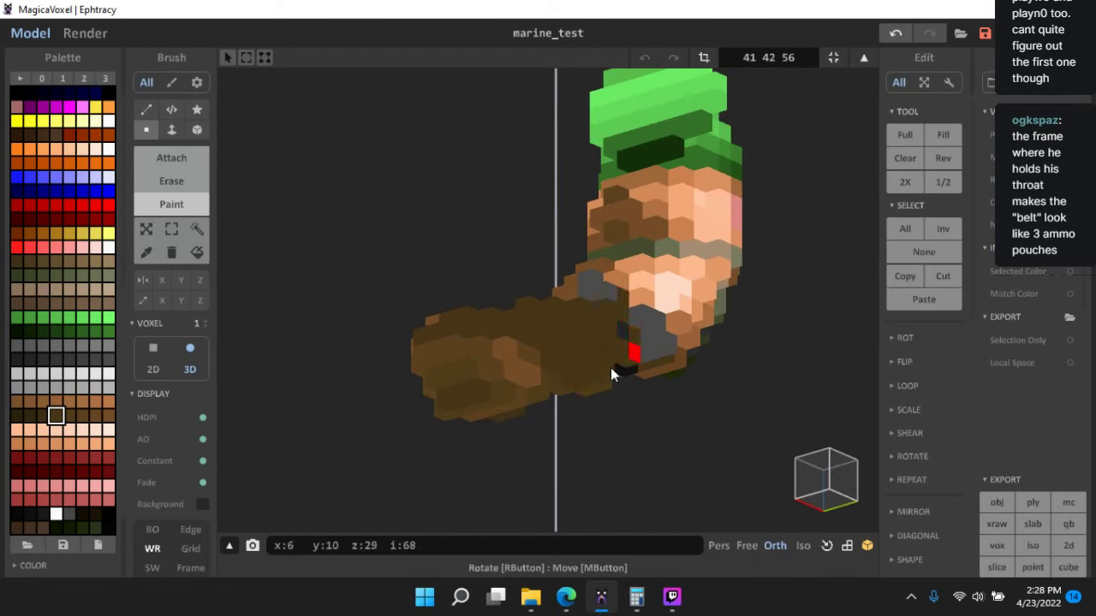
pyautogui.moveTo(617, 374)
pyautogui.mouseDown()
pyautogui.moveTo(641, 333)
pyautogui.moveTo(614, 318)
pyautogui.moveTo(636, 314)
pyautogui.moveTo(643, 360)
pyautogui.moveTo(670, 347)
pyautogui.mouseUp()
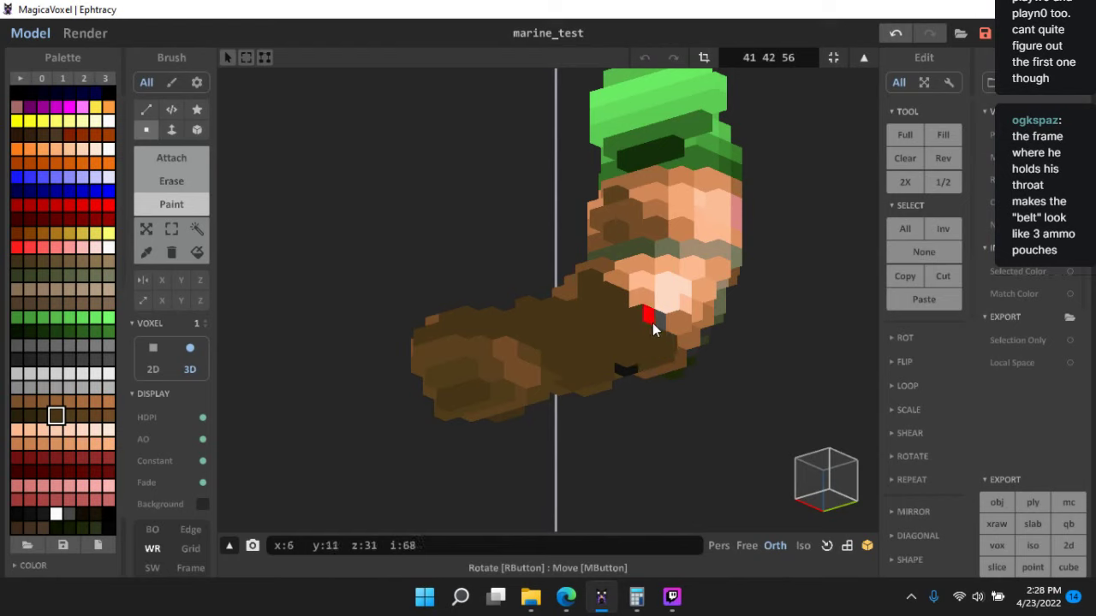
# - Blend the forearm's outer side with sampled orange-brown over the hand and a sampled lighter tan along the front
pyautogui.moveTo(625, 377); pyautogui.dragTo(475, 382, button='right')
pyautogui.scroll(4, 462, 377)
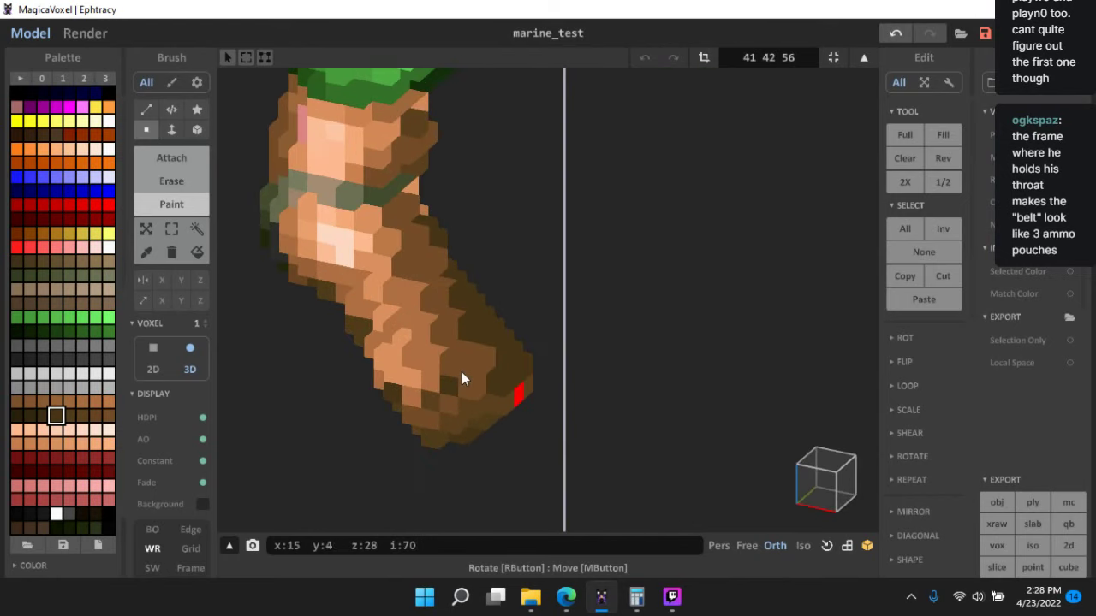
pyautogui.keyDown('alt'); pyautogui.click(411, 348); pyautogui.keyUp('alt')
pyautogui.moveTo(434, 301)
pyautogui.mouseDown()
pyautogui.moveTo(403, 271)
pyautogui.moveTo(460, 397)
pyautogui.moveTo(413, 403)
pyautogui.mouseUp()
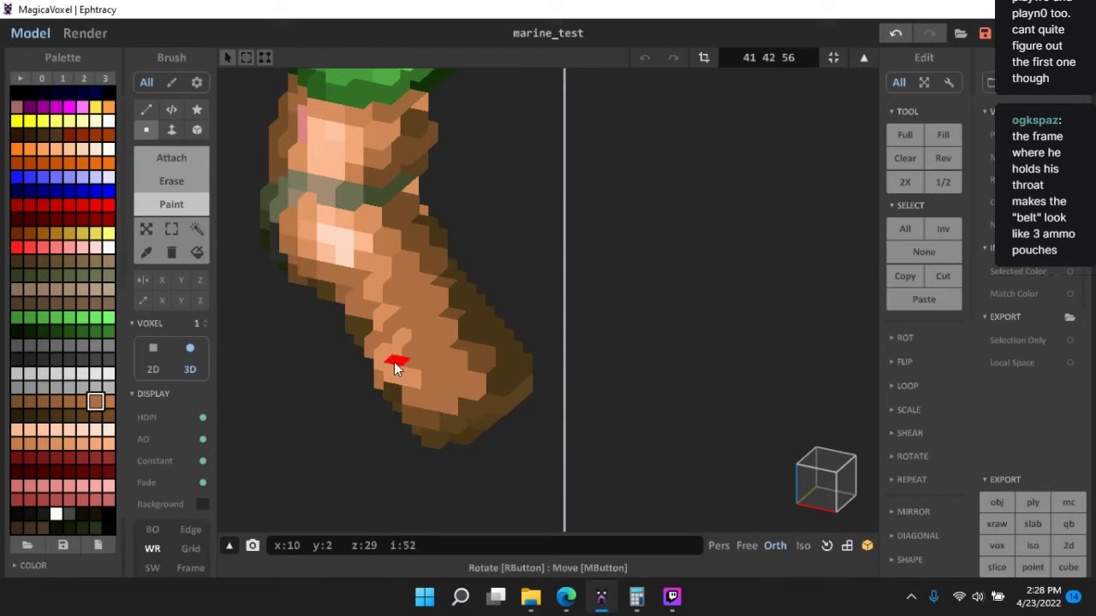
pyautogui.keyDown('alt'); pyautogui.click(399, 367); pyautogui.keyUp('alt')
pyautogui.moveTo(418, 352)
pyautogui.mouseDown()
pyautogui.moveTo(442, 393)
pyautogui.moveTo(420, 367)
pyautogui.moveTo(383, 261)
pyautogui.moveTo(352, 295)
pyautogui.mouseUp()
# - Paint the forearm's lower edge in sampled orange-brown and add a light peach highlight running from the elbow to the hand
pyautogui.moveTo(396, 343); pyautogui.dragTo(435, 326, button='right')
pyautogui.keyDown('alt'); pyautogui.click(413, 338); pyautogui.keyUp('alt')
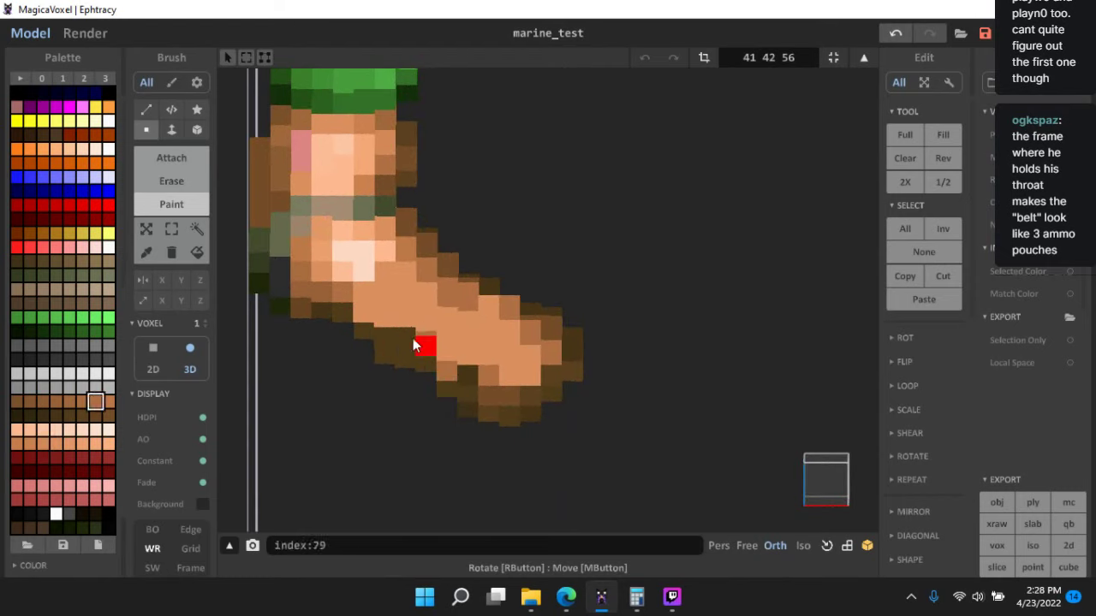
pyautogui.keyDown('alt'); pyautogui.click(345, 276); pyautogui.keyUp('alt')
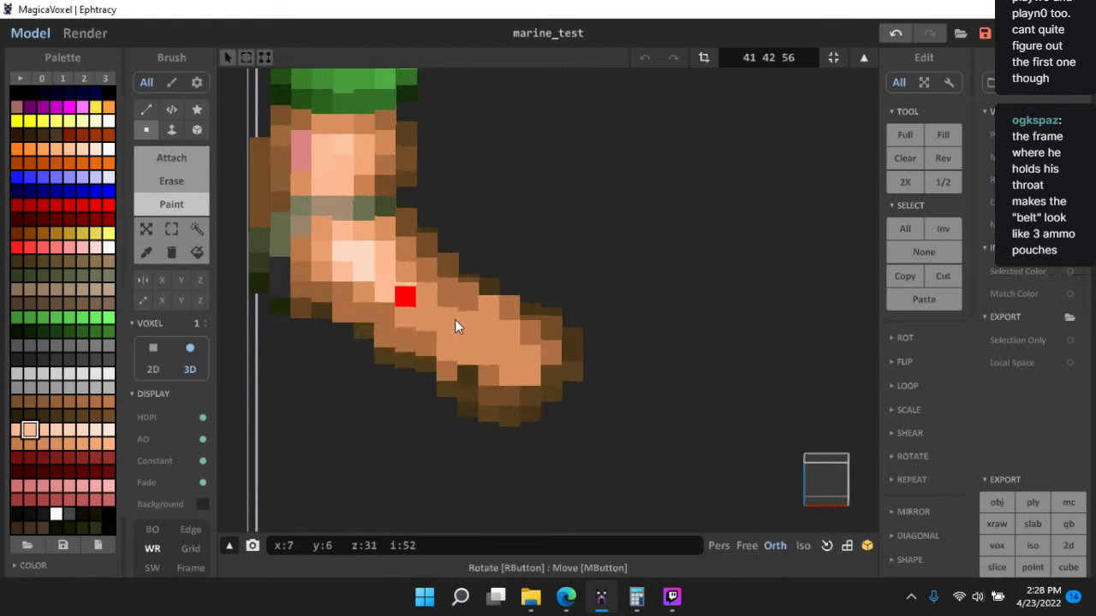
pyautogui.moveTo(402, 300); pyautogui.dragTo(509, 358)
# - Paint the forearm's top surface in sampled orange-brown and begin a tan band beside the highlight
pyautogui.moveTo(452, 323); pyautogui.dragTo(430, 341, button='right')
pyautogui.keyDown('alt'); pyautogui.click(451, 333); pyautogui.keyUp('alt')
pyautogui.keyDown('alt'); pyautogui.click(435, 326); pyautogui.keyUp('alt')
pyautogui.keyDown('alt'); pyautogui.click(428, 343); pyautogui.keyUp('alt')
pyautogui.moveTo(436, 342); pyautogui.dragTo(435, 375)
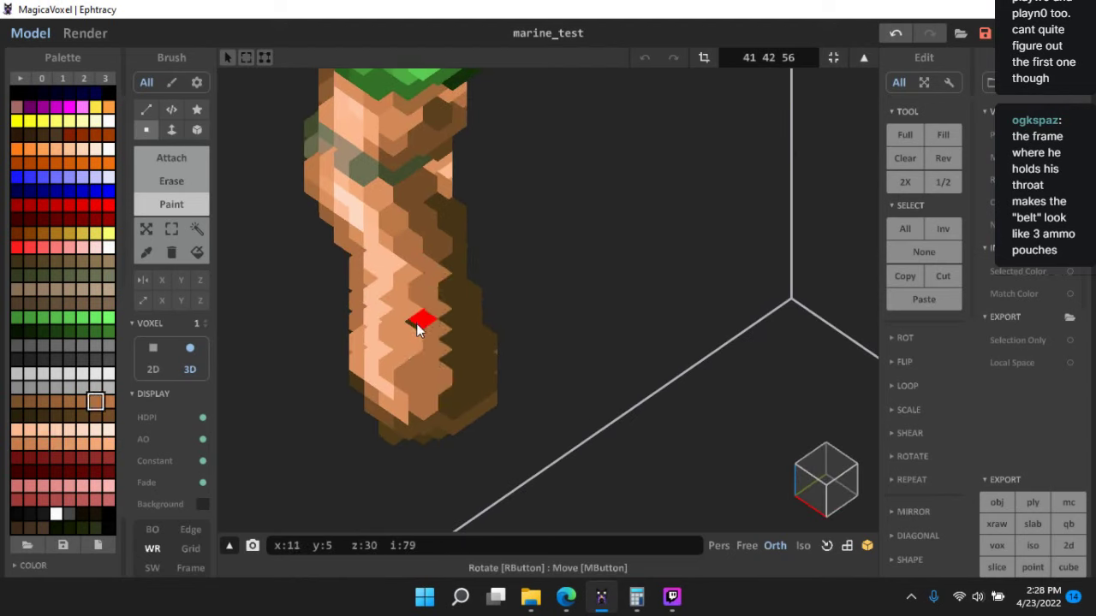
pyautogui.moveTo(409, 224)
pyautogui.mouseDown()
pyautogui.moveTo(400, 85)
pyautogui.moveTo(460, 362)
pyautogui.moveTo(431, 345)
pyautogui.mouseUp()
pyautogui.keyDown('alt'); pyautogui.click(417, 328); pyautogui.keyUp('alt')
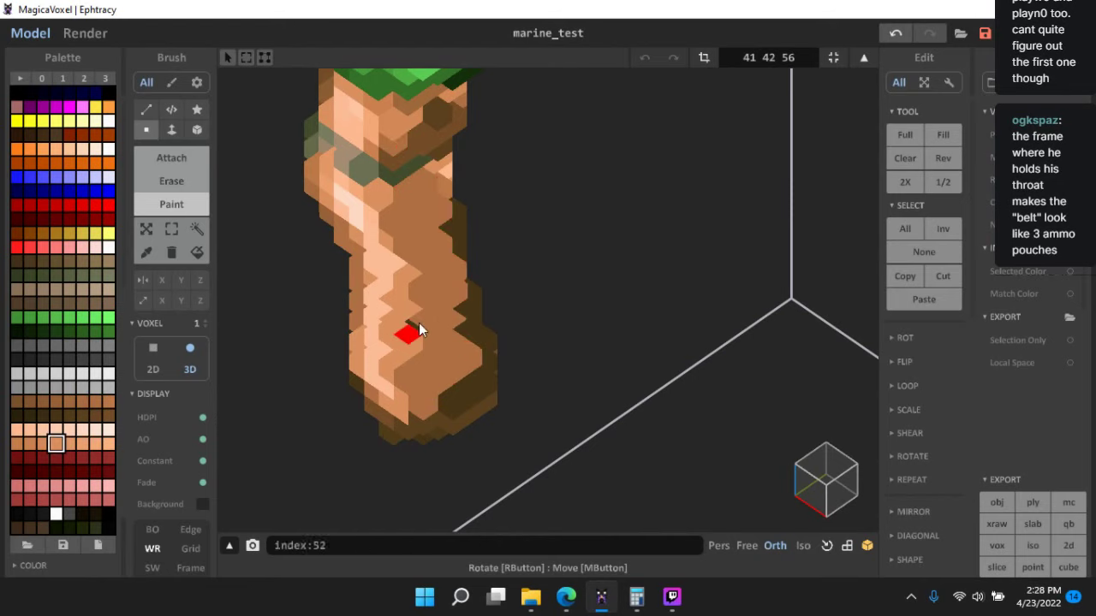
pyautogui.click(411, 331)
# - Sample dark brown from the fist, shade the forearm's inner top edge with it, and resample orange-brown from the hand's lower side
pyautogui.scroll(-5, 548, 376)
pyautogui.moveTo(512, 348)
pyautogui.mouseDown(button='right')
pyautogui.moveTo(553, 384)
pyautogui.moveTo(555, 356)
pyautogui.moveTo(485, 380)
pyautogui.mouseUp(button='right')
pyautogui.scroll(5, 485, 380)
pyautogui.keyDown('alt'); pyautogui.click(448, 402); pyautogui.keyUp('alt')
pyautogui.moveTo(448, 403)
pyautogui.mouseDown()
pyautogui.moveTo(482, 335)
pyautogui.moveTo(472, 257)
pyautogui.mouseUp()
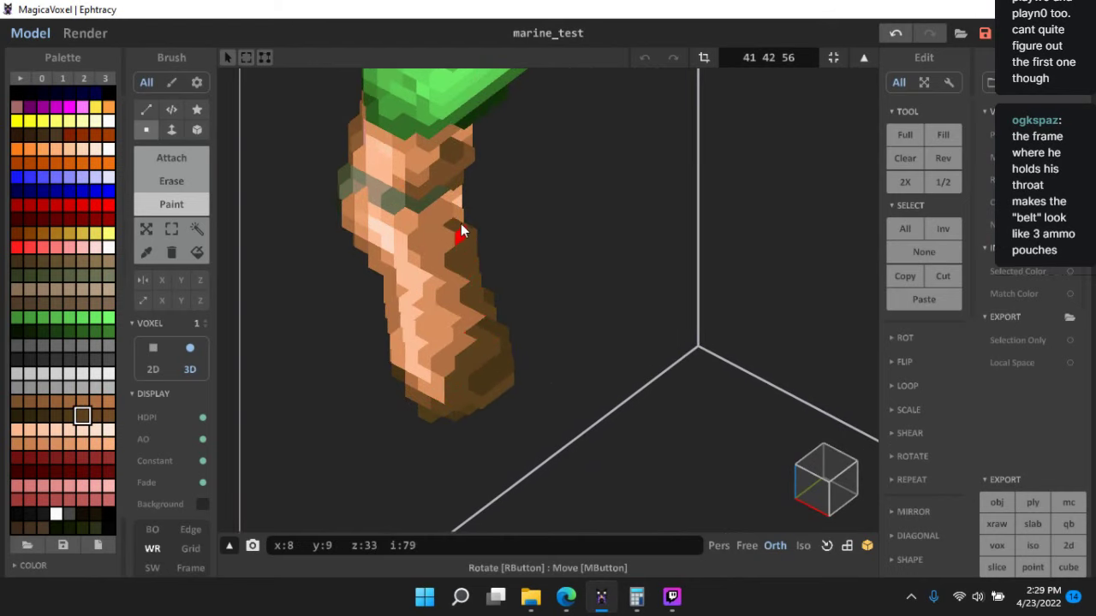
pyautogui.scroll(-8, 514, 231)
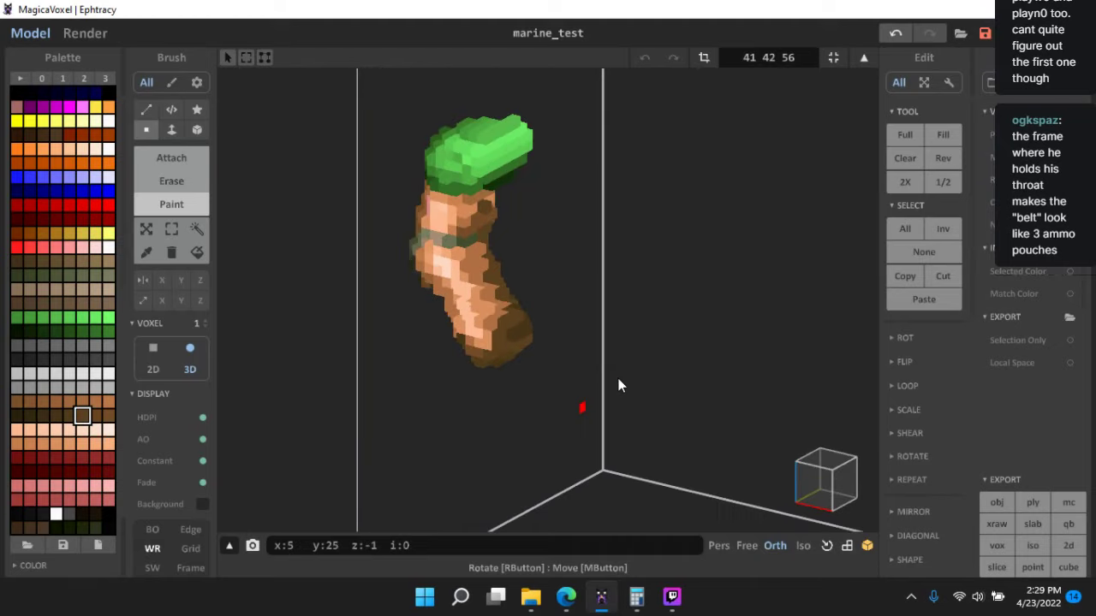
pyautogui.scroll(8, 553, 445)
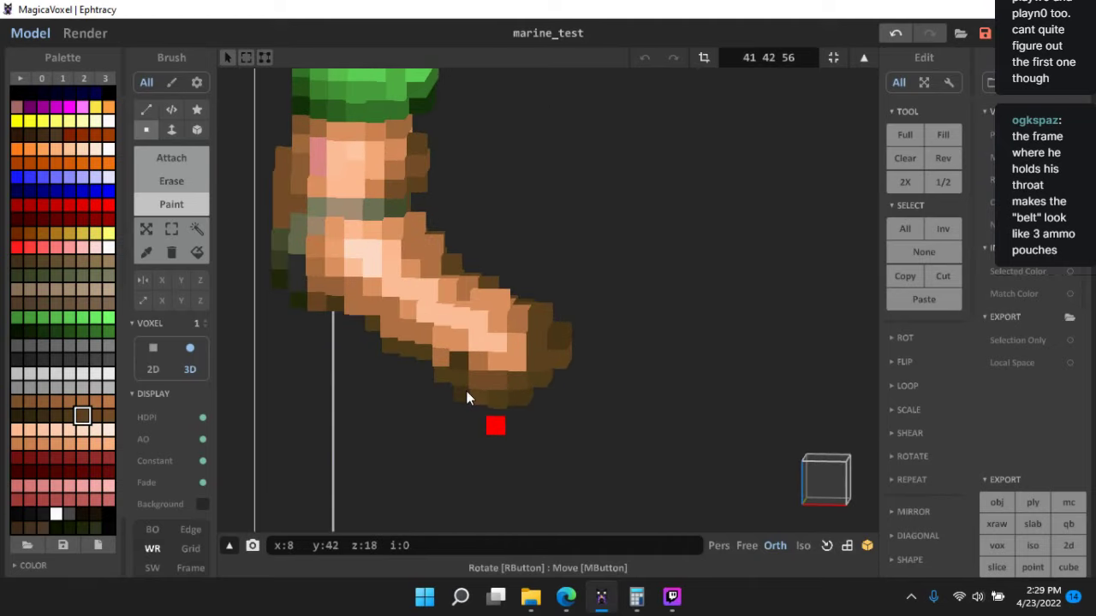
pyautogui.keyDown('alt'); pyautogui.click(468, 362); pyautogui.keyUp('alt')
pyautogui.scroll(-10, 459, 368)
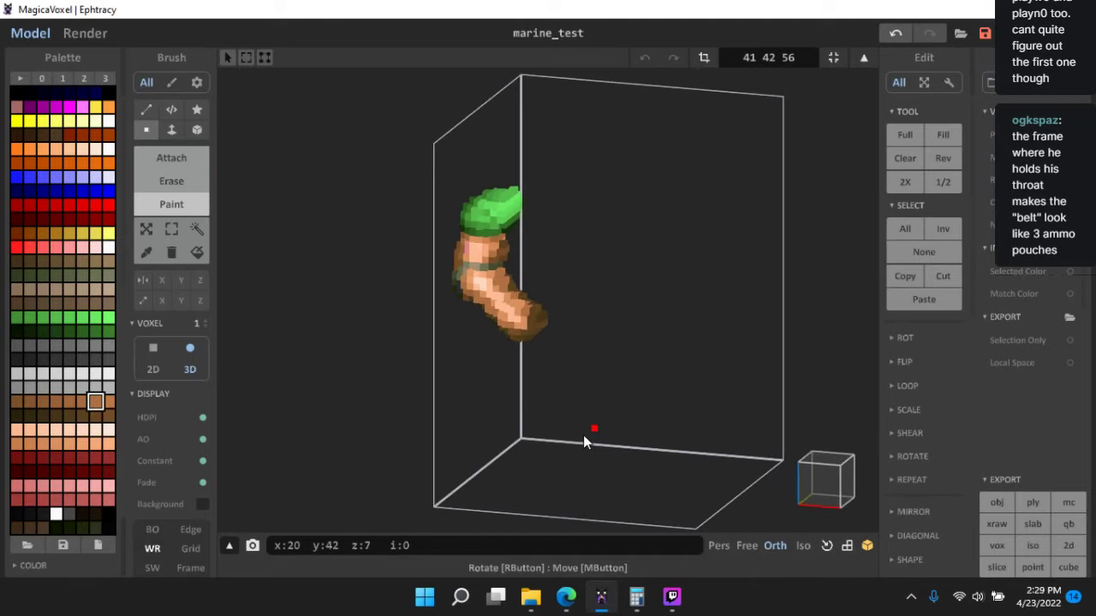
# - Return to the world scene and examine the repainted right arm on the full marine, including from the front
pyautogui.press('Tab')
pyautogui.moveTo(437, 366); pyautogui.dragTo(568, 330, button='right')
pyautogui.scroll(2, 725, 400)
pyautogui.scroll(6, 515, 336)
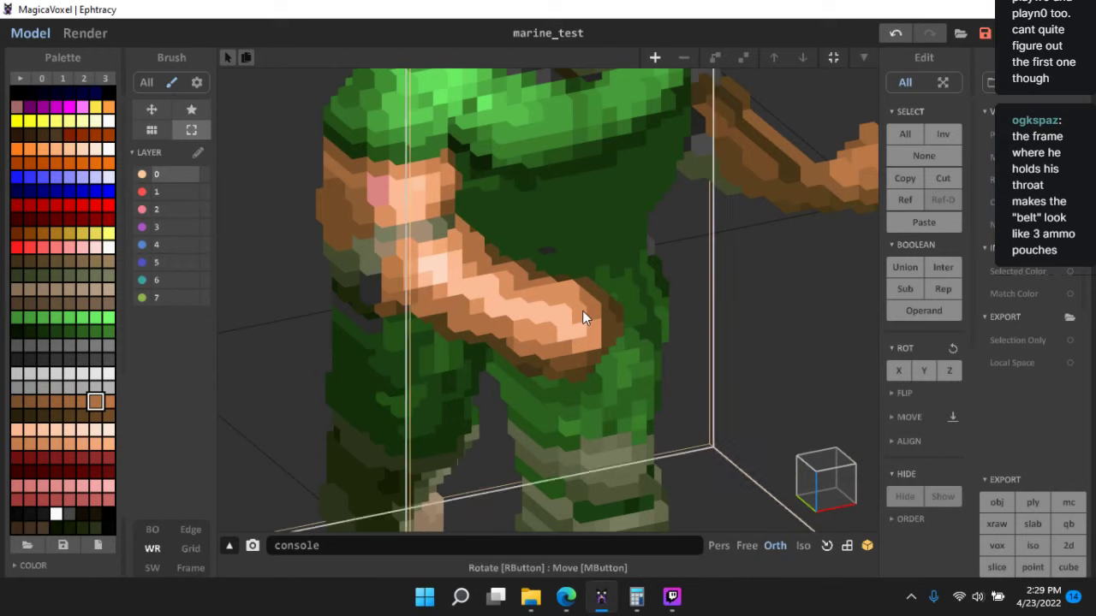
pyautogui.press('Tab')
pyautogui.scroll(-6, 670, 377)
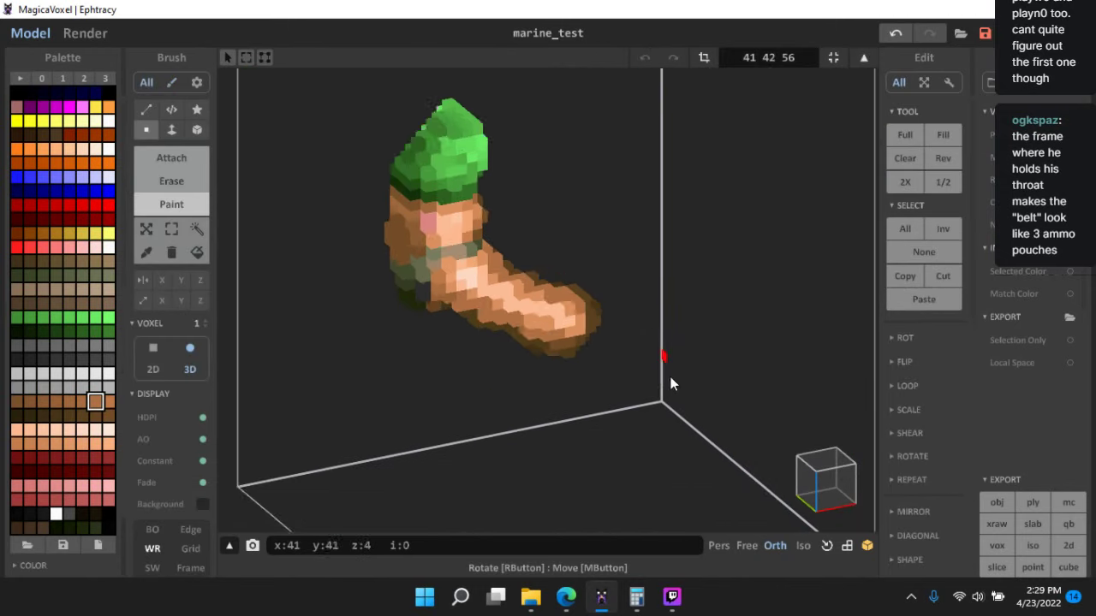
pyautogui.press('Tab')
pyautogui.scroll(-4, 754, 329)
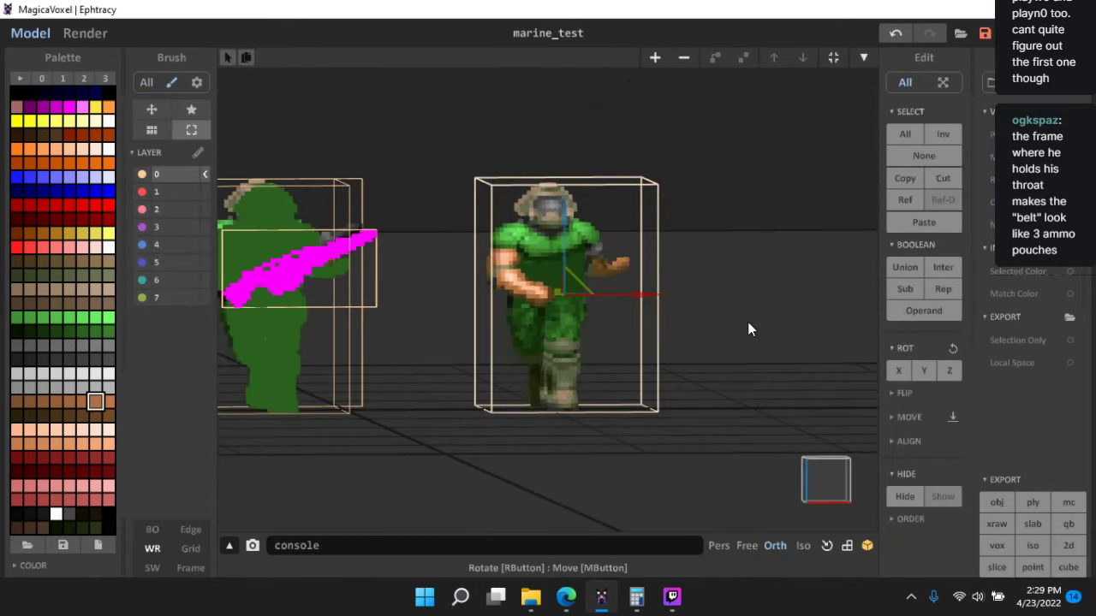
pyautogui.click(810, 499)
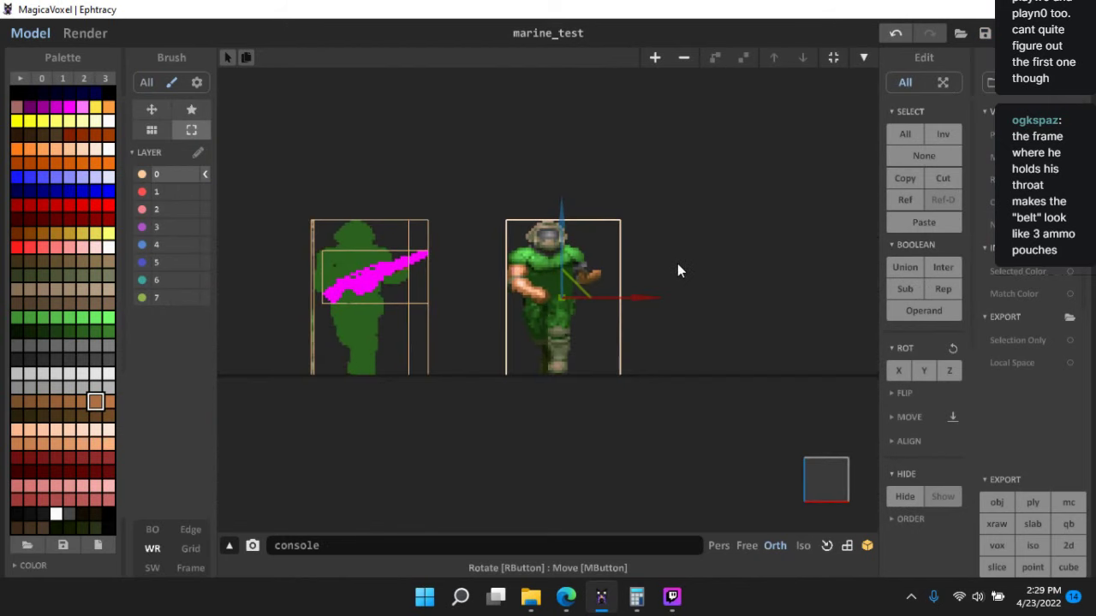
pyautogui.scroll(3, 677, 264)
pyautogui.scroll(2, 710, 244)
pyautogui.scroll(2, 695, 267)
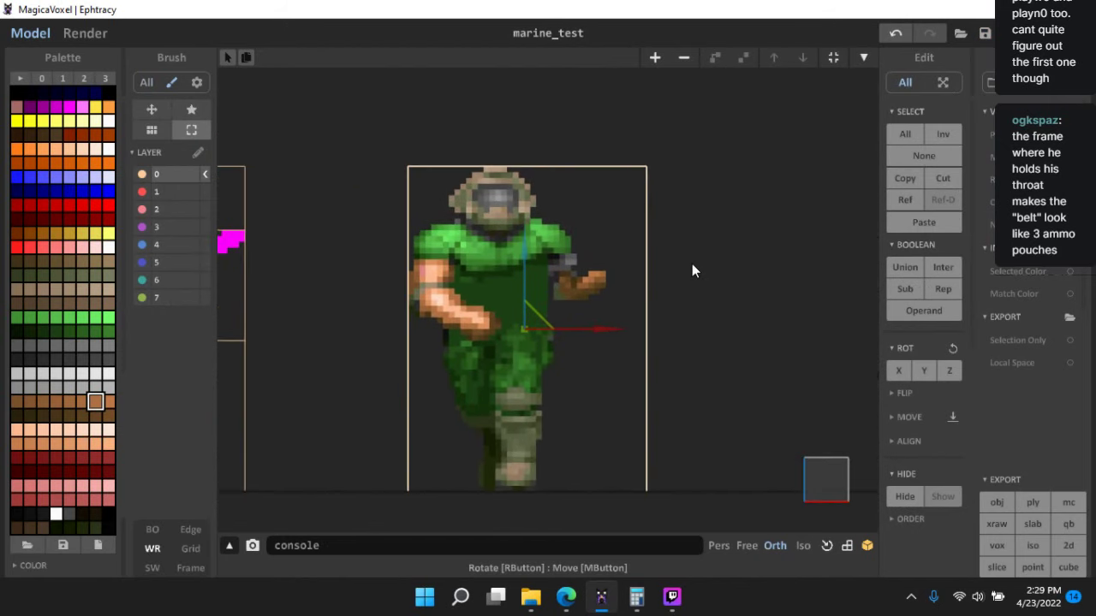
# - Import the playh0 sprite from the PLAY folder into the world scene and rotate it upright about the X axis
pyautogui.moveTo(601, 597)
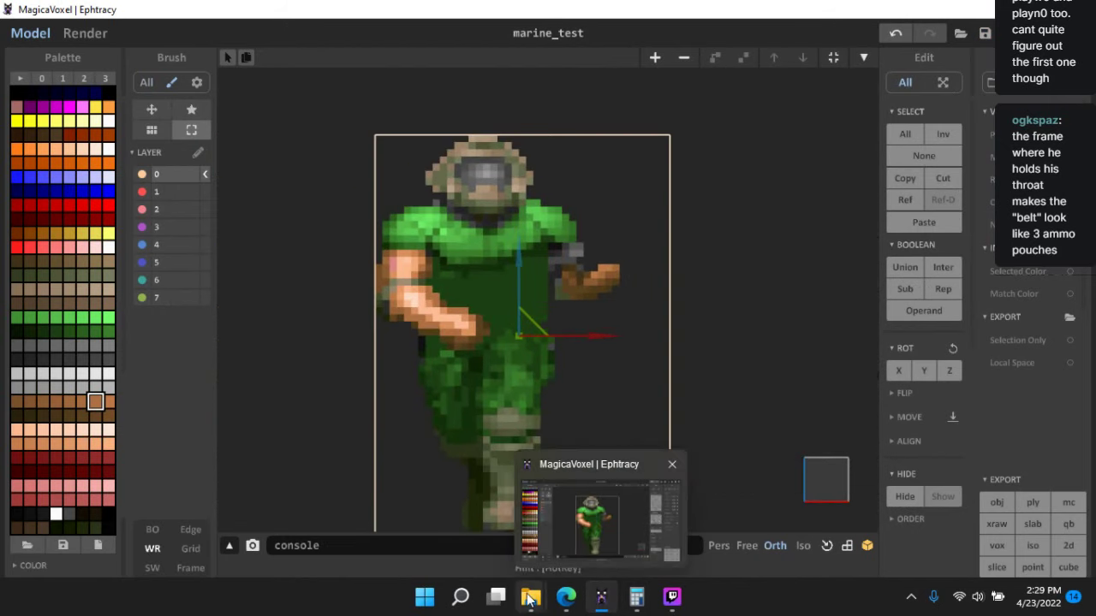
pyautogui.moveTo(531, 597)
pyautogui.click(479, 531)
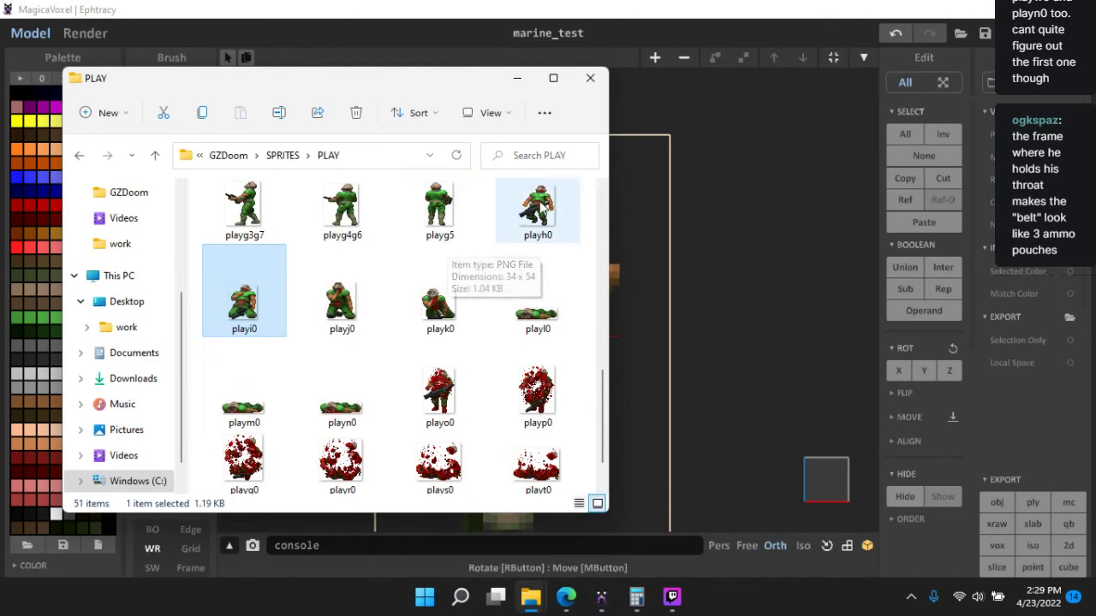
pyautogui.click(539, 227)
pyautogui.click(792, 253)
pyautogui.scroll(-5, 783, 266)
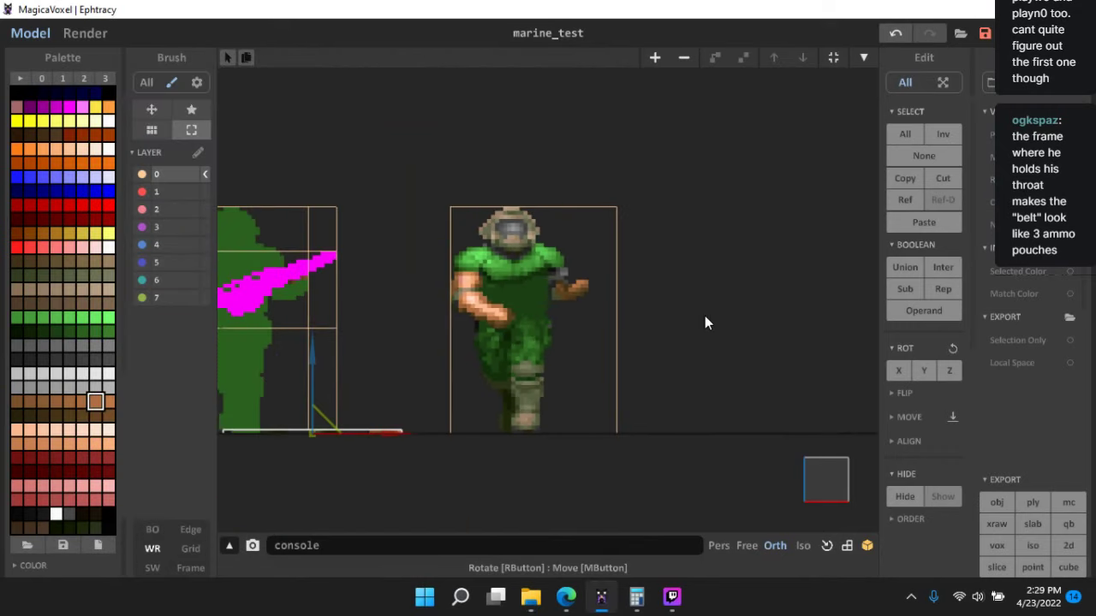
pyautogui.moveTo(767, 387); pyautogui.dragTo(866, 394, button='middle')
pyautogui.click(895, 370)
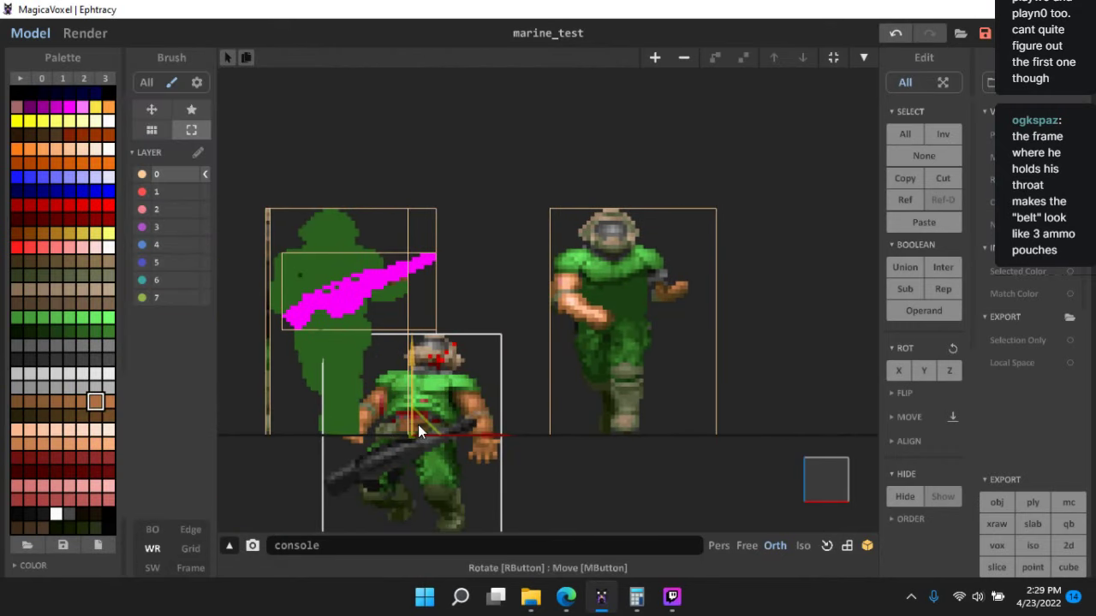
# - Move the playh0 sprite up and across to stand beside the running marine model
pyautogui.moveTo(420, 426); pyautogui.dragTo(856, 264)
pyautogui.scroll(5, 652, 255)
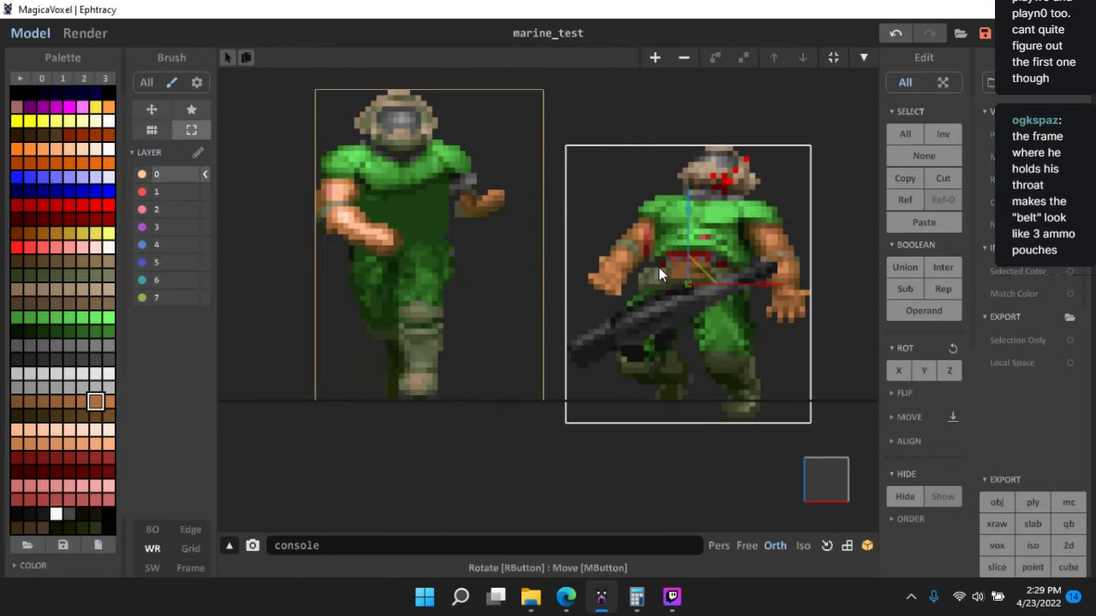
pyautogui.moveTo(771, 270); pyautogui.dragTo(761, 242)
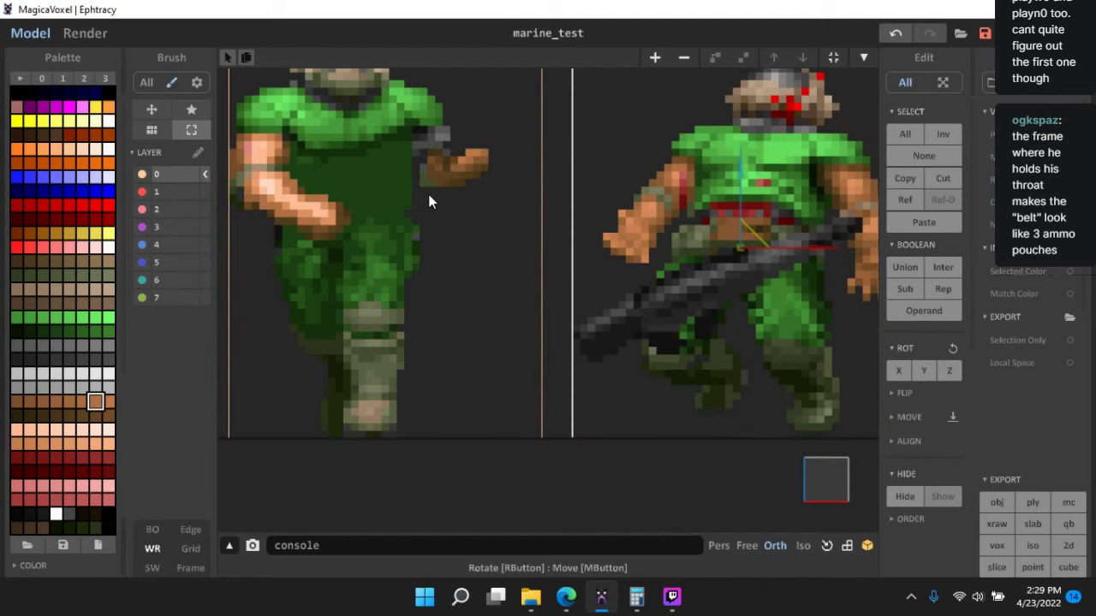
# - Hide both of the running marine's arm objects in the world scene
pyautogui.click(301, 207)
pyautogui.doubleClick(300, 207)
pyautogui.press('Tab')
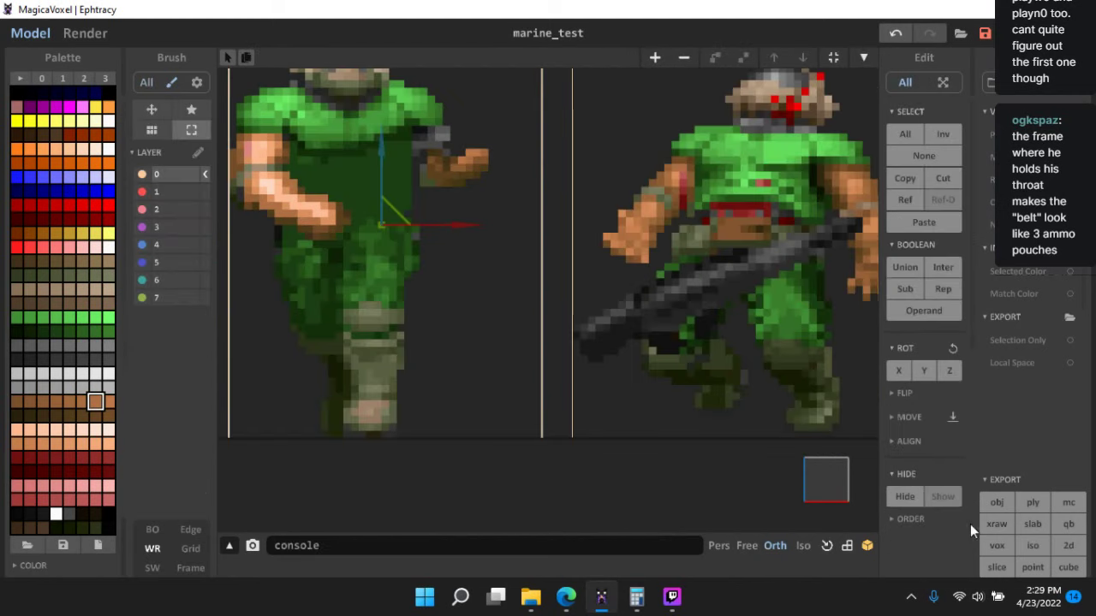
pyautogui.click(895, 497)
pyautogui.click(474, 164)
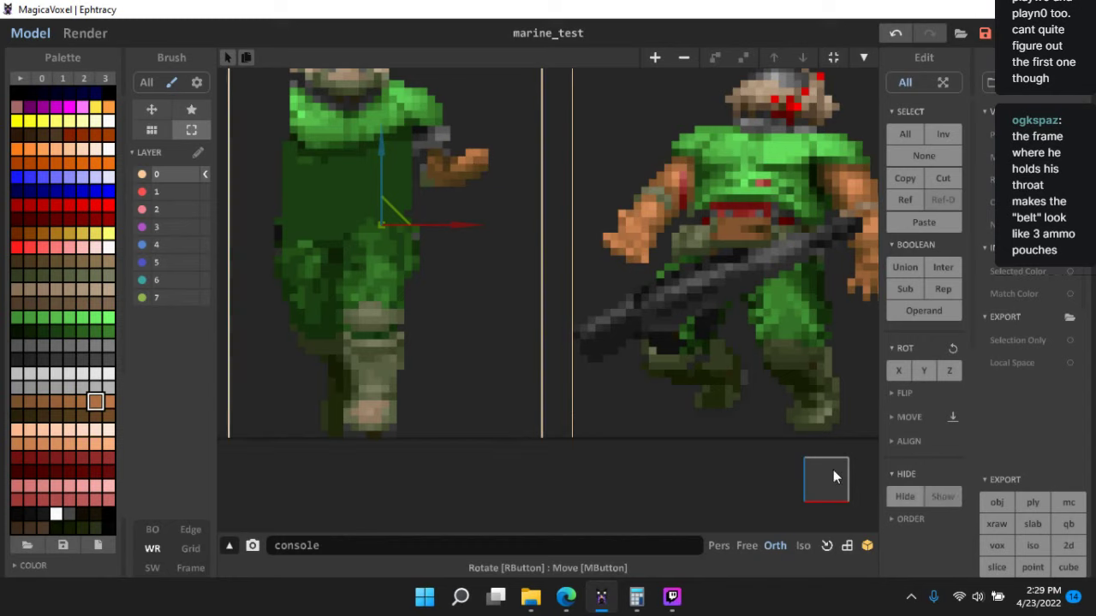
pyautogui.click(899, 495)
# - Move the playh0 sprite closer to the marine, and open the marine's body for voxel editing with the other objects shown
pyautogui.click(763, 225)
pyautogui.moveTo(750, 238); pyautogui.dragTo(730, 237)
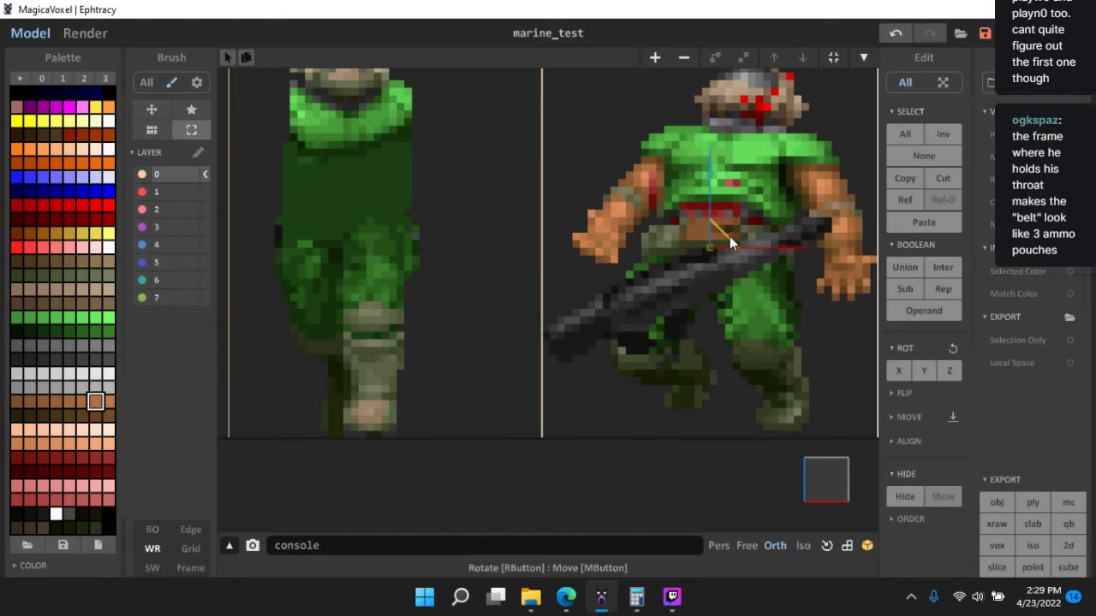
pyautogui.doubleClick(336, 183)
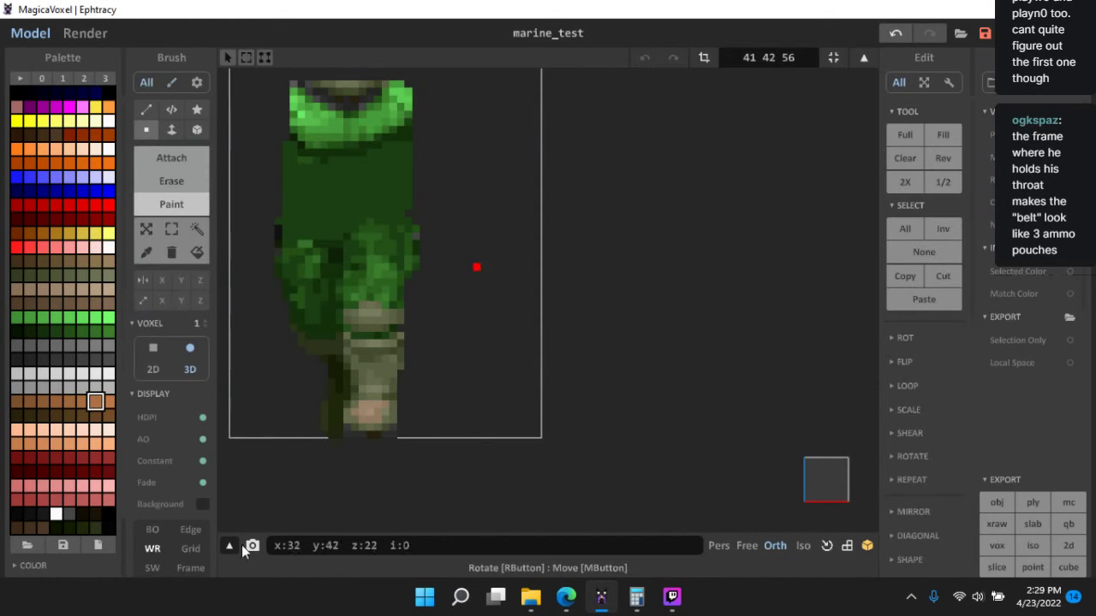
pyautogui.click(139, 528)
# - Paint an arched bare-midriff patch on the front of the torso in a brown skin tone sampled from the playh0 sprite
pyautogui.scroll(2, 770, 262)
pyautogui.keyDown('alt'); pyautogui.click(762, 269); pyautogui.keyUp('alt')
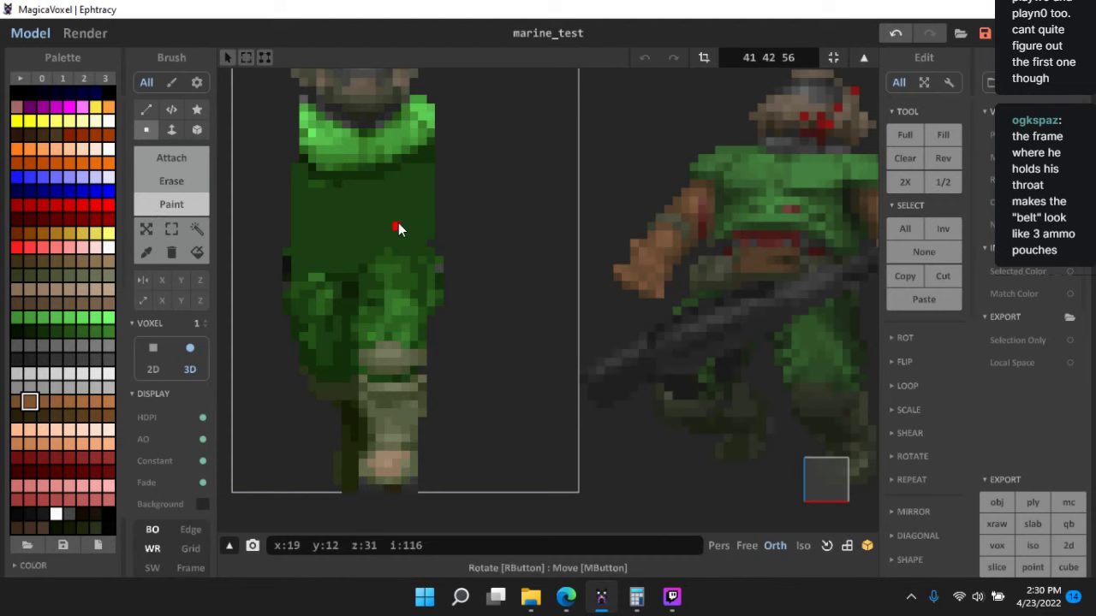
pyautogui.scroll(-4, 522, 231)
pyautogui.scroll(3, 482, 292)
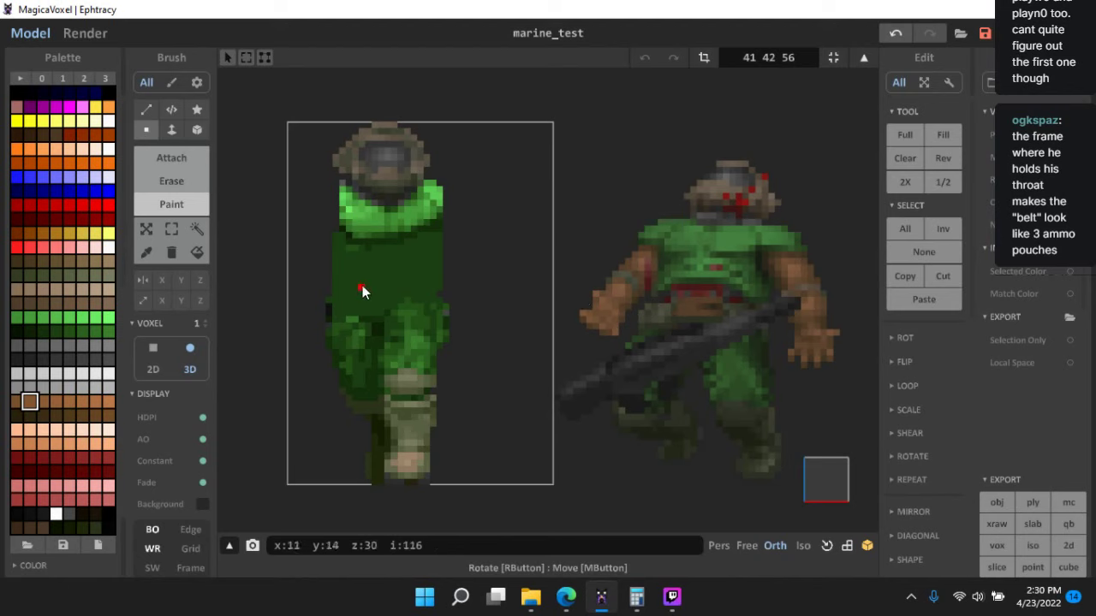
pyautogui.moveTo(363, 286)
pyautogui.mouseDown()
pyautogui.moveTo(403, 287)
pyautogui.moveTo(375, 275)
pyautogui.moveTo(385, 266)
pyautogui.moveTo(409, 273)
pyautogui.moveTo(412, 290)
pyautogui.moveTo(336, 281)
pyautogui.moveTo(374, 269)
pyautogui.moveTo(362, 284)
pyautogui.mouseUp()
pyautogui.click(401, 275)
pyautogui.click(407, 281)
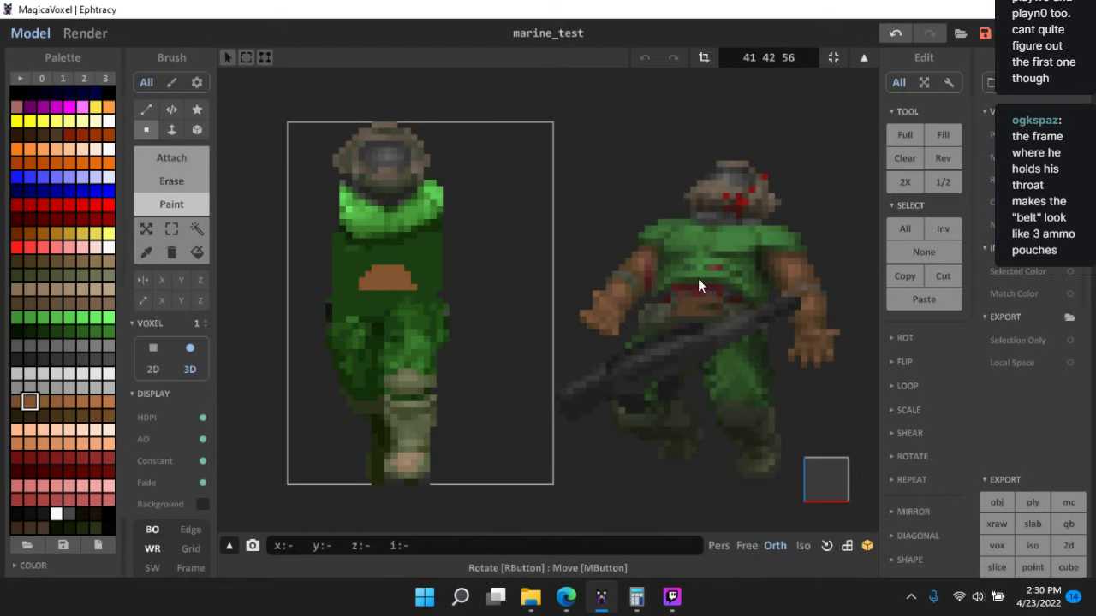
# - Paint medium-green highlights on the dark torso above and beside the brown midriff patch, using green sampled from the sprite
pyautogui.scroll(2, 728, 277)
pyautogui.keyDown('alt'); pyautogui.click(740, 276); pyautogui.keyUp('alt')
pyautogui.scroll(2, 308, 250)
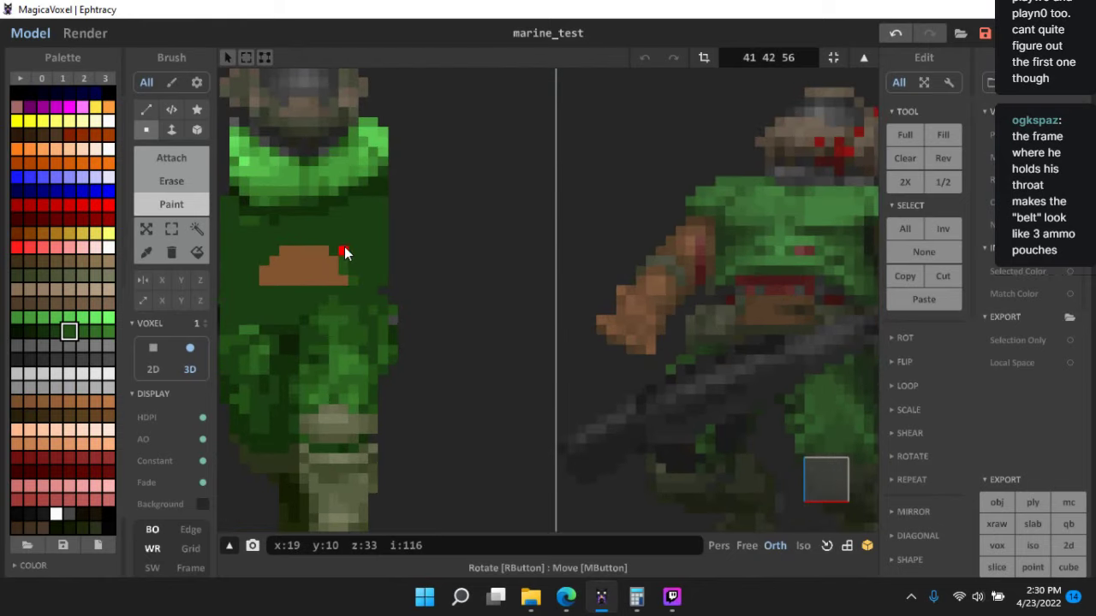
pyautogui.hotkey('ctrl', 'z')
pyautogui.moveTo(341, 242)
pyautogui.mouseDown()
pyautogui.moveTo(370, 266)
pyautogui.moveTo(317, 231)
pyautogui.mouseUp()
pyautogui.scroll(-4, 599, 282)
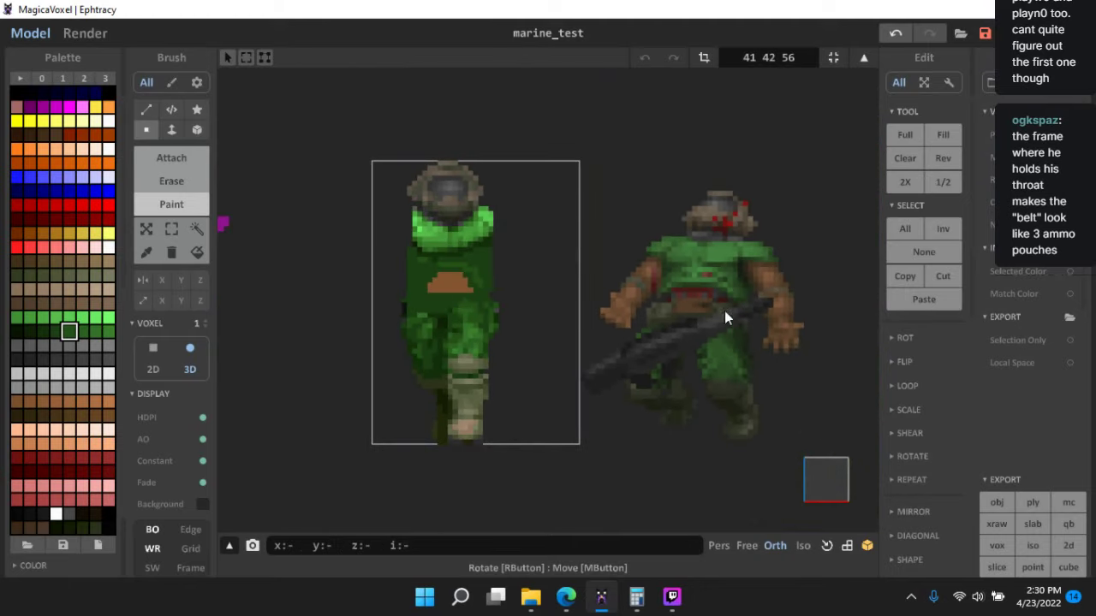
pyautogui.scroll(5, 366, 258)
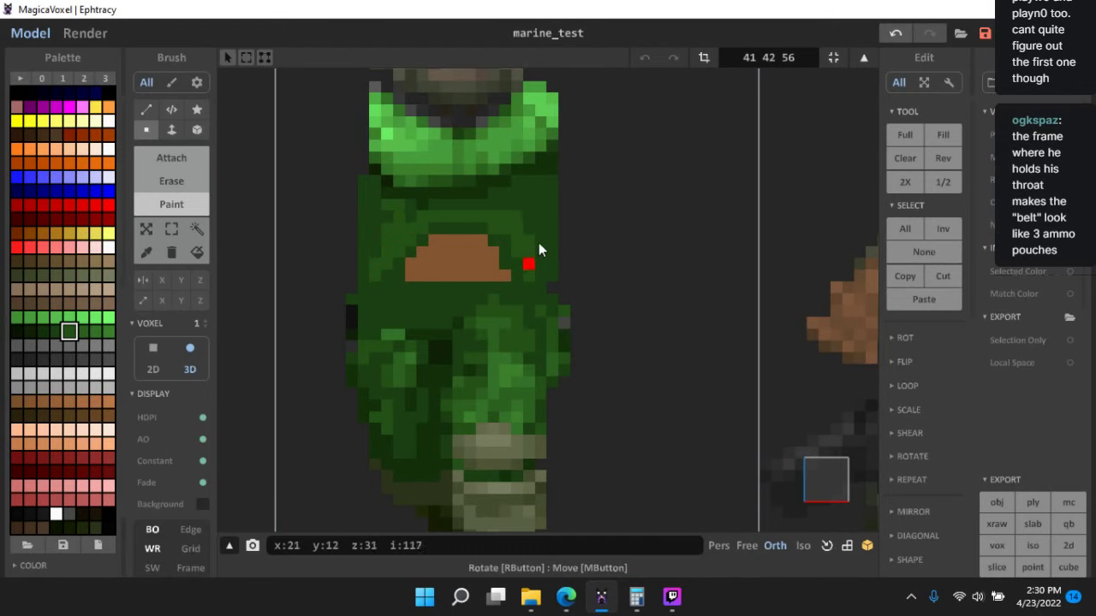
pyautogui.scroll(-6, 547, 401)
pyautogui.scroll(5, 553, 392)
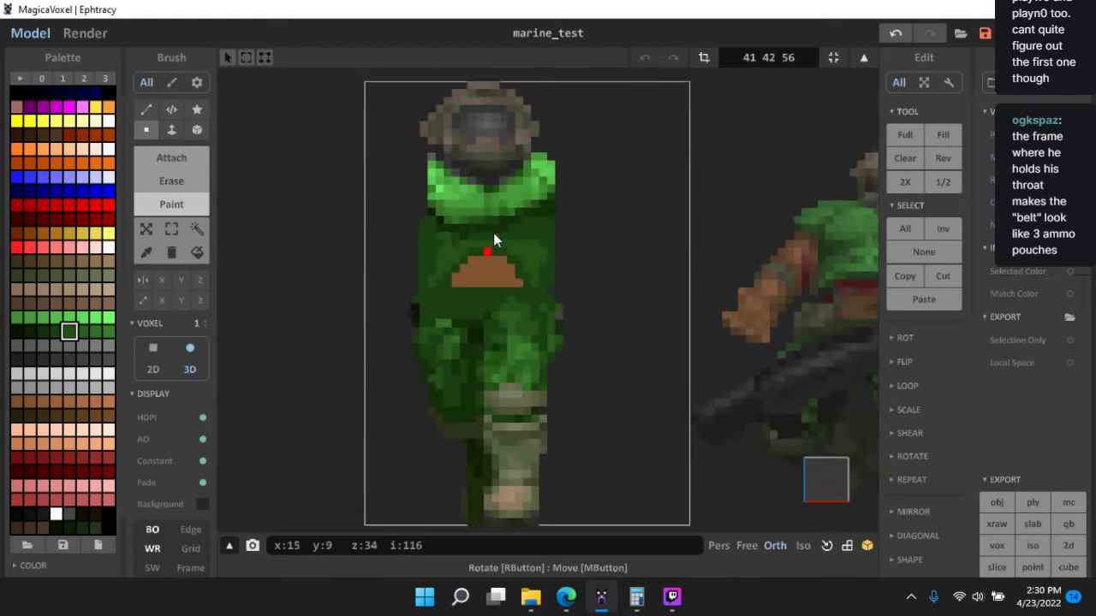
# - Extend the lower edge of the bright chest armor on the marine's left side with several sampled mid-green shades
pyautogui.moveTo(494, 233); pyautogui.dragTo(520, 290, button='middle')
pyautogui.scroll(3, 522, 292)
pyautogui.keyDown('alt'); pyautogui.click(483, 247); pyautogui.keyUp('alt')
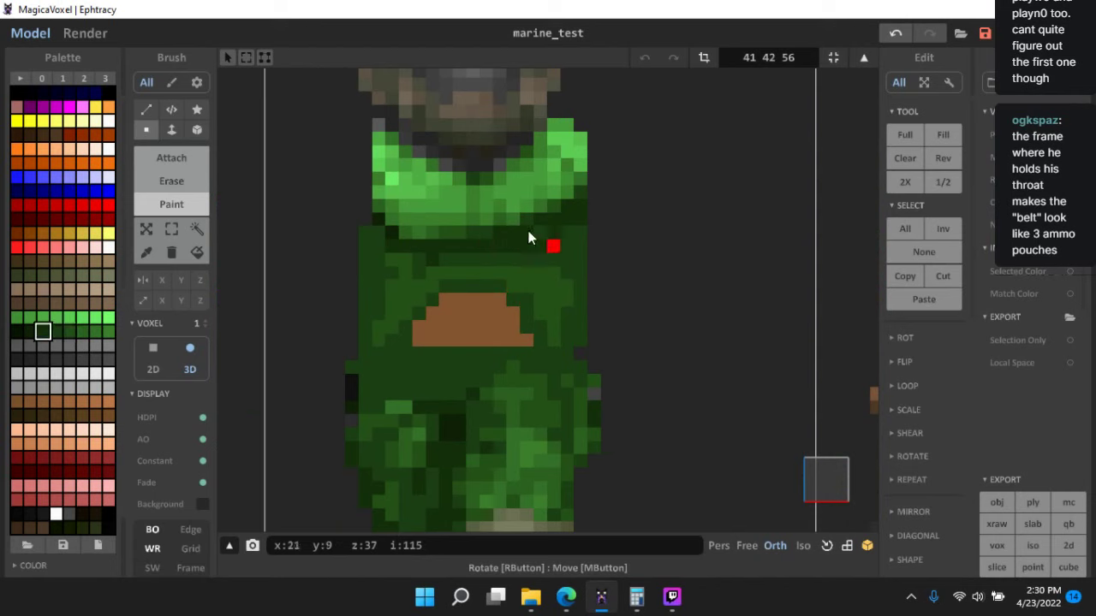
pyautogui.keyDown('alt'); pyautogui.click(532, 239); pyautogui.keyUp('alt')
pyautogui.click(554, 205)
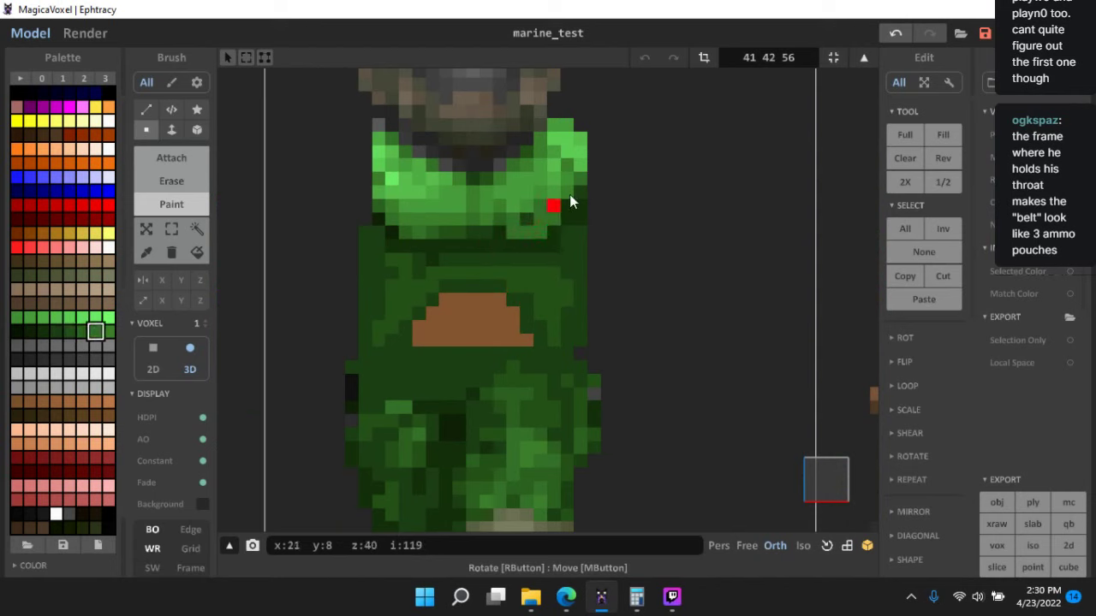
pyautogui.keyDown('alt'); pyautogui.click(556, 207); pyautogui.keyUp('alt')
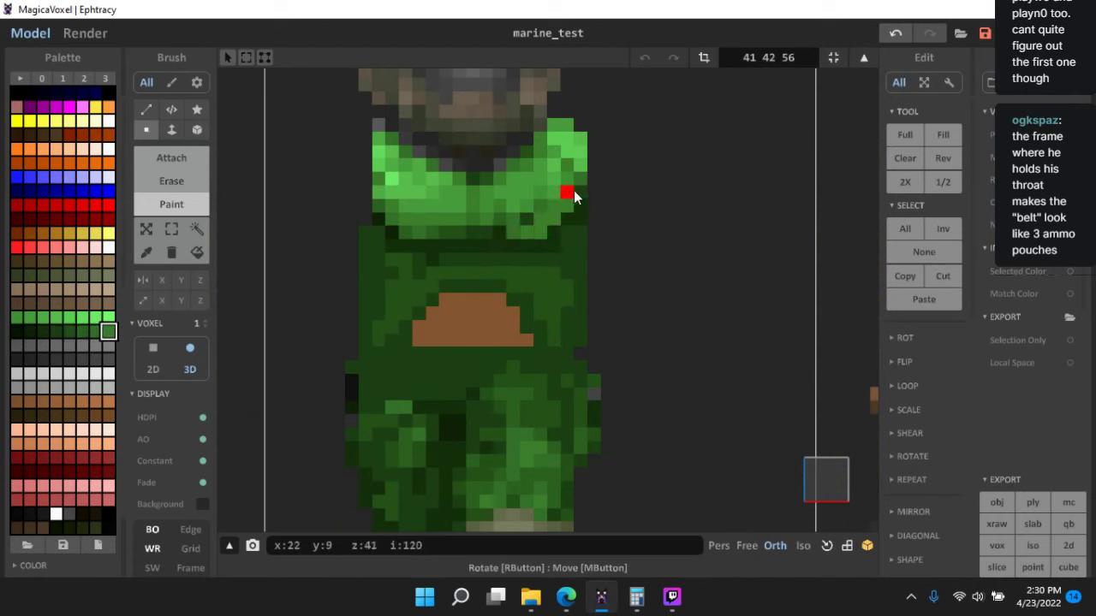
pyautogui.keyDown('alt'); pyautogui.click(578, 181); pyautogui.keyUp('alt')
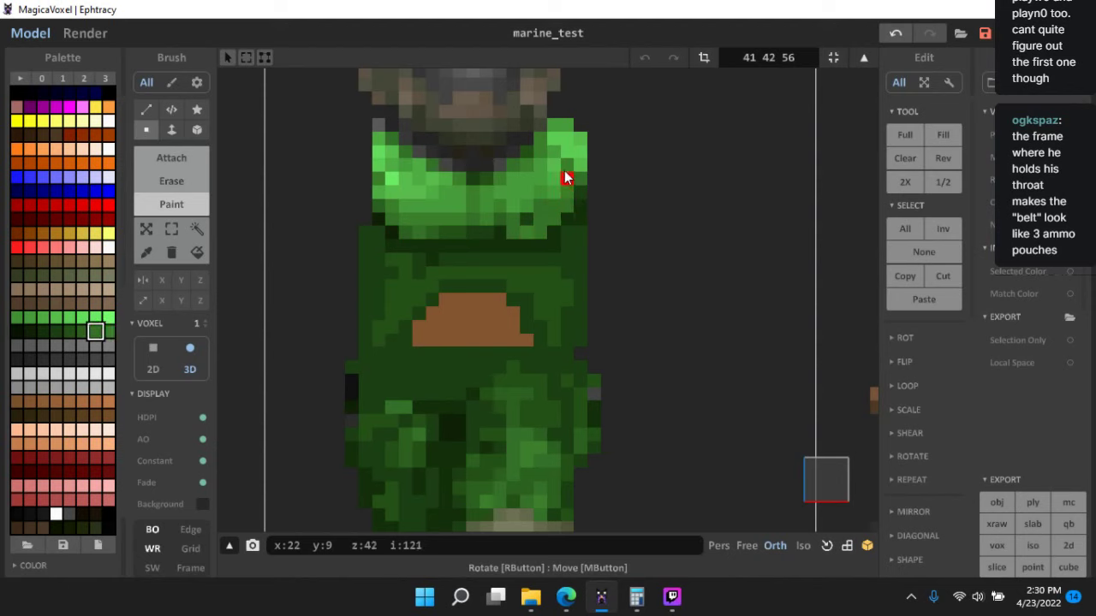
pyautogui.keyDown('alt'); pyautogui.click(565, 177); pyautogui.keyUp('alt')
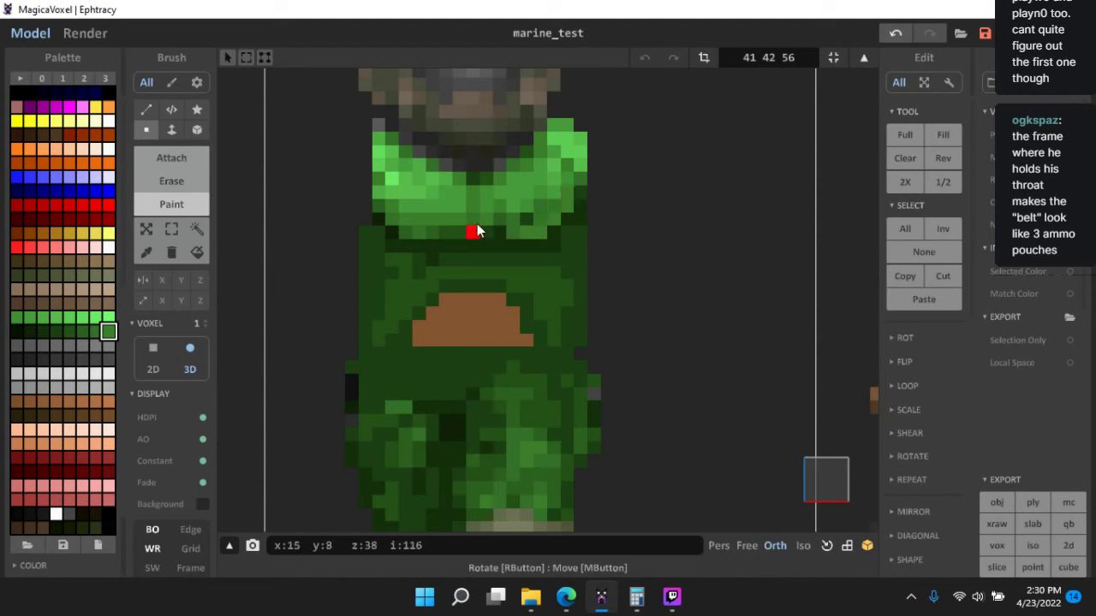
# - Trim and blend the chest armor's lower edge with dark and medium greens sampled from the torso
pyautogui.keyDown('alt'); pyautogui.click(535, 235); pyautogui.keyUp('alt')
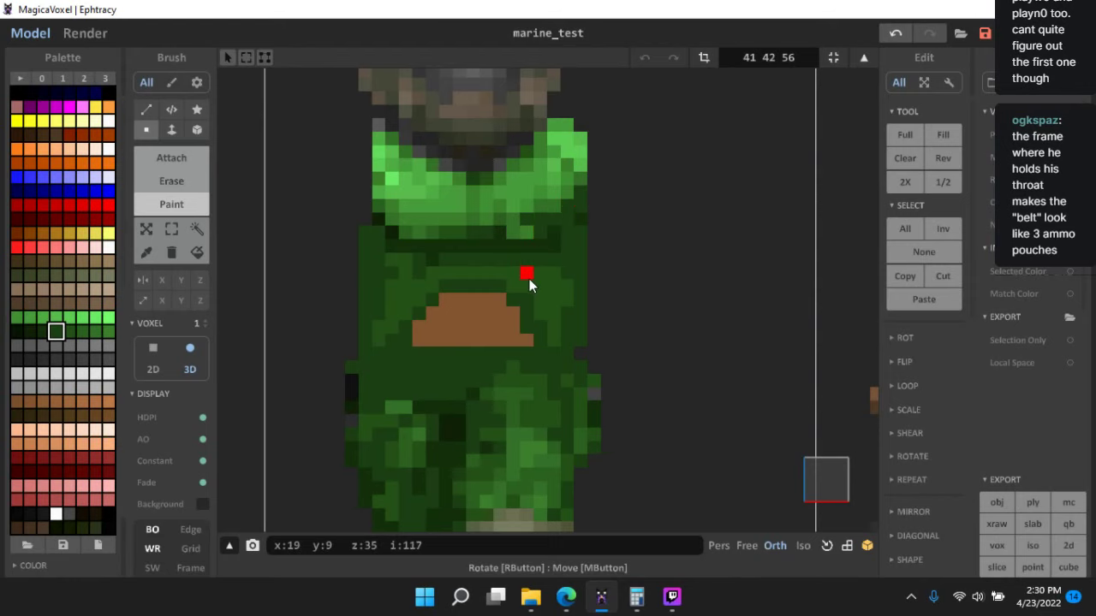
pyautogui.scroll(-6, 534, 303)
pyautogui.scroll(5, 539, 306)
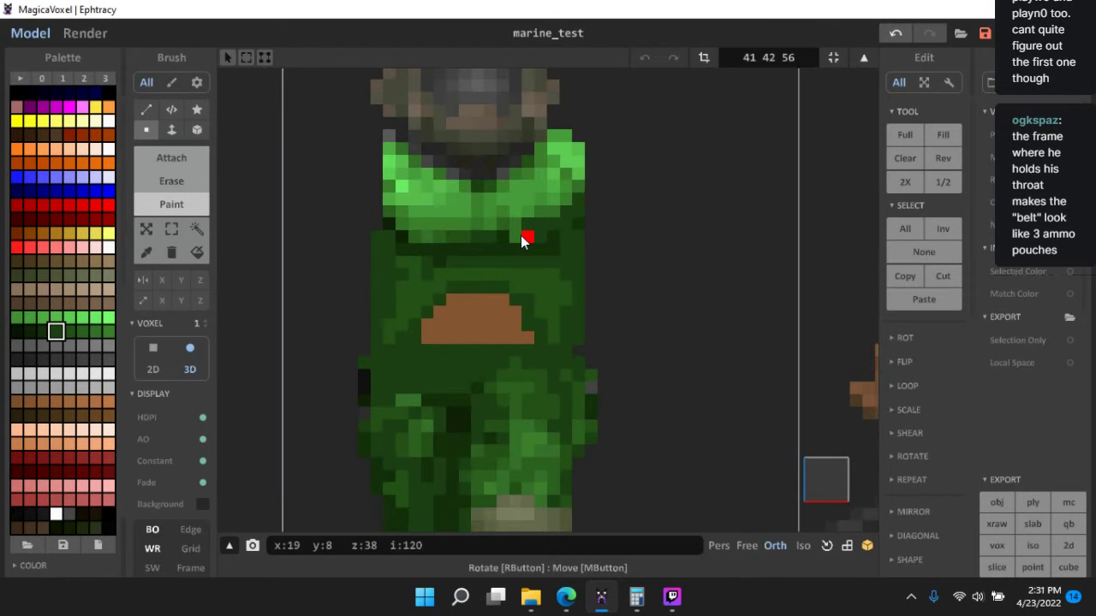
pyautogui.keyDown('alt'); pyautogui.click(460, 230); pyautogui.keyUp('alt')
pyautogui.keyDown('alt'); pyautogui.click(503, 232); pyautogui.keyUp('alt')
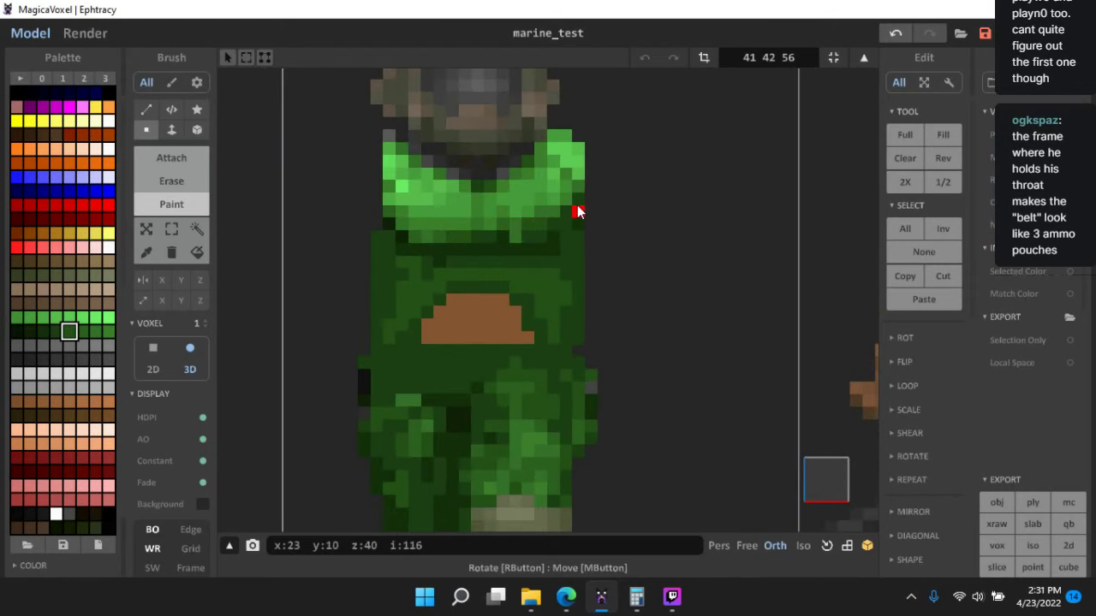
pyautogui.moveTo(550, 306); pyautogui.dragTo(519, 242, button='right')
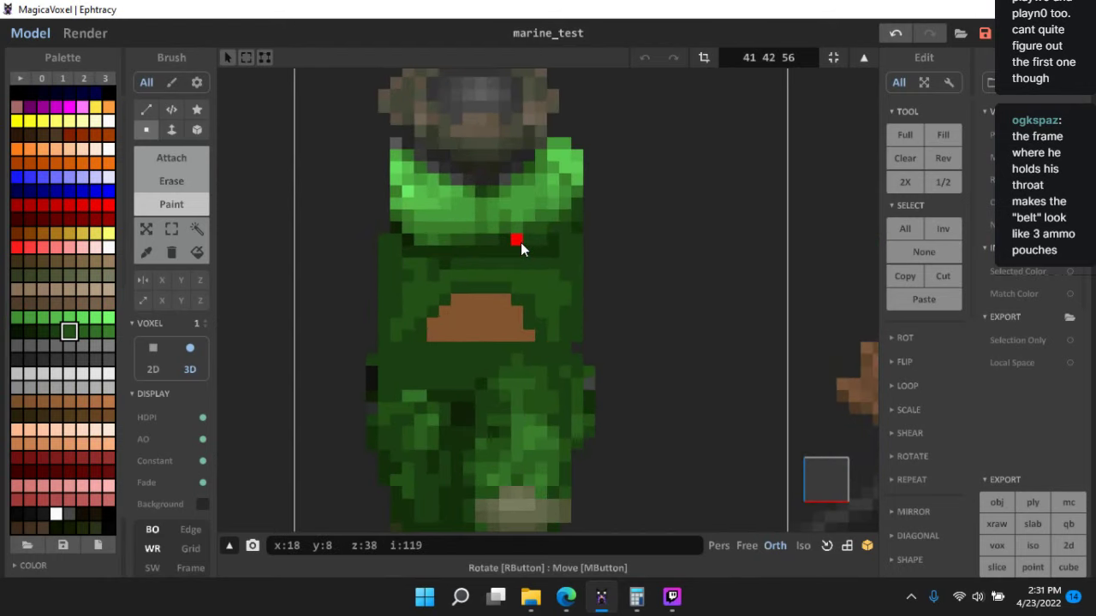
# - Outline the top and sides of the brown midriff patch with the dark green sampled below the chest armor
pyautogui.scroll(-7, 587, 360)
pyautogui.scroll(6, 505, 358)
pyautogui.moveTo(494, 355); pyautogui.dragTo(545, 384, button='middle')
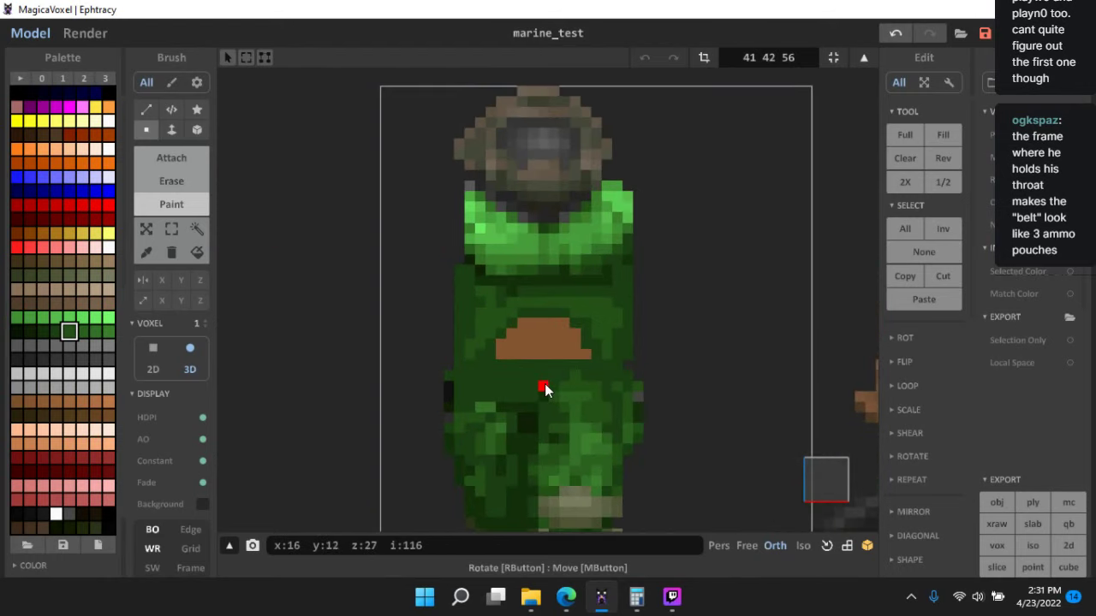
pyautogui.scroll(2, 546, 377)
pyautogui.keyDown('alt'); pyautogui.click(561, 271); pyautogui.keyUp('alt')
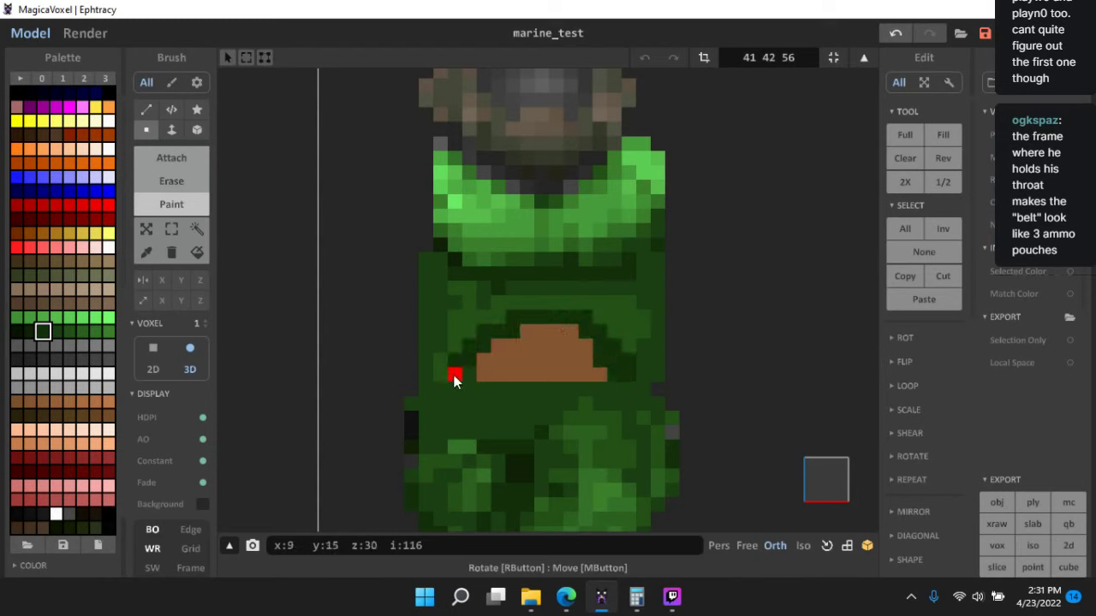
# - Repaint the whole midriff patch in the darker brown of palette index 74
pyautogui.keyDown('alt'); pyautogui.click(511, 344); pyautogui.keyUp('alt')
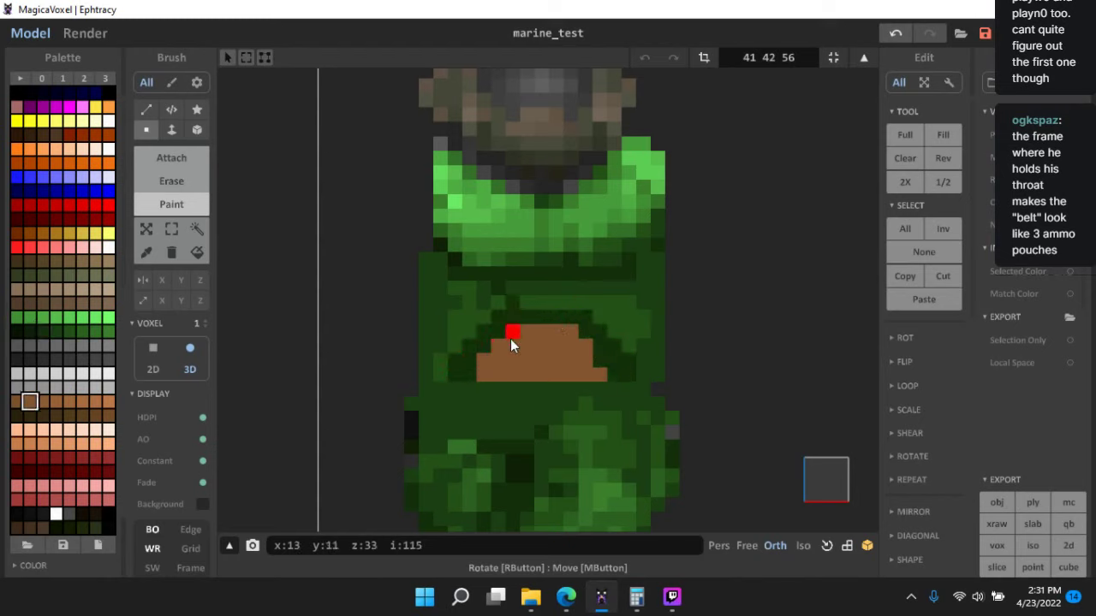
pyautogui.click(83, 417)
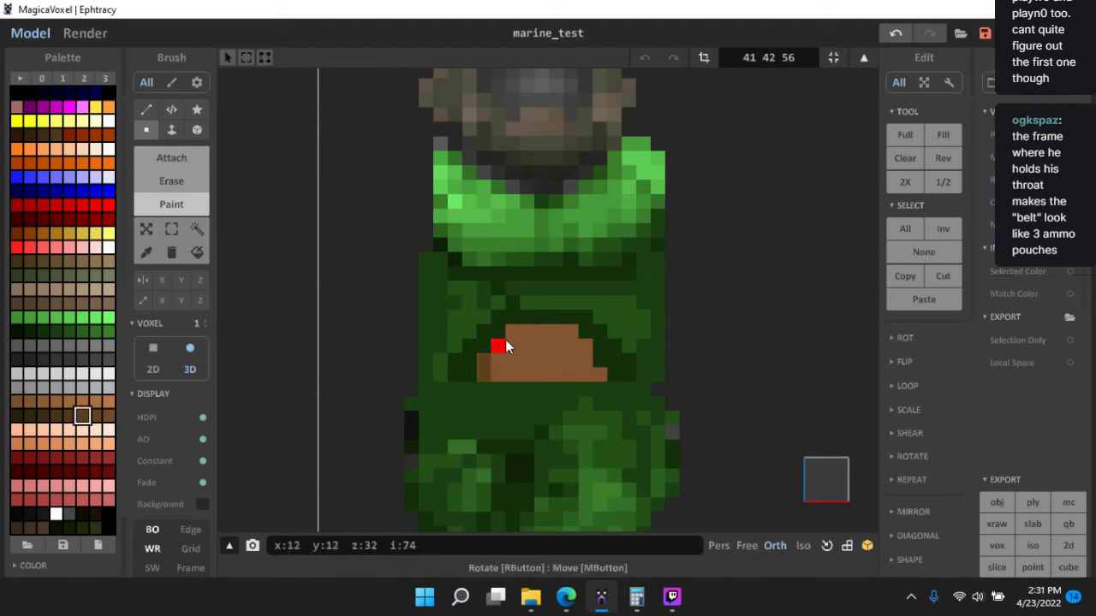
pyautogui.moveTo(489, 366)
pyautogui.mouseDown()
pyautogui.moveTo(600, 374)
pyautogui.moveTo(579, 366)
pyautogui.mouseUp()
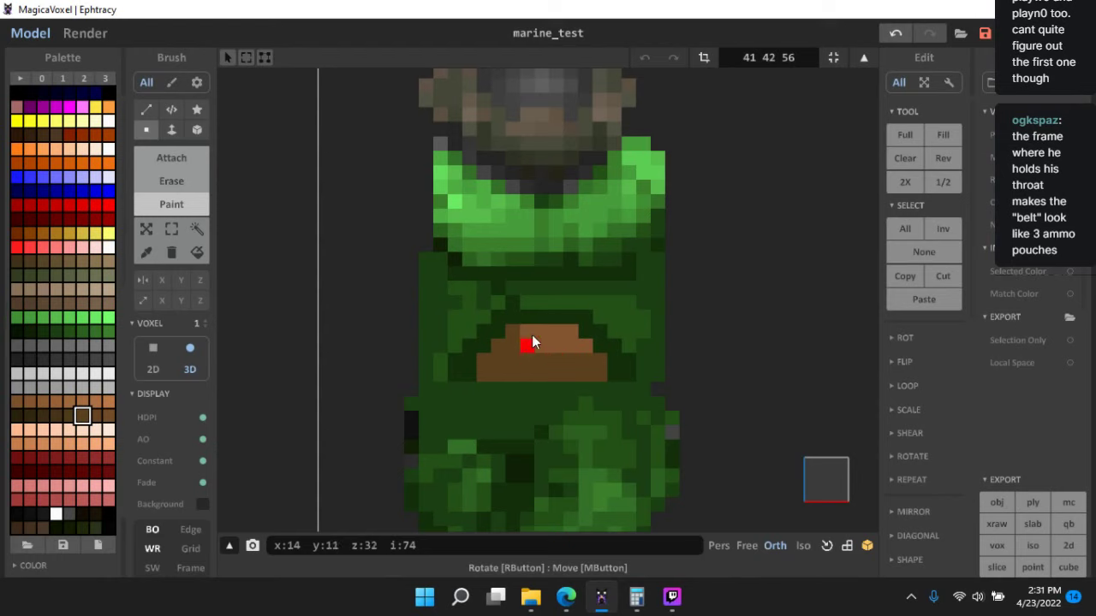
# - Shade the midriff patch's edges and centre line with darker brown, trimming its upper corner with dark green
pyautogui.click(43, 415)
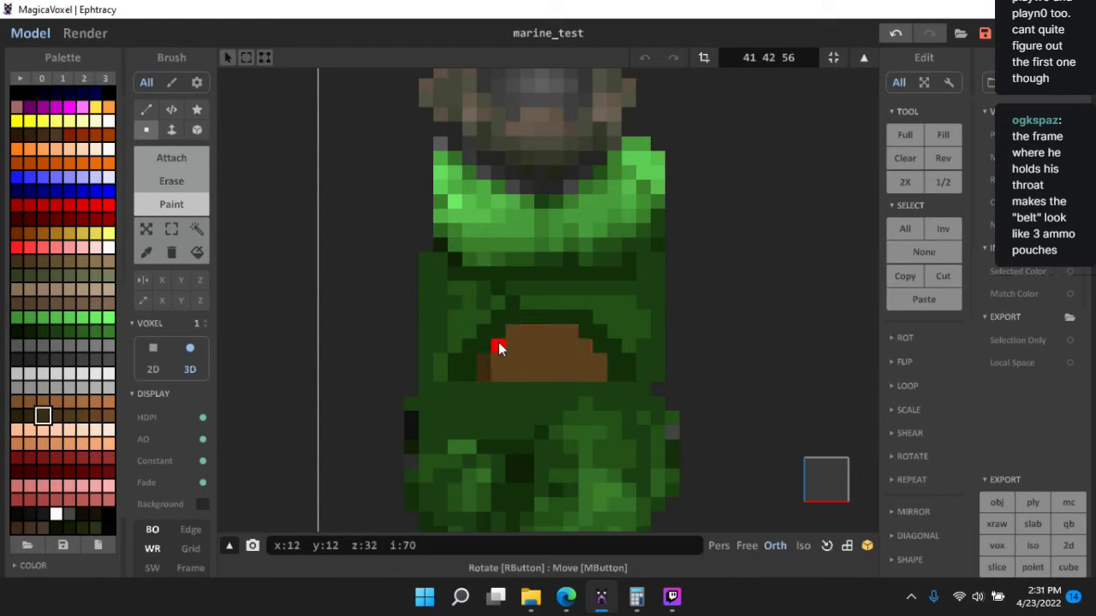
pyautogui.moveTo(499, 342); pyautogui.dragTo(547, 328)
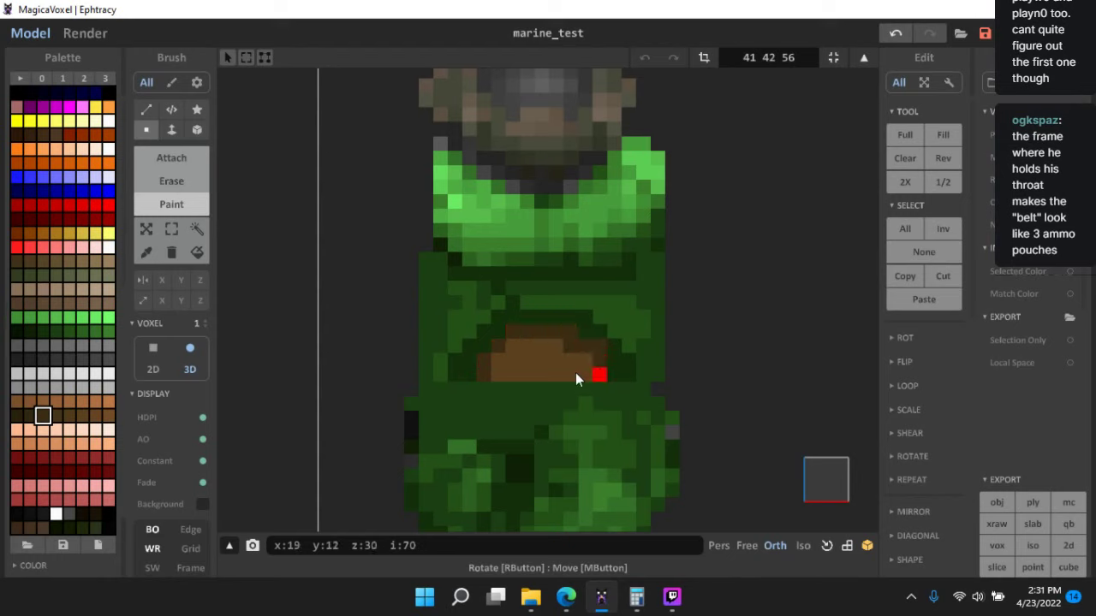
pyautogui.keyDown('alt'); pyautogui.click(625, 361); pyautogui.keyUp('alt')
pyautogui.click(602, 348)
pyautogui.keyDown('alt'); pyautogui.click(594, 360); pyautogui.keyUp('alt')
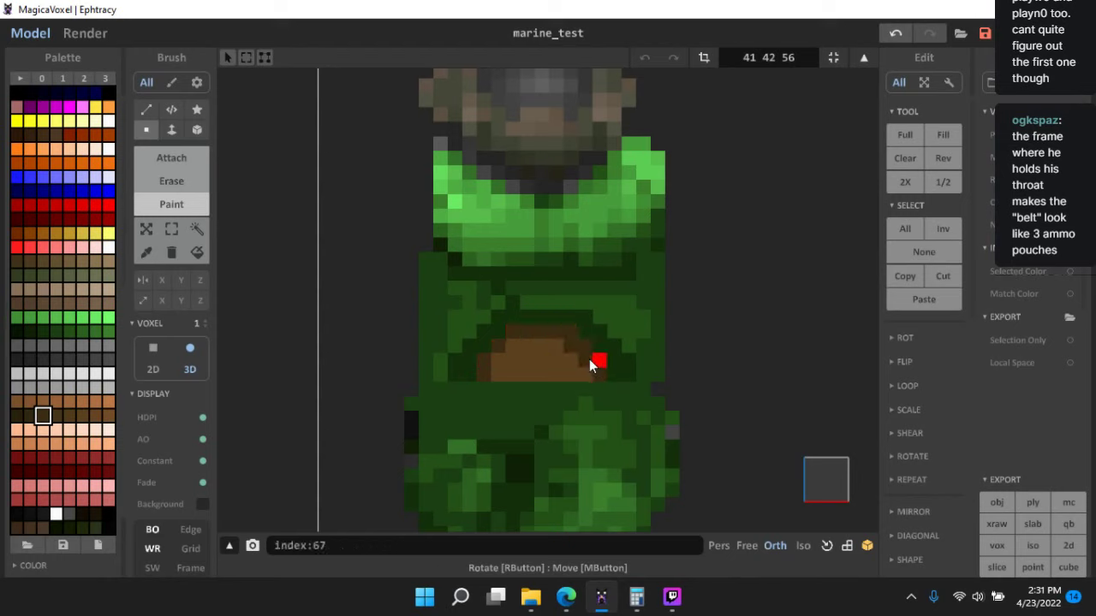
pyautogui.scroll(-6, 642, 428)
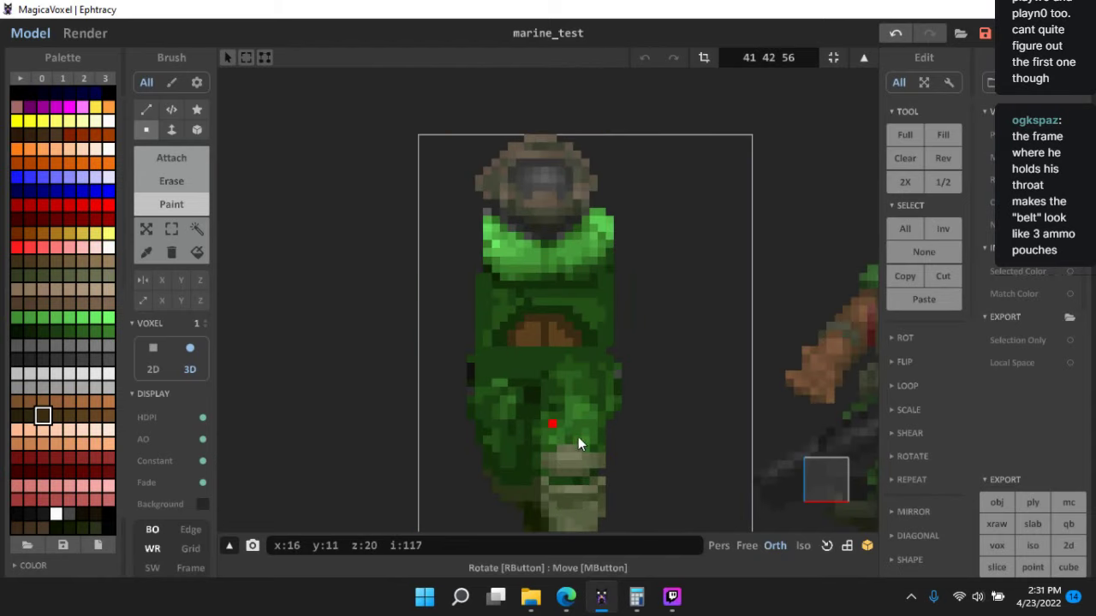
# - Break up the lighter green patches around the marine's brown midriff opening with dark green, palette index 116
pyautogui.moveTo(664, 441); pyautogui.dragTo(693, 460, button='right')
pyautogui.scroll(4, 565, 359)
pyautogui.scroll(4, 561, 359)
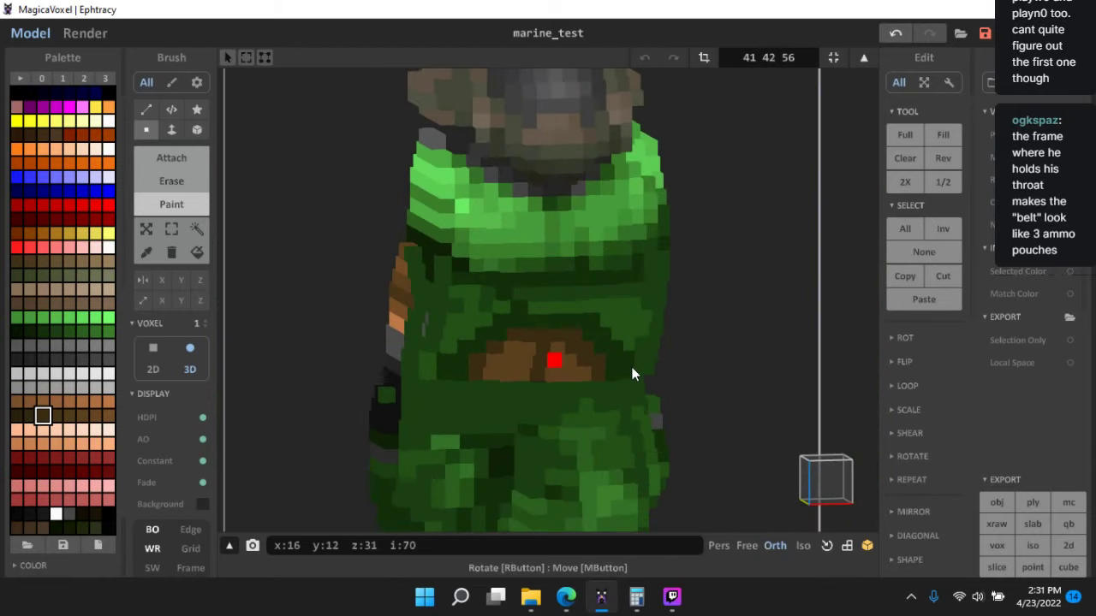
pyautogui.click(52, 331)
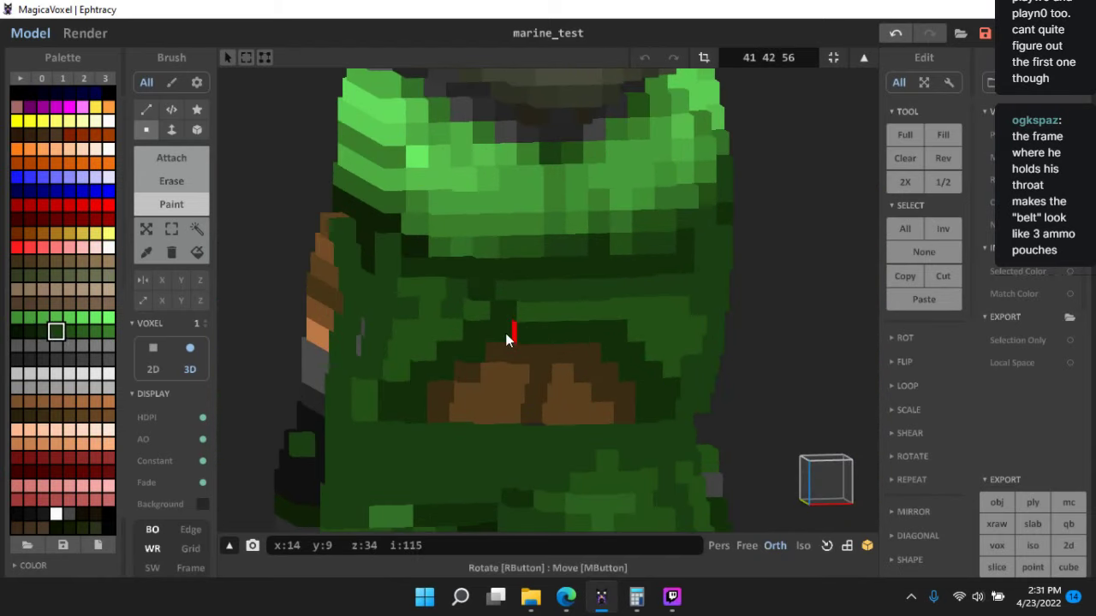
pyautogui.click(367, 409)
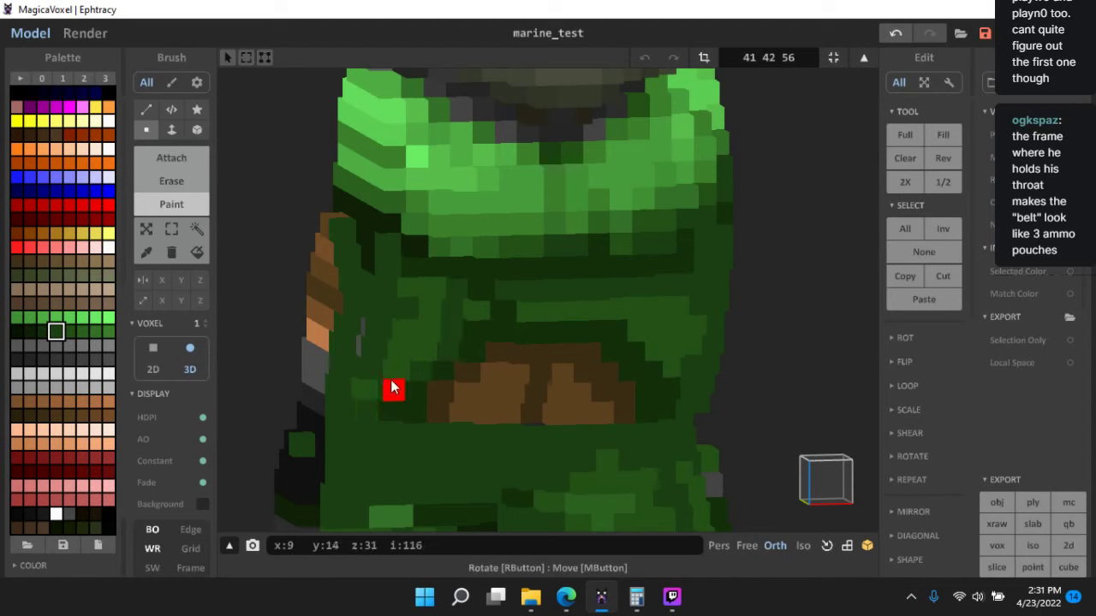
pyautogui.click(639, 349)
pyautogui.click(668, 388)
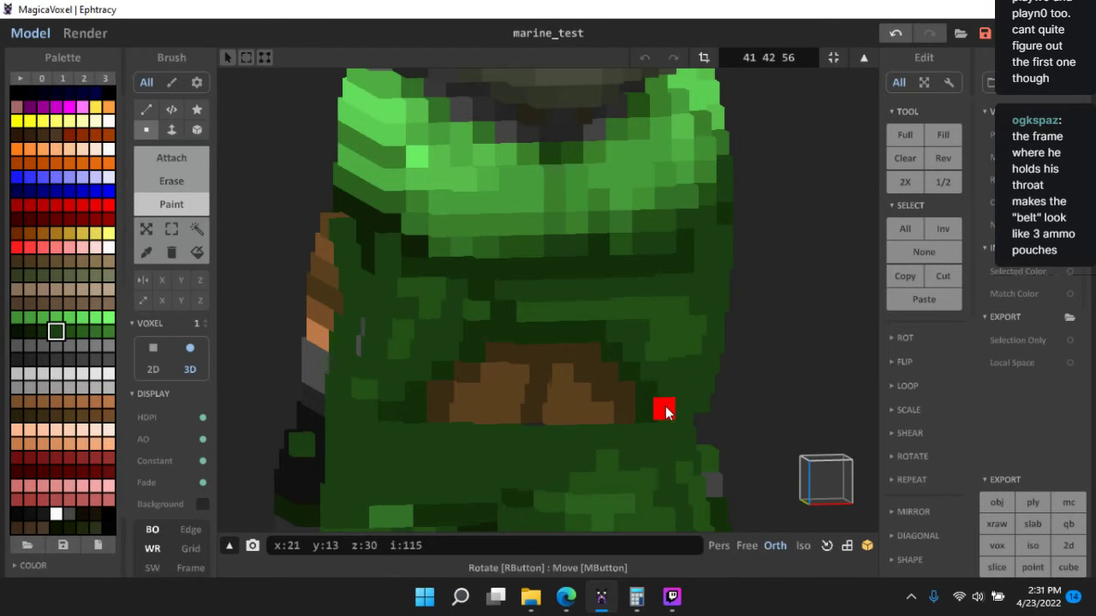
pyautogui.click(665, 411)
pyautogui.click(597, 330)
pyautogui.scroll(-10, 666, 372)
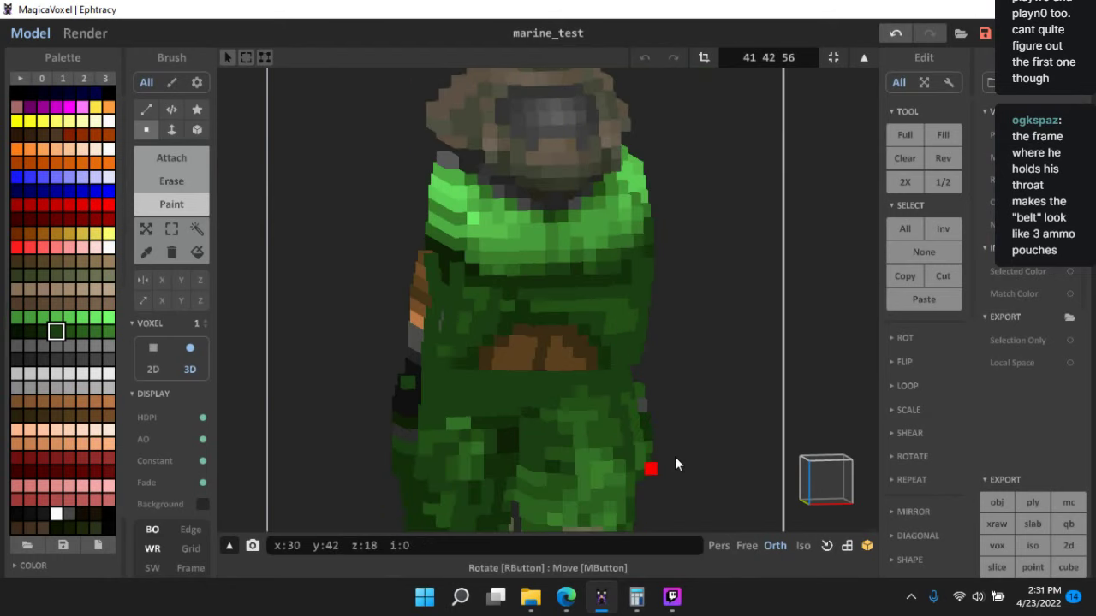
pyautogui.scroll(10, 613, 407)
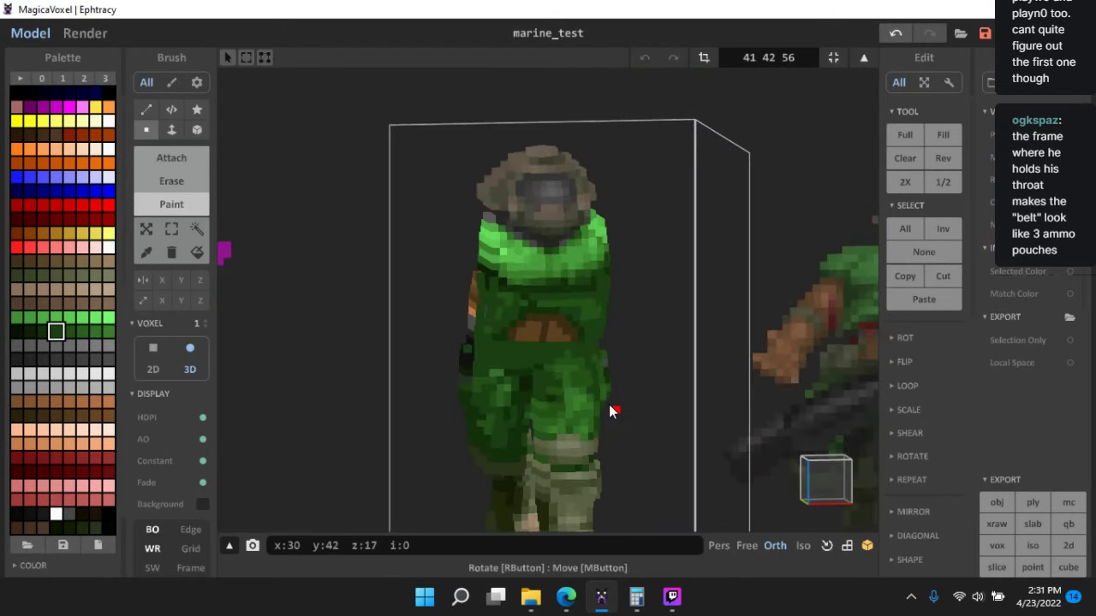
# - Shade the two brown midriff shapes with intermediate browns, palette indices 69 and 68, softening their outer edges
pyautogui.keyDown('alt'); pyautogui.click(519, 346); pyautogui.keyUp('alt')
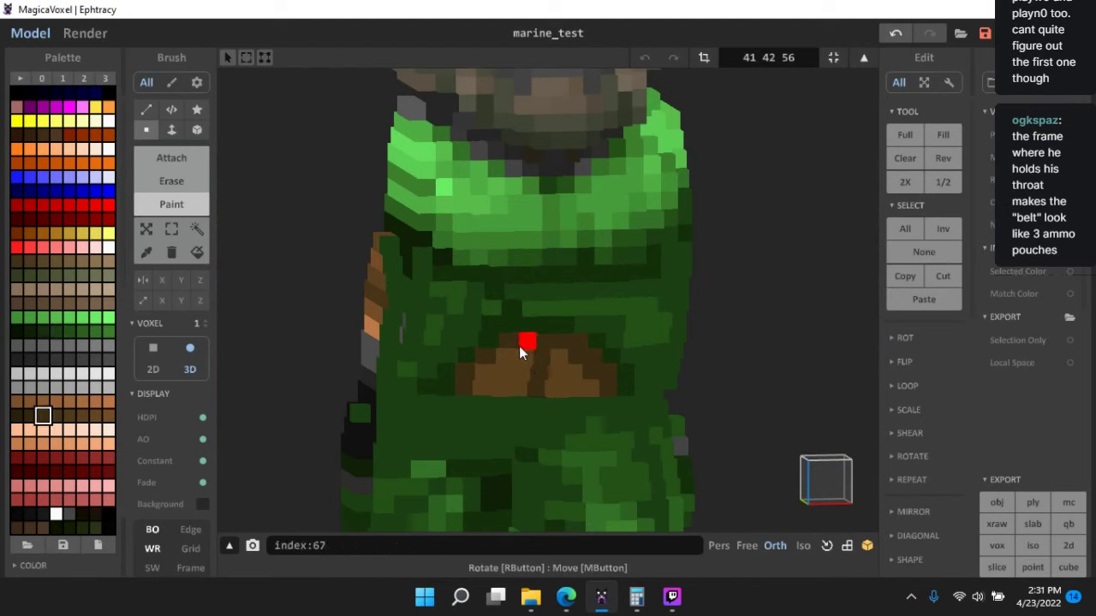
pyautogui.click(69, 415)
pyautogui.click(484, 380)
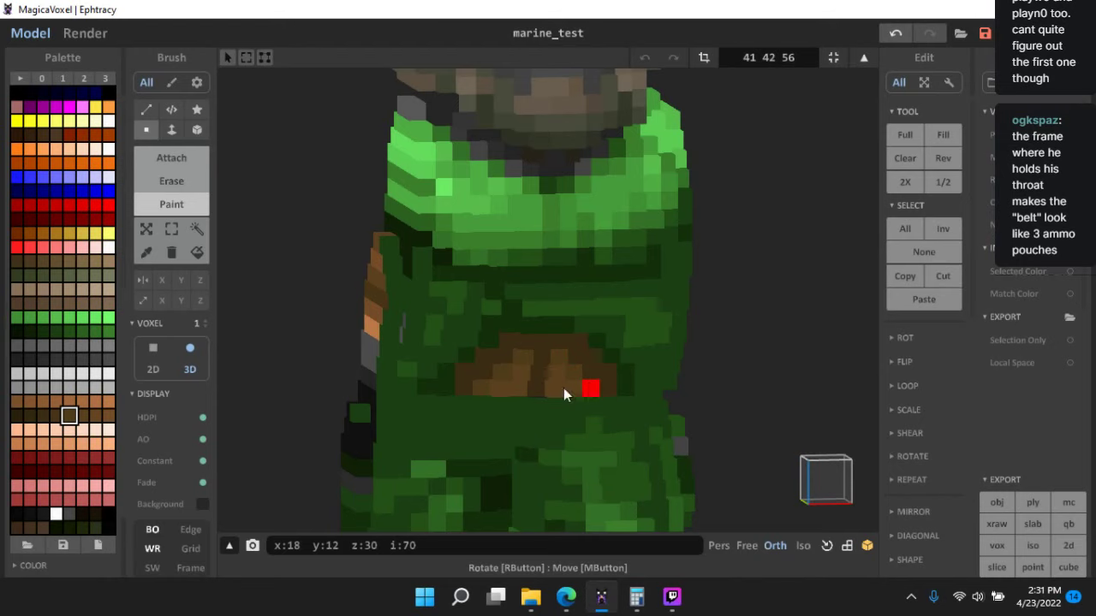
pyautogui.scroll(-10, 646, 416)
pyautogui.moveTo(648, 414); pyautogui.dragTo(612, 427, button='right')
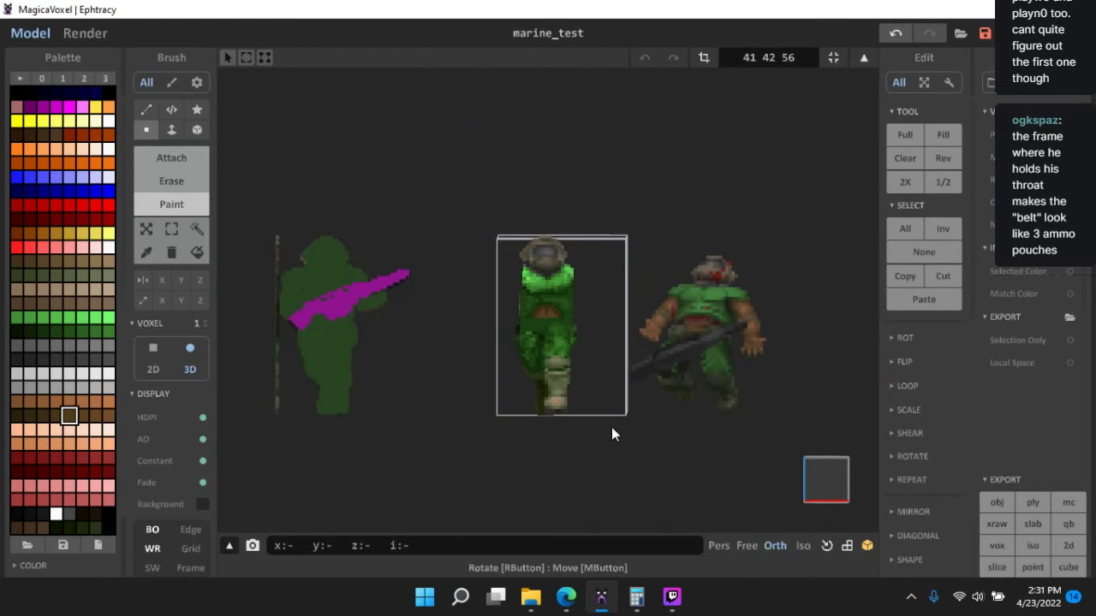
pyautogui.scroll(7, 558, 417)
pyautogui.scroll(2, 556, 415)
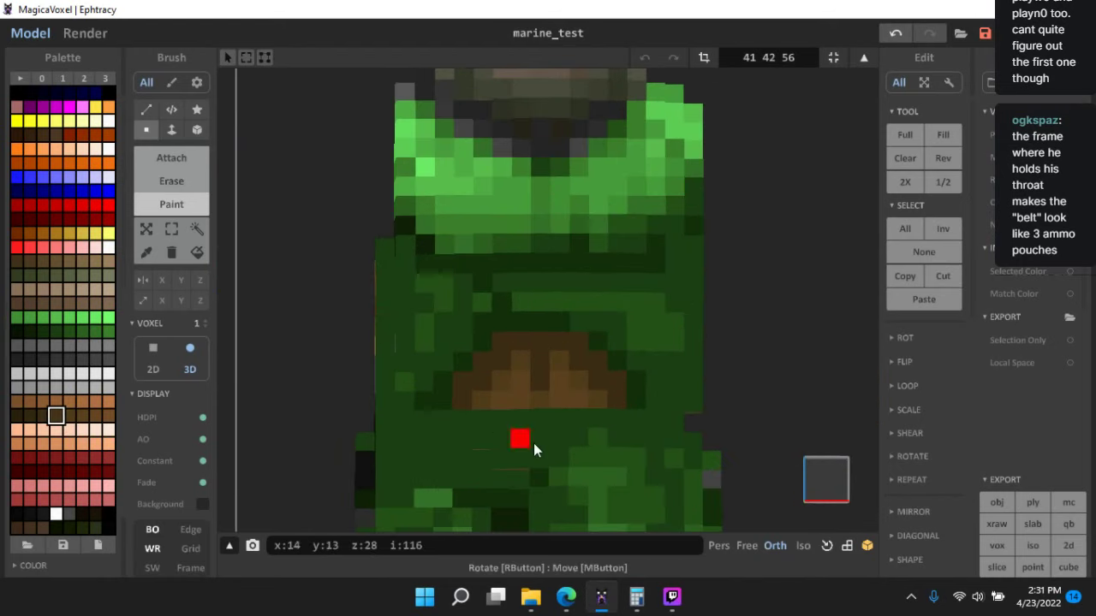
pyautogui.scroll(1, 514, 430)
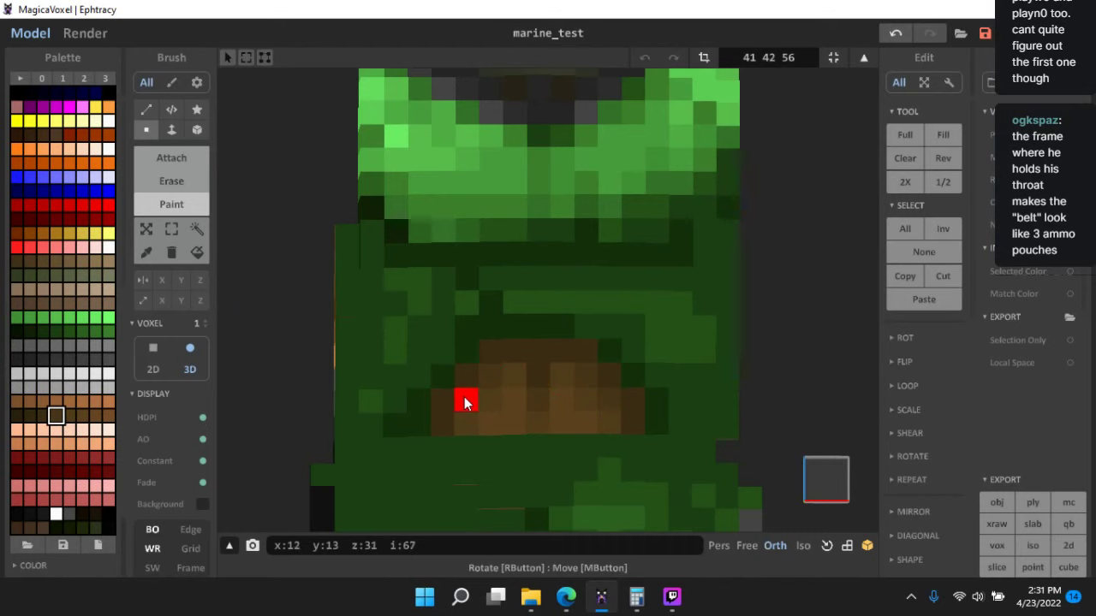
# - Sample the torso's dark green and tone down the lighter green patch above and beside the midriff
pyautogui.scroll(-5, 514, 413)
pyautogui.moveTo(606, 409)
pyautogui.mouseDown(button='right')
pyautogui.moveTo(649, 455)
pyautogui.moveTo(587, 402)
pyautogui.mouseUp(button='right')
pyautogui.scroll(1, 611, 414)
pyautogui.scroll(8, 524, 318)
pyautogui.keyDown('alt'); pyautogui.click(489, 302); pyautogui.keyUp('alt')
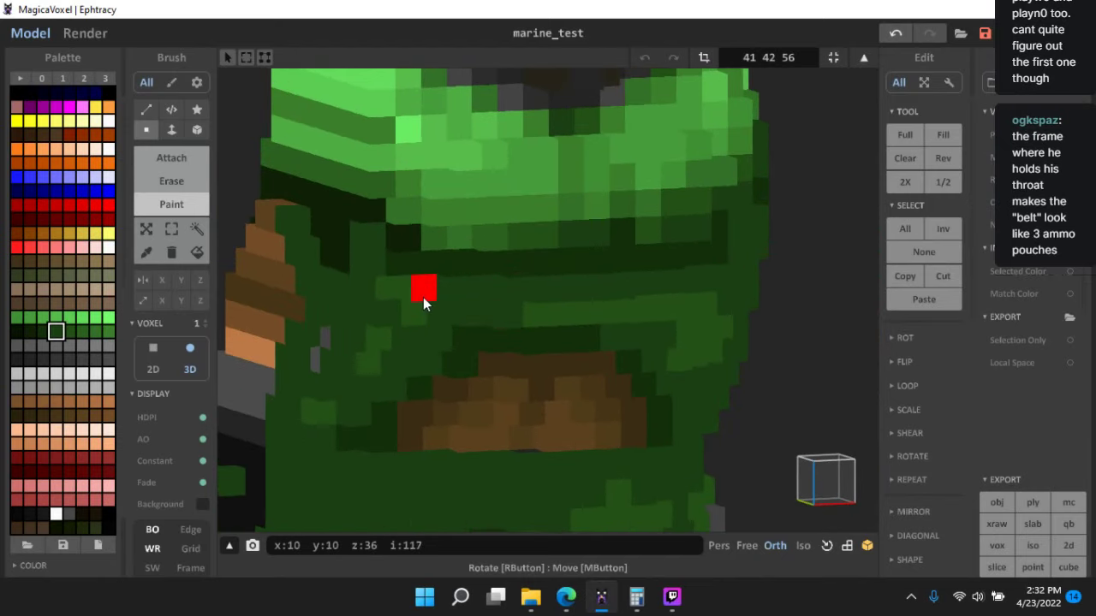
# - Save the model and compare the whole marine with the reference sprite in world mode from angled and front views
pyautogui.scroll(-3, 552, 386)
pyautogui.scroll(-4, 552, 387)
pyautogui.moveTo(552, 387); pyautogui.dragTo(786, 470, button='right')
pyautogui.scroll(-5, 575, 402)
pyautogui.scroll(3, 579, 409)
pyautogui.hotkey('ctrl', 's')
pyautogui.press('Tab')
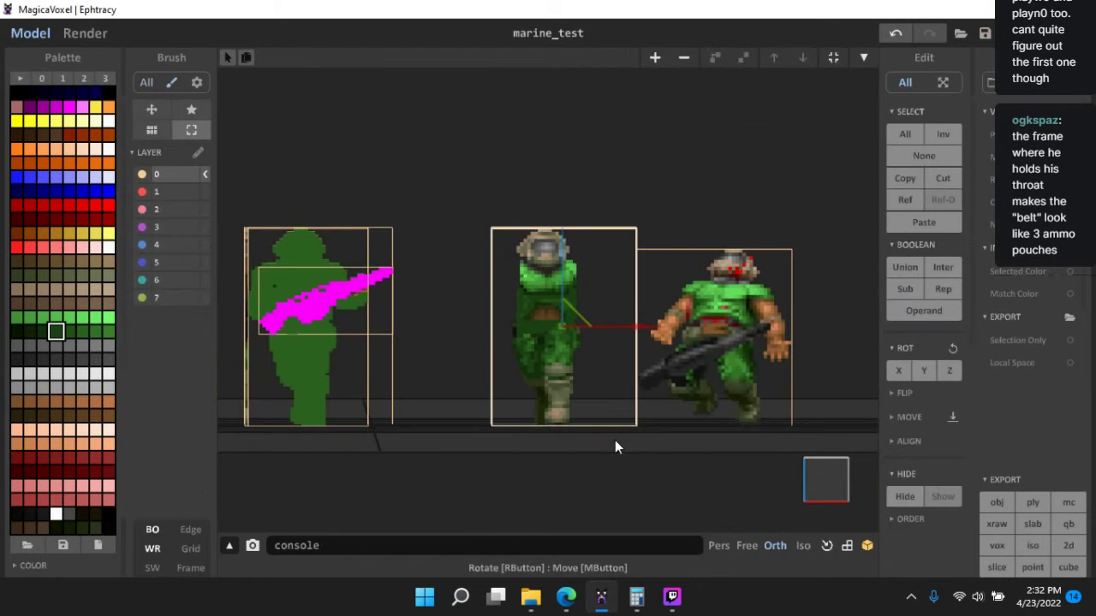
pyautogui.moveTo(615, 441); pyautogui.dragTo(665, 399, button='right')
pyautogui.scroll(4, 636, 420)
pyautogui.scroll(-2, 668, 396)
pyautogui.scroll(2, 696, 406)
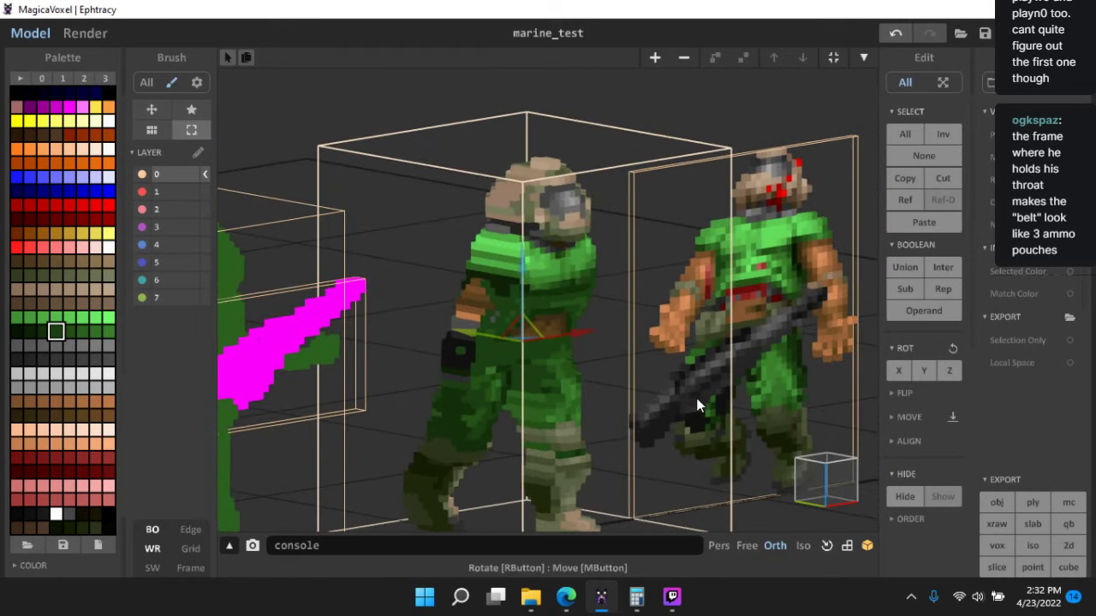
pyautogui.click(824, 501)
pyautogui.click(837, 487)
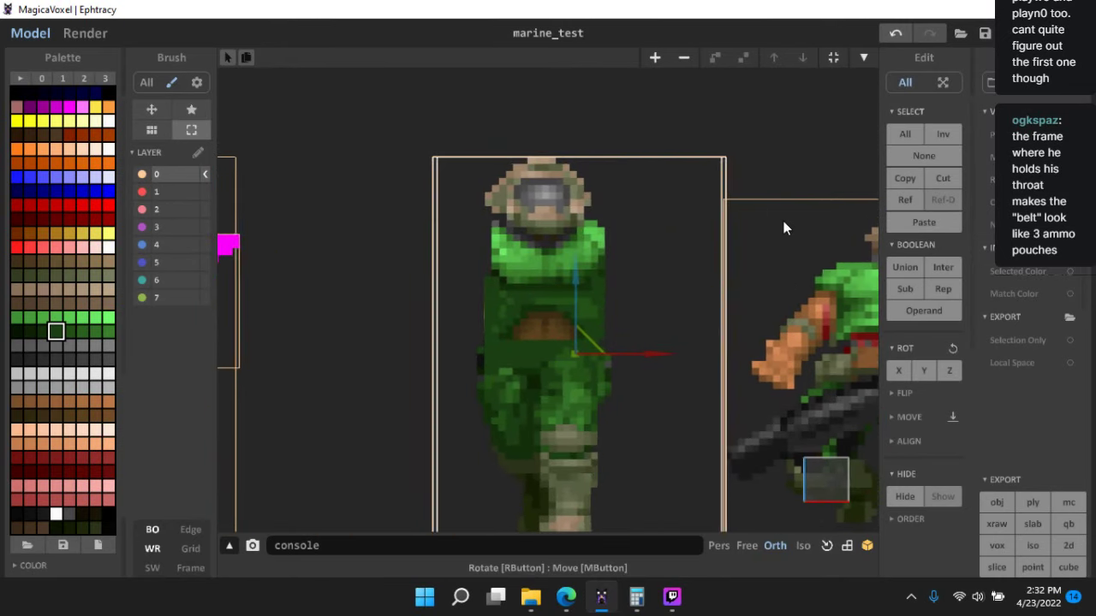
# - Reopen the marine model, sample khaki from the reference sprite and block in a rectangular pouch on the hip near the black glove
pyautogui.doubleClick(552, 292)
pyautogui.moveTo(663, 388); pyautogui.dragTo(589, 340, button='middle')
pyautogui.scroll(1, 613, 344)
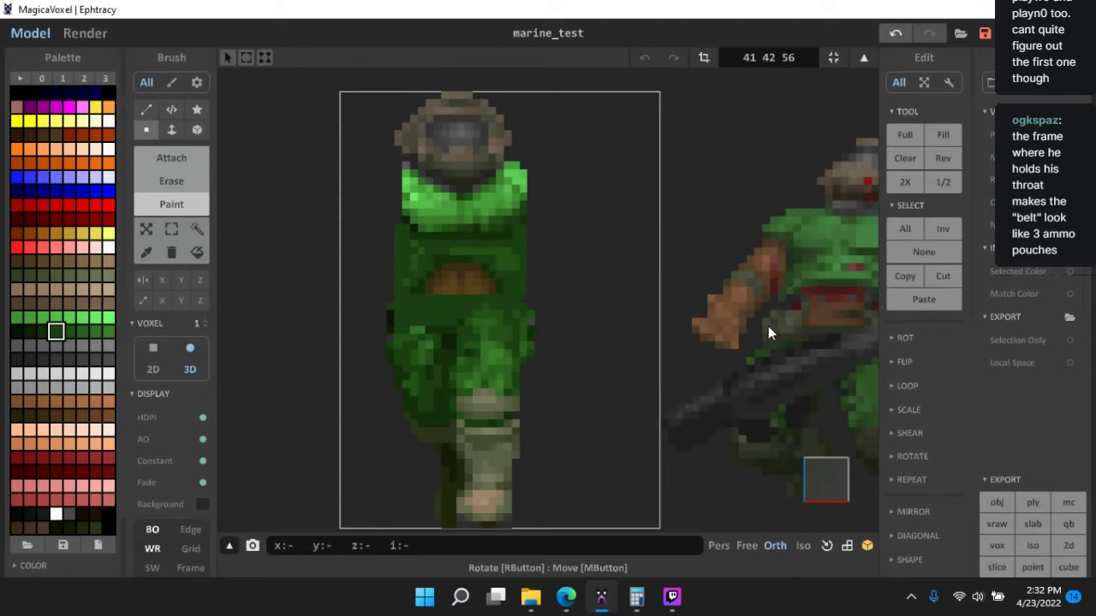
pyautogui.keyDown('alt'); pyautogui.click(769, 327); pyautogui.keyUp('alt')
pyautogui.keyDown('alt'); pyautogui.click(781, 327); pyautogui.keyUp('alt')
pyautogui.scroll(3, 414, 339)
pyautogui.moveTo(417, 317); pyautogui.dragTo(478, 288, button='middle')
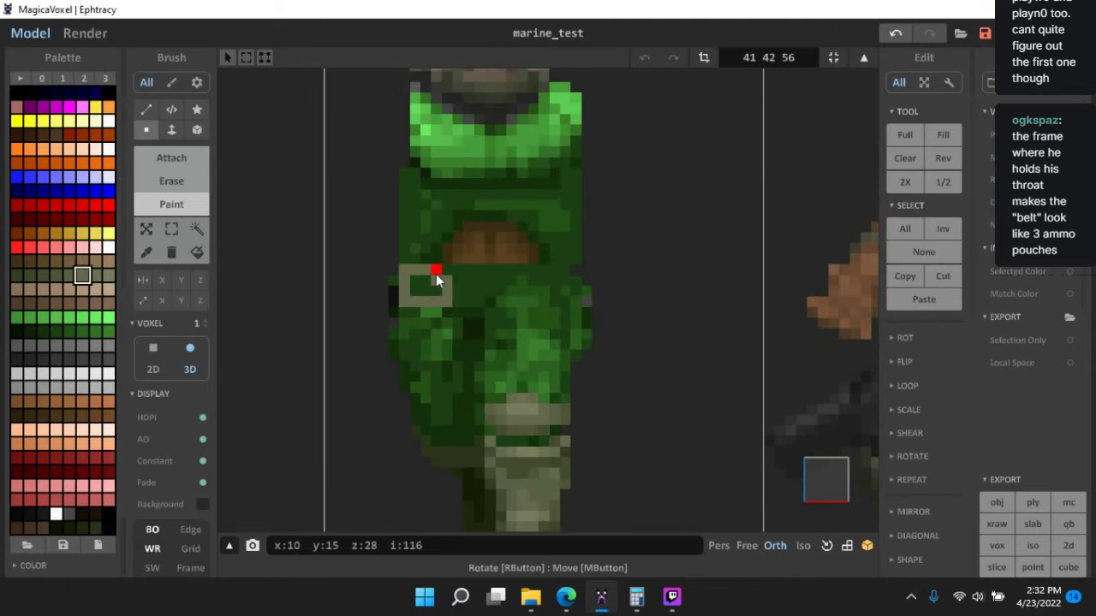
pyautogui.moveTo(420, 289); pyautogui.dragTo(392, 291)
# - Fill the hip pouch with darker olive, palette index 148, and restore dark green along its inner column to narrow it
pyautogui.click(56, 275)
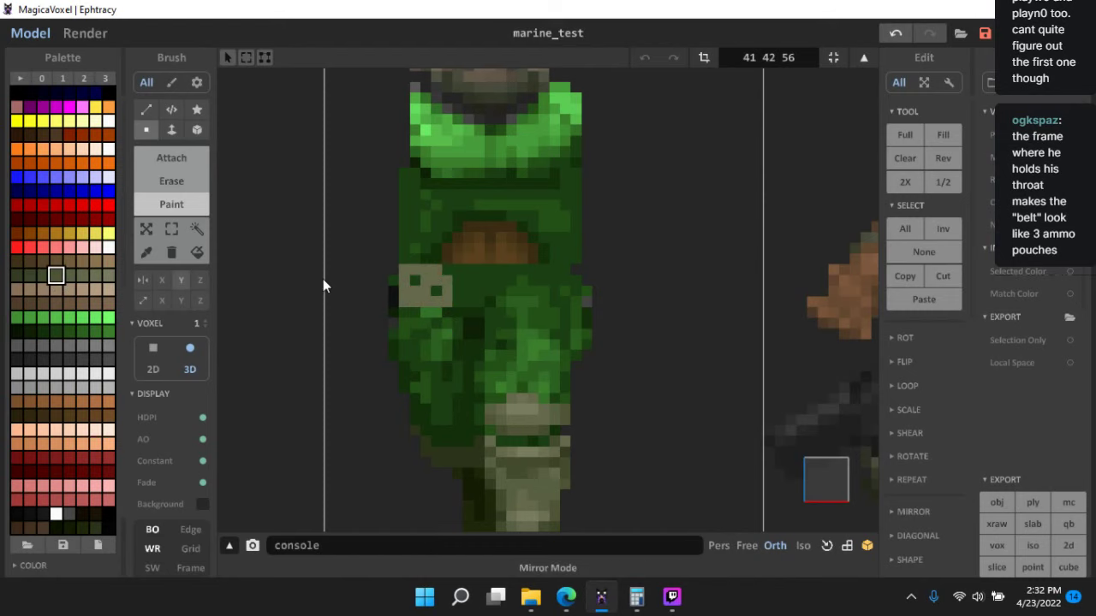
pyautogui.scroll(1, 342, 272)
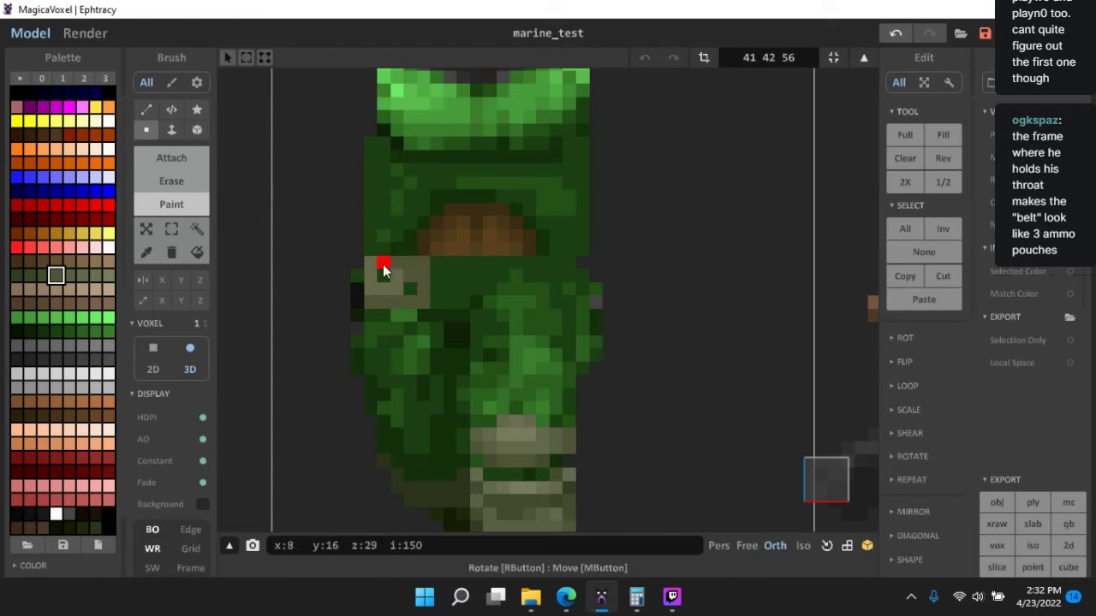
pyautogui.click(394, 272)
pyautogui.click(396, 292)
pyautogui.click(410, 289)
pyautogui.keyDown('alt'); pyautogui.click(437, 290); pyautogui.keyUp('alt')
pyautogui.moveTo(424, 293); pyautogui.dragTo(421, 264)
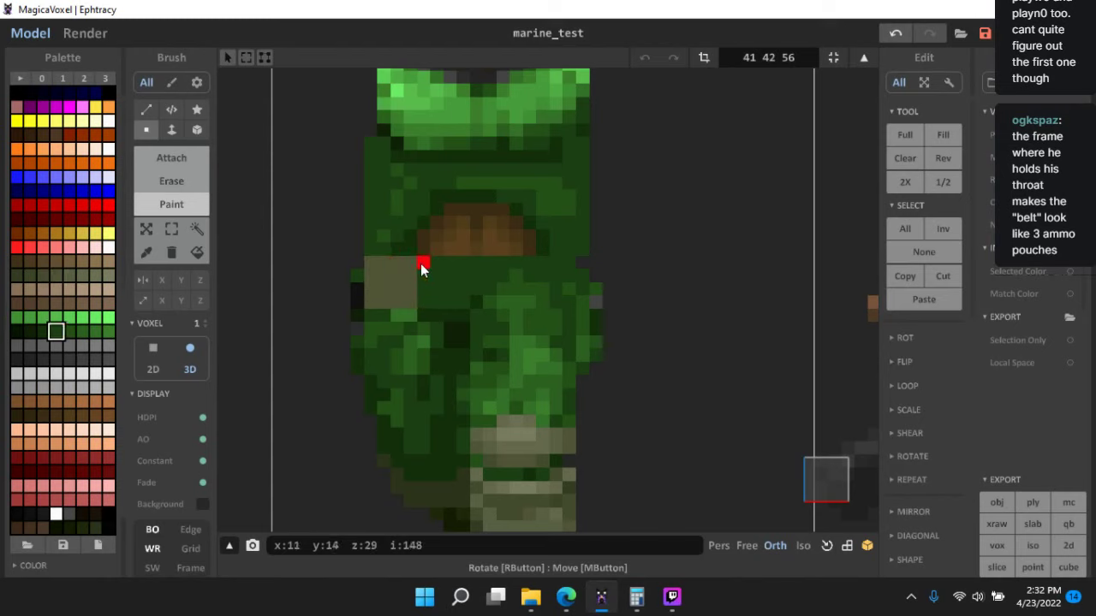
# - Extend the olive pouch around the side of the hip and paint a matching pouch on the opposite hip
pyautogui.keyDown('alt'); pyautogui.click(409, 289); pyautogui.keyUp('alt')
pyautogui.moveTo(623, 291); pyautogui.dragTo(375, 296, button='right')
pyautogui.moveTo(373, 285); pyautogui.dragTo(278, 266, button='right')
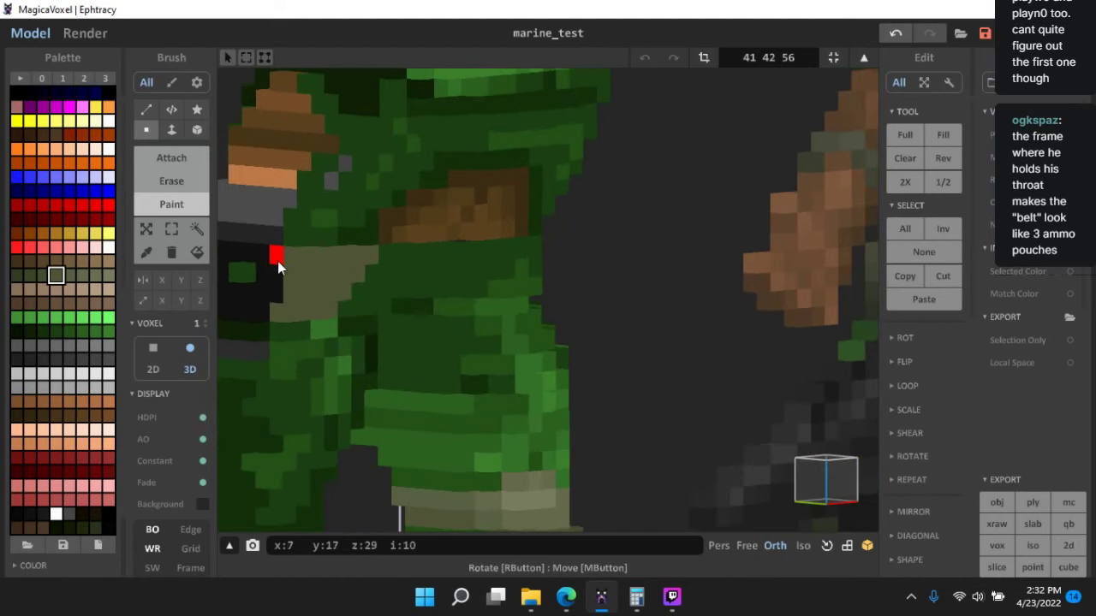
pyautogui.click(812, 495)
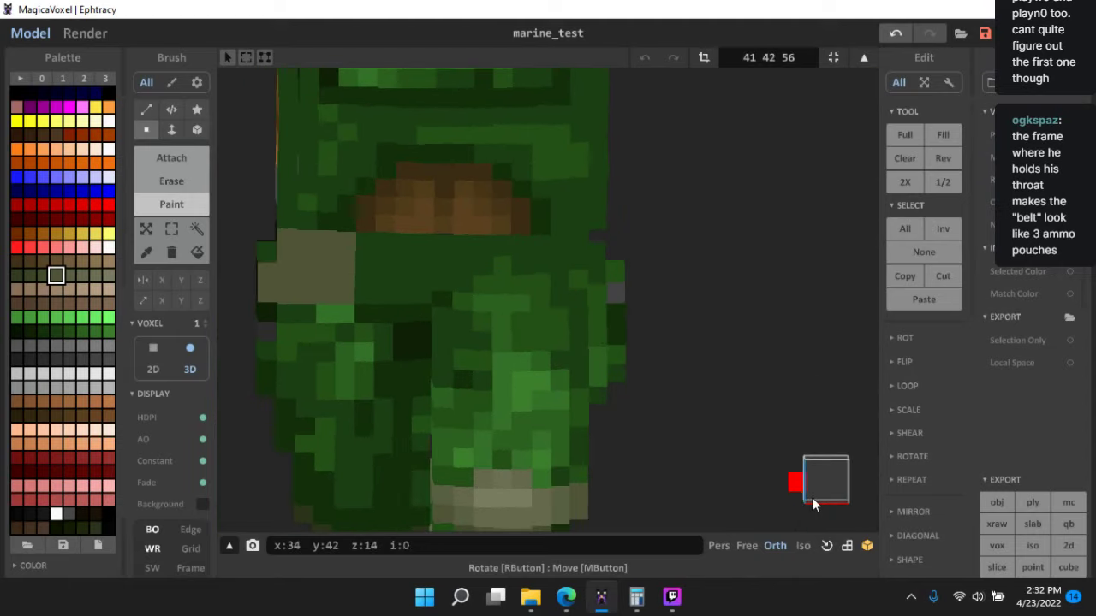
pyautogui.scroll(-5, 572, 325)
pyautogui.scroll(4, 552, 278)
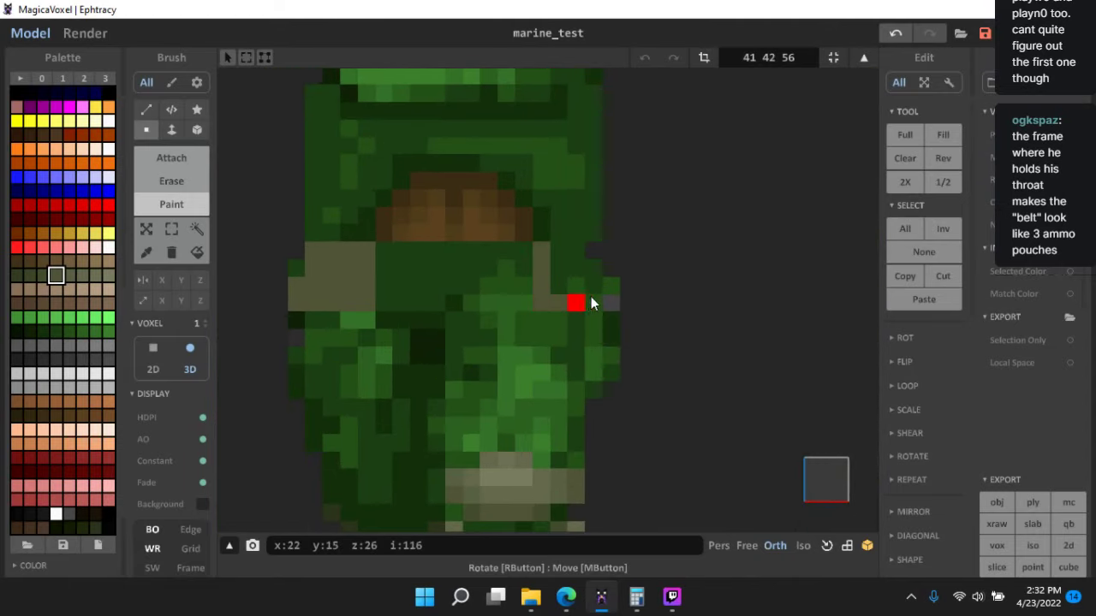
pyautogui.click(558, 287)
# - Shade the outer side faces of both hip pouches with darker olive, palette index 147
pyautogui.press('Tab')
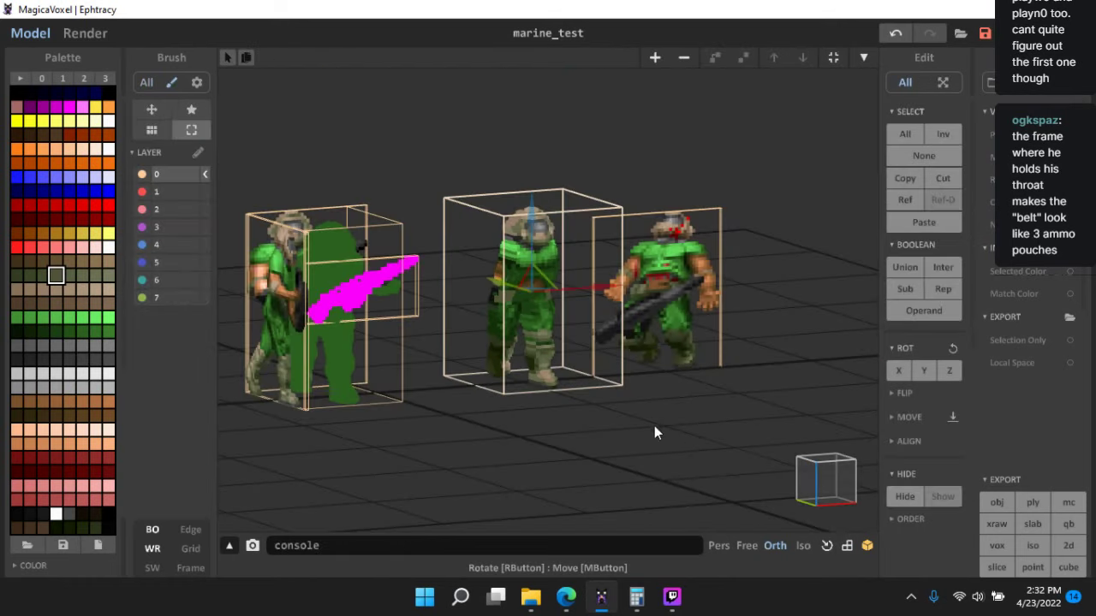
pyautogui.scroll(10, 583, 432)
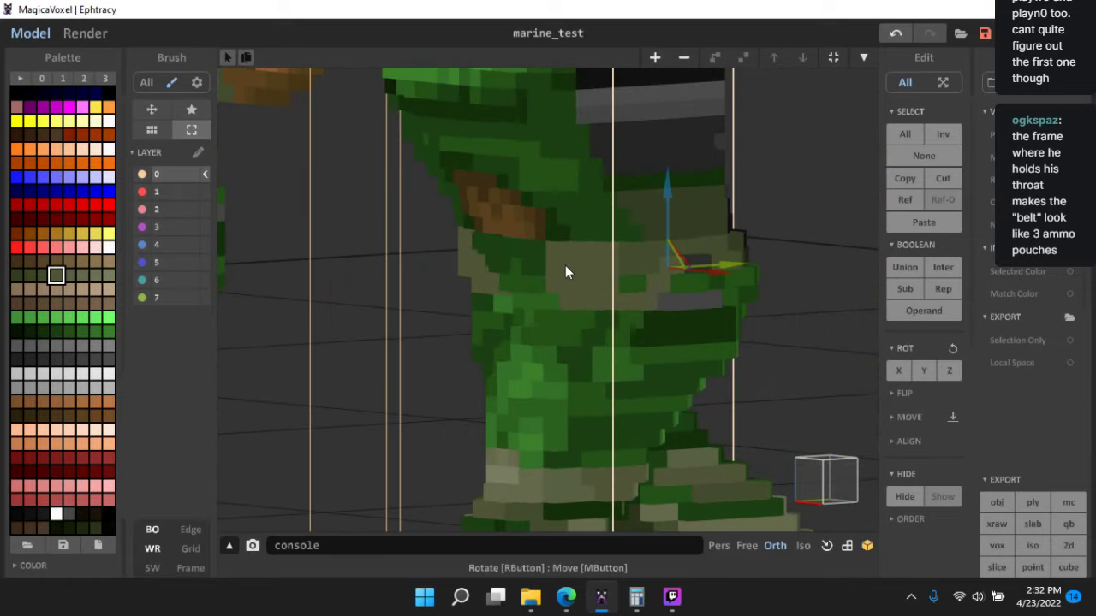
pyautogui.press('Tab')
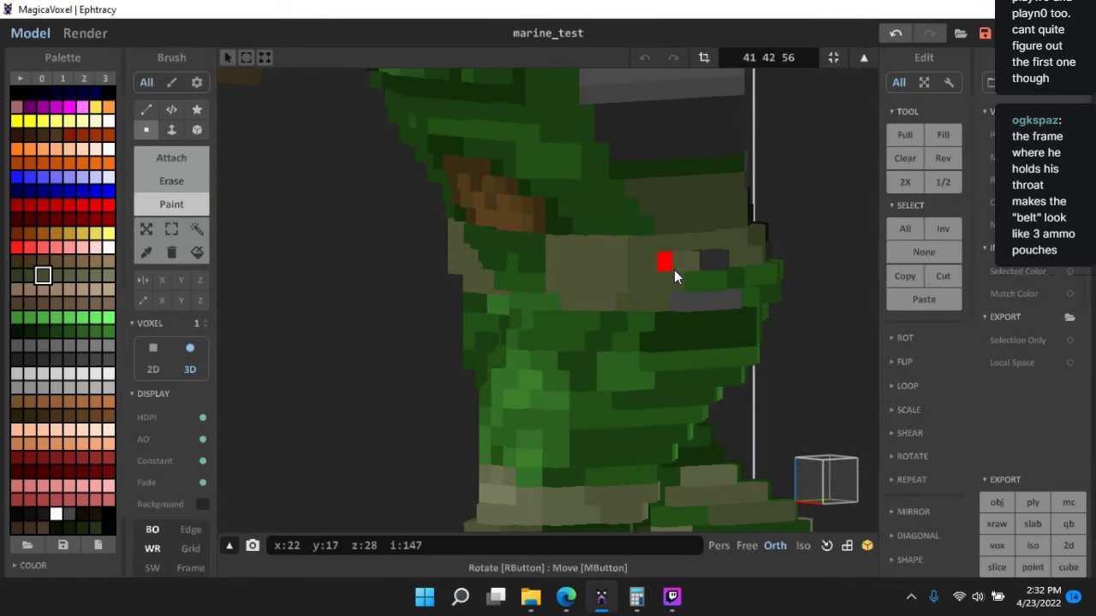
pyautogui.moveTo(668, 263); pyautogui.dragTo(443, 303, button='right')
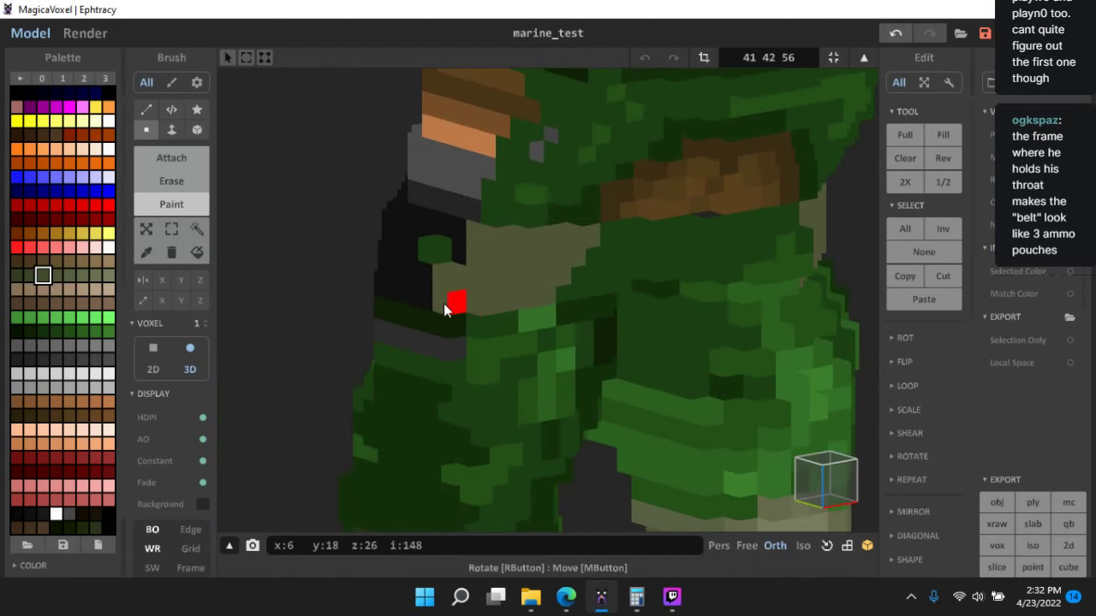
pyautogui.moveTo(442, 250); pyautogui.dragTo(429, 300)
pyautogui.moveTo(519, 302); pyautogui.dragTo(490, 280, button='right')
# - Shade the inner and lower edges of both hip pouches with the darkest olive, palette index 145
pyautogui.click(19, 274)
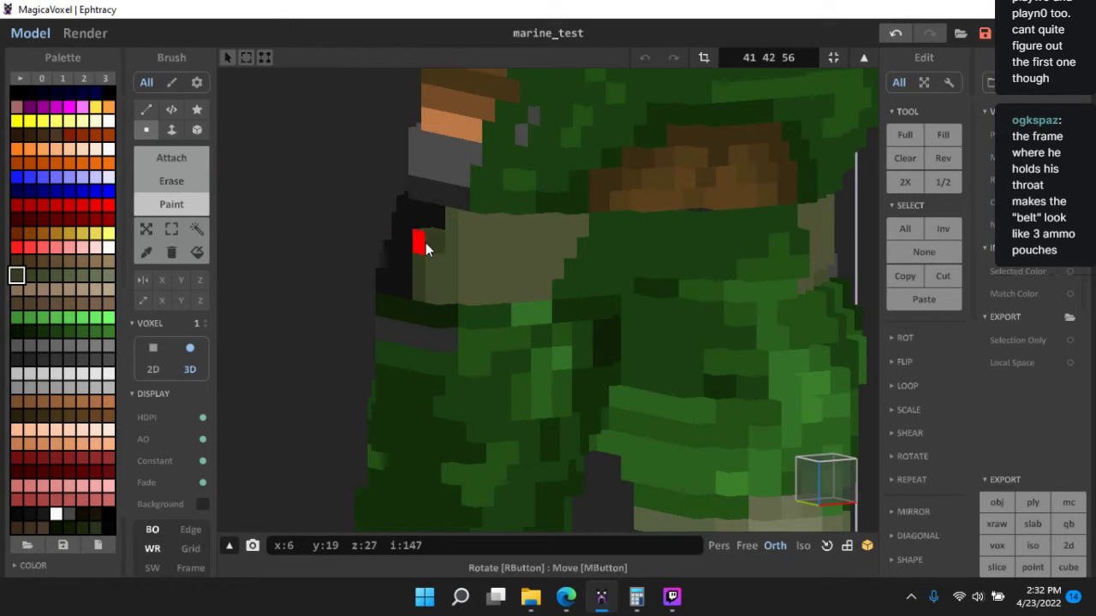
pyautogui.moveTo(456, 299)
pyautogui.mouseDown()
pyautogui.moveTo(511, 295)
pyautogui.moveTo(550, 274)
pyautogui.mouseUp()
pyautogui.moveTo(570, 232); pyautogui.dragTo(729, 286, button='right')
pyautogui.scroll(6, 719, 268)
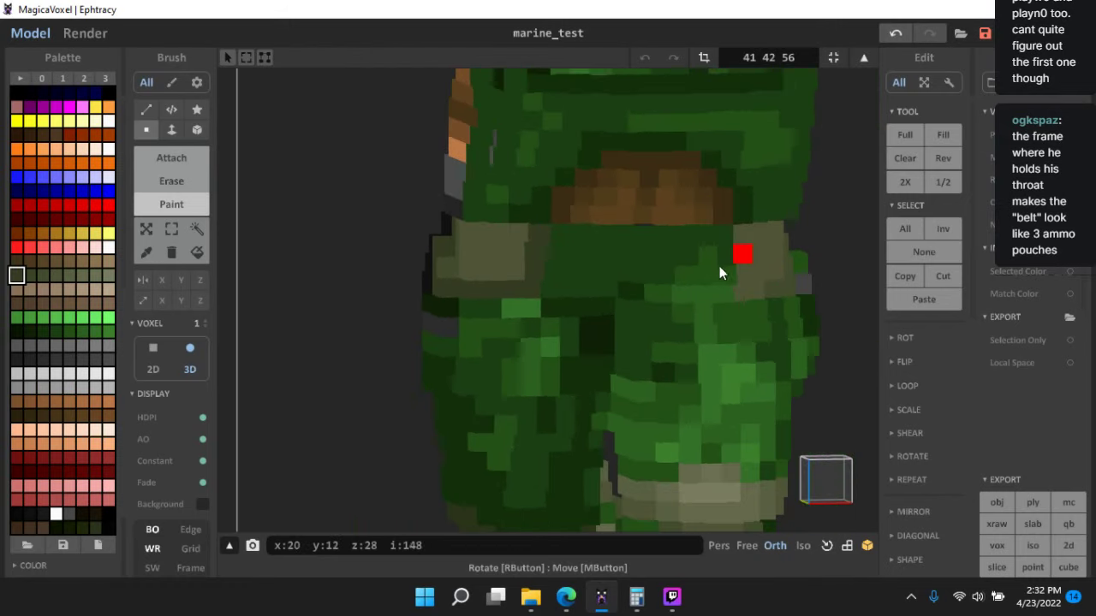
pyautogui.moveTo(574, 225); pyautogui.dragTo(586, 293)
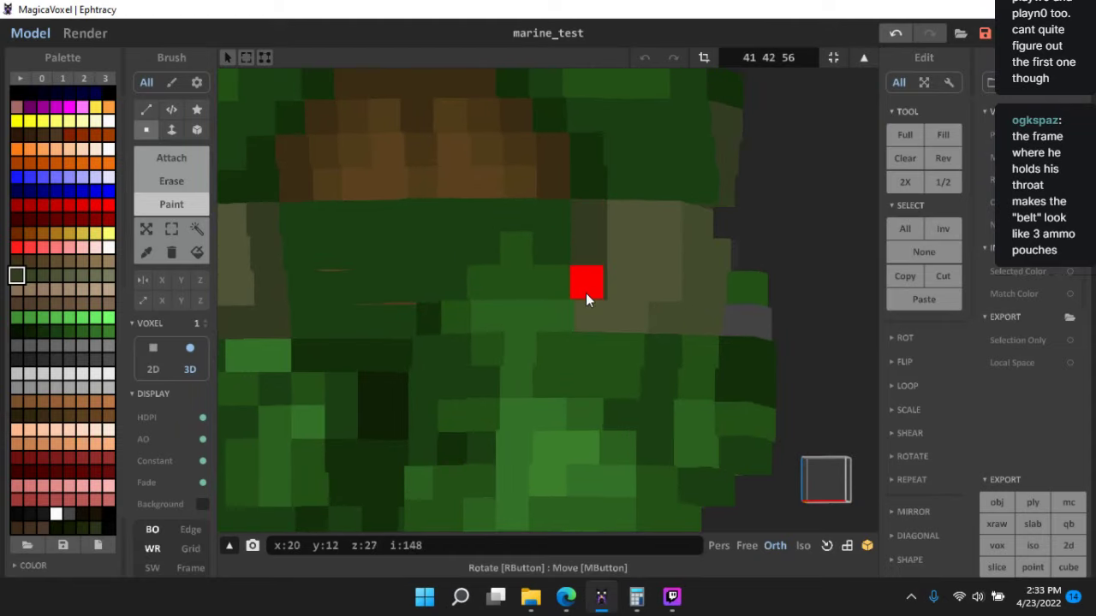
pyautogui.moveTo(661, 327); pyautogui.dragTo(685, 326)
# - Shade the hip pouch beside the raised thigh with olive palette index 146, and blend its side toward the centre with index 147
pyautogui.click(30, 275)
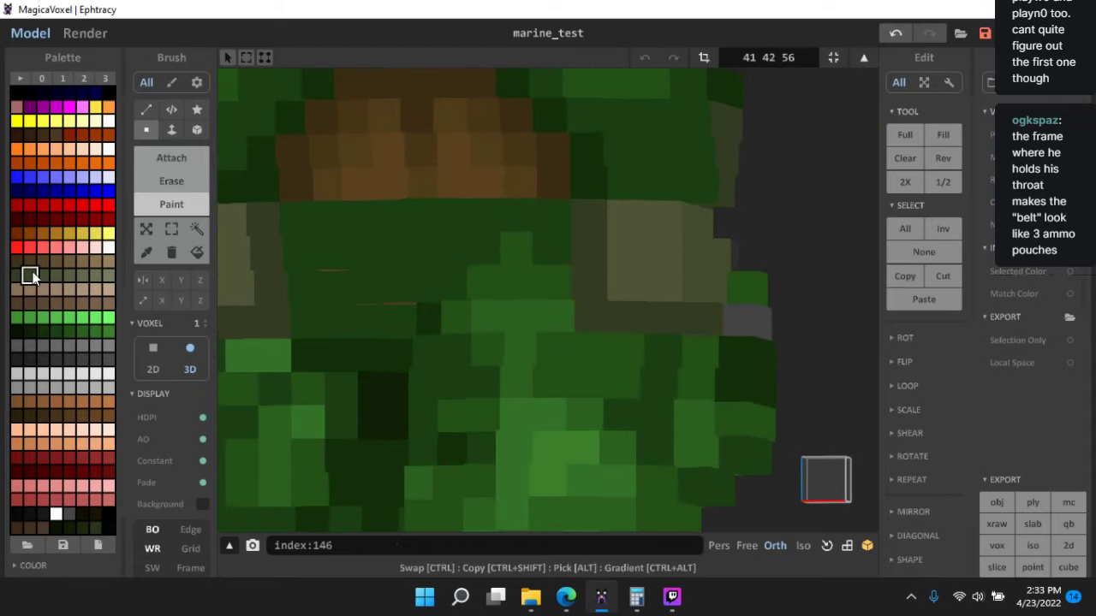
pyautogui.moveTo(526, 290); pyautogui.dragTo(605, 304, button='right')
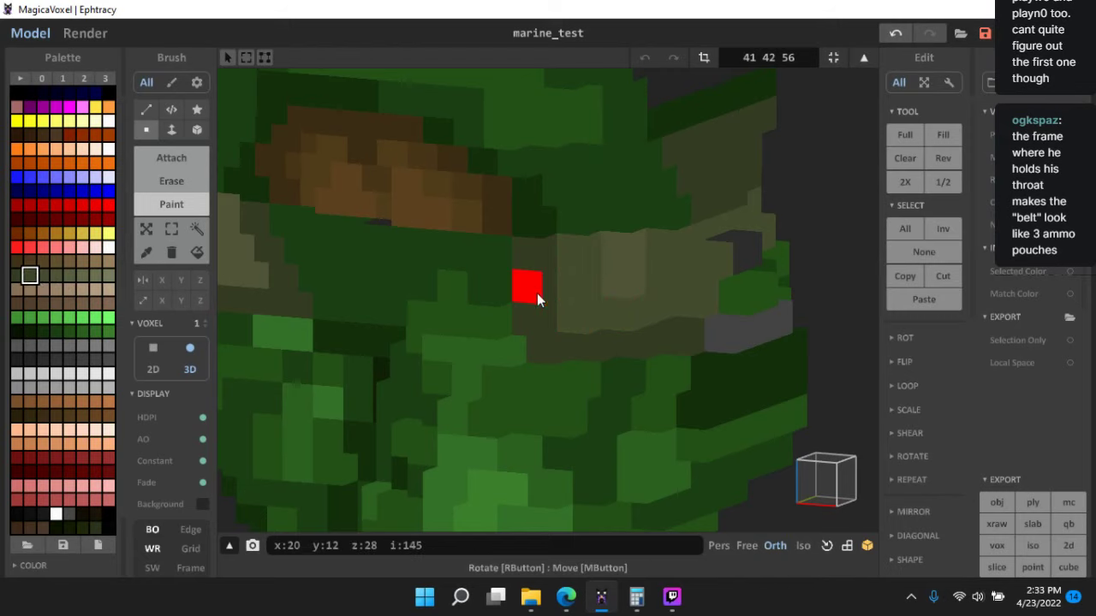
pyautogui.keyDown('alt'); pyautogui.click(593, 275); pyautogui.keyUp('alt')
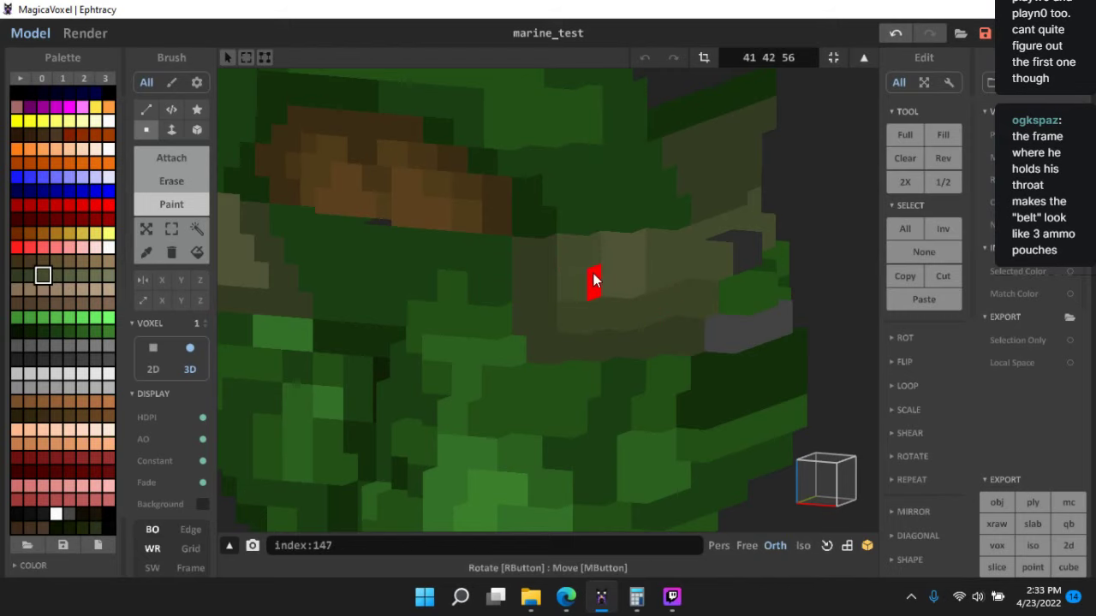
pyautogui.scroll(-10, 654, 382)
pyautogui.moveTo(643, 399); pyautogui.dragTo(678, 461, button='right')
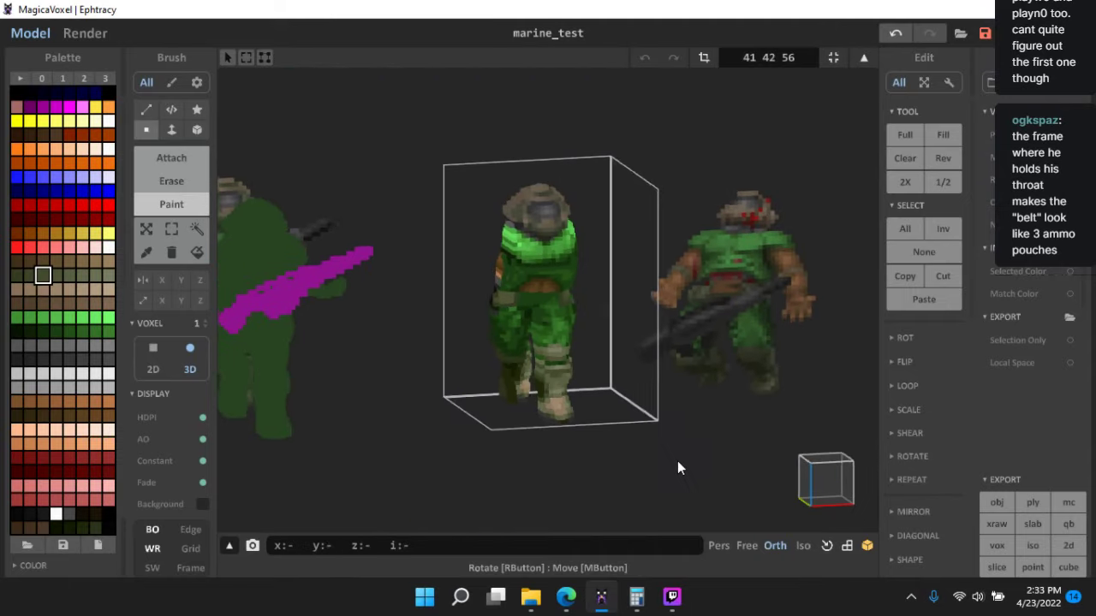
# - Shade the lower part of the opposite hip pouch with olive palette index 146 and blend its face with index 147
pyautogui.scroll(10, 466, 351)
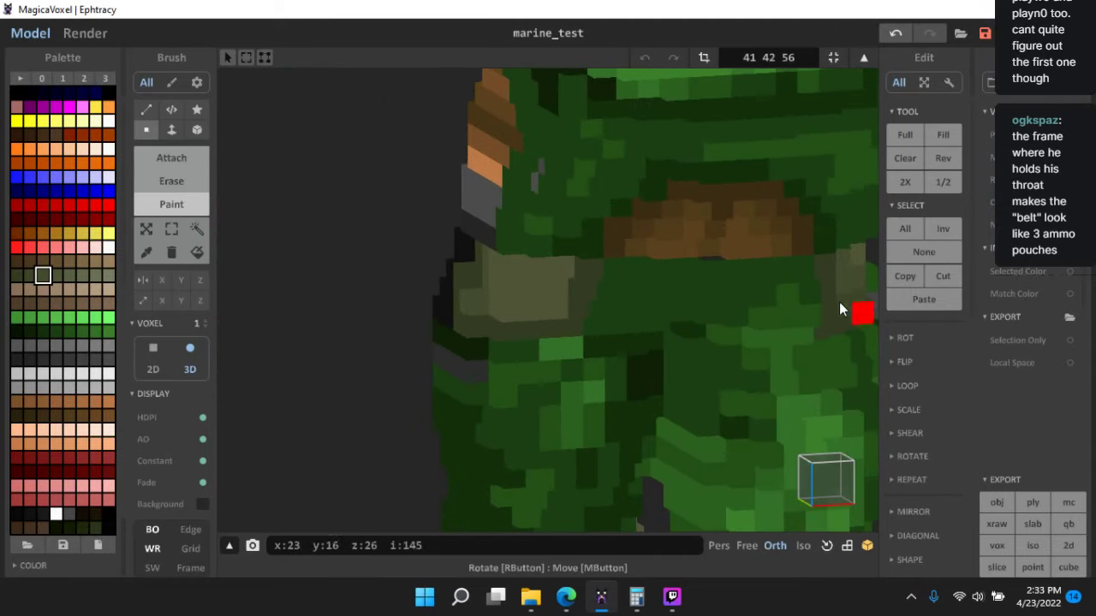
pyautogui.keyDown('alt'); pyautogui.click(790, 308); pyautogui.keyUp('alt')
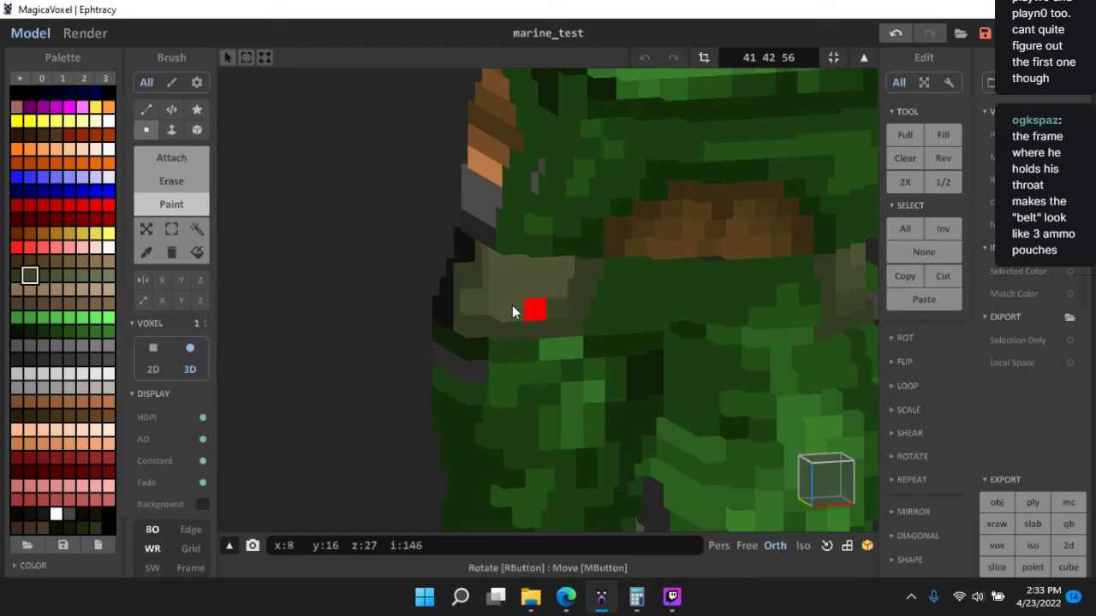
pyautogui.moveTo(379, 289); pyautogui.dragTo(318, 235, button='middle')
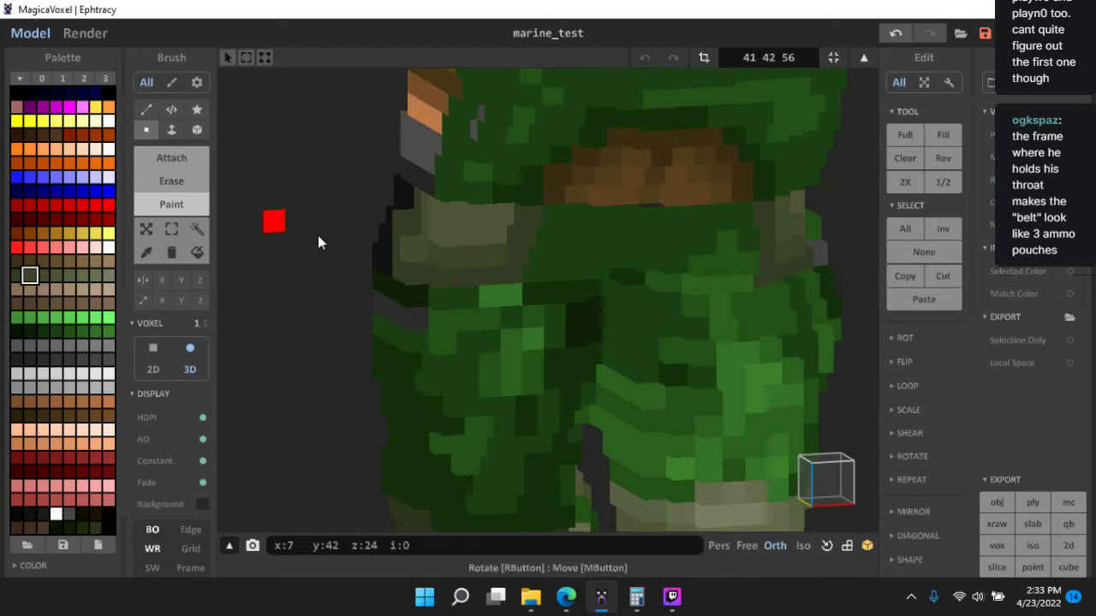
pyautogui.scroll(-5, 327, 255)
pyautogui.scroll(4, 463, 274)
pyautogui.moveTo(435, 253); pyautogui.dragTo(482, 243, button='right')
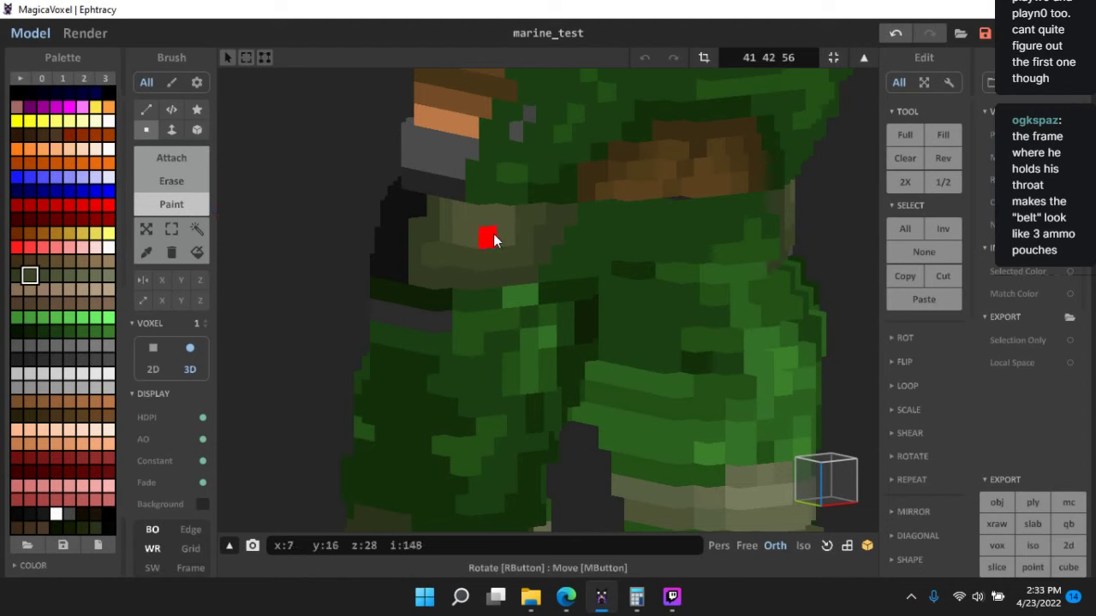
pyautogui.keyDown('alt'); pyautogui.click(783, 216); pyautogui.keyUp('alt')
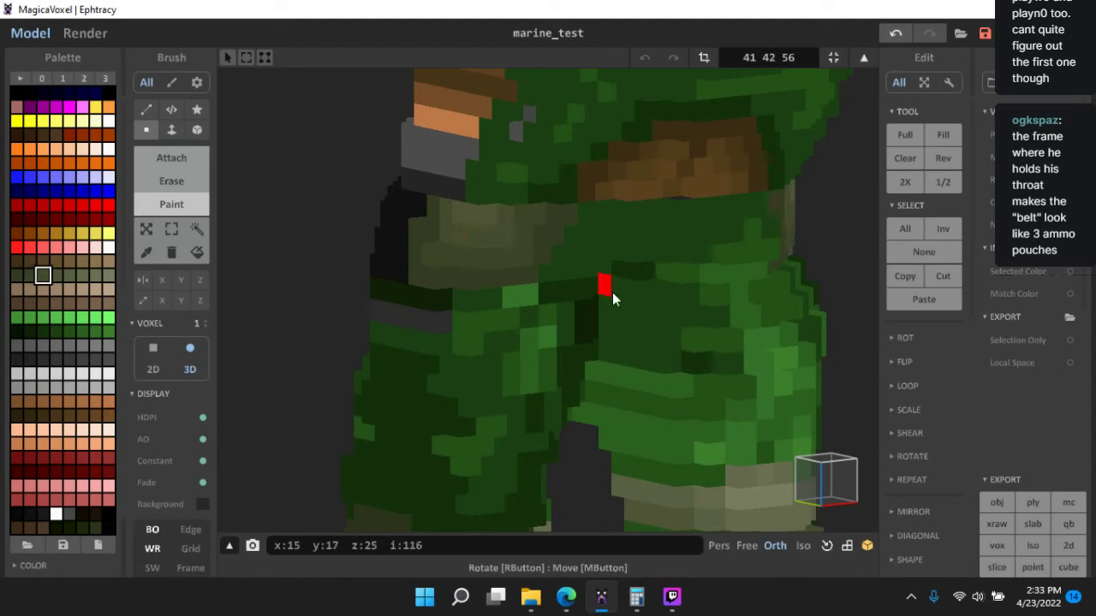
pyautogui.scroll(-3, 613, 325)
pyautogui.scroll(-5, 615, 343)
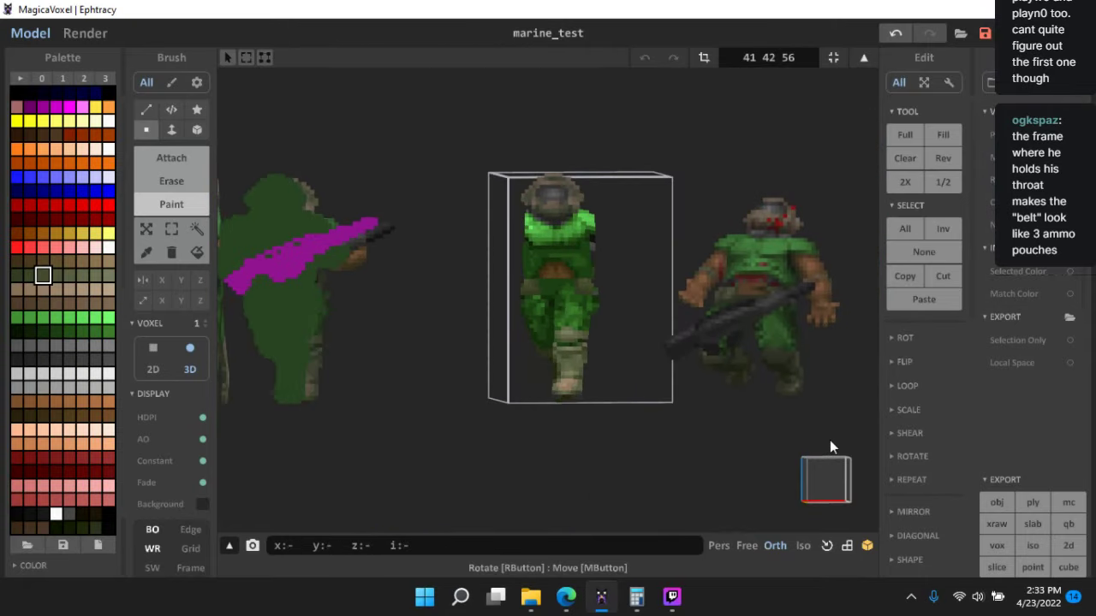
# - Outline a third belt pouch below the midriff, between the two hip pouches, with the darkest olive, palette index 145
pyautogui.scroll(8, 656, 323)
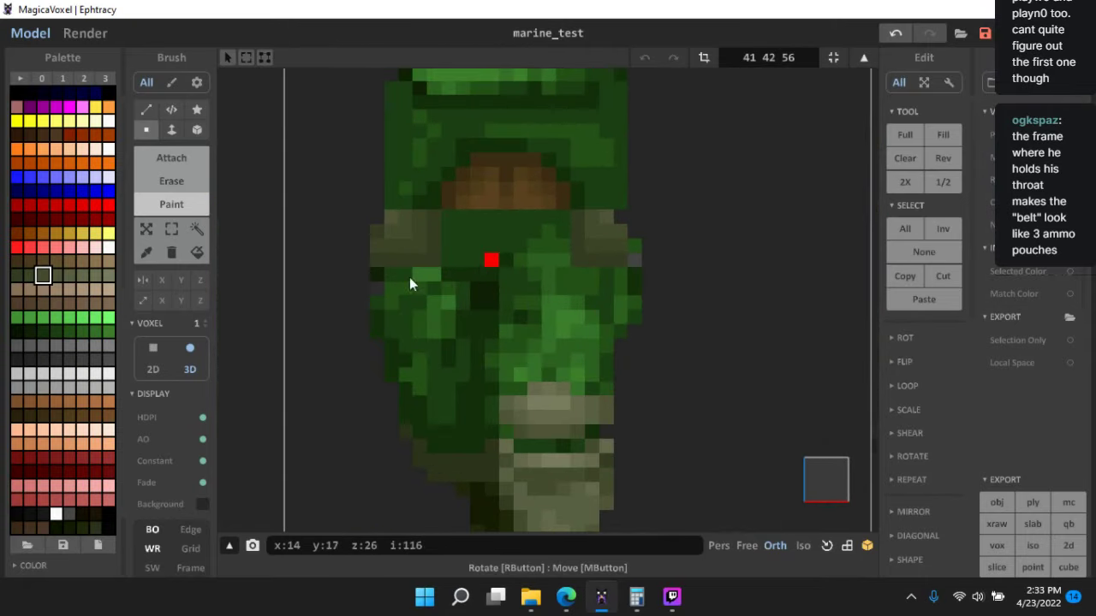
pyautogui.keyDown('alt'); pyautogui.click(405, 261); pyautogui.keyUp('alt')
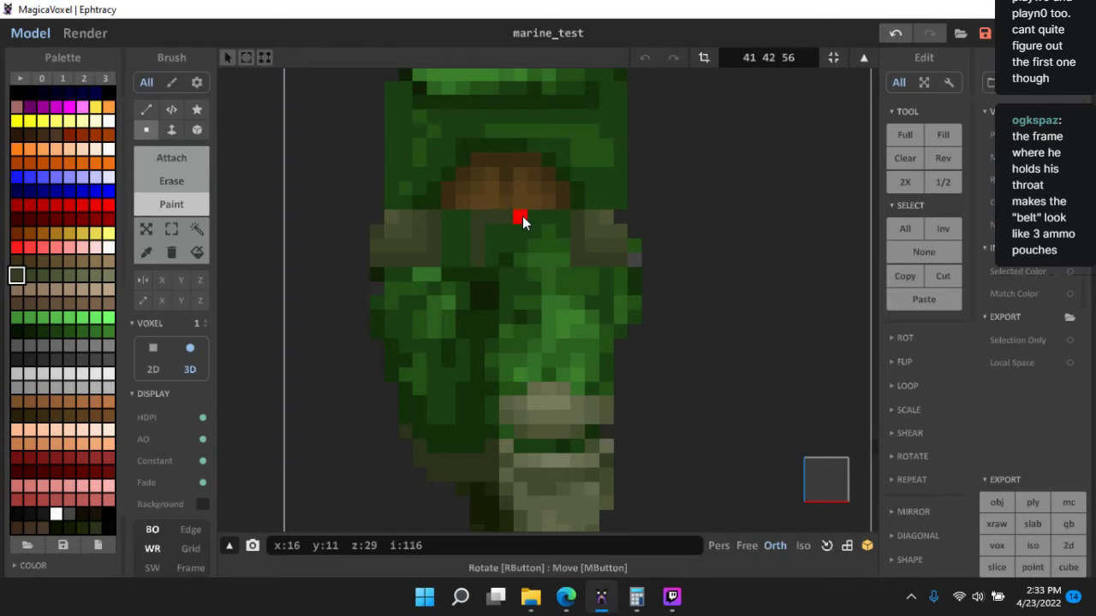
pyautogui.moveTo(533, 220)
pyautogui.mouseDown()
pyautogui.moveTo(534, 259)
pyautogui.moveTo(490, 261)
pyautogui.moveTo(491, 274)
pyautogui.moveTo(519, 274)
pyautogui.mouseUp()
pyautogui.hotkey('ctrl', 'z')
pyautogui.moveTo(520, 274); pyautogui.dragTo(538, 297, button='right')
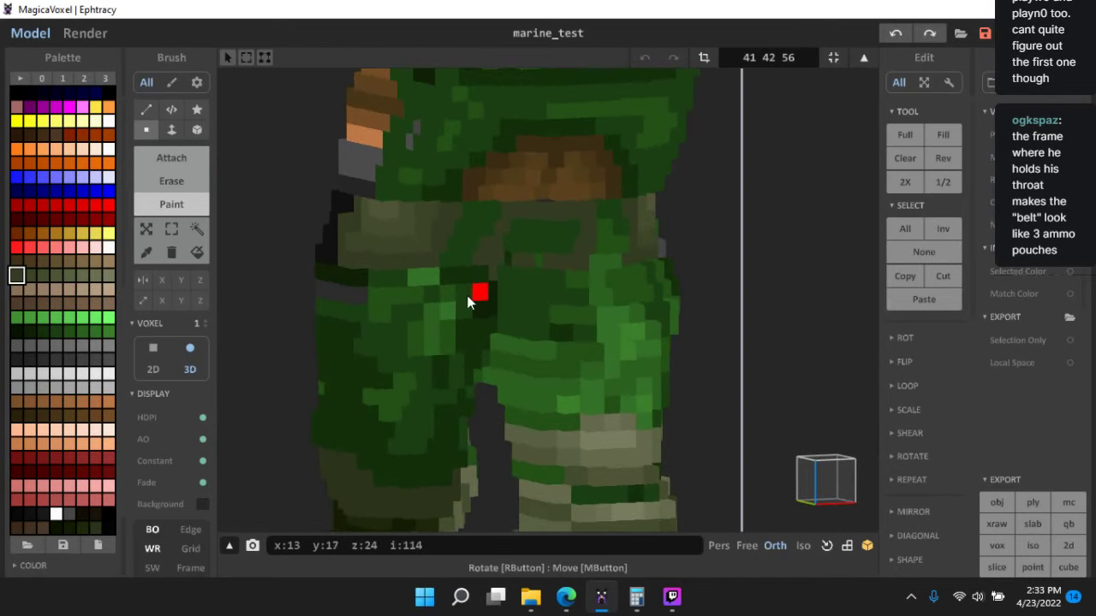
pyautogui.moveTo(543, 250)
pyautogui.mouseDown()
pyautogui.moveTo(522, 237)
pyautogui.moveTo(562, 244)
pyautogui.moveTo(560, 255)
pyautogui.mouseUp()
pyautogui.moveTo(560, 255); pyautogui.dragTo(515, 247, button='right')
# - Fill the centre belt pouch with olive palette index 146 and recolour the stray grey voxel beneath the midriff brown
pyautogui.keyDown('alt'); pyautogui.click(606, 243); pyautogui.keyUp('alt')
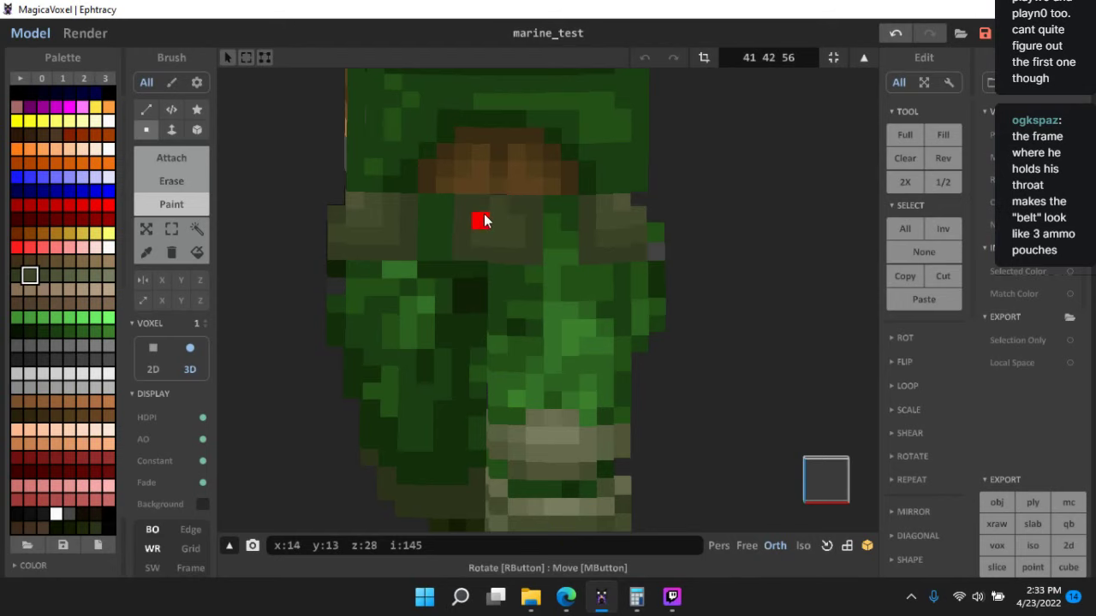
pyautogui.moveTo(506, 206)
pyautogui.mouseDown(button='right')
pyautogui.moveTo(519, 232)
pyautogui.moveTo(517, 222)
pyautogui.mouseUp(button='right')
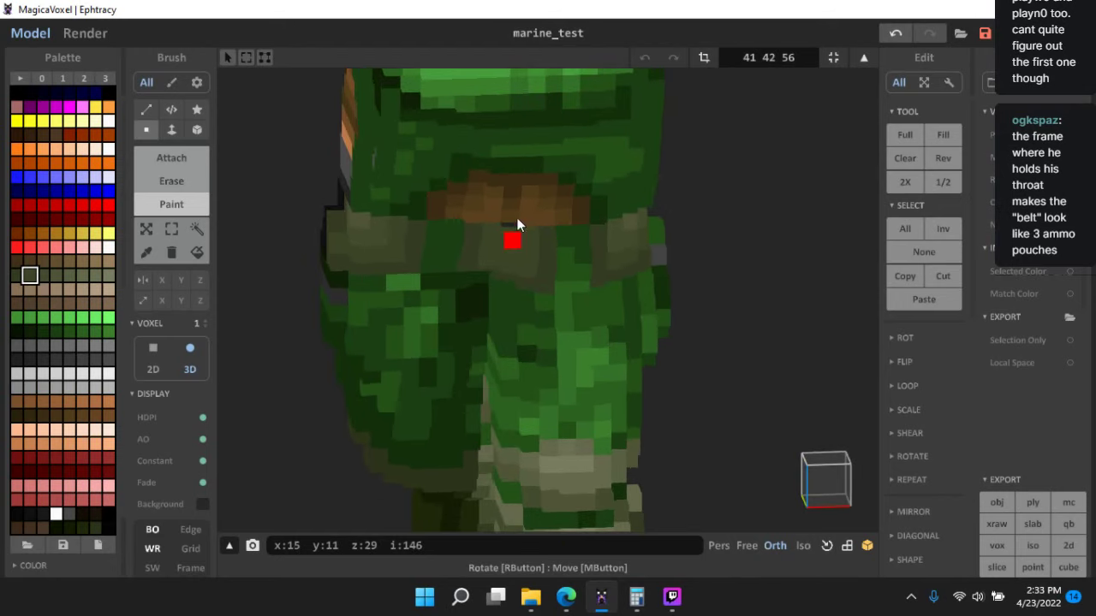
pyautogui.keyDown('alt'); pyautogui.click(510, 219); pyautogui.keyUp('alt')
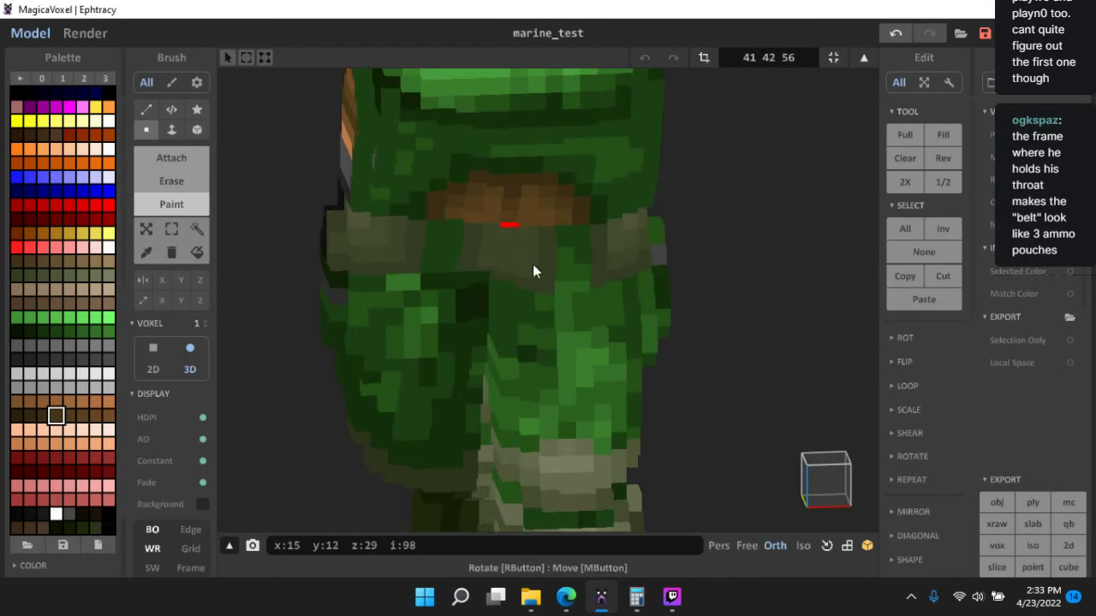
pyautogui.scroll(-5, 556, 334)
pyautogui.scroll(3, 591, 343)
pyautogui.scroll(3, 588, 339)
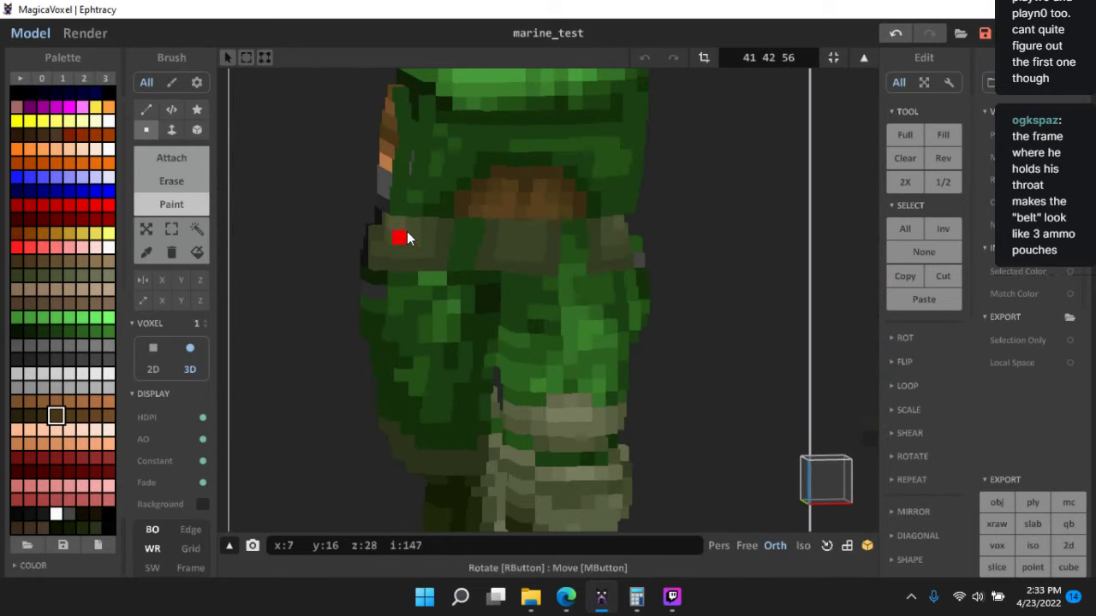
# - Lighten the face of the centre belt pouch with olive palette indices 147 and 148
pyautogui.keyDown('alt'); pyautogui.click(531, 232); pyautogui.keyUp('alt')
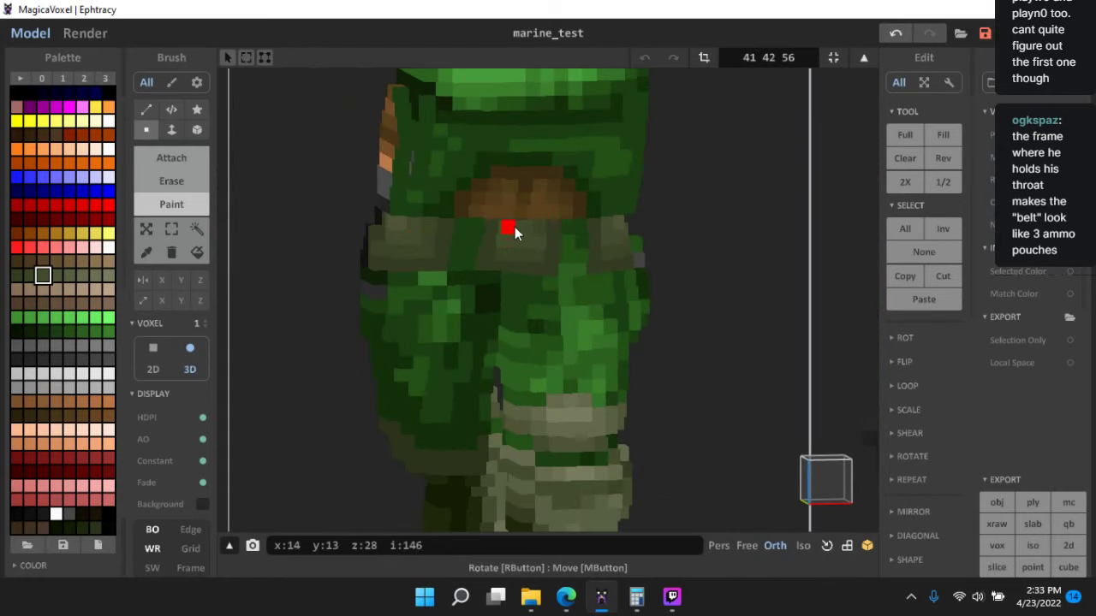
pyautogui.keyDown('alt'); pyautogui.click(460, 223); pyautogui.keyUp('alt')
pyautogui.scroll(-2, 496, 224)
pyautogui.scroll(-5, 637, 394)
pyautogui.scroll(-3, 686, 440)
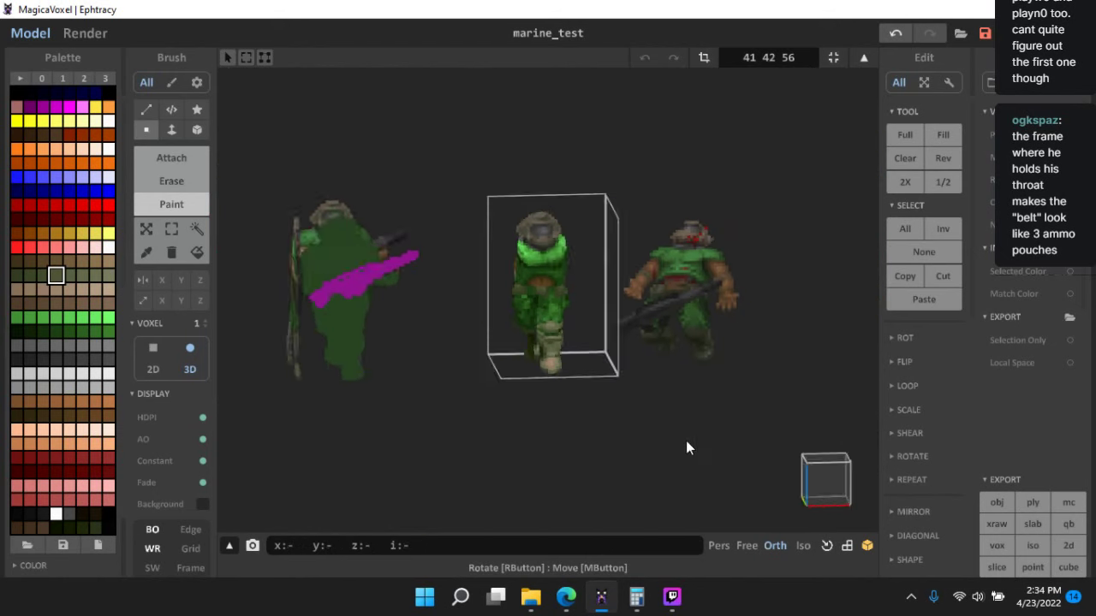
# - Return to the scene, show the marine's hidden arm parts, and save the project
pyautogui.press('Tab')
pyautogui.moveTo(690, 438)
pyautogui.mouseDown(button='right')
pyautogui.moveTo(653, 415)
pyautogui.moveTo(682, 441)
pyautogui.moveTo(672, 440)
pyautogui.mouseUp(button='right')
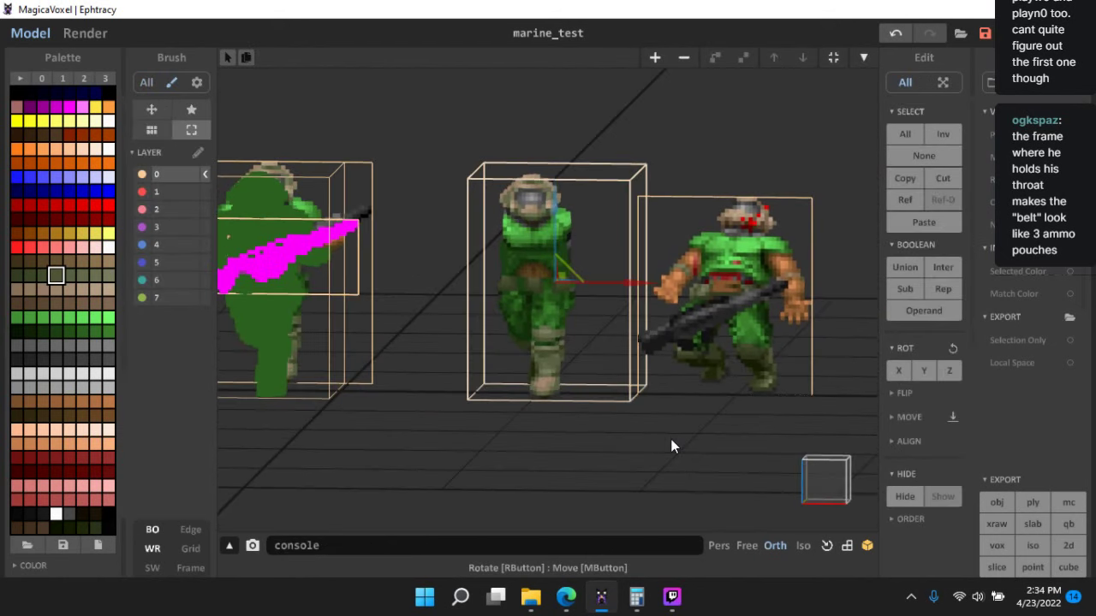
pyautogui.hotkey('ctrl', 'a')
pyautogui.scroll(2, 692, 435)
pyautogui.click(940, 496)
pyautogui.hotkey('ctrl', 'a')
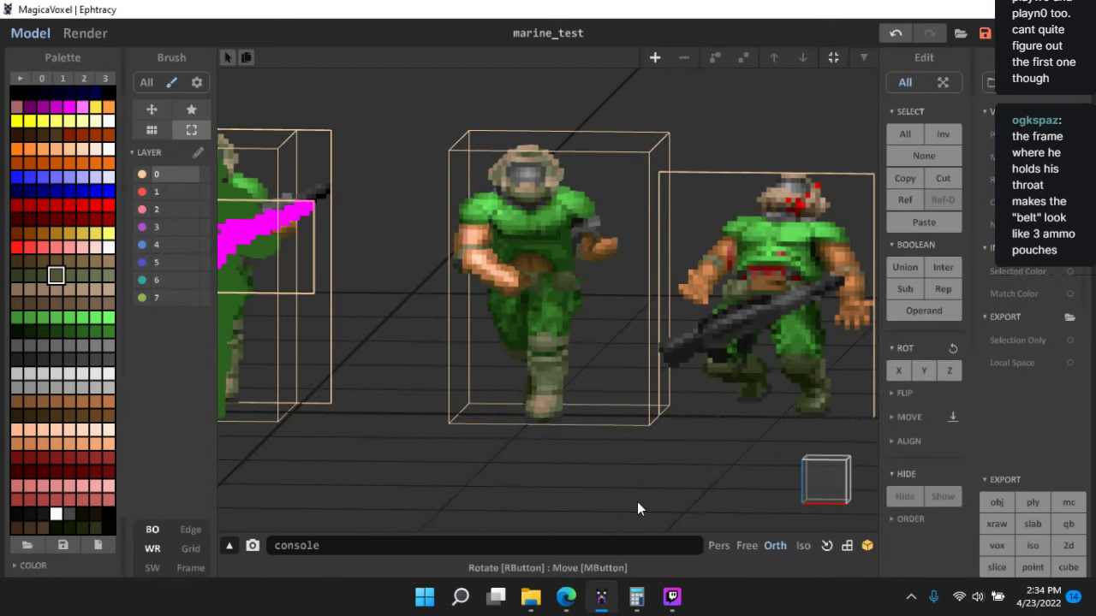
pyautogui.scroll(-4, 634, 462)
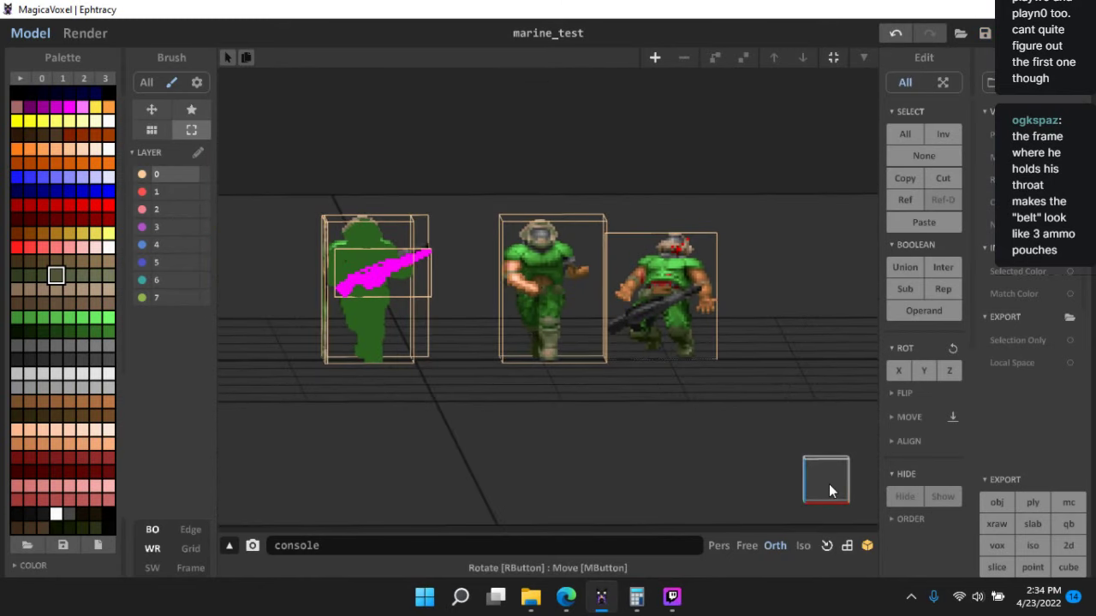
pyautogui.click(829, 484)
pyautogui.scroll(2, 461, 341)
pyautogui.scroll(2, 468, 240)
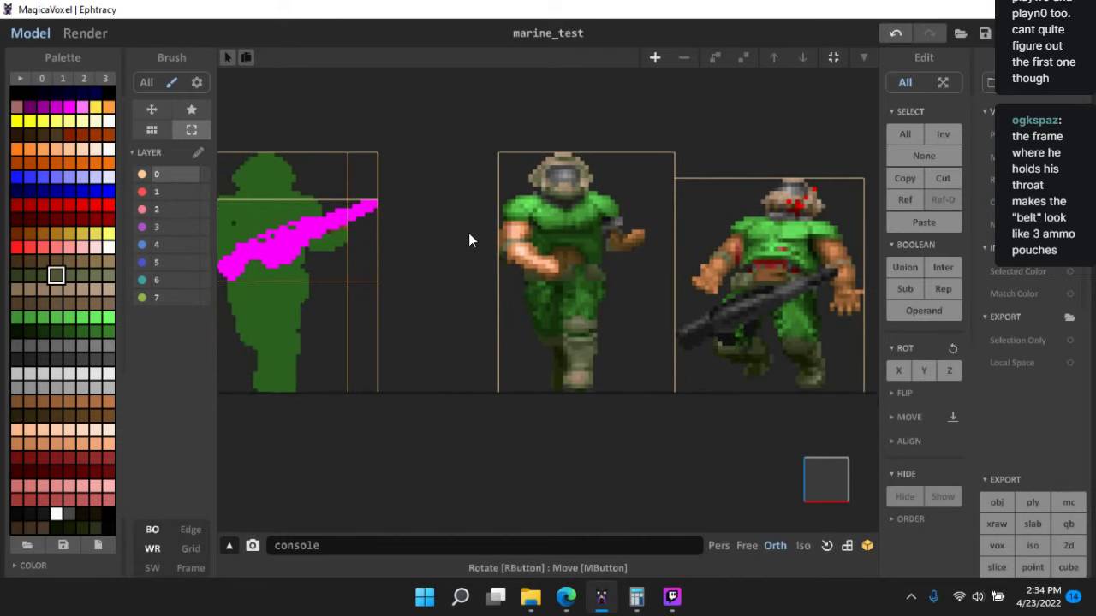
# - Open the marine's bent arm for editing and paint the underside of its forearm with brown palette index 72
pyautogui.moveTo(469, 239); pyautogui.dragTo(584, 234, button='right')
pyautogui.scroll(5, 625, 320)
pyautogui.scroll(2, 625, 314)
pyautogui.scroll(3, 585, 234)
pyautogui.moveTo(585, 235); pyautogui.dragTo(517, 303, button='middle')
pyautogui.scroll(2, 517, 303)
pyautogui.moveTo(517, 303); pyautogui.dragTo(499, 253, button='right')
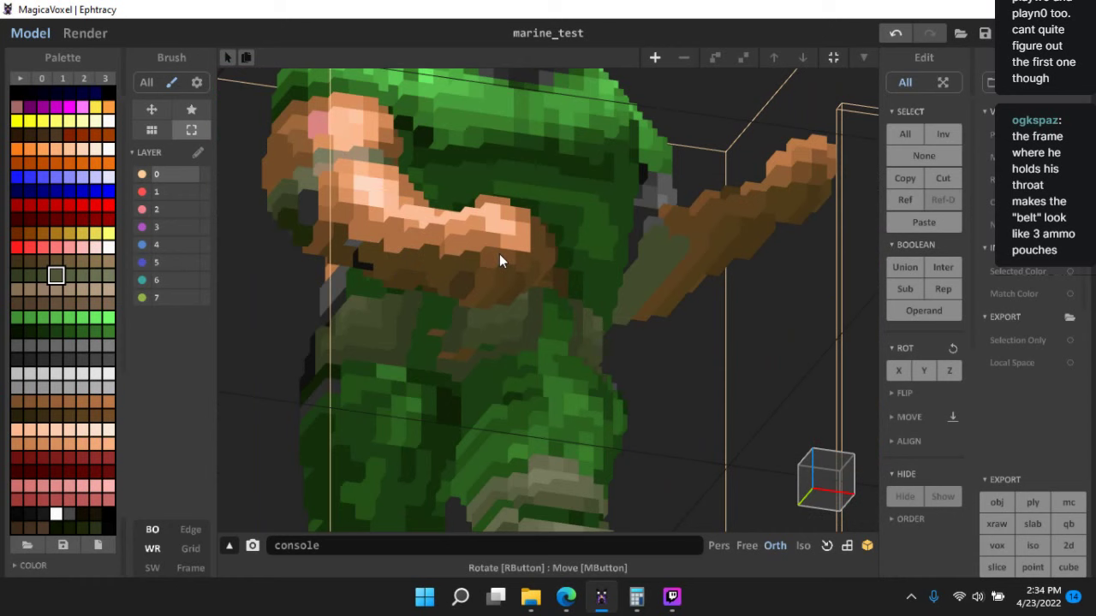
pyautogui.doubleClick(499, 254)
pyautogui.keyDown('alt'); pyautogui.click(492, 258); pyautogui.keyUp('alt')
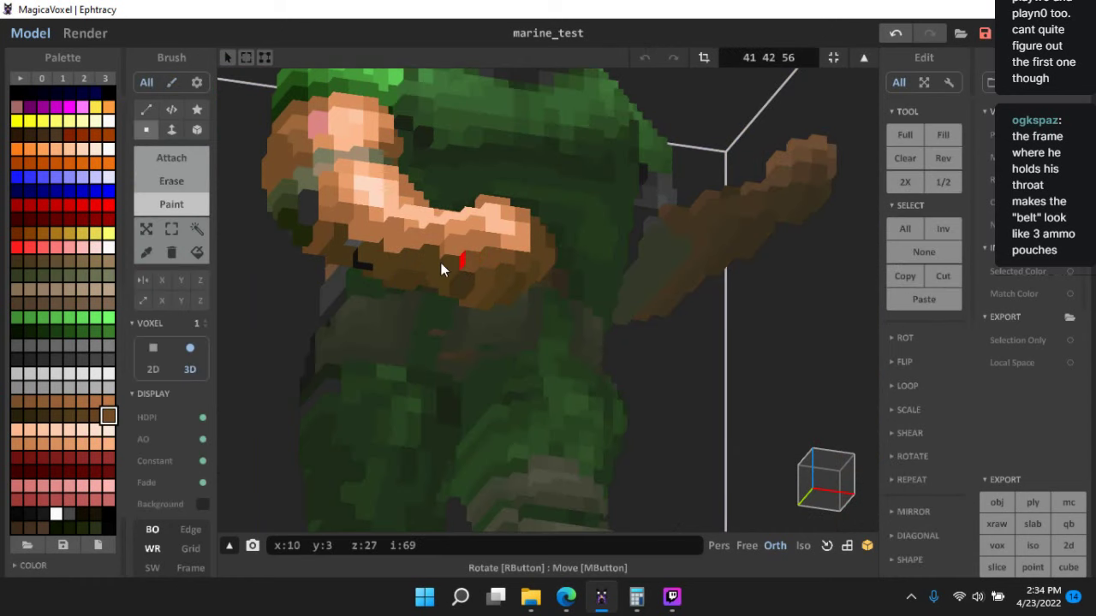
pyautogui.moveTo(448, 269); pyautogui.dragTo(465, 240, button='right')
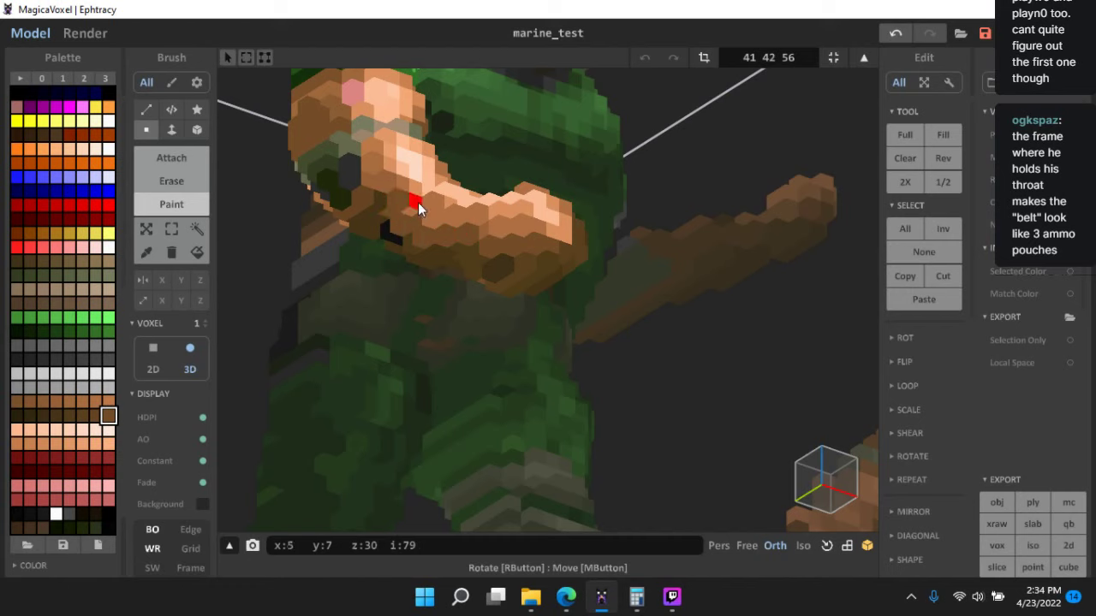
# - Blend the shading along the forearm's side and lower edge with sampled skin tones, including brown palette index 72
pyautogui.keyDown('alt'); pyautogui.click(390, 186); pyautogui.keyUp('alt')
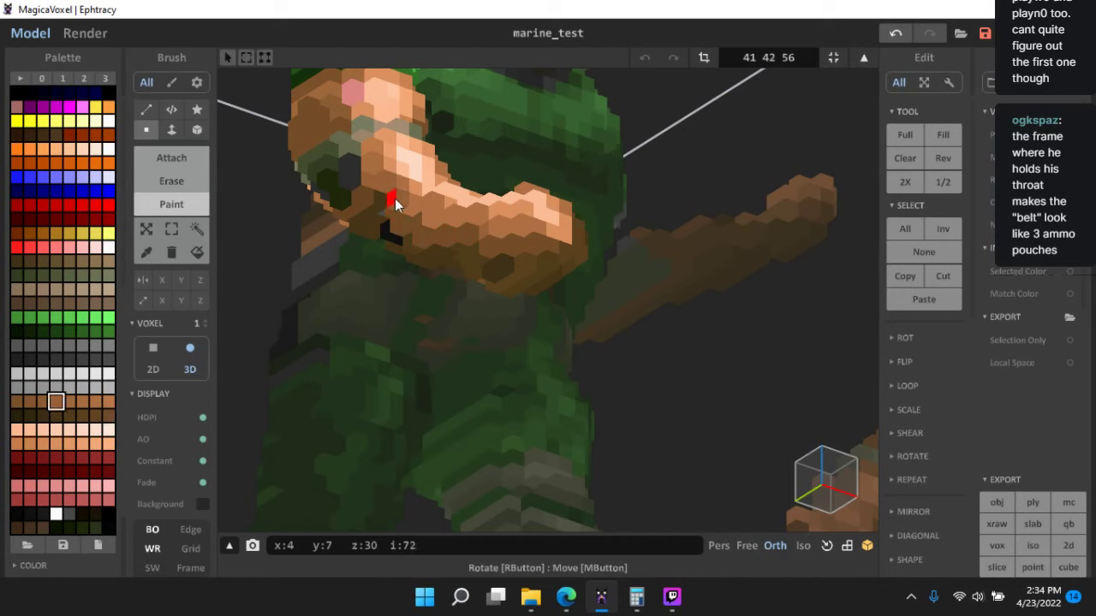
pyautogui.keyDown('alt'); pyautogui.click(467, 246); pyautogui.keyUp('alt')
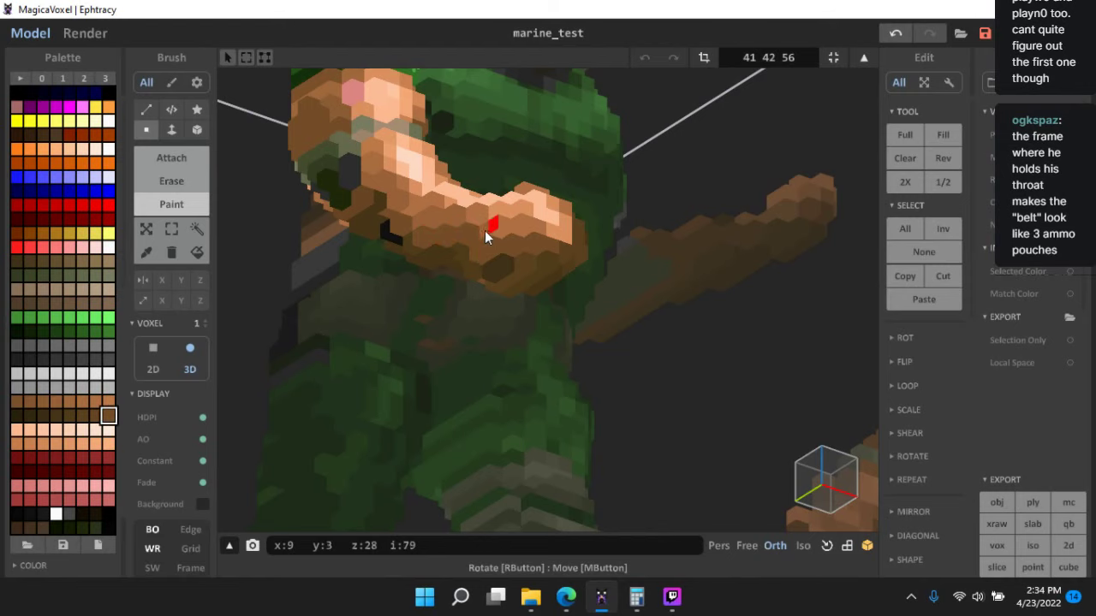
pyautogui.keyDown('alt'); pyautogui.click(486, 238); pyautogui.keyUp('alt')
pyautogui.scroll(-5, 545, 306)
pyautogui.scroll(5, 546, 305)
pyautogui.keyDown('alt'); pyautogui.click(442, 243); pyautogui.keyUp('alt')
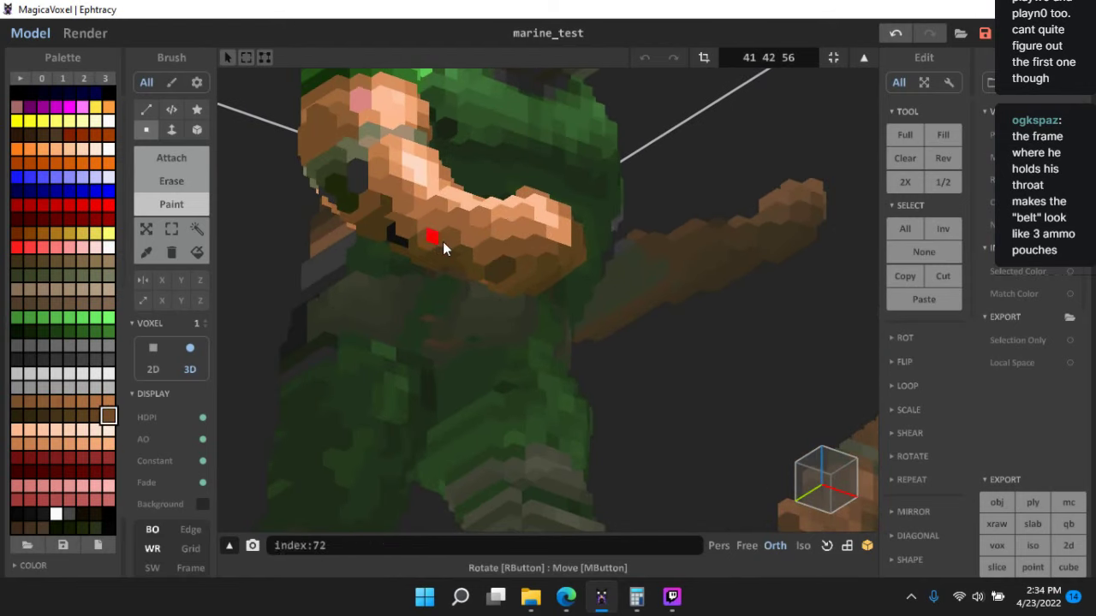
pyautogui.scroll(-5, 629, 349)
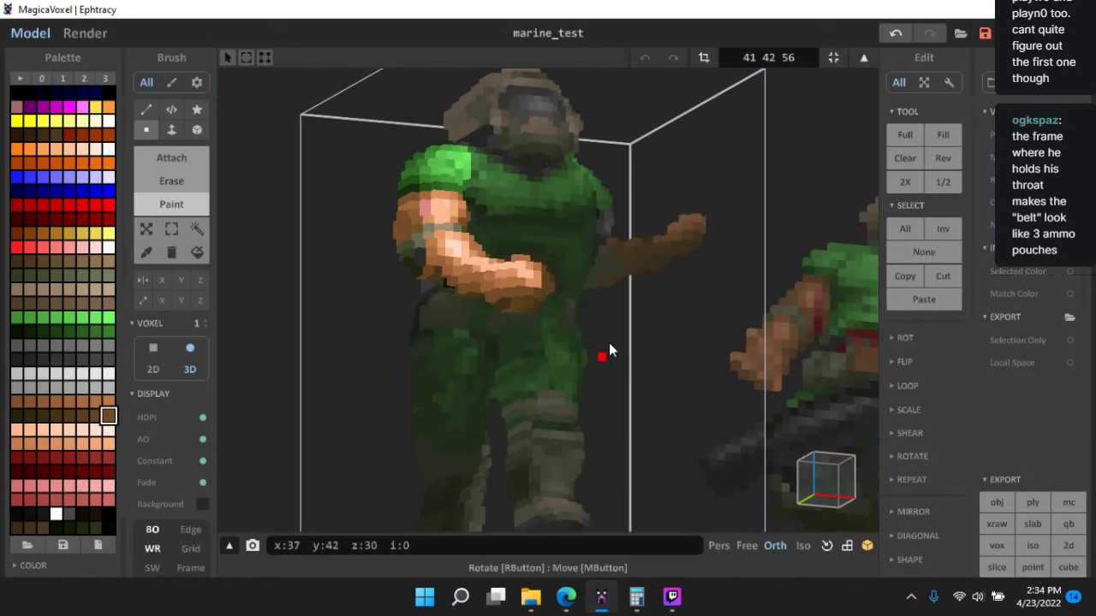
pyautogui.scroll(5, 499, 286)
# - Shade the underside of the bent forearm and hand with the darker brown sampled from the arm
pyautogui.press('super')
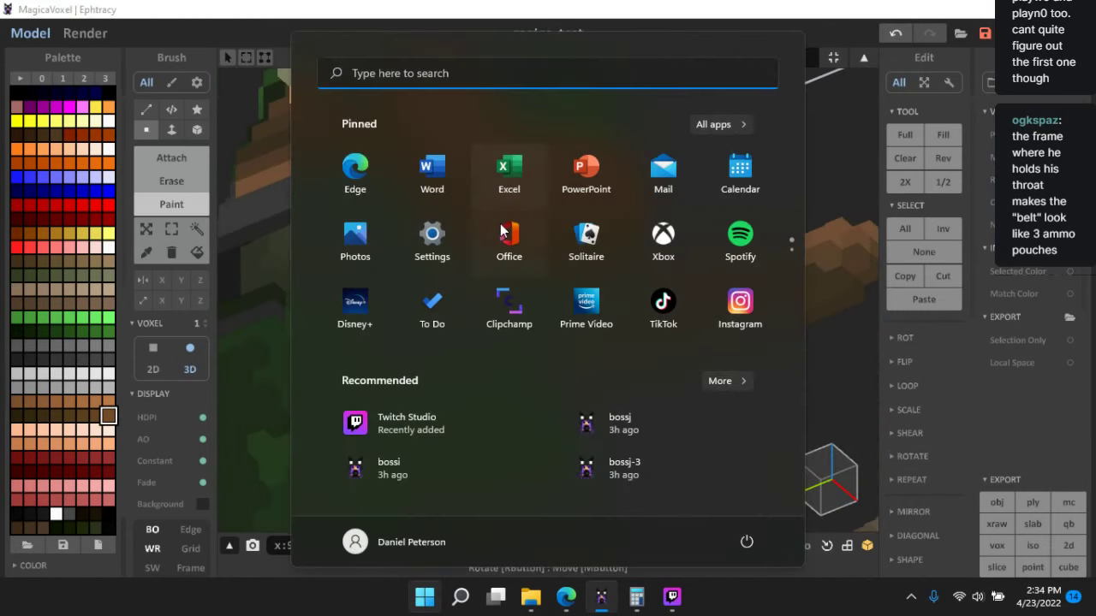
pyautogui.press('super')
pyautogui.keyDown('alt'); pyautogui.click(512, 228); pyautogui.keyUp('alt')
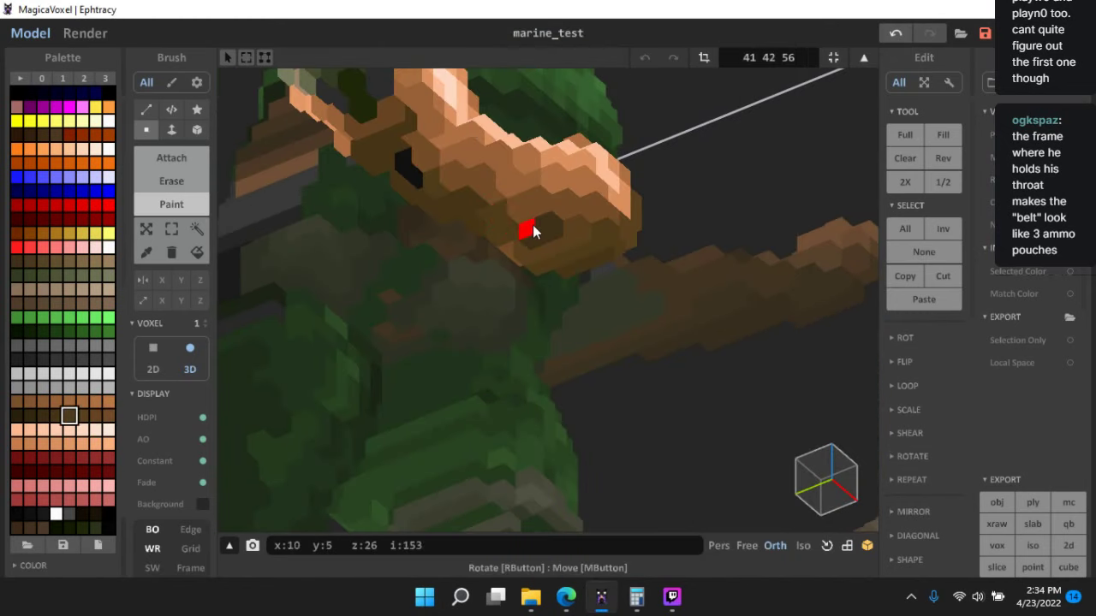
pyautogui.scroll(-5, 673, 350)
pyautogui.scroll(5, 506, 259)
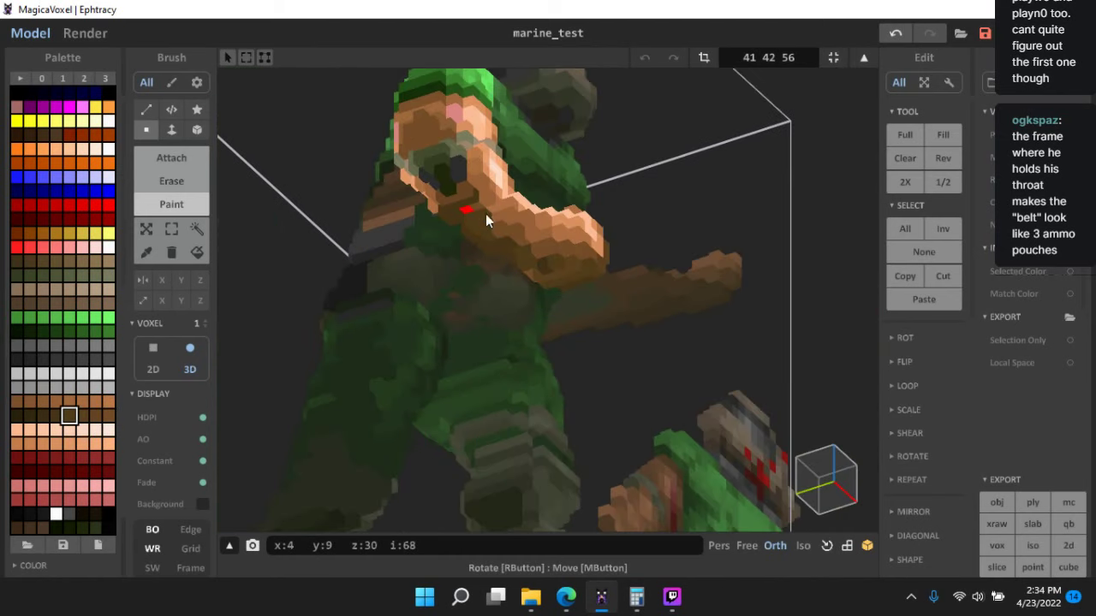
pyautogui.scroll(-8, 687, 357)
# - Return to the scene and examine the reshaded arm and pouches from several angles beside the reference sprite
pyautogui.press('Tab')
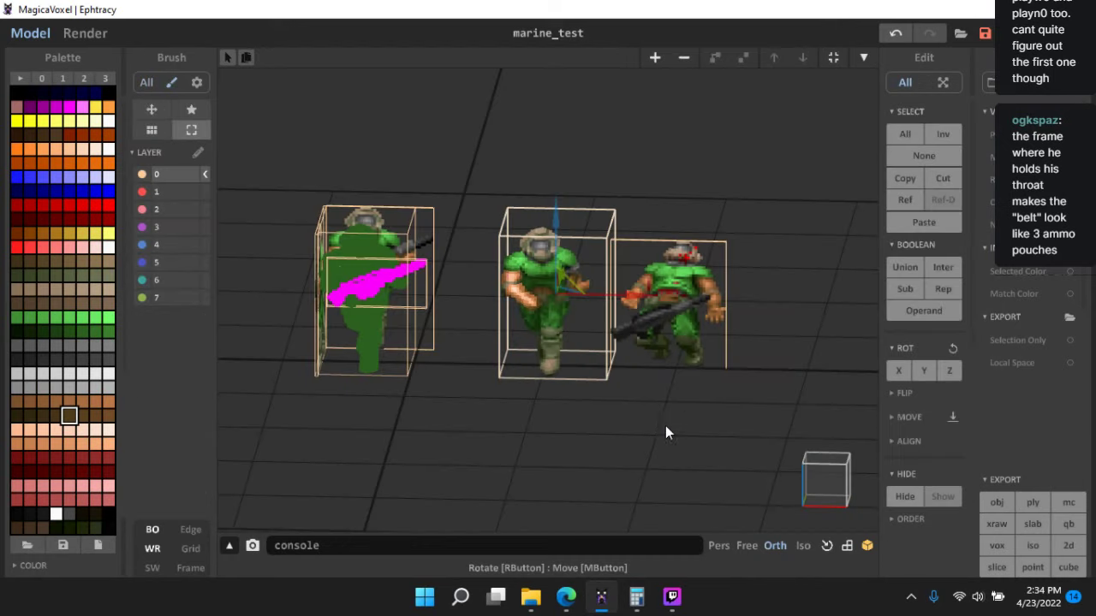
pyautogui.scroll(4, 666, 425)
pyautogui.moveTo(665, 426); pyautogui.dragTo(656, 383, button='right')
pyautogui.moveTo(611, 311); pyautogui.dragTo(684, 379, button='right')
pyautogui.scroll(4, 657, 367)
pyautogui.moveTo(732, 377); pyautogui.dragTo(750, 277, button='middle')
pyautogui.moveTo(750, 277); pyautogui.dragTo(557, 372, button='right')
pyautogui.scroll(-5, 721, 284)
# - Open the running marine for editing and paint a lighter sampled skin brown along the shadowed side of the bent forearm and hand
pyautogui.scroll(1, 697, 293)
pyautogui.scroll(3, 791, 297)
pyautogui.scroll(3, 453, 346)
pyautogui.moveTo(452, 345); pyautogui.dragTo(435, 190, button='right')
pyautogui.doubleClick(460, 280)
pyautogui.scroll(3, 461, 282)
pyautogui.keyDown('alt'); pyautogui.click(406, 260); pyautogui.keyUp('alt')
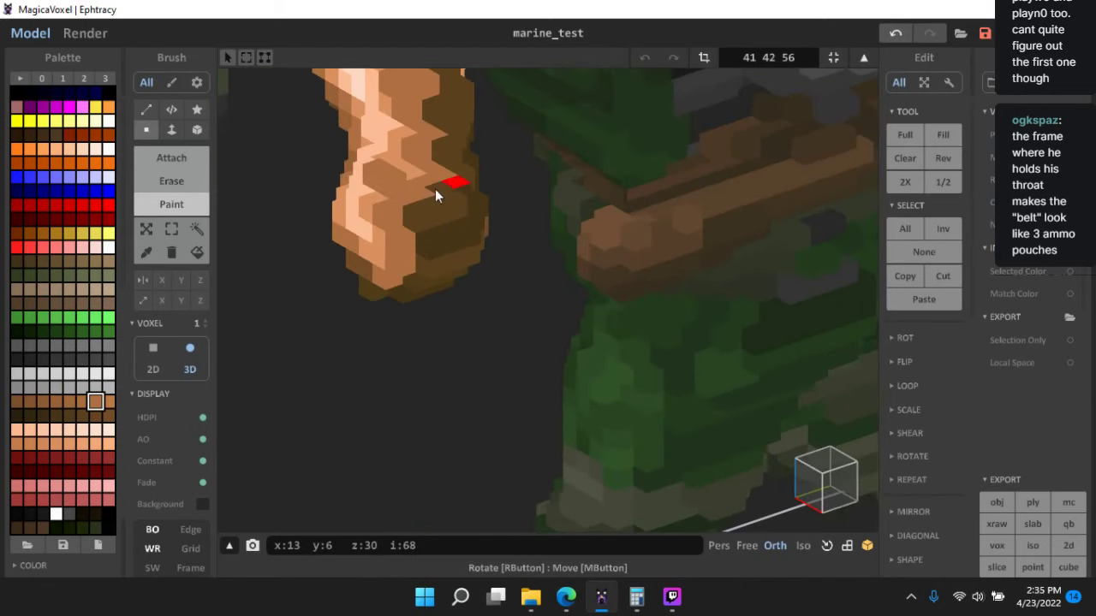
pyautogui.moveTo(435, 189)
pyautogui.mouseDown()
pyautogui.moveTo(420, 270)
pyautogui.moveTo(409, 173)
pyautogui.moveTo(371, 97)
pyautogui.mouseUp()
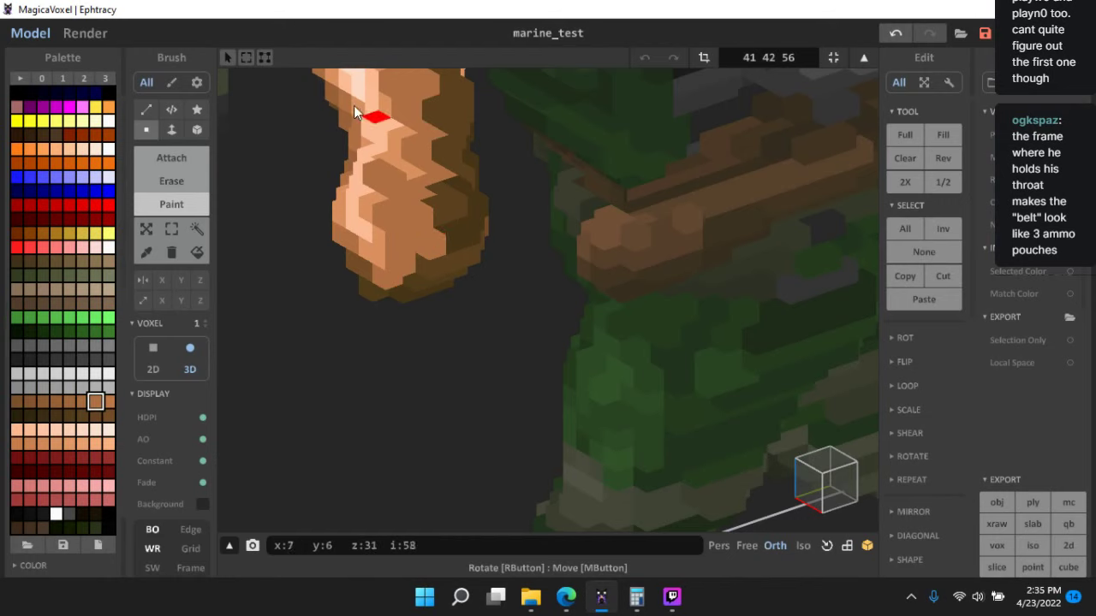
# - Blend the shadow edge around the bent arm's fist with medium and darker browns sampled from the arm
pyautogui.keyDown('alt'); pyautogui.click(334, 102); pyautogui.keyUp('alt')
pyautogui.click(418, 210)
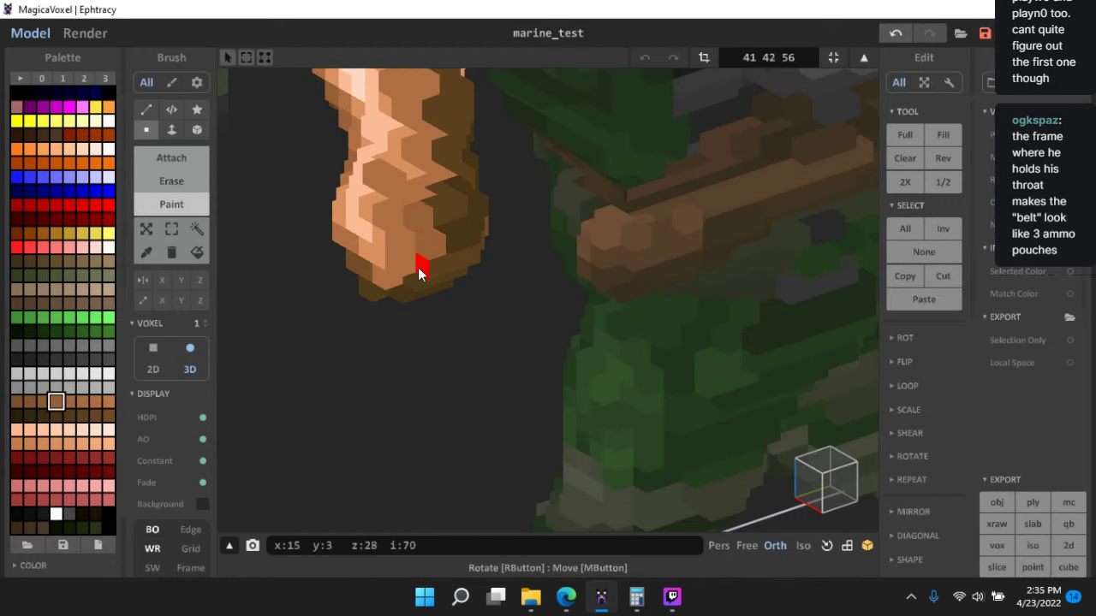
pyautogui.moveTo(415, 274); pyautogui.dragTo(445, 211, button='right')
pyautogui.moveTo(360, 342); pyautogui.dragTo(369, 255, button='right')
pyautogui.keyDown('alt'); pyautogui.click(332, 273); pyautogui.keyUp('alt')
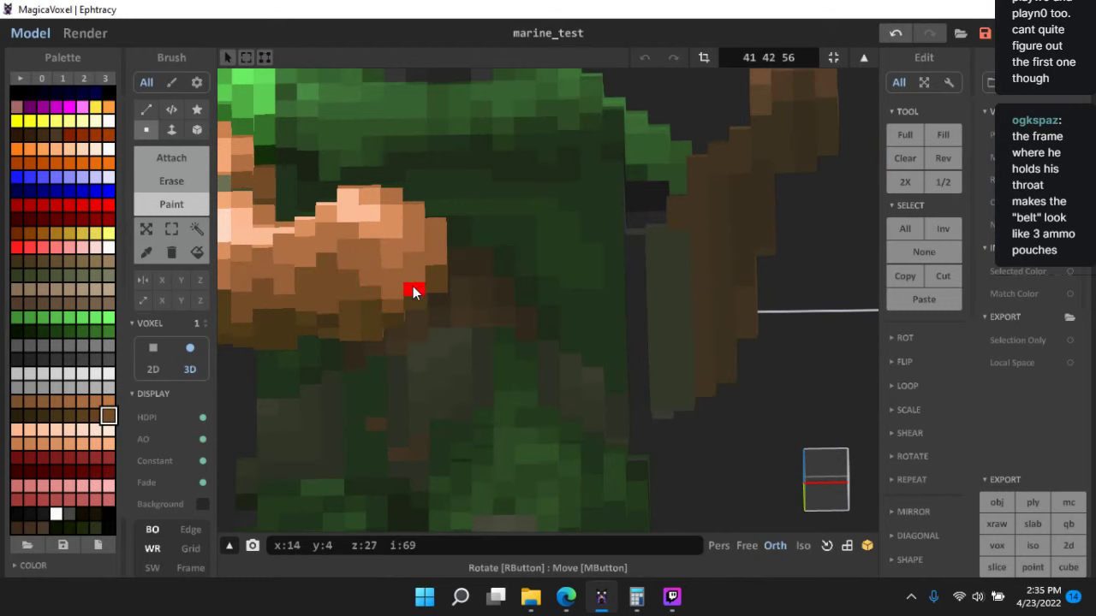
pyautogui.moveTo(517, 296); pyautogui.dragTo(486, 283, button='right')
pyautogui.scroll(-5, 501, 368)
pyautogui.scroll(3, 500, 368)
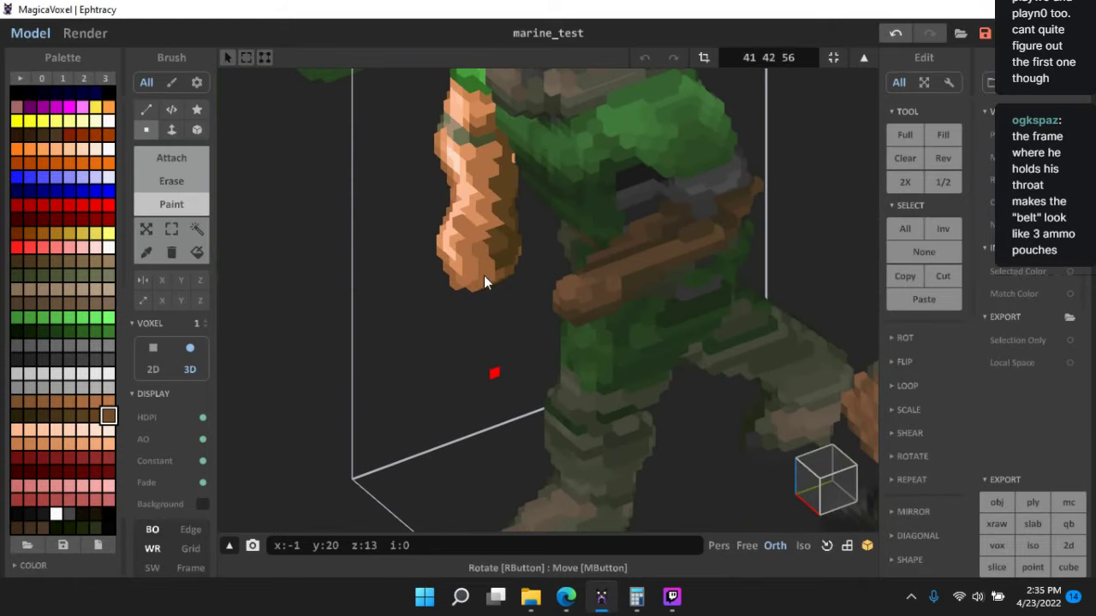
pyautogui.scroll(3, 484, 282)
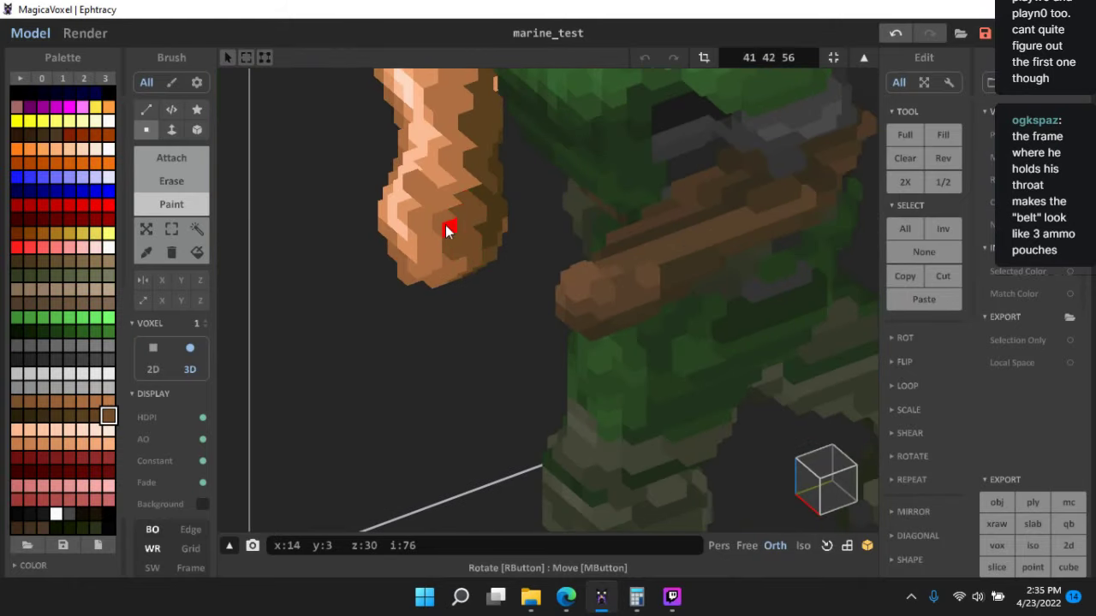
pyautogui.keyDown('alt'); pyautogui.click(446, 230); pyautogui.keyUp('alt')
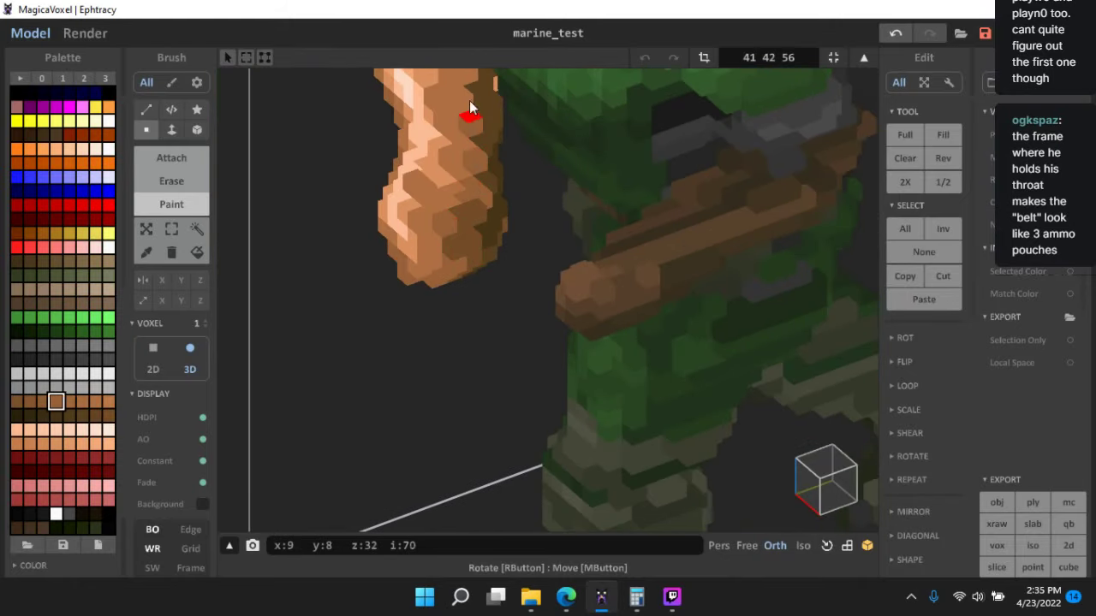
# - Shade the inner forearm near the elbow and the upper arm above the band with sampled browns, including palette index 79
pyautogui.moveTo(477, 96); pyautogui.dragTo(477, 325, button='right')
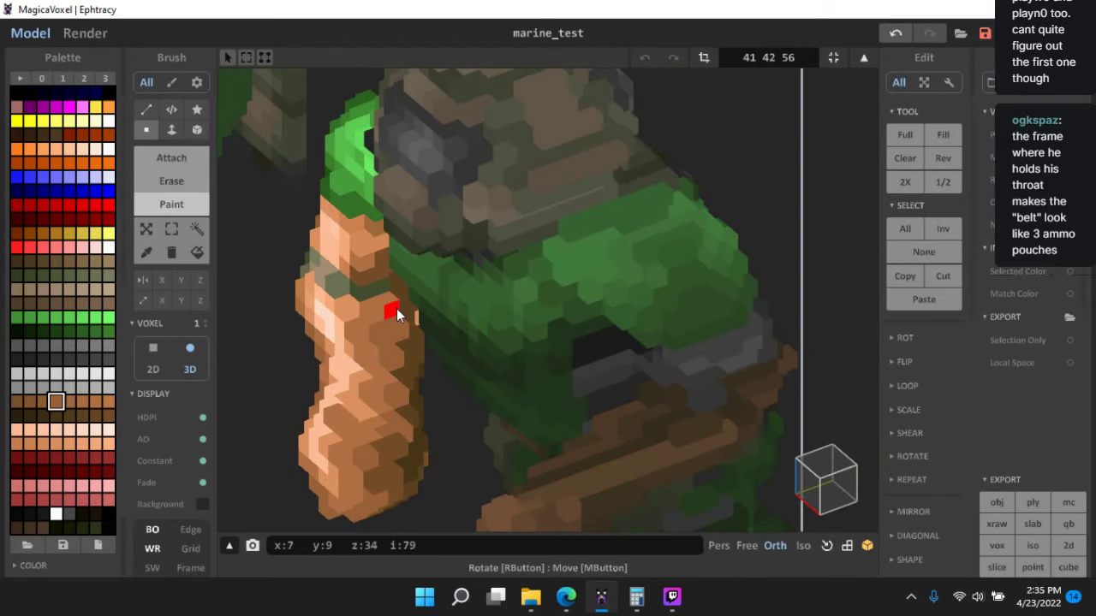
pyautogui.keyDown('alt'); pyautogui.click(400, 447); pyautogui.keyUp('alt')
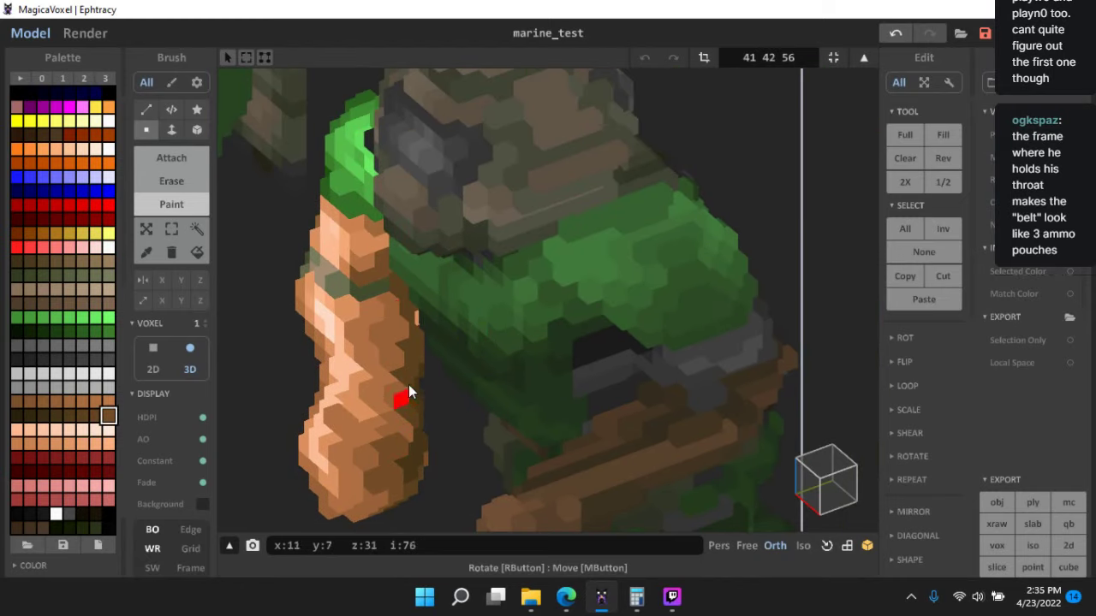
pyautogui.keyDown('alt'); pyautogui.click(373, 290); pyautogui.keyUp('alt')
pyautogui.keyDown('alt'); pyautogui.click(372, 266); pyautogui.keyUp('alt')
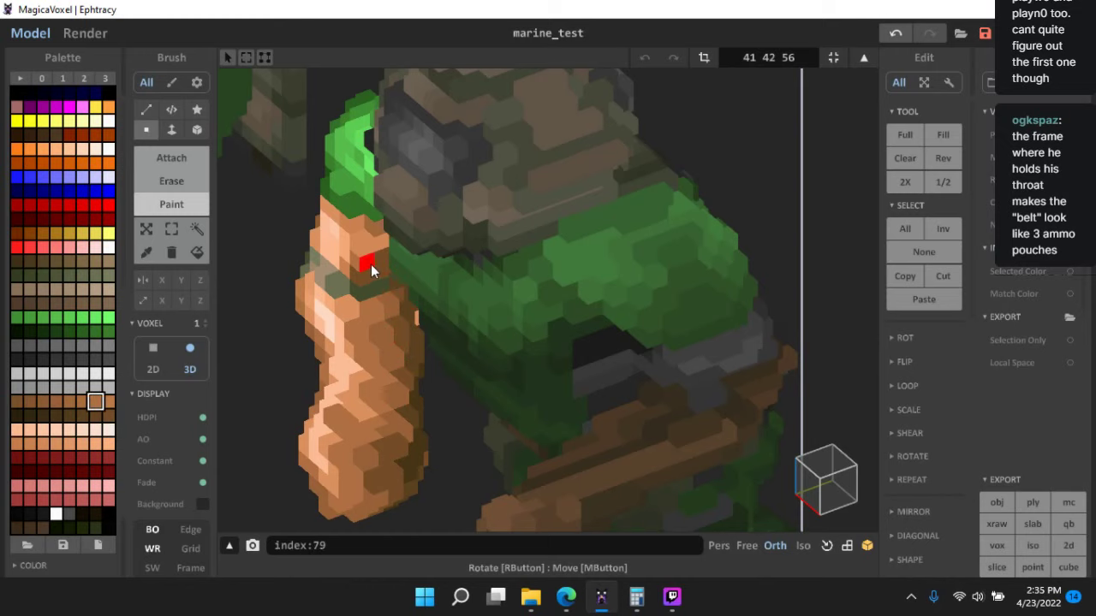
pyautogui.keyDown('alt'); pyautogui.click(408, 372); pyautogui.keyUp('alt')
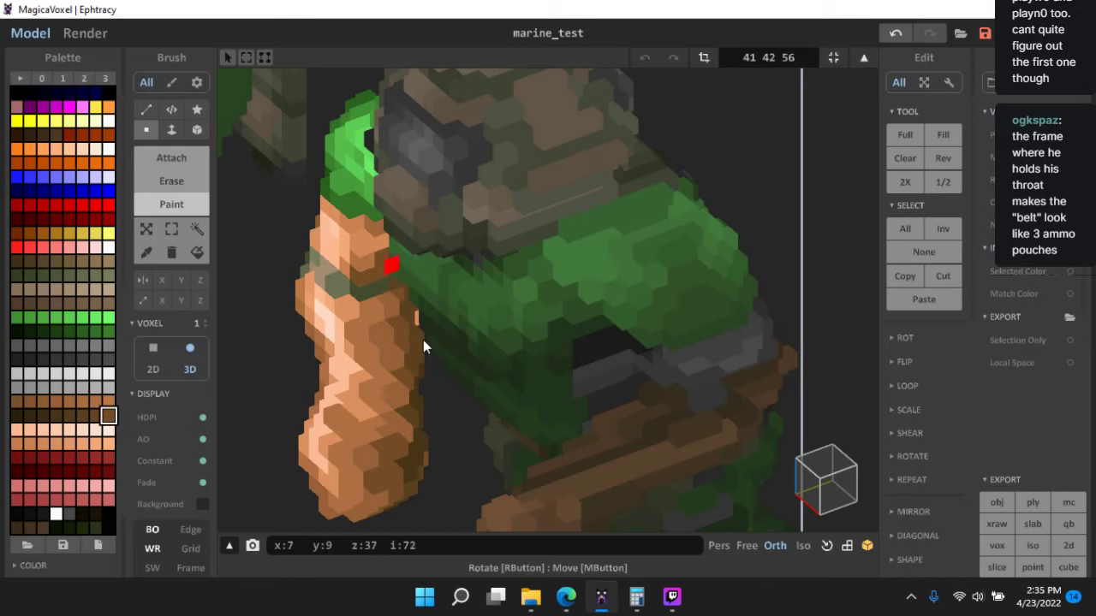
pyautogui.scroll(-10, 423, 340)
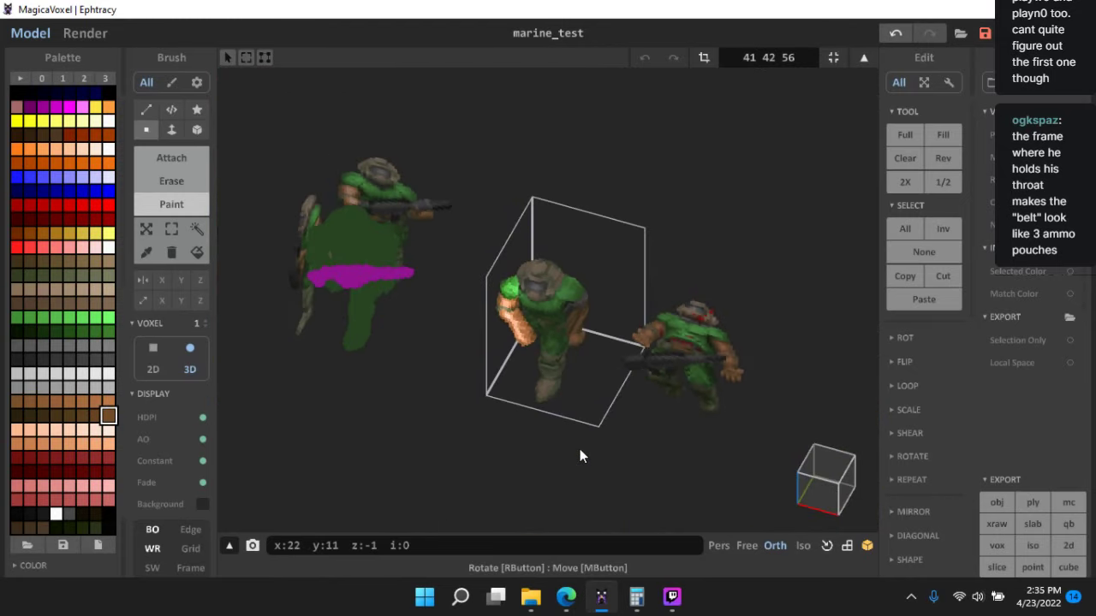
# - Smooth the transition beside the highlight on top of the bent forearm with sampled light and medium skin tones
pyautogui.scroll(10, 506, 367)
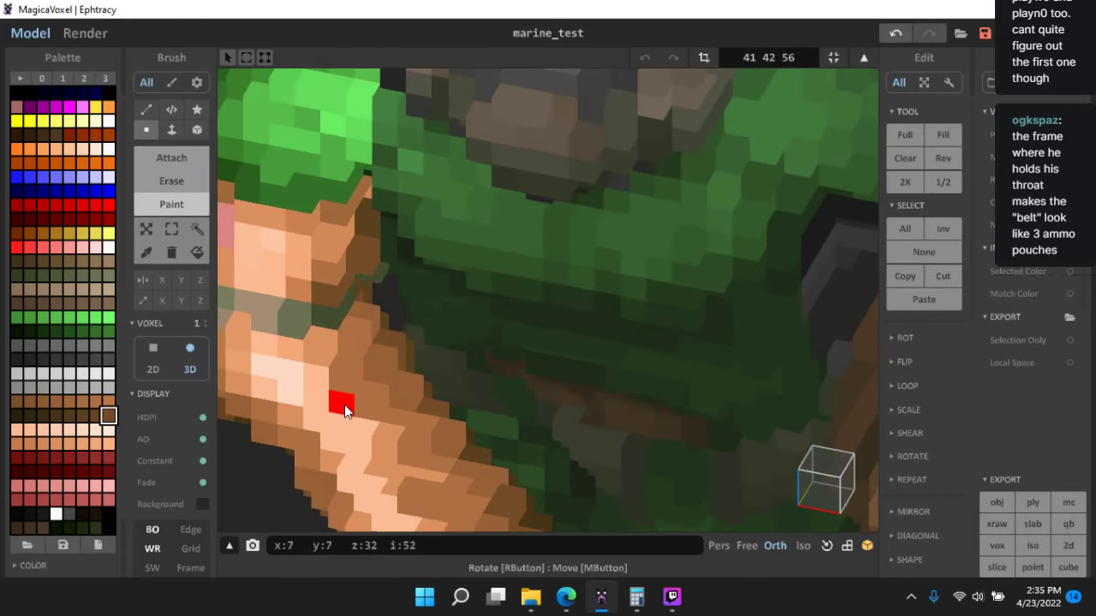
pyautogui.keyDown('alt'); pyautogui.click(344, 405); pyautogui.keyUp('alt')
pyautogui.moveTo(399, 445); pyautogui.dragTo(442, 276, button='right')
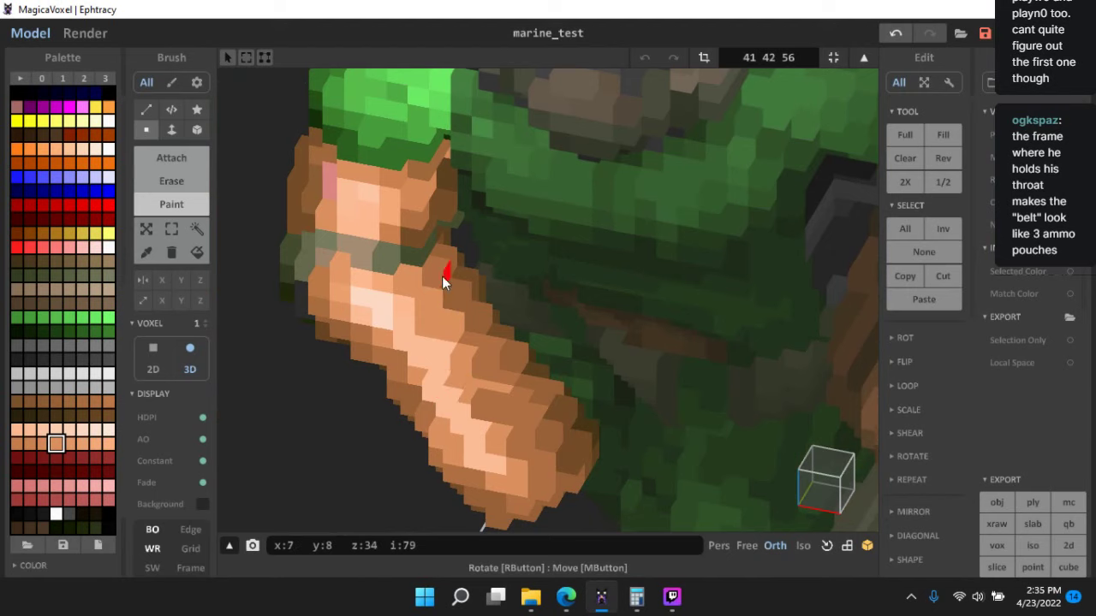
pyautogui.keyDown('alt'); pyautogui.click(445, 295); pyautogui.keyUp('alt')
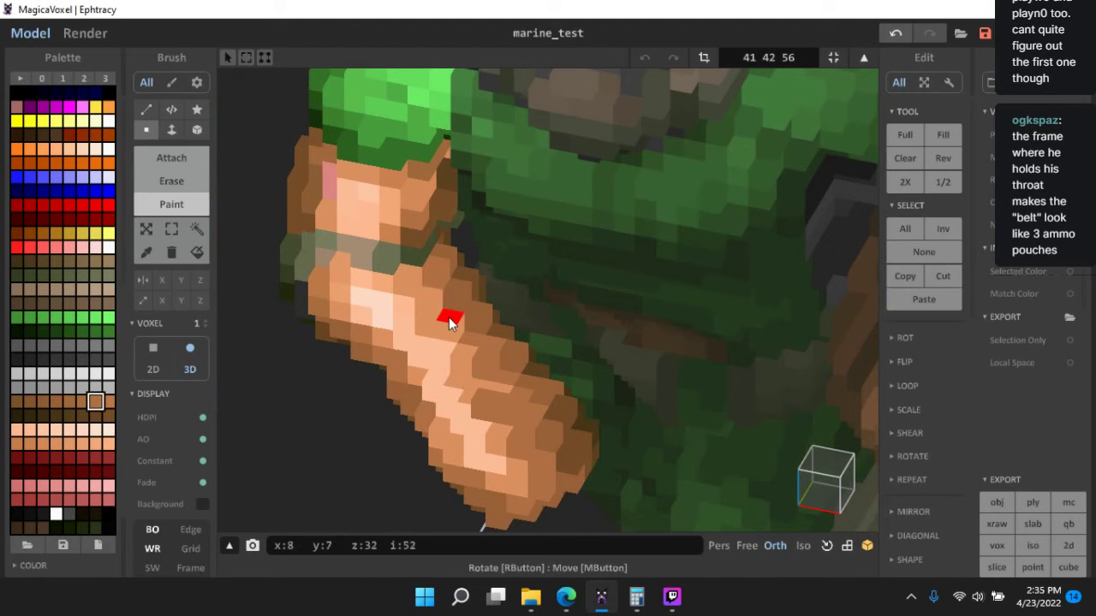
pyautogui.keyDown('alt'); pyautogui.click(457, 368); pyautogui.keyUp('alt')
pyautogui.scroll(-10, 485, 364)
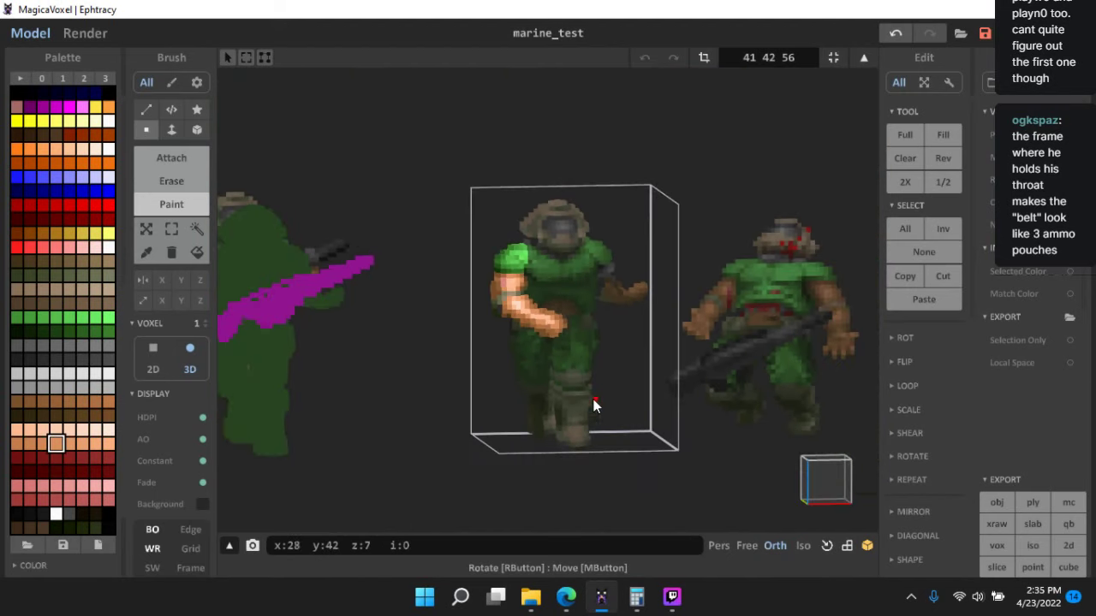
# - Compare the marine with the reference sprite in the scene and touch up the torso above the brown midriff with sampled dark green
pyautogui.press('Tab')
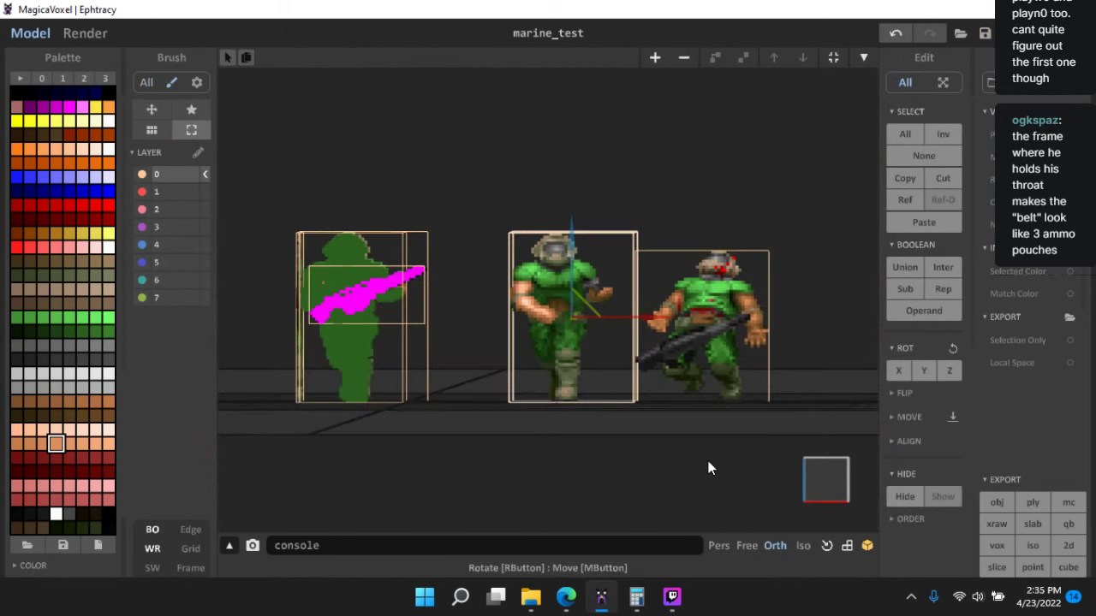
pyautogui.moveTo(708, 468); pyautogui.dragTo(805, 488, button='right')
pyautogui.scroll(3, 697, 471)
pyautogui.scroll(5, 661, 434)
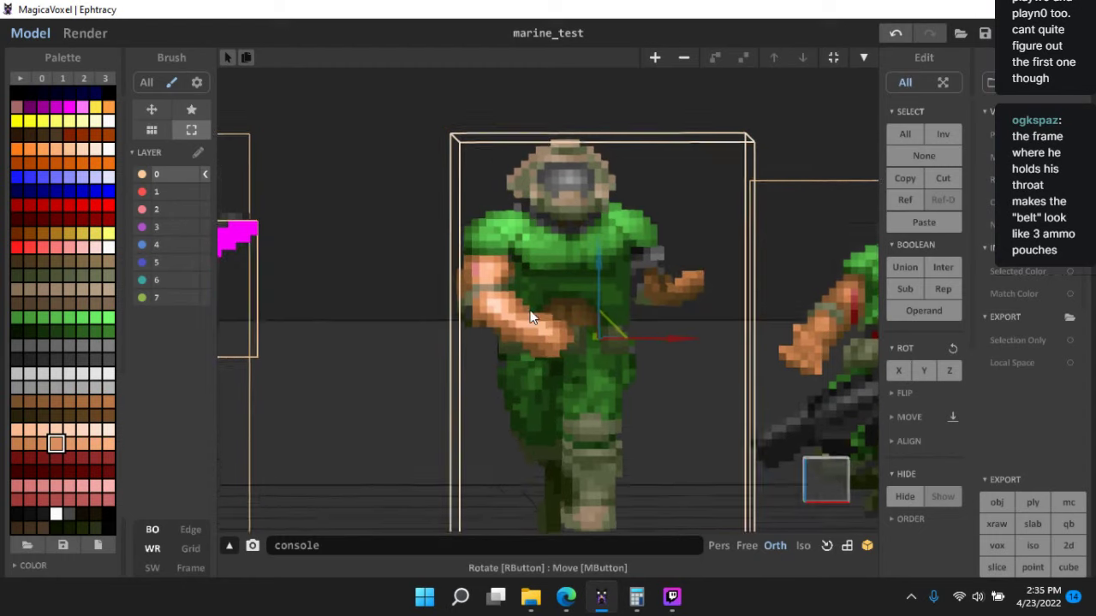
pyautogui.press('Tab')
pyautogui.scroll(5, 590, 343)
pyautogui.keyDown('alt'); pyautogui.click(562, 290); pyautogui.keyUp('alt')
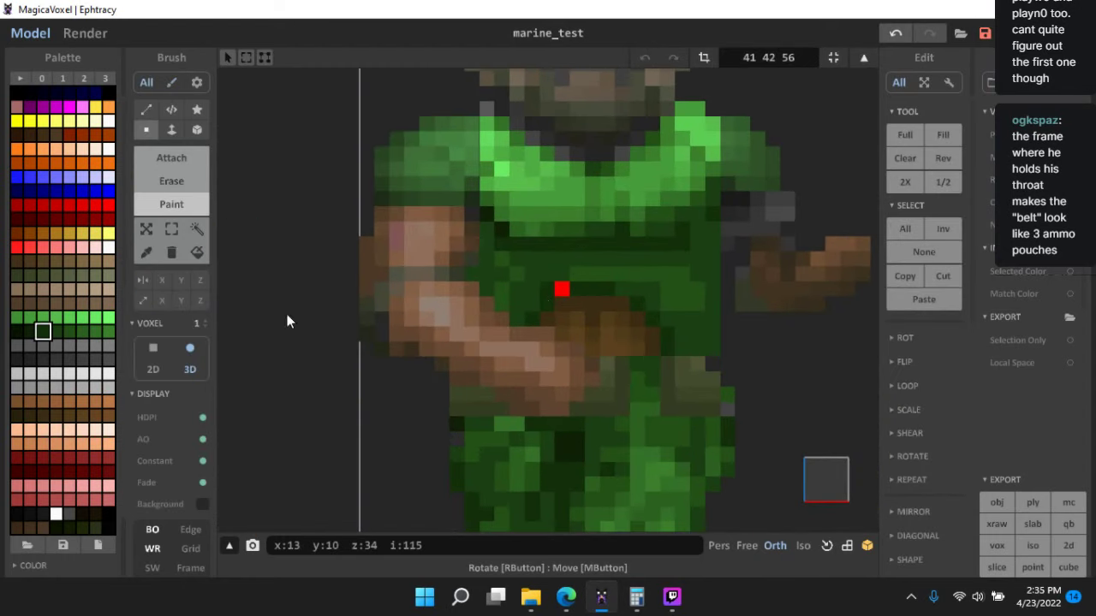
pyautogui.keyDown('alt'); pyautogui.click(548, 302); pyautogui.keyUp('alt')
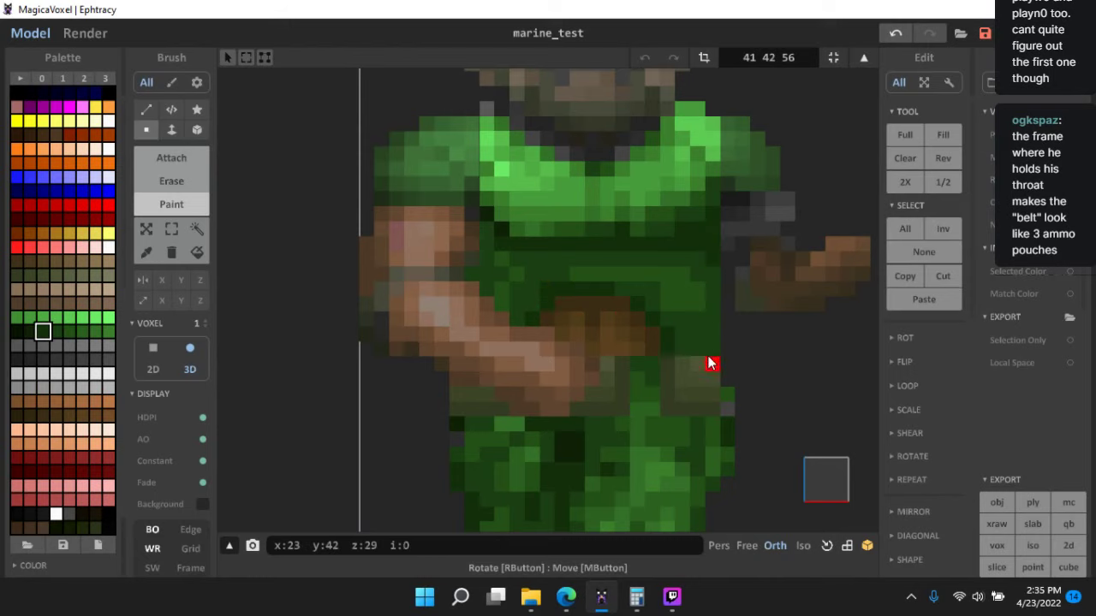
pyautogui.scroll(-5, 775, 392)
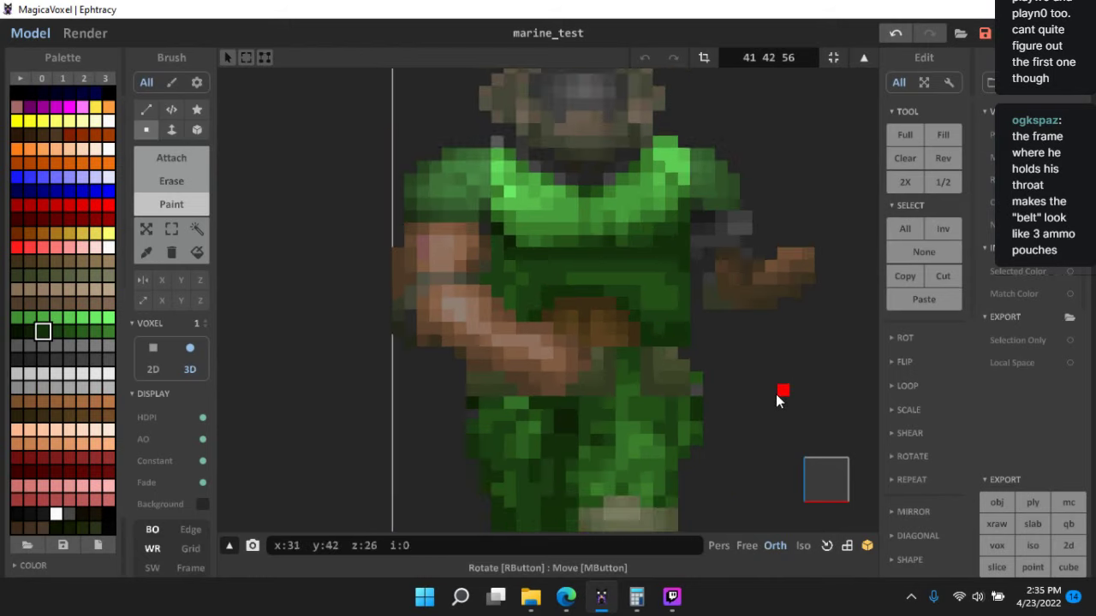
# - Paint the dark patch on the torso's side, above the outstretched forearm, with the sampled dark green
pyautogui.moveTo(778, 394); pyautogui.dragTo(637, 313, button='right')
pyautogui.scroll(4, 648, 339)
pyautogui.scroll(-4, 674, 335)
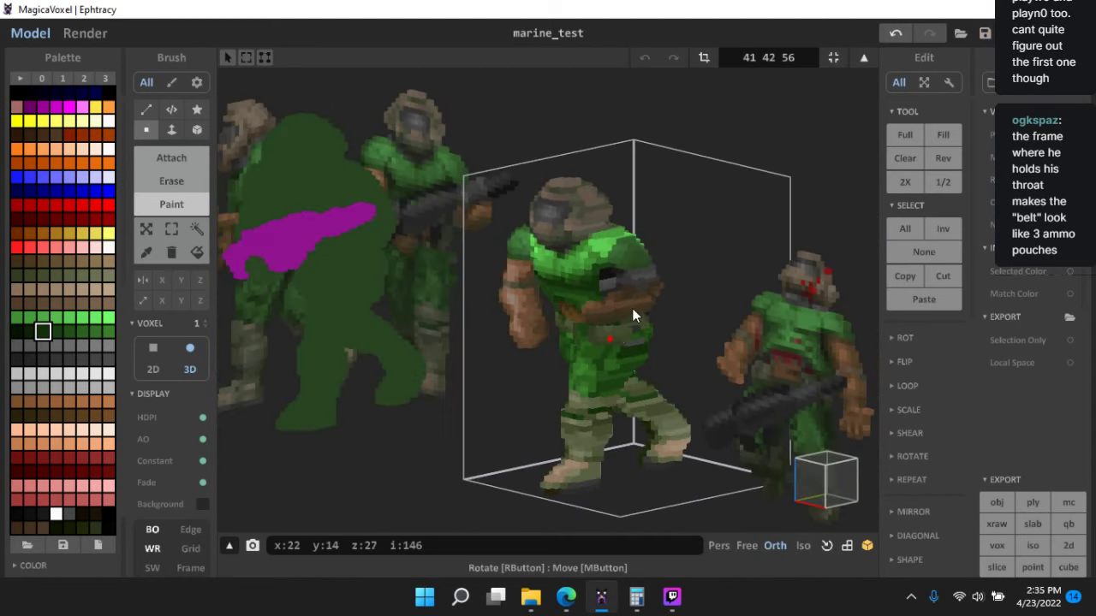
pyautogui.scroll(6, 584, 299)
pyautogui.moveTo(652, 279)
pyautogui.mouseDown()
pyautogui.moveTo(608, 286)
pyautogui.moveTo(636, 256)
pyautogui.moveTo(642, 278)
pyautogui.moveTo(611, 275)
pyautogui.mouseUp()
pyautogui.scroll(-6, 660, 316)
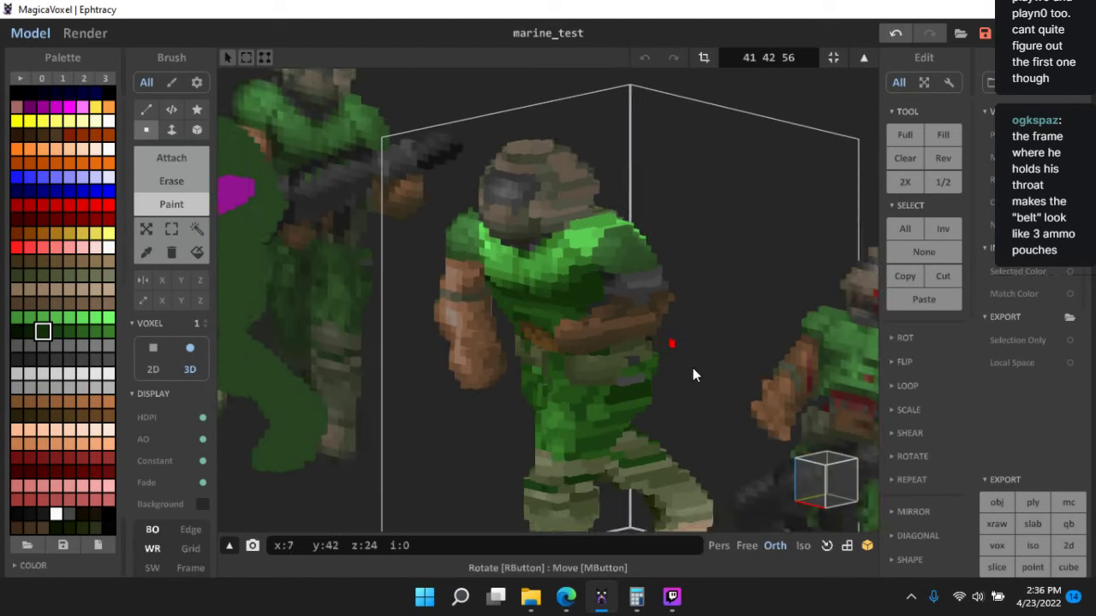
# - Examine the whole marine beside the reference sprite from several angles and return to the scene view
pyautogui.moveTo(693, 305); pyautogui.dragTo(744, 375, button='right')
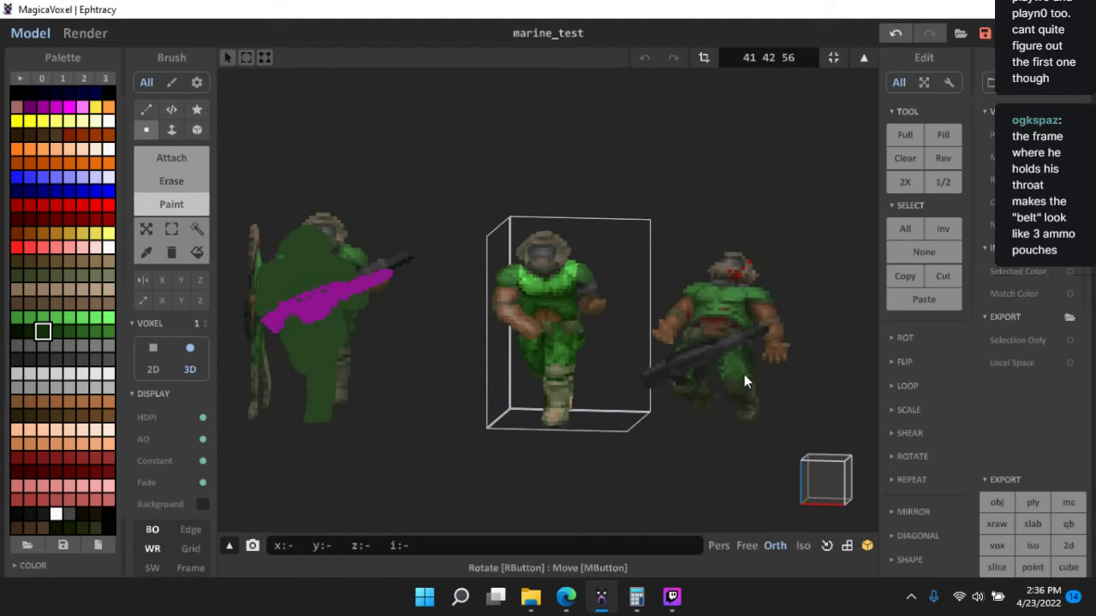
pyautogui.scroll(5, 697, 403)
pyautogui.moveTo(697, 372); pyautogui.dragTo(683, 299, button='middle')
pyautogui.scroll(-3, 707, 350)
pyautogui.scroll(-2, 709, 358)
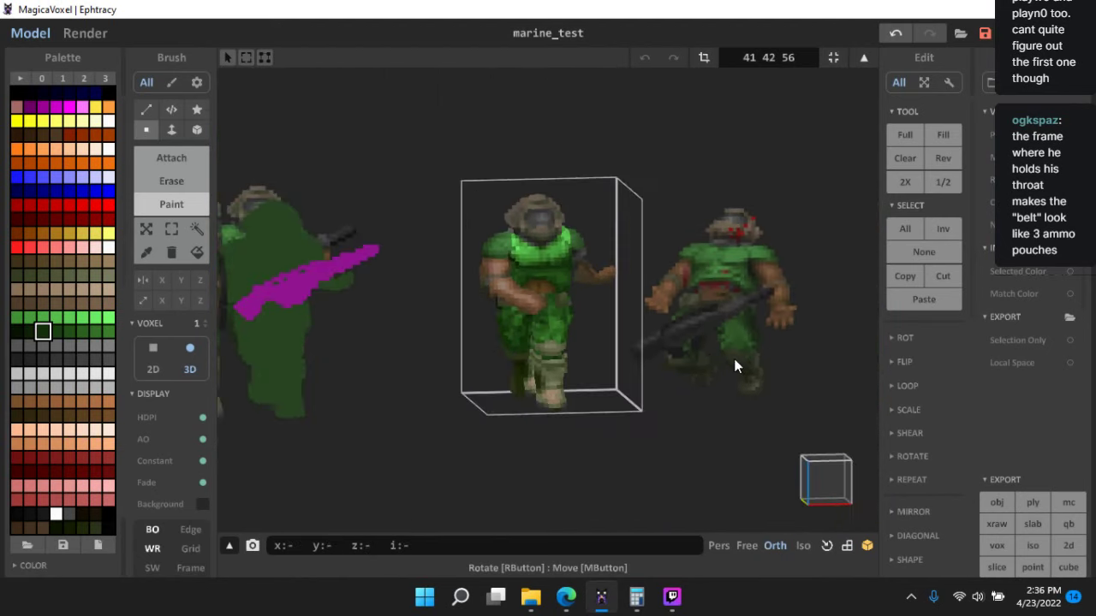
pyautogui.moveTo(734, 367); pyautogui.dragTo(706, 370, button='right')
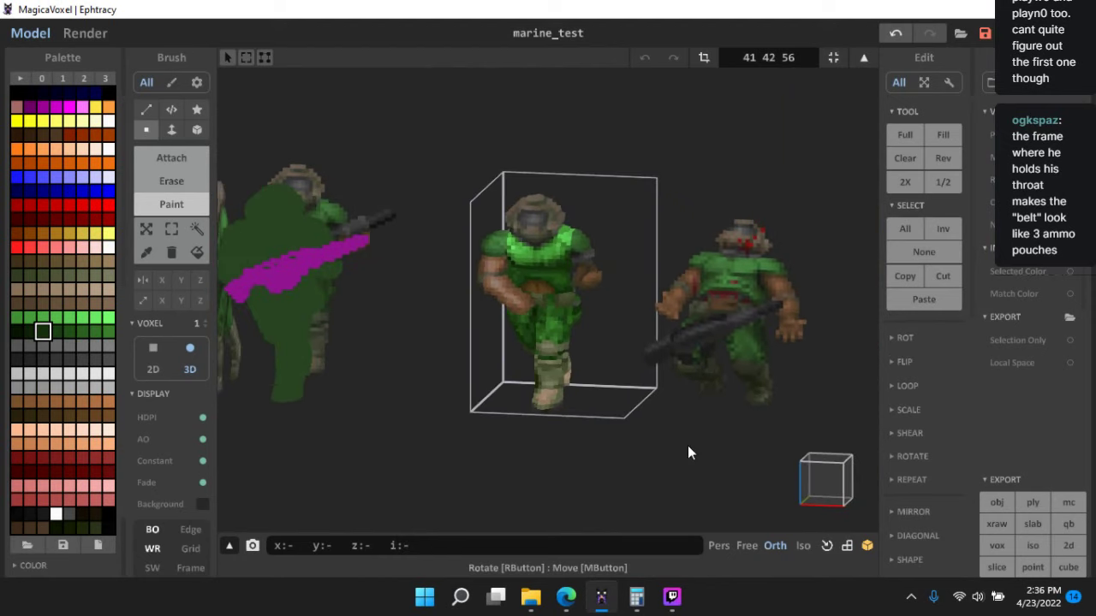
pyautogui.press('Tab')
pyautogui.moveTo(716, 416); pyautogui.dragTo(661, 552, button='right')
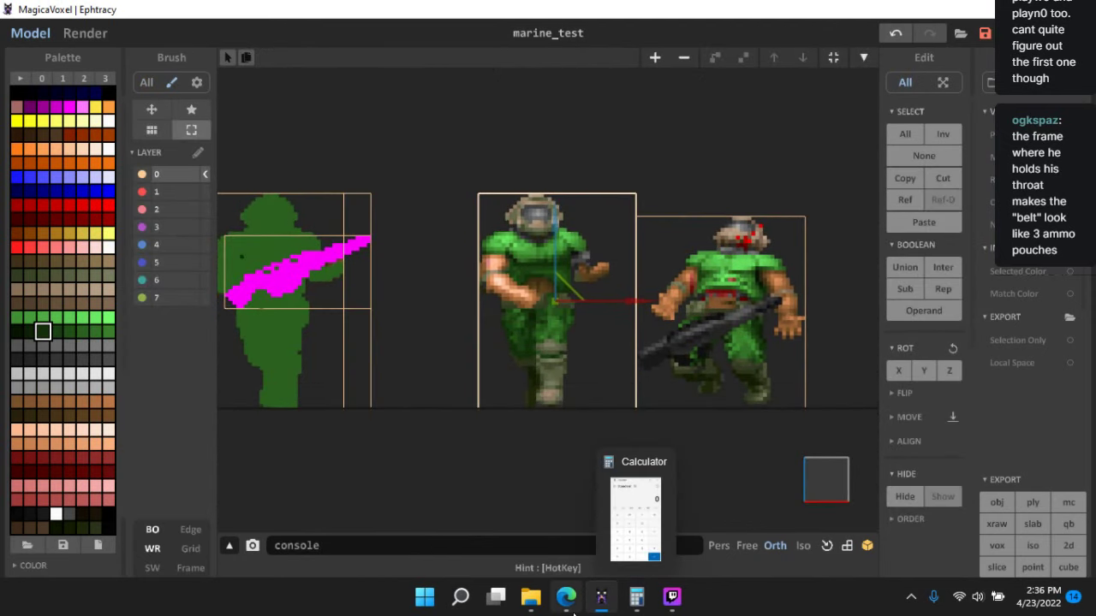
# - Switch to Twitch Studio to check the stream chat and return to the marine scene in MagicaVoxel
pyautogui.click(672, 597)
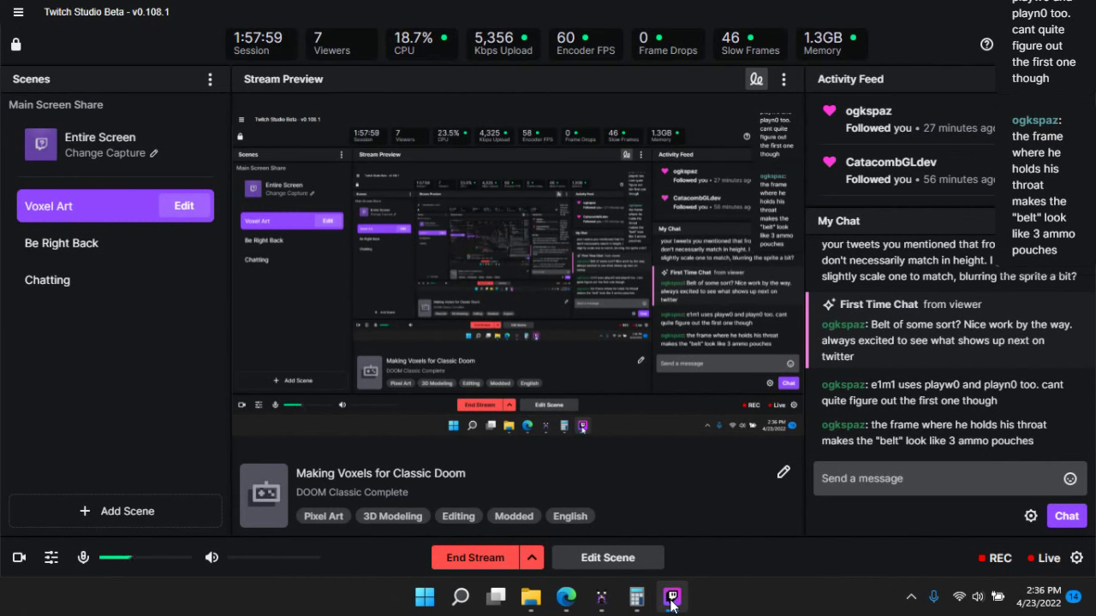
pyautogui.click(672, 599)
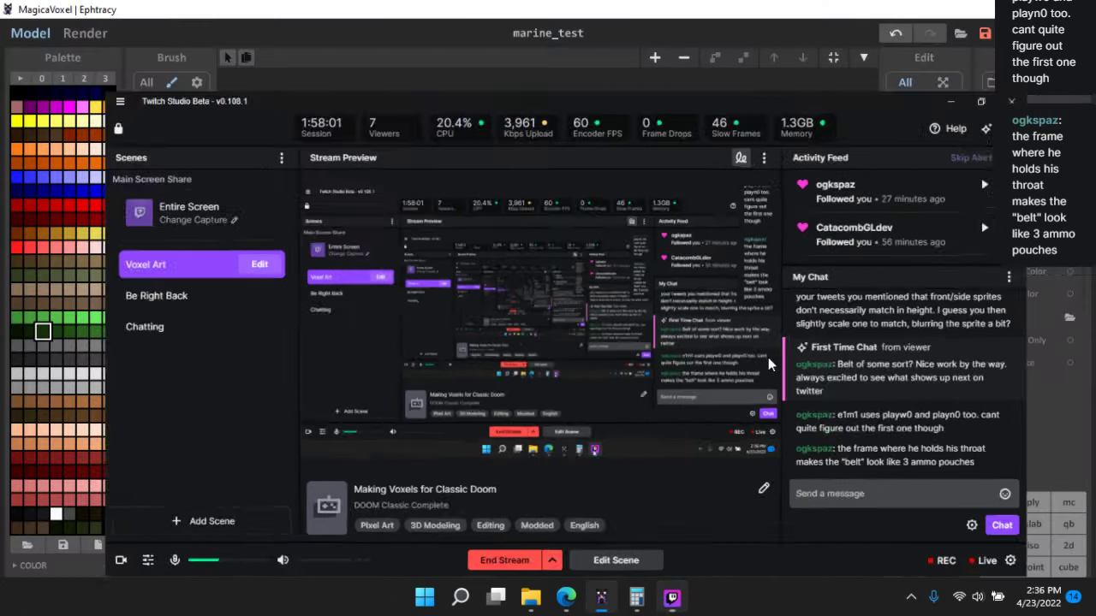
pyautogui.scroll(5, 618, 374)
pyautogui.moveTo(621, 367); pyautogui.dragTo(693, 389, button='right')
pyautogui.click(811, 486)
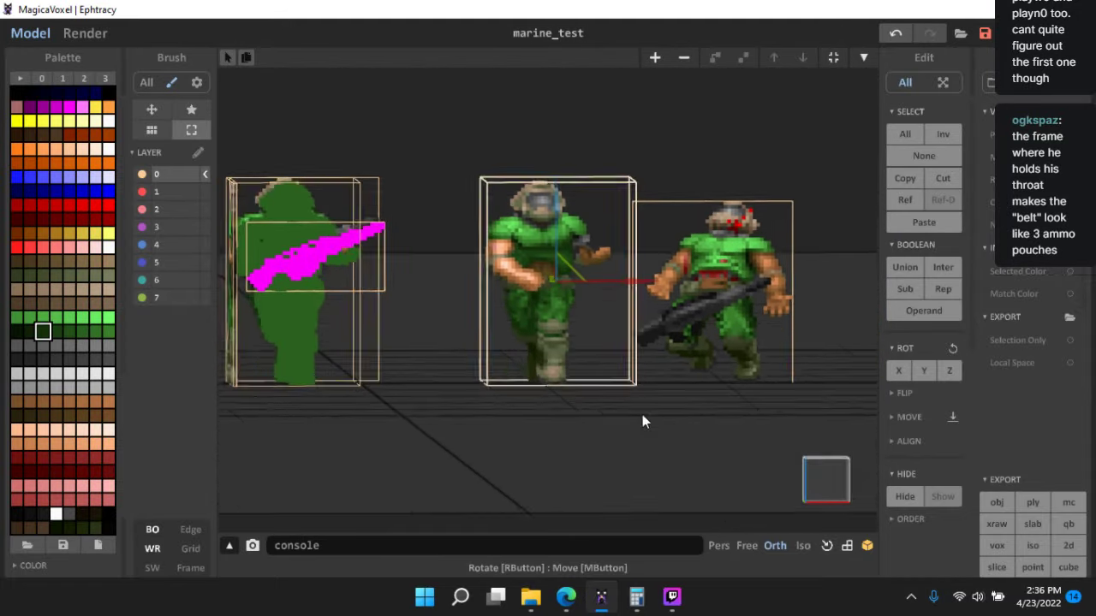
# - Open the marine for editing and paint the grey area of the outstretched arm below the sleeve with a sampled dark brown
pyautogui.scroll(3, 664, 441)
pyautogui.click(700, 455)
pyautogui.moveTo(700, 454)
pyautogui.mouseDown(button='right')
pyautogui.moveTo(643, 336)
pyautogui.moveTo(637, 241)
pyautogui.moveTo(651, 262)
pyautogui.moveTo(591, 326)
pyautogui.moveTo(545, 349)
pyautogui.moveTo(543, 311)
pyautogui.moveTo(768, 465)
pyautogui.moveTo(796, 434)
pyautogui.moveTo(554, 269)
pyautogui.mouseUp(button='right')
pyautogui.press('Tab')
pyautogui.scroll(8, 591, 325)
pyautogui.scroll(3, 552, 349)
pyautogui.keyDown('alt'); pyautogui.click(544, 314); pyautogui.keyUp('alt')
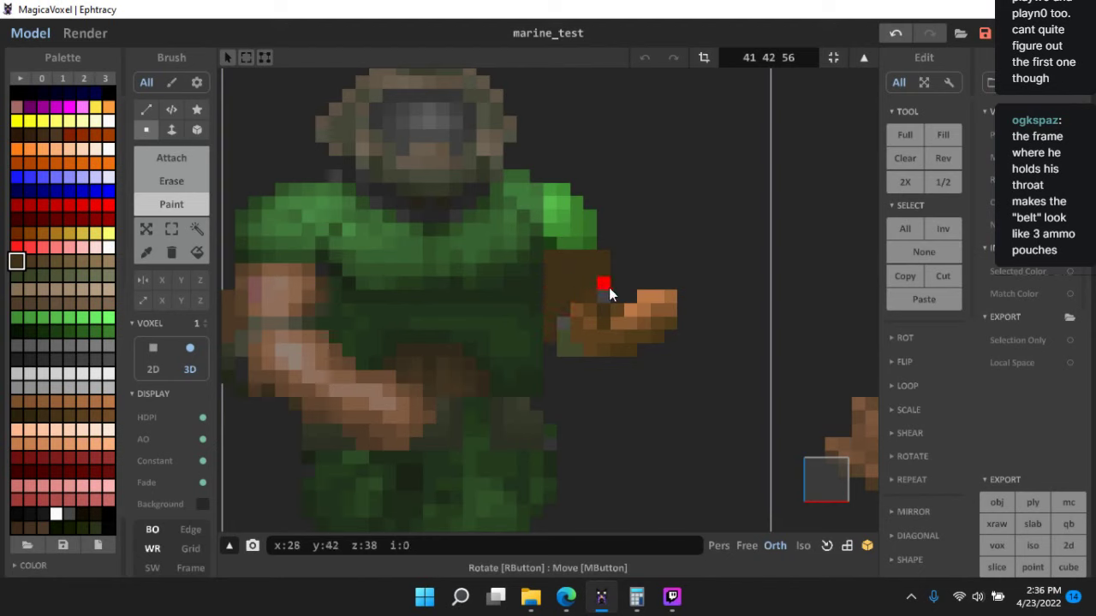
# - Shade the front of the outstretched arm below the sleeve with lighter and medium browns sampled from its forearm
pyautogui.keyDown('alt'); pyautogui.click(583, 317); pyautogui.keyUp('alt')
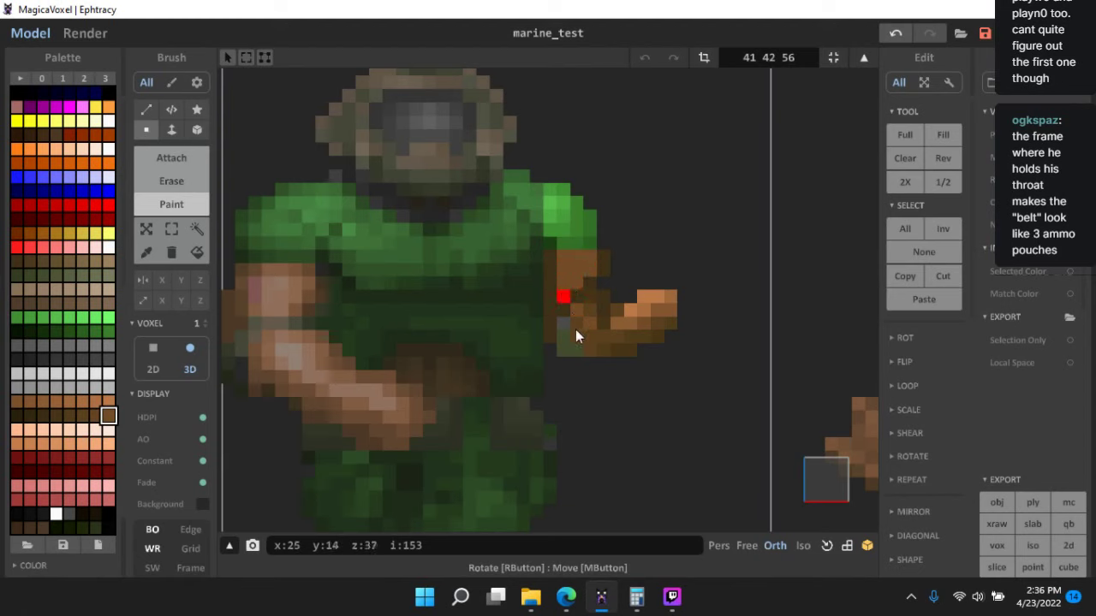
pyautogui.keyDown('alt'); pyautogui.click(597, 344); pyautogui.keyUp('alt')
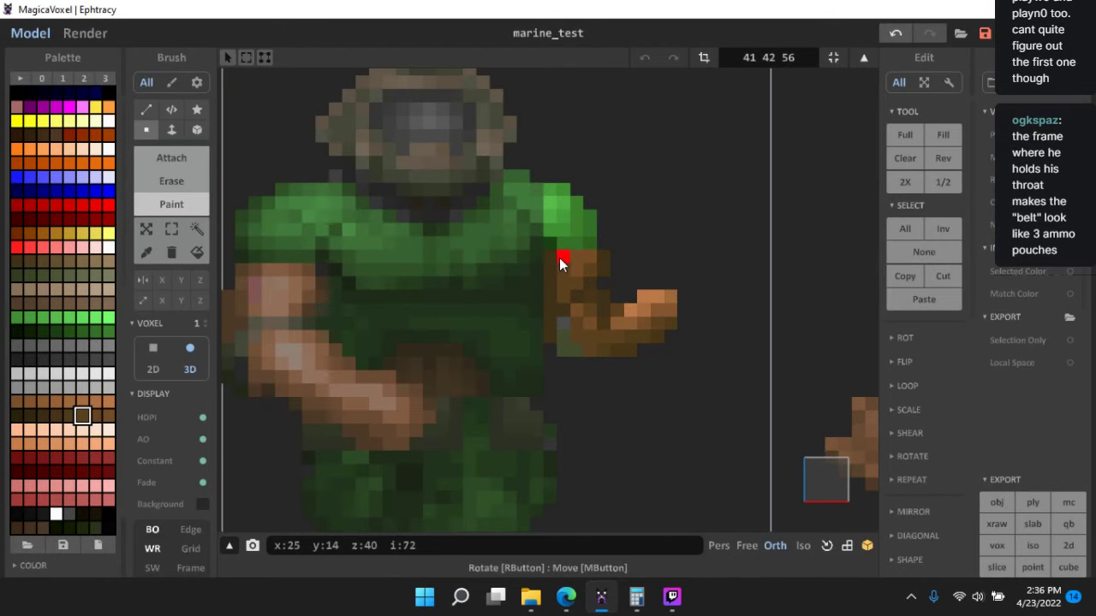
pyautogui.keyDown('alt'); pyautogui.click(585, 297); pyautogui.keyUp('alt')
pyautogui.click(591, 258)
# - Cover the grey patches on the outer side of the outstretched upper arm with browns sampled from the arm
pyautogui.moveTo(585, 252); pyautogui.dragTo(534, 331, button='right')
pyautogui.scroll(3, 533, 331)
pyautogui.keyDown('alt'); pyautogui.click(535, 288); pyautogui.keyUp('alt')
pyautogui.moveTo(538, 266); pyautogui.dragTo(610, 247)
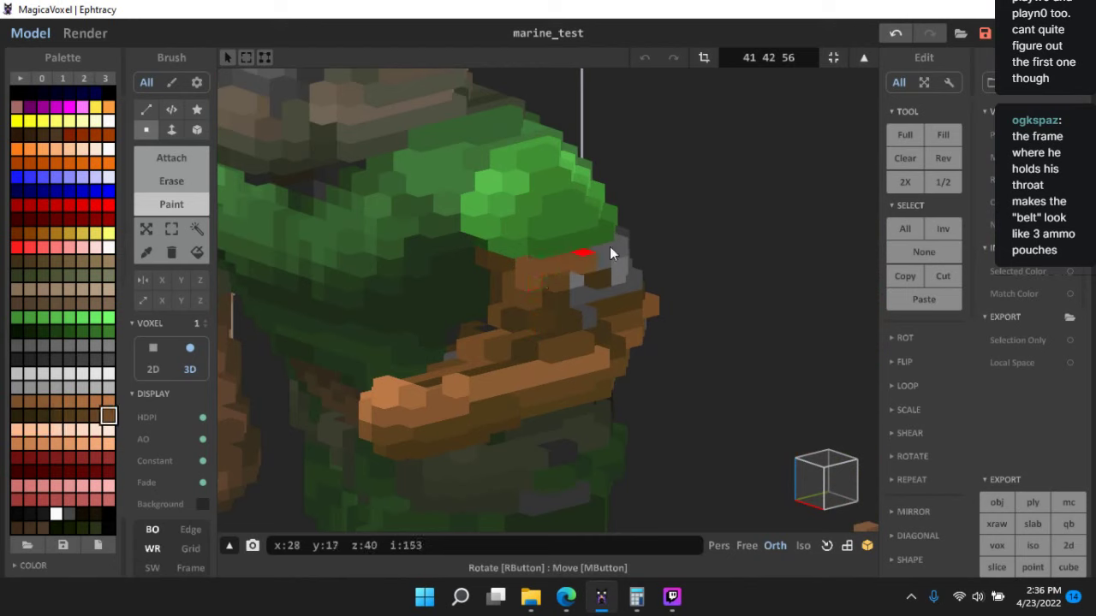
pyautogui.keyDown('alt'); pyautogui.click(548, 285); pyautogui.keyUp('alt')
pyautogui.moveTo(538, 270)
pyautogui.mouseDown()
pyautogui.moveTo(612, 249)
pyautogui.moveTo(577, 300)
pyautogui.moveTo(610, 296)
pyautogui.mouseUp()
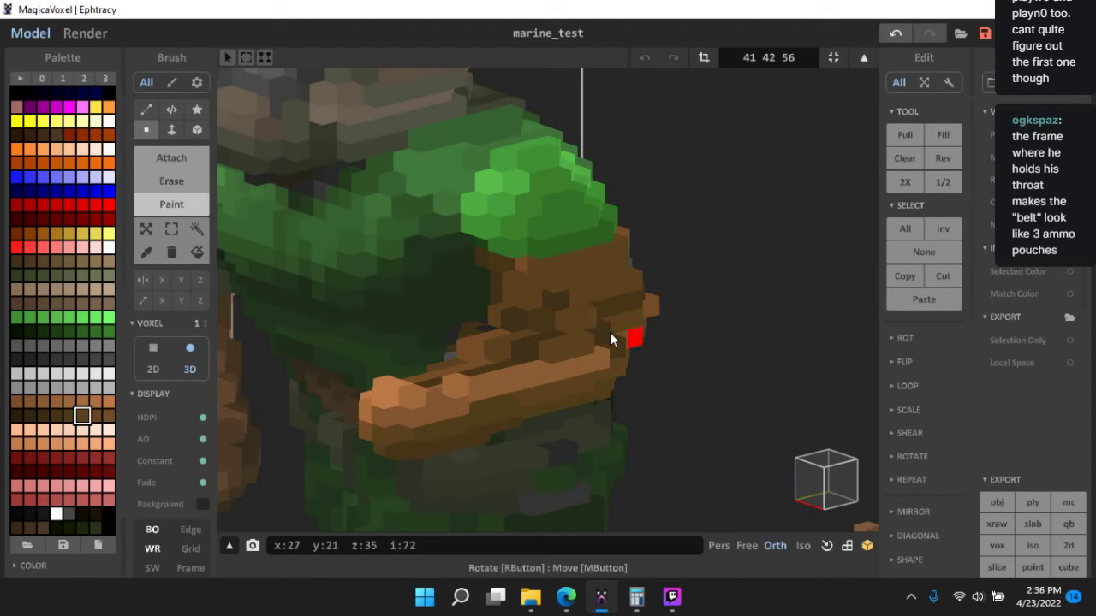
# - Paint the top of the outstretched forearm with light orange and medium browns sampled from its hand and forearm
pyautogui.moveTo(610, 332)
pyautogui.mouseDown(button='right')
pyautogui.moveTo(518, 336)
pyautogui.moveTo(588, 353)
pyautogui.moveTo(641, 397)
pyautogui.moveTo(628, 379)
pyautogui.moveTo(613, 393)
pyautogui.moveTo(655, 403)
pyautogui.moveTo(679, 425)
pyautogui.mouseUp(button='right')
pyautogui.scroll(-4, 588, 354)
pyautogui.scroll(3, 613, 393)
pyautogui.scroll(3, 613, 393)
pyautogui.scroll(2, 679, 425)
pyautogui.keyDown('alt'); pyautogui.click(708, 434); pyautogui.keyUp('alt')
pyautogui.moveTo(655, 400)
pyautogui.mouseDown()
pyautogui.moveTo(627, 361)
pyautogui.moveTo(627, 332)
pyautogui.mouseUp()
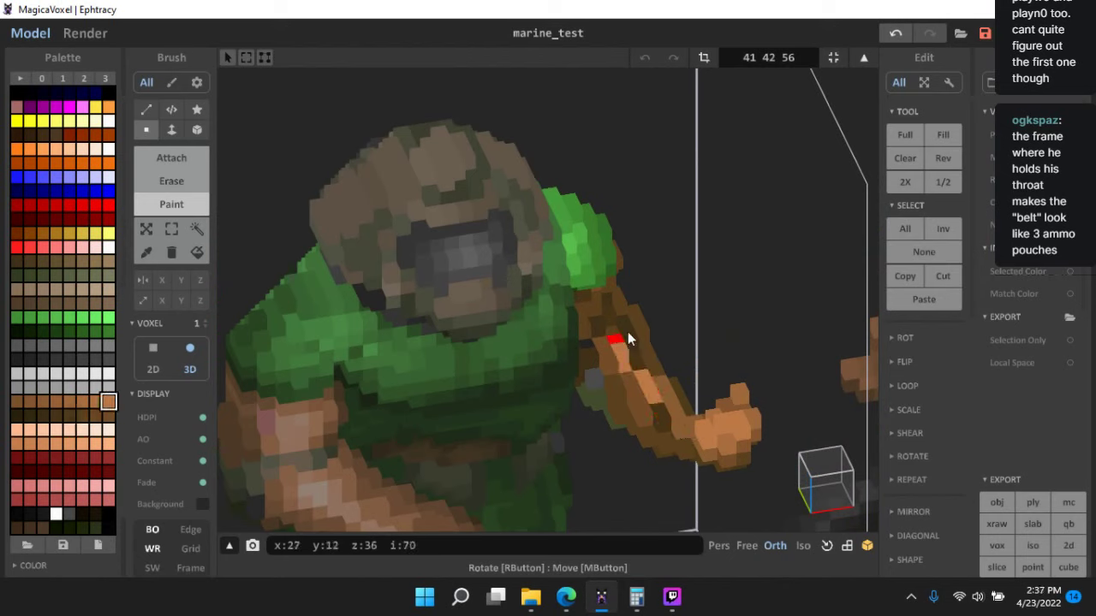
pyautogui.keyDown('alt'); pyautogui.click(662, 385); pyautogui.keyUp('alt')
pyautogui.moveTo(660, 377); pyautogui.dragTo(641, 332)
pyautogui.click(659, 417)
pyautogui.keyDown('alt'); pyautogui.click(639, 409); pyautogui.keyUp('alt')
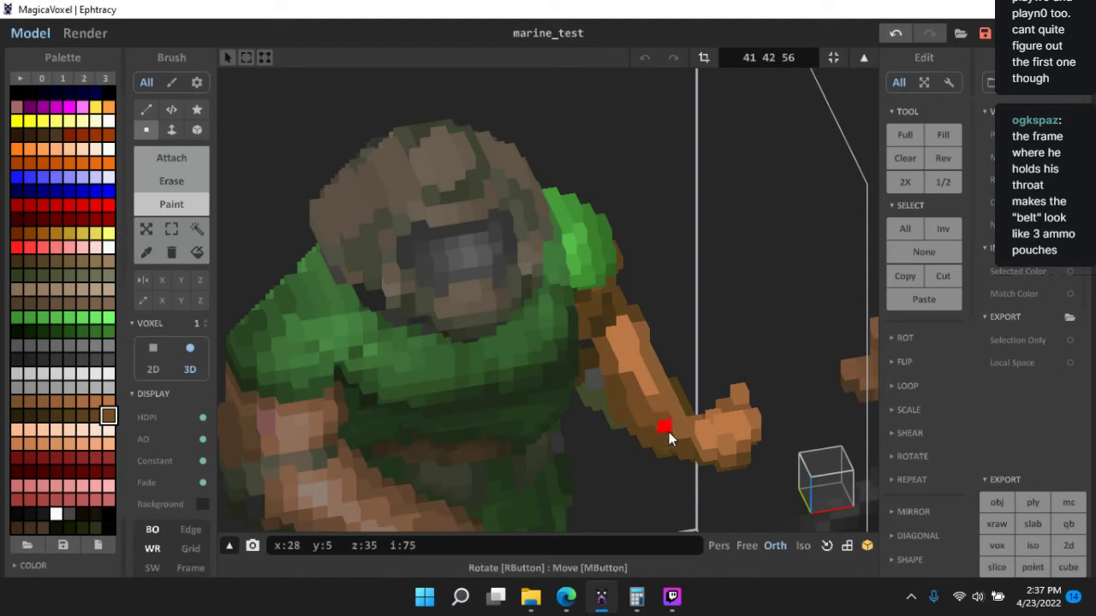
# - Smooth out the dark patches on the outer side and crease of the outstretched elbow with medium brown
pyautogui.scroll(-3, 688, 431)
pyautogui.moveTo(688, 429); pyautogui.dragTo(594, 420, button='right')
pyautogui.scroll(4, 591, 417)
pyautogui.scroll(2, 532, 358)
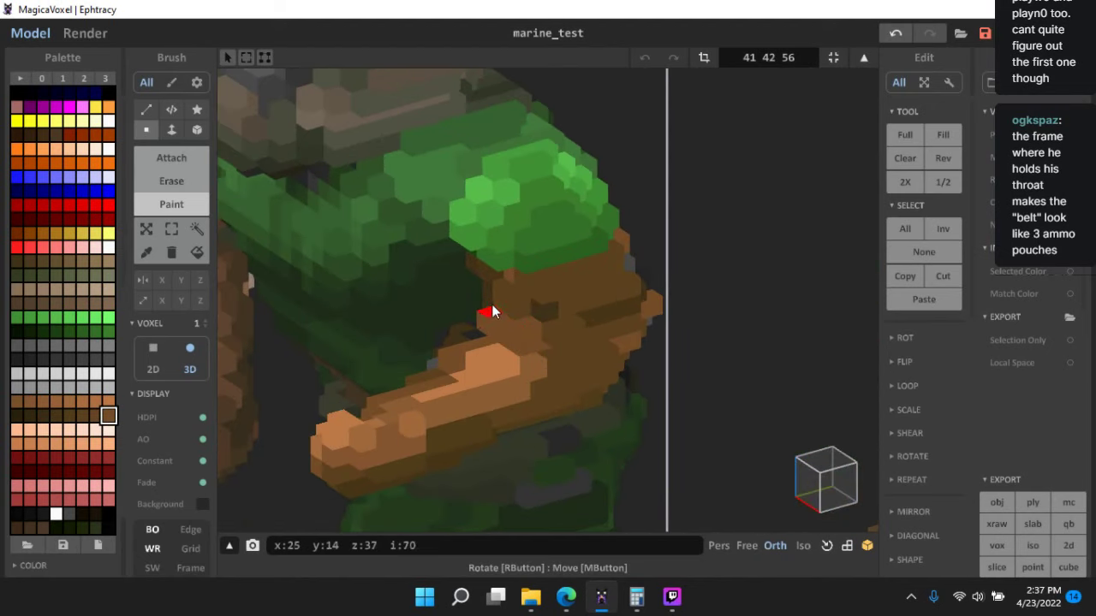
pyautogui.moveTo(554, 340); pyautogui.dragTo(523, 372, button='right')
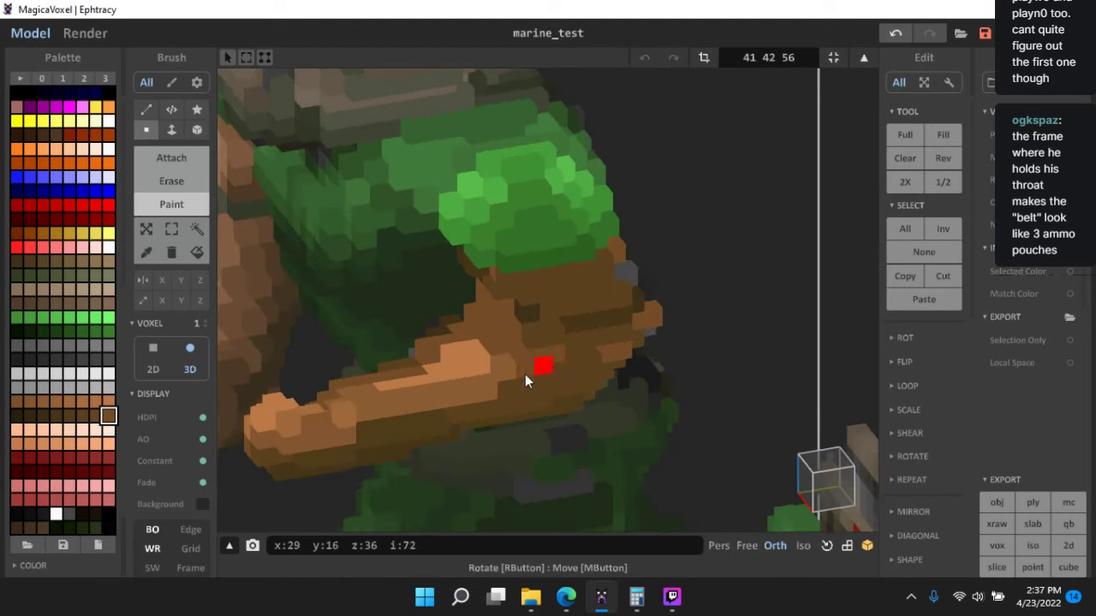
pyautogui.moveTo(543, 318); pyautogui.dragTo(554, 277, button='right')
# - Hide the surrounding body models and shade the inner elbow and forearm with dark to light browns sampled from the arm
pyautogui.scroll(-5, 579, 344)
pyautogui.scroll(2, 557, 379)
pyautogui.click(157, 527)
pyautogui.keyDown('alt'); pyautogui.click(587, 256); pyautogui.keyUp('alt')
pyautogui.moveTo(552, 316); pyautogui.dragTo(587, 339, button='right')
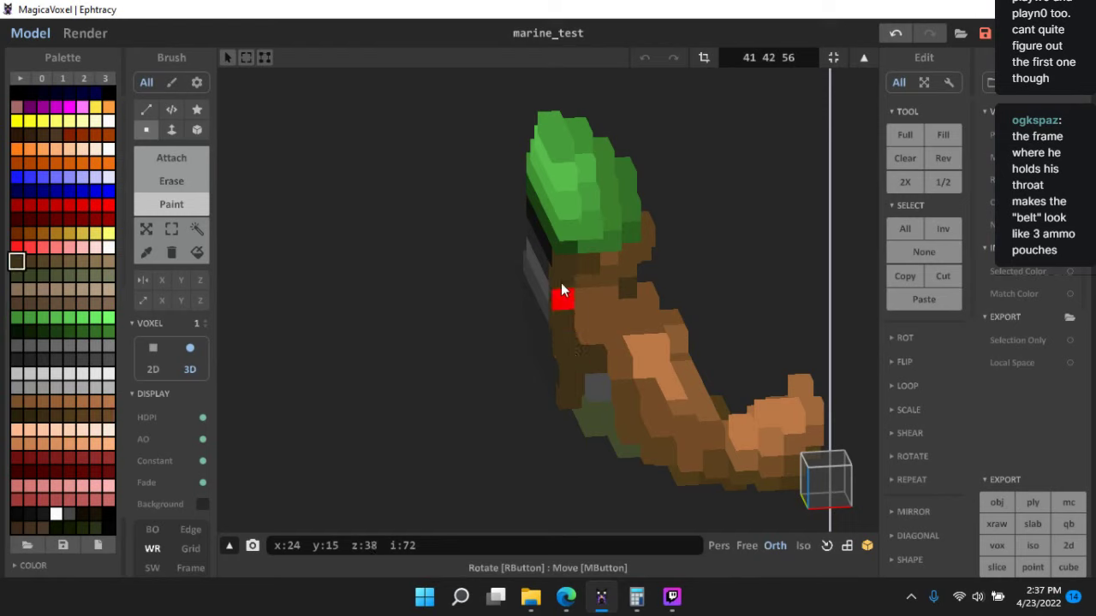
pyautogui.keyDown('alt'); pyautogui.click(586, 334); pyautogui.keyUp('alt')
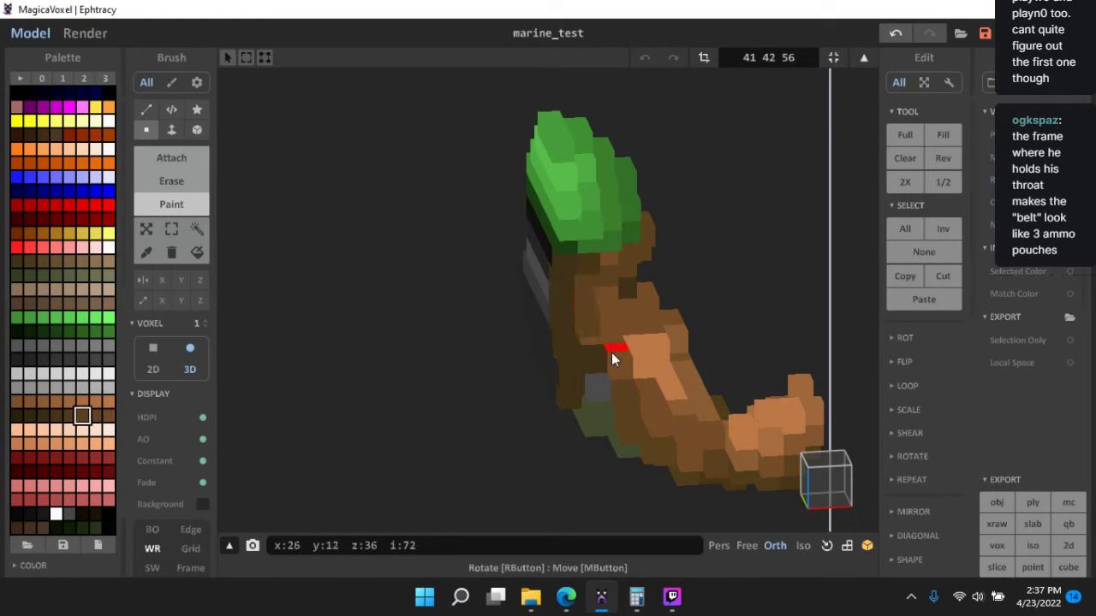
pyautogui.keyDown('alt'); pyautogui.click(627, 329); pyautogui.keyUp('alt')
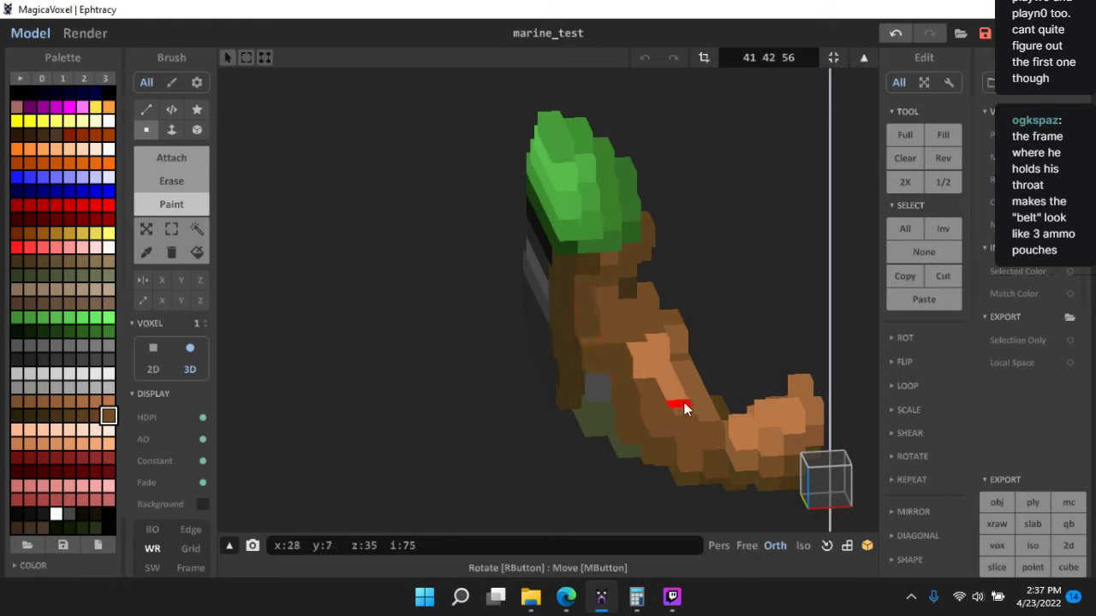
pyautogui.keyDown('alt'); pyautogui.click(684, 403); pyautogui.keyUp('alt')
pyautogui.click(642, 345)
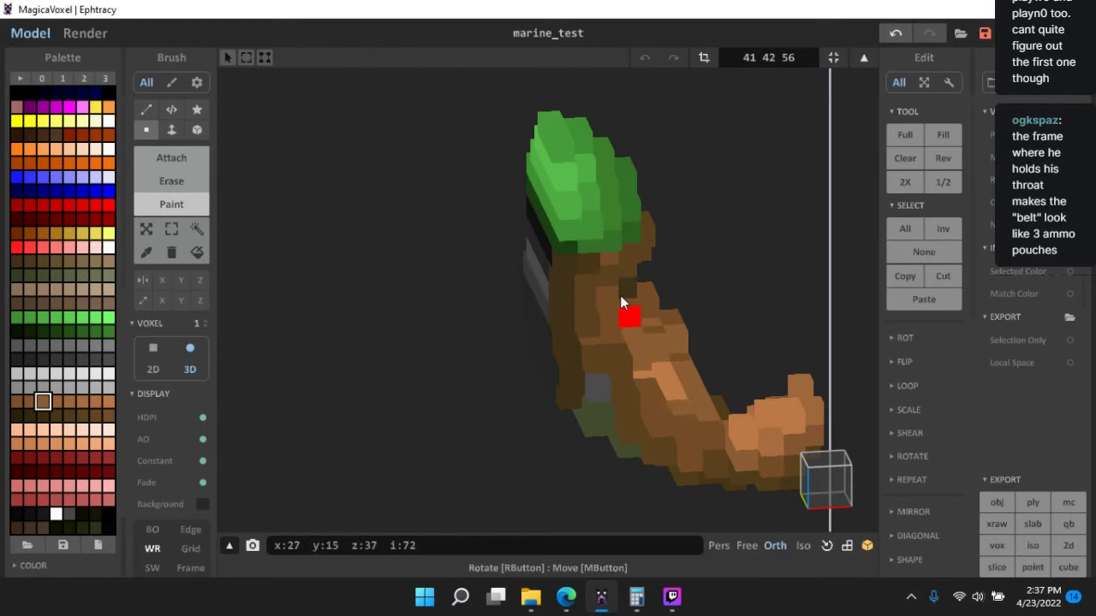
# - Cover the grey patches on the back of the upper arm above the elbow with browns sampled from the arm
pyautogui.moveTo(770, 374); pyautogui.dragTo(561, 352, button='right')
pyautogui.keyDown('alt'); pyautogui.click(577, 296); pyautogui.keyUp('alt')
pyautogui.scroll(5, 515, 359)
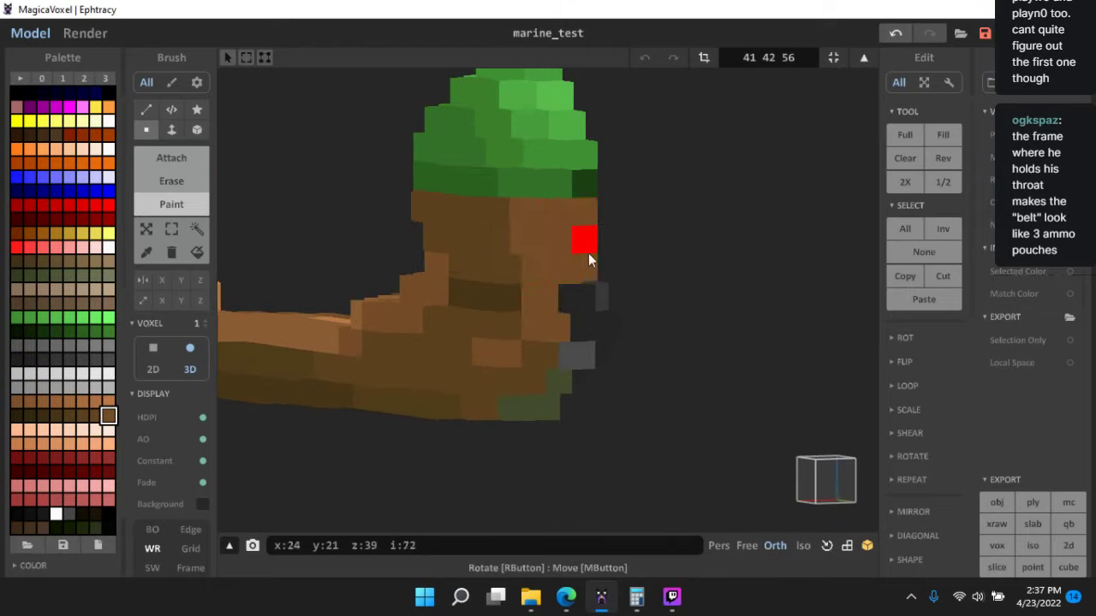
pyautogui.moveTo(589, 254); pyautogui.dragTo(532, 298, button='right')
pyautogui.moveTo(529, 301); pyautogui.dragTo(545, 348)
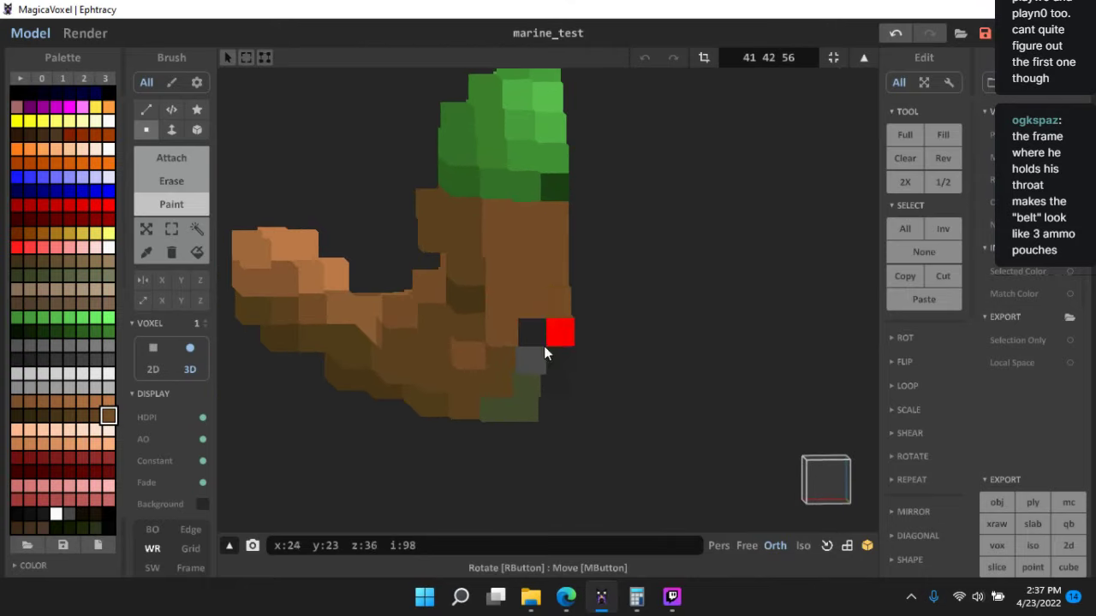
pyautogui.keyDown('alt'); pyautogui.click(503, 374); pyautogui.keyUp('alt')
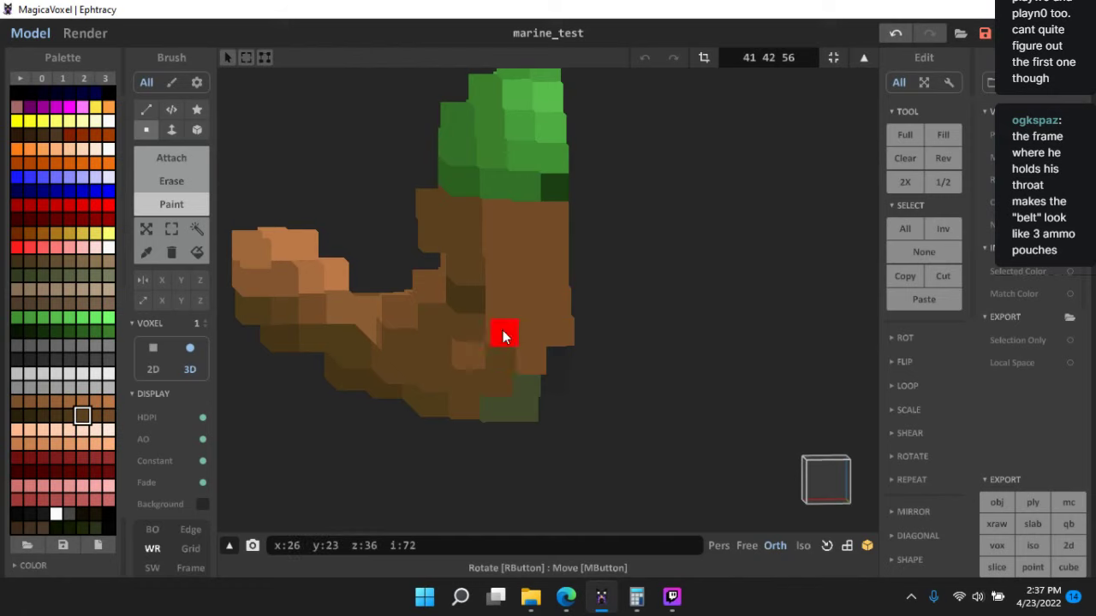
# - Paint the underside of the elbow with green sampled from the elbow pad
pyautogui.keyDown('alt'); pyautogui.click(515, 414); pyautogui.keyUp('alt')
pyautogui.moveTo(534, 386); pyautogui.dragTo(548, 327, button='right')
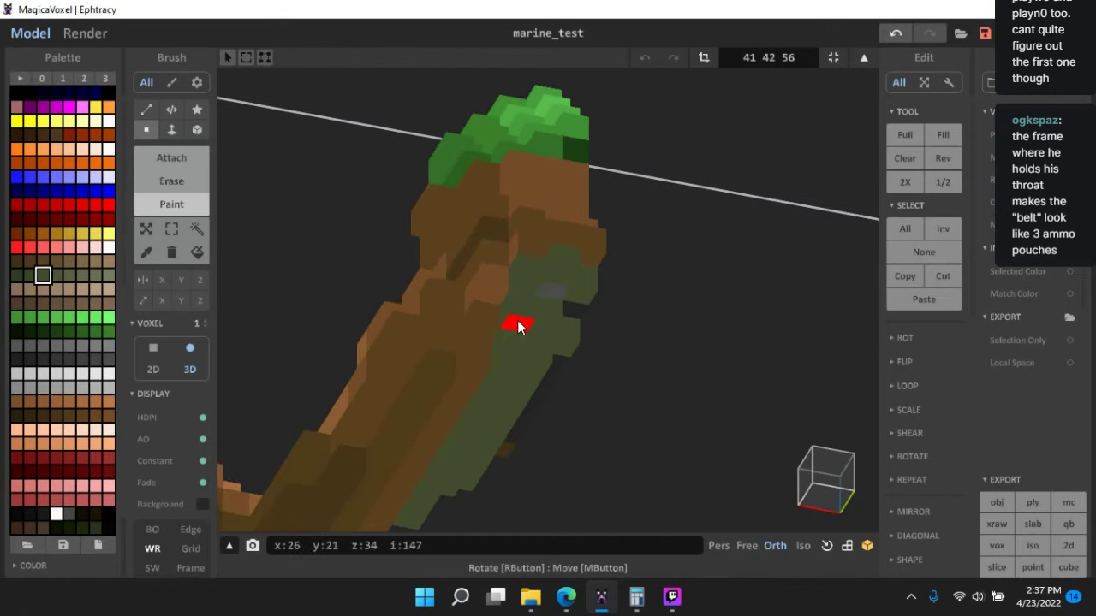
pyautogui.moveTo(474, 375); pyautogui.dragTo(504, 265, button='right')
# - Cover the green strip along the forearm's underside with dark browns sampled from the neighbouring voxels
pyautogui.keyDown('alt'); pyautogui.click(441, 398); pyautogui.keyUp('alt')
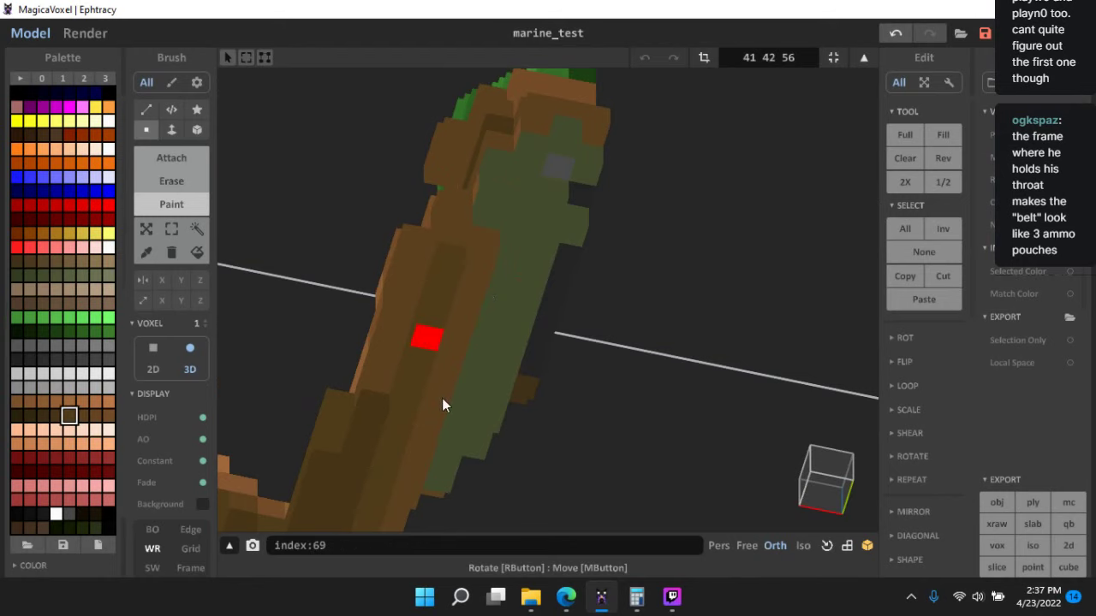
pyautogui.moveTo(442, 398); pyautogui.dragTo(453, 418, button='right')
pyautogui.moveTo(511, 311)
pyautogui.mouseDown()
pyautogui.moveTo(559, 230)
pyautogui.moveTo(502, 376)
pyautogui.moveTo(546, 287)
pyautogui.moveTo(546, 324)
pyautogui.mouseUp()
pyautogui.keyDown('alt'); pyautogui.click(541, 328); pyautogui.keyUp('alt')
pyautogui.keyDown('alt'); pyautogui.click(386, 399); pyautogui.keyUp('alt')
pyautogui.moveTo(403, 406)
pyautogui.mouseDown()
pyautogui.moveTo(534, 188)
pyautogui.moveTo(485, 361)
pyautogui.moveTo(556, 282)
pyautogui.moveTo(575, 187)
pyautogui.mouseUp()
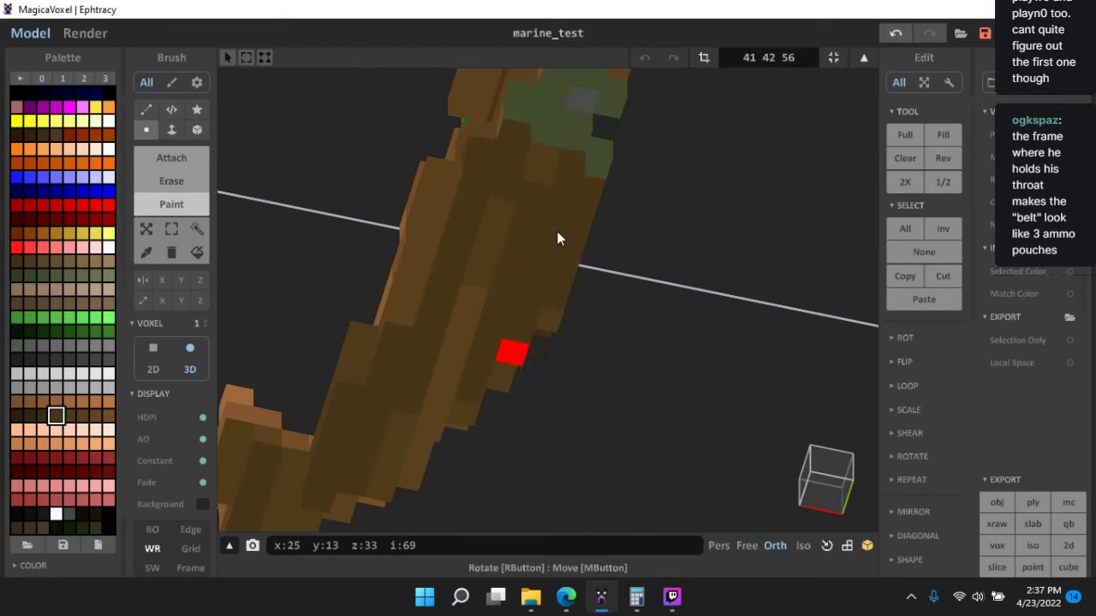
# - Paint a grey patch on the inner side of the elbow pad and extend the pad's green under the elbow
pyautogui.moveTo(573, 141); pyautogui.dragTo(367, 248, button='right')
pyautogui.keyDown('alt'); pyautogui.click(399, 200); pyautogui.keyUp('alt')
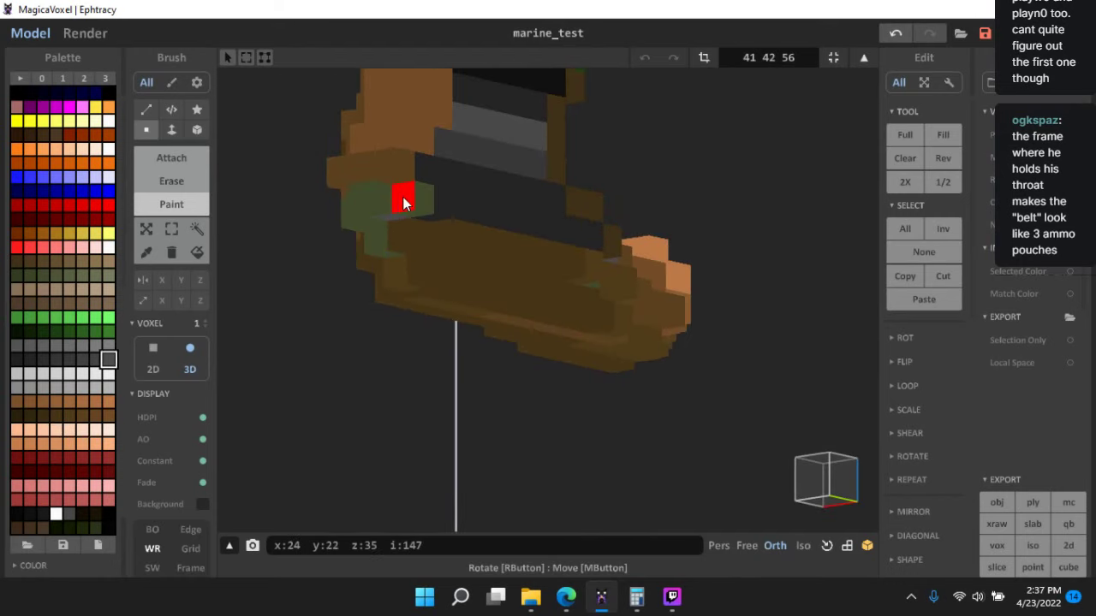
pyautogui.keyDown('alt'); pyautogui.click(373, 246); pyautogui.keyUp('alt')
pyautogui.moveTo(400, 263); pyautogui.dragTo(458, 227)
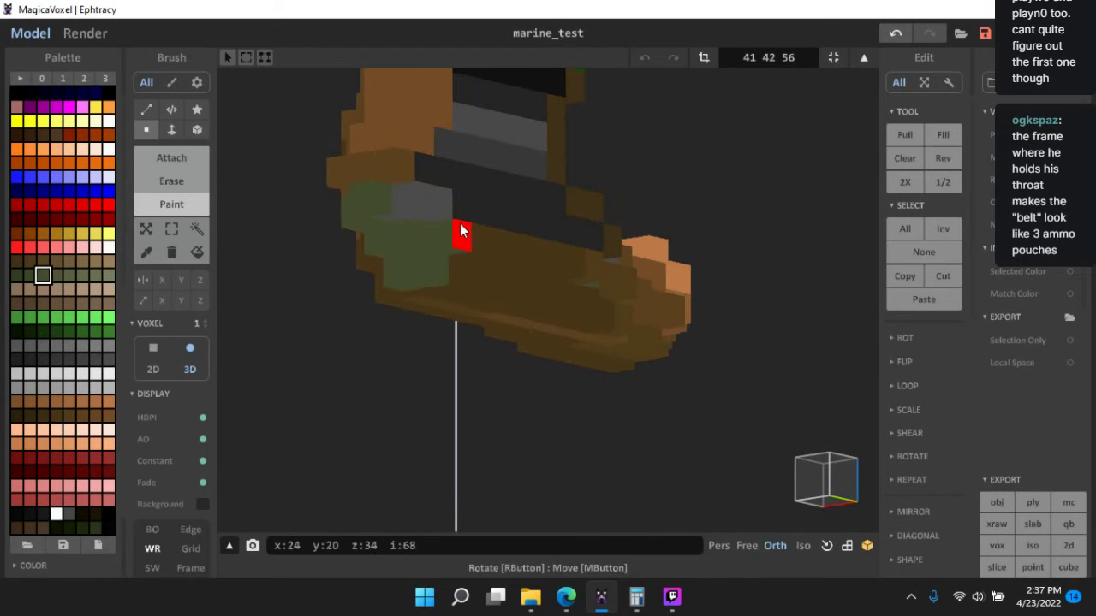
# - Shade the elbow pad's border with the forearm's underside using a darker palette green
pyautogui.click(17, 277)
pyautogui.moveTo(321, 296); pyautogui.dragTo(541, 238, button='right')
pyautogui.moveTo(551, 145); pyautogui.dragTo(543, 210)
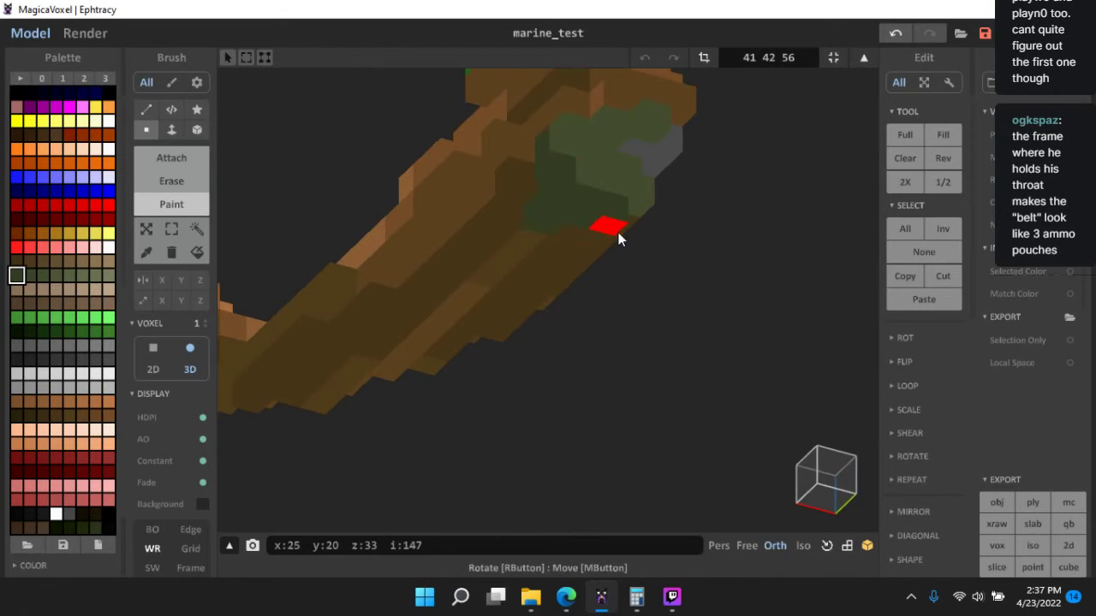
pyautogui.moveTo(582, 235); pyautogui.dragTo(448, 256, button='right')
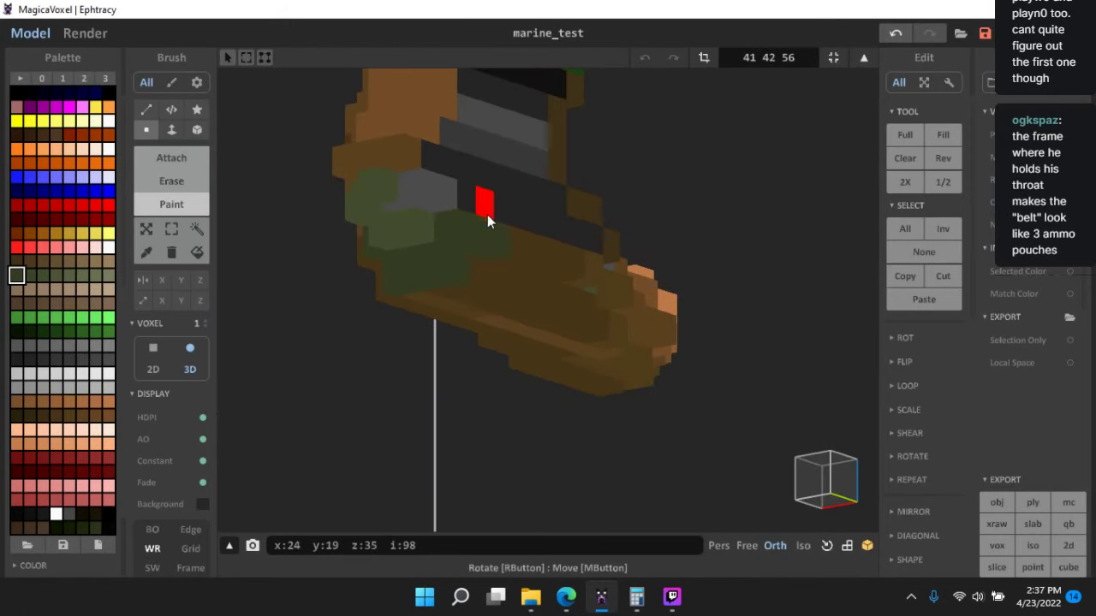
# - Continue the darker green rim around the upper edge and back of the elbow pad
pyautogui.moveTo(390, 167); pyautogui.dragTo(617, 200, button='right')
pyautogui.moveTo(617, 200)
pyautogui.mouseDown()
pyautogui.moveTo(657, 171)
pyautogui.moveTo(728, 176)
pyautogui.moveTo(661, 193)
pyautogui.moveTo(630, 259)
pyautogui.mouseUp()
pyautogui.keyDown('alt'); pyautogui.click(701, 213); pyautogui.keyUp('alt')
pyautogui.moveTo(673, 282); pyautogui.dragTo(467, 252, button='right')
pyautogui.moveTo(426, 196); pyautogui.dragTo(508, 289, button='right')
# - Paint dark brown over part of the grey inner side of the upper arm and elbow
pyautogui.keyDown('alt'); pyautogui.click(451, 241); pyautogui.keyUp('alt')
pyautogui.keyDown('alt'); pyautogui.click(514, 289); pyautogui.keyUp('alt')
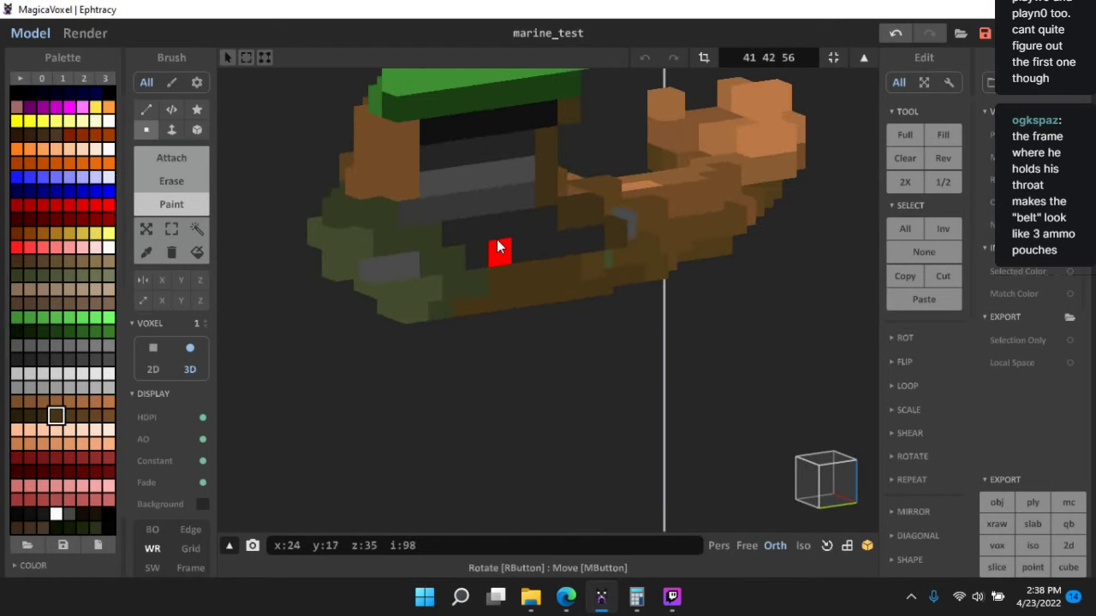
pyautogui.moveTo(442, 151); pyautogui.dragTo(415, 211, button='right')
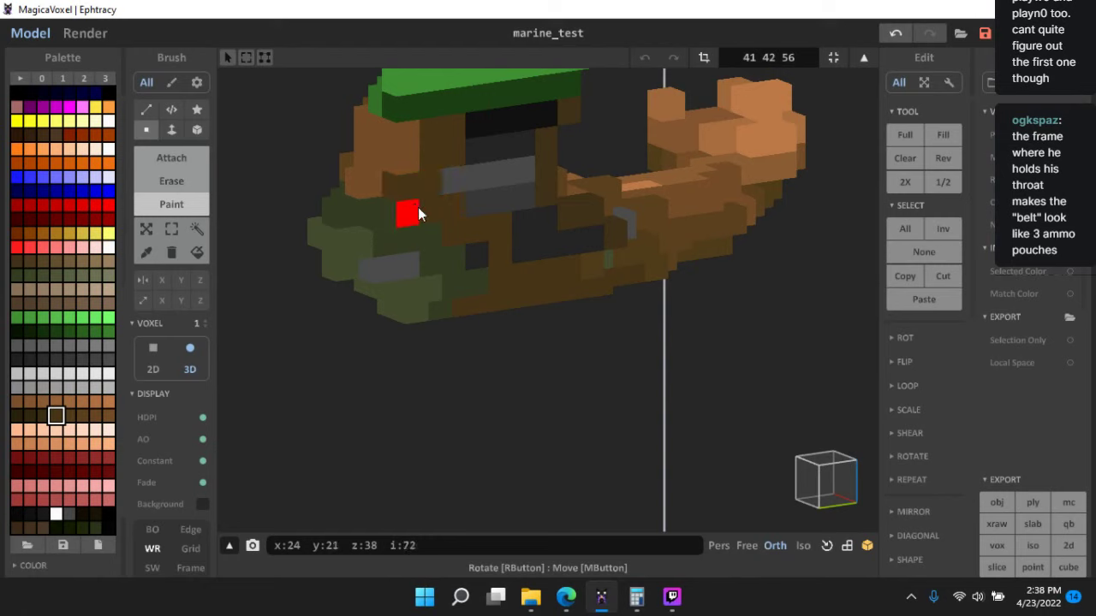
# - Cover the grey patch on the elbow pad with sampled green and blend it using the next darker palette green
pyautogui.keyDown('alt'); pyautogui.click(396, 269); pyautogui.keyUp('alt')
pyautogui.moveTo(397, 270); pyautogui.dragTo(361, 274)
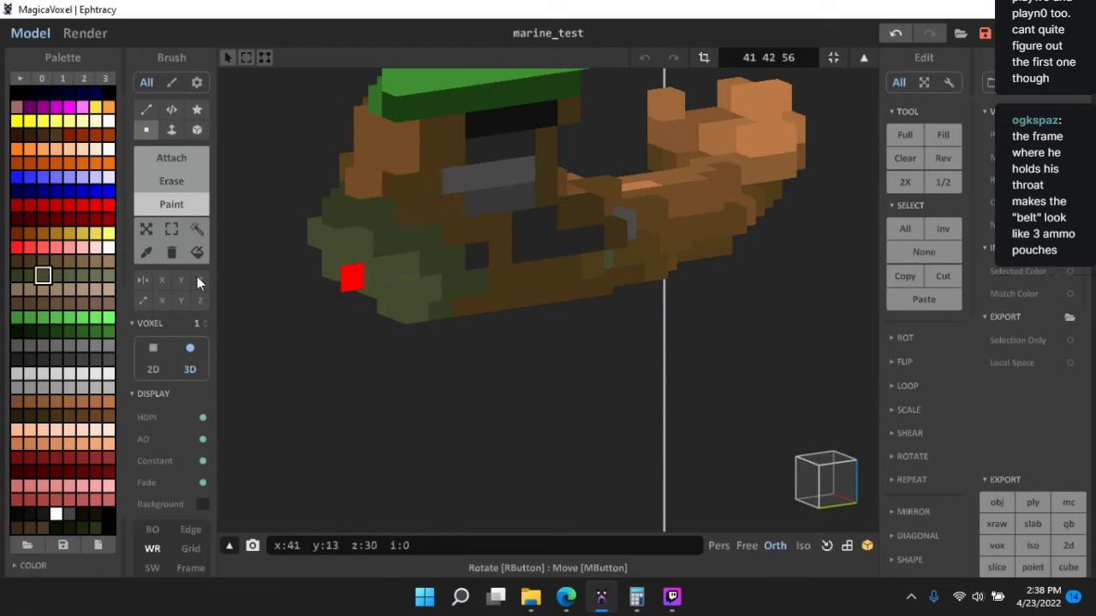
pyautogui.click(32, 276)
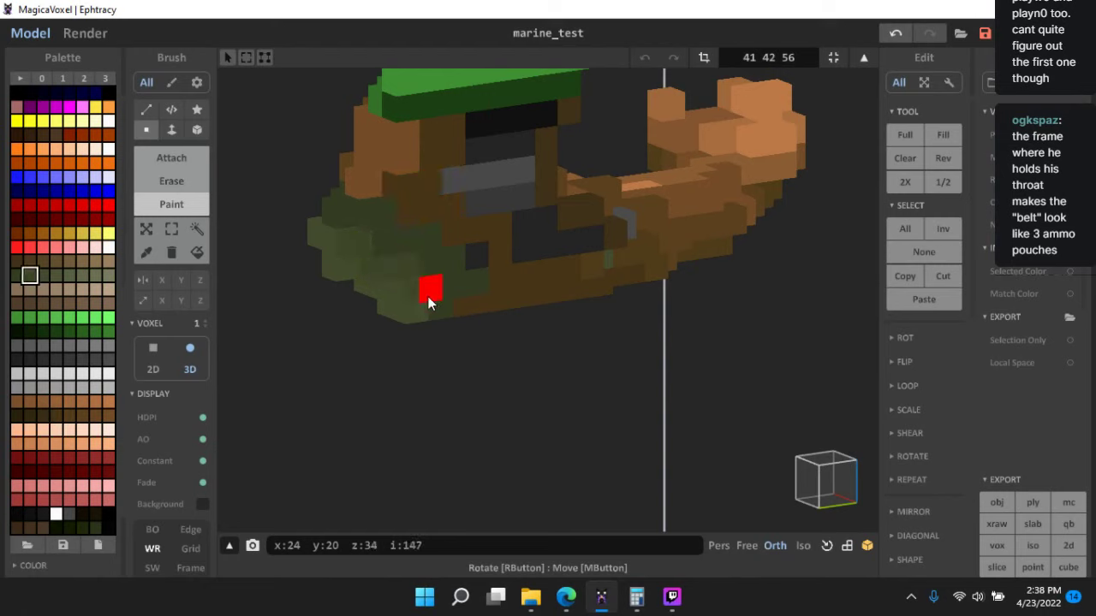
# - Blend the outer side of the elbow pad with medium and dark greens sampled from the pad
pyautogui.moveTo(457, 358)
pyautogui.mouseDown(button='right')
pyautogui.moveTo(587, 316)
pyautogui.moveTo(629, 243)
pyautogui.mouseUp(button='right')
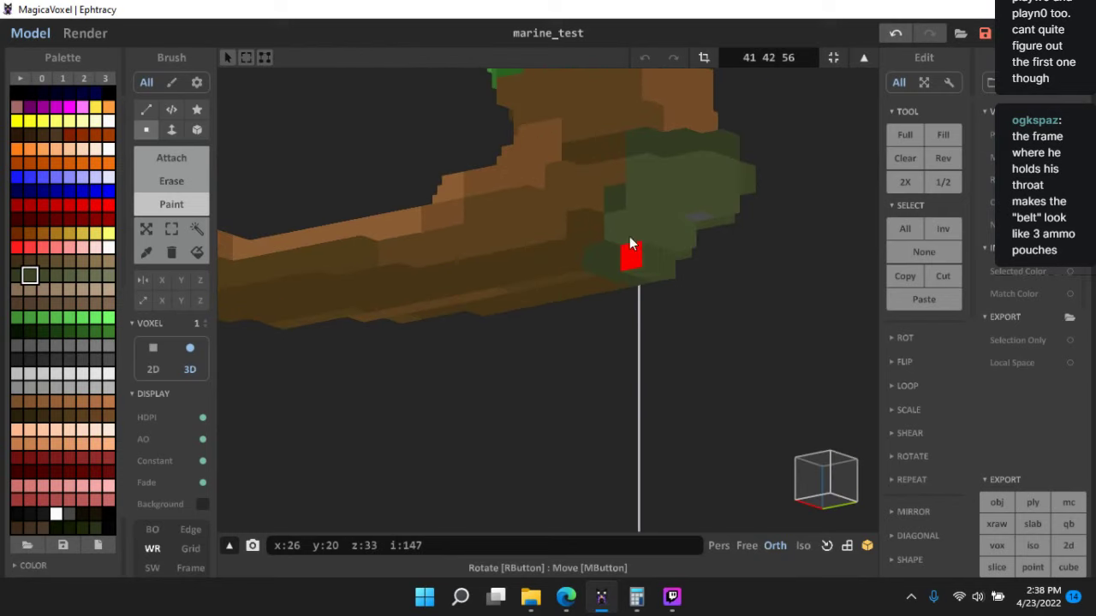
pyautogui.moveTo(630, 240); pyautogui.dragTo(622, 223)
pyautogui.keyDown('alt'); pyautogui.click(620, 197); pyautogui.keyUp('alt')
pyautogui.click(622, 172)
pyautogui.keyDown('alt'); pyautogui.click(622, 232); pyautogui.keyUp('alt')
pyautogui.click(636, 193)
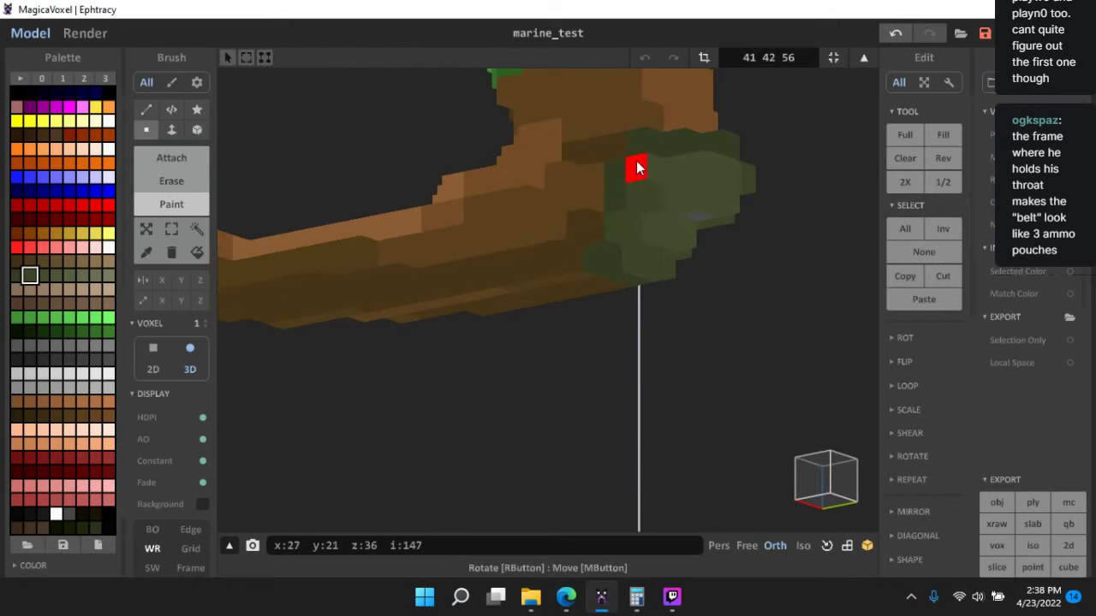
pyautogui.click(637, 164)
# - Tidy the elbow pad's border with the forearm using sampled dark green and dark brown
pyautogui.keyDown('alt'); pyautogui.click(594, 263); pyautogui.keyUp('alt')
pyautogui.click(614, 226)
pyautogui.keyDown('alt'); pyautogui.click(580, 232); pyautogui.keyUp('alt')
pyautogui.click(594, 258)
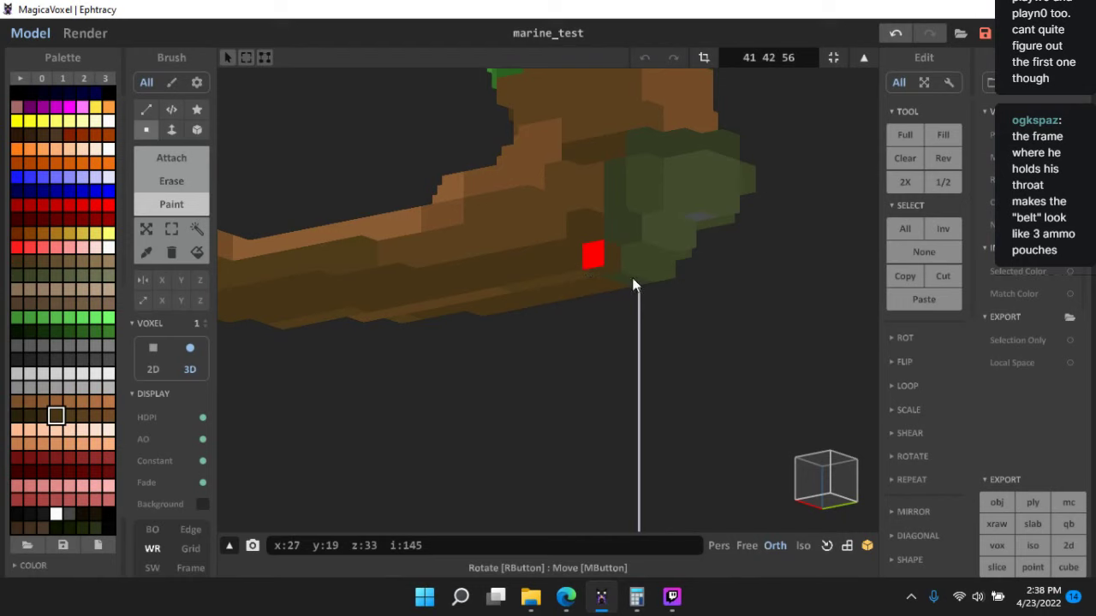
pyautogui.moveTo(634, 285)
pyautogui.mouseDown(button='right')
pyautogui.moveTo(616, 359)
pyautogui.moveTo(670, 377)
pyautogui.moveTo(606, 269)
pyautogui.mouseUp(button='right')
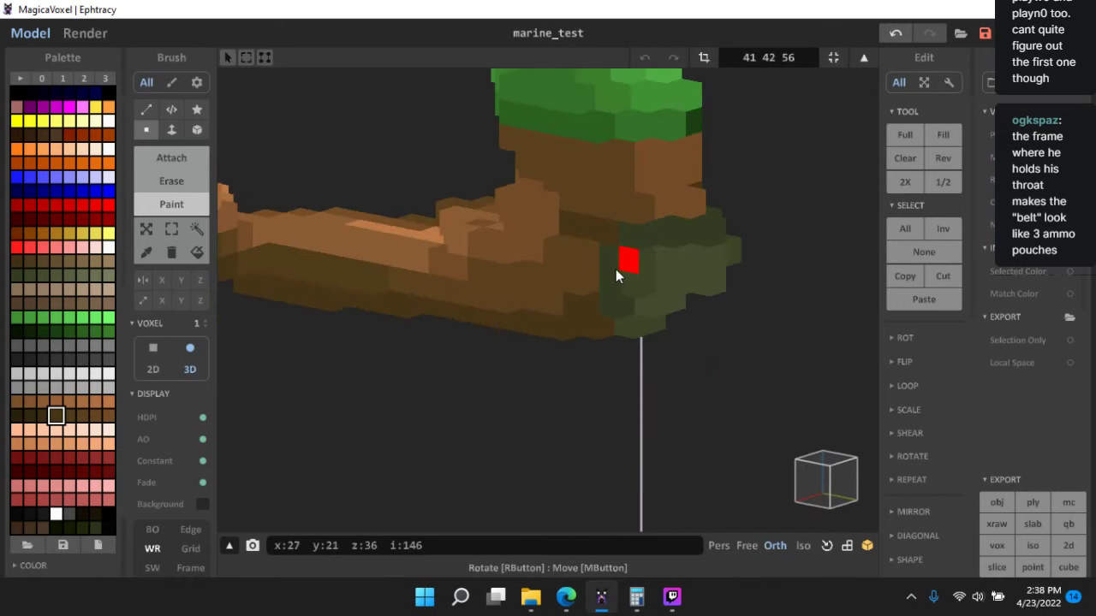
# - Shade the outer side of the elbow and lower upper arm with medium and lighter browns sampled from the arm
pyautogui.keyDown('alt'); pyautogui.click(634, 178); pyautogui.keyUp('alt')
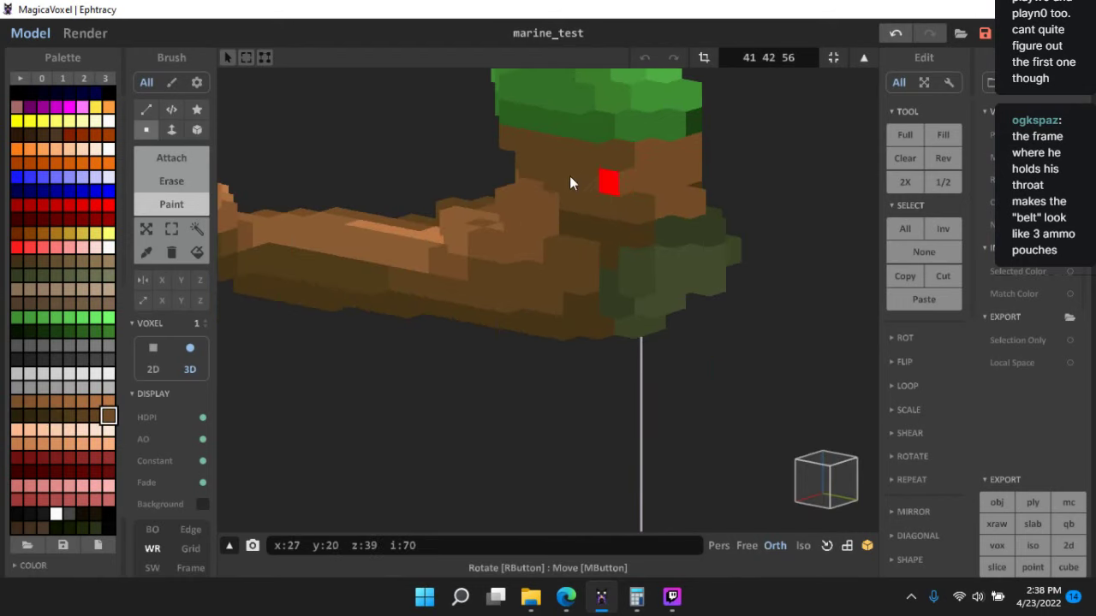
pyautogui.moveTo(530, 173)
pyautogui.mouseDown(button='right')
pyautogui.moveTo(598, 201)
pyautogui.moveTo(627, 268)
pyautogui.moveTo(557, 272)
pyautogui.mouseUp(button='right')
pyautogui.keyDown('alt'); pyautogui.click(558, 272); pyautogui.keyUp('alt')
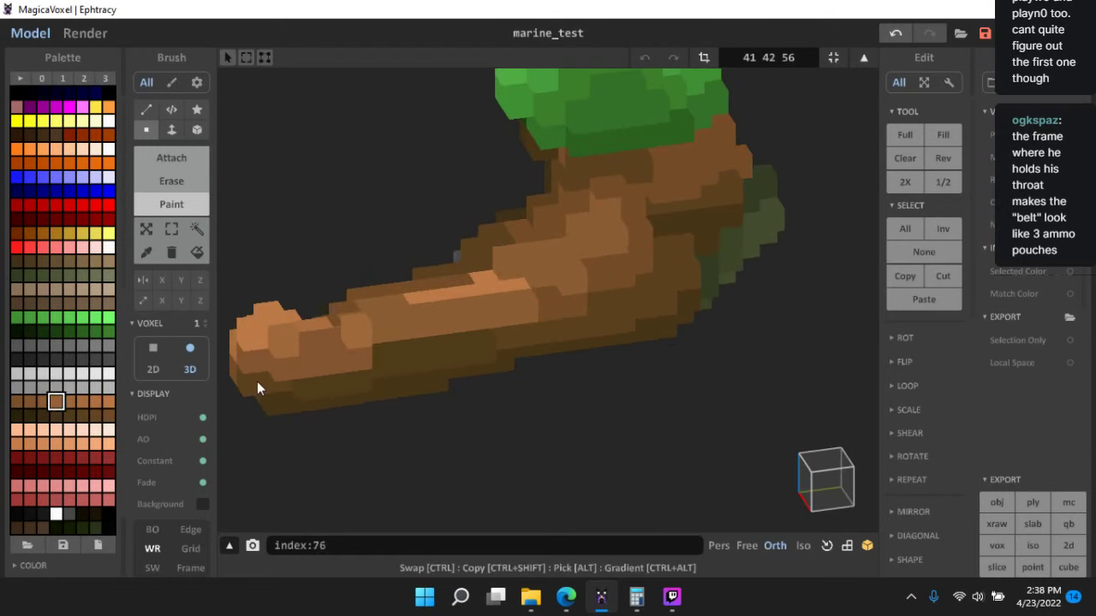
pyautogui.moveTo(257, 388); pyautogui.dragTo(598, 255, button='right')
pyautogui.keyDown('alt'); pyautogui.click(598, 269); pyautogui.keyUp('alt')
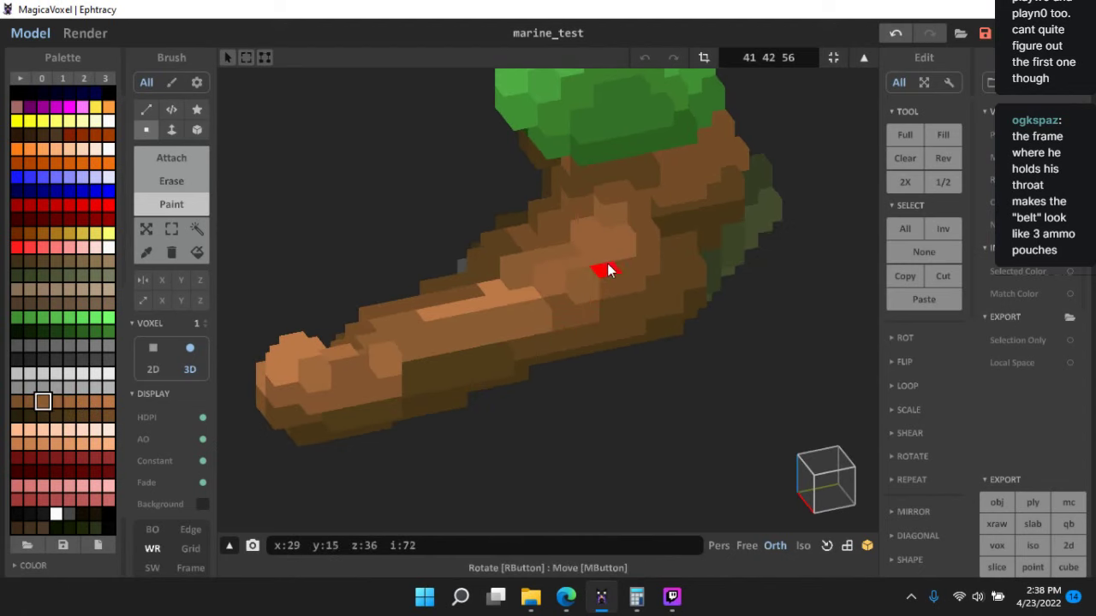
pyautogui.keyDown('alt'); pyautogui.click(597, 305); pyautogui.keyUp('alt')
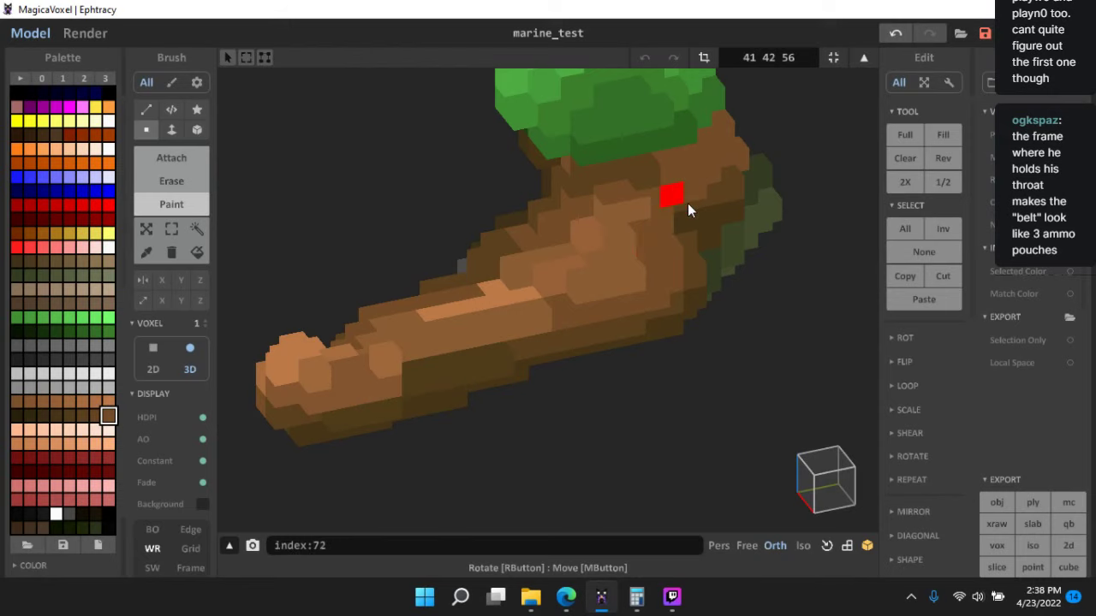
# - Shade the upper arm just below the green sleeve with dark browns sampled from the arm
pyautogui.scroll(-3, 592, 377)
pyautogui.moveTo(592, 377); pyautogui.dragTo(590, 221, button='right')
pyautogui.scroll(3, 587, 379)
pyautogui.scroll(5, 591, 215)
pyautogui.moveTo(558, 286); pyautogui.dragTo(511, 441, button='middle')
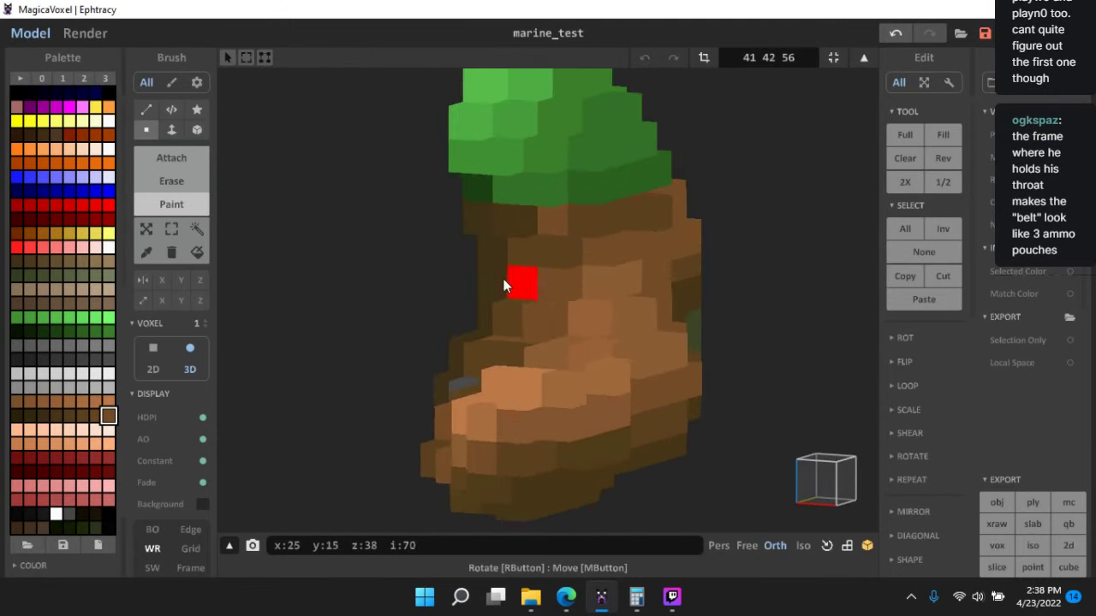
pyautogui.keyDown('alt'); pyautogui.click(537, 226); pyautogui.keyUp('alt')
pyautogui.moveTo(636, 232); pyautogui.dragTo(577, 245, button='right')
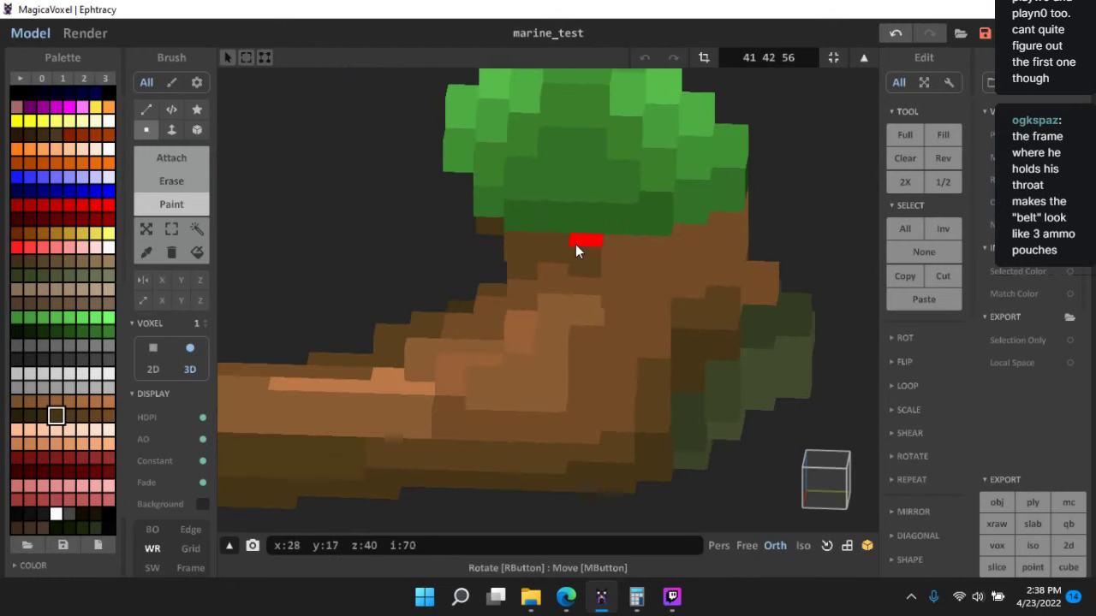
pyautogui.keyDown('alt'); pyautogui.click(579, 245); pyautogui.keyUp('alt')
pyautogui.scroll(2, 747, 243)
pyautogui.moveTo(748, 241); pyautogui.dragTo(659, 291, button='right')
pyautogui.scroll(-2, 738, 359)
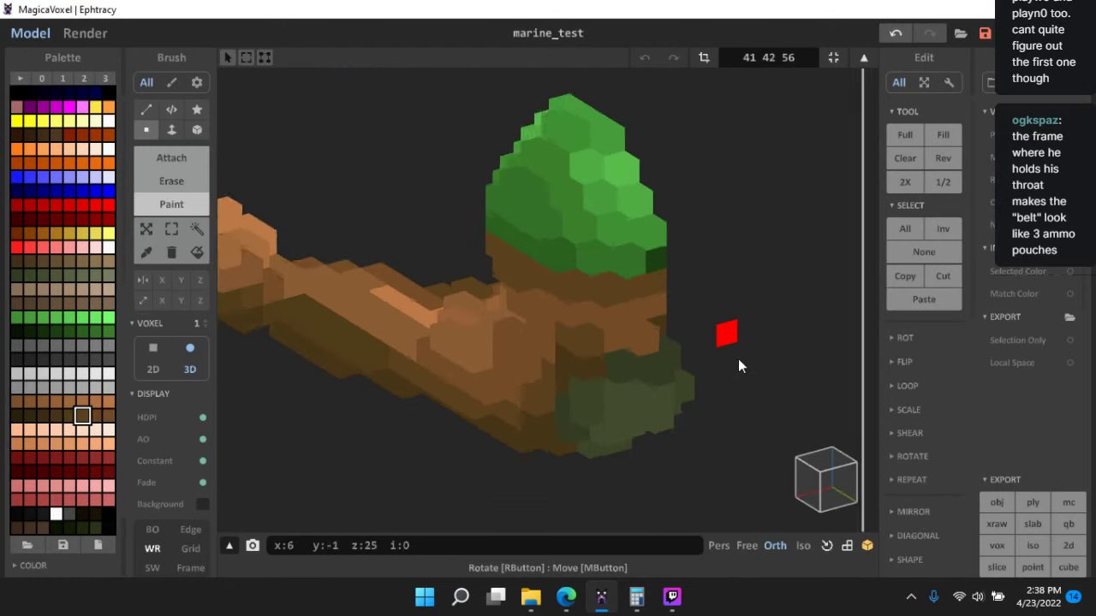
# - Erase a voxel just above the elbow pad and paint the exposed grey voxels with dark brown and the pad's dark green
pyautogui.moveTo(738, 358)
pyautogui.mouseDown(button='right')
pyautogui.moveTo(712, 339)
pyautogui.moveTo(656, 371)
pyautogui.moveTo(588, 377)
pyautogui.mouseUp(button='right')
pyautogui.scroll(-3, 714, 338)
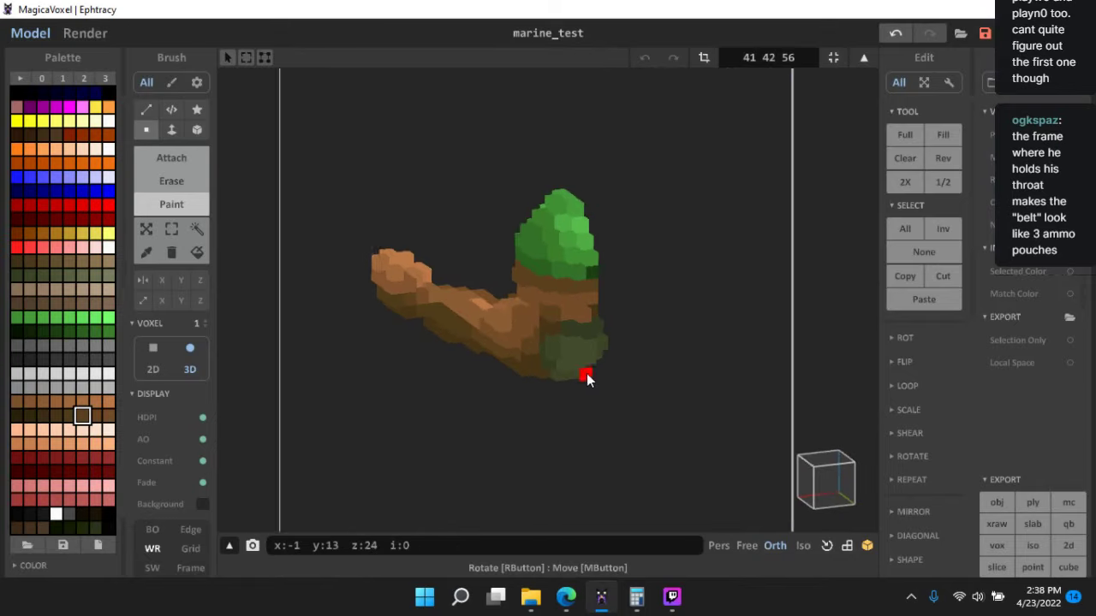
pyautogui.scroll(3, 626, 343)
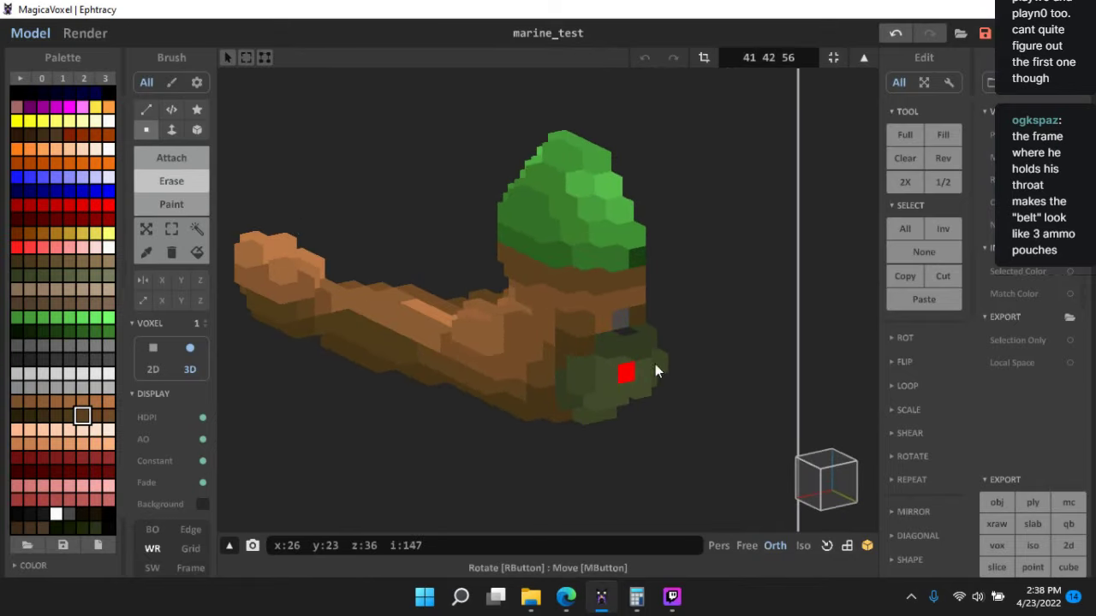
pyautogui.scroll(-3, 655, 364)
pyautogui.press('t')
pyautogui.click(170, 204)
pyautogui.scroll(4, 569, 383)
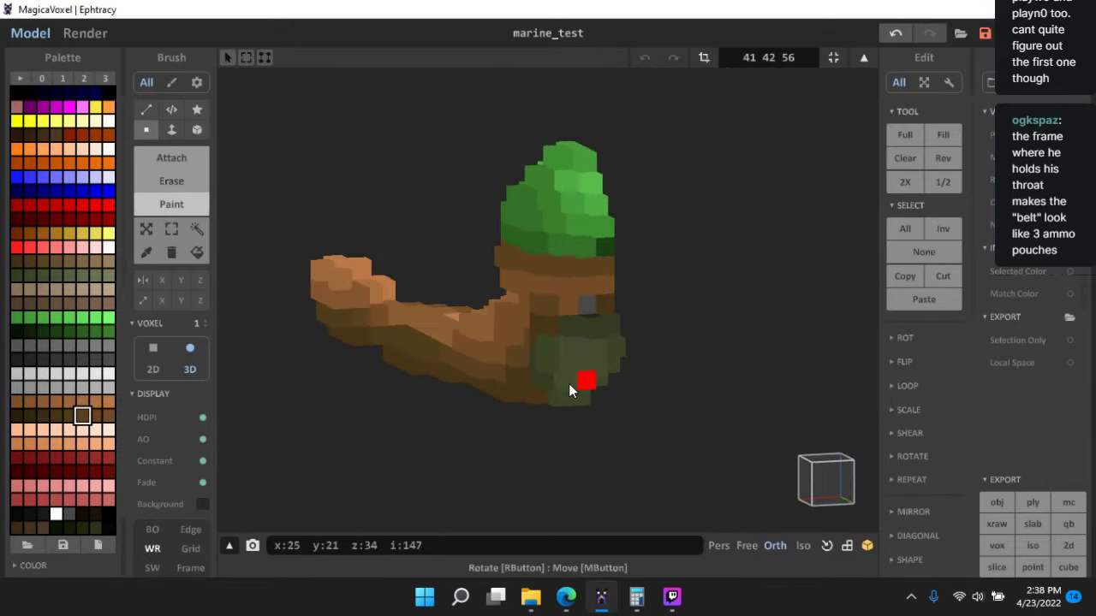
pyautogui.scroll(3, 607, 325)
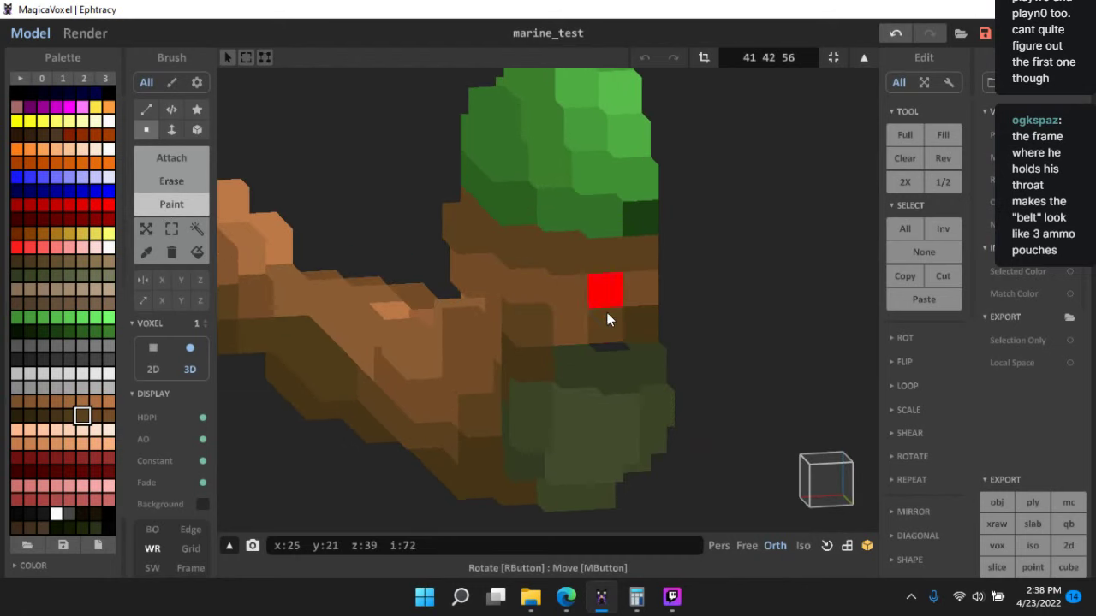
pyautogui.scroll(1, 614, 327)
pyautogui.keyDown('alt'); pyautogui.click(631, 382); pyautogui.keyUp('alt')
pyautogui.click(654, 365)
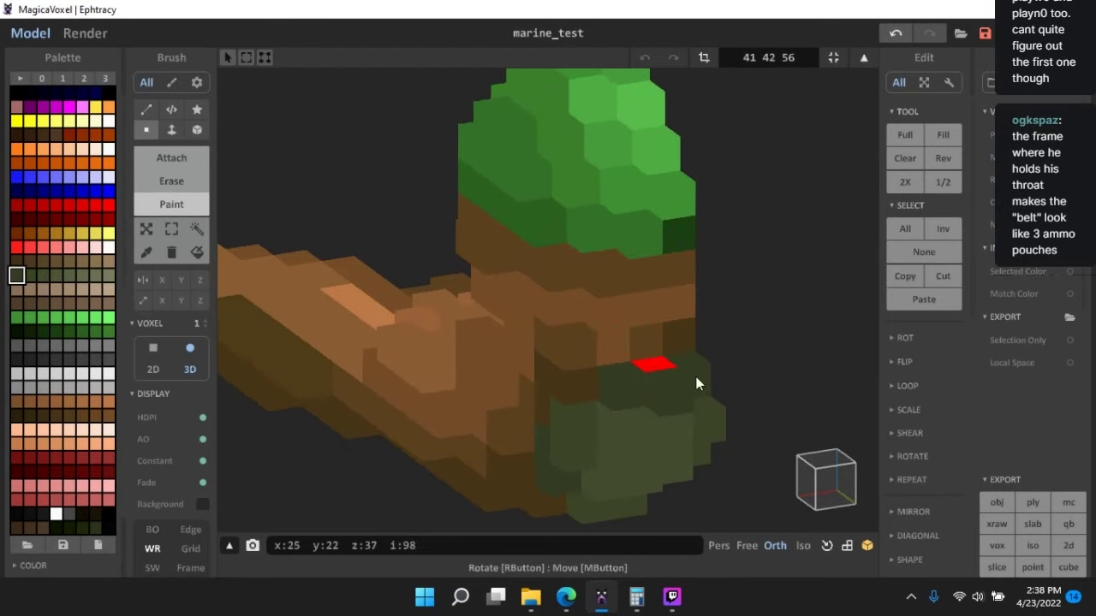
# - Shade the side of the elbow next to the green pad with dark and medium browns sampled from the arm
pyautogui.scroll(-5, 736, 378)
pyautogui.moveTo(745, 380); pyautogui.dragTo(766, 364, button='right')
pyautogui.scroll(-3, 745, 375)
pyautogui.moveTo(695, 381); pyautogui.dragTo(666, 380, button='right')
pyautogui.scroll(3, 655, 375)
pyautogui.scroll(3, 593, 388)
pyautogui.scroll(3, 659, 368)
pyautogui.keyDown('alt'); pyautogui.click(643, 334); pyautogui.keyUp('alt')
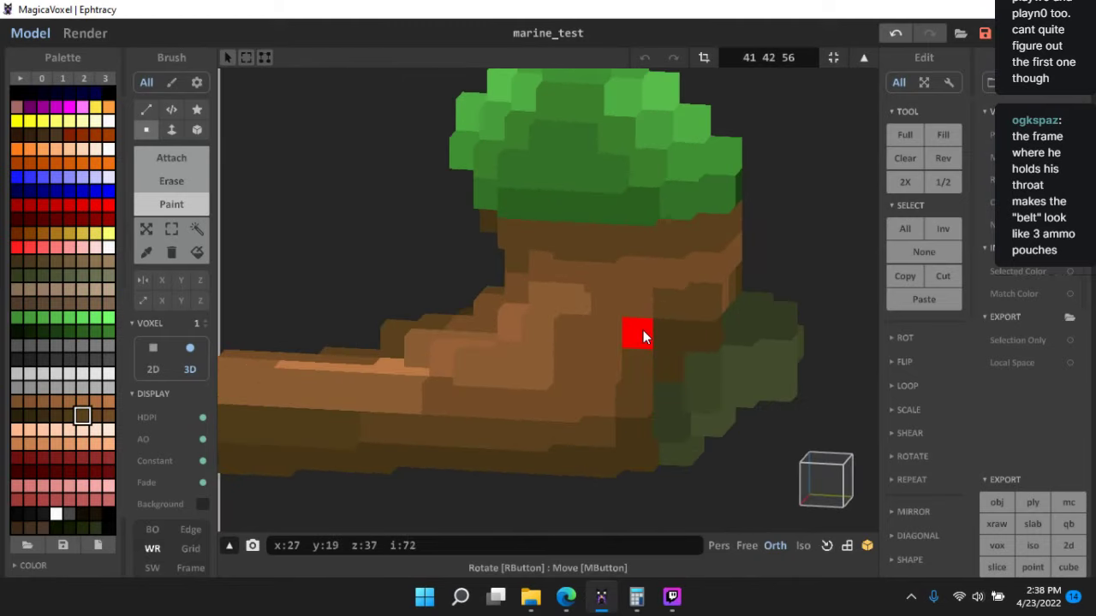
pyautogui.scroll(-3, 599, 355)
pyautogui.scroll(2, 513, 334)
pyautogui.keyDown('alt'); pyautogui.click(539, 333); pyautogui.keyUp('alt')
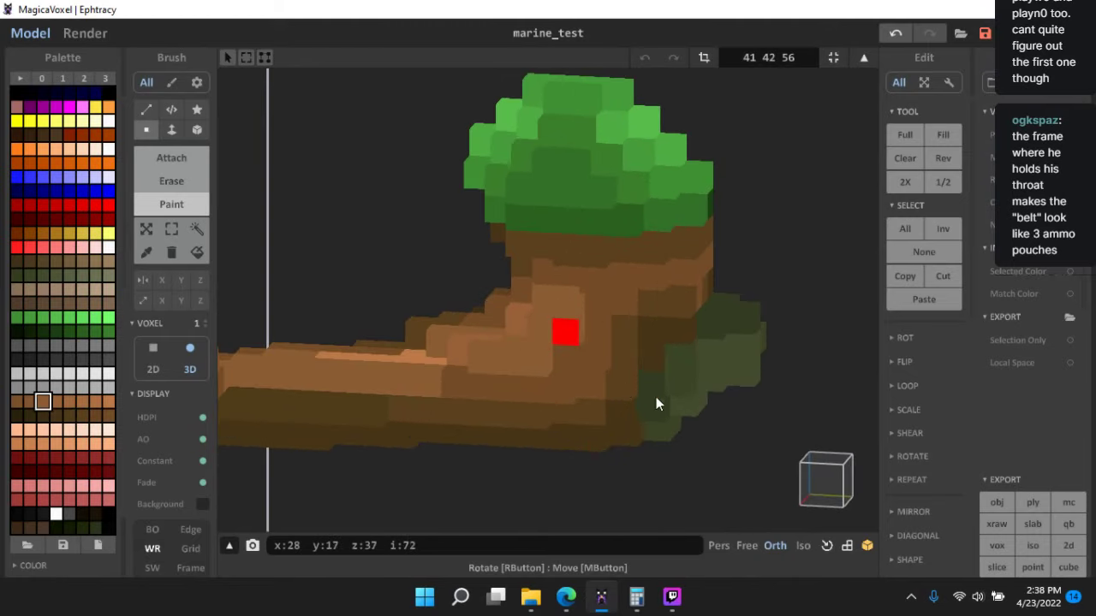
# - Paint the black voxels on the inner side of the elbow with a dark brown sampled from beside them
pyautogui.scroll(-5, 685, 402)
pyautogui.moveTo(706, 470); pyautogui.dragTo(600, 465, button='right')
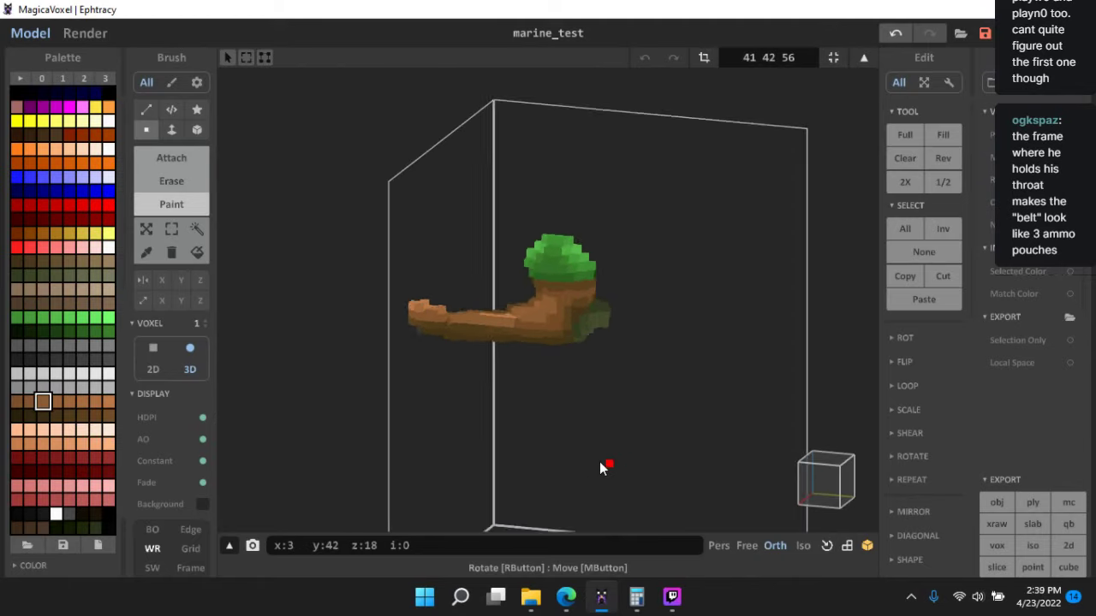
pyautogui.scroll(5, 641, 435)
pyautogui.moveTo(682, 423); pyautogui.dragTo(635, 381, button='right')
pyautogui.scroll(3, 636, 377)
pyautogui.keyDown('alt'); pyautogui.click(667, 286); pyautogui.keyUp('alt')
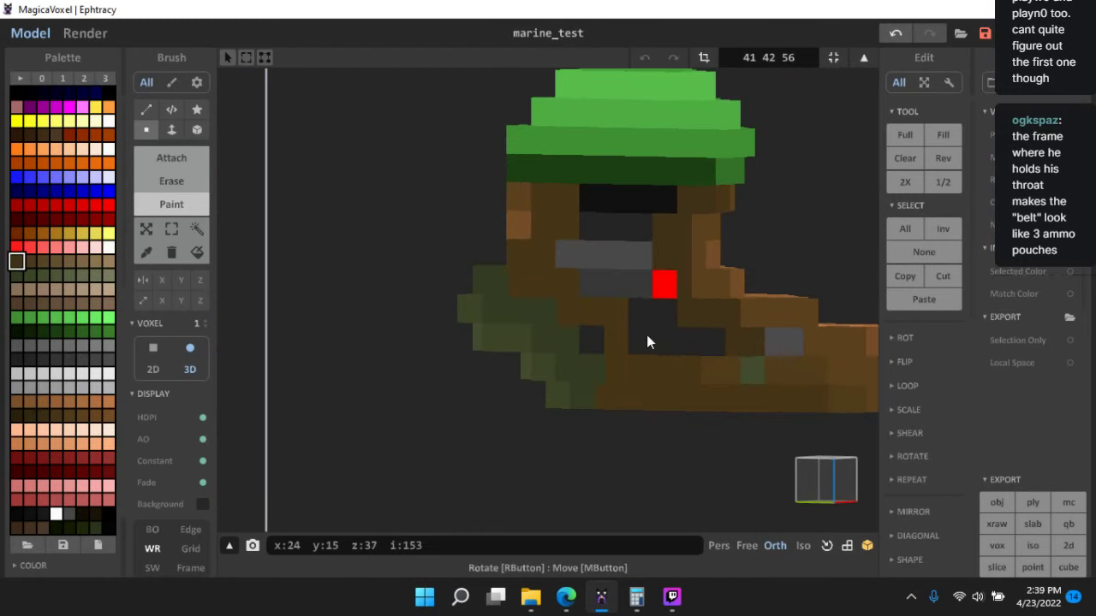
pyautogui.moveTo(645, 335)
pyautogui.mouseDown()
pyautogui.moveTo(667, 313)
pyautogui.moveTo(659, 347)
pyautogui.mouseUp()
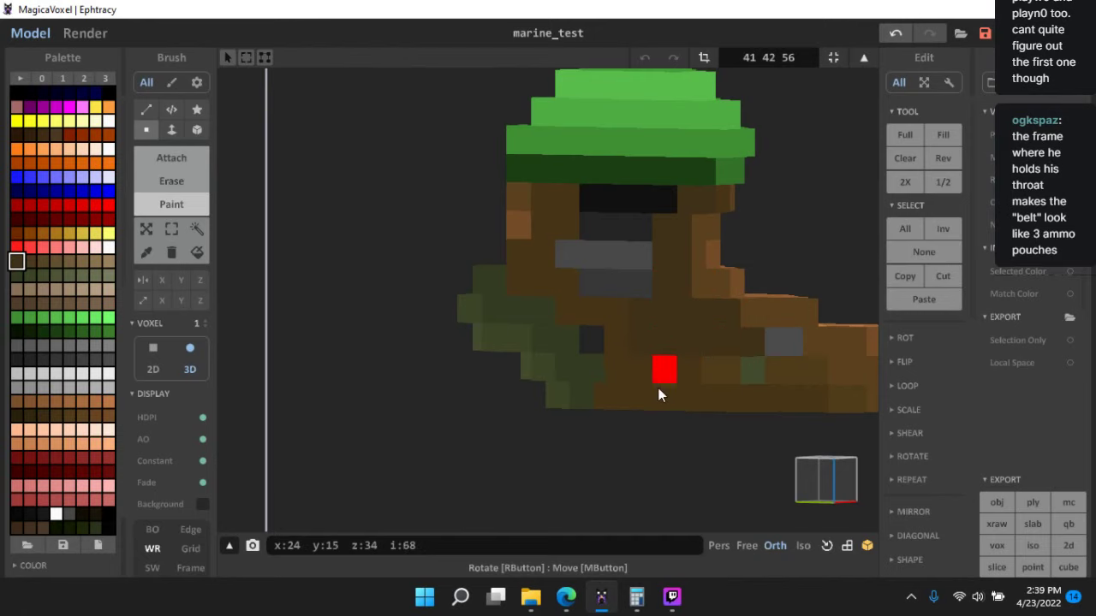
# - Cover the remaining grey, green and black voxels on the inner forearm and inner upper arm below the sleeve with dark browns
pyautogui.keyDown('alt'); pyautogui.click(660, 383); pyautogui.keyUp('alt')
pyautogui.moveTo(732, 368); pyautogui.dragTo(690, 368, button='right')
pyautogui.moveTo(752, 357); pyautogui.dragTo(651, 356, button='right')
pyautogui.scroll(2, 650, 356)
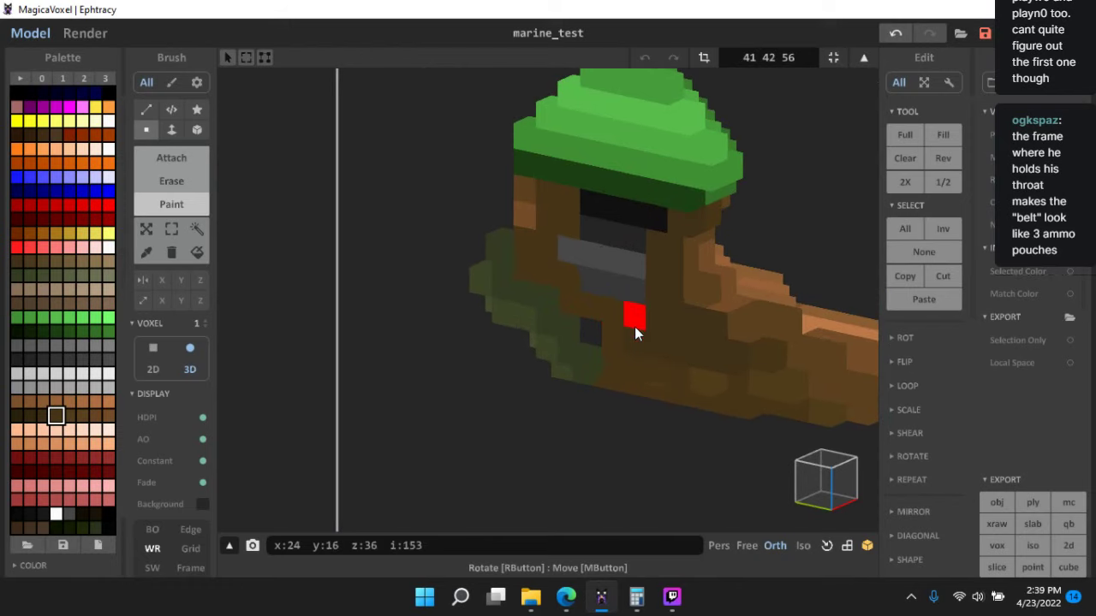
pyautogui.click(634, 288)
pyautogui.click(591, 333)
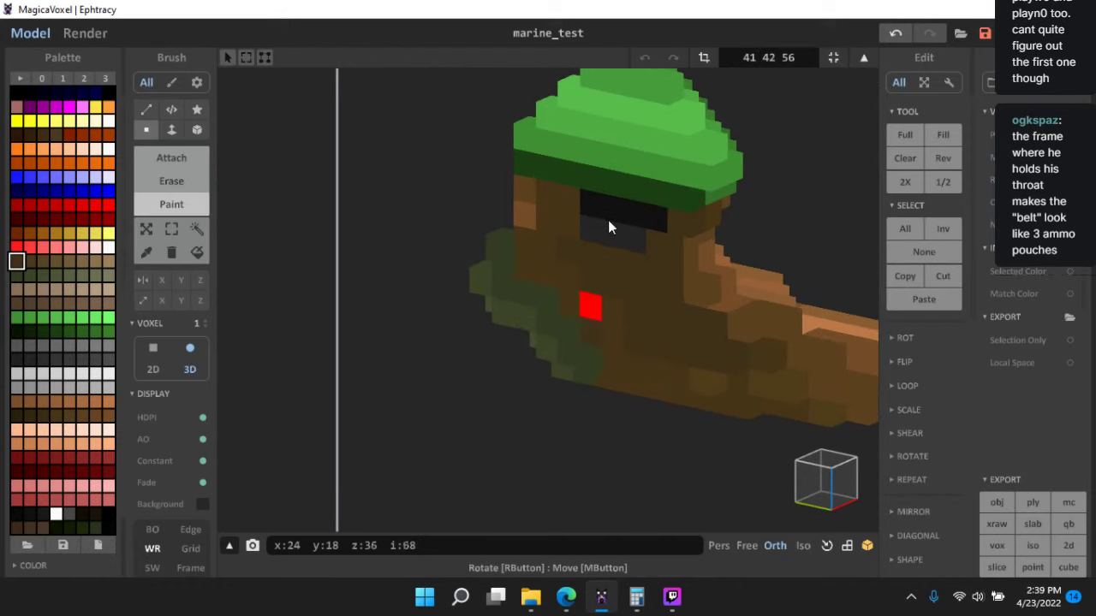
pyautogui.moveTo(608, 219)
pyautogui.mouseDown()
pyautogui.moveTo(581, 223)
pyautogui.moveTo(644, 220)
pyautogui.mouseUp()
pyautogui.scroll(-4, 682, 360)
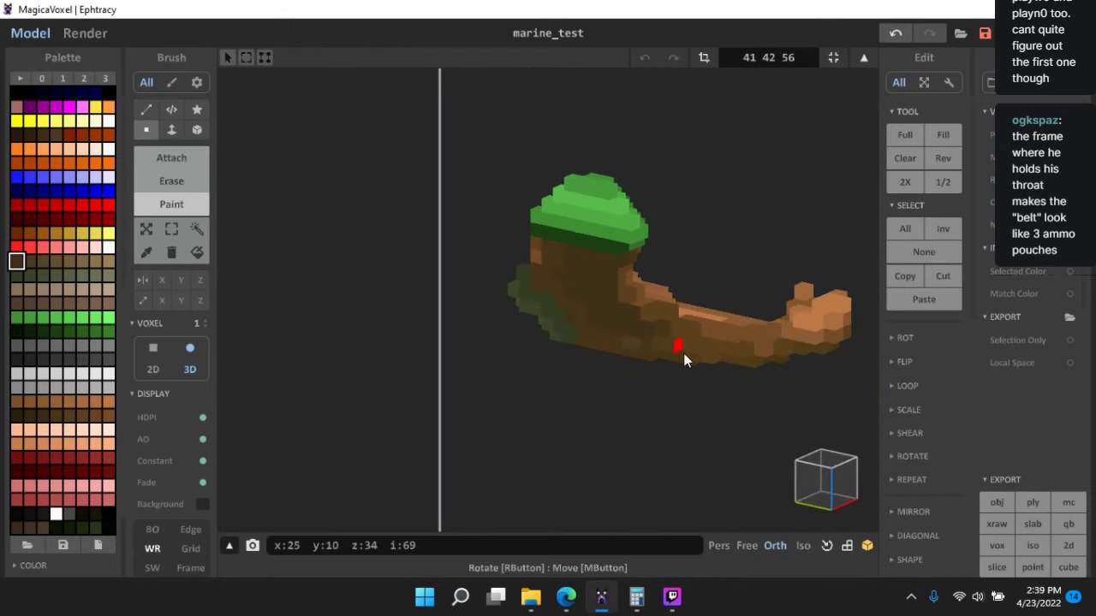
# - Paint a green strap around the arm above the elbow, joined to the pad, using dark and medium greens
pyautogui.moveTo(683, 359); pyautogui.dragTo(692, 385, button='right')
pyautogui.scroll(5, 692, 384)
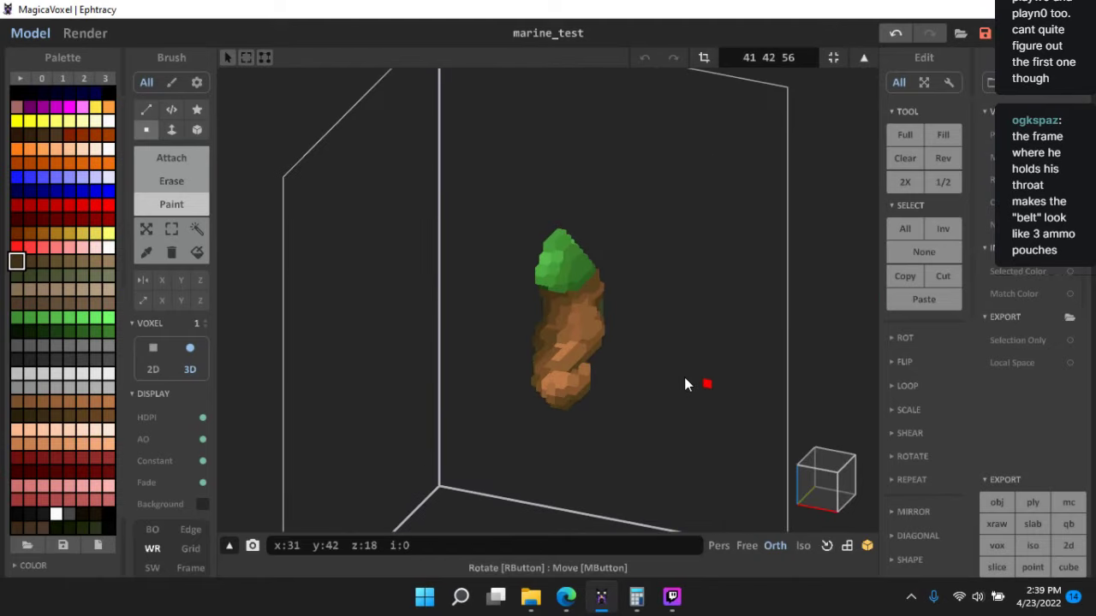
pyautogui.moveTo(642, 354); pyautogui.dragTo(496, 327, button='right')
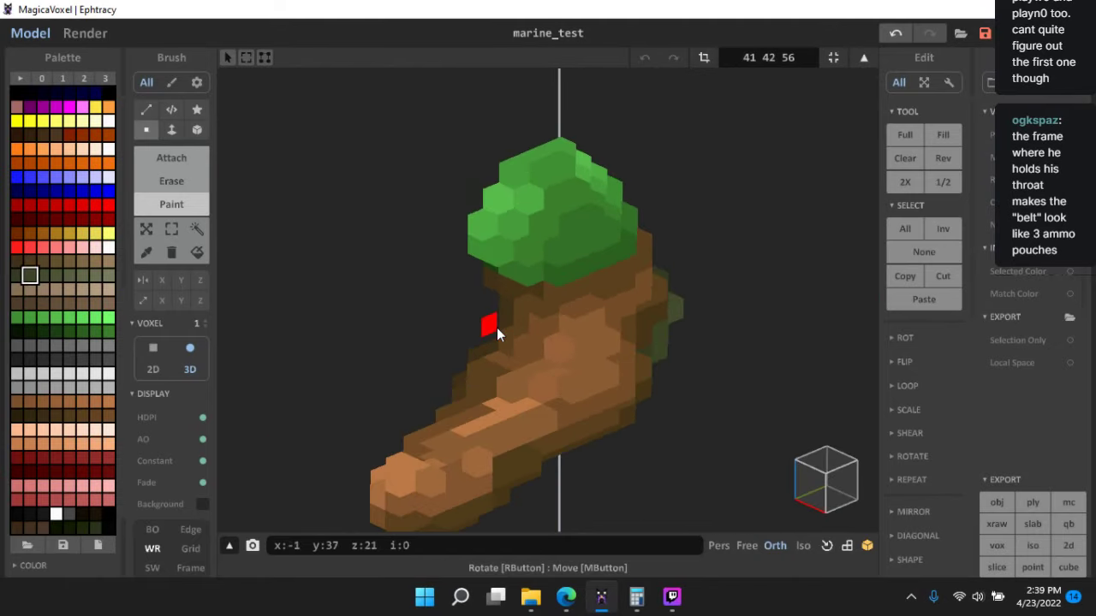
pyautogui.moveTo(649, 343); pyautogui.dragTo(631, 299, button='right')
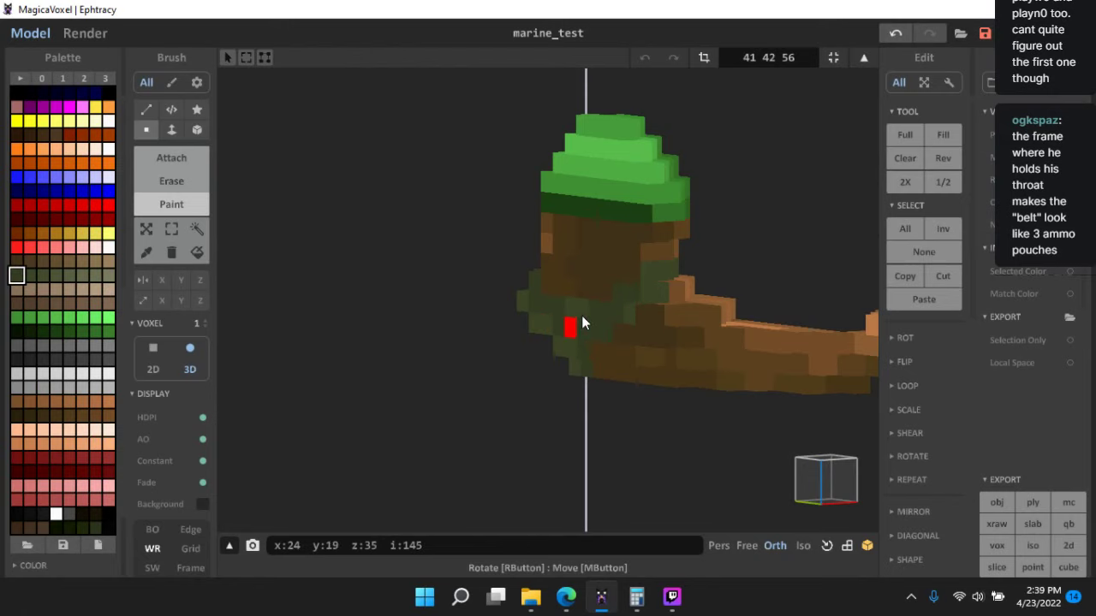
pyautogui.moveTo(601, 324); pyautogui.dragTo(343, 334, button='right')
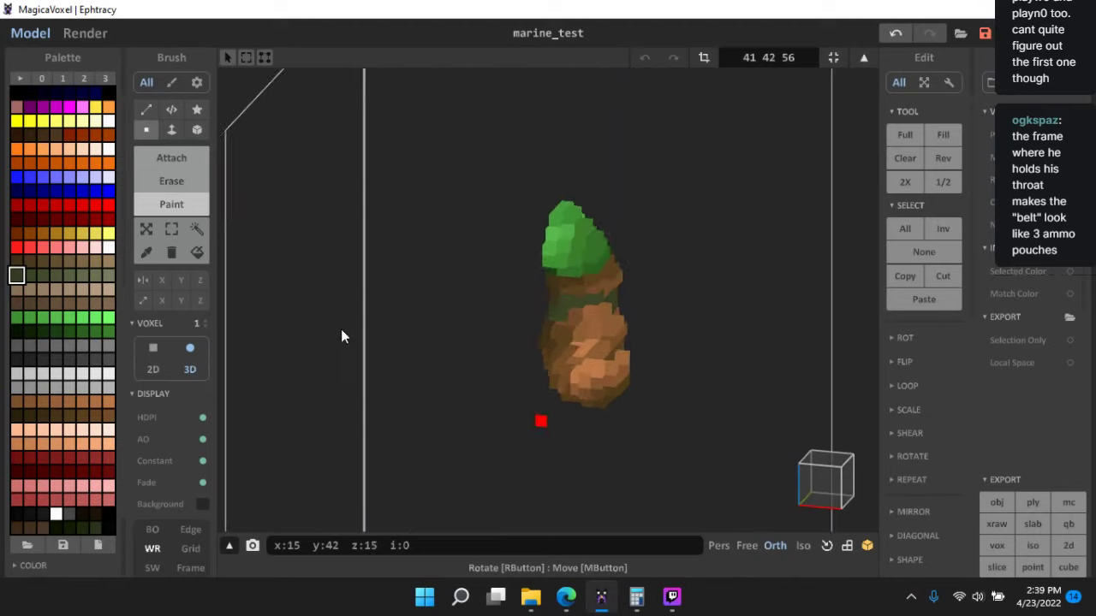
pyautogui.scroll(5, 590, 343)
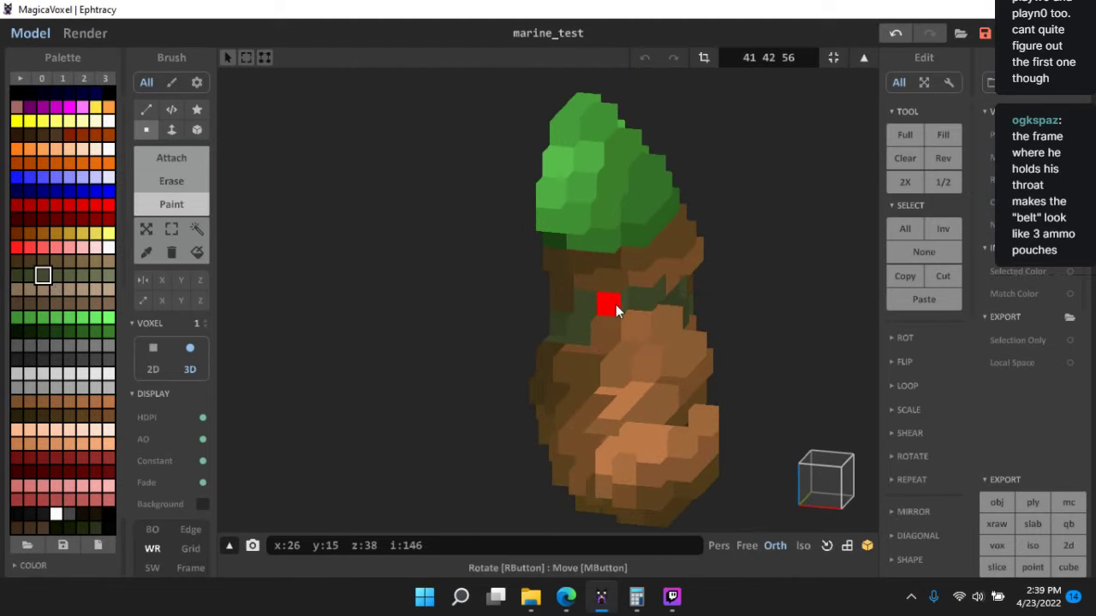
pyautogui.scroll(-5, 668, 427)
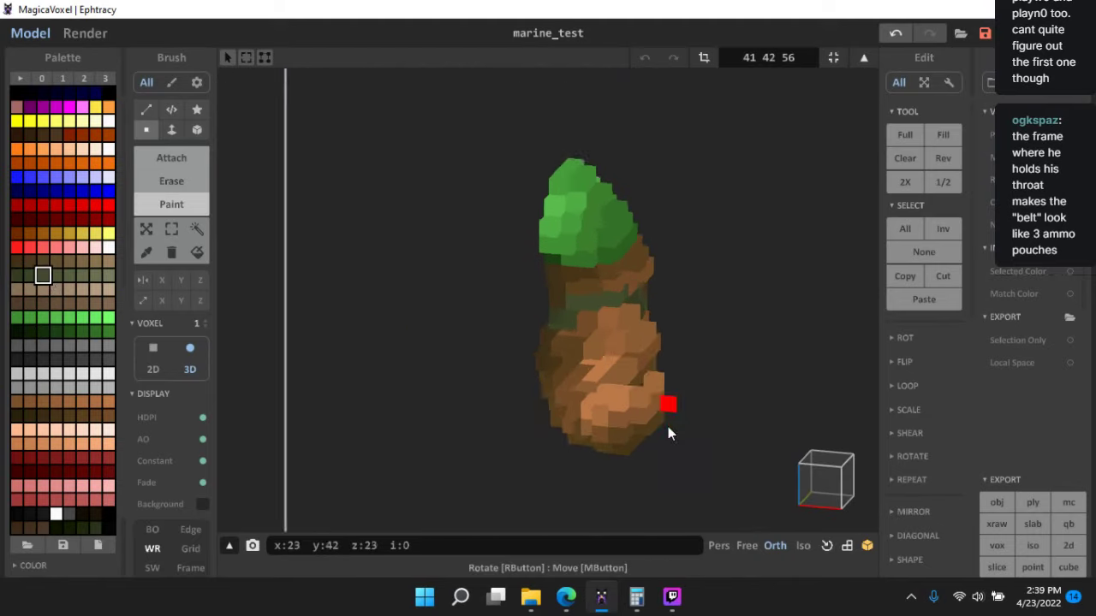
# - Shade the top of the forearm near the elbow crease with lighter browns sampled from the arm
pyautogui.moveTo(667, 429); pyautogui.dragTo(619, 423, button='right')
pyautogui.scroll(7, 600, 395)
pyautogui.moveTo(577, 469); pyautogui.dragTo(521, 294, button='middle')
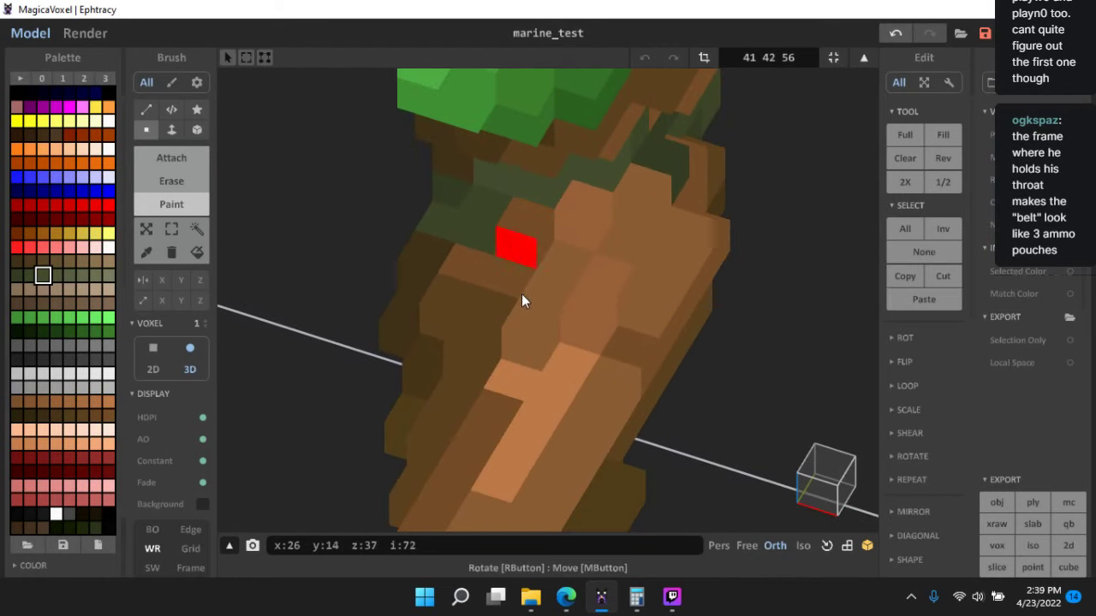
pyautogui.scroll(-1, 587, 398)
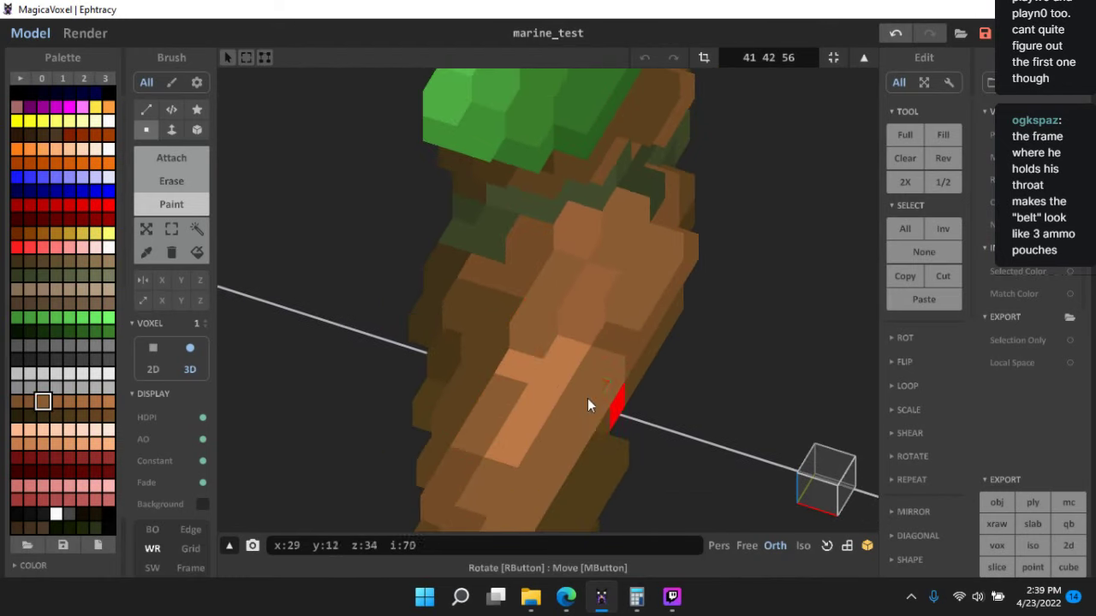
pyautogui.keyDown('alt'); pyautogui.click(597, 293); pyautogui.keyUp('alt')
pyautogui.click(586, 305)
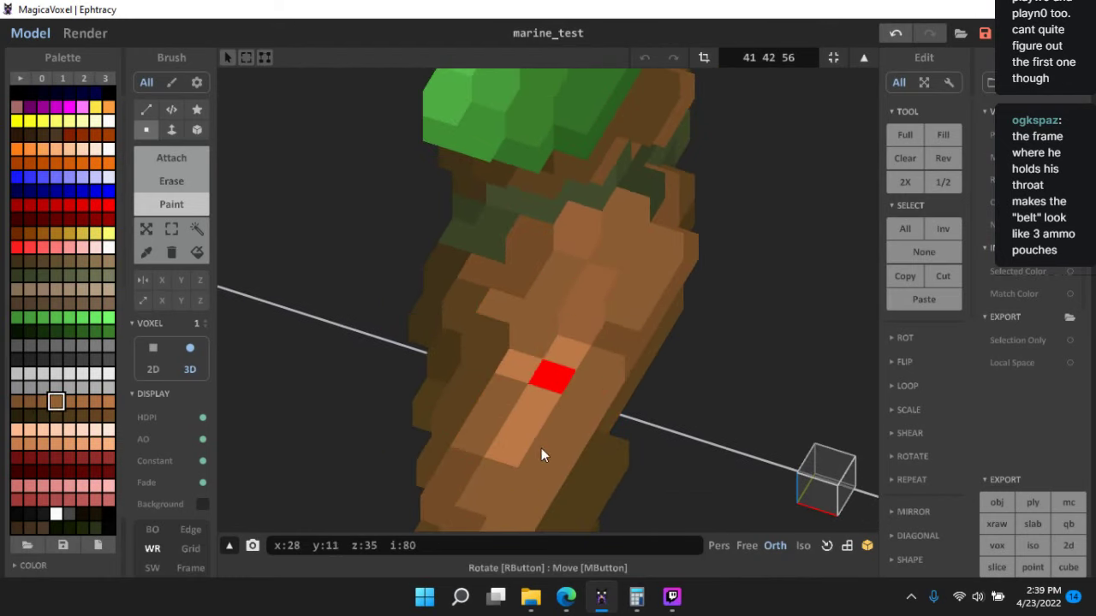
# - Blend the orange highlight along the forearm with an intermediate brown and recolor the dark outer forearm edge near the wrist medium brown
pyautogui.scroll(-2, 548, 407)
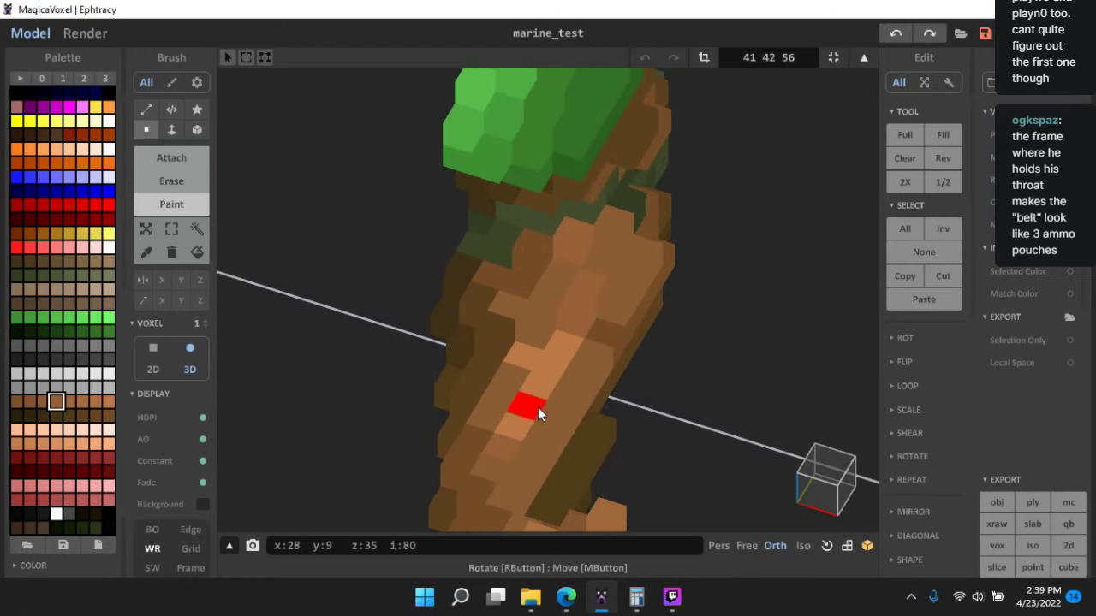
pyautogui.keyDown('alt'); pyautogui.click(524, 419); pyautogui.keyUp('alt')
pyautogui.click(95, 402)
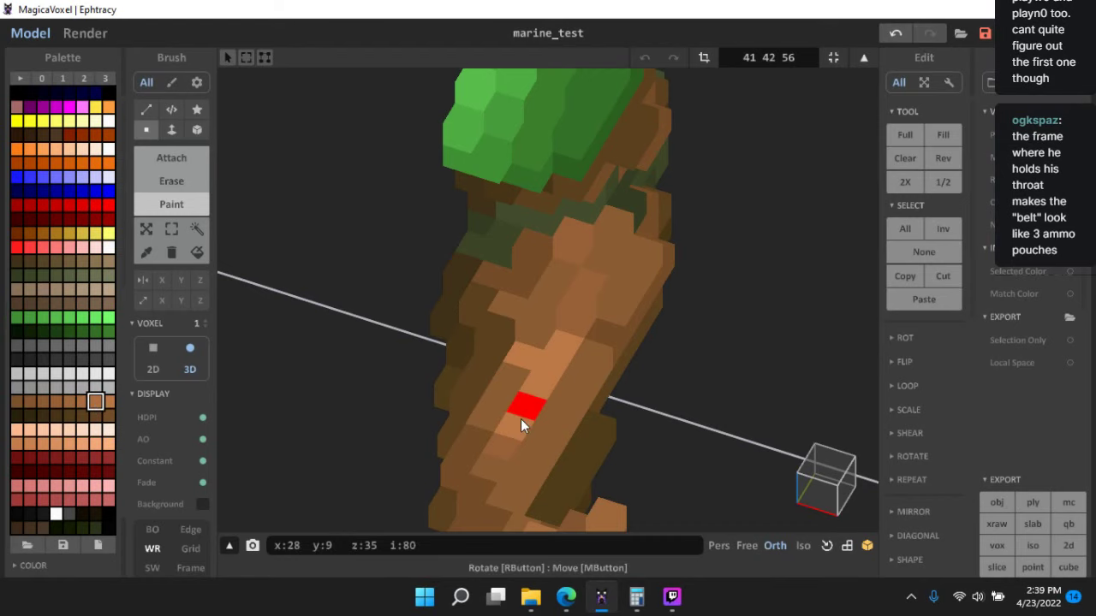
pyautogui.scroll(-3, 598, 442)
pyautogui.scroll(2, 600, 443)
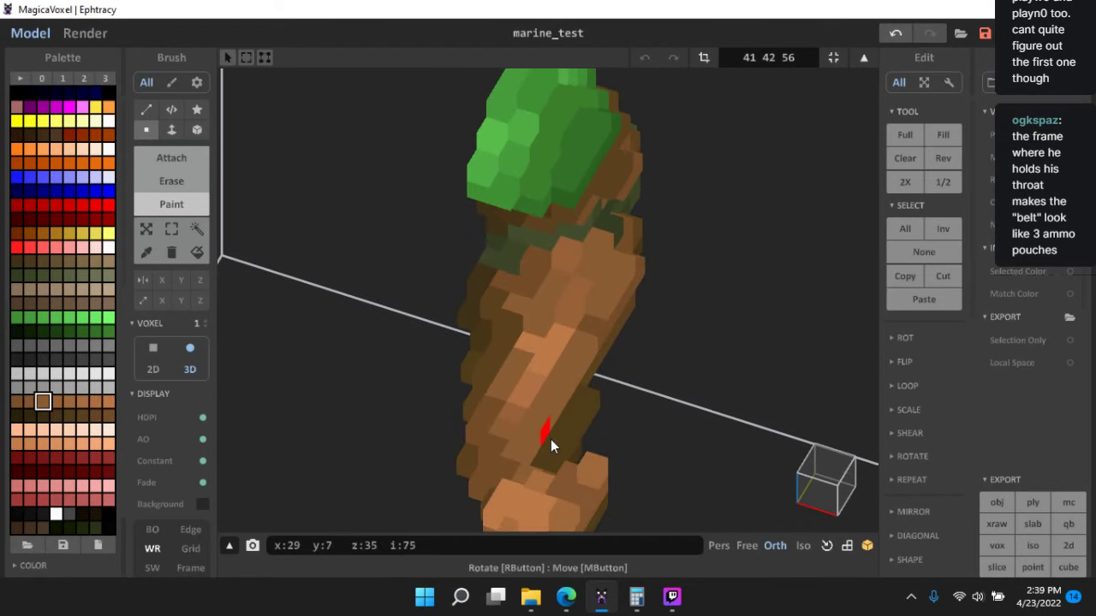
pyautogui.keyDown('alt'); pyautogui.click(490, 445); pyautogui.keyUp('alt')
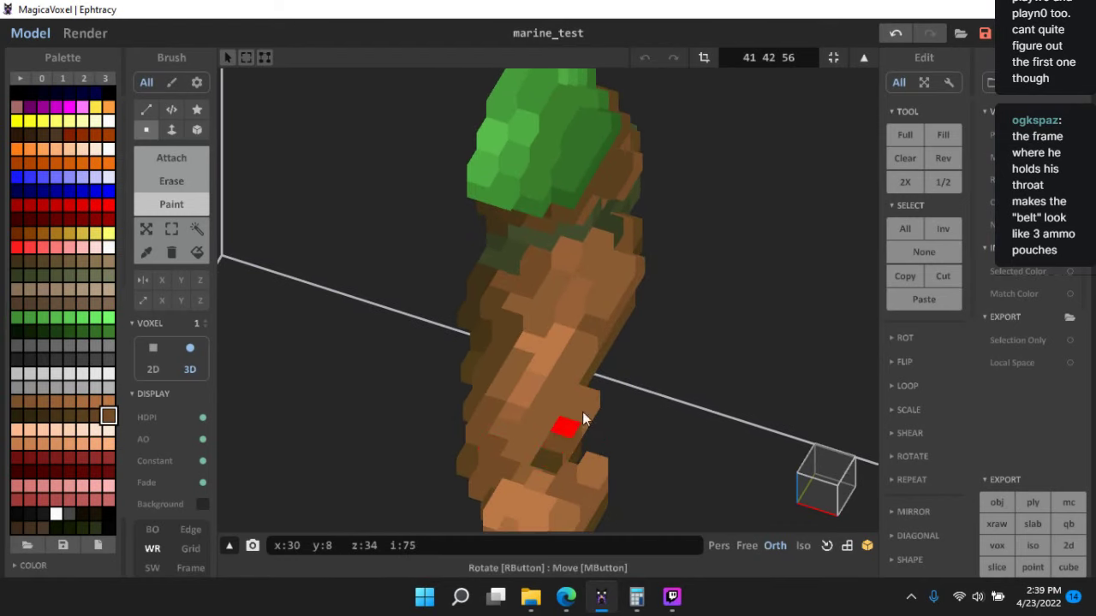
pyautogui.scroll(-6, 701, 432)
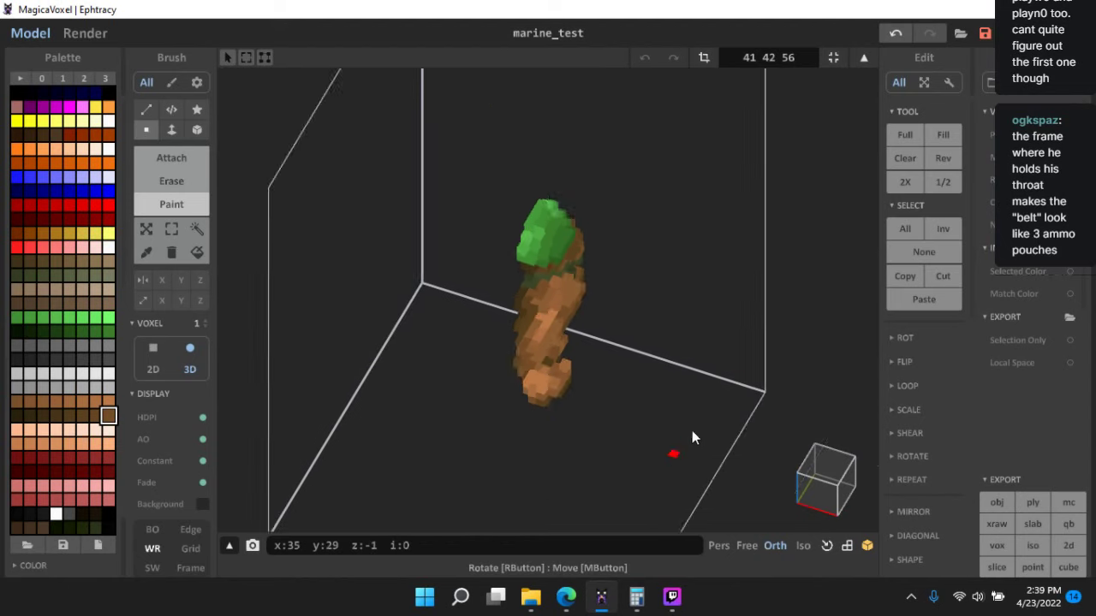
# - Return to the world view, delete the bloodied marine reference sprite and save the project
pyautogui.press('Tab')
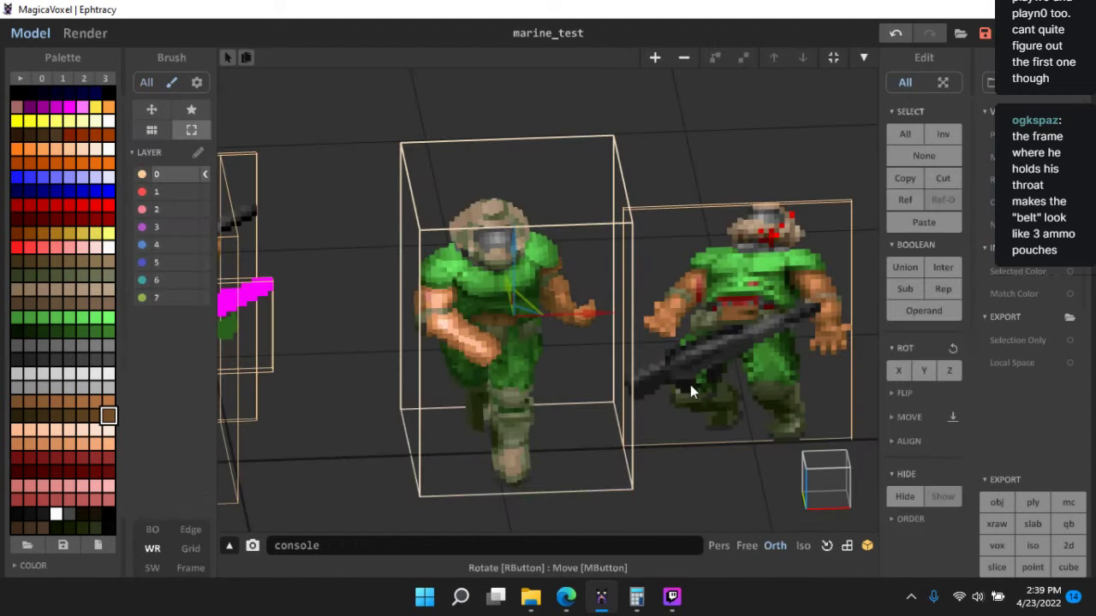
pyautogui.moveTo(671, 469)
pyautogui.mouseDown(button='right')
pyautogui.moveTo(626, 478)
pyautogui.moveTo(723, 477)
pyautogui.moveTo(665, 472)
pyautogui.mouseUp(button='right')
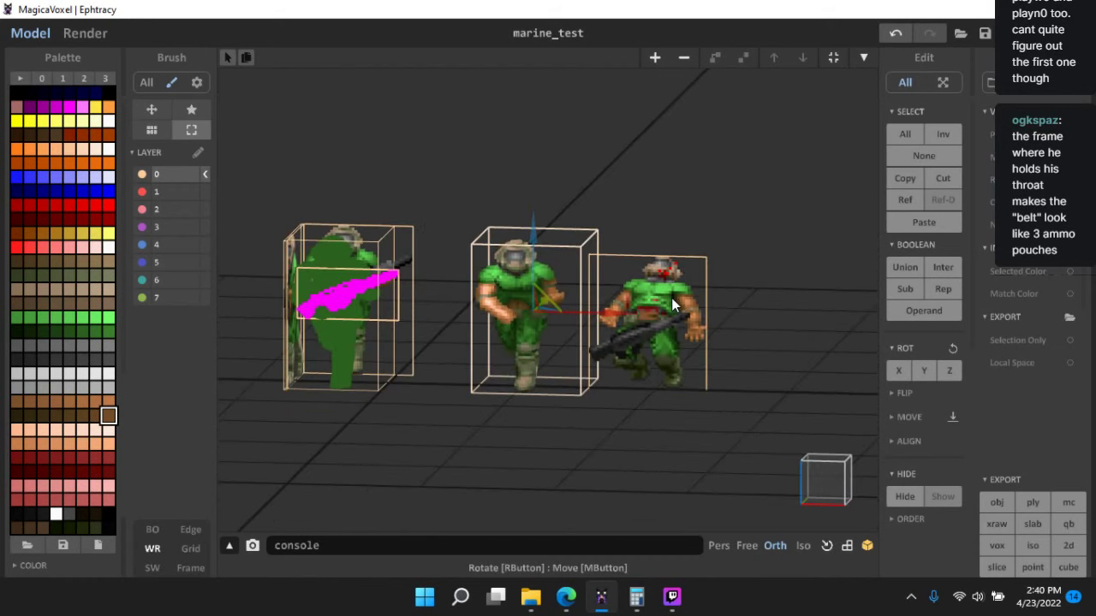
pyautogui.click(702, 348)
pyautogui.scroll(4, 750, 397)
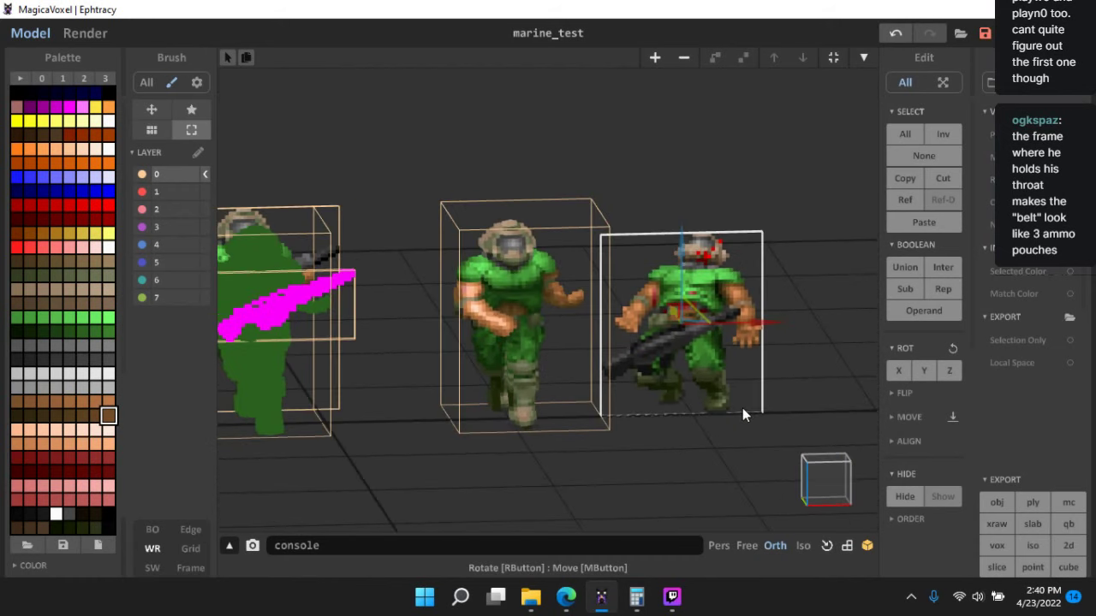
pyautogui.press('Delete')
pyautogui.scroll(-4, 741, 407)
pyautogui.moveTo(741, 406); pyautogui.dragTo(738, 450, button='right')
pyautogui.hotkey('ctrl', 's')
# - Examine the painted marine beside the green silhouette model in front and angled views
pyautogui.scroll(4, 738, 450)
pyautogui.click(831, 483)
pyautogui.moveTo(591, 334); pyautogui.dragTo(649, 323, button='right')
pyautogui.scroll(2, 648, 324)
pyautogui.moveTo(648, 324); pyautogui.dragTo(702, 206, button='middle')
pyautogui.click(823, 481)
pyautogui.click(814, 465)
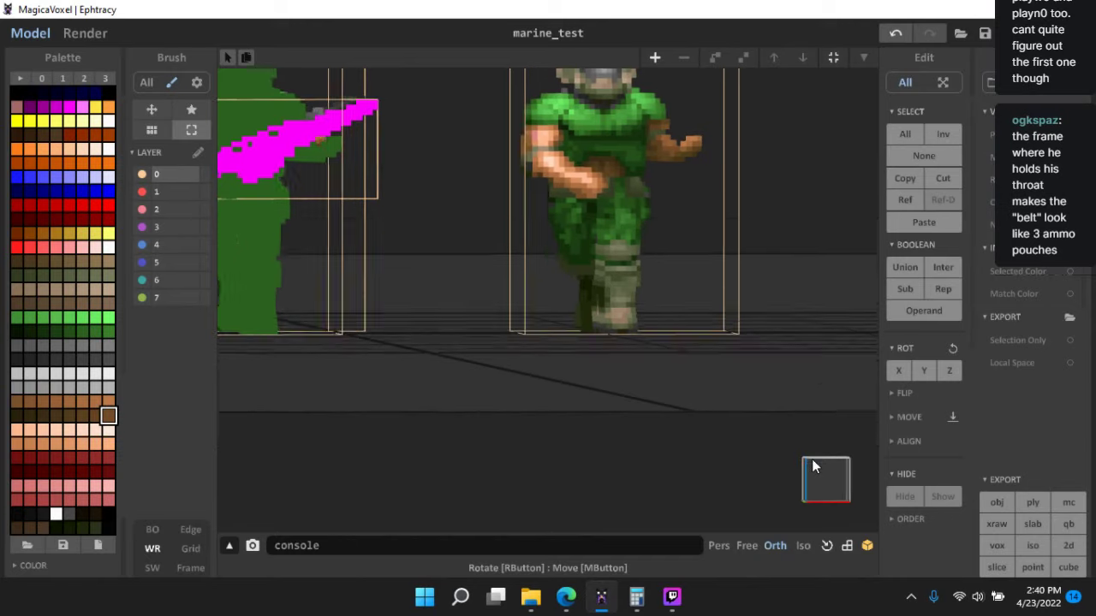
pyautogui.moveTo(748, 370); pyautogui.dragTo(814, 476, button='right')
pyautogui.scroll(2, 740, 385)
pyautogui.scroll(-5, 739, 385)
pyautogui.click(834, 466)
pyautogui.click(813, 477)
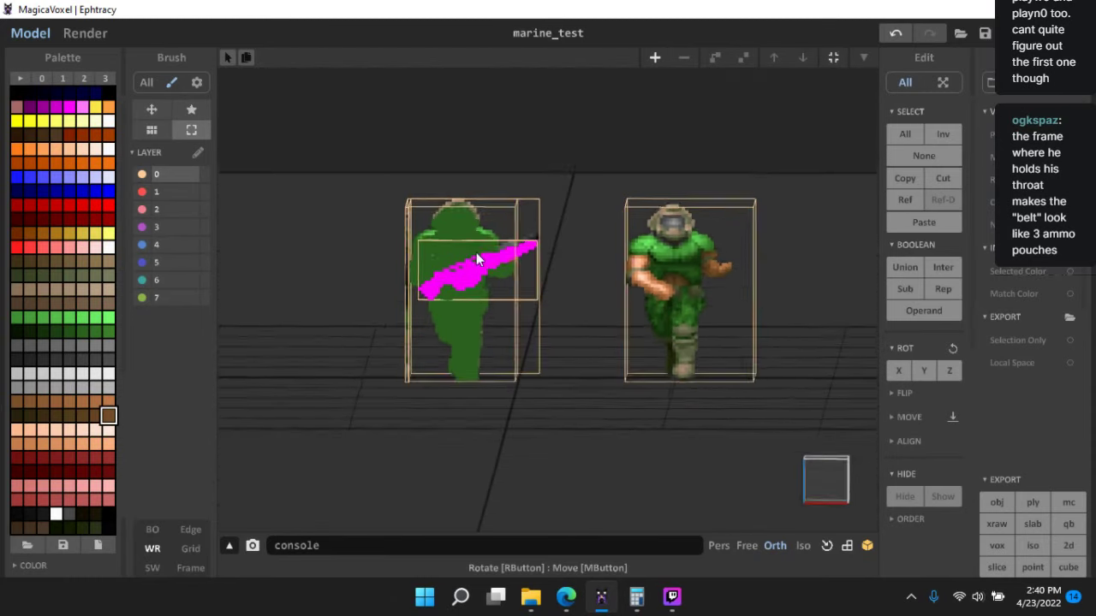
# - Move the magenta gun model and the gun-holding marine reference sprite together along the X axis, clear of the green silhouette
pyautogui.click(482, 259)
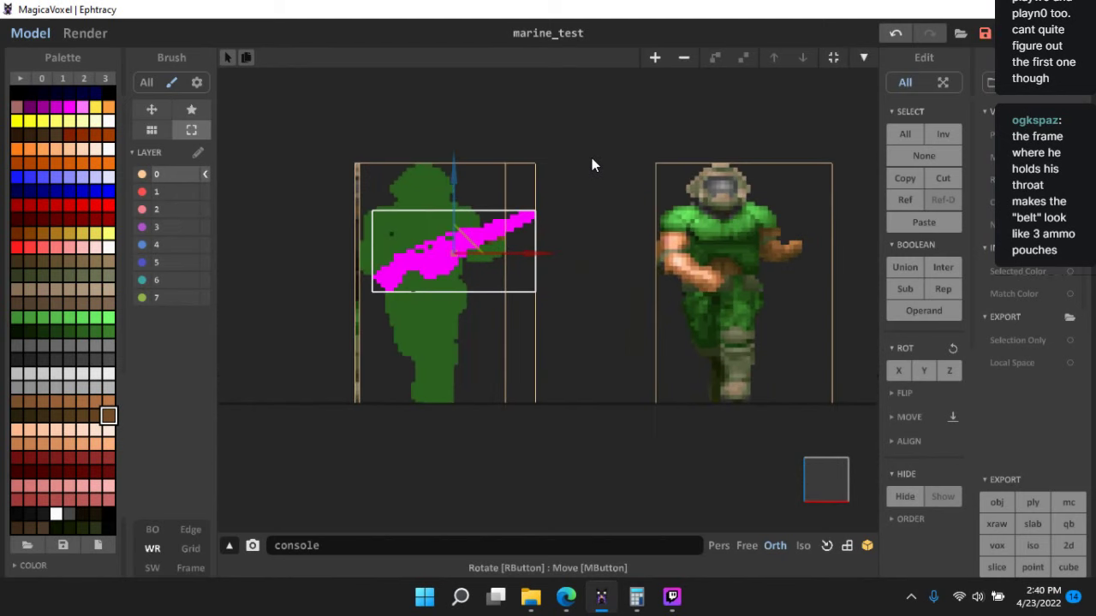
pyautogui.moveTo(591, 163); pyautogui.dragTo(429, 213, button='right')
pyautogui.scroll(-3, 535, 220)
pyautogui.moveTo(535, 219); pyautogui.dragTo(616, 213, button='middle')
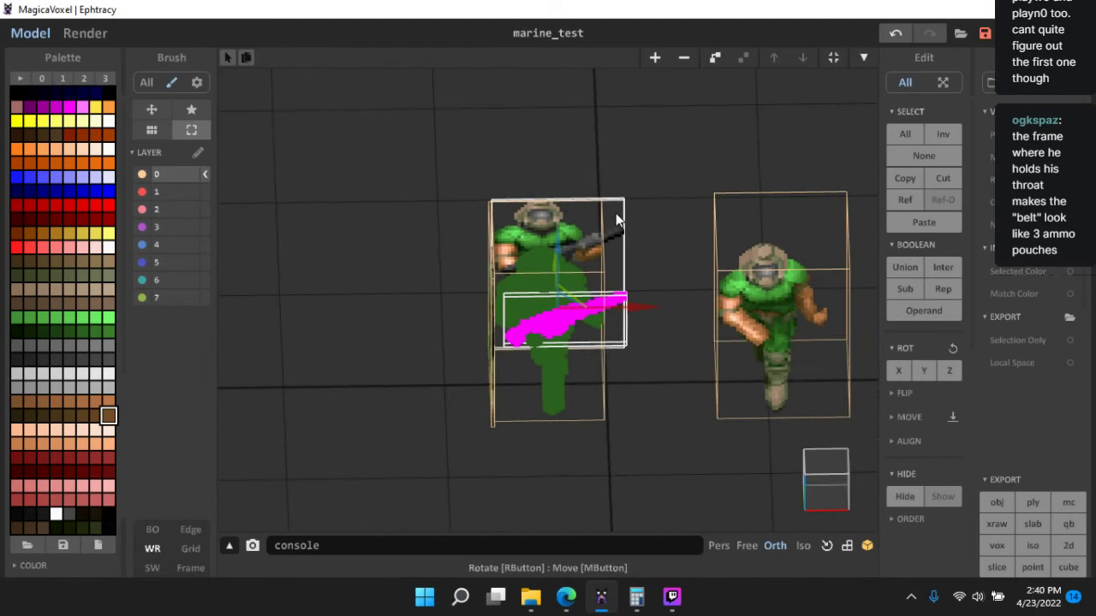
pyautogui.moveTo(615, 213); pyautogui.dragTo(614, 224, button='right')
pyautogui.moveTo(619, 310); pyautogui.dragTo(531, 313)
pyautogui.moveTo(531, 313); pyautogui.dragTo(619, 268, button='right')
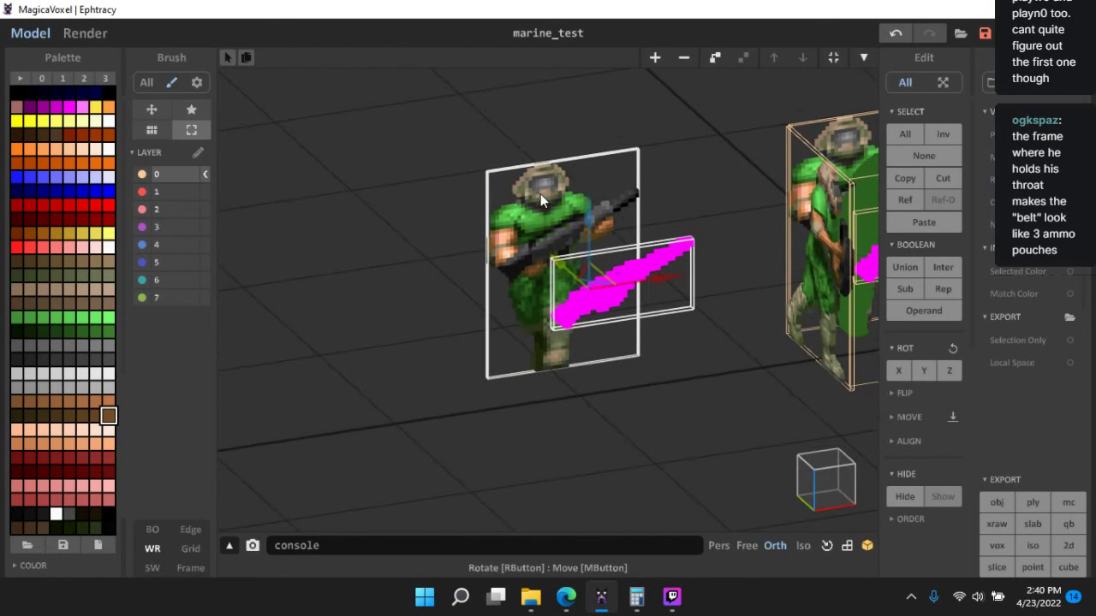
# - Merge the magenta gun model and the gun-holding marine sprite into one model with a boolean Union
pyautogui.moveTo(618, 228); pyautogui.dragTo(495, 211, button='middle')
pyautogui.scroll(1, 504, 213)
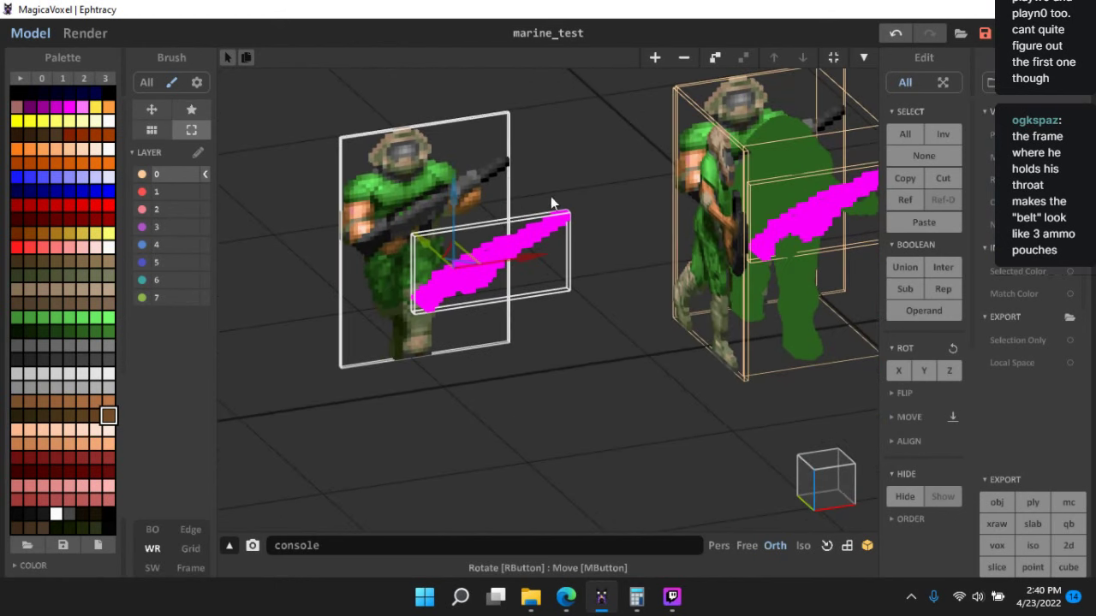
pyautogui.click(904, 267)
pyautogui.moveTo(443, 243); pyautogui.dragTo(450, 194, button='right')
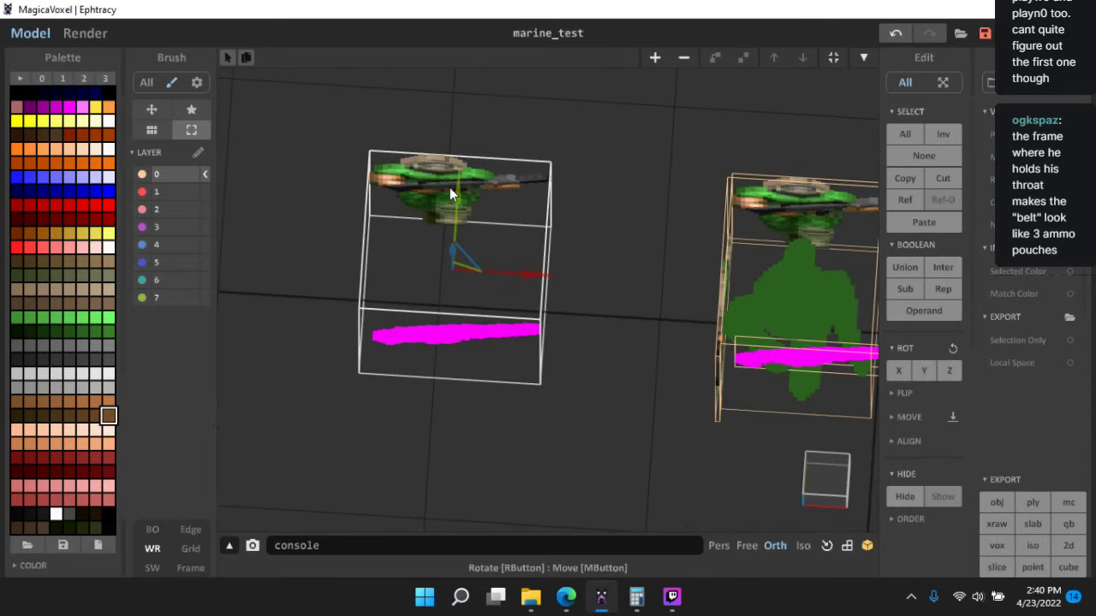
# - Open the merged model, select only the flat marine sprite and stretch it along the Y axis through the magenta gun's depth
pyautogui.doubleClick(449, 187)
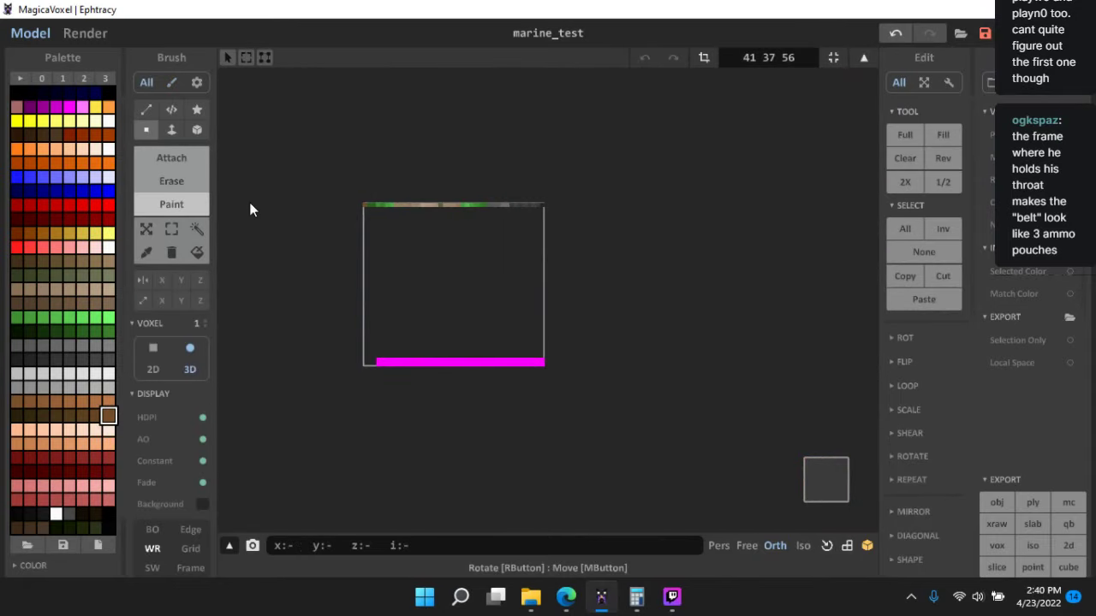
pyautogui.click(171, 229)
pyautogui.moveTo(317, 151); pyautogui.dragTo(319, 132, button='right')
pyautogui.moveTo(320, 132); pyautogui.dragTo(477, 238)
pyautogui.click(146, 228)
pyautogui.moveTo(416, 269); pyautogui.dragTo(506, 234, button='right')
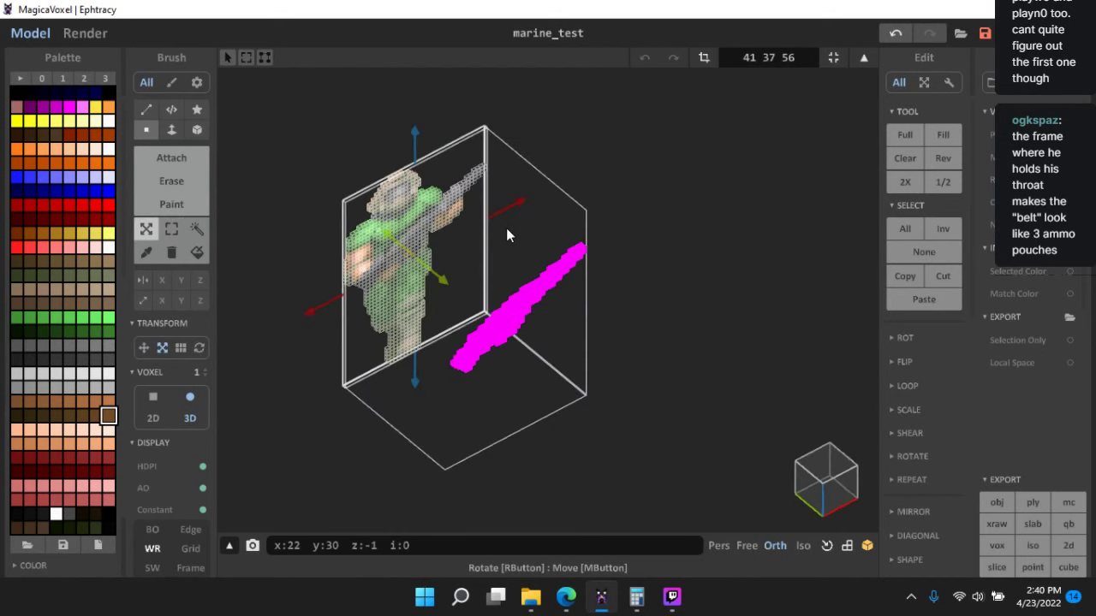
pyautogui.moveTo(435, 271); pyautogui.dragTo(615, 348)
pyautogui.click(165, 230)
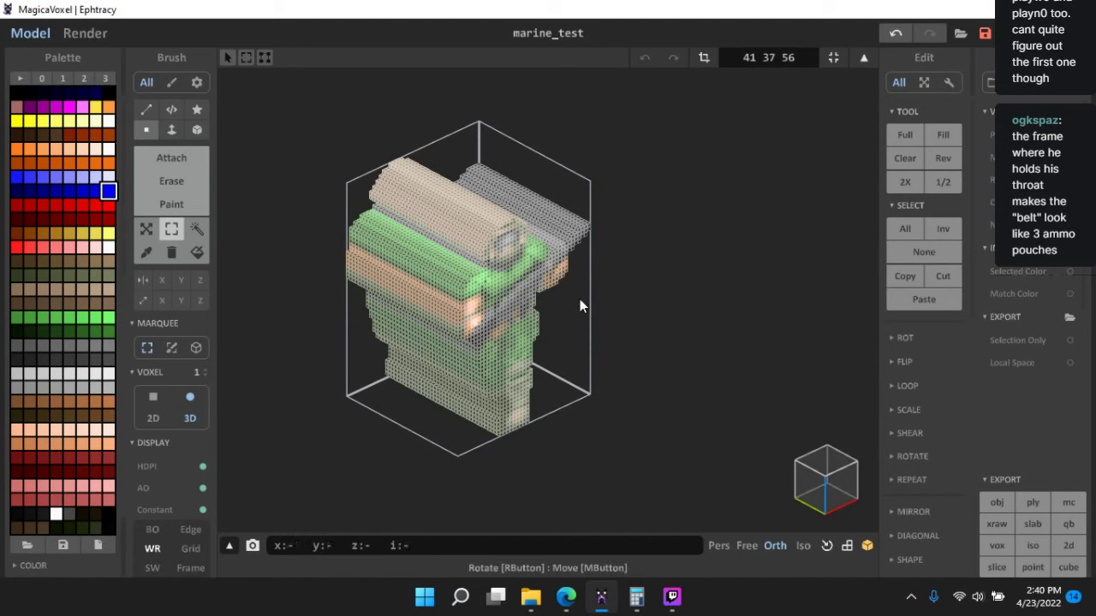
pyautogui.moveTo(580, 305); pyautogui.dragTo(466, 274, button='right')
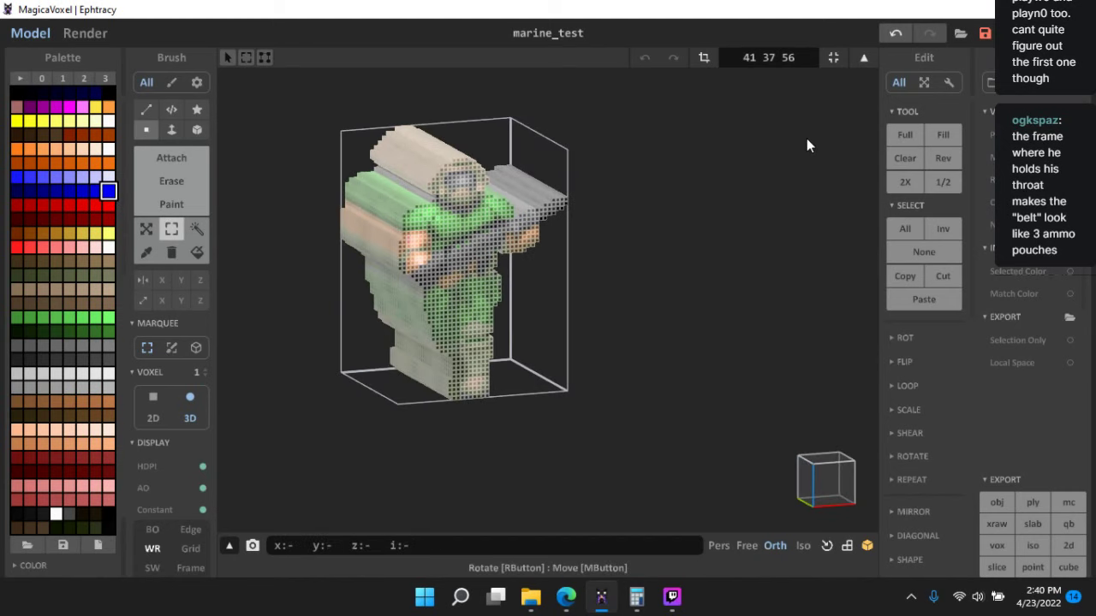
# - Invert the selection to the gun shape, reverse the voxels with blue and remove the blue region so only the sprite-colored gun is left
pyautogui.click(948, 231)
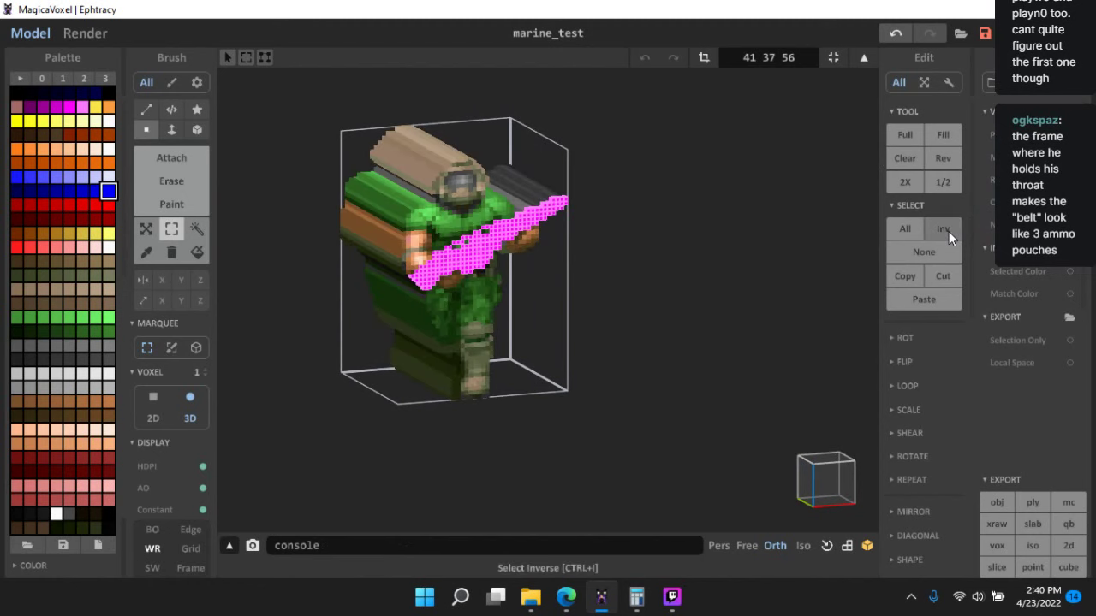
pyautogui.click(945, 158)
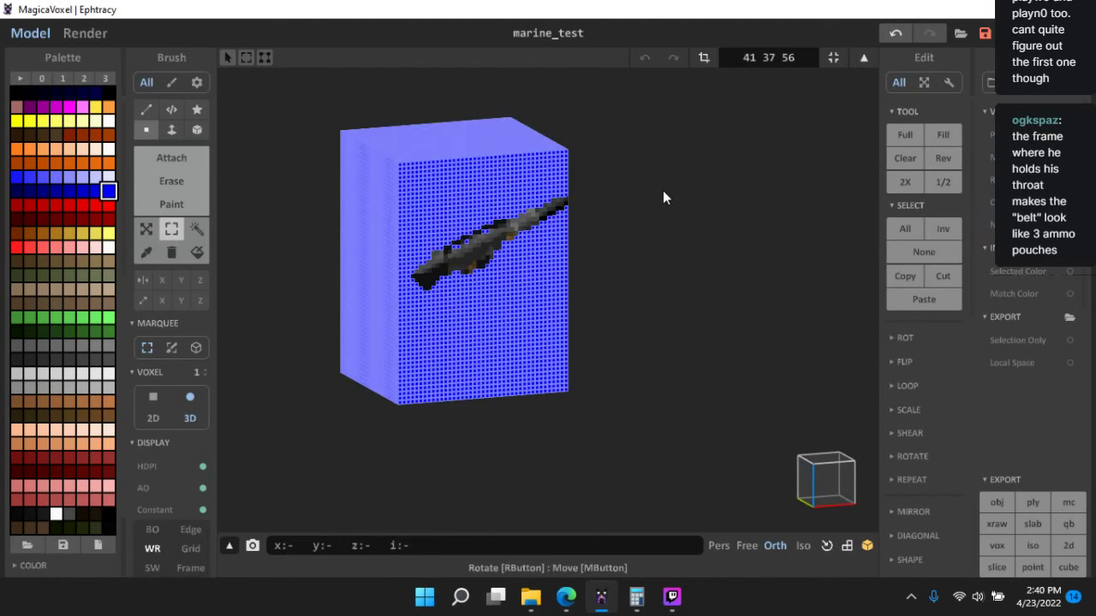
pyautogui.click(652, 191)
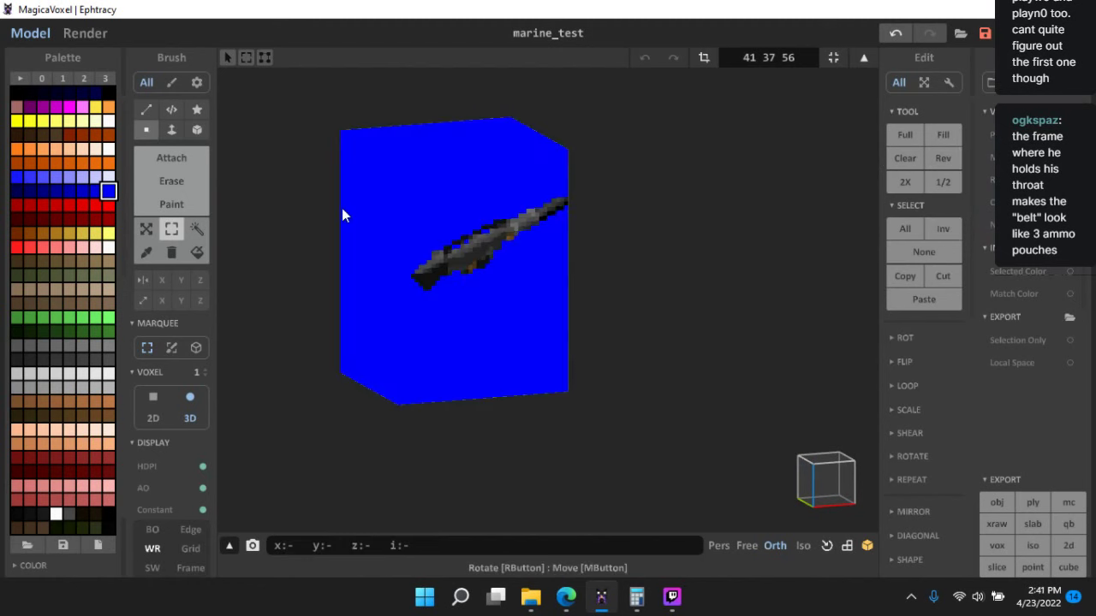
pyautogui.click(174, 253)
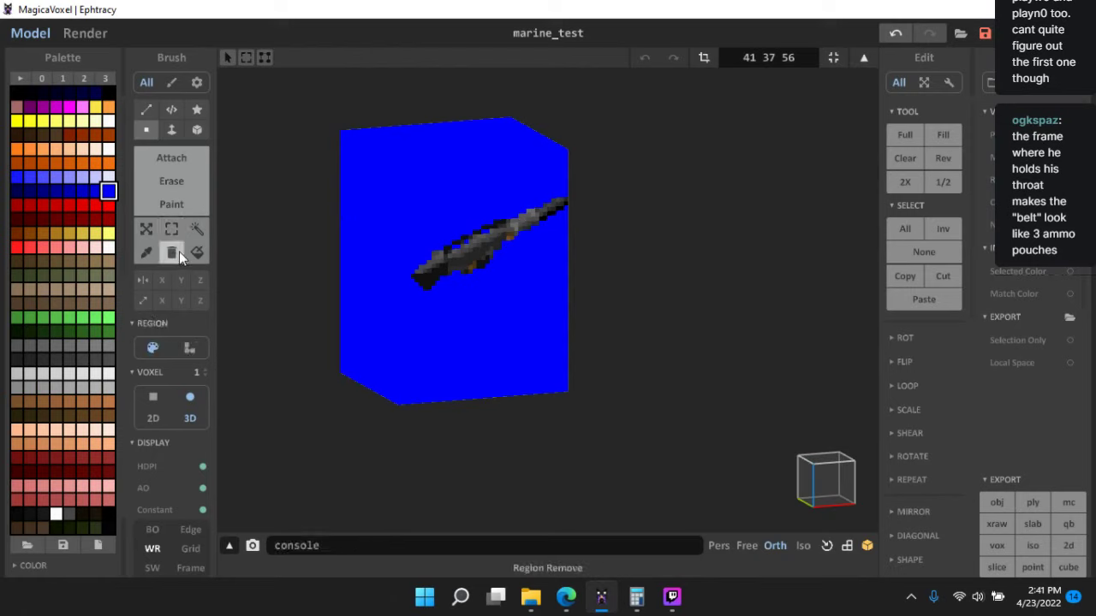
pyautogui.click(427, 177)
pyautogui.moveTo(323, 243); pyautogui.dragTo(565, 237, button='right')
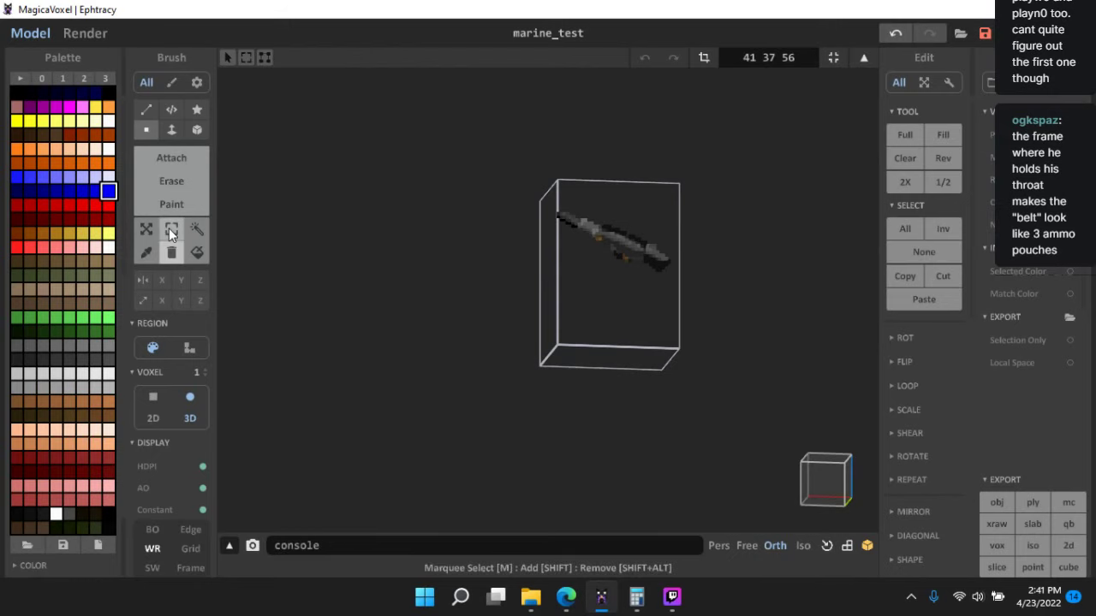
# - In front view, paint over the brown hand voxels beneath the front of the gun with grays sampled from it
pyautogui.click(170, 231)
pyautogui.moveTo(582, 308); pyautogui.dragTo(824, 425, button='right')
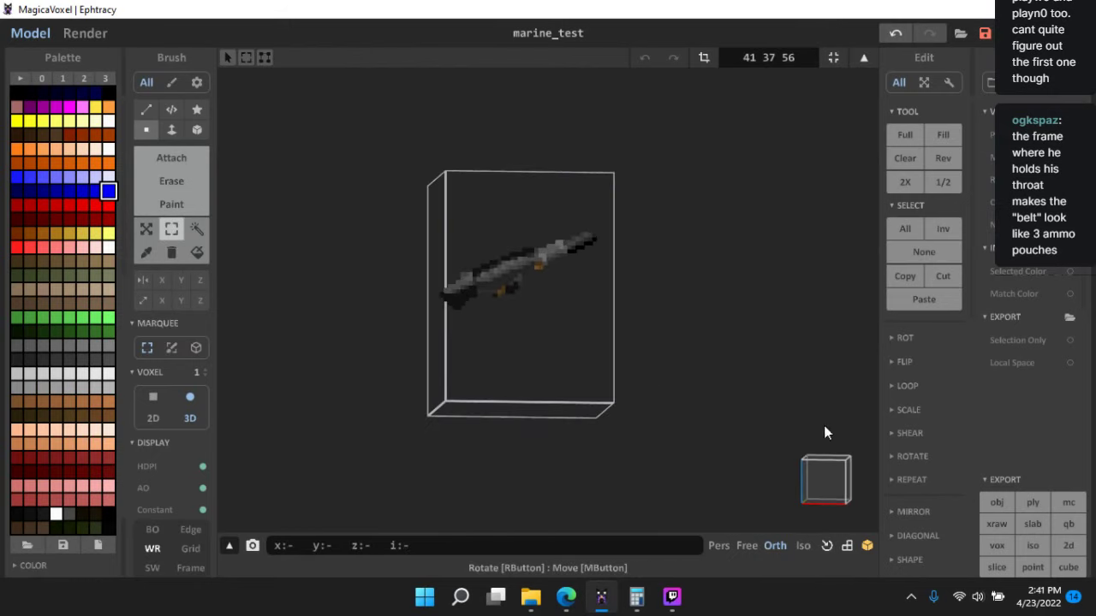
pyautogui.click(832, 469)
pyautogui.press('Tab')
pyautogui.scroll(5, 475, 261)
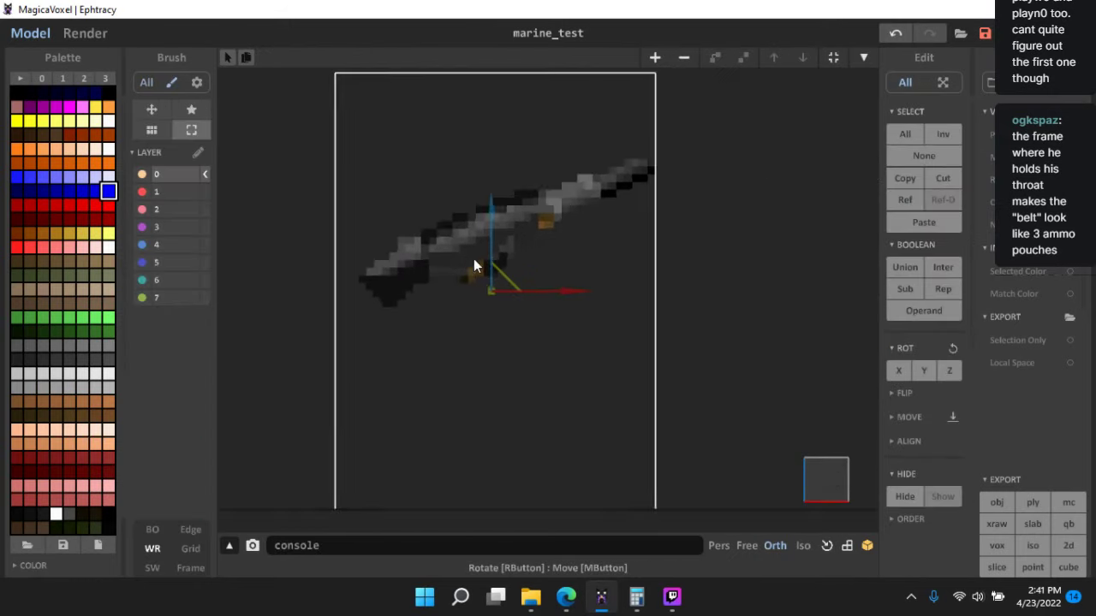
pyautogui.doubleClick(445, 279)
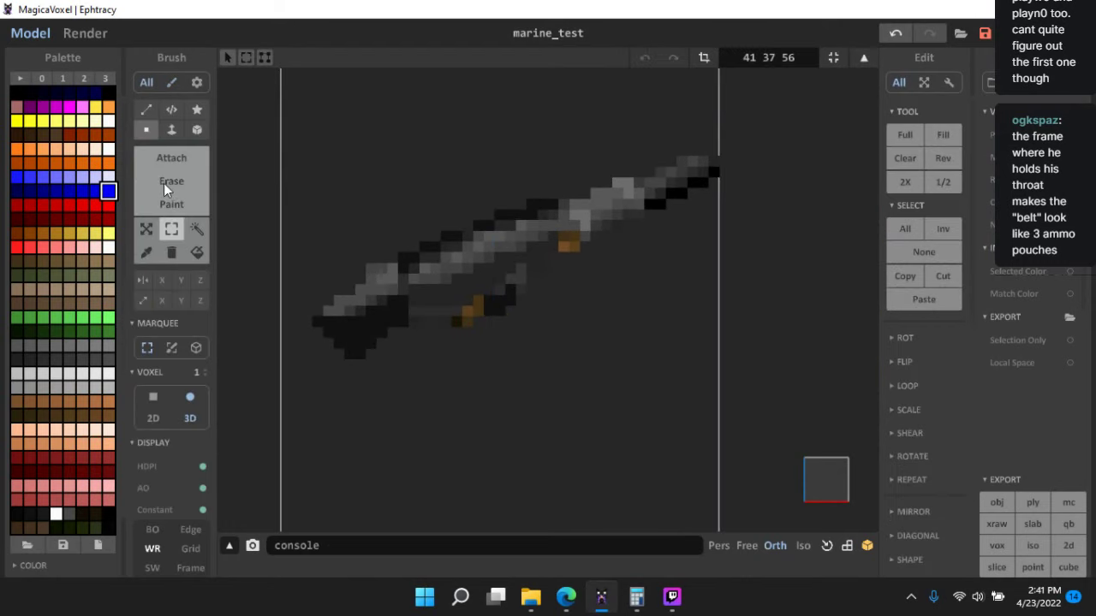
pyautogui.scroll(2, 648, 250)
pyautogui.keyDown('alt'); pyautogui.click(557, 232); pyautogui.keyUp('alt')
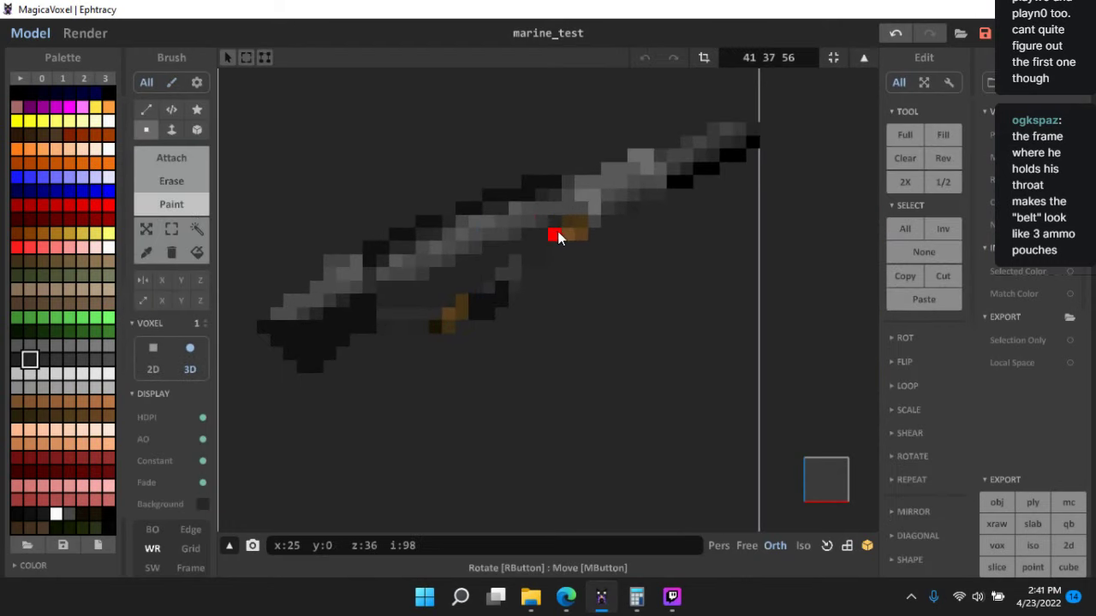
pyautogui.keyDown('alt'); pyautogui.click(606, 211); pyautogui.keyUp('alt')
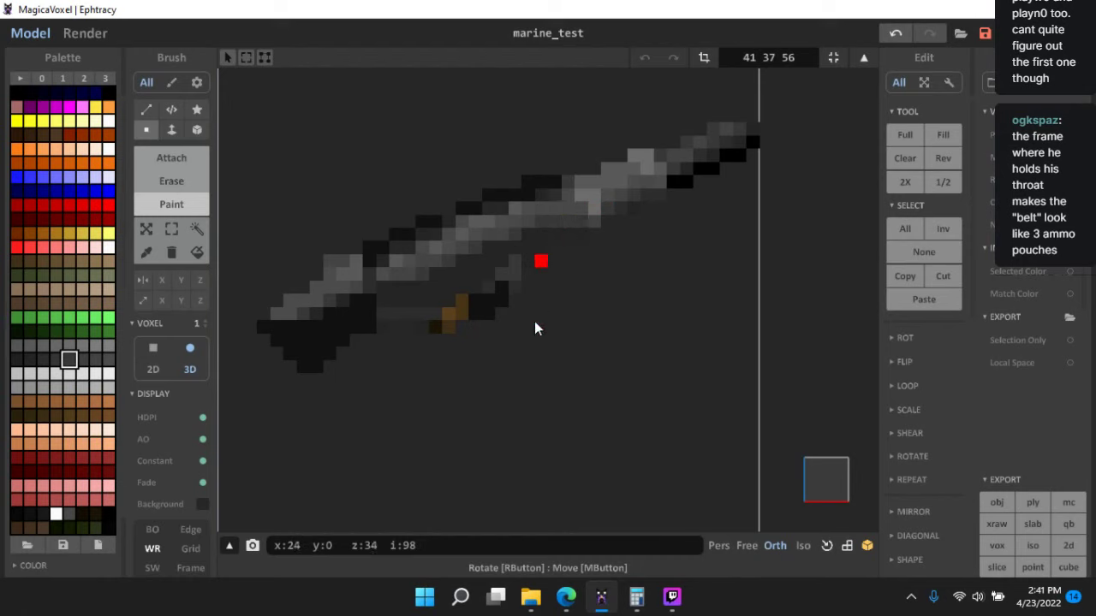
# - Replace the remaining brown hand voxels along the gun's rear underside with dark gray and black, darkening the lower edge
pyautogui.keyDown('alt'); pyautogui.click(468, 308); pyautogui.keyUp('alt')
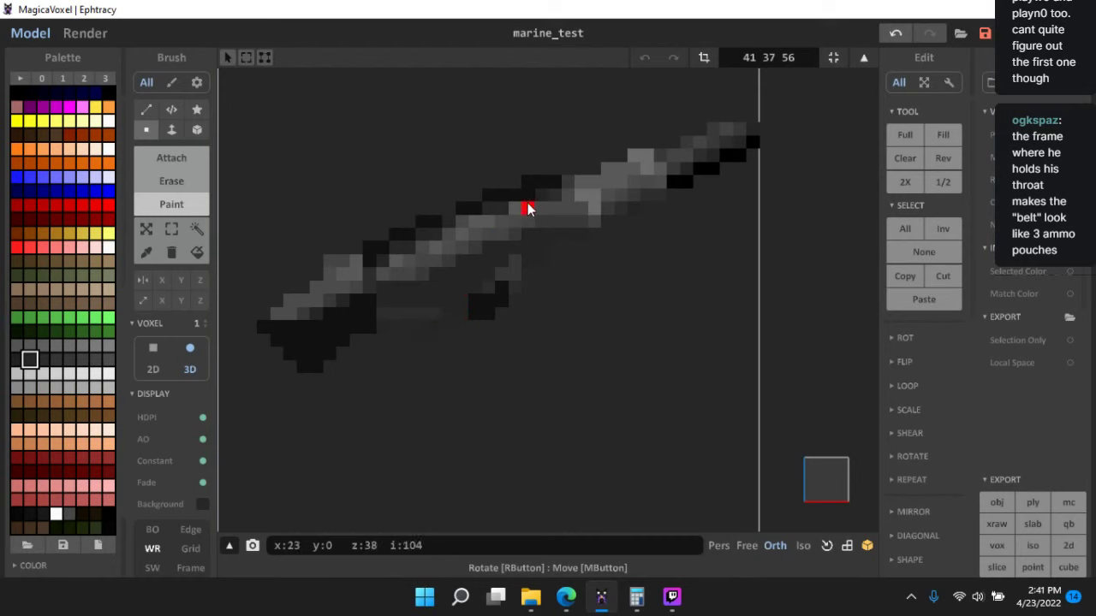
pyautogui.keyDown('alt'); pyautogui.click(710, 169); pyautogui.keyUp('alt')
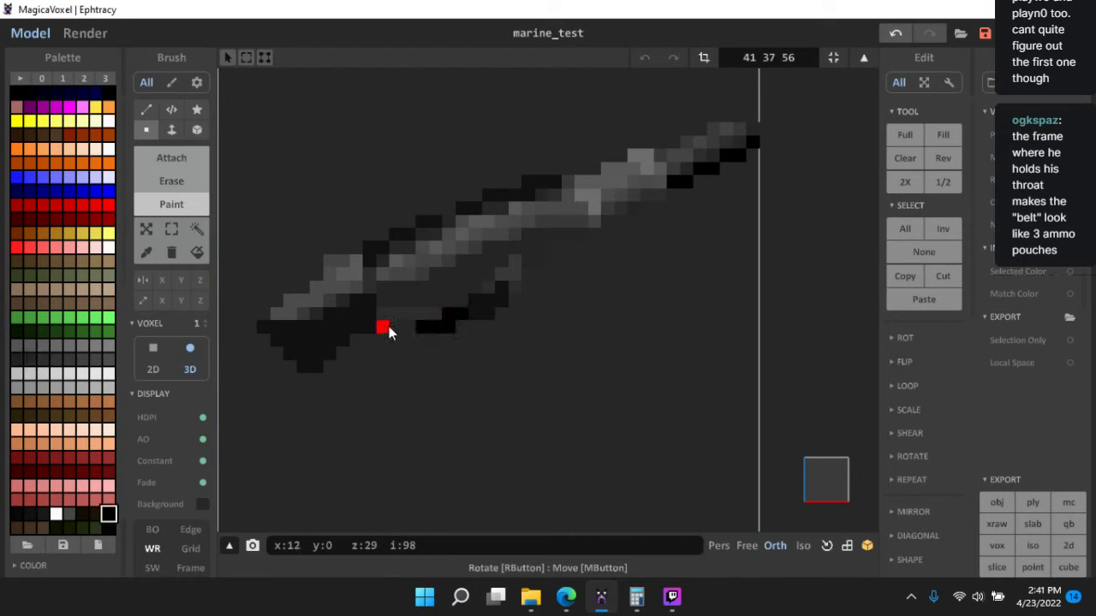
pyautogui.scroll(-3, 569, 381)
pyautogui.scroll(2, 454, 328)
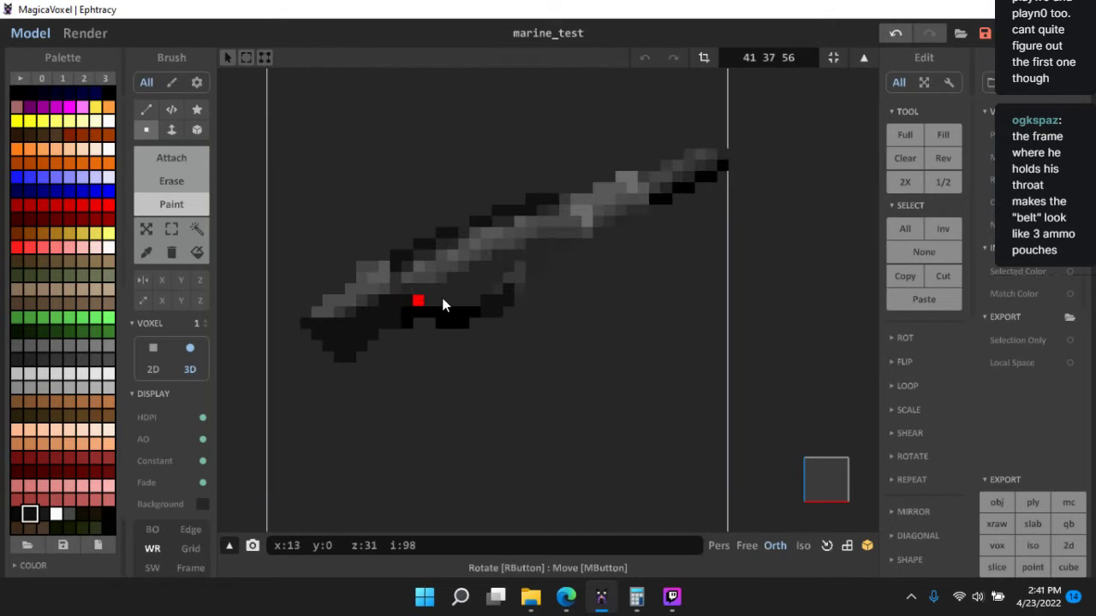
pyautogui.scroll(-5, 588, 399)
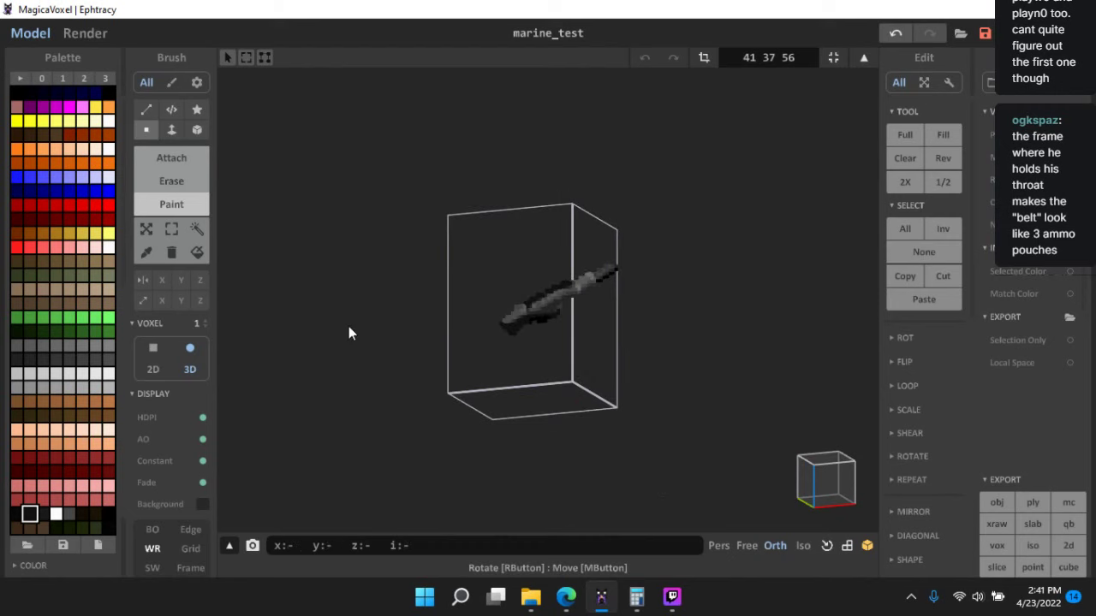
# - Return to the world view and move the colored gun model along the X axis onto the painted marine
pyautogui.press('Tab')
pyautogui.click(838, 498)
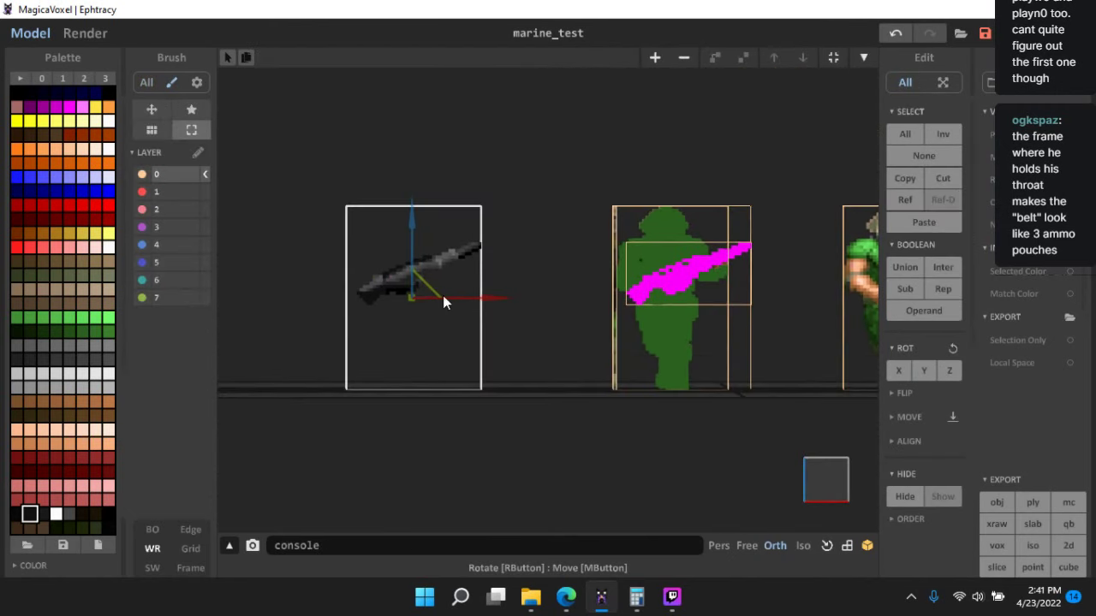
pyautogui.moveTo(566, 315); pyautogui.dragTo(465, 338)
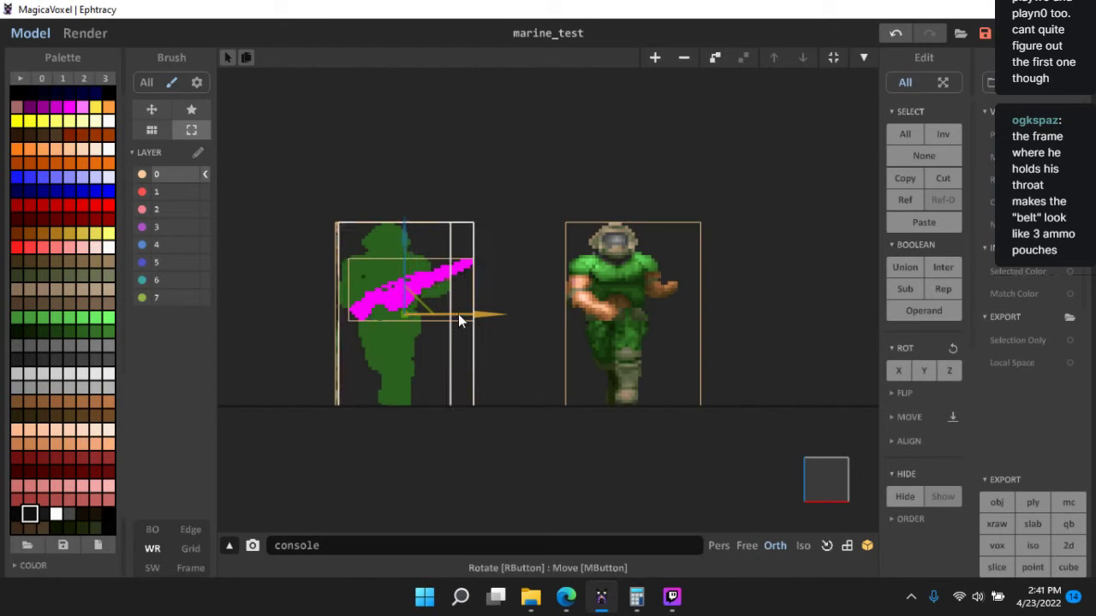
pyautogui.moveTo(459, 321); pyautogui.dragTo(685, 316)
# - Examine the painted marine with the gun from several angles and uncover the sprite folder for comparison
pyautogui.moveTo(685, 316); pyautogui.dragTo(605, 243, button='right')
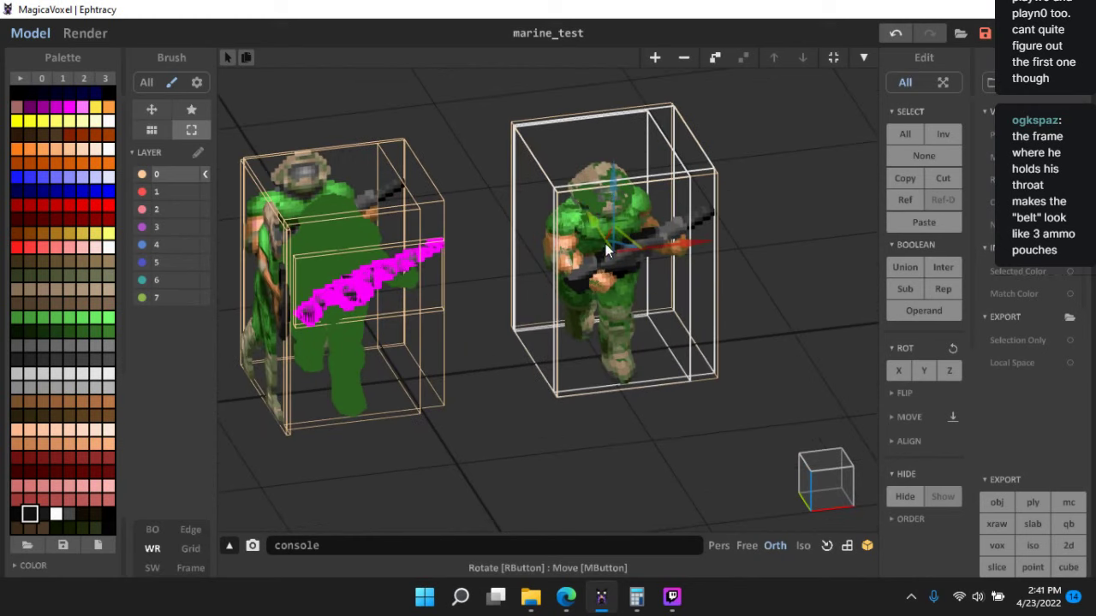
pyautogui.moveTo(762, 280); pyautogui.dragTo(280, 185, button='right')
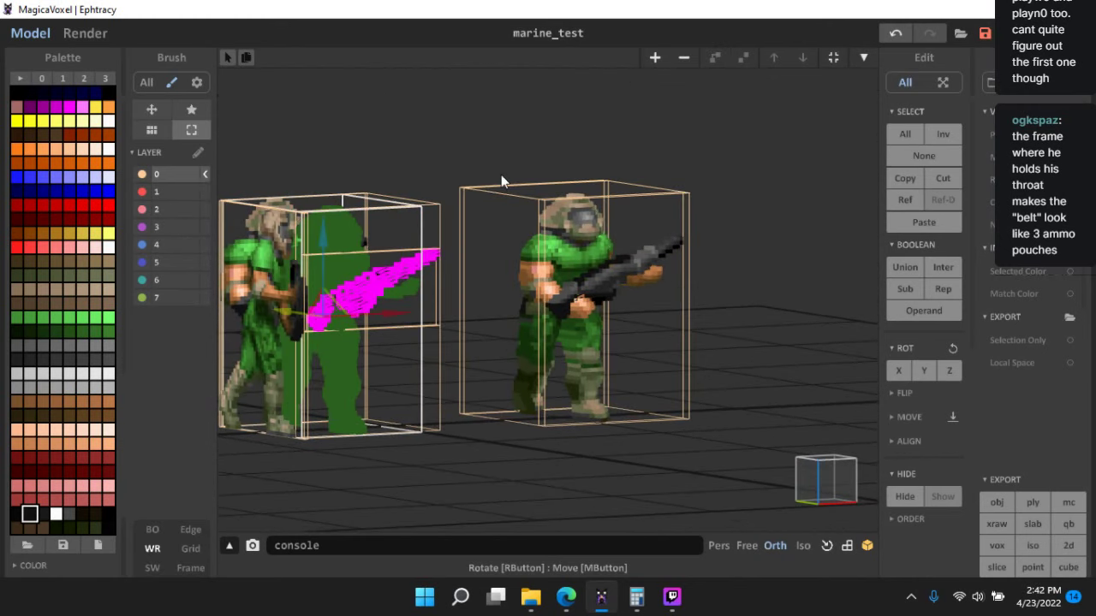
pyautogui.moveTo(697, 261); pyautogui.dragTo(629, 342, button='right')
pyautogui.scroll(3, 715, 284)
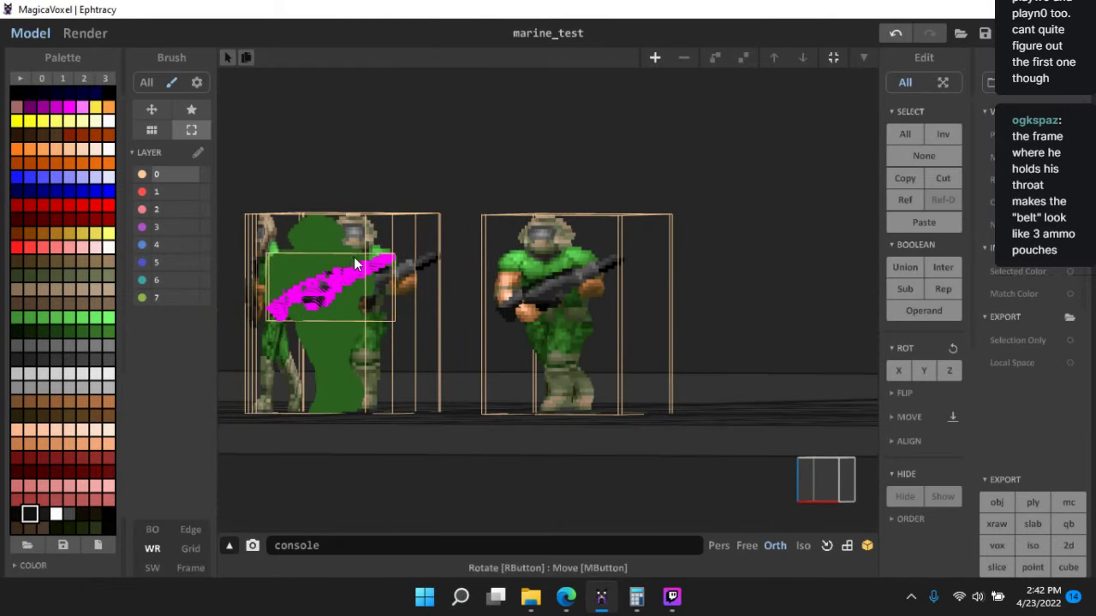
pyautogui.moveTo(505, 10); pyautogui.dragTo(562, 7)
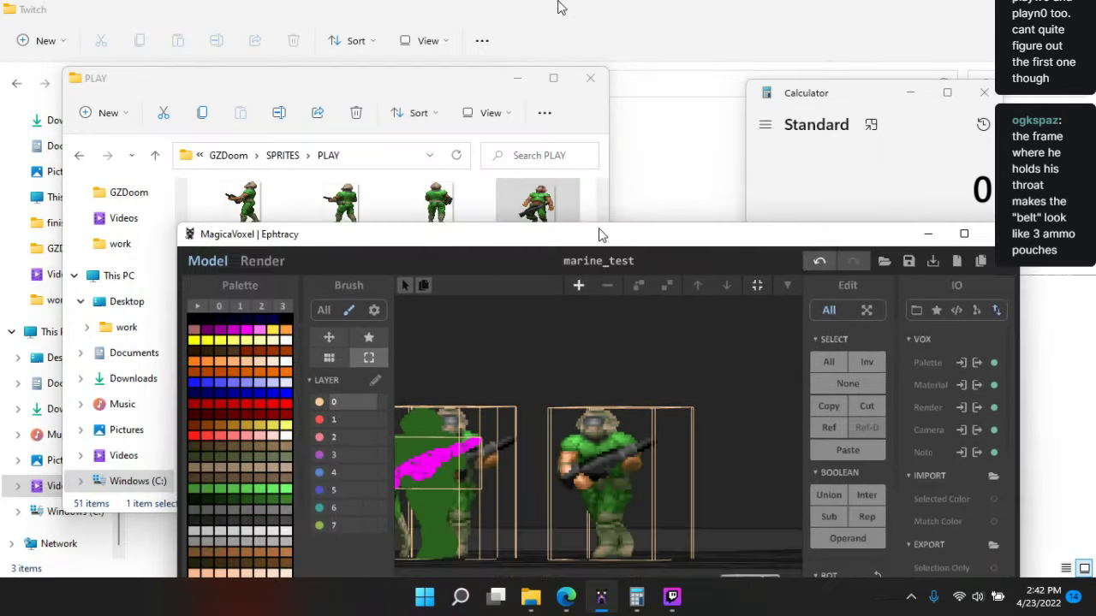
pyautogui.moveTo(418, 335); pyautogui.dragTo(728, 392, button='right')
pyautogui.click(817, 470)
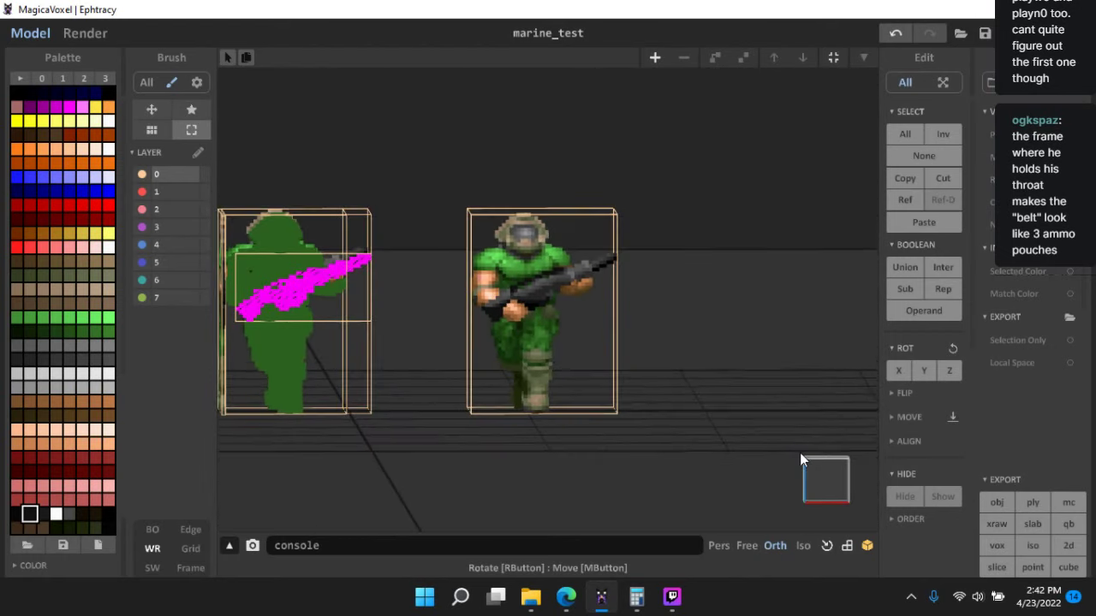
# - Examine the gun's fit on the painted marine close up, then from side and front views beside the silhouette
pyautogui.scroll(3, 432, 265)
pyautogui.doubleClick(456, 267)
pyautogui.doubleClick(742, 287)
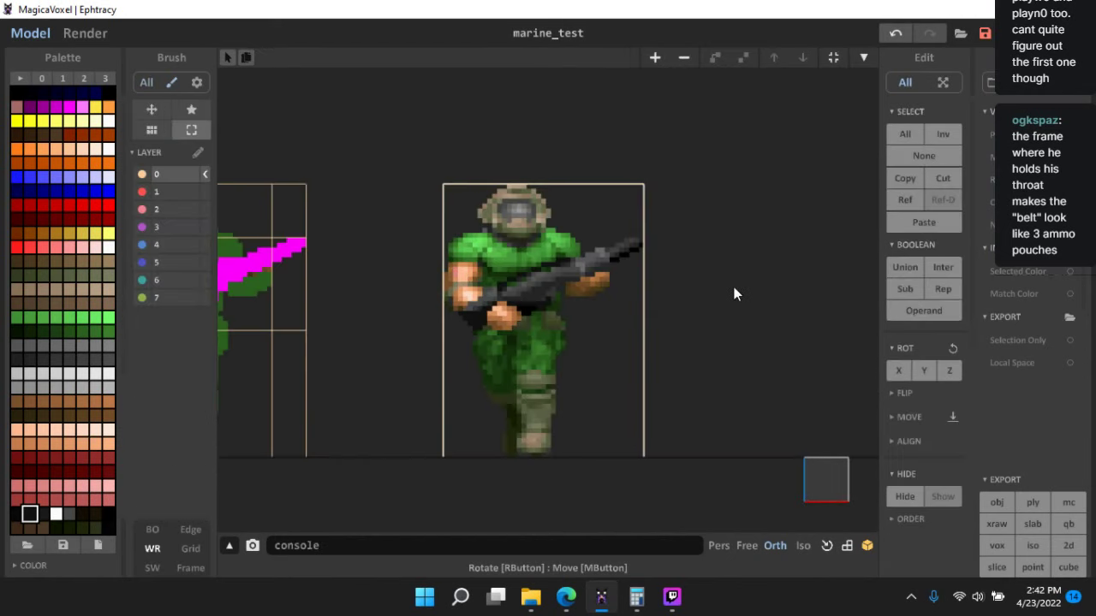
pyautogui.scroll(2, 571, 230)
pyautogui.click(580, 237)
pyautogui.press('Tab')
pyautogui.press('Tab')
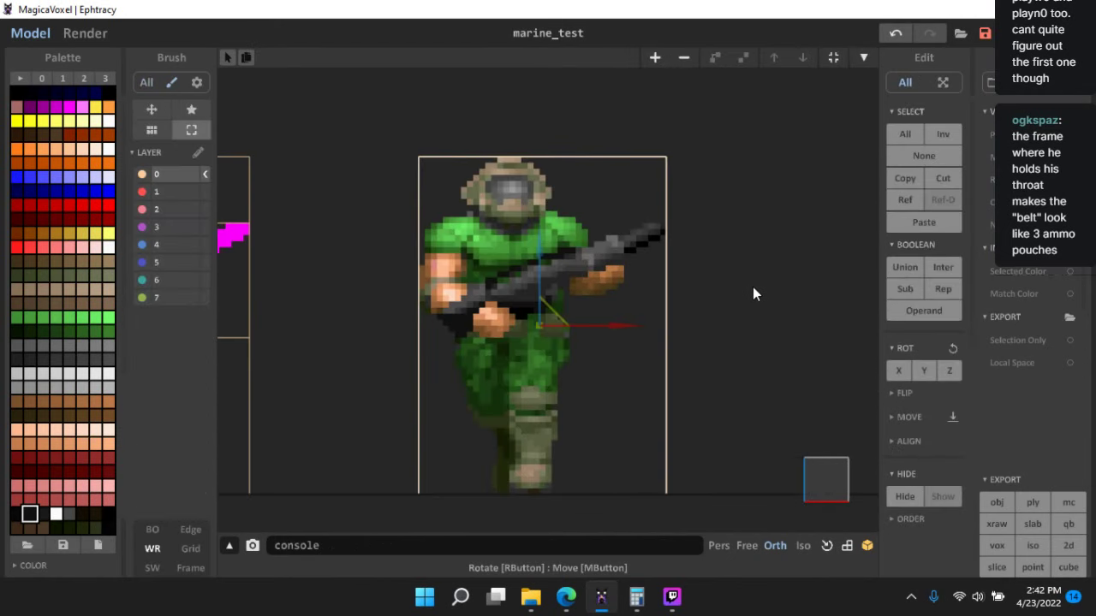
pyautogui.moveTo(753, 286); pyautogui.dragTo(777, 313, button='right')
pyautogui.moveTo(722, 351); pyautogui.dragTo(711, 316, button='right')
pyautogui.click(840, 478)
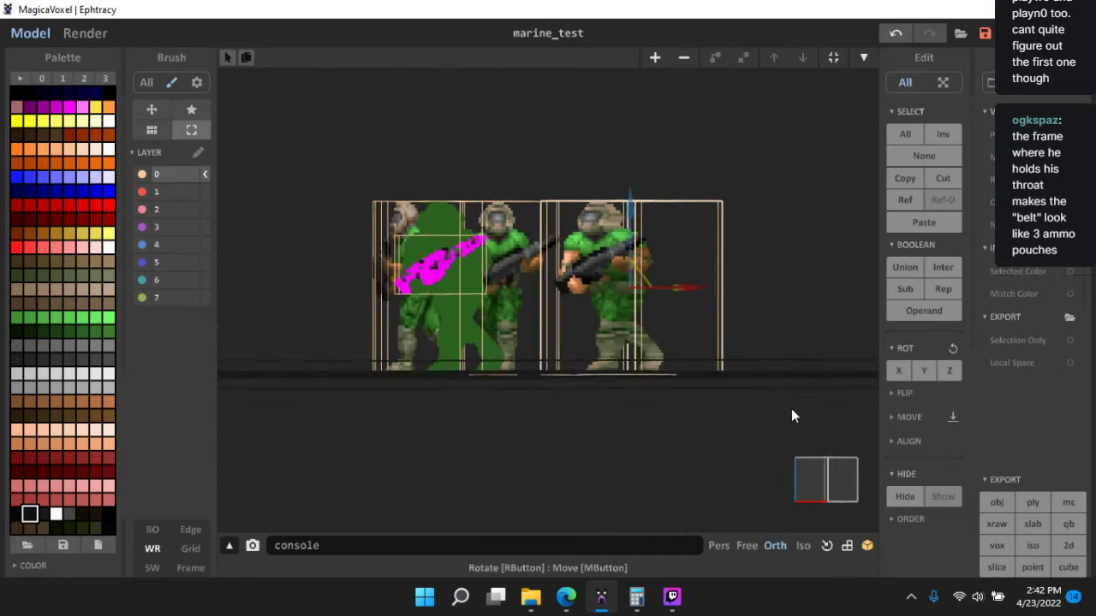
pyautogui.moveTo(791, 409); pyautogui.dragTo(849, 457, button='right')
pyautogui.click(820, 502)
pyautogui.click(820, 481)
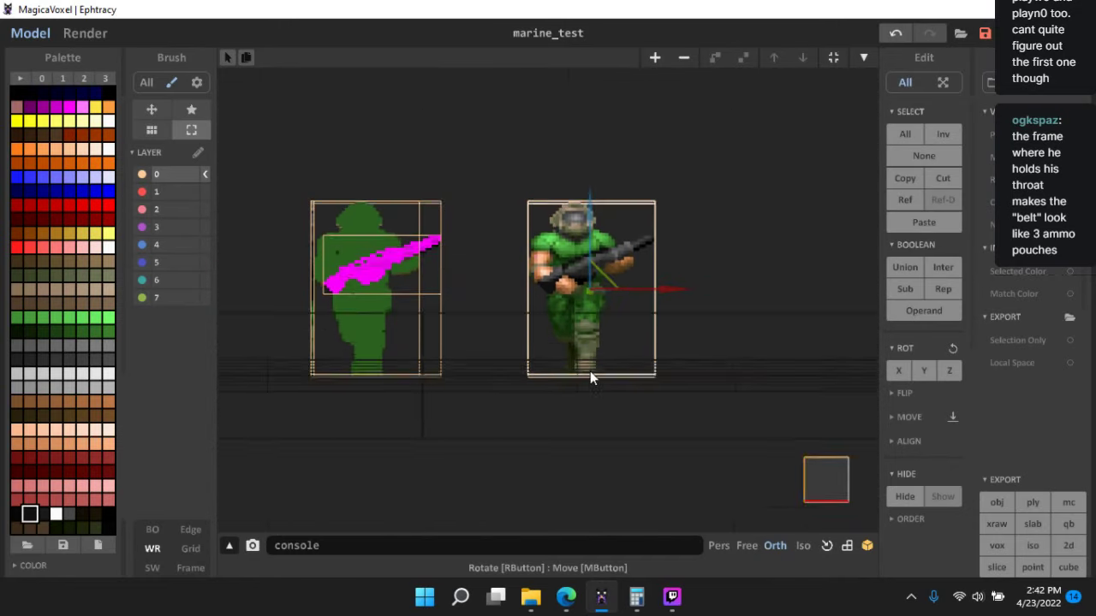
# - Duplicate the green marine silhouette along the X axis, placing the copy clear of the original group
pyautogui.click(472, 232)
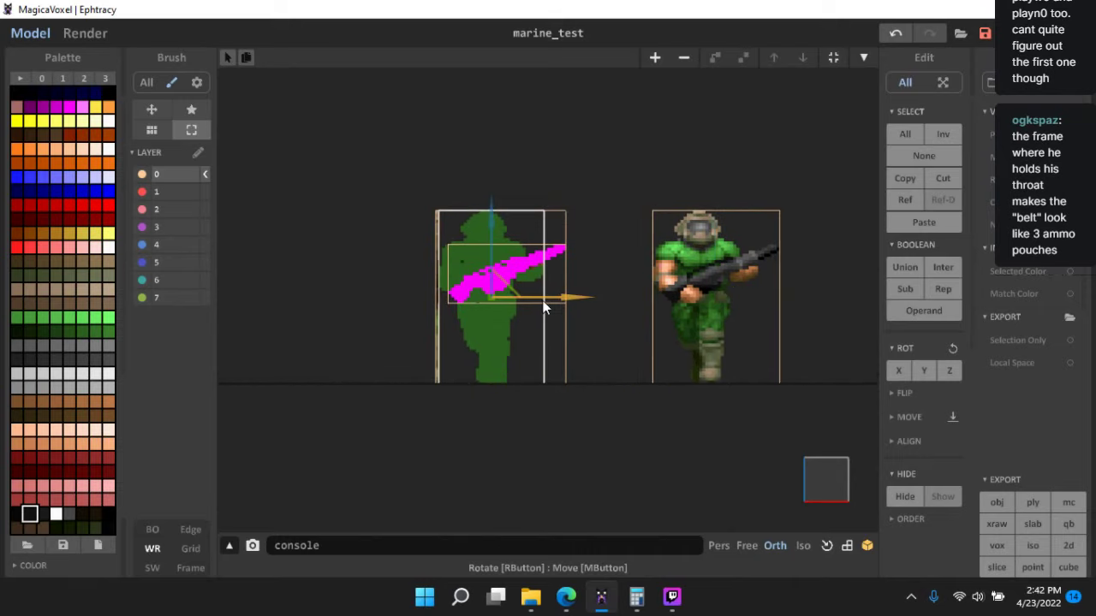
pyautogui.keyDown('ctrl'); pyautogui.moveTo(544, 299); pyautogui.dragTo(316, 302); pyautogui.keyUp('ctrl')
pyautogui.moveTo(378, 348); pyautogui.dragTo(557, 354, button='middle')
pyautogui.scroll(2, 509, 356)
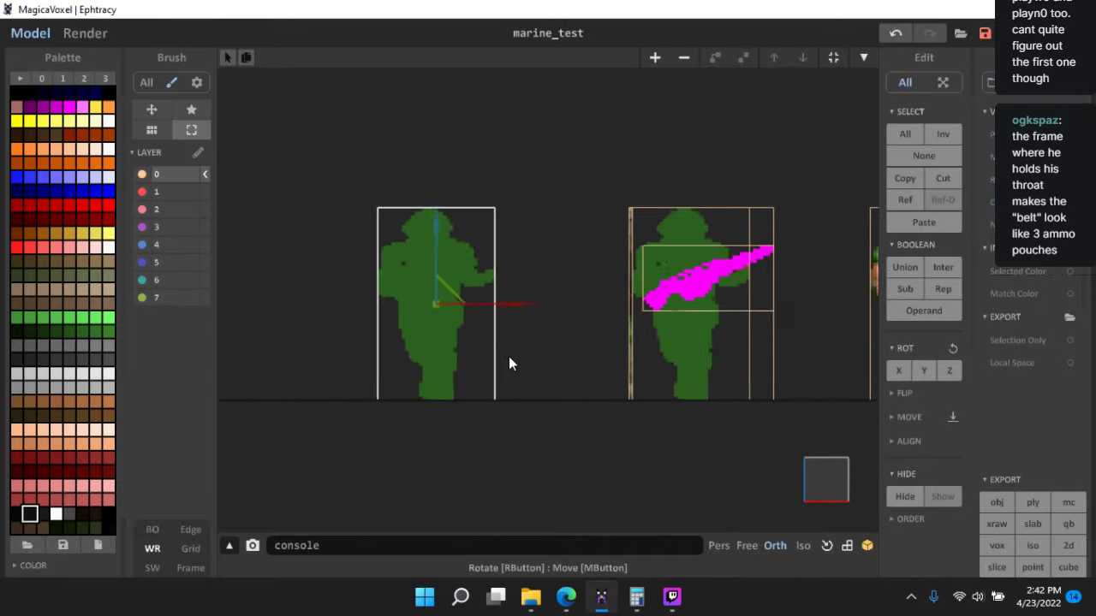
# - Open the silhouette copy and recolor it solid blue by reversing its voxels twice
pyautogui.click(460, 314)
pyautogui.doubleClick(413, 262)
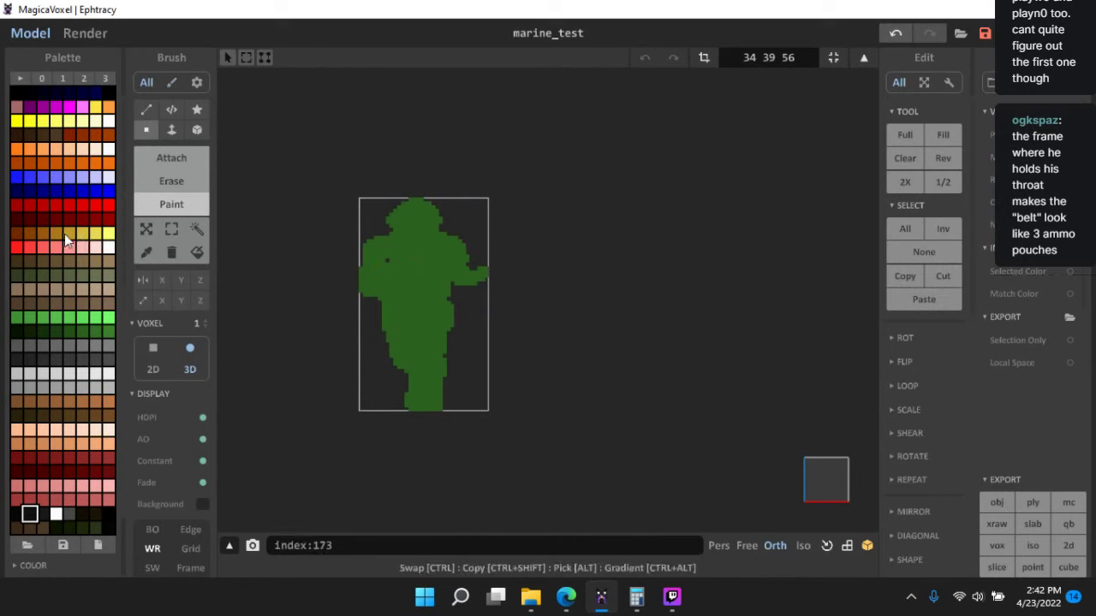
pyautogui.click(107, 191)
pyautogui.click(940, 163)
pyautogui.click(938, 161)
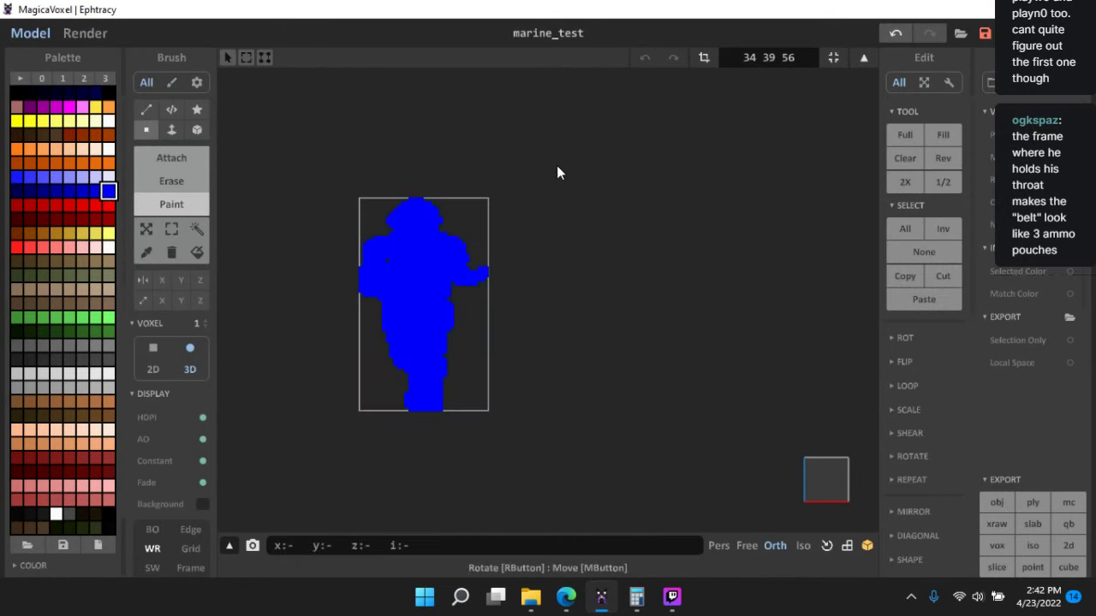
# - Leave the blue silhouette and import the back-view marine sprite from the PLAY sprite folder into the scene
pyautogui.doubleClick(570, 108)
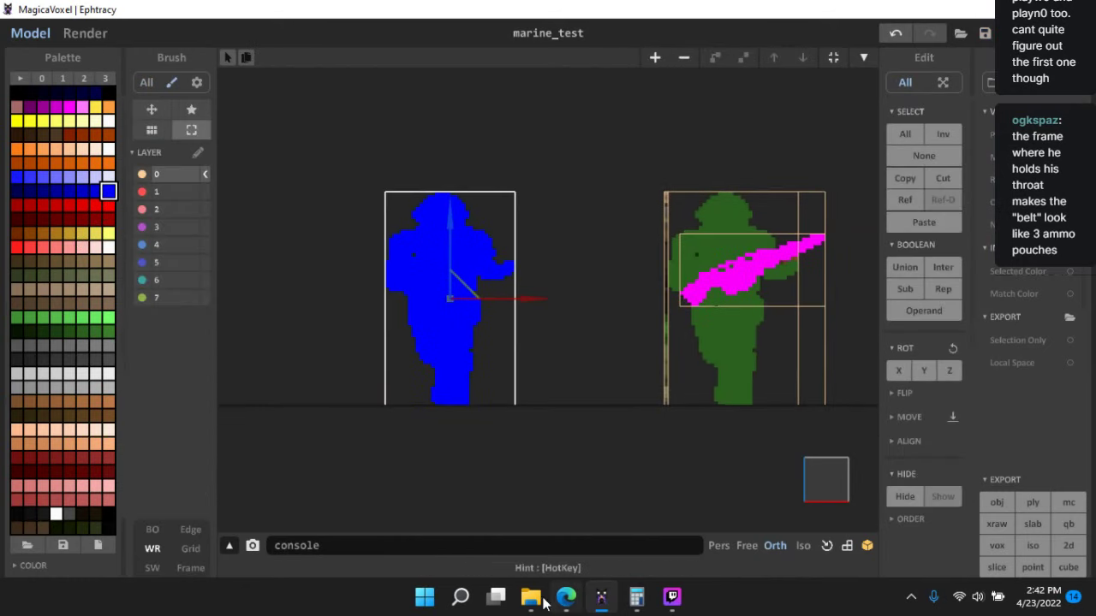
pyautogui.moveTo(532, 598)
pyautogui.click(462, 517)
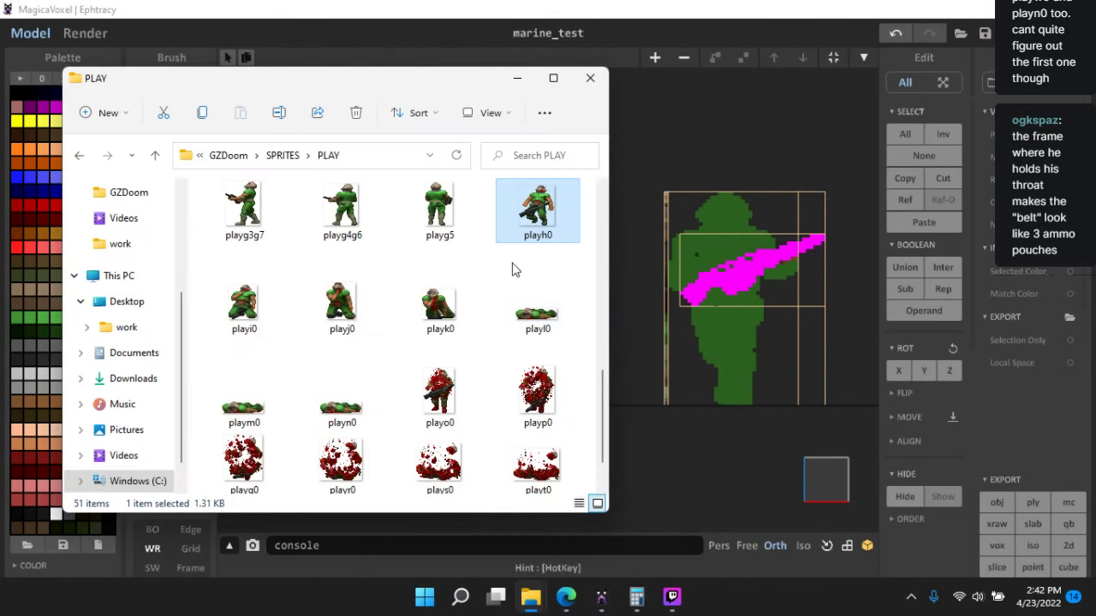
pyautogui.scroll(1, 499, 291)
pyautogui.scroll(2, 499, 292)
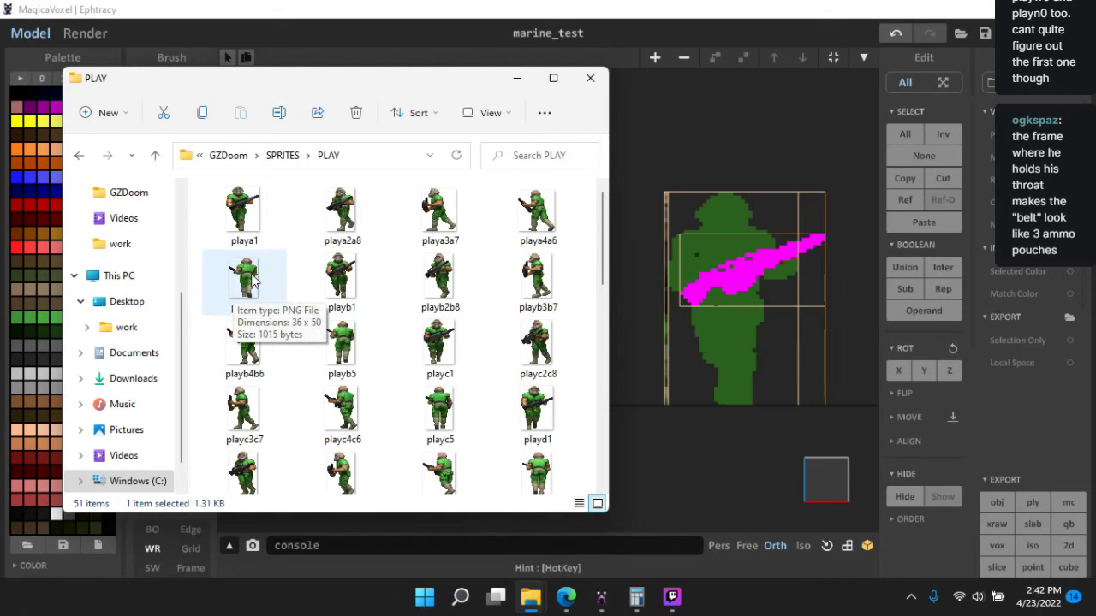
pyautogui.moveTo(255, 285); pyautogui.dragTo(651, 257)
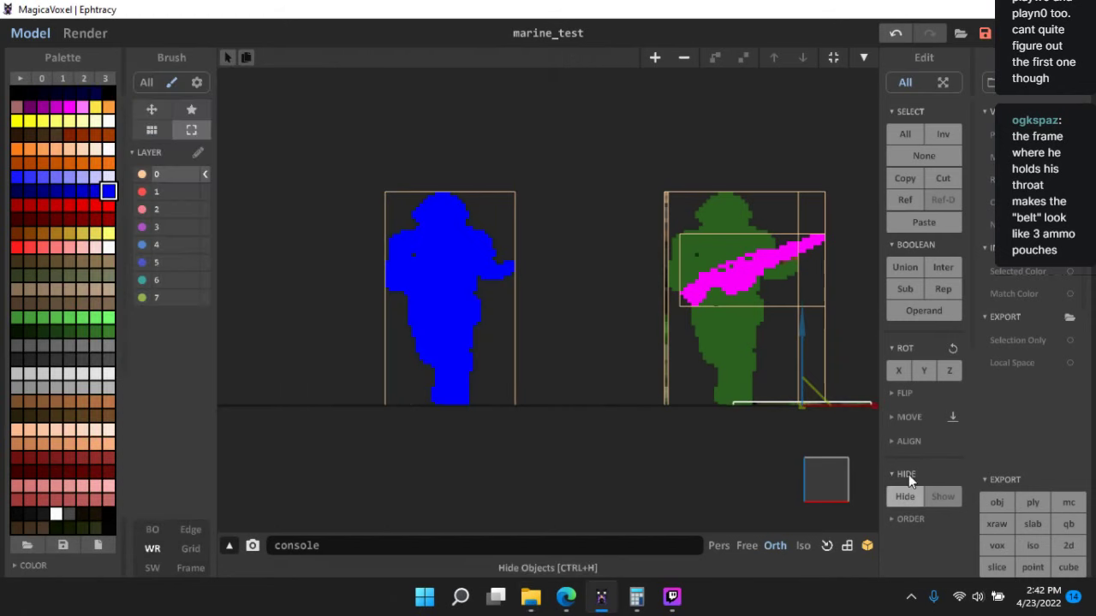
# - Stand the imported back-view sprite upright beside the blue silhouette and flip it along the X axis
pyautogui.moveTo(820, 400); pyautogui.dragTo(301, 301)
pyautogui.moveTo(543, 326); pyautogui.dragTo(584, 329, button='middle')
pyautogui.scroll(2, 578, 325)
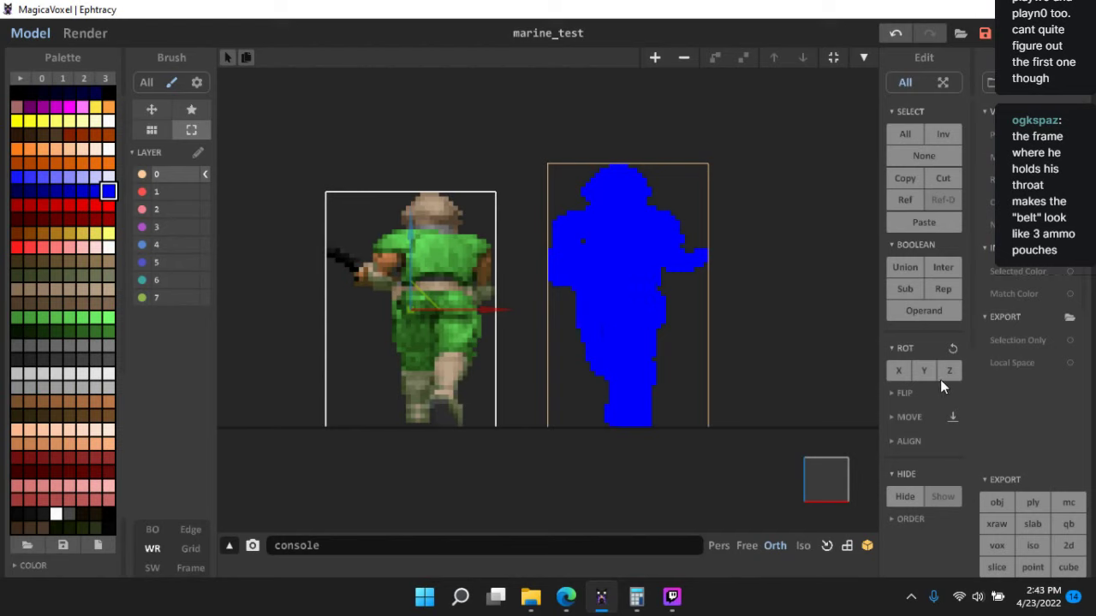
pyautogui.click(899, 393)
pyautogui.click(899, 416)
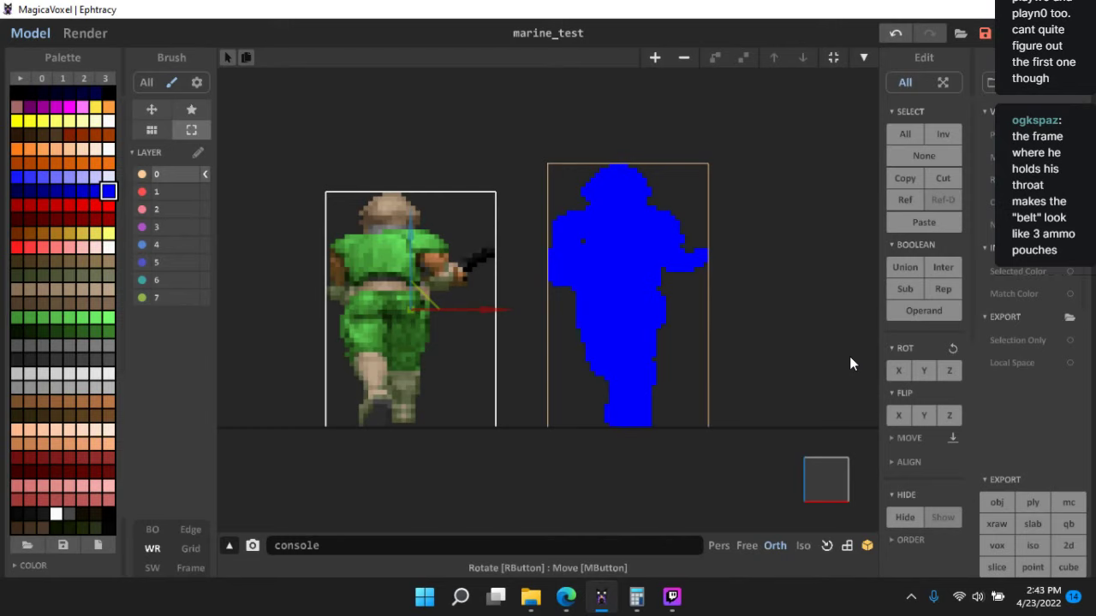
# - Open the sprite model, enlarge its volume to 256 × 256 × 256 and display the background objects
pyautogui.doubleClick(383, 267)
pyautogui.moveTo(792, 62); pyautogui.dragTo(742, 61)
pyautogui.write('555')
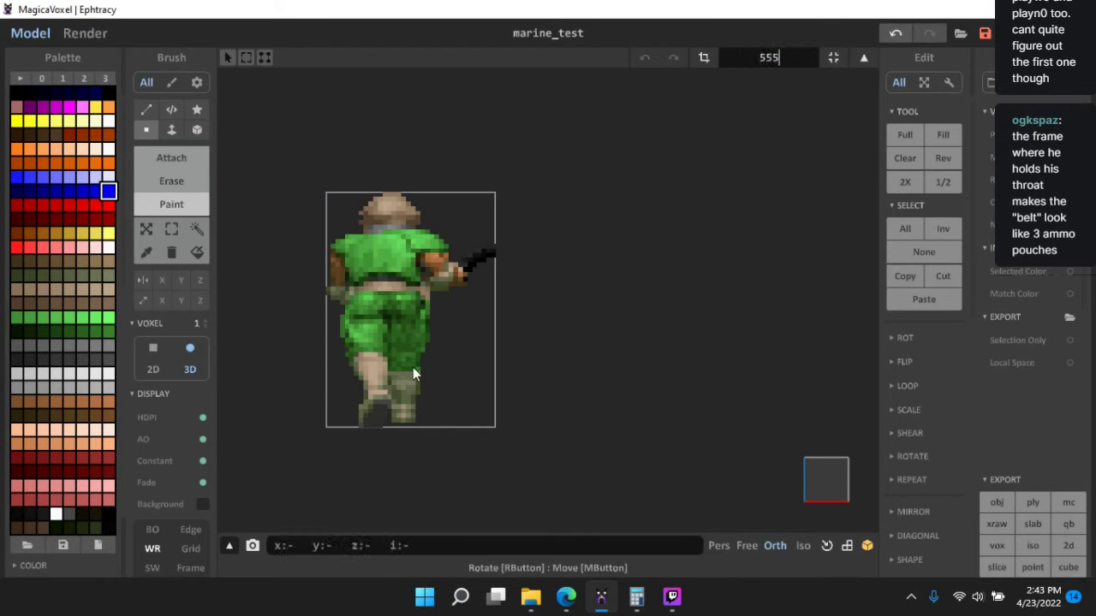
pyautogui.press('Return')
pyautogui.click(154, 529)
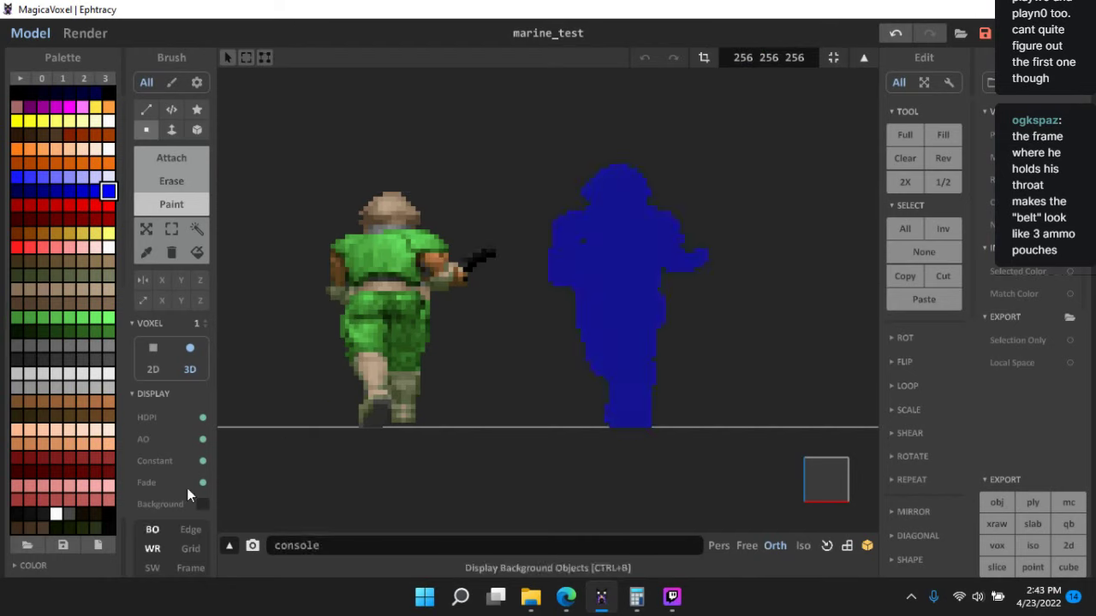
# - Move the sprite closer to the silhouette, scale it to 38 × 57 voxels and fit the model volume to it
pyautogui.click(147, 228)
pyautogui.click(142, 347)
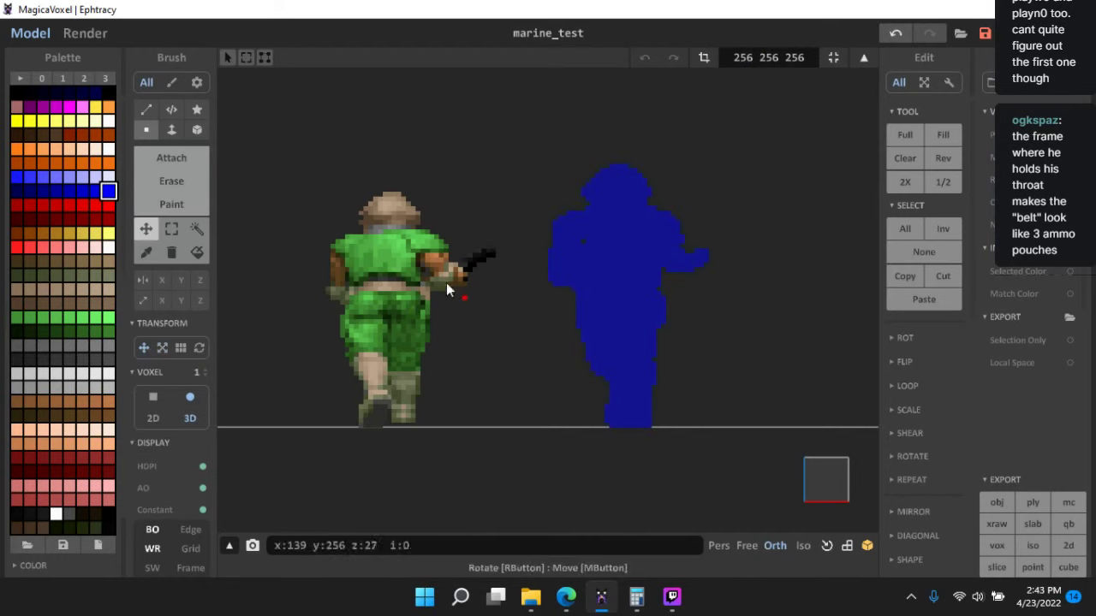
pyautogui.moveTo(447, 283); pyautogui.dragTo(265, 277)
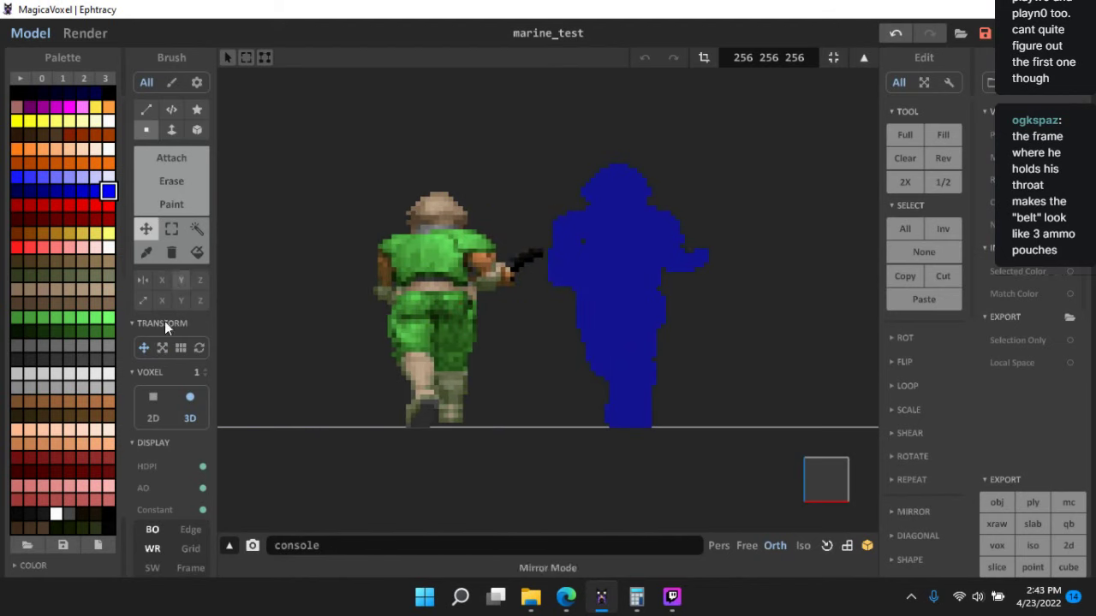
pyautogui.click(162, 348)
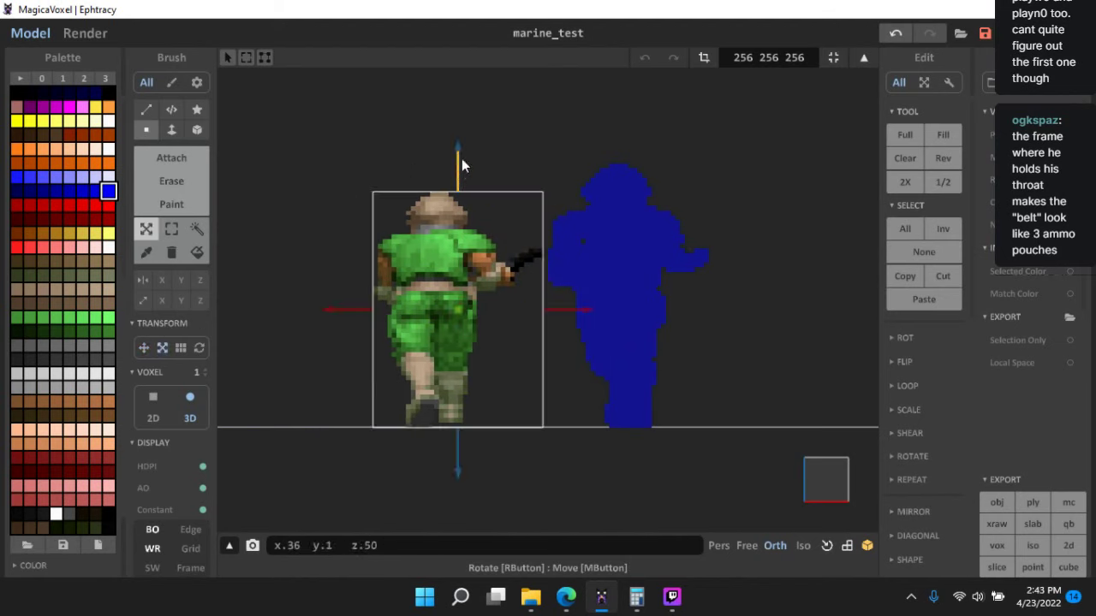
pyautogui.moveTo(461, 159); pyautogui.dragTo(471, 131)
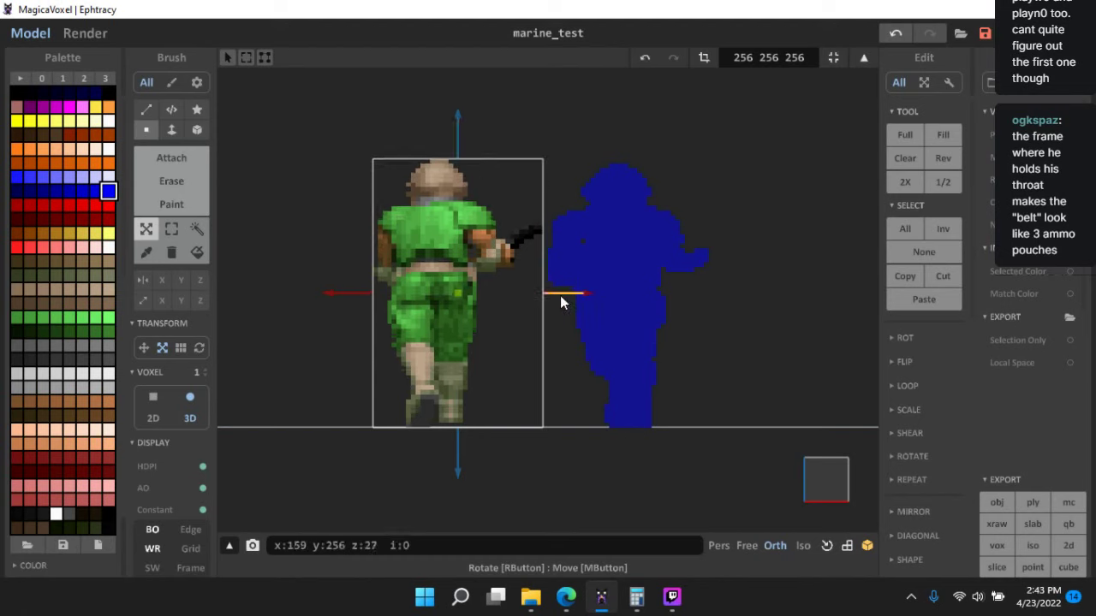
pyautogui.moveTo(560, 296); pyautogui.dragTo(574, 290)
pyautogui.click(173, 231)
pyautogui.moveTo(274, 222); pyautogui.dragTo(734, 168, button='right')
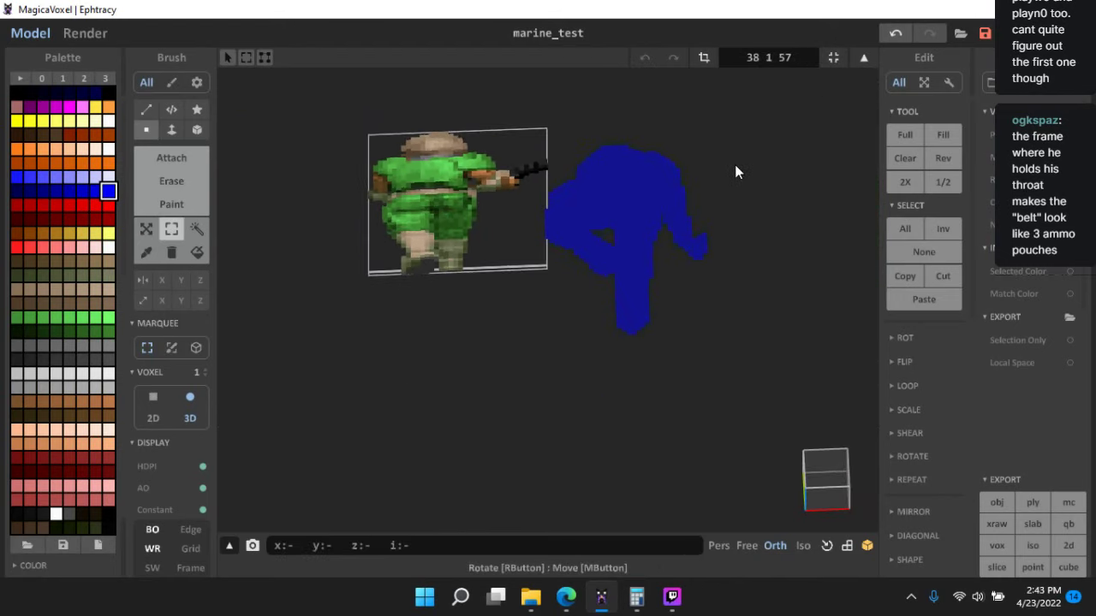
pyautogui.press('Tab')
# - Place the sprite behind the blue silhouette along Y and slide it along X until it stands beside it in the back view
pyautogui.moveTo(832, 475); pyautogui.dragTo(452, 300, button='right')
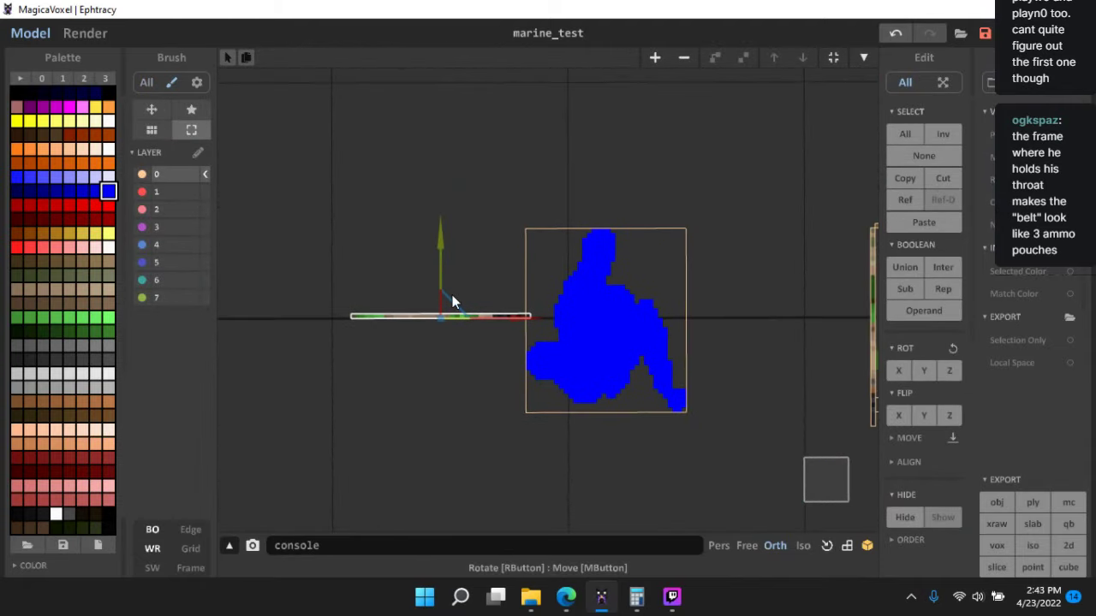
pyautogui.moveTo(460, 295); pyautogui.dragTo(608, 197)
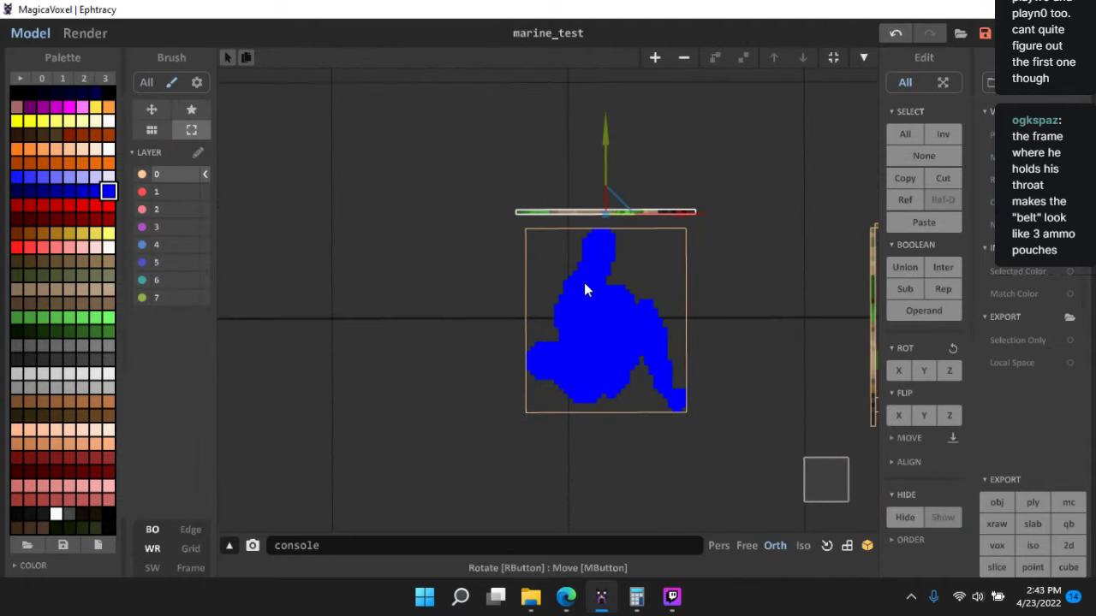
pyautogui.moveTo(583, 283); pyautogui.dragTo(800, 282, button='right')
pyautogui.click(830, 499)
pyautogui.scroll(3, 576, 263)
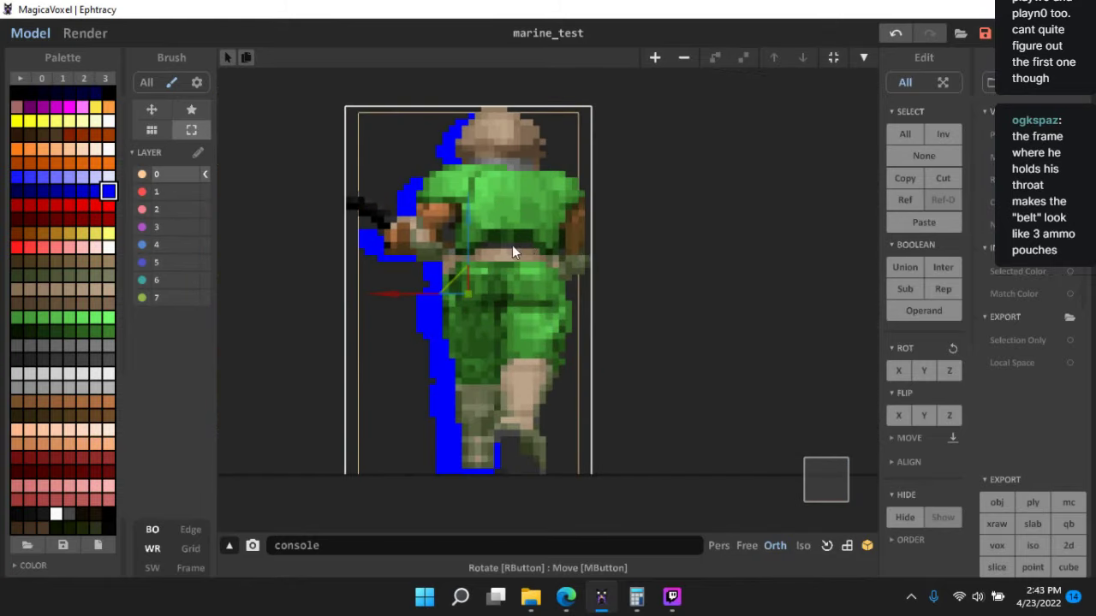
pyautogui.moveTo(431, 297); pyautogui.dragTo(658, 295)
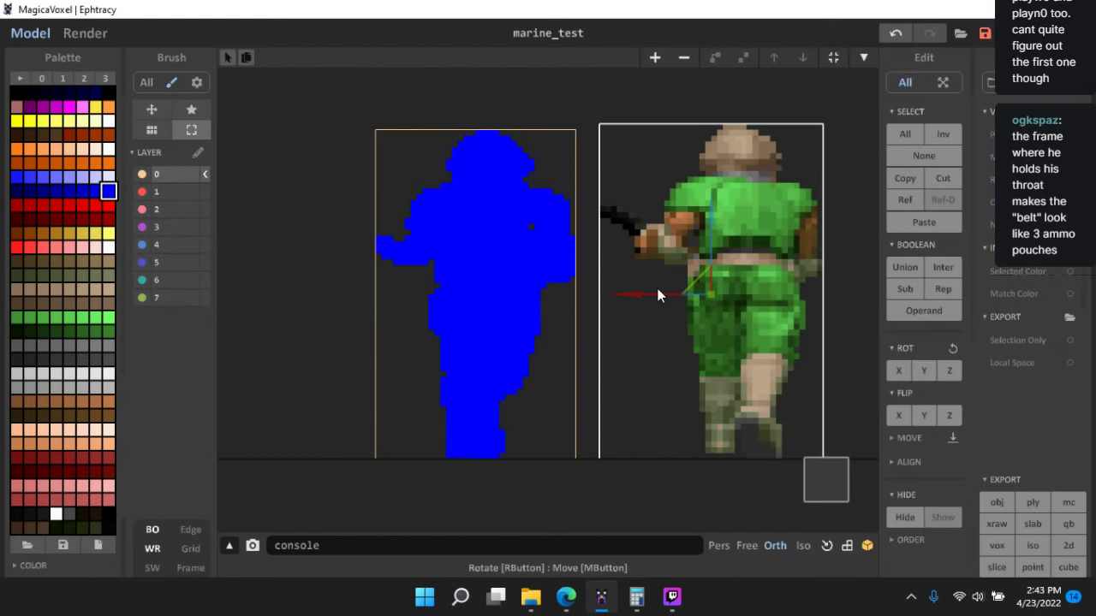
pyautogui.scroll(-1, 658, 296)
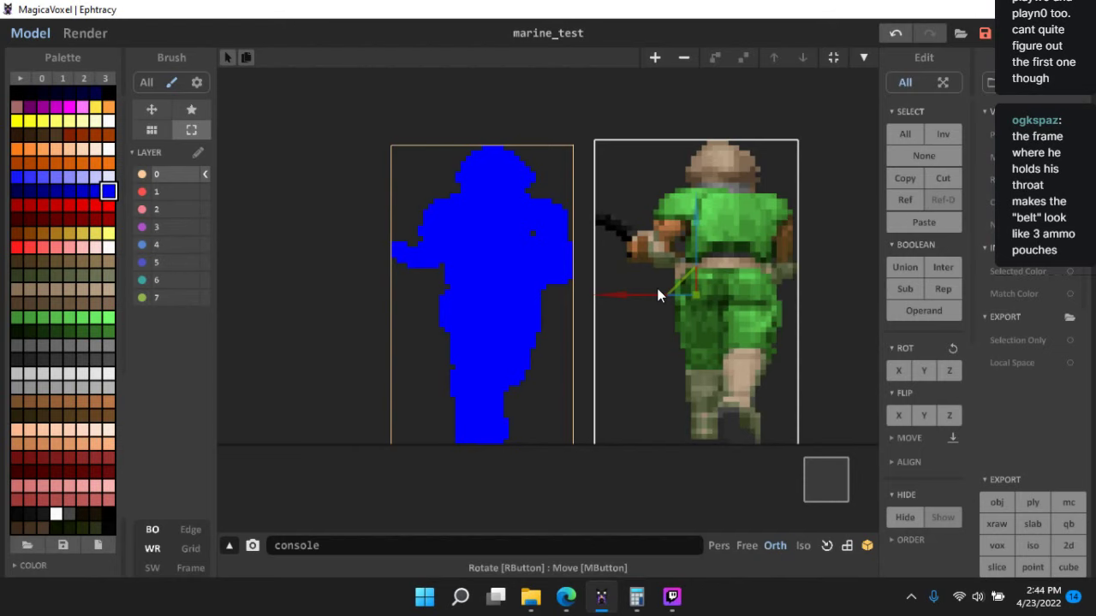
# - Copy the sprite's helmet into a separate object and place it over the back of the blue silhouette's head
pyautogui.doubleClick(693, 228)
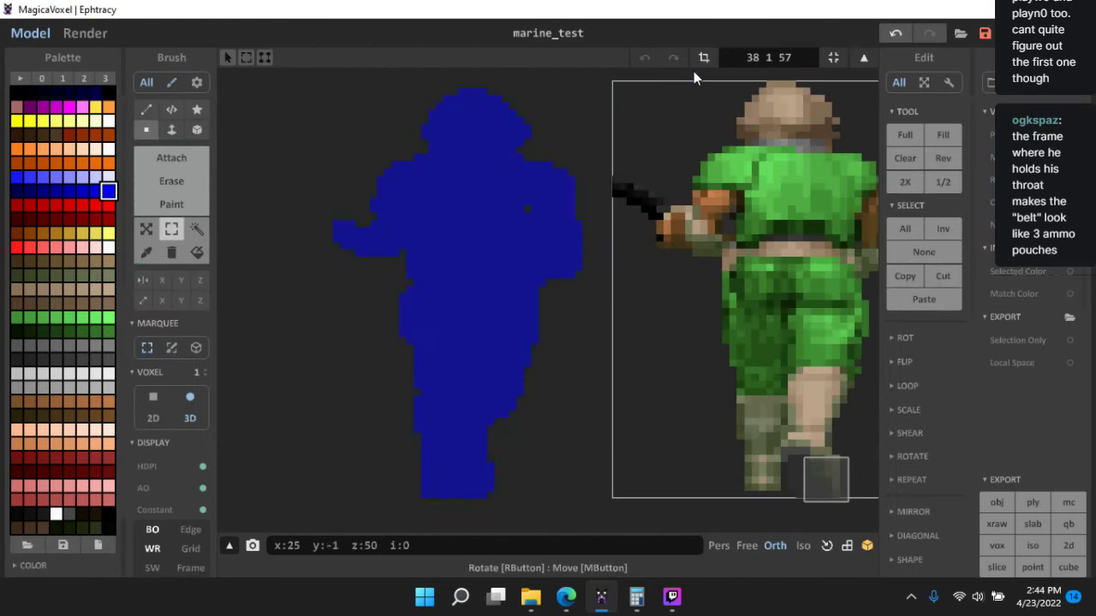
pyautogui.click(703, 58)
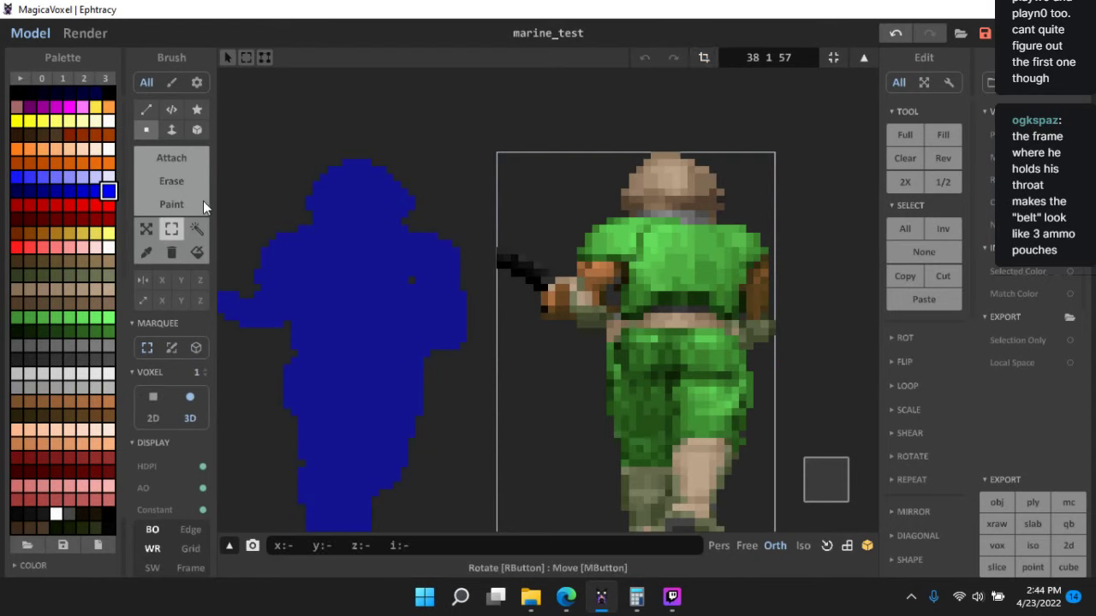
pyautogui.moveTo(572, 113); pyautogui.dragTo(791, 212)
pyautogui.doubleClick(500, 124)
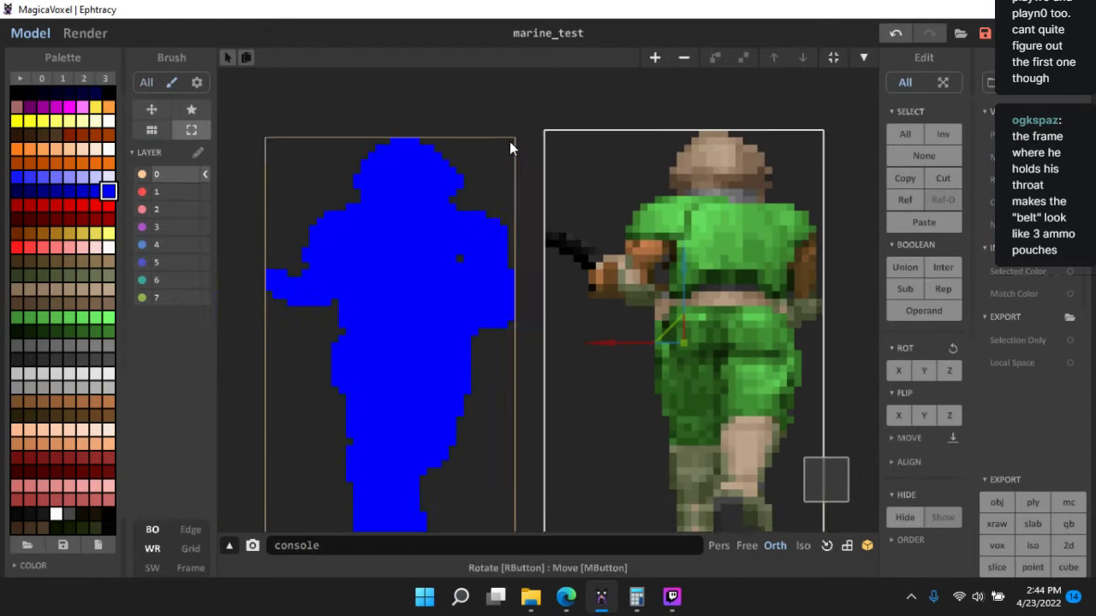
pyautogui.click(391, 205)
pyautogui.click(427, 198)
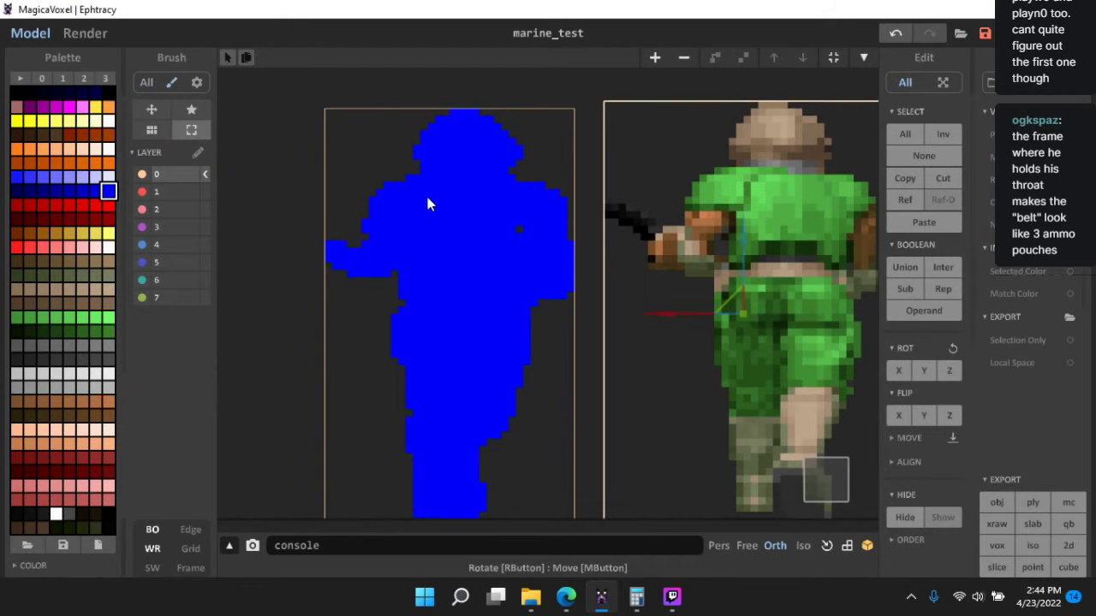
pyautogui.moveTo(733, 294); pyautogui.dragTo(420, 301)
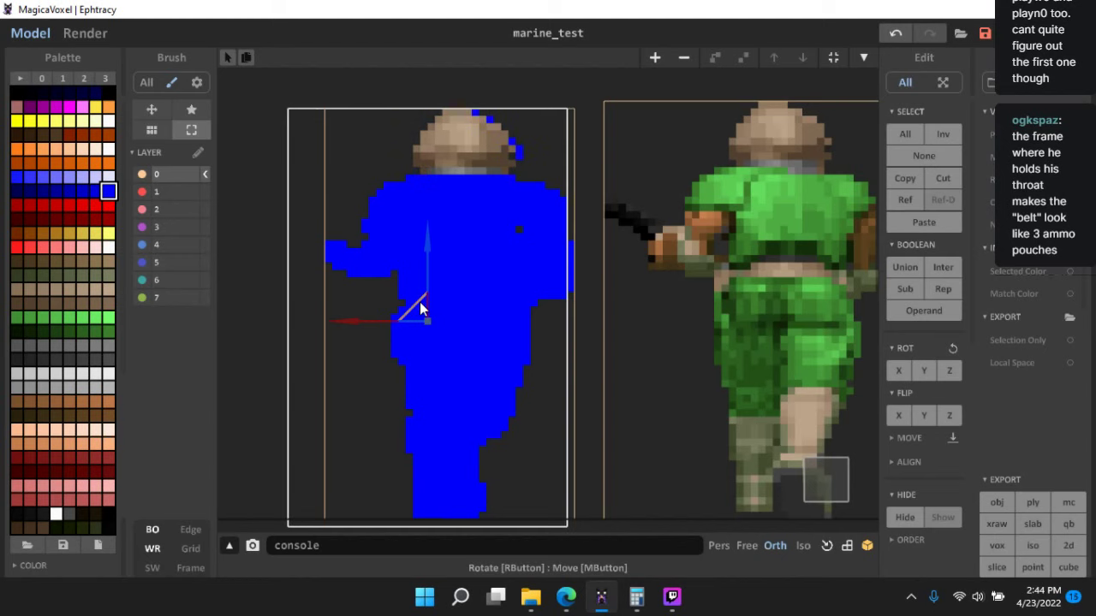
# - Attach voxels in sampled helmet browns along the helmet's edge to cover the exposed blue parts of the silhouette's head
pyautogui.scroll(4, 516, 206)
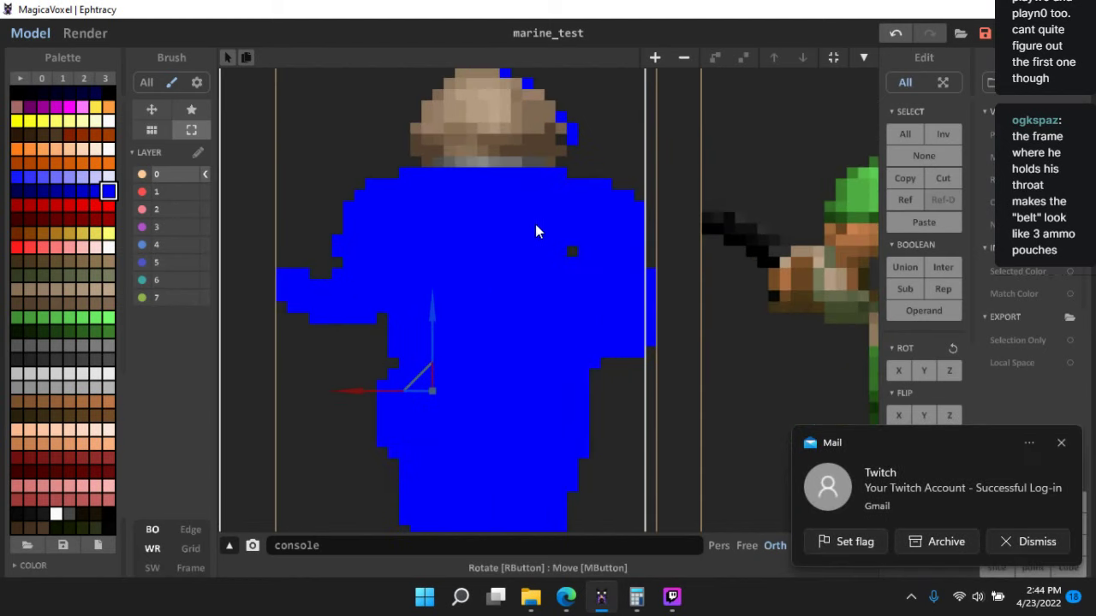
pyautogui.press('Tab')
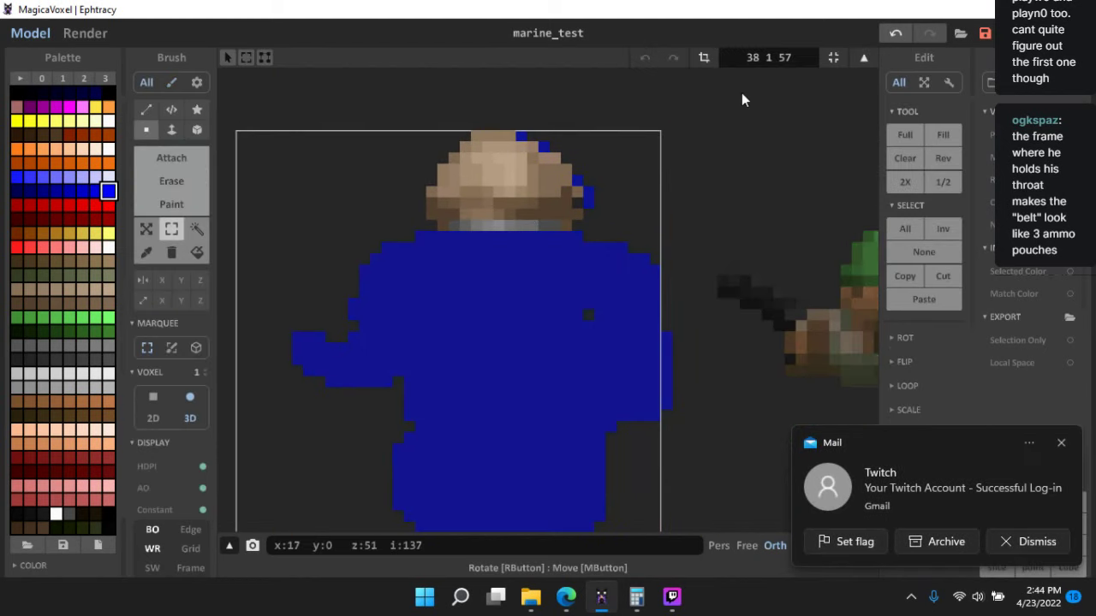
pyautogui.click(180, 159)
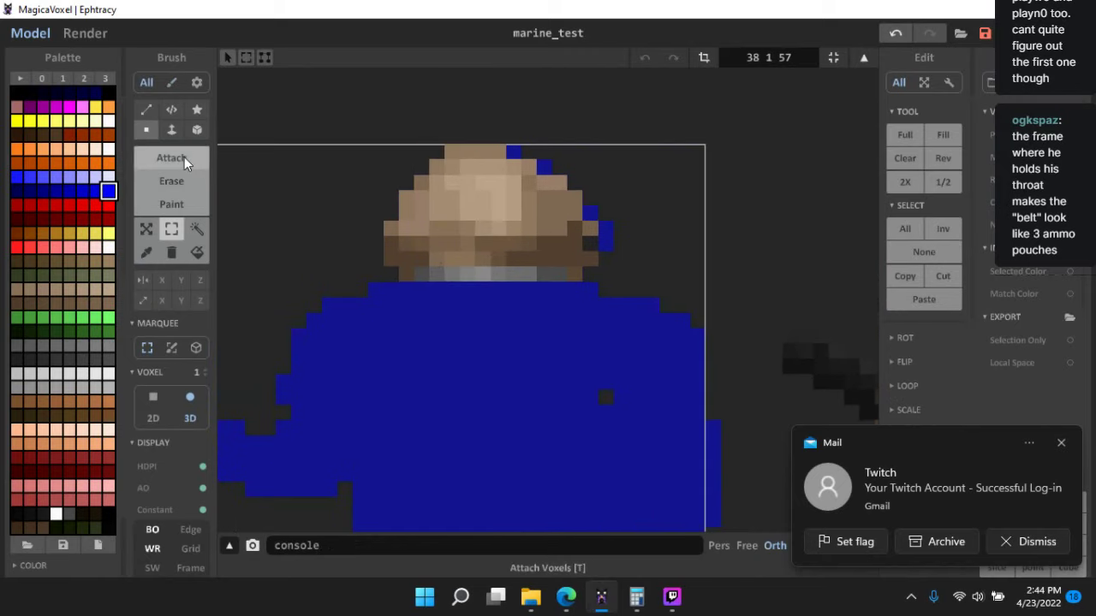
pyautogui.click(537, 168)
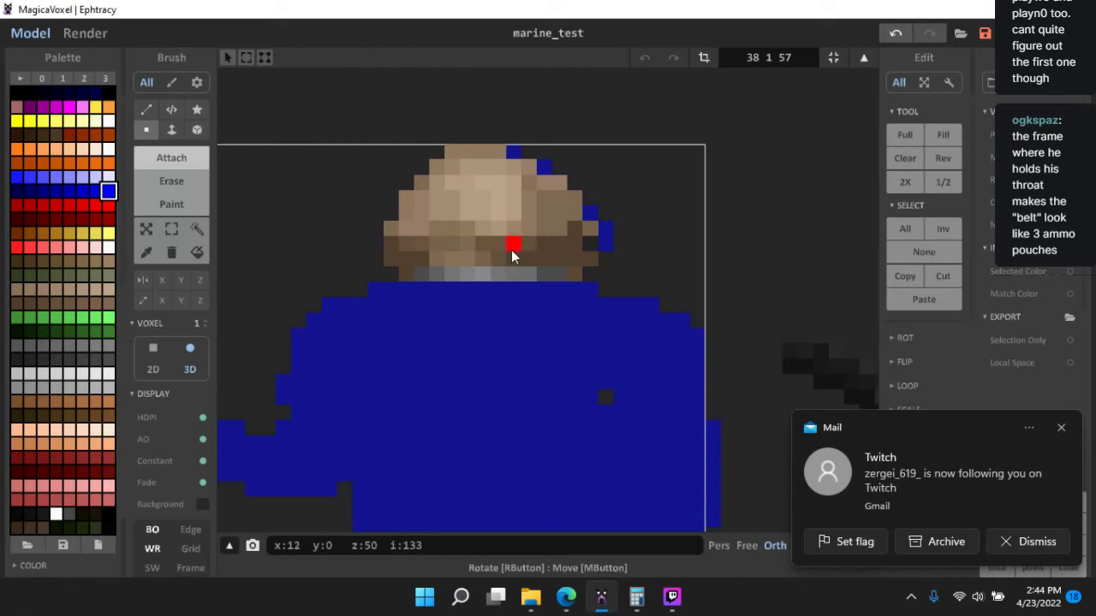
pyautogui.keyDown('alt'); pyautogui.click(526, 244); pyautogui.keyUp('alt')
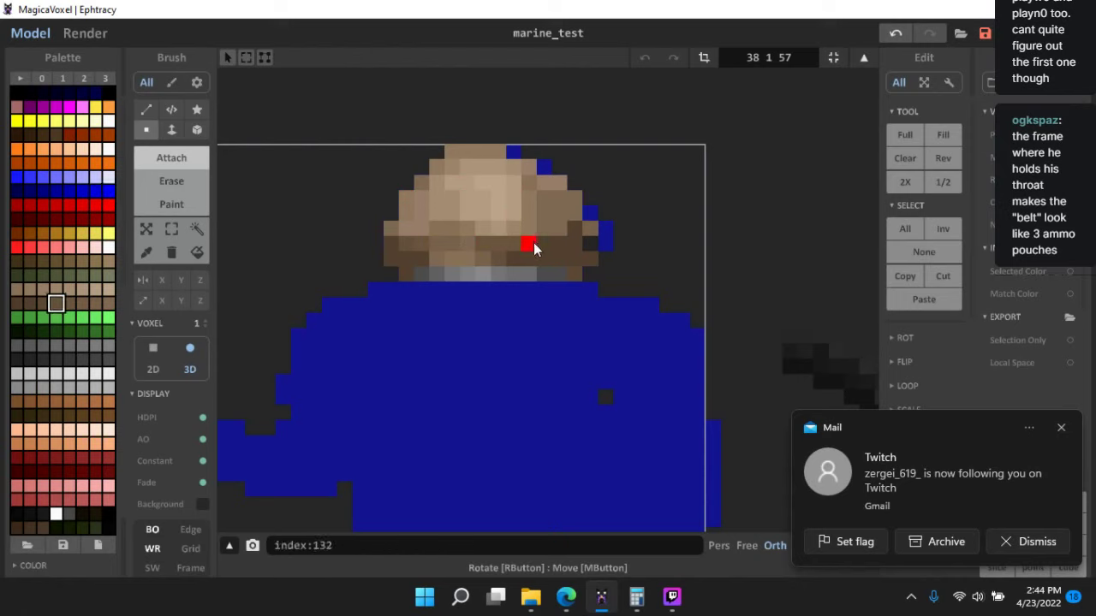
pyautogui.keyDown('alt'); pyautogui.click(504, 154); pyautogui.keyUp('alt')
pyautogui.click(513, 155)
pyautogui.keyDown('alt'); pyautogui.click(529, 170); pyautogui.keyUp('alt')
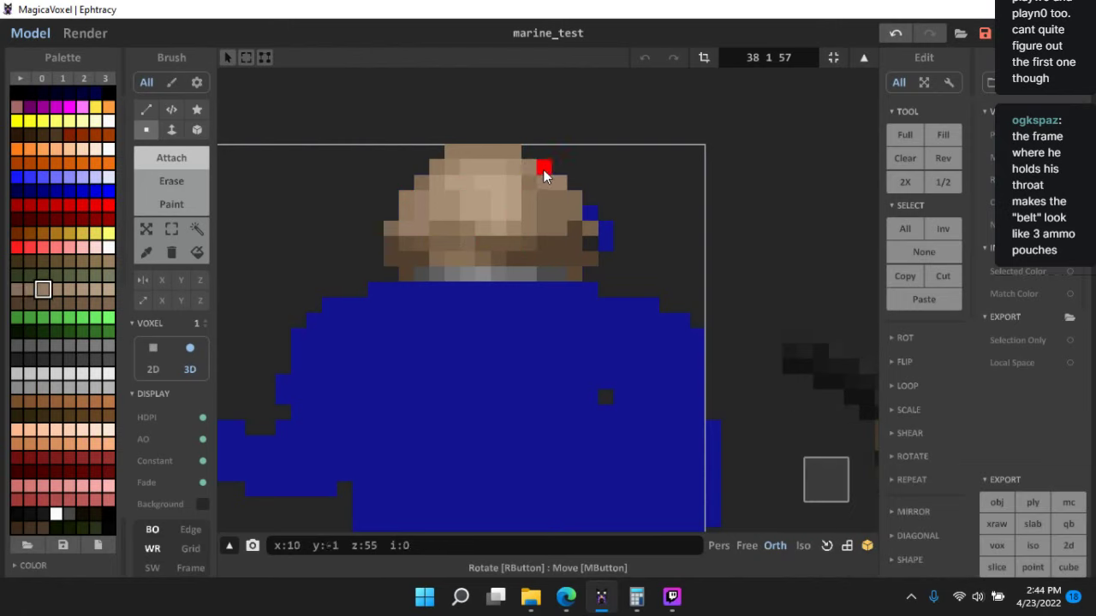
pyautogui.keyDown('alt'); pyautogui.click(571, 213); pyautogui.keyUp('alt')
pyautogui.click(589, 214)
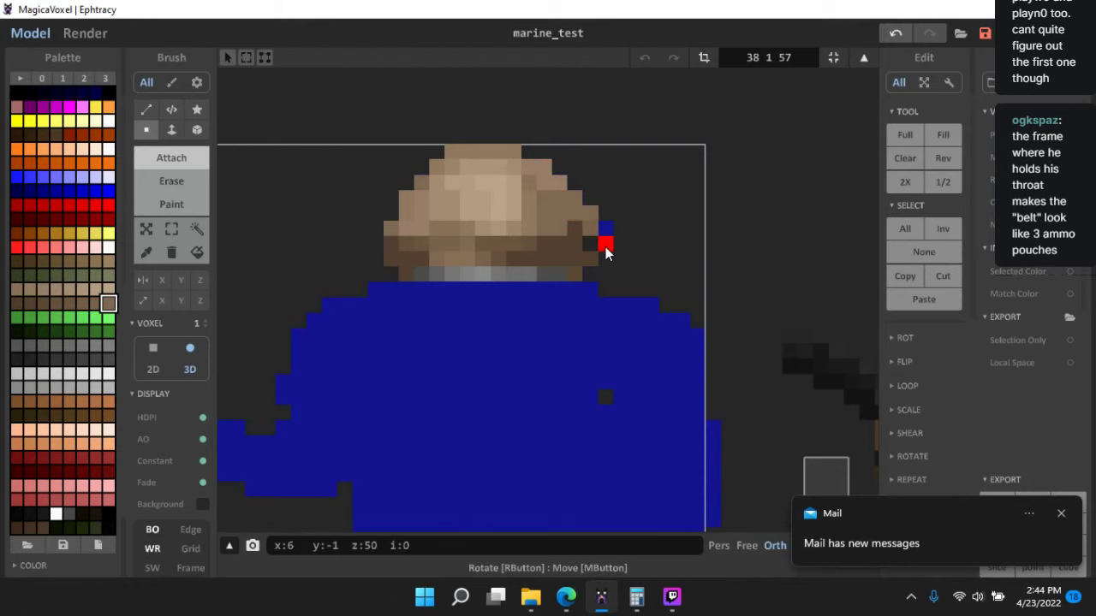
pyautogui.keyDown('alt'); pyautogui.click(590, 232); pyautogui.keyUp('alt')
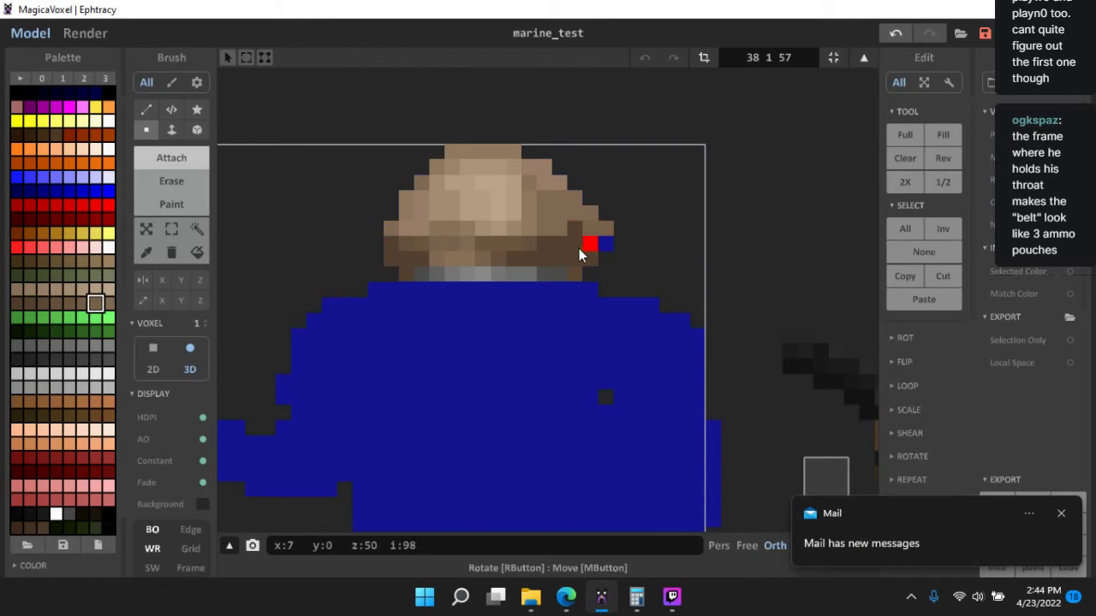
pyautogui.keyDown('alt'); pyautogui.click(579, 248); pyautogui.keyUp('alt')
# - From the front view, remove the helmet voxels that stick out past the outline of the blue silhouette's head
pyautogui.moveTo(569, 320); pyautogui.dragTo(838, 493, button='right')
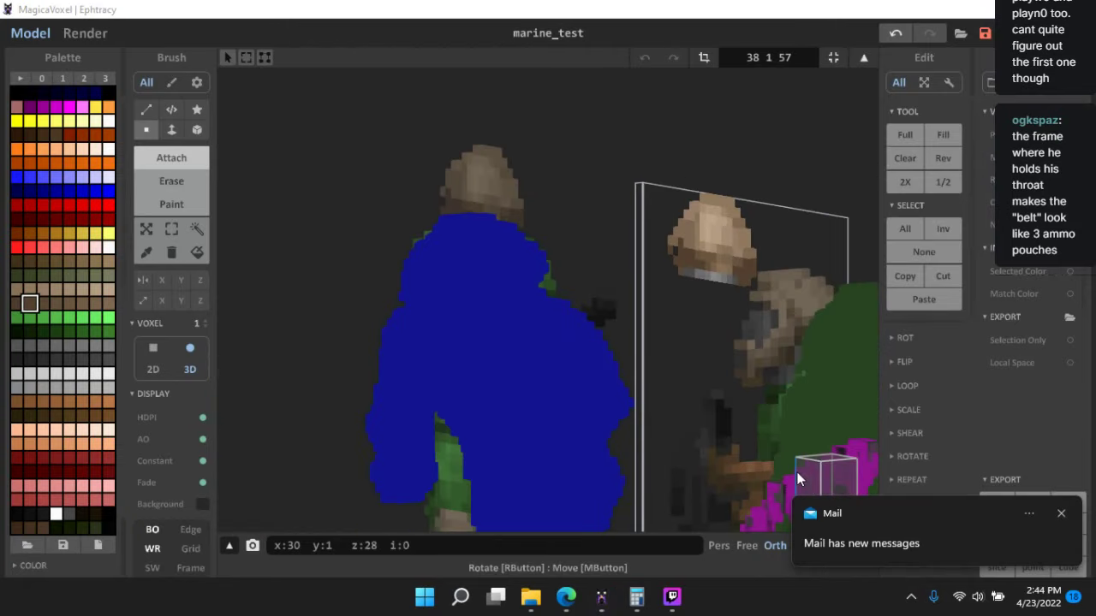
pyautogui.click(1061, 514)
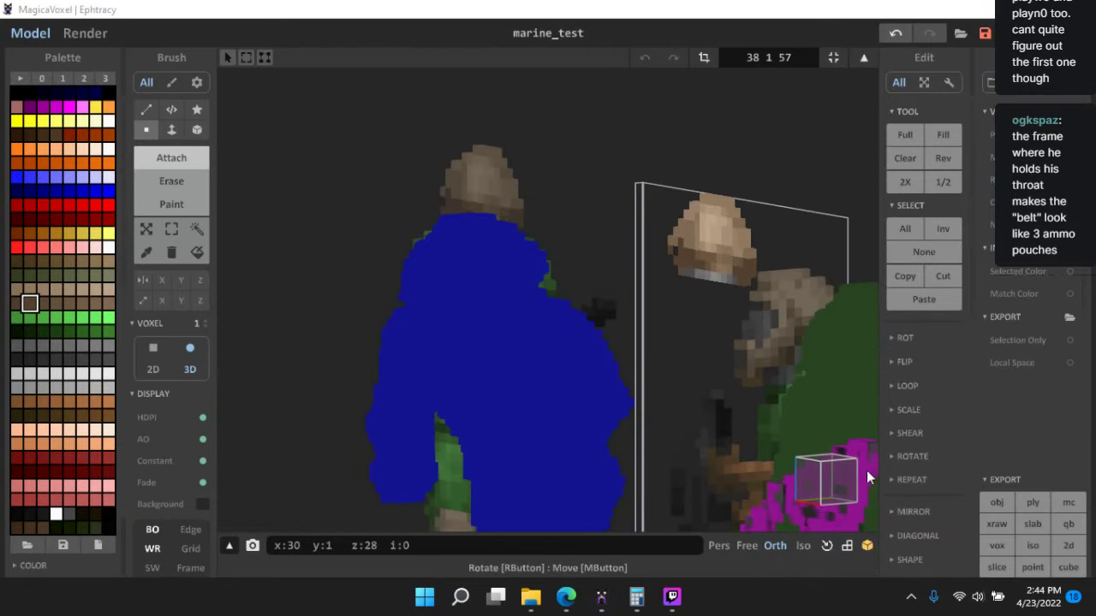
pyautogui.click(807, 483)
pyautogui.click(171, 229)
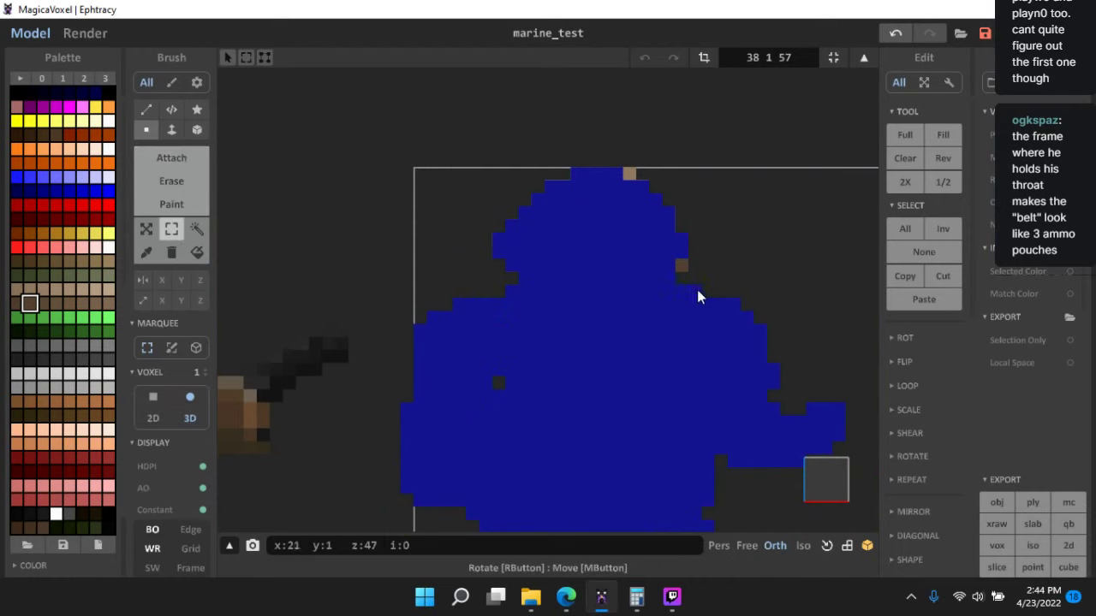
pyautogui.scroll(2, 711, 283)
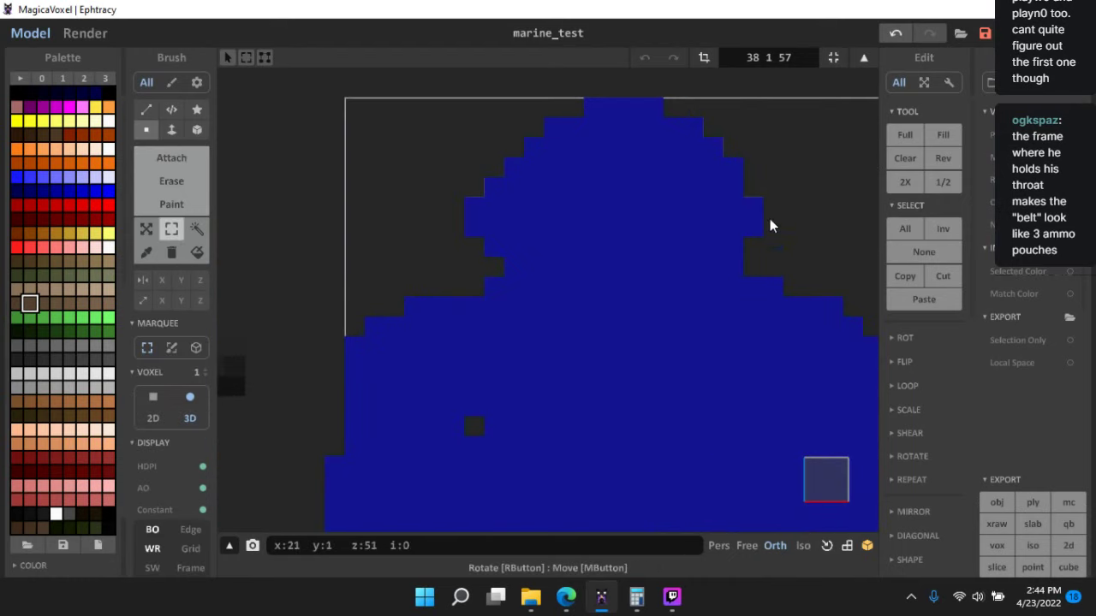
# - From the back view, repaint voxels in the helmet's dark lower band with sampled browns to even out the shading
pyautogui.scroll(-3, 771, 225)
pyautogui.moveTo(780, 302); pyautogui.dragTo(380, 252, button='right')
pyautogui.scroll(3, 416, 282)
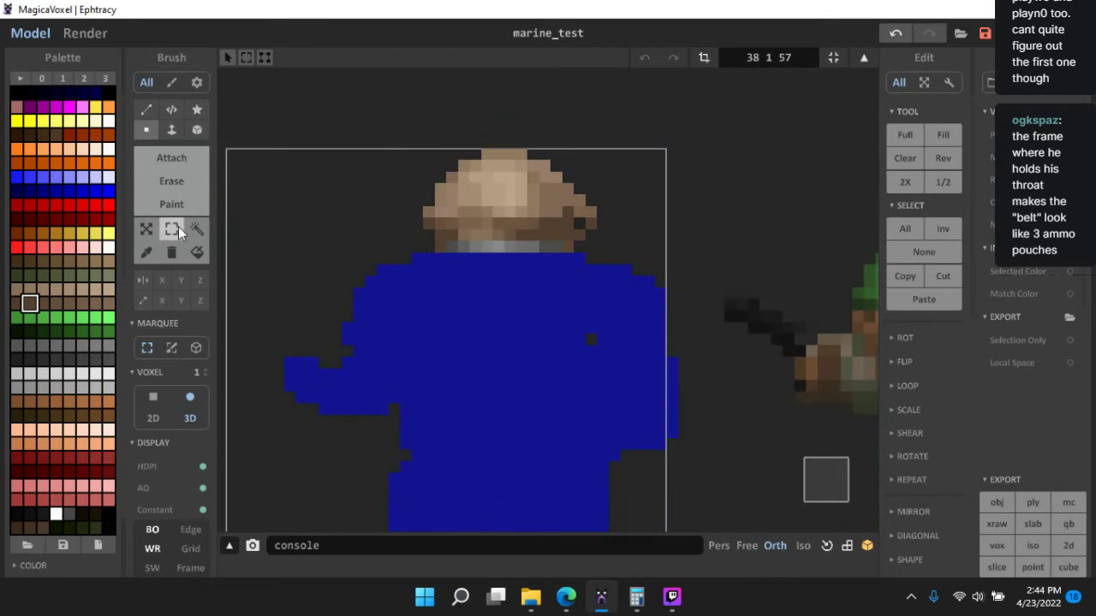
pyautogui.click(171, 203)
pyautogui.scroll(3, 423, 212)
pyautogui.keyDown('alt'); pyautogui.click(421, 170); pyautogui.keyUp('alt')
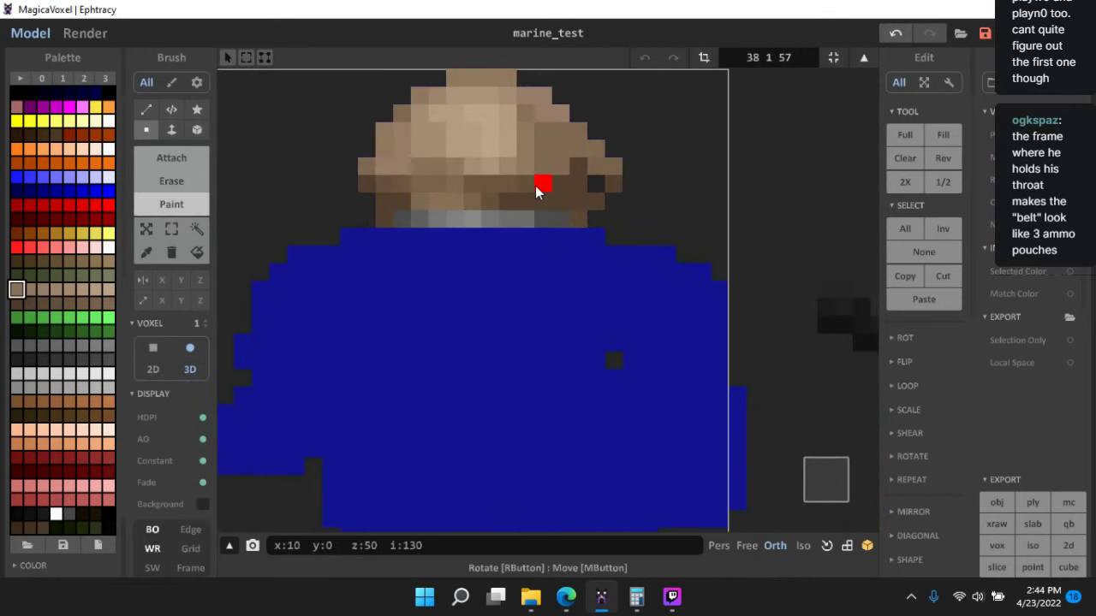
pyautogui.hotkey('ctrl', 'z')
pyautogui.keyDown('alt'); pyautogui.click(402, 183); pyautogui.keyUp('alt')
pyautogui.click(511, 203)
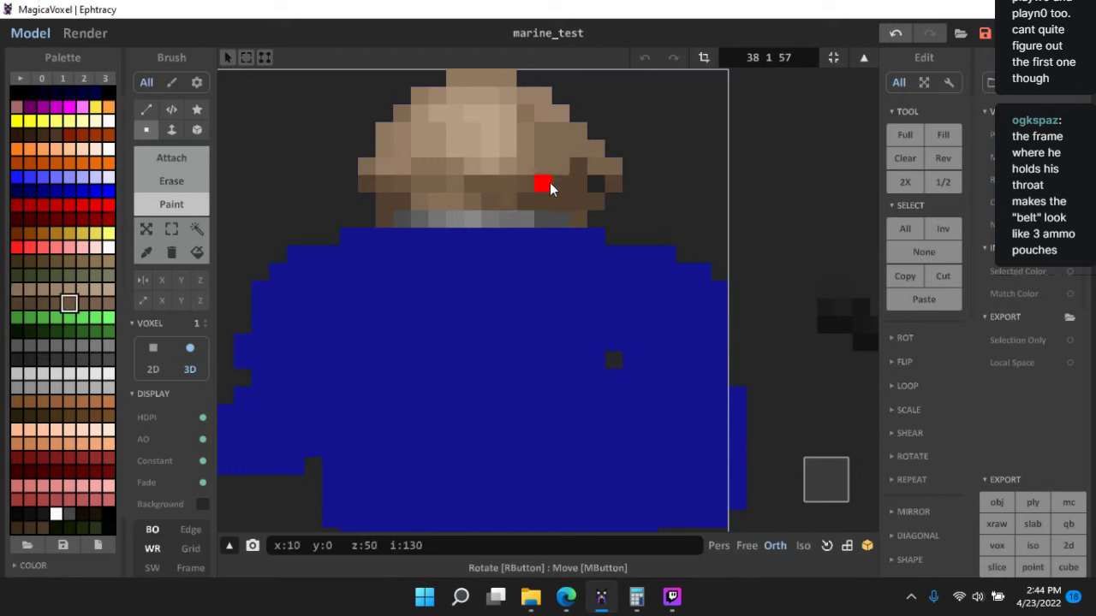
pyautogui.moveTo(549, 184); pyautogui.dragTo(565, 182)
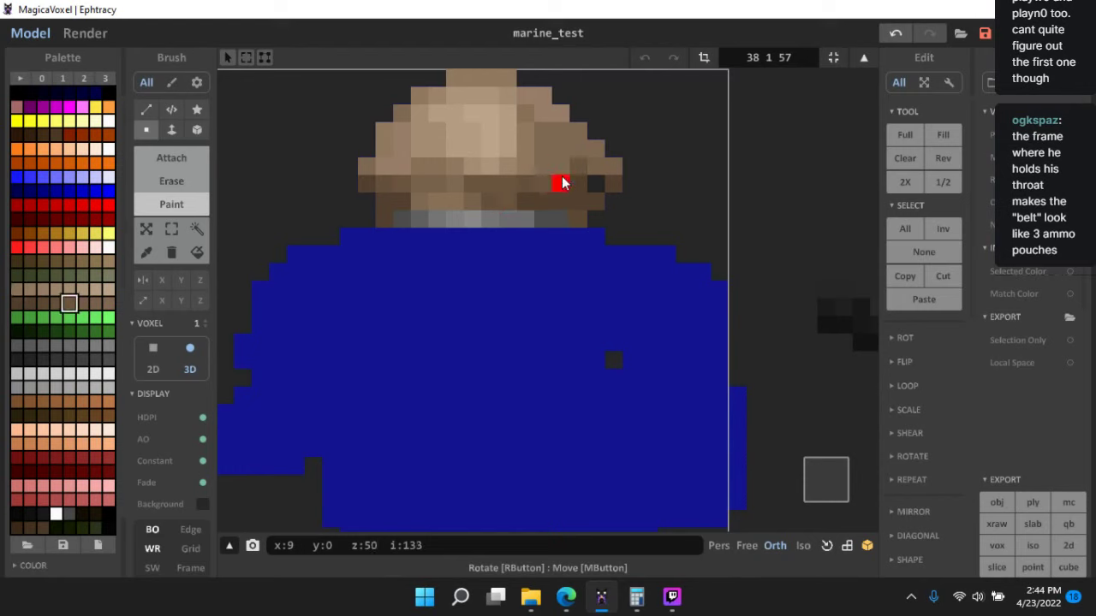
# - Smooth the highlight on the helmet's crown by repainting its edge voxels in sampled lighter tans
pyautogui.moveTo(648, 257); pyautogui.dragTo(461, 248, button='right')
pyautogui.moveTo(459, 243); pyautogui.dragTo(468, 285, button='middle')
pyautogui.scroll(4, 488, 244)
pyautogui.keyDown('alt'); pyautogui.click(517, 224); pyautogui.keyUp('alt')
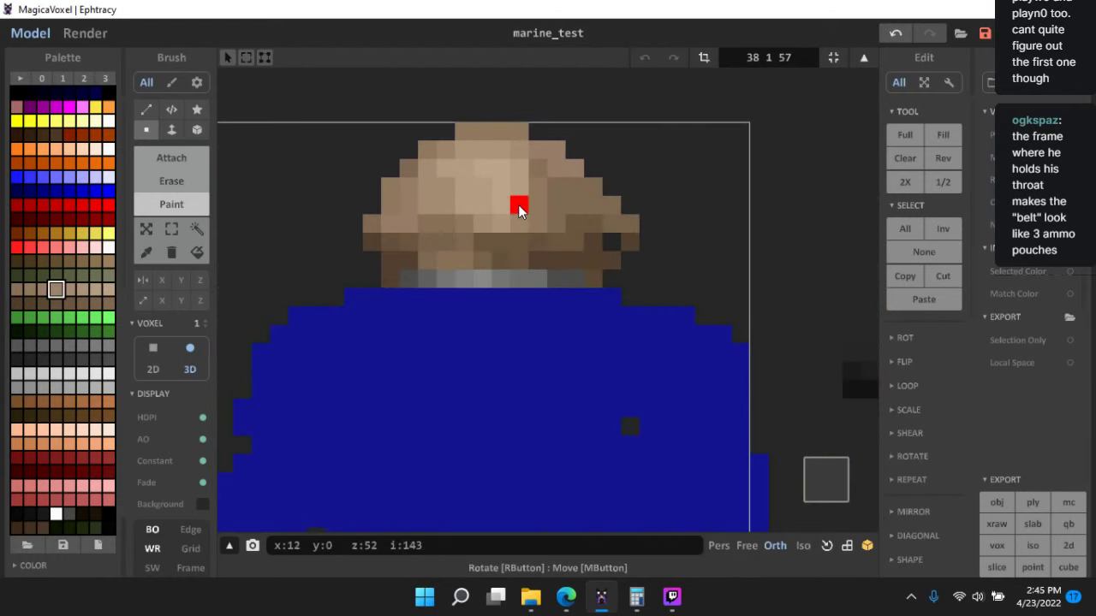
pyautogui.click(517, 208)
pyautogui.moveTo(709, 274); pyautogui.dragTo(519, 146, button='right')
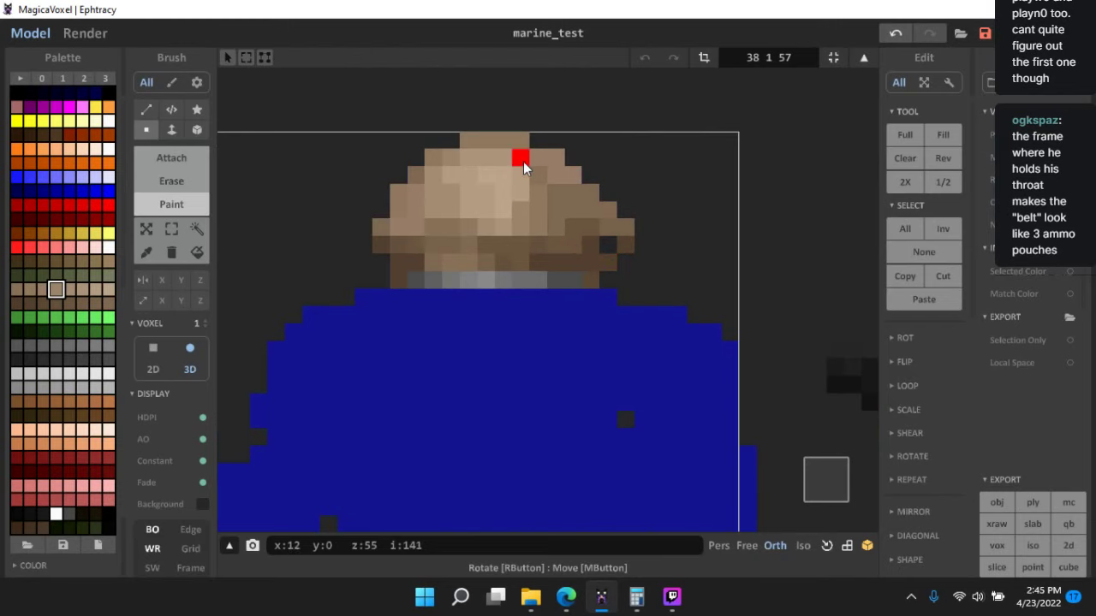
pyautogui.keyDown('alt'); pyautogui.click(519, 164); pyautogui.keyUp('alt')
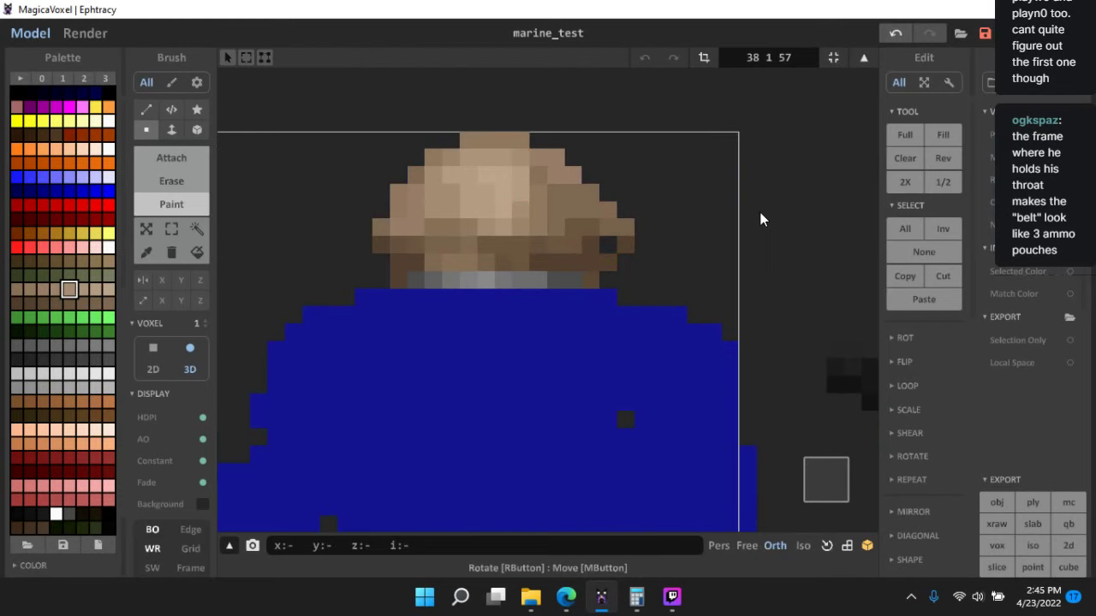
pyautogui.moveTo(760, 217); pyautogui.dragTo(590, 284, button='right')
# - Soften the helmet's shaded side and cover the dark spot at the brim's end with sampled browns
pyautogui.scroll(4, 548, 257)
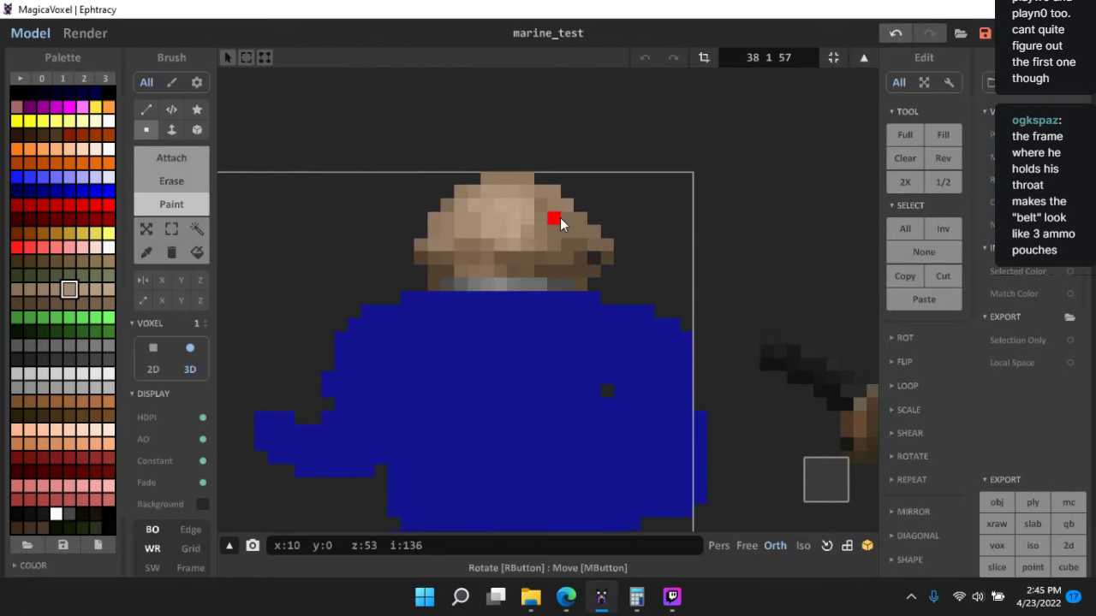
pyautogui.scroll(2, 560, 217)
pyautogui.keyDown('alt'); pyautogui.click(552, 211); pyautogui.keyUp('alt')
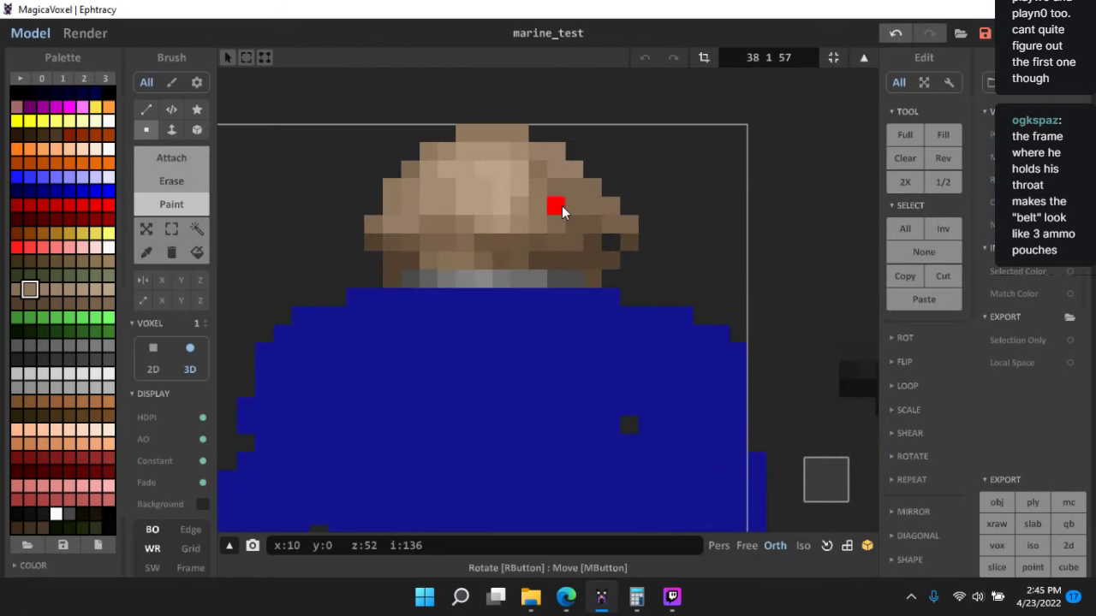
pyautogui.scroll(-4, 725, 318)
pyautogui.scroll(1, 643, 325)
pyautogui.scroll(3, 611, 315)
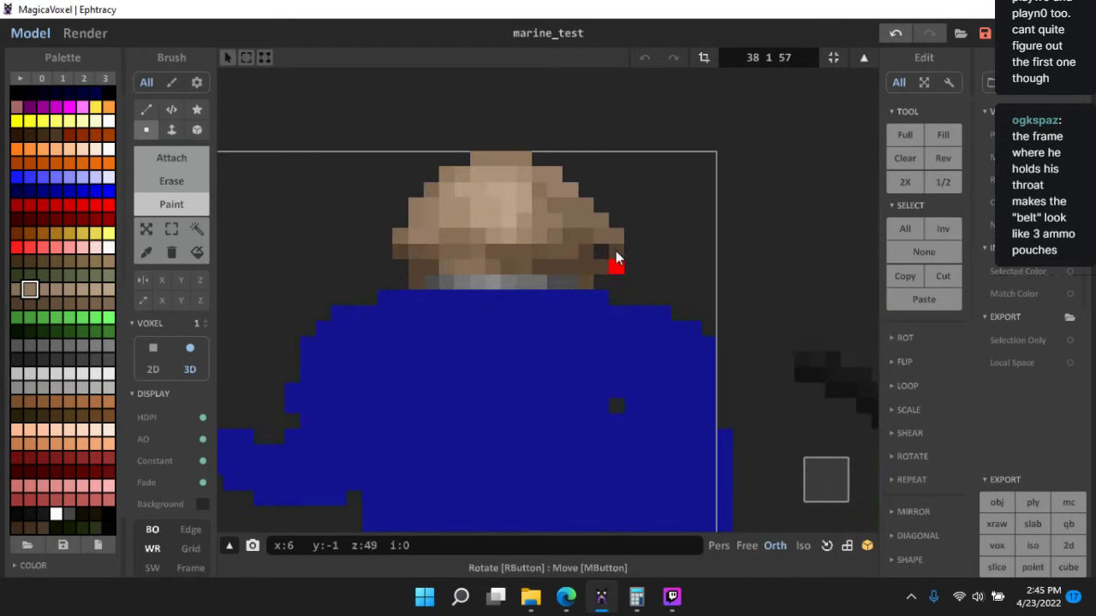
pyautogui.keyDown('alt'); pyautogui.click(589, 263); pyautogui.keyUp('alt')
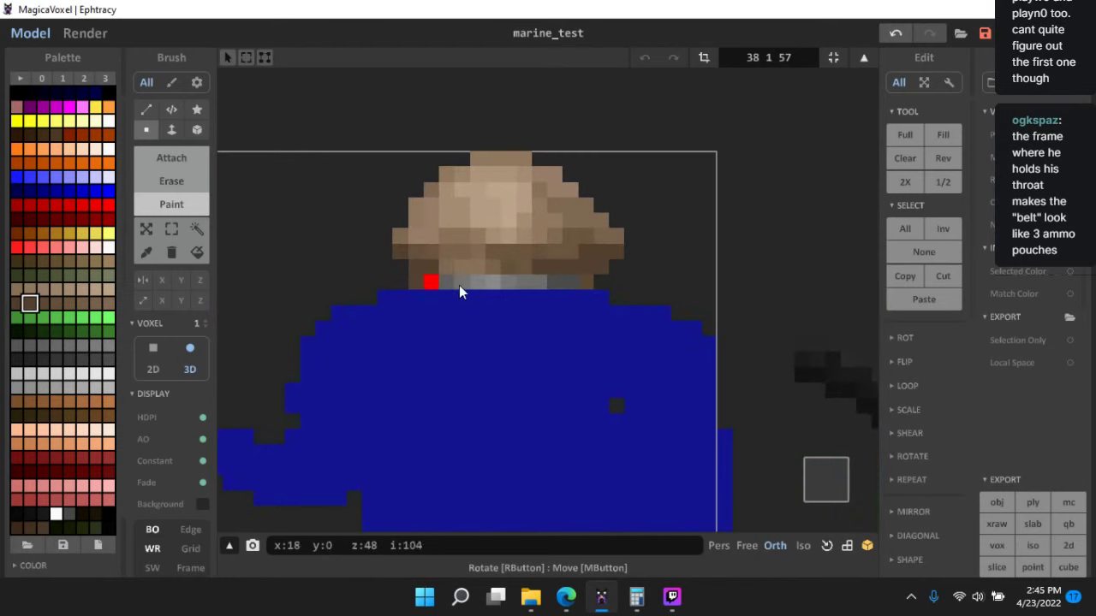
# - Compare the finished helmet with the reference sprite and fit the helmet object's model size to its voxels
pyautogui.moveTo(460, 289); pyautogui.dragTo(505, 399, button='right')
pyautogui.click(819, 492)
pyautogui.moveTo(637, 338); pyautogui.dragTo(670, 314, button='right')
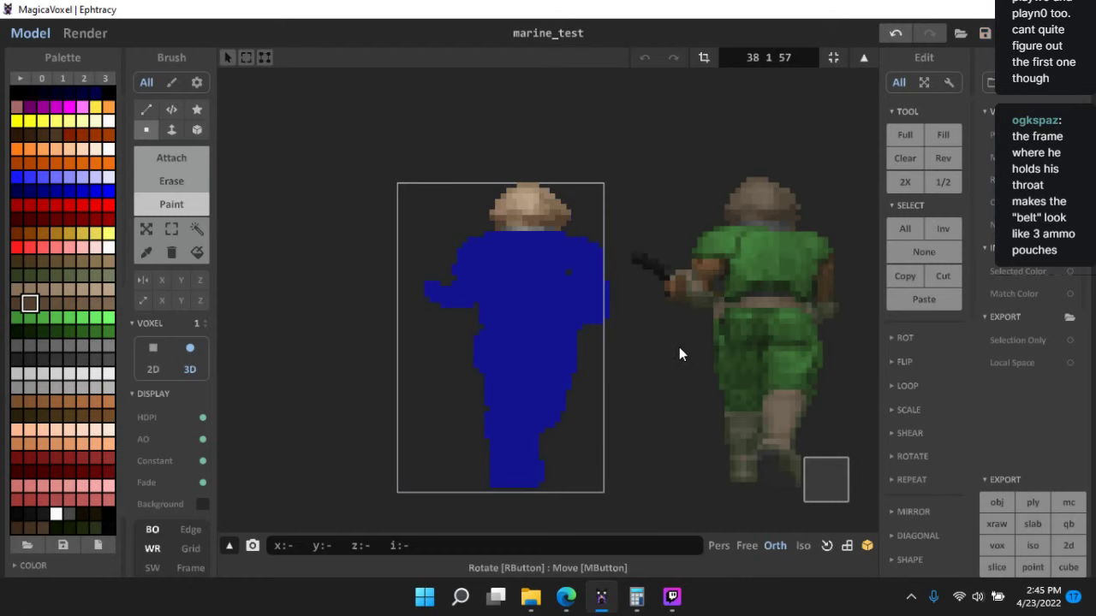
pyautogui.moveTo(678, 347); pyautogui.dragTo(662, 273, button='right')
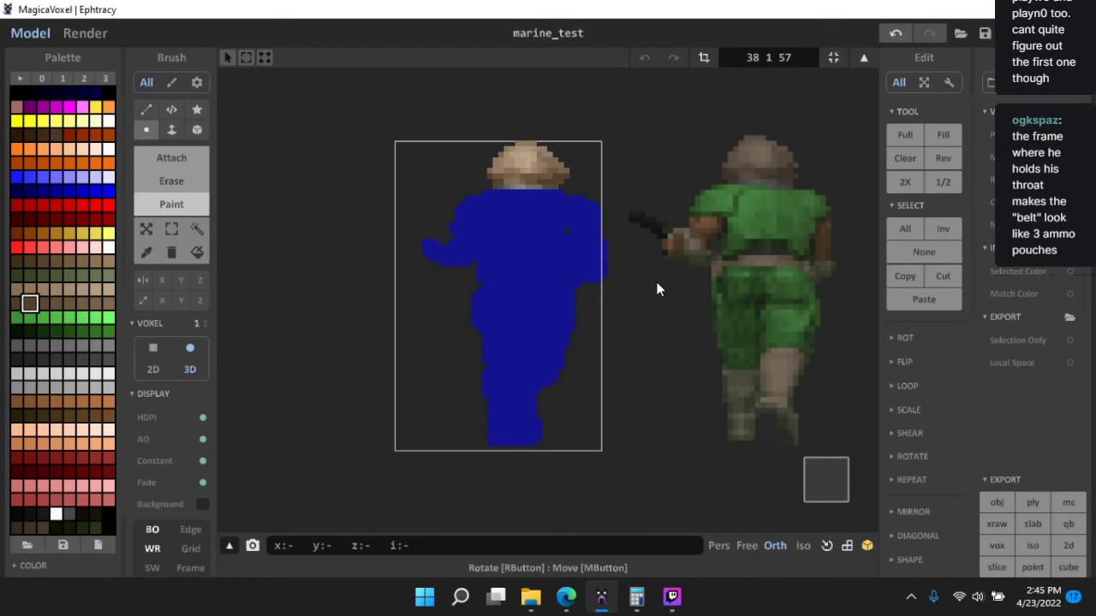
pyautogui.moveTo(681, 288); pyautogui.dragTo(650, 307, button='middle')
pyautogui.press('Tab')
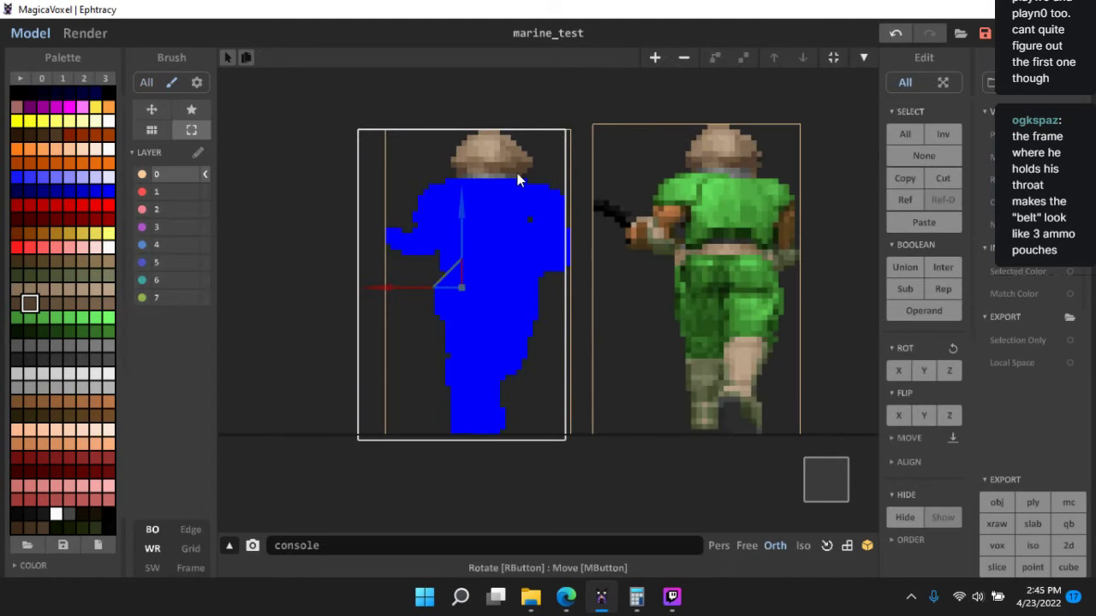
pyautogui.click(834, 59)
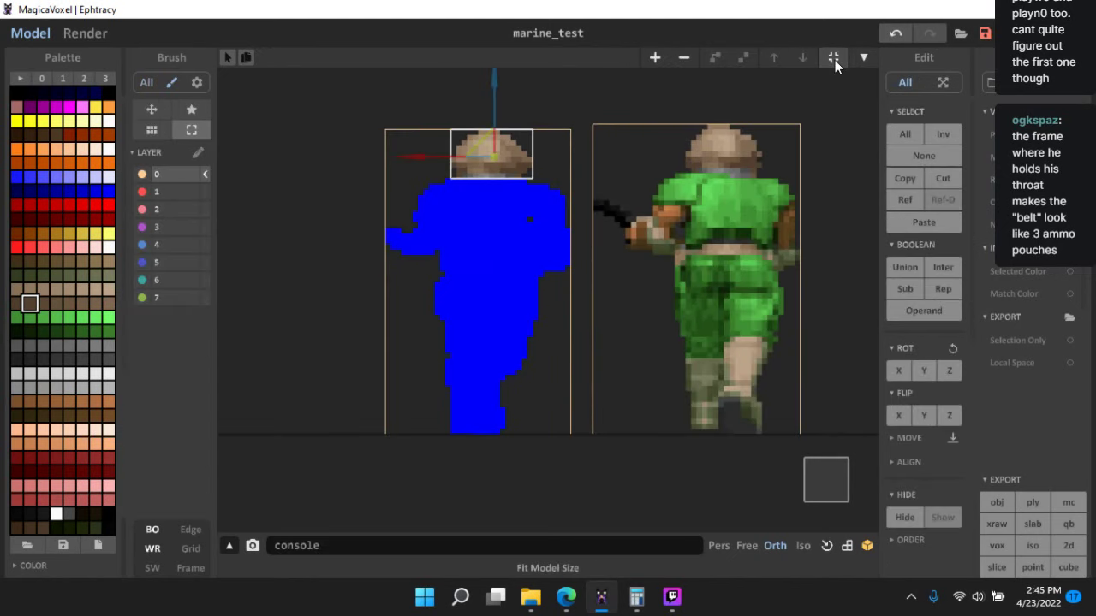
# - Open the back-view sprite for editing and paint over the left part of the shirt's dark hem shadow with sampled greens
pyautogui.click(584, 99)
pyautogui.doubleClick(752, 231)
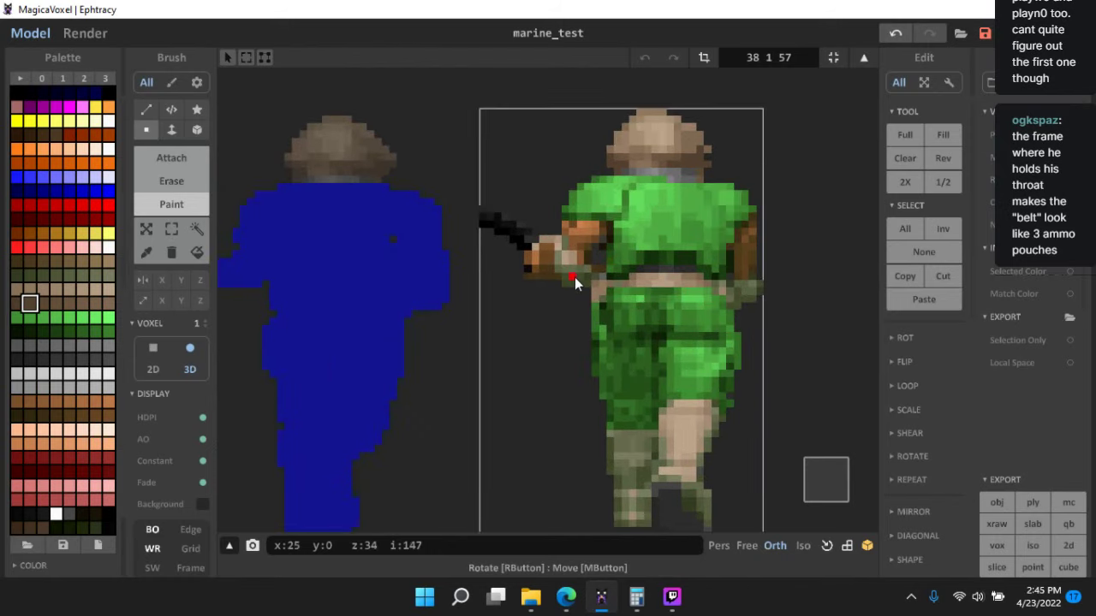
pyautogui.click(162, 231)
pyautogui.scroll(3, 589, 275)
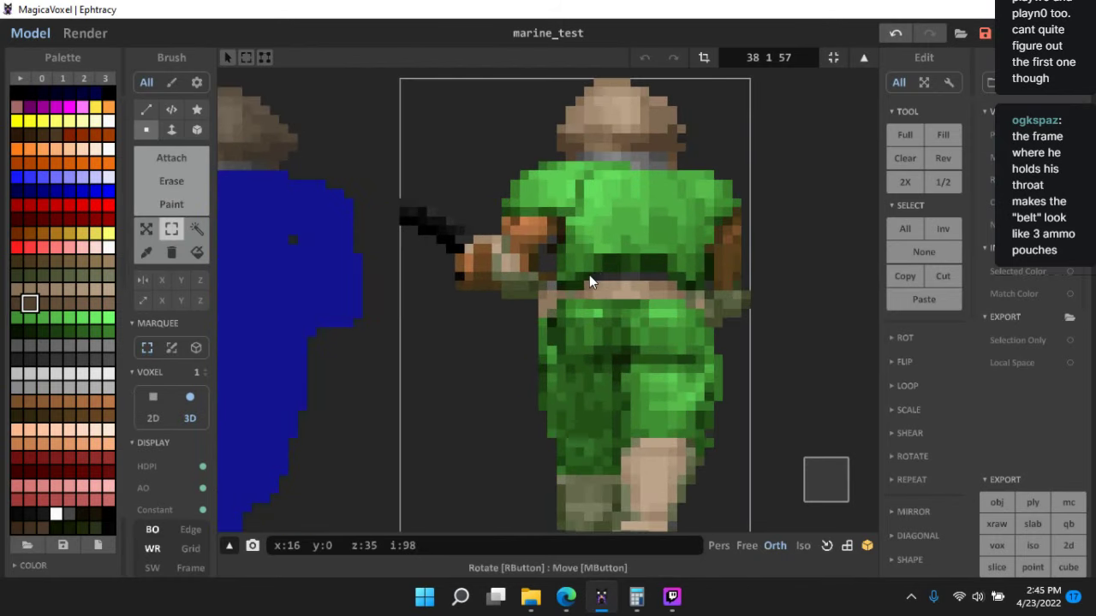
pyautogui.click(171, 204)
pyautogui.scroll(3, 733, 317)
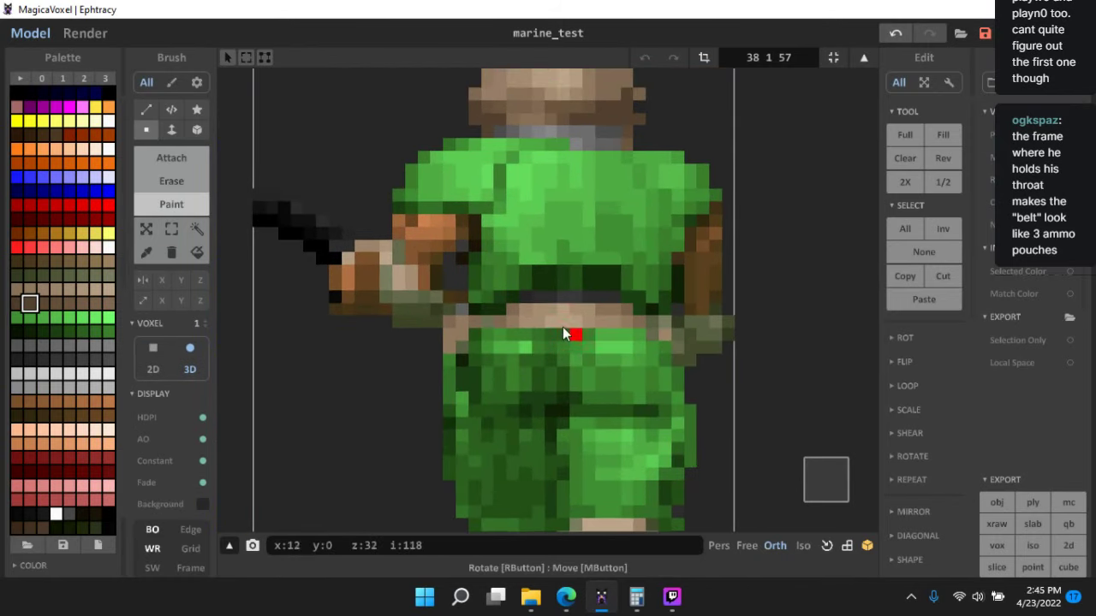
pyautogui.keyDown('alt'); pyautogui.click(527, 281); pyautogui.keyUp('alt')
pyautogui.moveTo(541, 271); pyautogui.dragTo(551, 272)
pyautogui.keyDown('alt'); pyautogui.click(515, 274); pyautogui.keyUp('alt')
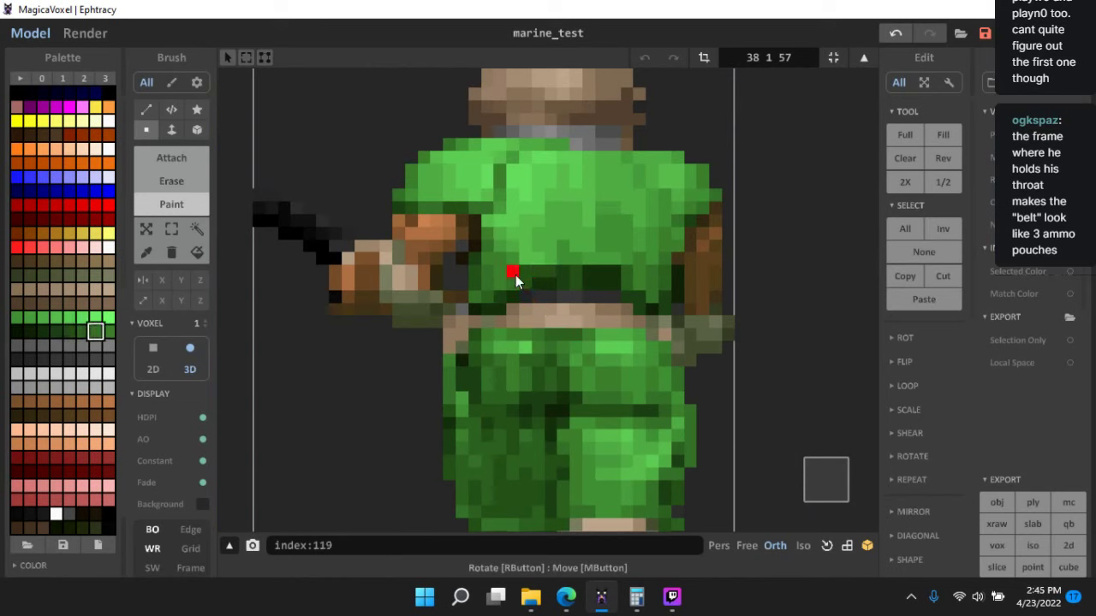
pyautogui.click(525, 272)
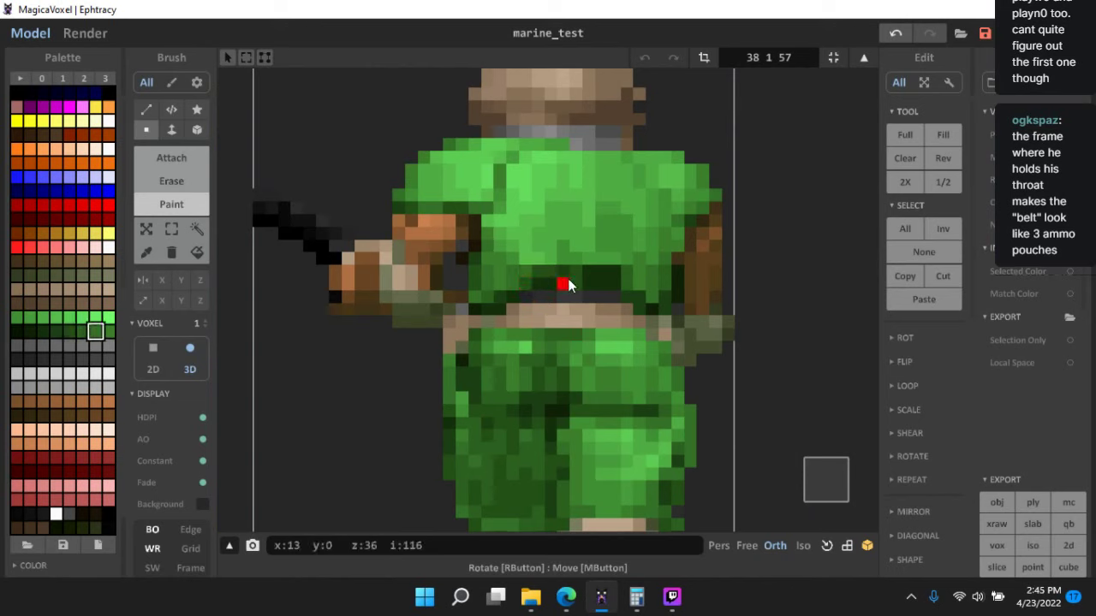
# - Lighten the middle and right part of the shirt's hem shadow with sampled greens, leaving a thinner dark line
pyautogui.keyDown('alt'); pyautogui.click(569, 285); pyautogui.keyUp('alt')
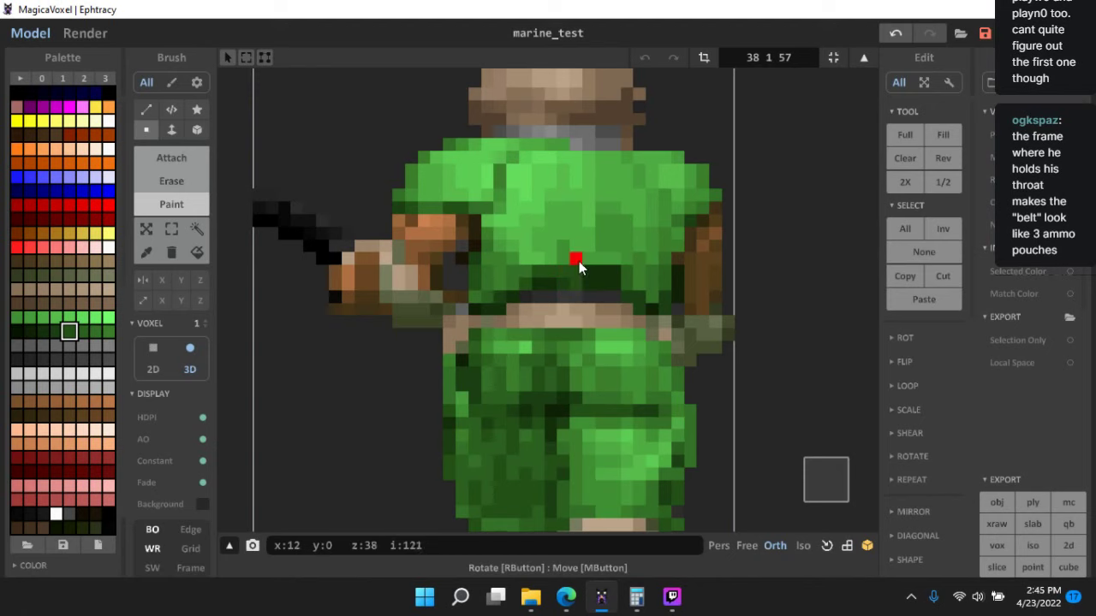
pyautogui.keyDown('alt'); pyautogui.click(588, 278); pyautogui.keyUp('alt')
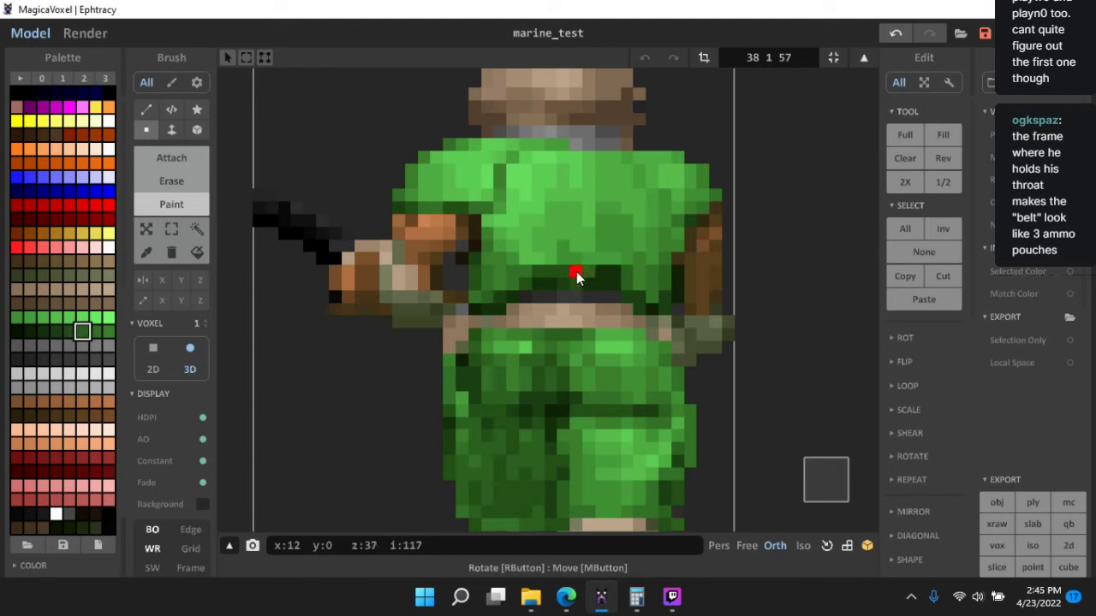
pyautogui.hotkey('ctrl', 'z')
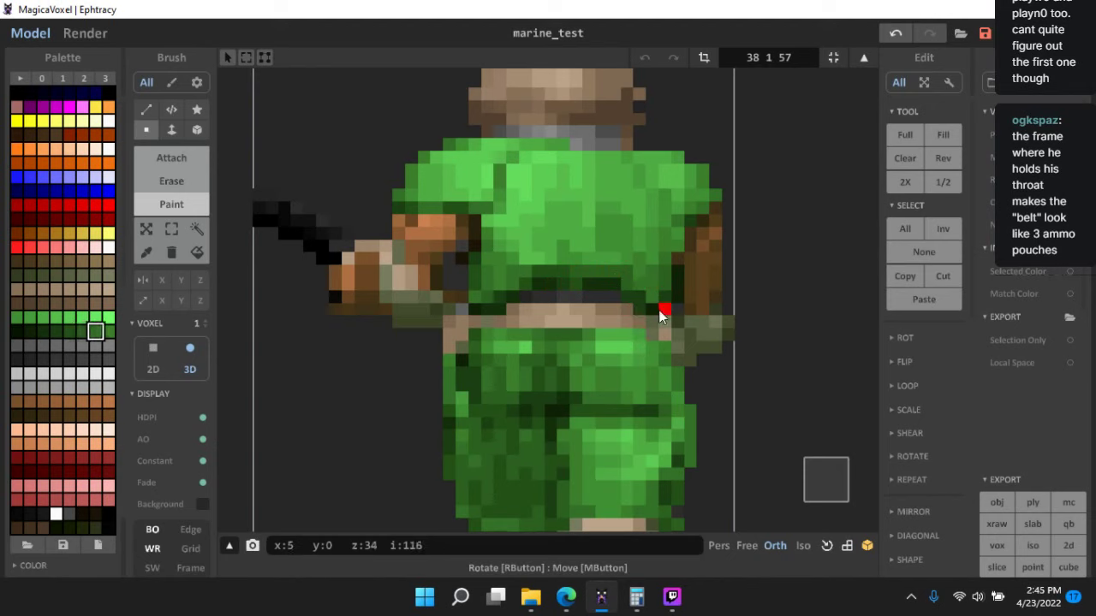
pyautogui.keyDown('alt'); pyautogui.click(629, 284); pyautogui.keyUp('alt')
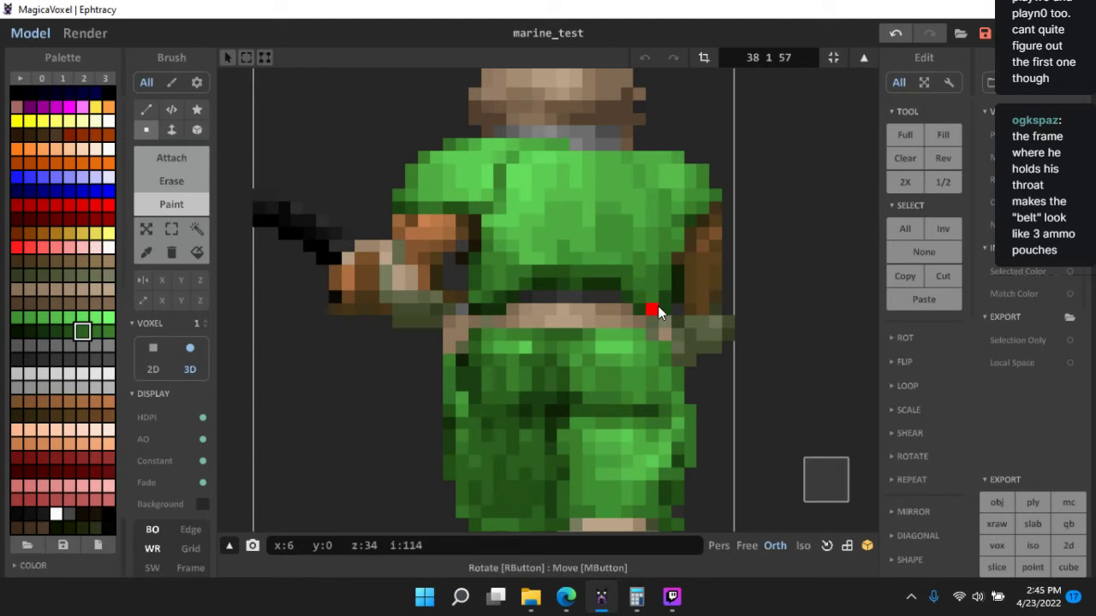
pyautogui.scroll(-6, 705, 376)
pyautogui.scroll(6, 623, 362)
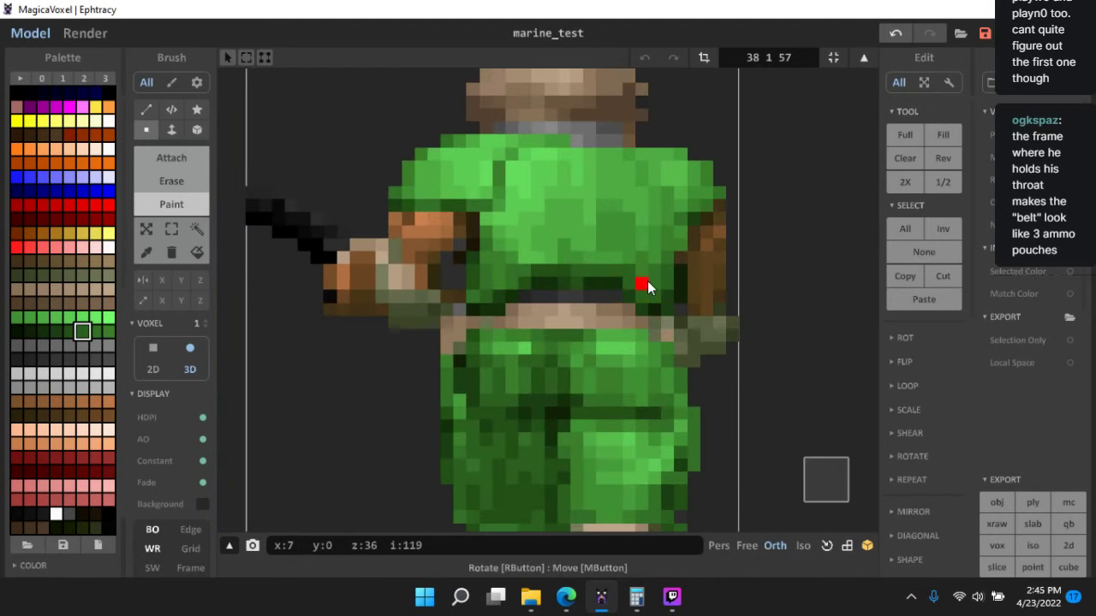
pyautogui.keyDown('alt'); pyautogui.click(642, 278); pyautogui.keyUp('alt')
pyautogui.scroll(-3, 674, 323)
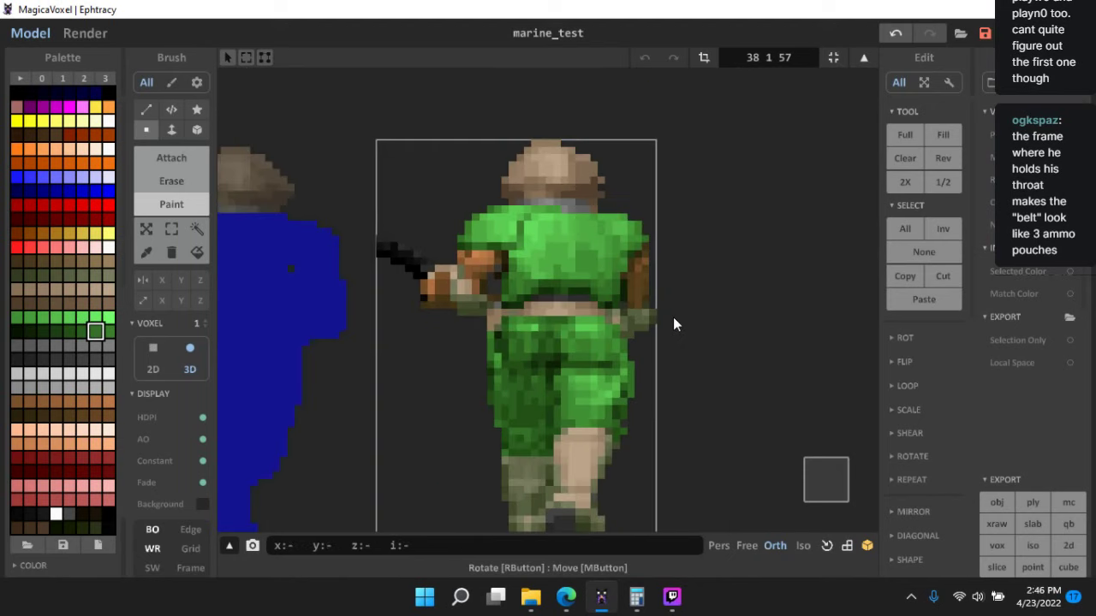
# - Blend the shading across the middle of the shirt's back by painting voxels in sampled mid greens
pyautogui.scroll(3, 674, 318)
pyautogui.keyDown('alt'); pyautogui.click(580, 270); pyautogui.keyUp('alt')
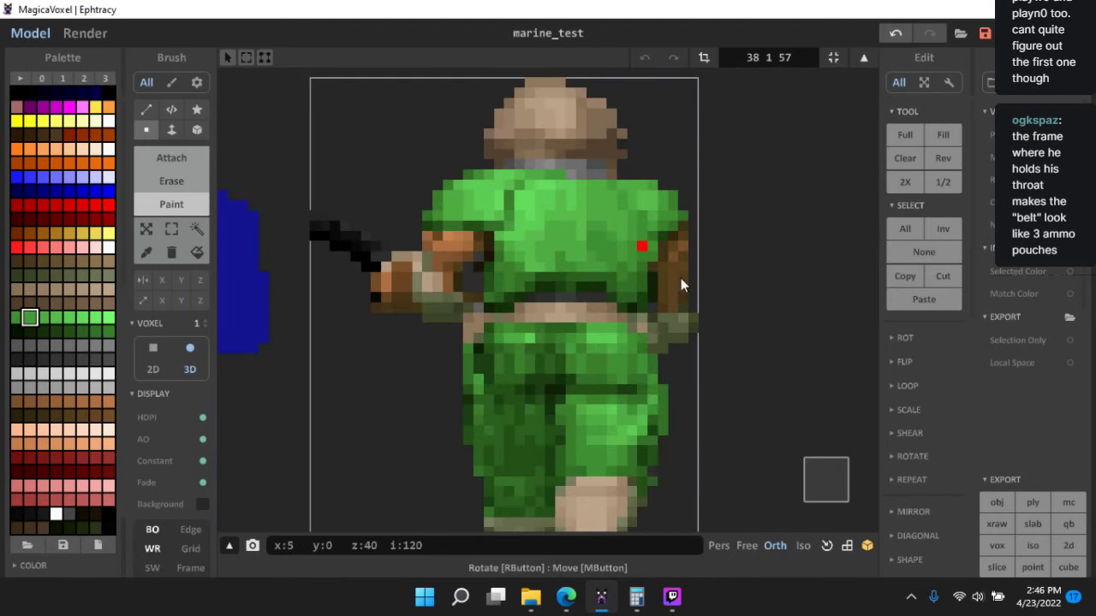
pyautogui.scroll(-3, 656, 314)
pyautogui.scroll(4, 636, 337)
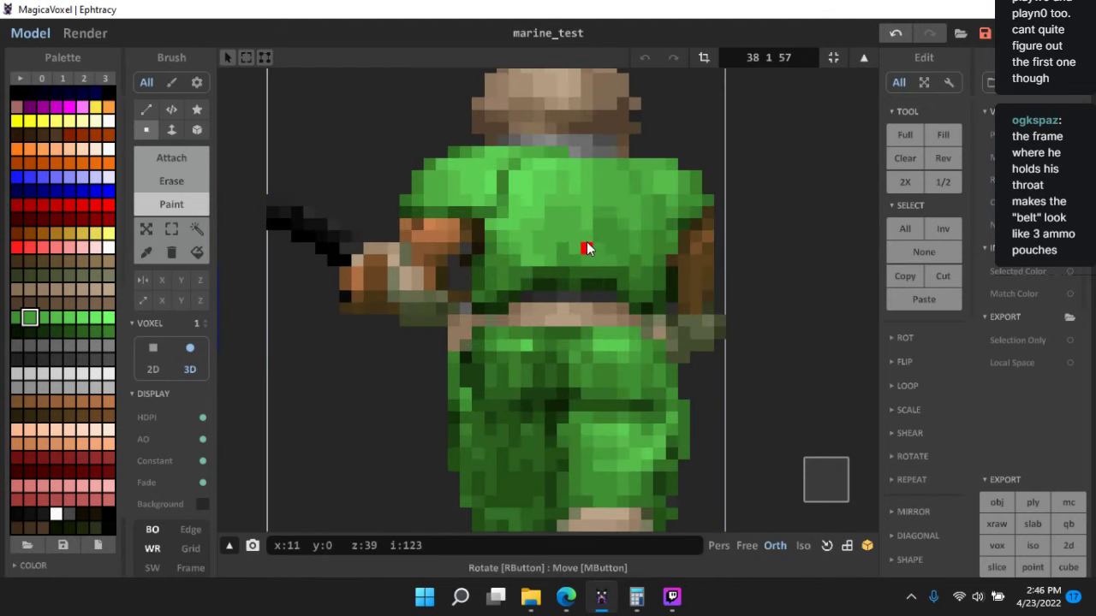
pyautogui.keyDown('alt'); pyautogui.click(590, 227); pyautogui.keyUp('alt')
pyautogui.keyDown('alt'); pyautogui.click(597, 216); pyautogui.keyUp('alt')
pyautogui.keyDown('alt'); pyautogui.click(603, 205); pyautogui.keyUp('alt')
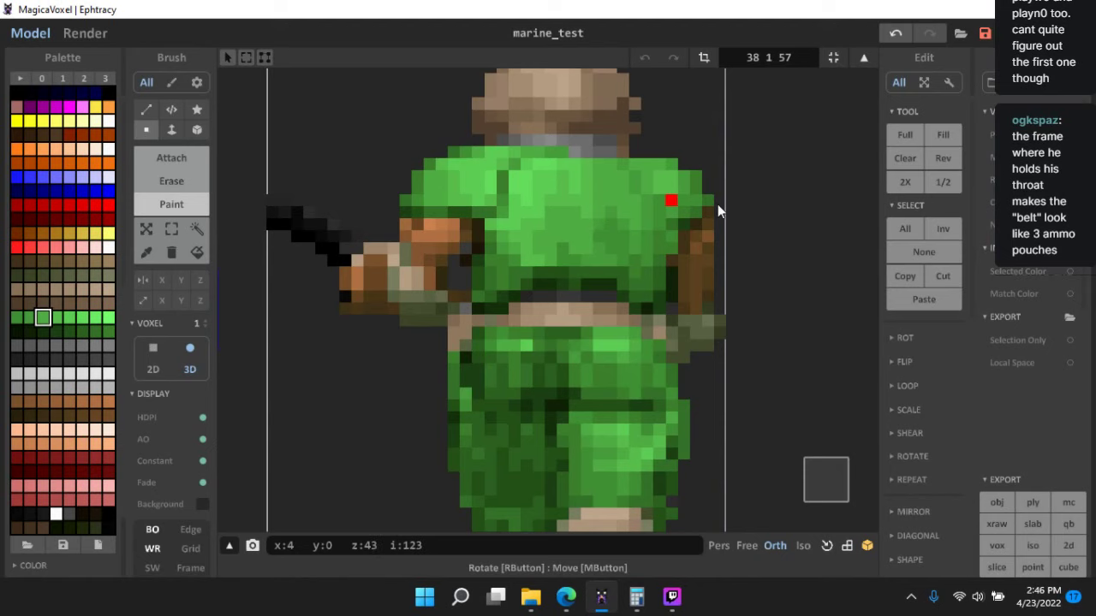
# - Smooth the lighter area of the shirt's upper back with sampled bright greens
pyautogui.moveTo(590, 274); pyautogui.dragTo(583, 306, button='middle')
pyautogui.keyDown('alt'); pyautogui.click(534, 259); pyautogui.keyUp('alt')
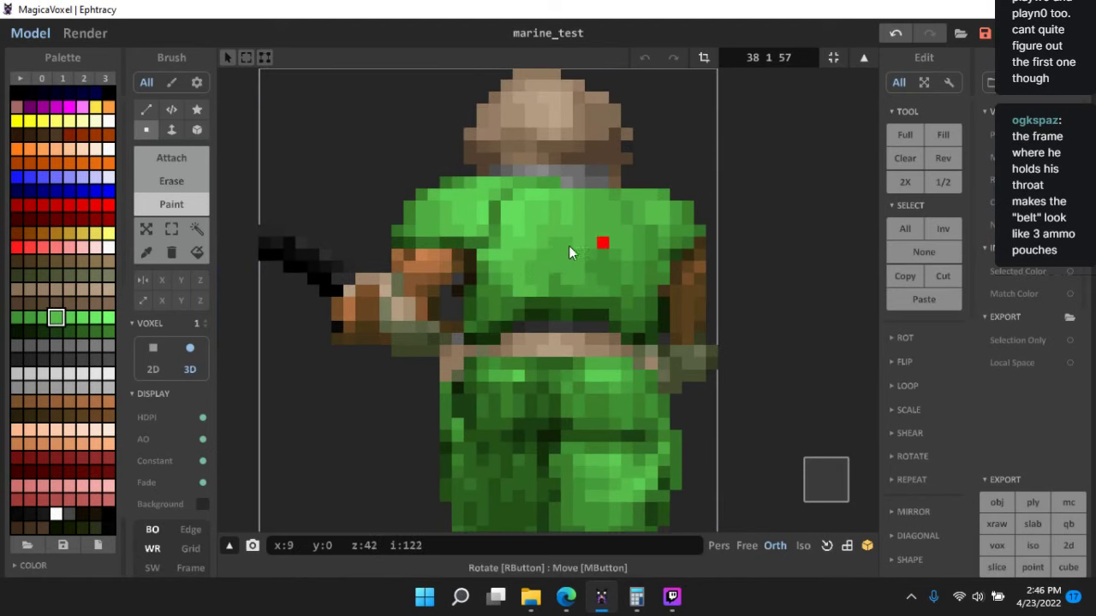
pyautogui.moveTo(619, 246); pyautogui.dragTo(561, 258, button='middle')
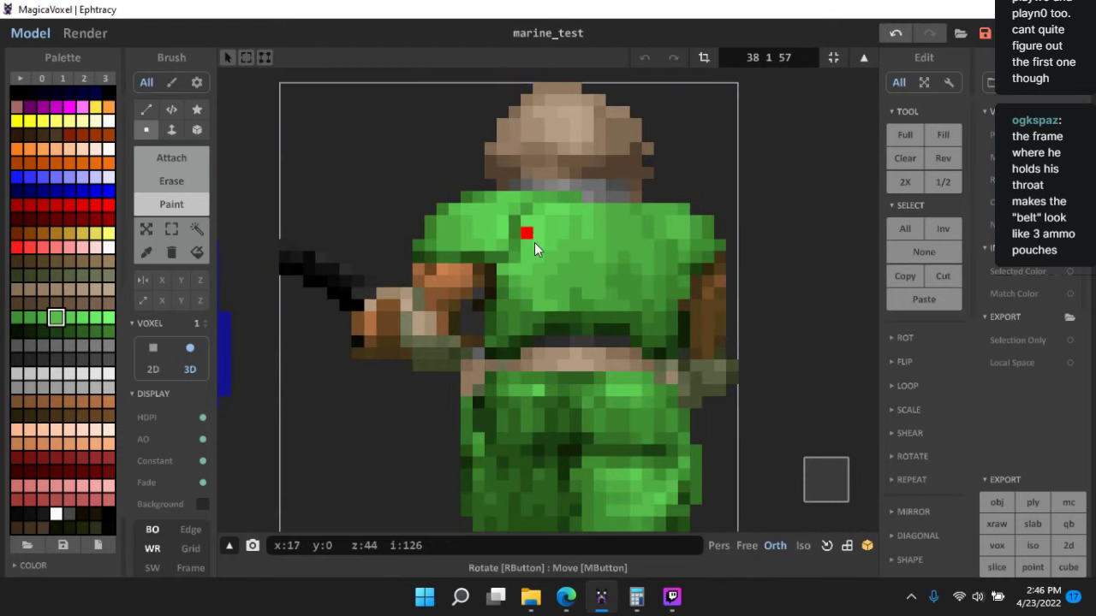
pyautogui.keyDown('alt'); pyautogui.click(538, 246); pyautogui.keyUp('alt')
pyautogui.moveTo(617, 218); pyautogui.dragTo(644, 339, button='right')
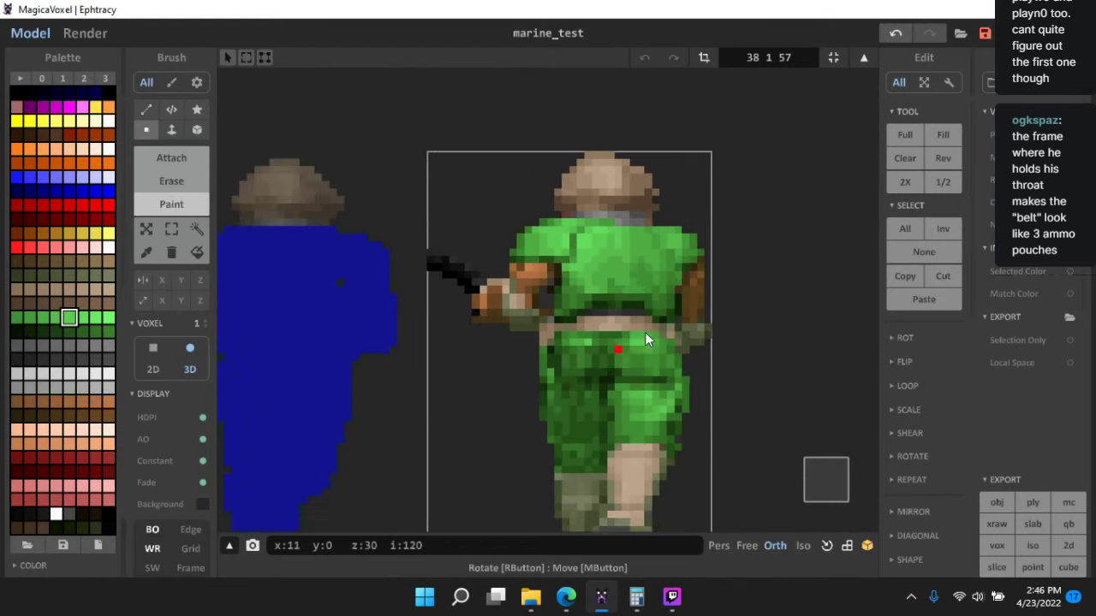
pyautogui.scroll(-3, 645, 339)
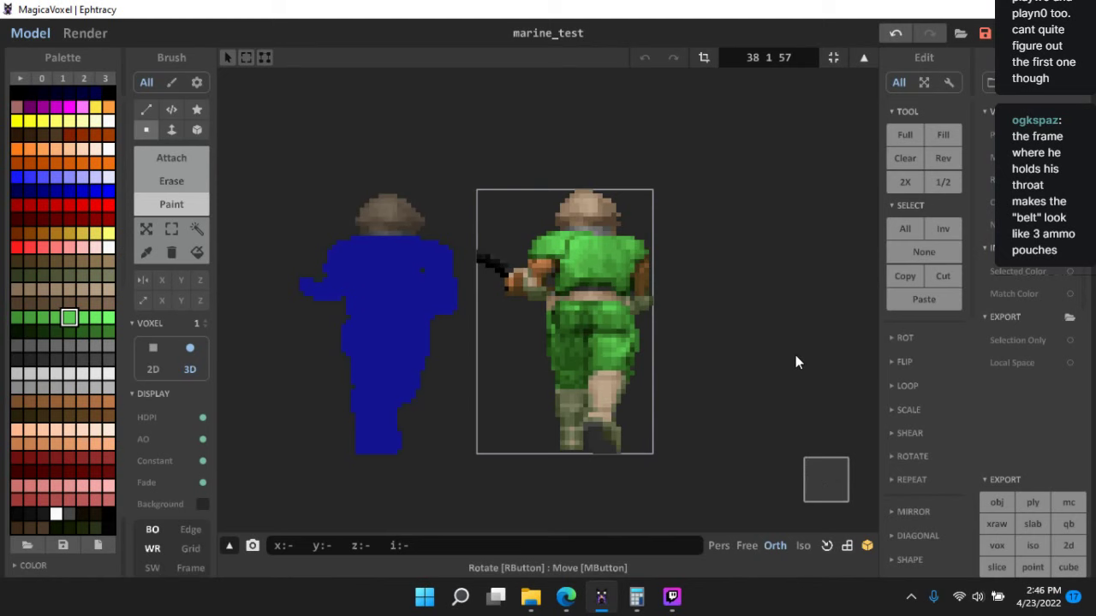
pyautogui.press('Tab')
pyautogui.scroll(6, 686, 283)
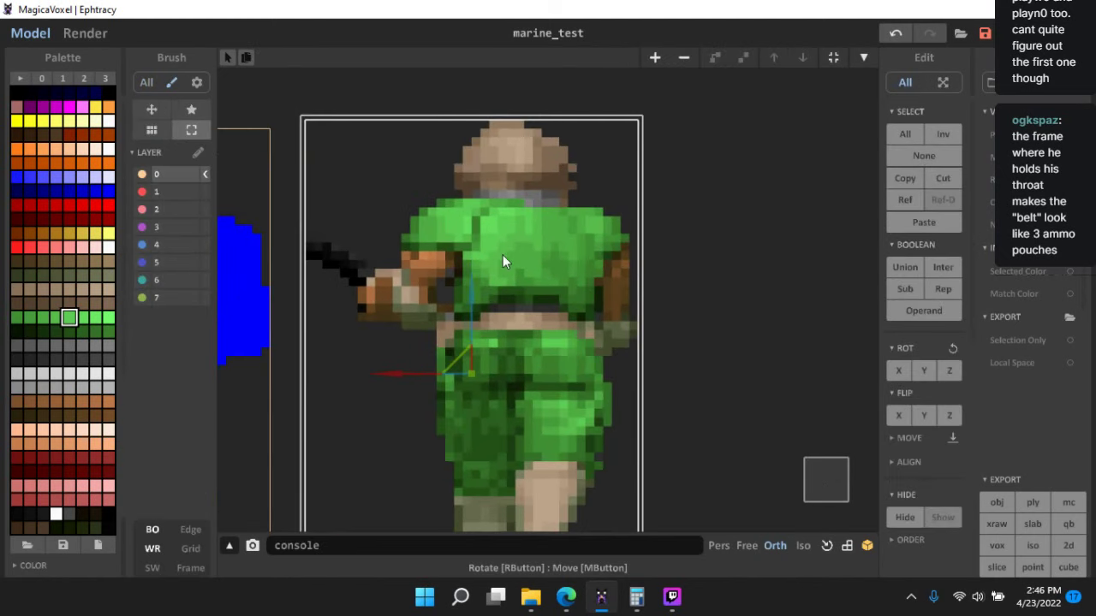
pyautogui.moveTo(673, 264); pyautogui.dragTo(785, 295, button='middle')
pyautogui.scroll(-2, 710, 309)
pyautogui.scroll(2, 669, 291)
pyautogui.press('Tab')
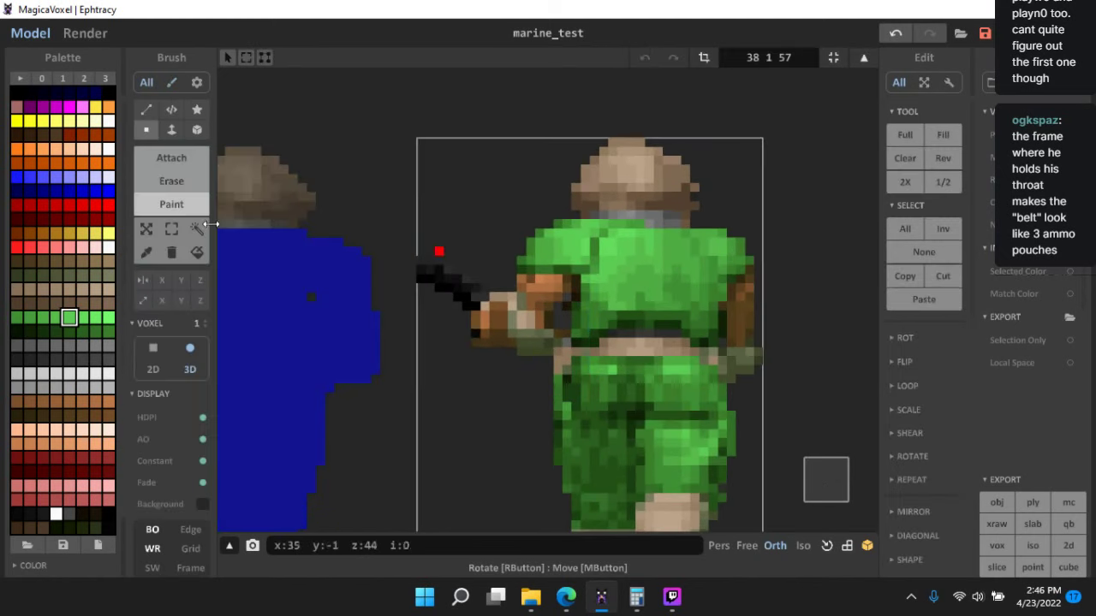
# - Copy the rectangular area of the shirt's back from the back-view sprite and place it on the blue silhouette's torso
pyautogui.click(171, 230)
pyautogui.moveTo(517, 282)
pyautogui.mouseDown(button='middle')
pyautogui.moveTo(611, 272)
pyautogui.moveTo(530, 291)
pyautogui.moveTo(509, 283)
pyautogui.mouseUp(button='middle')
pyautogui.scroll(2, 566, 293)
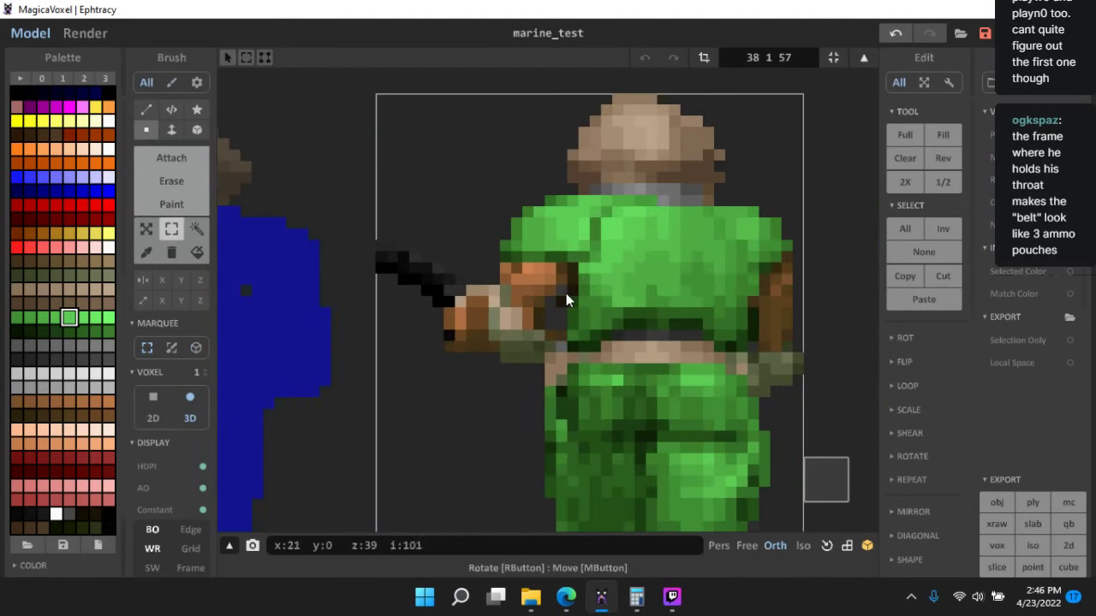
pyautogui.moveTo(614, 308); pyautogui.dragTo(566, 340)
pyautogui.moveTo(577, 205); pyautogui.dragTo(752, 285)
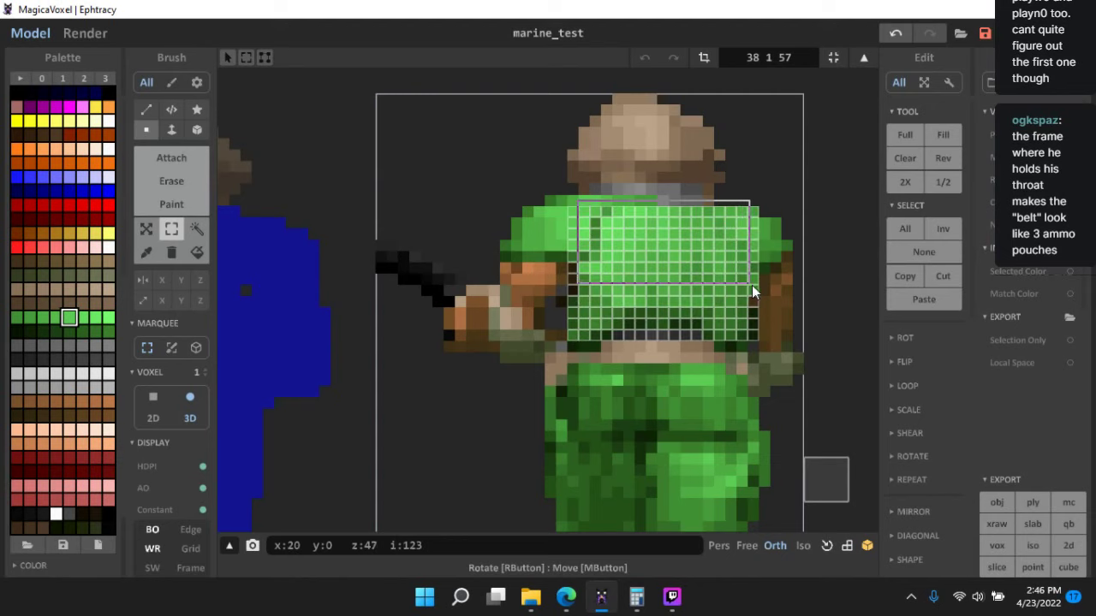
pyautogui.scroll(-3, 689, 330)
pyautogui.press('Tab')
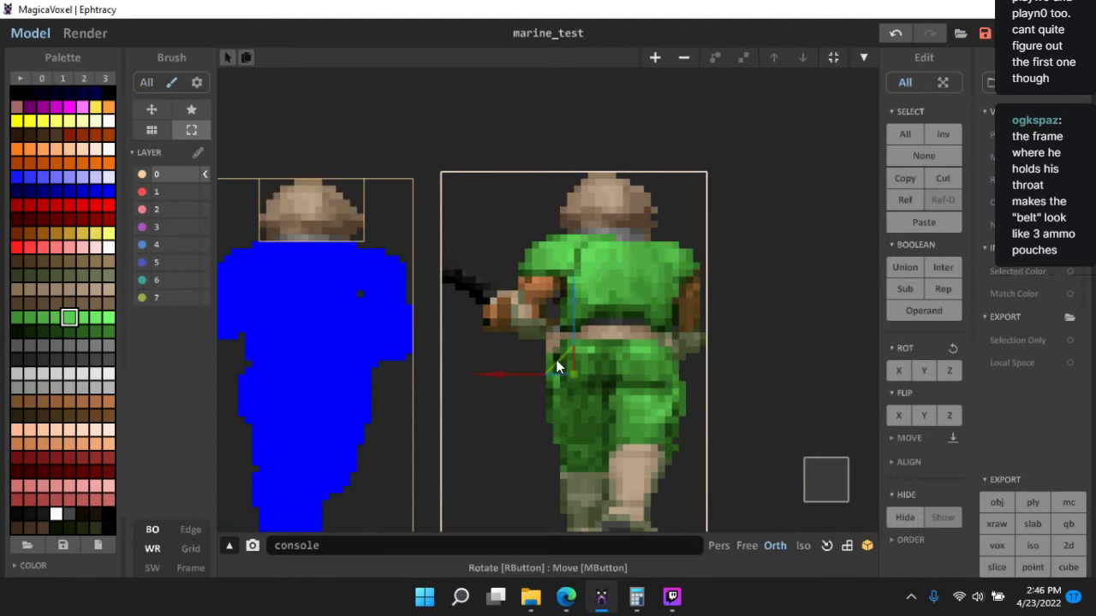
pyautogui.moveTo(556, 360); pyautogui.dragTo(251, 380)
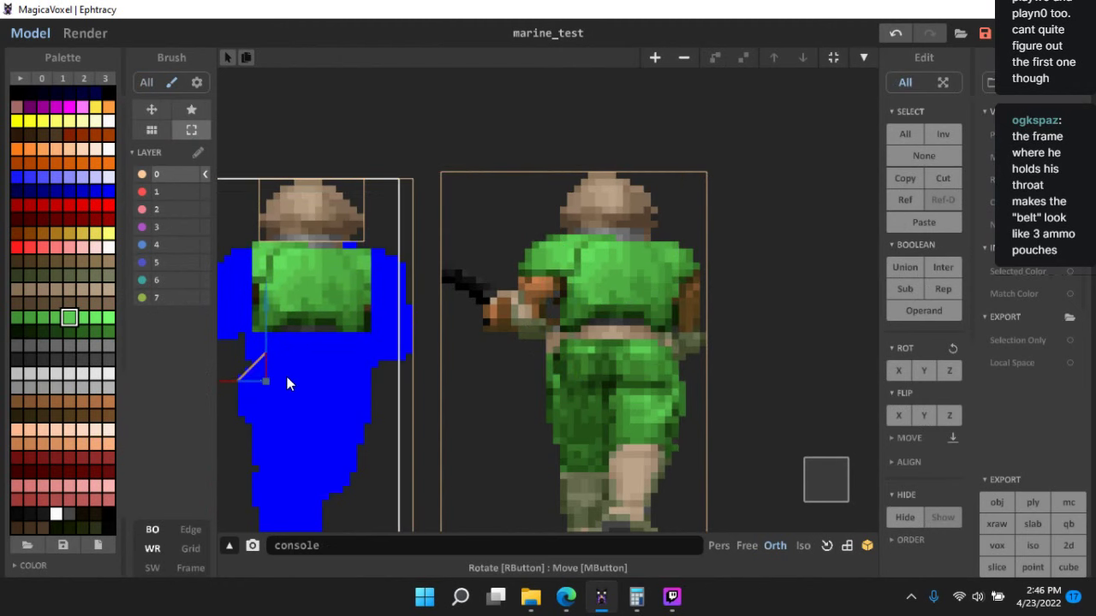
# - Inspect how the pasted shirt back lines up with the helmet and the blue silhouette, opening the shirt piece for editing
pyautogui.moveTo(287, 385); pyautogui.dragTo(678, 409, button='right')
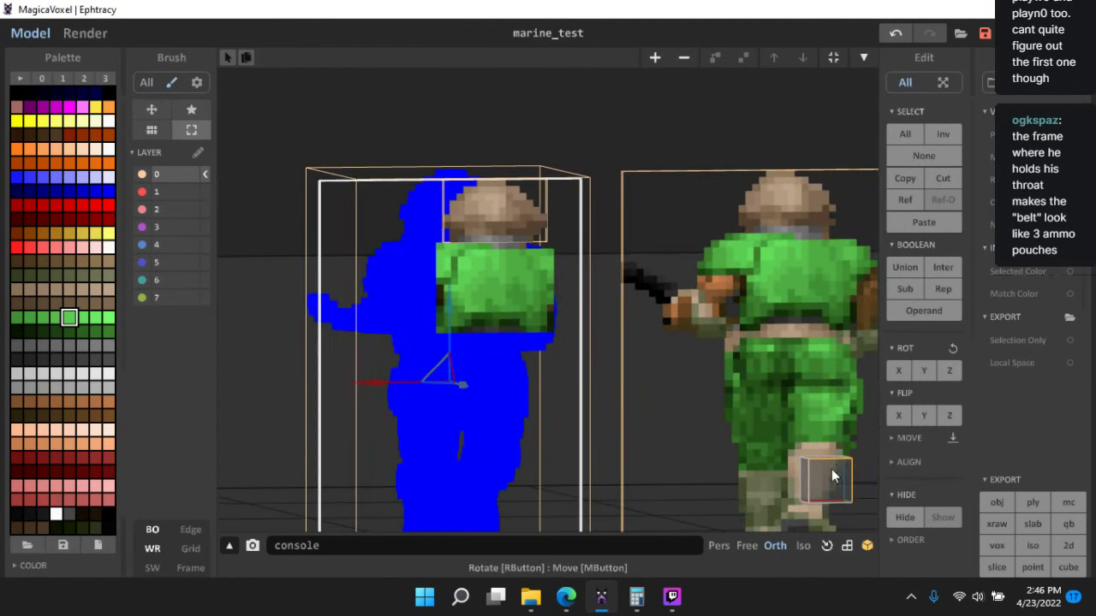
pyautogui.moveTo(833, 476); pyautogui.dragTo(399, 313, button='right')
pyautogui.scroll(5, 428, 337)
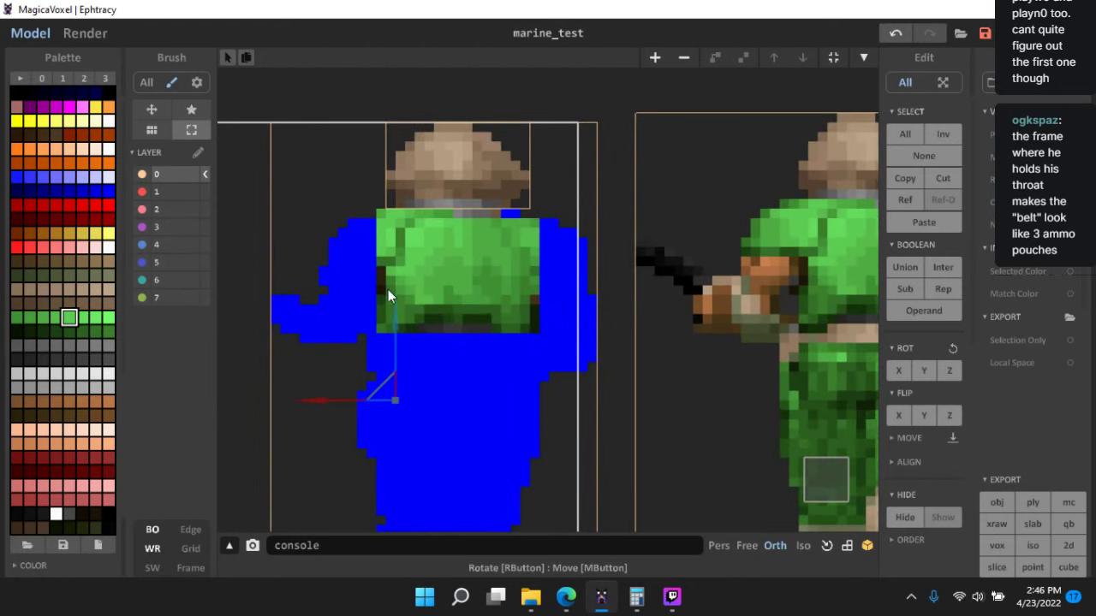
pyautogui.doubleClick(478, 244)
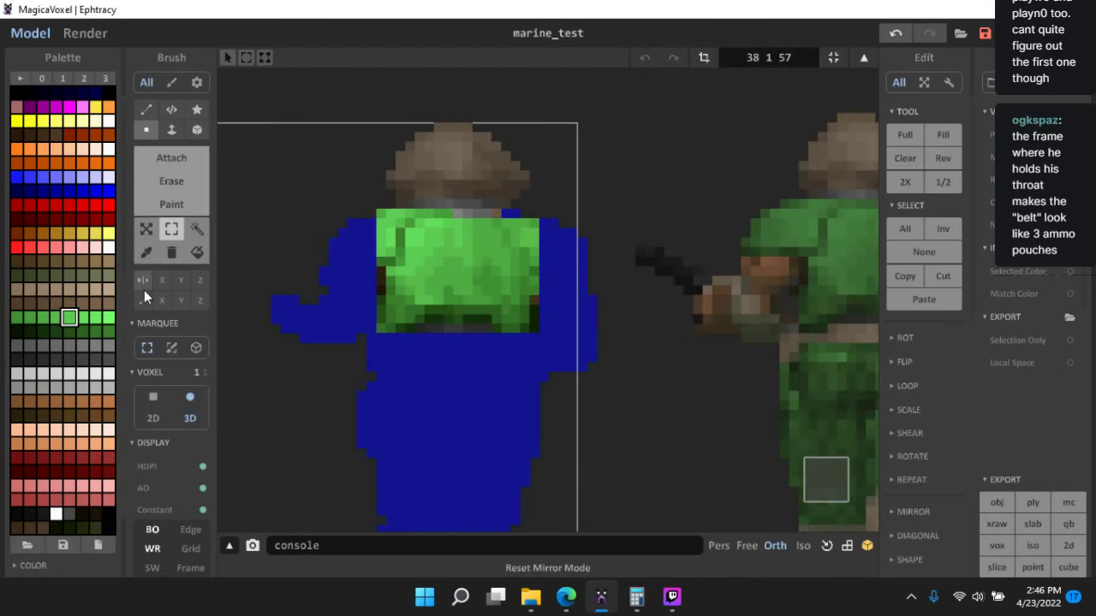
pyautogui.click(151, 237)
pyautogui.scroll(-1, 464, 309)
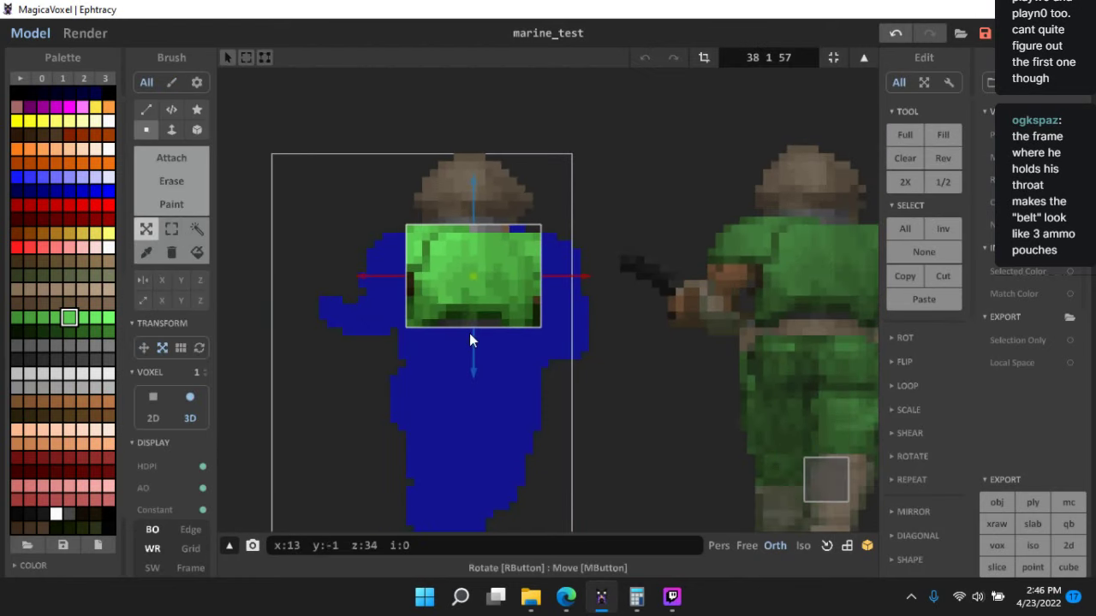
pyautogui.moveTo(469, 333); pyautogui.dragTo(433, 314, button='middle')
# - Copy the strip of shirt hem and bare waist from the back-view sprite and paste it into the shirt piece on the silhouette
pyautogui.doubleClick(761, 277)
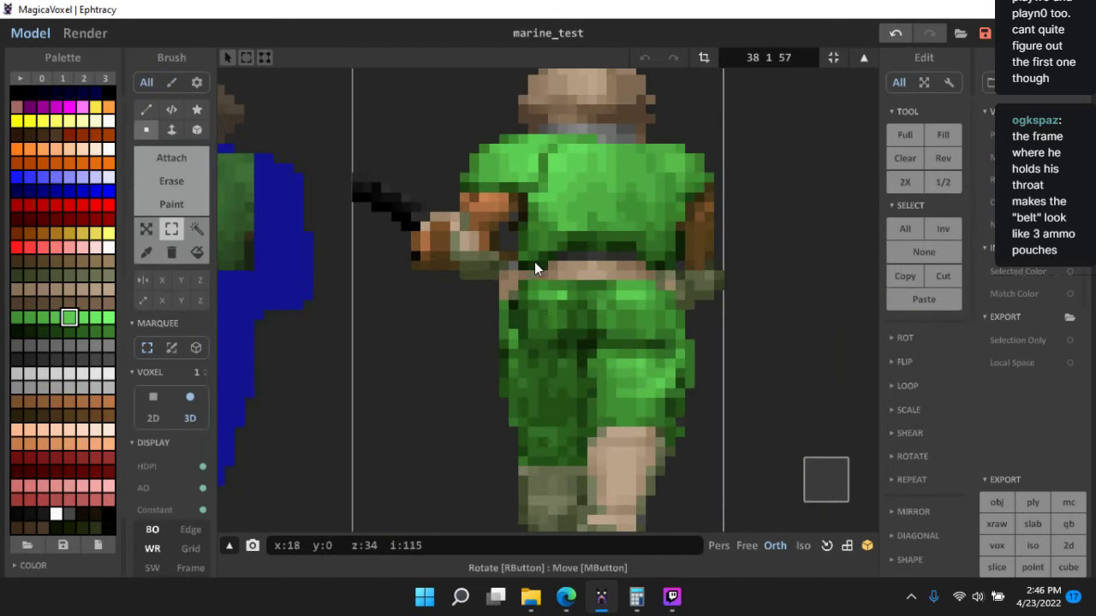
pyautogui.moveTo(514, 254); pyautogui.dragTo(673, 278)
pyautogui.scroll(-3, 514, 360)
pyautogui.moveTo(405, 407); pyautogui.dragTo(536, 411, button='middle')
pyautogui.press('Tab')
pyautogui.doubleClick(419, 260)
pyautogui.hotkey('ctrl', 'v')
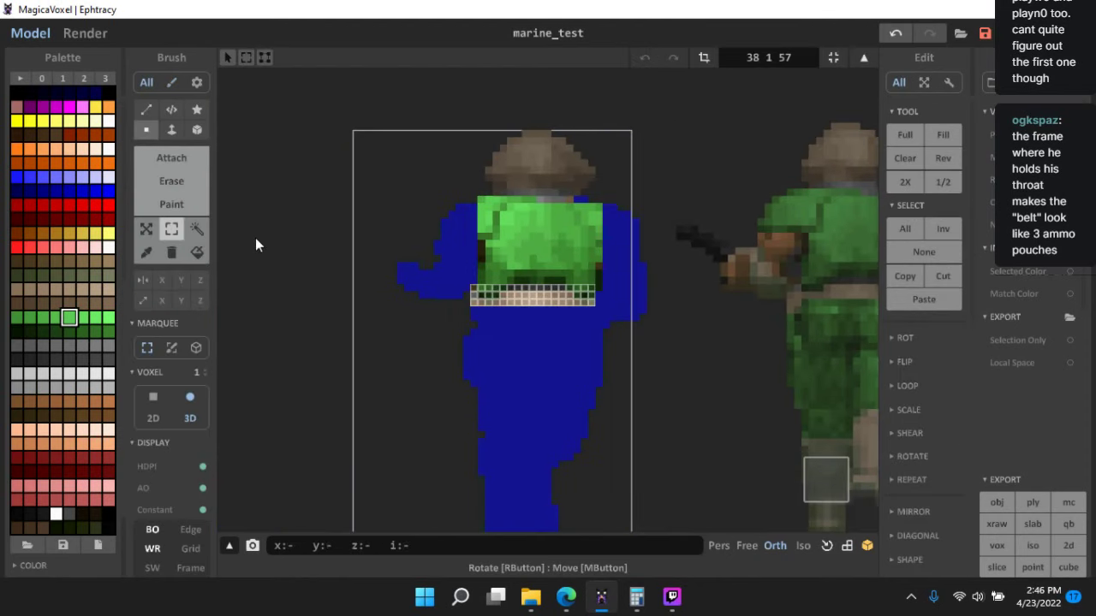
# - Position the pasted waist strip against the shirt's hem and clear the selection
pyautogui.click(145, 229)
pyautogui.click(145, 349)
pyautogui.scroll(4, 532, 302)
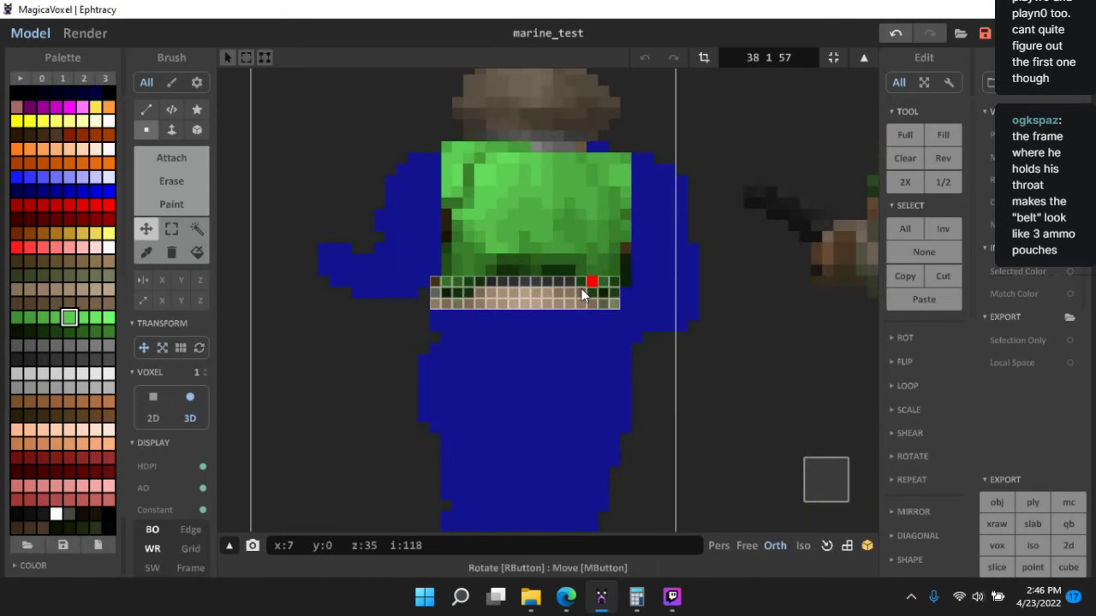
pyautogui.moveTo(583, 289)
pyautogui.mouseDown()
pyautogui.moveTo(582, 310)
pyautogui.moveTo(586, 296)
pyautogui.mouseUp()
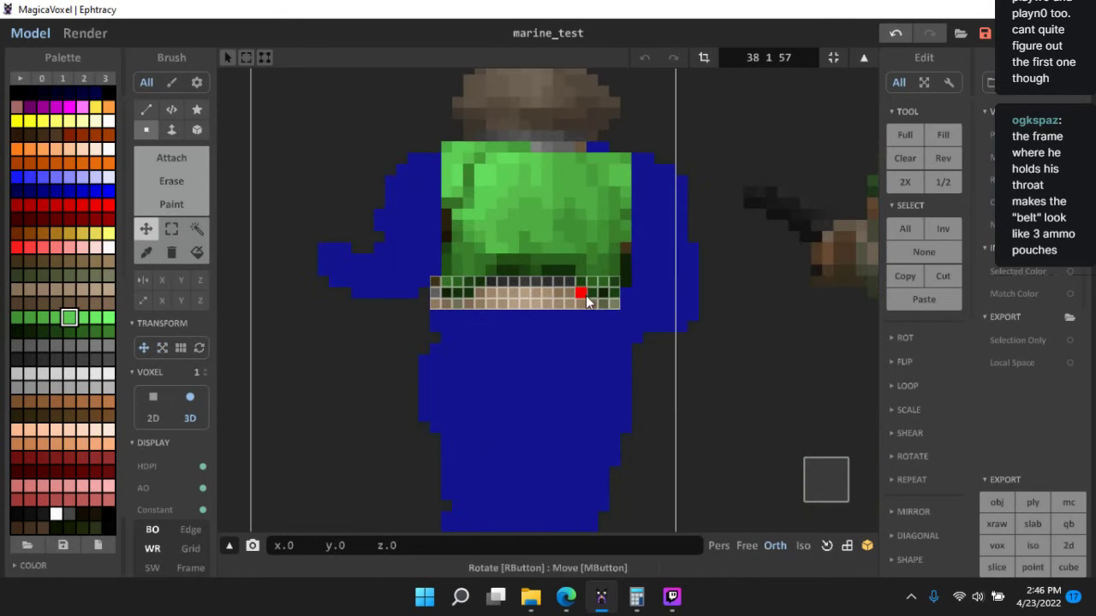
pyautogui.click(170, 231)
pyautogui.scroll(-3, 803, 334)
pyautogui.moveTo(835, 336); pyautogui.dragTo(634, 343, button='middle')
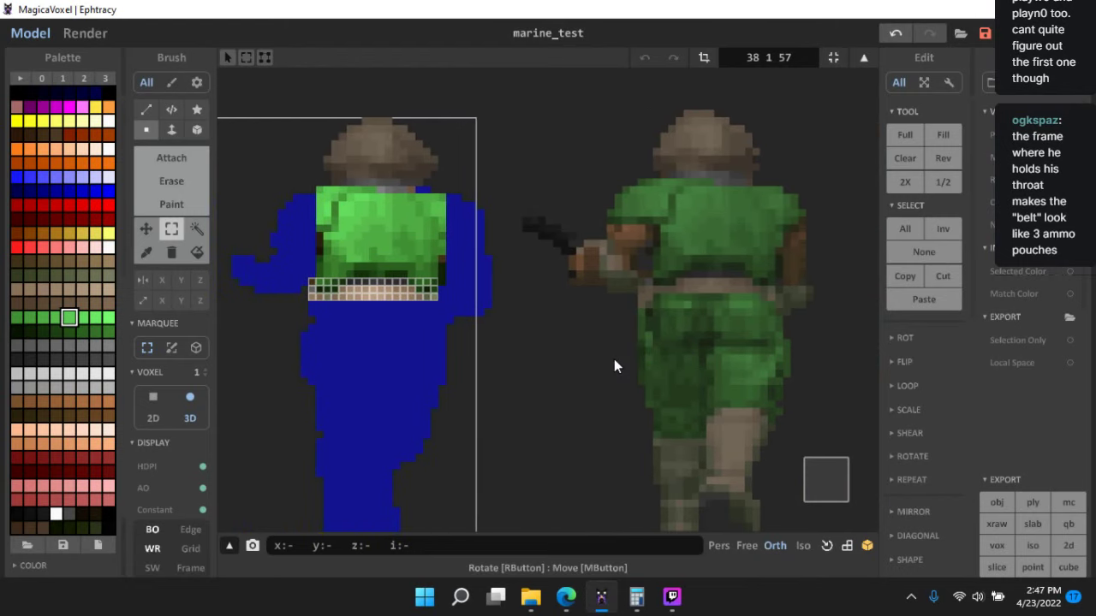
pyautogui.click(614, 358)
# - Attach a band of voxels in brown sampled from the waist beneath the strip, two to three rows tall, across the silhouette
pyautogui.scroll(2, 582, 365)
pyautogui.scroll(2, 342, 293)
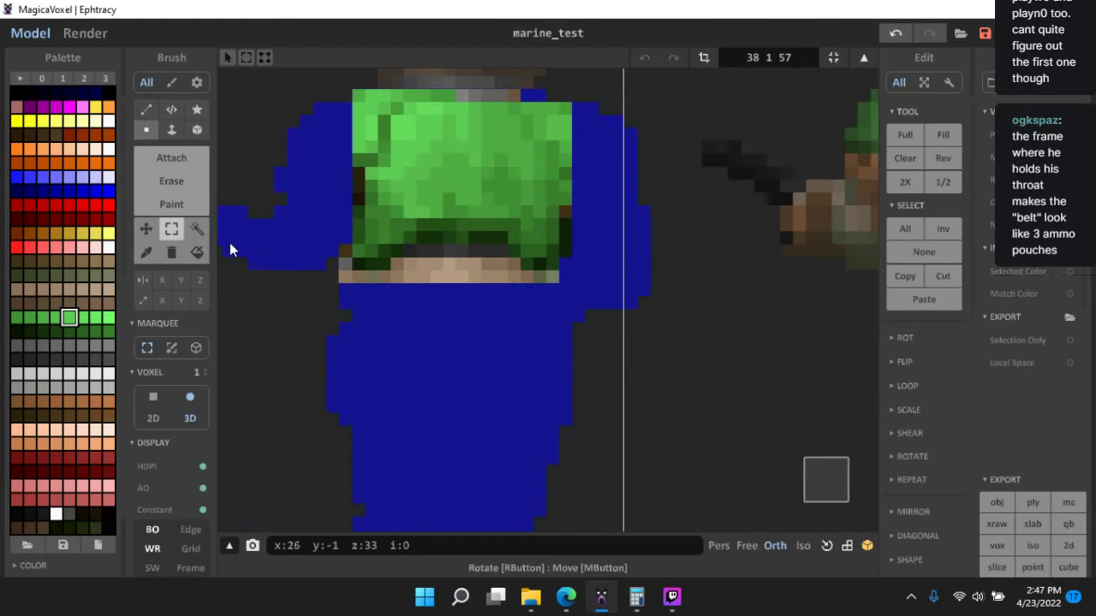
pyautogui.scroll(2, 354, 286)
pyautogui.click(184, 205)
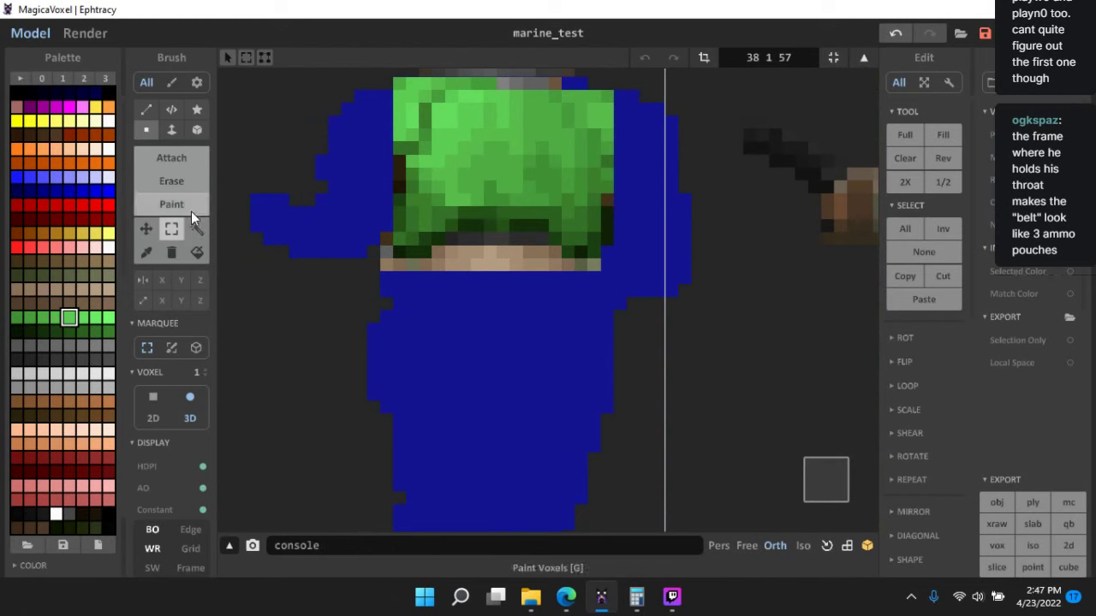
pyautogui.keyDown('alt'); pyautogui.click(414, 268); pyautogui.keyUp('alt')
pyautogui.click(162, 160)
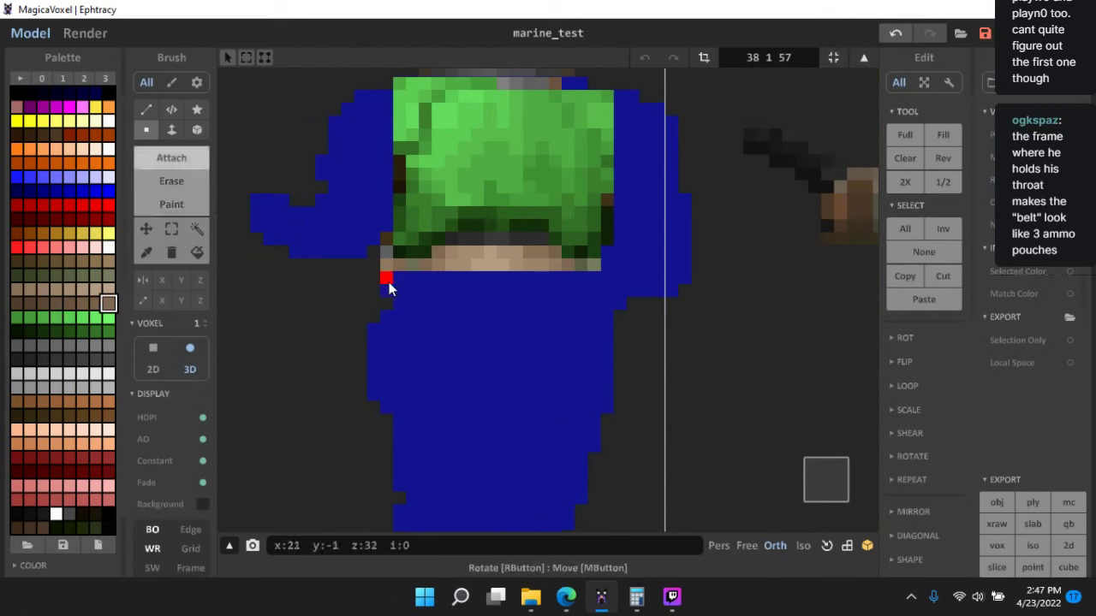
pyautogui.moveTo(387, 286)
pyautogui.mouseDown()
pyautogui.moveTo(612, 281)
pyautogui.moveTo(602, 297)
pyautogui.moveTo(379, 288)
pyautogui.mouseUp()
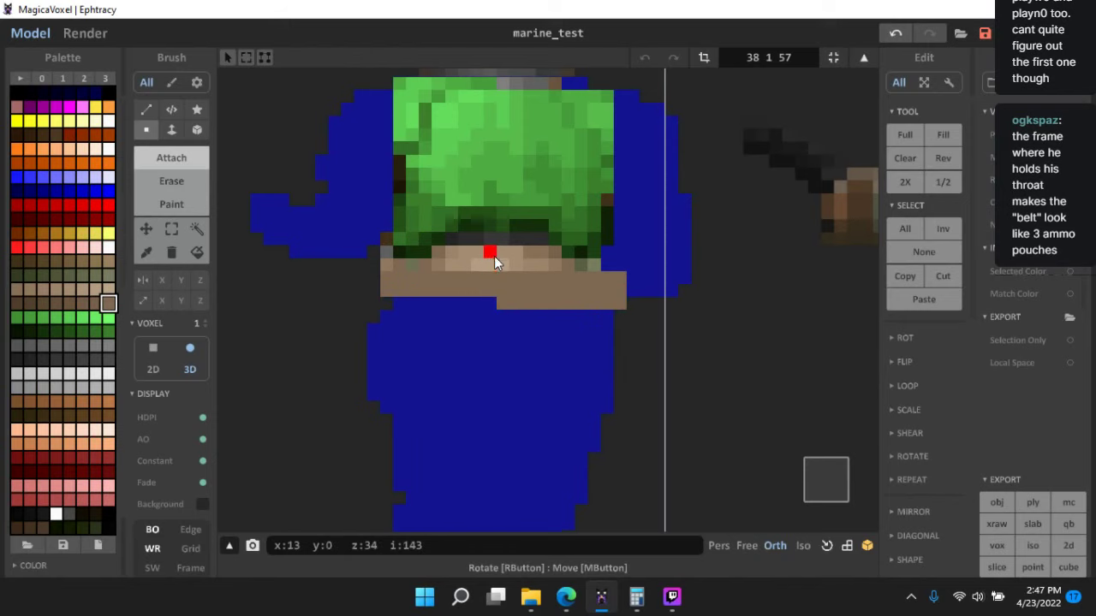
# - Widen the shirt's upper right edge by attaching voxels in greens sampled from the neighbouring voxels
pyautogui.moveTo(592, 259); pyautogui.dragTo(565, 244, button='right')
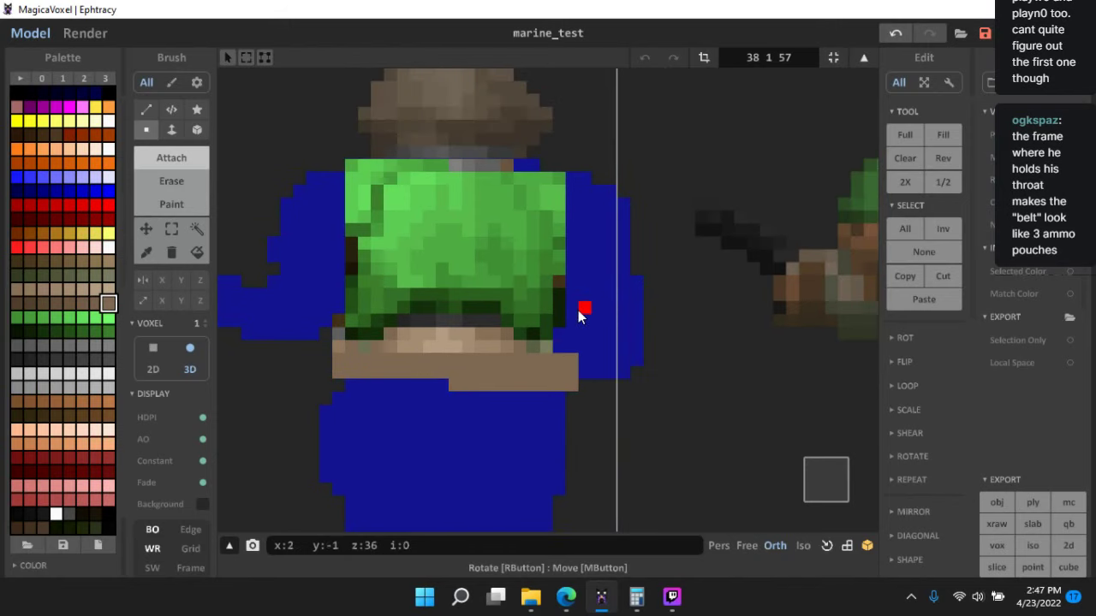
pyautogui.keyDown('alt'); pyautogui.click(562, 191); pyautogui.keyUp('alt')
pyautogui.keyDown('alt'); pyautogui.click(563, 182); pyautogui.keyUp('alt')
pyautogui.moveTo(571, 180); pyautogui.dragTo(579, 208)
pyautogui.keyDown('alt'); pyautogui.click(560, 191); pyautogui.keyUp('alt')
pyautogui.keyDown('alt'); pyautogui.click(562, 221); pyautogui.keyUp('alt')
pyautogui.click(571, 221)
# - Extend the shirt's lower right edge with sampled mid and dark greens, and the waist strip's right end with sampled grey-green
pyautogui.keyDown('alt'); pyautogui.click(563, 233); pyautogui.keyUp('alt')
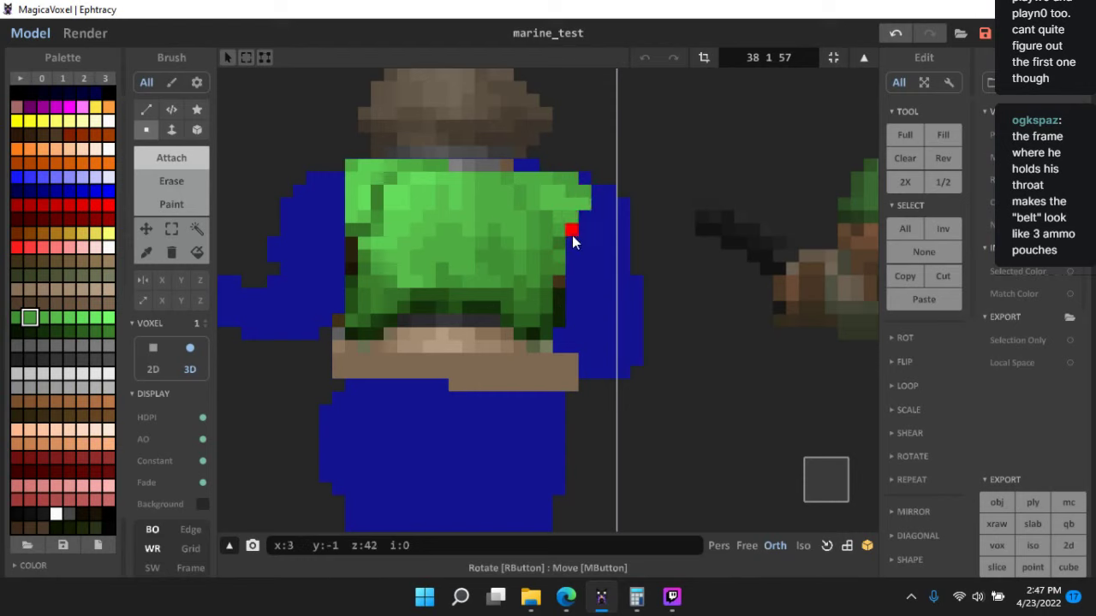
pyautogui.keyDown('alt'); pyautogui.click(572, 244); pyautogui.keyUp('alt')
pyautogui.keyDown('alt'); pyautogui.click(562, 259); pyautogui.keyUp('alt')
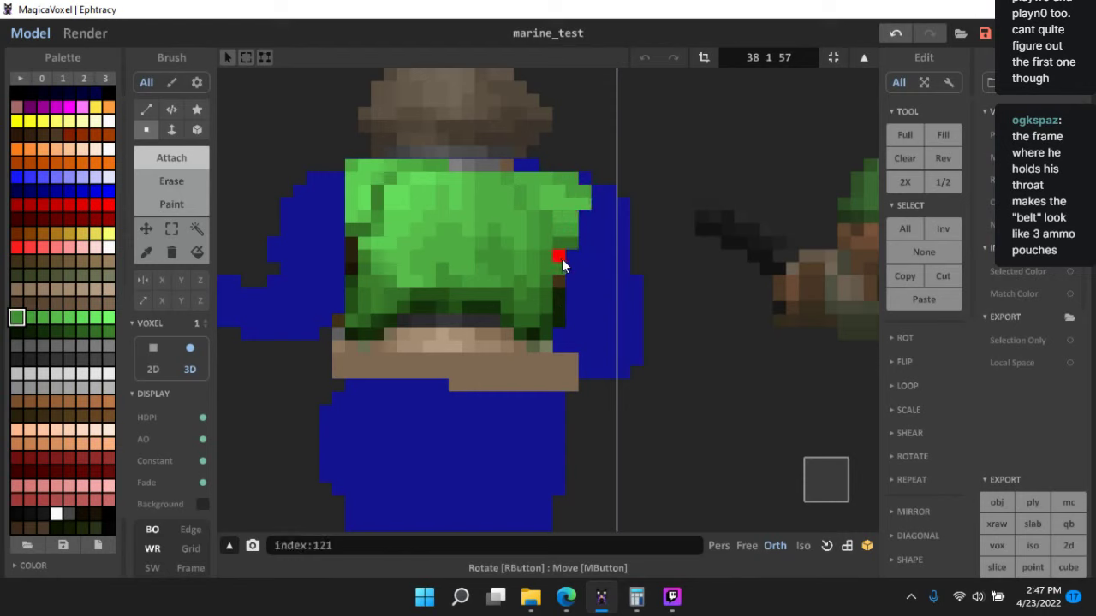
pyautogui.keyDown('alt'); pyautogui.click(570, 274); pyautogui.keyUp('alt')
pyautogui.keyDown('alt'); pyautogui.click(554, 289); pyautogui.keyUp('alt')
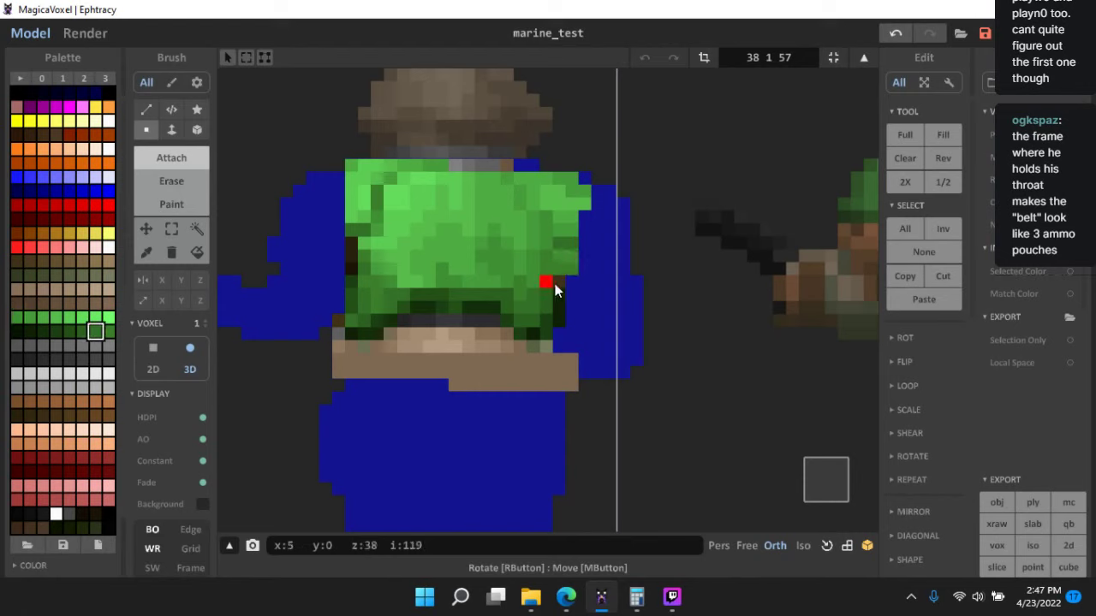
pyautogui.keyDown('alt'); pyautogui.click(559, 295); pyautogui.keyUp('alt')
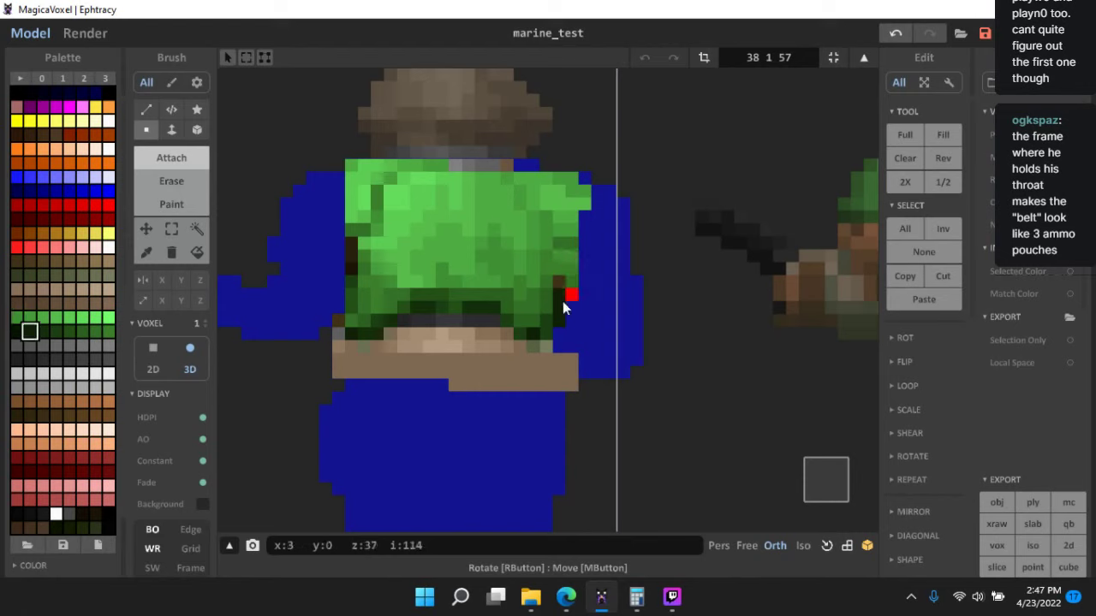
pyautogui.click(559, 324)
pyautogui.keyDown('alt'); pyautogui.click(558, 338); pyautogui.keyUp('alt')
pyautogui.keyDown('alt'); pyautogui.click(553, 346); pyautogui.keyUp('alt')
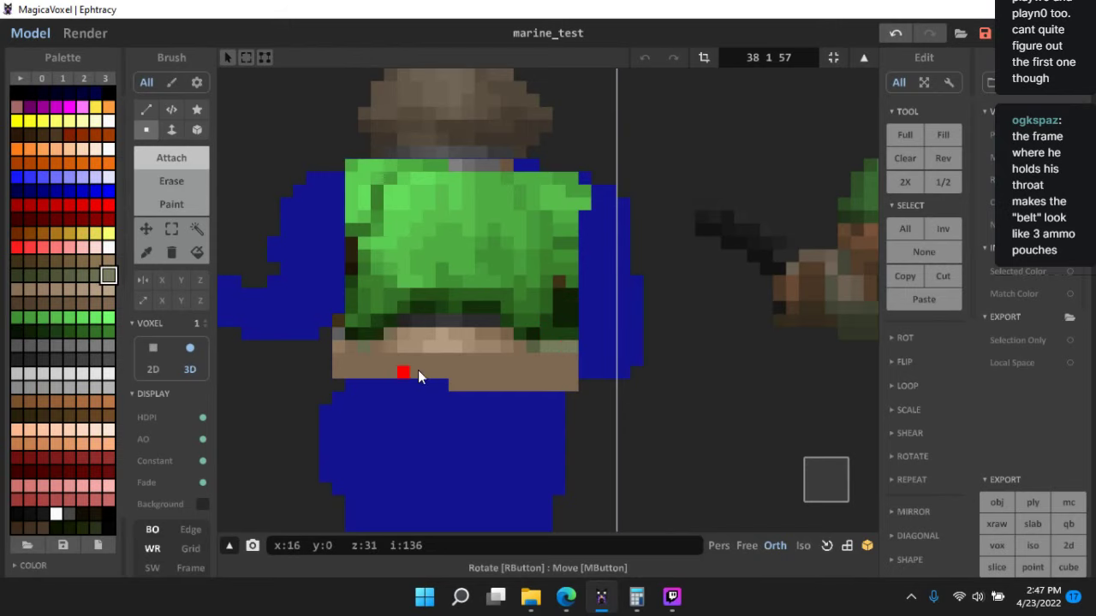
# - Paint the left part of the flat brown waist band with a lighter tan sampled from the waist strip
pyautogui.moveTo(417, 370); pyautogui.dragTo(532, 339, button='middle')
pyautogui.scroll(-6, 624, 369)
pyautogui.moveTo(651, 395); pyautogui.dragTo(576, 325, button='middle')
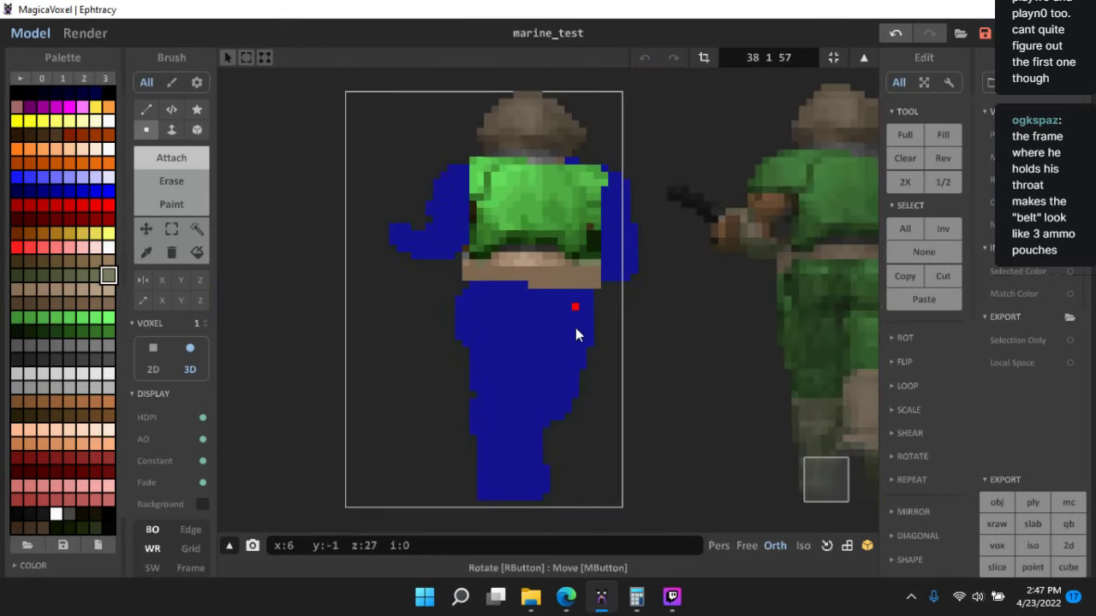
pyautogui.scroll(9, 505, 281)
pyautogui.keyDown('alt'); pyautogui.click(455, 233); pyautogui.keyUp('alt')
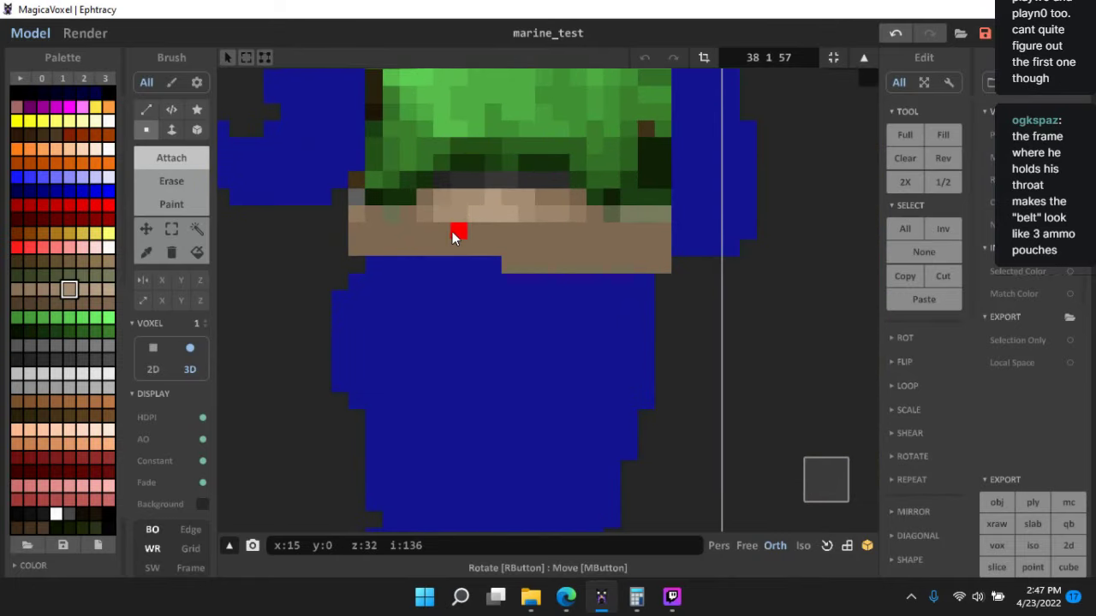
pyautogui.click(182, 204)
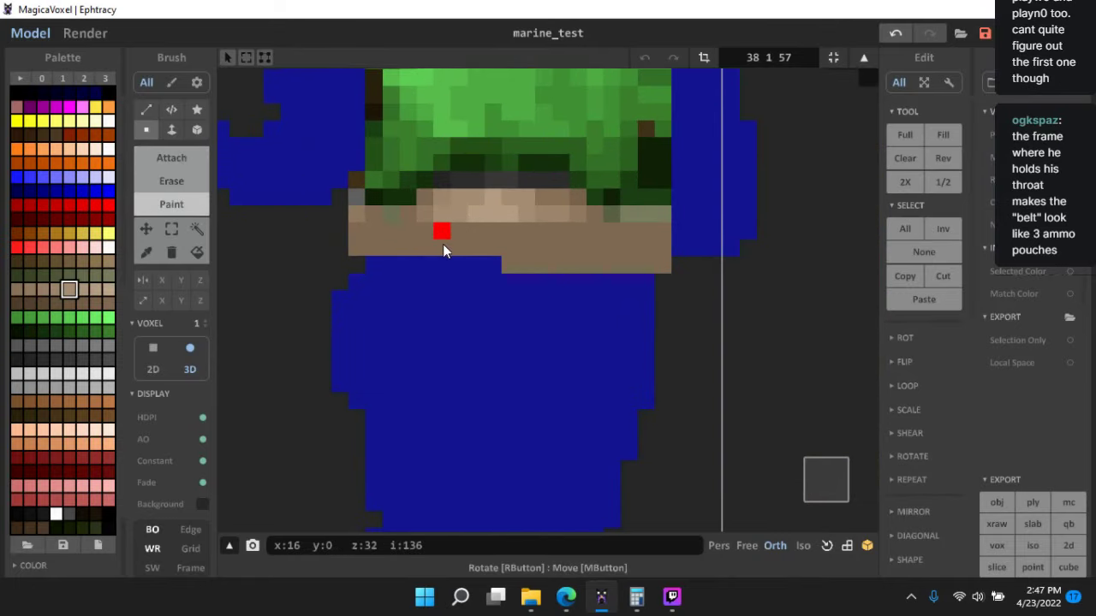
pyautogui.moveTo(443, 244)
pyautogui.mouseDown()
pyautogui.moveTo(454, 230)
pyautogui.moveTo(457, 246)
pyautogui.moveTo(410, 237)
pyautogui.mouseUp()
# - Blend the right part of the waist band by painting diagonal shading in tans sampled from the strip above
pyautogui.keyDown('alt'); pyautogui.click(425, 215); pyautogui.keyUp('alt')
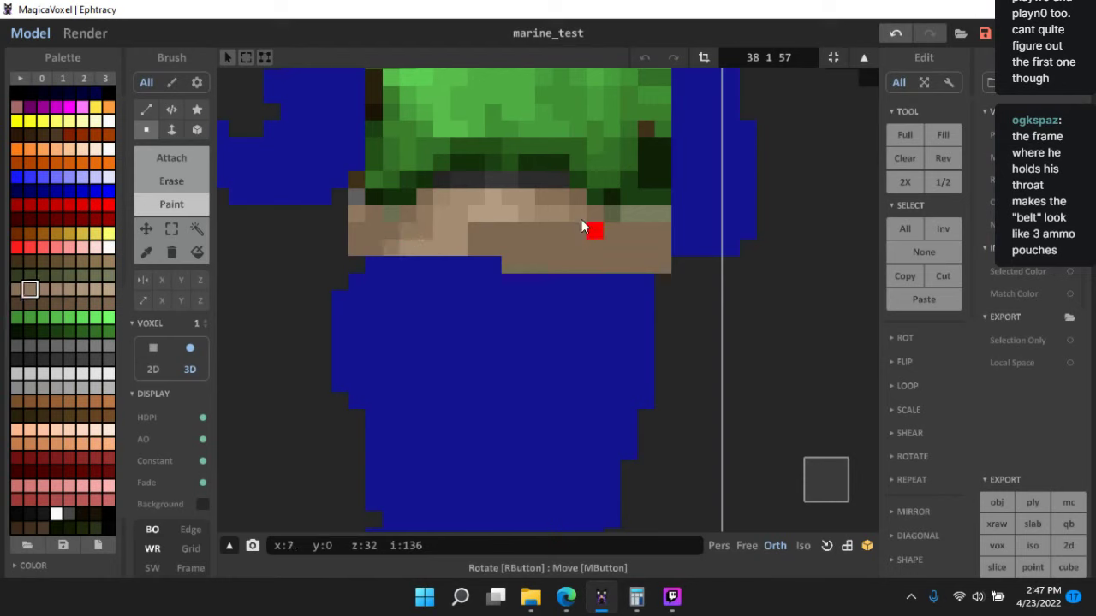
pyautogui.moveTo(597, 231); pyautogui.dragTo(618, 270)
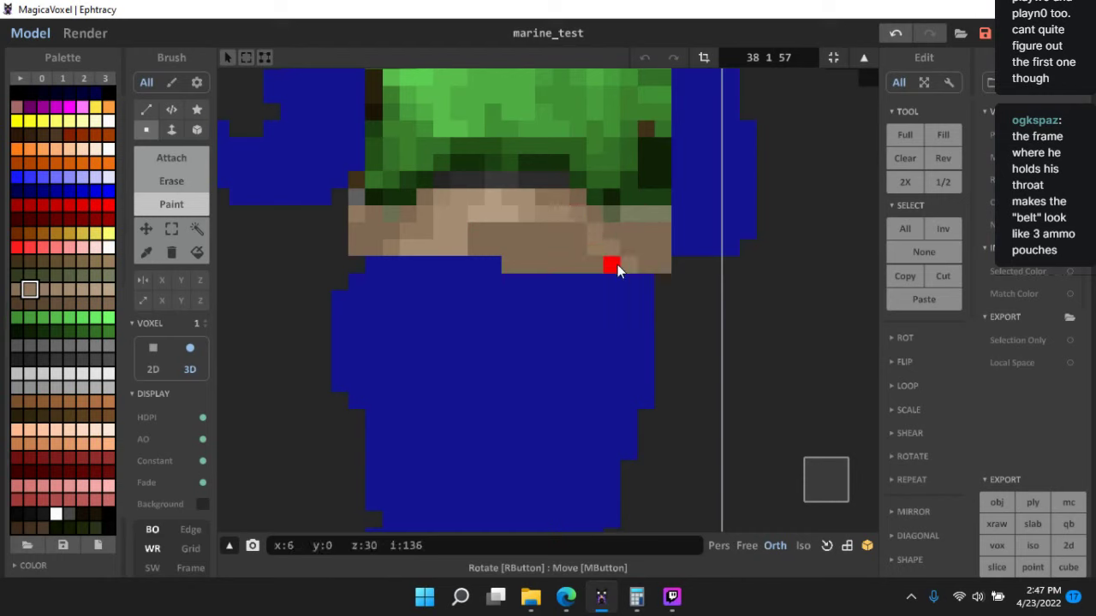
pyautogui.keyDown('alt'); pyautogui.click(568, 220); pyautogui.keyUp('alt')
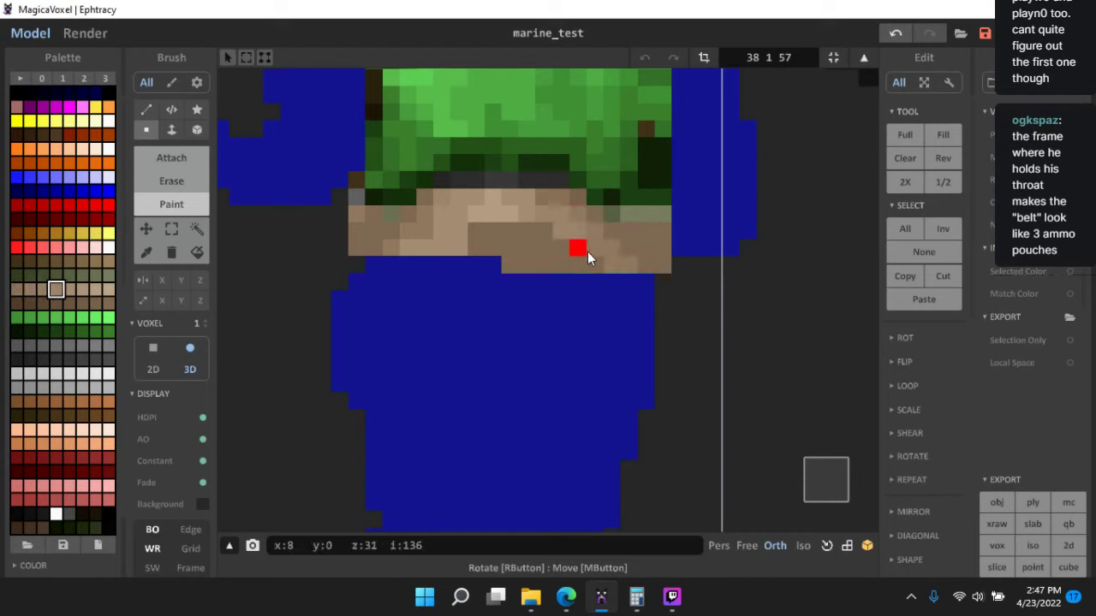
pyautogui.moveTo(598, 267)
pyautogui.mouseDown()
pyautogui.moveTo(496, 262)
pyautogui.moveTo(555, 248)
pyautogui.mouseUp()
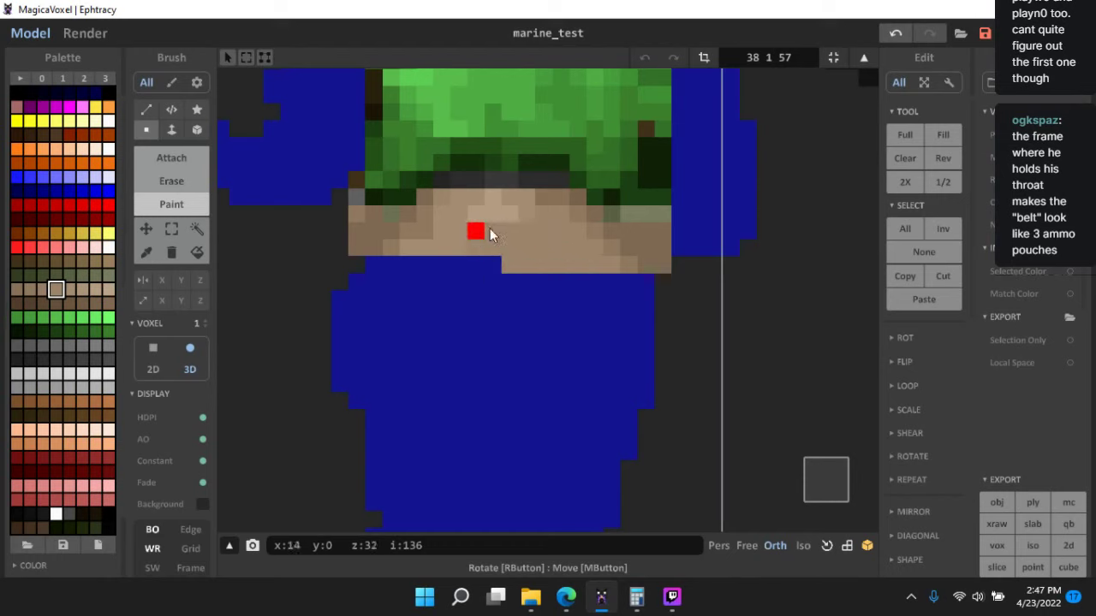
# - Lighten the centre of the waist band with sampled lighter tans to form a highlight
pyautogui.keyDown('alt'); pyautogui.click(532, 225); pyautogui.keyUp('alt')
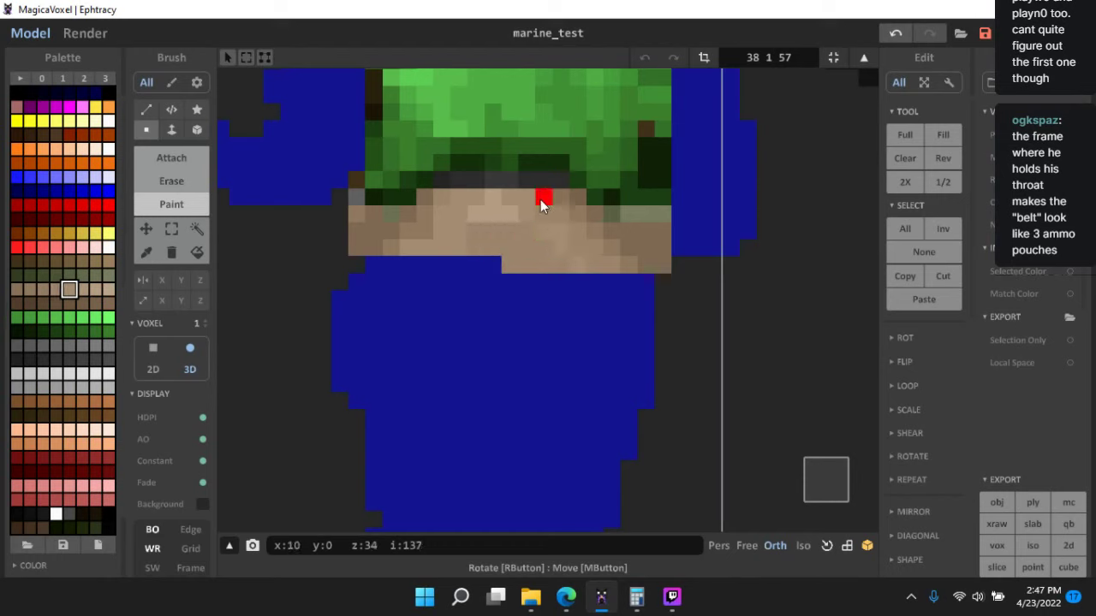
pyautogui.keyDown('alt'); pyautogui.click(540, 206); pyautogui.keyUp('alt')
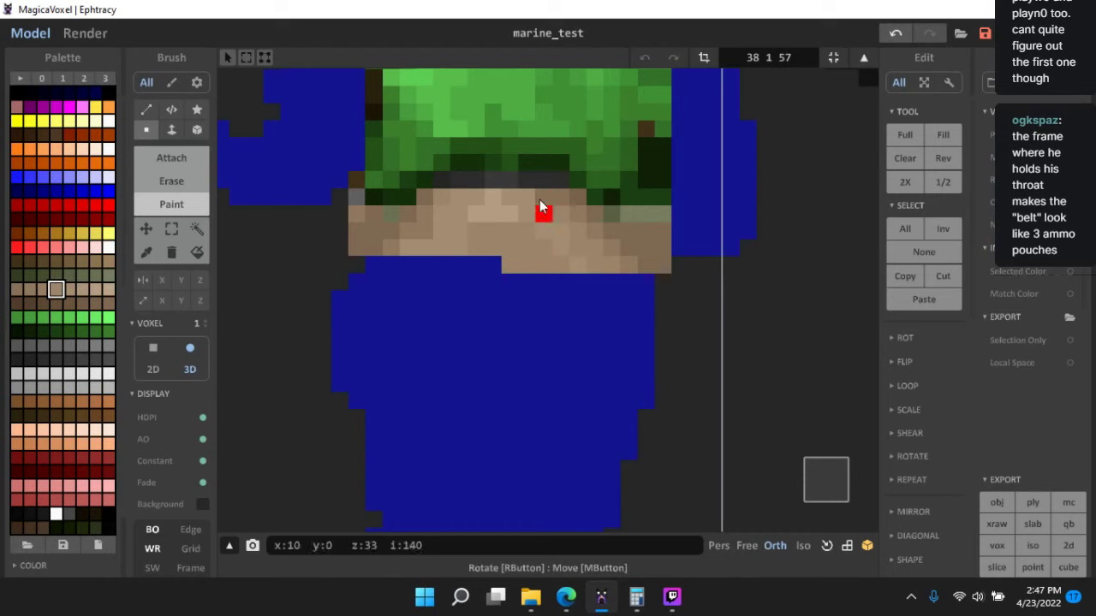
pyautogui.keyDown('alt'); pyautogui.click(441, 236); pyautogui.keyUp('alt')
pyautogui.click(424, 232)
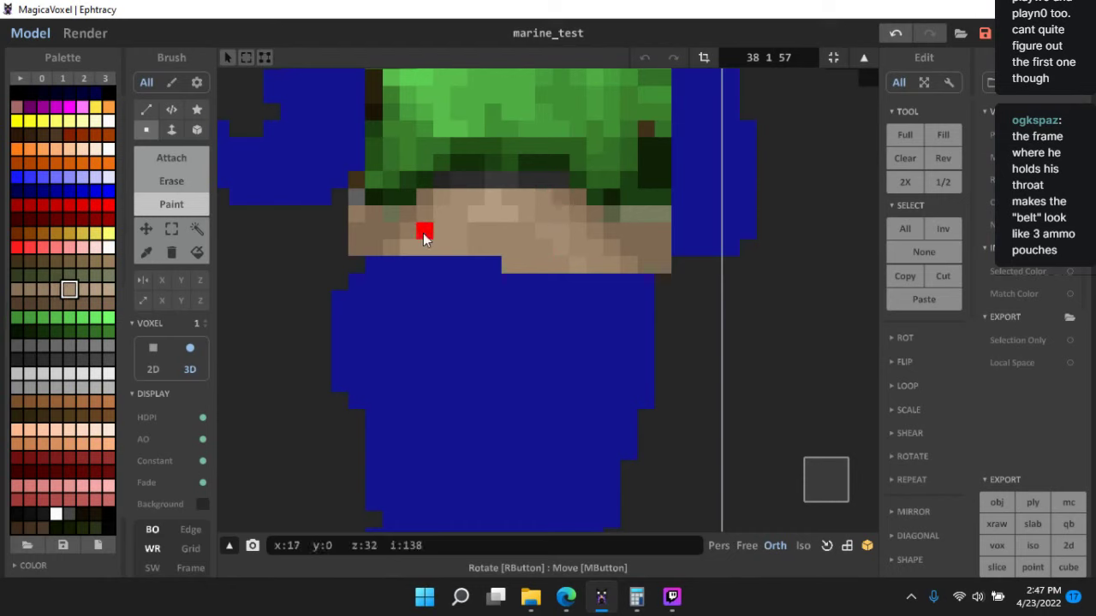
pyautogui.keyDown('alt'); pyautogui.click(476, 217); pyautogui.keyUp('alt')
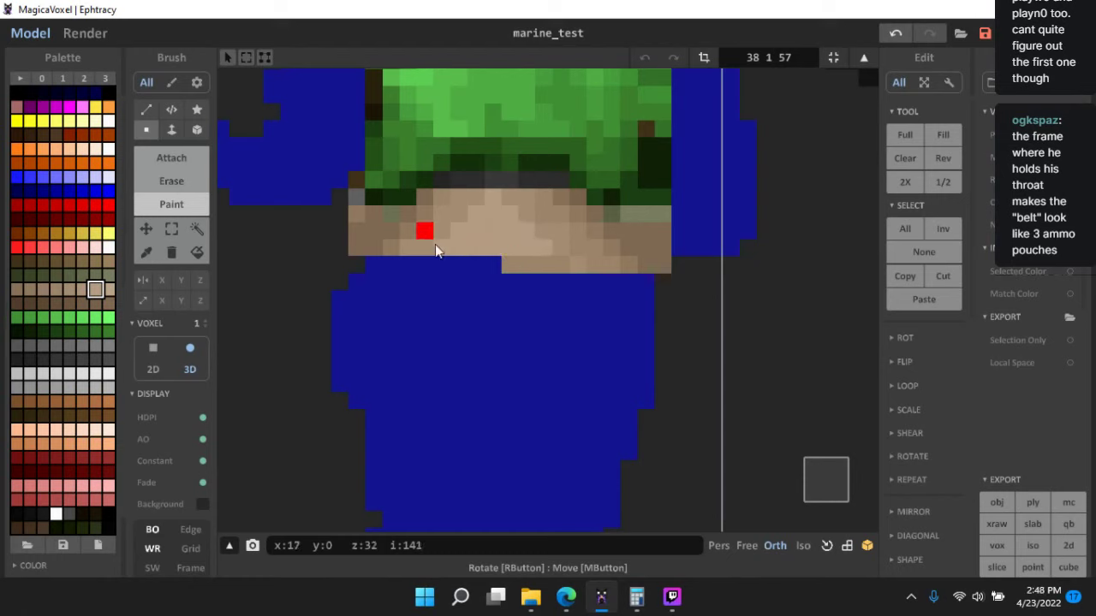
# - Shade the bottom edge of the waist band with the sampled darker brown
pyautogui.keyDown('alt'); pyautogui.click(513, 262); pyautogui.keyUp('alt')
pyautogui.moveTo(496, 248)
pyautogui.mouseDown()
pyautogui.moveTo(416, 248)
pyautogui.moveTo(509, 264)
pyautogui.moveTo(629, 262)
pyautogui.mouseUp()
pyautogui.keyDown('alt'); pyautogui.click(379, 254); pyautogui.keyUp('alt')
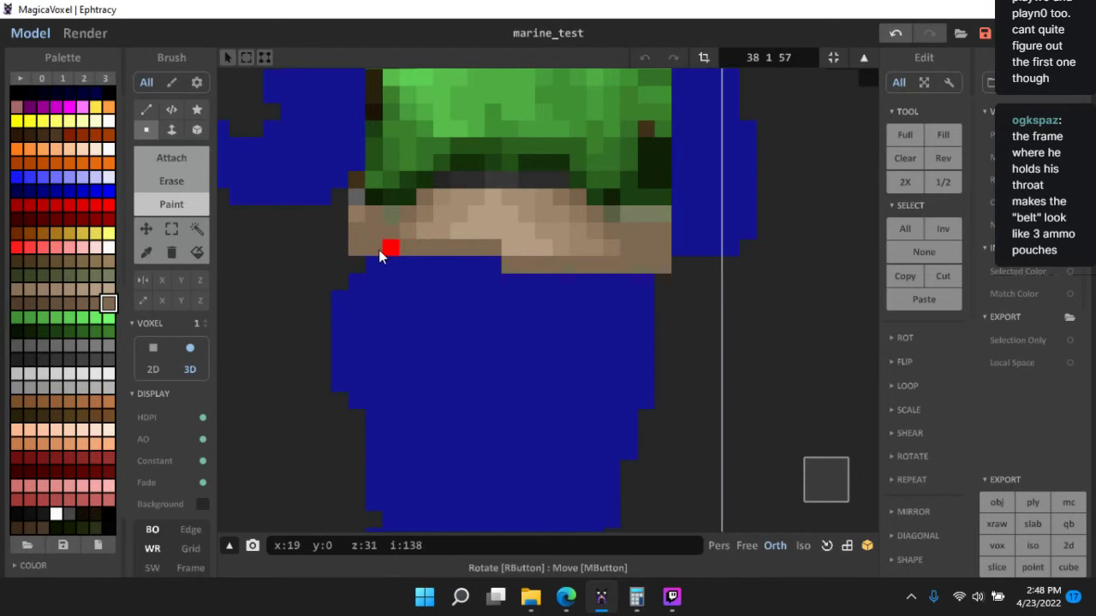
# - Compare the assembled helmet, shirt and waist pieces on the blue silhouette with the back-view sprite from several angles
pyautogui.keyDown('alt'); pyautogui.click(450, 230); pyautogui.keyUp('alt')
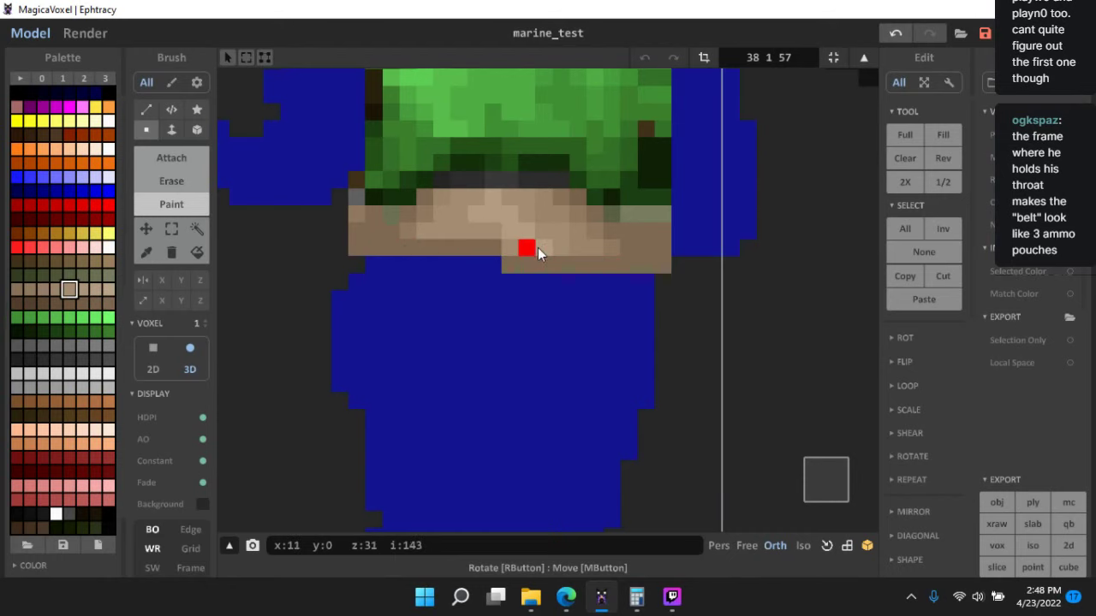
pyautogui.scroll(-5, 574, 326)
pyautogui.moveTo(580, 358); pyautogui.dragTo(653, 378, button='right')
pyautogui.scroll(-3, 651, 386)
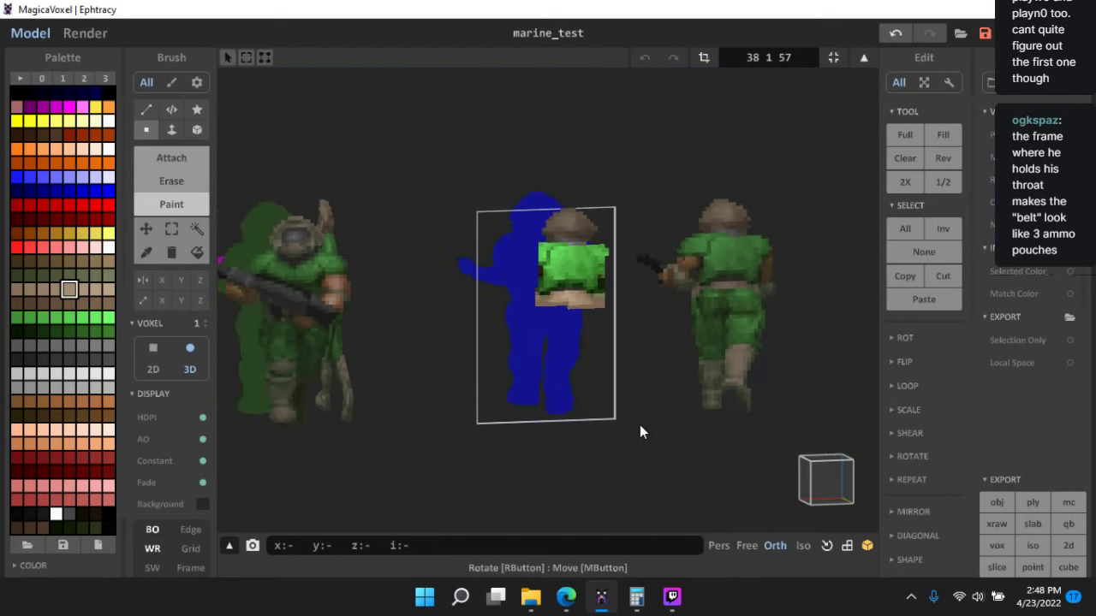
pyautogui.press('Tab')
pyautogui.moveTo(654, 473); pyautogui.dragTo(651, 448, button='right')
pyautogui.scroll(4, 696, 417)
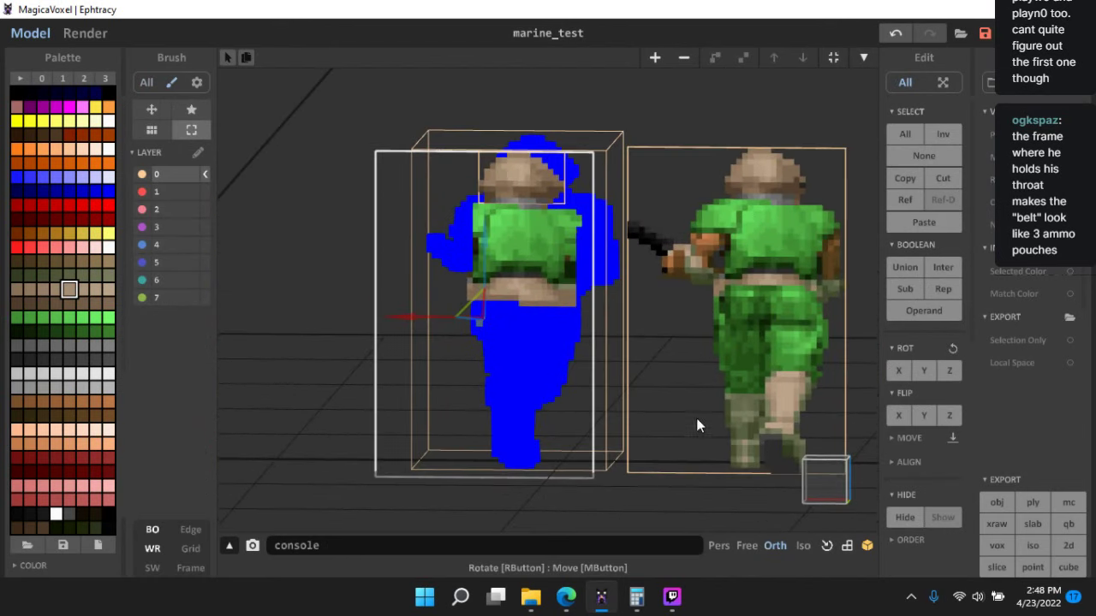
pyautogui.click(822, 491)
pyautogui.scroll(3, 348, 150)
pyautogui.moveTo(350, 151); pyautogui.dragTo(552, 232, button='right')
pyautogui.scroll(-3, 423, 171)
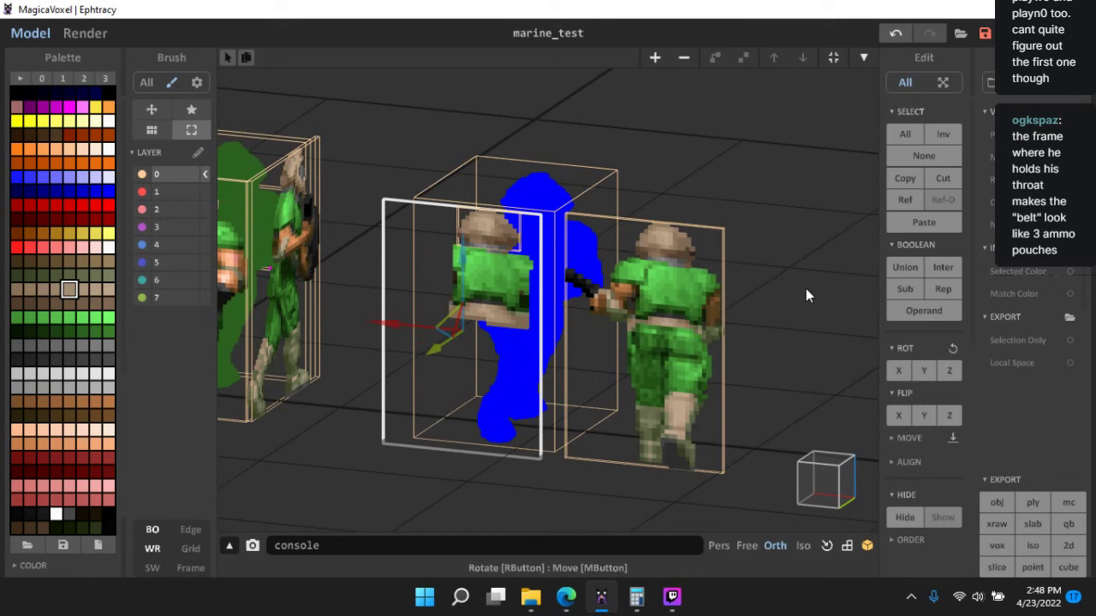
pyautogui.moveTo(778, 196); pyautogui.dragTo(857, 339, button='right')
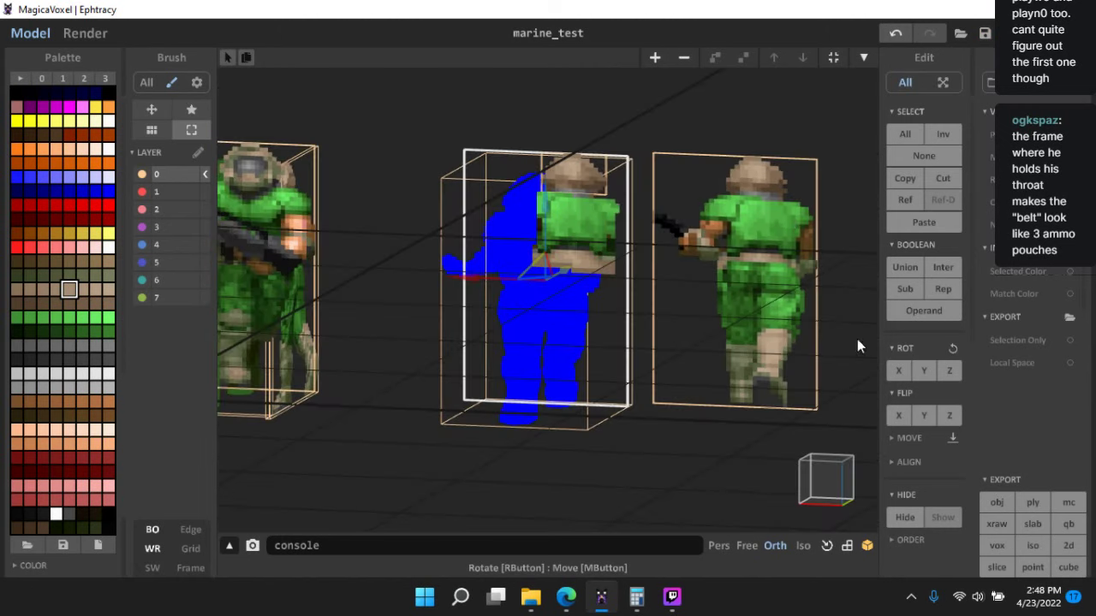
pyautogui.click(826, 500)
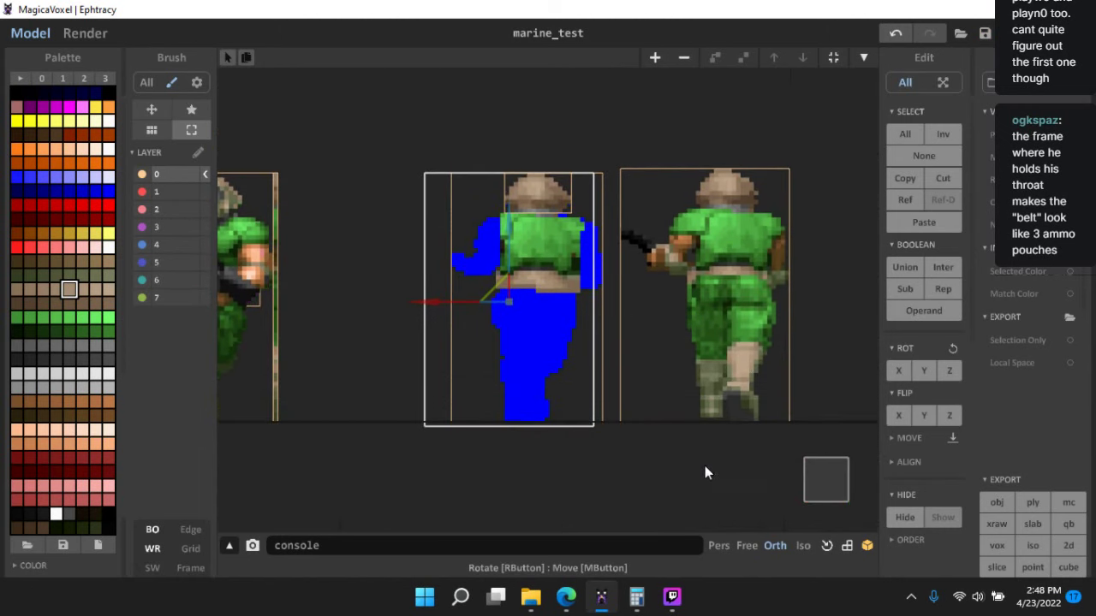
pyautogui.scroll(5, 722, 424)
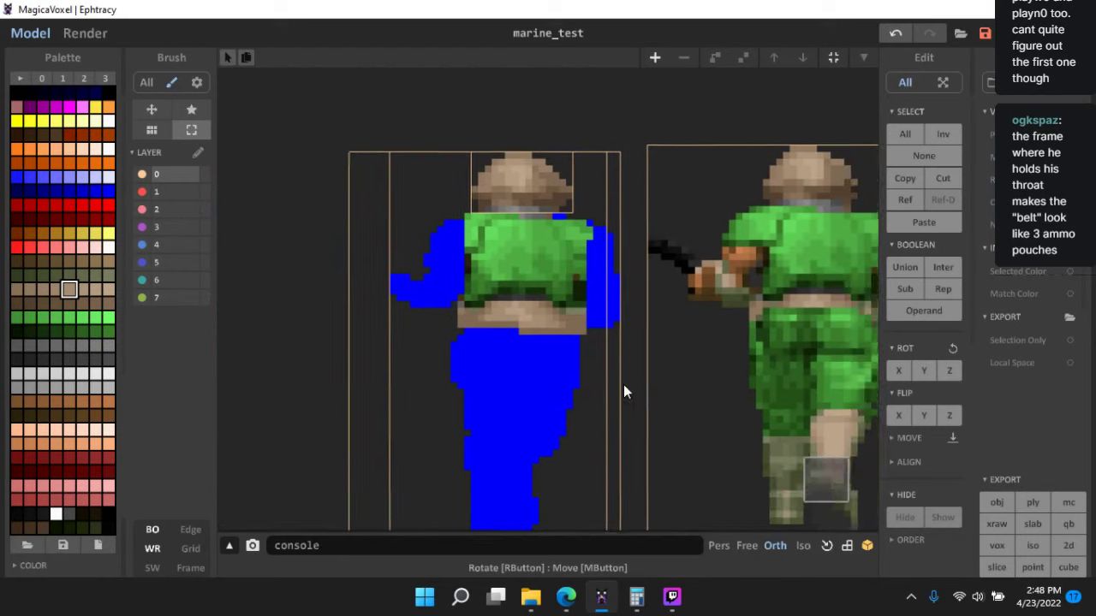
pyautogui.scroll(-2, 621, 391)
pyautogui.moveTo(619, 385); pyautogui.dragTo(683, 339, button='middle')
pyautogui.moveTo(683, 329); pyautogui.dragTo(590, 431, button='right')
pyautogui.scroll(6, 589, 426)
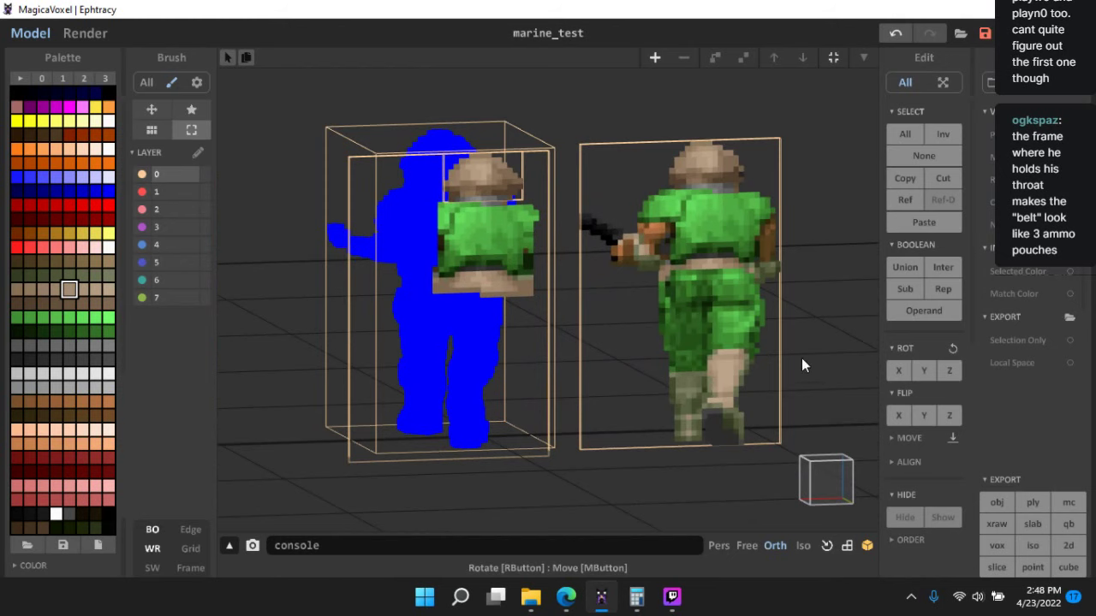
# - Marquee-select the trailing lower leg of the blue silhouette and separate it into its own object
pyautogui.doubleClick(738, 364)
pyautogui.scroll(4, 695, 502)
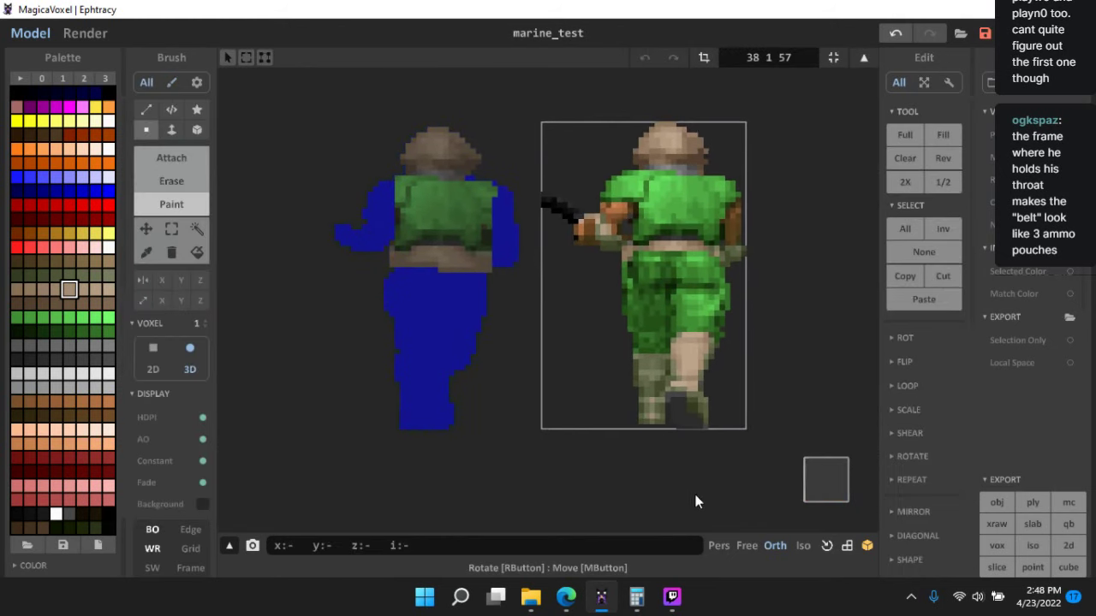
pyautogui.click(172, 230)
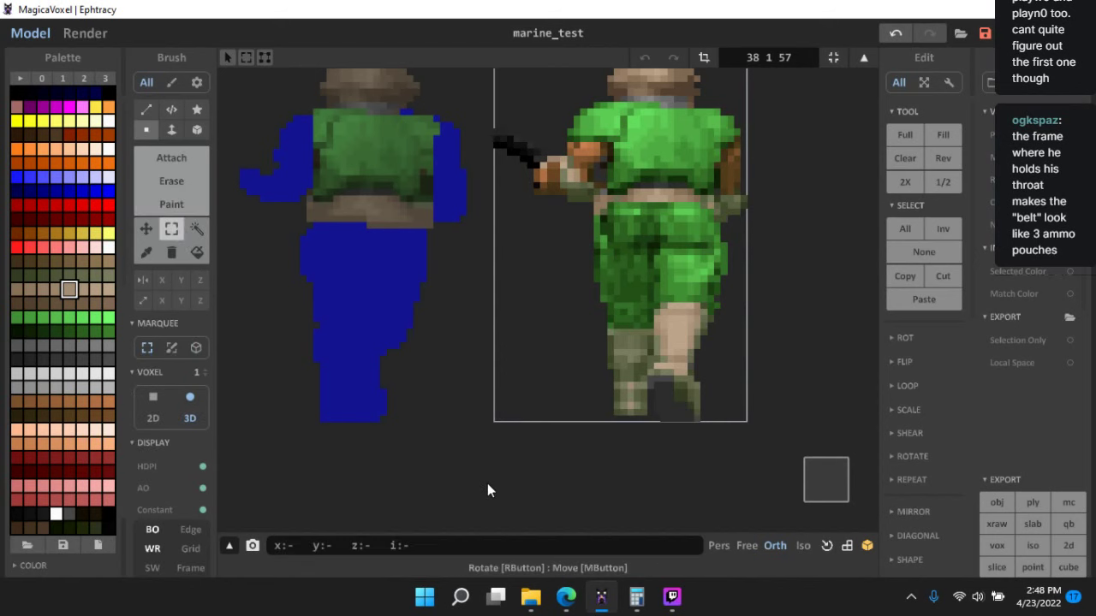
pyautogui.press('Tab')
pyautogui.doubleClick(393, 307)
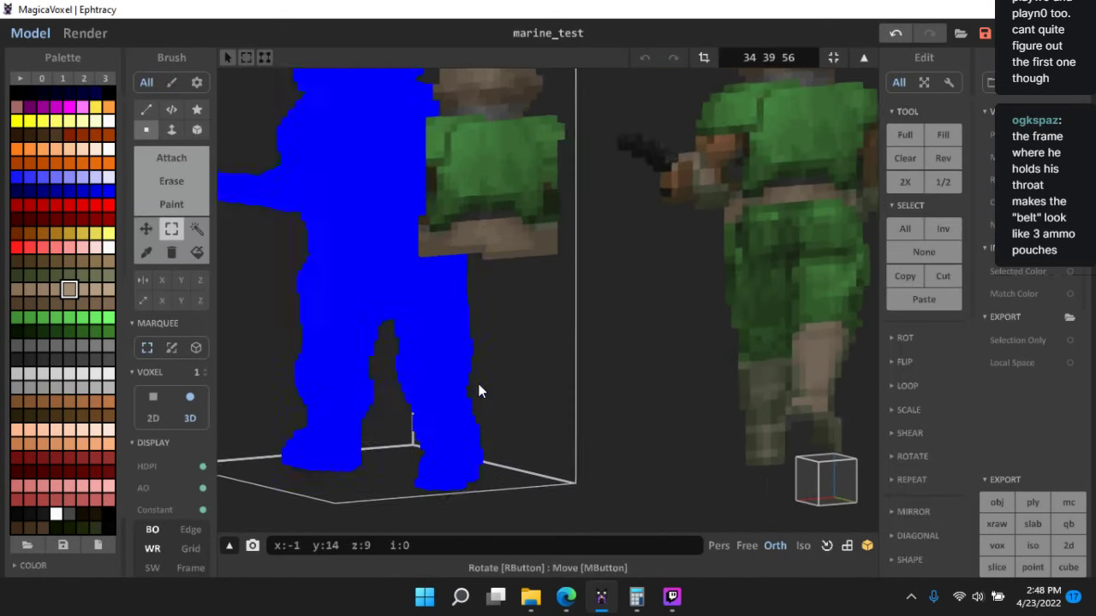
pyautogui.moveTo(448, 239); pyautogui.dragTo(585, 457)
pyautogui.moveTo(476, 331); pyautogui.dragTo(510, 290, button='right')
pyautogui.moveTo(510, 289); pyautogui.dragTo(668, 470)
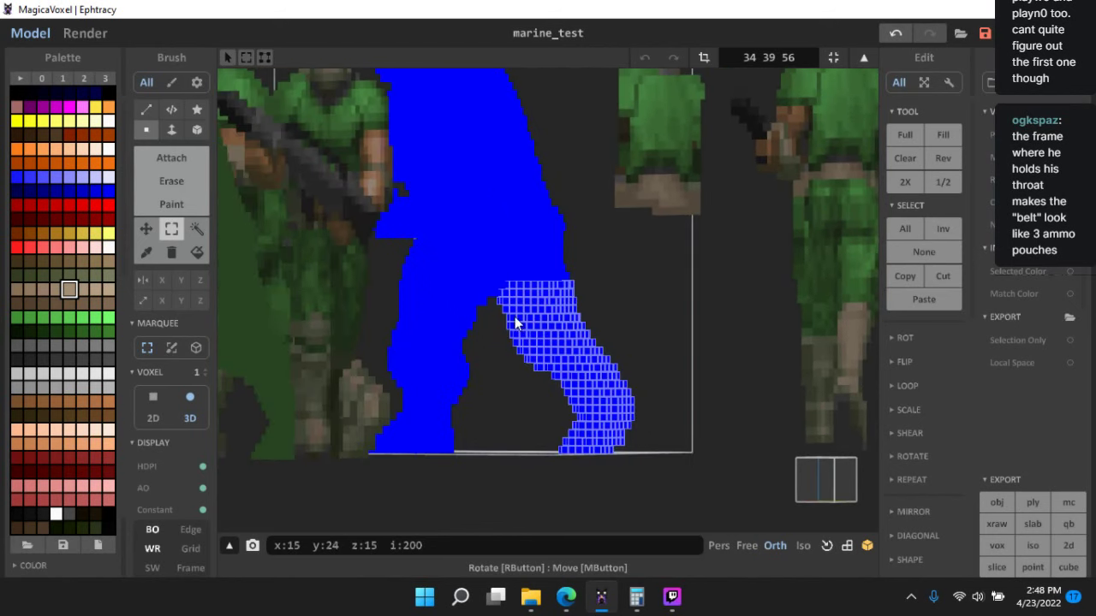
pyautogui.moveTo(514, 317); pyautogui.dragTo(486, 338, button='right')
pyautogui.hotkey('ctrl', 'd')
# - Hide the separated trailing lower leg of the silhouette
pyautogui.press('Tab')
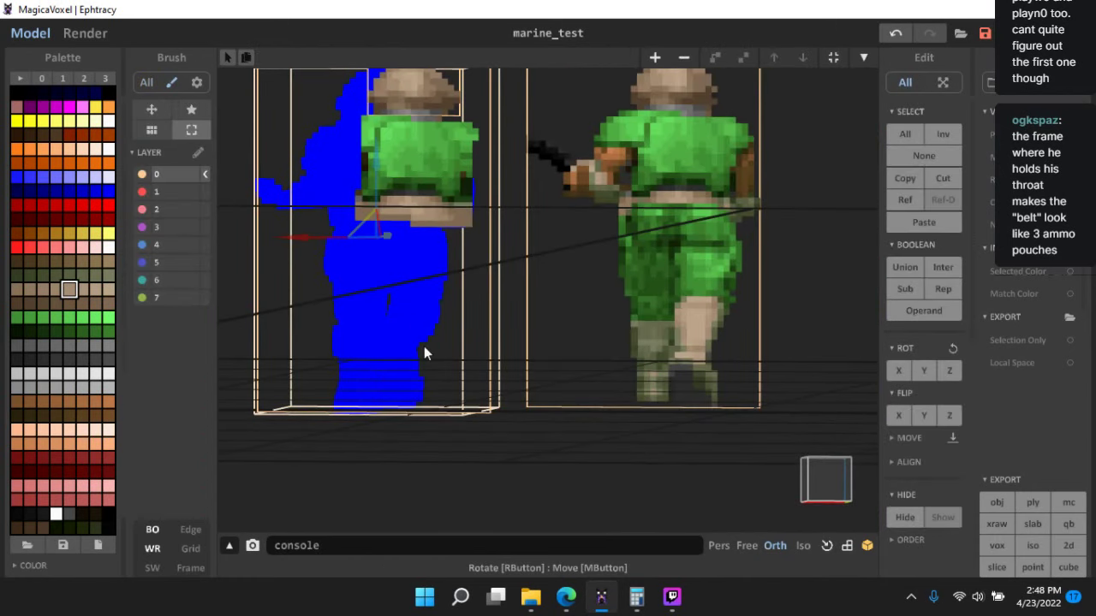
pyautogui.click(905, 516)
pyautogui.click(597, 481)
pyautogui.moveTo(597, 482); pyautogui.dragTo(783, 514, button='right')
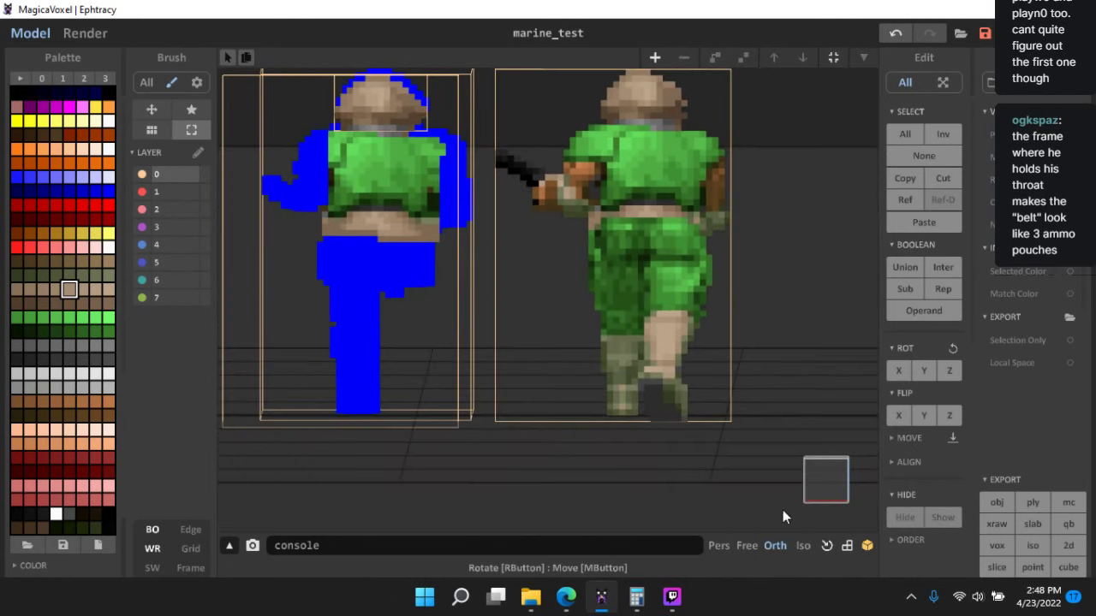
# - Marquee-select the left leg of the back-view sprite and copy it to the silhouette as a separate piece
pyautogui.click(825, 480)
pyautogui.doubleClick(666, 276)
pyautogui.scroll(3, 666, 276)
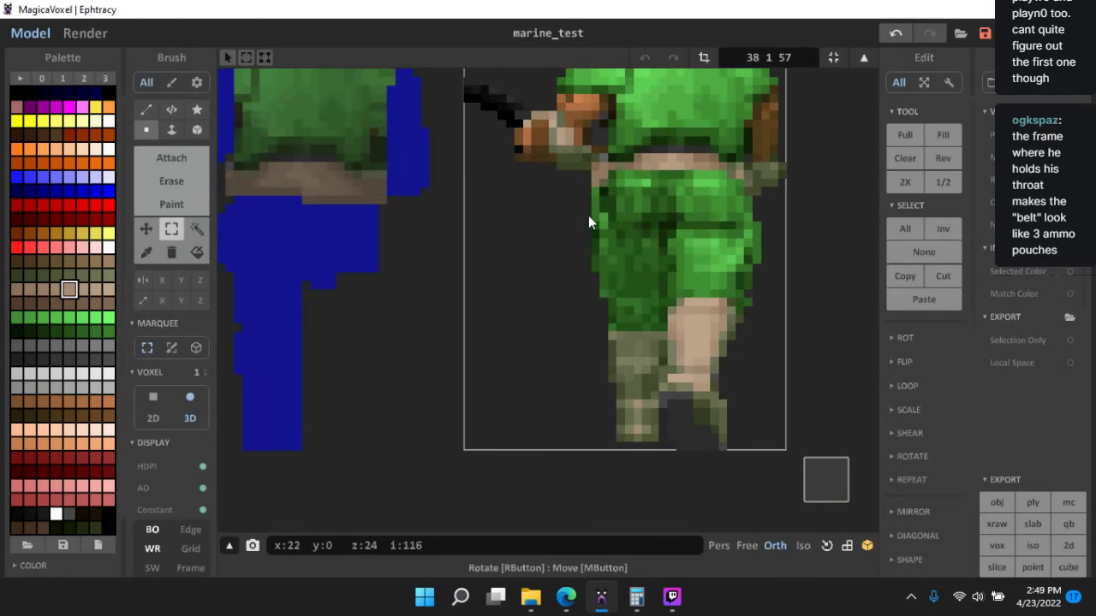
pyautogui.moveTo(656, 377); pyautogui.dragTo(662, 493)
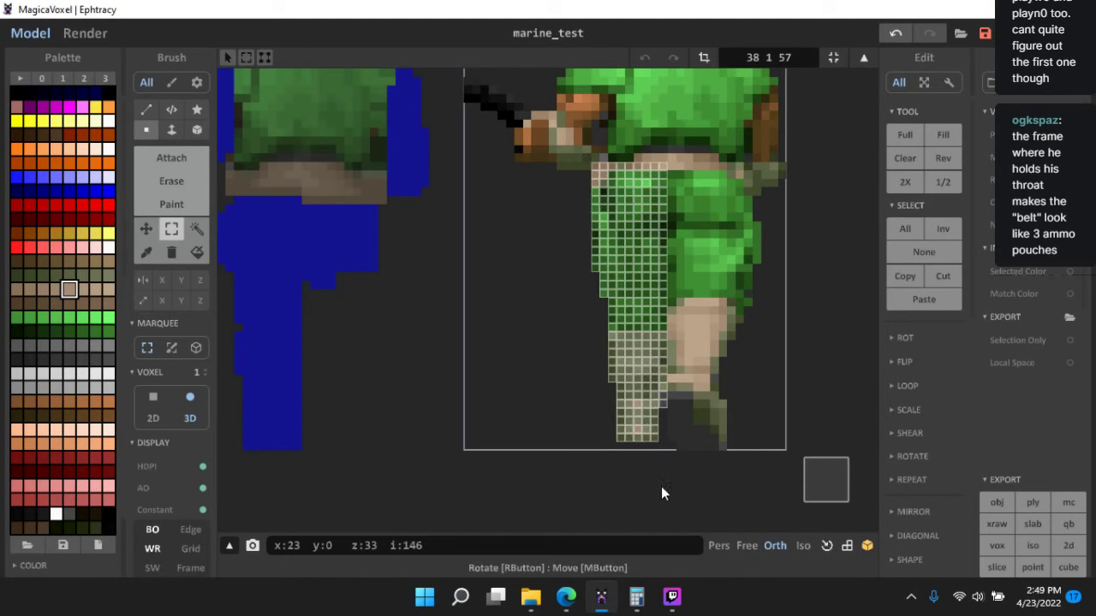
pyautogui.press('Tab')
pyautogui.moveTo(384, 382); pyautogui.dragTo(737, 428, button='middle')
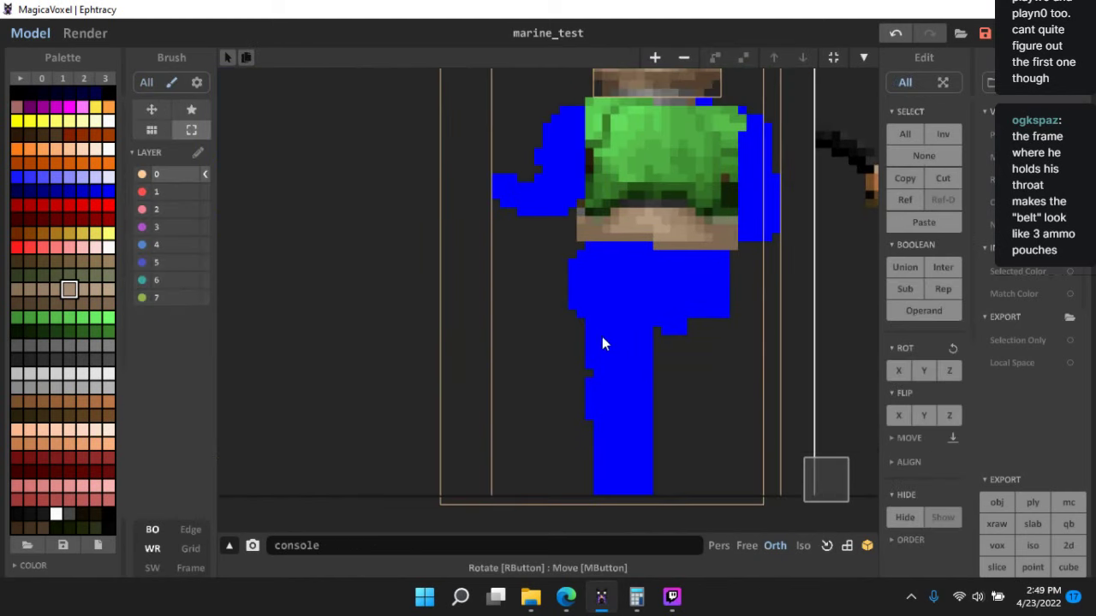
pyautogui.doubleClick(633, 322)
pyautogui.moveTo(684, 400); pyautogui.dragTo(646, 383, button='middle')
pyautogui.moveTo(678, 359); pyautogui.dragTo(685, 386, button='right')
pyautogui.doubleClick(434, 469)
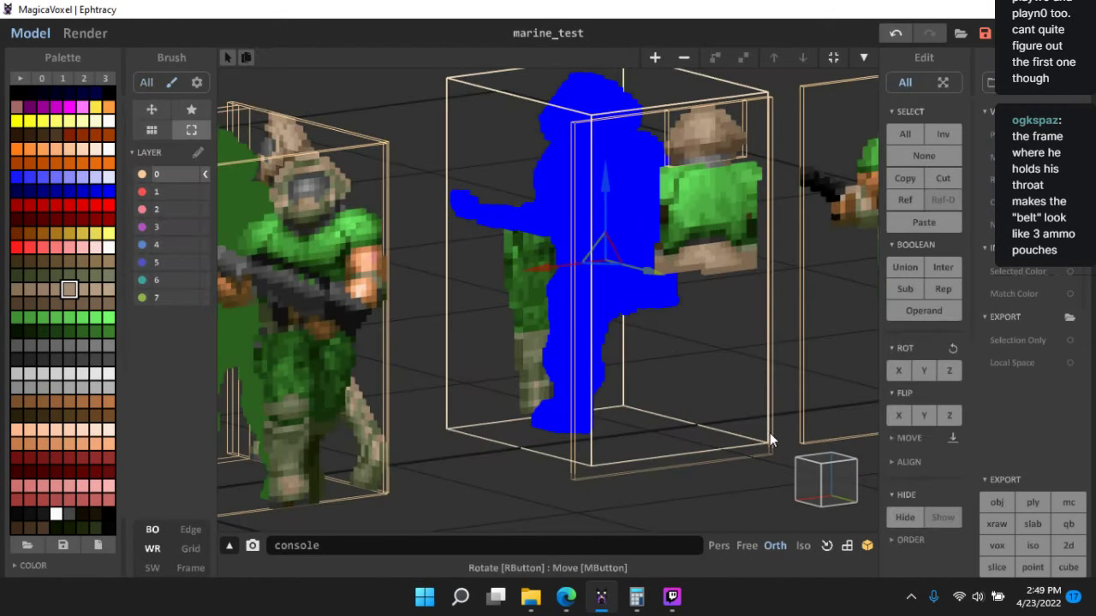
# - Move the copied leg piece behind the silhouette and align it over the standing leg below the waist band
pyautogui.moveTo(770, 437)
pyautogui.mouseDown(button='right')
pyautogui.moveTo(807, 453)
pyautogui.moveTo(469, 260)
pyautogui.moveTo(815, 266)
pyautogui.moveTo(936, 288)
pyautogui.mouseUp(button='right')
pyautogui.moveTo(797, 289); pyautogui.dragTo(522, 330, button='right')
pyautogui.click(817, 491)
pyautogui.scroll(3, 483, 244)
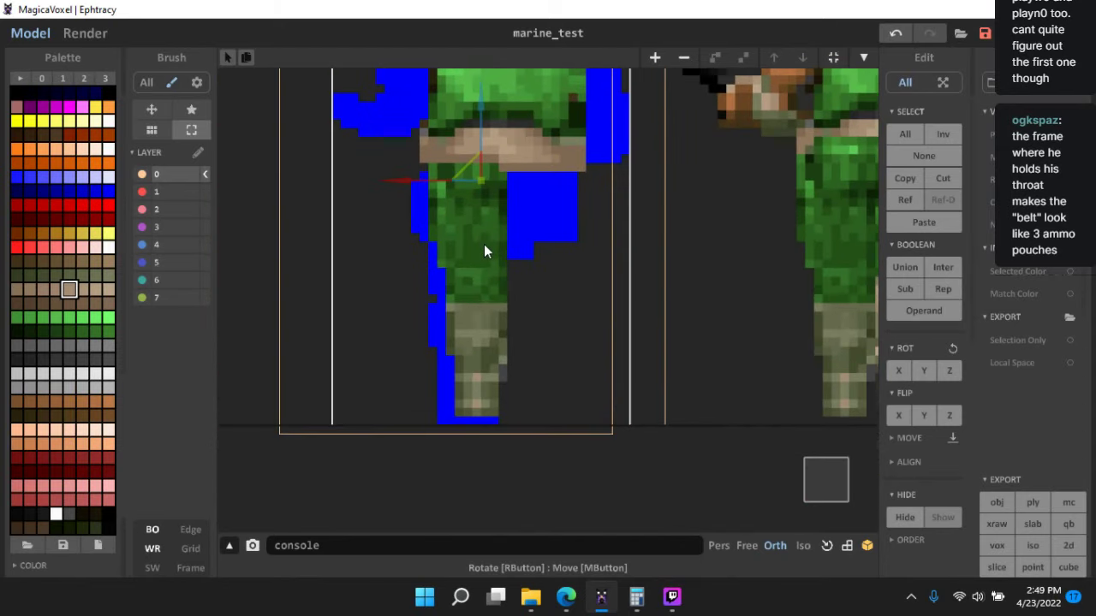
pyautogui.press('Tab')
pyautogui.moveTo(471, 248)
pyautogui.mouseDown()
pyautogui.moveTo(472, 258)
pyautogui.moveTo(478, 243)
pyautogui.mouseUp()
pyautogui.scroll(1, 474, 245)
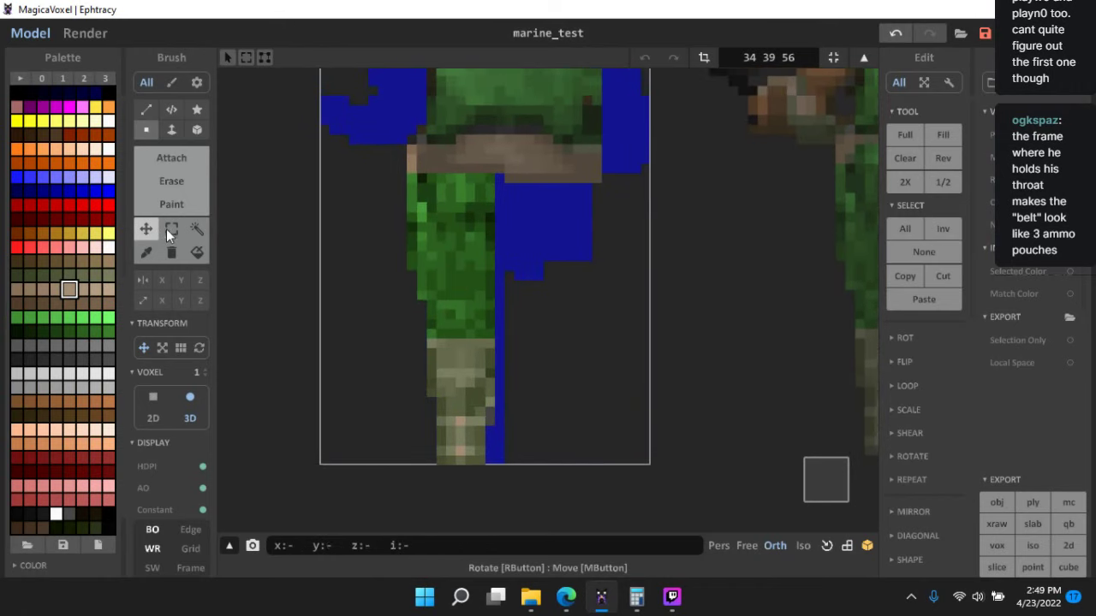
# - Stretch the leg piece to 10 voxels wide and fill the gap beside its boot with the sampled dark olive
pyautogui.click(162, 348)
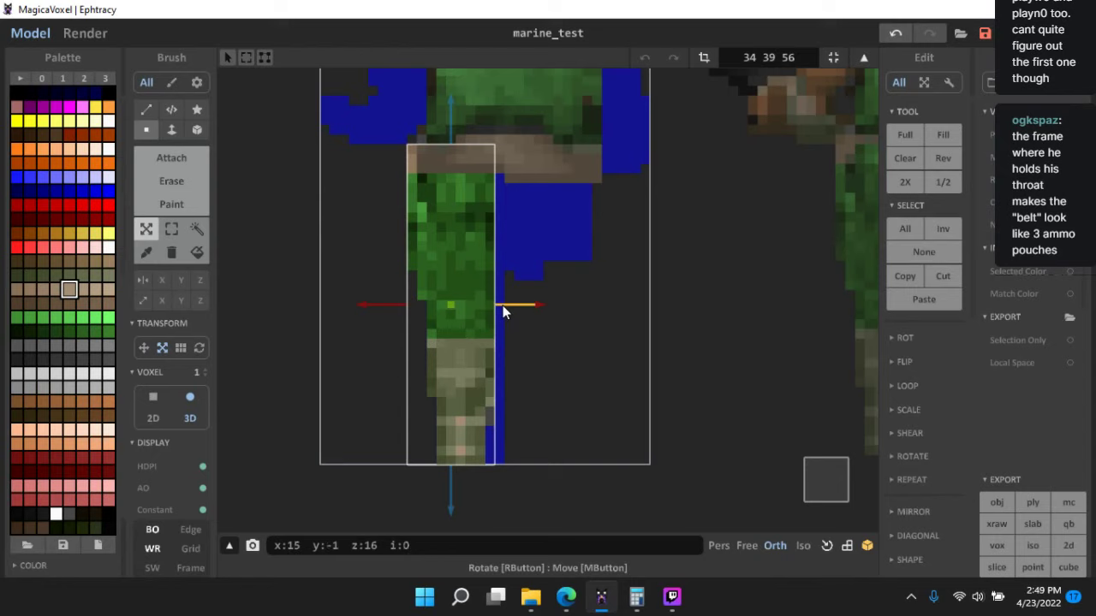
pyautogui.moveTo(514, 306); pyautogui.dragTo(520, 308)
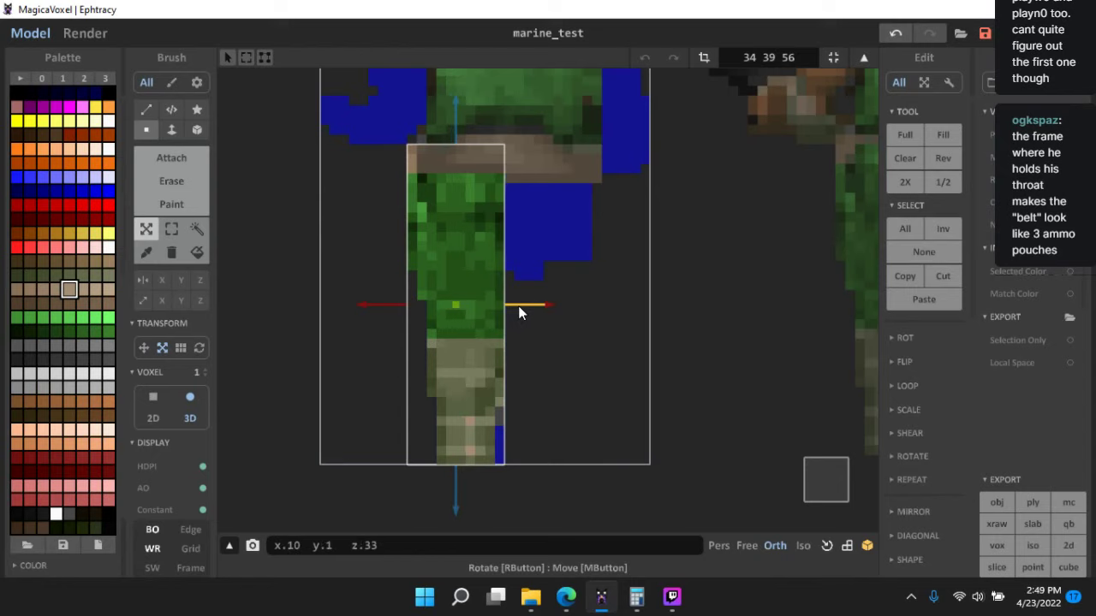
pyautogui.click(172, 231)
pyautogui.click(174, 159)
pyautogui.scroll(3, 382, 358)
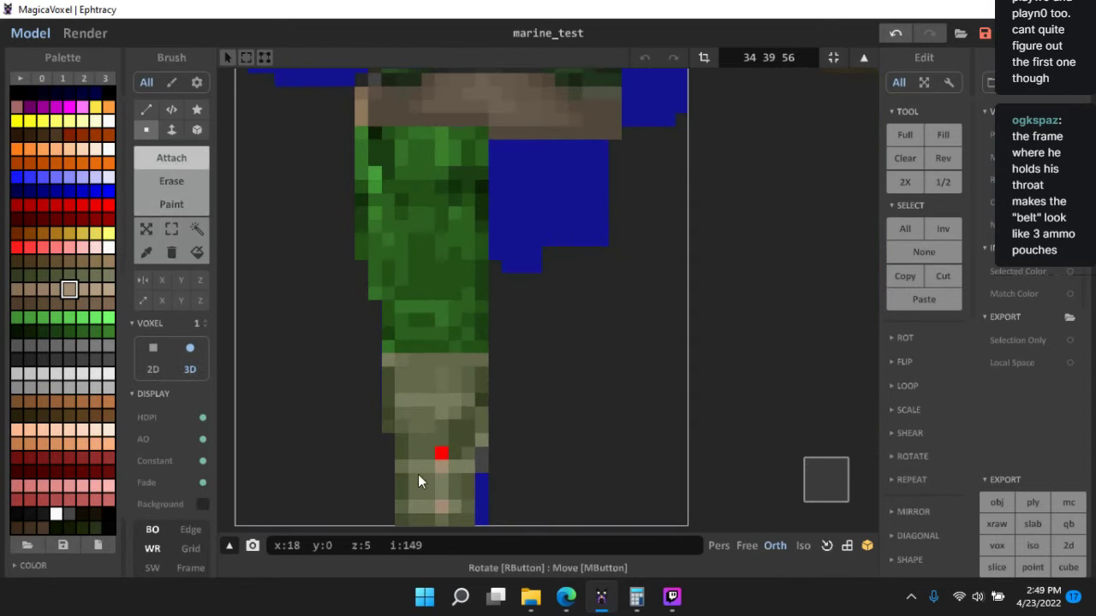
pyautogui.keyDown('alt'); pyautogui.click(401, 477); pyautogui.keyUp('alt')
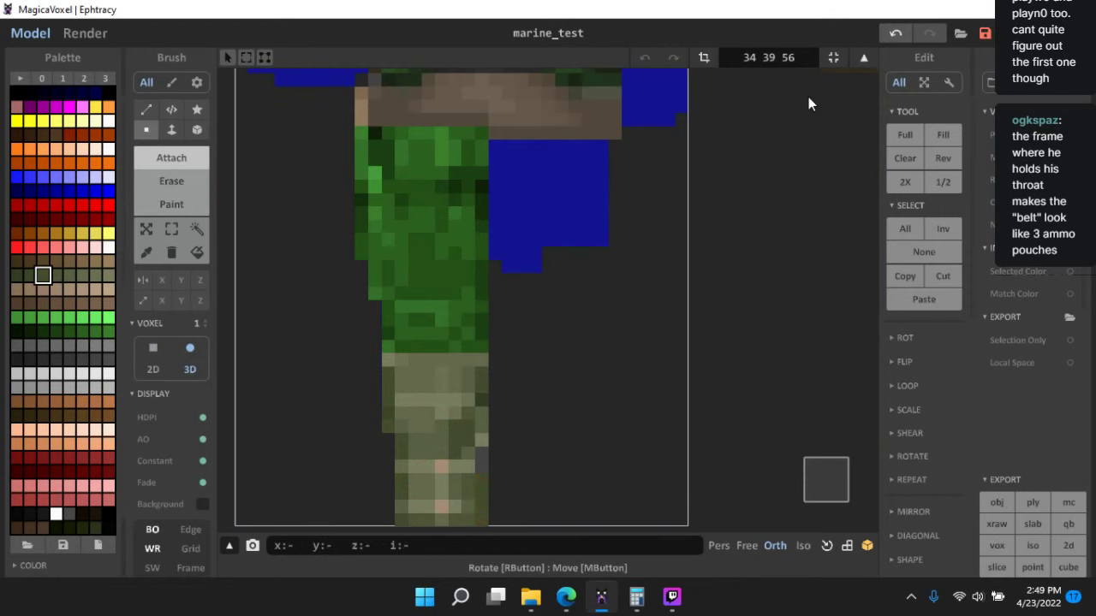
# - Fit the leg piece's model bounds to its voxels and check its alignment with the silhouette
pyautogui.click(834, 59)
pyautogui.scroll(-2, 490, 411)
pyautogui.moveTo(488, 412); pyautogui.dragTo(588, 412, button='right')
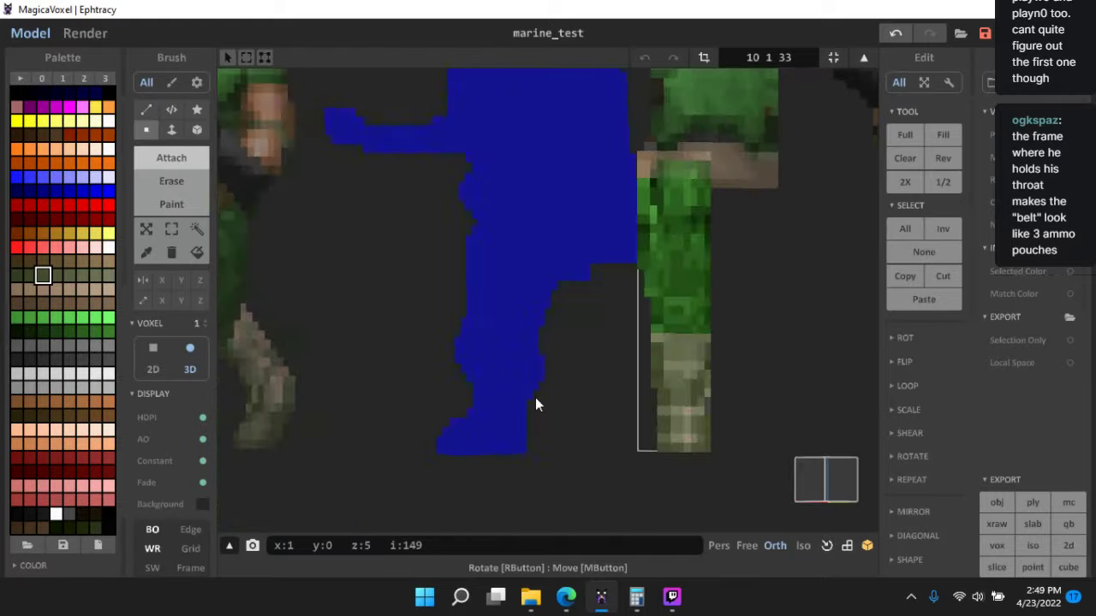
pyautogui.scroll(6, 611, 386)
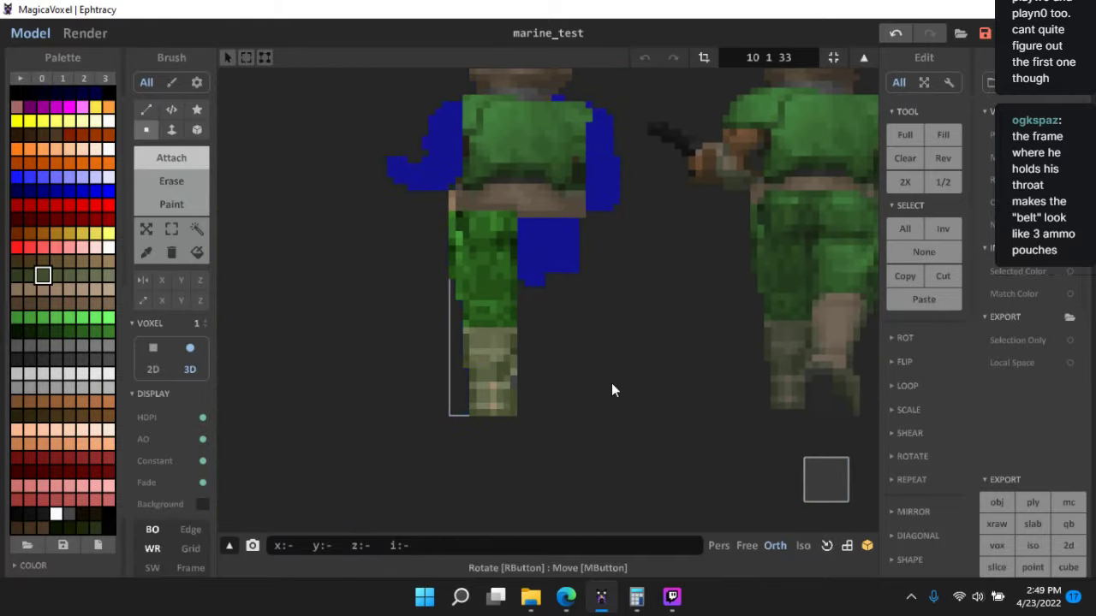
pyautogui.scroll(-4, 514, 392)
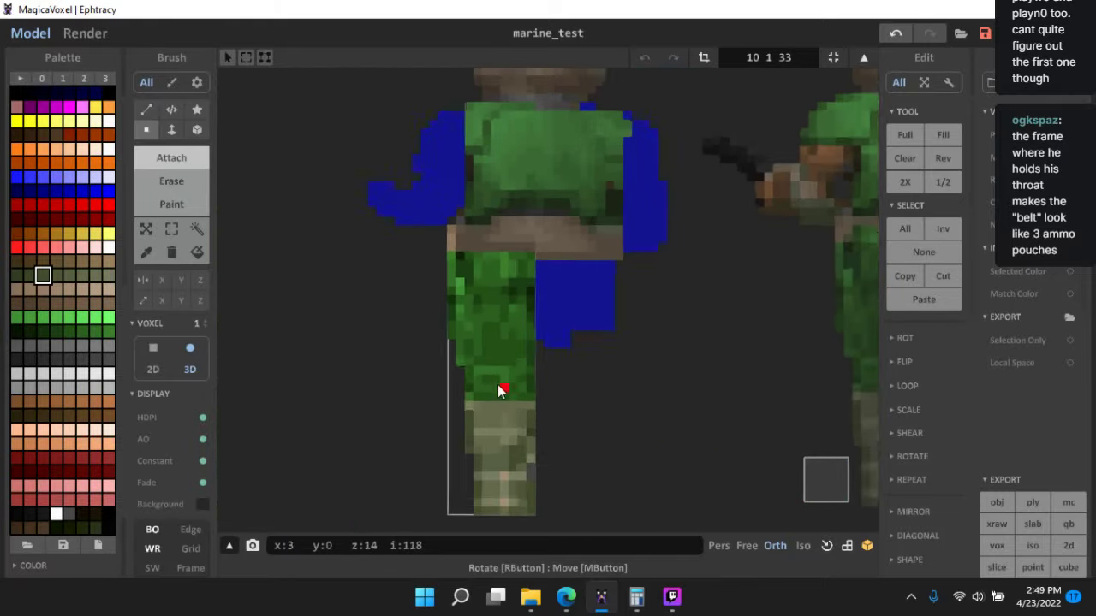
pyautogui.moveTo(499, 387); pyautogui.dragTo(465, 356, button='right')
pyautogui.click(821, 468)
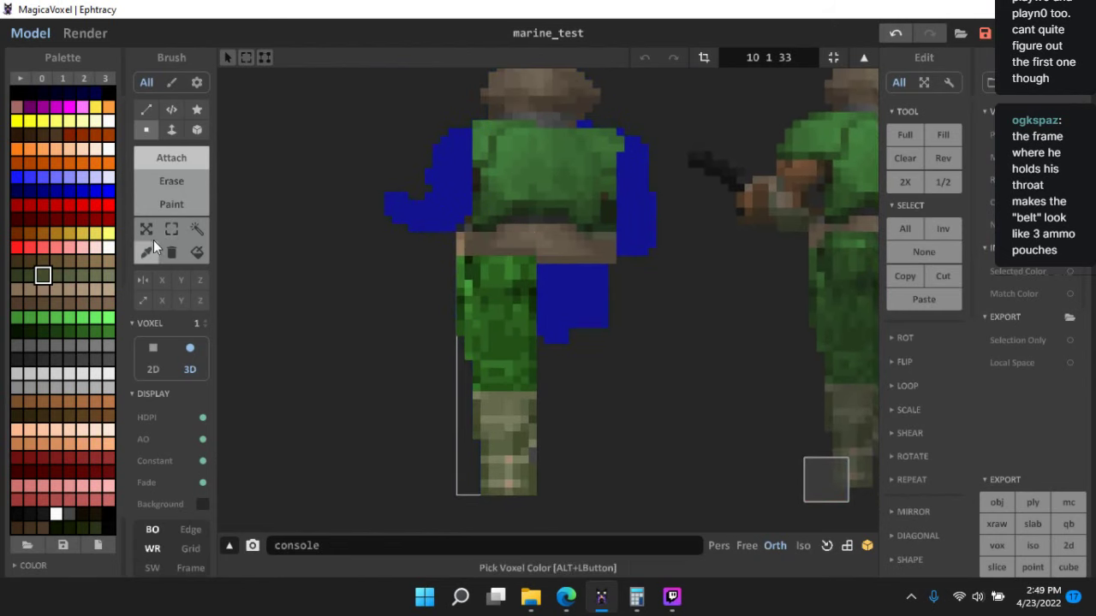
# - Compress the leg piece's height so the top of the green trousers meets the lower part of the waist band
pyautogui.click(150, 227)
pyautogui.scroll(2, 505, 233)
pyautogui.moveTo(482, 192); pyautogui.dragTo(494, 213)
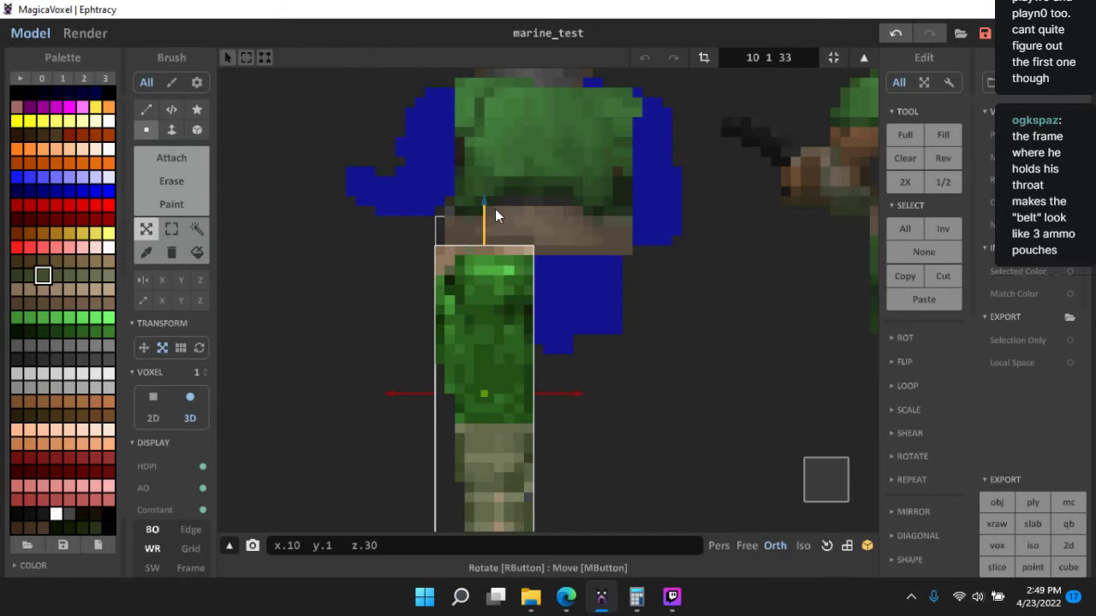
pyautogui.moveTo(495, 209); pyautogui.dragTo(495, 216)
pyautogui.moveTo(495, 215); pyautogui.dragTo(470, 230, button='right')
pyautogui.moveTo(488, 219); pyautogui.dragTo(490, 210)
pyautogui.click(174, 228)
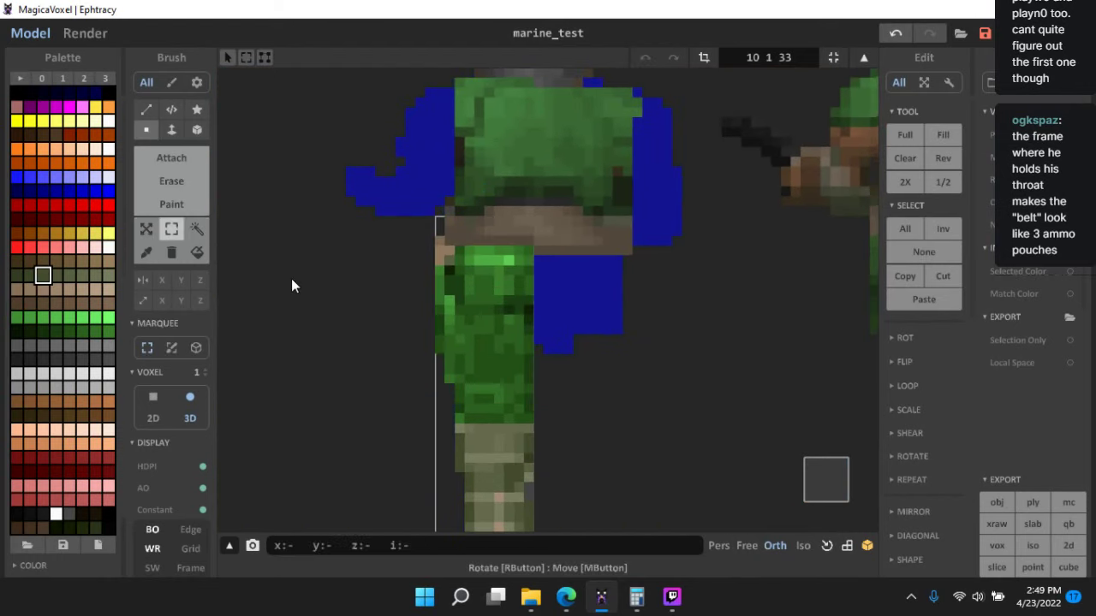
# - Hide the blue silhouette and the fitted leg piece
pyautogui.press('Tab')
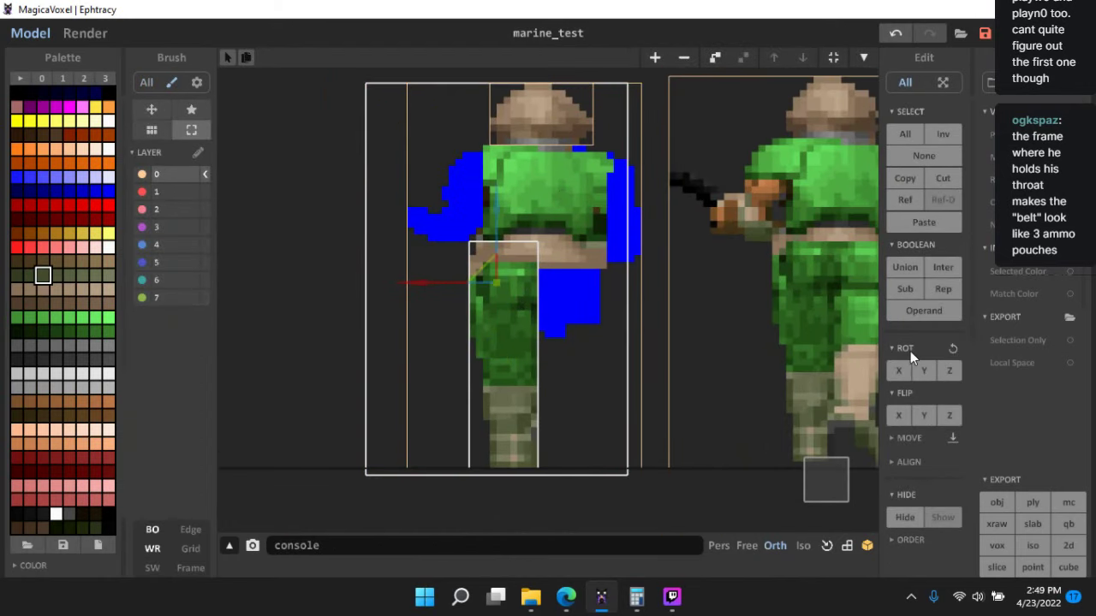
pyautogui.moveTo(624, 477); pyautogui.dragTo(554, 326, button='middle')
pyautogui.click(631, 358)
pyautogui.scroll(-2, 600, 445)
pyautogui.click(597, 458)
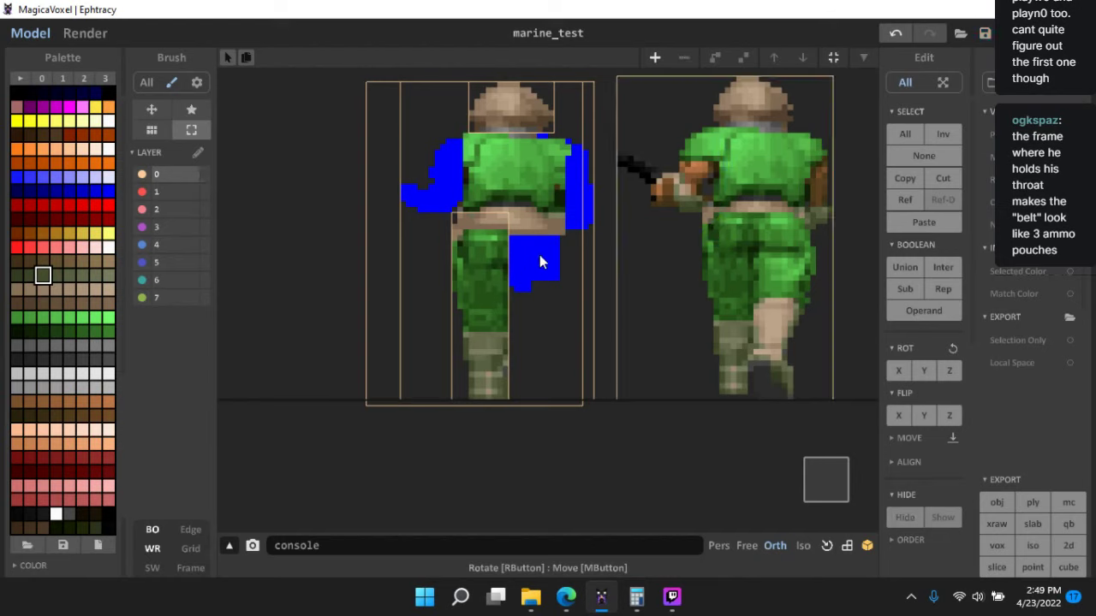
pyautogui.click(905, 517)
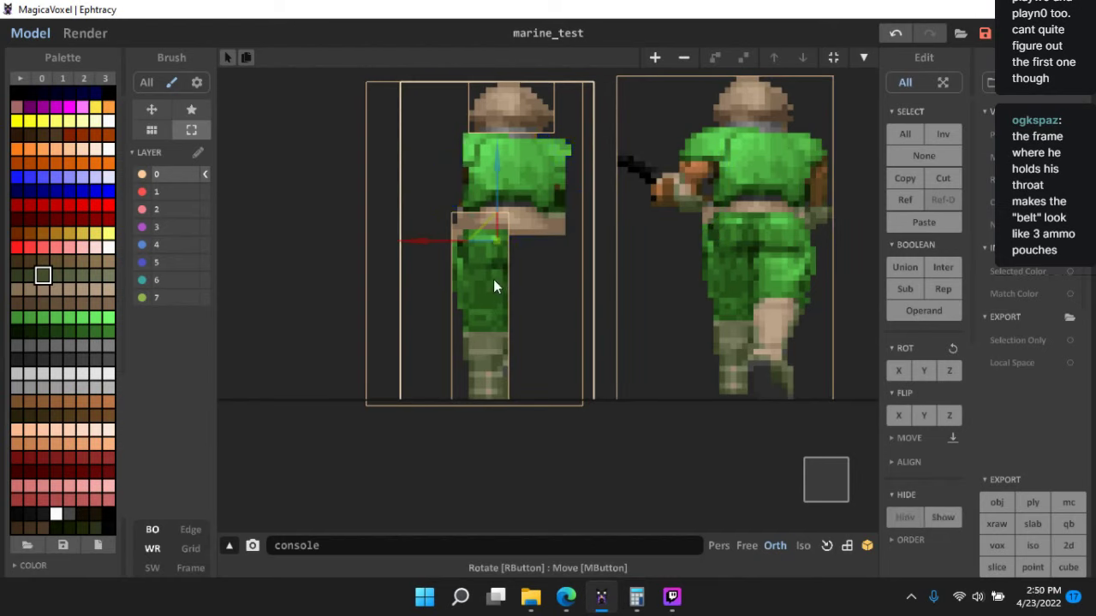
pyautogui.click(493, 285)
pyautogui.click(905, 517)
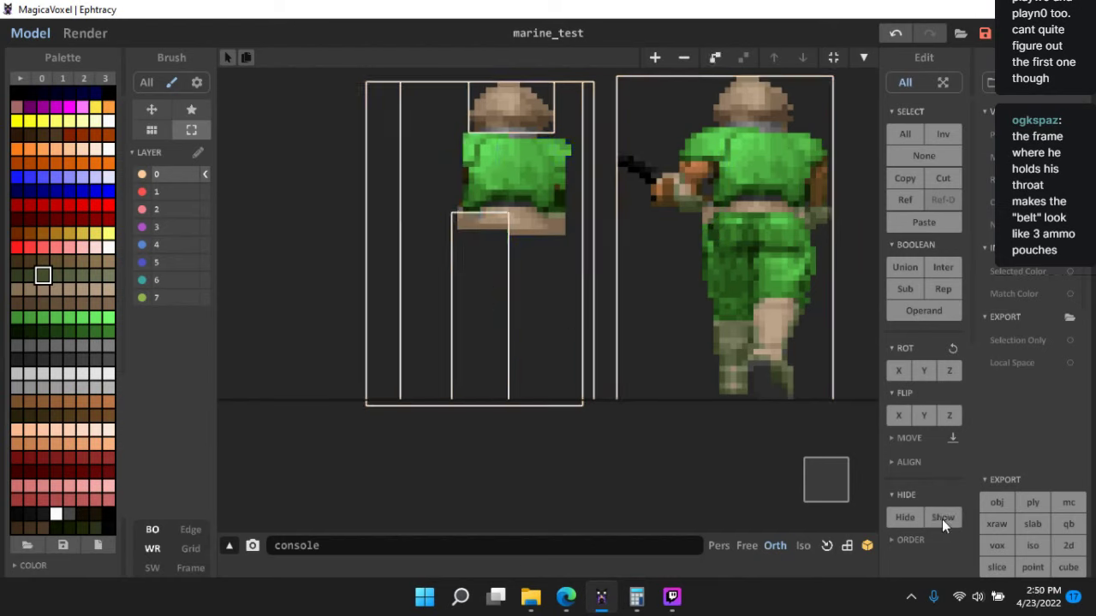
# - Show all hidden objects and view the figure from an angle
pyautogui.click(942, 519)
pyautogui.moveTo(656, 452); pyautogui.dragTo(630, 362, button='right')
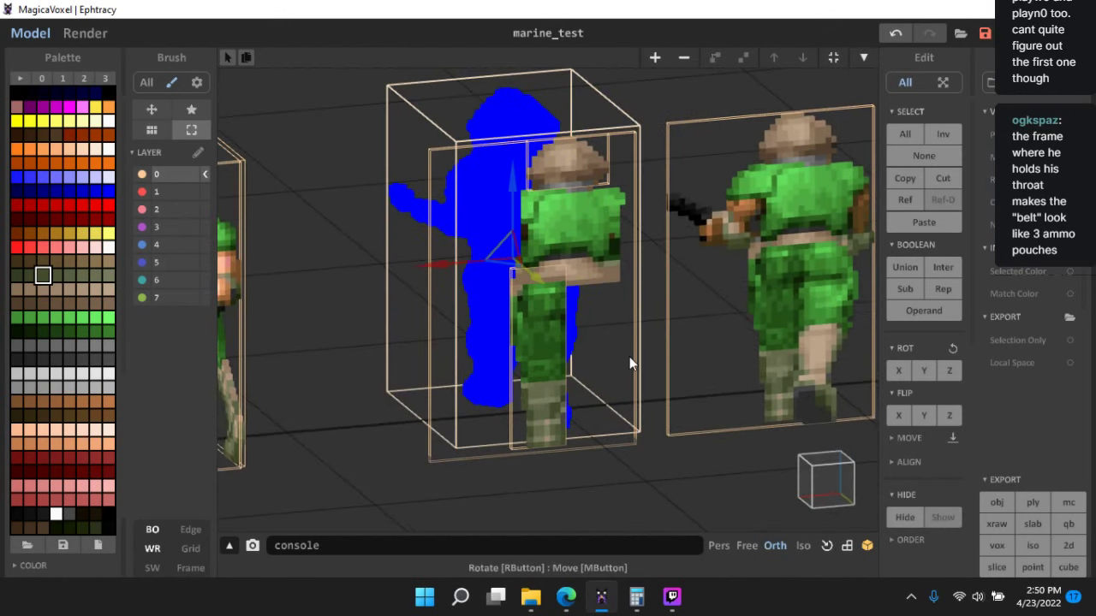
# - Hide the blue body silhouette and the left leg piece, leaving the blue right-leg silhouette in a straight back view
pyautogui.click(905, 518)
pyautogui.click(525, 336)
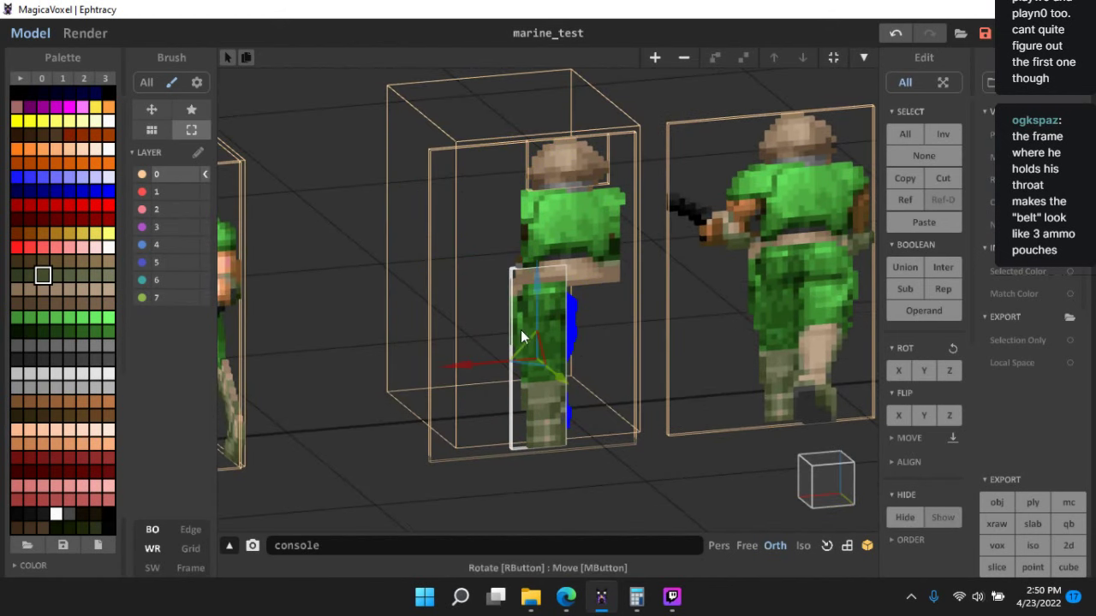
pyautogui.click(913, 518)
pyautogui.moveTo(767, 418); pyautogui.dragTo(842, 481, button='right')
pyautogui.click(817, 476)
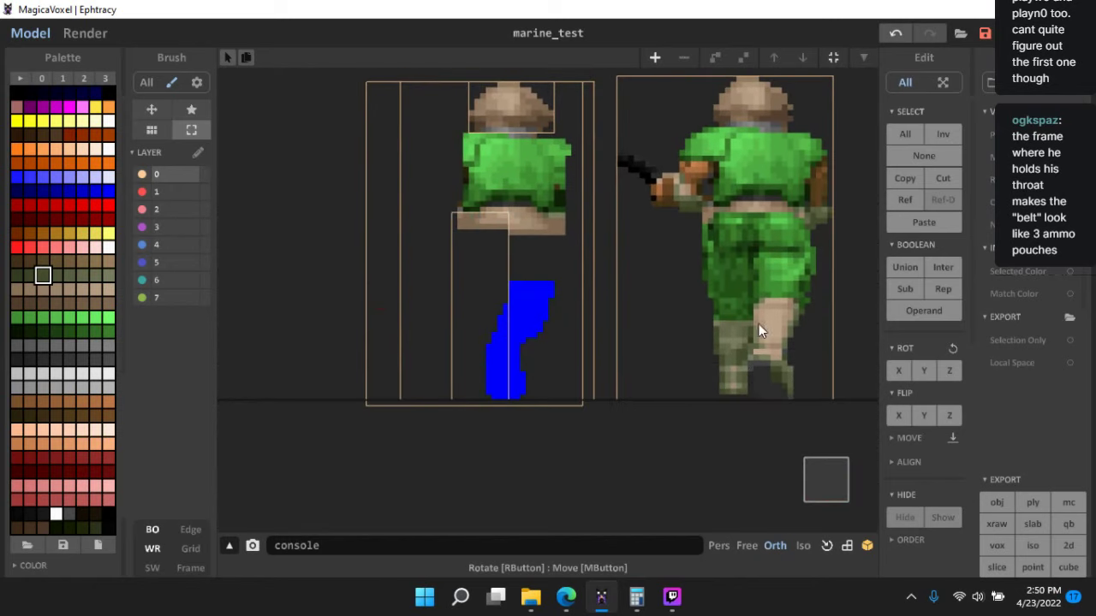
# - Separate the green right trouser leg from the back-view sprite copy and place it on the silhouette below the waist band
pyautogui.doubleClick(767, 283)
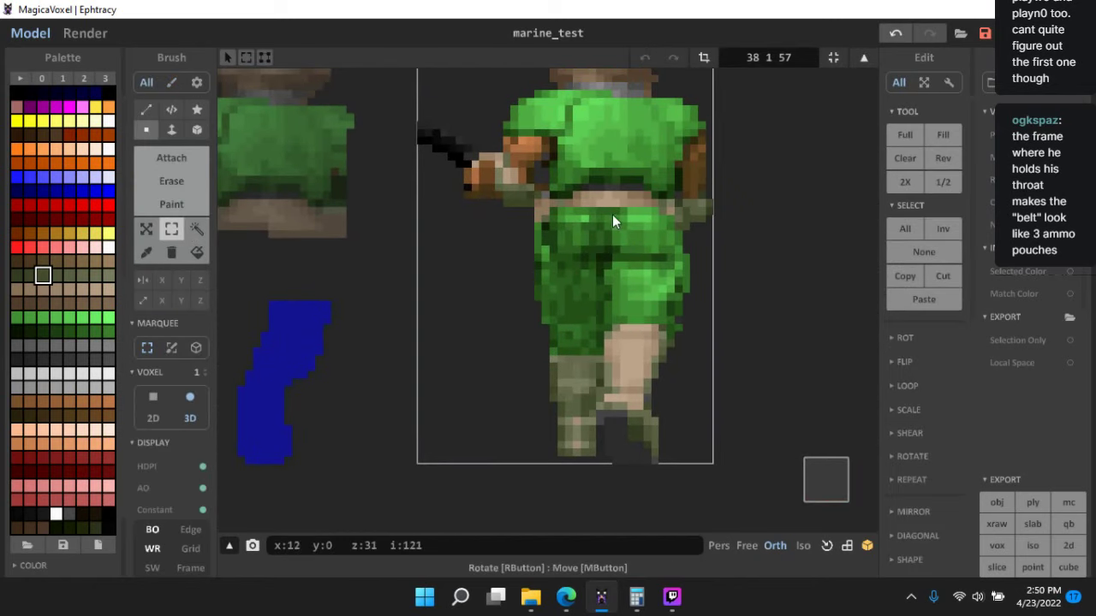
pyautogui.moveTo(612, 214); pyautogui.dragTo(683, 323)
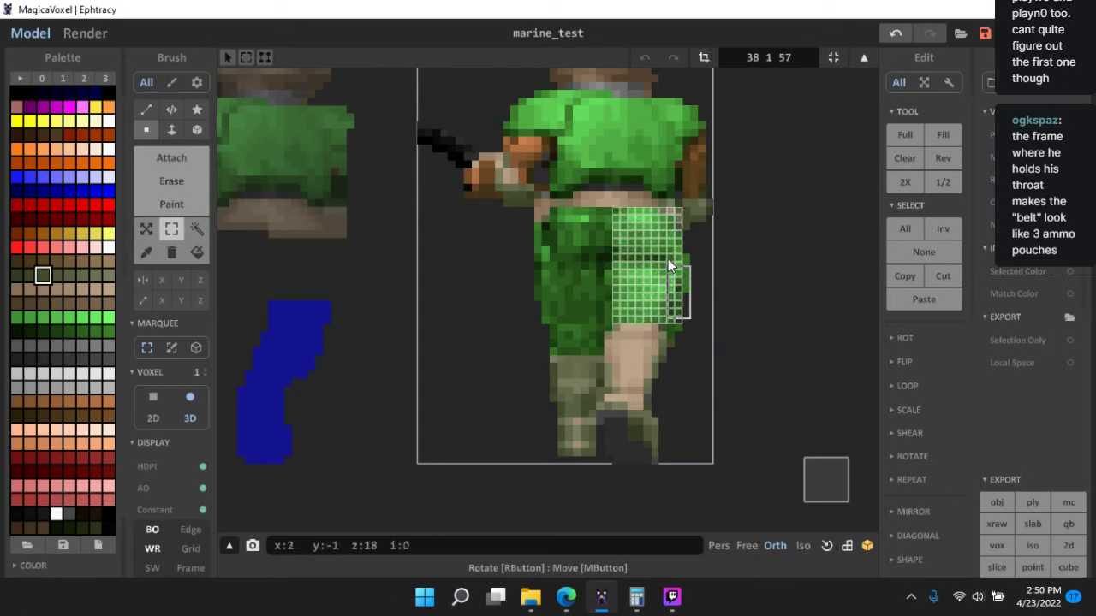
pyautogui.keyDown('shift'); pyautogui.moveTo(668, 258); pyautogui.dragTo(667, 257); pyautogui.keyUp('shift')
pyautogui.keyDown('shift'); pyautogui.moveTo(606, 317); pyautogui.dragTo(635, 239); pyautogui.keyUp('shift')
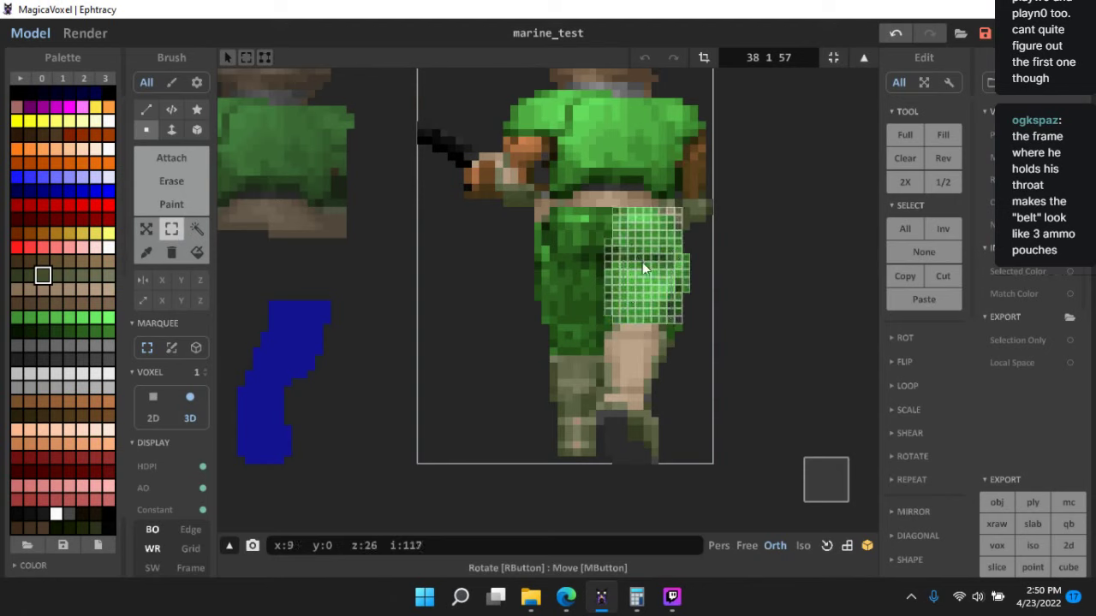
pyautogui.moveTo(544, 327); pyautogui.dragTo(589, 338, button='middle')
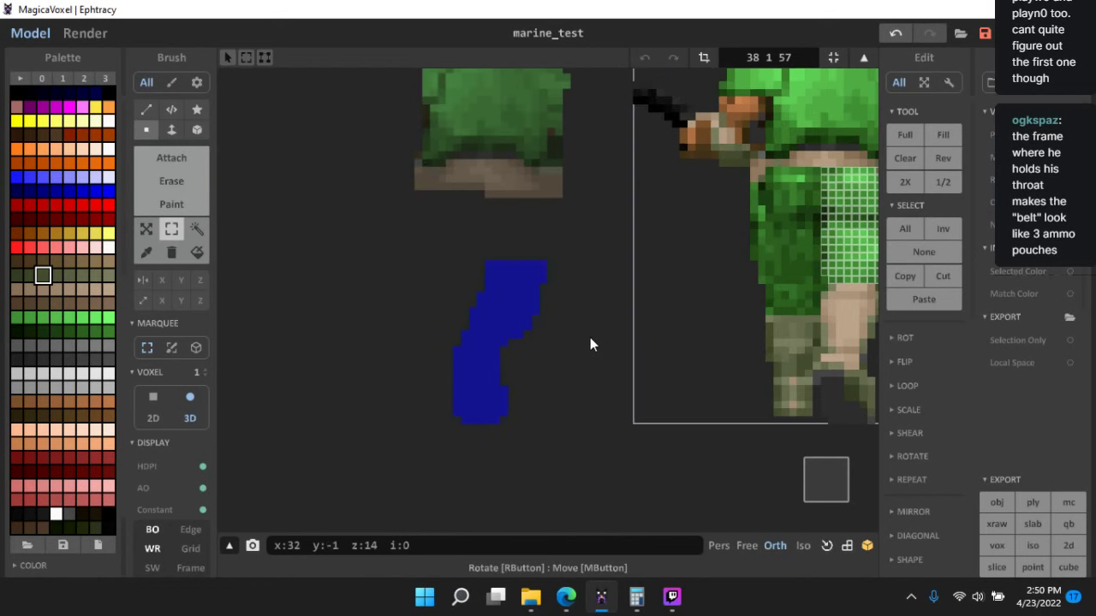
pyautogui.hotkey('ctrl', 'x')
pyautogui.press('Tab')
pyautogui.hotkey('ctrl', 'v')
pyautogui.moveTo(737, 205); pyautogui.dragTo(396, 217)
pyautogui.scroll(-2, 567, 201)
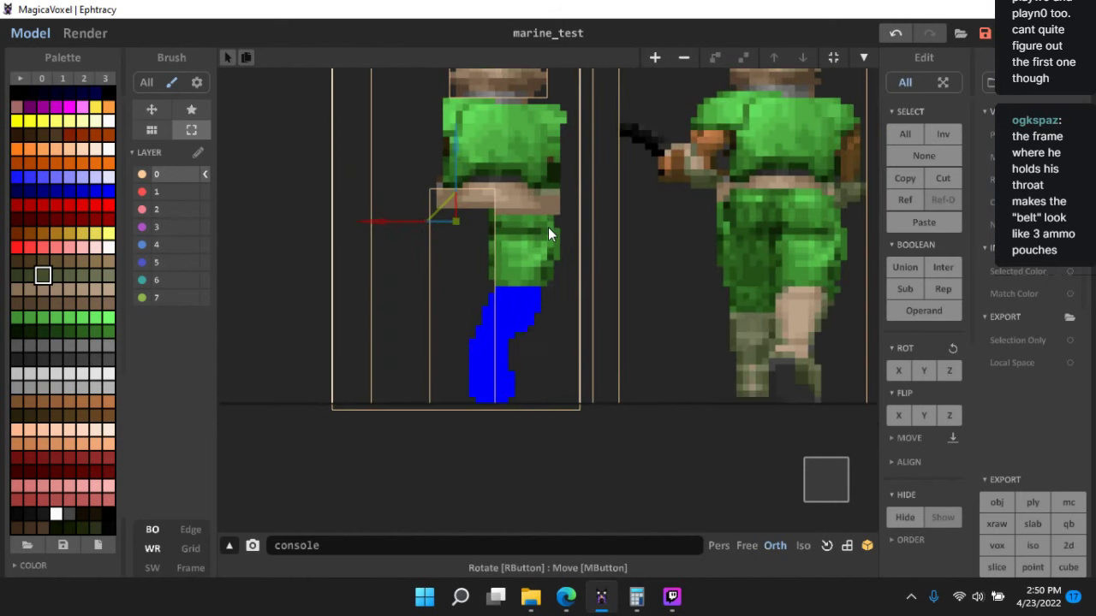
pyautogui.moveTo(533, 239); pyautogui.dragTo(855, 444, button='right')
pyautogui.click(814, 473)
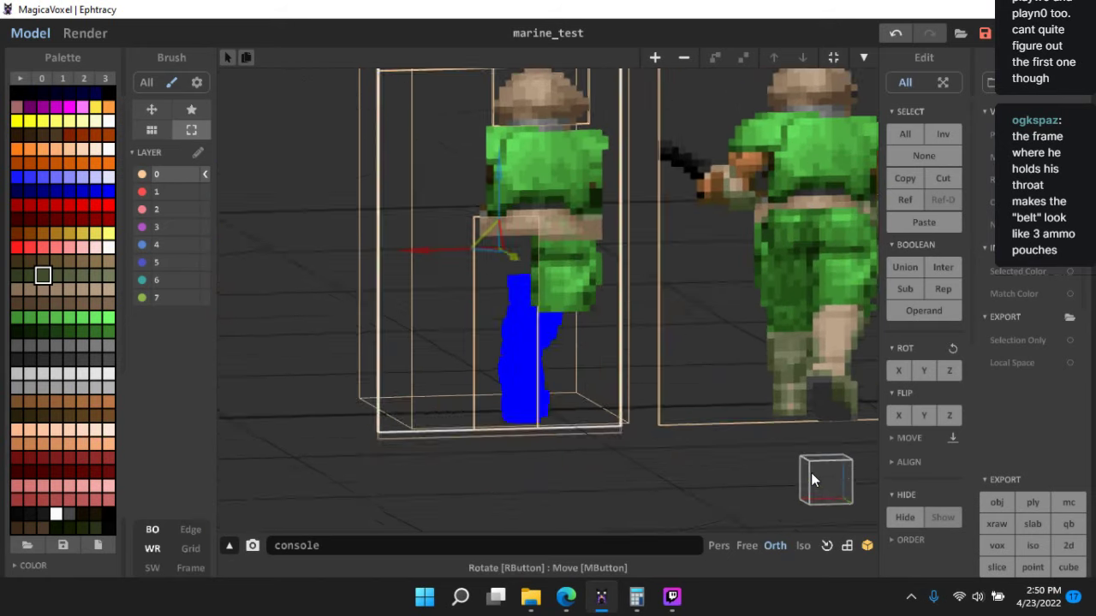
# - Separate the right lower leg and boot from the back-view sprite copy and place them over the blue leg silhouette
pyautogui.doubleClick(805, 311)
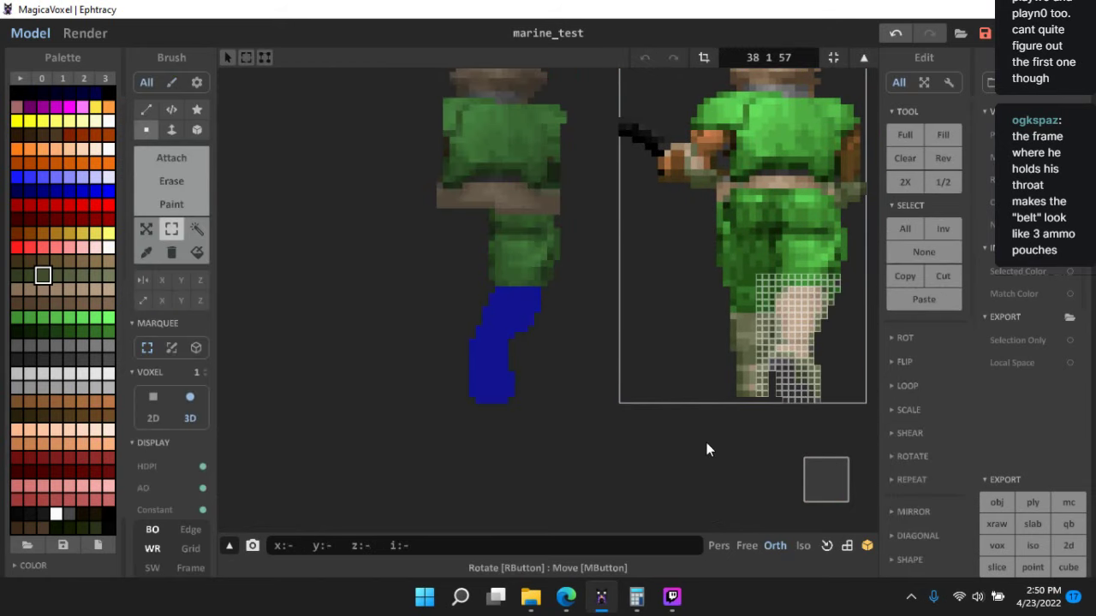
pyautogui.press('Tab')
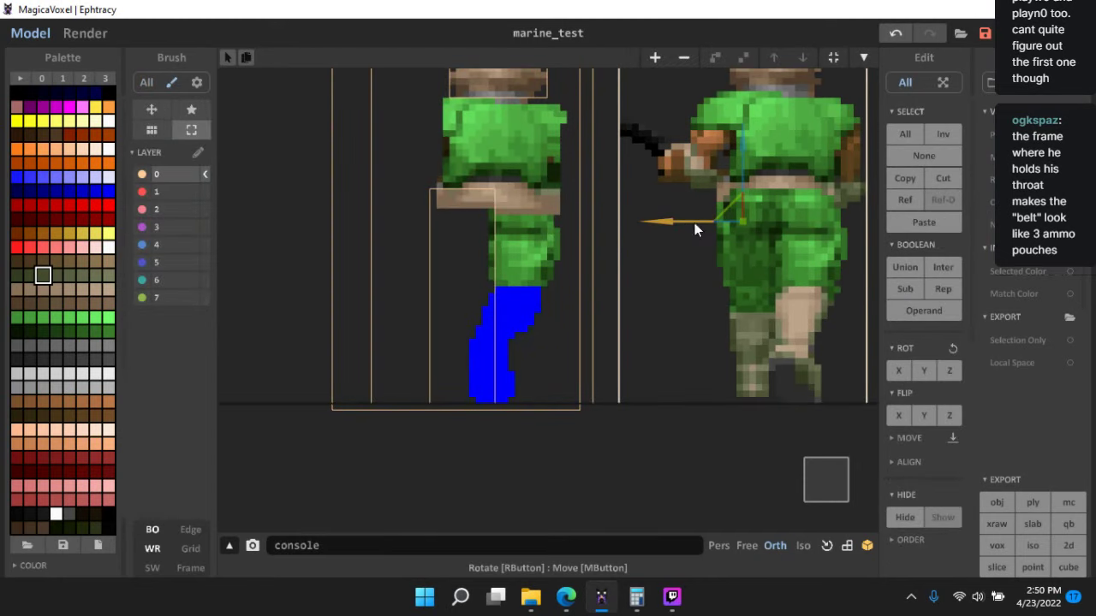
pyautogui.moveTo(695, 225); pyautogui.dragTo(466, 313)
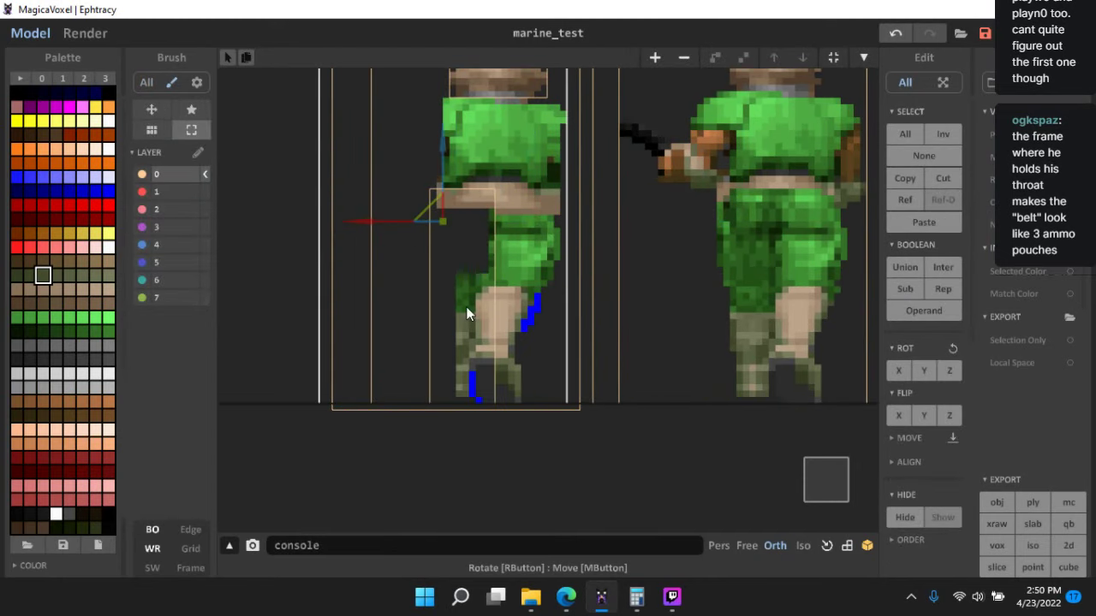
# - Rotate the right lower leg voxels slightly clockwise to follow the slant of the blue leg silhouette
pyautogui.doubleClick(496, 356)
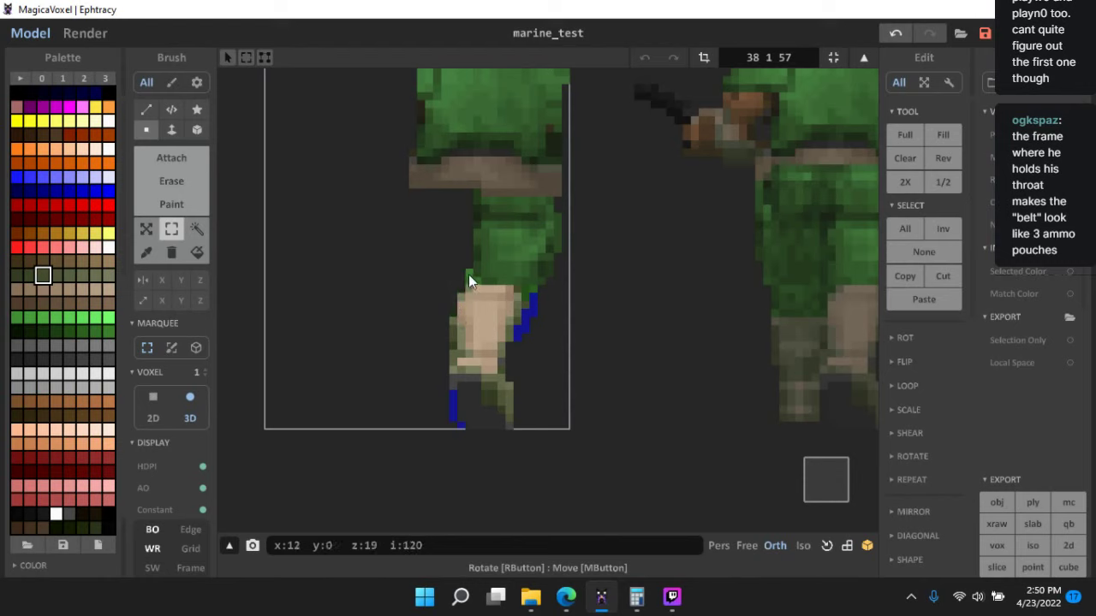
pyautogui.click(145, 229)
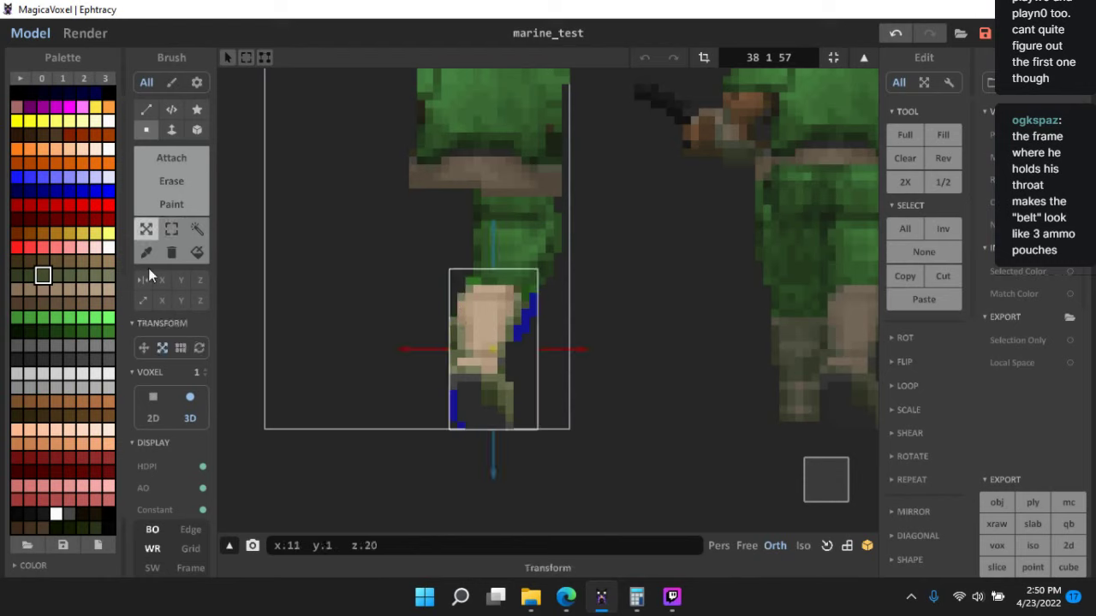
pyautogui.click(199, 348)
pyautogui.click(200, 347)
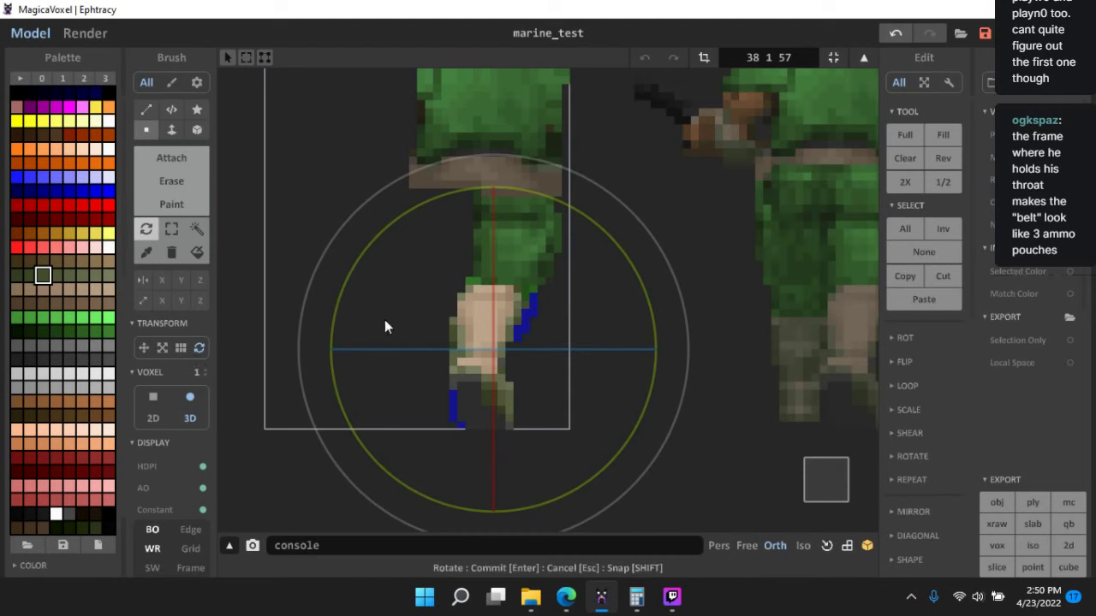
pyautogui.moveTo(607, 237); pyautogui.dragTo(633, 256)
pyautogui.click(144, 348)
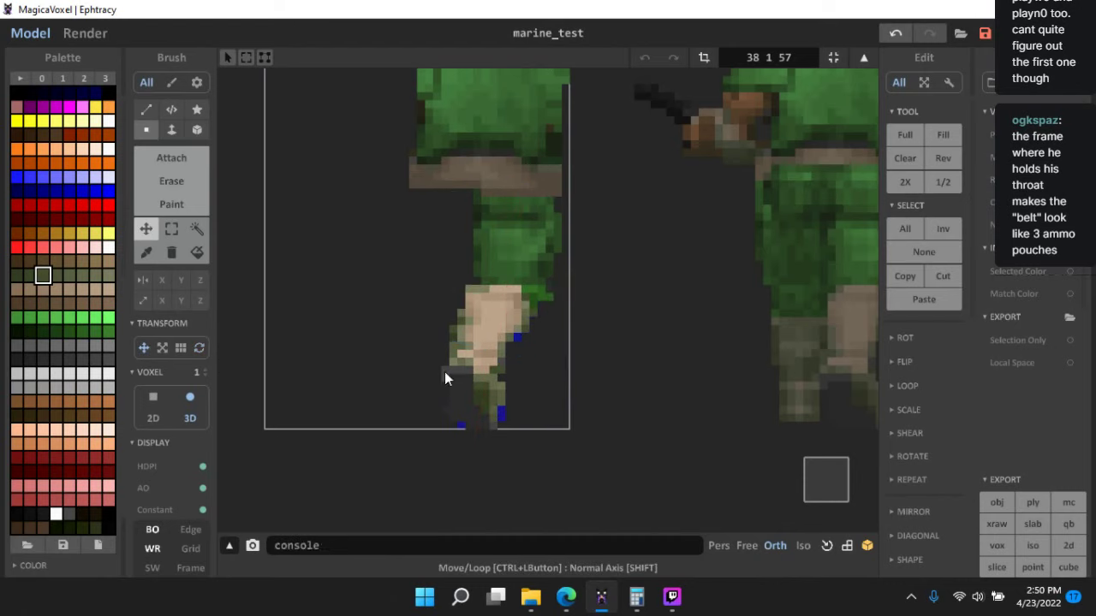
pyautogui.moveTo(477, 319)
pyautogui.mouseDown()
pyautogui.moveTo(492, 322)
pyautogui.moveTo(477, 320)
pyautogui.mouseUp()
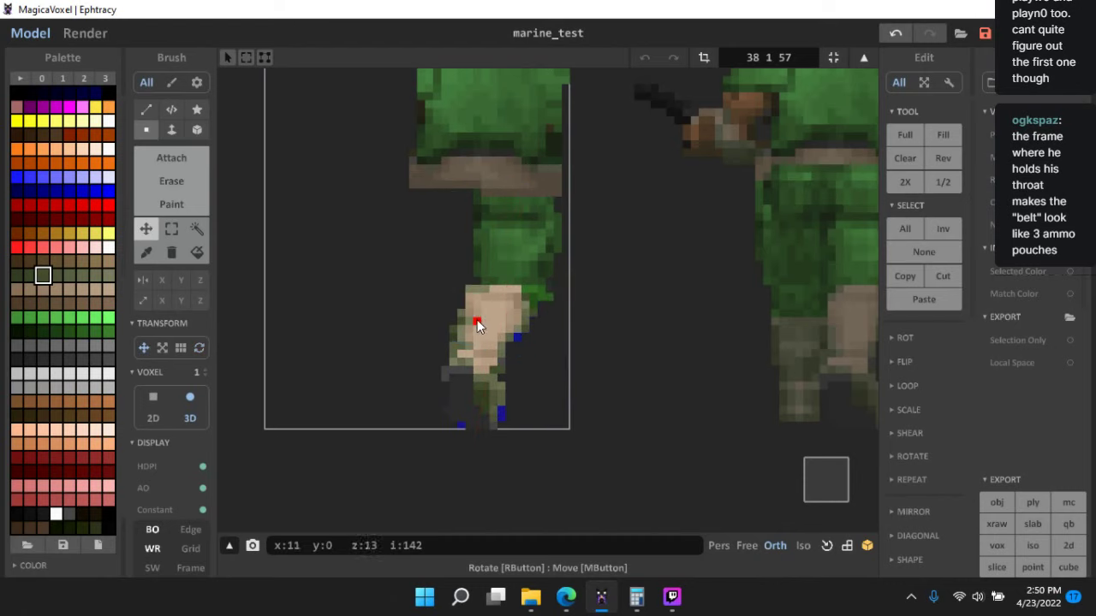
# - Add olive voxels over the uncovered blue spots along the right calf and foot
pyautogui.click(172, 229)
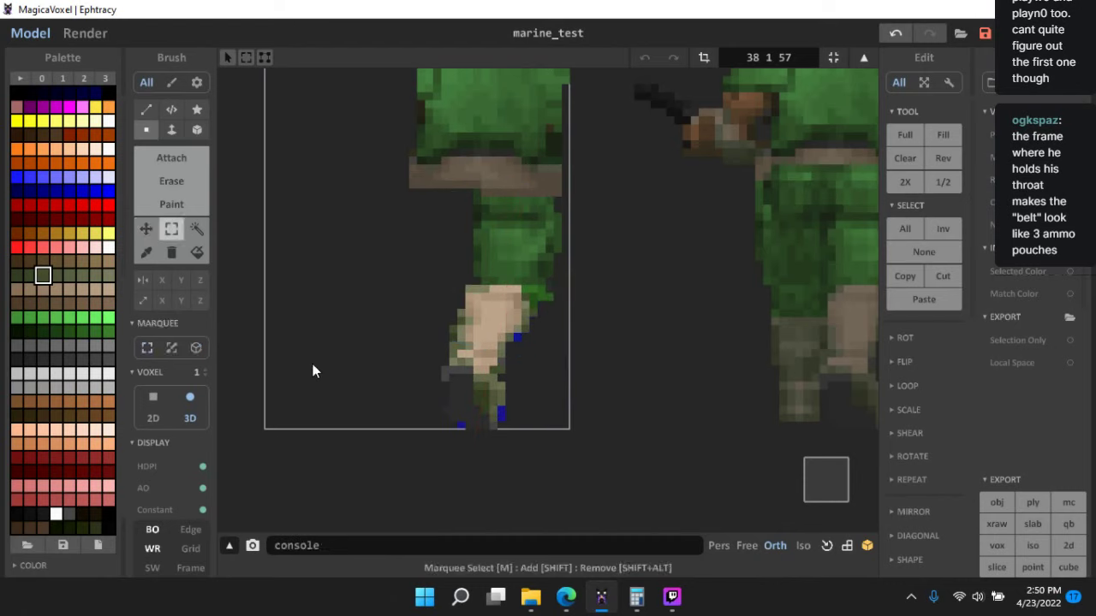
pyautogui.click(164, 165)
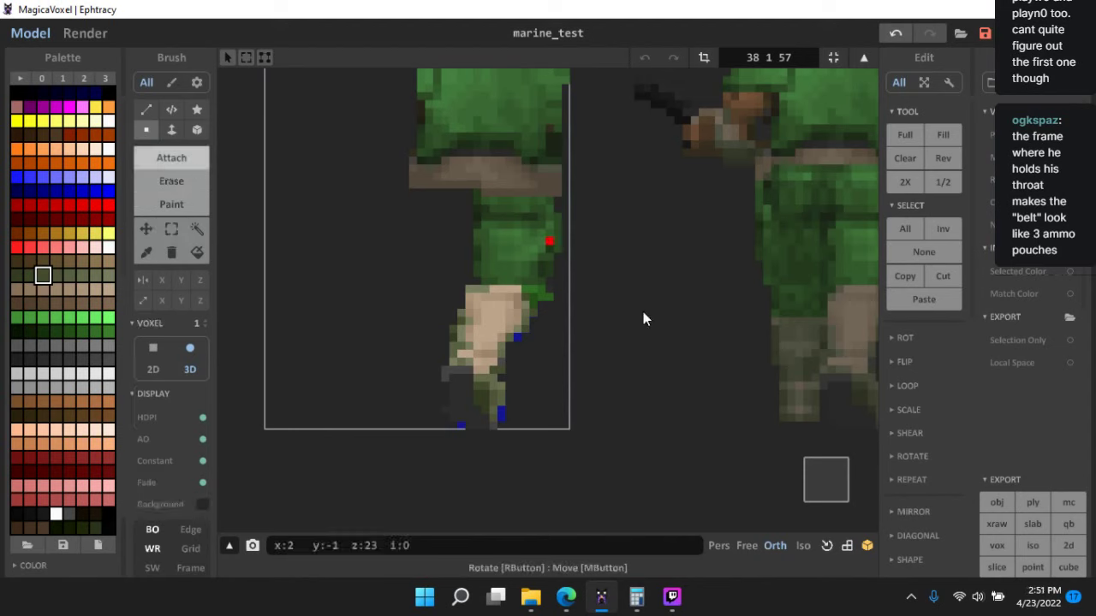
pyautogui.click(522, 336)
pyautogui.click(502, 411)
pyautogui.click(507, 418)
pyautogui.click(501, 418)
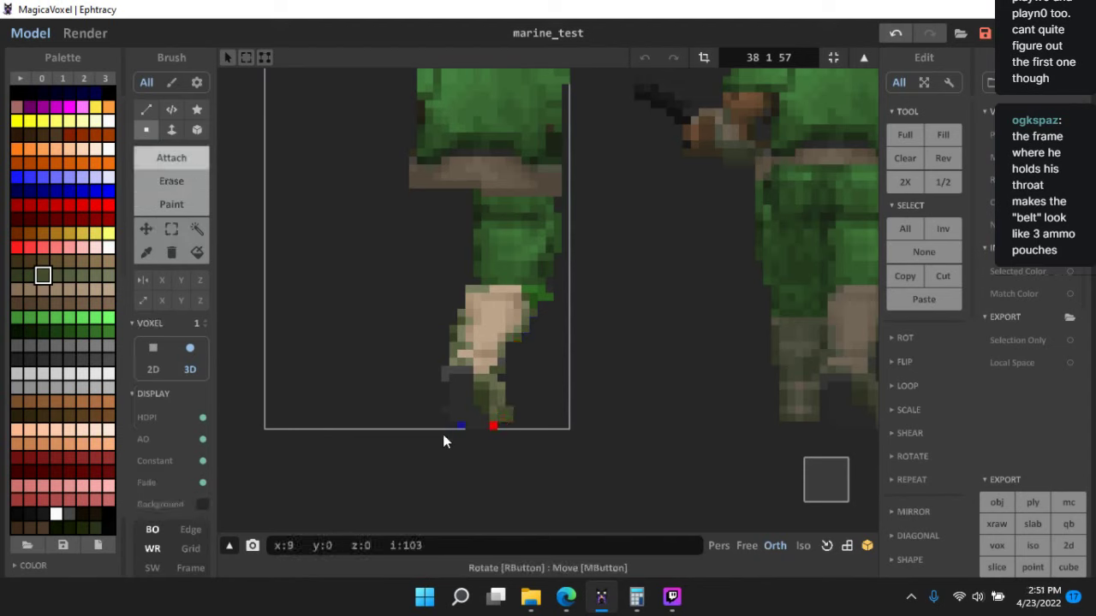
# - From the reverse side, delete the right leg voxels that overhang the blue silhouette along the boot, shin and trouser hem
pyautogui.click(172, 228)
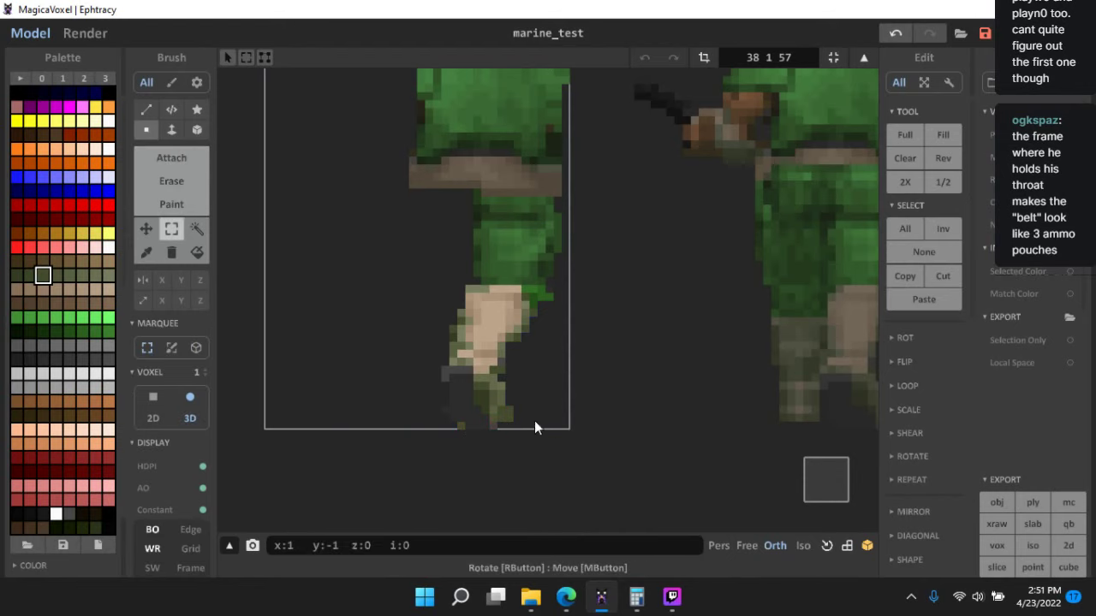
pyautogui.moveTo(468, 465); pyautogui.dragTo(469, 336, button='right')
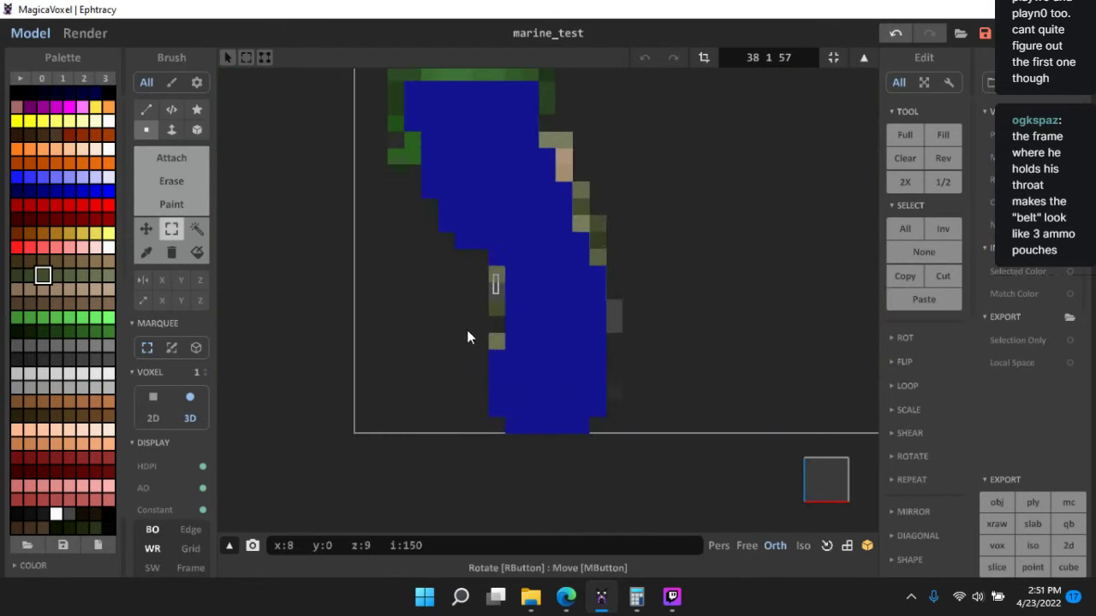
pyautogui.moveTo(467, 330); pyautogui.dragTo(467, 344)
pyautogui.press('Delete')
pyautogui.moveTo(611, 327); pyautogui.dragTo(658, 257)
pyautogui.press('Delete')
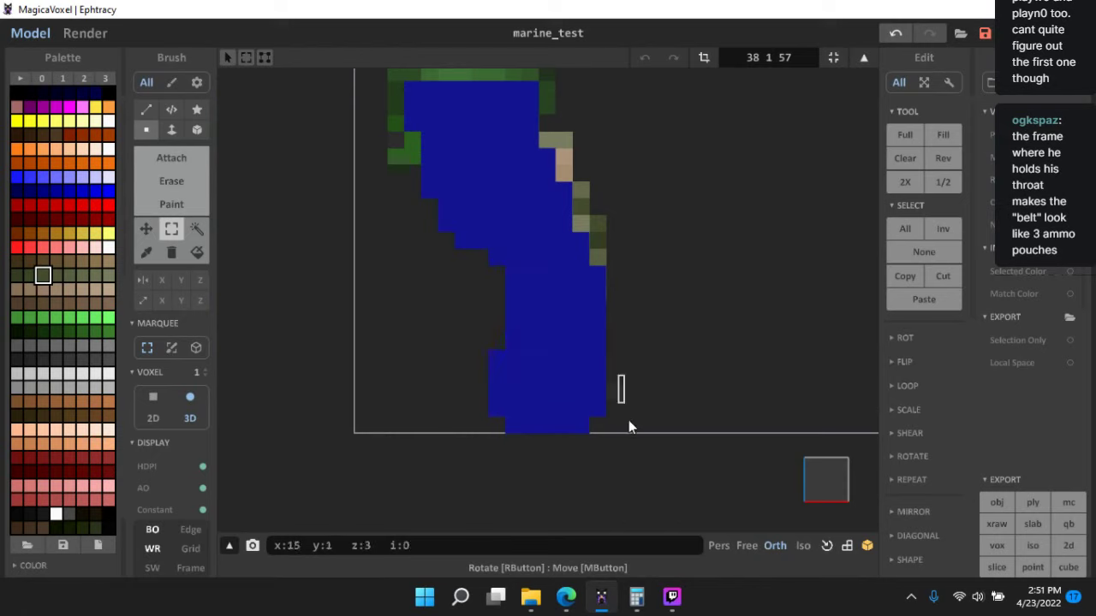
pyautogui.moveTo(629, 419); pyautogui.dragTo(630, 422)
pyautogui.moveTo(643, 257); pyautogui.dragTo(640, 355, button='middle')
pyautogui.moveTo(599, 353); pyautogui.dragTo(591, 208)
pyautogui.press('Delete')
pyautogui.press('Delete')
pyautogui.press('Delete')
pyautogui.press('Delete')
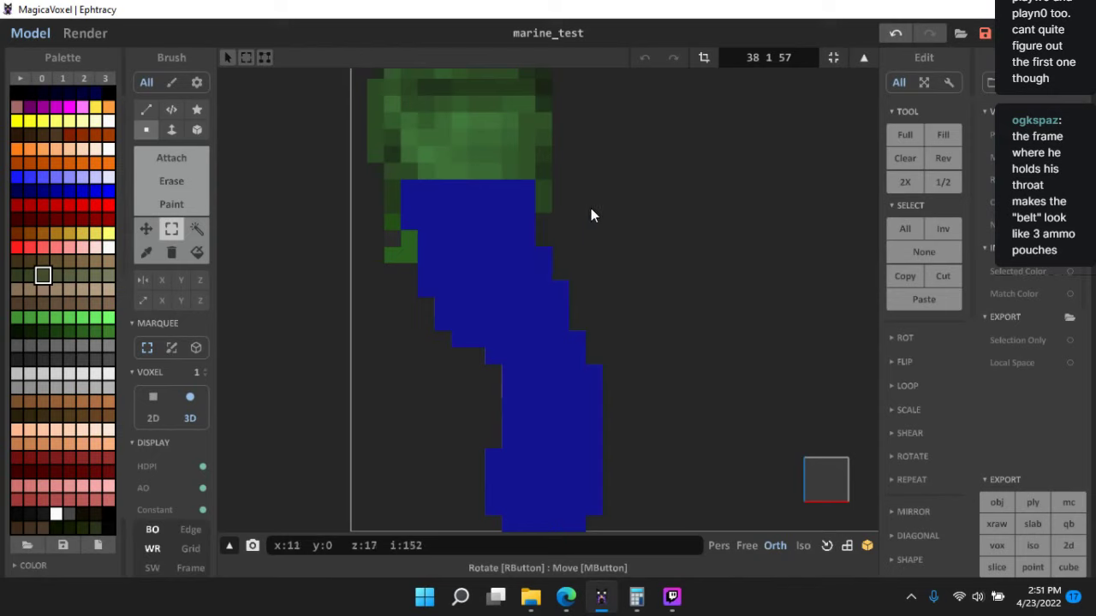
pyautogui.moveTo(591, 208); pyautogui.dragTo(597, 336, button='middle')
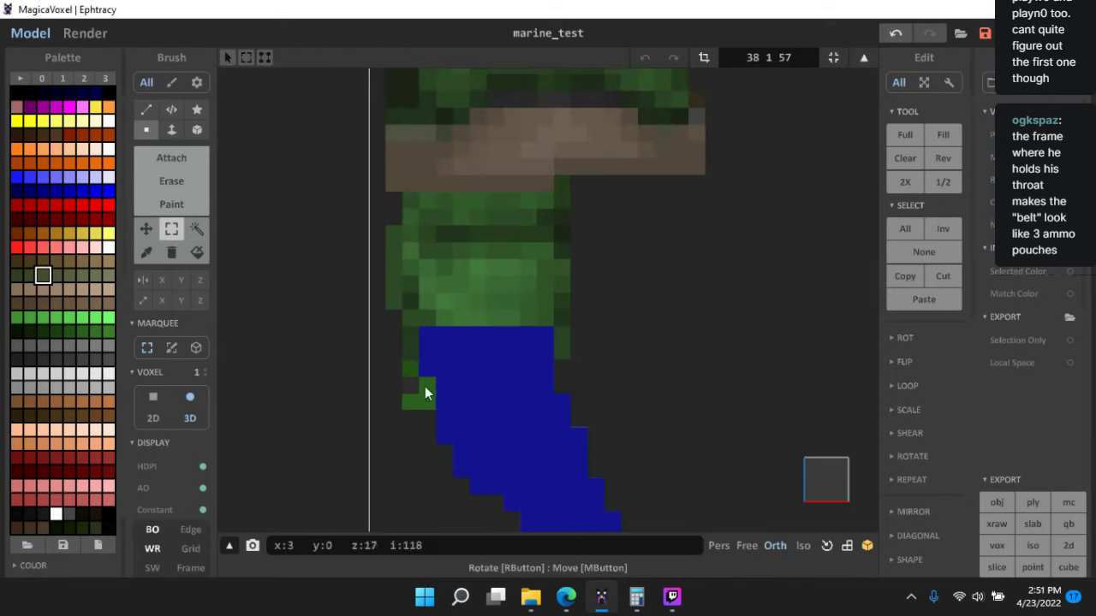
pyautogui.moveTo(426, 393)
pyautogui.mouseDown()
pyautogui.moveTo(404, 392)
pyautogui.moveTo(352, 268)
pyautogui.moveTo(372, 344)
pyautogui.mouseUp()
pyautogui.press('Tab')
# - Show all hidden objects and check the assembled figure against the back-view sprite
pyautogui.moveTo(335, 377); pyautogui.dragTo(650, 396, button='right')
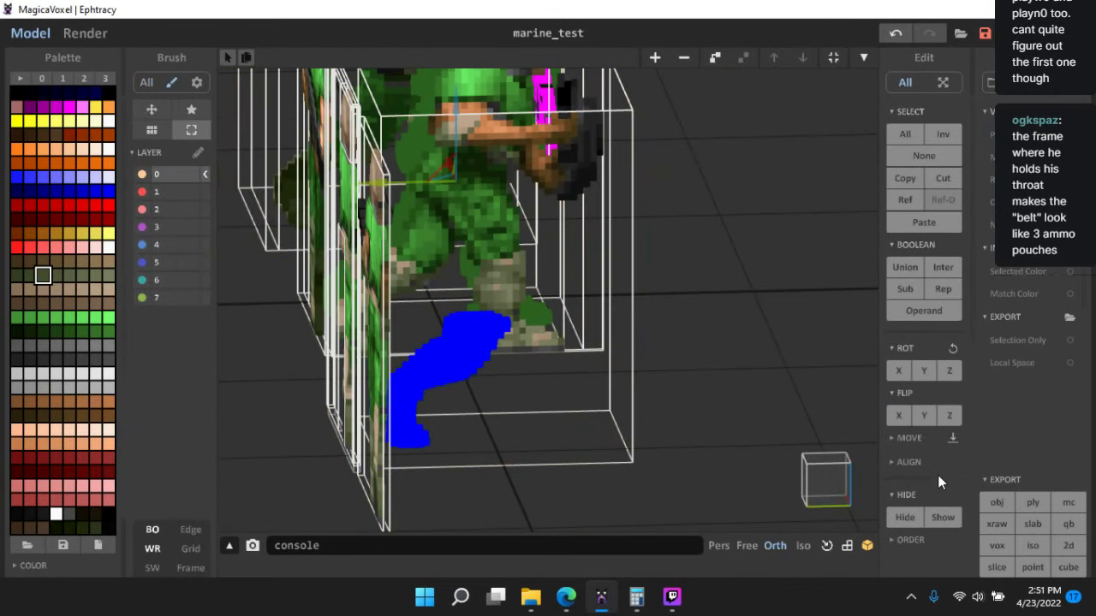
pyautogui.click(943, 518)
pyautogui.click(775, 349)
pyautogui.moveTo(775, 349); pyautogui.dragTo(834, 336, button='right')
pyautogui.scroll(-3, 787, 376)
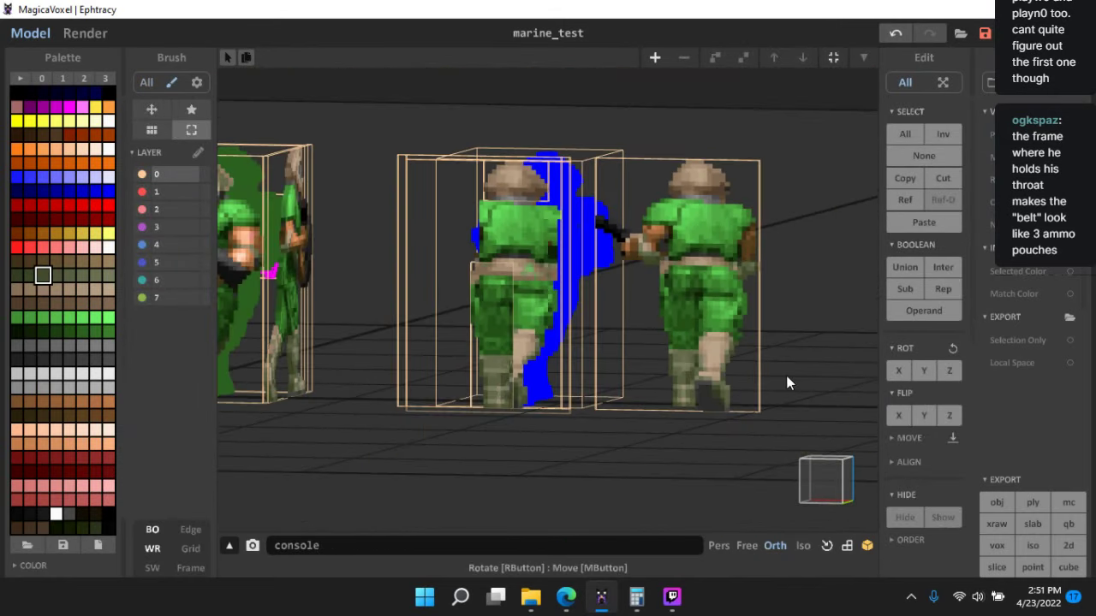
pyautogui.moveTo(786, 375); pyautogui.dragTo(810, 379, button='right')
pyautogui.click(837, 481)
pyautogui.scroll(3, 580, 340)
# - Try to move the right lower leg piece in front of the left leg piece
pyautogui.click(559, 313)
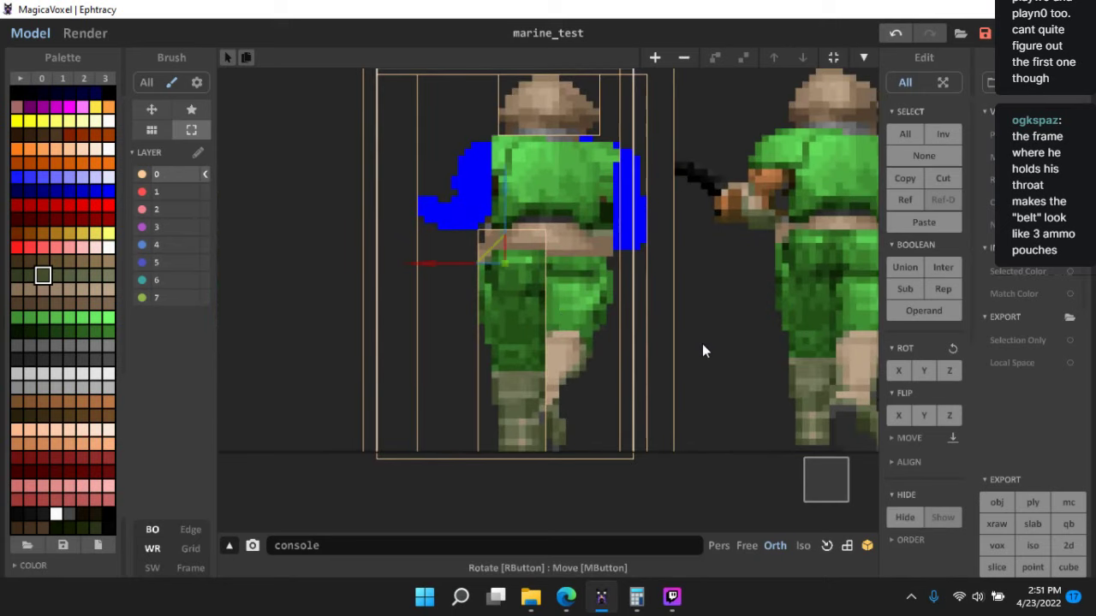
pyautogui.moveTo(702, 351); pyautogui.dragTo(549, 363, button='right')
pyautogui.moveTo(439, 299); pyautogui.dragTo(397, 302, button='right')
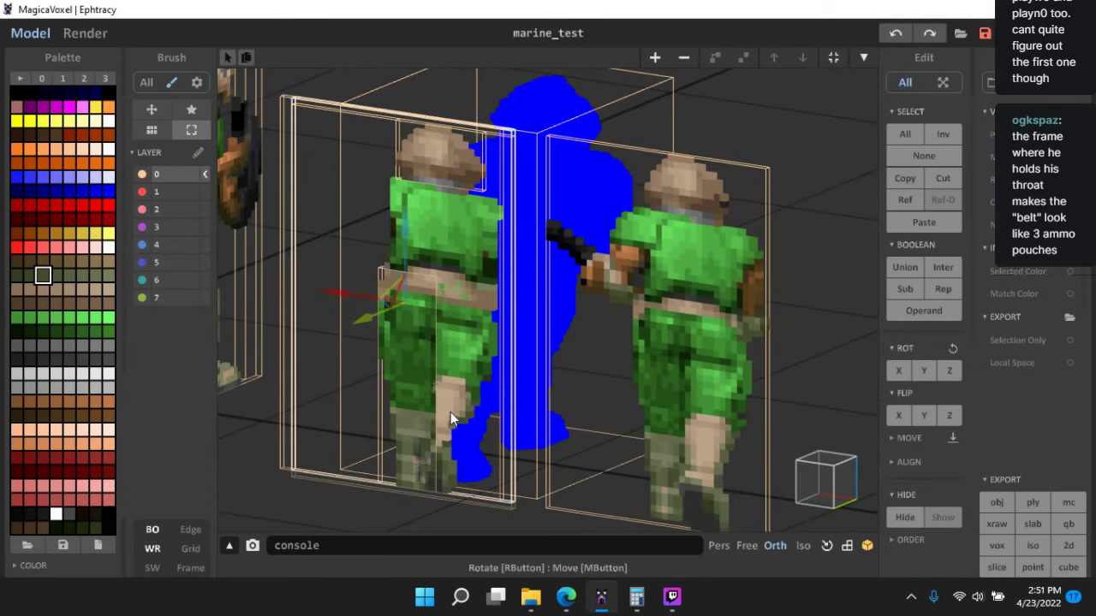
pyautogui.moveTo(497, 409); pyautogui.dragTo(477, 391, button='right')
pyautogui.moveTo(486, 353); pyautogui.dragTo(340, 308, button='right')
pyautogui.click(325, 313)
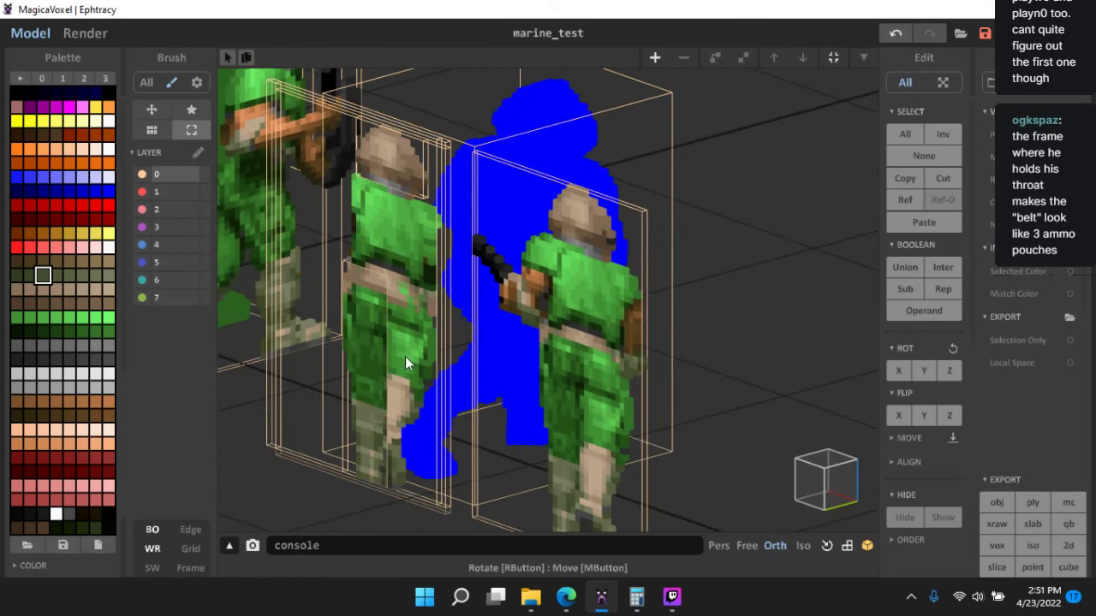
pyautogui.click(322, 311)
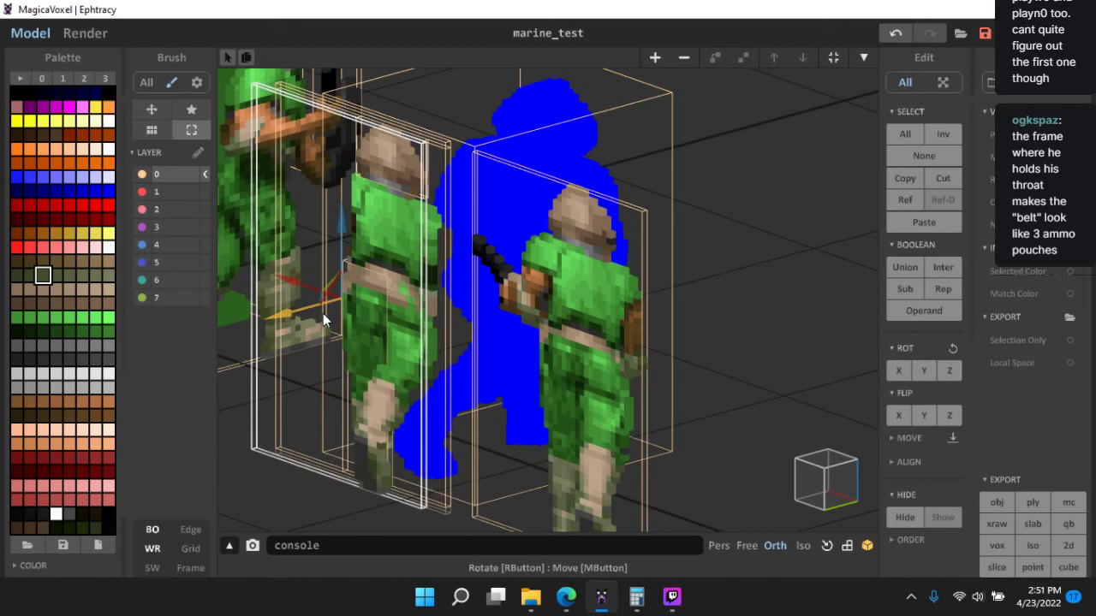
pyautogui.moveTo(322, 314); pyautogui.dragTo(485, 353, button='right')
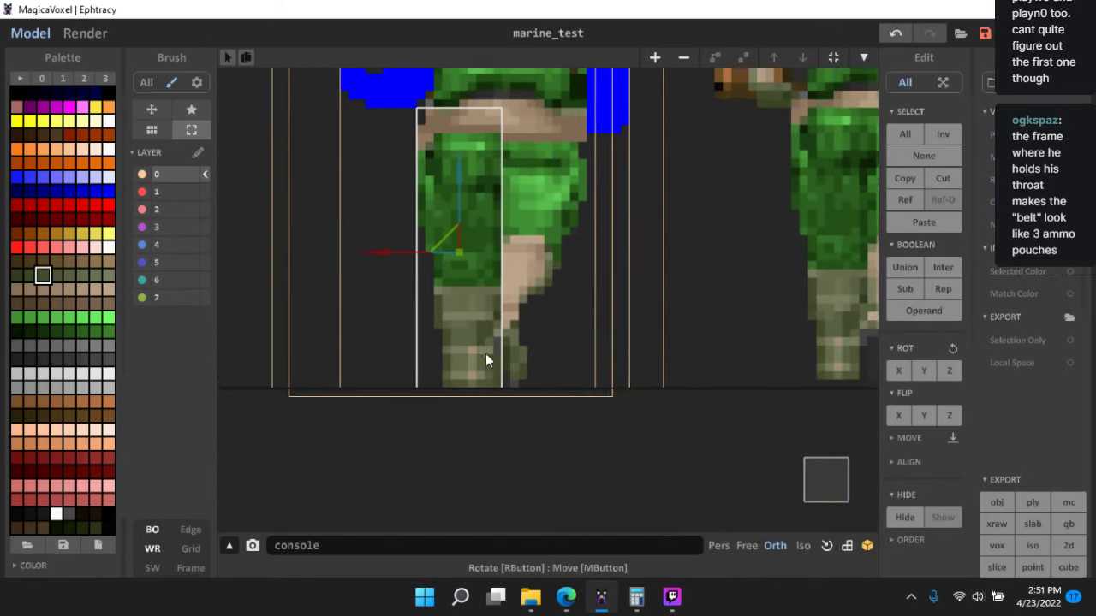
# - Trim the inner edge of the left leg piece's shin and boot to expose the right lower leg behind it
pyautogui.scroll(3, 487, 338)
pyautogui.doubleClick(488, 323)
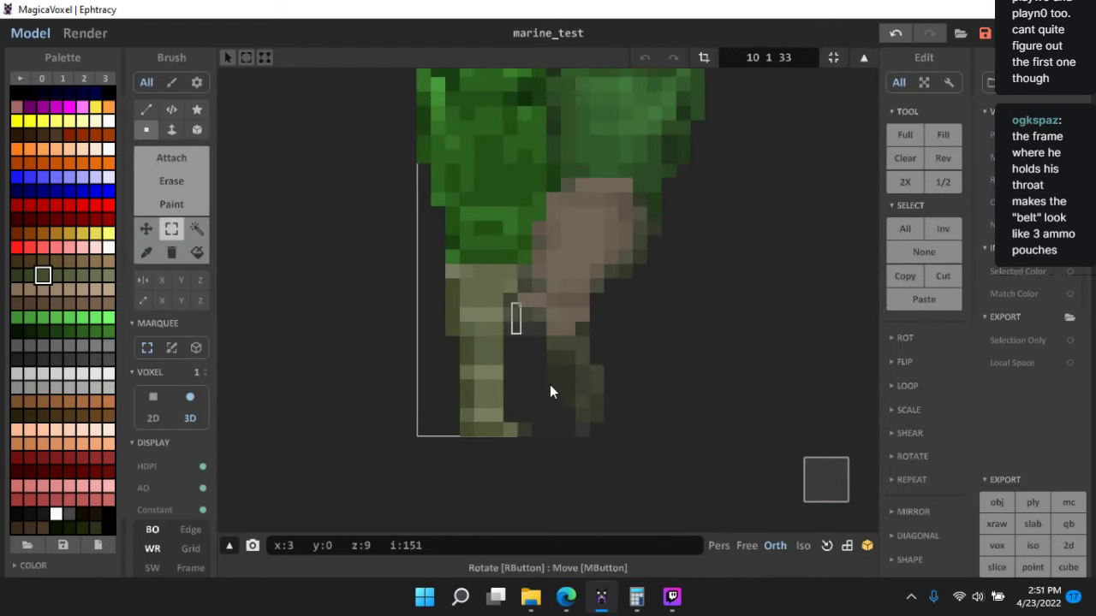
pyautogui.moveTo(549, 384); pyautogui.dragTo(572, 414)
pyautogui.moveTo(525, 273); pyautogui.dragTo(578, 342)
pyautogui.moveTo(568, 250); pyautogui.dragTo(617, 284, button='right')
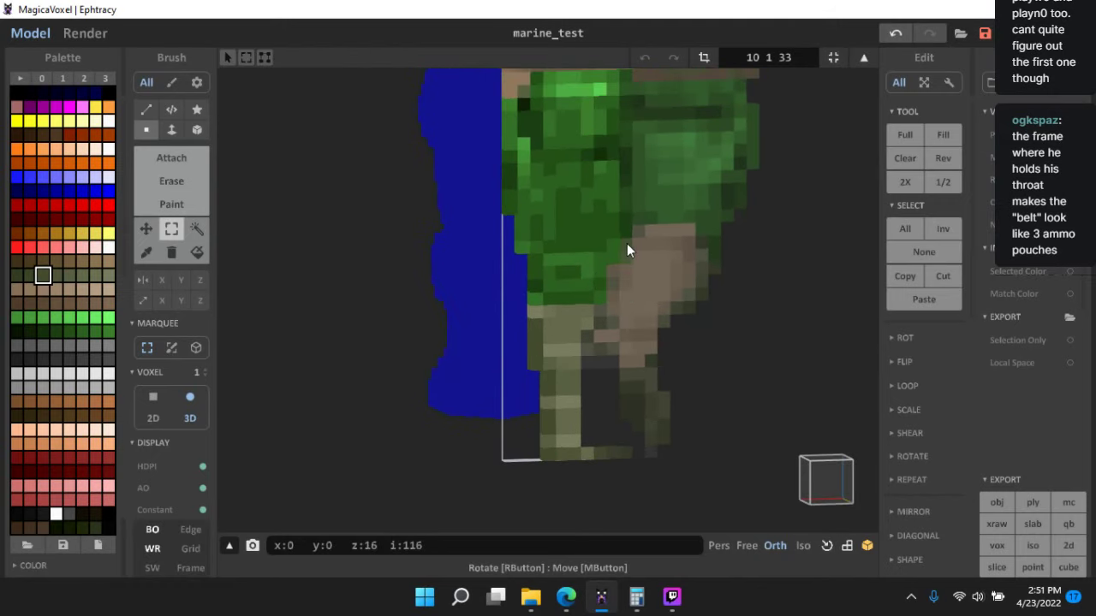
pyautogui.moveTo(681, 314); pyautogui.dragTo(723, 439, button='right')
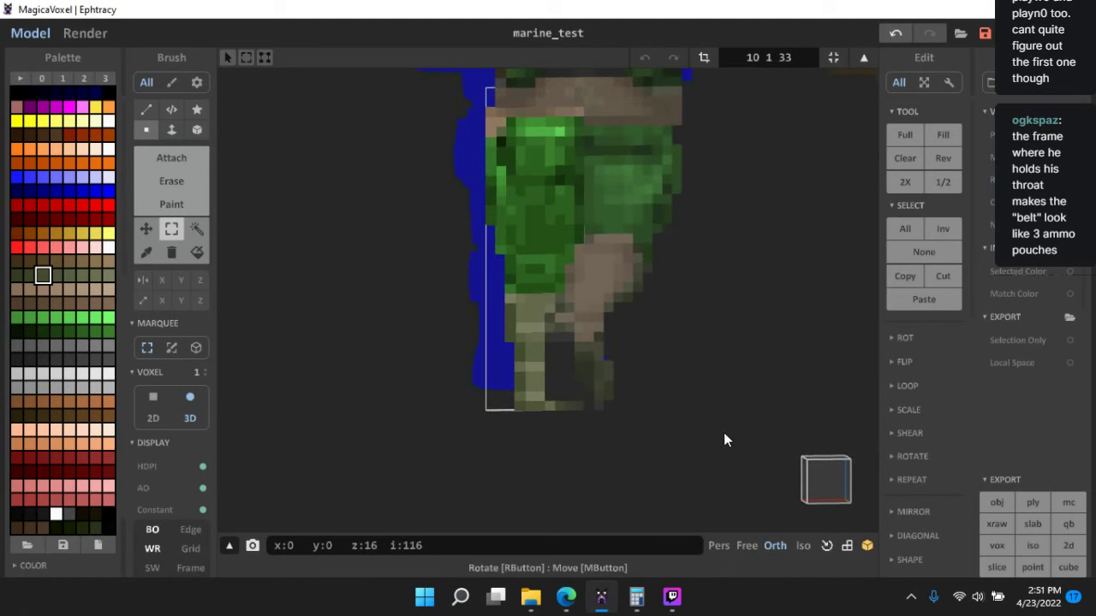
pyautogui.click(811, 467)
pyautogui.moveTo(682, 488); pyautogui.dragTo(669, 492, button='right')
pyautogui.press('Tab')
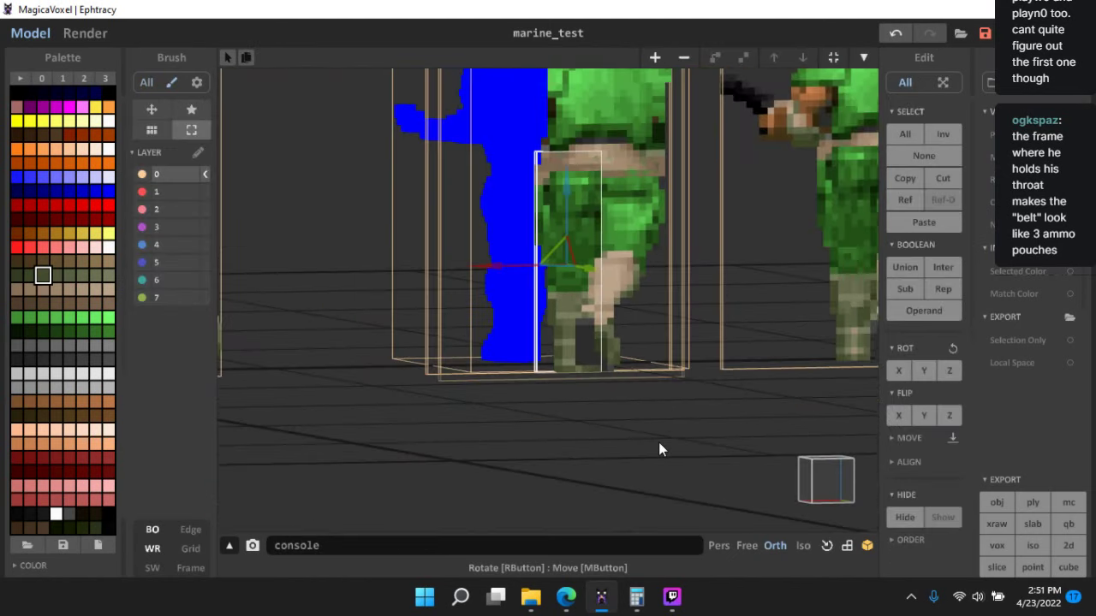
# - Open the shirt-and-waist piece in a straight back view and marquee the voxels along its belt area
pyautogui.moveTo(658, 442); pyautogui.dragTo(636, 431, button='right')
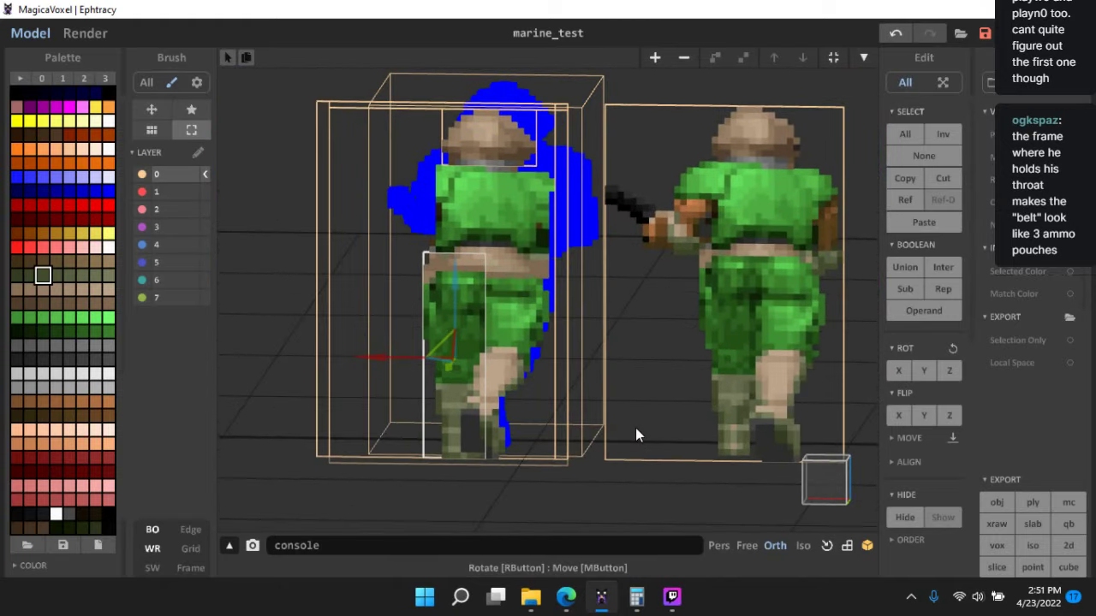
pyautogui.click(838, 489)
pyautogui.scroll(2, 485, 259)
pyautogui.doubleClick(503, 188)
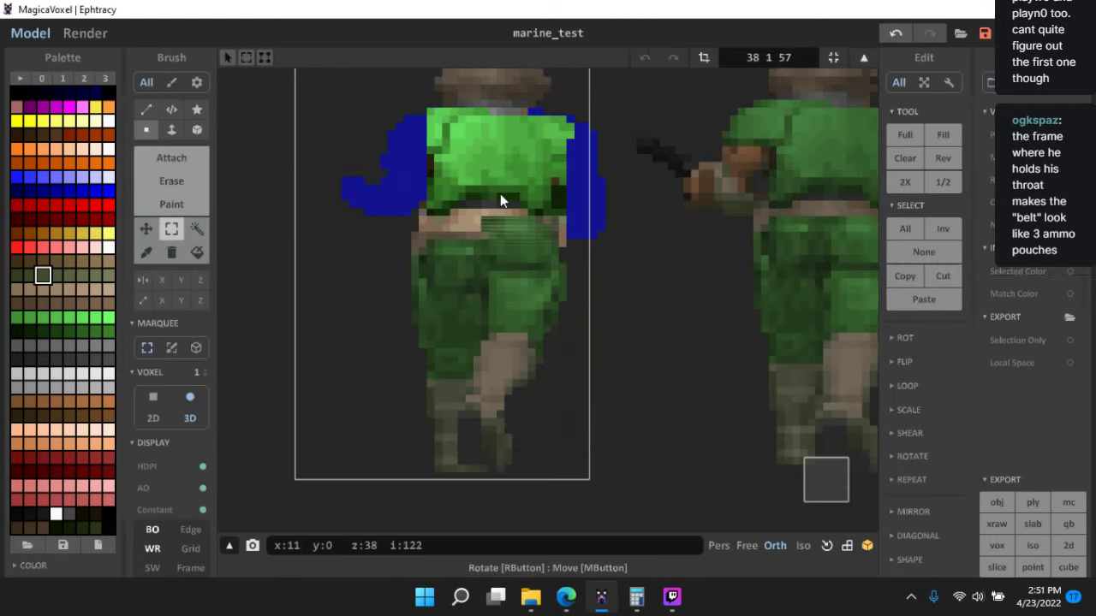
pyautogui.scroll(2, 497, 192)
pyautogui.moveTo(355, 171); pyautogui.dragTo(598, 220)
pyautogui.click(594, 220)
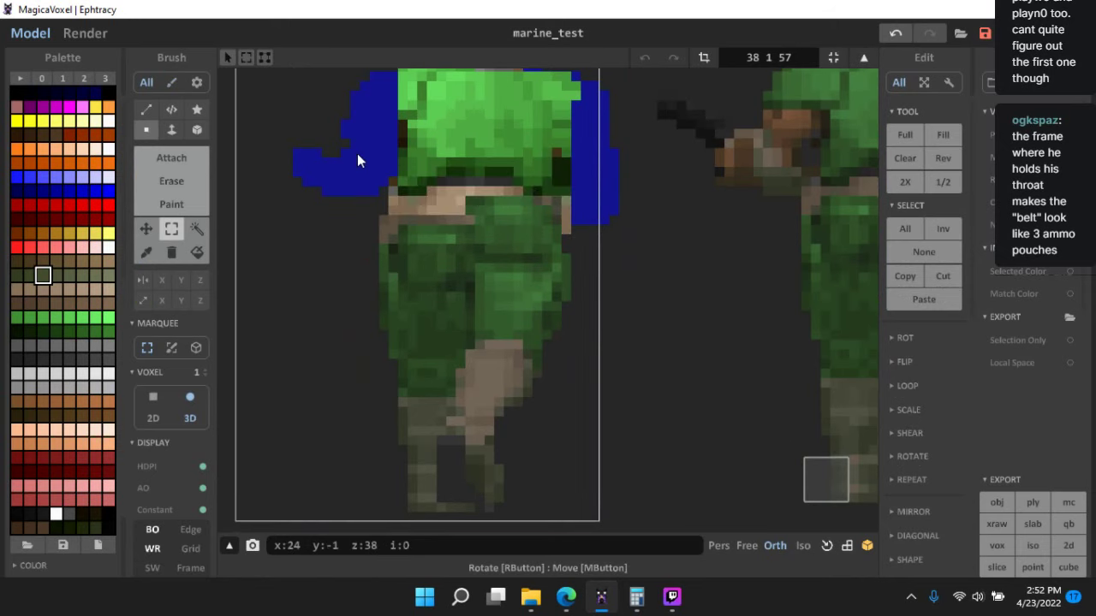
# - Open the right leg piece and marquee its upper voxels that overlap the belt
pyautogui.scroll(-1, 635, 398)
pyautogui.doubleClick(636, 398)
pyautogui.doubleClick(520, 291)
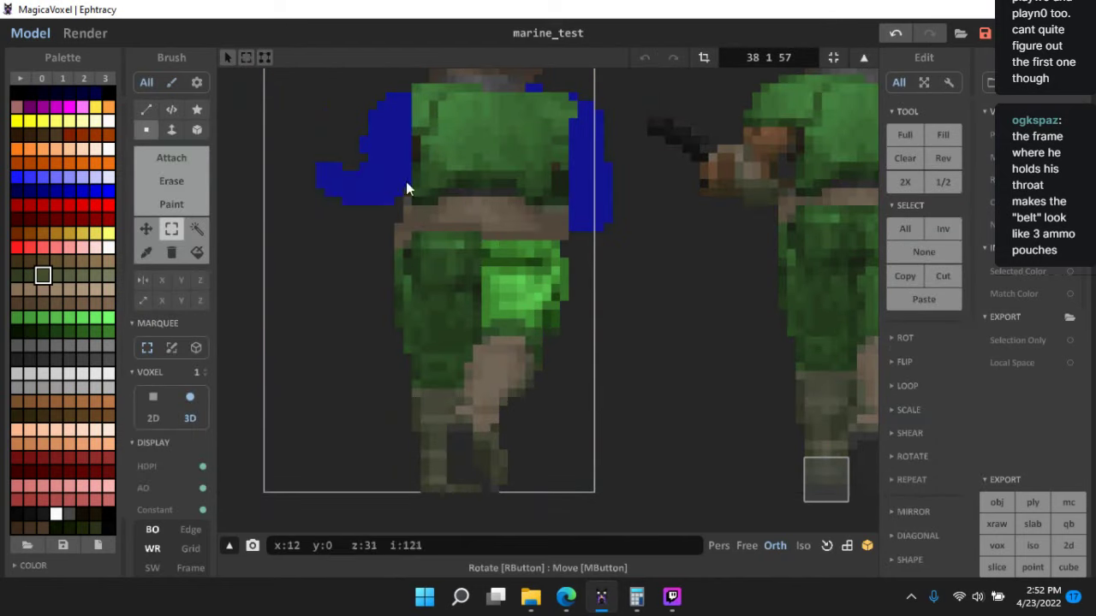
pyautogui.moveTo(377, 175); pyautogui.dragTo(584, 228)
pyautogui.press('Tab')
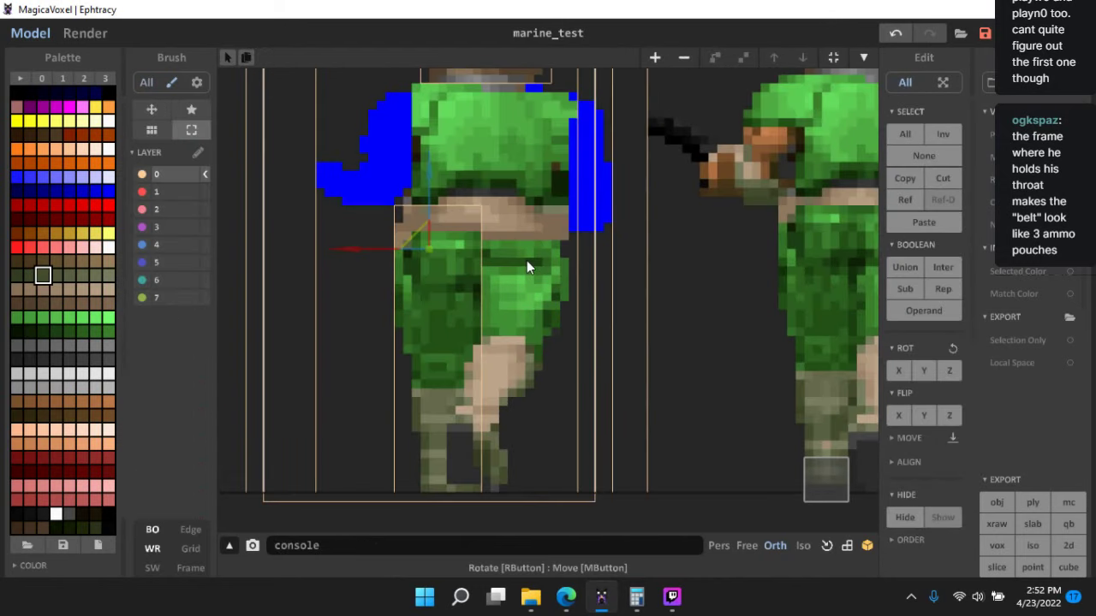
# - Delete the shirt-and-waist piece's lowest belt voxels where they hang over the right thigh
pyautogui.press('Tab')
pyautogui.press('Tab')
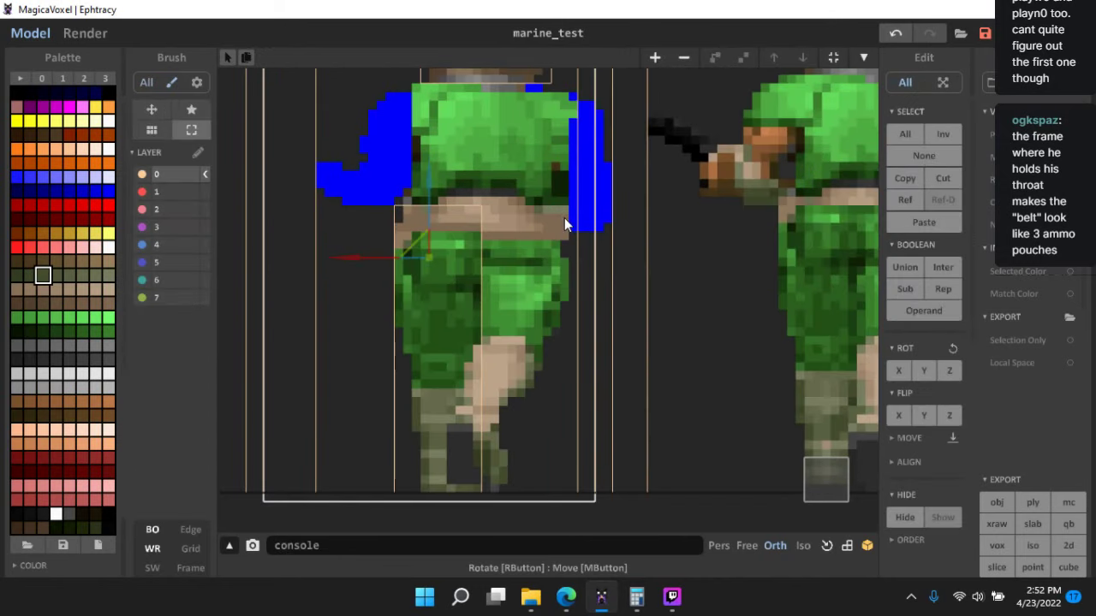
pyautogui.press('Tab')
pyautogui.moveTo(604, 274); pyautogui.dragTo(472, 237)
pyautogui.press('Delete')
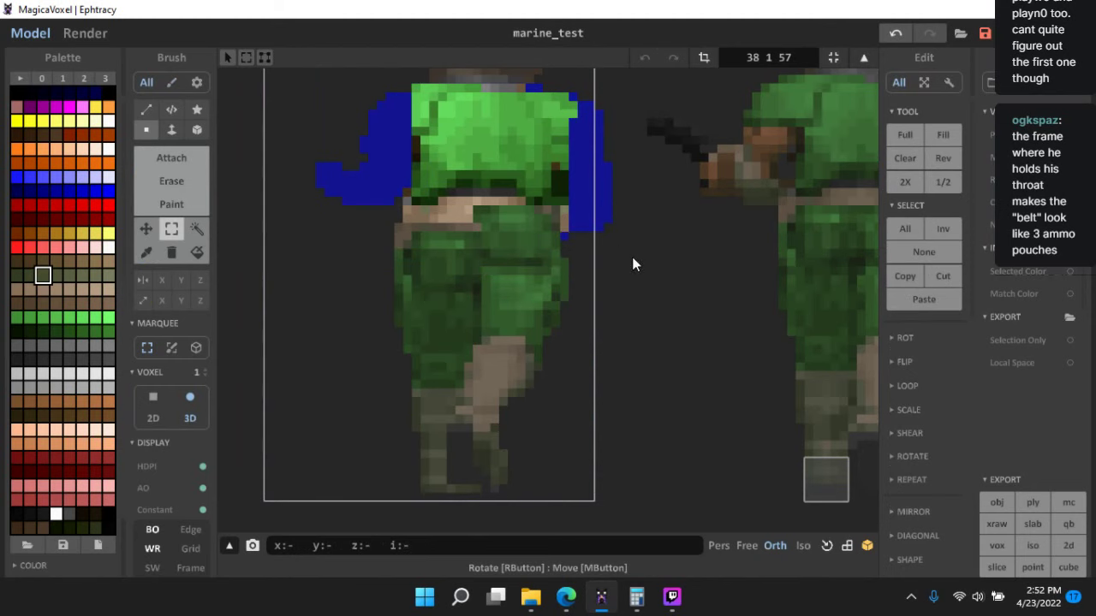
# - Marquee the top voxels overlapping the belt on the right leg piece and on the left leg piece
pyautogui.press('Tab')
pyautogui.press('Tab')
pyautogui.moveTo(413, 170); pyautogui.dragTo(590, 233)
pyautogui.press('Tab')
pyautogui.click(447, 258)
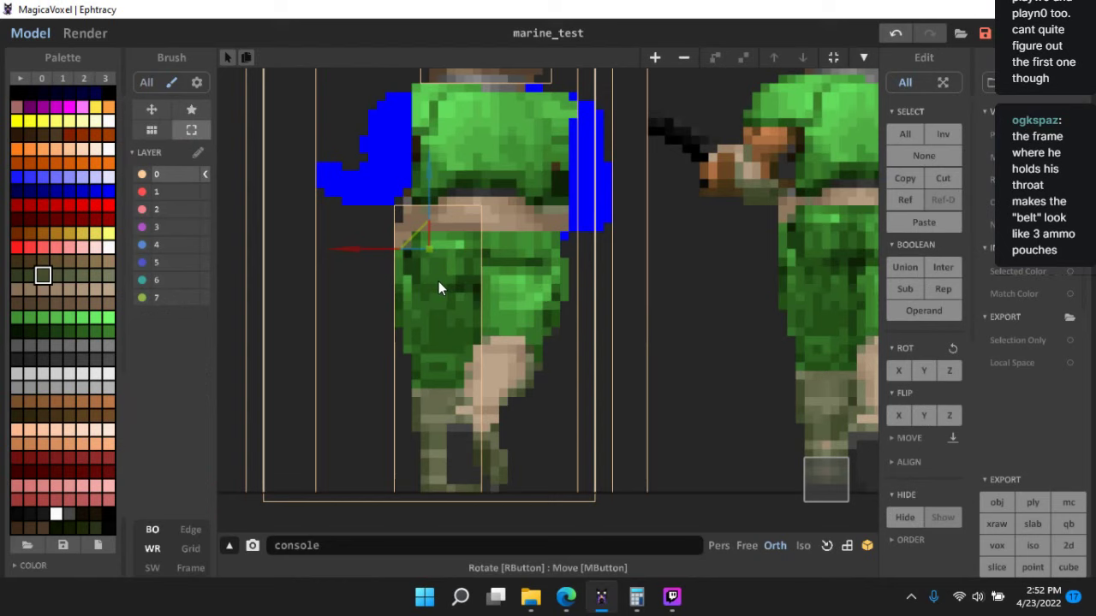
pyautogui.press('Tab')
pyautogui.moveTo(348, 169); pyautogui.dragTo(514, 229)
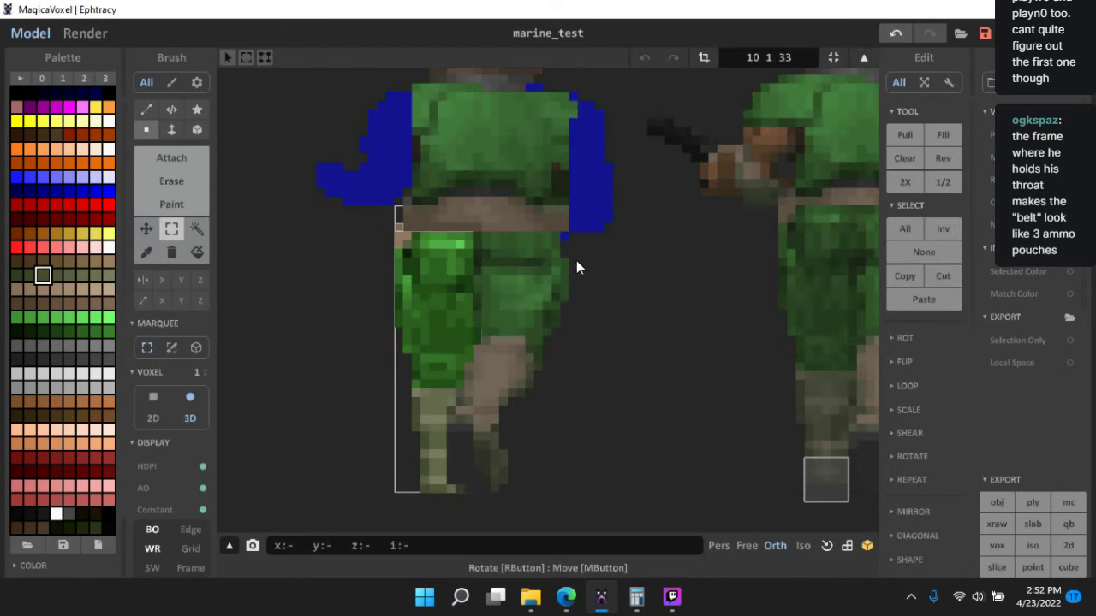
pyautogui.press('Tab')
# - Compare the assembled back-view figure with the reference sprite from an angled view and a straight view
pyautogui.scroll(-5, 600, 334)
pyautogui.moveTo(588, 341); pyautogui.dragTo(734, 479, button='right')
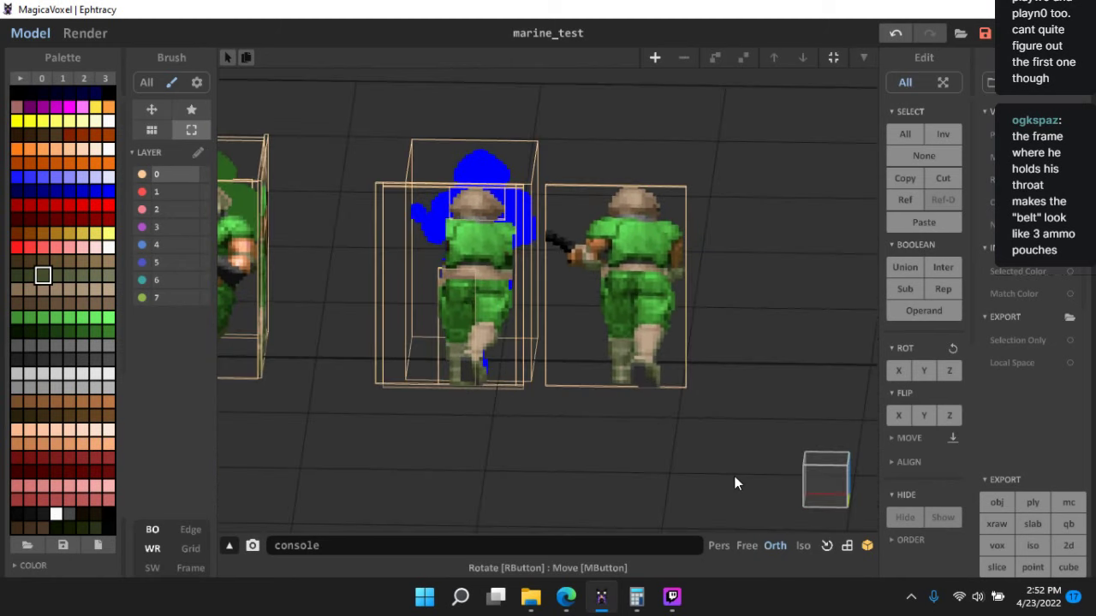
pyautogui.click(823, 491)
pyautogui.scroll(5, 579, 289)
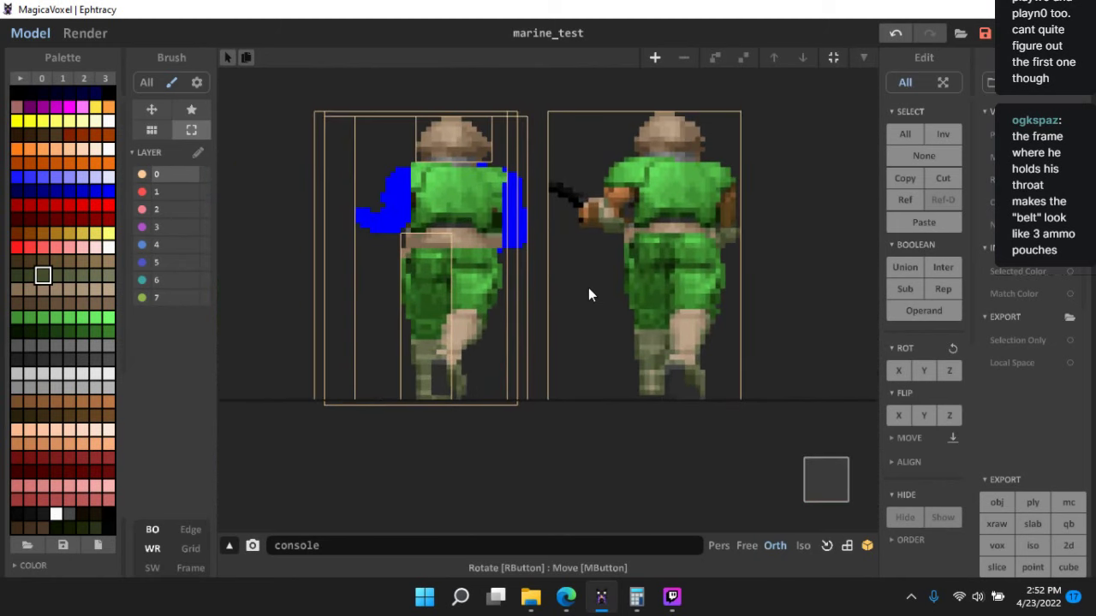
pyautogui.moveTo(659, 323); pyautogui.dragTo(588, 297, button='middle')
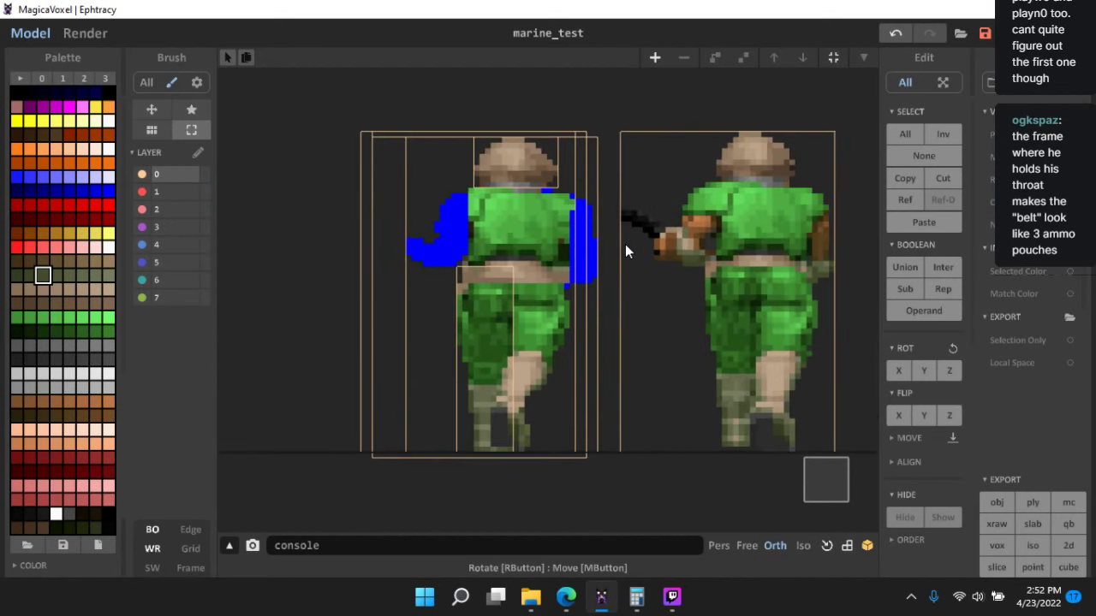
pyautogui.scroll(3, 625, 244)
pyautogui.moveTo(567, 267); pyautogui.dragTo(800, 335, button='right')
pyautogui.click(828, 477)
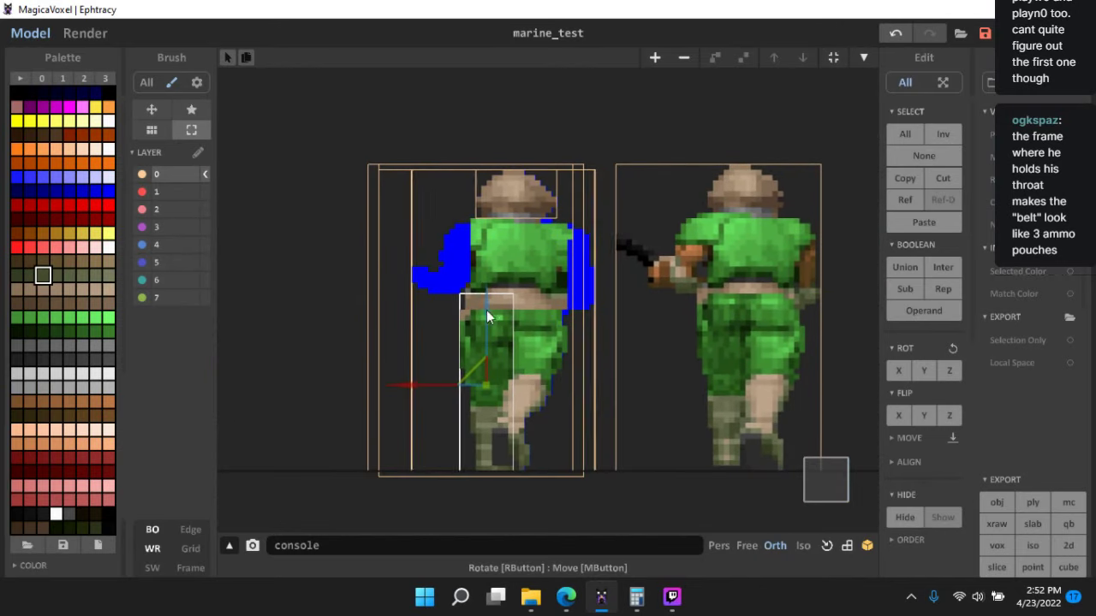
pyautogui.scroll(2, 565, 335)
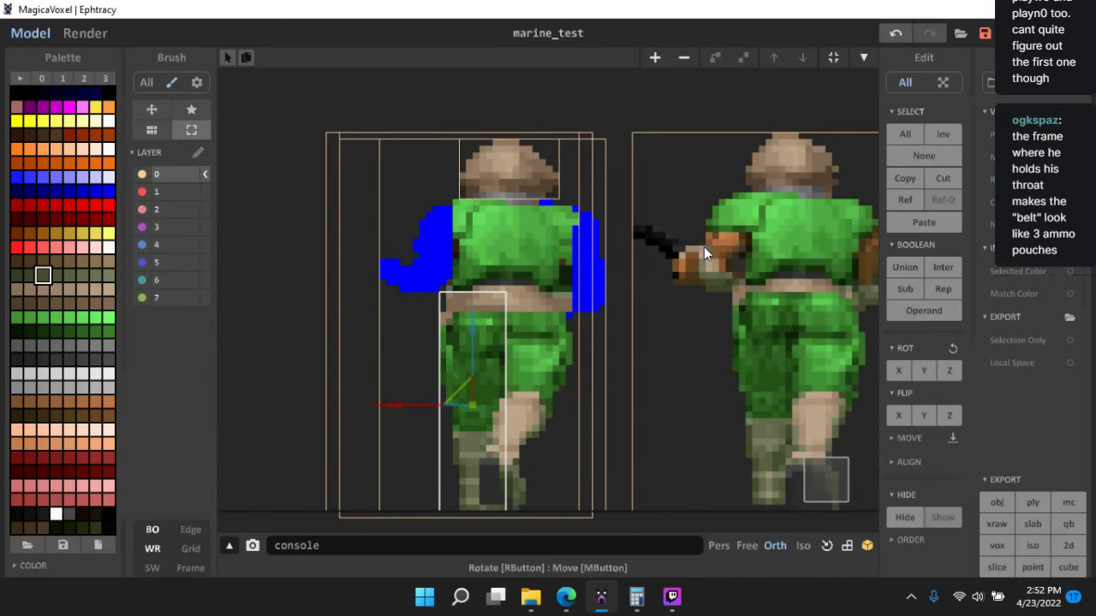
pyautogui.moveTo(634, 280); pyautogui.dragTo(637, 262, button='middle')
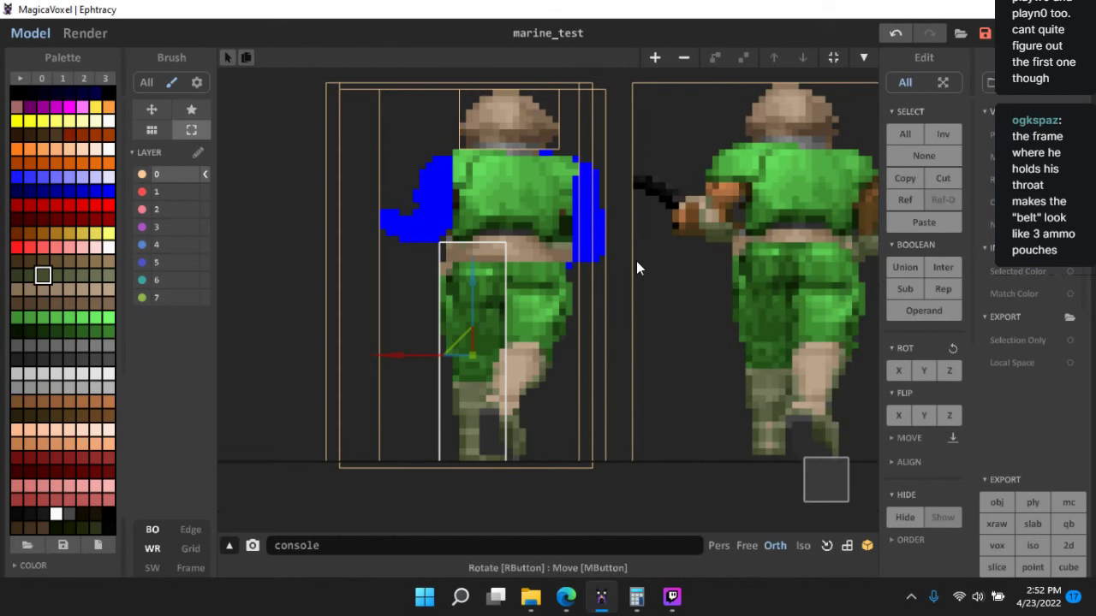
# - Merge the helmet, shirt-and-waist and both leg pieces into one object with a boolean union, leaving out the blue silhouette
pyautogui.moveTo(533, 313); pyautogui.dragTo(569, 305, button='right')
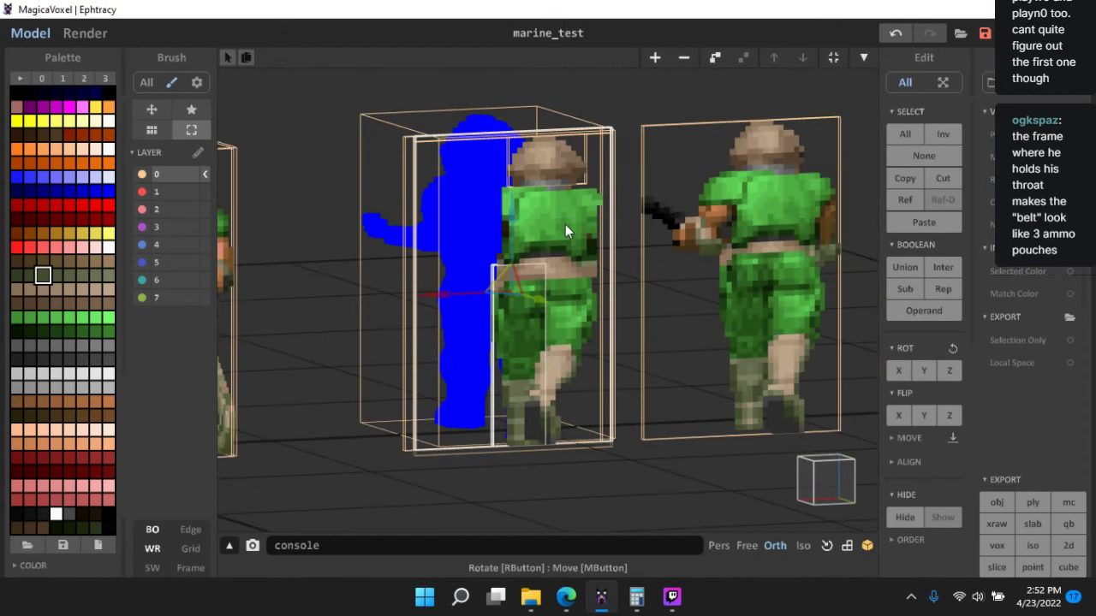
pyautogui.moveTo(822, 300); pyautogui.dragTo(570, 392, button='right')
pyautogui.hotkey('ctrl', 'z')
pyautogui.keyDown('shift'); pyautogui.click(571, 392); pyautogui.keyUp('shift')
pyautogui.click(896, 265)
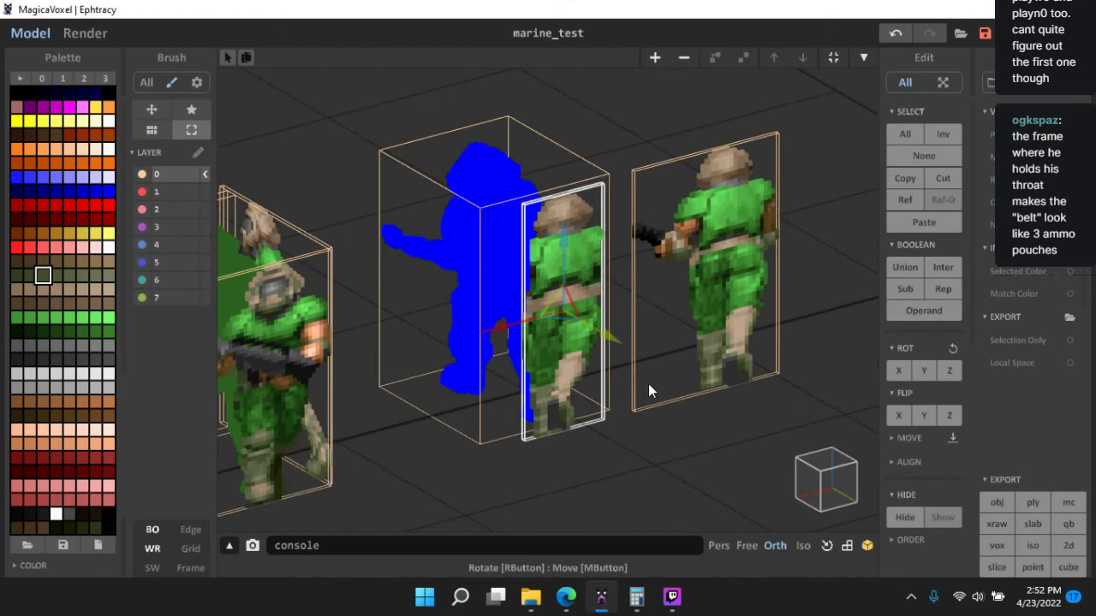
# - Return to the straight back view of the merged figure and save the project
pyautogui.moveTo(648, 384); pyautogui.dragTo(643, 306, button='right')
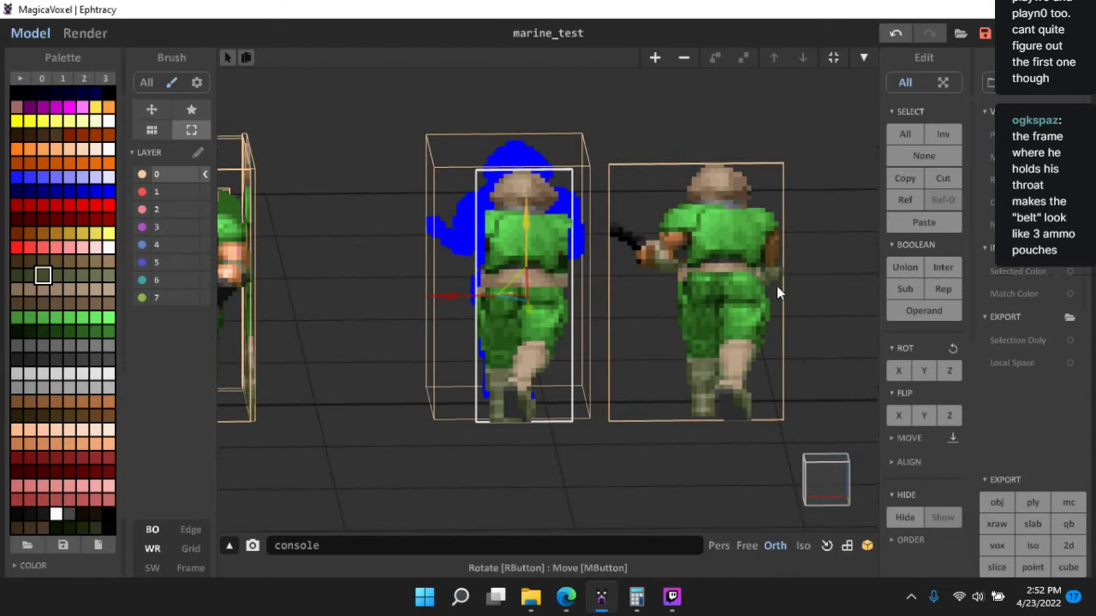
pyautogui.click(828, 480)
pyautogui.hotkey('ctrl', 's')
pyautogui.scroll(3, 578, 261)
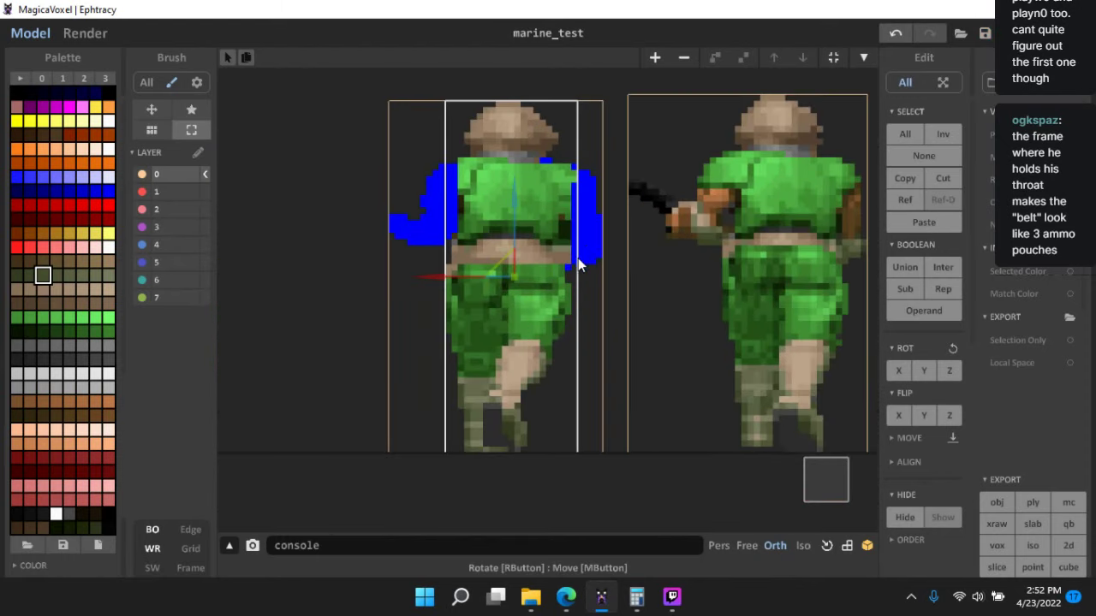
# - Open the flat marine back sprite for editing and remove the outermost green voxel from the top edge of the shoulder
pyautogui.doubleClick(554, 206)
pyautogui.moveTo(554, 275); pyautogui.dragTo(544, 389, button='middle')
pyautogui.scroll(4, 544, 389)
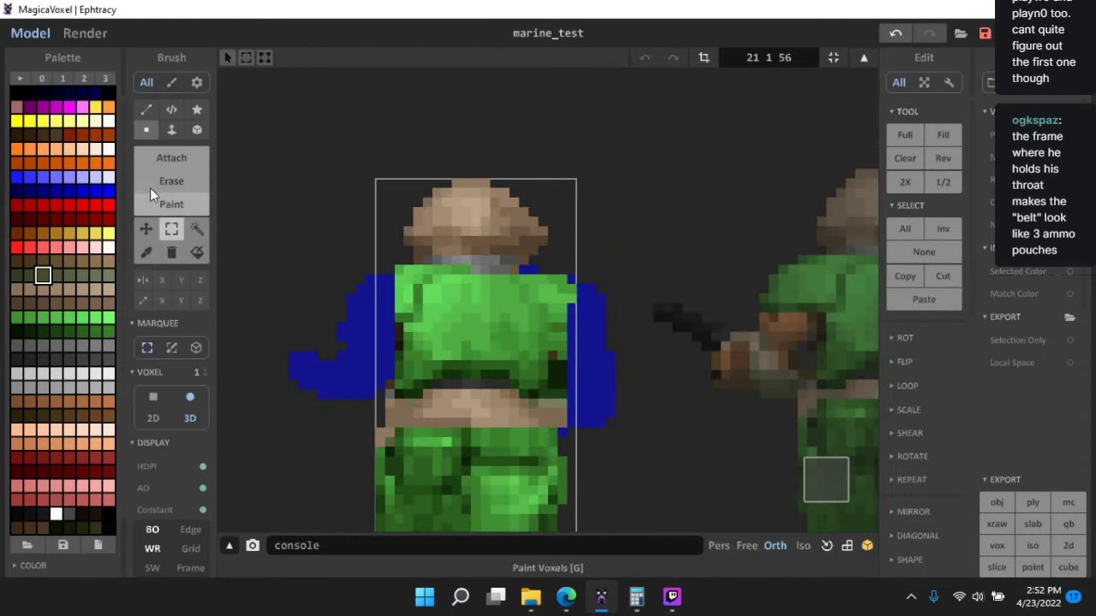
pyautogui.click(168, 161)
pyautogui.scroll(2, 420, 274)
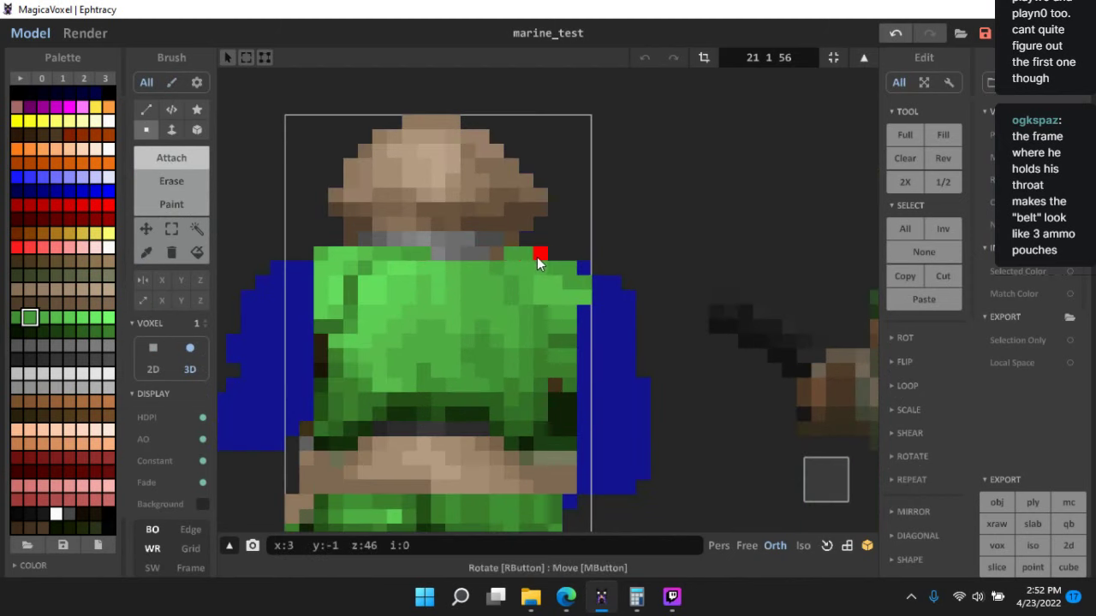
pyautogui.click(171, 229)
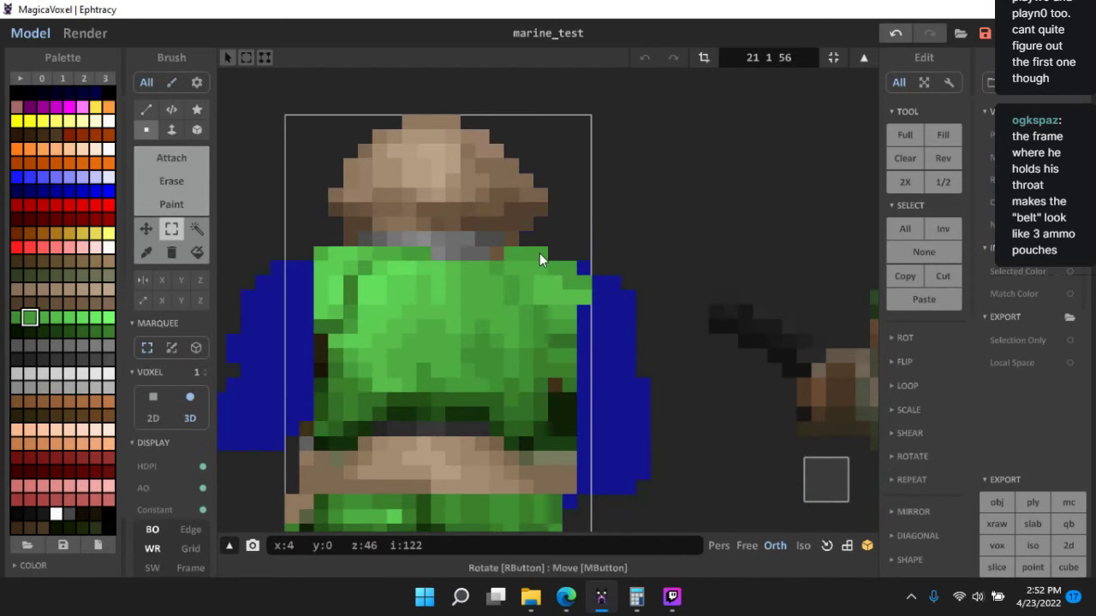
pyautogui.click(174, 161)
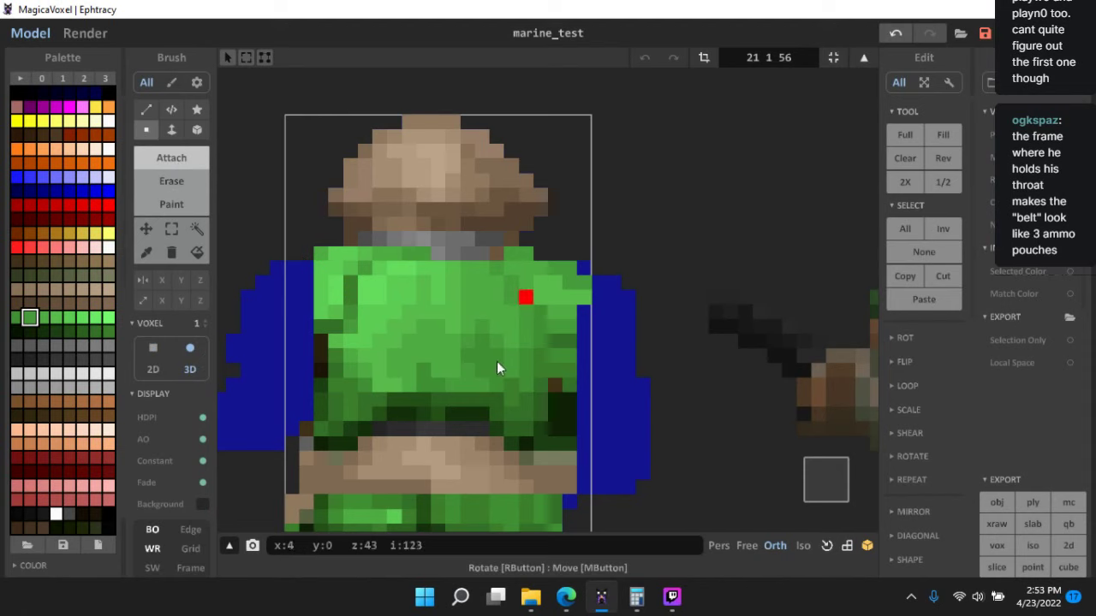
# - Widen the green vest's shoulder and upper side by one voxel column, attaching voxels in greens sampled from adjacent rows
pyautogui.keyDown('alt'); pyautogui.click(500, 409); pyautogui.keyUp('alt')
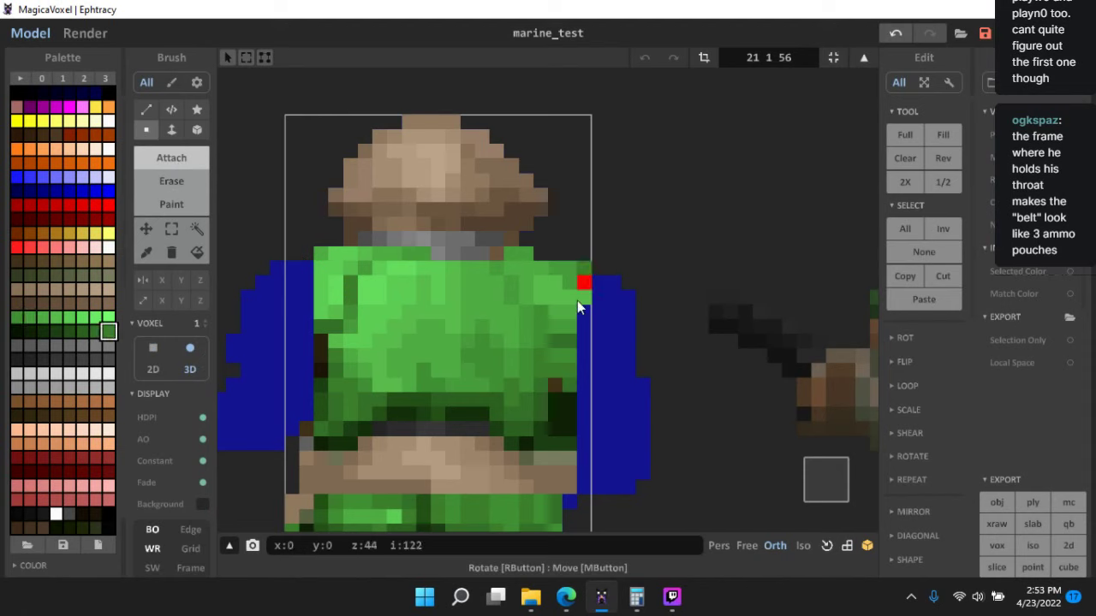
pyautogui.keyDown('alt'); pyautogui.click(581, 347); pyautogui.keyUp('alt')
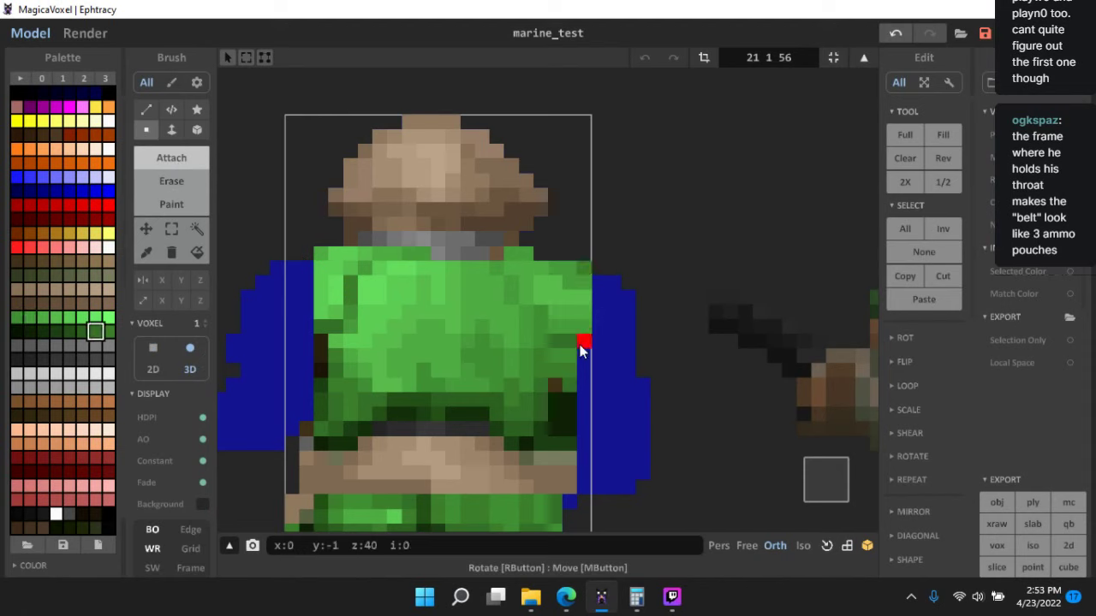
pyautogui.click(581, 346)
pyautogui.keyDown('alt'); pyautogui.click(572, 357); pyautogui.keyUp('alt')
pyautogui.click(582, 359)
pyautogui.keyDown('alt'); pyautogui.click(572, 371); pyautogui.keyUp('alt')
pyautogui.click(582, 373)
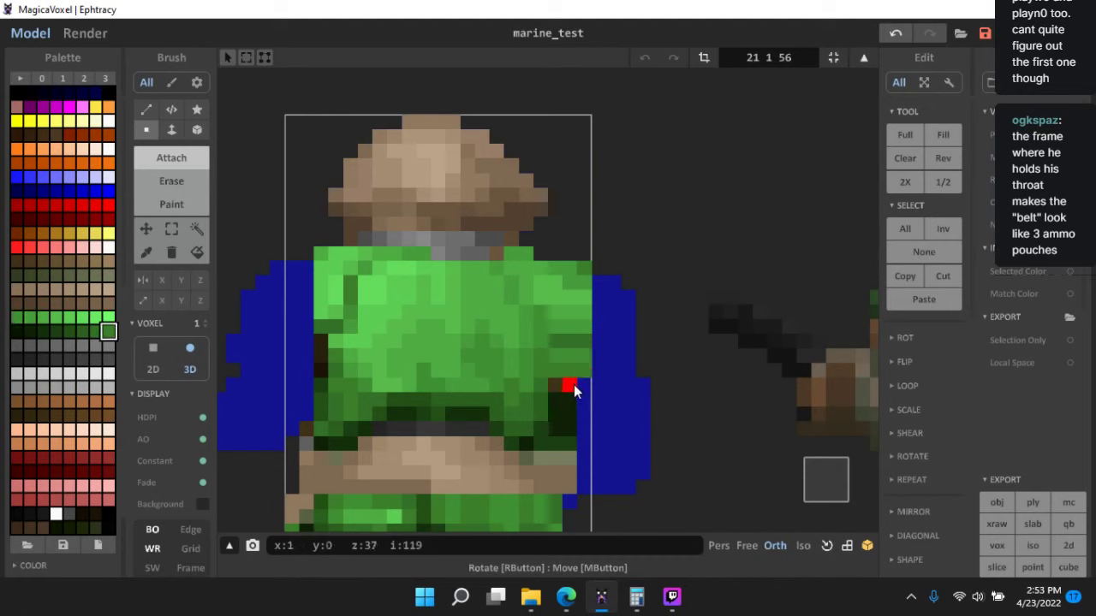
# - Extend the added voxel column down to the vest's lower edge, using dark greens sampled from the neighbouring voxels
pyautogui.keyDown('alt'); pyautogui.click(573, 385); pyautogui.keyUp('alt')
pyautogui.click(583, 386)
pyautogui.keyDown('alt'); pyautogui.click(575, 399); pyautogui.keyUp('alt')
pyautogui.click(583, 400)
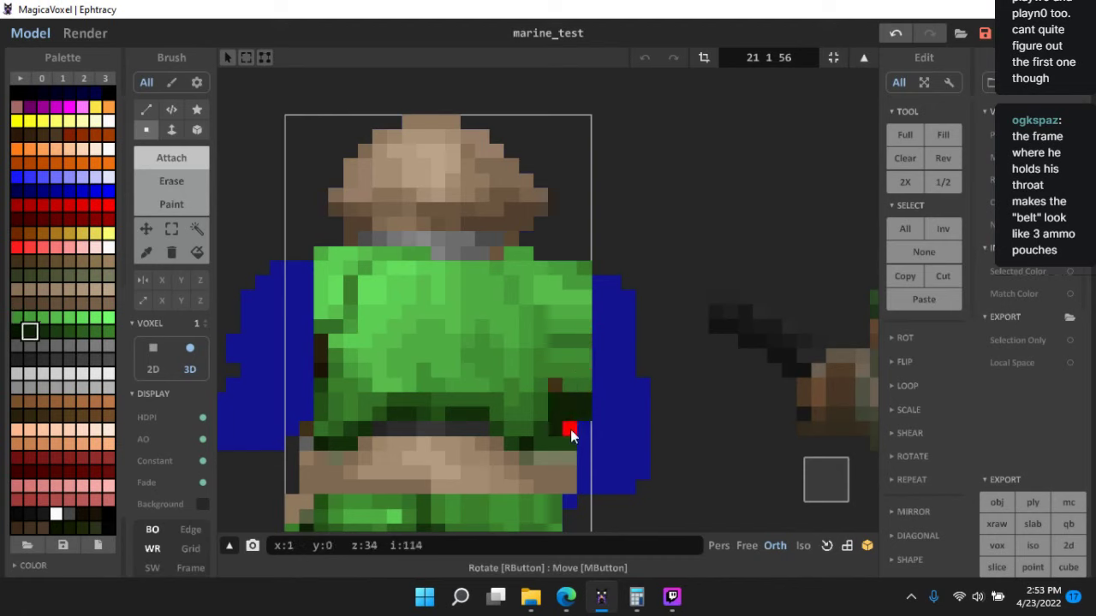
pyautogui.keyDown('alt'); pyautogui.click(574, 454); pyautogui.keyUp('alt')
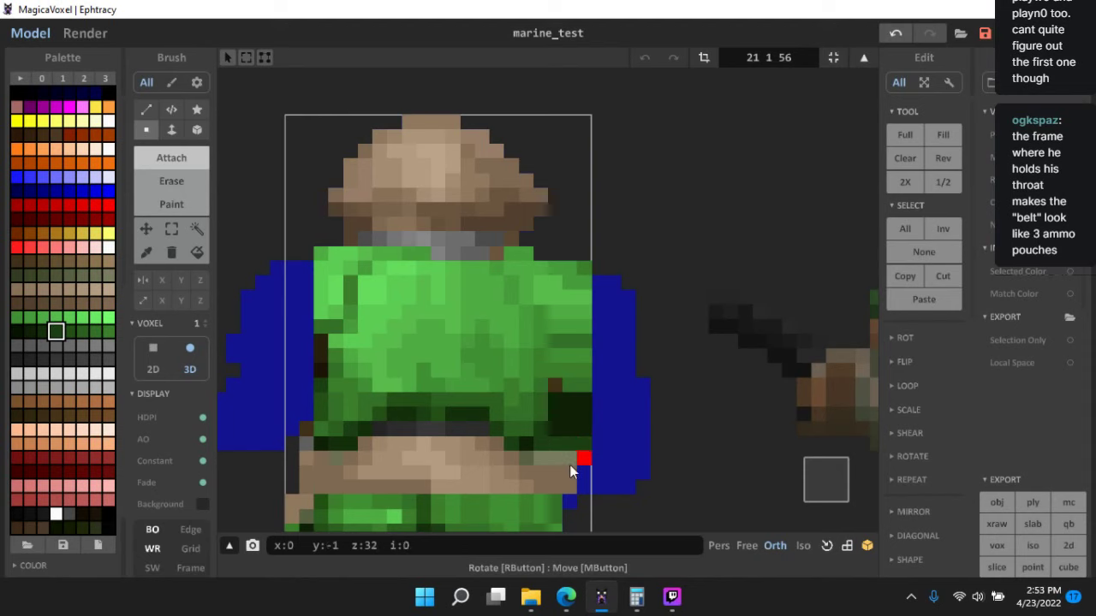
pyautogui.moveTo(569, 464); pyautogui.dragTo(578, 424, button='middle')
pyautogui.keyDown('alt'); pyautogui.click(574, 400); pyautogui.keyUp('alt')
pyautogui.moveTo(453, 428); pyautogui.dragTo(492, 390, button='middle')
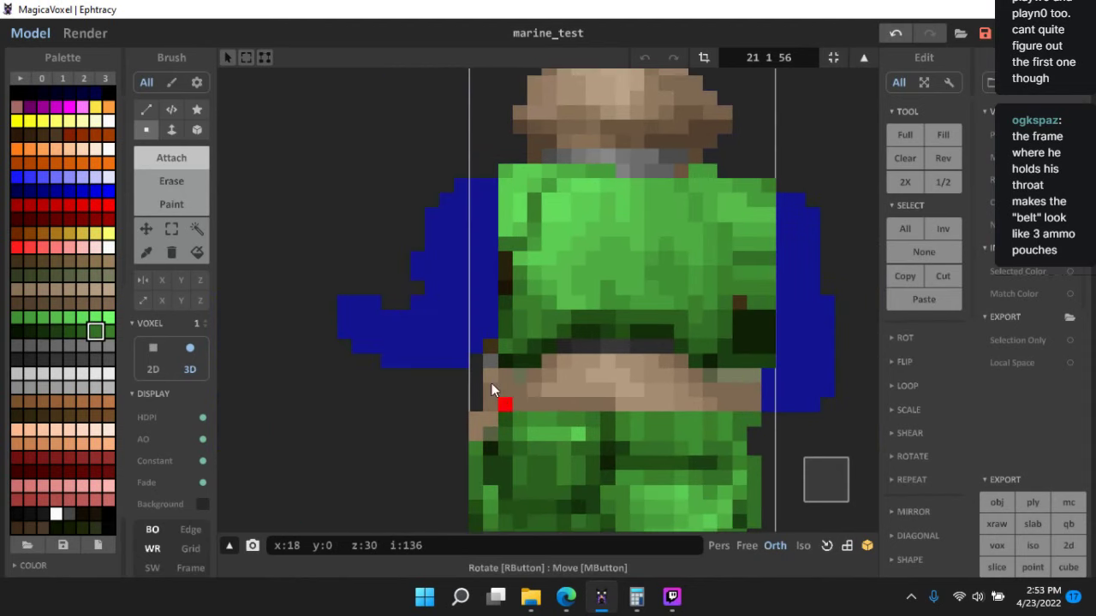
pyautogui.scroll(-3, 430, 394)
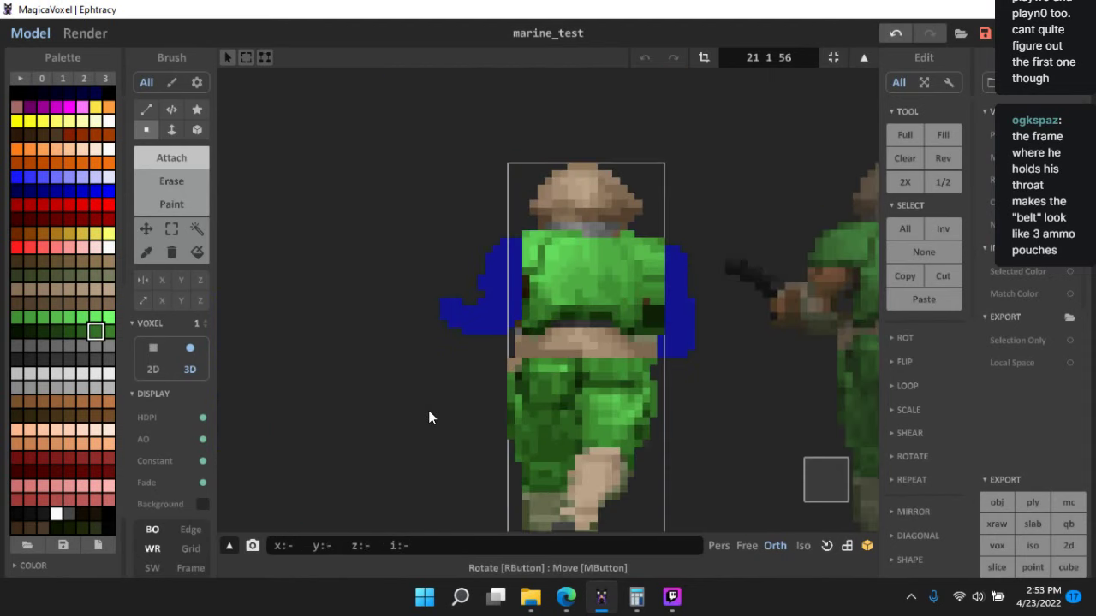
# - Combine the solid blue marine body and the edited back sprite into one object with Union
pyautogui.press('Tab')
pyautogui.moveTo(498, 362); pyautogui.dragTo(489, 321, button='right')
pyautogui.click(900, 273)
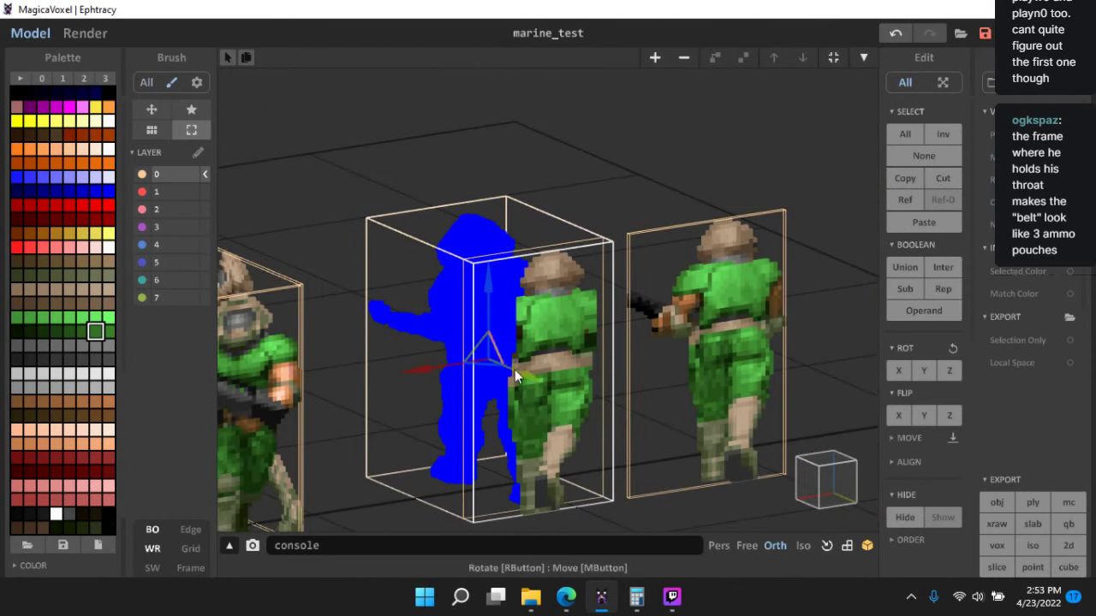
pyautogui.moveTo(515, 369); pyautogui.dragTo(515, 426, button='right')
pyautogui.press('Tab')
pyautogui.click(171, 229)
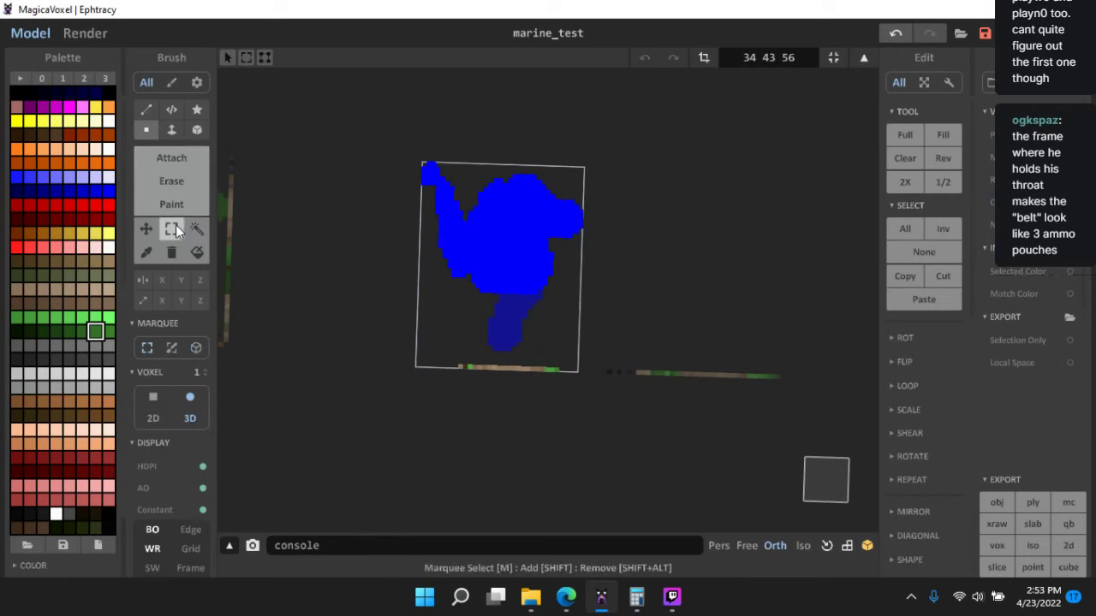
pyautogui.click(827, 477)
pyautogui.press('Tab')
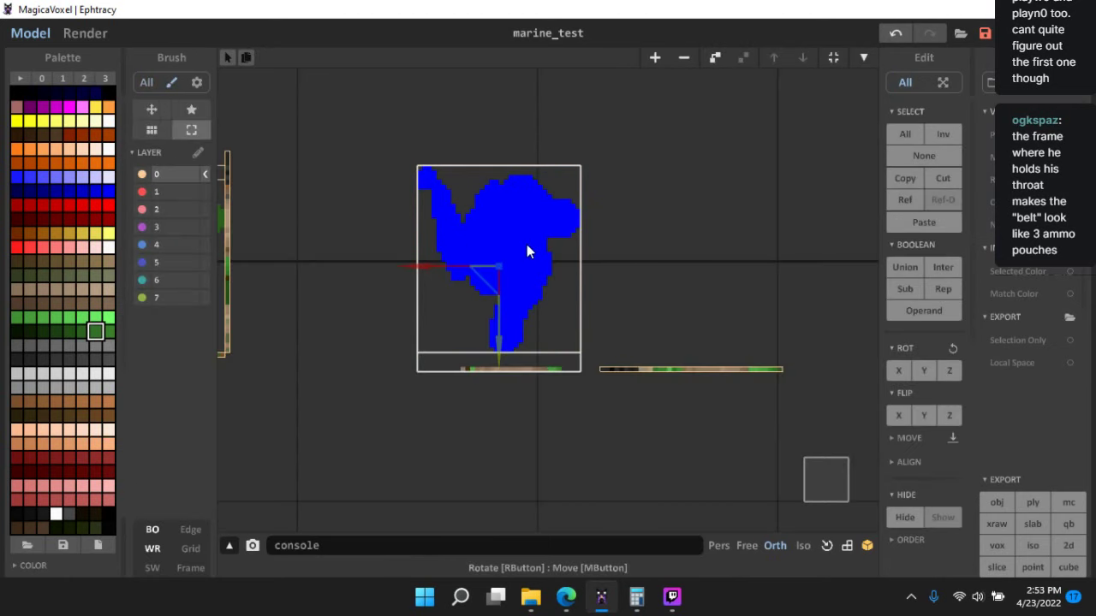
pyautogui.click(511, 339)
pyautogui.click(913, 267)
pyautogui.press('Delete')
pyautogui.hotkey('ctrl', 'z')
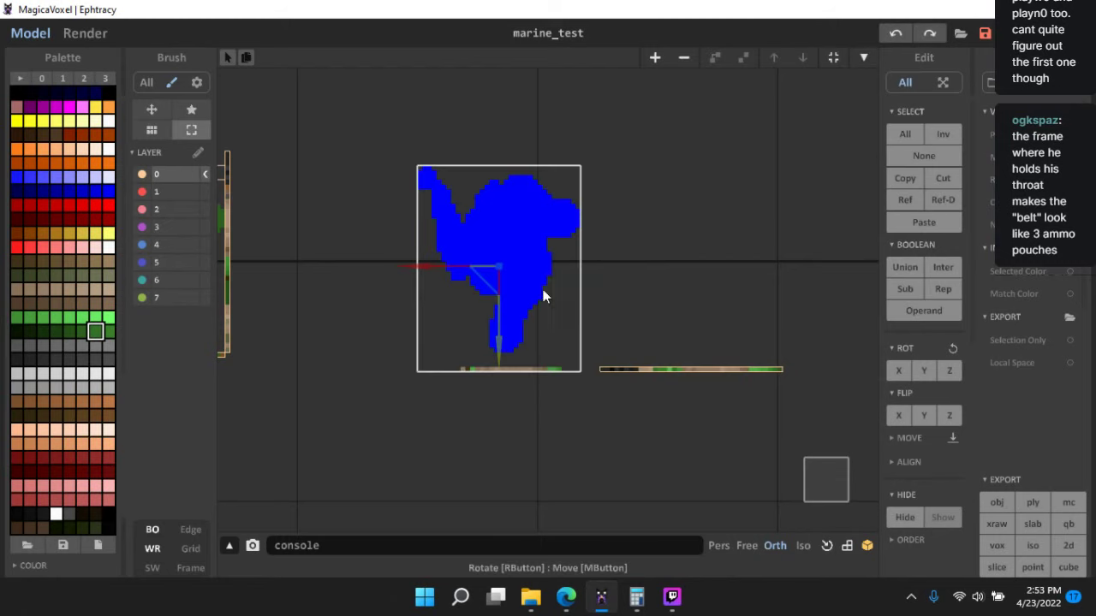
# - Stretch the selected back sprite through the full depth of the combined model so its colours cover the blue body
pyautogui.press('Tab')
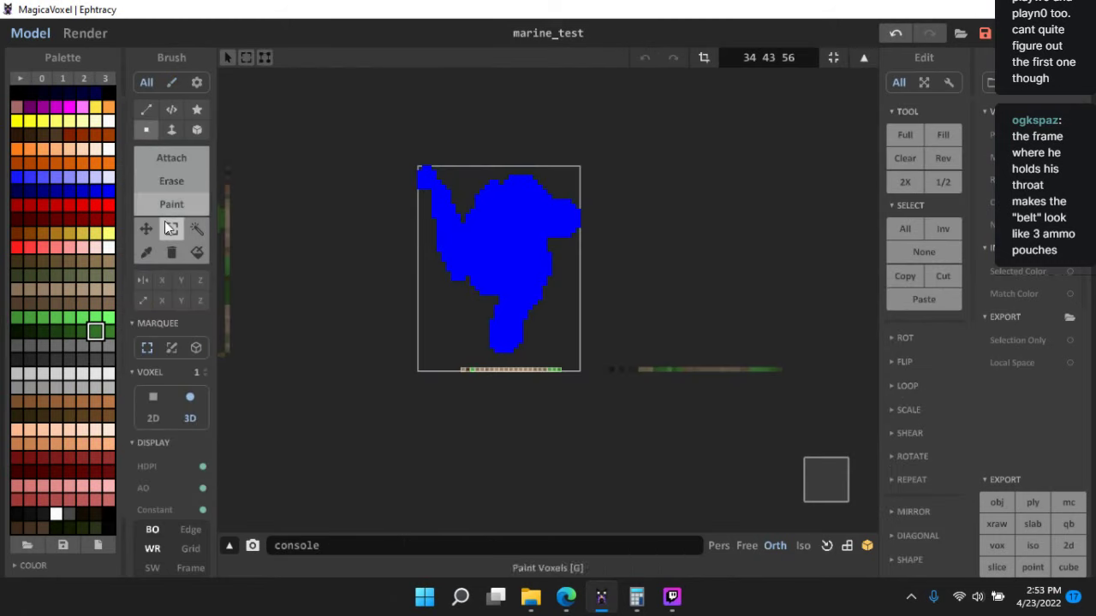
pyautogui.click(159, 345)
pyautogui.moveTo(508, 341); pyautogui.dragTo(497, 12)
pyautogui.click(171, 229)
pyautogui.moveTo(641, 376); pyautogui.dragTo(598, 204, button='right')
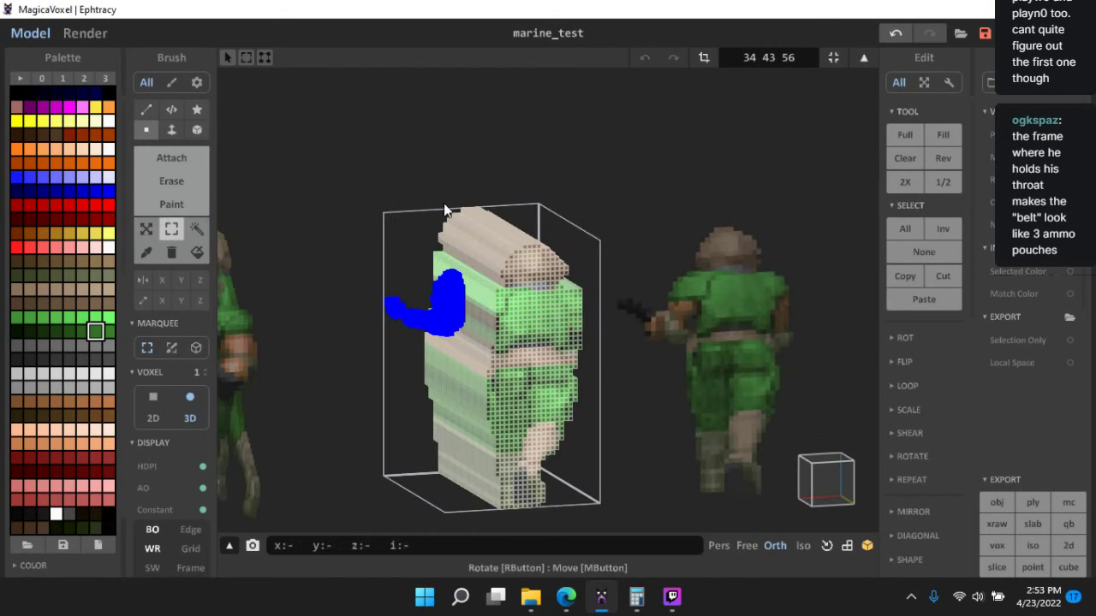
# - Reverse the model's empty space with blue palette index 200 and remove the blue voxels surrounding the textured marine
pyautogui.click(108, 191)
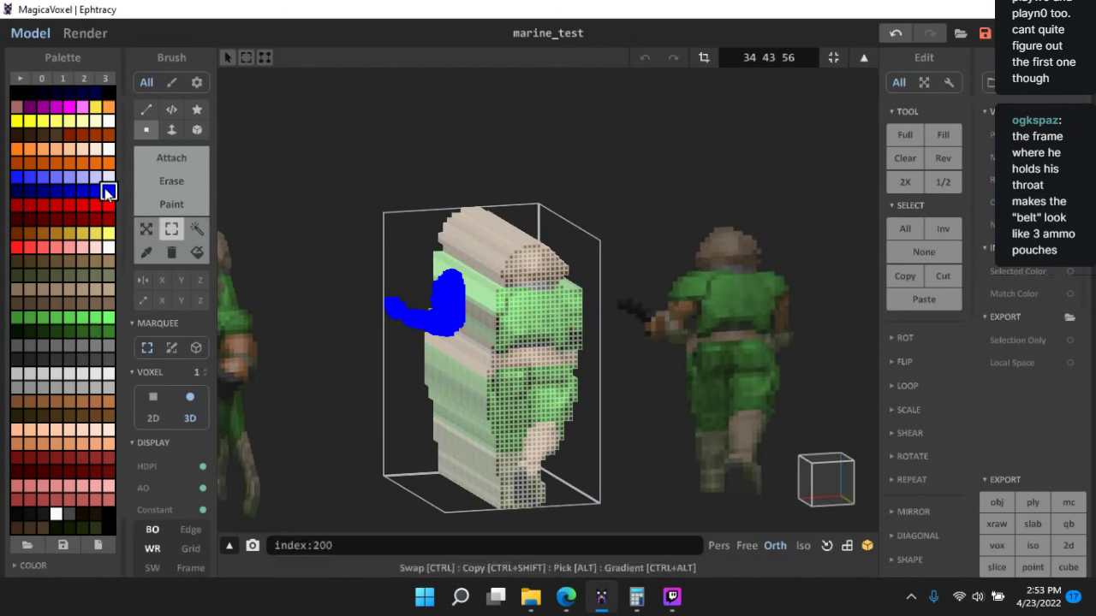
pyautogui.click(958, 226)
pyautogui.click(943, 158)
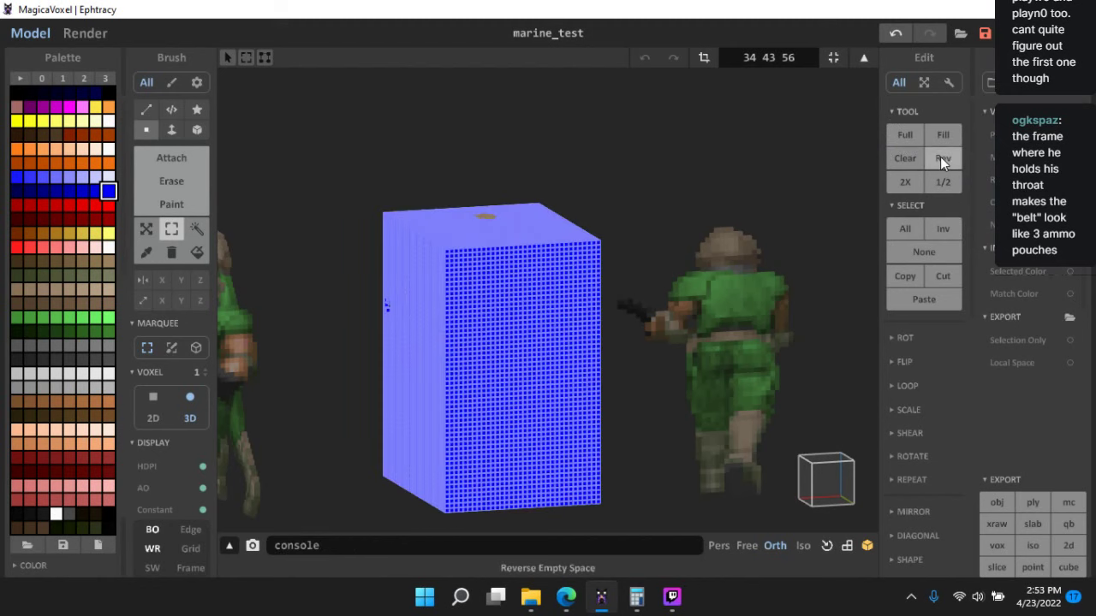
pyautogui.click(171, 253)
pyautogui.click(518, 342)
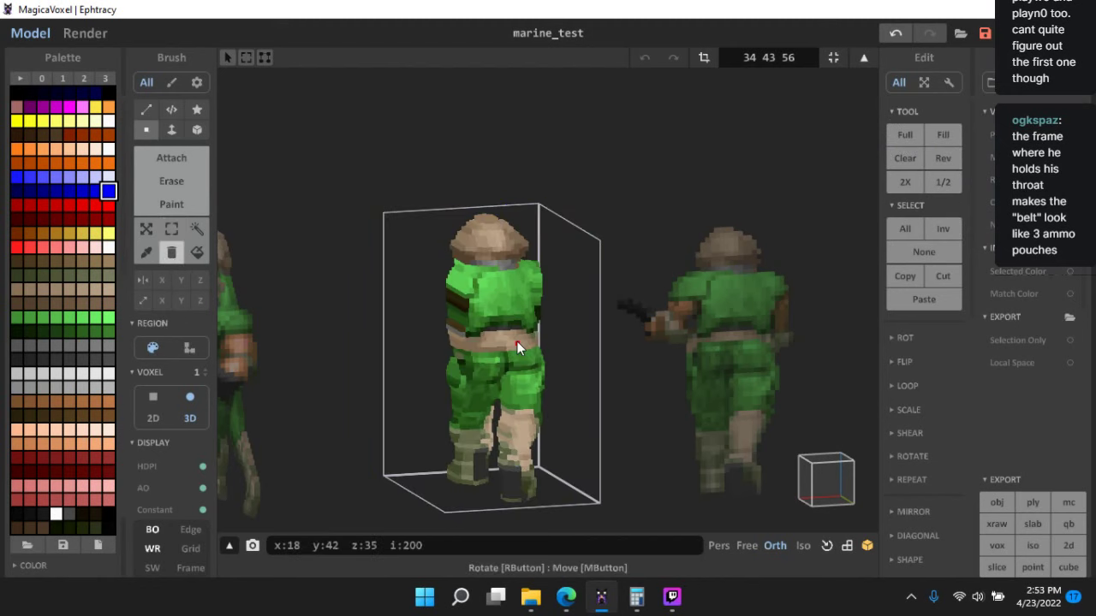
# - Marquee-select and delete the mis-coloured hand and forearm projecting from the marine's front
pyautogui.moveTo(517, 342); pyautogui.dragTo(481, 299, button='right')
pyautogui.scroll(2, 708, 264)
pyautogui.scroll(4, 709, 267)
pyautogui.click(178, 228)
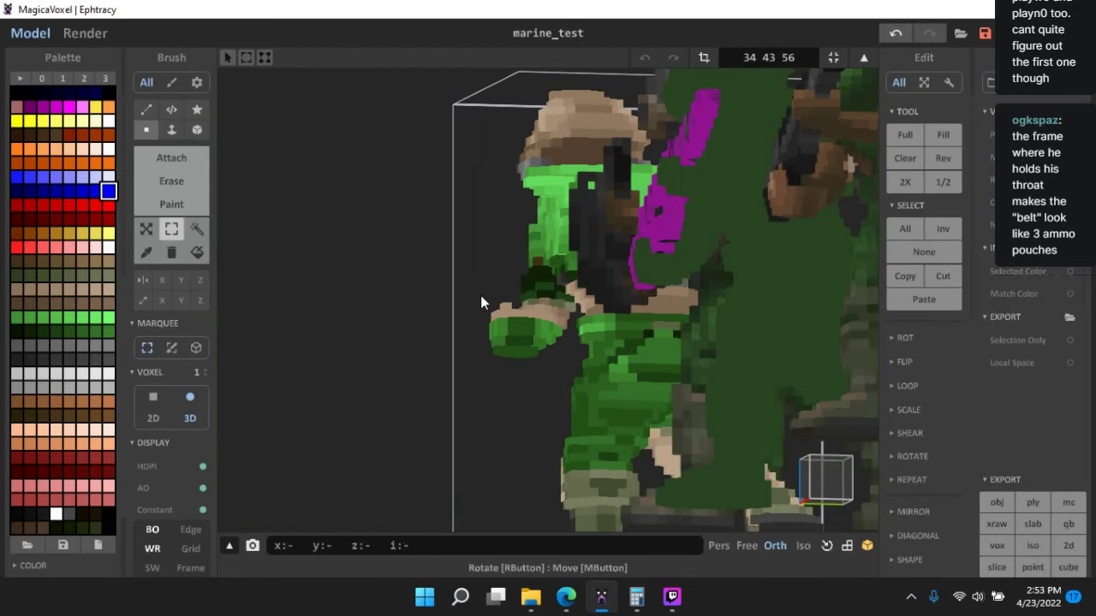
pyautogui.moveTo(454, 306); pyautogui.dragTo(574, 347)
pyautogui.press('Delete')
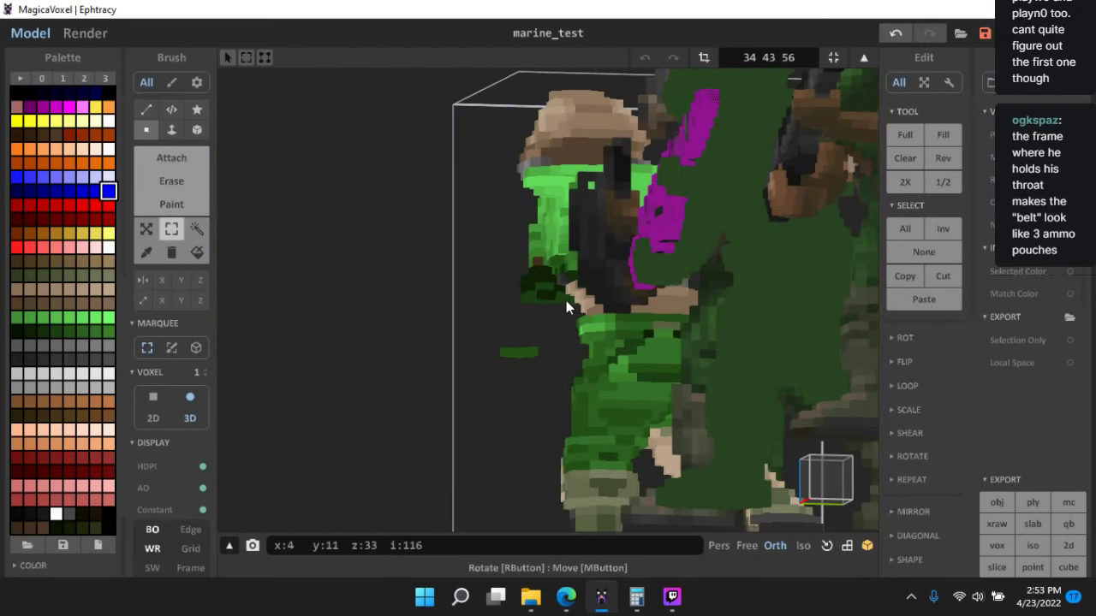
pyautogui.moveTo(566, 300); pyautogui.dragTo(445, 392)
# - Delete the remaining arm voxels beside the torso with marquee selections and return to the whole scene
pyautogui.moveTo(446, 392)
pyautogui.mouseDown(button='right')
pyautogui.moveTo(518, 318)
pyautogui.moveTo(567, 285)
pyautogui.moveTo(591, 285)
pyautogui.moveTo(590, 265)
pyautogui.mouseUp(button='right')
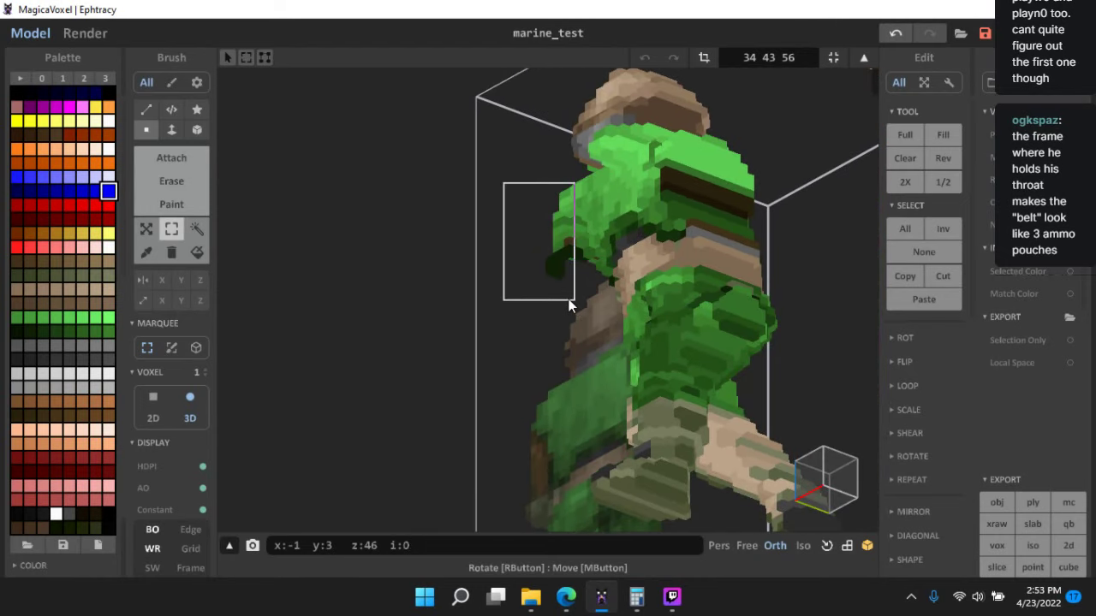
pyautogui.moveTo(568, 301); pyautogui.dragTo(563, 281)
pyautogui.press('Delete')
pyautogui.moveTo(563, 281)
pyautogui.mouseDown(button='right')
pyautogui.moveTo(607, 287)
pyautogui.moveTo(555, 210)
pyautogui.mouseUp(button='right')
pyautogui.moveTo(567, 195); pyautogui.dragTo(597, 278)
pyautogui.moveTo(597, 278); pyautogui.dragTo(558, 224, button='right')
pyautogui.moveTo(587, 315); pyautogui.dragTo(588, 314)
pyautogui.moveTo(588, 313); pyautogui.dragTo(589, 256, button='right')
pyautogui.moveTo(581, 312); pyautogui.dragTo(492, 355, button='right')
pyautogui.scroll(-5, 633, 334)
pyautogui.press('Tab')
pyautogui.scroll(4, 494, 353)
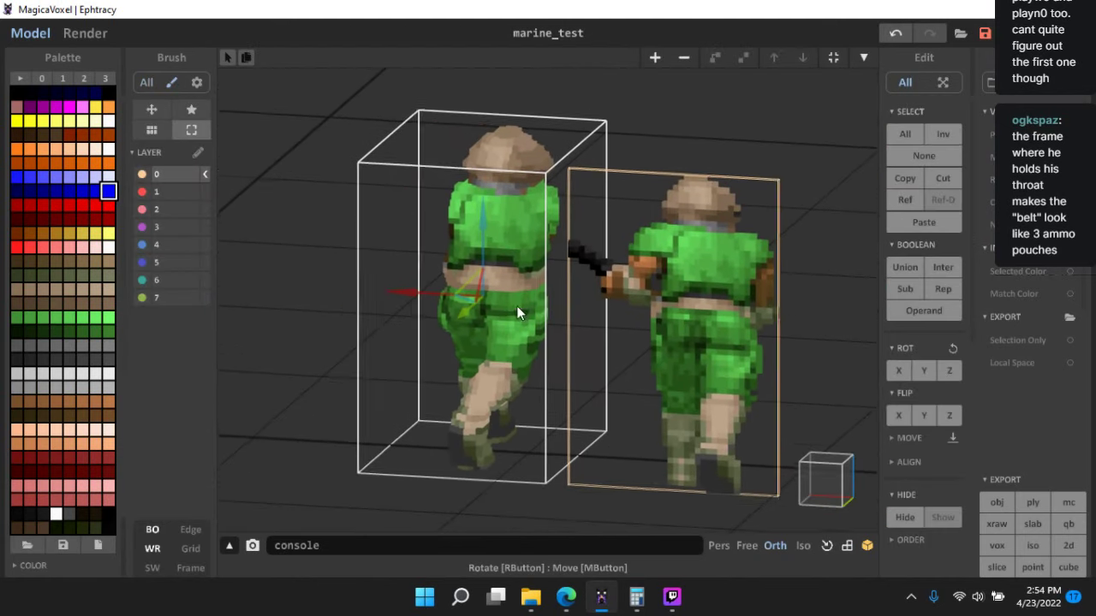
# - Reopen the textured marine for editing and enlarge its model volume to 256 256 256
pyautogui.moveTo(519, 309); pyautogui.dragTo(541, 258, button='right')
pyautogui.doubleClick(541, 257)
pyautogui.moveTo(618, 301); pyautogui.dragTo(555, 315, button='right')
pyautogui.scroll(3, 622, 330)
pyautogui.moveTo(411, 248); pyautogui.dragTo(833, 93, button='right')
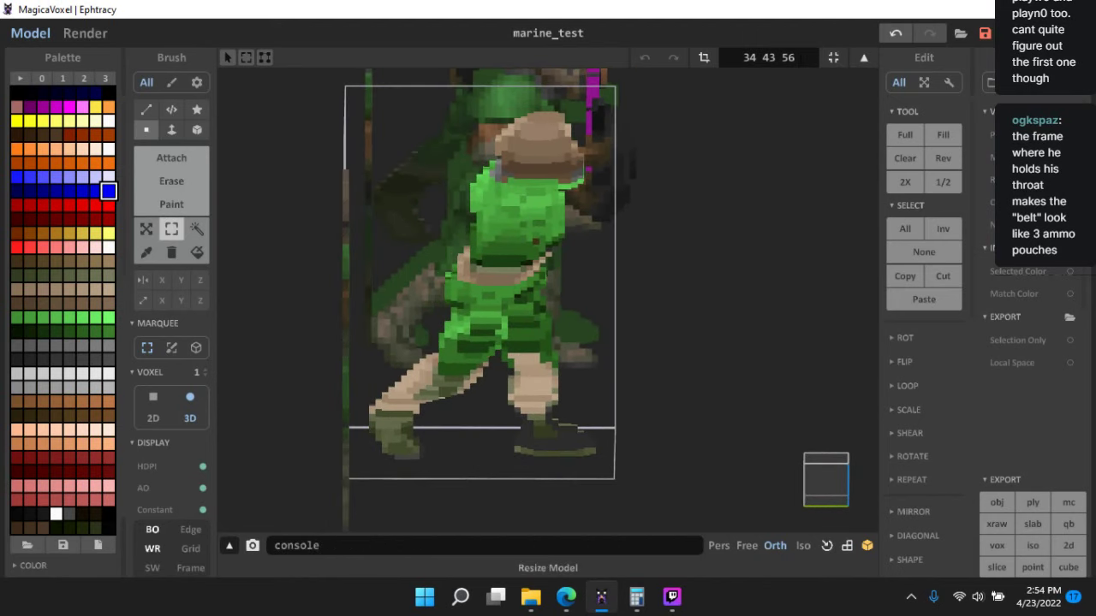
pyautogui.click(769, 58)
pyautogui.write('5')
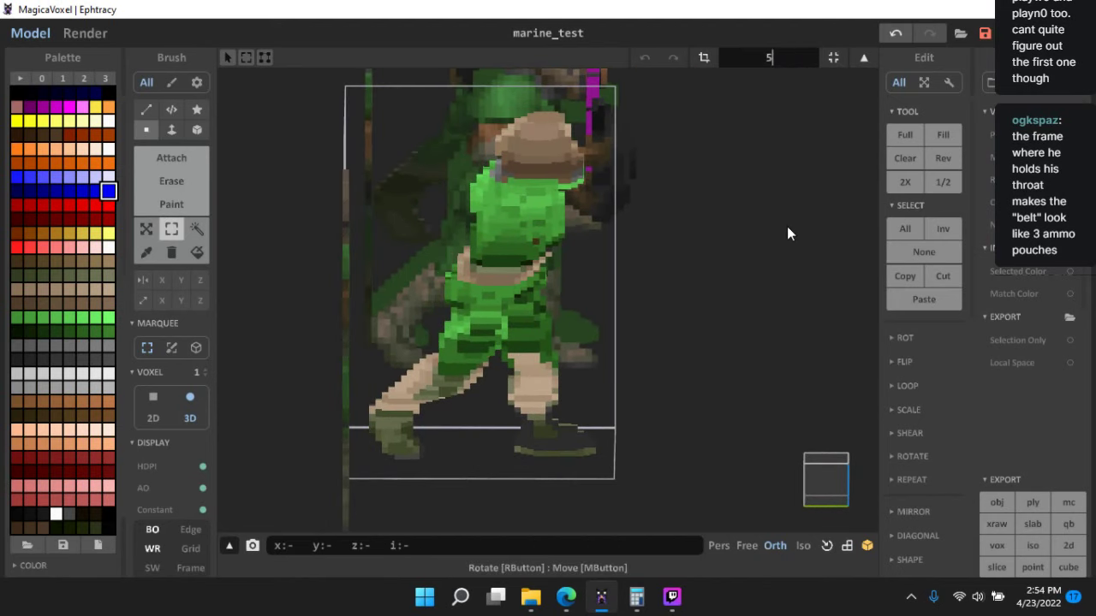
pyautogui.write('55')
pyautogui.press('Return')
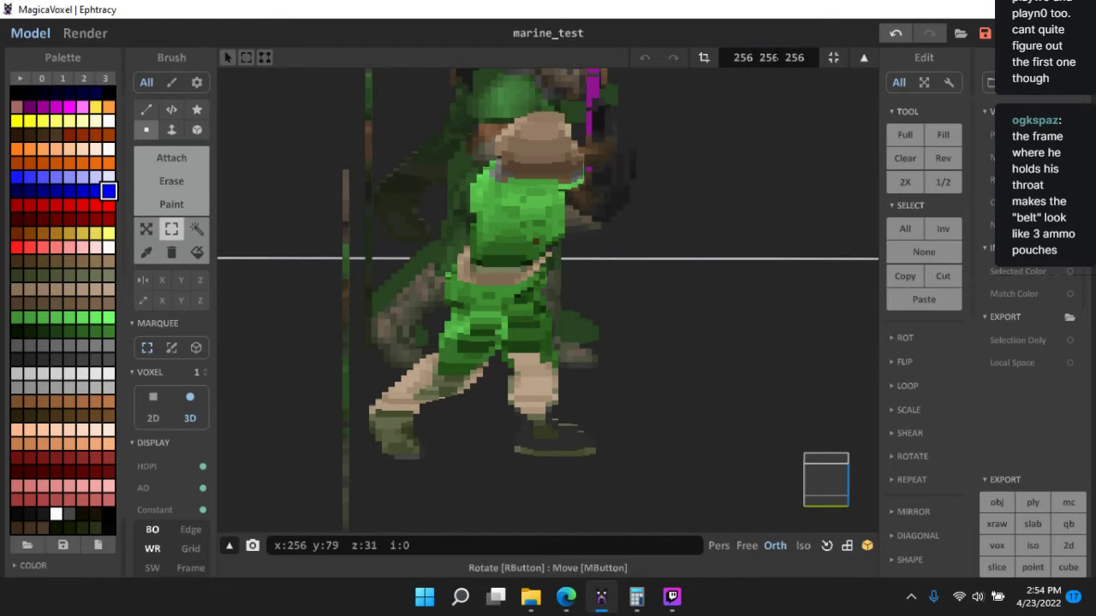
pyautogui.click(831, 56)
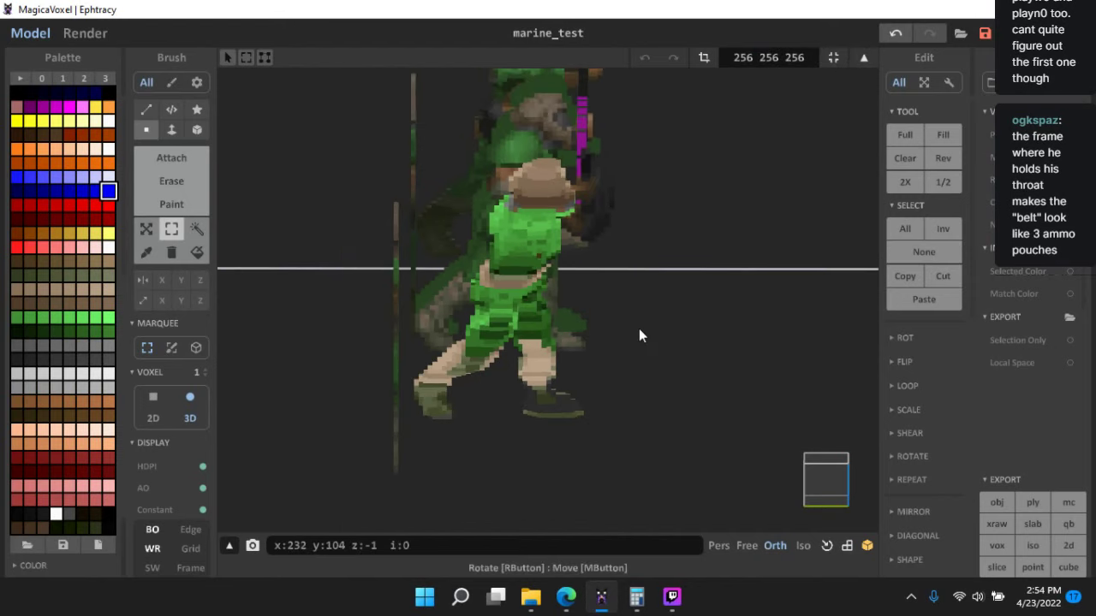
# - Switch to the Move transform and select every voxel of the textured marine
pyautogui.moveTo(638, 329); pyautogui.dragTo(711, 291, button='right')
pyautogui.scroll(-4, 599, 206)
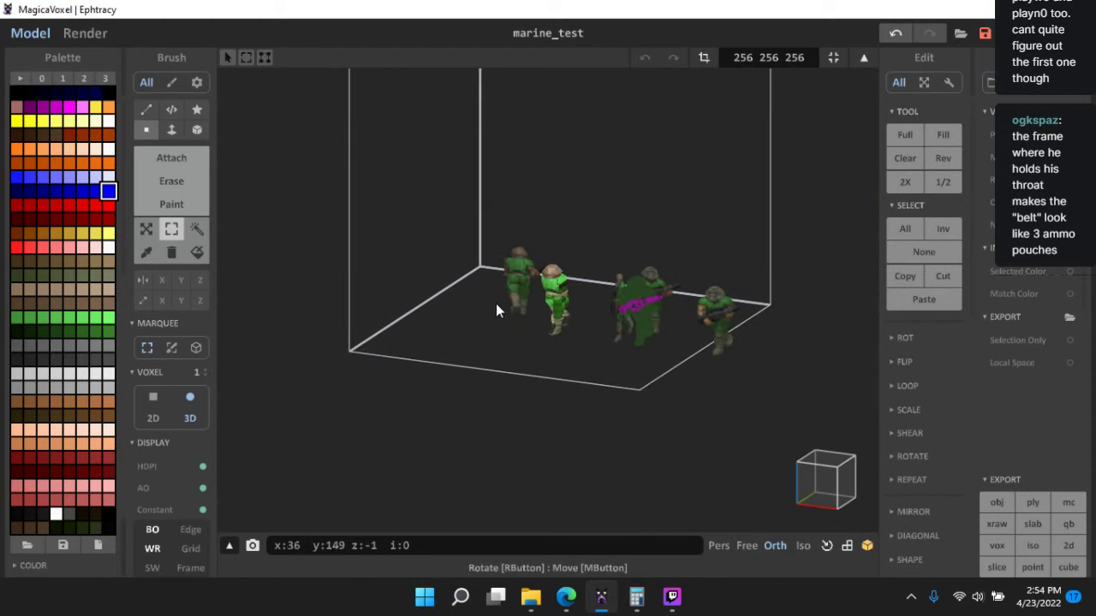
pyautogui.scroll(8, 551, 293)
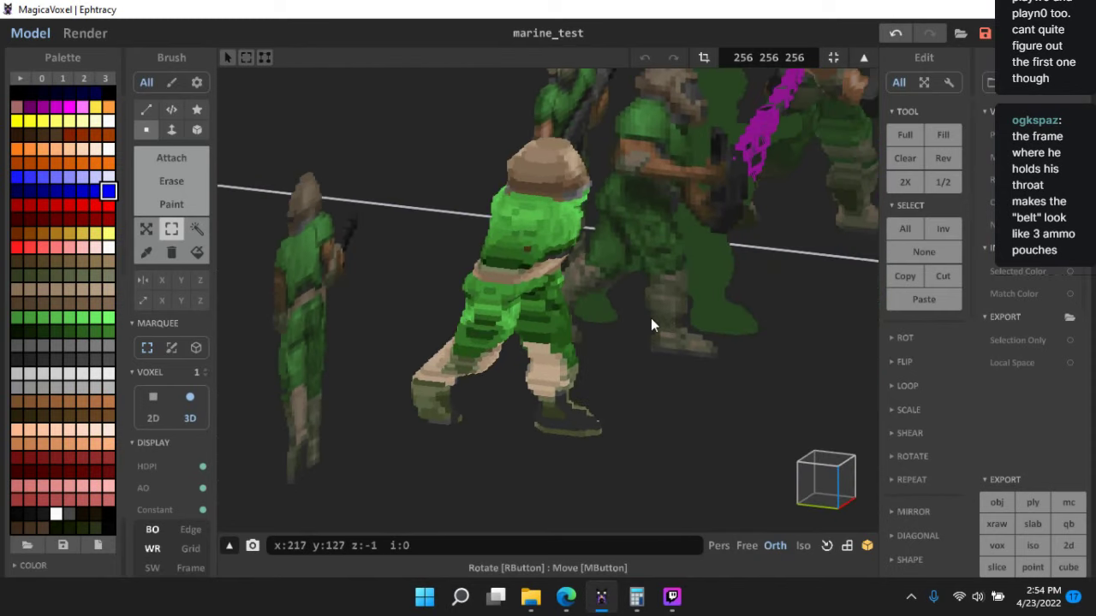
pyautogui.scroll(3, 650, 323)
pyautogui.click(146, 228)
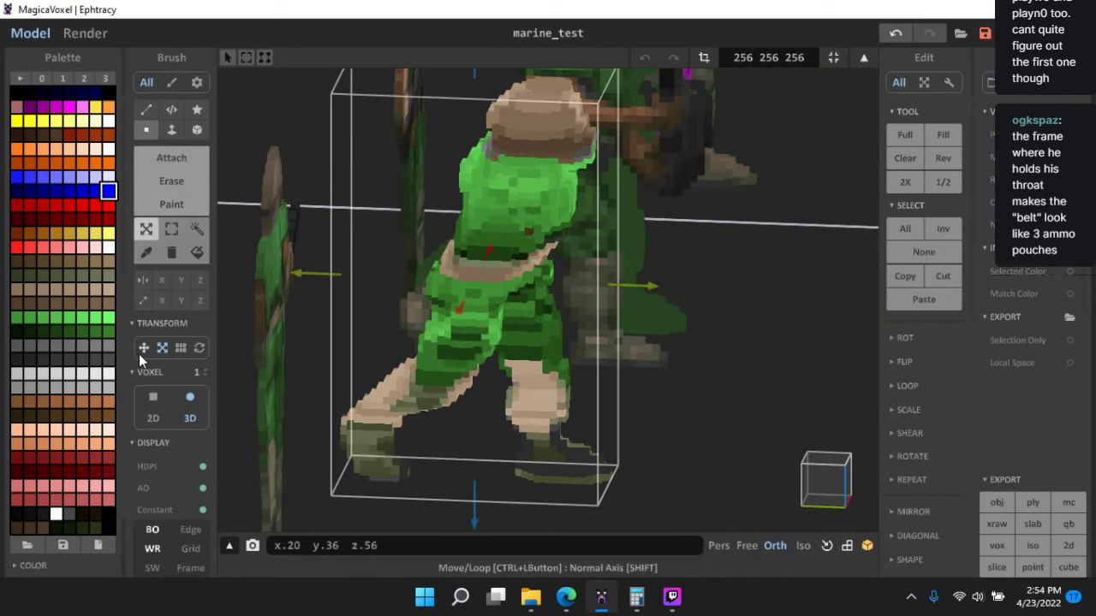
pyautogui.click(142, 352)
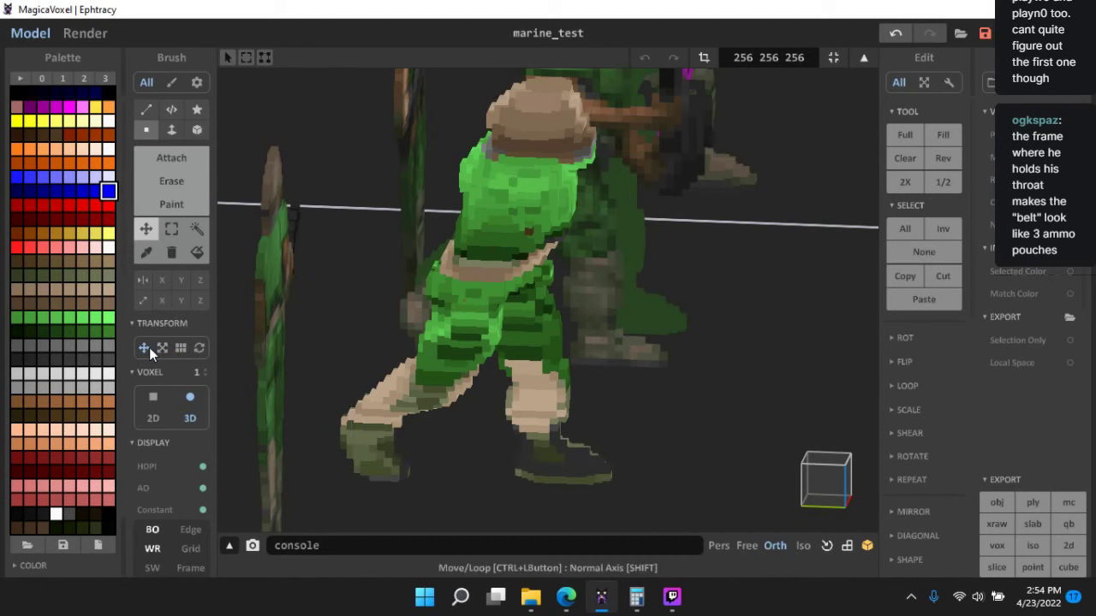
pyautogui.moveTo(497, 213); pyautogui.dragTo(543, 218, button='right')
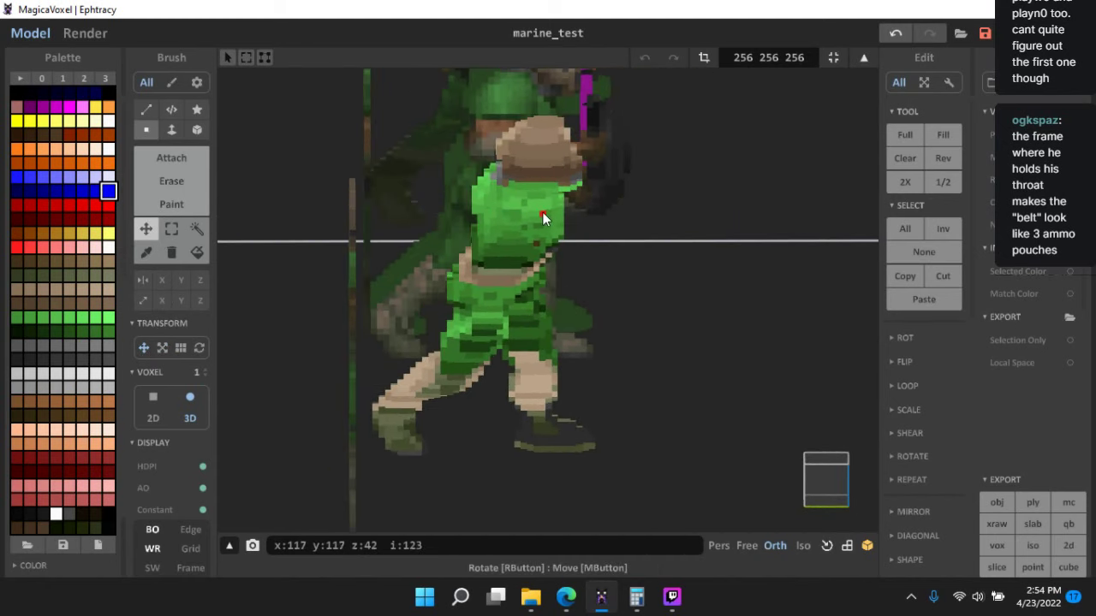
pyautogui.hotkey('ctrl', 'a')
pyautogui.moveTo(689, 246); pyautogui.dragTo(505, 231, button='right')
pyautogui.scroll(2, 505, 232)
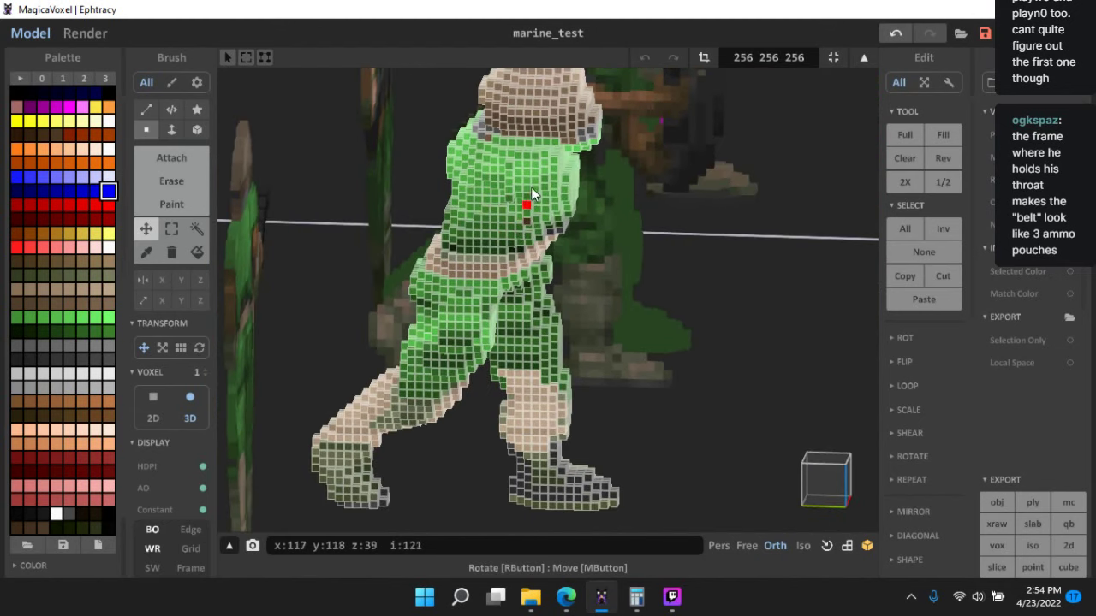
pyautogui.moveTo(528, 182); pyautogui.dragTo(571, 238, button='right')
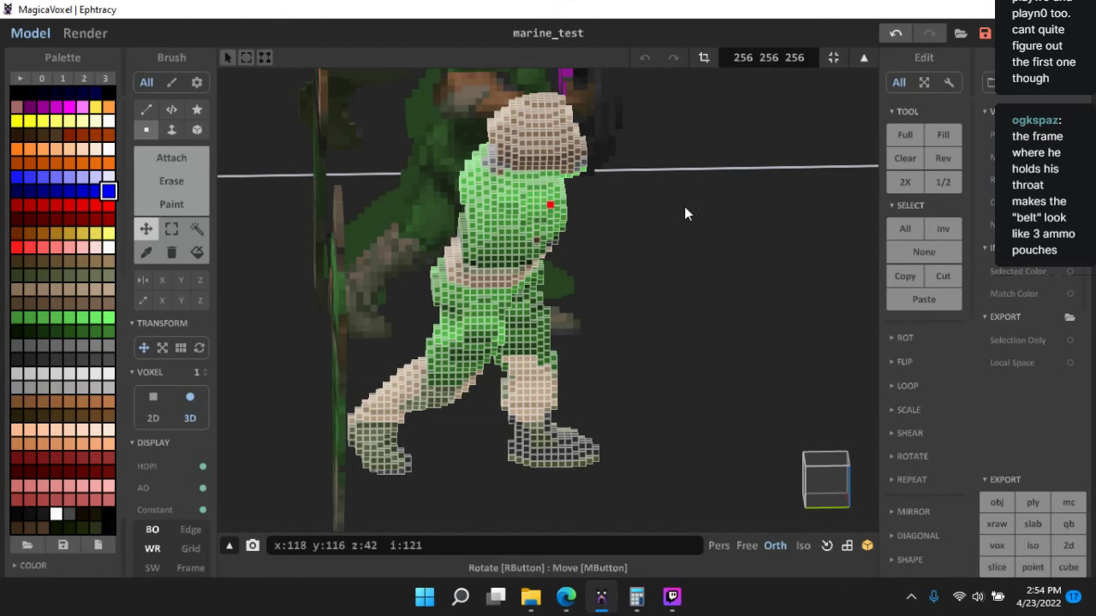
# - Turn the selected body solid blue by reversing its empty space twice, and shift the blue copy -3 voxels along Y
pyautogui.click(953, 160)
pyautogui.click(953, 159)
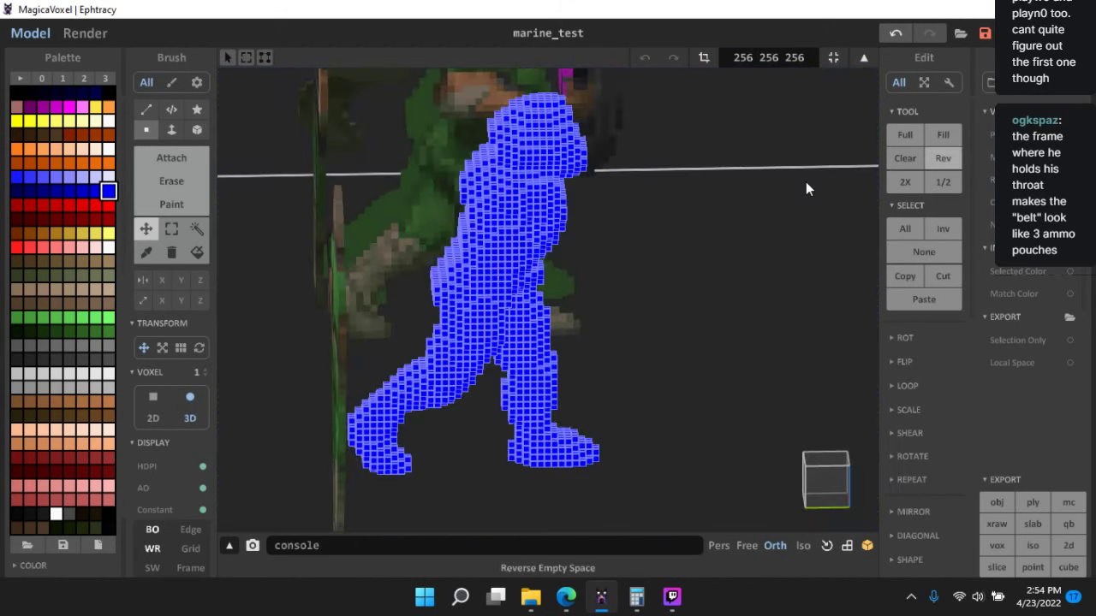
pyautogui.scroll(1, 535, 209)
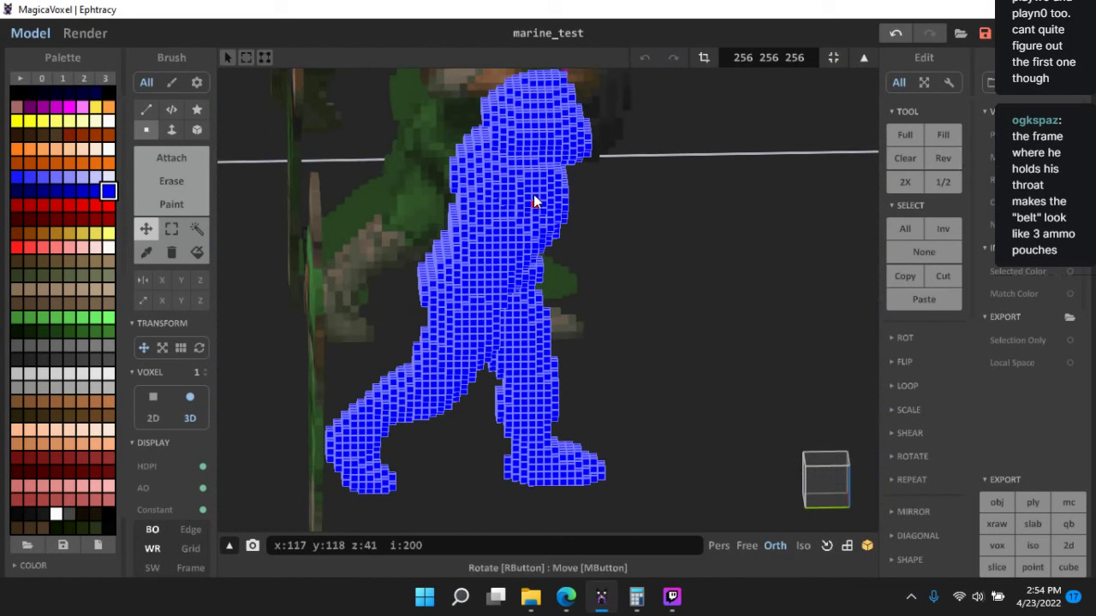
pyautogui.moveTo(534, 199); pyautogui.dragTo(560, 196)
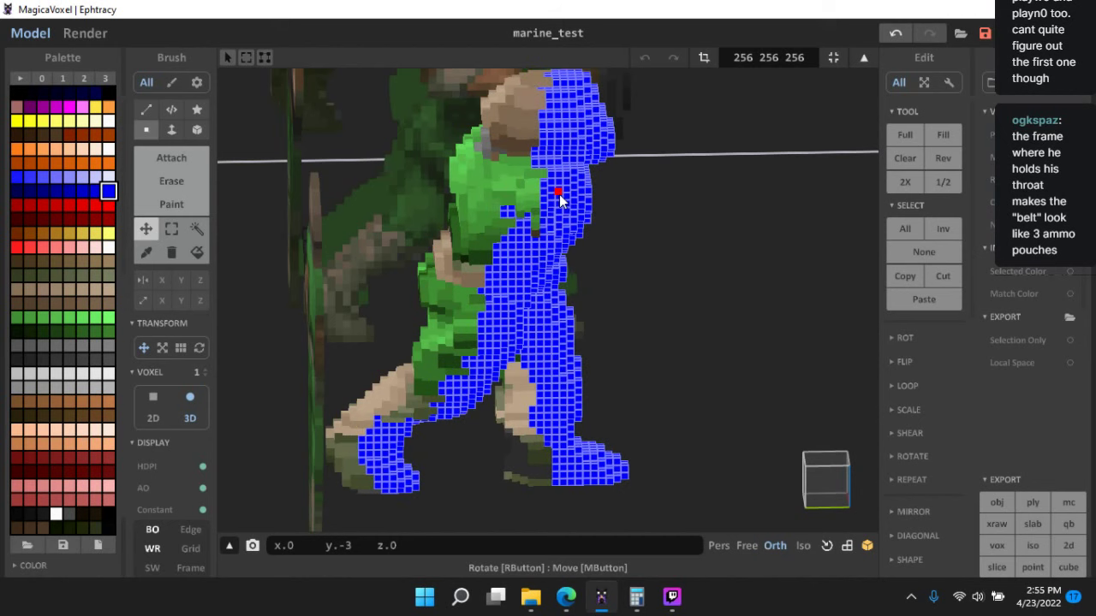
pyautogui.moveTo(559, 197); pyautogui.dragTo(557, 317, button='right')
pyautogui.moveTo(462, 252); pyautogui.dragTo(557, 268, button='right')
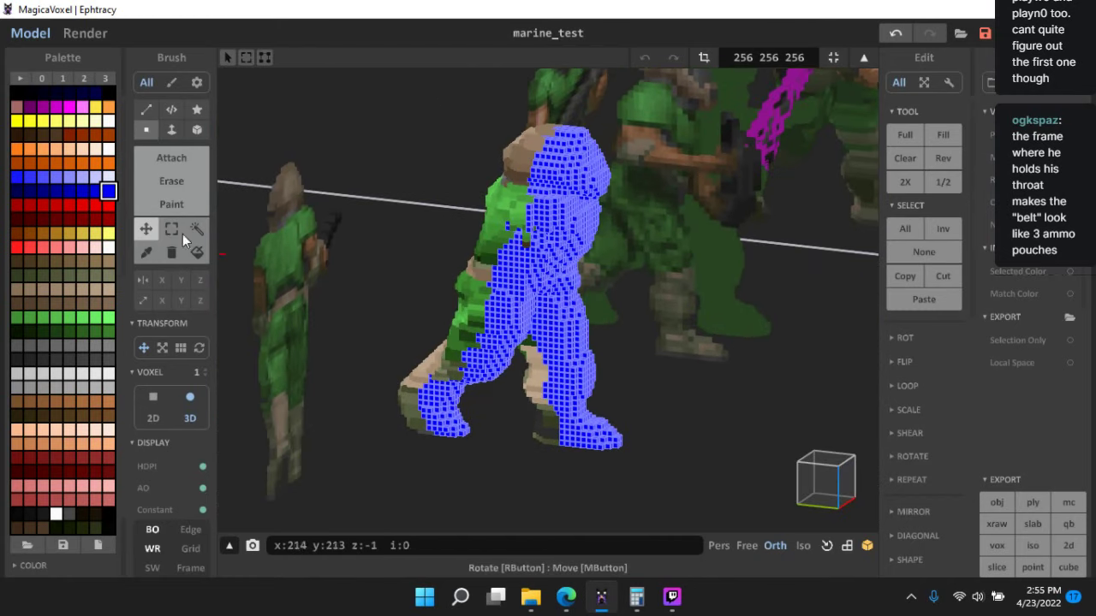
# - Drop the selection and remove the blue body by colour region, then select the remaining textured back shell
pyautogui.click(171, 229)
pyautogui.moveTo(382, 167); pyautogui.dragTo(429, 197, button='right')
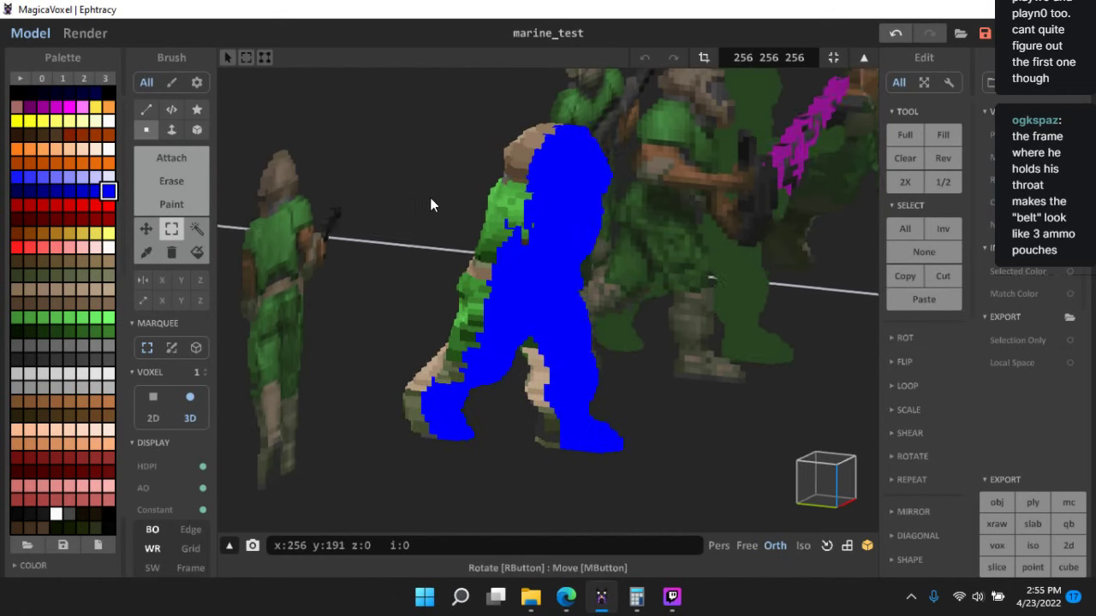
pyautogui.click(170, 255)
pyautogui.click(583, 206)
pyautogui.moveTo(582, 231); pyautogui.dragTo(666, 250, button='right')
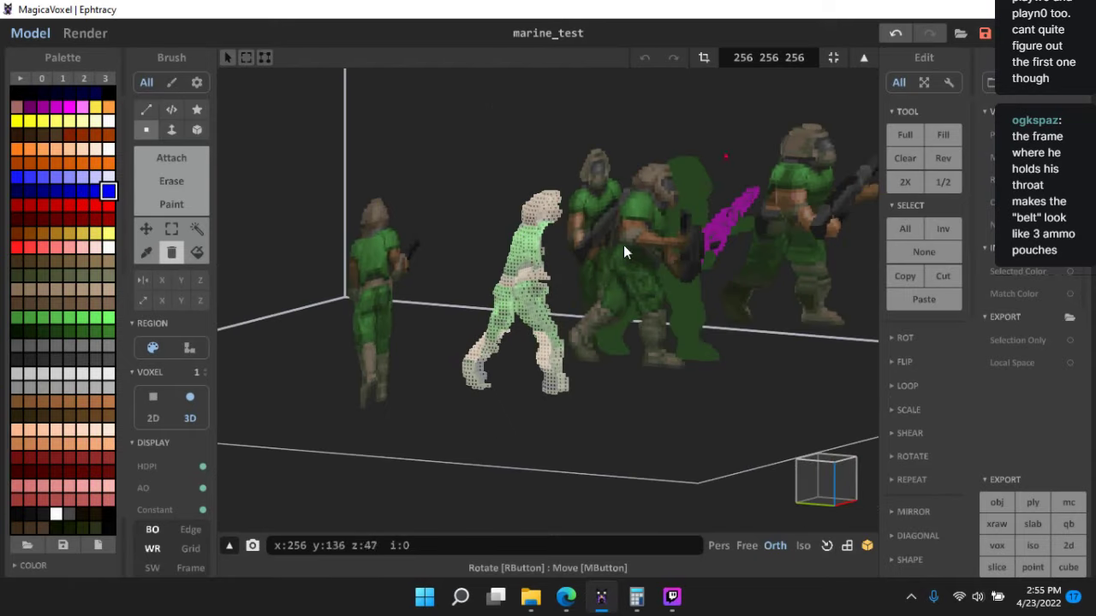
pyautogui.press('Tab')
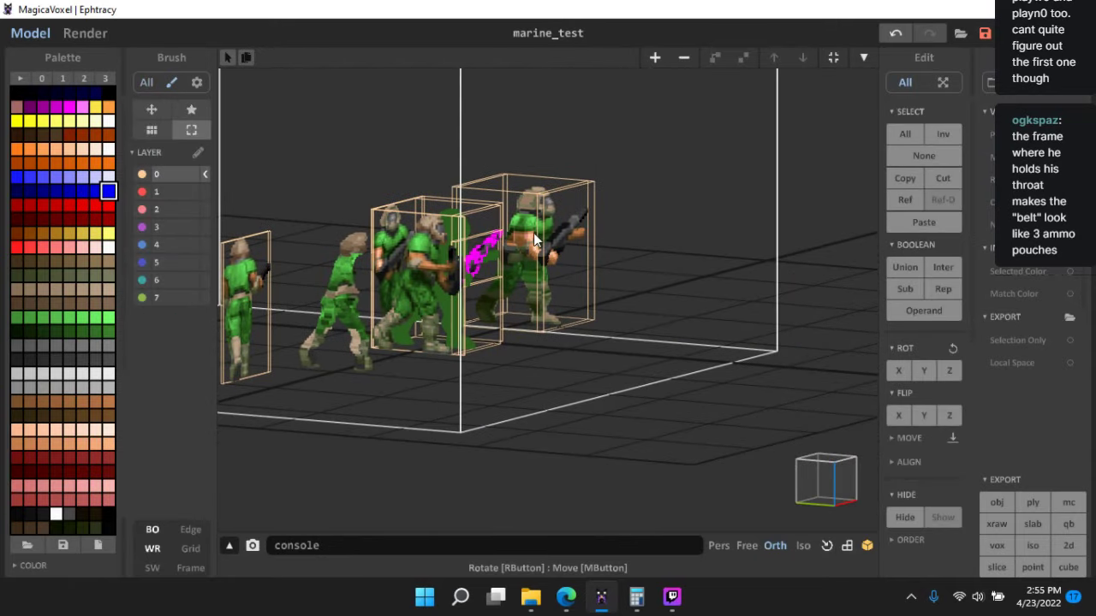
pyautogui.press('Tab')
pyautogui.moveTo(533, 235); pyautogui.dragTo(565, 280, button='right')
pyautogui.press('Tab')
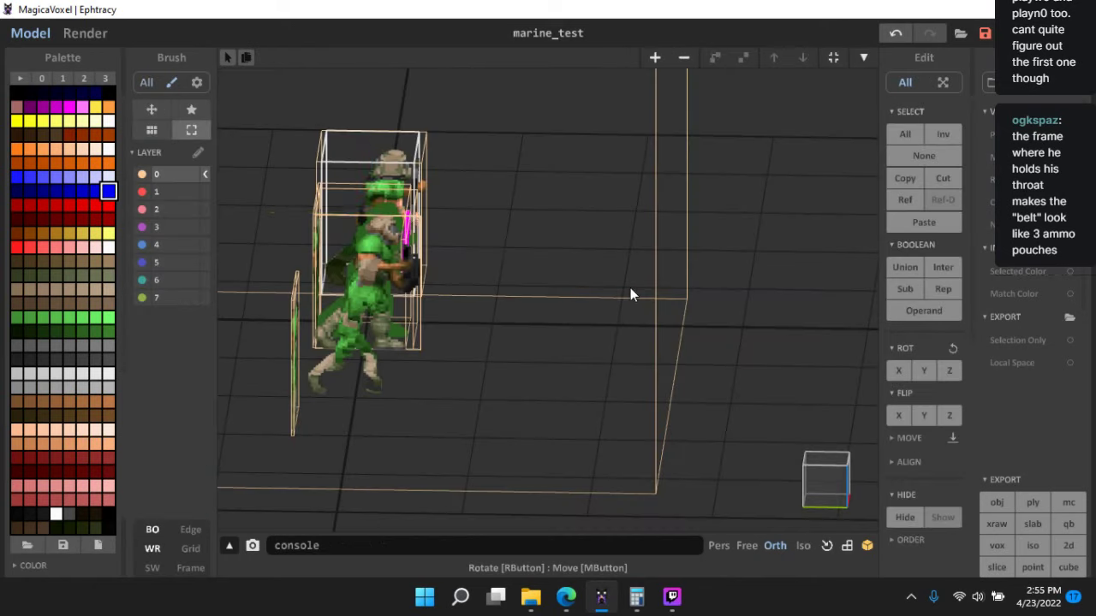
pyautogui.press('Tab')
pyautogui.moveTo(387, 178)
pyautogui.mouseDown(button='right')
pyautogui.moveTo(497, 271)
pyautogui.moveTo(636, 248)
pyautogui.mouseUp(button='right')
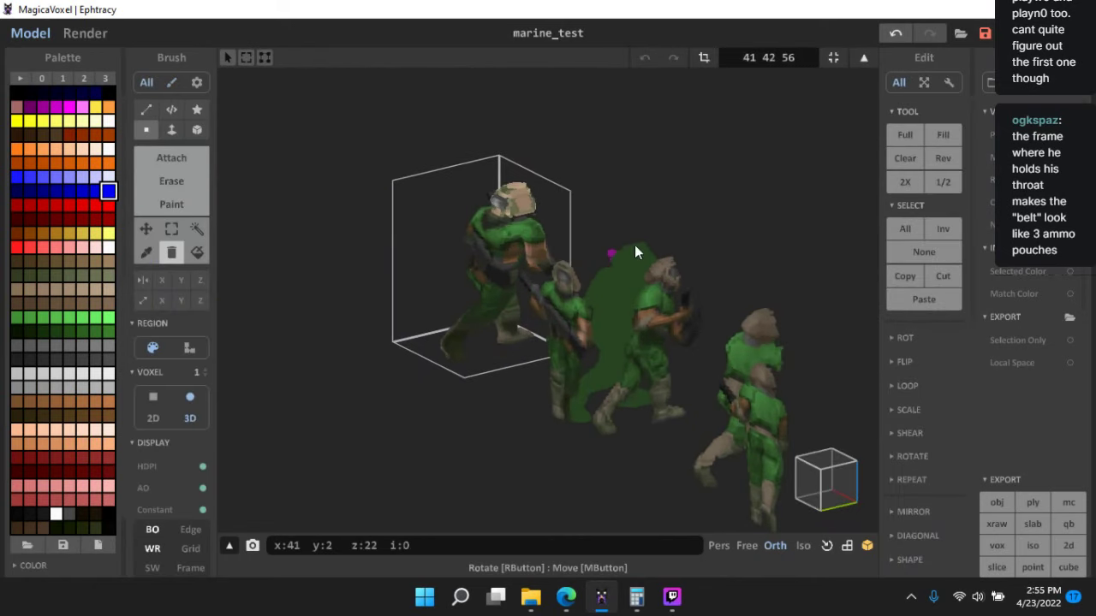
# - Return to the whole scene and shrink the textured back shell's model volume to fit its voxels
pyautogui.press('Tab')
pyautogui.moveTo(566, 210); pyautogui.dragTo(603, 345, button='right')
pyautogui.scroll(-3, 604, 344)
pyautogui.moveTo(603, 344); pyautogui.dragTo(532, 346, button='middle')
pyautogui.scroll(-3, 532, 346)
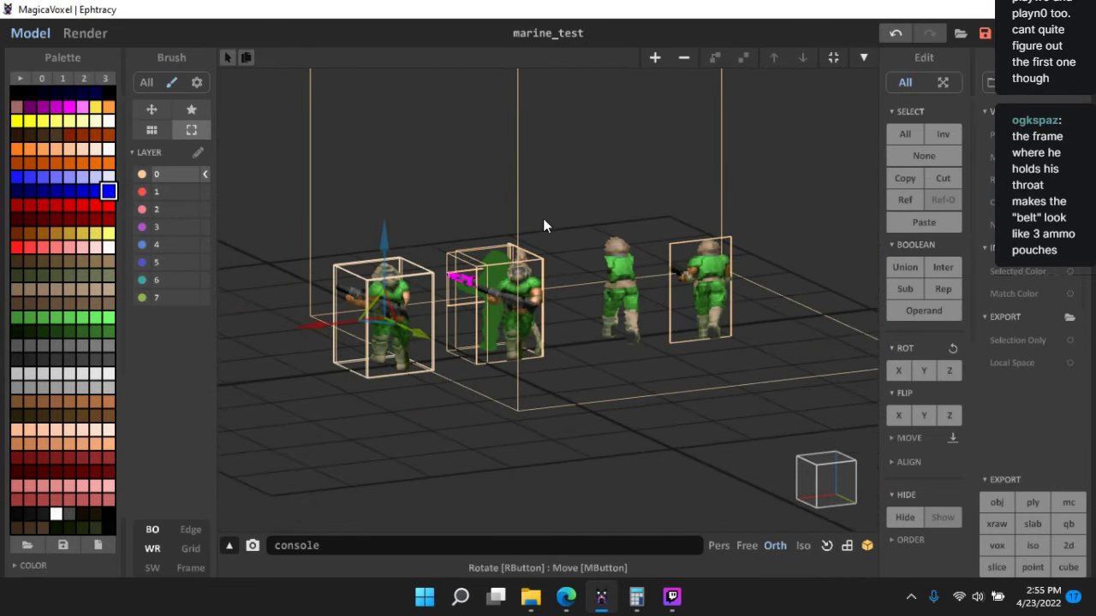
pyautogui.click(542, 216)
pyautogui.click(836, 56)
pyautogui.click(581, 148)
pyautogui.scroll(4, 431, 308)
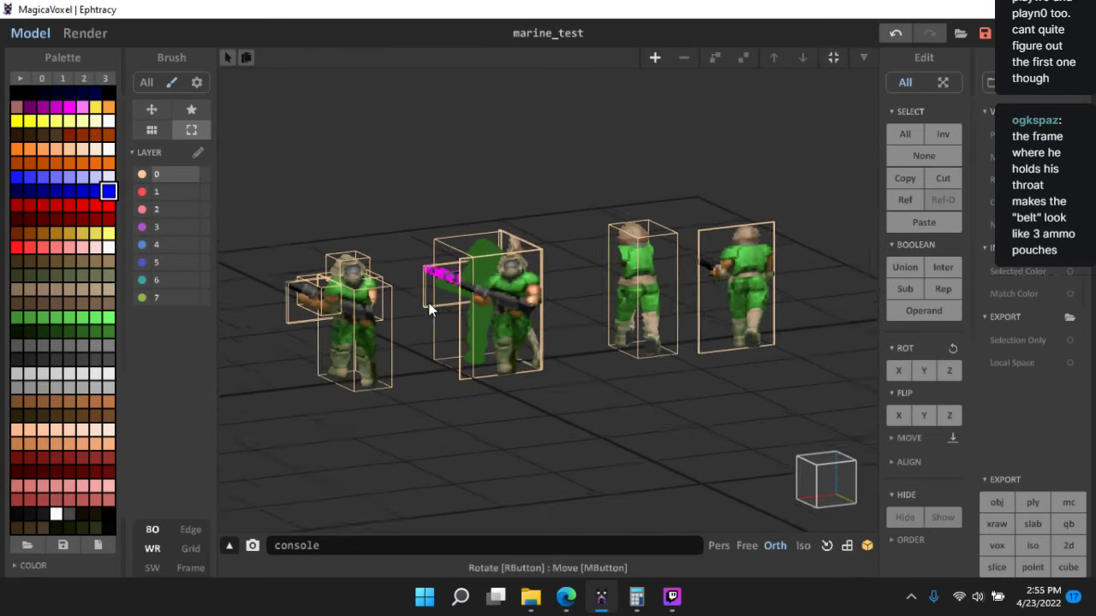
# - Merge the separate legs, torso with arms, and helmet of the front-textured marine with Boolean Union, leaving the gun as its own object
pyautogui.moveTo(347, 350); pyautogui.dragTo(540, 324, button='middle')
pyautogui.scroll(2, 565, 300)
pyautogui.scroll(-2, 474, 282)
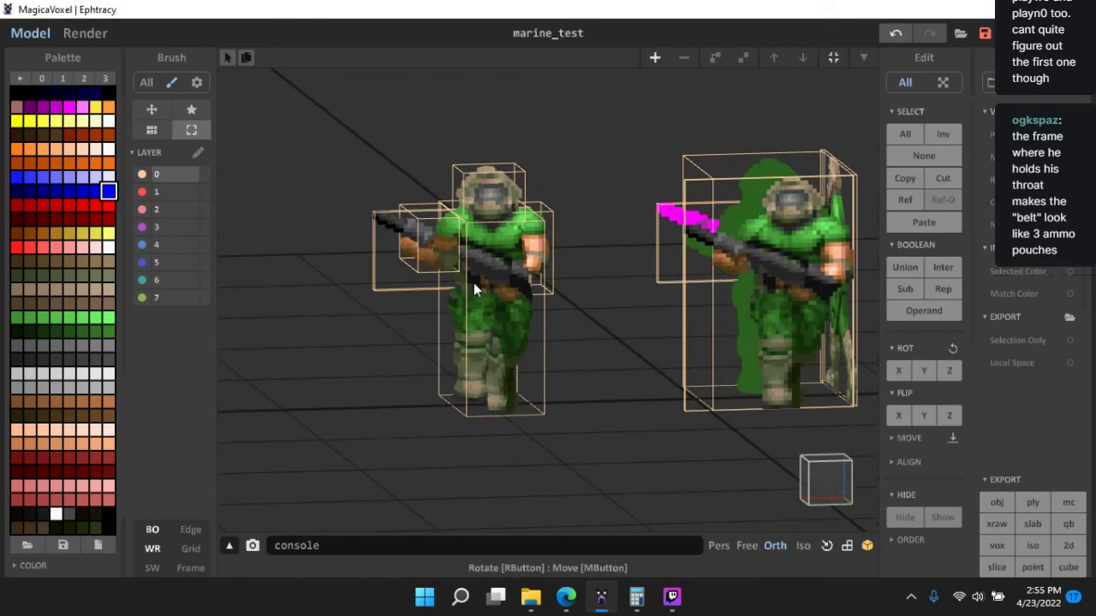
pyautogui.click(493, 279)
pyautogui.scroll(1, 528, 307)
pyautogui.moveTo(529, 307); pyautogui.dragTo(572, 369, button='right')
pyautogui.doubleClick(505, 292)
pyautogui.press('Tab')
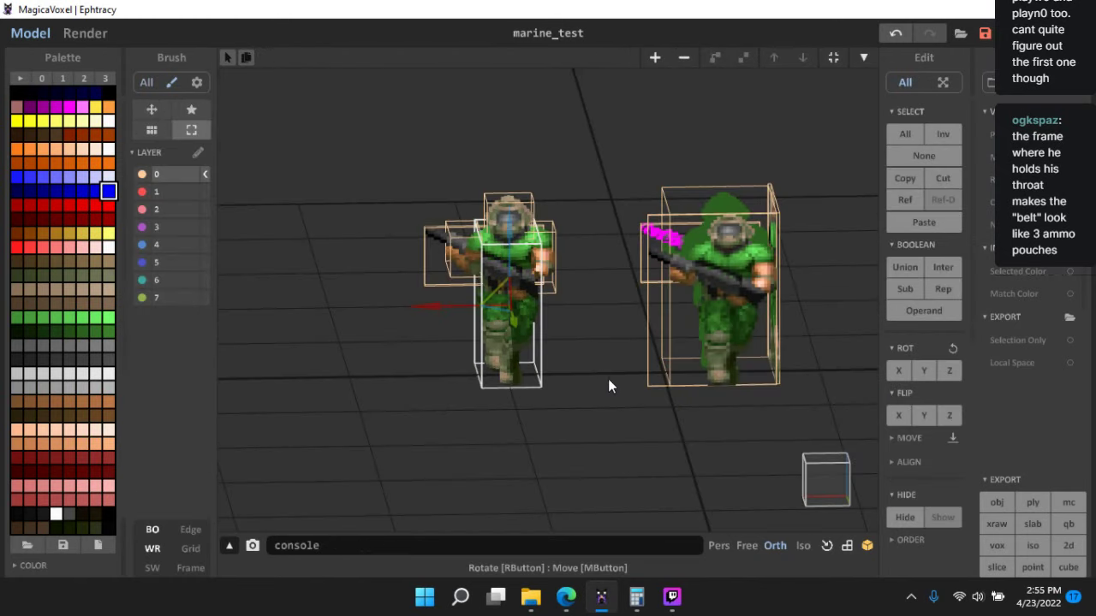
pyautogui.scroll(3, 608, 379)
pyautogui.keyDown('shift'); pyautogui.click(526, 236); pyautogui.keyUp('shift')
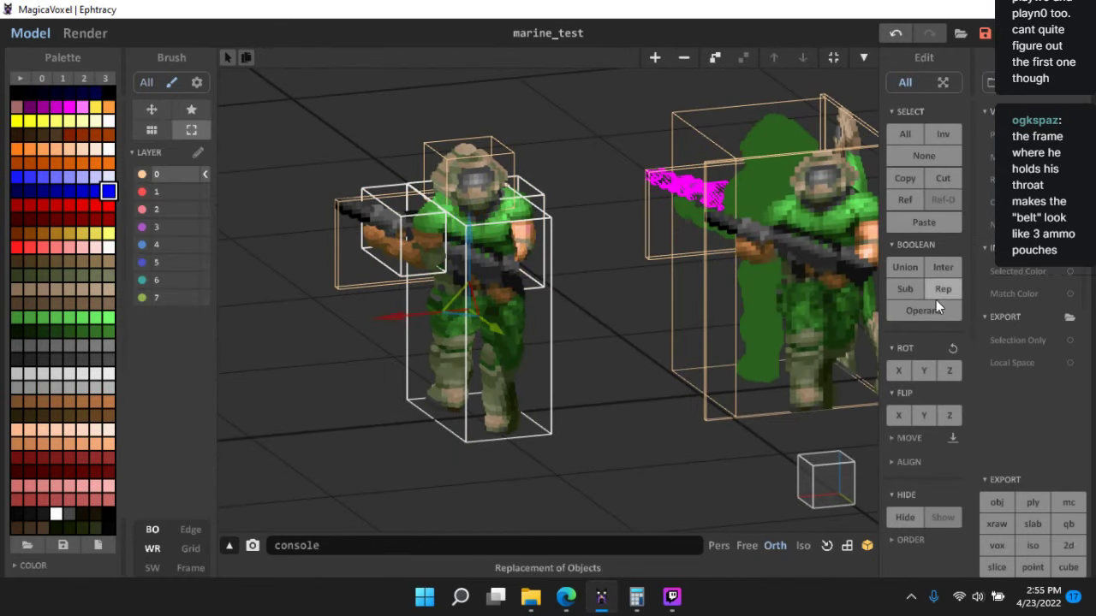
pyautogui.click(907, 273)
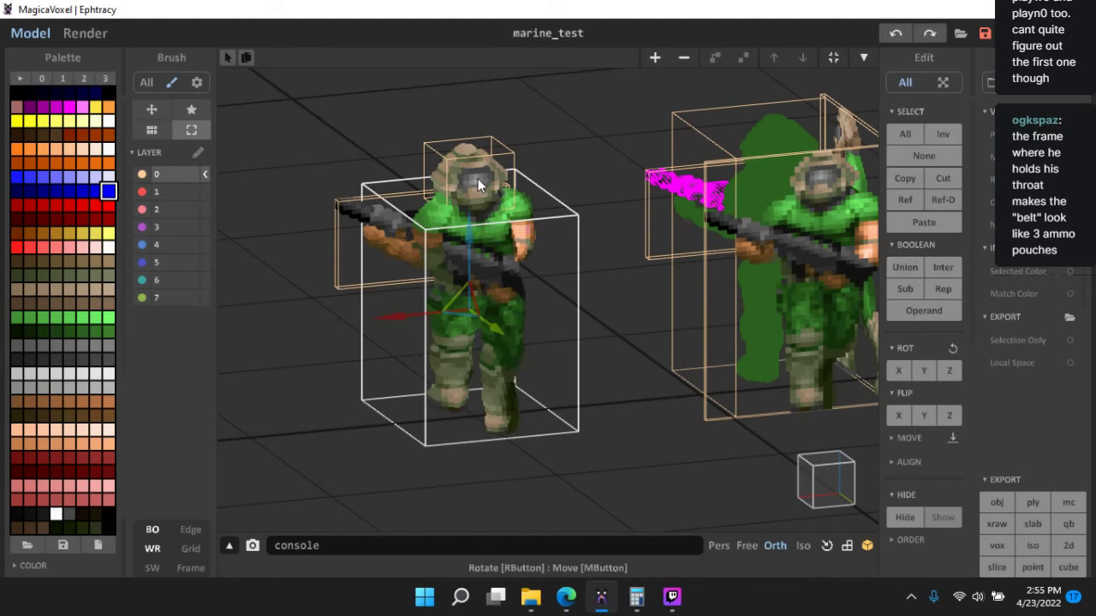
pyautogui.click(907, 267)
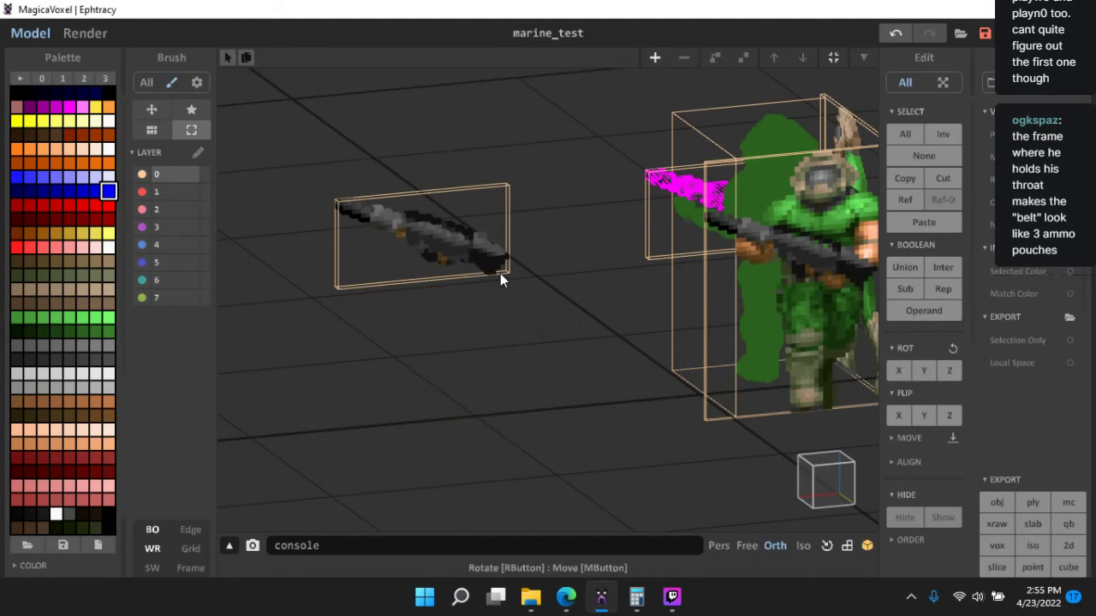
# - Copy all voxels of the textured back shell and open the merged marine for editing to paste them in
pyautogui.scroll(-5, 650, 436)
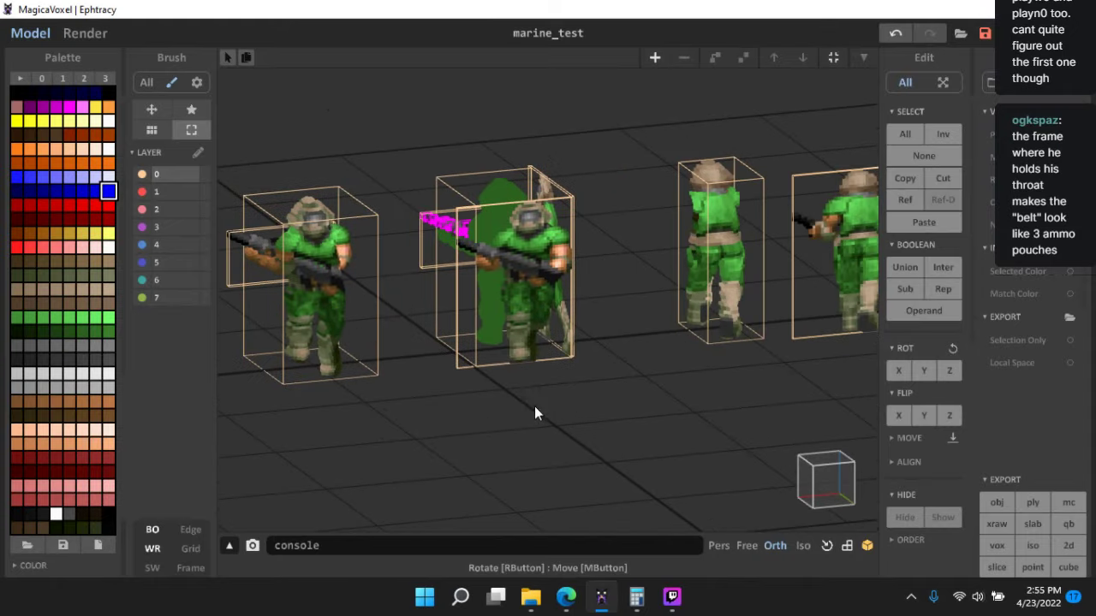
pyautogui.doubleClick(695, 224)
pyautogui.hotkey('ctrl', 'a')
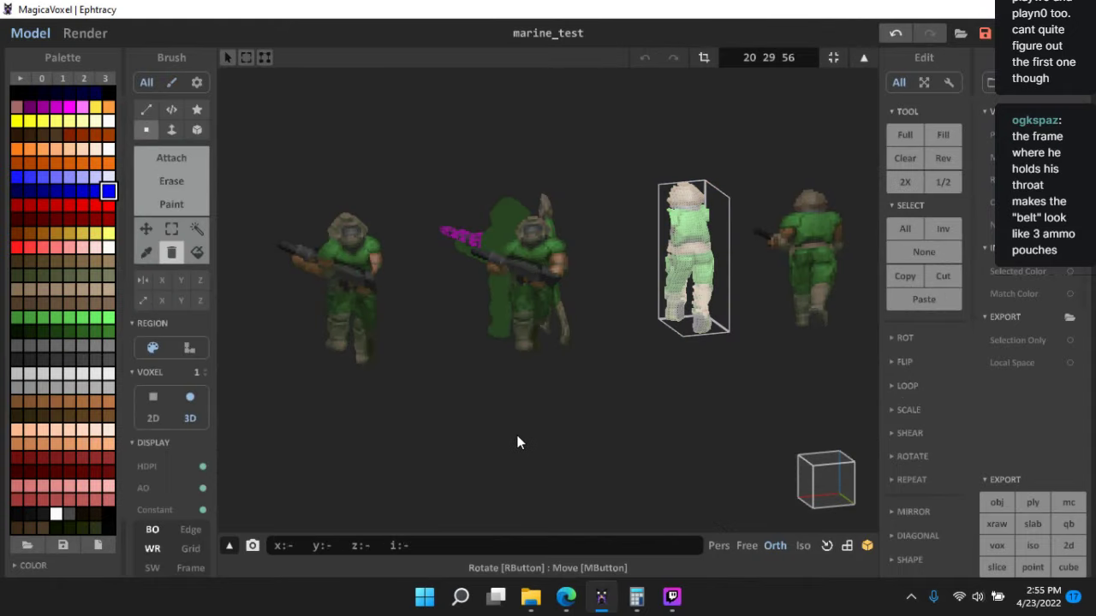
pyautogui.doubleClick(513, 435)
pyautogui.moveTo(418, 370); pyautogui.dragTo(520, 350, button='middle')
pyautogui.doubleClick(431, 296)
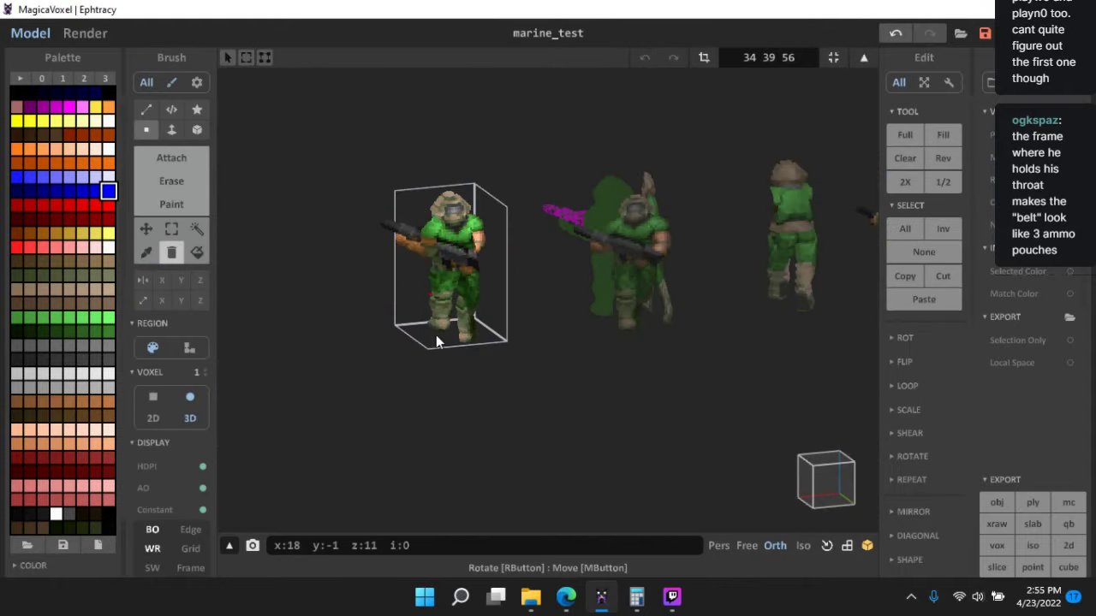
pyautogui.scroll(3, 431, 356)
pyautogui.doubleClick(297, 278)
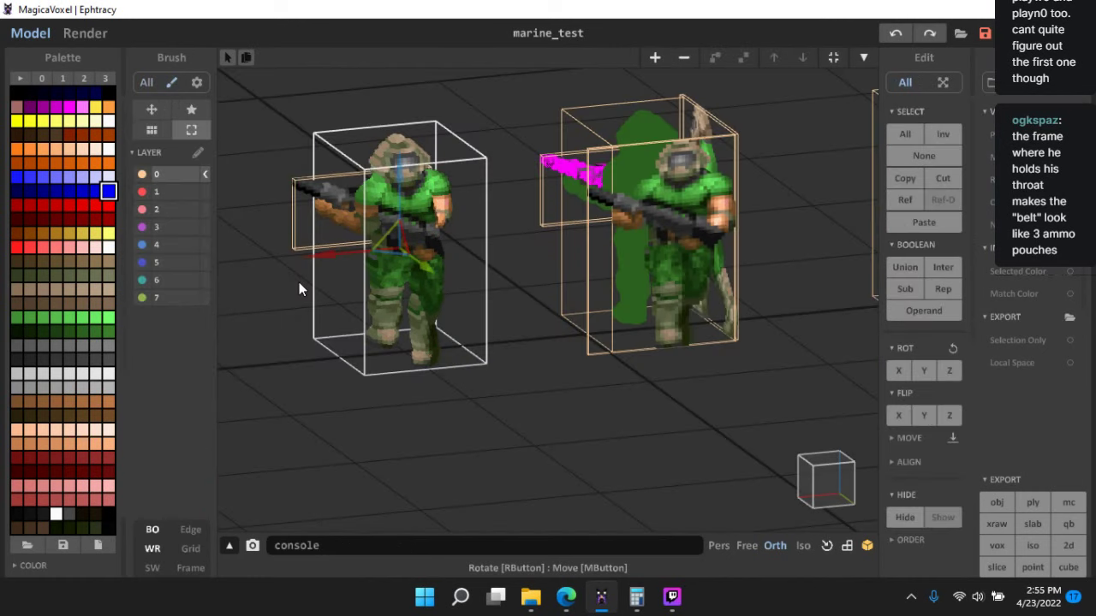
pyautogui.doubleClick(404, 275)
# - Move the pasted shell into place over the merged marine's back and release the selection
pyautogui.moveTo(365, 377); pyautogui.dragTo(723, 435, button='right')
pyautogui.click(831, 484)
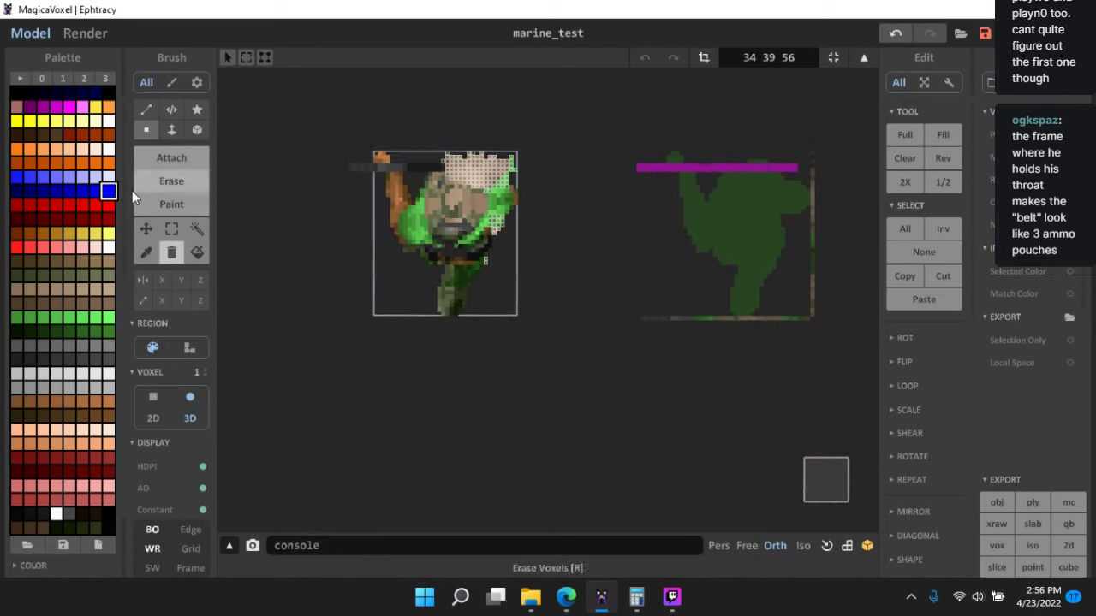
pyautogui.click(145, 229)
pyautogui.scroll(2, 459, 179)
pyautogui.moveTo(459, 175); pyautogui.dragTo(432, 288)
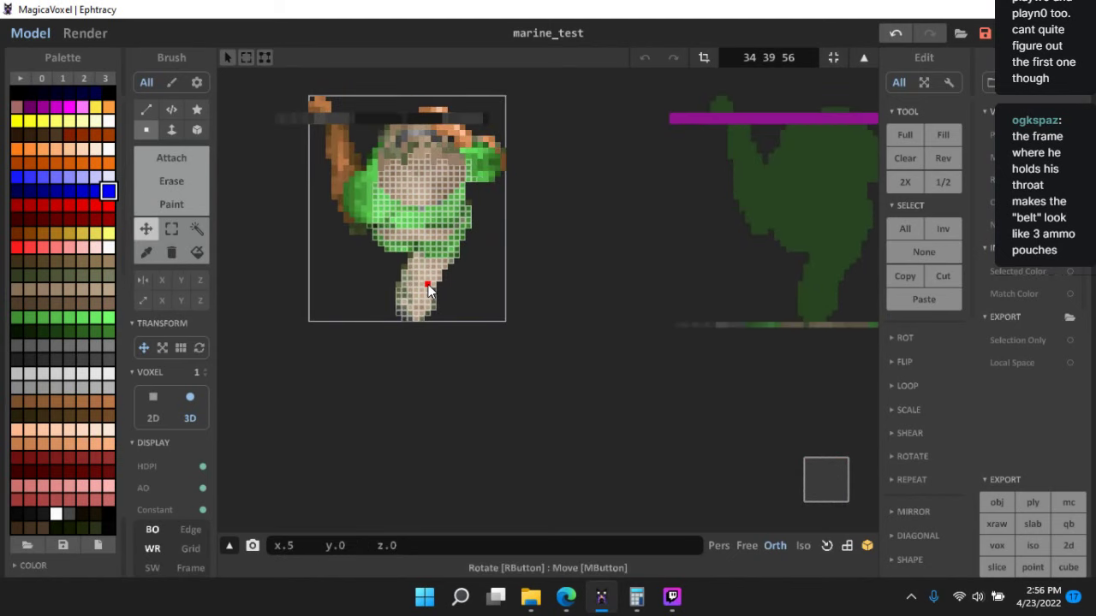
pyautogui.moveTo(433, 291)
pyautogui.mouseDown(button='right')
pyautogui.moveTo(532, 262)
pyautogui.moveTo(552, 209)
pyautogui.moveTo(657, 263)
pyautogui.moveTo(773, 267)
pyautogui.moveTo(725, 249)
pyautogui.moveTo(543, 242)
pyautogui.mouseUp(button='right')
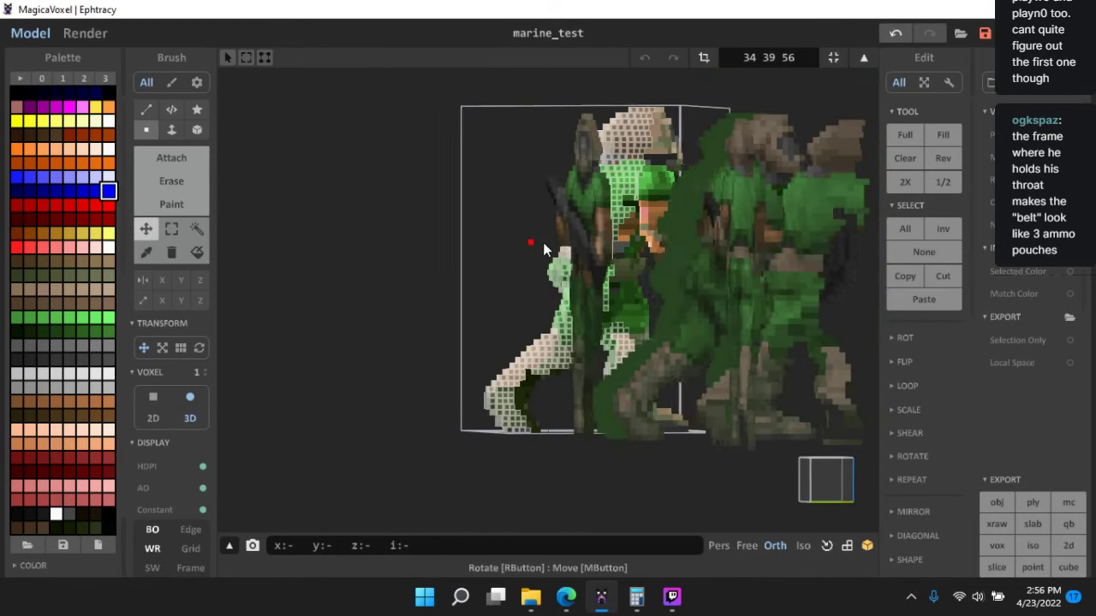
pyautogui.click(171, 229)
# - Switch the brush to Paint and recolour the belt's lowest voxel row green over the marine's left hip, sampling neighbouring trouser greens
pyautogui.moveTo(466, 300)
pyautogui.mouseDown(button='right')
pyautogui.moveTo(606, 311)
pyautogui.moveTo(656, 360)
pyautogui.moveTo(745, 369)
pyautogui.moveTo(512, 356)
pyautogui.moveTo(671, 358)
pyautogui.moveTo(594, 367)
pyautogui.moveTo(663, 364)
pyautogui.moveTo(602, 347)
pyautogui.moveTo(614, 363)
pyautogui.mouseUp(button='right')
pyautogui.scroll(5, 614, 363)
pyautogui.click(181, 205)
pyautogui.scroll(4, 543, 338)
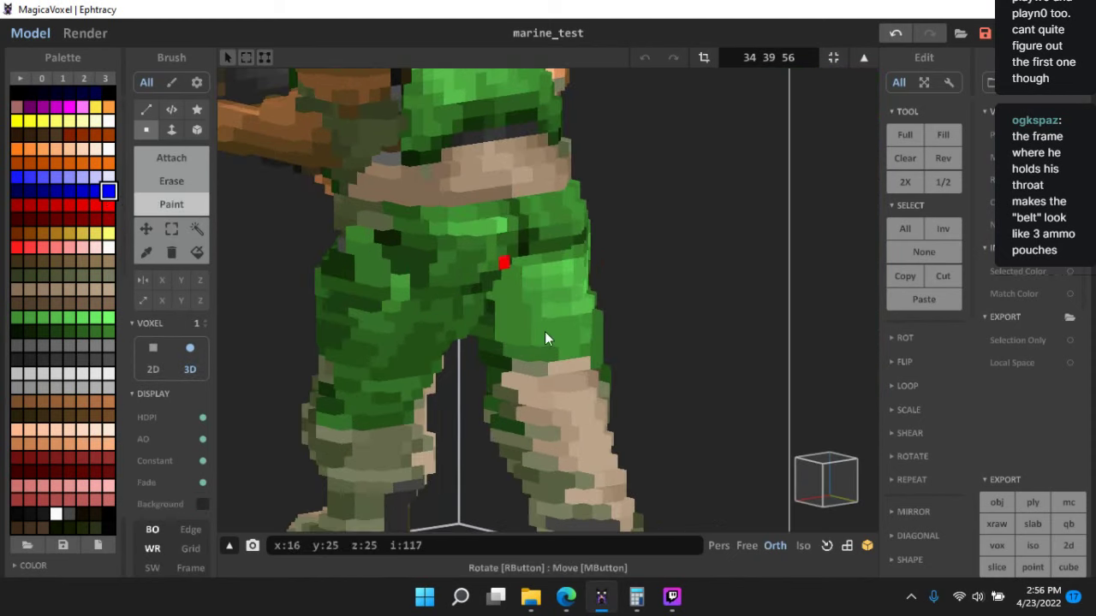
pyautogui.keyDown('alt'); pyautogui.click(461, 266); pyautogui.keyUp('alt')
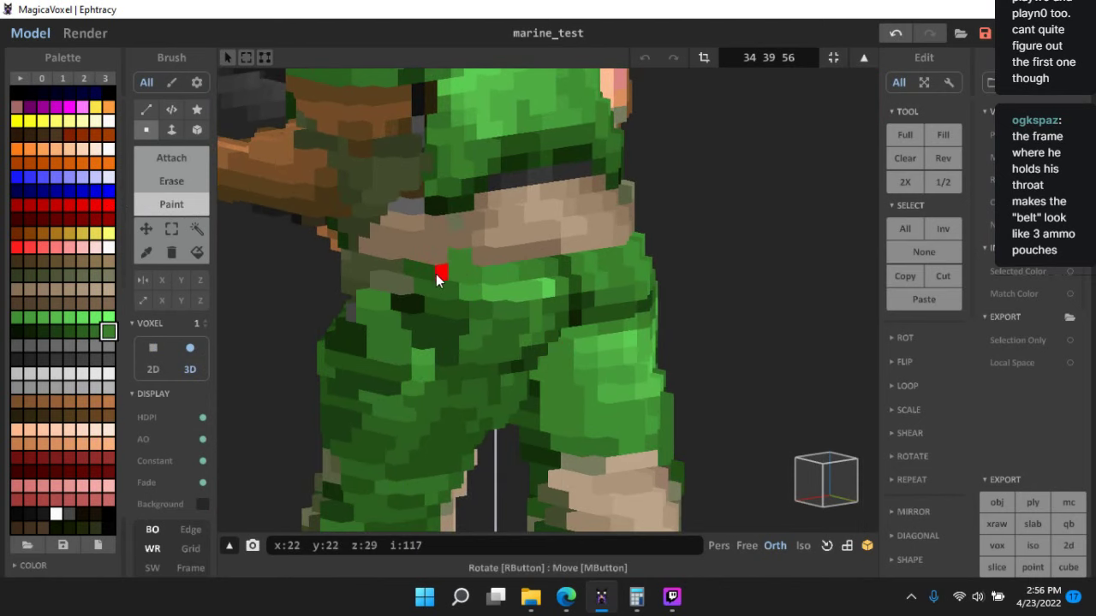
pyautogui.moveTo(387, 259); pyautogui.dragTo(488, 252, button='right')
pyautogui.keyDown('alt'); pyautogui.click(487, 253); pyautogui.keyUp('alt')
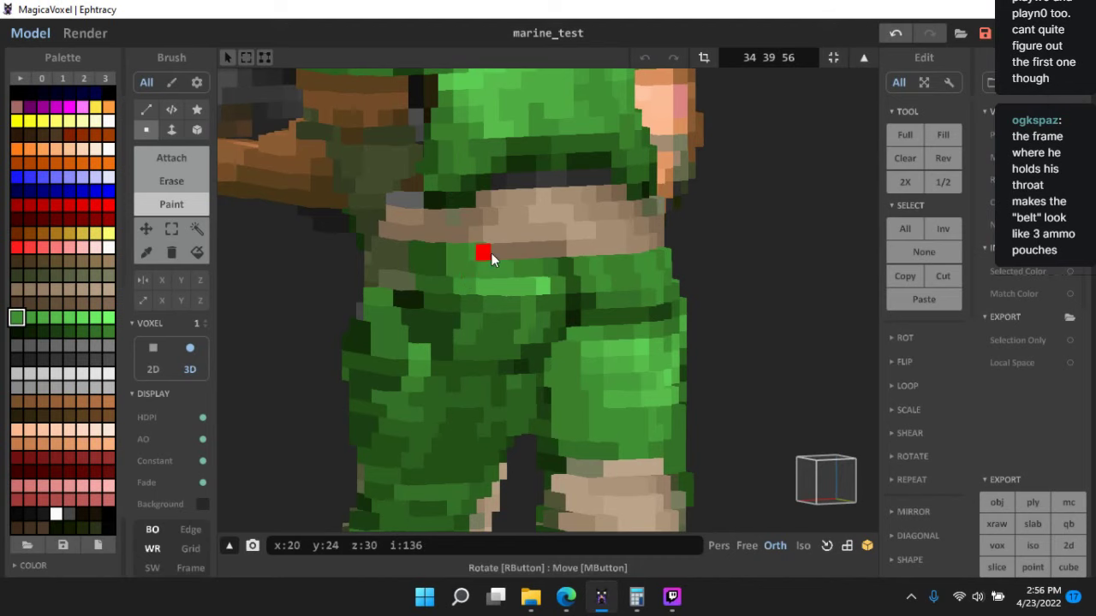
pyautogui.moveTo(541, 280); pyautogui.dragTo(523, 262, button='right')
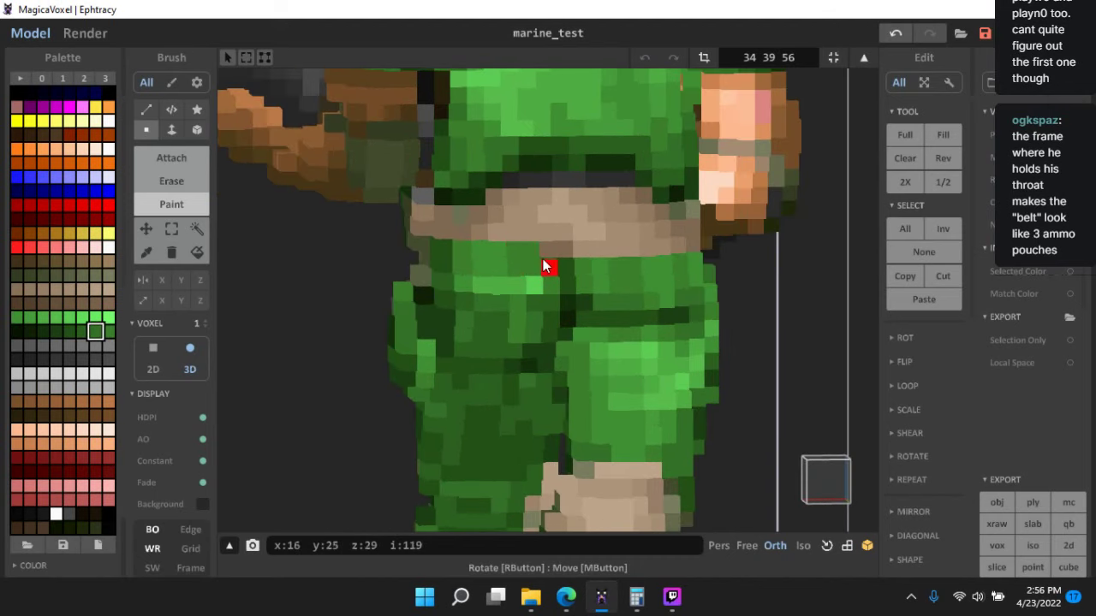
# - Continue replacing the belt's lowest tan row across the back and right hip with greens sampled from the trouser voxels below
pyautogui.keyDown('alt'); pyautogui.click(584, 265); pyautogui.keyUp('alt')
pyautogui.click(584, 250)
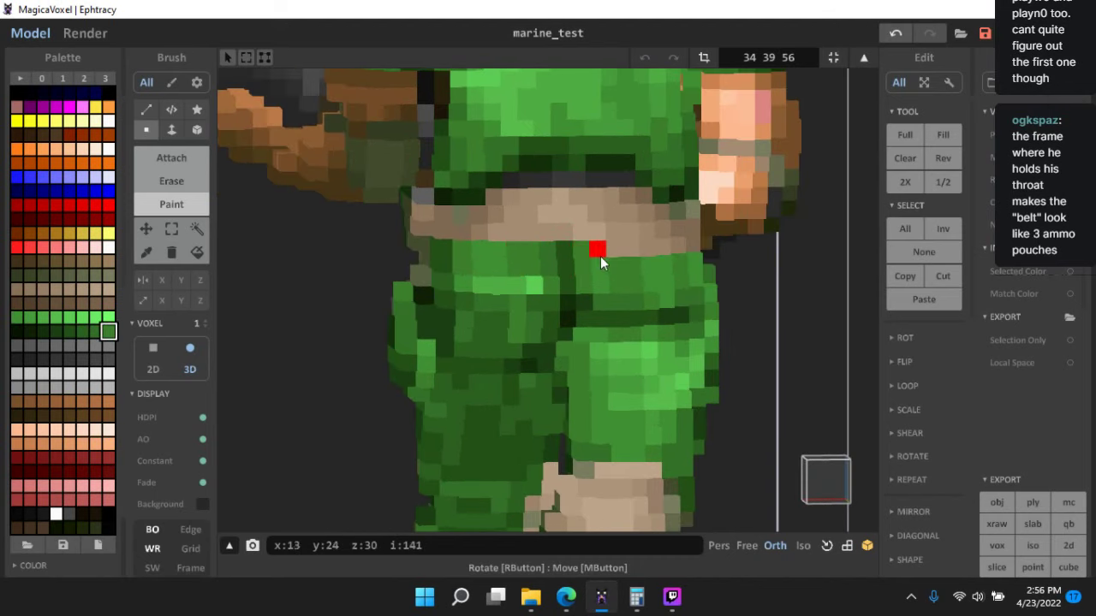
pyautogui.keyDown('alt'); pyautogui.click(599, 264); pyautogui.keyUp('alt')
pyautogui.click(599, 250)
pyautogui.keyDown('alt'); pyautogui.click(610, 249); pyautogui.keyUp('alt')
pyautogui.keyDown('alt'); pyautogui.click(612, 264); pyautogui.keyUp('alt')
pyautogui.keyDown('alt'); pyautogui.click(643, 249); pyautogui.keyUp('alt')
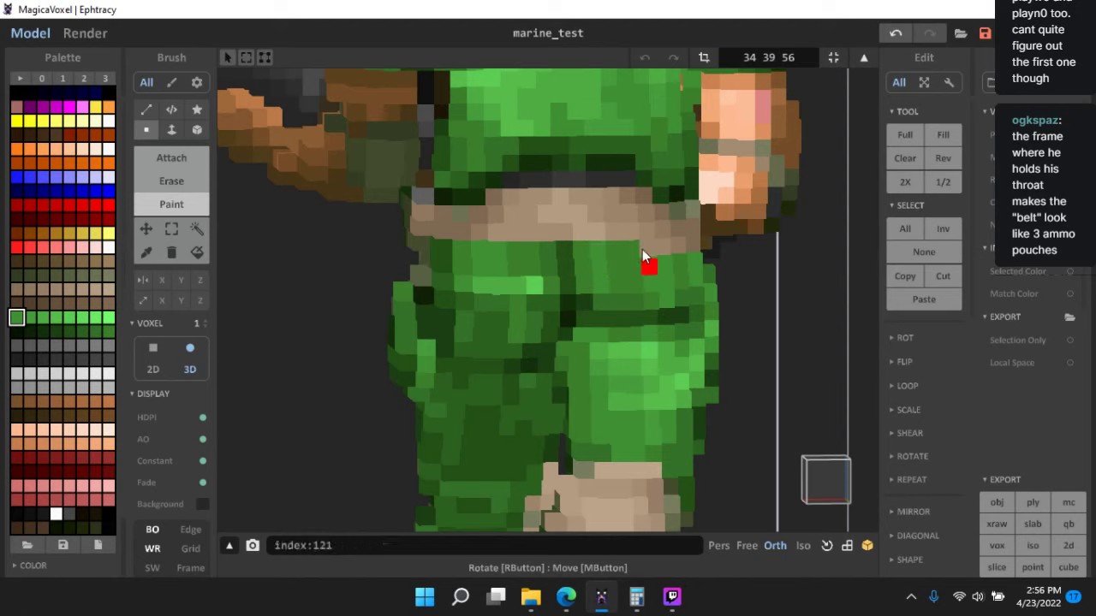
pyautogui.keyDown('alt'); pyautogui.click(695, 267); pyautogui.keyUp('alt')
pyautogui.click(692, 244)
pyautogui.keyDown('alt'); pyautogui.click(707, 270); pyautogui.keyUp('alt')
pyautogui.click(692, 244)
pyautogui.scroll(-5, 721, 315)
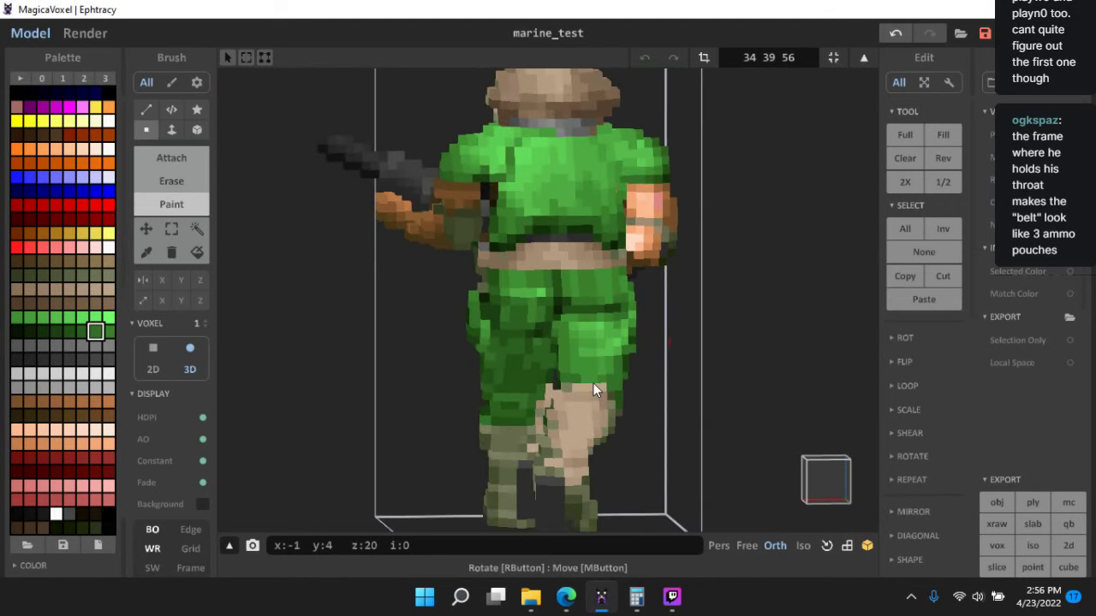
# - Sample very dark greens and shade the voxels directly under the belt on the marine's left side, undoing one stroke
pyautogui.moveTo(593, 383); pyautogui.dragTo(518, 312, button='right')
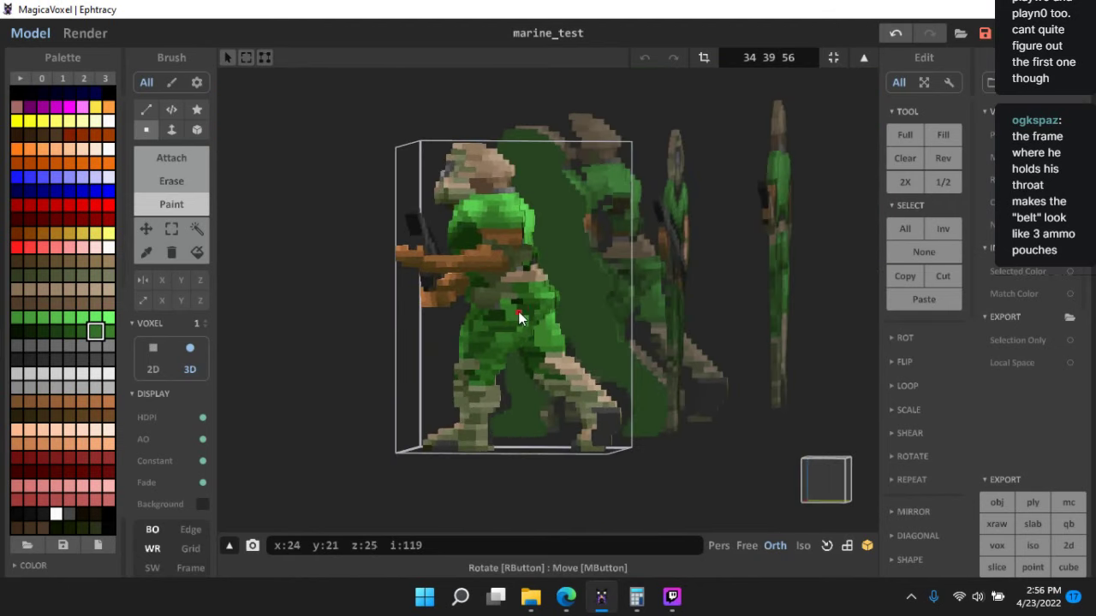
pyautogui.scroll(8, 518, 312)
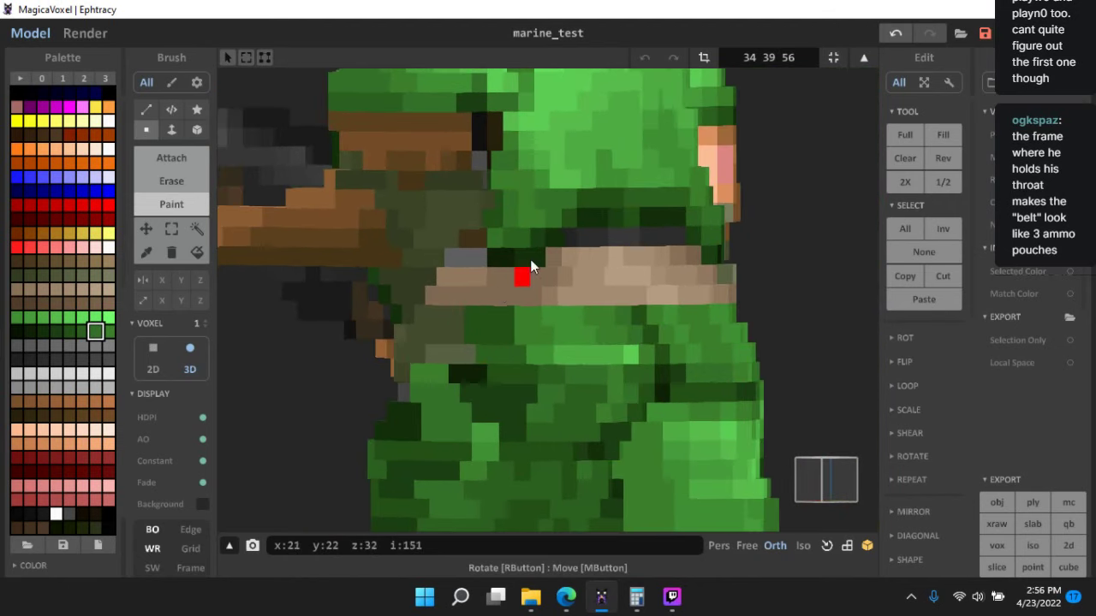
pyautogui.keyDown('alt'); pyautogui.click(531, 260); pyautogui.keyUp('alt')
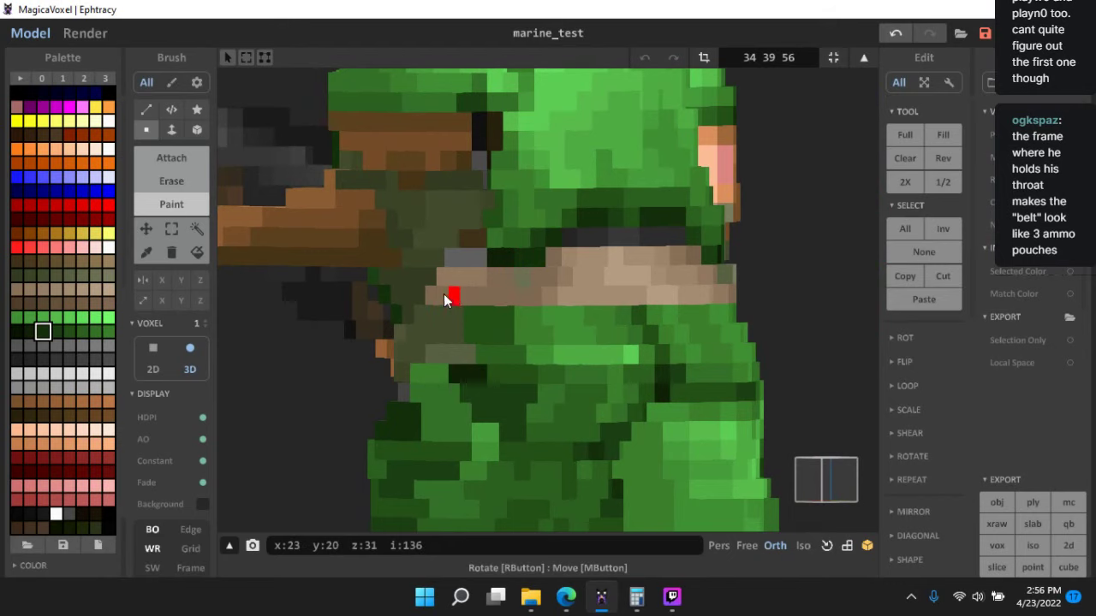
pyautogui.scroll(-8, 505, 316)
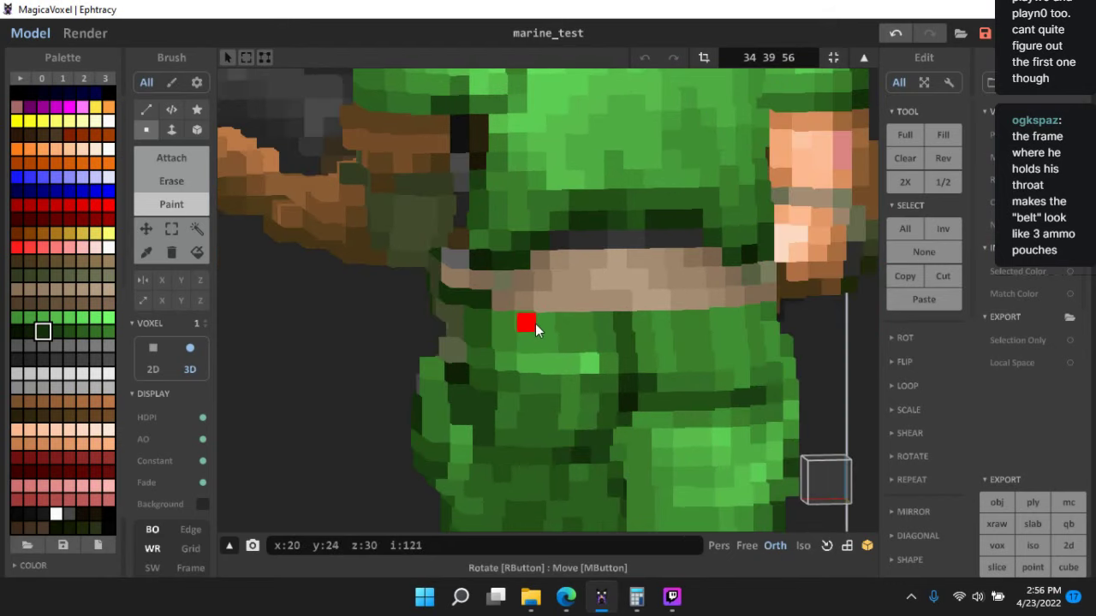
pyautogui.hotkey('ctrl', 'z')
pyautogui.scroll(5, 515, 332)
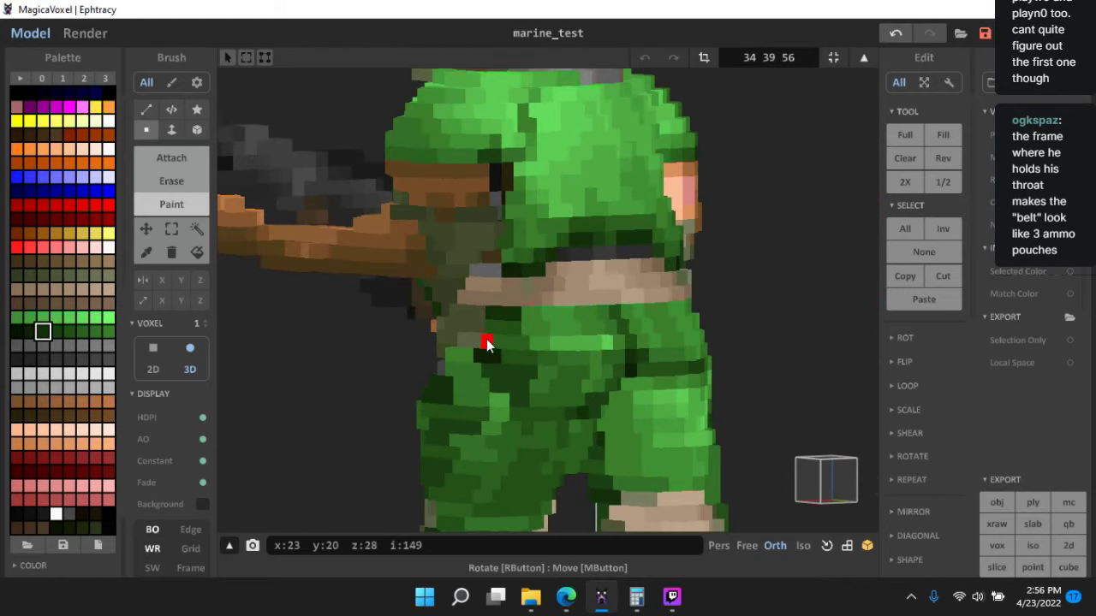
pyautogui.keyDown('alt'); pyautogui.click(474, 313); pyautogui.keyUp('alt')
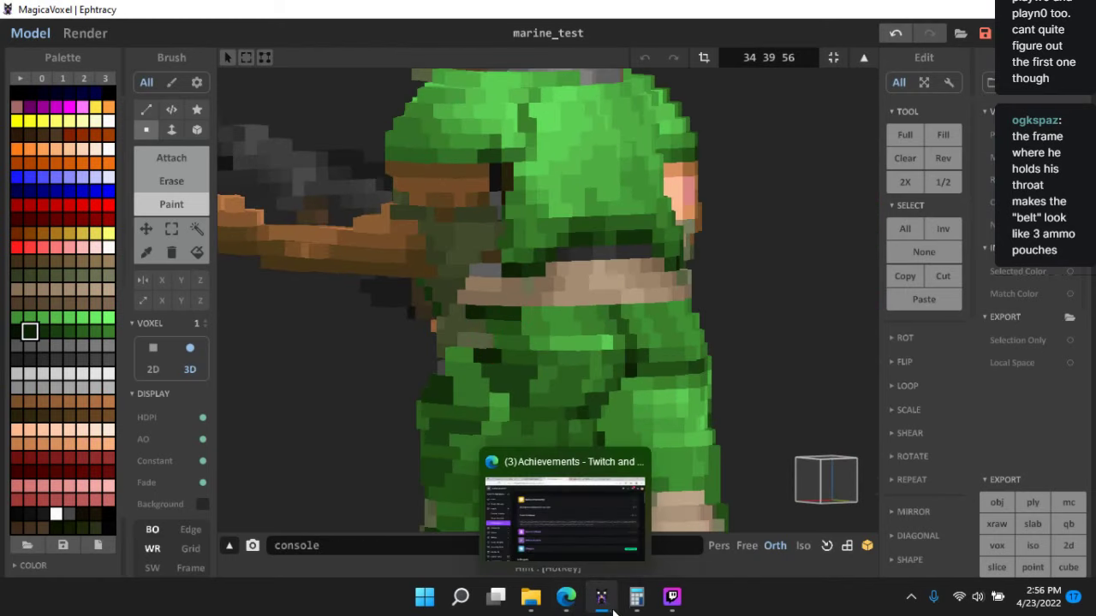
# - Switch to Twitch Studio to read the stream chat, and return to the voxel model
pyautogui.click(672, 608)
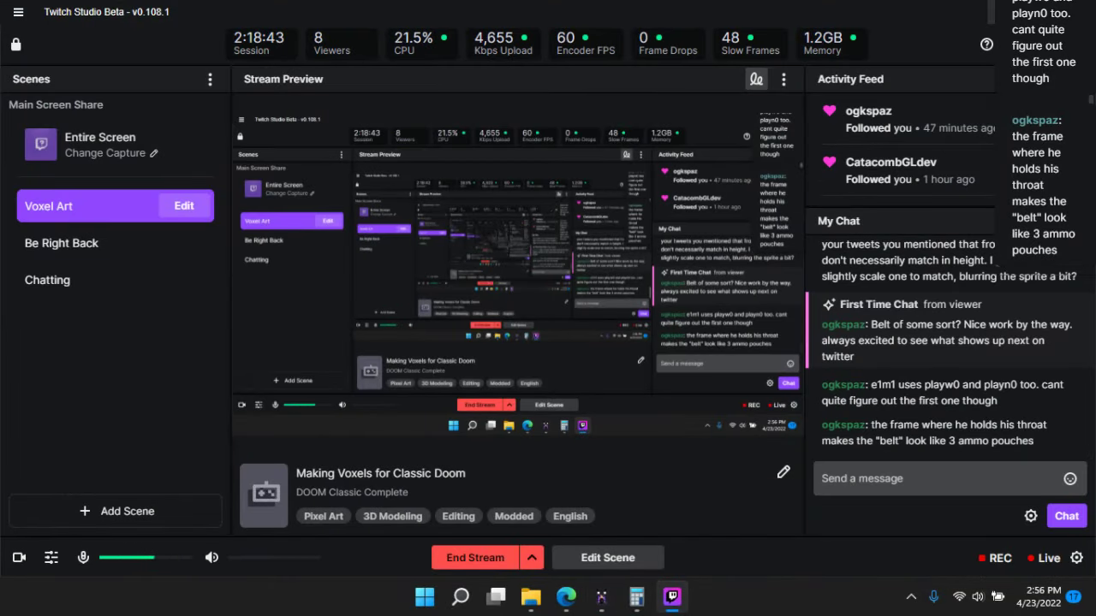
pyautogui.click(1004, 12)
# - Continue the very dark green shading beneath the belt towards the front of the marine's left hip
pyautogui.moveTo(433, 335); pyautogui.dragTo(482, 303, button='right')
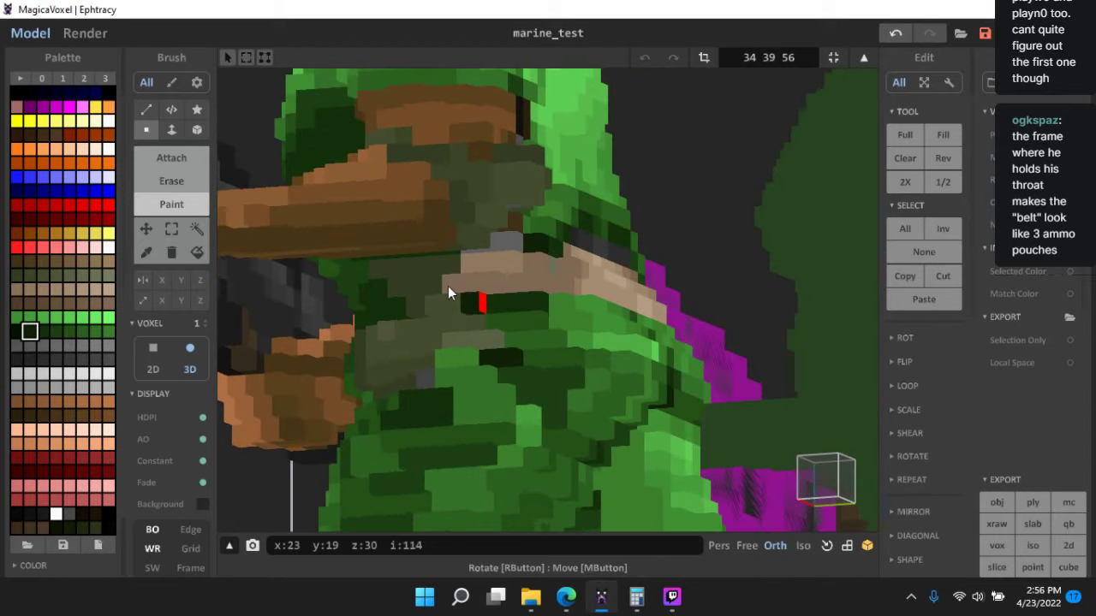
pyautogui.keyDown('alt'); pyautogui.click(438, 286); pyautogui.keyUp('alt')
pyautogui.moveTo(542, 261); pyautogui.dragTo(448, 259, button='right')
pyautogui.scroll(-7, 535, 343)
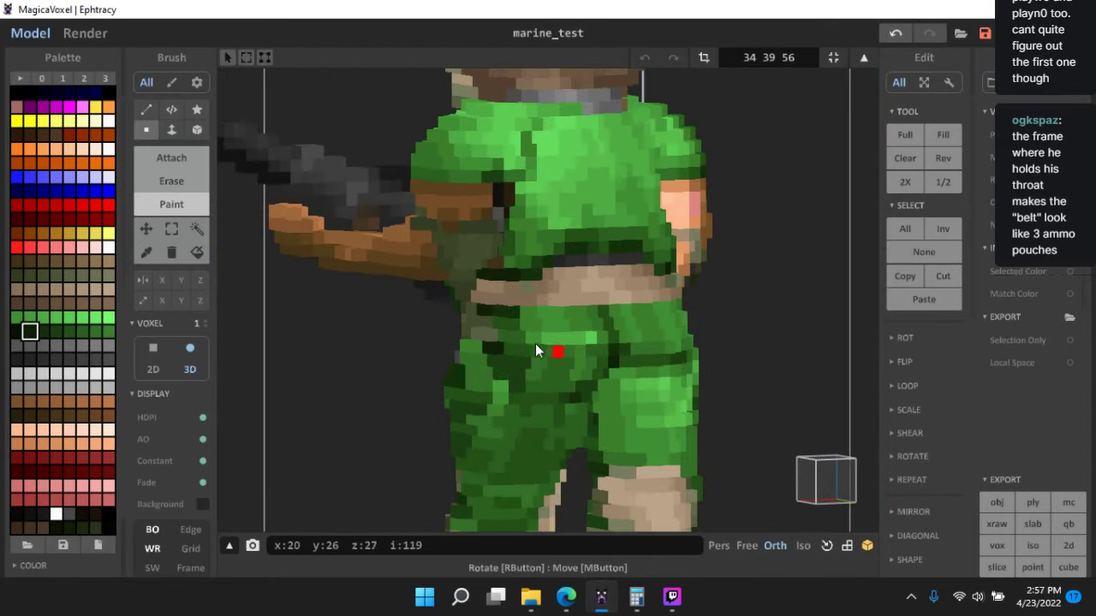
# - Recolour the black and grey voxels between the left upper arm and the torso with dark brown
pyautogui.moveTo(553, 350); pyautogui.dragTo(497, 367, button='right')
pyautogui.scroll(5, 516, 295)
pyautogui.moveTo(518, 291); pyautogui.dragTo(557, 391, button='right')
pyautogui.scroll(-4, 524, 329)
pyautogui.scroll(-4, 529, 387)
pyautogui.scroll(4, 558, 391)
pyautogui.moveTo(377, 378); pyautogui.dragTo(542, 389, button='middle')
pyautogui.scroll(5, 564, 371)
pyautogui.moveTo(542, 389); pyautogui.dragTo(538, 278, button='right')
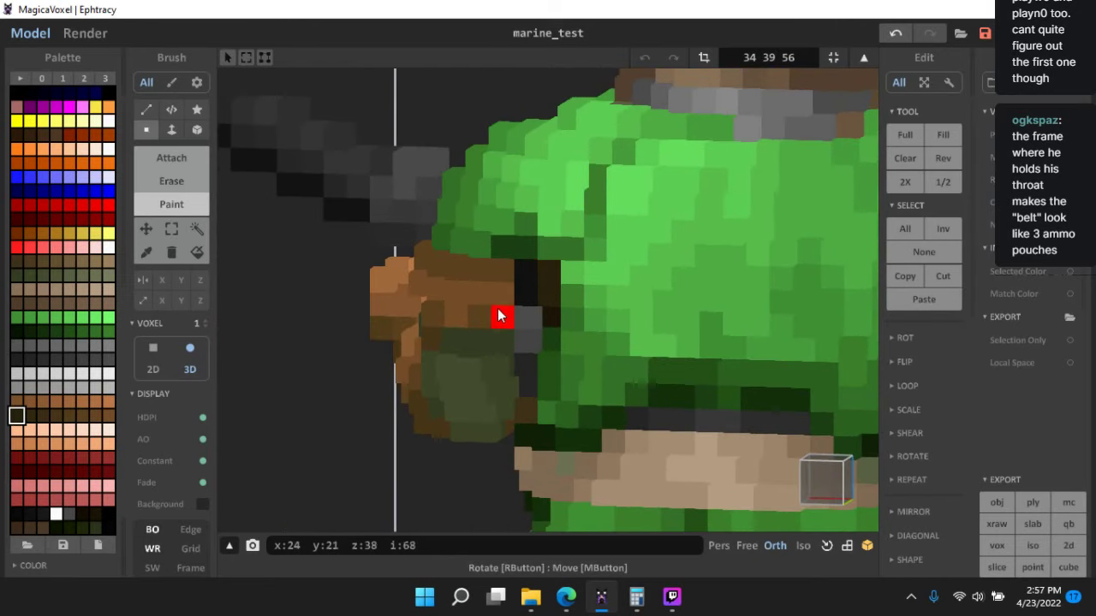
pyautogui.keyDown('alt'); pyautogui.click(498, 316); pyautogui.keyUp('alt')
pyautogui.moveTo(498, 316); pyautogui.dragTo(517, 302, button='right')
pyautogui.keyDown('alt'); pyautogui.click(532, 291); pyautogui.keyUp('alt')
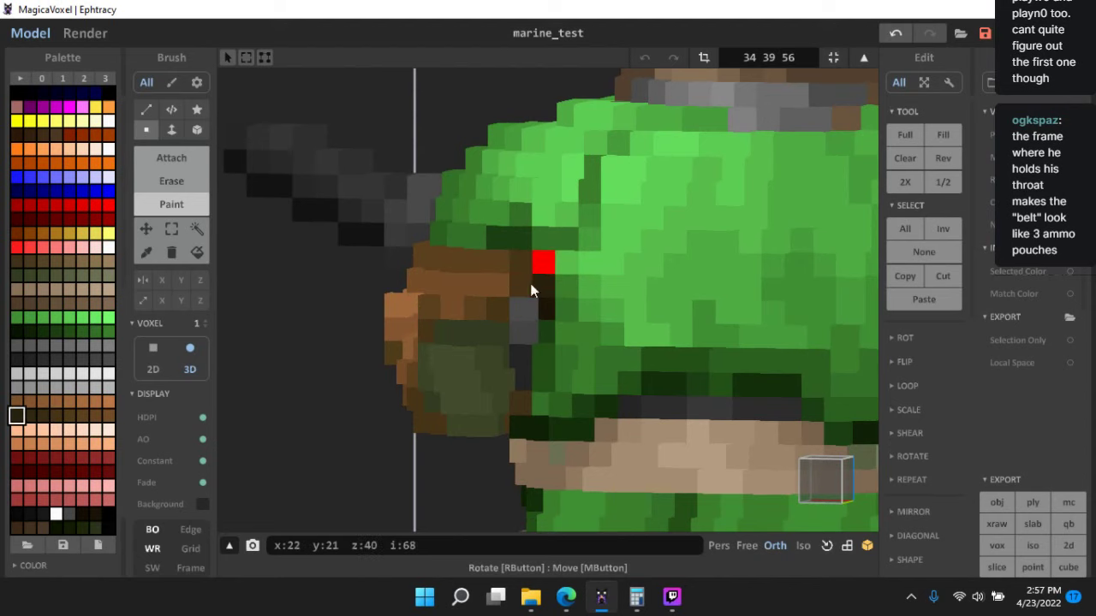
pyautogui.scroll(-5, 572, 421)
pyautogui.moveTo(572, 422); pyautogui.dragTo(534, 352, button='right')
pyautogui.scroll(10, 533, 352)
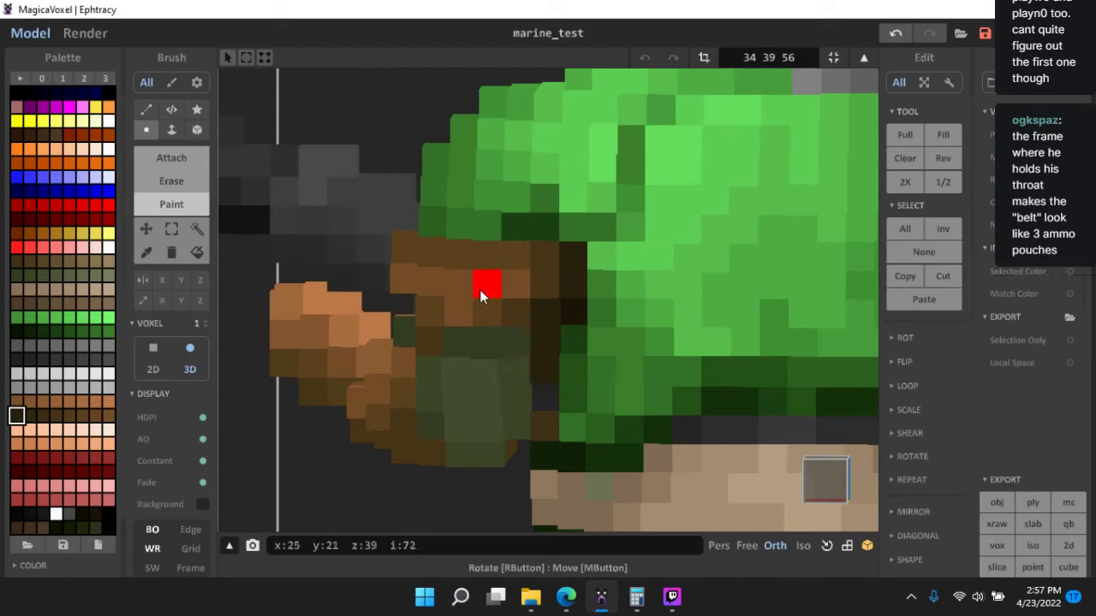
# - Paint a lighter patch on the back of the left upper arm with orange-brown palette colour 78
pyautogui.click(82, 402)
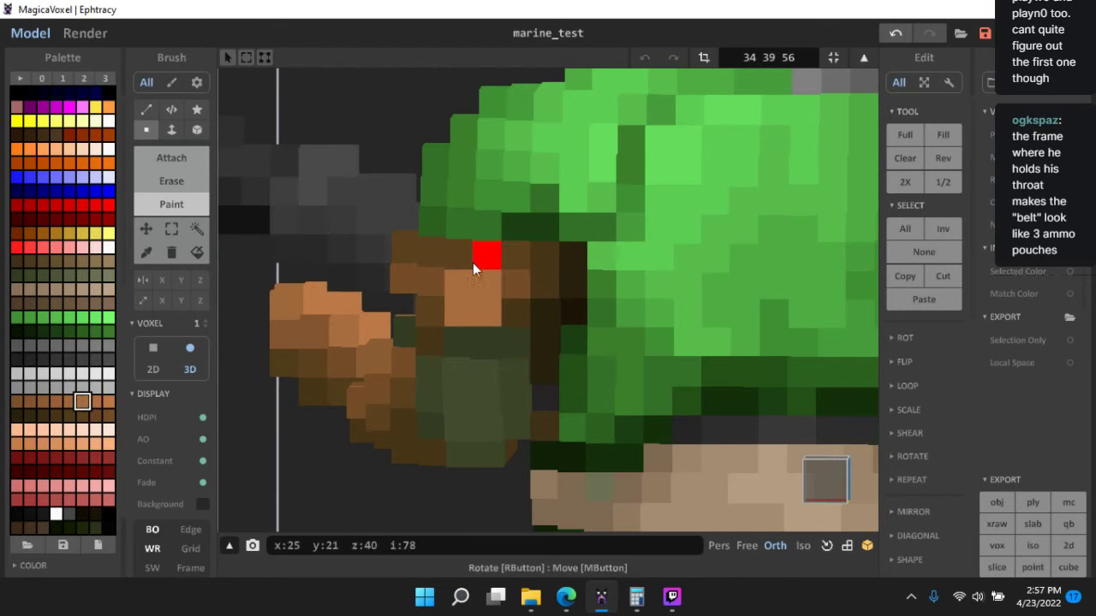
pyautogui.scroll(-3, 464, 255)
pyautogui.moveTo(464, 255); pyautogui.dragTo(525, 331, button='right')
pyautogui.scroll(4, 525, 330)
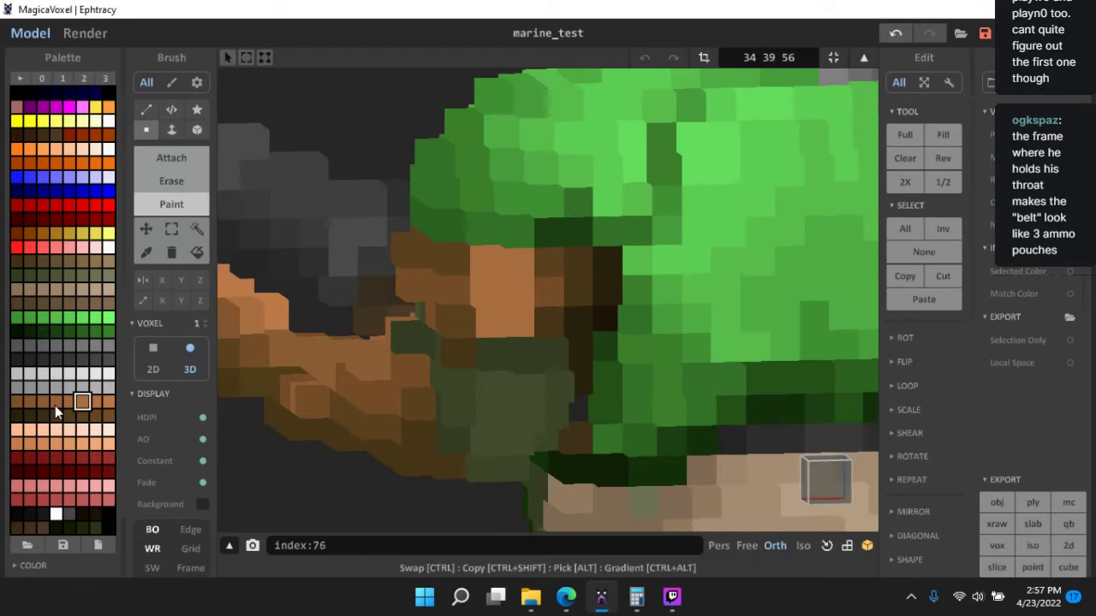
# - Blend the patch into the outer side of the left upper arm with brown palette colour 76 and the next darker brown
pyautogui.click(56, 405)
pyautogui.scroll(1, 461, 314)
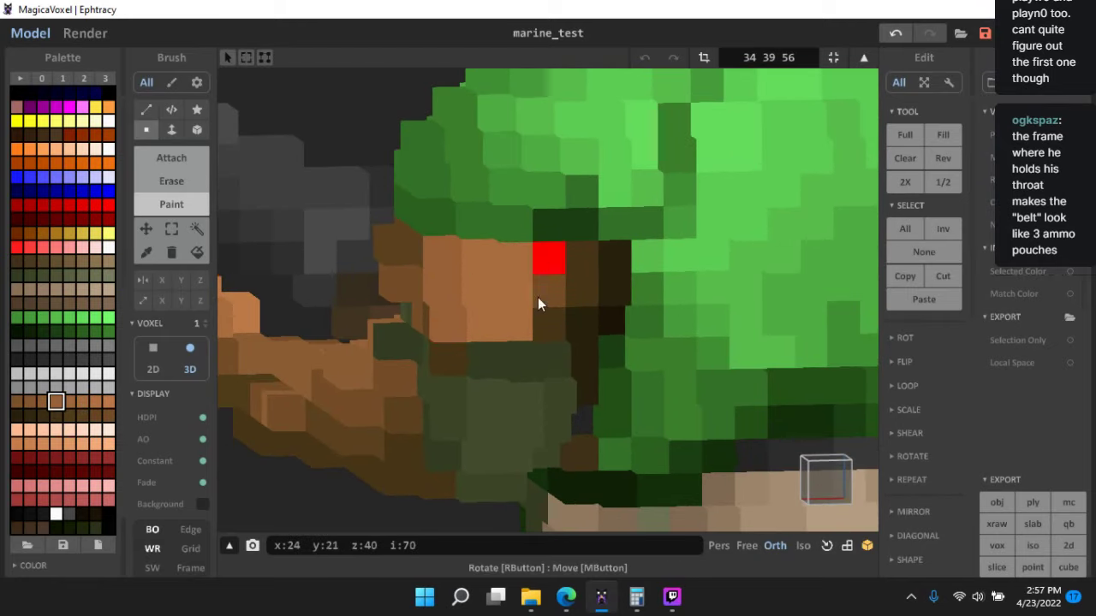
pyautogui.scroll(-5, 542, 318)
pyautogui.scroll(6, 528, 329)
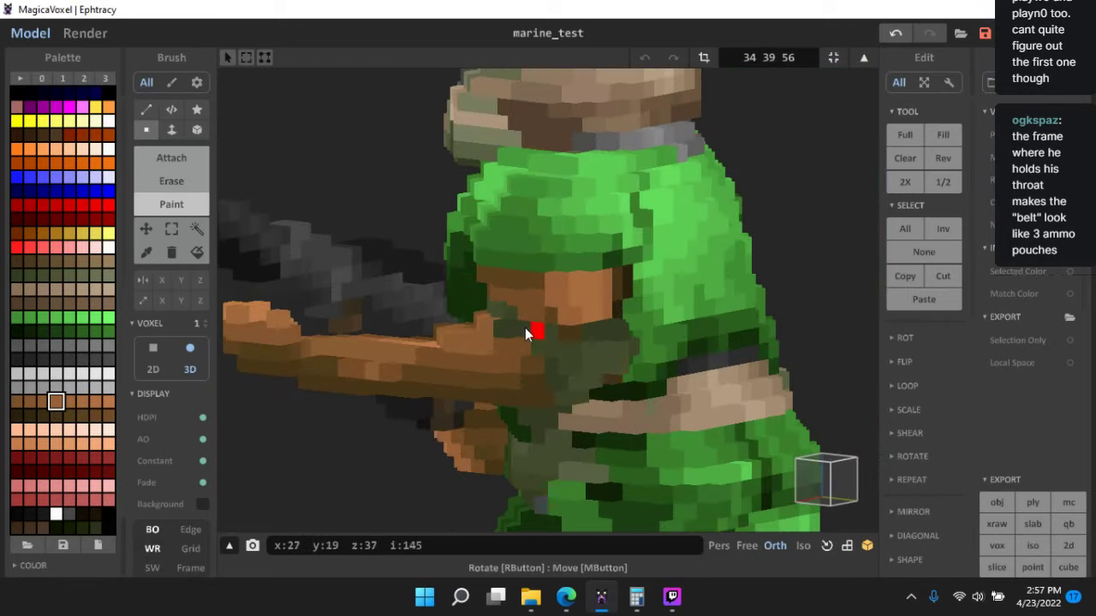
pyautogui.moveTo(487, 328); pyautogui.dragTo(517, 254, button='right')
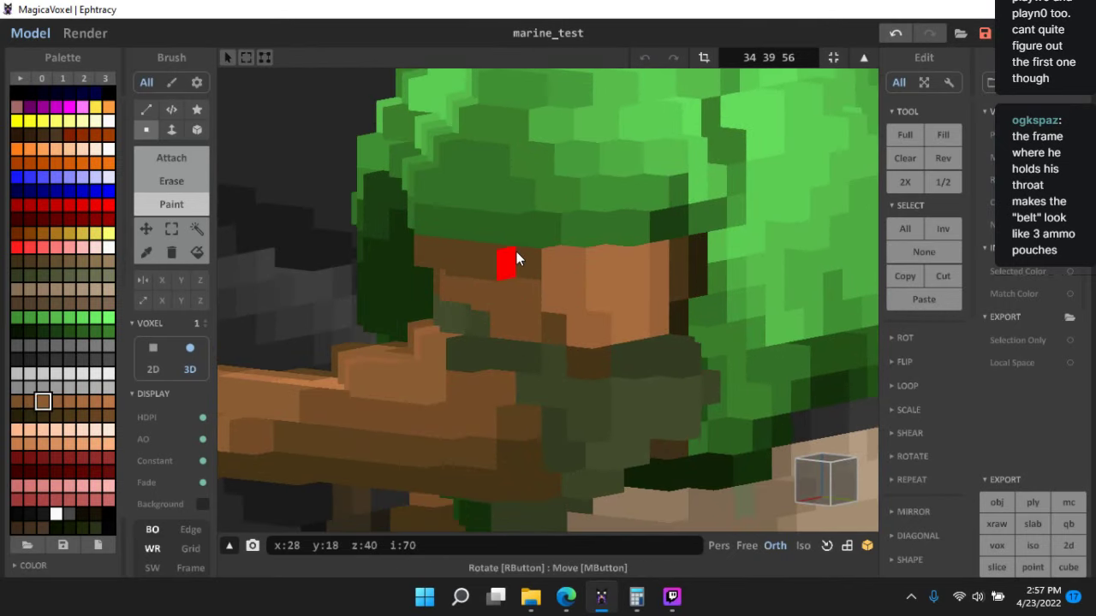
pyautogui.moveTo(694, 313); pyautogui.dragTo(531, 276, button='right')
pyautogui.moveTo(486, 358); pyautogui.dragTo(513, 308, button='right')
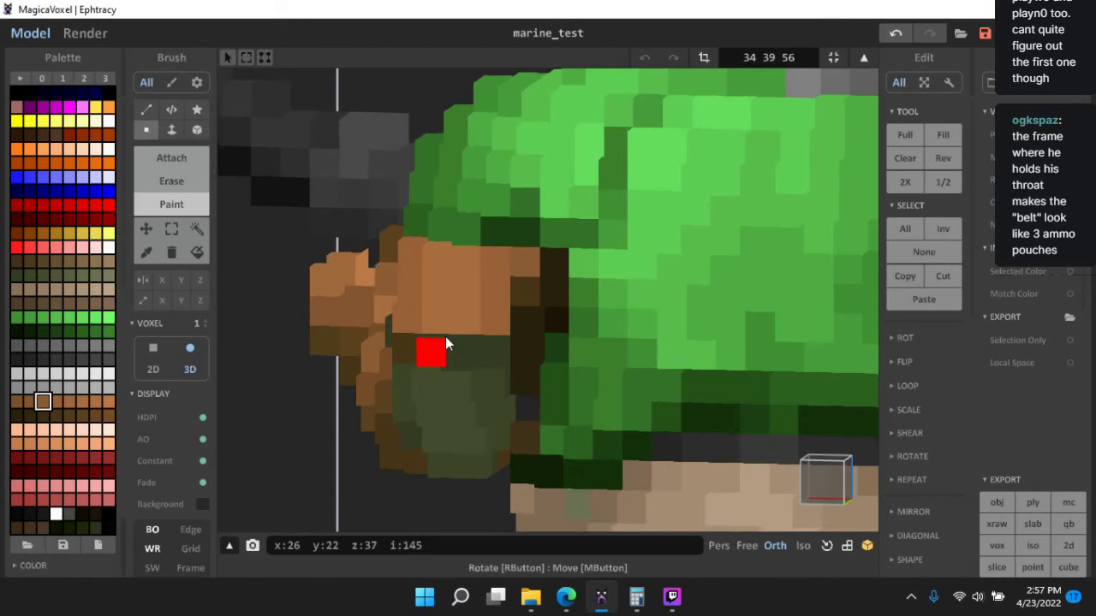
# - Shade the inner and lower edge of the left upper arm beside the armpit with progressively darker browns
pyautogui.click(16, 401)
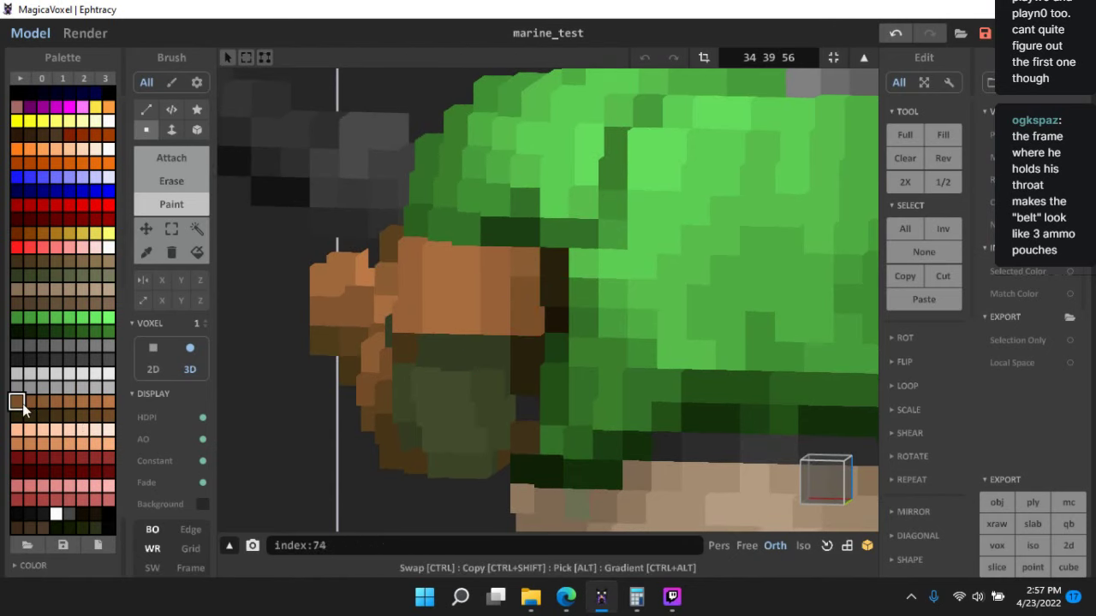
pyautogui.click(82, 417)
pyautogui.click(513, 310)
pyautogui.scroll(-3, 564, 376)
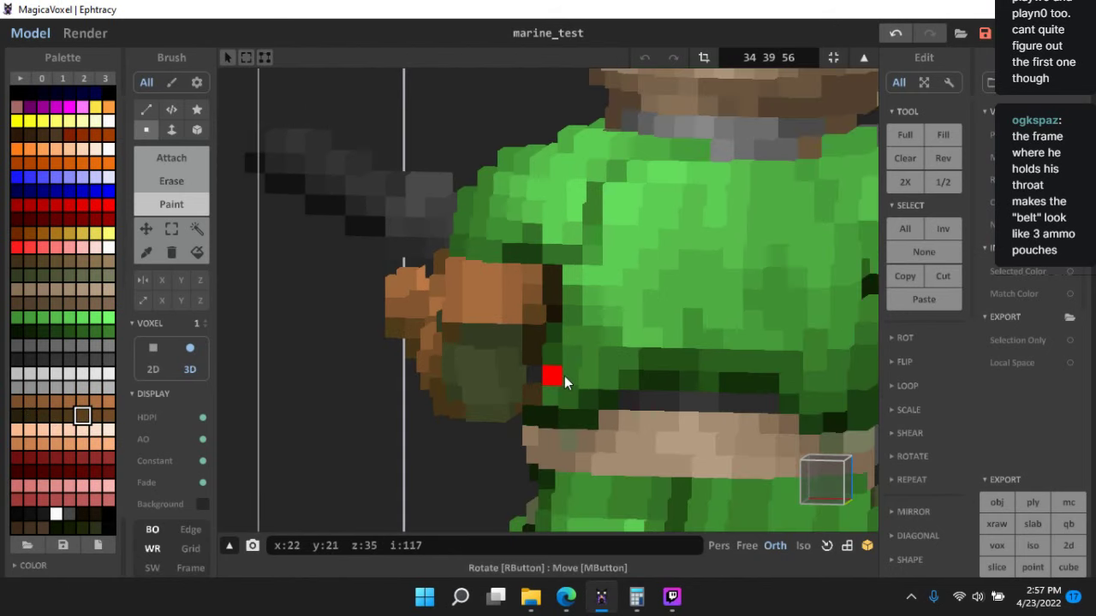
pyautogui.moveTo(565, 376); pyautogui.dragTo(575, 376, button='right')
pyautogui.scroll(3, 585, 296)
pyautogui.keyDown('alt'); pyautogui.click(562, 302); pyautogui.keyUp('alt')
pyautogui.click(533, 328)
pyautogui.keyDown('alt'); pyautogui.click(533, 300); pyautogui.keyUp('alt')
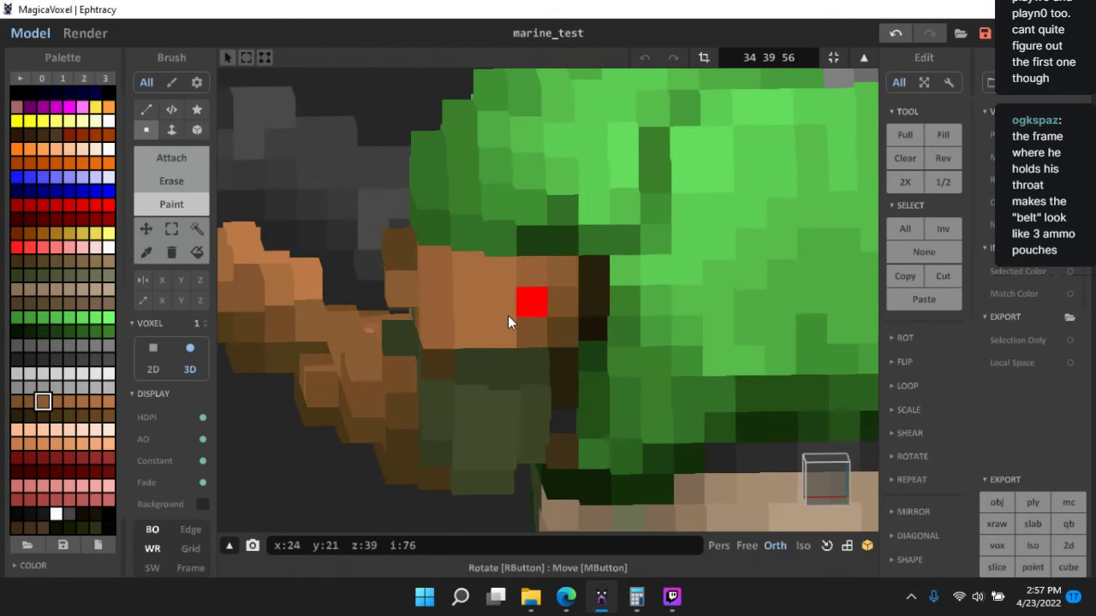
# - Darken the upper arm's bottom row above the olive elbow area with sampled browns
pyautogui.moveTo(464, 334)
pyautogui.mouseDown(button='right')
pyautogui.moveTo(511, 336)
pyautogui.moveTo(552, 374)
pyautogui.mouseUp(button='right')
pyautogui.keyDown('alt'); pyautogui.click(488, 339); pyautogui.keyUp('alt')
pyautogui.click(484, 339)
pyautogui.keyDown('alt'); pyautogui.click(618, 329); pyautogui.keyUp('alt')
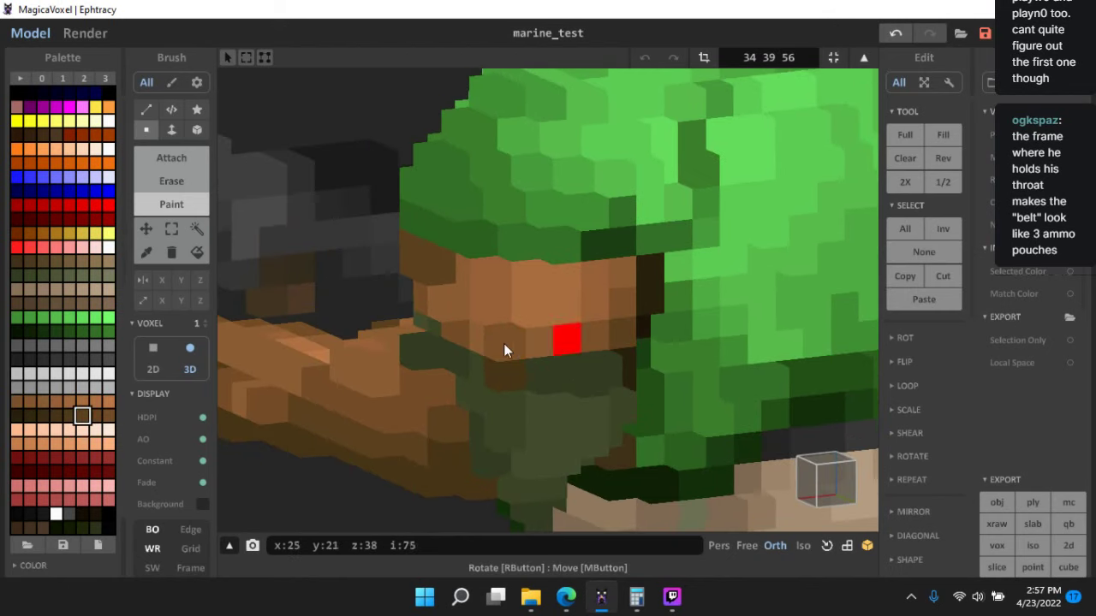
pyautogui.scroll(-5, 513, 359)
pyautogui.scroll(5, 573, 351)
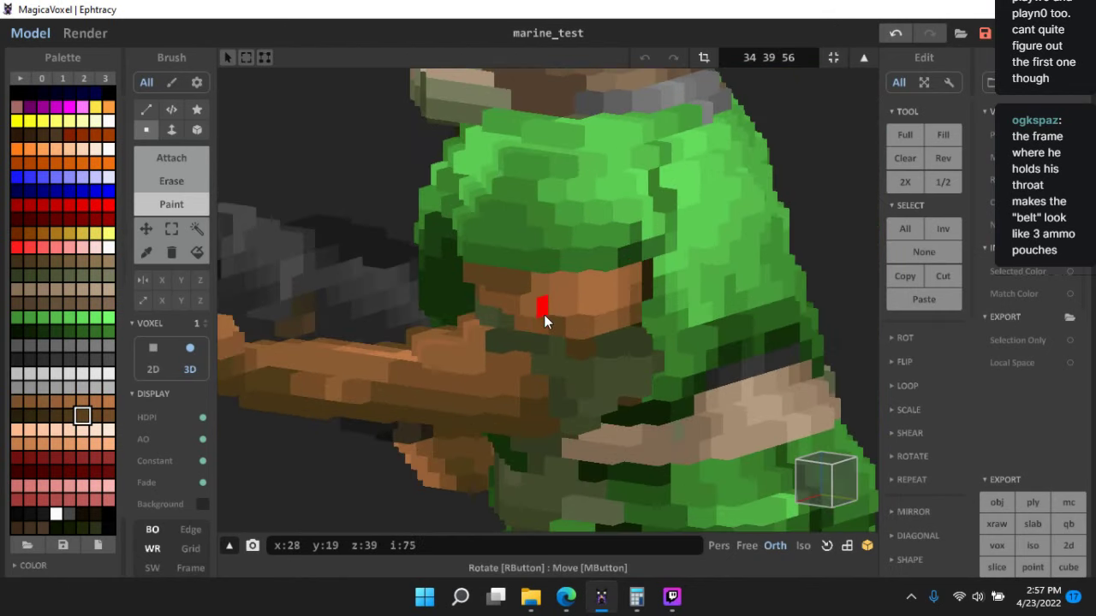
# - Repaint dark voxels on the outer front side of the left upper arm with the darkest brown of the skin-tone row
pyautogui.keyDown('alt'); pyautogui.click(535, 308); pyautogui.keyUp('alt')
pyautogui.click(15, 405)
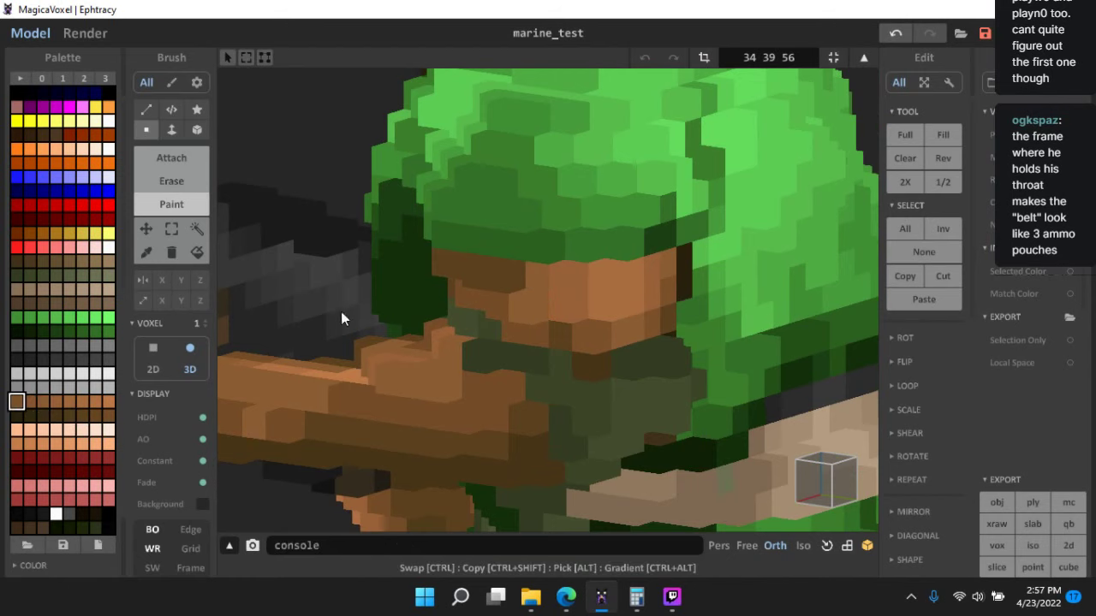
pyautogui.moveTo(534, 301); pyautogui.dragTo(521, 267)
pyautogui.moveTo(520, 266); pyautogui.dragTo(612, 370, button='right')
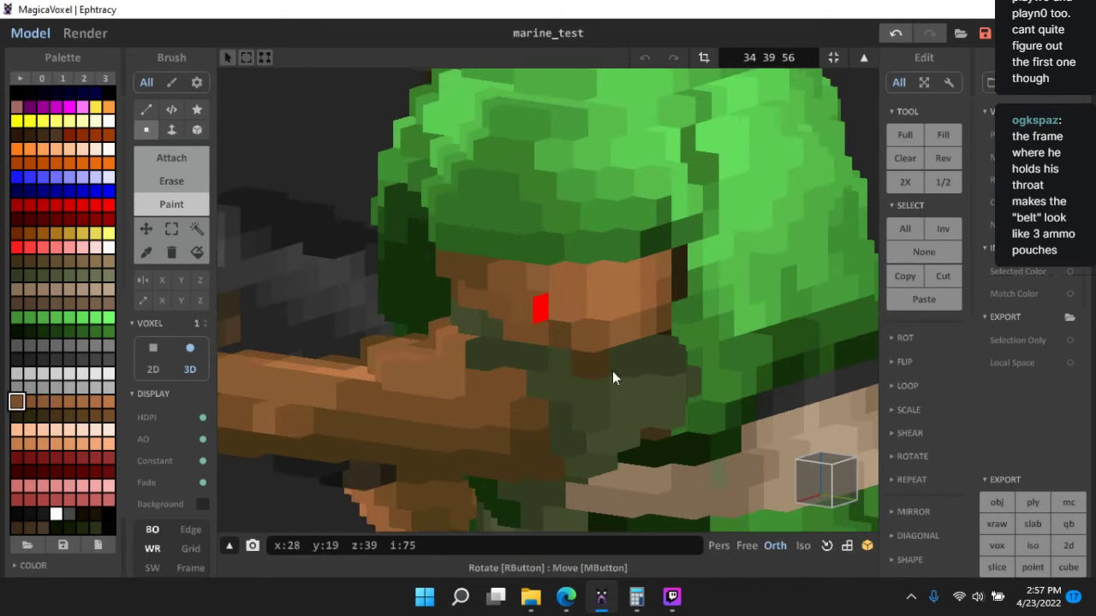
# - Highlight the back of the left upper arm with the palette row's brightest brown and a sampled mid brown, then save the project
pyautogui.scroll(-3, 644, 384)
pyautogui.scroll(-5, 643, 385)
pyautogui.moveTo(667, 393)
pyautogui.mouseDown(button='right')
pyautogui.moveTo(736, 415)
pyautogui.moveTo(655, 410)
pyautogui.mouseUp(button='right')
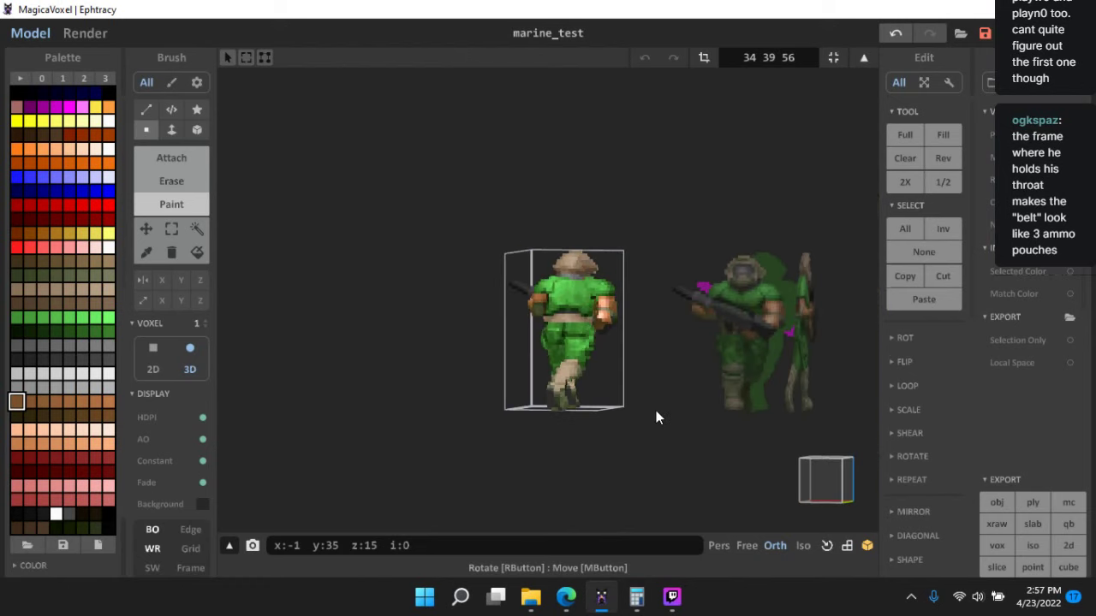
pyautogui.scroll(3, 545, 369)
pyautogui.scroll(8, 519, 343)
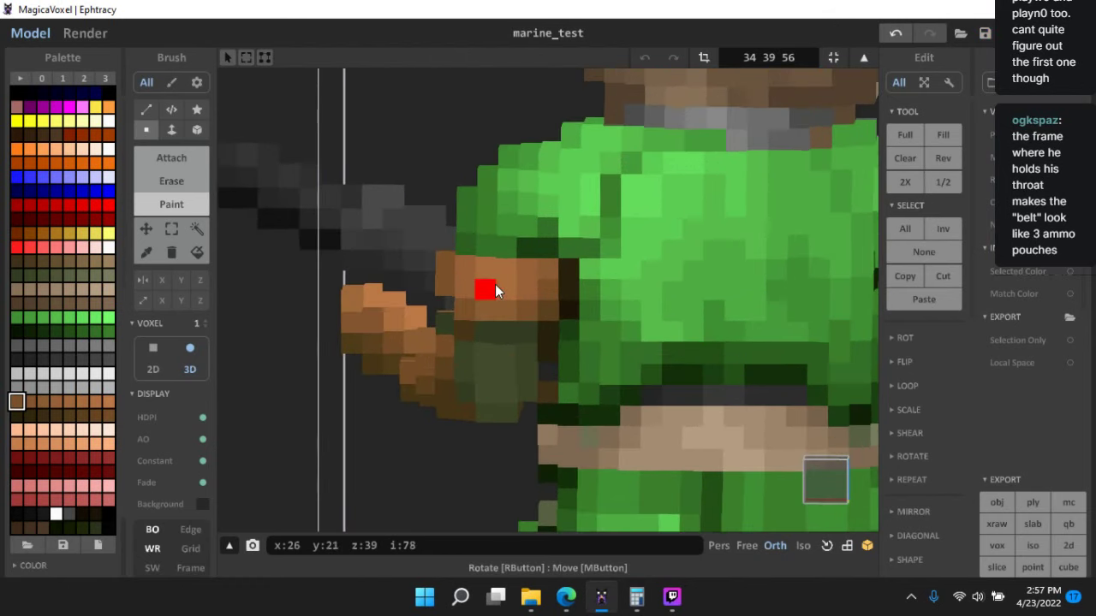
pyautogui.keyDown('alt'); pyautogui.click(495, 284); pyautogui.keyUp('alt')
pyautogui.click(108, 402)
pyautogui.scroll(2, 501, 276)
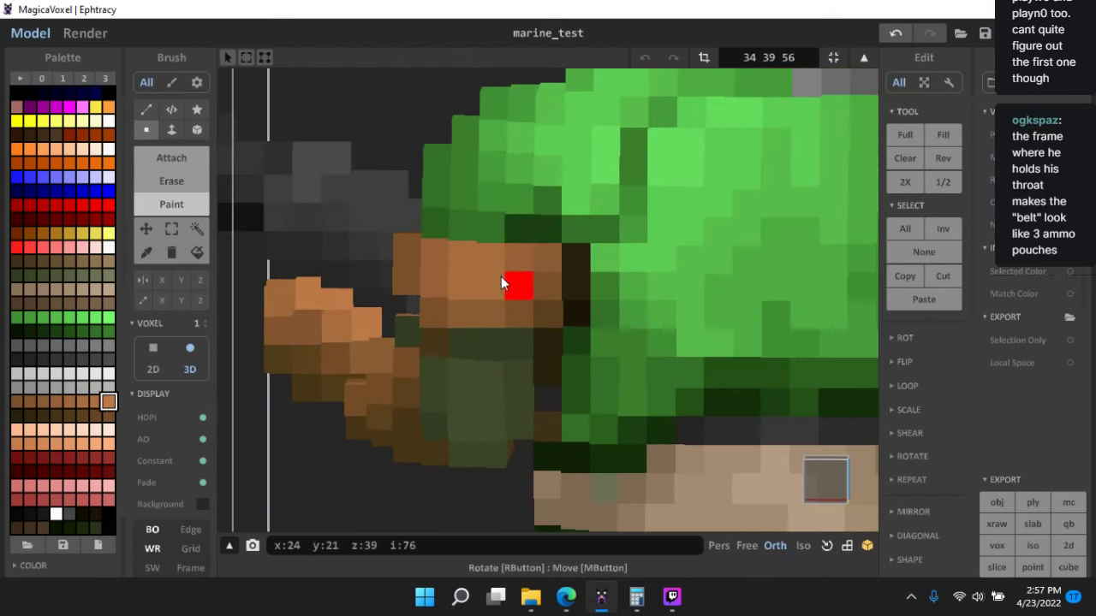
pyautogui.scroll(-4, 514, 349)
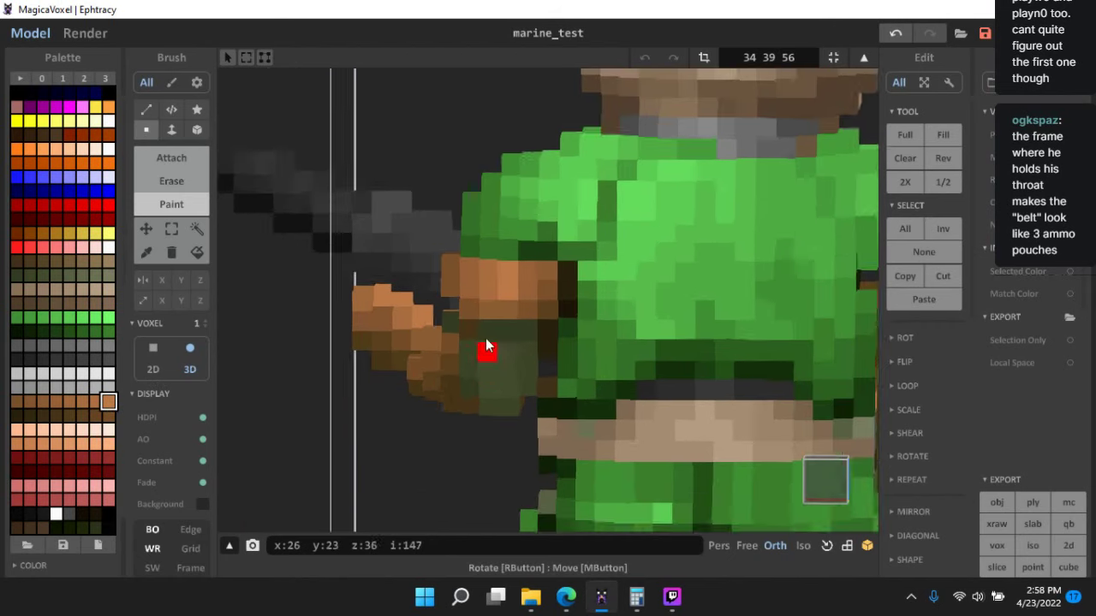
pyautogui.scroll(4, 484, 341)
pyautogui.keyDown('alt'); pyautogui.click(463, 288); pyautogui.keyUp('alt')
pyautogui.click(504, 263)
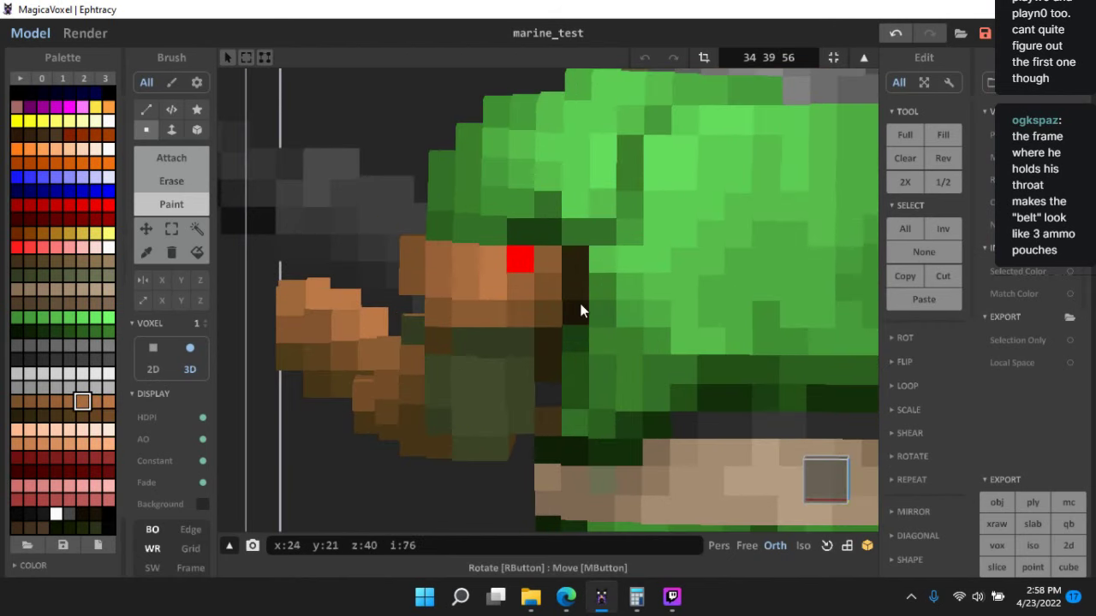
pyautogui.scroll(-10, 580, 311)
pyautogui.hotkey('ctrl', 's')
# - Examine the marine's back and right arm from several angles beside the other figure in the scene
pyautogui.press('Tab')
pyautogui.moveTo(399, 411); pyautogui.dragTo(714, 398, button='right')
pyautogui.moveTo(714, 398); pyautogui.dragTo(602, 368, button='middle')
pyautogui.moveTo(601, 369); pyautogui.dragTo(667, 379, button='right')
pyautogui.moveTo(523, 381); pyautogui.dragTo(674, 388, button='middle')
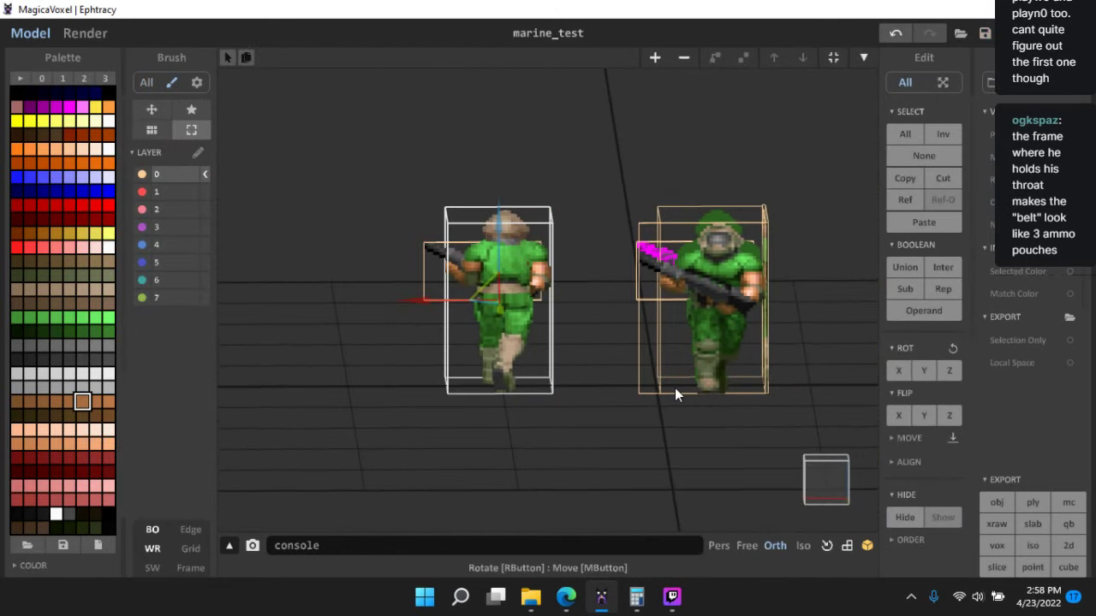
pyautogui.moveTo(674, 388); pyautogui.dragTo(607, 325, button='right')
pyautogui.scroll(3, 586, 399)
pyautogui.scroll(3, 560, 362)
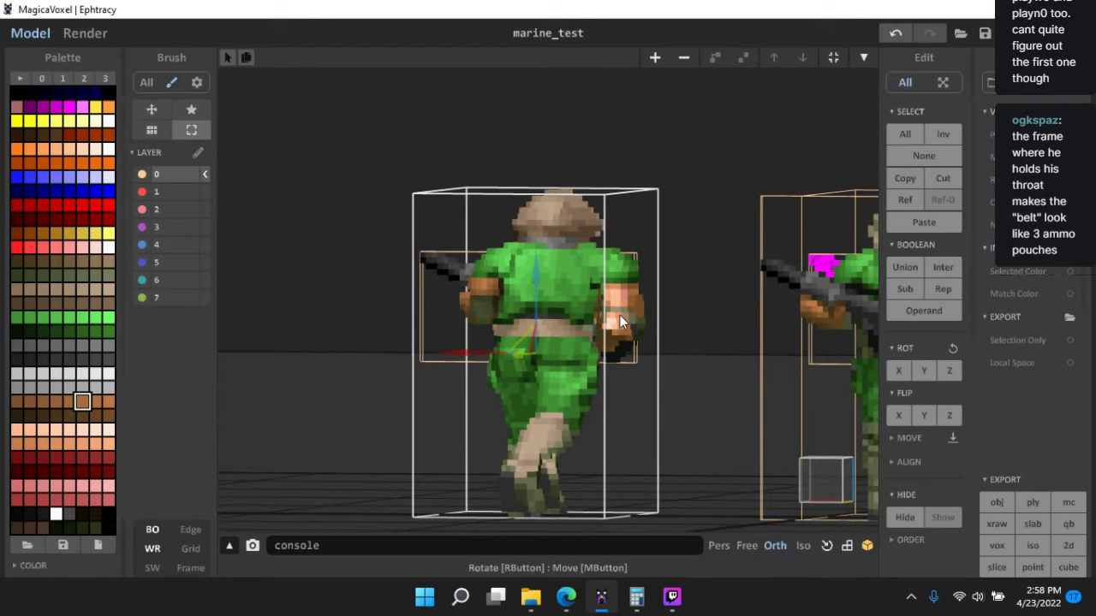
pyautogui.press('Tab')
pyautogui.scroll(5, 665, 336)
pyautogui.scroll(-5, 659, 372)
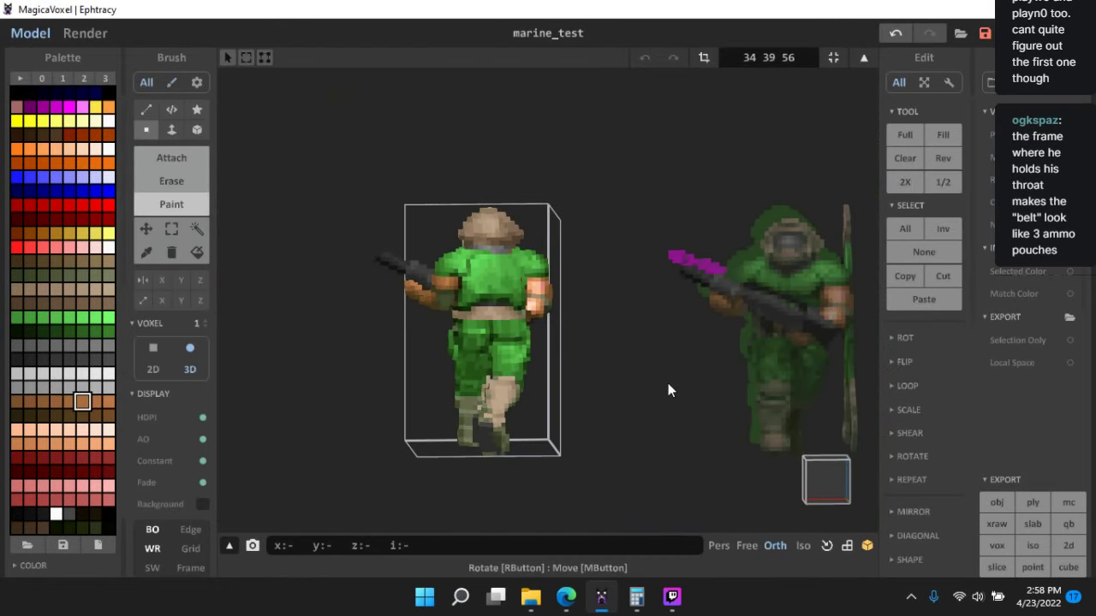
pyautogui.moveTo(667, 387); pyautogui.dragTo(715, 369, button='right')
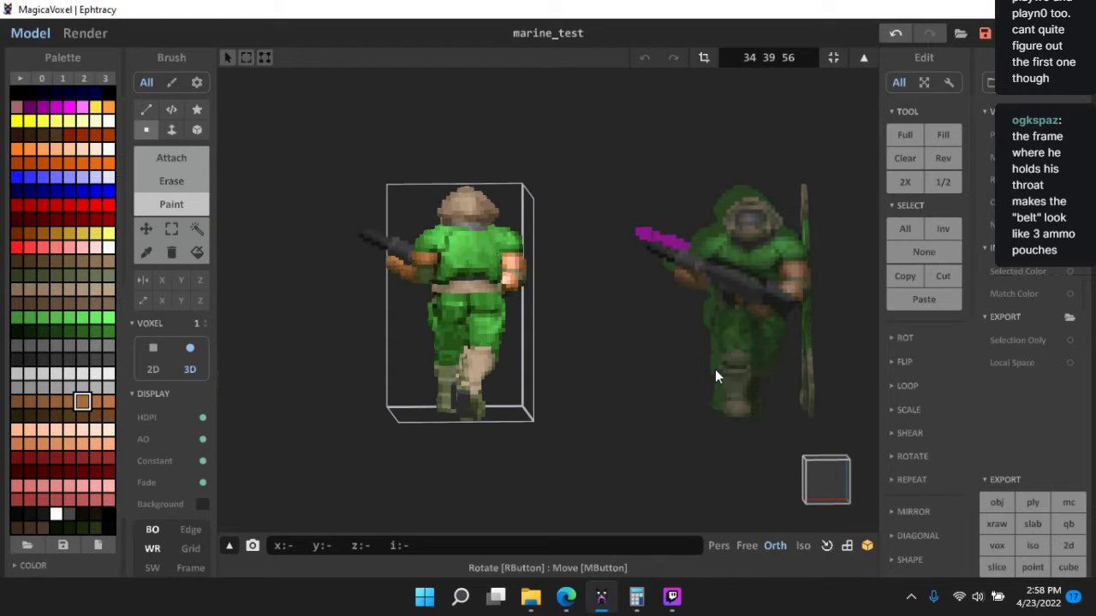
# - Paint the underside of the right elbow with the darkest olive over the peach and brown voxels
pyautogui.scroll(8, 609, 322)
pyautogui.moveTo(465, 282); pyautogui.dragTo(556, 369, button='right')
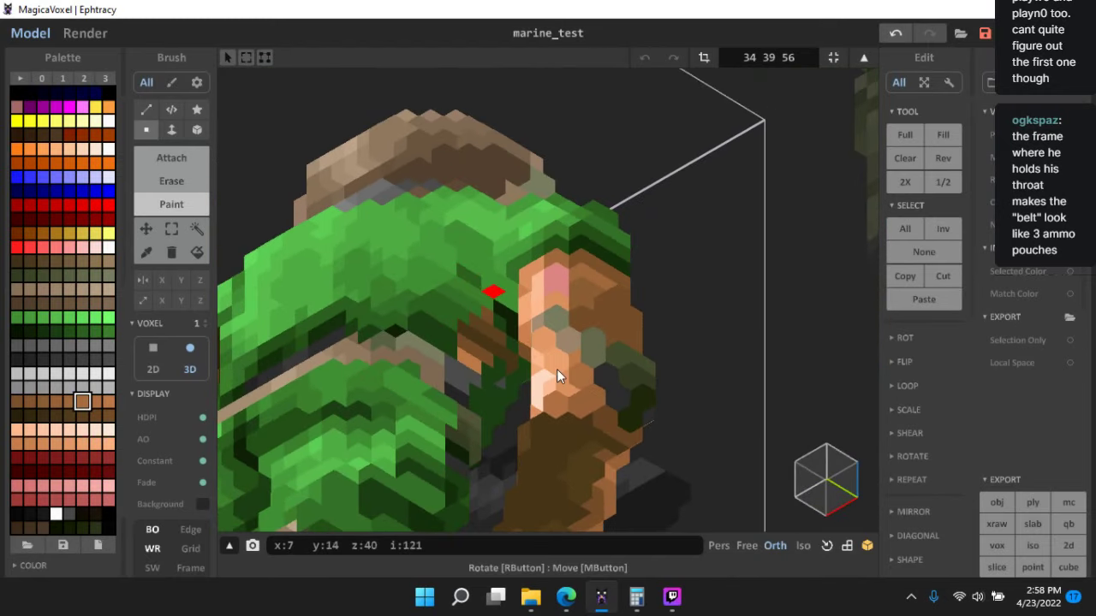
pyautogui.scroll(5, 565, 368)
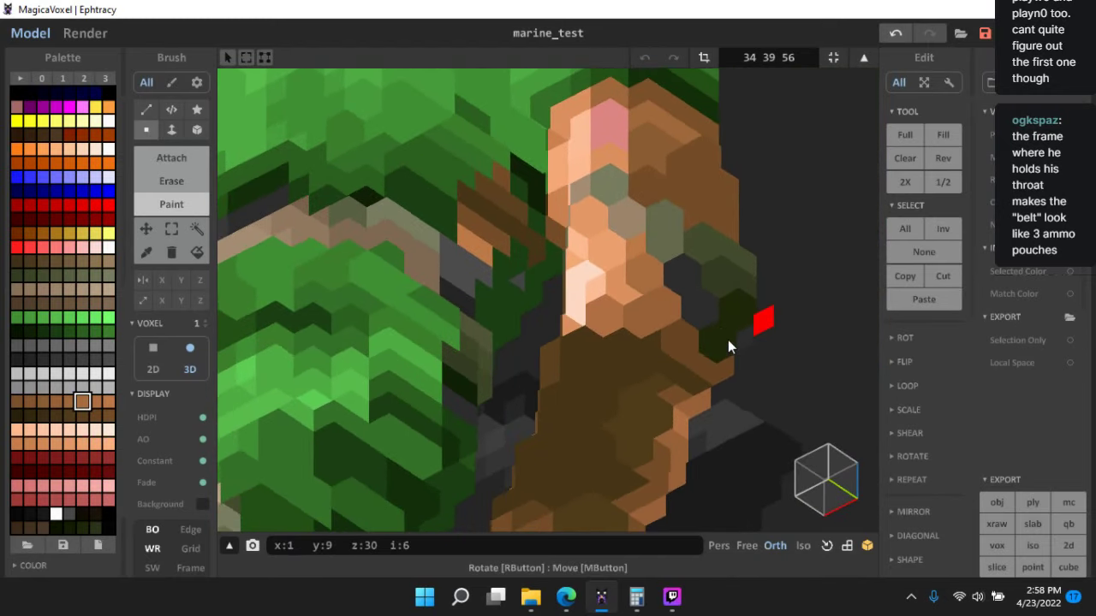
pyautogui.moveTo(561, 325)
pyautogui.mouseDown()
pyautogui.moveTo(682, 335)
pyautogui.moveTo(641, 338)
pyautogui.mouseUp()
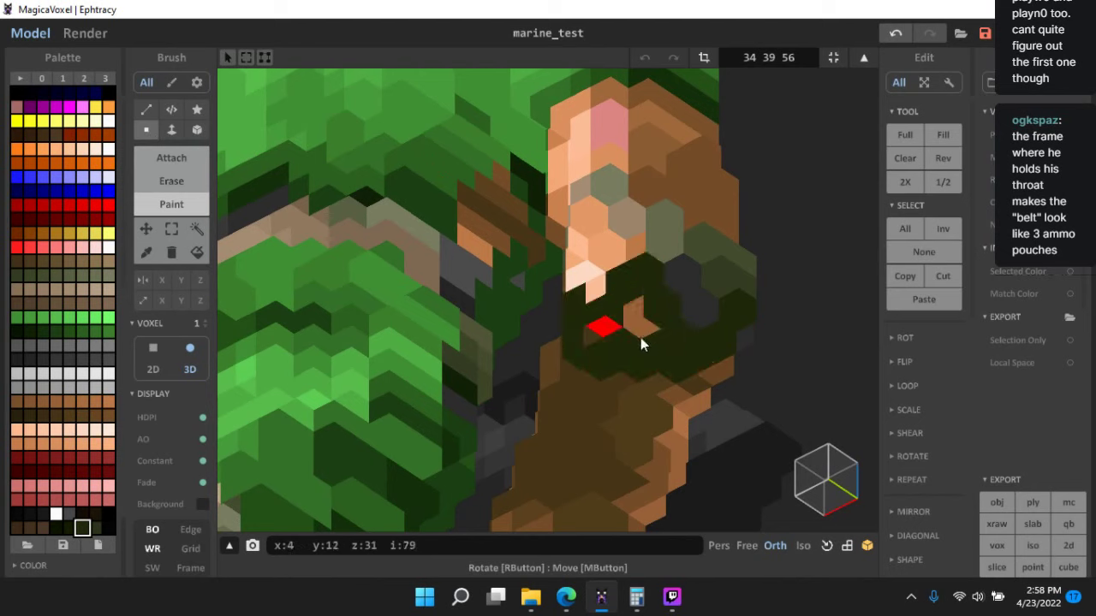
# - Grade the outer side and upper edge of the right elbow with two progressively lighter sampled olives
pyautogui.keyDown('alt'); pyautogui.click(718, 278); pyautogui.keyUp('alt')
pyautogui.moveTo(702, 307)
pyautogui.mouseDown()
pyautogui.moveTo(633, 262)
pyautogui.moveTo(739, 320)
pyautogui.moveTo(679, 291)
pyautogui.mouseUp()
pyautogui.click(665, 250)
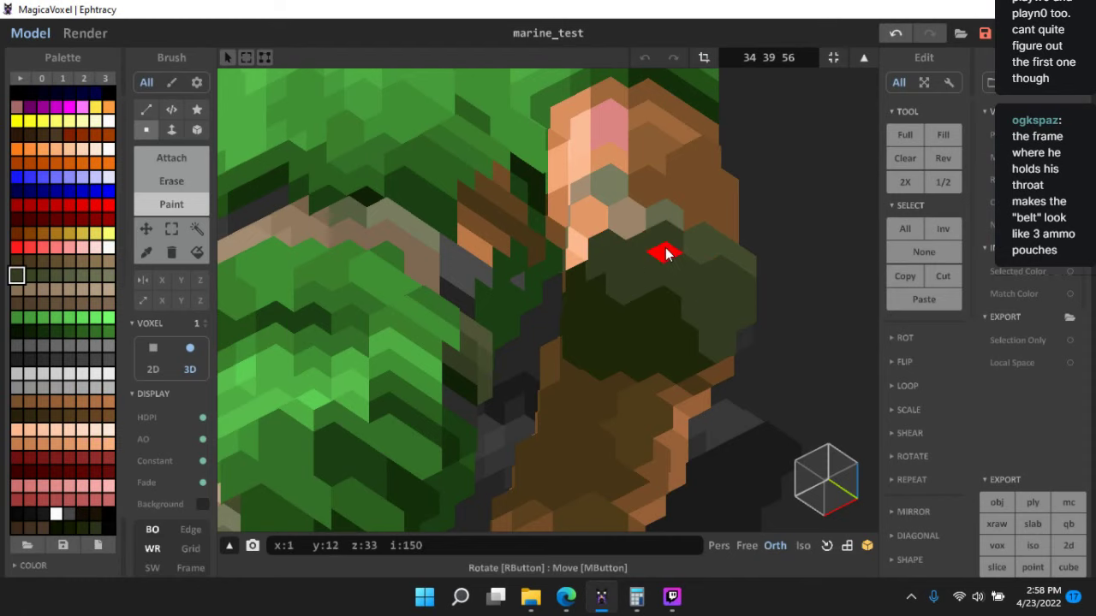
pyautogui.keyDown('alt'); pyautogui.click(688, 239); pyautogui.keyUp('alt')
pyautogui.moveTo(673, 233); pyautogui.dragTo(593, 224)
# - Cover the peach, pink and grey-green voxels on the back of the right upper arm with a sampled dark brown
pyautogui.moveTo(659, 238); pyautogui.dragTo(687, 350, button='middle')
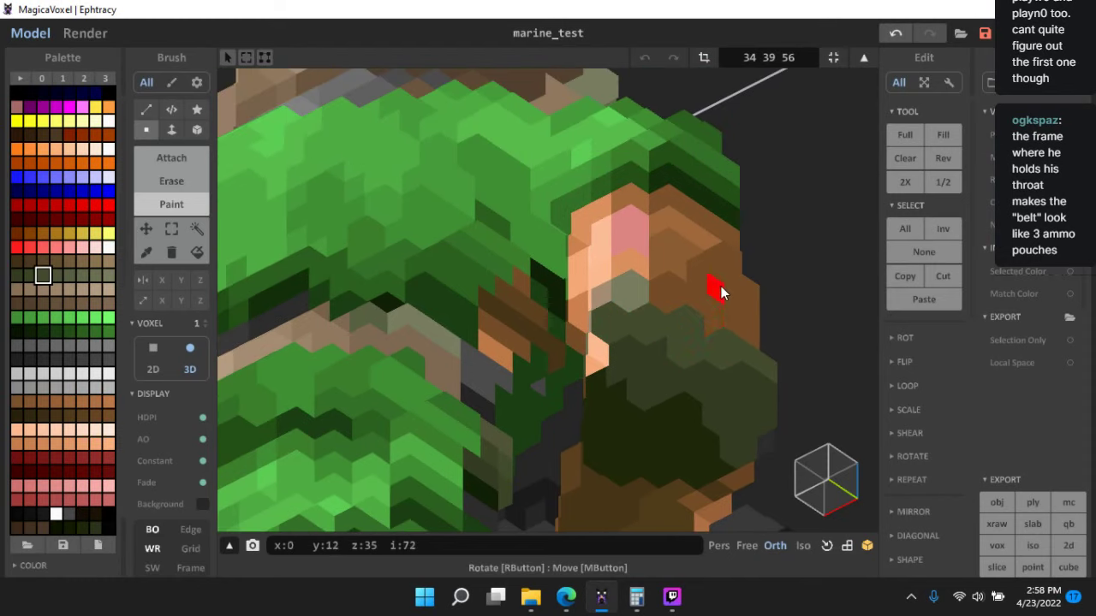
pyautogui.keyDown('alt'); pyautogui.click(666, 511); pyautogui.keyUp('alt')
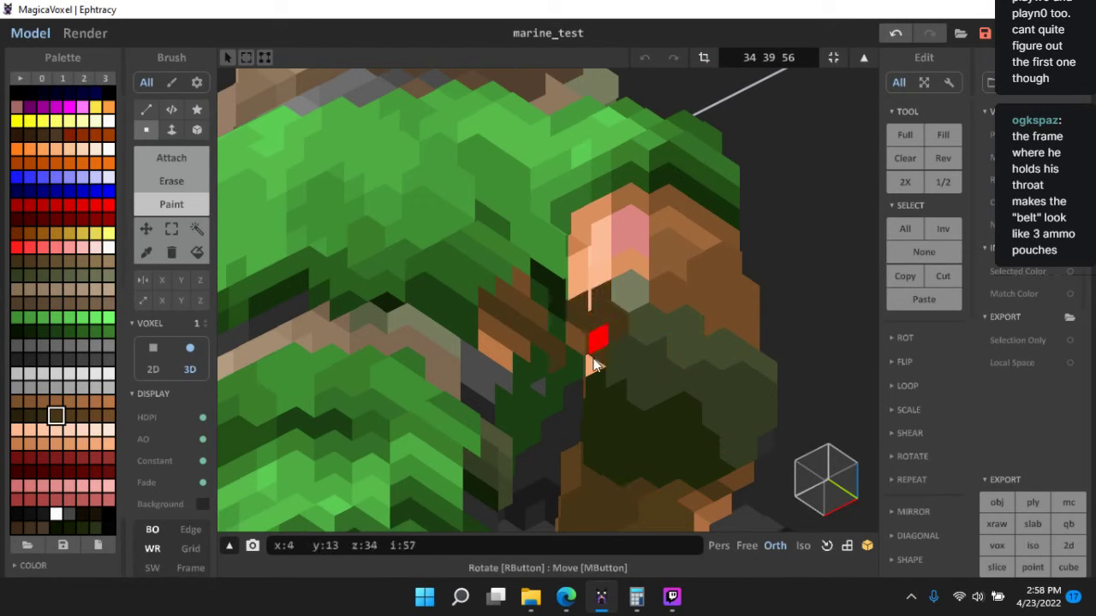
pyautogui.moveTo(595, 364)
pyautogui.mouseDown()
pyautogui.moveTo(578, 282)
pyautogui.moveTo(563, 282)
pyautogui.moveTo(597, 318)
pyautogui.moveTo(593, 210)
pyautogui.moveTo(633, 219)
pyautogui.mouseUp()
pyautogui.hotkey('ctrl', 'z')
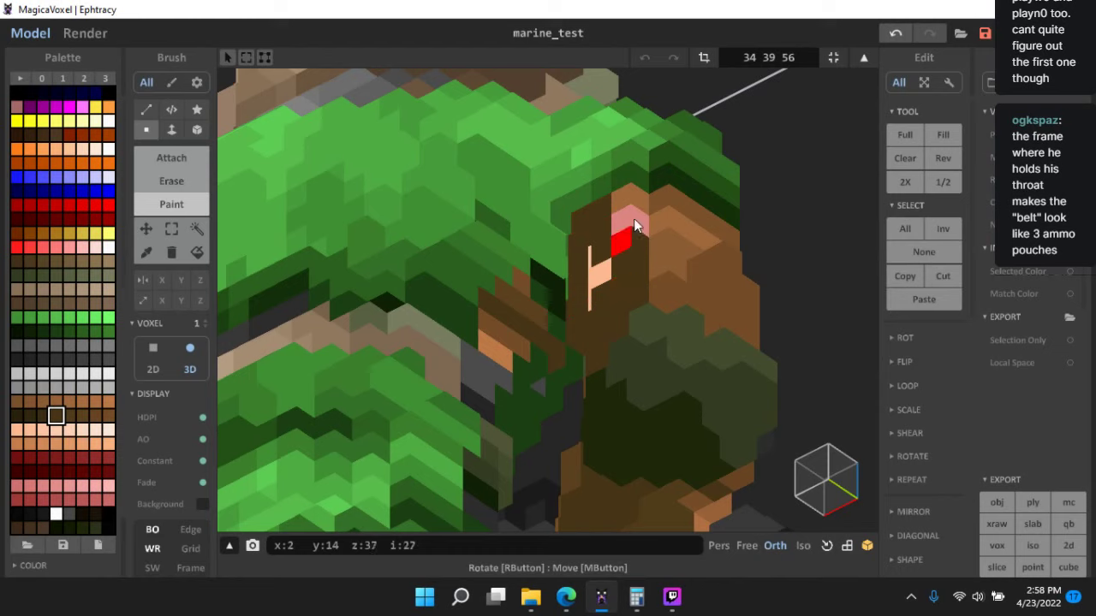
pyautogui.moveTo(598, 290); pyautogui.dragTo(633, 214)
# - Repaint the stray voxels on the inner edge of the right elbow with the sampled darkest olive
pyautogui.moveTo(588, 311); pyautogui.dragTo(514, 214, button='right')
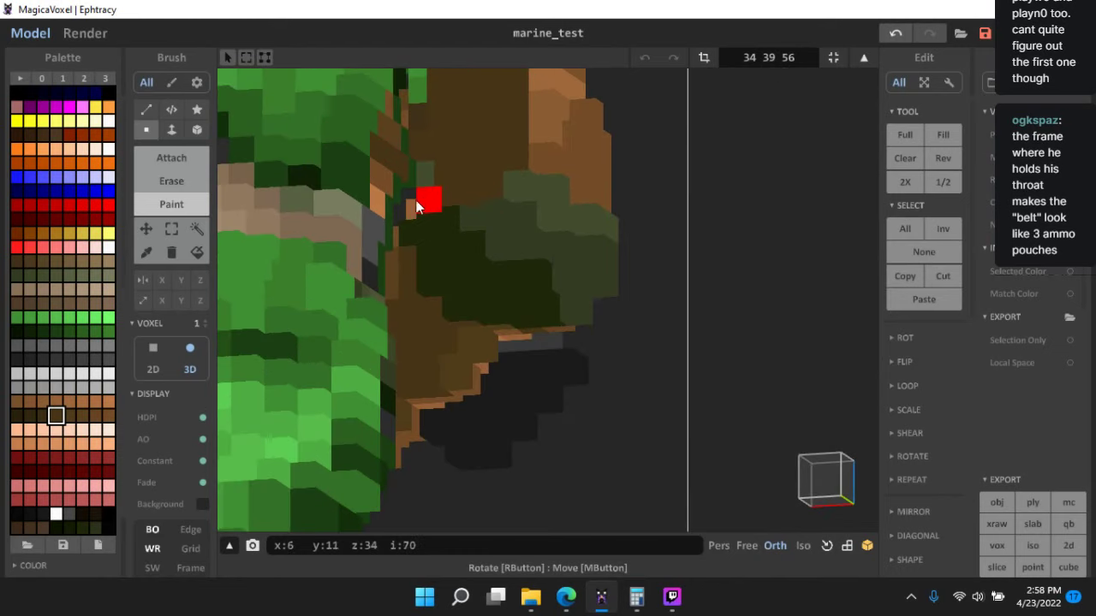
pyautogui.keyDown('alt'); pyautogui.click(425, 246); pyautogui.keyUp('alt')
pyautogui.moveTo(424, 194); pyautogui.dragTo(405, 205)
pyautogui.scroll(-5, 591, 315)
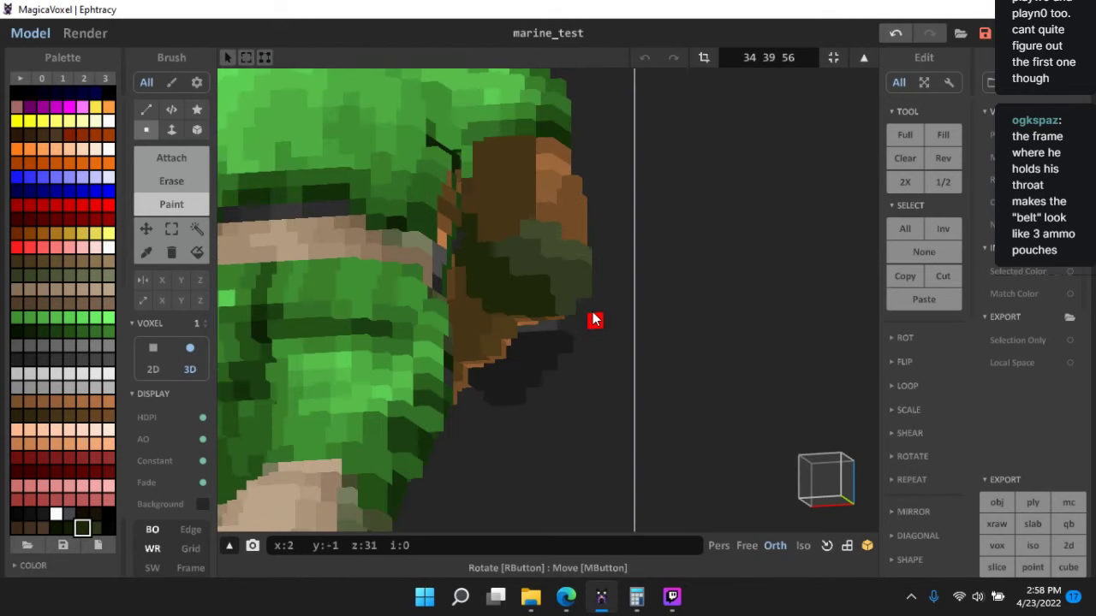
# - Shade the back of the right upper arm from dark brown beside the body to progressively lighter browns toward the outer side
pyautogui.moveTo(591, 313); pyautogui.dragTo(568, 267, button='right')
pyautogui.moveTo(569, 267); pyautogui.dragTo(616, 358, button='middle')
pyautogui.scroll(5, 616, 358)
pyautogui.moveTo(616, 358); pyautogui.dragTo(702, 325, button='right')
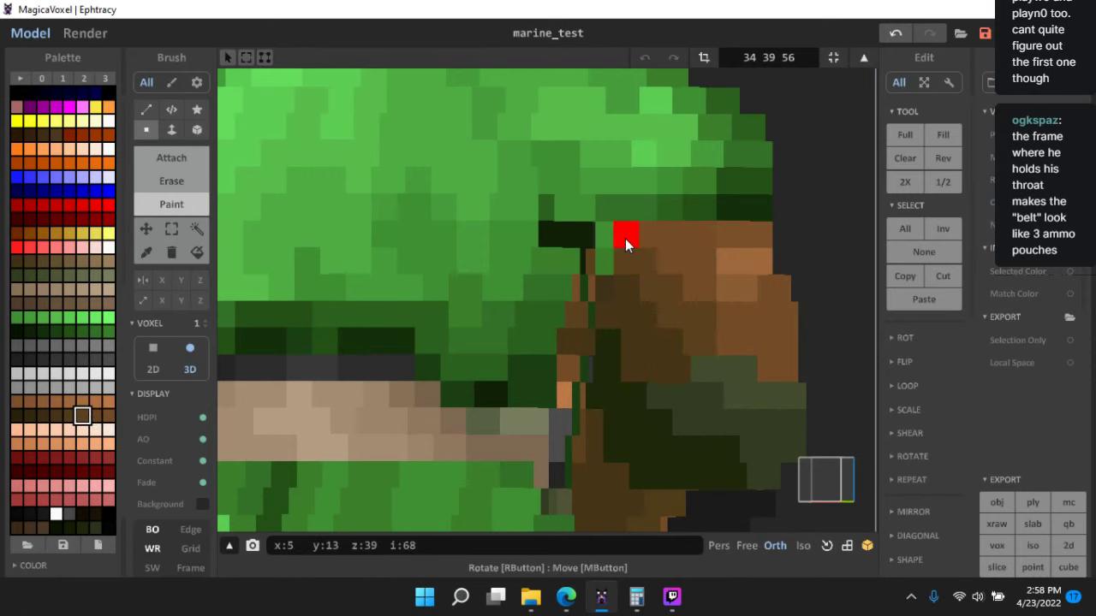
pyautogui.moveTo(625, 238); pyautogui.dragTo(682, 313, button='right')
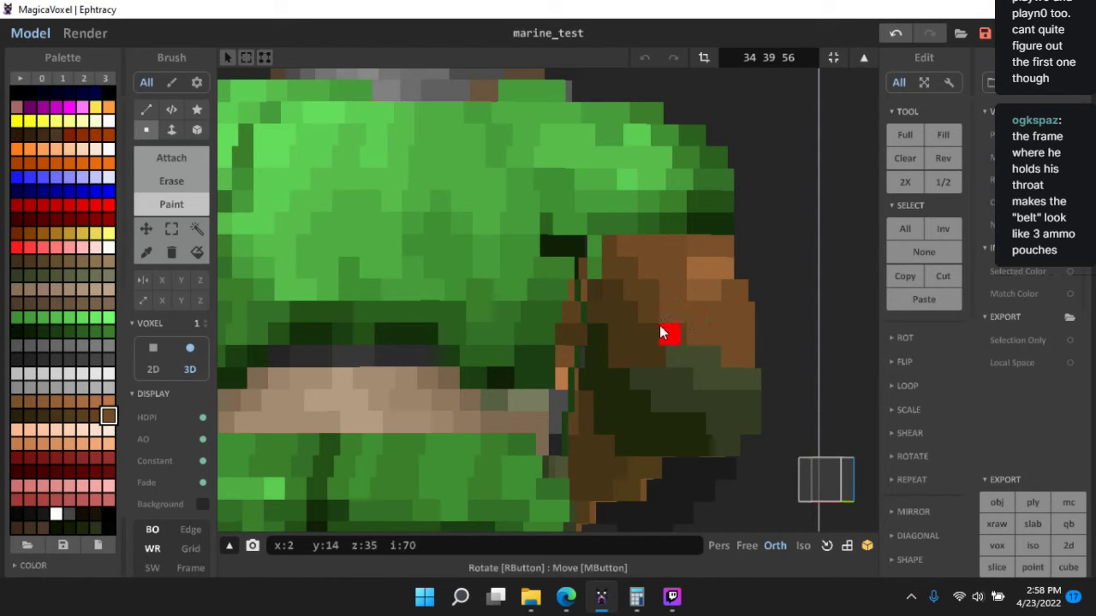
pyautogui.keyDown('alt'); pyautogui.click(654, 310); pyautogui.keyUp('alt')
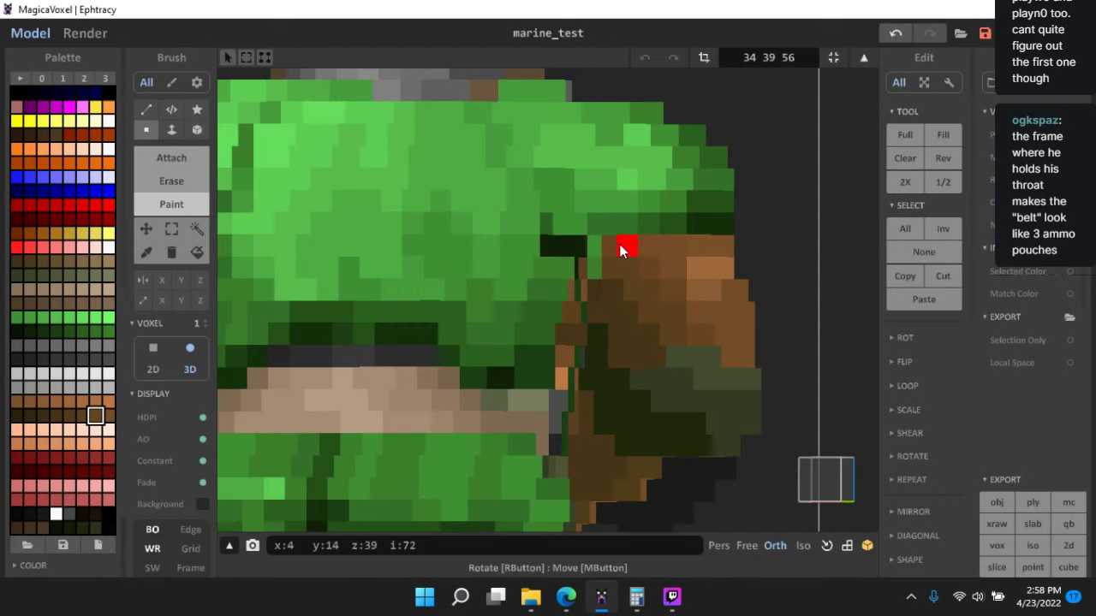
pyautogui.keyDown('alt'); pyautogui.click(612, 298); pyautogui.keyUp('alt')
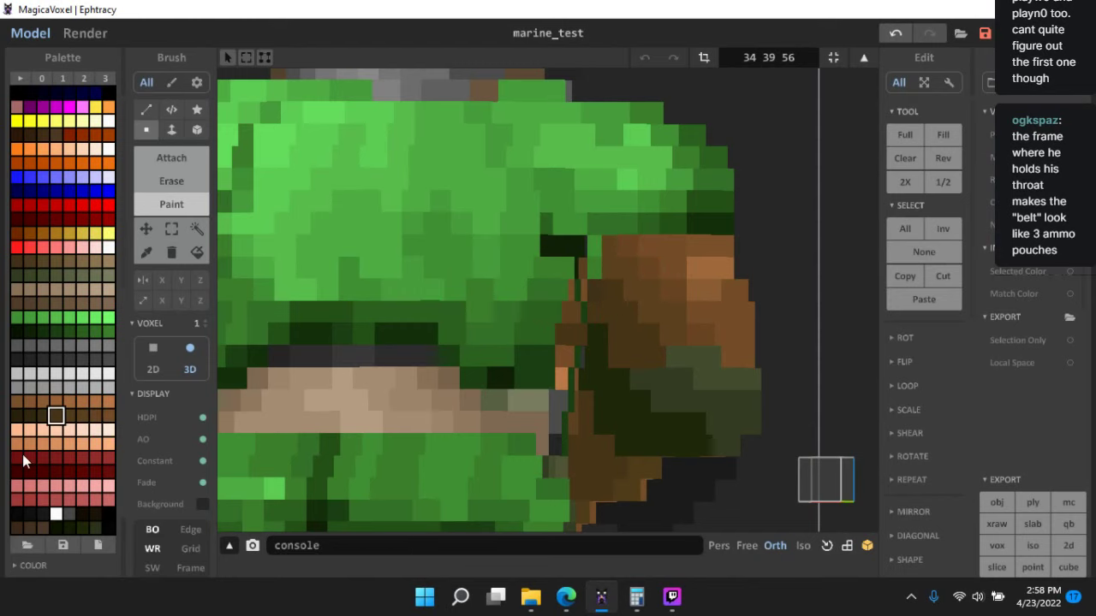
pyautogui.click(72, 417)
pyautogui.scroll(1, 614, 298)
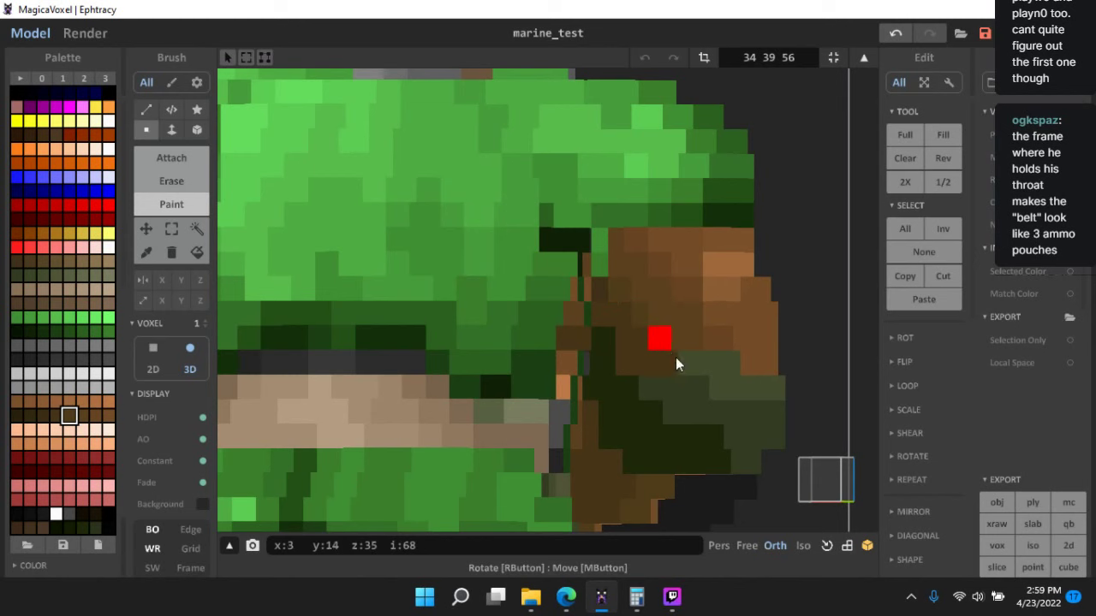
# - Blend the torso beside the right armpit with sampled mid and dark greens, using very dark green for the armpit crease
pyautogui.scroll(-6, 711, 420)
pyautogui.press('Tab')
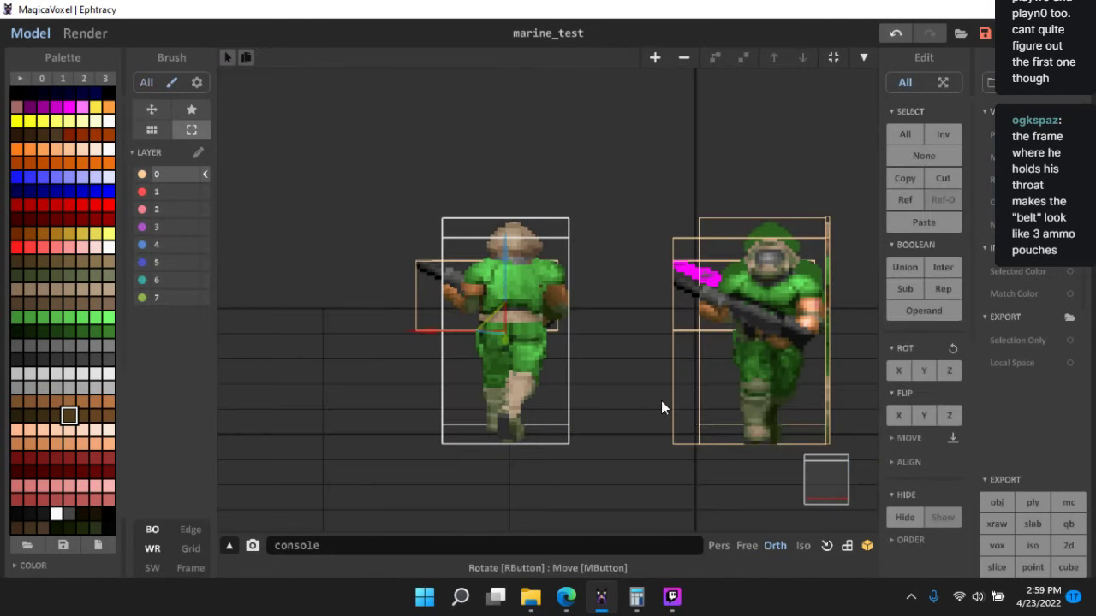
pyautogui.scroll(3, 545, 286)
pyautogui.press('Tab')
pyautogui.scroll(3, 573, 302)
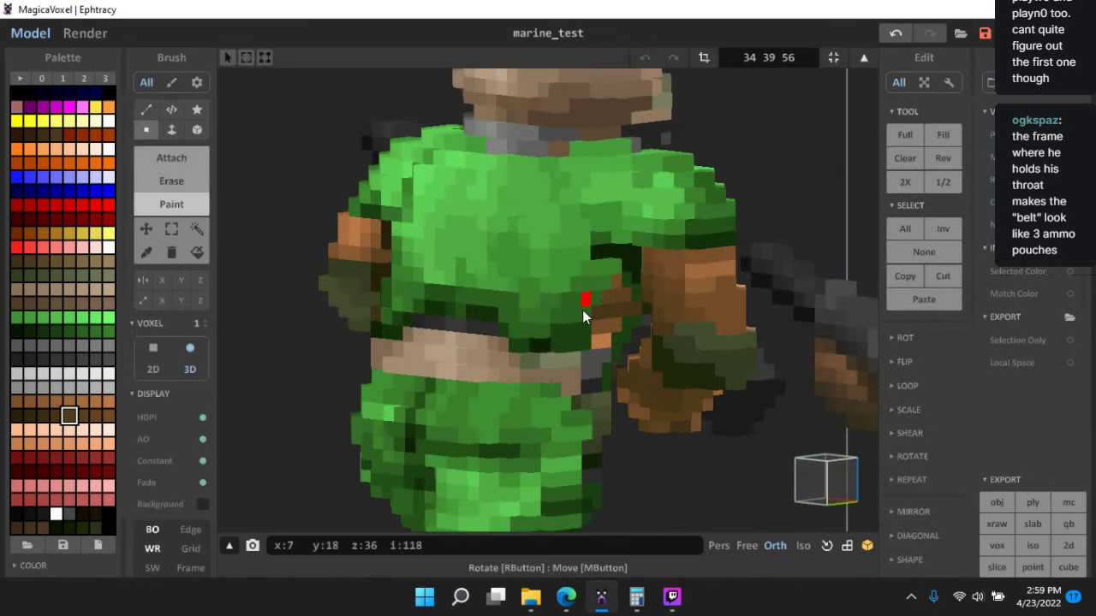
pyautogui.click(616, 255)
pyautogui.keyDown('alt'); pyautogui.click(609, 263); pyautogui.keyUp('alt')
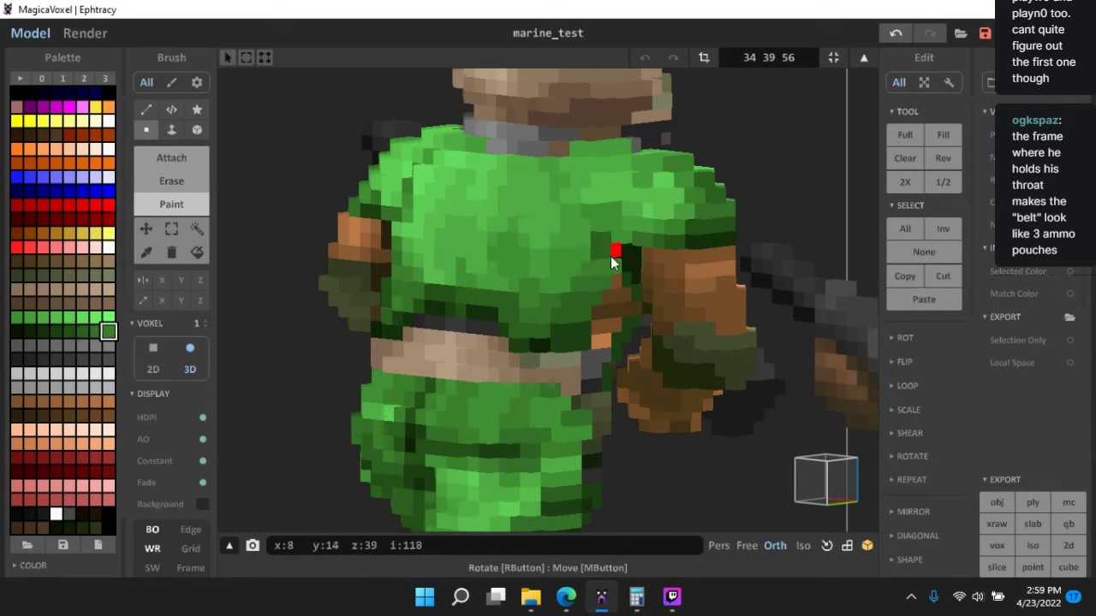
pyautogui.keyDown('alt'); pyautogui.click(578, 314); pyautogui.keyUp('alt')
pyautogui.keyDown('alt'); pyautogui.click(577, 341); pyautogui.keyUp('alt')
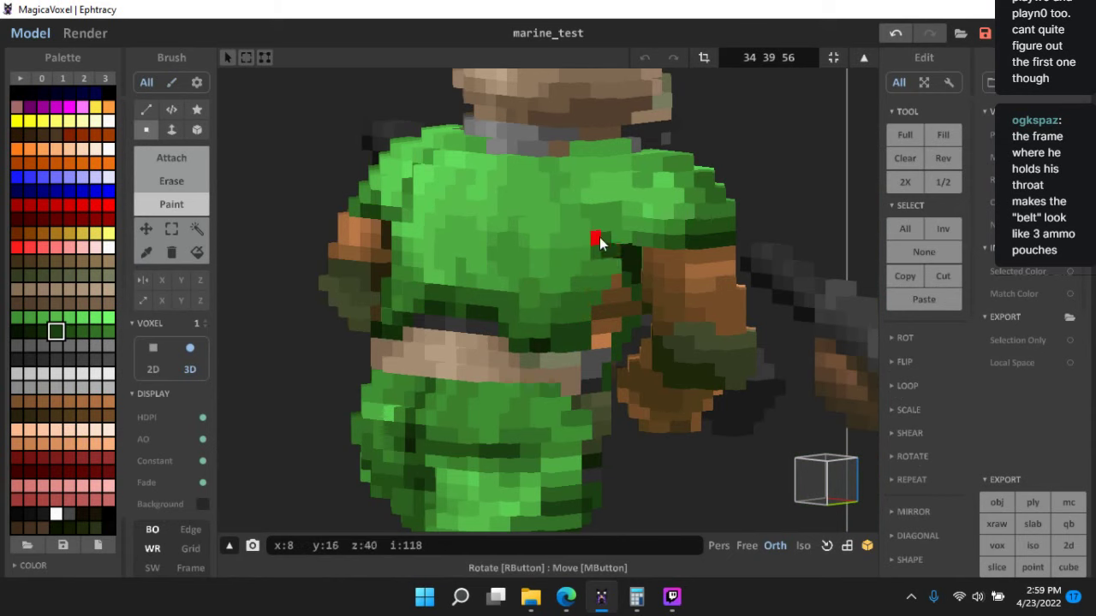
pyautogui.keyDown('alt'); pyautogui.click(574, 267); pyautogui.keyUp('alt')
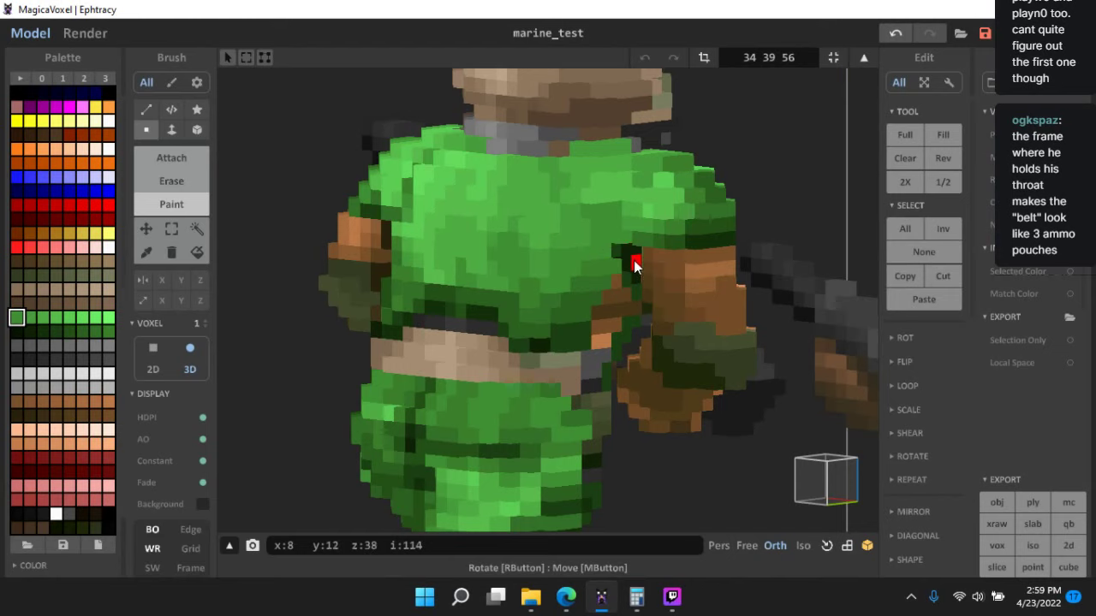
pyautogui.keyDown('alt'); pyautogui.click(615, 255); pyautogui.keyUp('alt')
# - Replace the stray brown voxels on the torso's right side below the armpit with sampled dark greens
pyautogui.scroll(-10, 611, 223)
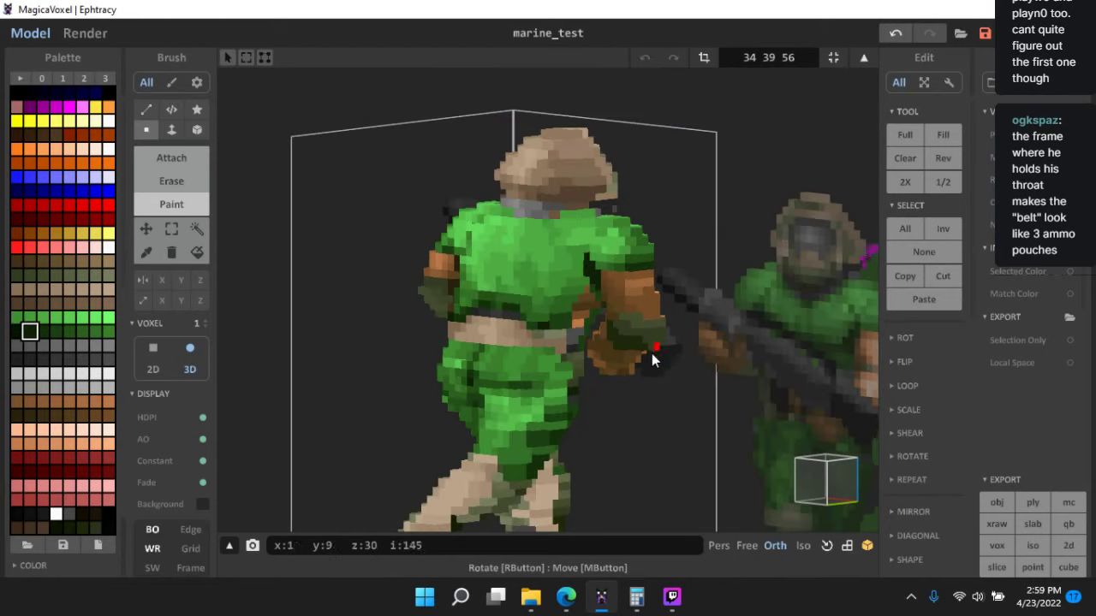
pyautogui.scroll(2, 623, 410)
pyautogui.moveTo(611, 420); pyautogui.dragTo(568, 353, button='right')
pyautogui.press('Tab')
pyautogui.scroll(3, 564, 384)
pyautogui.scroll(4, 568, 353)
pyautogui.scroll(1, 527, 205)
pyautogui.press('Tab')
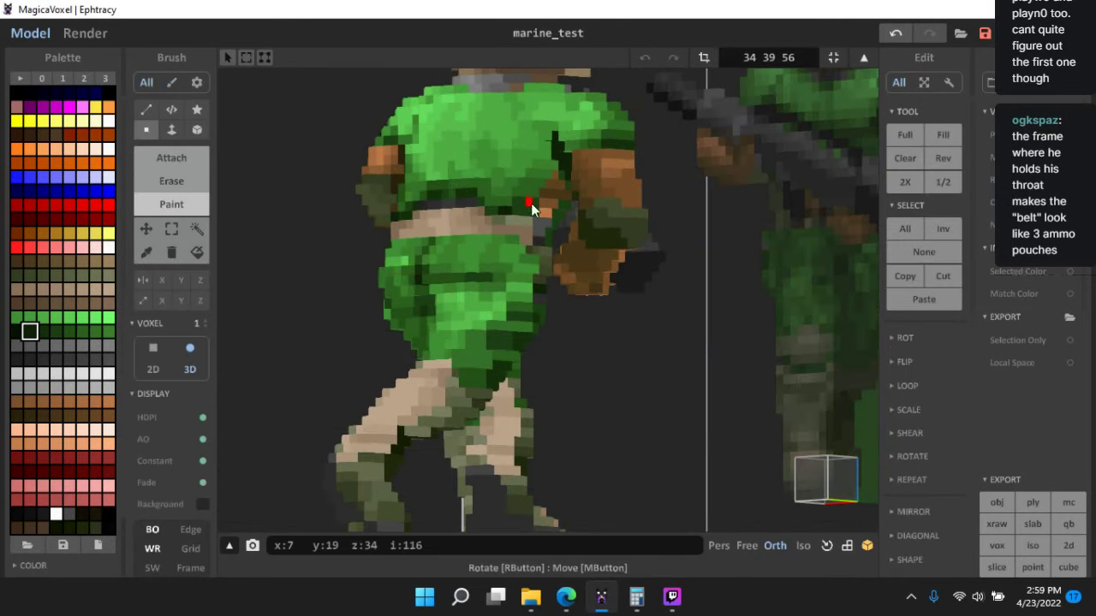
pyautogui.scroll(2, 531, 203)
pyautogui.moveTo(555, 295); pyautogui.dragTo(544, 342, button='right')
pyautogui.scroll(2, 532, 285)
pyautogui.keyDown('alt'); pyautogui.click(533, 285); pyautogui.keyUp('alt')
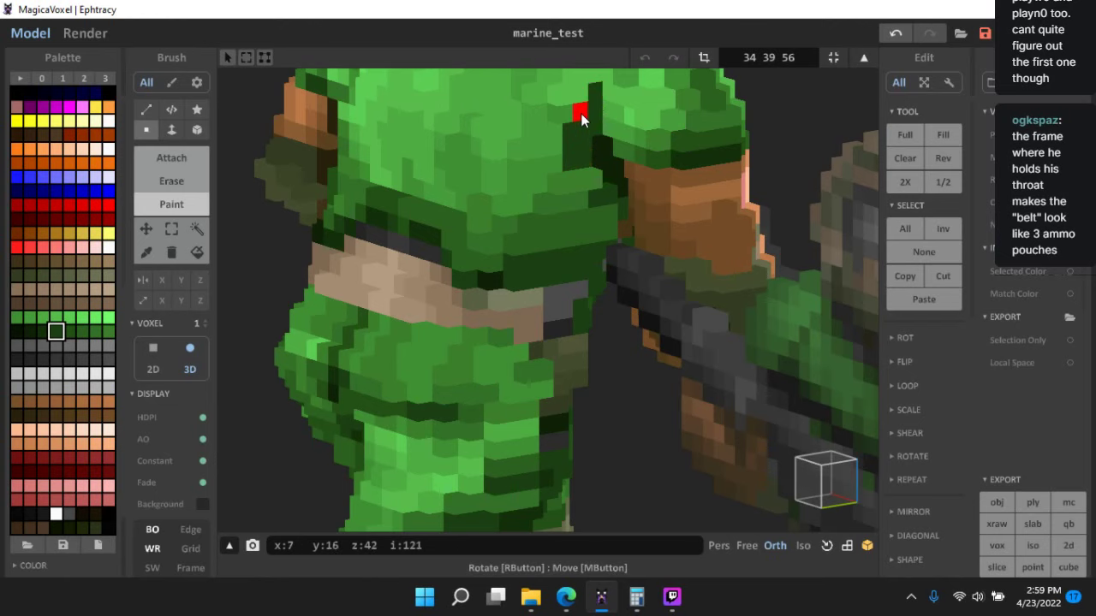
# - Repaint the stray dark voxels on the marine's left hip and upper thigh with sampled mid greens
pyautogui.scroll(-8, 580, 118)
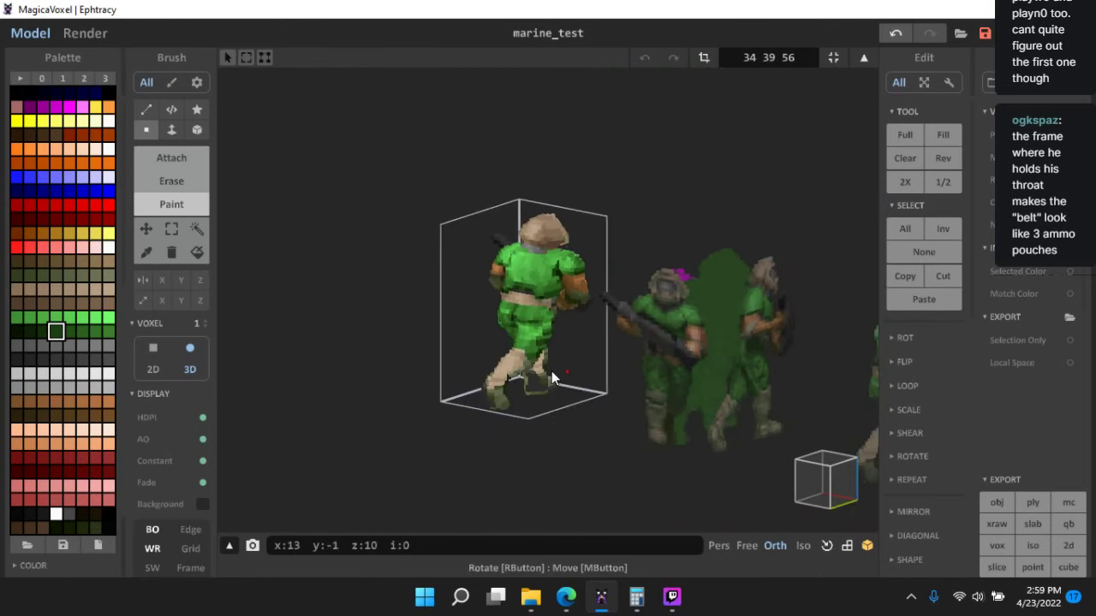
pyautogui.scroll(5, 557, 364)
pyautogui.moveTo(586, 338); pyautogui.dragTo(613, 266, button='right')
pyautogui.moveTo(583, 307); pyautogui.dragTo(607, 221, button='middle')
pyautogui.moveTo(607, 221); pyautogui.dragTo(807, 250, button='right')
pyautogui.scroll(-5, 737, 343)
pyautogui.moveTo(705, 391); pyautogui.dragTo(771, 387, button='right')
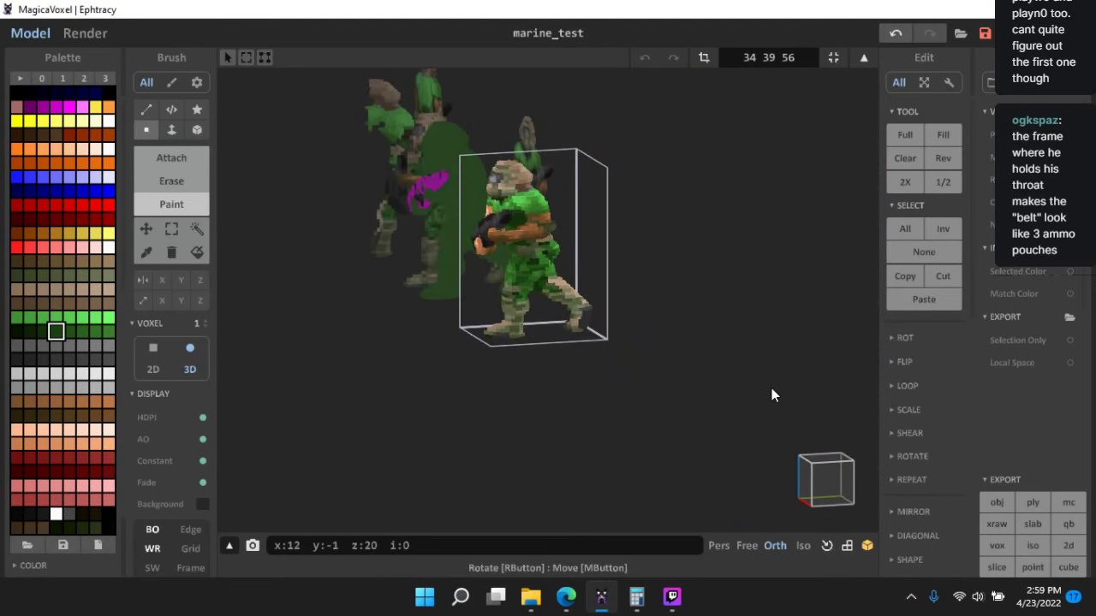
pyautogui.scroll(8, 660, 344)
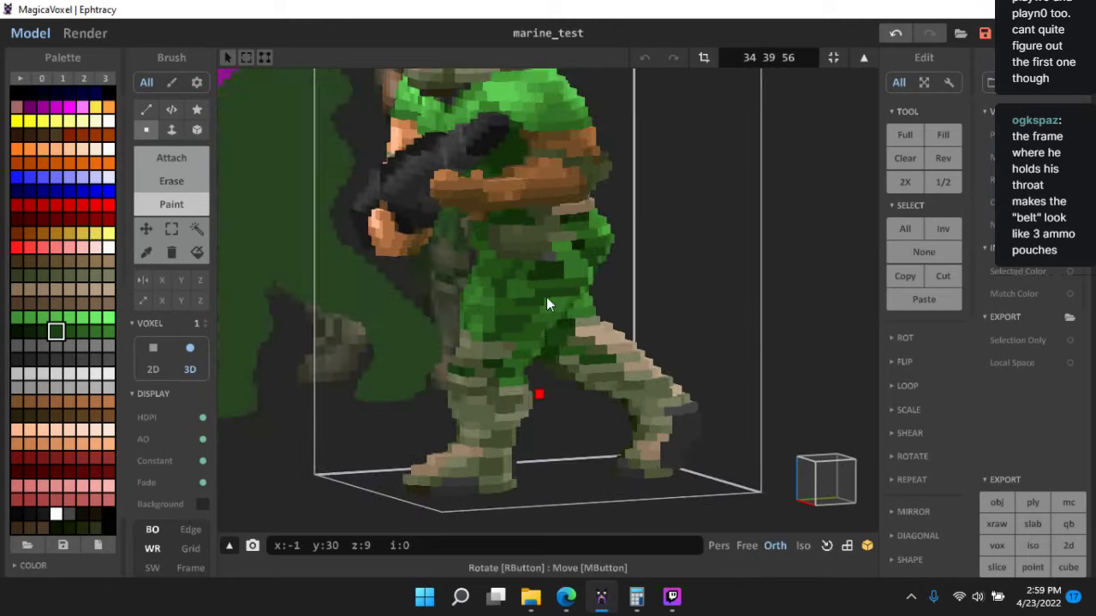
pyautogui.scroll(5, 546, 300)
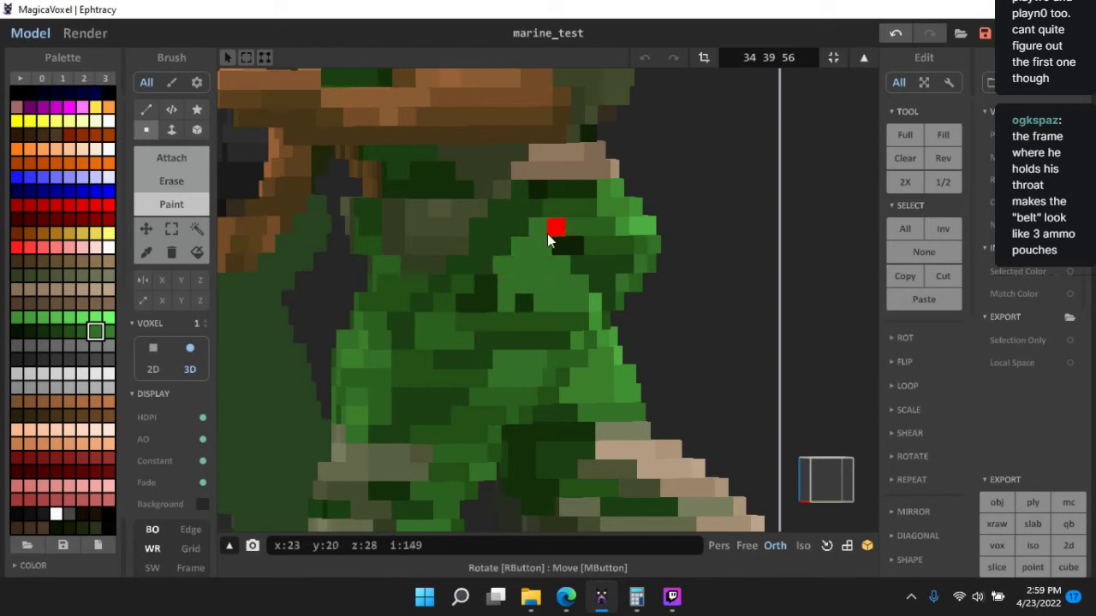
pyautogui.keyDown('alt'); pyautogui.click(589, 249); pyautogui.keyUp('alt')
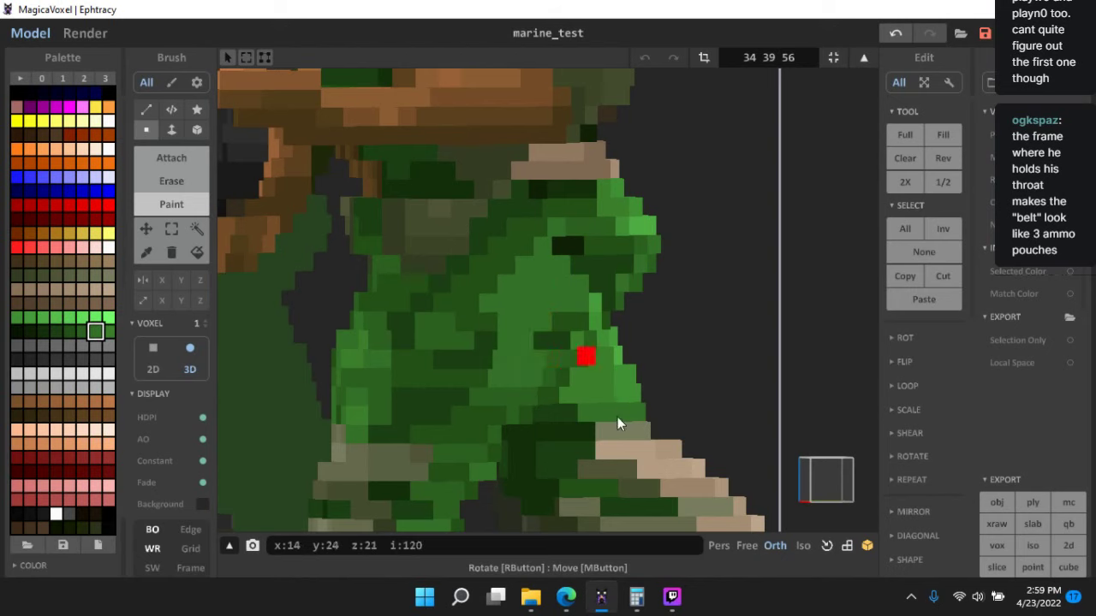
pyautogui.scroll(-10, 622, 415)
pyautogui.moveTo(627, 412); pyautogui.dragTo(656, 426, button='right')
pyautogui.scroll(4, 594, 353)
pyautogui.scroll(5, 593, 353)
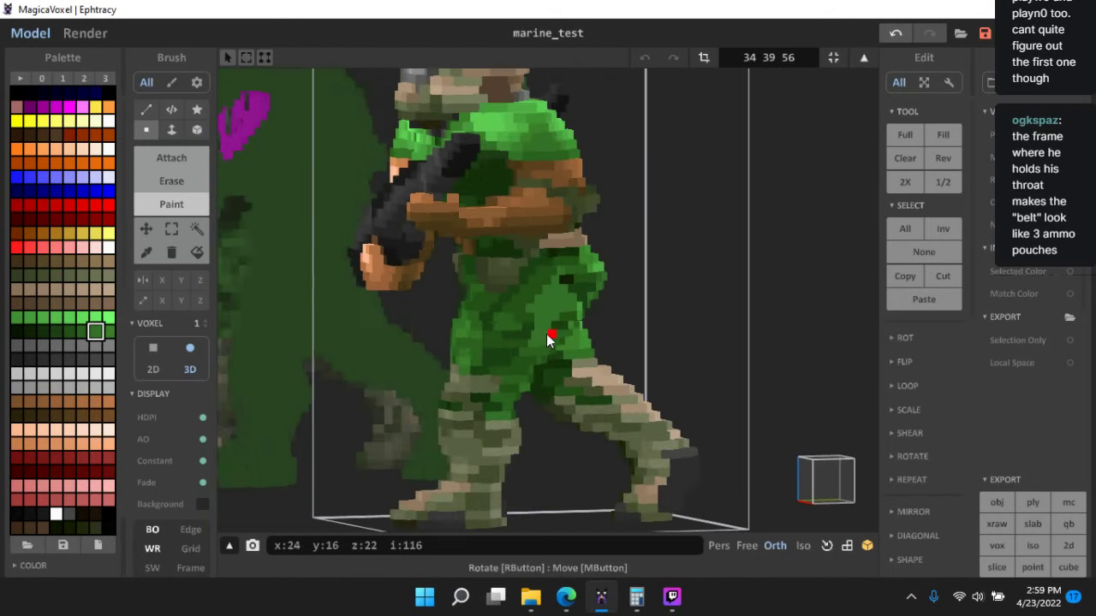
pyautogui.scroll(-8, 695, 374)
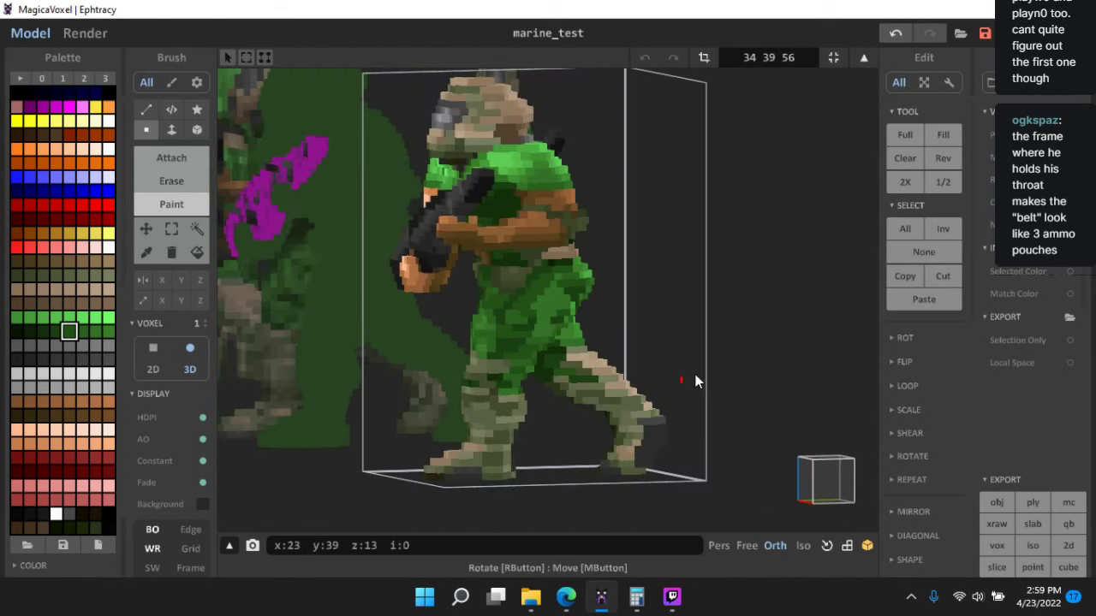
# - Return to the full scene and delete the two back-view reference marines
pyautogui.moveTo(707, 428); pyautogui.dragTo(750, 355, button='right')
pyautogui.press('Tab')
pyautogui.scroll(3, 750, 354)
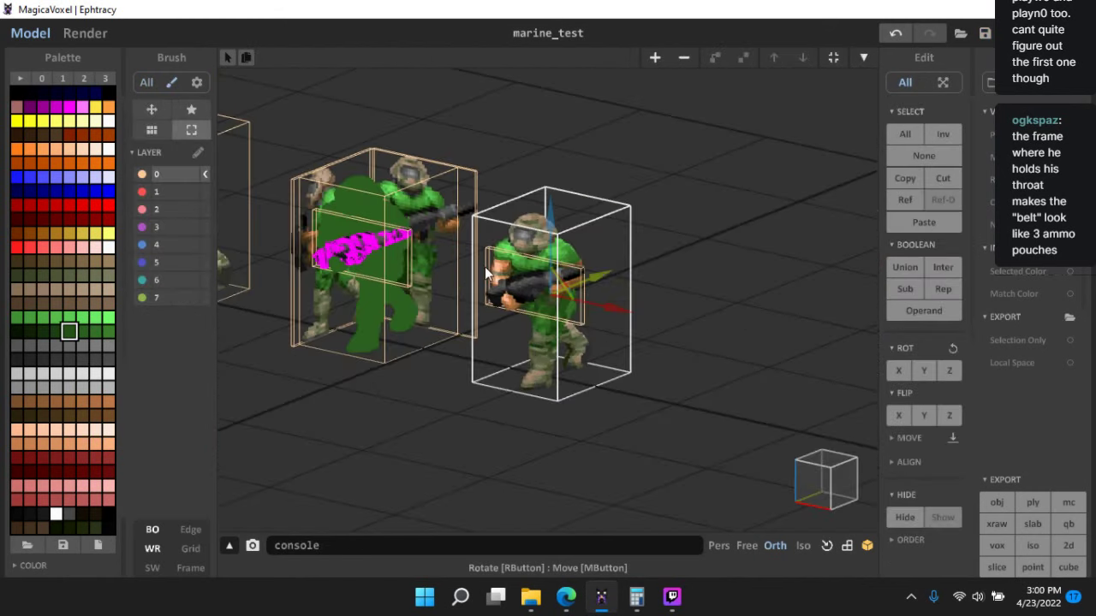
pyautogui.moveTo(484, 272); pyautogui.dragTo(457, 396, button='right')
pyautogui.click(457, 396)
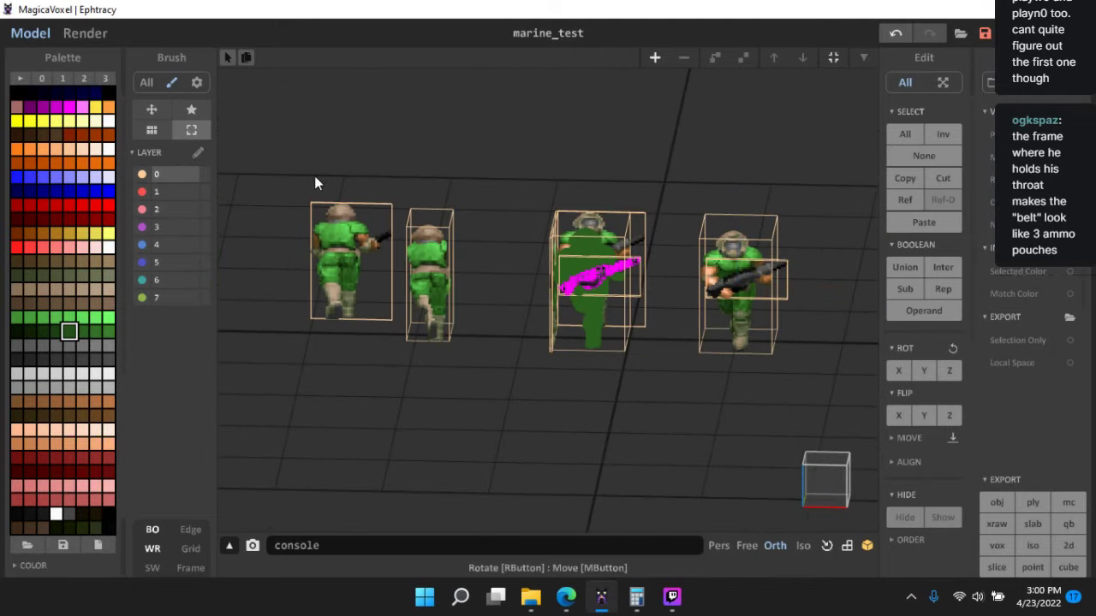
pyautogui.moveTo(275, 140); pyautogui.dragTo(459, 345)
pyautogui.press('Delete')
# - Delete the leftover group with the dark green silhouette, magenta gun and reference marine, keeping the finished marine and its gun
pyautogui.moveTo(468, 325); pyautogui.dragTo(362, 167, button='right')
pyautogui.scroll(2, 479, 288)
pyautogui.moveTo(355, 142); pyautogui.dragTo(551, 505)
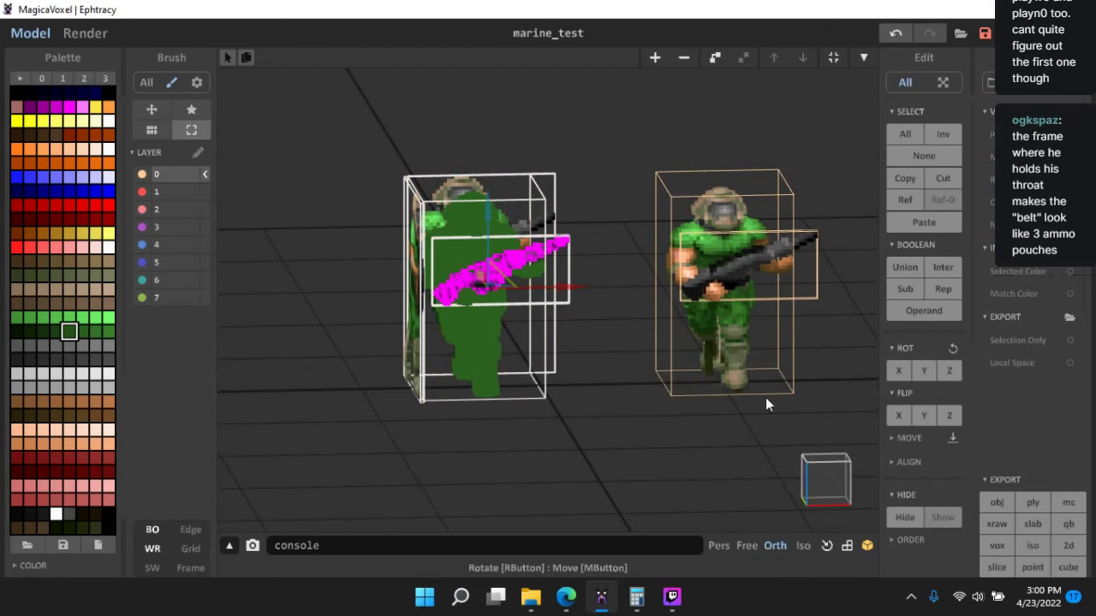
pyautogui.press('Delete')
pyautogui.moveTo(766, 398); pyautogui.dragTo(660, 355, button='right')
pyautogui.scroll(2, 522, 294)
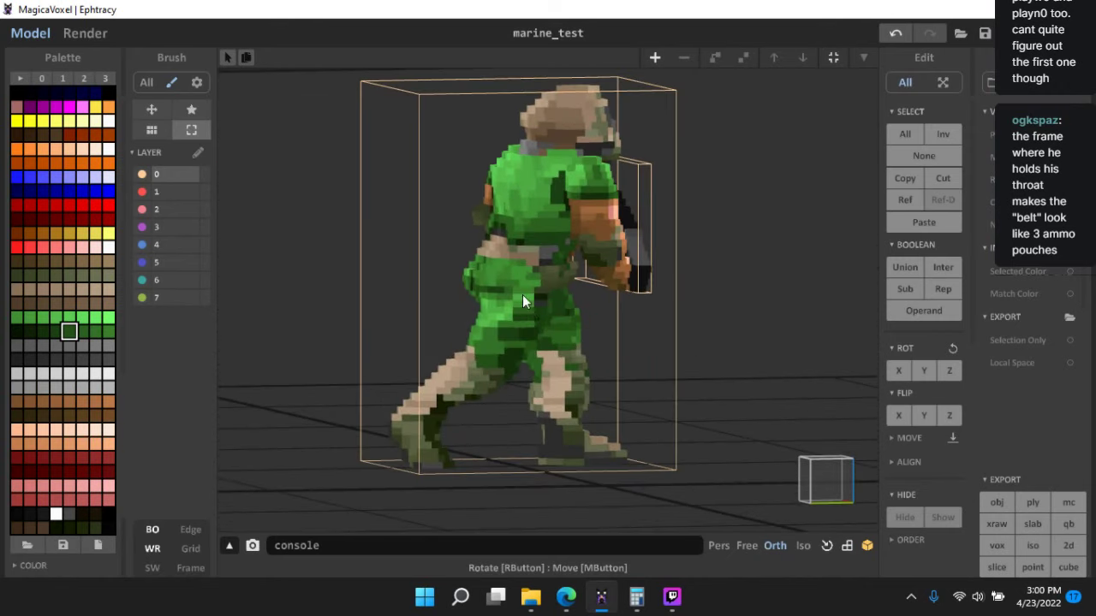
pyautogui.click(669, 599)
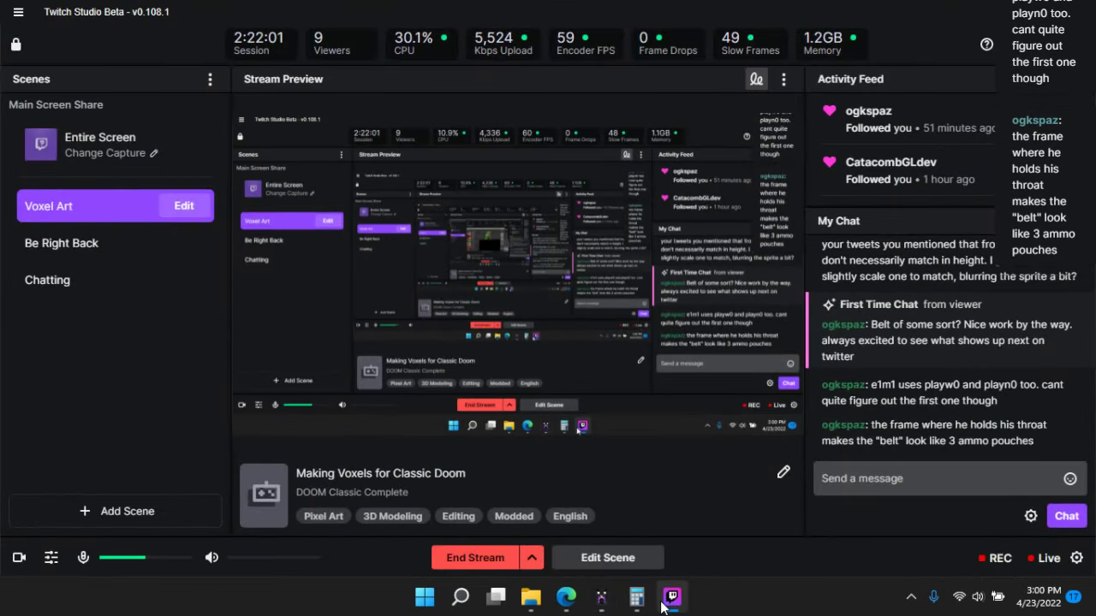
pyautogui.click(668, 600)
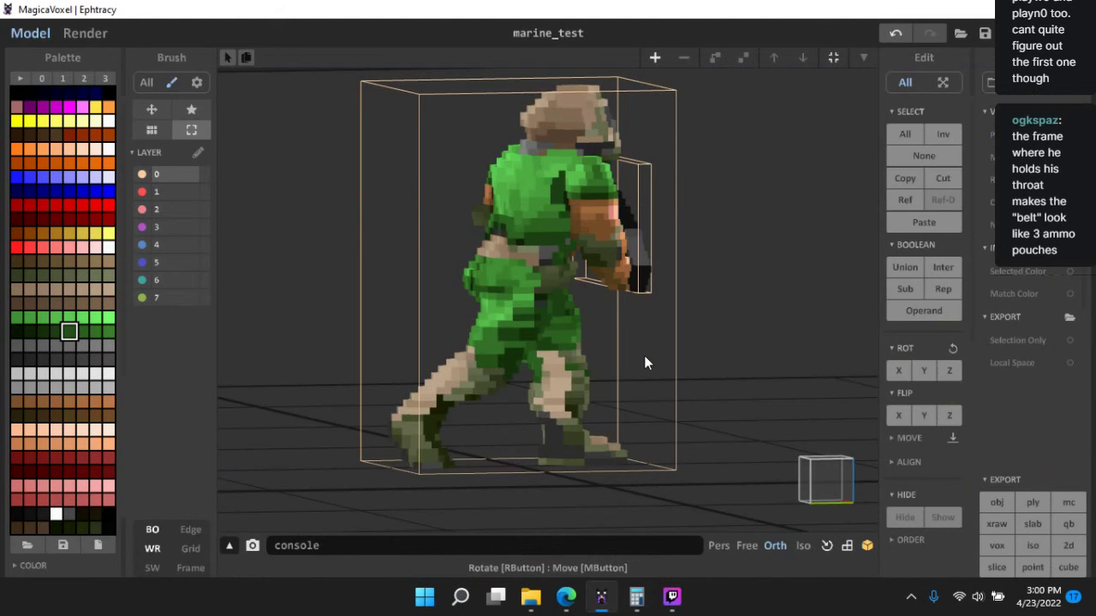
# - Open the marine for editing and extend the right armpit crease with sampled very dark green, blending the adjoining torso side with dark green
pyautogui.scroll(6, 499, 351)
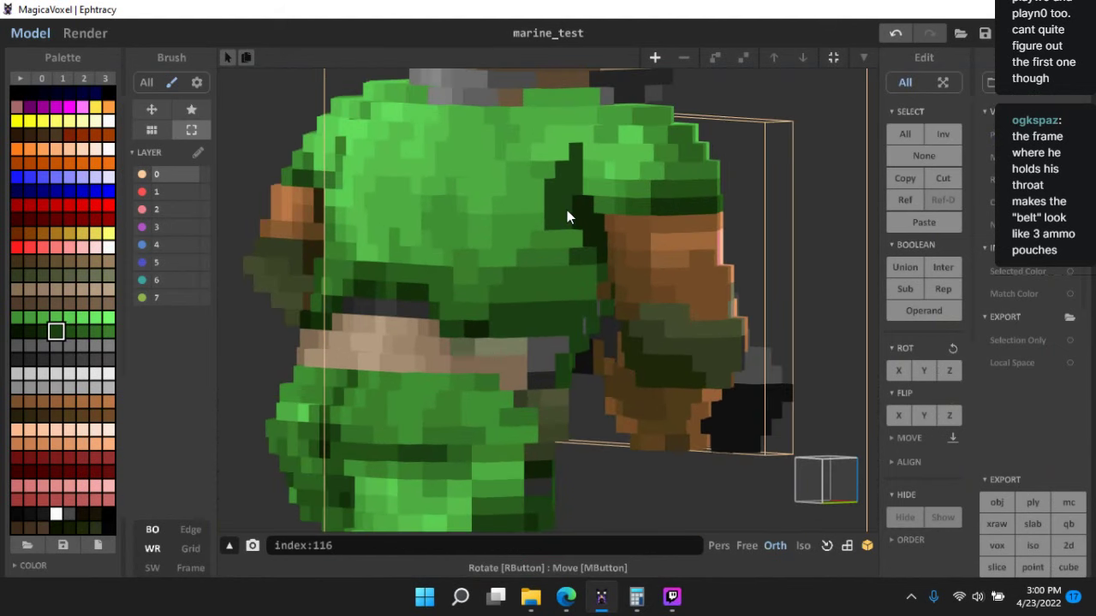
pyautogui.doubleClick(567, 211)
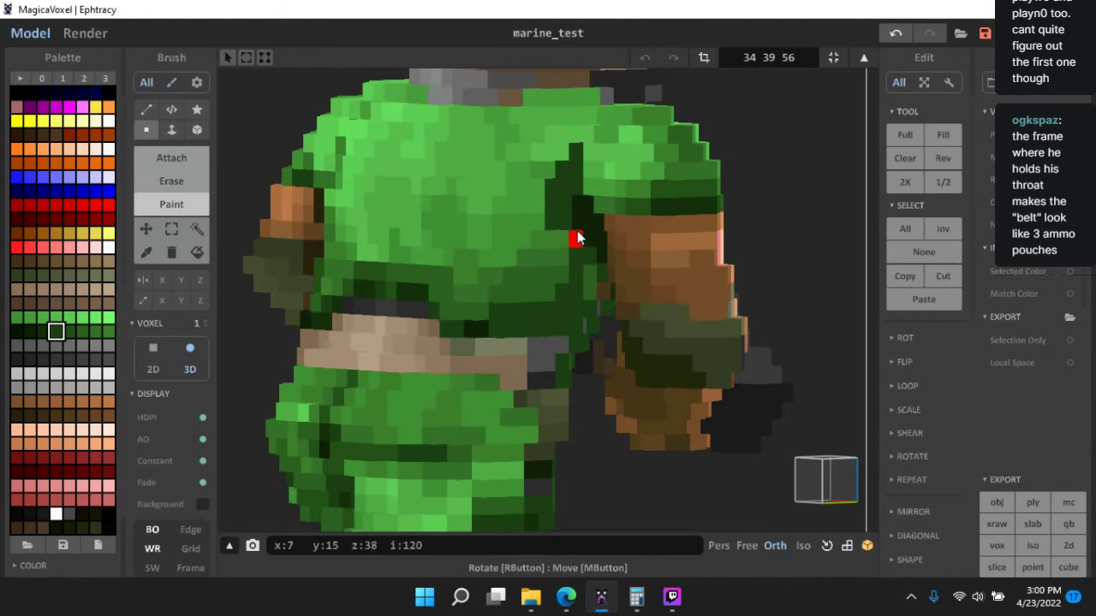
pyautogui.keyDown('alt'); pyautogui.click(589, 238); pyautogui.keyUp('alt')
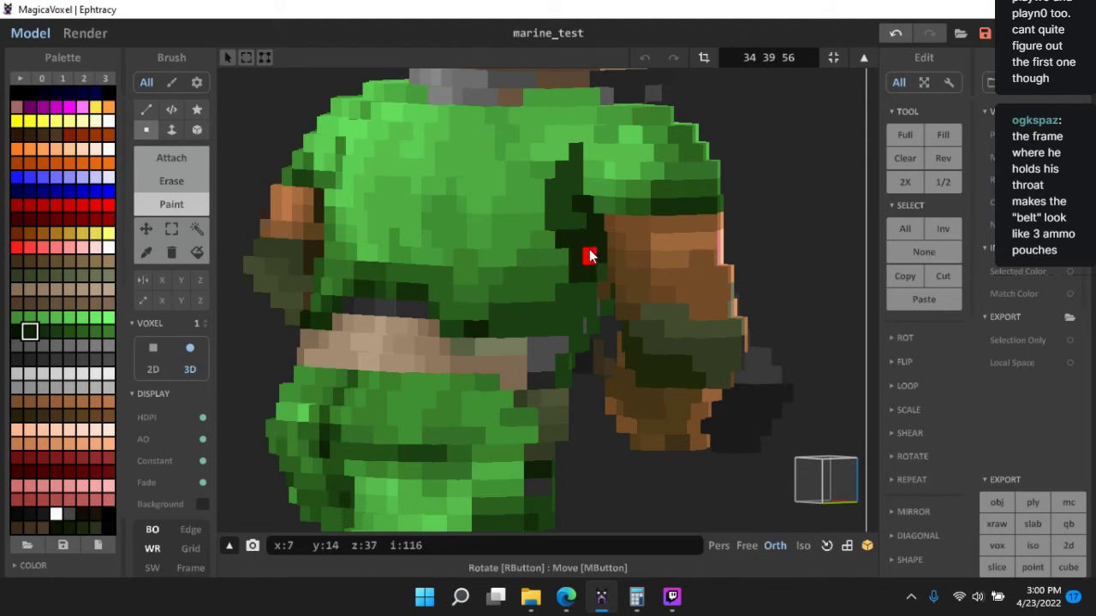
pyautogui.moveTo(594, 288); pyautogui.dragTo(452, 285, button='right')
pyautogui.keyDown('alt'); pyautogui.click(538, 339); pyautogui.keyUp('alt')
pyautogui.keyDown('alt'); pyautogui.click(451, 285); pyautogui.keyUp('alt')
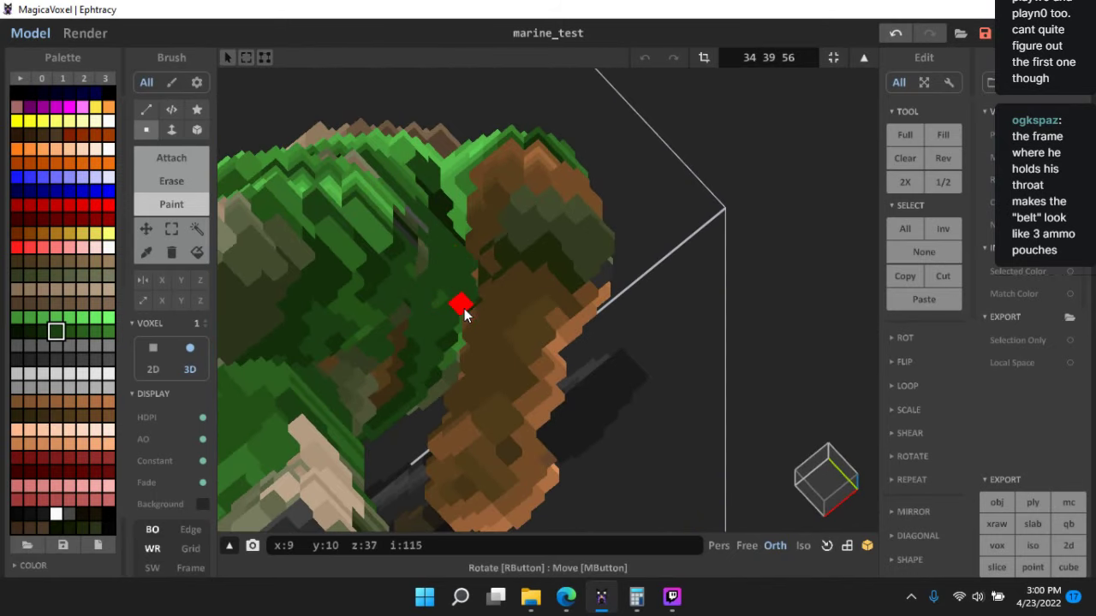
# - Smooth the shading on the underside of the right elbow with the darkest olive and the next lighter olive
pyautogui.moveTo(453, 309); pyautogui.dragTo(525, 239, button='right')
pyautogui.scroll(-7, 637, 338)
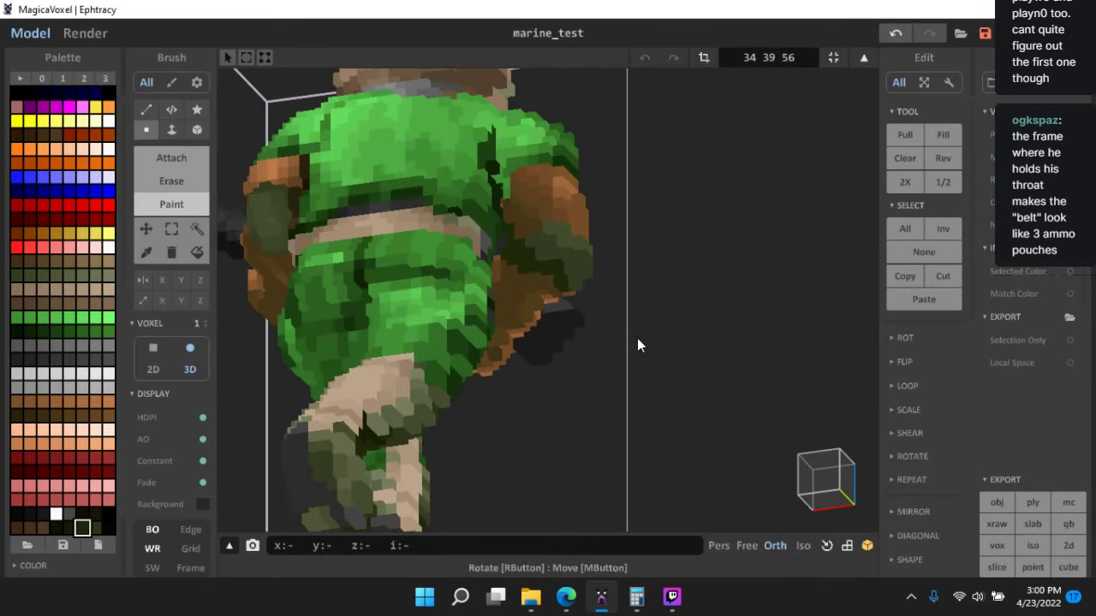
pyautogui.moveTo(637, 338); pyautogui.dragTo(617, 391, button='right')
pyautogui.scroll(-5, 611, 380)
pyautogui.scroll(5, 670, 357)
pyautogui.scroll(3, 540, 221)
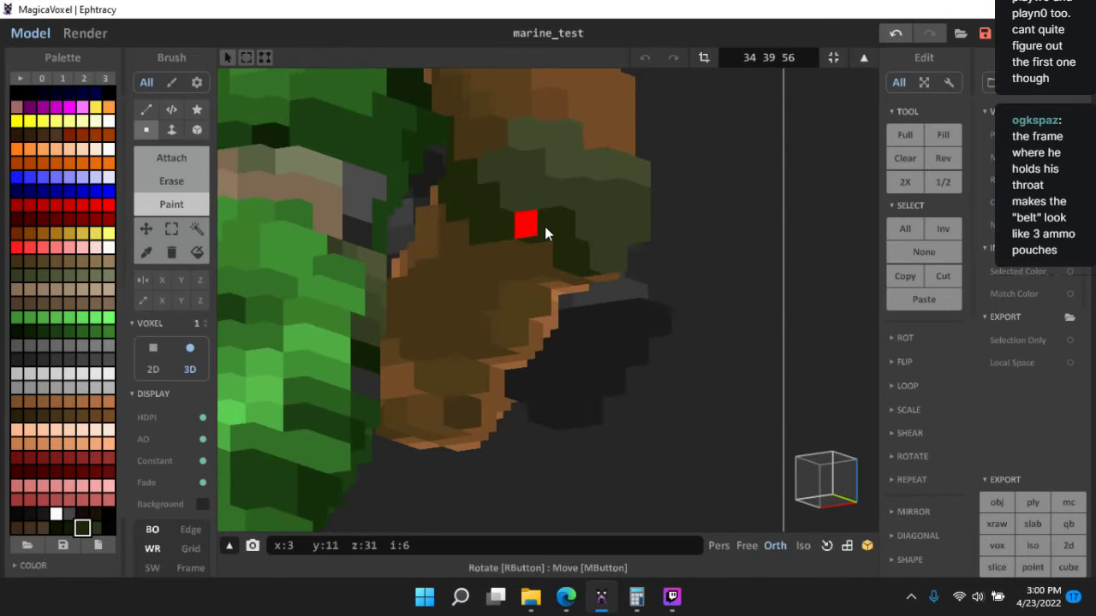
pyautogui.click(95, 528)
pyautogui.moveTo(586, 199); pyautogui.dragTo(599, 240, button='right')
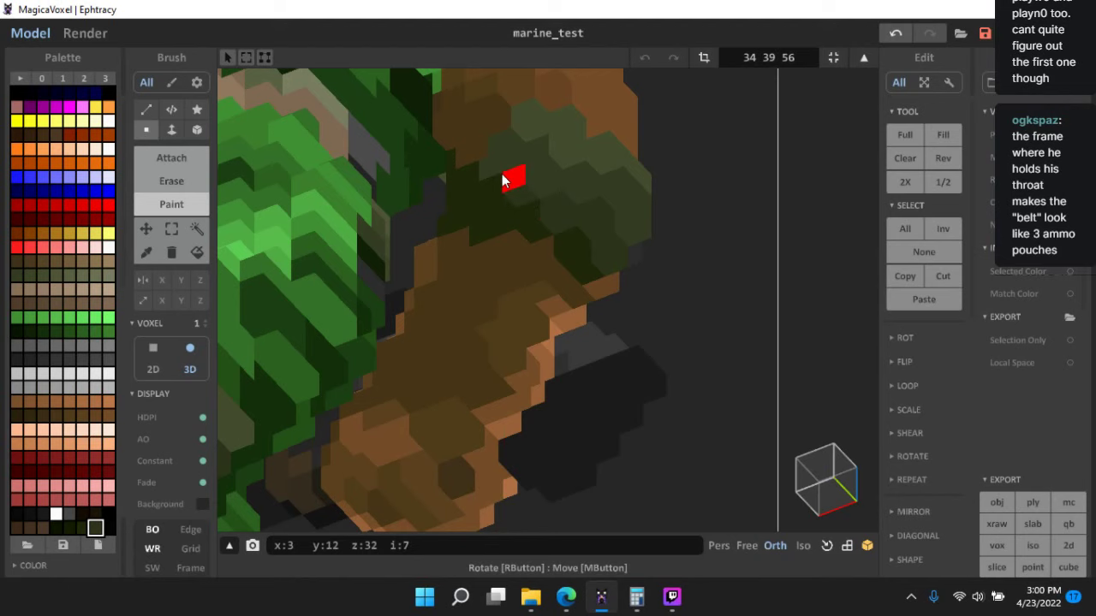
pyautogui.scroll(-8, 686, 354)
pyautogui.moveTo(686, 354)
pyautogui.mouseDown(button='right')
pyautogui.moveTo(689, 423)
pyautogui.moveTo(710, 346)
pyautogui.moveTo(747, 371)
pyautogui.moveTo(684, 353)
pyautogui.mouseUp(button='right')
# - Touch up the outer back of the right upper arm with a sampled brown
pyautogui.scroll(10, 681, 340)
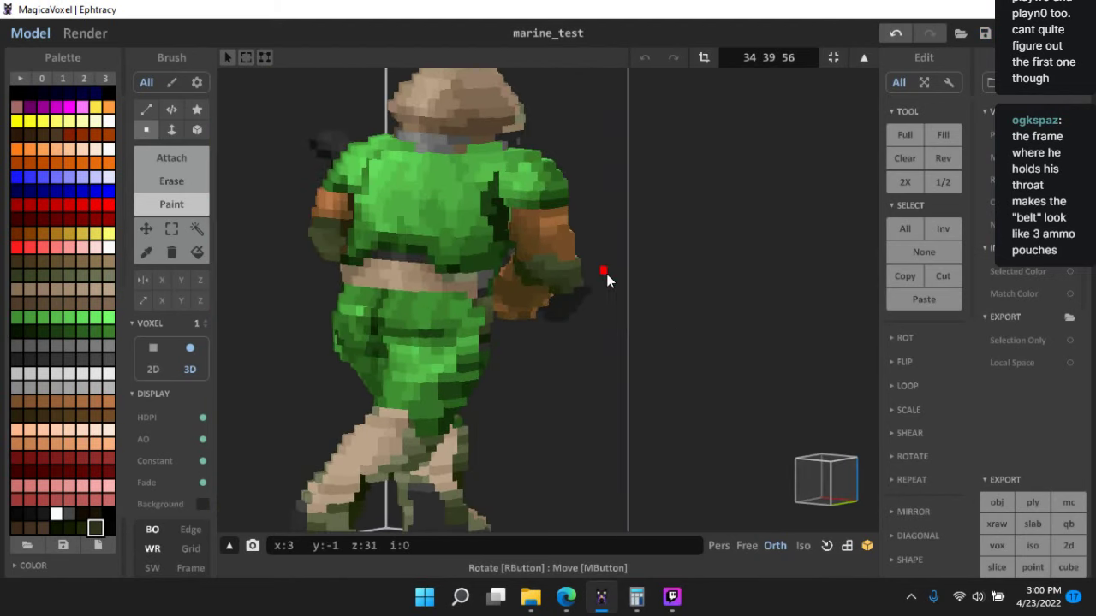
pyautogui.scroll(3, 605, 340)
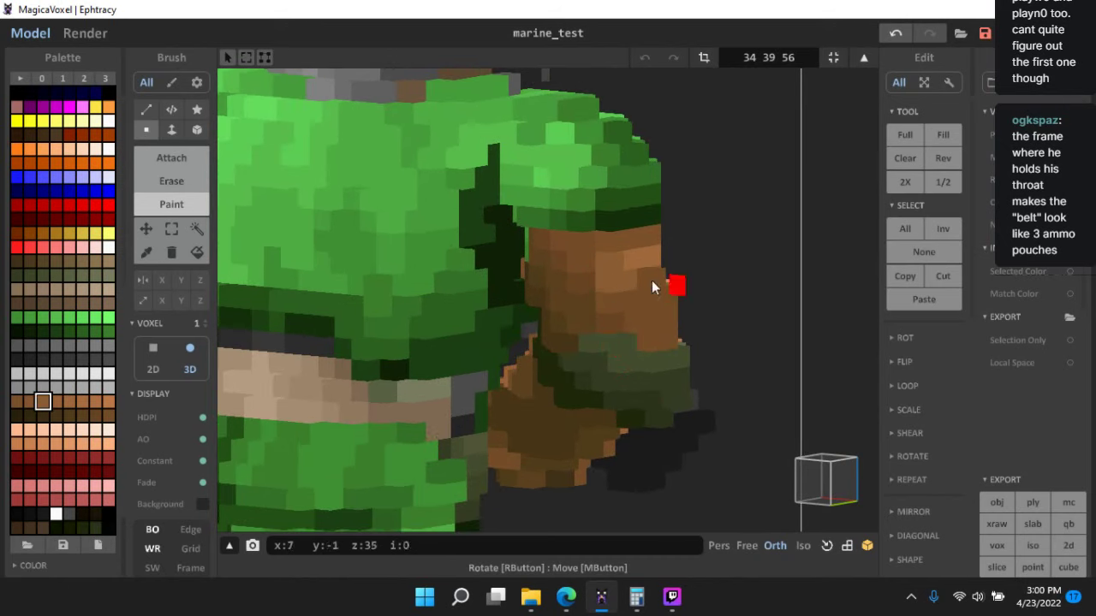
pyautogui.moveTo(652, 285); pyautogui.dragTo(623, 274, button='right')
pyautogui.moveTo(648, 310); pyautogui.dragTo(618, 299, button='right')
# - Save the marine_test project and review the marine from several sides
pyautogui.scroll(-8, 647, 300)
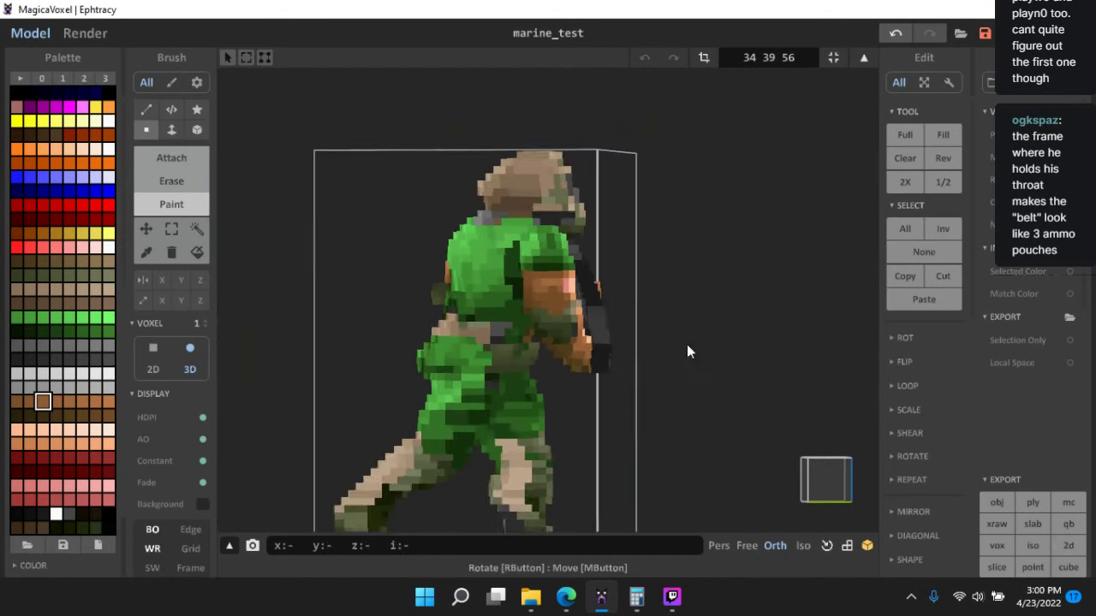
pyautogui.moveTo(687, 345); pyautogui.dragTo(660, 353, button='right')
pyautogui.scroll(-5, 730, 375)
pyautogui.hotkey('ctrl', 's')
pyautogui.moveTo(730, 375)
pyautogui.mouseDown(button='right')
pyautogui.moveTo(648, 366)
pyautogui.moveTo(640, 401)
pyautogui.moveTo(594, 406)
pyautogui.moveTo(639, 344)
pyautogui.moveTo(734, 379)
pyautogui.moveTo(800, 379)
pyautogui.moveTo(658, 379)
pyautogui.moveTo(773, 374)
pyautogui.moveTo(708, 369)
pyautogui.moveTo(506, 378)
pyautogui.moveTo(569, 380)
pyautogui.moveTo(647, 358)
pyautogui.moveTo(686, 382)
pyautogui.moveTo(728, 360)
pyautogui.mouseUp(button='right')
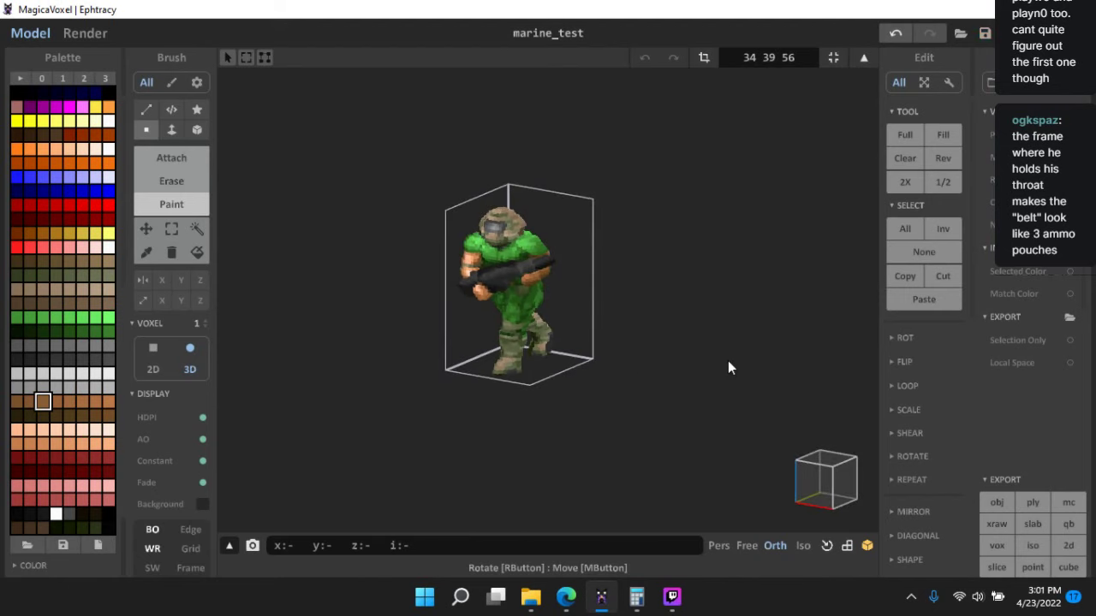
# - Return to the full scene and import the playa3a7 side sprite from the PLAY folder in File Explorer
pyautogui.press('Tab')
pyautogui.moveTo(687, 311); pyautogui.dragTo(671, 340, button='right')
pyautogui.moveTo(671, 340); pyautogui.dragTo(646, 305, button='middle')
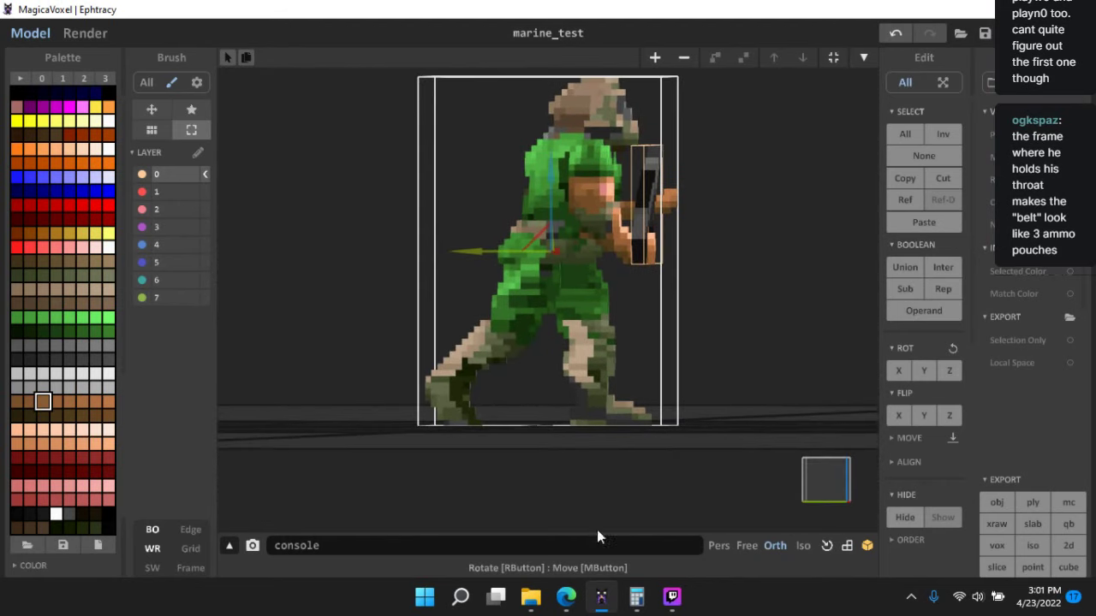
pyautogui.moveTo(532, 606)
pyautogui.click(454, 518)
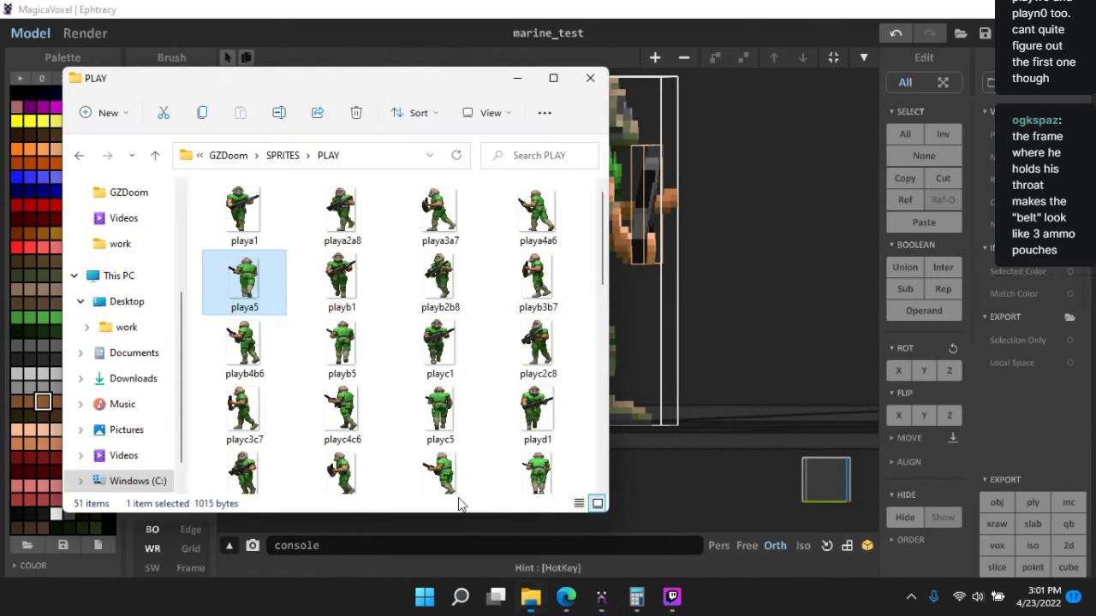
pyautogui.click(458, 237)
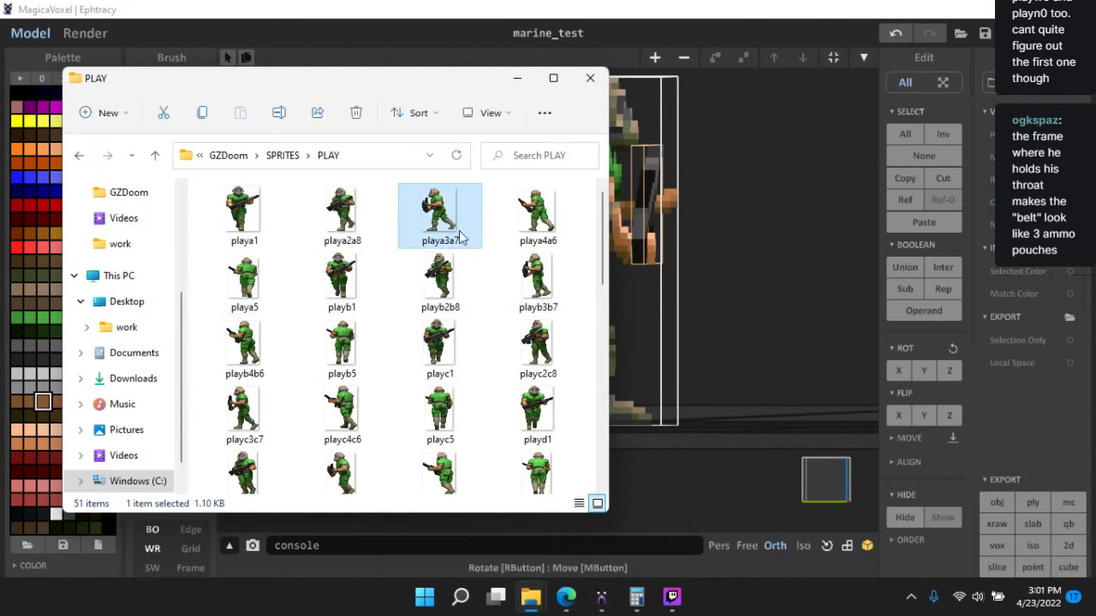
pyautogui.click(754, 242)
# - Rotate the imported side sprite in 90-degree turns until it stands upright and faces the same way as the marine
pyautogui.click(898, 357)
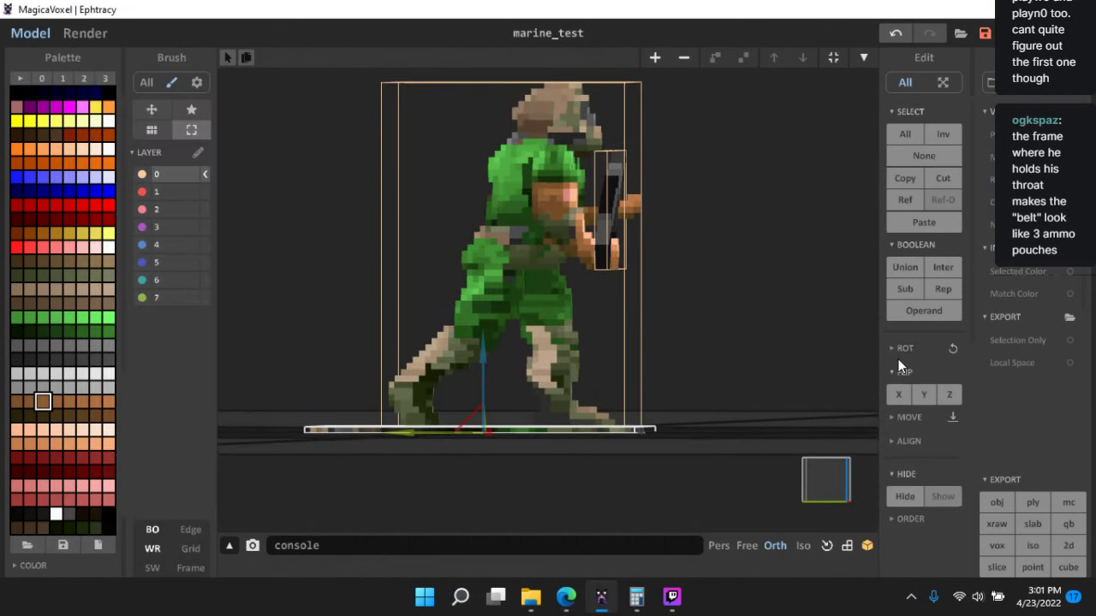
pyautogui.click(909, 348)
pyautogui.click(944, 369)
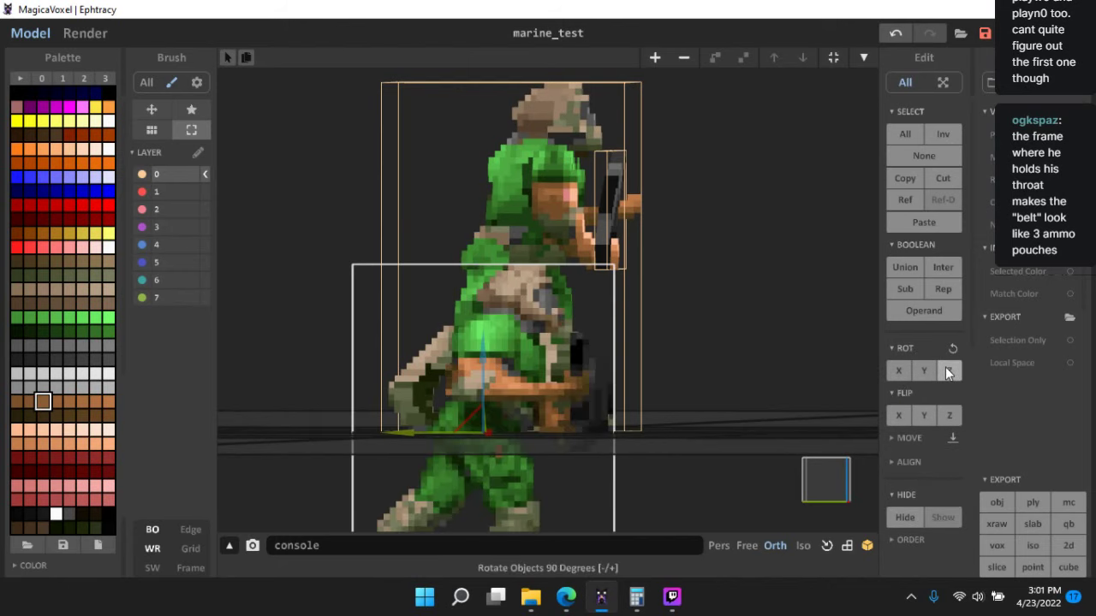
# - Set a straight side view and move the sprite behind the marine with its feet at ground level
pyautogui.moveTo(692, 326); pyautogui.dragTo(746, 277, button='middle')
pyautogui.scroll(1, 745, 277)
pyautogui.scroll(-2, 746, 277)
pyautogui.moveTo(745, 277); pyautogui.dragTo(861, 457, button='right')
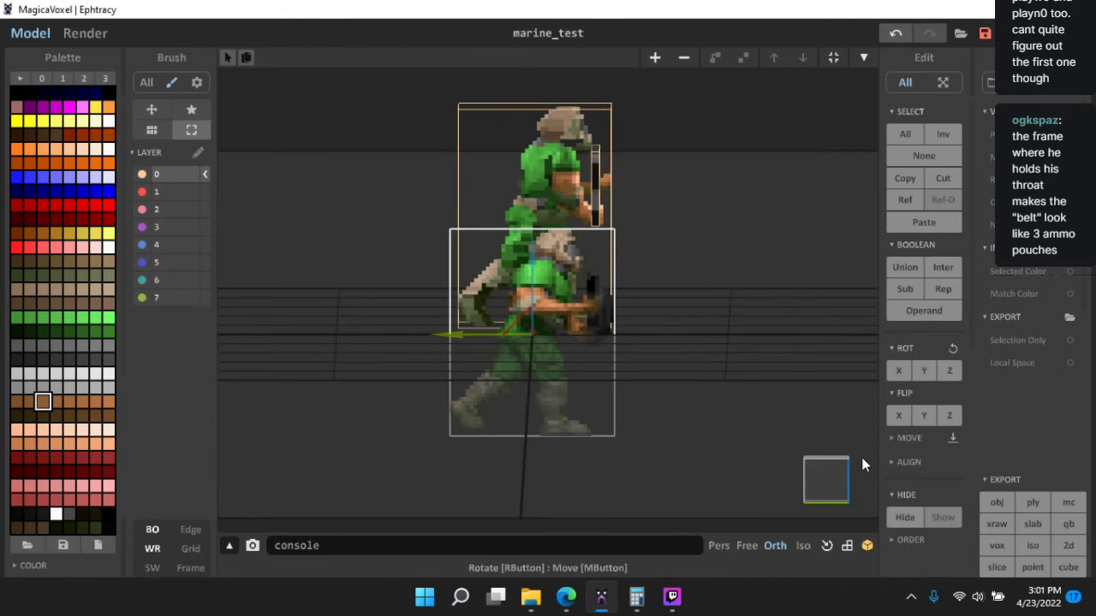
pyautogui.click(829, 485)
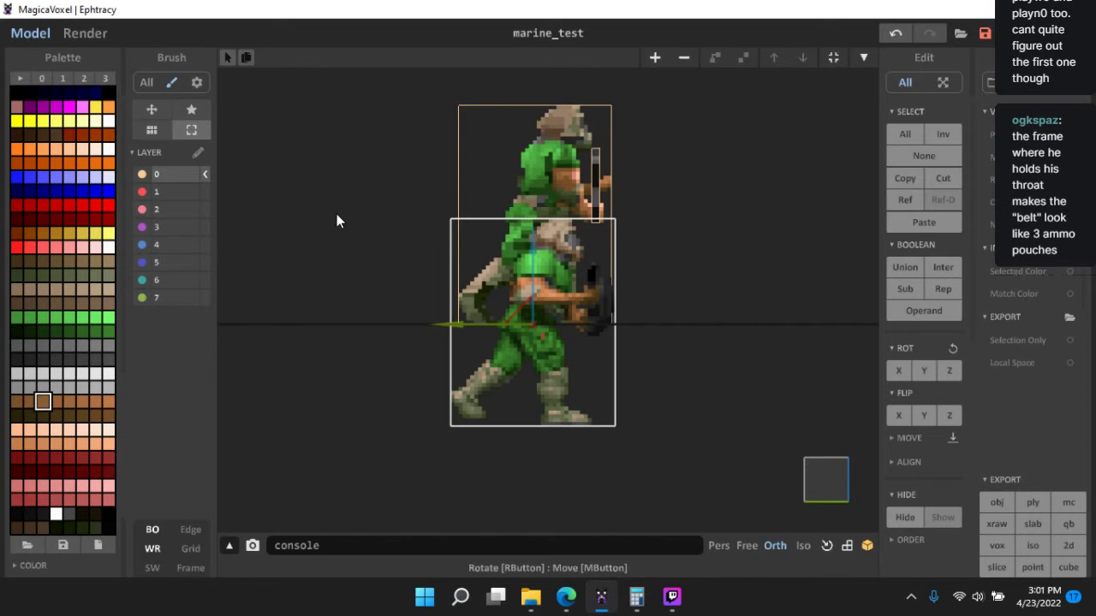
pyautogui.moveTo(511, 324); pyautogui.dragTo(360, 214)
pyautogui.scroll(2, 513, 315)
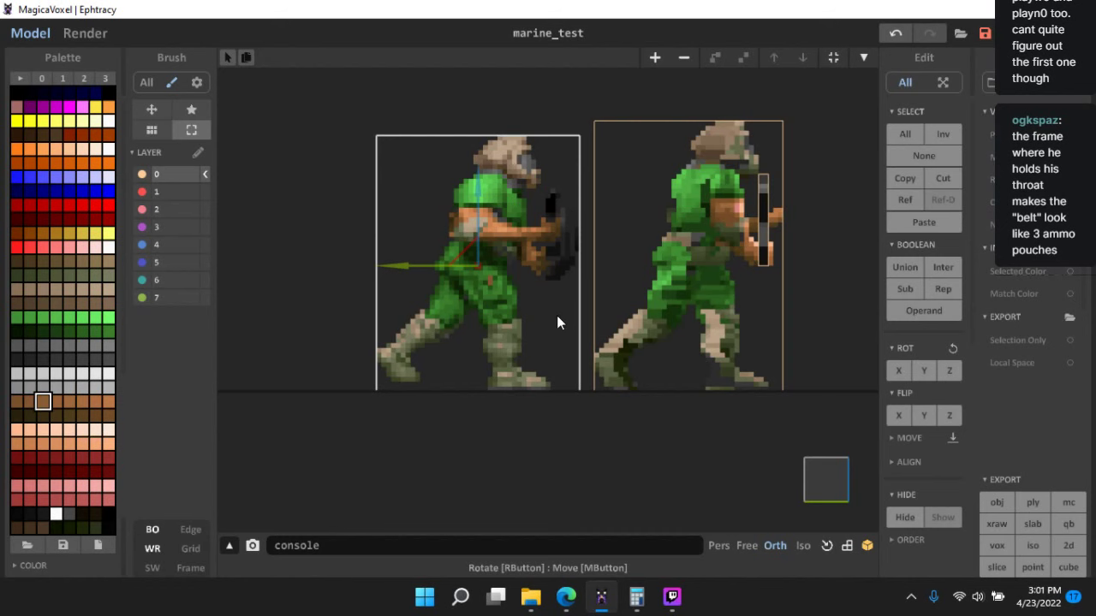
# - Open the side sprite for editing and resize its model volume to 1 × 55 × 55
pyautogui.doubleClick(487, 218)
pyautogui.moveTo(534, 243); pyautogui.dragTo(523, 330, button='middle')
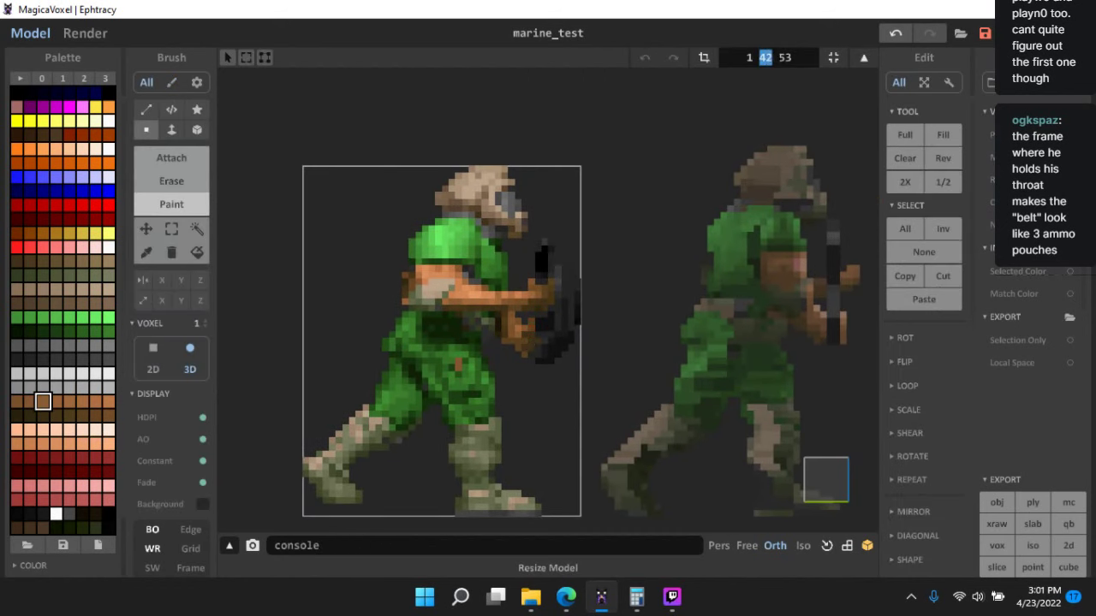
pyautogui.write('55')
pyautogui.press('Return')
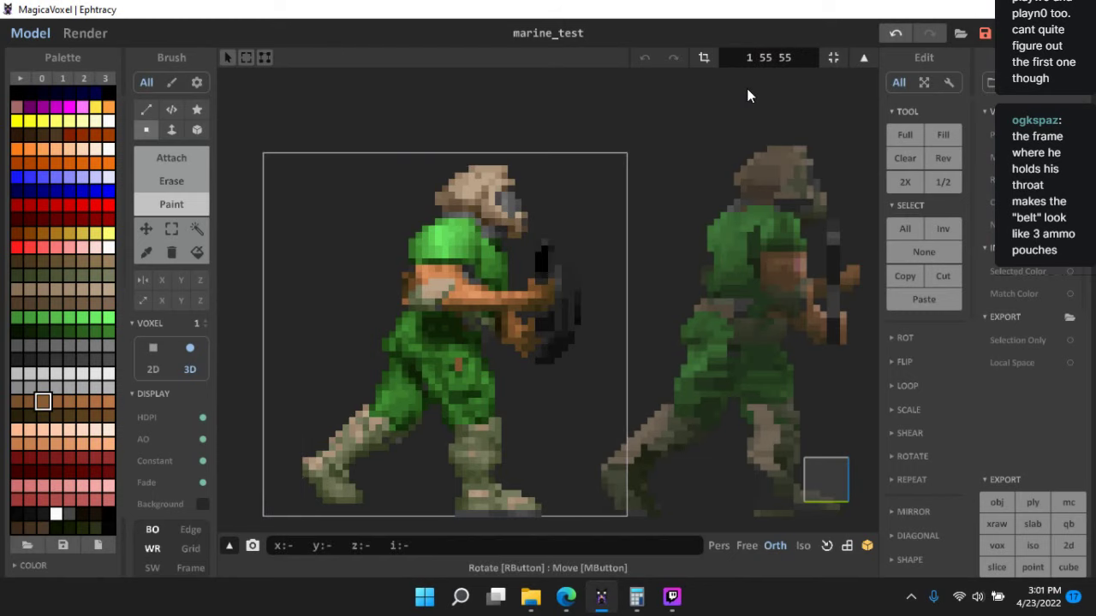
pyautogui.scroll(-2, 674, 147)
pyautogui.moveTo(673, 149); pyautogui.dragTo(661, 135, button='middle')
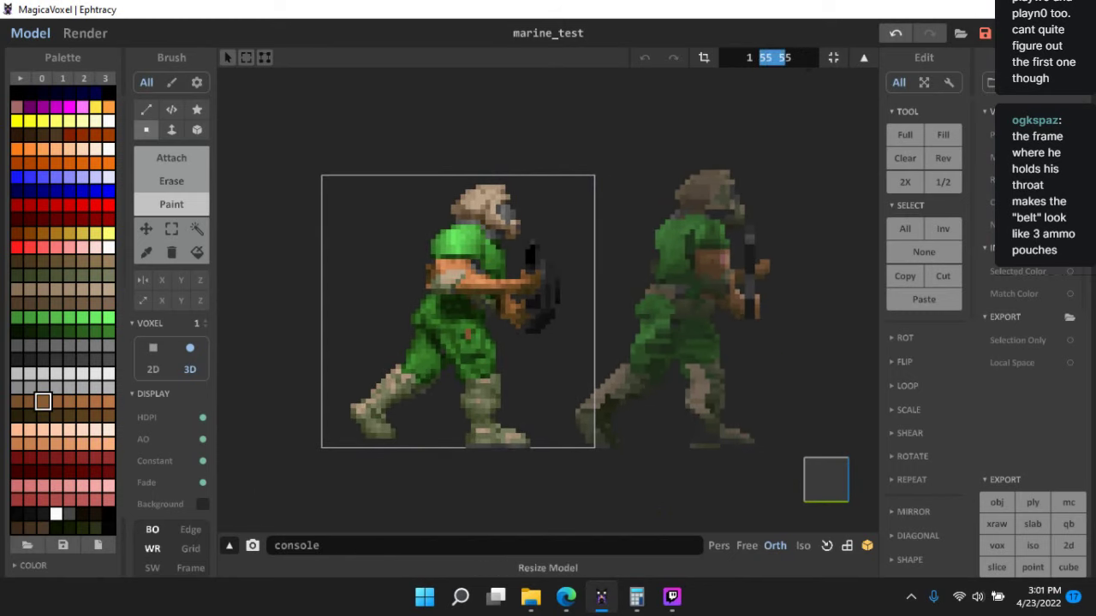
# - Resize the side sprite's model volume to 1 × 66 × 66 and stretch the sprite vertically towards the marine's height
pyautogui.write('66 66')
pyautogui.press('Return')
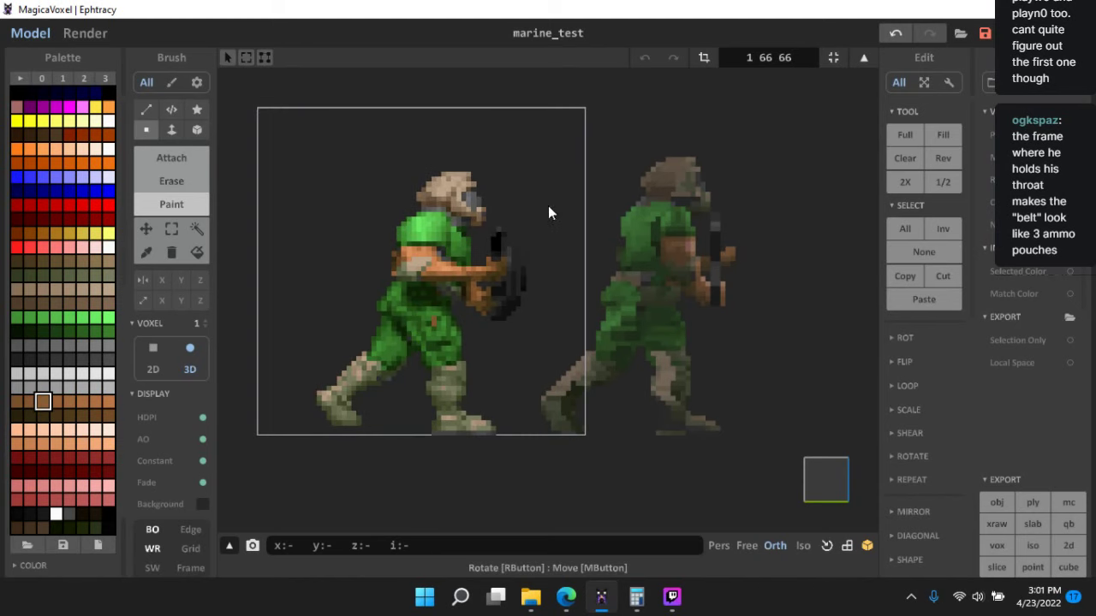
pyautogui.click(145, 228)
pyautogui.scroll(2, 586, 225)
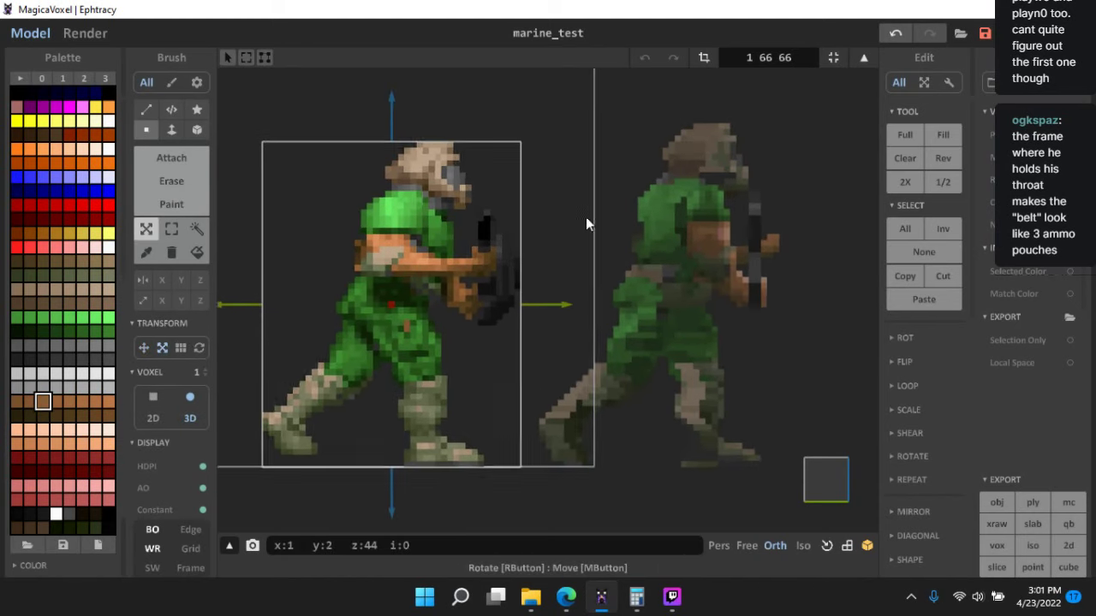
pyautogui.moveTo(586, 218); pyautogui.dragTo(594, 250, button='middle')
pyautogui.moveTo(400, 146); pyautogui.dragTo(410, 122)
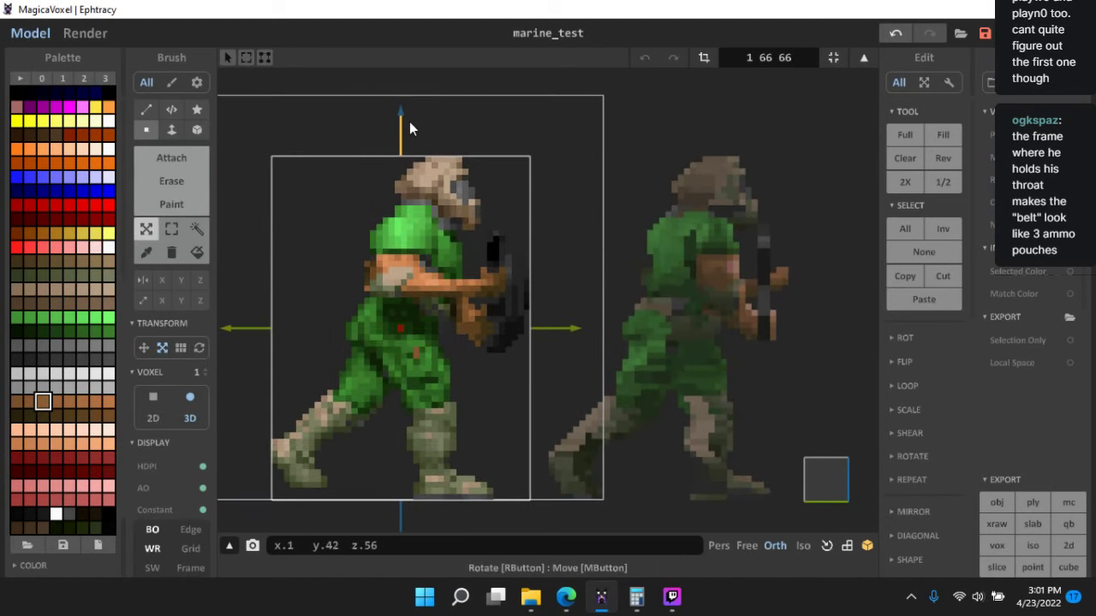
pyautogui.click(172, 229)
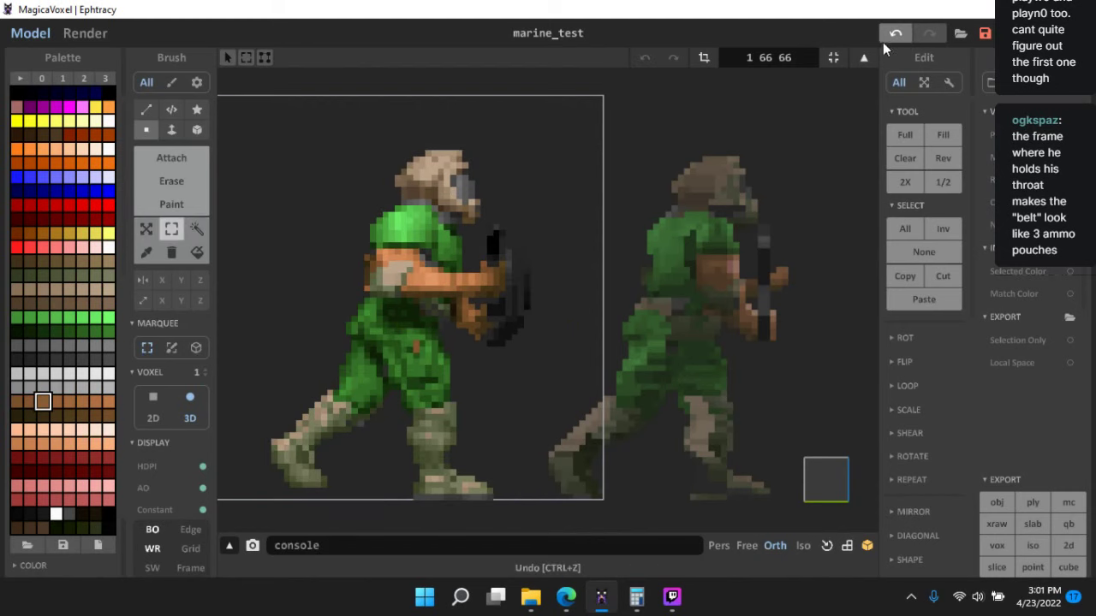
pyautogui.press('Tab')
pyautogui.click(835, 58)
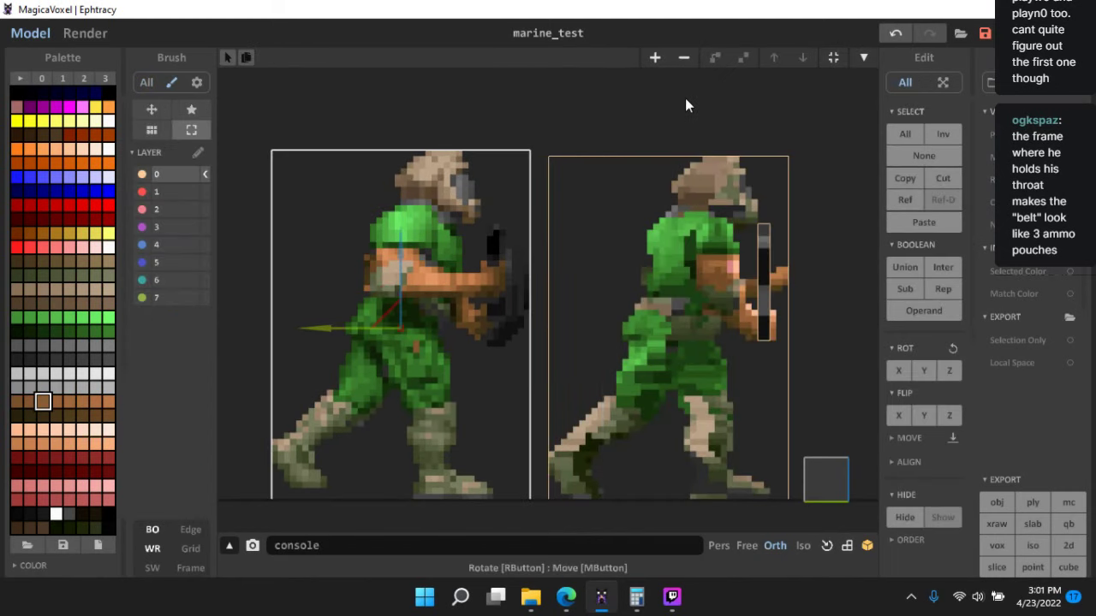
pyautogui.click(410, 193)
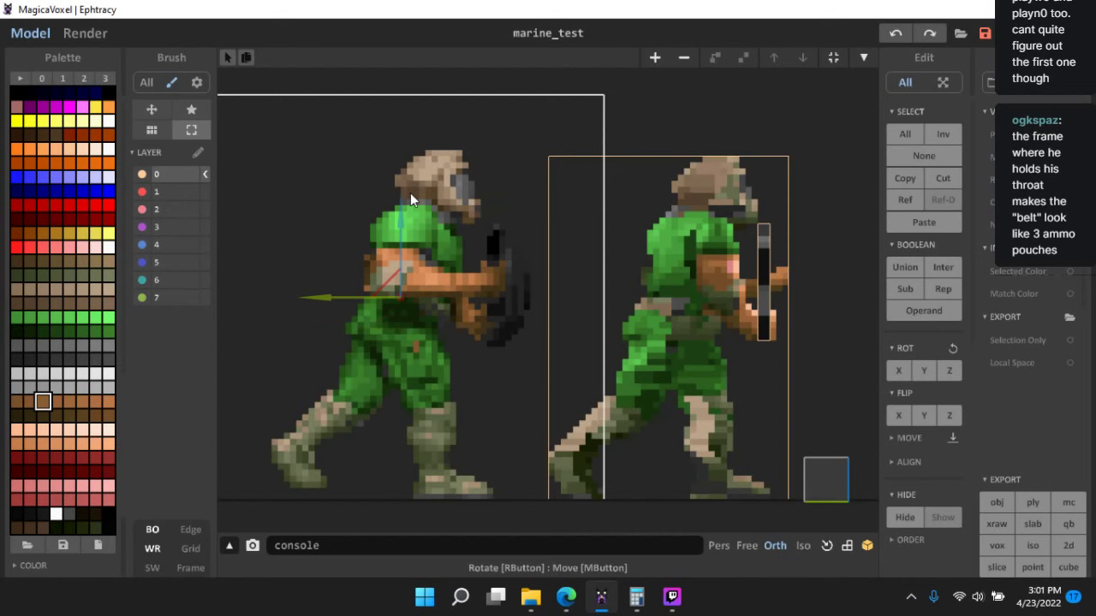
# - Rescale the side sprite's height to match the marine and fit its model volume to 1 × 42 × 56
pyautogui.press('Tab')
pyautogui.click(152, 227)
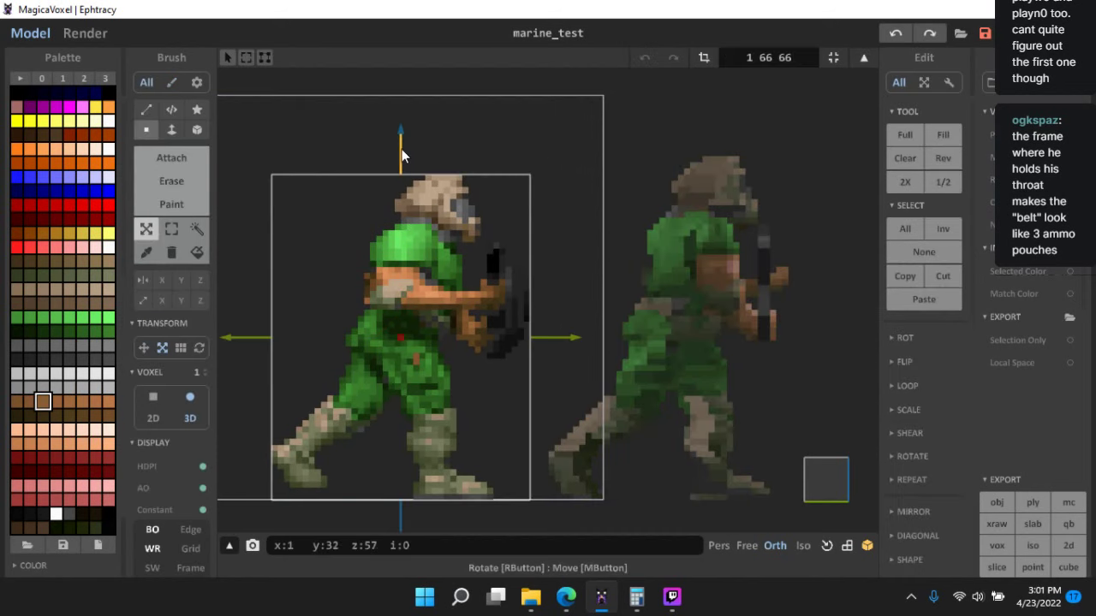
pyautogui.moveTo(401, 151); pyautogui.dragTo(400, 128)
pyautogui.click(833, 57)
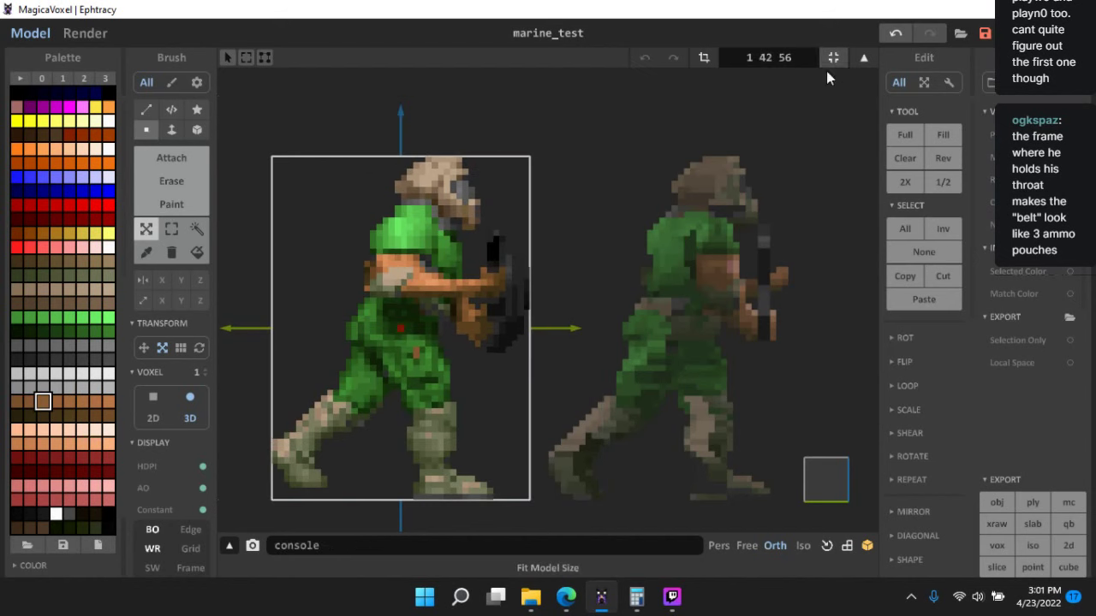
pyautogui.press('Tab')
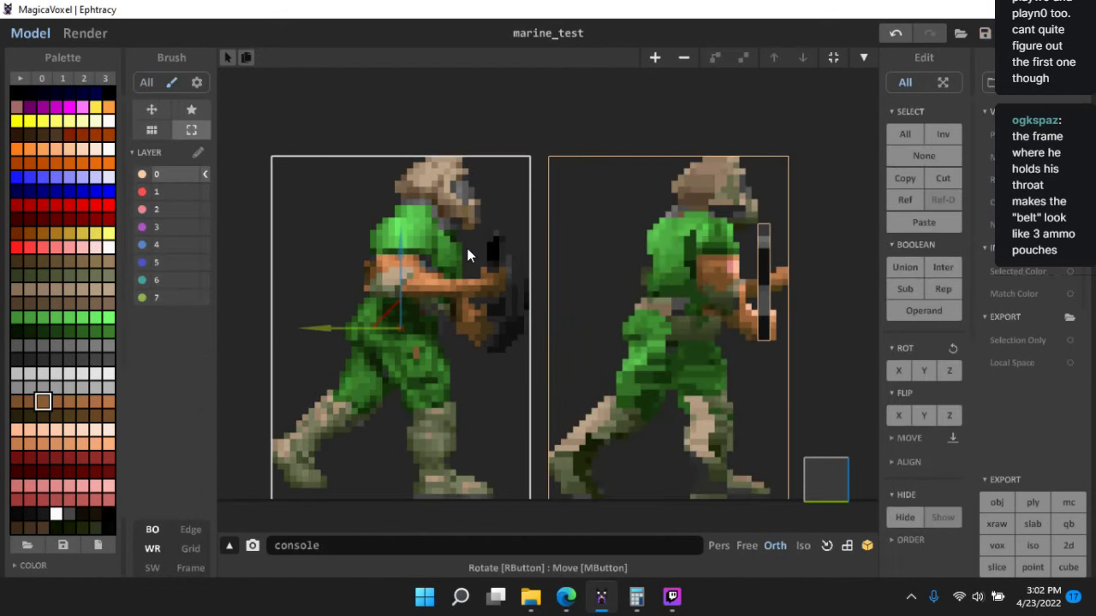
# - Retouch the jaw of the side sprite's helmet with brown tones sampled from the helmet
pyautogui.scroll(5, 505, 209)
pyautogui.press('Tab')
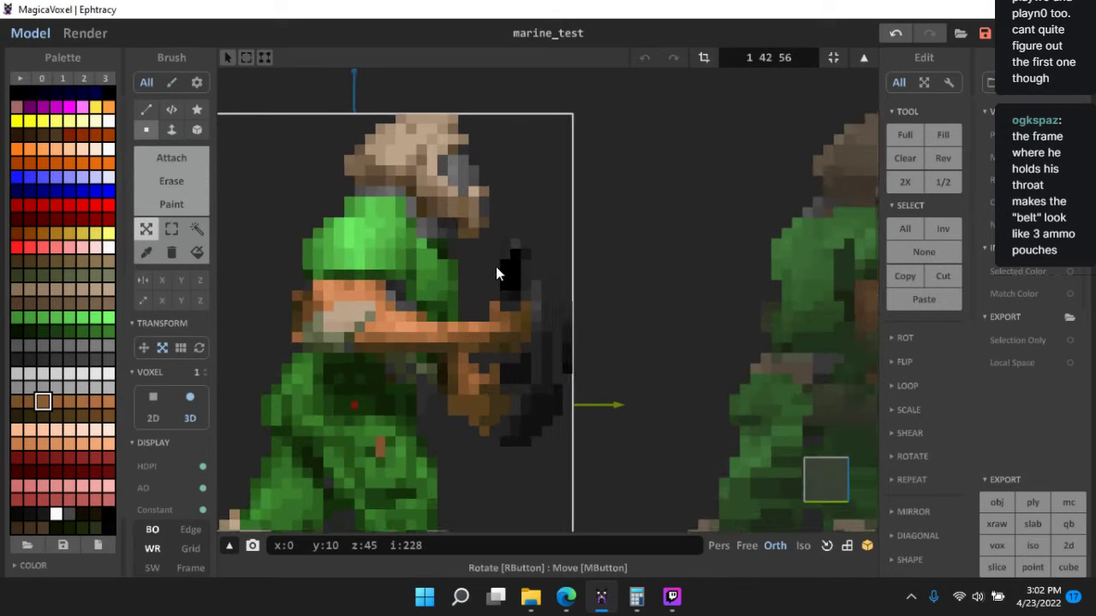
pyautogui.scroll(2, 495, 273)
pyautogui.click(171, 204)
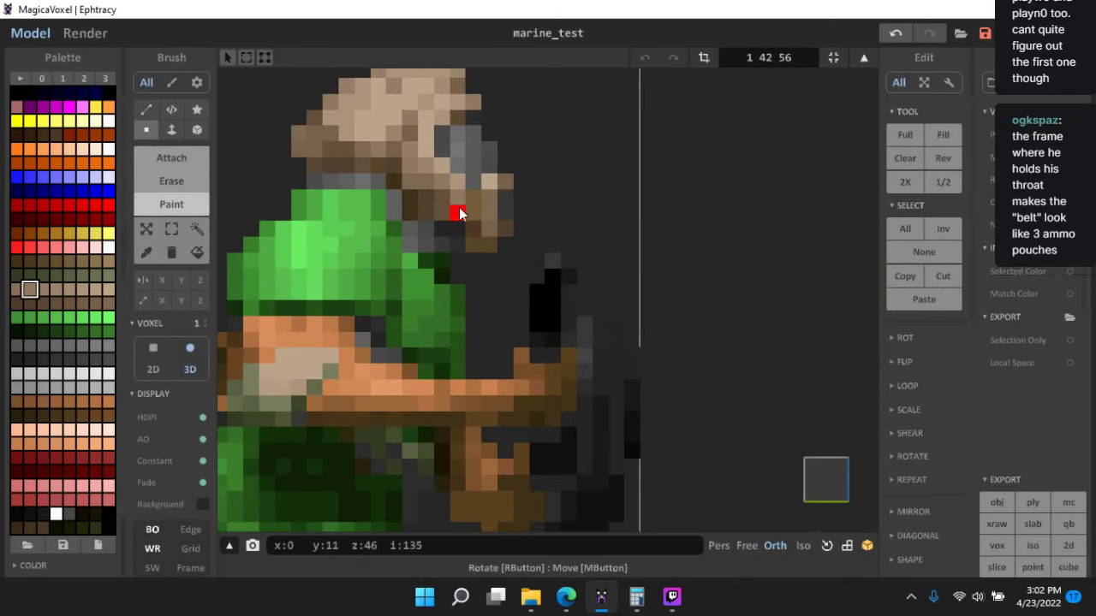
pyautogui.scroll(-2, 459, 227)
pyautogui.scroll(2, 438, 222)
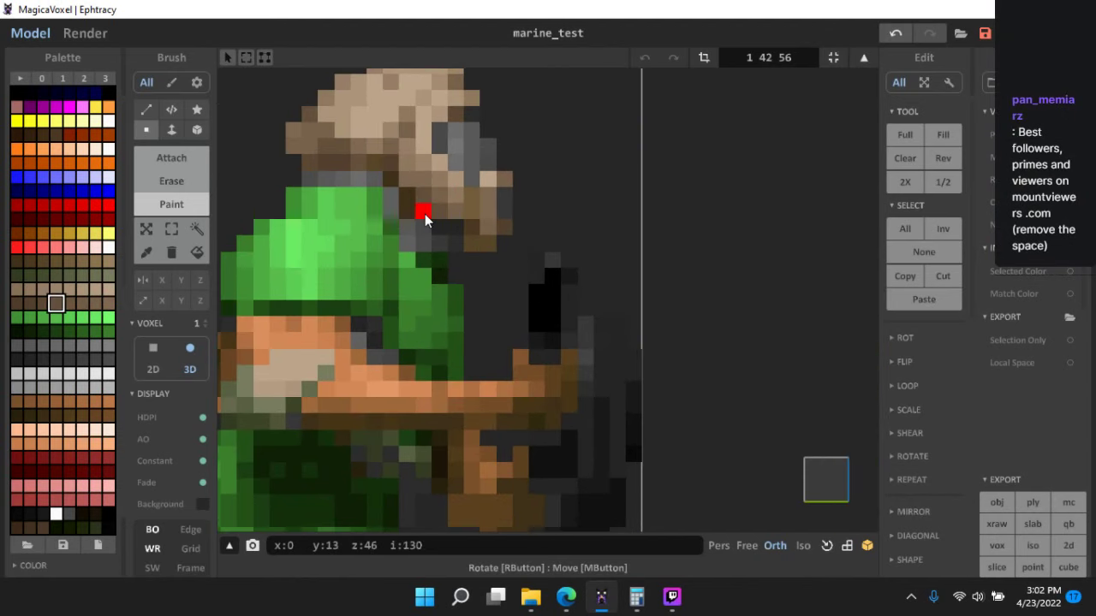
pyautogui.keyDown('alt'); pyautogui.click(425, 214); pyautogui.keyUp('alt')
pyautogui.scroll(-5, 506, 278)
pyautogui.scroll(3, 554, 302)
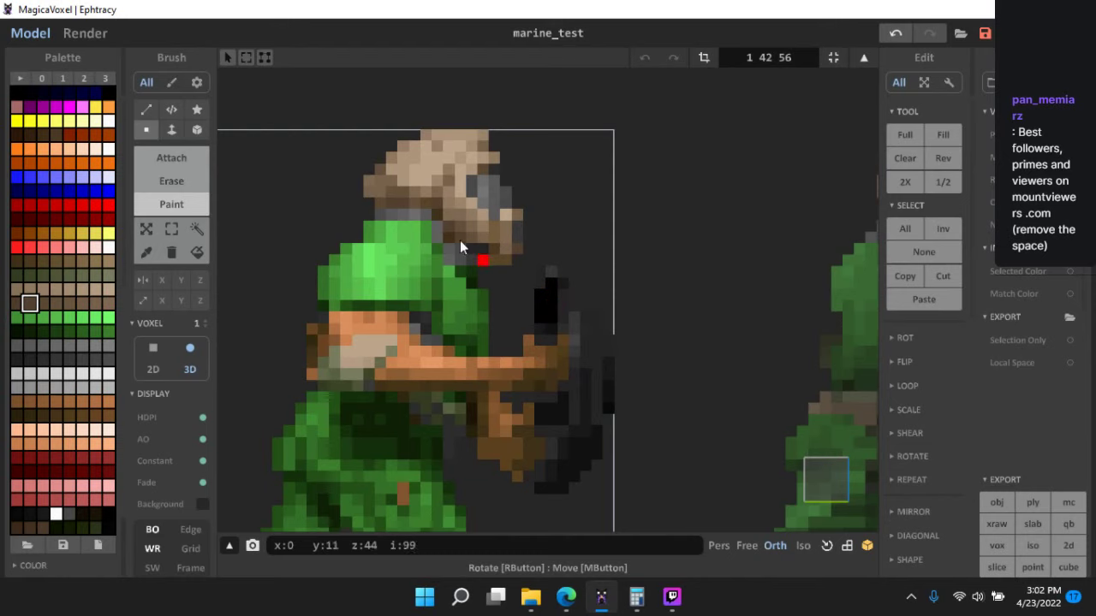
pyautogui.scroll(2, 454, 240)
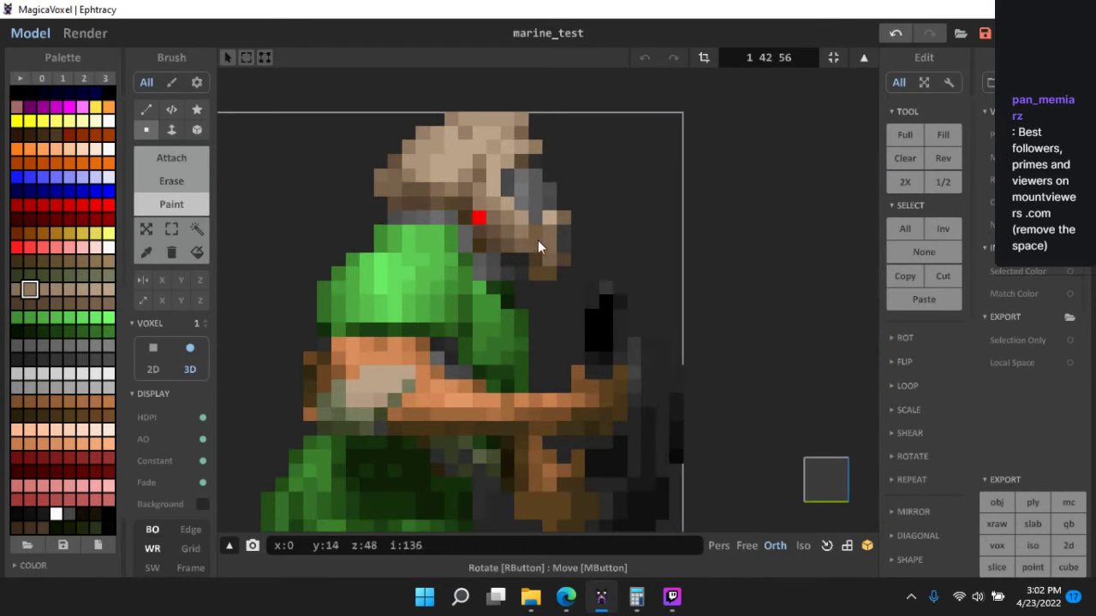
# - Compare the side sprite with the marine and refine the front of its chin with sampled darker browns
pyautogui.scroll(-4, 538, 239)
pyautogui.scroll(1, 574, 222)
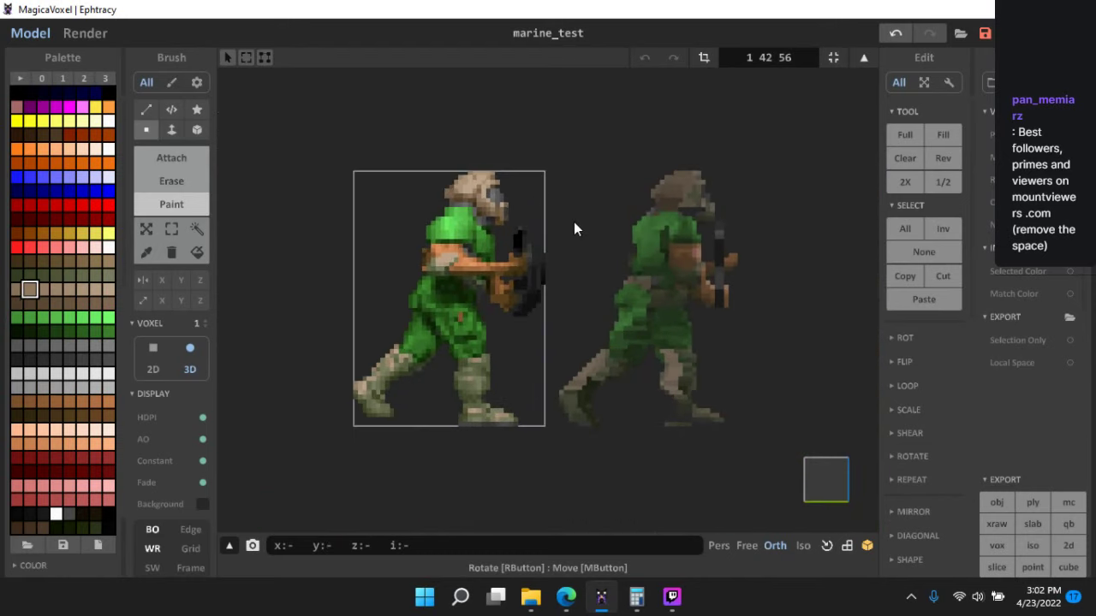
pyautogui.scroll(2, 569, 213)
pyautogui.moveTo(604, 226); pyautogui.dragTo(657, 246, button='middle')
pyautogui.scroll(-2, 655, 204)
pyautogui.scroll(4, 655, 208)
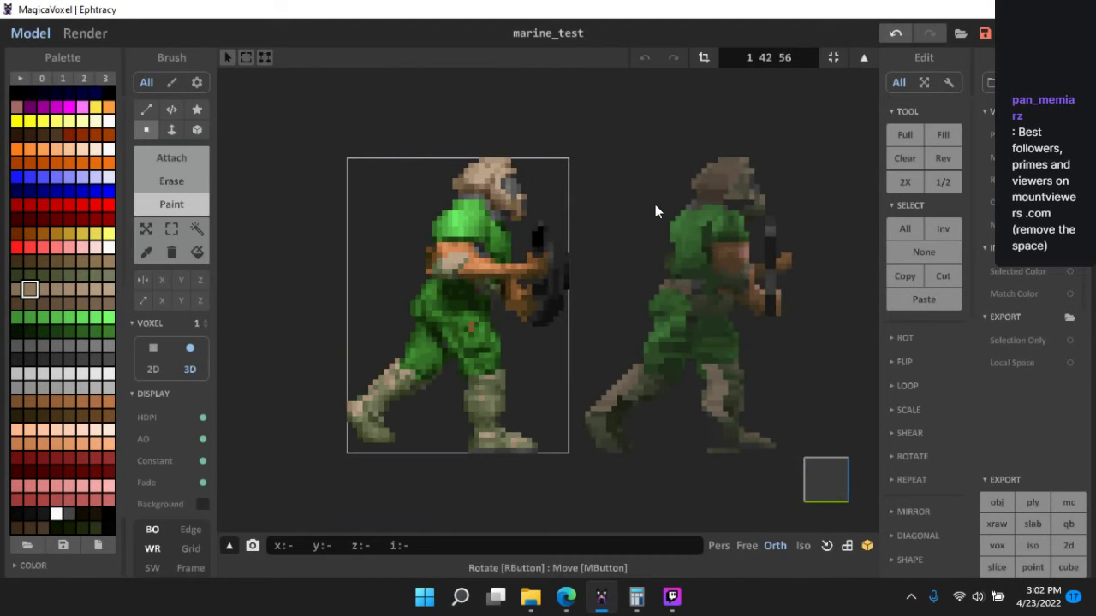
pyautogui.scroll(4, 634, 227)
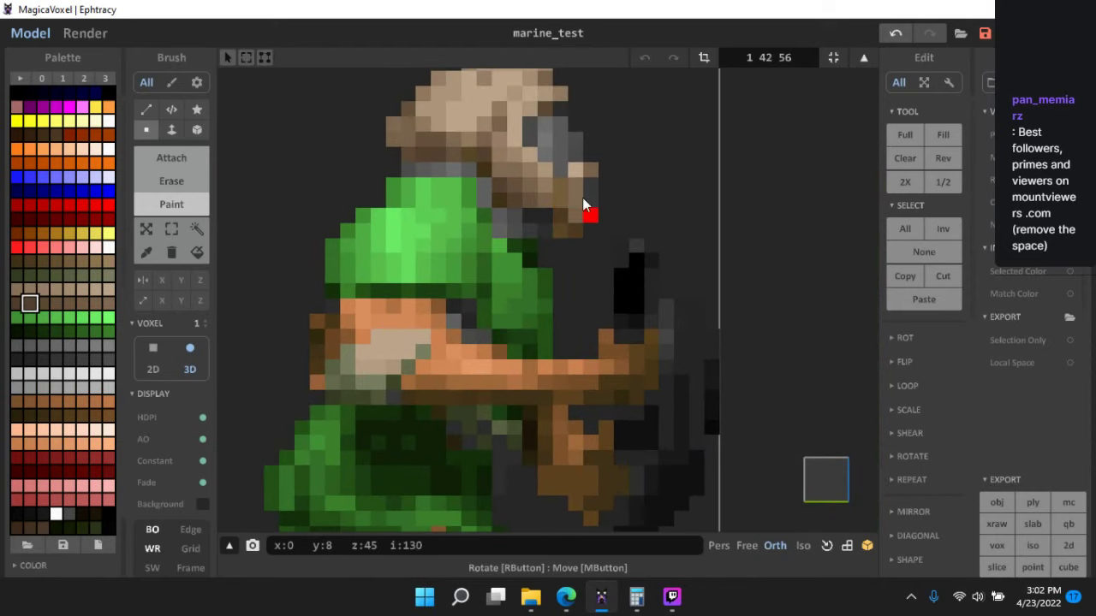
pyautogui.keyDown('alt'); pyautogui.click(529, 201); pyautogui.keyUp('alt')
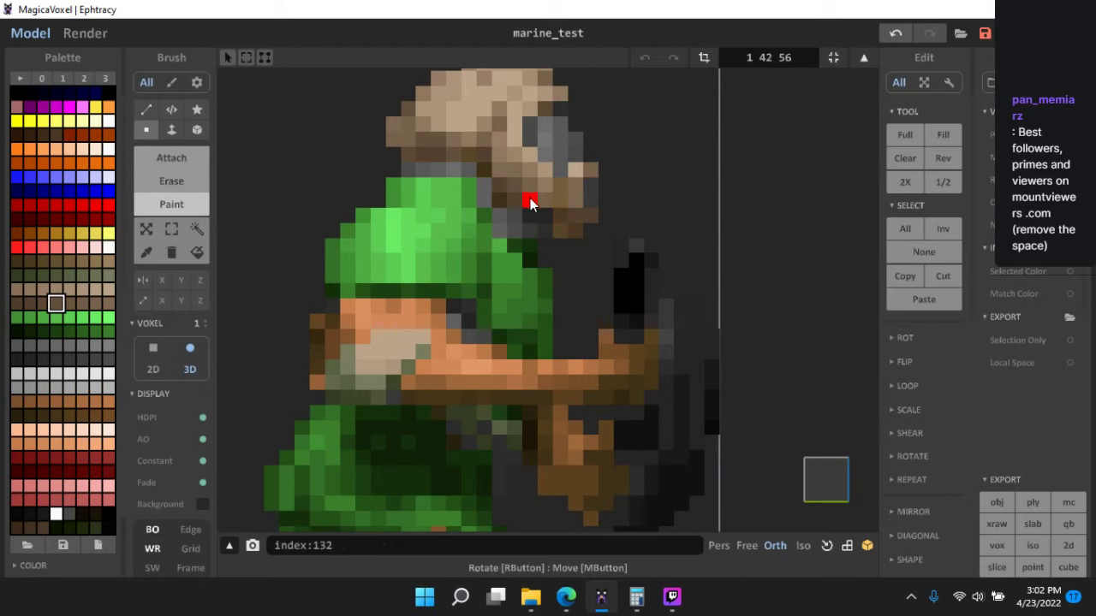
pyautogui.scroll(-5, 655, 356)
pyautogui.moveTo(658, 361); pyautogui.dragTo(601, 322, button='middle')
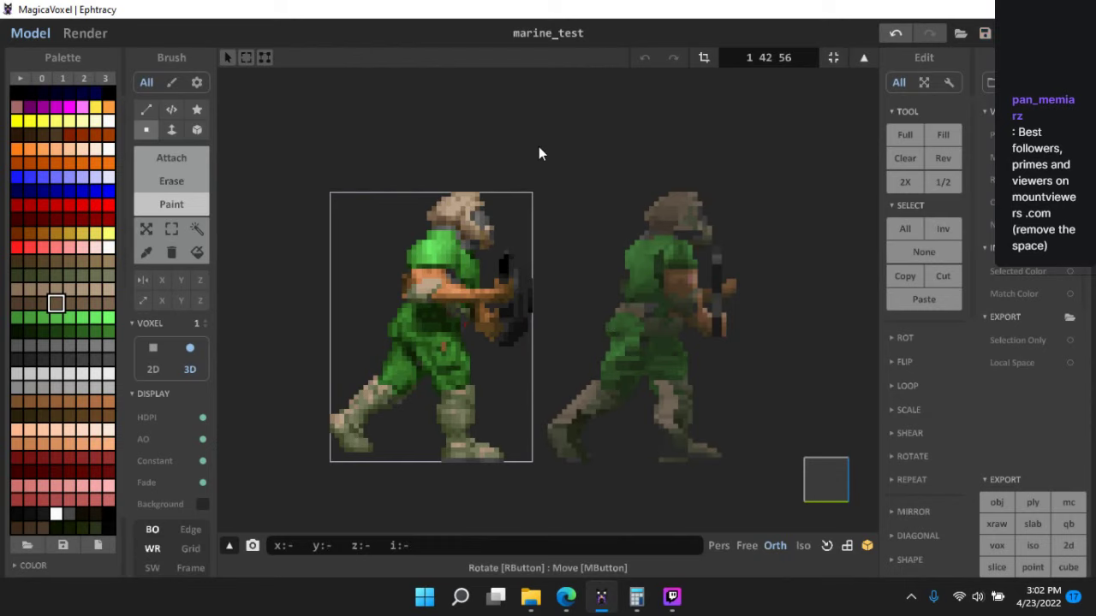
# - Open the marine model, select its whole helmet including visor and jaw, and separate it into its own model
pyautogui.press('Tab')
pyautogui.doubleClick(676, 206)
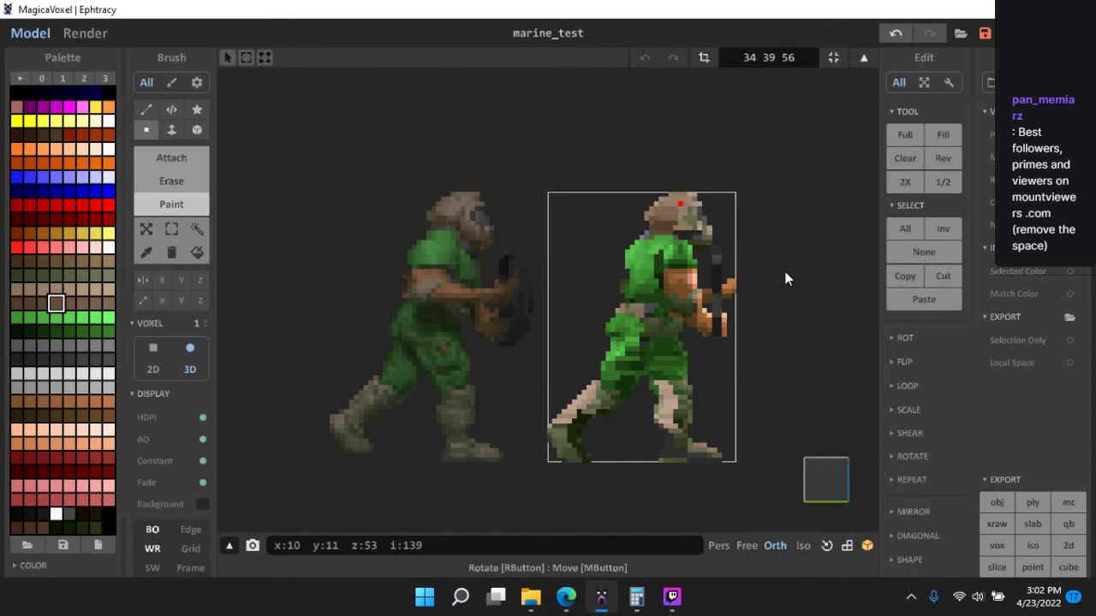
pyautogui.scroll(5, 787, 325)
pyautogui.click(172, 228)
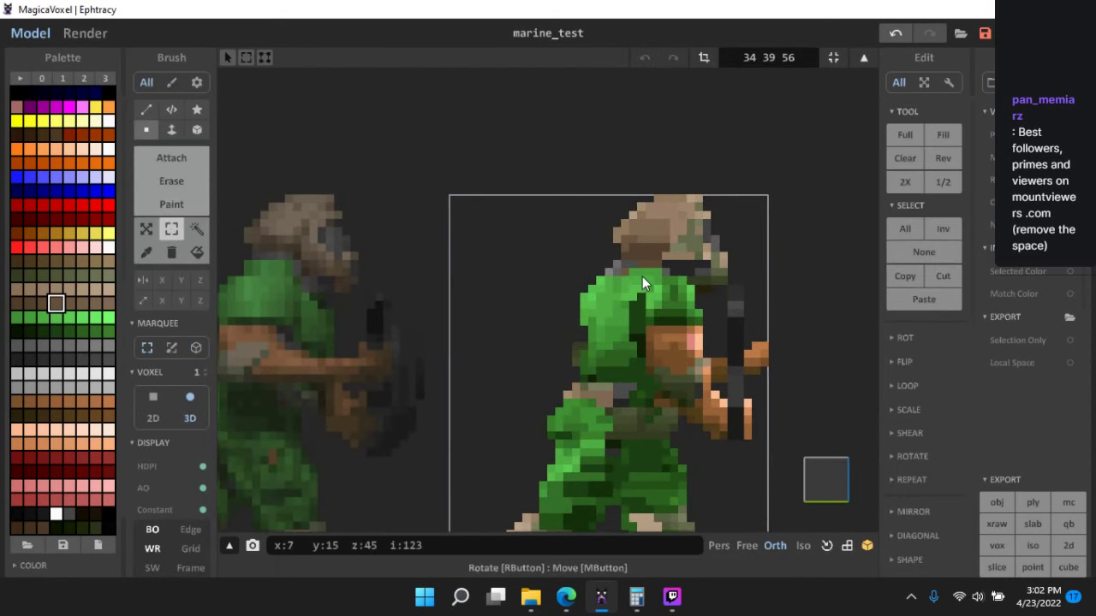
pyautogui.scroll(2, 642, 277)
pyautogui.moveTo(628, 241); pyautogui.dragTo(753, 185)
pyautogui.keyDown('shift'); pyautogui.moveTo(695, 256); pyautogui.dragTo(768, 228); pyautogui.keyUp('shift')
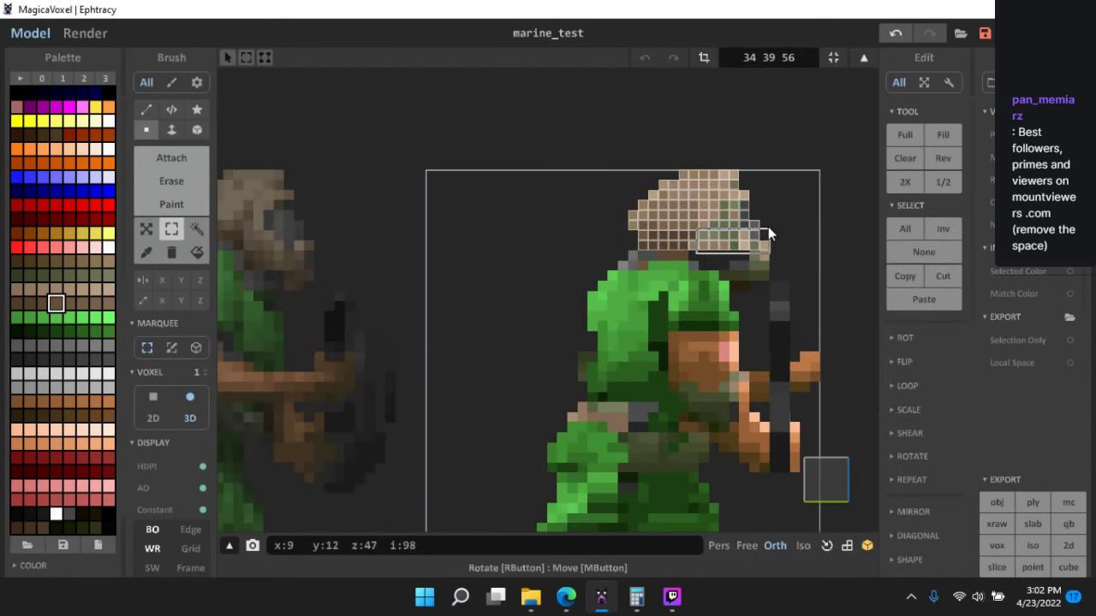
pyautogui.keyDown('shift'); pyautogui.moveTo(708, 264); pyautogui.dragTo(785, 244); pyautogui.keyUp('shift')
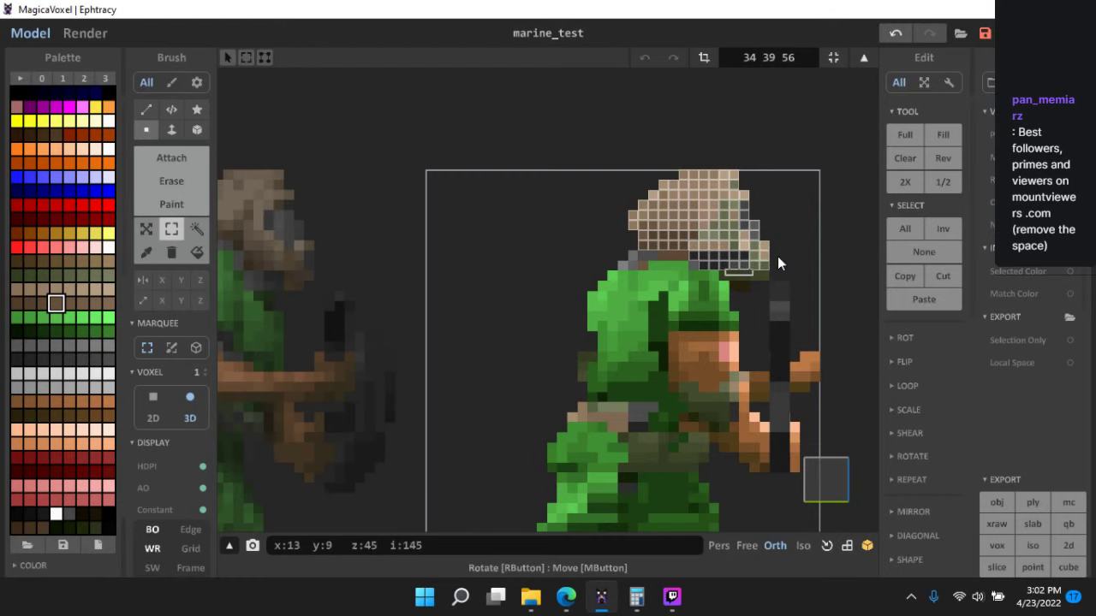
pyautogui.moveTo(768, 277); pyautogui.dragTo(722, 319, button='right')
pyautogui.scroll(-2, 787, 301)
pyautogui.press('Delete')
pyautogui.scroll(-2, 783, 304)
pyautogui.press('Tab')
# - Inspect the marine and its separated helmet from an angle and save the scene
pyautogui.scroll(2, 722, 320)
pyautogui.moveTo(766, 462); pyautogui.dragTo(833, 451, button='right')
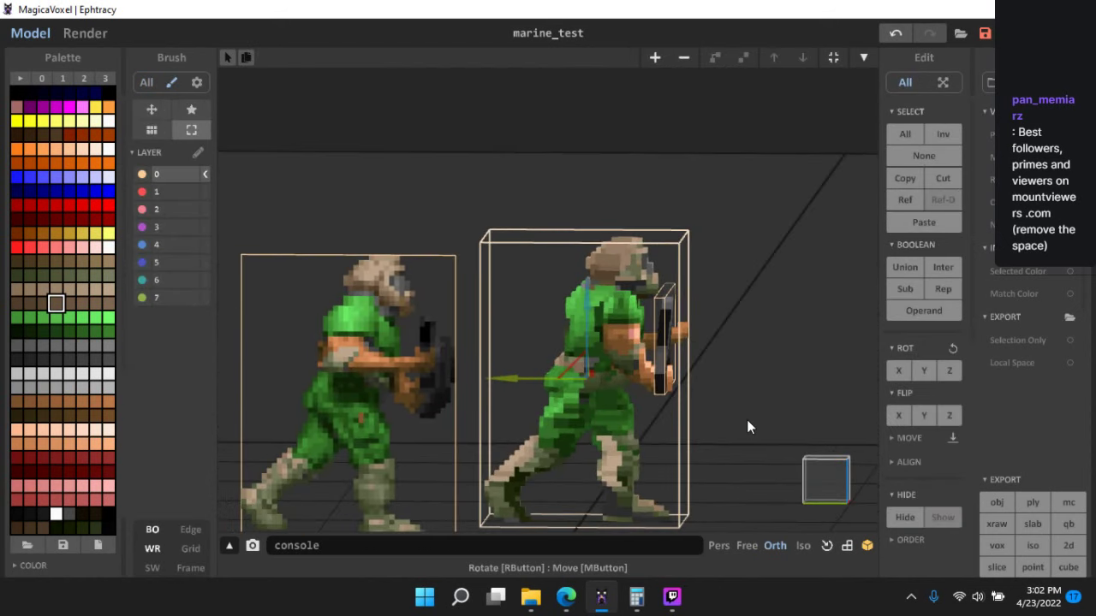
pyautogui.moveTo(746, 419); pyautogui.dragTo(735, 396, button='right')
pyautogui.hotkey('ctrl', 's')
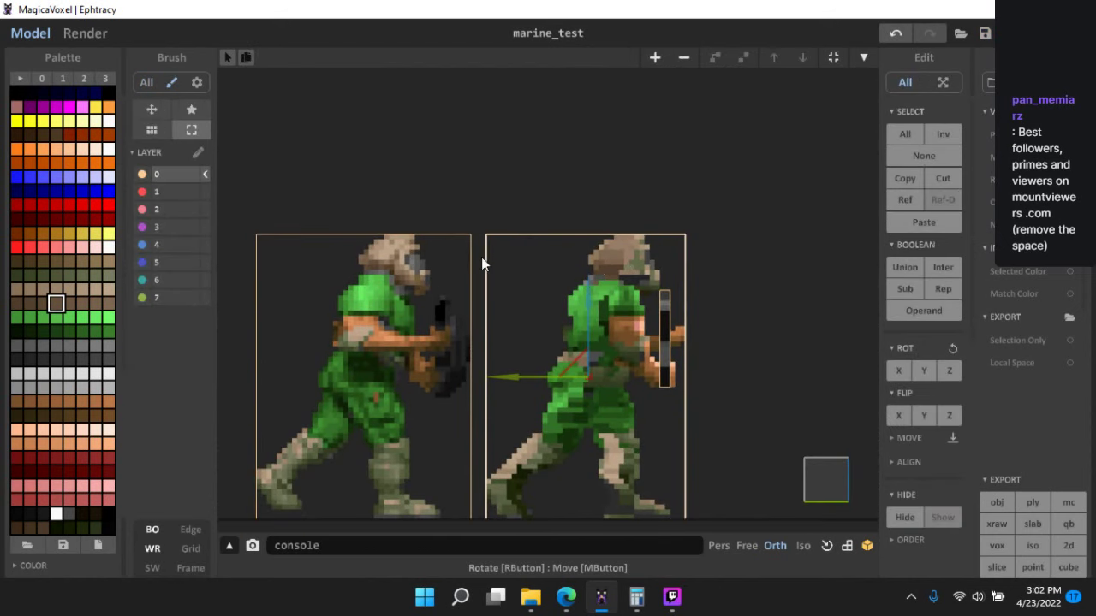
# - Select the side sprite together with the separated helmet and place copies of both straight above the originals
pyautogui.click(405, 252)
pyautogui.scroll(-2, 492, 264)
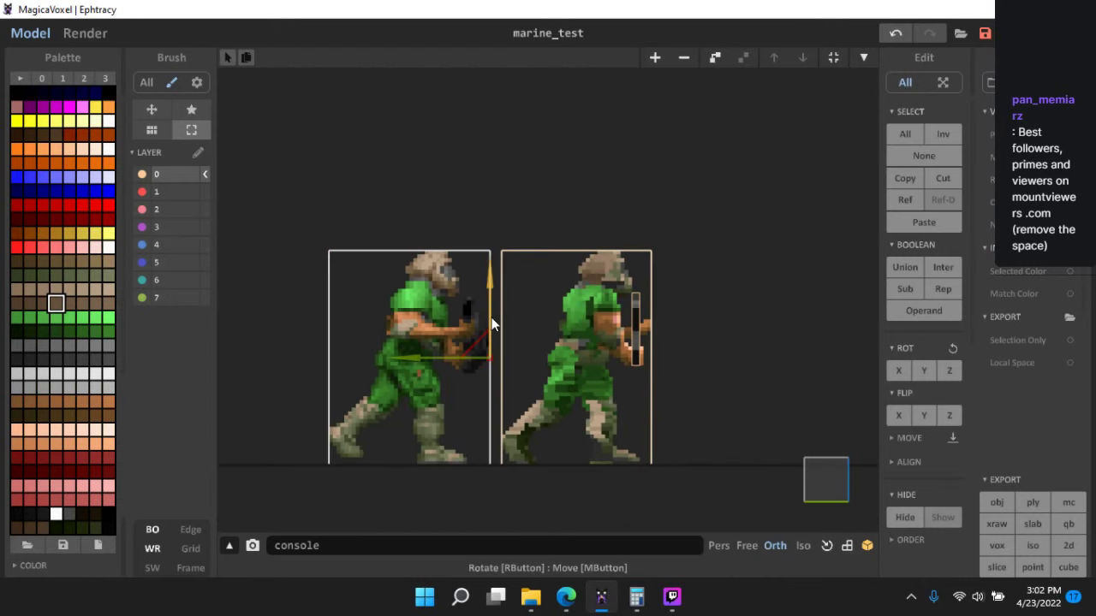
pyautogui.hotkey('ctrl', 'z')
pyautogui.keyDown('shift'); pyautogui.click(591, 269); pyautogui.keyUp('shift')
pyautogui.keyDown('ctrl'); pyautogui.moveTo(493, 266); pyautogui.dragTo(526, 69); pyautogui.keyUp('ctrl')
pyautogui.moveTo(646, 339); pyautogui.dragTo(646, 484, button='middle')
pyautogui.scroll(3, 443, 195)
pyautogui.moveTo(443, 195); pyautogui.dragTo(477, 275, button='middle')
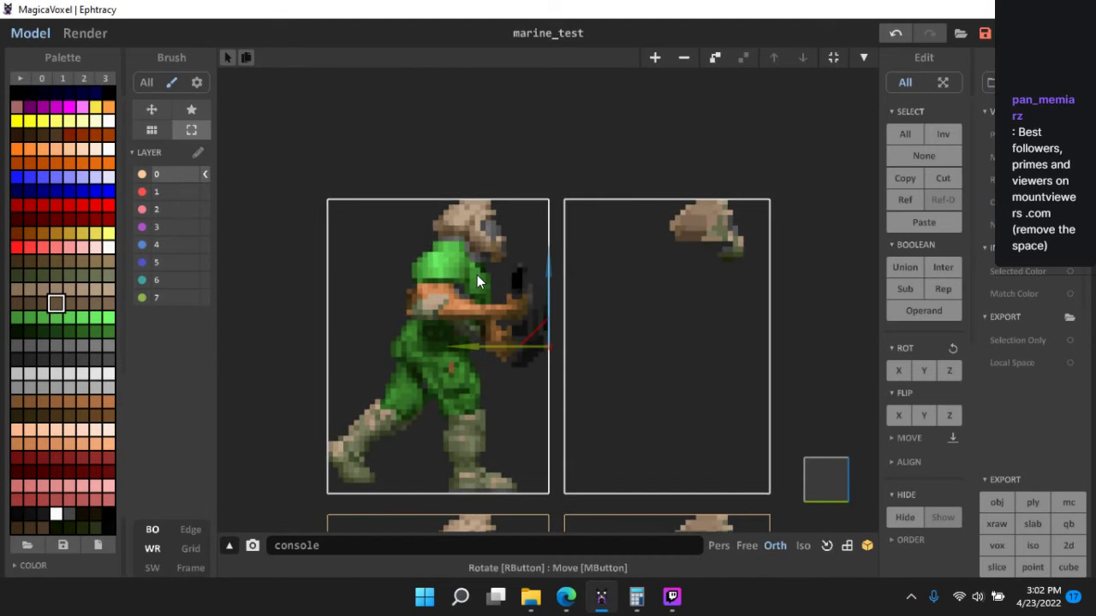
# - Move the copied side sprite horizontally in a straight side view until it lines up with the copied helmet
pyautogui.click(477, 275)
pyautogui.moveTo(565, 288); pyautogui.dragTo(796, 474, button='right')
pyautogui.click(832, 494)
pyautogui.click(832, 488)
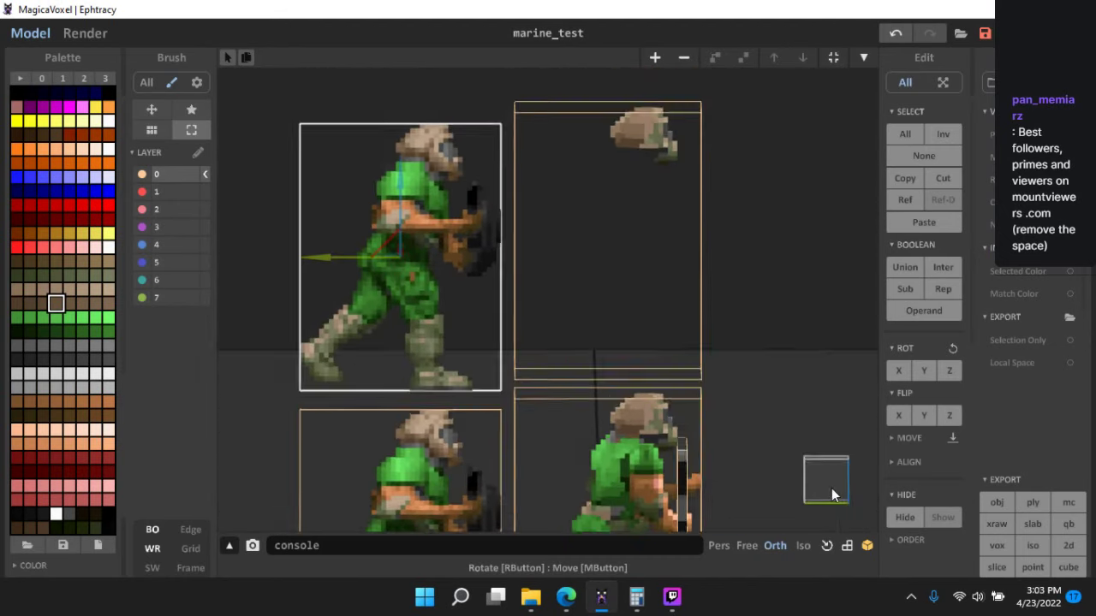
pyautogui.moveTo(437, 261); pyautogui.dragTo(576, 254)
pyautogui.moveTo(670, 278); pyautogui.dragTo(547, 195, button='right')
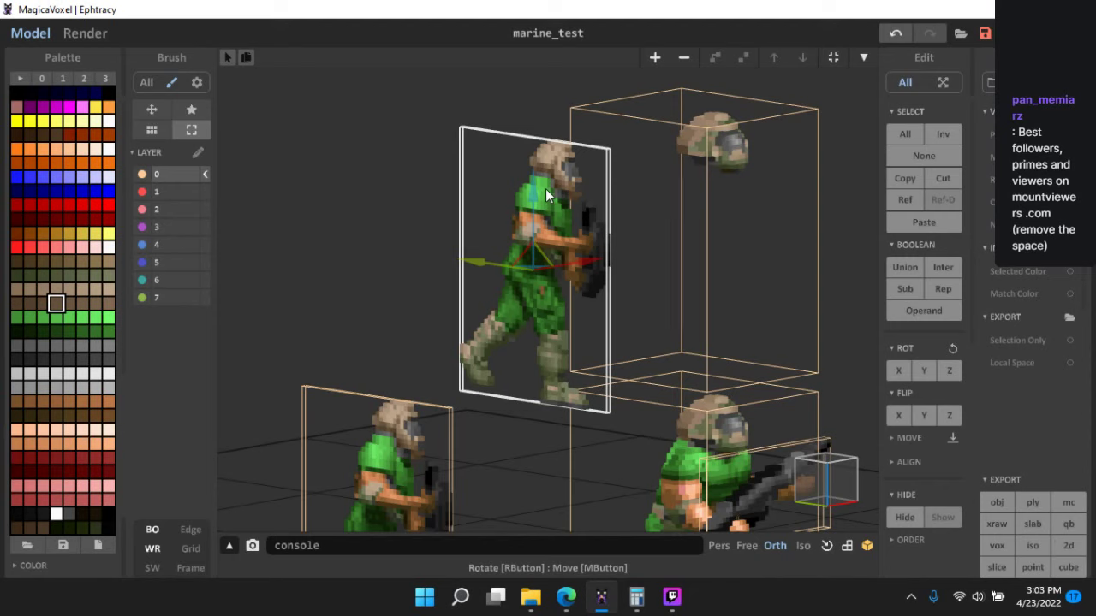
# - Deselect the sprite copy, check its alignment with the helmet from the side, and save the scene
pyautogui.click(549, 136)
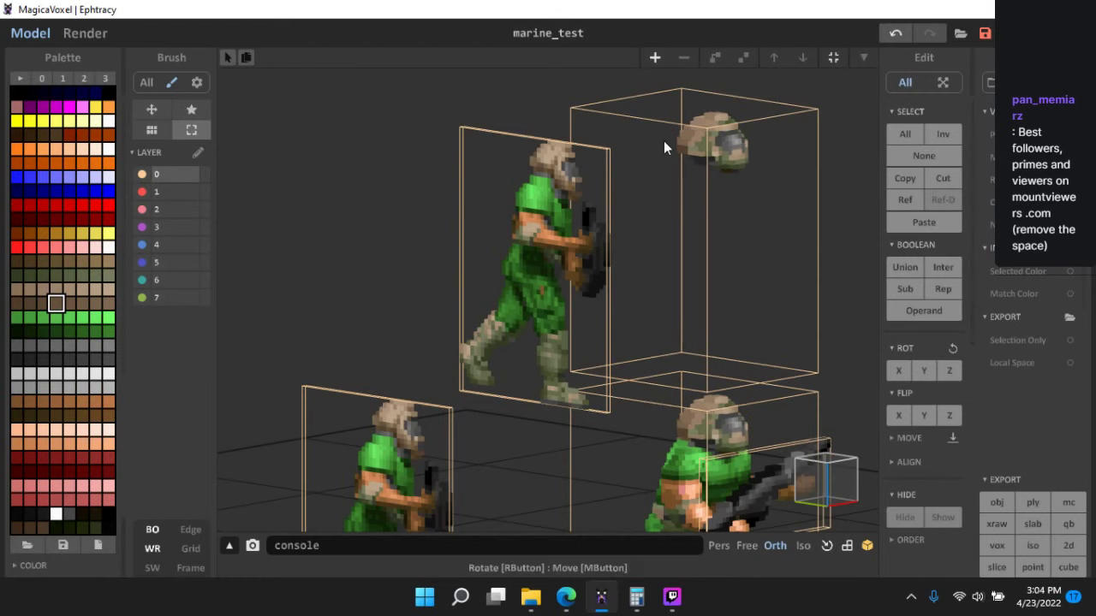
pyautogui.moveTo(664, 140); pyautogui.dragTo(834, 448, button='right')
pyautogui.click(830, 462)
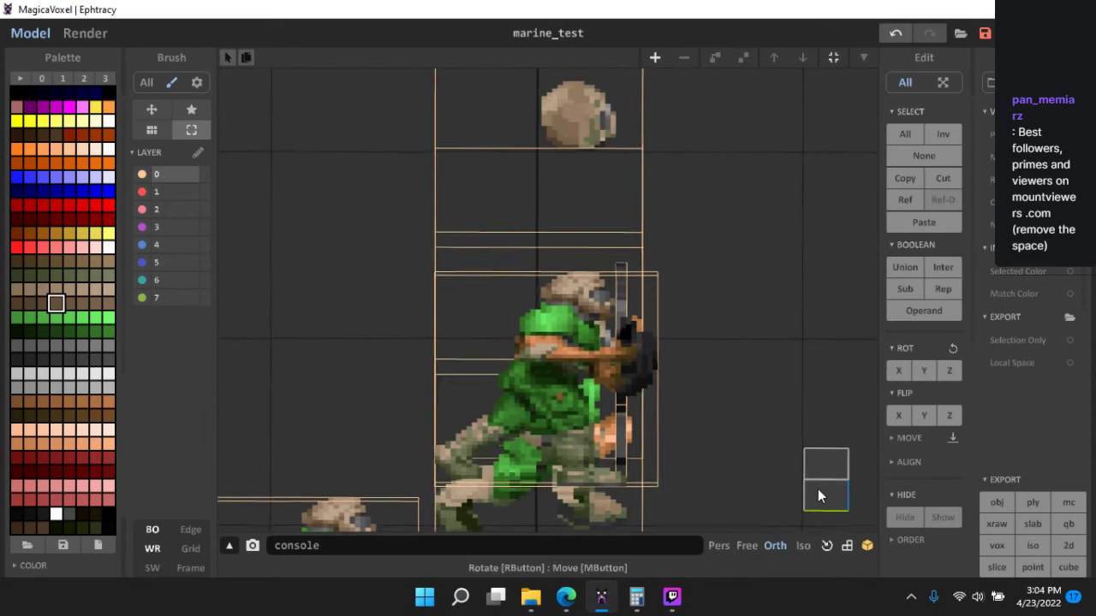
pyautogui.click(818, 489)
pyautogui.hotkey('ctrl', 's')
pyautogui.moveTo(761, 256); pyautogui.dragTo(537, 294, button='right')
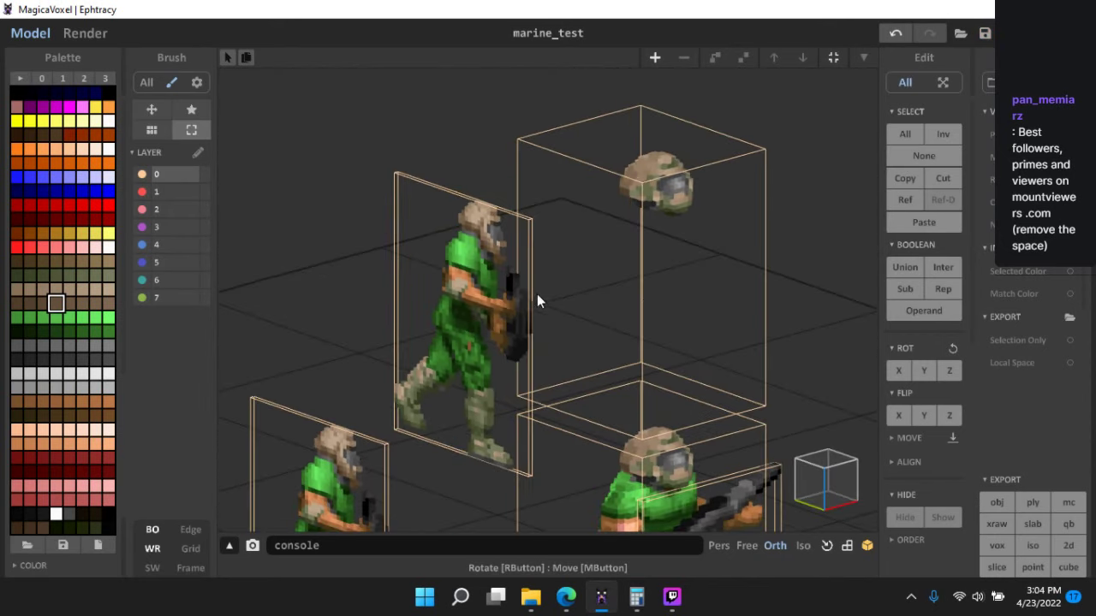
# - Open the copied side sprite for editing and delete the gun voxels in front of its hands
pyautogui.click(509, 266)
pyautogui.click(665, 188)
pyautogui.moveTo(580, 244); pyautogui.dragTo(607, 211, button='middle')
pyautogui.click(530, 222)
pyautogui.press('Tab')
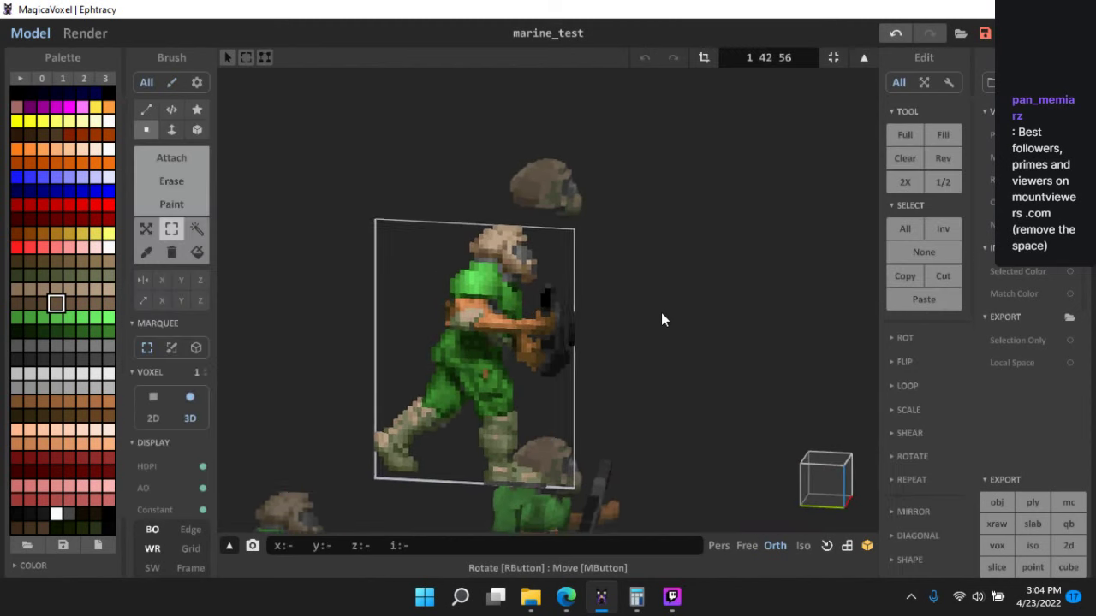
pyautogui.click(815, 476)
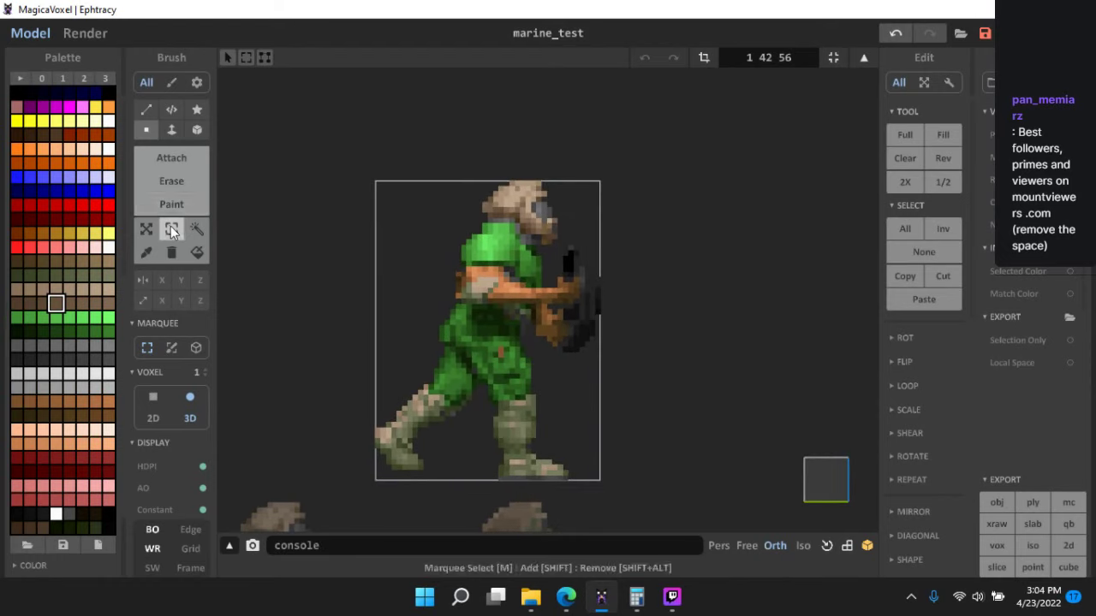
pyautogui.moveTo(552, 301); pyautogui.dragTo(566, 262, button='middle')
pyautogui.scroll(1, 566, 262)
pyautogui.moveTo(575, 200); pyautogui.dragTo(632, 327)
pyautogui.press('Delete')
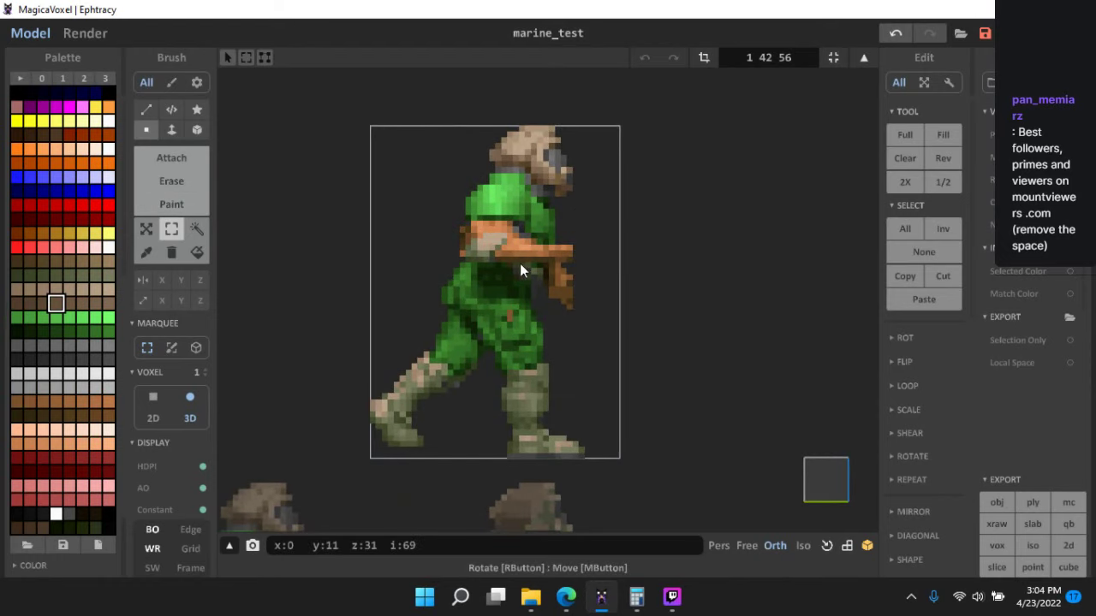
# - Delete the sprite copy's legs, waist, arms and lower torso voxels
pyautogui.moveTo(667, 516); pyautogui.dragTo(376, 247)
pyautogui.press('Delete')
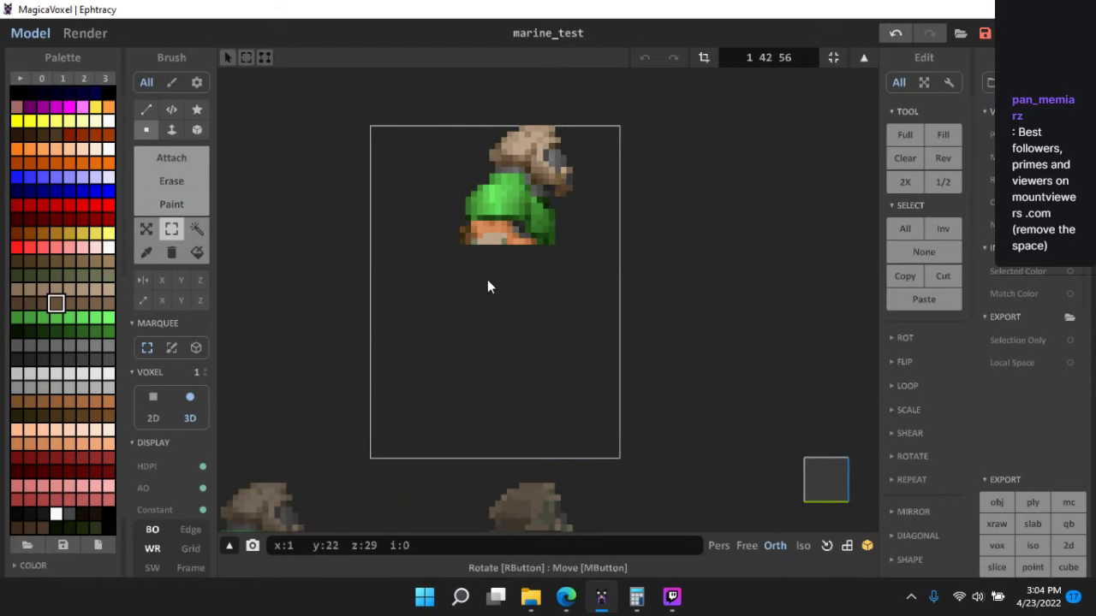
pyautogui.scroll(3, 487, 286)
pyautogui.moveTo(609, 274); pyautogui.dragTo(426, 412)
pyautogui.press('Delete')
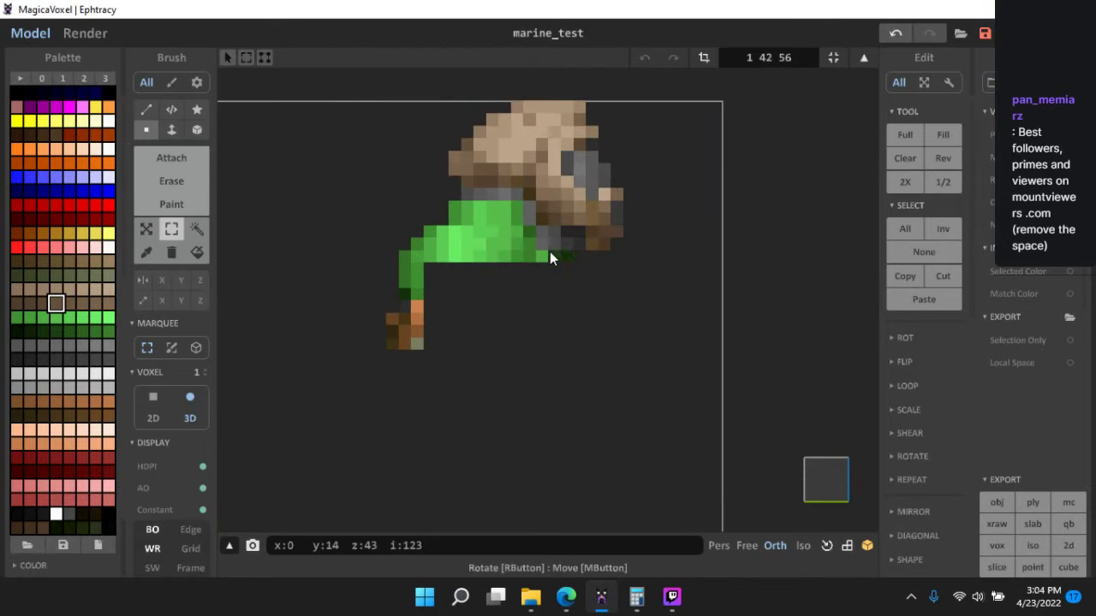
# - Delete the remaining arm, green shoulder and grey neck voxels so only the sprite's helmet is left
pyautogui.moveTo(573, 247); pyautogui.dragTo(385, 350)
pyautogui.press('Delete')
pyautogui.moveTo(542, 234); pyautogui.dragTo(353, 274)
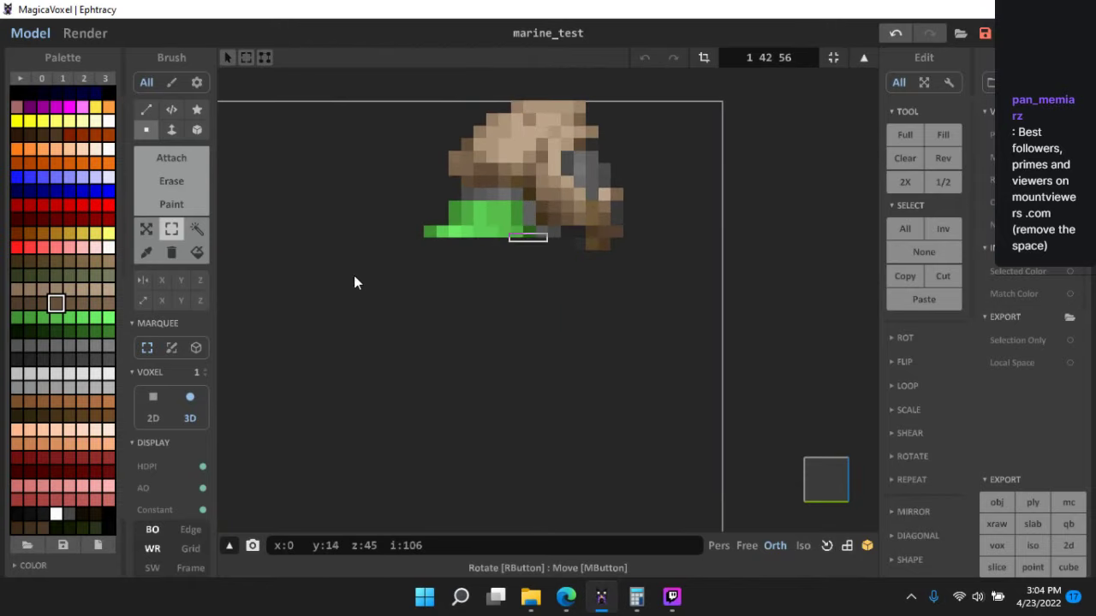
pyautogui.press('Delete')
pyautogui.moveTo(529, 208); pyautogui.dragTo(410, 243)
pyautogui.press('Delete')
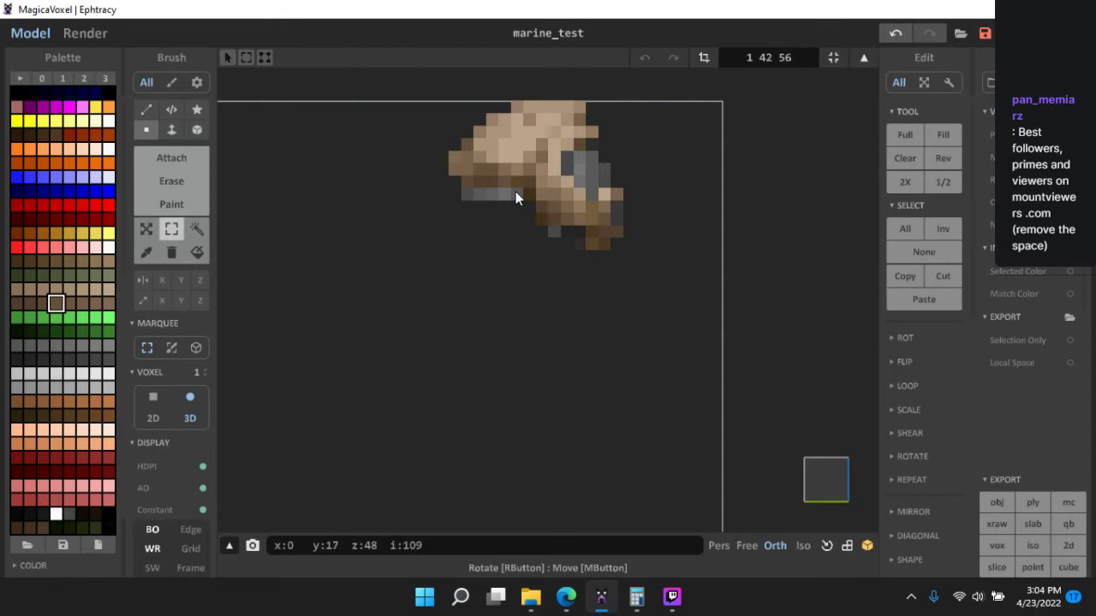
pyautogui.moveTo(516, 193); pyautogui.dragTo(435, 241)
pyautogui.press('Delete')
pyautogui.scroll(-3, 572, 285)
pyautogui.scroll(2, 565, 257)
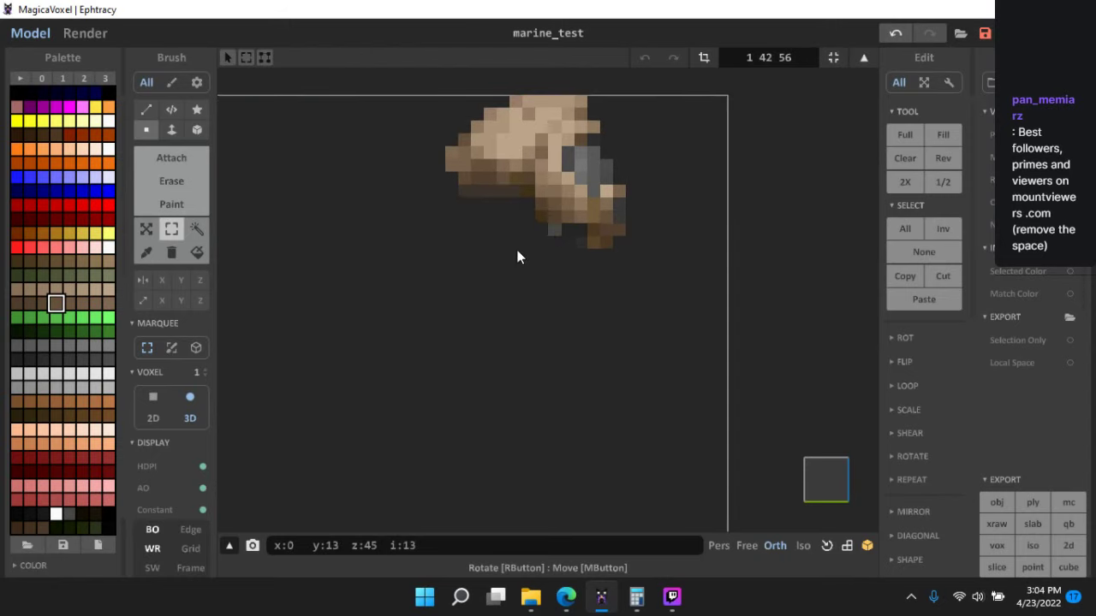
# - Scale the flat helmet slice along x by a factor of 2 repeatedly until it is 16 voxels thick
pyautogui.scroll(-3, 587, 249)
pyautogui.scroll(-4, 735, 296)
pyautogui.moveTo(740, 300)
pyautogui.mouseDown(button='right')
pyautogui.moveTo(721, 323)
pyautogui.moveTo(661, 270)
pyautogui.moveTo(769, 301)
pyautogui.moveTo(595, 289)
pyautogui.moveTo(669, 282)
pyautogui.moveTo(661, 298)
pyautogui.moveTo(700, 279)
pyautogui.moveTo(727, 318)
pyautogui.moveTo(825, 395)
pyautogui.mouseUp(button='right')
pyautogui.press('Tab')
pyautogui.press('Tab')
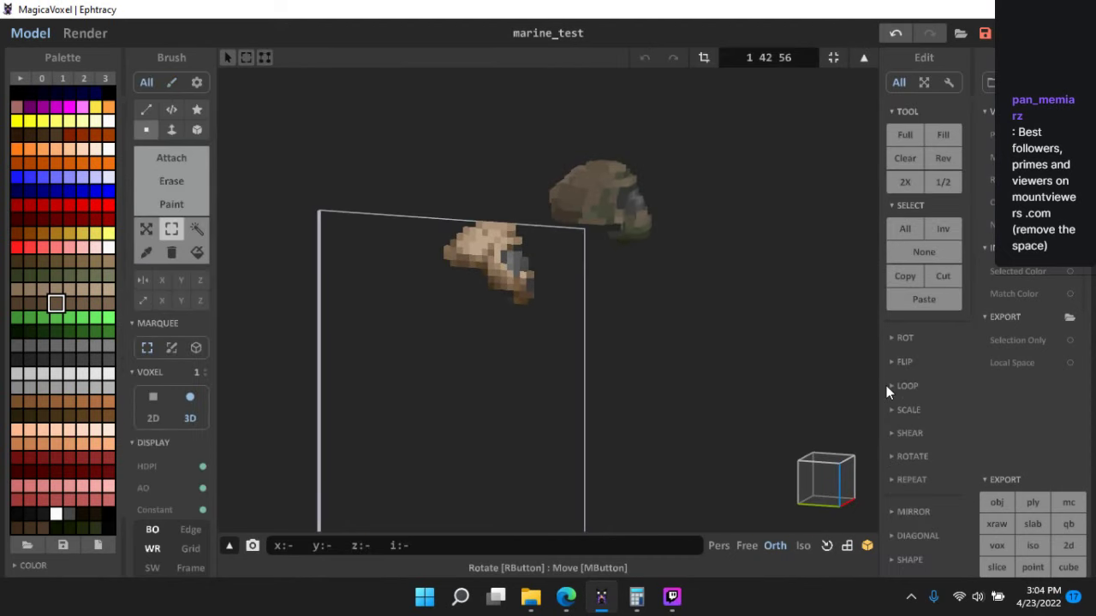
pyautogui.click(903, 412)
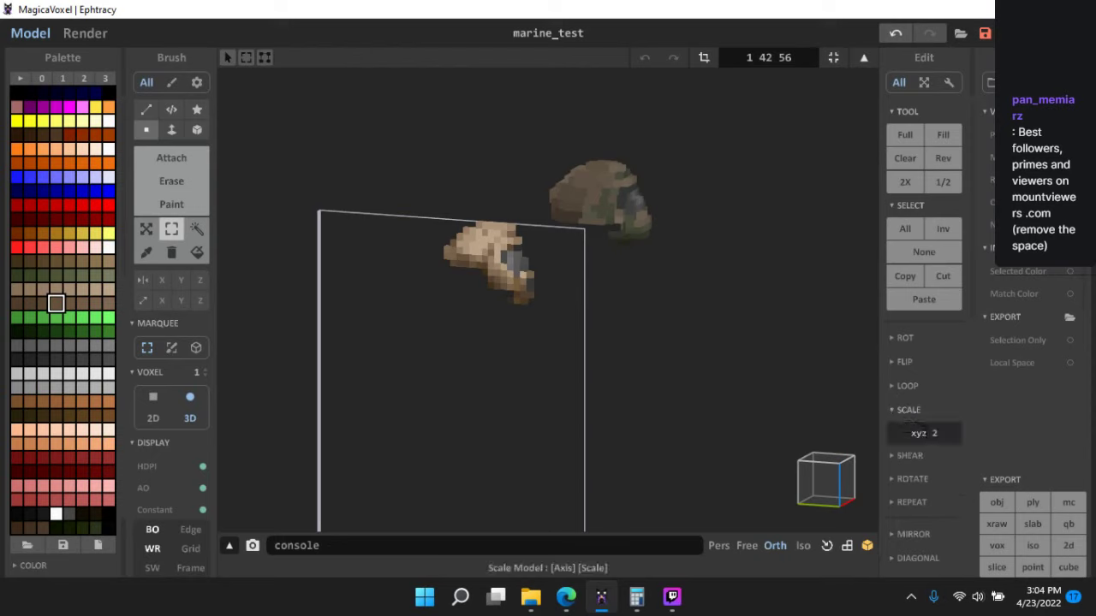
pyautogui.click(908, 431)
pyautogui.write('x')
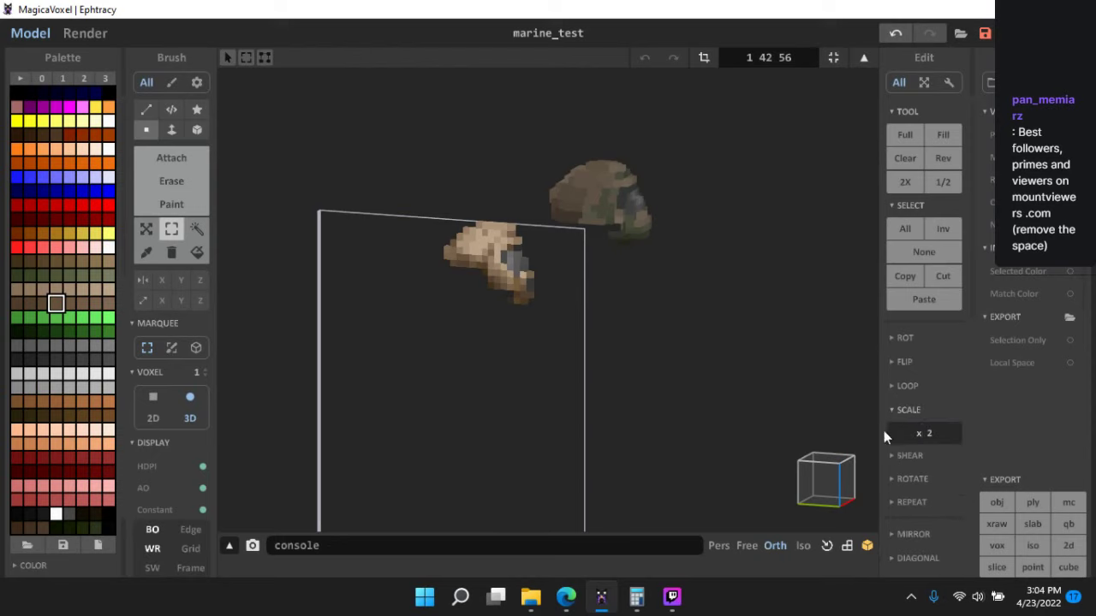
pyautogui.press('Return')
pyautogui.moveTo(746, 323); pyautogui.dragTo(789, 300, button='right')
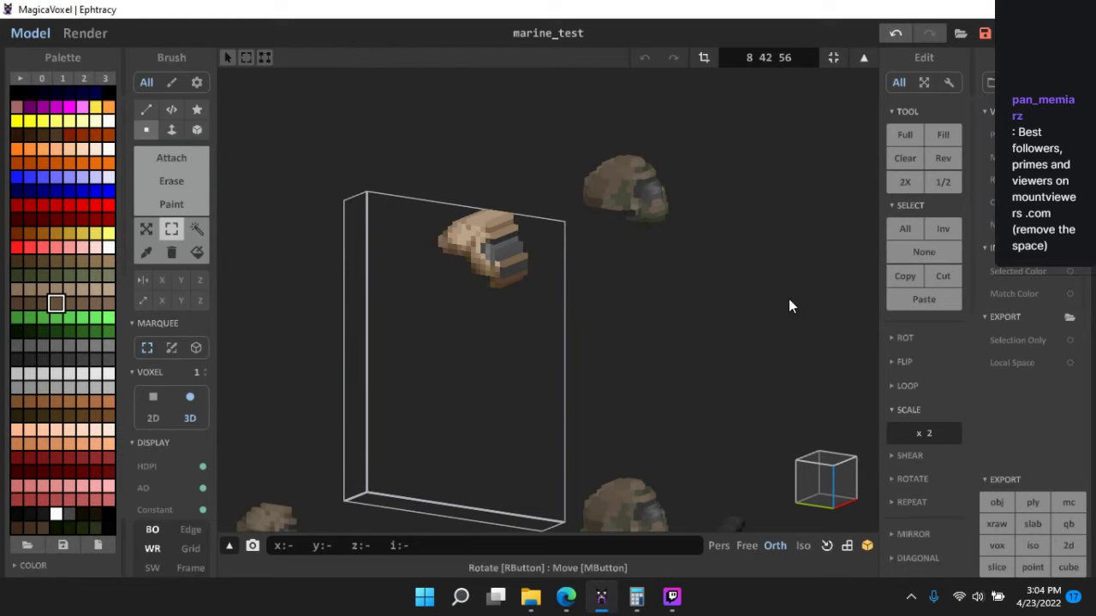
pyautogui.click(916, 433)
pyautogui.press('Return')
pyautogui.moveTo(595, 302); pyautogui.dragTo(751, 319, button='right')
pyautogui.scroll(2, 647, 338)
pyautogui.scroll(-2, 1027, 428)
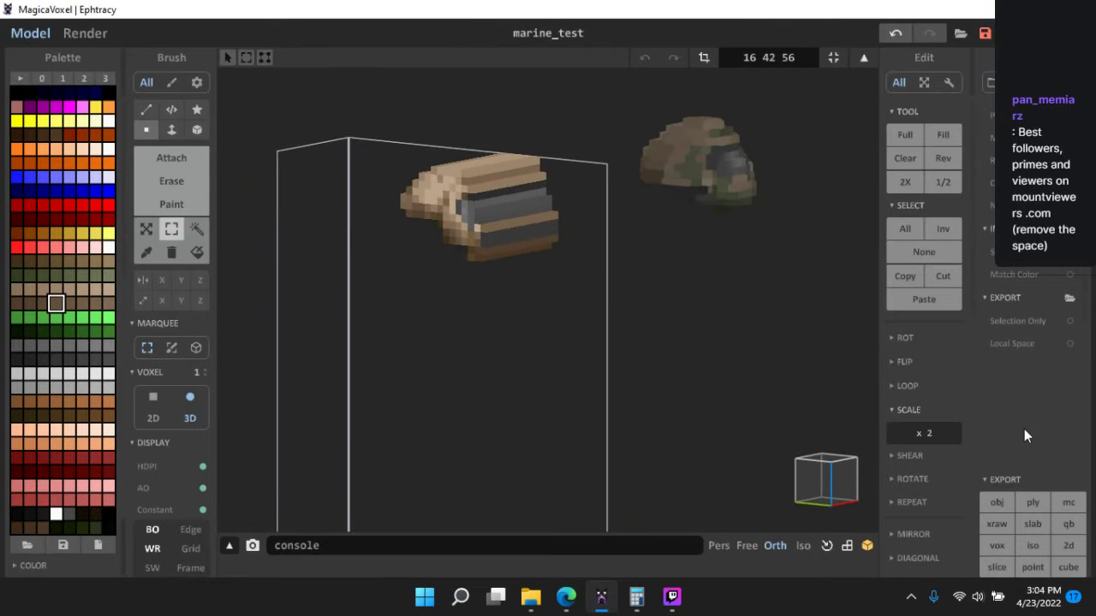
# - Erode the extruded helmet shape once
pyautogui.scroll(-4, 912, 497)
pyautogui.click(911, 498)
pyautogui.scroll(-2, 912, 495)
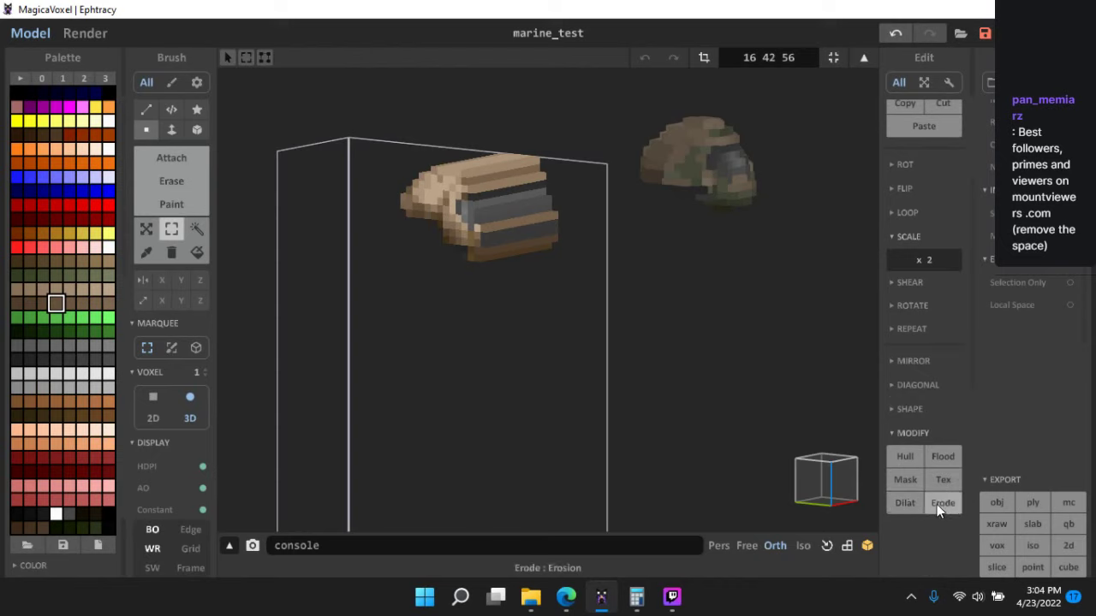
pyautogui.click(937, 504)
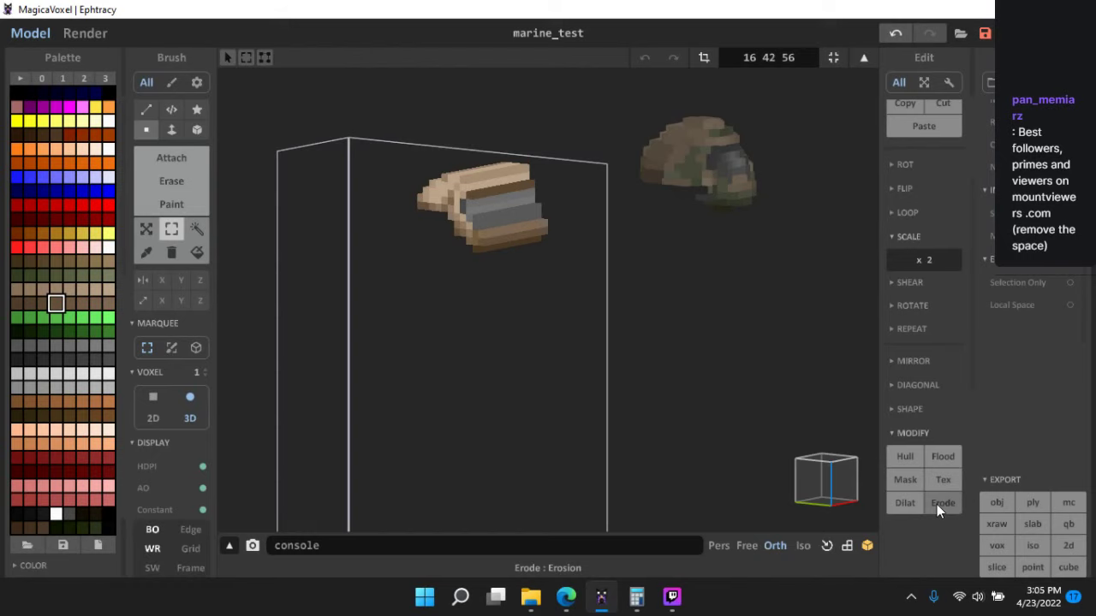
# - Compare the eroded shape with the camouflage helmet, fit its volume to the voxels, and scale it by 2 along x
pyautogui.moveTo(700, 318); pyautogui.dragTo(507, 214, button='right')
pyautogui.moveTo(491, 177); pyautogui.dragTo(514, 155, button='right')
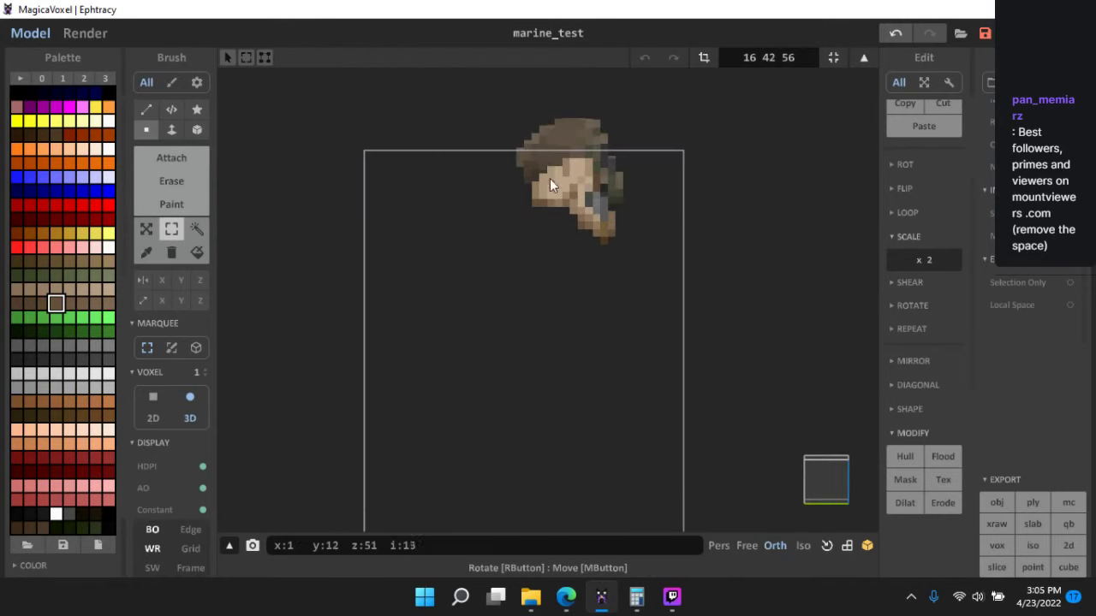
pyautogui.moveTo(658, 238); pyautogui.dragTo(676, 203, button='right')
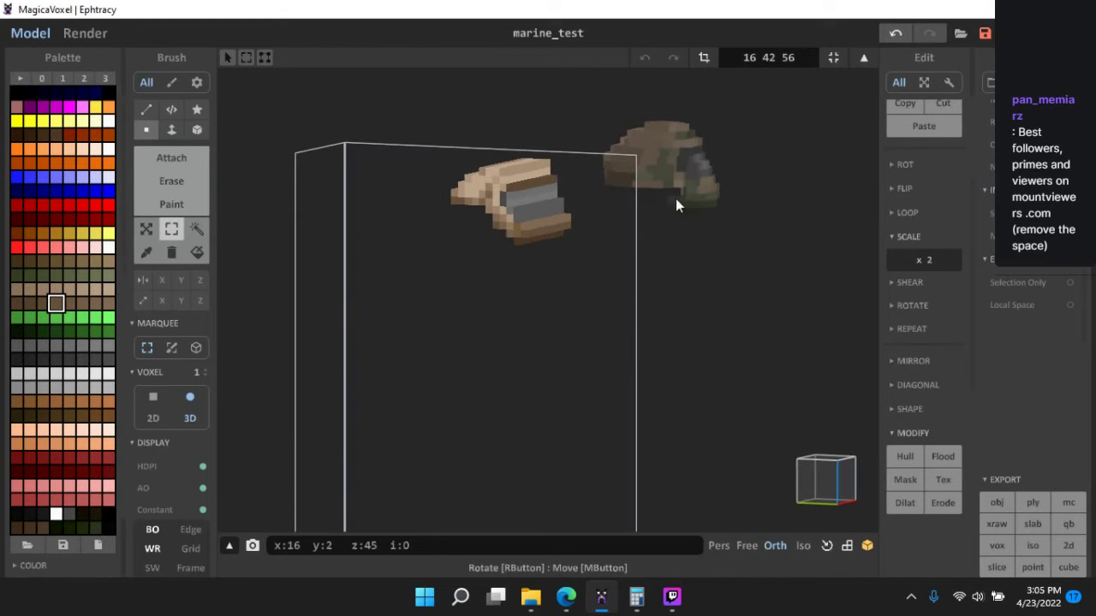
pyautogui.moveTo(737, 185); pyautogui.dragTo(751, 167, button='right')
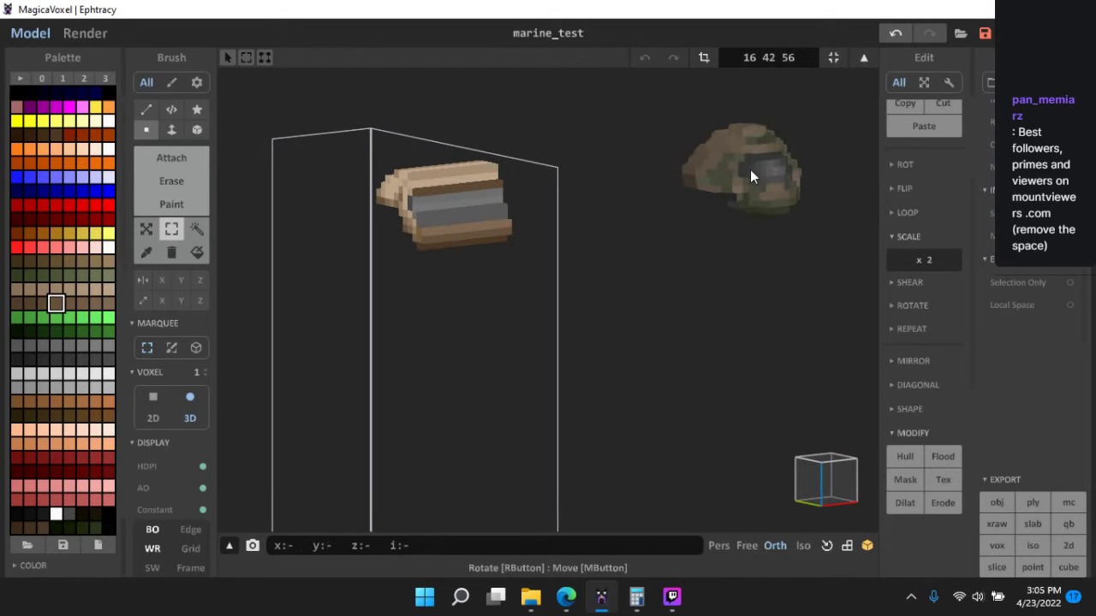
pyautogui.moveTo(544, 240); pyautogui.dragTo(716, 191, button='right')
pyautogui.moveTo(704, 289); pyautogui.dragTo(749, 94, button='right')
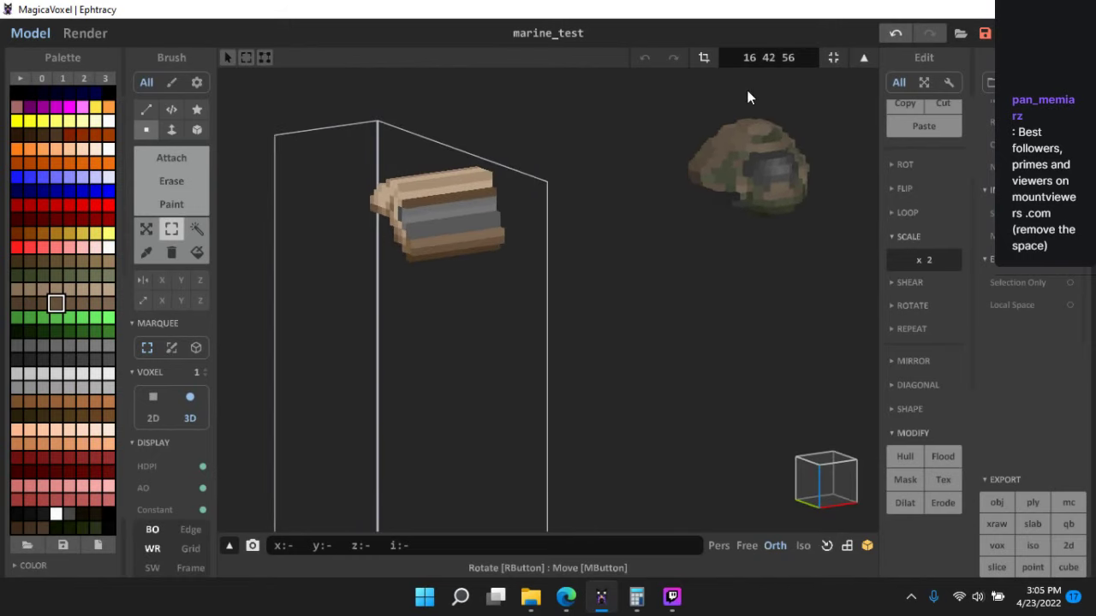
pyautogui.click(826, 65)
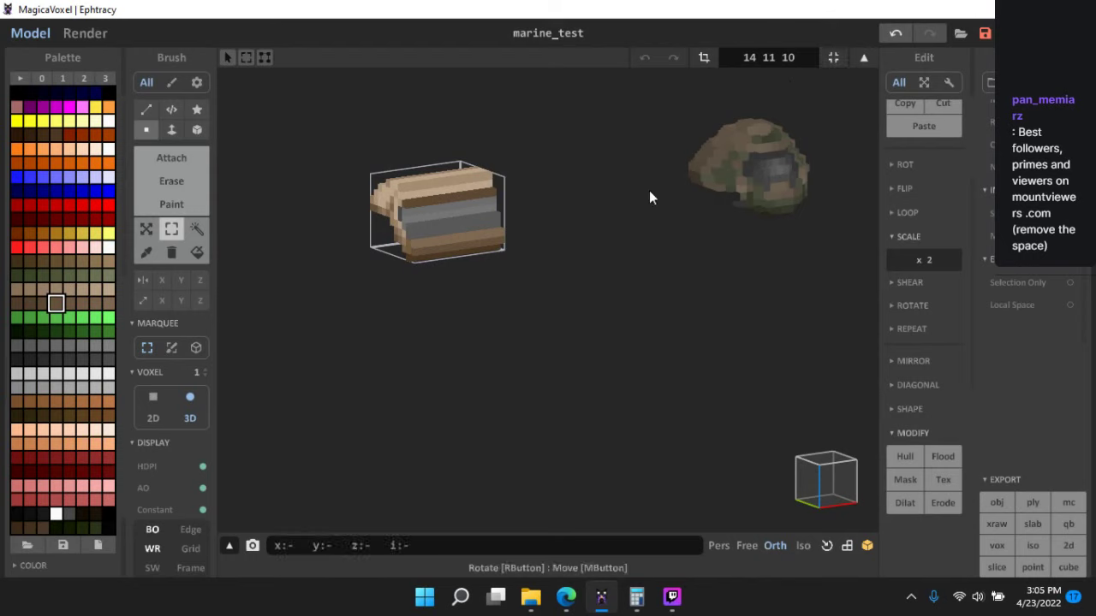
pyautogui.click(943, 259)
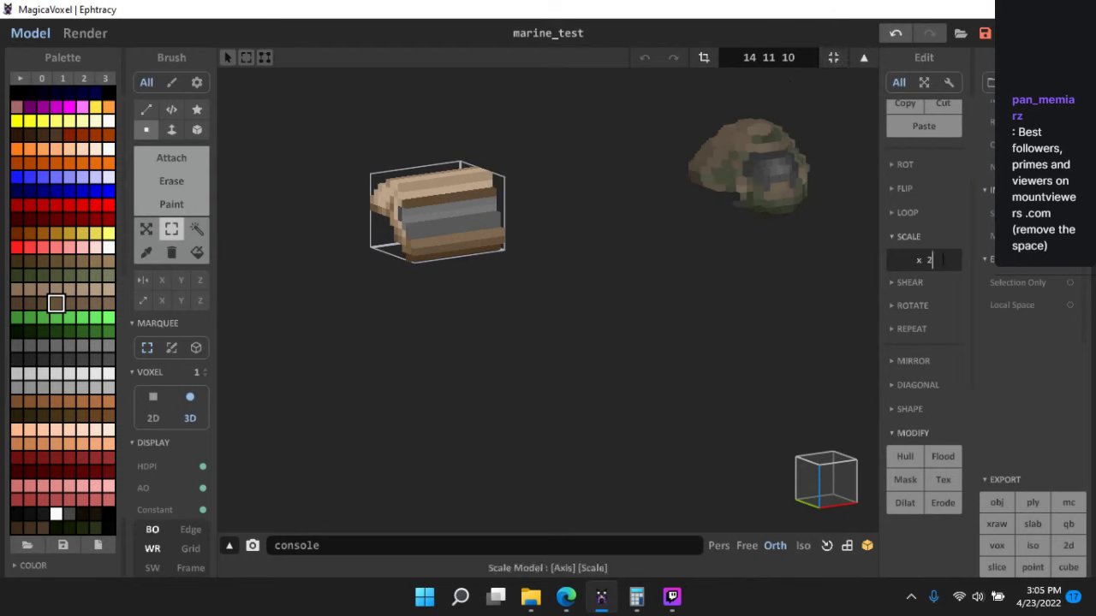
pyautogui.press('Return')
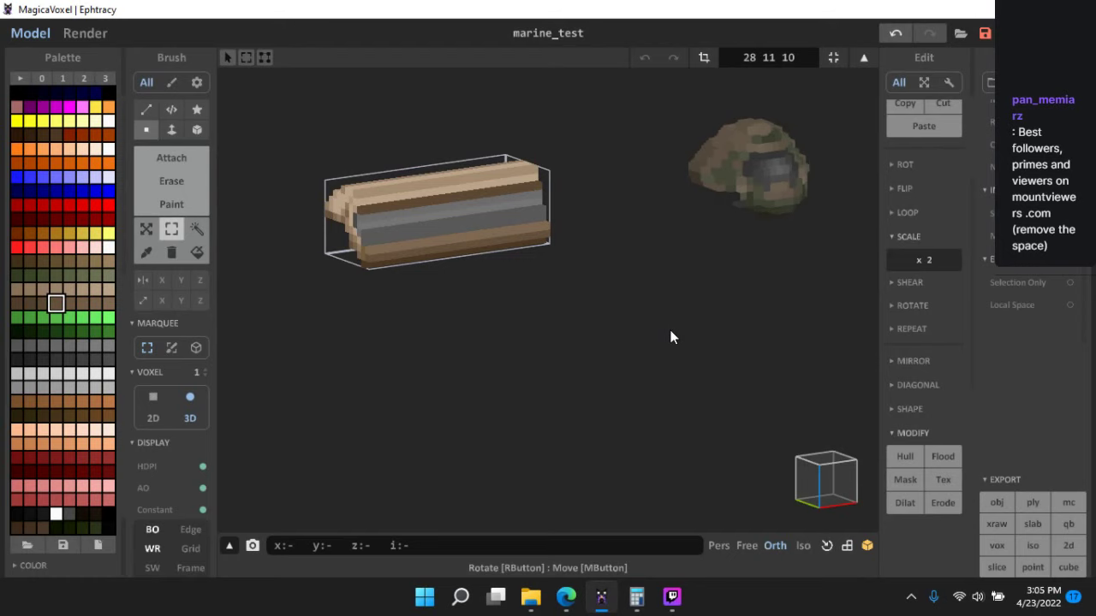
# - Union the extruded helmet shape with the copied camouflage helmet and open the merged object for editing
pyautogui.press('Tab')
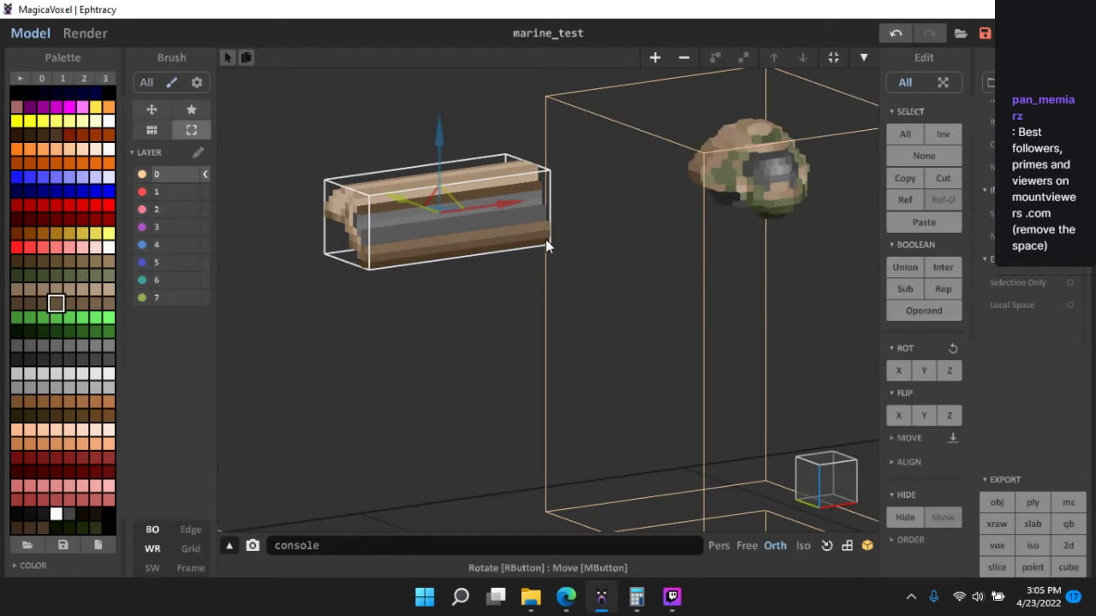
pyautogui.click(759, 185)
pyautogui.moveTo(751, 202); pyautogui.dragTo(635, 210, button='right')
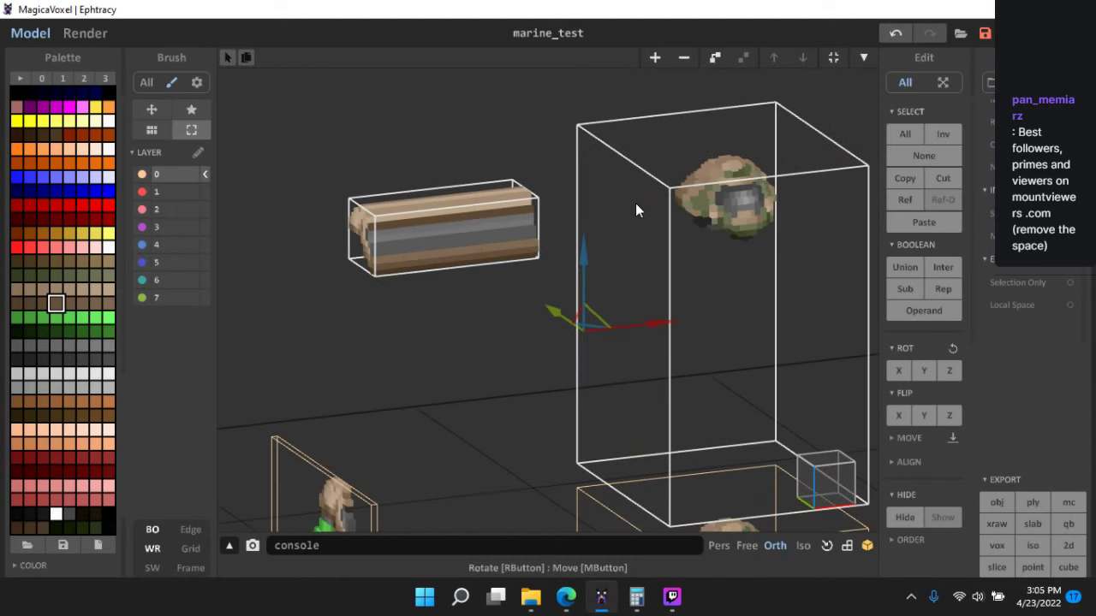
pyautogui.click(902, 268)
pyautogui.press('Tab')
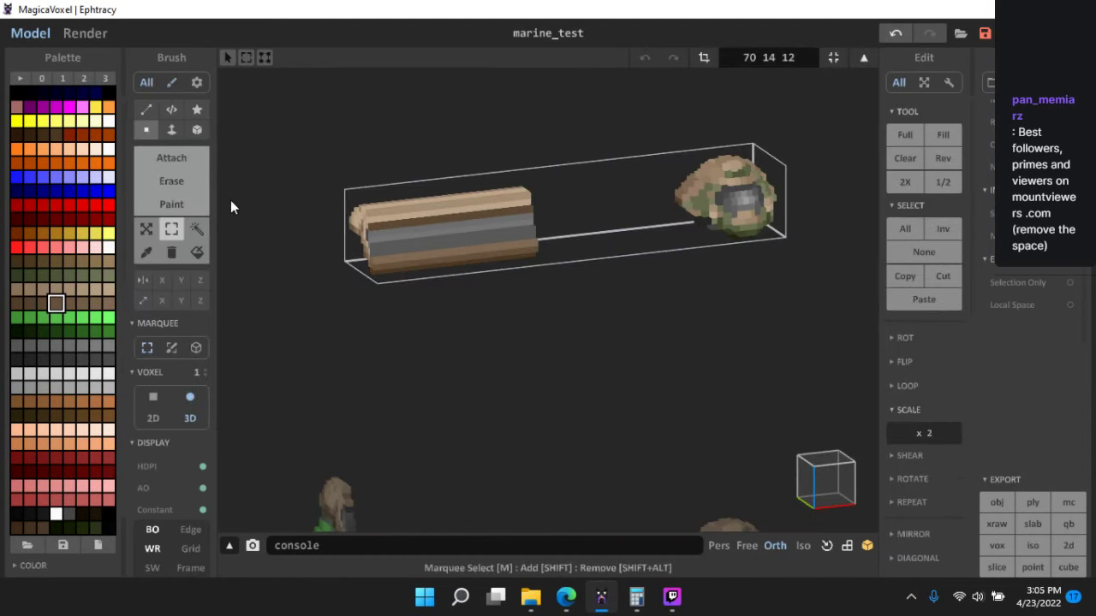
# - Select the extruded shape's voxels and move them along x until they overlap the whole camouflage helmet
pyautogui.moveTo(288, 155); pyautogui.dragTo(562, 323)
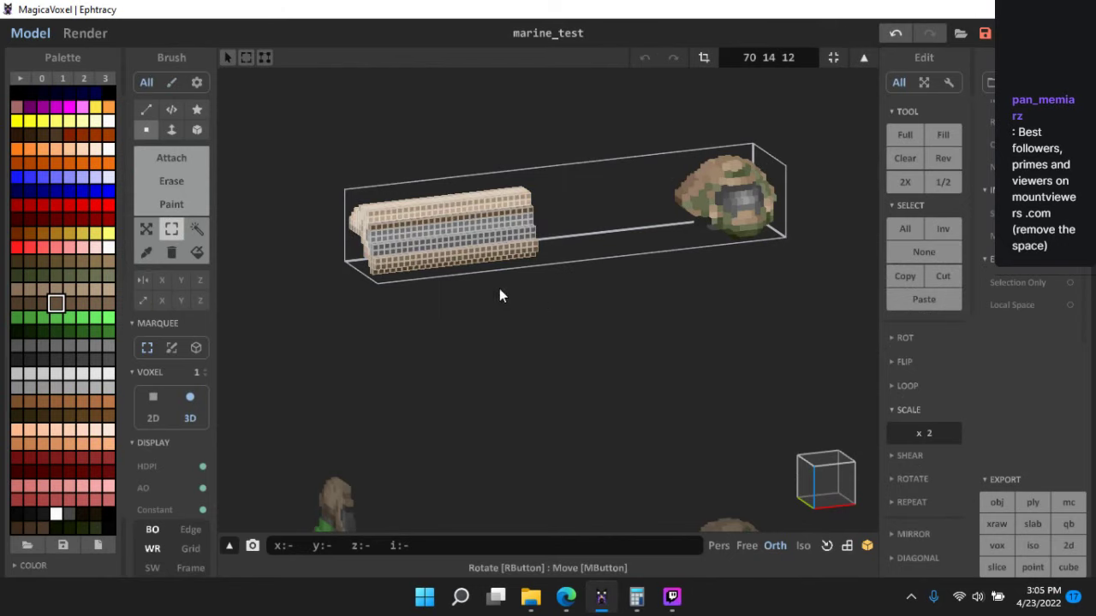
pyautogui.click(146, 229)
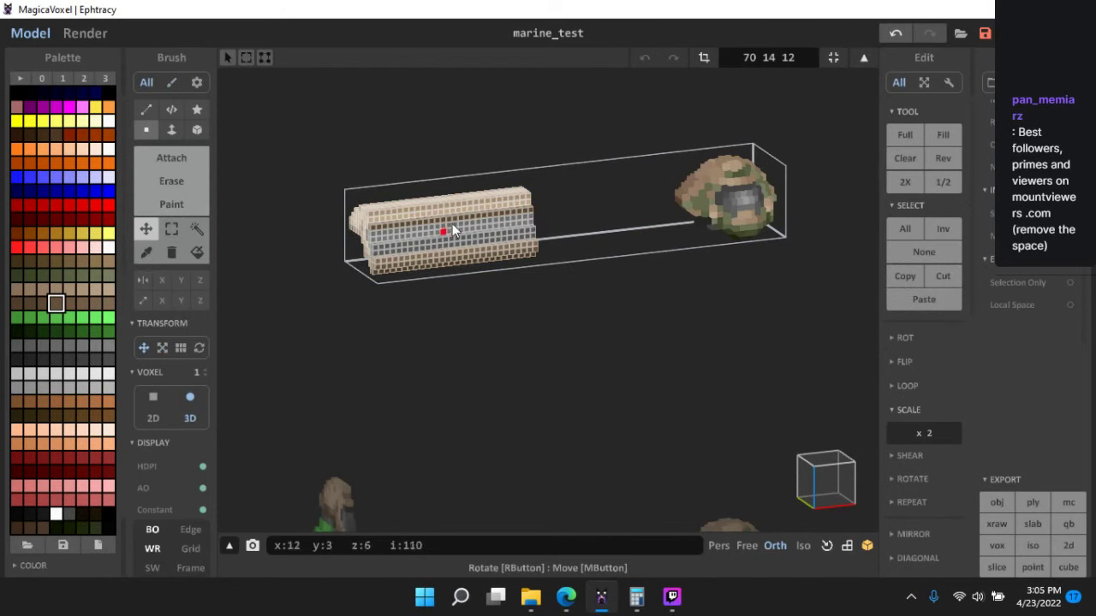
pyautogui.moveTo(448, 228); pyautogui.dragTo(722, 195)
pyautogui.moveTo(735, 251); pyautogui.dragTo(617, 302, button='middle')
pyautogui.scroll(2, 618, 302)
pyautogui.moveTo(588, 233); pyautogui.dragTo(597, 234)
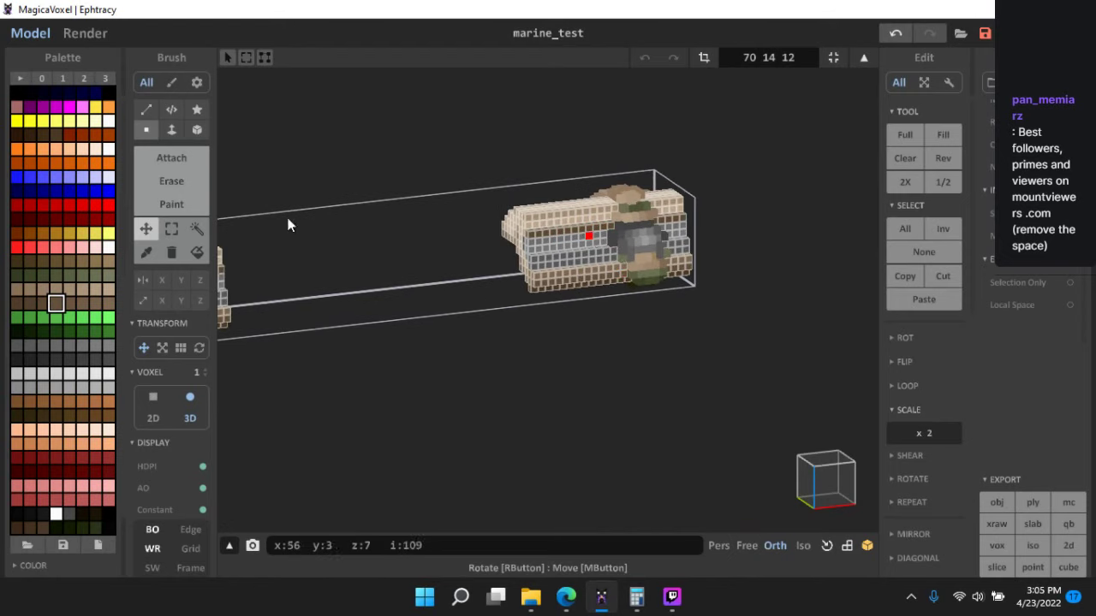
# - Choose pure blue, invert the selection to the camouflage helmet, reverse the empty space, and deselect
pyautogui.click(171, 229)
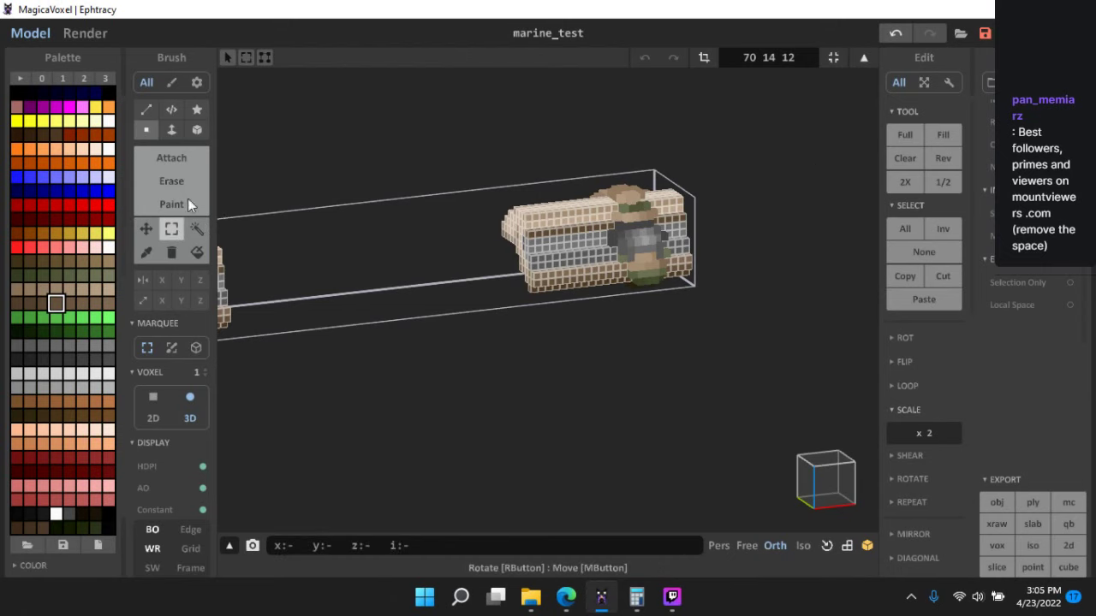
pyautogui.click(109, 189)
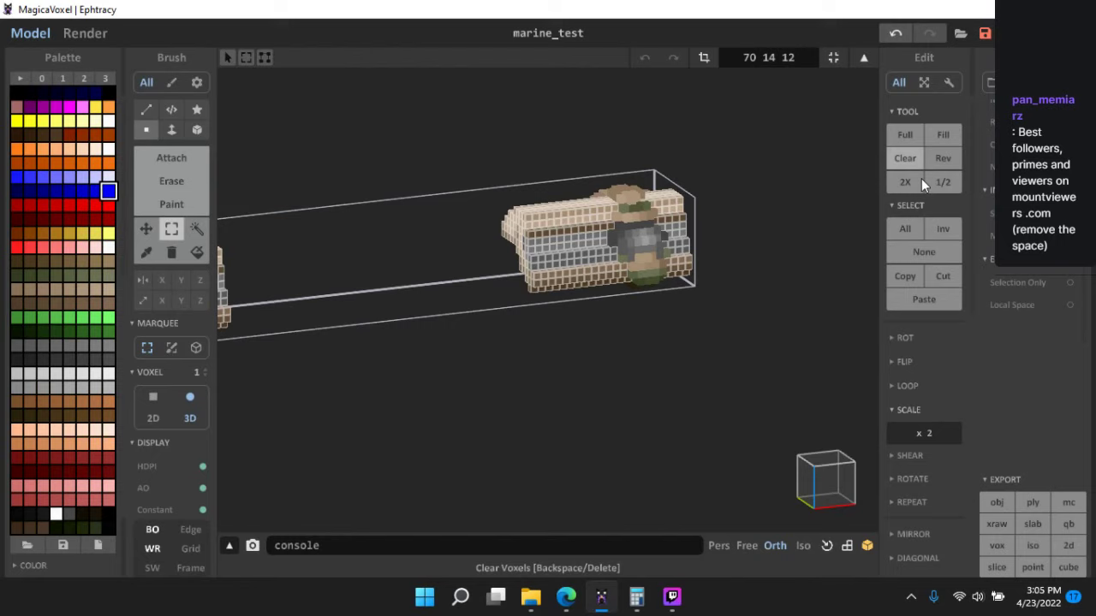
pyautogui.click(948, 234)
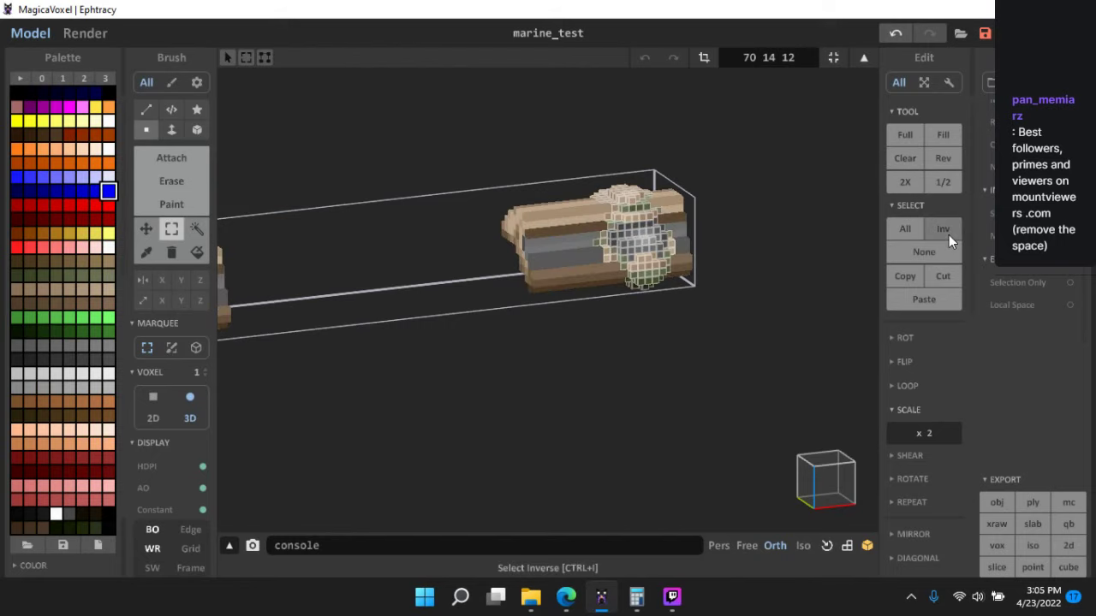
pyautogui.click(945, 159)
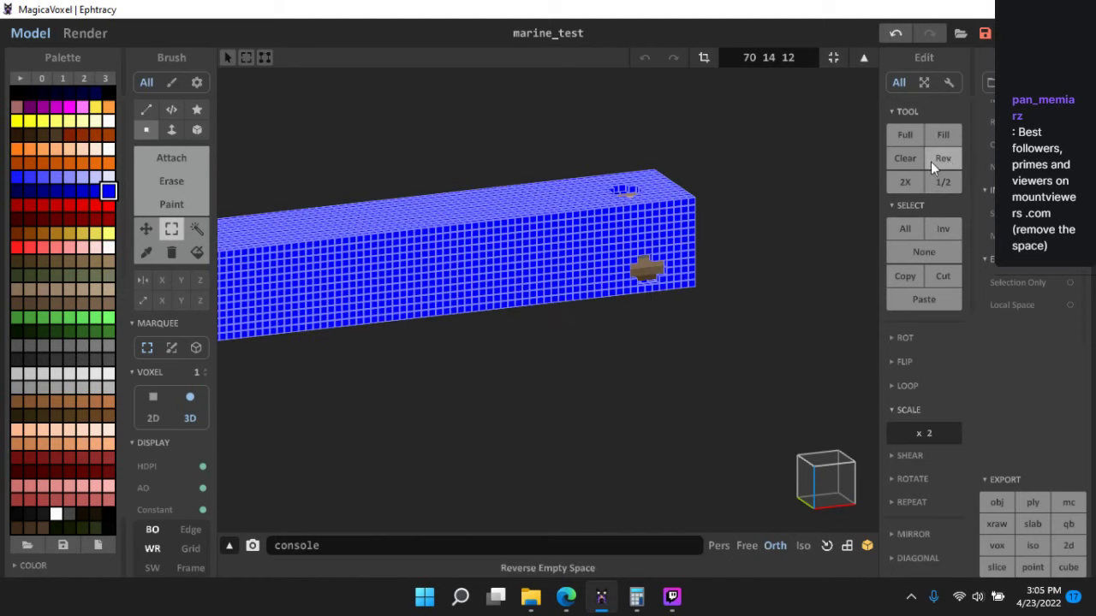
pyautogui.click(707, 117)
# - Remove the connected blue region and fit the volume to the remaining helmet-shaped voxels
pyautogui.click(173, 249)
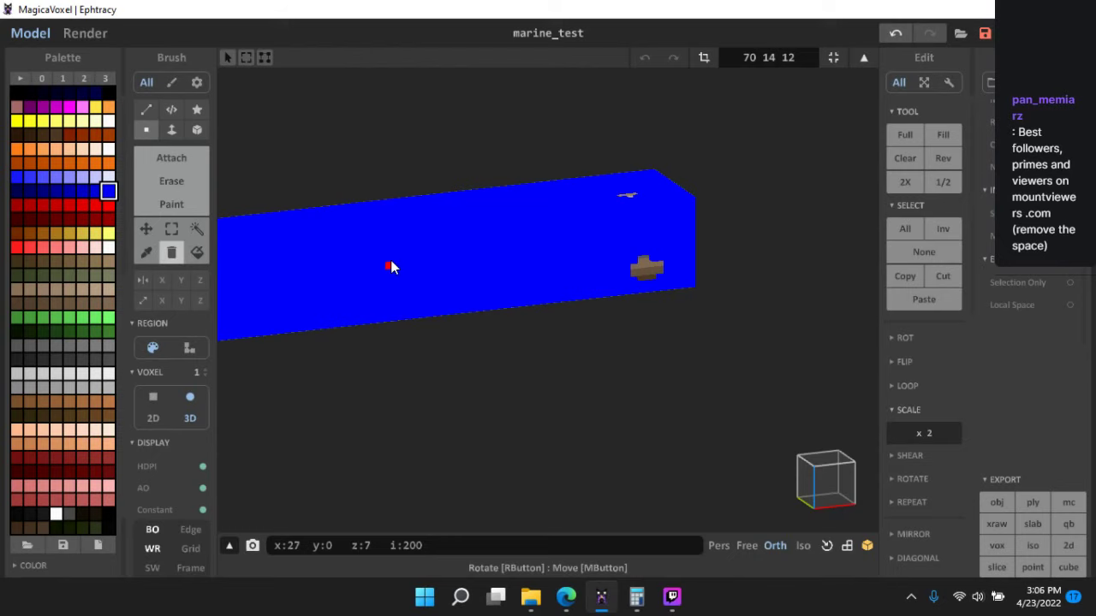
pyautogui.click(391, 267)
pyautogui.moveTo(391, 264)
pyautogui.mouseDown(button='right')
pyautogui.moveTo(489, 264)
pyautogui.moveTo(448, 270)
pyautogui.mouseUp(button='right')
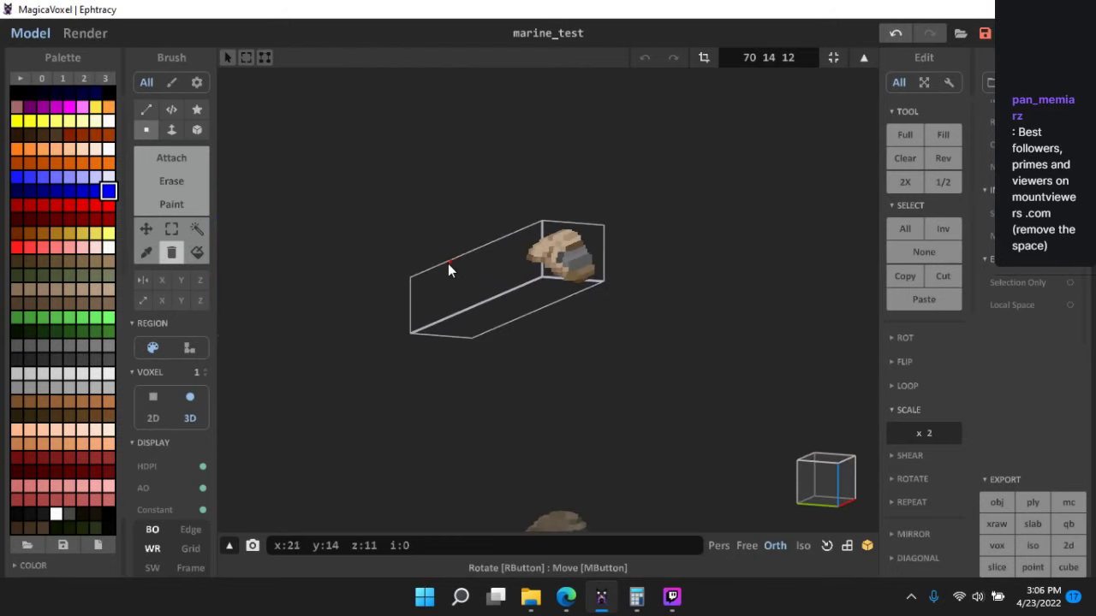
pyautogui.click(171, 229)
pyautogui.moveTo(359, 242); pyautogui.dragTo(787, 107, button='right')
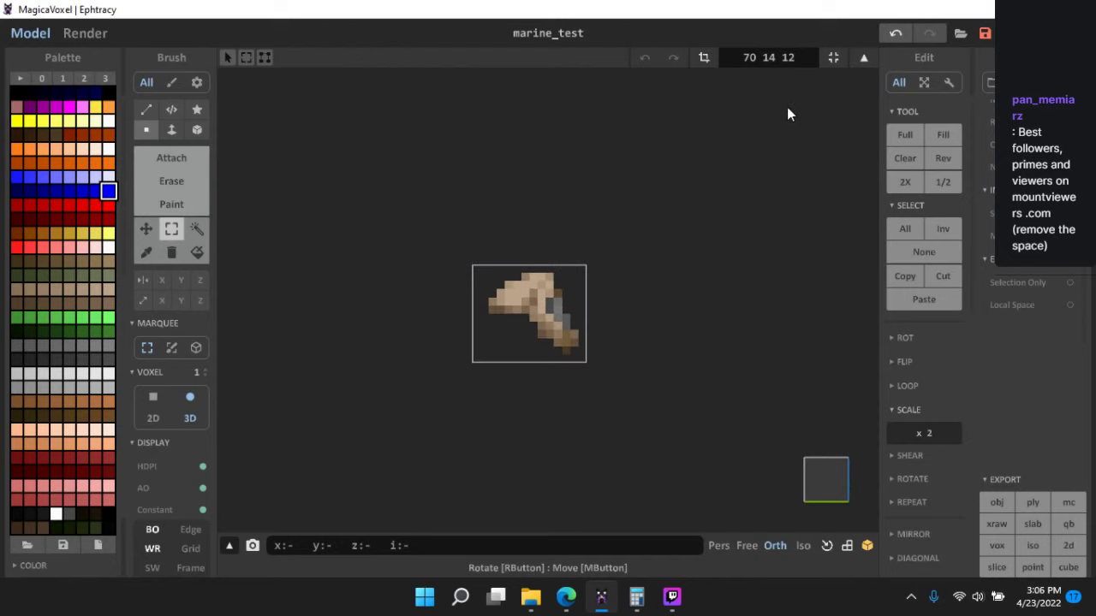
pyautogui.click(833, 57)
# - Delete the grey visor voxels and the brown voxel above them in the straight side view
pyautogui.scroll(5, 619, 328)
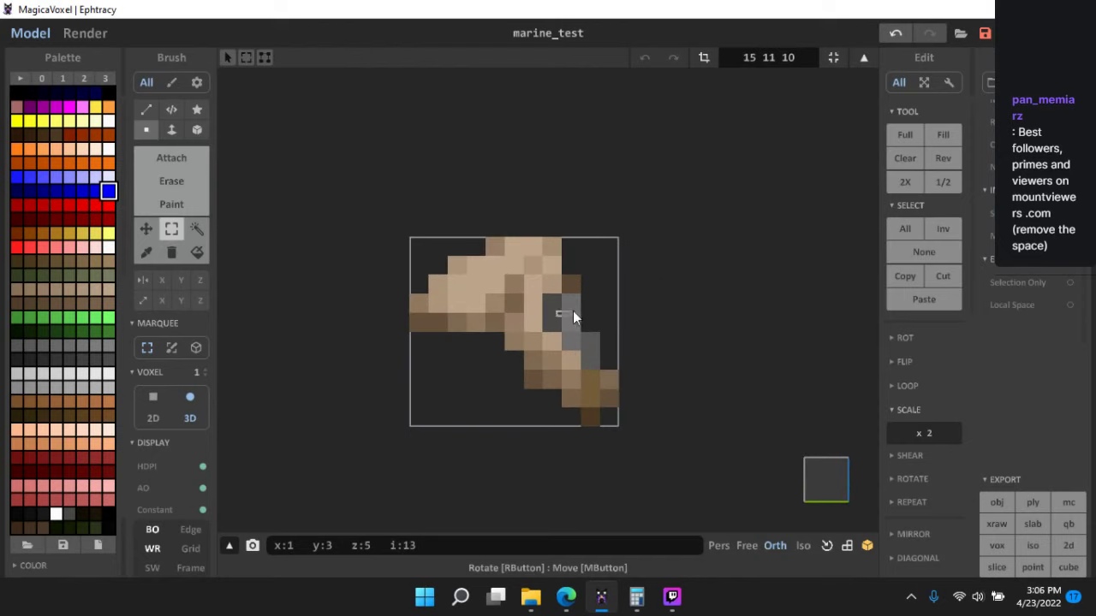
pyautogui.moveTo(573, 311); pyautogui.dragTo(593, 296)
pyautogui.press('Delete')
pyautogui.moveTo(568, 339); pyautogui.dragTo(624, 314)
pyautogui.press('Delete')
pyautogui.moveTo(581, 365); pyautogui.dragTo(614, 337)
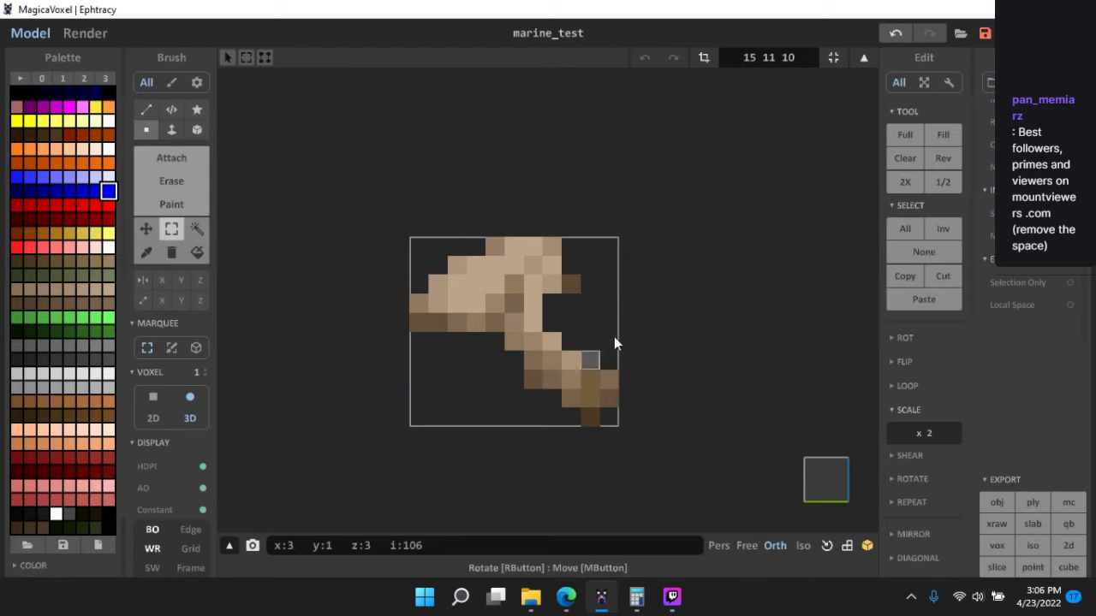
pyautogui.scroll(-3, 594, 259)
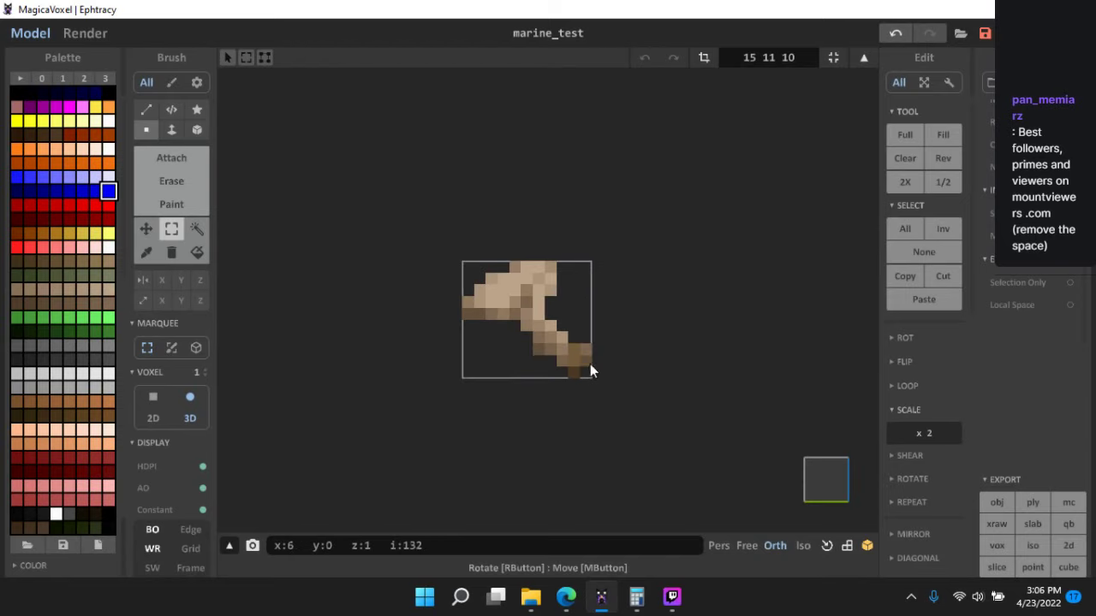
# - Copy all voxels of the helmet piece and paste them into the running marine's helmet object, seen in straight side view
pyautogui.moveTo(656, 328); pyautogui.dragTo(741, 296, button='right')
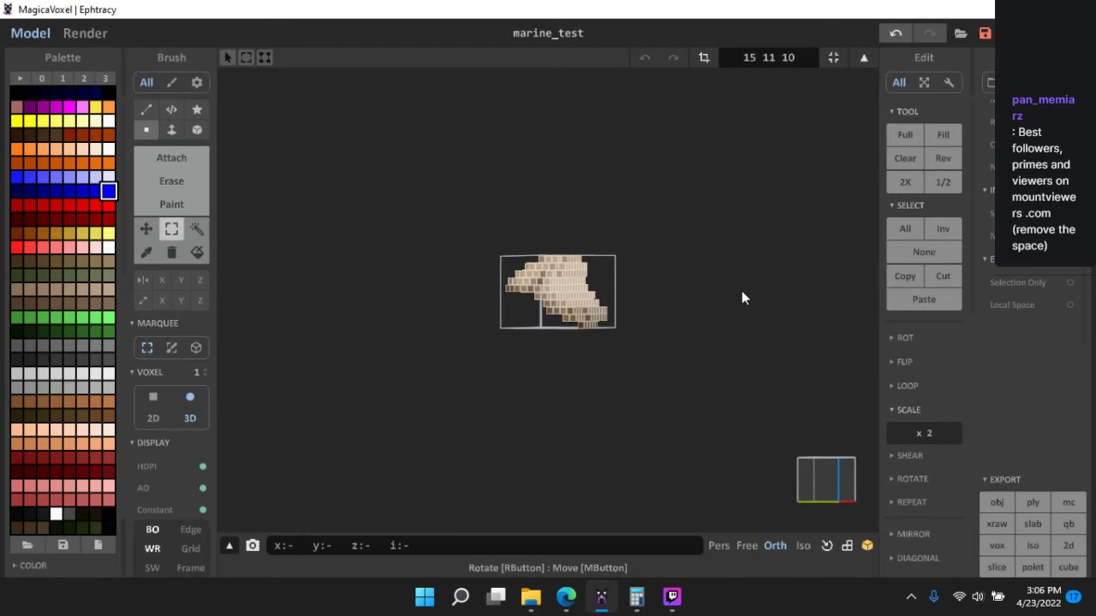
pyautogui.click(742, 291)
pyautogui.press('Tab')
pyautogui.moveTo(709, 476); pyautogui.dragTo(570, 326, button='middle')
pyautogui.scroll(-3, 568, 324)
pyautogui.moveTo(543, 286); pyautogui.dragTo(615, 133, button='middle')
pyautogui.scroll(2, 529, 336)
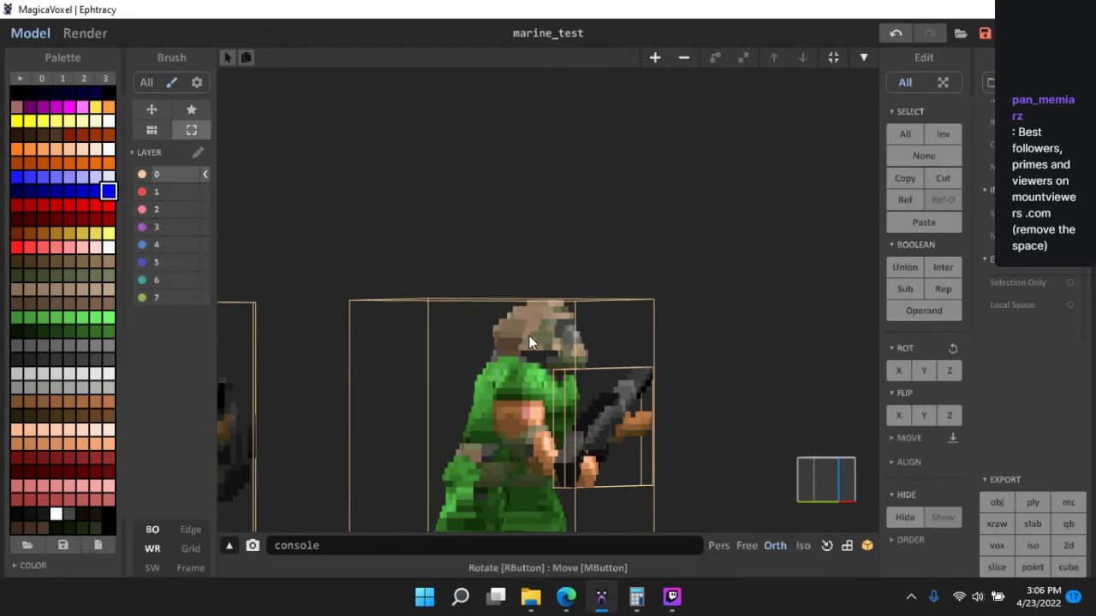
pyautogui.doubleClick(530, 335)
pyautogui.moveTo(795, 282); pyautogui.dragTo(781, 193, button='middle')
pyautogui.moveTo(786, 282); pyautogui.dragTo(835, 294, button='right')
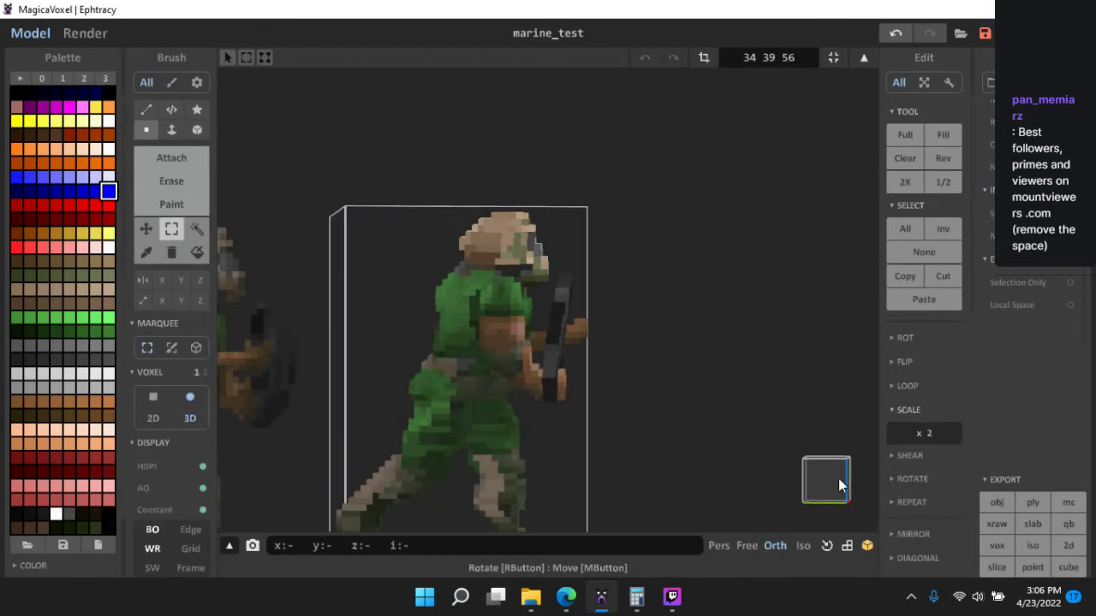
pyautogui.click(839, 480)
pyautogui.scroll(4, 660, 275)
pyautogui.moveTo(662, 274); pyautogui.dragTo(702, 276, button='middle')
pyautogui.scroll(-4, 626, 341)
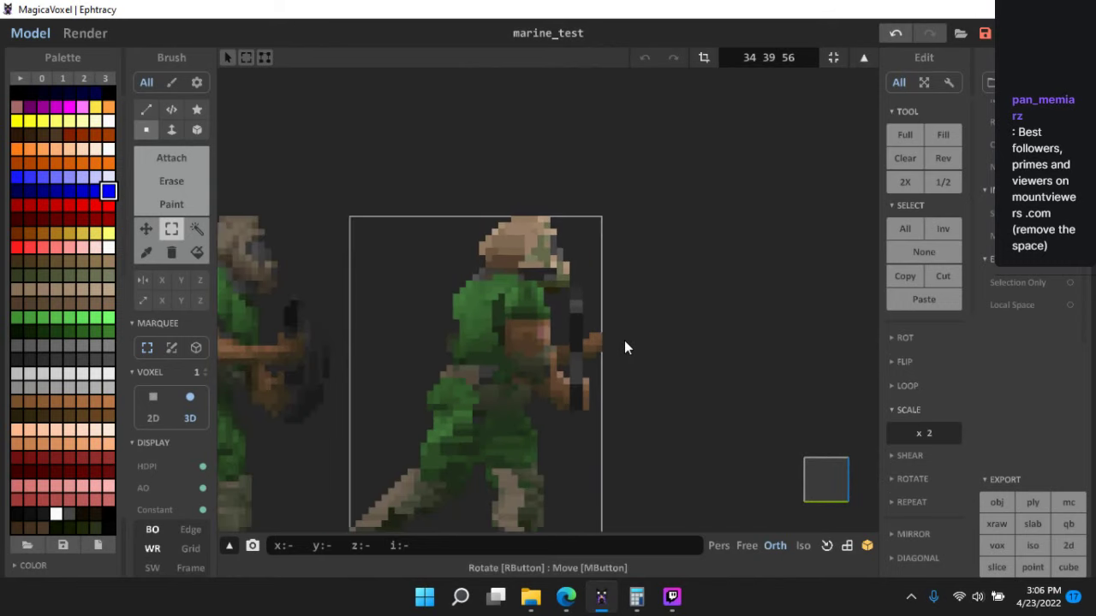
pyautogui.scroll(-1, 625, 341)
pyautogui.moveTo(686, 376); pyautogui.dragTo(688, 278, button='middle')
pyautogui.scroll(3, 688, 279)
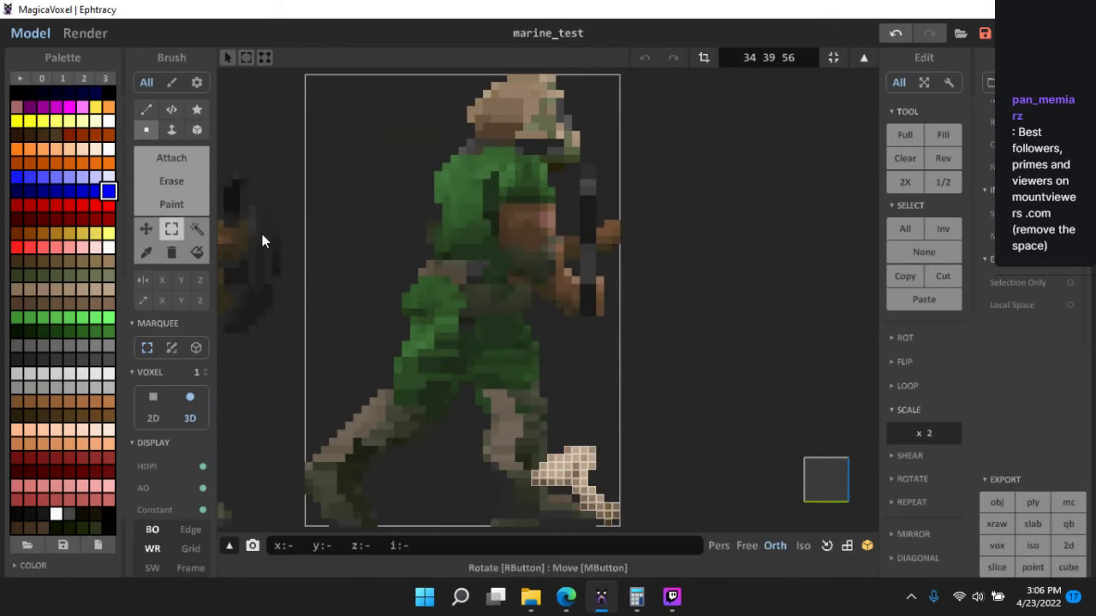
# - Move the pasted piece onto the marine's helmet in side view, and shift it 7 voxels along x to centre it in front view
pyautogui.click(146, 229)
pyautogui.moveTo(553, 462); pyautogui.dragTo(524, 112)
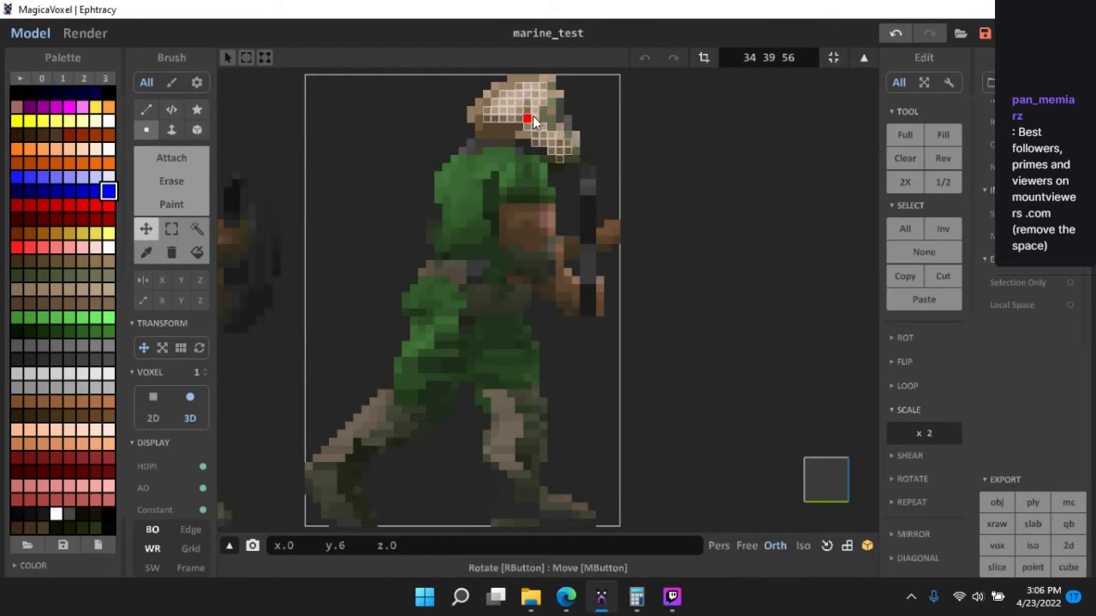
pyautogui.moveTo(615, 184); pyautogui.dragTo(683, 251, button='middle')
pyautogui.moveTo(648, 276); pyautogui.dragTo(569, 255, button='right')
pyautogui.scroll(2, 574, 247)
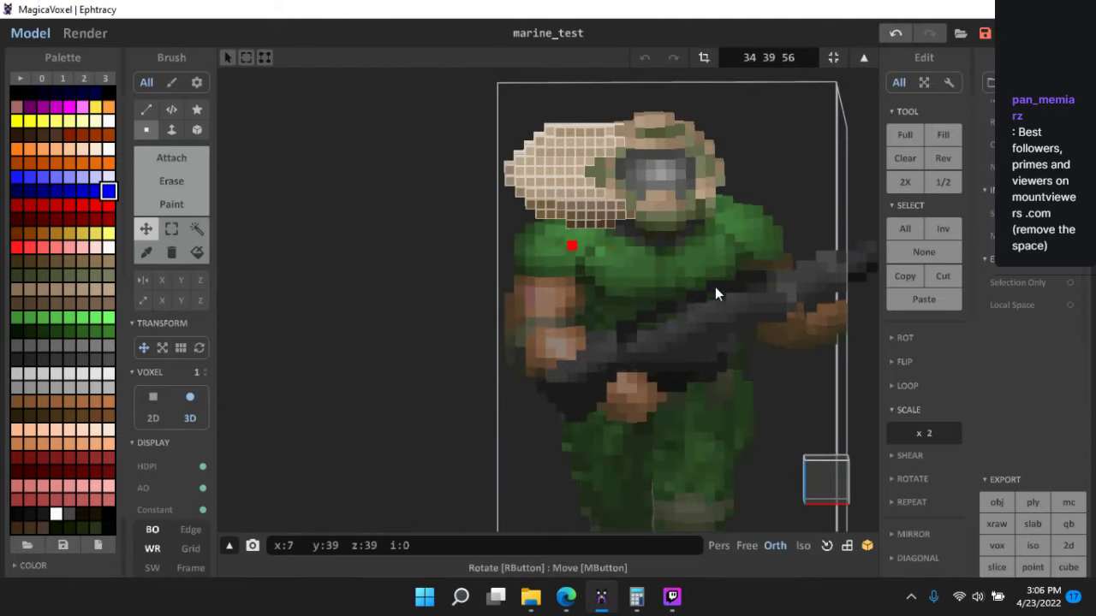
pyautogui.click(835, 479)
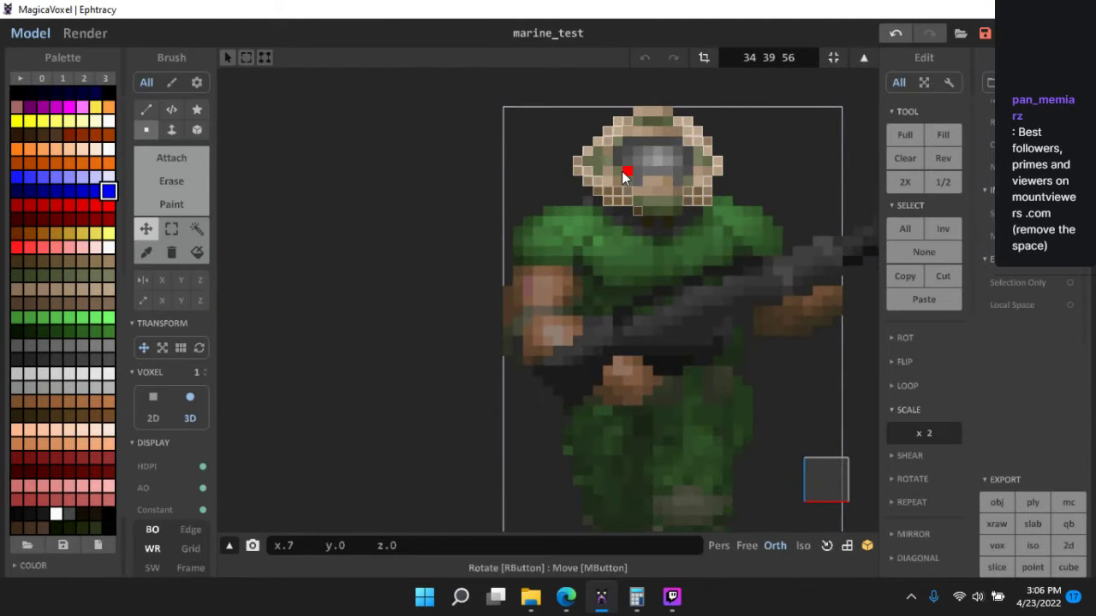
pyautogui.moveTo(624, 171); pyautogui.dragTo(504, 152, button='right')
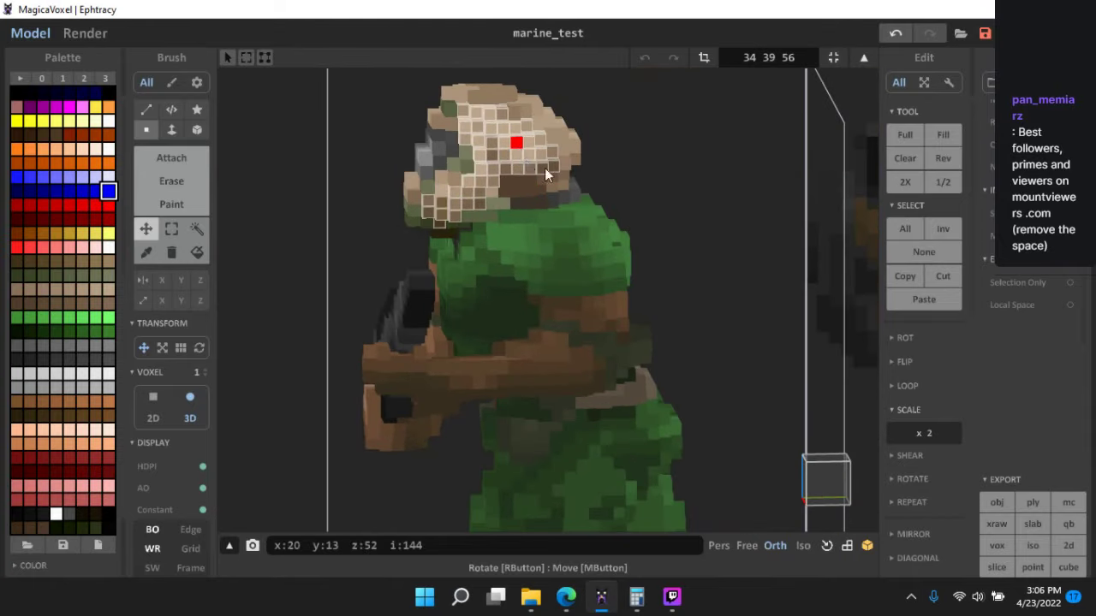
pyautogui.moveTo(545, 168)
pyautogui.mouseDown(button='right')
pyautogui.moveTo(629, 190)
pyautogui.moveTo(556, 291)
pyautogui.mouseUp(button='right')
pyautogui.click(173, 228)
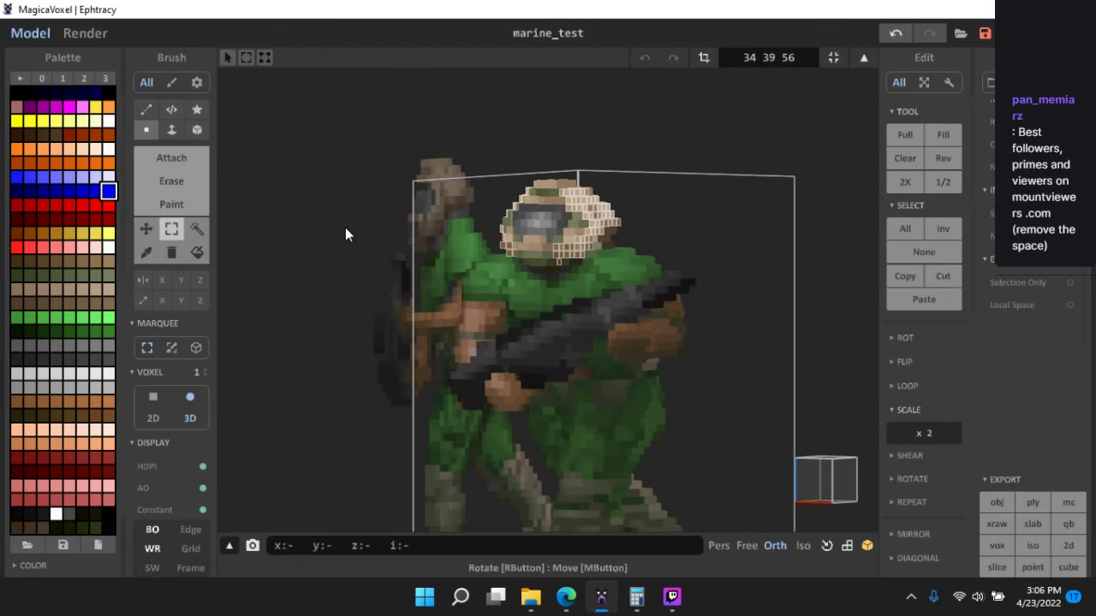
pyautogui.moveTo(345, 226); pyautogui.dragTo(682, 254, button='right')
# - Separate the aligned helmet piece from the camouflage helmet in its own same-sized object, and hide the background objects
pyautogui.hotkey('ctrl', 'z')
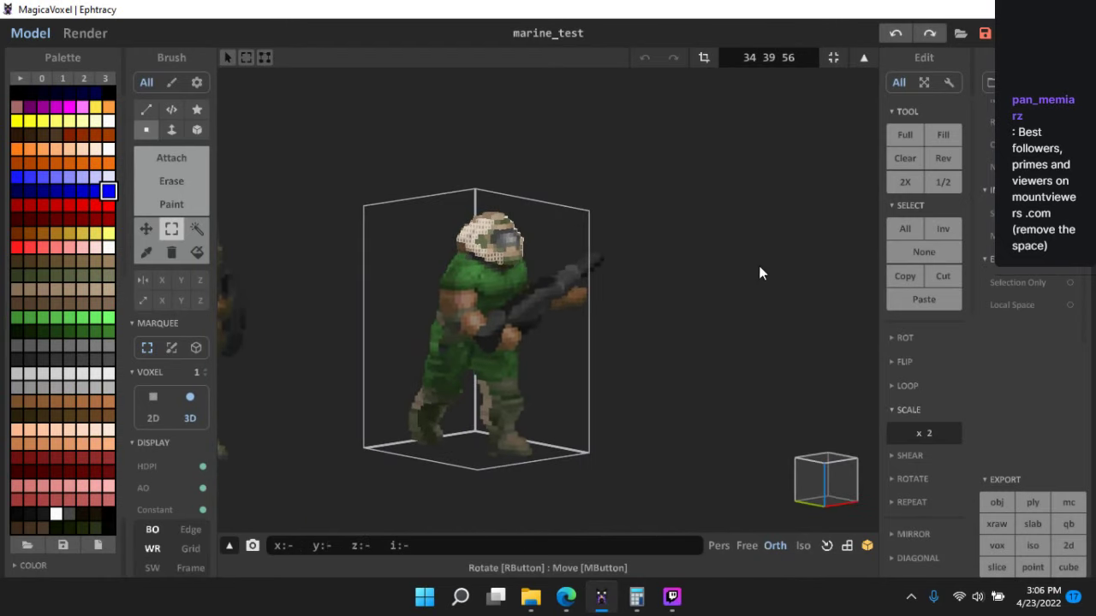
pyautogui.moveTo(760, 267)
pyautogui.mouseDown(button='right')
pyautogui.moveTo(736, 283)
pyautogui.moveTo(758, 252)
pyautogui.mouseUp(button='right')
pyautogui.hotkey('ctrl', 'y')
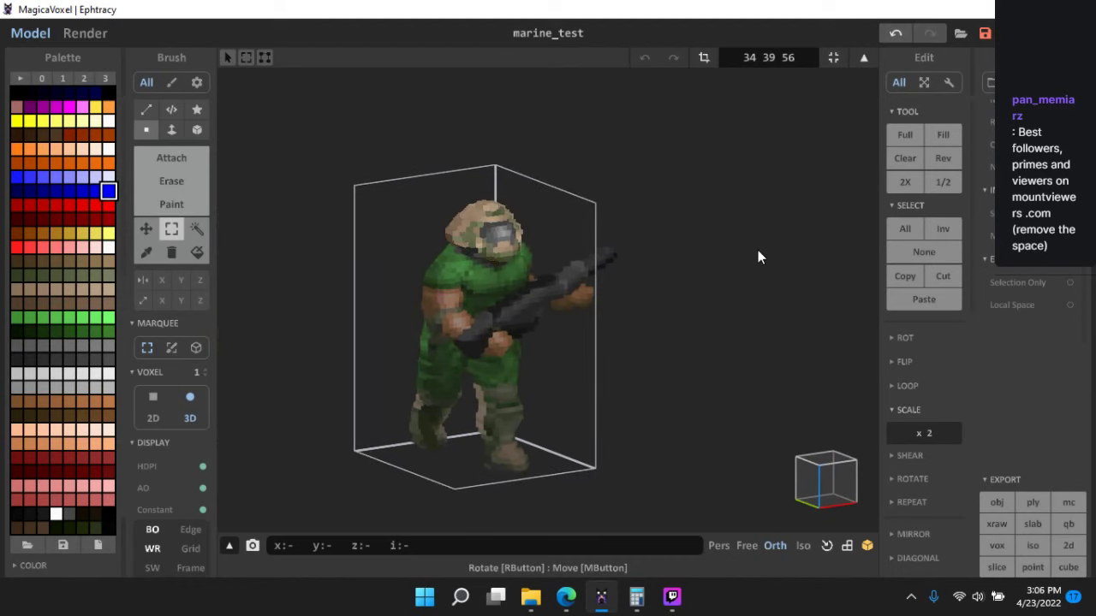
pyautogui.press('Tab')
pyautogui.moveTo(758, 250)
pyautogui.mouseDown(button='right')
pyautogui.moveTo(806, 279)
pyautogui.moveTo(732, 290)
pyautogui.moveTo(778, 259)
pyautogui.mouseUp(button='right')
pyautogui.scroll(4, 762, 289)
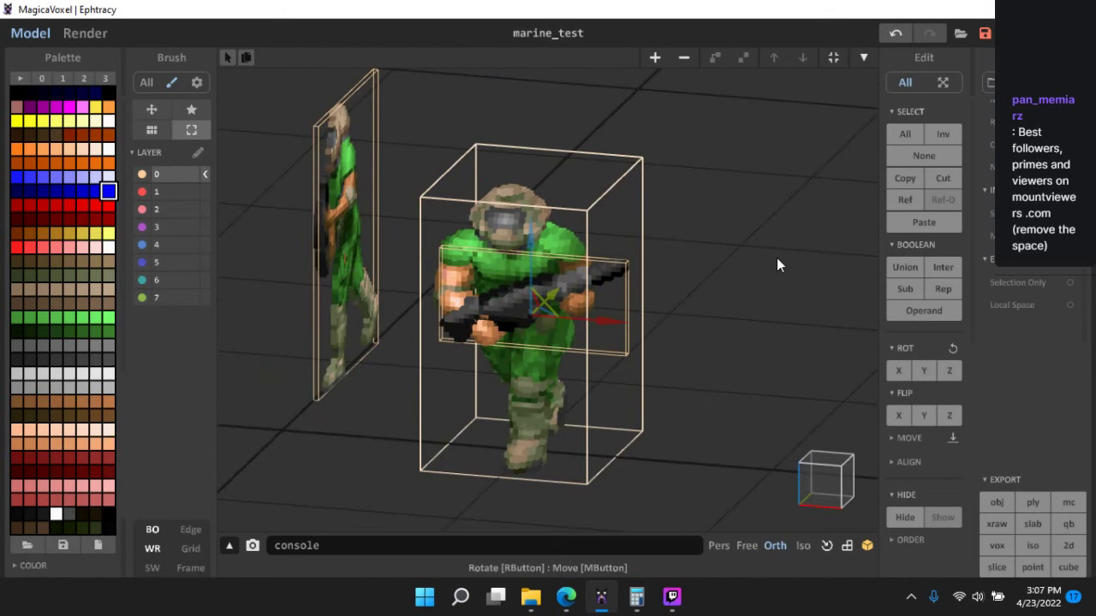
pyautogui.click(865, 59)
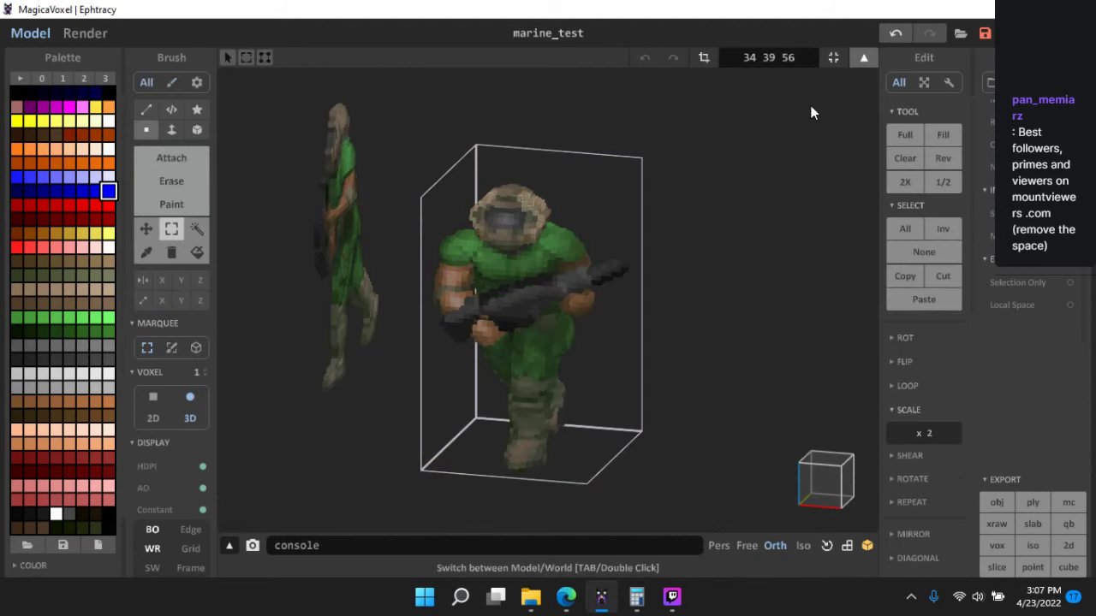
pyautogui.click(152, 530)
pyautogui.moveTo(524, 310); pyautogui.dragTo(807, 403, button='right')
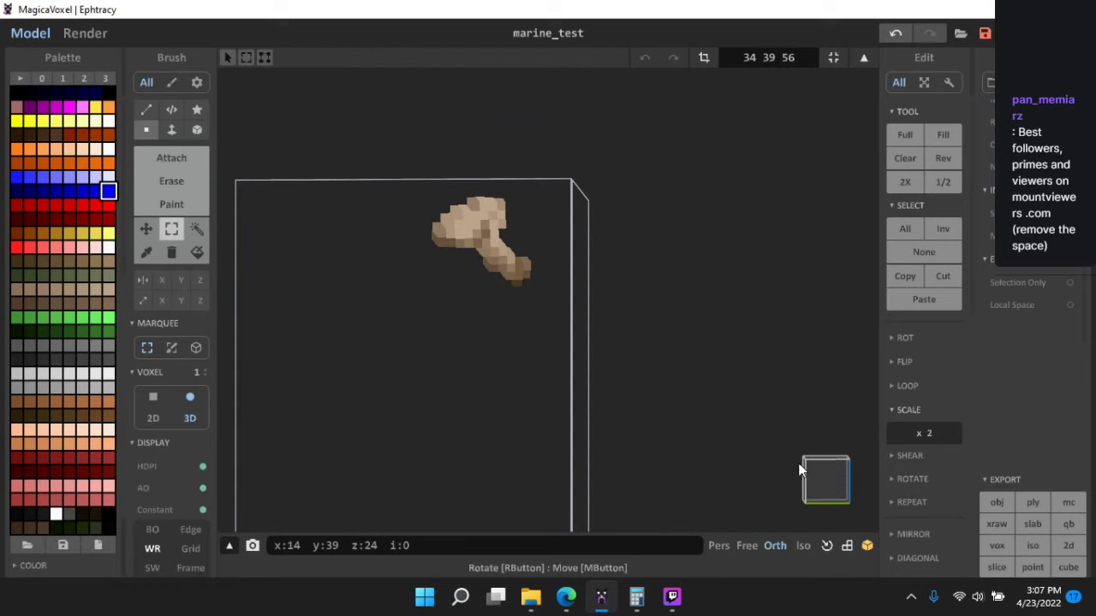
# - Delete the outermost voxels along the top, rear and front edges of the helmet piece in straight side view
pyautogui.click(818, 480)
pyautogui.scroll(4, 442, 241)
pyautogui.moveTo(438, 233); pyautogui.dragTo(504, 347, button='middle')
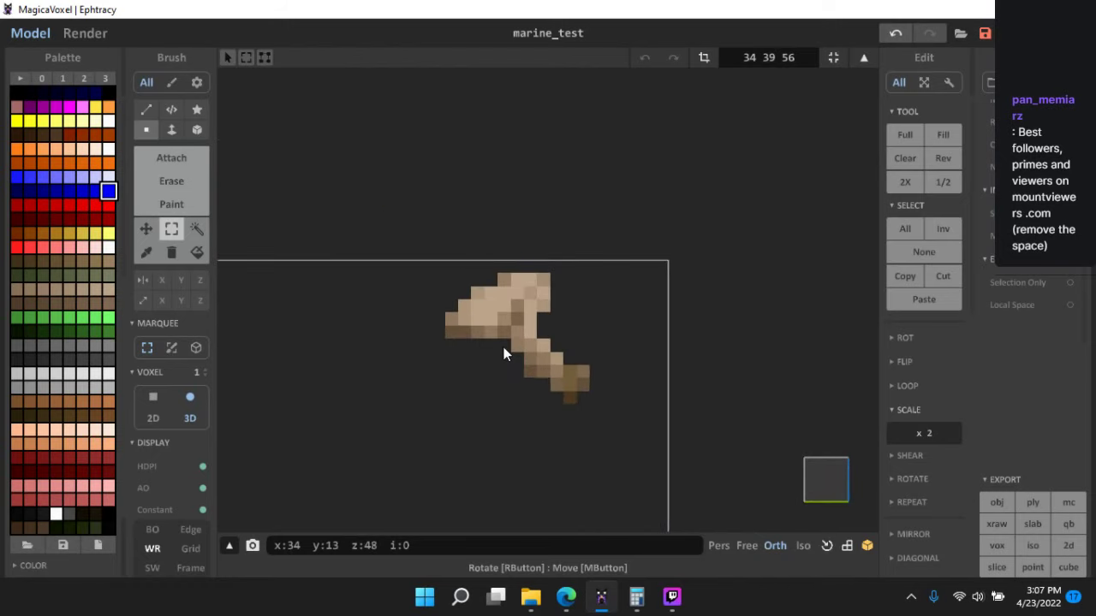
pyautogui.scroll(2, 512, 342)
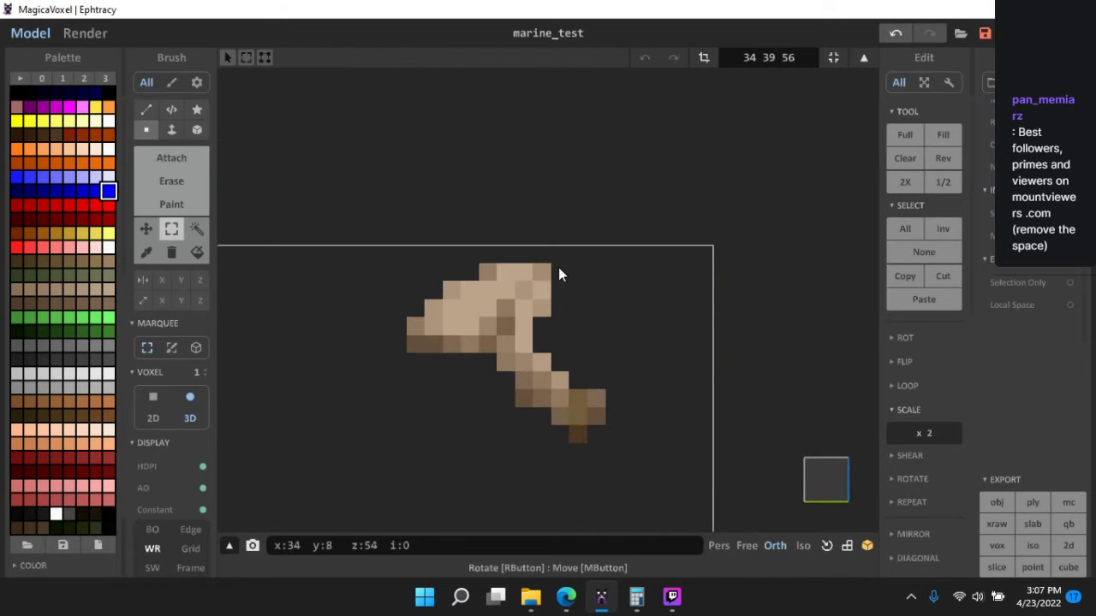
pyautogui.click(428, 315)
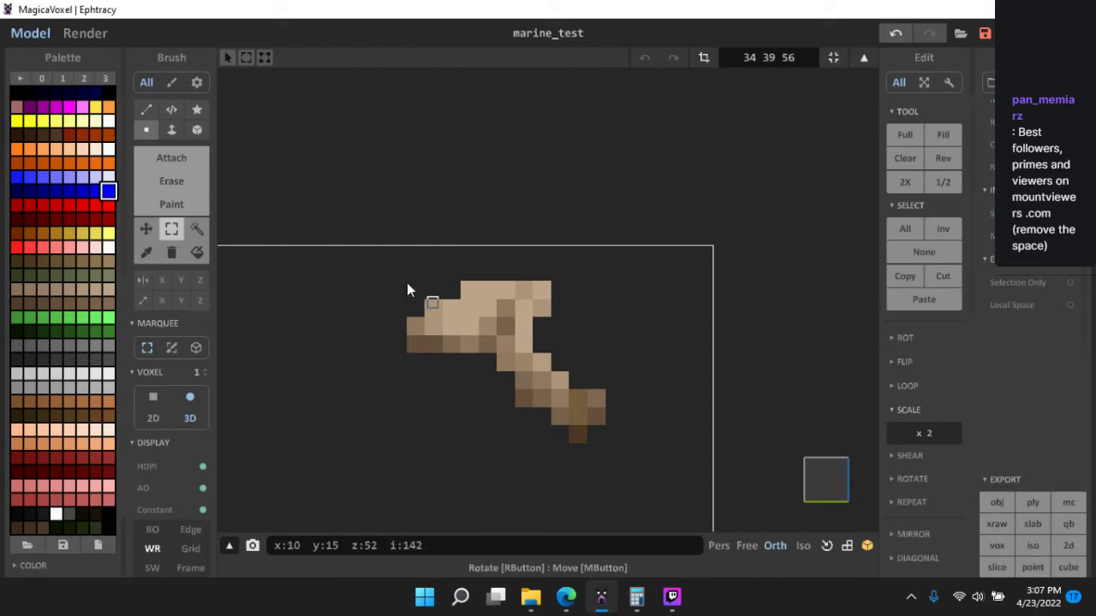
pyautogui.moveTo(407, 283); pyautogui.dragTo(404, 286)
pyautogui.press('Delete')
pyautogui.moveTo(412, 329); pyautogui.dragTo(420, 353)
pyautogui.press('Delete')
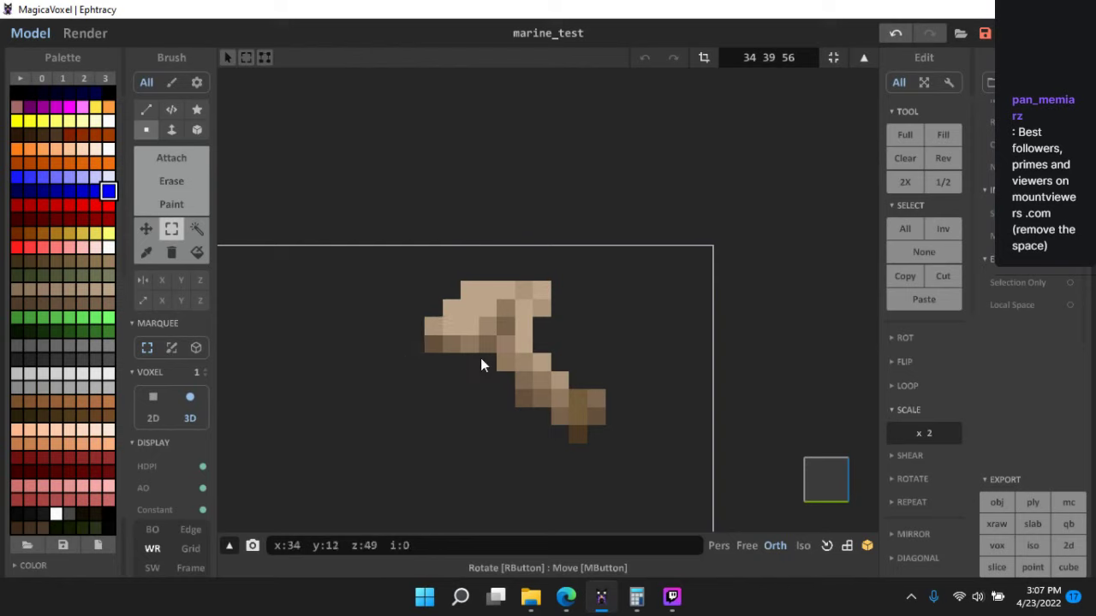
pyautogui.moveTo(599, 394); pyautogui.dragTo(579, 441)
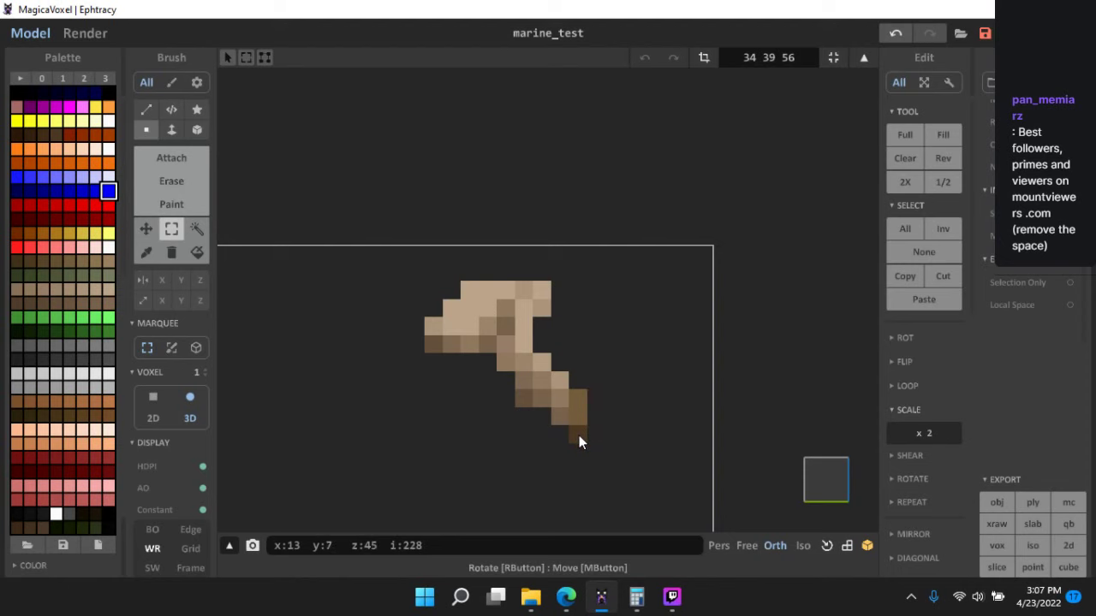
# - Open the camouflage helmet object and apply the trimmed piece's colours to the helmet's sides
pyautogui.press('Tab')
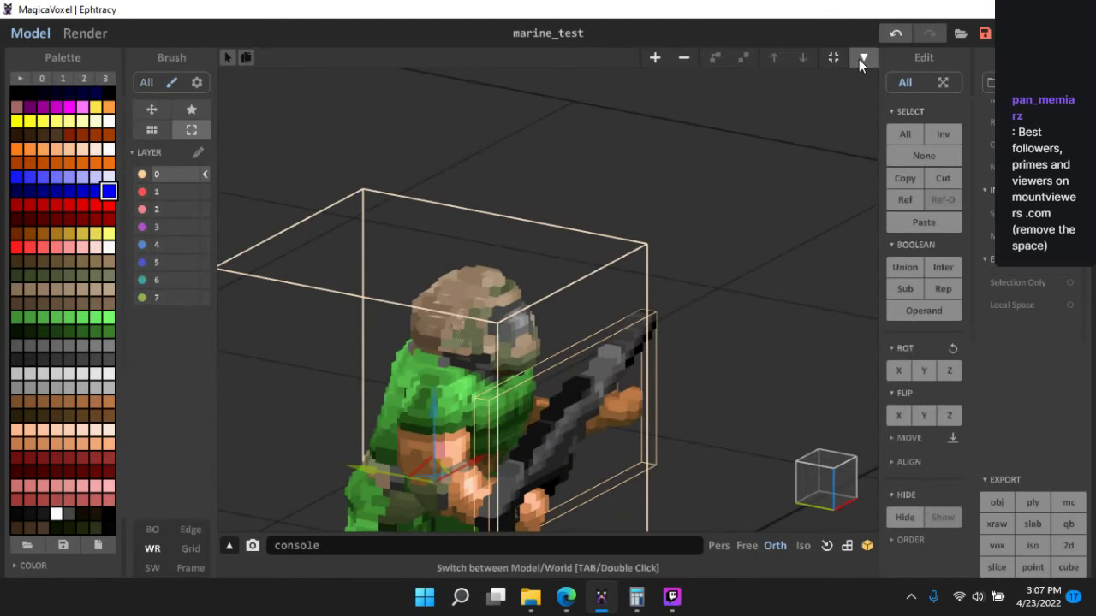
pyautogui.click(863, 57)
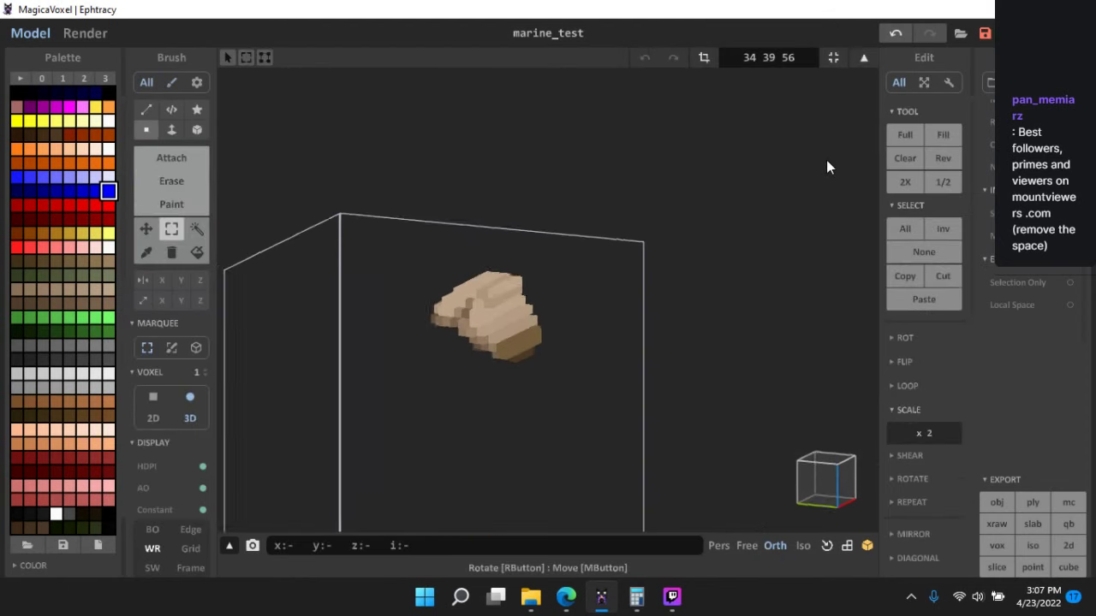
pyautogui.press('Tab')
pyautogui.press('Tab')
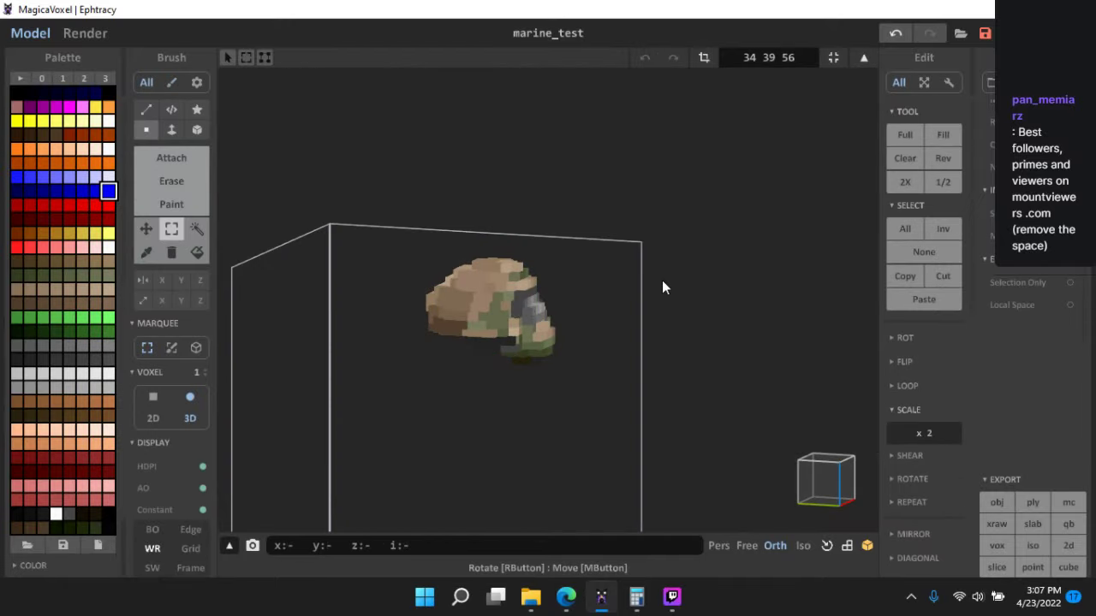
pyautogui.moveTo(716, 266); pyautogui.dragTo(754, 268, button='right')
pyautogui.click(736, 267)
pyautogui.scroll(-3, 754, 272)
pyautogui.moveTo(755, 310)
pyautogui.mouseDown(button='right')
pyautogui.moveTo(738, 320)
pyautogui.moveTo(555, 313)
pyautogui.moveTo(586, 302)
pyautogui.moveTo(663, 318)
pyautogui.moveTo(717, 357)
pyautogui.moveTo(653, 337)
pyautogui.moveTo(613, 299)
pyautogui.moveTo(495, 285)
pyautogui.mouseUp(button='right')
pyautogui.scroll(5, 653, 337)
# - Paint the front voxels of the dark lower rim on the helmet's side with browns sampled from the adjacent voxels
pyautogui.click(194, 205)
pyautogui.moveTo(548, 406); pyautogui.dragTo(648, 432, button='right')
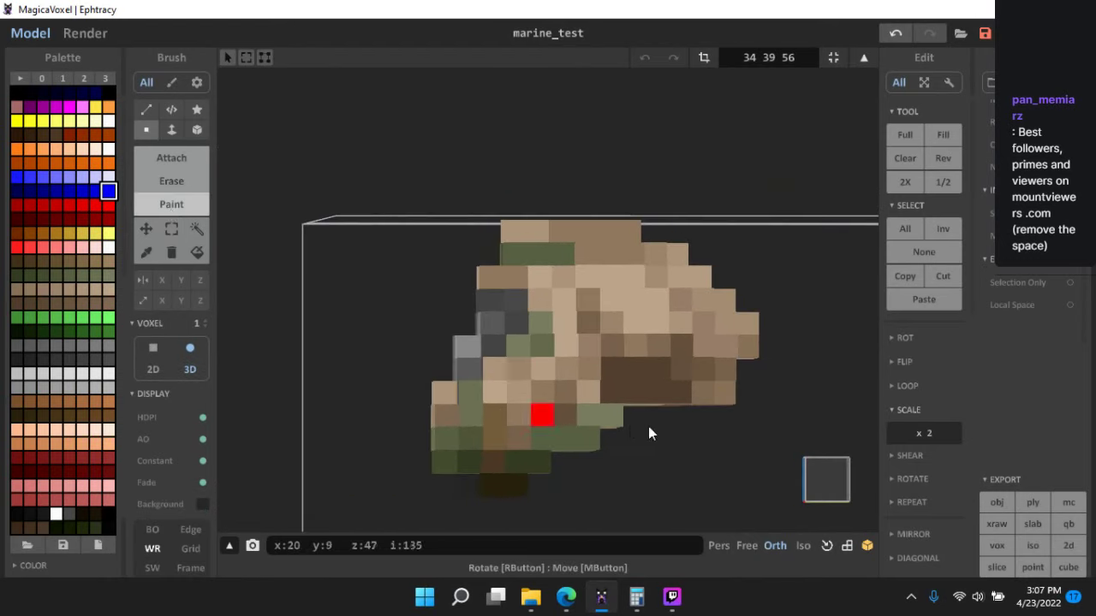
pyautogui.scroll(2, 651, 425)
pyautogui.keyDown('alt'); pyautogui.click(600, 382); pyautogui.keyUp('alt')
pyautogui.click(600, 360)
pyautogui.keyDown('alt'); pyautogui.click(621, 358); pyautogui.keyUp('alt')
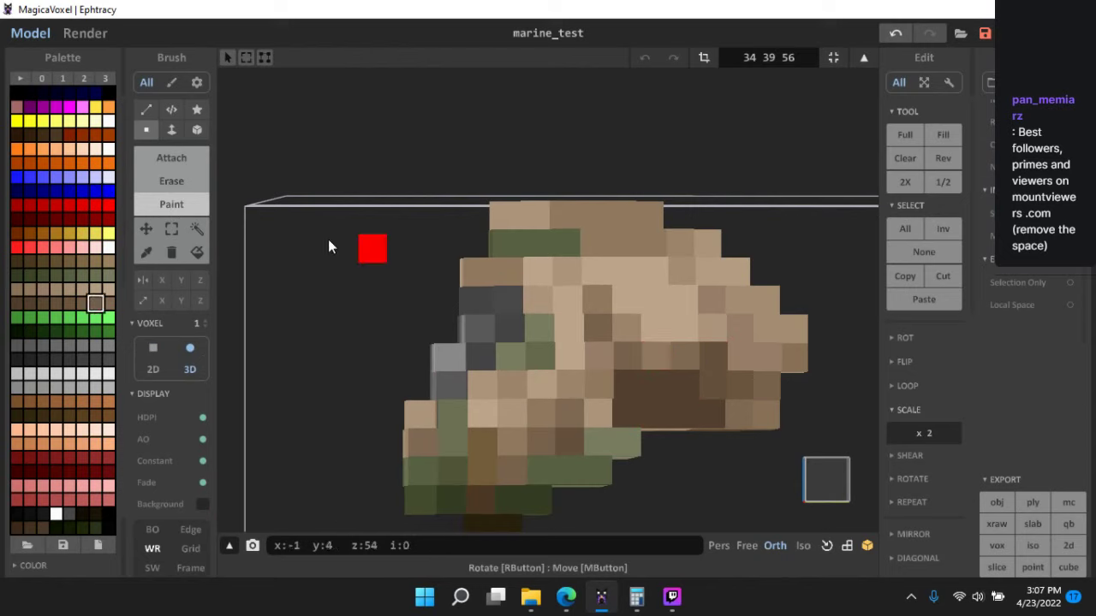
pyautogui.keyDown('alt'); pyautogui.click(692, 377); pyautogui.keyUp('alt')
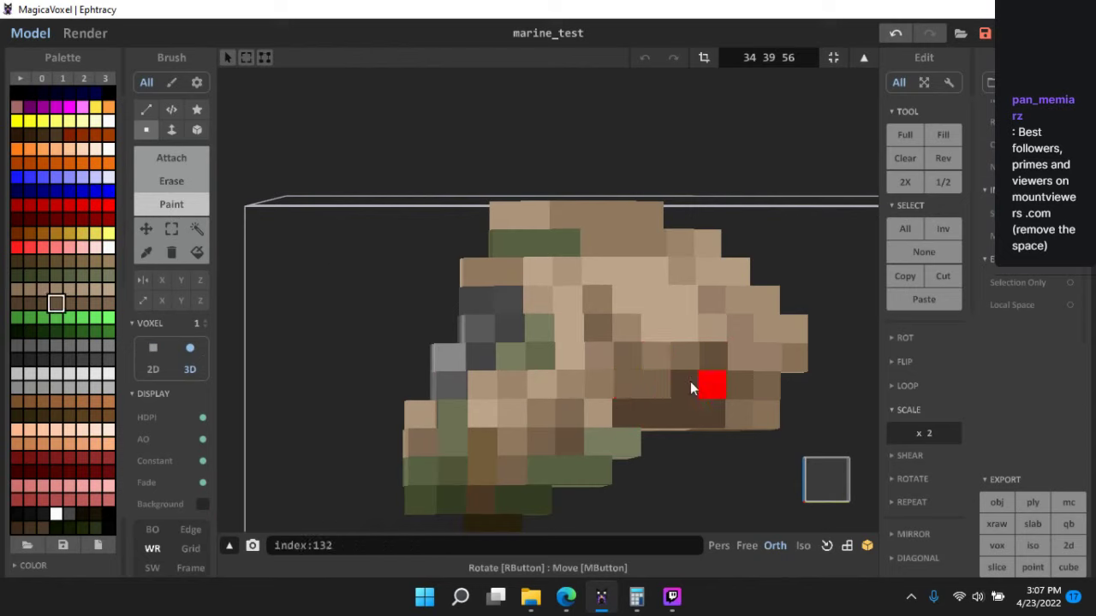
pyautogui.moveTo(737, 428); pyautogui.dragTo(644, 401, button='right')
pyautogui.keyDown('alt'); pyautogui.click(647, 399); pyautogui.keyUp('alt')
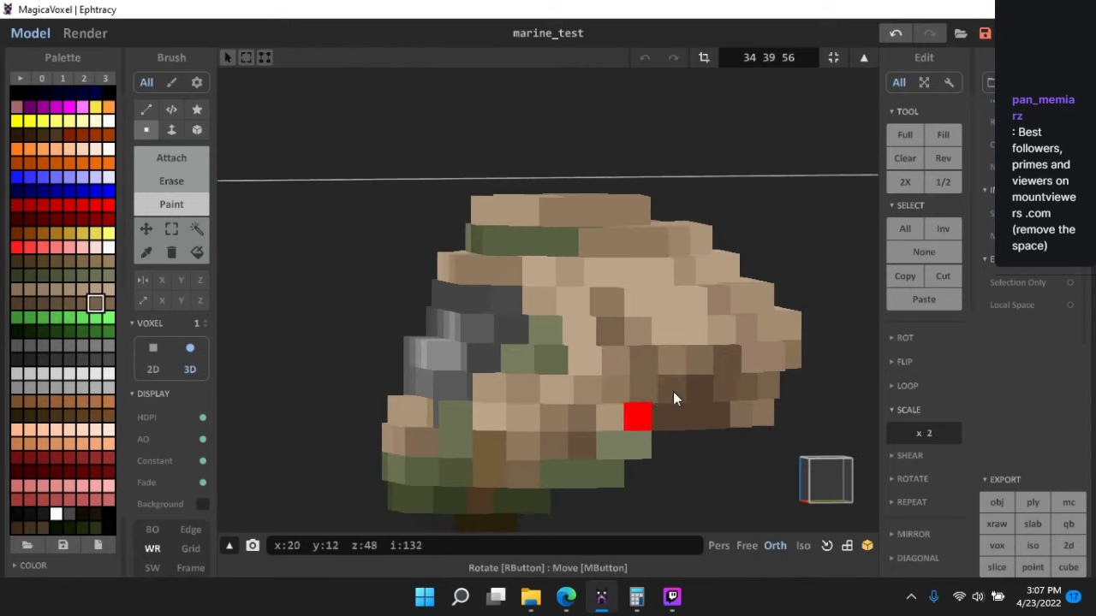
# - Continue recolouring the dark lower rim toward the helmet's rear, sampling the brown shades of the row above
pyautogui.keyDown('alt'); pyautogui.click(695, 366); pyautogui.keyUp('alt')
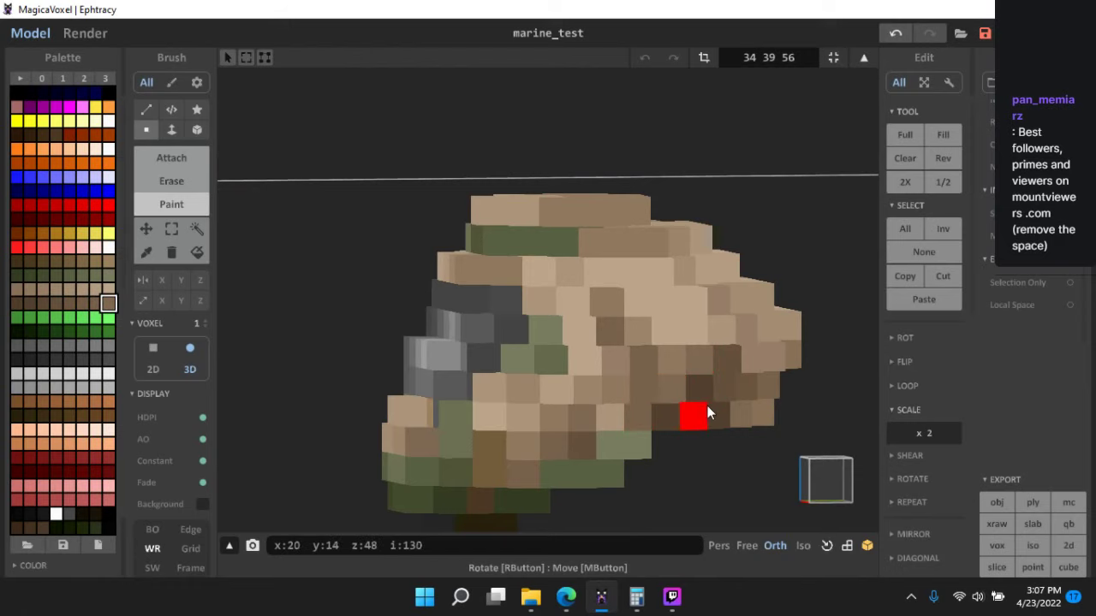
pyautogui.keyDown('alt'); pyautogui.click(707, 406); pyautogui.keyUp('alt')
pyautogui.keyDown('alt'); pyautogui.click(716, 390); pyautogui.keyUp('alt')
pyautogui.moveTo(712, 450); pyautogui.dragTo(762, 462, button='right')
pyautogui.scroll(-5, 715, 450)
pyautogui.moveTo(658, 442); pyautogui.dragTo(653, 457, button='right')
pyautogui.scroll(4, 645, 342)
pyautogui.scroll(3, 644, 339)
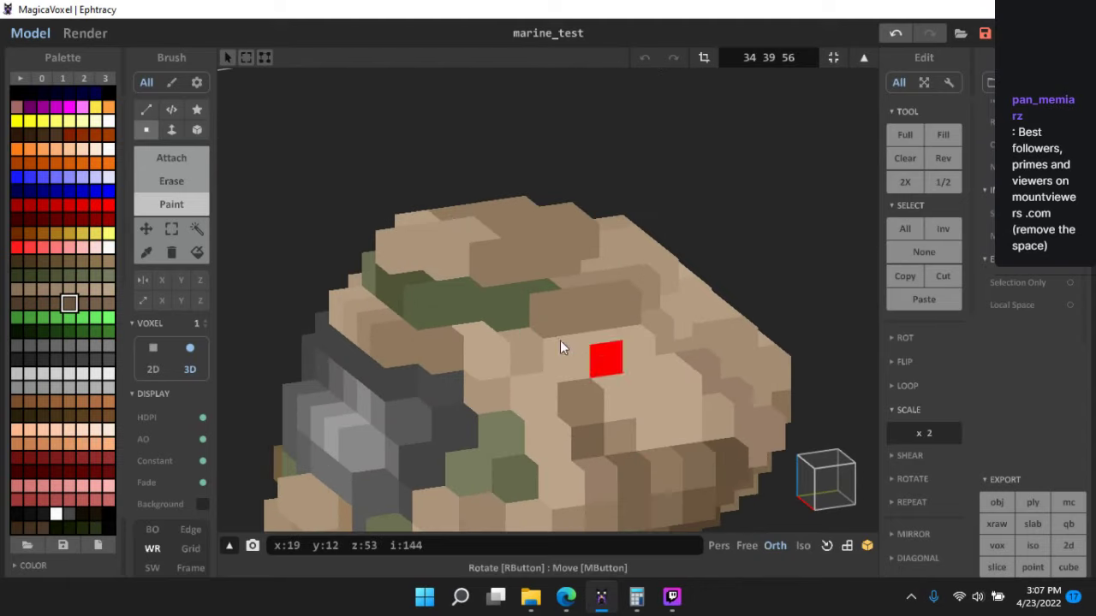
# - Blend the upper side of the helmet by painting voxels with sampled light tans, and undo the last stroke
pyautogui.keyDown('alt'); pyautogui.click(558, 337); pyautogui.keyUp('alt')
pyautogui.moveTo(641, 336); pyautogui.dragTo(643, 351, button='right')
pyautogui.keyDown('alt'); pyautogui.click(641, 350); pyautogui.keyUp('alt')
pyautogui.moveTo(725, 417); pyautogui.dragTo(635, 381, button='right')
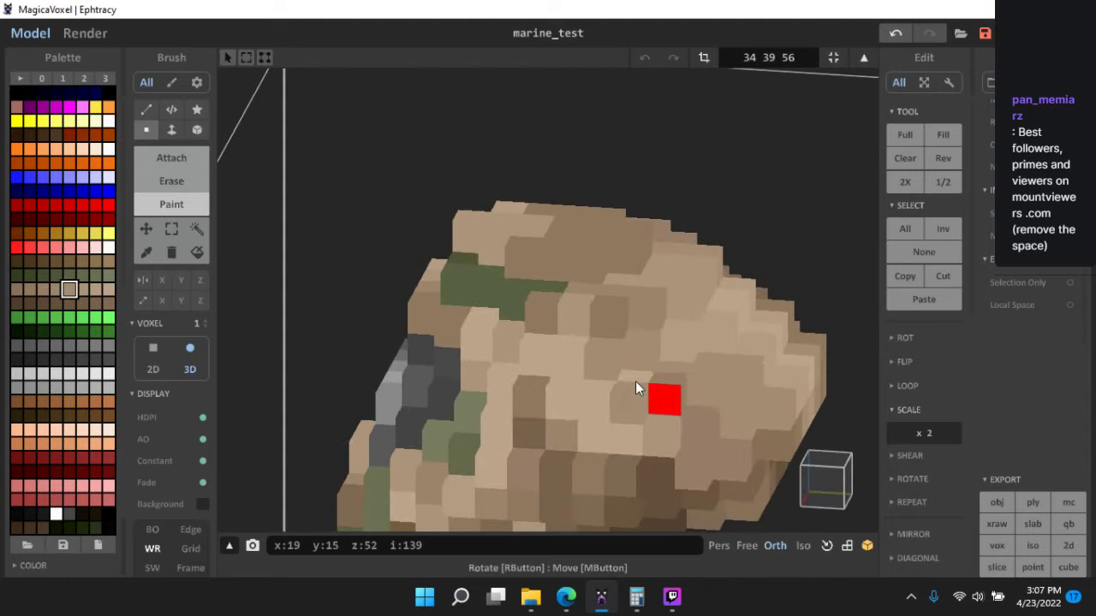
pyautogui.keyDown('alt'); pyautogui.click(655, 410); pyautogui.keyUp('alt')
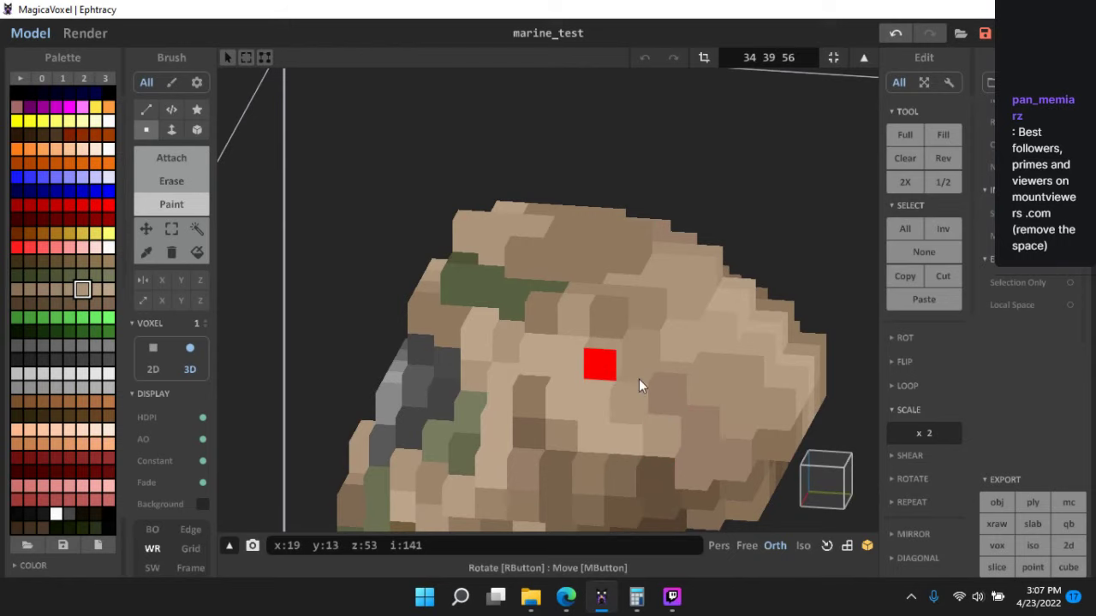
pyautogui.keyDown('alt'); pyautogui.click(655, 370); pyautogui.keyUp('alt')
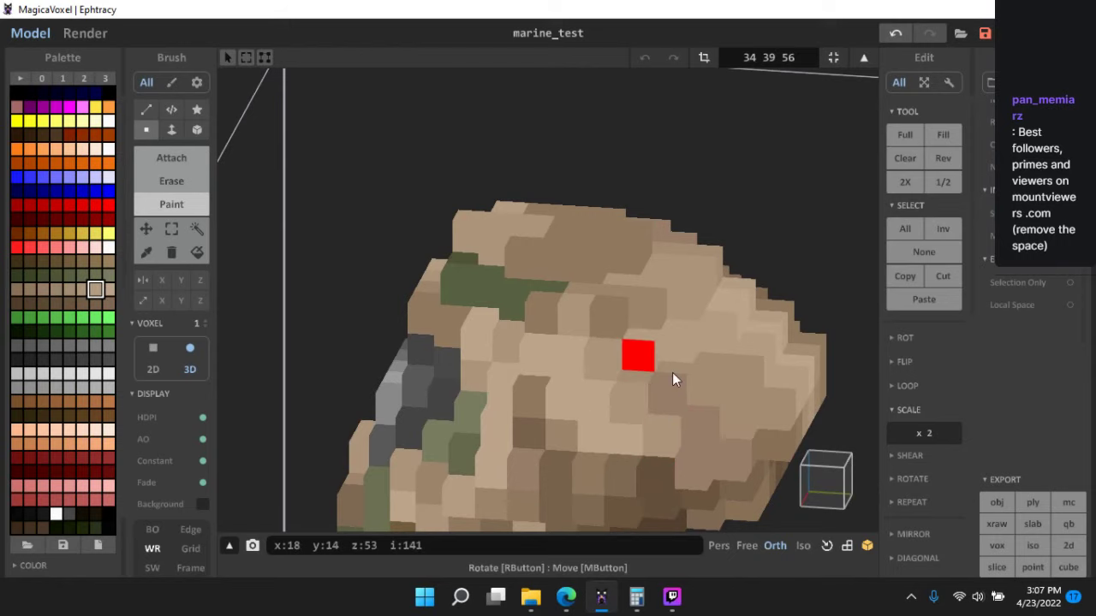
pyautogui.hotkey('ctrl', 'z')
# - Paint the voxel at the visor's upper side corner brown and touch up the tan voxels beneath the green band
pyautogui.scroll(-6, 658, 383)
pyautogui.moveTo(672, 429); pyautogui.dragTo(681, 432, button='right')
pyautogui.scroll(6, 679, 432)
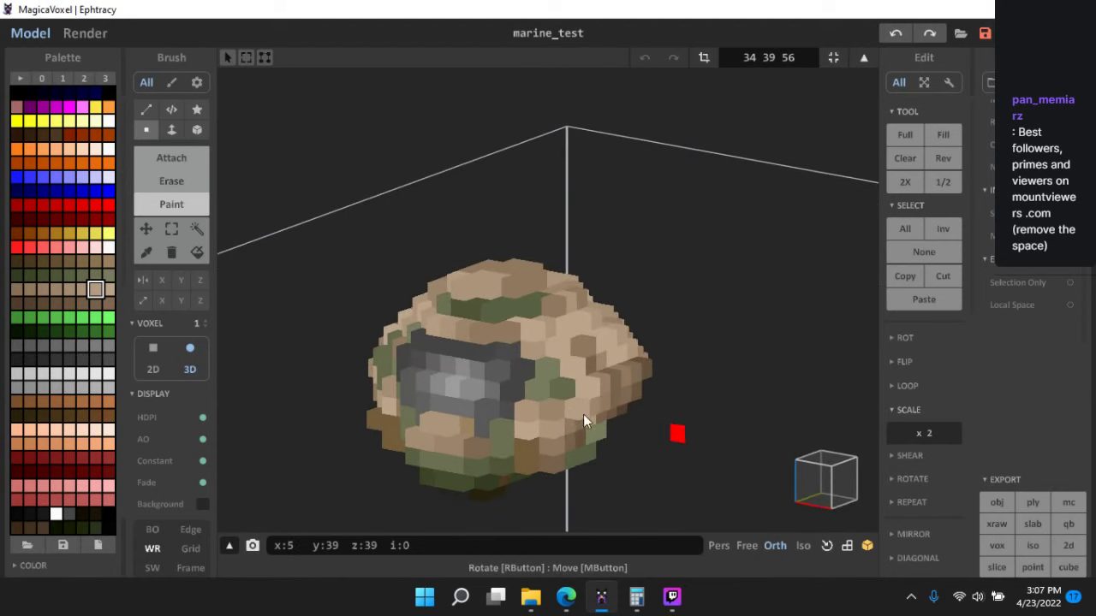
pyautogui.keyDown('alt'); pyautogui.click(475, 367); pyautogui.keyUp('alt')
pyautogui.click(513, 407)
pyautogui.moveTo(542, 390); pyautogui.dragTo(525, 353, button='middle')
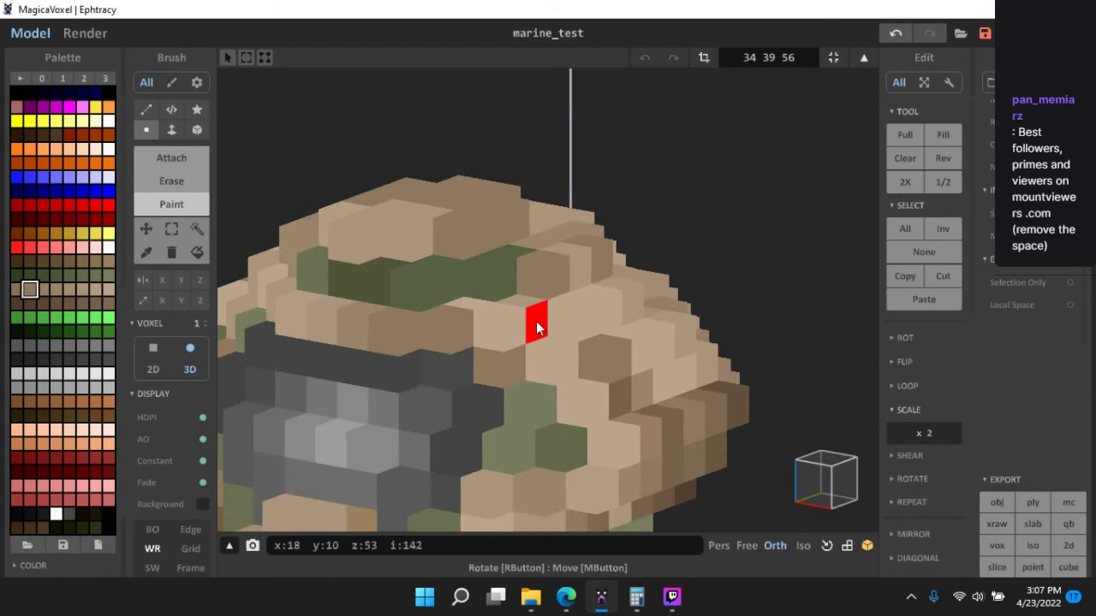
pyautogui.keyDown('alt'); pyautogui.click(541, 283); pyautogui.keyUp('alt')
pyautogui.click(478, 305)
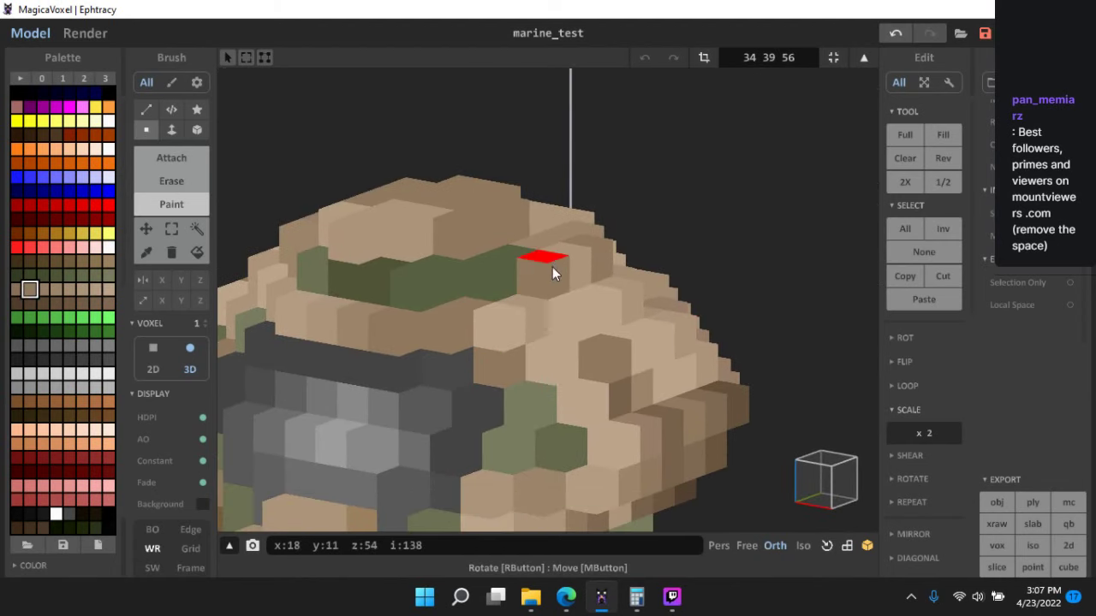
# - Repaint the voxels beside the green band and above the visor's upper side corner with tans sampled from their neighbours
pyautogui.keyDown('alt'); pyautogui.click(557, 240); pyautogui.keyUp('alt')
pyautogui.scroll(-6, 622, 428)
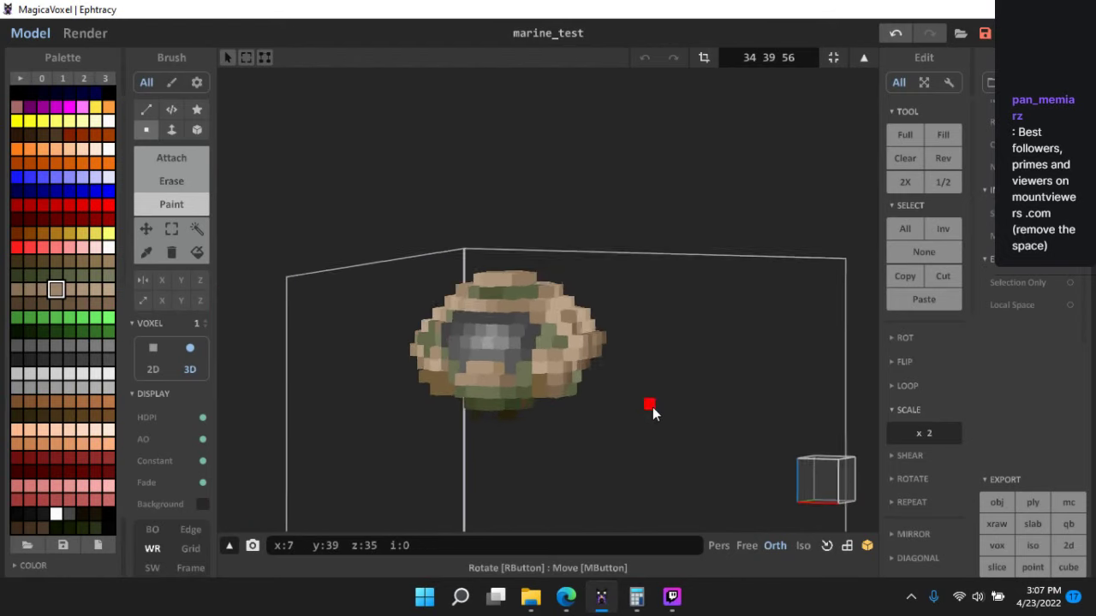
pyautogui.scroll(8, 671, 420)
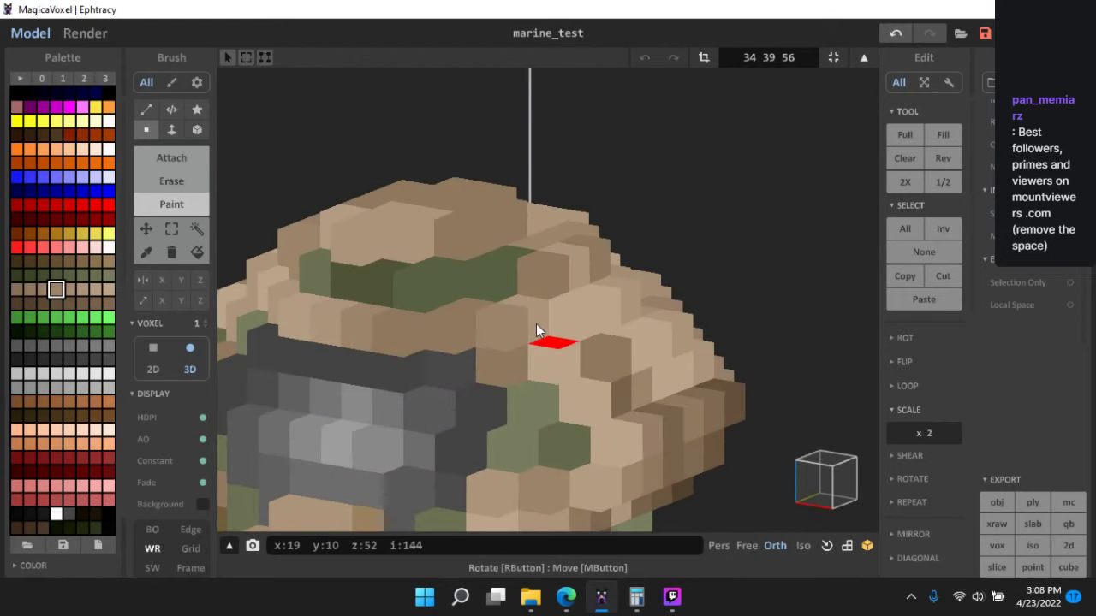
pyautogui.keyDown('alt'); pyautogui.click(558, 369); pyautogui.keyUp('alt')
pyautogui.scroll(-8, 591, 409)
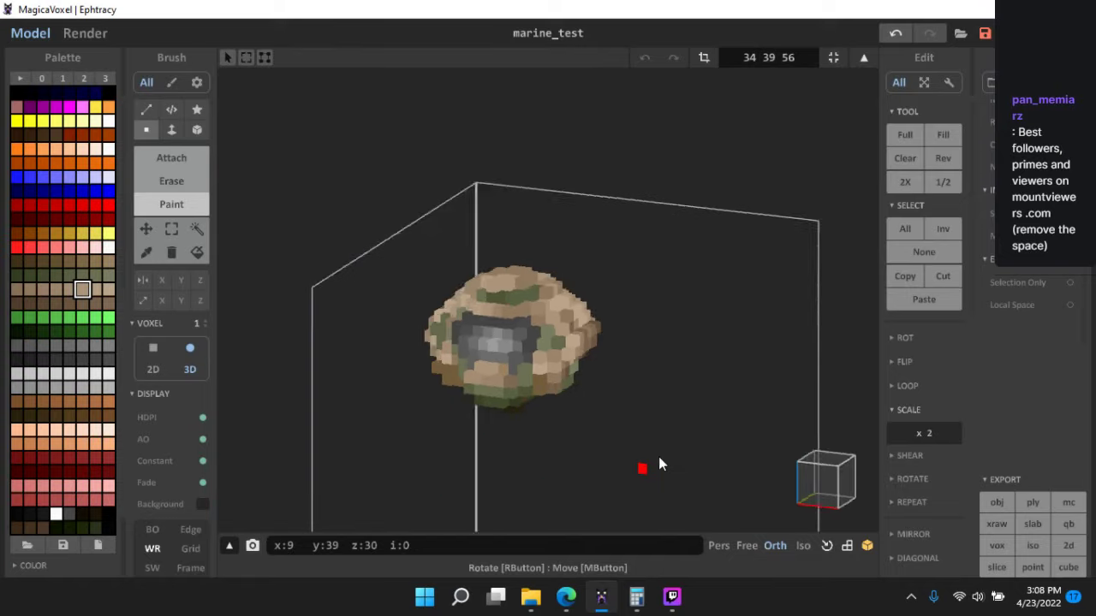
# - Tone down the lightest voxels on the helmet's side, just above the brown lower rim, with sampled tan and brown shades
pyautogui.scroll(3, 669, 463)
pyautogui.scroll(8, 565, 436)
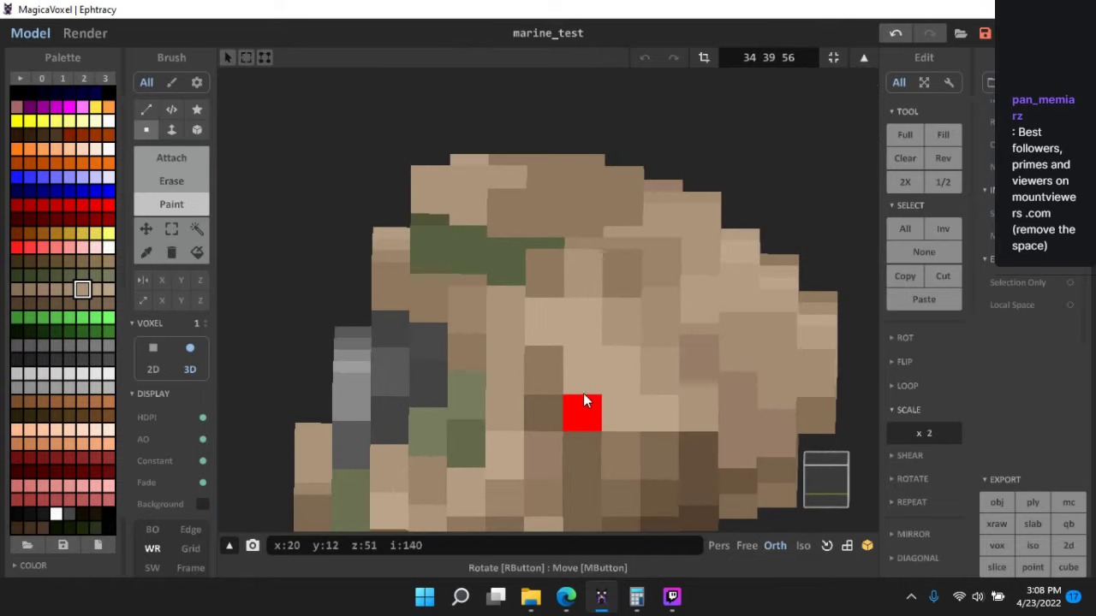
pyautogui.keyDown('alt'); pyautogui.click(577, 383); pyautogui.keyUp('alt')
pyautogui.keyDown('alt'); pyautogui.click(591, 363); pyautogui.keyUp('alt')
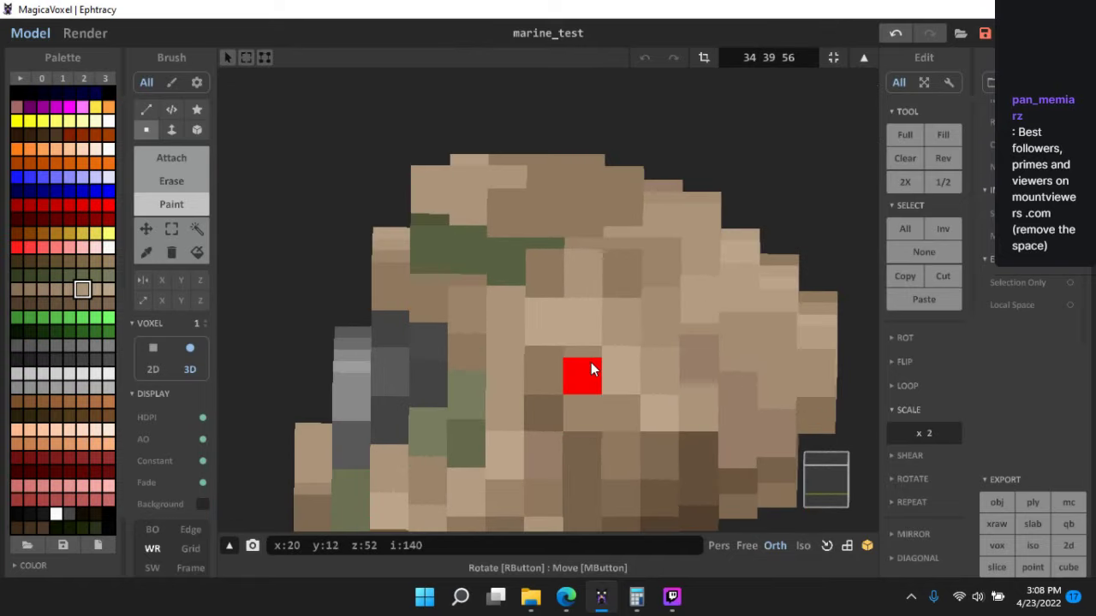
pyautogui.scroll(-4, 720, 463)
pyautogui.moveTo(718, 463); pyautogui.dragTo(673, 422, button='right')
pyautogui.scroll(8, 648, 459)
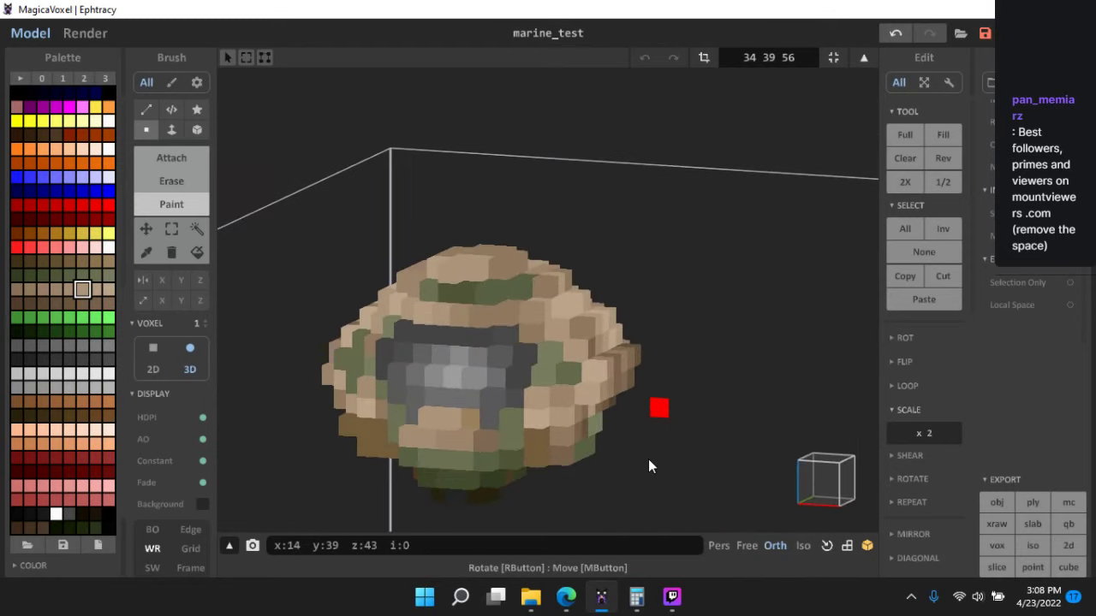
pyautogui.keyDown('alt'); pyautogui.click(531, 346); pyautogui.keyUp('alt')
pyautogui.scroll(-8, 667, 382)
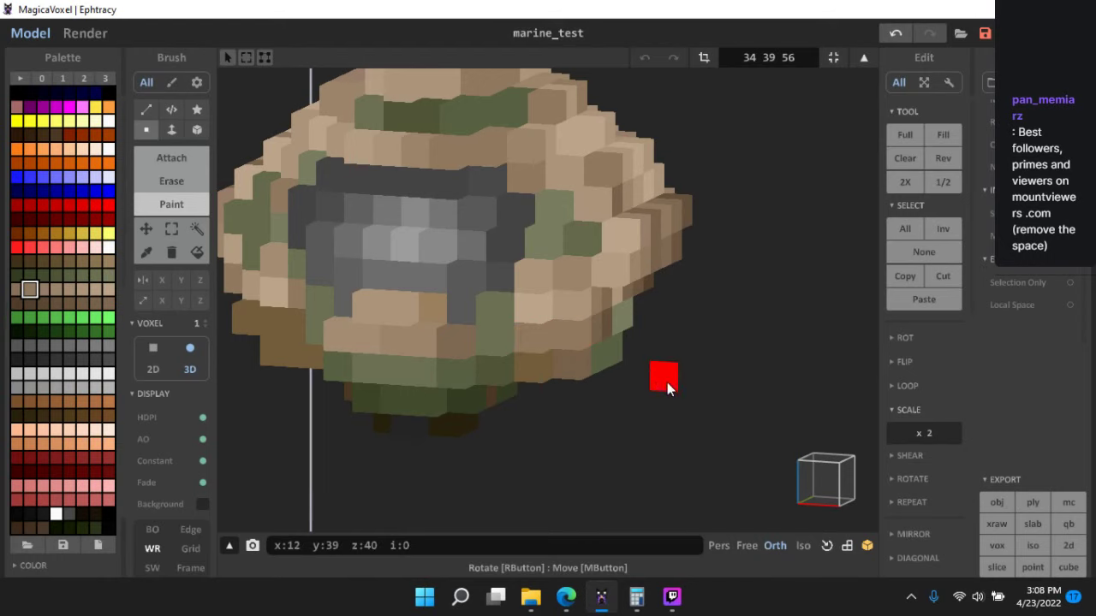
# - Recolour the lower front edge on the helmet's opposite side, replacing the ochre voxels beside the chin guard with sampled browns
pyautogui.scroll(8, 531, 356)
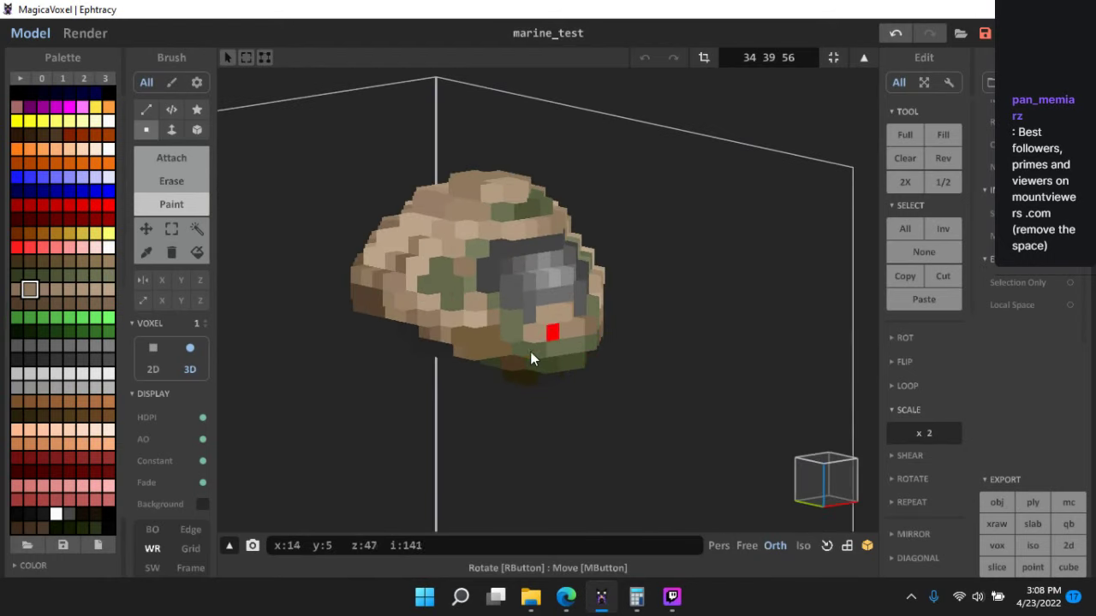
pyautogui.moveTo(512, 366); pyautogui.dragTo(493, 365, button='right')
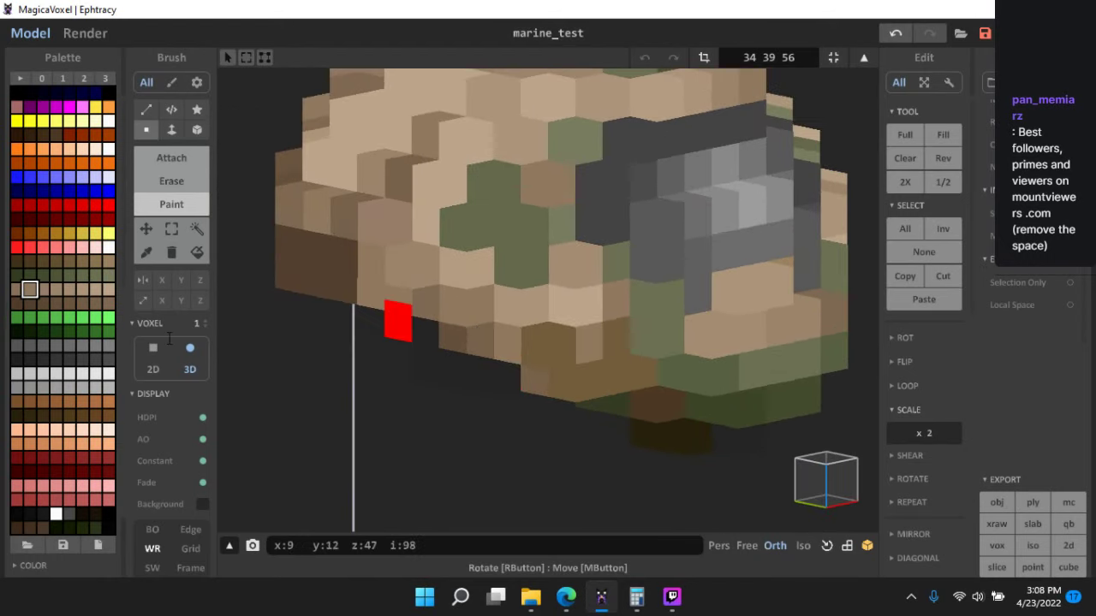
pyautogui.moveTo(509, 337); pyautogui.dragTo(544, 338)
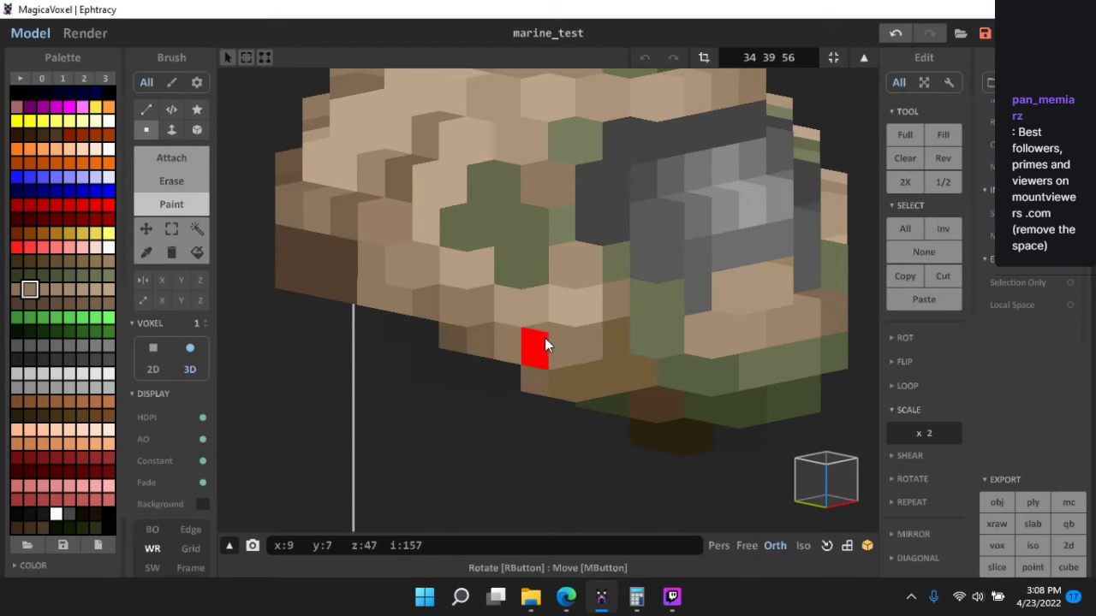
pyautogui.keyDown('alt'); pyautogui.click(539, 375); pyautogui.keyUp('alt')
pyautogui.click(573, 367)
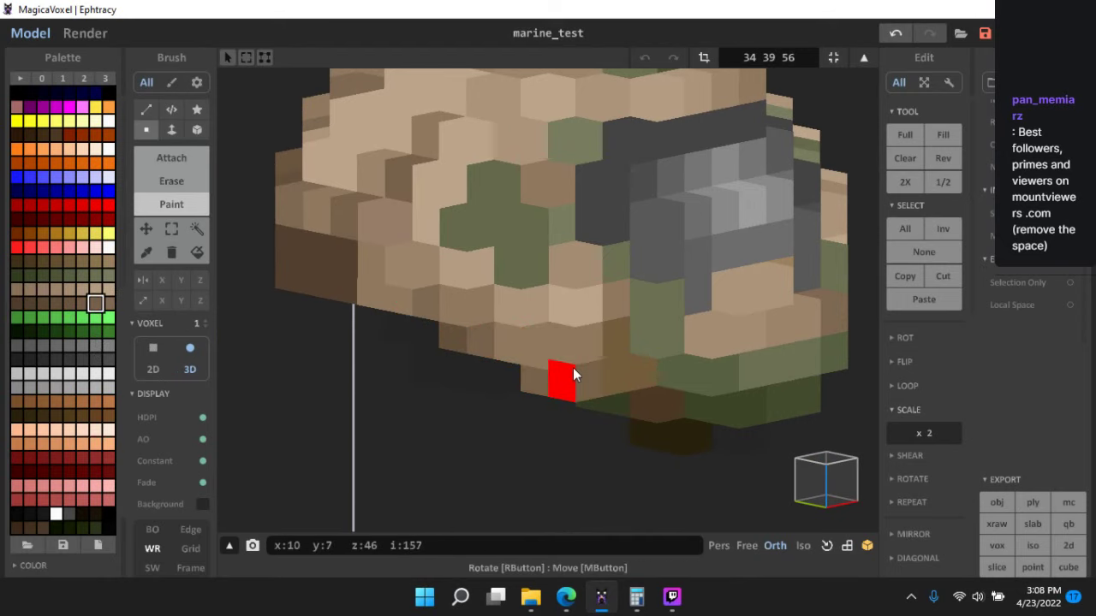
pyautogui.click(614, 336)
# - Lighten the upper and lower voxels of the green side patch beside the visor using a paler green
pyautogui.scroll(-8, 701, 420)
pyautogui.moveTo(656, 415)
pyautogui.mouseDown(button='right')
pyautogui.moveTo(580, 402)
pyautogui.moveTo(600, 416)
pyautogui.moveTo(550, 342)
pyautogui.mouseUp(button='right')
pyautogui.scroll(8, 505, 317)
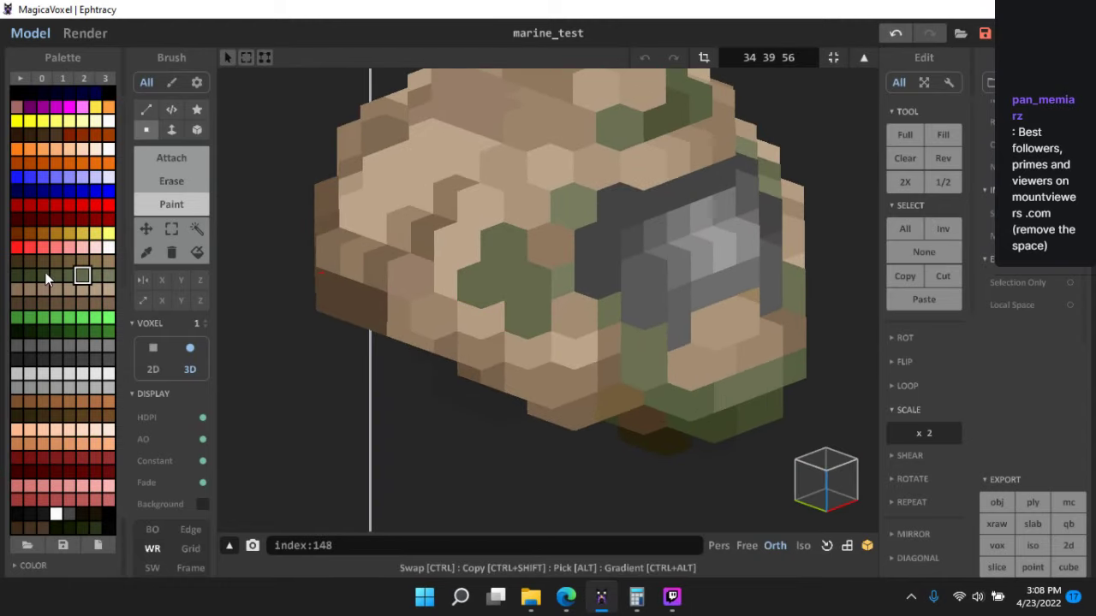
pyautogui.click(108, 275)
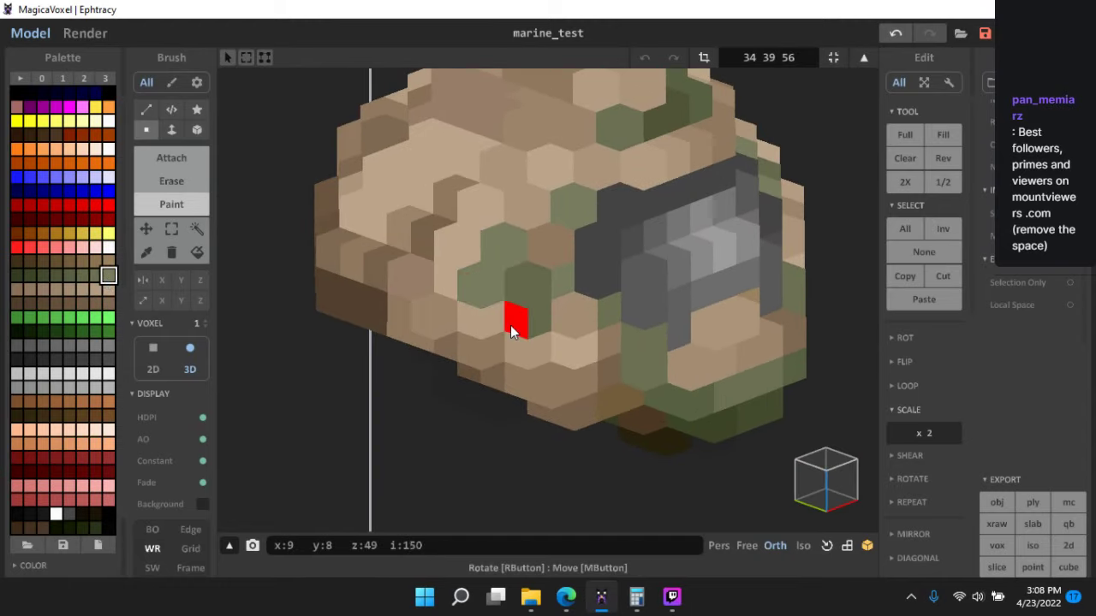
pyautogui.scroll(-8, 590, 424)
# - Paint the front part of this side's dark lower rim with lighter browns sampled from the row above
pyautogui.moveTo(707, 450); pyautogui.dragTo(611, 358, button='right')
pyautogui.scroll(10, 611, 357)
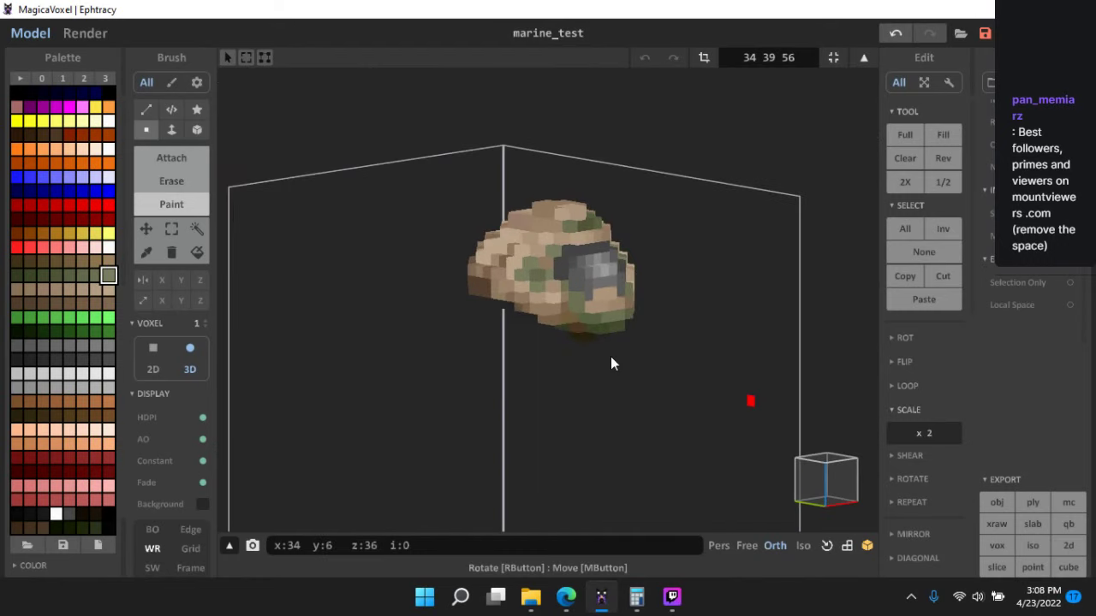
pyautogui.keyDown('alt'); pyautogui.click(474, 276); pyautogui.keyUp('alt')
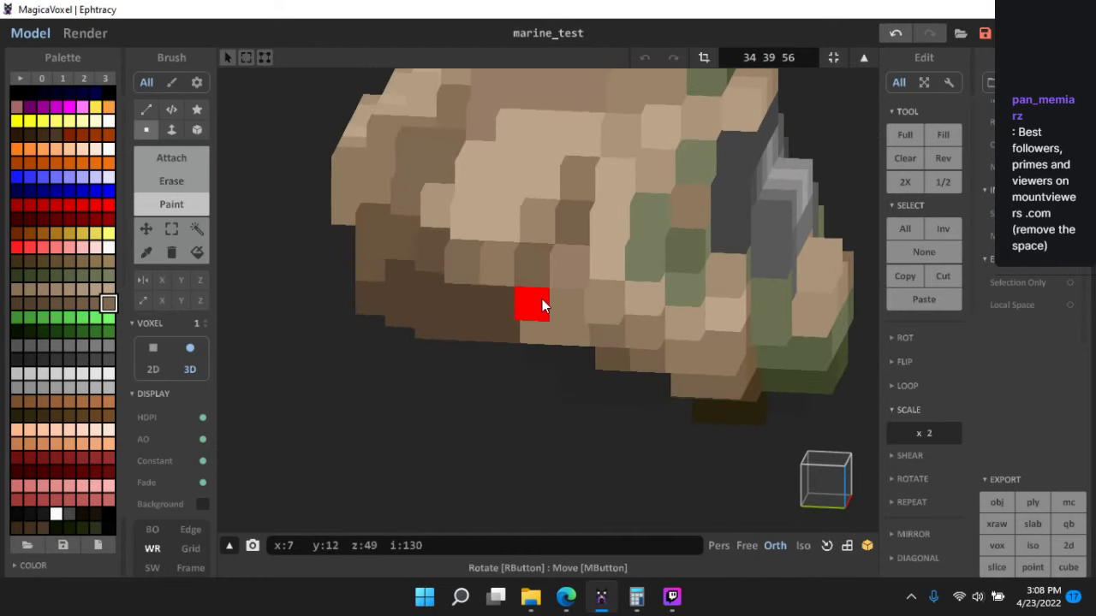
pyautogui.moveTo(542, 299)
pyautogui.mouseDown()
pyautogui.moveTo(507, 330)
pyautogui.moveTo(466, 310)
pyautogui.moveTo(480, 330)
pyautogui.mouseUp()
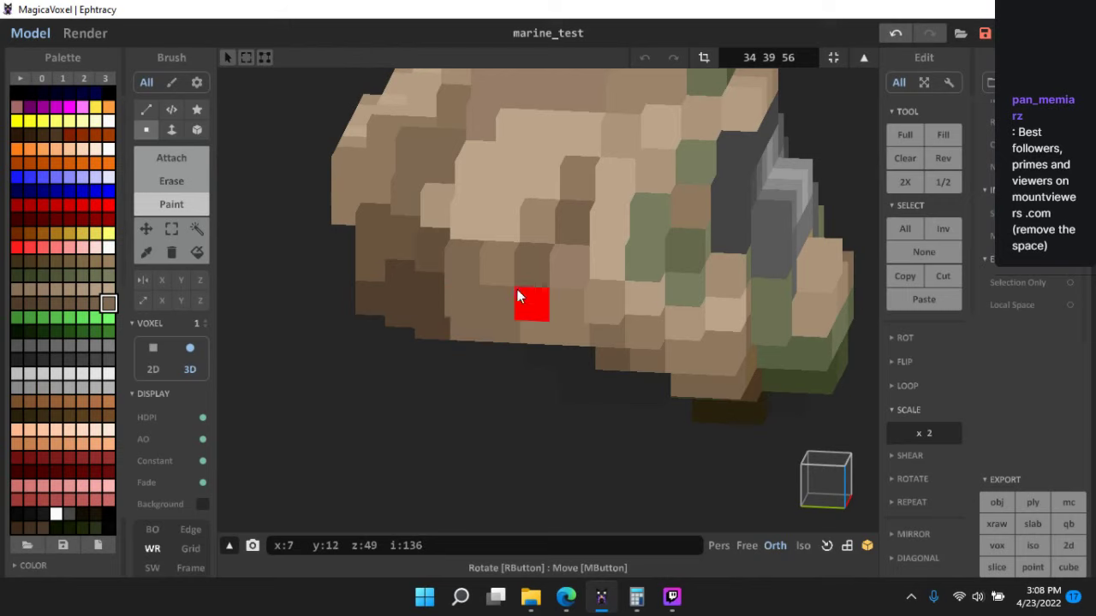
pyautogui.keyDown('alt'); pyautogui.click(523, 279); pyautogui.keyUp('alt')
pyautogui.click(475, 333)
# - Continue recolouring this side's lower rim toward the rear with sampled brown shades
pyautogui.moveTo(655, 345); pyautogui.dragTo(486, 248, button='right')
pyautogui.keyDown('alt'); pyautogui.click(473, 265); pyautogui.keyUp('alt')
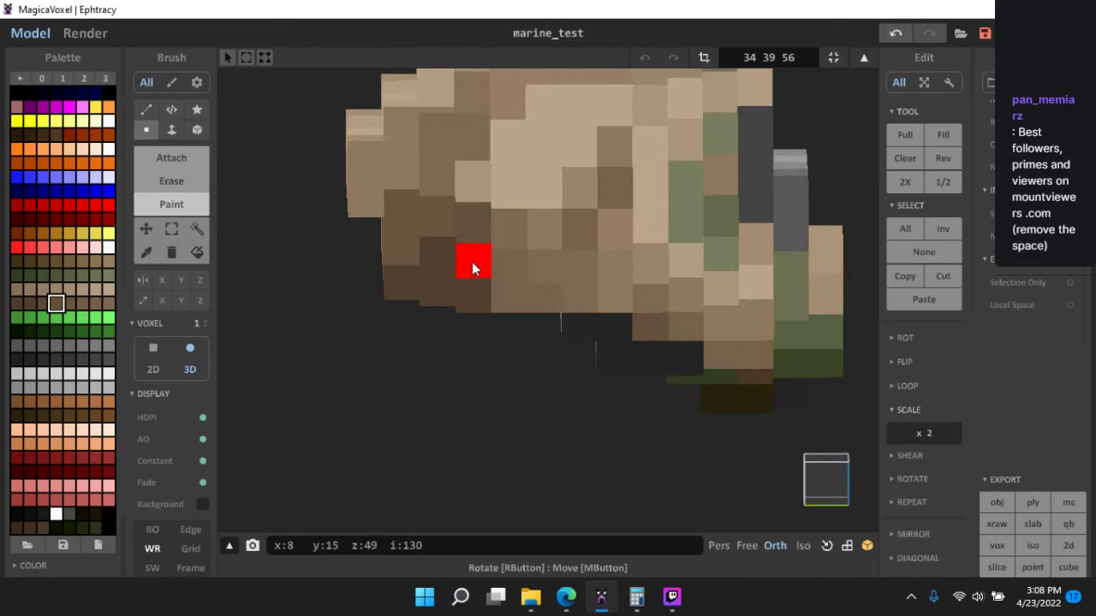
pyautogui.keyDown('alt'); pyautogui.click(487, 242); pyautogui.keyUp('alt')
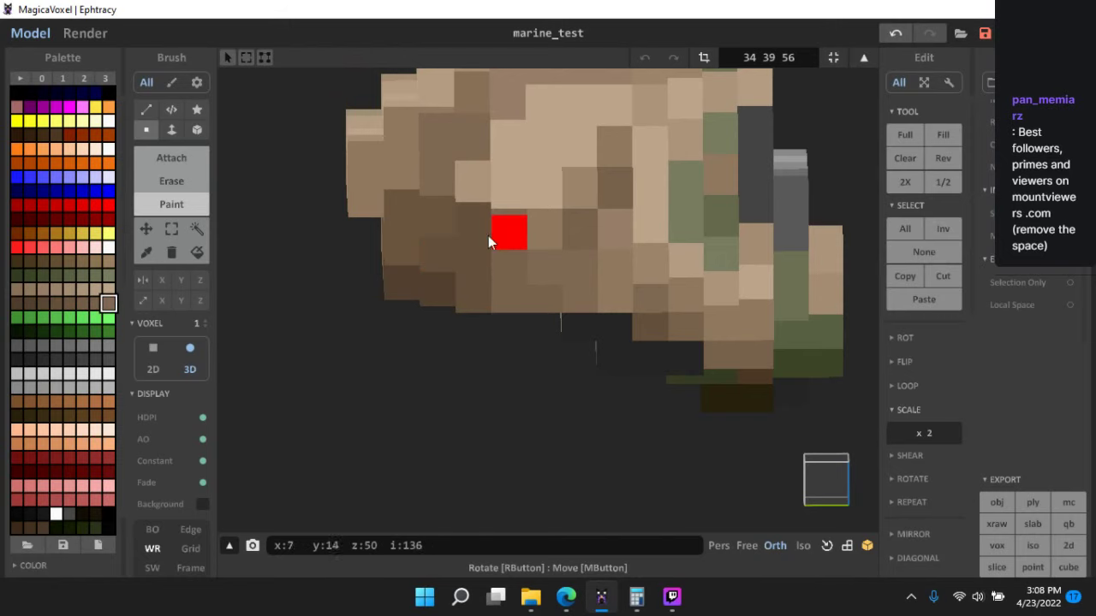
# - Darken the light voxels at the rear of the helmet's side above the rim with sampled mid tans
pyautogui.keyDown('alt'); pyautogui.click(498, 197); pyautogui.keyUp('alt')
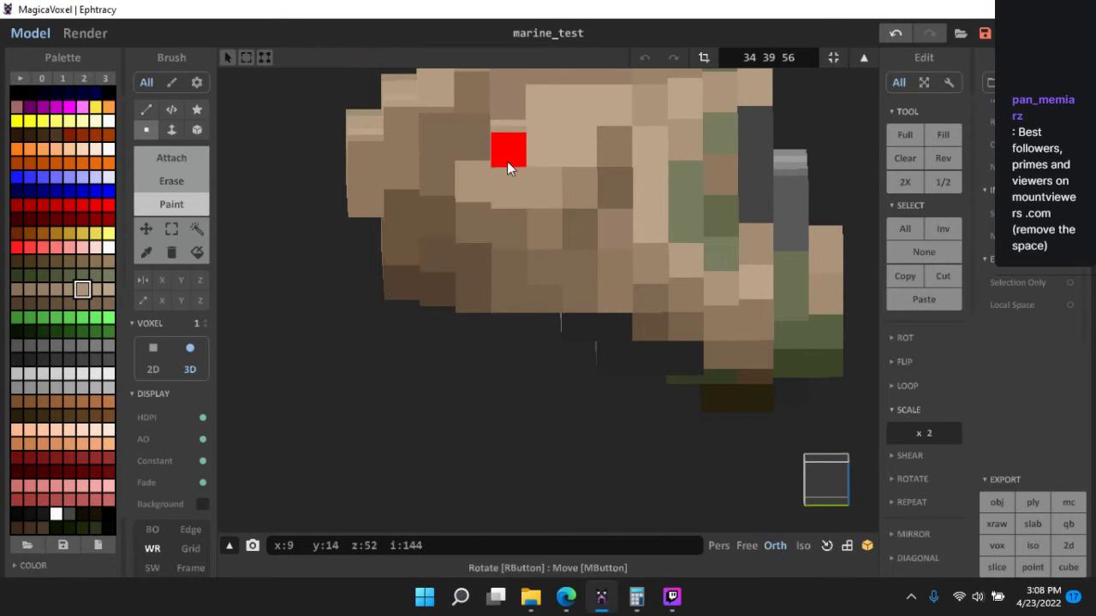
pyautogui.keyDown('alt'); pyautogui.click(516, 182); pyautogui.keyUp('alt')
pyautogui.moveTo(513, 190); pyautogui.dragTo(541, 180, button='right')
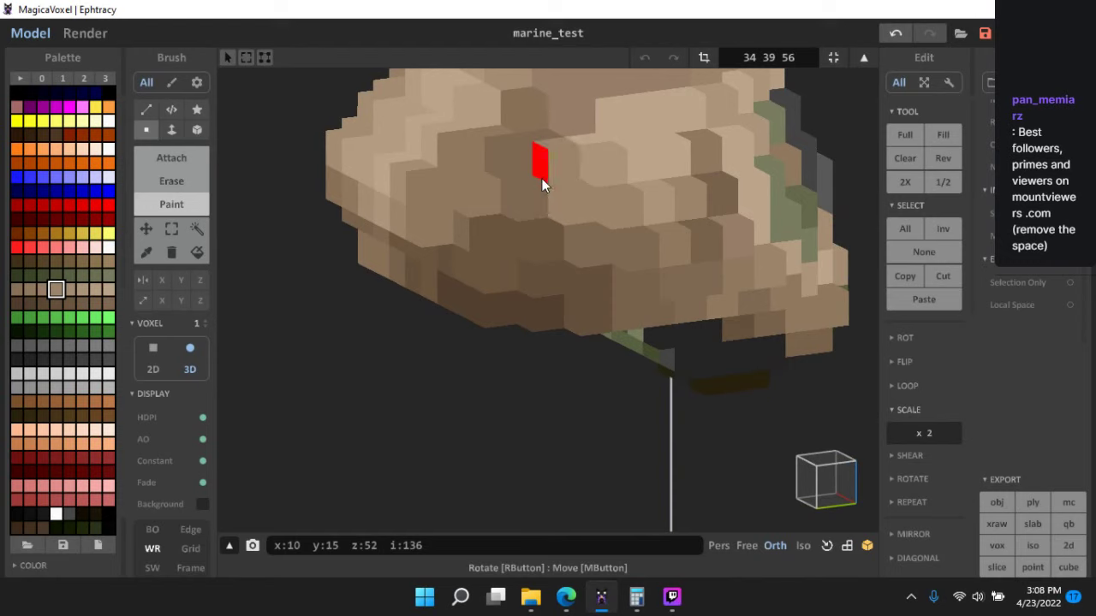
pyautogui.moveTo(591, 243); pyautogui.dragTo(568, 274, button='right')
# - Blend the reddish-brown stripe and neighbouring voxels on the helmet's upper rear side with sampled tans
pyautogui.keyDown('alt'); pyautogui.click(567, 271); pyautogui.keyUp('alt')
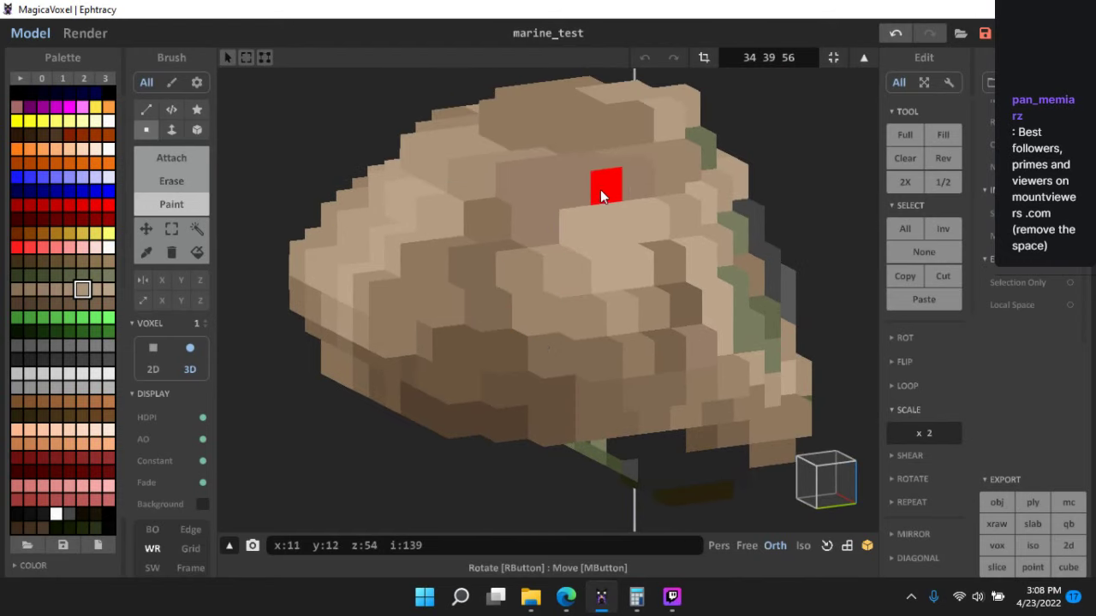
pyautogui.moveTo(600, 189); pyautogui.dragTo(555, 243)
pyautogui.moveTo(555, 243); pyautogui.dragTo(557, 232, button='right')
pyautogui.keyDown('alt'); pyautogui.click(548, 213); pyautogui.keyUp('alt')
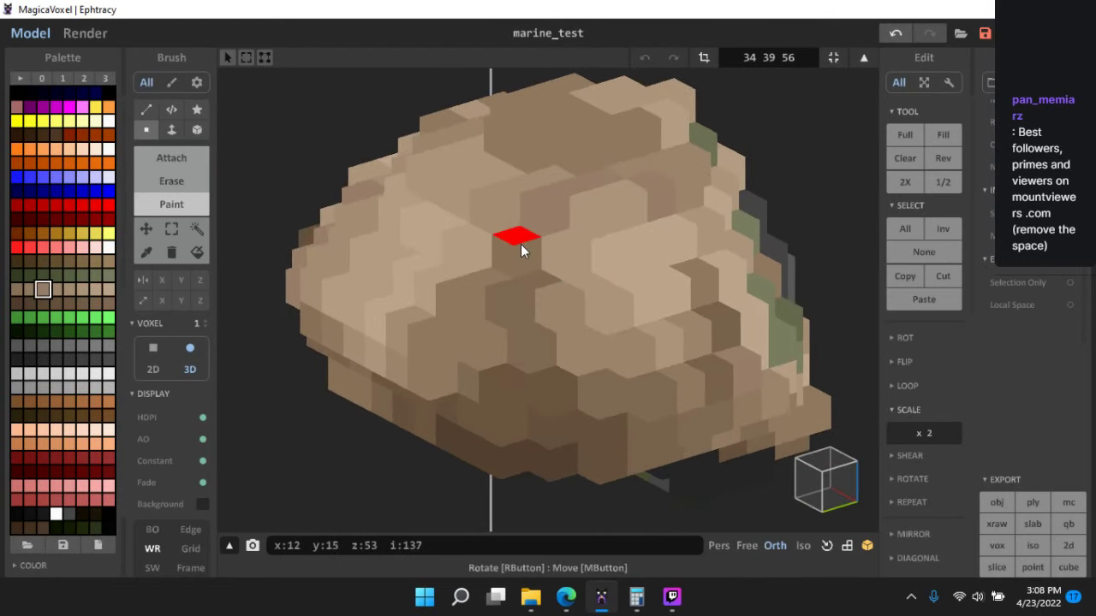
pyautogui.keyDown('alt'); pyautogui.click(506, 217); pyautogui.keyUp('alt')
# - Touch up the side voxels behind the visor's upper corner with sampled light tan and brown shades
pyautogui.moveTo(695, 296); pyautogui.dragTo(488, 299, button='right')
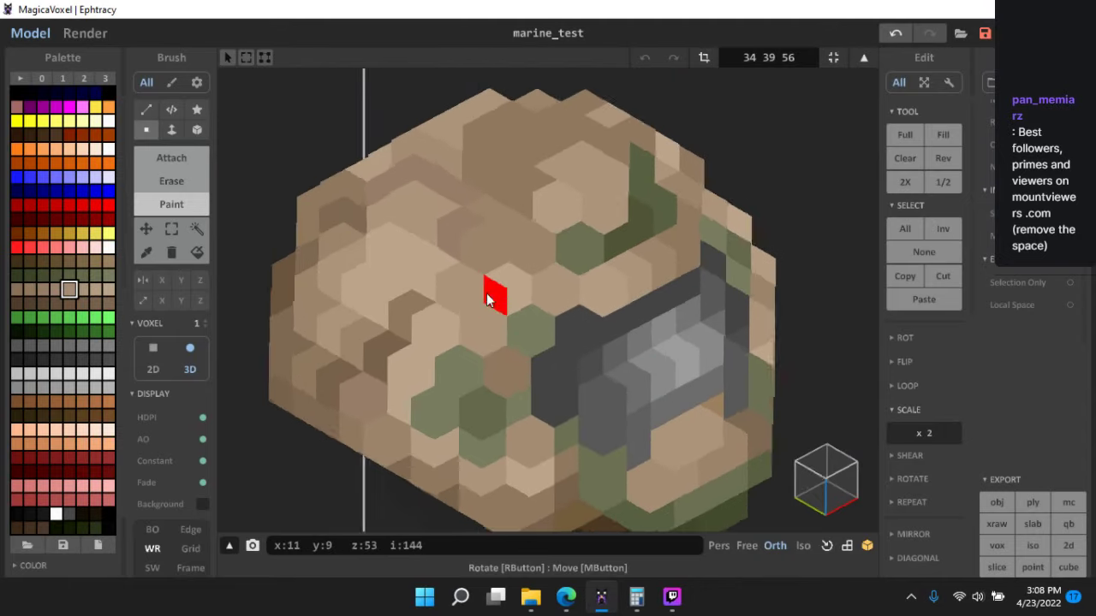
pyautogui.scroll(2, 488, 300)
pyautogui.keyDown('alt'); pyautogui.click(433, 237); pyautogui.keyUp('alt')
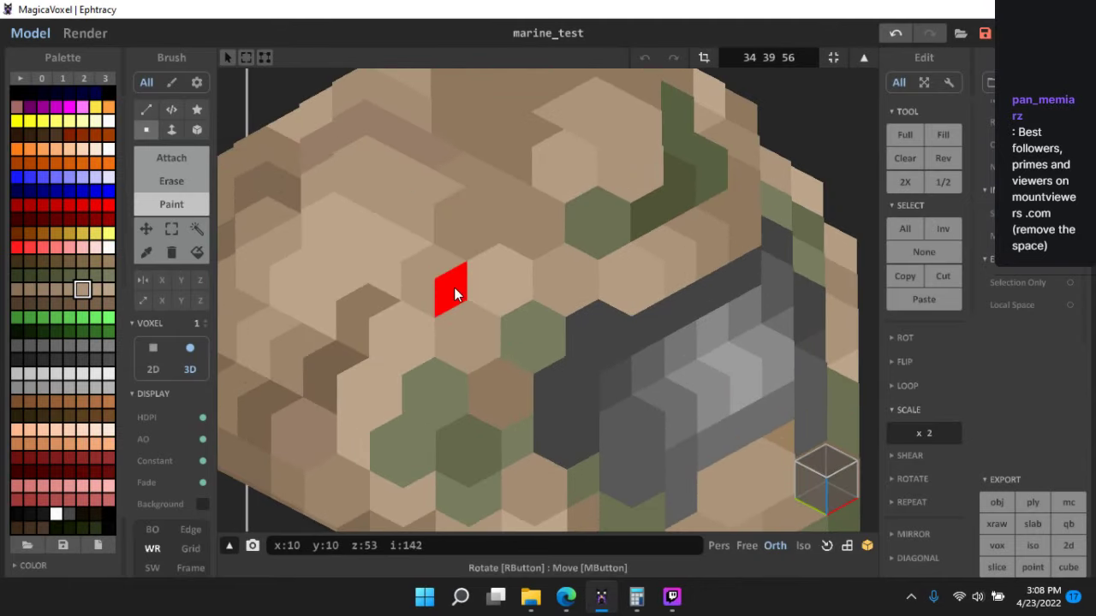
pyautogui.keyDown('alt'); pyautogui.click(357, 315); pyautogui.keyUp('alt')
pyautogui.moveTo(448, 232); pyautogui.dragTo(520, 401, button='right')
pyautogui.scroll(-5, 584, 356)
pyautogui.scroll(5, 516, 339)
# - Soften the edge of the brown patch on the helmet's crown by painting its border voxels with sampled tans
pyautogui.moveTo(618, 369); pyautogui.dragTo(582, 364, button='right')
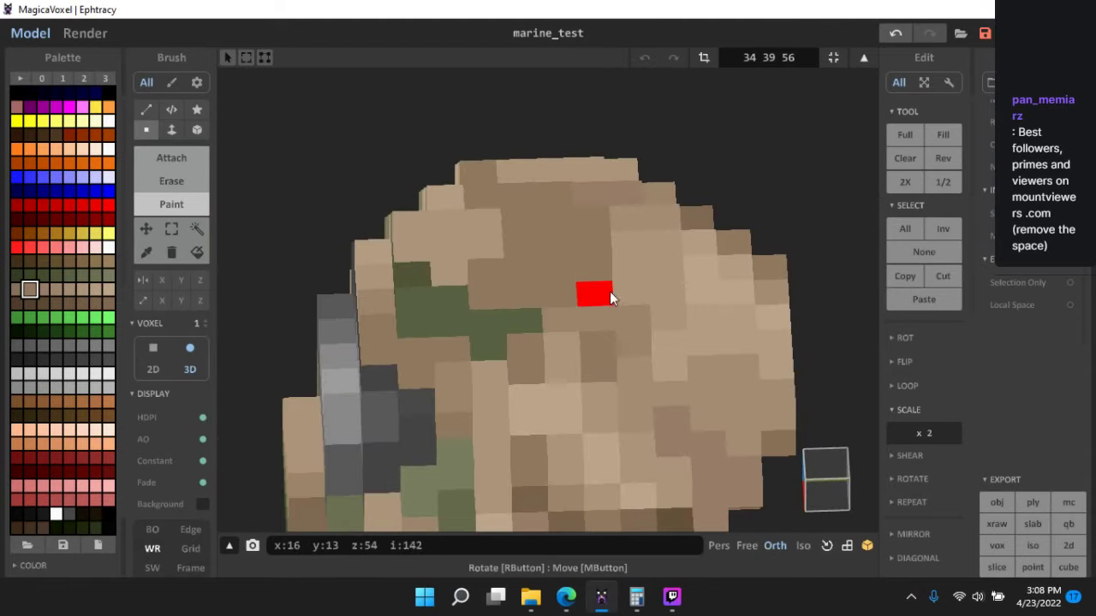
pyautogui.moveTo(625, 302); pyautogui.dragTo(591, 302, button='right')
pyautogui.keyDown('alt'); pyautogui.click(620, 274); pyautogui.keyUp('alt')
pyautogui.click(554, 265)
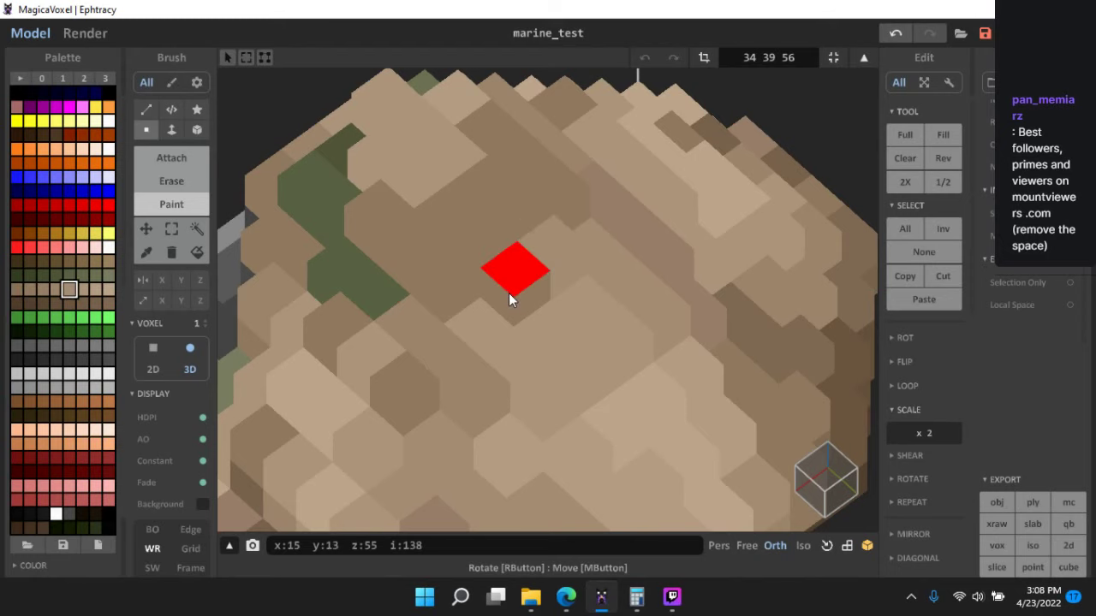
pyautogui.keyDown('alt'); pyautogui.click(438, 345); pyautogui.keyUp('alt')
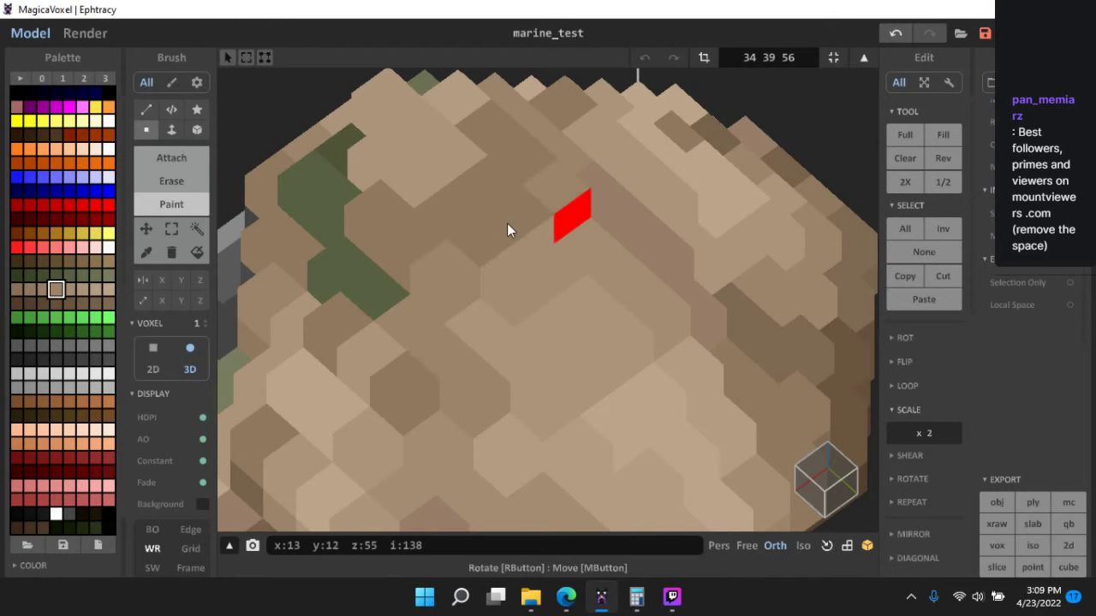
# - Tone down the light voxels on the helmet's upper side behind the visor with a sampled tan
pyautogui.scroll(-5, 629, 360)
pyautogui.moveTo(630, 360); pyautogui.dragTo(484, 327, button='right')
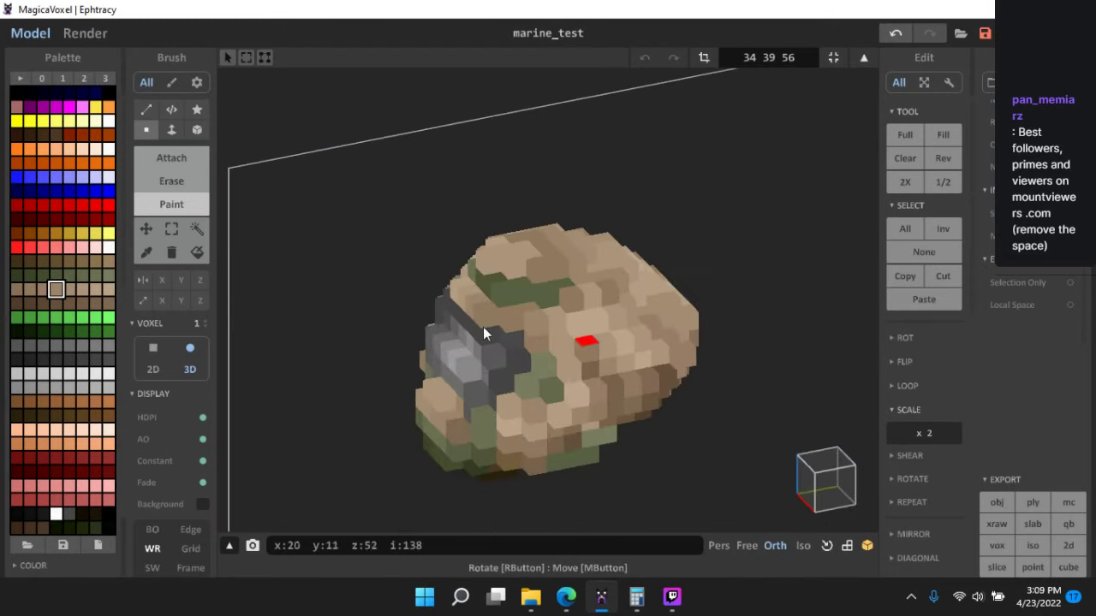
pyautogui.scroll(5, 484, 334)
pyautogui.scroll(1, 617, 252)
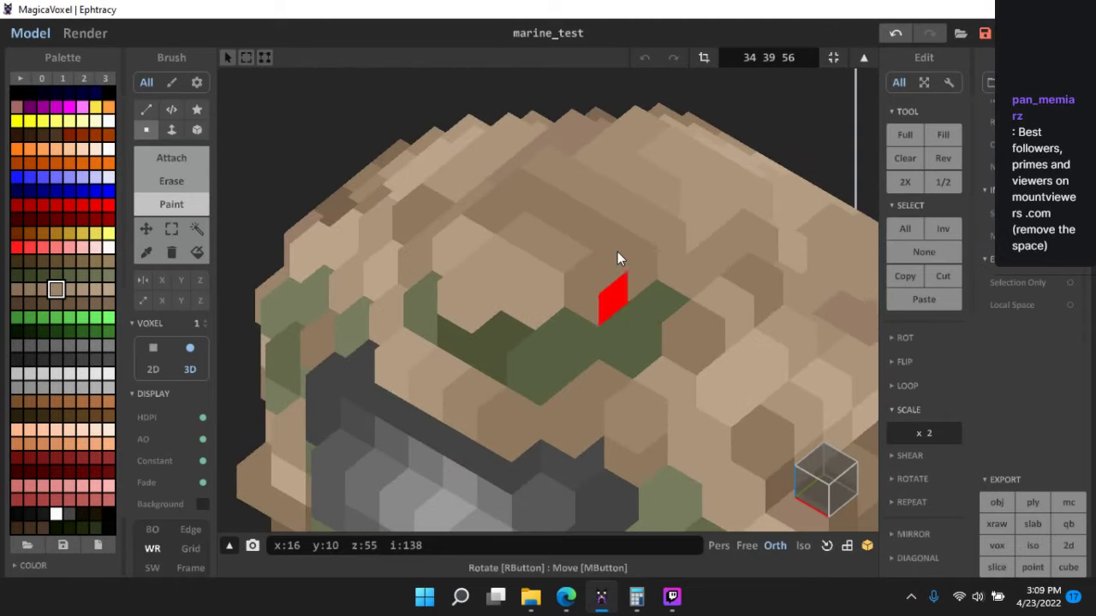
pyautogui.moveTo(592, 294); pyautogui.dragTo(557, 238, button='right')
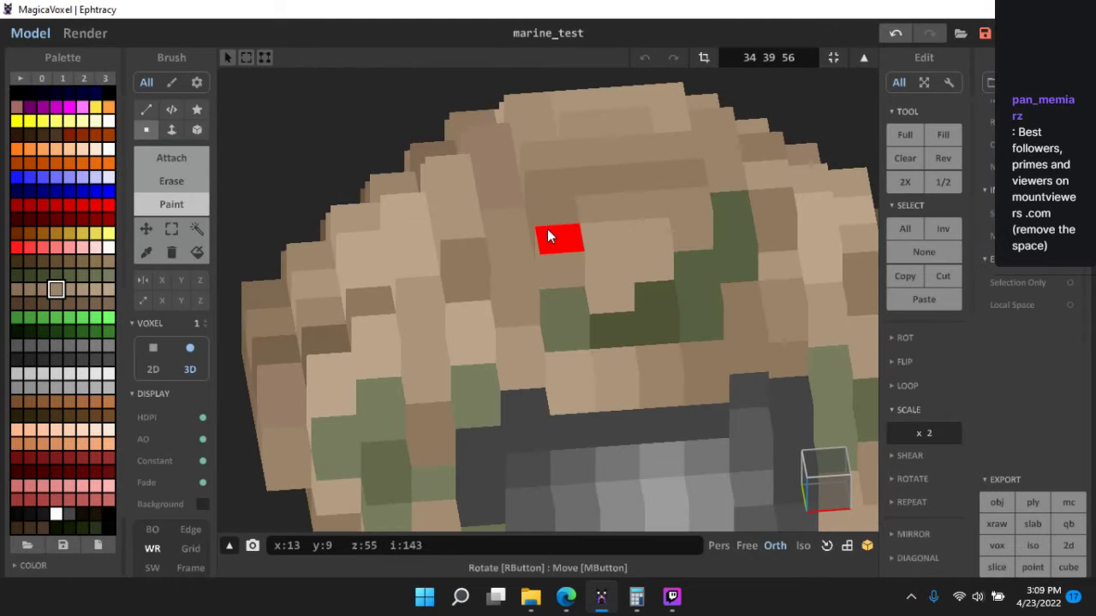
pyautogui.moveTo(524, 307); pyautogui.dragTo(522, 243, button='right')
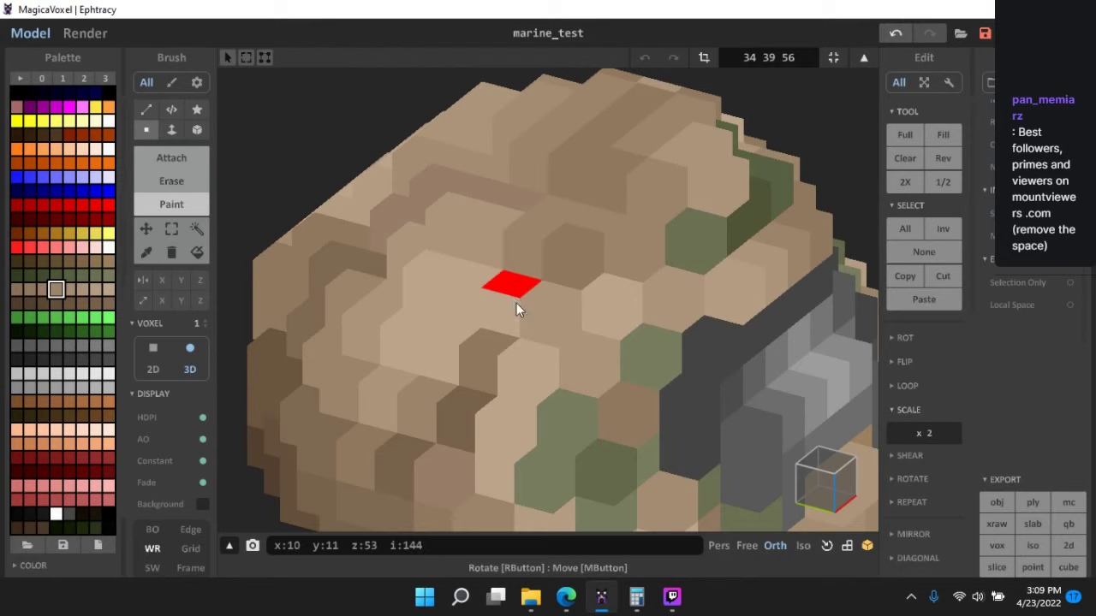
pyautogui.keyDown('alt'); pyautogui.click(532, 319); pyautogui.keyUp('alt')
pyautogui.click(489, 309)
pyautogui.click(454, 332)
pyautogui.scroll(-3, 575, 424)
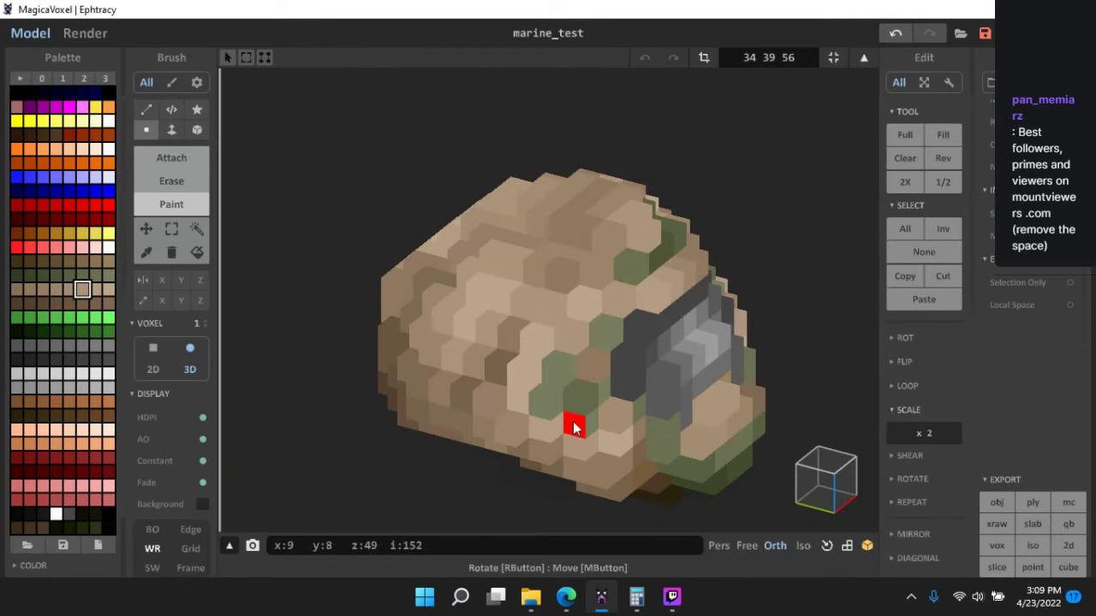
# - Blend the junction between the side and rear of the lower rim with a brown sampled from the adjacent voxels
pyautogui.scroll(-5, 575, 429)
pyautogui.moveTo(667, 448); pyautogui.dragTo(623, 430, button='right')
pyautogui.moveTo(602, 449); pyautogui.dragTo(595, 371, button='right')
pyautogui.scroll(5, 559, 441)
pyautogui.scroll(-4, 596, 440)
pyautogui.scroll(8, 640, 441)
pyautogui.scroll(1, 593, 369)
pyautogui.keyDown('alt'); pyautogui.click(536, 349); pyautogui.keyUp('alt')
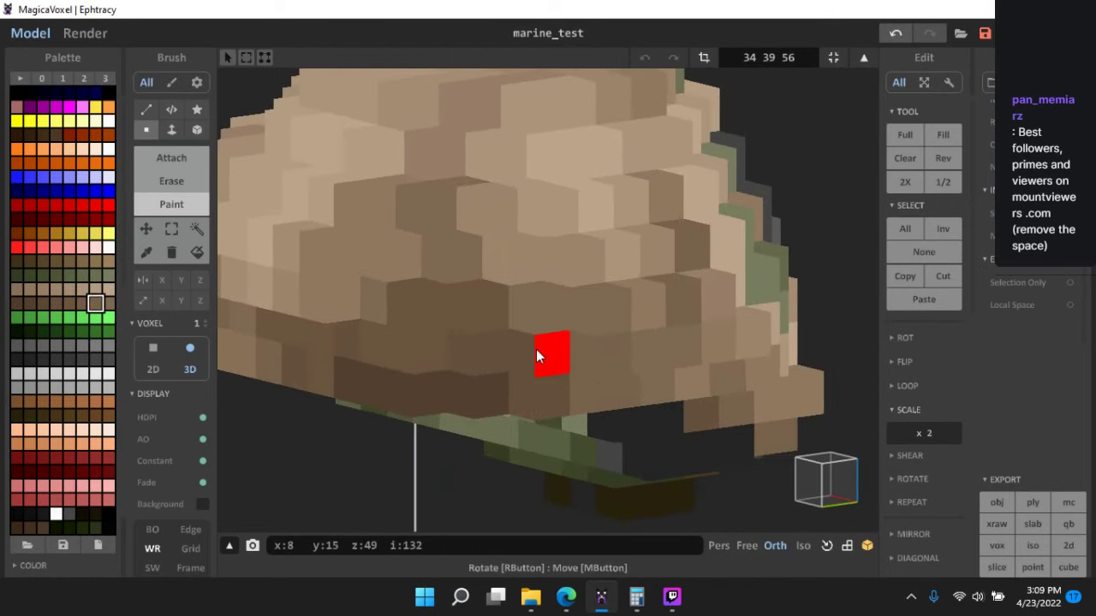
# - Refine the shading of the lower rear rim with a darker brown sampled from the neighbouring voxels
pyautogui.moveTo(658, 346); pyautogui.dragTo(669, 367, button='right')
pyautogui.scroll(-6, 633, 375)
pyautogui.moveTo(575, 387); pyautogui.dragTo(601, 396, button='right')
pyautogui.scroll(5, 617, 400)
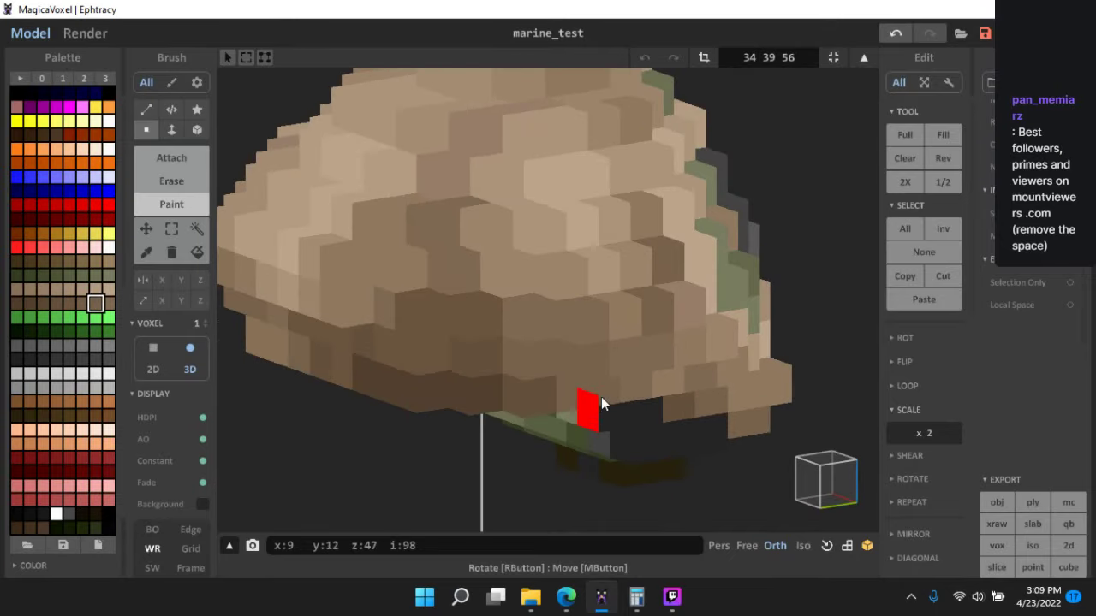
pyautogui.scroll(2, 594, 392)
pyautogui.keyDown('alt'); pyautogui.click(507, 330); pyautogui.keyUp('alt')
pyautogui.scroll(-2, 496, 342)
pyautogui.moveTo(495, 342); pyautogui.dragTo(451, 318, button='right')
pyautogui.rightClick(451, 318)
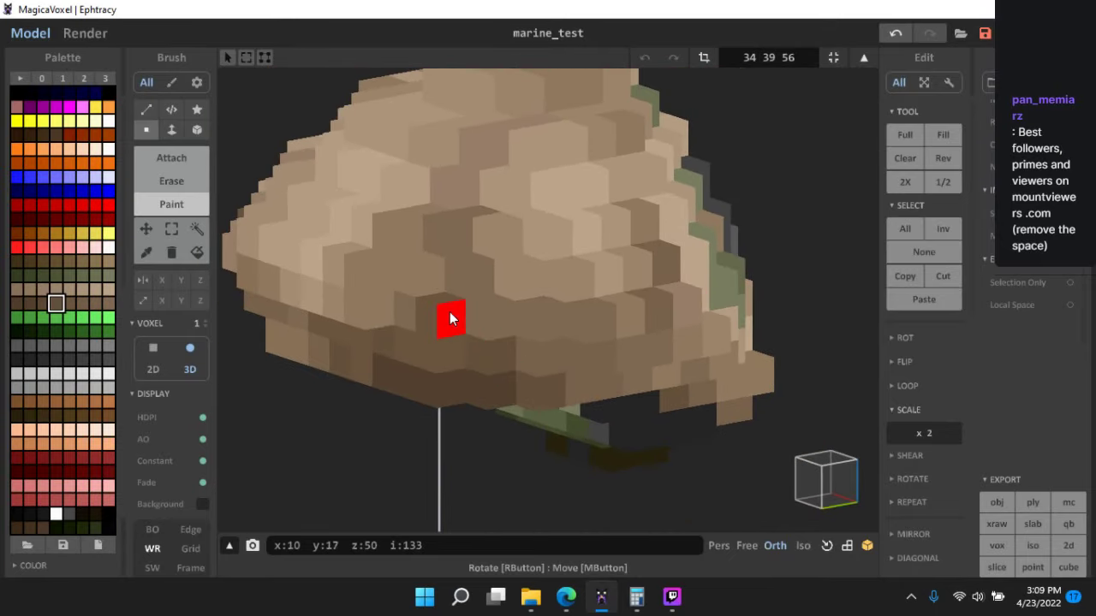
# - Lighten the dark voxel on the helmet's lower rear rim with a brown sampled from the voxel beside it
pyautogui.keyDown('alt'); pyautogui.click(413, 318); pyautogui.keyUp('alt')
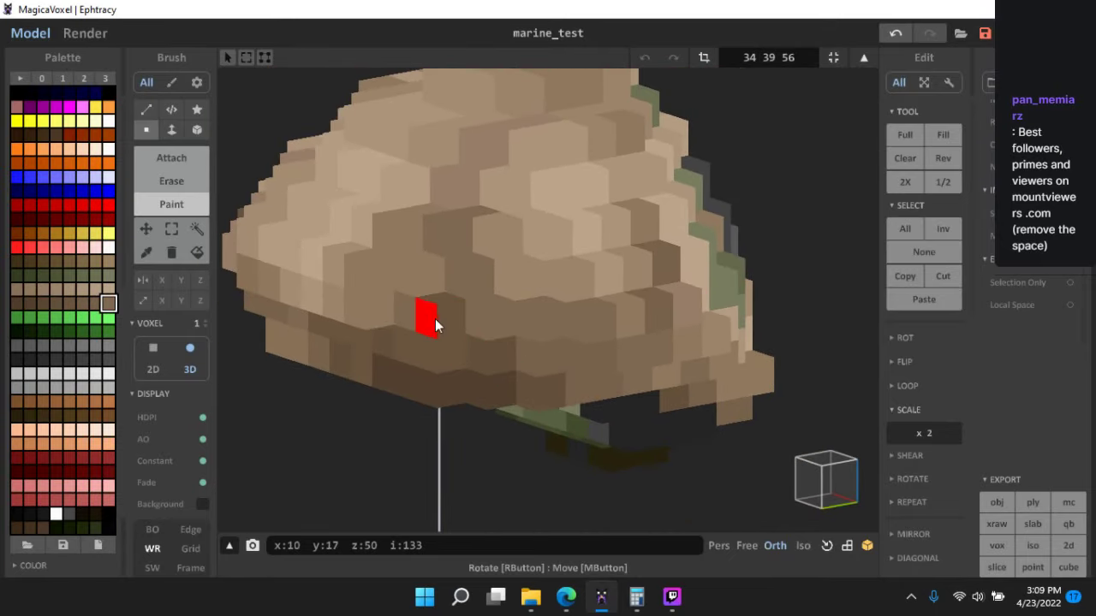
pyautogui.click(435, 319)
pyautogui.moveTo(506, 395); pyautogui.dragTo(610, 418, button='right')
pyautogui.scroll(-5, 609, 418)
pyautogui.moveTo(707, 439); pyautogui.dragTo(551, 394, button='right')
pyautogui.scroll(5, 551, 393)
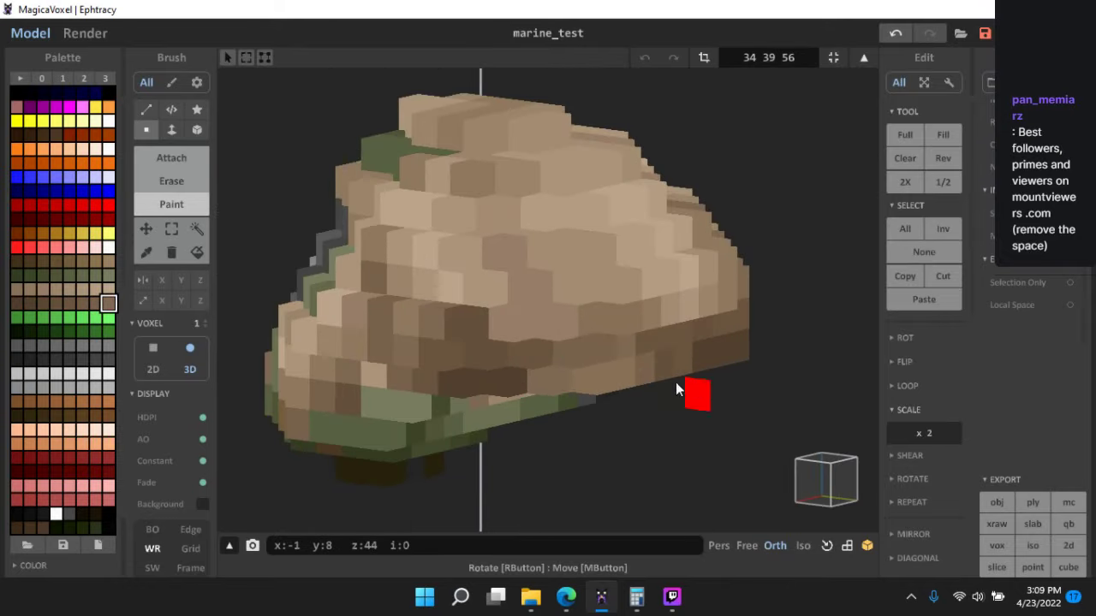
# - Soften the top of the dark brown patch at the helmet's rear with tans and browns sampled from adjacent voxels
pyautogui.scroll(-5, 690, 402)
pyautogui.moveTo(728, 395); pyautogui.dragTo(573, 380, button='right')
pyautogui.scroll(3, 667, 431)
pyautogui.scroll(-3, 580, 386)
pyautogui.scroll(3, 590, 382)
pyautogui.scroll(2, 668, 374)
pyautogui.scroll(3, 539, 343)
pyautogui.keyDown('alt'); pyautogui.click(572, 381); pyautogui.keyUp('alt')
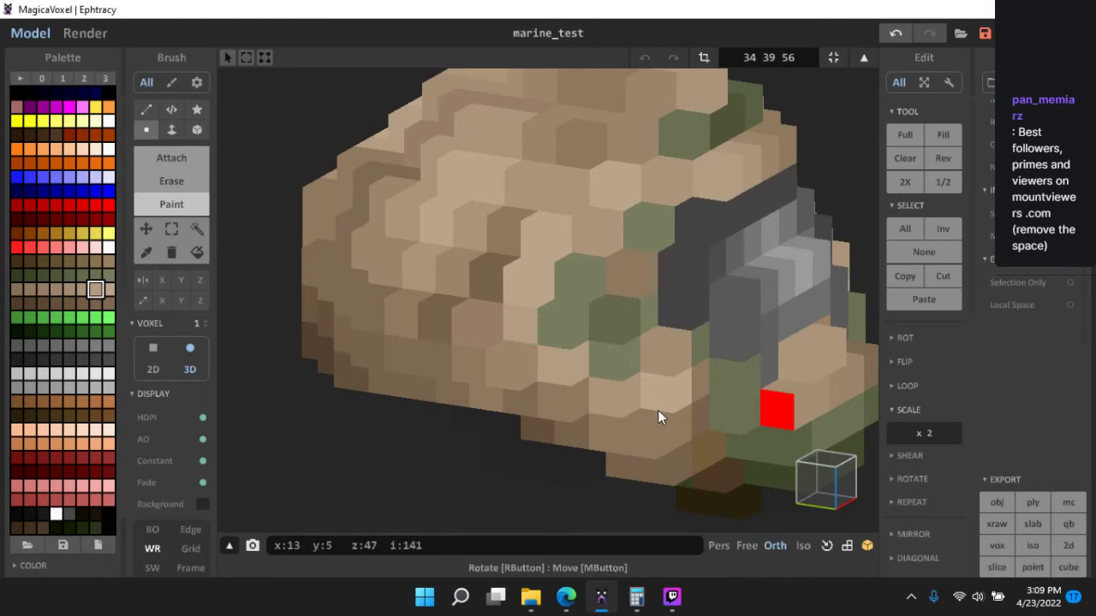
pyautogui.scroll(-5, 647, 412)
pyautogui.scroll(8, 548, 425)
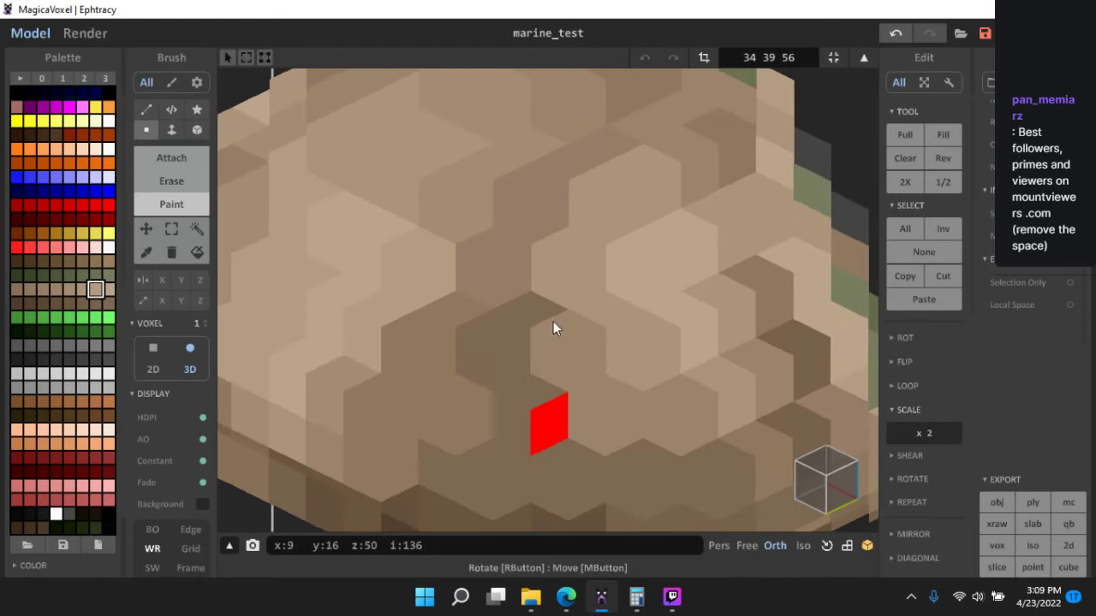
pyautogui.keyDown('alt'); pyautogui.click(560, 327); pyautogui.keyUp('alt')
pyautogui.click(537, 309)
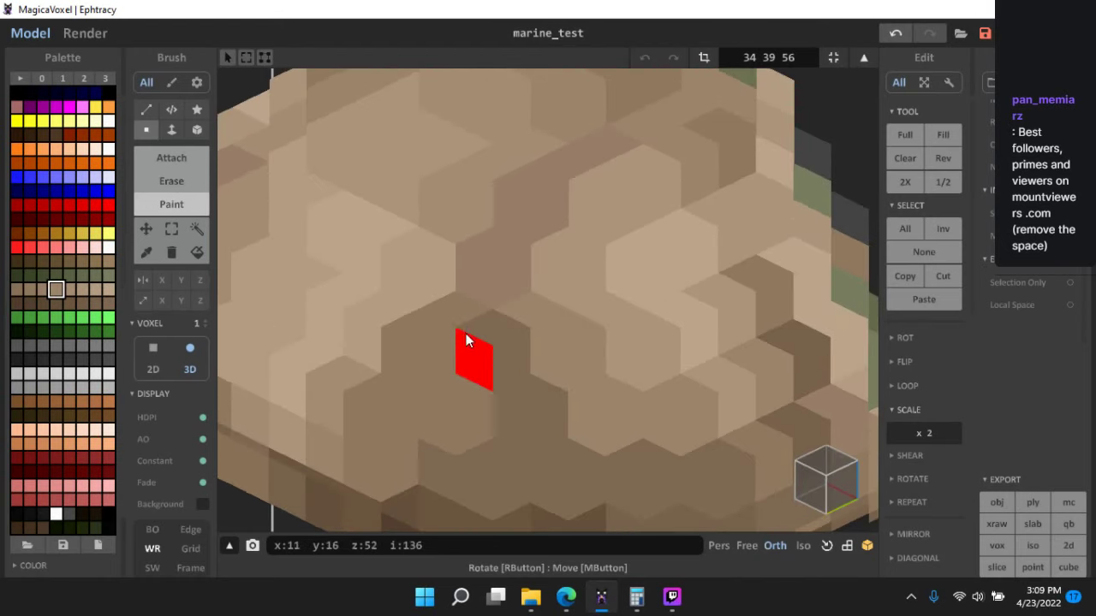
pyautogui.keyDown('alt'); pyautogui.click(461, 313); pyautogui.keyUp('alt')
pyautogui.click(500, 340)
# - Even out the rear shading above the rim using a darker palette brown and a sampled light tan
pyautogui.scroll(-4, 572, 426)
pyautogui.scroll(2, 565, 431)
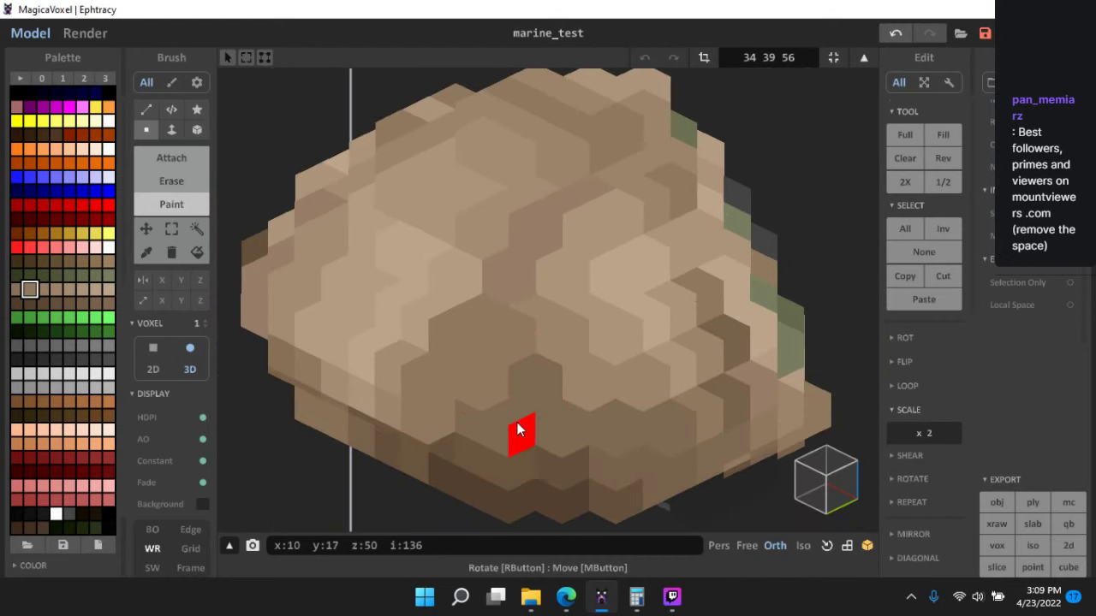
pyautogui.click(16, 289)
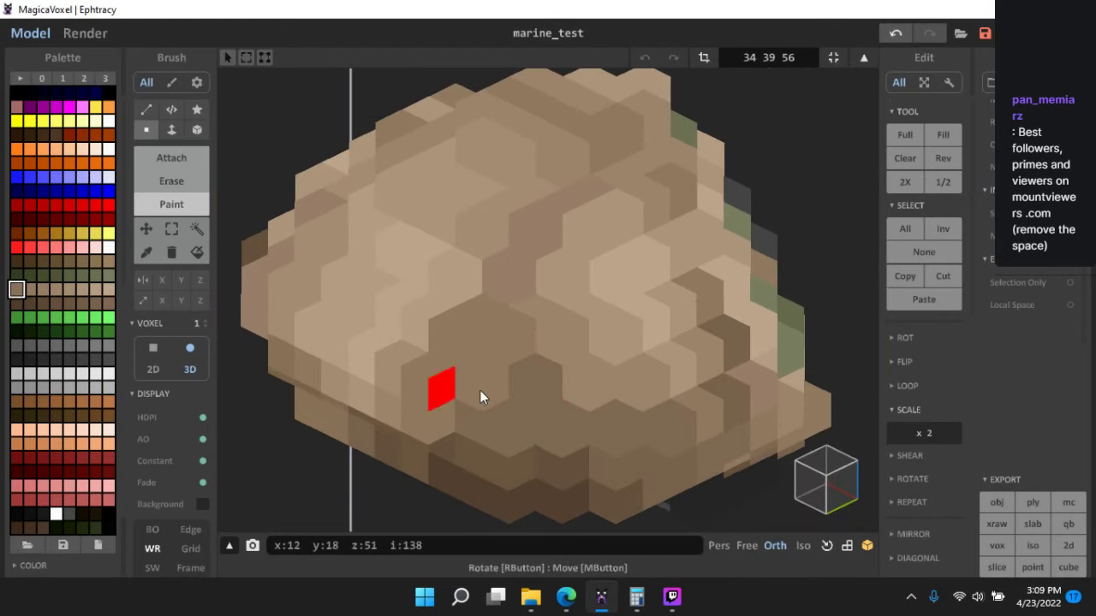
pyautogui.scroll(-3, 562, 431)
pyautogui.moveTo(558, 430); pyautogui.dragTo(533, 422, button='right')
pyautogui.scroll(1, 556, 429)
pyautogui.scroll(1, 533, 422)
pyautogui.scroll(5, 533, 428)
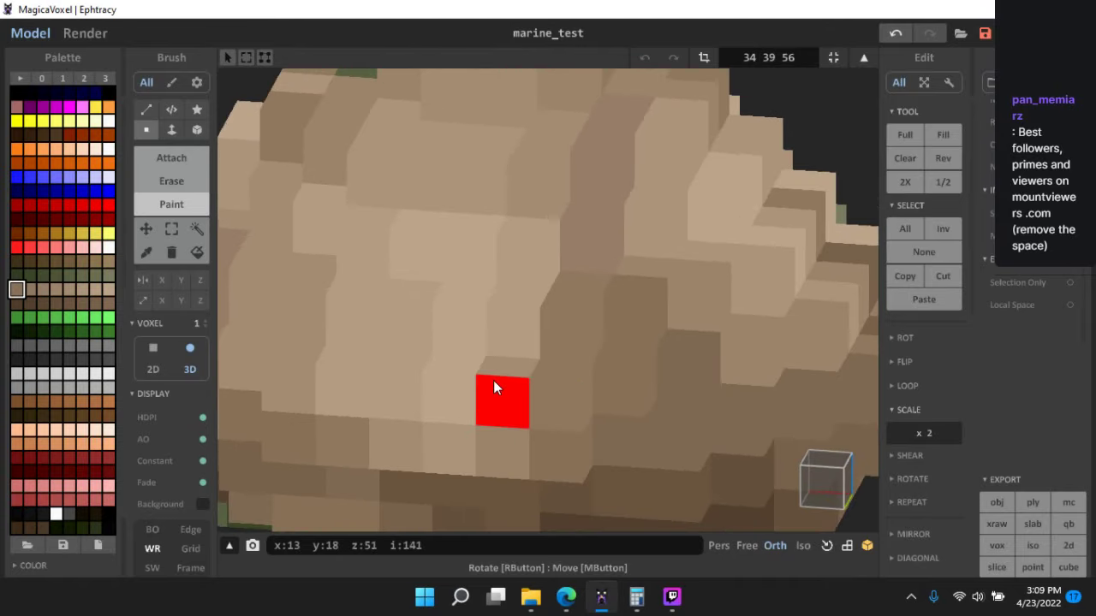
pyautogui.keyDown('alt'); pyautogui.click(493, 380); pyautogui.keyUp('alt')
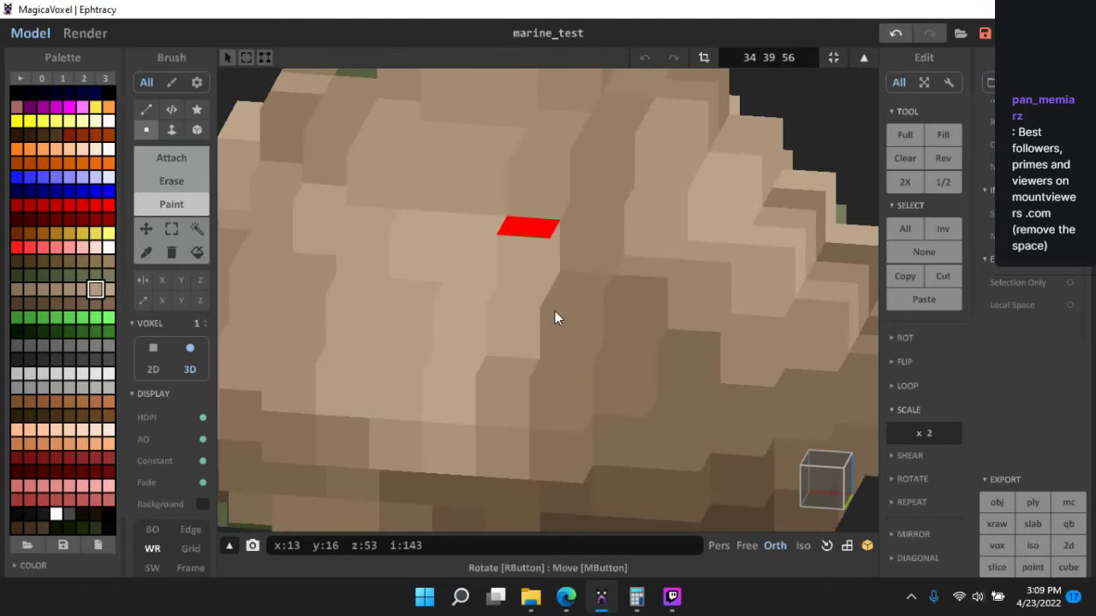
# - Lighten the dark voxel above the rim on the helmet's opposite side with a brown sampled from its neighbour
pyautogui.scroll(-6, 565, 319)
pyautogui.moveTo(681, 385); pyautogui.dragTo(641, 415, button='right')
pyautogui.scroll(2, 682, 377)
pyautogui.scroll(4, 641, 415)
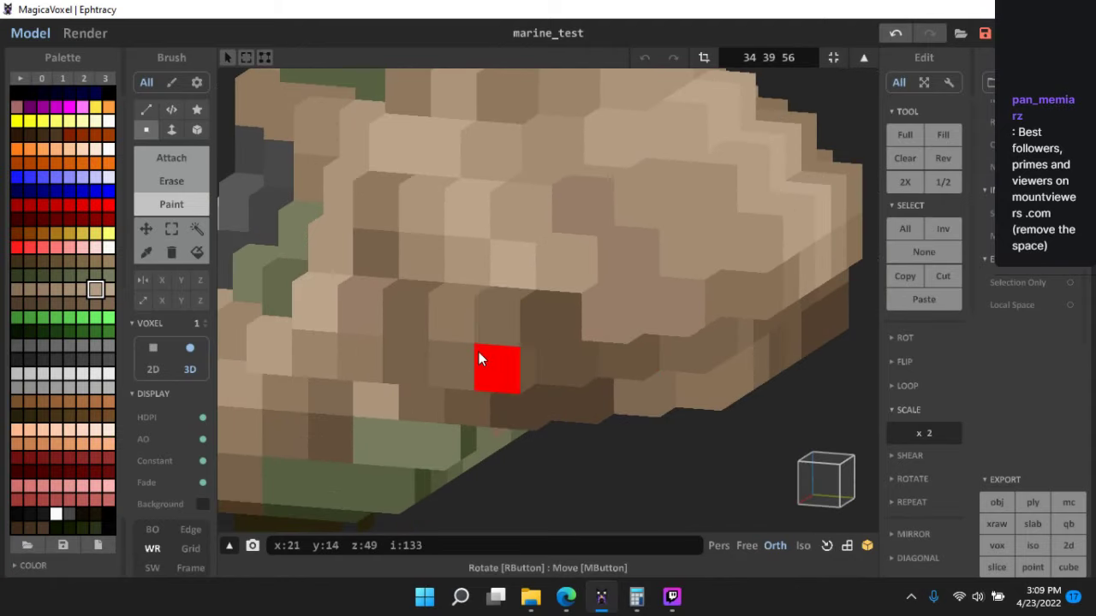
pyautogui.keyDown('alt'); pyautogui.click(504, 330); pyautogui.keyUp('alt')
pyautogui.click(541, 328)
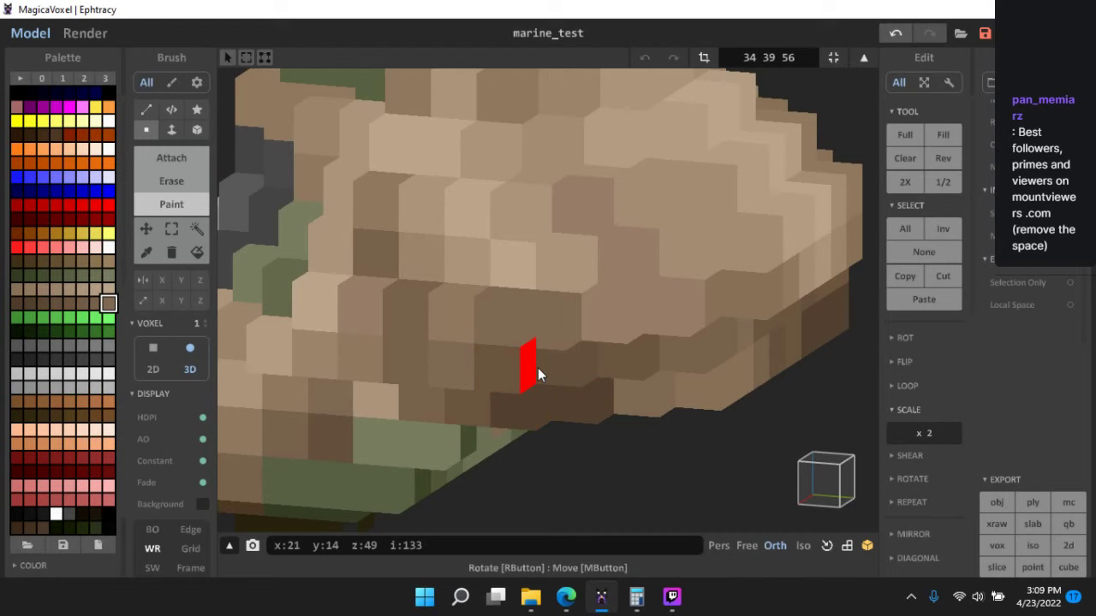
# - Undo the last paint stroke and repaint the reddish-brown streak above the side rim with a sampled tan
pyautogui.keyDown('alt'); pyautogui.click(419, 254); pyautogui.keyUp('alt')
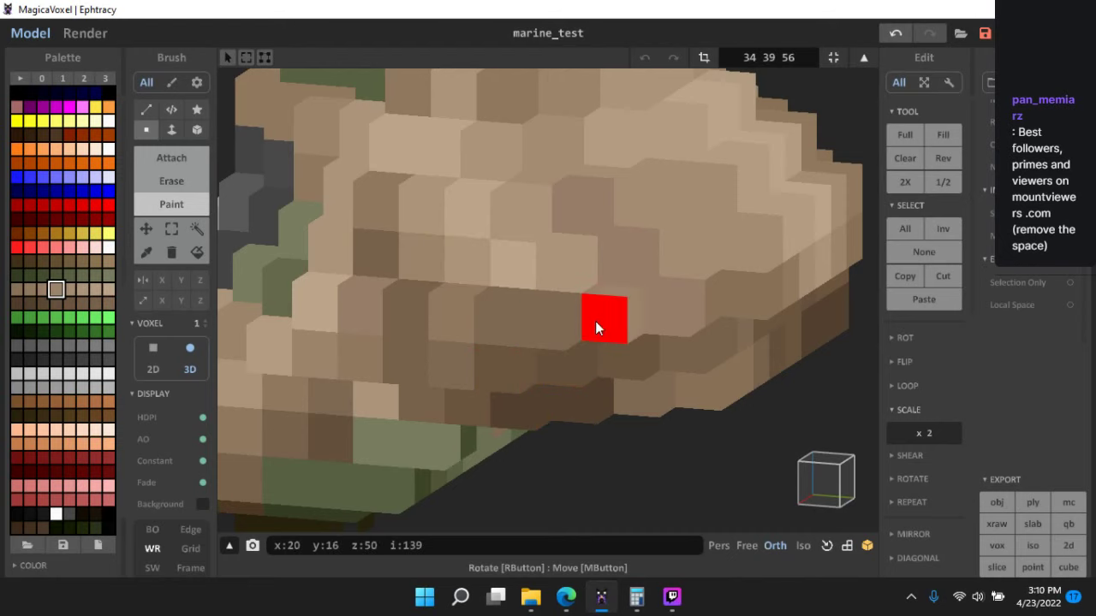
pyautogui.hotkey('ctrl', 'z')
pyautogui.moveTo(583, 383); pyautogui.dragTo(536, 364, button='right')
pyautogui.click(493, 196)
pyautogui.moveTo(659, 352); pyautogui.dragTo(606, 347, button='right')
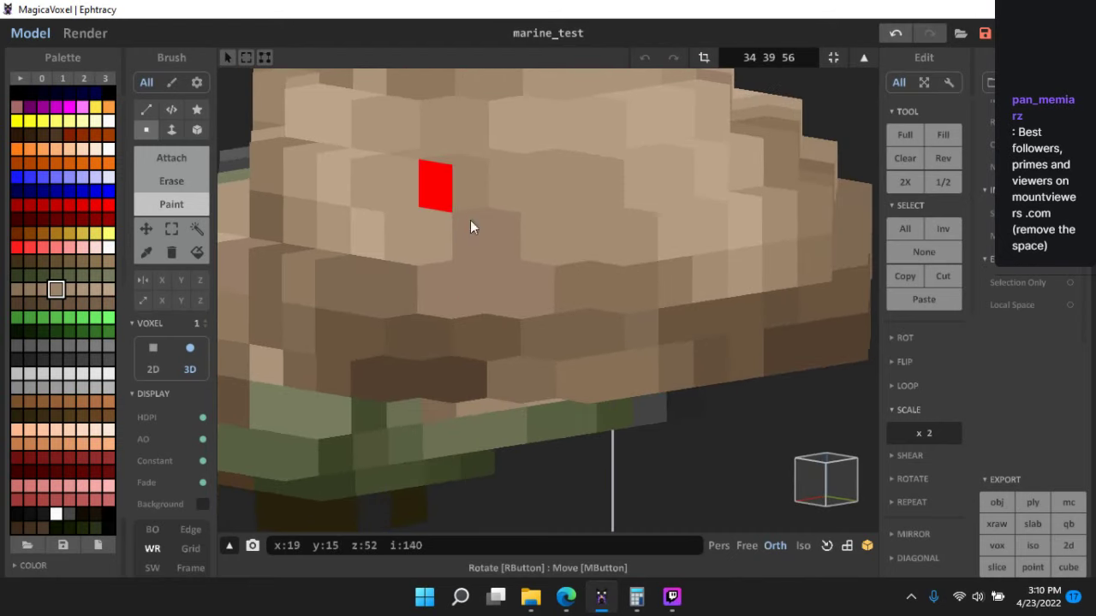
pyautogui.click(470, 222)
pyautogui.moveTo(529, 225); pyautogui.dragTo(508, 318, button='right')
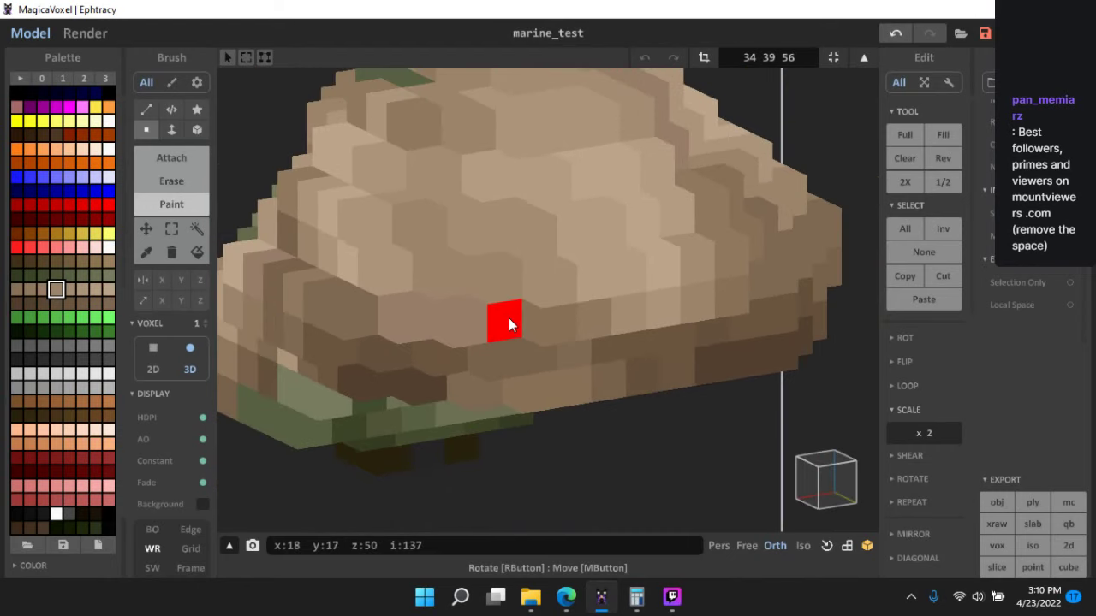
# - Rework the reddish-brown patch at the rear corner above the rim with neighbouring browns from the palette
pyautogui.click(43, 289)
pyautogui.click(17, 289)
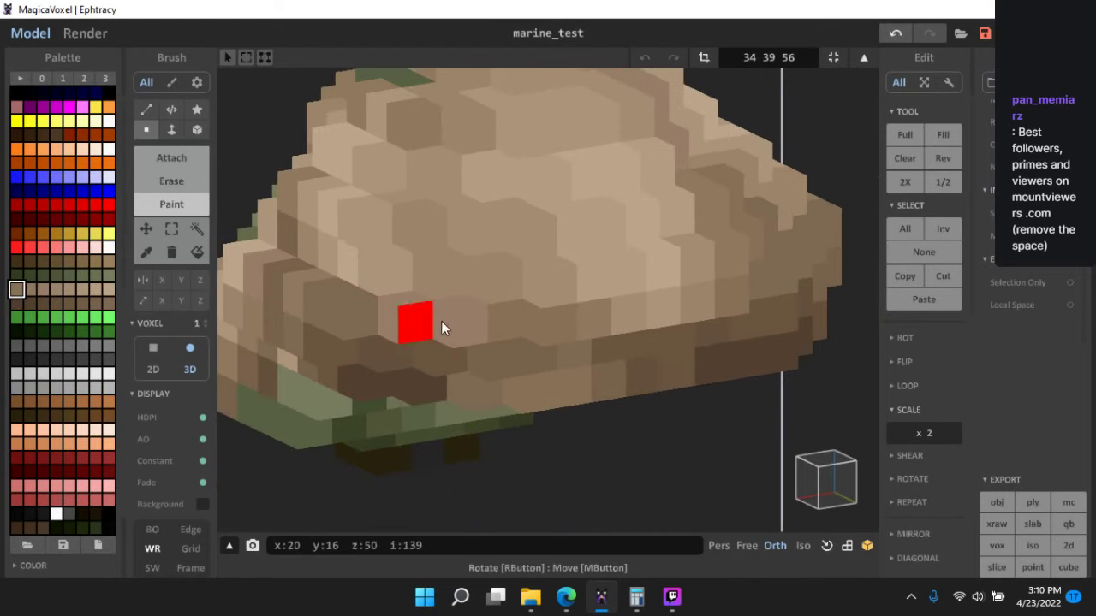
pyautogui.click(30, 290)
pyautogui.scroll(-3, 629, 424)
pyautogui.scroll(-3, 631, 399)
pyautogui.moveTo(629, 424); pyautogui.dragTo(528, 333, button='right')
pyautogui.scroll(3, 535, 366)
pyautogui.scroll(3, 527, 334)
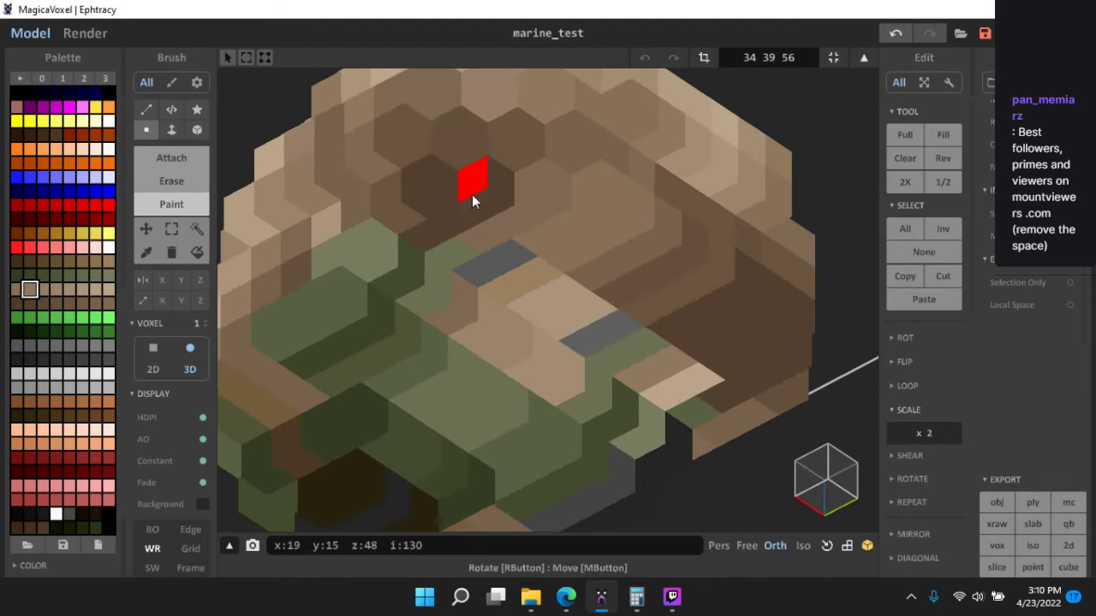
# - Touch up the dark voxels on the underside of the rear rim with a dark palette brown
pyautogui.click(42, 303)
pyautogui.scroll(-4, 565, 336)
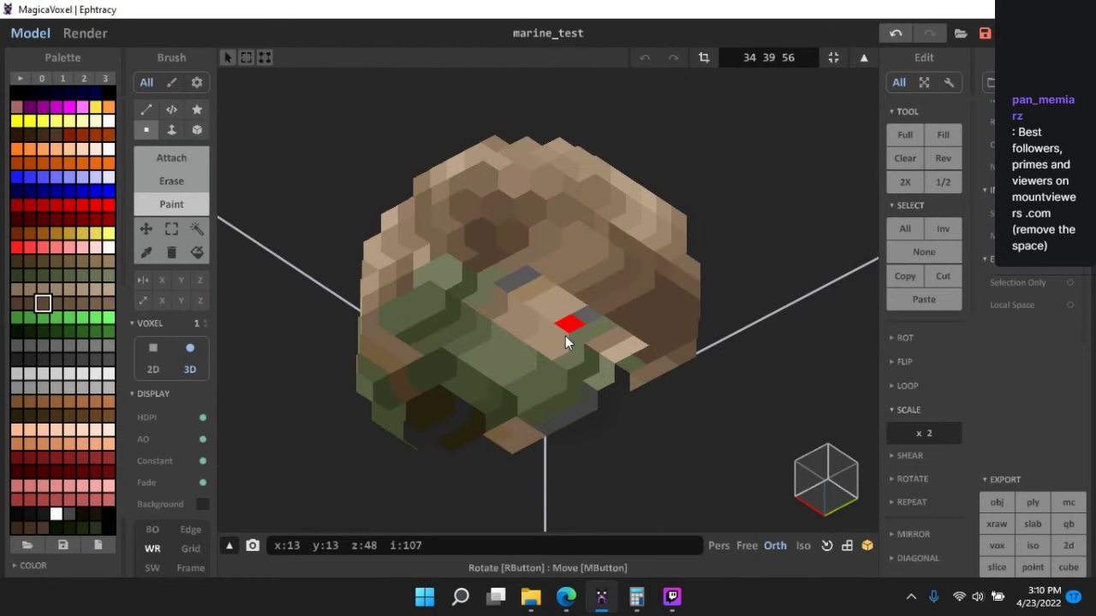
pyautogui.moveTo(565, 336); pyautogui.dragTo(625, 430, button='right')
pyautogui.scroll(6, 625, 430)
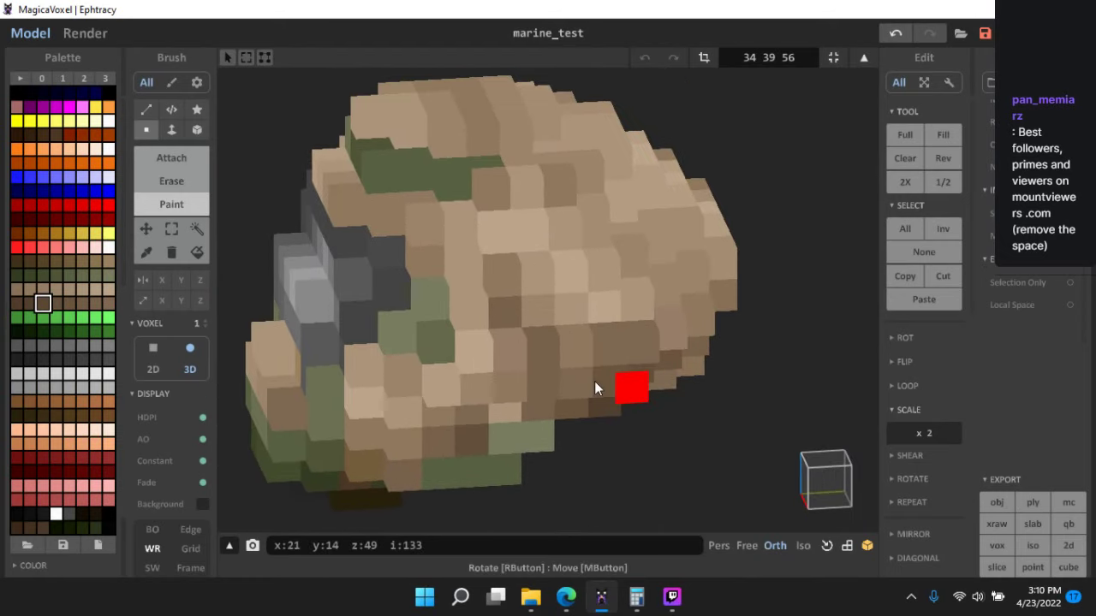
# - Brighten the side row above the lower rim with tans sampled from the surrounding voxels
pyautogui.keyDown('alt'); pyautogui.click(563, 342); pyautogui.keyUp('alt')
pyautogui.scroll(-5, 624, 416)
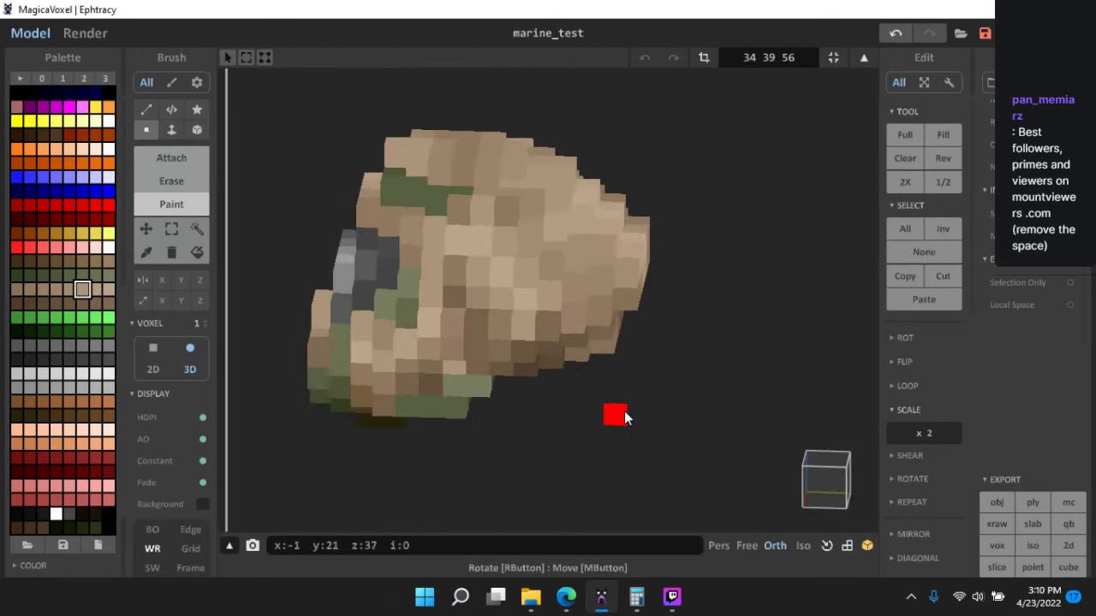
pyautogui.scroll(4, 612, 411)
pyautogui.scroll(3, 482, 372)
pyautogui.keyDown('alt'); pyautogui.click(457, 278); pyautogui.keyUp('alt')
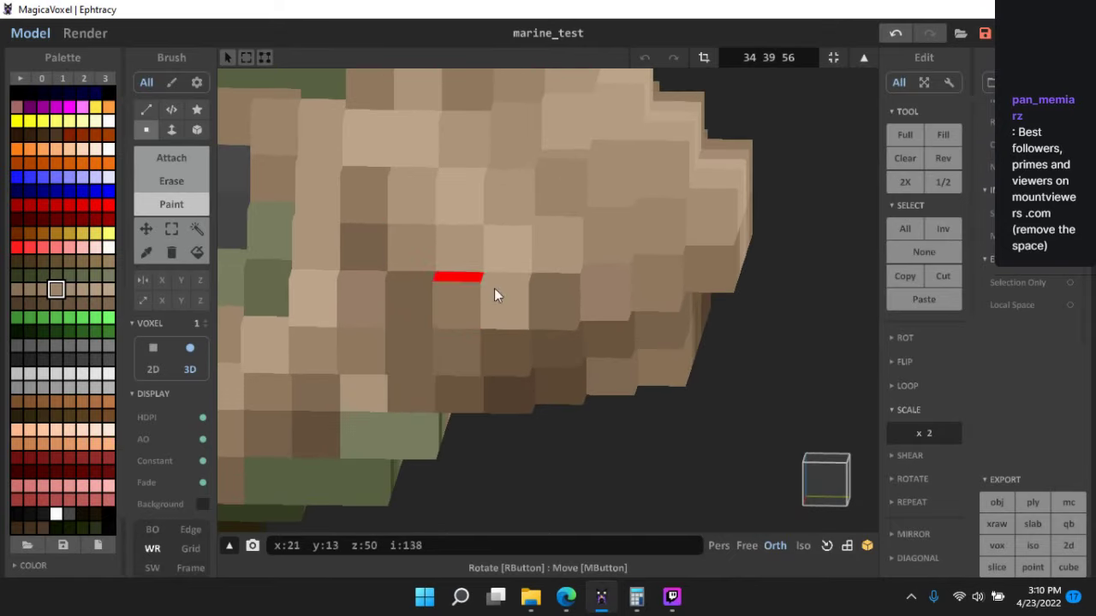
pyautogui.scroll(-3, 597, 432)
# - Darken the lower part of the green strip beneath the visor's side with a green sampled from the lower edge
pyautogui.moveTo(597, 433)
pyautogui.mouseDown(button='right')
pyautogui.moveTo(699, 447)
pyautogui.moveTo(737, 440)
pyautogui.moveTo(582, 406)
pyautogui.moveTo(800, 436)
pyautogui.moveTo(721, 436)
pyautogui.moveTo(579, 409)
pyautogui.moveTo(484, 373)
pyautogui.moveTo(568, 398)
pyautogui.moveTo(584, 433)
pyautogui.mouseUp(button='right')
pyautogui.scroll(-3, 622, 432)
pyautogui.scroll(4, 580, 408)
pyautogui.scroll(3, 568, 399)
pyautogui.scroll(2, 584, 432)
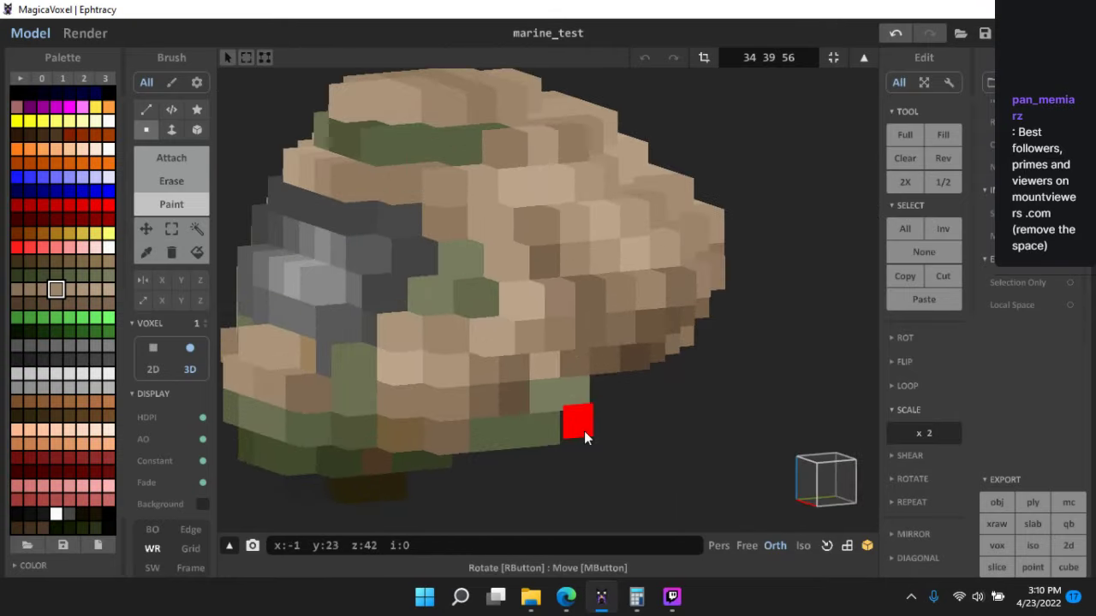
pyautogui.moveTo(584, 432); pyautogui.dragTo(613, 394, button='middle')
pyautogui.keyDown('alt'); pyautogui.click(516, 403); pyautogui.keyUp('alt')
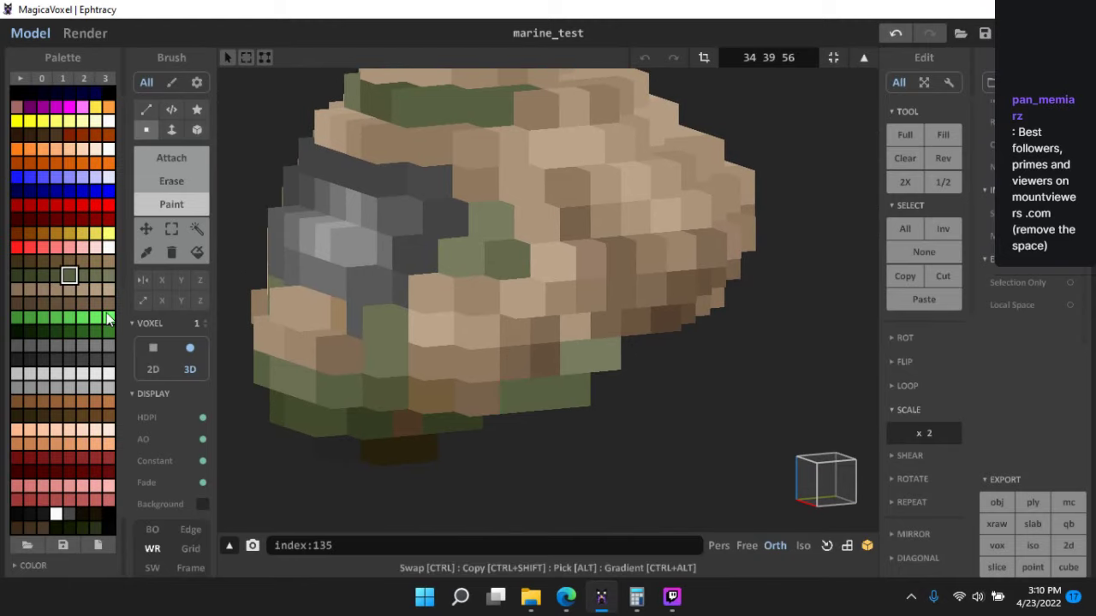
pyautogui.keyDown('alt'); pyautogui.click(382, 370); pyautogui.keyUp('alt')
pyautogui.keyDown('alt'); pyautogui.click(381, 369); pyautogui.keyUp('alt')
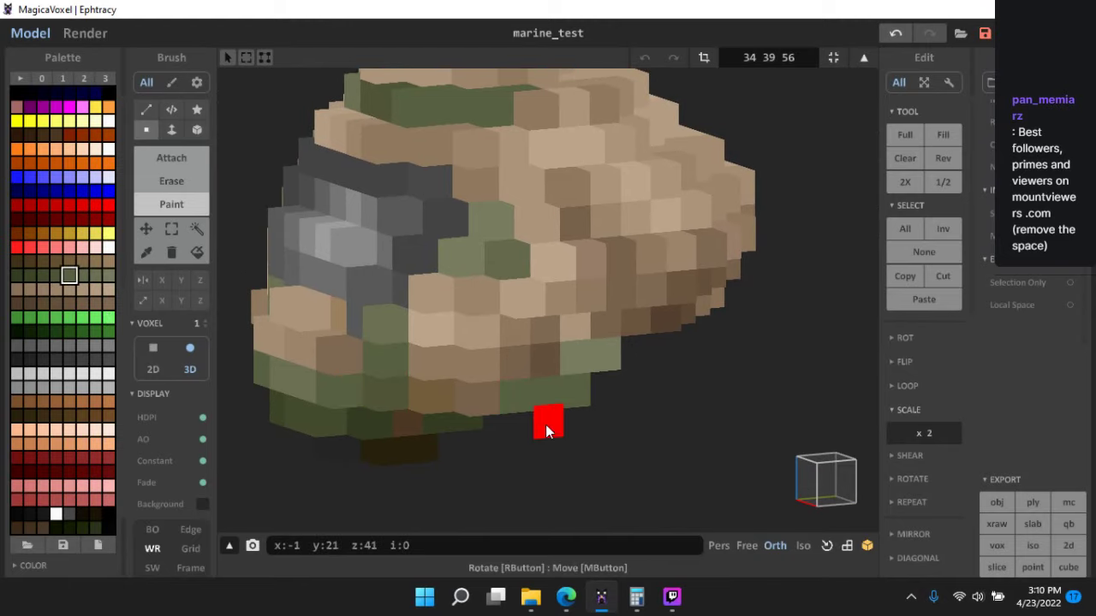
# - Grade the green camouflage patch above the visor from dark to light using progressively lighter palette greens
pyautogui.scroll(-8, 598, 425)
pyautogui.moveTo(663, 422); pyautogui.dragTo(694, 399, button='right')
pyautogui.scroll(5, 660, 411)
pyautogui.scroll(6, 694, 399)
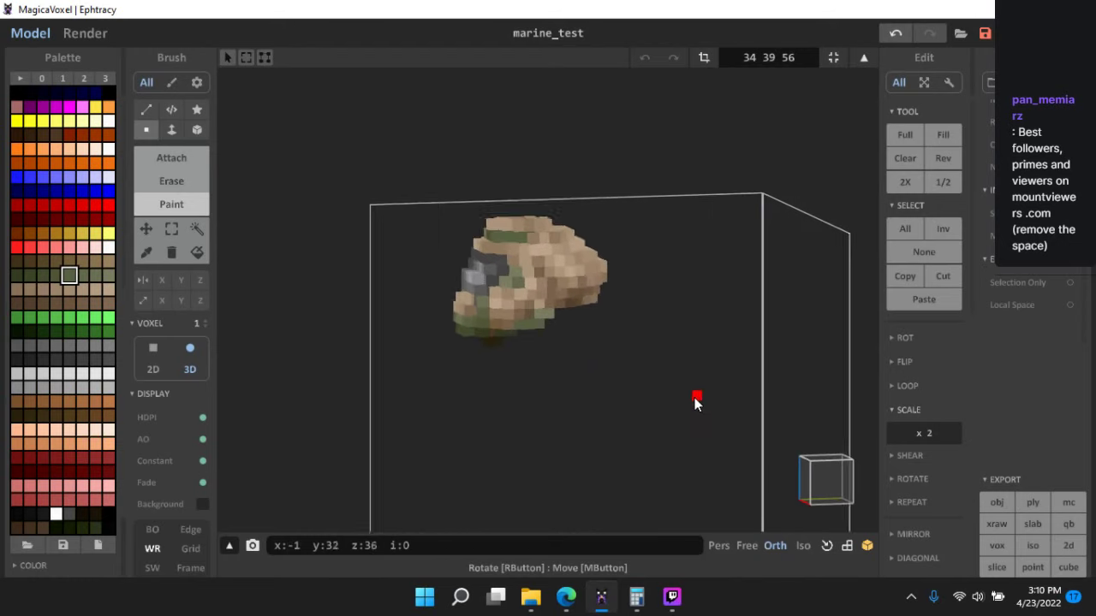
pyautogui.moveTo(742, 437); pyautogui.dragTo(534, 364, button='right')
pyautogui.scroll(5, 542, 297)
pyautogui.scroll(4, 530, 386)
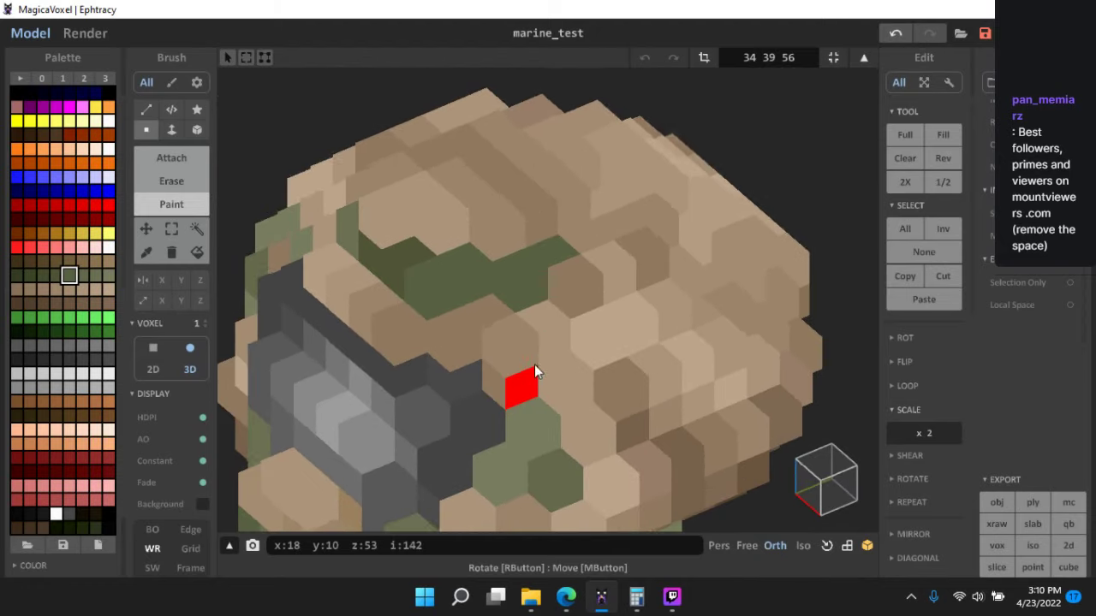
pyautogui.click(82, 274)
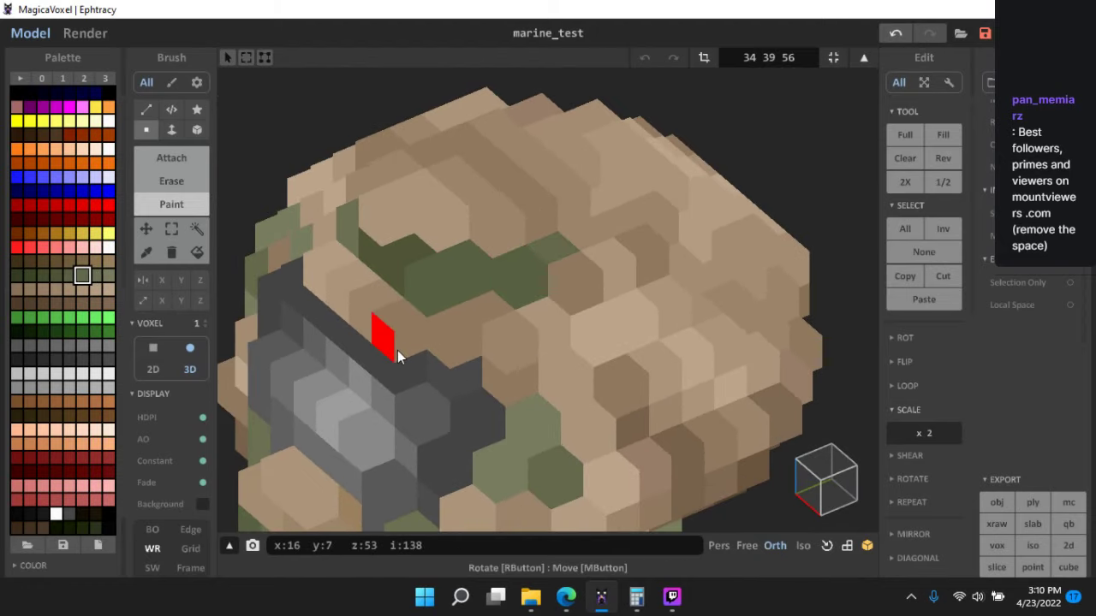
pyautogui.scroll(-2, 429, 347)
pyautogui.click(70, 275)
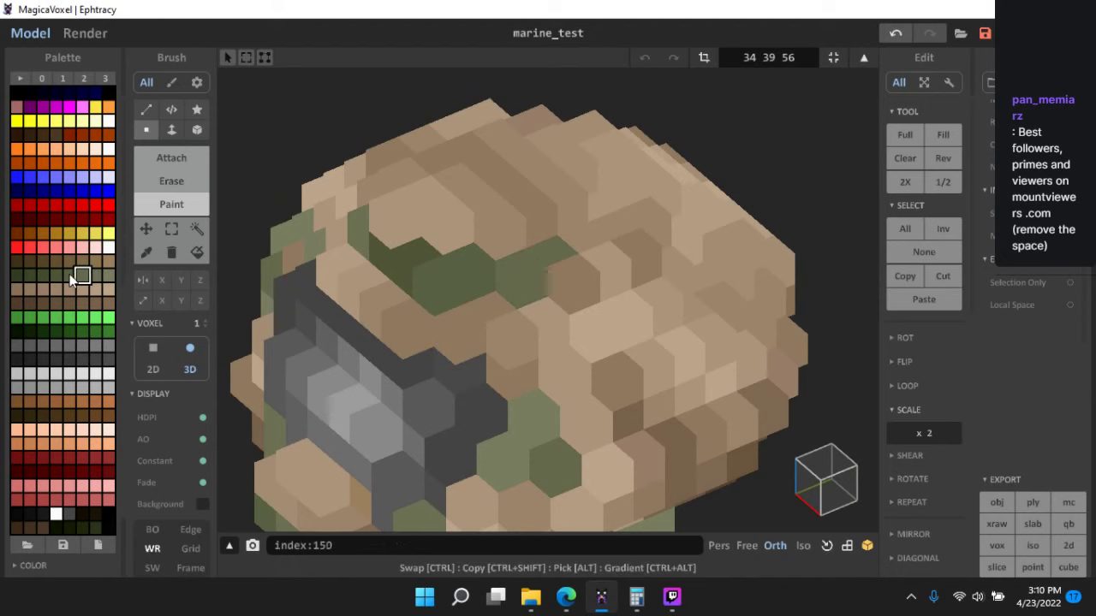
pyautogui.keyDown('alt'); pyautogui.click(500, 279); pyautogui.keyUp('alt')
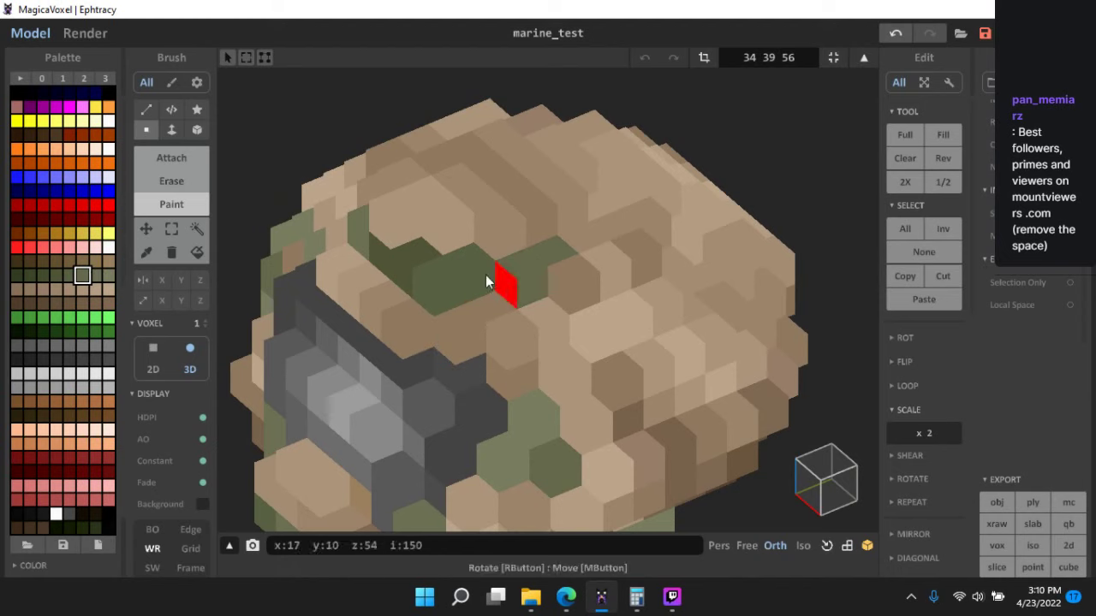
pyautogui.click(484, 276)
pyautogui.click(96, 277)
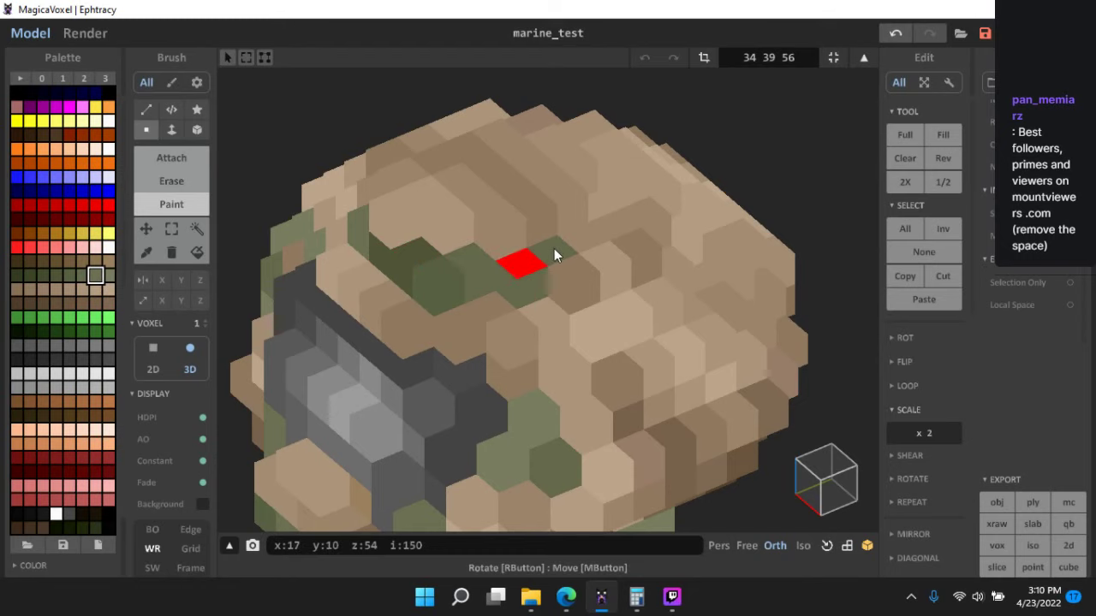
# - Return from voxel editing to the full marine scene and save the project
pyautogui.scroll(-3, 548, 408)
pyautogui.scroll(-5, 553, 404)
pyautogui.moveTo(605, 399); pyautogui.dragTo(529, 423, button='right')
pyautogui.press('Tab')
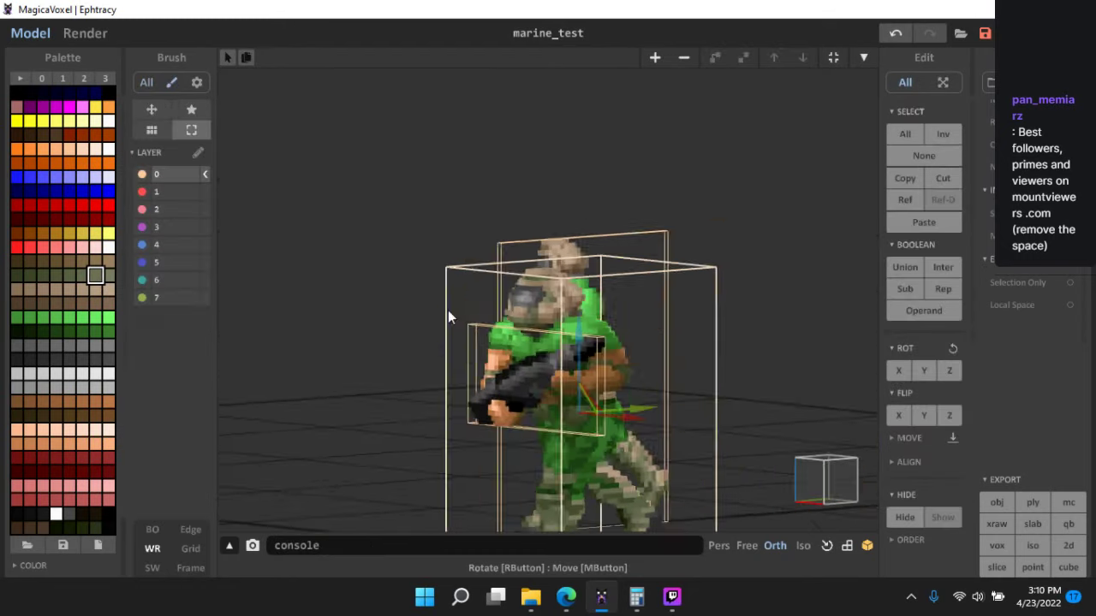
pyautogui.moveTo(448, 310); pyautogui.dragTo(618, 271, button='right')
pyautogui.scroll(4, 676, 214)
pyautogui.hotkey('ctrl', 's')
# - Inspect the marine's body model and compare both running marines in straight side views from either side
pyautogui.scroll(5, 557, 312)
pyautogui.doubleClick(618, 271)
pyautogui.scroll(-5, 639, 314)
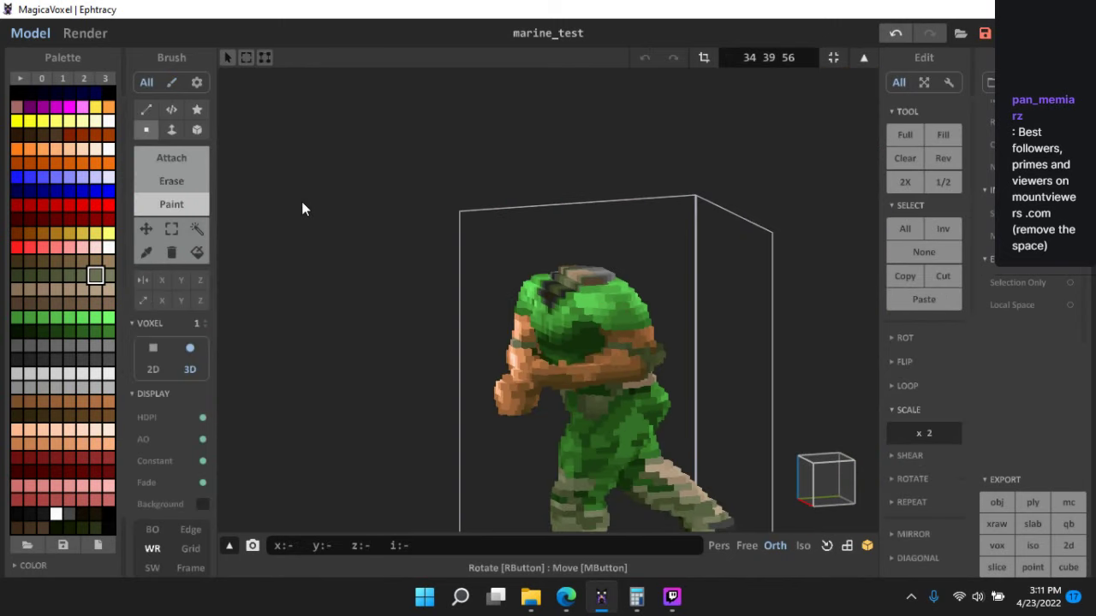
pyautogui.doubleClick(302, 207)
pyautogui.moveTo(302, 207); pyautogui.dragTo(668, 326, button='right')
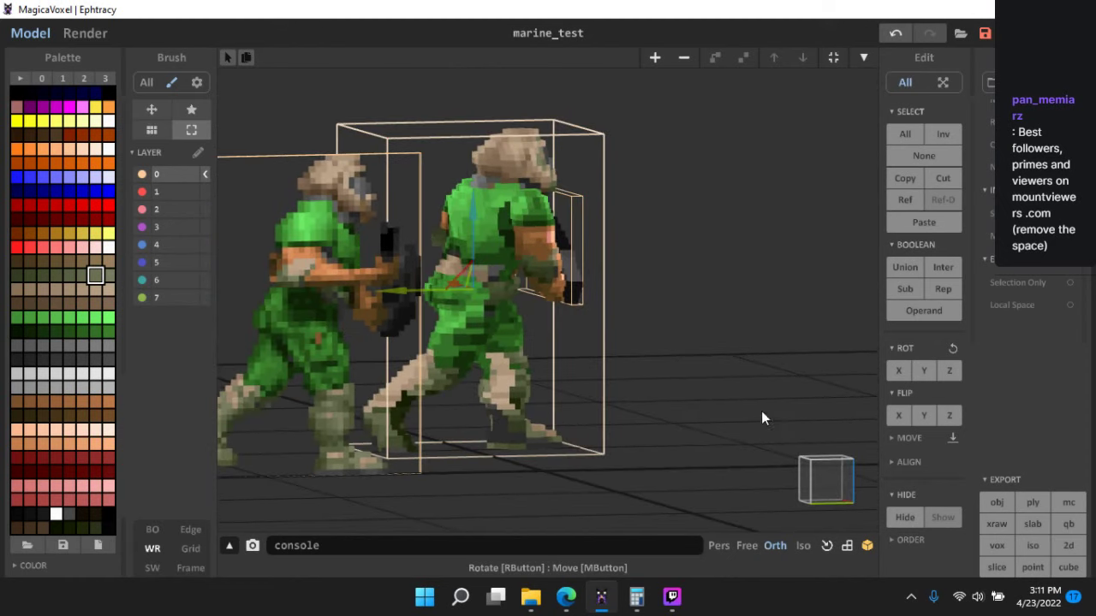
pyautogui.click(823, 482)
pyautogui.moveTo(629, 384); pyautogui.dragTo(717, 341, button='middle')
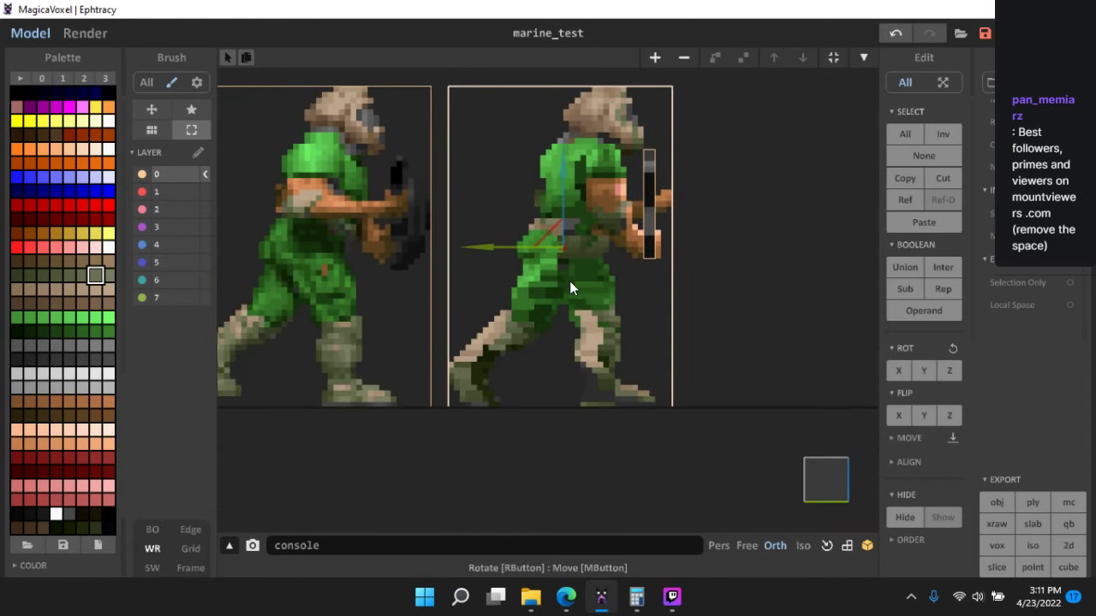
pyautogui.moveTo(570, 280); pyautogui.dragTo(643, 281, button='middle')
pyautogui.click(454, 259)
pyautogui.moveTo(702, 313); pyautogui.dragTo(531, 332, button='right')
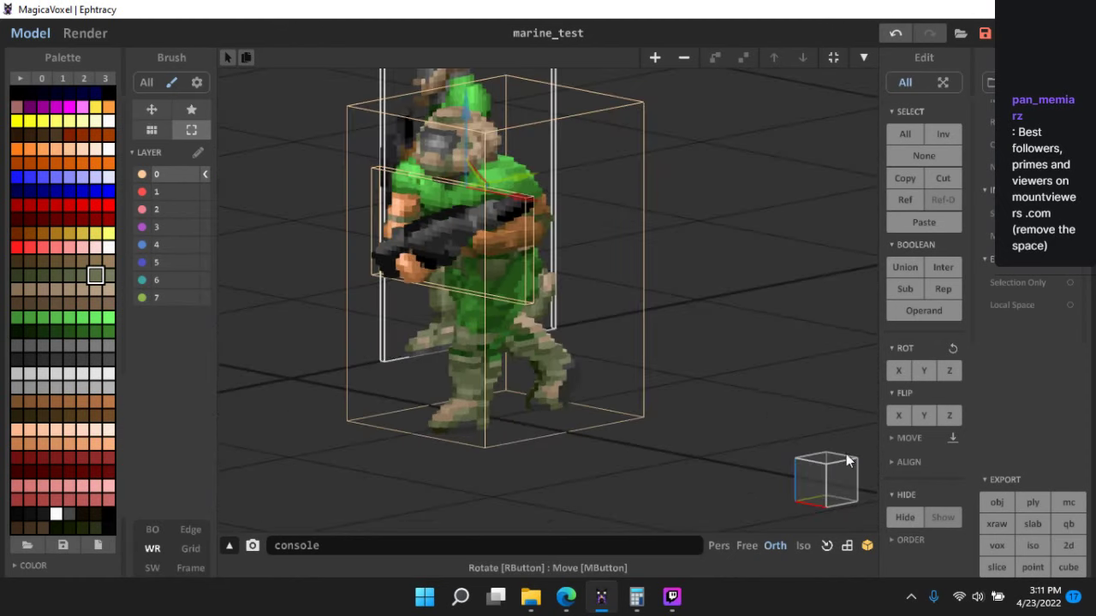
pyautogui.click(838, 474)
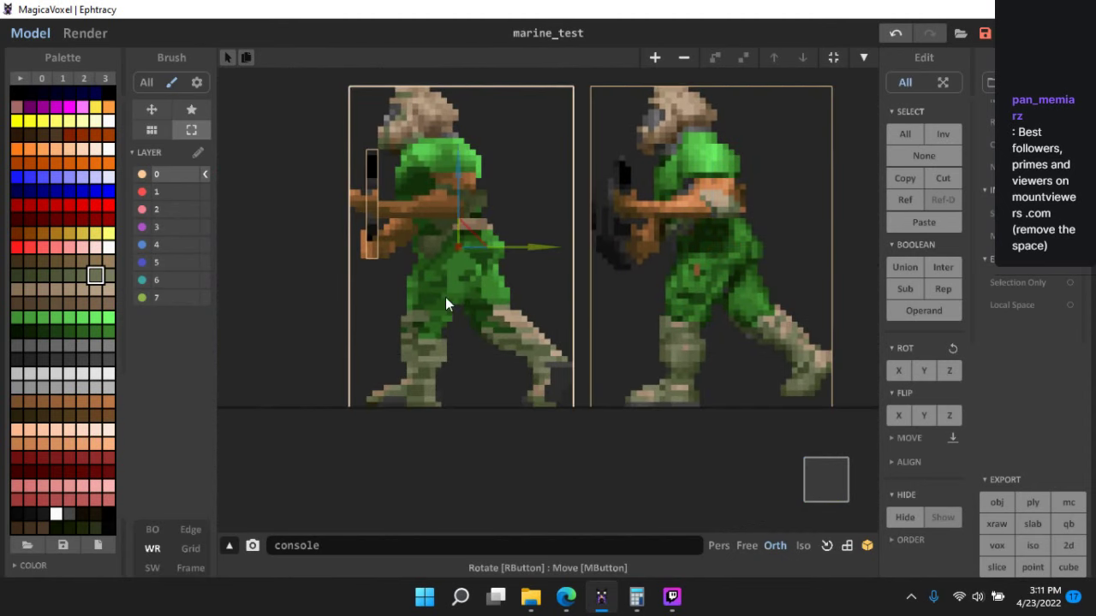
# - Duplicate the flat side-view marine sprite beside the original and open the copy for voxel editing
pyautogui.doubleClick(445, 298)
pyautogui.press('Tab')
pyautogui.click(704, 256)
pyautogui.scroll(-1, 685, 302)
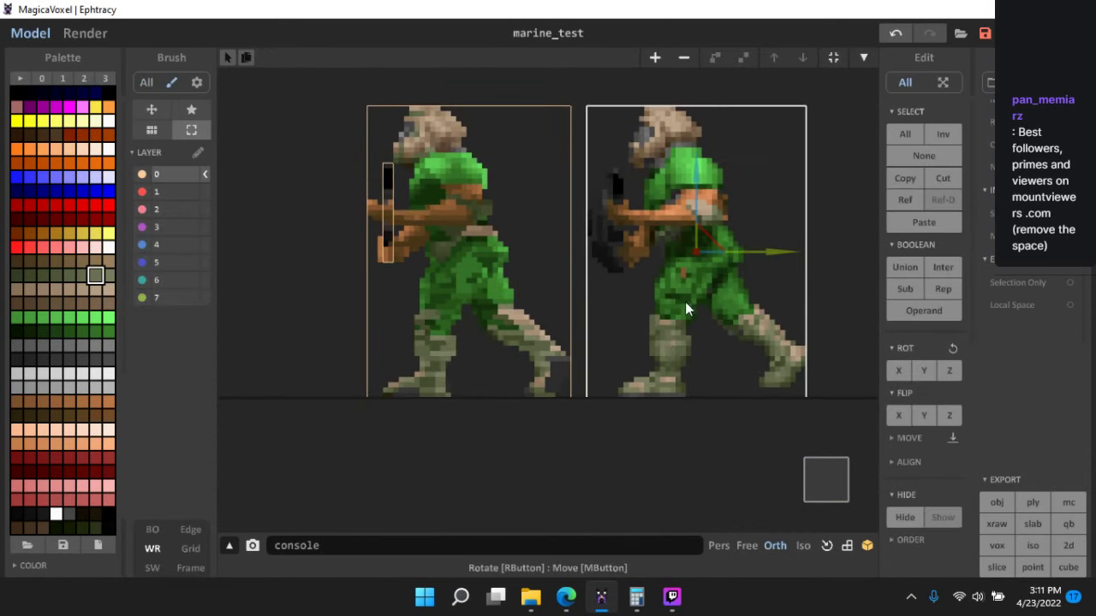
pyautogui.moveTo(684, 301); pyautogui.dragTo(543, 344, button='middle')
pyautogui.moveTo(562, 273); pyautogui.dragTo(601, 283)
pyautogui.scroll(2, 632, 323)
pyautogui.scroll(1, 632, 323)
pyautogui.press('Tab')
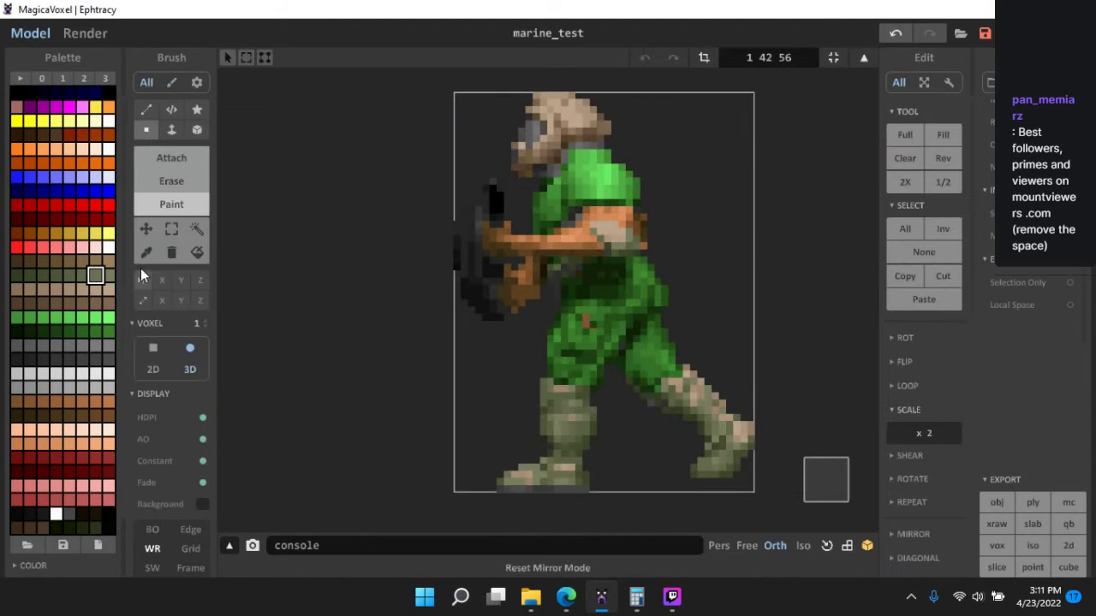
# - Delete the copied sprite's trailing leg and everything above the waist, keeping only the planted leg and hip
pyautogui.click(171, 229)
pyautogui.moveTo(545, 405); pyautogui.dragTo(612, 296, button='middle')
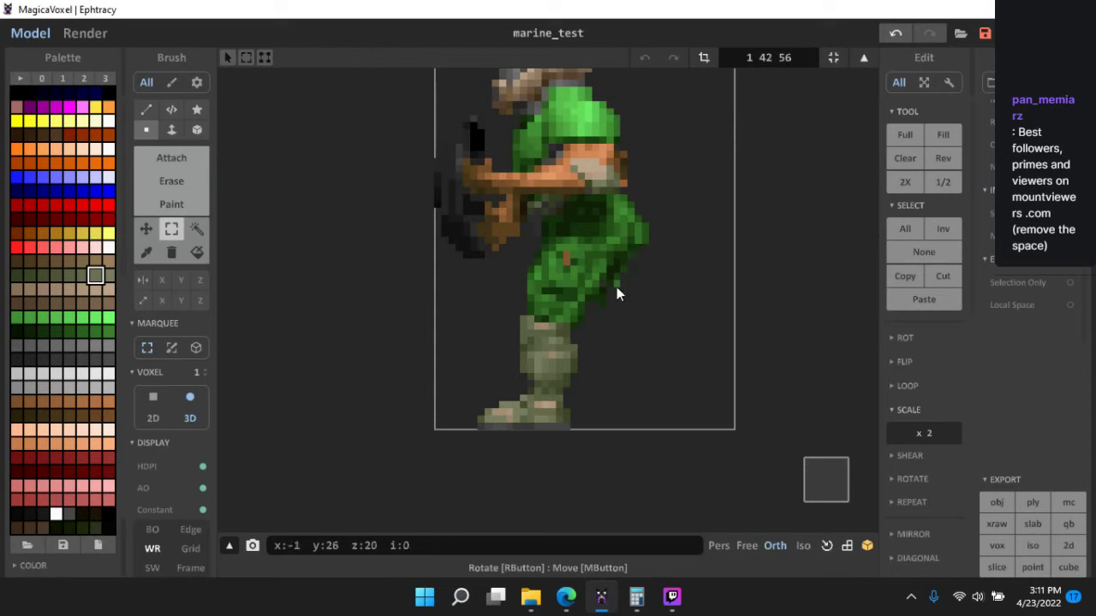
pyautogui.hotkey('ctrl', 'z')
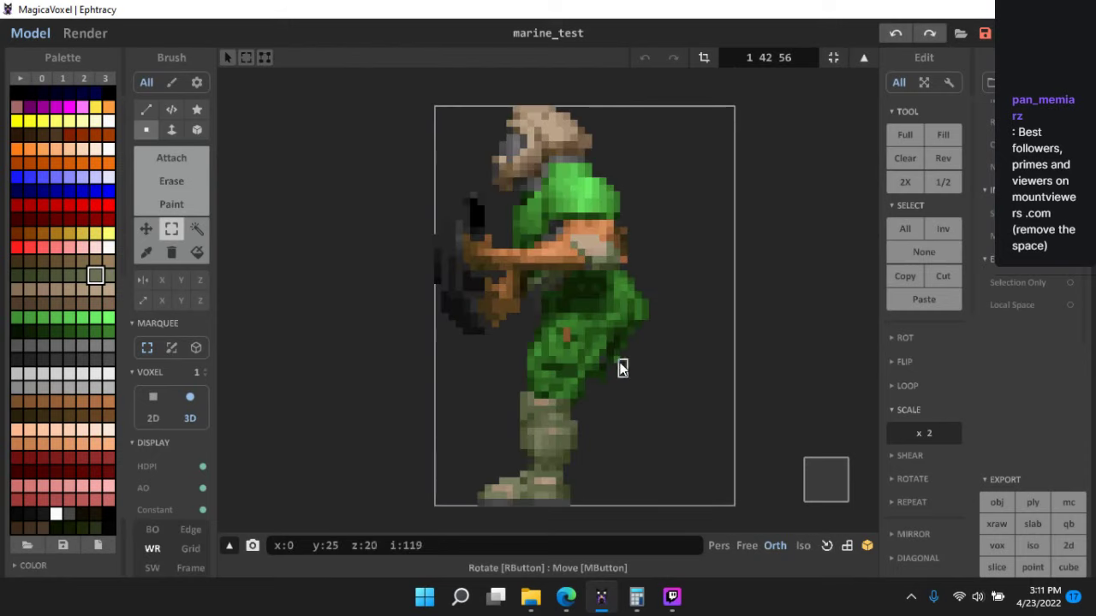
pyautogui.moveTo(438, 106); pyautogui.dragTo(657, 273)
pyautogui.moveTo(396, 208); pyautogui.dragTo(524, 335)
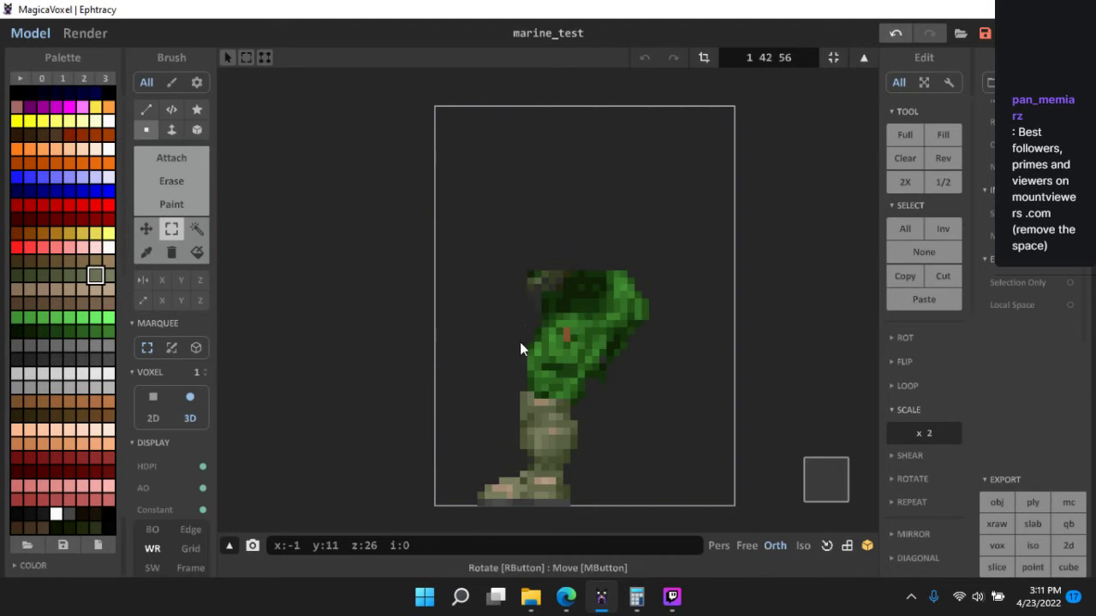
# - Return to the scene and line up the flat leg sprite with the 3D marine's planted leg in side view
pyautogui.scroll(-4, 520, 342)
pyautogui.press('Tab')
pyautogui.moveTo(456, 366)
pyautogui.mouseDown(button='middle')
pyautogui.moveTo(502, 359)
pyautogui.moveTo(466, 358)
pyautogui.mouseUp(button='middle')
pyautogui.scroll(3, 562, 344)
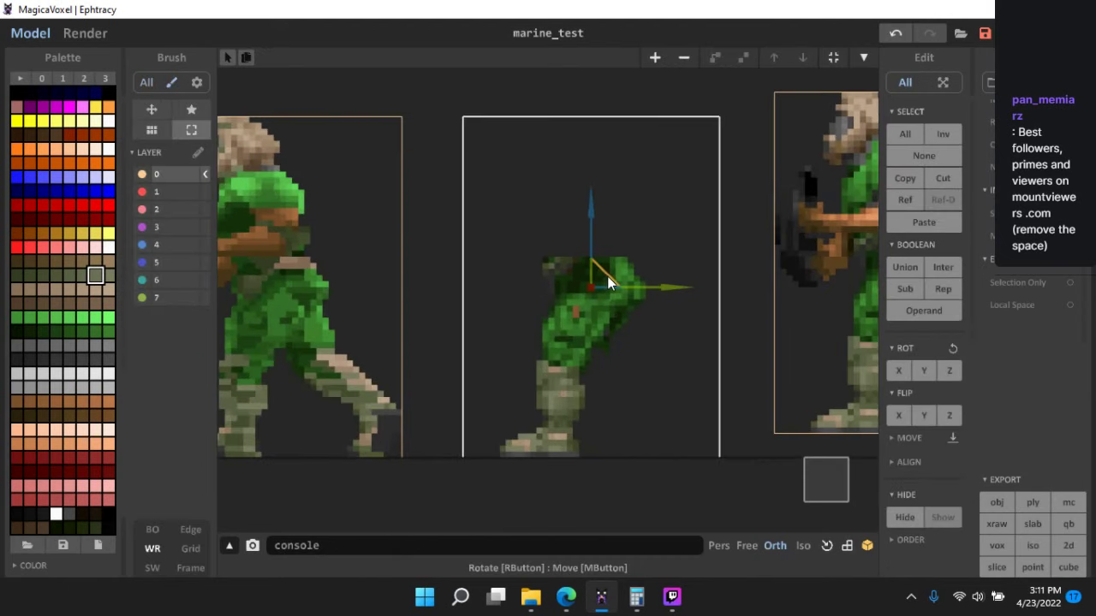
pyautogui.moveTo(607, 276); pyautogui.dragTo(351, 280)
pyautogui.moveTo(434, 289); pyautogui.dragTo(631, 301, button='middle')
pyautogui.moveTo(577, 301); pyautogui.dragTo(524, 351)
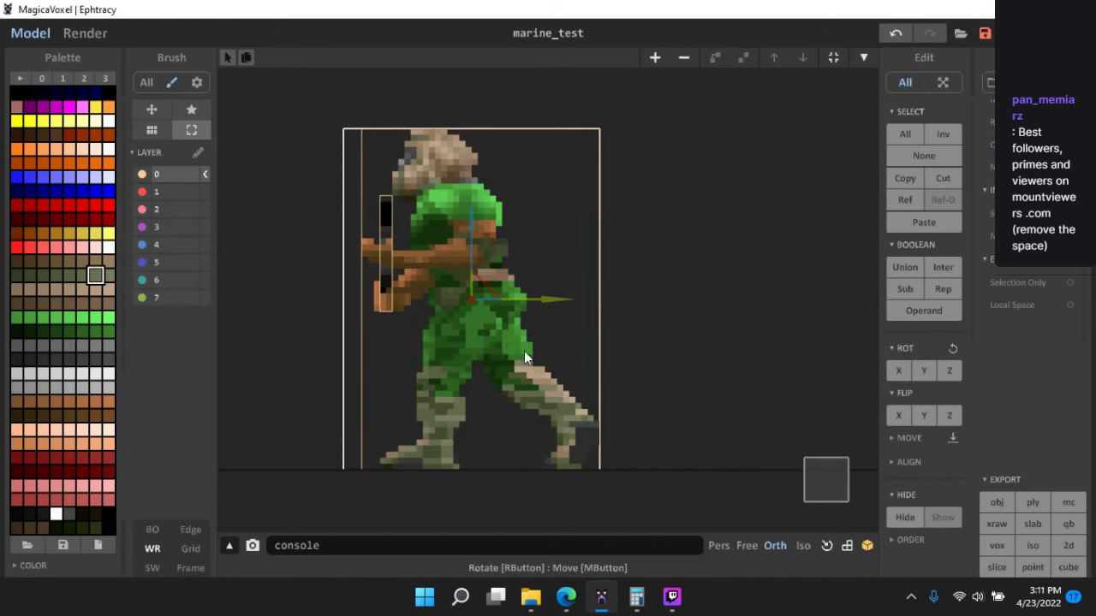
# - Inspect the leg sprite's position against the 3D marine from the side, rear and front
pyautogui.moveTo(524, 354); pyautogui.dragTo(416, 322, button='right')
pyautogui.moveTo(311, 291); pyautogui.dragTo(771, 471, button='right')
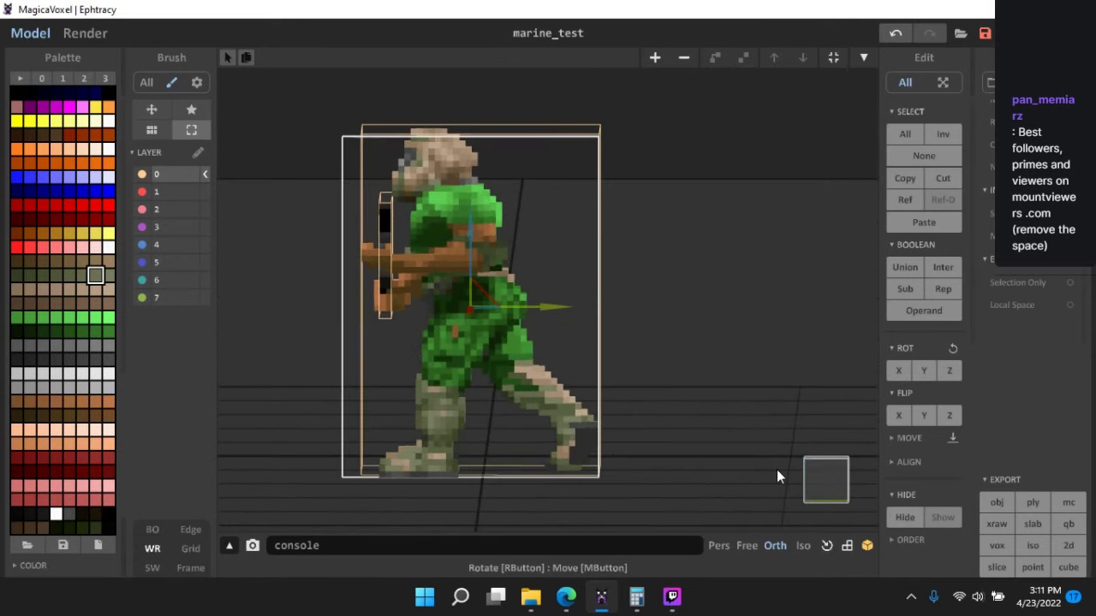
pyautogui.doubleClick(437, 355)
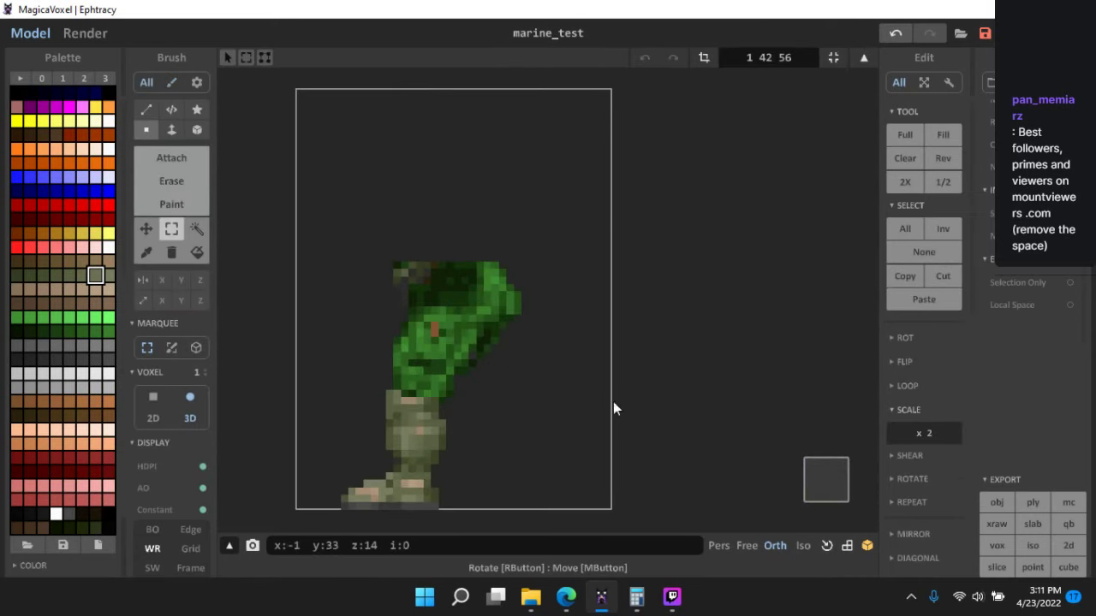
pyautogui.scroll(-4, 638, 409)
pyautogui.doubleClick(712, 370)
pyautogui.moveTo(712, 370); pyautogui.dragTo(500, 384, button='right')
pyautogui.moveTo(500, 384); pyautogui.dragTo(577, 370, button='middle')
pyautogui.scroll(3, 577, 369)
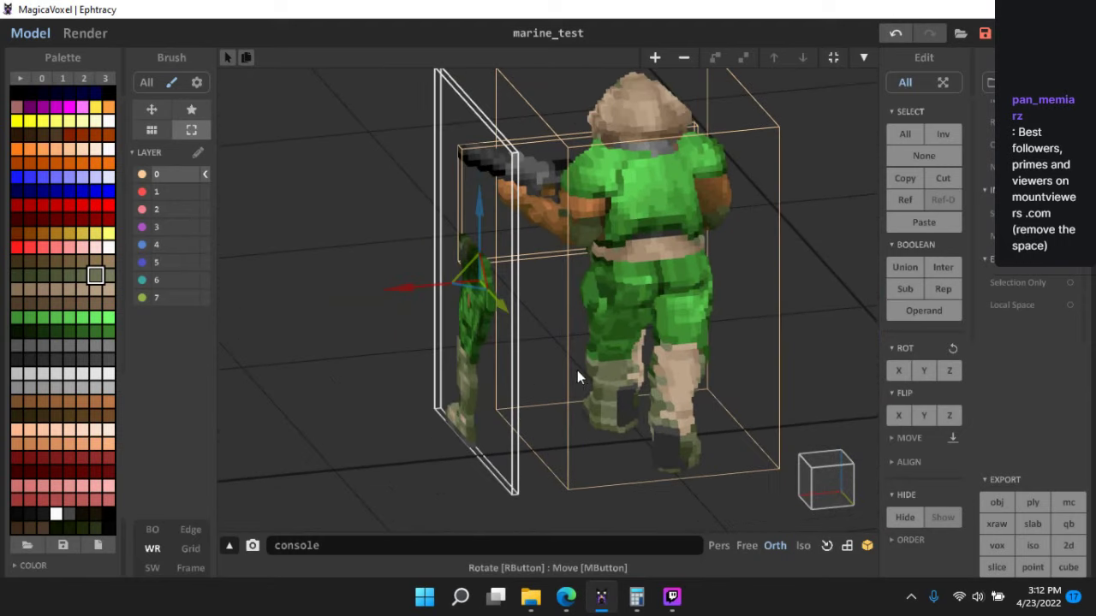
pyautogui.moveTo(577, 370); pyautogui.dragTo(634, 336, button='right')
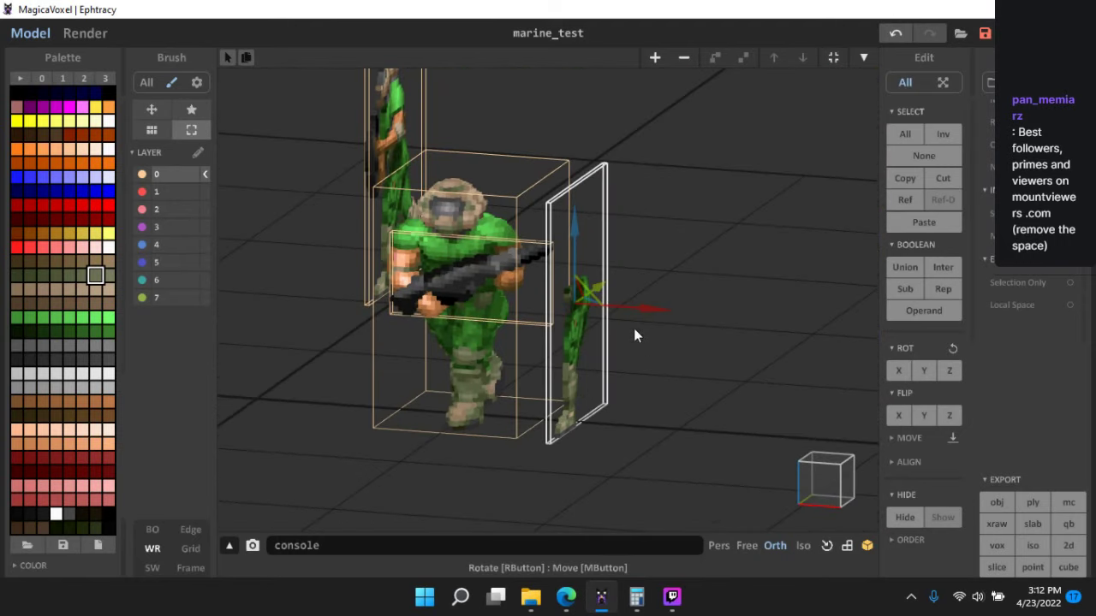
# - Scale the flat leg sprite by x 2 repeatedly until the model is 32 voxels thick, and check it in side view
pyautogui.doubleClick(578, 322)
pyautogui.click(944, 431)
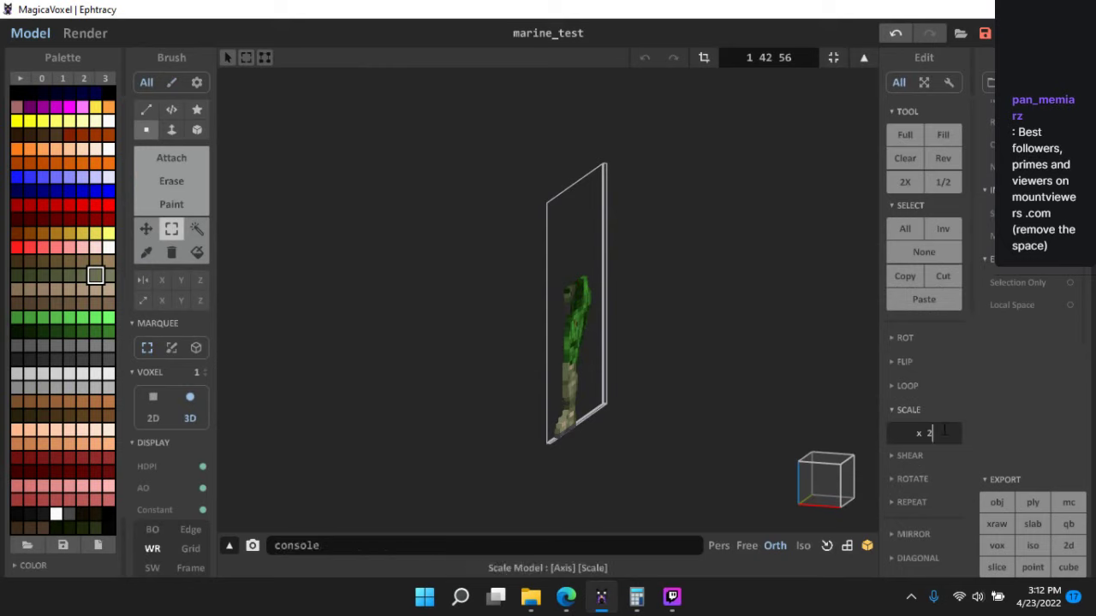
pyautogui.press('Return')
pyautogui.press('Return')
pyautogui.press('Return')
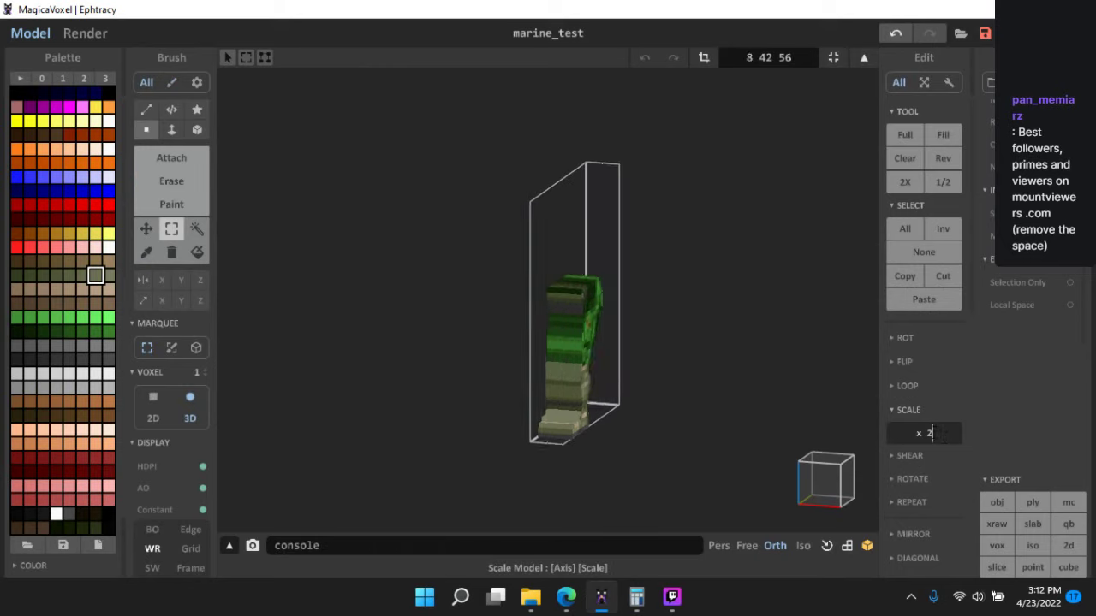
pyautogui.press('Return')
pyautogui.press('Return')
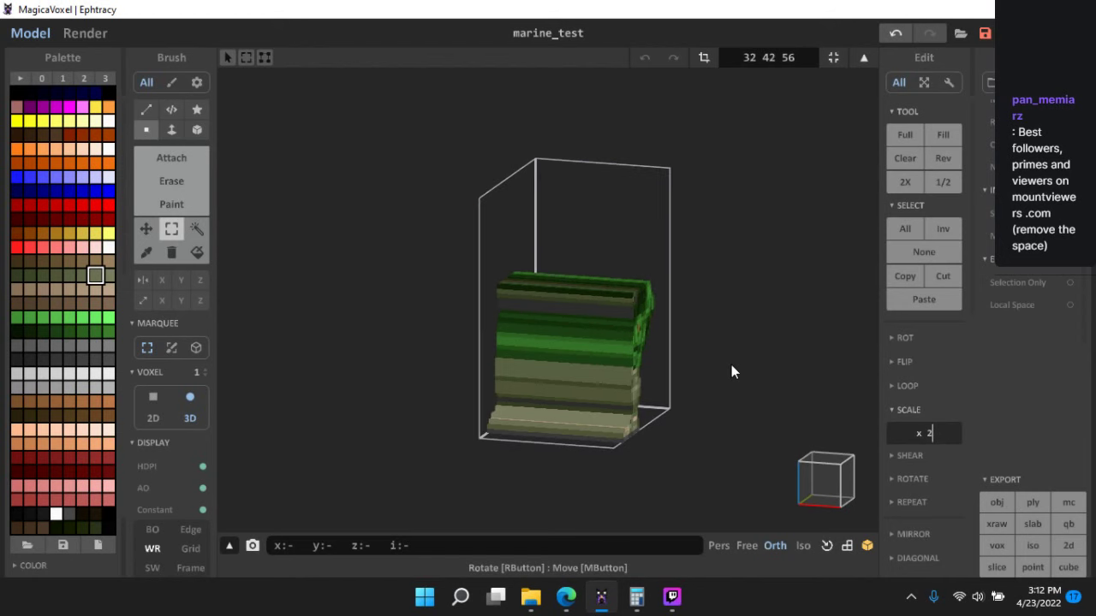
pyautogui.press('Tab')
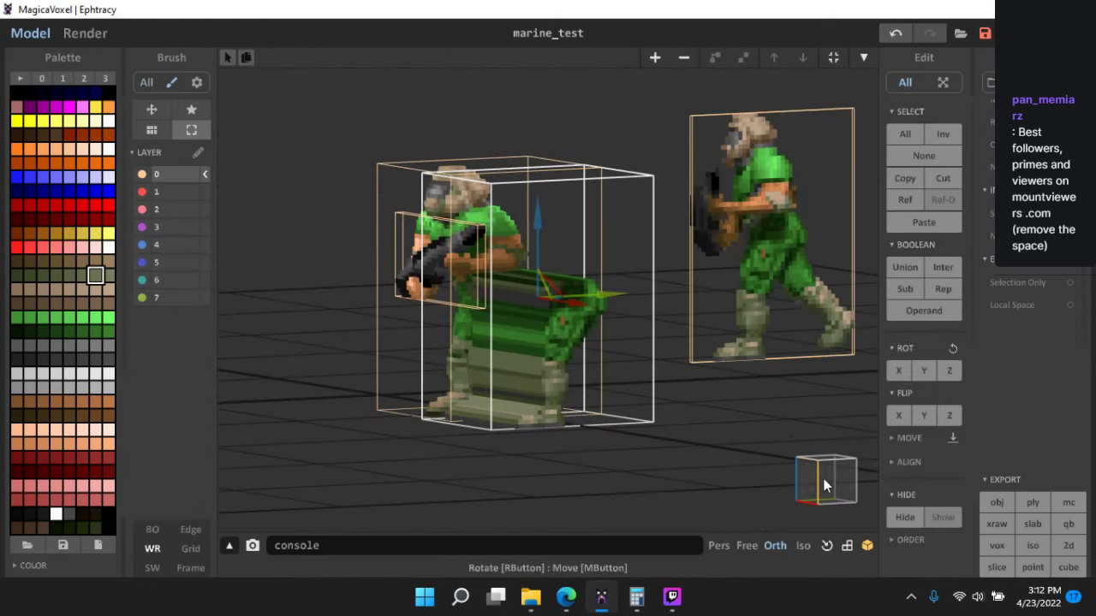
pyautogui.click(833, 480)
pyautogui.scroll(4, 650, 365)
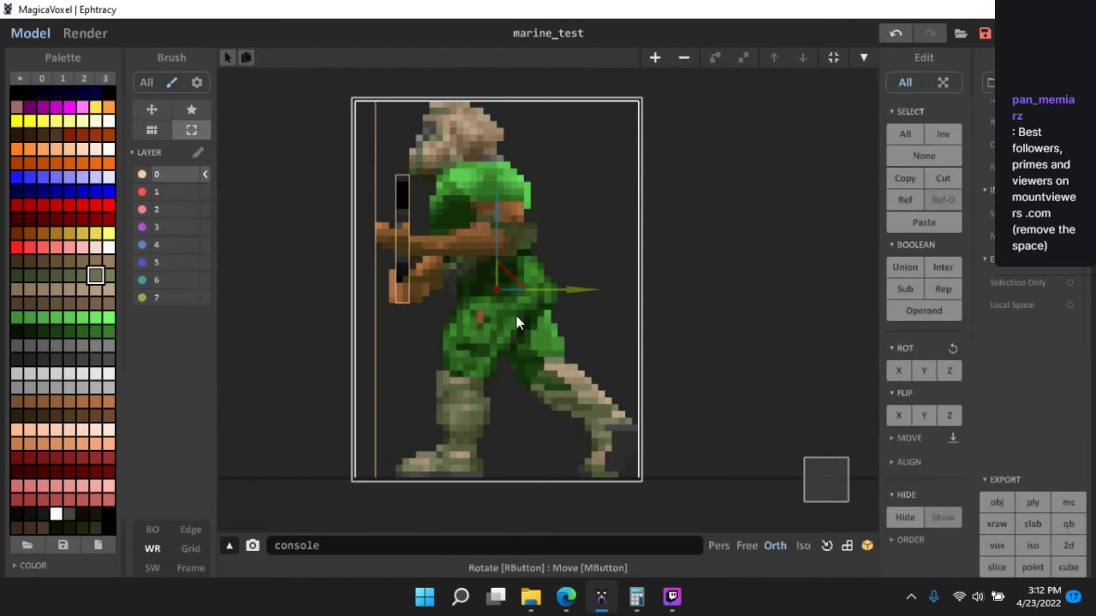
# - Try to thin the extruded leg block with two passes of Erode
pyautogui.press('Tab')
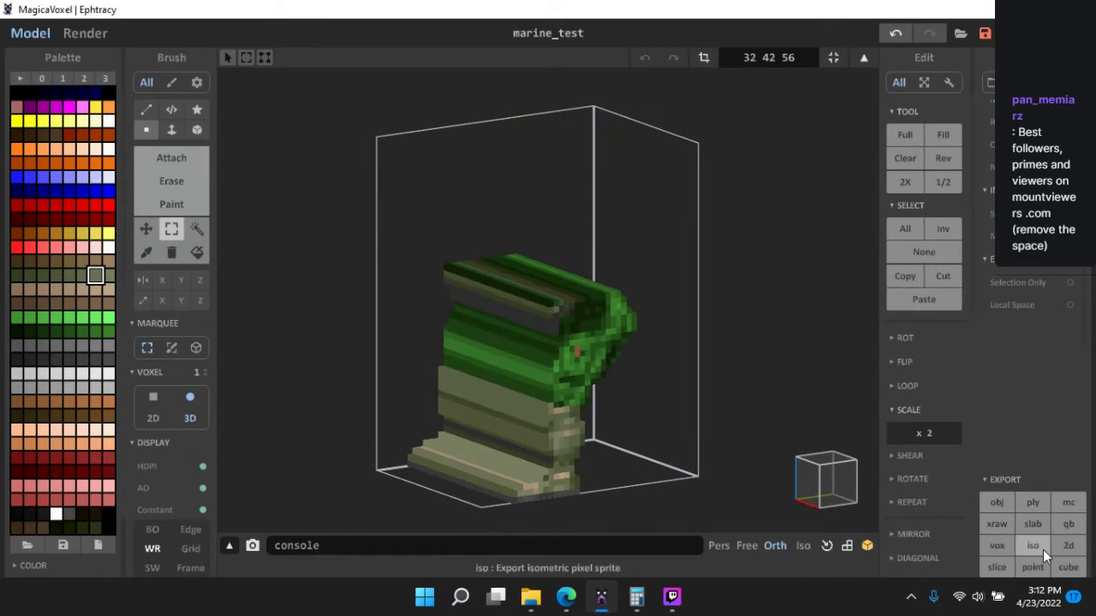
pyautogui.scroll(-3, 917, 480)
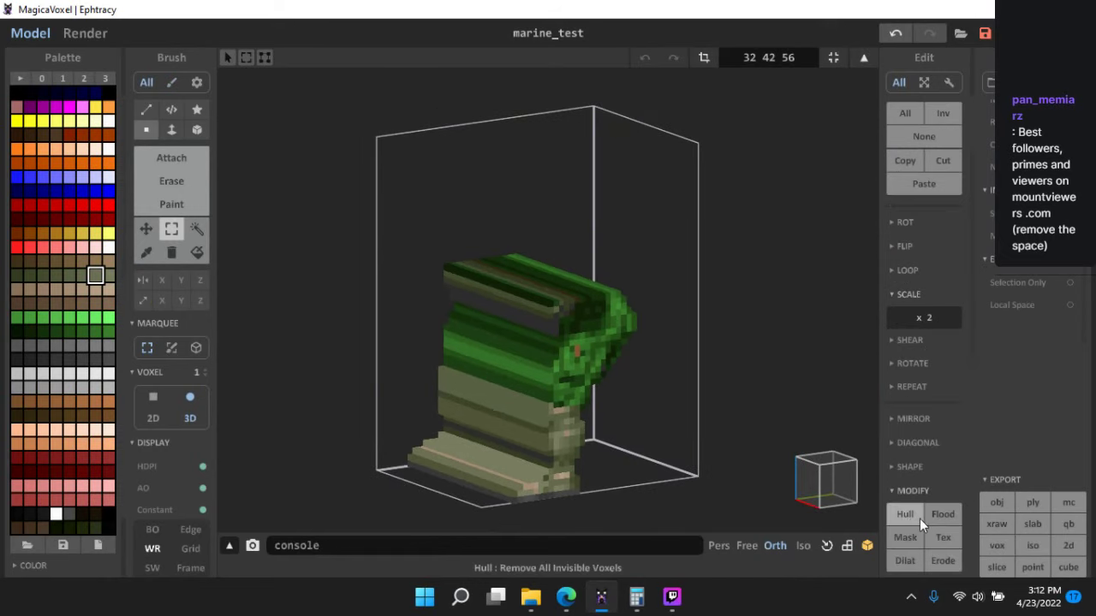
pyautogui.click(943, 426)
pyautogui.click(942, 426)
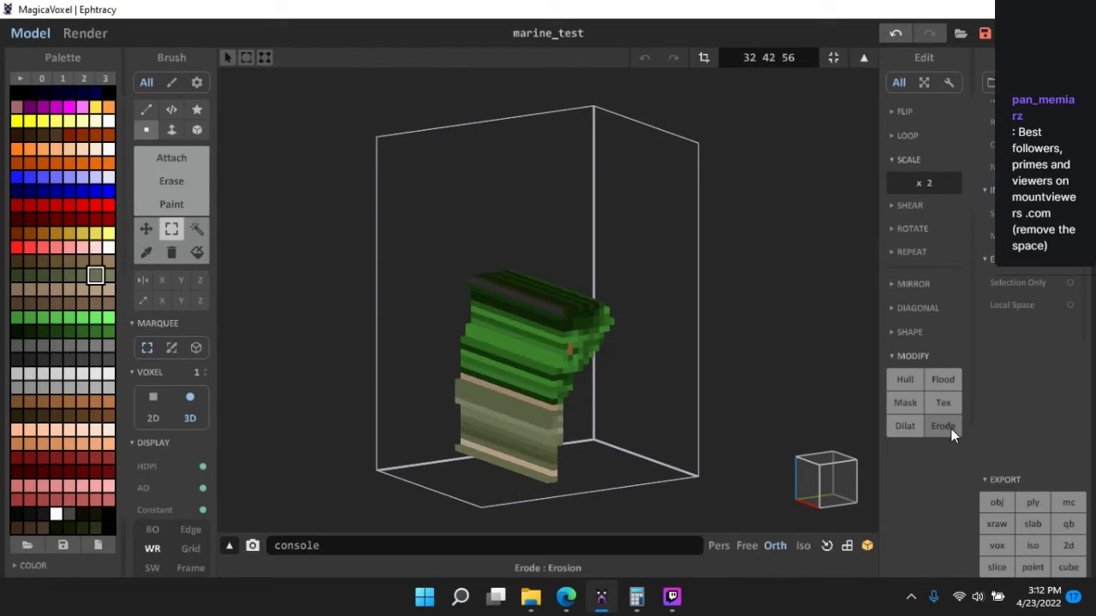
pyautogui.moveTo(545, 368); pyautogui.dragTo(614, 376, button='right')
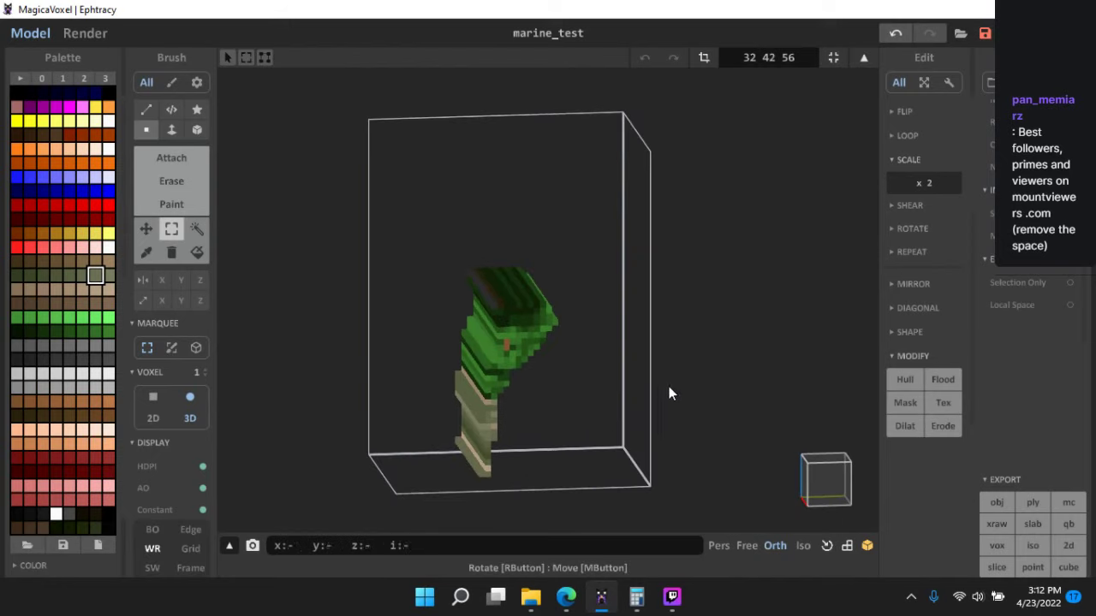
pyautogui.hotkey('ctrl', 'z')
# - Return to the scene and move the extruded leg block sideways, clear of the marine
pyautogui.moveTo(676, 413); pyautogui.dragTo(804, 412, button='right')
pyautogui.click(815, 479)
pyautogui.press('Tab')
pyautogui.scroll(-1, 643, 394)
pyautogui.moveTo(644, 395); pyautogui.dragTo(447, 397, button='right')
pyautogui.moveTo(506, 394); pyautogui.dragTo(653, 316, button='right')
pyautogui.moveTo(671, 303); pyautogui.dragTo(797, 313)
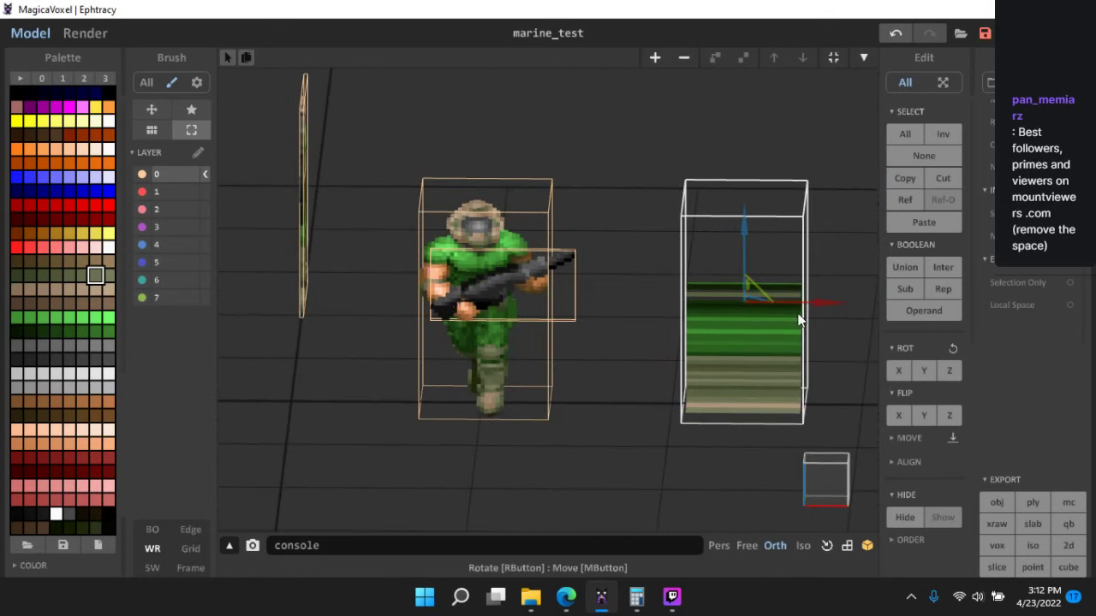
# - Duplicate the marine's body model beyond the leg block and combine the copy and the block with Union
pyautogui.click(484, 349)
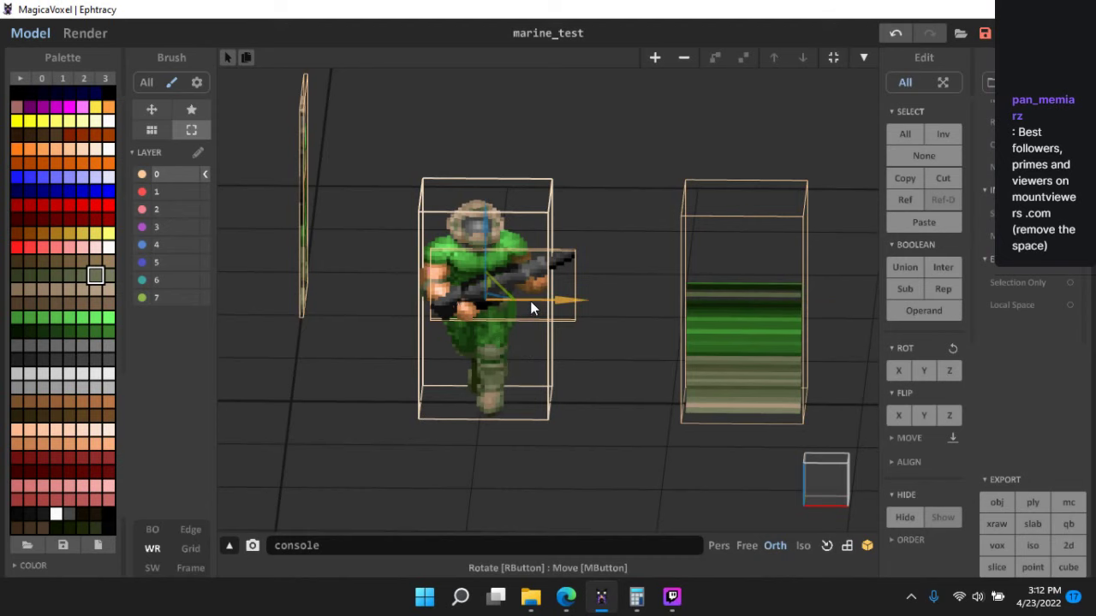
pyautogui.moveTo(530, 303); pyautogui.dragTo(963, 319)
pyautogui.moveTo(743, 351); pyautogui.dragTo(559, 340, button='middle')
pyautogui.keyDown('shift'); pyautogui.click(557, 339); pyautogui.keyUp('shift')
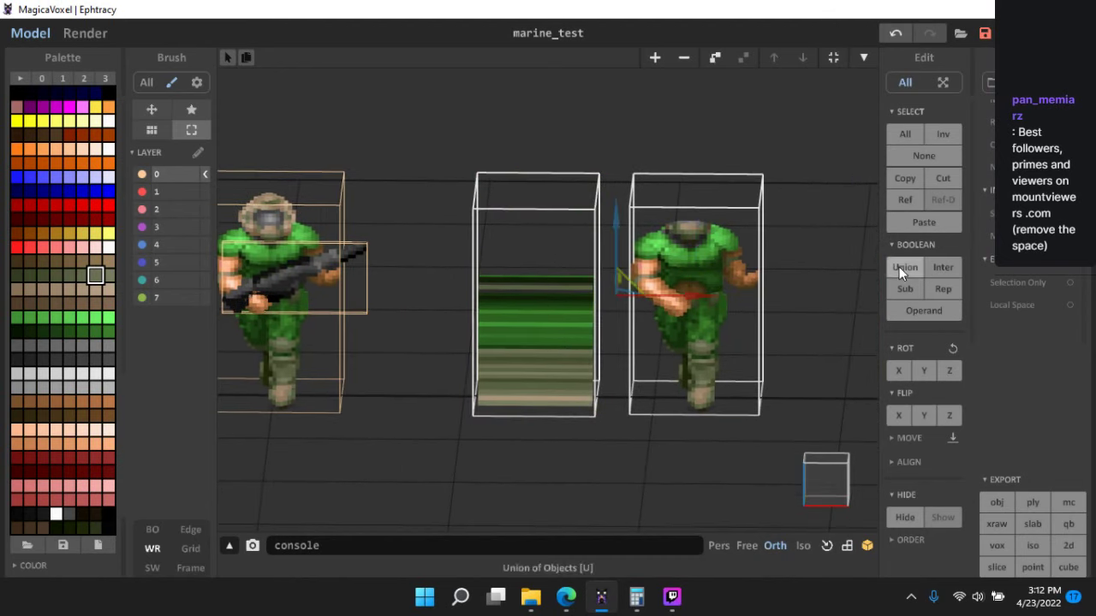
pyautogui.click(901, 267)
# - Select the leg block inside the united model and shift it sideways so it overlaps the marine's body
pyautogui.press('Tab')
pyautogui.moveTo(389, 244); pyautogui.dragTo(604, 471)
pyautogui.click(146, 229)
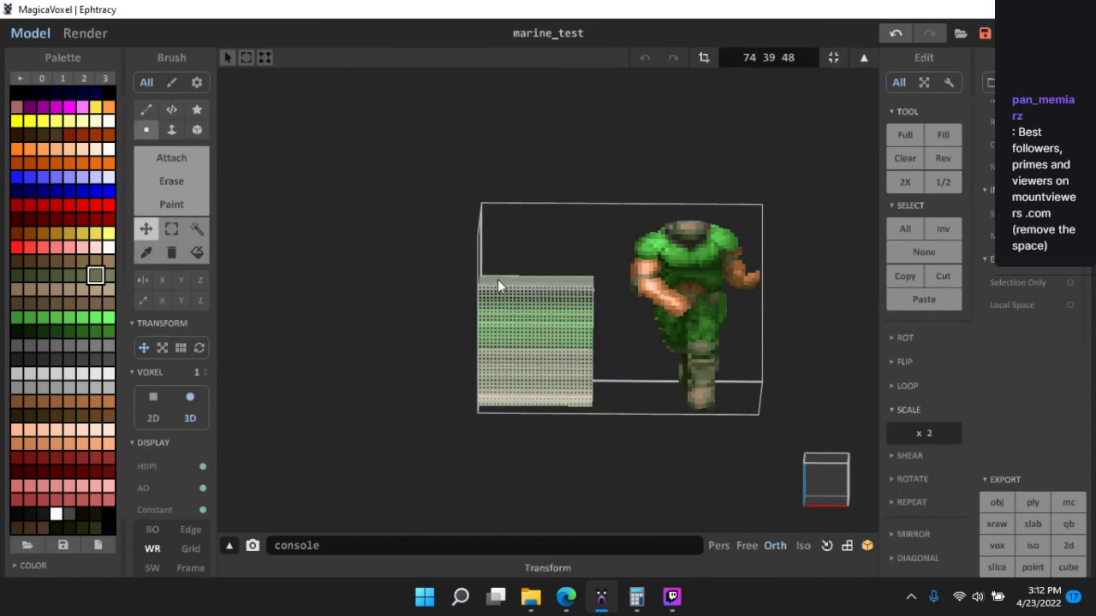
pyautogui.moveTo(497, 279); pyautogui.dragTo(560, 316, button='right')
pyautogui.moveTo(560, 316)
pyautogui.mouseDown()
pyautogui.moveTo(695, 313)
pyautogui.moveTo(714, 328)
pyautogui.mouseUp()
pyautogui.moveTo(716, 352); pyautogui.dragTo(600, 361, button='middle')
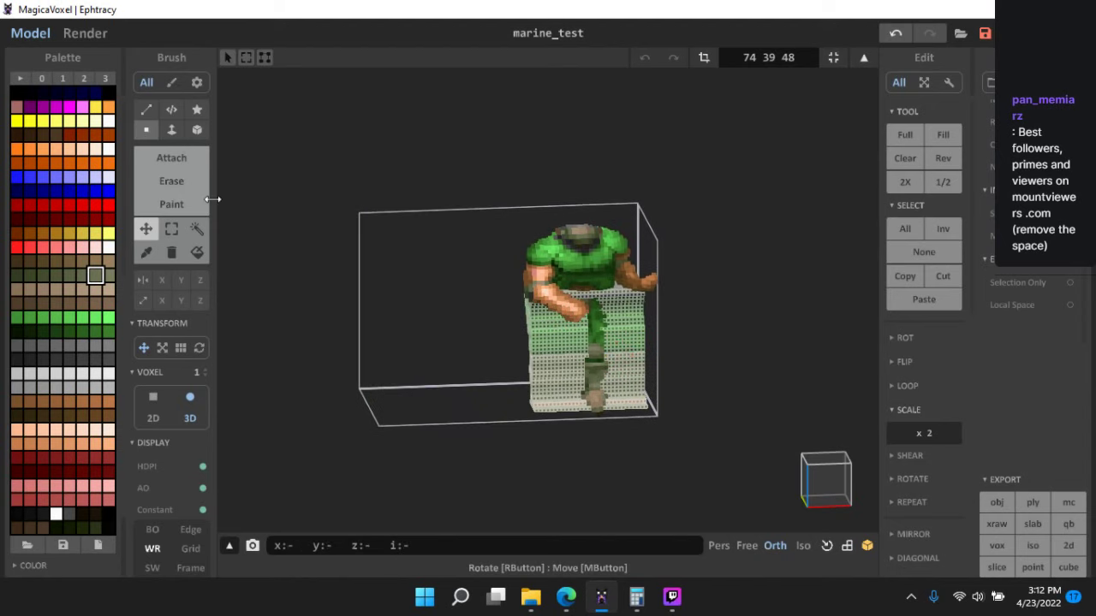
# - Carve the leg block to the body's silhouette by inverting the selection, reversing its voxels in blue and removing the blue region
pyautogui.click(108, 190)
pyautogui.scroll(1, 855, 193)
pyautogui.click(951, 223)
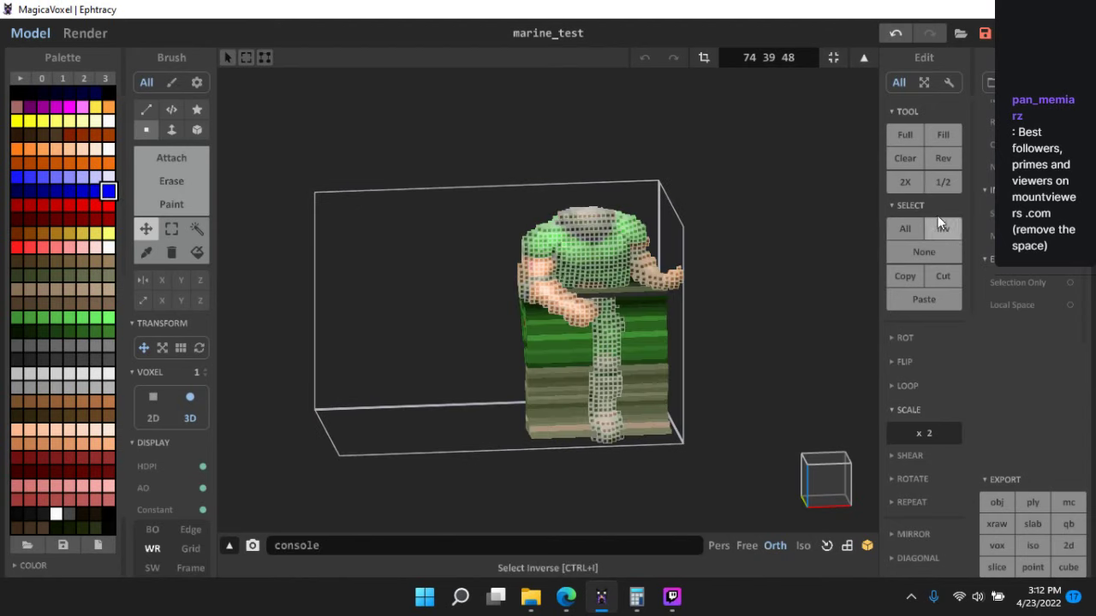
pyautogui.click(955, 159)
pyautogui.moveTo(683, 278); pyautogui.dragTo(712, 281, button='right')
pyautogui.click(181, 225)
pyautogui.click(226, 224)
pyautogui.click(174, 252)
pyautogui.click(490, 267)
# - Delete the leftover second-leg portion from the carved block and inspect the remaining leg in the scene
pyautogui.click(837, 465)
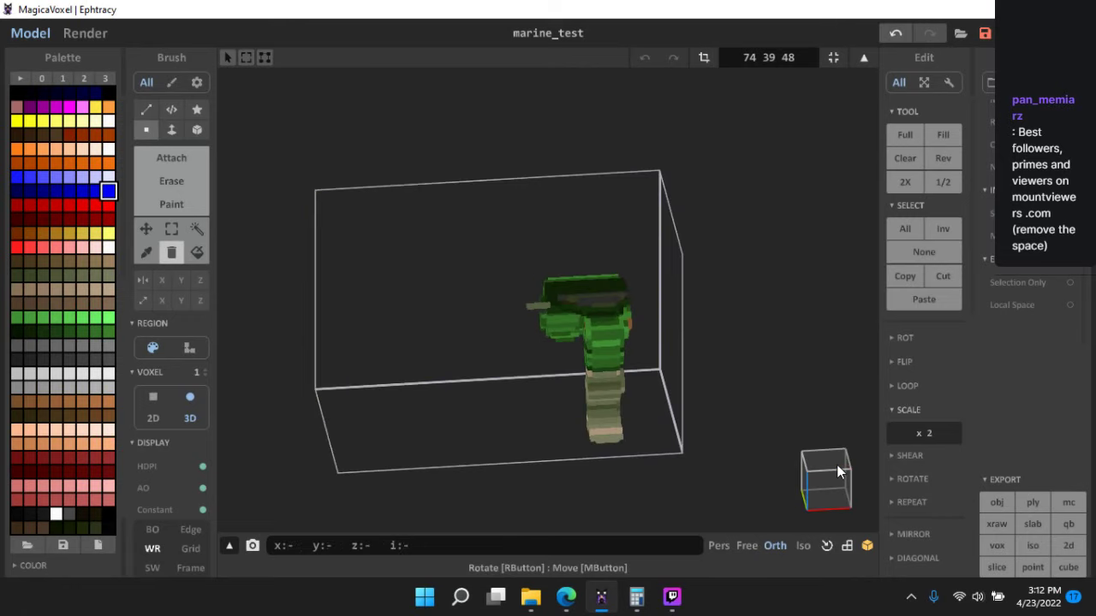
pyautogui.click(829, 503)
pyautogui.click(172, 228)
pyautogui.scroll(2, 454, 220)
pyautogui.moveTo(454, 220); pyautogui.dragTo(585, 360)
pyautogui.moveTo(584, 360); pyautogui.dragTo(643, 382, button='right')
pyautogui.press('Tab')
pyautogui.scroll(-1, 732, 359)
pyautogui.moveTo(732, 359); pyautogui.dragTo(730, 329, button='middle')
pyautogui.moveTo(731, 329); pyautogui.dragTo(878, 355, button='right')
pyautogui.click(831, 486)
pyautogui.scroll(2, 644, 339)
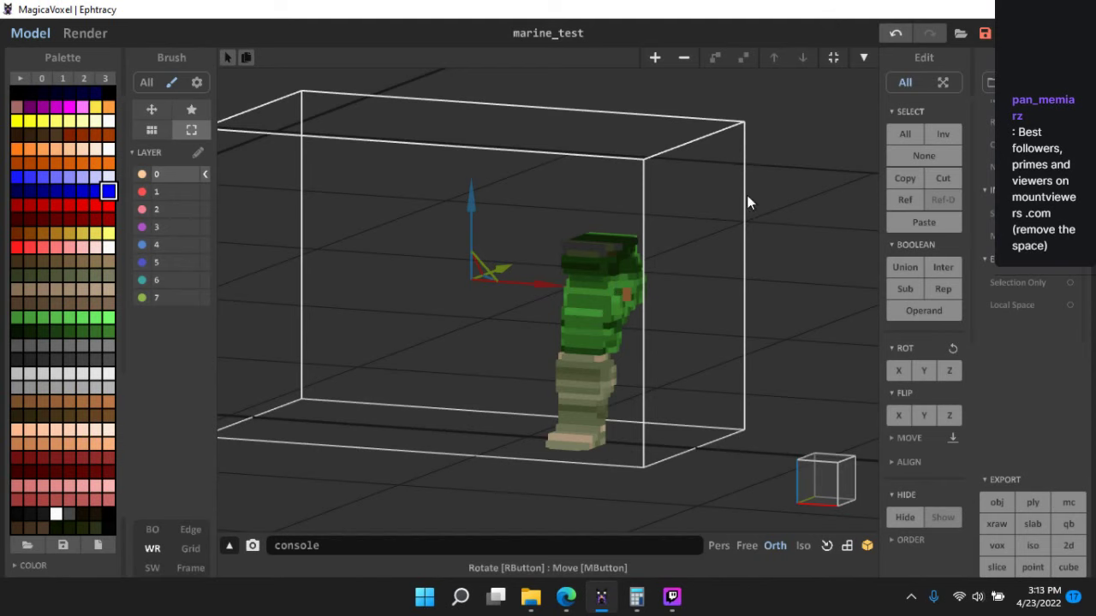
# - Fit the leg model's bounds to its voxels and copy the leg into the marine's body model
pyautogui.click(835, 57)
pyautogui.doubleClick(622, 307)
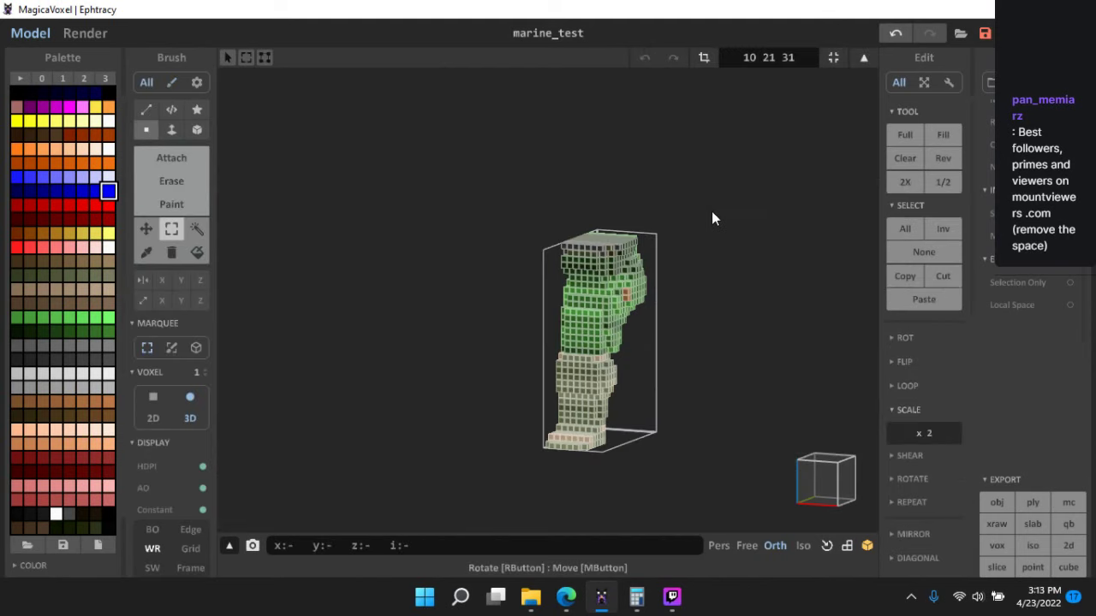
pyautogui.press('Tab')
pyautogui.moveTo(445, 305); pyautogui.dragTo(514, 296, button='right')
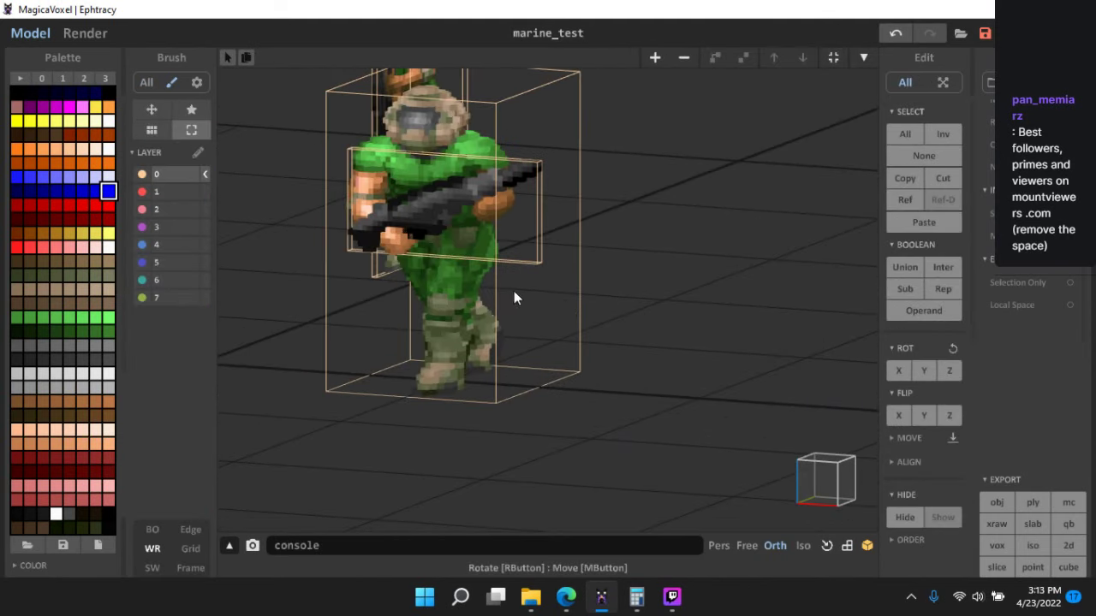
pyautogui.doubleClick(468, 288)
pyautogui.hotkey('ctrl', 'v')
pyautogui.scroll(3, 578, 305)
pyautogui.moveTo(581, 306); pyautogui.dragTo(770, 398, button='right')
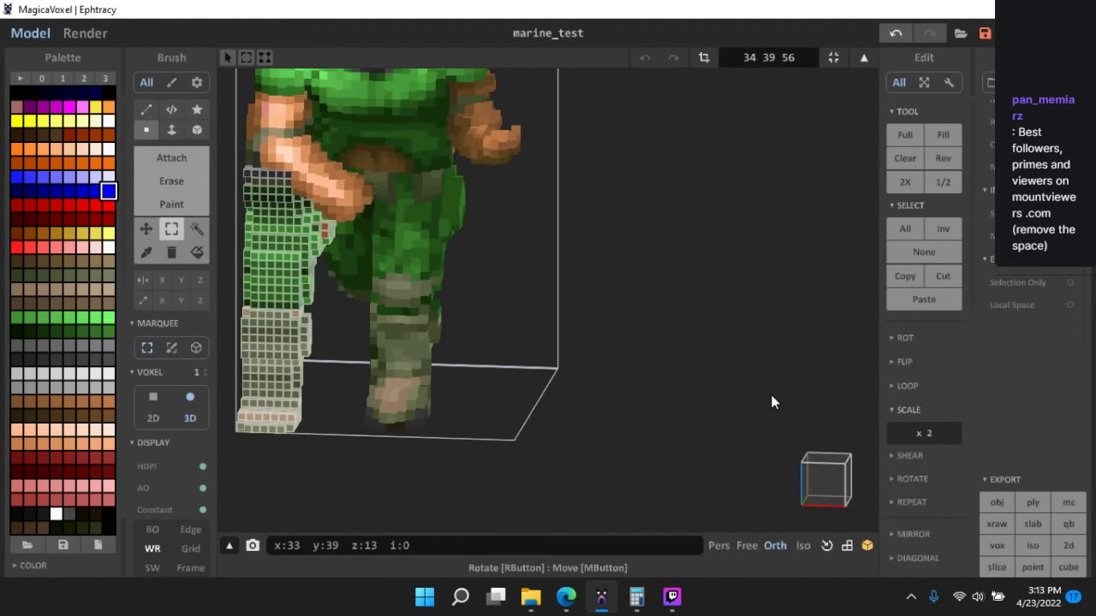
# - Move the pasted leg selection over the marine's planted leg, aligning it with the existing boot and thigh in side view
pyautogui.click(813, 472)
pyautogui.click(146, 229)
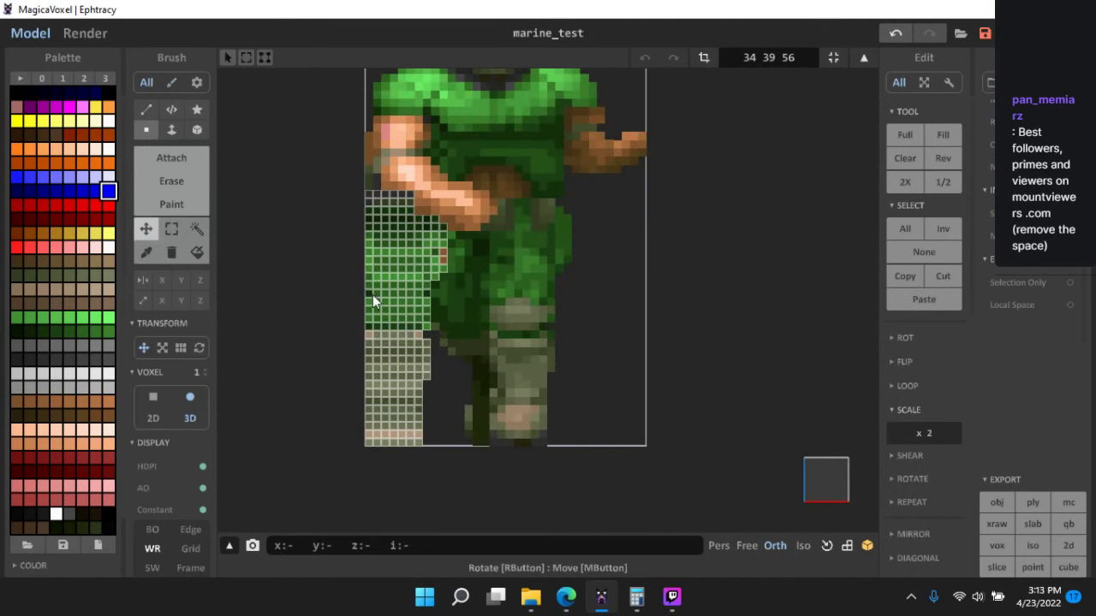
pyautogui.moveTo(373, 295); pyautogui.dragTo(558, 354, button='right')
pyautogui.click(843, 483)
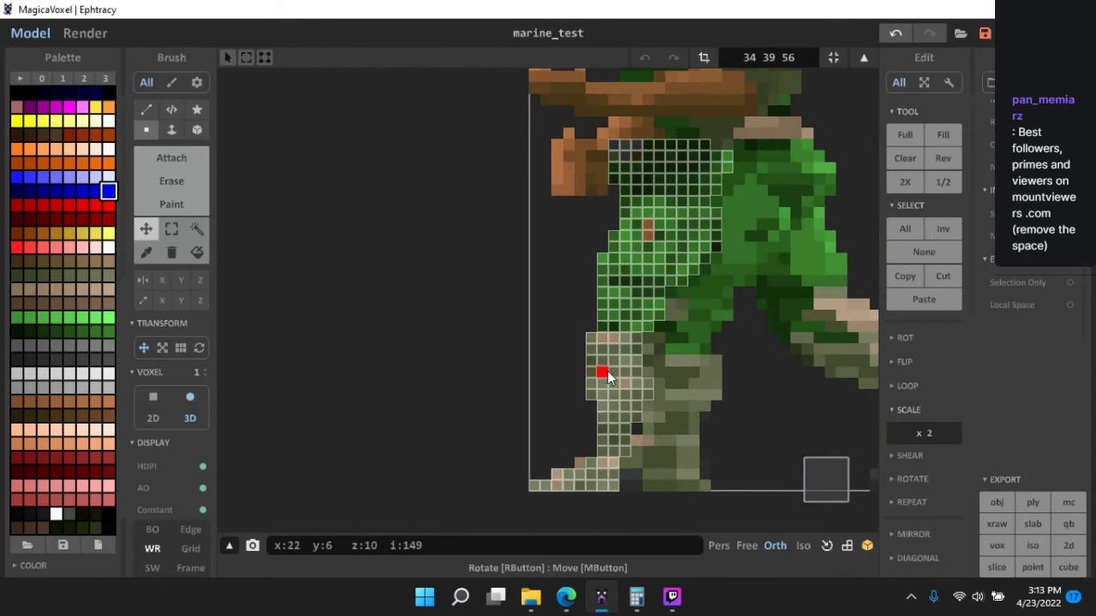
pyautogui.moveTo(606, 377); pyautogui.dragTo(686, 247)
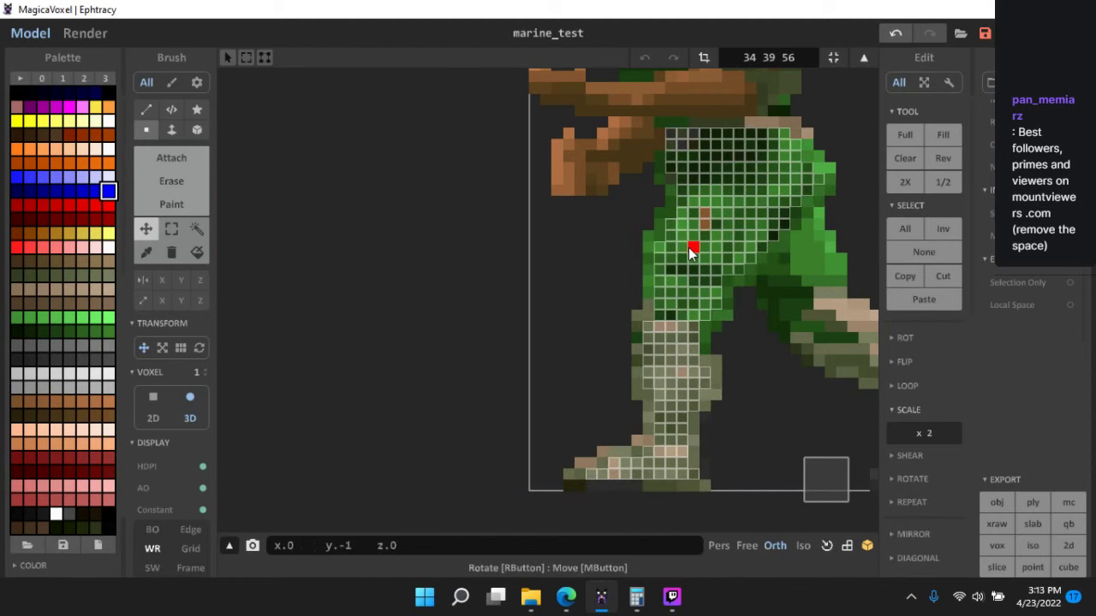
pyautogui.moveTo(690, 248); pyautogui.dragTo(707, 292, button='right')
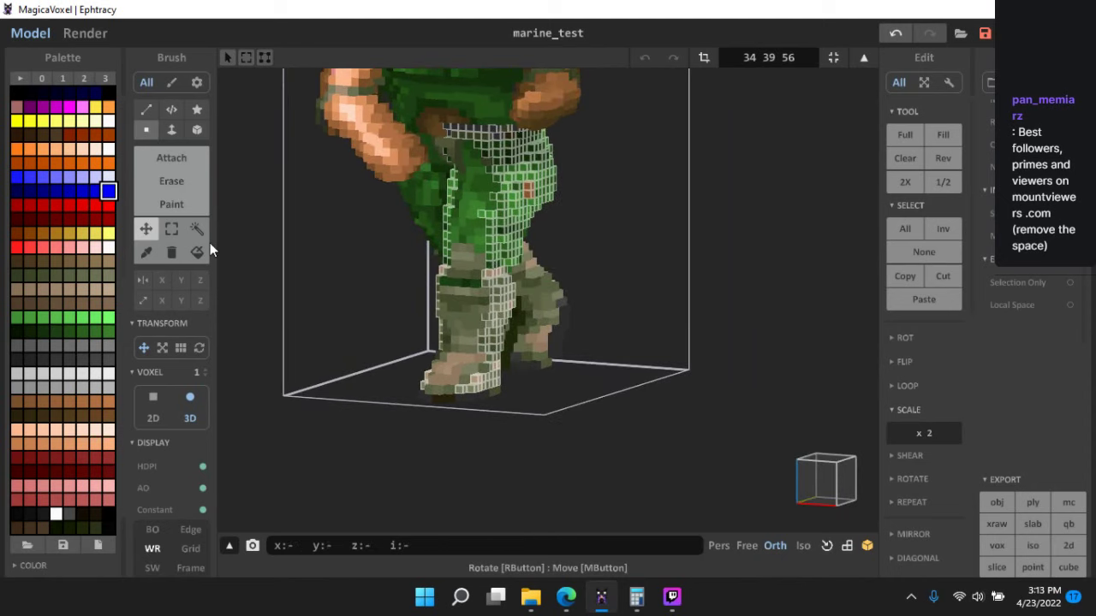
# - Release the pasted leg selection onto the marine's body and undo that placement
pyautogui.click(172, 228)
pyautogui.moveTo(375, 252); pyautogui.dragTo(587, 322, button='right')
pyautogui.click(591, 321)
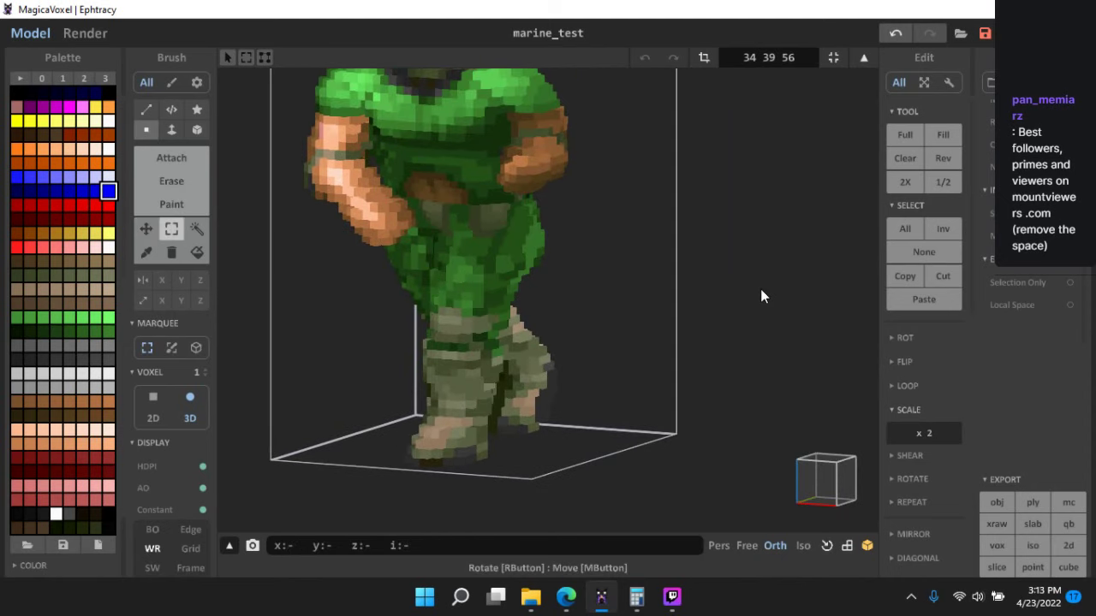
pyautogui.moveTo(761, 291); pyautogui.dragTo(688, 351, button='right')
pyautogui.hotkey('ctrl', 'z')
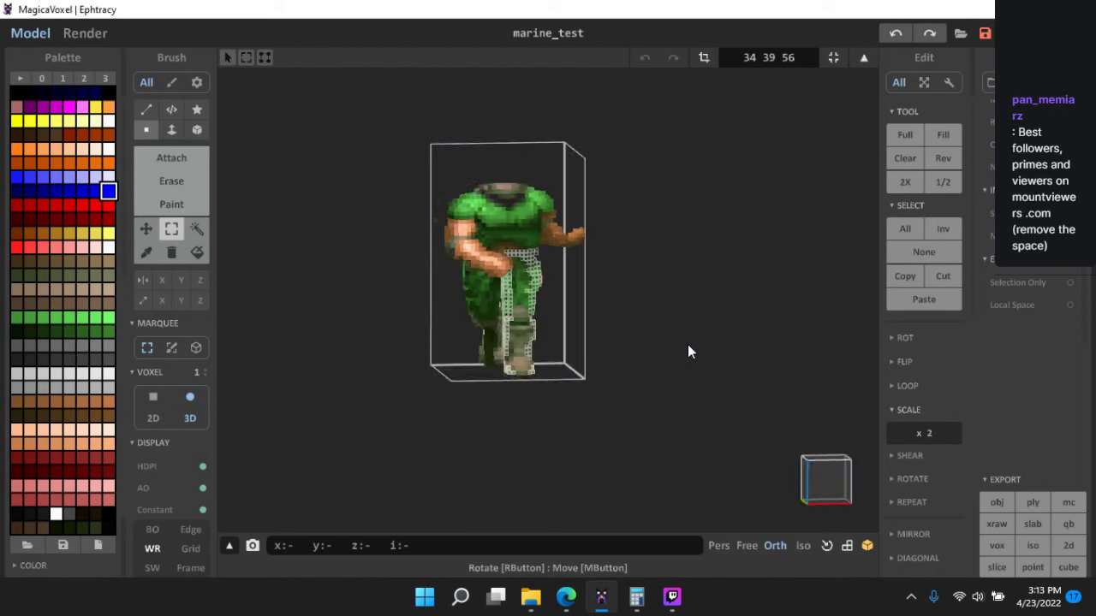
# - Open the separate leg model for editing and align the view flat to its side
pyautogui.press('Tab')
pyautogui.moveTo(756, 318); pyautogui.dragTo(618, 293, button='right')
pyautogui.moveTo(574, 262); pyautogui.dragTo(751, 298)
pyautogui.moveTo(751, 299); pyautogui.dragTo(749, 368, button='right')
pyautogui.click(749, 368)
pyautogui.press('Tab')
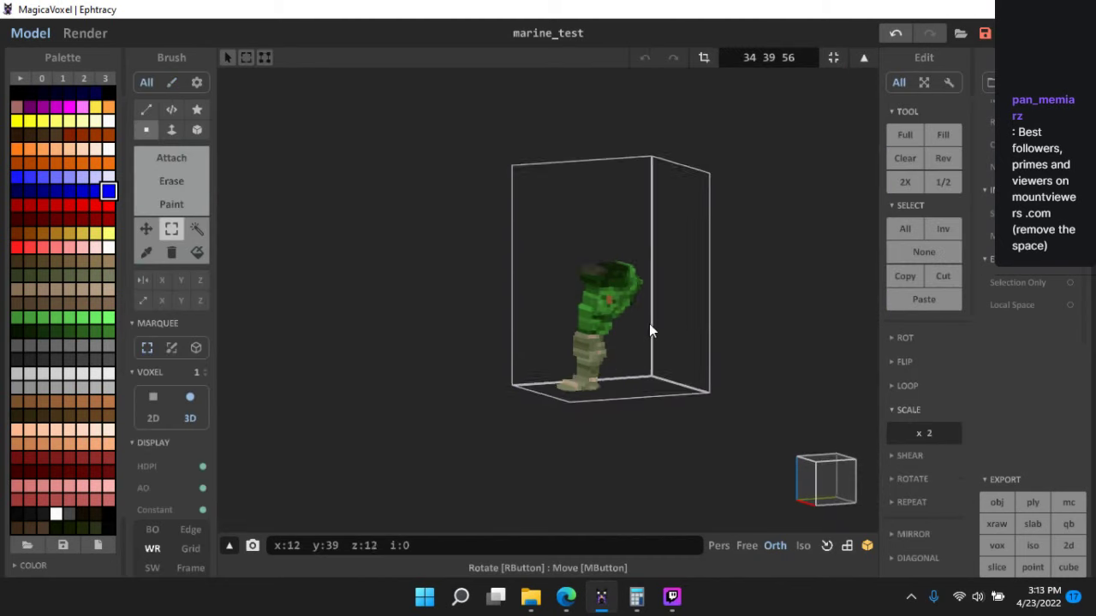
pyautogui.scroll(2, 676, 359)
pyautogui.click(828, 474)
pyautogui.scroll(3, 514, 360)
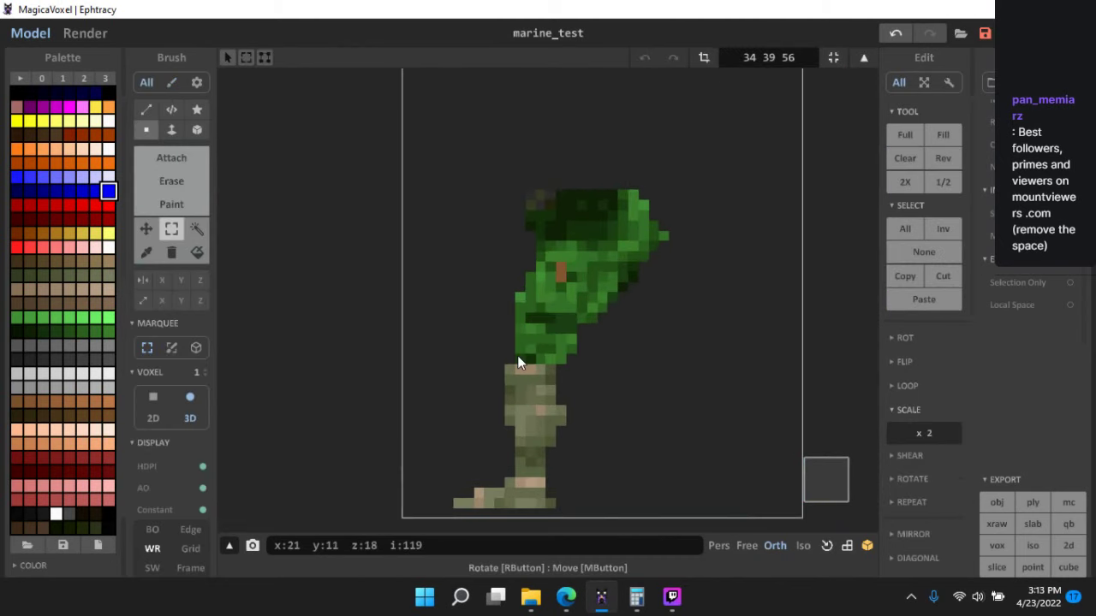
# - Delete the protruding corner voxels at the waist's front edge and along the seat's back edge of the leg model
pyautogui.scroll(2, 517, 357)
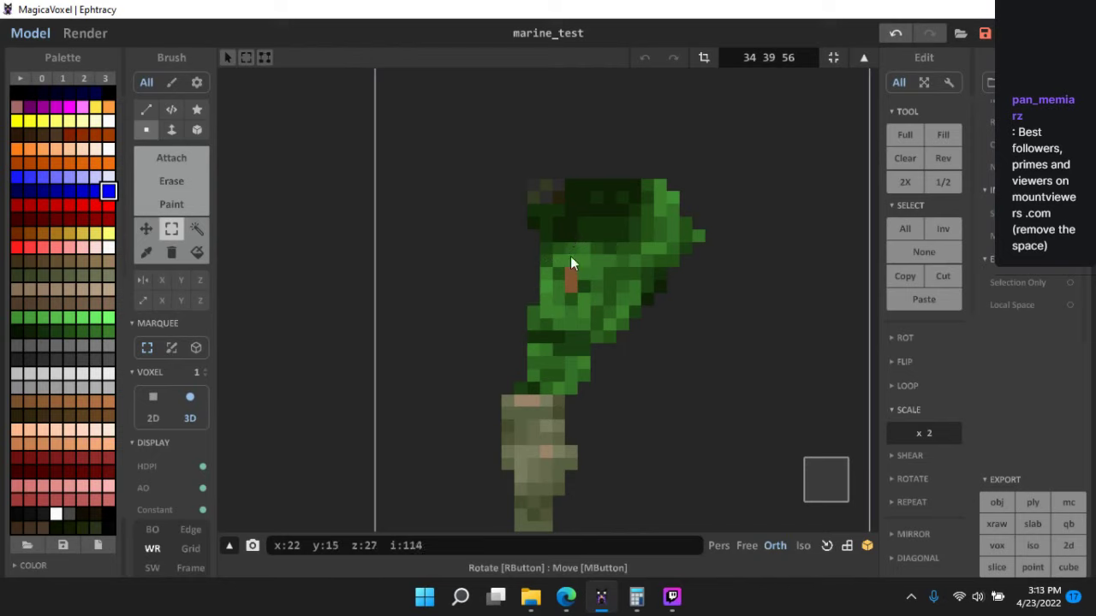
pyautogui.scroll(1, 565, 265)
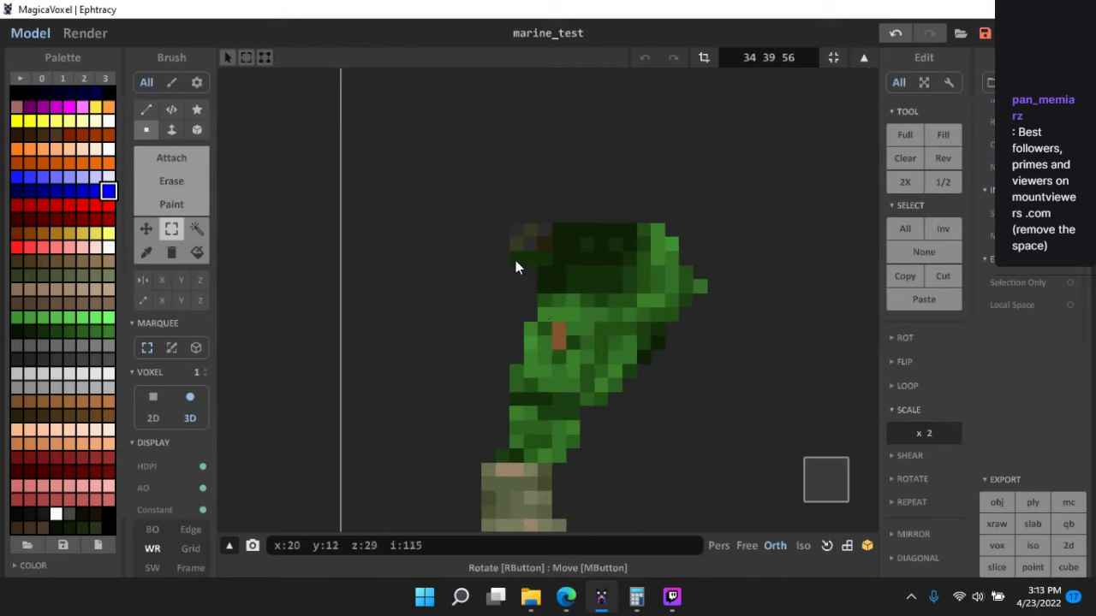
pyautogui.press('Delete')
pyautogui.click(673, 258)
pyautogui.press('Delete')
pyautogui.click(684, 274)
pyautogui.press('Delete')
pyautogui.moveTo(731, 254); pyautogui.dragTo(680, 309)
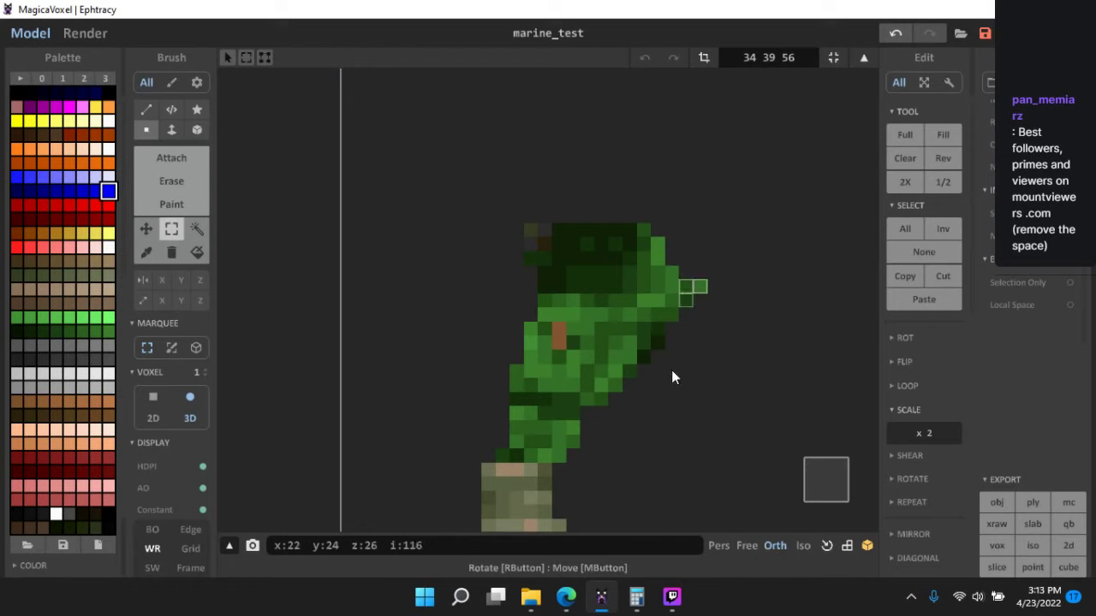
pyautogui.moveTo(671, 369); pyautogui.dragTo(657, 312, button='middle')
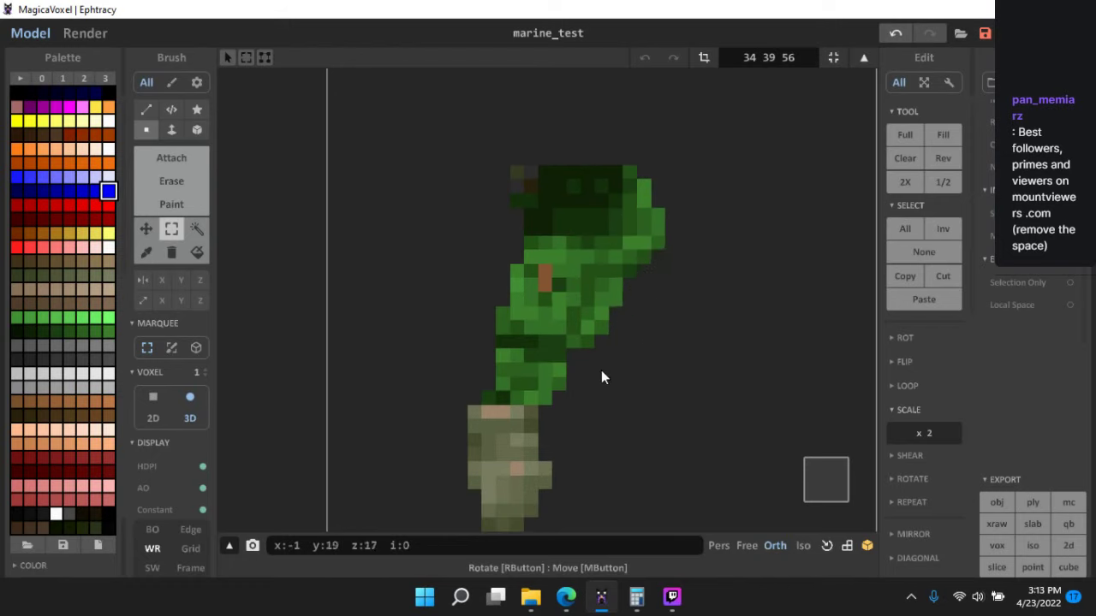
pyautogui.moveTo(601, 377); pyautogui.dragTo(586, 277, button='middle')
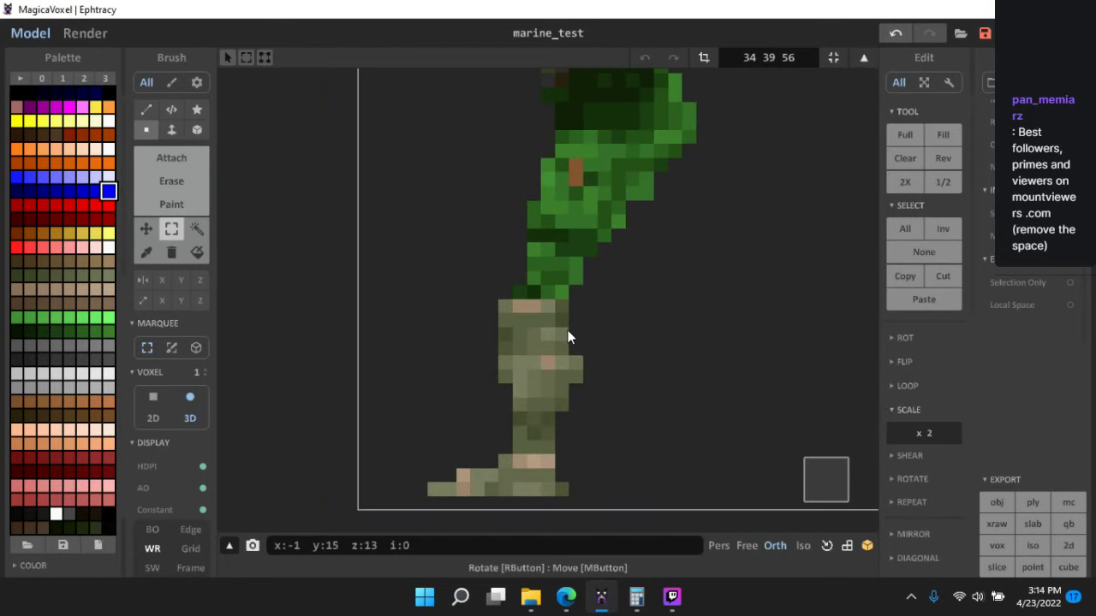
pyautogui.scroll(-3, 532, 393)
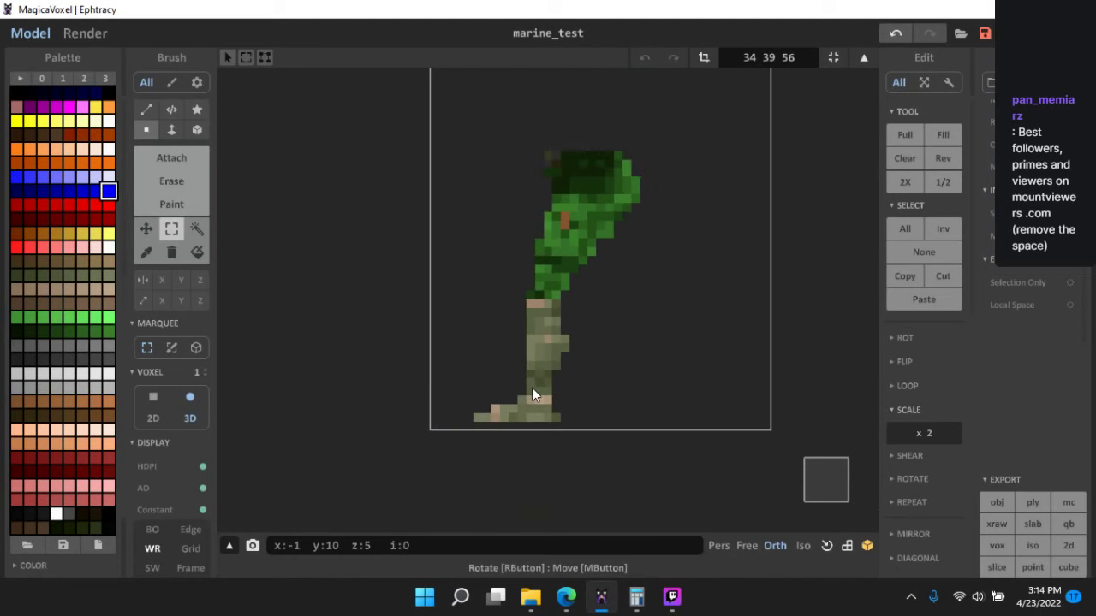
# - Return to the marine's body model and compare the planted leg with the last change undone and redone
pyautogui.moveTo(532, 394); pyautogui.dragTo(493, 381, button='right')
pyautogui.press('Tab')
pyautogui.moveTo(379, 320); pyautogui.dragTo(445, 380, button='right')
pyautogui.press('Tab')
pyautogui.press('Tab')
pyautogui.doubleClick(482, 300)
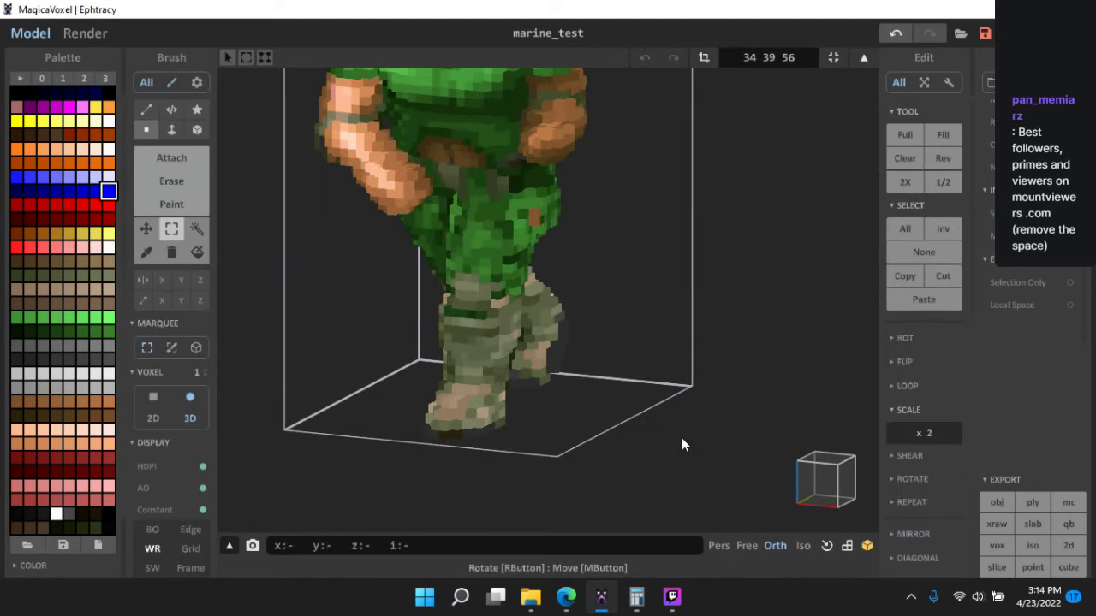
pyautogui.moveTo(681, 444); pyautogui.dragTo(591, 384, button='right')
pyautogui.hotkey('ctrl', 'z')
pyautogui.hotkey('ctrl', 'y')
# - Reopen the leg model in flat side view and delete the front corner voxels from the boot's top row
pyautogui.press('Tab')
pyautogui.doubleClick(543, 354)
pyautogui.moveTo(543, 355); pyautogui.dragTo(558, 380, button='right')
pyautogui.moveTo(558, 380); pyautogui.dragTo(771, 321, button='middle')
pyautogui.scroll(1, 770, 321)
pyautogui.click(837, 482)
pyautogui.scroll(4, 702, 305)
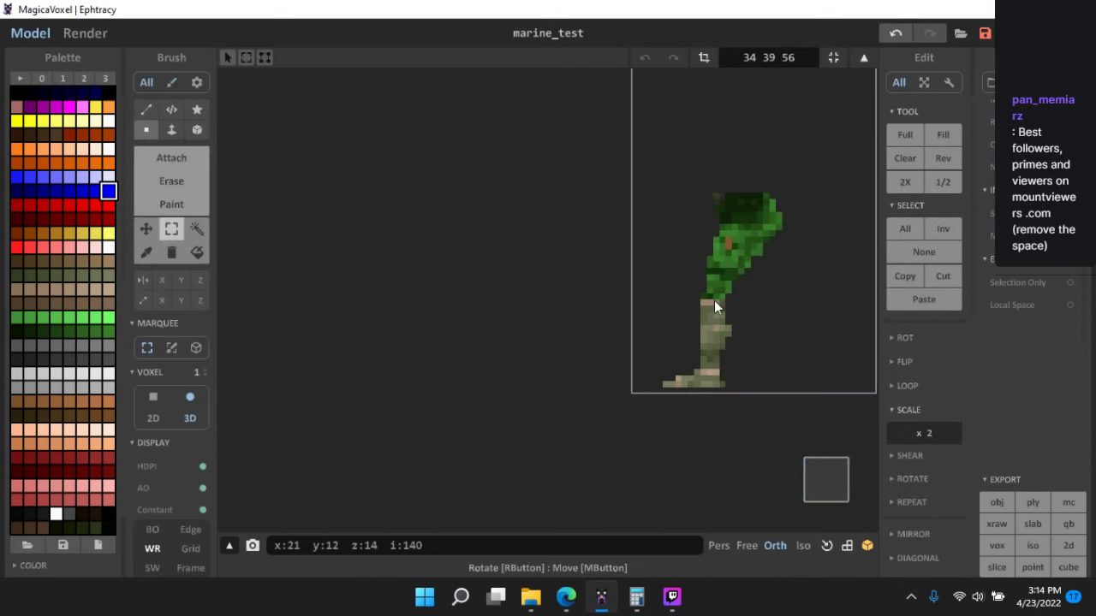
pyautogui.scroll(3, 676, 319)
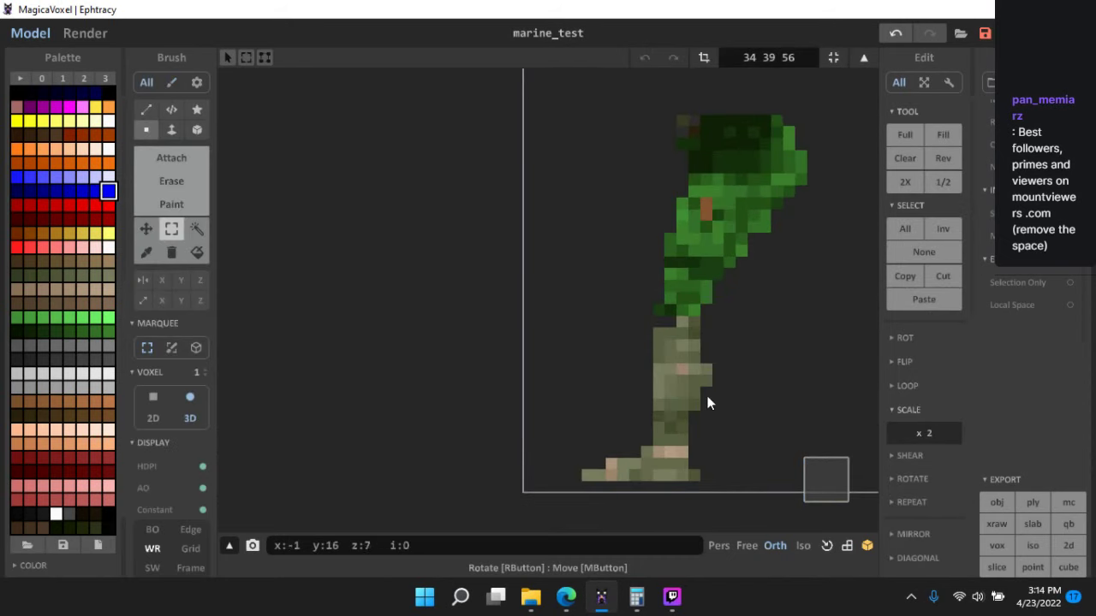
pyautogui.scroll(-3, 594, 362)
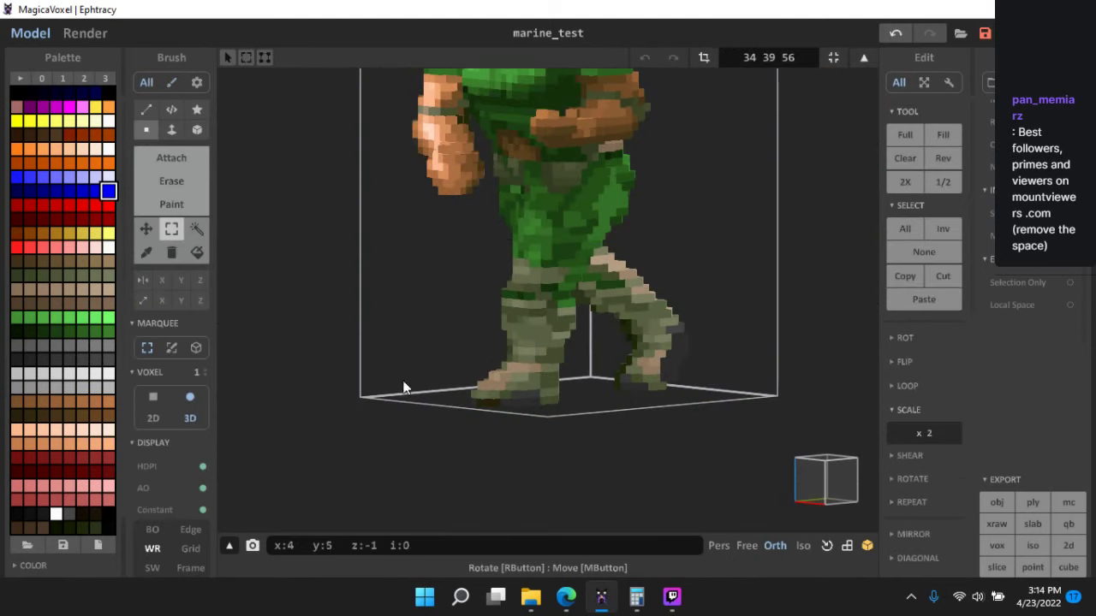
# - Sample the green behind the planted leg's knee and paint over tan voxels on the inner thigh in the body model
pyautogui.moveTo(368, 304); pyautogui.dragTo(693, 335, button='right')
pyautogui.scroll(-3, 492, 342)
pyautogui.scroll(3, 712, 359)
pyautogui.scroll(5, 677, 340)
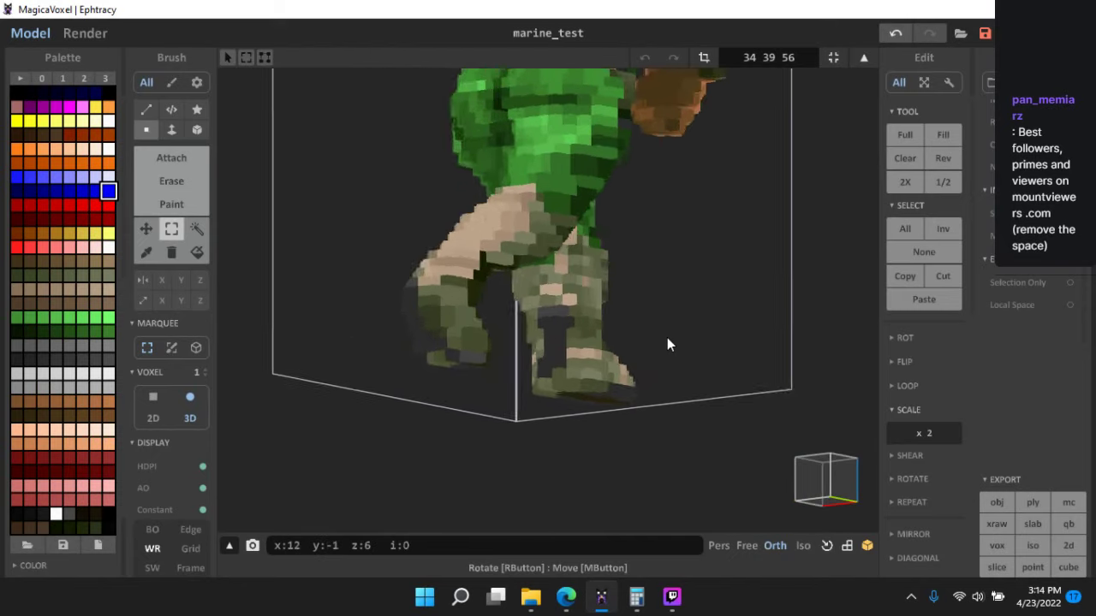
pyautogui.click(171, 204)
pyautogui.scroll(3, 487, 346)
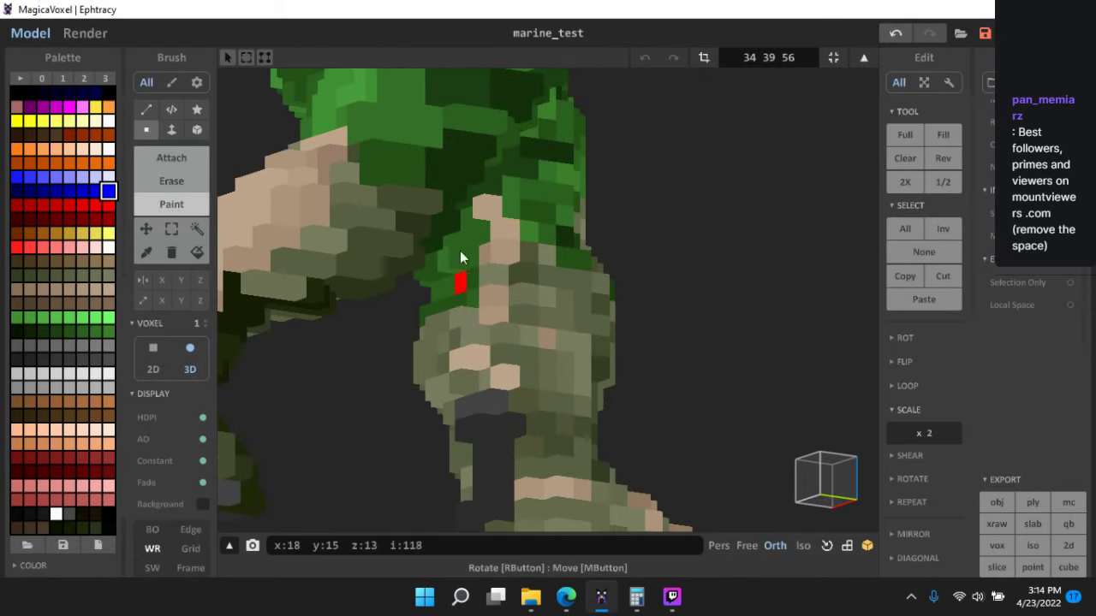
pyautogui.keyDown('alt'); pyautogui.click(460, 252); pyautogui.keyUp('alt')
pyautogui.scroll(-4, 489, 275)
# - Cover the remaining tan voxels above the back of the planted leg's boot with sampled dark greens
pyautogui.moveTo(490, 275); pyautogui.dragTo(617, 313, button='right')
pyautogui.scroll(-1, 608, 341)
pyautogui.scroll(4, 584, 307)
pyautogui.scroll(4, 610, 314)
pyautogui.keyDown('alt'); pyautogui.click(570, 320); pyautogui.keyUp('alt')
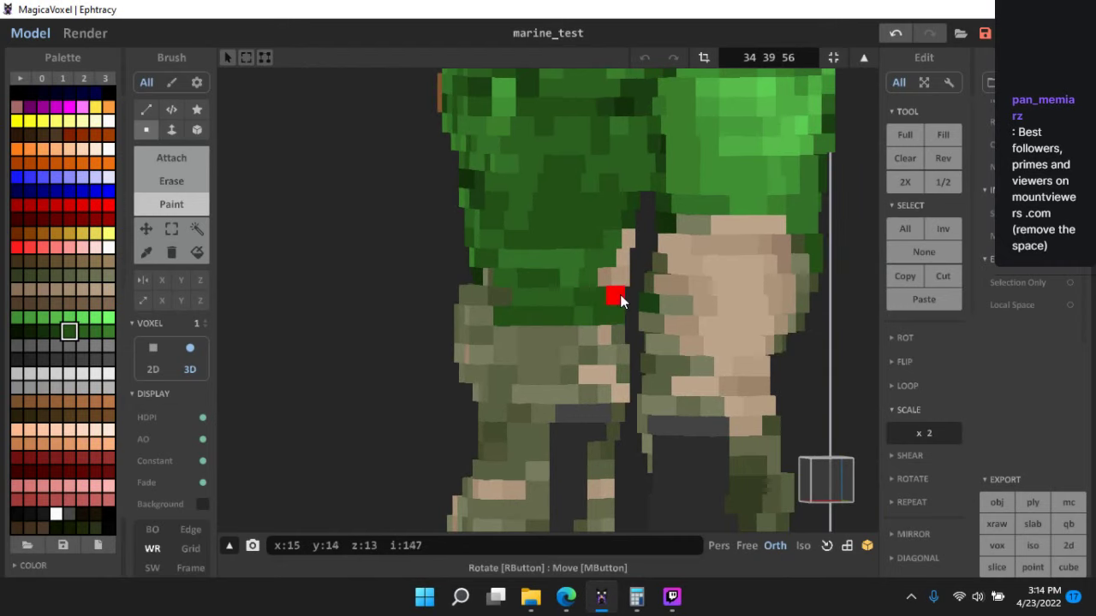
pyautogui.keyDown('alt'); pyautogui.click(595, 275); pyautogui.keyUp('alt')
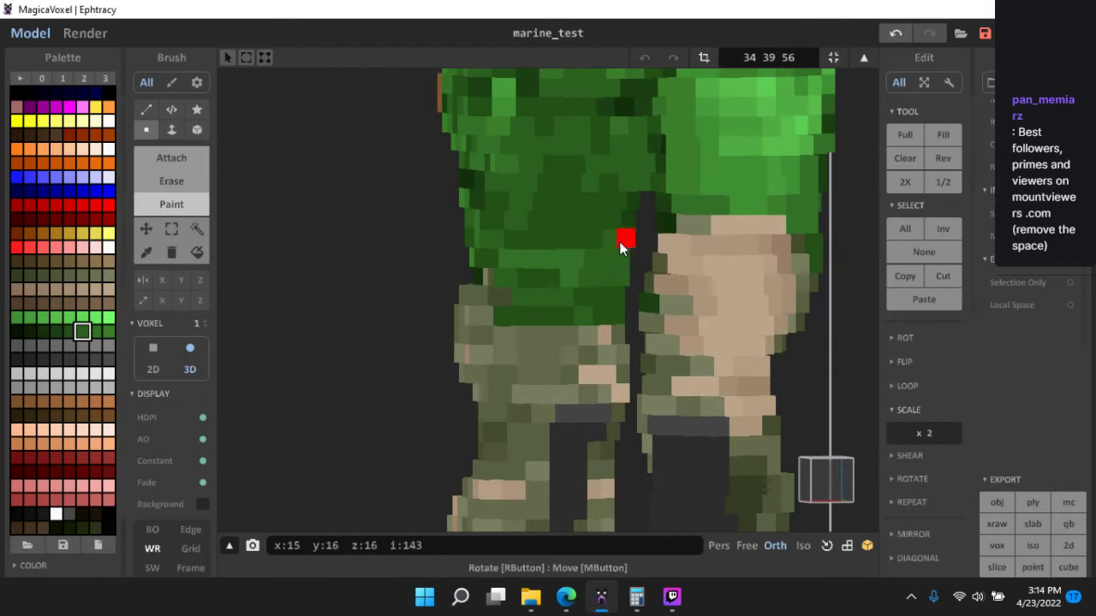
pyautogui.keyDown('alt'); pyautogui.click(626, 257); pyautogui.keyUp('alt')
pyautogui.moveTo(696, 298); pyautogui.dragTo(516, 254, button='right')
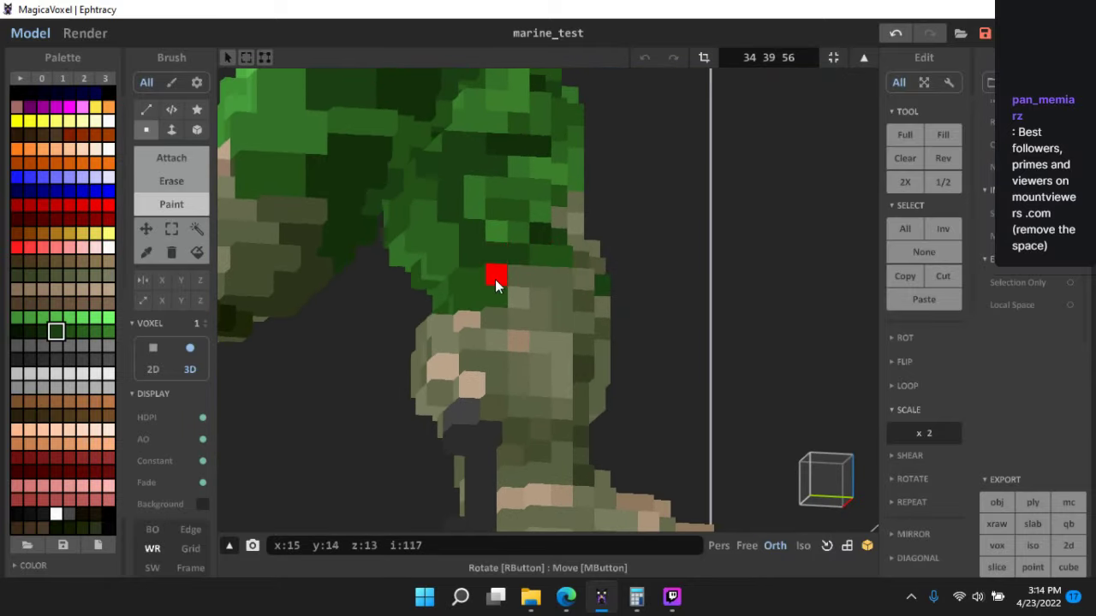
# - Blend the planted boot's inner side by painting voxels below its cuff in sampled dark and mid olive
pyautogui.moveTo(597, 362); pyautogui.dragTo(553, 352, button='right')
pyautogui.scroll(4, 540, 357)
pyautogui.keyDown('alt'); pyautogui.click(525, 333); pyautogui.keyUp('alt')
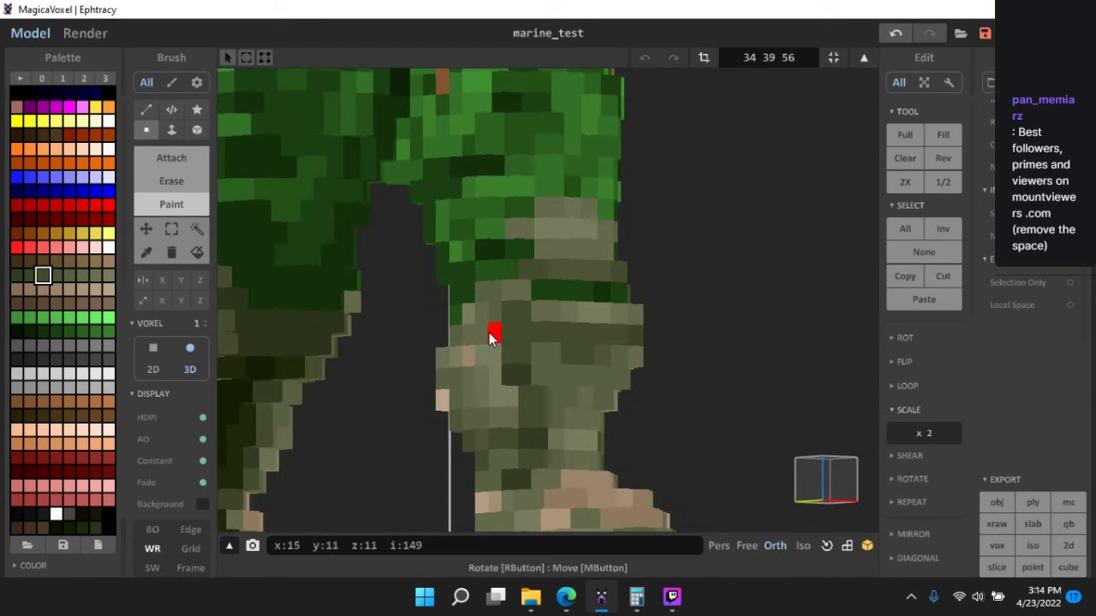
pyautogui.keyDown('alt'); pyautogui.click(597, 354); pyautogui.keyUp('alt')
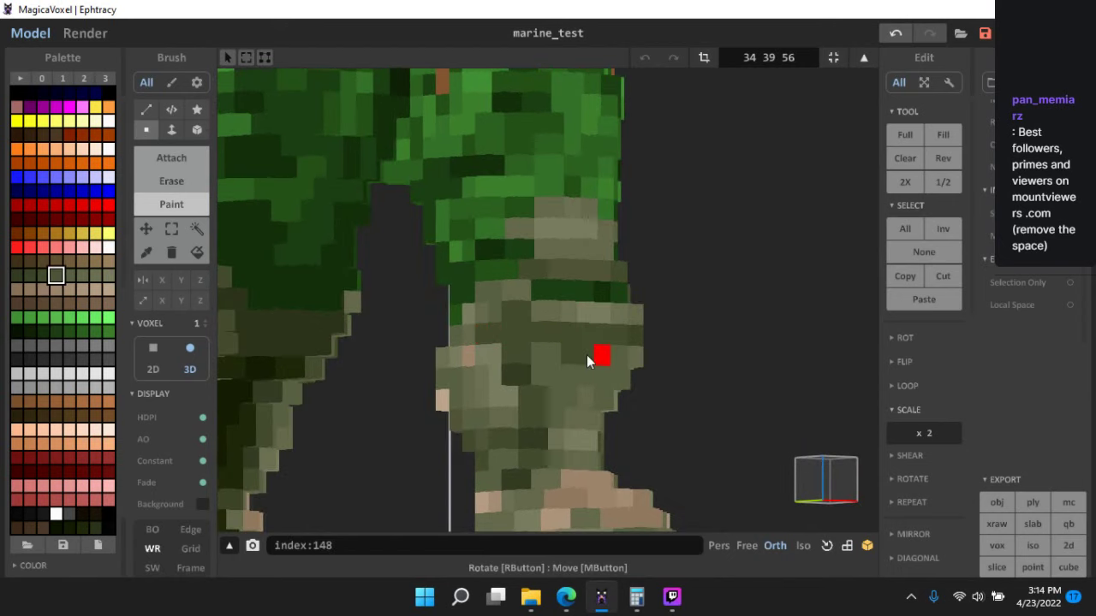
pyautogui.scroll(-5, 617, 360)
# - Match the planted boot's outer side to its front by painting the seam voxels with sampled olive tones
pyautogui.moveTo(712, 399); pyautogui.dragTo(621, 429, button='right')
pyautogui.scroll(6, 621, 428)
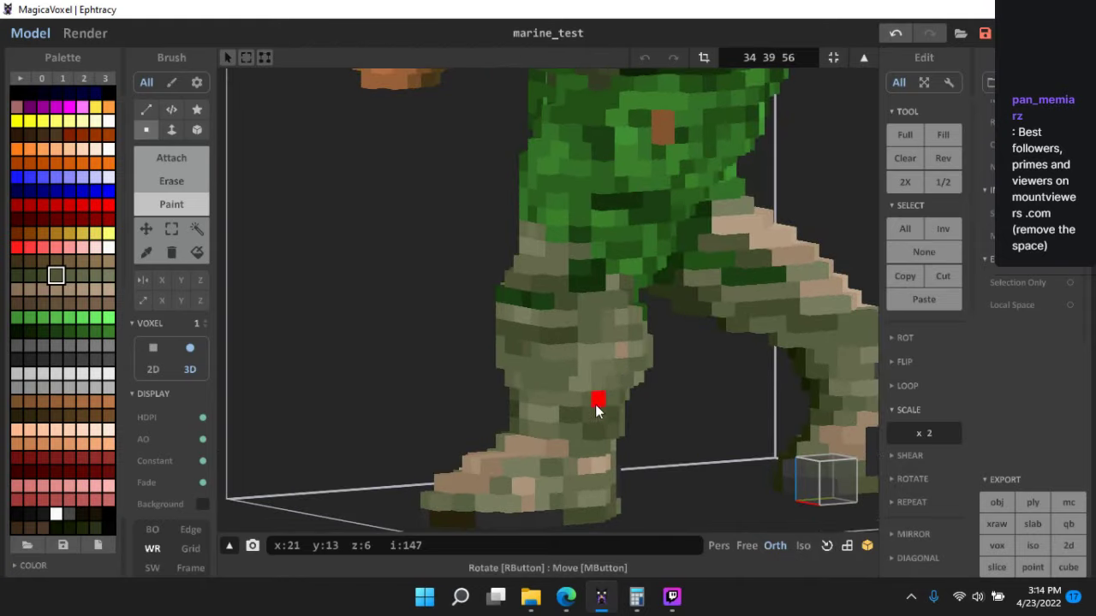
pyautogui.keyDown('alt'); pyautogui.click(591, 351); pyautogui.keyUp('alt')
pyautogui.keyDown('alt'); pyautogui.click(570, 359); pyautogui.keyUp('alt')
pyautogui.keyDown('alt'); pyautogui.click(574, 352); pyautogui.keyUp('alt')
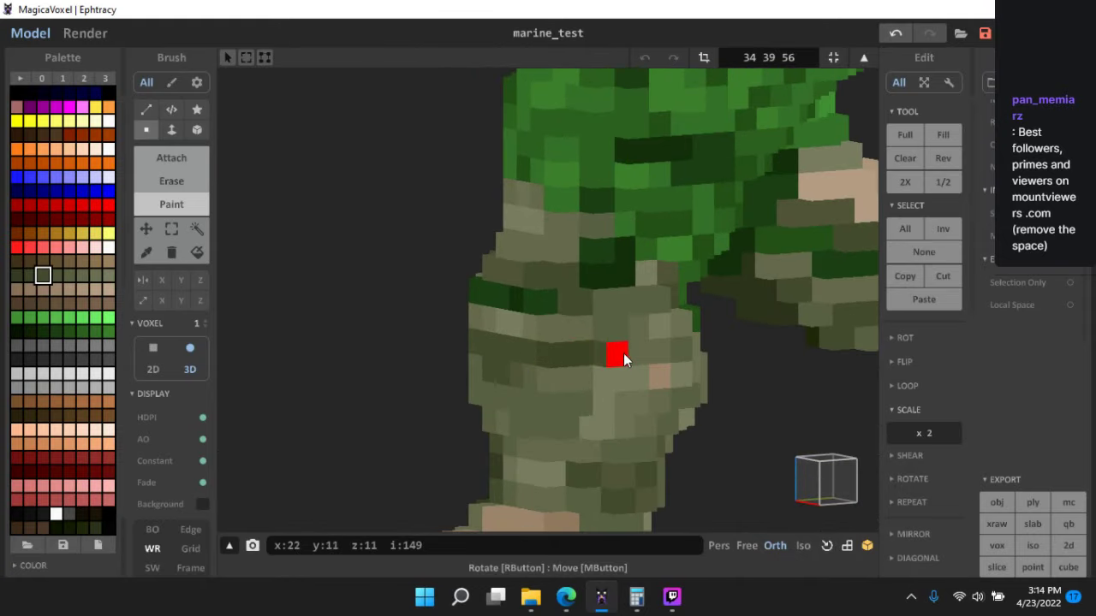
# - Touch up the outer edge of the planted leg's kneepad with sampled dark green, undoing the first stroke
pyautogui.scroll(-7, 702, 403)
pyautogui.moveTo(730, 422); pyautogui.dragTo(600, 360, button='right')
pyautogui.scroll(3, 598, 330)
pyautogui.scroll(6, 598, 330)
pyautogui.keyDown('alt'); pyautogui.click(548, 301); pyautogui.keyUp('alt')
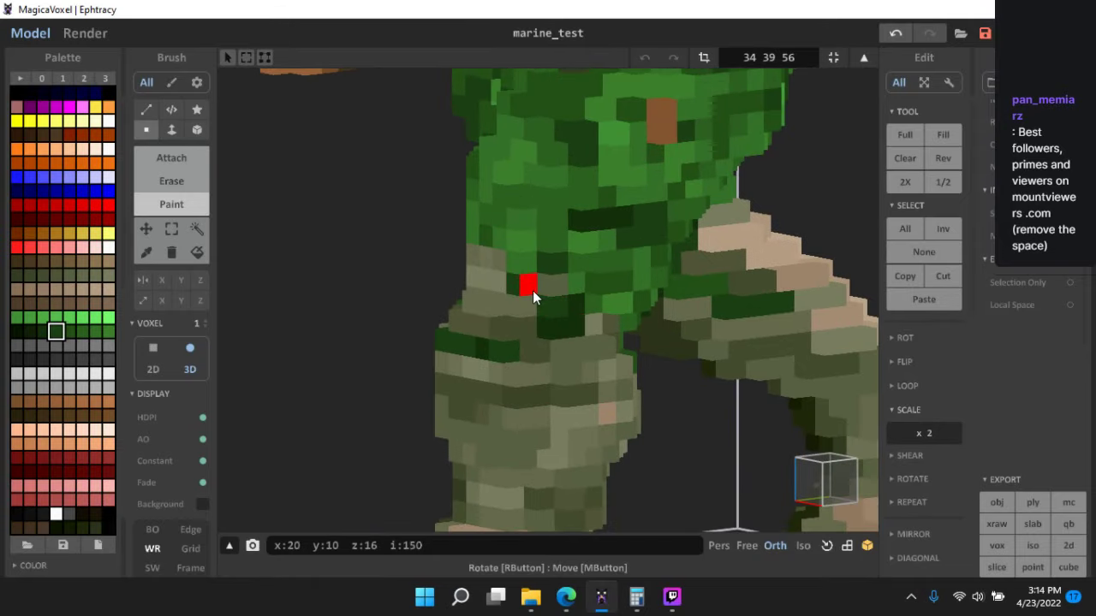
pyautogui.hotkey('ctrl', 'z')
pyautogui.click(563, 291)
# - Sample the dark olive below the kneepad and paint voxels along the kneepad's inner edge
pyautogui.scroll(-6, 644, 406)
pyautogui.moveTo(644, 406)
pyautogui.mouseDown(button='right')
pyautogui.moveTo(604, 387)
pyautogui.moveTo(681, 392)
pyautogui.moveTo(619, 382)
pyautogui.mouseUp(button='right')
pyautogui.scroll(6, 599, 360)
pyautogui.keyDown('alt'); pyautogui.click(530, 326); pyautogui.keyUp('alt')
pyautogui.click(524, 286)
pyautogui.scroll(-4, 606, 392)
pyautogui.scroll(-2, 605, 396)
pyautogui.scroll(6, 607, 370)
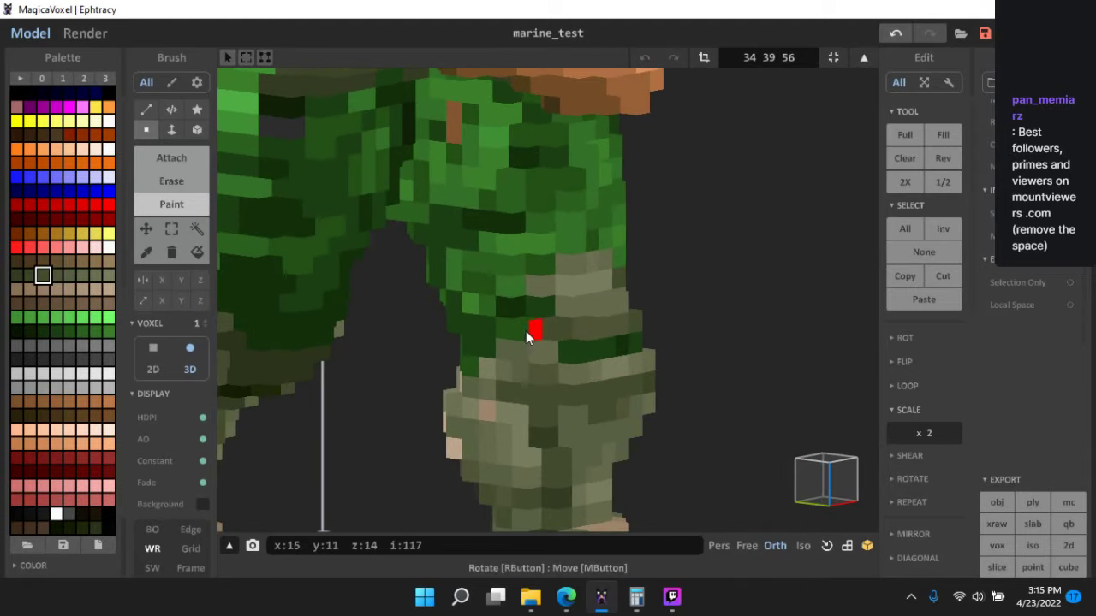
pyautogui.scroll(-5, 655, 417)
pyautogui.scroll(5, 626, 403)
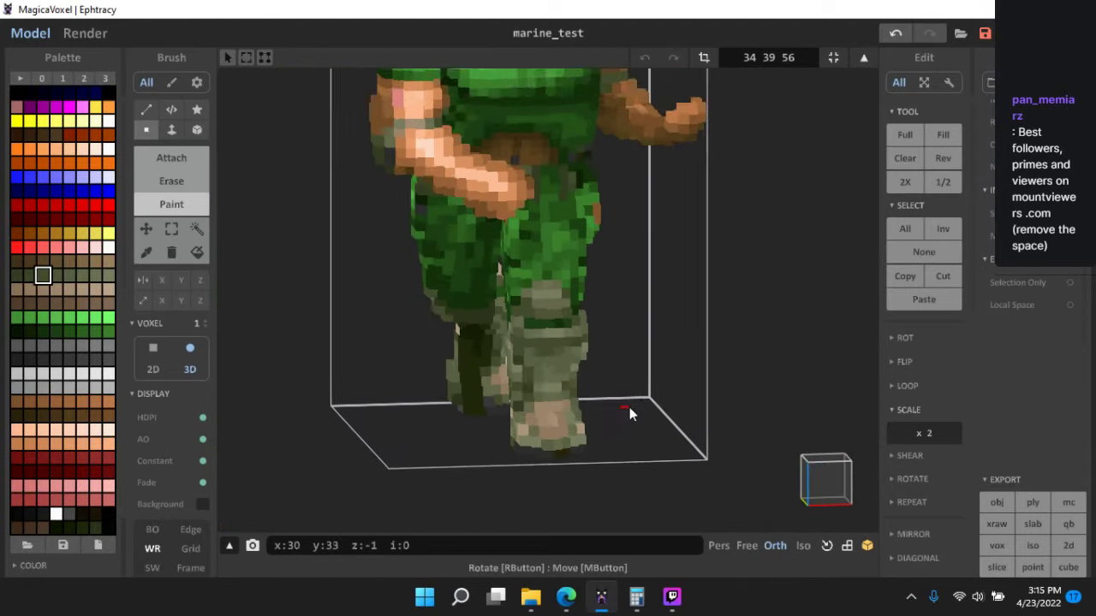
# - Paint the kneepad's inner-edge voxel above the boot cuff in mid olive and check the boot's inner side
pyautogui.moveTo(500, 348); pyautogui.dragTo(517, 295, button='right')
pyautogui.keyDown('alt'); pyautogui.click(590, 333); pyautogui.keyUp('alt')
pyautogui.click(554, 309)
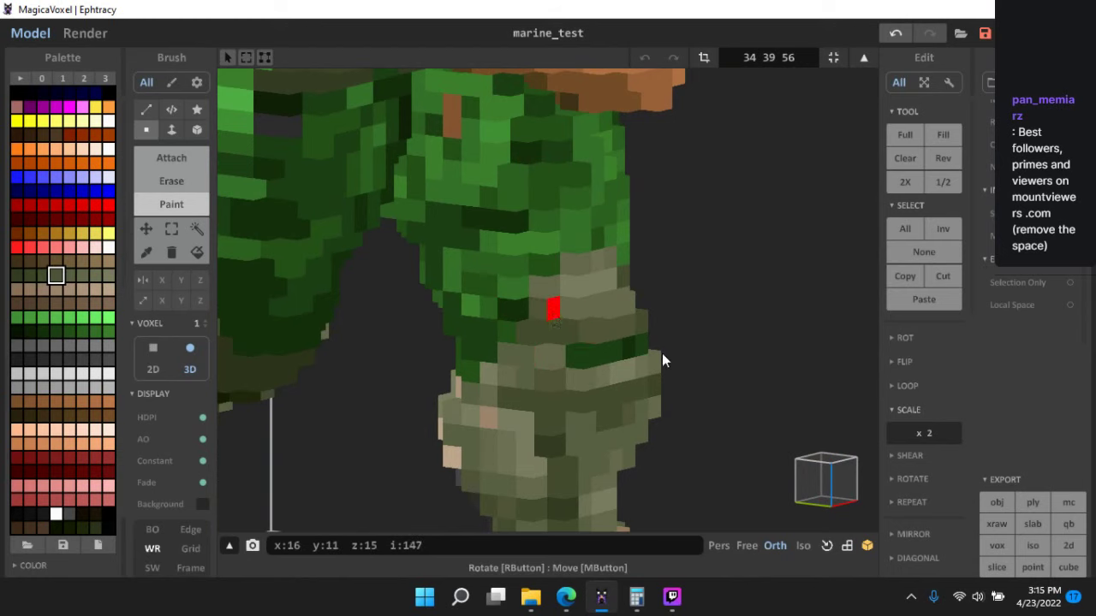
pyautogui.scroll(-4, 707, 398)
pyautogui.scroll(-5, 697, 409)
pyautogui.moveTo(710, 403)
pyautogui.mouseDown(button='right')
pyautogui.moveTo(697, 408)
pyautogui.moveTo(722, 411)
pyautogui.mouseUp(button='right')
pyautogui.scroll(5, 685, 417)
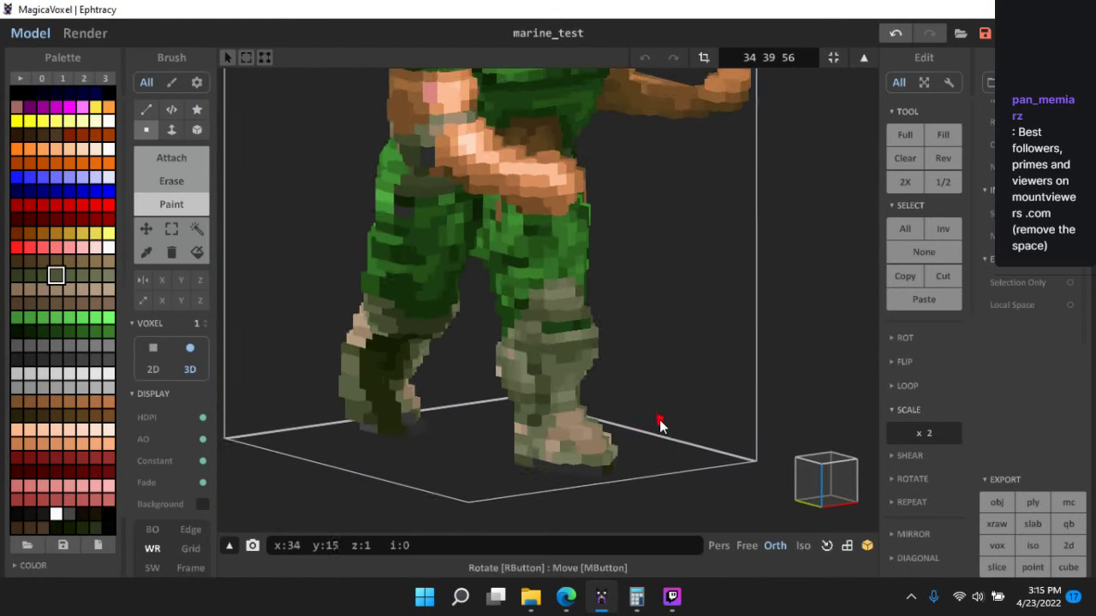
pyautogui.moveTo(657, 428); pyautogui.dragTo(644, 363, button='middle')
pyautogui.scroll(5, 548, 372)
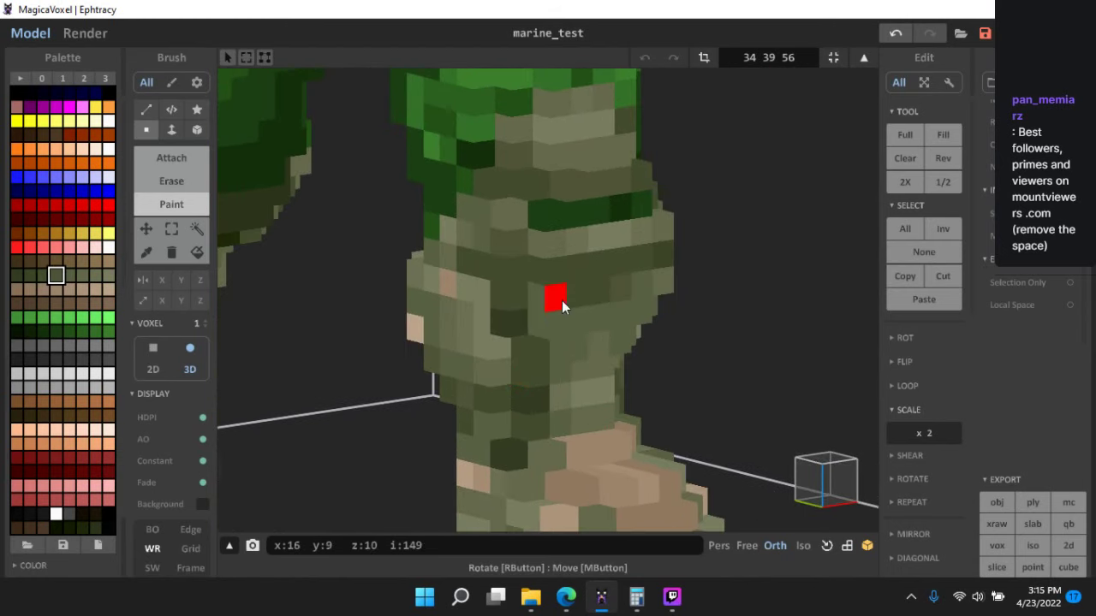
# - Paint over stray voxels on the shin and ankle of the front leg's boot with dark olive
pyautogui.click(513, 322)
pyautogui.moveTo(532, 428); pyautogui.dragTo(553, 373, button='middle')
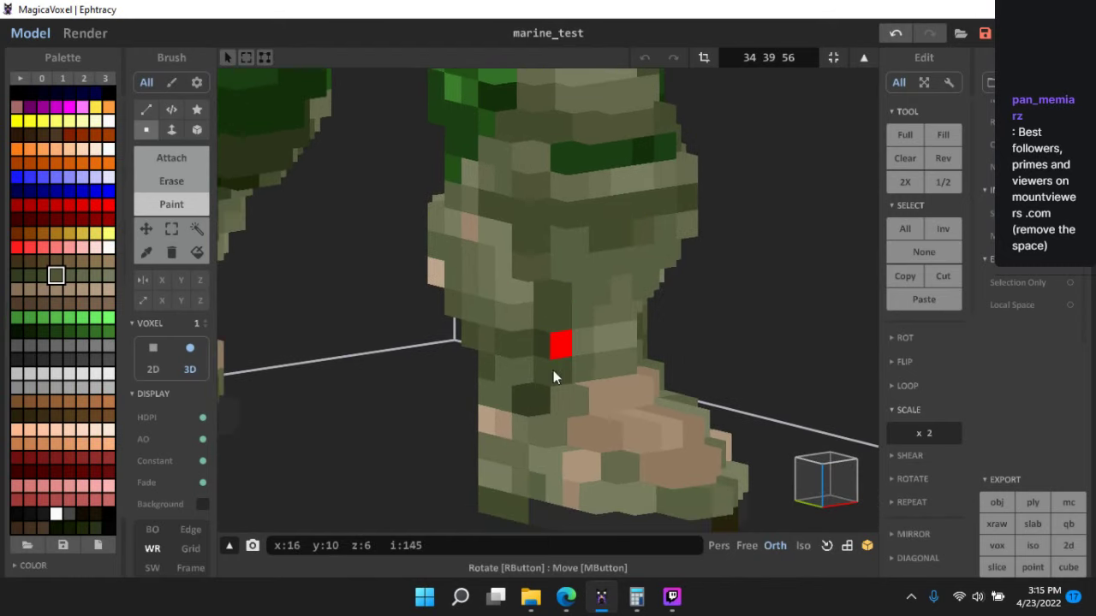
pyautogui.click(531, 400)
pyautogui.scroll(-10, 718, 412)
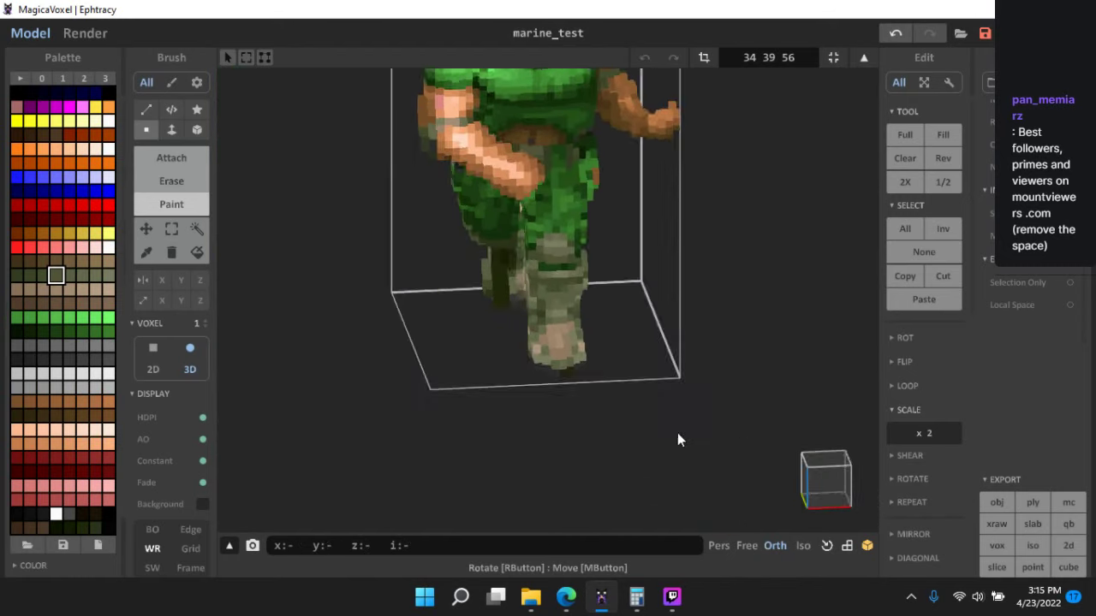
pyautogui.scroll(10, 561, 333)
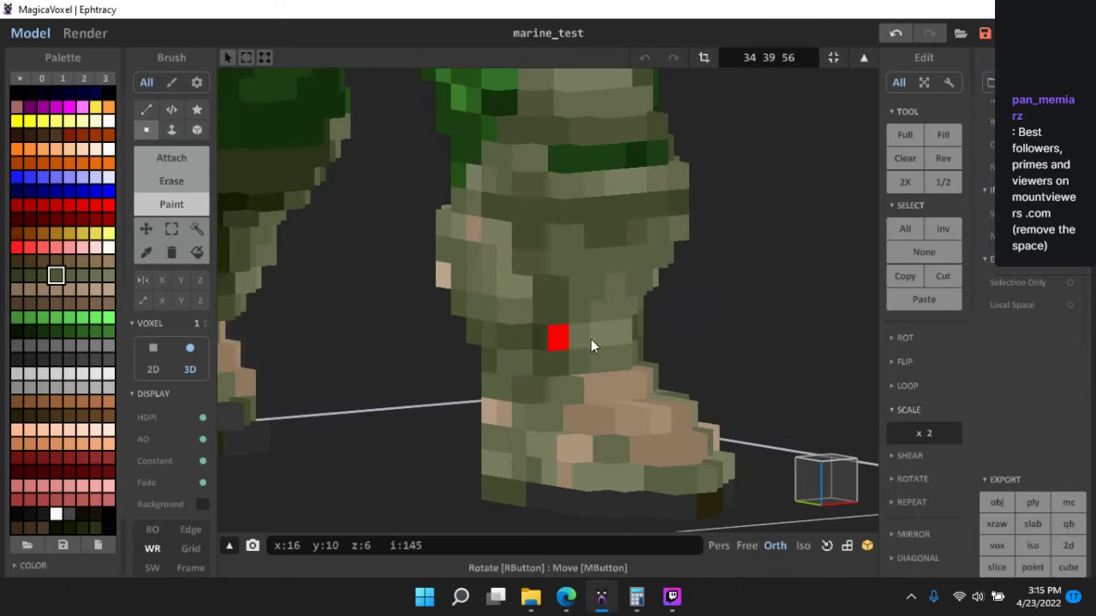
# - Sample neighbouring olive shades and repaint the dark voxels on the front boot's shin to soften the shading
pyautogui.keyDown('alt'); pyautogui.click(534, 317); pyautogui.keyUp('alt')
pyautogui.click(543, 226)
pyautogui.scroll(-2, 634, 307)
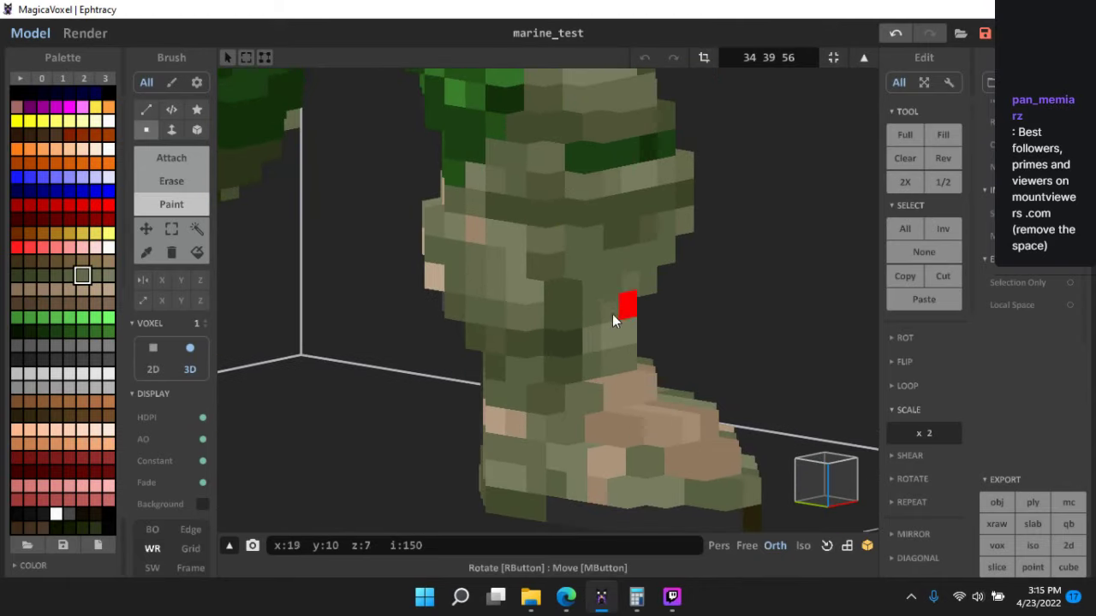
pyautogui.moveTo(613, 314); pyautogui.dragTo(580, 314, button='right')
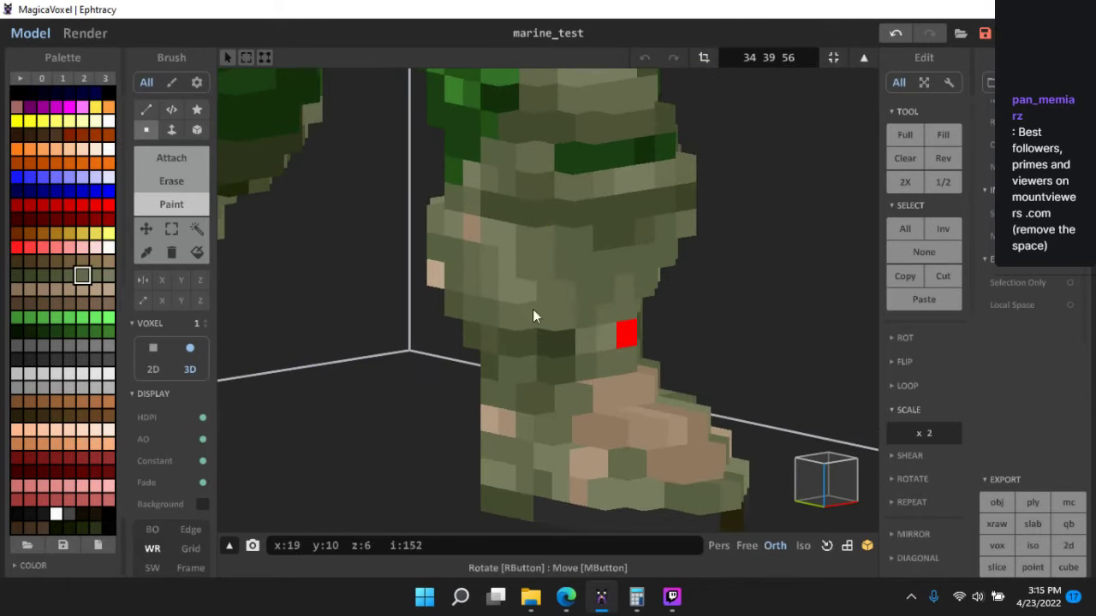
pyautogui.keyDown('alt'); pyautogui.click(491, 315); pyautogui.keyUp('alt')
pyautogui.moveTo(546, 318); pyautogui.dragTo(566, 318)
pyautogui.scroll(-5, 701, 357)
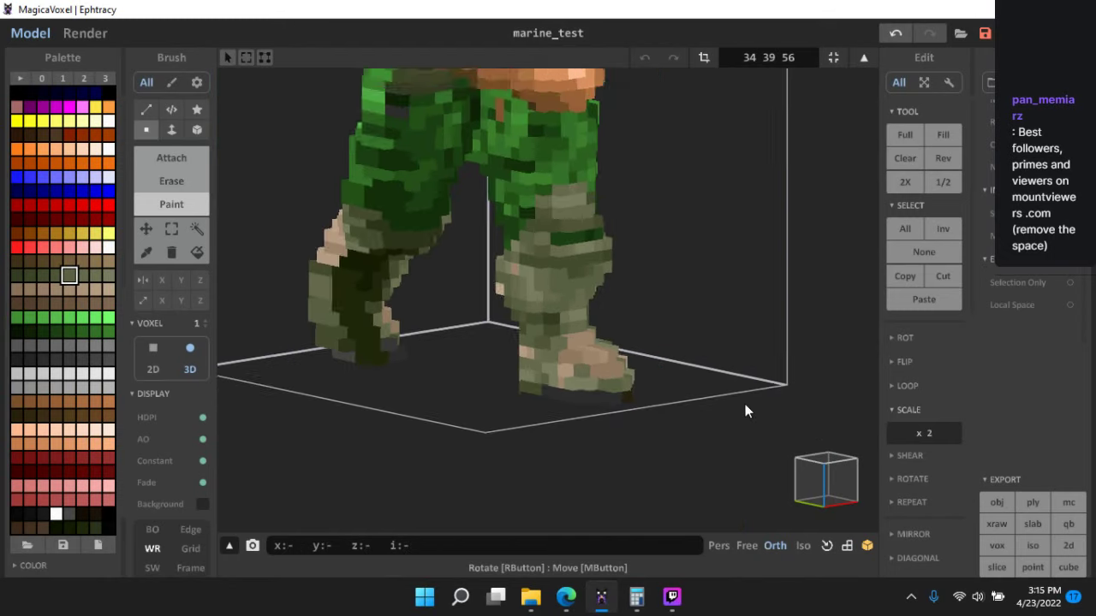
# - Cover the two lower tan patches on the front boot's inner calf with a sampled lighter olive
pyautogui.moveTo(746, 408); pyautogui.dragTo(594, 391, button='right')
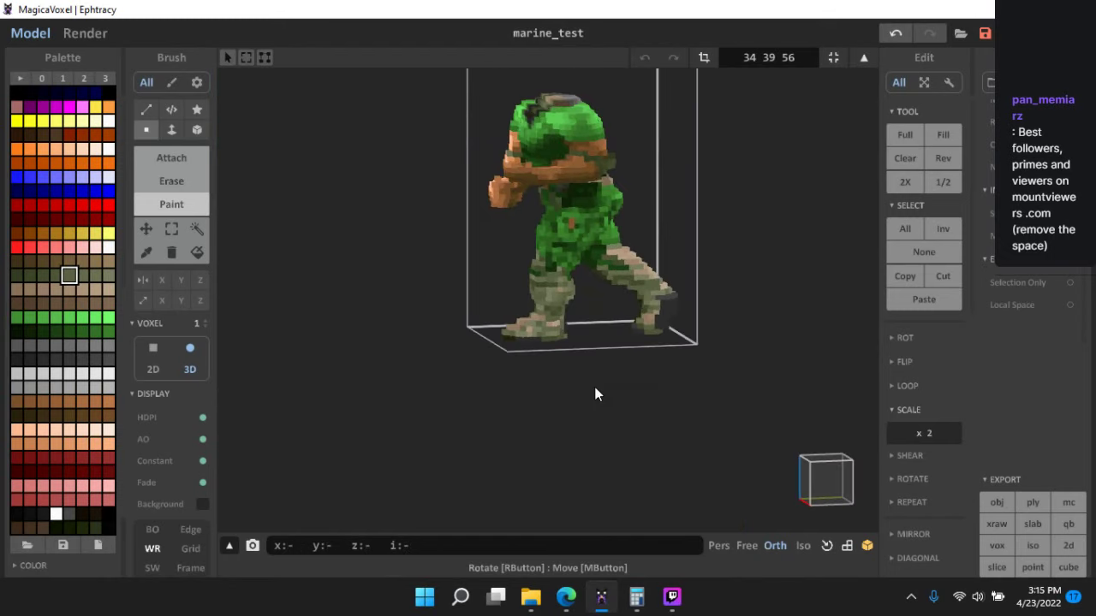
pyautogui.scroll(8, 644, 391)
pyautogui.moveTo(792, 382)
pyautogui.mouseDown(button='right')
pyautogui.moveTo(765, 391)
pyautogui.moveTo(810, 382)
pyautogui.moveTo(775, 377)
pyautogui.mouseUp(button='right')
pyautogui.scroll(3, 810, 382)
pyautogui.moveTo(562, 343); pyautogui.dragTo(504, 308, button='right')
pyautogui.scroll(4, 505, 308)
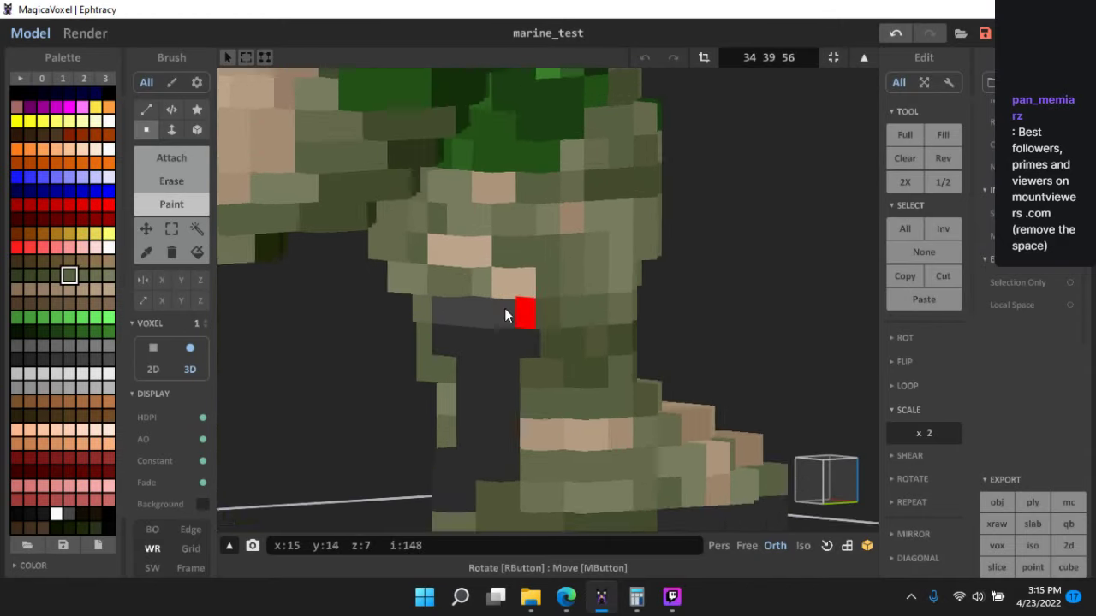
pyautogui.keyDown('alt'); pyautogui.click(450, 272); pyautogui.keyUp('alt')
pyautogui.click(471, 255)
pyautogui.click(458, 254)
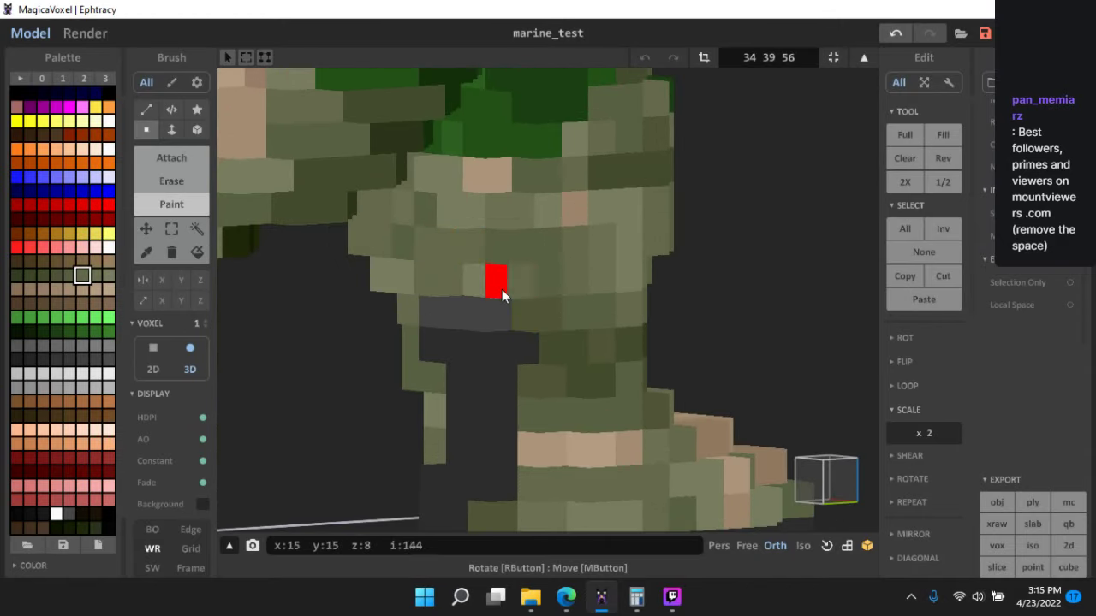
# - Paint the top row of the dark grey gap at the back of the front boot with sampled olive shades
pyautogui.moveTo(482, 289); pyautogui.dragTo(510, 202, button='right')
pyautogui.scroll(-5, 578, 274)
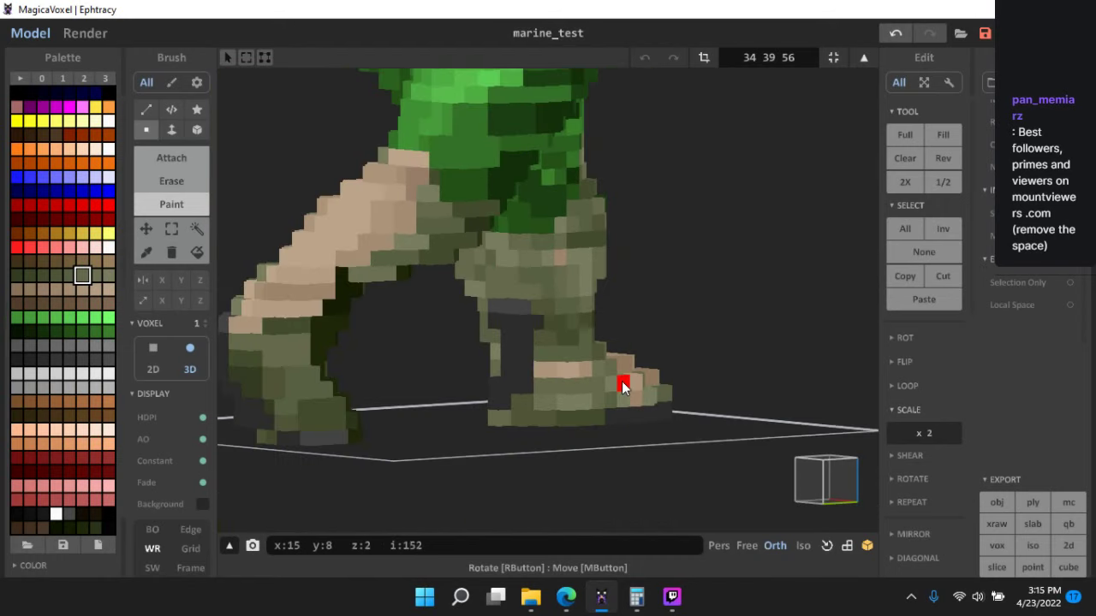
pyautogui.scroll(4, 493, 304)
pyautogui.moveTo(622, 382); pyautogui.dragTo(545, 363, button='right')
pyautogui.keyDown('alt'); pyautogui.click(530, 259); pyautogui.keyUp('alt')
pyautogui.keyDown('alt'); pyautogui.click(526, 308); pyautogui.keyUp('alt')
pyautogui.scroll(2, 545, 363)
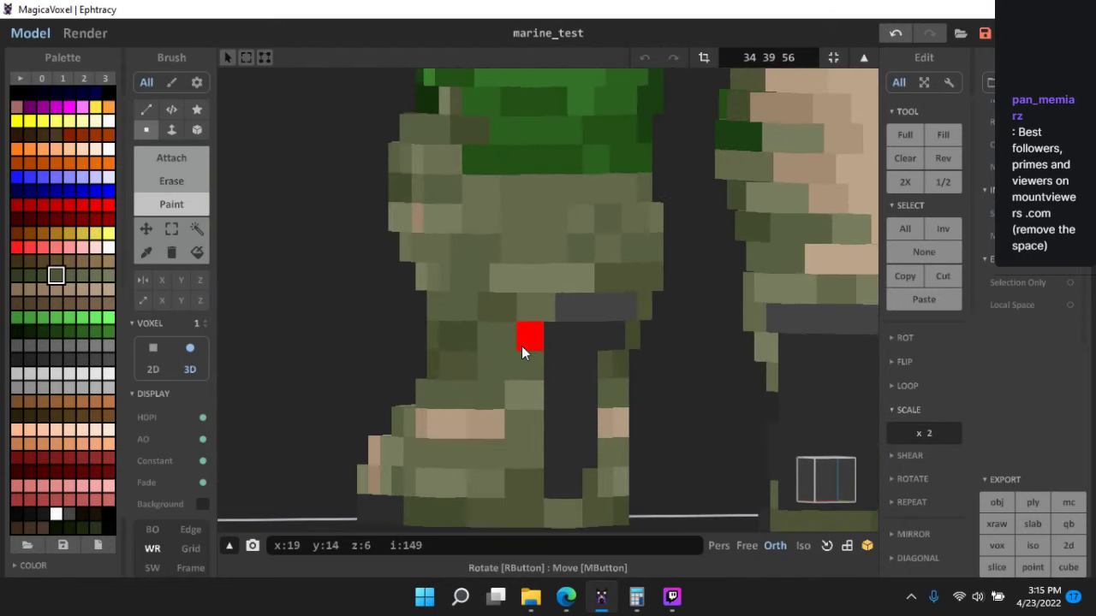
pyautogui.keyDown('alt'); pyautogui.click(531, 346); pyautogui.keyUp('alt')
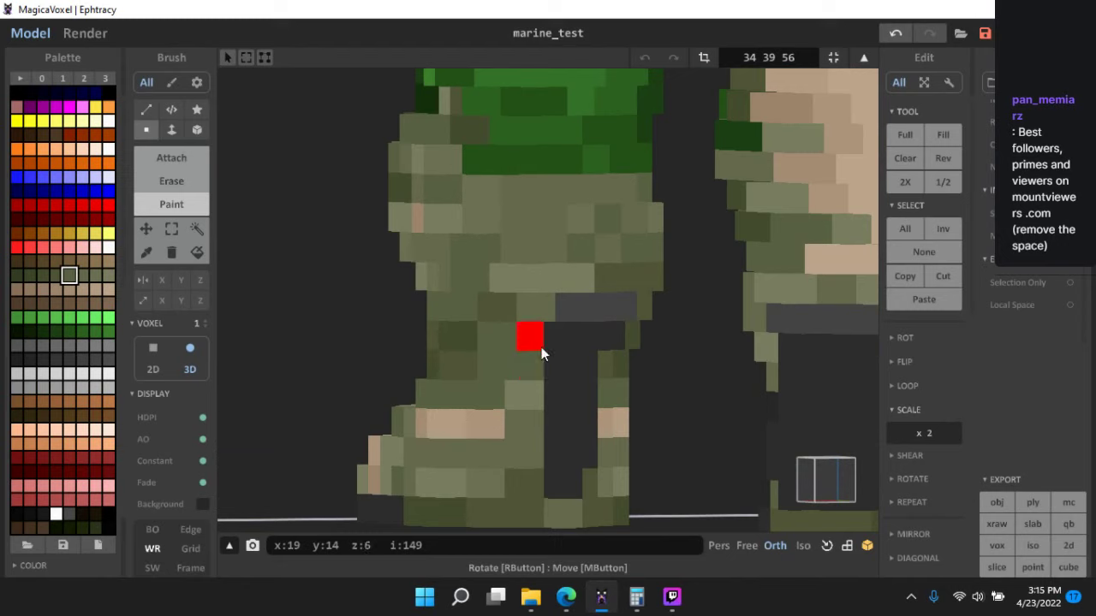
pyautogui.keyDown('alt'); pyautogui.click(609, 351); pyautogui.keyUp('alt')
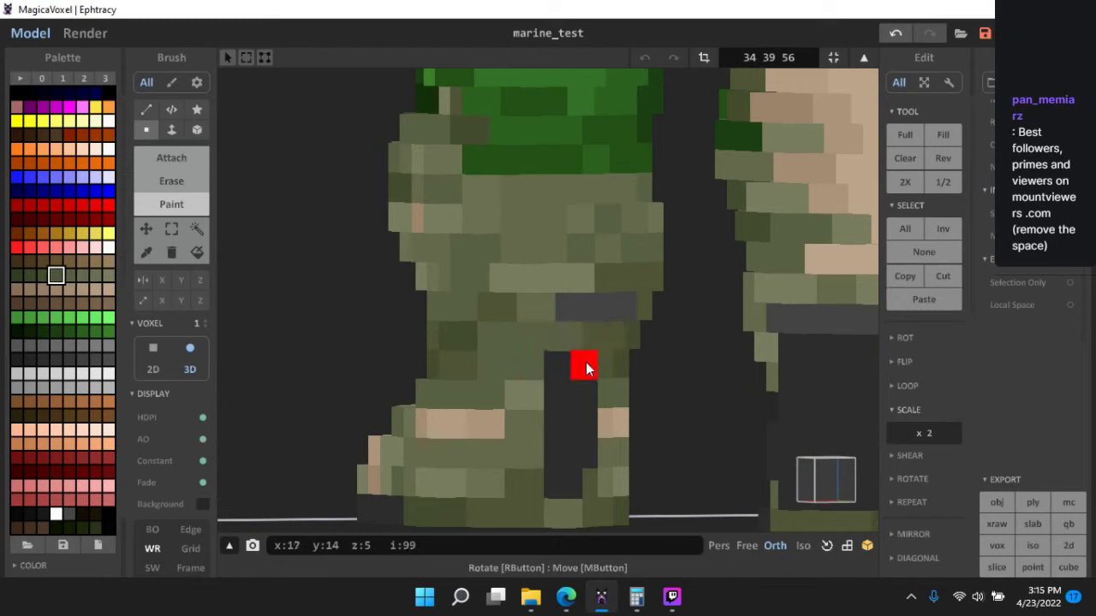
# - Fill the rest of the dark grey gap down to the front boot's heel with sampled olive shades
pyautogui.keyDown('alt'); pyautogui.click(539, 352); pyautogui.keyUp('alt')
pyautogui.moveTo(561, 362)
pyautogui.mouseDown(button='right')
pyautogui.moveTo(566, 379)
pyautogui.moveTo(579, 352)
pyautogui.mouseUp(button='right')
pyautogui.moveTo(537, 341)
pyautogui.mouseDown()
pyautogui.moveTo(523, 345)
pyautogui.moveTo(551, 376)
pyautogui.moveTo(554, 401)
pyautogui.moveTo(511, 439)
pyautogui.mouseUp()
pyautogui.keyDown('alt'); pyautogui.click(510, 375); pyautogui.keyUp('alt')
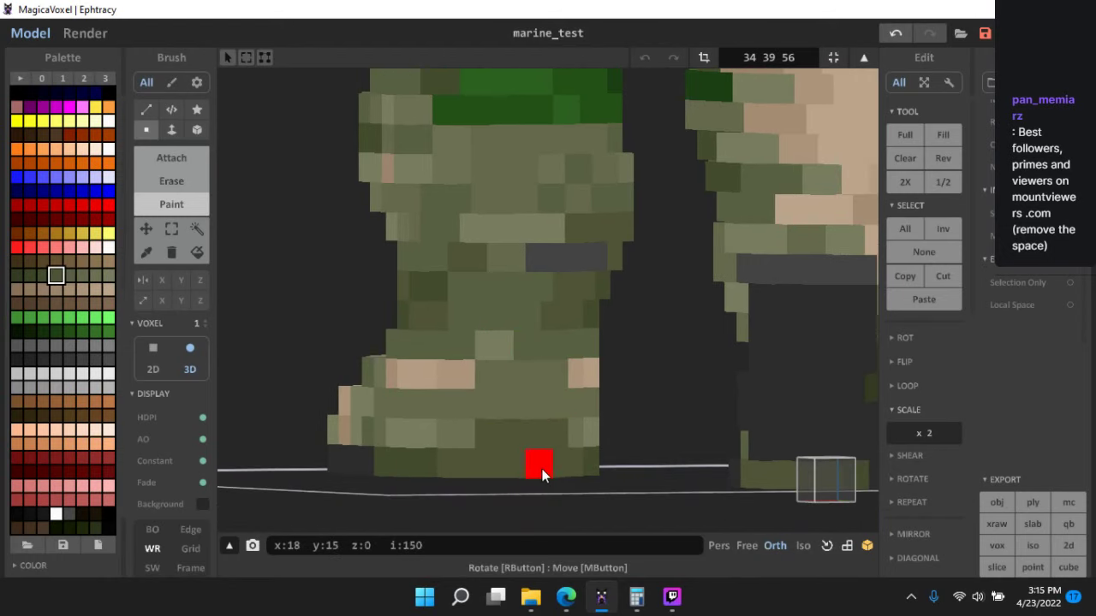
pyautogui.scroll(-6, 668, 269)
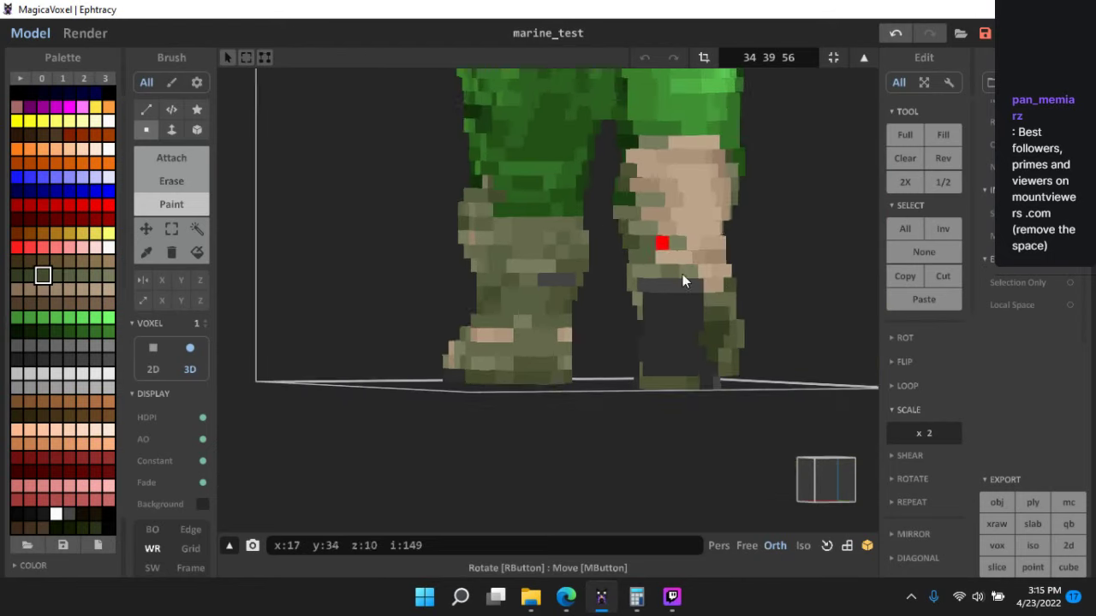
# - Add brown voxels beside and below the tan patch on the front boot's inner ankle, and trim the lower corner with olive
pyautogui.moveTo(682, 274); pyautogui.dragTo(543, 350, button='right')
pyautogui.scroll(4, 679, 305)
pyautogui.scroll(3, 543, 357)
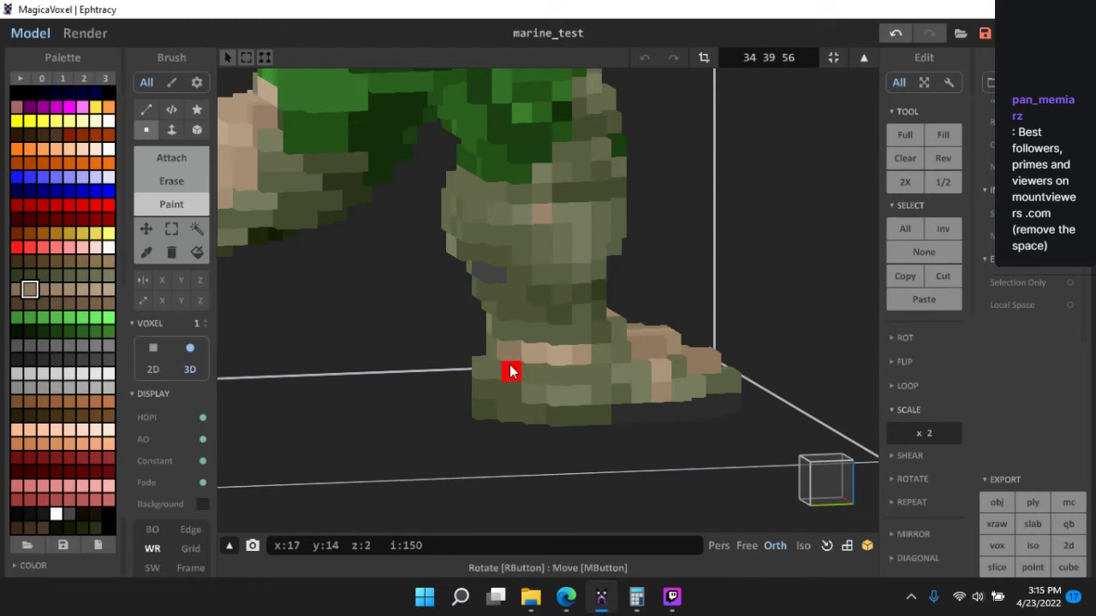
pyautogui.moveTo(633, 382); pyautogui.dragTo(572, 387, button='right')
pyautogui.scroll(2, 570, 380)
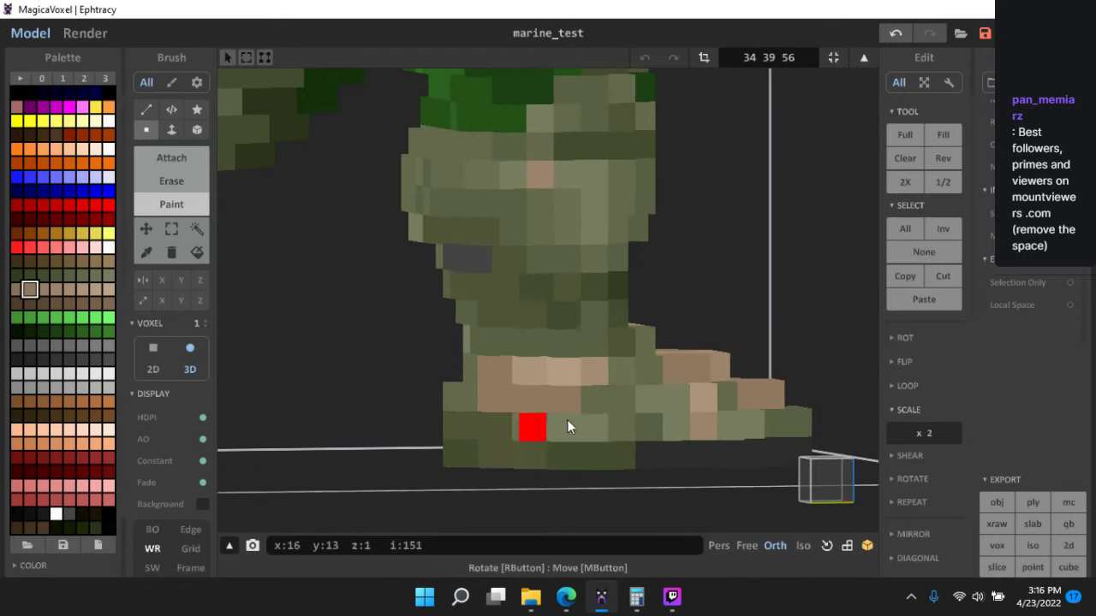
pyautogui.keyDown('alt'); pyautogui.click(609, 427); pyautogui.keyUp('alt')
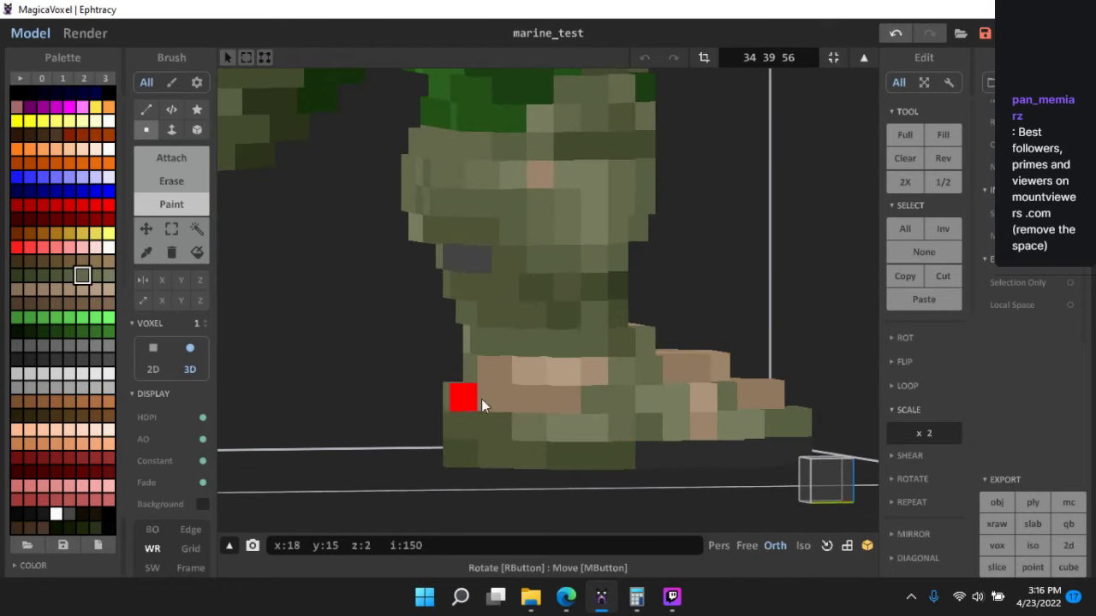
pyautogui.scroll(-3, 668, 402)
pyautogui.scroll(3, 604, 389)
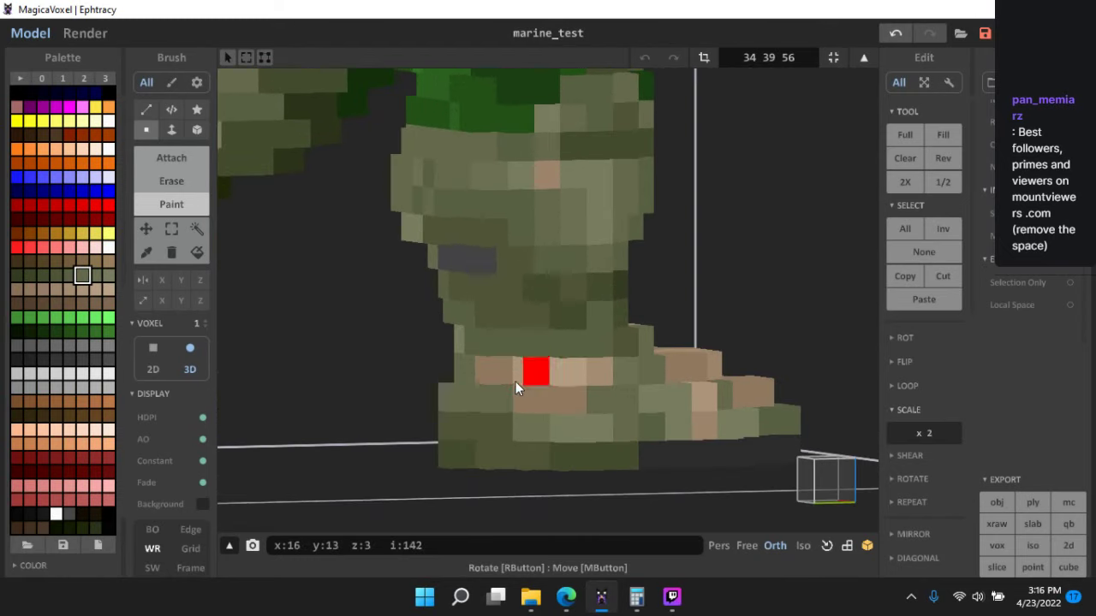
# - Paint a brown row above the ankle's tan patch with the sampled brown, and touch up the adjacent voxels in olive
pyautogui.keyDown('alt'); pyautogui.click(505, 380); pyautogui.keyUp('alt')
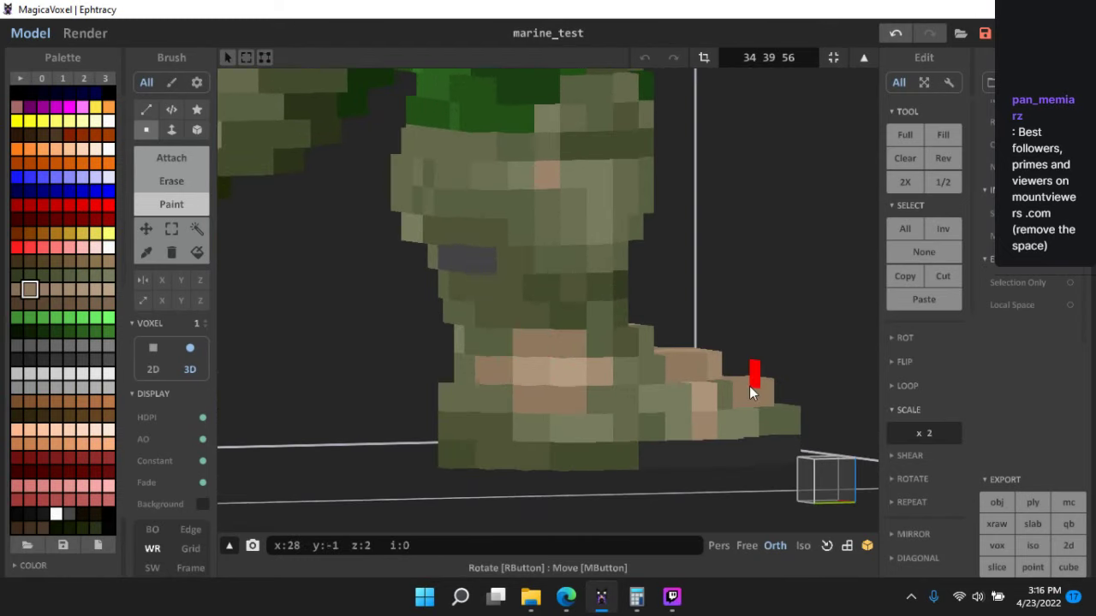
pyautogui.scroll(-3, 728, 385)
pyautogui.scroll(4, 580, 399)
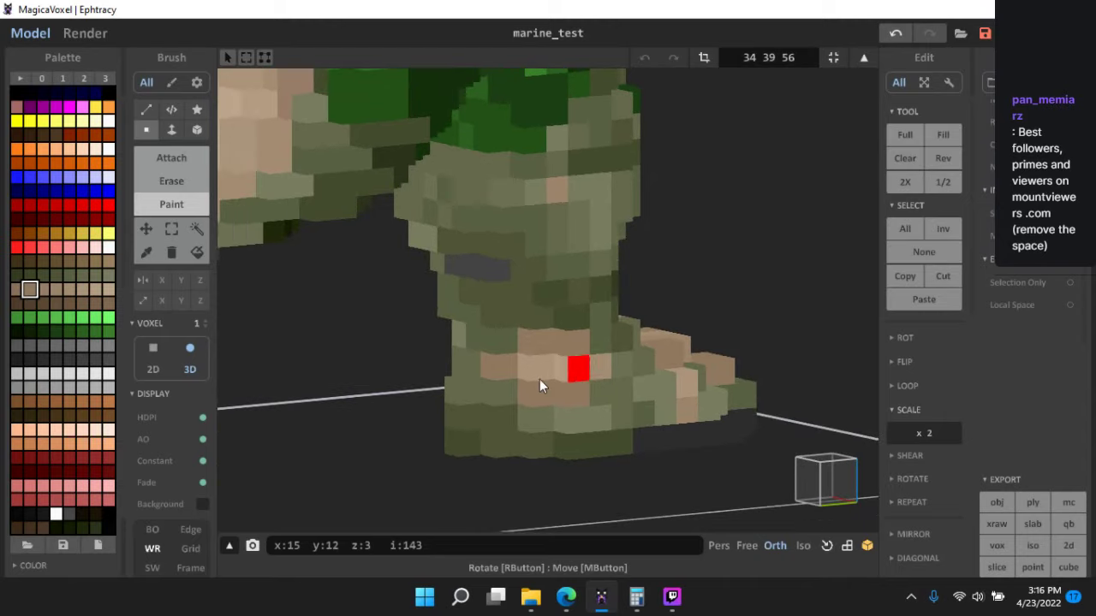
pyautogui.scroll(2, 539, 379)
pyautogui.keyDown('alt'); pyautogui.click(636, 448); pyautogui.keyUp('alt')
pyautogui.click(622, 428)
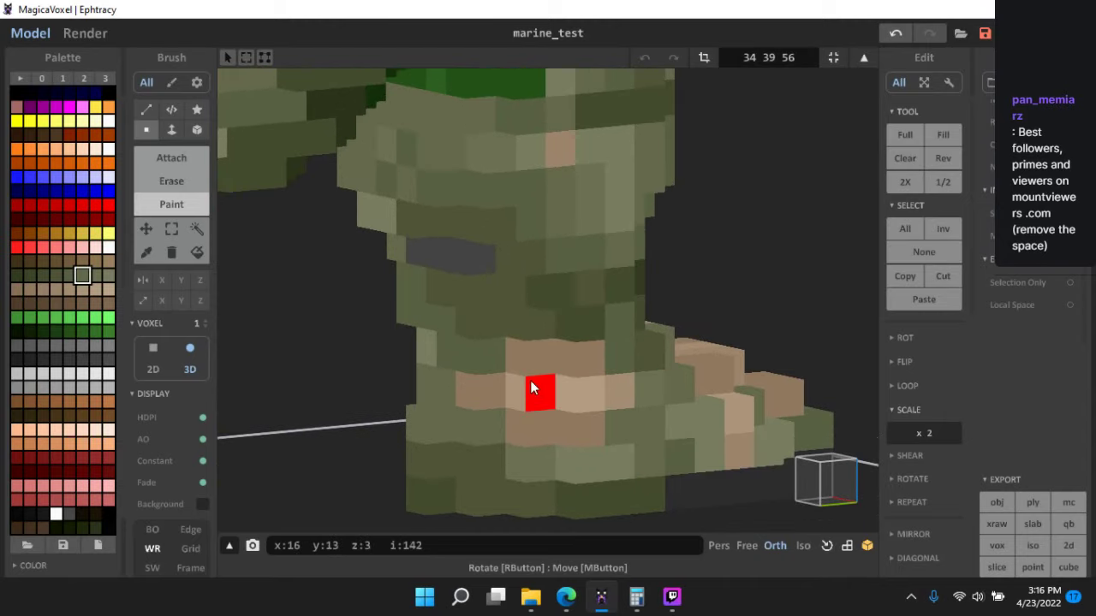
# - Examine the repainted front boot and the marine's legs from the side, close up and as a whole figure
pyautogui.scroll(-8, 591, 377)
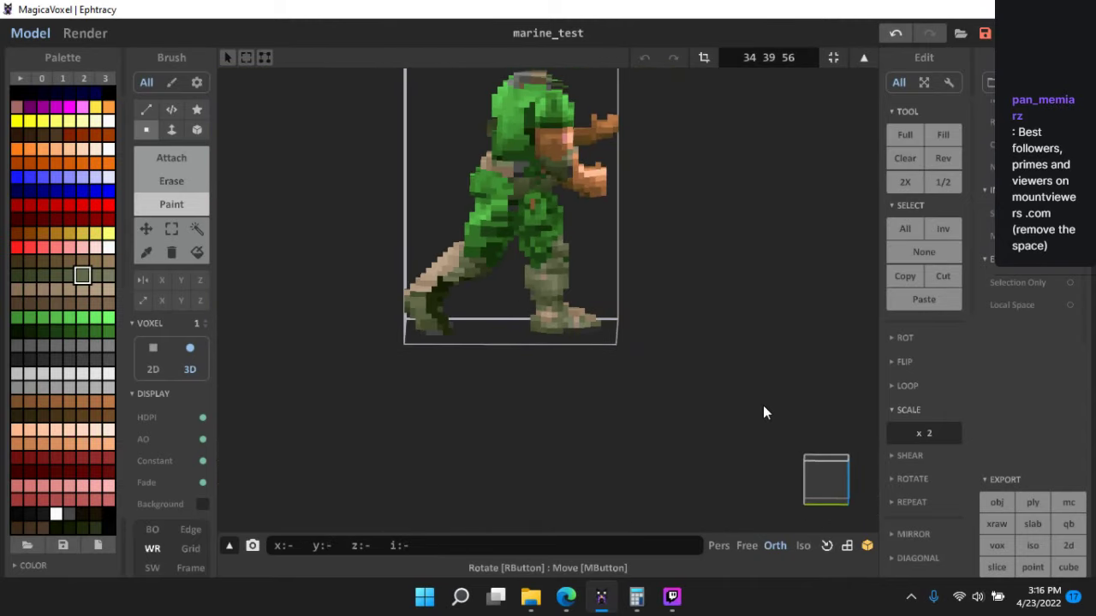
pyautogui.moveTo(742, 420); pyautogui.dragTo(582, 259, button='right')
pyautogui.scroll(2, 810, 375)
pyautogui.scroll(2, 607, 283)
pyautogui.scroll(3, 429, 322)
pyautogui.scroll(2, 563, 261)
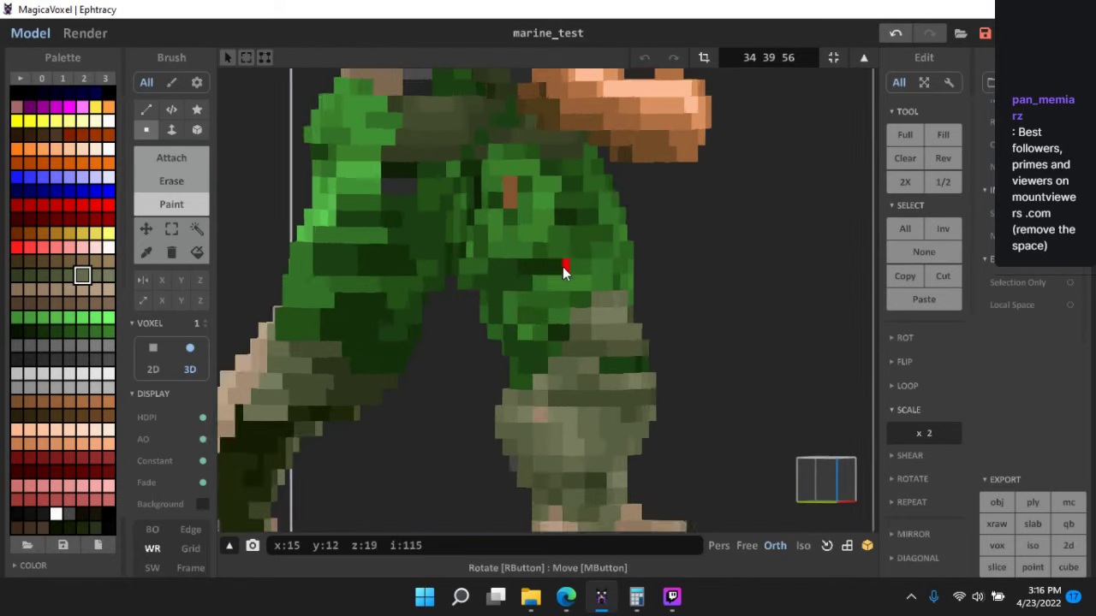
pyautogui.moveTo(564, 267); pyautogui.dragTo(575, 323, button='middle')
pyautogui.moveTo(575, 324); pyautogui.dragTo(608, 342, button='right')
pyautogui.scroll(-7, 659, 364)
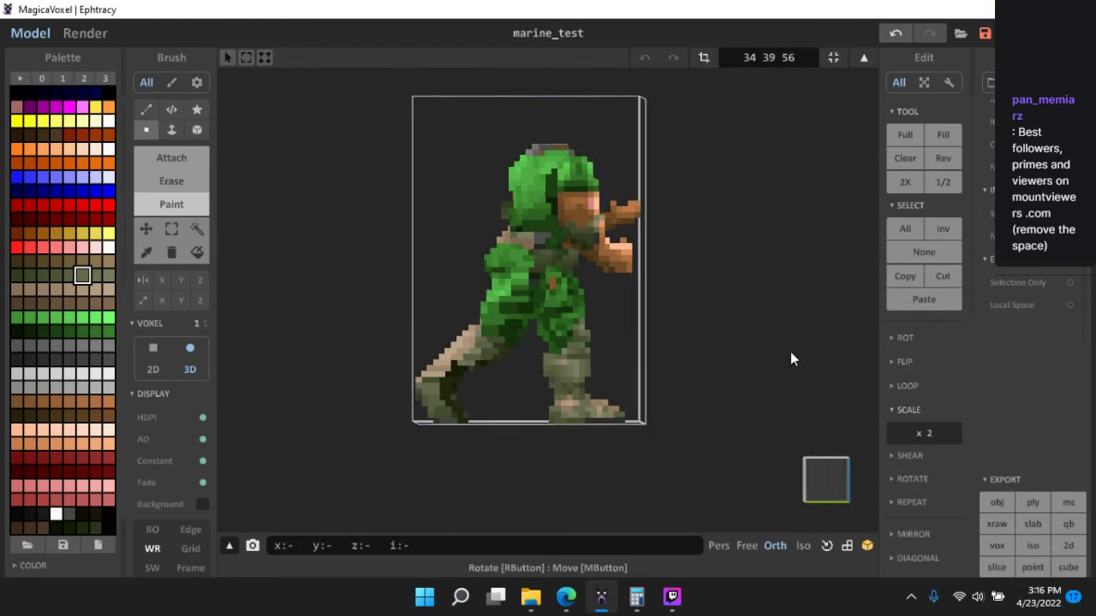
# - Compare the marine with the reference marine in the world view, and return to editing the voxel model
pyautogui.press('Tab')
pyautogui.moveTo(629, 348); pyautogui.dragTo(731, 351, button='middle')
pyautogui.scroll(2, 377, 312)
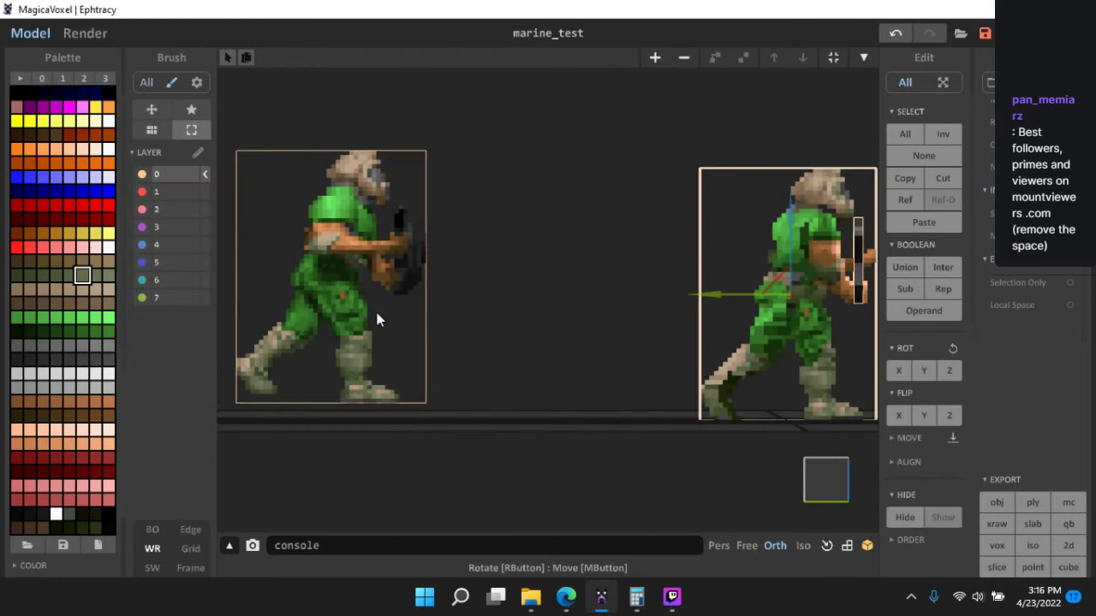
pyautogui.moveTo(301, 310)
pyautogui.mouseDown(button='middle')
pyautogui.moveTo(362, 321)
pyautogui.moveTo(303, 308)
pyautogui.mouseUp(button='middle')
pyautogui.scroll(1, 303, 307)
pyautogui.moveTo(496, 303); pyautogui.dragTo(483, 302, button='middle')
pyautogui.moveTo(484, 301); pyautogui.dragTo(505, 288, button='right')
pyautogui.scroll(3, 519, 295)
pyautogui.press('Tab')
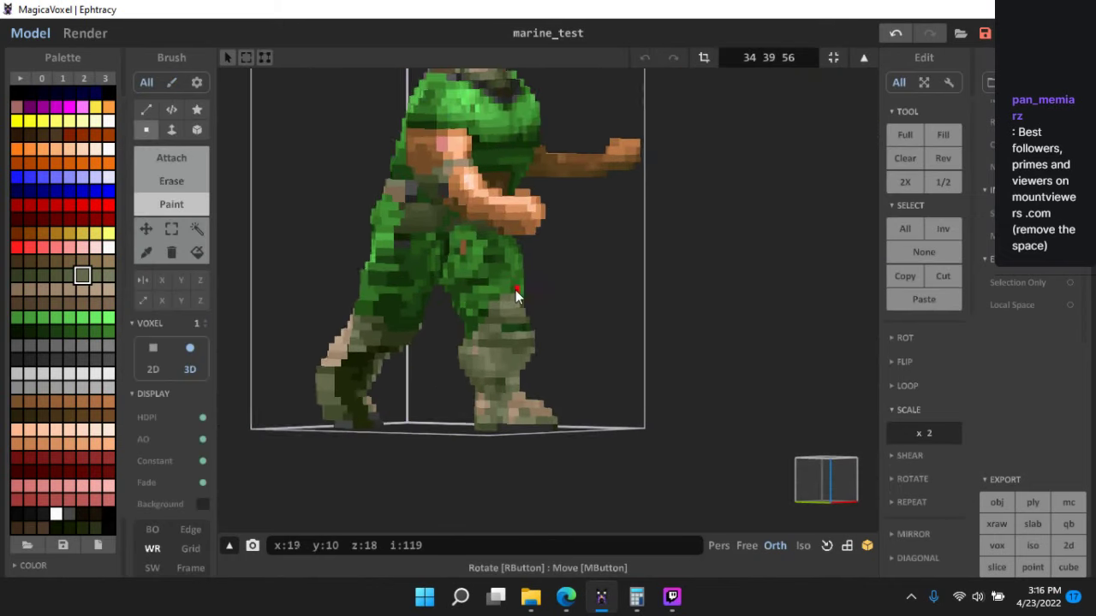
# - Paint dark green shadow on the front leg's inner thigh, cover its brown voxels, and recolour the brown spot under the waist
pyautogui.scroll(3, 535, 306)
pyautogui.moveTo(548, 317); pyautogui.dragTo(530, 296, button='right')
pyautogui.scroll(2, 531, 296)
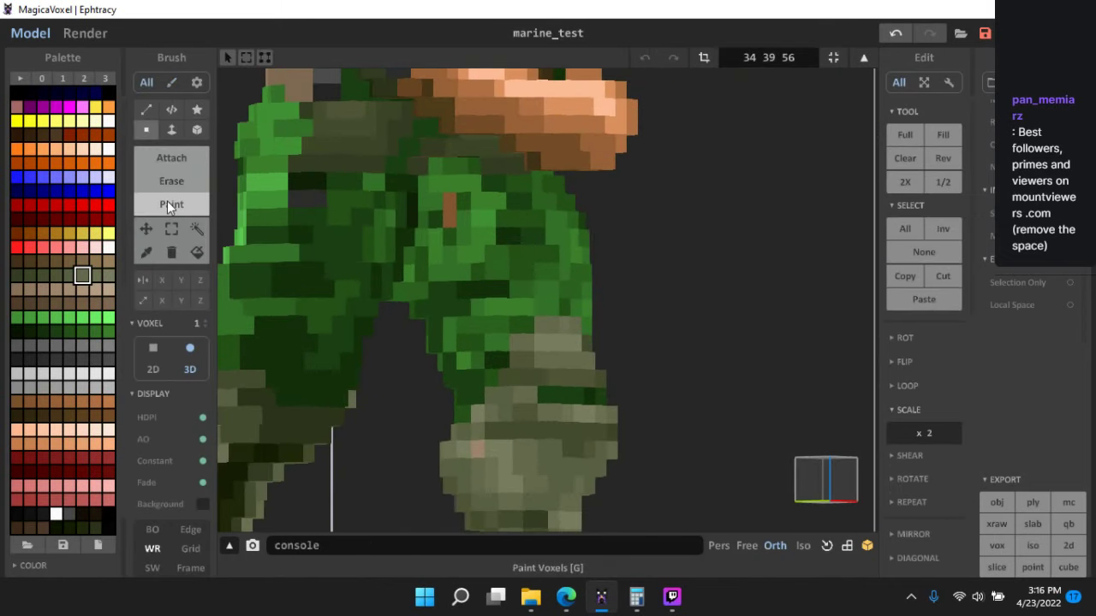
pyautogui.keyDown('alt'); pyautogui.click(305, 346); pyautogui.keyUp('alt')
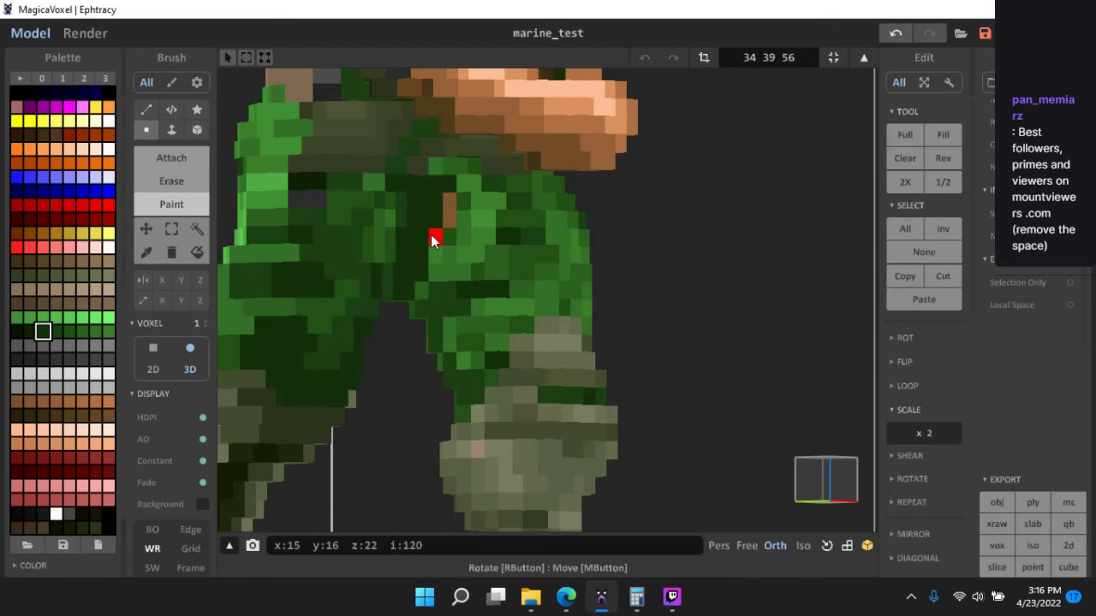
pyautogui.moveTo(434, 234); pyautogui.dragTo(464, 185, button='right')
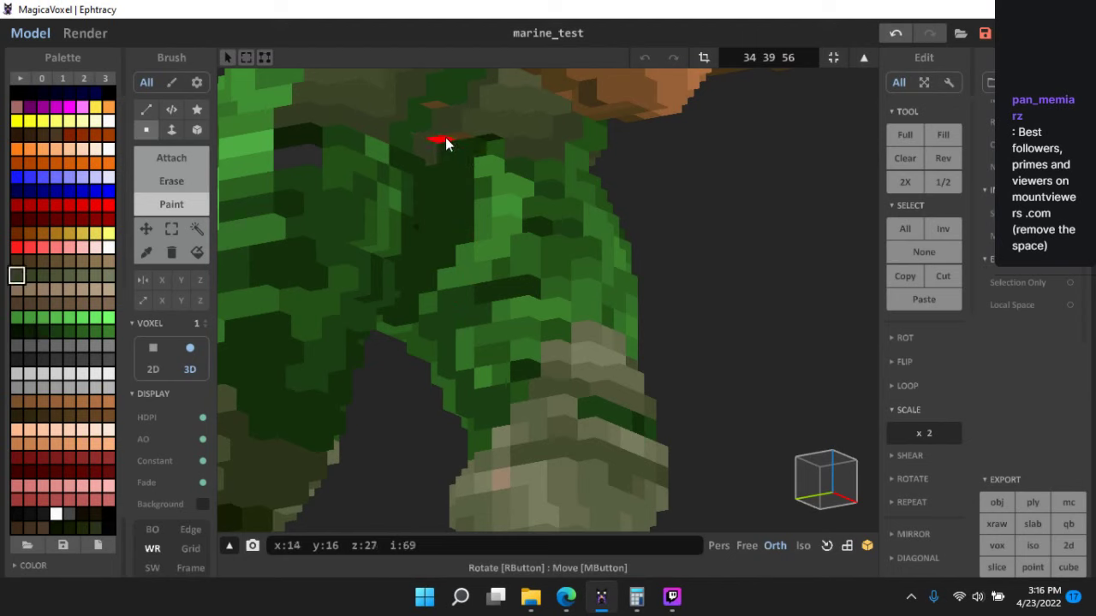
pyautogui.keyDown('alt'); pyautogui.click(440, 97); pyautogui.keyUp('alt')
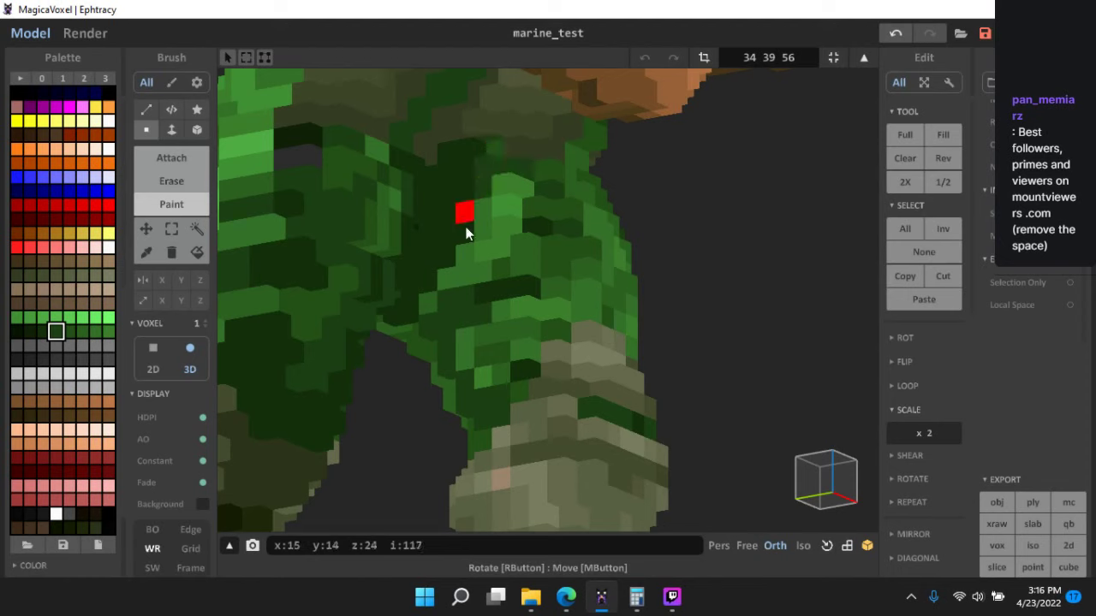
# - Blend the front leg's inner thigh by painting sampled dark and medium greens over its bright green voxels
pyautogui.keyDown('alt'); pyautogui.click(496, 153); pyautogui.keyUp('alt')
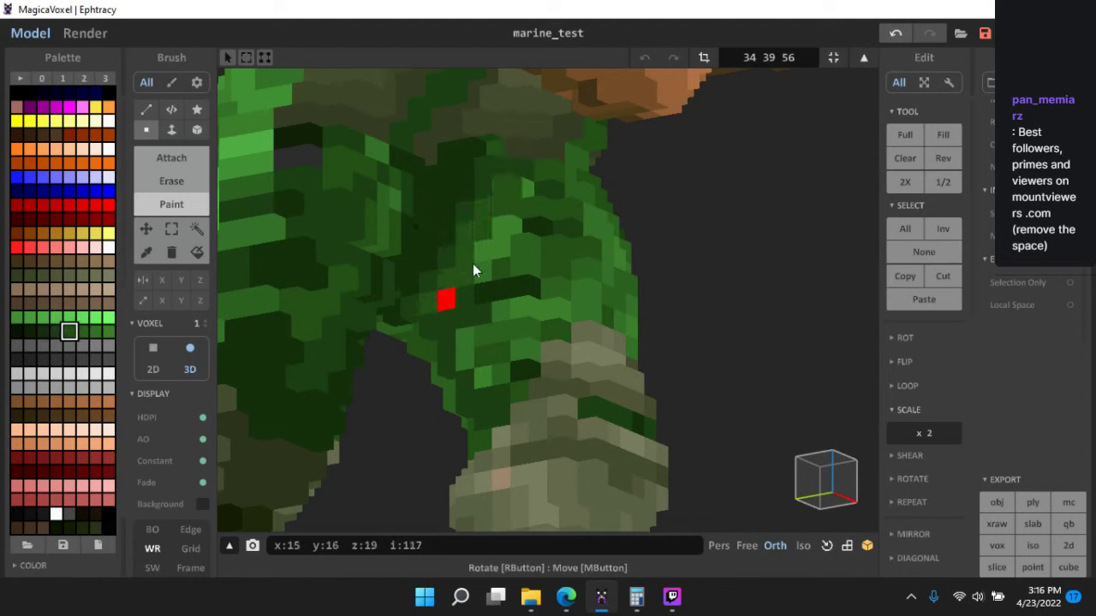
pyautogui.keyDown('alt'); pyautogui.click(487, 195); pyautogui.keyUp('alt')
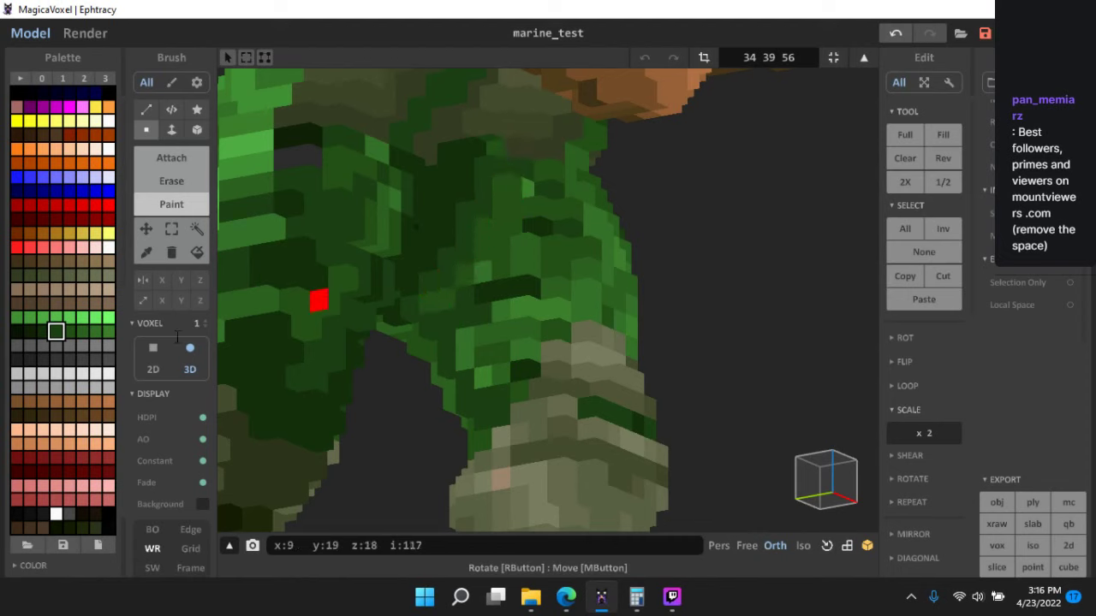
pyautogui.keyDown('alt'); pyautogui.click(353, 255); pyautogui.keyUp('alt')
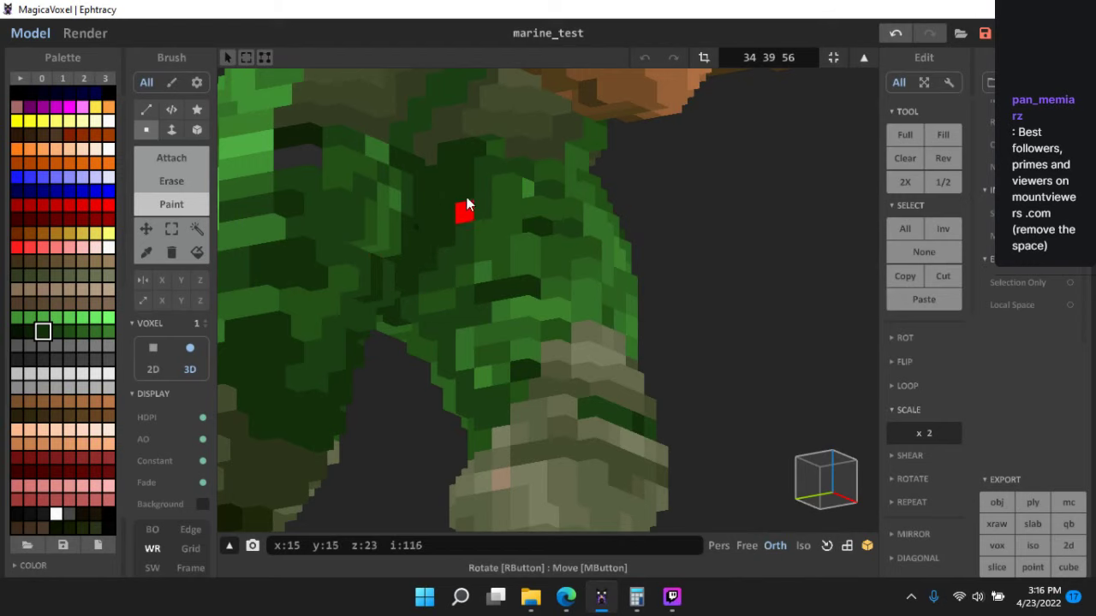
pyautogui.scroll(2, 503, 236)
pyautogui.keyDown('alt'); pyautogui.click(496, 269); pyautogui.keyUp('alt')
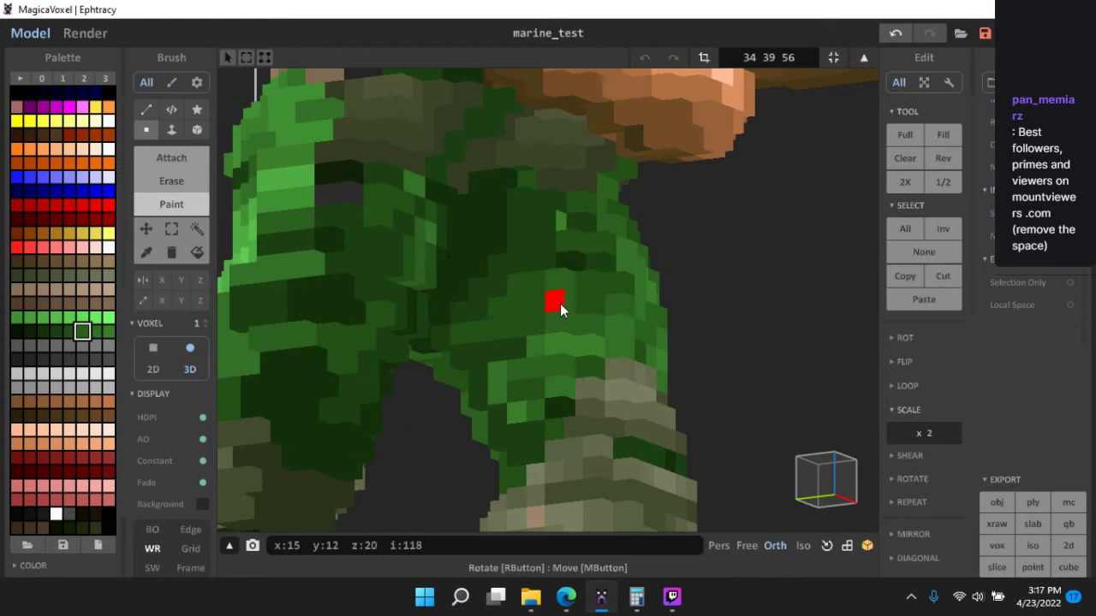
# - Paint sampled dark and medium greens over the bright green voxels on the front leg's inner side above the knee
pyautogui.moveTo(599, 387); pyautogui.dragTo(535, 310, button='right')
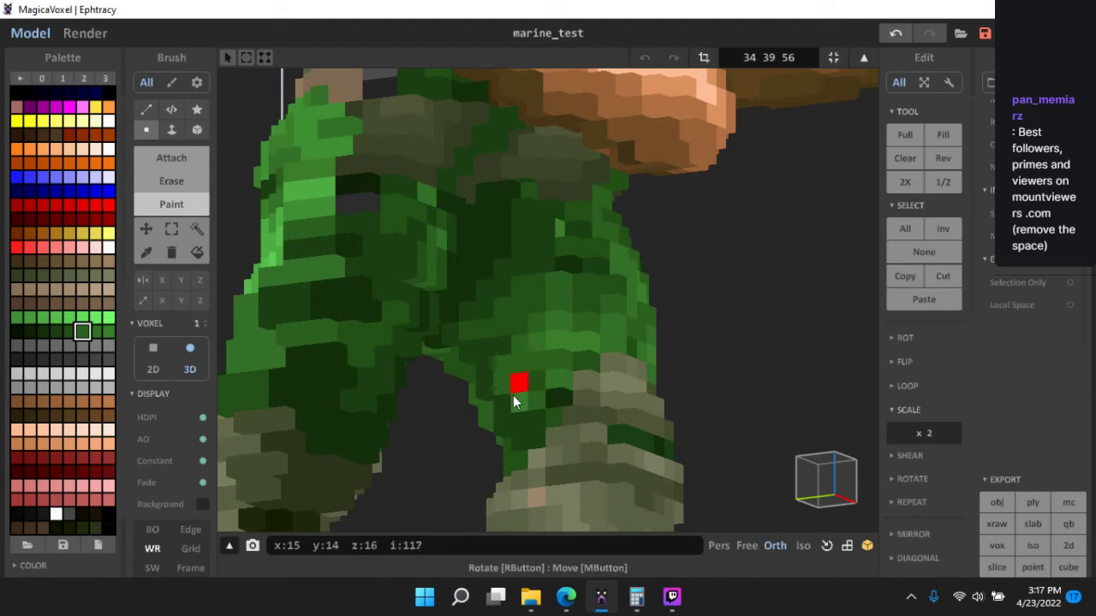
pyautogui.keyDown('alt'); pyautogui.click(522, 428); pyautogui.keyUp('alt')
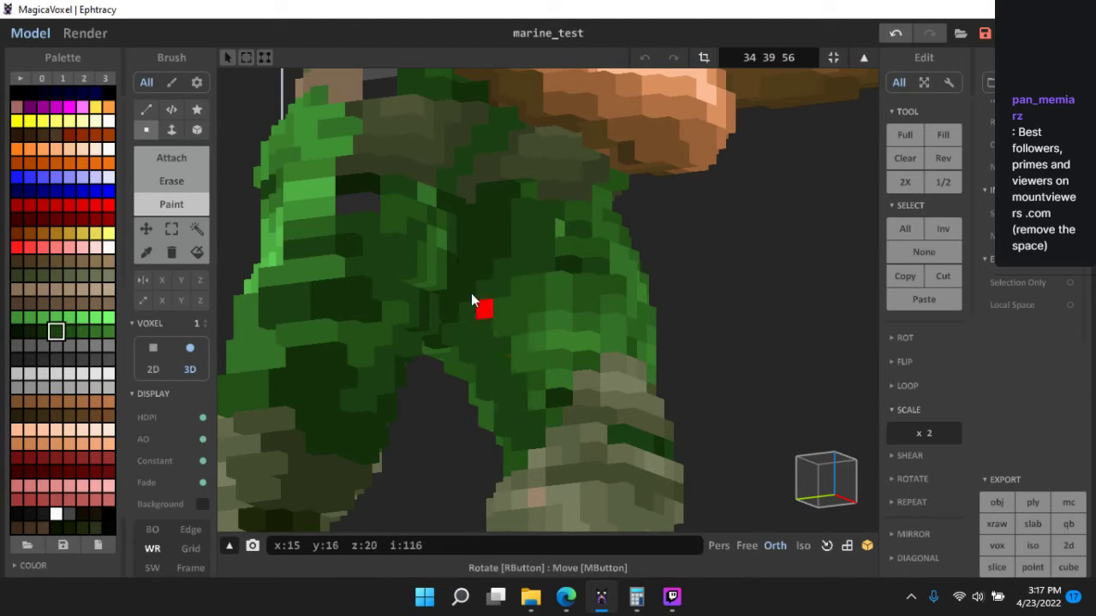
pyautogui.keyDown('alt'); pyautogui.click(469, 306); pyautogui.keyUp('alt')
pyautogui.keyDown('alt'); pyautogui.click(528, 360); pyautogui.keyUp('alt')
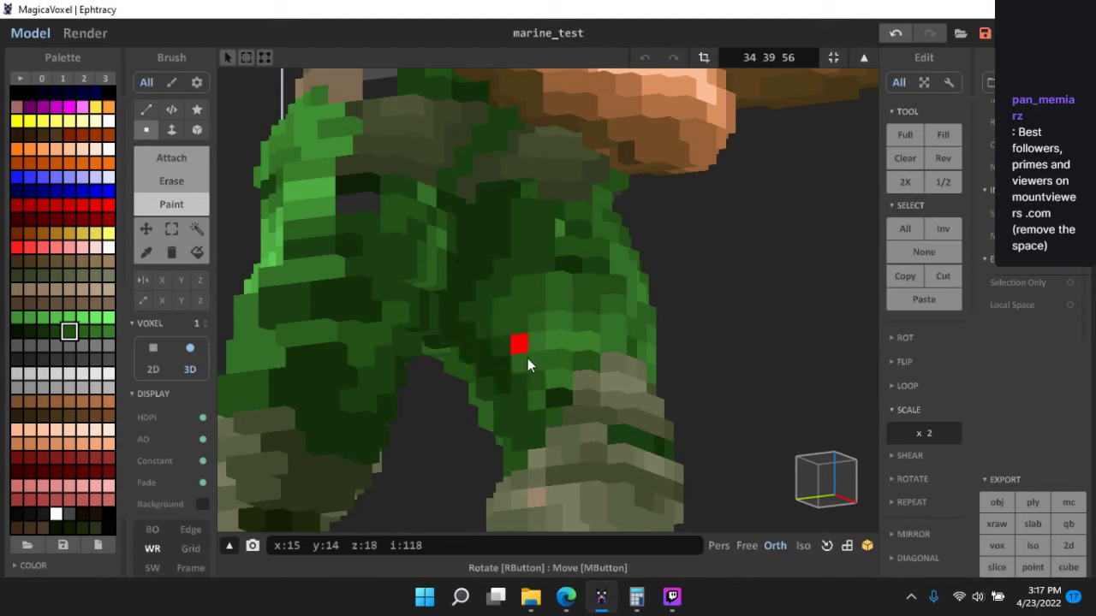
# - Cover the isolated bright green voxel on the front thigh's upper part and blend its surroundings with sampled dark greens
pyautogui.scroll(-10, 657, 342)
pyautogui.moveTo(656, 343); pyautogui.dragTo(589, 366, button='right')
pyautogui.scroll(2, 605, 346)
pyautogui.scroll(2, 604, 346)
pyautogui.scroll(10, 480, 333)
pyautogui.moveTo(445, 320); pyautogui.dragTo(514, 360, button='middle')
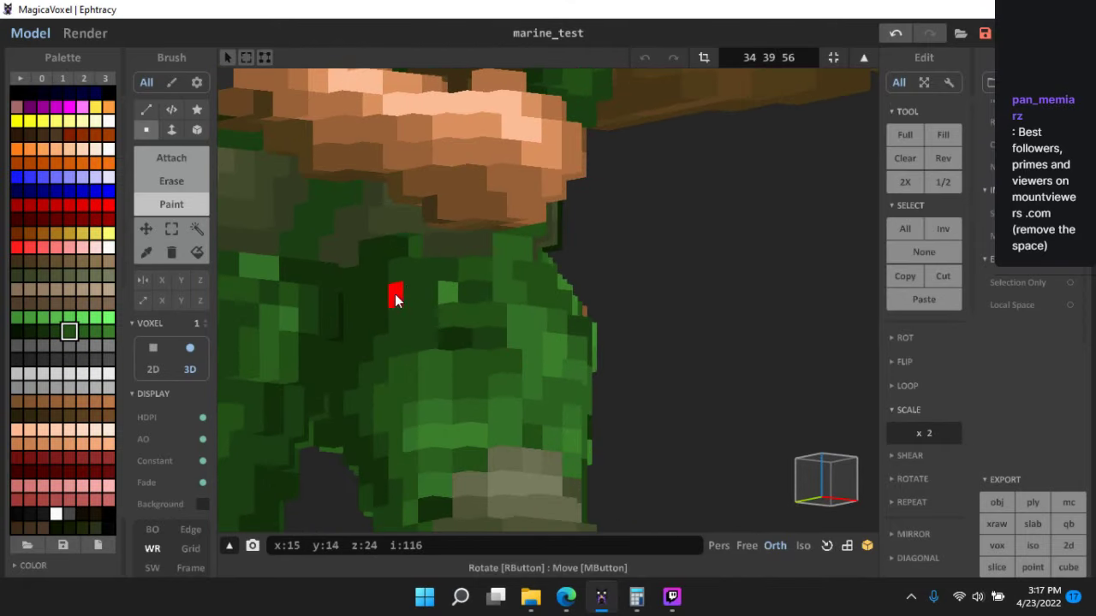
pyautogui.keyDown('alt'); pyautogui.click(397, 298); pyautogui.keyUp('alt')
pyautogui.keyDown('alt'); pyautogui.click(468, 292); pyautogui.keyUp('alt')
pyautogui.keyDown('alt'); pyautogui.click(453, 295); pyautogui.keyUp('alt')
pyautogui.scroll(-5, 548, 319)
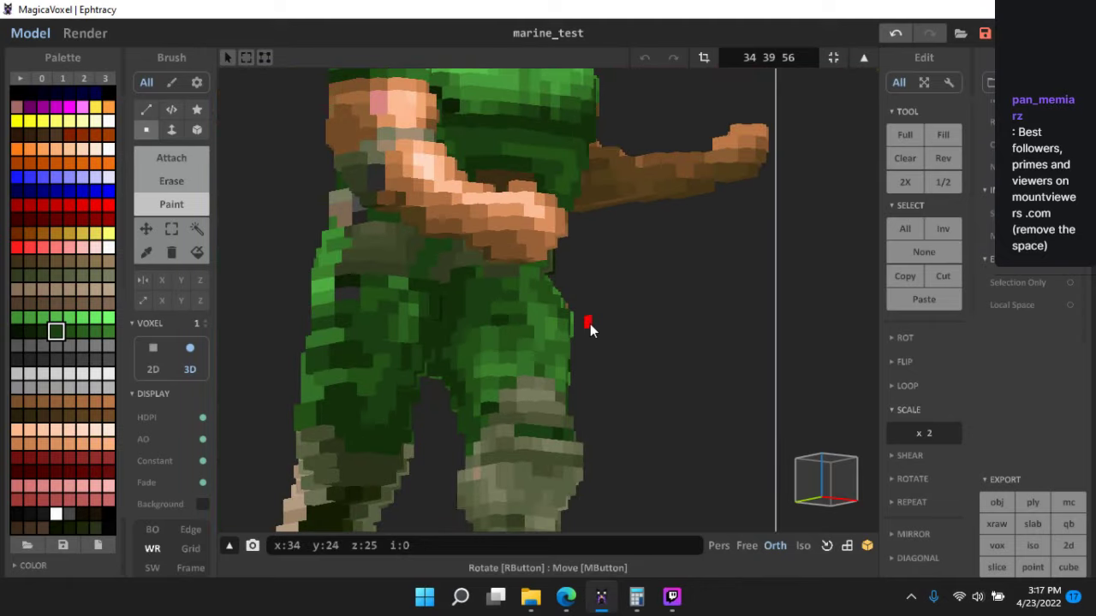
# - Attach voxels in the sampled darkest trouser green at the crotch just below the waist, undoing the first placements
pyautogui.moveTo(590, 324); pyautogui.dragTo(565, 280, button='right')
pyautogui.scroll(4, 562, 272)
pyautogui.moveTo(555, 257); pyautogui.dragTo(546, 328, button='middle')
pyautogui.keyDown('alt'); pyautogui.click(543, 257); pyautogui.keyUp('alt')
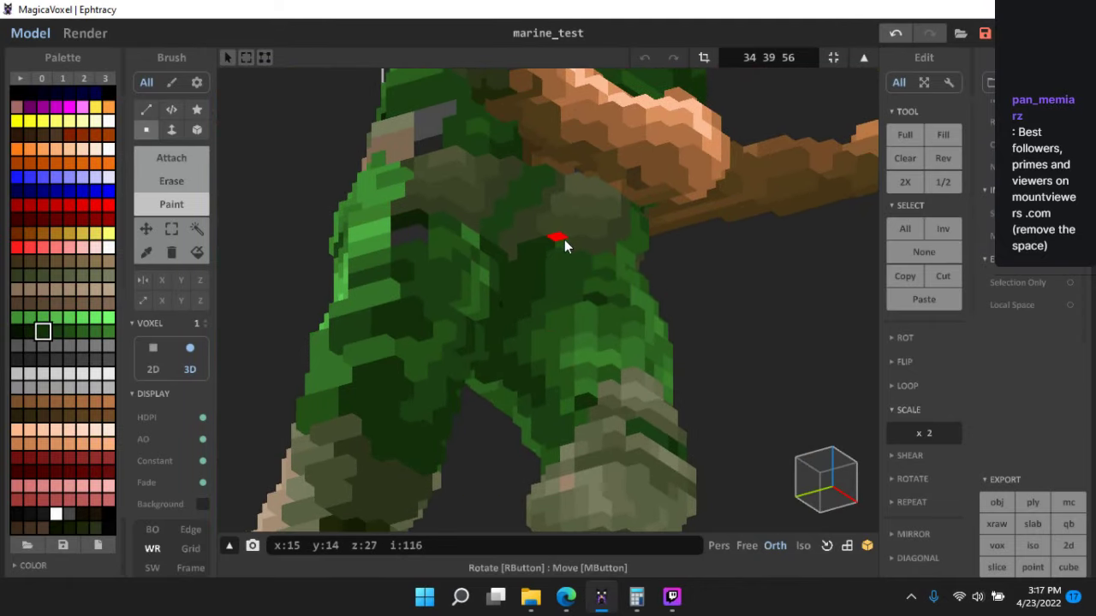
pyautogui.click(170, 159)
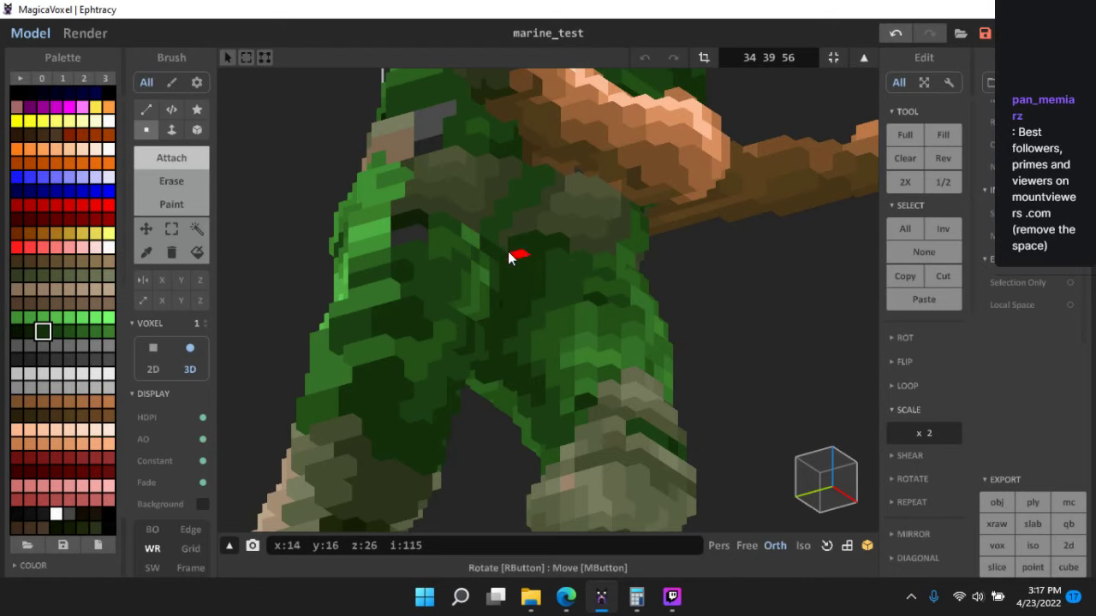
pyautogui.hotkey('ctrl', 'z')
pyautogui.hotkey('ctrl', 'z')
pyautogui.click(504, 261)
pyautogui.scroll(-4, 670, 338)
pyautogui.moveTo(670, 337); pyautogui.dragTo(640, 339, button='right')
pyautogui.scroll(3, 640, 340)
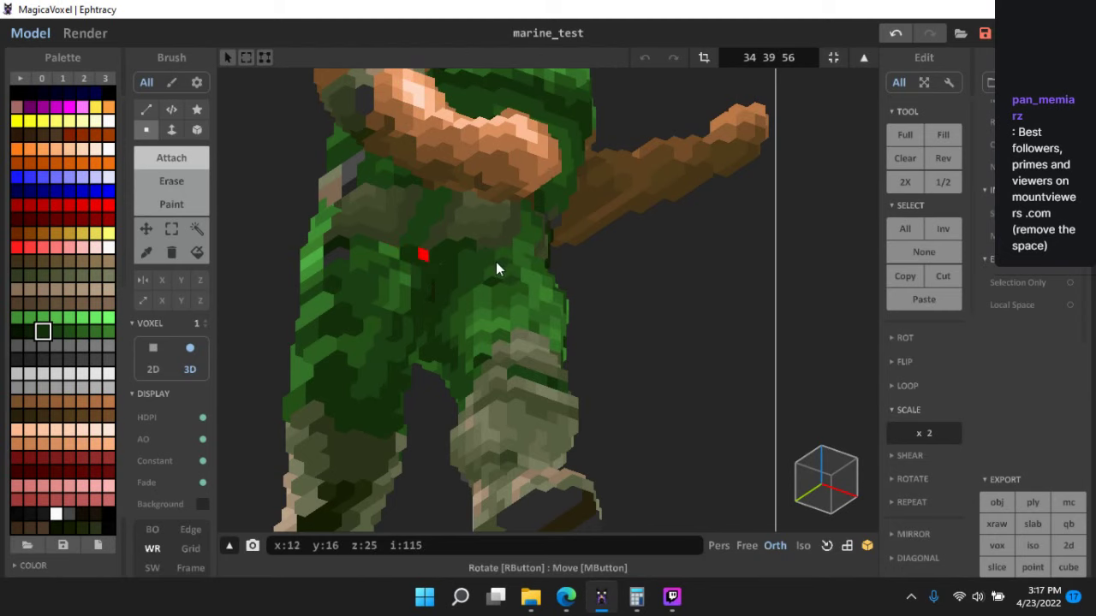
# - Examine the marine's leg shading as a whole figure and in the world view, and return to editing the voxel model
pyautogui.scroll(-5, 577, 313)
pyautogui.scroll(5, 480, 283)
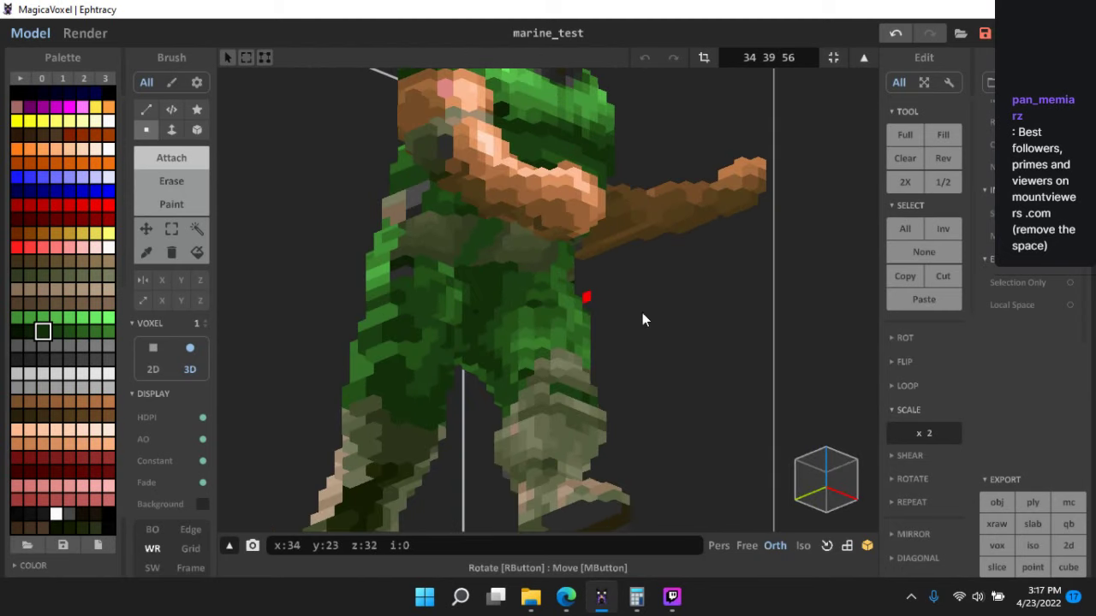
pyautogui.scroll(-5, 642, 319)
pyautogui.moveTo(642, 343); pyautogui.dragTo(735, 420, button='right')
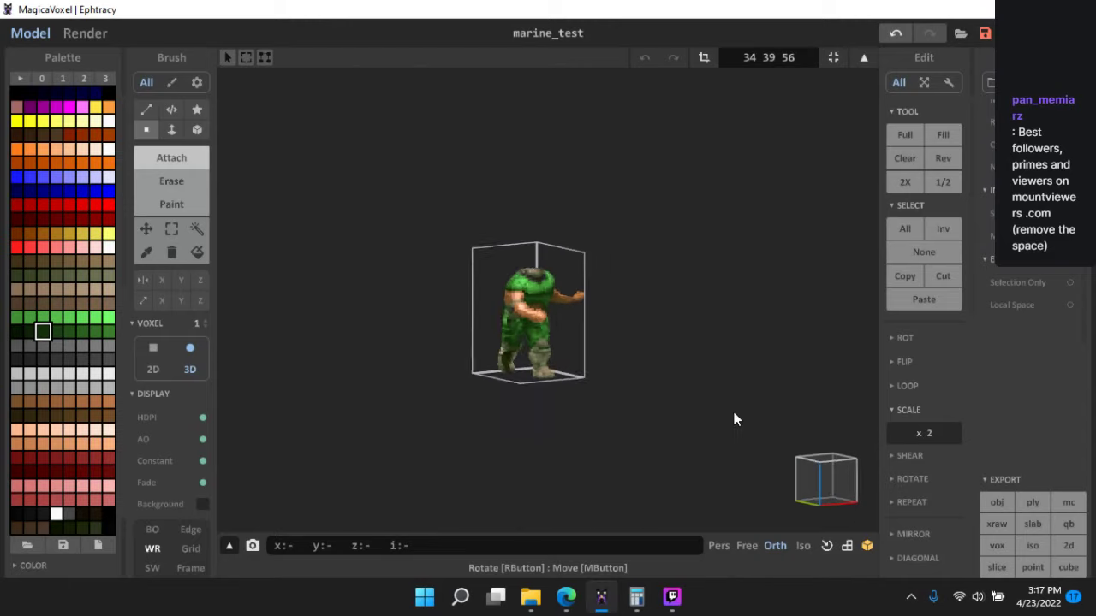
pyautogui.press('Tab')
pyautogui.moveTo(770, 385); pyautogui.dragTo(766, 228, button='right')
pyautogui.scroll(2, 710, 318)
pyautogui.scroll(5, 716, 300)
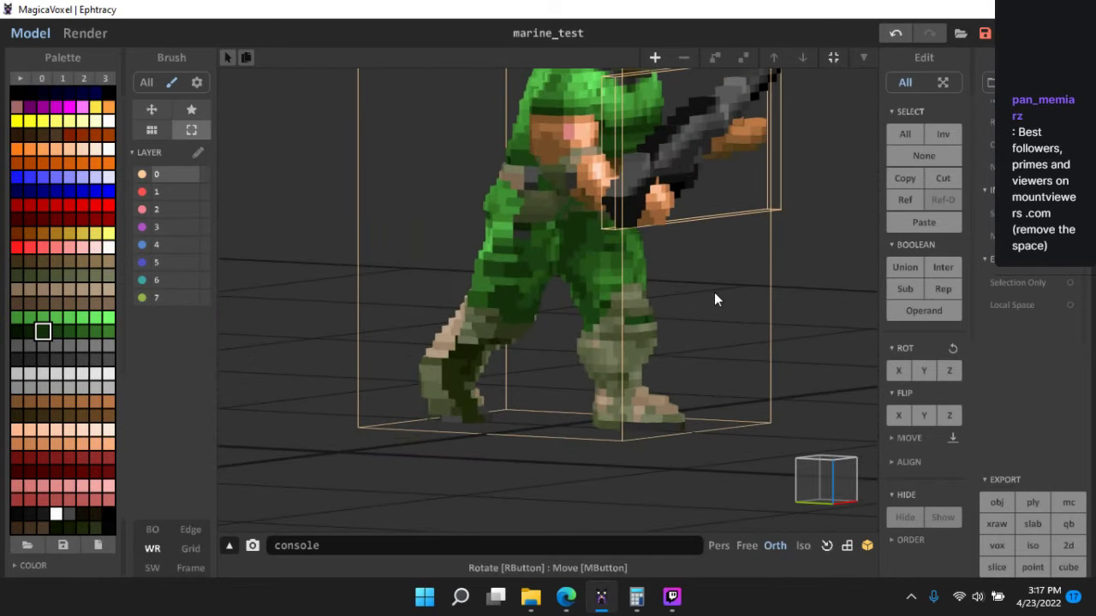
pyautogui.scroll(2, 714, 292)
pyautogui.doubleClick(667, 292)
pyautogui.moveTo(683, 286)
pyautogui.mouseDown(button='right')
pyautogui.moveTo(687, 355)
pyautogui.moveTo(662, 334)
pyautogui.mouseUp(button='right')
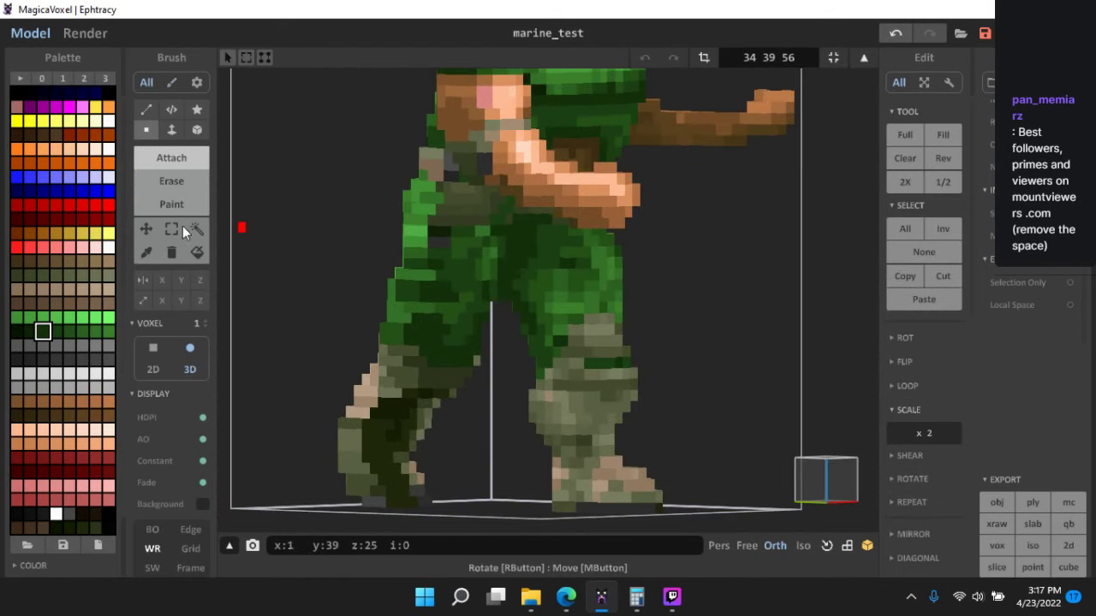
# - Switch back to painting and touch up the front leg's lower thigh above the boot with a sampled green
pyautogui.click(171, 204)
pyautogui.scroll(2, 556, 333)
pyautogui.keyDown('alt'); pyautogui.click(568, 356); pyautogui.keyUp('alt')
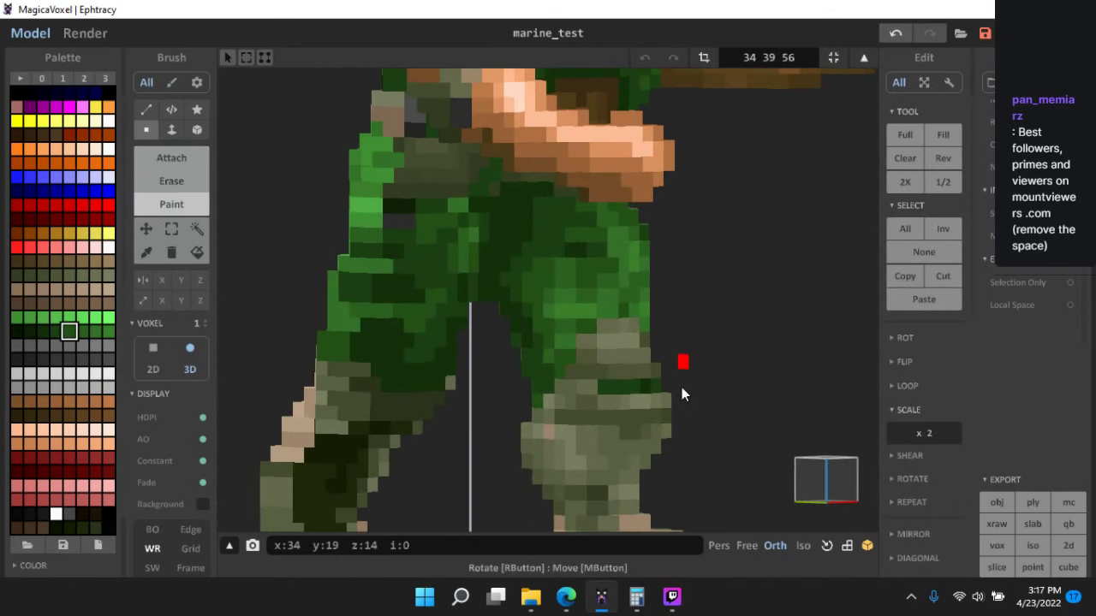
# - Darken the bright green voxels on the hip directly below the tan belt with a sampled medium green
pyautogui.scroll(-5, 681, 387)
pyautogui.moveTo(682, 391); pyautogui.dragTo(560, 362, button='right')
pyautogui.scroll(3, 561, 362)
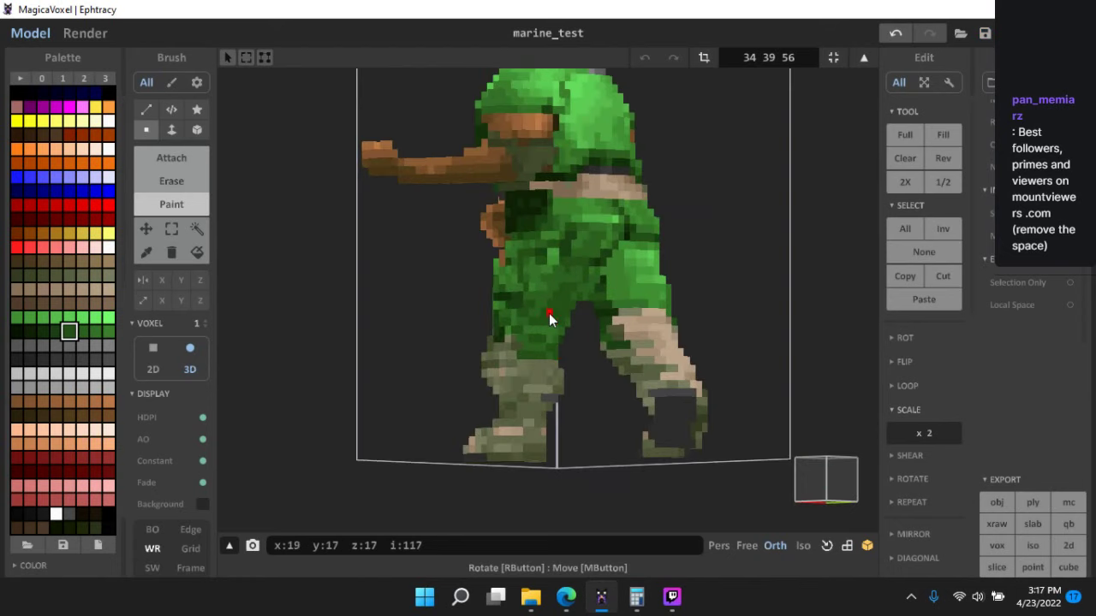
pyautogui.scroll(5, 552, 321)
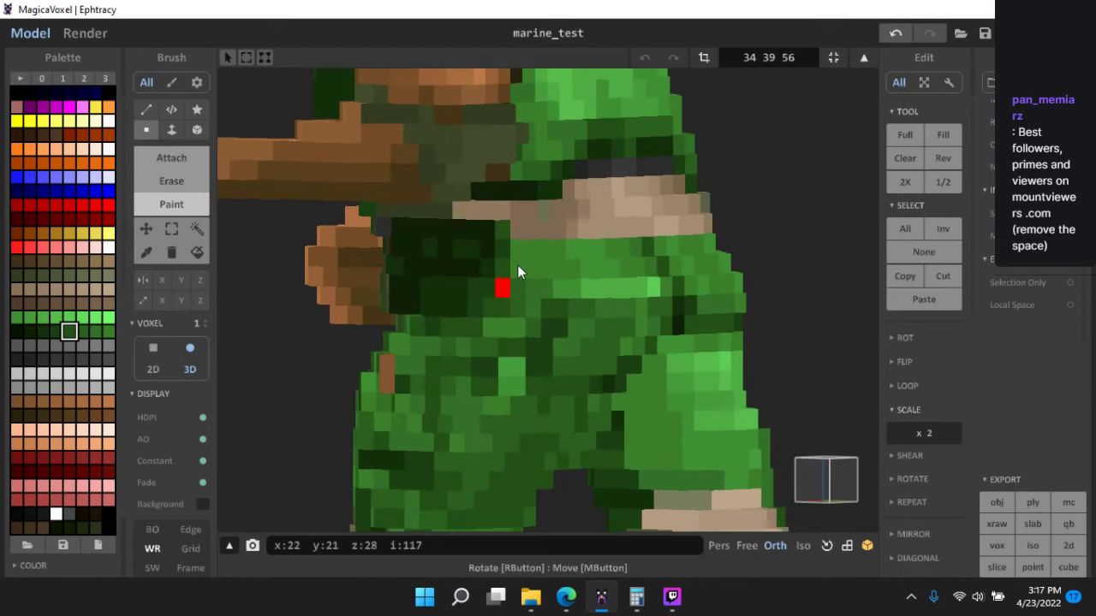
pyautogui.keyDown('alt'); pyautogui.click(512, 289); pyautogui.keyUp('alt')
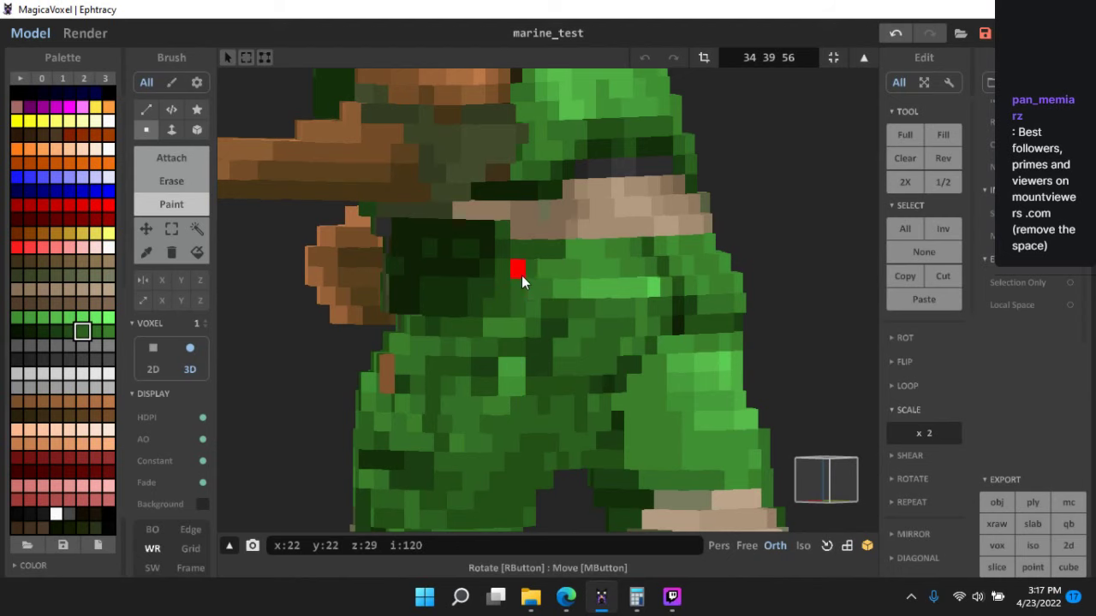
# - Paint sampled dark greens over the lower rows of the near-black patch on the front leg's hip
pyautogui.scroll(-4, 565, 410)
pyautogui.scroll(5, 570, 343)
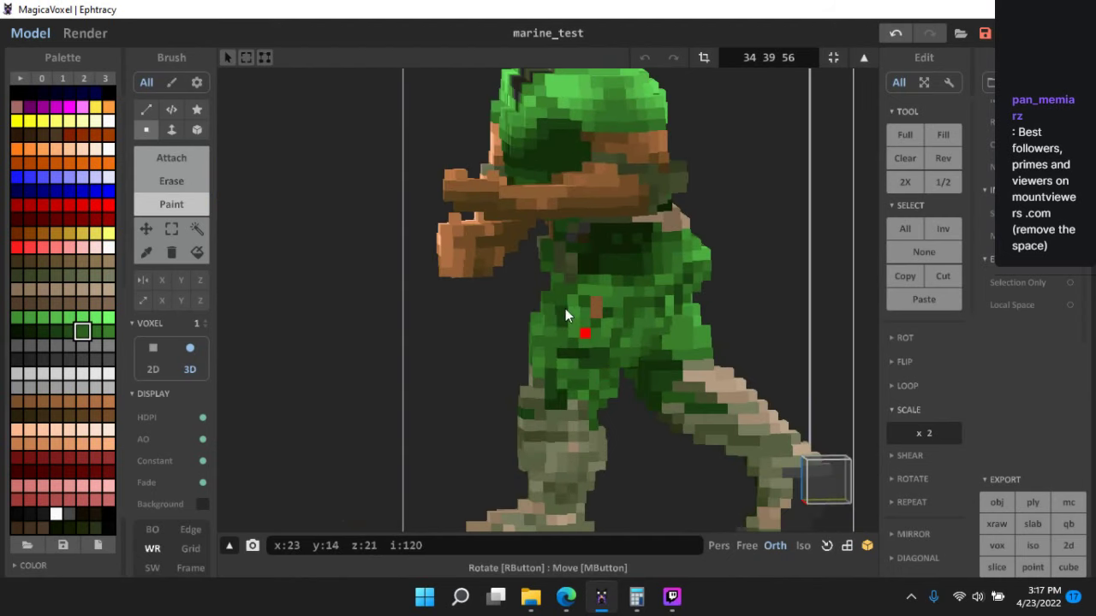
pyautogui.moveTo(605, 312); pyautogui.dragTo(644, 398, button='right')
pyautogui.scroll(-4, 644, 398)
pyautogui.moveTo(716, 385); pyautogui.dragTo(751, 362, button='right')
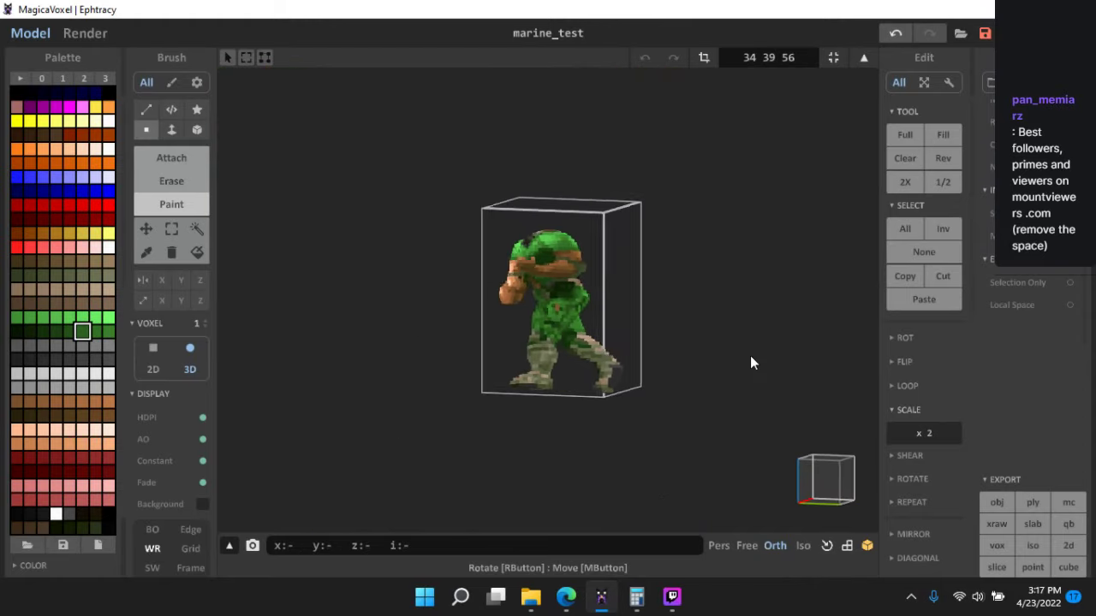
pyautogui.scroll(3, 686, 291)
pyautogui.scroll(8, 687, 291)
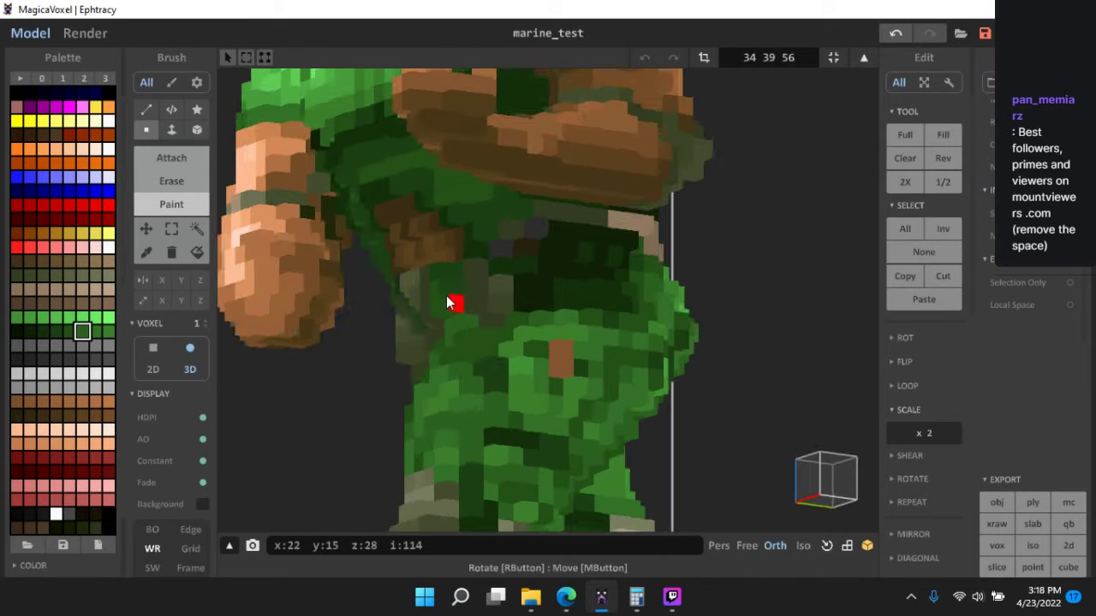
pyautogui.moveTo(516, 286); pyautogui.dragTo(500, 226, button='right')
pyautogui.keyDown('alt'); pyautogui.click(550, 292); pyautogui.keyUp('alt')
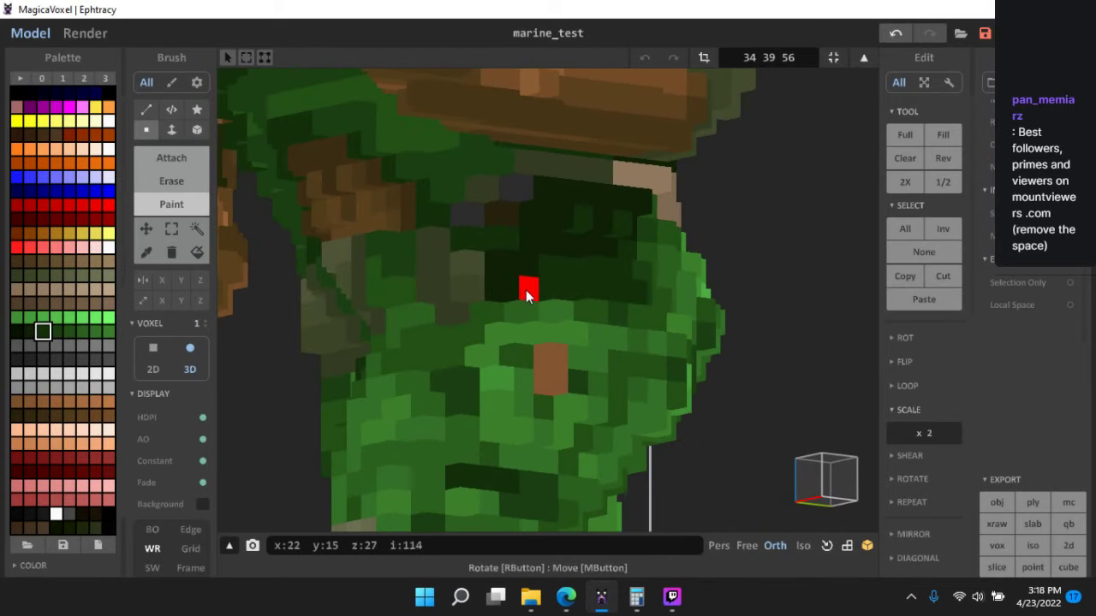
pyautogui.click(499, 294)
pyautogui.keyDown('alt'); pyautogui.click(494, 317); pyautogui.keyUp('alt')
pyautogui.click(527, 293)
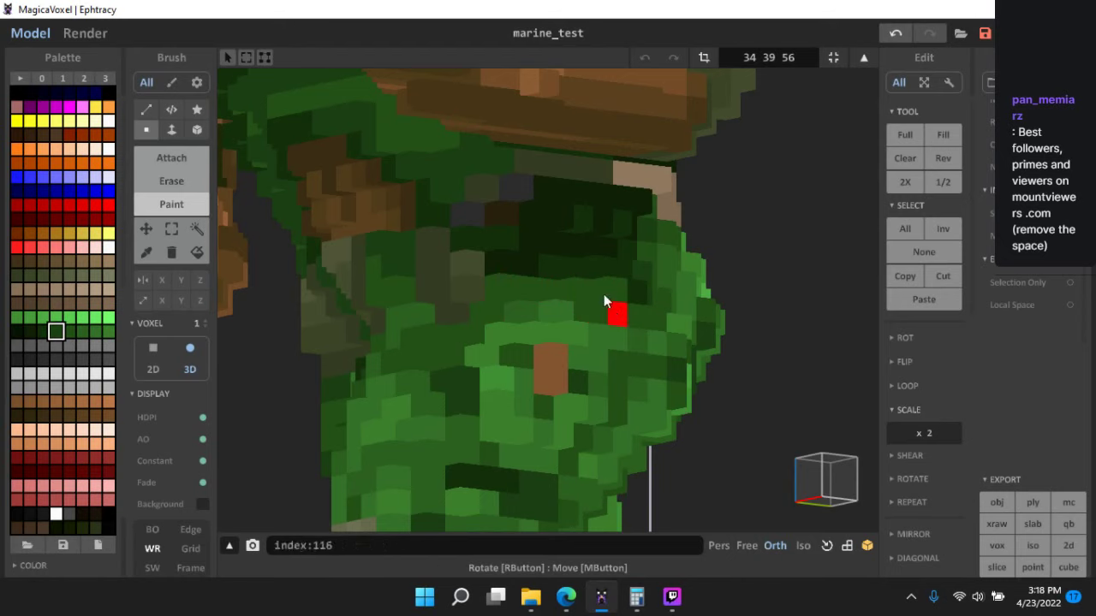
# - Soften the remaining lower edge of the near-black hip patch with a sampled very dark green
pyautogui.scroll(-4, 561, 322)
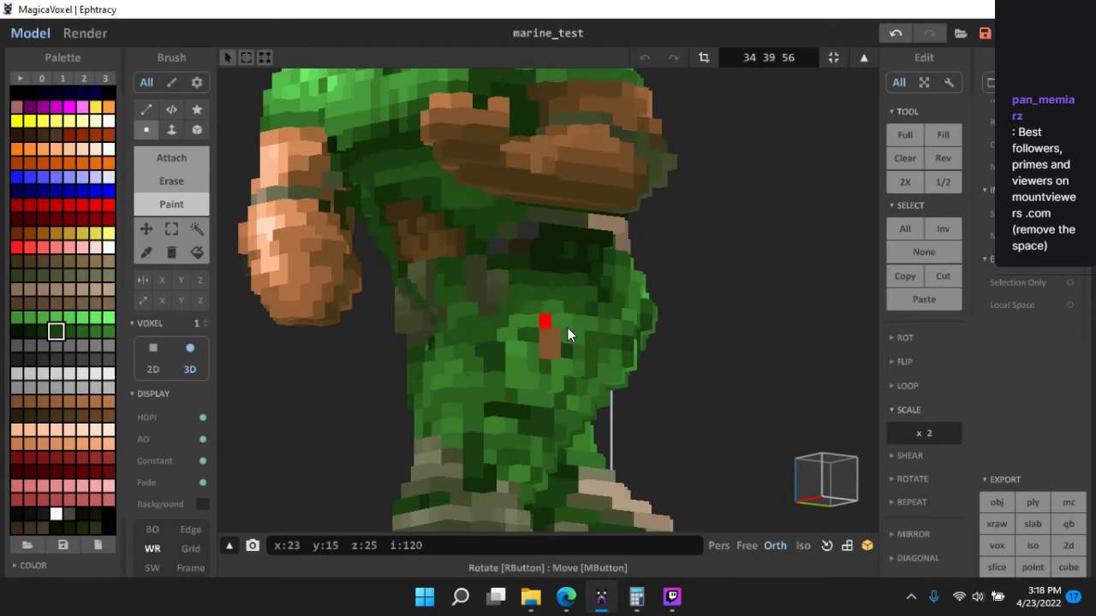
pyautogui.moveTo(568, 330); pyautogui.dragTo(571, 329, button='right')
pyautogui.scroll(-4, 571, 329)
pyautogui.scroll(7, 565, 321)
pyautogui.keyDown('alt'); pyautogui.click(515, 245); pyautogui.keyUp('alt')
pyautogui.keyDown('alt'); pyautogui.click(517, 245); pyautogui.keyUp('alt')
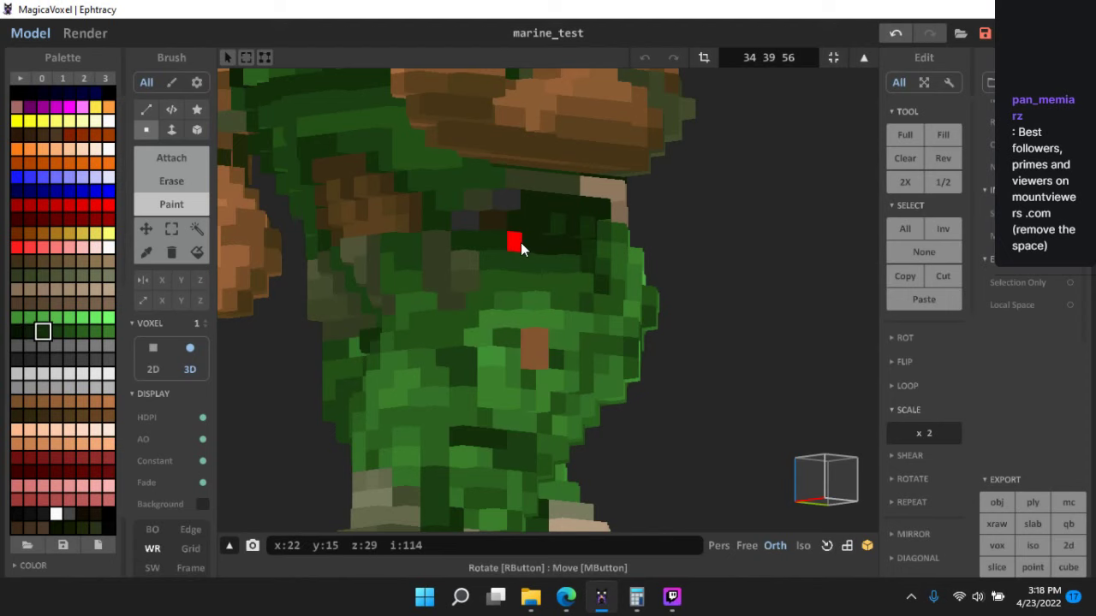
# - Touch up the top of the front thigh between the belt and the brown spot with a medium green
pyautogui.scroll(-7, 644, 349)
pyautogui.moveTo(652, 354); pyautogui.dragTo(670, 377, button='right')
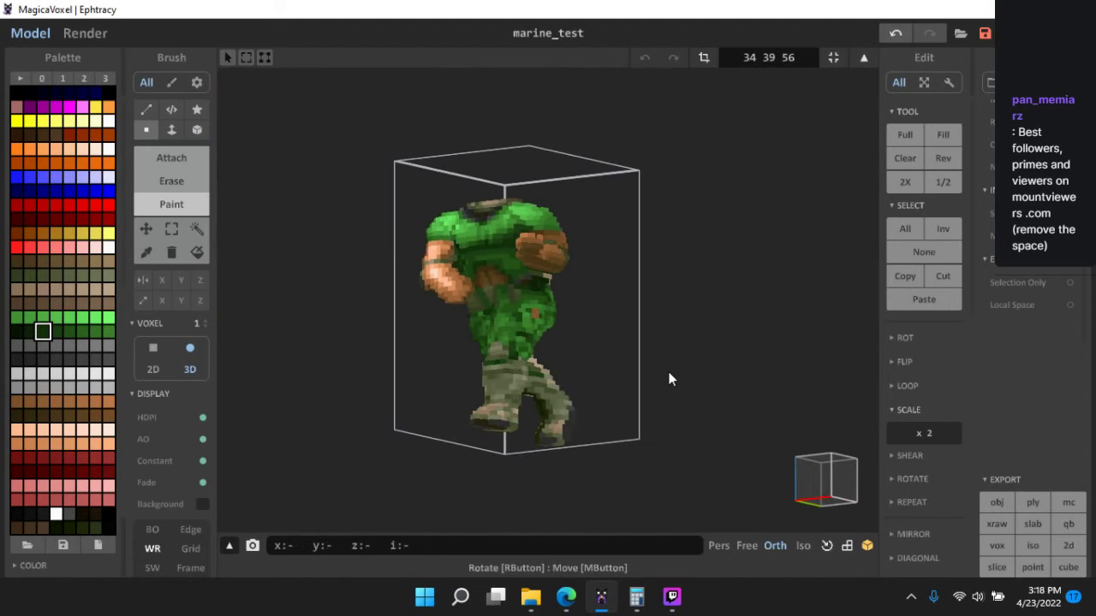
pyautogui.scroll(8, 614, 380)
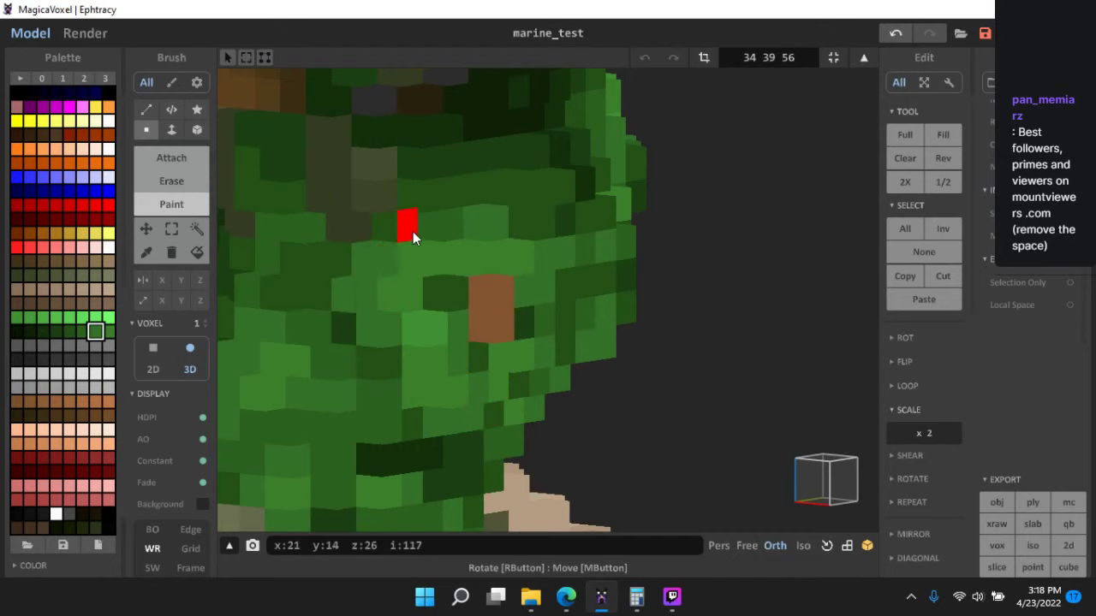
pyautogui.scroll(-10, 600, 343)
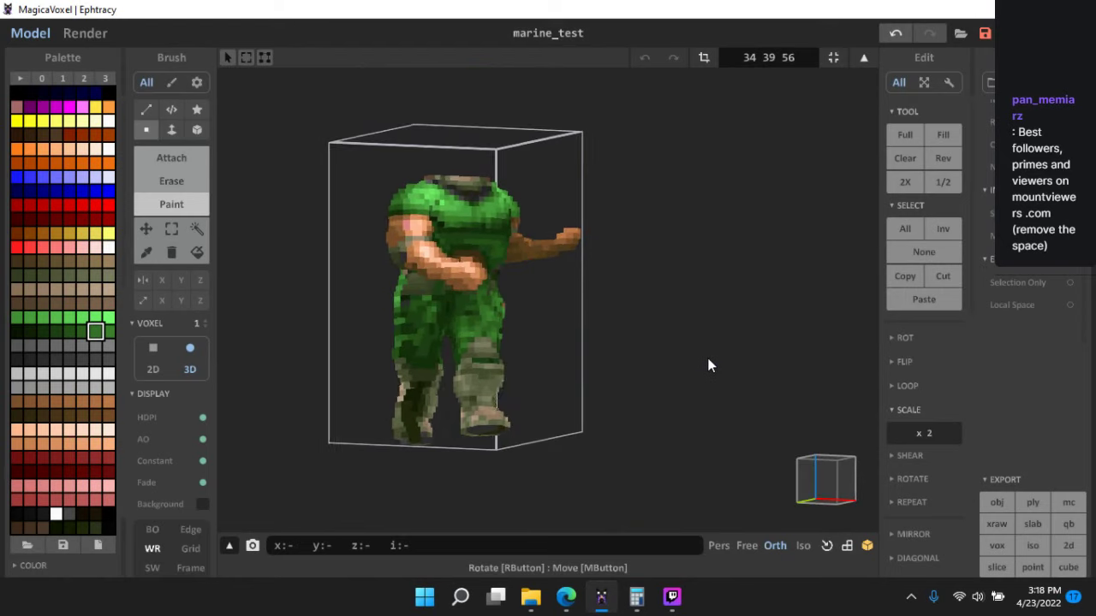
# - Shade the front leg's outer thigh just above the boot with a sampled medium green and two darker greens
pyautogui.moveTo(708, 366); pyautogui.dragTo(651, 394, button='right')
pyautogui.scroll(3, 601, 377)
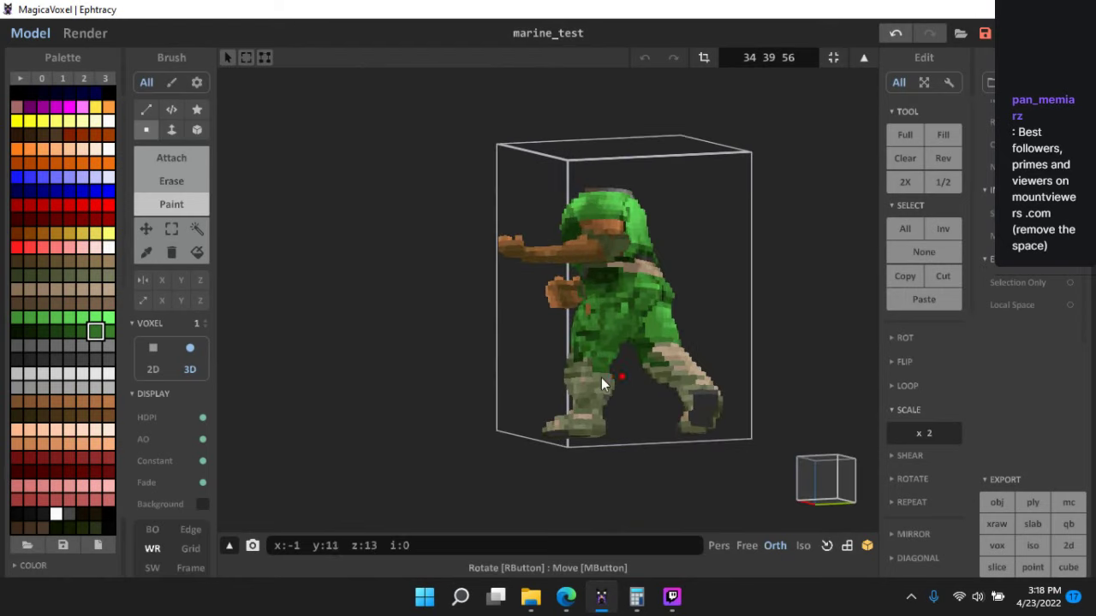
pyautogui.scroll(8, 601, 383)
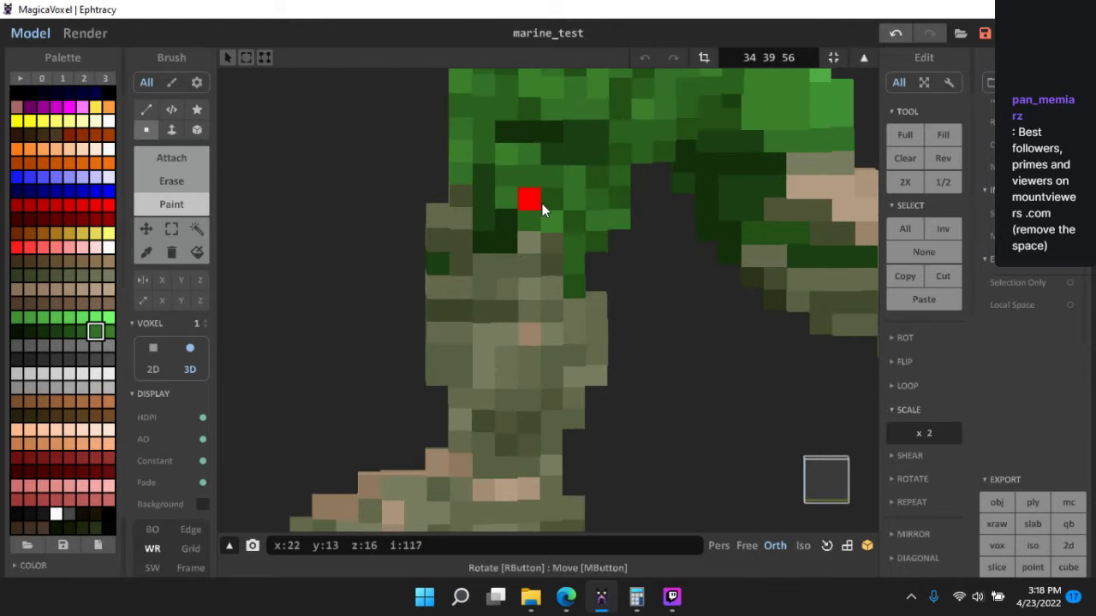
pyautogui.keyDown('alt'); pyautogui.click(542, 205); pyautogui.keyUp('alt')
pyautogui.moveTo(505, 203); pyautogui.dragTo(422, 190, button='right')
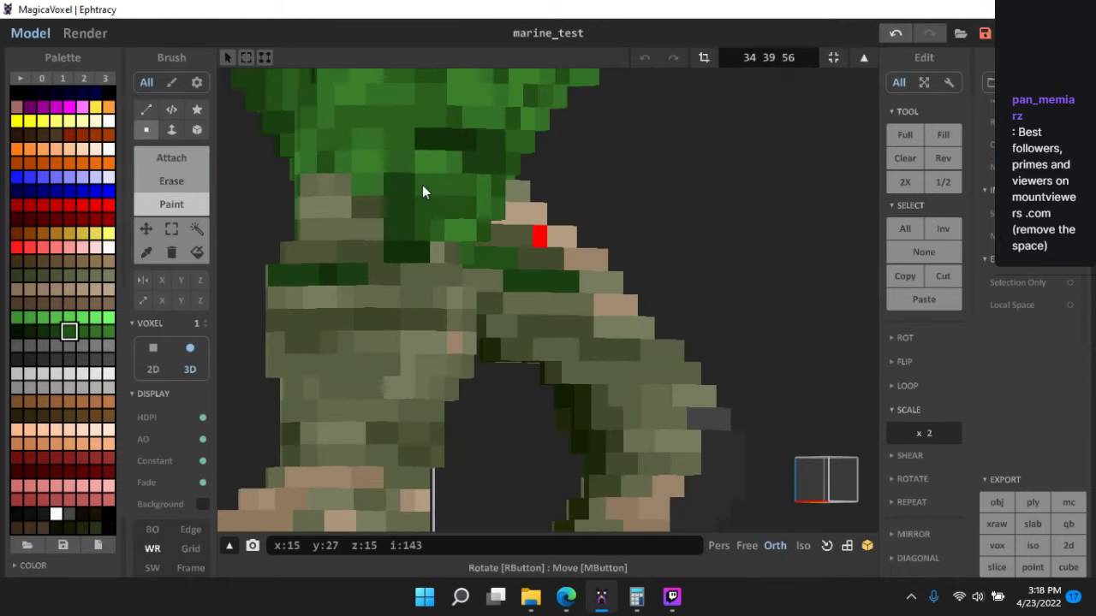
pyautogui.moveTo(488, 296); pyautogui.dragTo(487, 280, button='right')
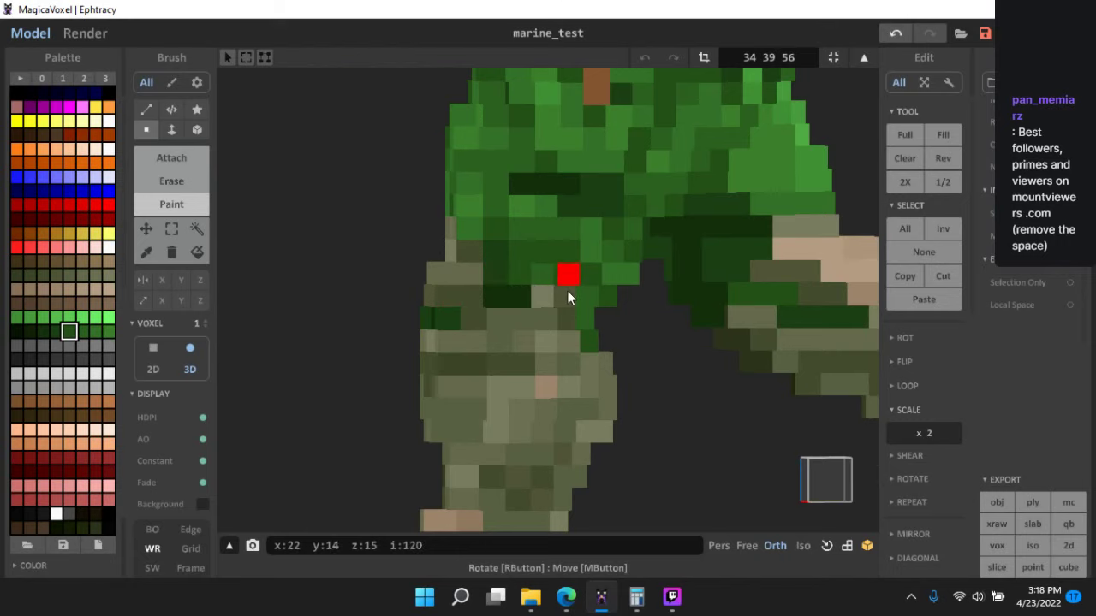
pyautogui.keyDown('alt'); pyautogui.click(519, 301); pyautogui.keyUp('alt')
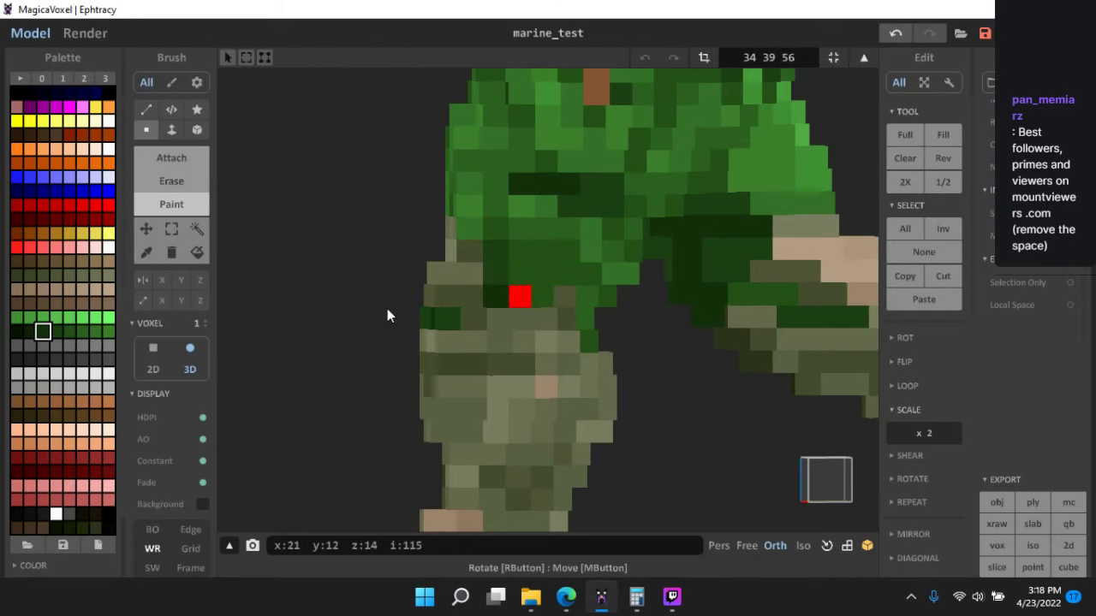
pyautogui.click(58, 333)
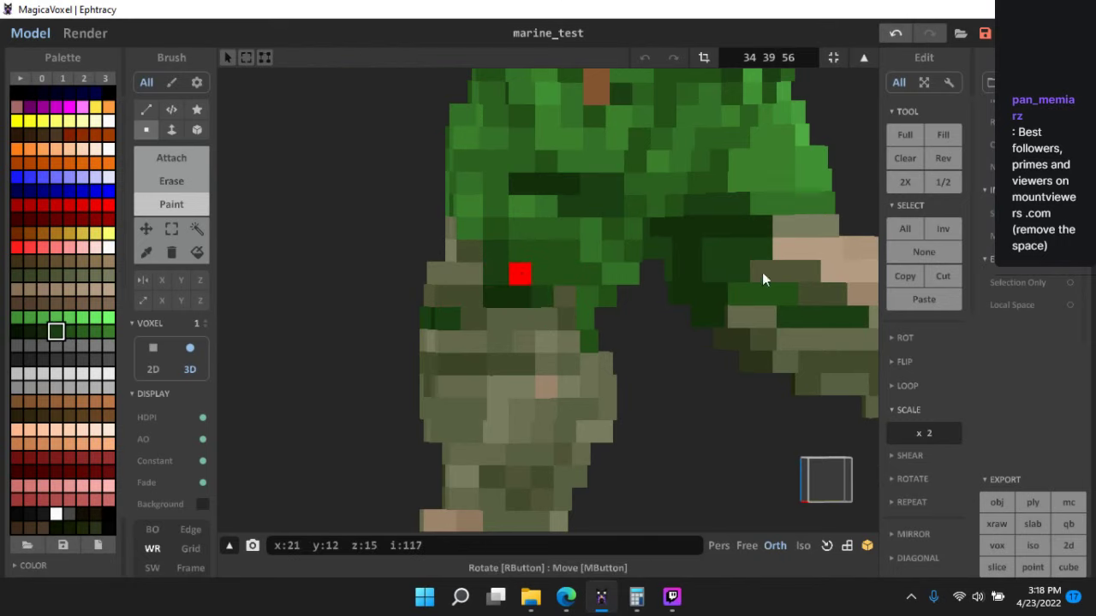
# - Review the whole figure from the front and save the model
pyautogui.scroll(-6, 685, 345)
pyautogui.moveTo(668, 347); pyautogui.dragTo(740, 382, button='right')
pyautogui.scroll(-4, 690, 379)
pyautogui.hotkey('ctrl', 's')
pyautogui.scroll(4, 514, 336)
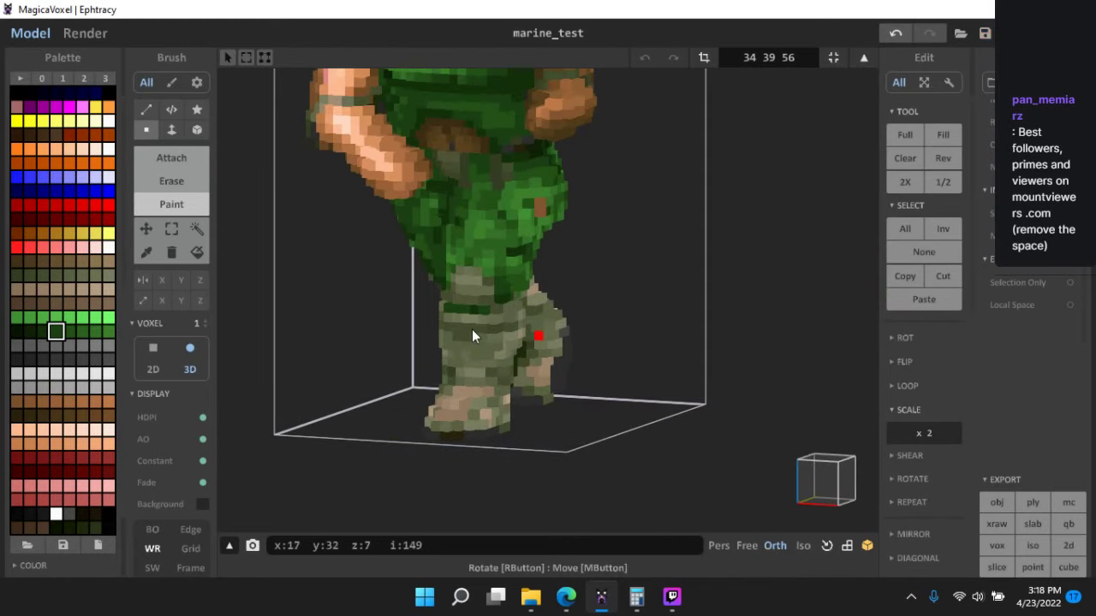
# - Paint sampled dark olive on the front boot's upper edge below the trousers and switch the brush to erasing
pyautogui.scroll(4, 467, 321)
pyautogui.keyDown('alt'); pyautogui.click(453, 299); pyautogui.keyUp('alt')
pyautogui.click(465, 299)
pyautogui.moveTo(572, 366)
pyautogui.mouseDown(button='right')
pyautogui.moveTo(503, 377)
pyautogui.moveTo(442, 349)
pyautogui.mouseUp(button='right')
pyautogui.scroll(4, 443, 350)
pyautogui.click(171, 180)
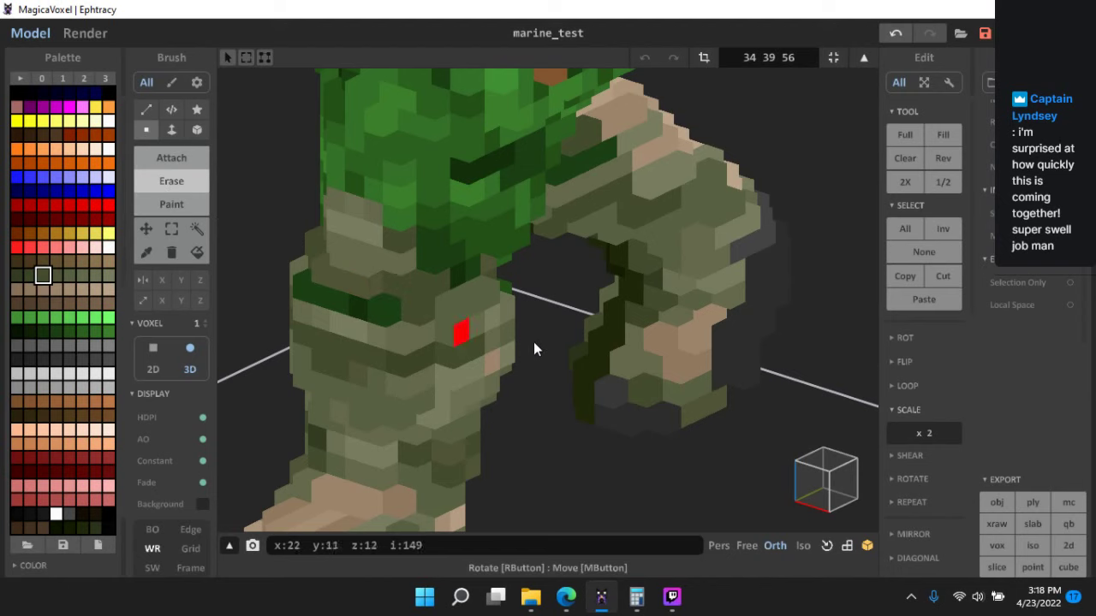
pyautogui.scroll(-5, 618, 359)
pyautogui.moveTo(699, 380); pyautogui.dragTo(663, 396, button='right')
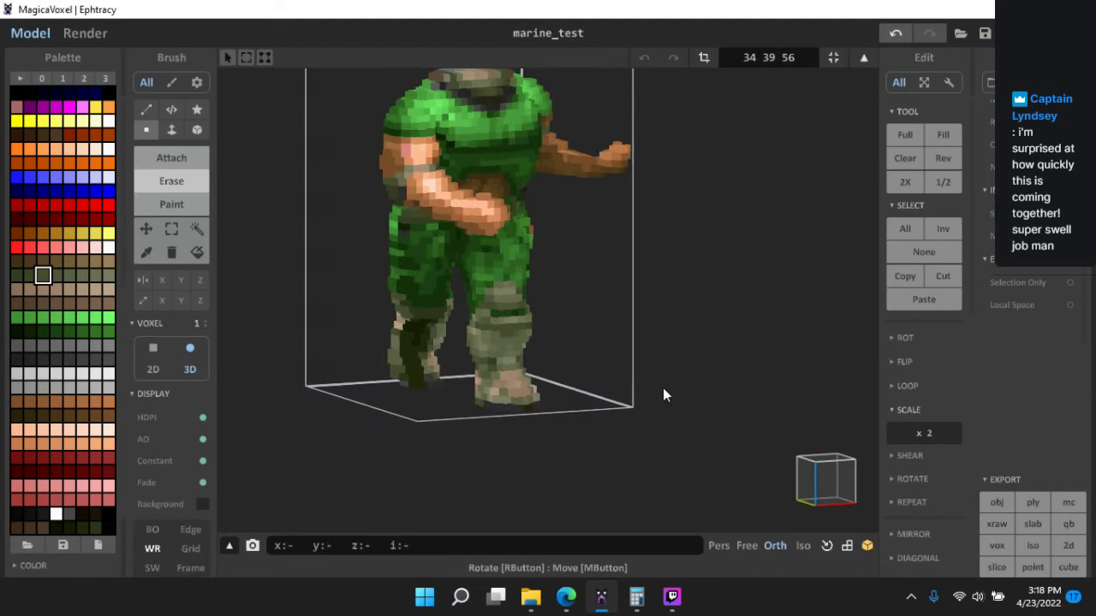
# - Switch to Twitch Studio to read the stream chat, and return to MagicaVoxel
pyautogui.scroll(-4, 685, 396)
pyautogui.moveTo(767, 373); pyautogui.dragTo(652, 494, button='right')
pyautogui.press('Tab')
pyautogui.click(567, 601)
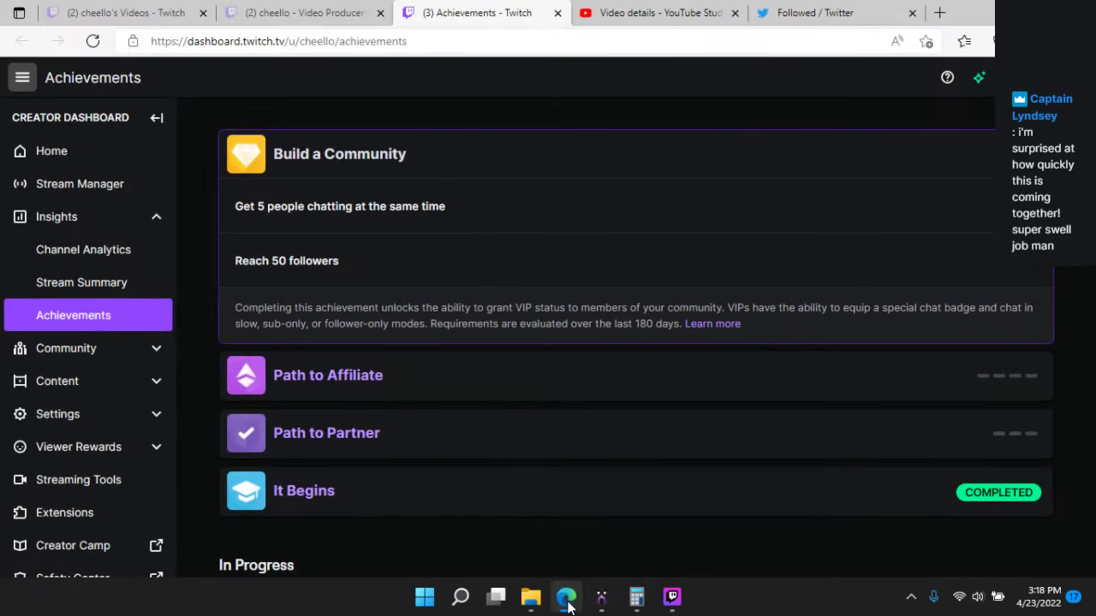
pyautogui.click(566, 601)
pyautogui.click(678, 601)
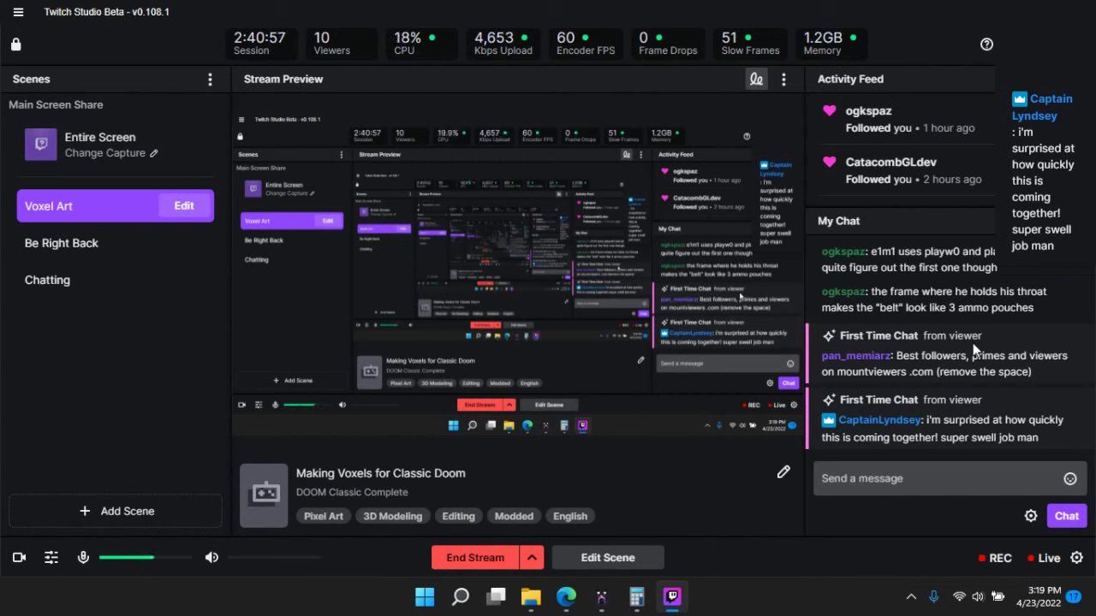
pyautogui.click(601, 596)
# - Save the model and examine the front leg's thigh and hip from several angles
pyautogui.moveTo(705, 365); pyautogui.dragTo(682, 364, button='right')
pyautogui.scroll(5, 682, 364)
pyautogui.hotkey('ctrl', 's')
pyautogui.moveTo(565, 249); pyautogui.dragTo(514, 294, button='right')
pyautogui.scroll(3, 656, 271)
pyautogui.press('Tab')
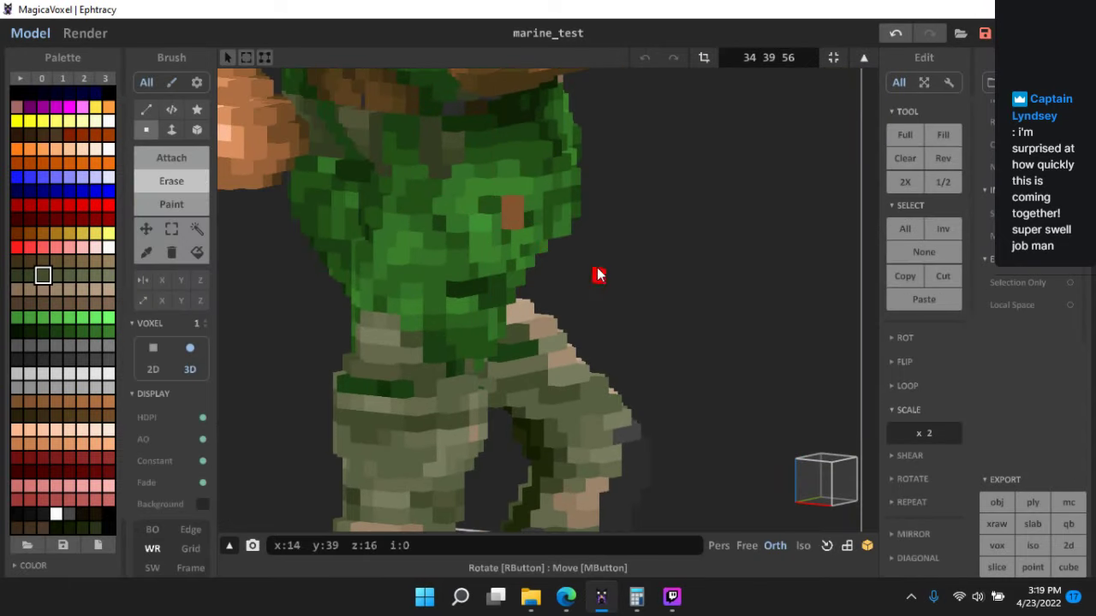
pyautogui.click(171, 181)
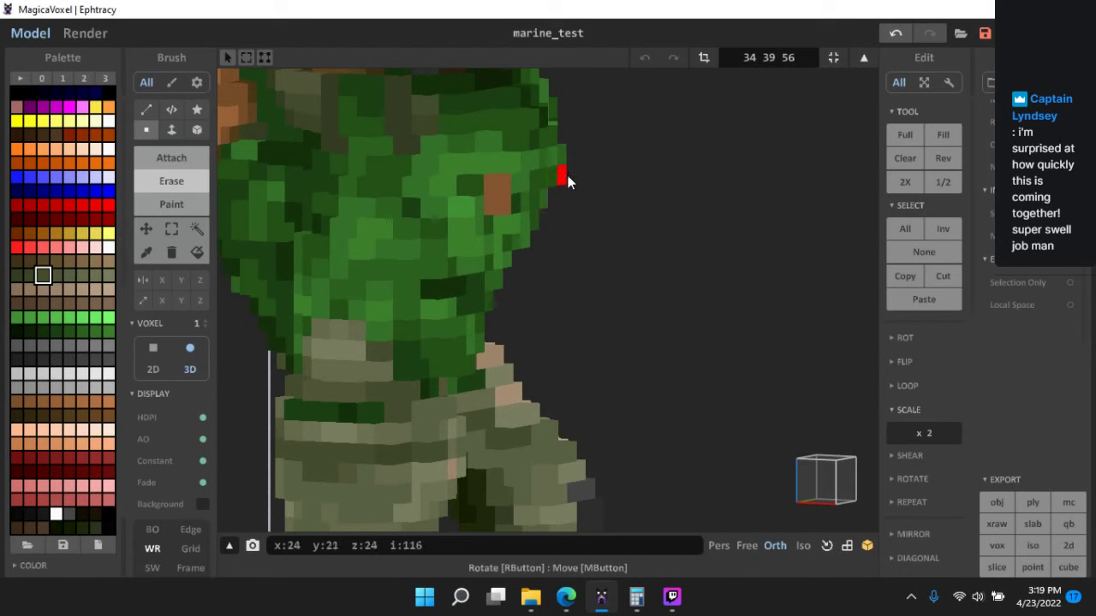
pyautogui.scroll(-4, 634, 261)
pyautogui.moveTo(675, 295); pyautogui.dragTo(709, 324, button='right')
pyautogui.scroll(-3, 672, 325)
pyautogui.scroll(8, 676, 319)
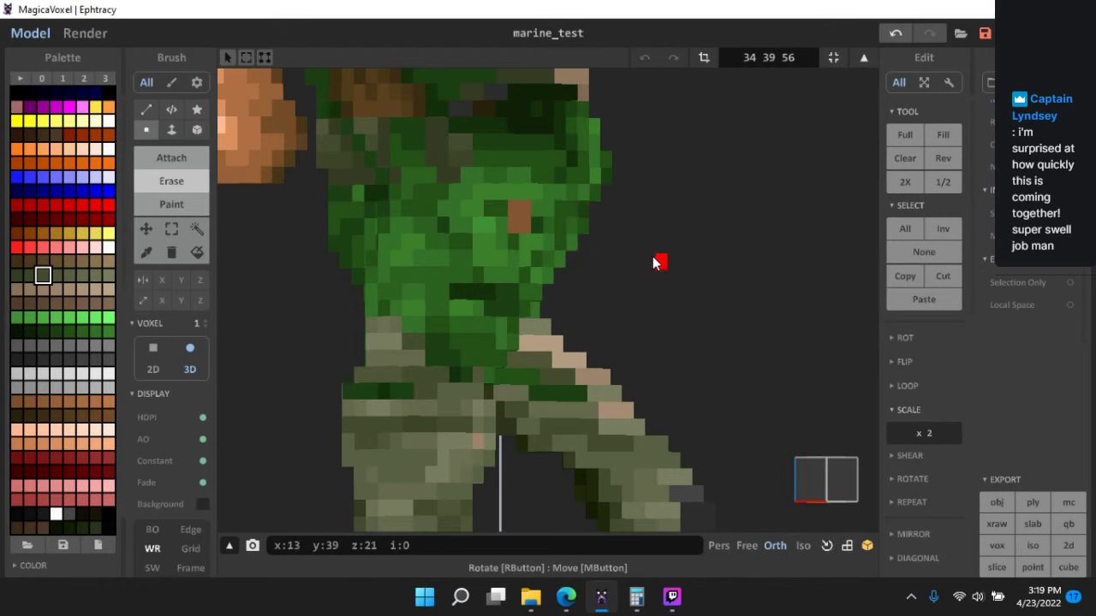
pyautogui.moveTo(656, 262); pyautogui.dragTo(609, 238, button='right')
pyautogui.moveTo(685, 271)
pyautogui.mouseDown(button='right')
pyautogui.moveTo(603, 273)
pyautogui.moveTo(610, 253)
pyautogui.mouseUp(button='right')
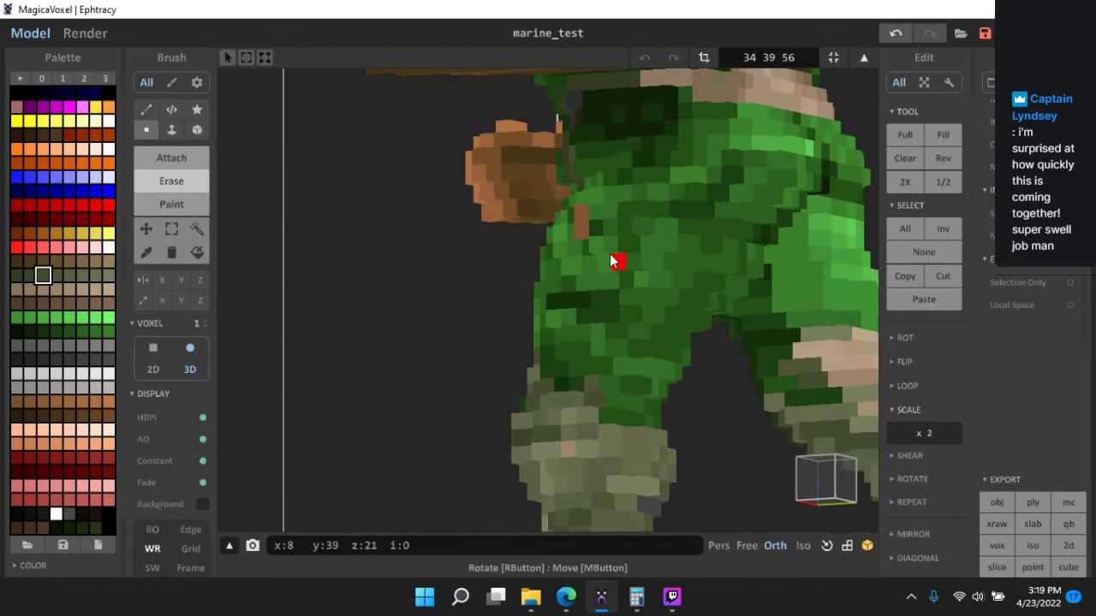
# - Set the brush back to painting and touch up the front leg's outer hip with a sampled medium green
pyautogui.click(172, 203)
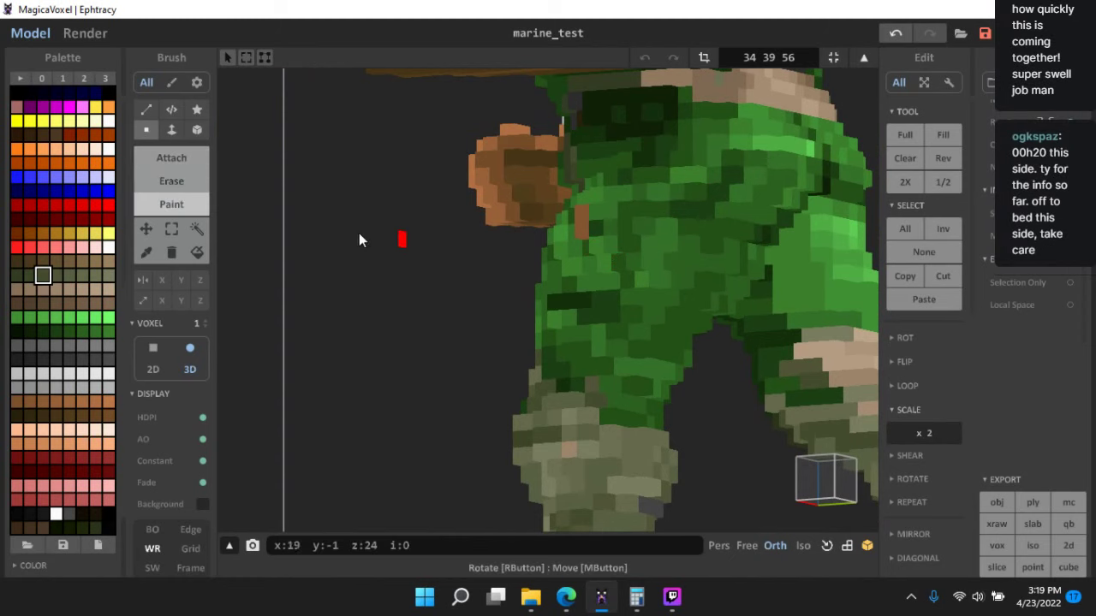
pyautogui.keyDown('alt'); pyautogui.click(673, 221); pyautogui.keyUp('alt')
pyautogui.keyDown('alt'); pyautogui.click(657, 244); pyautogui.keyUp('alt')
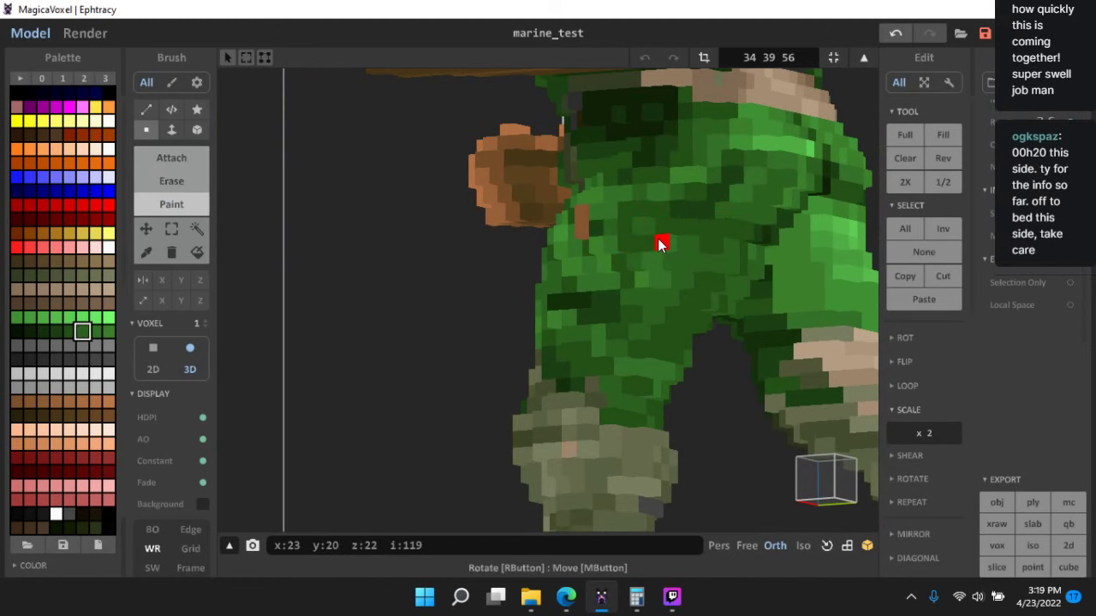
# - Review the whole marine with his gun from the side and rear, including the waist and hip
pyautogui.scroll(-10, 651, 261)
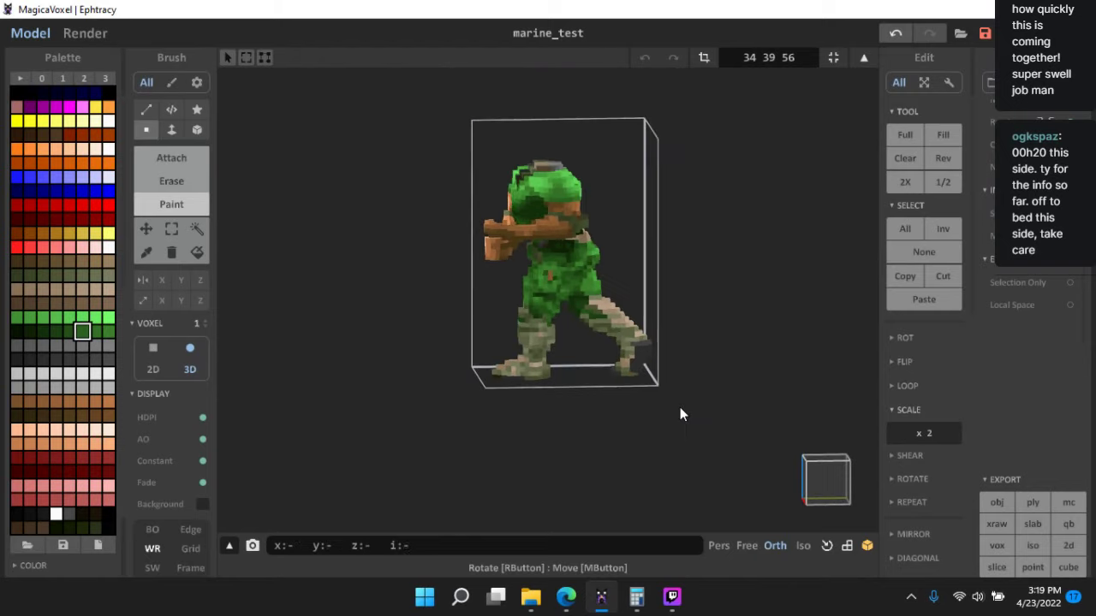
pyautogui.scroll(2, 711, 411)
pyautogui.moveTo(739, 412); pyautogui.dragTo(595, 399, button='right')
pyautogui.press('Tab')
pyautogui.scroll(5, 595, 399)
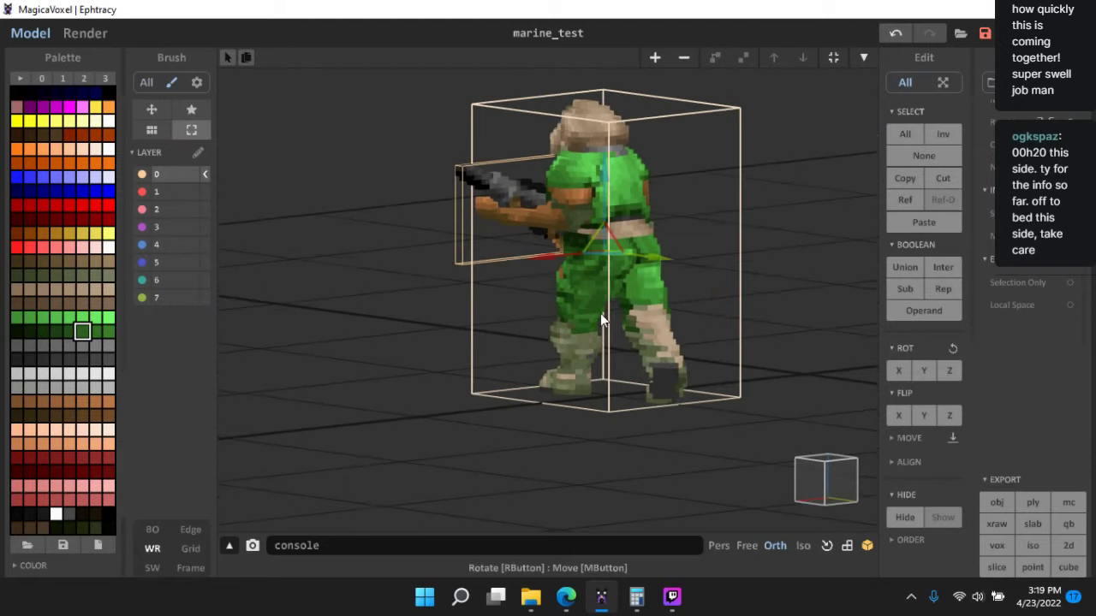
pyautogui.scroll(5, 548, 261)
pyautogui.press('Tab')
pyautogui.scroll(5, 582, 283)
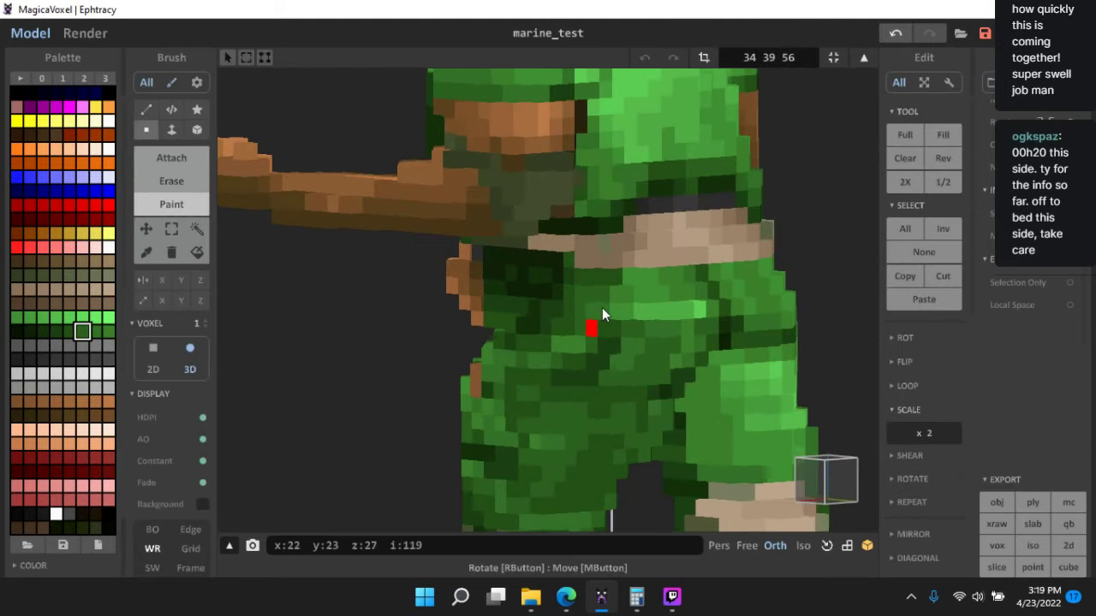
# - Extend the tan belt forward along the waist beneath the forearm, using sampled dark olive and a medium brown
pyautogui.keyDown('alt'); pyautogui.click(526, 210); pyautogui.keyUp('alt')
pyautogui.moveTo(541, 210); pyautogui.dragTo(587, 207)
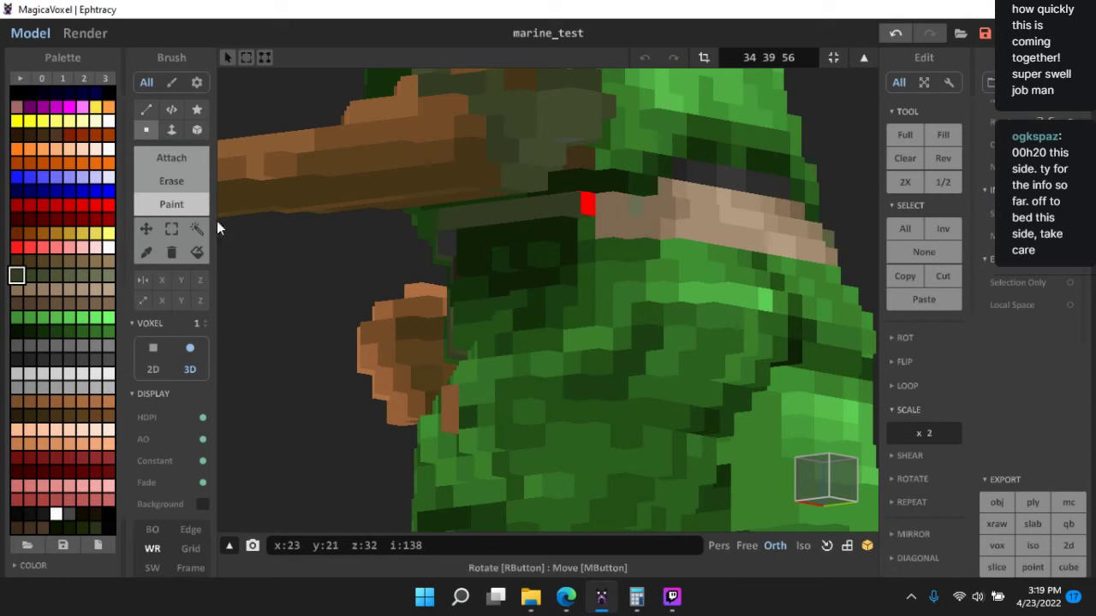
pyautogui.click(42, 276)
pyautogui.click(108, 304)
pyautogui.click(81, 303)
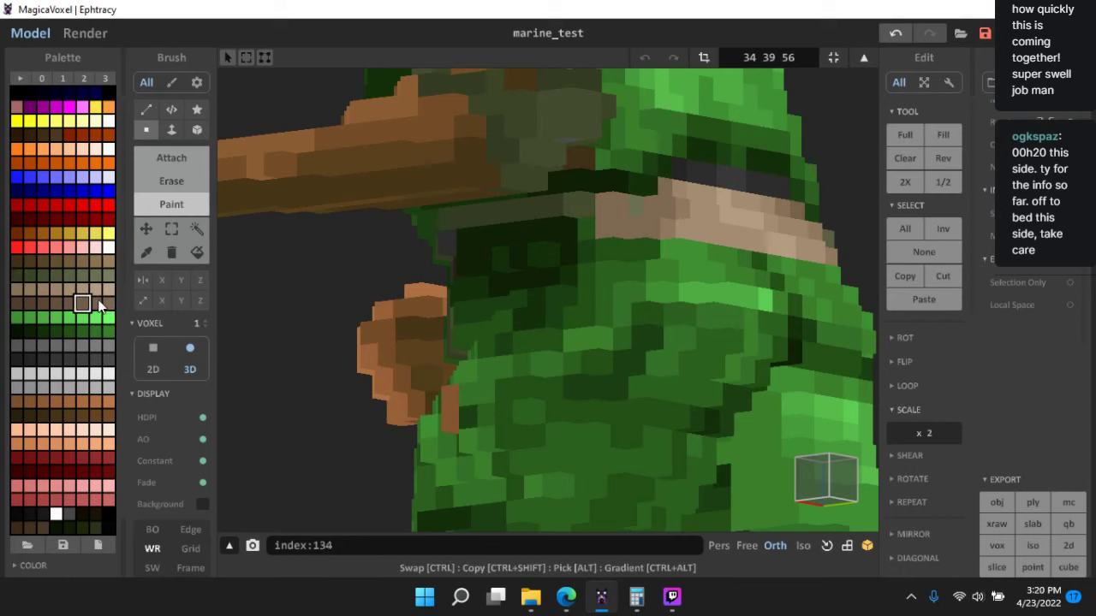
pyautogui.click(539, 209)
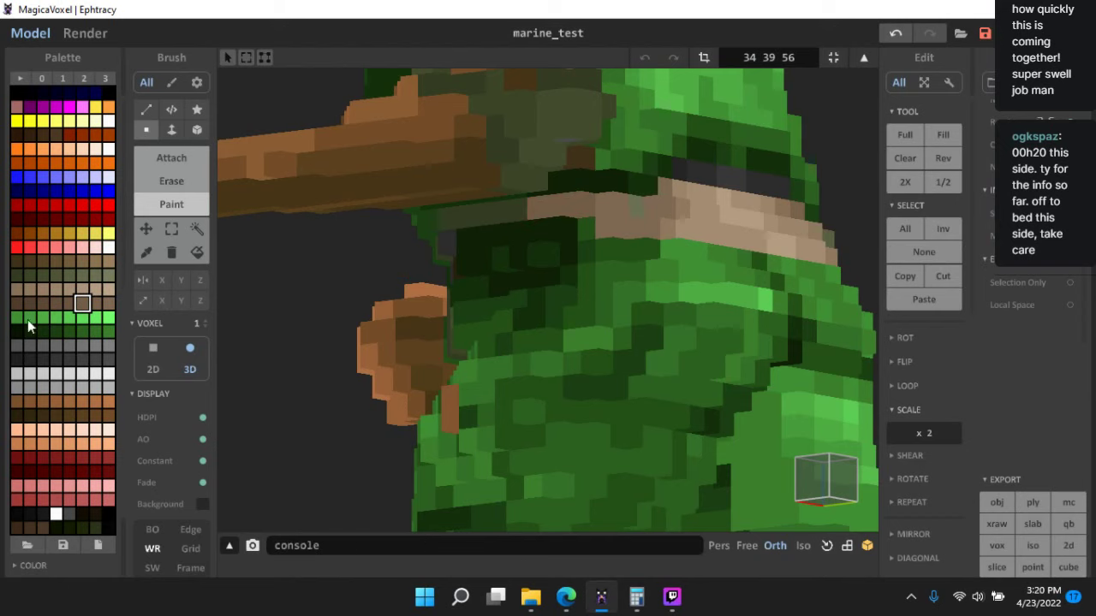
# - Continue the belt forward in a darker brown and fill its lower row with the sampled browns
pyautogui.click(56, 303)
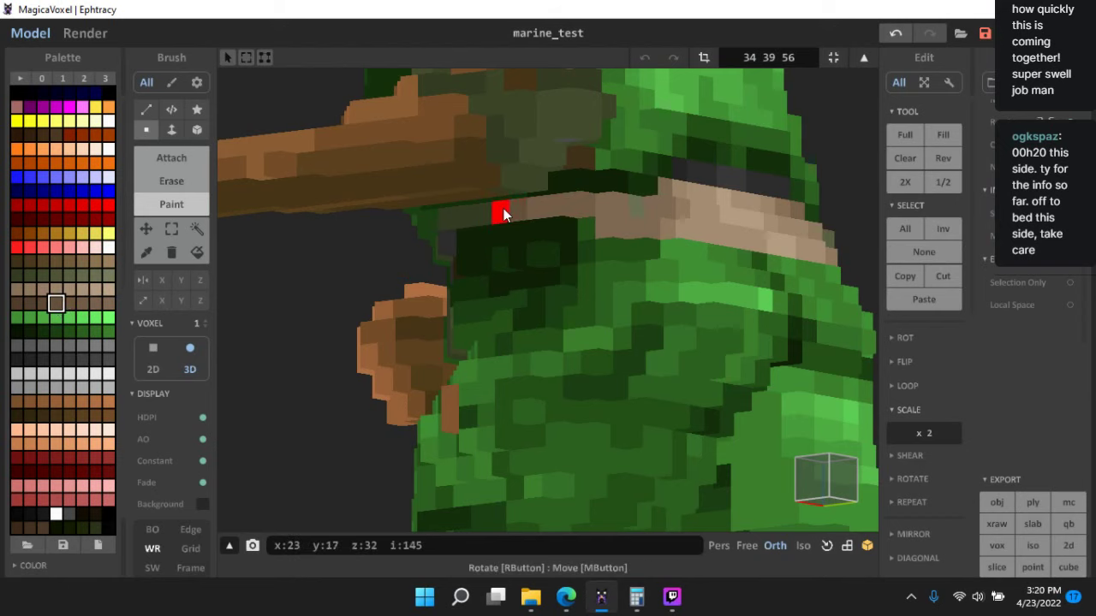
pyautogui.scroll(-5, 635, 375)
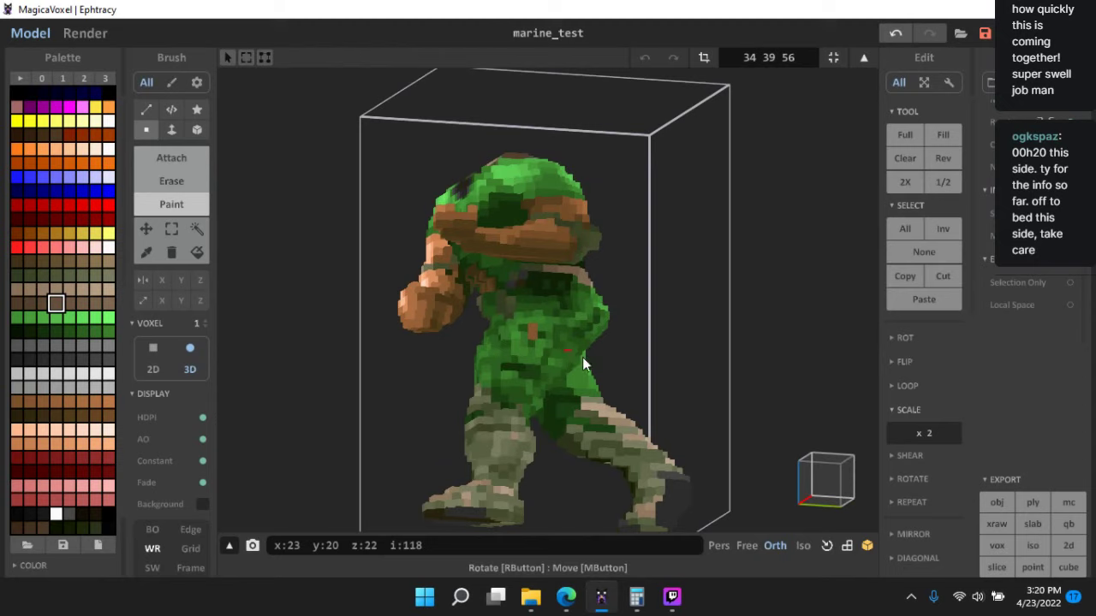
pyautogui.scroll(5, 582, 357)
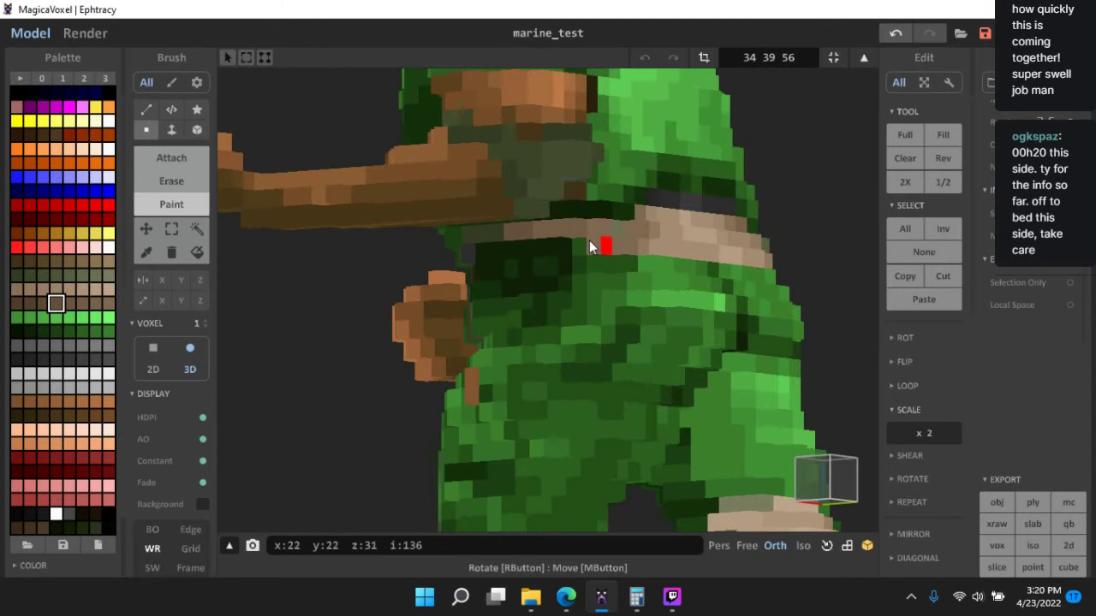
pyautogui.keyDown('alt'); pyautogui.click(576, 229); pyautogui.keyUp('alt')
pyautogui.keyDown('alt'); pyautogui.click(539, 248); pyautogui.keyUp('alt')
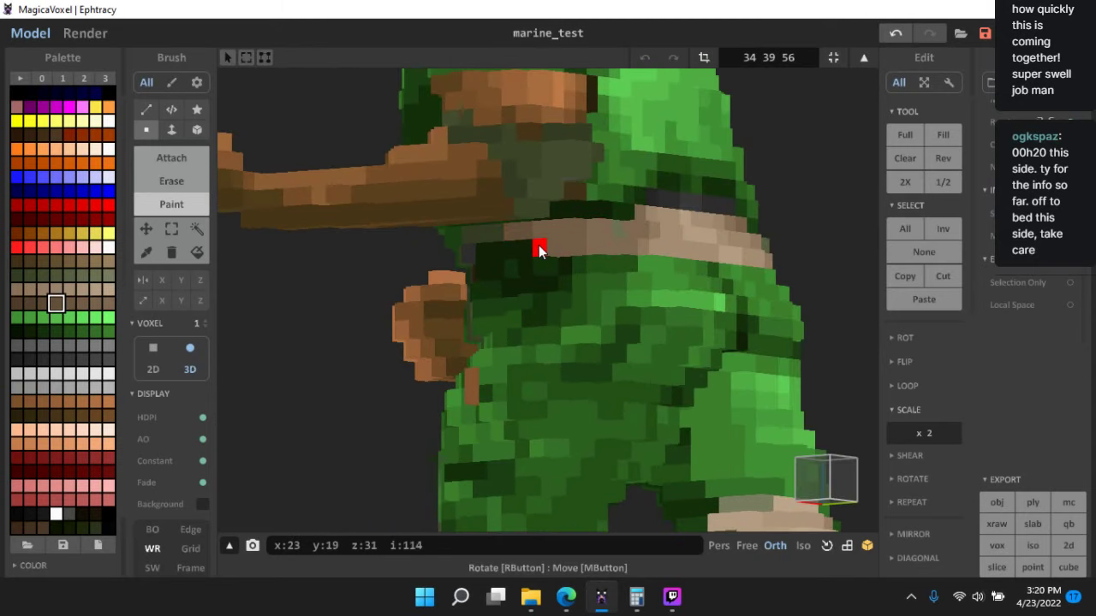
pyautogui.keyDown('alt'); pyautogui.click(593, 240); pyautogui.keyUp('alt')
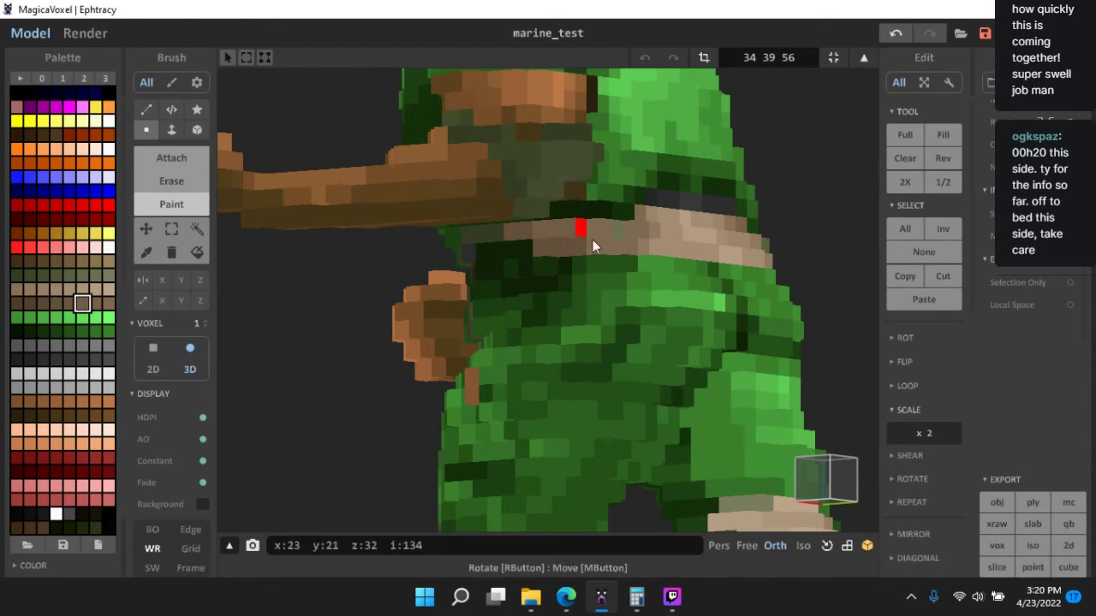
pyautogui.scroll(-3, 631, 264)
pyautogui.moveTo(630, 263); pyautogui.dragTo(672, 391, button='right')
pyautogui.scroll(-5, 641, 406)
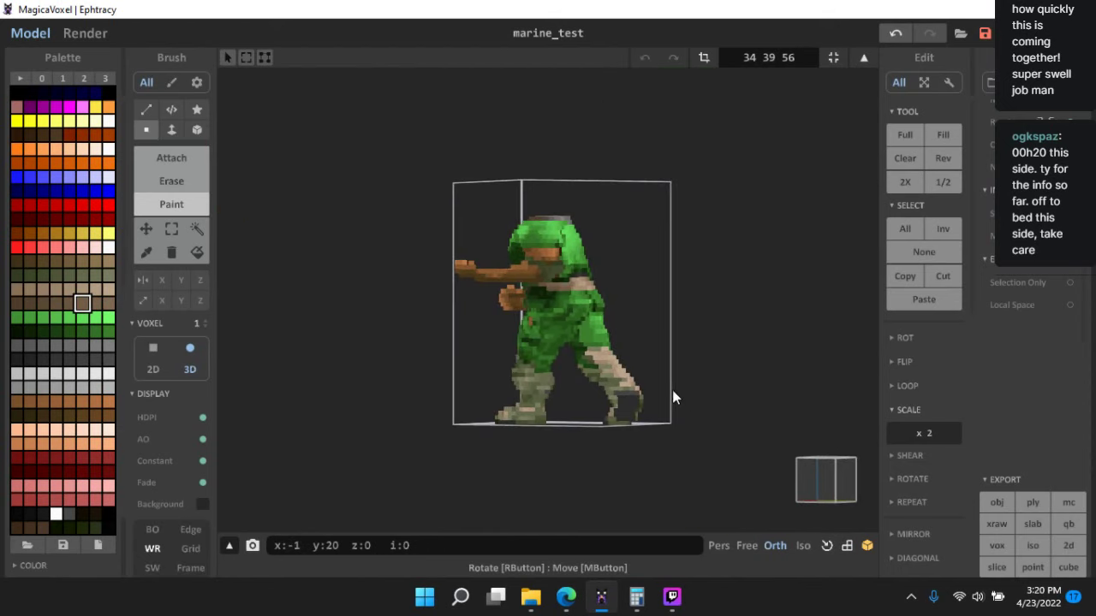
# - Shade the belt's front end beneath the forearm with progressively darker browns
pyautogui.scroll(5, 585, 346)
pyautogui.scroll(3, 586, 346)
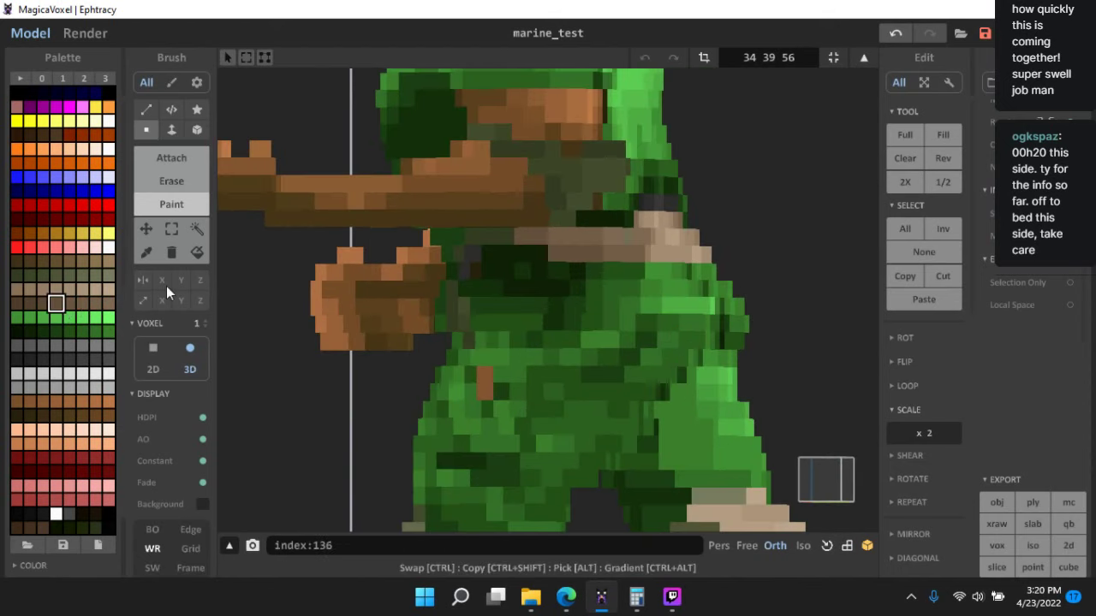
pyautogui.scroll(2, 527, 261)
pyautogui.moveTo(536, 344); pyautogui.dragTo(519, 288, button='right')
pyautogui.click(32, 304)
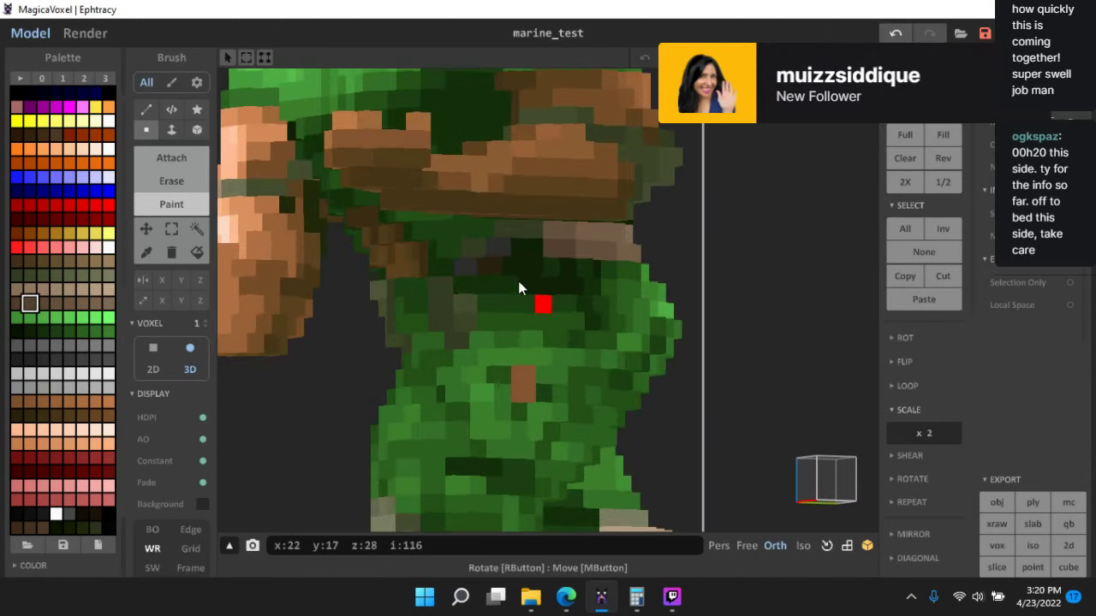
pyautogui.click(17, 303)
# - Check the activity feed and chat messages in Twitch Studio and return to MagicaVoxel
pyautogui.scroll(-10, 676, 325)
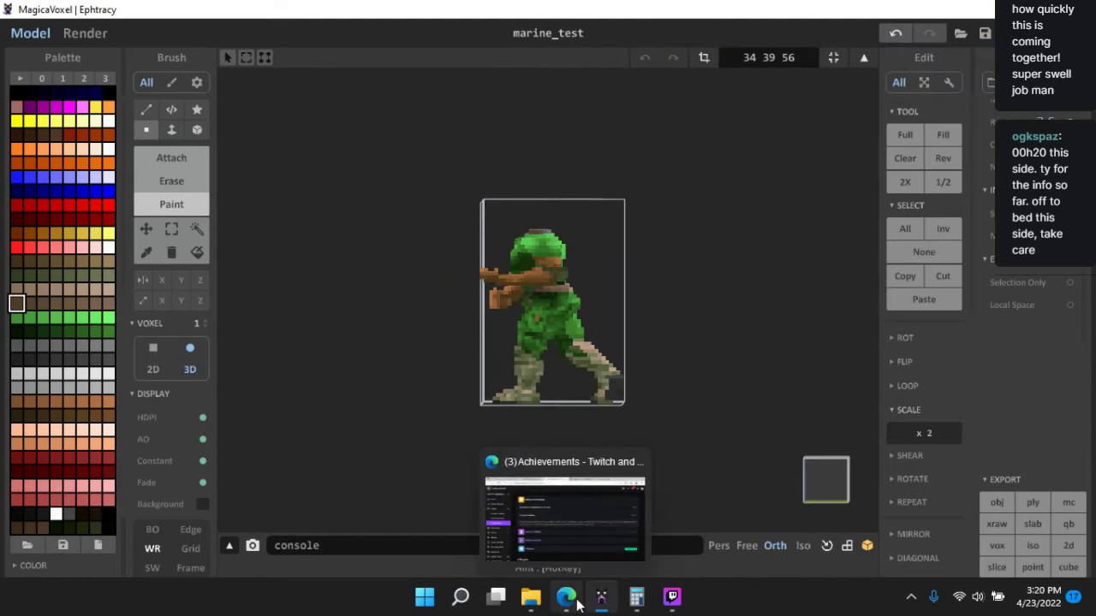
pyautogui.click(674, 597)
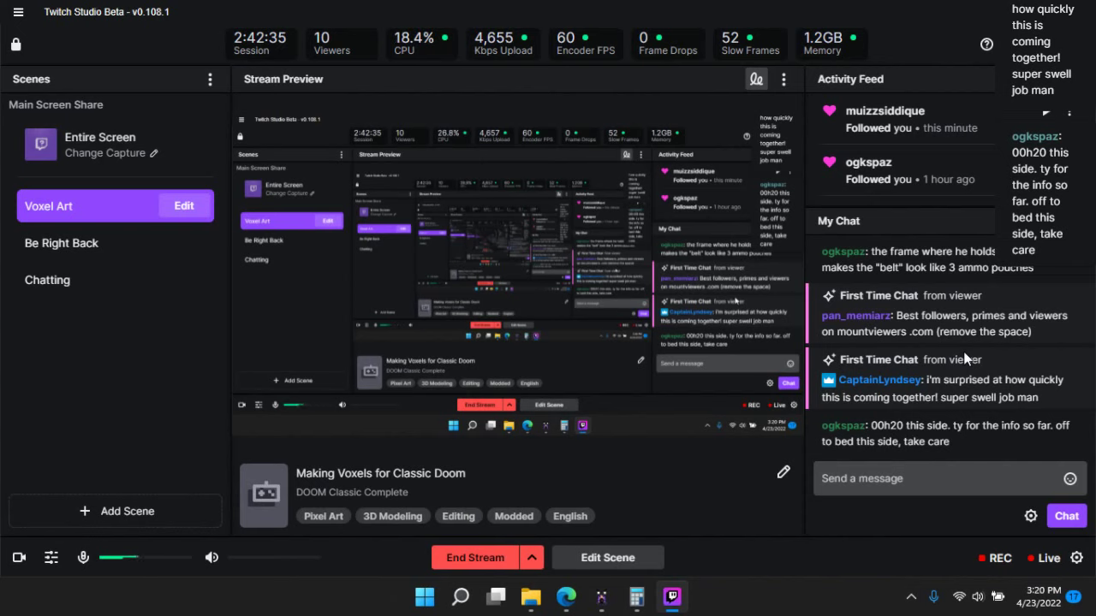
pyautogui.click(601, 596)
# - Touch up the lower side of the torso just above the belt, beside the raised forearm, with sampled dark greens
pyautogui.moveTo(583, 352)
pyautogui.mouseDown(button='right')
pyautogui.moveTo(724, 334)
pyautogui.moveTo(648, 345)
pyautogui.moveTo(697, 334)
pyautogui.moveTo(698, 356)
pyautogui.moveTo(558, 333)
pyautogui.moveTo(572, 363)
pyautogui.mouseUp(button='right')
pyautogui.scroll(3, 634, 345)
pyautogui.scroll(3, 696, 334)
pyautogui.scroll(5, 700, 356)
pyautogui.scroll(3, 646, 341)
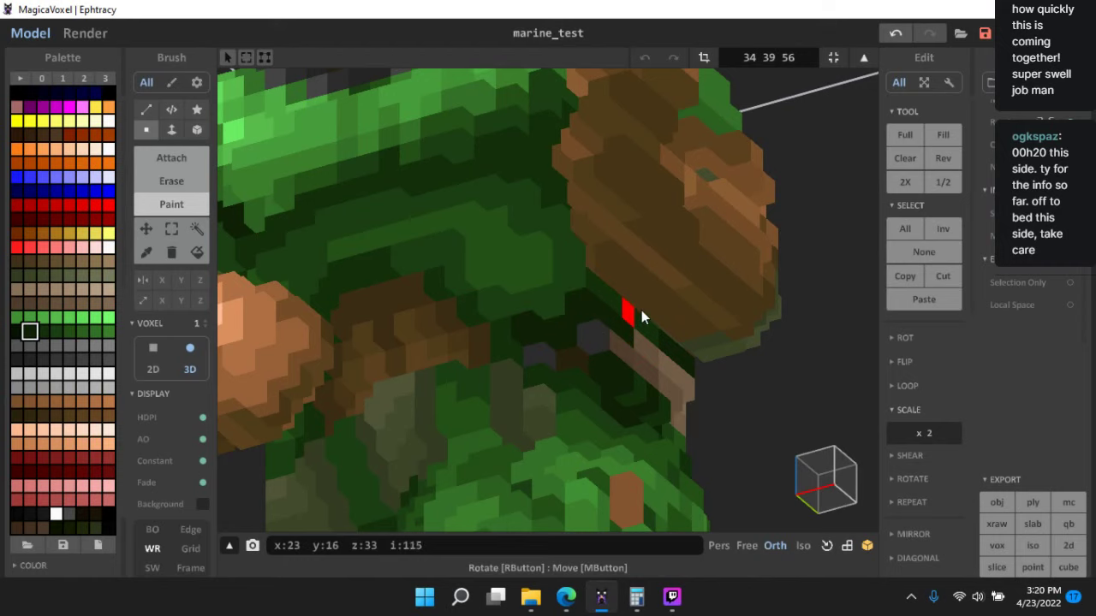
pyautogui.moveTo(588, 305); pyautogui.dragTo(591, 264, button='right')
pyautogui.keyDown('alt'); pyautogui.click(595, 291); pyautogui.keyUp('alt')
pyautogui.click(589, 309)
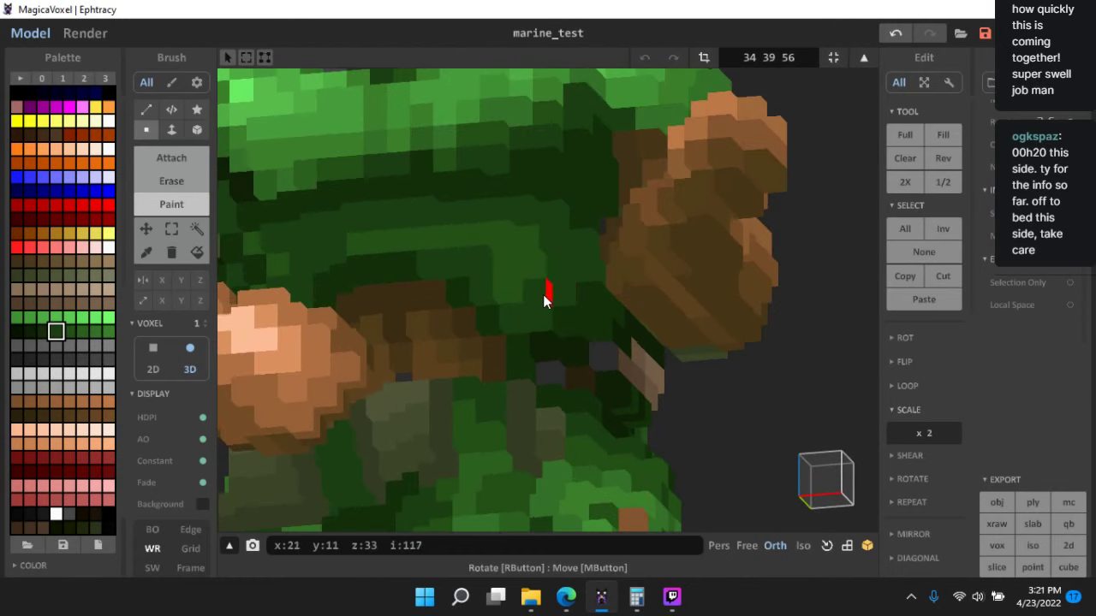
pyautogui.scroll(-5, 545, 300)
pyautogui.scroll(5, 685, 402)
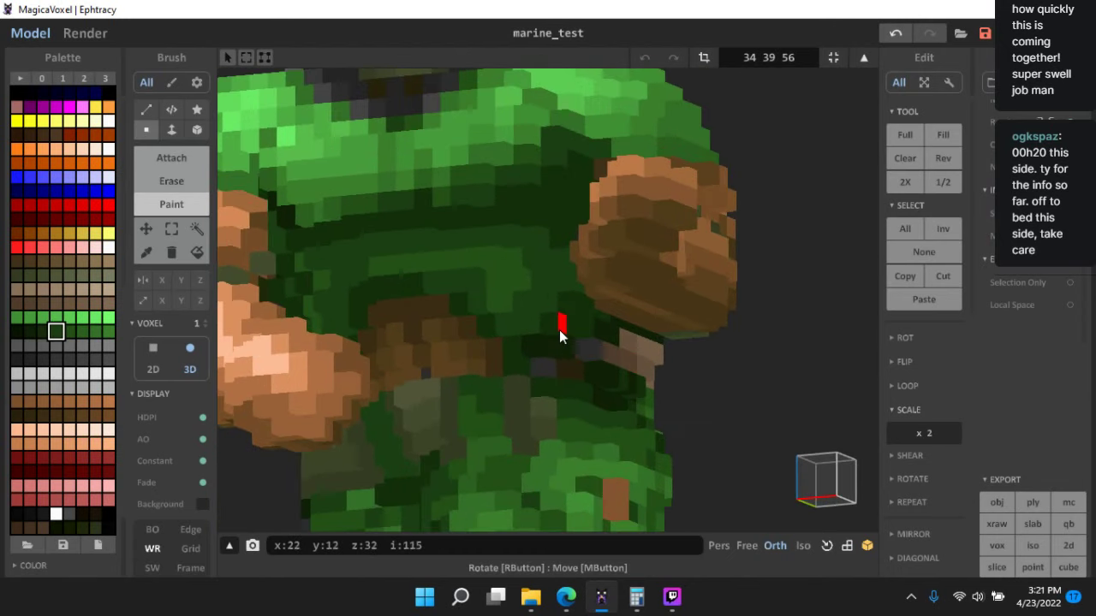
# - Shade the chest next to the raised arm's armpit with a sampled very dark green and two lighter greens
pyautogui.keyDown('alt'); pyautogui.click(525, 211); pyautogui.keyUp('alt')
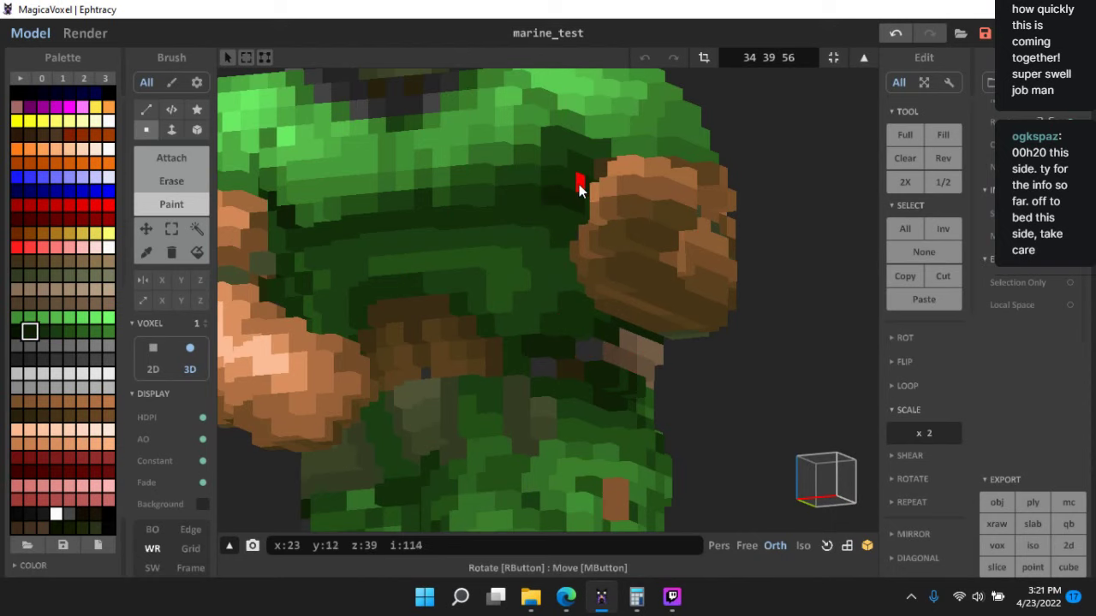
pyautogui.moveTo(563, 202); pyautogui.dragTo(566, 253, button='middle')
pyautogui.keyDown('alt'); pyautogui.click(536, 233); pyautogui.keyUp('alt')
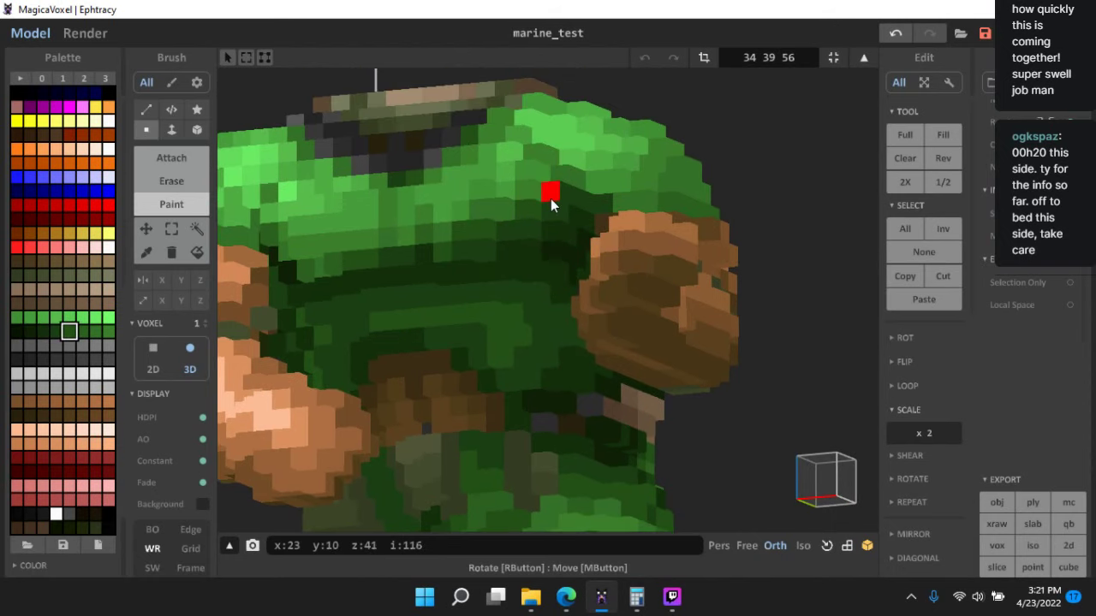
pyautogui.moveTo(569, 237); pyautogui.dragTo(556, 285, button='right')
pyautogui.scroll(-2, 555, 285)
pyautogui.scroll(-4, 561, 299)
pyautogui.moveTo(582, 323); pyautogui.dragTo(538, 317, button='right')
pyautogui.scroll(4, 529, 274)
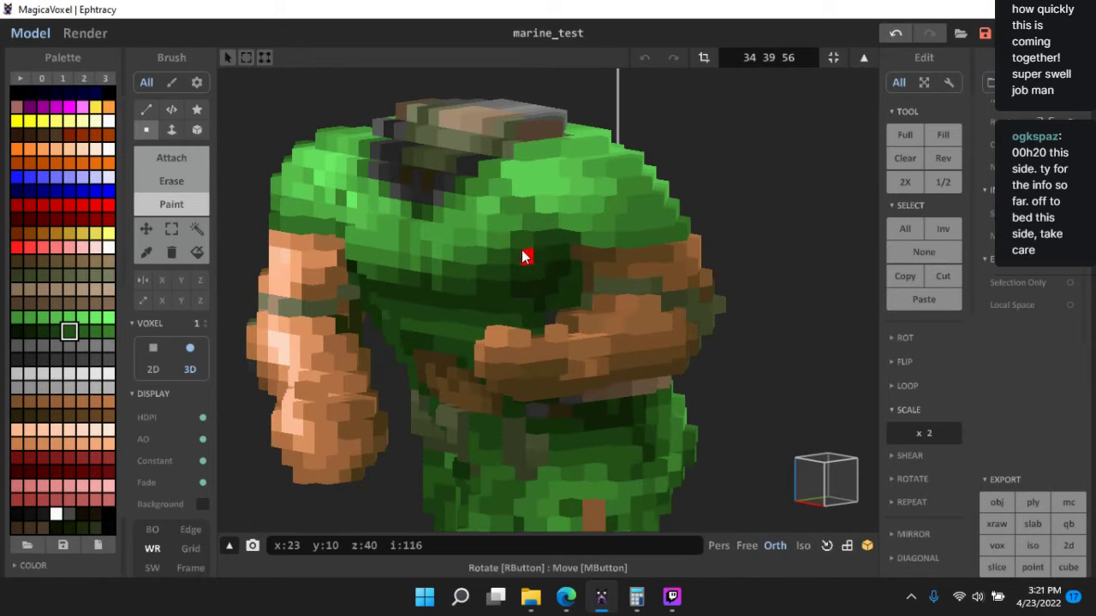
pyautogui.keyDown('alt'); pyautogui.click(520, 233); pyautogui.keyUp('alt')
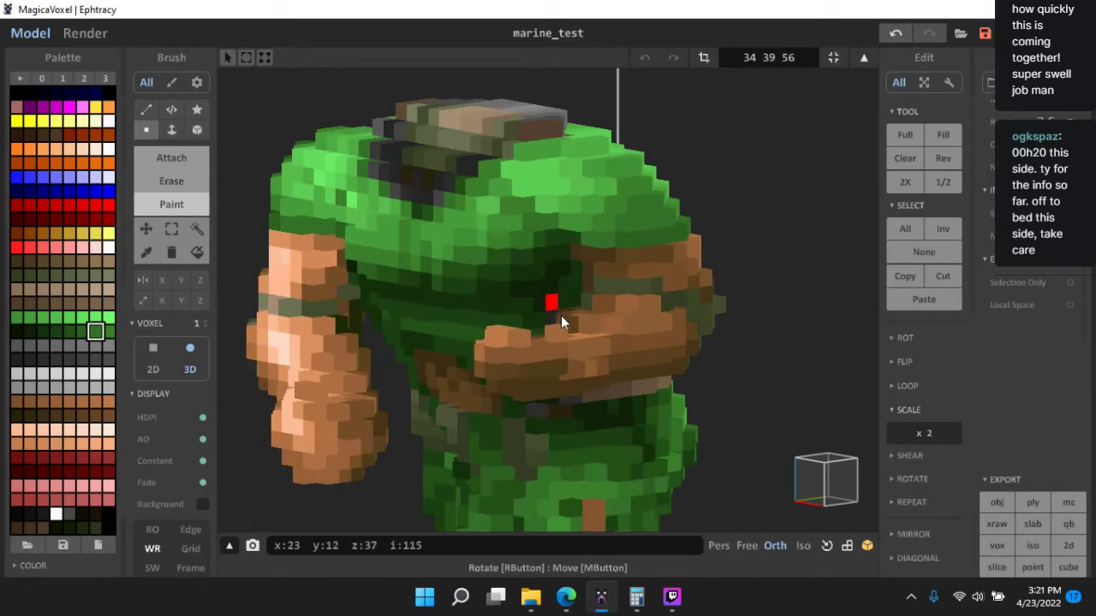
# - Review the whole figure from the front, from the chest down to the boots
pyautogui.scroll(-5, 560, 315)
pyautogui.moveTo(708, 418); pyautogui.dragTo(745, 429, button='right')
pyautogui.scroll(-3, 728, 443)
pyautogui.scroll(4, 745, 423)
pyautogui.moveTo(745, 425); pyautogui.dragTo(744, 358, button='middle')
pyautogui.moveTo(744, 360); pyautogui.dragTo(766, 369, button='right')
pyautogui.scroll(4, 766, 369)
pyautogui.scroll(1, 683, 418)
# - Repaint the edge of the dark strip inside the rear boot, from ankle to sole, with a sampled dark olive
pyautogui.moveTo(683, 417); pyautogui.dragTo(748, 365, button='middle')
pyautogui.scroll(8, 748, 372)
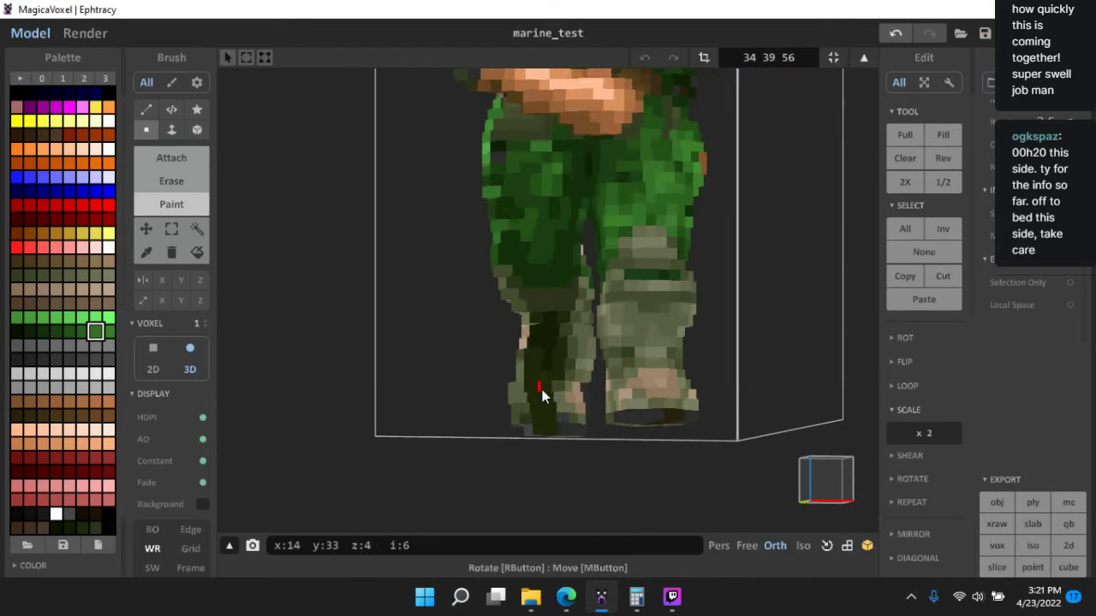
pyautogui.scroll(1, 603, 352)
pyautogui.keyDown('alt'); pyautogui.click(532, 435); pyautogui.keyUp('alt')
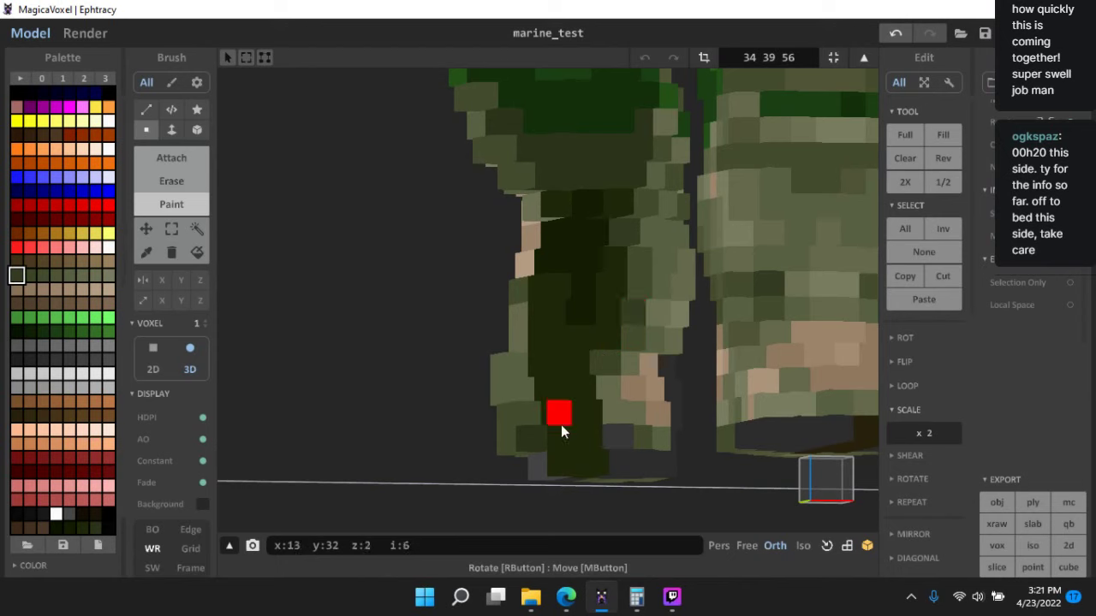
pyautogui.moveTo(561, 425); pyautogui.dragTo(522, 433, button='right')
pyautogui.moveTo(513, 432); pyautogui.dragTo(505, 404)
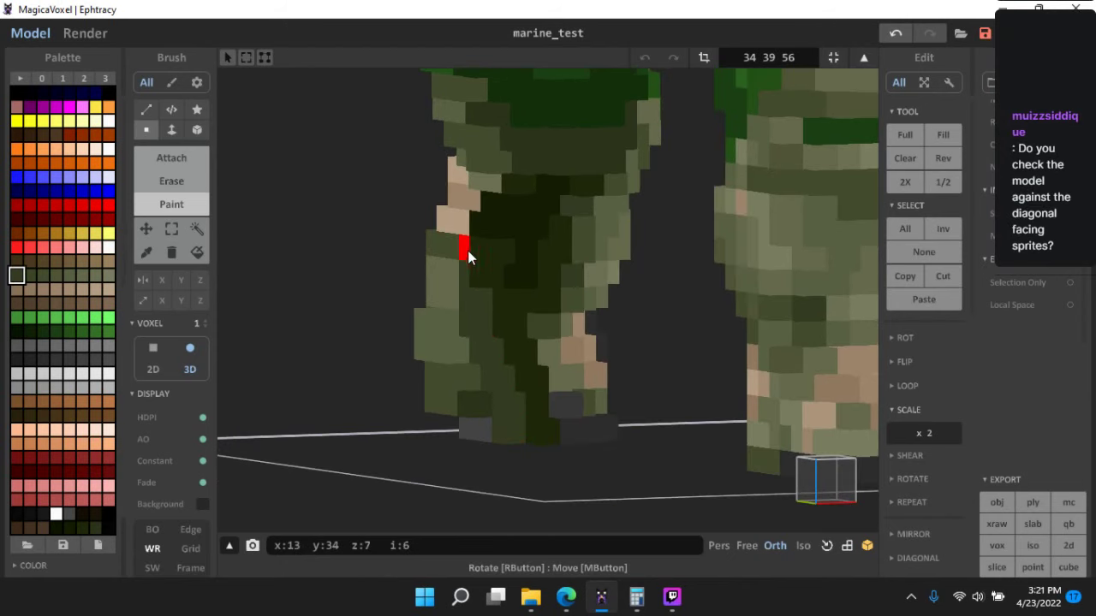
# - Blend the dark shading inside the rear boot's ankle with a sampled very dark olive and slightly lighter dark olives
pyautogui.keyDown('alt'); pyautogui.click(502, 257); pyautogui.keyUp('alt')
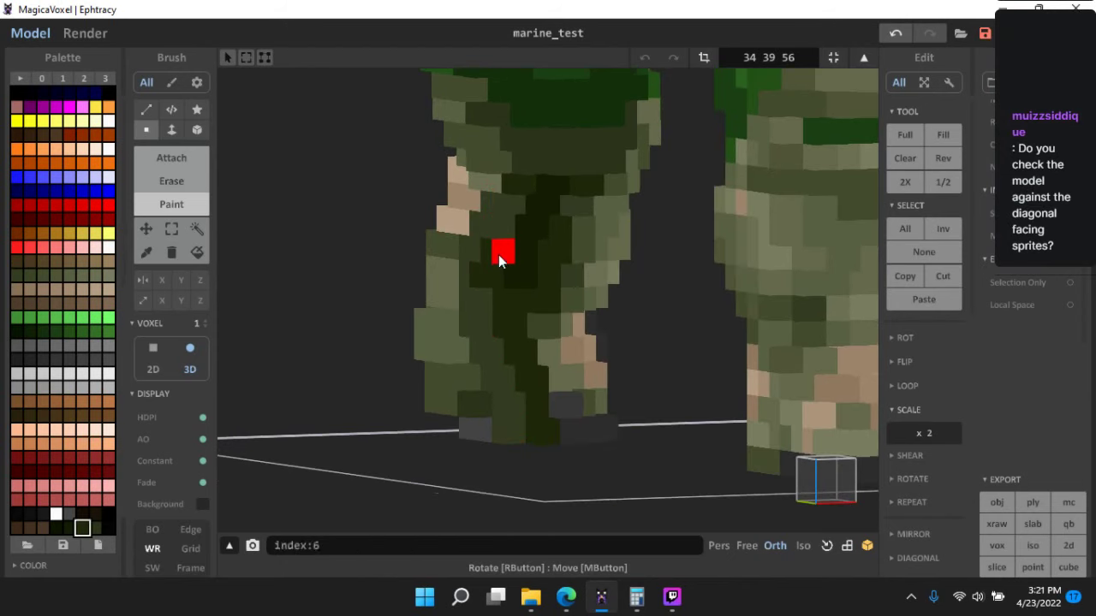
pyautogui.click(502, 229)
pyautogui.scroll(-3, 620, 420)
pyautogui.moveTo(655, 423)
pyautogui.mouseDown(button='right')
pyautogui.moveTo(492, 402)
pyautogui.moveTo(514, 386)
pyautogui.mouseUp(button='right')
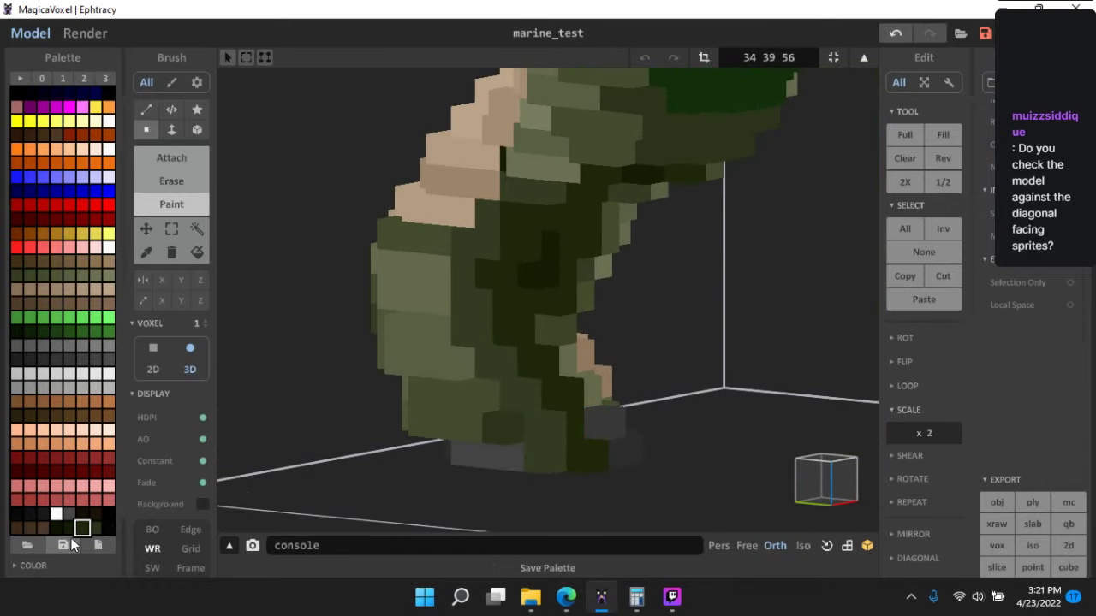
pyautogui.click(96, 527)
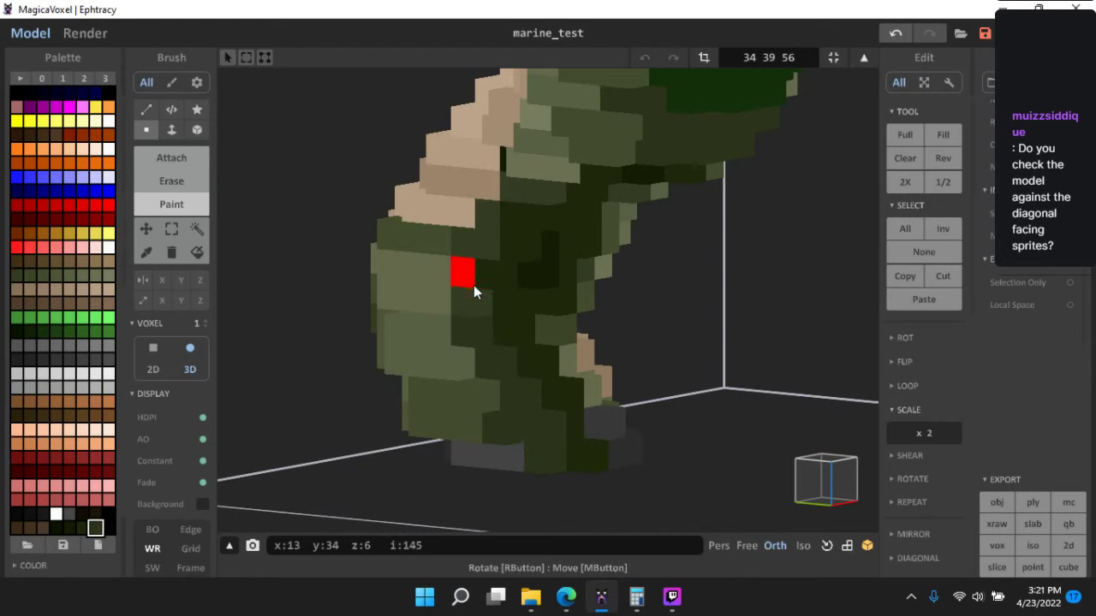
pyautogui.moveTo(544, 302)
pyautogui.mouseDown(button='right')
pyautogui.moveTo(615, 432)
pyautogui.moveTo(634, 430)
pyautogui.moveTo(520, 330)
pyautogui.moveTo(564, 274)
pyautogui.moveTo(541, 233)
pyautogui.moveTo(608, 263)
pyautogui.mouseUp(button='right')
pyautogui.scroll(2, 541, 233)
pyautogui.keyDown('alt'); pyautogui.click(541, 233); pyautogui.keyUp('alt')
pyautogui.click(522, 270)
pyautogui.scroll(-2, 608, 263)
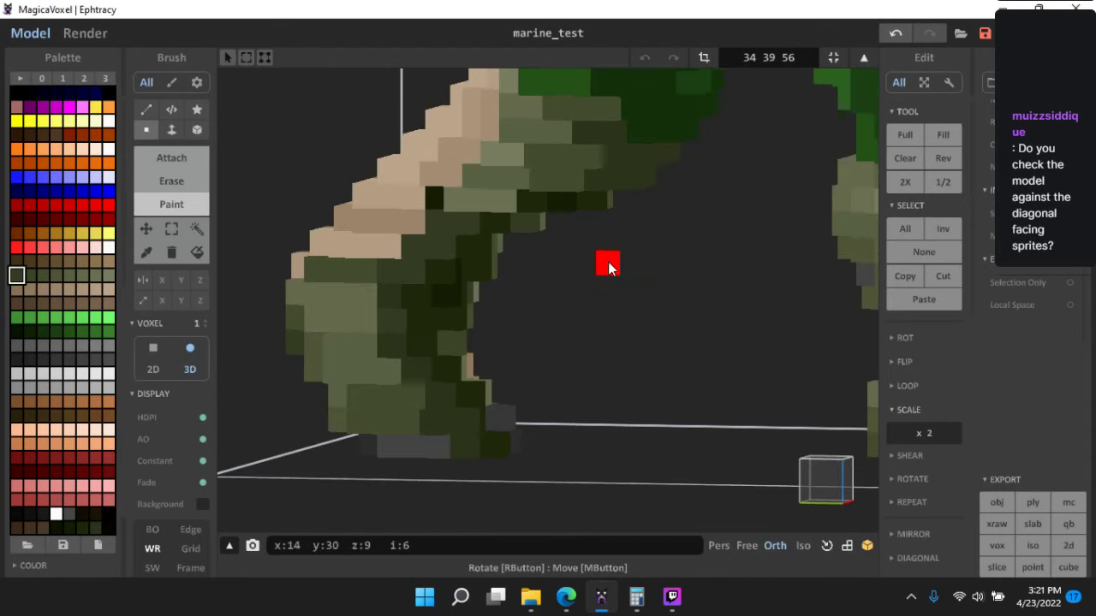
# - Extend the tan panel down the side of the rear boot's ankle with a sampled tan, then sample a mid olive
pyautogui.scroll(2, 368, 204)
pyautogui.keyDown('alt'); pyautogui.click(368, 205); pyautogui.keyUp('alt')
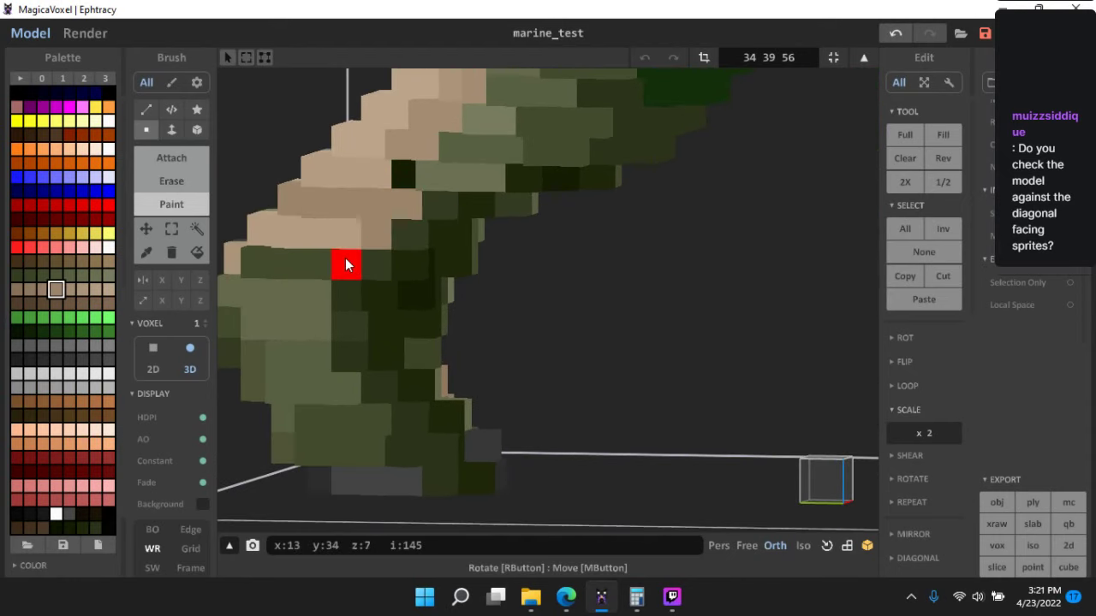
pyautogui.moveTo(315, 341)
pyautogui.mouseDown()
pyautogui.moveTo(327, 363)
pyautogui.moveTo(283, 296)
pyautogui.mouseUp()
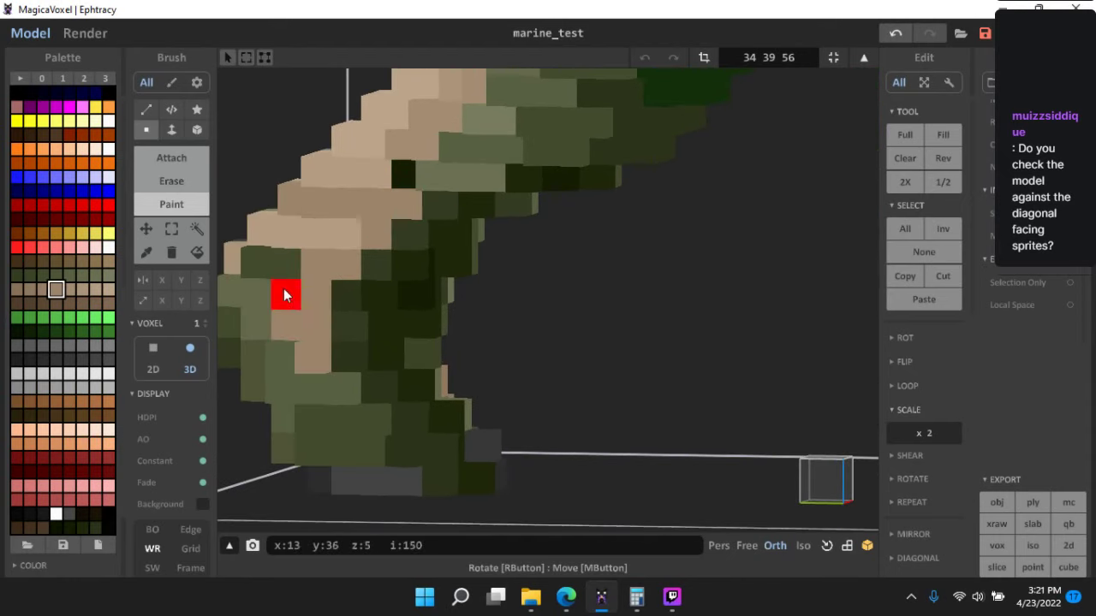
pyautogui.scroll(-7, 345, 419)
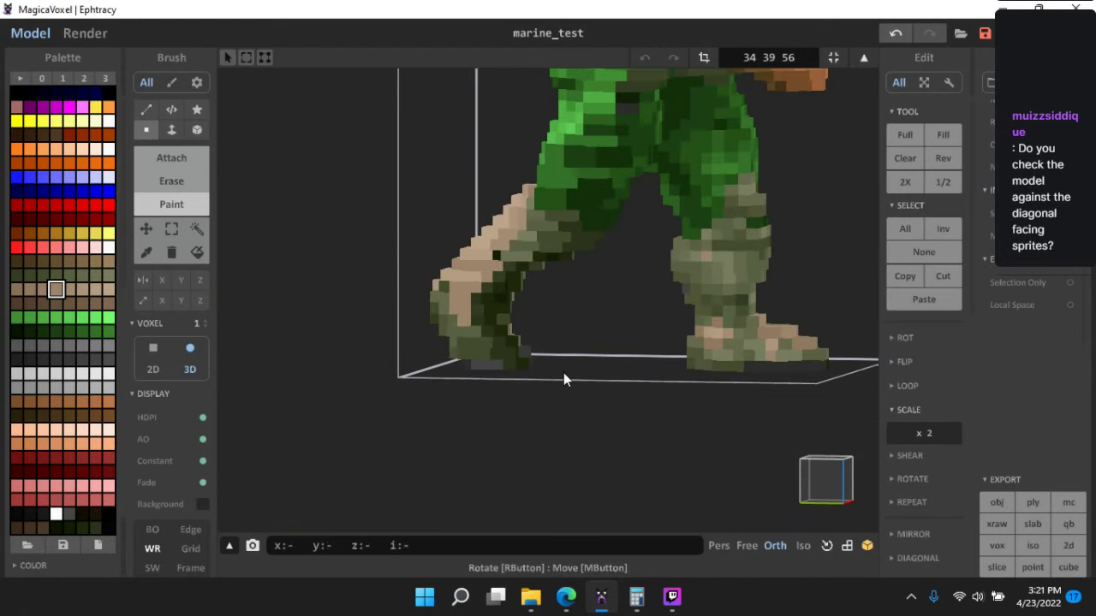
pyautogui.moveTo(564, 372); pyautogui.dragTo(621, 384, button='right')
pyautogui.scroll(3, 479, 313)
pyautogui.keyDown('alt'); pyautogui.click(470, 214); pyautogui.keyUp('alt')
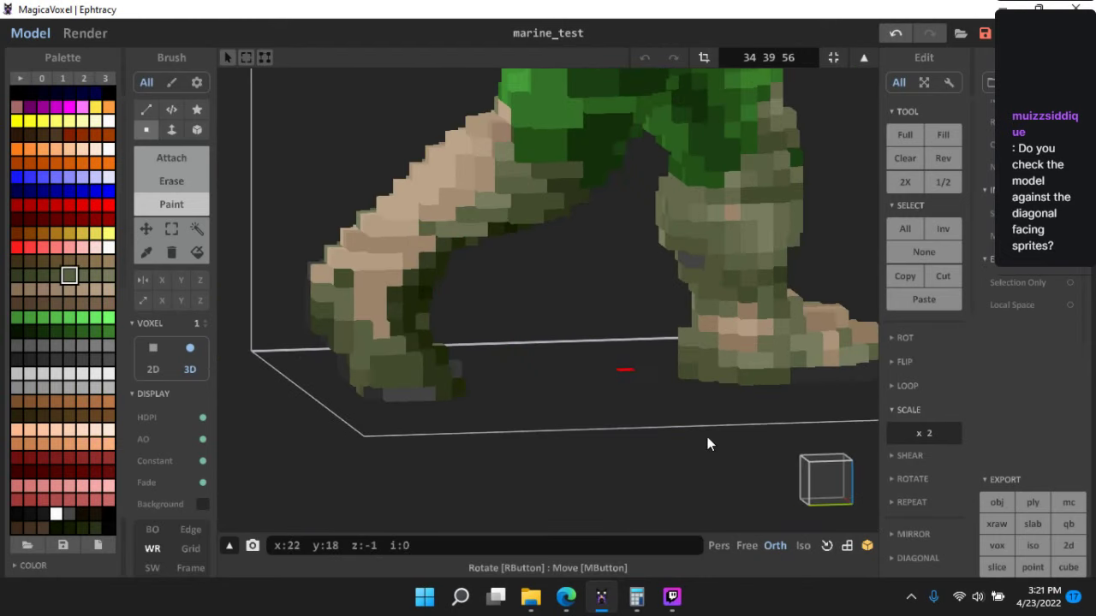
# - Refine the opposite side of the rear shin below the knee with sampled olives and widen its tan panel
pyautogui.scroll(-3, 707, 444)
pyautogui.moveTo(707, 443); pyautogui.dragTo(599, 374, button='right')
pyautogui.scroll(3, 567, 400)
pyautogui.scroll(3, 599, 369)
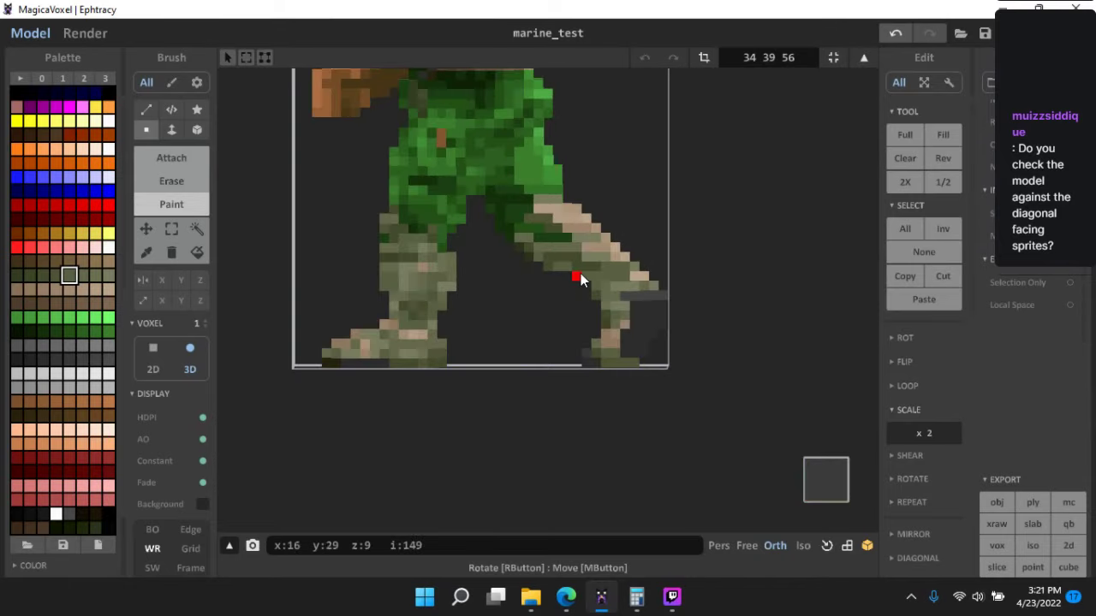
pyautogui.scroll(2, 580, 278)
pyautogui.moveTo(578, 323); pyautogui.dragTo(605, 375, button='middle')
pyautogui.scroll(1, 605, 377)
pyautogui.moveTo(604, 377); pyautogui.dragTo(577, 305, button='right')
pyautogui.scroll(1, 594, 384)
pyautogui.keyDown('alt'); pyautogui.click(541, 369); pyautogui.keyUp('alt')
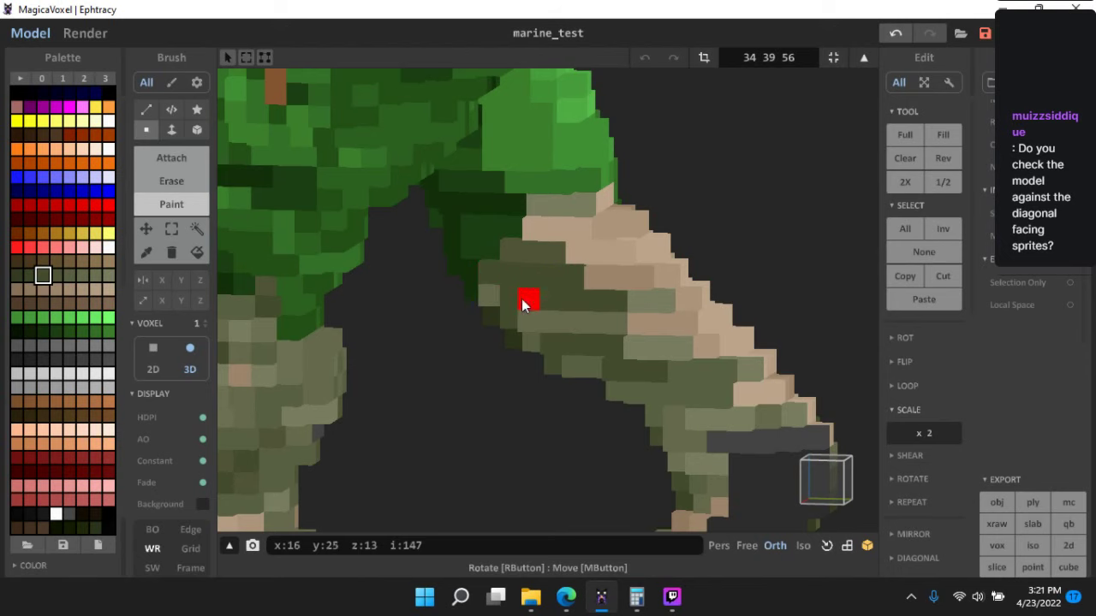
pyautogui.scroll(-4, 525, 305)
pyautogui.scroll(4, 554, 324)
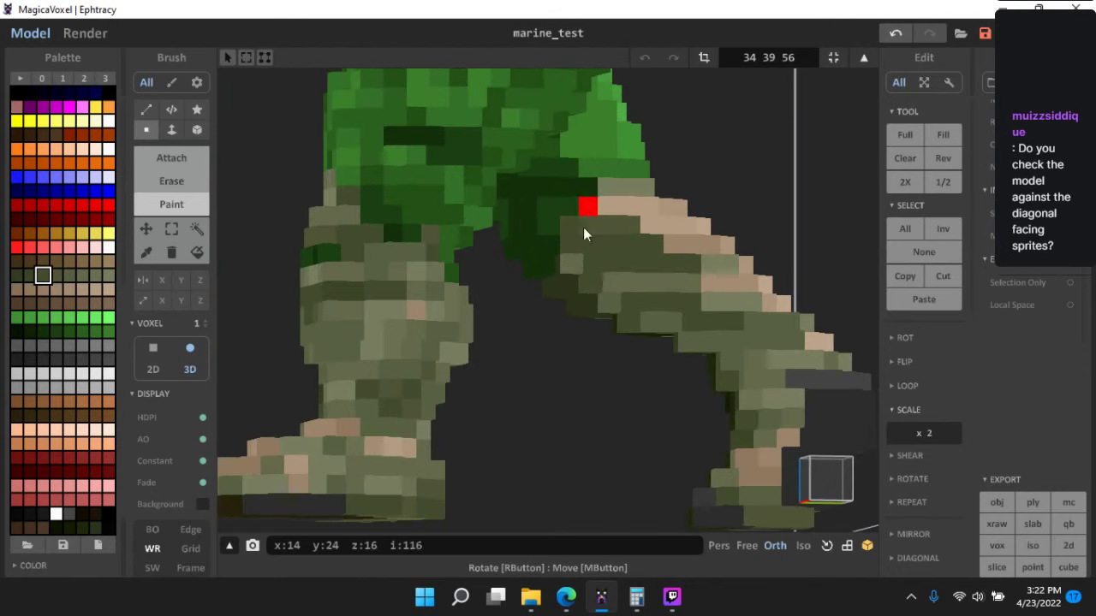
pyautogui.keyDown('alt'); pyautogui.click(672, 245); pyautogui.keyUp('alt')
pyautogui.click(631, 226)
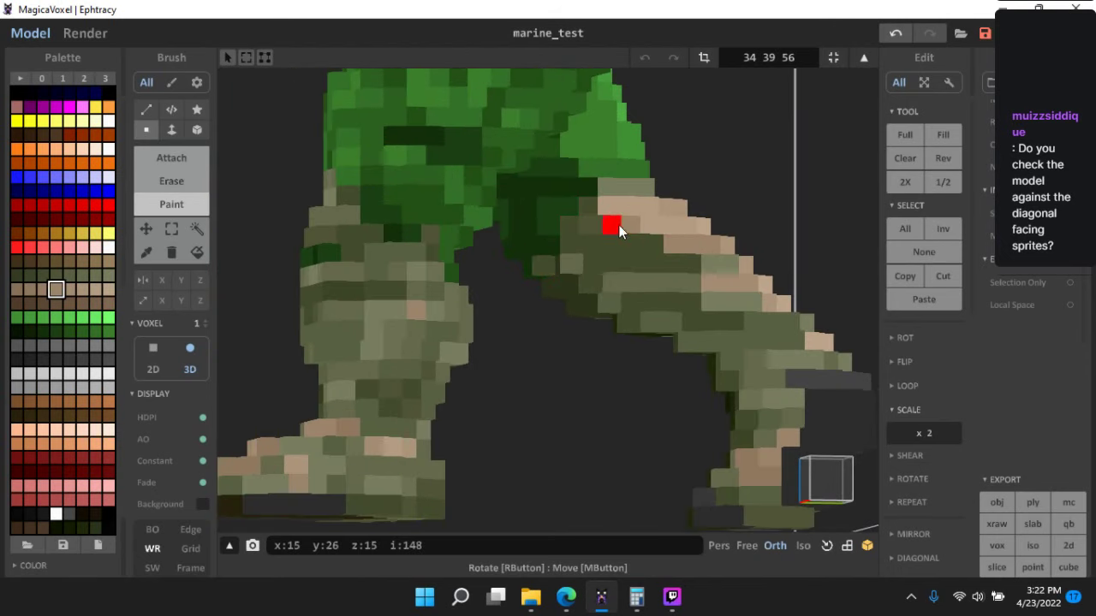
pyautogui.keyDown('alt'); pyautogui.click(682, 285); pyautogui.keyUp('alt')
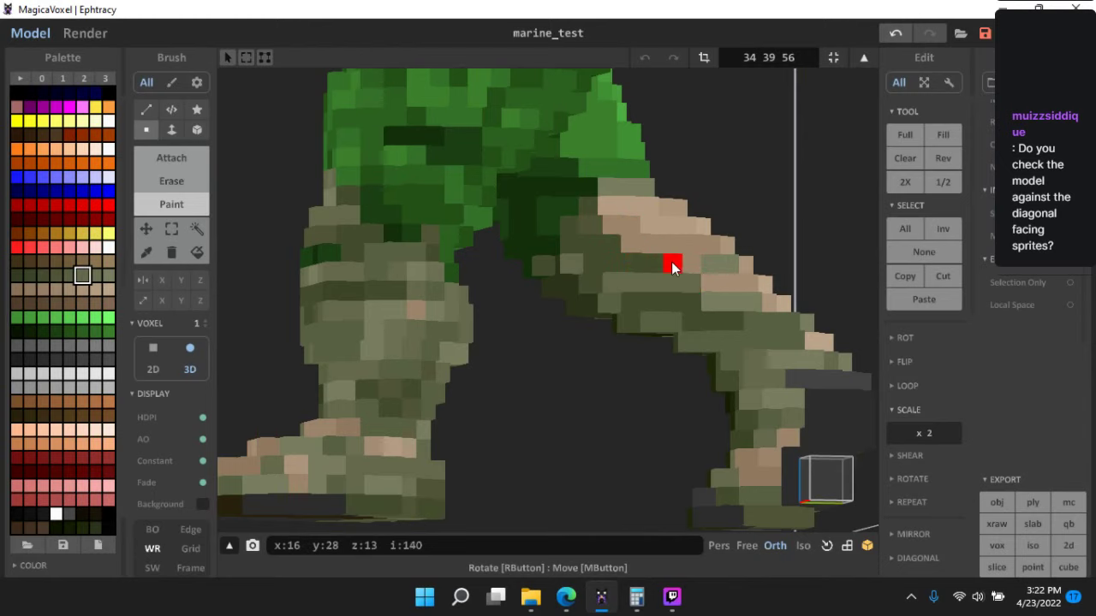
# - Cover the grey and black voxels along the outer edge of the rear boot with sampled olives and tan
pyautogui.scroll(-3, 681, 350)
pyautogui.moveTo(682, 350); pyautogui.dragTo(771, 444, button='right')
pyautogui.scroll(-3, 718, 450)
pyautogui.scroll(2, 771, 444)
pyautogui.moveTo(634, 405); pyautogui.dragTo(503, 360, button='middle')
pyautogui.scroll(4, 501, 360)
pyautogui.keyDown('alt'); pyautogui.click(614, 425); pyautogui.keyUp('alt')
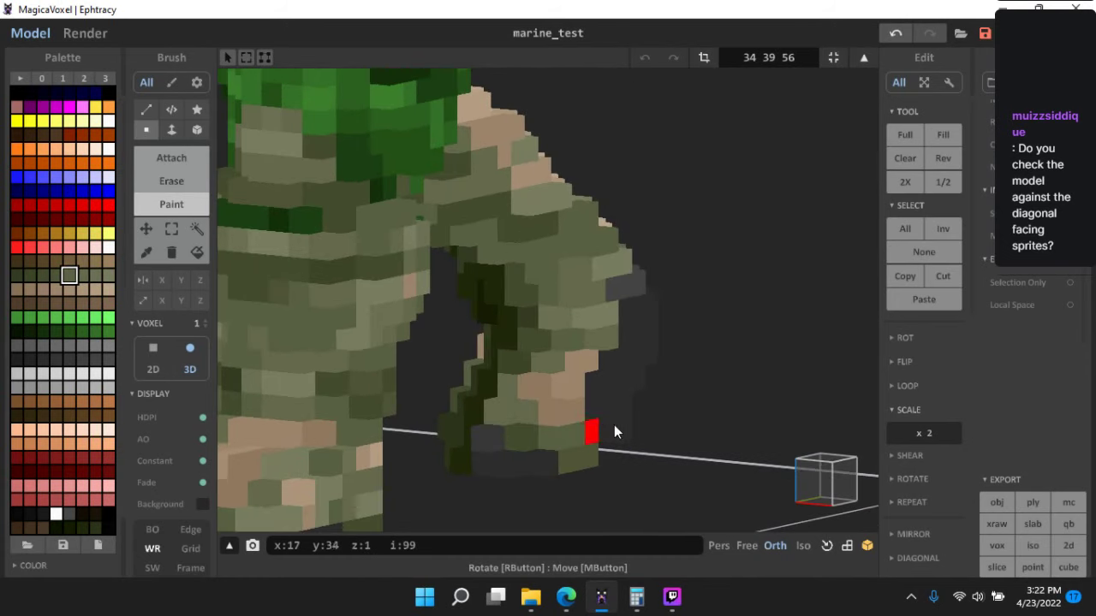
pyautogui.keyDown('alt'); pyautogui.click(566, 414); pyautogui.keyUp('alt')
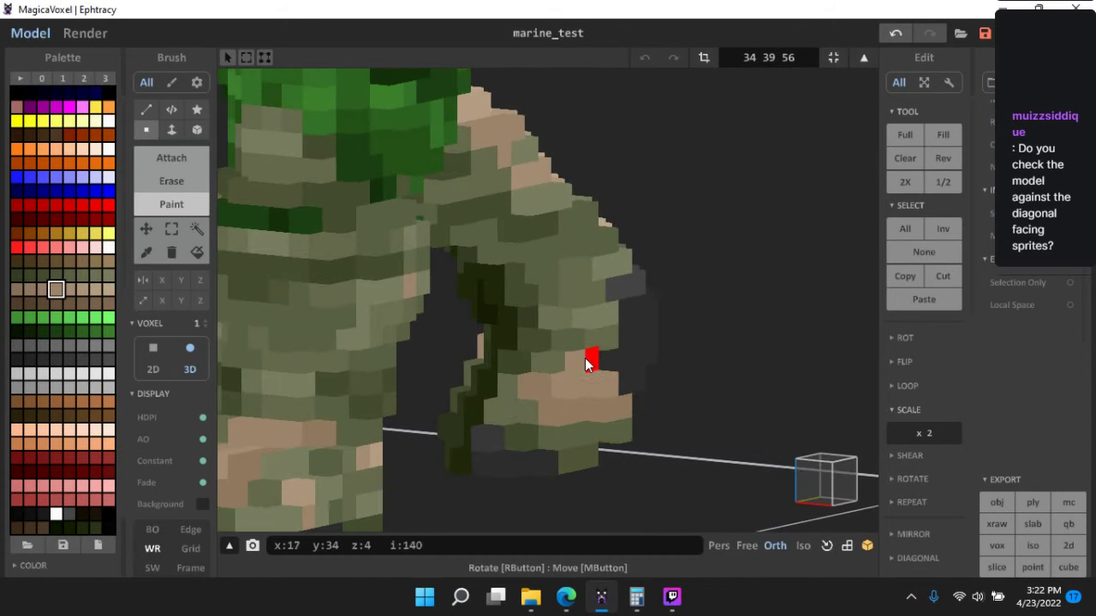
pyautogui.keyDown('alt'); pyautogui.click(631, 321); pyautogui.keyUp('alt')
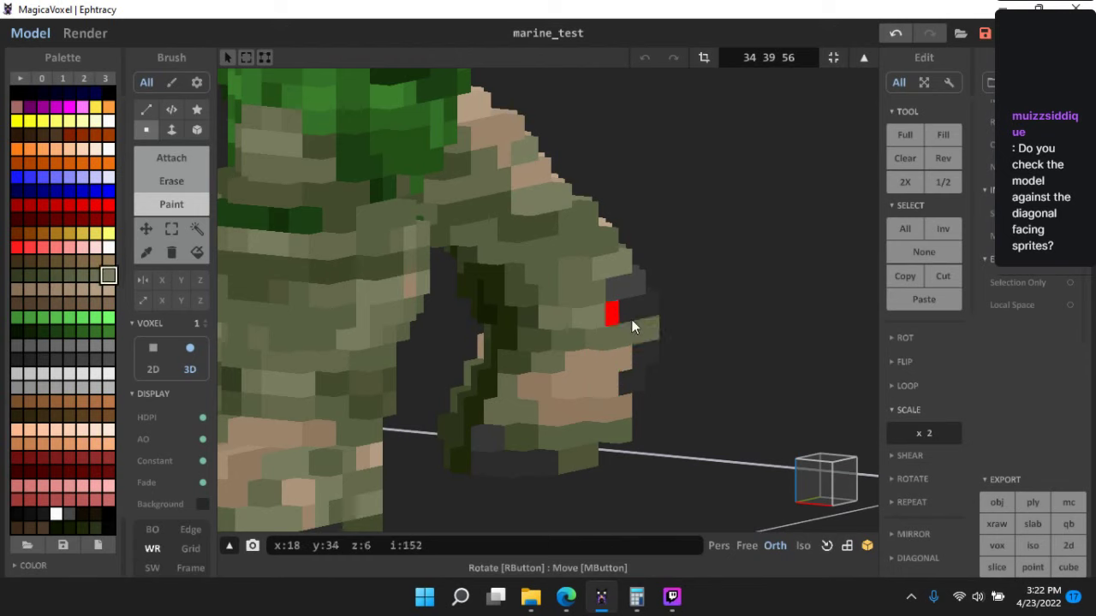
pyautogui.keyDown('alt'); pyautogui.click(616, 366); pyautogui.keyUp('alt')
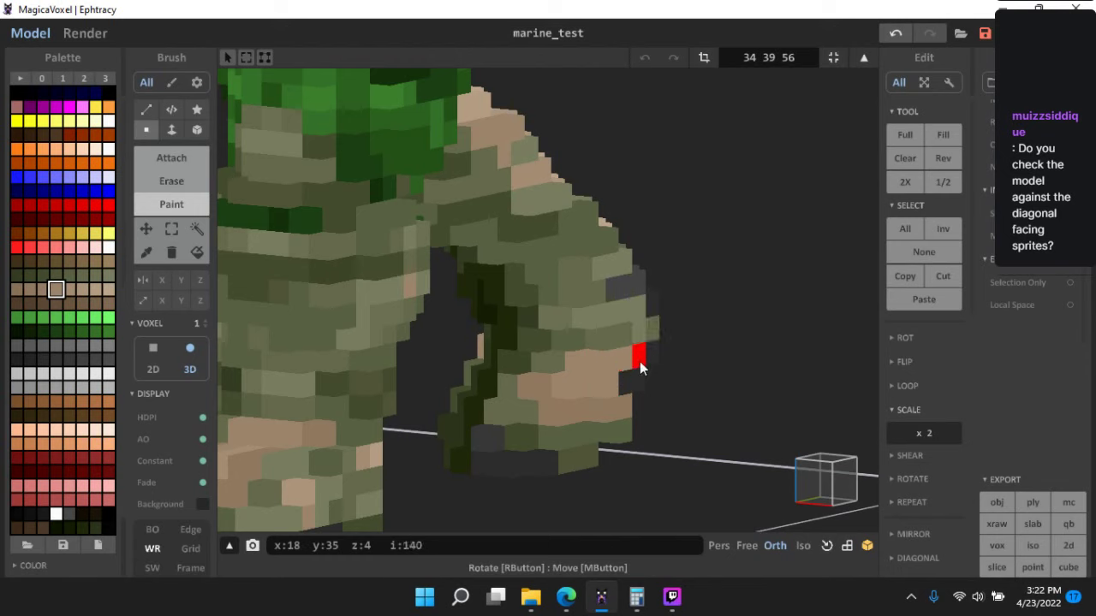
pyautogui.keyDown('alt'); pyautogui.click(623, 419); pyautogui.keyUp('alt')
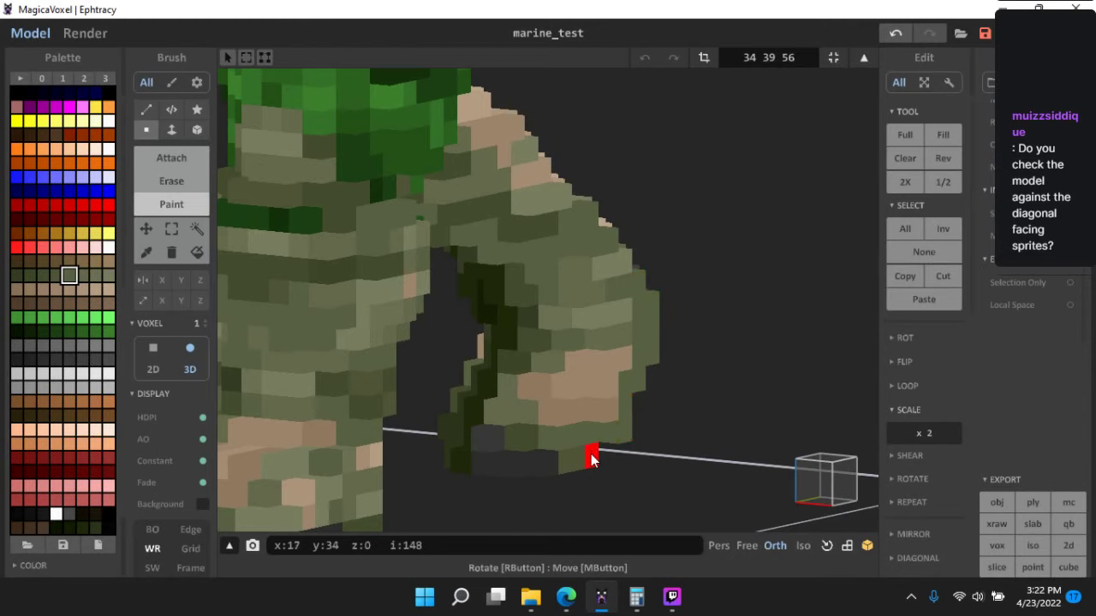
# - Darken the underside of the rear boot's calf next to the dark strip with a sampled dark olive
pyautogui.scroll(-6, 655, 444)
pyautogui.moveTo(655, 443); pyautogui.dragTo(511, 290, button='right')
pyautogui.scroll(-3, 695, 442)
pyautogui.scroll(3, 716, 401)
pyautogui.scroll(4, 535, 286)
pyautogui.scroll(3, 536, 286)
pyautogui.scroll(3, 511, 290)
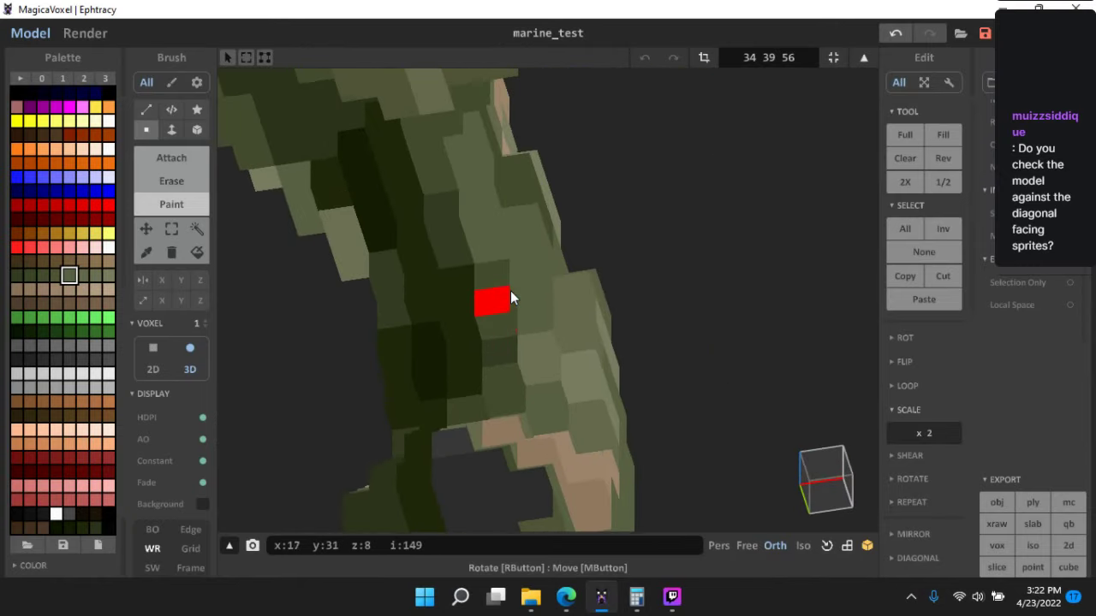
pyautogui.keyDown('alt'); pyautogui.click(510, 290); pyautogui.keyUp('alt')
pyautogui.moveTo(493, 248); pyautogui.dragTo(479, 242, button='right')
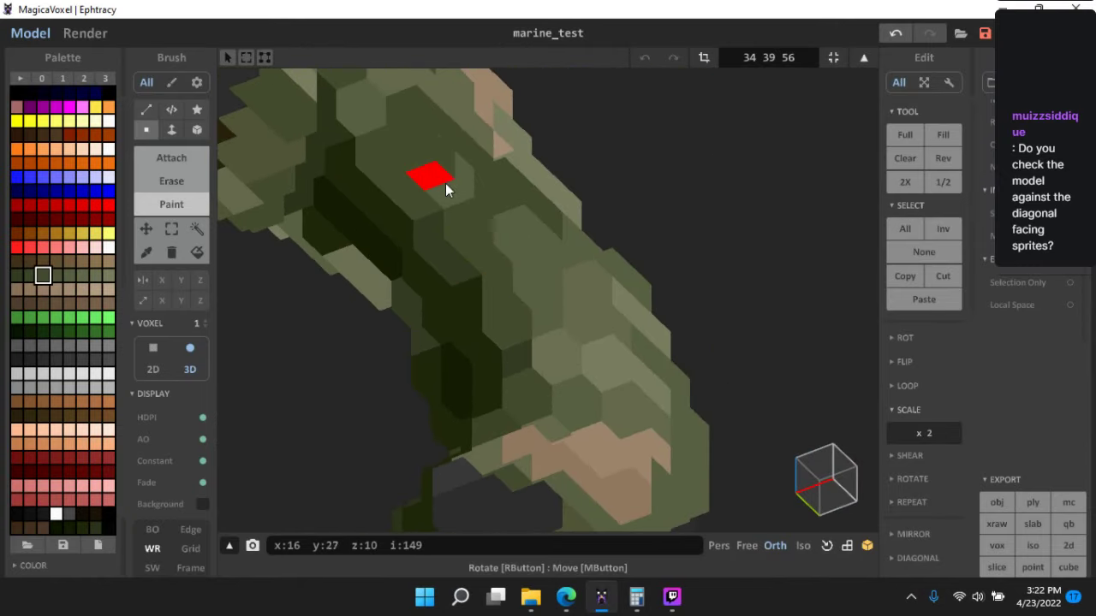
pyautogui.moveTo(504, 281); pyautogui.dragTo(450, 254, button='right')
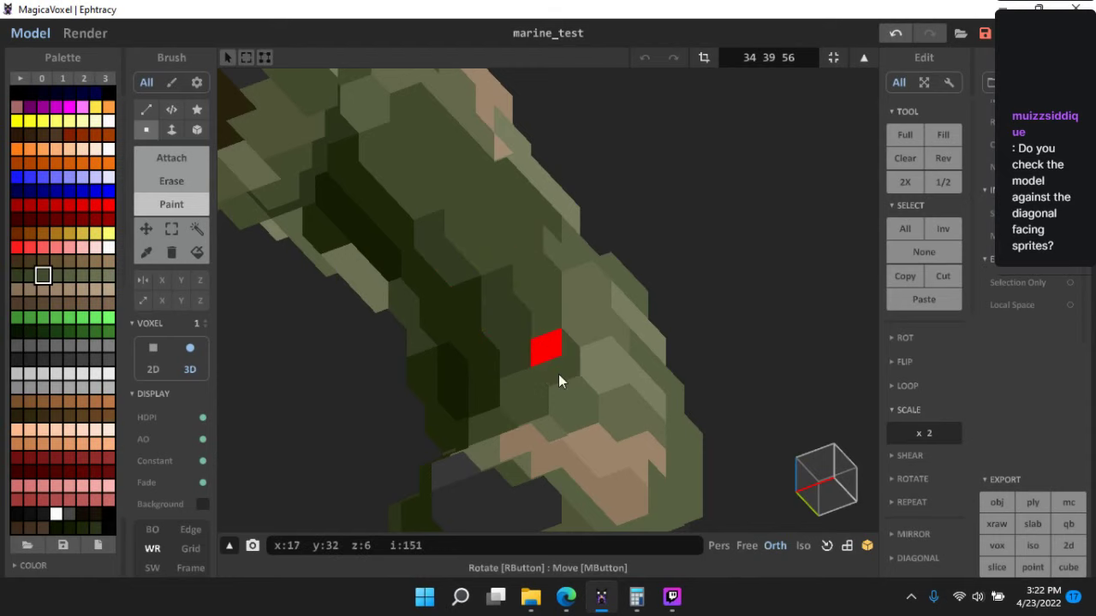
# - Lighten the side of the rear calf with diagonal bands of a sampled light olive and a mid olive
pyautogui.scroll(-4, 558, 374)
pyautogui.moveTo(584, 397); pyautogui.dragTo(693, 387, button='right')
pyautogui.scroll(5, 574, 363)
pyautogui.moveTo(574, 363); pyautogui.dragTo(533, 287, button='right')
pyautogui.keyDown('alt'); pyautogui.click(559, 192); pyautogui.keyUp('alt')
pyautogui.moveTo(471, 140); pyautogui.dragTo(652, 267)
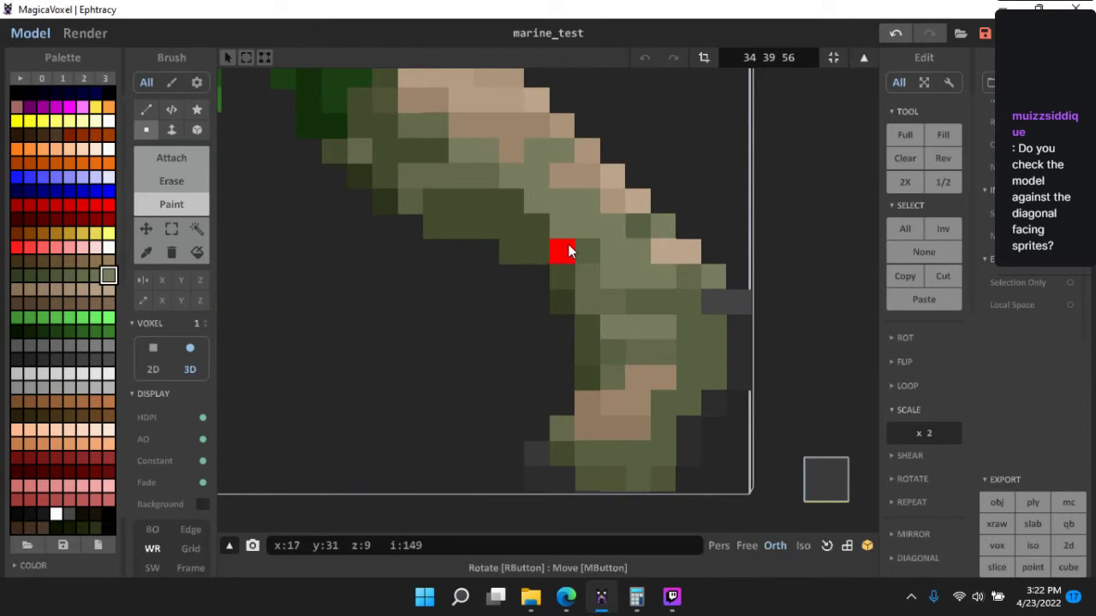
pyautogui.keyDown('alt'); pyautogui.click(468, 193); pyautogui.keyUp('alt')
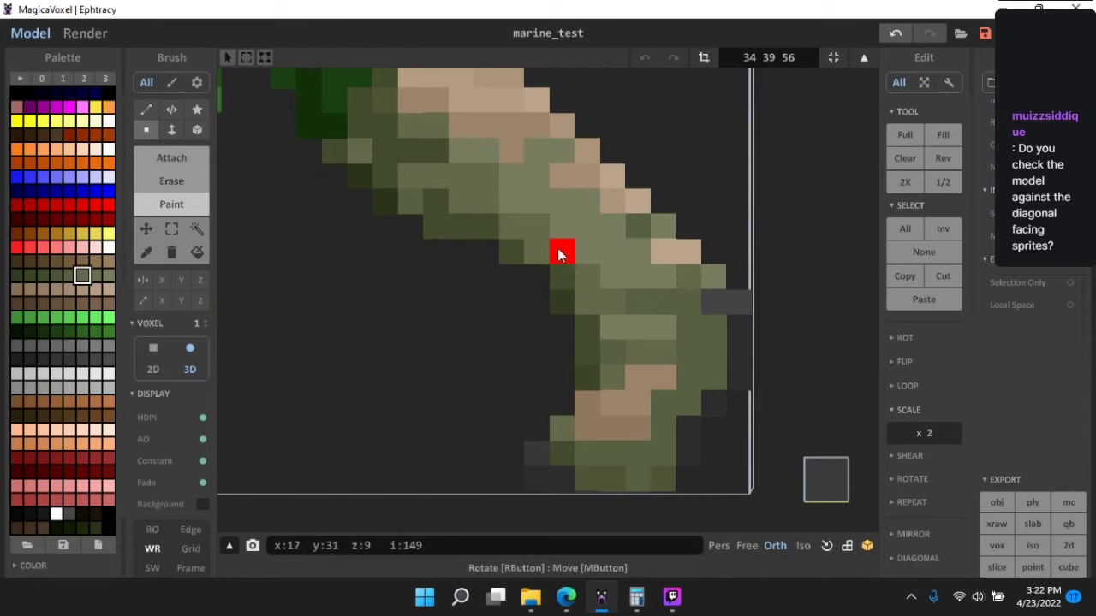
# - Repaint parts of the rear boot's tan ankle patch and surrounding voxels with sampled olives, and save the model
pyautogui.scroll(-4, 691, 362)
pyautogui.moveTo(691, 362)
pyautogui.mouseDown(button='right')
pyautogui.moveTo(643, 398)
pyautogui.moveTo(609, 354)
pyautogui.moveTo(470, 313)
pyautogui.moveTo(683, 382)
pyautogui.moveTo(549, 383)
pyautogui.moveTo(549, 340)
pyautogui.moveTo(580, 365)
pyautogui.mouseUp(button='right')
pyautogui.scroll(3, 469, 314)
pyautogui.scroll(-3, 683, 382)
pyautogui.scroll(-2, 549, 340)
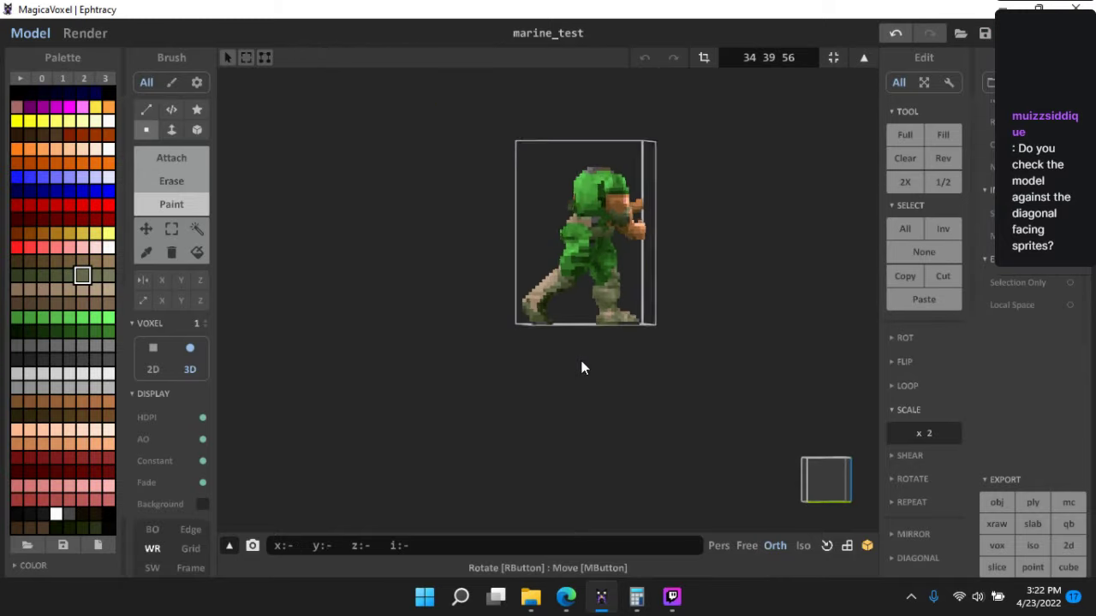
pyautogui.scroll(6, 526, 359)
pyautogui.keyDown('alt'); pyautogui.click(529, 234); pyautogui.keyUp('alt')
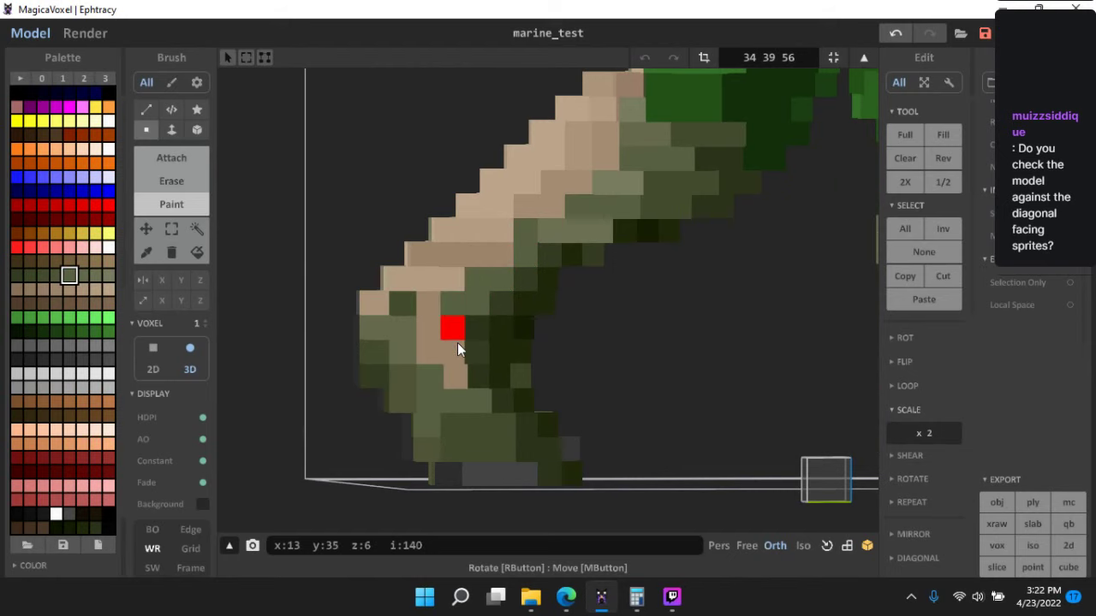
pyautogui.scroll(-4, 505, 364)
pyautogui.moveTo(582, 421); pyautogui.dragTo(603, 433, button='right')
pyautogui.scroll(3, 529, 346)
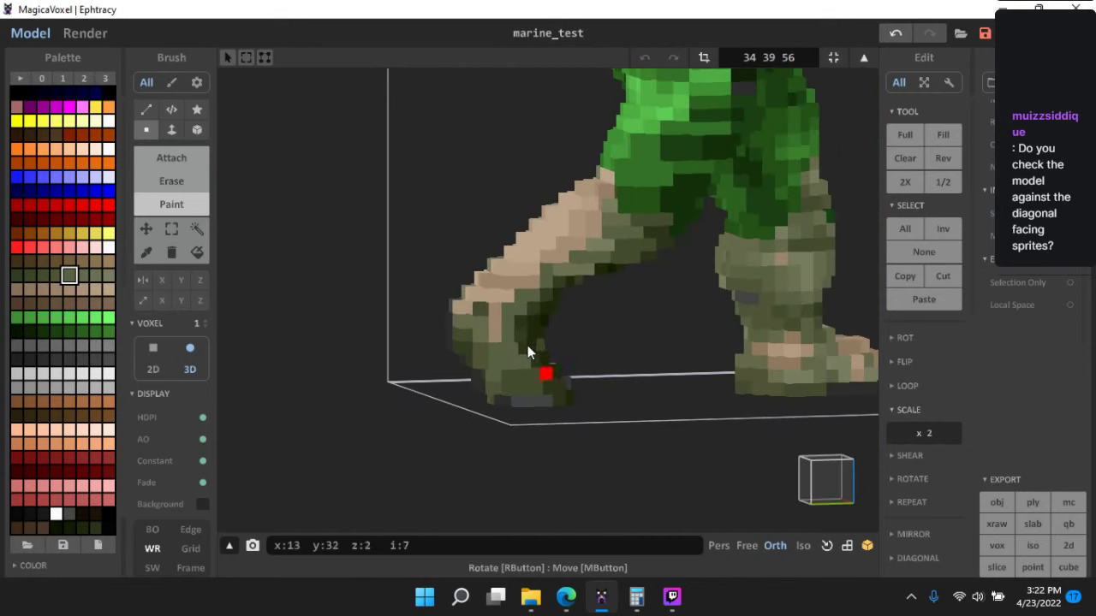
pyautogui.keyDown('alt'); pyautogui.click(566, 259); pyautogui.keyUp('alt')
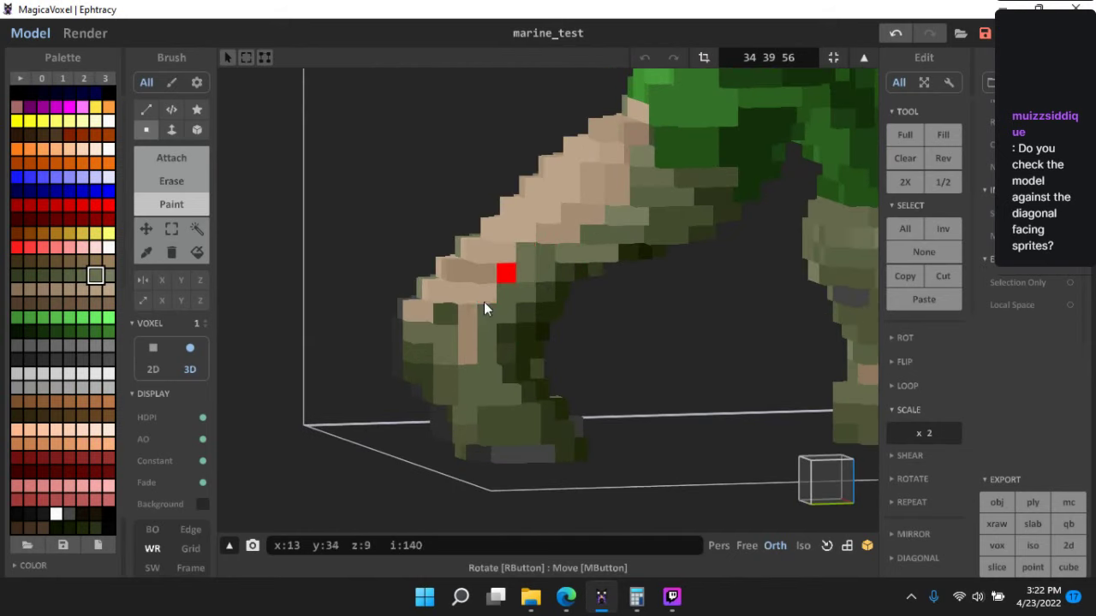
pyautogui.scroll(-5, 685, 407)
pyautogui.moveTo(685, 407)
pyautogui.mouseDown(button='right')
pyautogui.moveTo(677, 417)
pyautogui.moveTo(585, 405)
pyautogui.moveTo(740, 432)
pyautogui.moveTo(607, 426)
pyautogui.moveTo(668, 422)
pyautogui.moveTo(632, 418)
pyautogui.moveTo(682, 434)
pyautogui.moveTo(741, 412)
pyautogui.moveTo(654, 402)
pyautogui.moveTo(537, 426)
pyautogui.moveTo(648, 406)
pyautogui.moveTo(831, 401)
pyautogui.moveTo(703, 404)
pyautogui.moveTo(687, 447)
pyautogui.mouseUp(button='right')
pyautogui.hotkey('ctrl', 's')
# - Touch up the rear boot with a sampled tan and save the model again
pyautogui.scroll(3, 550, 379)
pyautogui.scroll(3, 551, 379)
pyautogui.scroll(3, 550, 340)
pyautogui.keyDown('alt'); pyautogui.click(562, 341); pyautogui.keyUp('alt')
pyautogui.click(551, 348)
pyautogui.scroll(-6, 682, 436)
pyautogui.scroll(-3, 739, 433)
pyautogui.hotkey('ctrl', 's')
# - Examine the finished marine beside the reference marine in the world view, checking its side, back and legs
pyautogui.scroll(-3, 632, 418)
pyautogui.scroll(3, 683, 438)
pyautogui.scroll(-3, 741, 413)
pyautogui.press('Tab')
pyautogui.scroll(2, 828, 412)
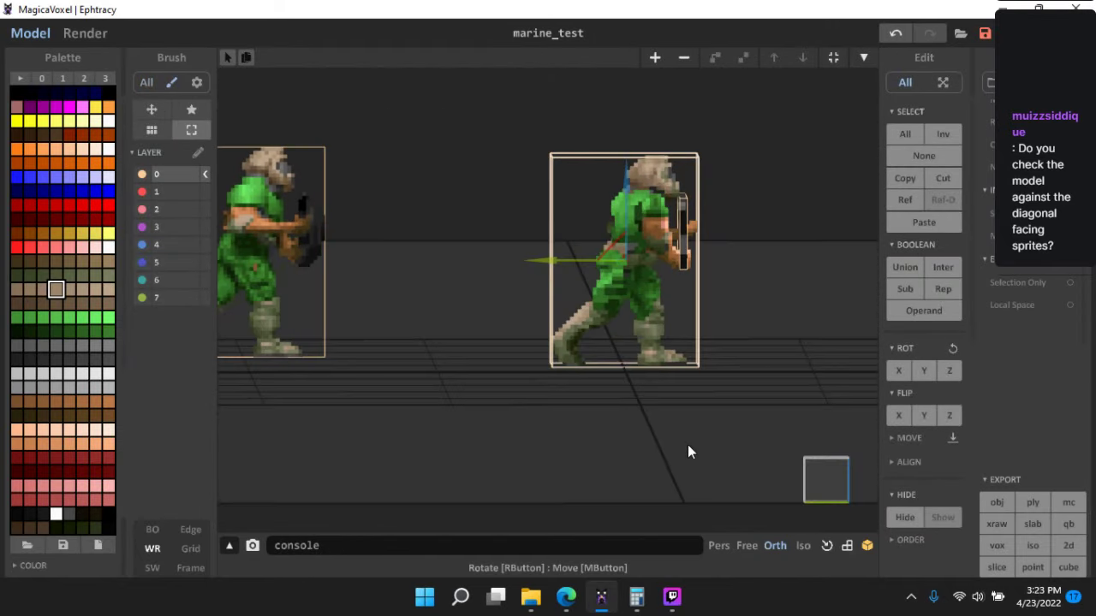
pyautogui.scroll(5, 681, 420)
pyautogui.moveTo(638, 408)
pyautogui.mouseDown(button='right')
pyautogui.moveTo(726, 362)
pyautogui.moveTo(641, 411)
pyautogui.moveTo(721, 399)
pyautogui.moveTo(597, 334)
pyautogui.moveTo(690, 322)
pyautogui.moveTo(633, 312)
pyautogui.moveTo(705, 296)
pyautogui.moveTo(727, 362)
pyautogui.moveTo(543, 220)
pyautogui.moveTo(634, 300)
pyautogui.moveTo(438, 299)
pyautogui.moveTo(572, 289)
pyautogui.moveTo(527, 278)
pyautogui.moveTo(569, 277)
pyautogui.moveTo(554, 243)
pyautogui.mouseUp(button='right')
pyautogui.scroll(-4, 704, 394)
pyautogui.scroll(2, 695, 317)
pyautogui.scroll(-2, 543, 220)
pyautogui.click(543, 220)
pyautogui.scroll(2, 527, 278)
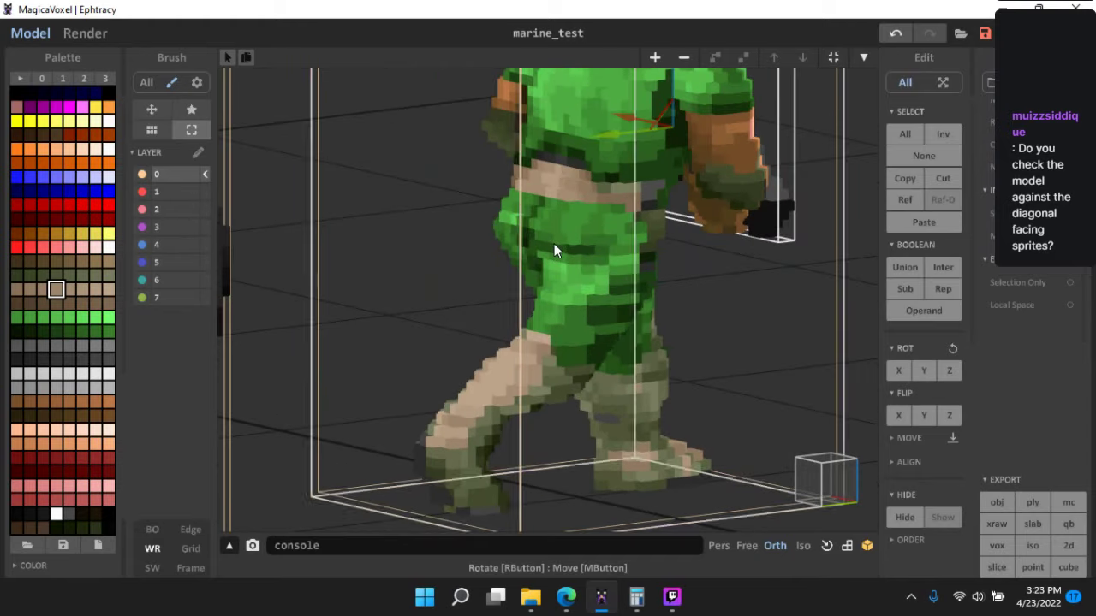
pyautogui.doubleClick(554, 244)
pyautogui.moveTo(524, 338)
pyautogui.mouseDown(button='right')
pyautogui.moveTo(709, 359)
pyautogui.moveTo(779, 342)
pyautogui.moveTo(704, 322)
pyautogui.mouseUp(button='right')
pyautogui.scroll(-2, 656, 353)
pyautogui.scroll(-3, 782, 360)
pyautogui.press('Tab')
# - Select the marine's parts together with the gun and merge them into one model with a Boolean Union
pyautogui.click(427, 82)
pyautogui.moveTo(558, 166); pyautogui.dragTo(509, 125, button='right')
pyautogui.moveTo(743, 412); pyautogui.dragTo(803, 466)
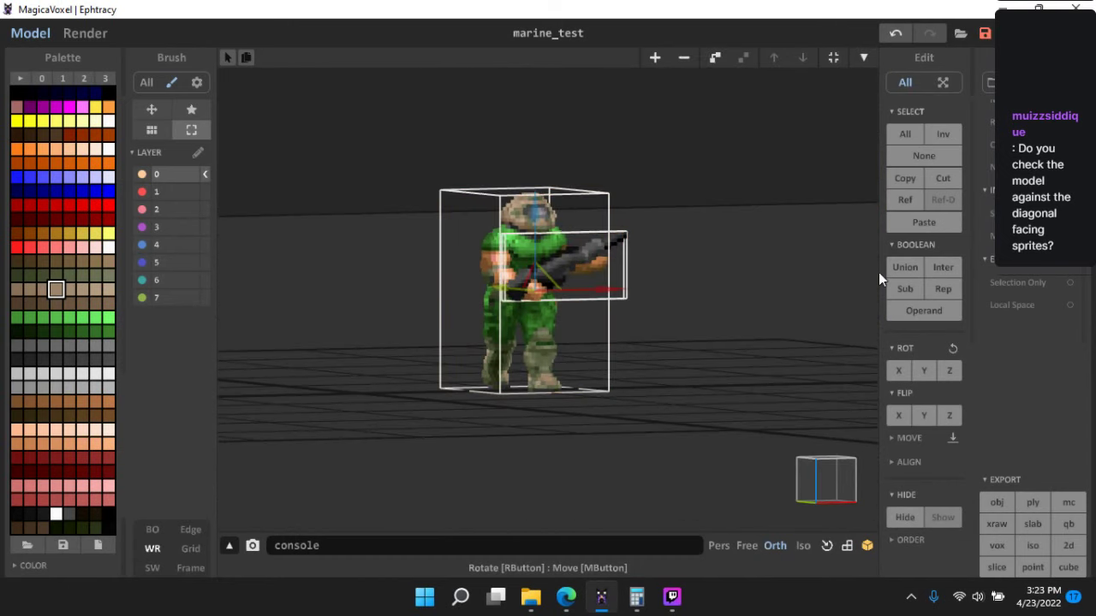
pyautogui.click(904, 268)
pyautogui.moveTo(640, 288); pyautogui.dragTo(616, 382, button='right')
pyautogui.click(758, 335)
# - Export the merged marine with its gun as a Slab6 vox file named marine_test on the Desktop
pyautogui.scroll(5, 604, 378)
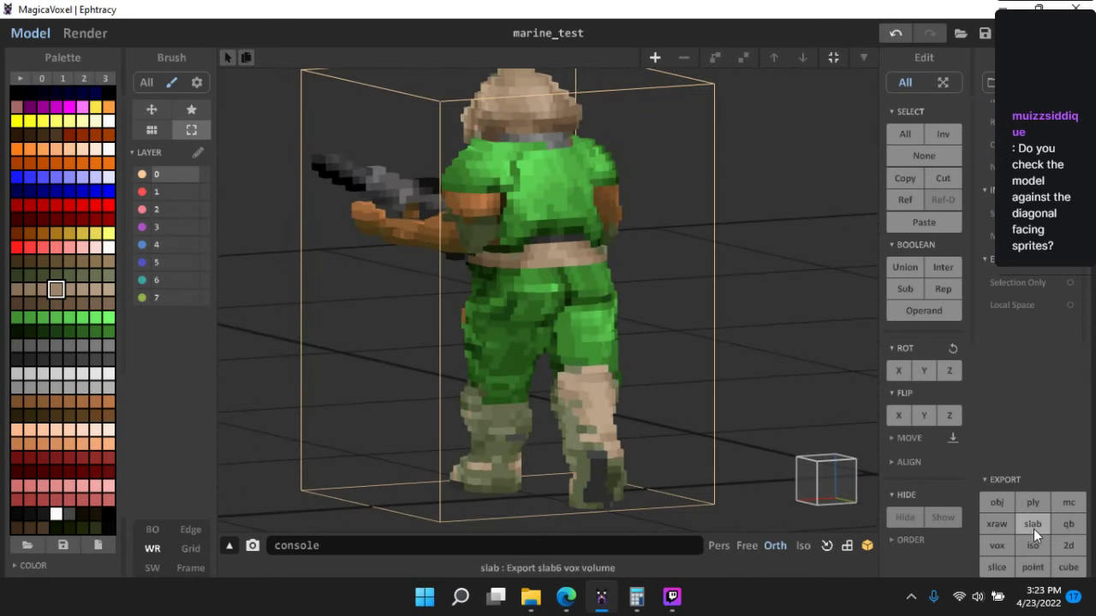
pyautogui.click(1034, 529)
pyautogui.click(72, 127)
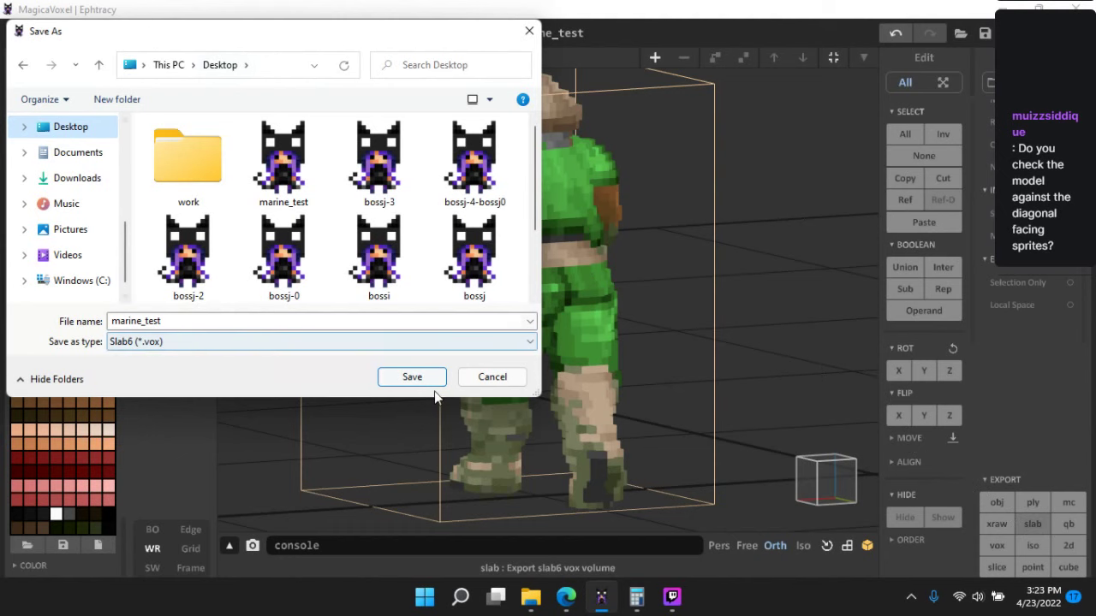
pyautogui.click(415, 378)
pyautogui.click(595, 302)
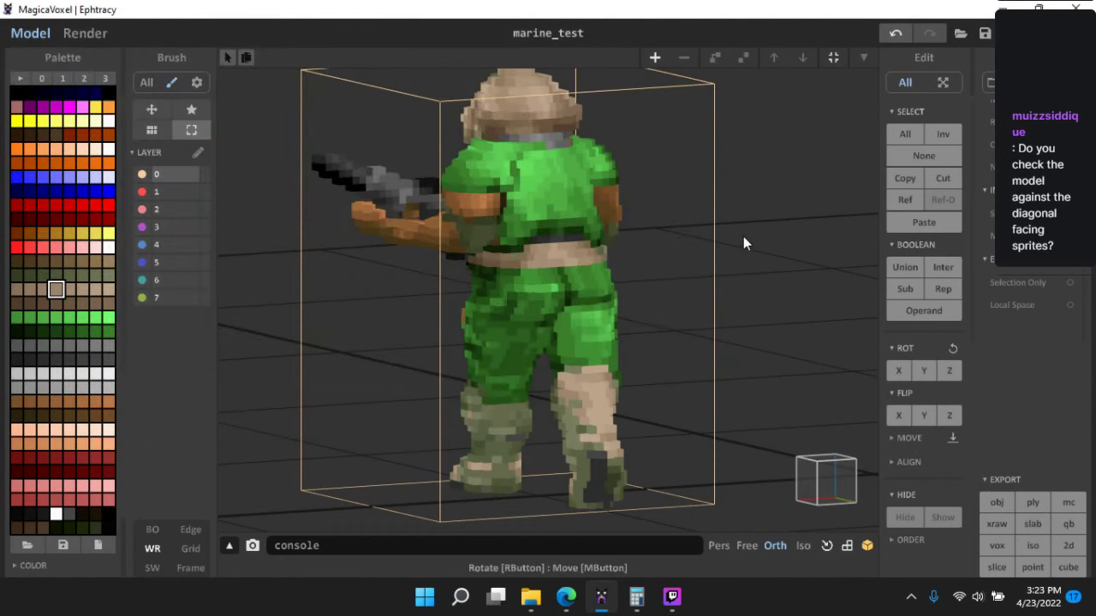
# - Go to the desktop and open the exported marine_test file in SLAB6
pyautogui.click(1094, 596)
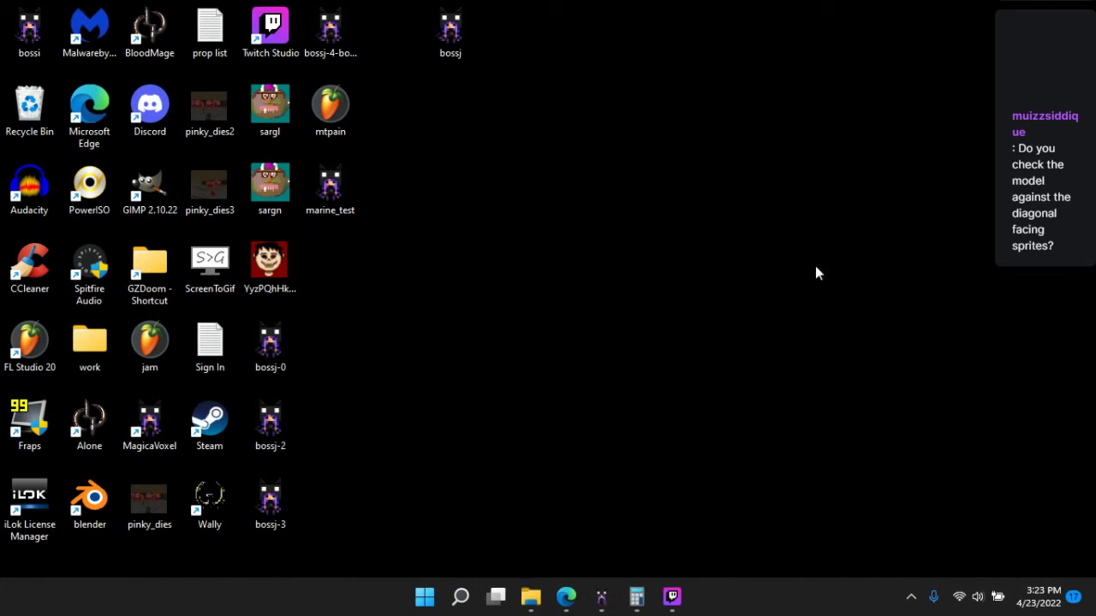
pyautogui.rightClick(335, 198)
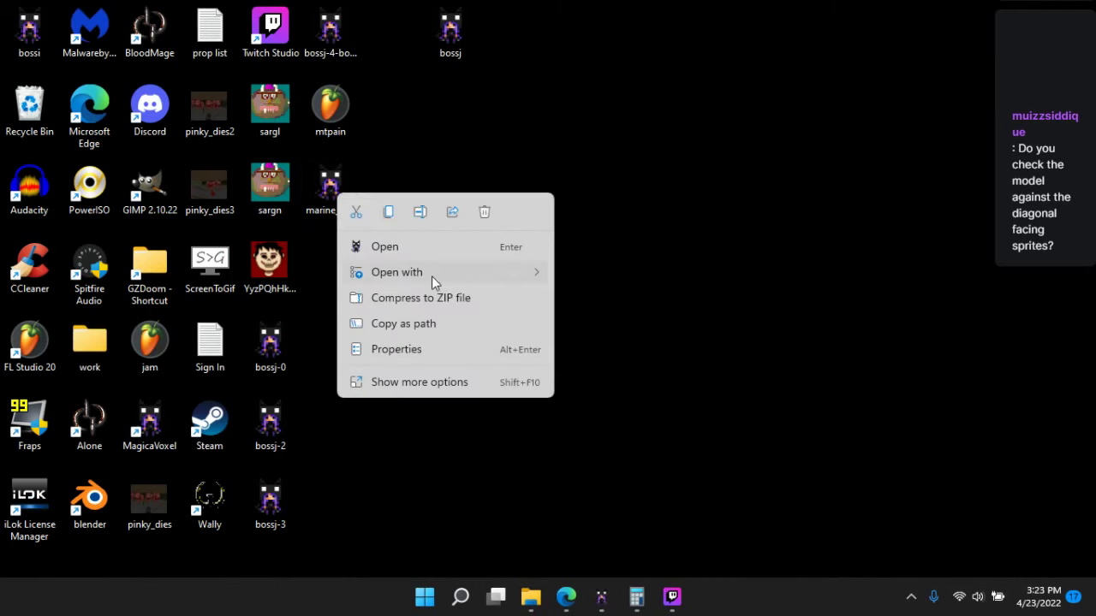
pyautogui.moveTo(431, 276)
pyautogui.click(615, 301)
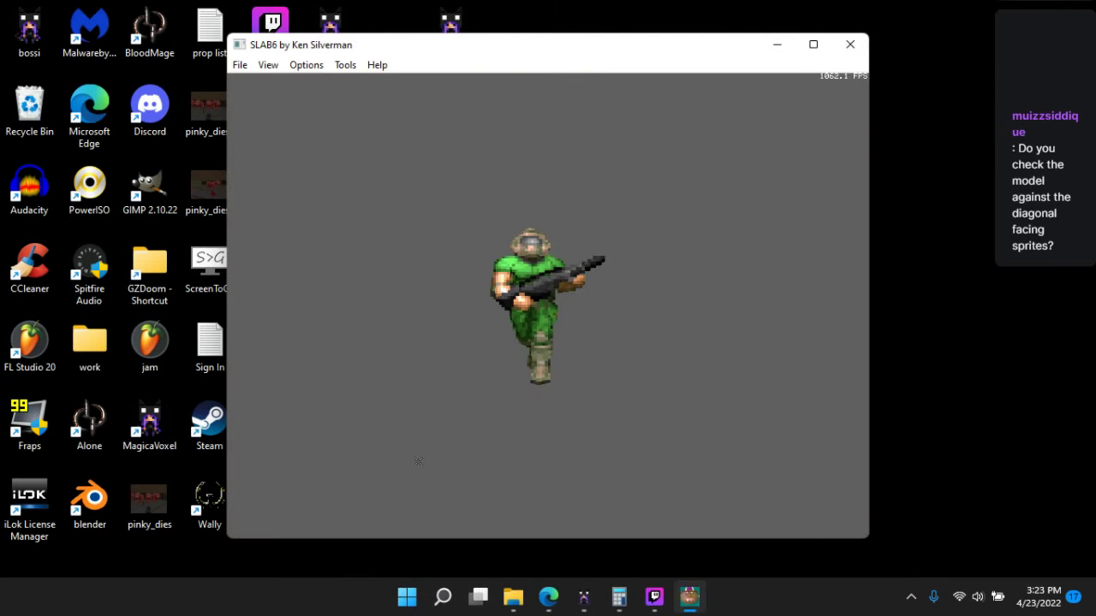
# - Check the stream chat in Twitch Studio, and return to the model in SLAB6
pyautogui.press('super')
pyautogui.click(654, 599)
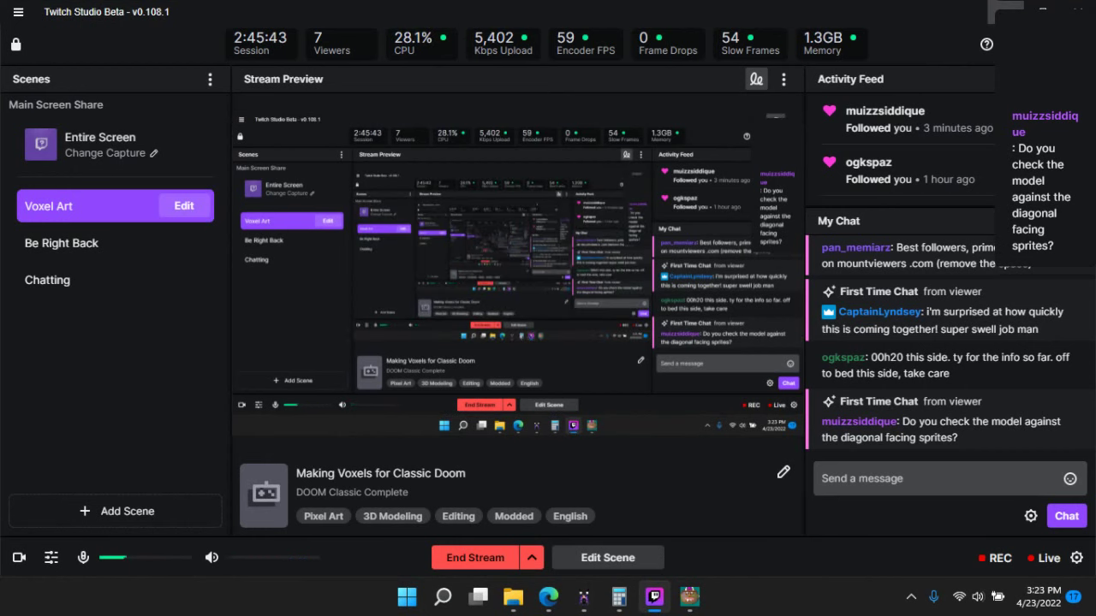
pyautogui.click(1006, 12)
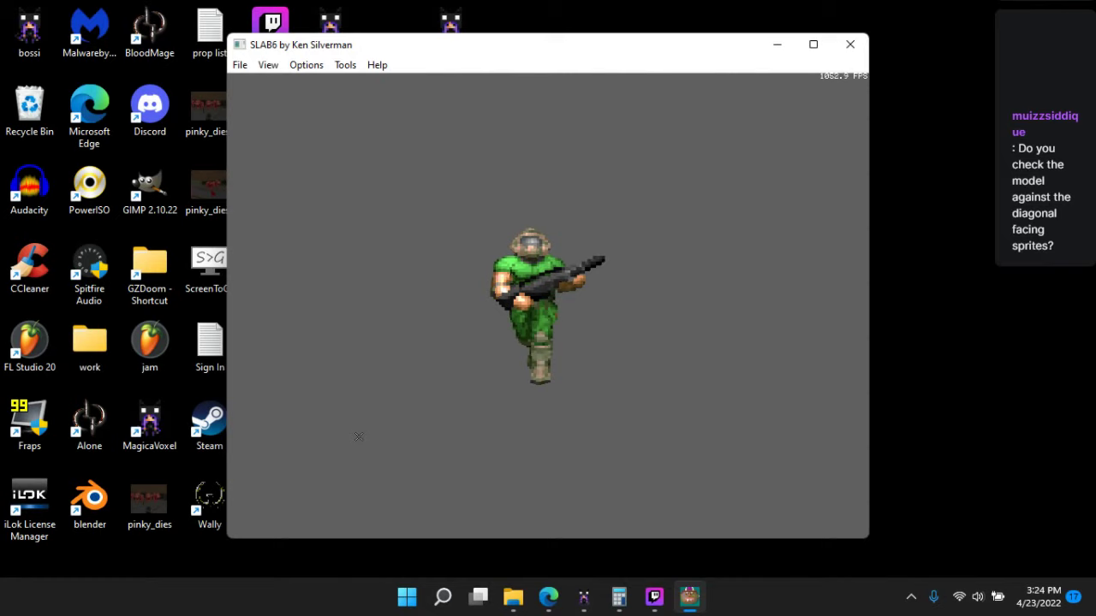
# - Examine the exported marine from the front, side and back, including its shoulders and arms up close
pyautogui.moveTo(441, 444); pyautogui.dragTo(775, 529)
pyautogui.moveTo(677, 300); pyautogui.dragTo(557, 367)
pyautogui.press('Up')
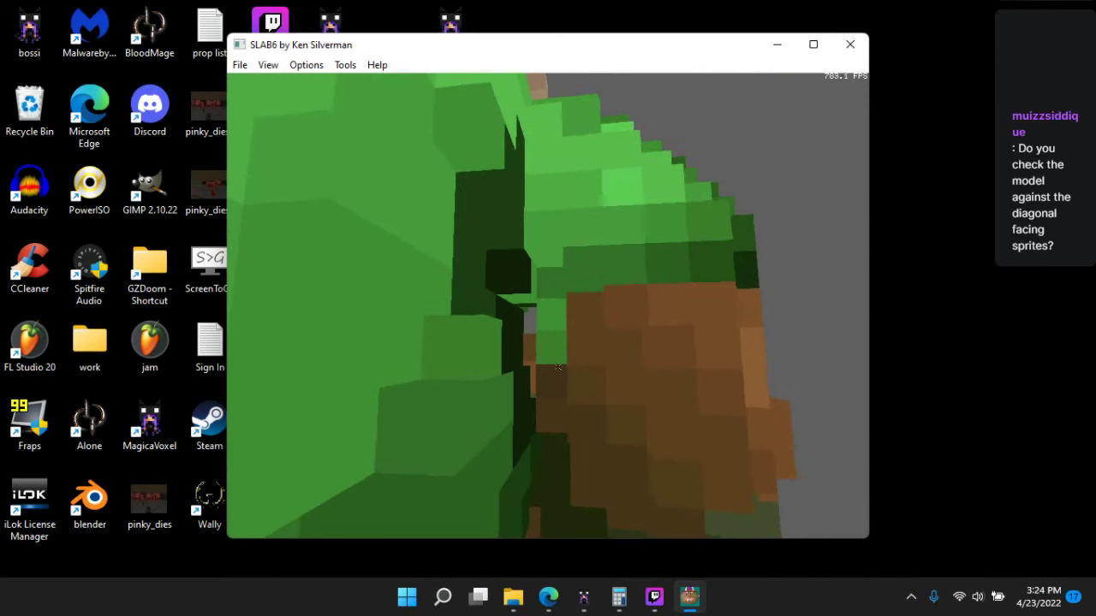
pyautogui.press('Down')
pyautogui.moveTo(561, 318); pyautogui.dragTo(535, 333)
pyautogui.press('Up')
pyautogui.press('Down')
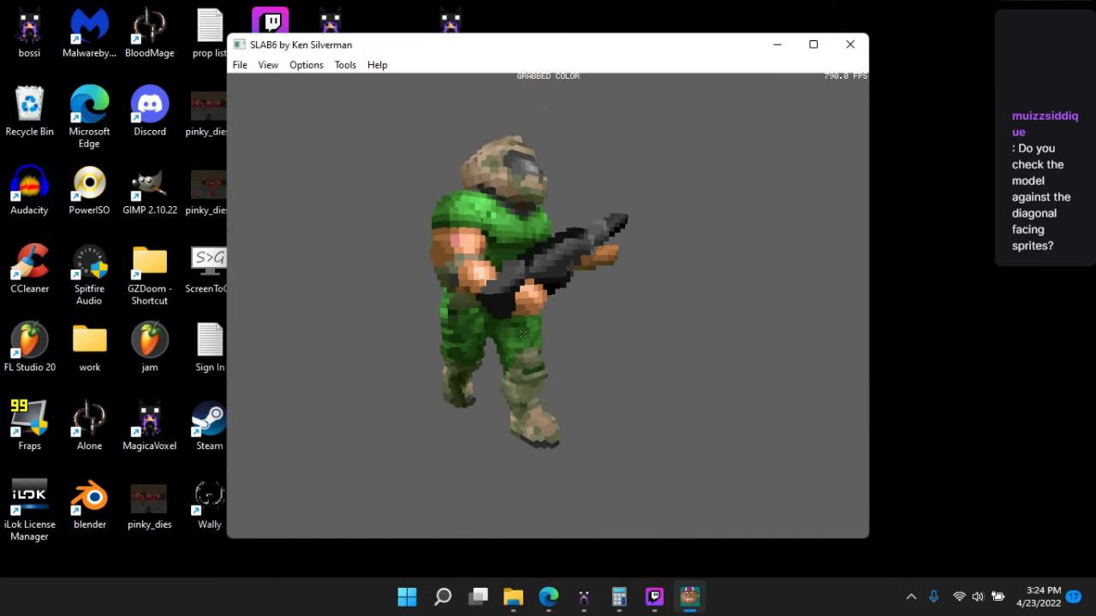
pyautogui.press('Up')
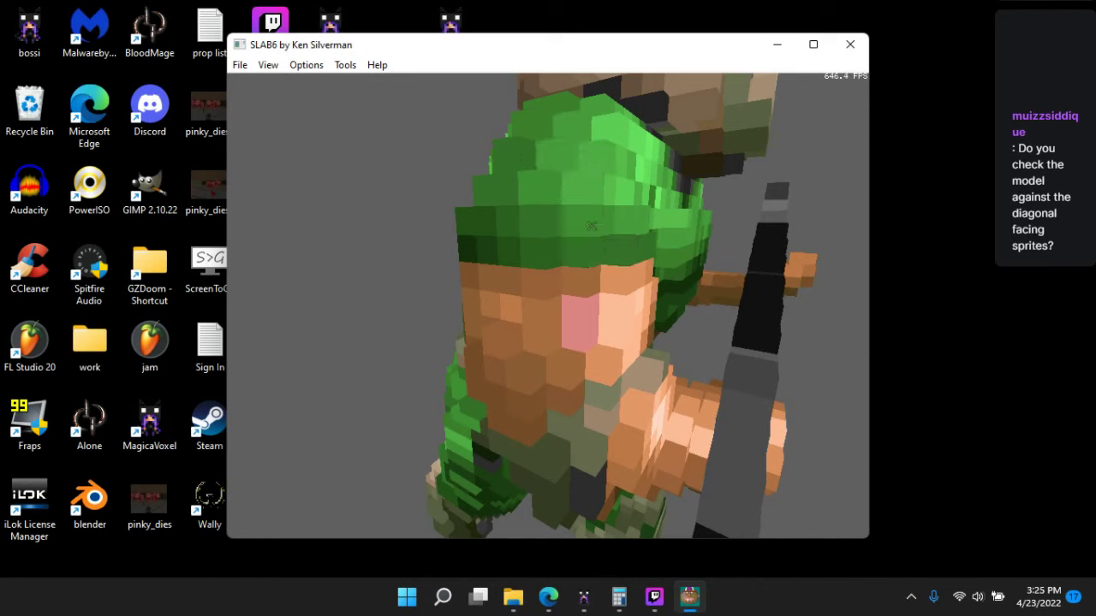
pyautogui.moveTo(663, 241); pyautogui.dragTo(602, 243, button='right')
# - Repaint the dark crease between the marine's back and sleeve with sampled mid greens, using a brush radius of 1
pyautogui.press('Up')
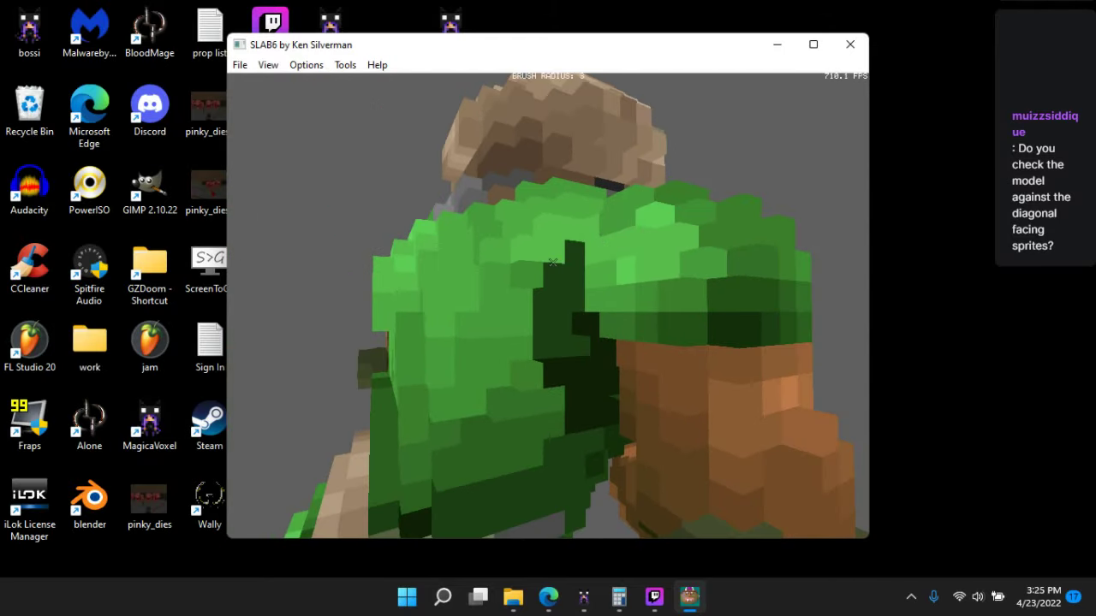
pyautogui.press('space')
pyautogui.press('space')
pyautogui.press('space')
pyautogui.press('space')
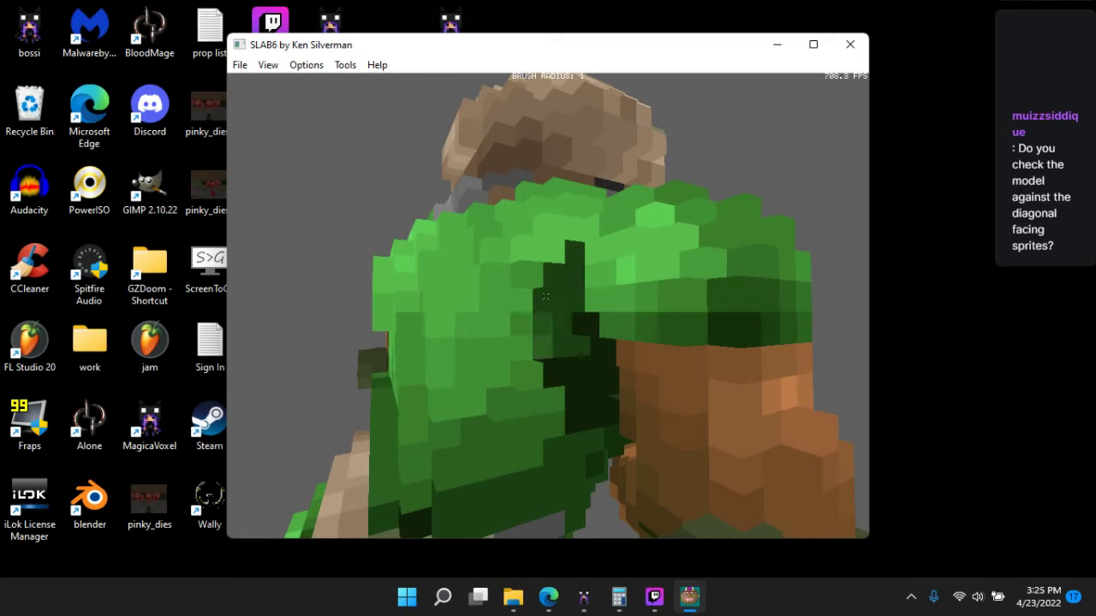
pyautogui.moveTo(565, 320)
pyautogui.mouseDown()
pyautogui.moveTo(582, 338)
pyautogui.moveTo(539, 394)
pyautogui.moveTo(591, 415)
pyautogui.moveTo(610, 383)
pyautogui.mouseUp()
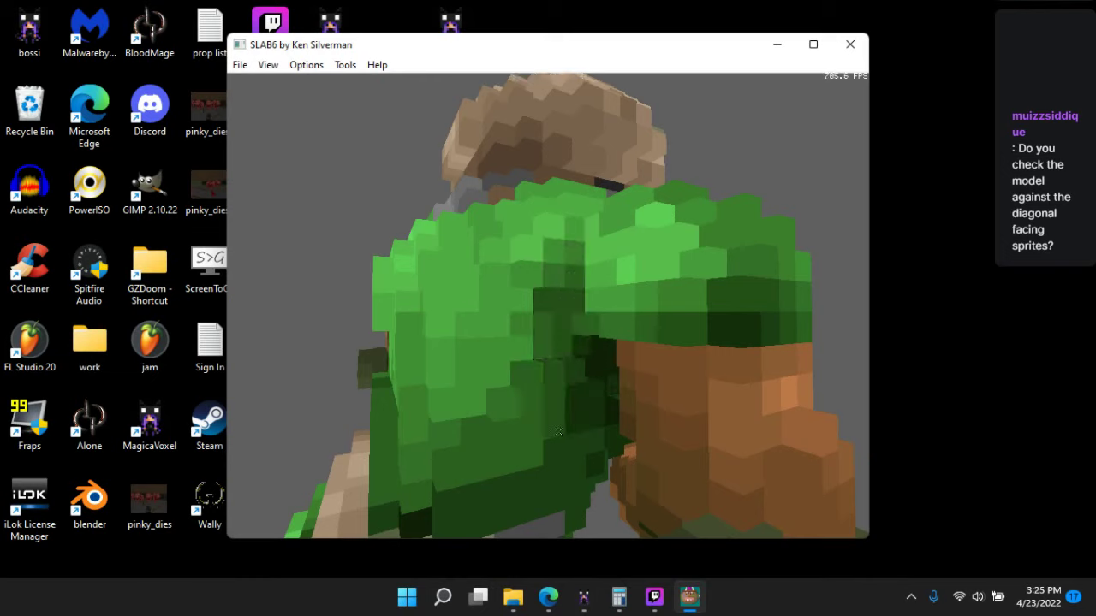
pyautogui.moveTo(558, 432); pyautogui.dragTo(572, 430)
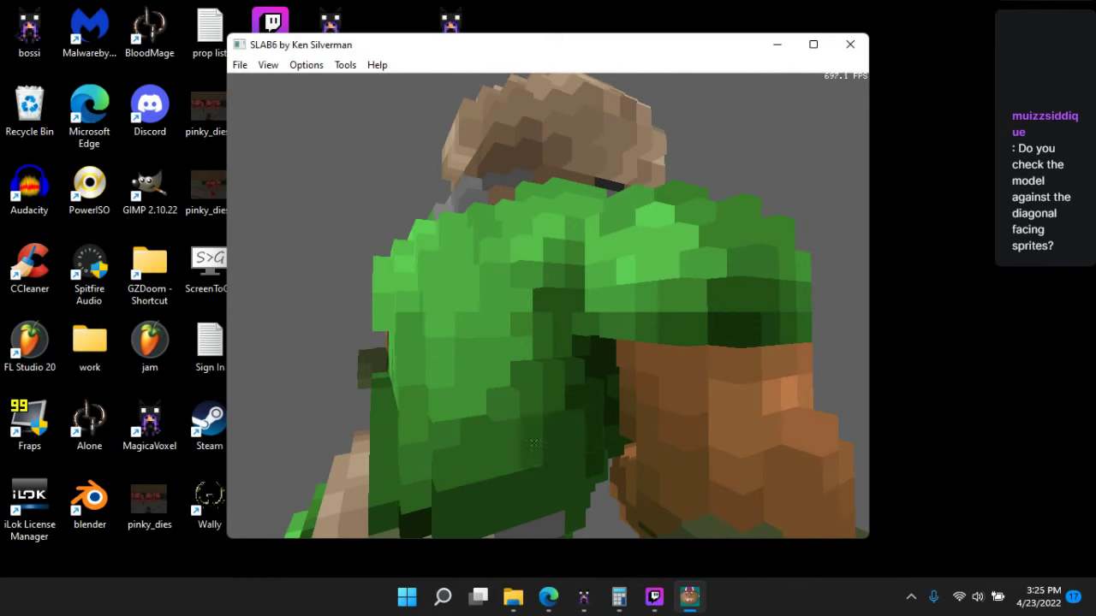
pyautogui.moveTo(576, 427); pyautogui.dragTo(530, 423)
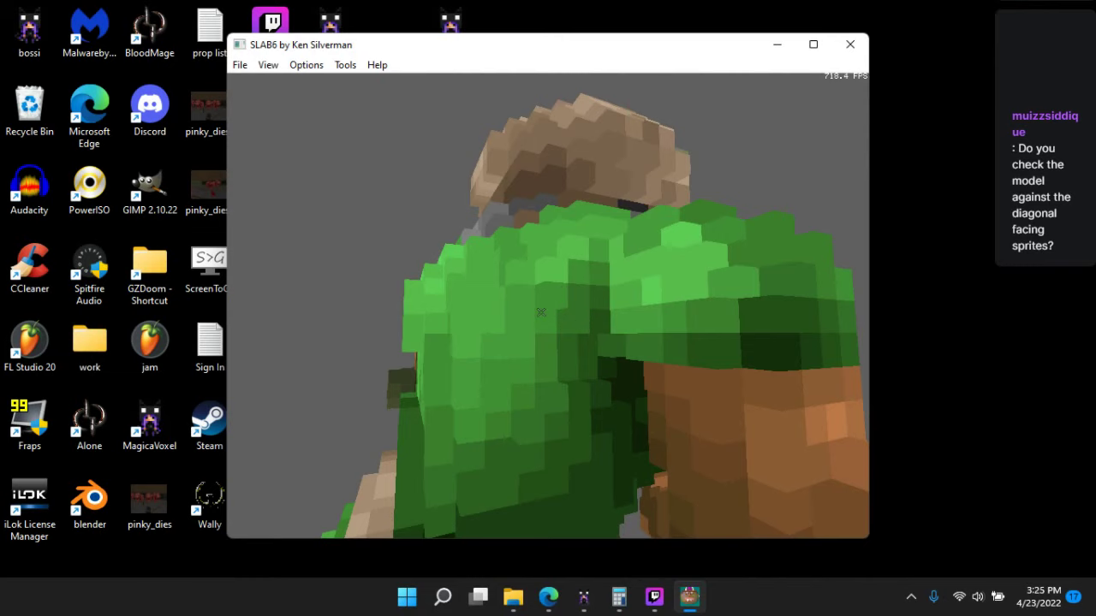
# - Blend the seam where the sleeve meets the back of the shoulder with lighter greens
pyautogui.moveTo(541, 312); pyautogui.dragTo(615, 301, button='right')
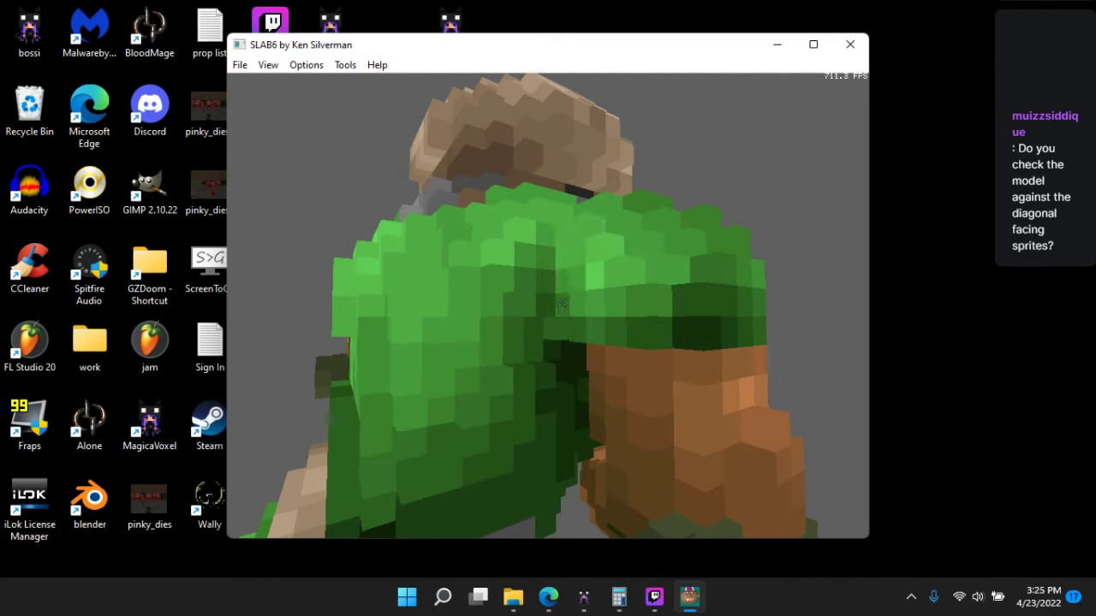
pyautogui.moveTo(563, 272); pyautogui.dragTo(520, 252)
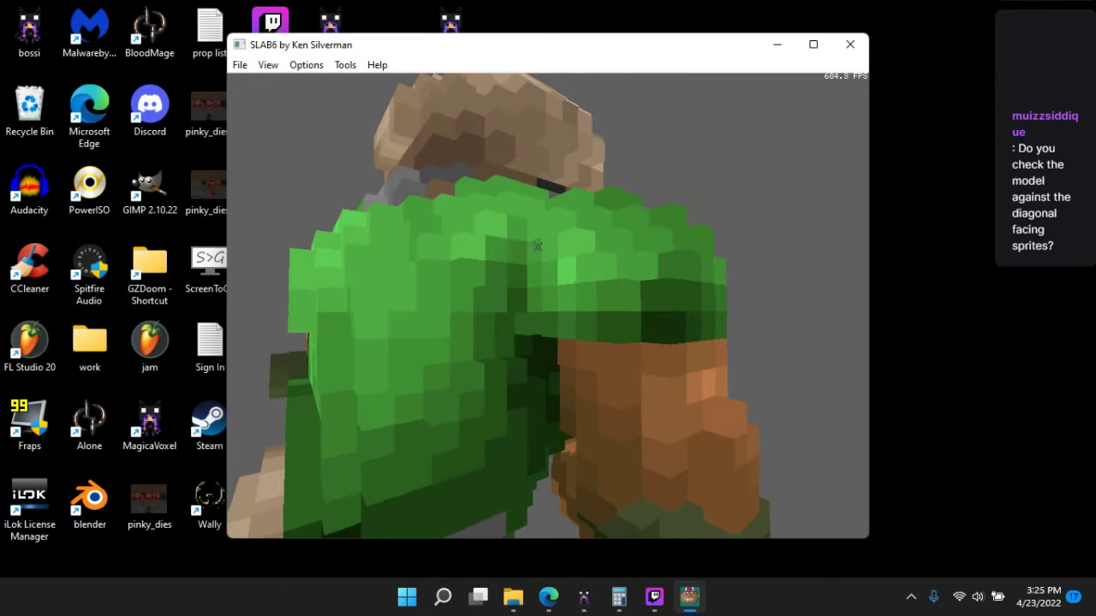
pyautogui.moveTo(544, 293); pyautogui.dragTo(527, 356)
# - Examine the marine from all sides, checking its arms, back, waist, legs and boots for areas that need repainting
pyautogui.press('Tab')
pyautogui.press('Up')
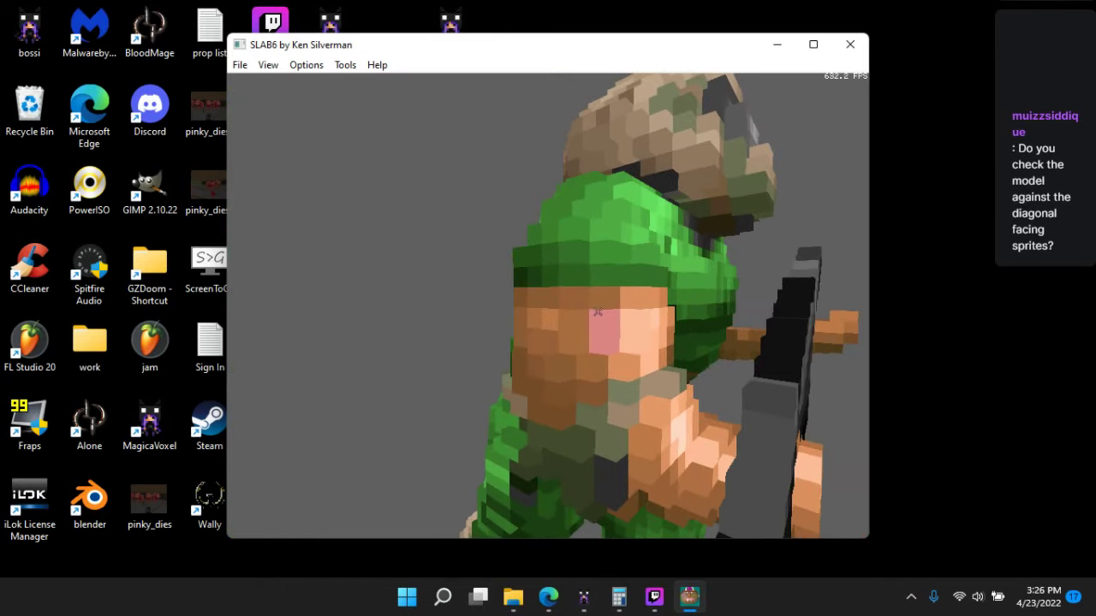
pyautogui.press('Down')
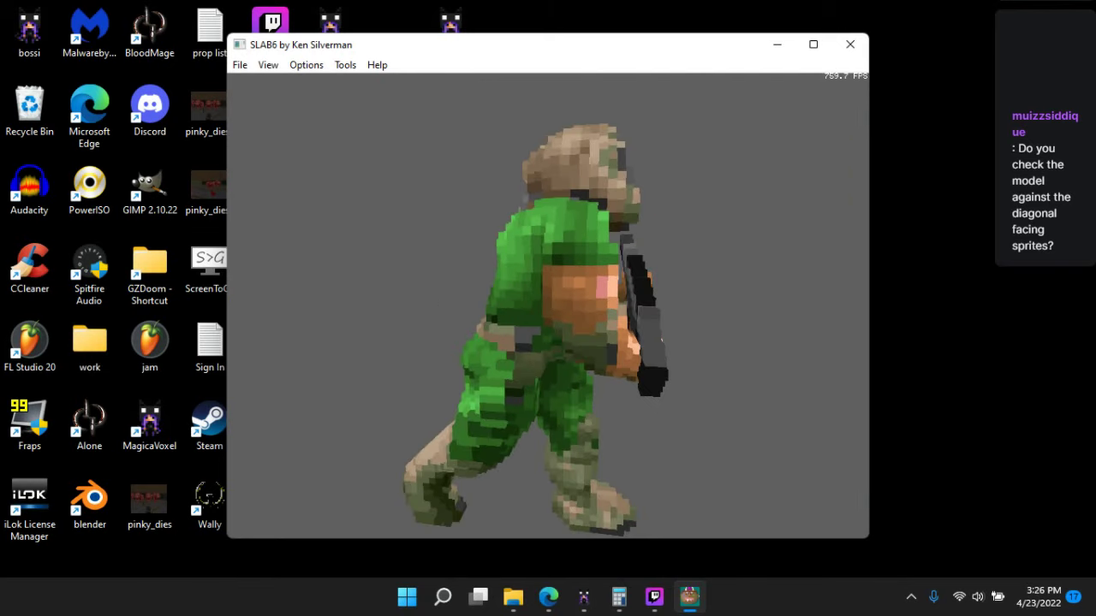
pyautogui.press('Up')
pyautogui.press('Up')
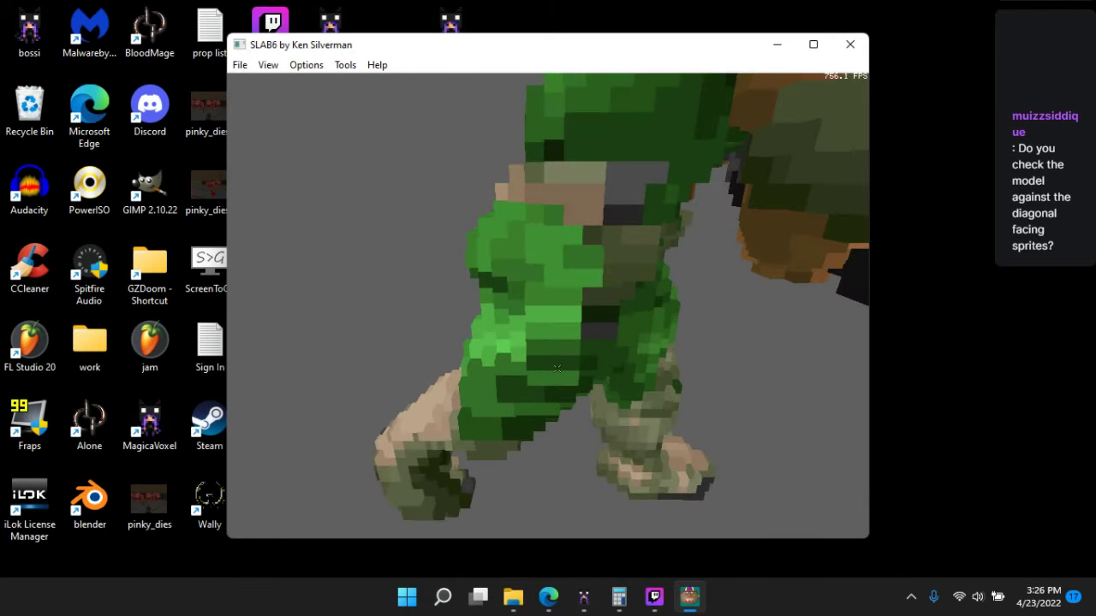
pyautogui.press('Down')
pyautogui.press('Right')
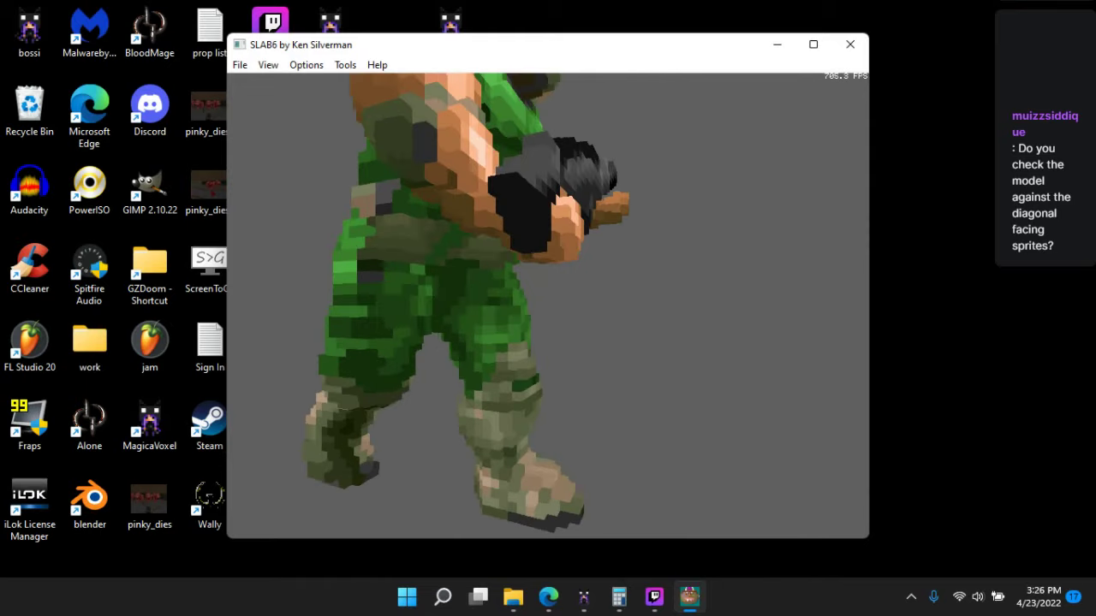
pyautogui.press('Down')
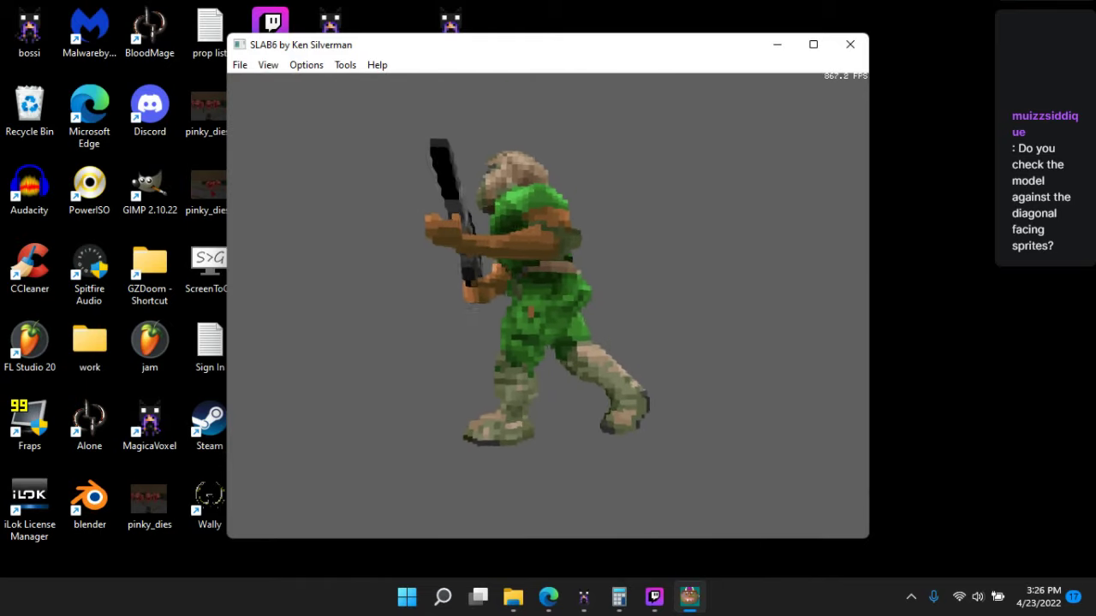
pyautogui.press('Up')
pyautogui.press('Down')
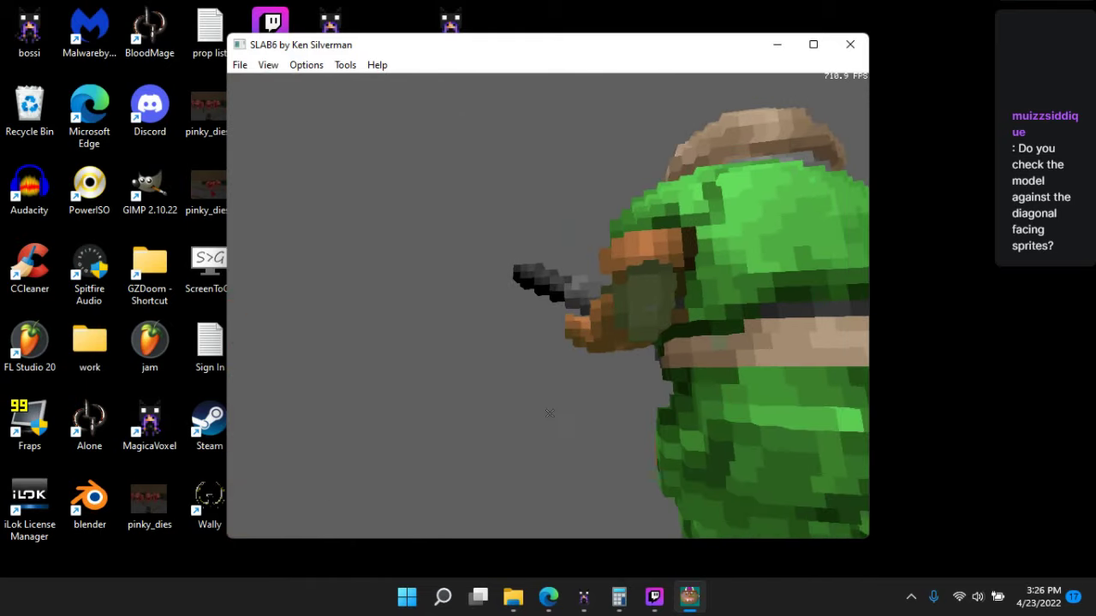
pyautogui.press('Up')
pyautogui.press('Right')
pyautogui.moveTo(552, 433)
pyautogui.mouseDown()
pyautogui.moveTo(641, 448)
pyautogui.moveTo(536, 418)
pyautogui.mouseUp()
pyautogui.press('Down')
pyautogui.press('Up')
pyautogui.press('Up')
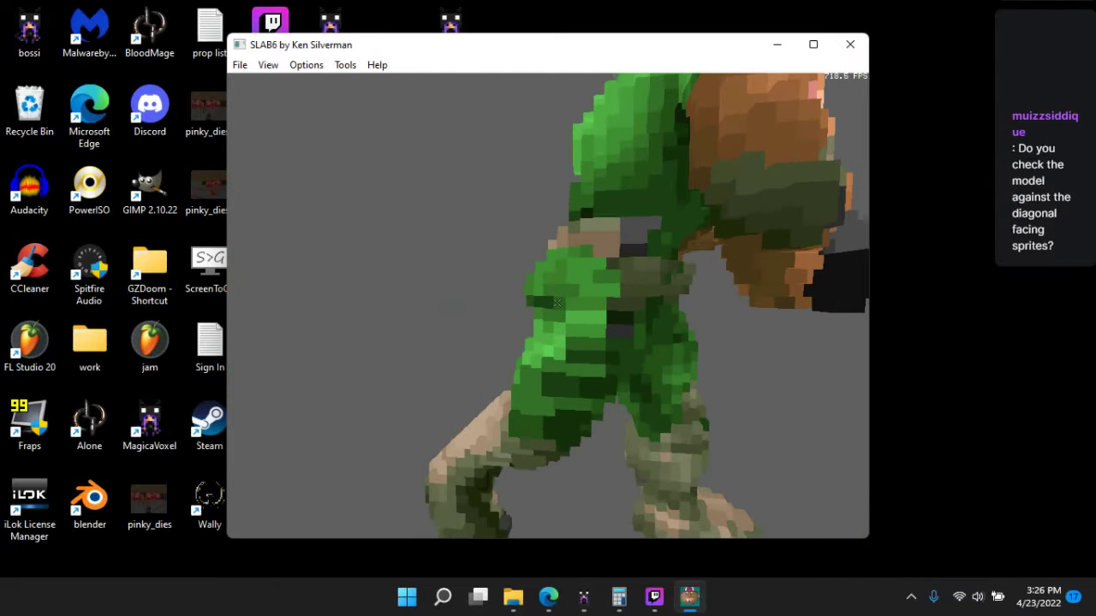
# - Repaint the side of the belt with sampled olive and dark grey voxels, using a brush radius of 1
pyautogui.press('Tab')
pyautogui.press('space')
pyautogui.press('space')
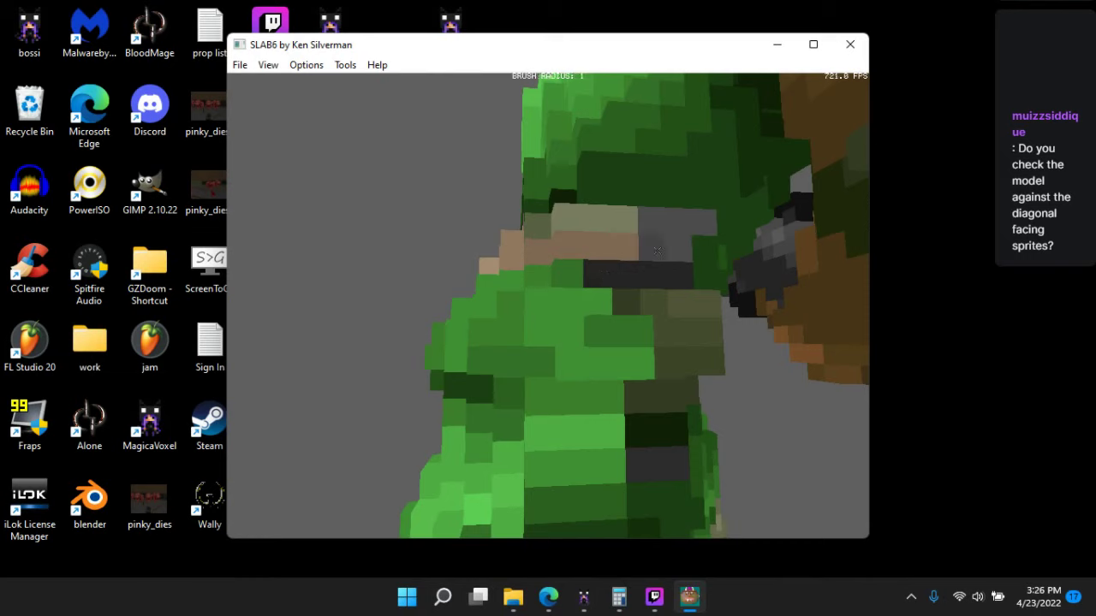
pyautogui.press('space')
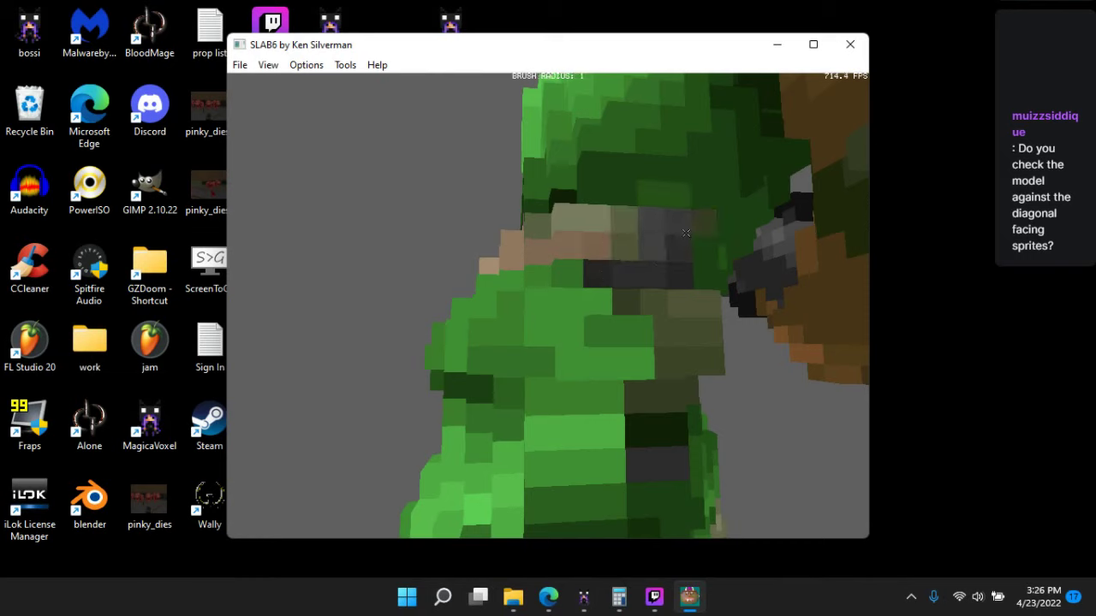
# - Shade the row of shirt voxels just above the side of the belt with sampled dark green and dark olive
pyautogui.press('Tab')
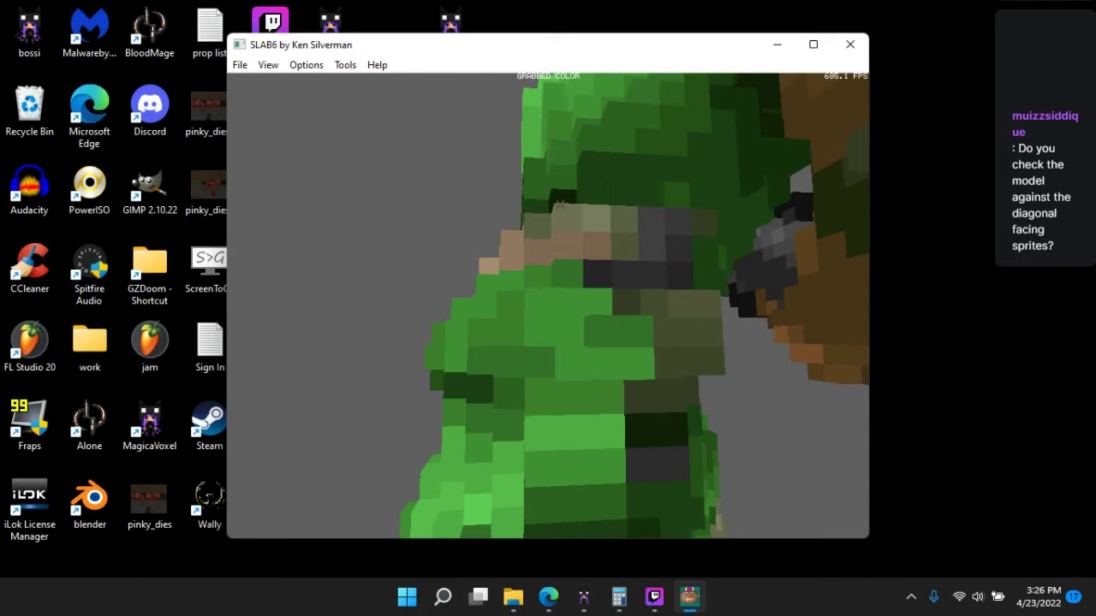
pyautogui.press('space')
pyautogui.press('space')
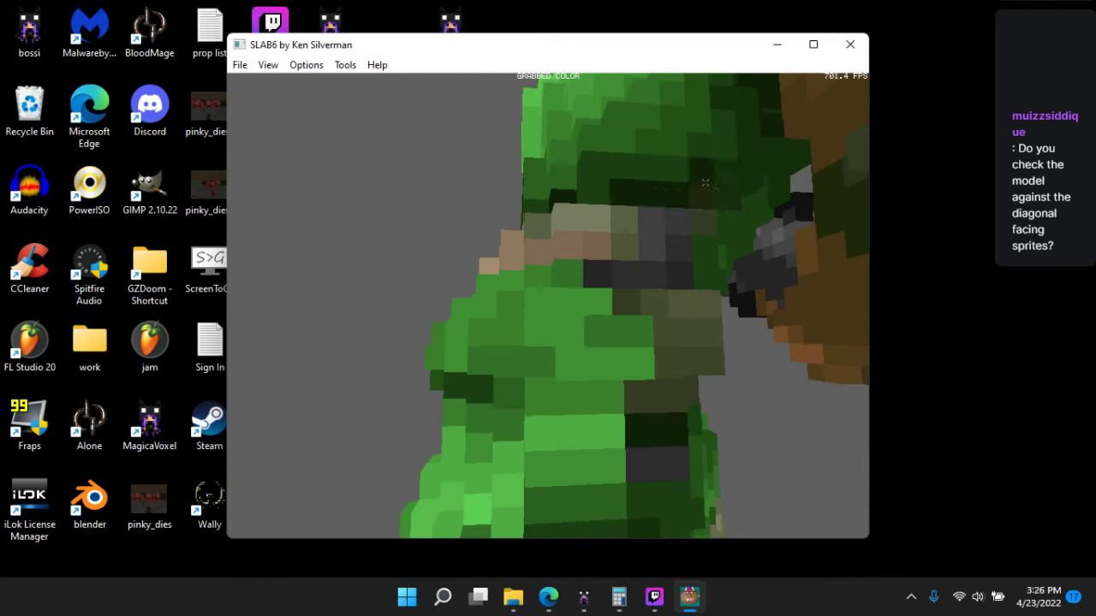
pyautogui.press('space')
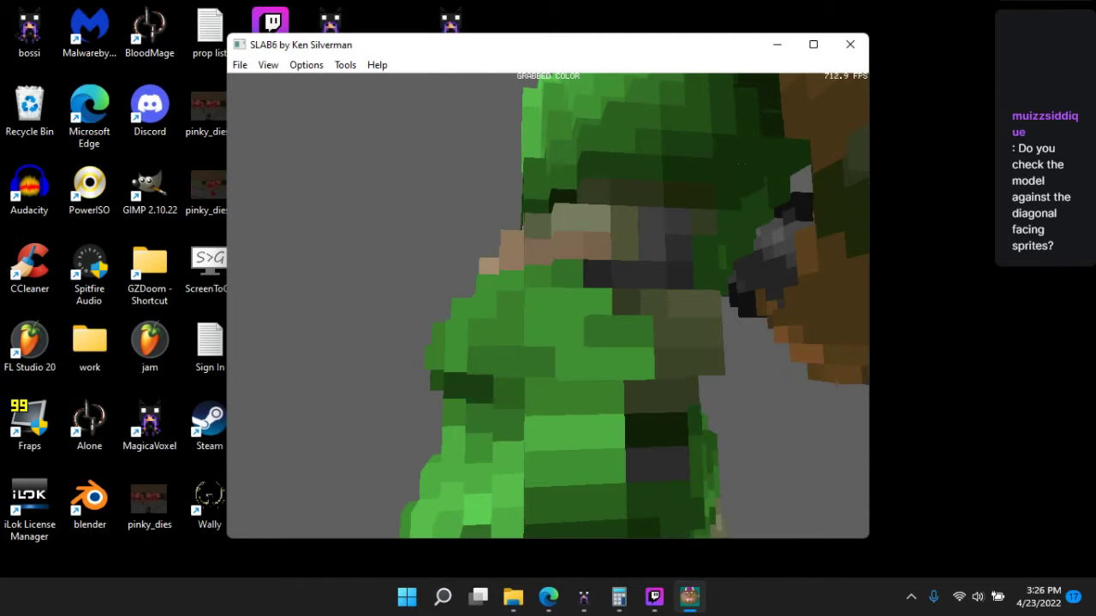
# - Darken the front end of the belt's grey section with a sampled dark olive
pyautogui.moveTo(724, 104); pyautogui.dragTo(669, 264)
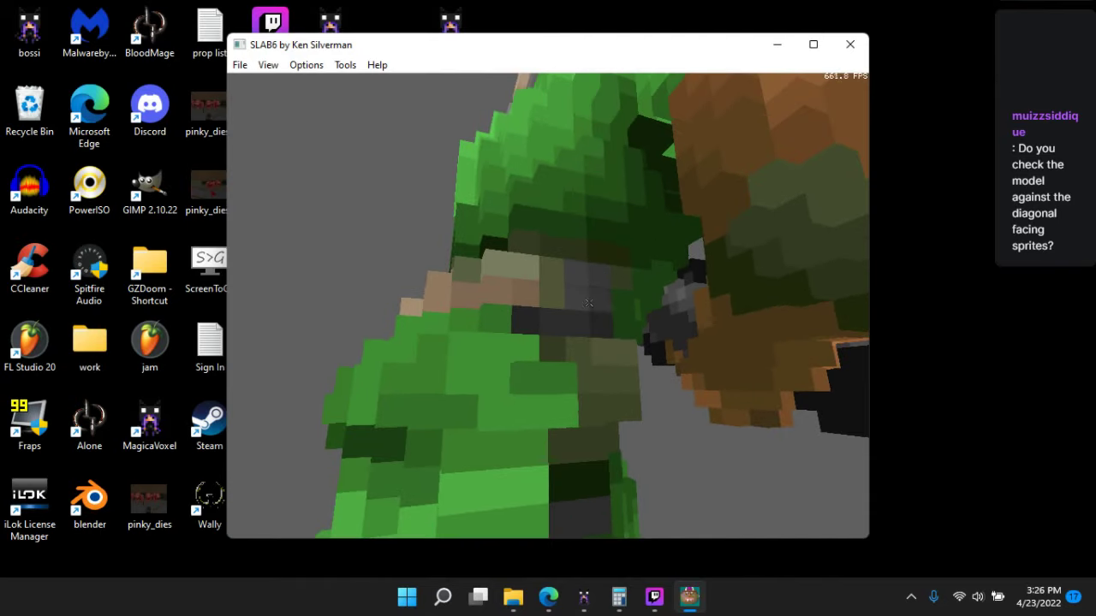
pyautogui.press('space')
pyautogui.press('space')
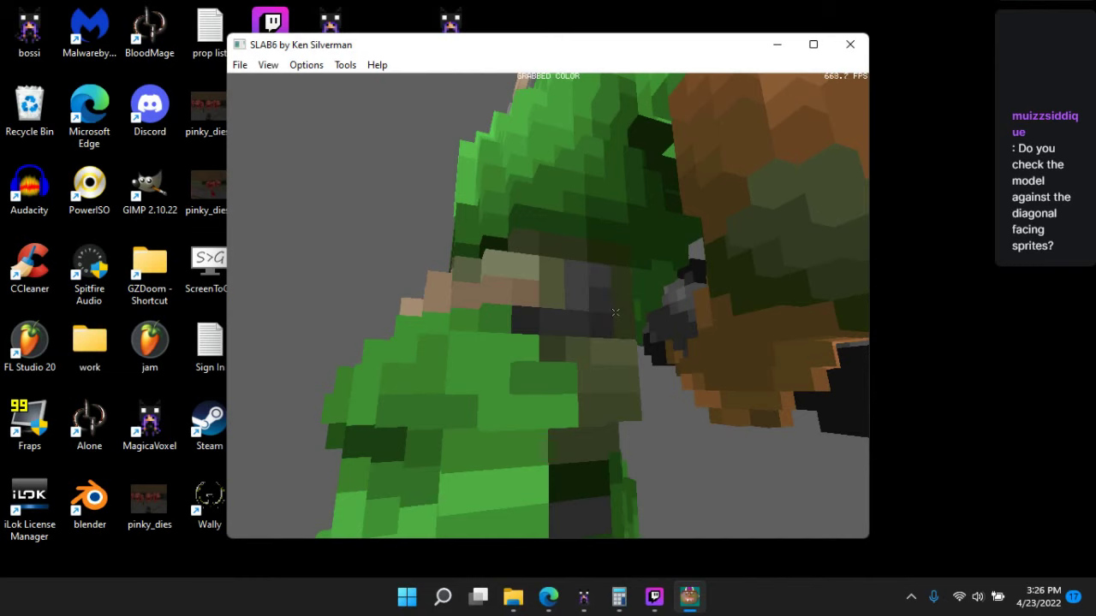
# - Repaint the edge of the hip pouch and the adjoining upper trouser voxels with sampled olives and greens
pyautogui.moveTo(615, 313); pyautogui.dragTo(545, 334)
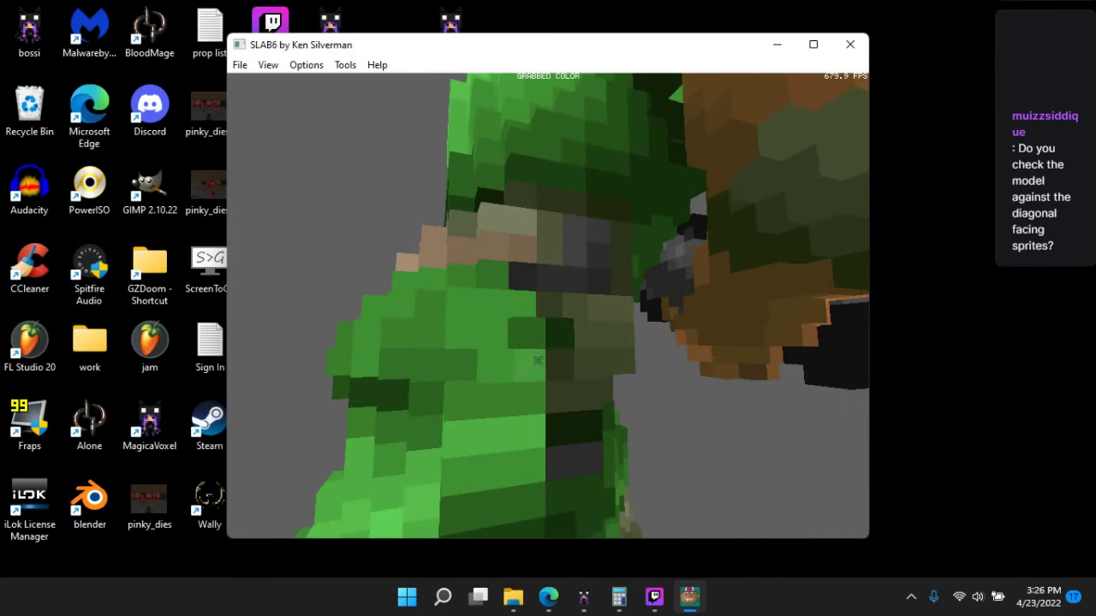
pyautogui.press('space')
pyautogui.press('space')
pyautogui.press('space')
pyautogui.press('space')
pyautogui.press('space')
pyautogui.press('space')
pyautogui.press('space')
pyautogui.press('space')
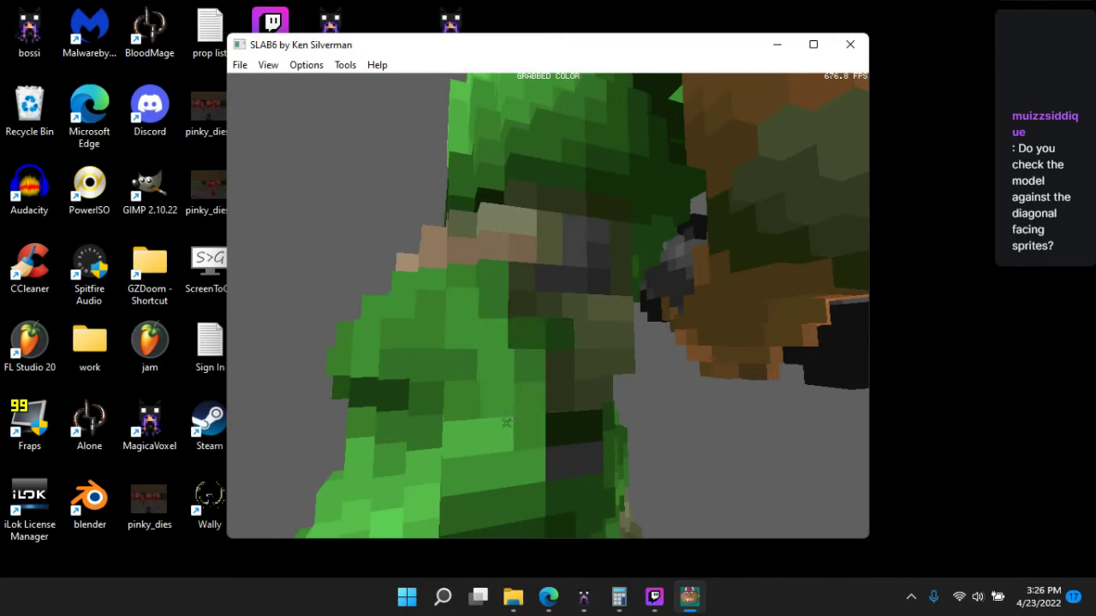
# - Extend the light green of the rear thigh down into the flat green area with sampled greens
pyautogui.moveTo(578, 399); pyautogui.dragTo(521, 283, button='right')
pyautogui.press('v')
pyautogui.moveTo(520, 283); pyautogui.dragTo(579, 245)
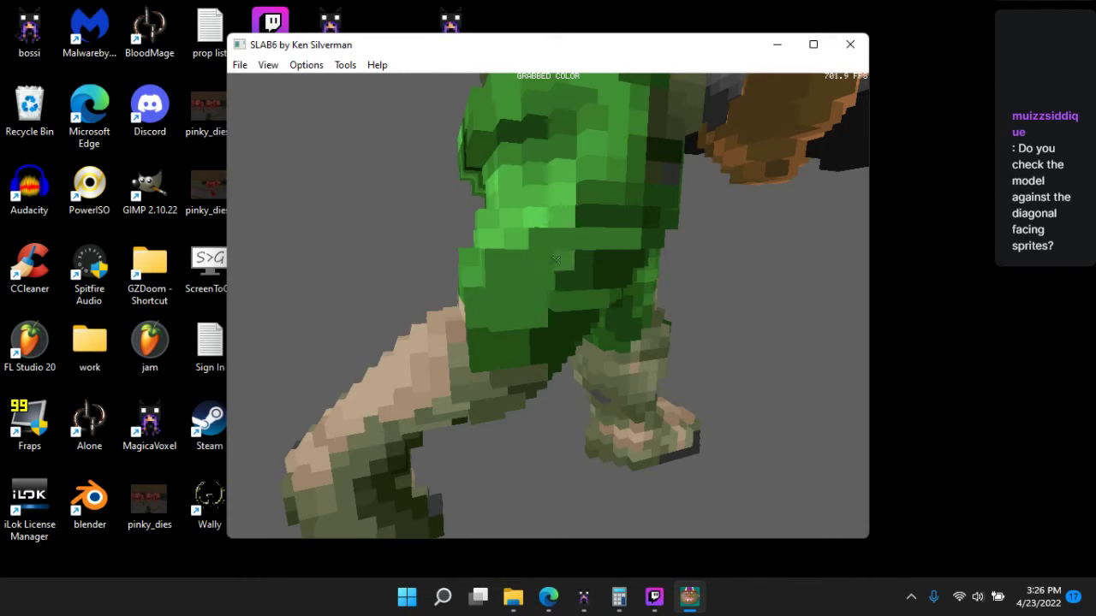
pyautogui.press('v')
pyautogui.press('space')
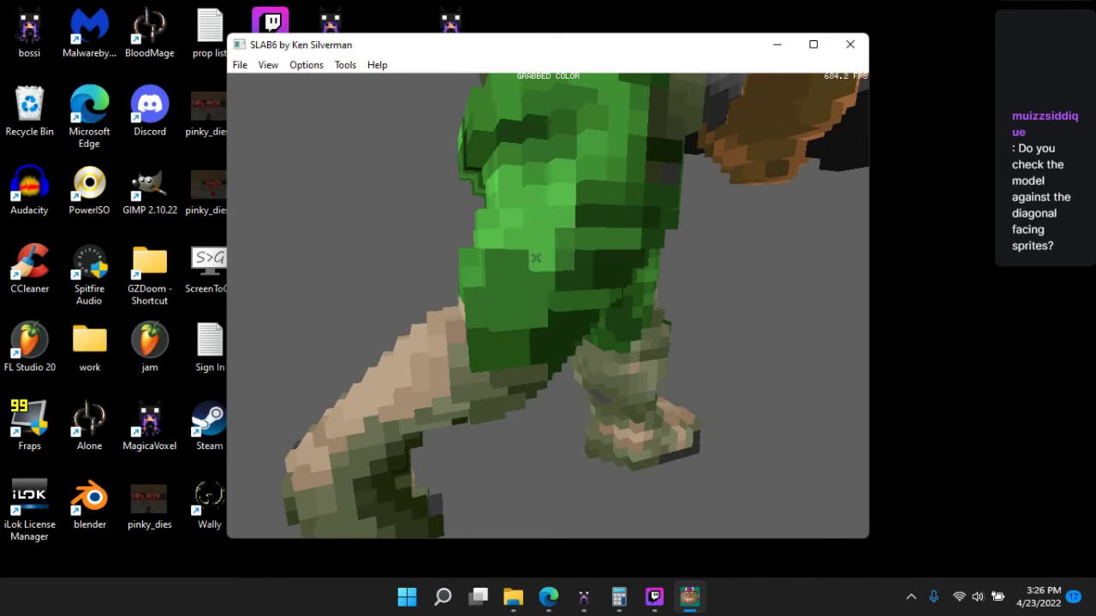
pyautogui.press('space')
pyautogui.press('space')
# - Break up the flat green of the mid-thigh with sampled light and medium green voxels
pyautogui.press('v')
pyautogui.press('space')
pyautogui.press('space')
pyautogui.press('v')
pyautogui.press('space')
pyautogui.press('space')
pyautogui.press('space')
pyautogui.press('v')
pyautogui.press('space')
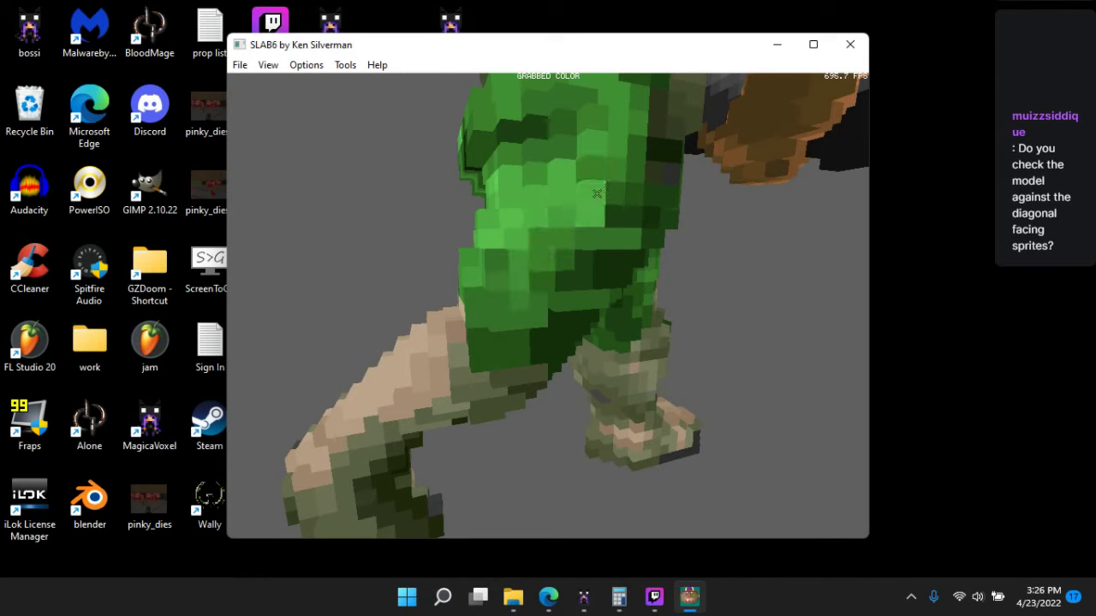
# - Blend the outer side and lower part of the thigh using sampled medium and dark greens
pyautogui.press('v')
pyautogui.press('space')
pyautogui.press('space')
pyautogui.press('v')
pyautogui.press('space')
pyautogui.press('space')
pyautogui.press('space')
pyautogui.press('space')
pyautogui.moveTo(619, 232)
pyautogui.mouseDown()
pyautogui.moveTo(623, 224)
pyautogui.moveTo(569, 308)
pyautogui.moveTo(506, 348)
pyautogui.moveTo(536, 364)
pyautogui.mouseUp()
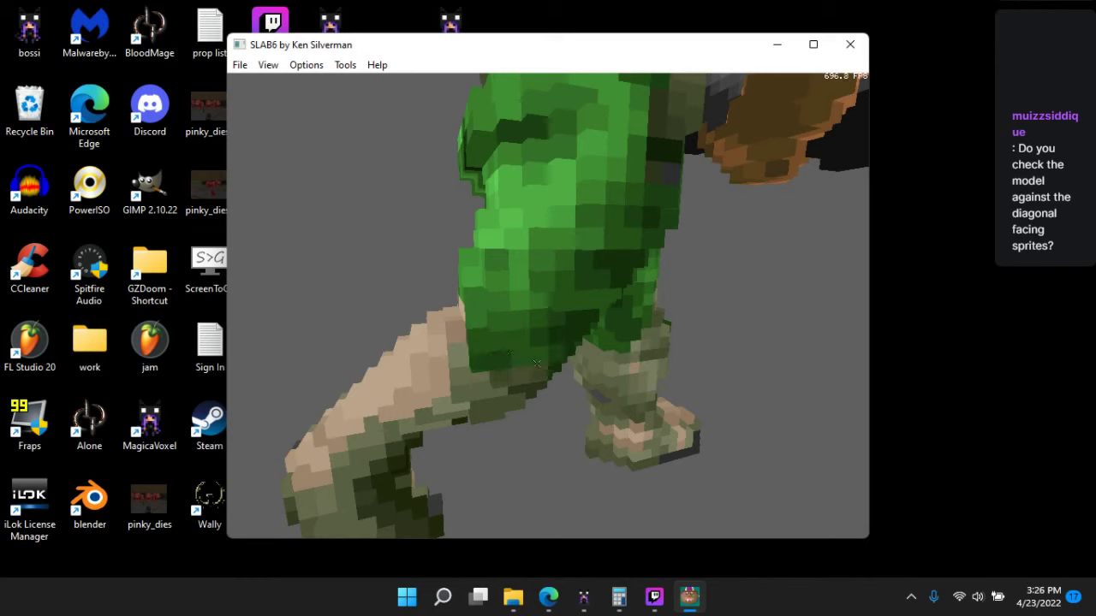
# - Darken the trouser hem above the rear leg's boot and the shaded edge of the thigh with sampled dark greens
pyautogui.press('Tab')
pyautogui.press('space')
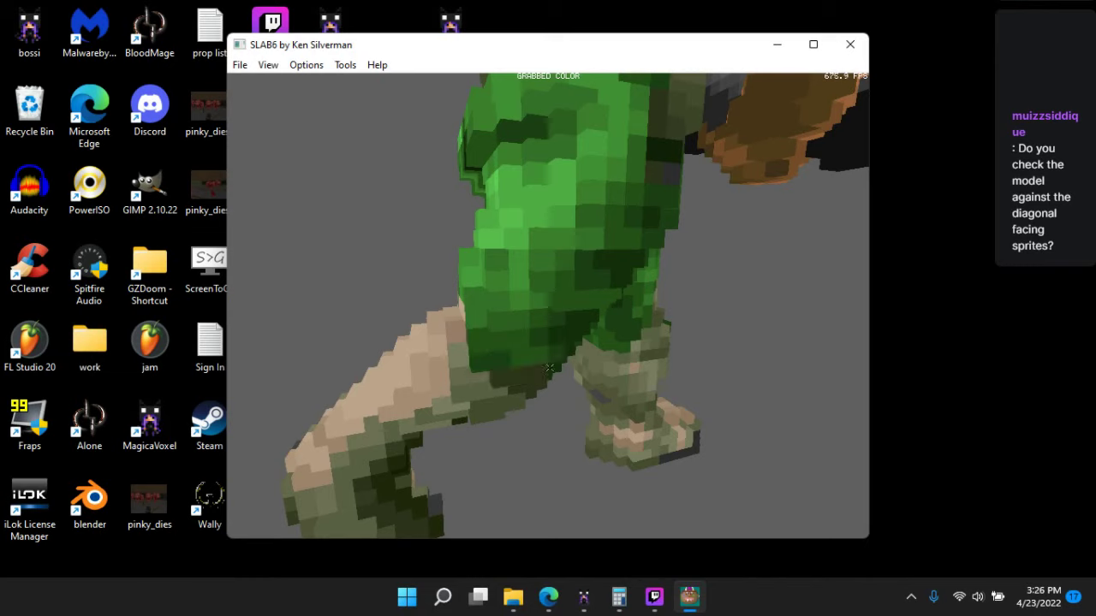
pyautogui.press('space')
pyautogui.moveTo(578, 317)
pyautogui.mouseDown()
pyautogui.moveTo(595, 295)
pyautogui.moveTo(584, 278)
pyautogui.moveTo(590, 240)
pyautogui.mouseUp()
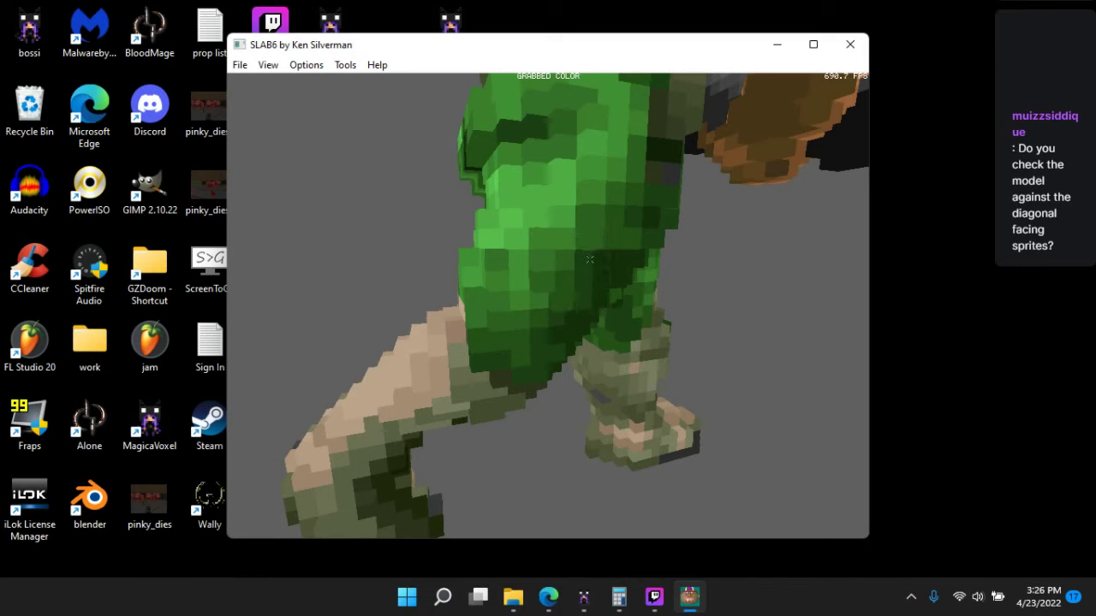
pyautogui.press('space')
pyautogui.press('space')
pyautogui.press('space')
pyautogui.press('space')
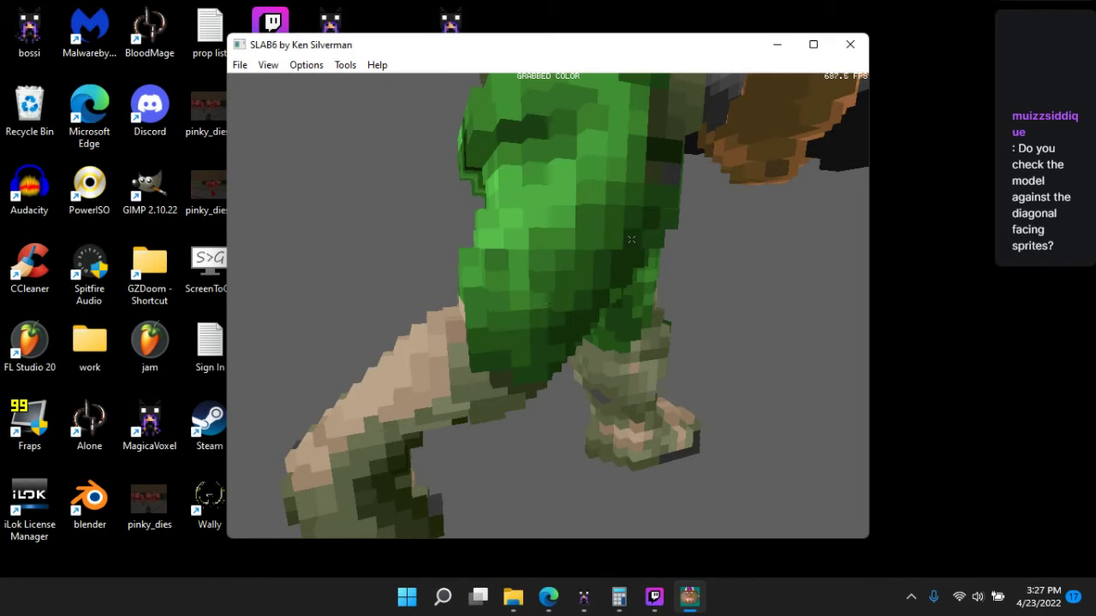
# - Smooth the green shading on the trouser side next to the hip pouch with sampled greens
pyautogui.moveTo(615, 257); pyautogui.dragTo(574, 221, button='right')
pyautogui.press('space')
pyautogui.press('space')
pyautogui.press('space')
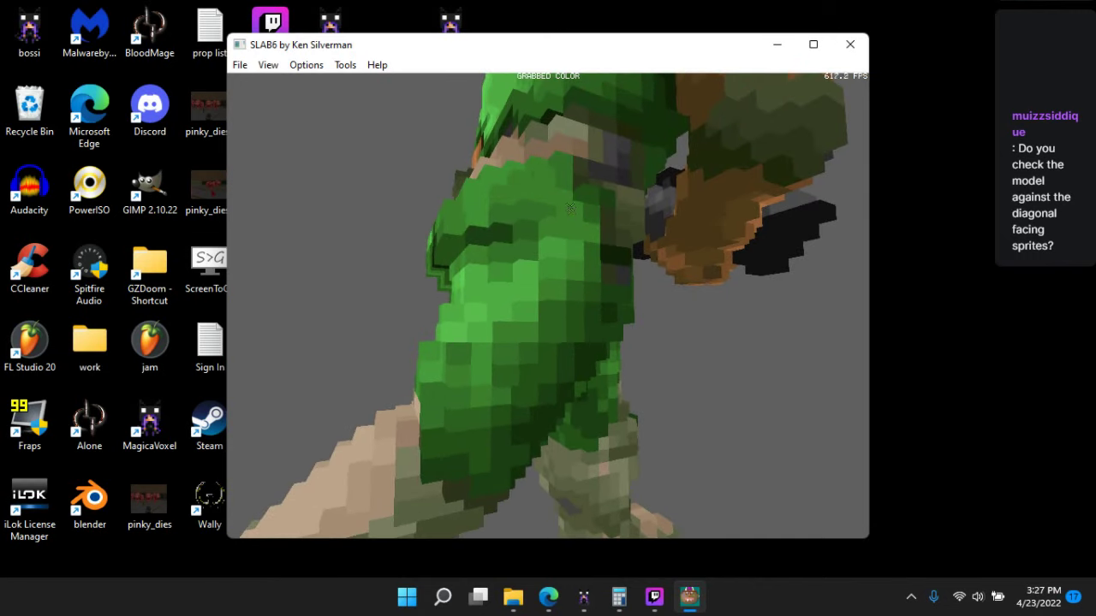
pyautogui.press('Down')
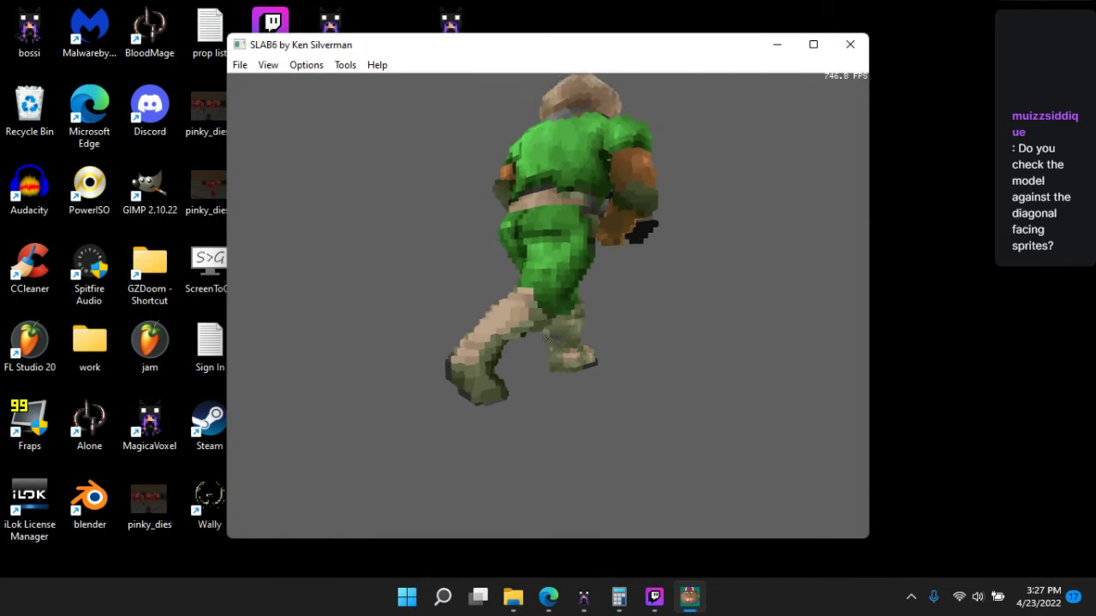
pyautogui.press('Up')
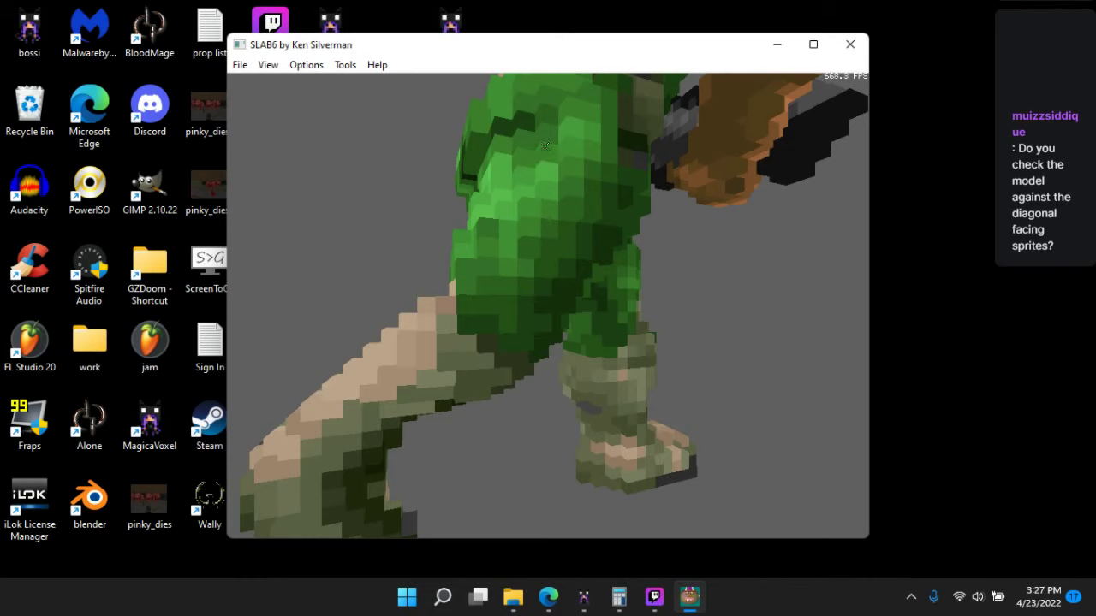
pyautogui.moveTo(525, 120); pyautogui.dragTo(496, 203)
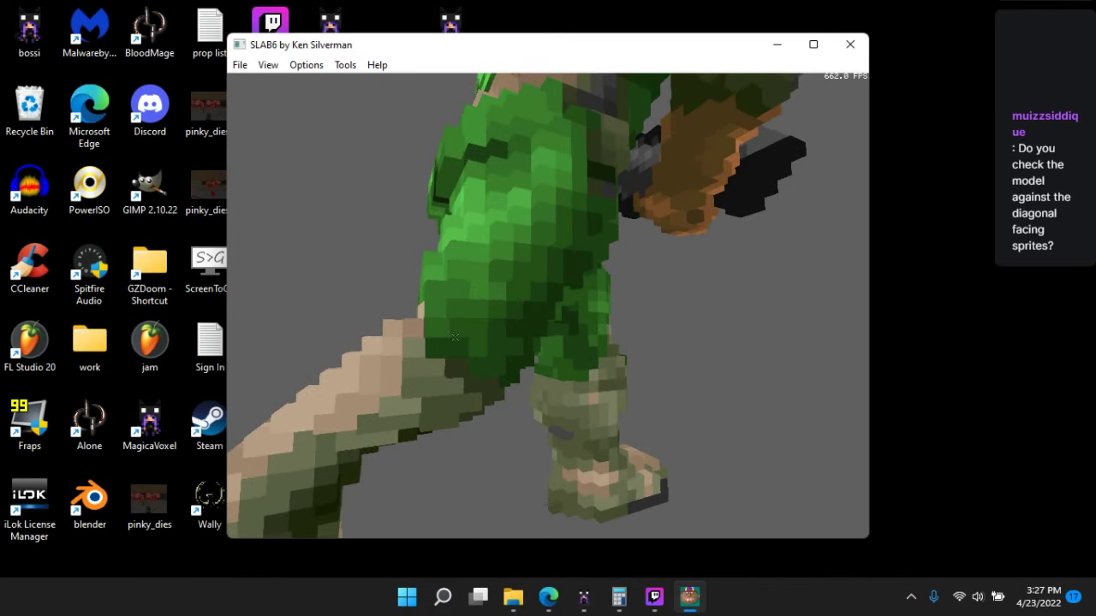
pyautogui.moveTo(522, 270); pyautogui.dragTo(523, 295)
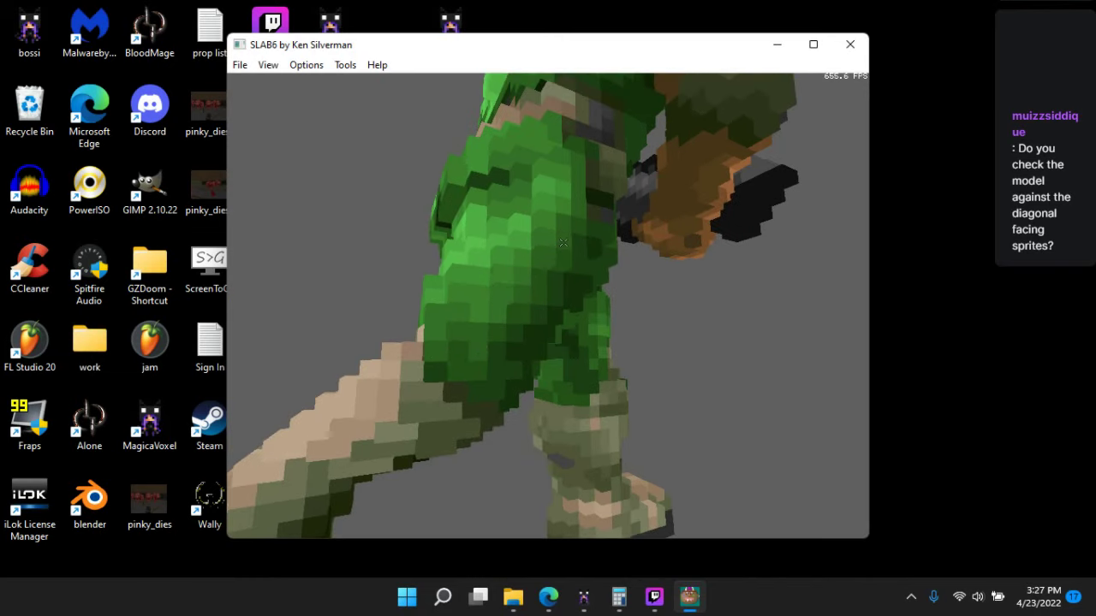
pyautogui.moveTo(573, 221); pyautogui.dragTo(604, 253)
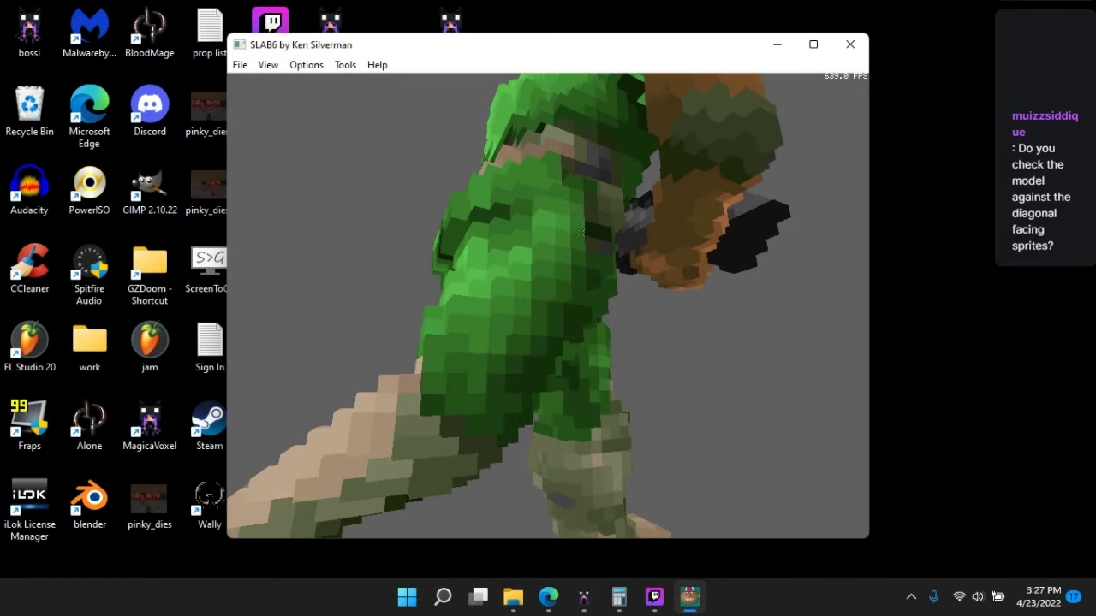
# - Repaint the skin voxels just below the olive elbow guard with sampled browns
pyautogui.moveTo(668, 231); pyautogui.dragTo(697, 321, button='right')
pyautogui.moveTo(697, 320); pyautogui.dragTo(659, 308)
pyautogui.moveTo(660, 308); pyautogui.dragTo(634, 257, button='right')
pyautogui.moveTo(548, 306); pyautogui.dragTo(719, 295)
pyautogui.moveTo(668, 295); pyautogui.dragTo(616, 313, button='right')
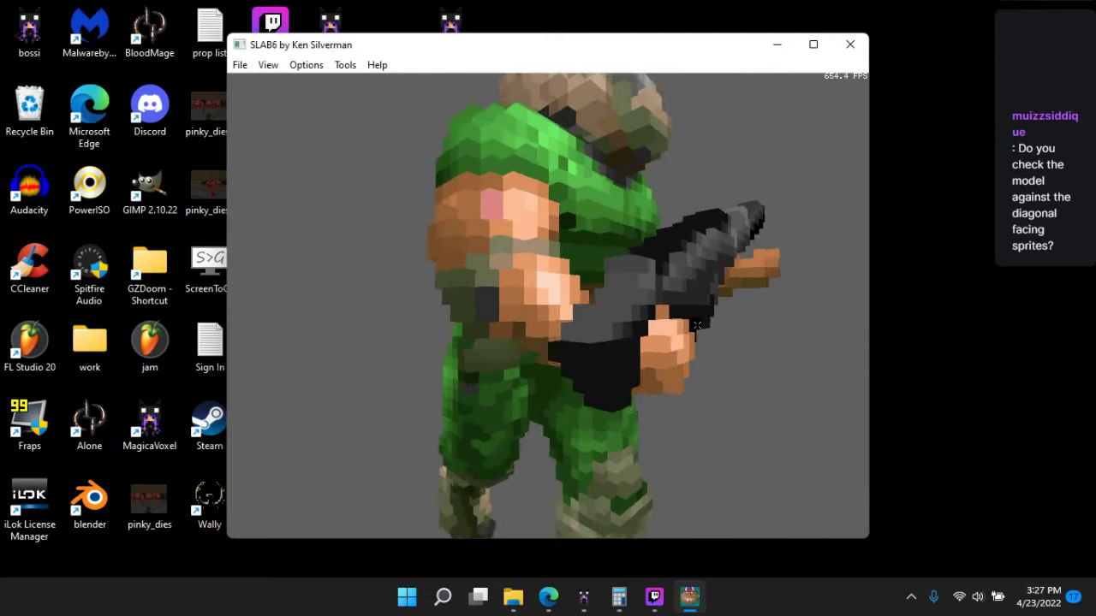
pyautogui.moveTo(616, 313); pyautogui.dragTo(582, 329)
pyautogui.moveTo(582, 330); pyautogui.dragTo(535, 372, button='right')
pyautogui.press('Tab')
pyautogui.press('space')
pyautogui.press('space')
pyautogui.press('space')
pyautogui.press('space')
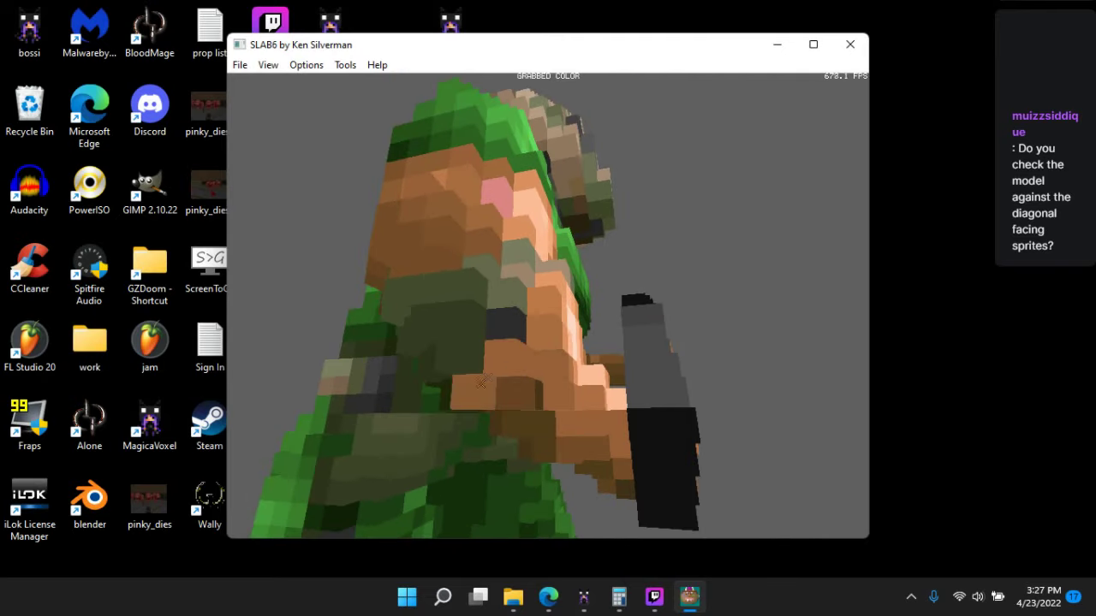
# - Shade the underside of the elbow and the back of the same forearm with sampled brown tones
pyautogui.moveTo(453, 297)
pyautogui.mouseDown()
pyautogui.moveTo(505, 278)
pyautogui.moveTo(540, 345)
pyautogui.mouseUp()
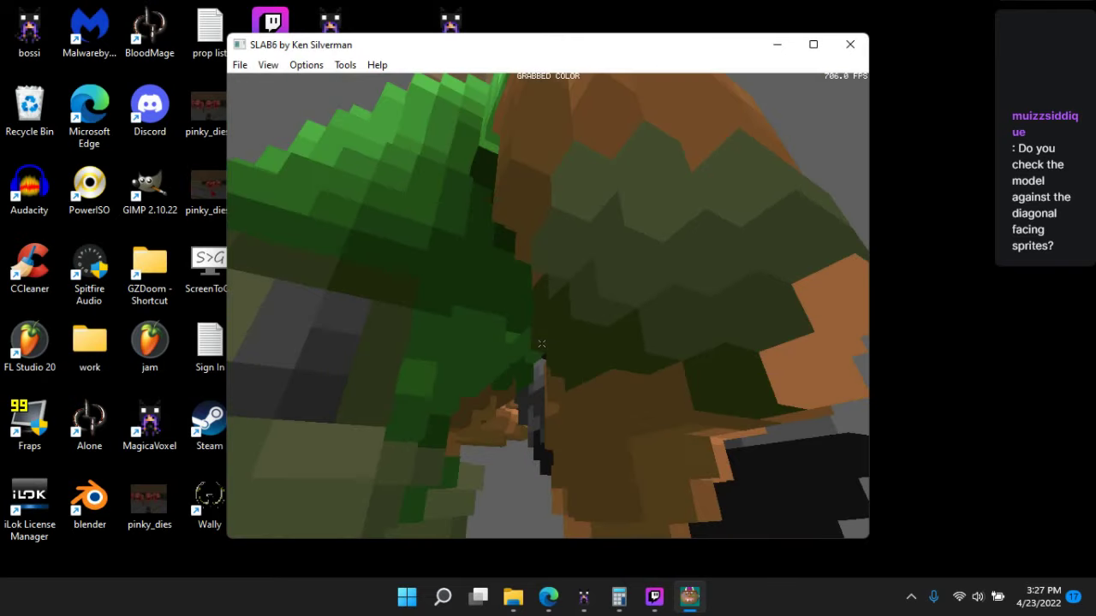
pyautogui.moveTo(541, 345); pyautogui.dragTo(523, 334, button='right')
pyautogui.press('space')
pyautogui.press('space')
pyautogui.press('space')
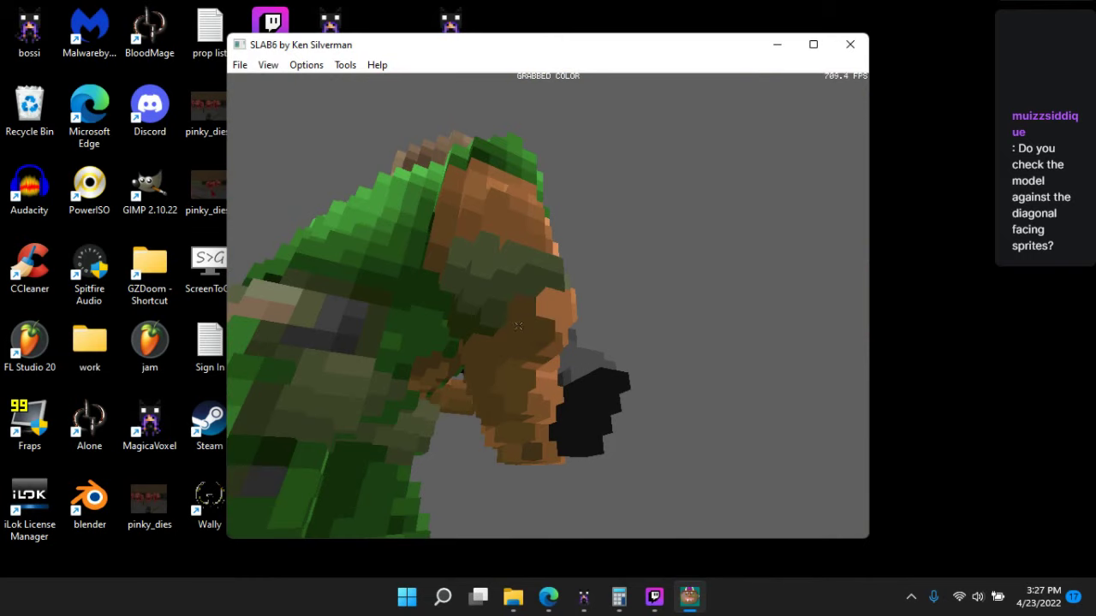
pyautogui.moveTo(506, 334); pyautogui.dragTo(541, 286)
pyautogui.moveTo(541, 287); pyautogui.dragTo(549, 240, button='right')
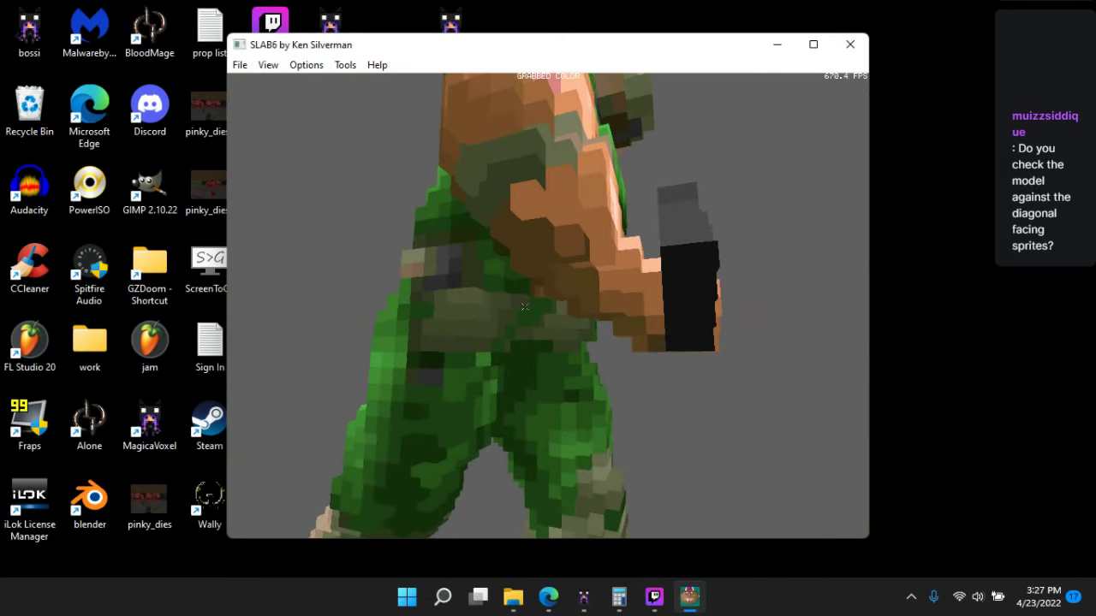
pyautogui.moveTo(550, 240); pyautogui.dragTo(540, 224)
pyautogui.press('space')
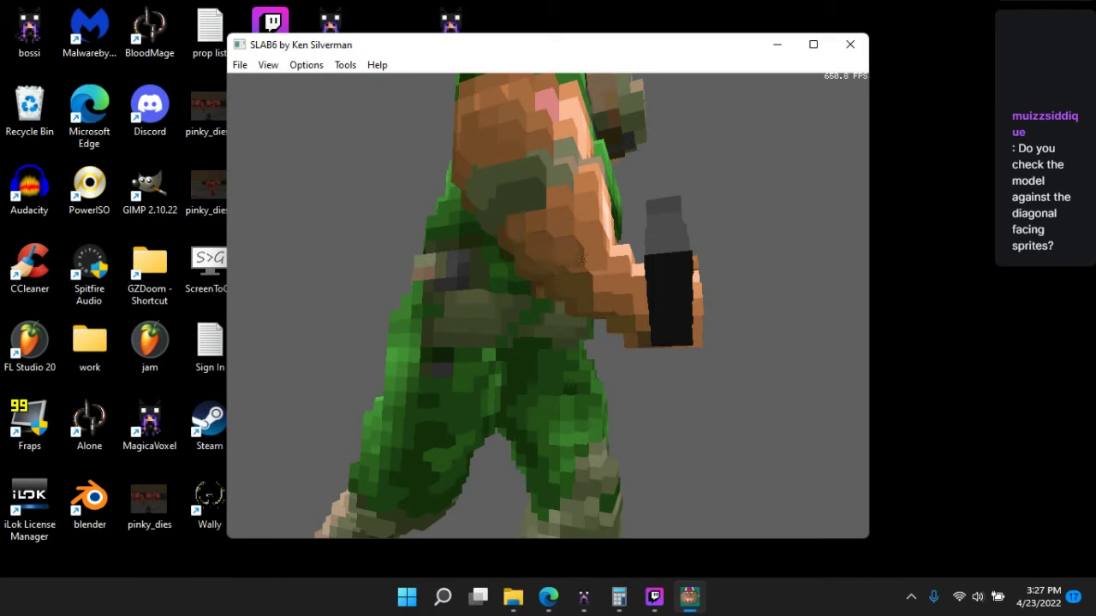
# - Touch up the underside of the helmet above the neck with brown tones, using a brush radius of 1
pyautogui.moveTo(670, 250); pyautogui.dragTo(760, 239, button='right')
pyautogui.moveTo(760, 238); pyautogui.dragTo(668, 248)
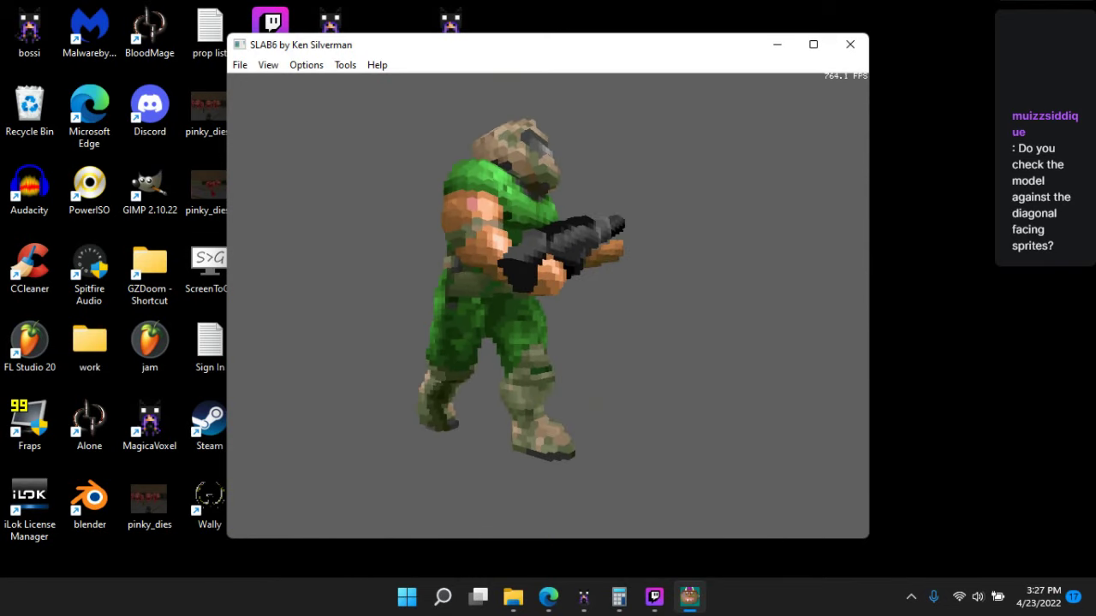
pyautogui.moveTo(668, 248); pyautogui.dragTo(457, 235, button='right')
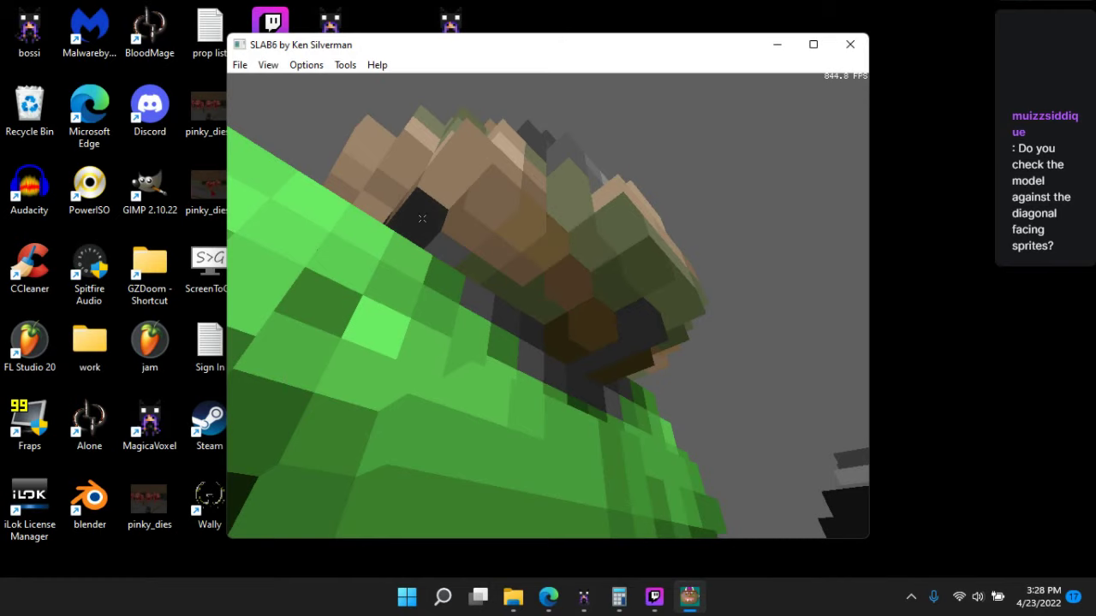
pyautogui.moveTo(447, 200); pyautogui.dragTo(527, 327)
pyautogui.press('Up')
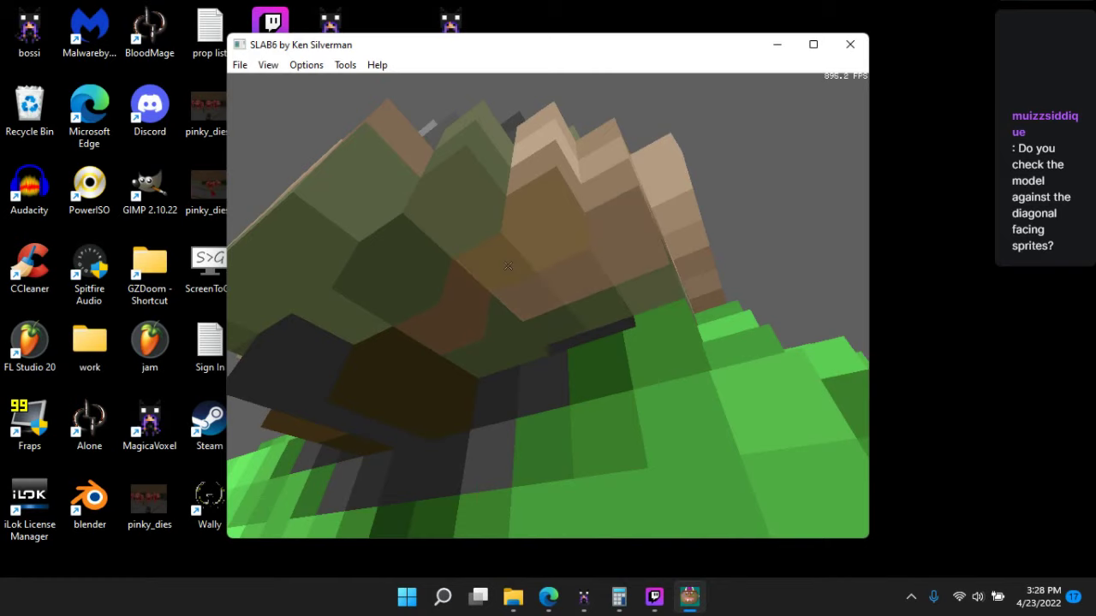
pyautogui.moveTo(575, 273); pyautogui.dragTo(463, 228)
pyautogui.moveTo(548, 306); pyautogui.dragTo(578, 322)
pyautogui.press('Up')
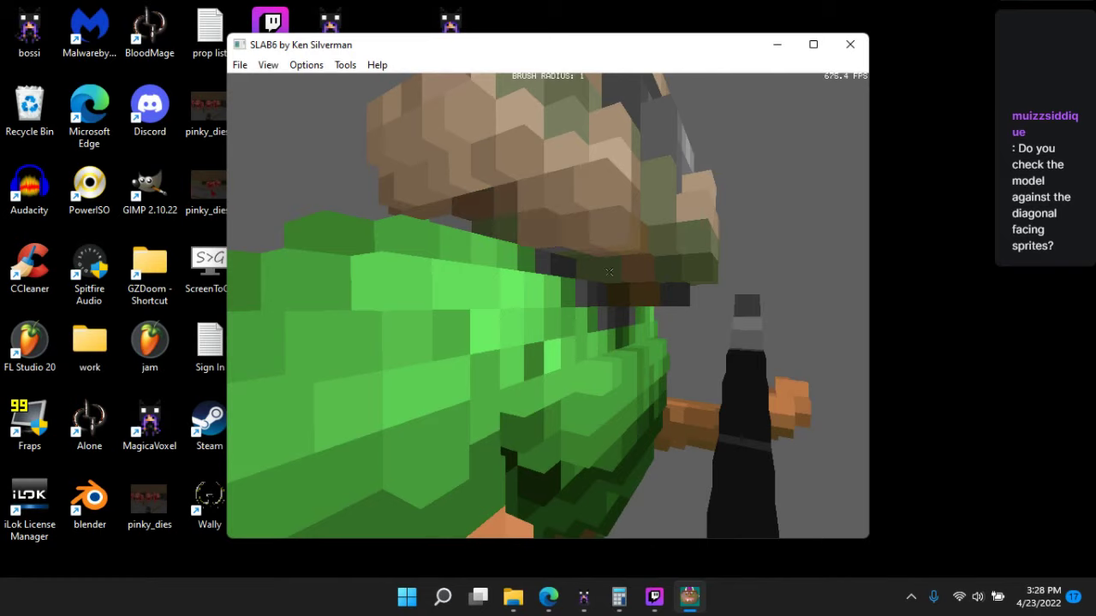
# - Repaint the helmet's lower rim above the collar with sampled browns and restore the stray shoulder voxels to green
pyautogui.press('Down')
pyautogui.press('Down')
pyautogui.press('Up')
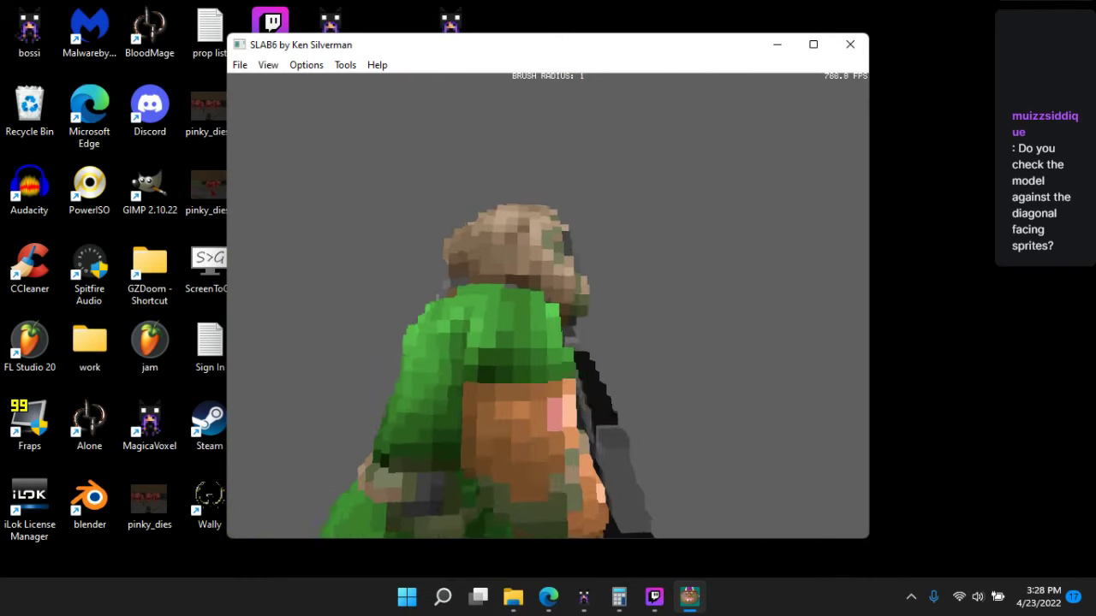
pyautogui.press('Down')
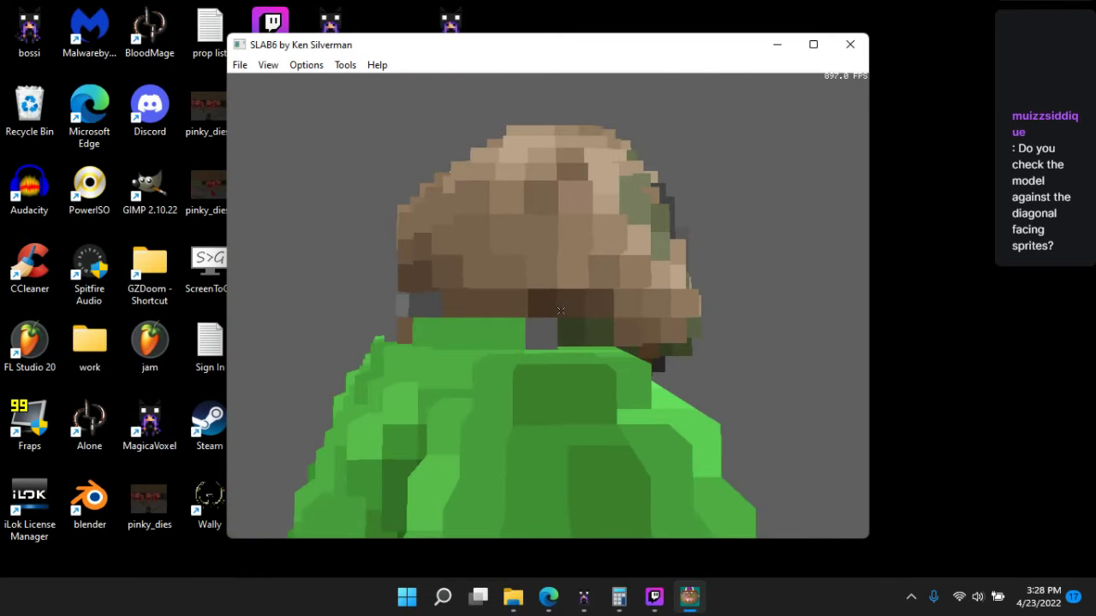
pyautogui.press('space')
pyautogui.press('space')
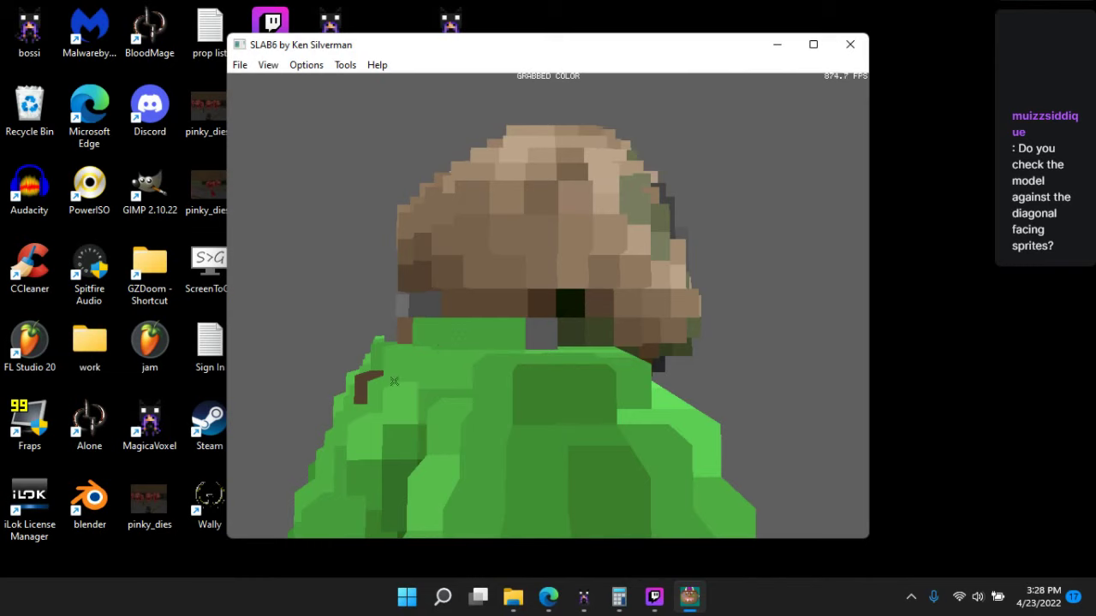
pyautogui.press('space')
pyautogui.press('space')
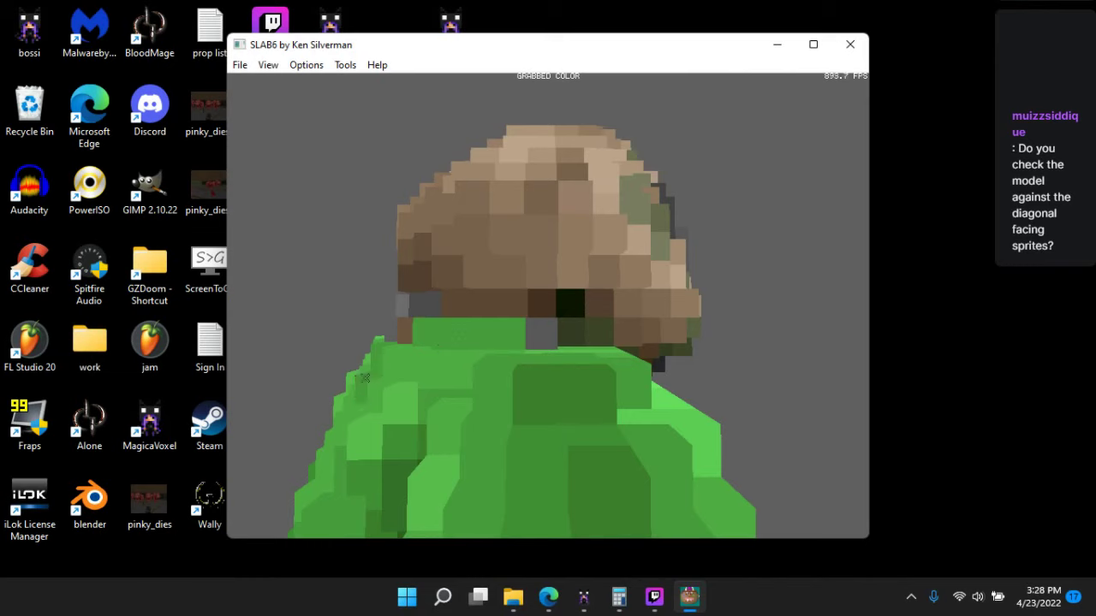
pyautogui.click(587, 303)
pyautogui.click(510, 303)
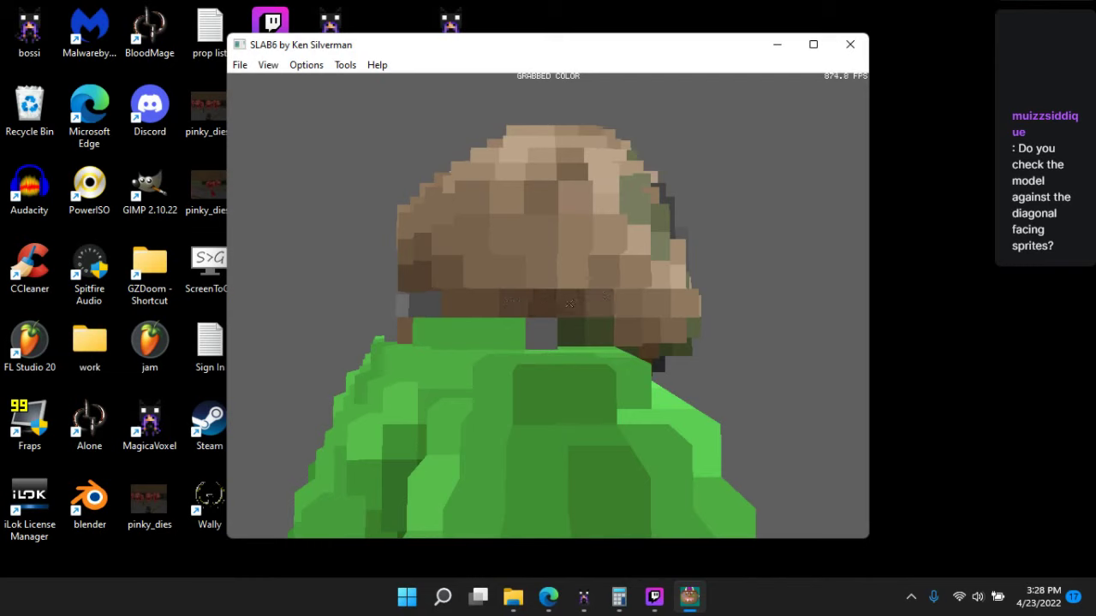
pyautogui.press('space')
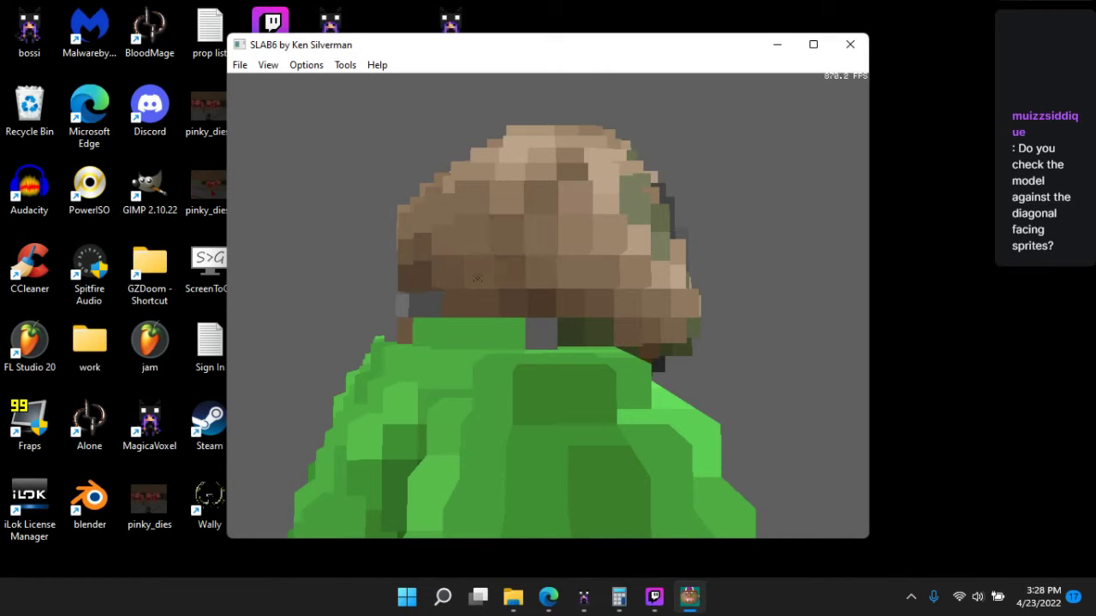
# - Examine the marine's other side, from the trousers and boots up to the arm supporting the gun
pyautogui.moveTo(594, 204); pyautogui.dragTo(753, 296)
pyautogui.moveTo(467, 308); pyautogui.dragTo(524, 244)
pyautogui.press('Up')
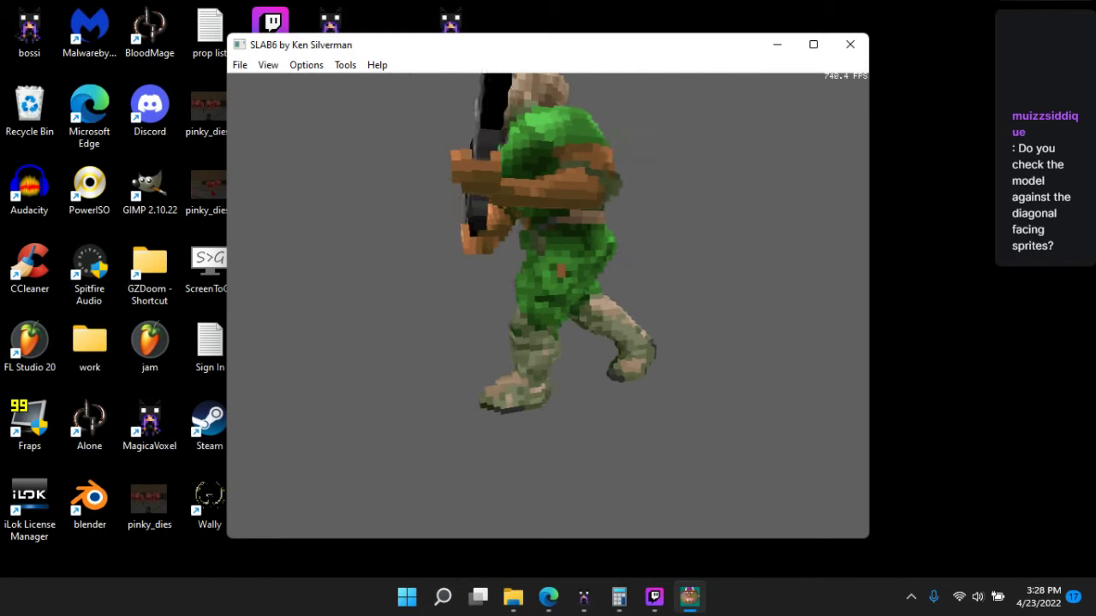
pyautogui.press('Up')
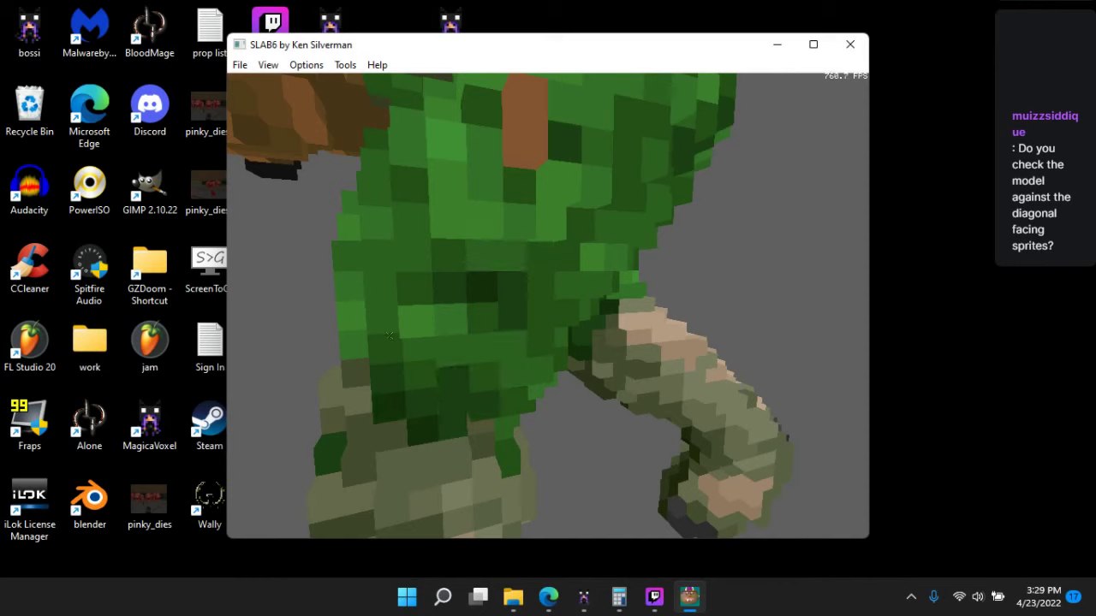
pyautogui.moveTo(389, 335); pyautogui.dragTo(411, 291)
pyautogui.moveTo(411, 291); pyautogui.dragTo(597, 293, button='right')
pyautogui.moveTo(713, 265); pyautogui.dragTo(612, 313)
pyautogui.moveTo(548, 282); pyautogui.dragTo(526, 185)
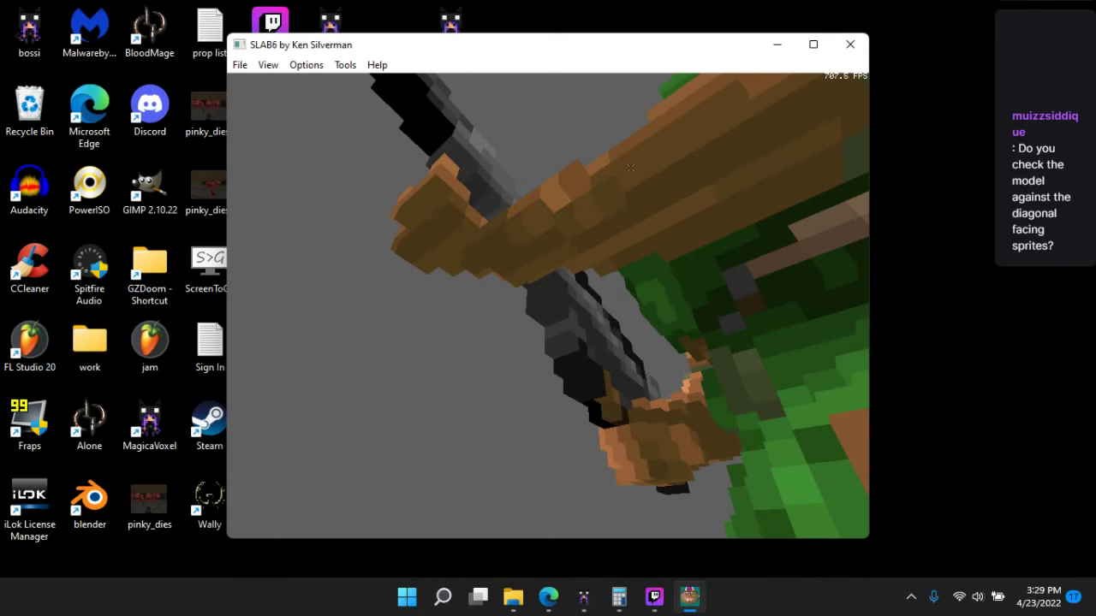
# - Darken the underside of the gun-supporting forearm near the elbow guard with a dark brown
pyautogui.moveTo(630, 168); pyautogui.dragTo(654, 146)
pyautogui.press('space')
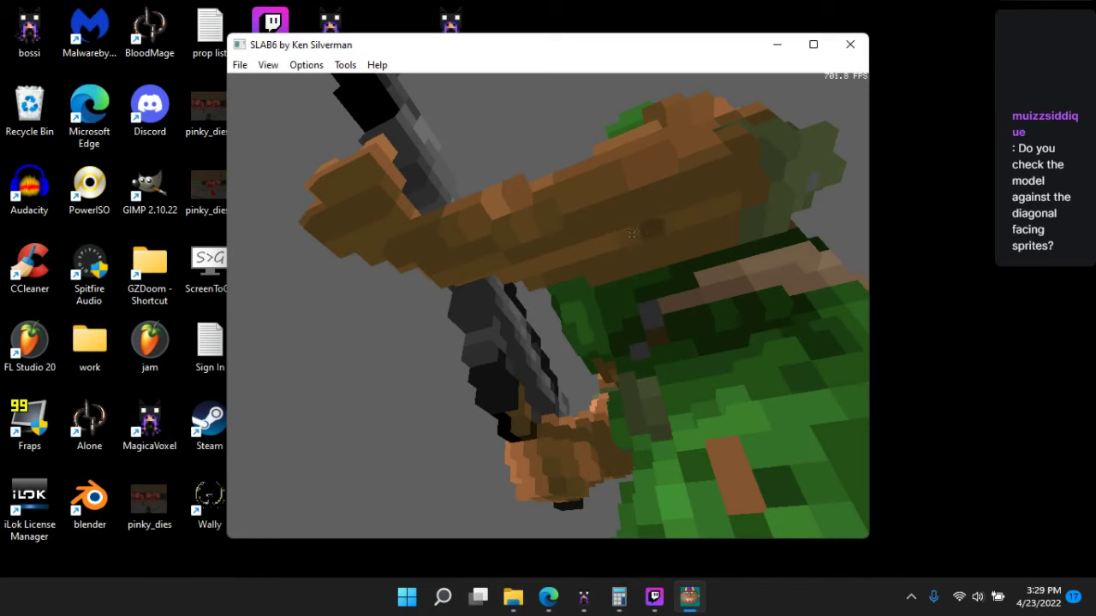
pyautogui.press('Tab')
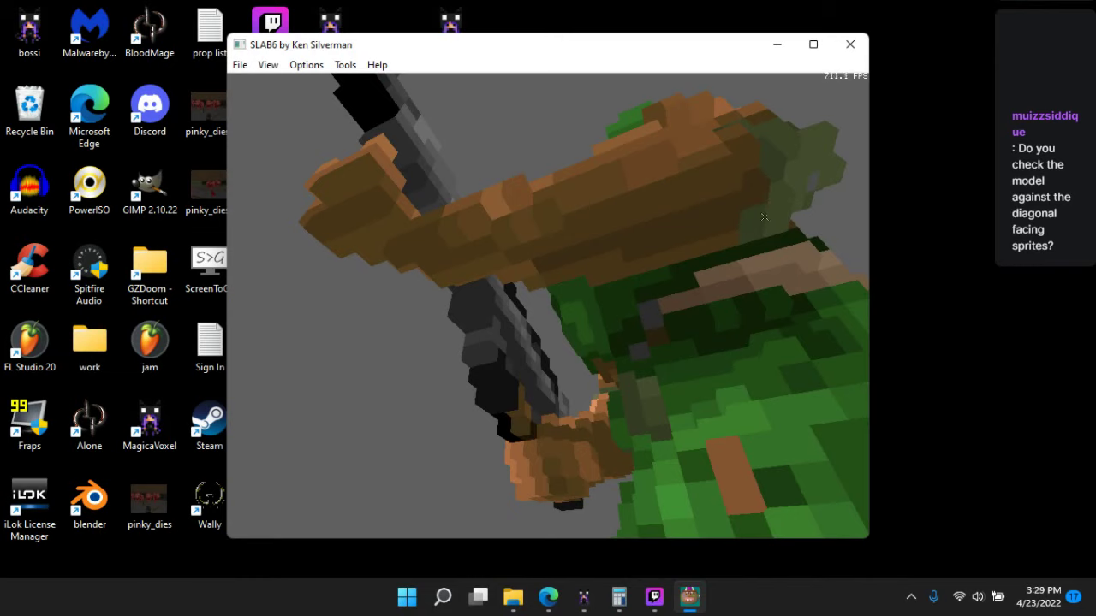
pyautogui.moveTo(796, 183); pyautogui.dragTo(761, 239)
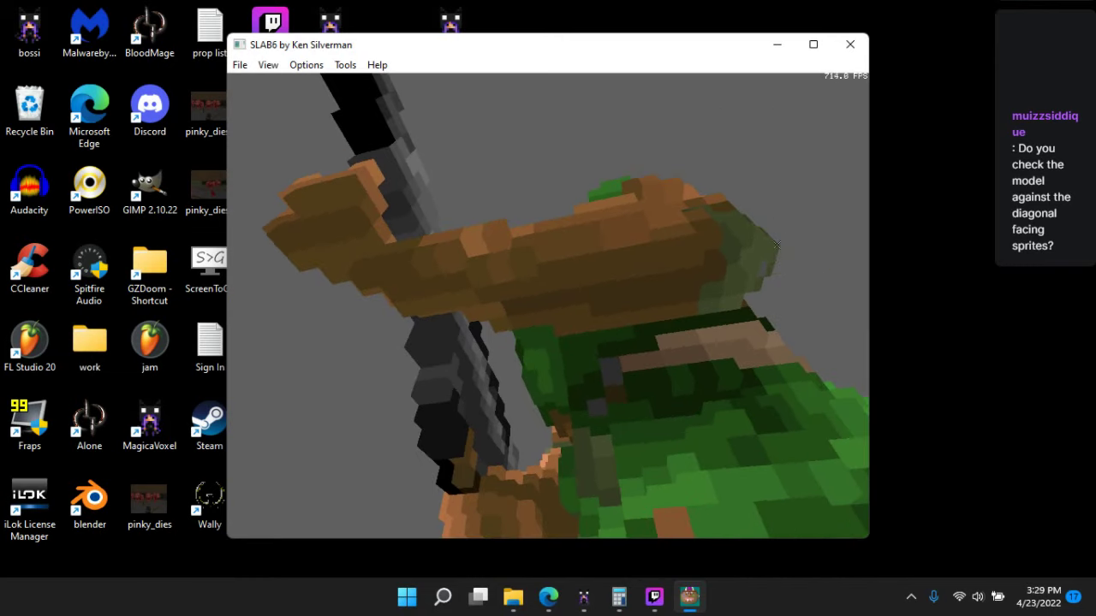
# - Darken the shirt voxels on the marine's back beside the gun-supporting arm's elbow with a sampled dark green
pyautogui.moveTo(704, 200); pyautogui.dragTo(684, 238)
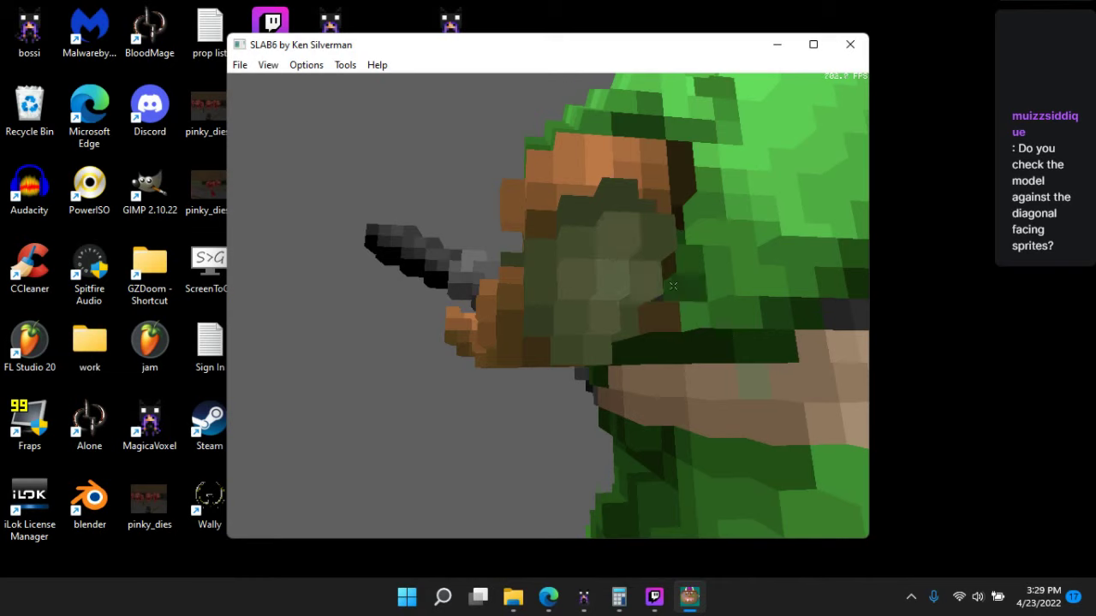
pyautogui.moveTo(689, 257); pyautogui.dragTo(670, 240)
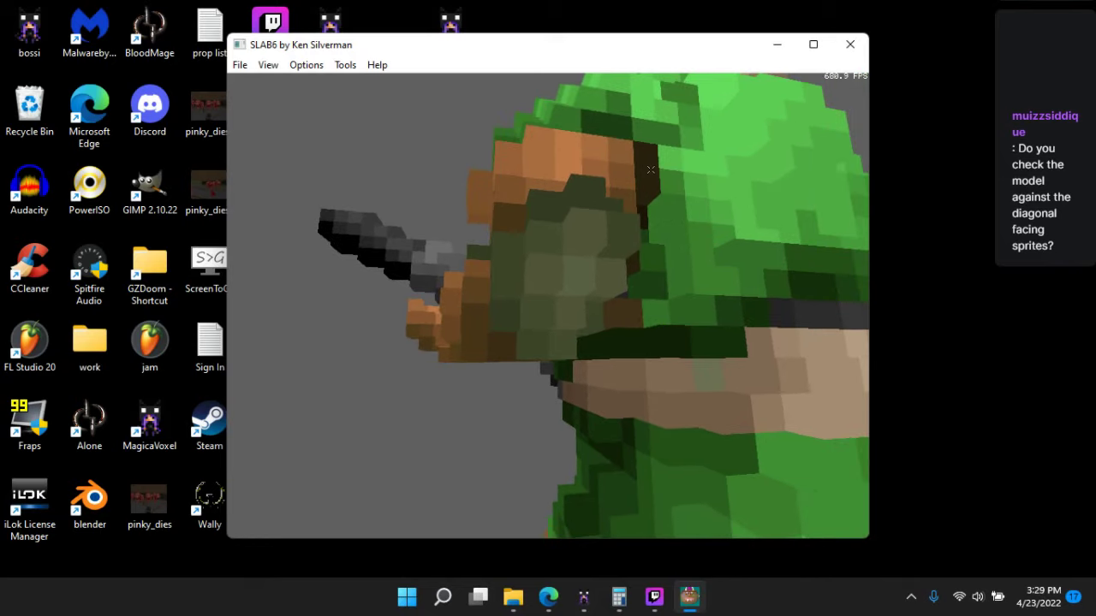
pyautogui.moveTo(650, 170); pyautogui.dragTo(608, 188, button='right')
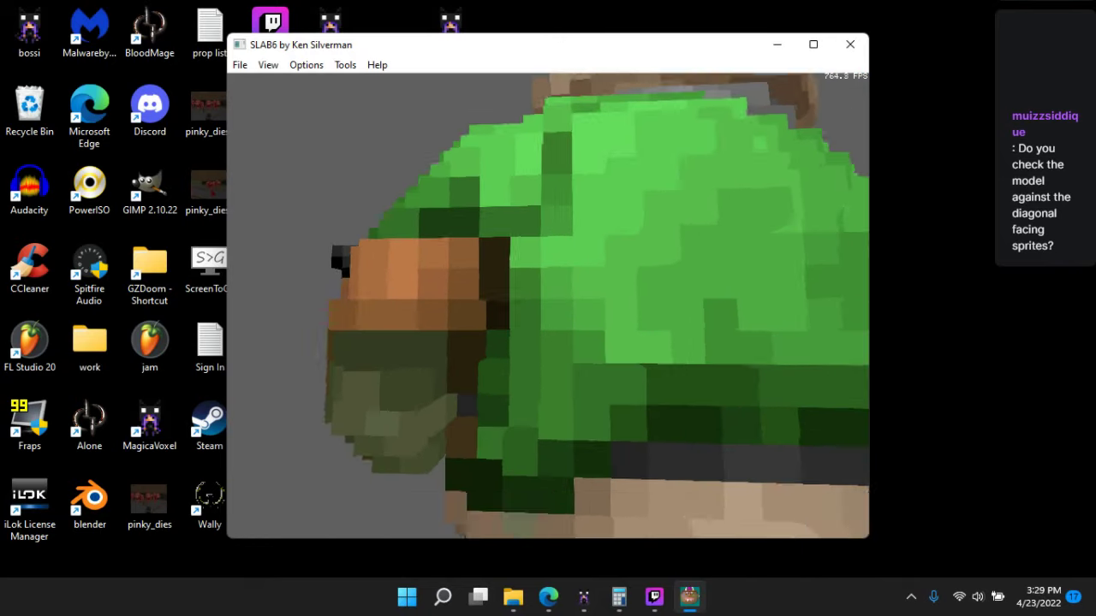
pyautogui.moveTo(576, 233); pyautogui.dragTo(598, 221)
pyautogui.press('Tab')
pyautogui.press('space')
pyautogui.press('space')
pyautogui.press('space')
pyautogui.press('space')
pyautogui.press('space')
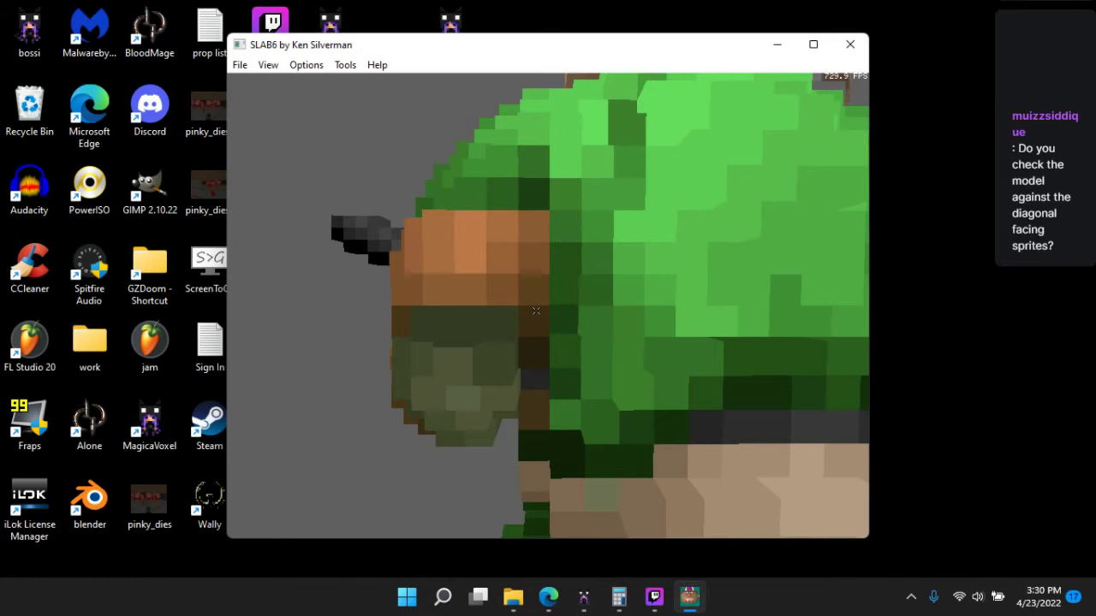
# - Examine the whole marine from the back and from the gun-supporting arm's side to judge the shading
pyautogui.press('Down')
pyautogui.press('Right')
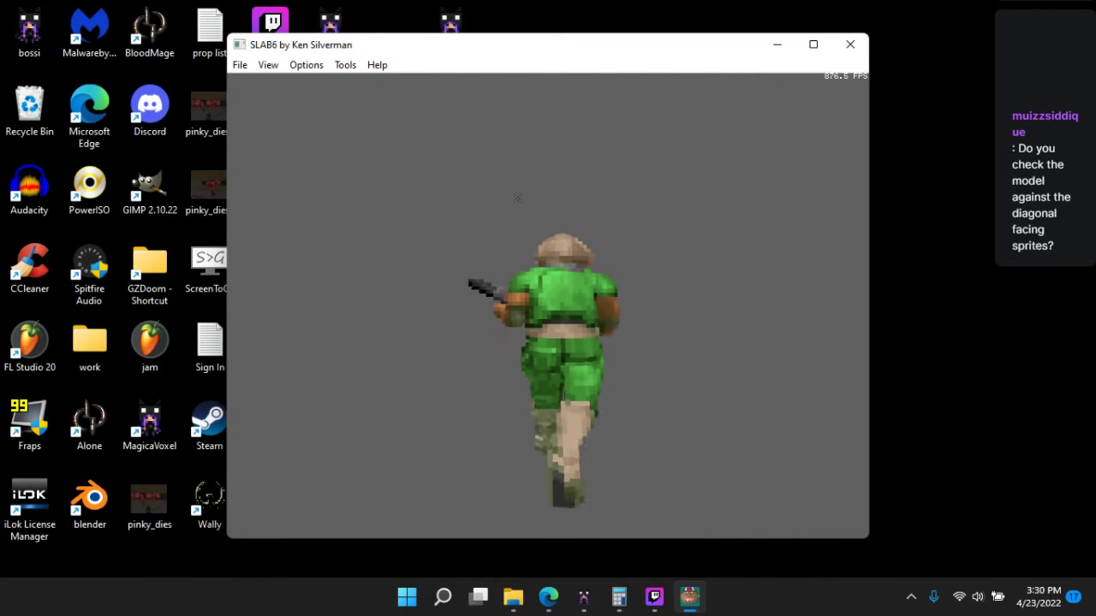
pyautogui.press('Left')
pyautogui.press('Up')
pyautogui.moveTo(477, 243); pyautogui.dragTo(575, 287)
pyautogui.press('Up')
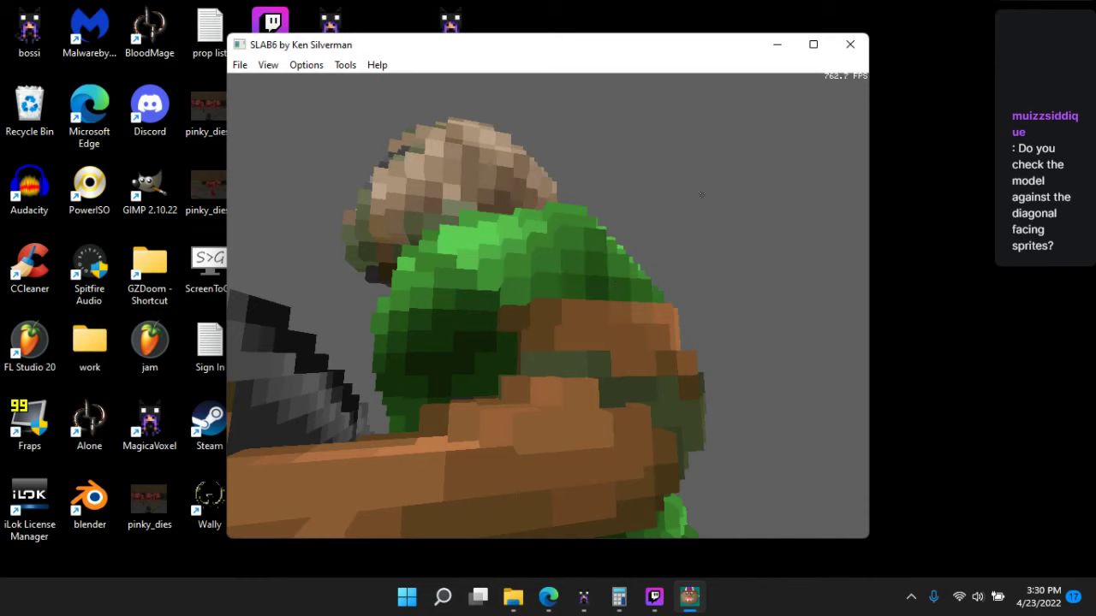
pyautogui.moveTo(701, 195); pyautogui.dragTo(583, 171)
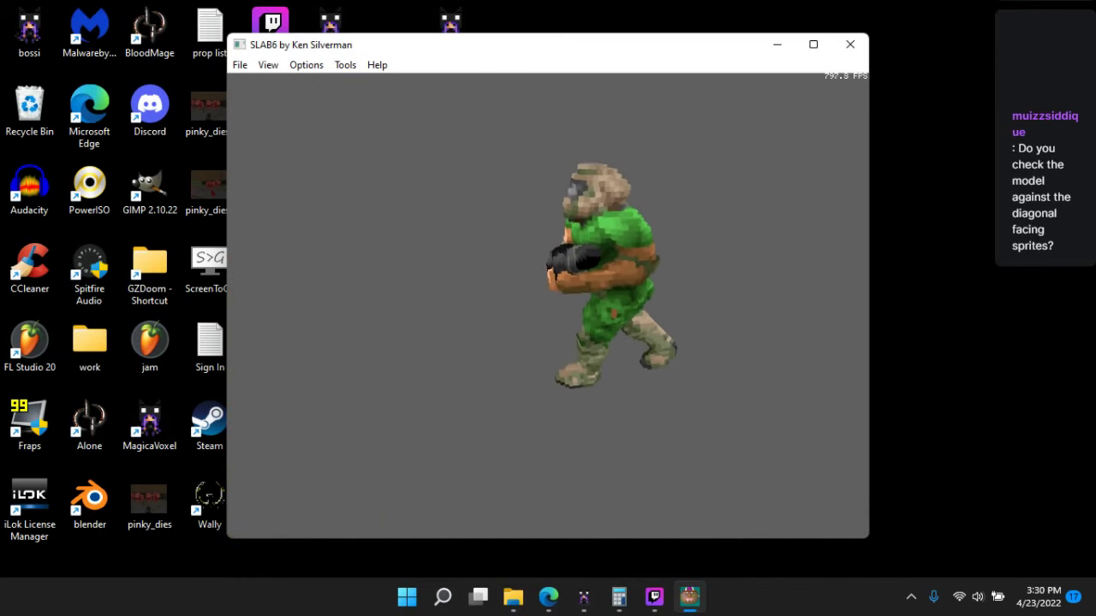
# - Try a light tan on the olive belt voxel above the thigh on the gun-supporting arm's side
pyautogui.scroll(15, 470, 157)
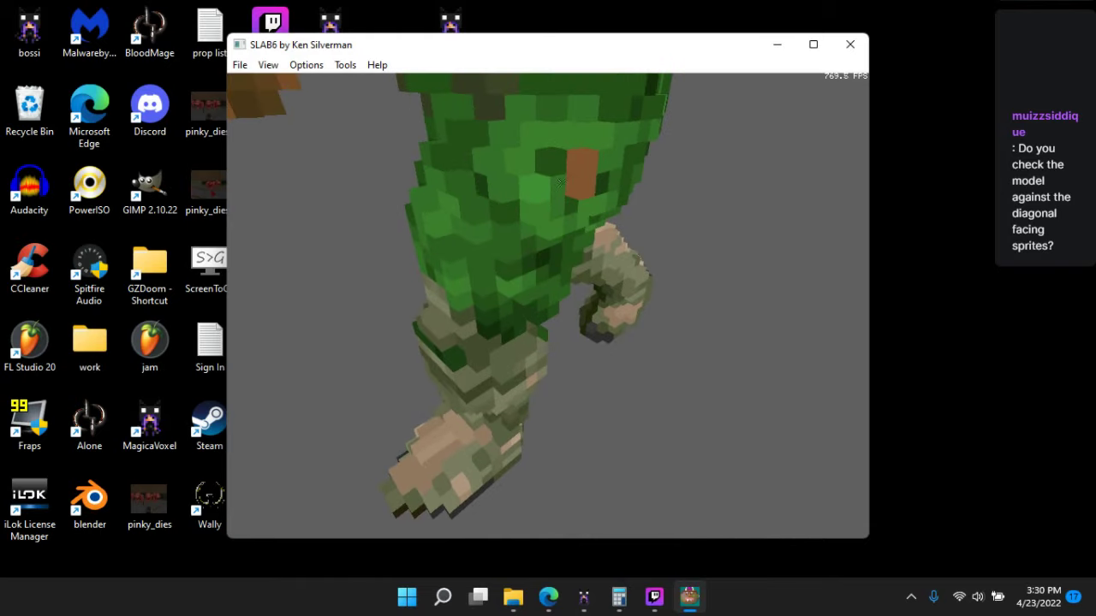
pyautogui.scroll(4, 573, 192)
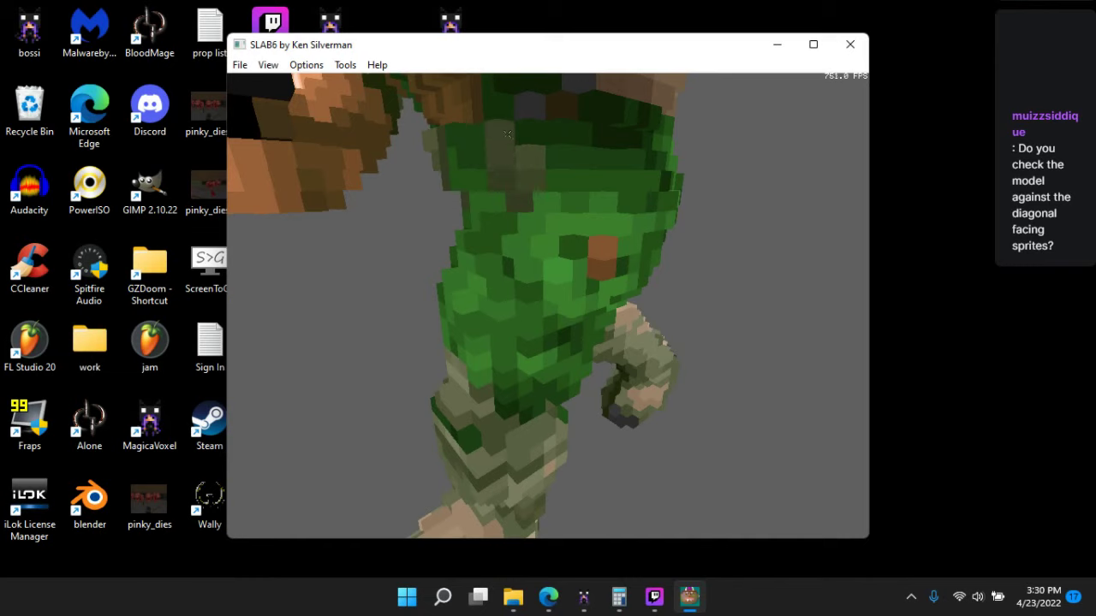
pyautogui.press('space')
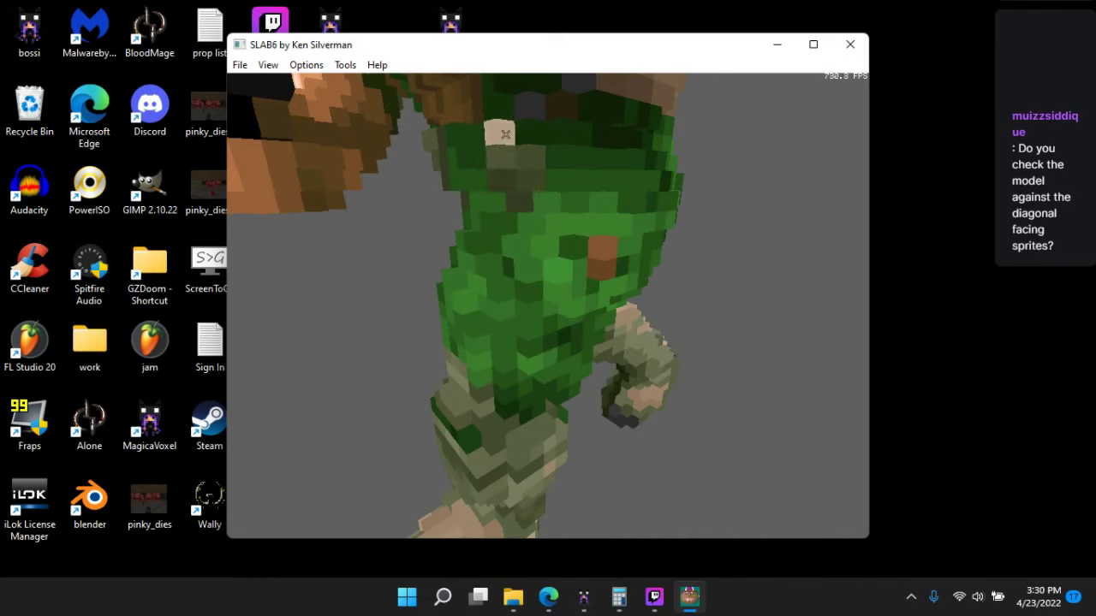
pyautogui.moveTo(552, 191); pyautogui.dragTo(566, 211)
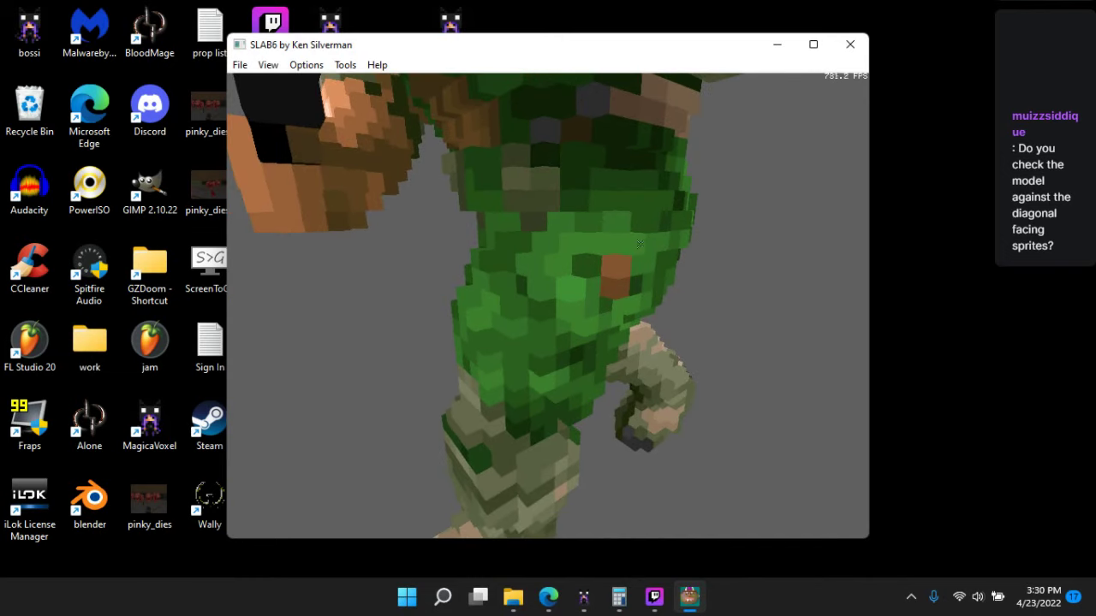
# - Examine the waist, the underside of the gun-supporting arm and the trousers from below
pyautogui.moveTo(639, 245); pyautogui.dragTo(547, 234, button='right')
pyautogui.moveTo(509, 144); pyautogui.dragTo(485, 196)
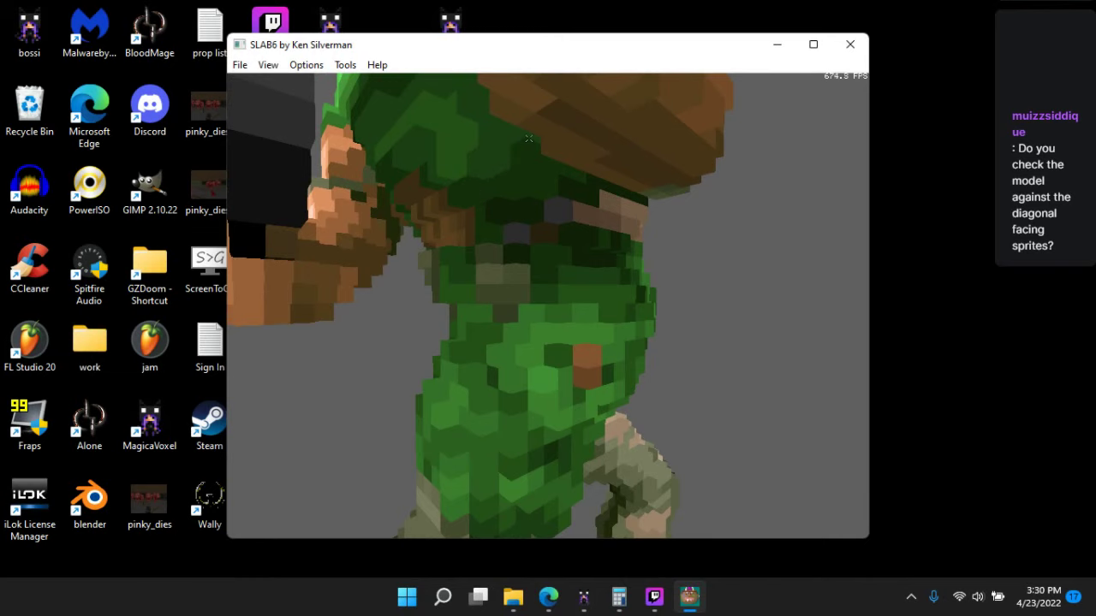
pyautogui.moveTo(566, 159); pyautogui.dragTo(534, 152, button='right')
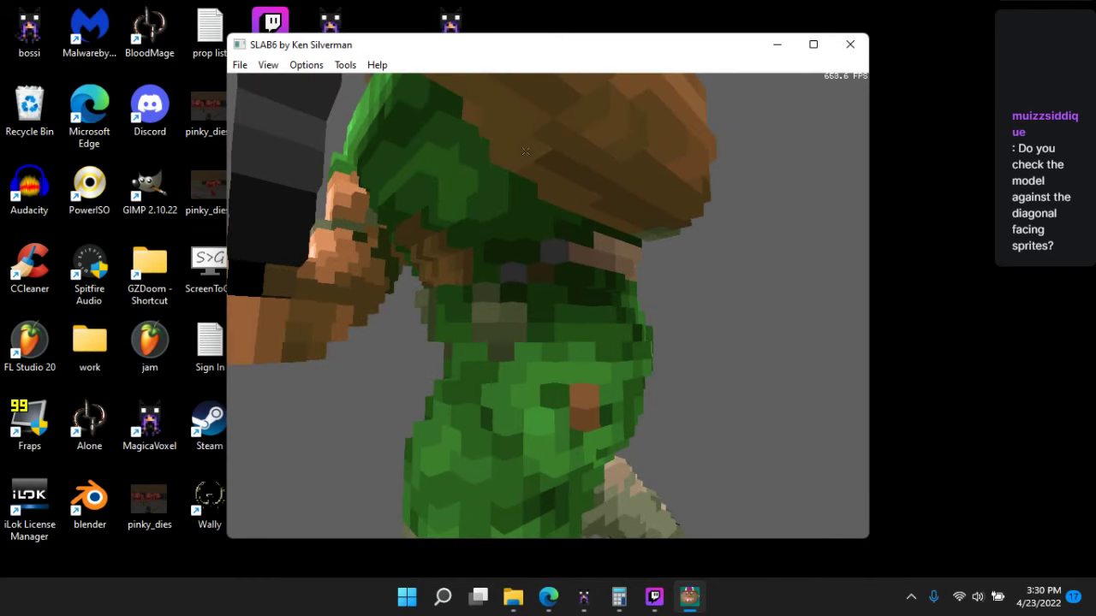
pyautogui.moveTo(515, 115); pyautogui.dragTo(530, 229, button='right')
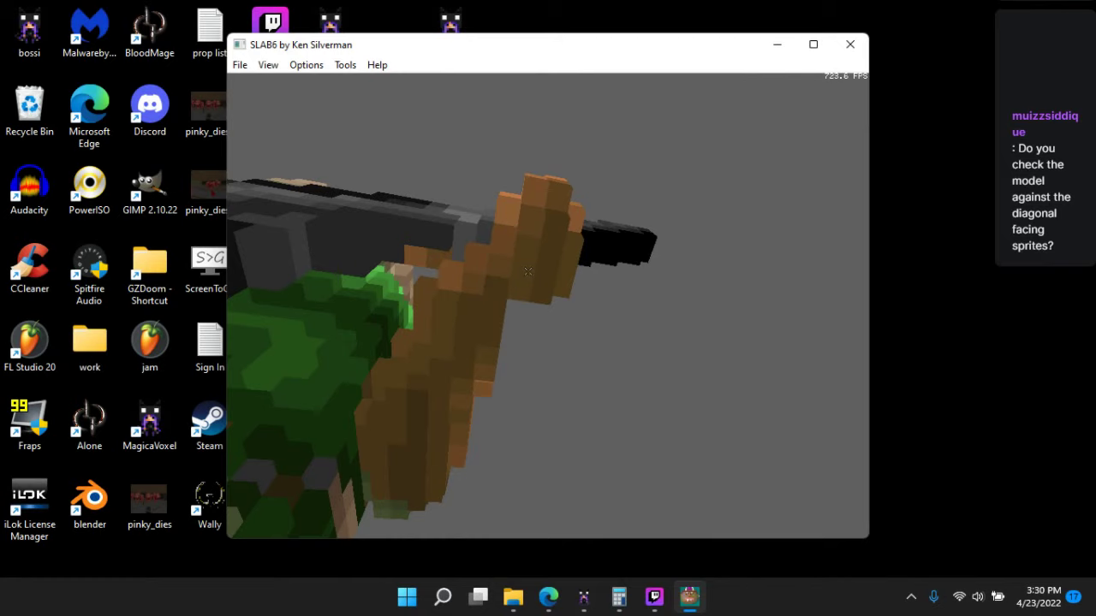
pyautogui.moveTo(666, 268); pyautogui.dragTo(684, 350, button='right')
pyautogui.press('Up')
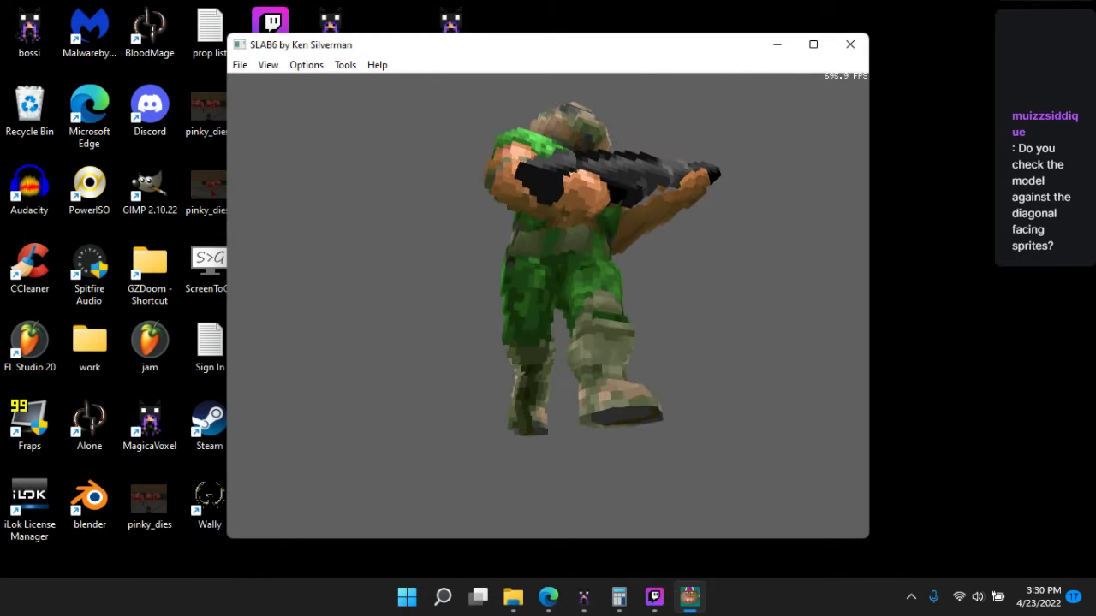
pyautogui.press('Up')
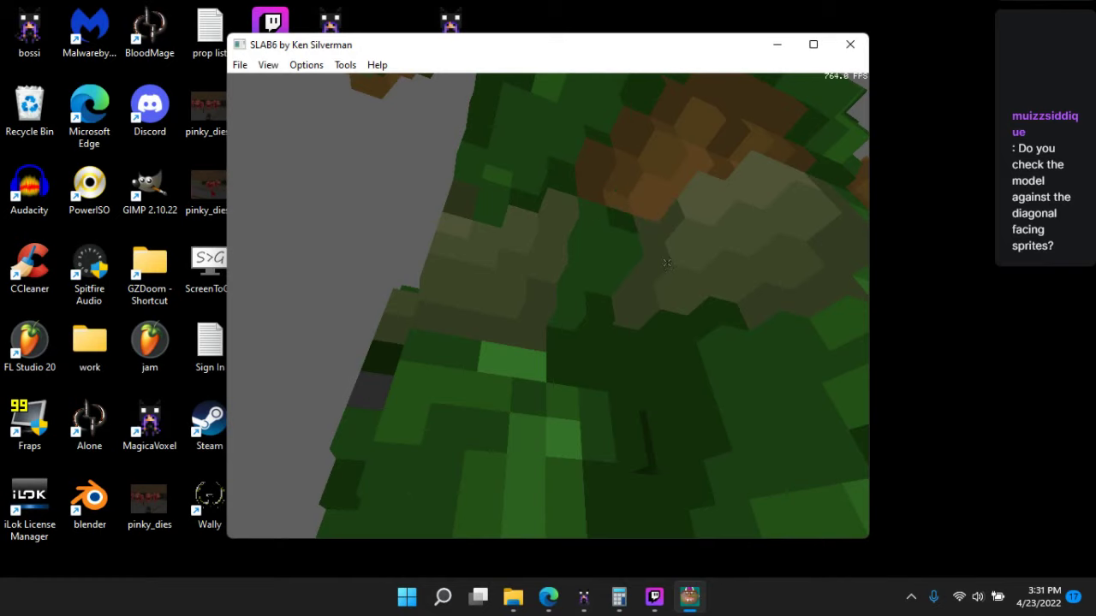
# - Shade the trailing leg's ankle and shin with sampled olive greens, using a brush radius of 1
pyautogui.moveTo(652, 207); pyautogui.dragTo(754, 239, button='right')
pyautogui.moveTo(685, 274); pyautogui.dragTo(556, 337, button='right')
pyautogui.press('1')
pyautogui.press('space')
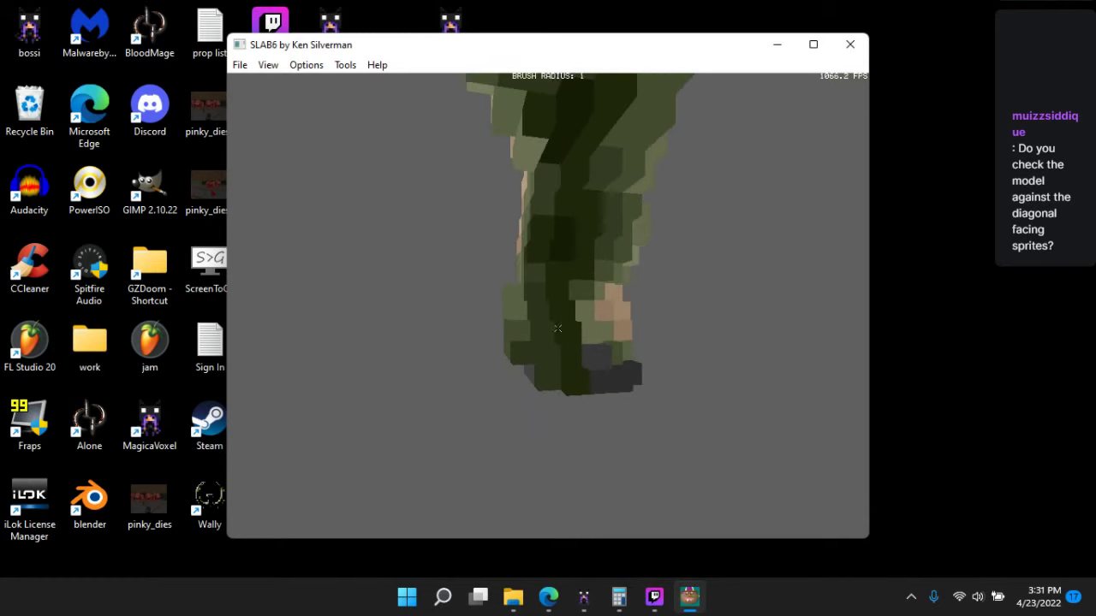
pyautogui.moveTo(568, 336); pyautogui.dragTo(576, 273)
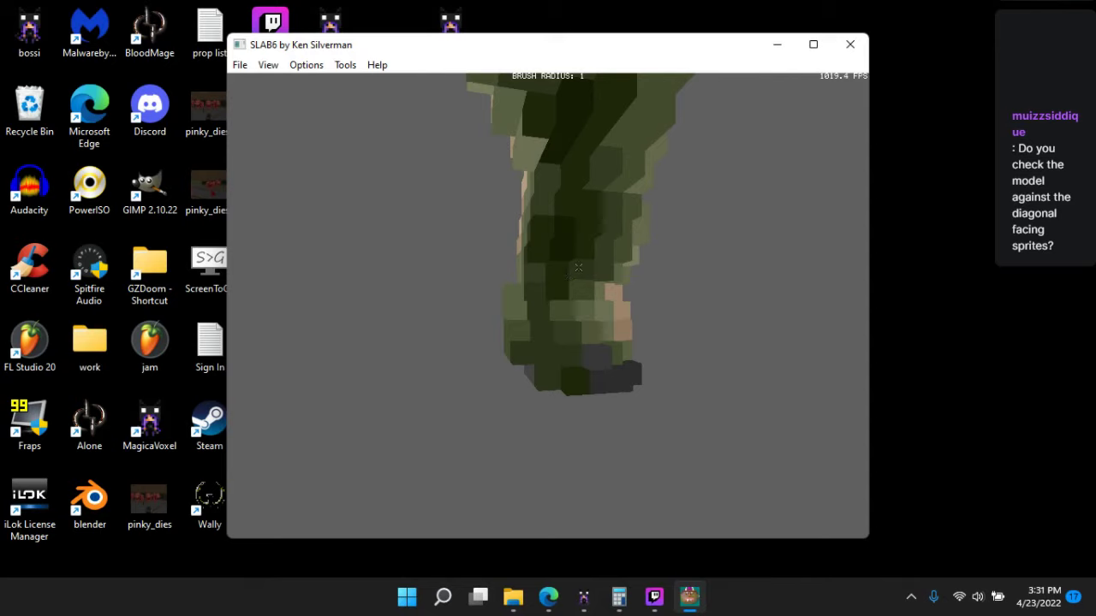
pyautogui.press('space')
pyautogui.moveTo(577, 371); pyautogui.dragTo(584, 330, button='right')
pyautogui.press('space')
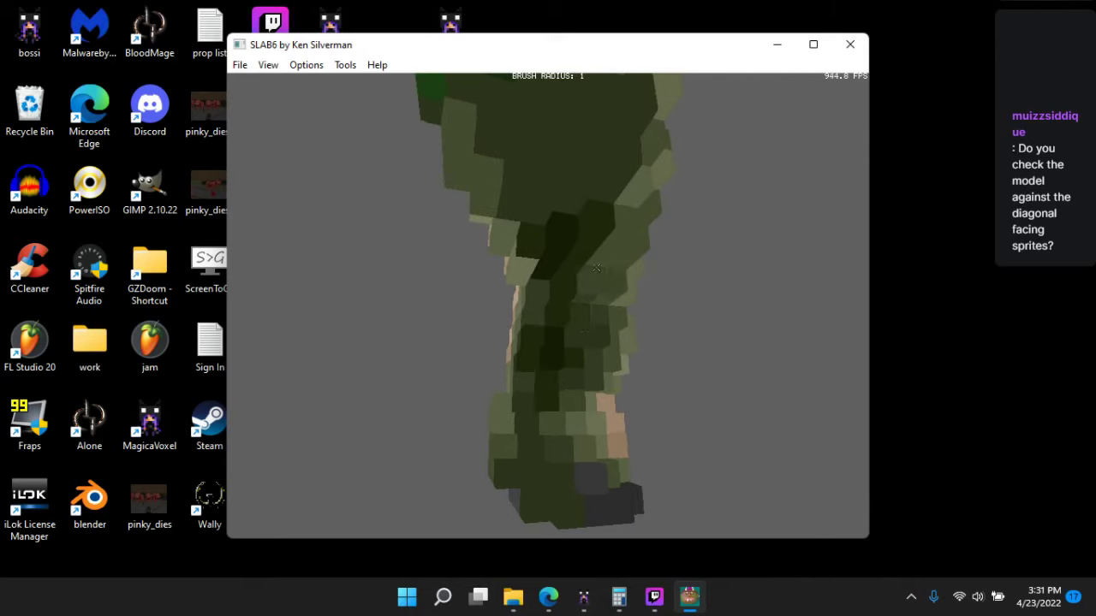
pyautogui.moveTo(572, 209); pyautogui.dragTo(542, 103)
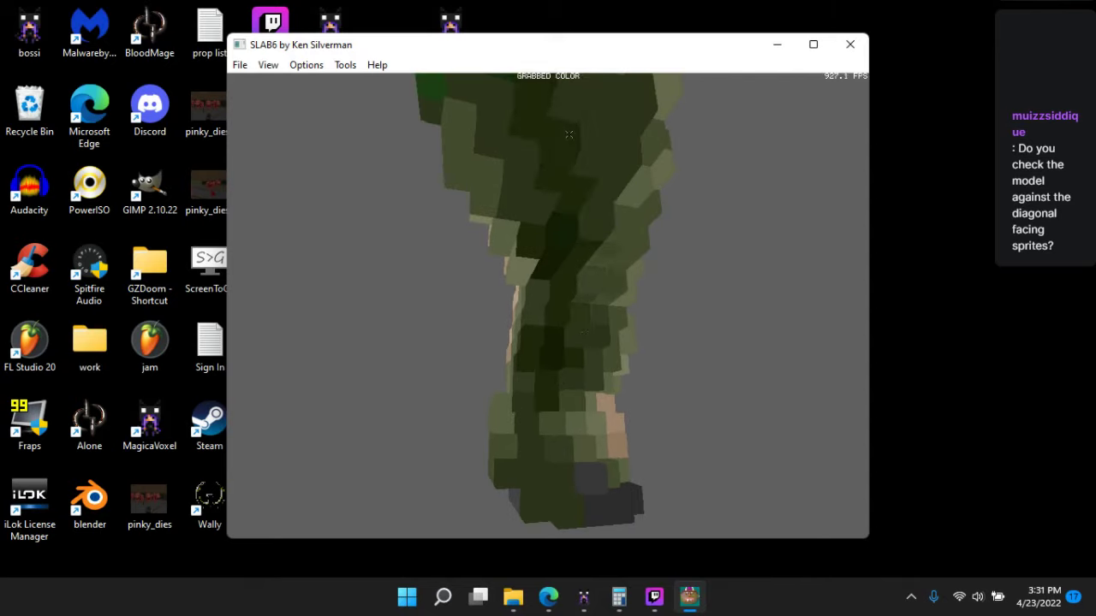
# - Darken the trailing leg's upper shin just below the trouser hem with sampled dark olive tones
pyautogui.moveTo(592, 204); pyautogui.dragTo(595, 322, button='right')
pyautogui.press('space')
pyautogui.press('space')
pyautogui.press('space')
pyautogui.press('space')
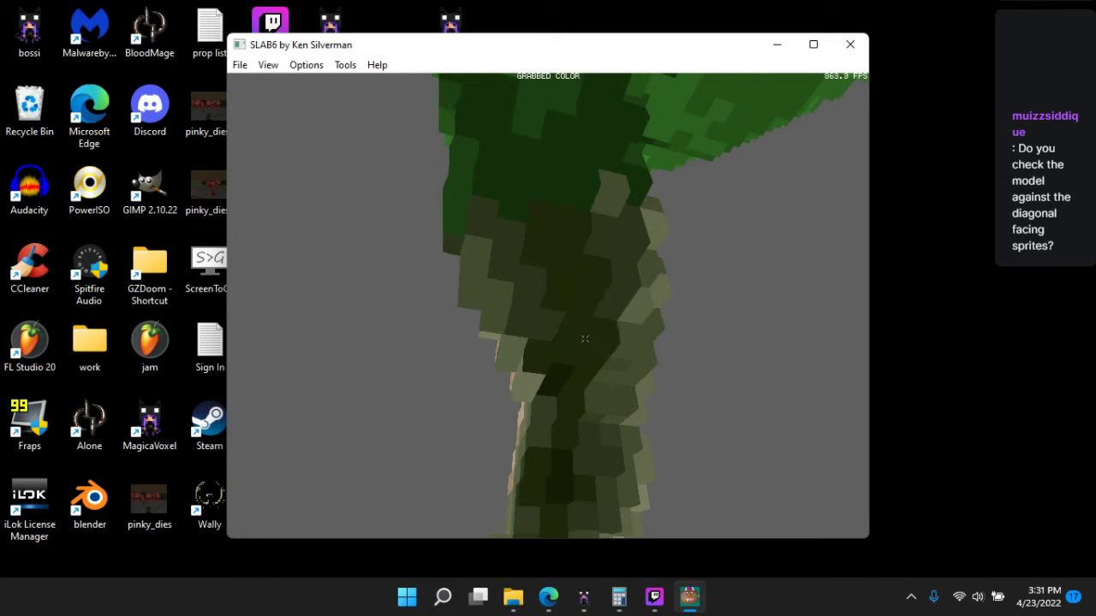
pyautogui.press('space')
pyautogui.press('space')
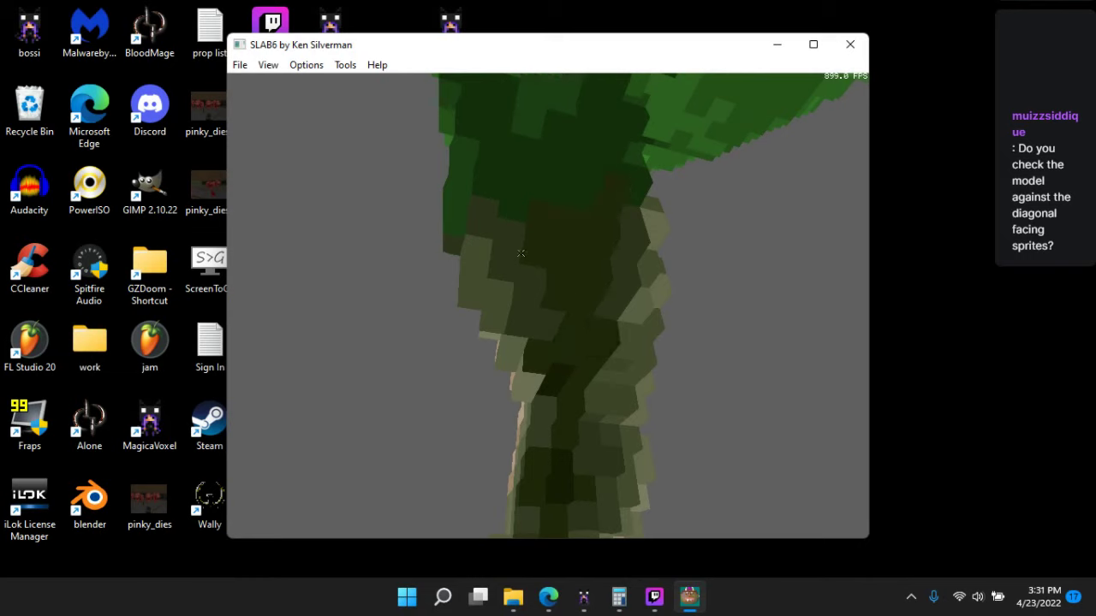
pyautogui.press('space')
pyautogui.press('space')
pyautogui.press('Tab')
pyautogui.press('space')
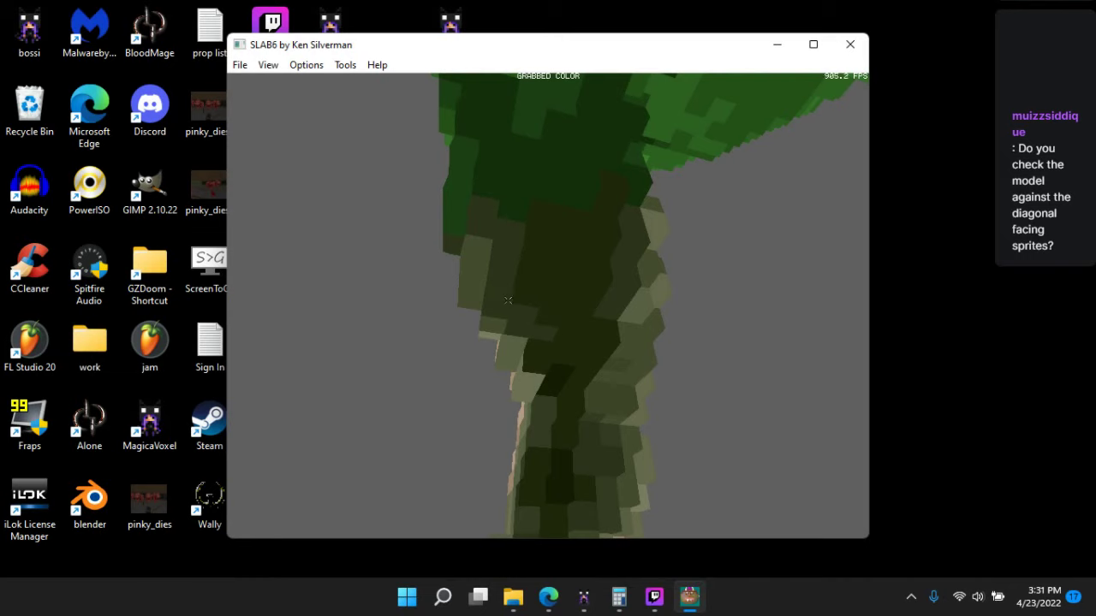
pyautogui.press('space')
# - Darken the crease between the two trouser legs with a sampled dark green
pyautogui.scroll(-6, 631, 362)
pyautogui.moveTo(629, 366); pyautogui.dragTo(600, 342)
pyautogui.scroll(2, 719, 278)
pyautogui.scroll(4, 719, 278)
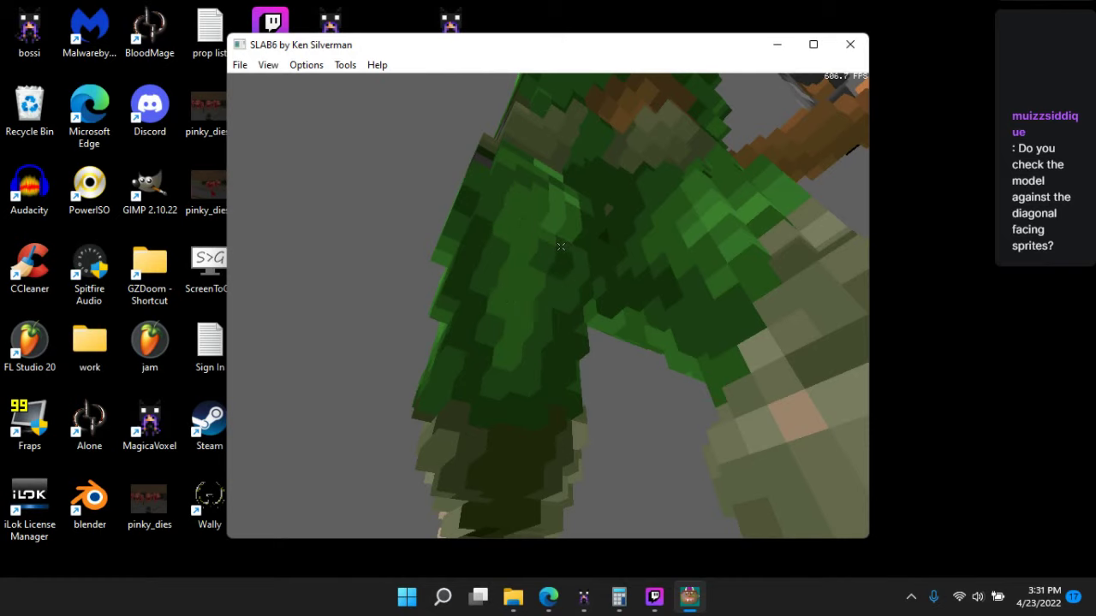
pyautogui.moveTo(578, 309); pyautogui.dragTo(535, 287, button='right')
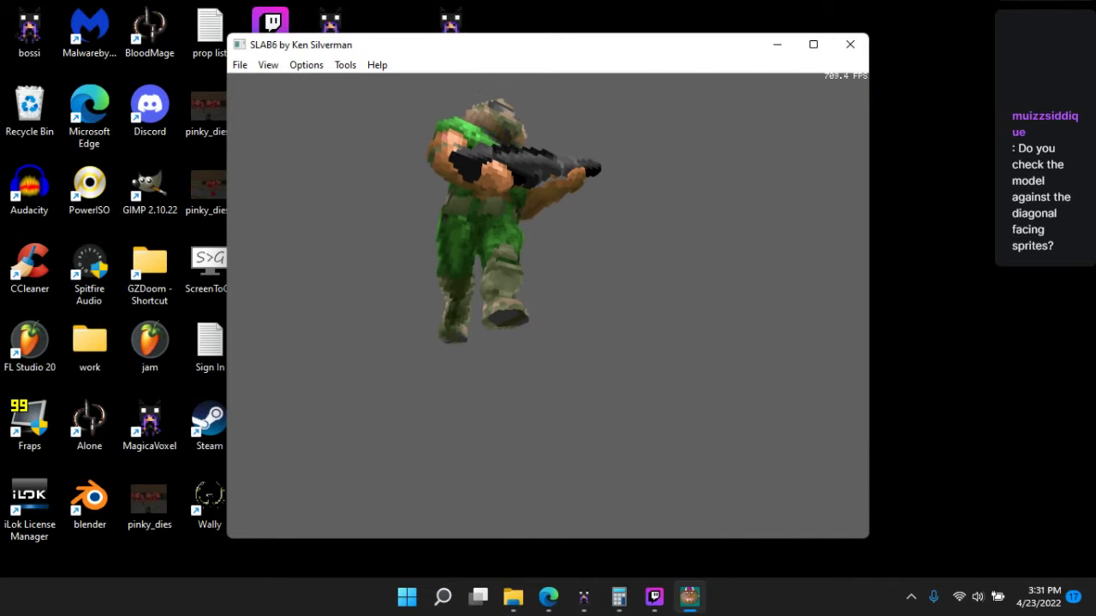
pyautogui.moveTo(534, 288); pyautogui.dragTo(499, 261)
pyautogui.press('Up')
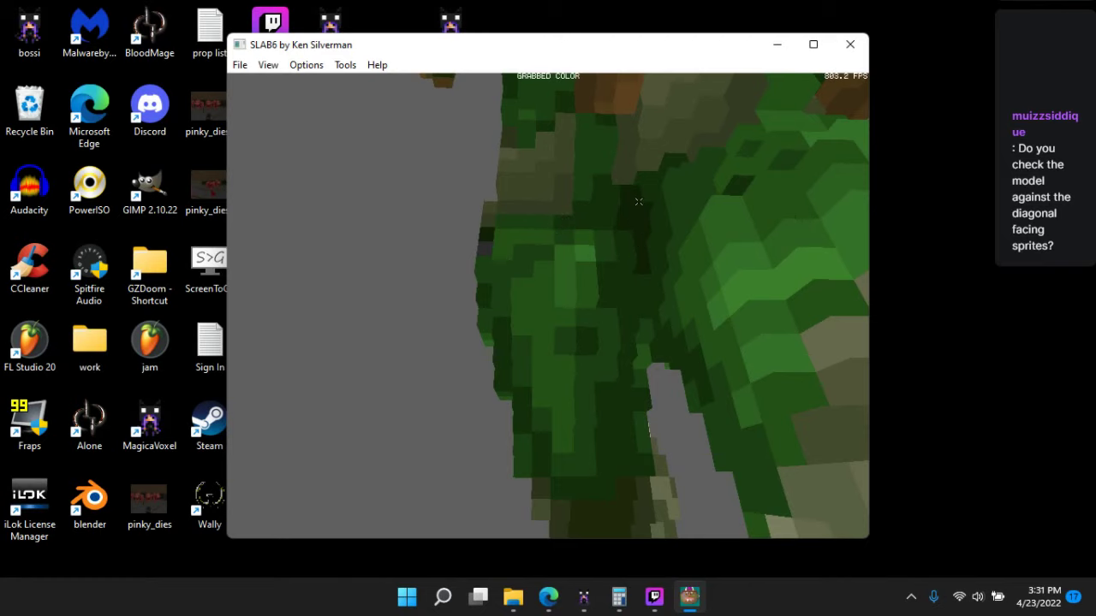
# - Examine the whole marine from all sides to check the retouched shading
pyautogui.press('Down')
pyautogui.press('Up')
pyautogui.moveTo(728, 324); pyautogui.dragTo(727, 325)
pyautogui.press('Down')
pyautogui.press('Up')
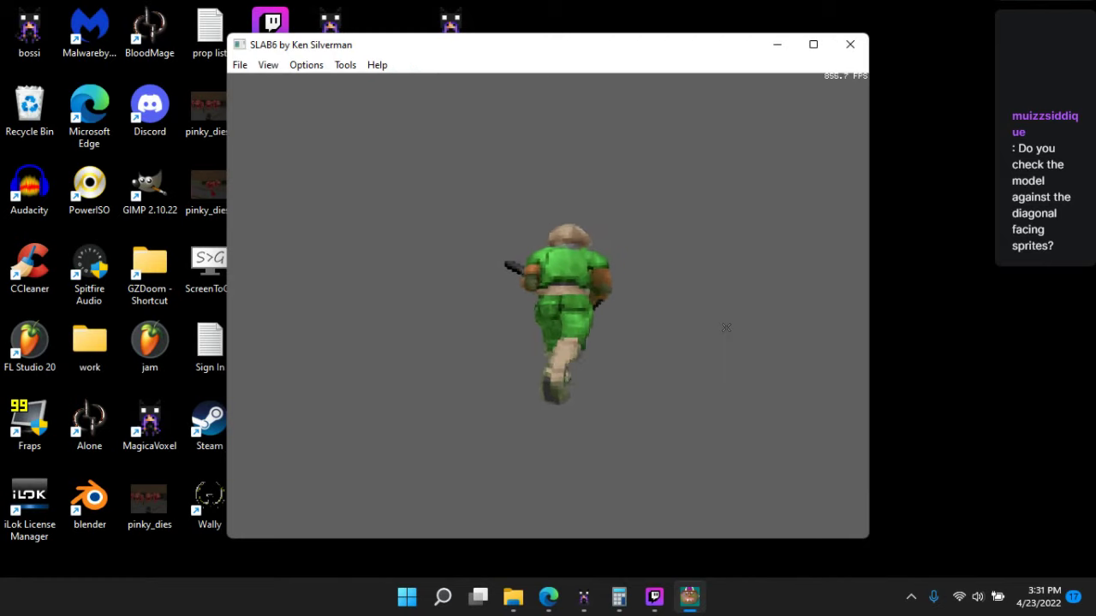
pyautogui.moveTo(726, 328); pyautogui.dragTo(726, 328)
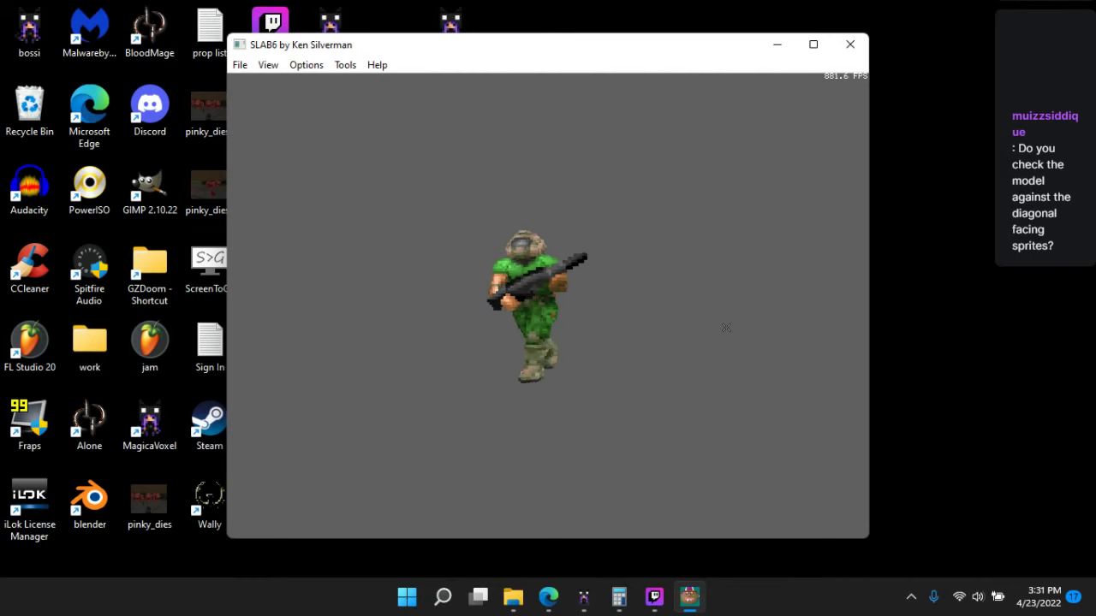
pyautogui.press('Left')
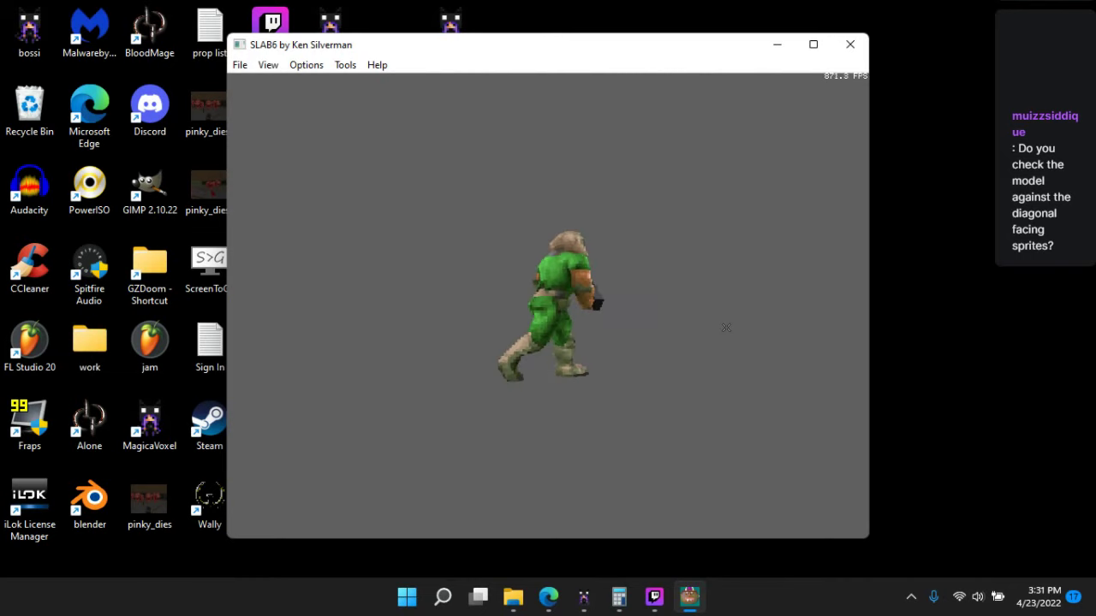
pyautogui.press('Left')
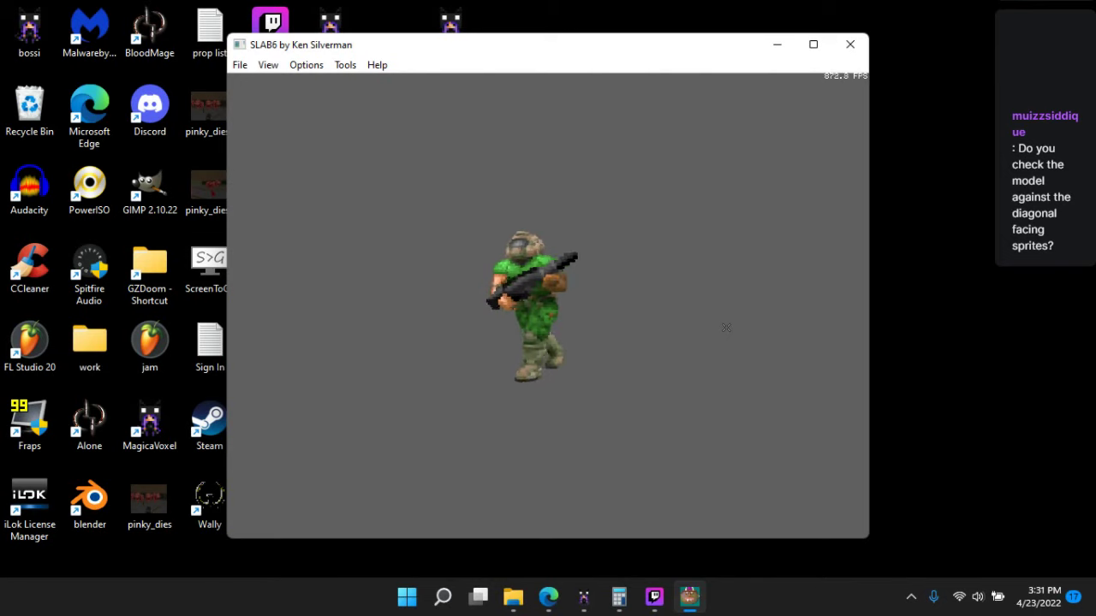
pyautogui.press('Left')
pyautogui.press('Up')
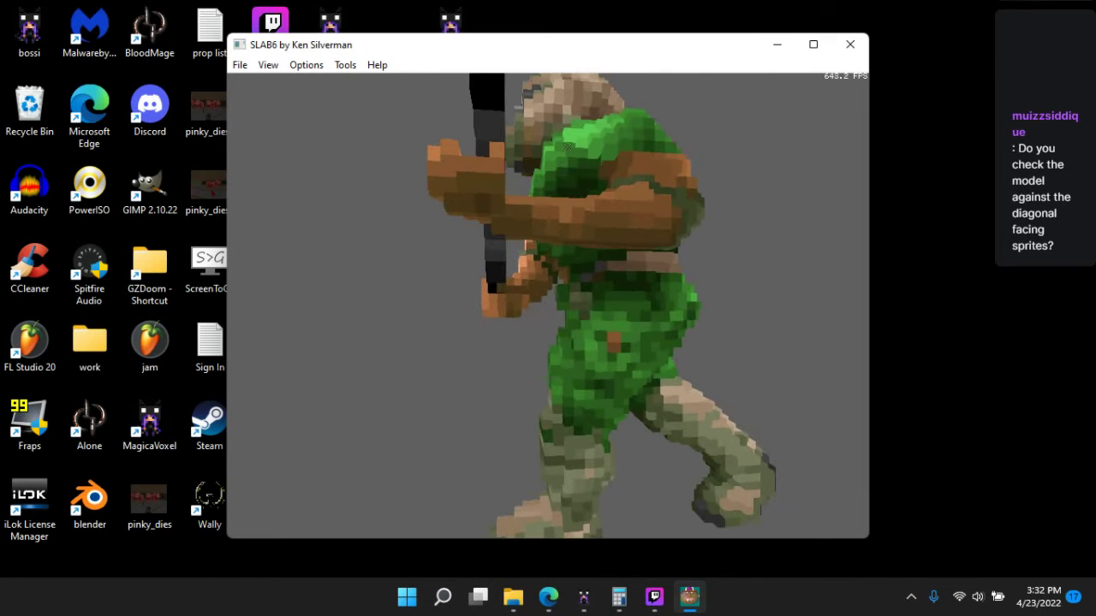
# - Save the model to the Desktop as marine_test in VOX format, overwriting the existing file
pyautogui.click(243, 66)
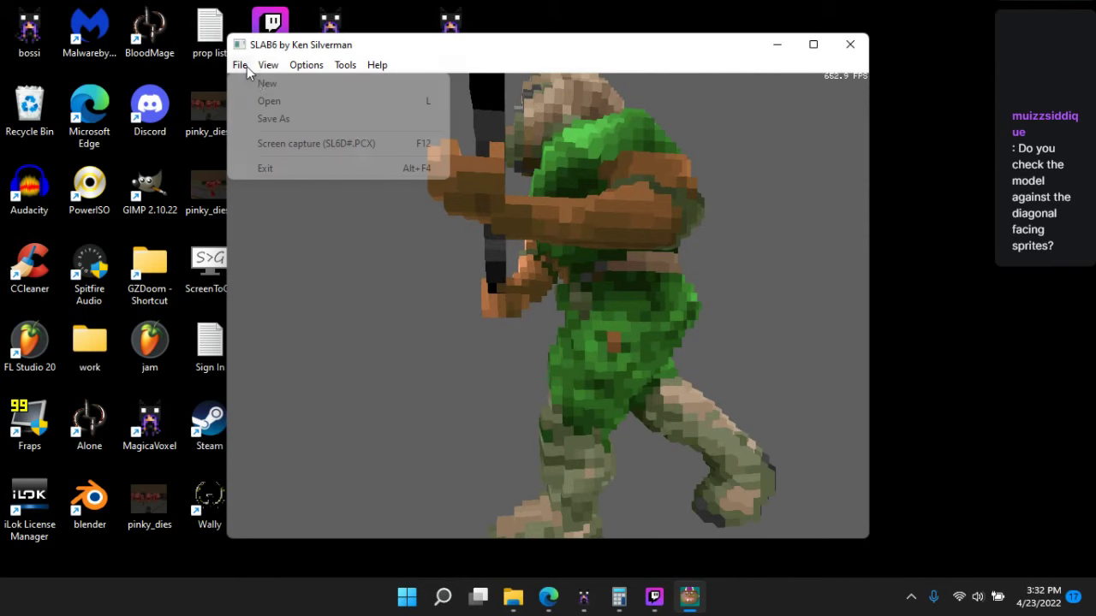
pyautogui.click(295, 120)
pyautogui.write('marine_test')
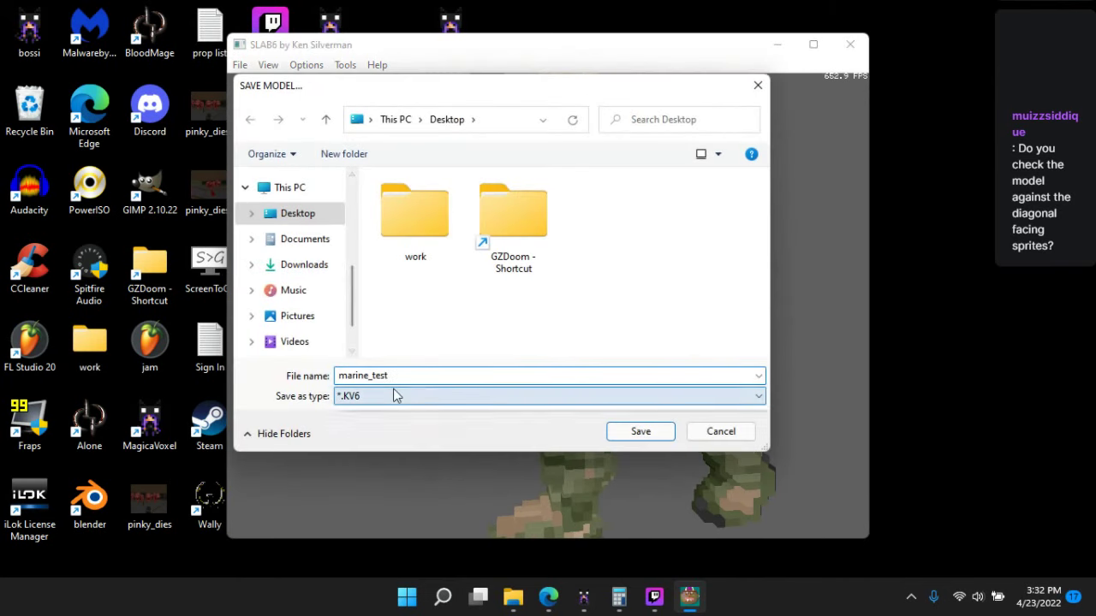
pyautogui.click(394, 396)
pyautogui.click(371, 436)
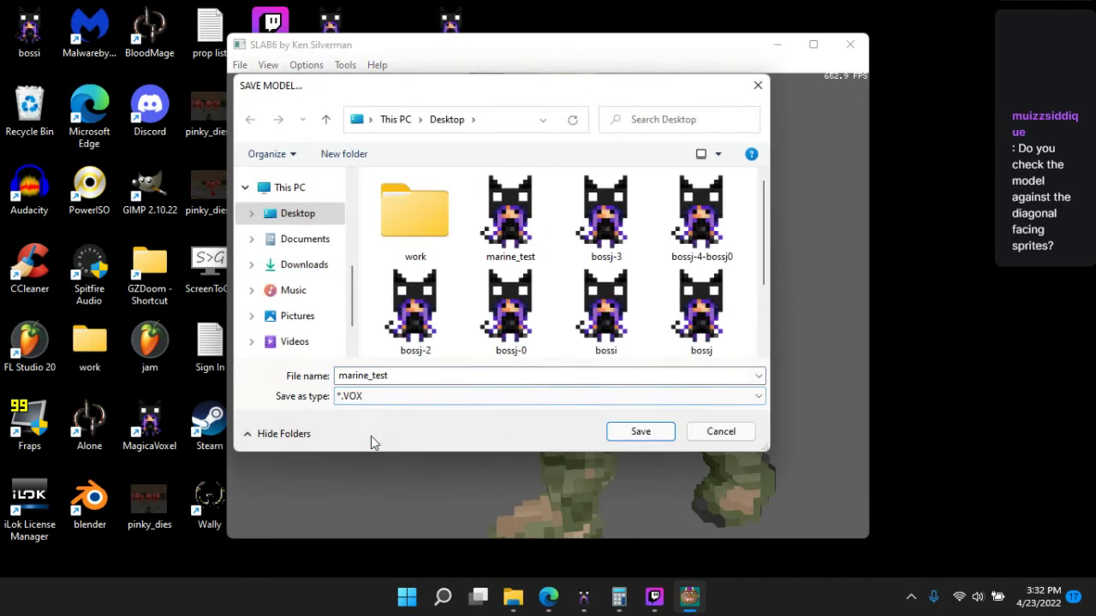
pyautogui.click(640, 432)
pyautogui.click(589, 298)
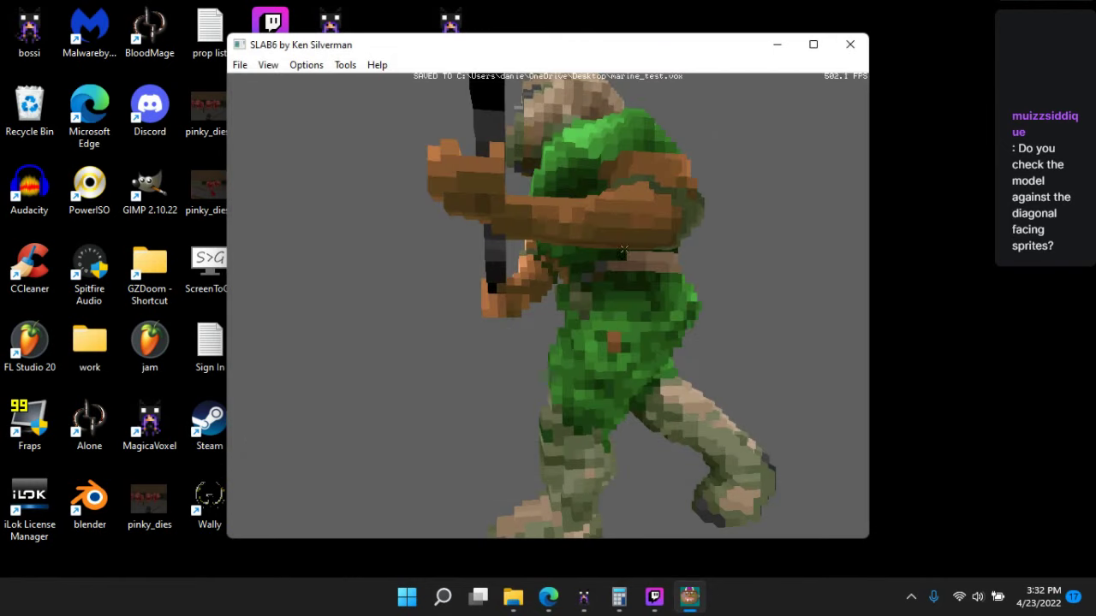
# - Close SLAB6 and open marine_test in a maximized MagicaVoxel window
pyautogui.click(850, 44)
pyautogui.click(526, 339)
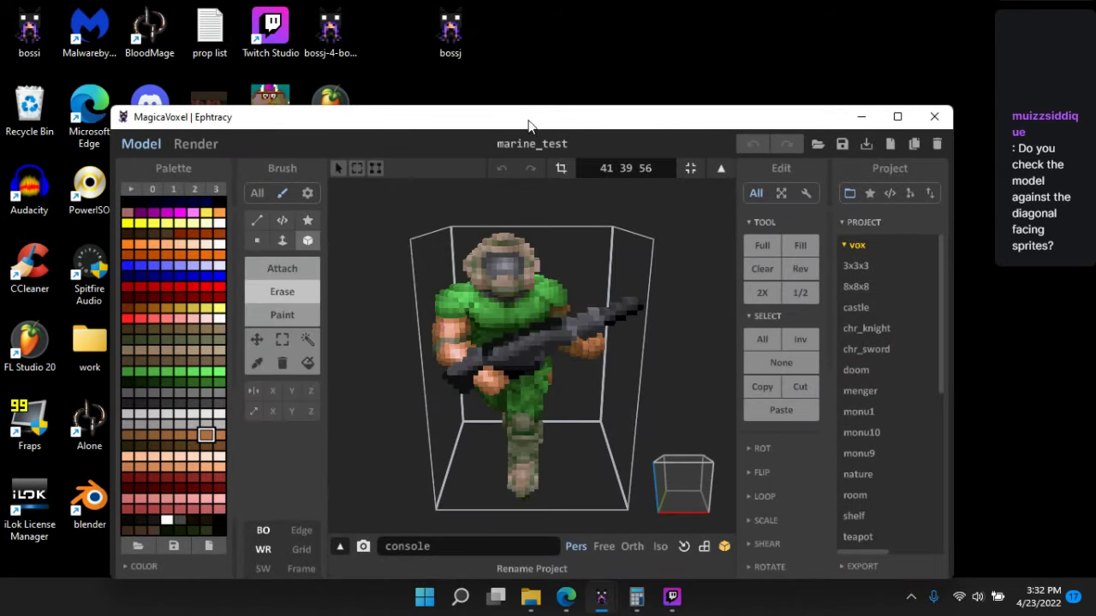
pyautogui.doubleClick(528, 125)
# - Cut the rifle's front section together with the supporting arm and paste them as a separate object in the world view
pyautogui.moveTo(560, 254); pyautogui.dragTo(293, 191, button='right')
pyautogui.click(171, 229)
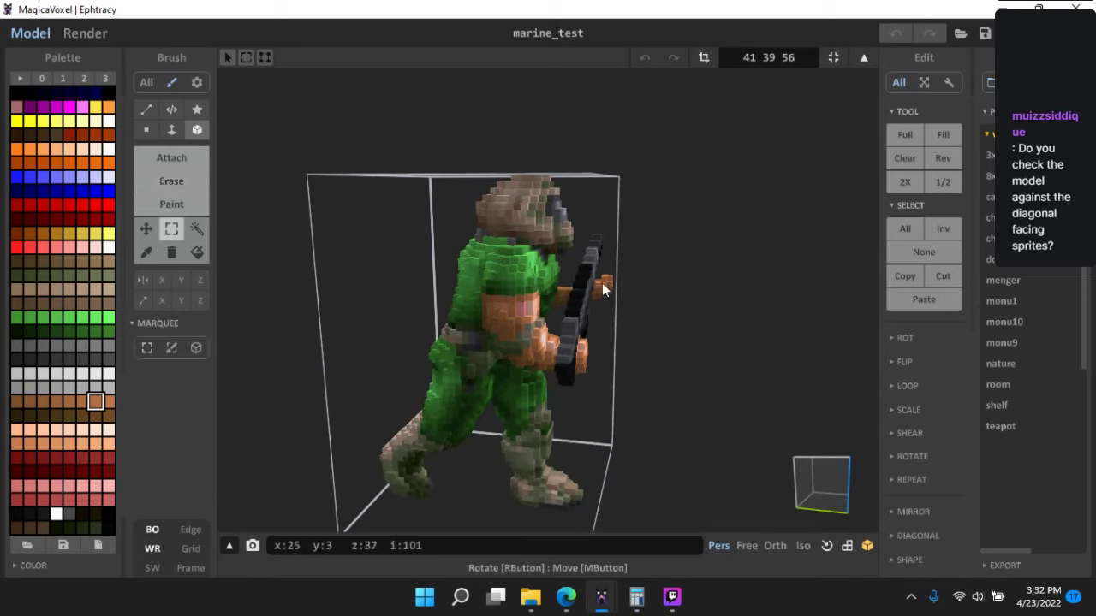
pyautogui.moveTo(602, 282); pyautogui.dragTo(551, 250, button='right')
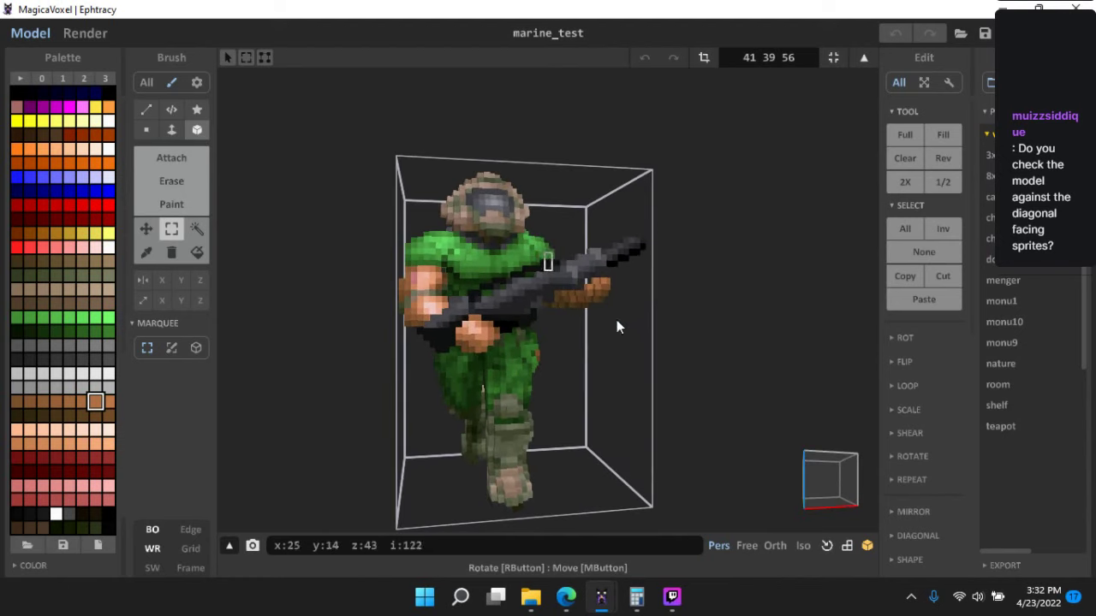
pyautogui.moveTo(617, 321); pyautogui.dragTo(635, 329)
pyautogui.moveTo(585, 237); pyautogui.dragTo(672, 307)
pyautogui.moveTo(672, 308); pyautogui.dragTo(417, 305, button='right')
pyautogui.hotkey('ctrl', 'x')
pyautogui.press('Tab')
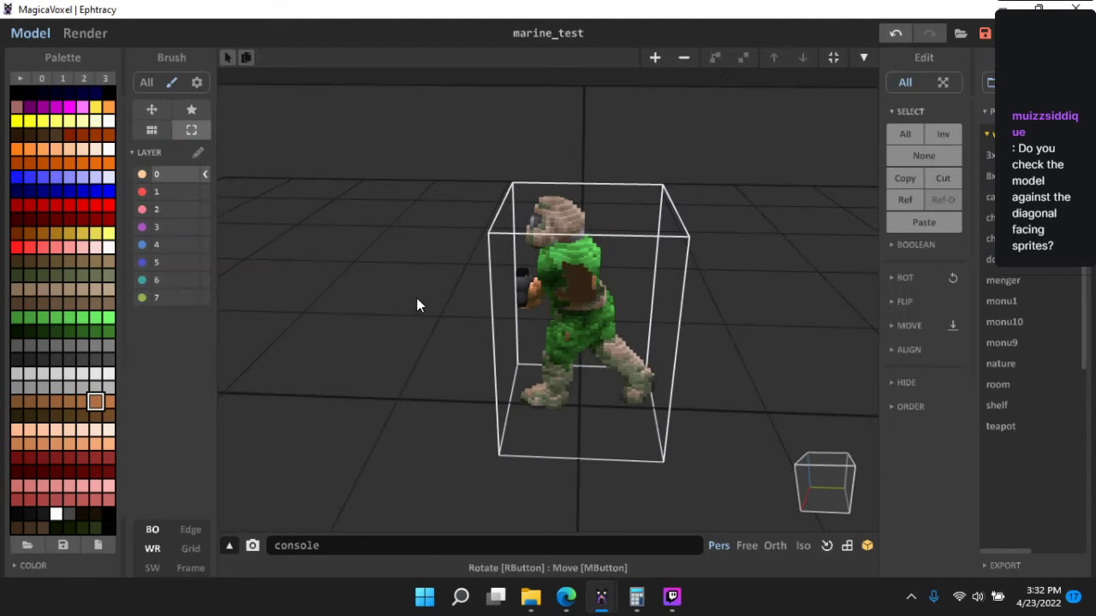
pyautogui.hotkey('ctrl', 'v')
# - Isolate the separated object by hiding background objects and cut the arm and hand voxels out, leaving only the rifle section
pyautogui.scroll(3, 553, 310)
pyautogui.press('Tab')
pyautogui.moveTo(556, 313); pyautogui.dragTo(653, 323, button='right')
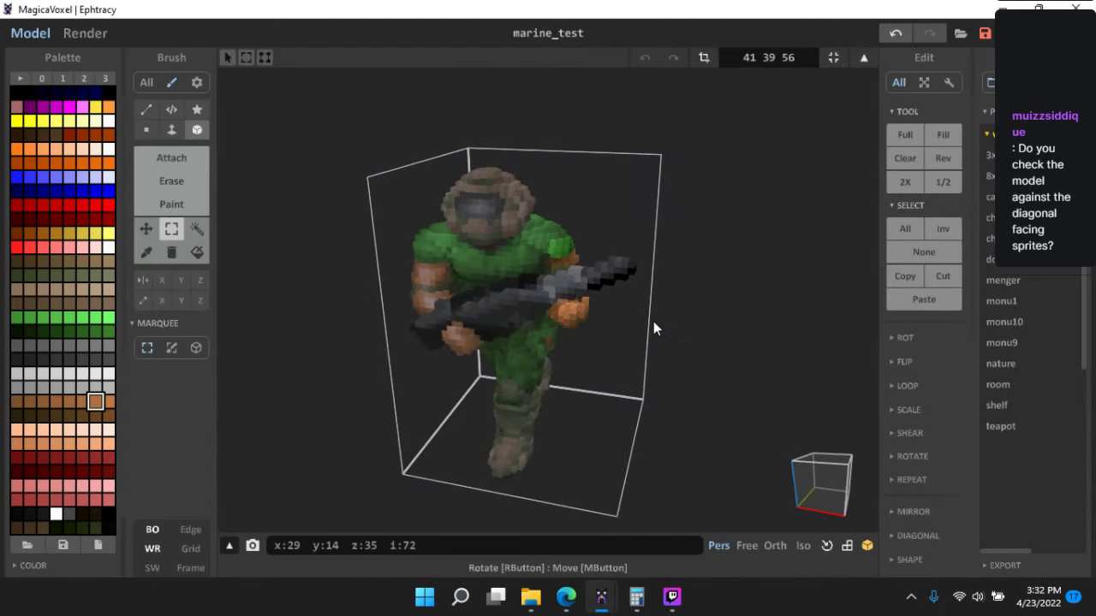
pyautogui.scroll(5, 676, 296)
pyautogui.click(161, 528)
pyautogui.moveTo(463, 454); pyautogui.dragTo(491, 387, button='right')
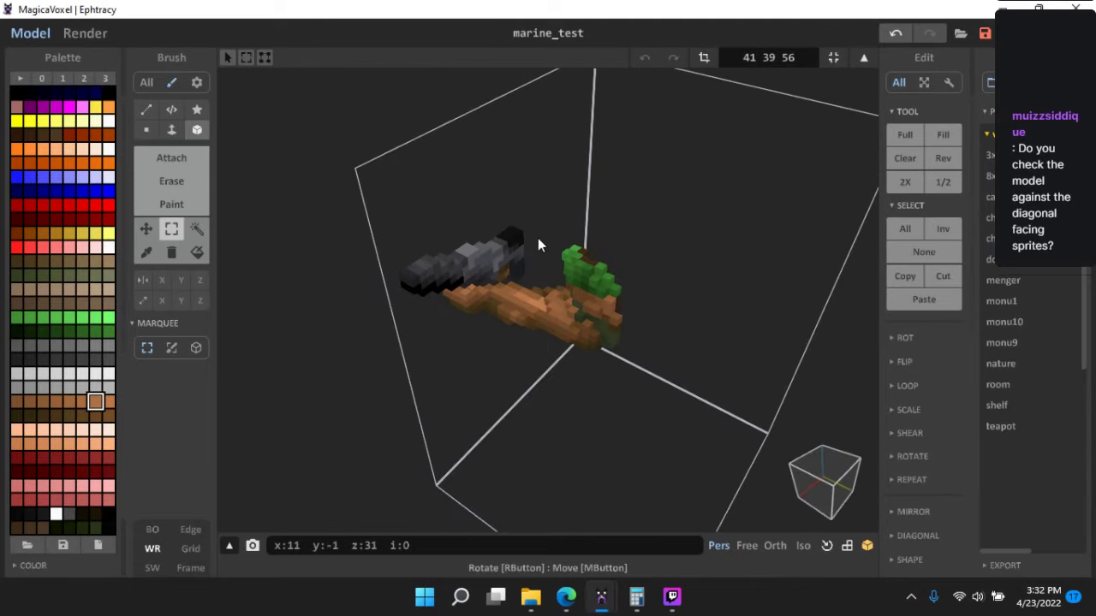
pyautogui.moveTo(630, 400); pyautogui.dragTo(651, 411)
pyautogui.moveTo(636, 373); pyautogui.dragTo(450, 302, button='right')
pyautogui.moveTo(451, 308); pyautogui.dragTo(530, 360)
pyautogui.moveTo(480, 314); pyautogui.dragTo(550, 306, button='right')
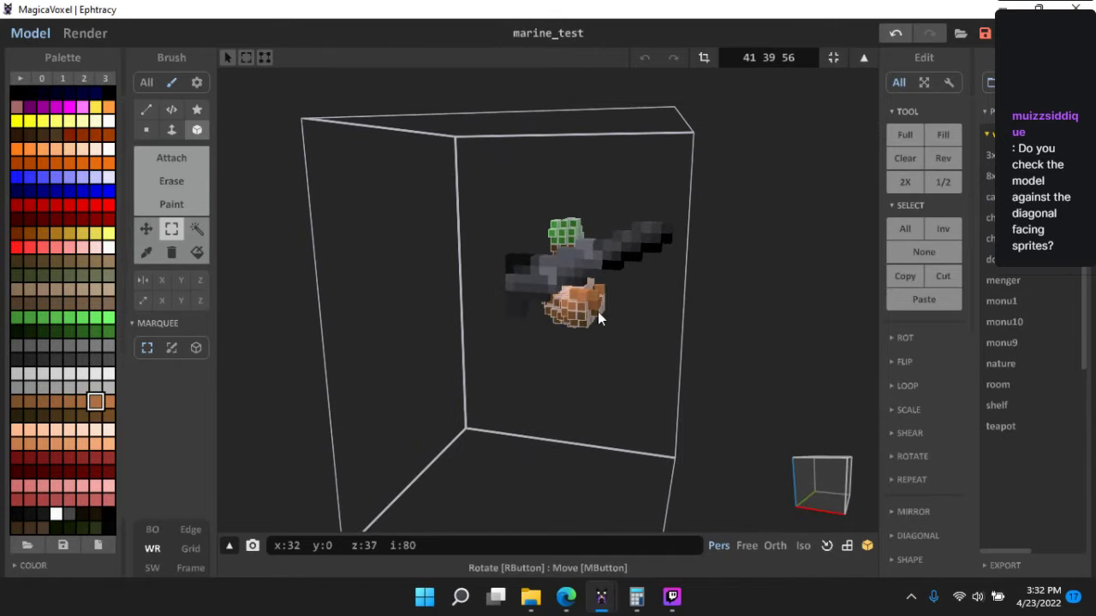
pyautogui.moveTo(608, 328); pyautogui.dragTo(552, 290, button='right')
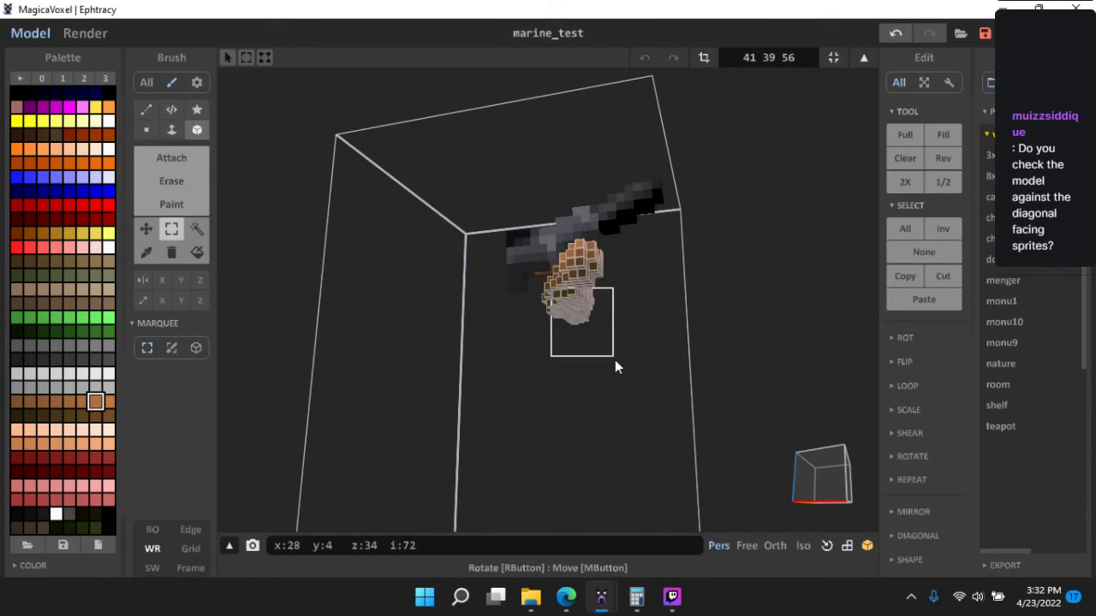
pyautogui.moveTo(615, 361); pyautogui.dragTo(369, 343, button='right')
# - Return the cut arm and hand to the marine's body object and reopen the separated rifle section for editing
pyautogui.press('Tab')
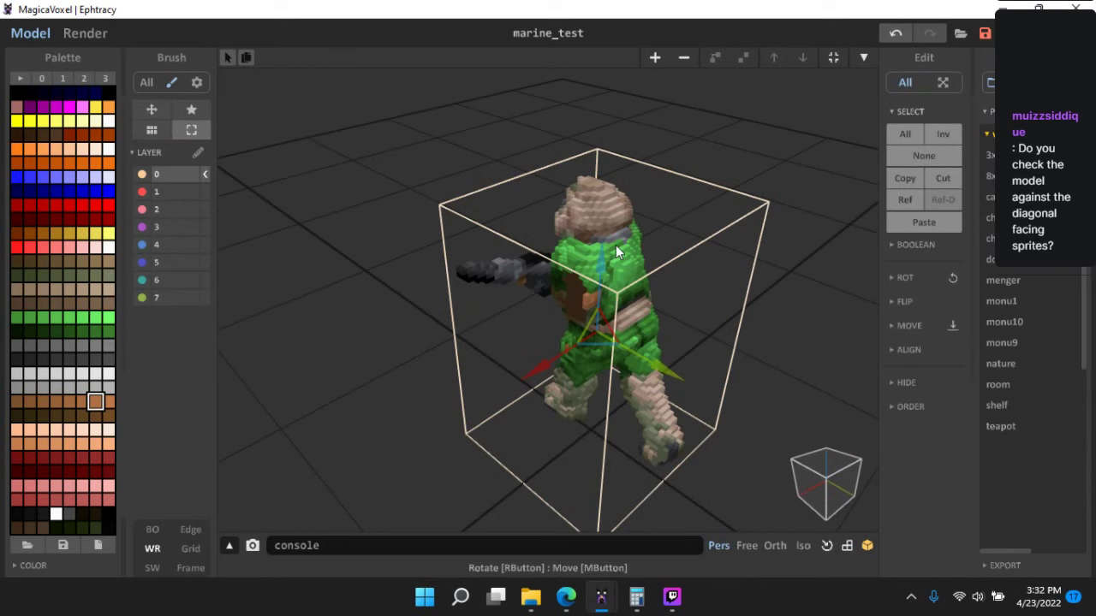
pyautogui.press('Tab')
pyautogui.press('Tab')
pyautogui.moveTo(387, 214)
pyautogui.mouseDown(button='right')
pyautogui.moveTo(481, 294)
pyautogui.moveTo(514, 306)
pyautogui.moveTo(569, 366)
pyautogui.moveTo(548, 385)
pyautogui.mouseUp(button='right')
pyautogui.press('Tab')
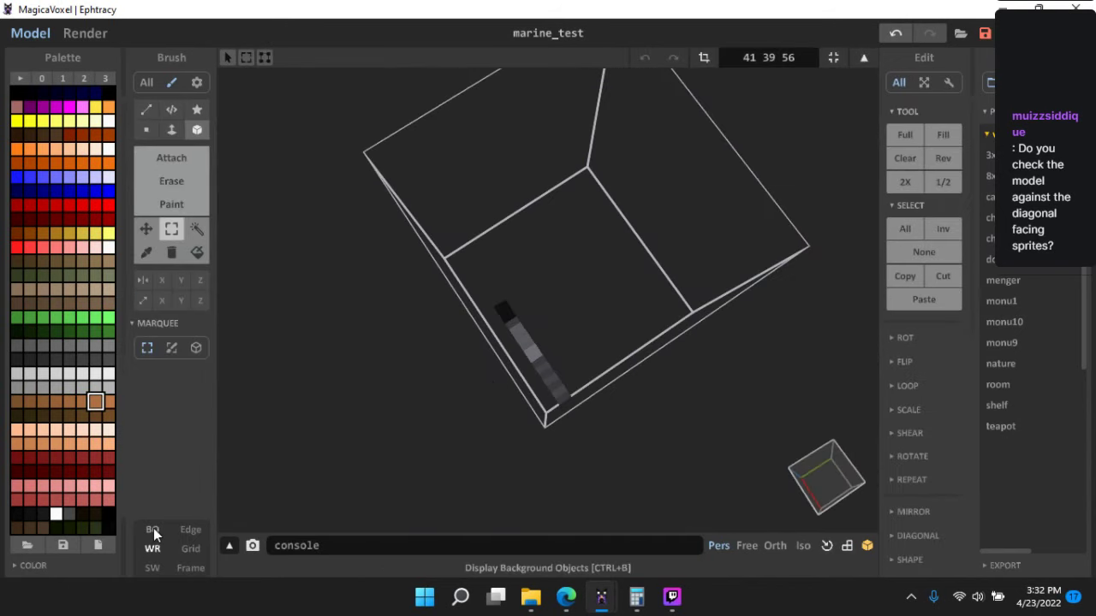
# - Show background objects in an orthographic top view and shift the rifle's front section one voxel away from the body
pyautogui.click(153, 528)
pyautogui.moveTo(621, 432); pyautogui.dragTo(768, 443, button='right')
pyautogui.click(834, 477)
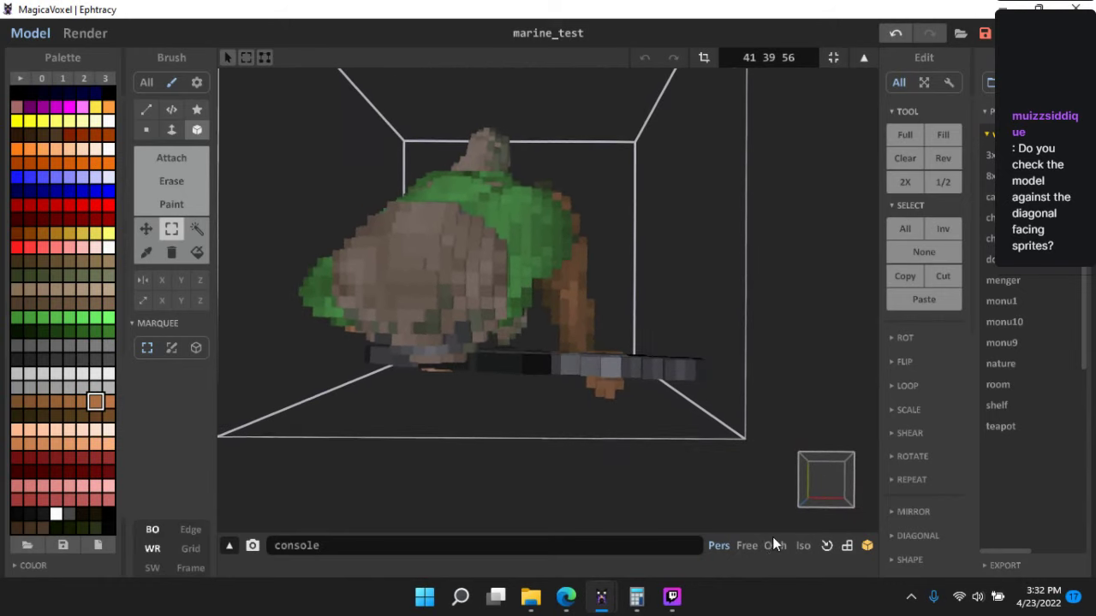
pyautogui.click(774, 546)
pyautogui.scroll(3, 337, 247)
pyautogui.click(146, 228)
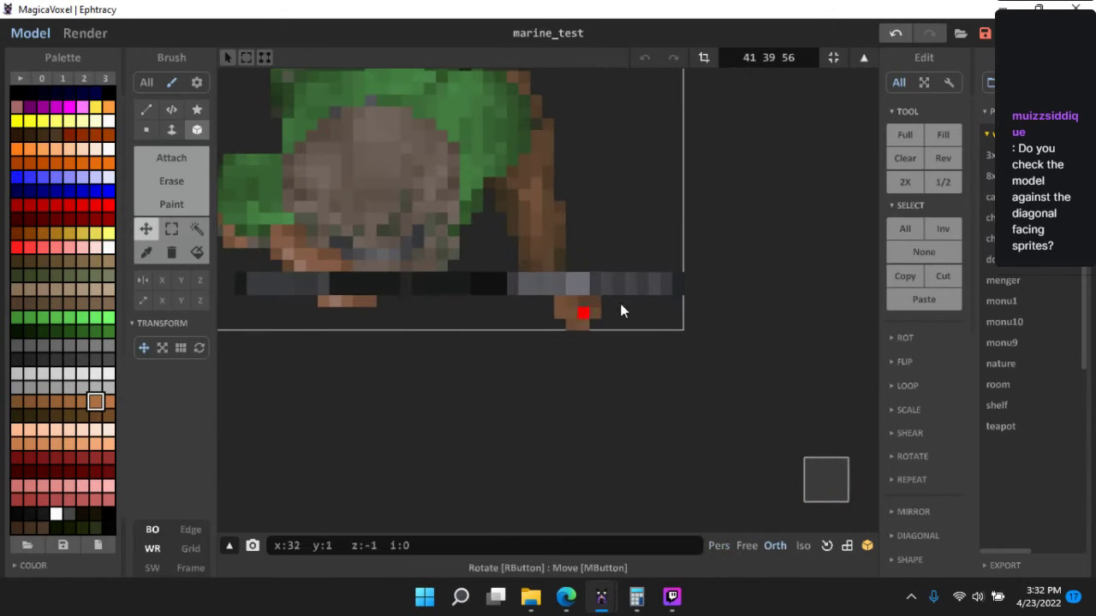
pyautogui.moveTo(453, 278); pyautogui.dragTo(222, 279, button='right')
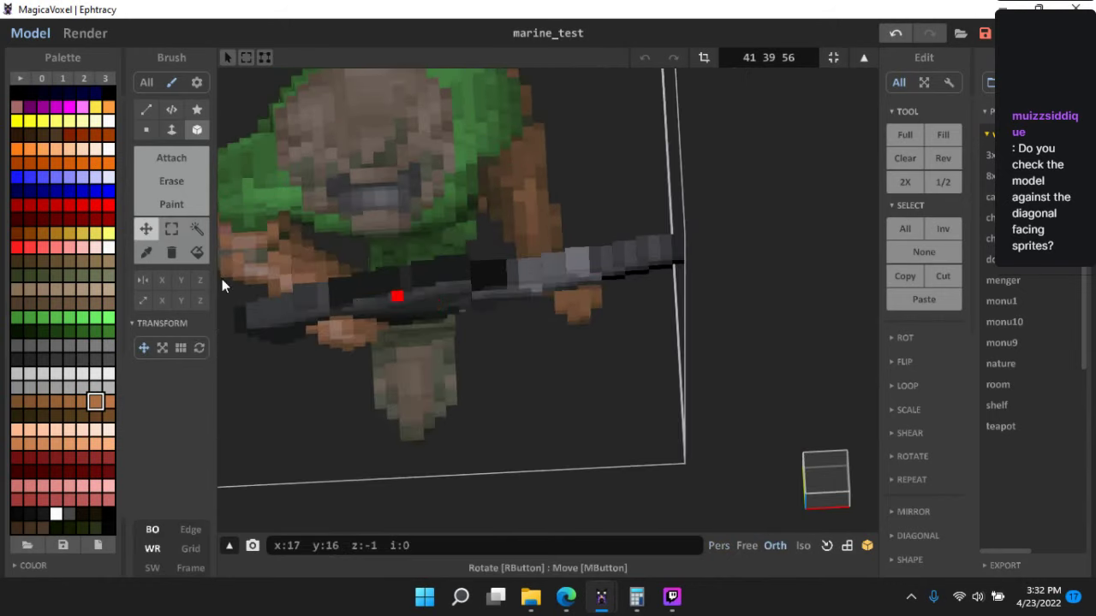
# - Put the shifted front section of the rifle back into the marine's body object
pyautogui.click(174, 232)
pyautogui.scroll(-2, 565, 396)
pyautogui.moveTo(565, 396)
pyautogui.mouseDown(button='right')
pyautogui.moveTo(641, 454)
pyautogui.moveTo(739, 364)
pyautogui.moveTo(644, 408)
pyautogui.moveTo(553, 406)
pyautogui.moveTo(634, 430)
pyautogui.moveTo(795, 435)
pyautogui.moveTo(677, 414)
pyautogui.moveTo(548, 417)
pyautogui.moveTo(558, 441)
pyautogui.moveTo(544, 435)
pyautogui.mouseUp(button='right')
pyautogui.press('Tab')
pyautogui.scroll(3, 789, 431)
pyautogui.press('Tab')
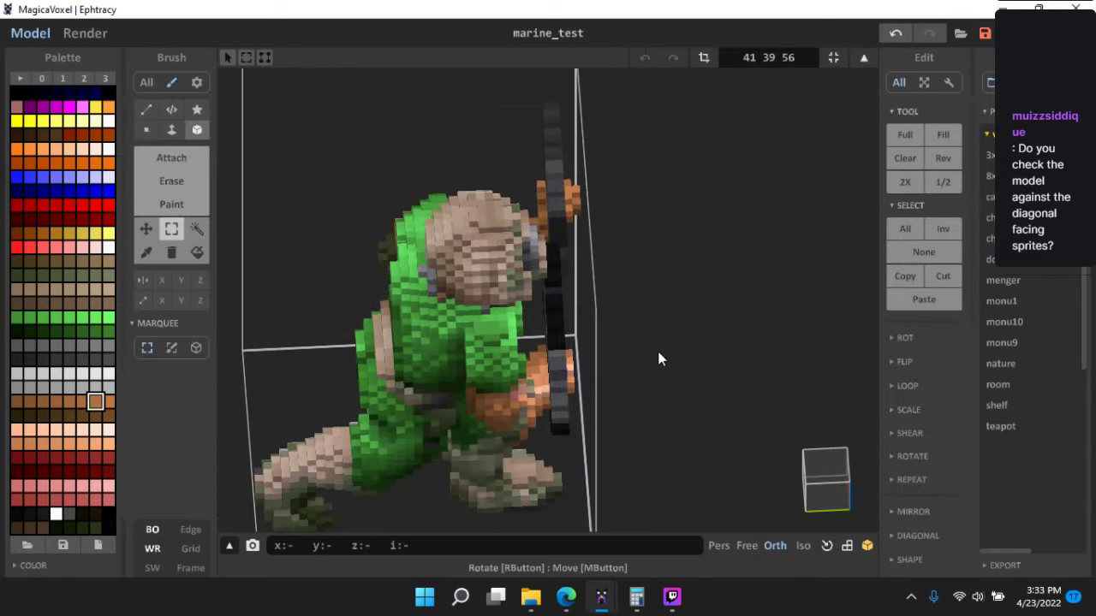
# - Select the rifle's muzzle section beyond the supporting hand from above and move it one voxel forward
pyautogui.click(834, 483)
pyautogui.scroll(2, 570, 163)
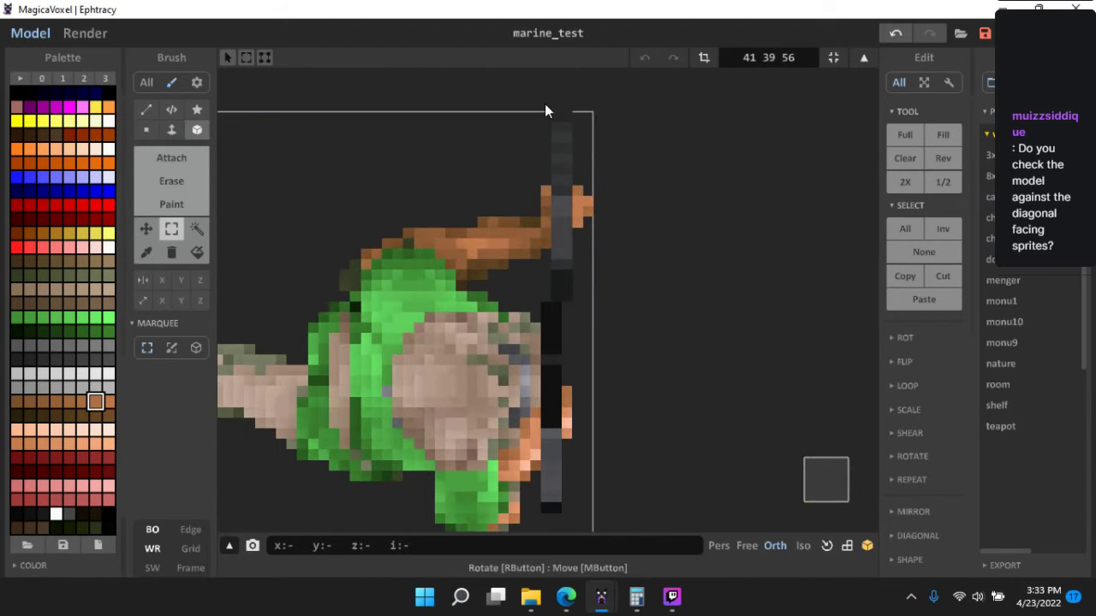
pyautogui.moveTo(605, 159); pyautogui.dragTo(606, 164)
pyautogui.press('Tab')
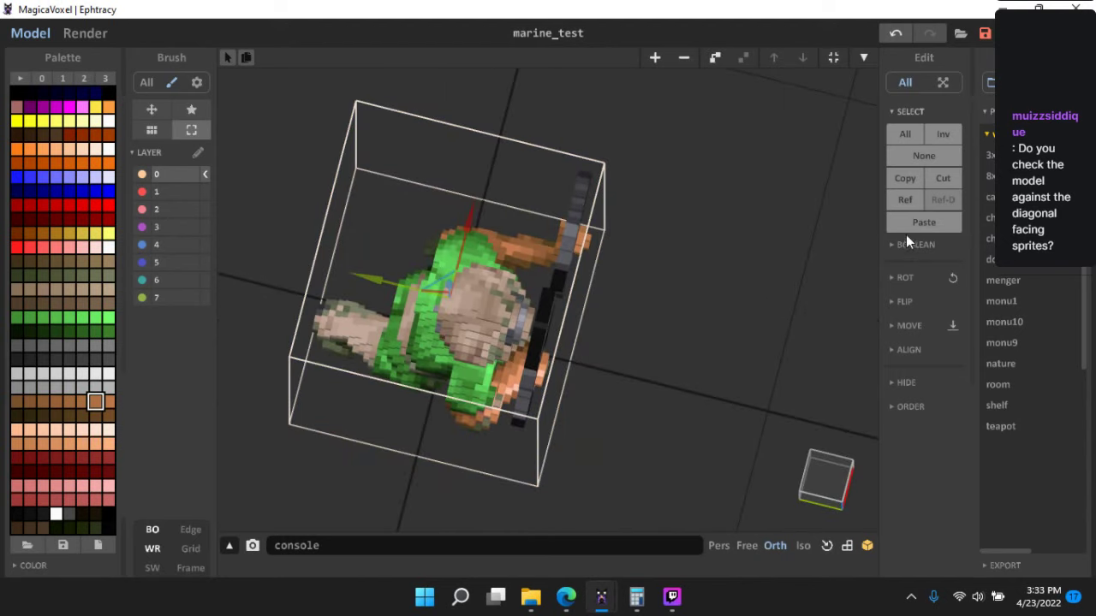
pyautogui.click(922, 248)
pyautogui.press('Tab')
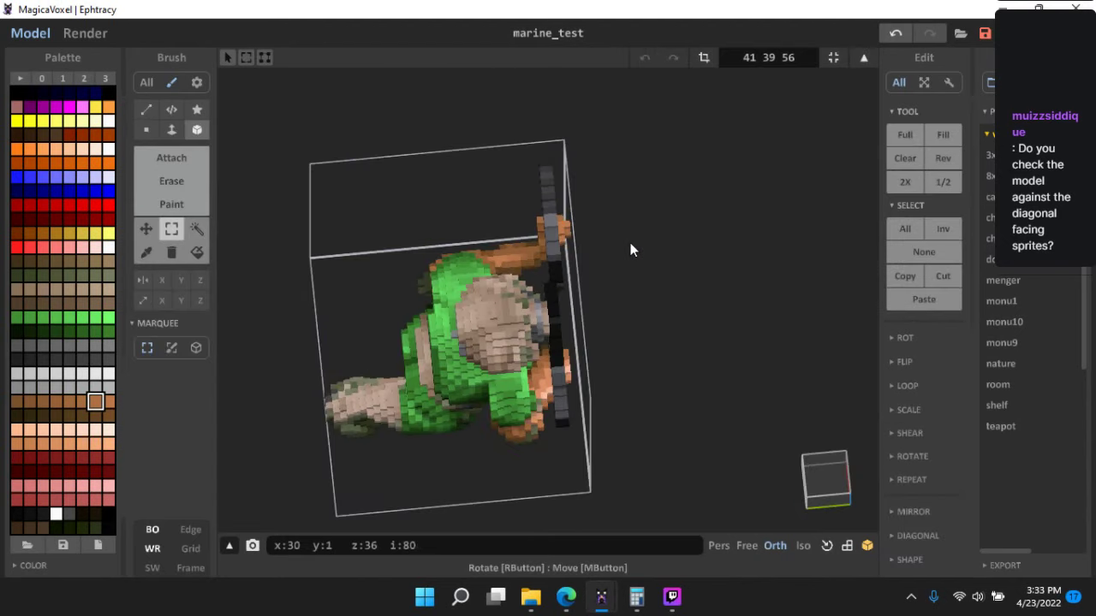
pyautogui.moveTo(631, 249); pyautogui.dragTo(781, 434, button='right')
pyautogui.click(840, 474)
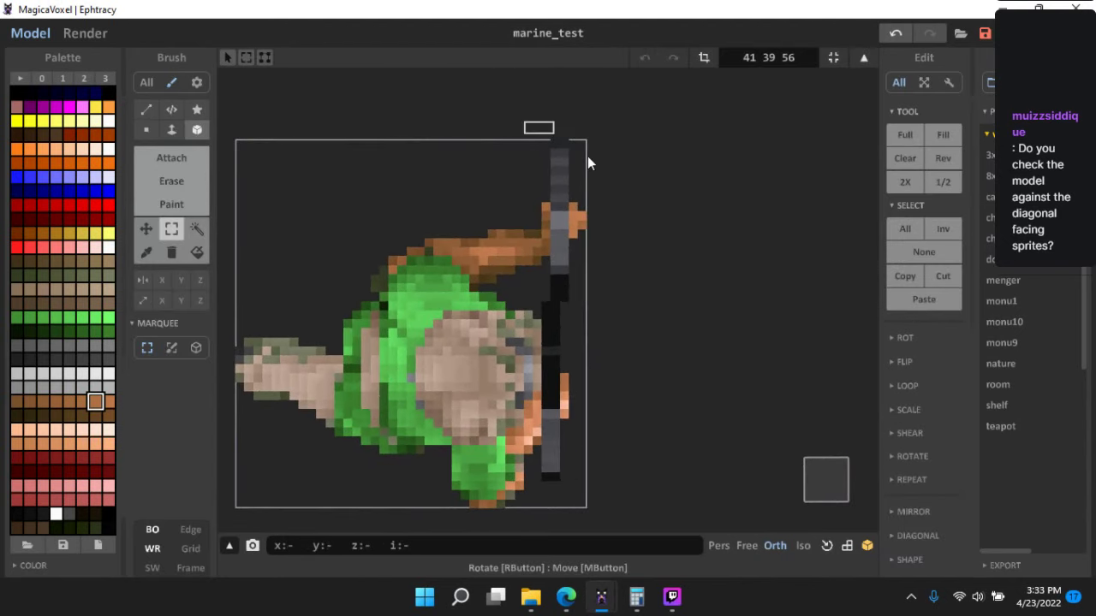
pyautogui.moveTo(619, 208); pyautogui.dragTo(612, 200)
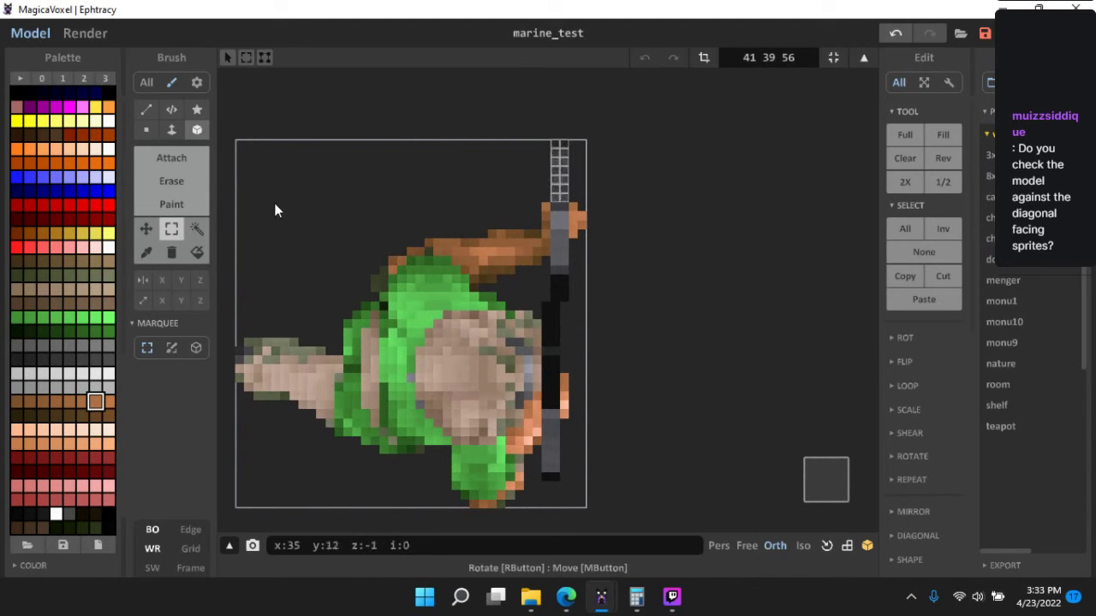
pyautogui.click(146, 229)
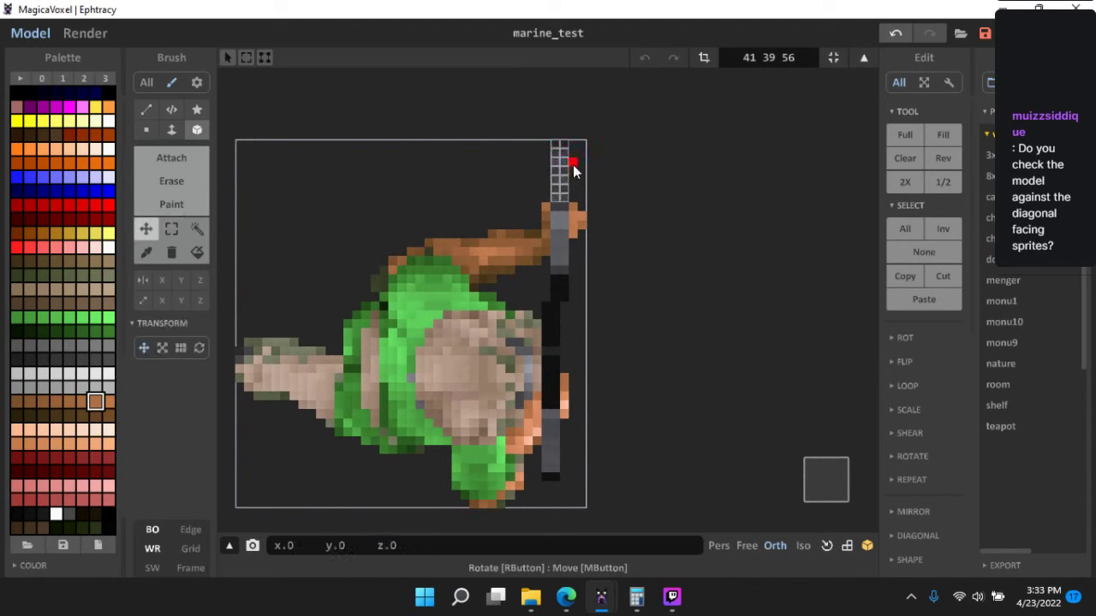
pyautogui.moveTo(573, 165); pyautogui.dragTo(583, 165)
pyautogui.click(171, 228)
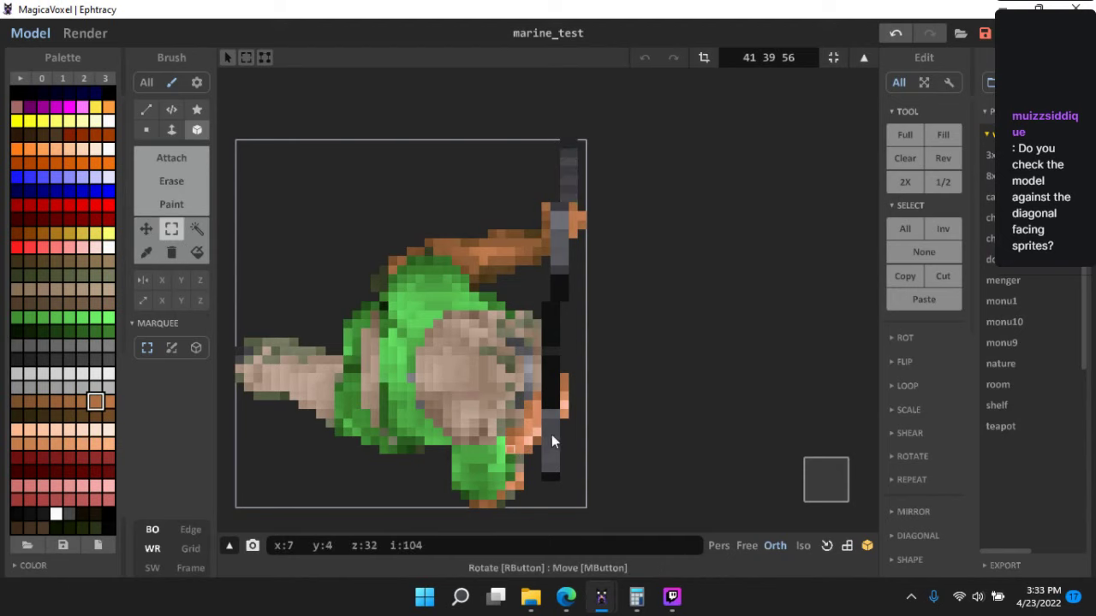
# - Select the rifle's stock around the trigger hand and split it off as a separate object
pyautogui.moveTo(551, 434); pyautogui.dragTo(534, 334, button='right')
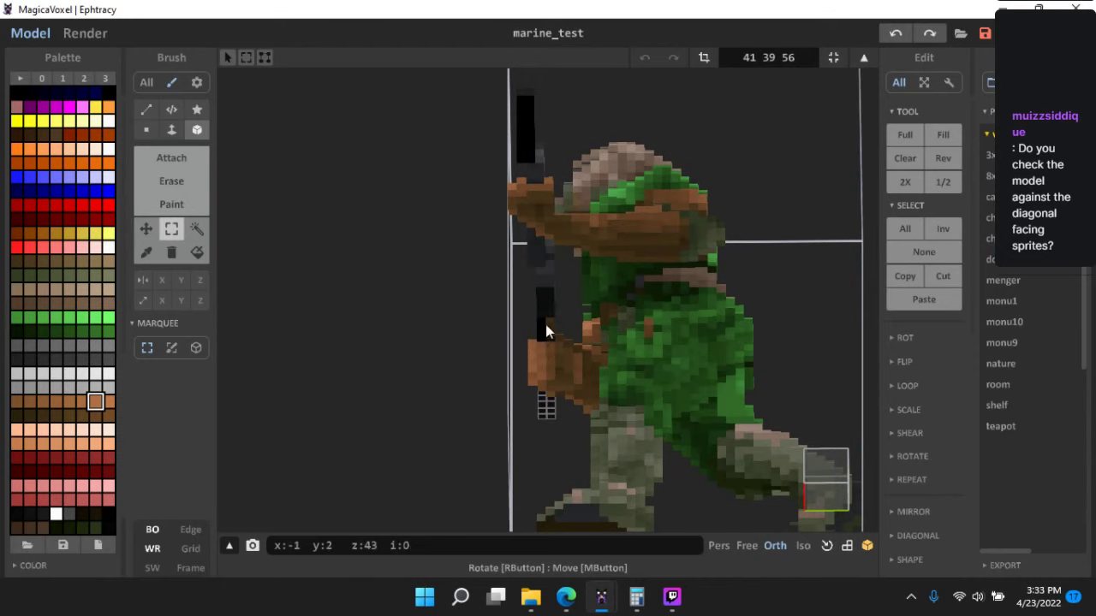
pyautogui.moveTo(558, 304); pyautogui.dragTo(544, 322, button='right')
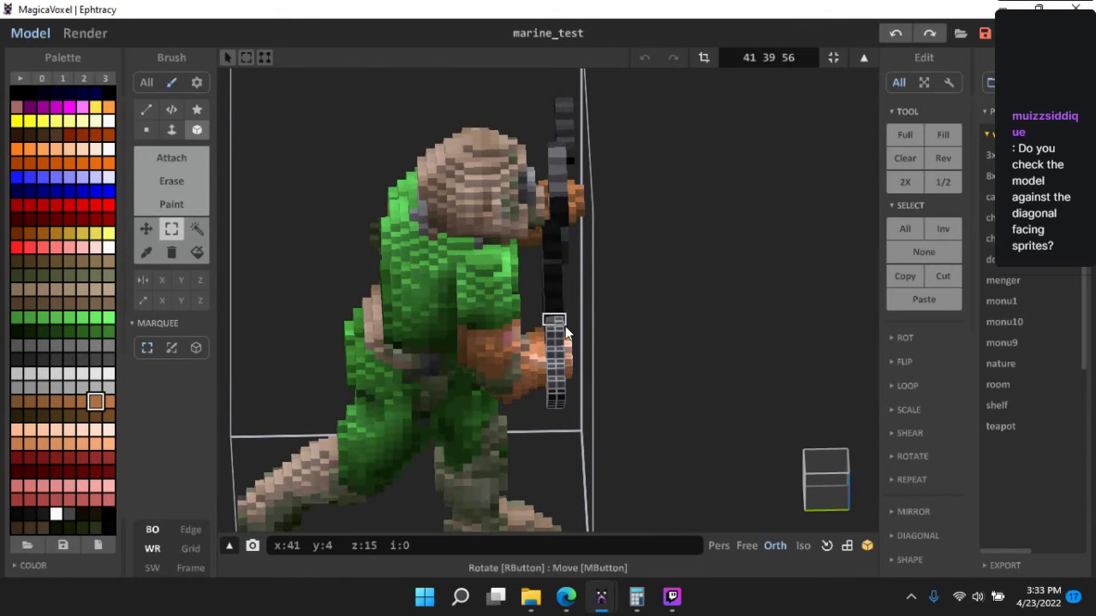
pyautogui.moveTo(636, 330); pyautogui.dragTo(555, 301, button='right')
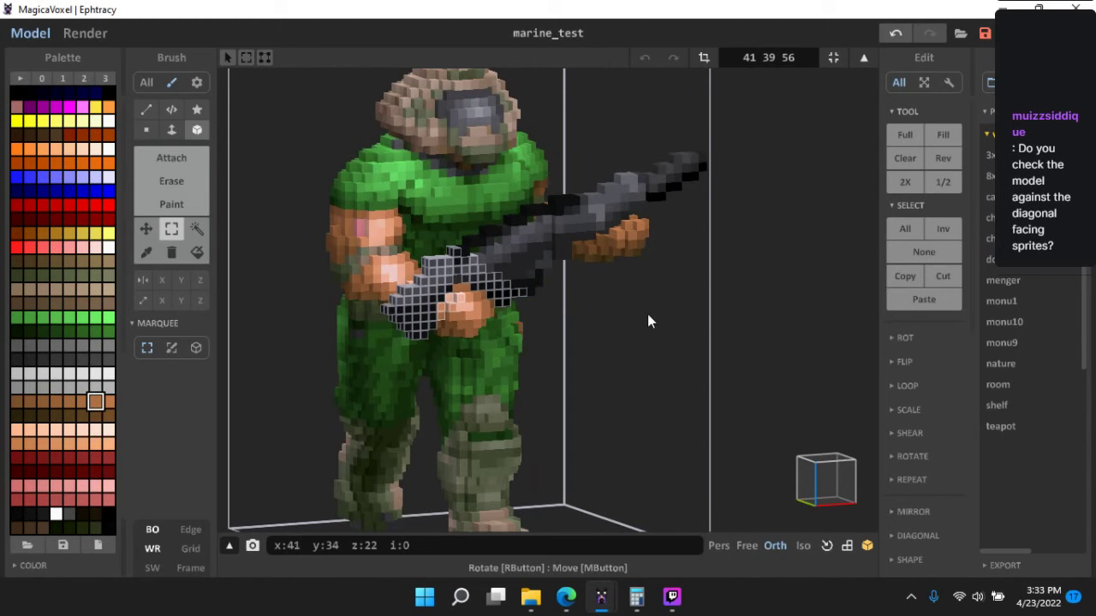
pyautogui.scroll(-3, 741, 321)
pyautogui.press('Tab')
pyautogui.scroll(4, 473, 309)
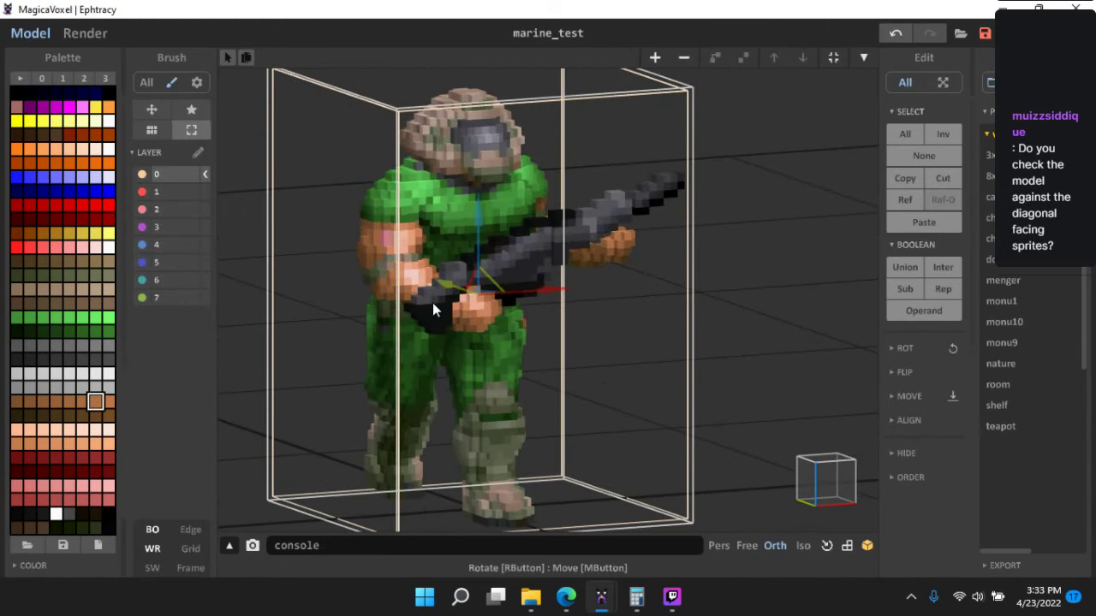
# - Examine the separated stock against the rest of the rifle and body from several angles
pyautogui.press('Tab')
pyautogui.scroll(3, 394, 372)
pyautogui.moveTo(371, 330); pyautogui.dragTo(441, 299, button='right')
pyautogui.scroll(-5, 507, 322)
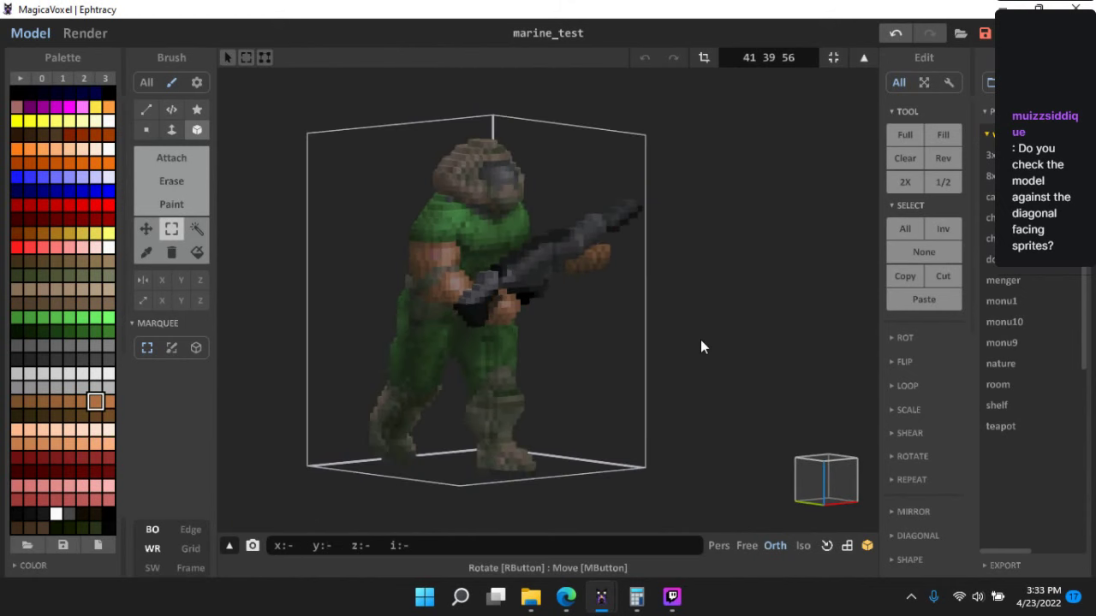
pyautogui.press('Tab')
pyautogui.press('Tab')
pyautogui.press('Tab')
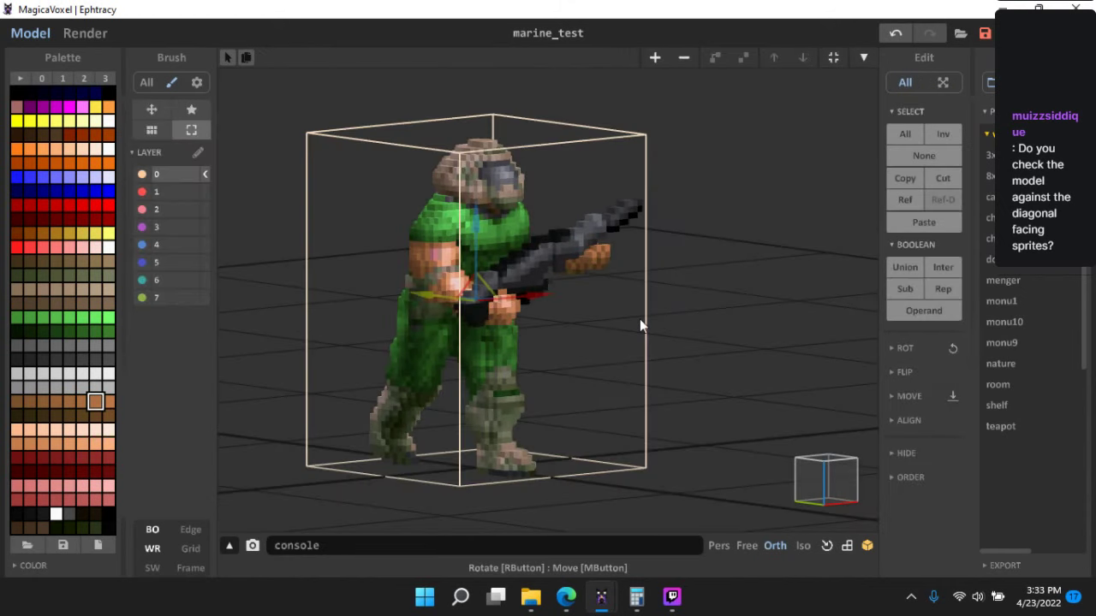
pyautogui.scroll(2, 482, 284)
pyautogui.press('Tab')
# - Shift the separated stock section back toward the marine's body
pyautogui.moveTo(510, 325); pyautogui.dragTo(613, 391, button='right')
pyautogui.scroll(3, 613, 392)
pyautogui.click(146, 230)
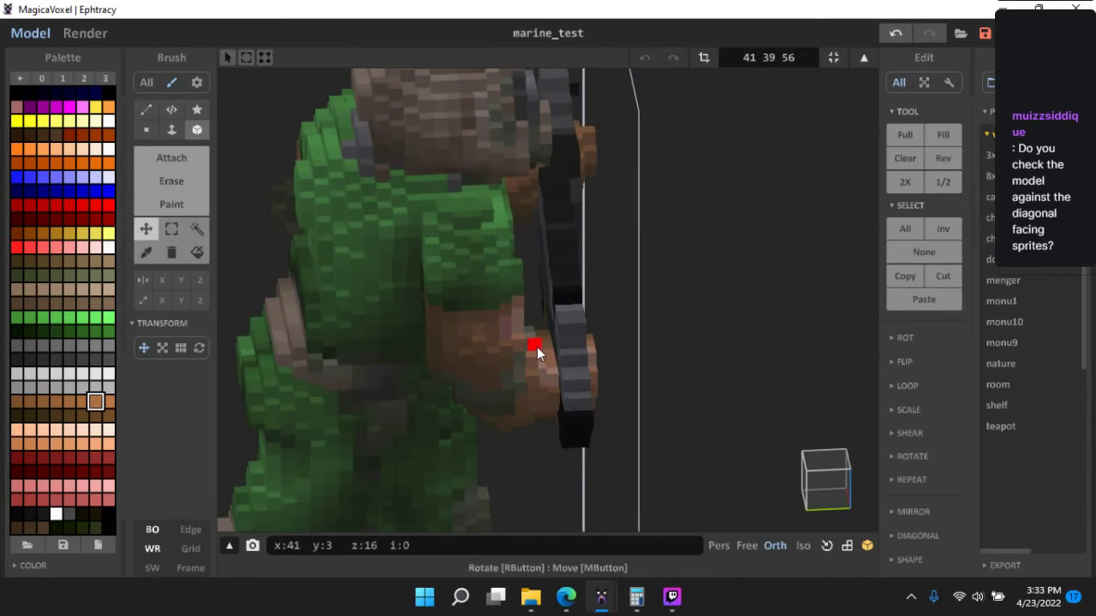
pyautogui.moveTo(537, 347); pyautogui.dragTo(543, 350, button='right')
pyautogui.moveTo(564, 349); pyautogui.dragTo(550, 352)
# - Put the shifted stock back into the marine's body object
pyautogui.moveTo(557, 369); pyautogui.dragTo(462, 334, button='right')
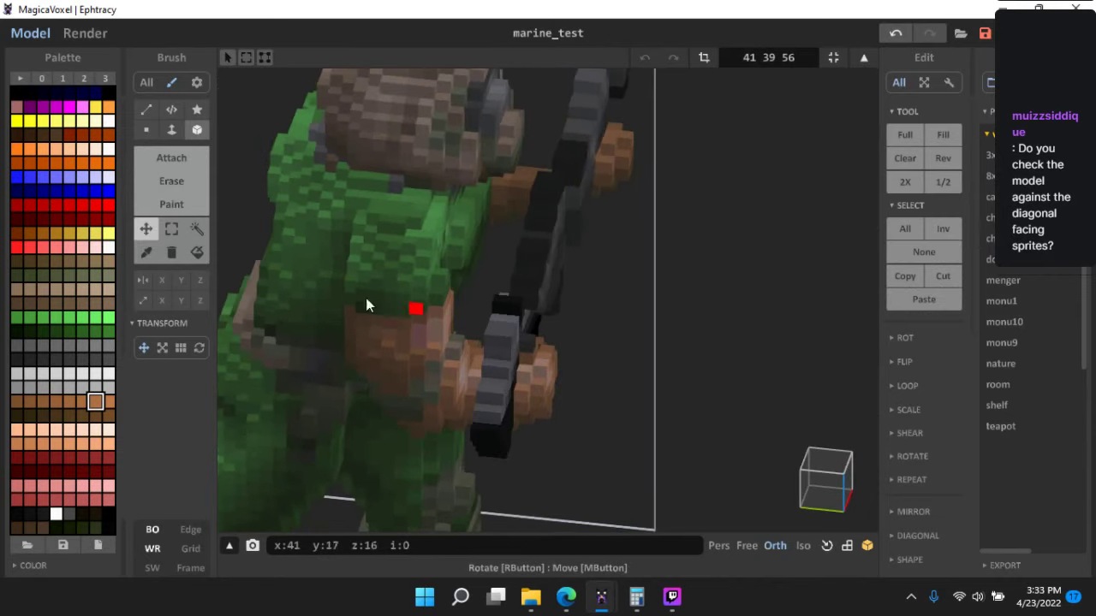
pyautogui.click(183, 228)
pyautogui.moveTo(648, 351); pyautogui.dragTo(791, 346, button='right')
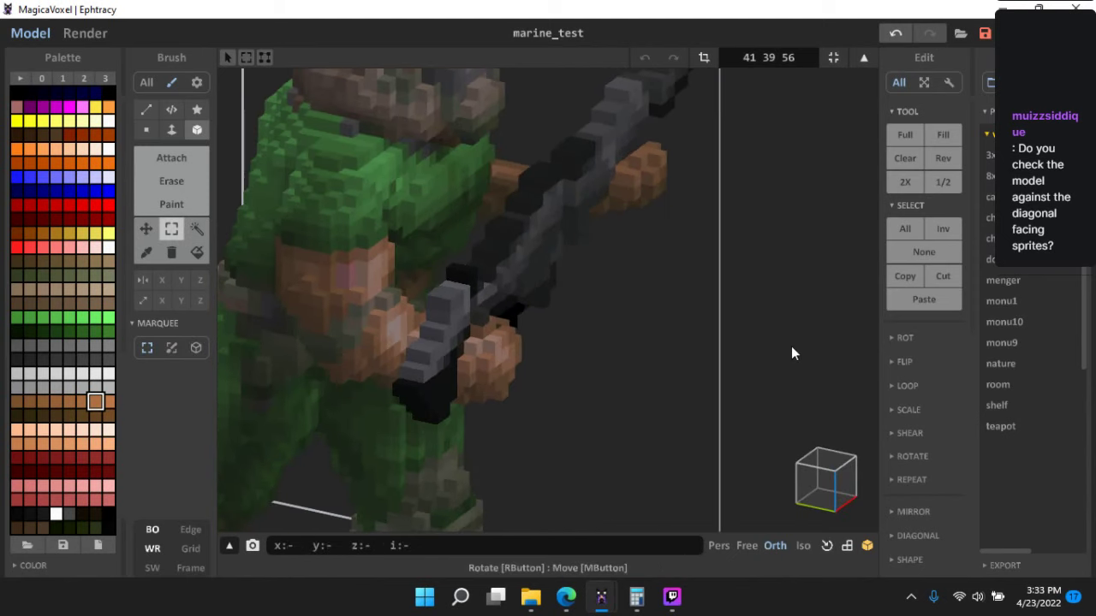
pyautogui.press('Tab')
pyautogui.scroll(3, 474, 340)
pyautogui.press('Tab')
pyautogui.moveTo(508, 324); pyautogui.dragTo(247, 302, button='right')
pyautogui.scroll(3, 597, 244)
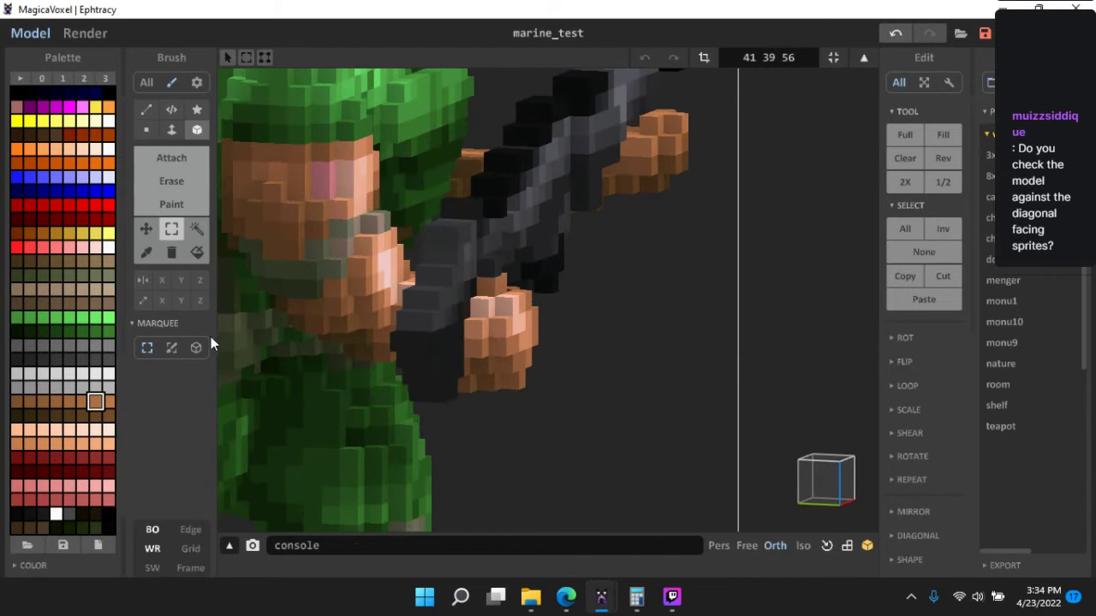
# - Move the selected rifle voxels beside the stock one voxel along the y axis, just above the trigger hand
pyautogui.scroll(2, 441, 301)
pyautogui.click(145, 228)
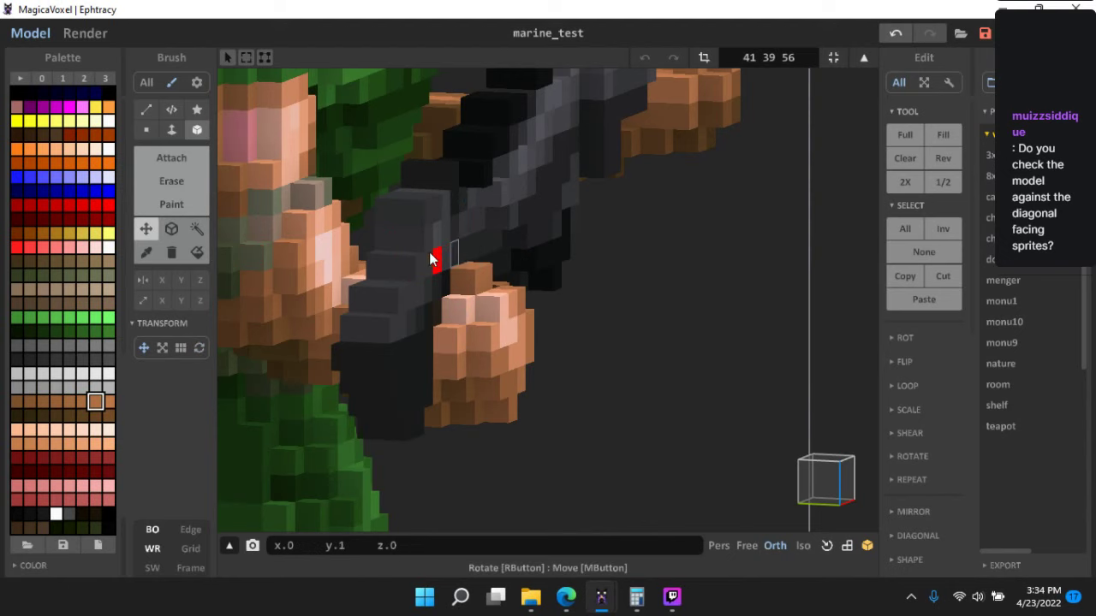
pyautogui.click(171, 229)
pyautogui.click(514, 333)
pyautogui.scroll(-5, 580, 358)
pyautogui.moveTo(579, 358); pyautogui.dragTo(695, 426, button='right')
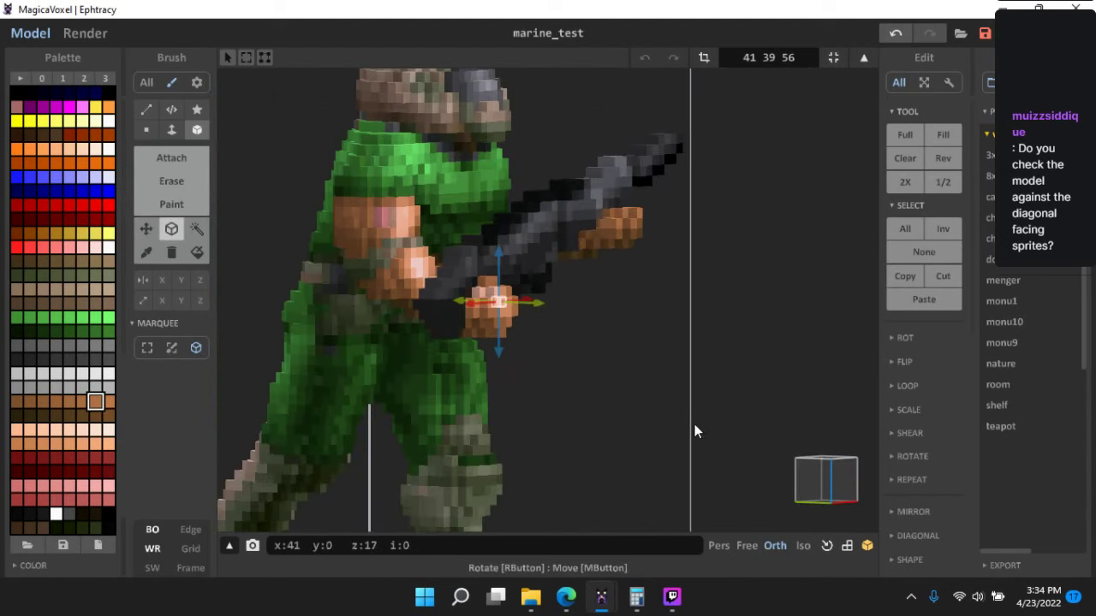
# - Examine the whole marine from the side and front to check the reangled rifle
pyautogui.scroll(-5, 707, 419)
pyautogui.click(750, 382)
pyautogui.moveTo(750, 382); pyautogui.dragTo(798, 274, button='right')
pyautogui.scroll(-3, 714, 416)
pyautogui.press('Tab')
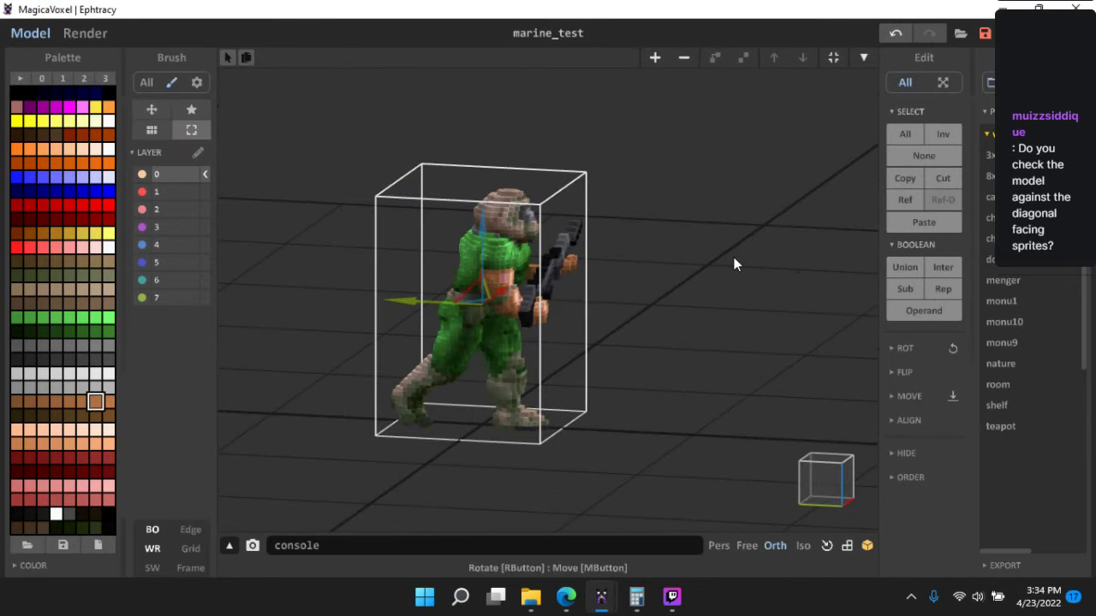
pyautogui.moveTo(734, 262); pyautogui.dragTo(659, 296, button='right')
pyautogui.scroll(2, 678, 291)
pyautogui.scroll(2, 658, 296)
pyautogui.scroll(-4, 685, 309)
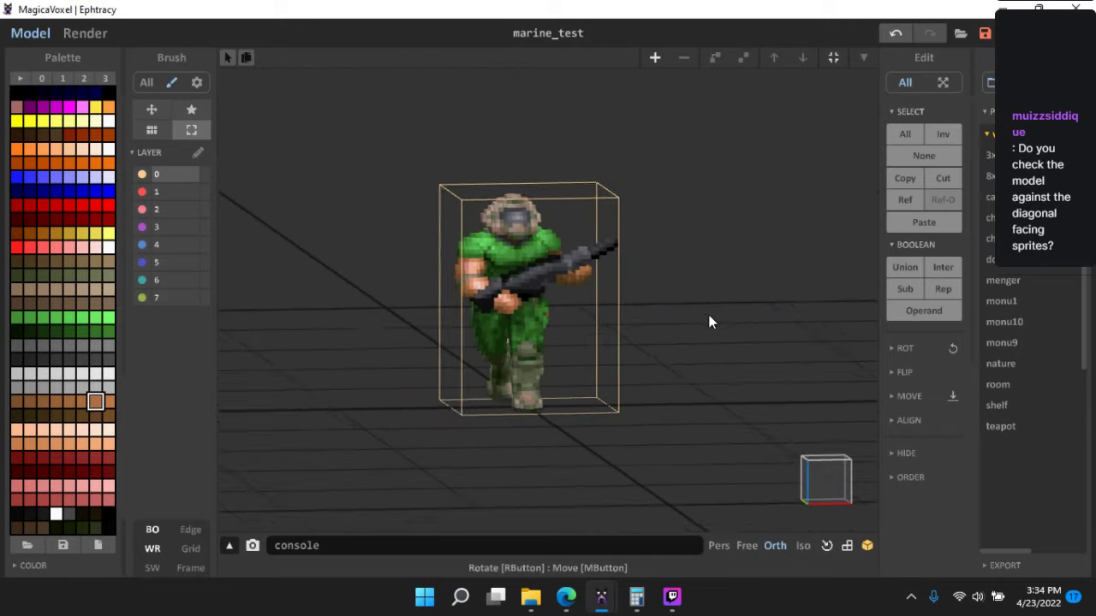
# - Erase the excess voxels around the top of the trigger hand, just below the rifle's stock
pyautogui.moveTo(734, 359); pyautogui.dragTo(810, 351, button='right')
pyautogui.scroll(2, 769, 332)
pyautogui.scroll(3, 552, 278)
pyautogui.press('Tab')
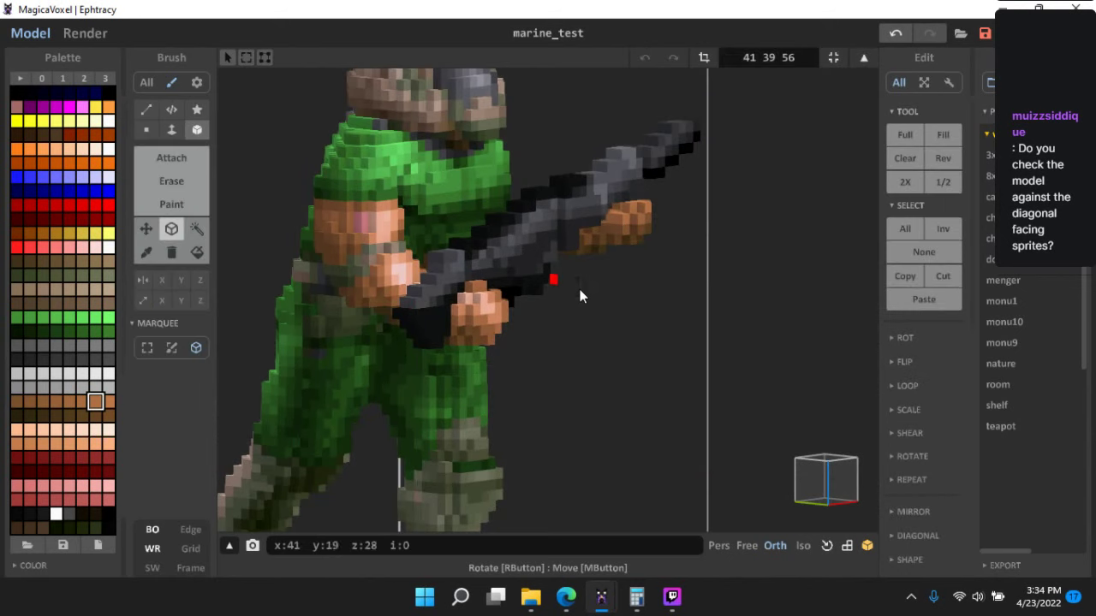
pyautogui.scroll(3, 696, 319)
pyautogui.click(822, 482)
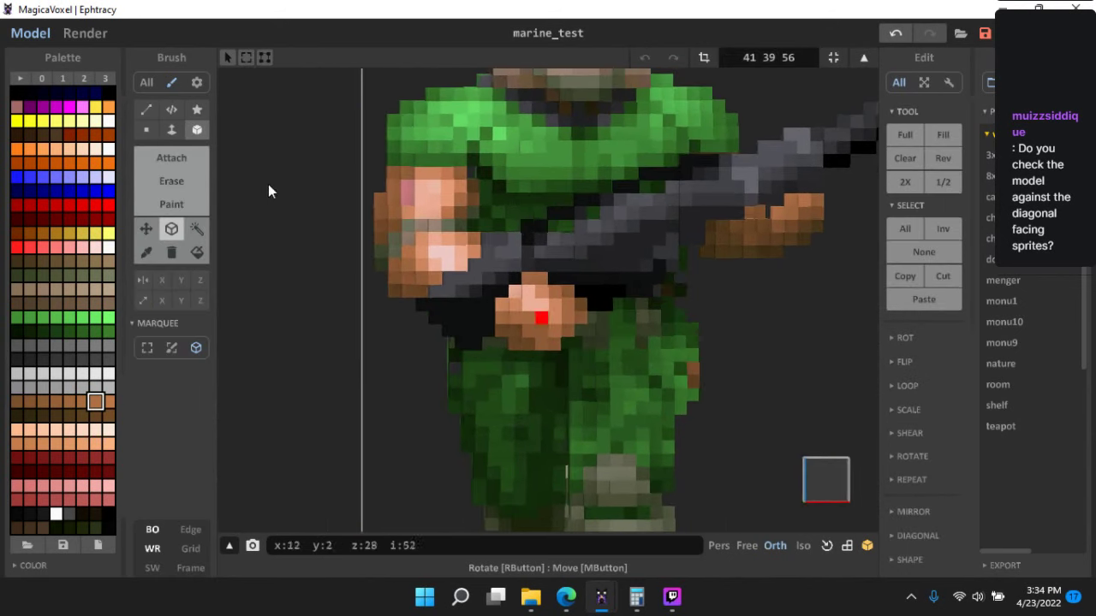
pyautogui.click(185, 183)
pyautogui.scroll(5, 472, 286)
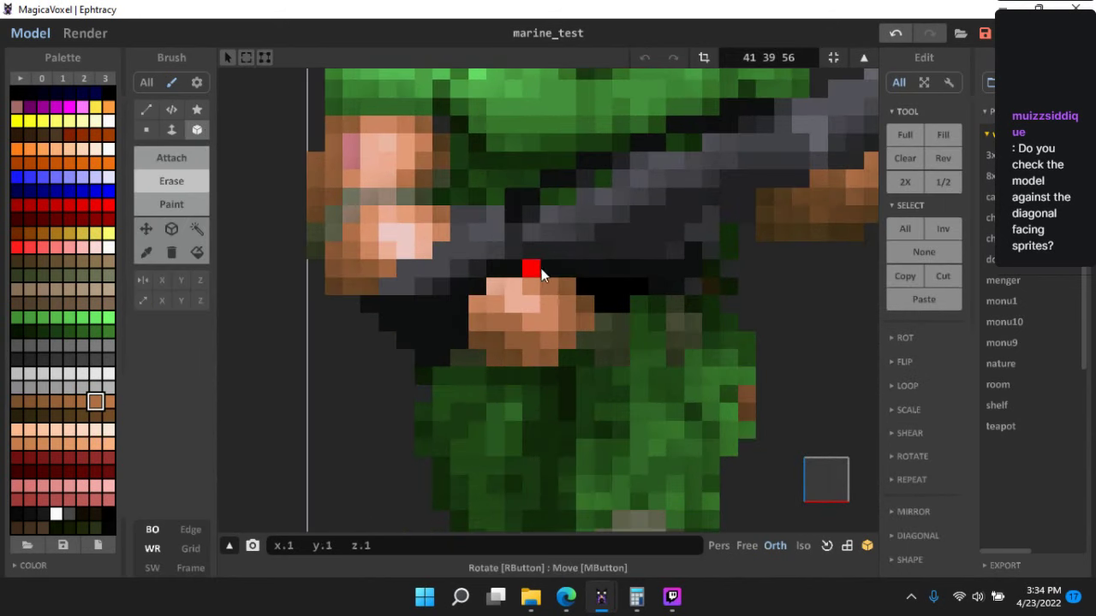
pyautogui.moveTo(522, 259); pyautogui.dragTo(631, 305, button='right')
pyautogui.moveTo(579, 342); pyautogui.dragTo(607, 386, button='right')
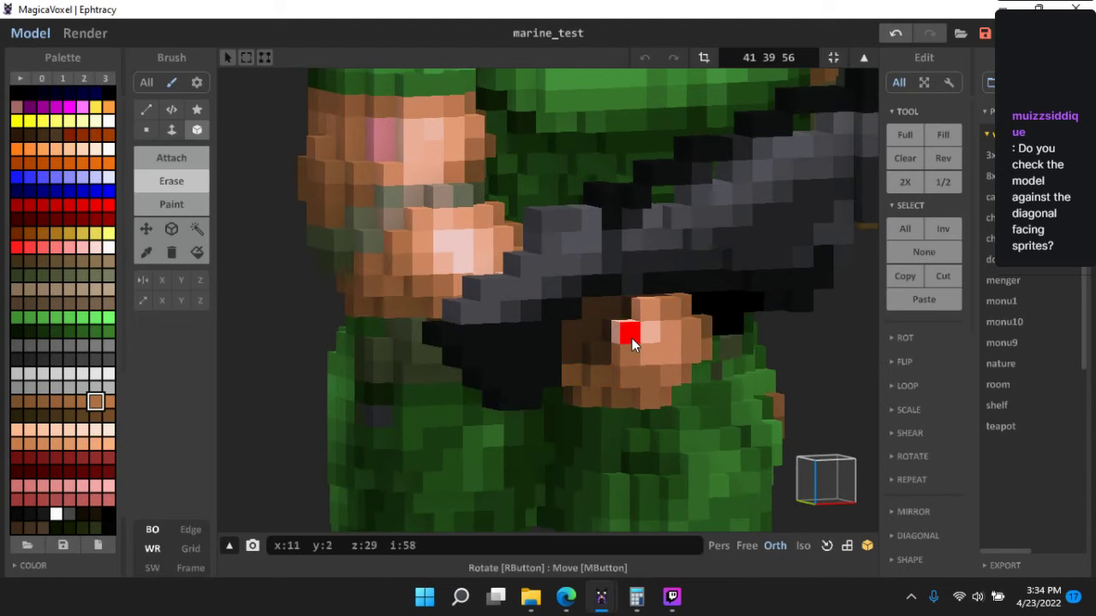
# - Repaint the voxels where the trigger hand meets the rifle's stock, using dark grey for the stock and brown for the hand
pyautogui.click(192, 205)
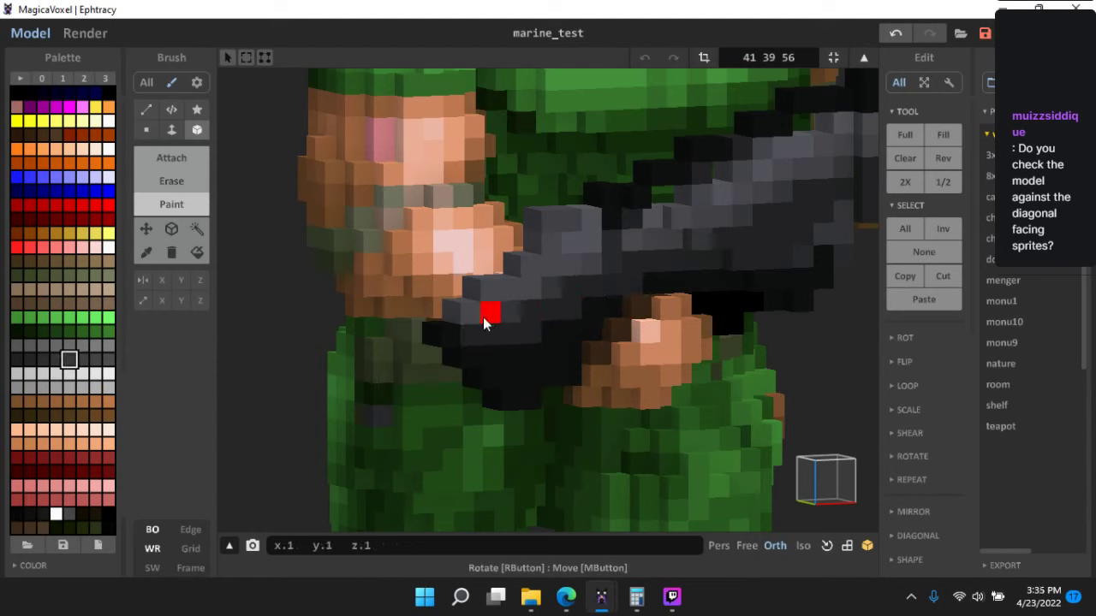
pyautogui.scroll(-5, 582, 364)
pyautogui.scroll(5, 488, 308)
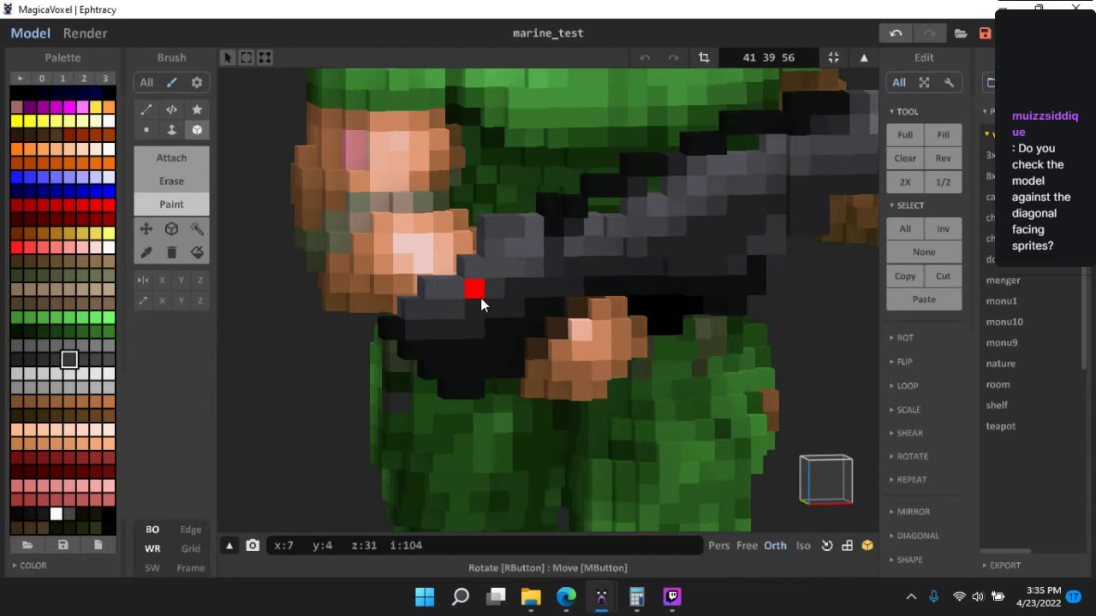
pyautogui.scroll(-5, 634, 360)
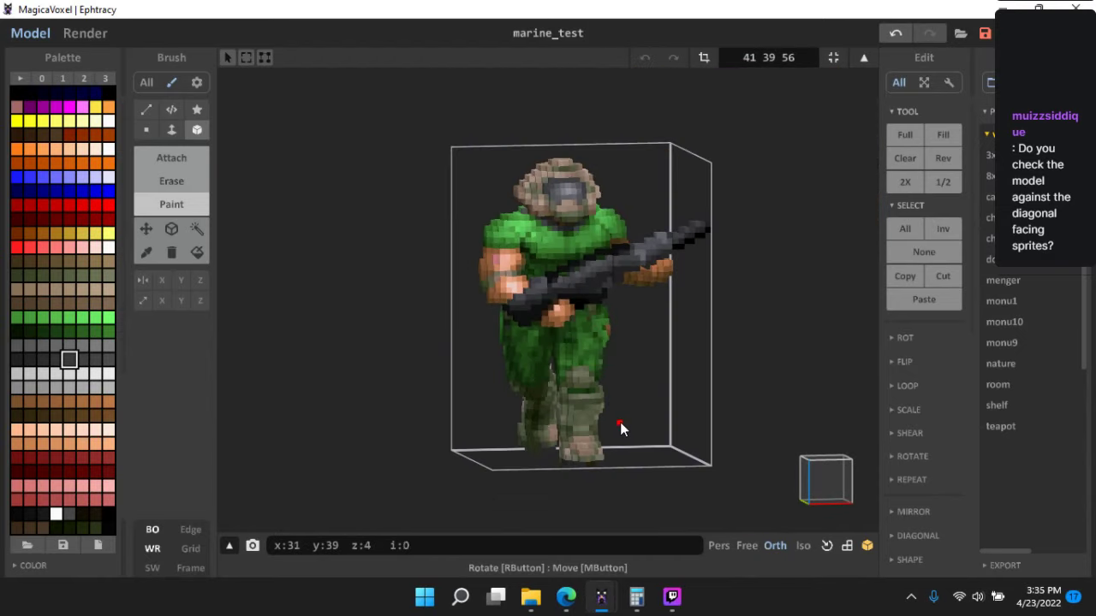
pyautogui.scroll(5, 622, 422)
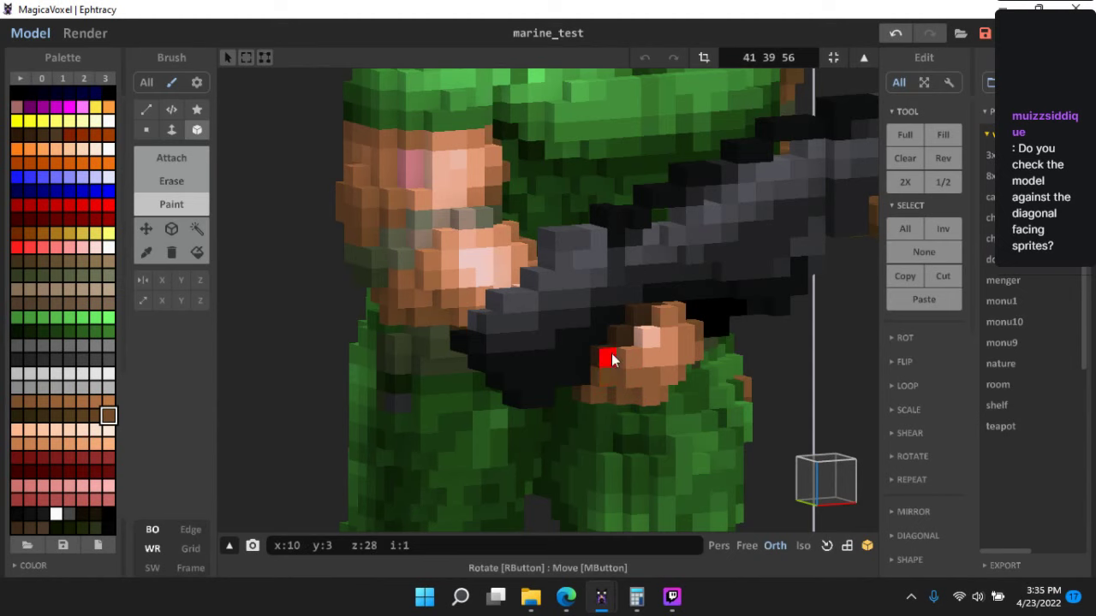
pyautogui.moveTo(635, 322); pyautogui.dragTo(604, 335, button='right')
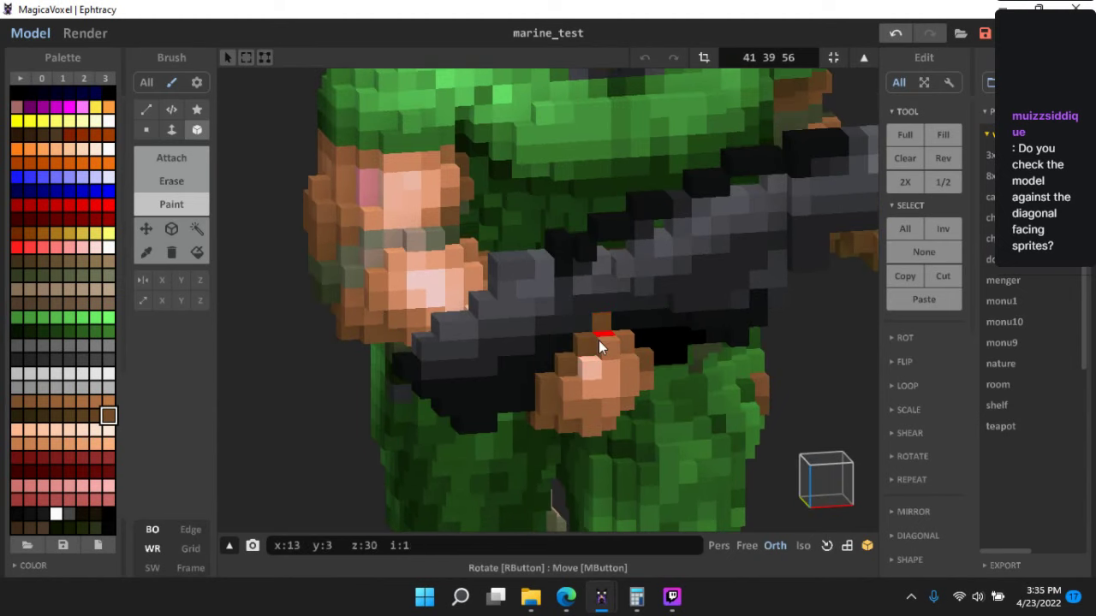
pyautogui.scroll(-5, 671, 416)
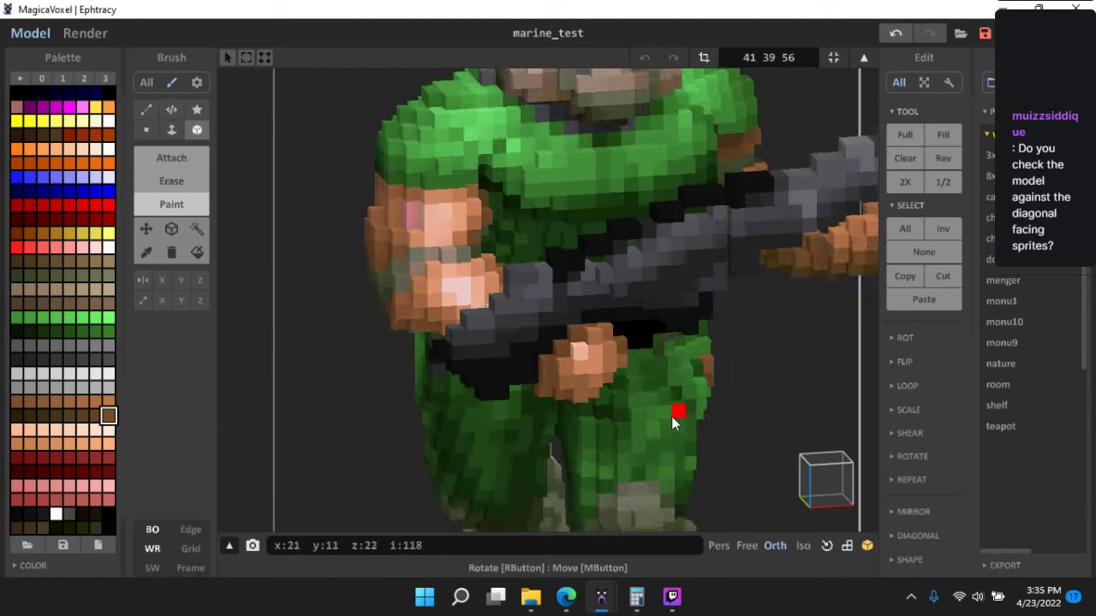
# - Export the whole marine in Slab6 format to the desktop, replacing the existing marine_test.vox
pyautogui.press('Tab')
pyautogui.moveTo(766, 379); pyautogui.dragTo(691, 319, button='right')
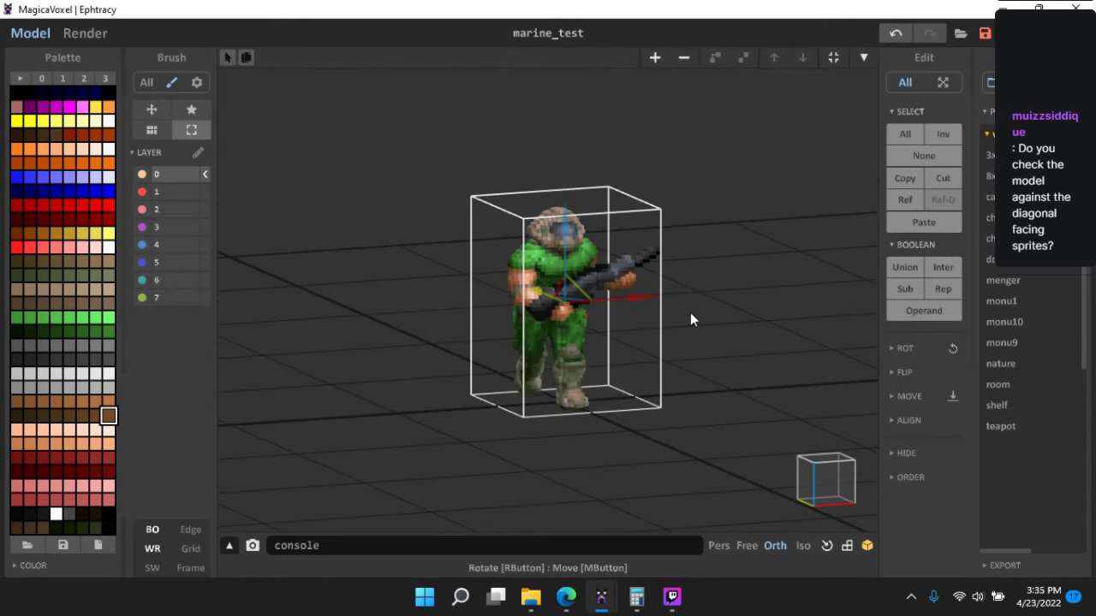
pyautogui.click(1004, 566)
pyautogui.click(1032, 524)
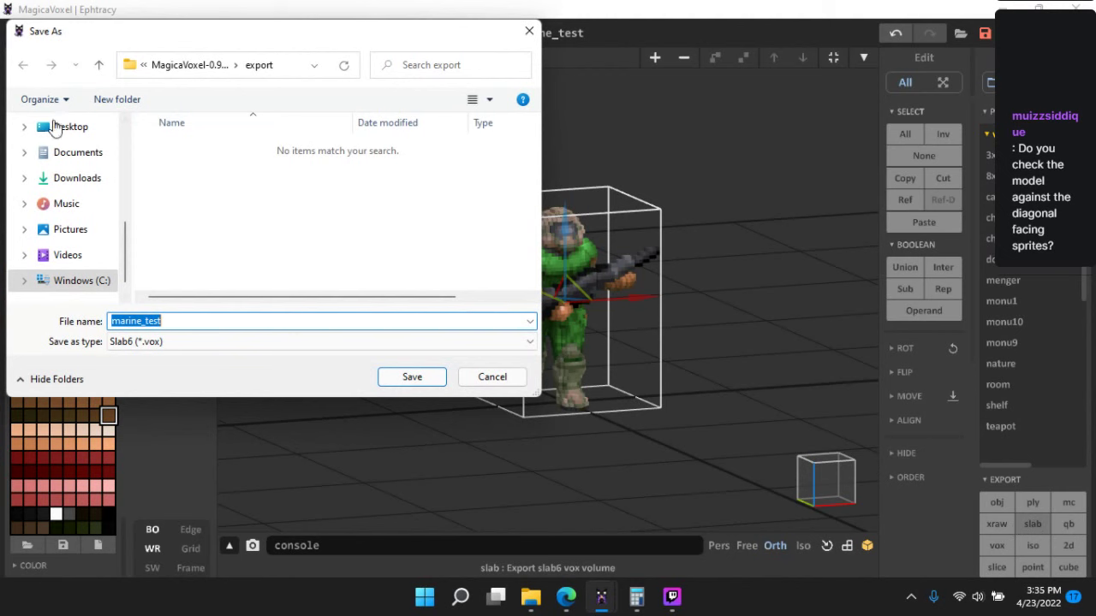
pyautogui.click(52, 128)
pyautogui.click(412, 376)
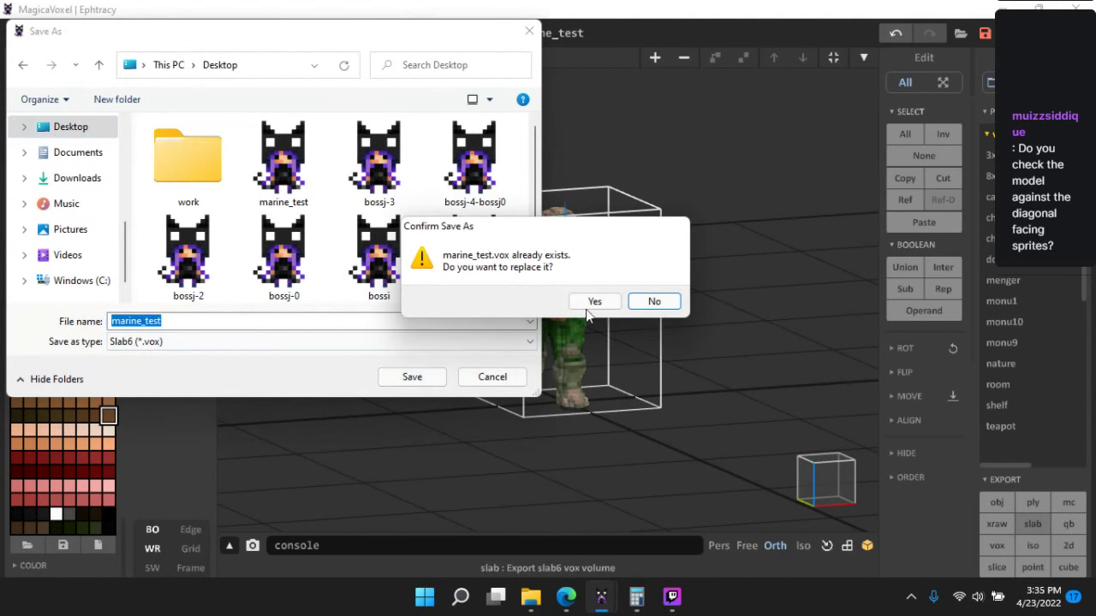
pyautogui.click(591, 301)
# - Open the exported marine_test file from the desktop in SLAB6
pyautogui.press('super+d')
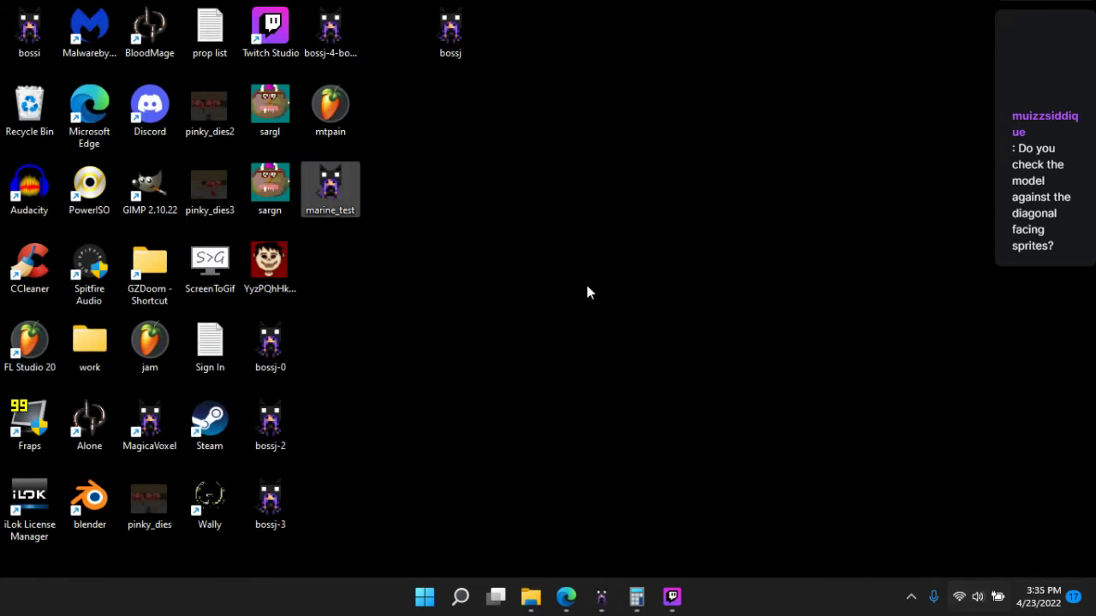
pyautogui.rightClick(350, 182)
pyautogui.moveTo(450, 261)
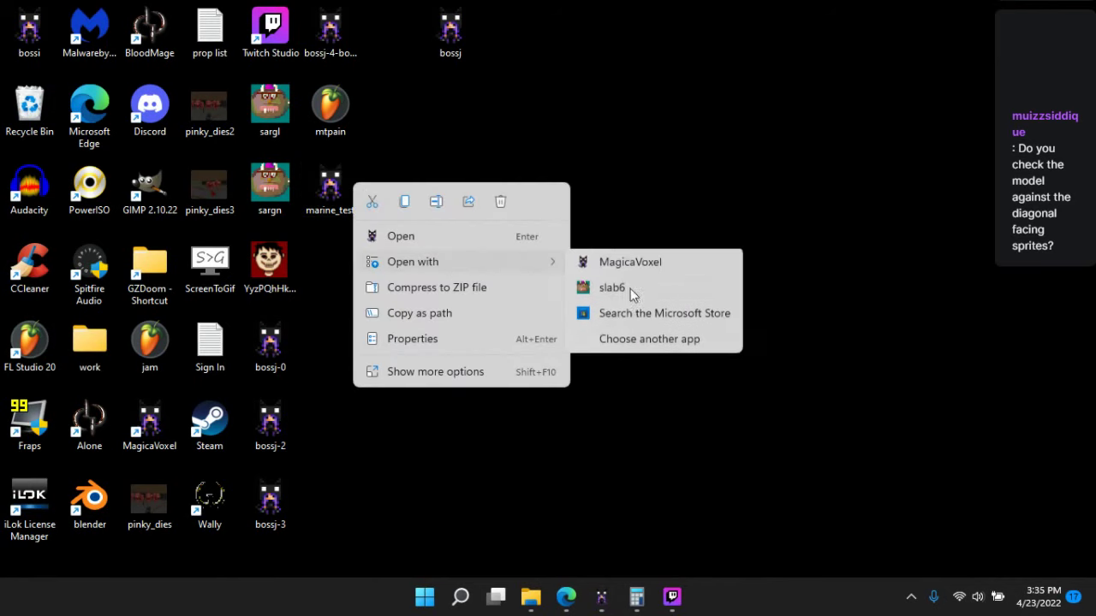
pyautogui.click(634, 289)
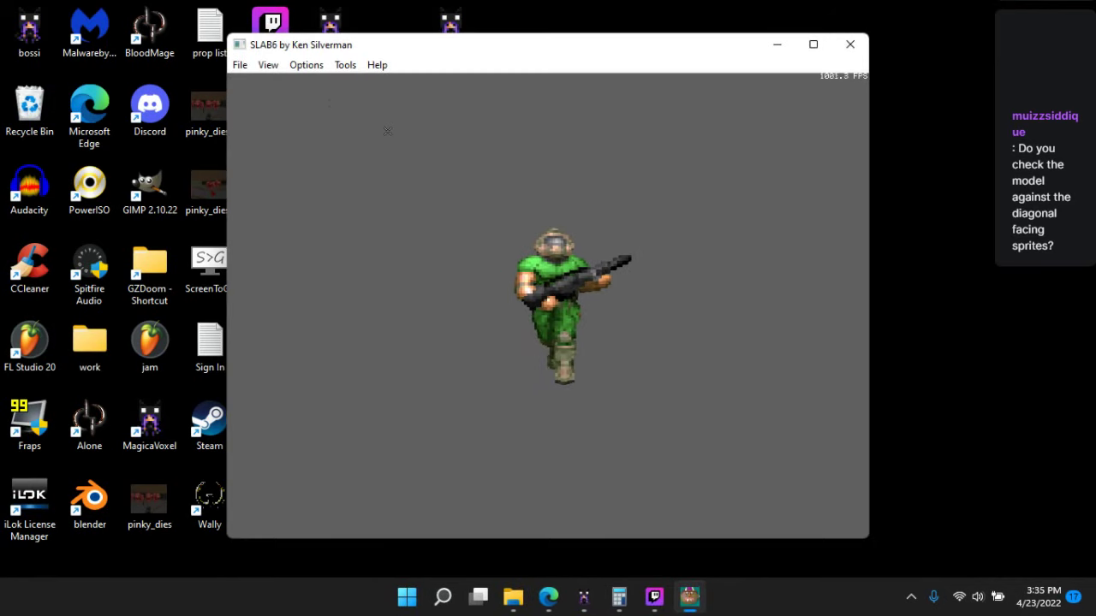
# - Paint dark green shadow voxels along the marine's waist, beneath the forearm that supports the rifle barrel
pyautogui.press('Up')
pyautogui.moveTo(396, 138); pyautogui.dragTo(386, 196)
pyautogui.press('Up')
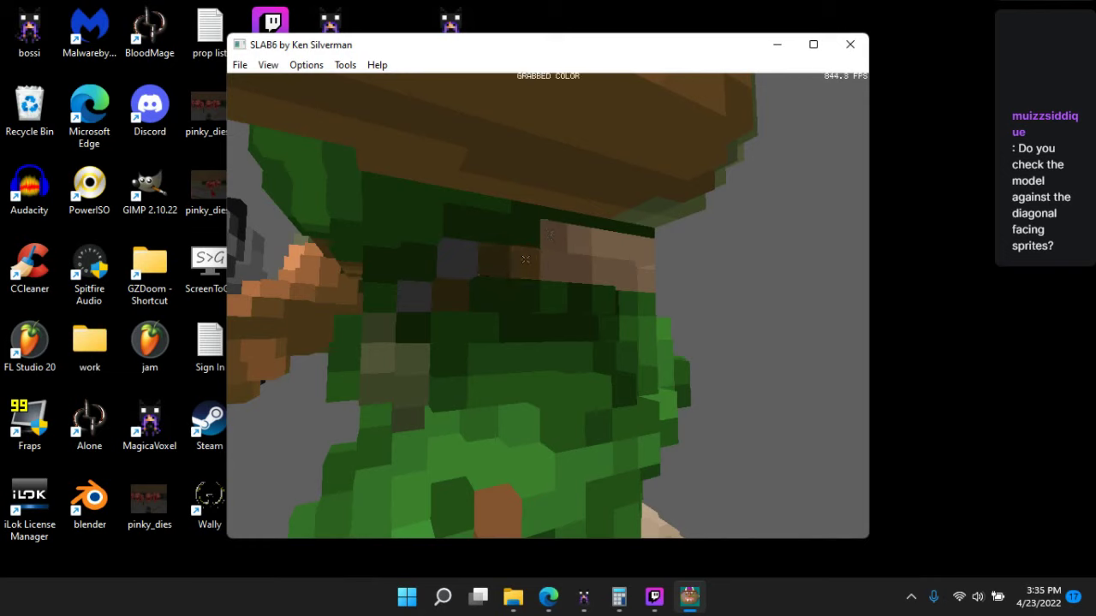
pyautogui.press('space')
pyautogui.scroll(-4, 524, 233)
pyautogui.scroll(2, 519, 243)
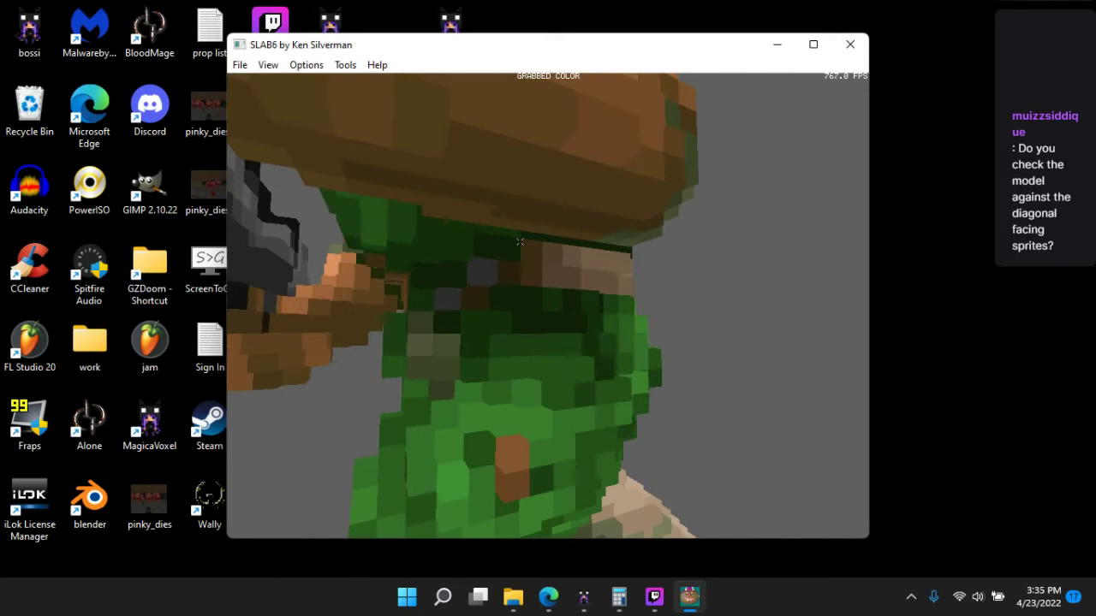
pyautogui.scroll(-4, 736, 272)
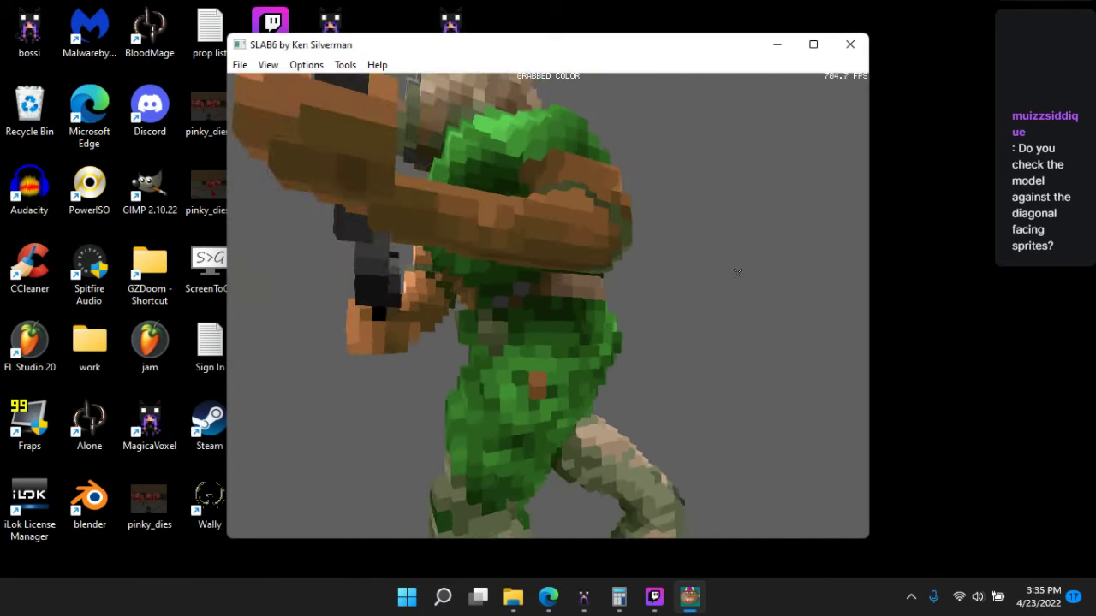
pyautogui.moveTo(739, 271); pyautogui.dragTo(582, 269)
pyautogui.scroll(4, 538, 269)
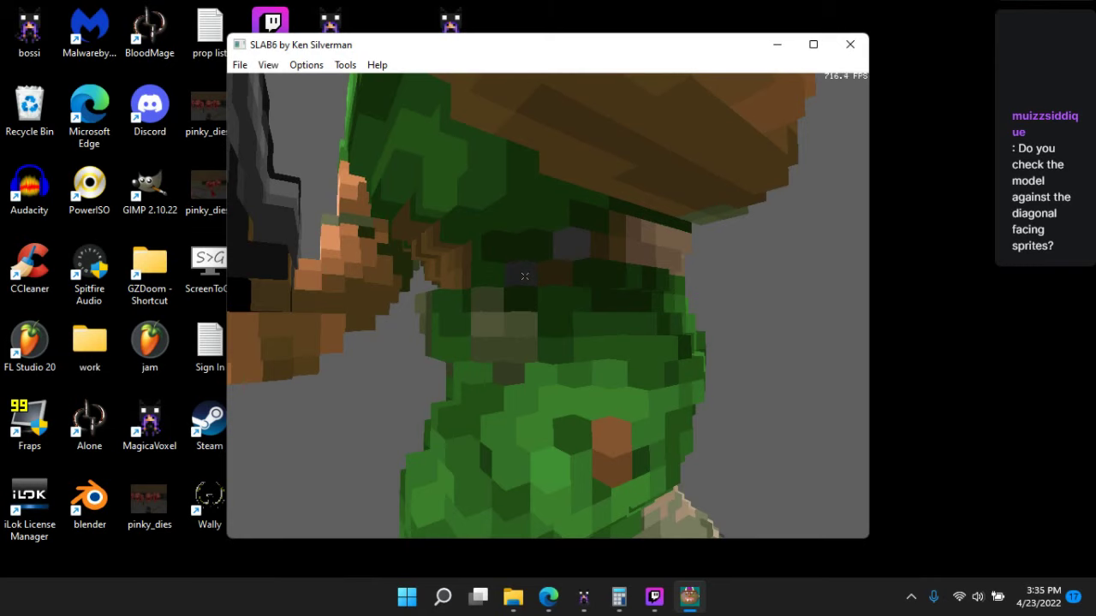
# - Extend the dark green shadow from the waist up the side of the torso under the arm
pyautogui.scroll(-4, 711, 248)
pyautogui.moveTo(711, 247)
pyautogui.mouseDown()
pyautogui.moveTo(800, 291)
pyautogui.moveTo(719, 260)
pyautogui.mouseUp()
pyautogui.scroll(2, 719, 260)
pyautogui.moveTo(718, 259); pyautogui.dragTo(526, 331, button='right')
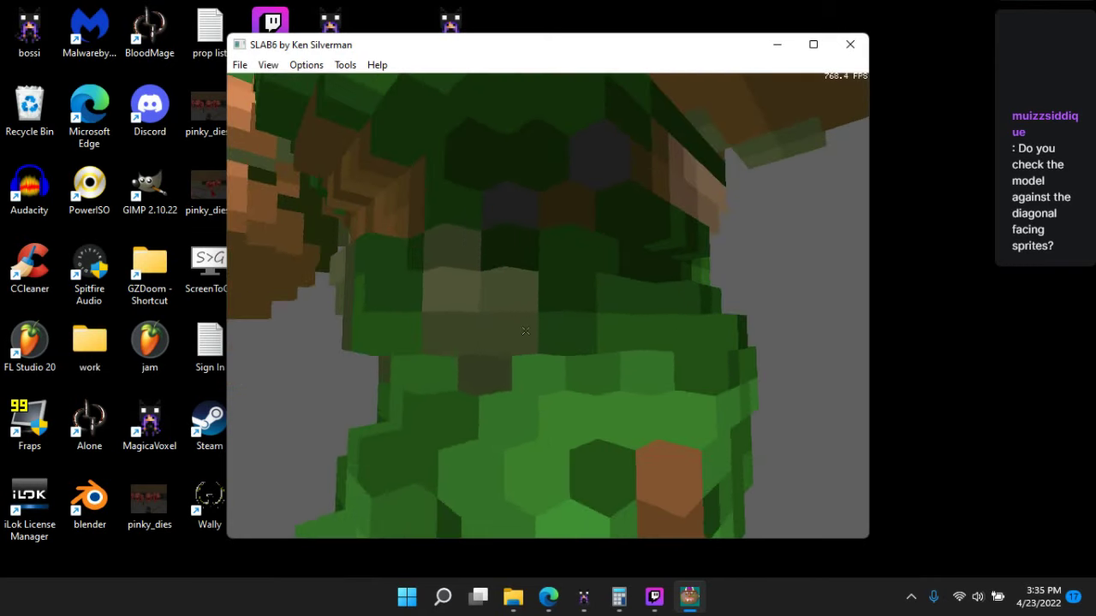
pyautogui.moveTo(509, 215); pyautogui.dragTo(506, 282, button='right')
pyautogui.press('space')
pyautogui.press('space')
pyautogui.press('space')
pyautogui.press('space')
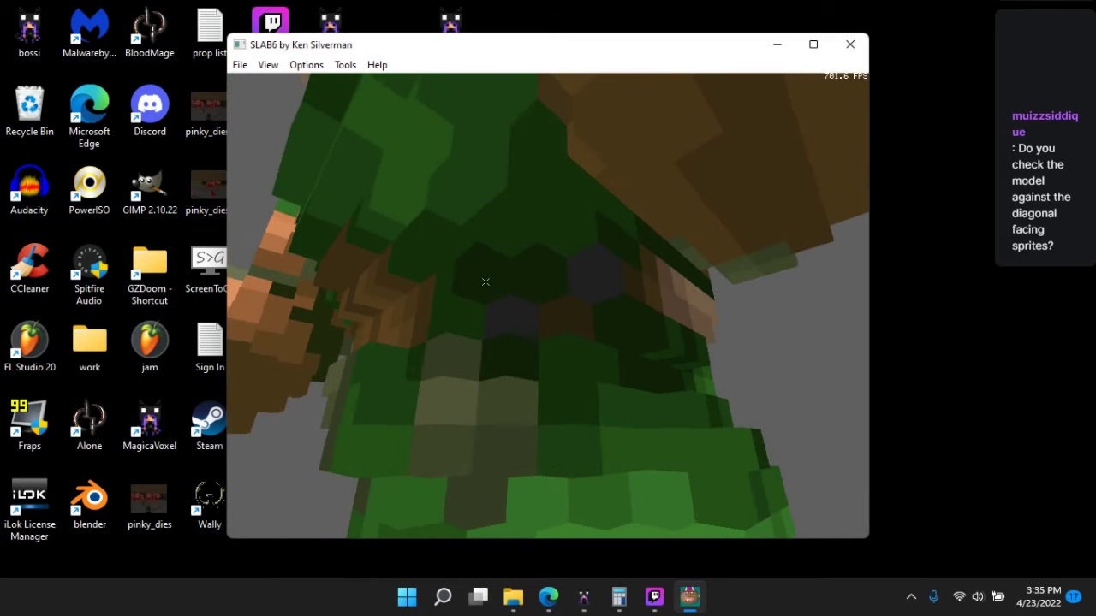
pyautogui.press('space')
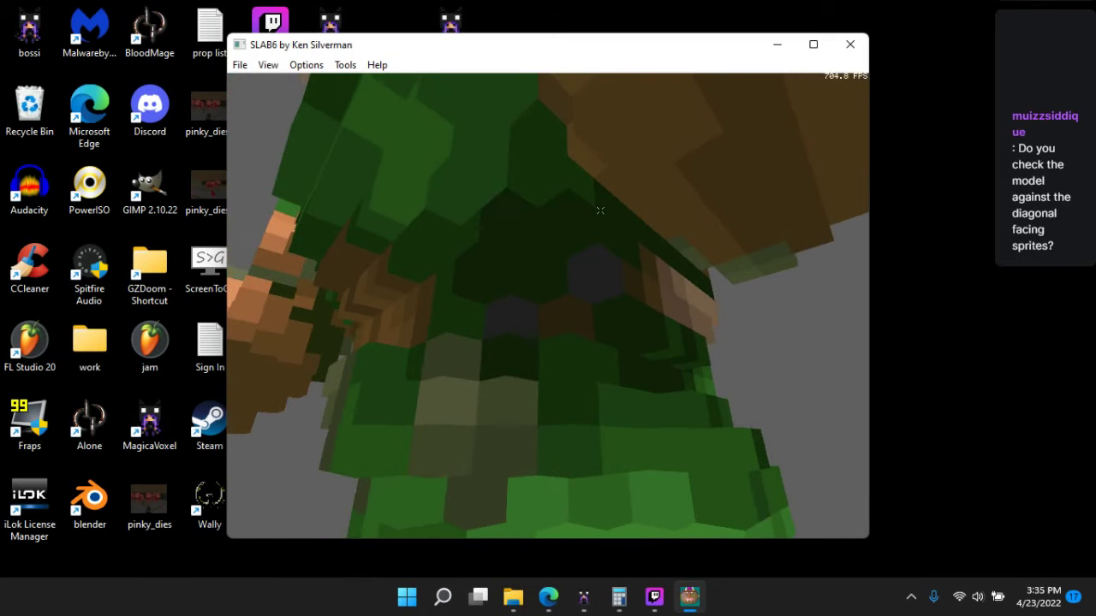
# - Darken the brown voxels along the underside of the supporting forearm
pyautogui.moveTo(659, 258); pyautogui.dragTo(596, 330)
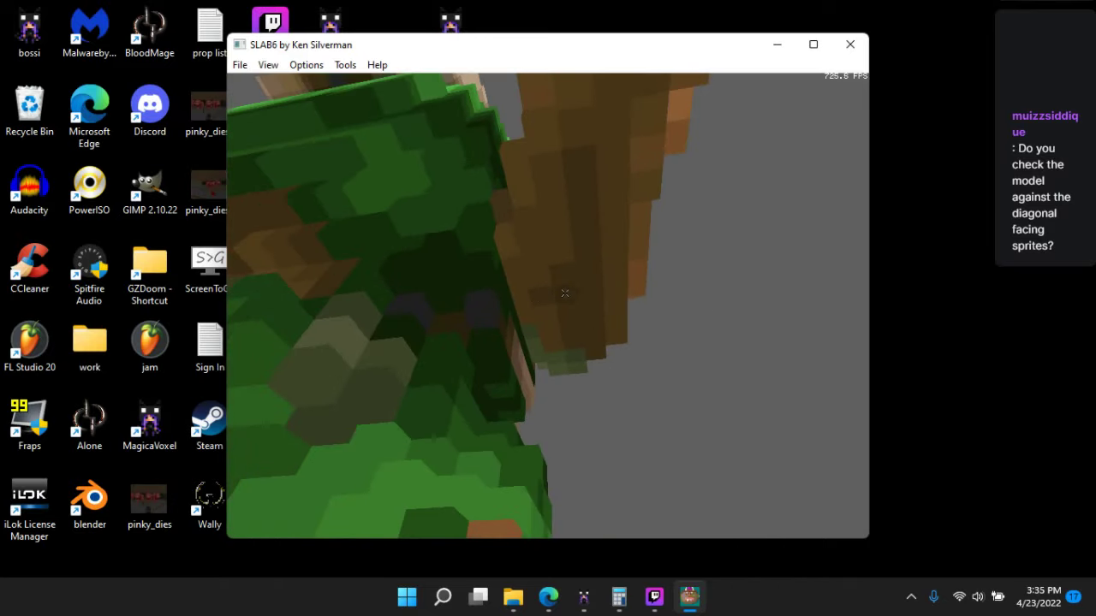
pyautogui.press('space')
pyautogui.press('space')
pyautogui.press('space')
pyautogui.press('space')
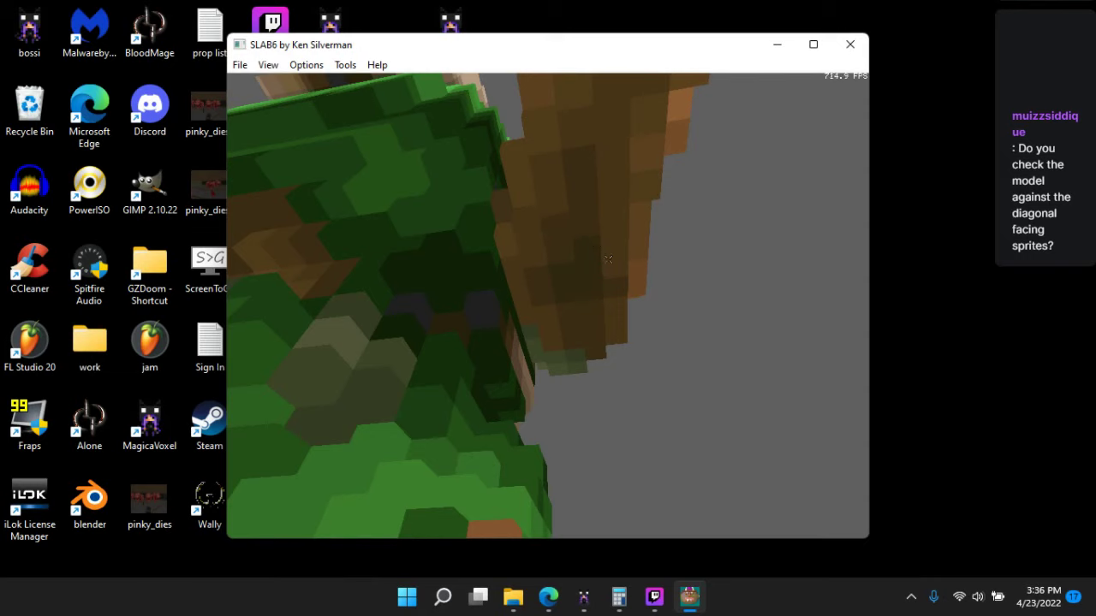
# - Shade the inner edge of the trailing leg's thigh with darker green voxels, seen from behind
pyautogui.press('Down')
pyautogui.press('Down')
pyautogui.press('Down')
pyautogui.press('Down')
pyautogui.press('Down')
pyautogui.press('Down')
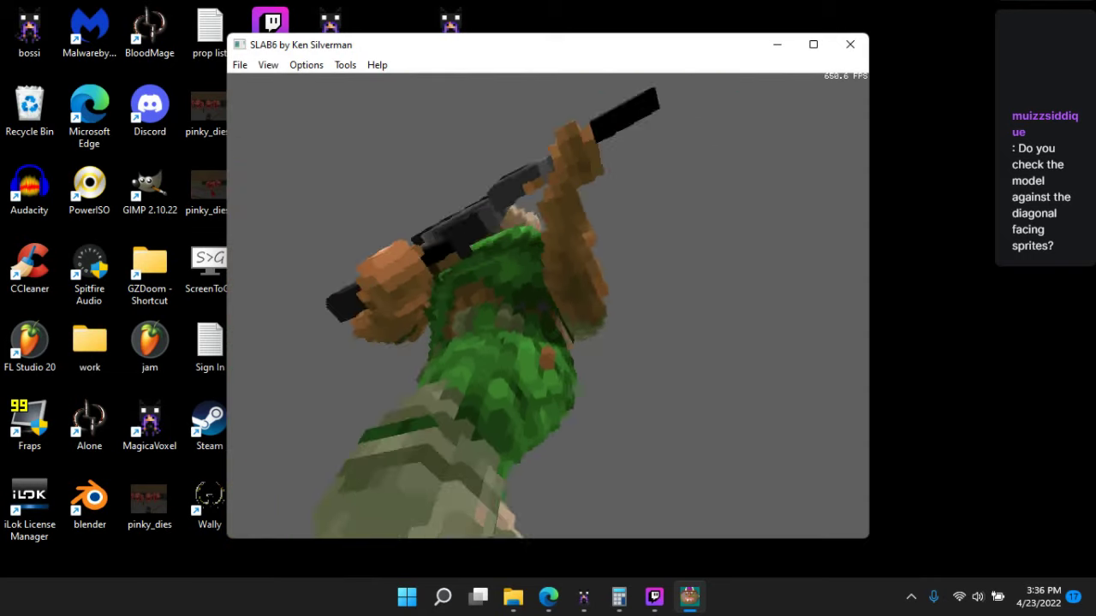
pyautogui.press('Up')
pyautogui.press('Up')
pyautogui.press('Up')
pyautogui.press('Up')
pyautogui.press('Up')
pyautogui.press('Up')
pyautogui.press('Up')
pyautogui.press('Up')
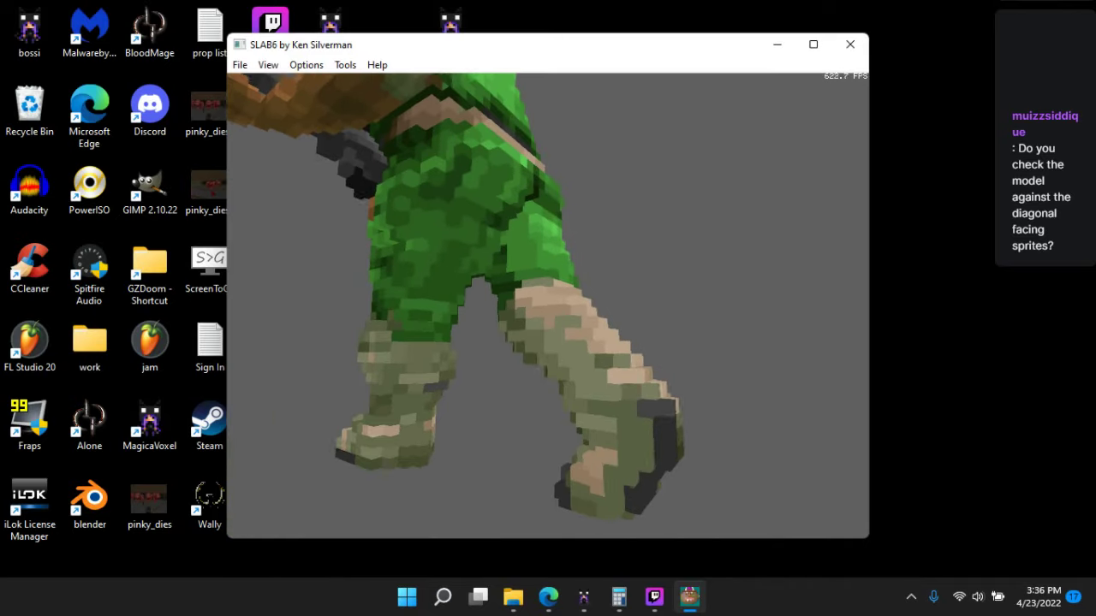
pyautogui.press('Up')
pyautogui.press('Up')
pyautogui.press('Up')
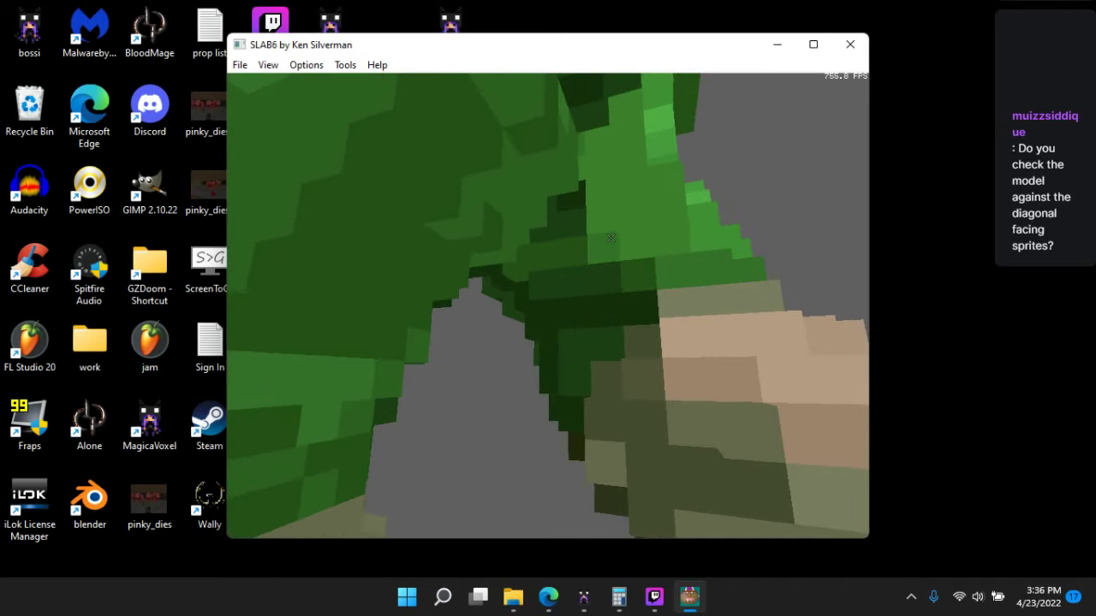
pyautogui.press('space')
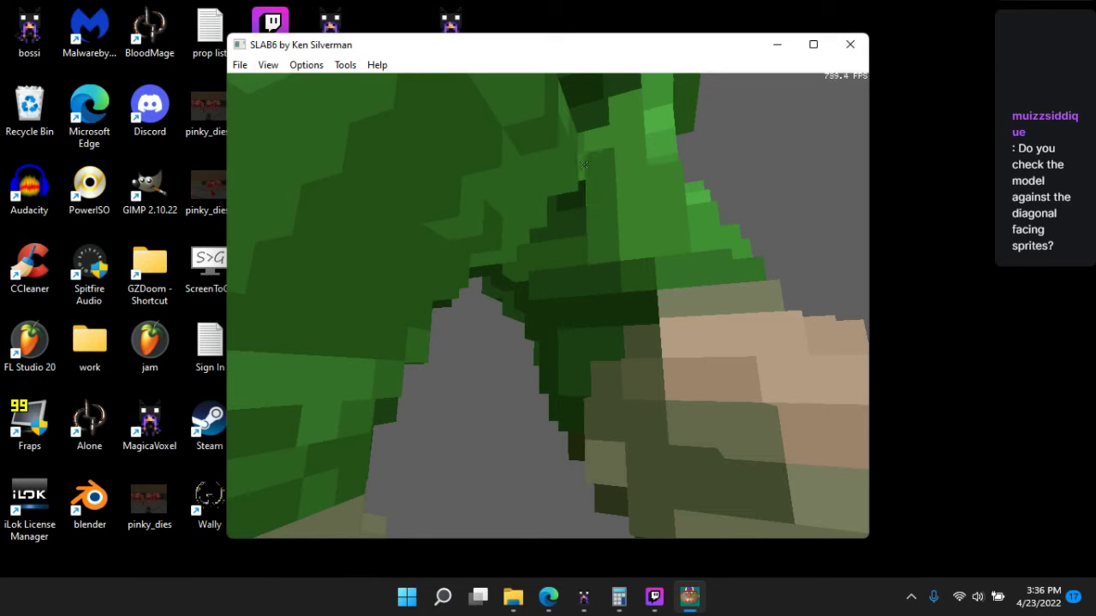
pyautogui.press('space')
pyautogui.press('space')
pyautogui.press('space')
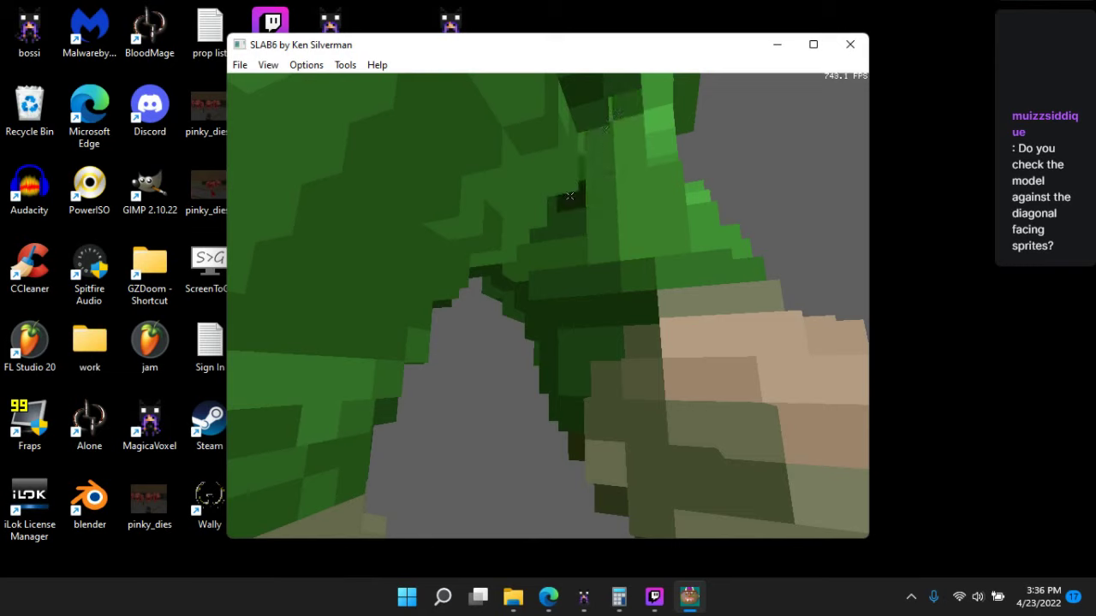
# - Blend intermediate greens across the lower thigh of the trailing leg, just above the leg armor
pyautogui.press('space')
pyautogui.press('space')
pyautogui.press('space')
pyautogui.press('space')
pyautogui.press('space')
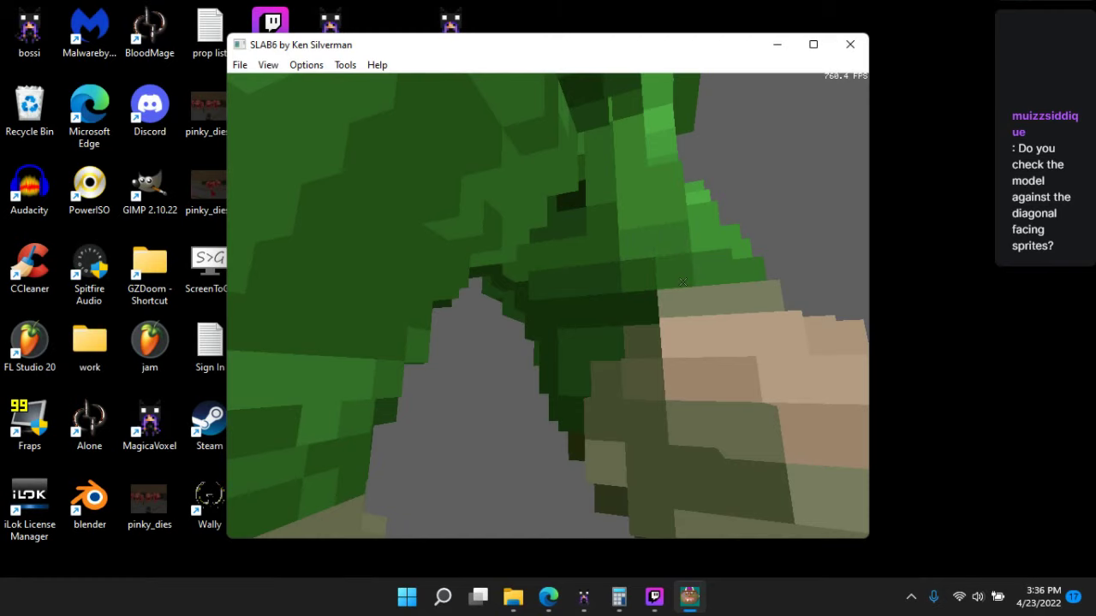
pyautogui.press('space')
pyautogui.press('space')
# - Blend darker tan and olive voxels across the top of the trailing leg's armor, just below the green thigh
pyautogui.moveTo(637, 246); pyautogui.dragTo(649, 255)
pyautogui.press('space')
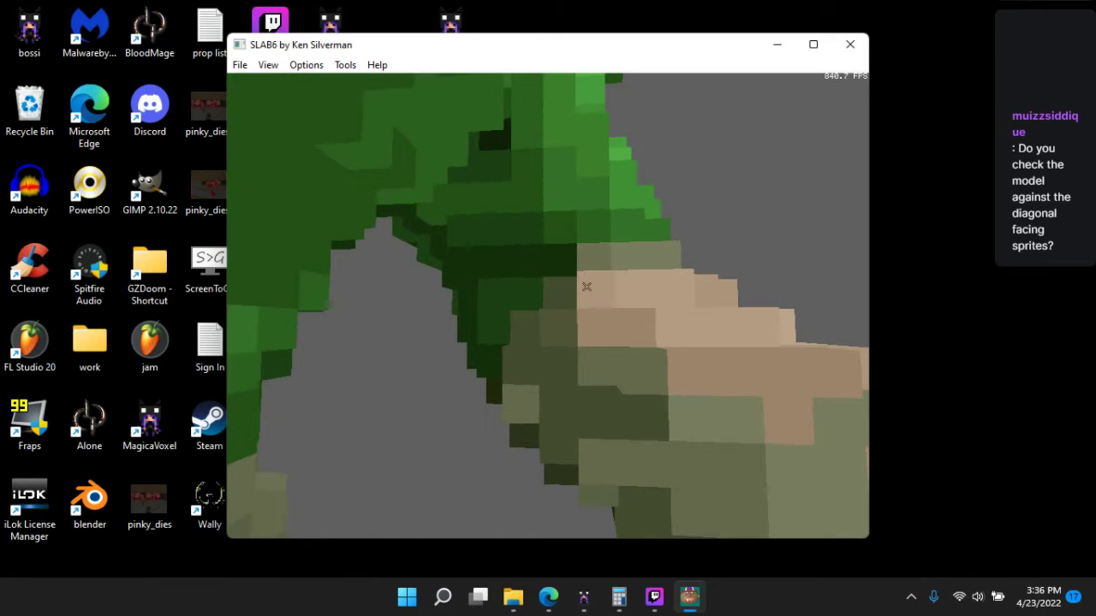
pyautogui.press('space')
pyautogui.press('space')
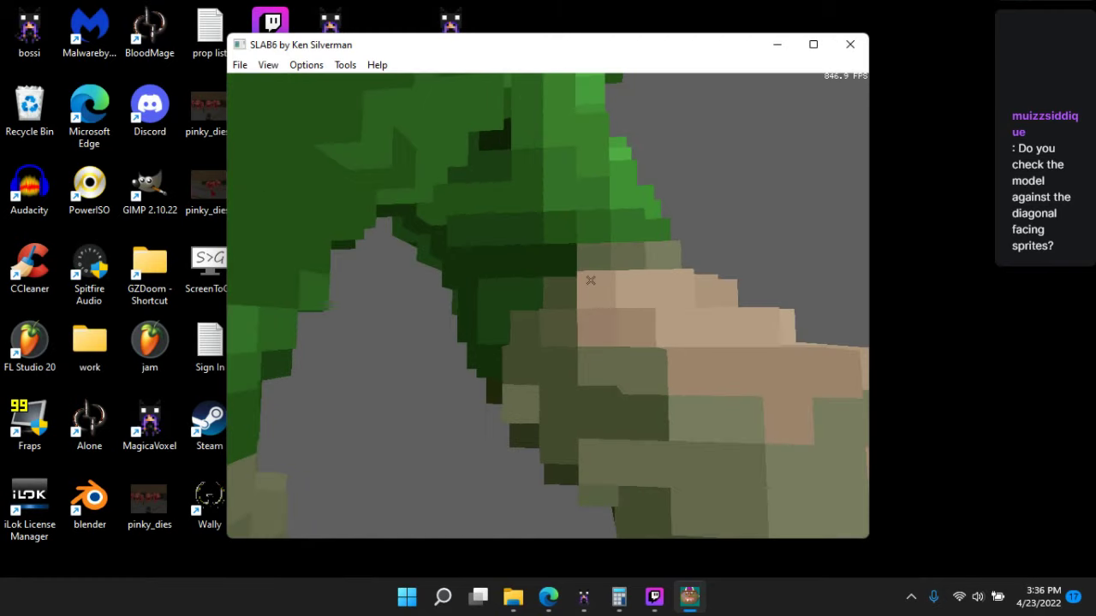
pyautogui.press('space')
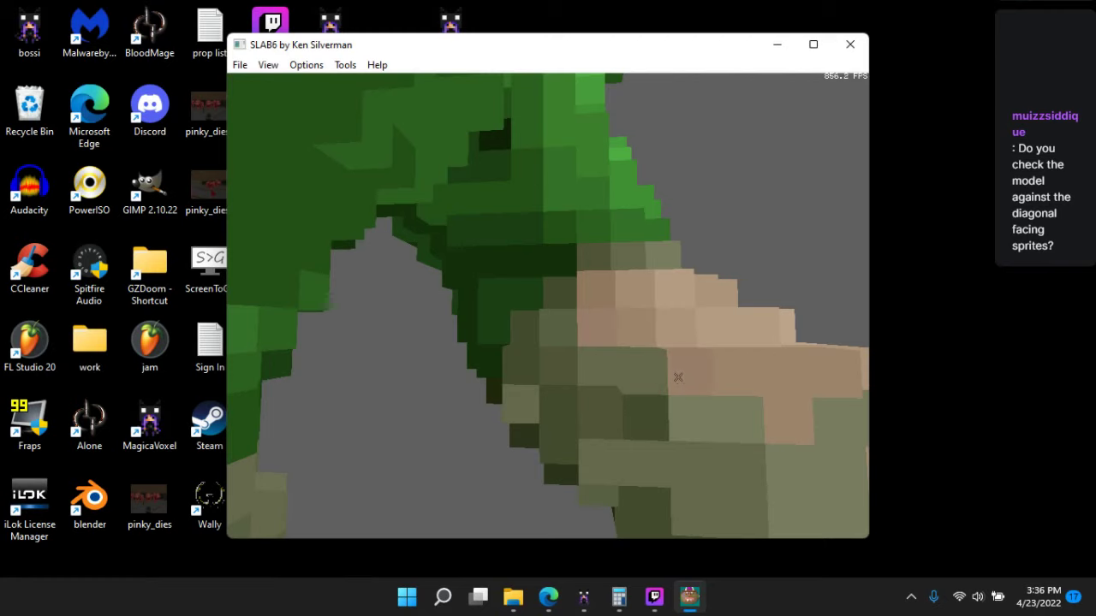
pyautogui.moveTo(733, 473); pyautogui.dragTo(618, 397)
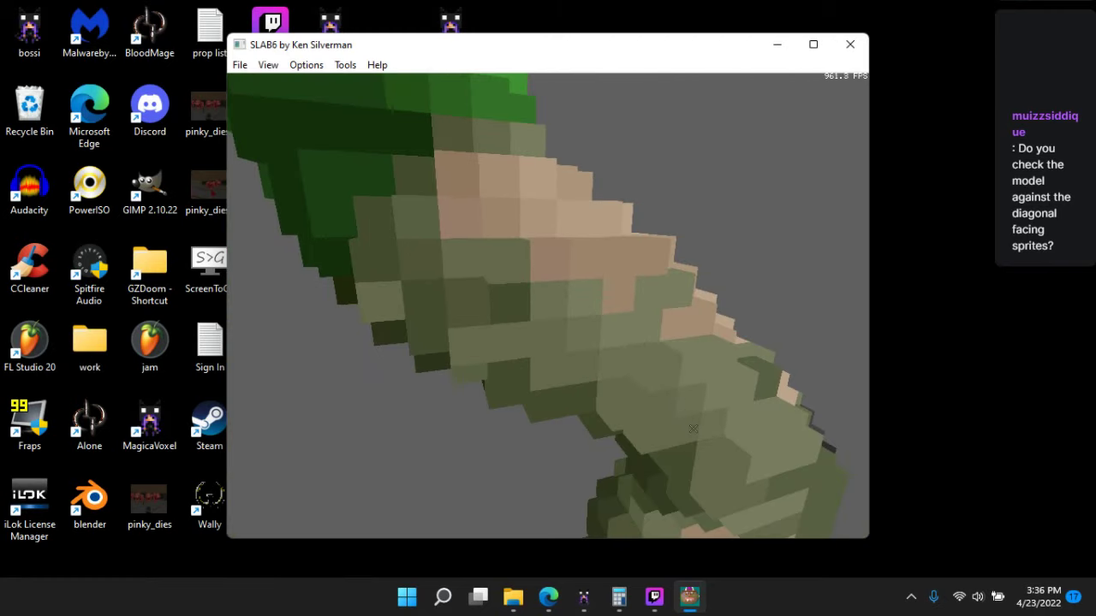
pyautogui.moveTo(661, 408); pyautogui.dragTo(591, 310, button='right')
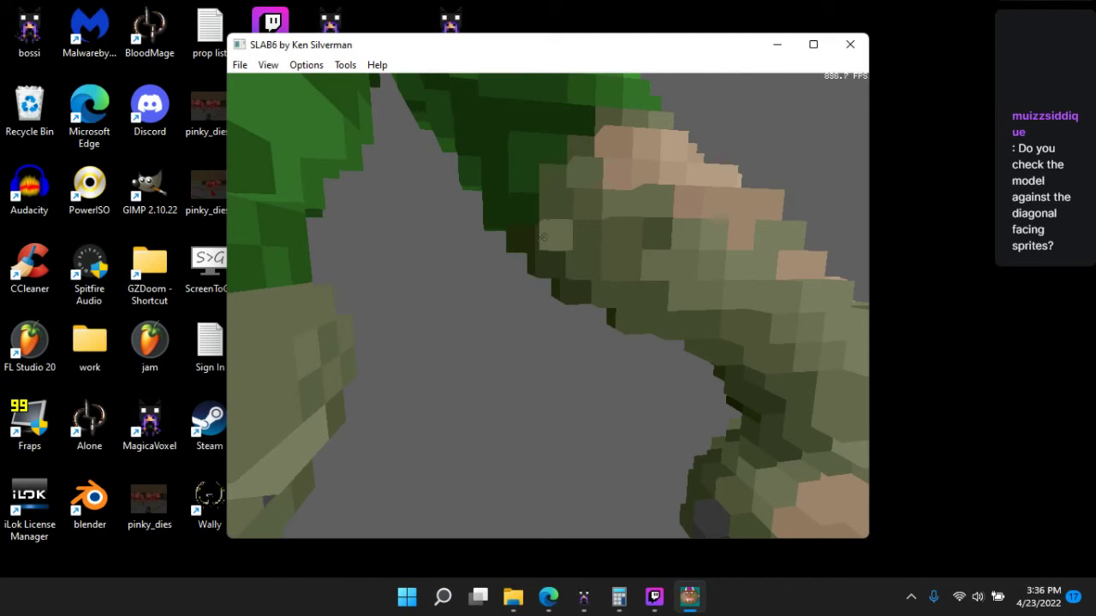
# - Switch to Twitch Studio to read the viewer's chat question and return to SLAB6
pyautogui.click(649, 599)
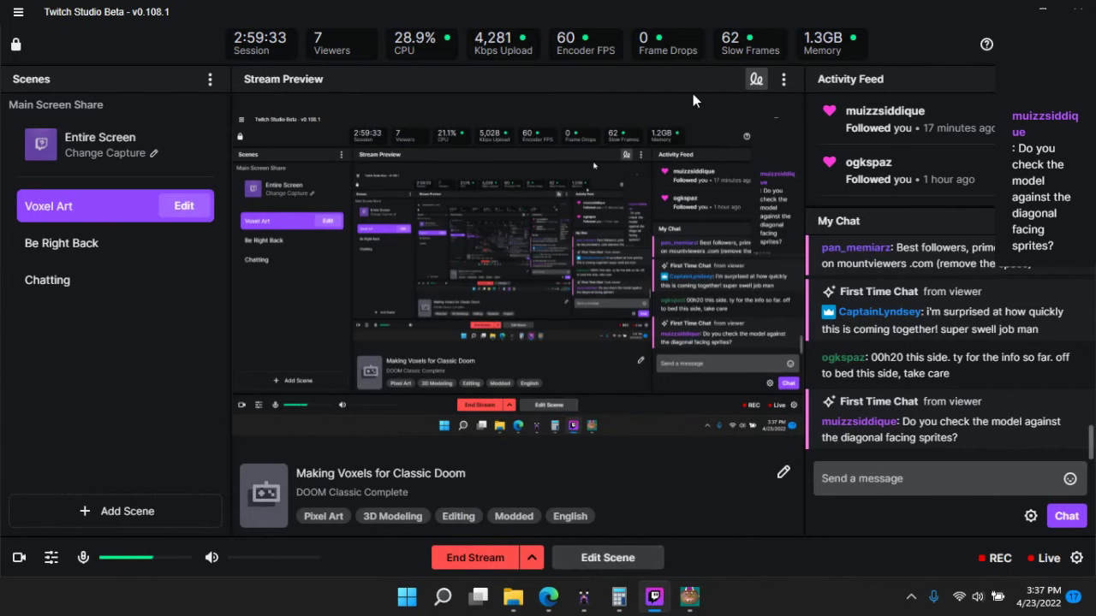
pyautogui.click(690, 597)
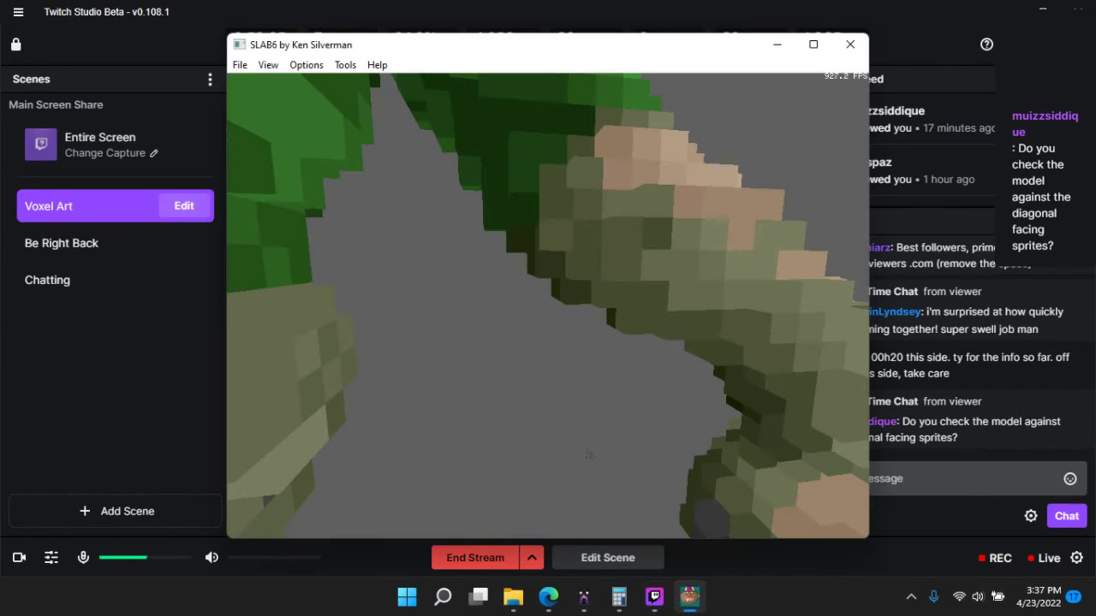
# - Recolor the scattered olive patches along the rear of the trailing leg's calf with tan voxels
pyautogui.moveTo(541, 440); pyautogui.dragTo(572, 262)
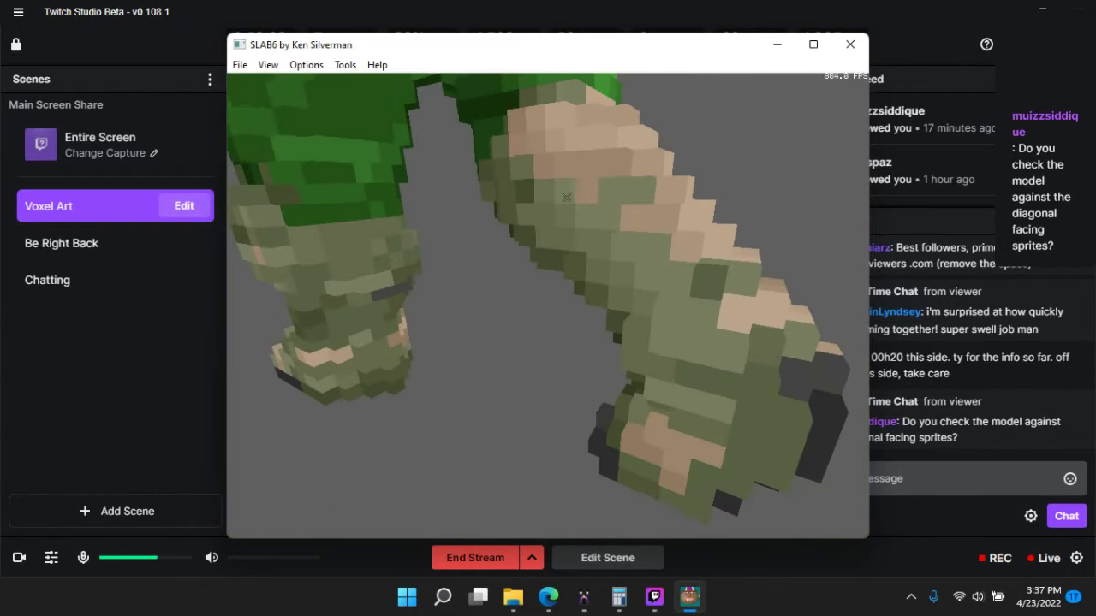
pyautogui.press('space')
pyautogui.hotkey('ctrl', 'z')
pyautogui.press('Tab')
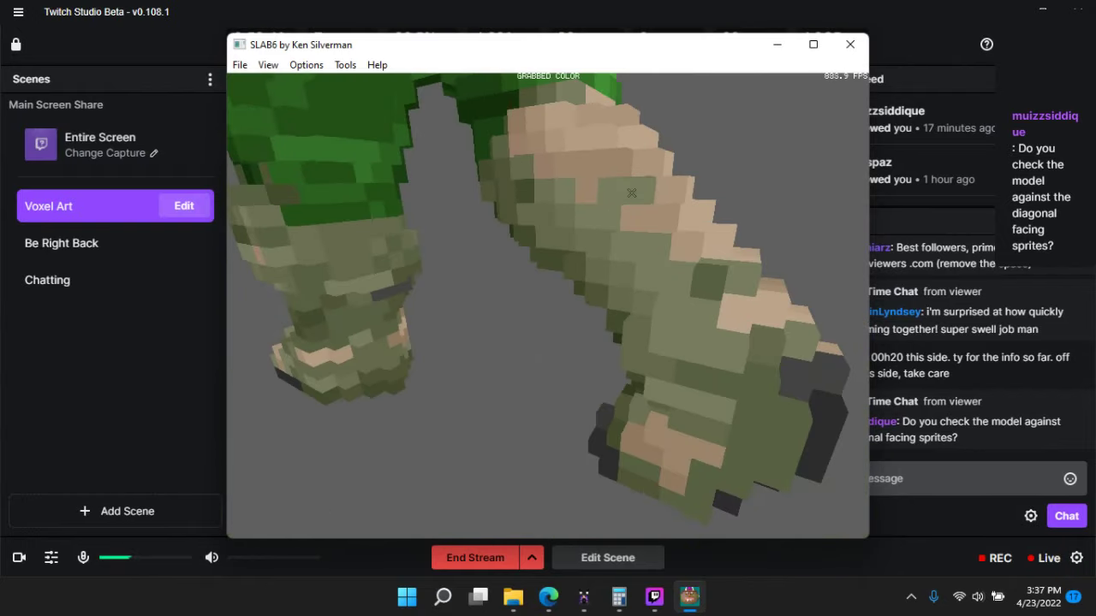
pyautogui.press('space')
pyautogui.scroll(-3, 655, 214)
pyautogui.press('space')
pyautogui.press('space')
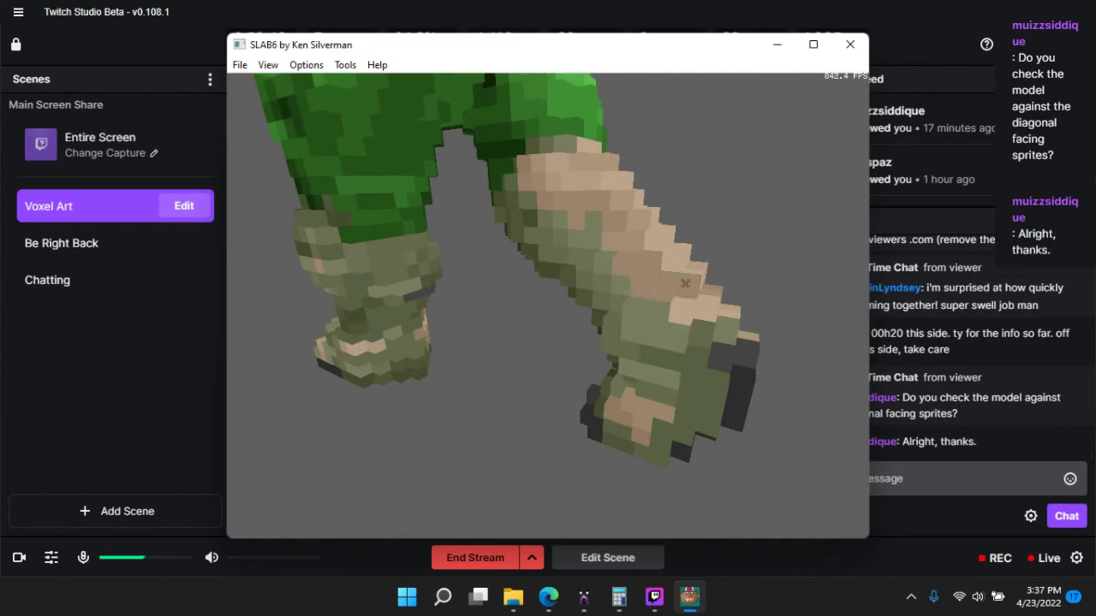
# - Smooth the tan shading down the back of the trailing leg's calf, just above the heel
pyautogui.press('Tab')
pyautogui.moveTo(634, 225); pyautogui.dragTo(599, 253)
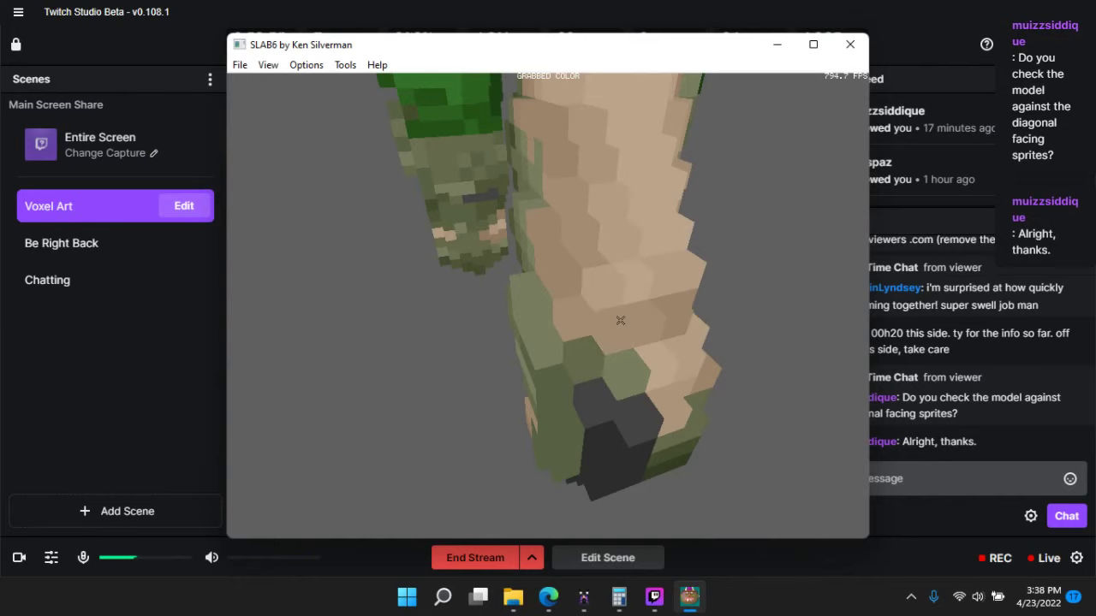
pyautogui.press('space')
pyautogui.moveTo(616, 286); pyautogui.dragTo(618, 343, button='right')
pyautogui.moveTo(618, 342); pyautogui.dragTo(584, 283)
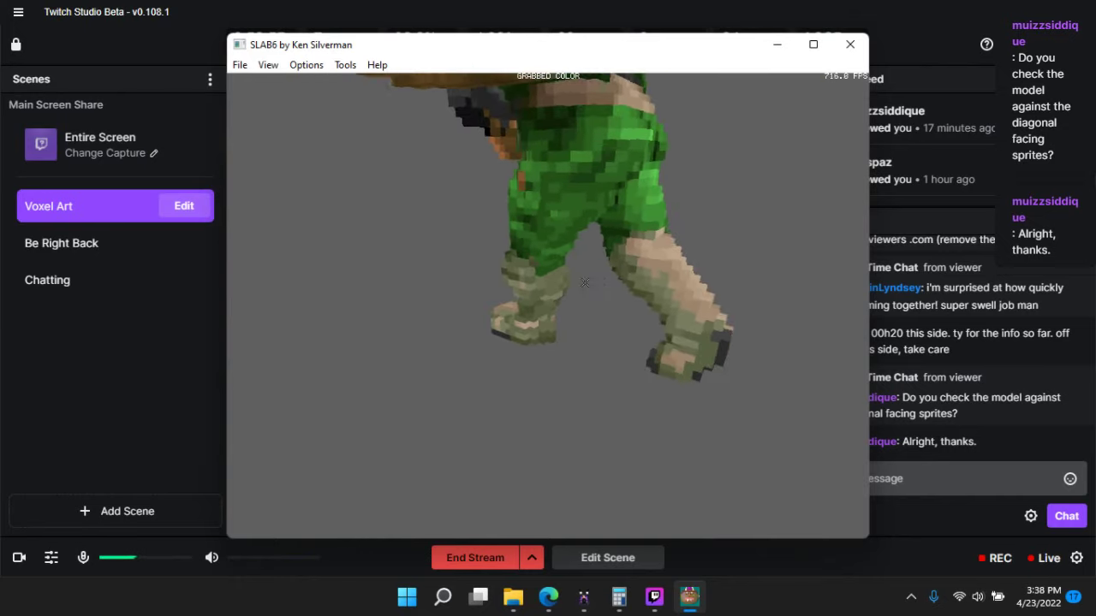
pyautogui.moveTo(585, 283); pyautogui.dragTo(582, 305, button='right')
pyautogui.moveTo(582, 305); pyautogui.dragTo(581, 310)
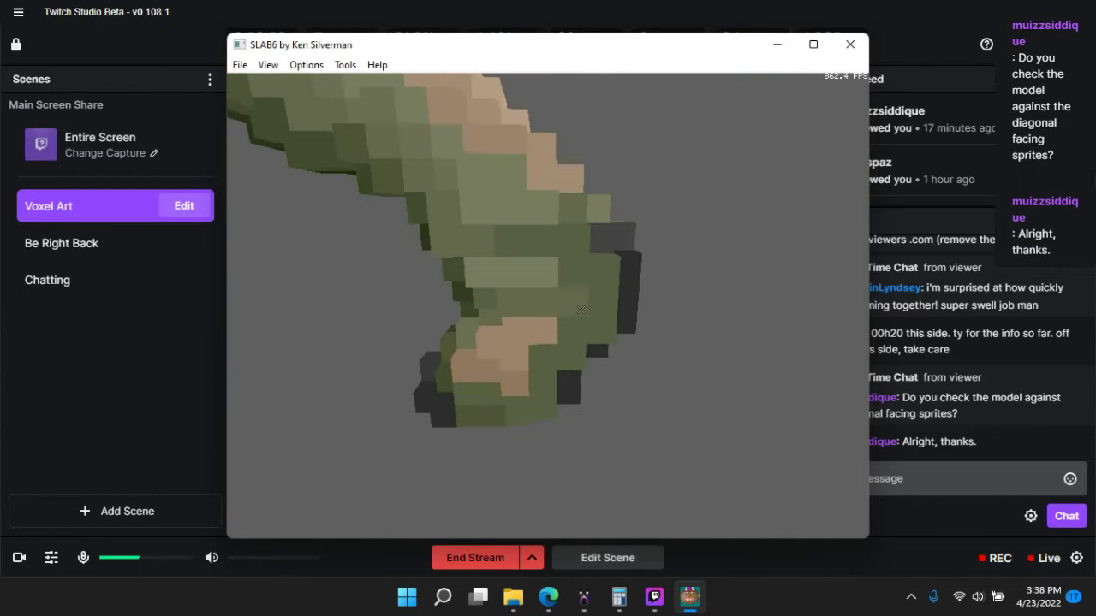
# - Blend the olive tones around the trailing boot's ankle, extend its tan patch, and darken voxels near the sole
pyautogui.press('space')
pyautogui.moveTo(581, 310); pyautogui.dragTo(562, 282, button='right')
pyautogui.press('space')
pyautogui.press('space')
pyautogui.press('space')
pyautogui.press('space')
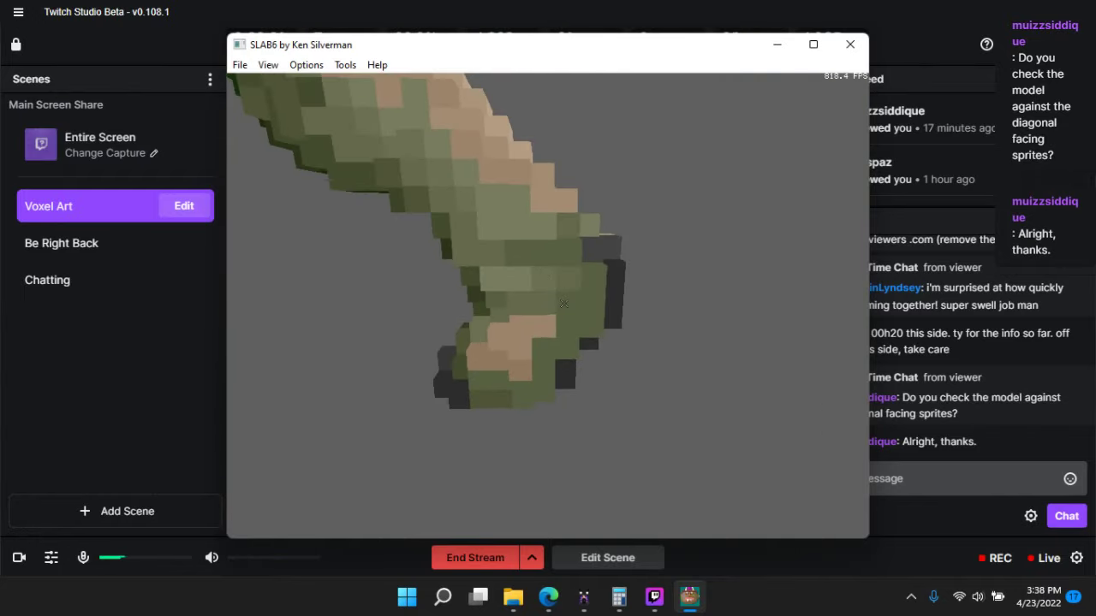
pyautogui.press('Tab')
pyautogui.press('space')
pyautogui.press('space')
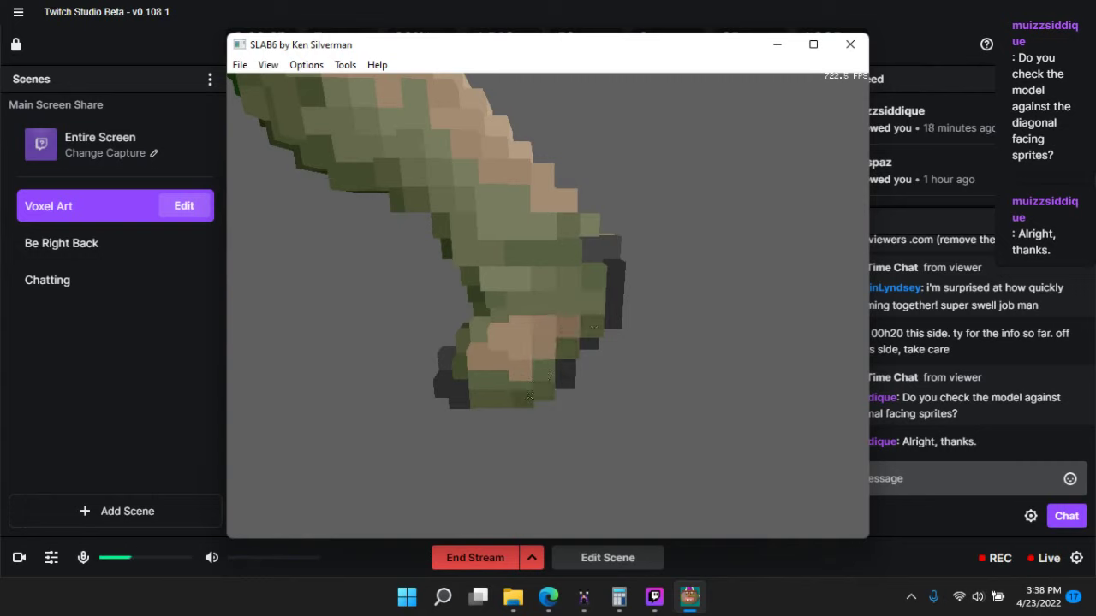
# - Examine the whole marine model from the side and front to review the retouched shading
pyautogui.moveTo(616, 418); pyautogui.dragTo(635, 418, button='right')
pyautogui.moveTo(635, 418)
pyautogui.mouseDown()
pyautogui.moveTo(652, 420)
pyautogui.moveTo(637, 416)
pyautogui.mouseUp()
pyautogui.moveTo(637, 416); pyautogui.dragTo(598, 377, button='right')
pyautogui.press('F3')
pyautogui.press('F3')
pyautogui.moveTo(597, 377); pyautogui.dragTo(621, 386)
pyautogui.moveTo(505, 298)
pyautogui.mouseDown()
pyautogui.moveTo(488, 300)
pyautogui.moveTo(496, 291)
pyautogui.mouseUp()
pyautogui.moveTo(497, 291); pyautogui.dragTo(500, 304, button='right')
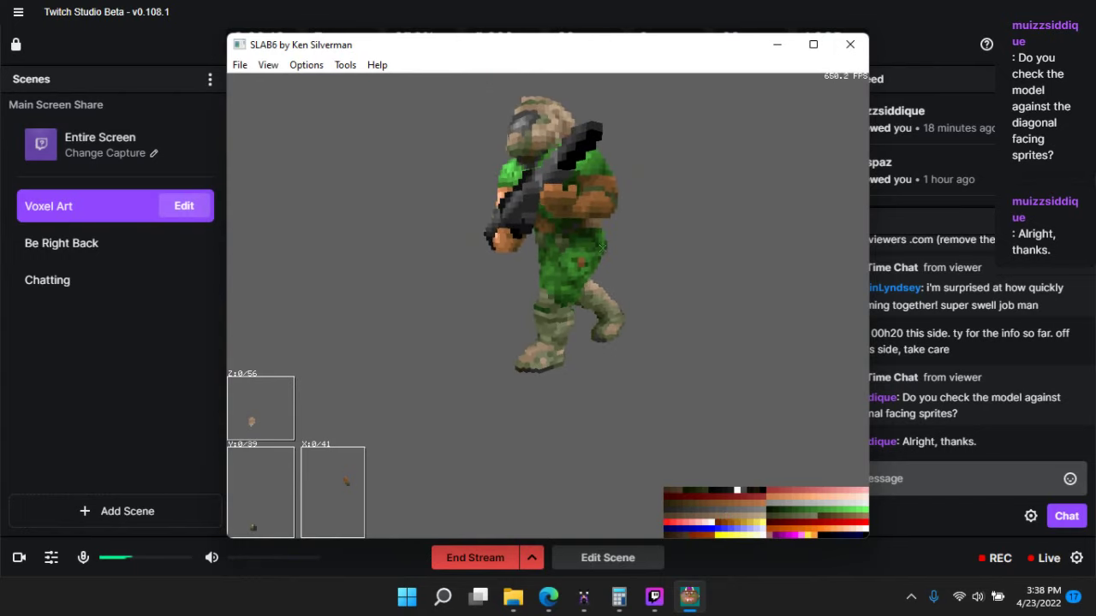
pyautogui.moveTo(501, 304); pyautogui.dragTo(504, 298)
pyautogui.moveTo(504, 298); pyautogui.dragTo(493, 314, button='right')
pyautogui.moveTo(493, 313); pyautogui.dragTo(505, 308)
pyautogui.press('Down')
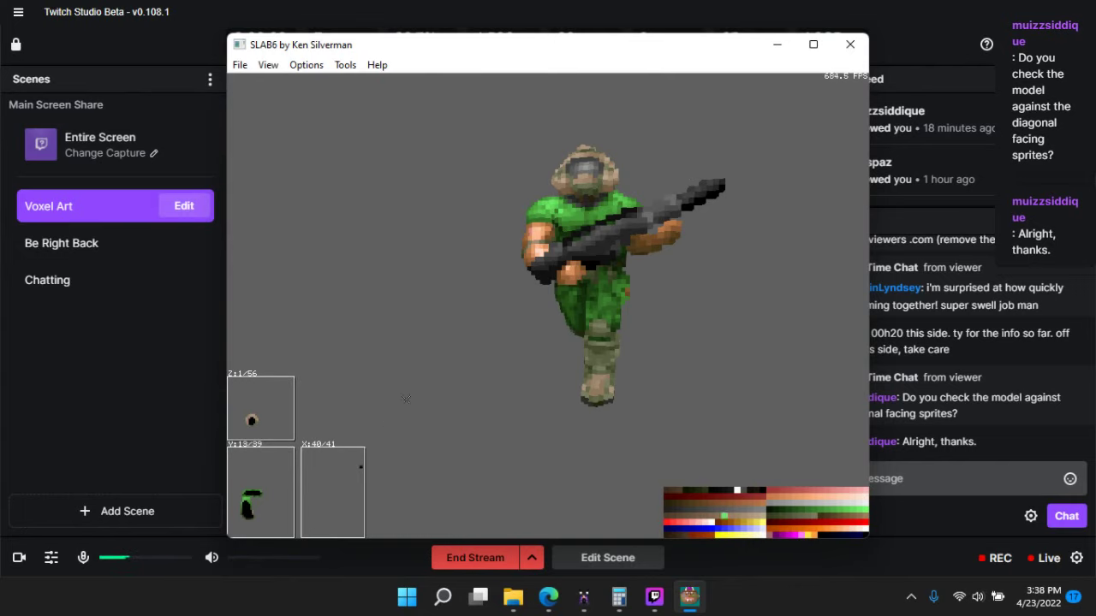
# - Display the pivot axes and lower the Z pivot to 56.00, at the bottom of the marine's feet
pyautogui.press('Tab')
pyautogui.press('Tab')
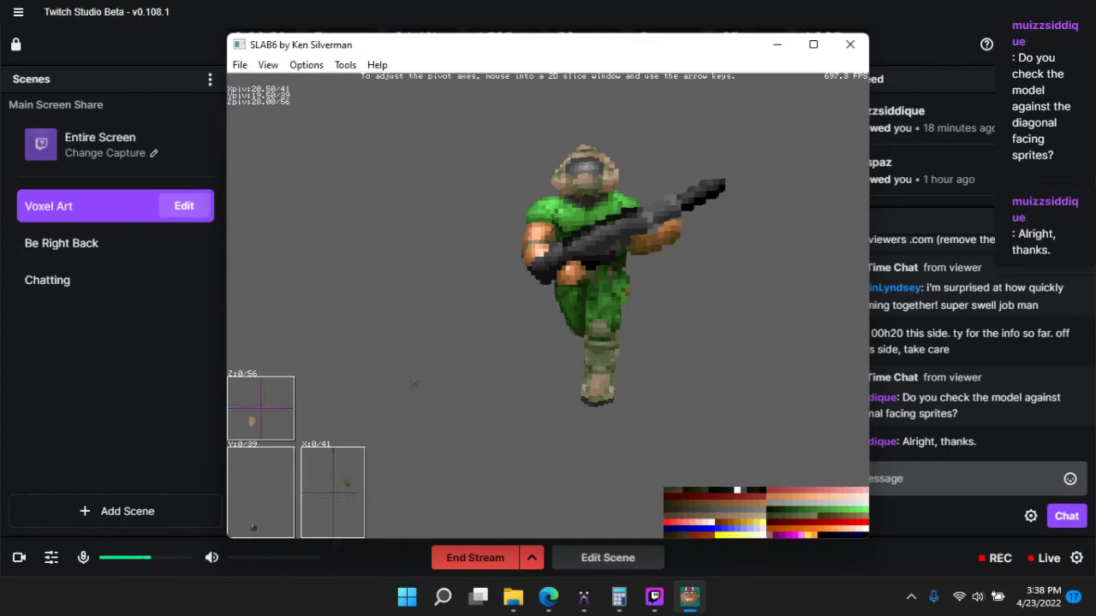
pyautogui.moveTo(427, 283); pyautogui.dragTo(434, 282, button='right')
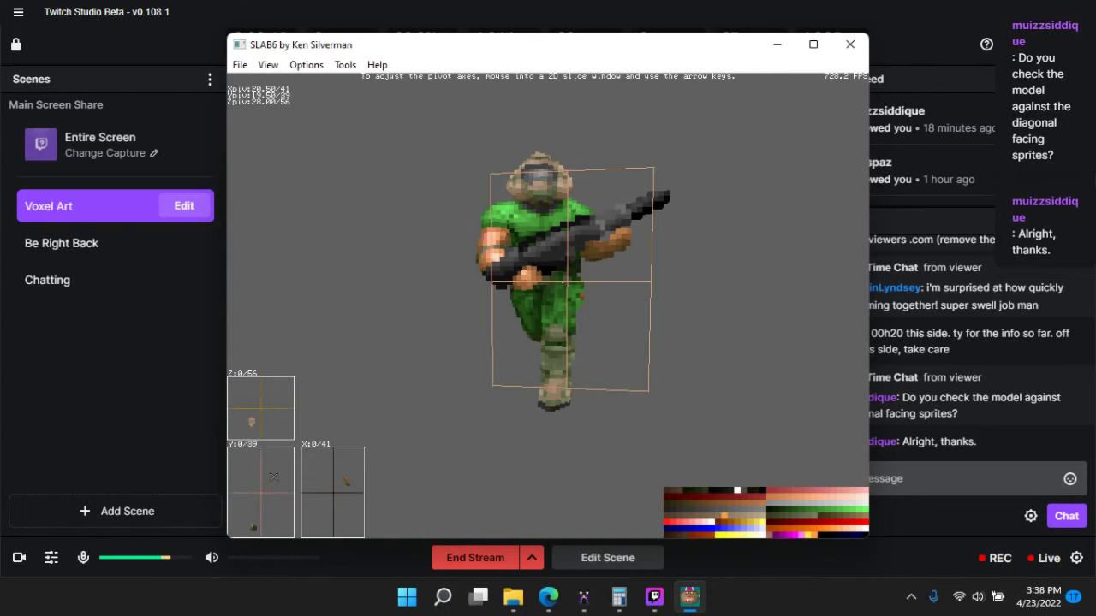
pyautogui.press('Down')
pyautogui.press('Down')
pyautogui.press('Down')
pyautogui.press('Down')
pyautogui.press('Down')
pyautogui.press('Down')
pyautogui.press('Down')
pyautogui.press('Down')
pyautogui.press('Down')
pyautogui.press('Down')
pyautogui.press('Down')
pyautogui.press('Down')
pyautogui.press('Down')
pyautogui.press('Down')
pyautogui.press('Down')
pyautogui.press('Down')
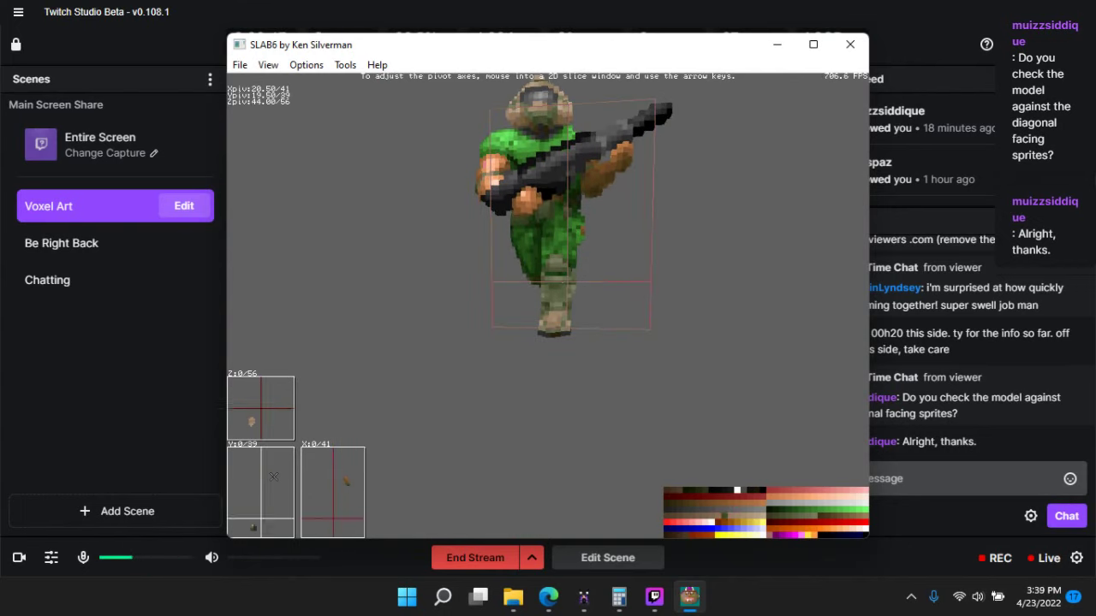
pyautogui.press('Down')
pyautogui.press('Down')
pyautogui.press('Down')
pyautogui.press('Down')
pyautogui.press('Down')
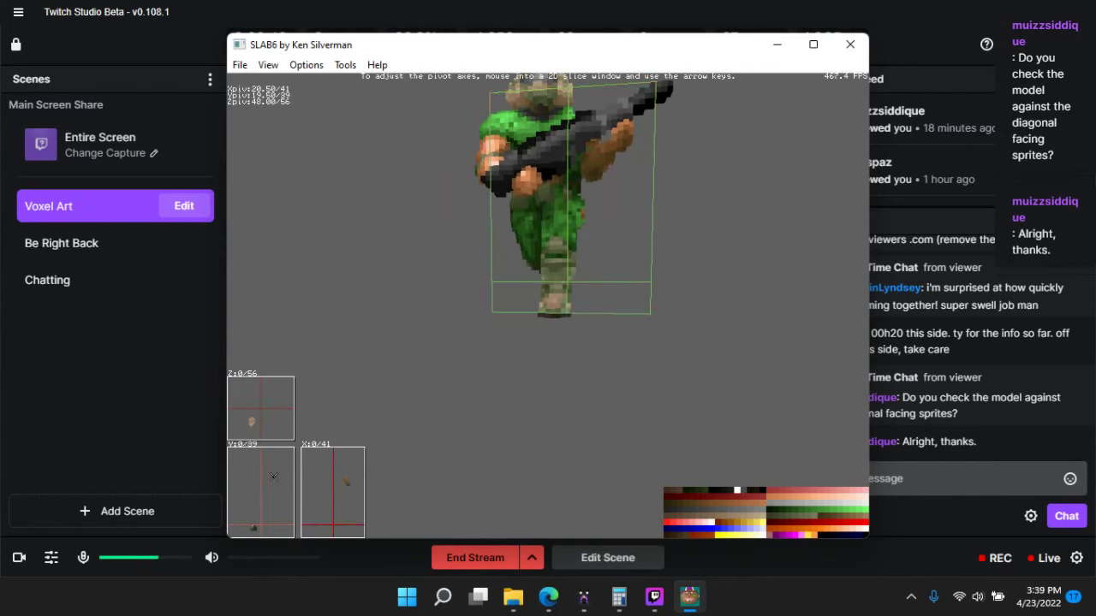
pyautogui.press('Down')
pyautogui.press('Down')
pyautogui.press('Down')
pyautogui.press('Down')
pyautogui.press('Down')
pyautogui.press('Down')
pyautogui.press('Down')
pyautogui.press('Down')
pyautogui.press('Down')
pyautogui.press('Down')
pyautogui.press('Down')
pyautogui.press('Down')
pyautogui.press('Down')
pyautogui.press('Down')
pyautogui.press('Down')
pyautogui.press('Down')
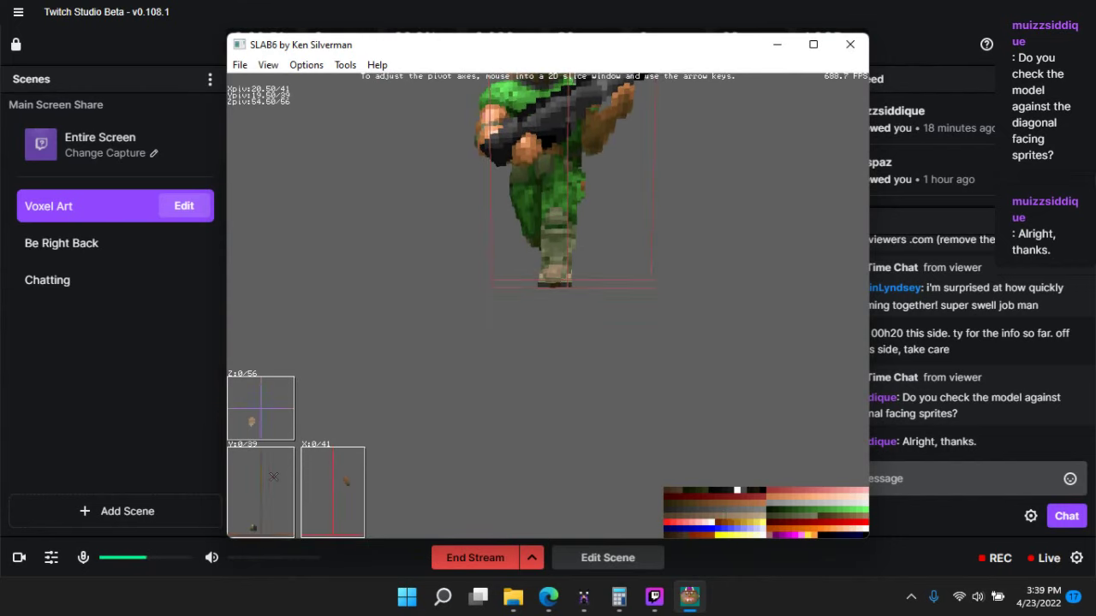
pyautogui.press('Down')
pyautogui.press('Down')
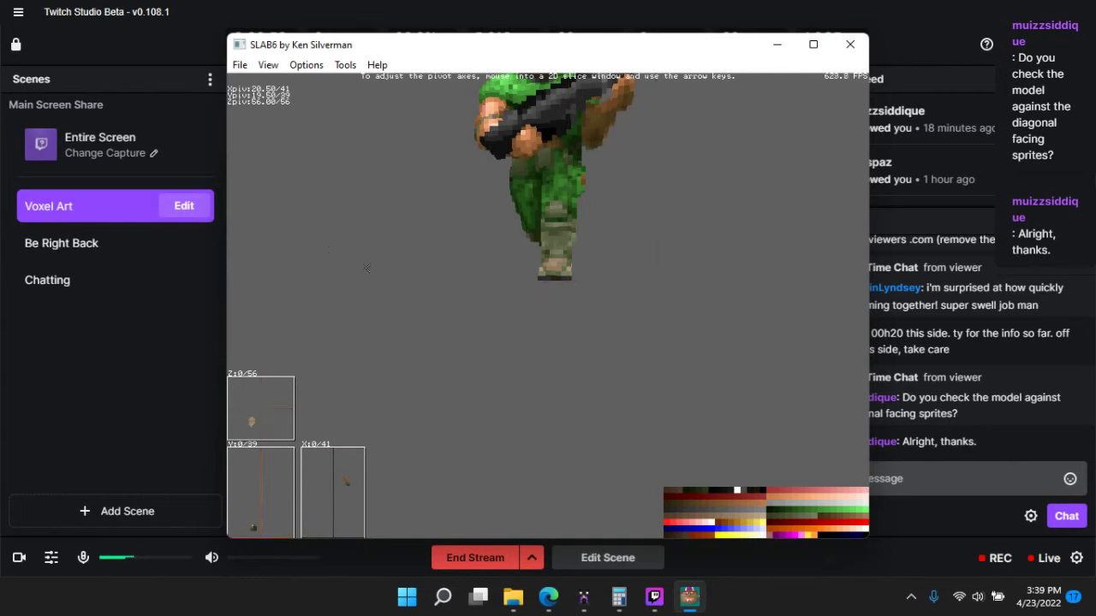
# - Start saving the model to the Desktop with the KVX file type
pyautogui.click(240, 64)
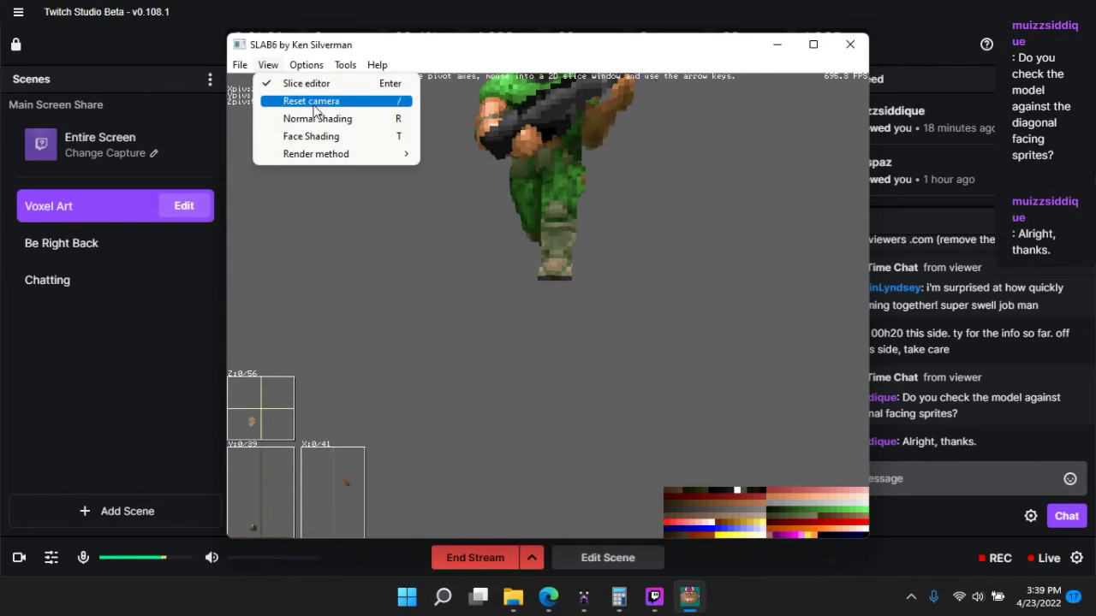
pyautogui.click(274, 118)
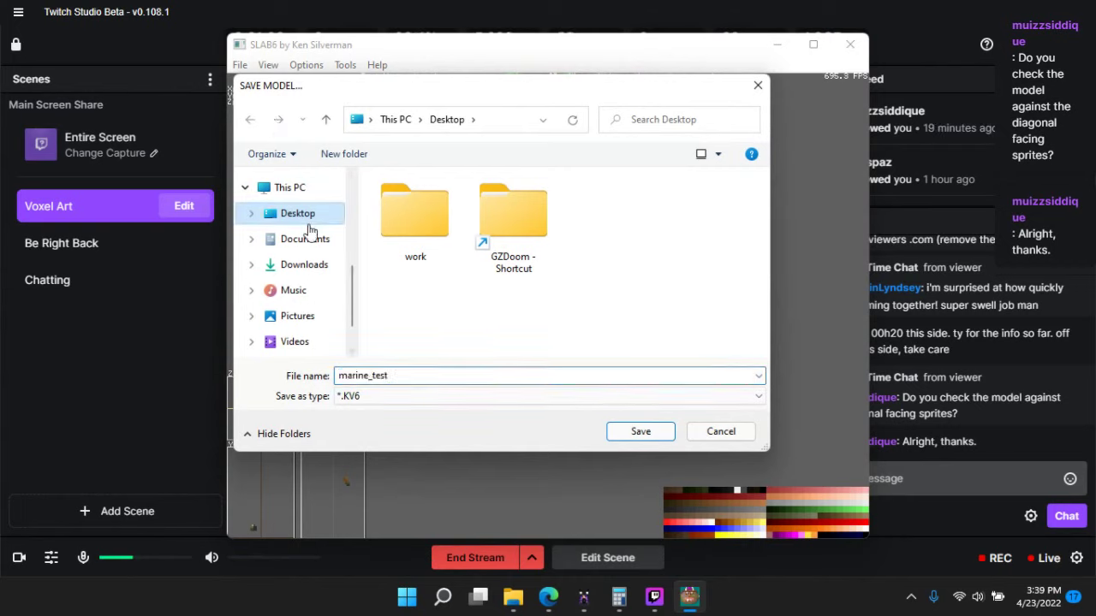
pyautogui.click(437, 397)
pyautogui.click(385, 426)
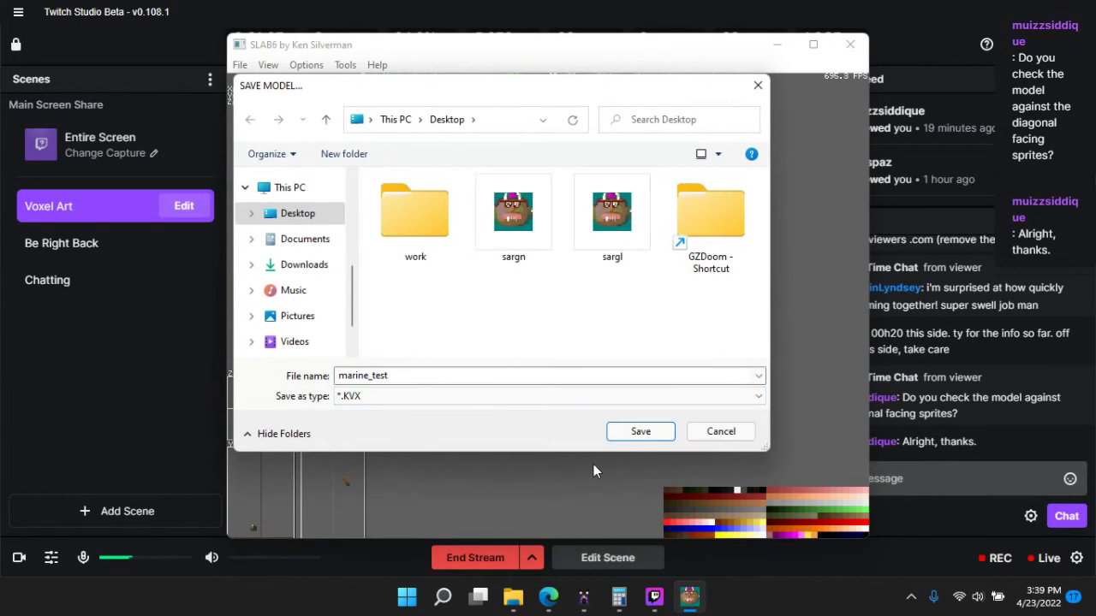
# - Switch to the PLAY sprites folder in File Explorer and copy the name of the playa1 sprite
pyautogui.moveTo(513, 597)
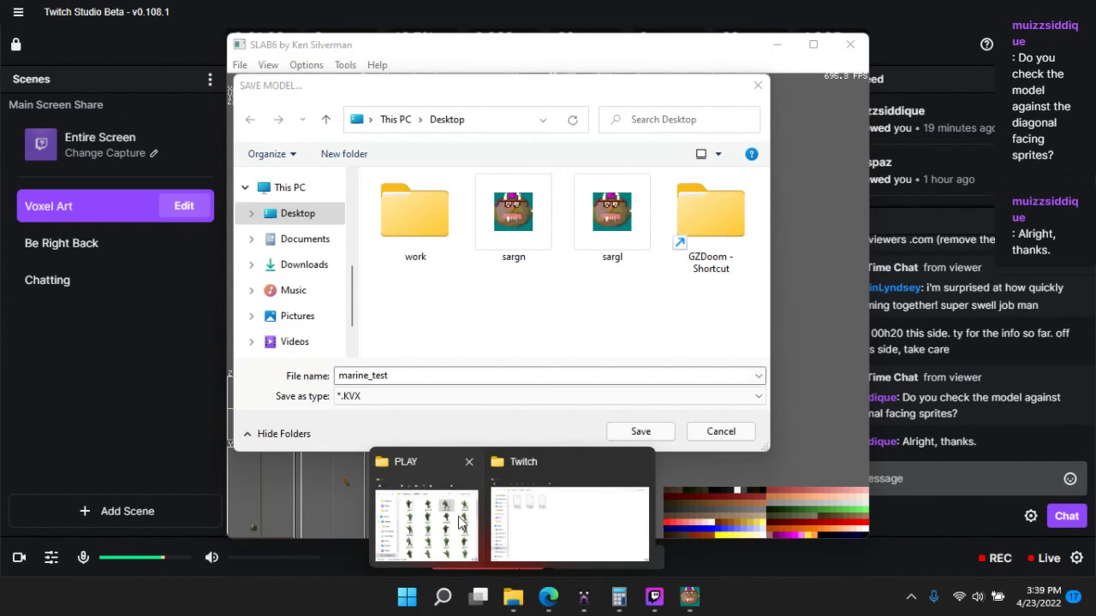
pyautogui.click(425, 505)
pyautogui.click(247, 247)
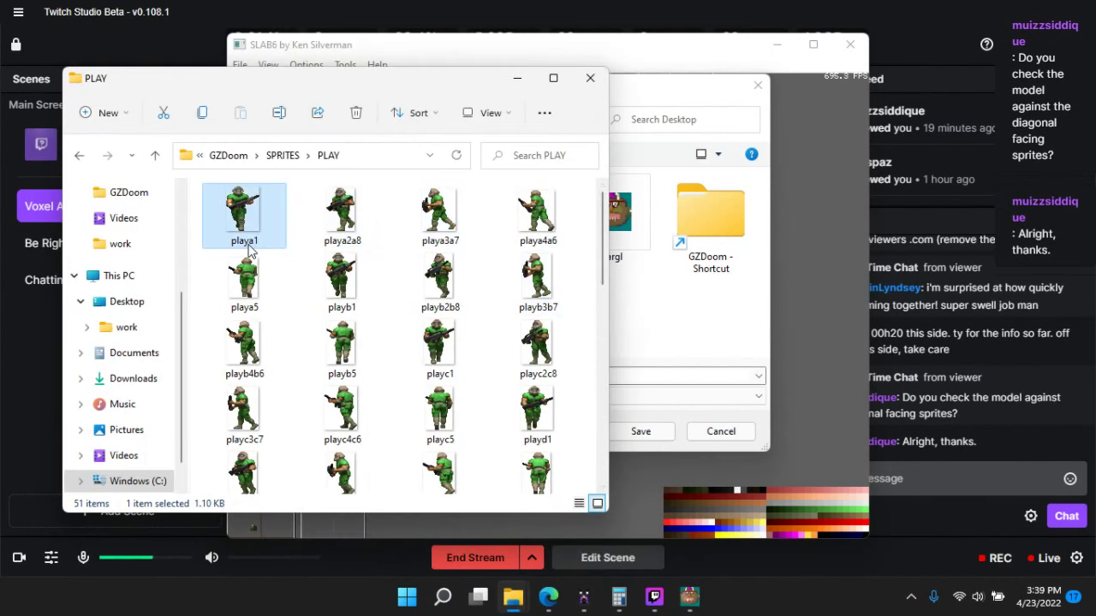
pyautogui.click(247, 242)
pyautogui.hotkey('ctrl', 'c')
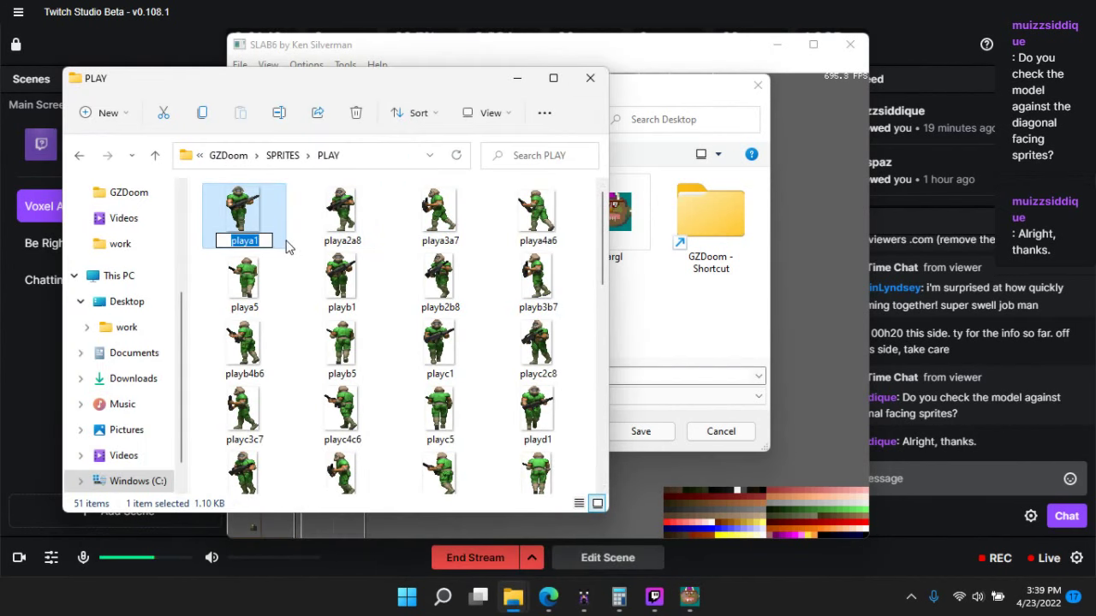
# - Back in SLAB6, save the model as playa in 1-mip KVX format, and bring the desktop into view
pyautogui.click(660, 327)
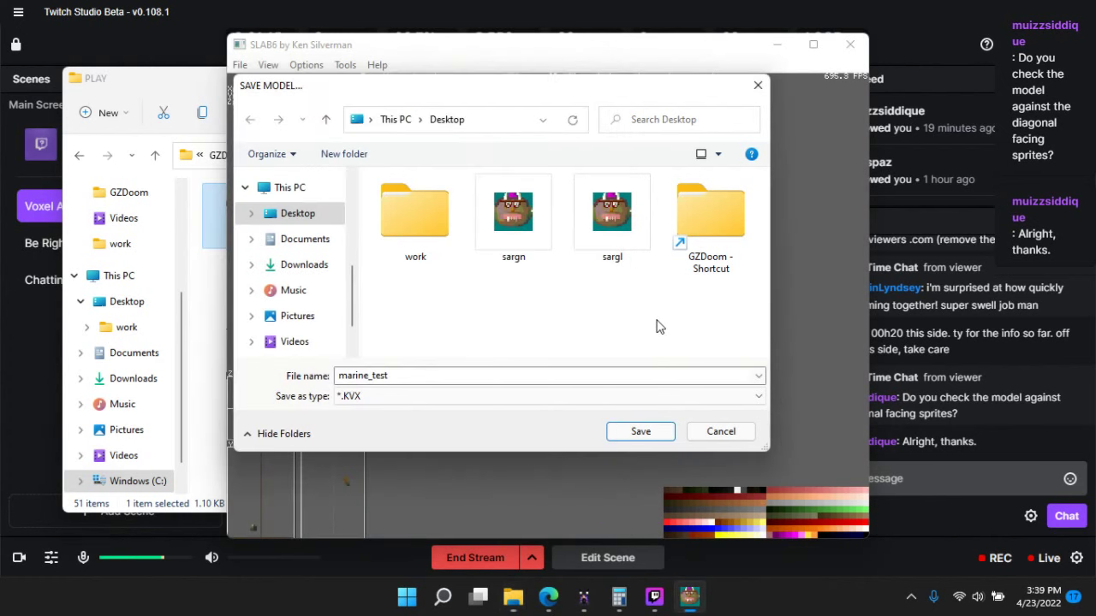
pyautogui.doubleClick(492, 374)
pyautogui.hotkey('ctrl', 'v')
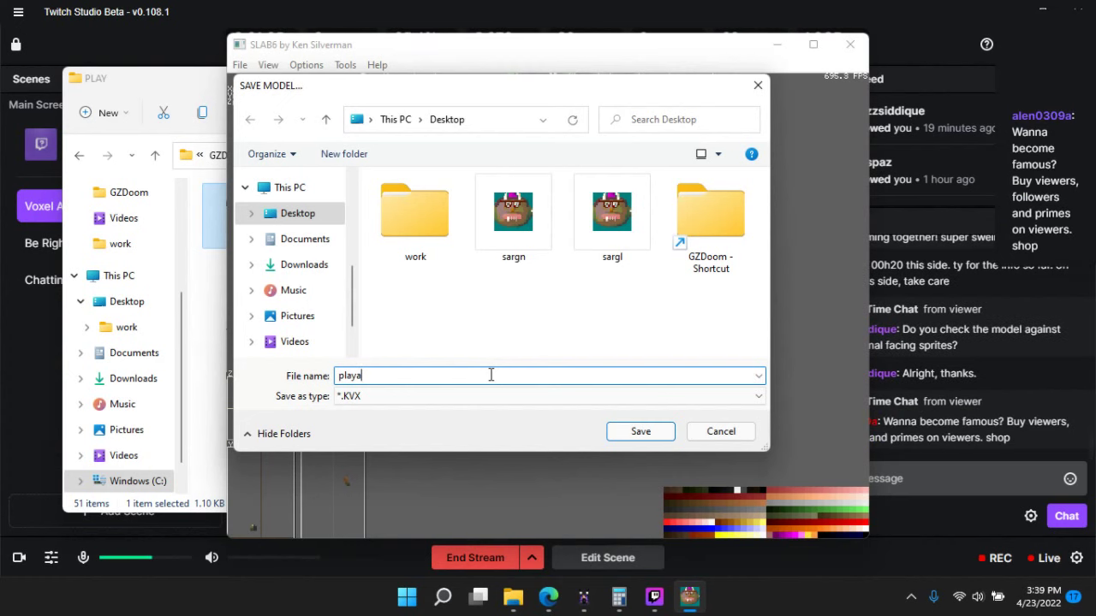
pyautogui.press('Return')
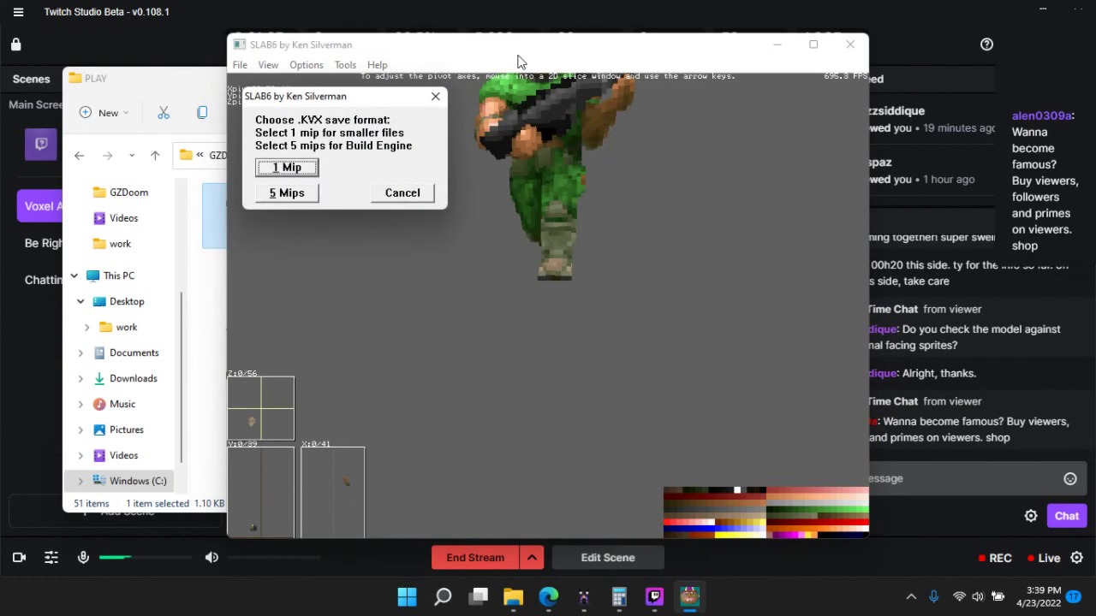
pyautogui.press('Return')
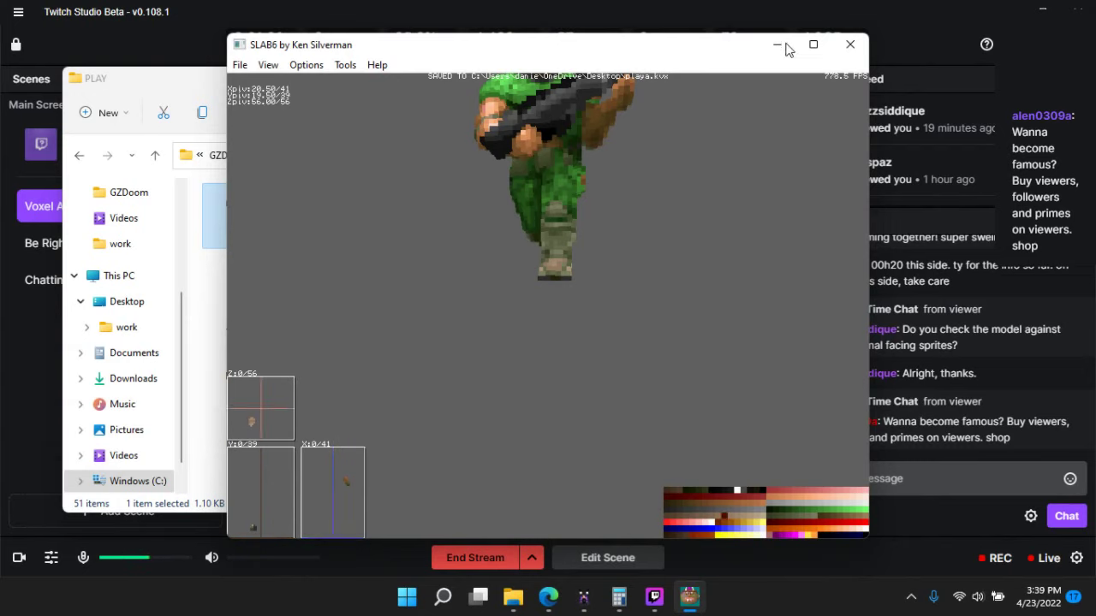
pyautogui.click(1094, 612)
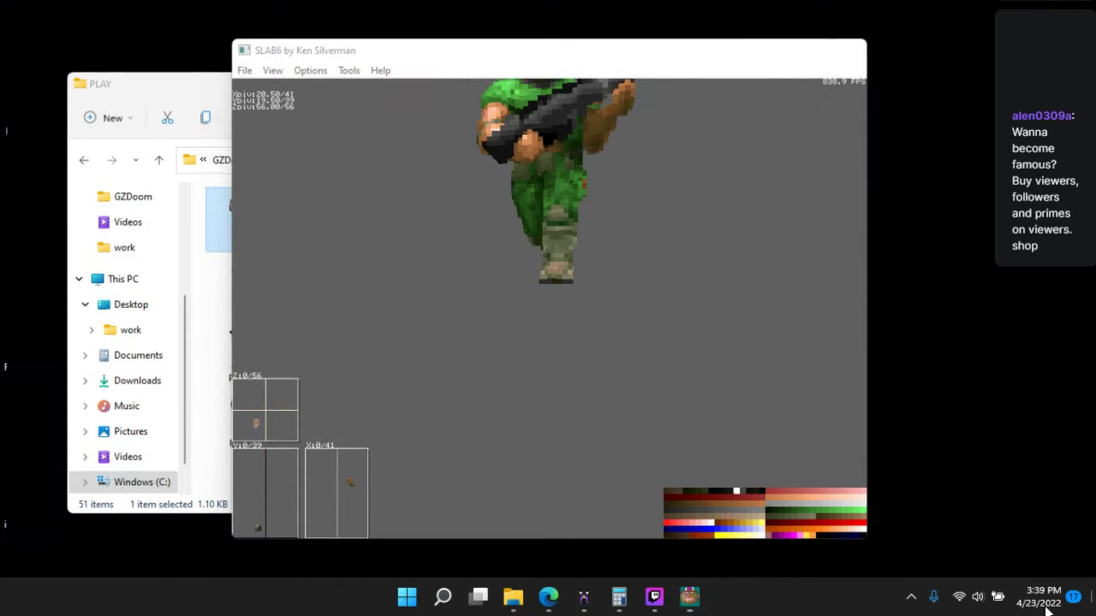
pyautogui.click(623, 307)
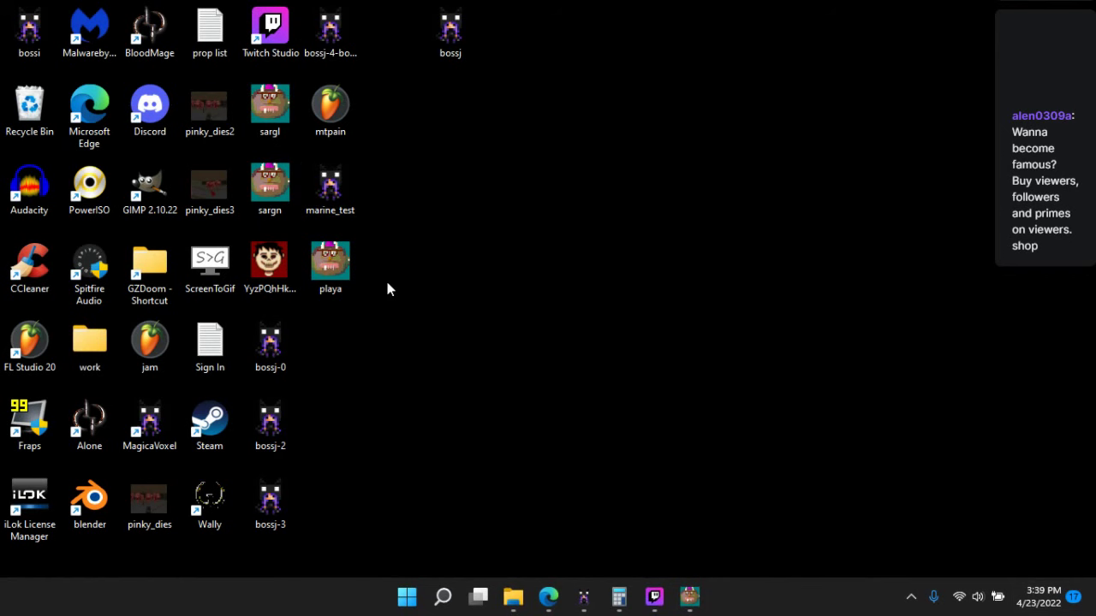
# - Open the GZDoom folder from the desktop shortcut and open the cheello_voxels archive in 7-Zip
pyautogui.doubleClick(142, 267)
pyautogui.moveTo(416, 102); pyautogui.dragTo(853, 81)
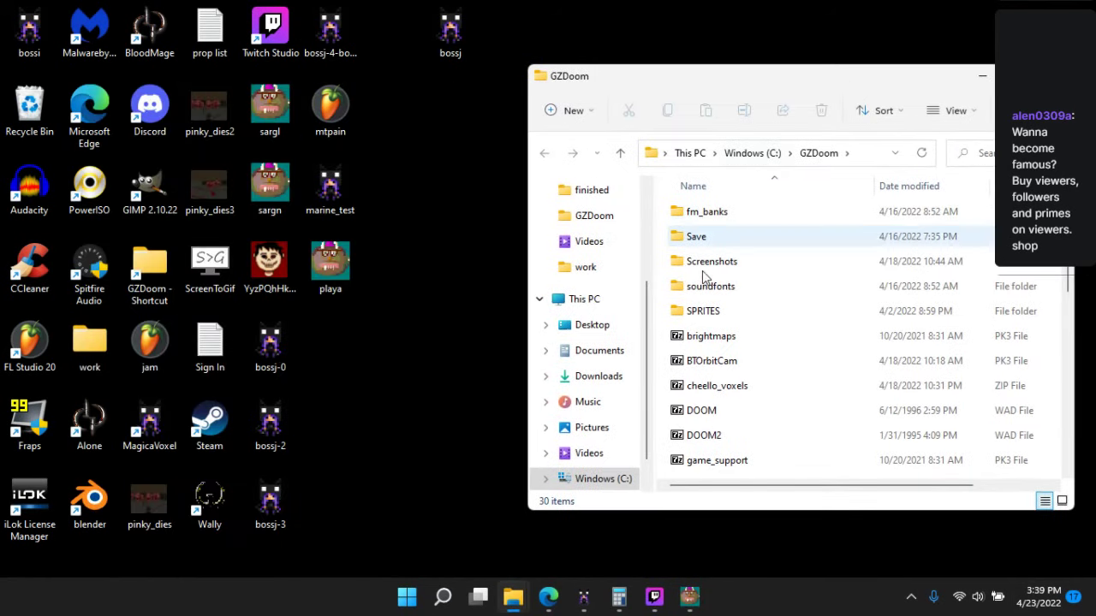
pyautogui.click(733, 387)
pyautogui.doubleClick(728, 392)
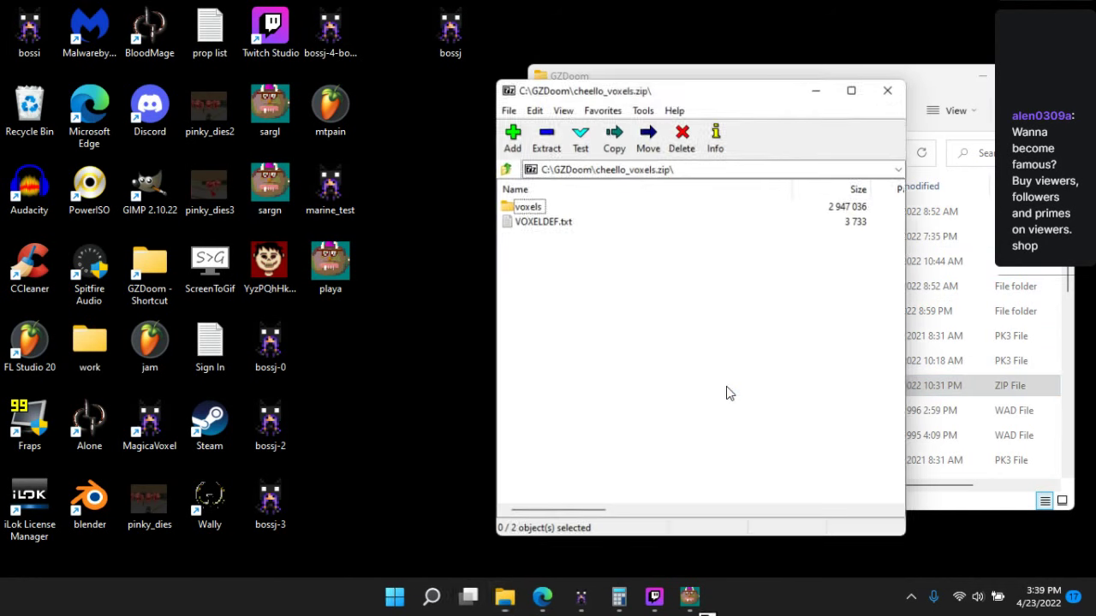
pyautogui.click(890, 91)
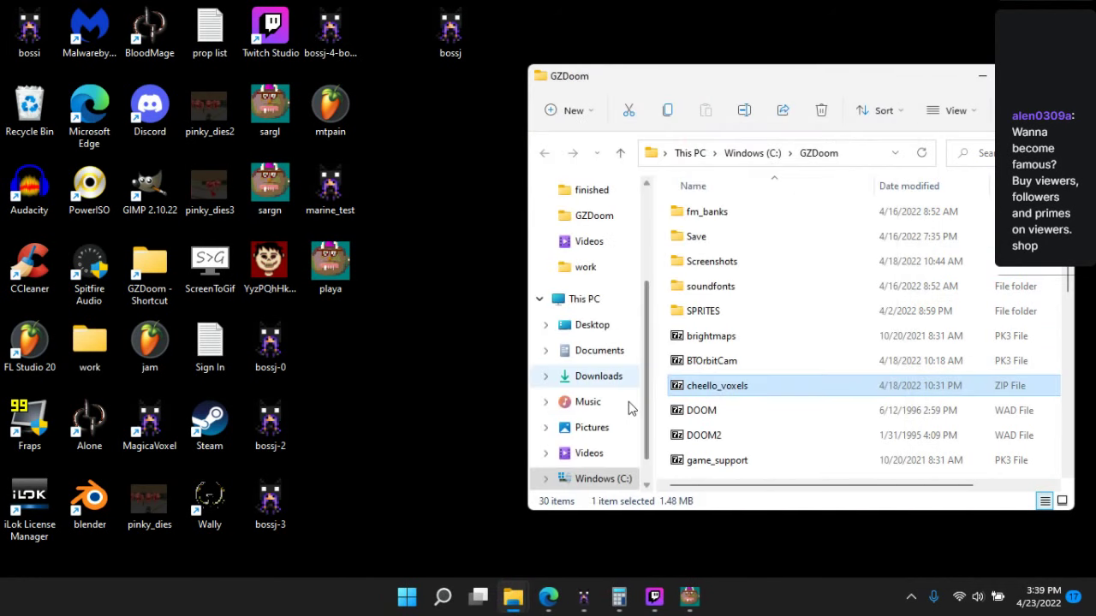
pyautogui.doubleClick(716, 388)
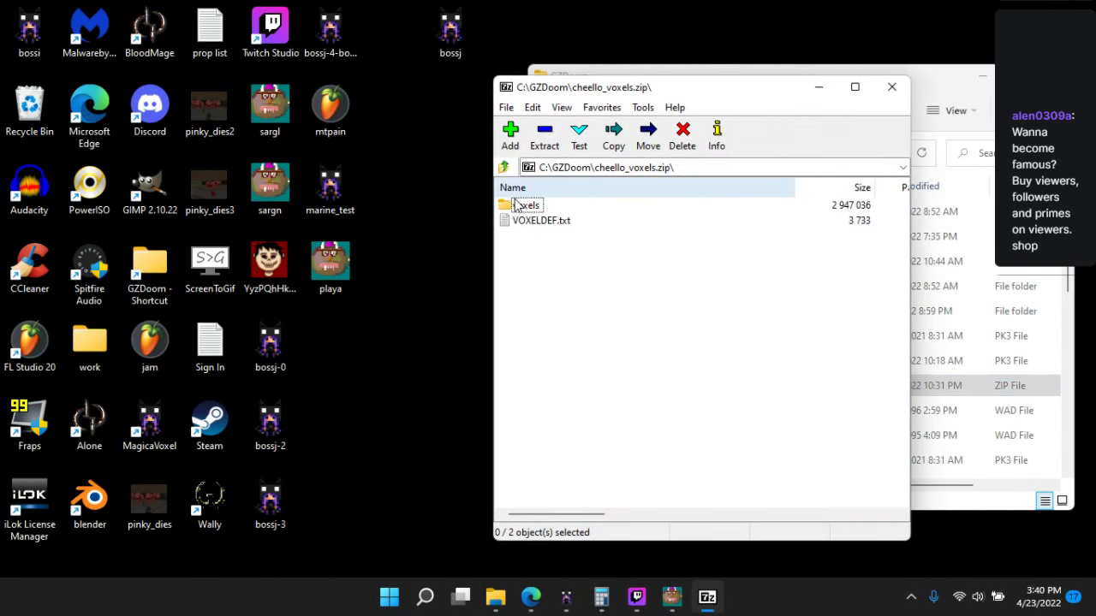
# - Copy the playa model from the desktop into the archive's voxels folder
pyautogui.click(522, 207)
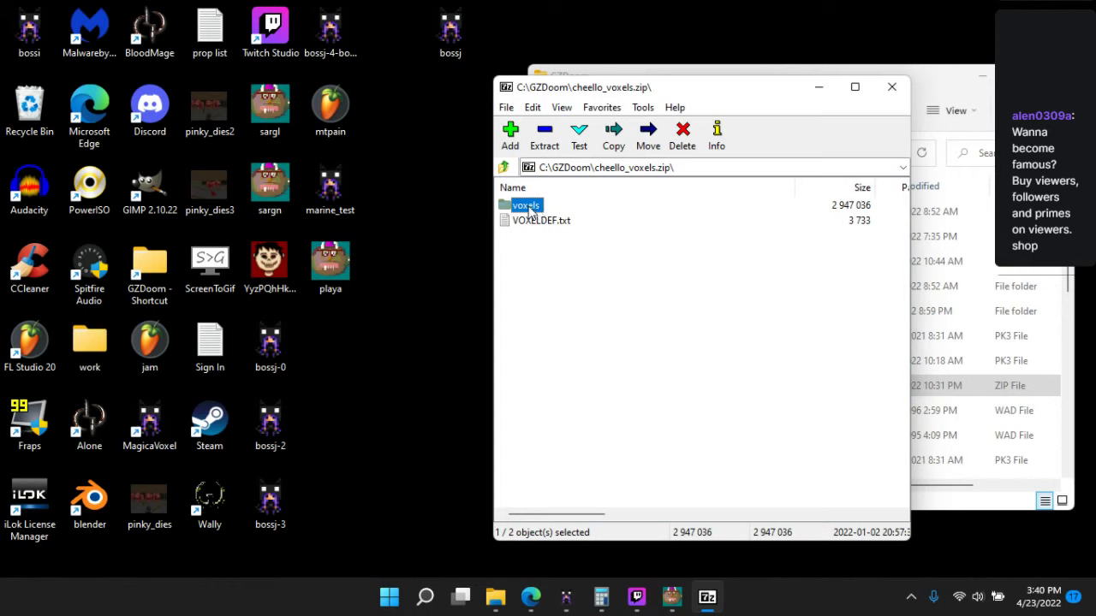
pyautogui.doubleClick(525, 205)
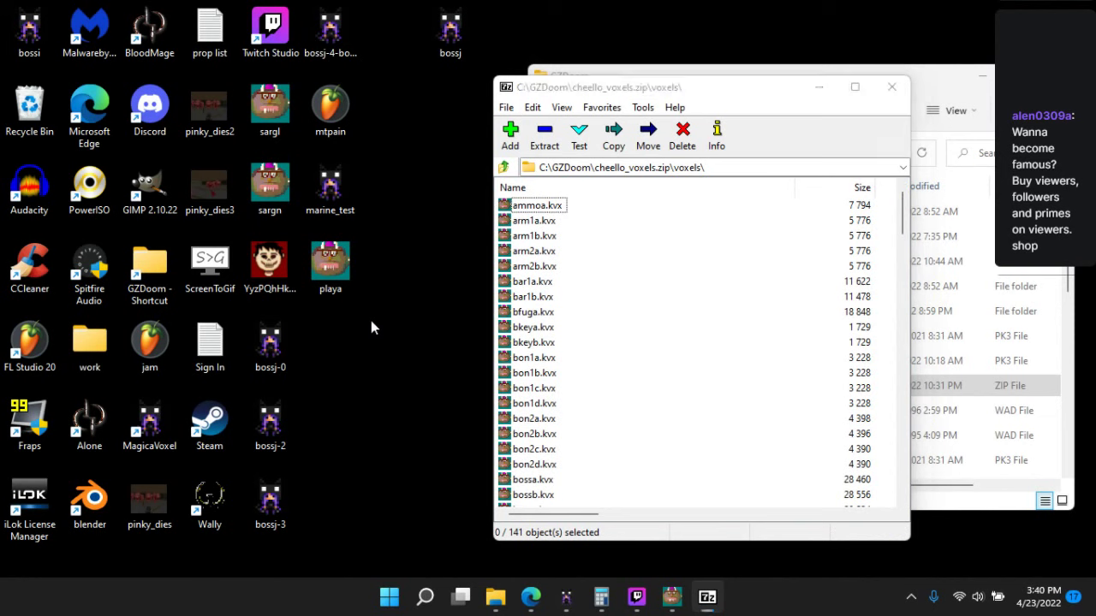
pyautogui.moveTo(330, 267); pyautogui.dragTo(606, 366)
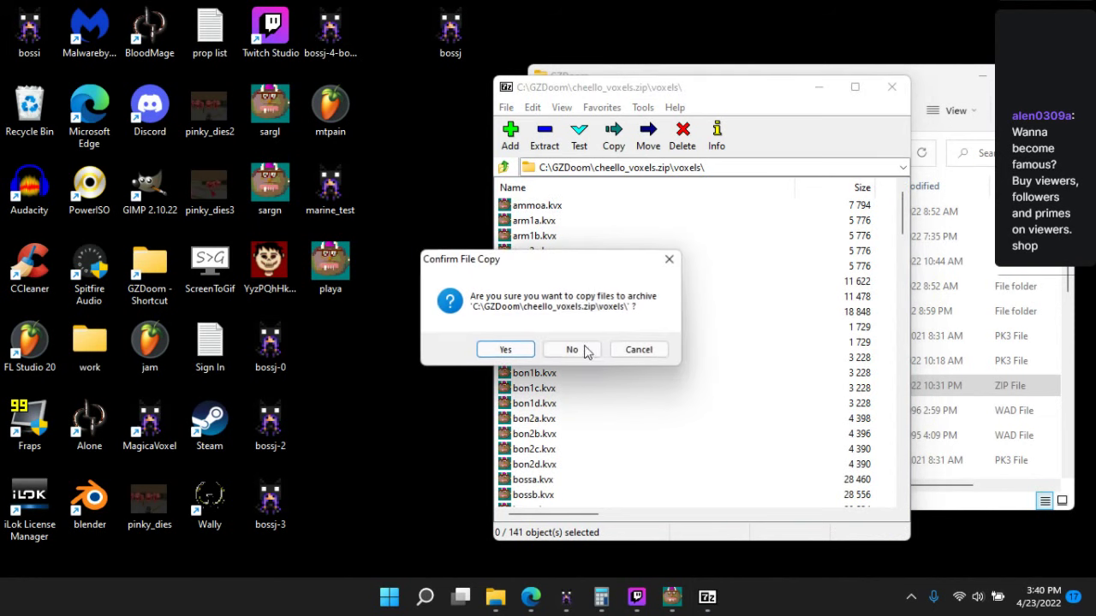
pyautogui.click(504, 350)
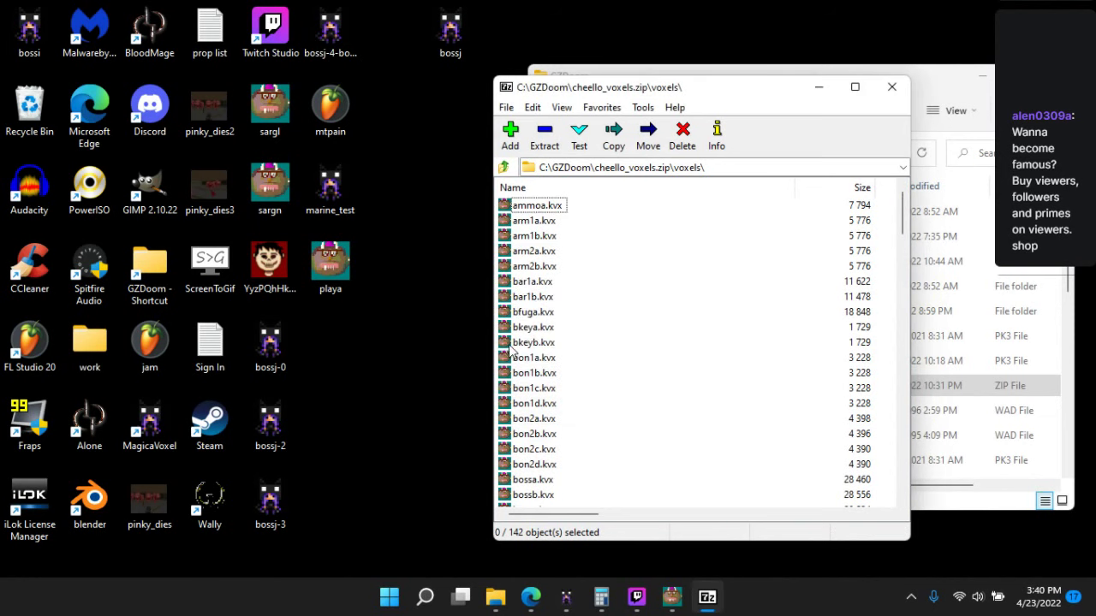
# - Open VOXELDEF.txt from the archive's root and examine how the sarg frame entries are written
pyautogui.click(504, 167)
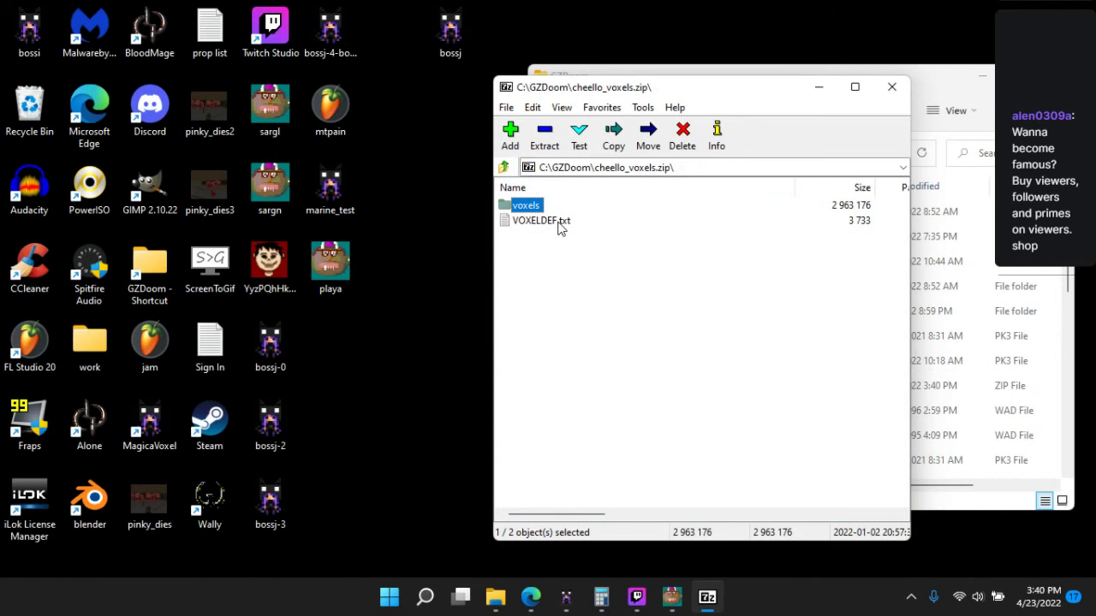
pyautogui.click(560, 223)
pyautogui.doubleClick(560, 222)
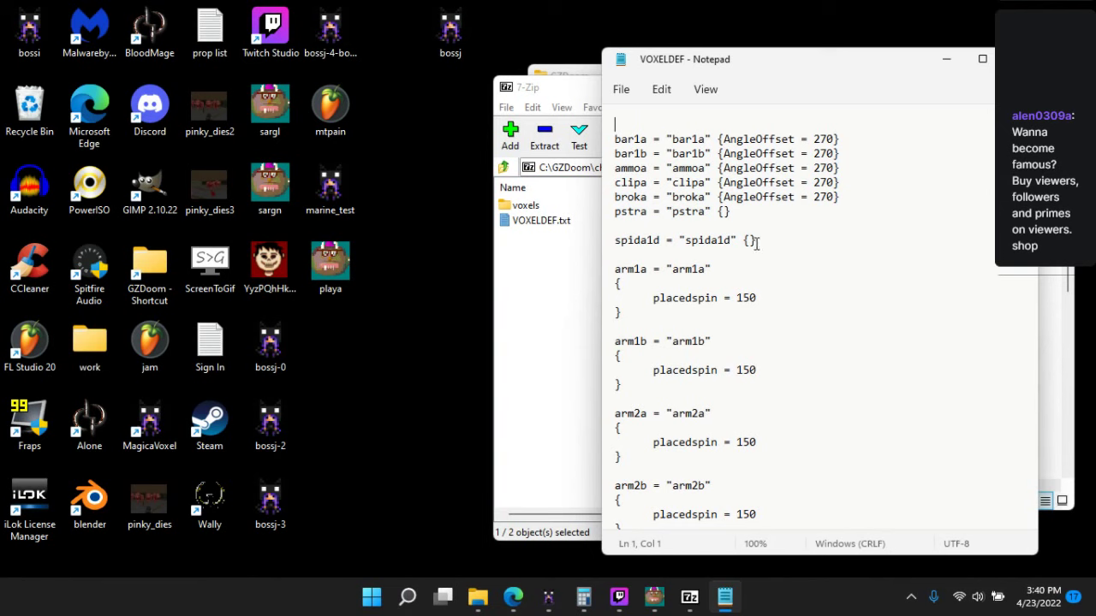
pyautogui.scroll(-14, 817, 245)
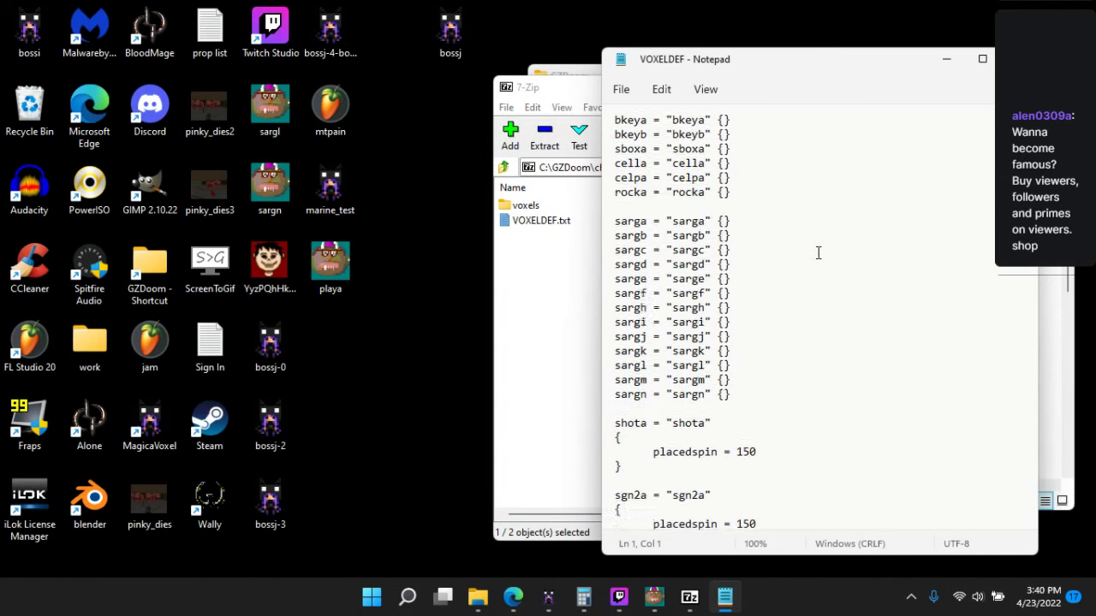
pyautogui.scroll(3, 818, 252)
pyautogui.moveTo(730, 274); pyautogui.dragTo(606, 273)
pyautogui.click(925, 274)
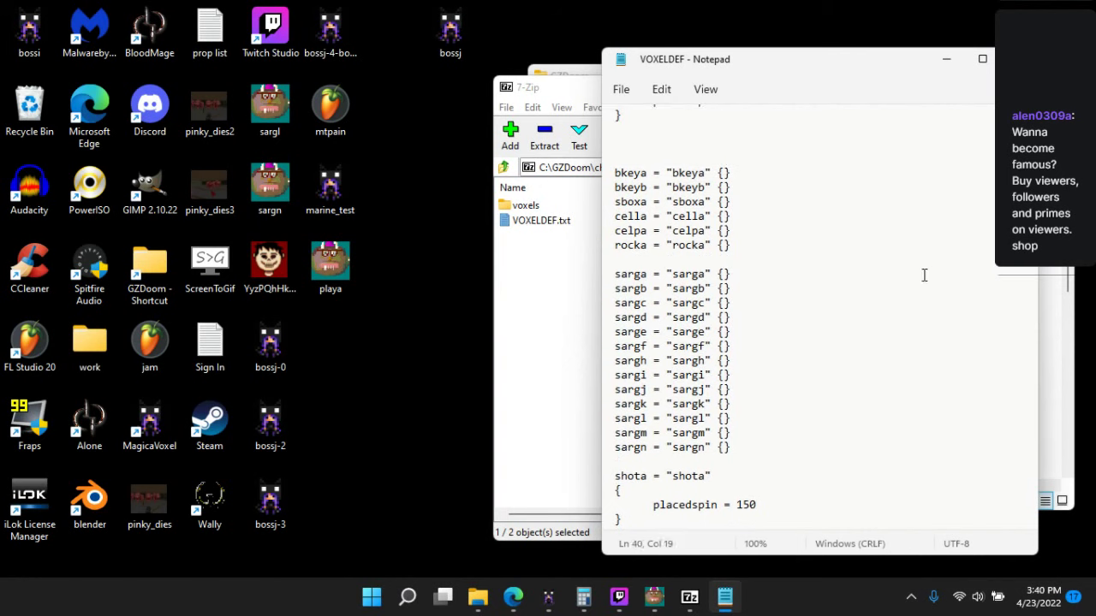
# - Add the line playa = "playa" {} at the end of VOXELDEF and save the file
pyautogui.scroll(-15, 931, 283)
pyautogui.moveTo(1033, 270); pyautogui.dragTo(1016, 520)
pyautogui.click(794, 512)
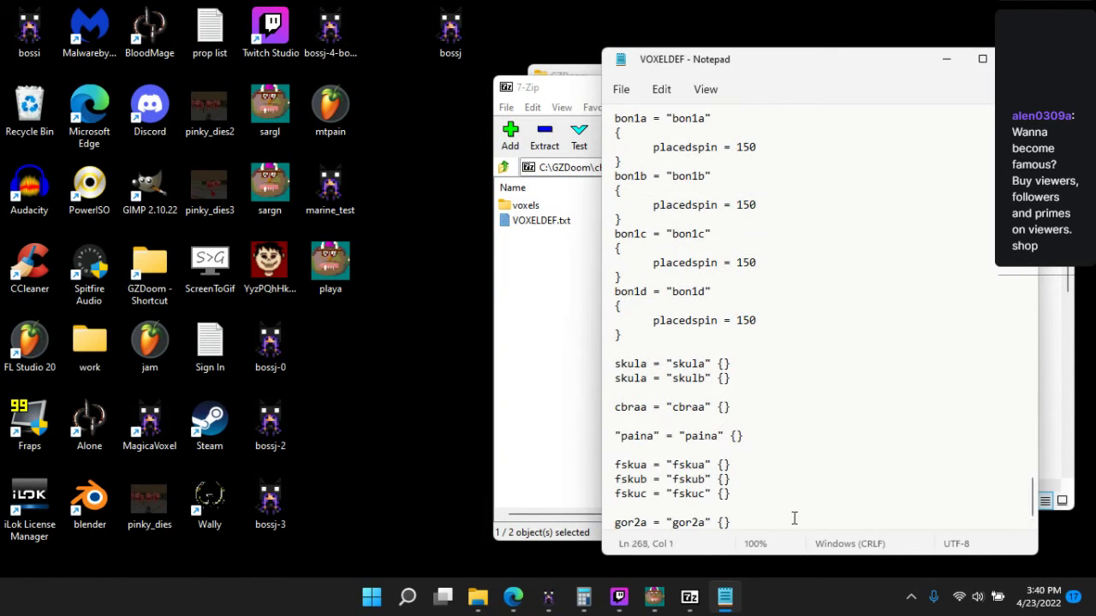
pyautogui.press('Return')
pyautogui.press('Return')
pyautogui.press('Return')
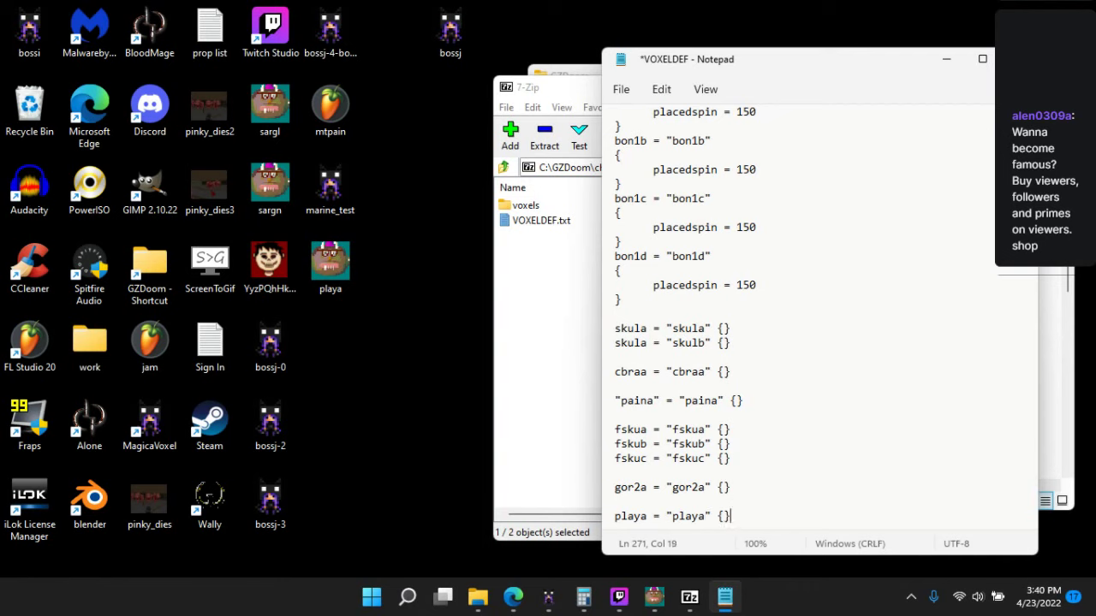
pyautogui.hotkey('ctrl', 's')
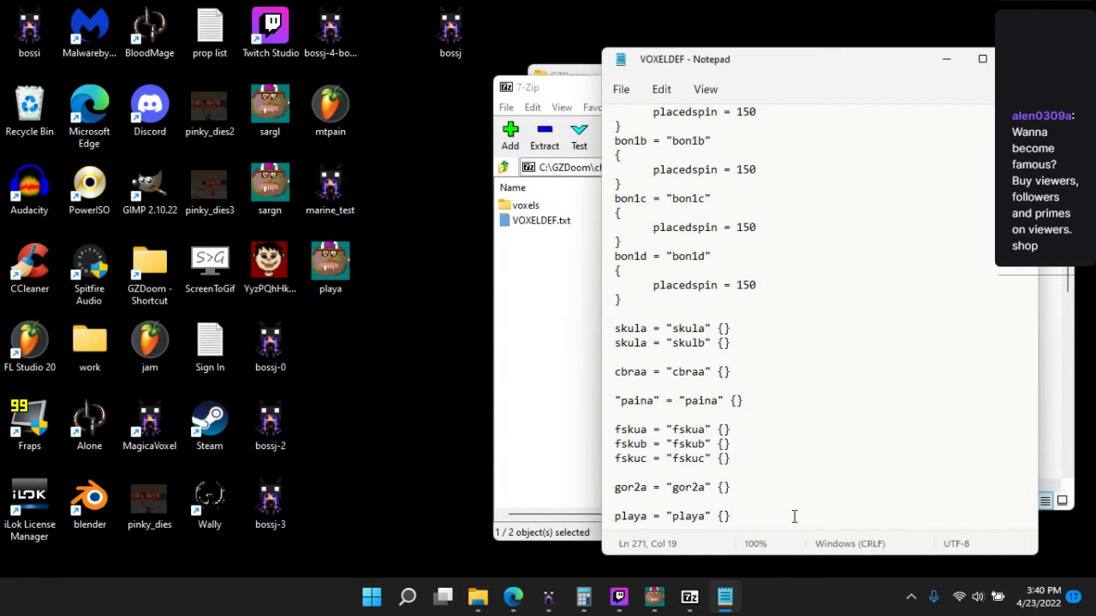
# - Try removing the heada entry from VOXELDEF, and undo the removal
pyautogui.scroll(15, 781, 400)
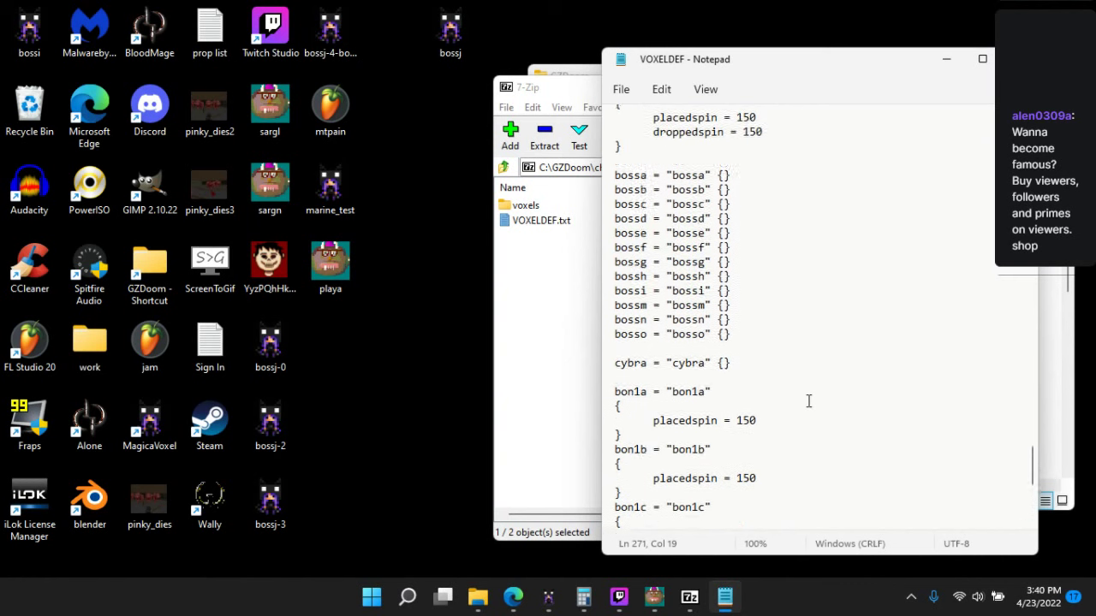
pyautogui.scroll(7, 809, 404)
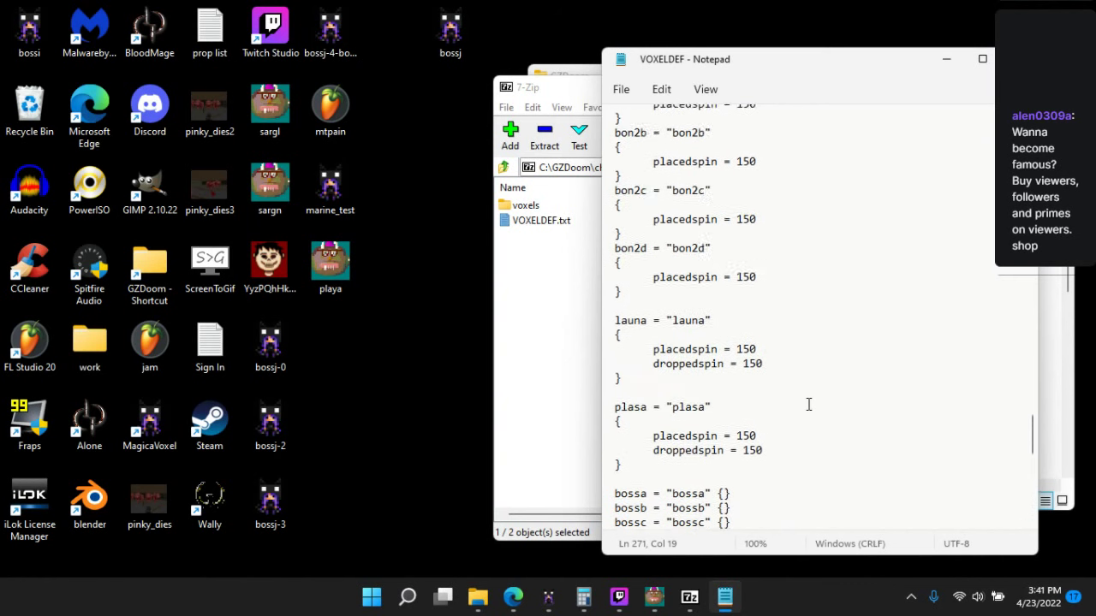
pyautogui.scroll(6, 808, 404)
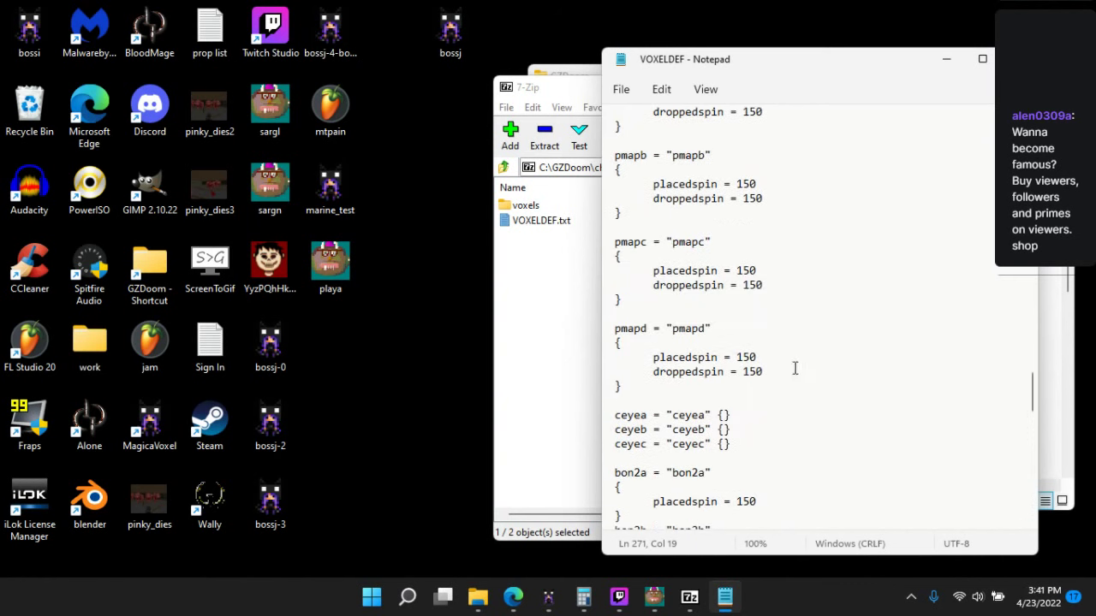
pyautogui.scroll(11, 797, 364)
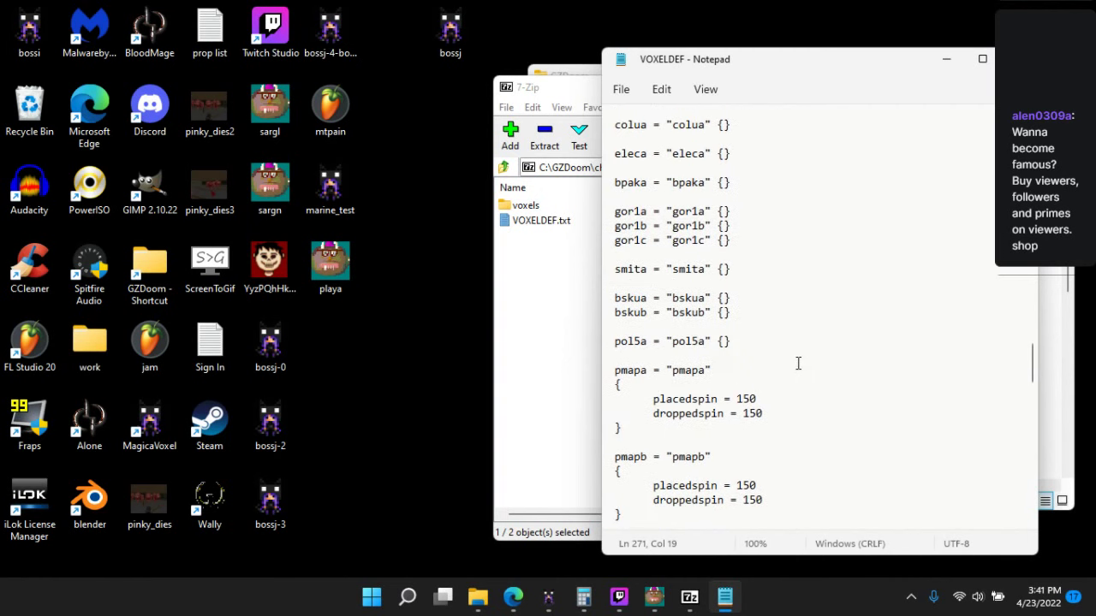
pyautogui.scroll(3, 797, 367)
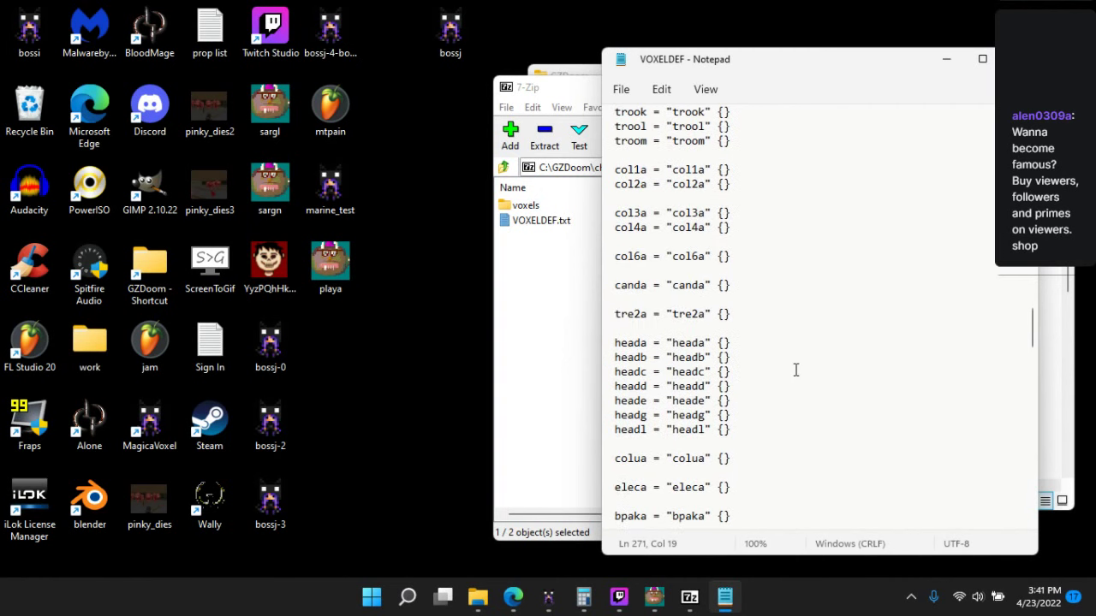
pyautogui.tripleClick(695, 343)
pyautogui.press('Delete')
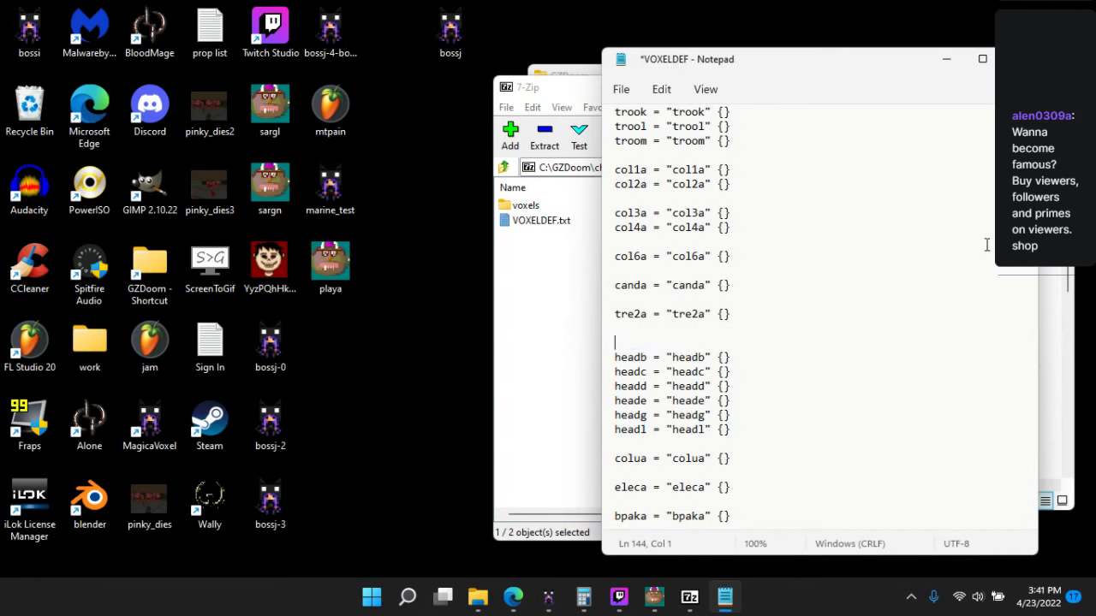
pyautogui.press('BackSpace')
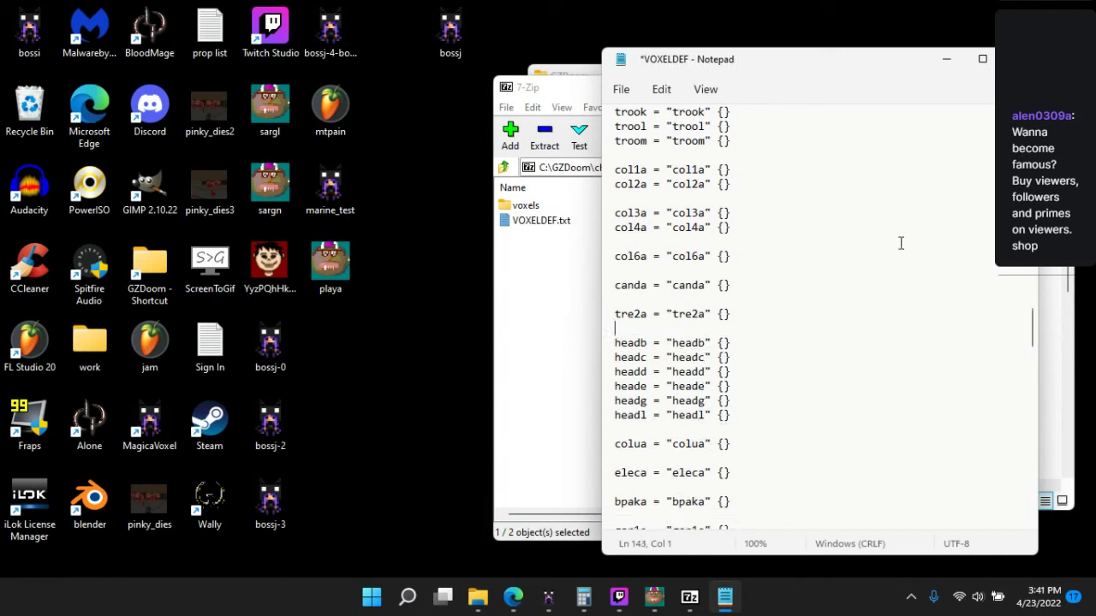
pyautogui.hotkey('ctrl', 'z')
pyautogui.hotkey('ctrl', 'z')
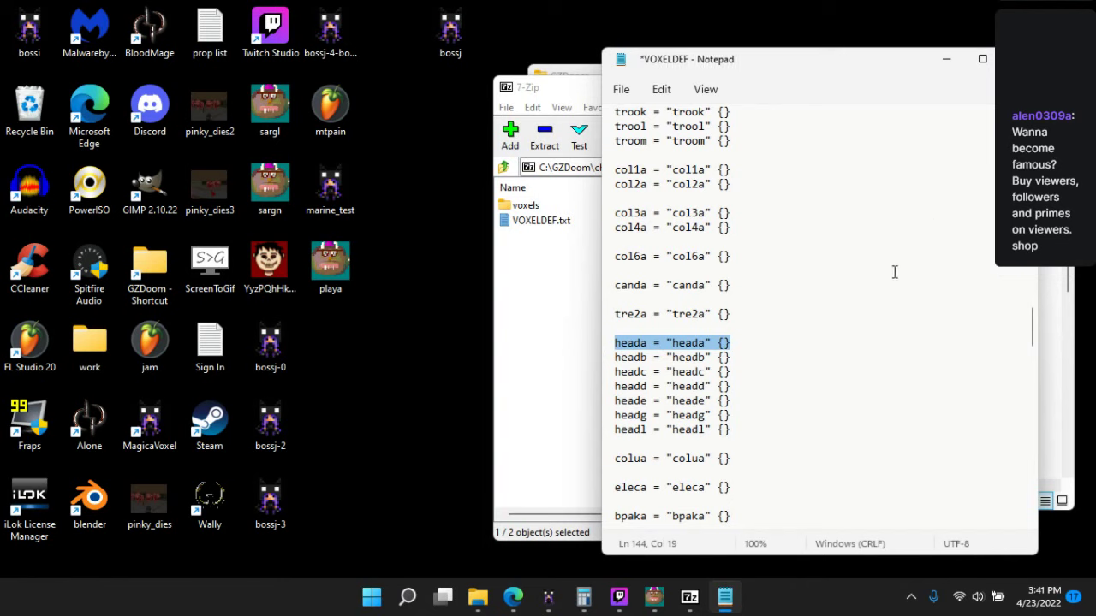
# - Delete the playa line at the end of VOXELDEF, save the file and close it, returning to the archive
pyautogui.click(895, 273)
pyautogui.scroll(-6, 985, 252)
pyautogui.hotkey('ctrl', 's')
pyautogui.moveTo(1030, 379); pyautogui.dragTo(1006, 545)
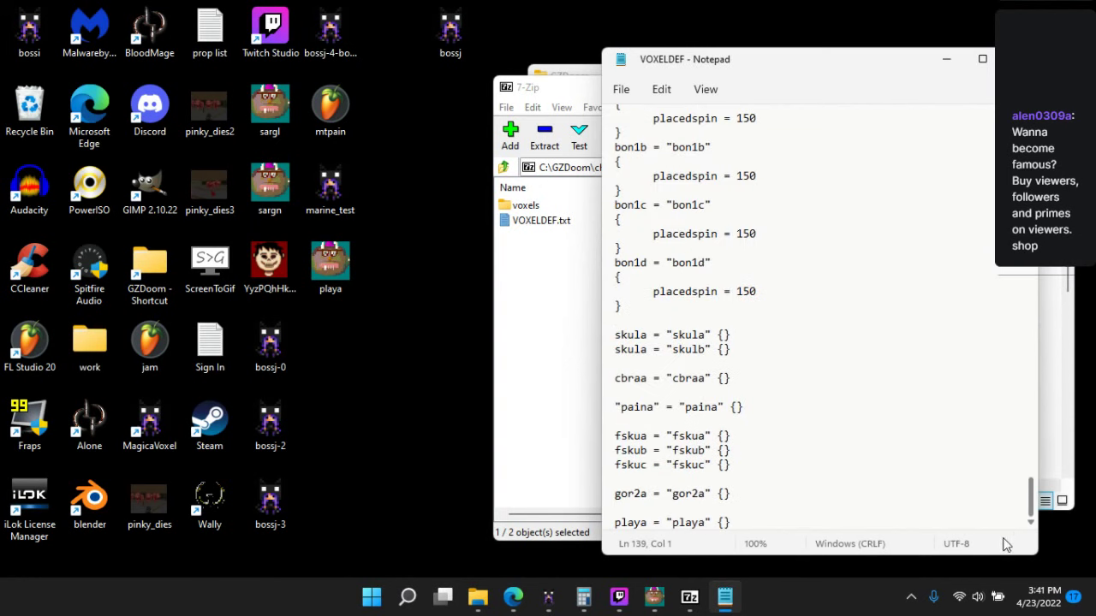
pyautogui.moveTo(830, 523); pyautogui.dragTo(573, 524)
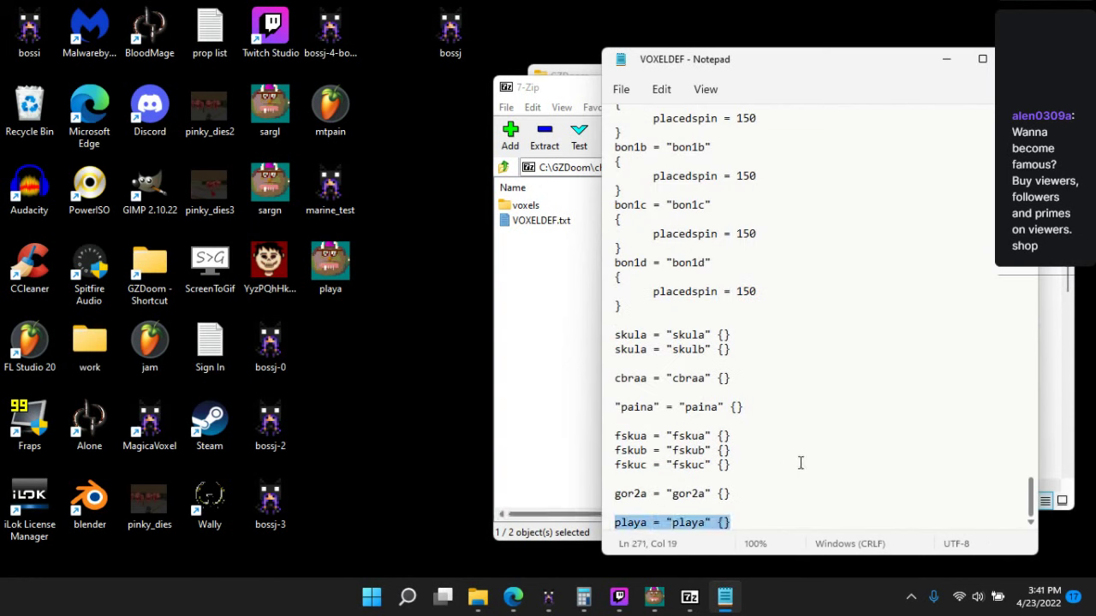
pyautogui.press('BackSpace')
pyautogui.hotkey('ctrl', 's')
pyautogui.click(1019, 59)
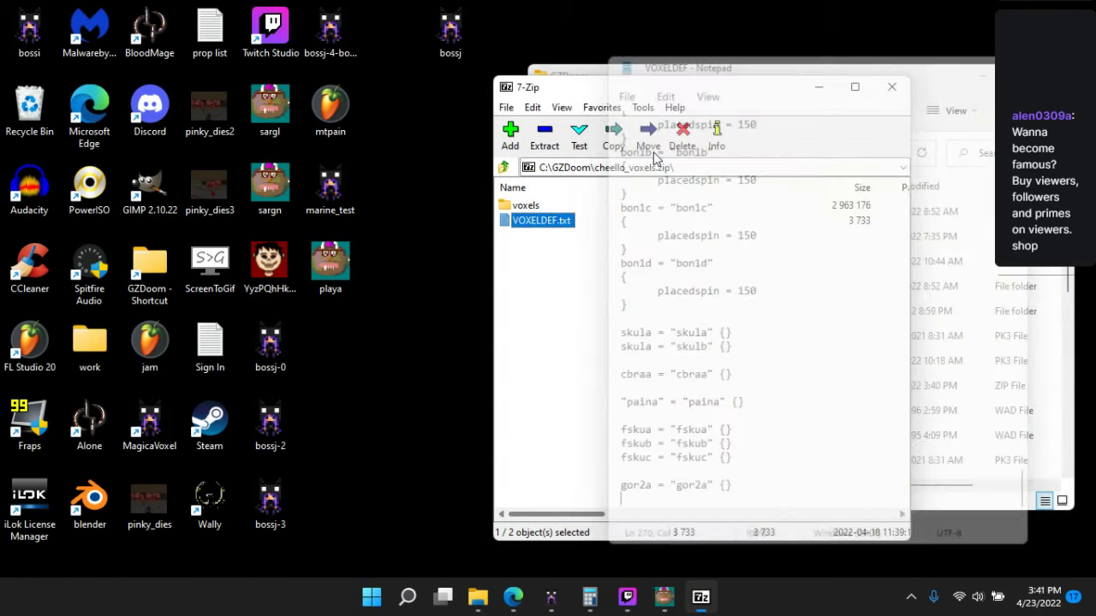
pyautogui.click(561, 349)
# - Delete heada.kvx from the archive's voxels folder
pyautogui.doubleClick(526, 205)
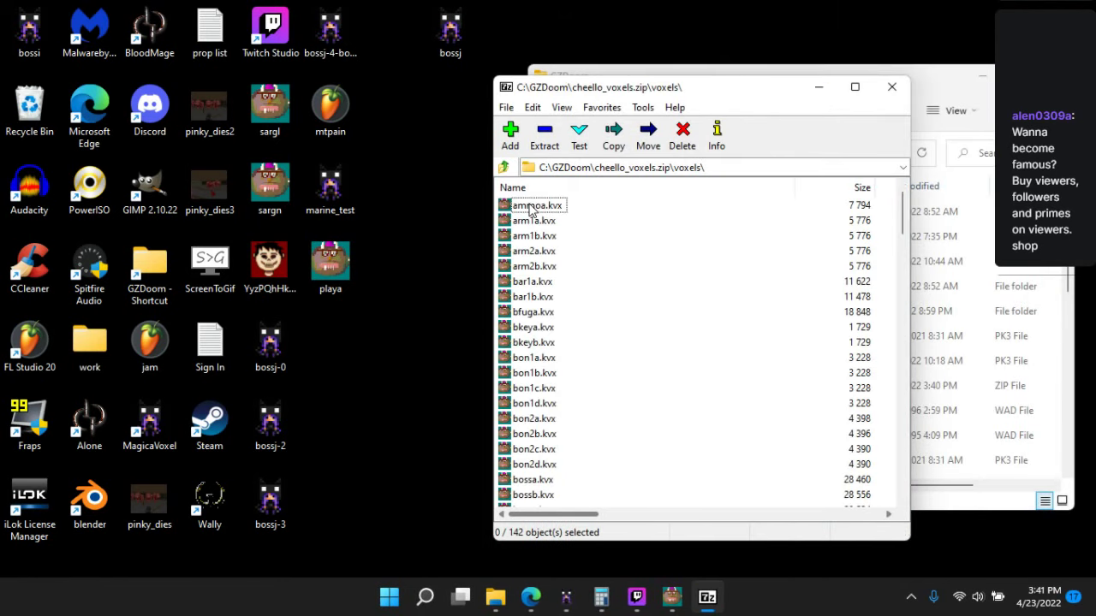
pyautogui.scroll(-4, 599, 357)
pyautogui.scroll(-15, 600, 357)
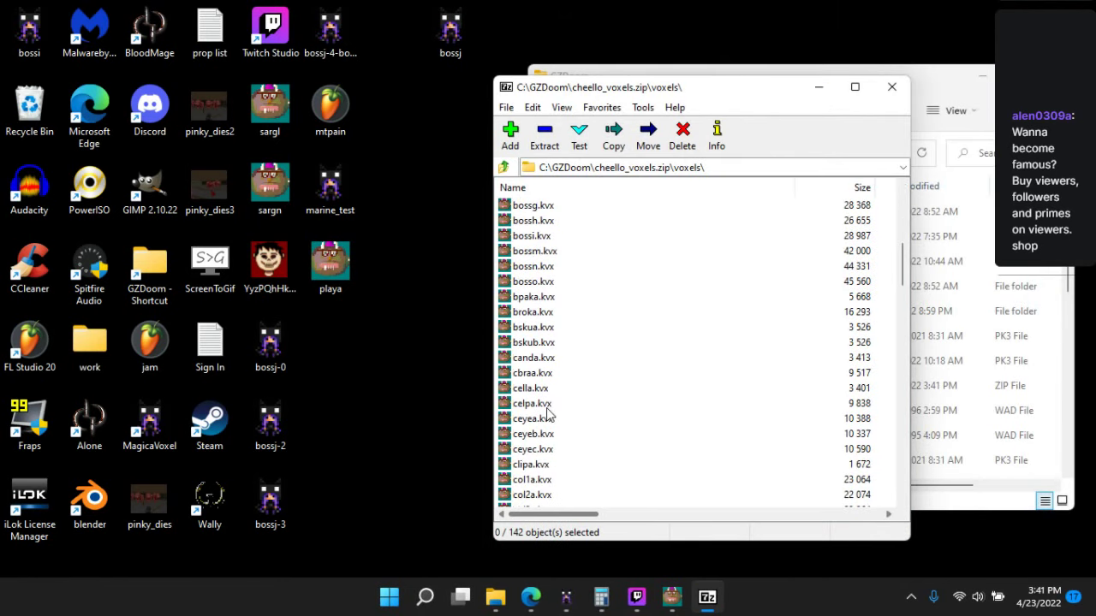
pyautogui.scroll(-1, 540, 368)
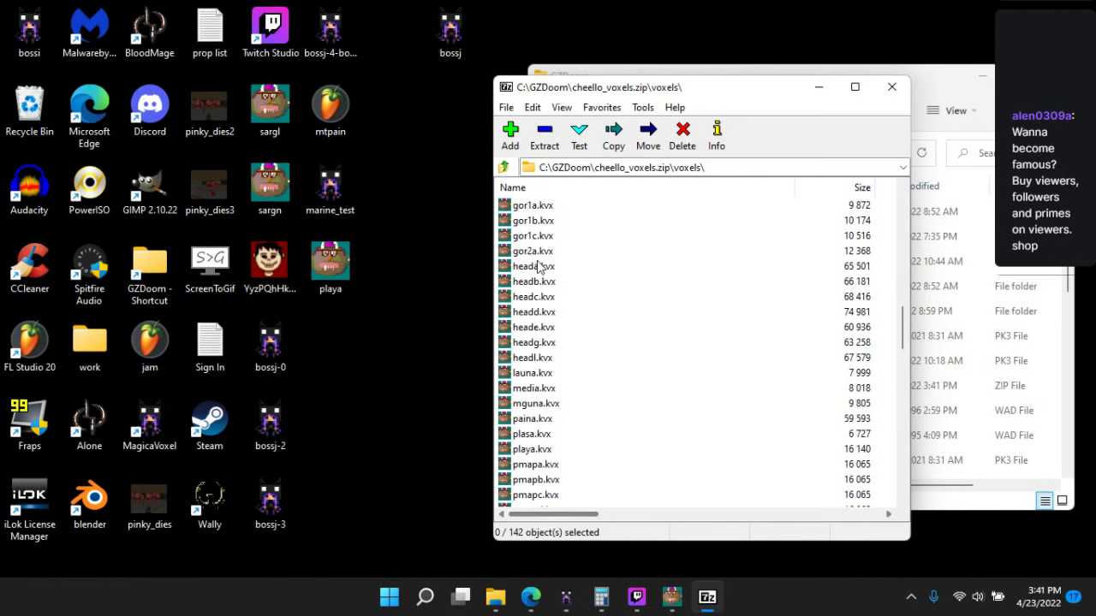
pyautogui.click(539, 268)
pyautogui.press('Delete')
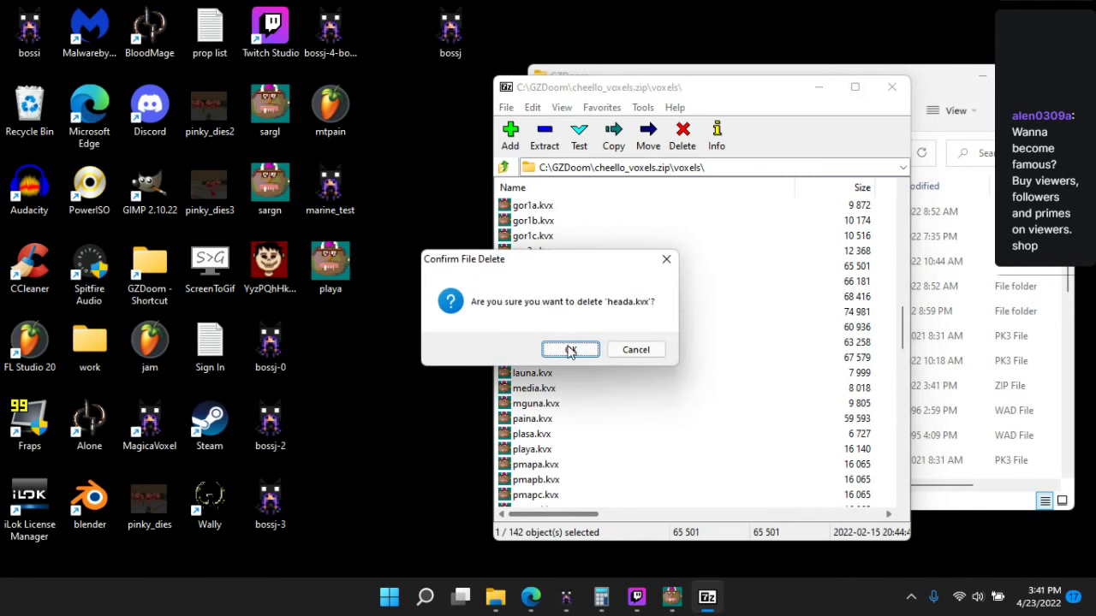
pyautogui.click(570, 351)
# - Rename playa.kvx in the voxels folder to heada.kvx
pyautogui.scroll(-4, 599, 356)
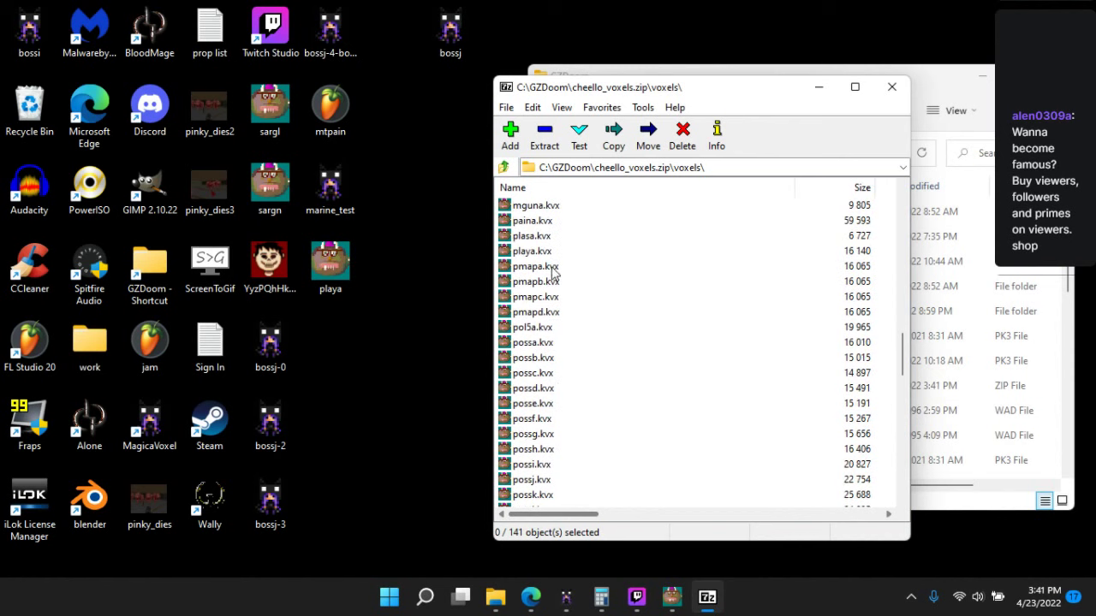
pyautogui.click(535, 251)
pyautogui.click(535, 250)
pyautogui.moveTo(537, 251); pyautogui.dragTo(514, 251)
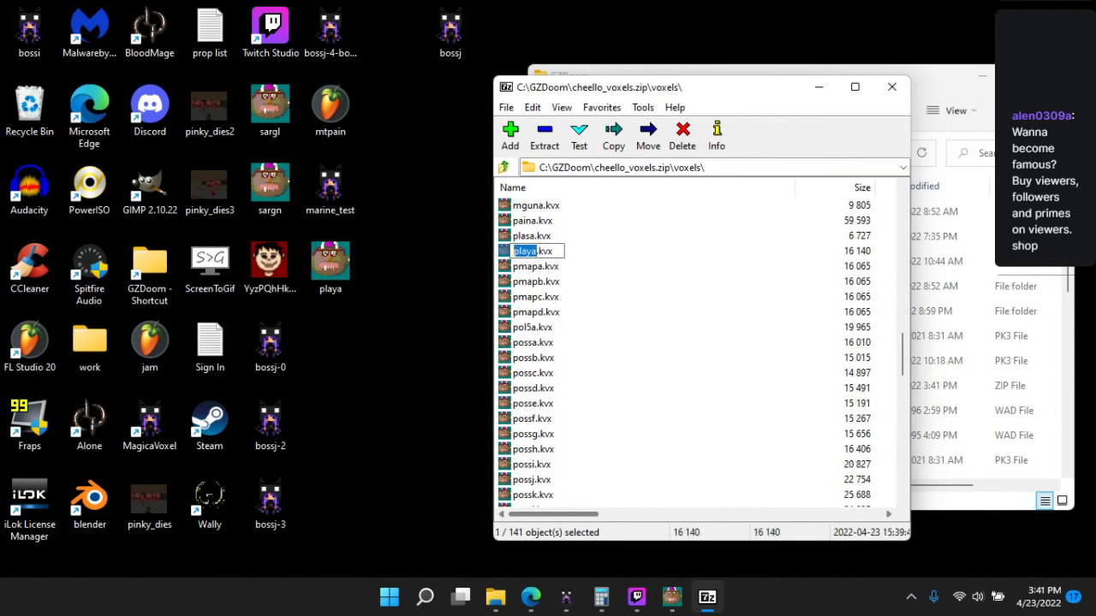
pyautogui.write('heada')
pyautogui.press('Return')
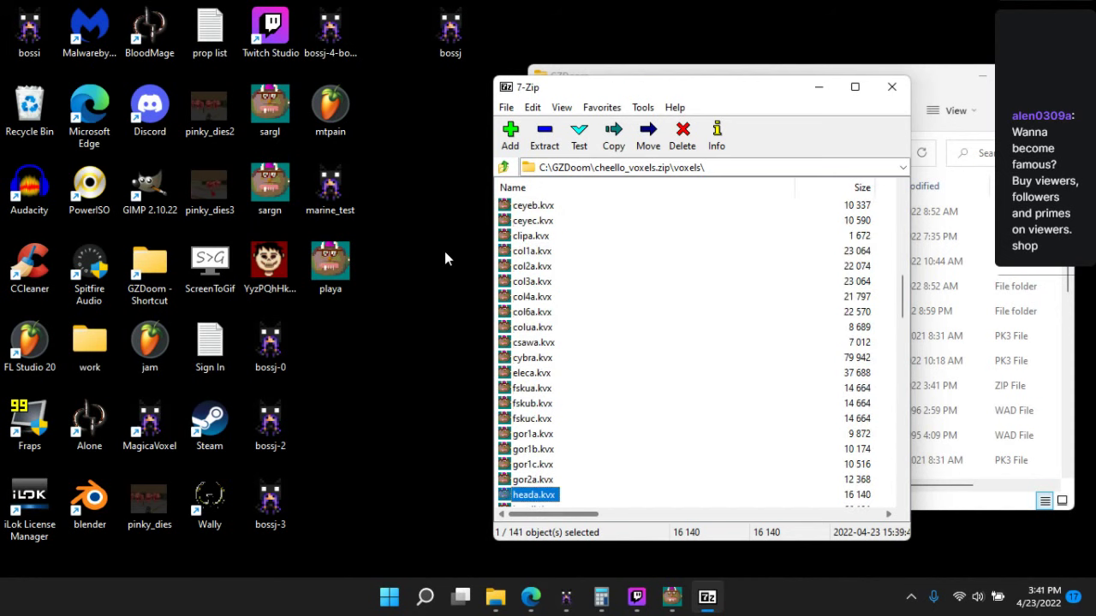
# - Close the archive and launch GZDoom with cheello_voxels loaded, running The Ultimate DOOM
pyautogui.click(891, 87)
pyautogui.moveTo(778, 81); pyautogui.dragTo(619, 1)
pyautogui.moveTo(196, 315); pyautogui.dragTo(209, 440)
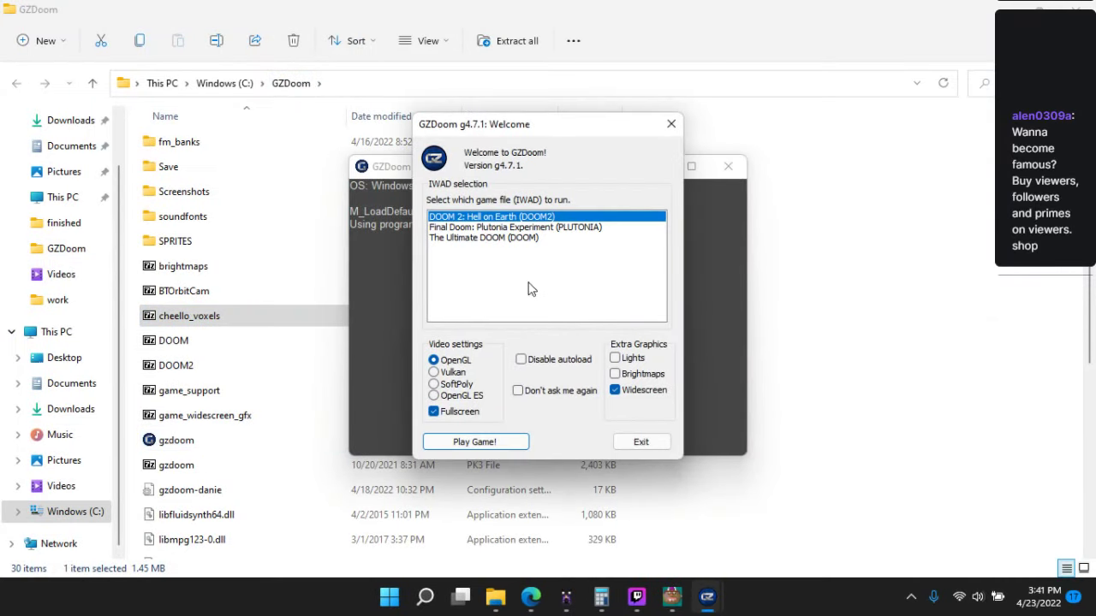
pyautogui.click(485, 239)
pyautogui.click(481, 443)
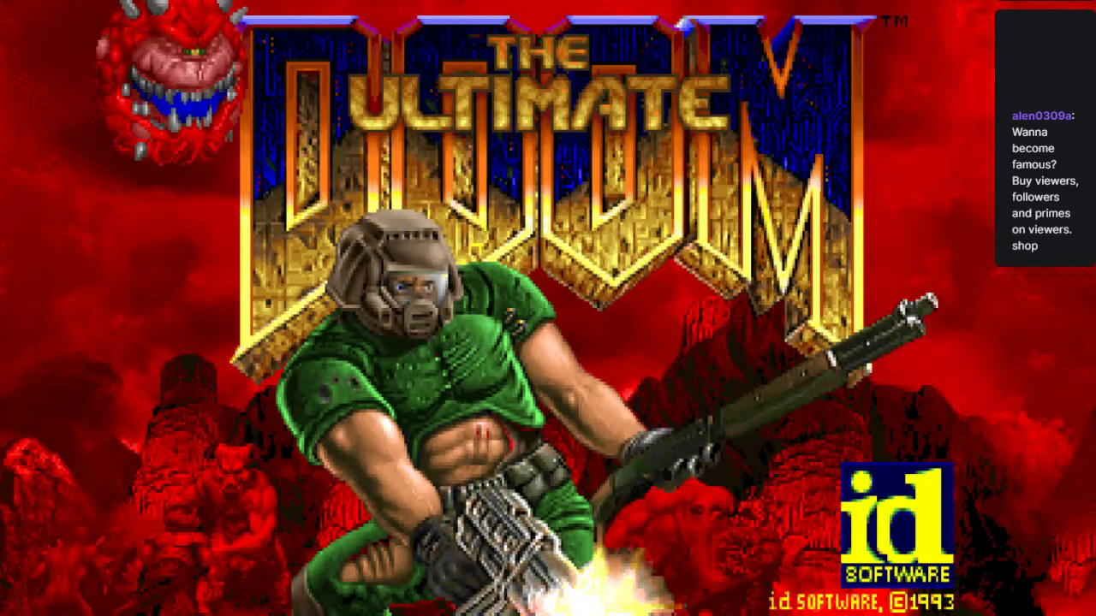
# - Start a new game in the Inferno episode and enter the idkfa cheat for all weapons and ammo
pyautogui.press('Escape')
pyautogui.press('Return')
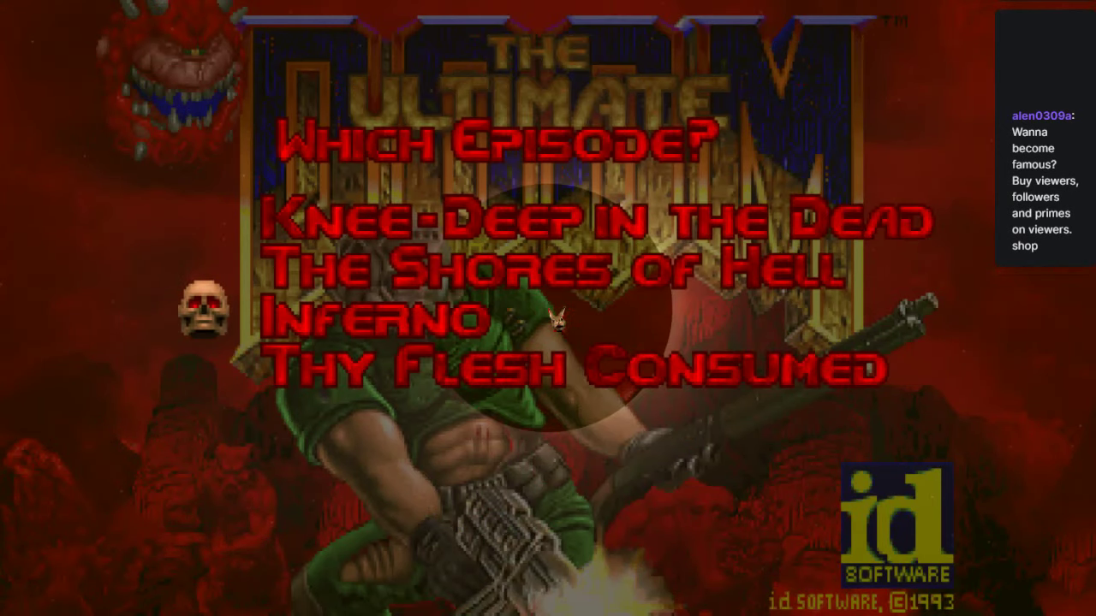
pyautogui.press('Return')
pyautogui.press('Return')
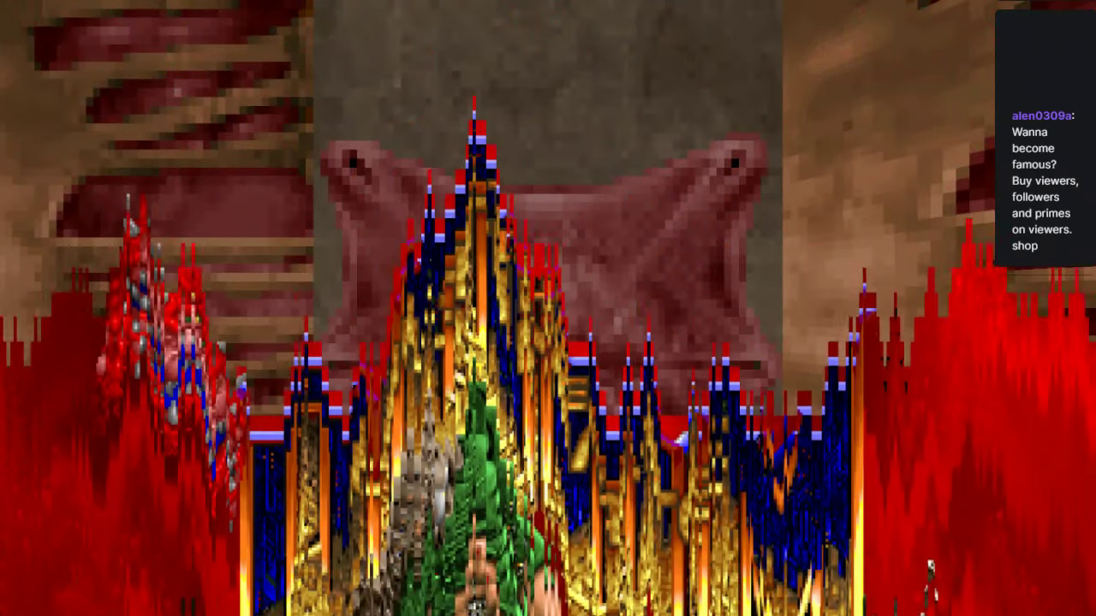
pyautogui.write('idkfa')
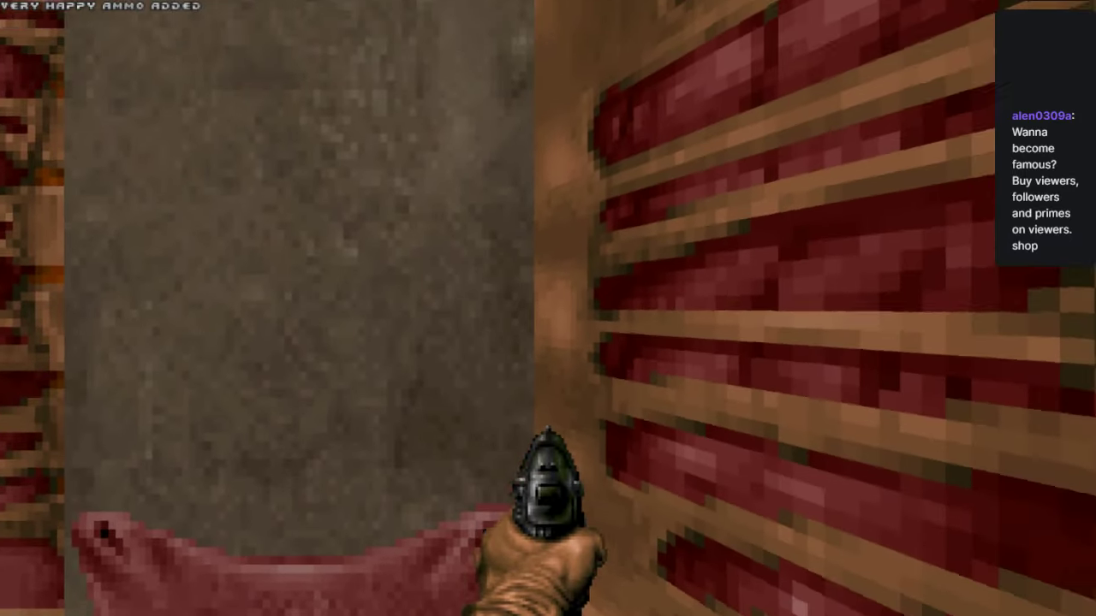
# - Fight through the imps on the open ground with the chaingun, advance to the red brick building and open it
pyautogui.write('w')
pyautogui.click(548, 308)
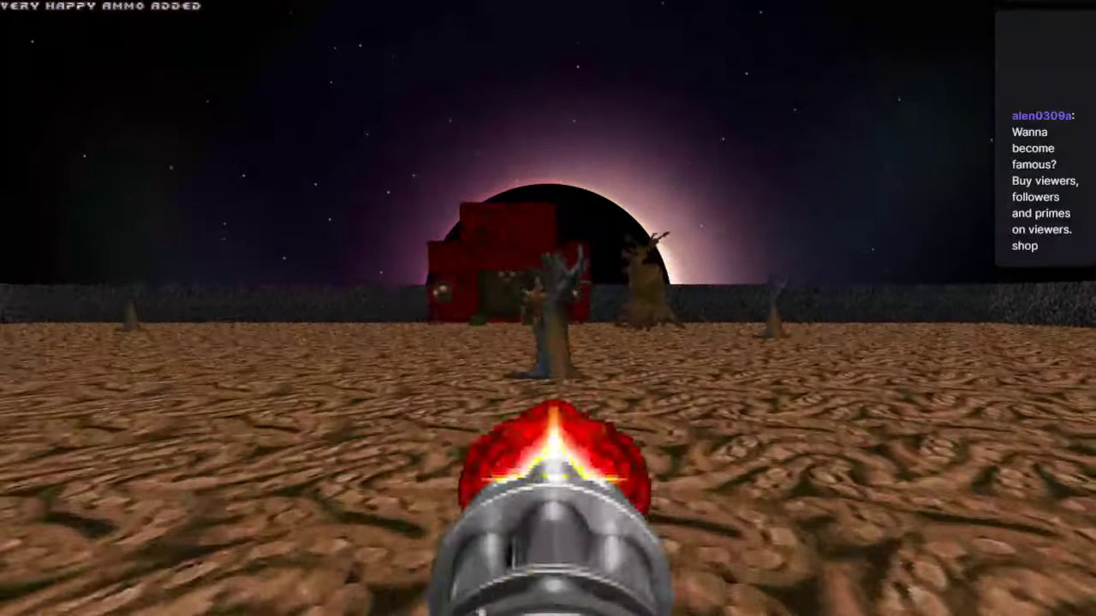
pyautogui.press('w')
pyautogui.click(548, 308)
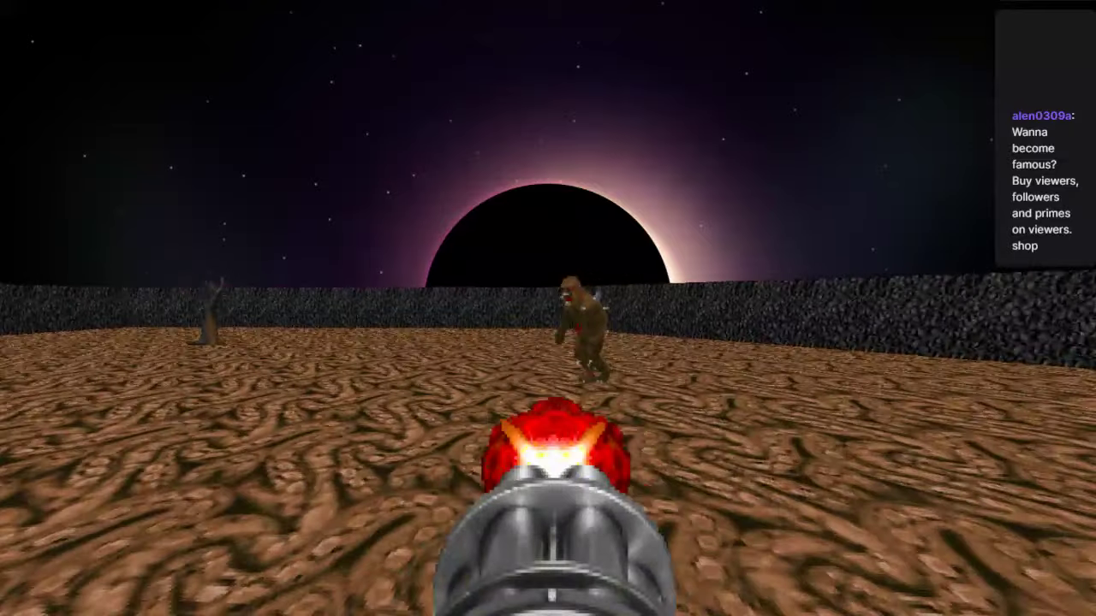
pyautogui.press('w')
pyautogui.click(548, 308)
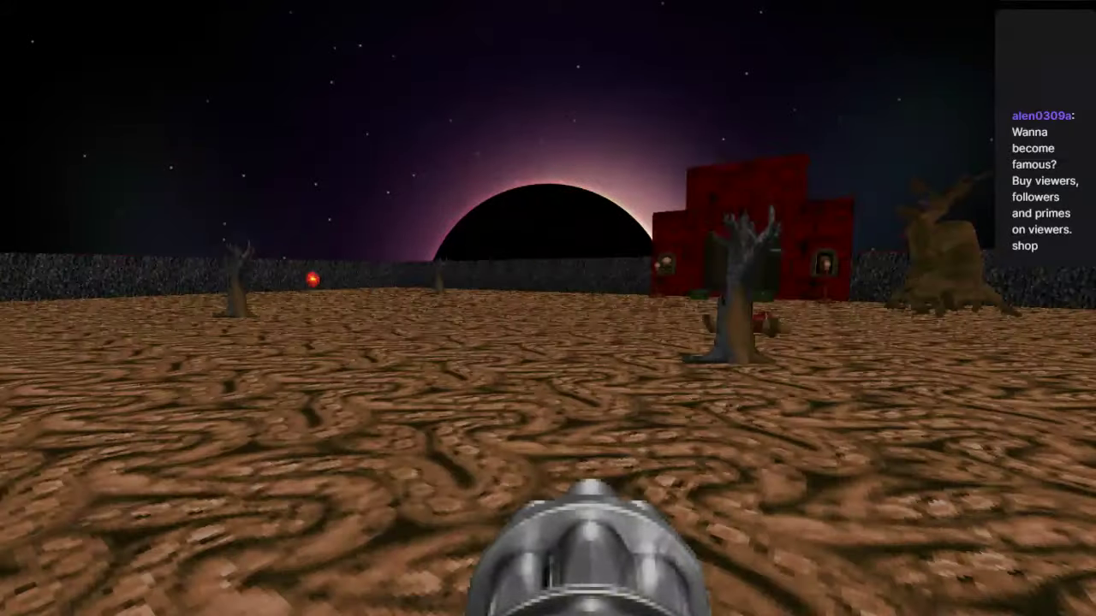
pyautogui.press('w')
pyautogui.press('e')
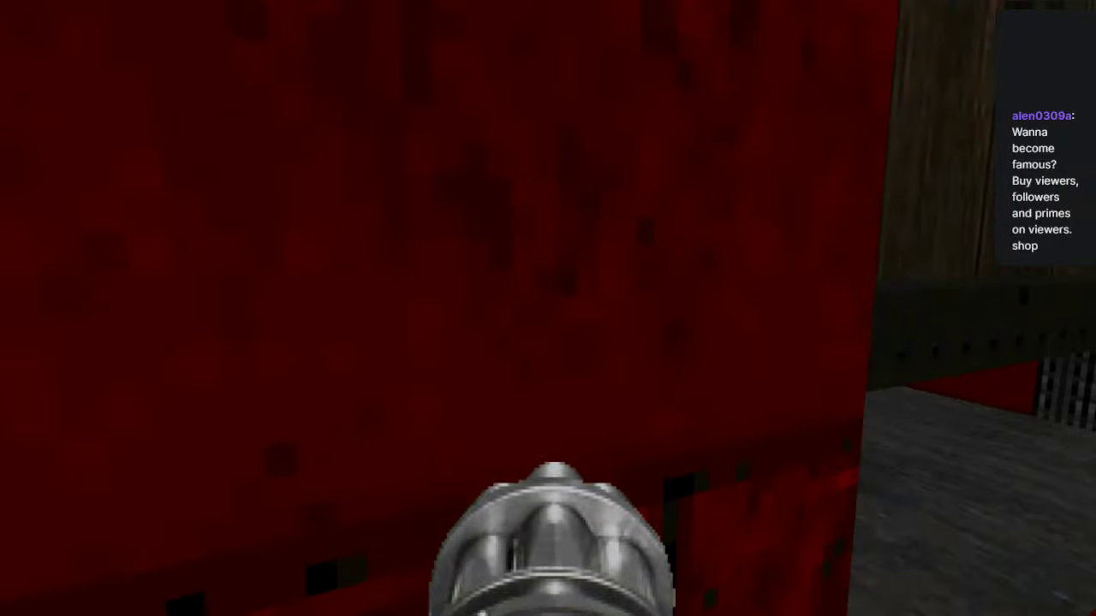
# - Turn freeze mode on and circle the voxel marine in the red corridor to examine its front, side and back
pyautogui.press('d')
pyautogui.press('f')
pyautogui.press('s')
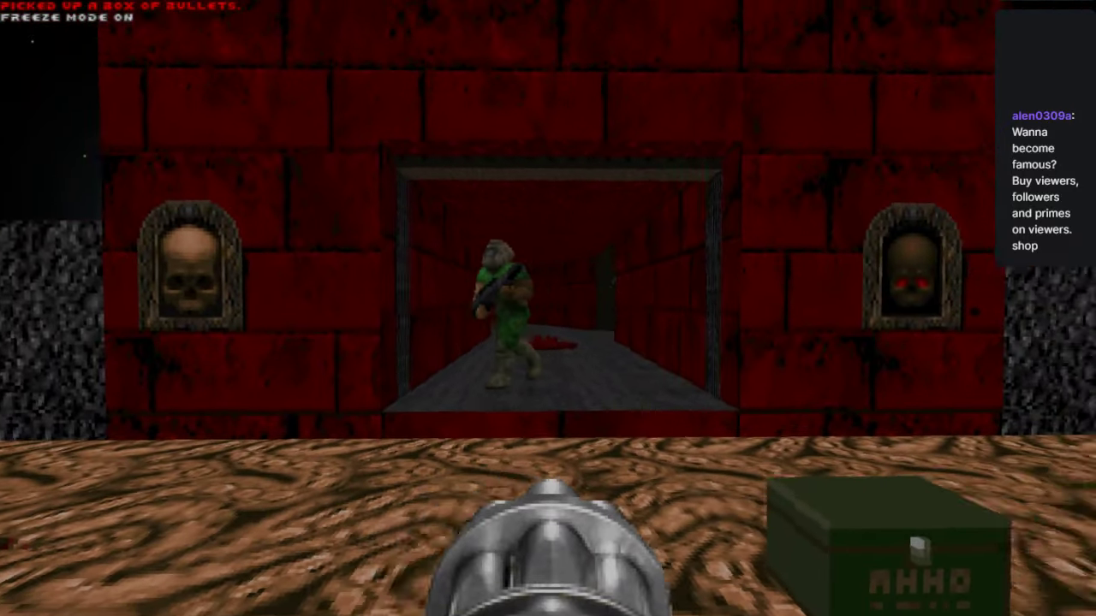
pyautogui.press('w')
pyautogui.press('Up')
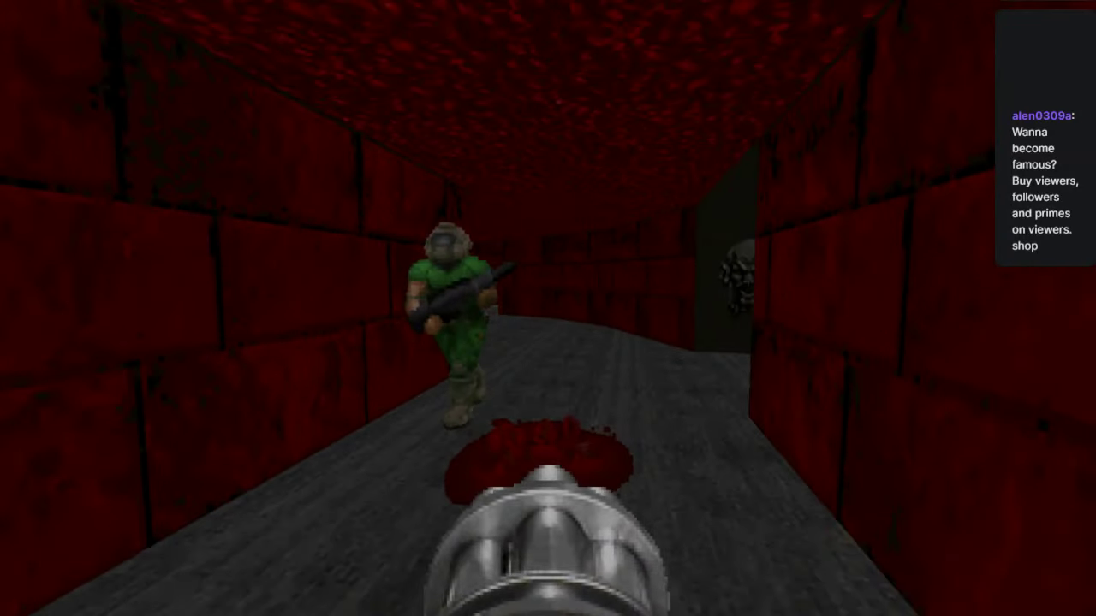
pyautogui.press('Up')
pyautogui.press('Right')
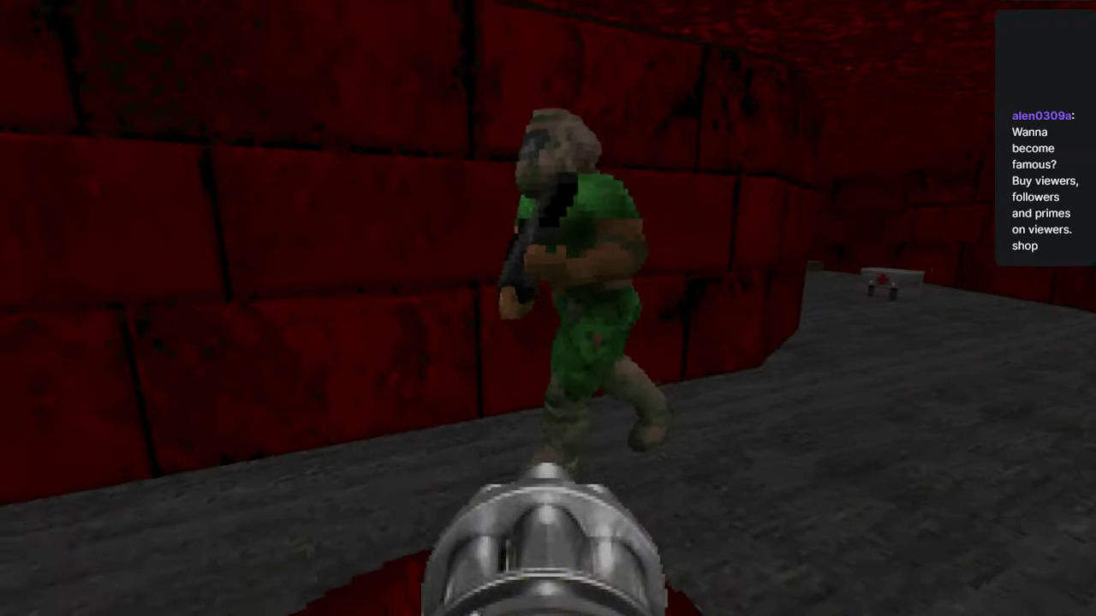
pyautogui.press('Left')
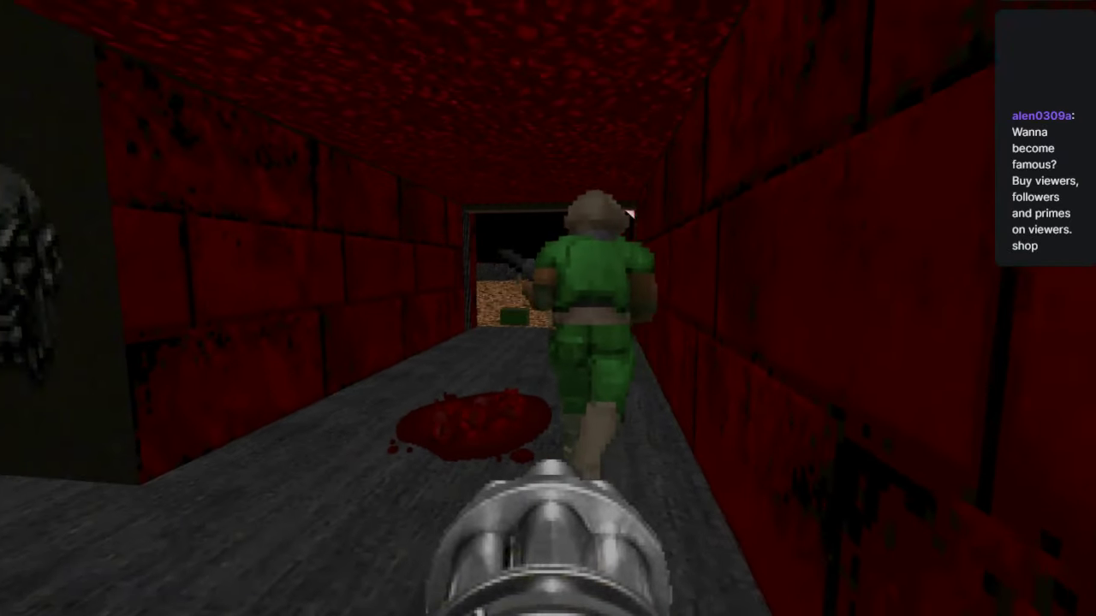
# - Leave the building, turn freeze mode off and shoot the imp on the open ground
pyautogui.press('Up')
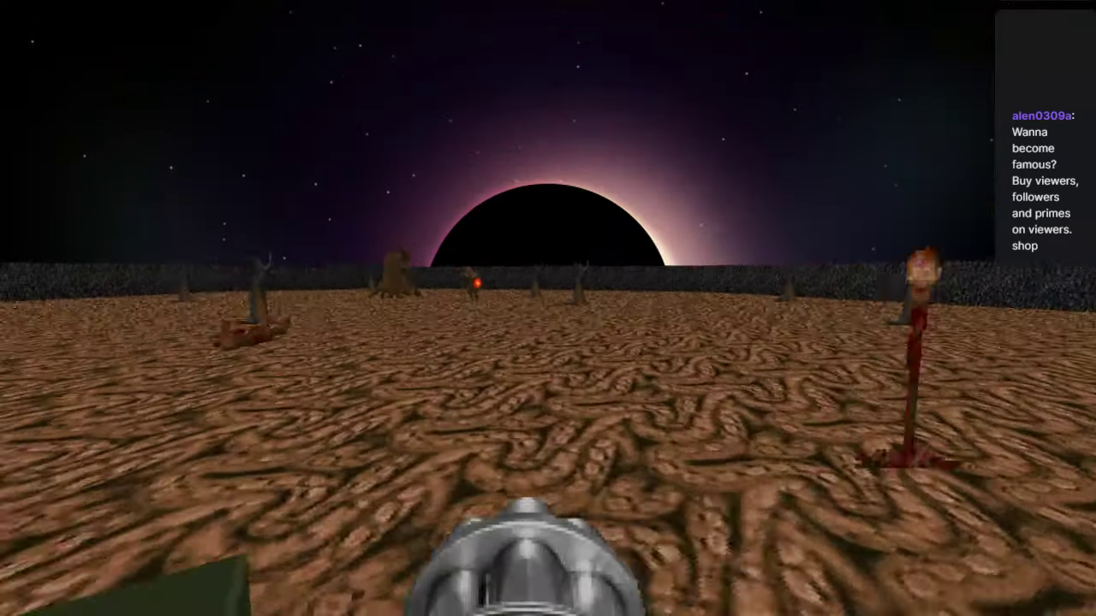
pyautogui.press('Right')
pyautogui.press('ctrl')
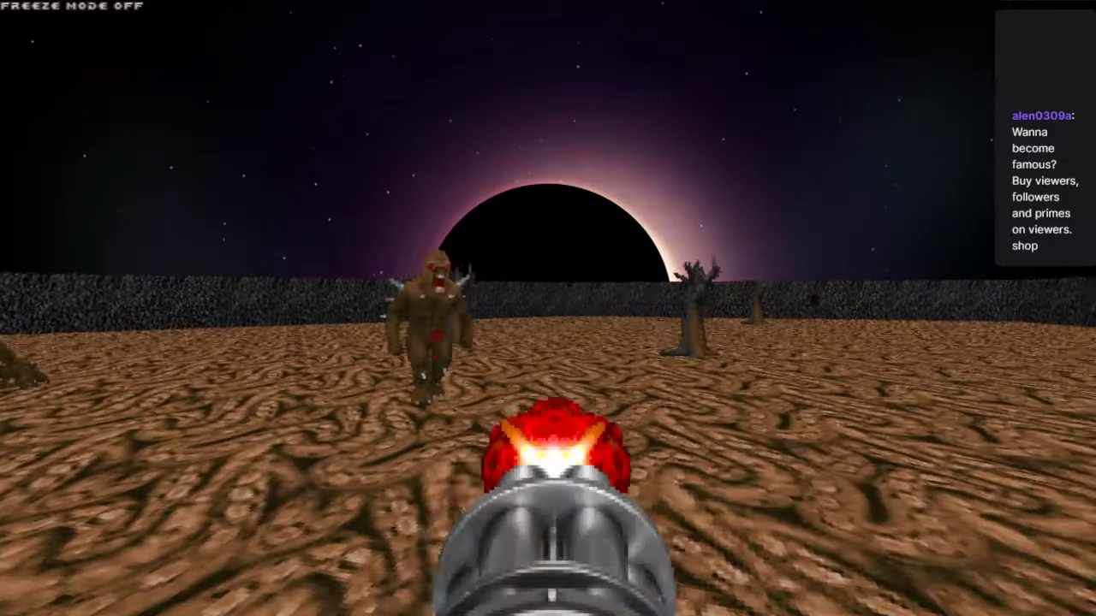
pyautogui.press('Left')
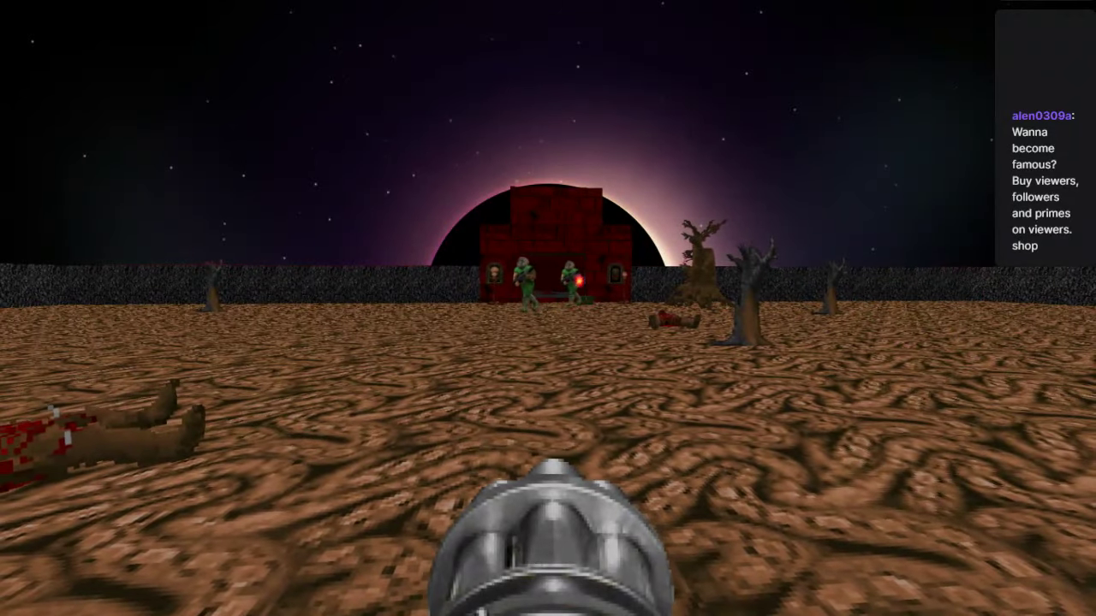
# - Turn freeze mode on again and examine the two voxel marines outside the building from several sides and heights
pyautogui.press('f')
pyautogui.press('w')
pyautogui.press('d')
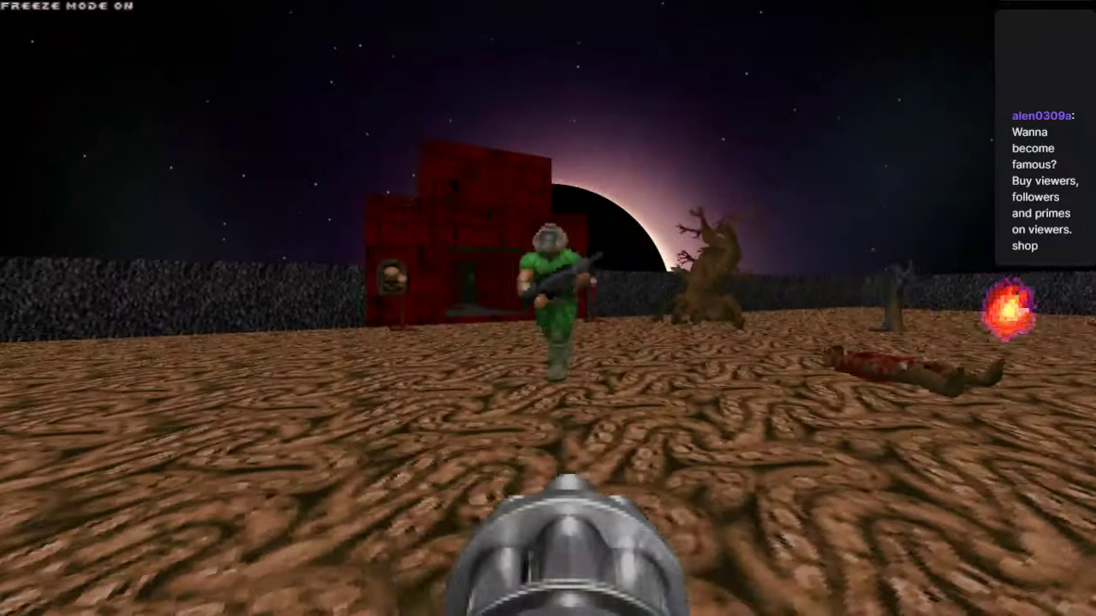
pyautogui.press('a')
pyautogui.press('d')
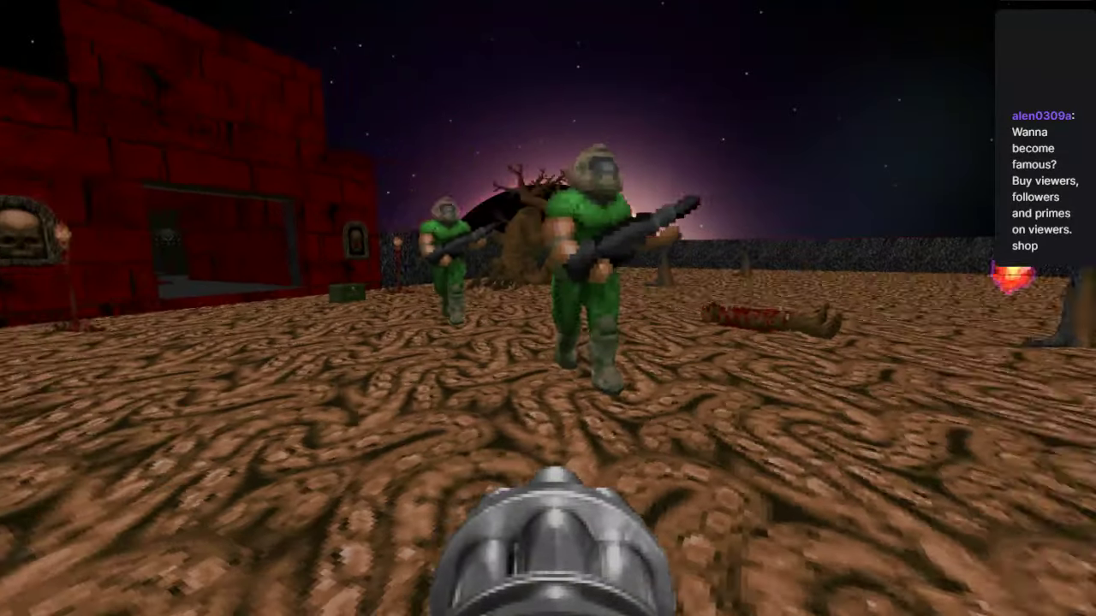
pyautogui.press('w')
pyautogui.press('d')
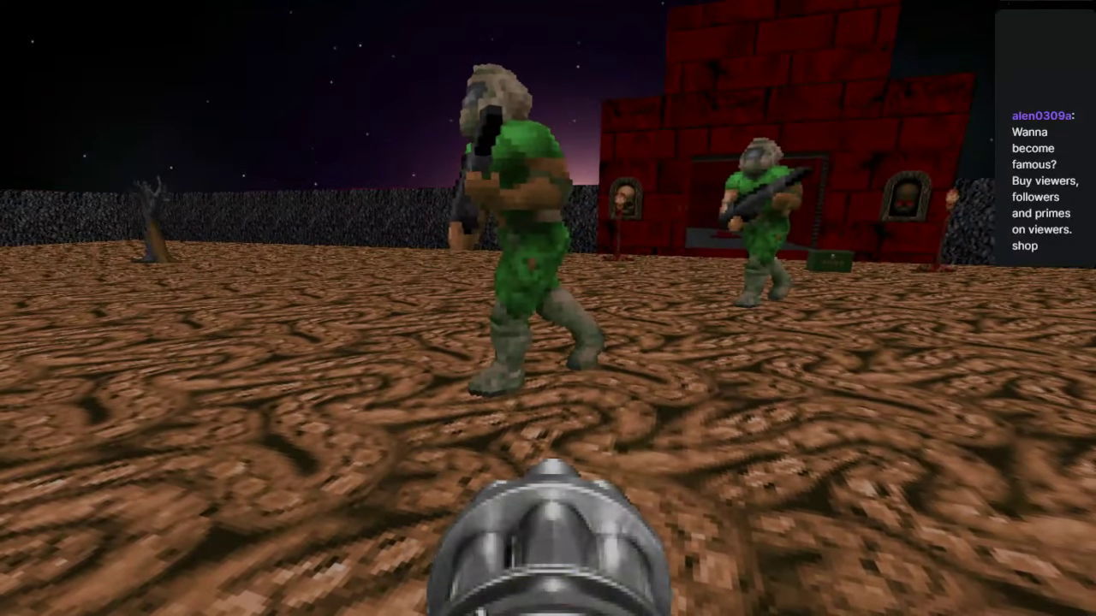
pyautogui.press('Down')
pyautogui.press('Left')
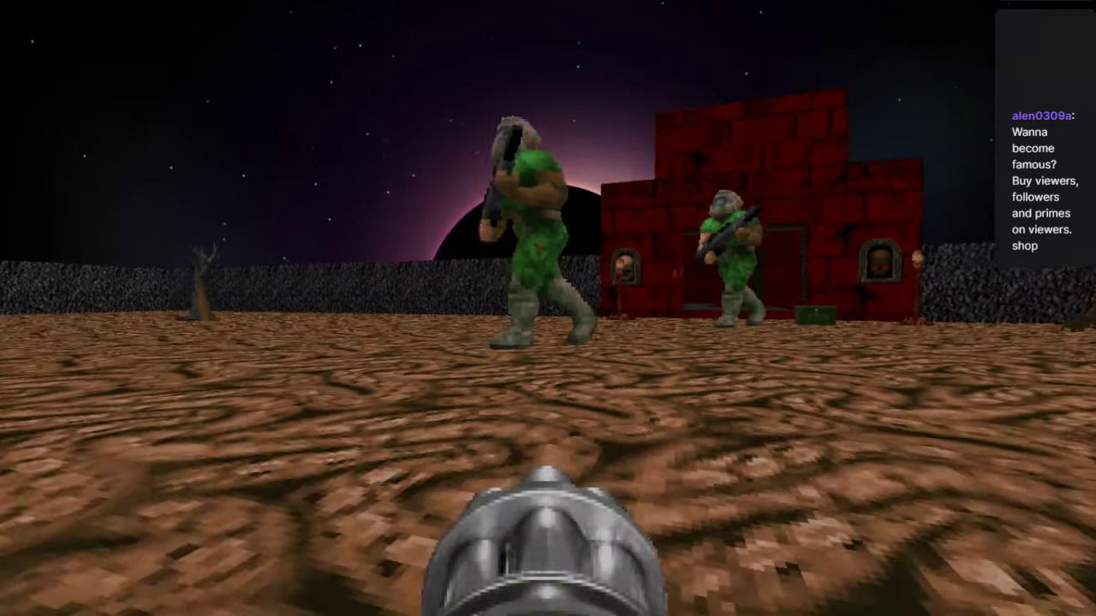
pyautogui.press('Up')
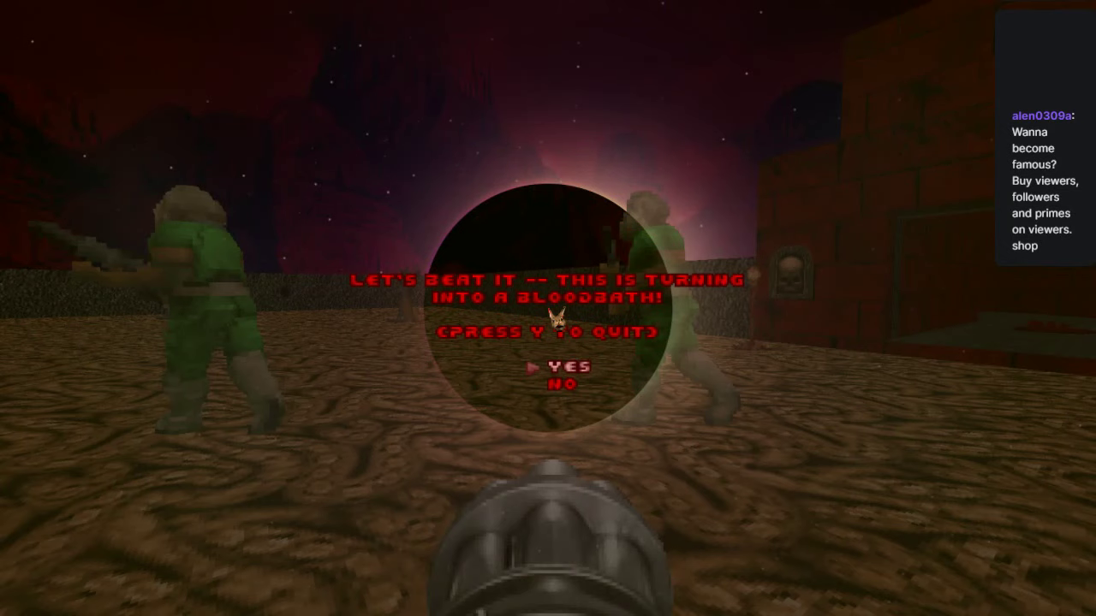
# - Quit the game, deselect the archive in the GZDoom folder and switch to Twitch Studio
pyautogui.press('y')
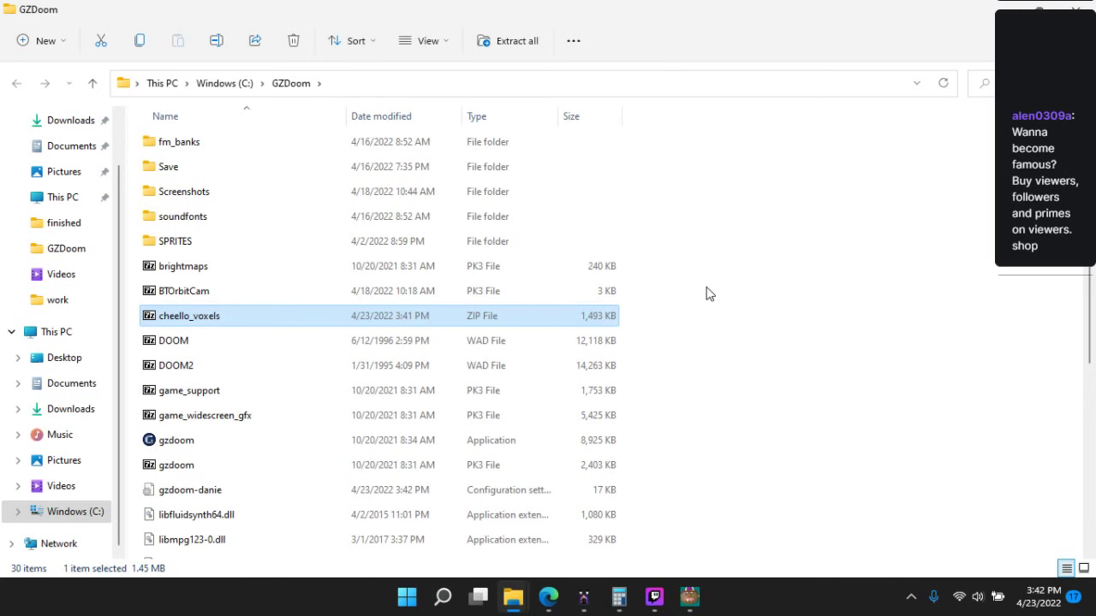
pyautogui.click(775, 346)
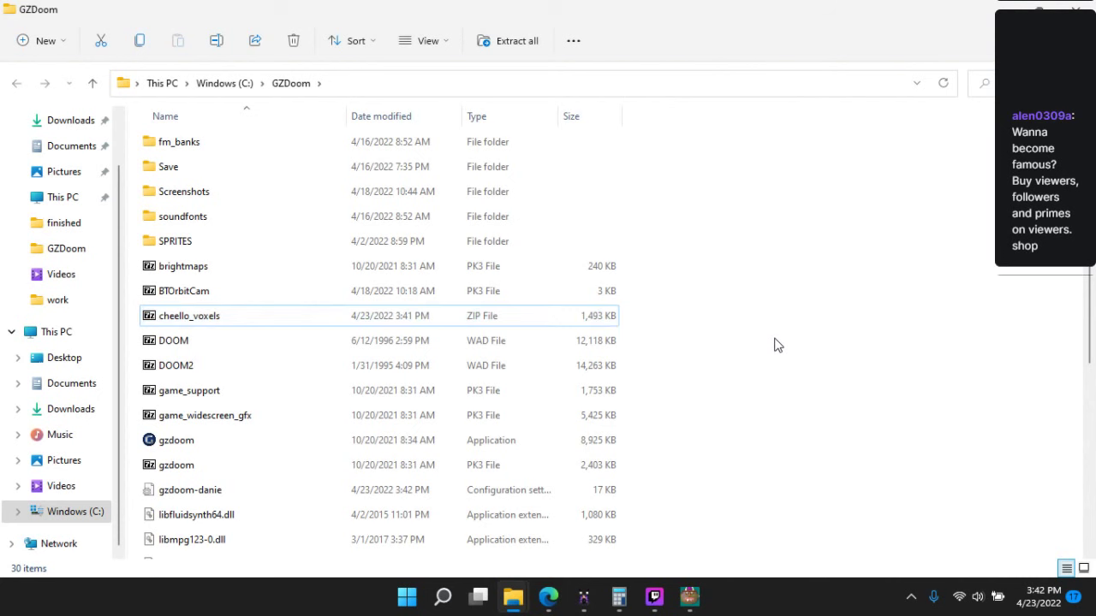
pyautogui.click(654, 598)
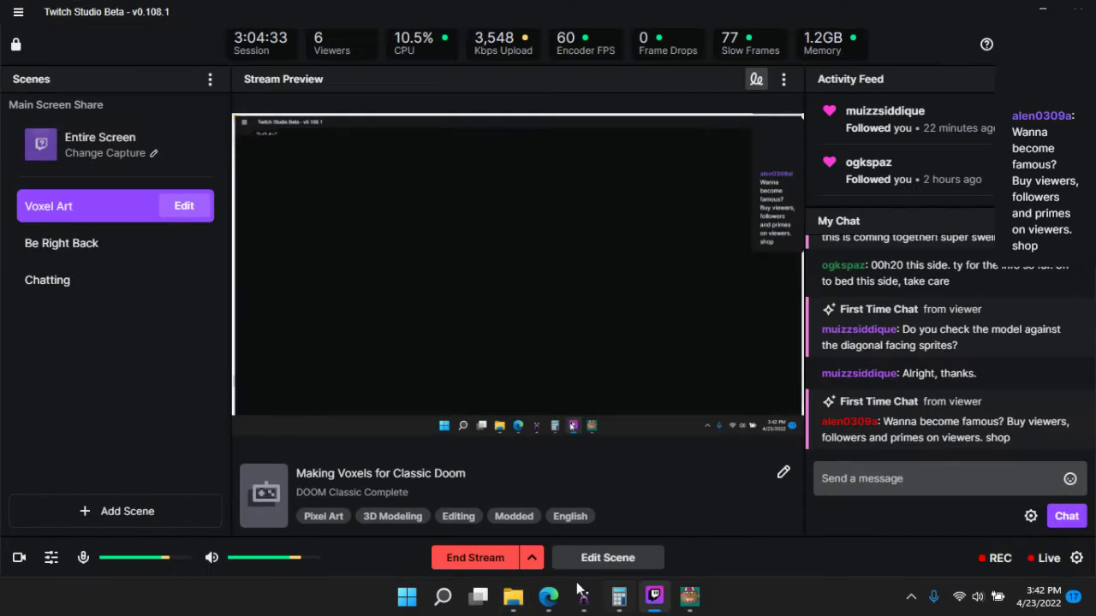